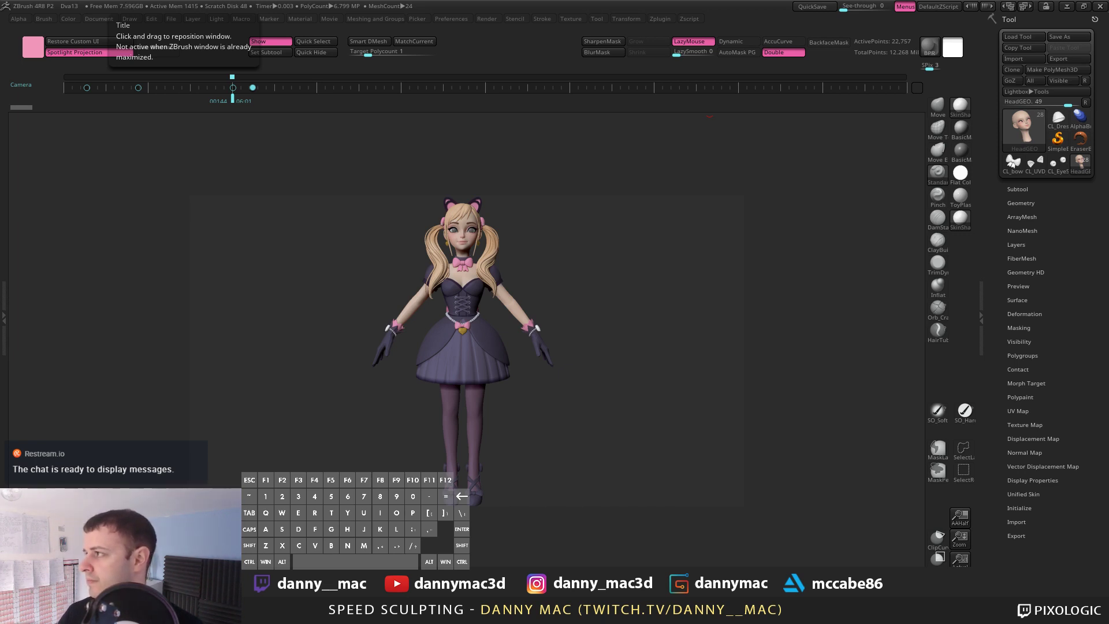
{"action": "type", "text": "oste"}
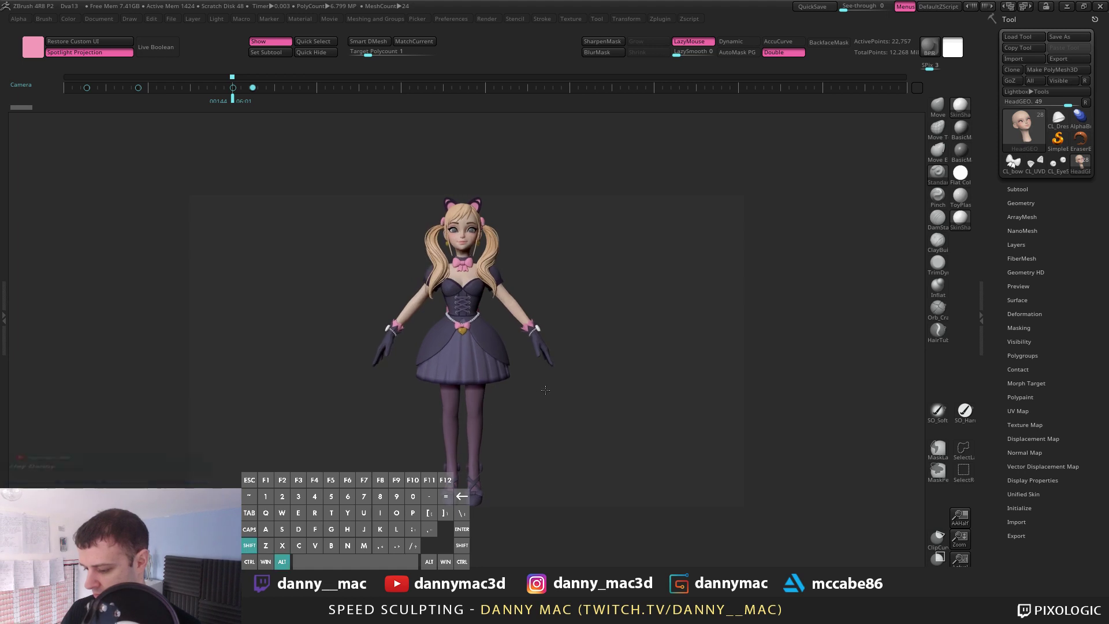
{"action": "left_click_drag", "start_coordinate": [545, 390], "coordinate": [554, 390], "text": "alt"}
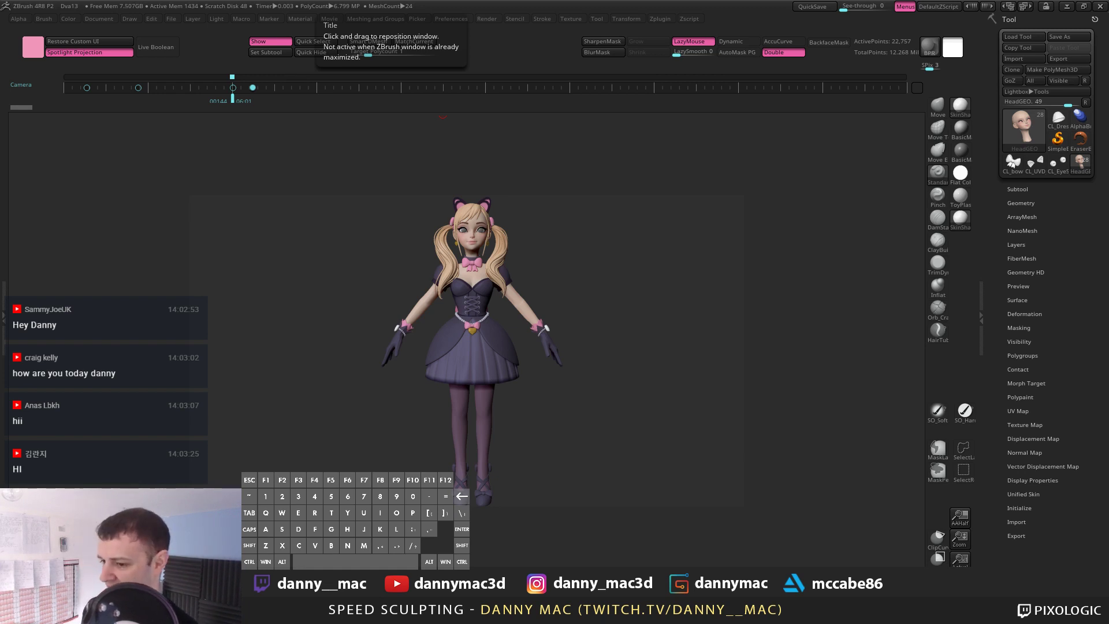
Step: Lower the system volume to 12
{"action": "key", "text": "s"}
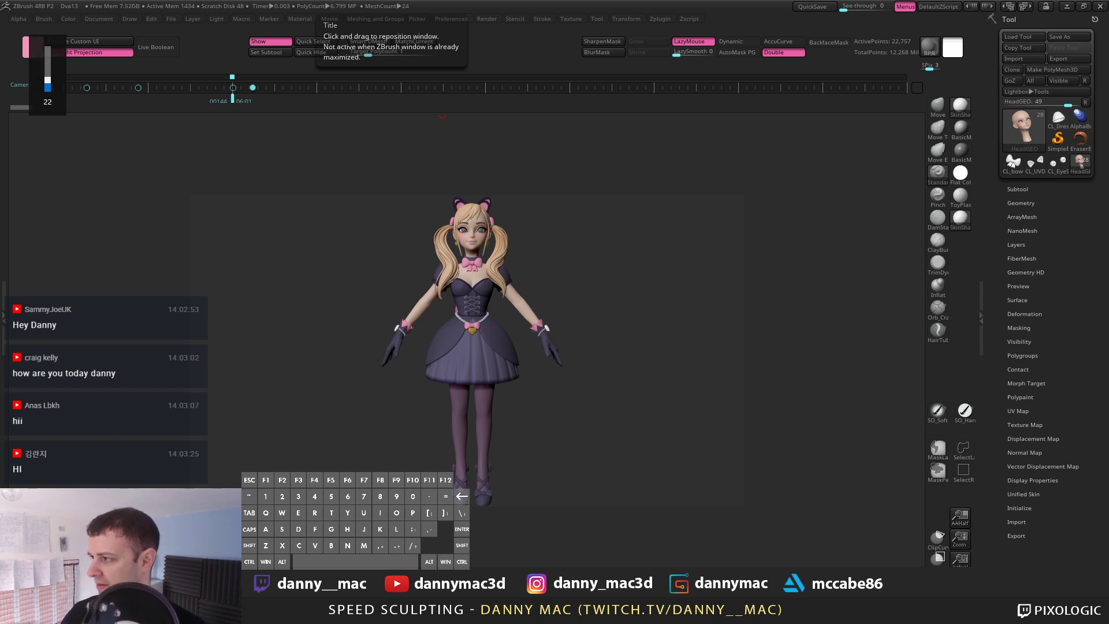
{"action": "key", "text": "XF86AudioLowerVolume"}
{"action": "key", "text": "XF86AudioLowerVolume"}
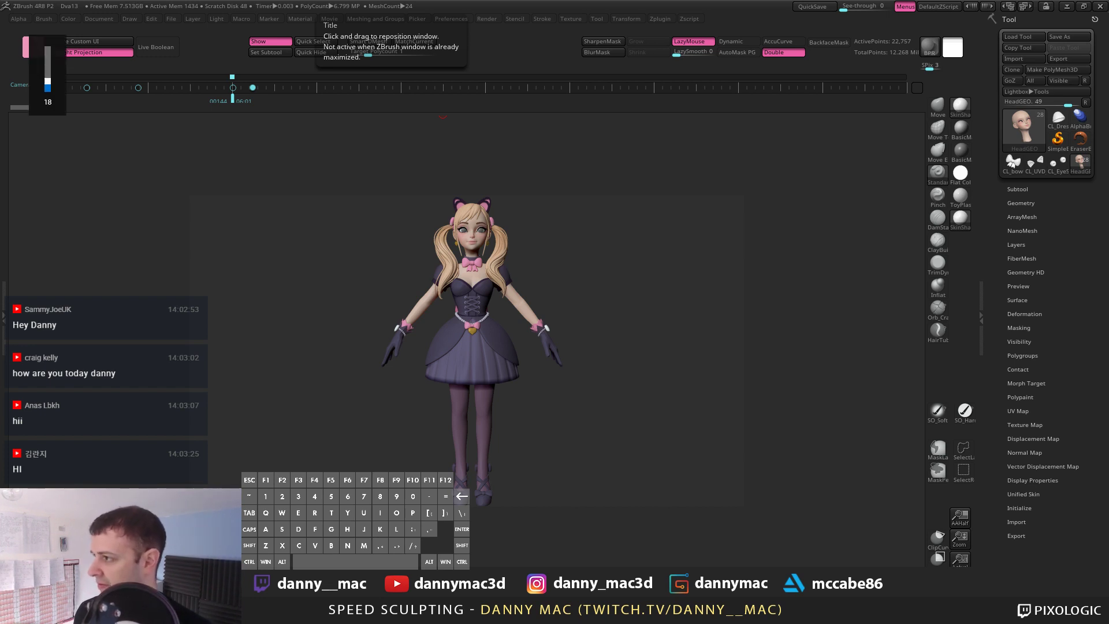
{"action": "type", "text": "14"}
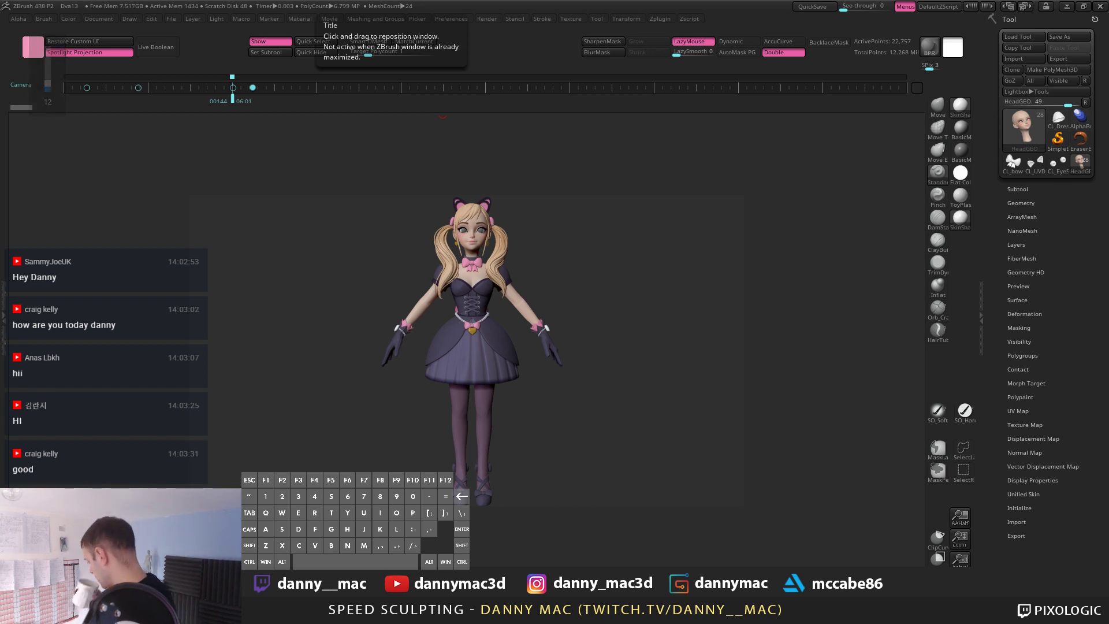
{"action": "key", "text": "Return"}
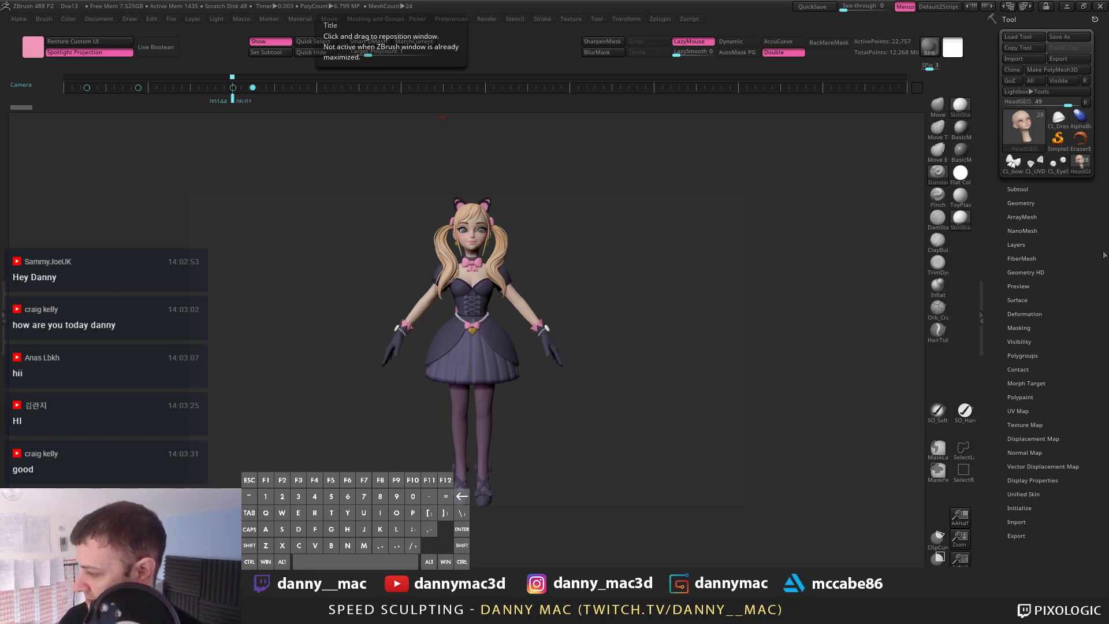
Step: Restore the ZBrush window to a smaller size and open the Pen Tablet settings
{"action": "left_click", "coordinate": [1084, 5]}
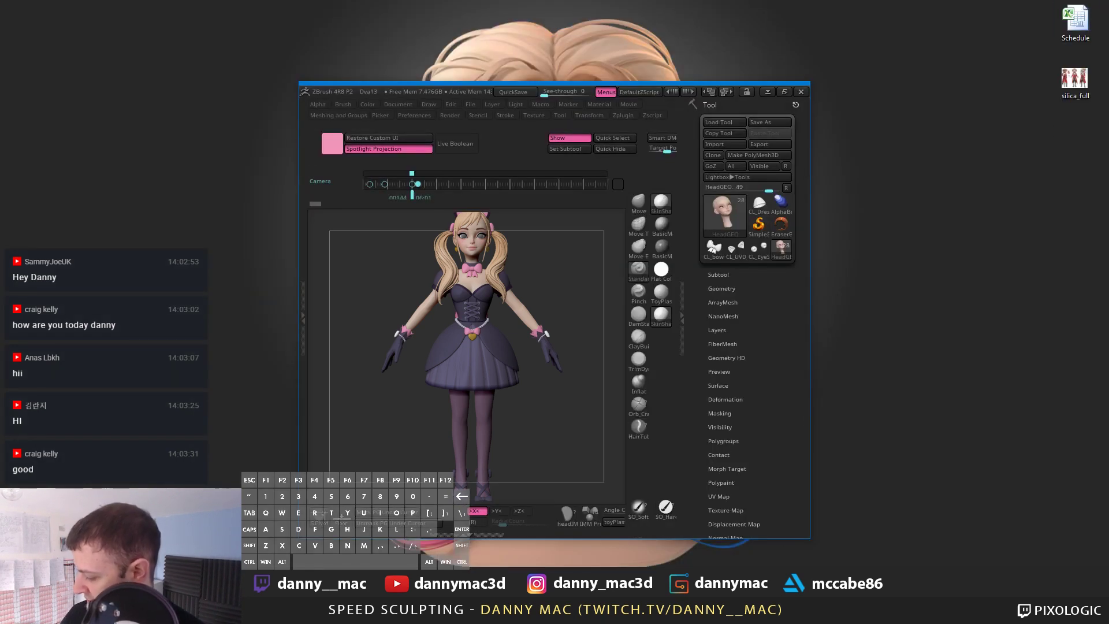
{"action": "left_click", "coordinate": [975, 613]}
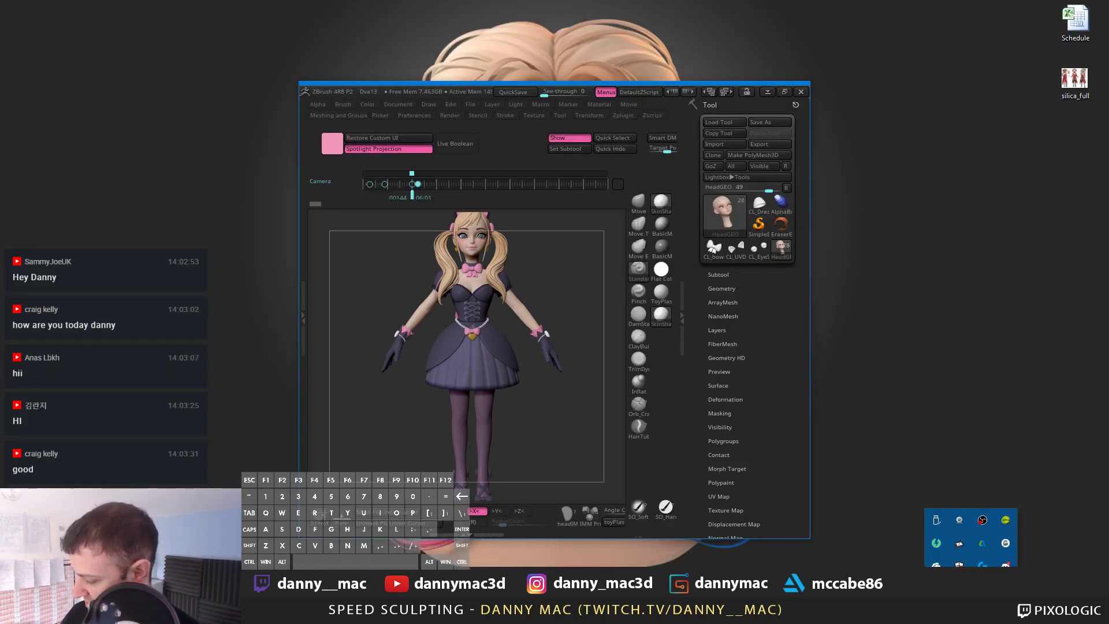
{"action": "left_click", "coordinate": [963, 539]}
{"action": "left_click", "coordinate": [963, 543]}
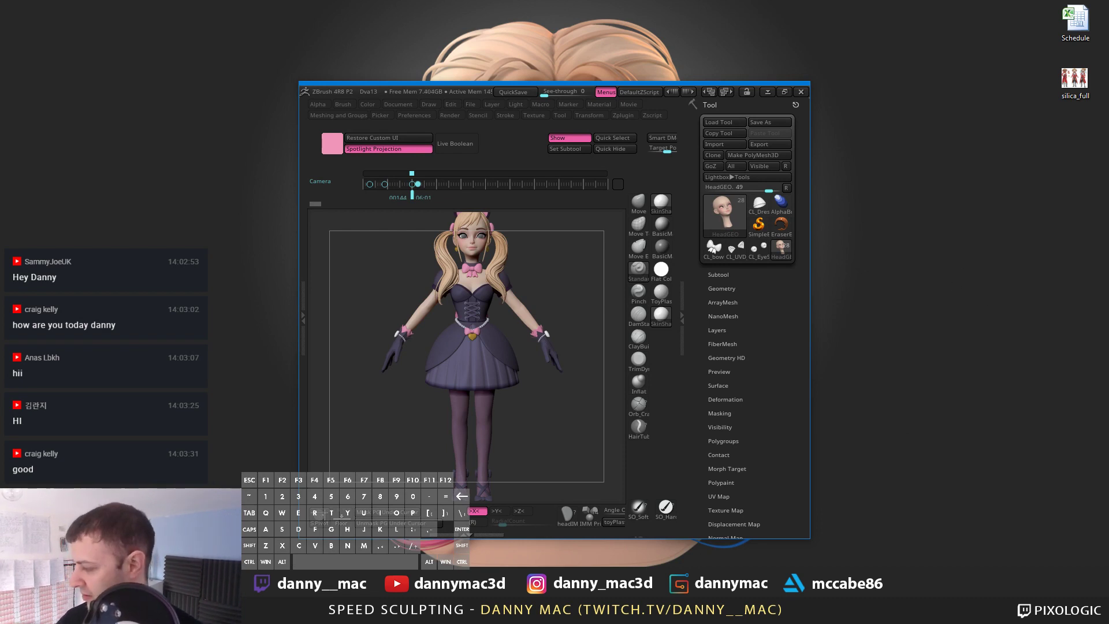
{"action": "left_click_drag", "start_coordinate": [1108, 0], "coordinate": [772, 71]}
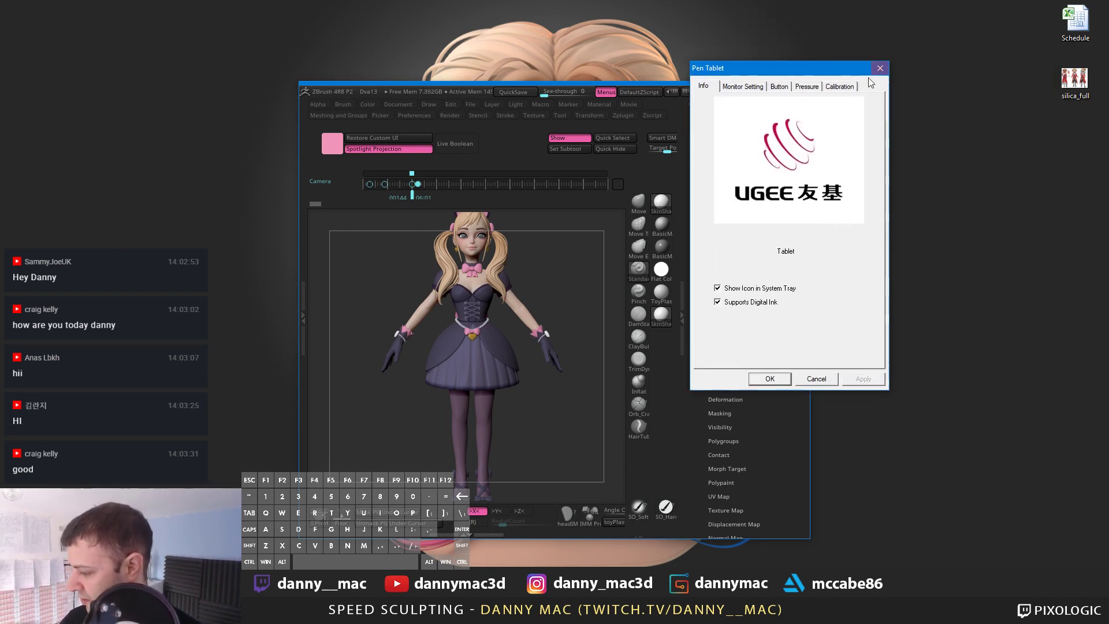
Step: Map the pen tablet to Monitor 1, apply the change and close the tablet settings
{"action": "left_click", "coordinate": [807, 86]}
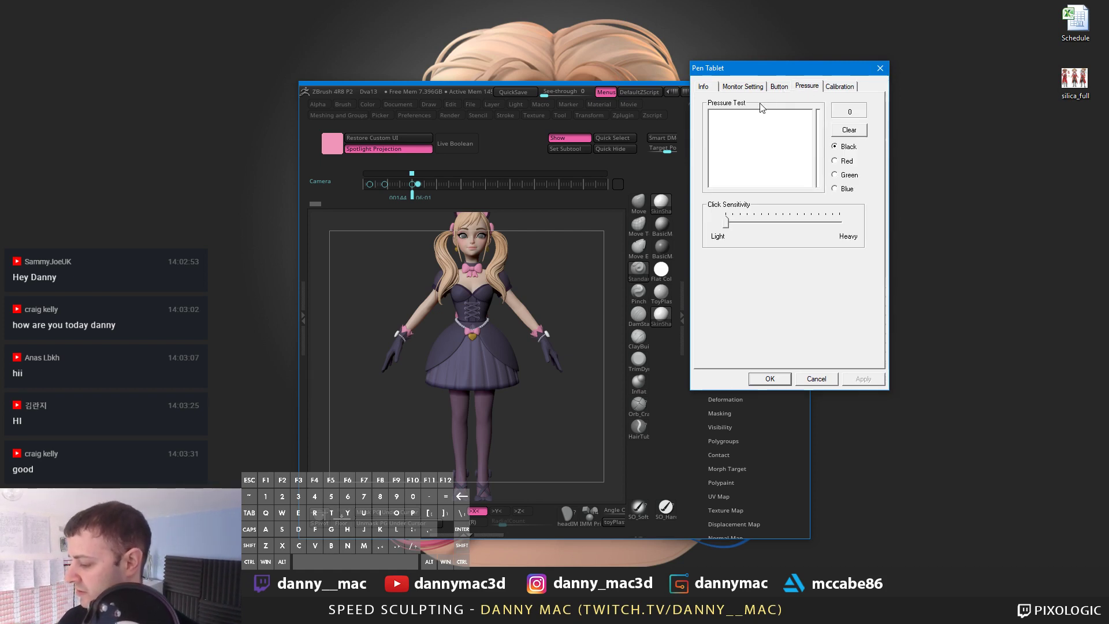
{"action": "left_click", "coordinate": [744, 88]}
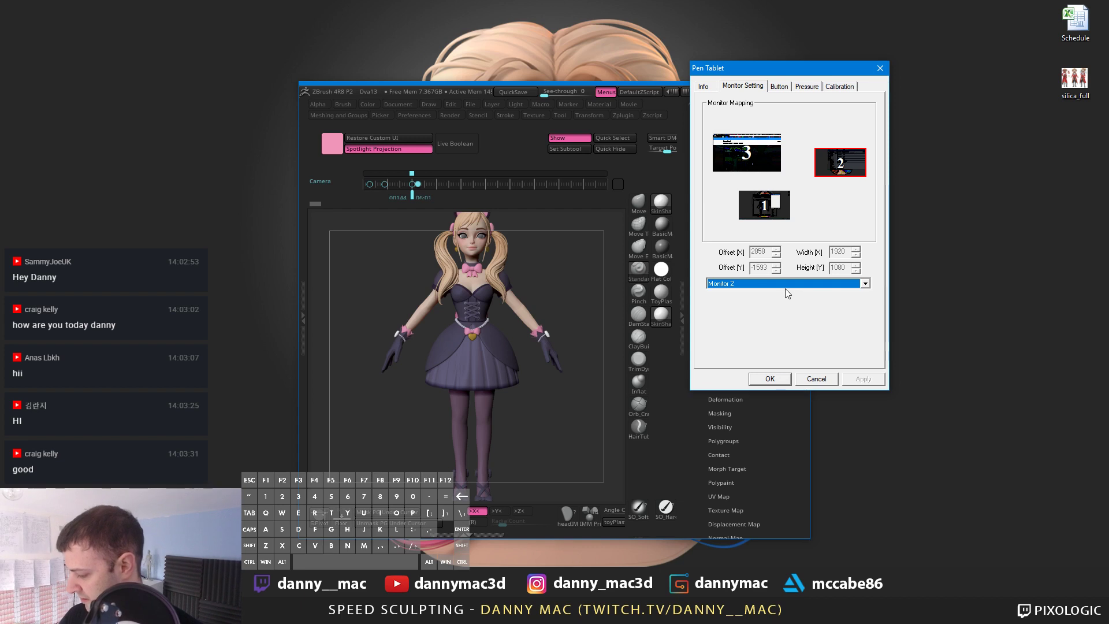
{"action": "left_click", "coordinate": [787, 283]}
{"action": "left_click", "coordinate": [780, 300]}
{"action": "left_click", "coordinate": [865, 381]}
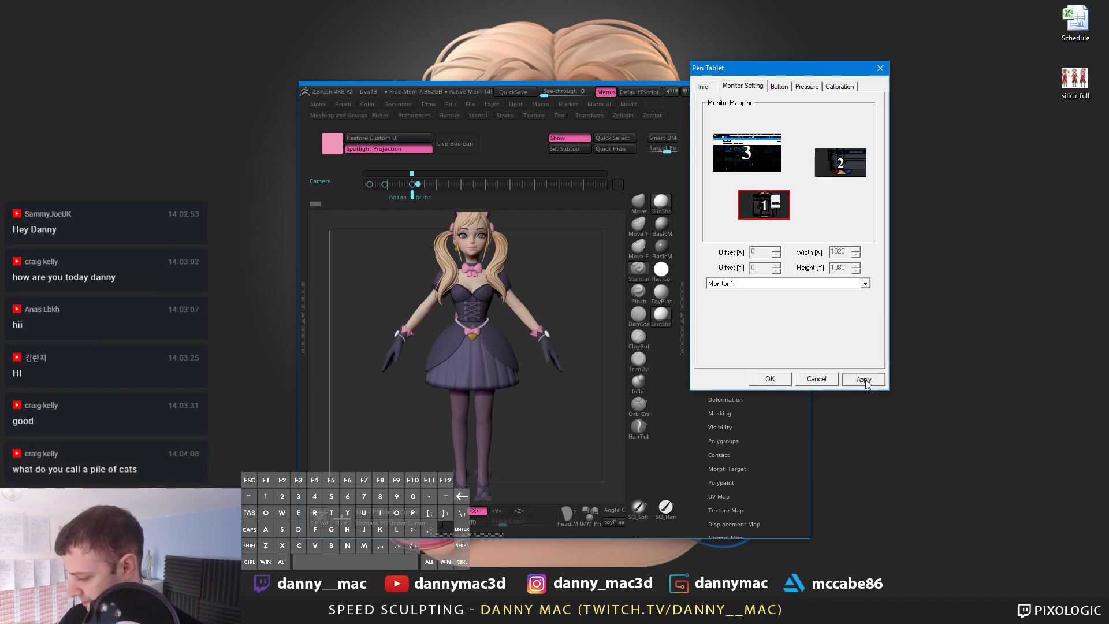
{"action": "left_click", "coordinate": [771, 379]}
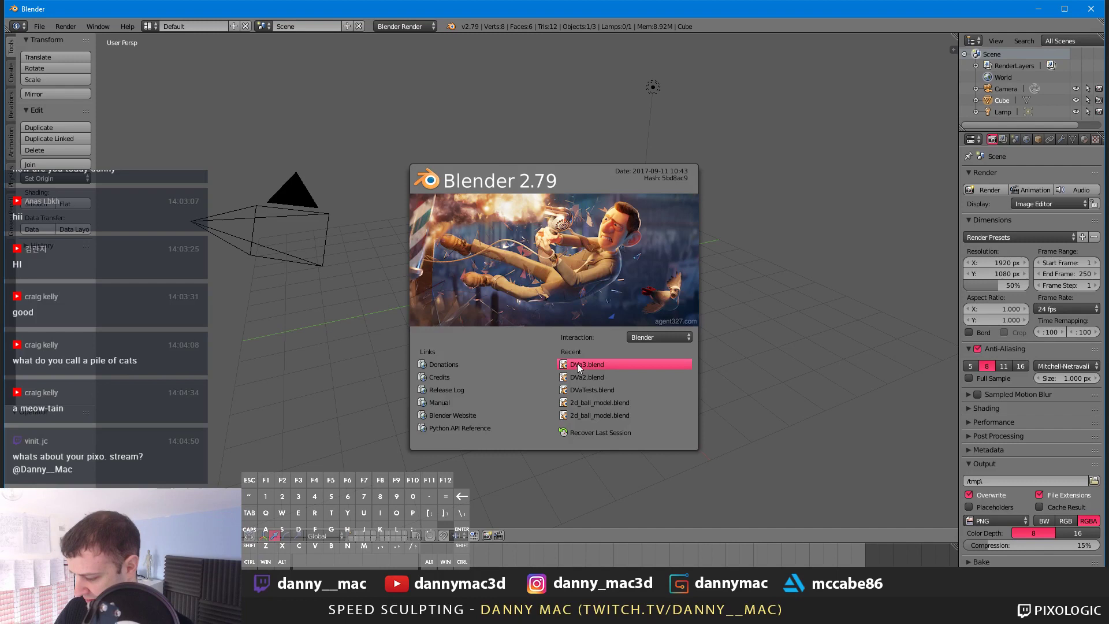
Step: Switch to Blender and open the recent file DVa3.blend
{"action": "left_click", "coordinate": [578, 363]}
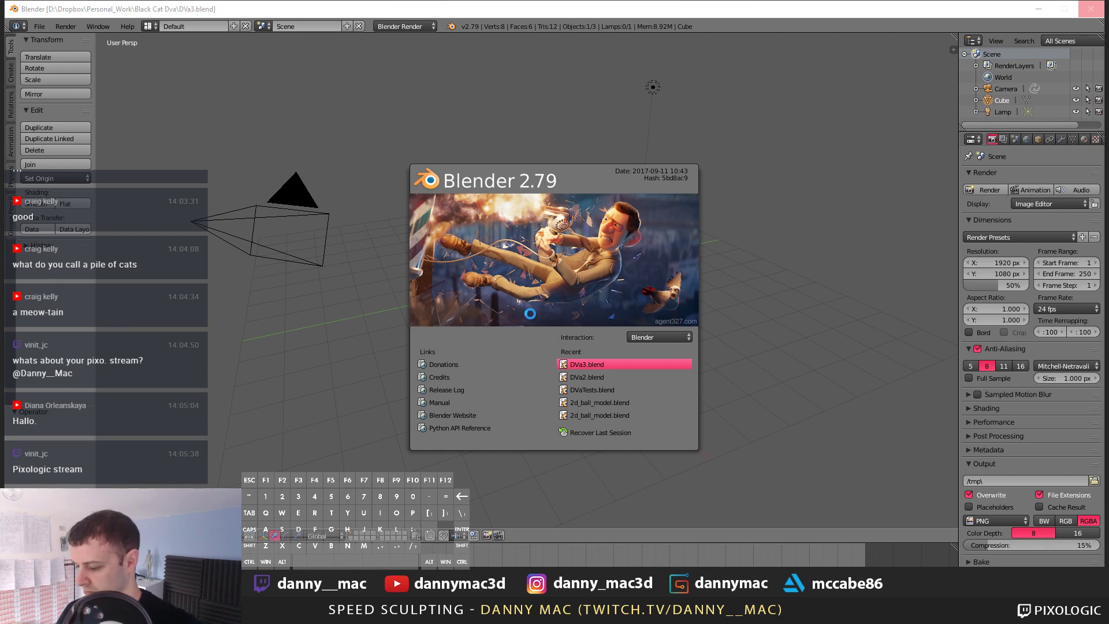
{"action": "left_click", "coordinate": [586, 363]}
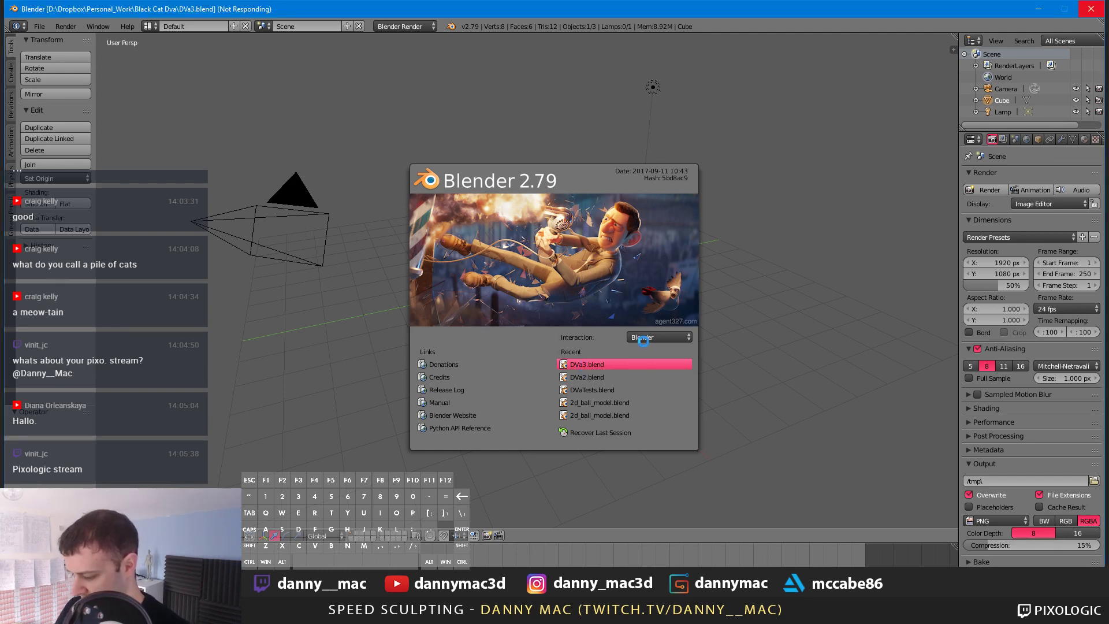
{"action": "key", "text": "alt+Tab"}
{"action": "key", "text": "alt+Tab"}
{"action": "left_click", "coordinate": [854, 249]}
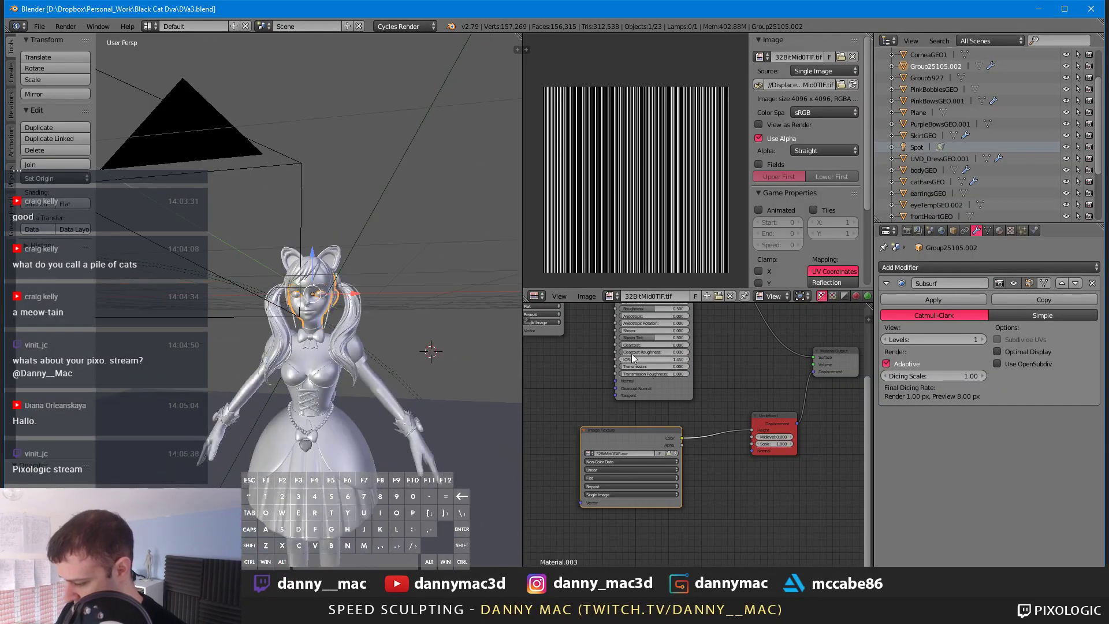
Step: Shift the red displacement node and the Image Texture node slightly downward in the node tree
{"action": "mouse_move", "coordinate": [778, 426]}
{"action": "left_mouse_down"}
{"action": "mouse_move", "coordinate": [761, 443]}
{"action": "mouse_move", "coordinate": [777, 433]}
{"action": "left_mouse_up"}
{"action": "left_click_drag", "start_coordinate": [609, 438], "coordinate": [622, 448]}
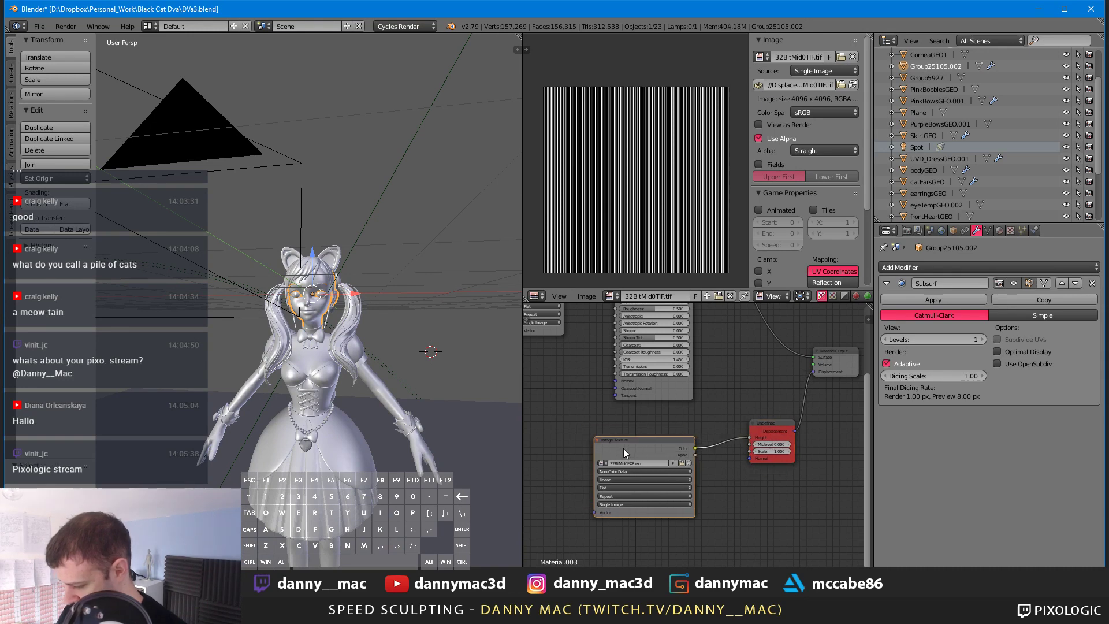
{"action": "scroll", "coordinate": [757, 401], "scroll_direction": "up", "scroll_amount": 1}
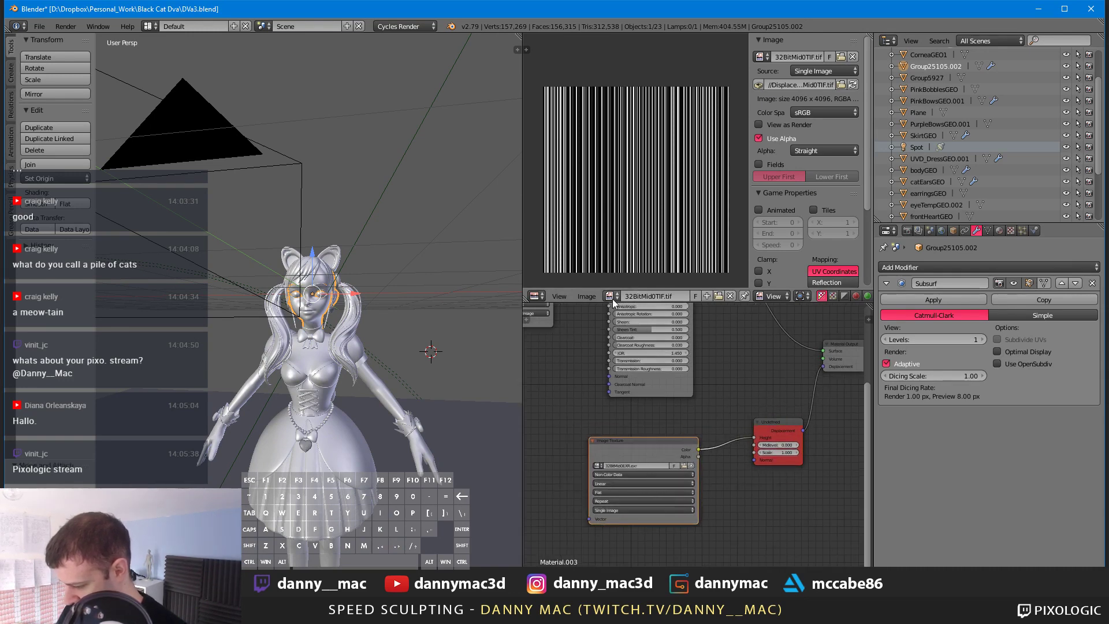
{"action": "scroll", "coordinate": [657, 460], "scroll_direction": "up", "scroll_amount": 2}
{"action": "scroll", "coordinate": [655, 476], "scroll_direction": "up", "scroll_amount": 1}
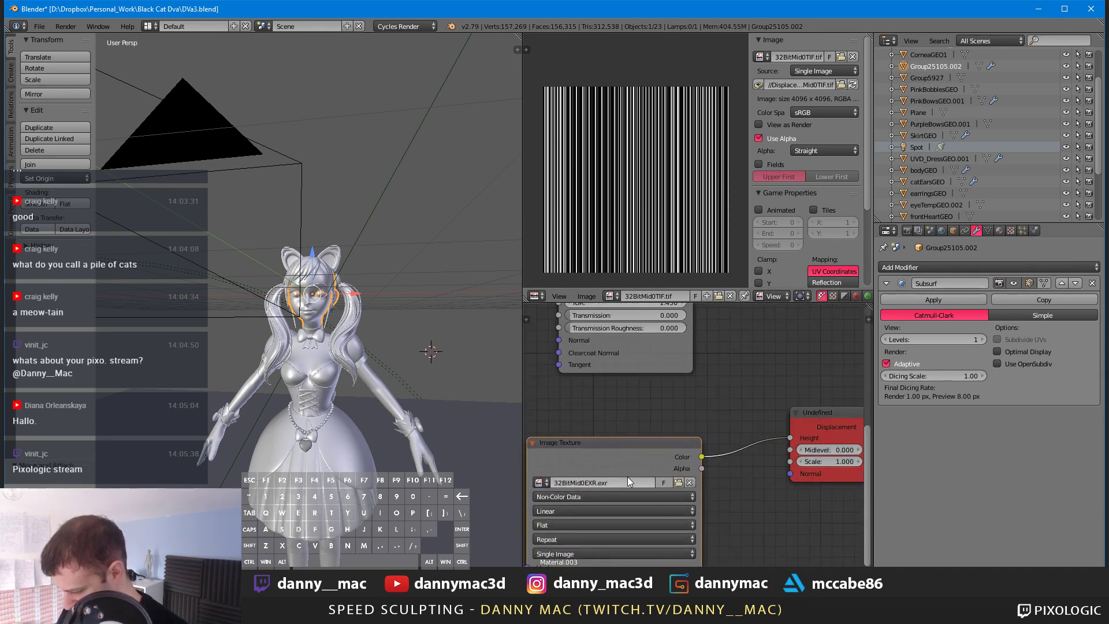
Step: Display the 32BitMid0EXR.exr image in the image editor and fit it in view
{"action": "left_click", "coordinate": [613, 296]}
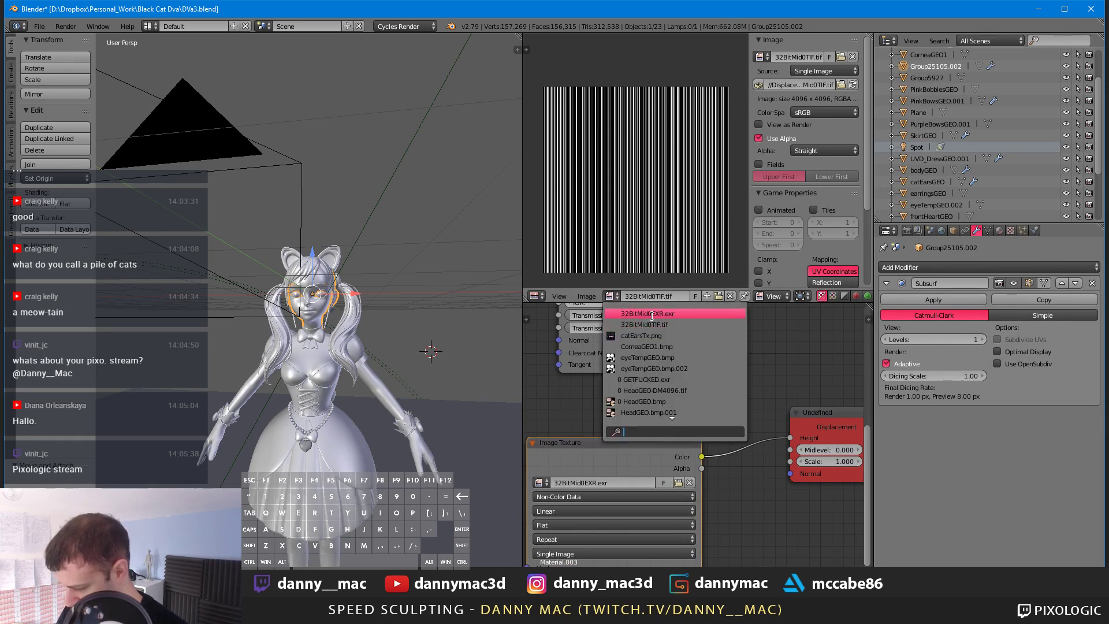
{"action": "left_click", "coordinate": [618, 314]}
{"action": "scroll", "coordinate": [625, 261], "scroll_direction": "down", "scroll_amount": 3}
{"action": "scroll", "coordinate": [611, 196], "scroll_direction": "up", "scroll_amount": 6}
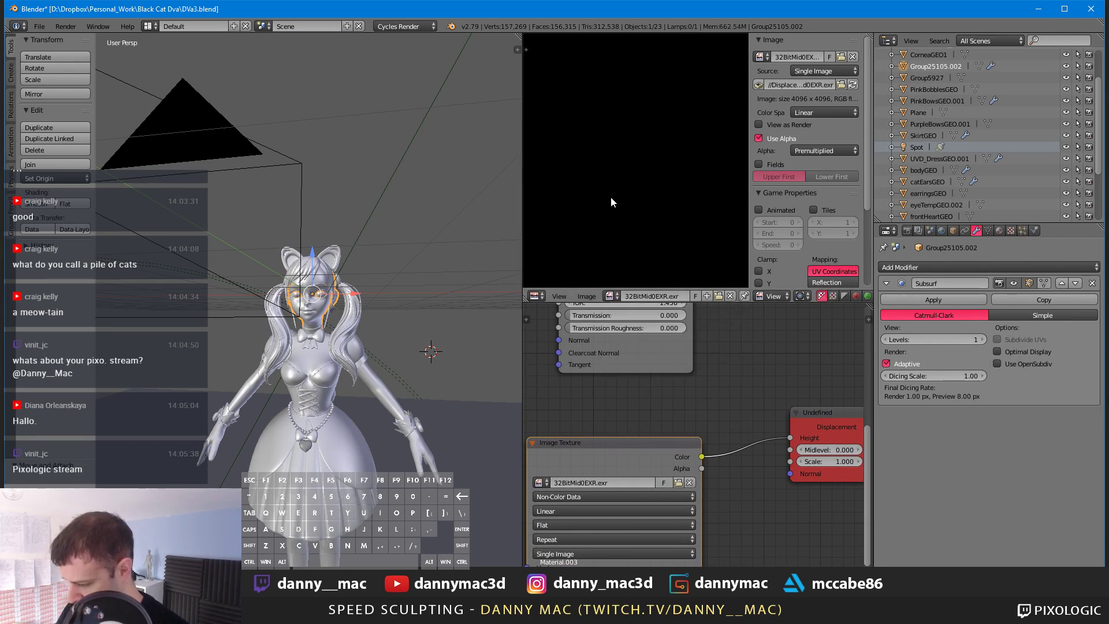
{"action": "scroll", "coordinate": [609, 199], "scroll_direction": "down", "scroll_amount": 4}
Step: Switch the 3D viewport to textured shading and frame the whole character
{"action": "middle_click_drag", "start_coordinate": [442, 302], "coordinate": [414, 298]}
{"action": "left_click", "coordinate": [214, 573]}
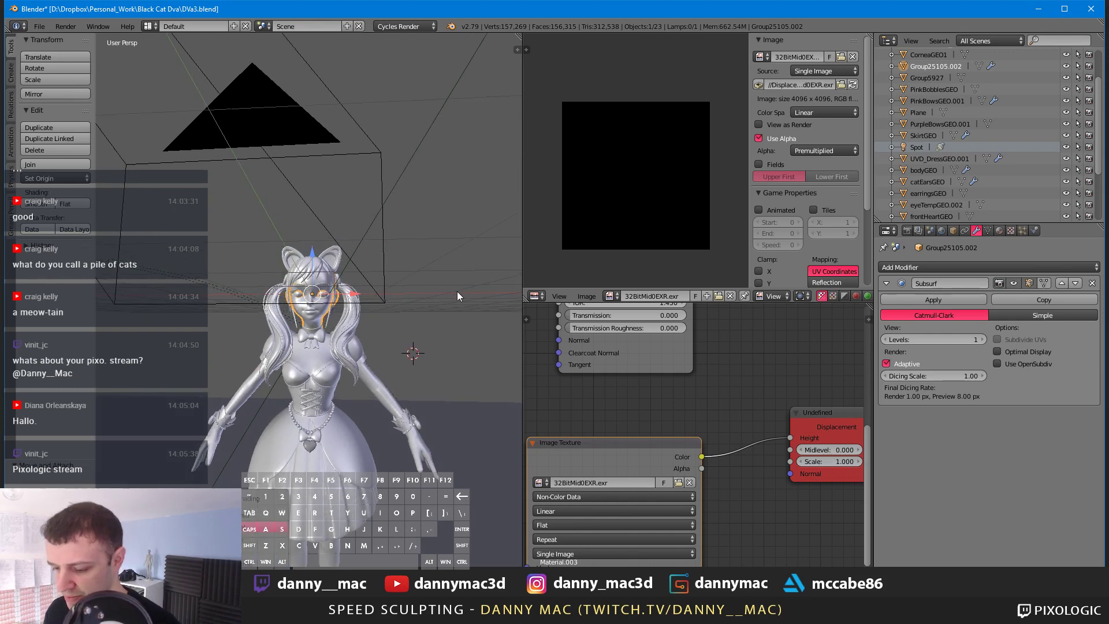
{"action": "key", "text": "alt+z"}
{"action": "scroll", "coordinate": [406, 300], "scroll_direction": "down", "scroll_amount": 2}
{"action": "mouse_move", "coordinate": [410, 317]}
{"action": "middle_mouse_down", "text": "shift"}
{"action": "mouse_move", "coordinate": [424, 271]}
{"action": "mouse_move", "coordinate": [400, 272]}
{"action": "mouse_move", "coordinate": [397, 291]}
{"action": "middle_mouse_up", "text": "shift"}
{"action": "middle_click_drag", "start_coordinate": [460, 251], "coordinate": [417, 229]}
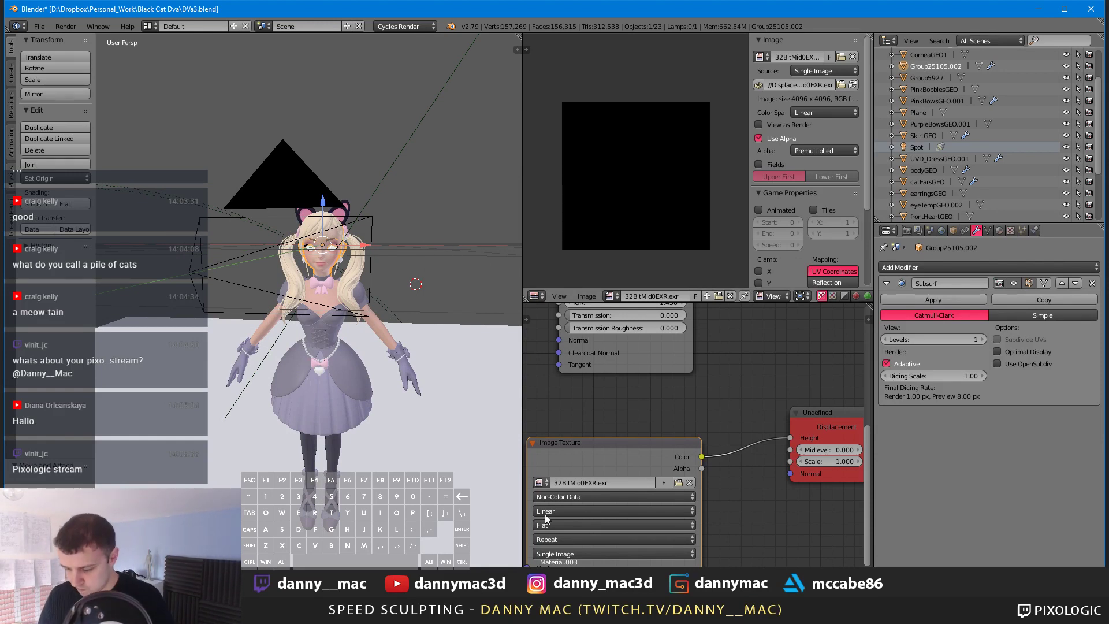
Step: Switch to ZBrush and hide the timeline
{"action": "key", "text": "alt+Tab"}
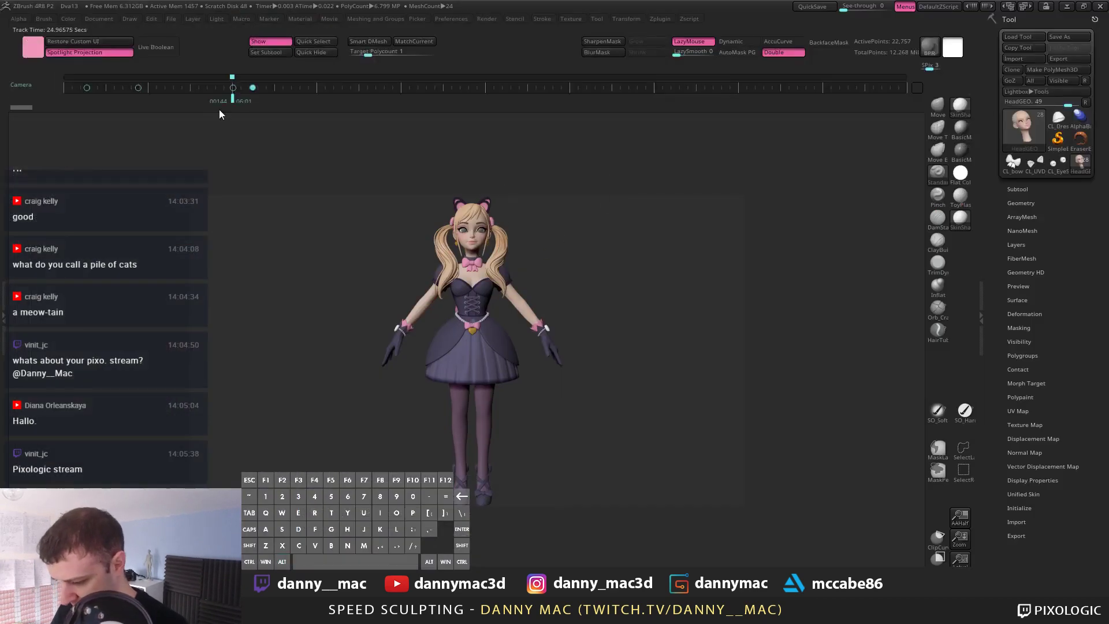
{"action": "left_click", "coordinate": [278, 42]}
{"action": "left_click_drag", "start_coordinate": [569, 291], "coordinate": [528, 263]}
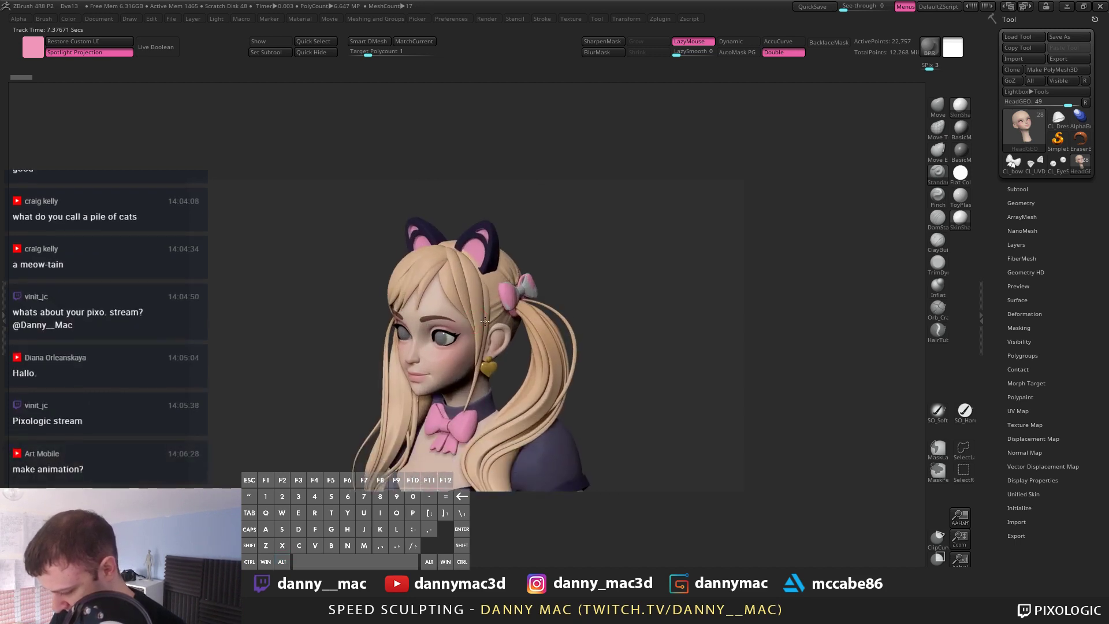
Step: Select the bowUVD_7 subtool on the character's ponytail and inspect it on the head with the wireframe display
{"action": "left_click_drag", "start_coordinate": [439, 309], "coordinate": [536, 275]}
{"action": "left_click_drag", "start_coordinate": [536, 275], "coordinate": [486, 234], "text": "shift"}
{"action": "key", "text": "shift+f"}
{"action": "key", "text": "shift+f"}
{"action": "left_click", "coordinate": [511, 234], "text": "alt"}
{"action": "key", "text": "alt+s"}
{"action": "left_click_drag", "start_coordinate": [569, 242], "coordinate": [609, 184]}
{"action": "key", "text": "s"}
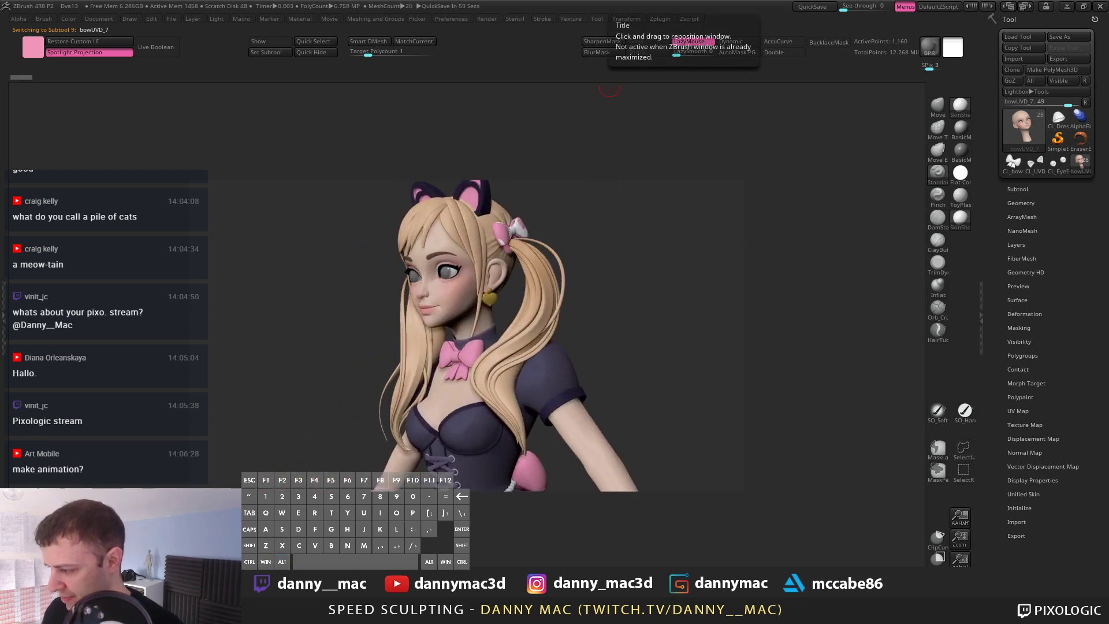
Step: Open Task Manager, check the memory and CPU use of the running apps, and close it
{"action": "key", "text": "ctrl+shift+Escape"}
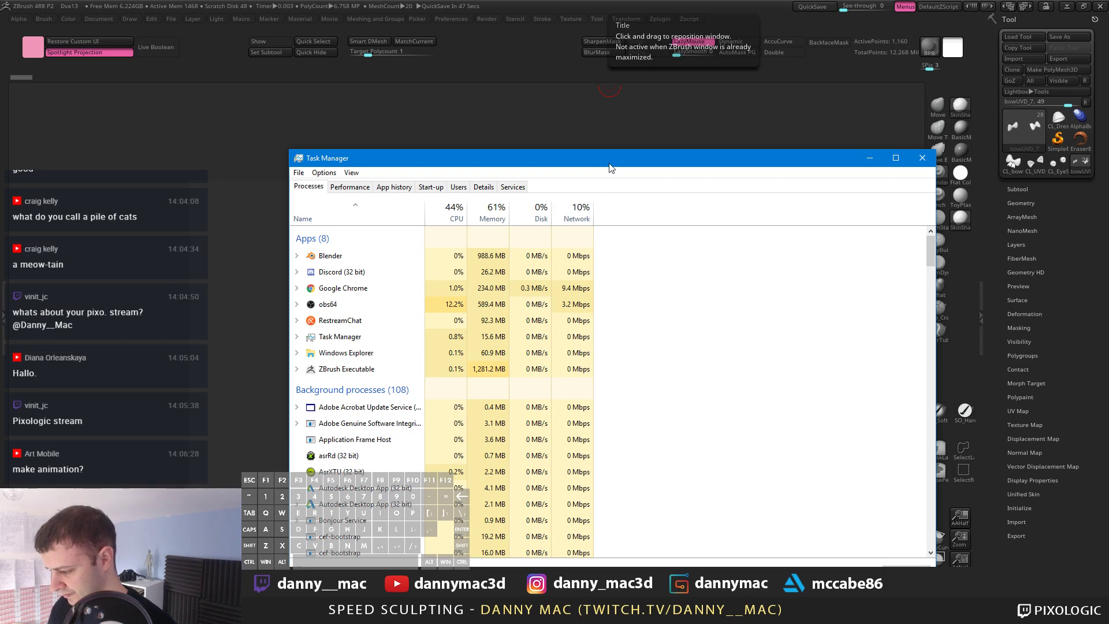
{"action": "left_click_drag", "start_coordinate": [609, 163], "coordinate": [543, 87]}
{"action": "left_click", "coordinate": [845, 87]}
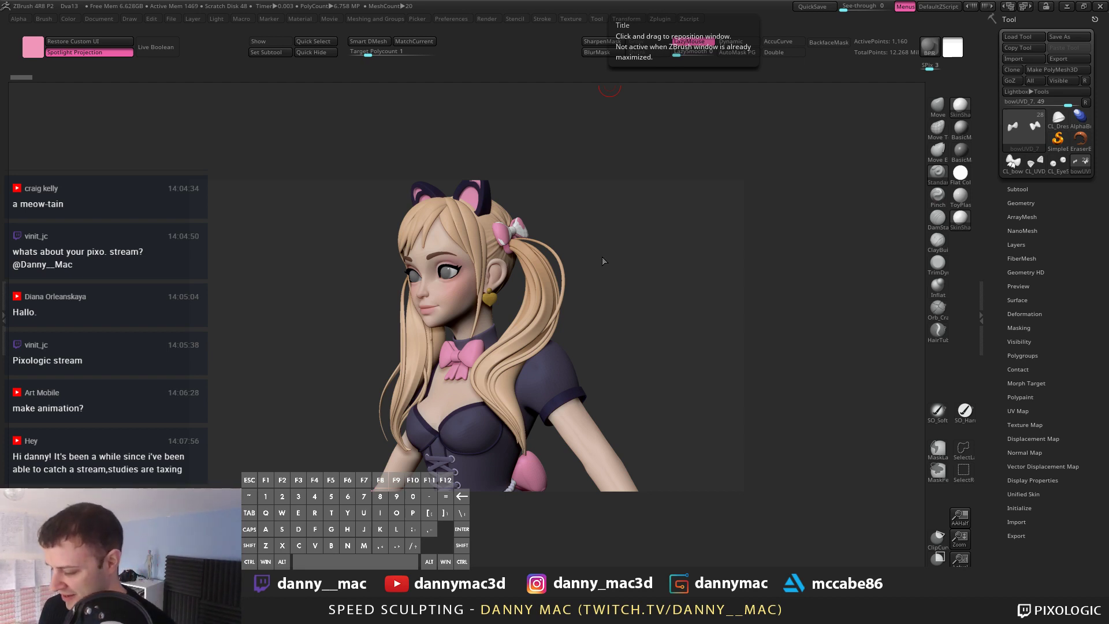
Step: Expand the subtool list and make the pink hair bows (PinkBowsGEO) the active subtool
{"action": "left_click_drag", "start_coordinate": [603, 261], "coordinate": [523, 274]}
{"action": "left_click", "coordinate": [1018, 189]}
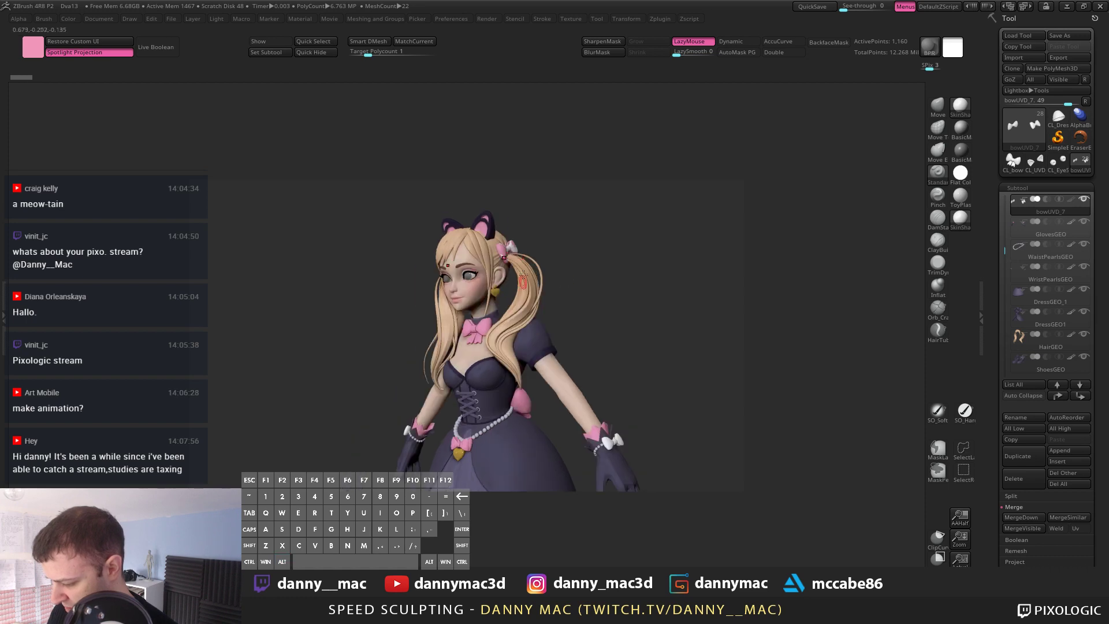
{"action": "left_click", "coordinate": [523, 273], "text": "alt"}
{"action": "key", "text": "s"}
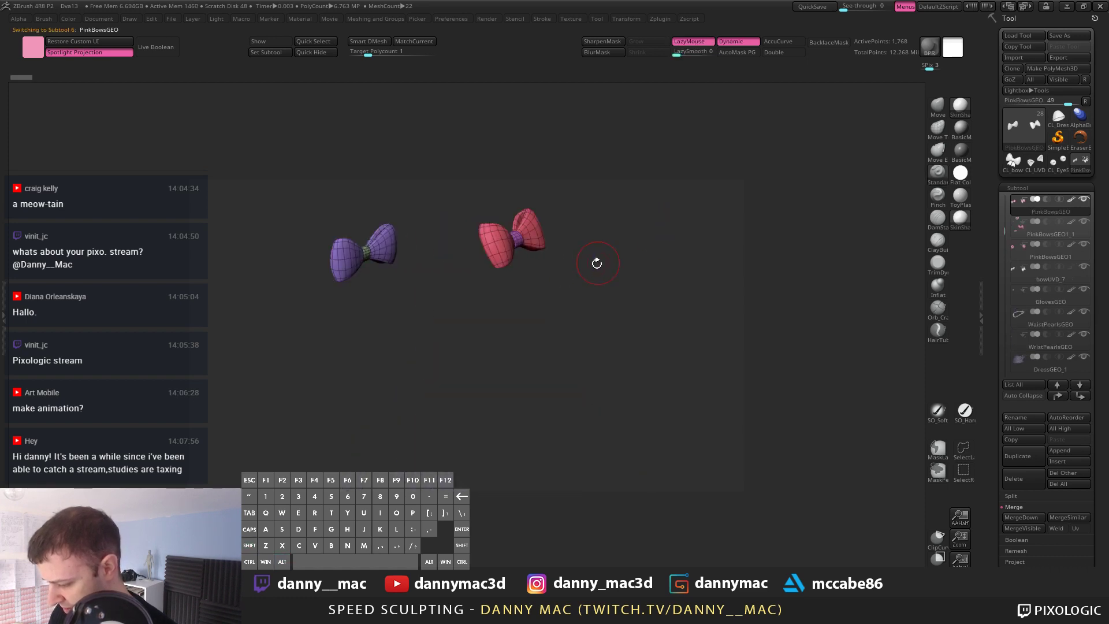
Step: Examine the pink hair bows' wireframe in isolation and compare them with the rest of the head
{"action": "left_click_drag", "start_coordinate": [597, 263], "coordinate": [629, 300], "text": "shift"}
{"action": "key", "text": "shift+f"}
{"action": "key", "text": "alt+s"}
{"action": "key", "text": "alt+s"}
{"action": "key", "text": "alt+s"}
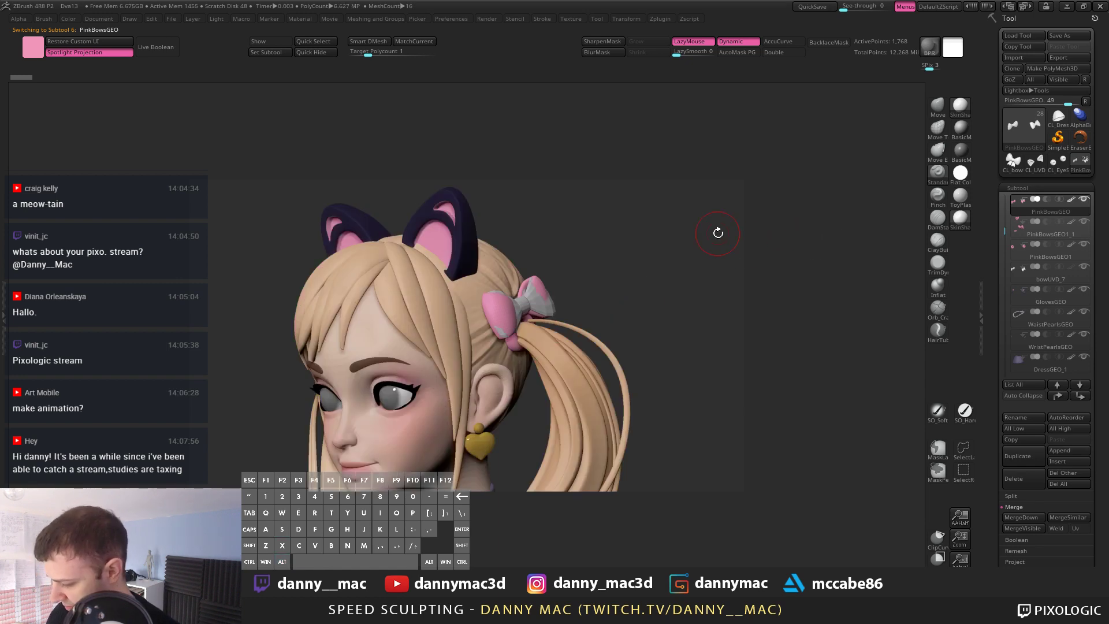
{"action": "key", "text": "shift+f"}
{"action": "key", "text": "shift+f"}
{"action": "left_click_drag", "start_coordinate": [800, 315], "coordinate": [619, 307], "text": "alt"}
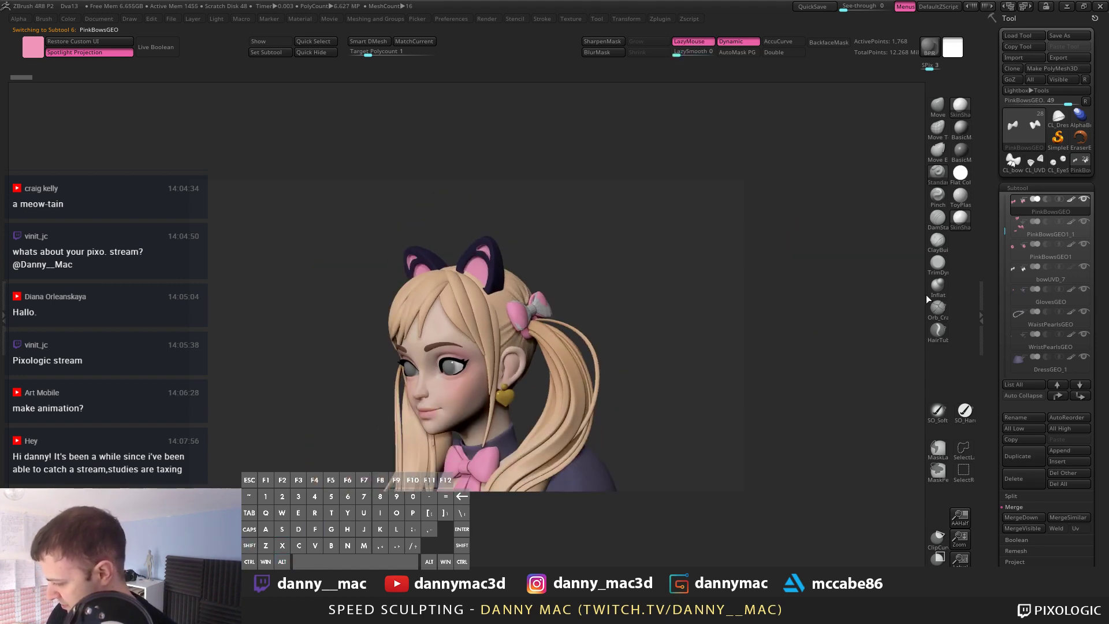
Step: Delete the PinkBowsGEO subtool and isolate the PinkBowsGEO1_1 bows
{"action": "left_click", "coordinate": [1018, 456]}
{"action": "left_click", "coordinate": [1035, 482]}
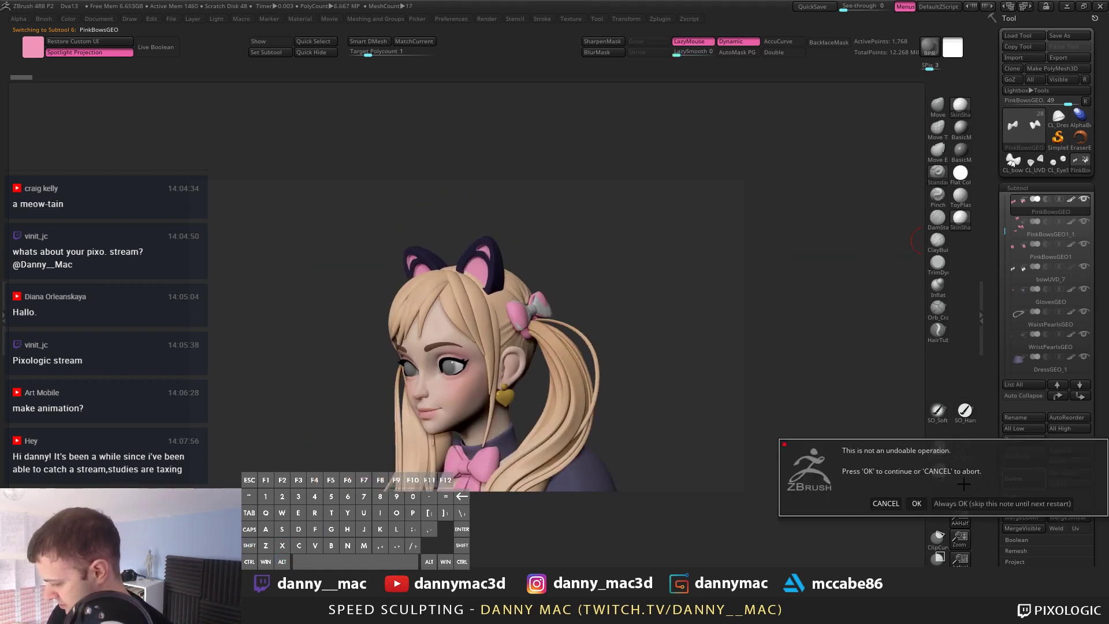
{"action": "left_click", "coordinate": [916, 504]}
{"action": "key", "text": "alt+s"}
{"action": "left_click_drag", "start_coordinate": [646, 329], "coordinate": [590, 269], "text": "alt"}
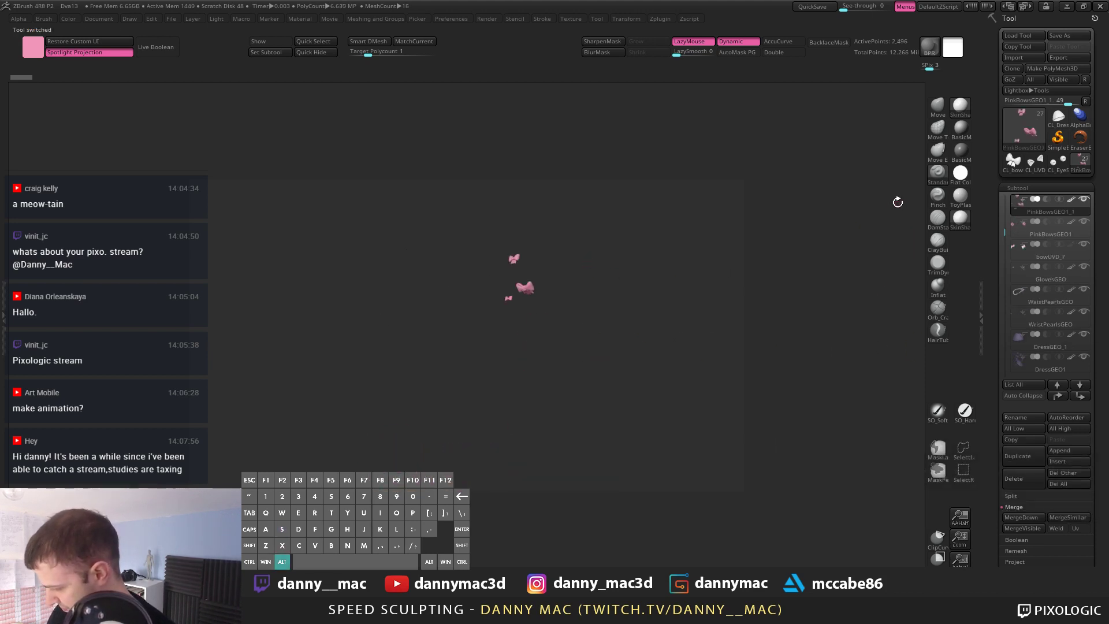
Step: Delete the isolated PinkBowsGEO1_1 subtool and show the whole character again
{"action": "left_click", "coordinate": [1034, 482]}
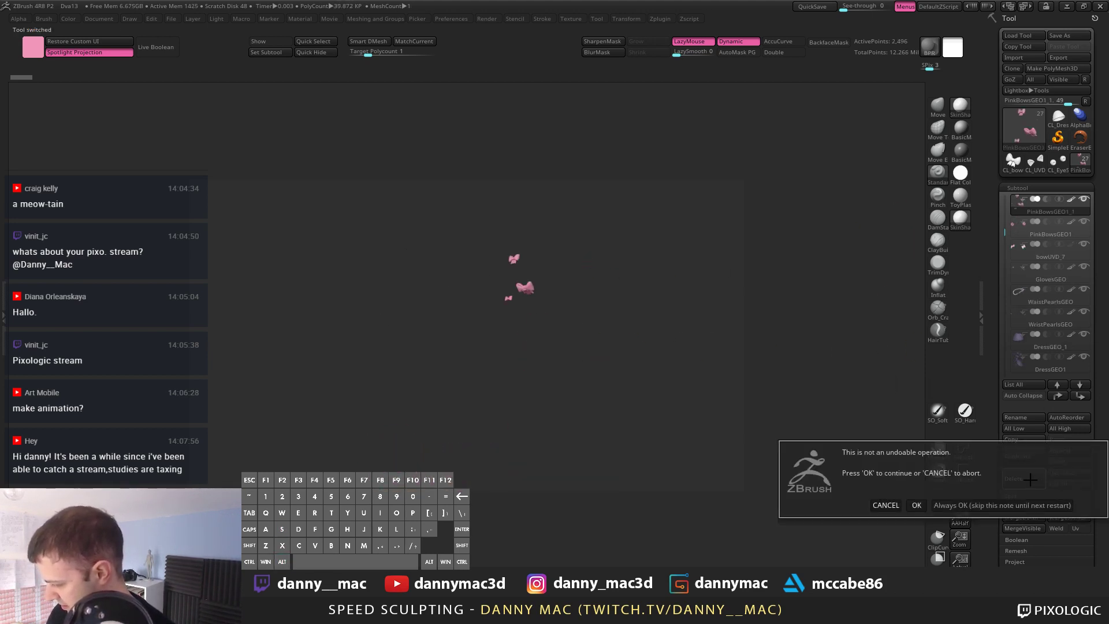
{"action": "left_click", "coordinate": [996, 505]}
{"action": "key", "text": "alt+s"}
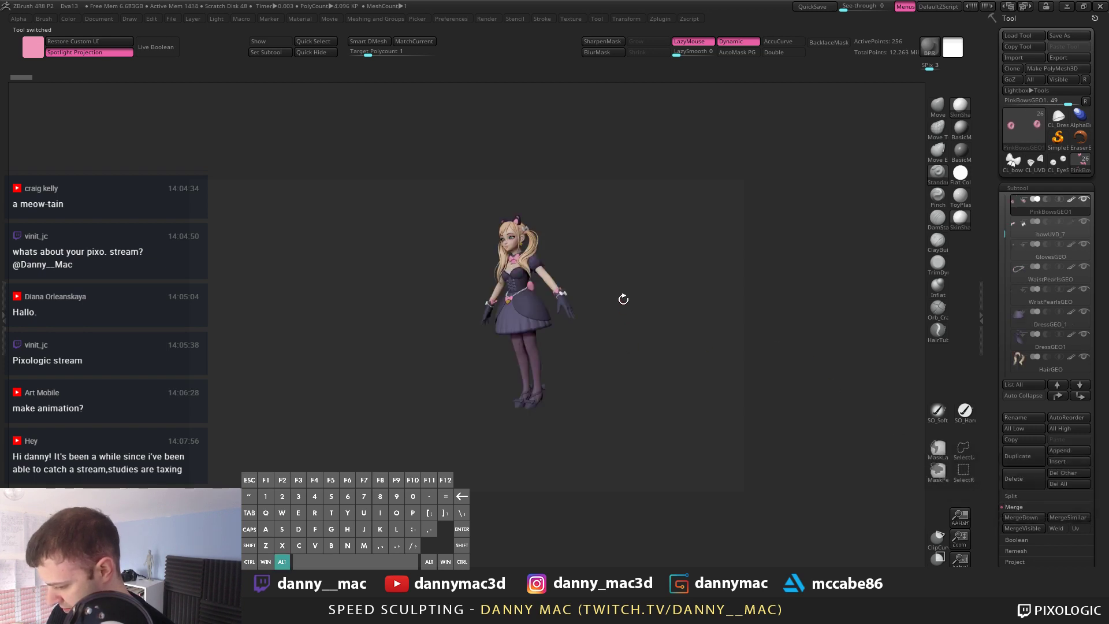
Step: Delete the remaining hair bows subtool (bowUVD_7) from the character
{"action": "left_click_drag", "start_coordinate": [681, 259], "coordinate": [635, 312], "text": "alt"}
{"action": "left_click", "coordinate": [507, 222], "text": "alt"}
{"action": "left_click_drag", "start_coordinate": [685, 243], "coordinate": [652, 240]}
{"action": "left_click", "coordinate": [1016, 479]}
Step: Switch to Blender and examine the cat ears mesh on the character
{"action": "key", "text": "alt+Tab"}
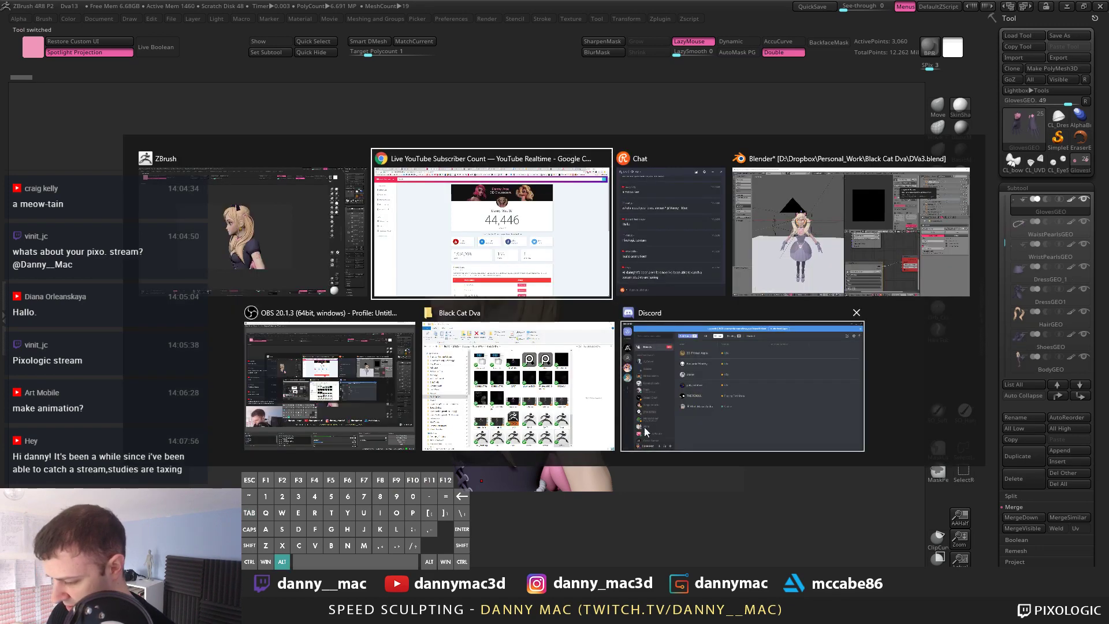
{"action": "left_click", "coordinate": [763, 269]}
{"action": "right_click", "coordinate": [349, 209]}
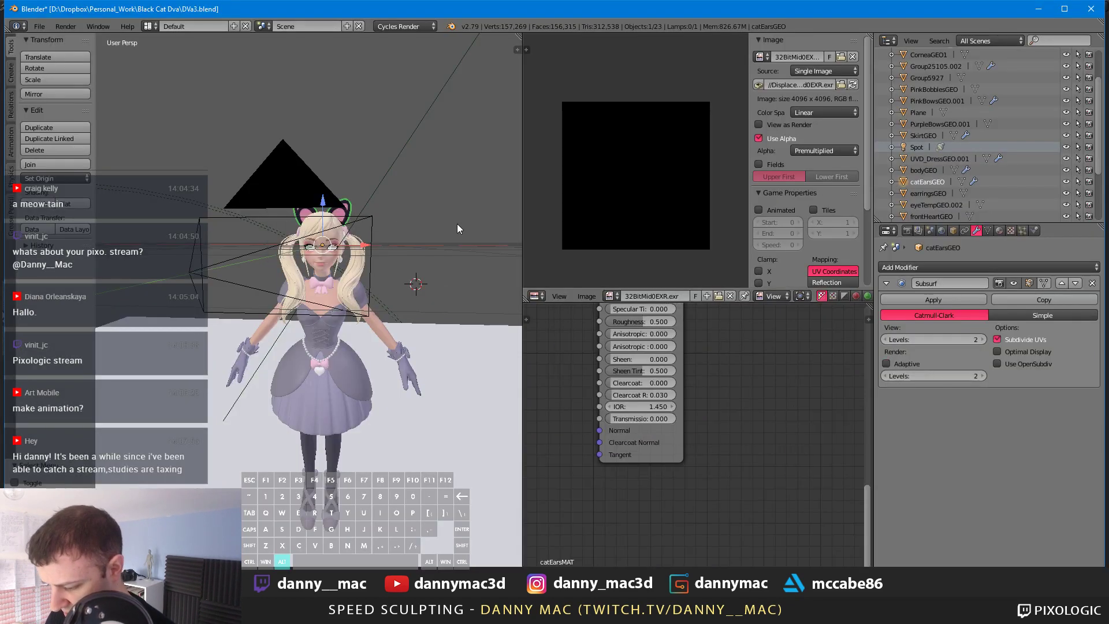
{"action": "middle_click_drag", "start_coordinate": [458, 224], "coordinate": [420, 228]}
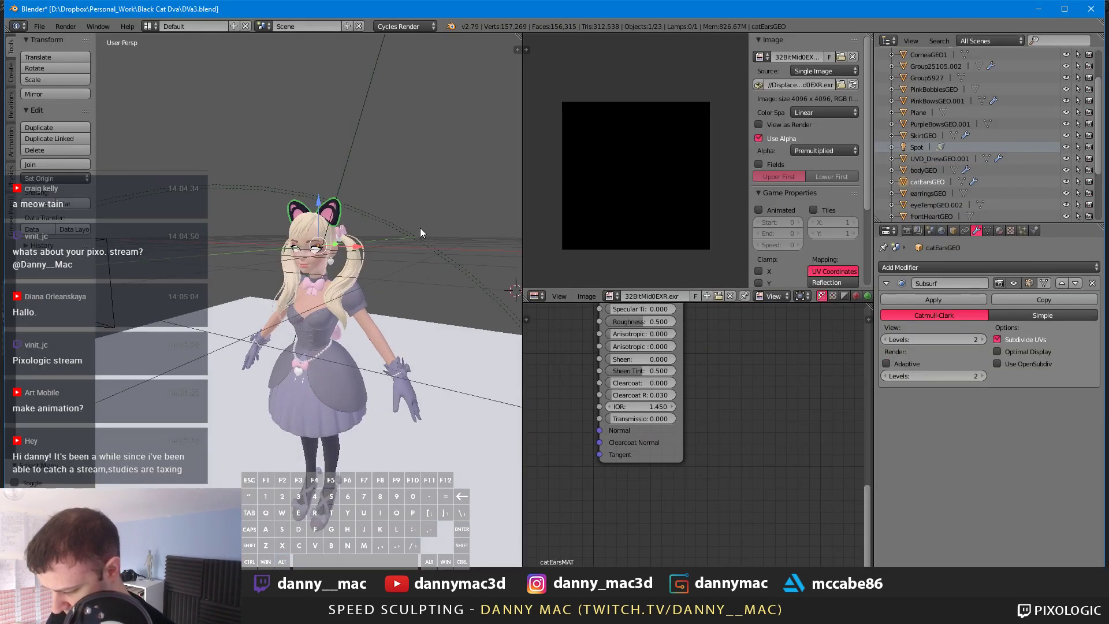
{"action": "key", "text": "Tab"}
{"action": "key", "text": "Tab"}
{"action": "right_click", "coordinate": [345, 233]}
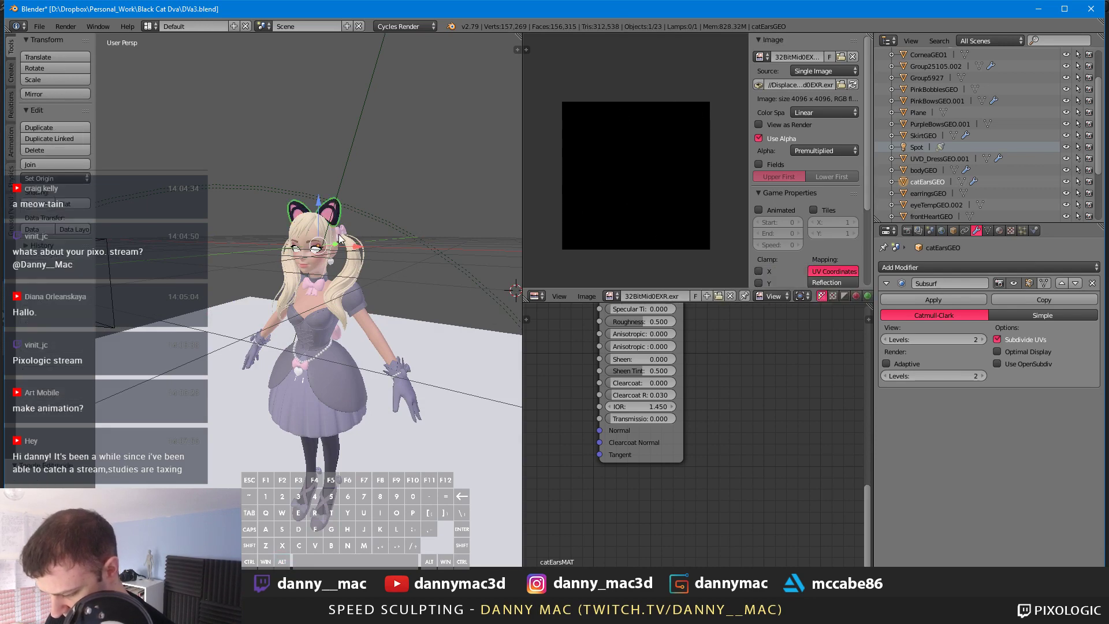
Step: Select the pink bows object (PinkBowsGEO.001) on the character
{"action": "scroll", "coordinate": [378, 232], "scroll_direction": "up", "scroll_amount": 5}
{"action": "middle_click_drag", "start_coordinate": [399, 252], "coordinate": [419, 264]}
{"action": "right_click", "coordinate": [396, 329]}
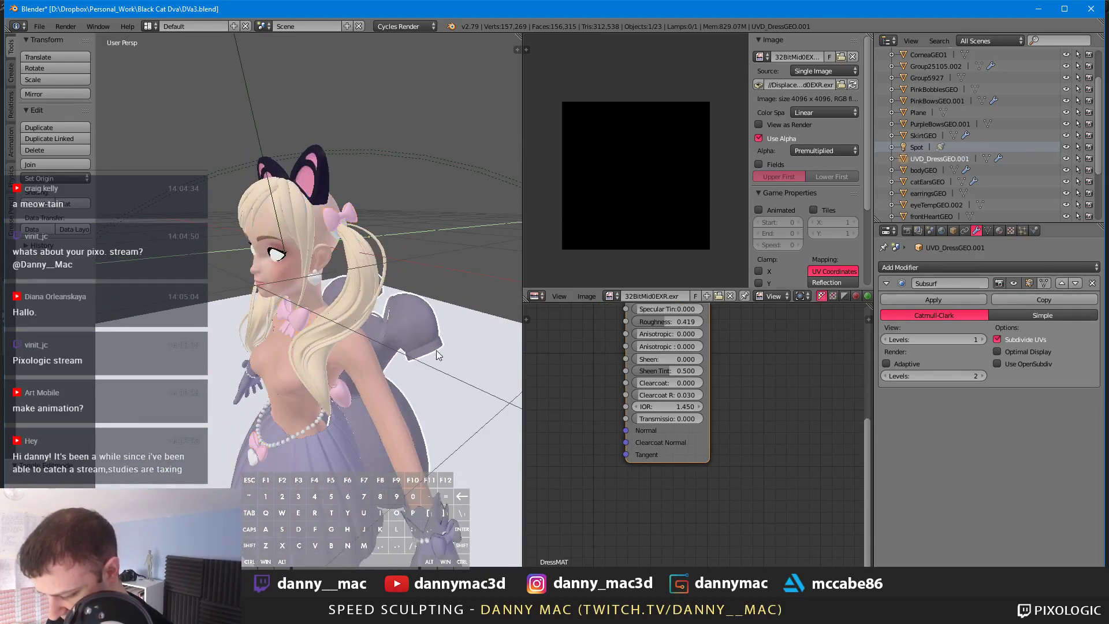
{"action": "middle_click_drag", "start_coordinate": [333, 329], "coordinate": [342, 325]}
{"action": "right_click", "coordinate": [293, 321]}
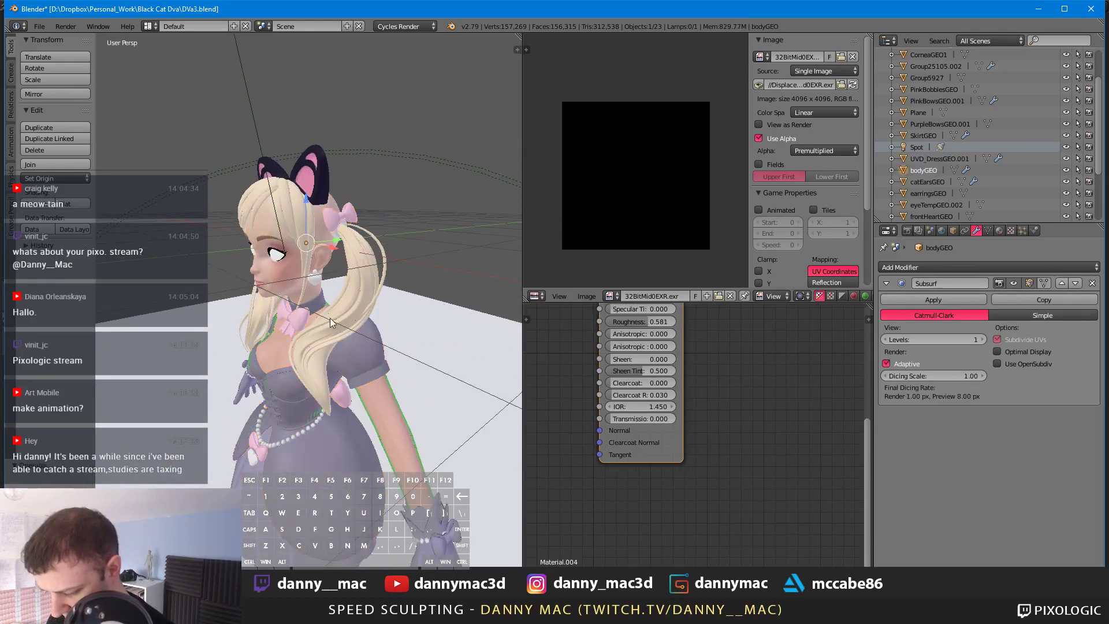
{"action": "middle_click_drag", "start_coordinate": [446, 306], "coordinate": [508, 286]}
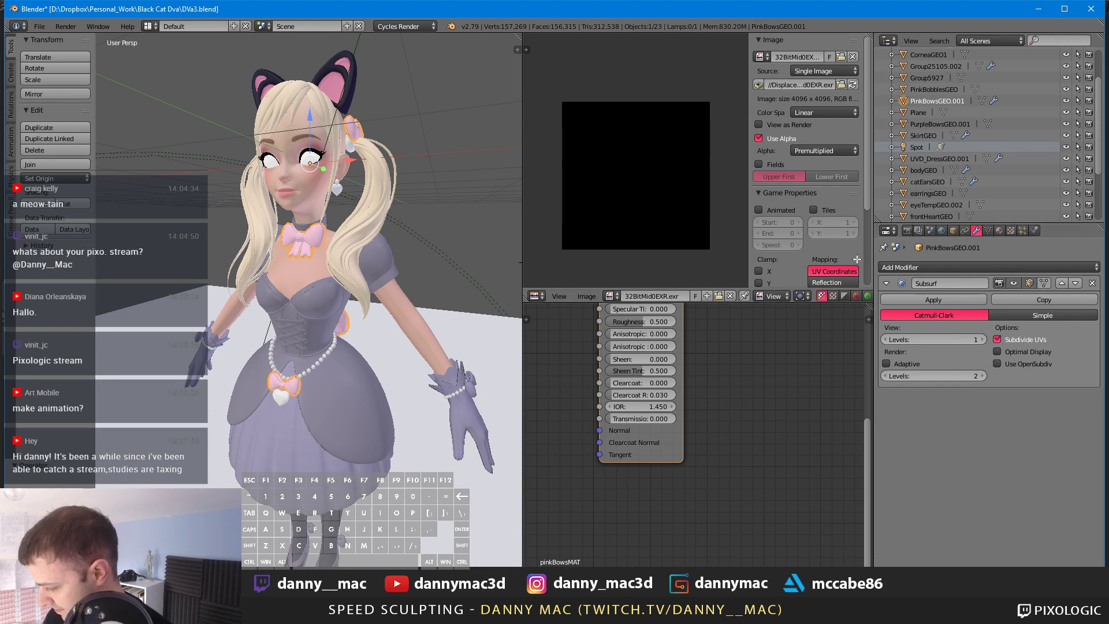
Step: Merge the image and node editor areas into the 3D viewport and hide its tool shelf
{"action": "left_click_drag", "start_coordinate": [857, 259], "coordinate": [843, 231]}
{"action": "left_click_drag", "start_coordinate": [521, 35], "coordinate": [688, 61]}
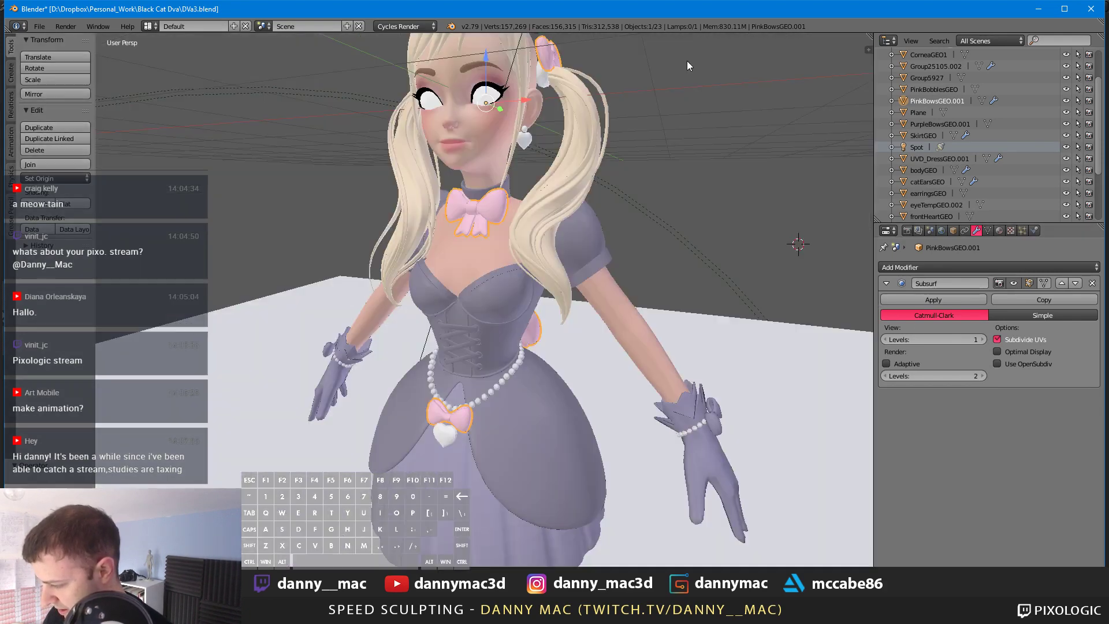
{"action": "scroll", "coordinate": [575, 219], "scroll_direction": "down", "scroll_amount": 3}
{"action": "key", "text": "t"}
Step: Examine the geometry of the selected pink bows from the front and side of the character
{"action": "middle_click_drag", "start_coordinate": [545, 243], "coordinate": [595, 205]}
{"action": "middle_click_drag", "start_coordinate": [595, 205], "coordinate": [614, 199], "text": "shift"}
{"action": "mouse_move", "coordinate": [555, 226]}
{"action": "middle_mouse_down"}
{"action": "mouse_move", "coordinate": [598, 186]}
{"action": "mouse_move", "coordinate": [566, 219]}
{"action": "mouse_move", "coordinate": [587, 213]}
{"action": "mouse_move", "coordinate": [563, 221]}
{"action": "middle_mouse_up"}
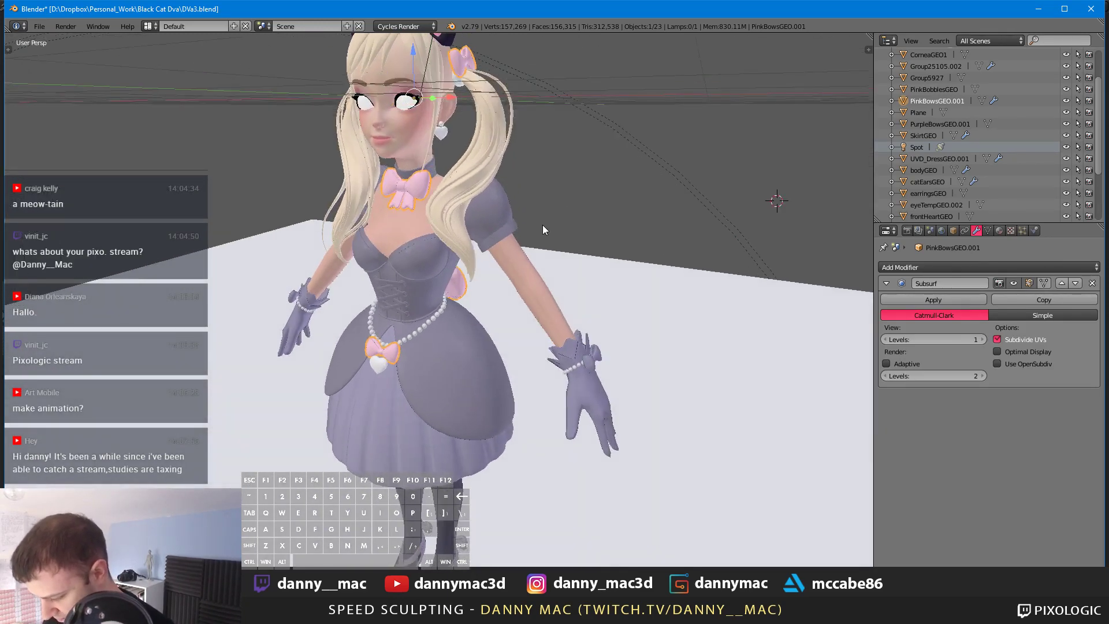
{"action": "scroll", "coordinate": [515, 210], "scroll_direction": "up", "scroll_amount": 1}
{"action": "middle_click_drag", "start_coordinate": [497, 208], "coordinate": [548, 171], "text": "shift"}
{"action": "key", "text": "Tab"}
{"action": "key", "text": "Tab"}
{"action": "right_click", "coordinate": [476, 258]}
{"action": "key", "text": "Tab"}
{"action": "key", "text": "Tab"}
{"action": "middle_click_drag", "start_coordinate": [558, 175], "coordinate": [347, 173]}
{"action": "scroll", "coordinate": [566, 185], "scroll_direction": "down", "scroll_amount": 1}
{"action": "scroll", "coordinate": [474, 168], "scroll_direction": "up", "scroll_amount": 3}
{"action": "right_click", "coordinate": [421, 203]}
{"action": "right_click", "coordinate": [421, 198]}
Step: Start a Wavefront OBJ export and create a folder named forDetailing inside Black Cat Dva as its destination
{"action": "left_click", "coordinate": [40, 27]}
{"action": "mouse_move", "coordinate": [110, 257]}
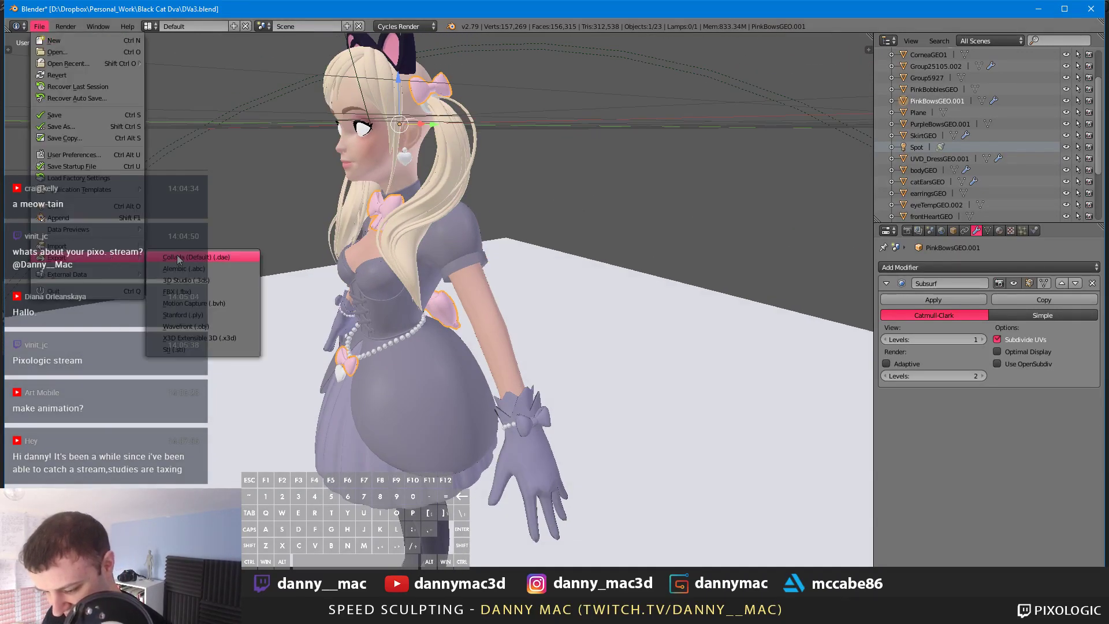
{"action": "left_click", "coordinate": [231, 328]}
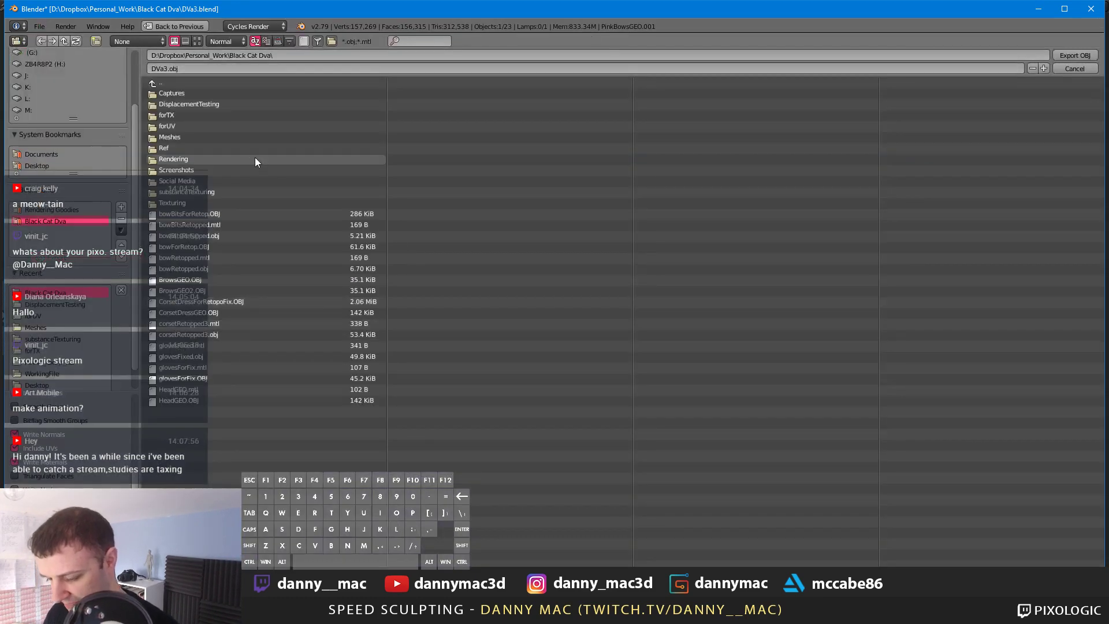
{"action": "left_click", "coordinate": [289, 55]}
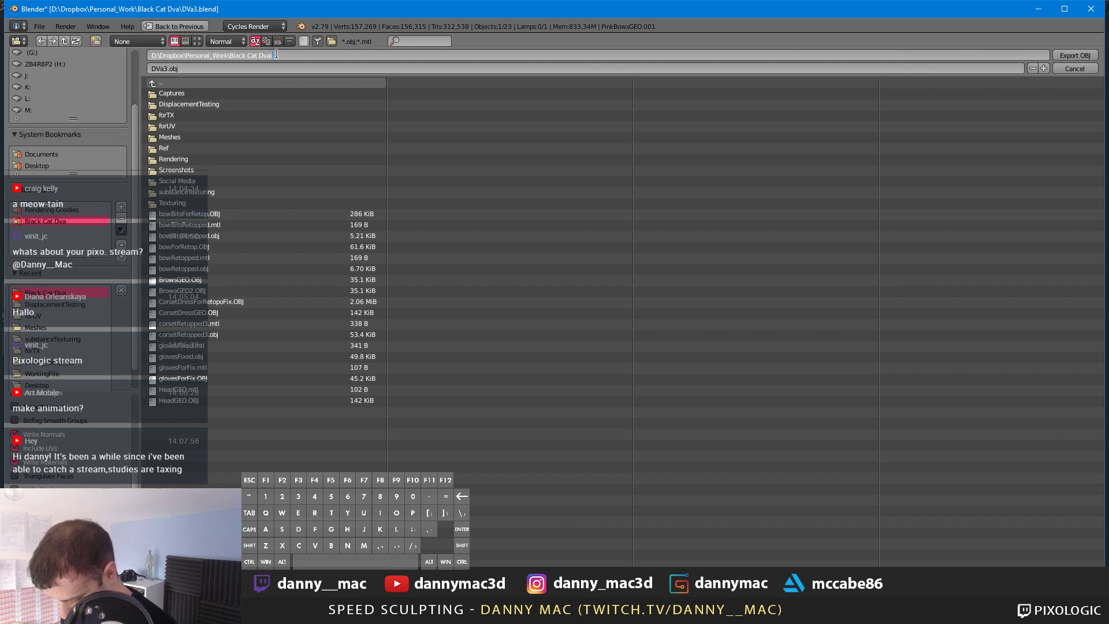
{"action": "type", "text": "forDet"}
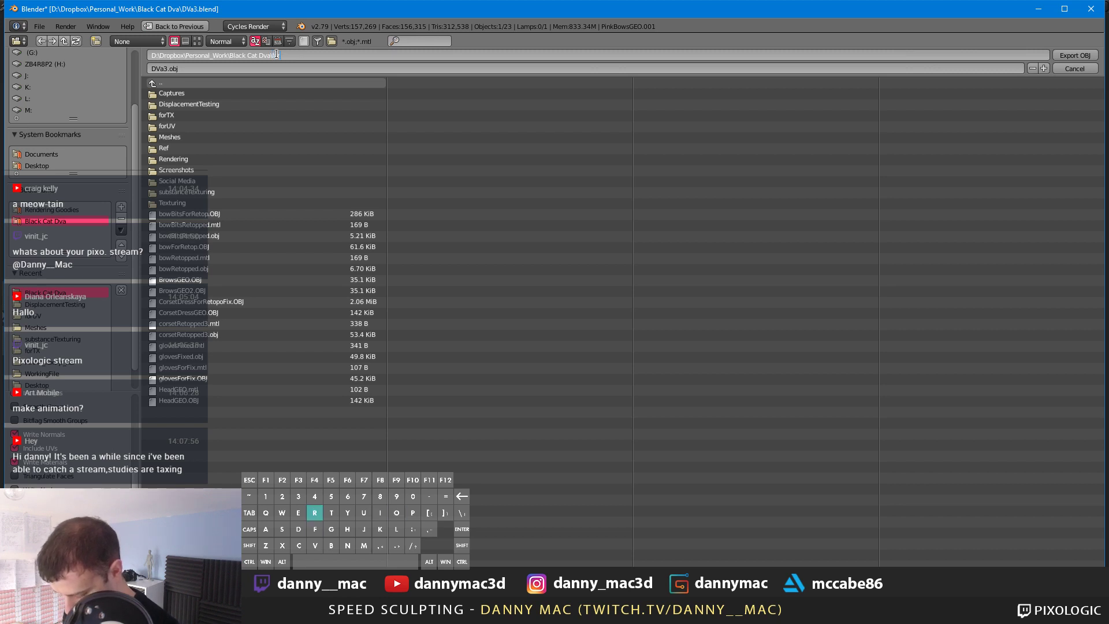
{"action": "type", "text": "ailing"}
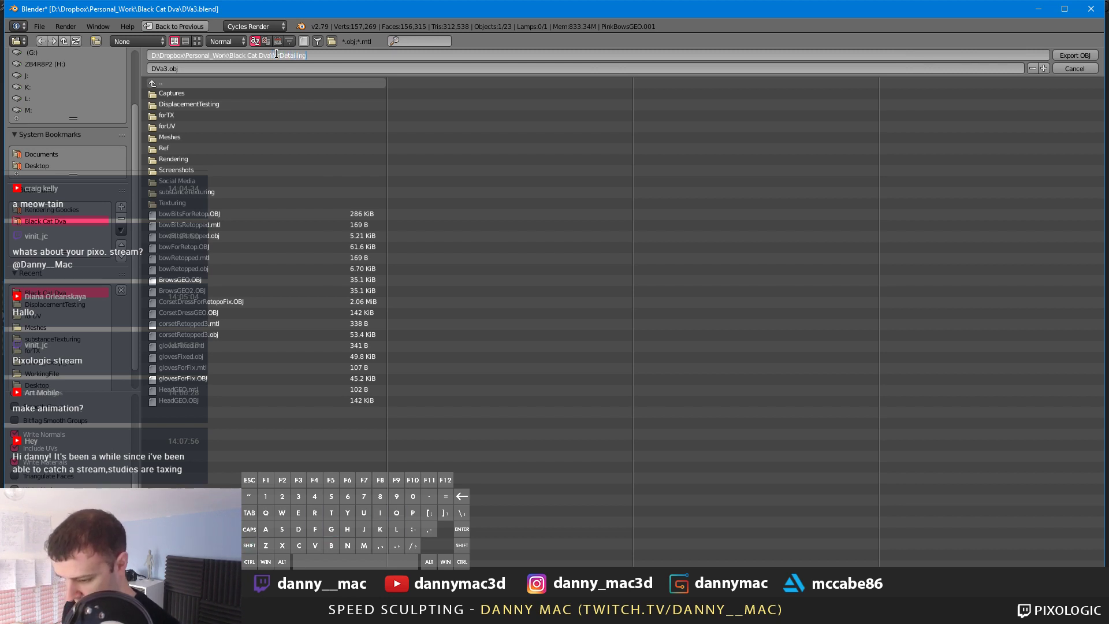
{"action": "key", "text": "Return"}
{"action": "left_click", "coordinate": [277, 55]}
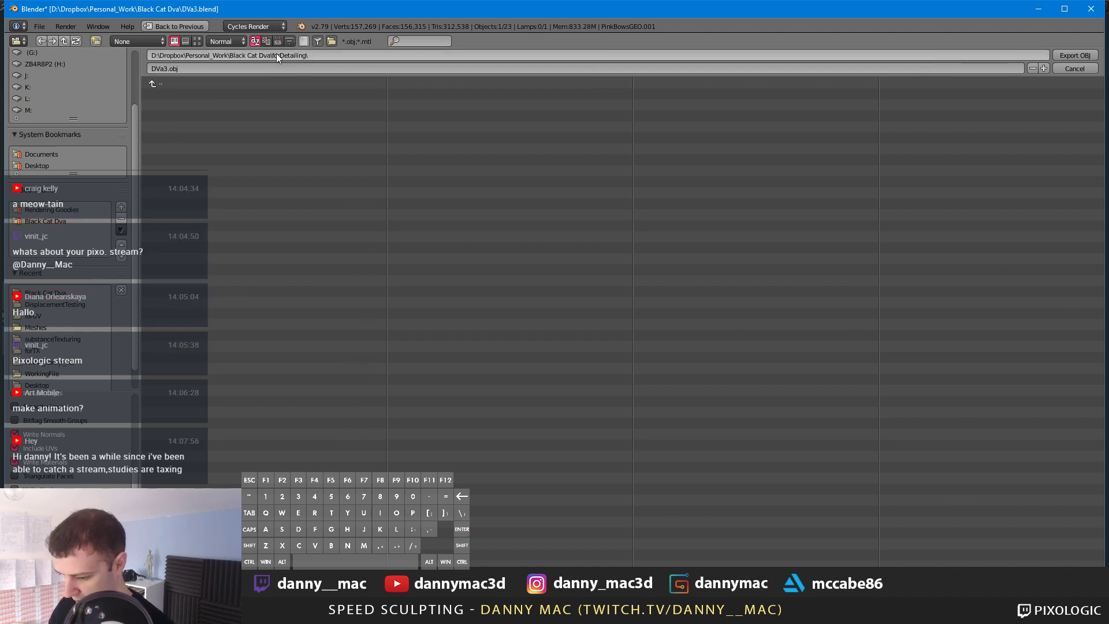
Step: Name the export file pinkBows and export the OBJ into the forDetailing folder
{"action": "left_click", "coordinate": [189, 68]}
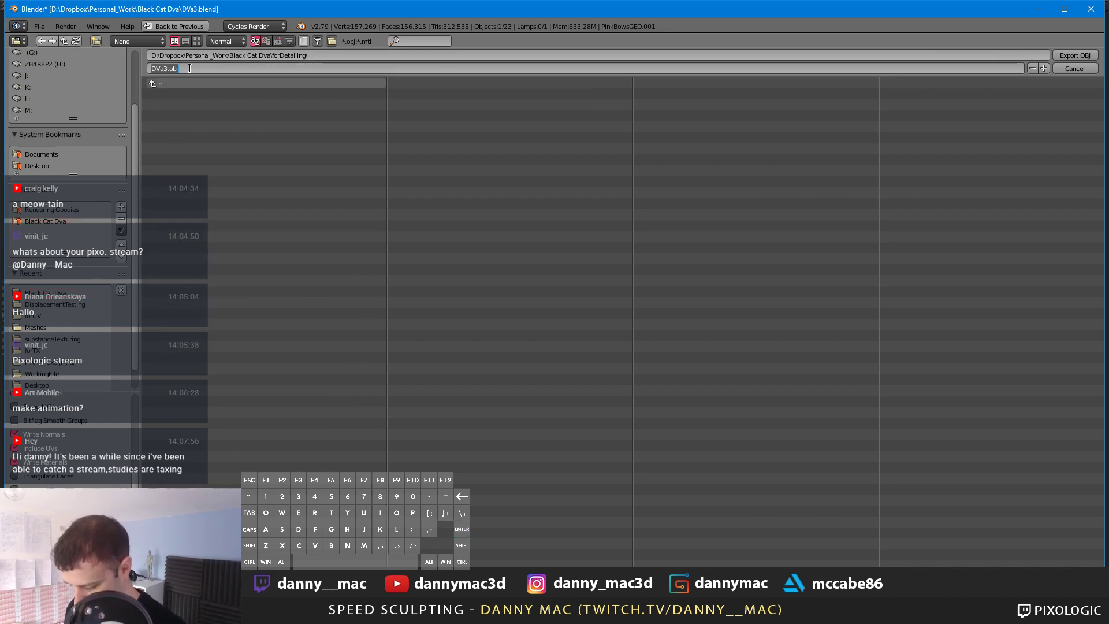
{"action": "type", "text": "pinkBows"}
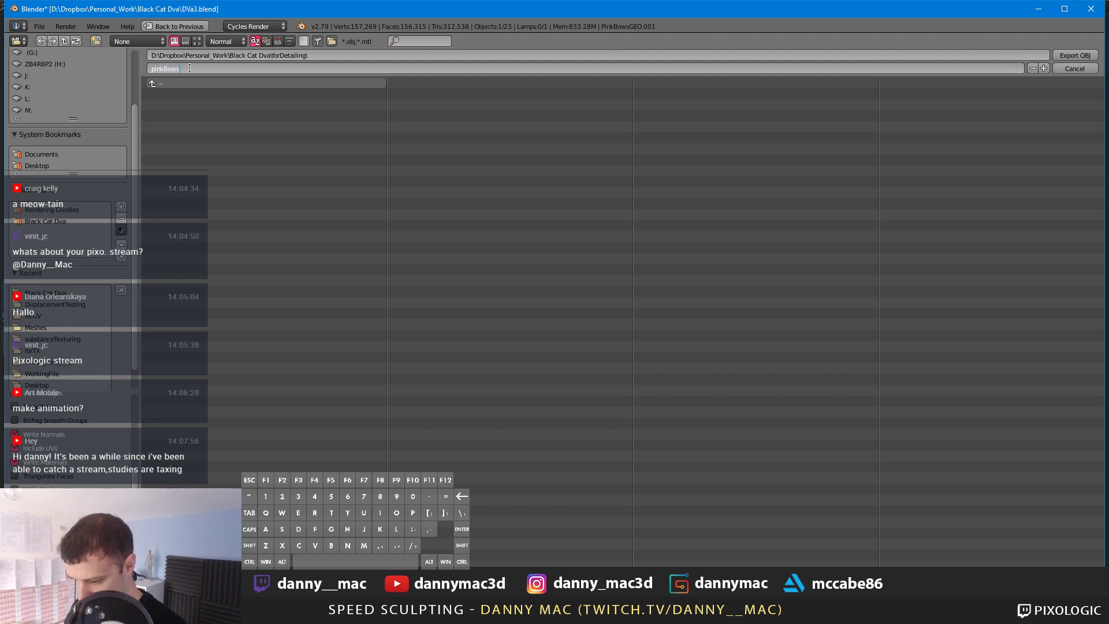
{"action": "key", "text": "Return"}
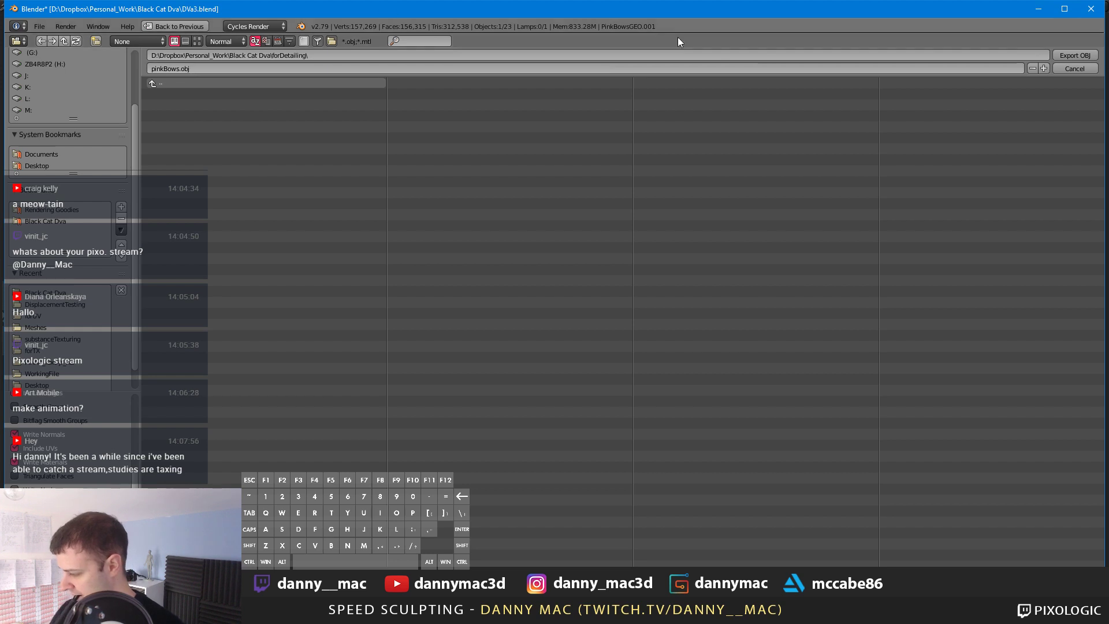
{"action": "left_click", "coordinate": [1075, 56]}
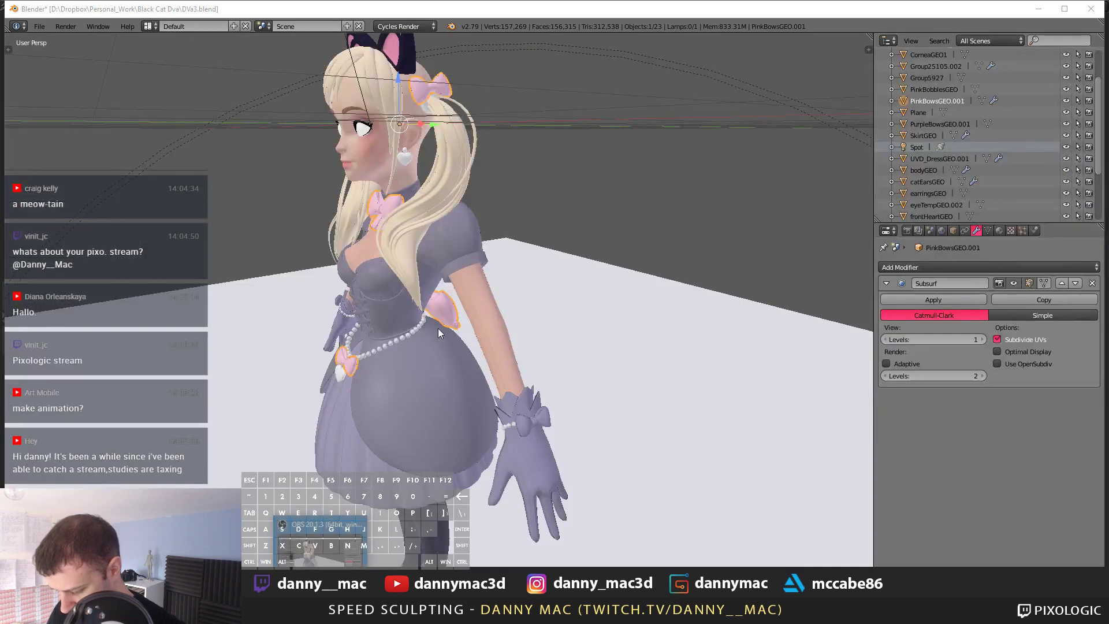
Step: Export the pink bows as Wavefront OBJ again, overwriting pinkBows.obj in the forDetailing folder
{"action": "scroll", "coordinate": [439, 329], "scroll_direction": "up", "scroll_amount": 1}
{"action": "scroll", "coordinate": [82, 98], "scroll_direction": "down", "scroll_amount": 2}
{"action": "left_click", "coordinate": [40, 26]}
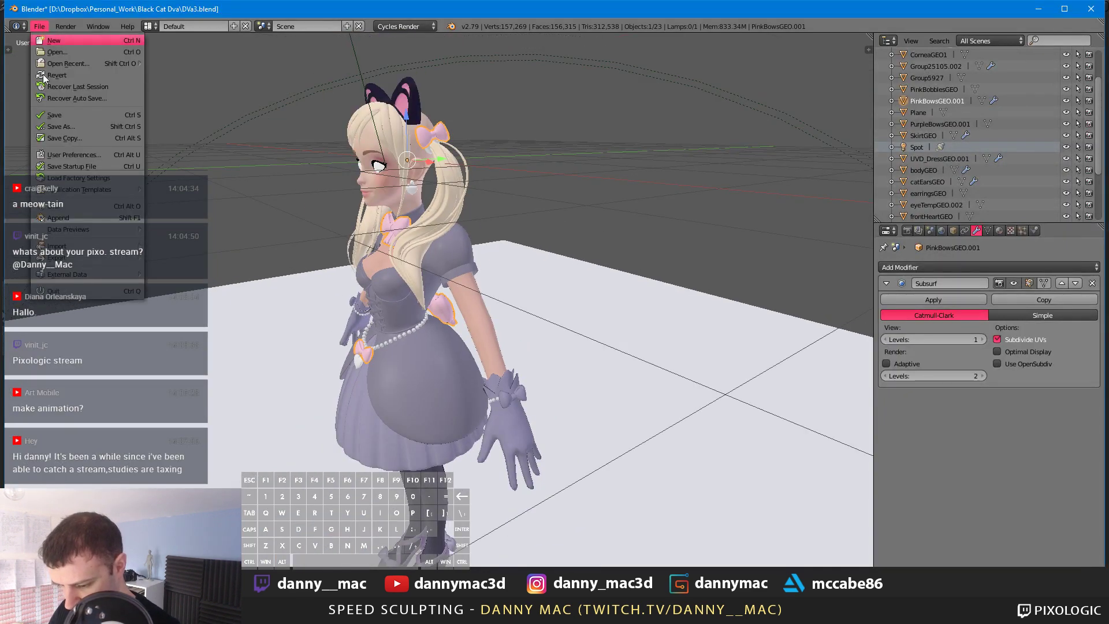
{"action": "mouse_move", "coordinate": [91, 259]}
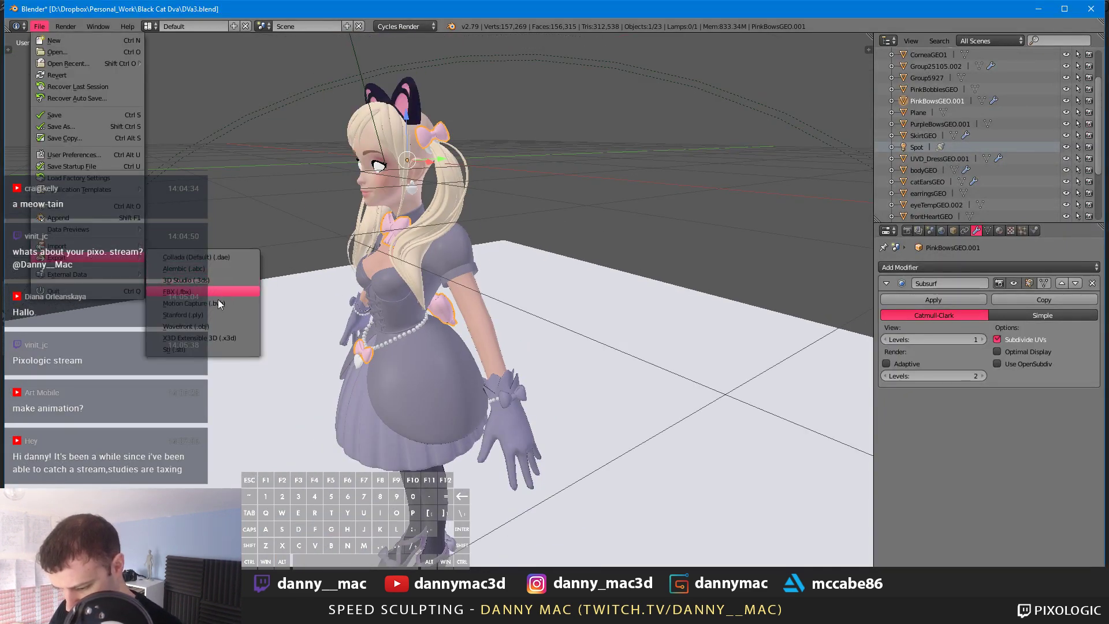
{"action": "left_click", "coordinate": [217, 326]}
{"action": "scroll", "coordinate": [122, 391], "scroll_direction": "up", "scroll_amount": 5}
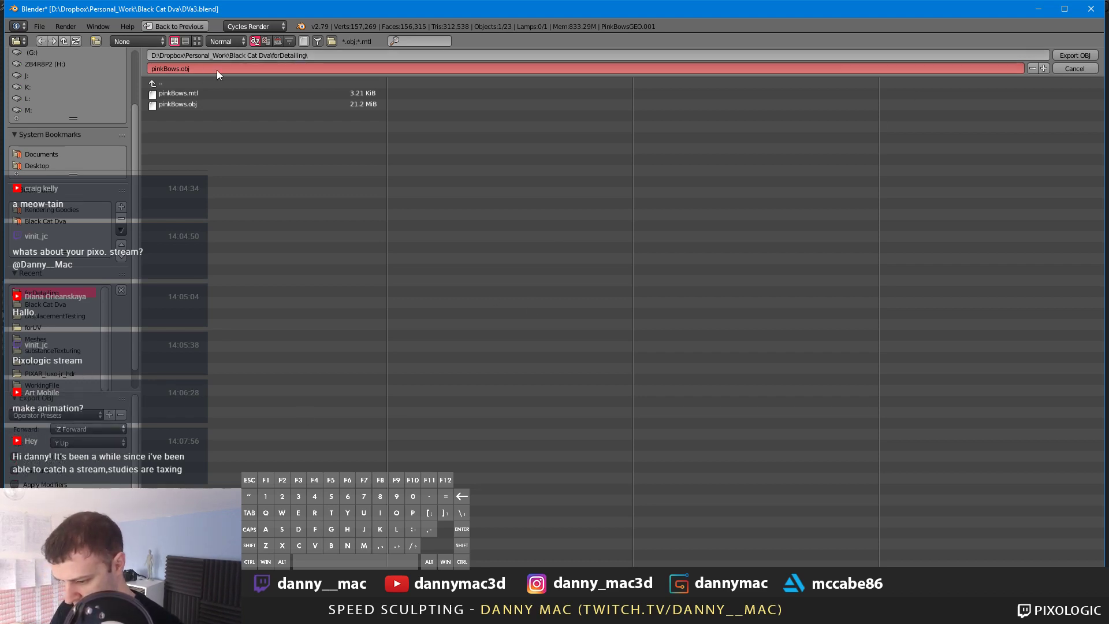
{"action": "double_click", "coordinate": [192, 104]}
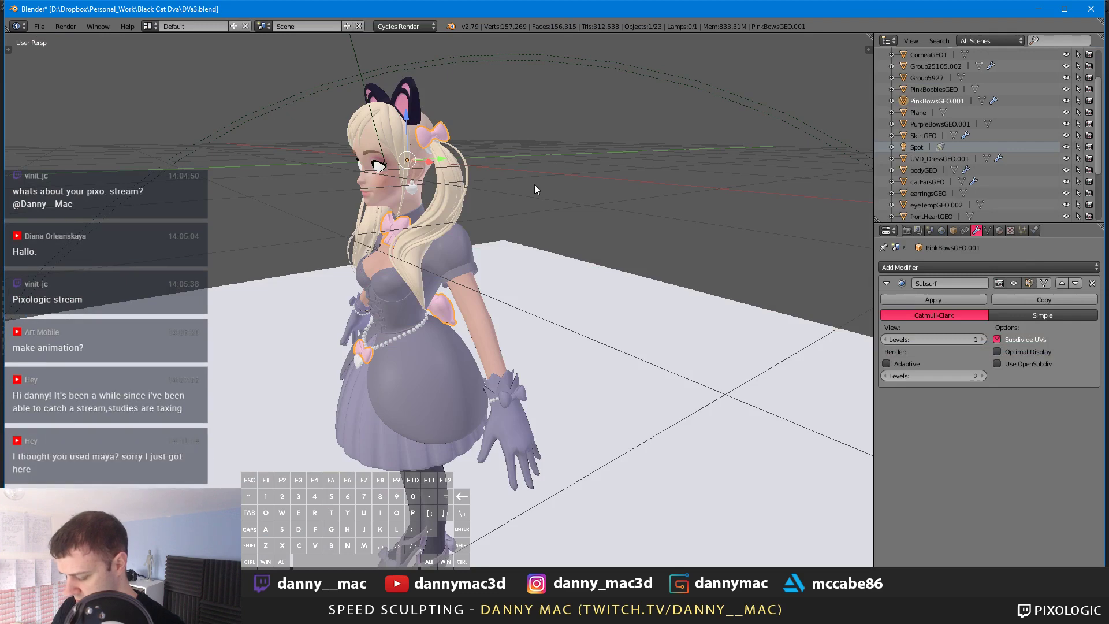
Step: Switch to ZBrush and delete the neck, waist and back pink bows subtool (bowUVD_1), then show the full character
{"action": "key", "text": "alt+Tab"}
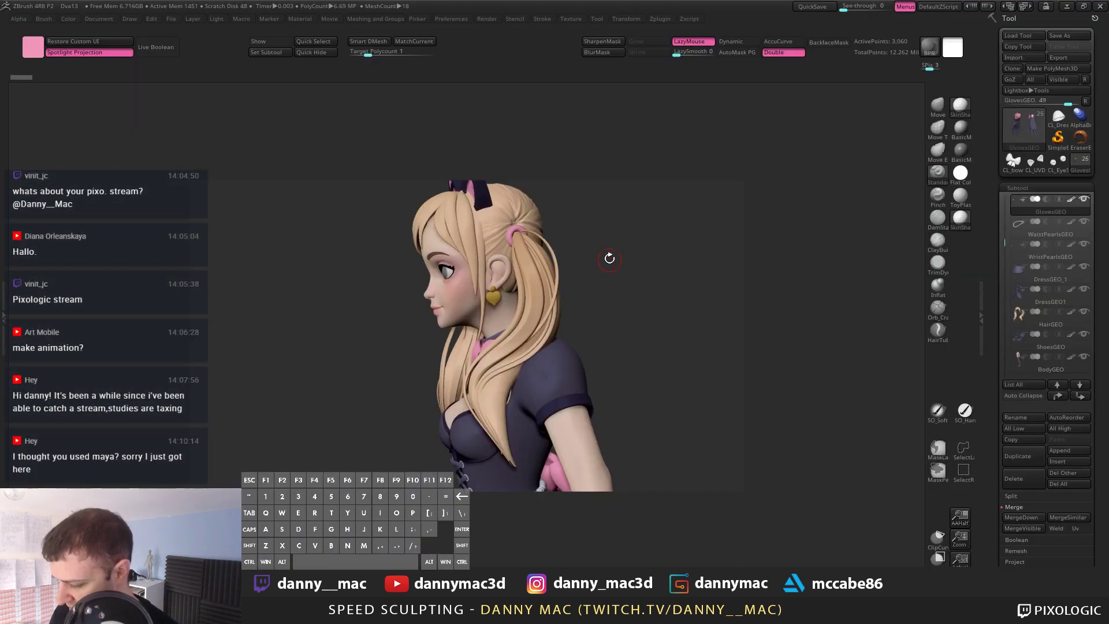
{"action": "left_click_drag", "start_coordinate": [627, 307], "coordinate": [563, 288], "text": "shift"}
{"action": "left_click_drag", "start_coordinate": [553, 248], "coordinate": [407, 295]}
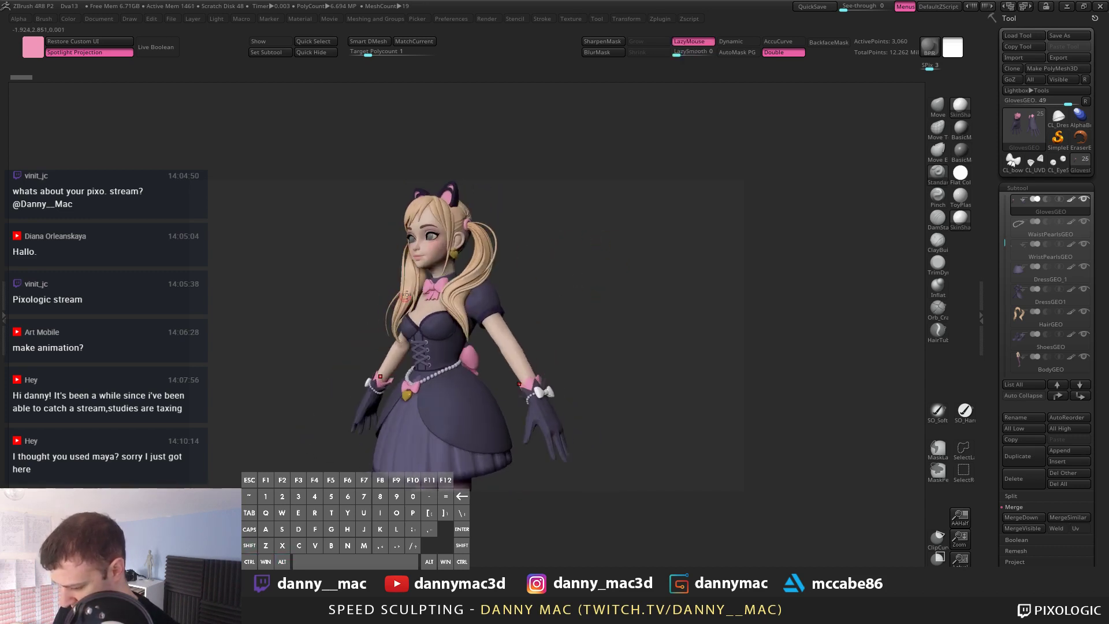
{"action": "left_click", "coordinate": [436, 289], "text": "alt"}
{"action": "mouse_move", "coordinate": [641, 275]}
{"action": "left_mouse_down"}
{"action": "mouse_move", "coordinate": [633, 278]}
{"action": "mouse_move", "coordinate": [653, 287]}
{"action": "left_mouse_up"}
{"action": "key", "text": "shift+f"}
{"action": "key", "text": "shift+f"}
{"action": "key", "text": "shift+f"}
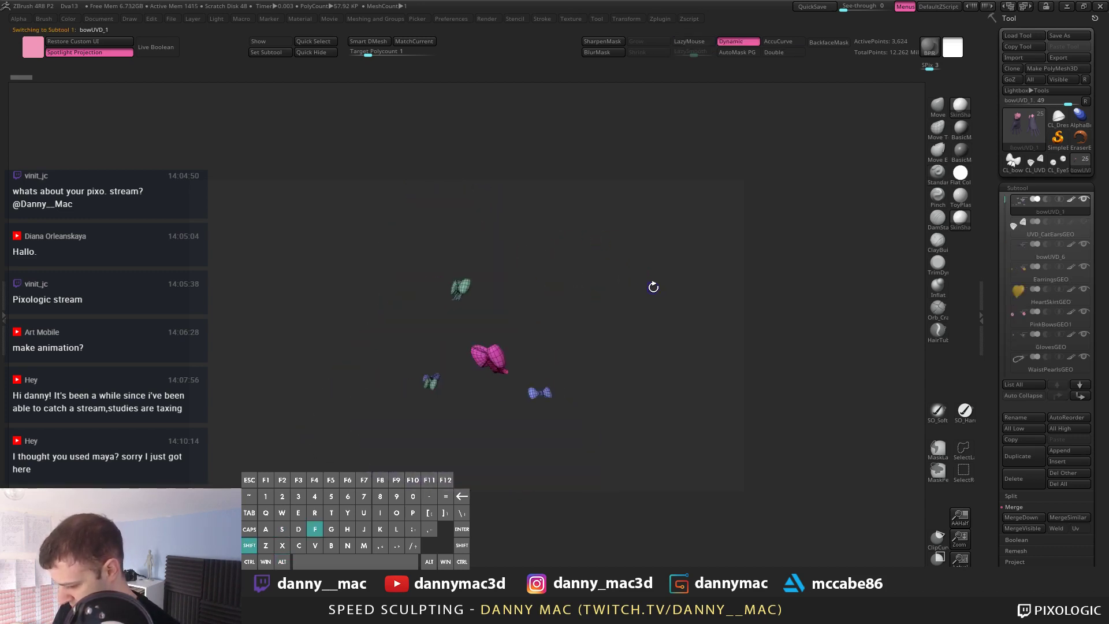
{"action": "left_click_drag", "start_coordinate": [651, 341], "coordinate": [785, 254], "text": "alt"}
{"action": "left_click", "coordinate": [1034, 479]}
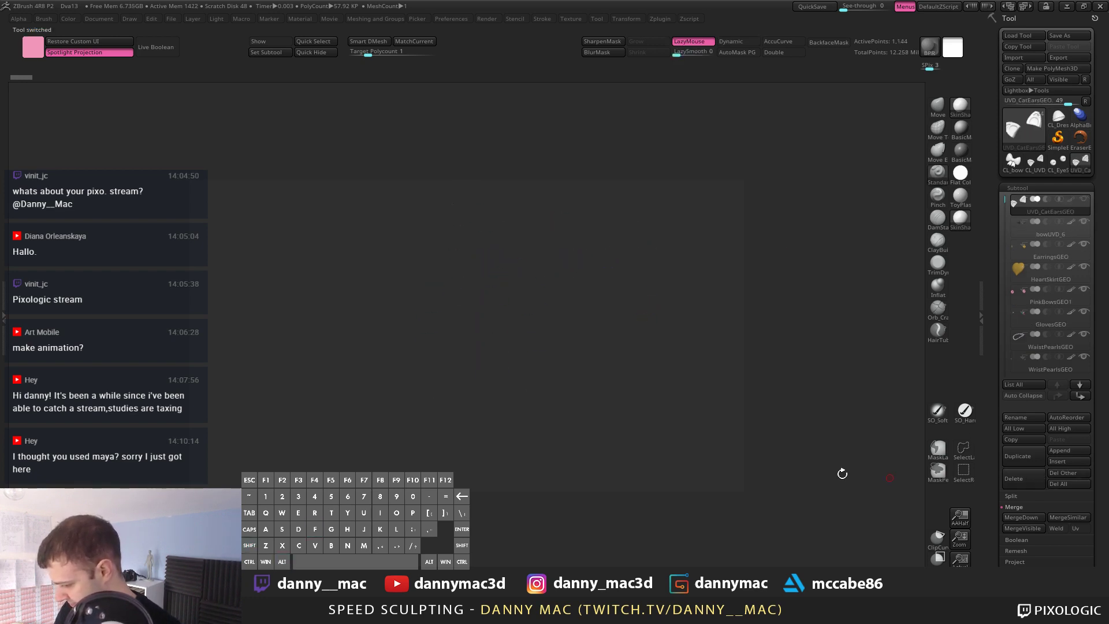
{"action": "key", "text": "alt+s"}
{"action": "left_click_drag", "start_coordinate": [599, 337], "coordinate": [645, 327], "text": "alt"}
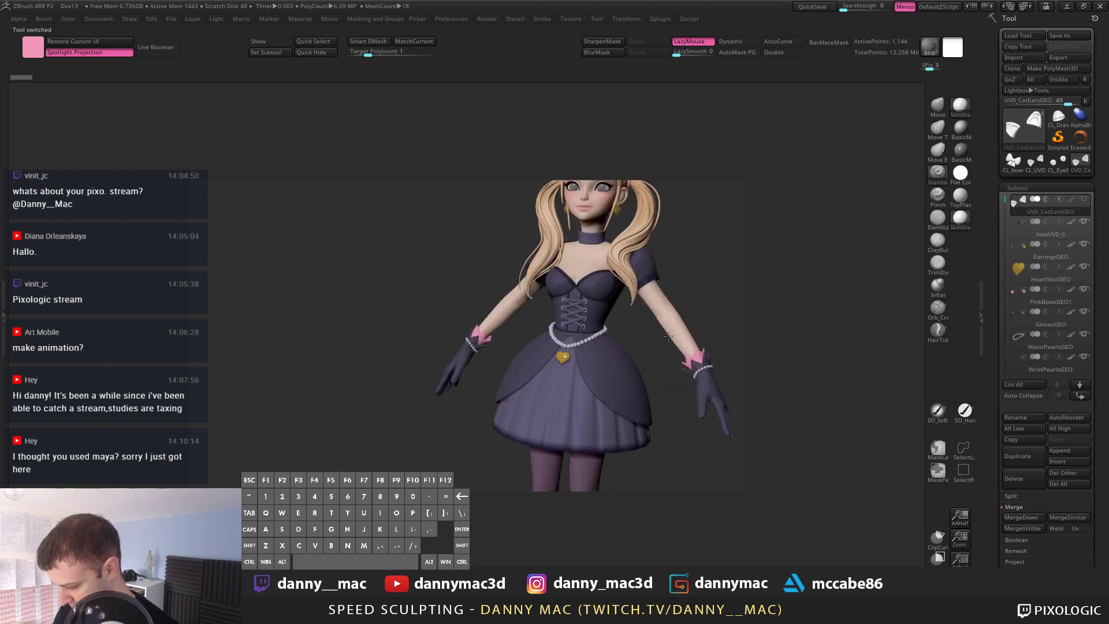
Step: Insert a Sphere3D subtool and import pinkBows.obj into it from the forDetailing folder in Black Cat Dva
{"action": "left_click", "coordinate": [1024, 131]}
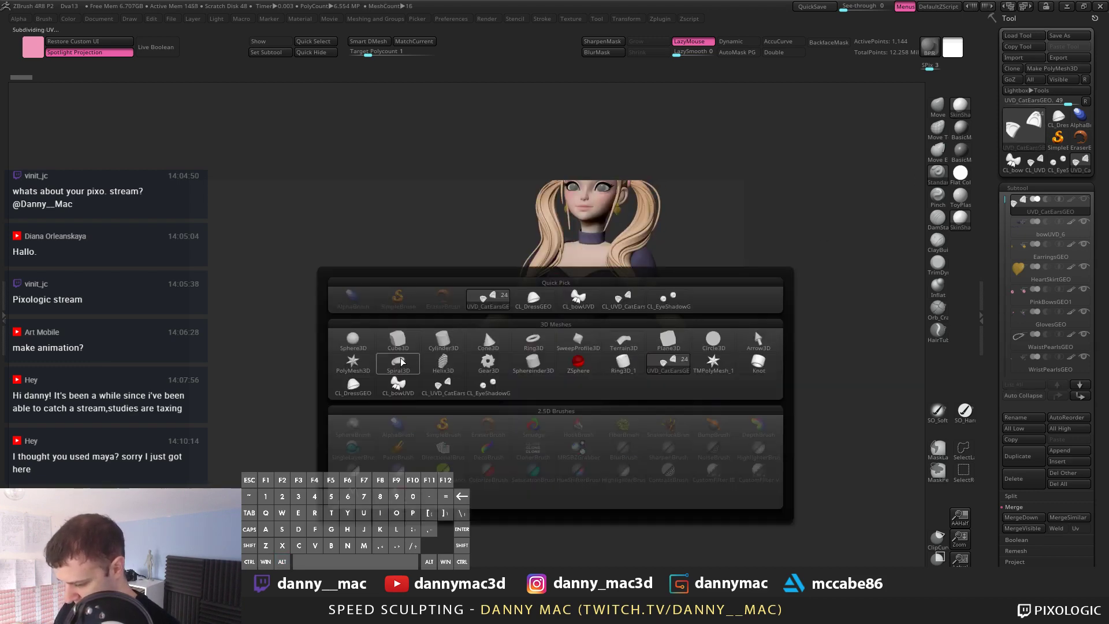
{"action": "left_click", "coordinate": [353, 340]}
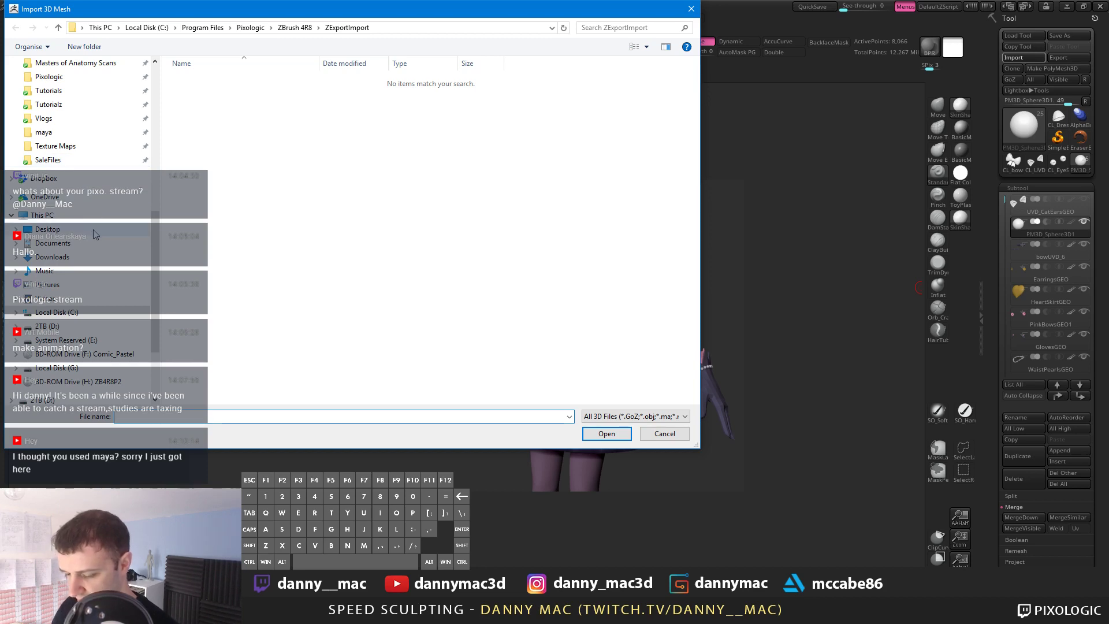
{"action": "scroll", "coordinate": [96, 234], "scroll_direction": "up", "scroll_amount": 3}
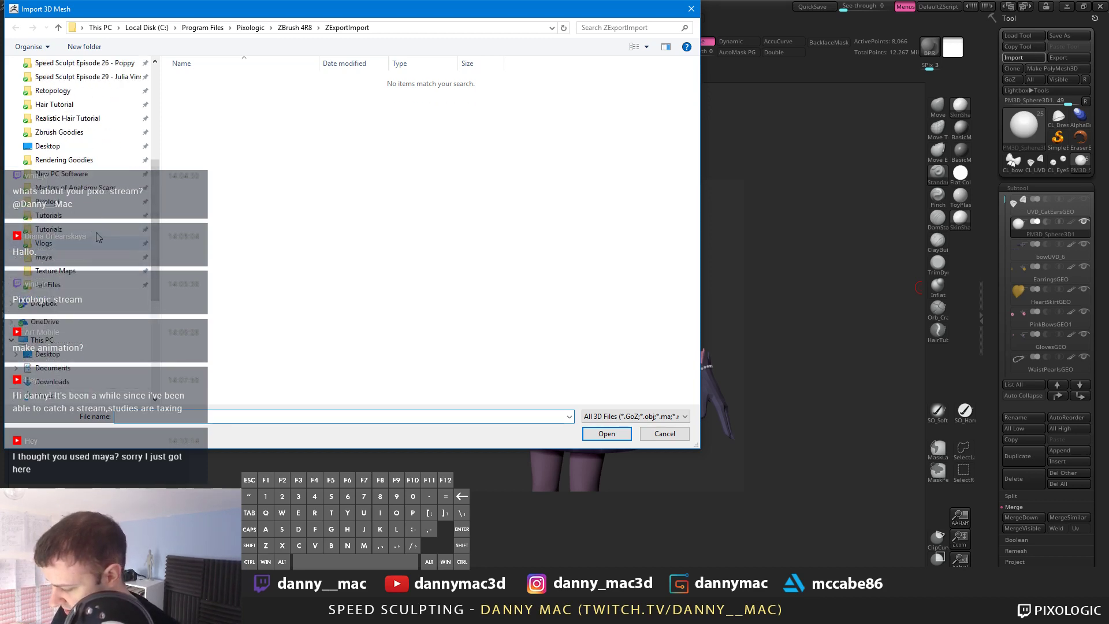
{"action": "scroll", "coordinate": [112, 234], "scroll_direction": "up", "scroll_amount": 3}
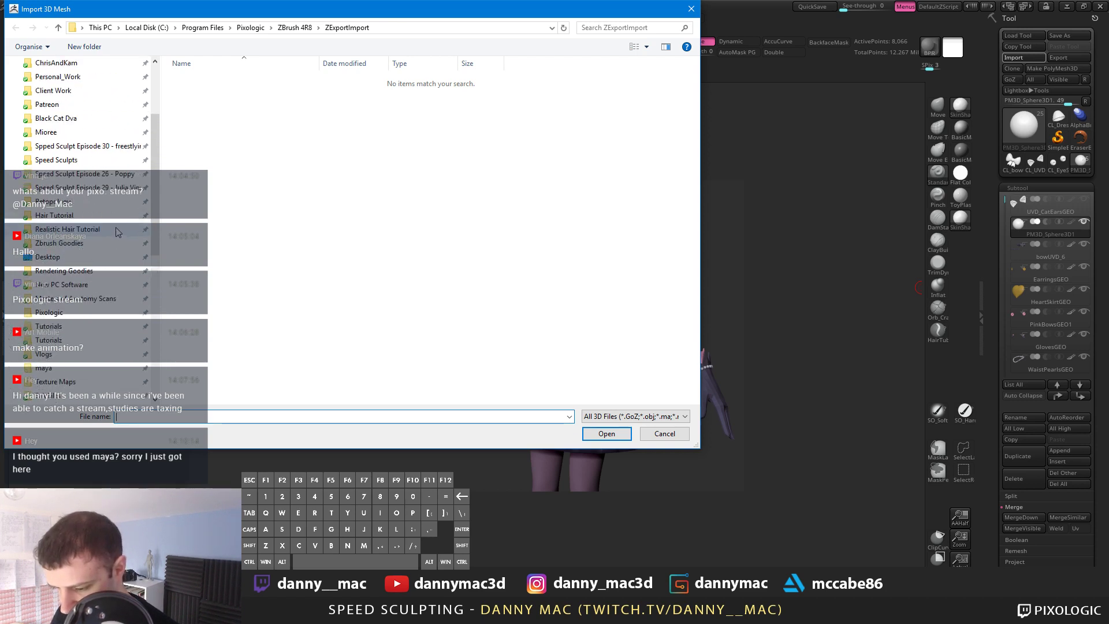
{"action": "scroll", "coordinate": [116, 232], "scroll_direction": "up", "scroll_amount": 2}
{"action": "left_click", "coordinate": [56, 174]}
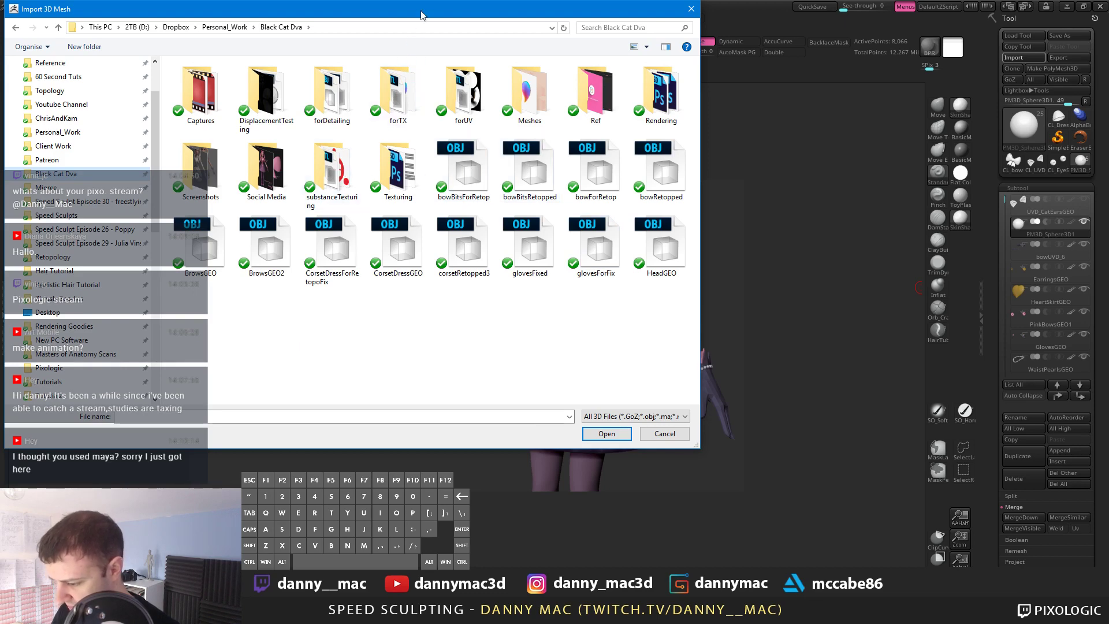
{"action": "key", "text": "Escape"}
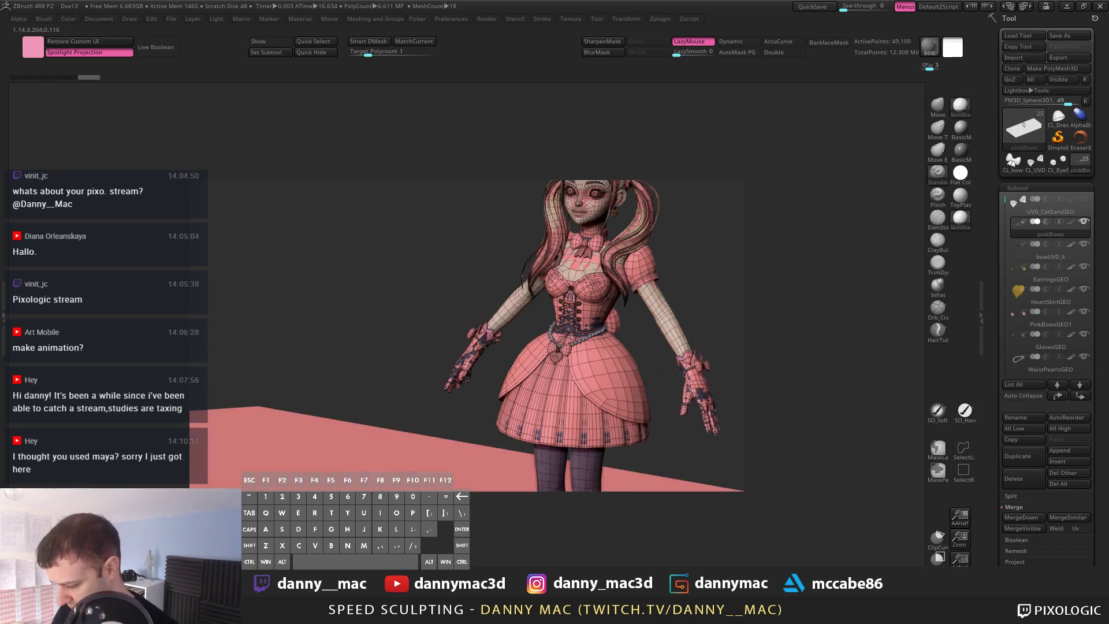
Step: Inspect the imported pinkBows mesh together with its large floor plane, and delete that subtool
{"action": "right_click_drag", "start_coordinate": [680, 395], "coordinate": [608, 360], "text": "alt"}
{"action": "left_click_drag", "start_coordinate": [608, 360], "coordinate": [635, 346]}
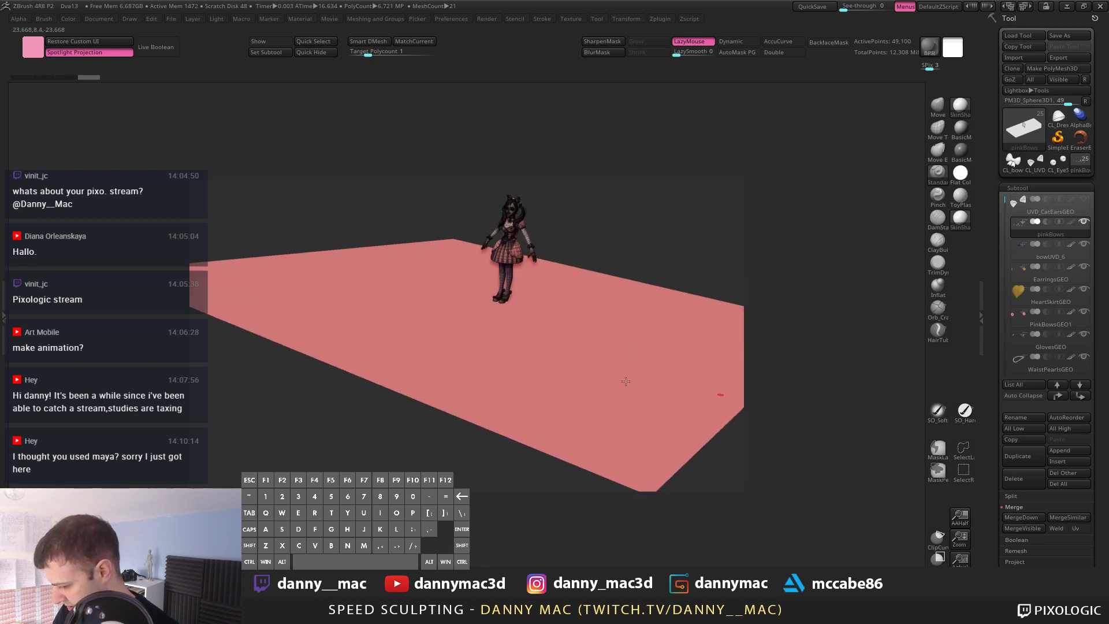
{"action": "right_click_drag", "start_coordinate": [572, 359], "coordinate": [584, 338]}
{"action": "left_click", "coordinate": [1012, 479]}
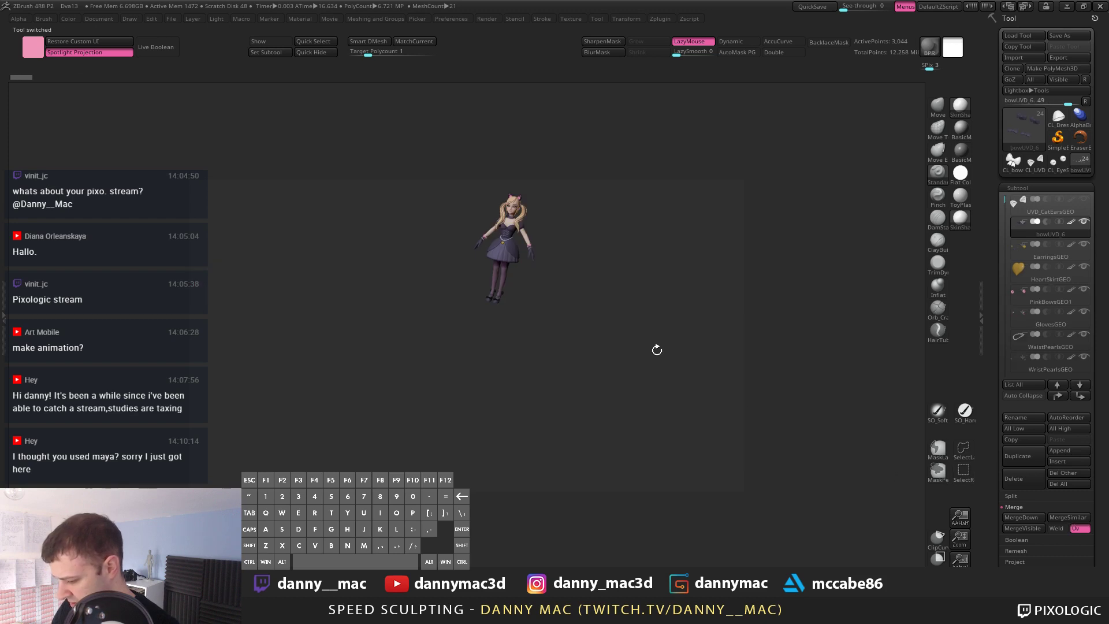
{"action": "left_click_drag", "start_coordinate": [619, 265], "coordinate": [636, 324]}
{"action": "left_click_drag", "start_coordinate": [706, 324], "coordinate": [602, 290]}
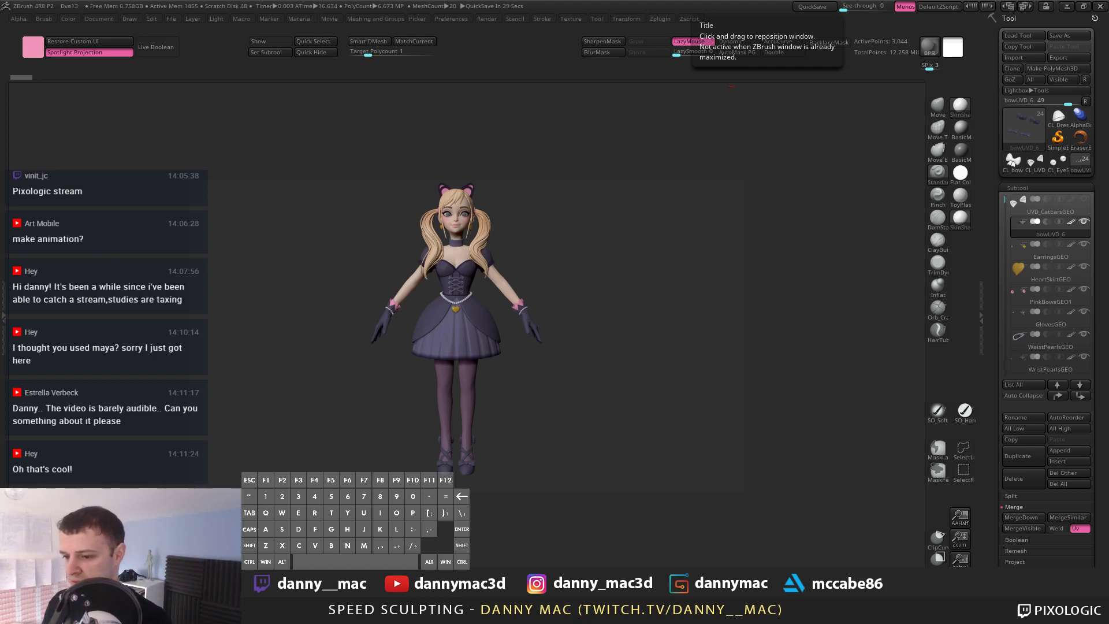
{"action": "left_click_drag", "start_coordinate": [646, 285], "coordinate": [641, 275]}
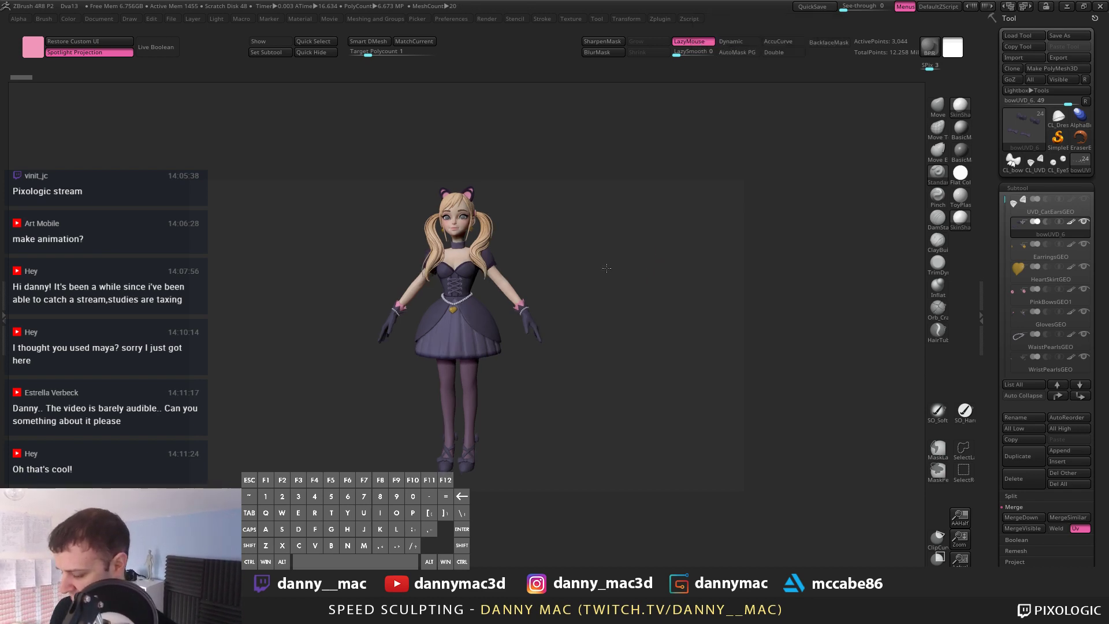
{"action": "left_click_drag", "start_coordinate": [606, 268], "coordinate": [567, 277]}
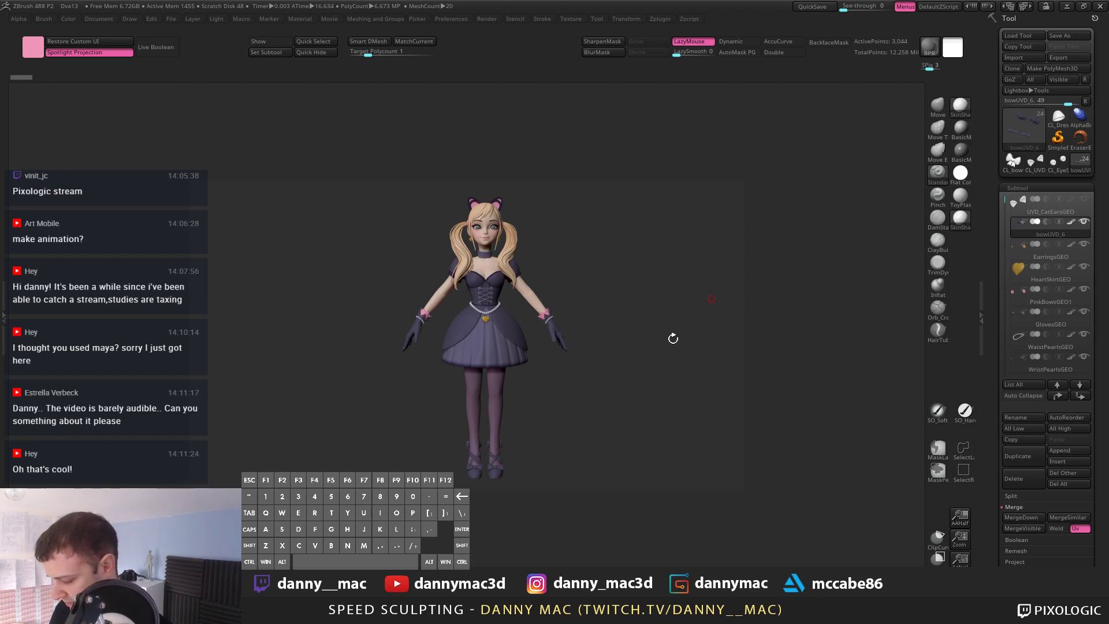
{"action": "left_click_drag", "start_coordinate": [632, 316], "coordinate": [618, 312]}
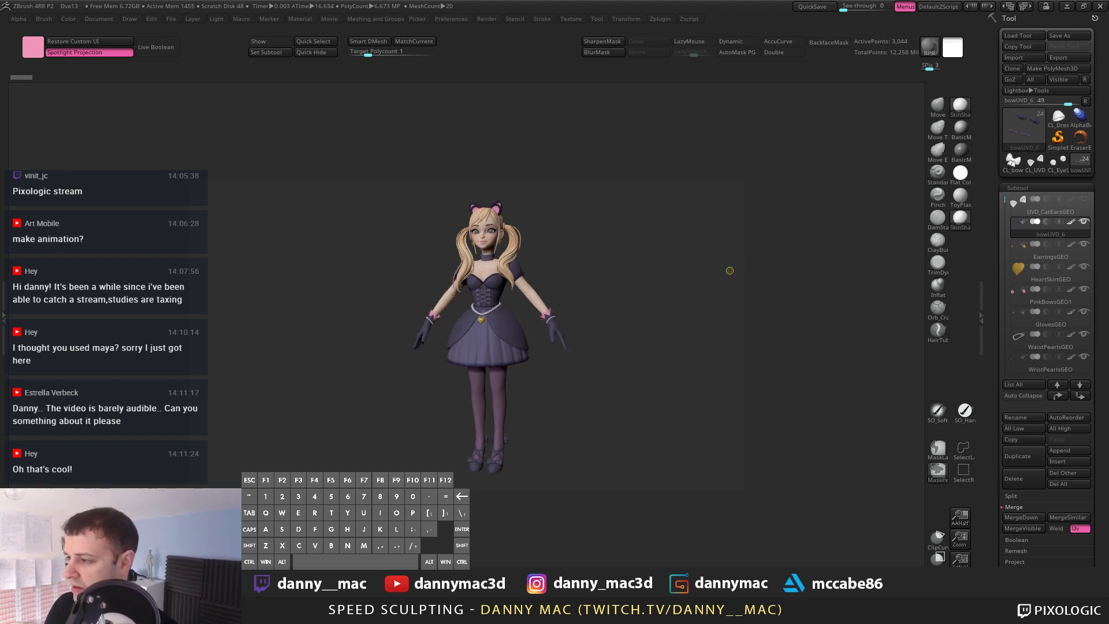
{"action": "key", "text": "l"}
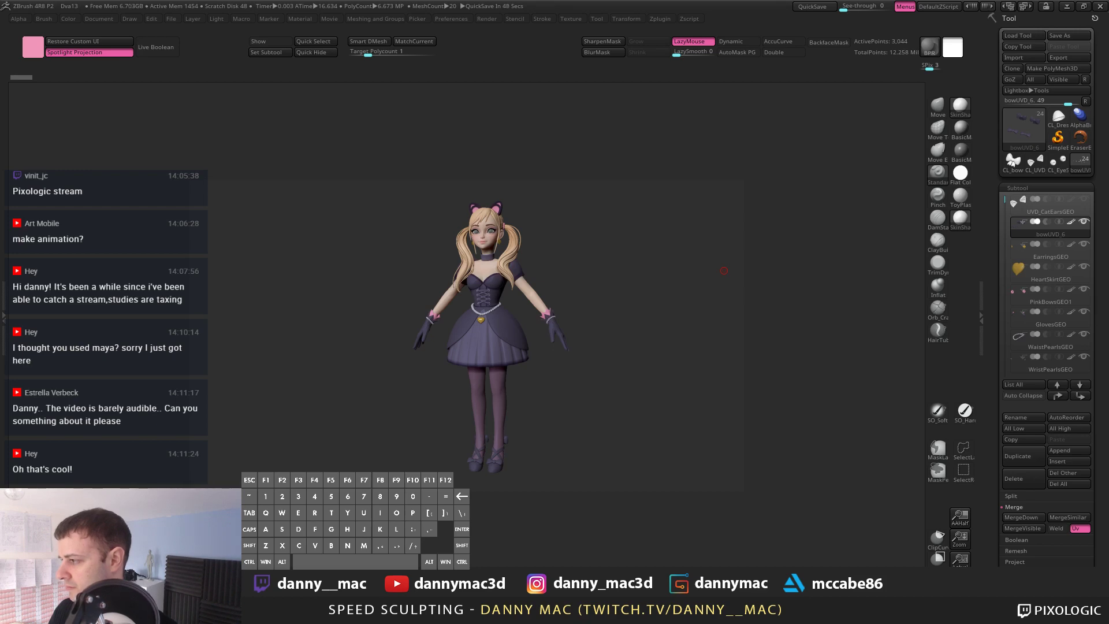
Step: Switch to the silica_full.jpg reference in Photos and shrink its window to sit beside the ZBrush character
{"action": "key", "text": "alt+Tab"}
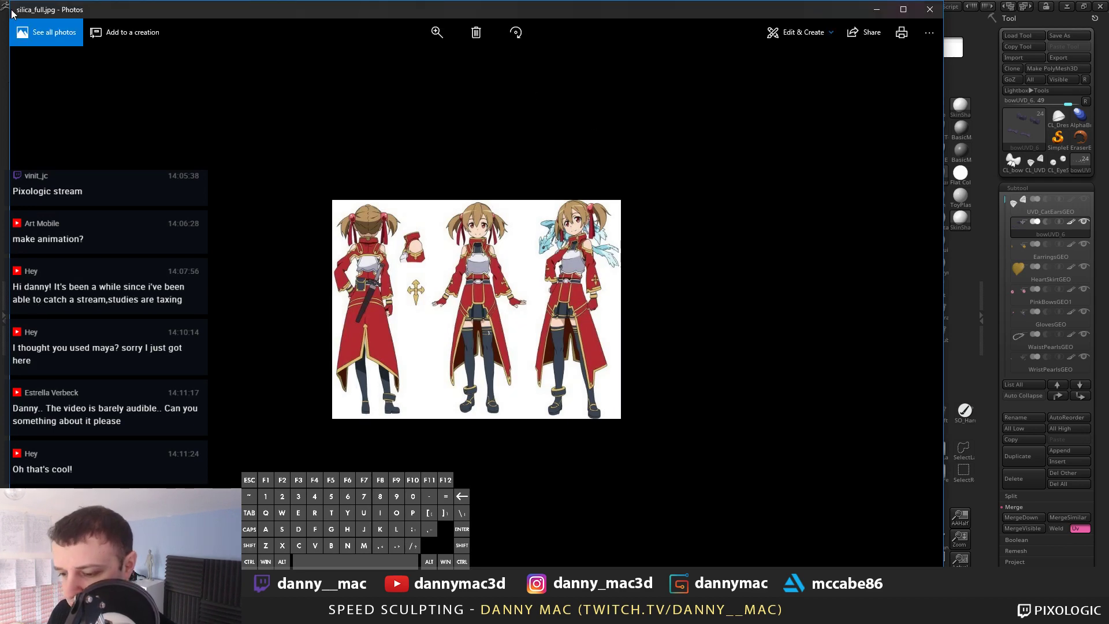
{"action": "double_click", "coordinate": [11, 10]}
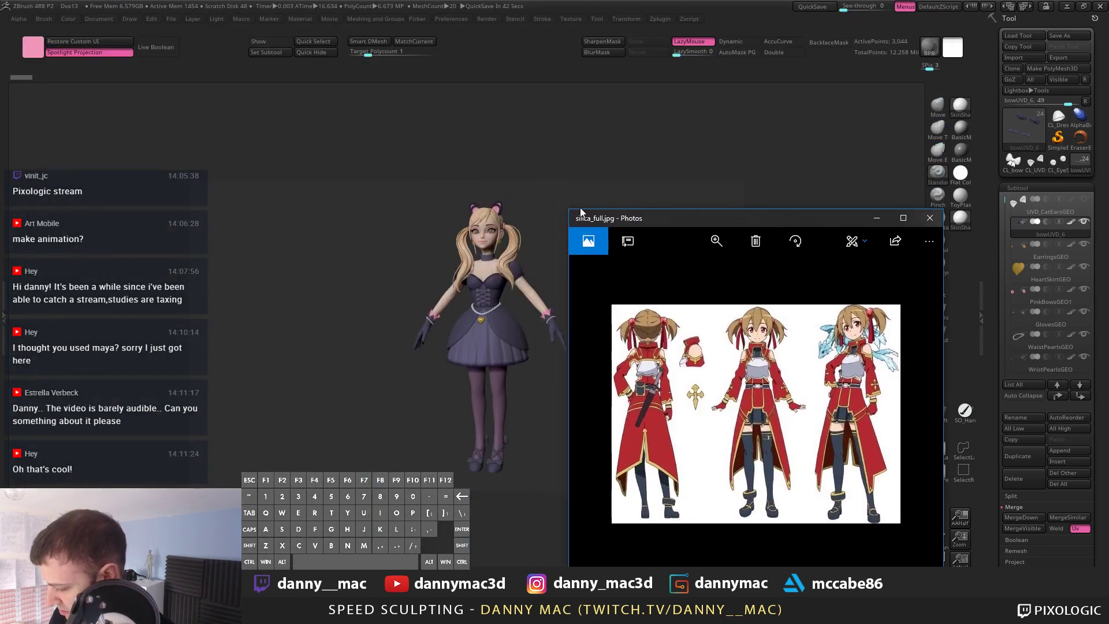
{"action": "left_click_drag", "start_coordinate": [734, 227], "coordinate": [195, 90]}
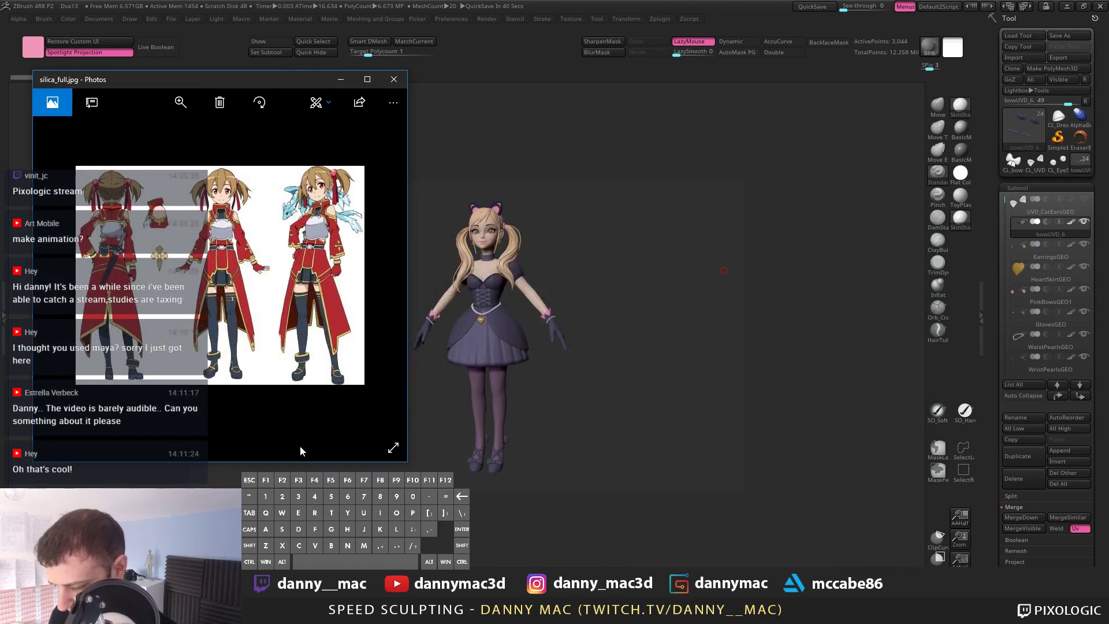
{"action": "left_click_drag", "start_coordinate": [304, 465], "coordinate": [322, 389]}
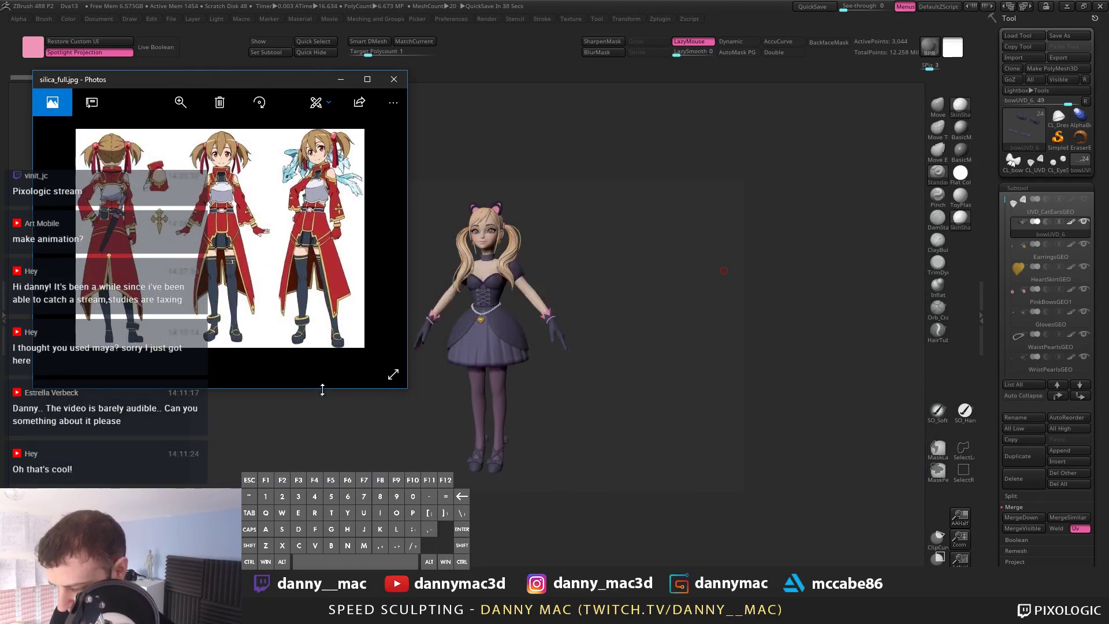
Step: Compare the silica_full.jpg costume reference with the full-body character, and close the image
{"action": "left_click", "coordinate": [558, 380]}
{"action": "left_click_drag", "start_coordinate": [541, 386], "coordinate": [522, 389], "text": "alt"}
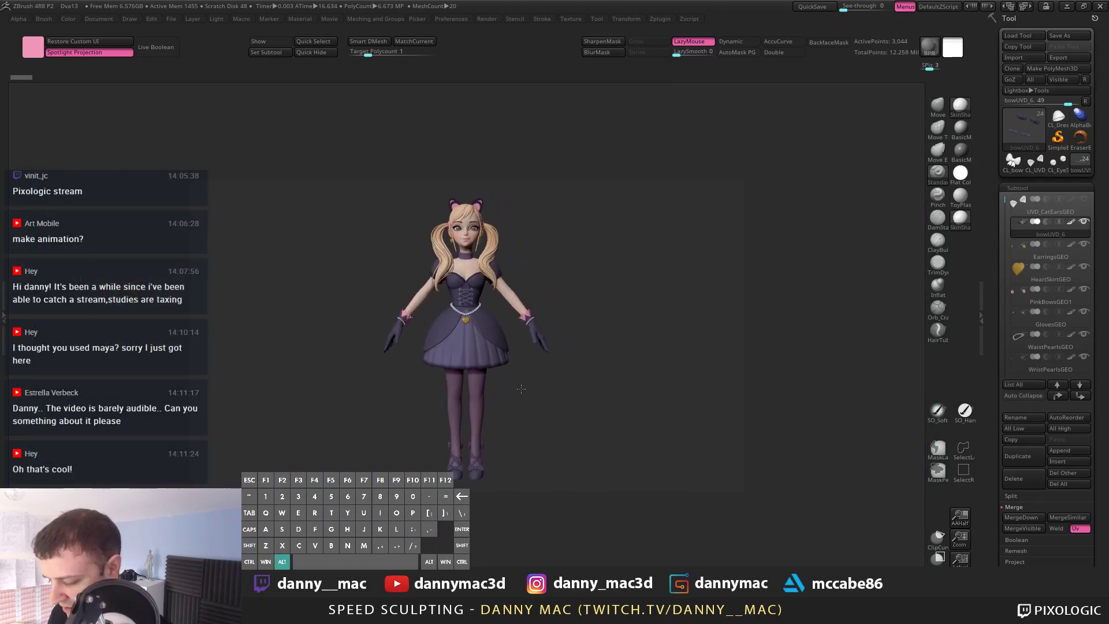
{"action": "key", "text": "alt+Tab"}
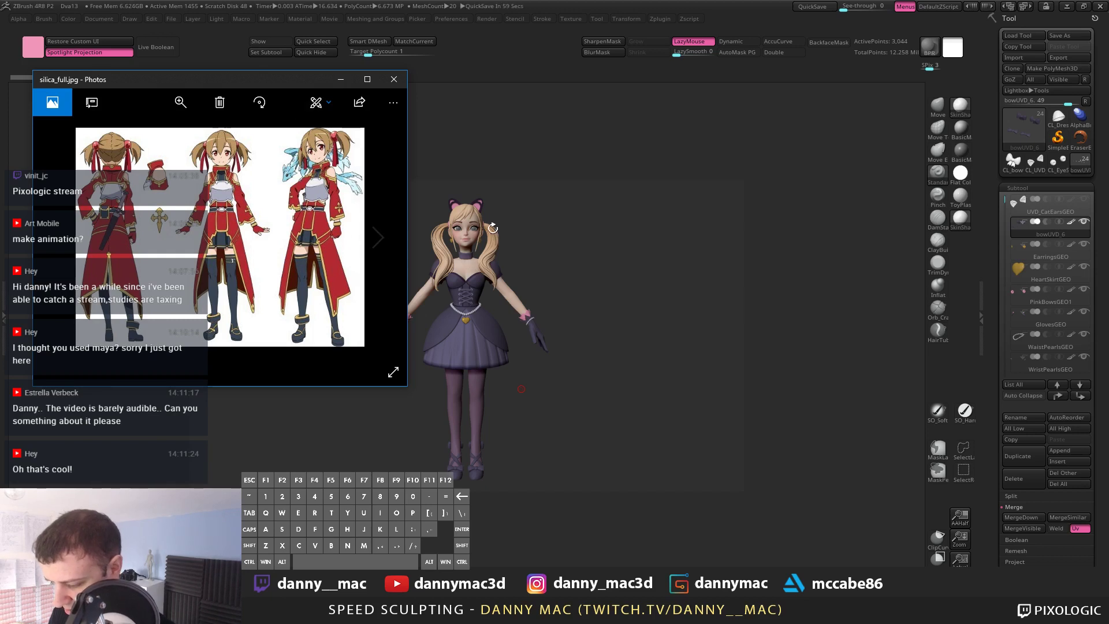
{"action": "left_click_drag", "start_coordinate": [290, 85], "coordinate": [275, 95]}
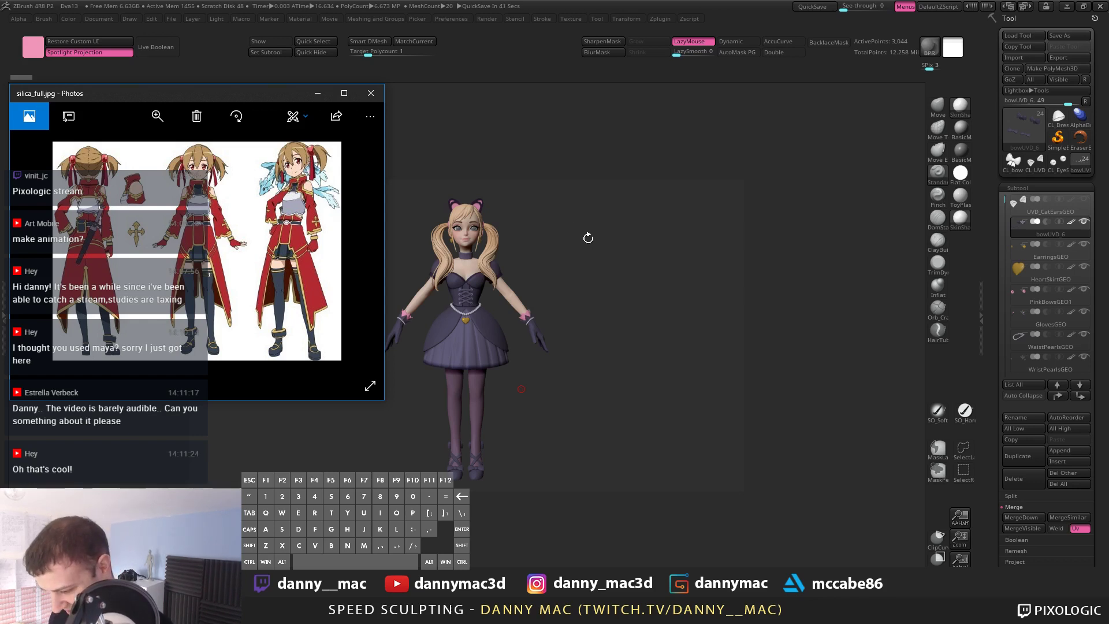
{"action": "left_click_drag", "start_coordinate": [585, 231], "coordinate": [549, 240]}
{"action": "left_click", "coordinate": [371, 93]}
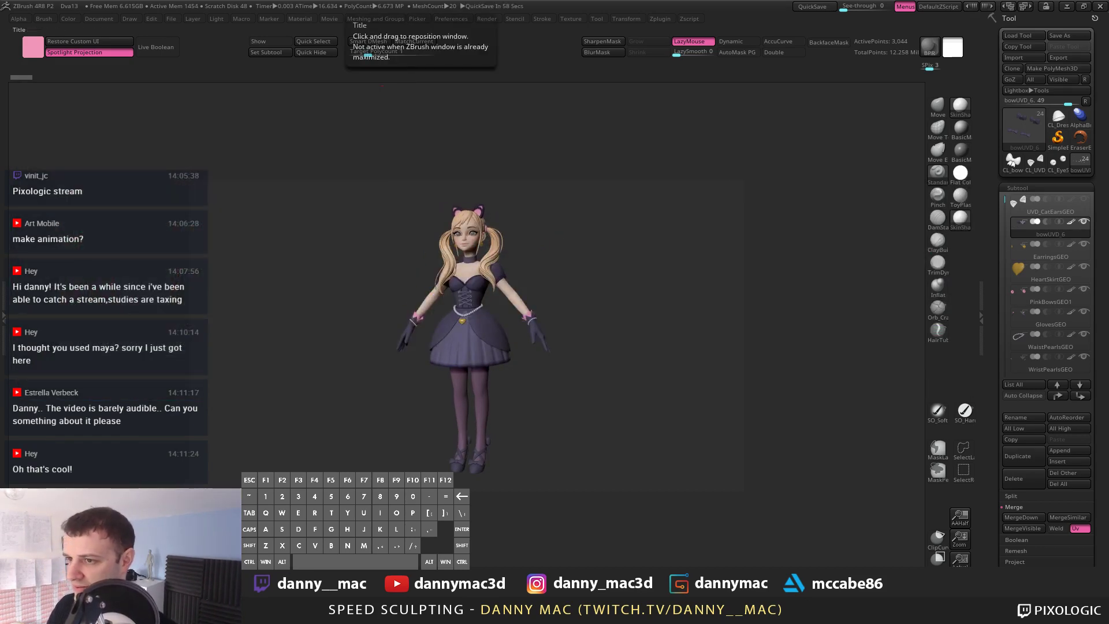
{"action": "left_click_drag", "start_coordinate": [537, 359], "coordinate": [529, 321]}
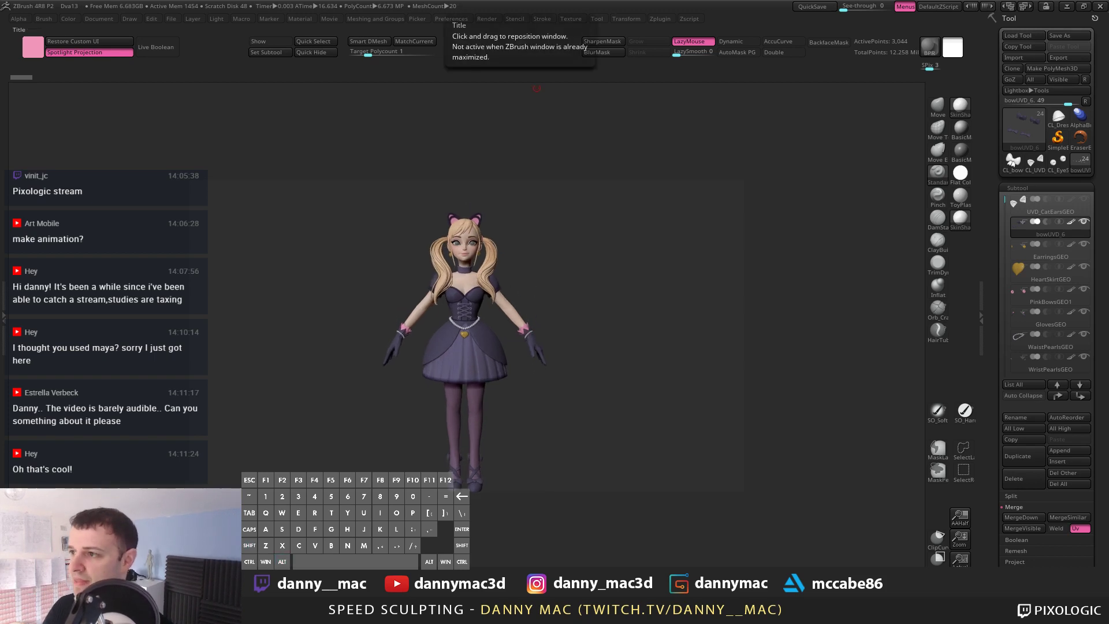
{"action": "key", "text": "p"}
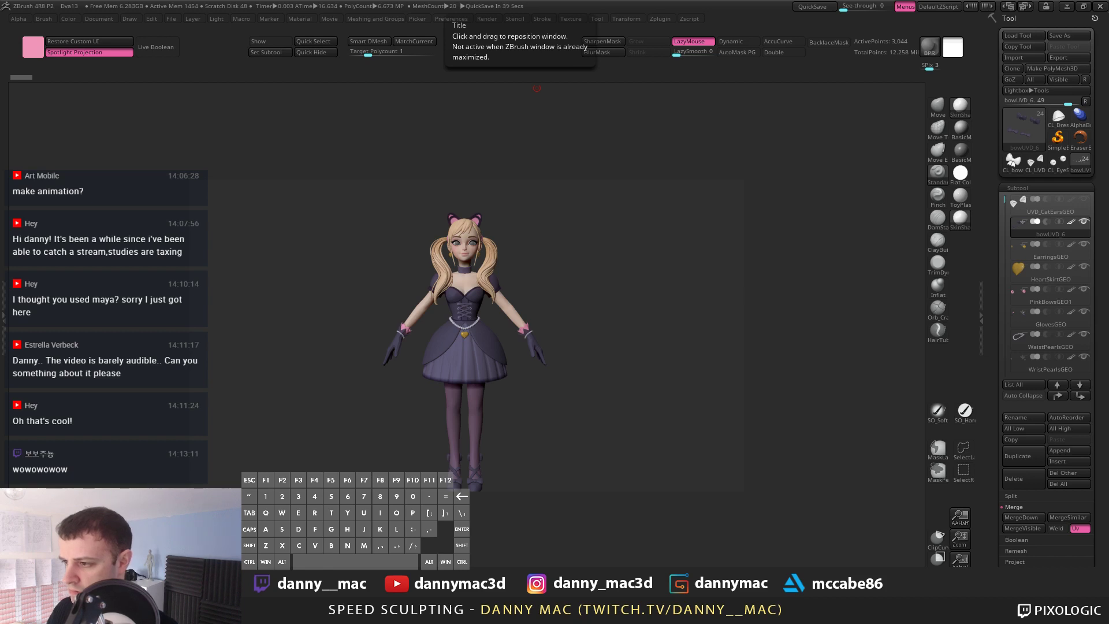
{"action": "mouse_move", "coordinate": [558, 283]}
{"action": "left_mouse_down"}
{"action": "mouse_move", "coordinate": [545, 274]}
{"action": "mouse_move", "coordinate": [563, 276]}
{"action": "left_mouse_up"}
Step: Switch to Blender, select the body mesh (bodyGEO) and start a Wavefront OBJ export
{"action": "key", "text": "alt+Tab"}
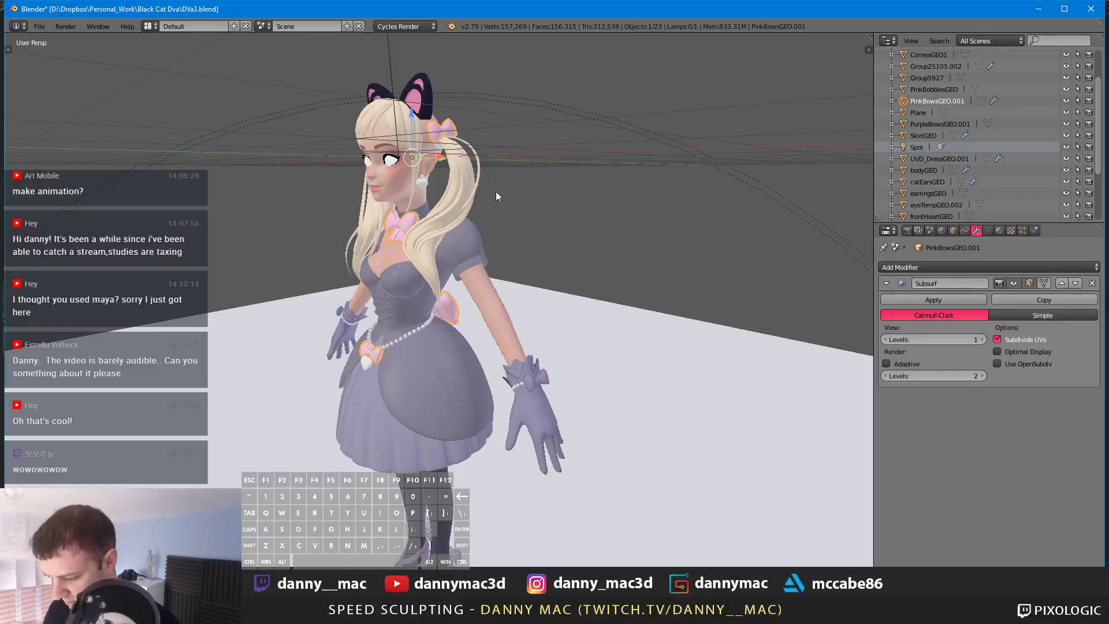
{"action": "middle_click_drag", "start_coordinate": [557, 203], "coordinate": [491, 266]}
{"action": "scroll", "coordinate": [575, 196], "scroll_direction": "up", "scroll_amount": 2}
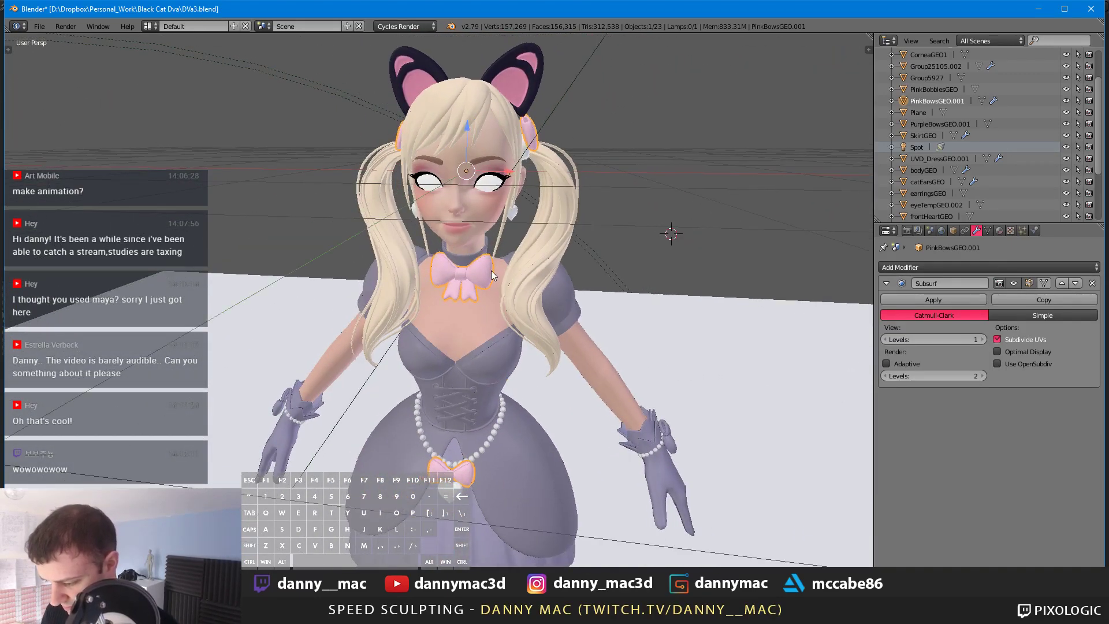
{"action": "right_click", "coordinate": [491, 270]}
{"action": "left_click", "coordinate": [39, 27]}
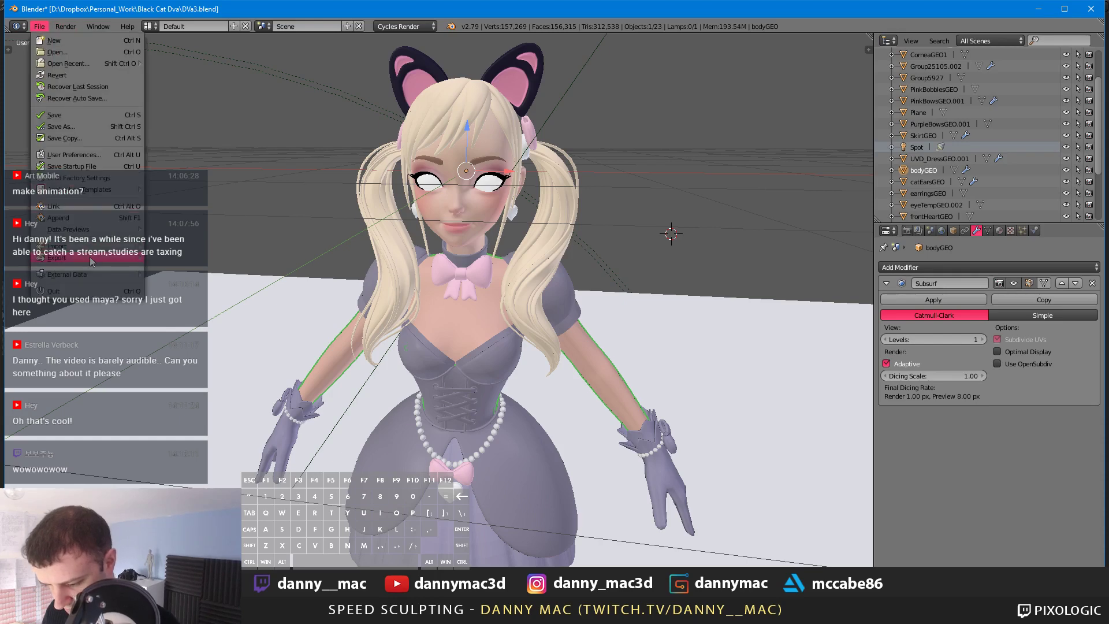
{"action": "mouse_move", "coordinate": [86, 258]}
{"action": "left_click", "coordinate": [233, 325]}
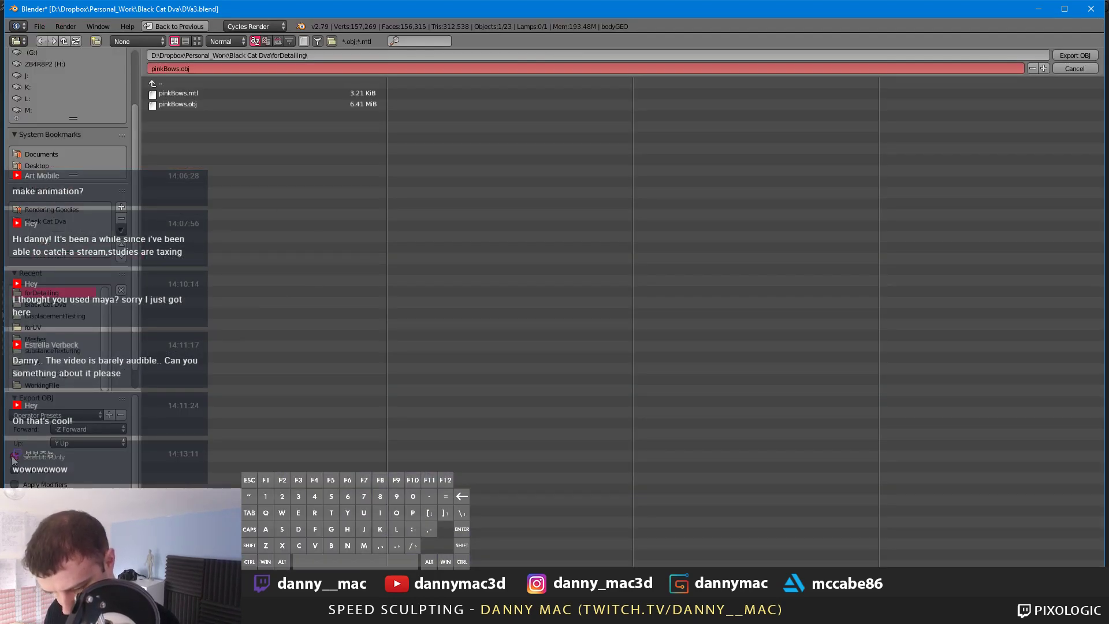
Step: Review the OBJ export options and export with Selection Only, overwriting pinkBows.obj in the forDetailing folder
{"action": "scroll", "coordinate": [104, 473], "scroll_direction": "down", "scroll_amount": 3}
{"action": "scroll", "coordinate": [104, 475], "scroll_direction": "down", "scroll_amount": 3}
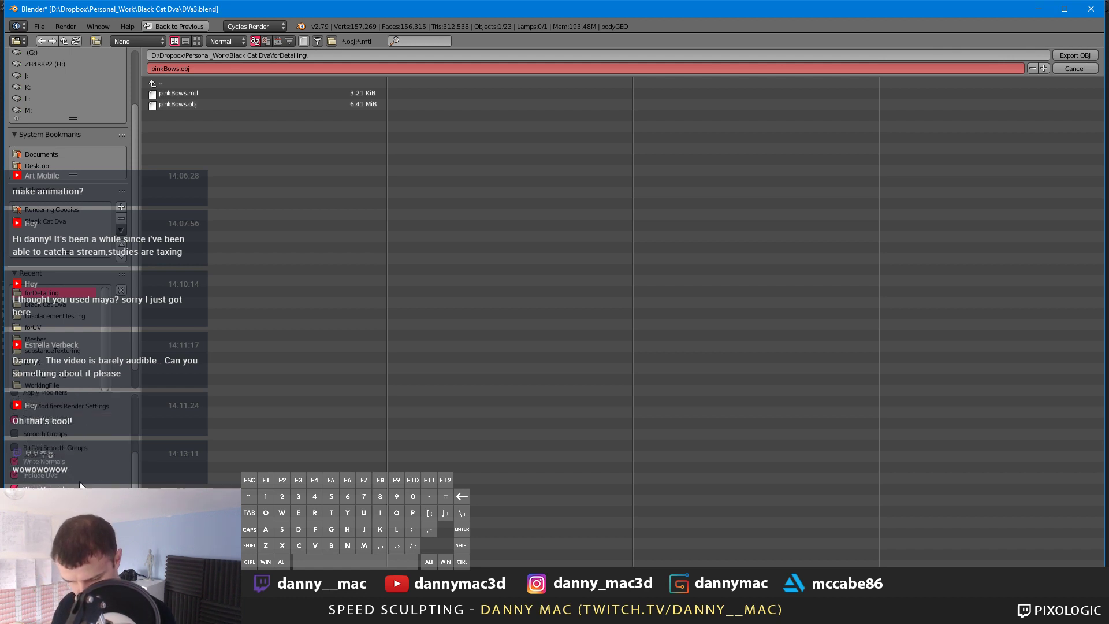
{"action": "scroll", "coordinate": [81, 486], "scroll_direction": "down", "scroll_amount": 2}
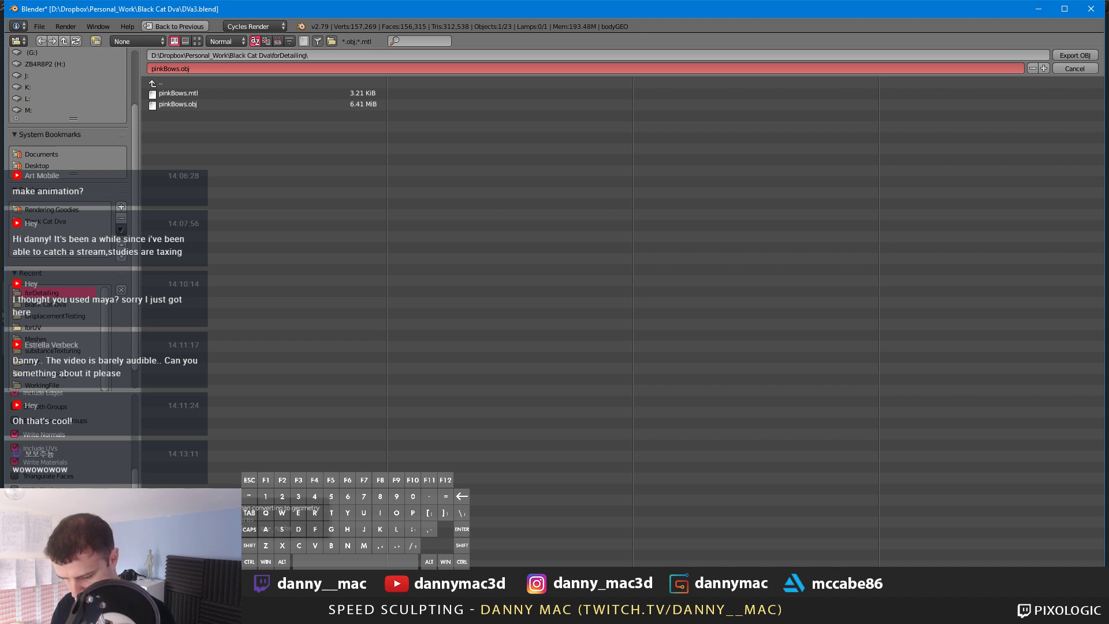
{"action": "scroll", "coordinate": [81, 480], "scroll_direction": "up", "scroll_amount": 8}
{"action": "left_click", "coordinate": [1082, 69]}
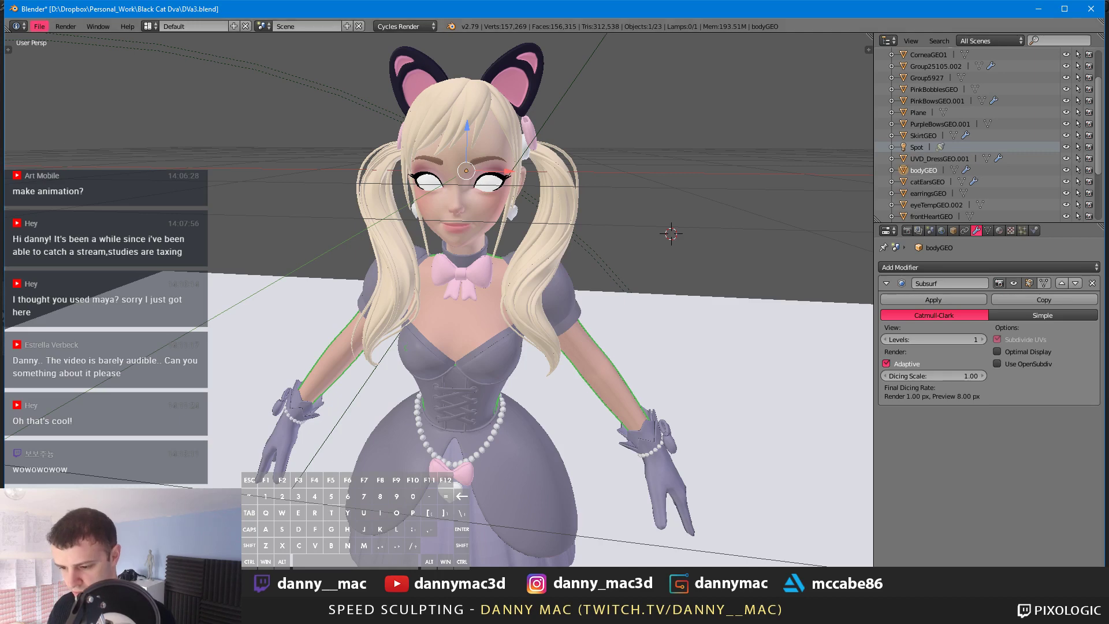
Step: Reopen the Wavefront OBJ export to check the pinkBows files in the forDetailing folder, and cancel it
{"action": "left_click", "coordinate": [40, 26]}
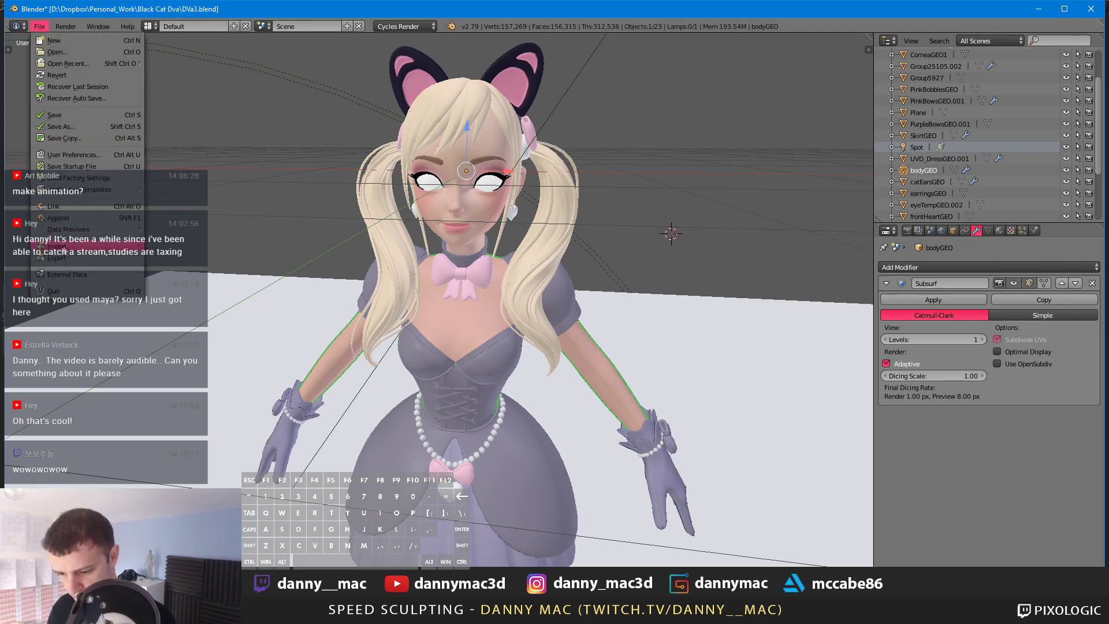
{"action": "mouse_move", "coordinate": [64, 258]}
{"action": "left_click", "coordinate": [227, 326]}
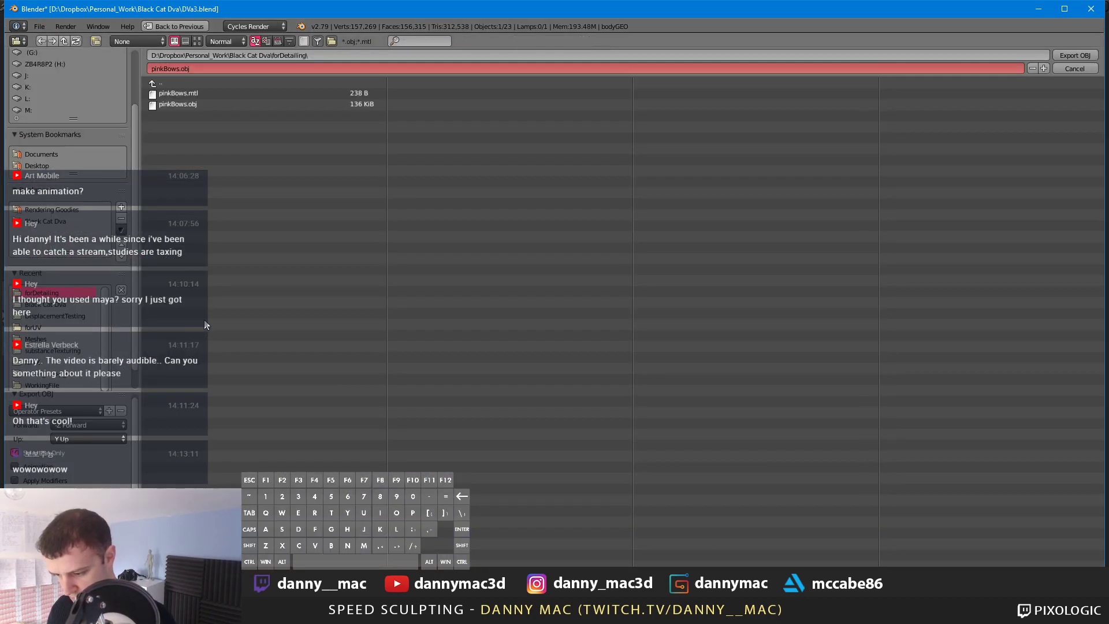
{"action": "left_click", "coordinate": [1076, 69]}
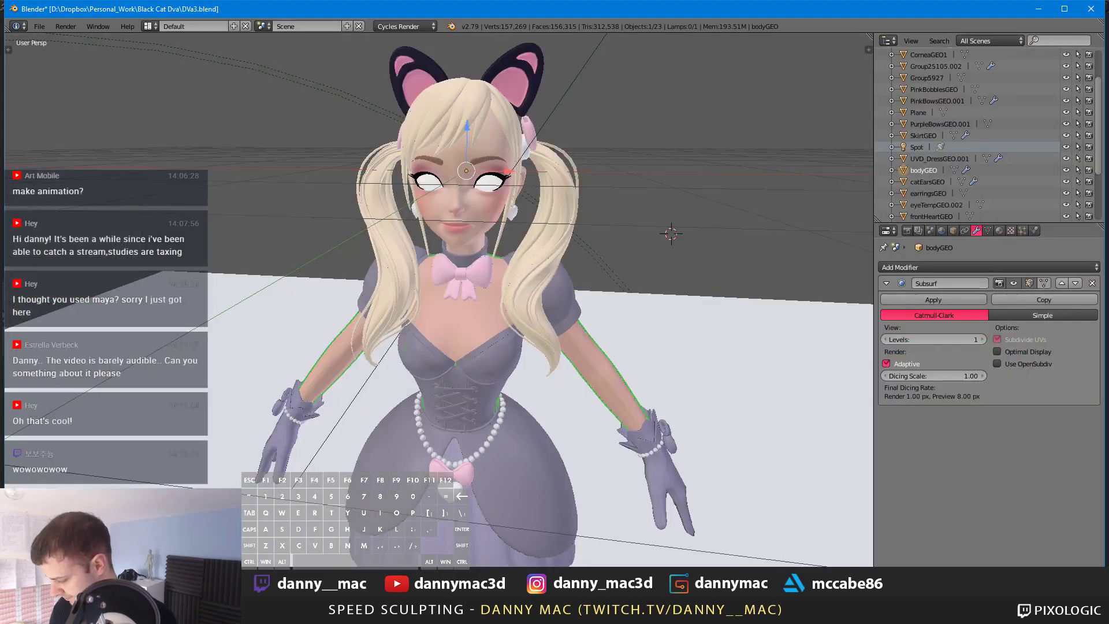
Step: Switch to ZBrush, insert a Sphere3D subtool and import pinkBows.obj into it, viewing the imported mesh in isolation
{"action": "key", "text": "alt+Tab"}
{"action": "left_click_drag", "start_coordinate": [587, 293], "coordinate": [568, 304]}
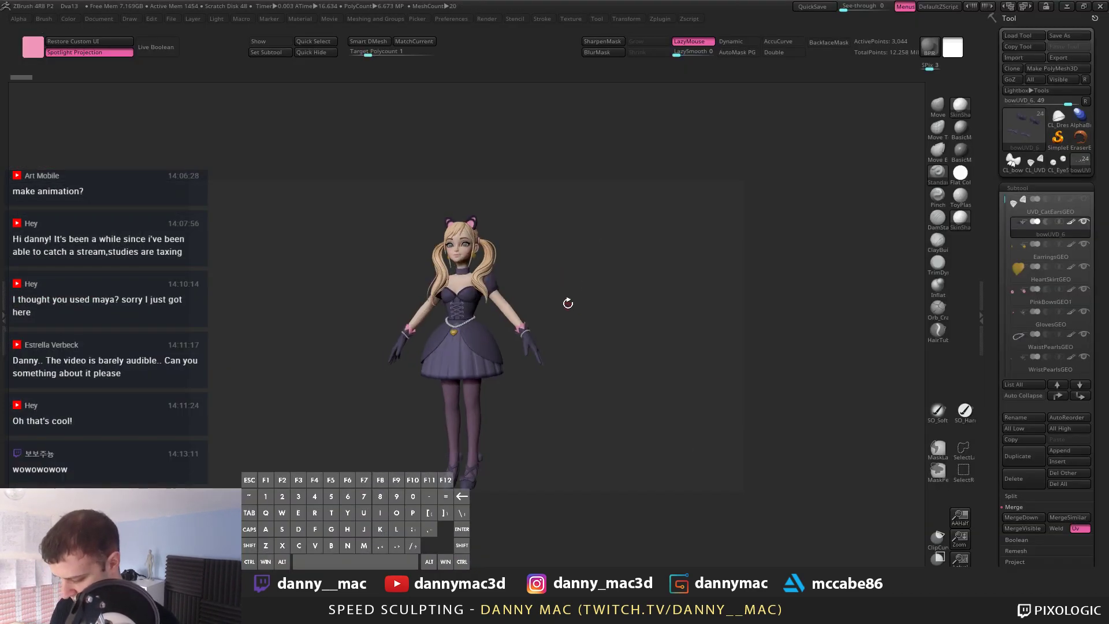
{"action": "key", "text": "F1"}
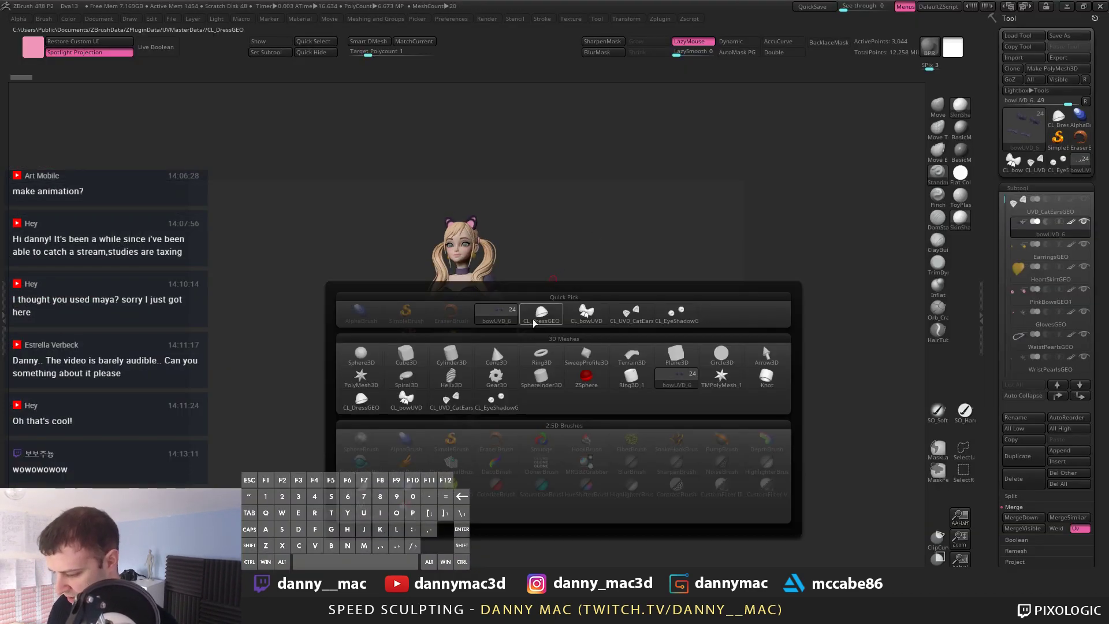
{"action": "left_click", "coordinate": [361, 355]}
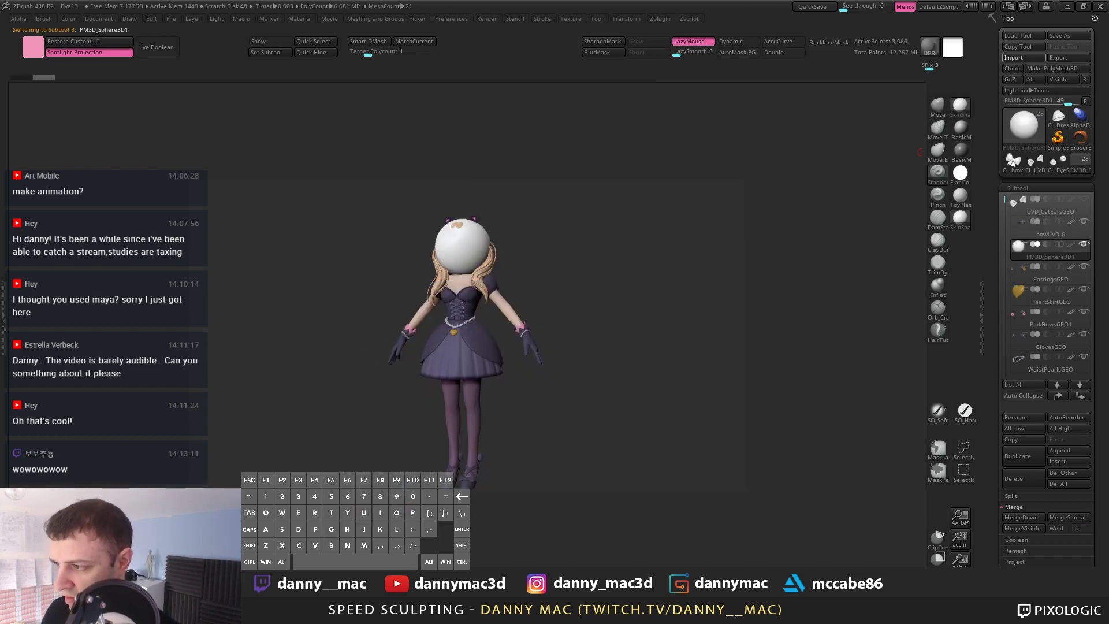
{"action": "left_click_drag", "start_coordinate": [337, 256], "coordinate": [400, 258]}
{"action": "key", "text": "alt+s"}
{"action": "key", "text": "alt+s"}
{"action": "key", "text": "alt+s"}
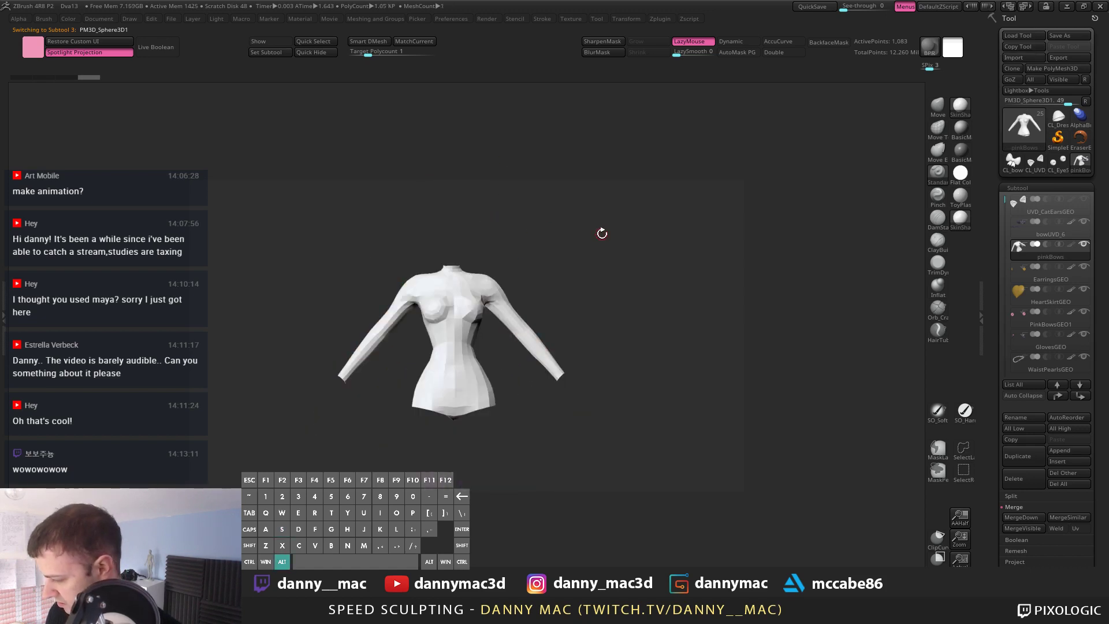
Step: Delete the body mesh subtool imported as pinkBows and show the whole character
{"action": "key", "text": "a"}
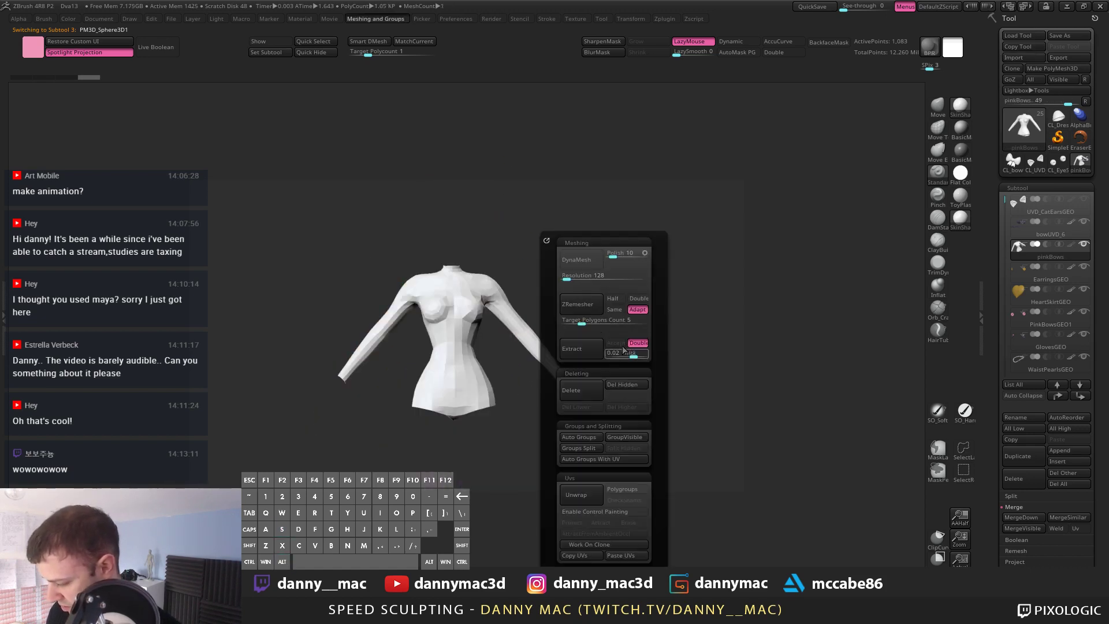
{"action": "left_click", "coordinate": [576, 393]}
{"action": "key", "text": "alt+s"}
Step: Switch to Blender, select the pink bows mesh (PinkBowsGEO.001) and export it as a Wavefront OBJ, overwriting pinkBows.obj
{"action": "key", "text": "alt+Tab"}
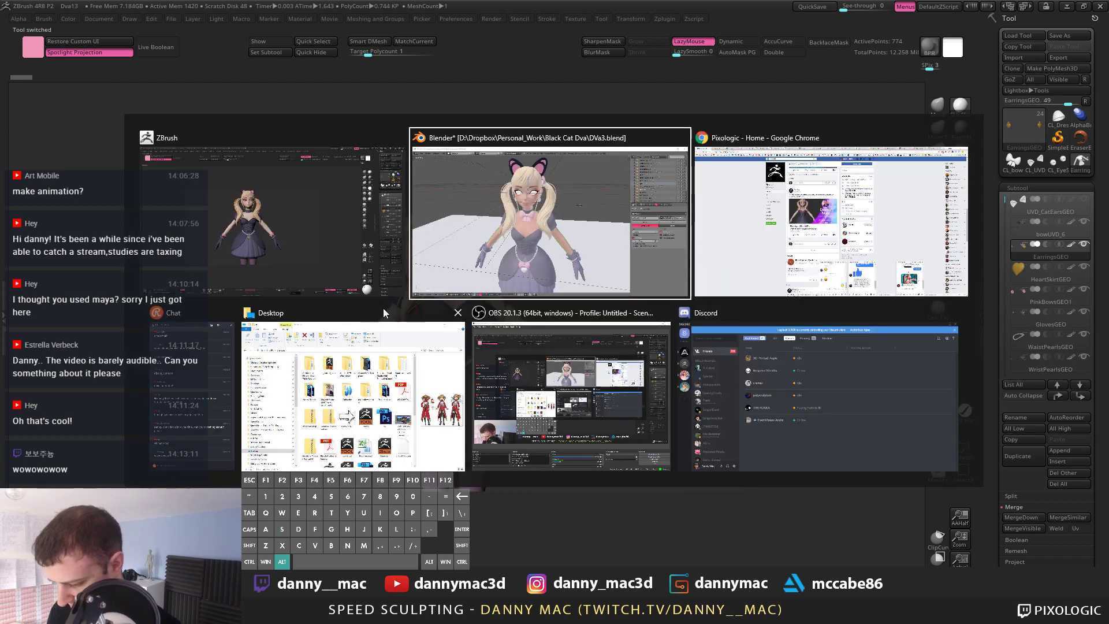
{"action": "right_click", "coordinate": [446, 272]}
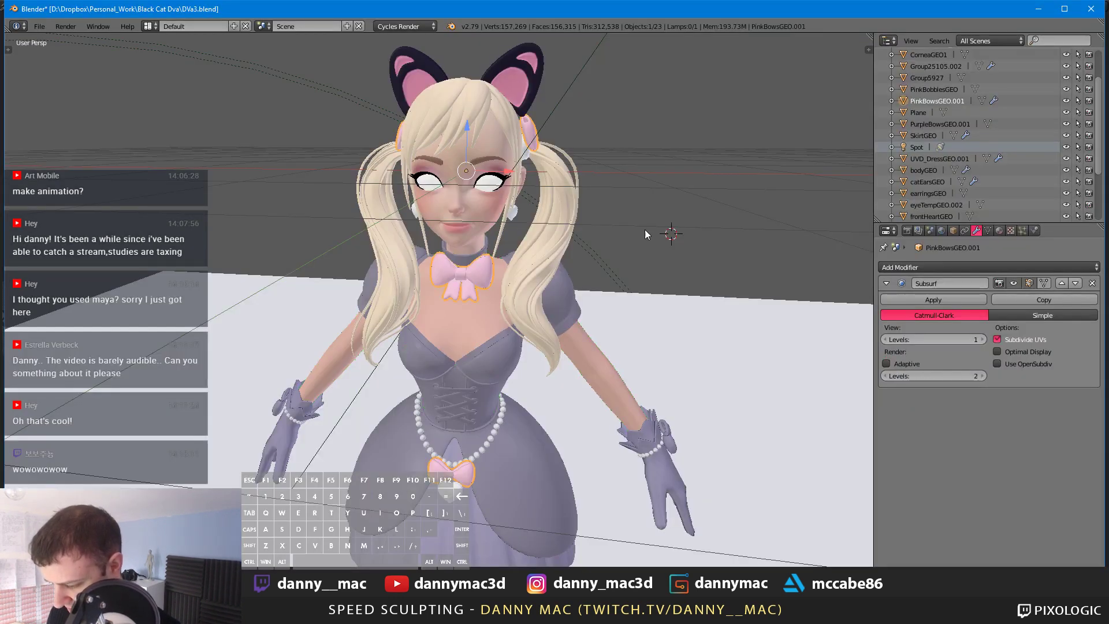
{"action": "middle_click_drag", "start_coordinate": [446, 272], "coordinate": [358, 158]}
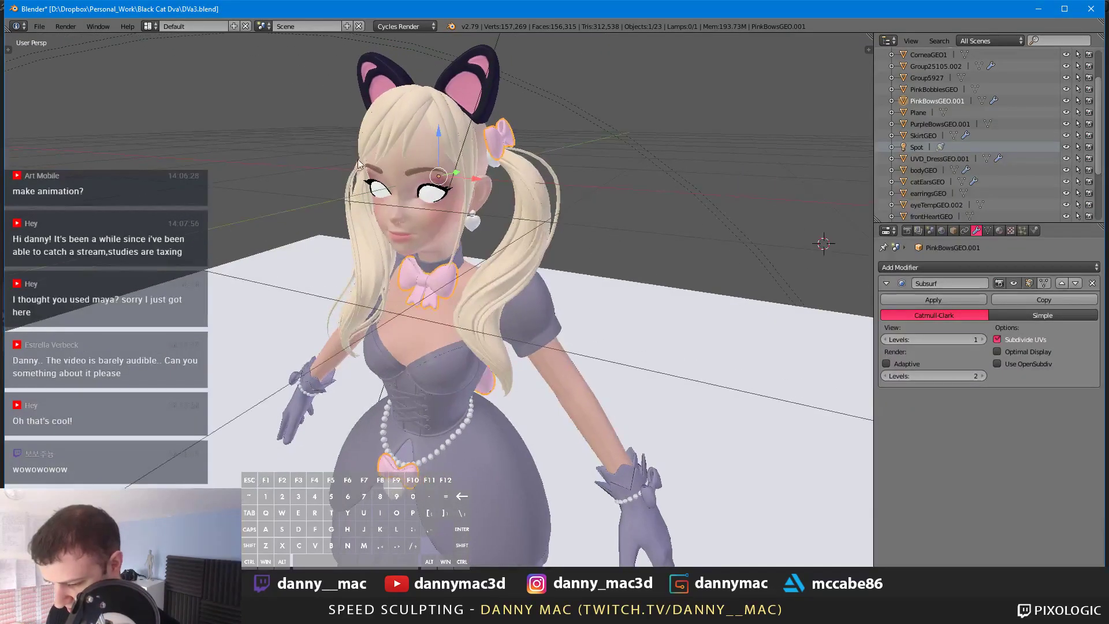
{"action": "left_click", "coordinate": [35, 28]}
{"action": "mouse_move", "coordinate": [92, 257]}
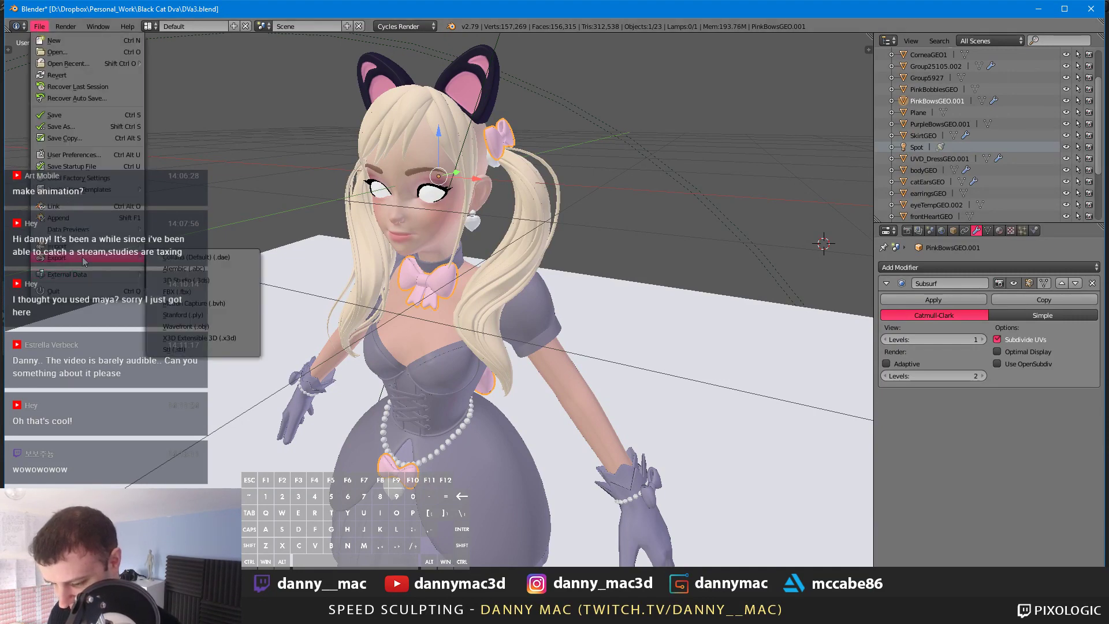
{"action": "left_click", "coordinate": [222, 328]}
{"action": "double_click", "coordinate": [203, 108]}
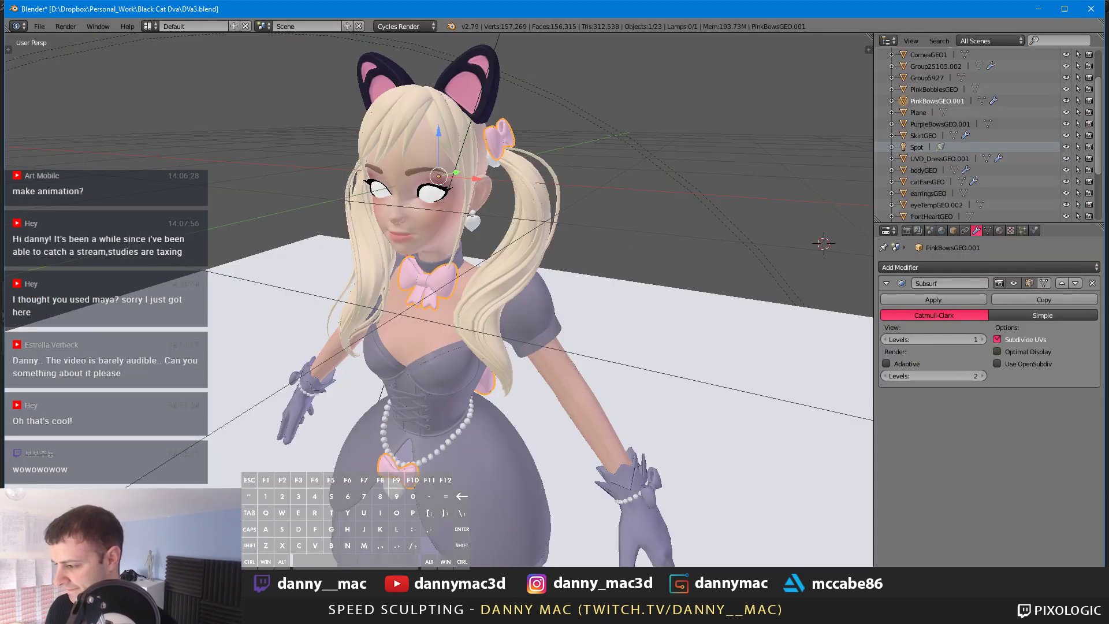
Step: Switch back to ZBrush, insert a sphere subtool below EarringsGEO and import the re-exported pinkBows.obj into it
{"action": "key", "text": "alt+Tab"}
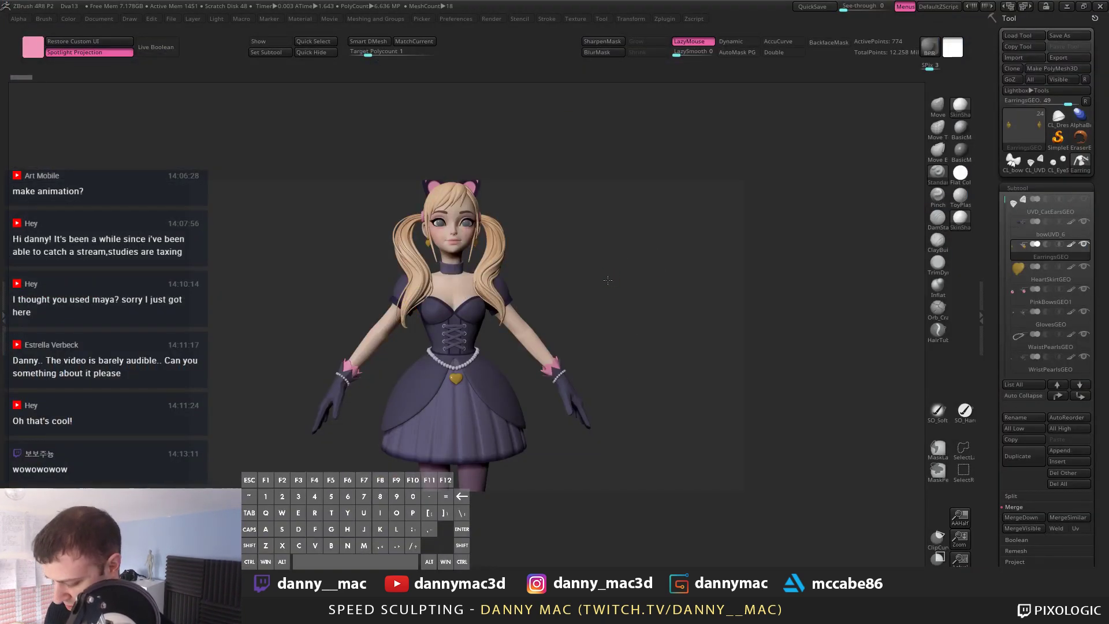
{"action": "left_click_drag", "start_coordinate": [608, 280], "coordinate": [594, 285]}
{"action": "key", "text": "Insert"}
{"action": "left_click", "coordinate": [402, 343]}
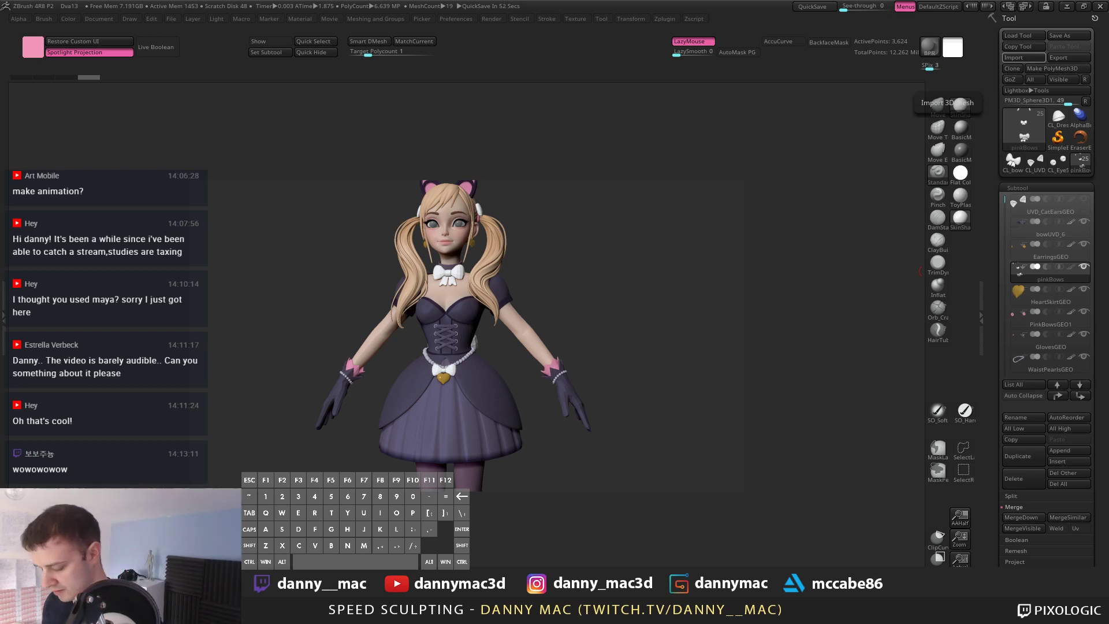
Step: Sample the costume's pink colour and apply it to the imported bows subtool
{"action": "left_click_drag", "start_coordinate": [591, 258], "coordinate": [555, 292]}
{"action": "key", "text": "c"}
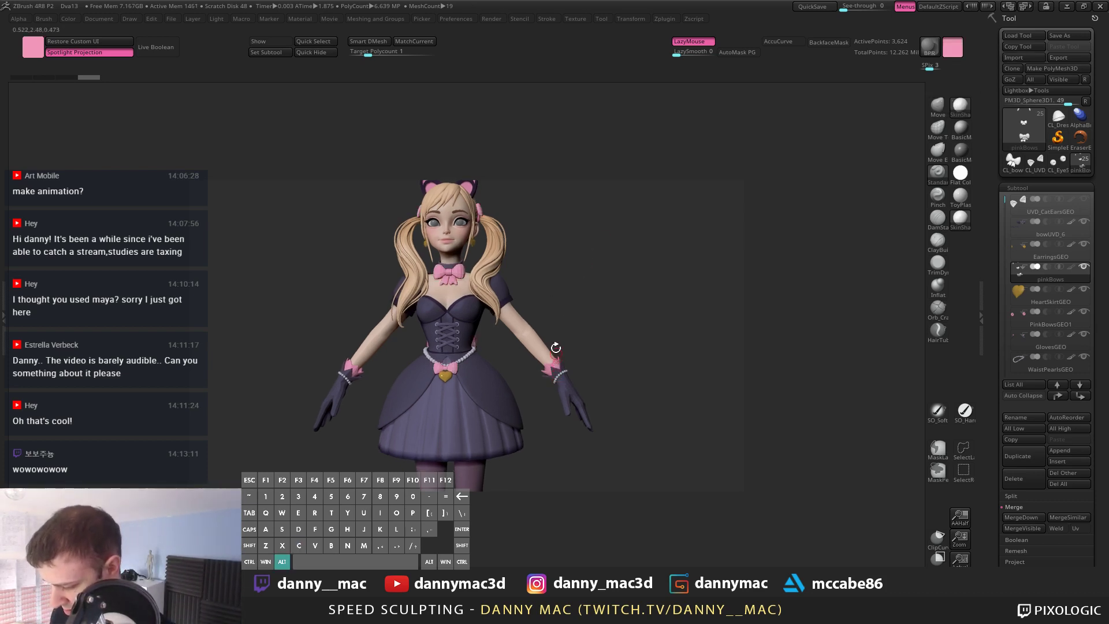
{"action": "left_click_drag", "start_coordinate": [567, 245], "coordinate": [555, 287], "text": "alt"}
Step: Turn on X symmetry for the bows subtool and subdivide it twice, undoing the trial smoothing stroke
{"action": "key", "text": "shift+f"}
{"action": "key", "text": "x"}
{"action": "key", "text": "ctrl+d"}
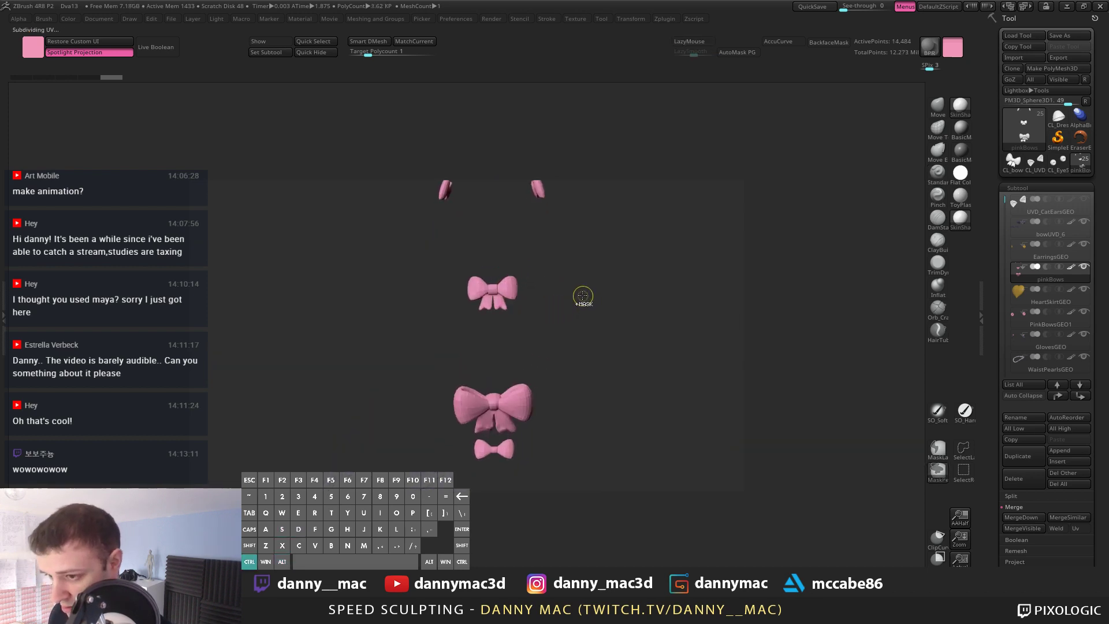
{"action": "left_click_drag", "start_coordinate": [560, 405], "coordinate": [679, 362], "text": "alt"}
{"action": "left_click_drag", "start_coordinate": [502, 347], "coordinate": [510, 361], "text": "shift"}
{"action": "key", "text": "ctrl+z"}
{"action": "key", "text": "ctrl+d"}
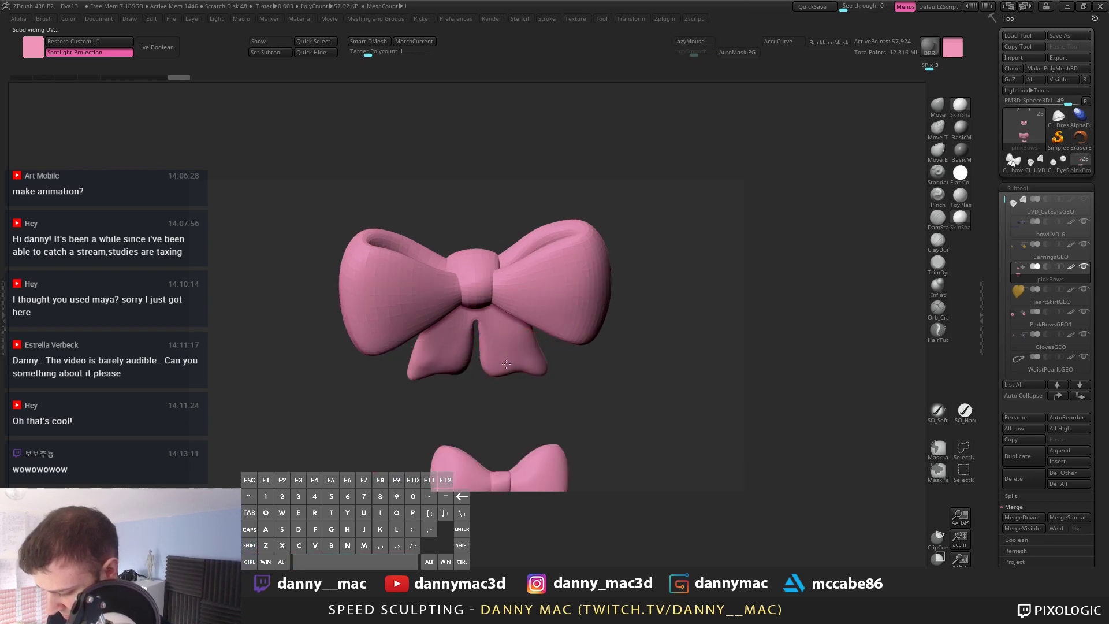
{"action": "mouse_move", "coordinate": [530, 405]}
{"action": "left_mouse_down", "text": "alt"}
{"action": "mouse_move", "coordinate": [514, 370]}
{"action": "mouse_move", "coordinate": [498, 364]}
{"action": "mouse_move", "coordinate": [509, 359]}
{"action": "left_mouse_up", "text": "alt"}
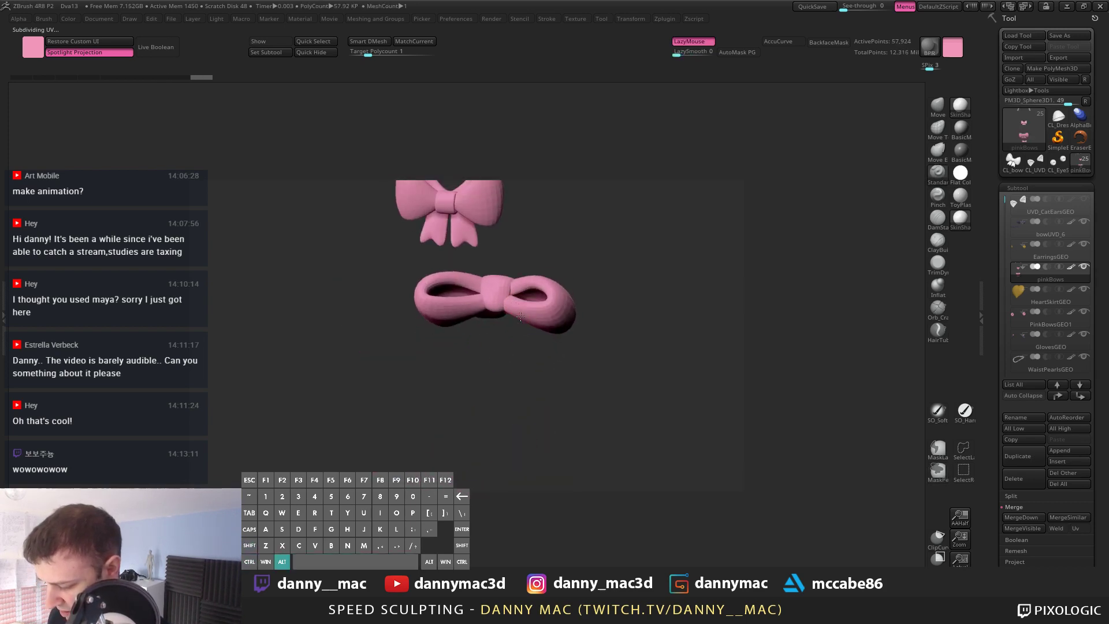
Step: Choose the Move brush, adjust its size for shaping the neck bow, and show the rest of the character
{"action": "key", "text": "b"}
{"action": "key", "text": "m"}
{"action": "key", "text": "v"}
{"action": "mouse_move", "coordinate": [502, 285]}
{"action": "right_mouse_down", "text": "alt"}
{"action": "mouse_move", "coordinate": [517, 202]}
{"action": "mouse_move", "coordinate": [520, 270]}
{"action": "mouse_move", "coordinate": [500, 268]}
{"action": "mouse_move", "coordinate": [544, 255]}
{"action": "mouse_move", "coordinate": [485, 273]}
{"action": "mouse_move", "coordinate": [512, 255]}
{"action": "right_mouse_up", "text": "alt"}
{"action": "key", "text": "alt+1"}
{"action": "key", "text": "space"}
{"action": "left_click_drag", "start_coordinate": [484, 280], "coordinate": [460, 272]}
{"action": "key", "text": "alt+s"}
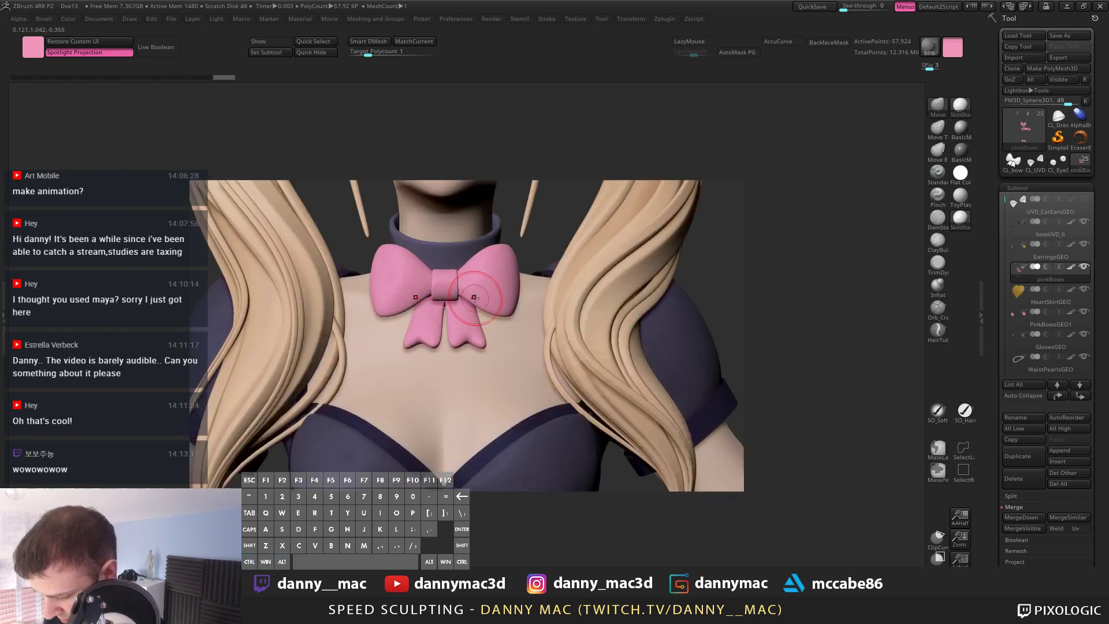
Step: Display the polyframe on the bows and give their separate parts different polygroups with Auto Groups
{"action": "key", "text": "shift+f"}
{"action": "key", "text": "2"}
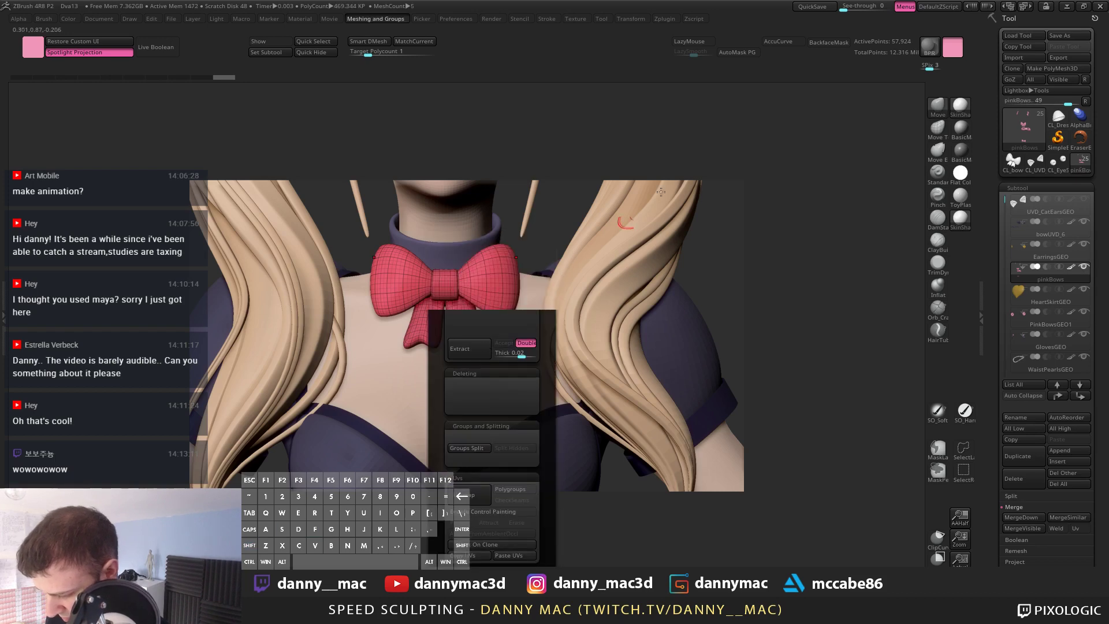
{"action": "left_click_drag", "start_coordinate": [604, 283], "coordinate": [627, 292], "text": "alt"}
{"action": "key", "text": "2"}
{"action": "left_click", "coordinate": [613, 437]}
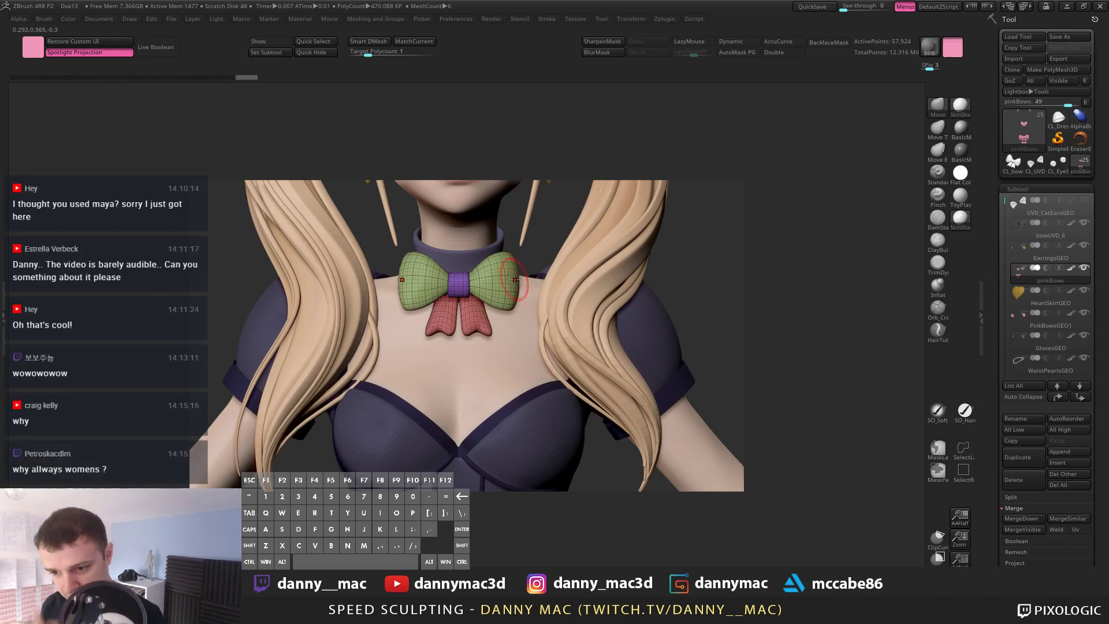
Step: Reshape the side loops of the neck bow symmetrically with the Move brush
{"action": "left_click_drag", "start_coordinate": [520, 238], "coordinate": [549, 258]}
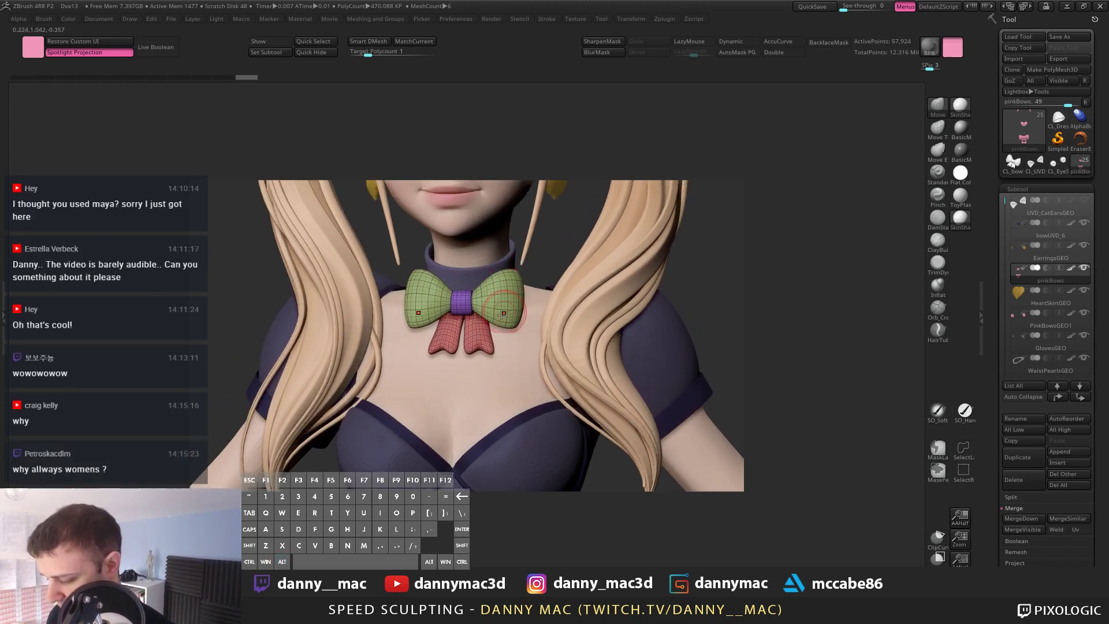
{"action": "key", "text": "space"}
{"action": "right_click_drag", "start_coordinate": [497, 315], "coordinate": [496, 318]}
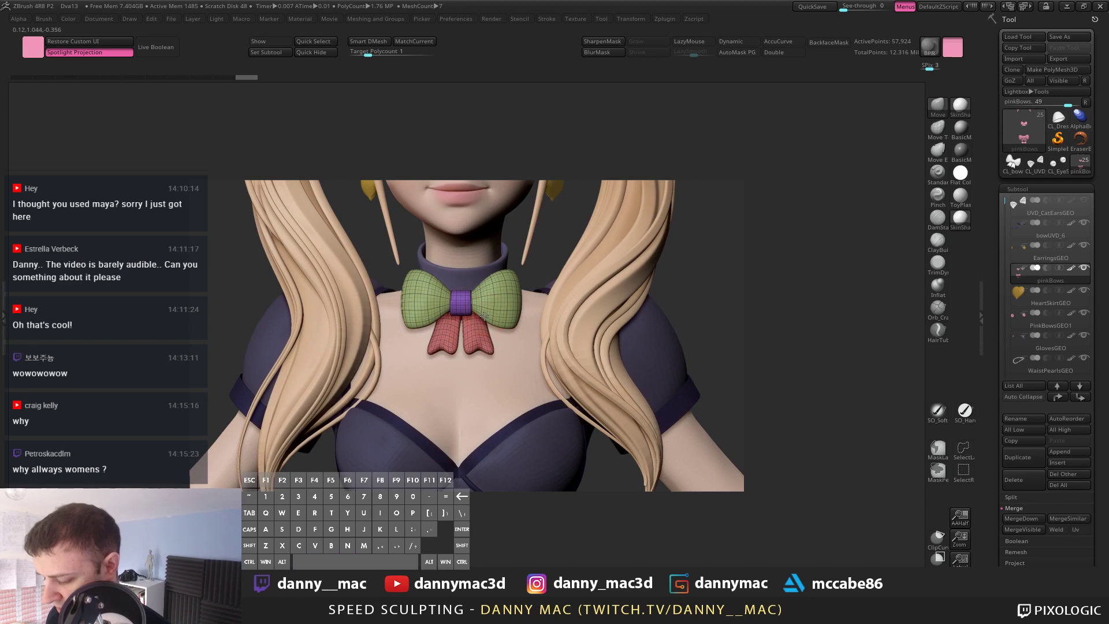
{"action": "left_click_drag", "start_coordinate": [485, 316], "coordinate": [481, 311]}
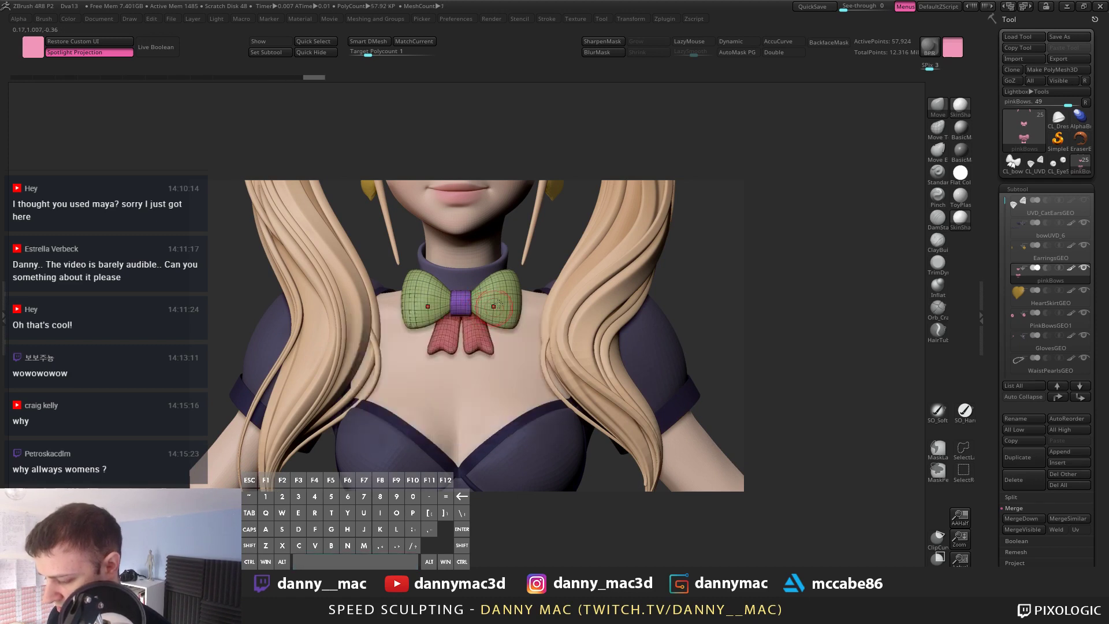
Step: Enable polygroup auto-masking, hide the polyframe and adjust the neck bow's tails with the Move brush
{"action": "left_click", "coordinate": [737, 52]}
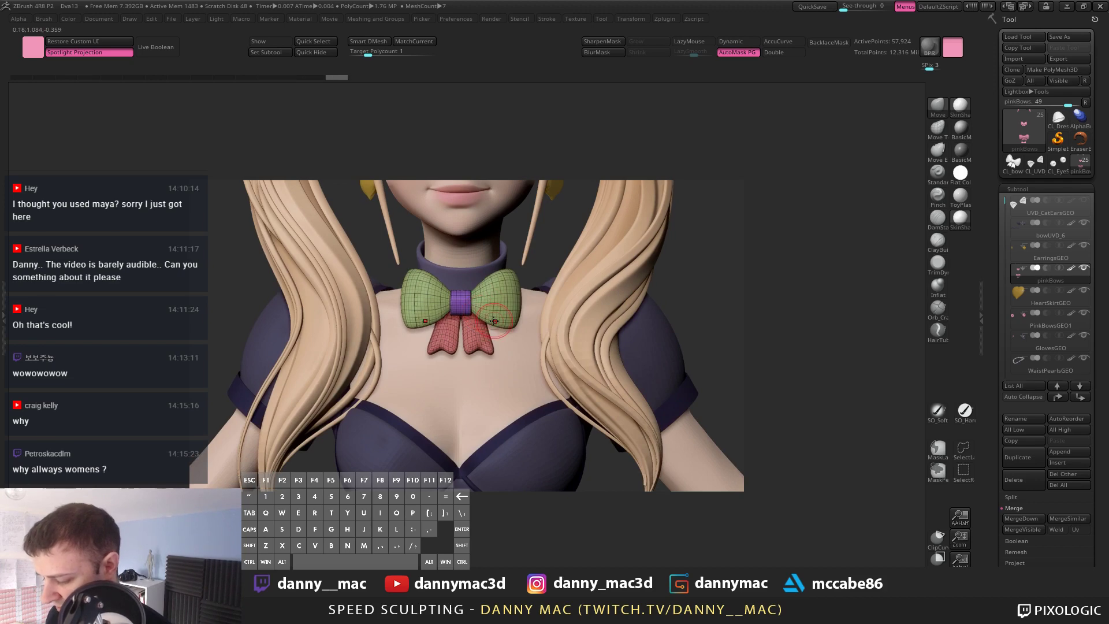
{"action": "key", "text": "shift+f"}
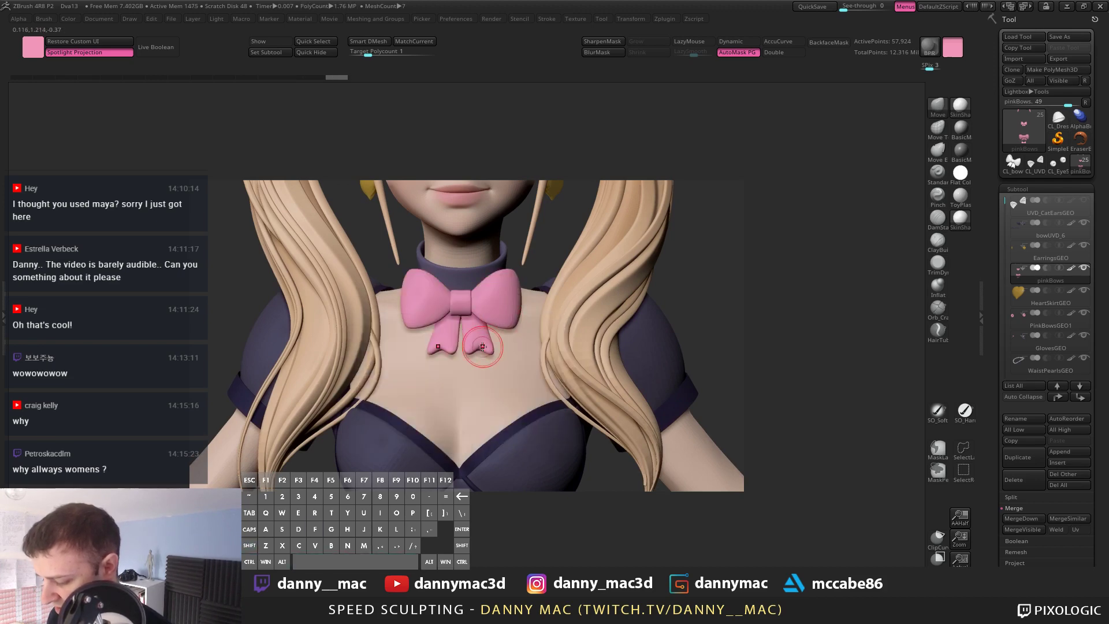
{"action": "left_click_drag", "start_coordinate": [472, 381], "coordinate": [472, 398]}
{"action": "key", "text": "space"}
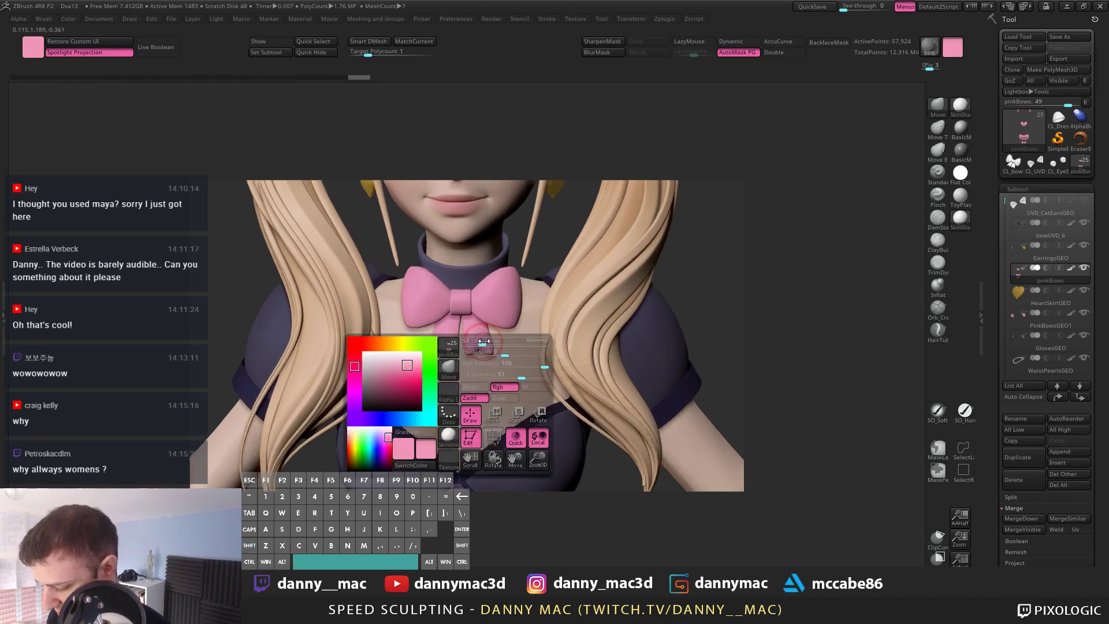
{"action": "left_click_drag", "start_coordinate": [487, 346], "coordinate": [473, 337]}
{"action": "right_click_drag", "start_coordinate": [472, 338], "coordinate": [427, 323]}
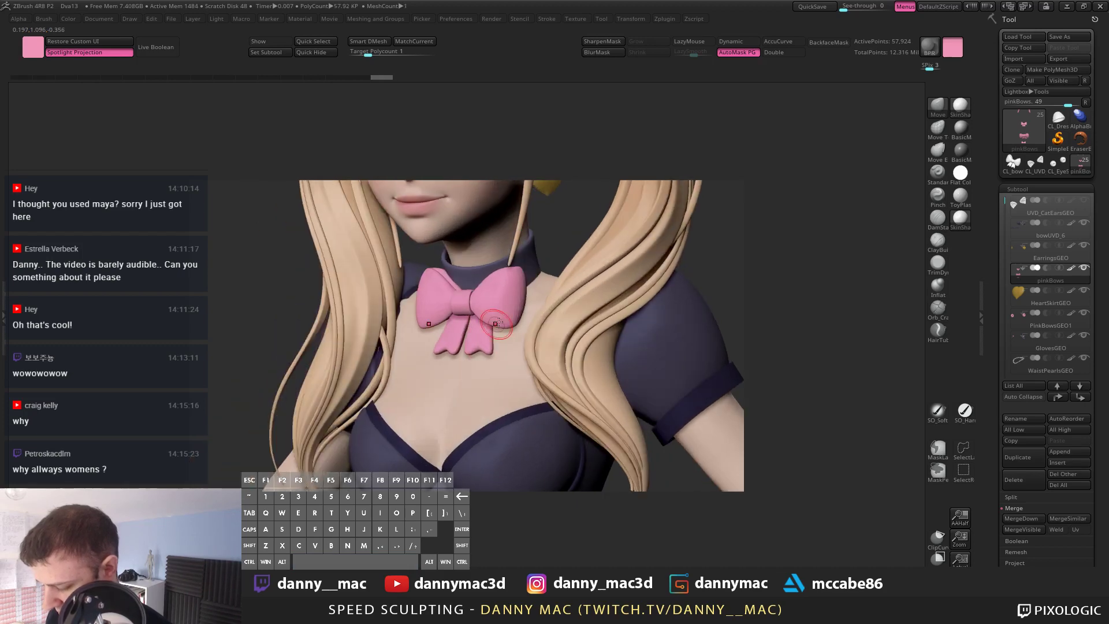
Step: Isolate the neck bow and pull the top edges of its loops into shape, smoothing the rim
{"action": "right_click_drag", "start_coordinate": [491, 302], "coordinate": [560, 283], "text": "alt"}
{"action": "key", "text": "space"}
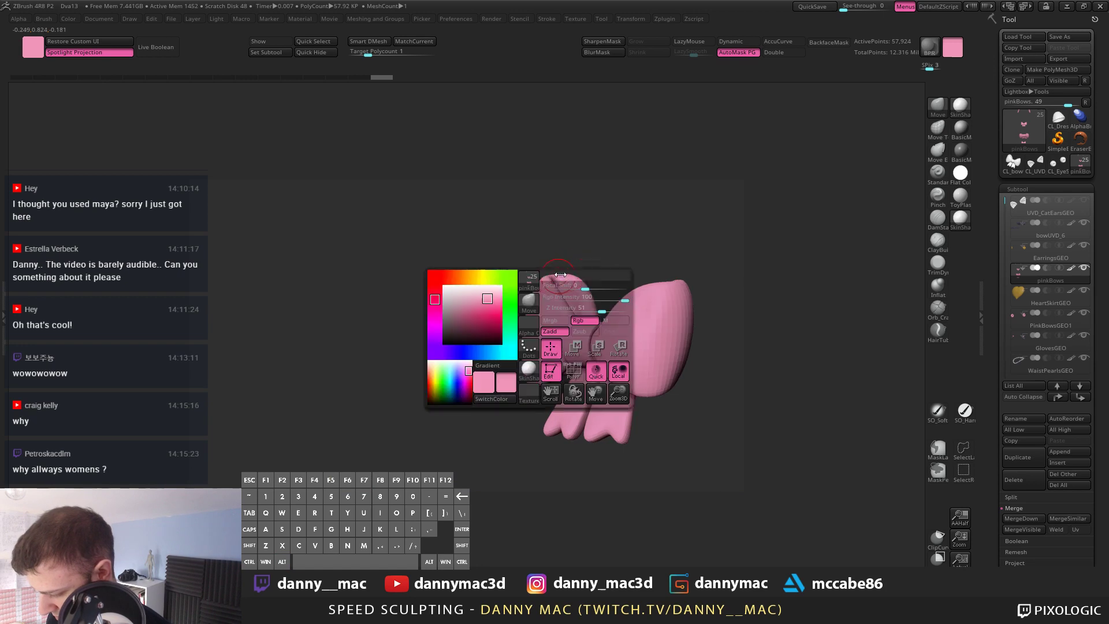
{"action": "left_click_drag", "start_coordinate": [558, 279], "coordinate": [556, 270]}
{"action": "key", "text": "space"}
{"action": "right_click_drag", "start_coordinate": [612, 283], "coordinate": [548, 280]}
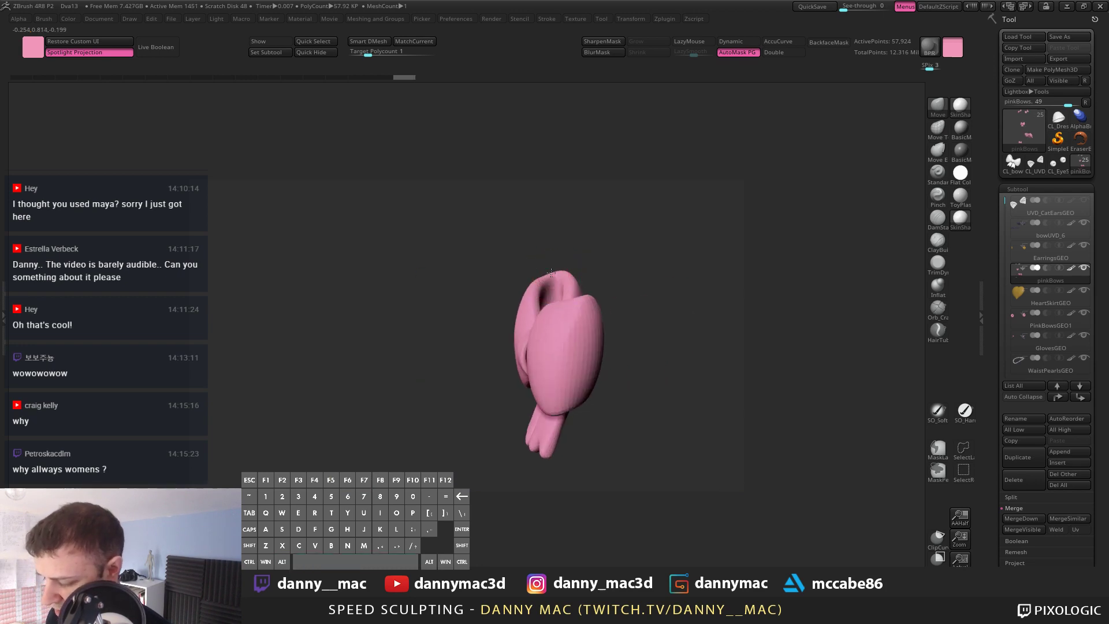
{"action": "right_click_drag", "start_coordinate": [565, 243], "coordinate": [613, 262]}
{"action": "left_click_drag", "start_coordinate": [572, 280], "coordinate": [575, 289], "text": "shift"}
{"action": "right_click_drag", "start_coordinate": [589, 288], "coordinate": [632, 288]}
{"action": "left_click_drag", "start_coordinate": [574, 282], "coordinate": [574, 278]}
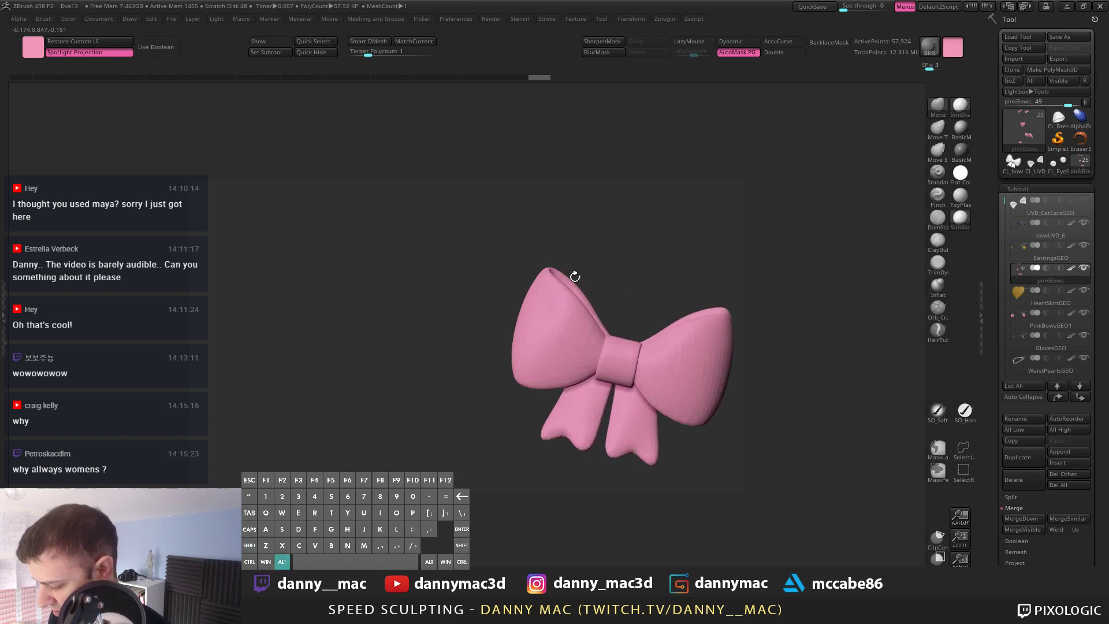
Step: Refine the neck bow loops' upper corners from front and side, switching between subdivision levels for broader moves
{"action": "right_click_drag", "start_coordinate": [575, 277], "coordinate": [558, 265], "text": "alt"}
{"action": "mouse_move", "coordinate": [601, 277]}
{"action": "right_mouse_down", "text": "shift"}
{"action": "mouse_move", "coordinate": [626, 287]}
{"action": "mouse_move", "coordinate": [570, 292]}
{"action": "right_mouse_up", "text": "shift"}
{"action": "left_click_drag", "start_coordinate": [642, 312], "coordinate": [650, 298], "text": "shift"}
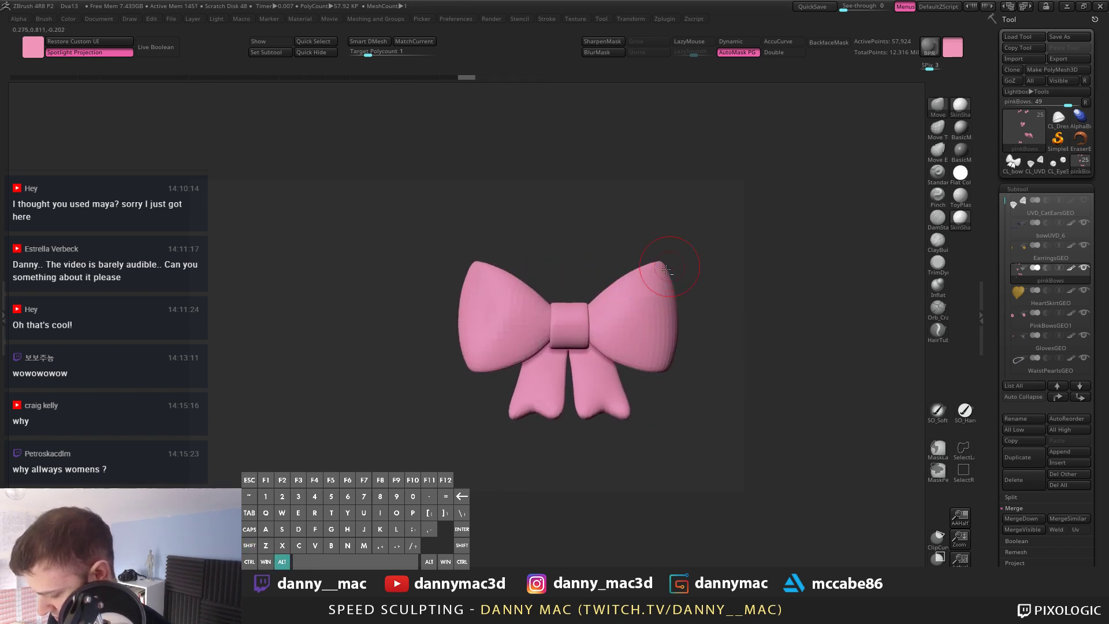
{"action": "mouse_move", "coordinate": [664, 286]}
{"action": "right_mouse_down", "text": "alt"}
{"action": "mouse_move", "coordinate": [642, 286]}
{"action": "mouse_move", "coordinate": [688, 287]}
{"action": "right_mouse_up", "text": "alt"}
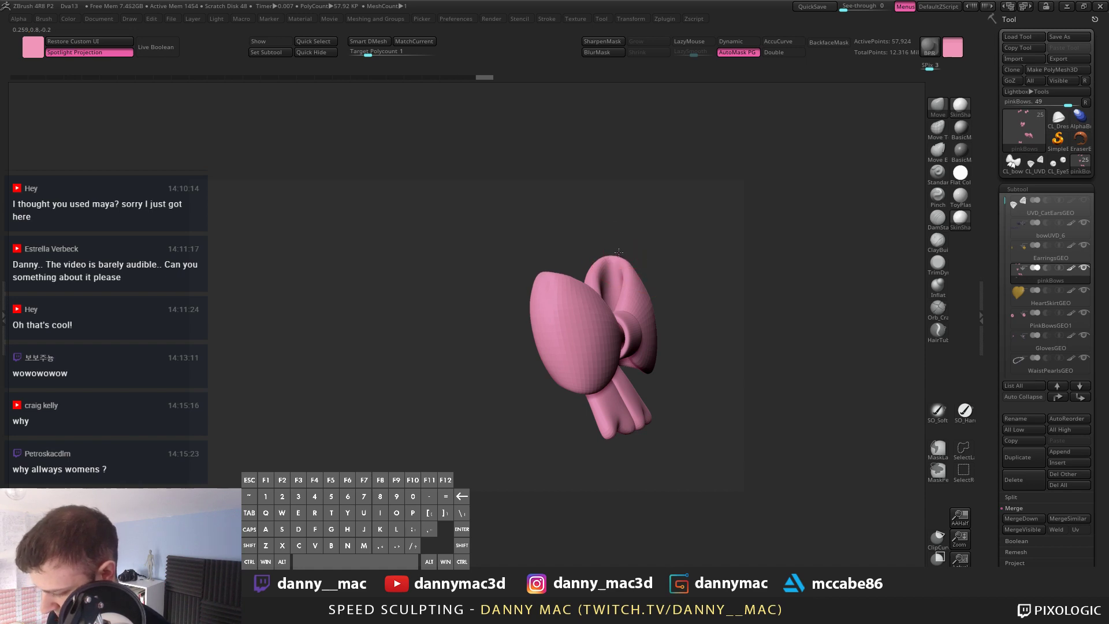
{"action": "right_click_drag", "start_coordinate": [615, 240], "coordinate": [600, 231]}
{"action": "key", "text": "shift+d"}
{"action": "key", "text": "d"}
{"action": "key", "text": "d"}
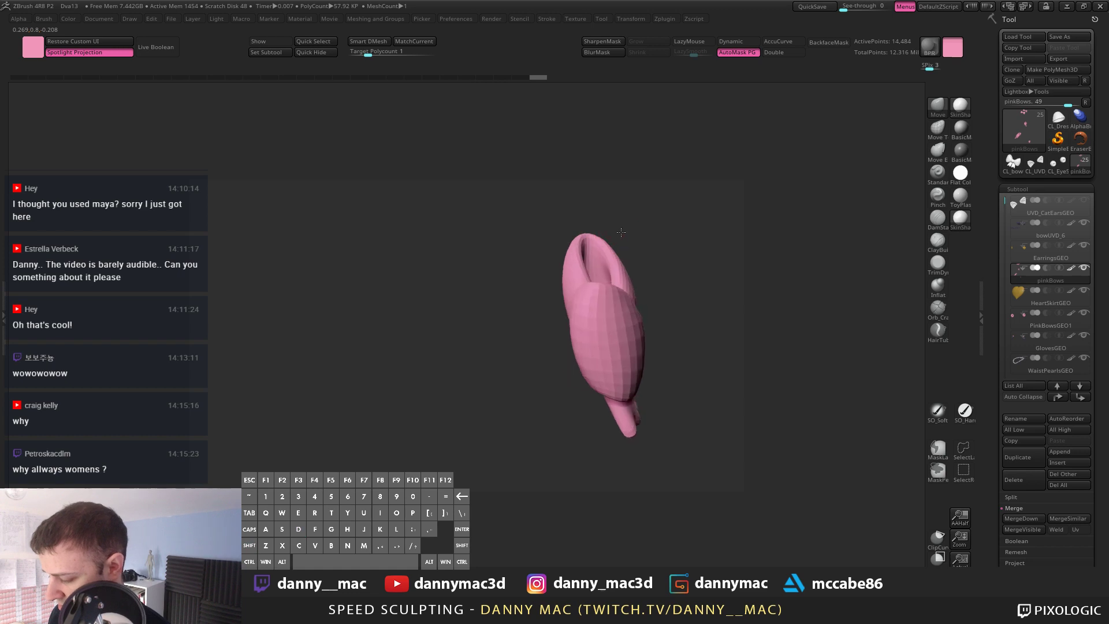
{"action": "left_click_drag", "start_coordinate": [627, 241], "coordinate": [560, 257]}
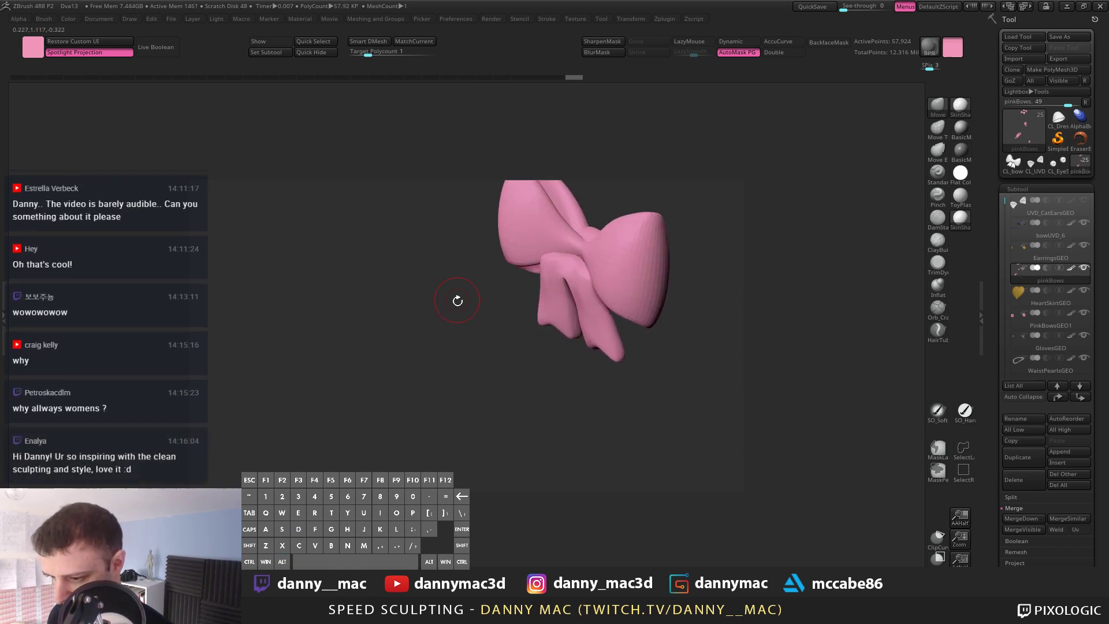
Step: Check the neck bow's polygroups in polyframe, drop the mesh two subdivision levels and adjust the bow with the Move brush
{"action": "key", "text": "space"}
{"action": "key", "text": "shift+f"}
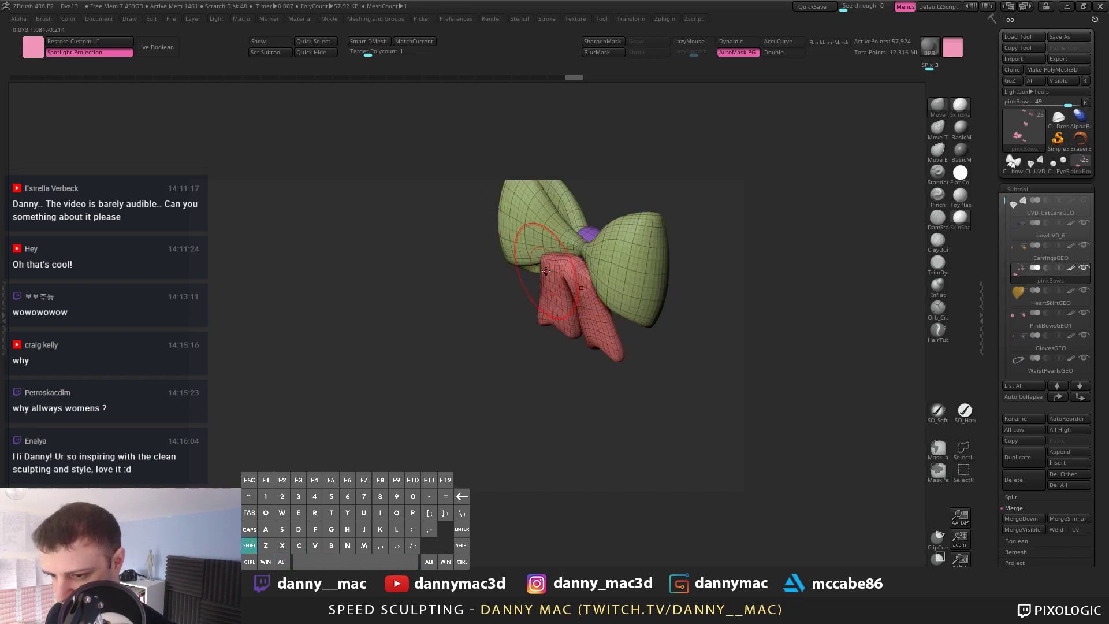
{"action": "key", "text": "shift+f"}
{"action": "mouse_move", "coordinate": [536, 271]}
{"action": "right_mouse_down", "text": "alt"}
{"action": "mouse_move", "coordinate": [569, 269]}
{"action": "mouse_move", "coordinate": [539, 342]}
{"action": "mouse_move", "coordinate": [587, 323]}
{"action": "mouse_move", "coordinate": [584, 230]}
{"action": "right_mouse_up", "text": "alt"}
{"action": "key", "text": "shift+d"}
{"action": "key", "text": "shift+d"}
{"action": "key", "text": "space"}
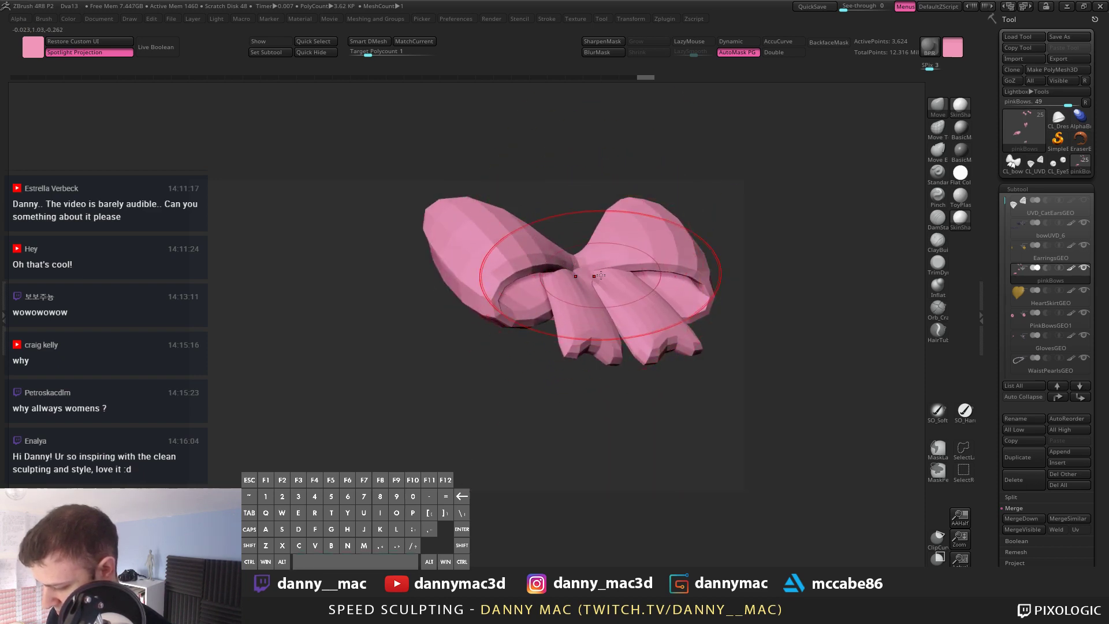
Step: Isolate the neck bow's loop polygroup in polyframe view and pinch its centre narrower with the Move brush
{"action": "right_click_drag", "start_coordinate": [601, 261], "coordinate": [606, 345]}
{"action": "key", "text": "ctrl+z"}
{"action": "key", "text": "ctrl+shift+z"}
{"action": "key", "text": "space"}
{"action": "key", "text": "alt+s"}
{"action": "key", "text": "shift+f"}
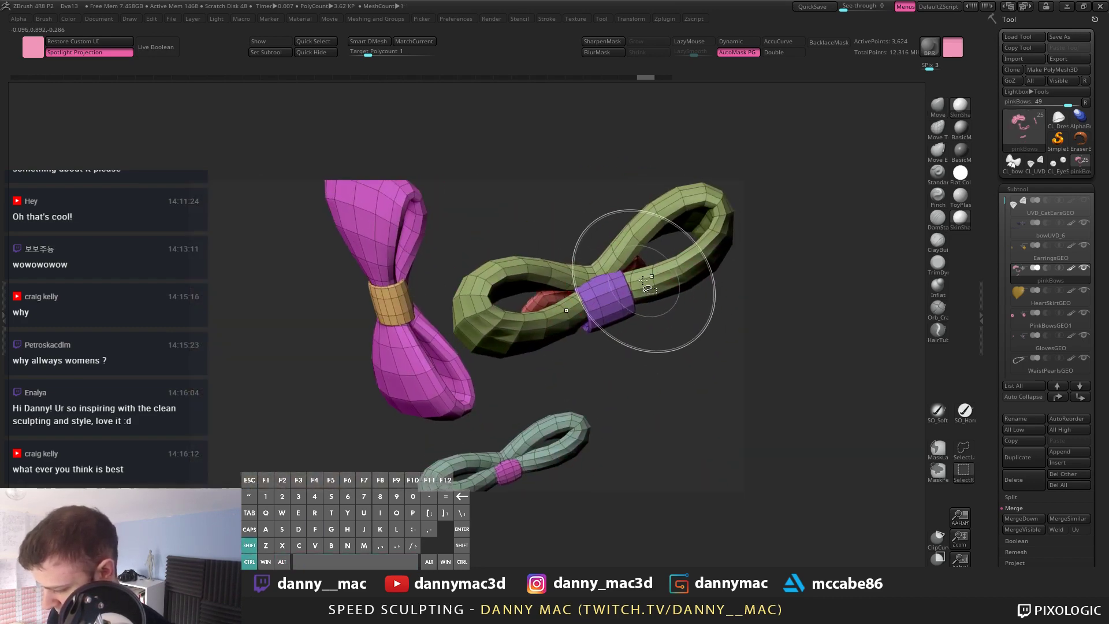
{"action": "left_click", "coordinate": [643, 287], "text": "ctrl+shift"}
{"action": "right_click_drag", "start_coordinate": [620, 278], "coordinate": [595, 309], "text": "alt"}
{"action": "key", "text": "space"}
{"action": "key", "text": "space"}
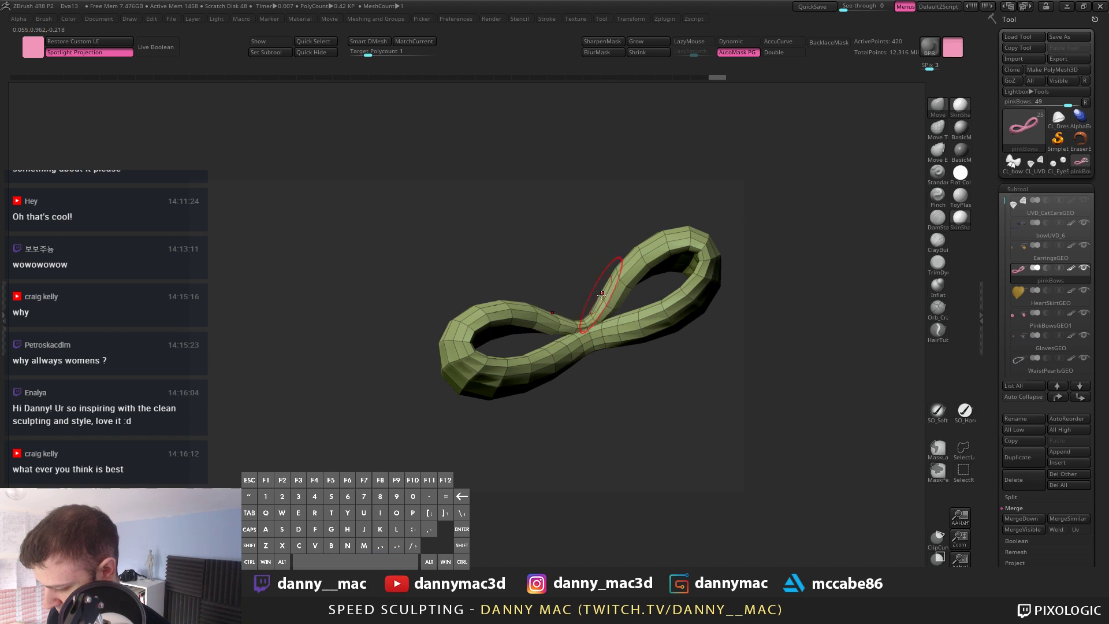
{"action": "key", "text": "space"}
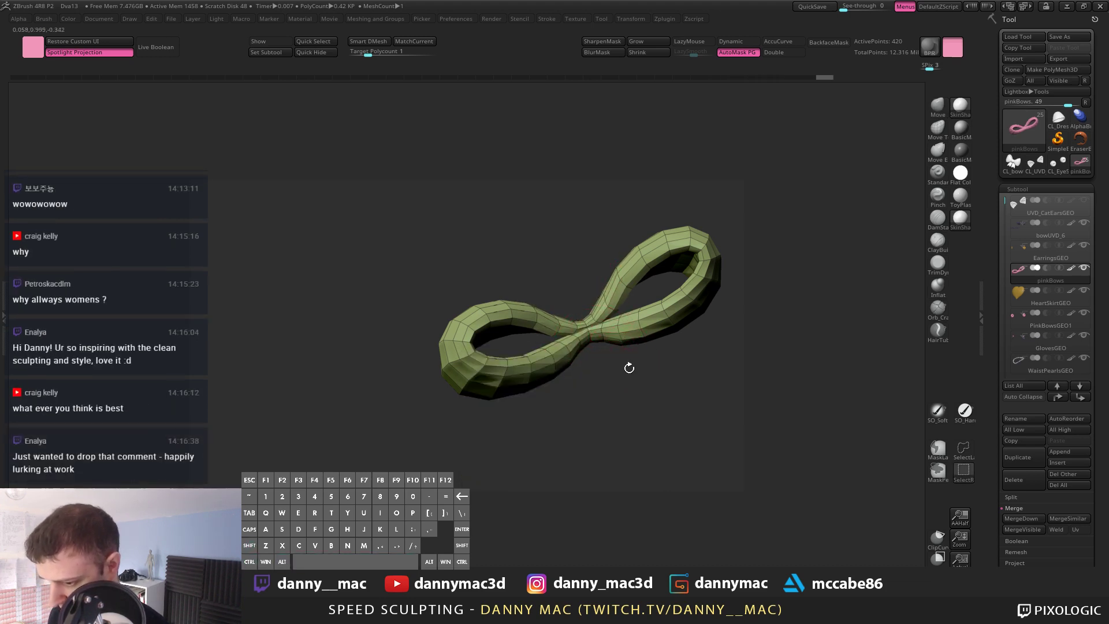
Step: Unhide the remaining bow parts, turn off the polyframe and review the bows on the full character
{"action": "left_click", "coordinate": [628, 367], "text": "ctrl+shift"}
{"action": "right_click_drag", "start_coordinate": [611, 340], "coordinate": [582, 361]}
{"action": "key", "text": "space"}
{"action": "key", "text": "shift+f"}
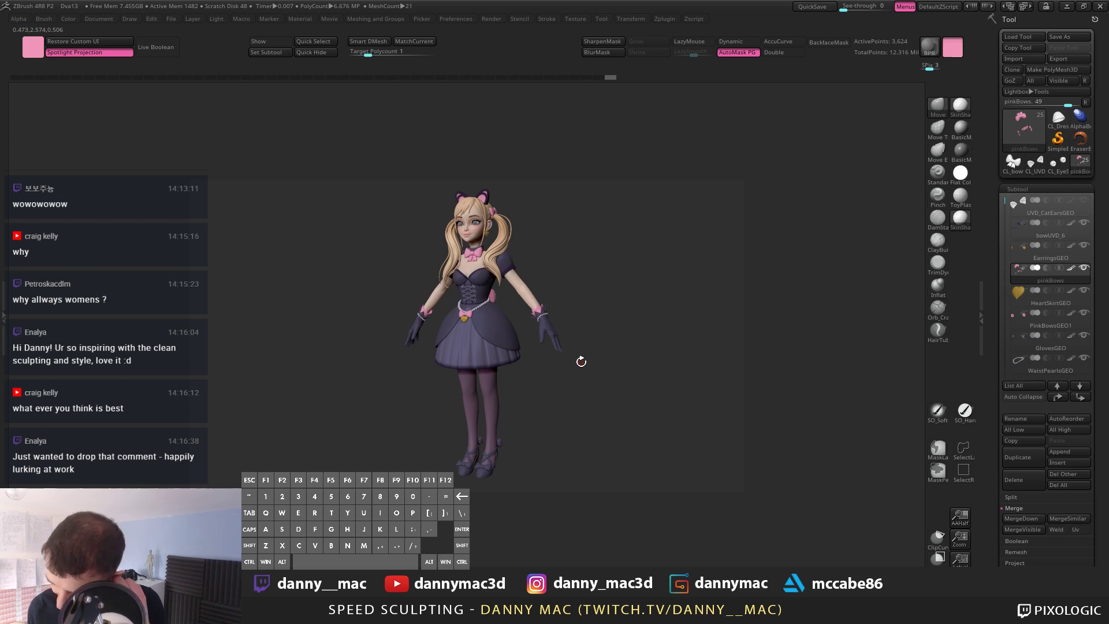
{"action": "right_click_drag", "start_coordinate": [574, 354], "coordinate": [601, 346]}
Step: Preview the pink bows' UV layout with Morph UV and return to the 3D mesh
{"action": "left_click_drag", "start_coordinate": [986, 484], "coordinate": [1050, 334]}
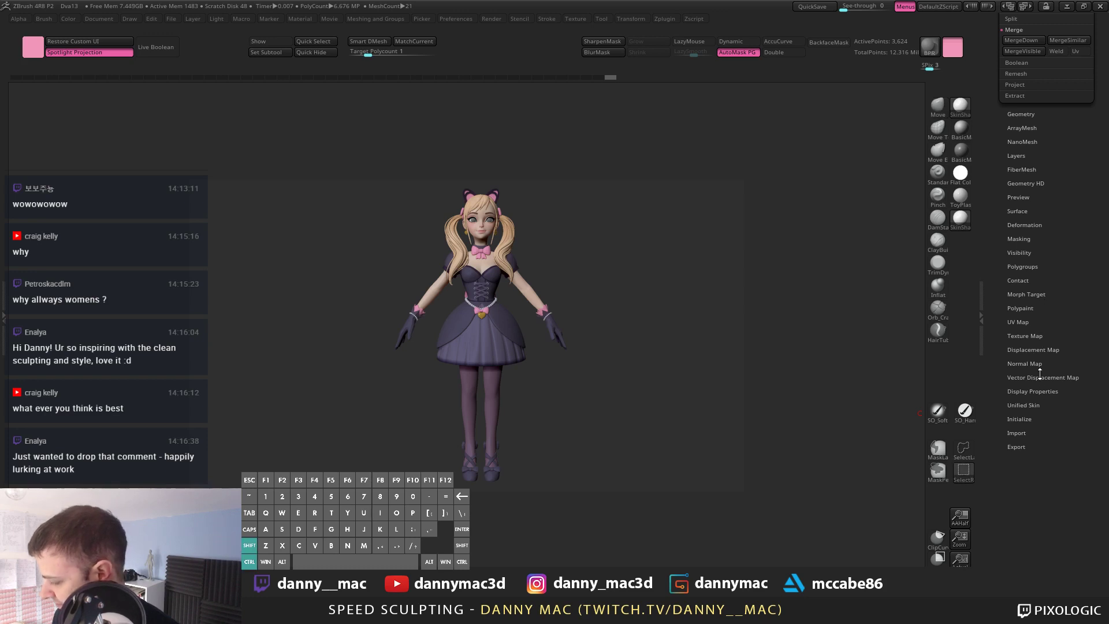
{"action": "left_click", "coordinate": [1026, 322]}
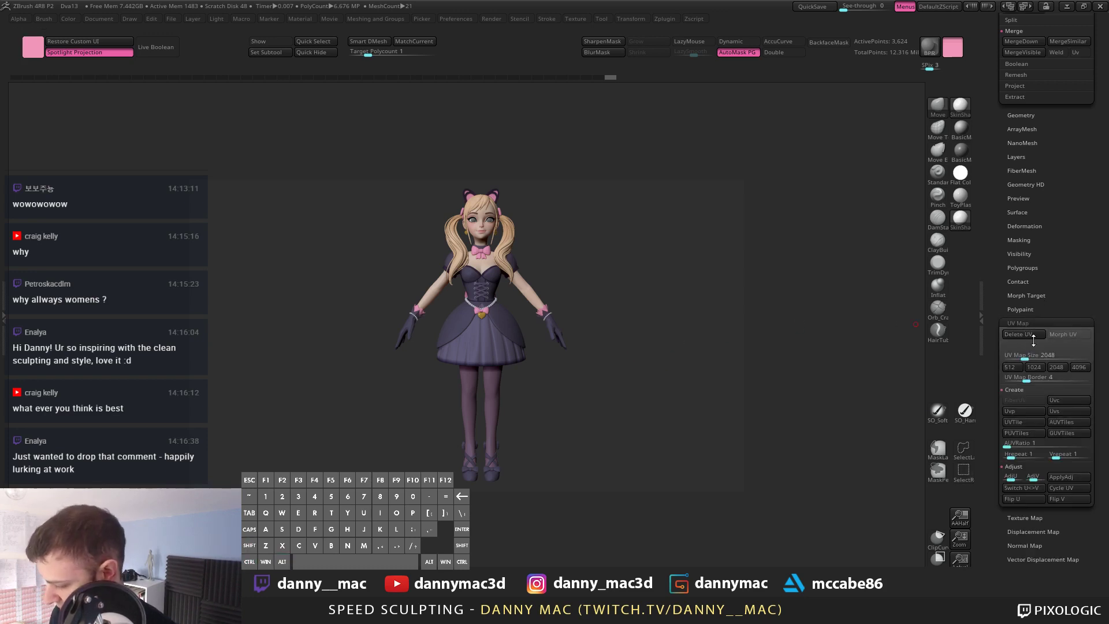
{"action": "left_click", "coordinate": [1068, 335]}
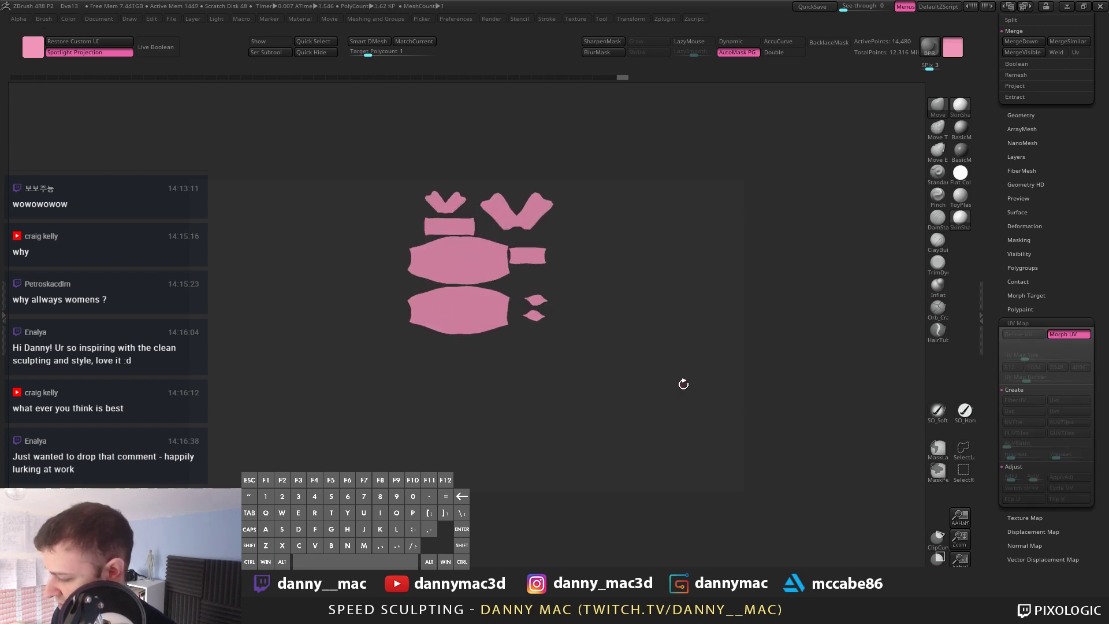
{"action": "left_click", "coordinate": [1068, 334]}
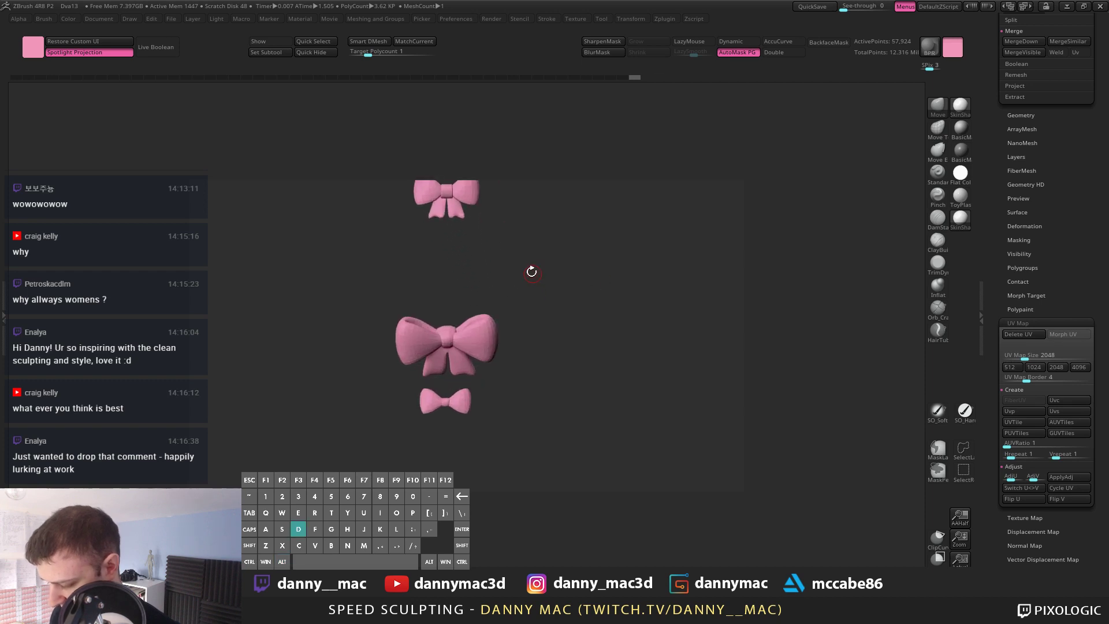
Step: Examine the waist bow against the heart pendant and pearl belt, toggling Solo for comparison
{"action": "key", "text": "alt+s"}
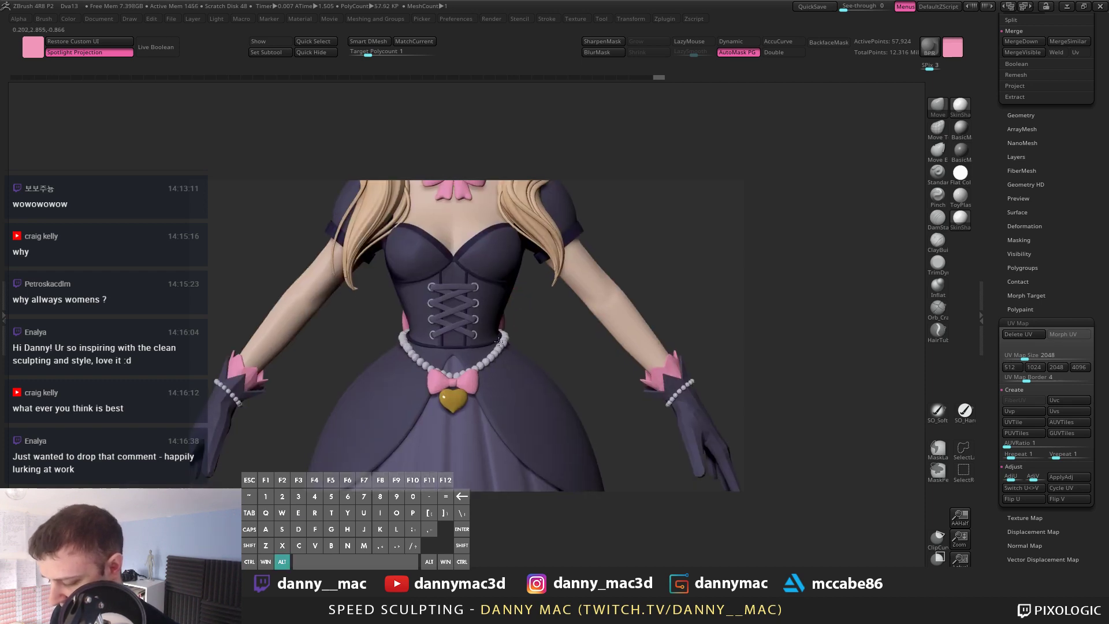
{"action": "mouse_move", "coordinate": [498, 342]}
{"action": "right_mouse_down", "text": "alt"}
{"action": "mouse_move", "coordinate": [519, 278]}
{"action": "mouse_move", "coordinate": [529, 342]}
{"action": "mouse_move", "coordinate": [521, 325]}
{"action": "mouse_move", "coordinate": [471, 318]}
{"action": "mouse_move", "coordinate": [503, 324]}
{"action": "right_mouse_up", "text": "alt"}
{"action": "key", "text": "ctrl+z"}
{"action": "key", "text": "space"}
{"action": "key", "text": "alt+s"}
{"action": "key", "text": "space"}
{"action": "right_click_drag", "start_coordinate": [442, 393], "coordinate": [501, 339]}
{"action": "key", "text": "alt+s"}
{"action": "key", "text": "alt+s"}
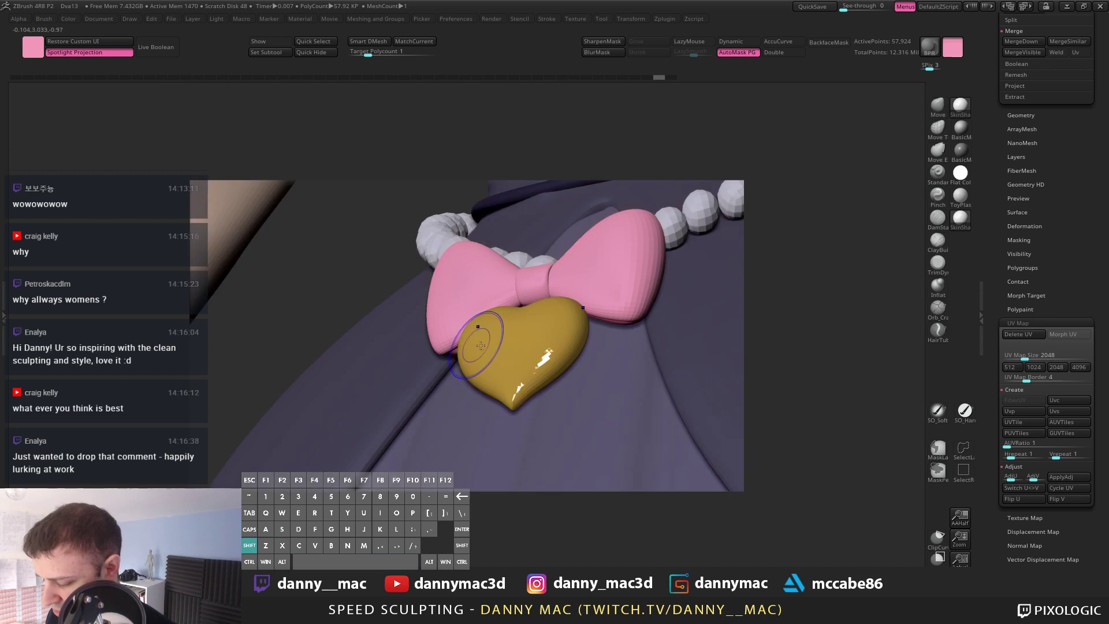
Step: Drop the bows two subdivision levels and reposition the waist bow's loops around the heart pendant with the Move brush
{"action": "key", "text": "alt+s"}
{"action": "key", "text": "shift+d"}
{"action": "key", "text": "shift+d"}
{"action": "left_click_drag", "start_coordinate": [500, 349], "coordinate": [484, 308]}
{"action": "mouse_move", "coordinate": [484, 309]}
{"action": "right_mouse_down"}
{"action": "mouse_move", "coordinate": [460, 346]}
{"action": "mouse_move", "coordinate": [424, 340]}
{"action": "mouse_move", "coordinate": [445, 347]}
{"action": "mouse_move", "coordinate": [450, 387]}
{"action": "mouse_move", "coordinate": [410, 427]}
{"action": "right_mouse_up"}
{"action": "key", "text": "space"}
{"action": "left_click_drag", "start_coordinate": [409, 427], "coordinate": [412, 414]}
{"action": "left_click_drag", "start_coordinate": [418, 315], "coordinate": [413, 296]}
Step: Isolate the pink bows and refine the waist bow's outer corners, knot and lower edges with the Move brush
{"action": "key", "text": "alt+s"}
{"action": "right_click_drag", "start_coordinate": [465, 287], "coordinate": [585, 313]}
{"action": "key", "text": "alt+s"}
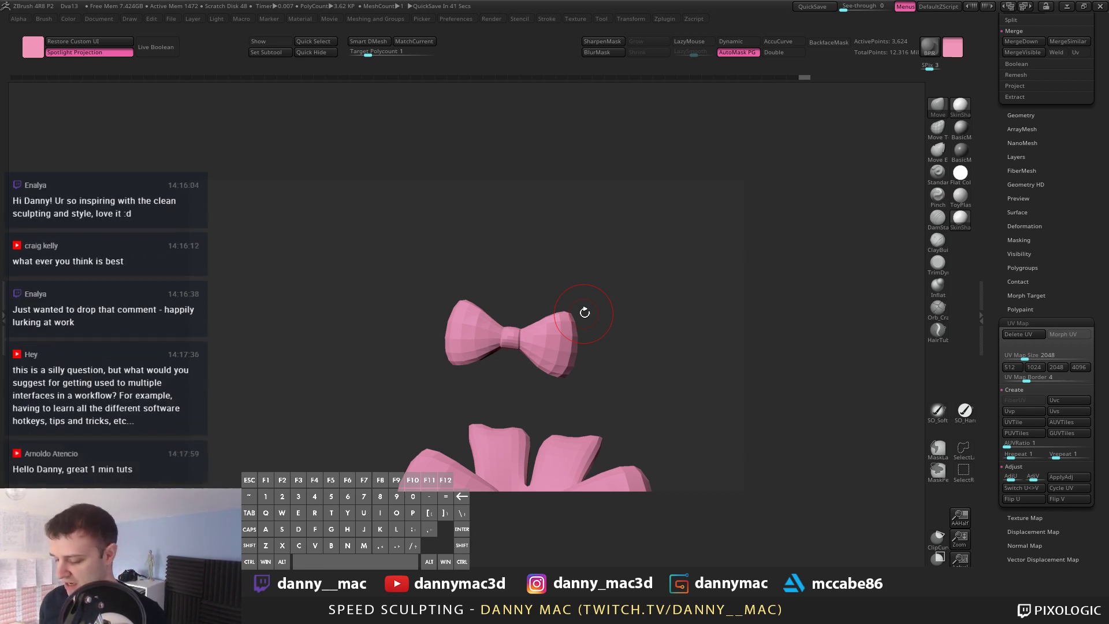
{"action": "left_click_drag", "start_coordinate": [584, 322], "coordinate": [556, 308]}
{"action": "left_click_drag", "start_coordinate": [563, 316], "coordinate": [567, 309]}
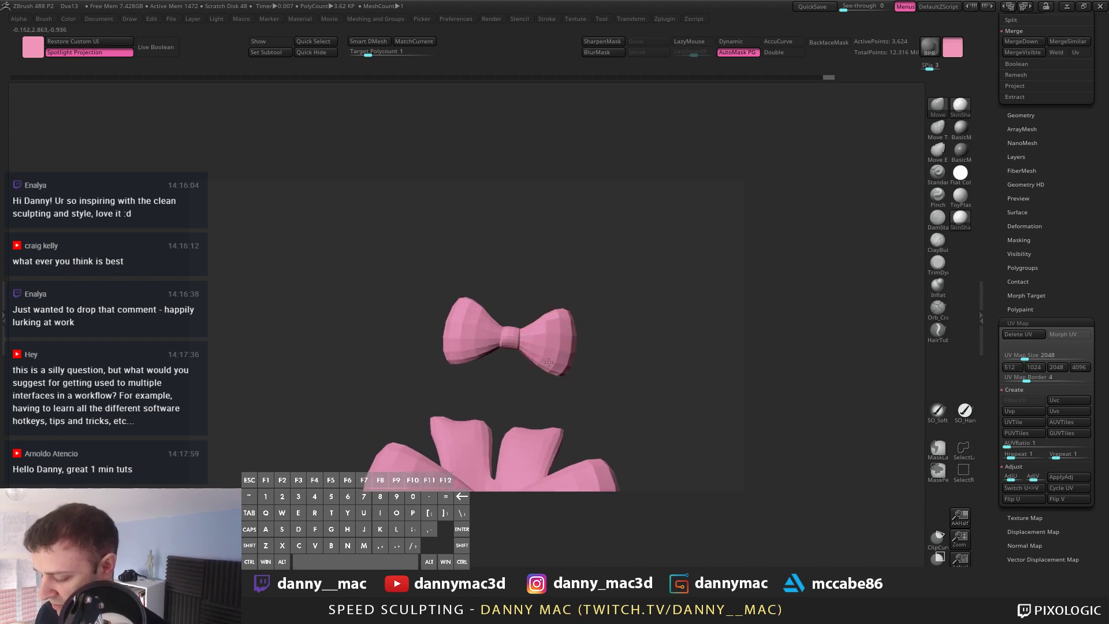
{"action": "left_click_drag", "start_coordinate": [513, 346], "coordinate": [511, 350]}
{"action": "key", "text": "space"}
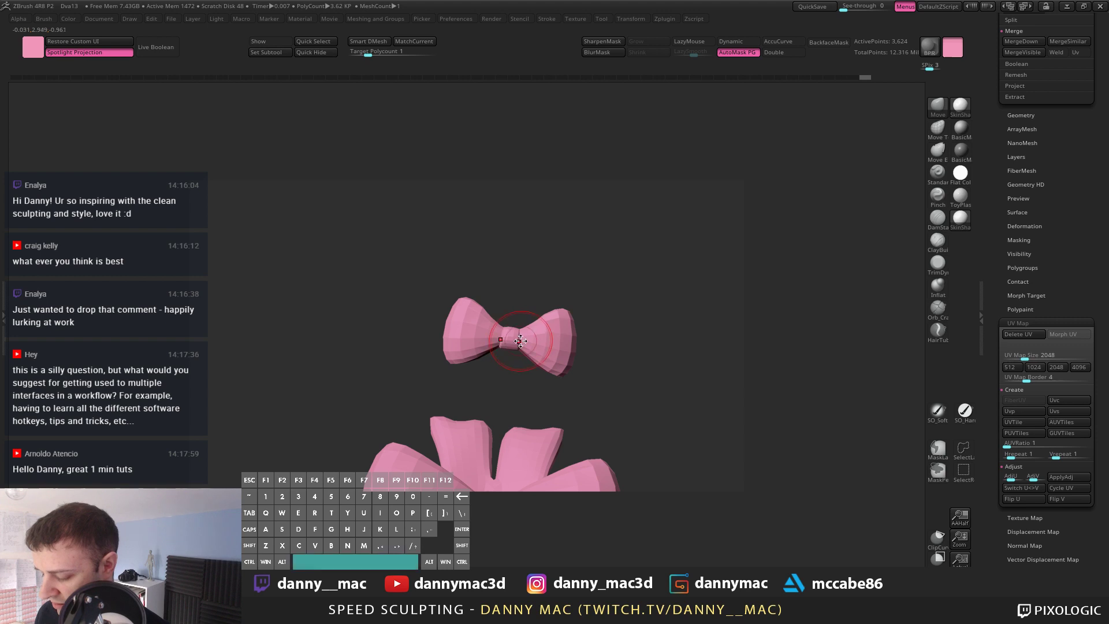
{"action": "key", "text": "space"}
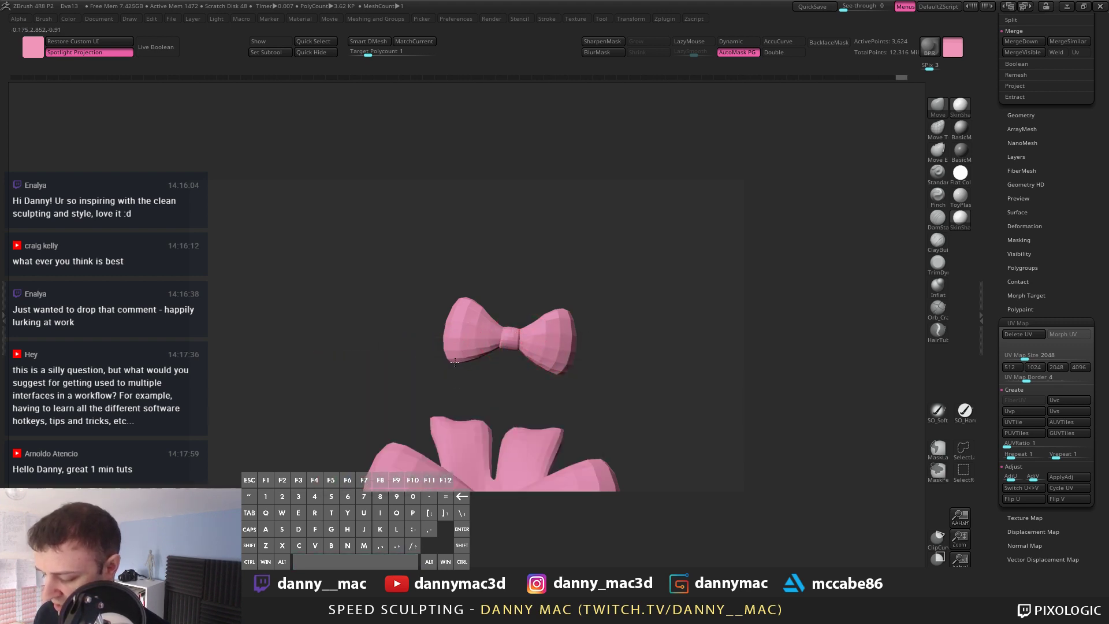
{"action": "left_click_drag", "start_coordinate": [455, 362], "coordinate": [455, 356]}
Step: Adjust the hair bow's loops near its knot with the Move brush, working from the side
{"action": "mouse_move", "coordinate": [558, 393]}
{"action": "left_mouse_down", "text": "alt"}
{"action": "mouse_move", "coordinate": [572, 302]}
{"action": "mouse_move", "coordinate": [569, 393]}
{"action": "mouse_move", "coordinate": [580, 334]}
{"action": "mouse_move", "coordinate": [557, 383]}
{"action": "mouse_move", "coordinate": [537, 343]}
{"action": "mouse_move", "coordinate": [537, 366]}
{"action": "mouse_move", "coordinate": [575, 394]}
{"action": "mouse_move", "coordinate": [578, 370]}
{"action": "mouse_move", "coordinate": [564, 399]}
{"action": "left_mouse_up", "text": "alt"}
{"action": "mouse_move", "coordinate": [601, 413]}
{"action": "left_mouse_down"}
{"action": "mouse_move", "coordinate": [577, 325]}
{"action": "mouse_move", "coordinate": [574, 361]}
{"action": "mouse_move", "coordinate": [611, 373]}
{"action": "mouse_move", "coordinate": [564, 334]}
{"action": "mouse_move", "coordinate": [592, 302]}
{"action": "mouse_move", "coordinate": [550, 345]}
{"action": "mouse_move", "coordinate": [562, 377]}
{"action": "left_mouse_up"}
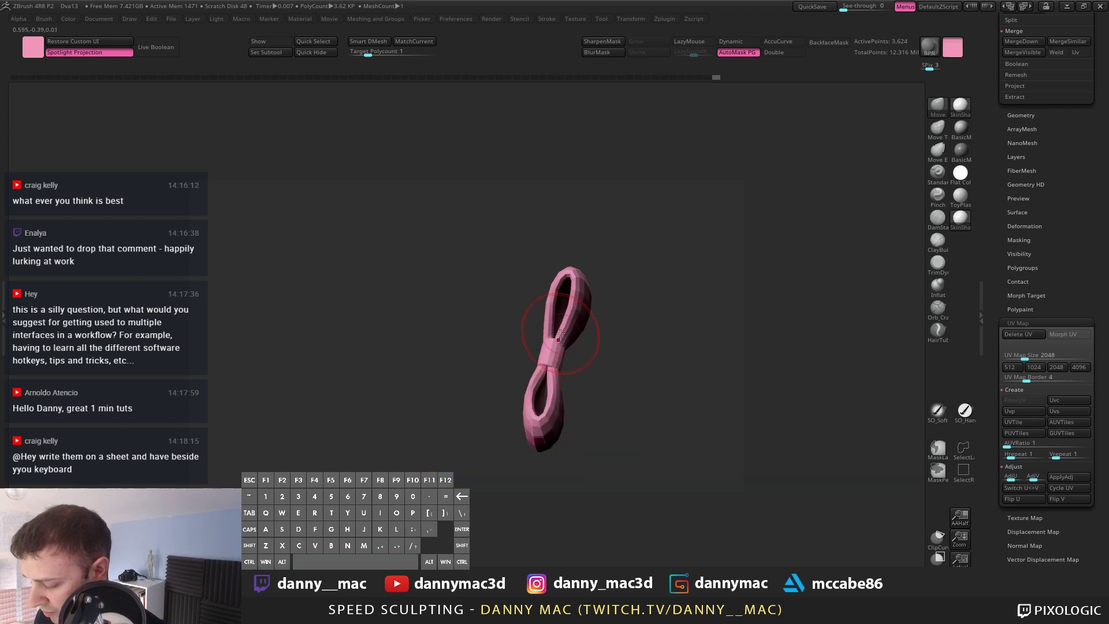
{"action": "left_click_drag", "start_coordinate": [560, 334], "coordinate": [513, 400]}
{"action": "key", "text": "space"}
{"action": "key", "text": "space"}
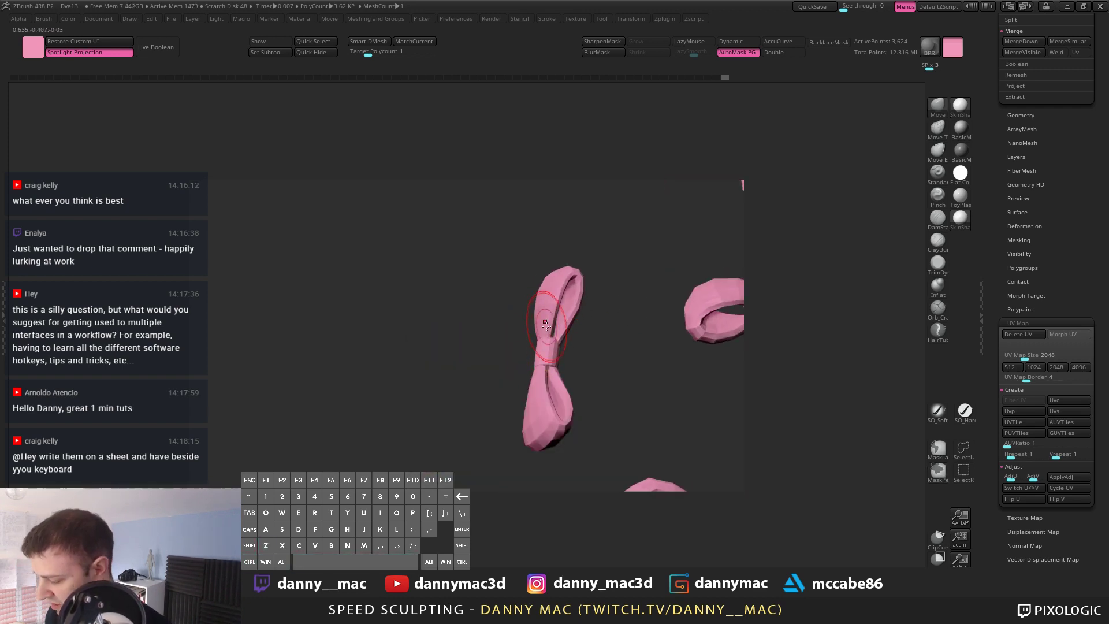
{"action": "left_click_drag", "start_coordinate": [607, 304], "coordinate": [633, 325]}
Step: Isolate the bows again and round out the back bow's knot at a lower subdivision level
{"action": "key", "text": "alt+s"}
{"action": "left_click_drag", "start_coordinate": [520, 260], "coordinate": [550, 347]}
{"action": "key", "text": "alt+s"}
{"action": "key", "text": "d"}
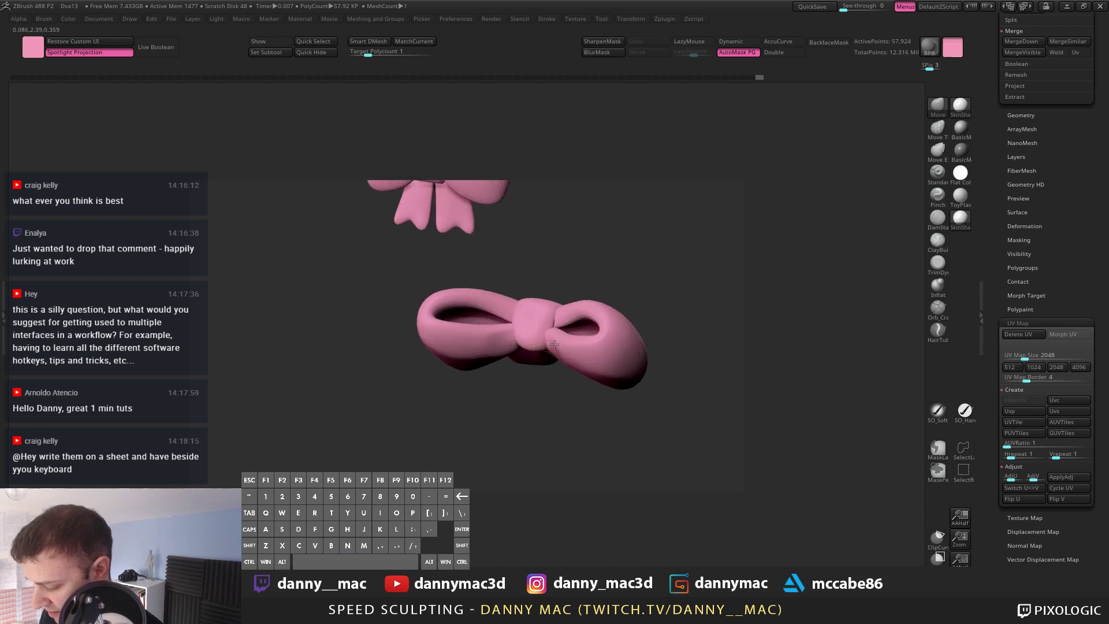
{"action": "key", "text": "shift+d"}
{"action": "key", "text": "space"}
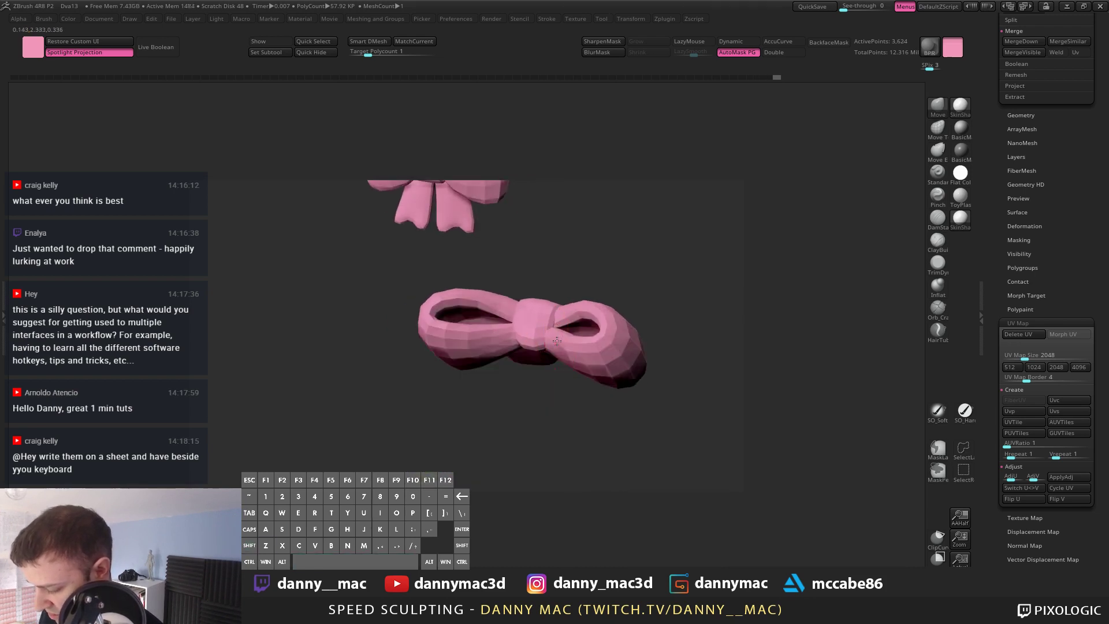
{"action": "mouse_move", "coordinate": [557, 340]}
{"action": "right_mouse_down"}
{"action": "mouse_move", "coordinate": [577, 335]}
{"action": "mouse_move", "coordinate": [539, 367]}
{"action": "mouse_move", "coordinate": [561, 370]}
{"action": "mouse_move", "coordinate": [553, 340]}
{"action": "mouse_move", "coordinate": [542, 379]}
{"action": "mouse_move", "coordinate": [509, 347]}
{"action": "mouse_move", "coordinate": [516, 374]}
{"action": "mouse_move", "coordinate": [509, 349]}
{"action": "mouse_move", "coordinate": [536, 346]}
{"action": "mouse_move", "coordinate": [523, 263]}
{"action": "mouse_move", "coordinate": [538, 314]}
{"action": "mouse_move", "coordinate": [471, 298]}
{"action": "mouse_move", "coordinate": [523, 265]}
{"action": "right_mouse_up"}
Step: Return the bows to the highest subdivision level and inspect the back bow's smoothed shape from the front
{"action": "key", "text": "d"}
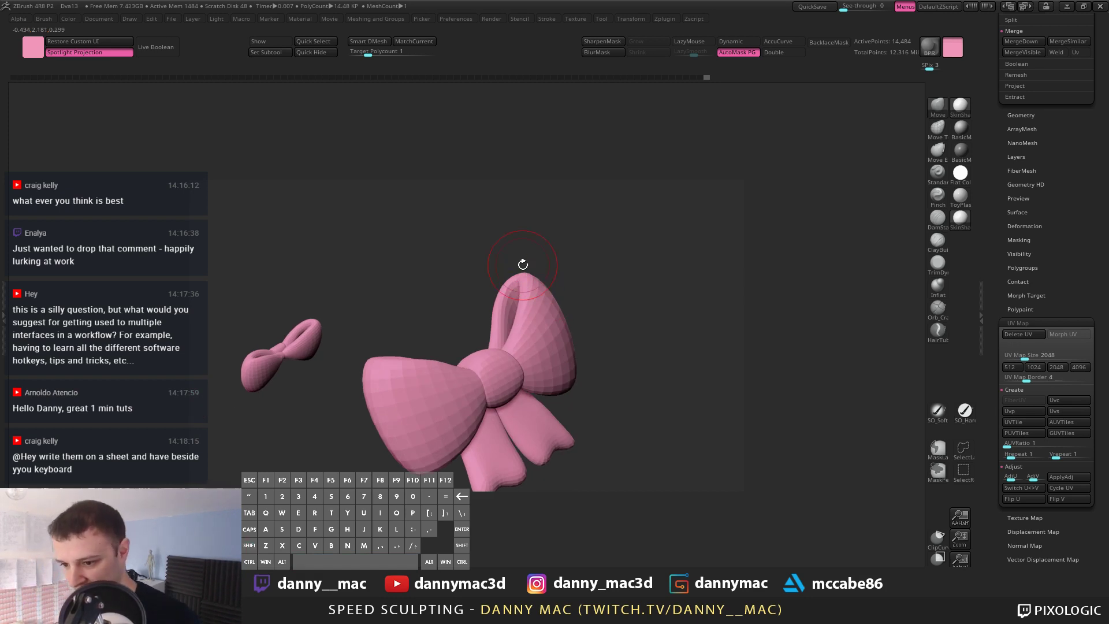
{"action": "right_click_drag", "start_coordinate": [592, 264], "coordinate": [583, 295]}
{"action": "key", "text": "space"}
{"action": "key", "text": "d"}
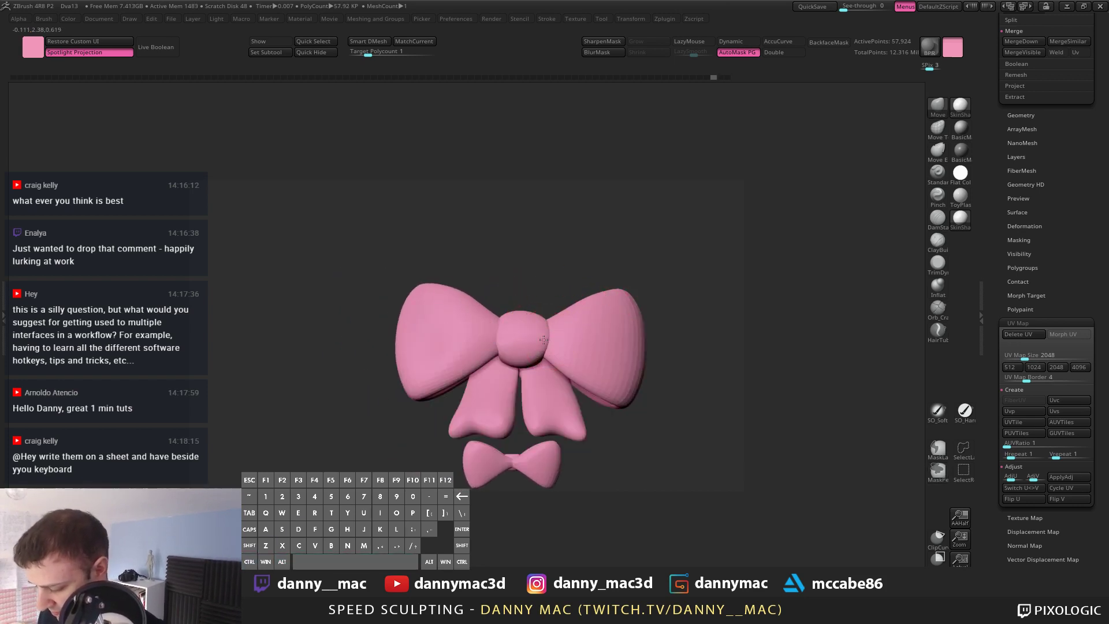
{"action": "key", "text": "ctrl+shift+z"}
{"action": "mouse_move", "coordinate": [574, 336]}
{"action": "right_mouse_down", "text": "alt"}
{"action": "mouse_move", "coordinate": [593, 336]}
{"action": "mouse_move", "coordinate": [572, 334]}
{"action": "right_mouse_up", "text": "alt"}
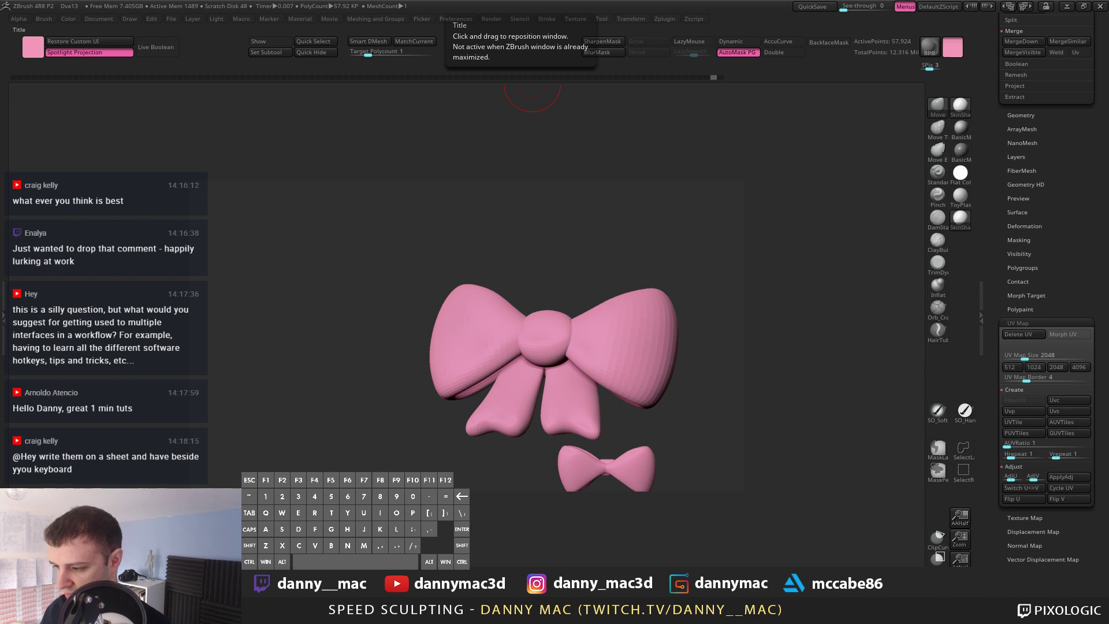
{"action": "right_click_drag", "start_coordinate": [411, 396], "coordinate": [393, 395], "text": "shift"}
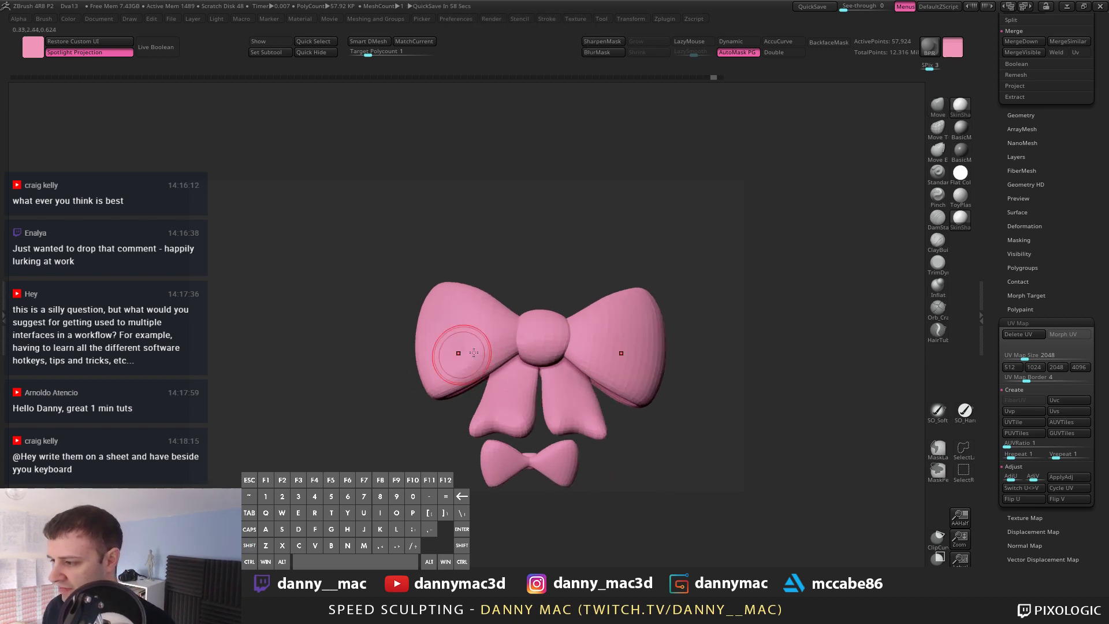
{"action": "right_click_drag", "start_coordinate": [461, 352], "coordinate": [419, 324], "text": "alt"}
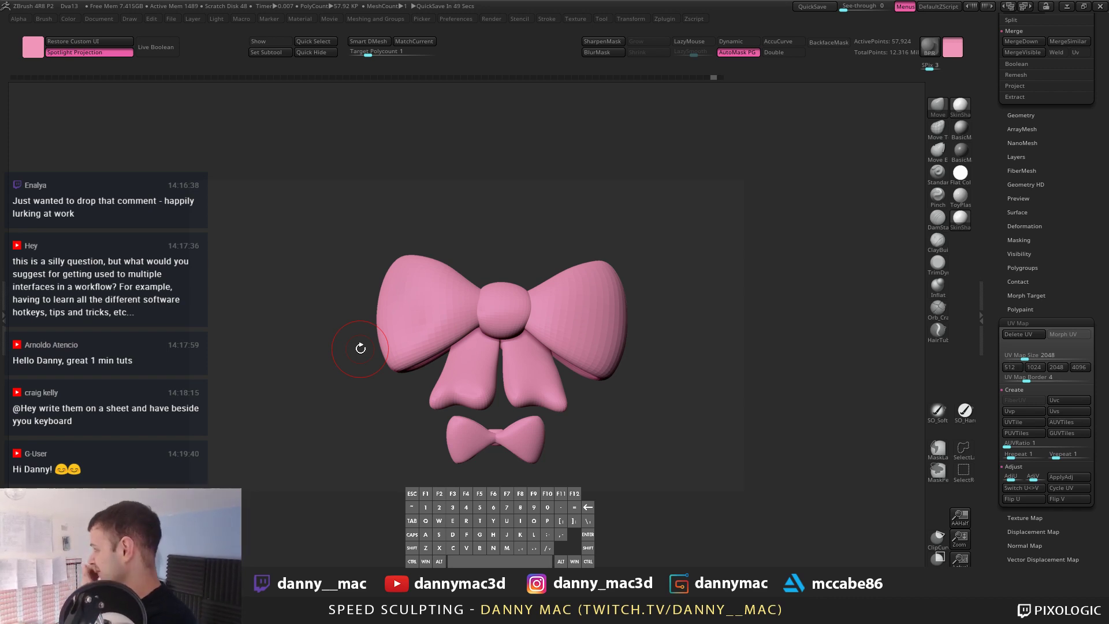
Step: Refine the lower edges of the back bow's loops beside the knot with symmetric Move strokes
{"action": "left_click_drag", "start_coordinate": [663, 302], "coordinate": [639, 304]}
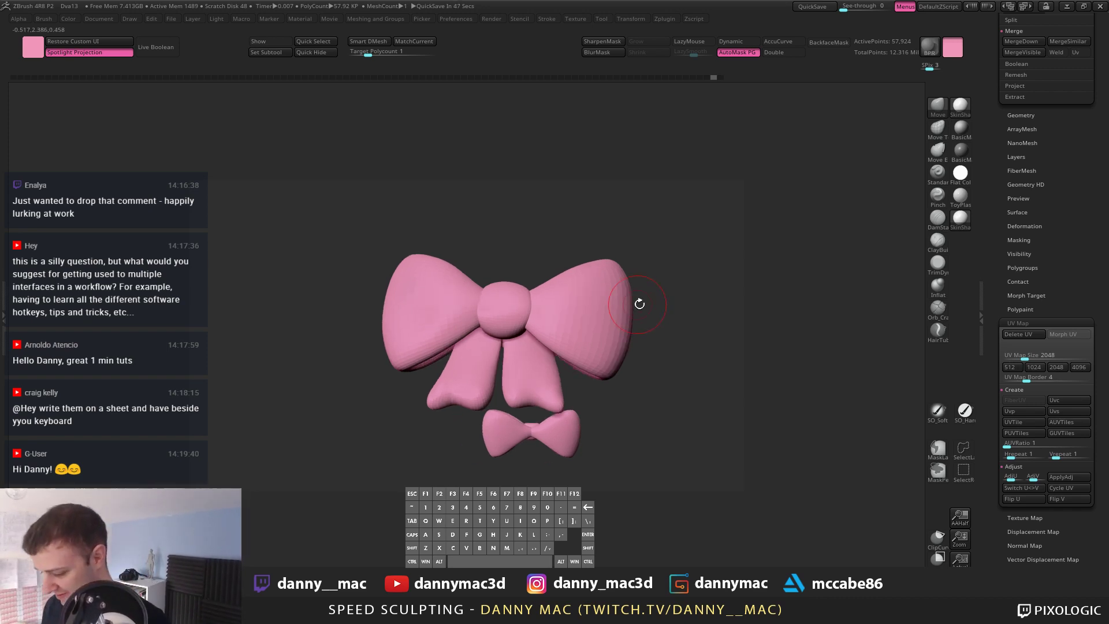
{"action": "left_click_drag", "start_coordinate": [538, 329], "coordinate": [531, 334]}
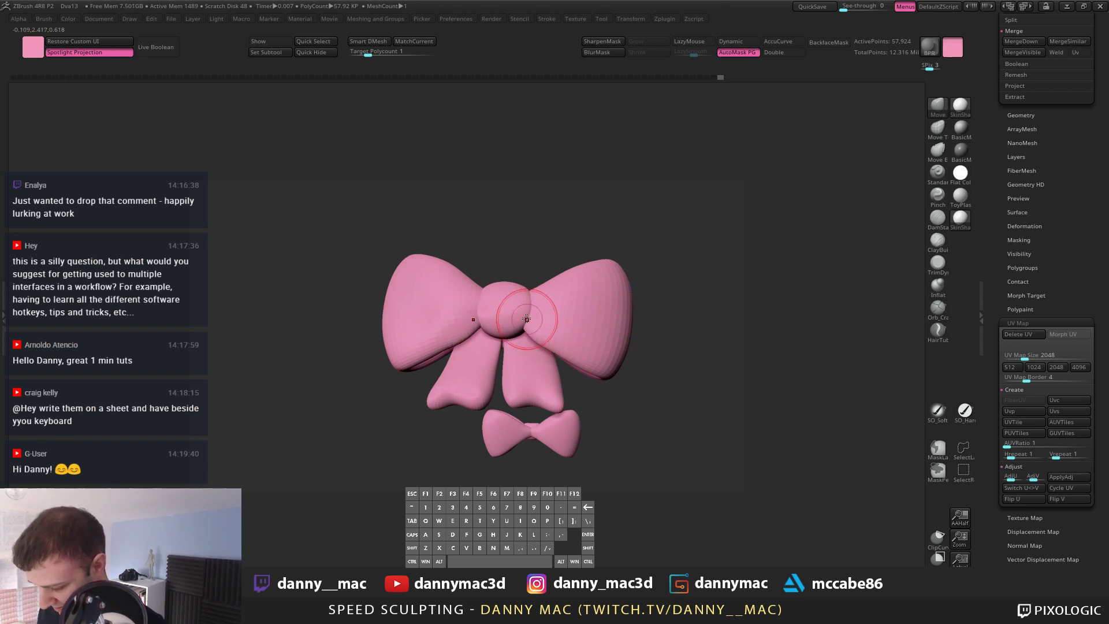
{"action": "key", "text": "ctrl+z"}
{"action": "left_click_drag", "start_coordinate": [420, 373], "coordinate": [443, 353]}
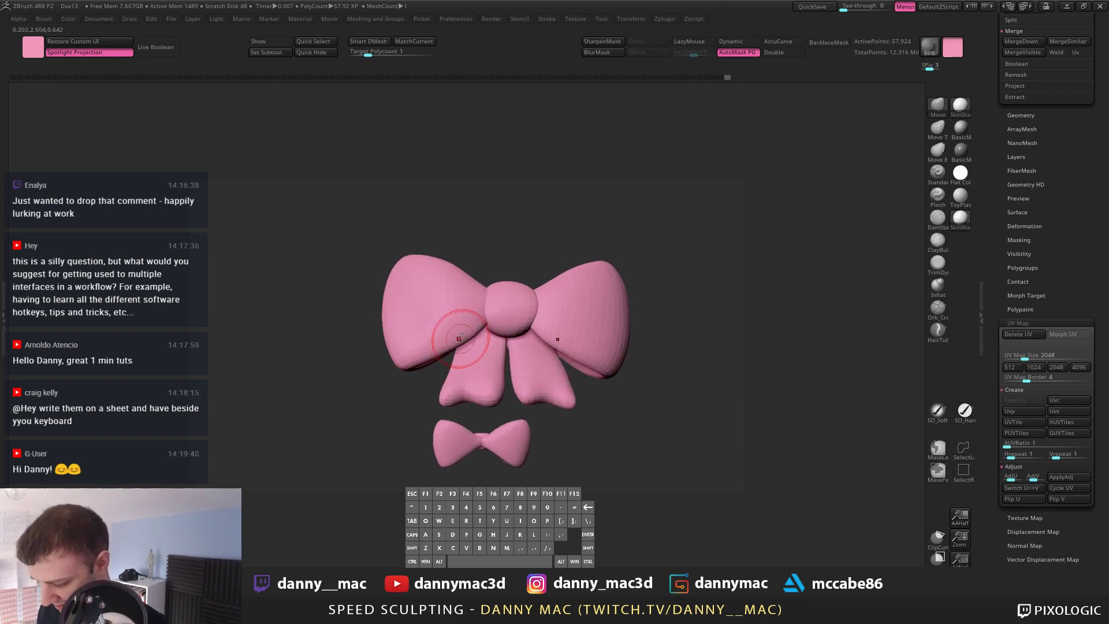
{"action": "right_click_drag", "start_coordinate": [421, 350], "coordinate": [416, 360]}
{"action": "right_click_drag", "start_coordinate": [463, 327], "coordinate": [399, 370], "text": "alt"}
{"action": "key", "text": "space"}
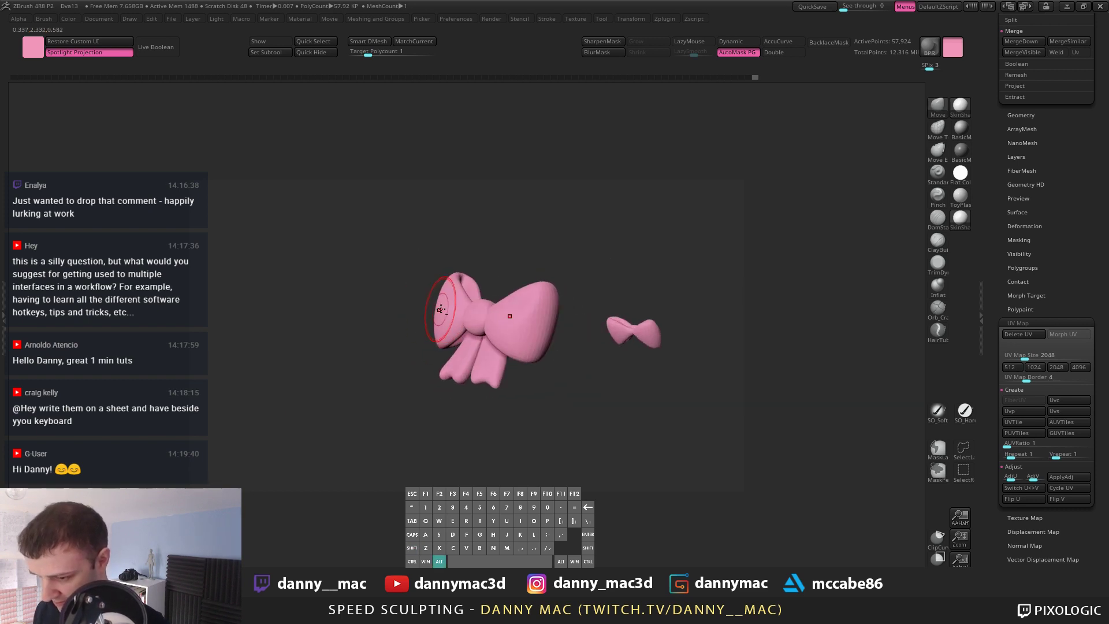
Step: Reshape the upper and outer corners of the back bow's loops with the Move brush, comparing against the character
{"action": "left_click_drag", "start_coordinate": [435, 315], "coordinate": [426, 300]}
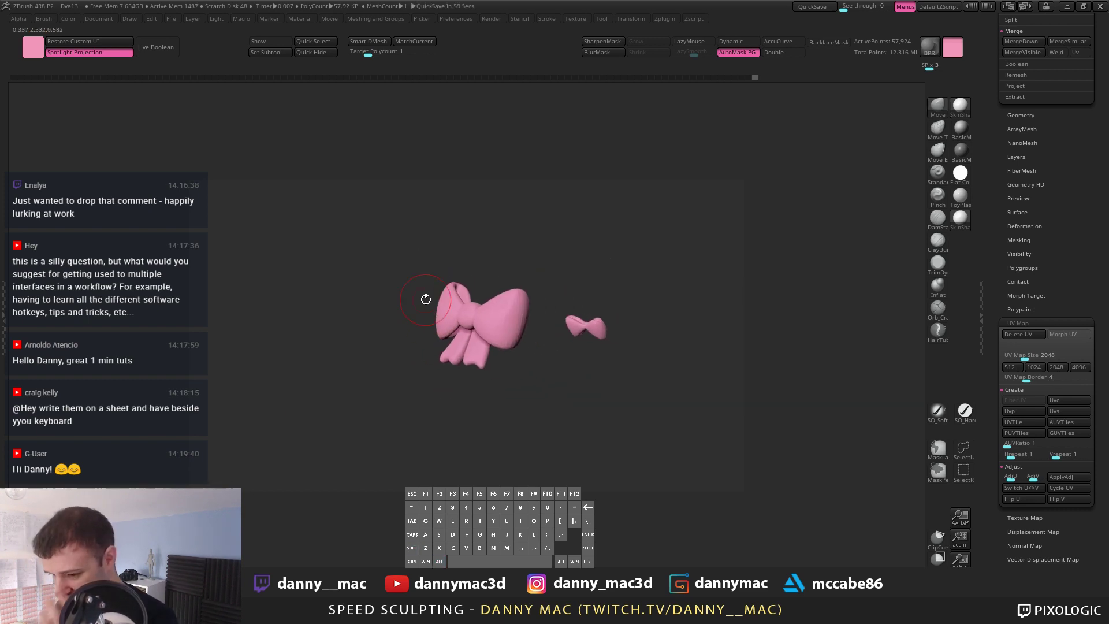
{"action": "mouse_move", "coordinate": [570, 284]}
{"action": "left_mouse_down"}
{"action": "mouse_move", "coordinate": [584, 275]}
{"action": "mouse_move", "coordinate": [560, 284]}
{"action": "mouse_move", "coordinate": [564, 270]}
{"action": "left_mouse_up"}
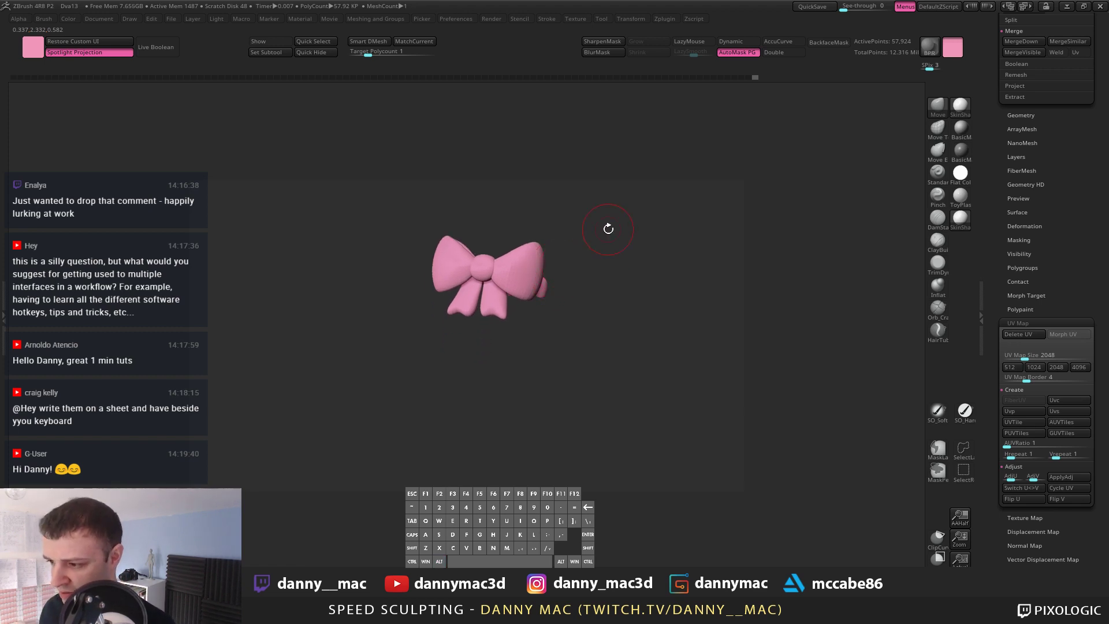
{"action": "key", "text": "alt+s"}
{"action": "key", "text": "alt+s"}
{"action": "key", "text": "alt+s"}
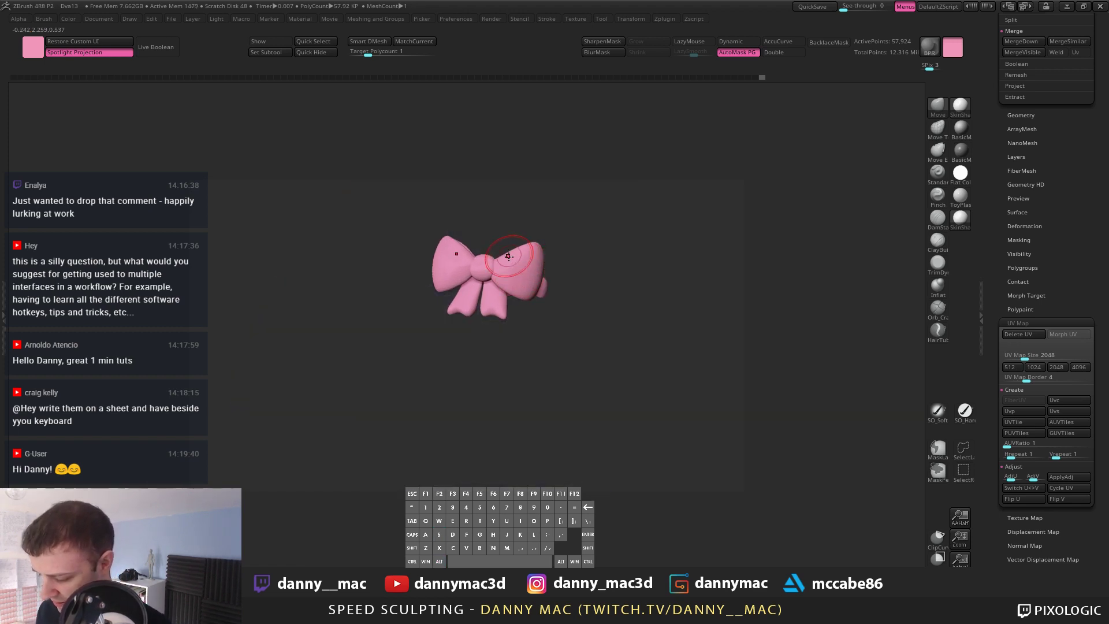
{"action": "left_click_drag", "start_coordinate": [521, 248], "coordinate": [544, 240]}
{"action": "key", "text": "space"}
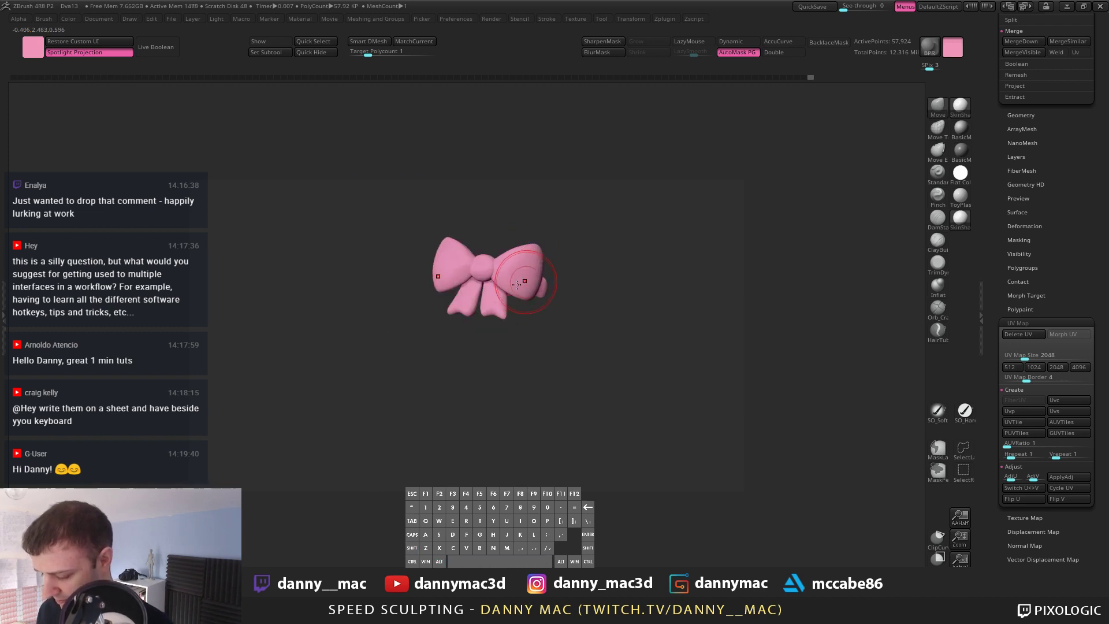
Step: Show the full character from behind, adjust the back bow's tails against the dress and isolate the bows again
{"action": "key", "text": "alt+s"}
{"action": "left_click_drag", "start_coordinate": [630, 300], "coordinate": [607, 283], "text": "alt"}
{"action": "key", "text": "alt+s"}
{"action": "key", "text": "space"}
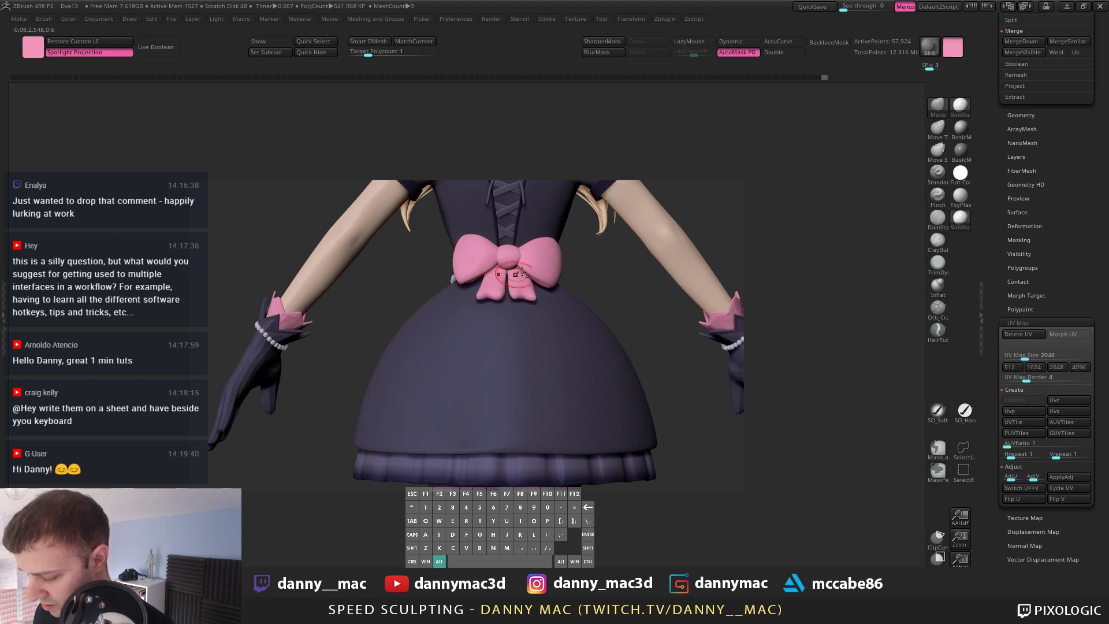
{"action": "right_click_drag", "start_coordinate": [520, 285], "coordinate": [571, 247], "text": "alt"}
{"action": "left_click_drag", "start_coordinate": [571, 247], "coordinate": [660, 262]}
{"action": "key", "text": "alt+s"}
{"action": "key", "text": "alt+s"}
{"action": "key", "text": "alt+s"}
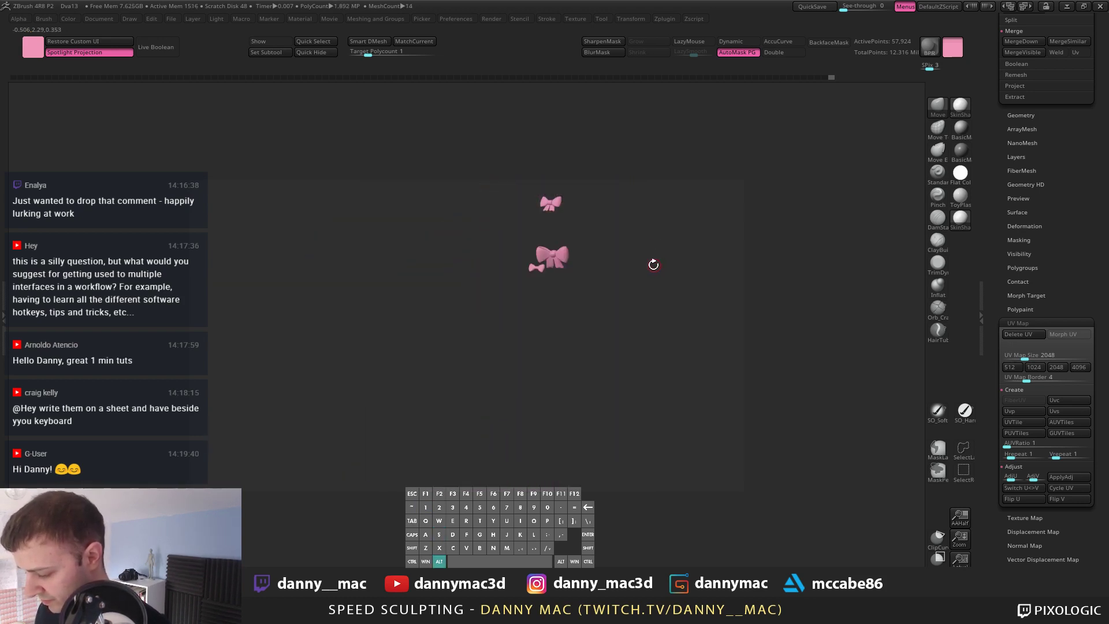
Step: Compare the bows in isolation with the full character, ending with the whole figure shown from the front
{"action": "key", "text": "alt+s"}
{"action": "key", "text": "alt+s"}
{"action": "key", "text": "alt+s"}
{"action": "key", "text": "alt+s"}
{"action": "key", "text": "alt+s"}
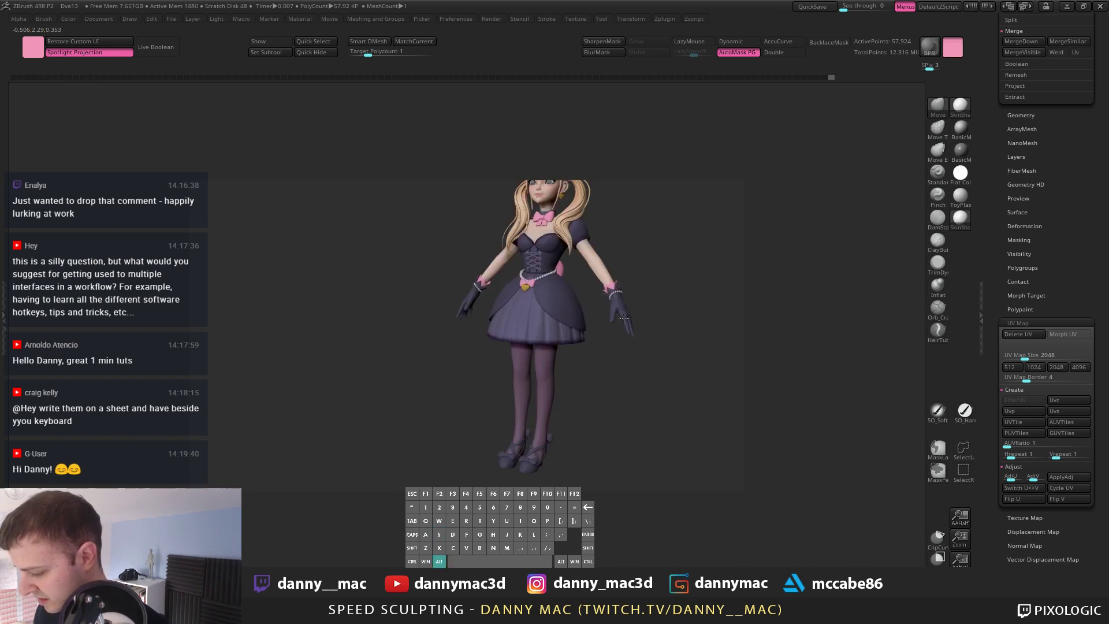
{"action": "left_click_drag", "start_coordinate": [622, 327], "coordinate": [625, 300]}
Step: Switch to Blender and select the character's gloves mesh
{"action": "key", "text": "alt+Tab"}
{"action": "key", "text": "alt+Tab"}
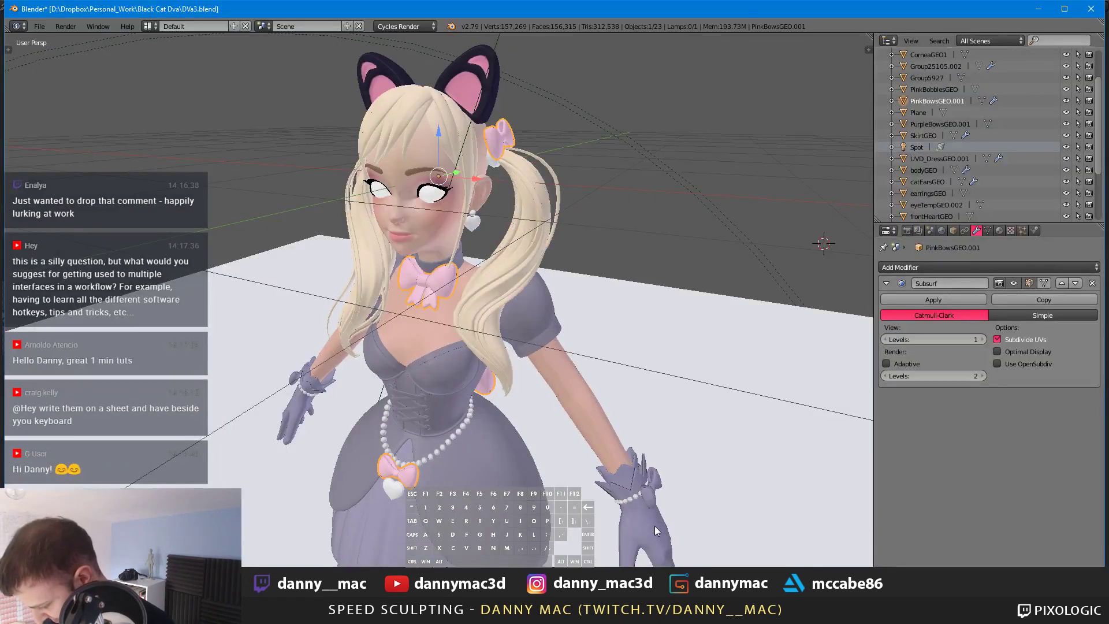
{"action": "right_click", "coordinate": [656, 526]}
{"action": "key", "text": "super"}
{"action": "middle_click_drag", "start_coordinate": [710, 481], "coordinate": [512, 327], "text": "ctrl"}
{"action": "right_click", "coordinate": [704, 444]}
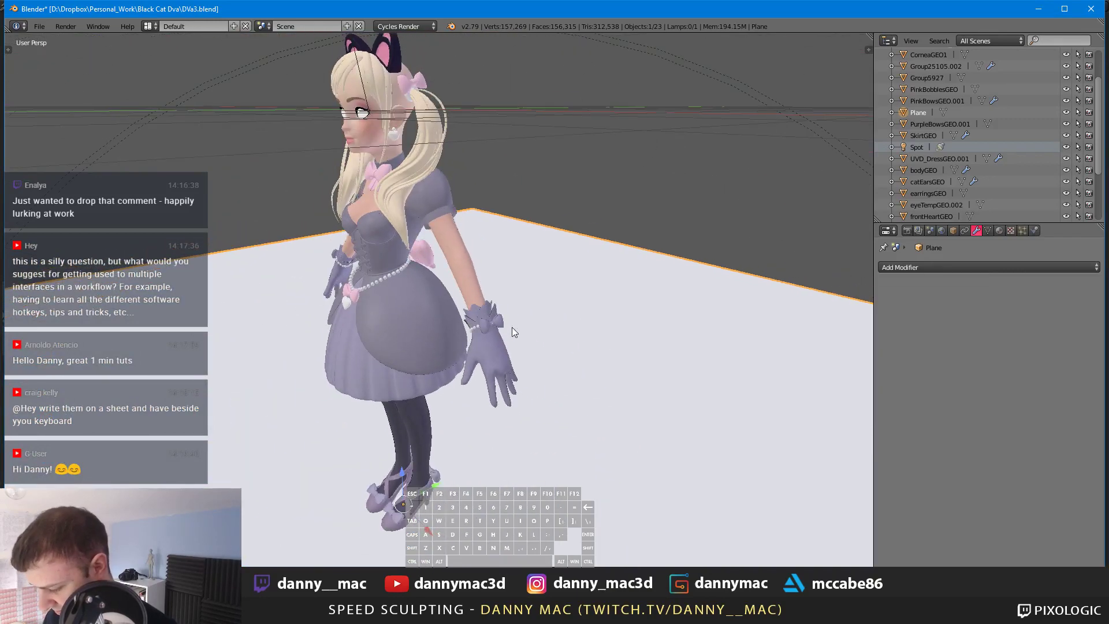
{"action": "right_click", "coordinate": [500, 348]}
Step: Export the selected gloves as a Wavefront OBJ named gloves into the forDetailing folder
{"action": "left_click", "coordinate": [41, 28]}
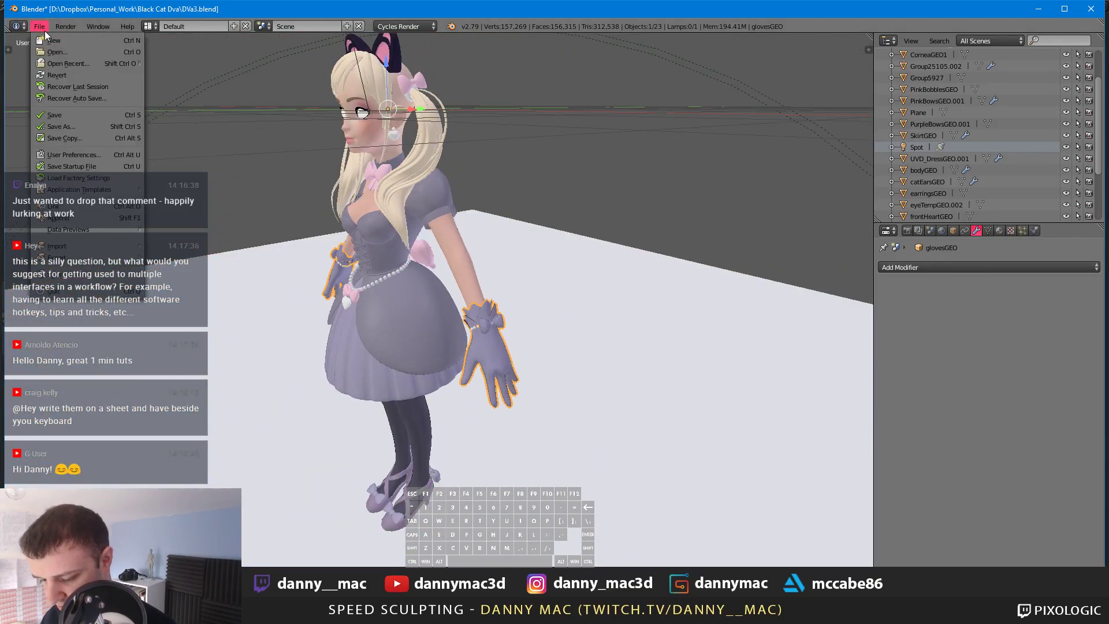
{"action": "mouse_move", "coordinate": [114, 263]}
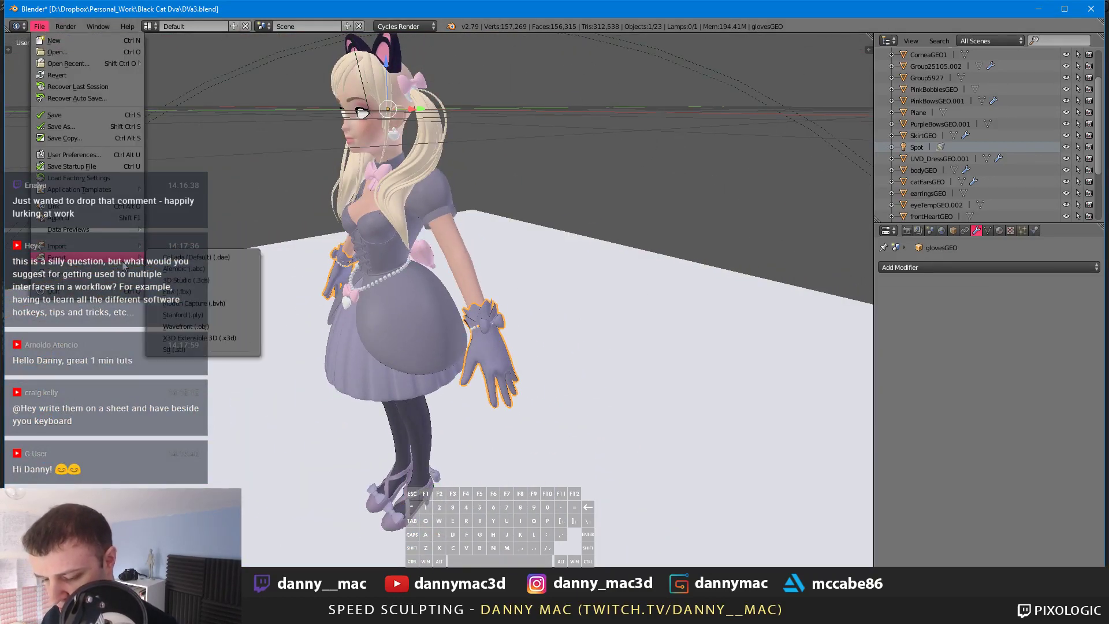
{"action": "left_click", "coordinate": [203, 327]}
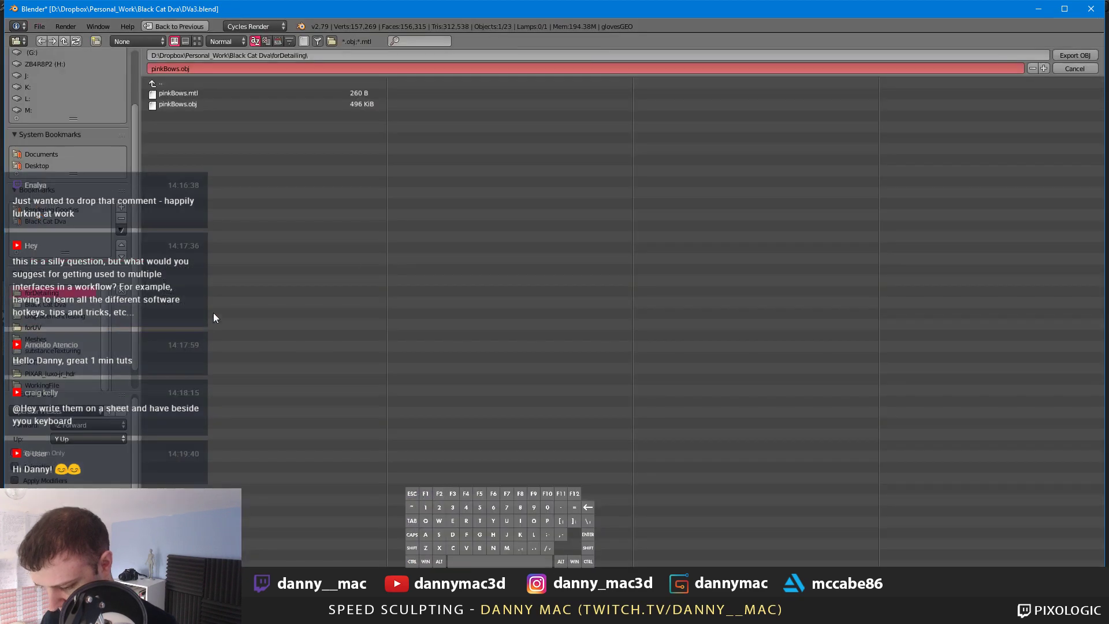
{"action": "left_click", "coordinate": [347, 57]}
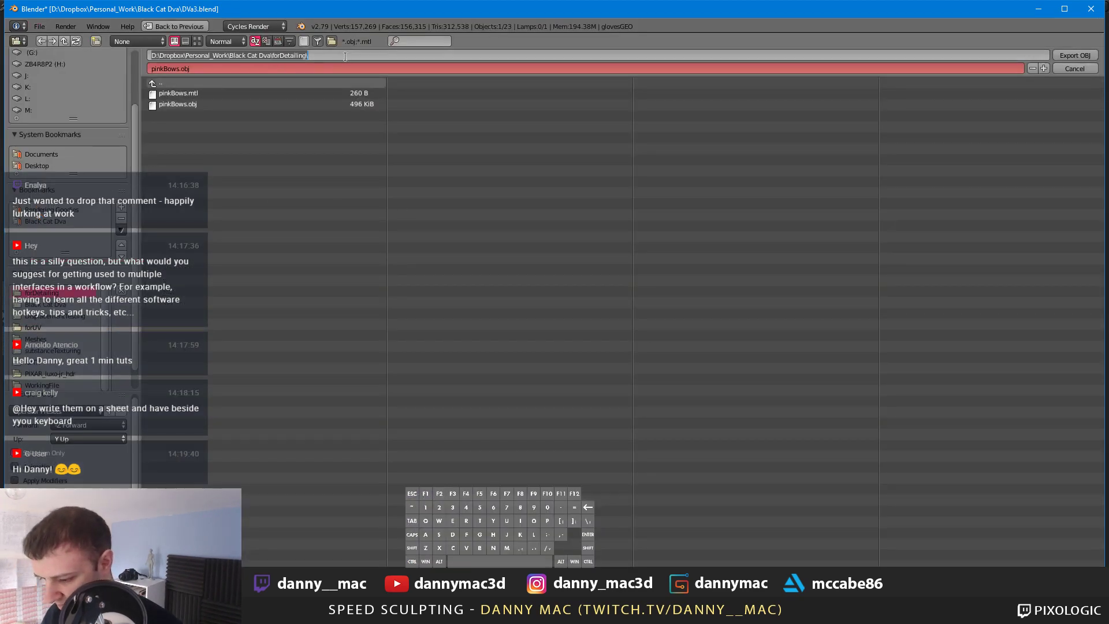
{"action": "left_click", "coordinate": [337, 67]}
{"action": "type", "text": "gloves"}
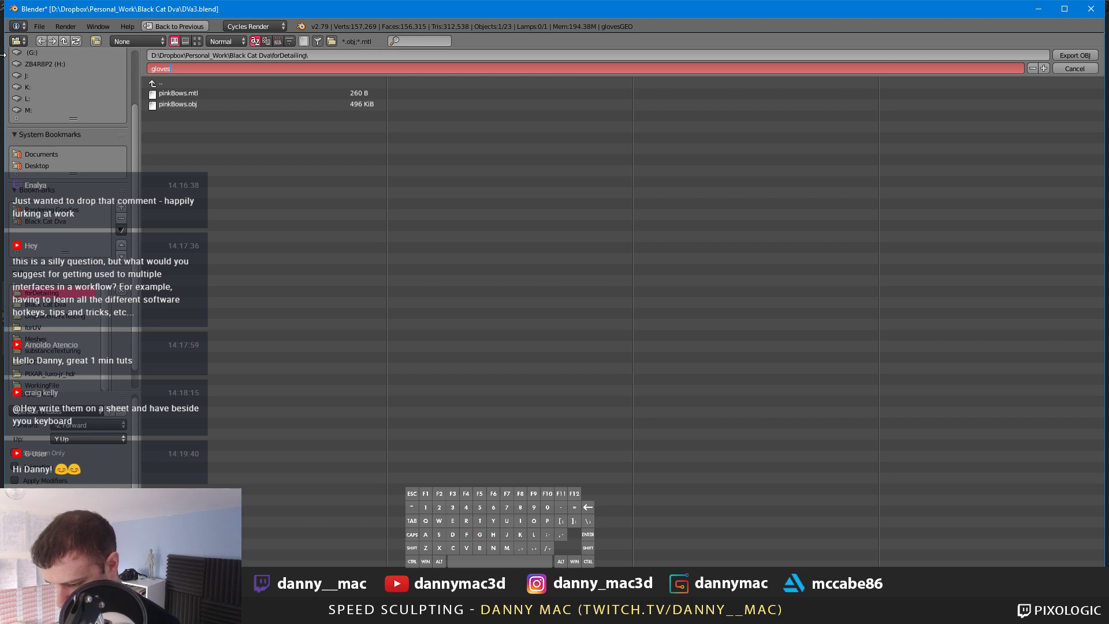
{"action": "key", "text": "Return"}
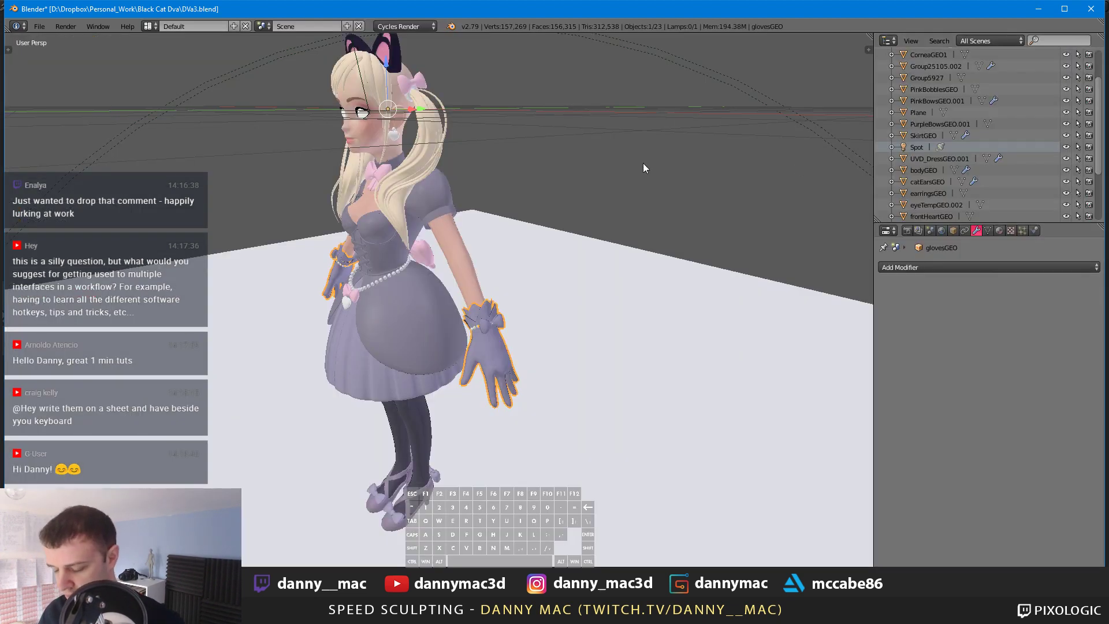
{"action": "middle_click_drag", "start_coordinate": [643, 168], "coordinate": [710, 564]}
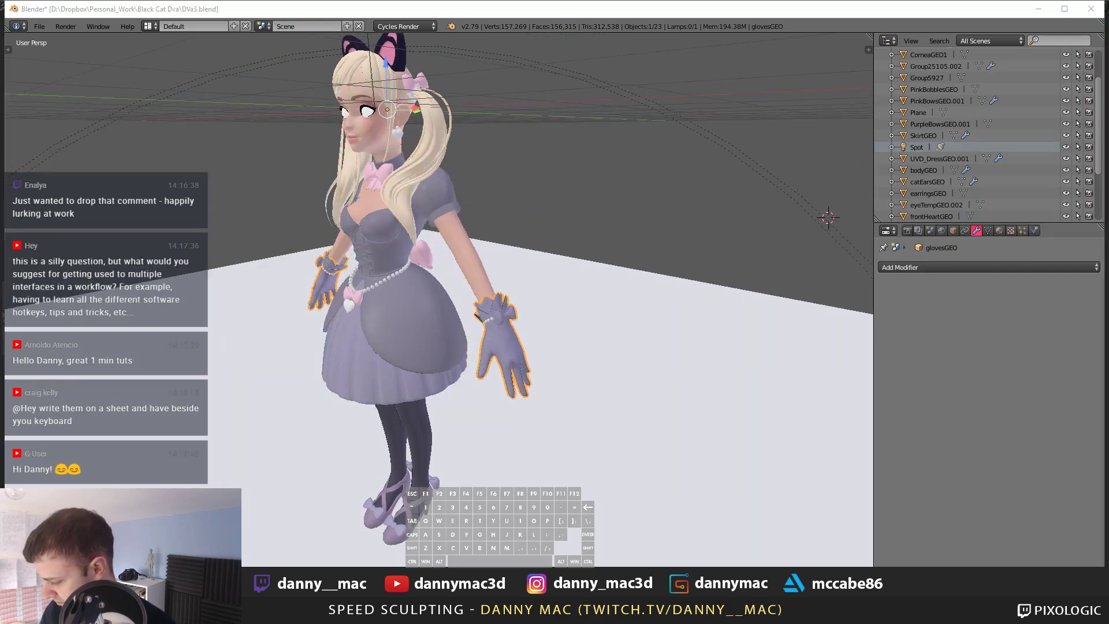
{"action": "key", "text": "alt+Tab"}
{"action": "left_click_drag", "start_coordinate": [664, 346], "coordinate": [555, 382]}
{"action": "key", "text": "alt+Tab"}
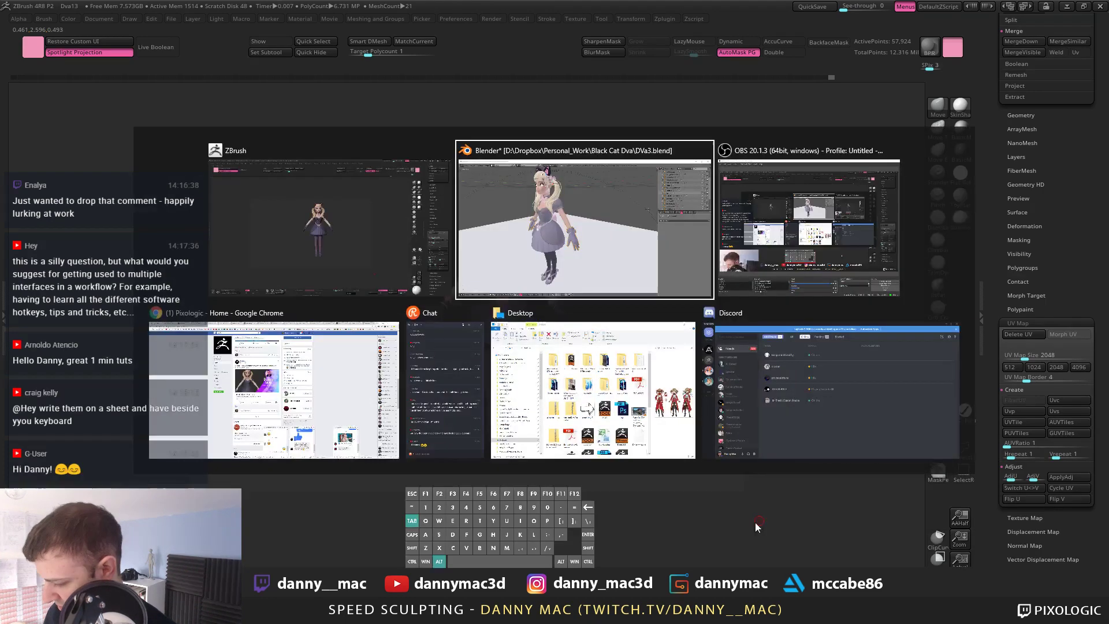
Step: Enter the camera view and fly the camera back and up until the whole character is framed from the front
{"action": "middle_click_drag", "start_coordinate": [604, 414], "coordinate": [553, 355]}
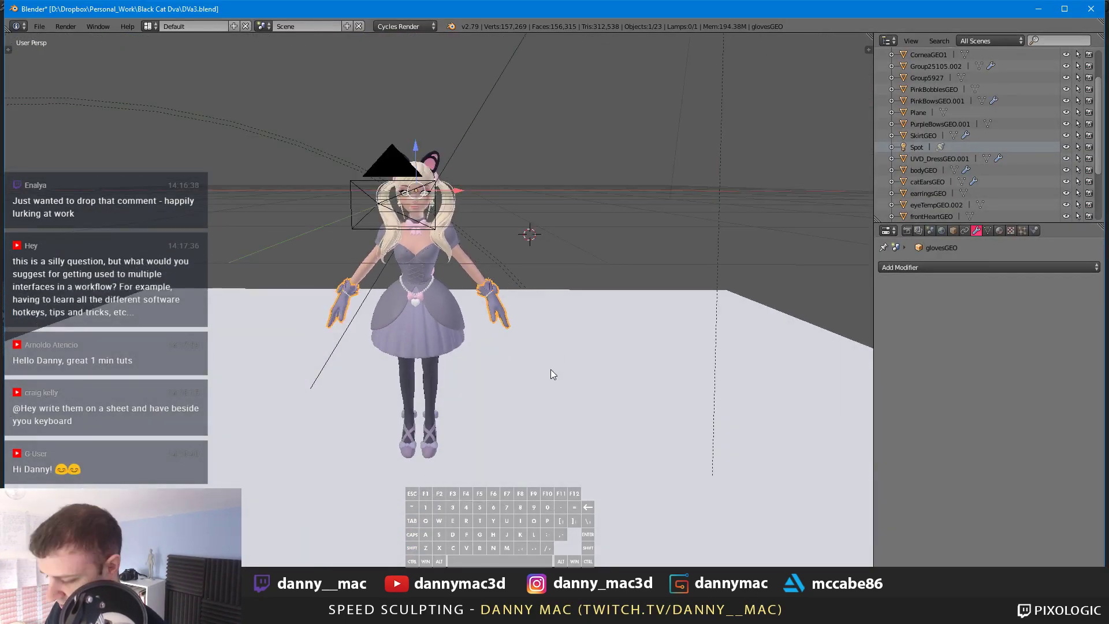
{"action": "key", "text": "KP_0"}
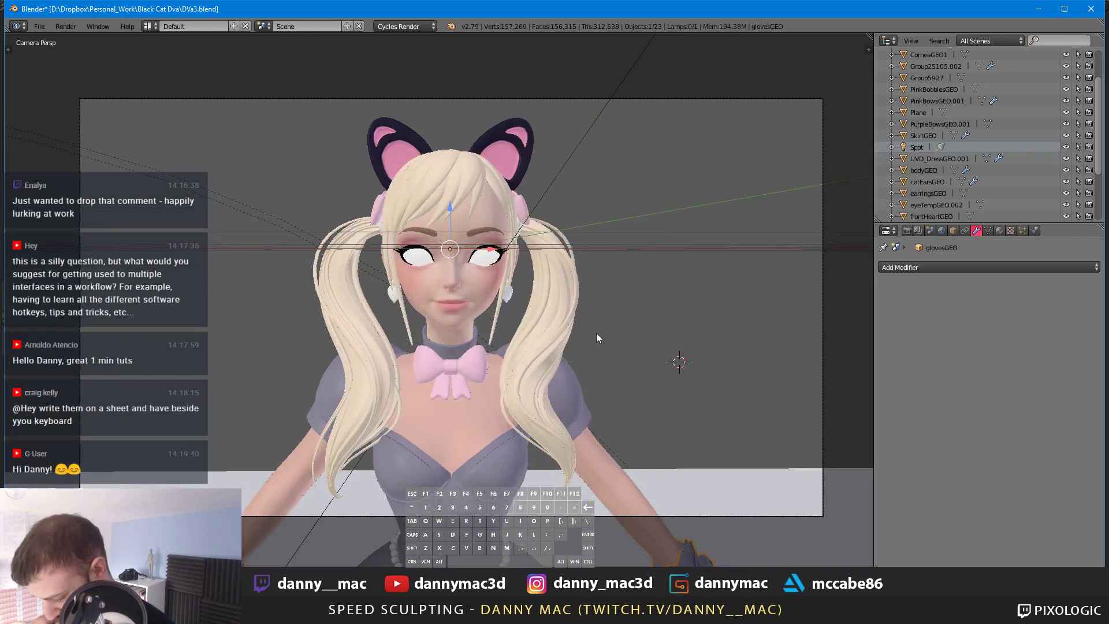
{"action": "key", "text": "shift+f"}
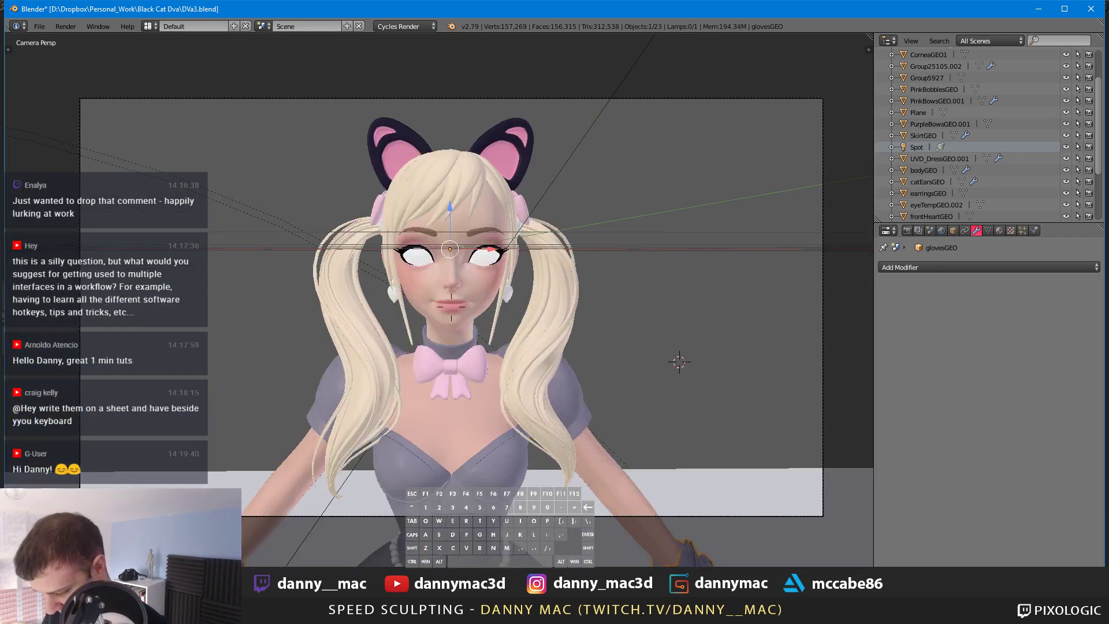
{"action": "key", "text": "s"}
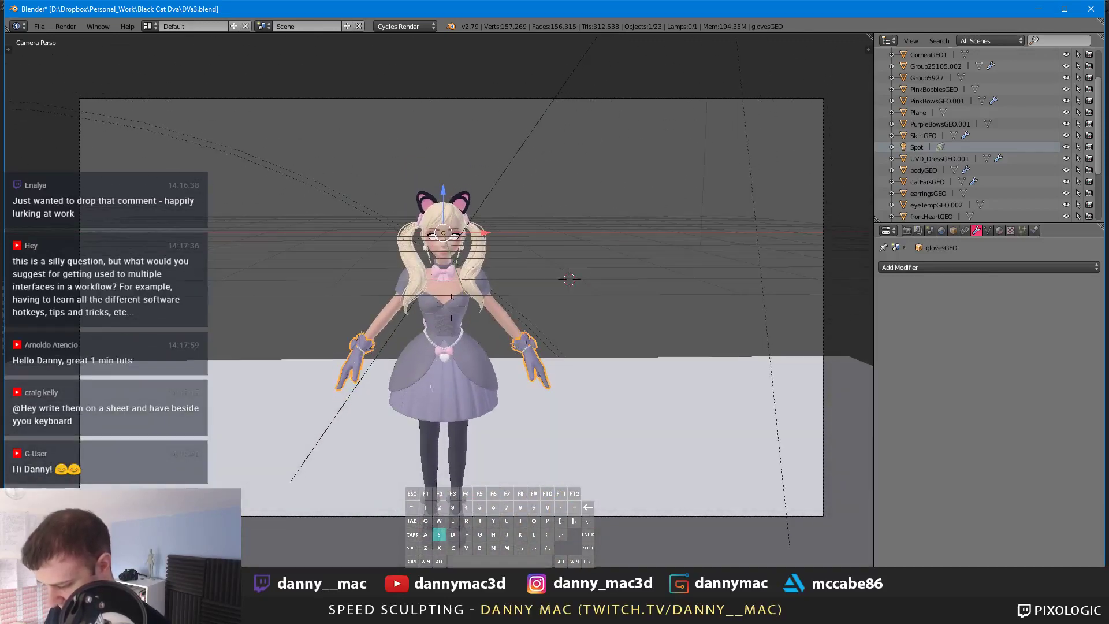
{"action": "key", "text": "w"}
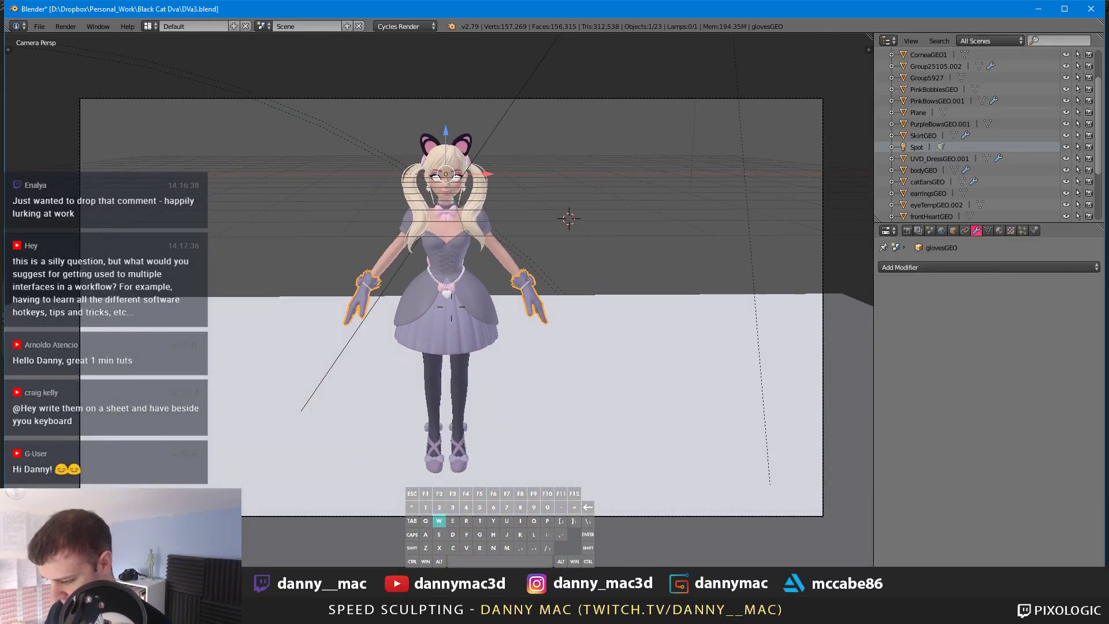
Step: Set the Cycles render device to GPU Compute
{"action": "left_click", "coordinate": [907, 230]}
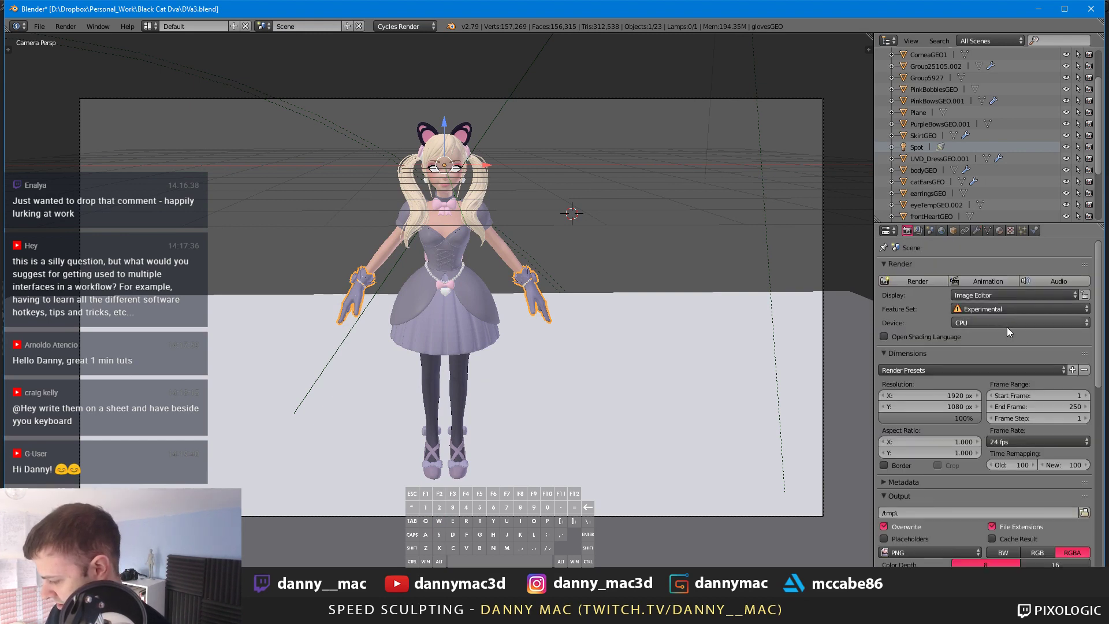
{"action": "left_click", "coordinate": [990, 325]}
{"action": "left_click", "coordinate": [981, 298]}
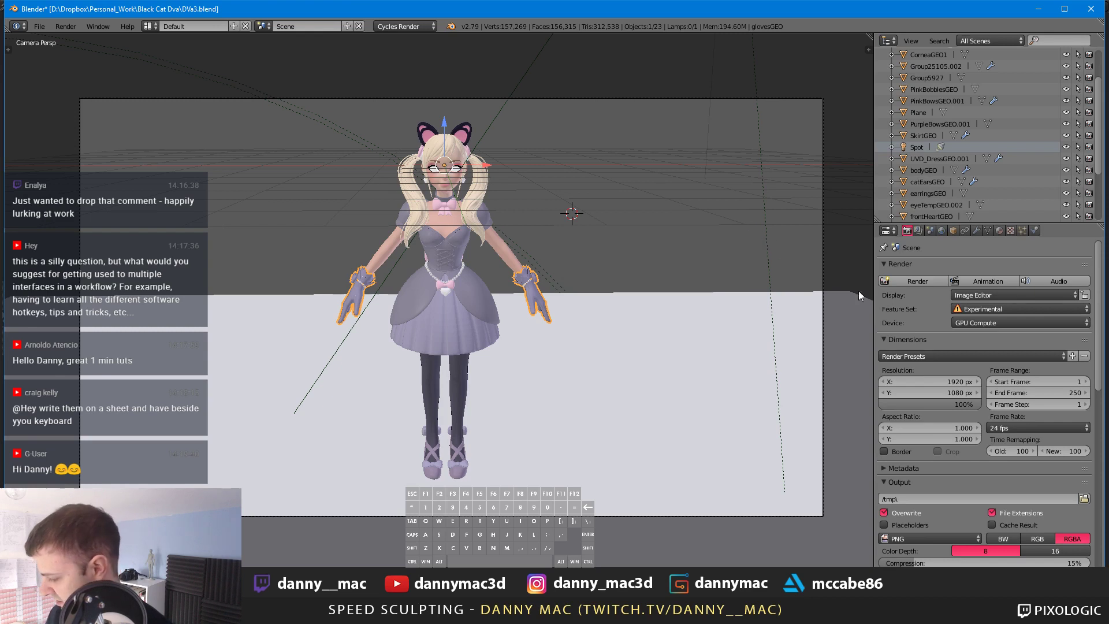
Step: Check the render sampling settings and the Cycles compute device in the user preferences
{"action": "scroll", "coordinate": [933, 323], "scroll_direction": "down", "scroll_amount": 8}
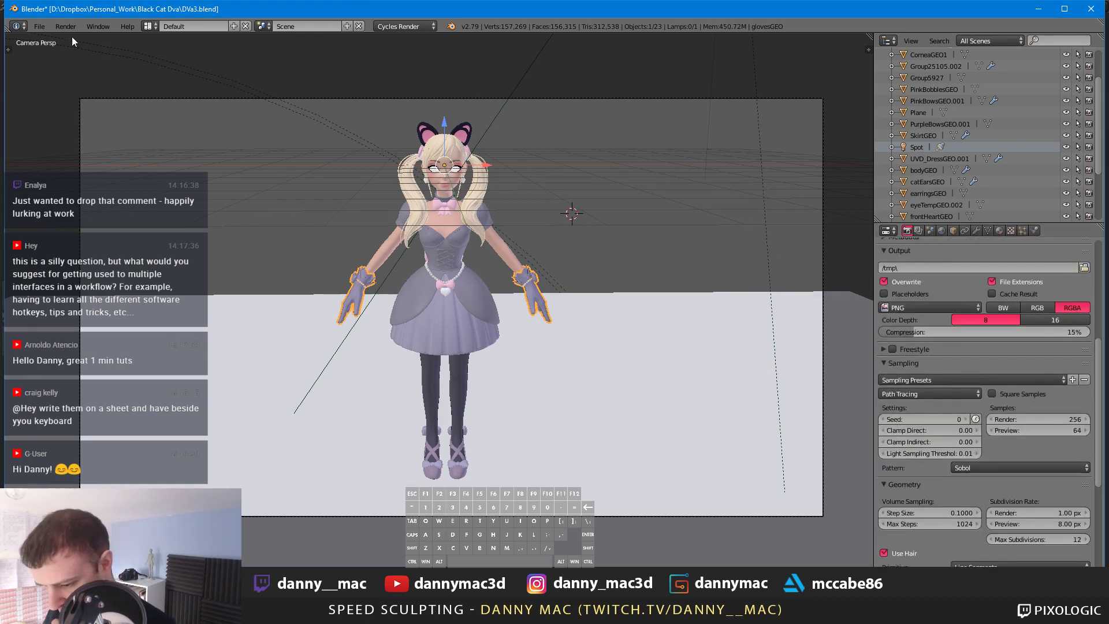
{"action": "left_click", "coordinate": [39, 26]}
{"action": "mouse_move", "coordinate": [70, 27]}
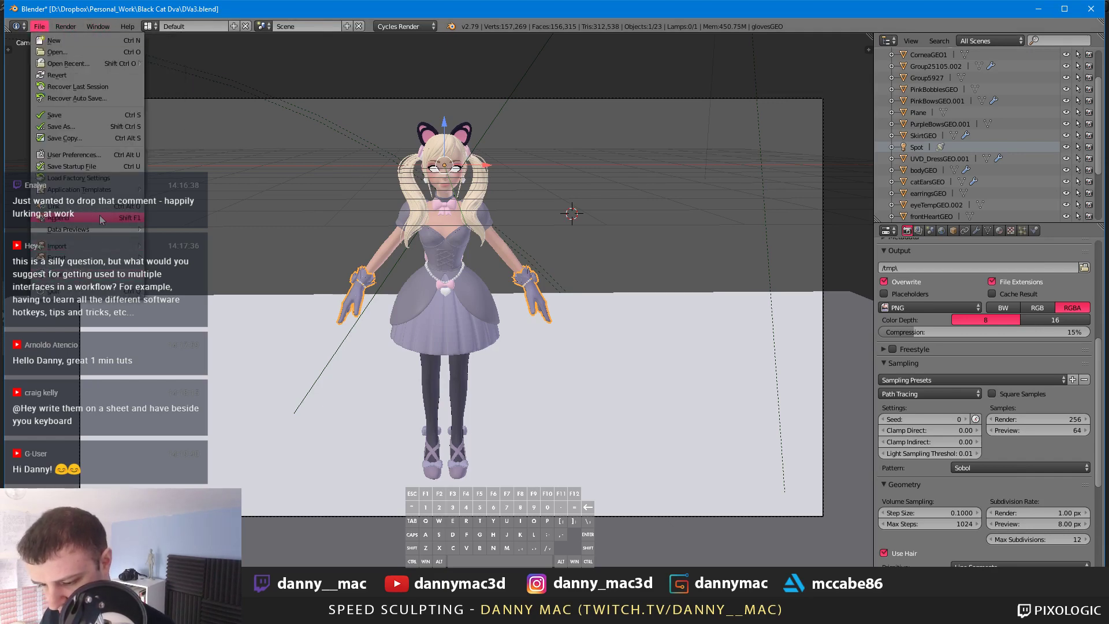
{"action": "left_click", "coordinate": [114, 154]}
{"action": "scroll", "coordinate": [187, 99], "scroll_direction": "down", "scroll_amount": 1}
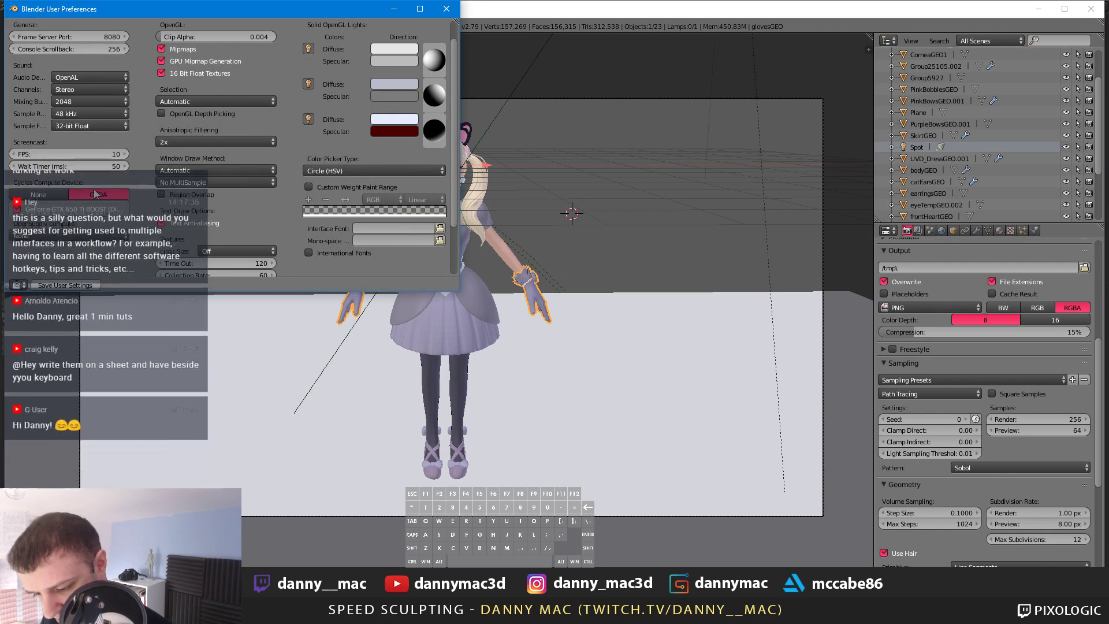
{"action": "left_click", "coordinate": [446, 10]}
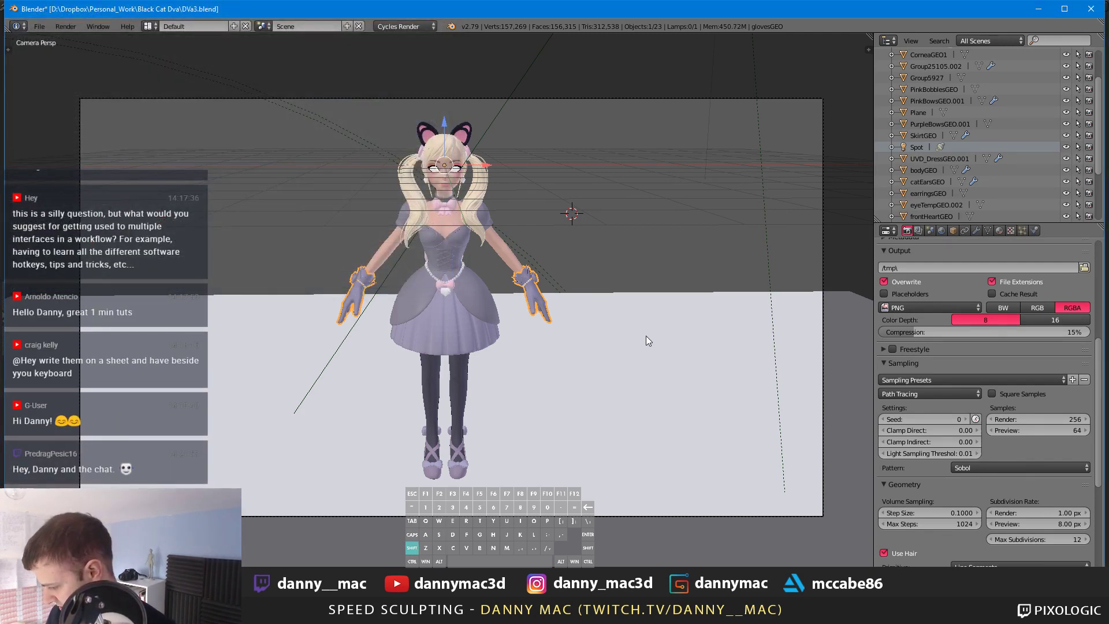
Step: Preview the character with rendered shading through the camera and from an angled front view, and return to solid shading
{"action": "middle_click_drag", "start_coordinate": [646, 336], "coordinate": [646, 329], "text": "shift"}
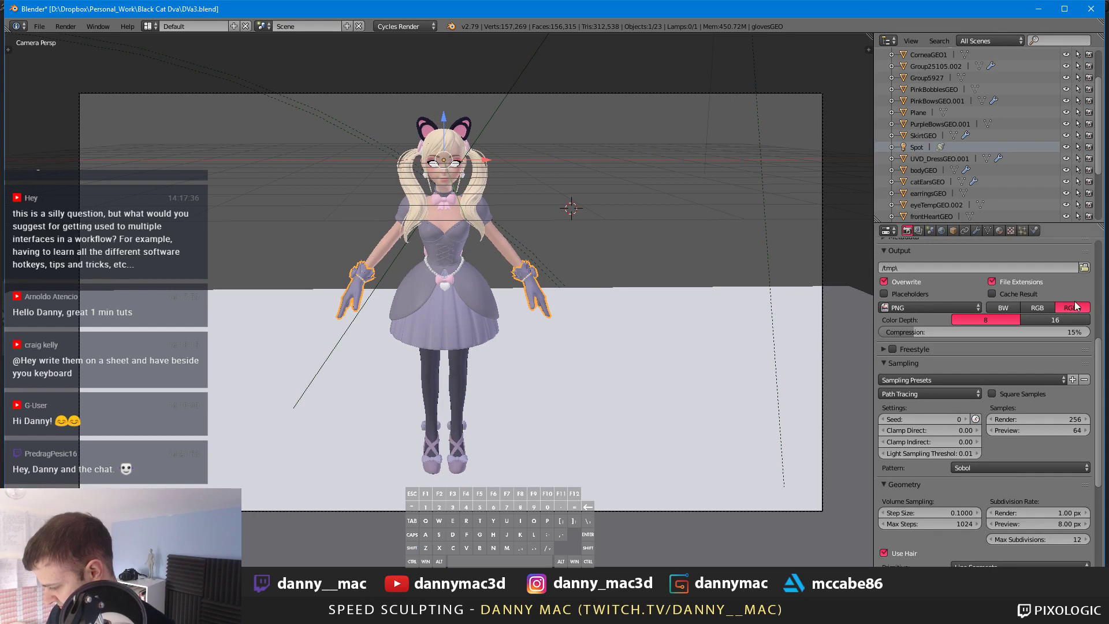
{"action": "scroll", "coordinate": [966, 291], "scroll_direction": "up", "scroll_amount": 10}
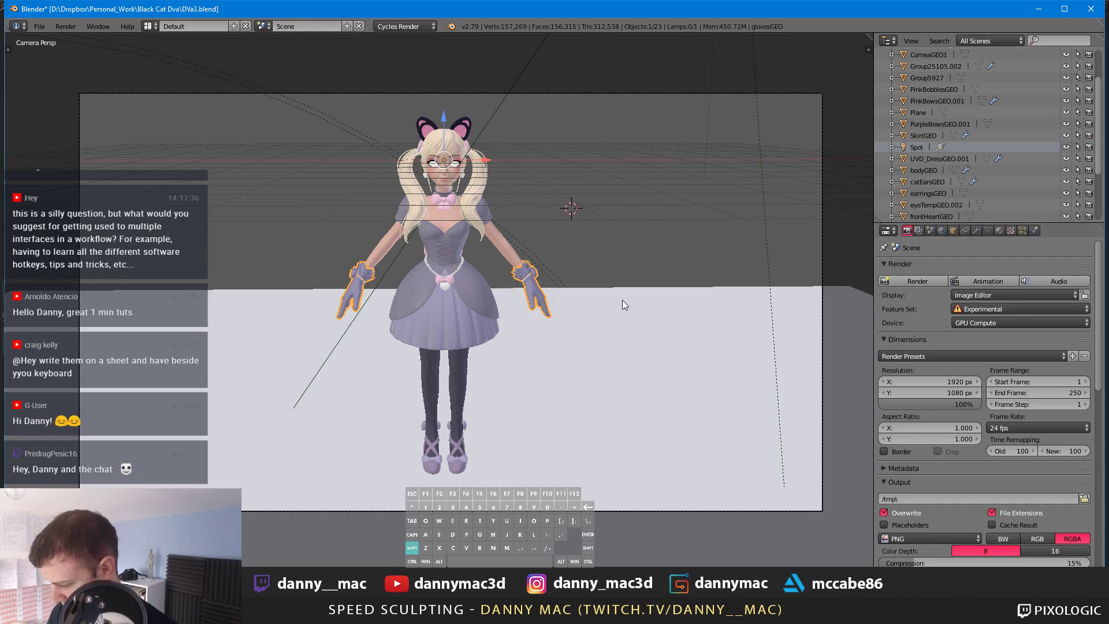
{"action": "key", "text": "shift+z"}
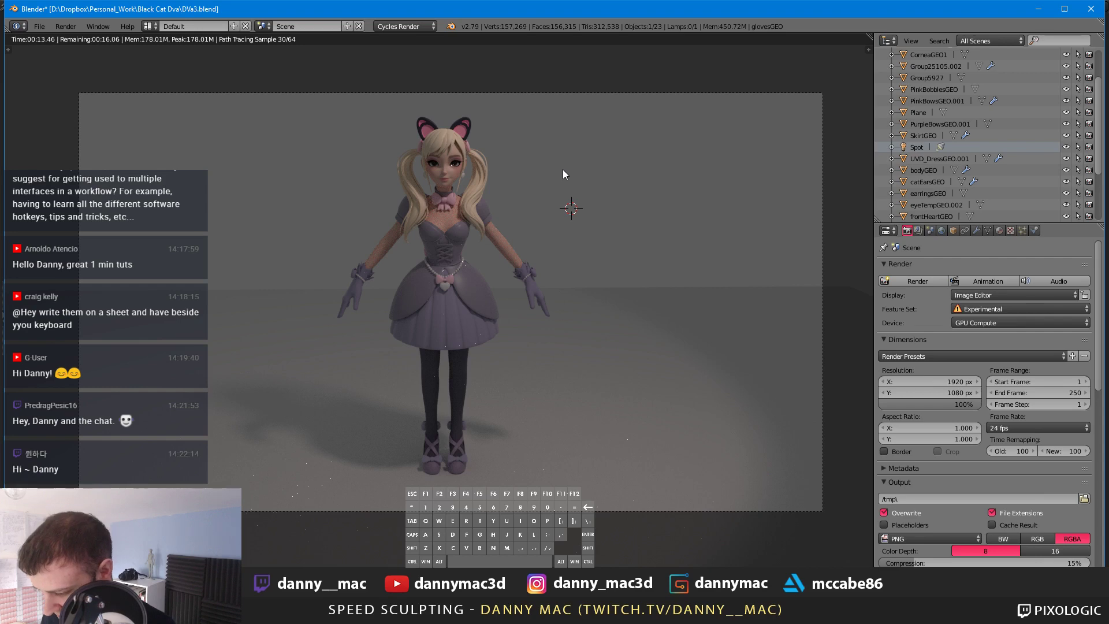
{"action": "middle_click_drag", "start_coordinate": [563, 169], "coordinate": [542, 185]}
{"action": "scroll", "coordinate": [518, 185], "scroll_direction": "up", "scroll_amount": 3}
{"action": "scroll", "coordinate": [543, 185], "scroll_direction": "down", "scroll_amount": 1}
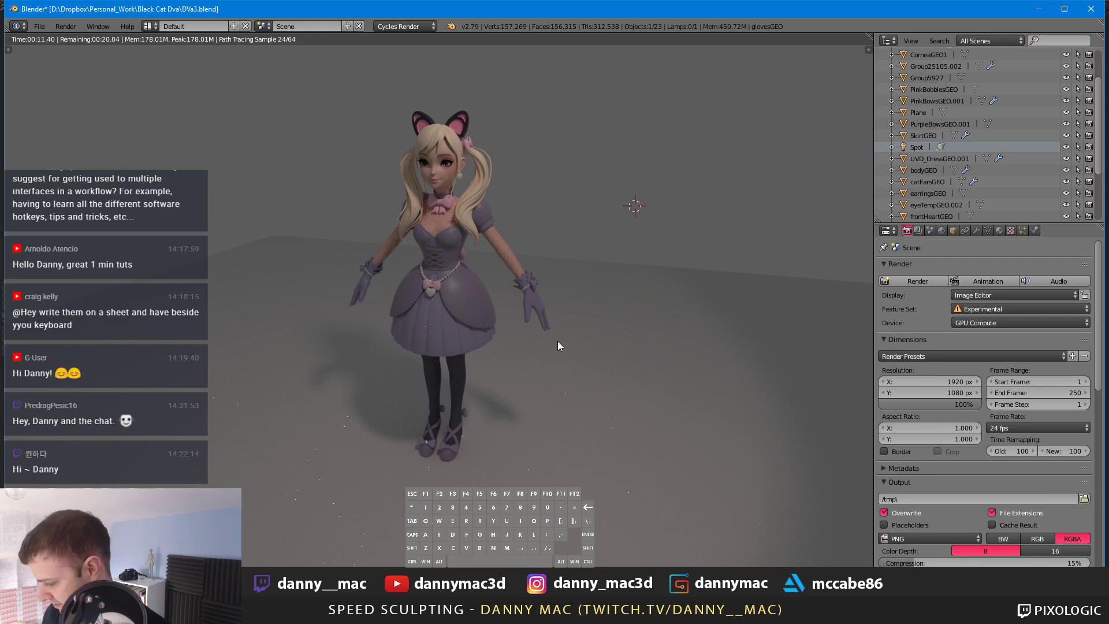
{"action": "middle_click_drag", "start_coordinate": [557, 342], "coordinate": [567, 339]}
{"action": "middle_click_drag", "start_coordinate": [518, 304], "coordinate": [530, 316], "text": "shift"}
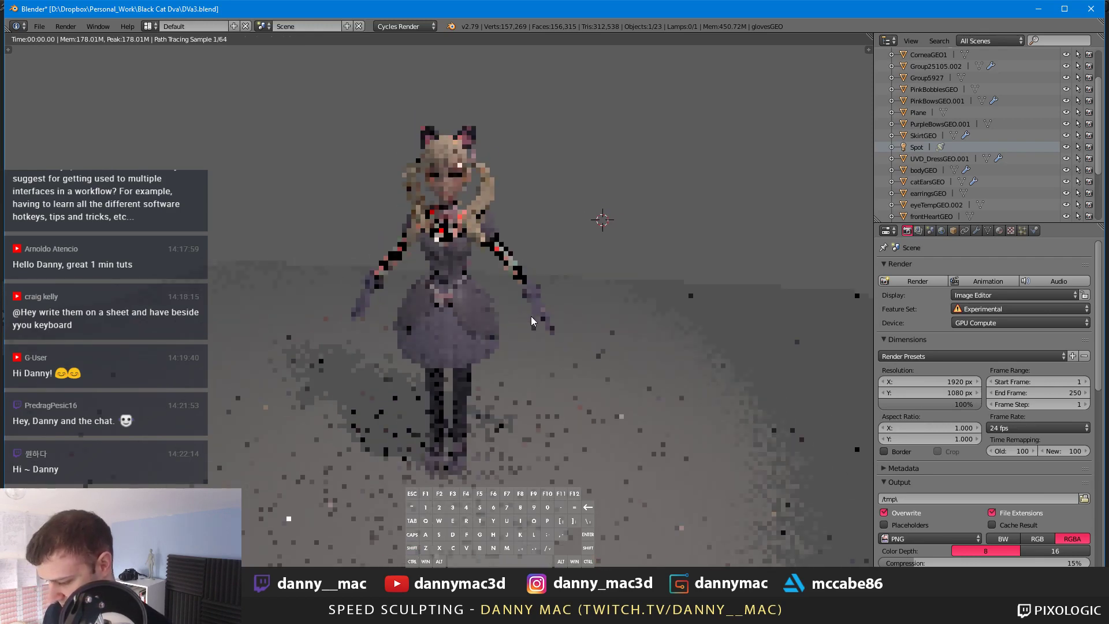
{"action": "key", "text": "shift+z"}
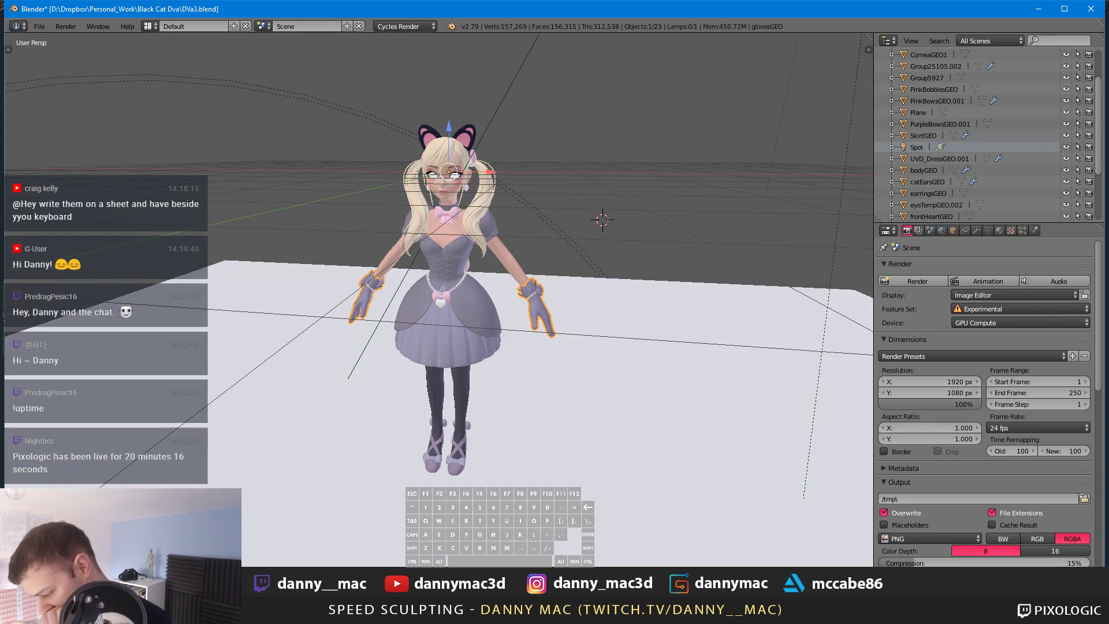
Step: Switch to ZBrush, append a Sphere3D subtool and replace it with the exported gloves mesh
{"action": "key", "text": "alt+Tab"}
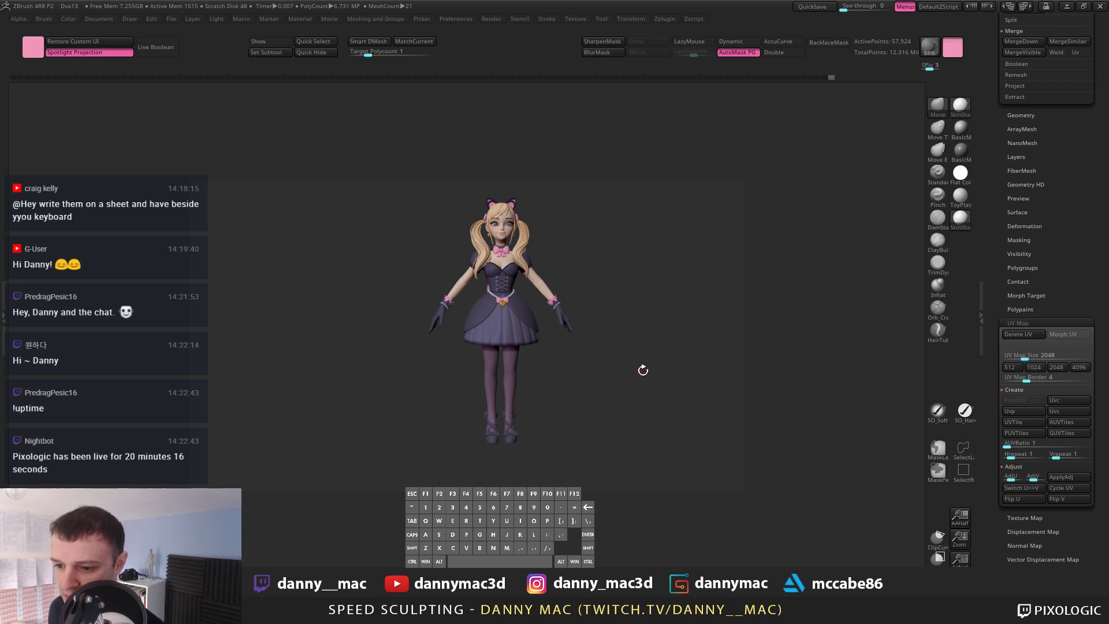
{"action": "left_click_drag", "start_coordinate": [623, 316], "coordinate": [594, 322]}
{"action": "key", "text": "Insert"}
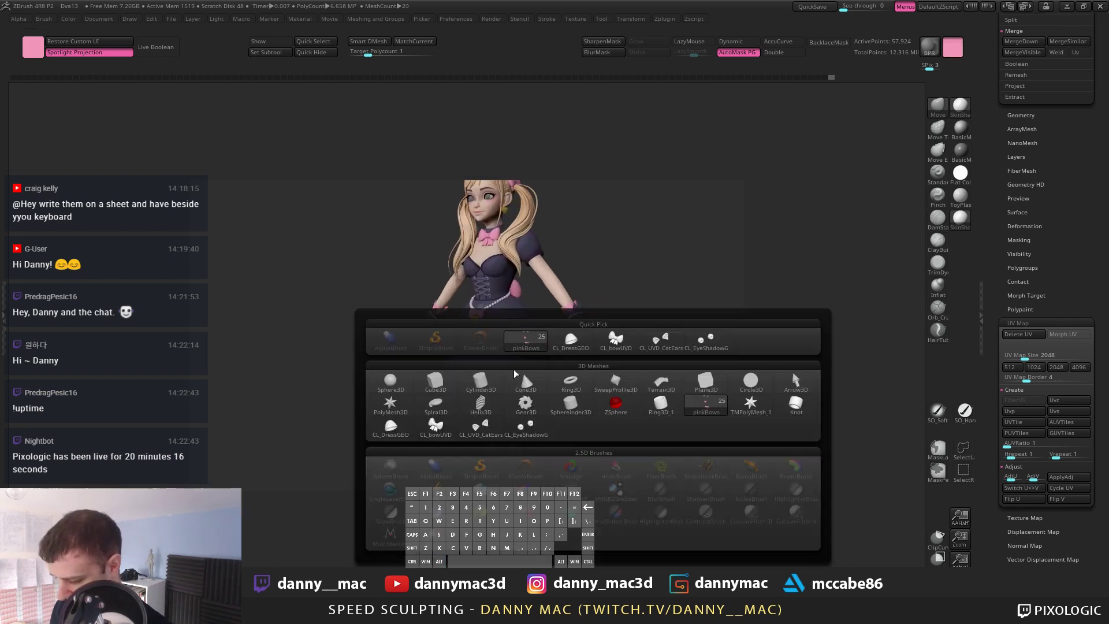
{"action": "left_click", "coordinate": [400, 379]}
{"action": "scroll", "coordinate": [1015, 97], "scroll_direction": "up", "scroll_amount": 5}
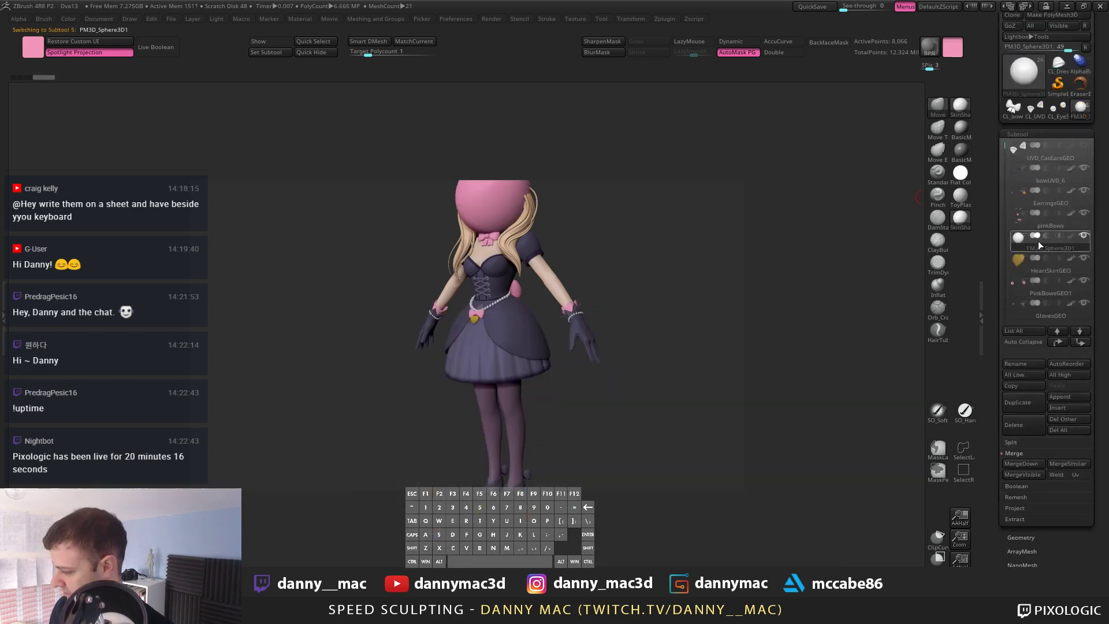
{"action": "scroll", "coordinate": [1029, 52], "scroll_direction": "up", "scroll_amount": 2}
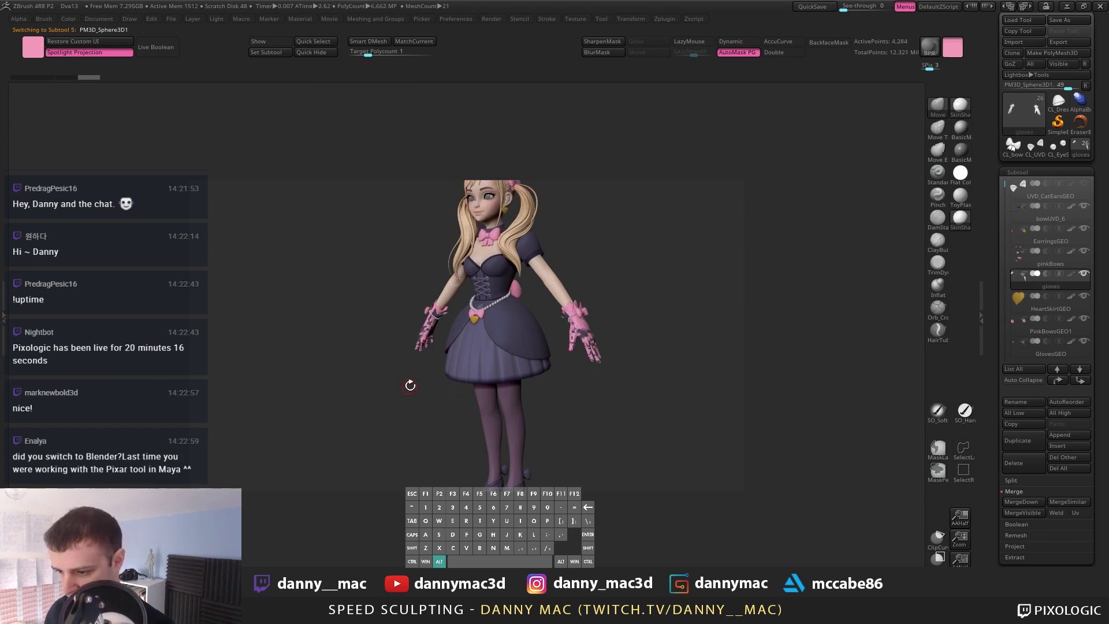
Step: Isolate the imported gloves and move their subtool to the top of the subtool list
{"action": "left_click_drag", "start_coordinate": [410, 386], "coordinate": [367, 378], "text": "alt"}
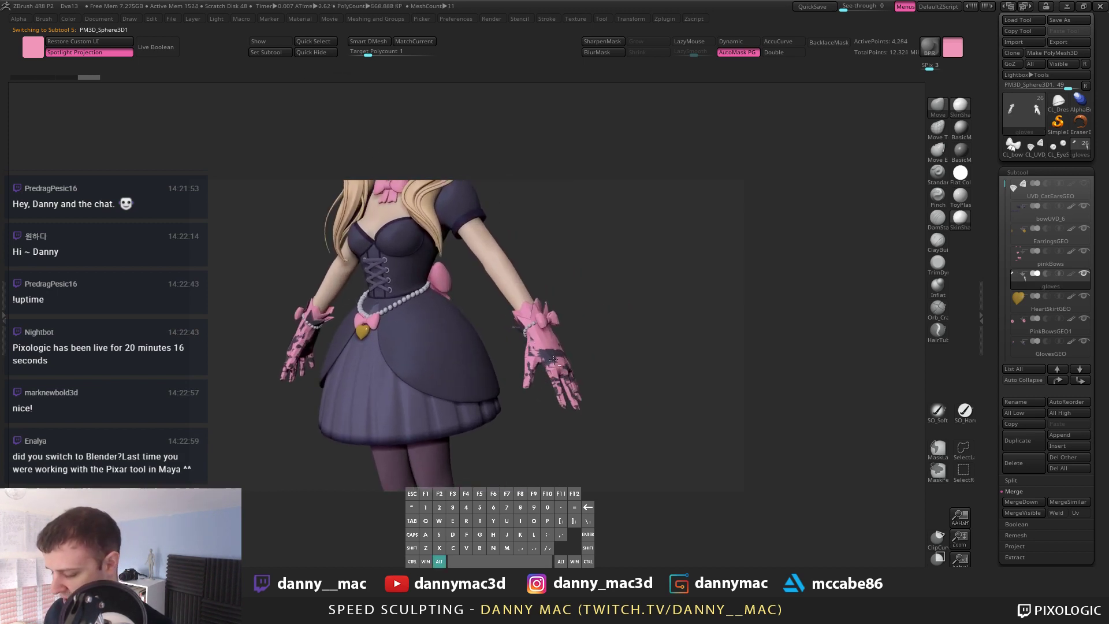
{"action": "right_click_drag", "start_coordinate": [553, 360], "coordinate": [577, 359], "text": "alt"}
{"action": "key", "text": "alt+s"}
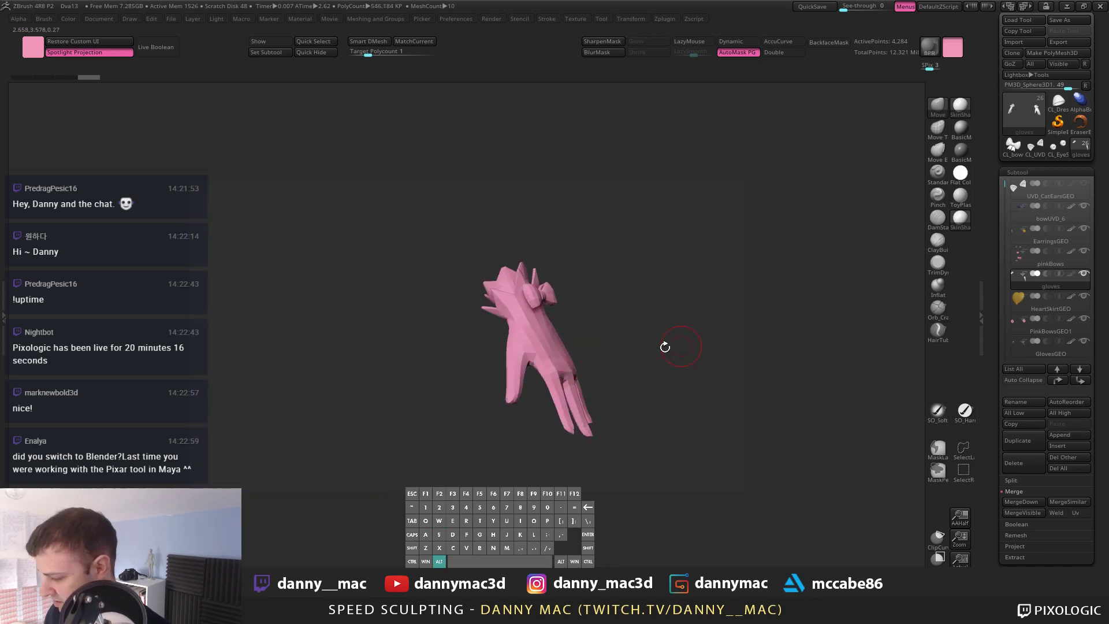
{"action": "left_click", "coordinate": [1059, 381], "text": "shift"}
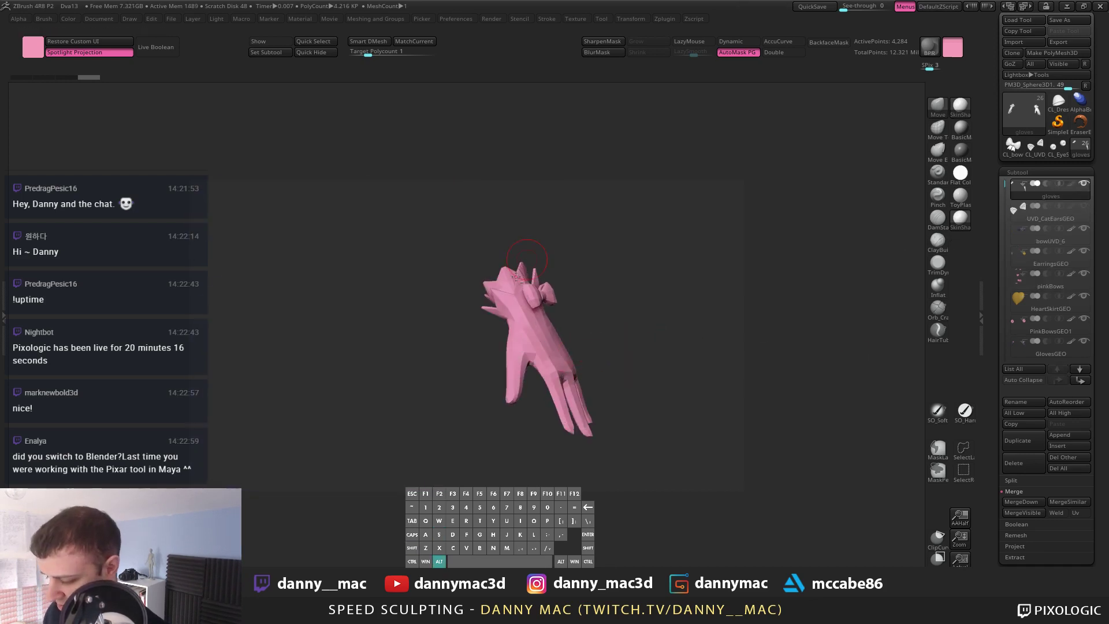
Step: Move the old GlovesGEO subtool next to the imported gloves in the subtool list and delete it
{"action": "key", "text": "alt+s"}
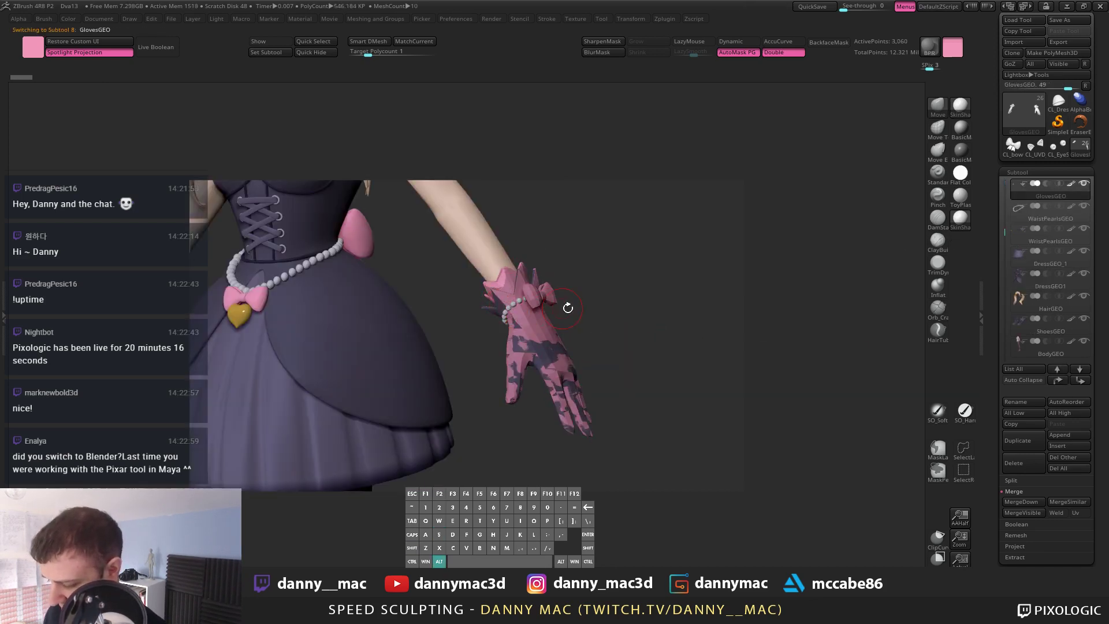
{"action": "left_click", "coordinate": [568, 308], "text": "alt"}
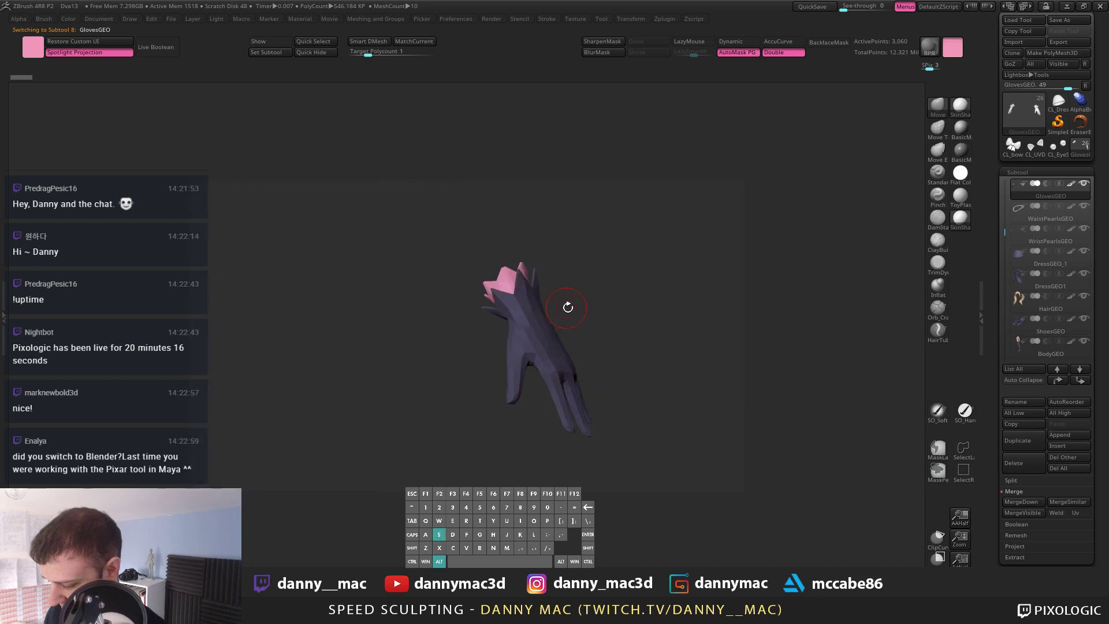
{"action": "left_click", "coordinate": [1057, 381], "text": "shift"}
{"action": "key", "text": "alt+Down"}
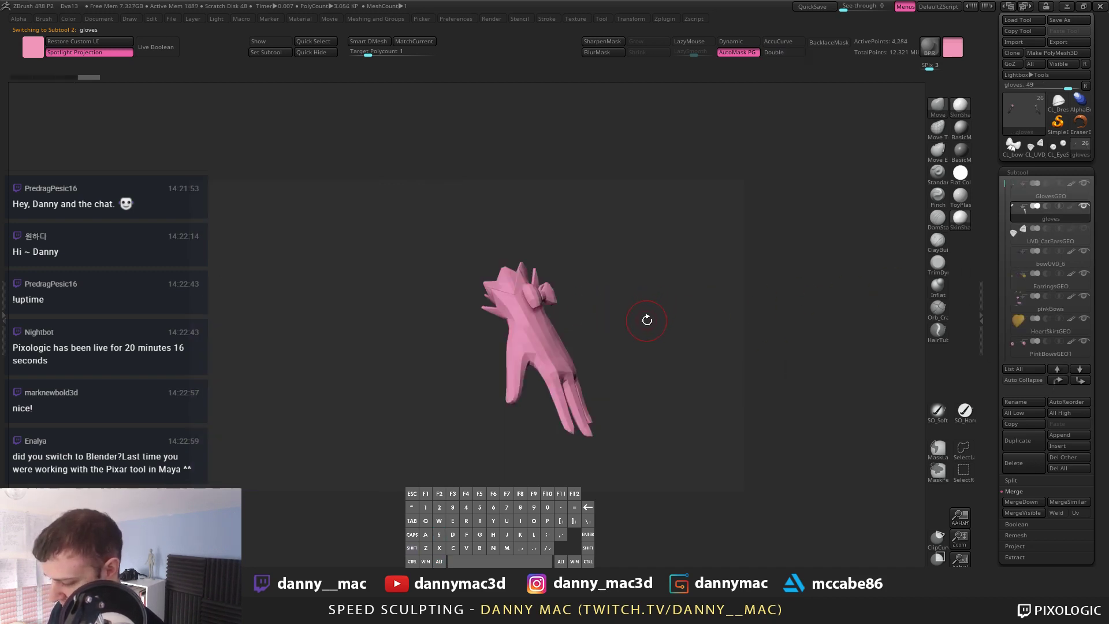
{"action": "key", "text": "alt+Up"}
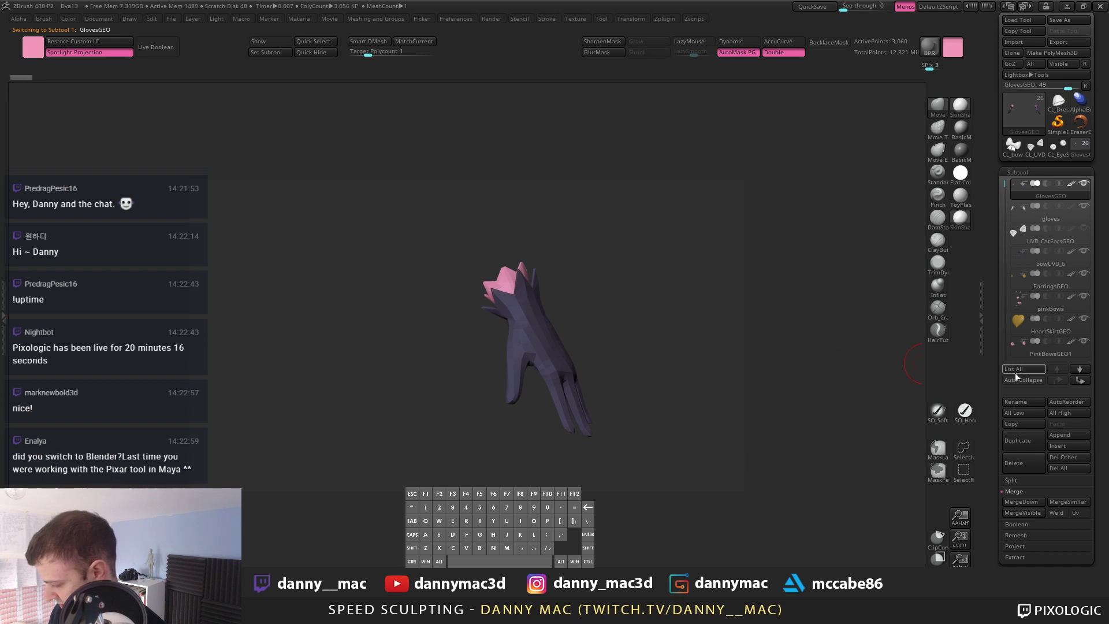
{"action": "key", "text": "Down"}
{"action": "key", "text": "Up"}
{"action": "left_click", "coordinate": [1030, 467]}
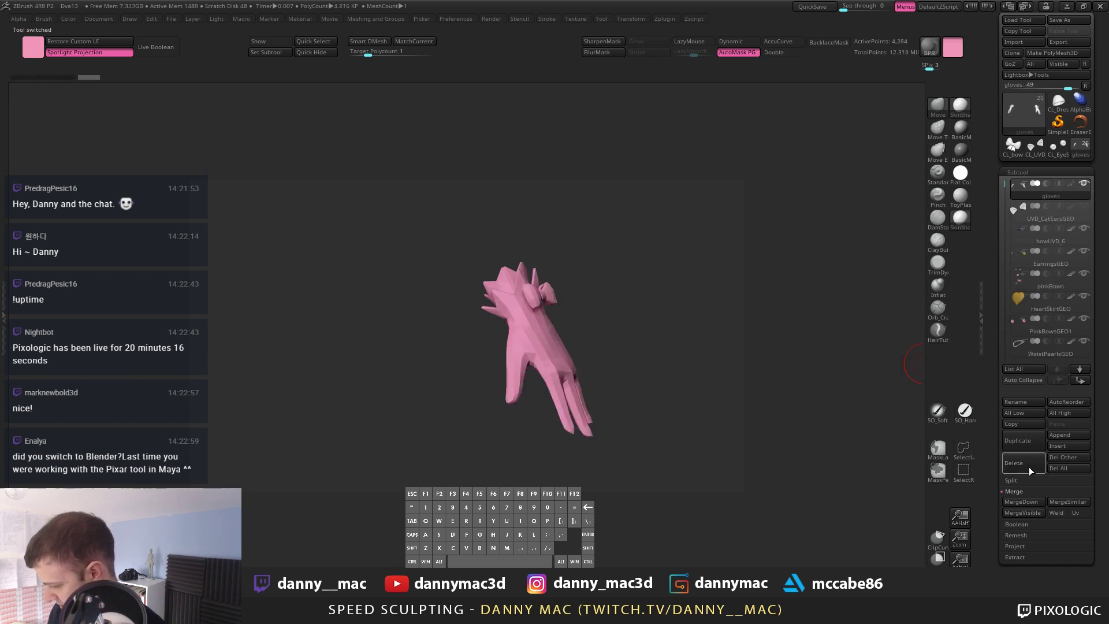
Step: Bring back the whole character and inspect how the imported gloves sit on her hands
{"action": "key", "text": "alt+s"}
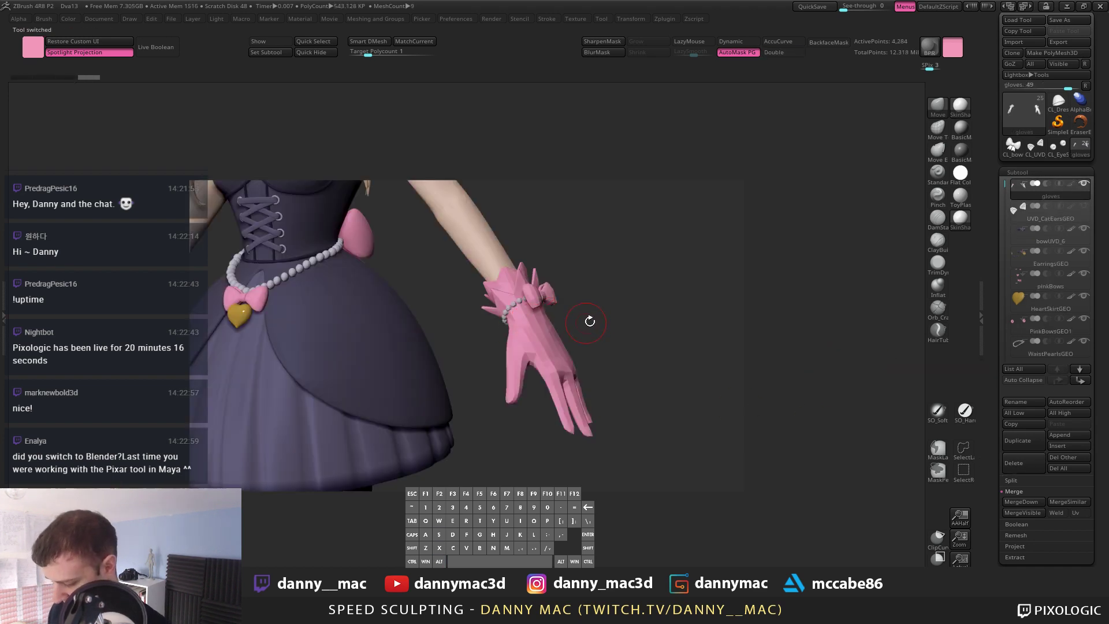
{"action": "key", "text": "space"}
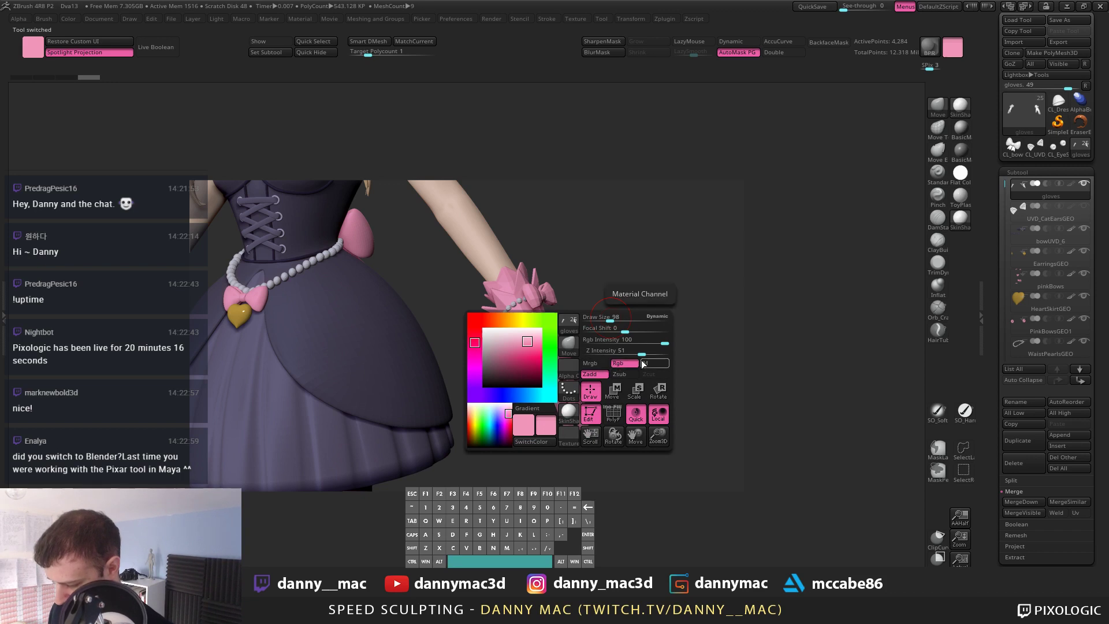
{"action": "key", "text": "alt"}
{"action": "left_click_drag", "start_coordinate": [499, 327], "coordinate": [539, 333], "text": "alt"}
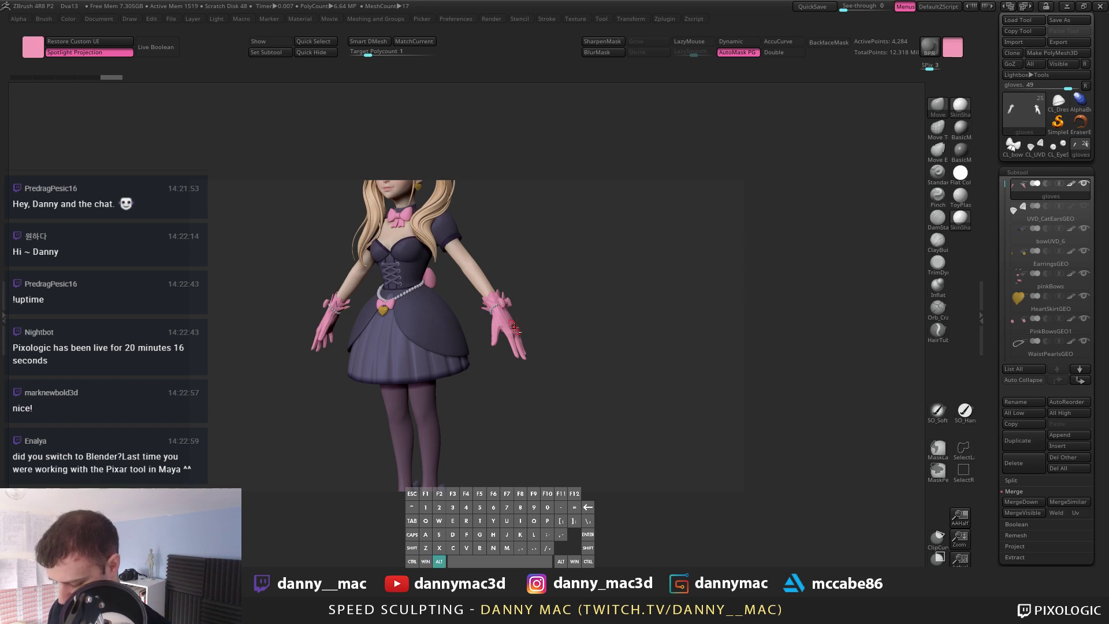
{"action": "right_click_drag", "start_coordinate": [514, 327], "coordinate": [500, 289], "text": "alt"}
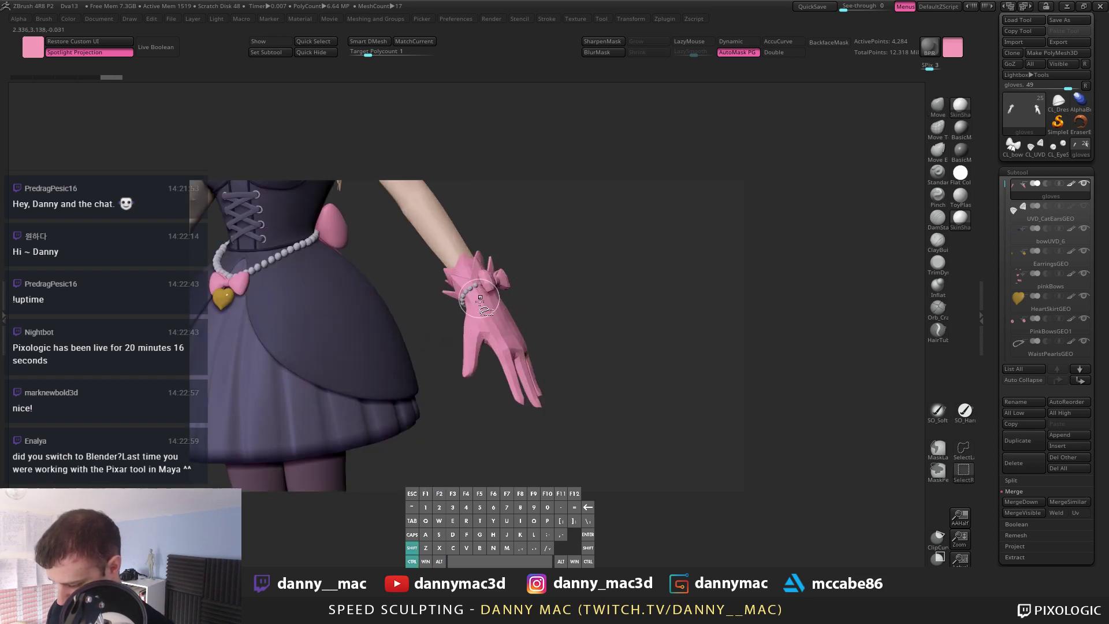
{"action": "key", "text": "alt+1"}
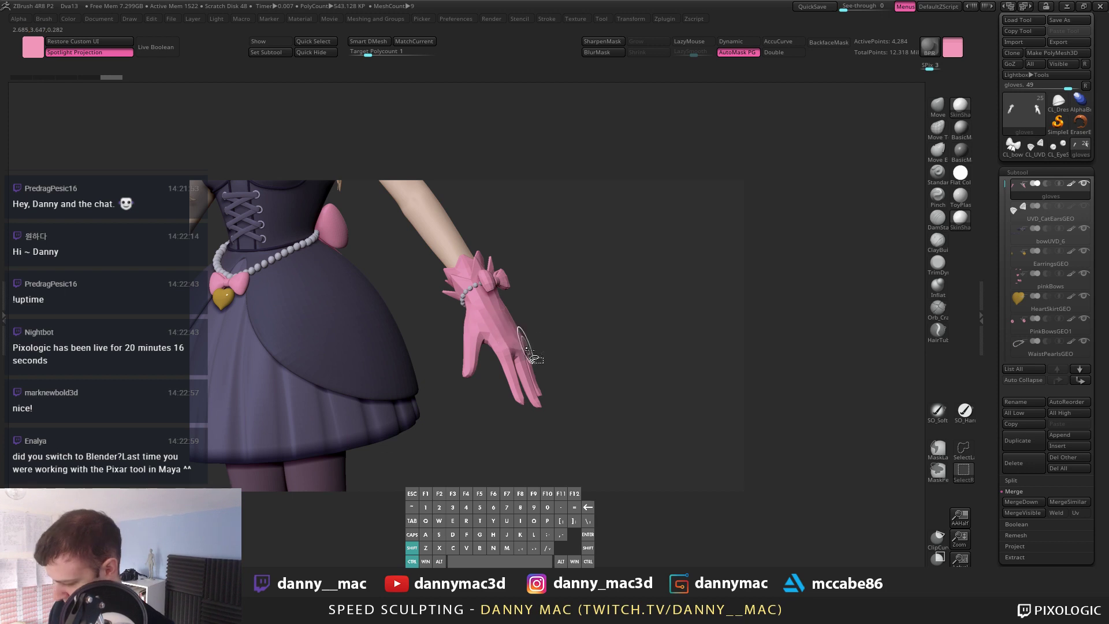
{"action": "mouse_move", "coordinate": [611, 341]}
{"action": "left_mouse_down"}
{"action": "mouse_move", "coordinate": [636, 374]}
{"action": "mouse_move", "coordinate": [605, 358]}
{"action": "left_mouse_up"}
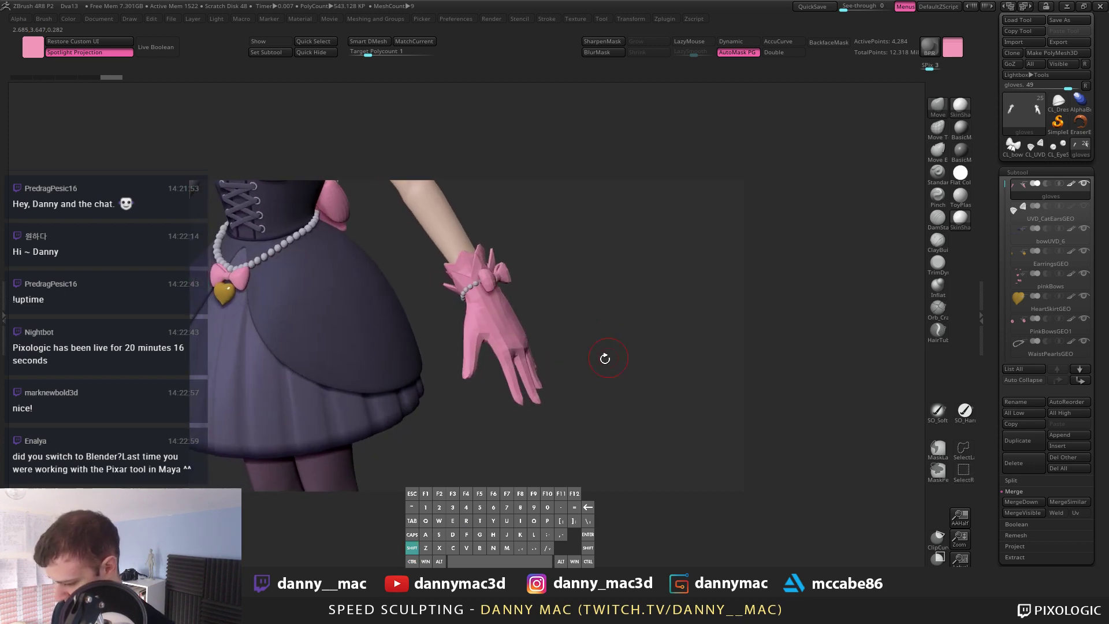
Step: Turn on the polygroup wireframe display and try to split the gloves into subtools by group
{"action": "key", "text": "shift+f"}
{"action": "key", "text": "a"}
{"action": "left_click", "coordinate": [588, 443]}
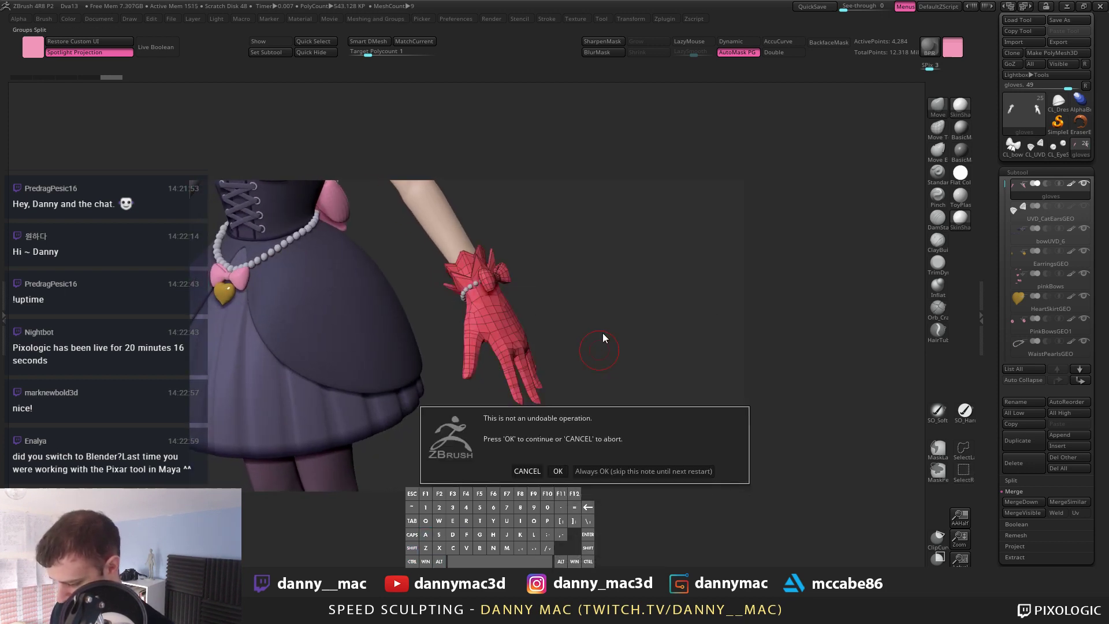
{"action": "left_click", "coordinate": [558, 471]}
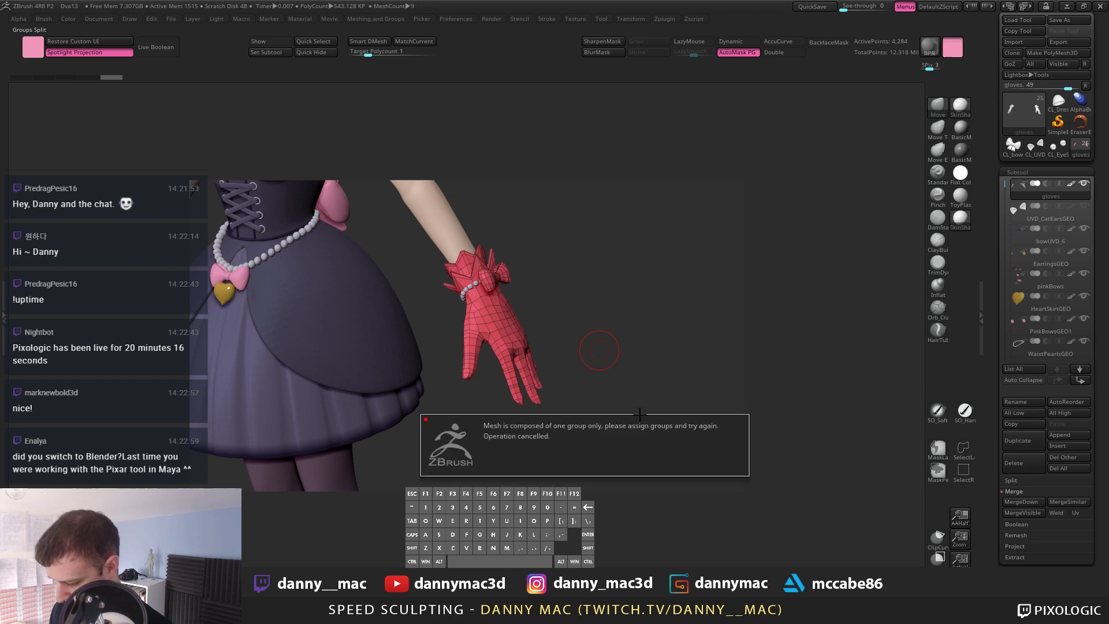
Step: Assign polygroups to the gloves automatically with Auto Groups and view both gloves isolated
{"action": "key", "text": "a"}
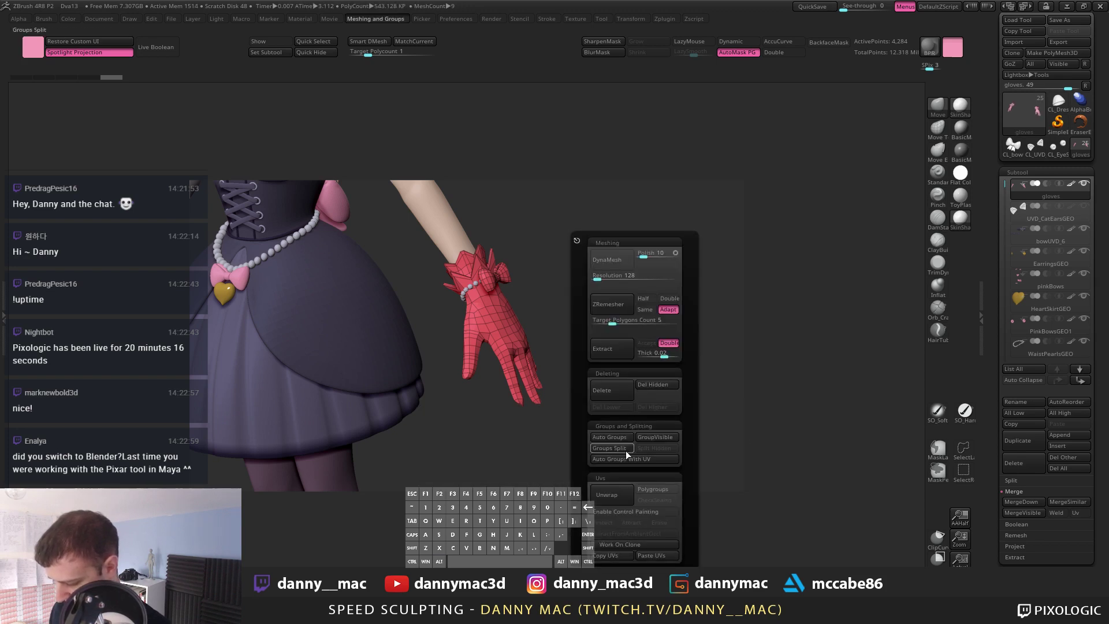
{"action": "left_click", "coordinate": [621, 437]}
{"action": "mouse_move", "coordinate": [458, 325]}
{"action": "left_mouse_down", "text": "alt"}
{"action": "mouse_move", "coordinate": [603, 342]}
{"action": "mouse_move", "coordinate": [756, 422]}
{"action": "left_mouse_up", "text": "alt"}
Step: Isolate both glove bodies with rectangular selection, combine them into one polygroup, and unhide the rest
{"action": "left_click", "coordinate": [962, 472], "text": "ctrl+shift"}
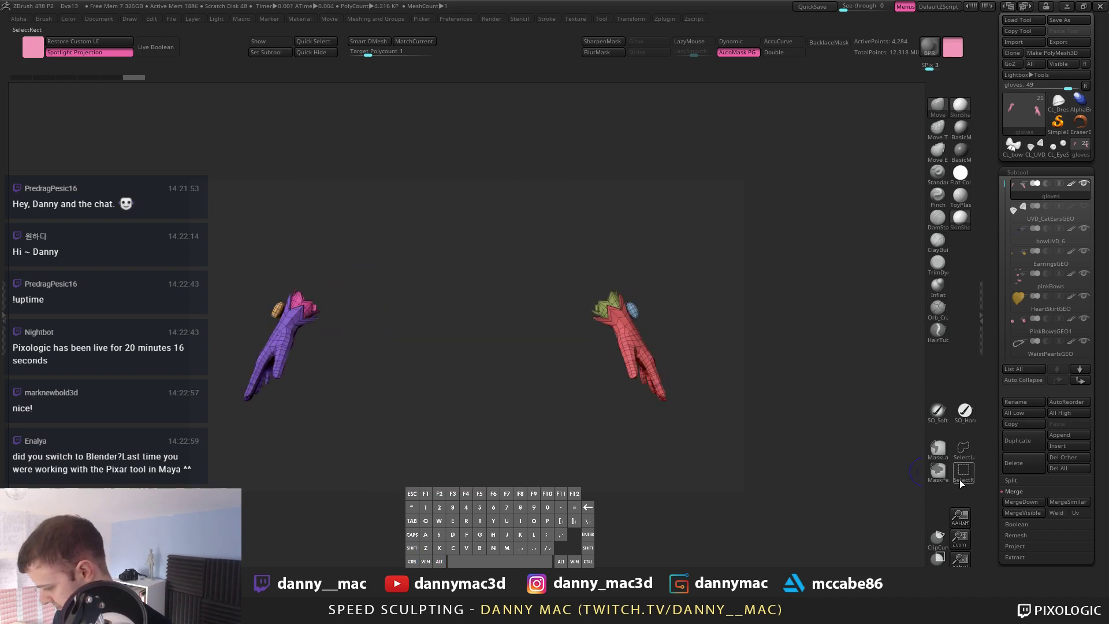
{"action": "left_click", "coordinate": [917, 504]}
{"action": "left_click_drag", "start_coordinate": [699, 386], "coordinate": [755, 381], "text": "alt"}
{"action": "left_click", "coordinate": [680, 341], "text": "ctrl+shift"}
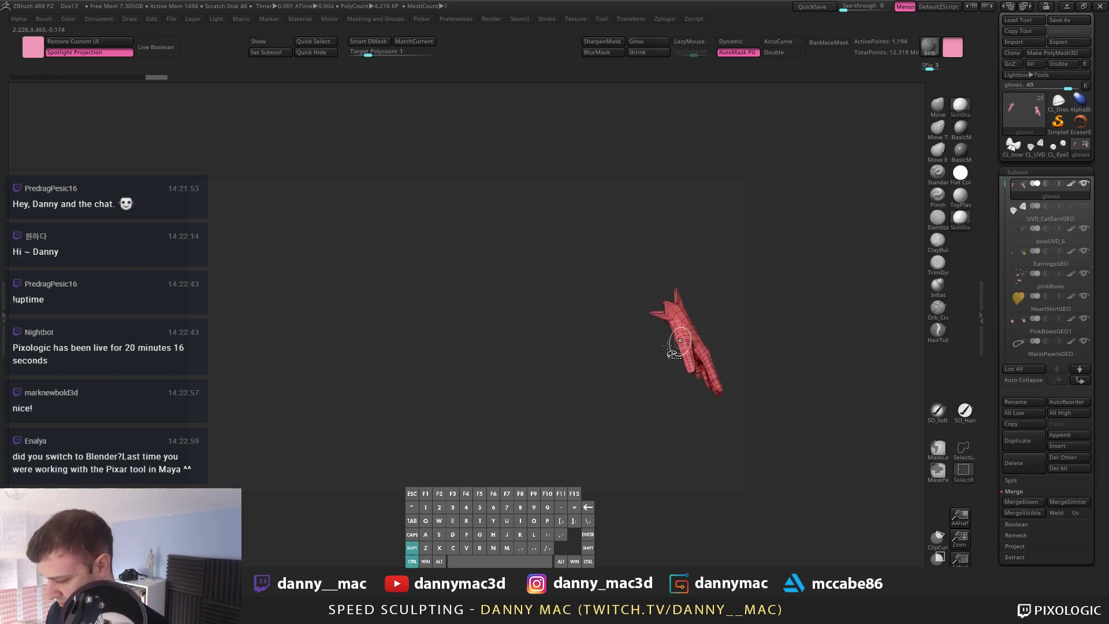
{"action": "left_click", "coordinate": [686, 351], "text": "ctrl+shift"}
{"action": "left_click", "coordinate": [345, 341], "text": "ctrl+shift"}
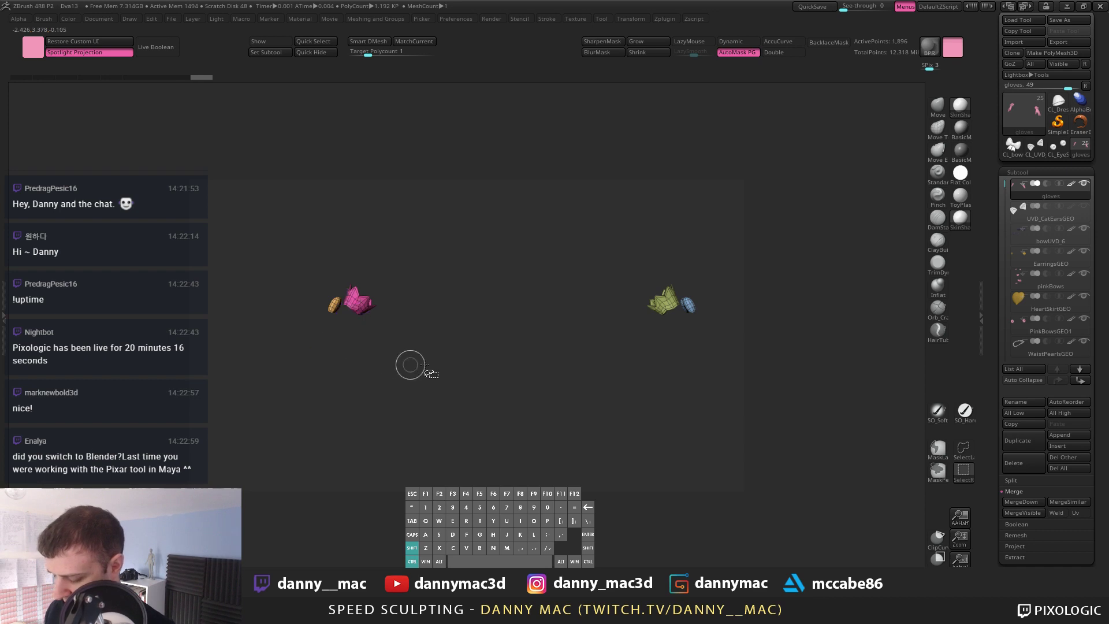
{"action": "left_click_drag", "start_coordinate": [417, 366], "coordinate": [497, 426], "text": "ctrl+shift"}
{"action": "key", "text": "ctrl+w"}
{"action": "left_click", "coordinate": [502, 409], "text": "ctrl+shift"}
Step: Isolate the inner cuffs of both gloves and combine them into one polygroup
{"action": "left_click", "coordinate": [668, 298], "text": "ctrl+shift"}
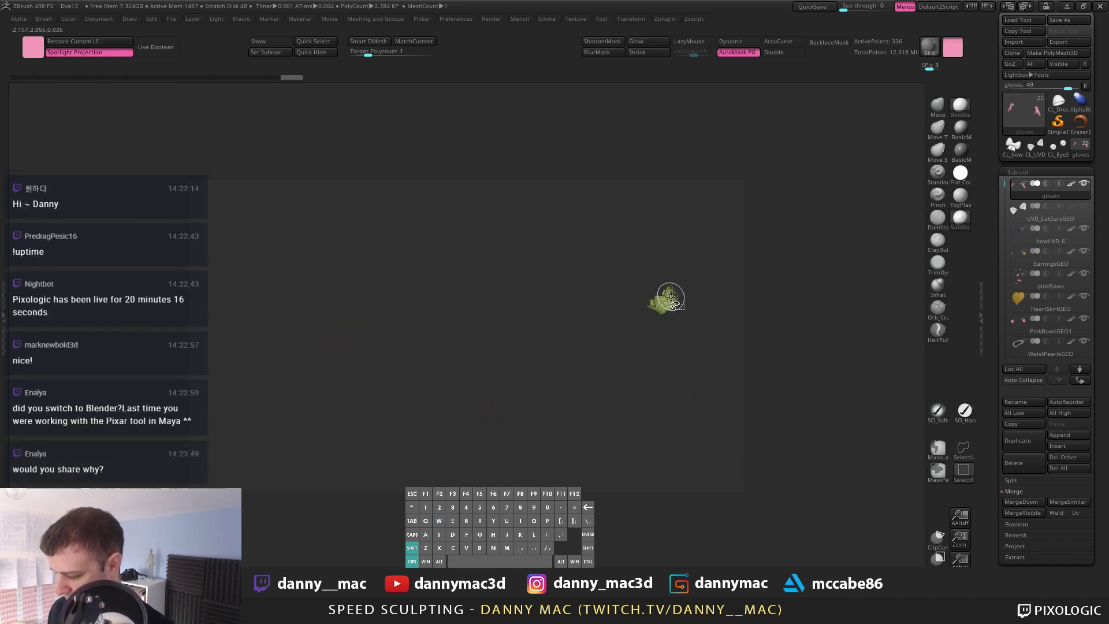
{"action": "left_click", "coordinate": [664, 301], "text": "ctrl+shift"}
{"action": "left_click", "coordinate": [361, 297], "text": "ctrl+shift"}
{"action": "left_click_drag", "start_coordinate": [518, 278], "coordinate": [507, 411], "text": "ctrl+shift"}
{"action": "key", "text": "ctrl+w"}
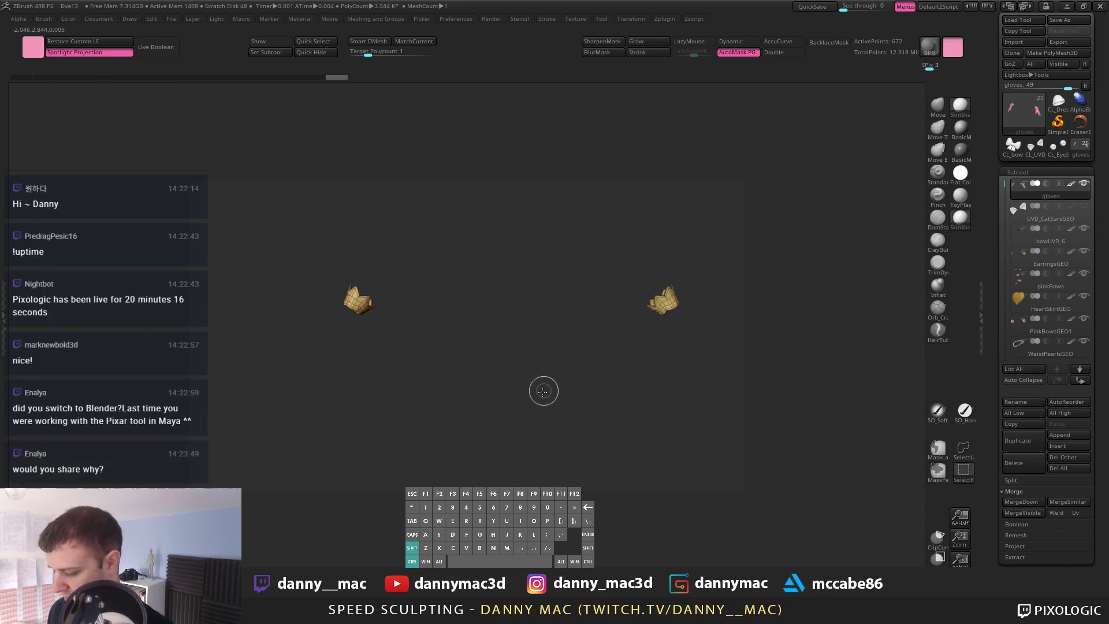
{"action": "left_click", "coordinate": [542, 390], "text": "ctrl+shift"}
Step: Hide the bow on one glove and the bow with its centre knot on the other
{"action": "left_click", "coordinate": [693, 304], "text": "ctrl+shift"}
{"action": "left_click", "coordinate": [691, 306], "text": "ctrl+shift"}
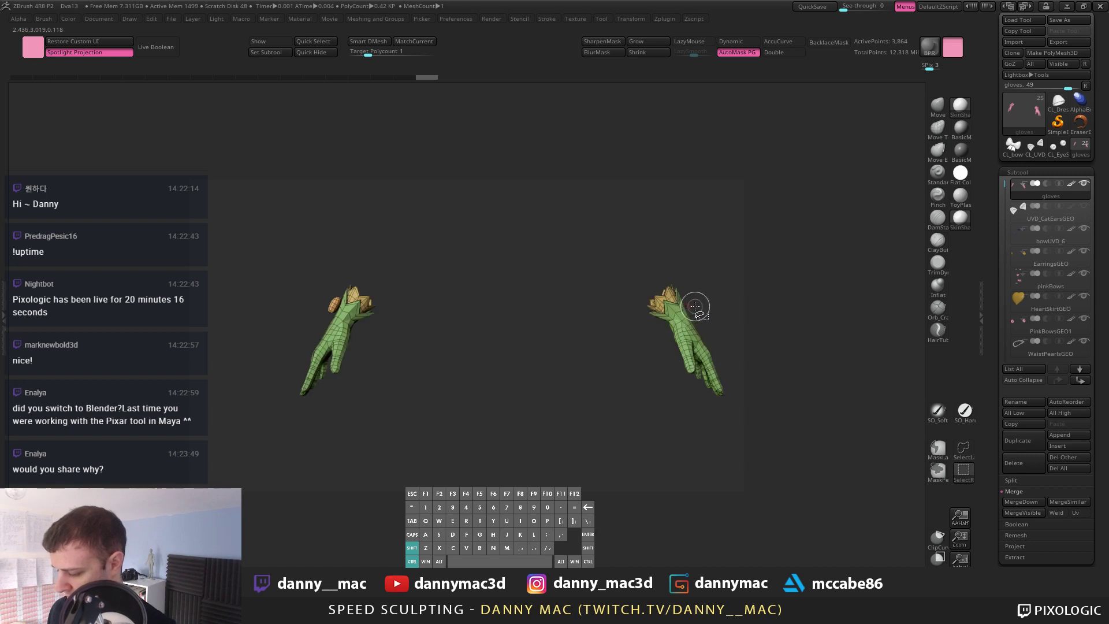
{"action": "left_click_drag", "start_coordinate": [300, 316], "coordinate": [433, 303]}
{"action": "left_click", "coordinate": [336, 312], "text": "ctrl+shift"}
{"action": "left_click", "coordinate": [360, 285], "text": "ctrl+shift"}
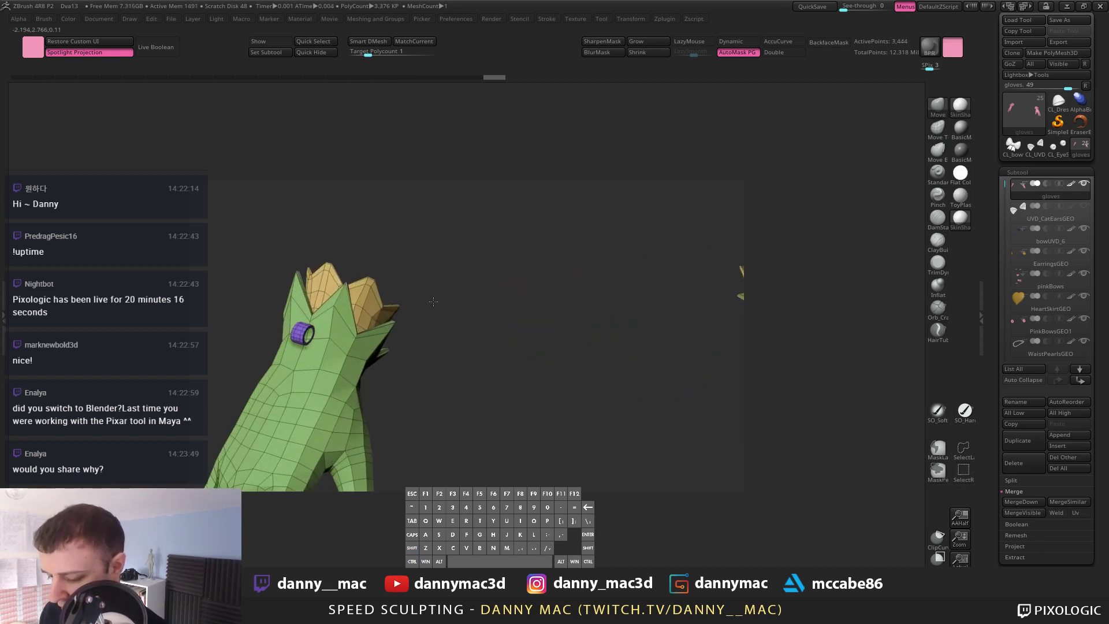
{"action": "left_click", "coordinate": [304, 332], "text": "ctrl+shift"}
{"action": "left_click_drag", "start_coordinate": [543, 305], "coordinate": [396, 330], "text": "alt"}
{"action": "left_click", "coordinate": [301, 334], "text": "ctrl+shift"}
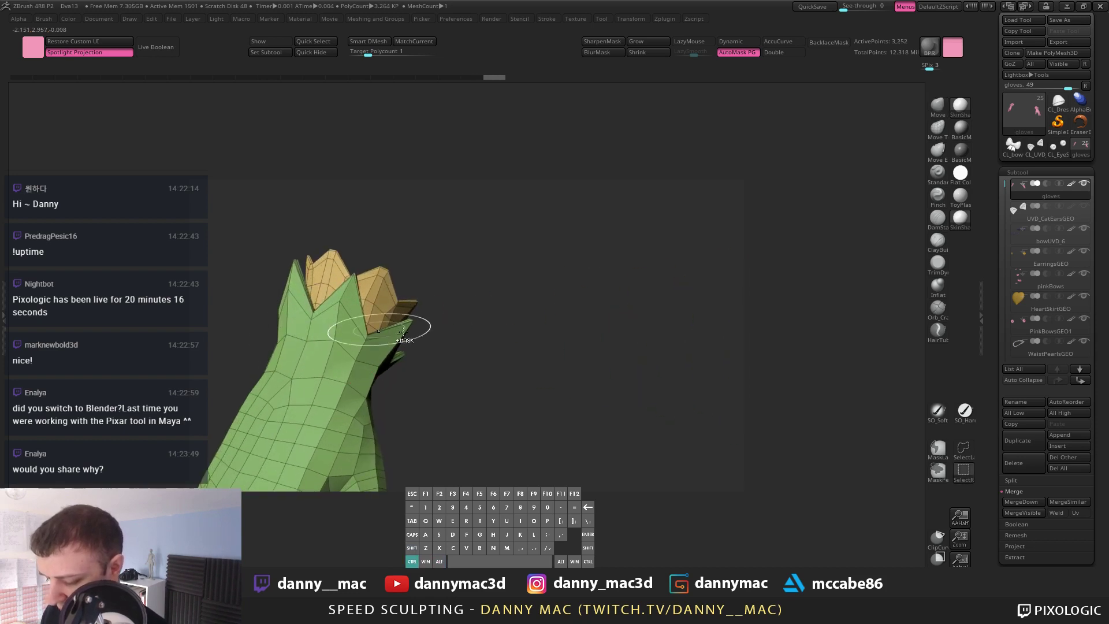
Step: Hide the remaining bow pieces, invert the visibility, and combine both wrist bows into one polygroup
{"action": "left_click_drag", "start_coordinate": [647, 341], "coordinate": [267, 380], "text": "alt"}
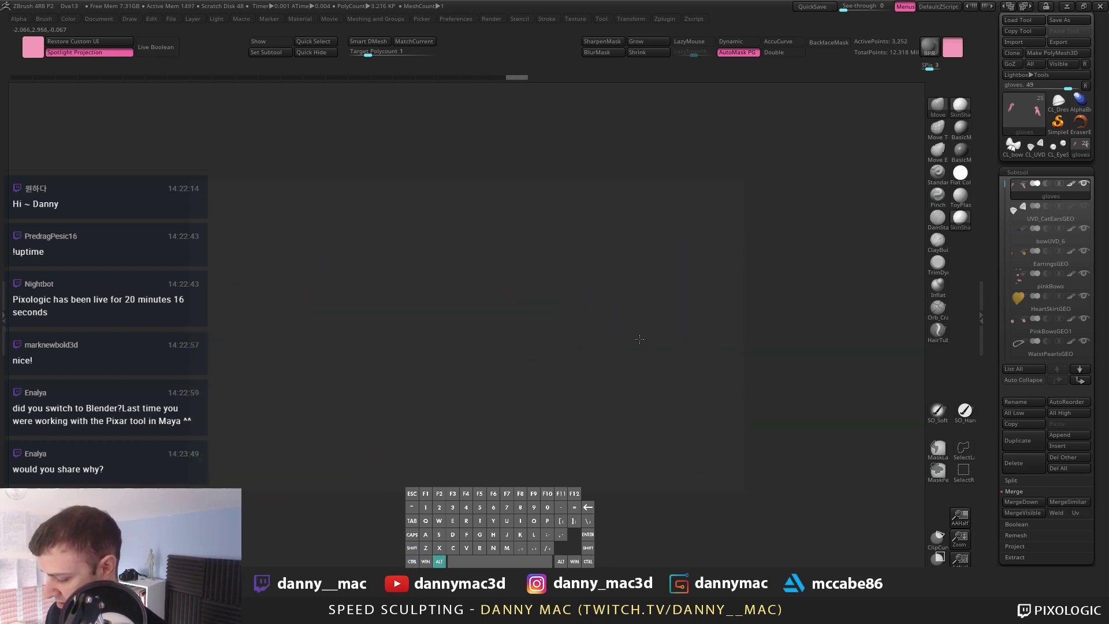
{"action": "key", "text": "f"}
{"action": "left_click_drag", "start_coordinate": [599, 323], "coordinate": [640, 326], "text": "alt"}
{"action": "left_click", "coordinate": [546, 290], "text": "ctrl+shift"}
{"action": "left_click", "coordinate": [539, 288], "text": "ctrl+shift"}
{"action": "key", "text": "2"}
{"action": "key", "text": "ctrl+w"}
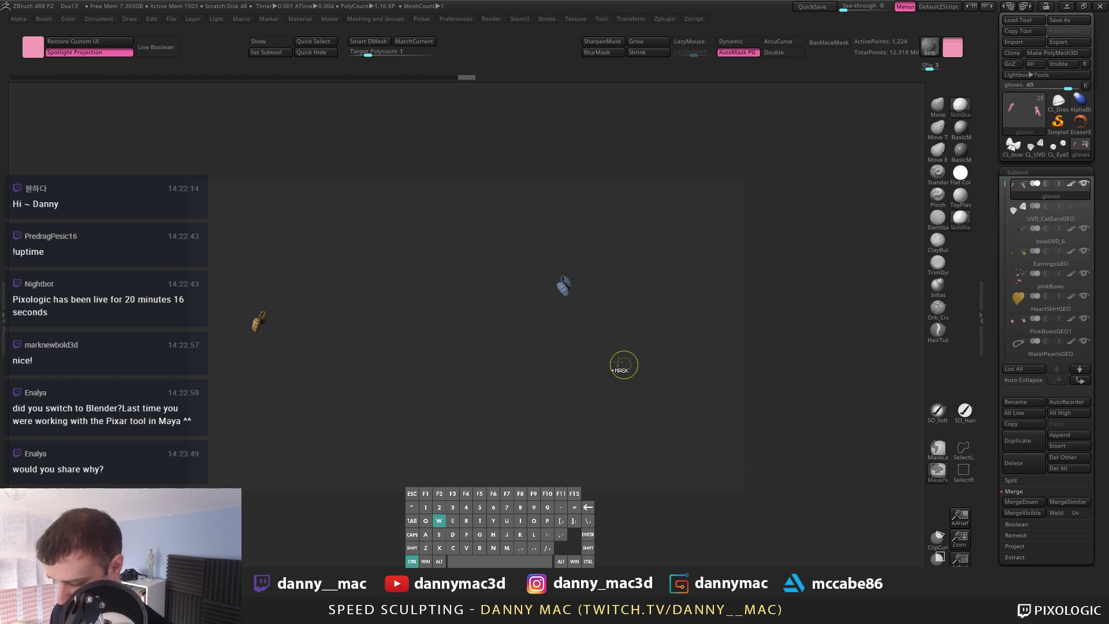
{"action": "left_click_drag", "start_coordinate": [619, 362], "coordinate": [566, 317]}
Step: Isolate the two wrist bows and run Auto Groups on them to separate the loops from the centre knots
{"action": "left_click_drag", "start_coordinate": [658, 278], "coordinate": [640, 306], "text": "alt"}
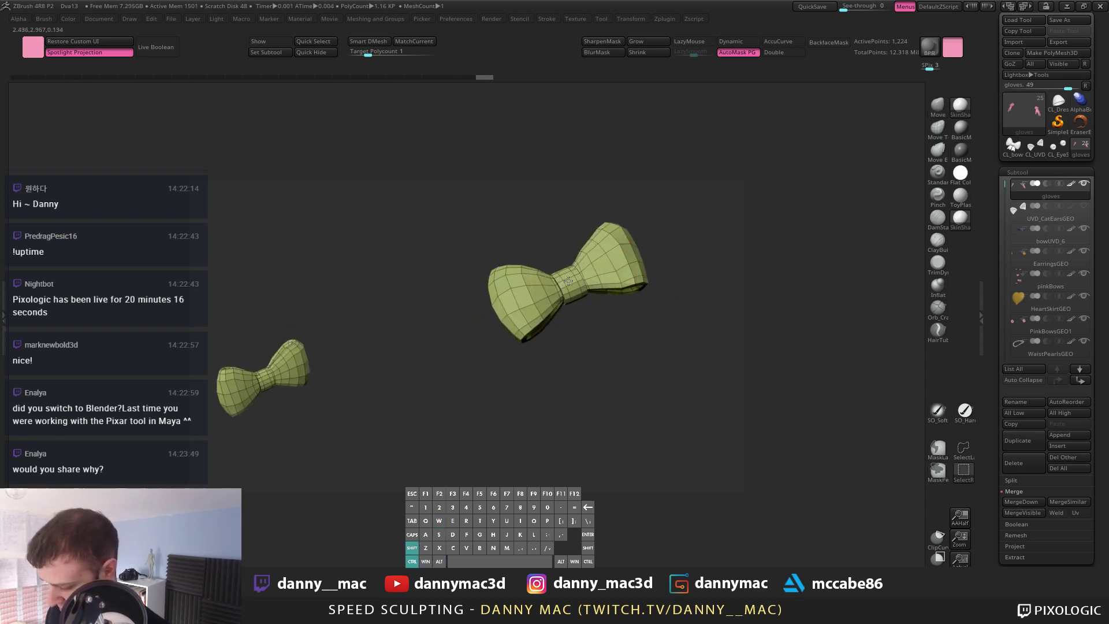
{"action": "left_click", "coordinate": [568, 281], "text": "ctrl+shift"}
{"action": "key", "text": "ctrl+z"}
{"action": "left_click", "coordinate": [637, 276], "text": "ctrl+shift"}
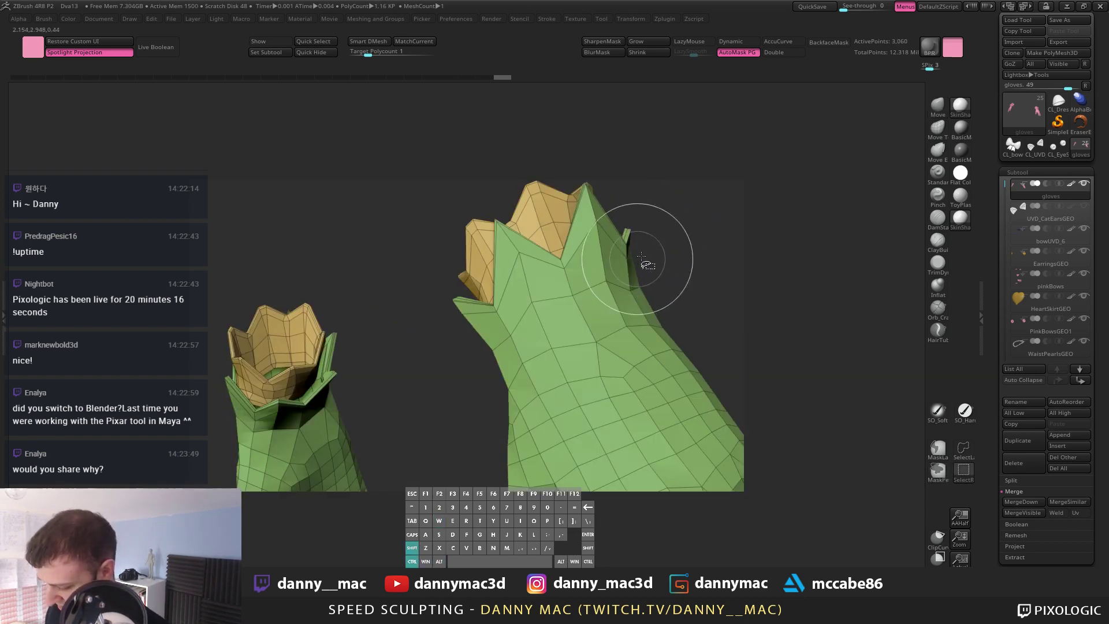
{"action": "left_click", "coordinate": [676, 238], "text": "ctrl+shift"}
{"action": "left_click", "coordinate": [636, 258], "text": "ctrl+shift"}
{"action": "key", "text": "2"}
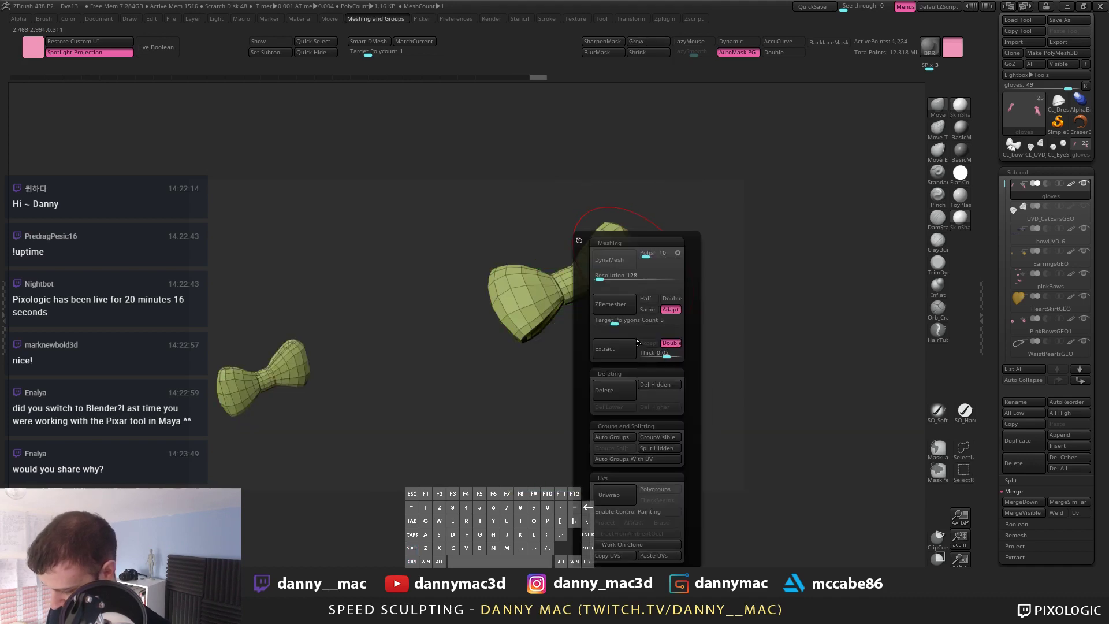
{"action": "left_click", "coordinate": [615, 436]}
Step: Isolate the centre knots of both bows, enable Double display, and combine them into one polygroup
{"action": "left_click", "coordinate": [625, 267], "text": "ctrl+shift"}
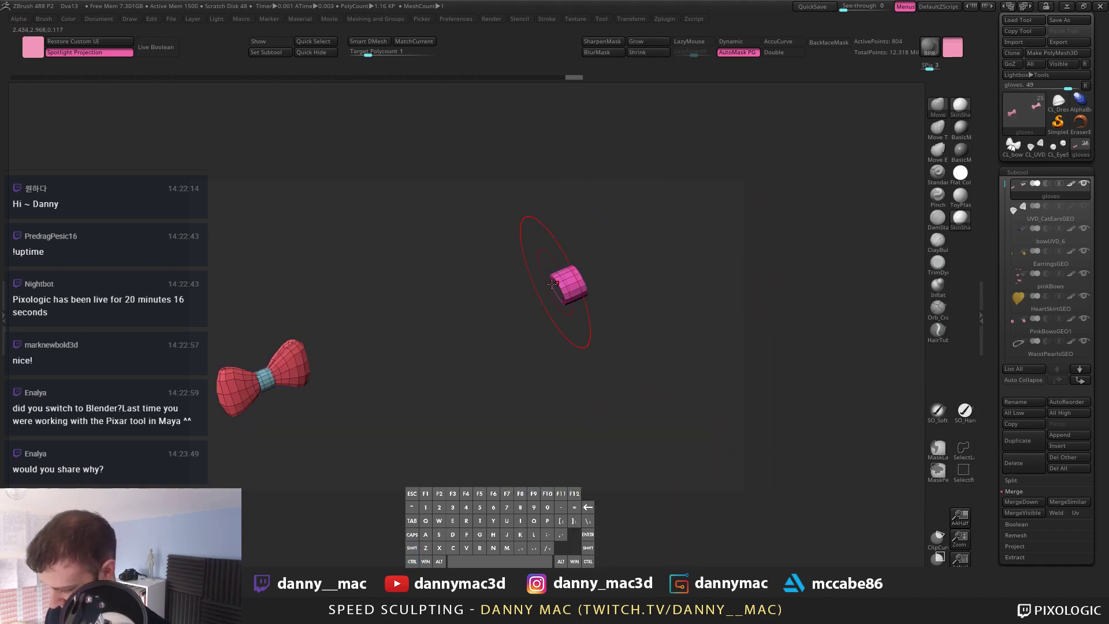
{"action": "left_click_drag", "start_coordinate": [596, 283], "coordinate": [743, 305]}
{"action": "left_click", "coordinate": [440, 309], "text": "ctrl+shift"}
{"action": "left_click_drag", "start_coordinate": [443, 322], "coordinate": [560, 312], "text": "alt"}
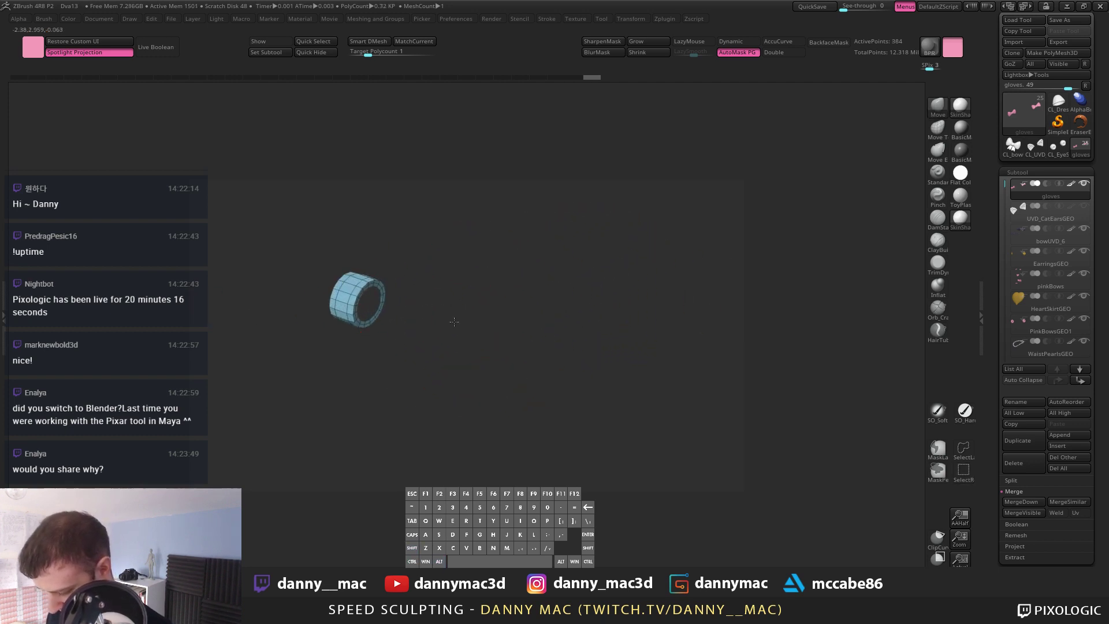
{"action": "left_click_drag", "start_coordinate": [453, 322], "coordinate": [688, 112]}
{"action": "left_click", "coordinate": [773, 54]}
{"action": "left_click_drag", "start_coordinate": [584, 283], "coordinate": [532, 293]}
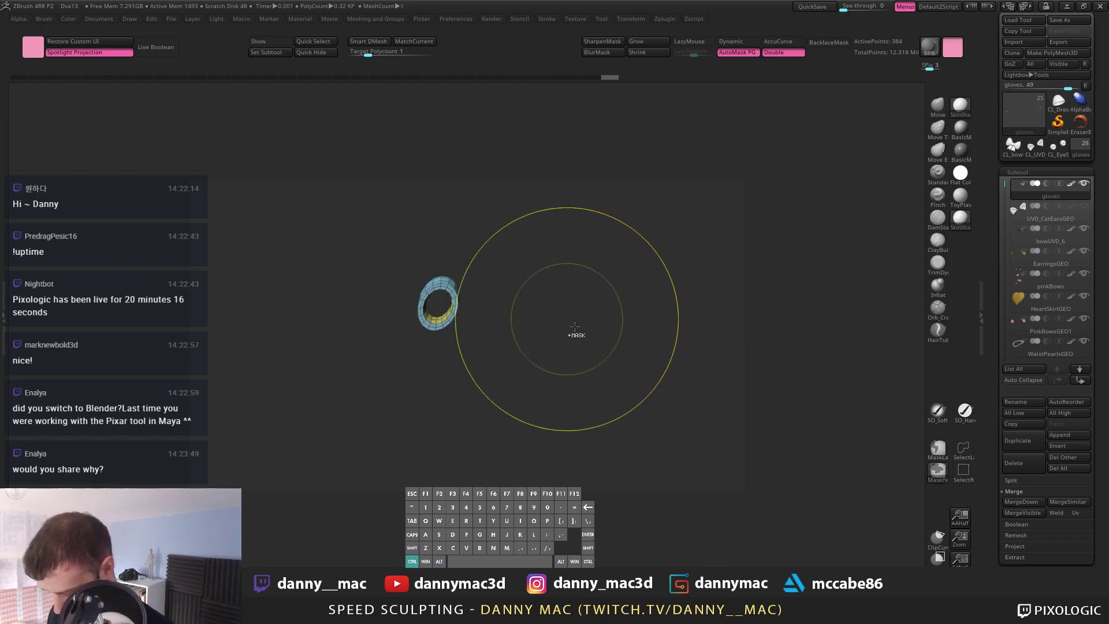
{"action": "key", "text": "ctrl+w"}
Step: Unhide all parts of the gloves and save the project
{"action": "left_click_drag", "start_coordinate": [624, 359], "coordinate": [485, 340], "text": "alt"}
{"action": "left_click", "coordinate": [579, 361], "text": "ctrl+shift"}
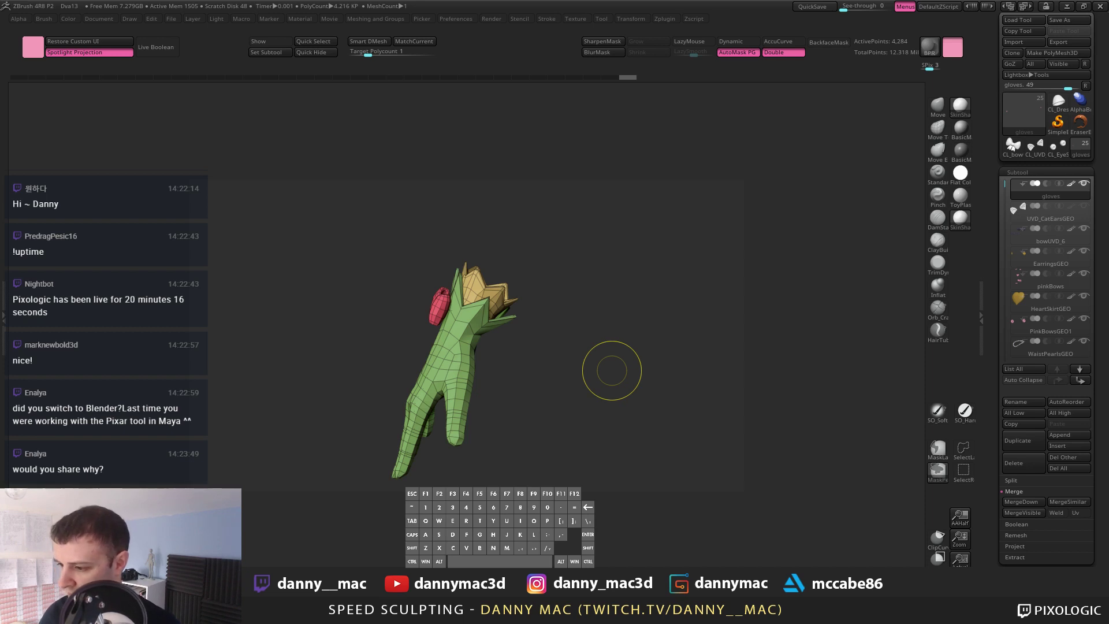
{"action": "key", "text": "ctrl+s"}
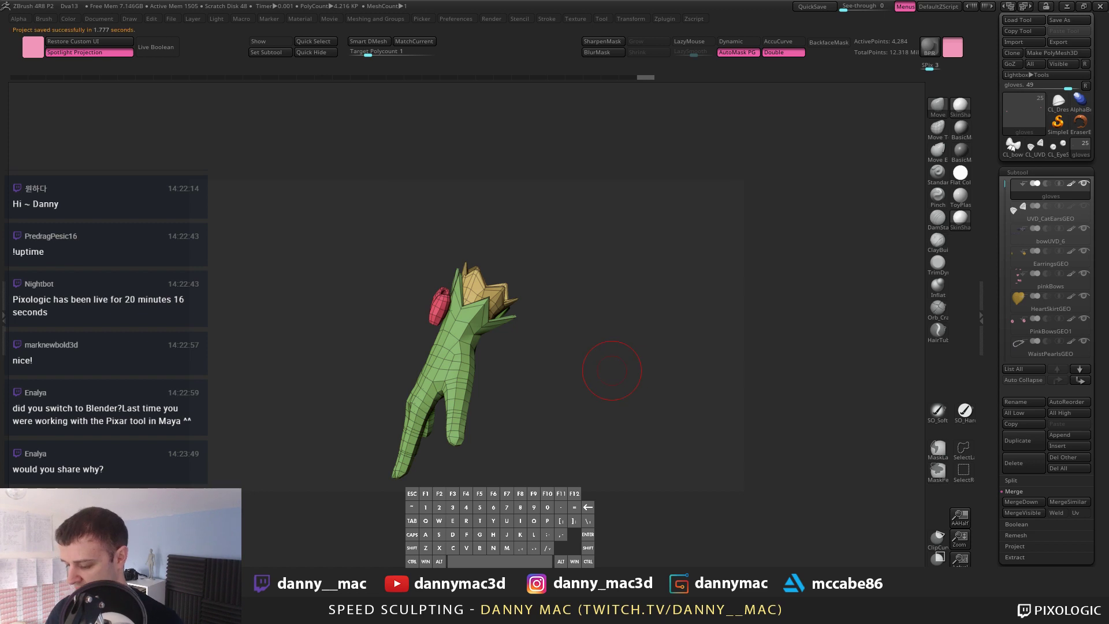
Step: Turn off the wireframe display, isolate the glove bodies, and fill them with the outfit's dark purple
{"action": "left_click_drag", "start_coordinate": [573, 445], "coordinate": [535, 369]}
{"action": "key", "text": "ctrl+shift+s"}
{"action": "key", "text": "shift+f"}
{"action": "key", "text": "ctrl+shift+s"}
{"action": "left_click", "coordinate": [556, 385], "text": "ctrl+shift"}
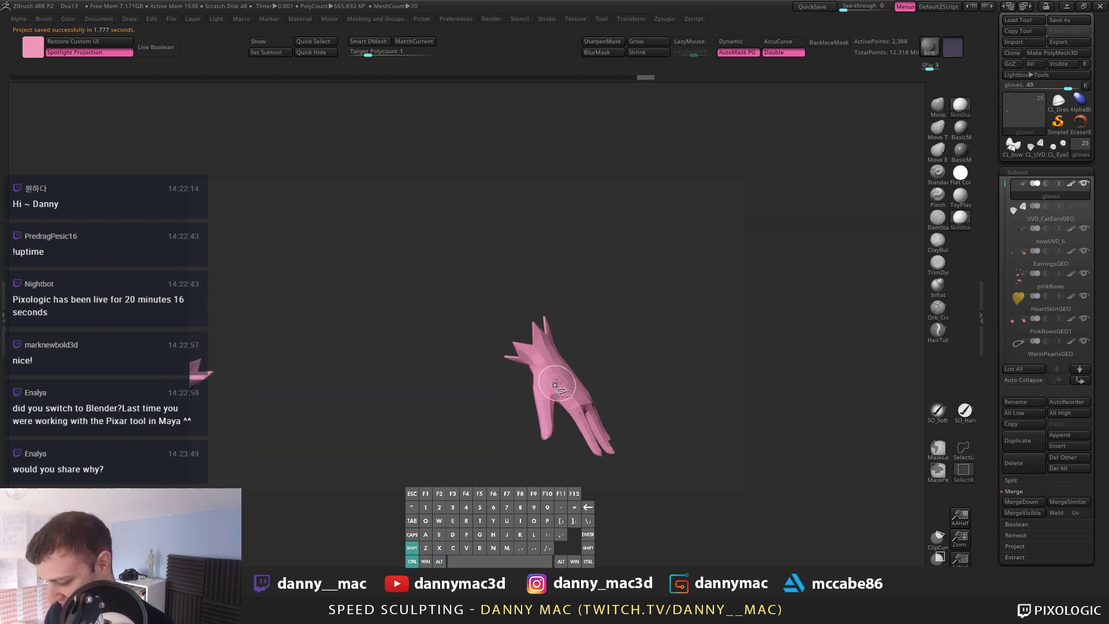
{"action": "key", "text": "shift+f"}
{"action": "key", "text": "shift+f"}
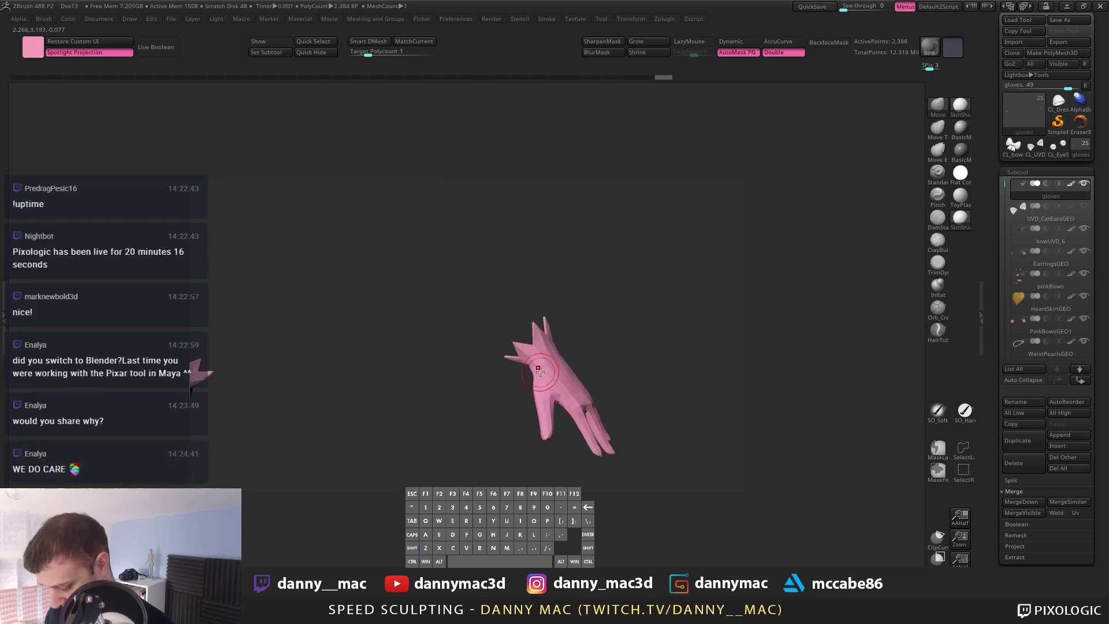
{"action": "left_click", "coordinate": [540, 372], "text": "alt"}
Step: Unhide all glove parts and bring the whole character back into a front view
{"action": "left_click", "coordinate": [502, 370], "text": "ctrl+shift"}
{"action": "left_click_drag", "start_coordinate": [503, 370], "coordinate": [527, 328], "text": "shift"}
{"action": "key", "text": "alt+s"}
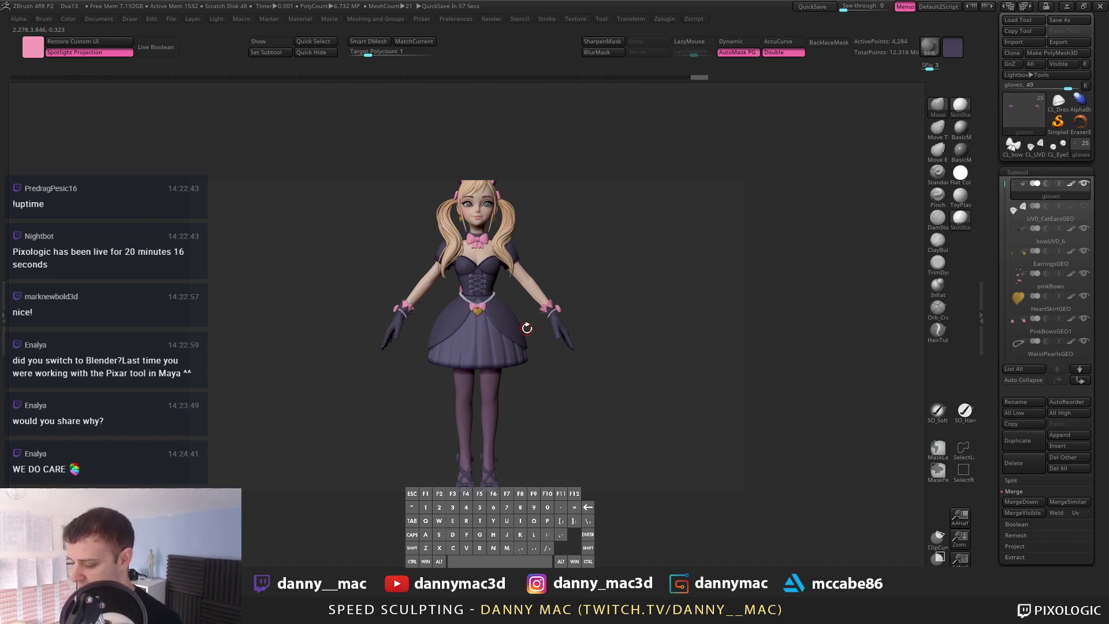
Step: Make the pink neck bow the active subtool and drop its mesh to a lower subdivision level
{"action": "left_click_drag", "start_coordinate": [621, 297], "coordinate": [529, 350]}
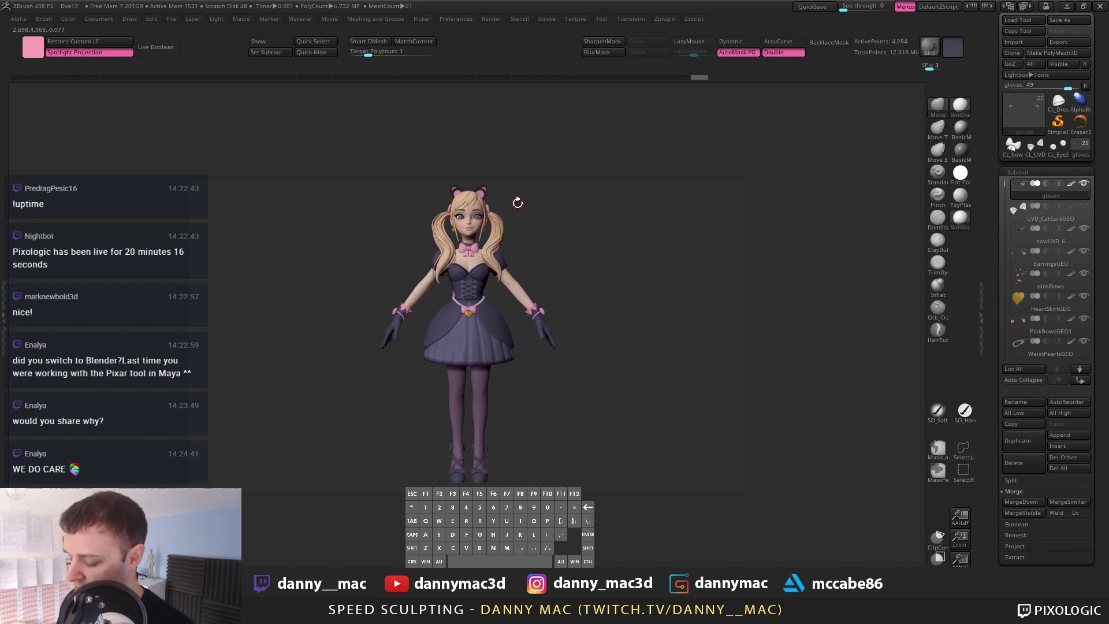
{"action": "mouse_move", "coordinate": [518, 203]}
{"action": "left_mouse_down"}
{"action": "mouse_move", "coordinate": [483, 206]}
{"action": "mouse_move", "coordinate": [547, 188]}
{"action": "mouse_move", "coordinate": [560, 300]}
{"action": "mouse_move", "coordinate": [508, 218]}
{"action": "mouse_move", "coordinate": [533, 256]}
{"action": "mouse_move", "coordinate": [545, 340]}
{"action": "mouse_move", "coordinate": [549, 265]}
{"action": "mouse_move", "coordinate": [569, 295]}
{"action": "mouse_move", "coordinate": [486, 342]}
{"action": "mouse_move", "coordinate": [506, 299]}
{"action": "mouse_move", "coordinate": [502, 275]}
{"action": "left_mouse_up"}
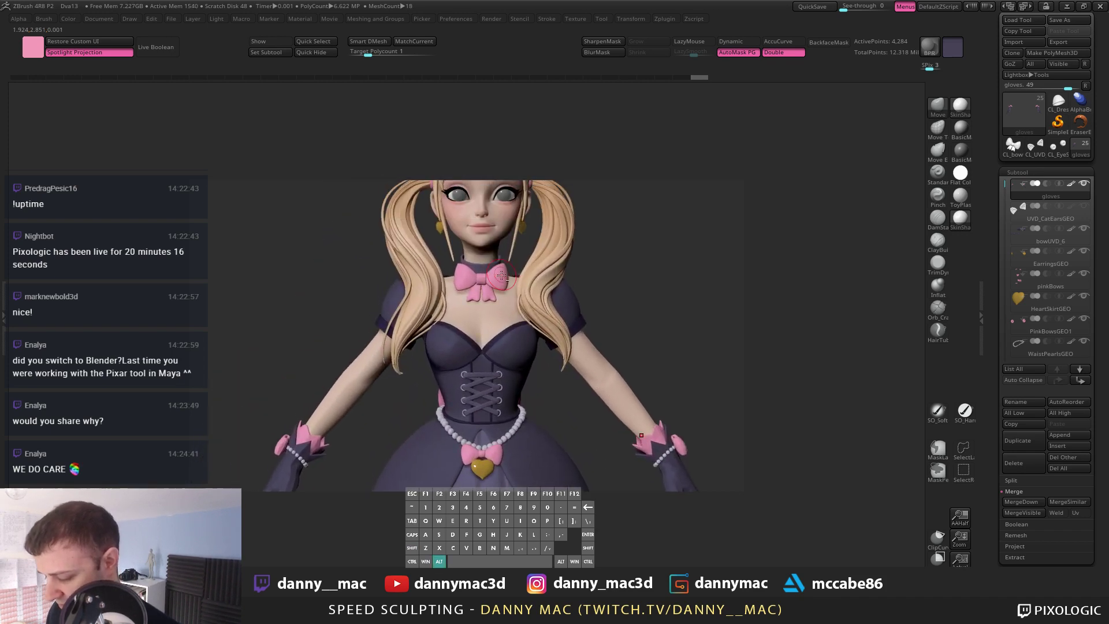
{"action": "left_click", "coordinate": [500, 276], "text": "alt"}
{"action": "right_click_drag", "start_coordinate": [496, 274], "coordinate": [547, 270], "text": "alt"}
{"action": "key", "text": "shift+d"}
{"action": "key", "text": "shift+d"}
{"action": "key", "text": "shift+d"}
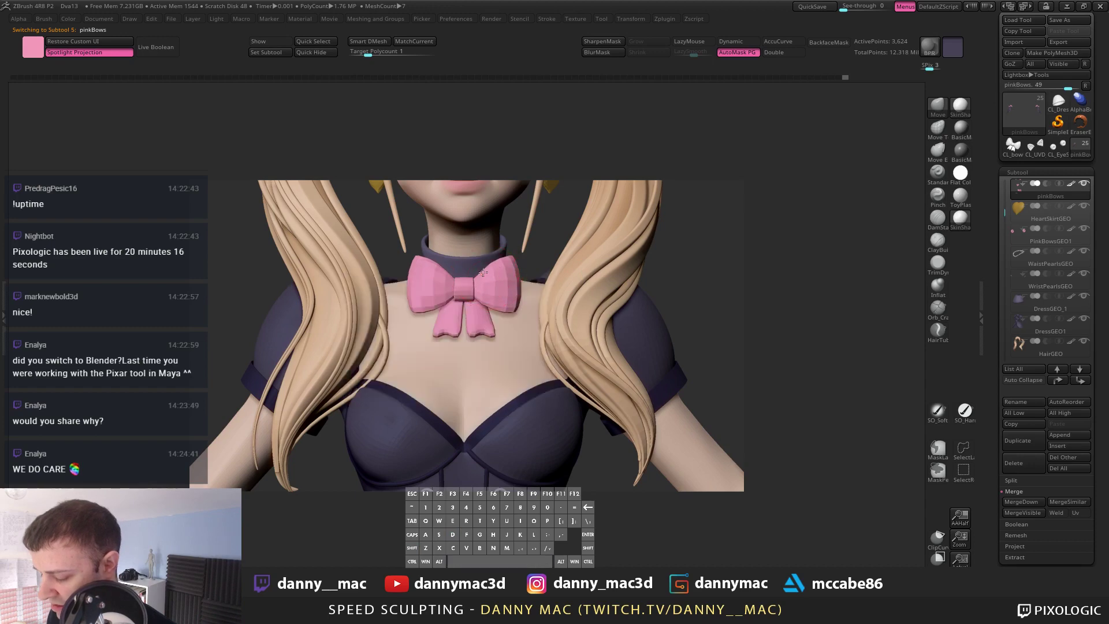
Step: Isolate the pink bows from the rest of the character and add one more subdivision level to them
{"action": "key", "text": "space"}
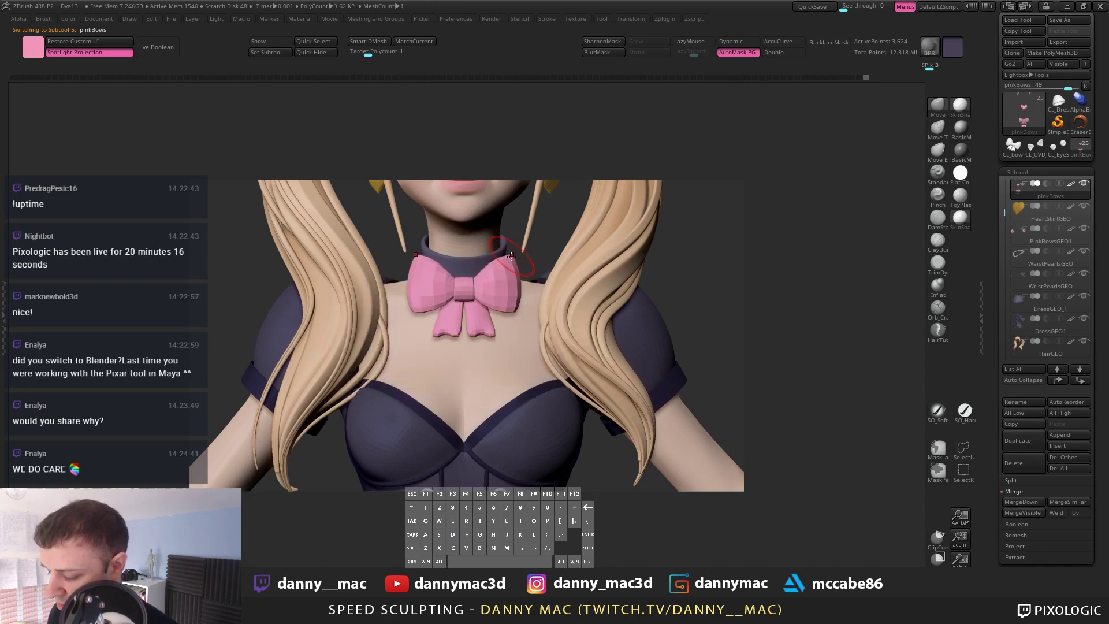
{"action": "mouse_move", "coordinate": [522, 251]}
{"action": "right_mouse_down"}
{"action": "mouse_move", "coordinate": [465, 255]}
{"action": "mouse_move", "coordinate": [529, 249]}
{"action": "mouse_move", "coordinate": [526, 265]}
{"action": "mouse_move", "coordinate": [494, 274]}
{"action": "right_mouse_up"}
{"action": "key", "text": "space"}
{"action": "key", "text": "shift+d"}
{"action": "key", "text": "d"}
{"action": "key", "text": "shift+d"}
{"action": "key", "text": "d"}
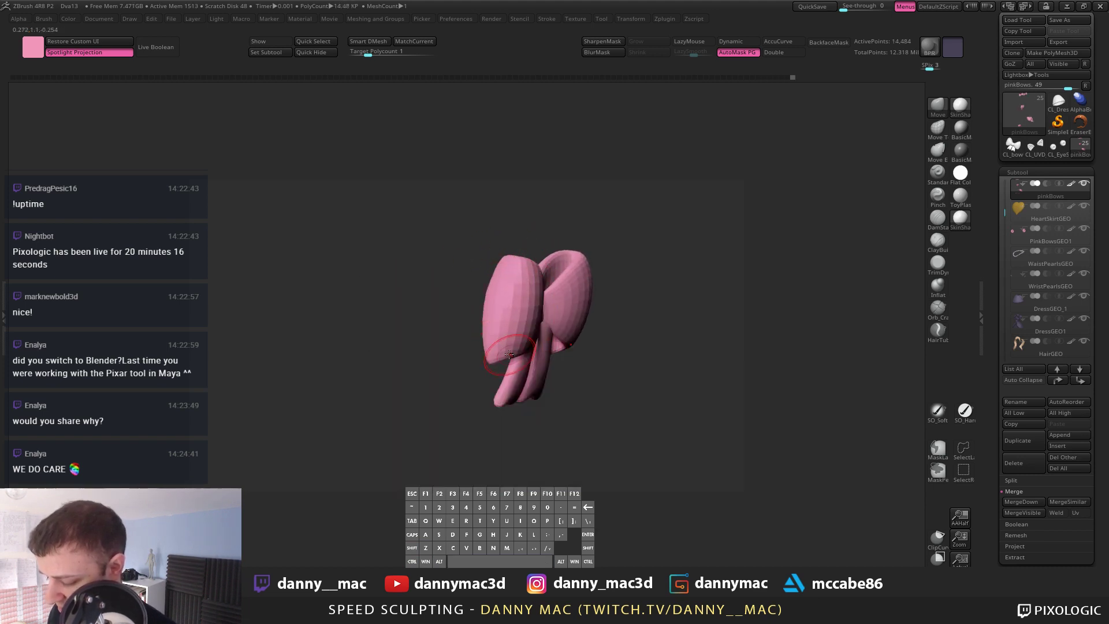
{"action": "right_click_drag", "start_coordinate": [503, 352], "coordinate": [485, 363]}
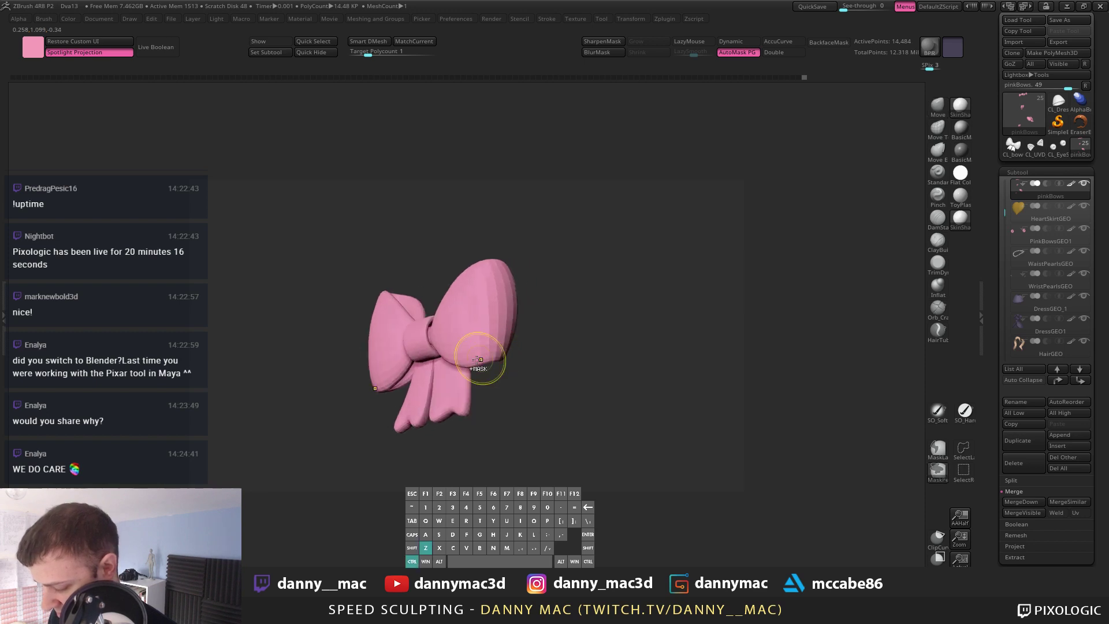
{"action": "key", "text": "d"}
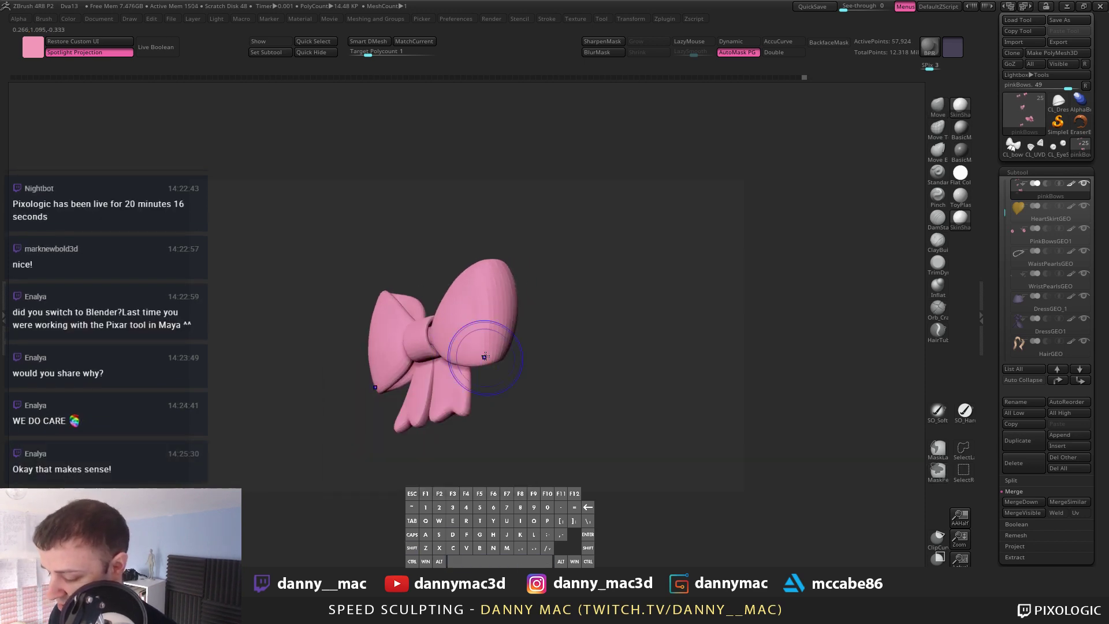
{"action": "mouse_move", "coordinate": [485, 356]}
{"action": "right_mouse_down"}
{"action": "mouse_move", "coordinate": [465, 359]}
{"action": "mouse_move", "coordinate": [543, 358]}
{"action": "mouse_move", "coordinate": [465, 315]}
{"action": "mouse_move", "coordinate": [467, 327]}
{"action": "mouse_move", "coordinate": [718, 326]}
{"action": "mouse_move", "coordinate": [702, 326]}
{"action": "mouse_move", "coordinate": [743, 288]}
{"action": "mouse_move", "coordinate": [545, 328]}
{"action": "mouse_move", "coordinate": [515, 311]}
{"action": "mouse_move", "coordinate": [617, 317]}
{"action": "right_mouse_up"}
{"action": "key", "text": "alt+s"}
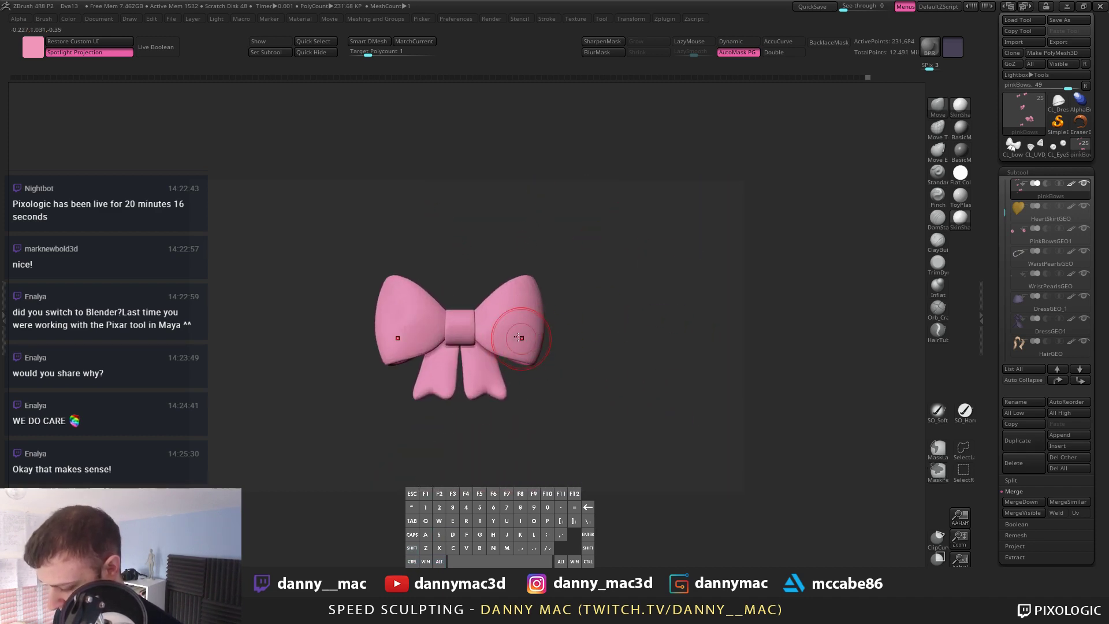
Step: Show the polygroup wireframe and hide every other bow so that only the neck bow remains
{"action": "key", "text": "shift+f"}
{"action": "right_click_drag", "start_coordinate": [543, 324], "coordinate": [462, 289], "text": "alt"}
{"action": "left_click_drag", "start_coordinate": [408, 245], "coordinate": [601, 395], "text": "ctrl+shift"}
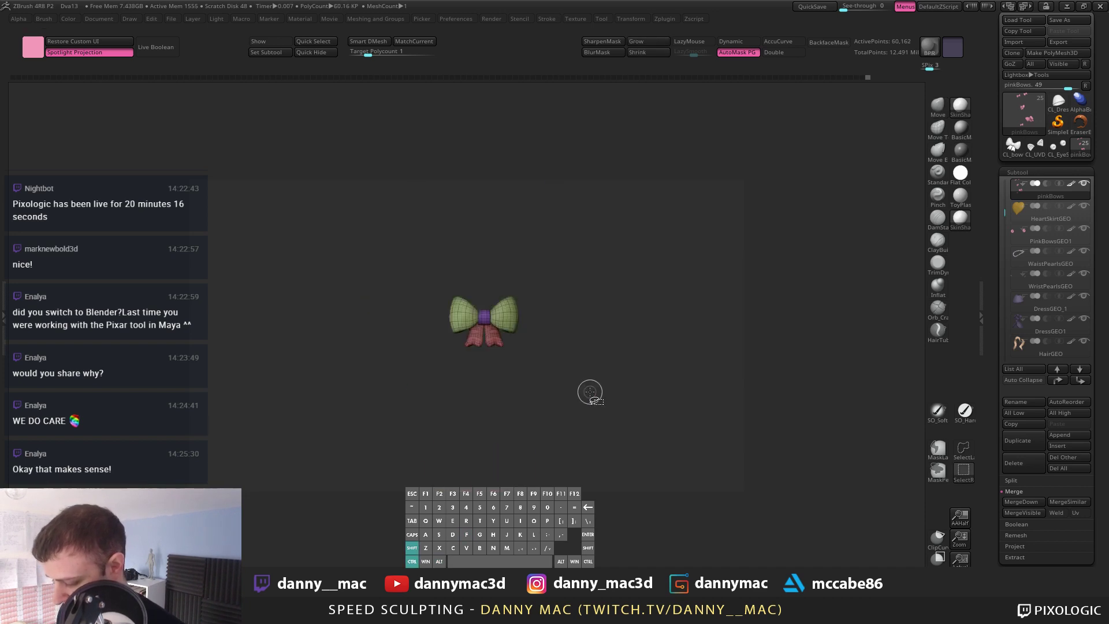
{"action": "right_click_drag", "start_coordinate": [503, 323], "coordinate": [585, 345], "text": "alt"}
{"action": "key", "text": "alt+1"}
Step: Nudge the lower part of the neck bow's loops and turn off the wireframe display
{"action": "key", "text": "space"}
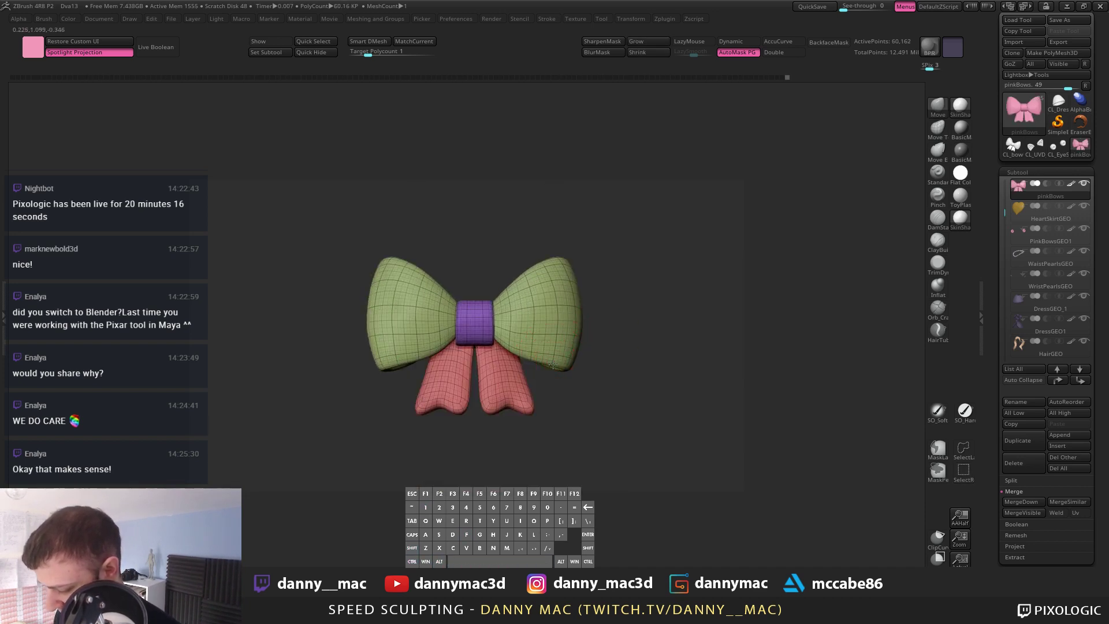
{"action": "key", "text": "space"}
{"action": "key", "text": "ctrl+z"}
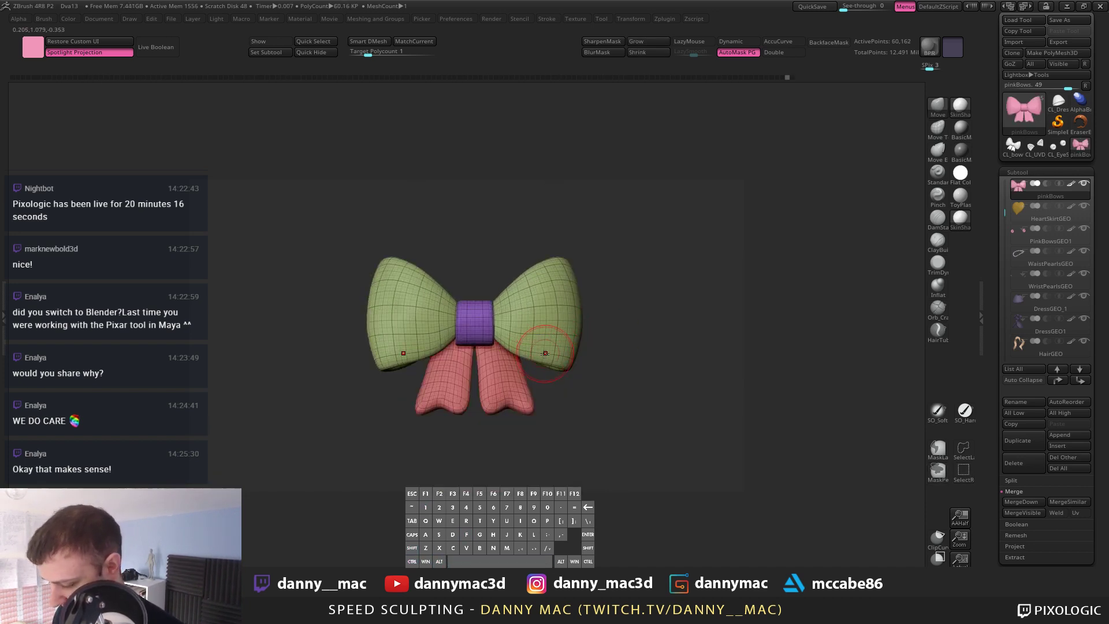
{"action": "left_click_drag", "start_coordinate": [545, 353], "coordinate": [544, 360]}
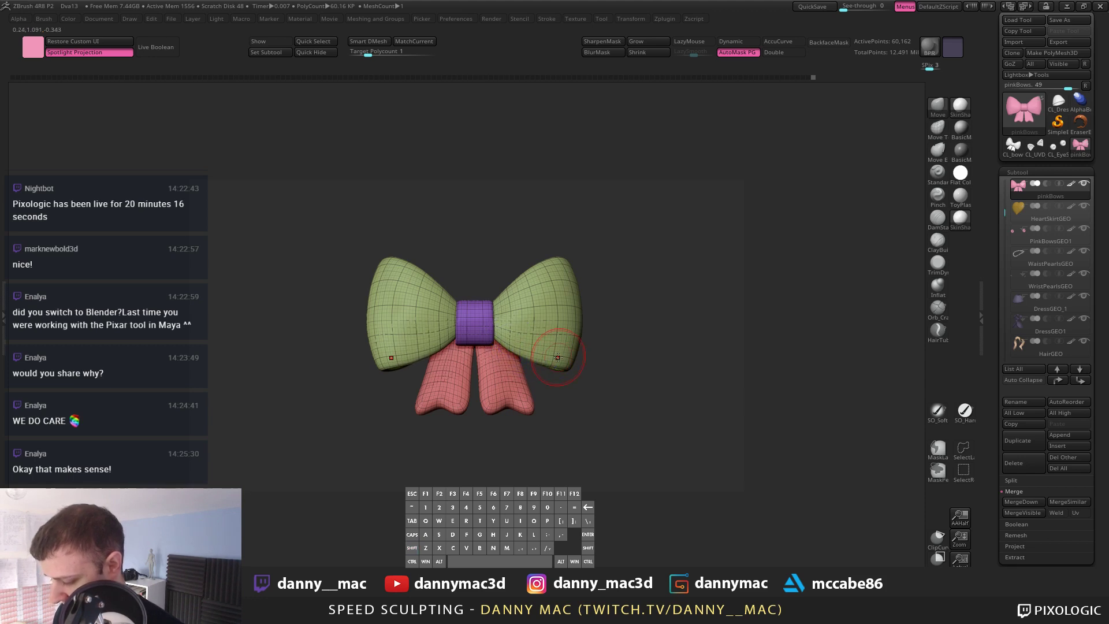
{"action": "key", "text": "shift+f"}
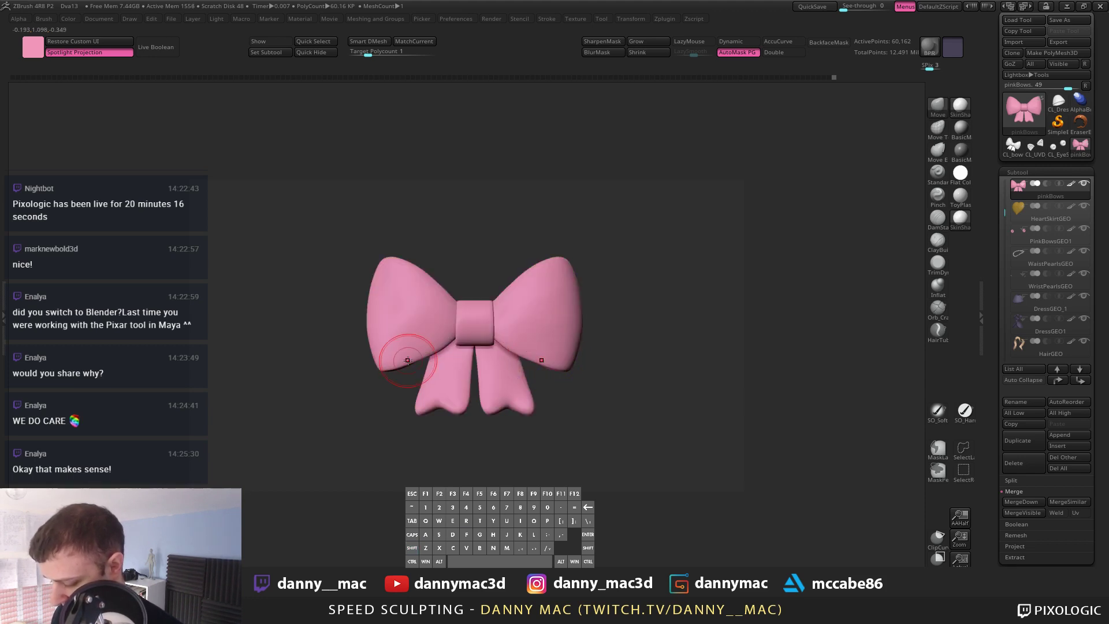
{"action": "key", "text": "shift"}
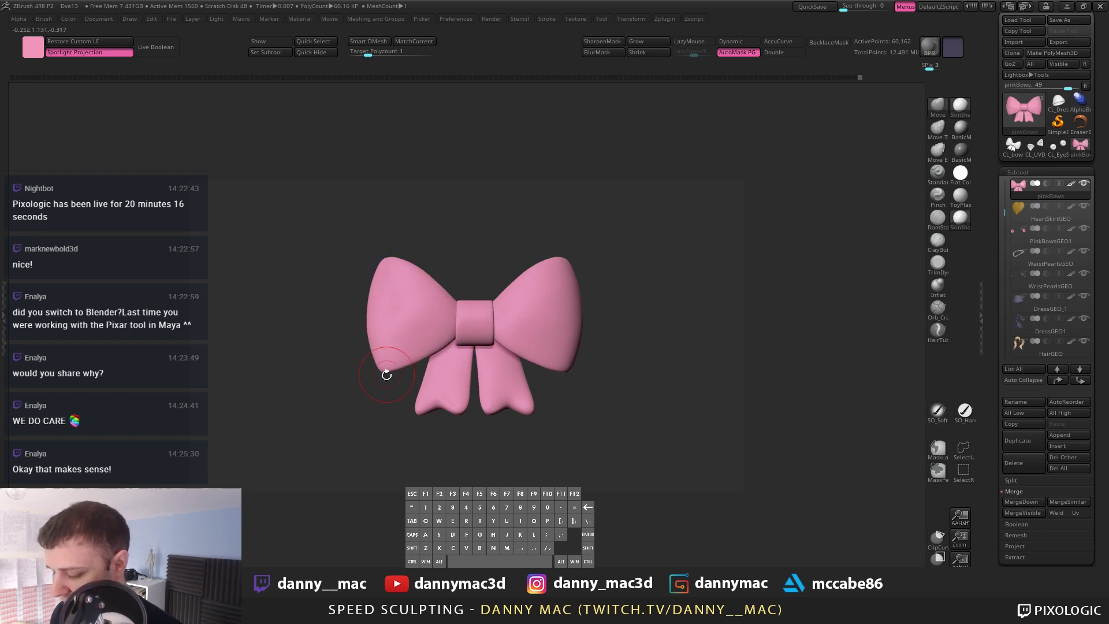
Step: Lower the bow's subdivision level and reshape the bottom corners of its loops from the side
{"action": "key", "text": "shift+d"}
{"action": "key", "text": "space"}
{"action": "key", "text": "space"}
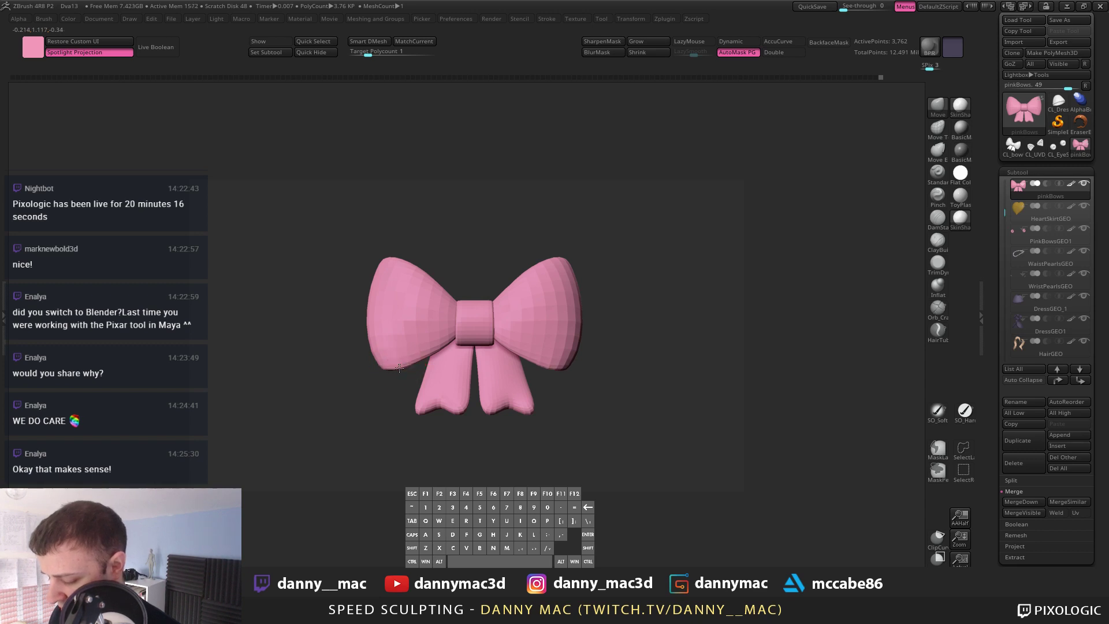
{"action": "right_click_drag", "start_coordinate": [399, 370], "coordinate": [512, 364]}
{"action": "right_click_drag", "start_coordinate": [382, 368], "coordinate": [403, 367]}
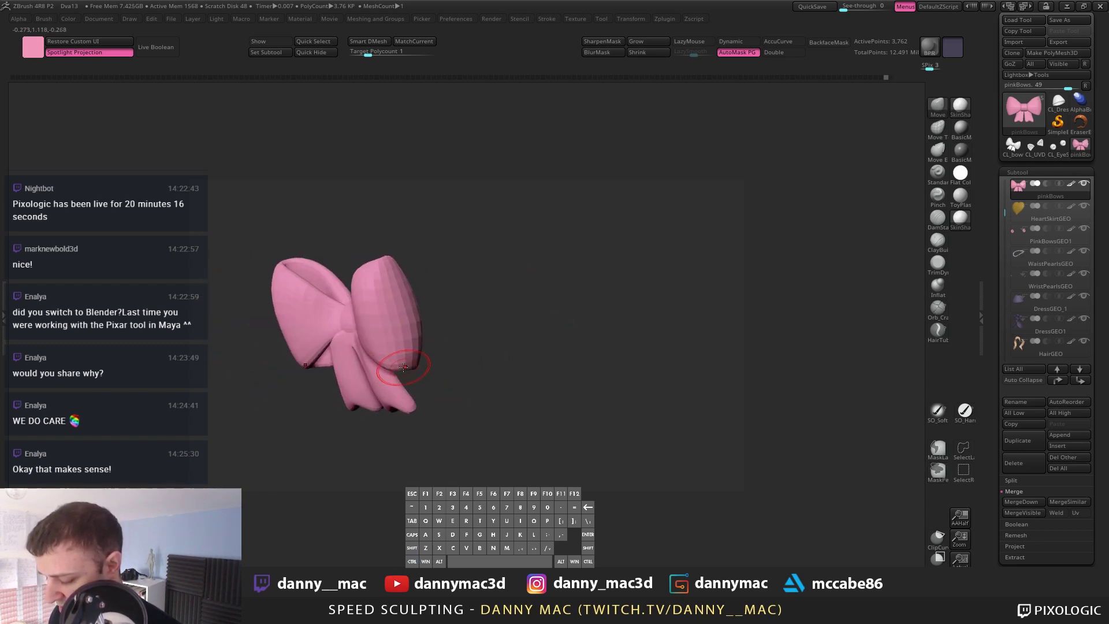
{"action": "left_click_drag", "start_coordinate": [404, 371], "coordinate": [405, 375]}
{"action": "left_click_drag", "start_coordinate": [381, 264], "coordinate": [352, 291]}
{"action": "key", "text": "ctrl+z"}
{"action": "right_click_drag", "start_coordinate": [351, 290], "coordinate": [365, 376], "text": "shift"}
Step: Raise the bow one subdivision level and adjust the folds of the loops beside the centre knot
{"action": "key", "text": "d"}
{"action": "key", "text": "space"}
{"action": "right_click_drag", "start_coordinate": [358, 331], "coordinate": [347, 341]}
{"action": "key", "text": "space"}
{"action": "left_click_drag", "start_coordinate": [318, 353], "coordinate": [341, 353]}
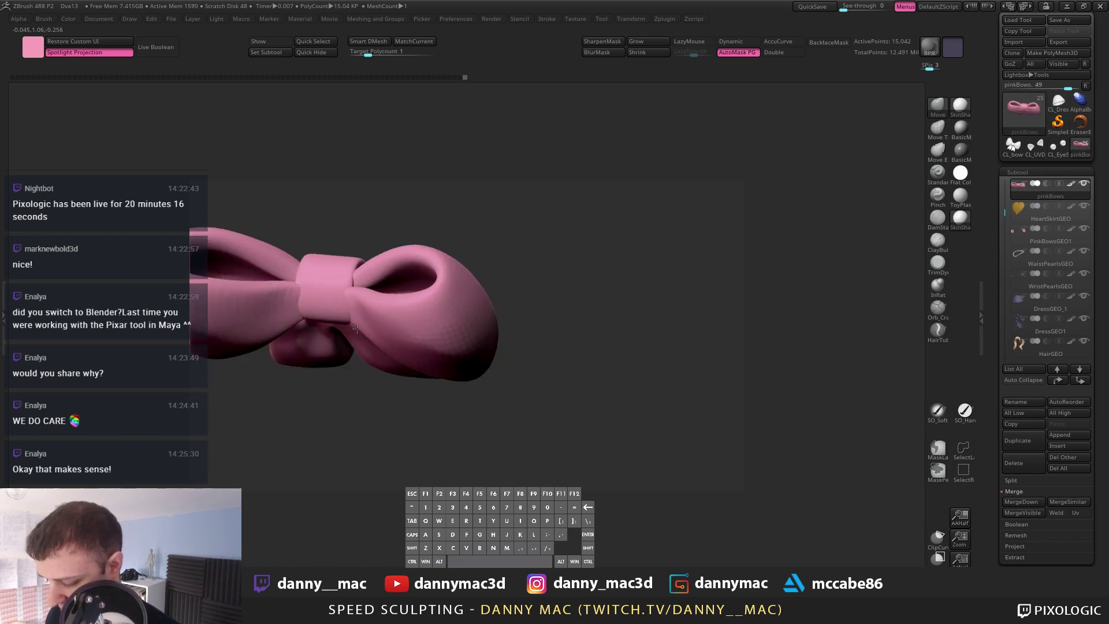
{"action": "mouse_move", "coordinate": [355, 325]}
{"action": "right_mouse_down"}
{"action": "mouse_move", "coordinate": [370, 296]}
{"action": "mouse_move", "coordinate": [293, 333]}
{"action": "mouse_move", "coordinate": [462, 259]}
{"action": "mouse_move", "coordinate": [396, 347]}
{"action": "right_mouse_up"}
{"action": "key", "text": "space"}
{"action": "left_click_drag", "start_coordinate": [433, 307], "coordinate": [454, 308]}
{"action": "right_click_drag", "start_coordinate": [427, 324], "coordinate": [398, 297]}
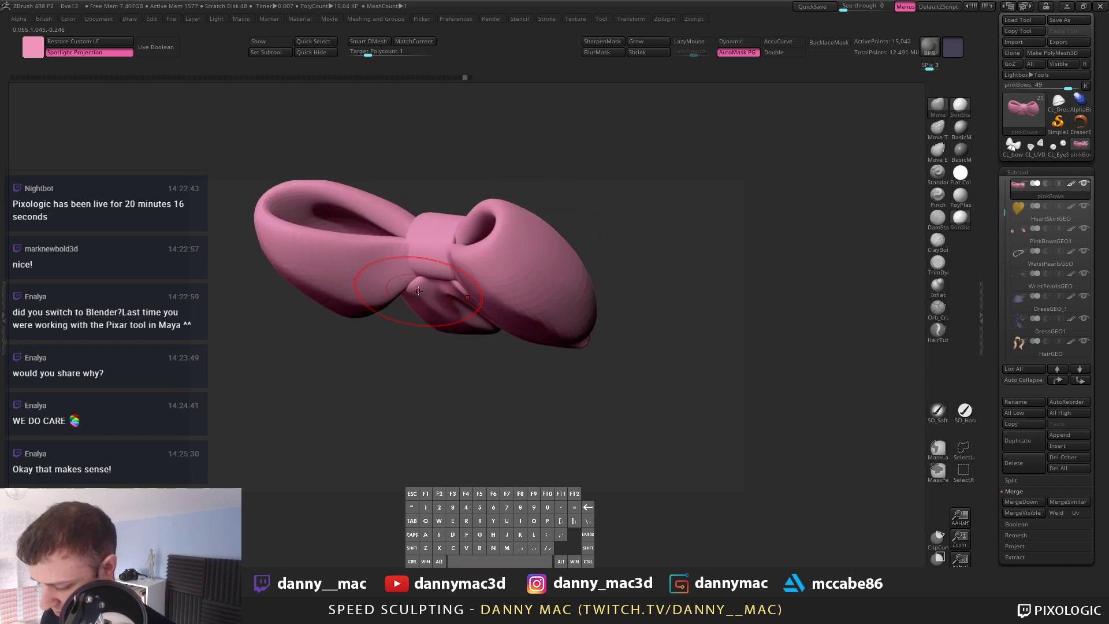
Step: Adjust and smooth the area beneath the centre knot where the ribbon tails meet the loops
{"action": "left_click_drag", "start_coordinate": [415, 294], "coordinate": [422, 283]}
{"action": "right_click_drag", "start_coordinate": [422, 283], "coordinate": [477, 308]}
{"action": "left_click_drag", "start_coordinate": [477, 307], "coordinate": [485, 319], "text": "shift"}
{"action": "right_click_drag", "start_coordinate": [508, 290], "coordinate": [431, 282]}
{"action": "key", "text": "space"}
{"action": "key", "text": "space"}
Step: Push the bow's loops in toward the knot at a lower subdivision level, then restore the denser mesh
{"action": "right_click_drag", "start_coordinate": [465, 282], "coordinate": [543, 252]}
{"action": "key", "text": "space"}
{"action": "key", "text": "shift+d"}
{"action": "key", "text": "space"}
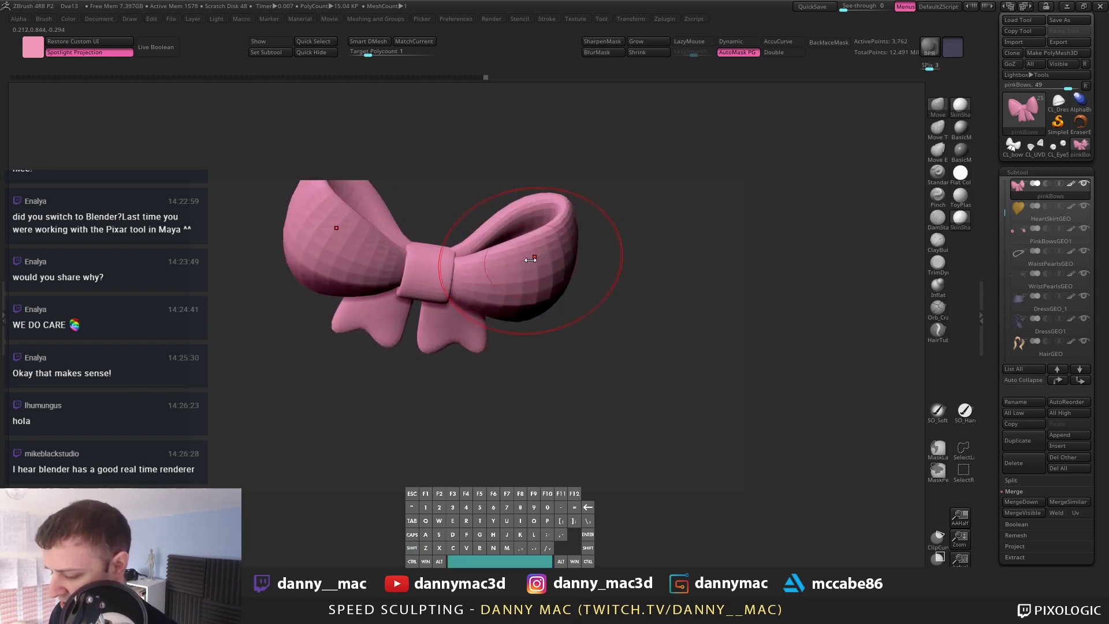
{"action": "left_click_drag", "start_coordinate": [531, 260], "coordinate": [508, 263]}
{"action": "key", "text": "d"}
{"action": "key", "text": "d"}
{"action": "mouse_move", "coordinate": [508, 262]}
{"action": "right_mouse_down"}
{"action": "mouse_move", "coordinate": [531, 272]}
{"action": "mouse_move", "coordinate": [503, 231]}
{"action": "mouse_move", "coordinate": [467, 239]}
{"action": "mouse_move", "coordinate": [514, 229]}
{"action": "mouse_move", "coordinate": [392, 219]}
{"action": "mouse_move", "coordinate": [518, 296]}
{"action": "right_mouse_up"}
{"action": "key", "text": "space"}
{"action": "left_click", "coordinate": [519, 301], "text": "ctrl+shift"}
{"action": "right_click_drag", "start_coordinate": [451, 303], "coordinate": [421, 302]}
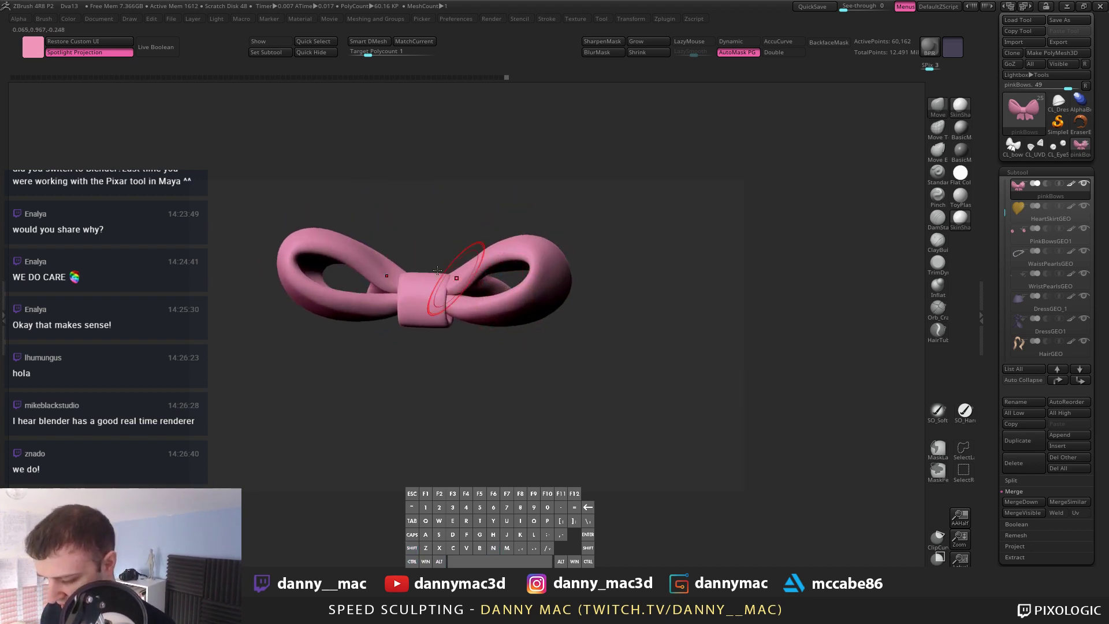
Step: Examine the bow's shape from the back and front at several lower subdivision levels
{"action": "key", "text": "shift+d"}
{"action": "key", "text": "shift+d"}
{"action": "mouse_move", "coordinate": [374, 243]}
{"action": "right_mouse_down", "text": "shift"}
{"action": "mouse_move", "coordinate": [385, 284]}
{"action": "mouse_move", "coordinate": [368, 229]}
{"action": "mouse_move", "coordinate": [370, 289]}
{"action": "right_mouse_up", "text": "shift"}
{"action": "key", "text": "d"}
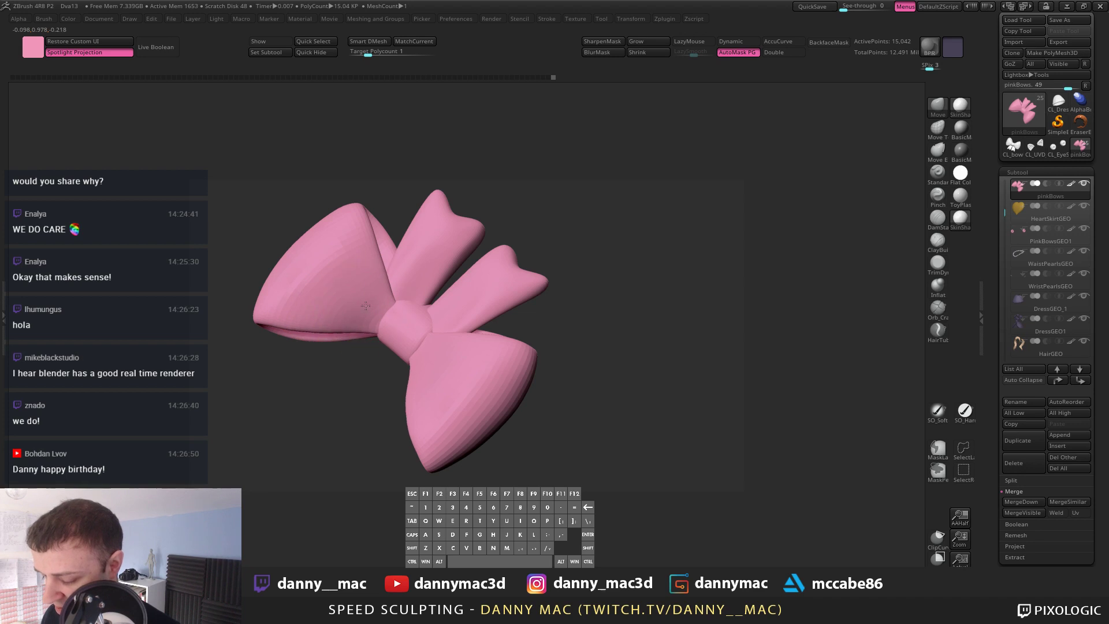
{"action": "right_click_drag", "start_coordinate": [365, 306], "coordinate": [393, 300]}
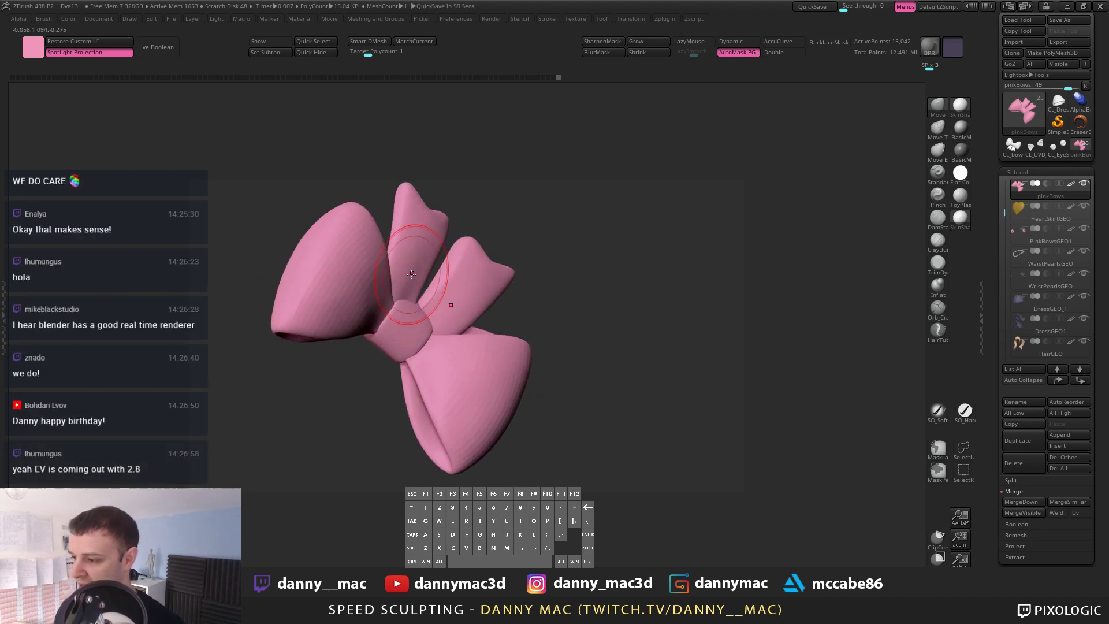
{"action": "mouse_move", "coordinate": [412, 274]}
{"action": "right_mouse_down"}
{"action": "mouse_move", "coordinate": [347, 289]}
{"action": "mouse_move", "coordinate": [326, 315]}
{"action": "mouse_move", "coordinate": [318, 277]}
{"action": "mouse_move", "coordinate": [332, 267]}
{"action": "mouse_move", "coordinate": [399, 277]}
{"action": "mouse_move", "coordinate": [433, 210]}
{"action": "mouse_move", "coordinate": [381, 267]}
{"action": "mouse_move", "coordinate": [355, 260]}
{"action": "mouse_move", "coordinate": [503, 240]}
{"action": "mouse_move", "coordinate": [578, 248]}
{"action": "mouse_move", "coordinate": [620, 268]}
{"action": "mouse_move", "coordinate": [544, 347]}
{"action": "right_mouse_up"}
{"action": "key", "text": "shift+d"}
{"action": "key", "text": "space"}
{"action": "key", "text": "space"}
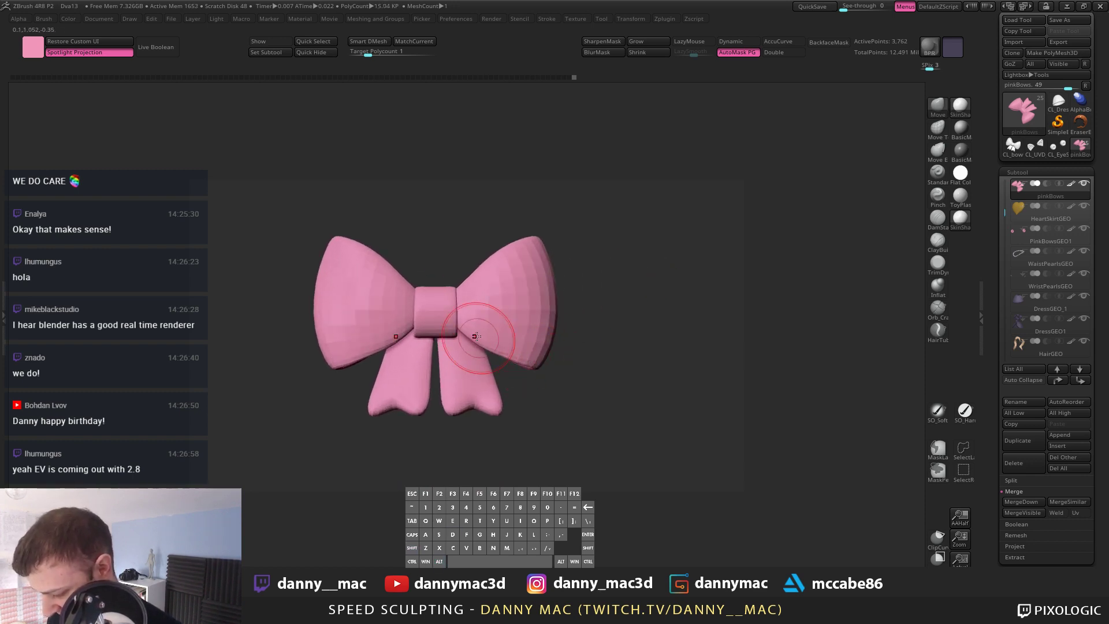
{"action": "key", "text": "ctrl+z"}
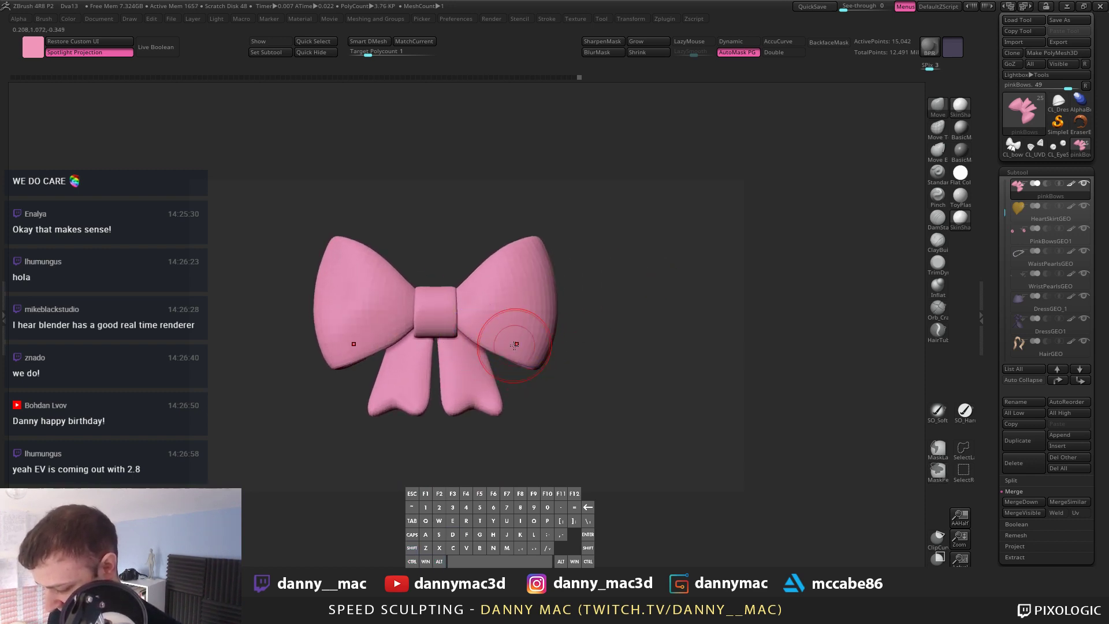
{"action": "key", "text": "ctrl+shift+z"}
{"action": "left_click_drag", "start_coordinate": [530, 366], "coordinate": [526, 355]}
{"action": "key", "text": "ctrl+z"}
Step: Smooth the front surface and upper edge of the bow's loops
{"action": "right_click_drag", "start_coordinate": [515, 324], "coordinate": [522, 307], "text": "alt"}
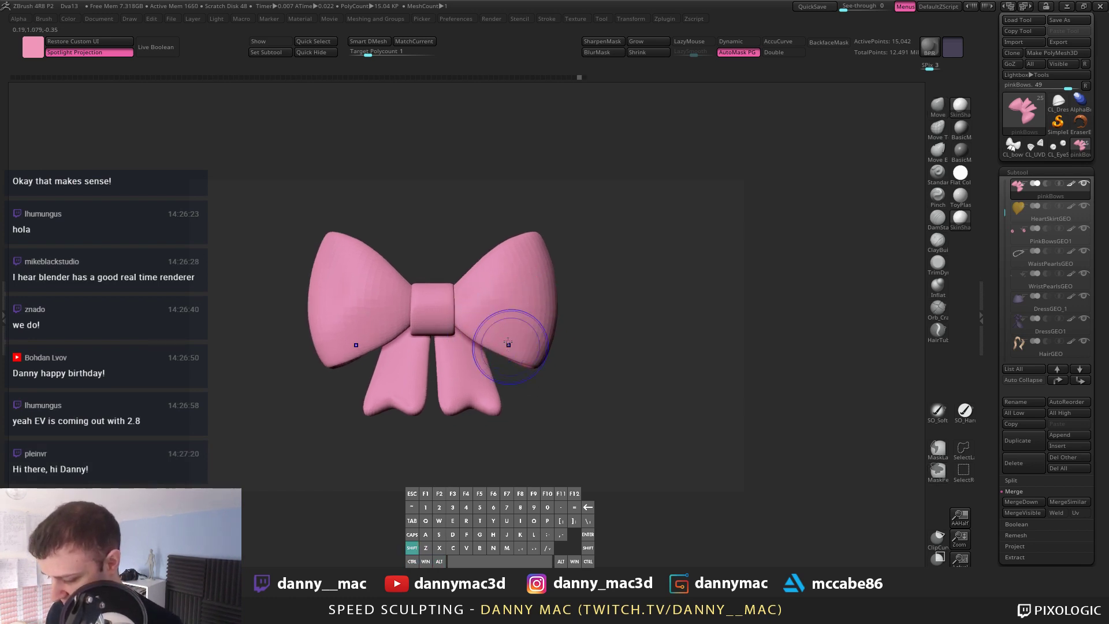
{"action": "left_click_drag", "start_coordinate": [508, 343], "coordinate": [502, 324], "text": "shift"}
{"action": "right_click_drag", "start_coordinate": [502, 324], "coordinate": [511, 321]}
{"action": "left_click_drag", "start_coordinate": [477, 278], "coordinate": [549, 282], "text": "shift"}
{"action": "right_click_drag", "start_coordinate": [549, 282], "coordinate": [488, 304]}
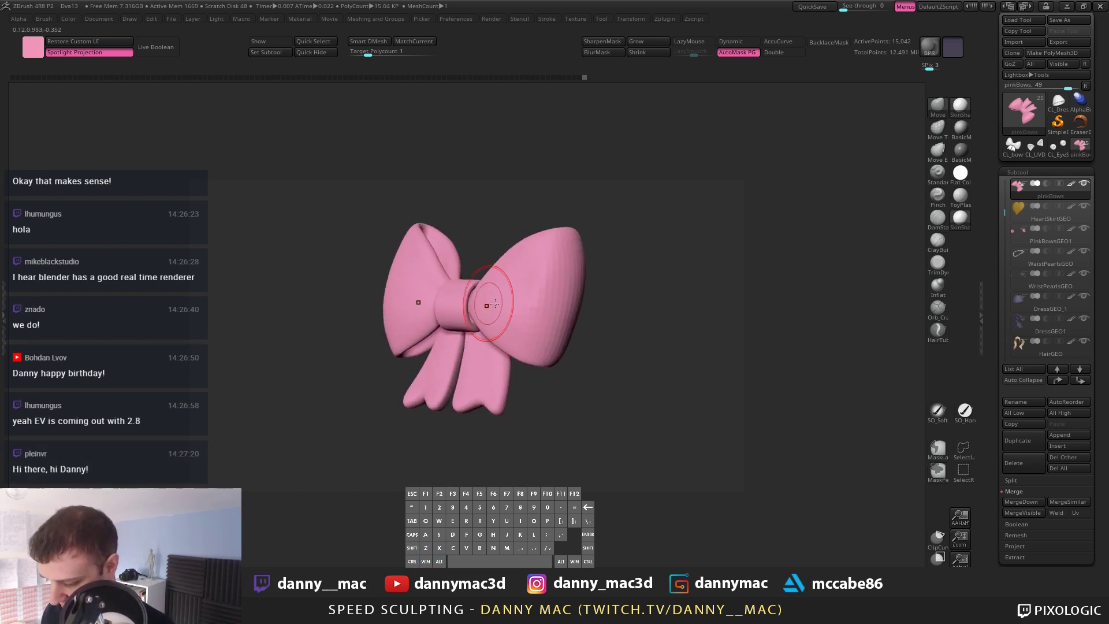
Step: Bring the bow back to its highest subdivision level and subdivide the mesh once more
{"action": "key", "text": "d"}
{"action": "key", "text": "ctrl+d"}
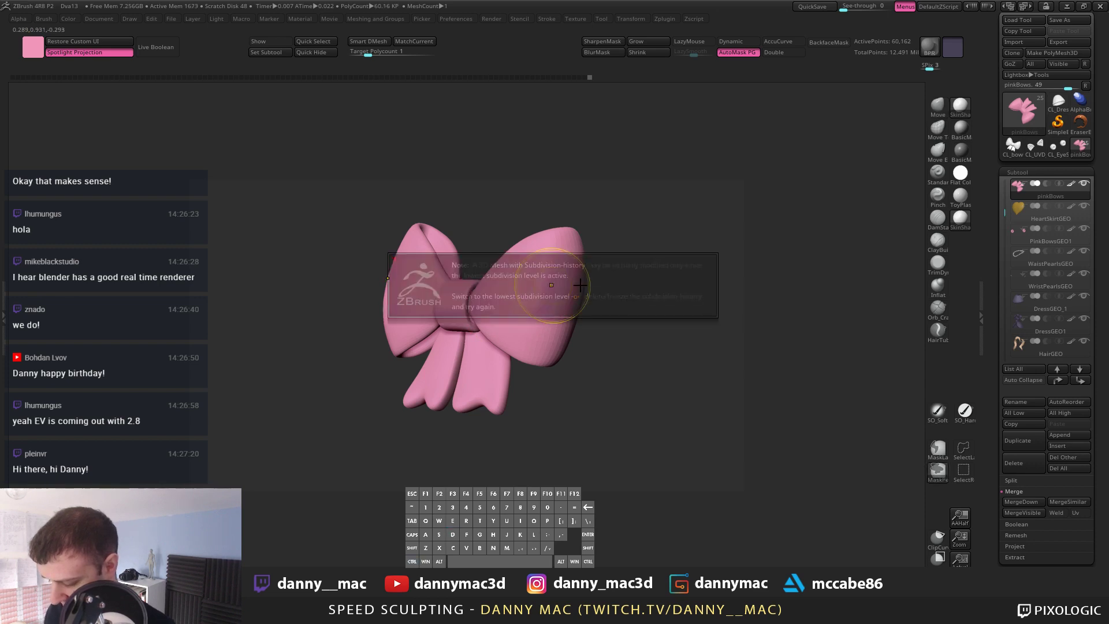
{"action": "key", "text": "d"}
{"action": "key", "text": "ctrl+d"}
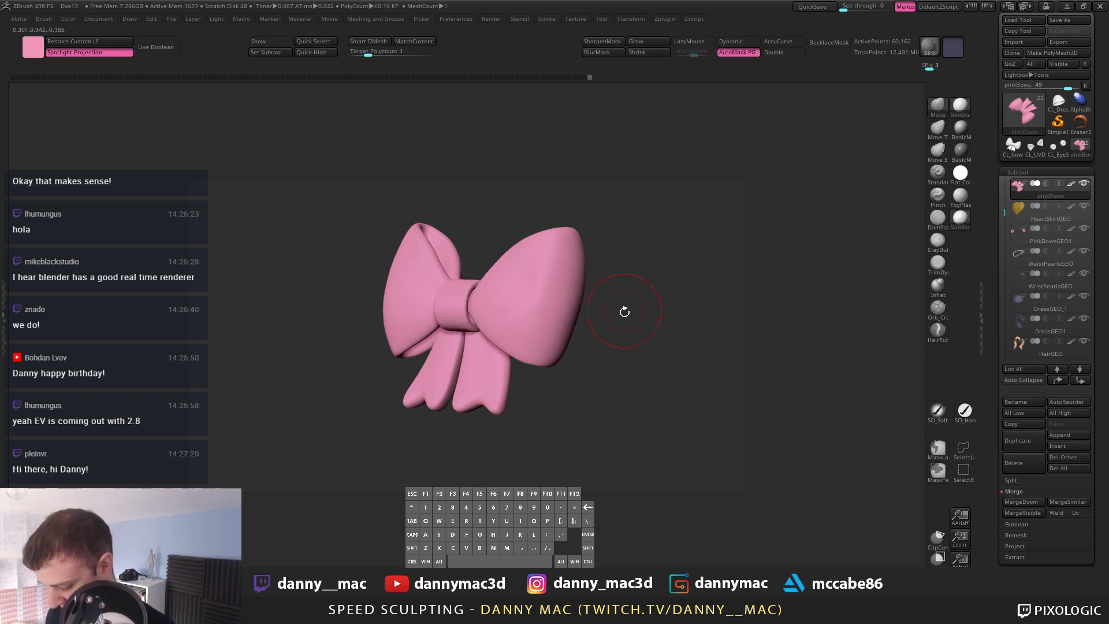
{"action": "key", "text": "shift+f"}
{"action": "key", "text": "shift+f"}
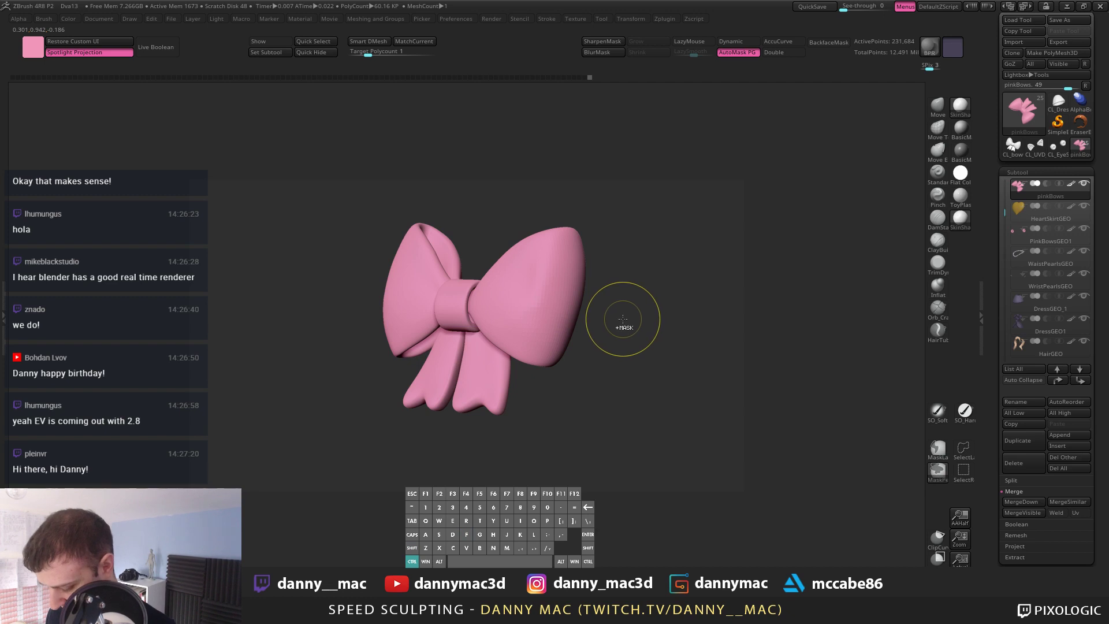
{"action": "key", "text": "ctrl+d"}
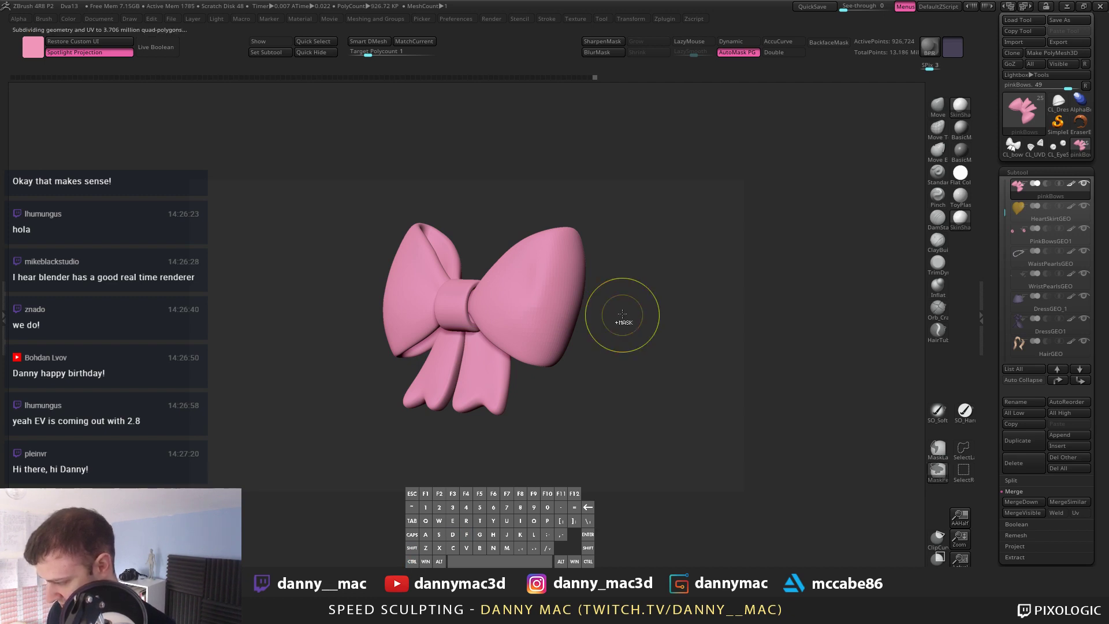
Step: Display the bow's polygroups and isolate the two loops in a front view
{"action": "key", "text": "shift+f"}
{"action": "key", "text": "shift+f"}
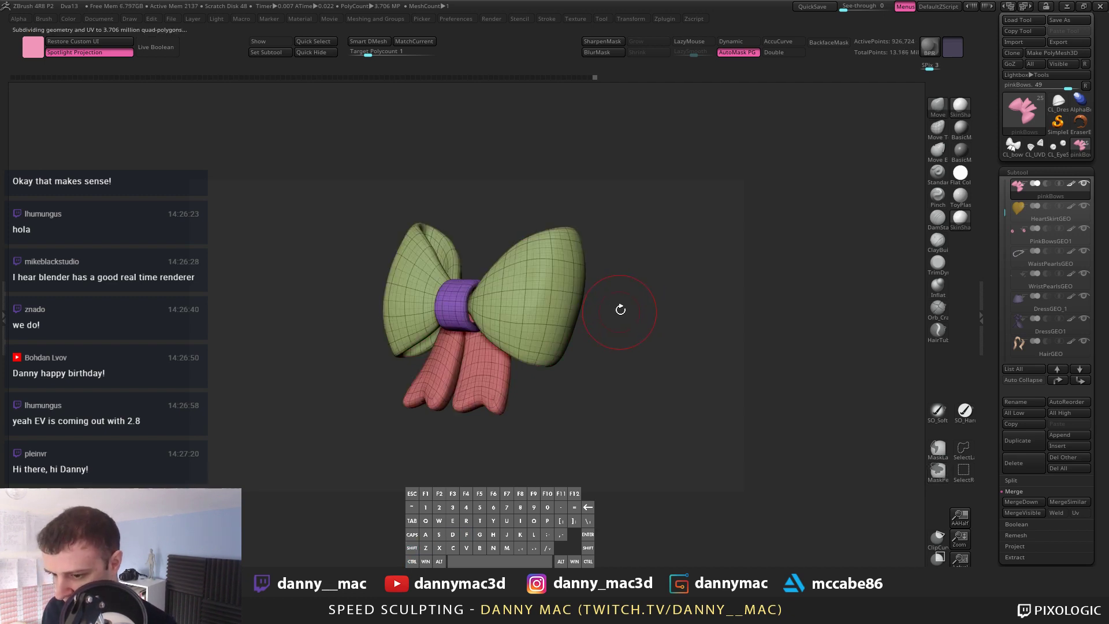
{"action": "right_click_drag", "start_coordinate": [523, 287], "coordinate": [503, 298], "text": "shift"}
{"action": "left_click", "coordinate": [492, 305], "text": "ctrl+shift"}
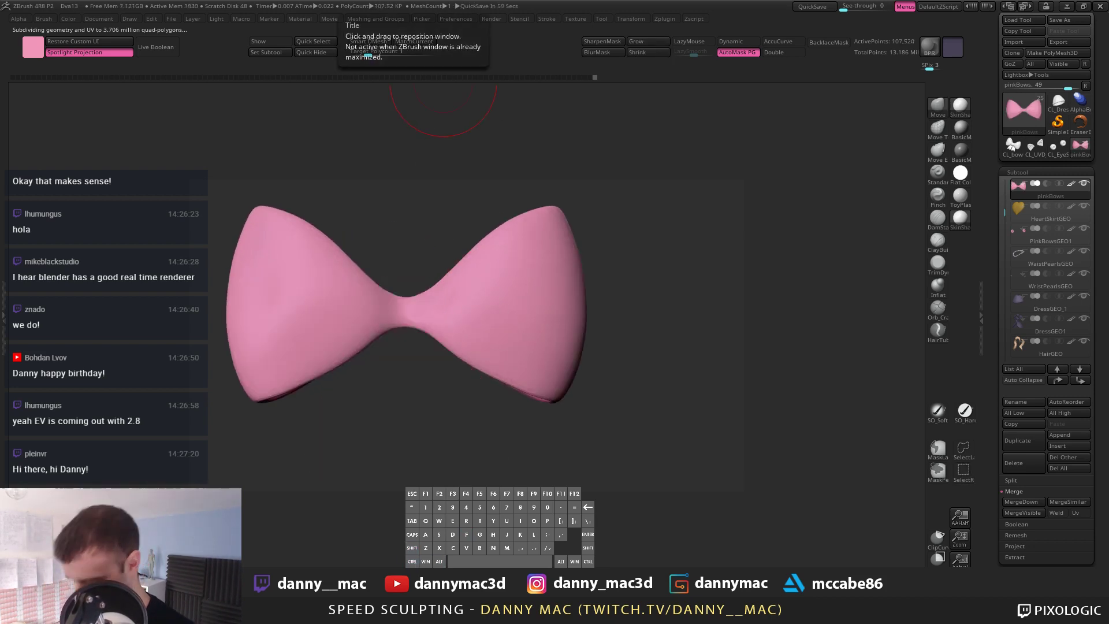
{"action": "key", "text": "w"}
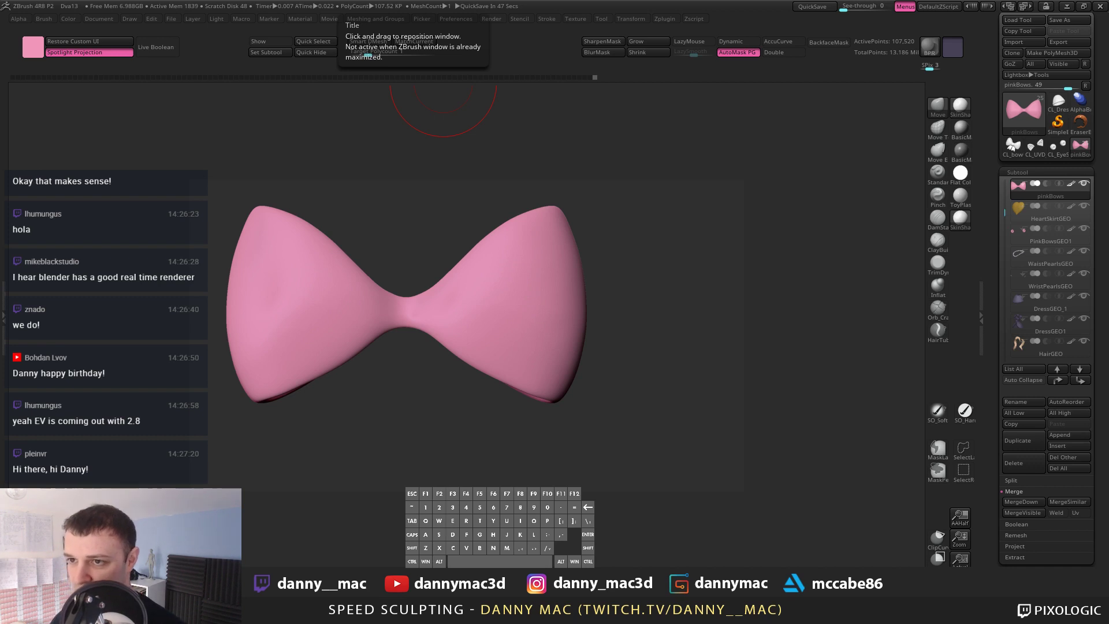
{"action": "type", "text": "bon"}
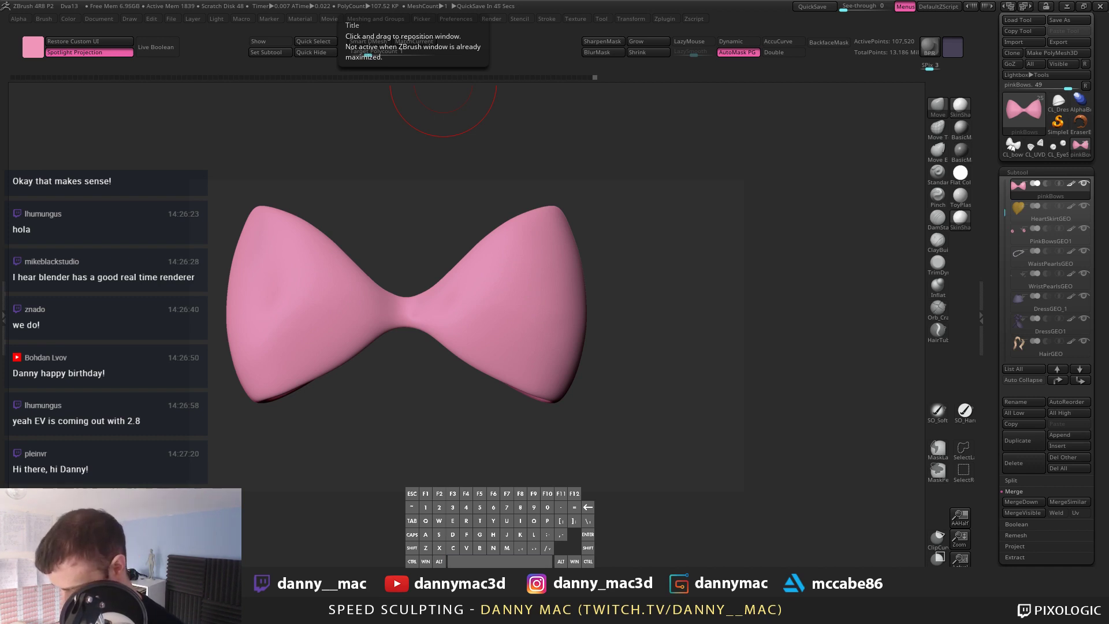
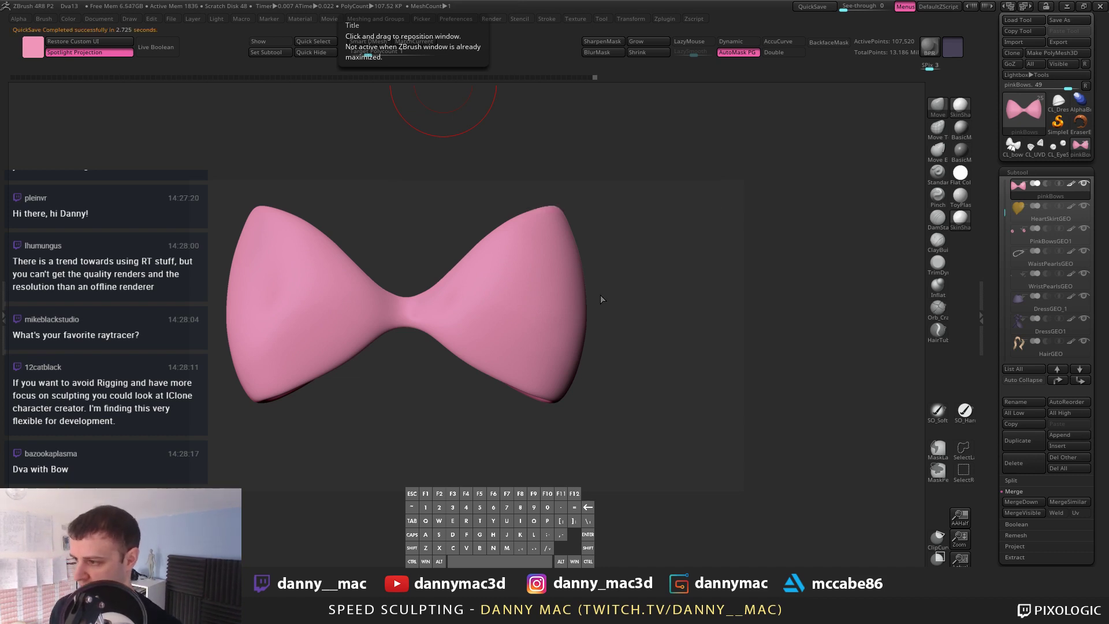
Step: Try the Dam Standard brush at a small draw size for creasing the pinched centre of the bow's loops
{"action": "mouse_move", "coordinate": [601, 299]}
{"action": "left_mouse_down"}
{"action": "mouse_move", "coordinate": [589, 300]}
{"action": "mouse_move", "coordinate": [589, 277]}
{"action": "mouse_move", "coordinate": [577, 273]}
{"action": "left_mouse_up"}
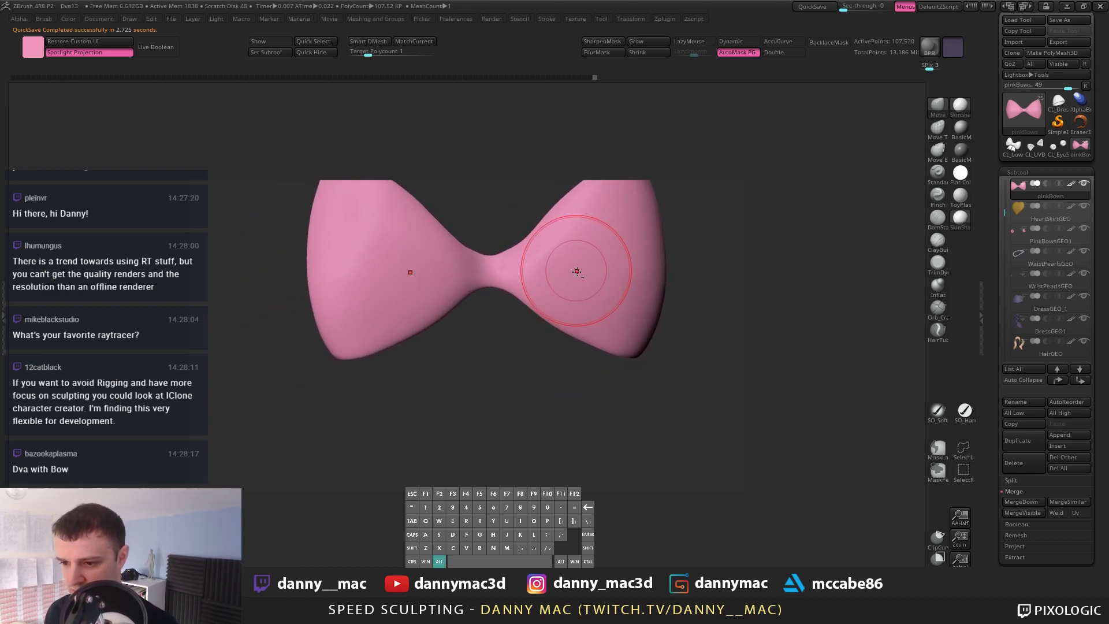
{"action": "right_click_drag", "start_coordinate": [576, 271], "coordinate": [578, 282], "text": "alt"}
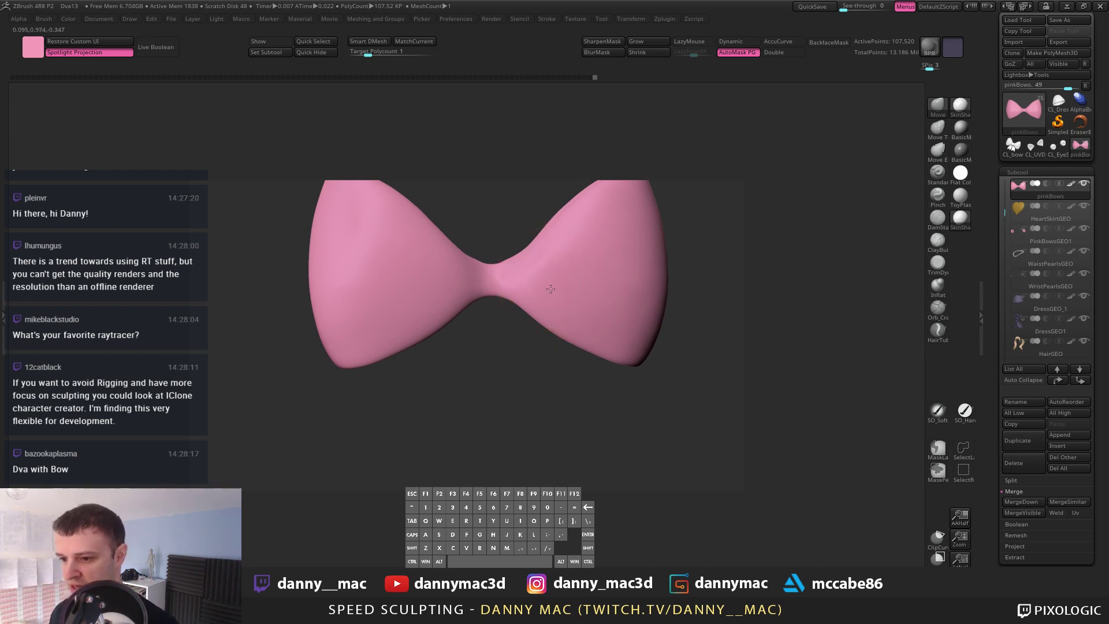
{"action": "mouse_move", "coordinate": [559, 278]}
{"action": "right_mouse_down"}
{"action": "mouse_move", "coordinate": [613, 283]}
{"action": "mouse_move", "coordinate": [565, 286]}
{"action": "right_mouse_up"}
{"action": "key", "text": "alt+4"}
{"action": "key", "text": "space"}
{"action": "left_click_drag", "start_coordinate": [561, 287], "coordinate": [555, 289]}
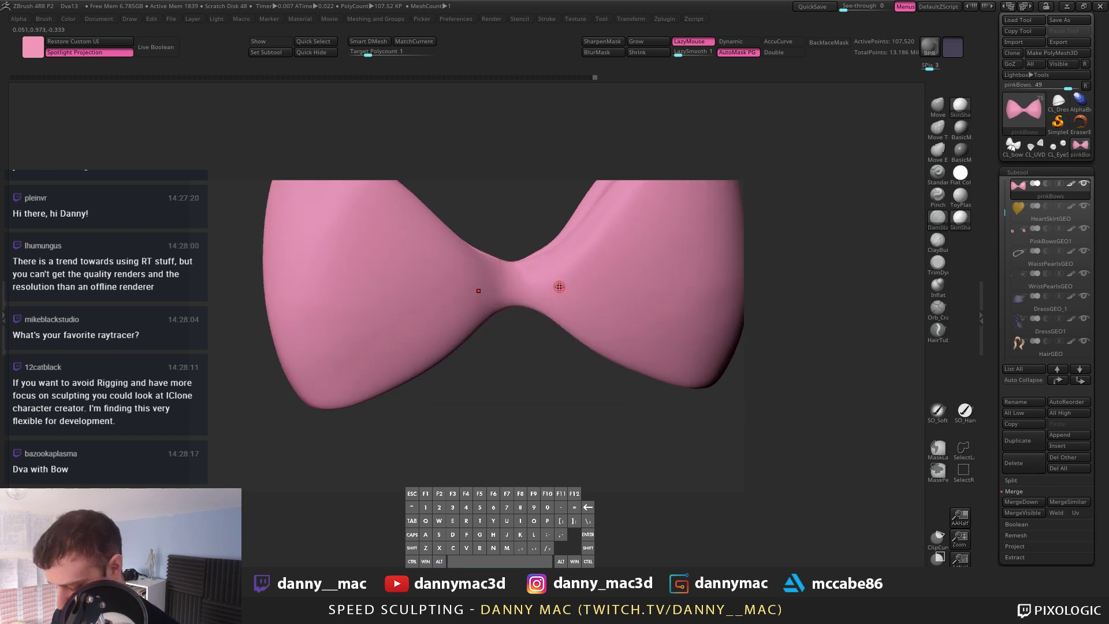
{"action": "key", "text": "alt+s"}
{"action": "key", "text": "alt+s"}
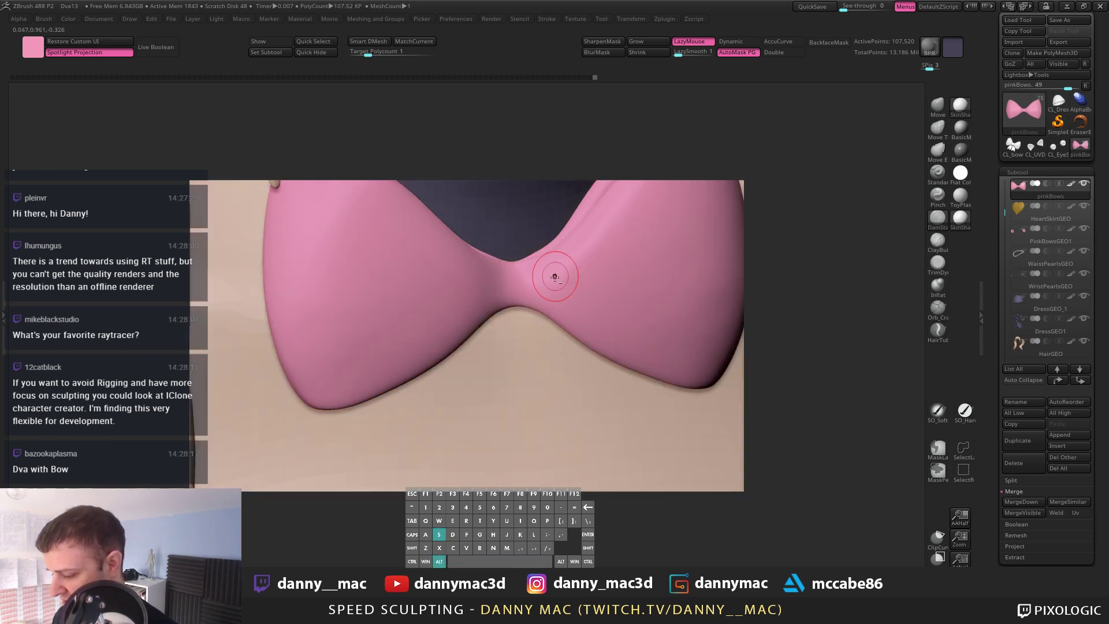
Step: Examine the whole bow around its knot with the other subtools shown and hidden
{"action": "left_click", "coordinate": [557, 372], "text": "ctrl+shift"}
{"action": "right_click_drag", "start_coordinate": [573, 283], "coordinate": [561, 296]}
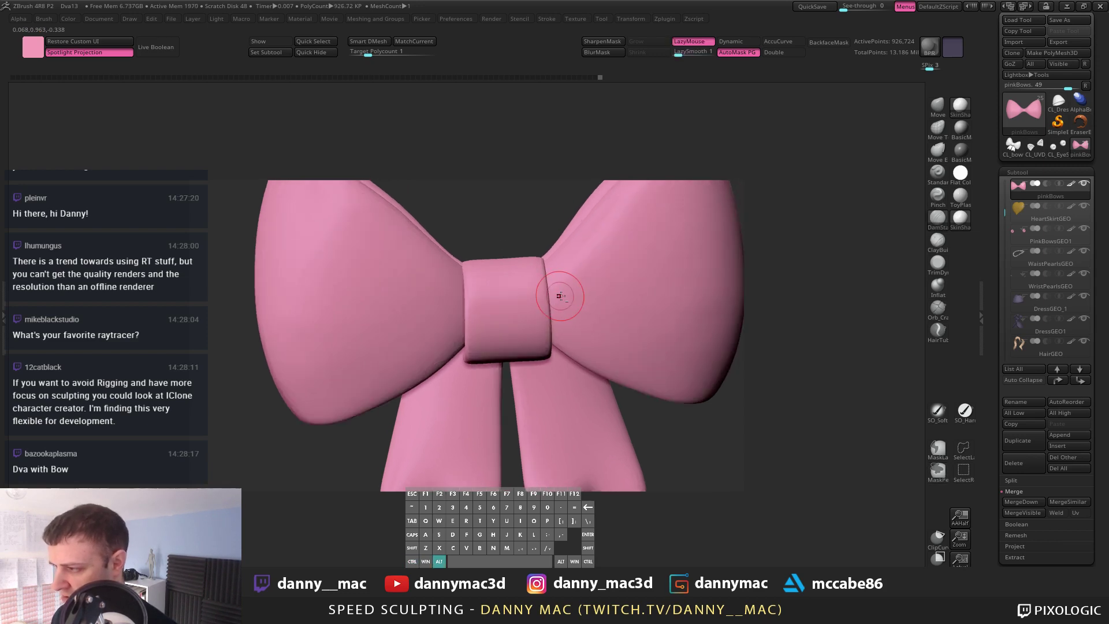
{"action": "key", "text": "alt+s"}
{"action": "key", "text": "alt+s"}
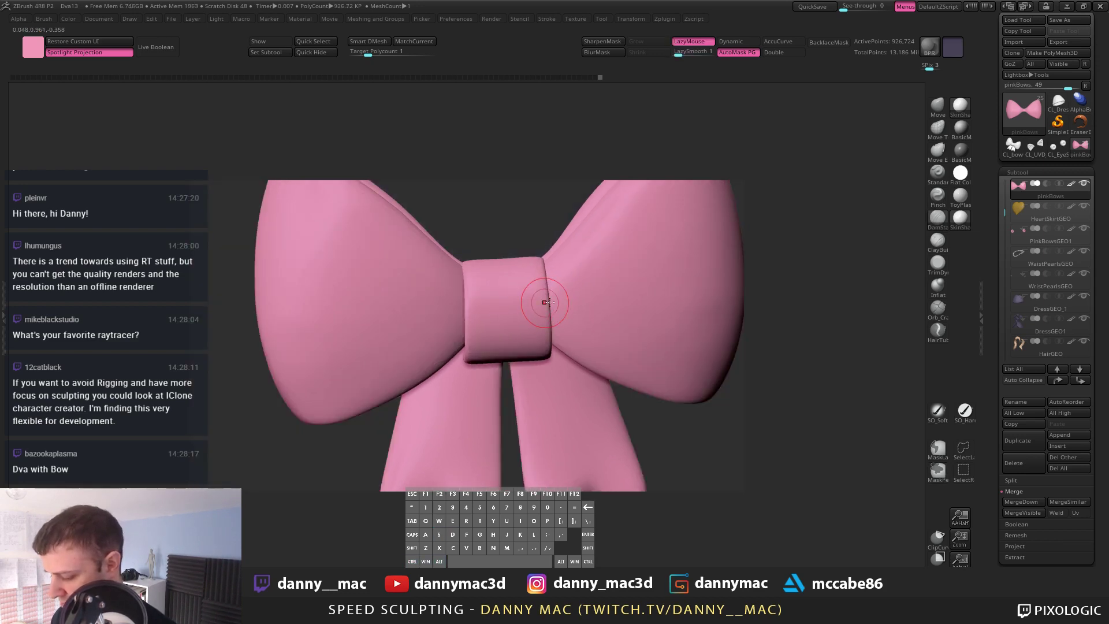
Step: Isolate the two loops and try a Dam Standard crease running from the pinched centre into the right-hand loop
{"action": "left_click", "coordinate": [564, 300], "text": "ctrl+shift"}
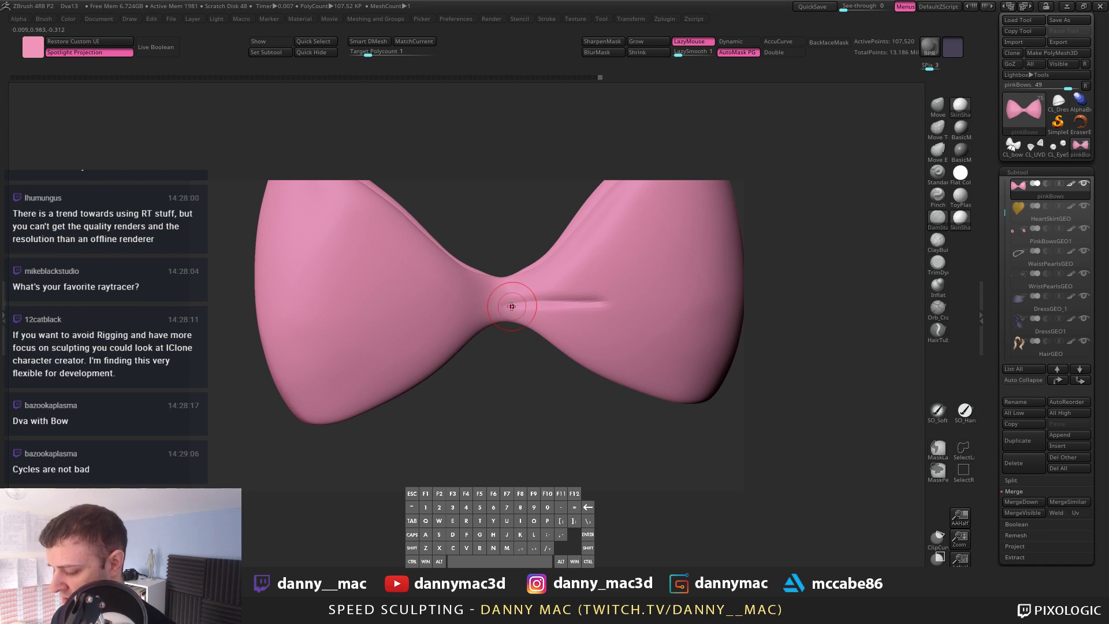
{"action": "key", "text": "space"}
{"action": "left_click_drag", "start_coordinate": [549, 301], "coordinate": [565, 301]}
{"action": "key", "text": "ctrl+z"}
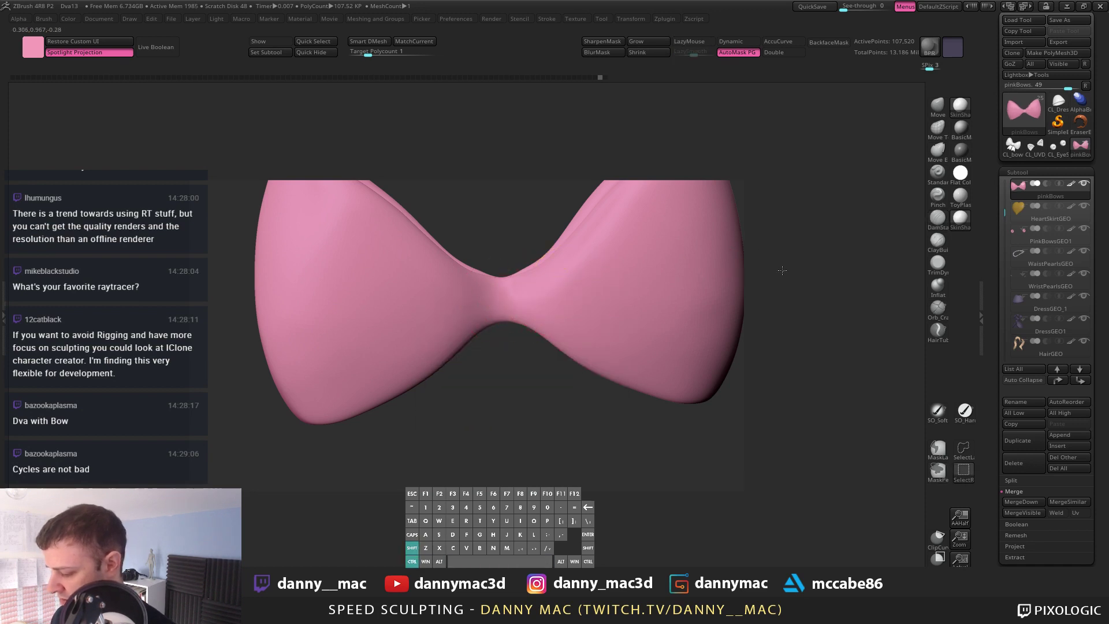
Step: Unhide the whole bow, subdivide its mesh once more, and isolate the two loops again
{"action": "left_click", "coordinate": [782, 271], "text": "ctrl+shift"}
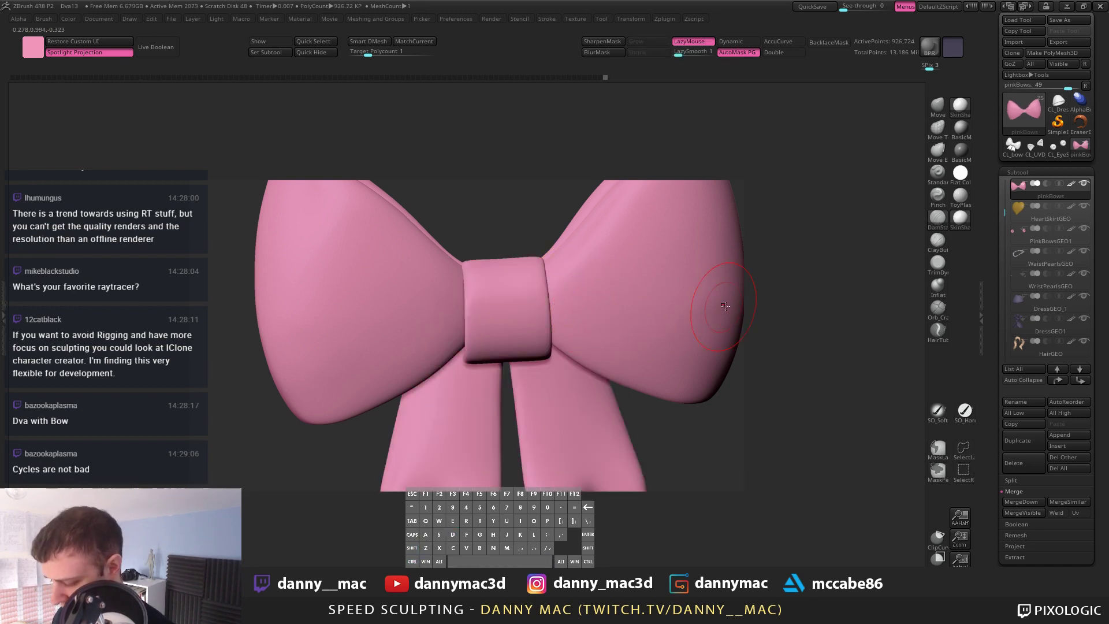
{"action": "key", "text": "ctrl+d"}
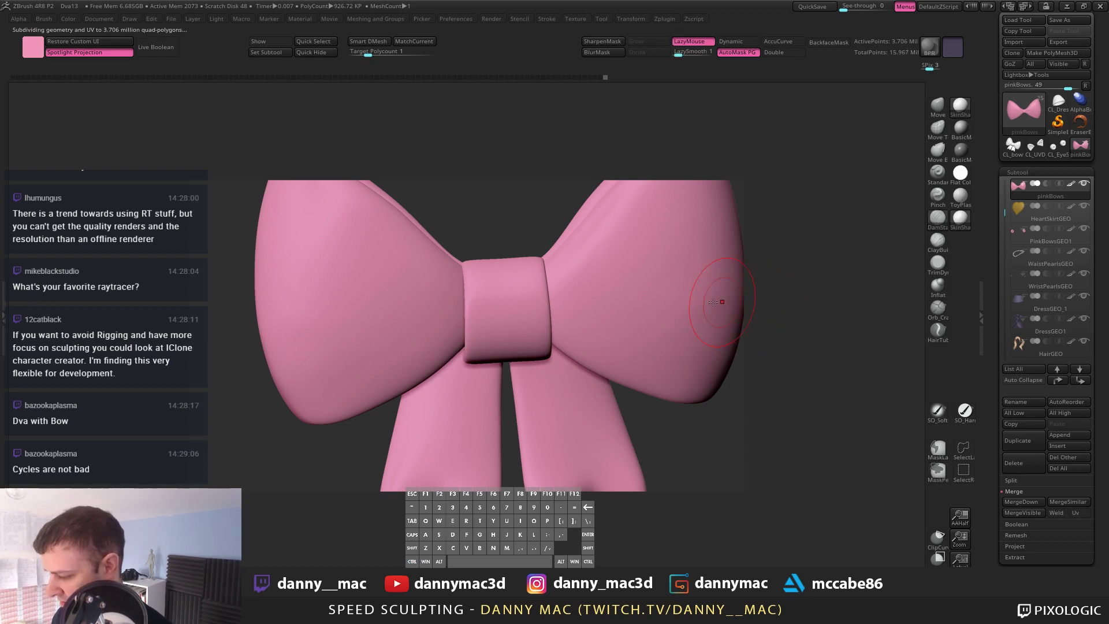
{"action": "left_click", "coordinate": [576, 298], "text": "ctrl+shift"}
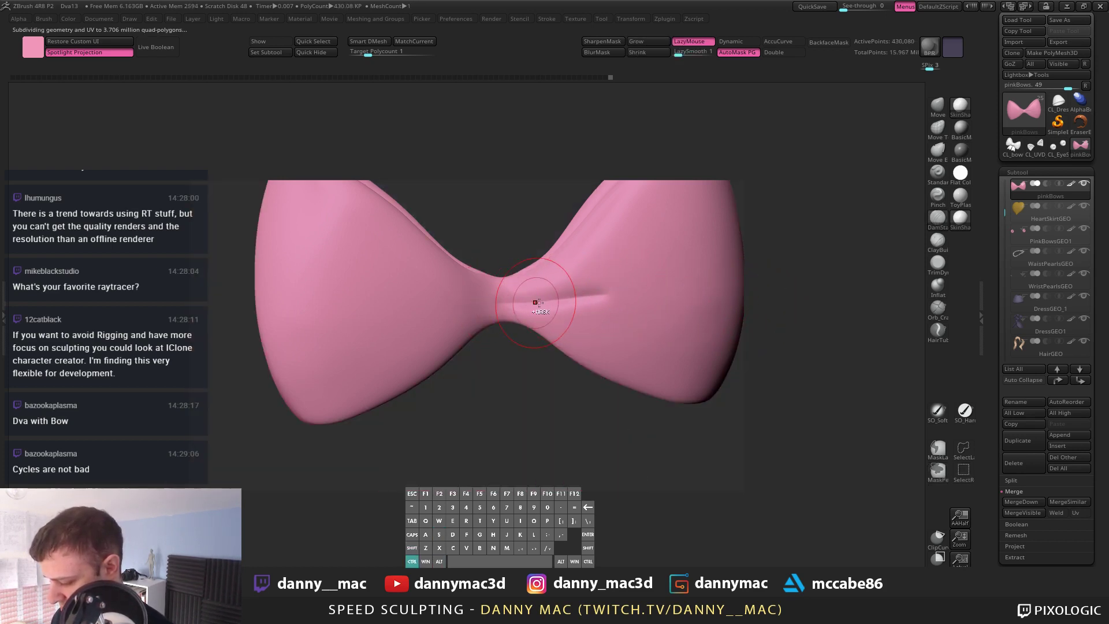
Step: Undo the test crease and switch to the Standard brush with an adjusted brush size
{"action": "key", "text": "ctrl+z"}
{"action": "key", "text": "alt+2"}
{"action": "key", "text": "space"}
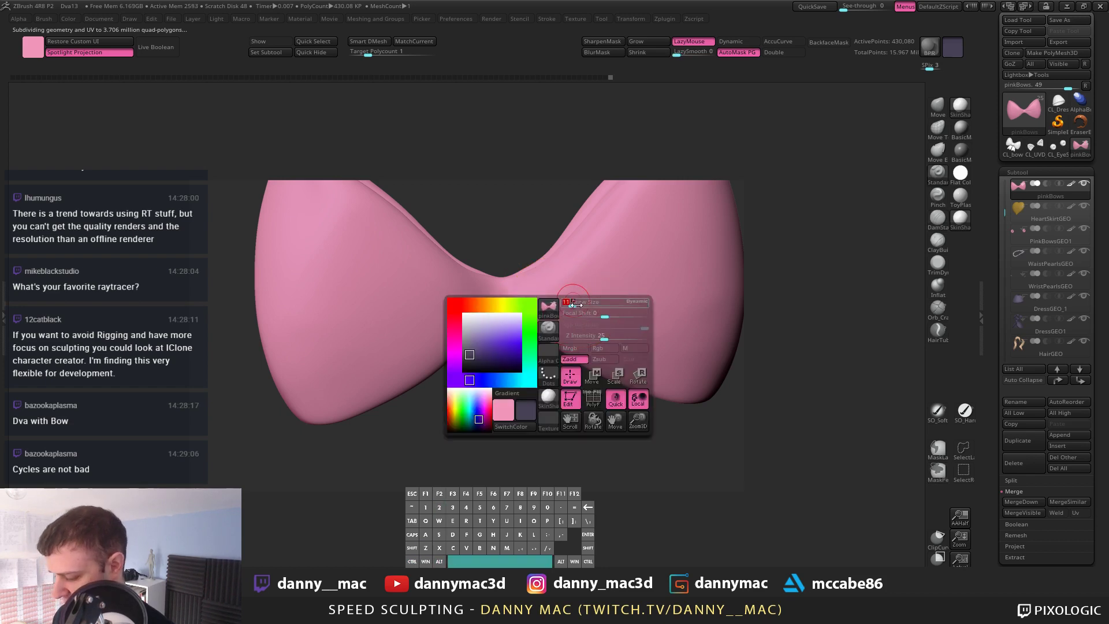
{"action": "left_click_drag", "start_coordinate": [604, 317], "coordinate": [572, 317]}
Step: Try short Standard brush folds beside the pinched centre on the right-hand loop, undoing each one
{"action": "key", "text": "ctrl+z"}
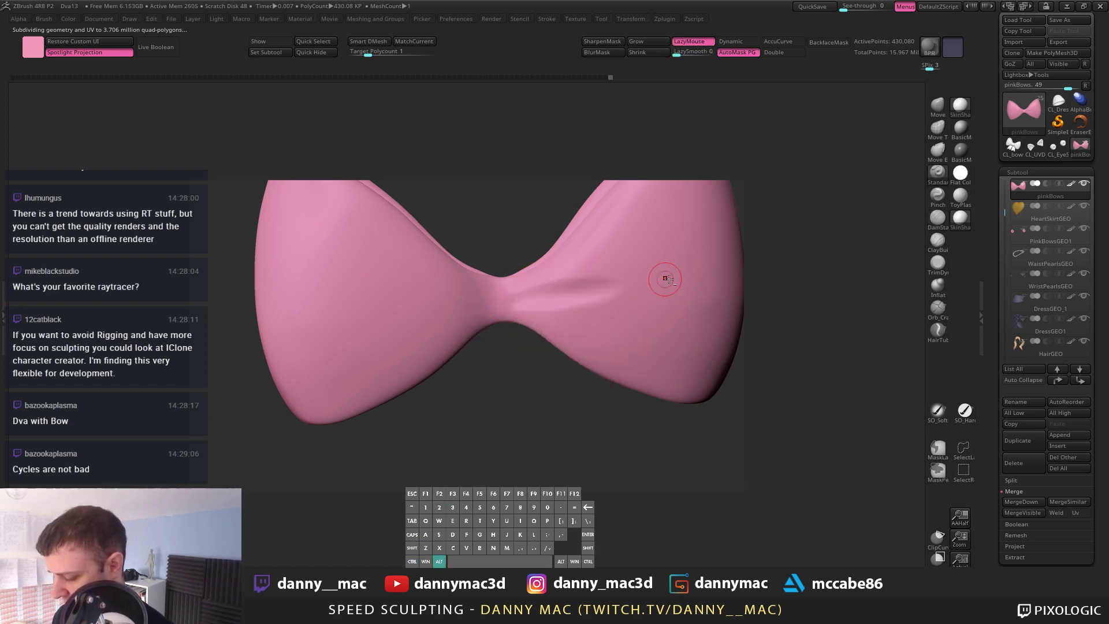
{"action": "key", "text": "space"}
{"action": "key", "text": "ctrl+z"}
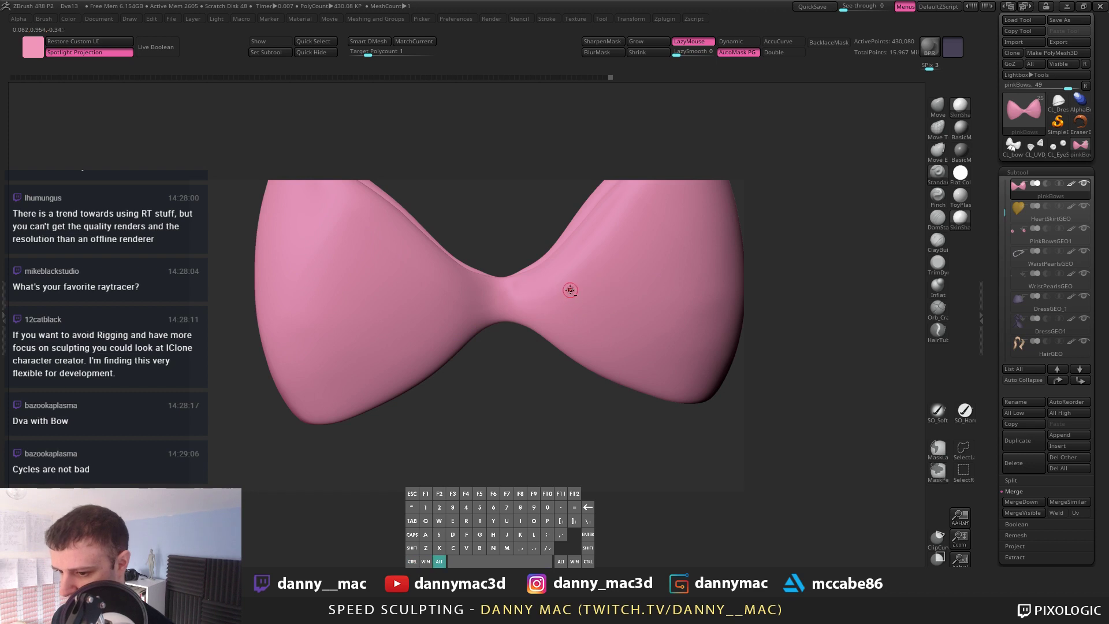
Step: Change the display material to a Basic material and undo the test fold beside the pinched centre
{"action": "mouse_move", "coordinate": [570, 289]}
{"action": "right_mouse_down", "text": "alt"}
{"action": "mouse_move", "coordinate": [566, 299]}
{"action": "mouse_move", "coordinate": [617, 280]}
{"action": "mouse_move", "coordinate": [552, 303]}
{"action": "right_mouse_up", "text": "alt"}
{"action": "left_click", "coordinate": [961, 128]}
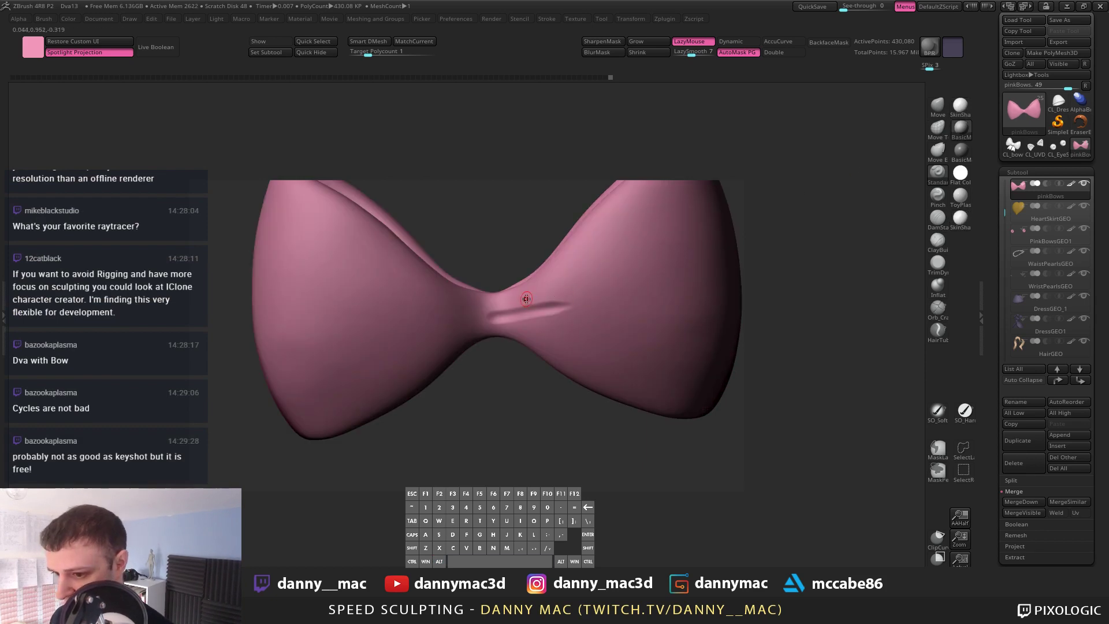
{"action": "key", "text": "ctrl+z"}
Step: Carve a fold from the pinched centre into the right-hand loop with the Standard brush at a lower subdivision level
{"action": "key", "text": "shift+d"}
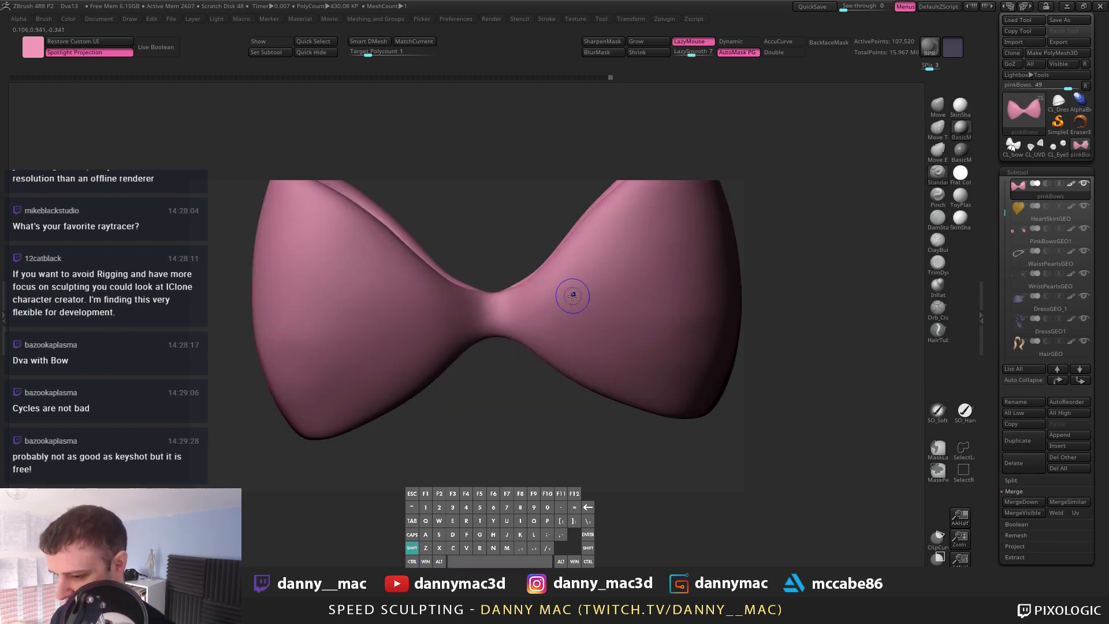
{"action": "key", "text": "shift+d"}
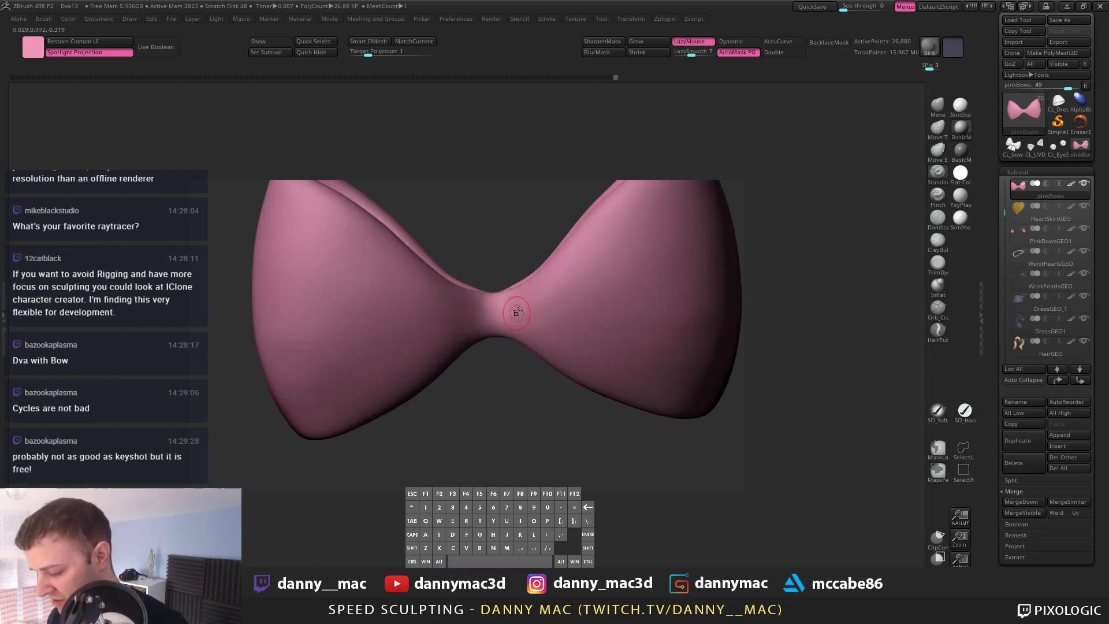
{"action": "mouse_move", "coordinate": [516, 312]}
{"action": "right_mouse_down"}
{"action": "mouse_move", "coordinate": [549, 282]}
{"action": "mouse_move", "coordinate": [498, 369]}
{"action": "mouse_move", "coordinate": [523, 304]}
{"action": "mouse_move", "coordinate": [536, 300]}
{"action": "mouse_move", "coordinate": [513, 307]}
{"action": "right_mouse_up"}
{"action": "key", "text": "space"}
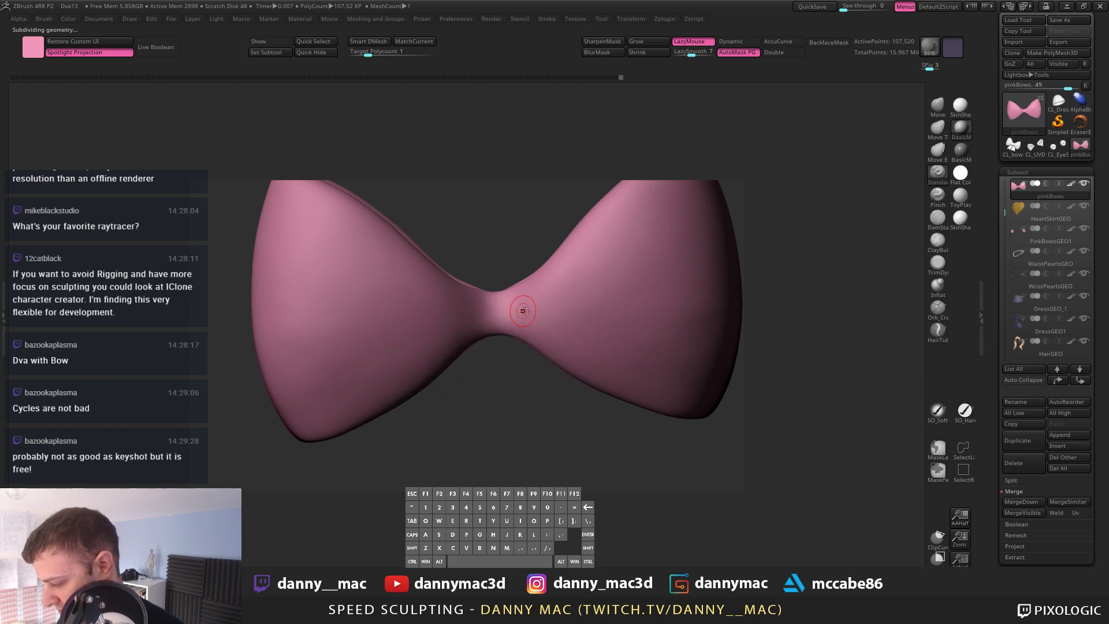
{"action": "key", "text": "ctrl+z"}
{"action": "key", "text": "space"}
{"action": "left_click_drag", "start_coordinate": [513, 310], "coordinate": [501, 313]}
{"action": "left_click_drag", "start_coordinate": [595, 297], "coordinate": [494, 312], "text": "ctrl+alt"}
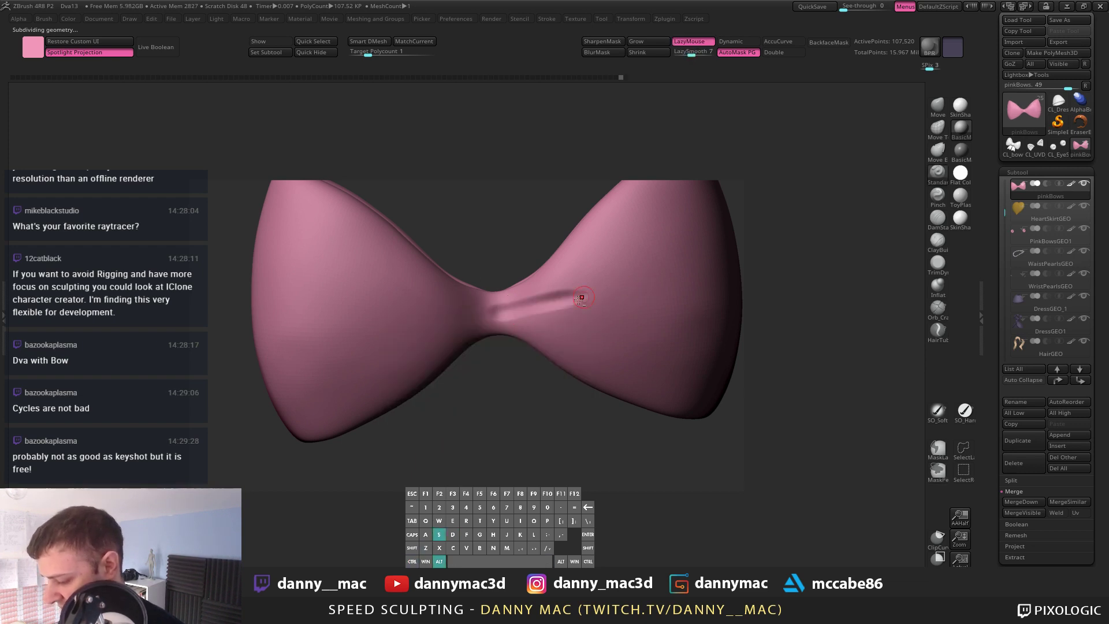
Step: Unhide the whole bow at its highest subdivision level and check the fold beside the knot against the character
{"action": "key", "text": "alt+s"}
{"action": "right_click_drag", "start_coordinate": [549, 305], "coordinate": [522, 307], "text": "alt"}
{"action": "left_click", "coordinate": [523, 251], "text": "ctrl+shift"}
{"action": "key", "text": "space"}
{"action": "key", "text": "space"}
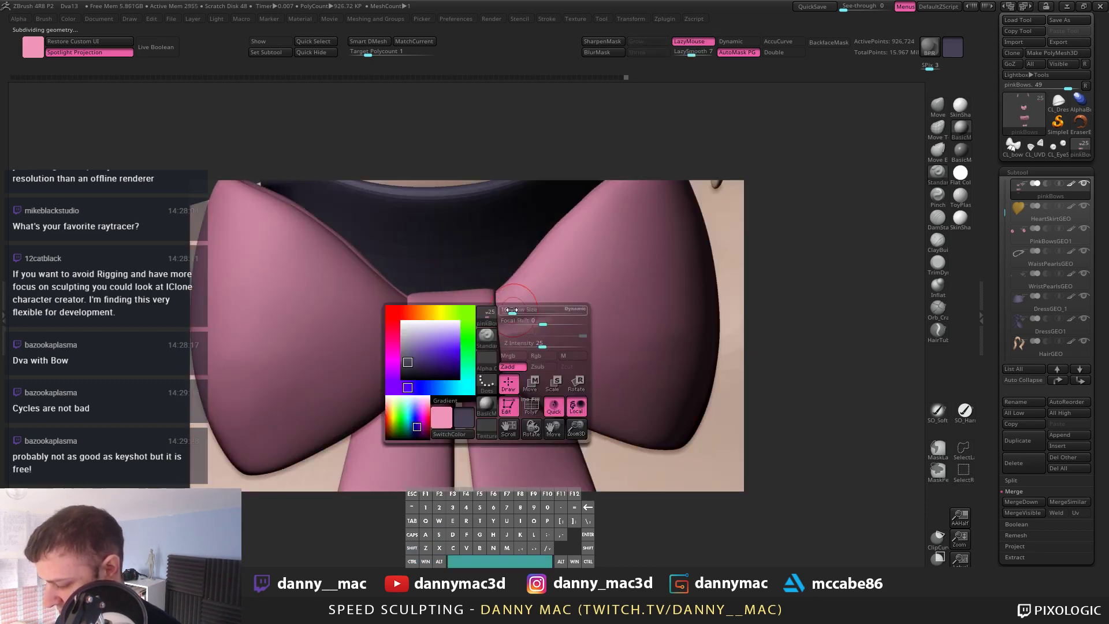
{"action": "key", "text": "alt+s"}
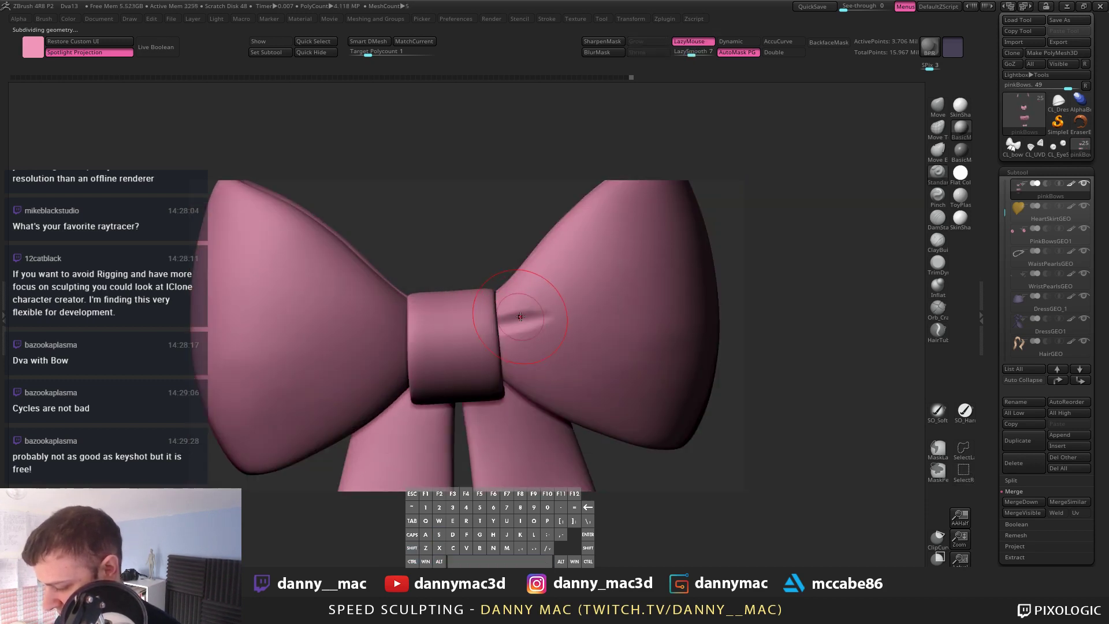
Step: Isolate the two loops and smooth the fold's inner end at the pinched centre, stepping down one subdivision level
{"action": "left_click", "coordinate": [503, 315], "text": "ctrl+shift"}
{"action": "left_click_drag", "start_coordinate": [494, 313], "coordinate": [471, 332], "text": "shift"}
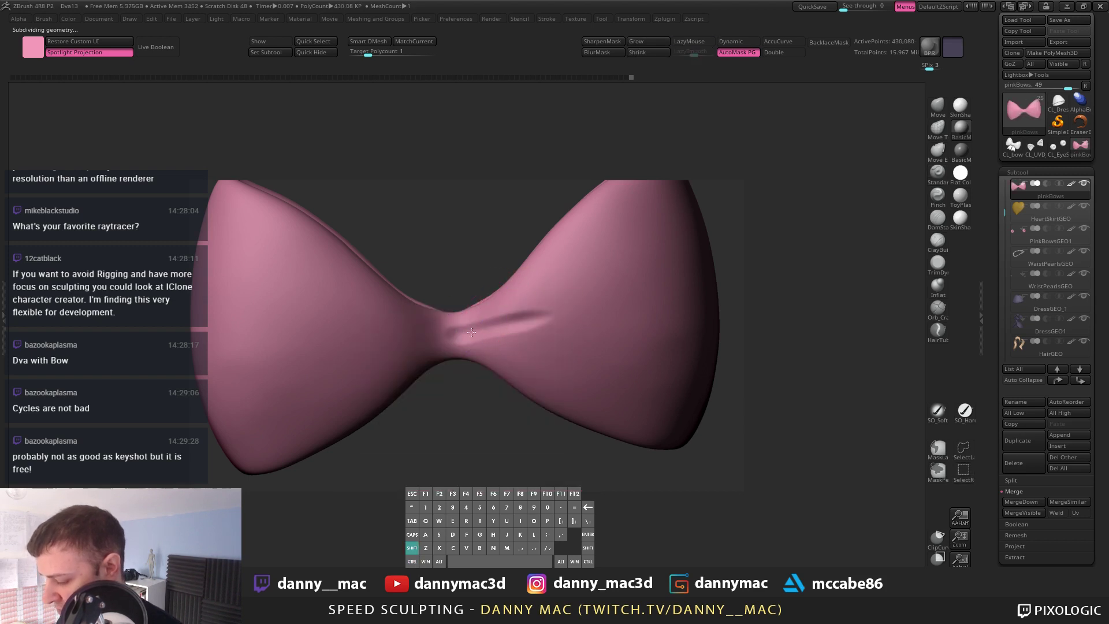
{"action": "key", "text": "shift+d"}
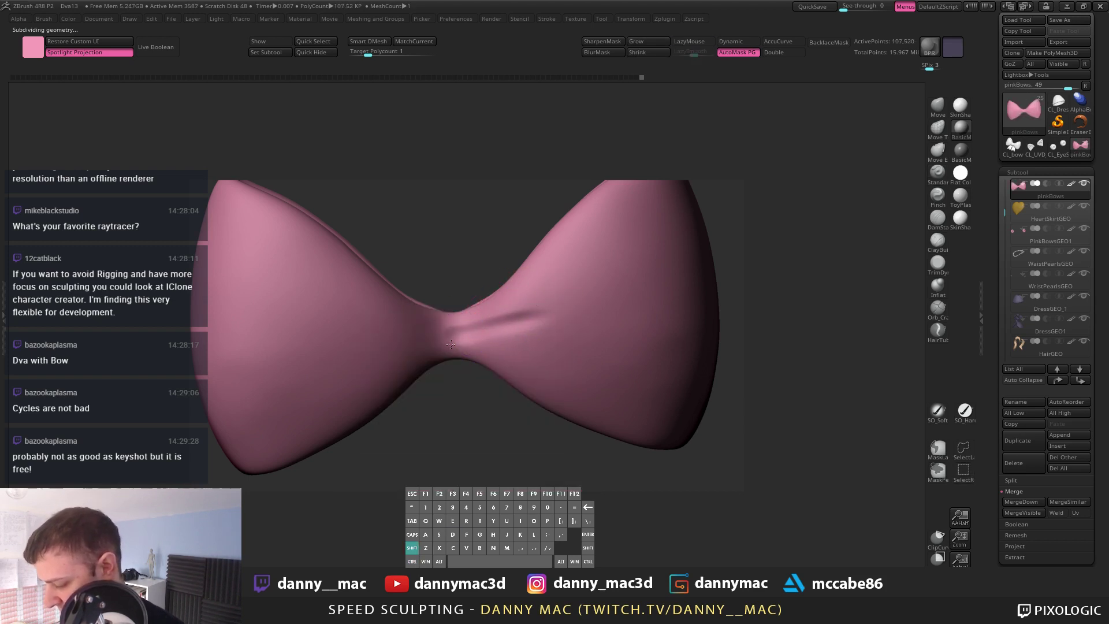
Step: Carve a second, shorter fold below the first with a small Standard brush and LazyMouse on, and raise the subdivision level
{"action": "key", "text": "l"}
{"action": "key", "text": "space"}
{"action": "key", "text": "space"}
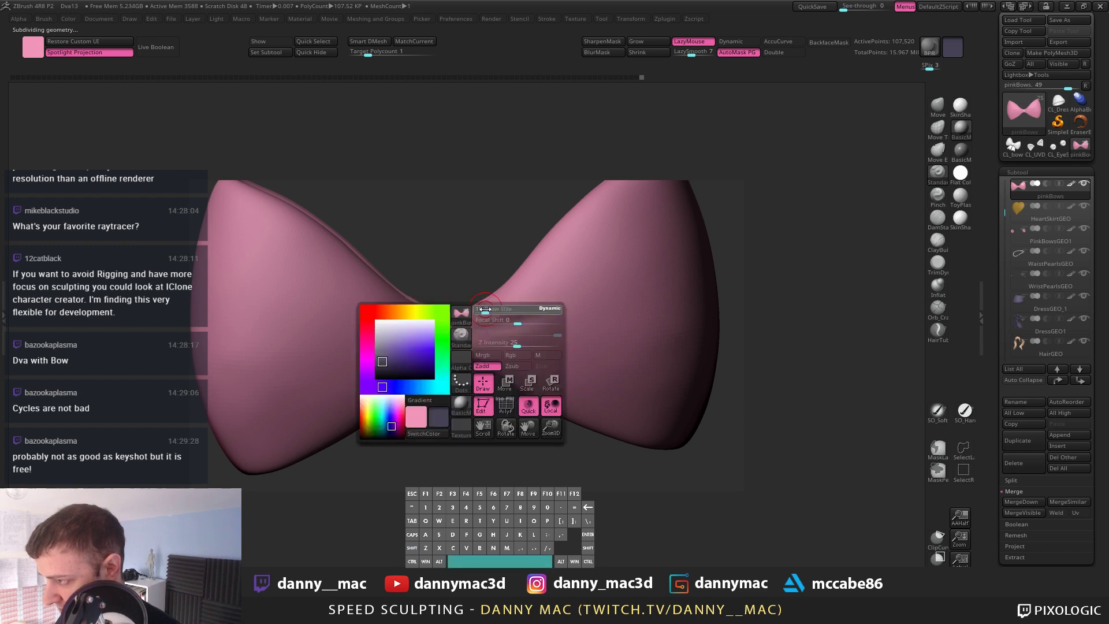
{"action": "key", "text": "space"}
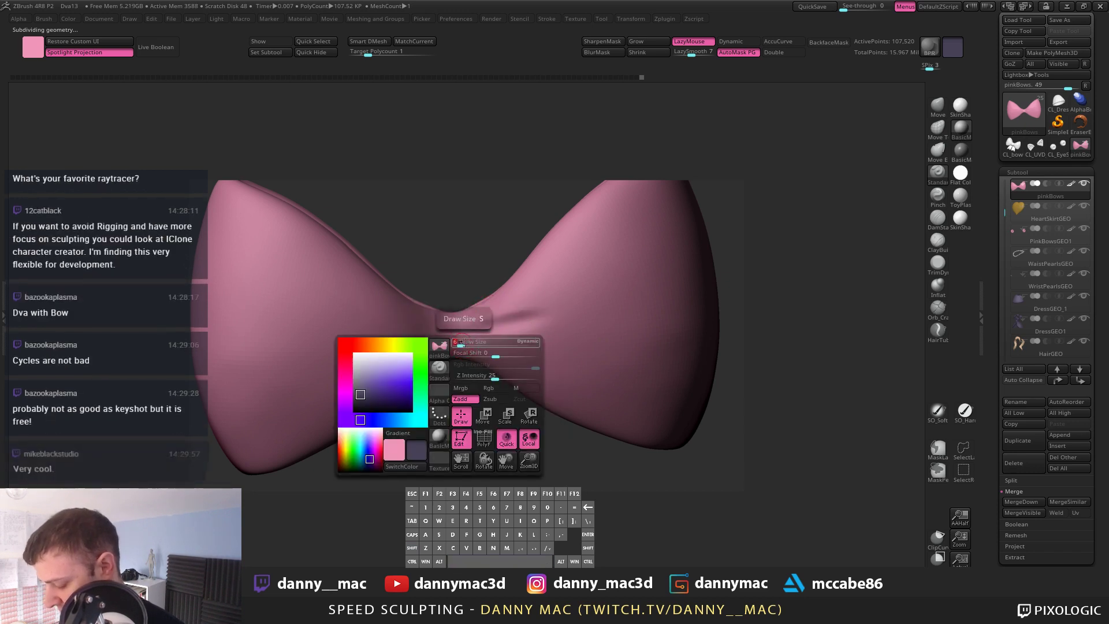
{"action": "key", "text": "alt"}
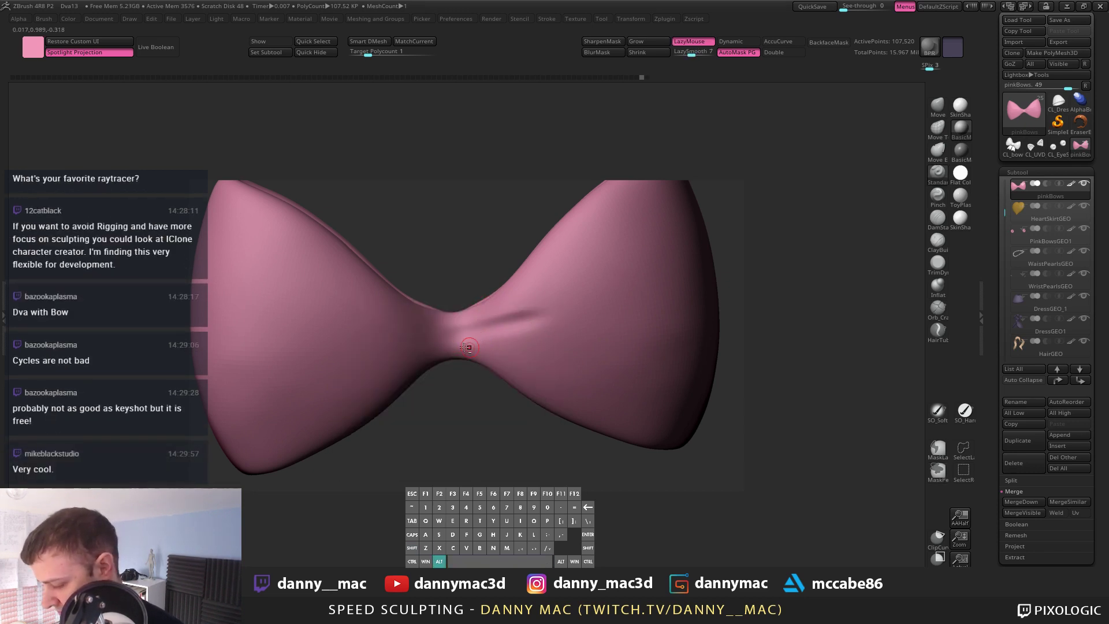
{"action": "key", "text": "d"}
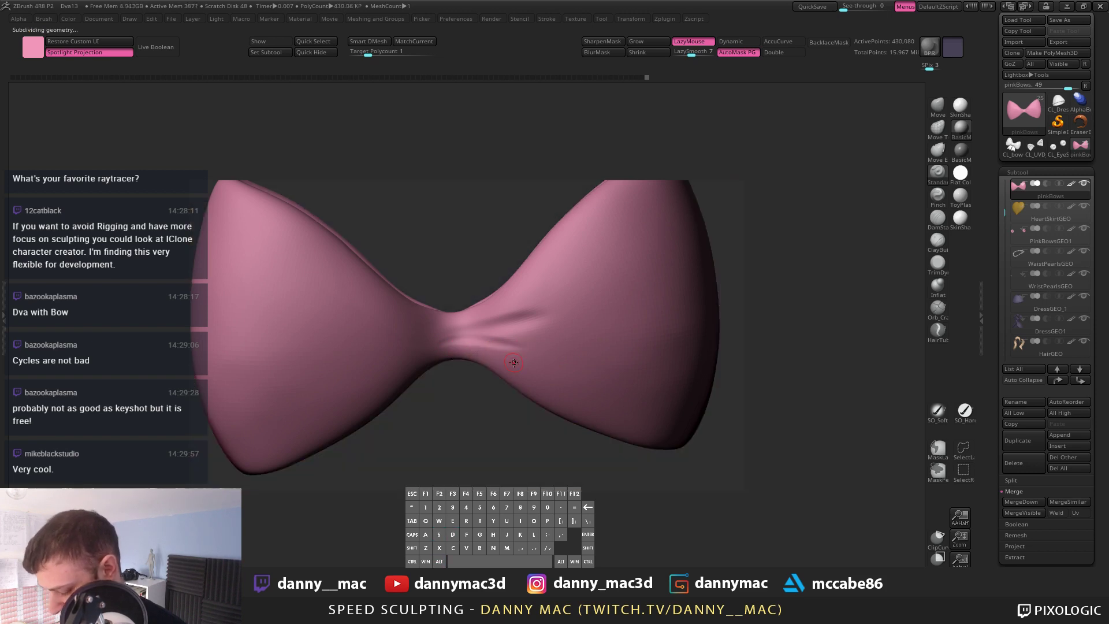
Step: Unhide the whole bow, then deepen and smooth the folds radiating from the knot on the right-hand loop
{"action": "left_click", "coordinate": [471, 389], "text": "ctrl+shift"}
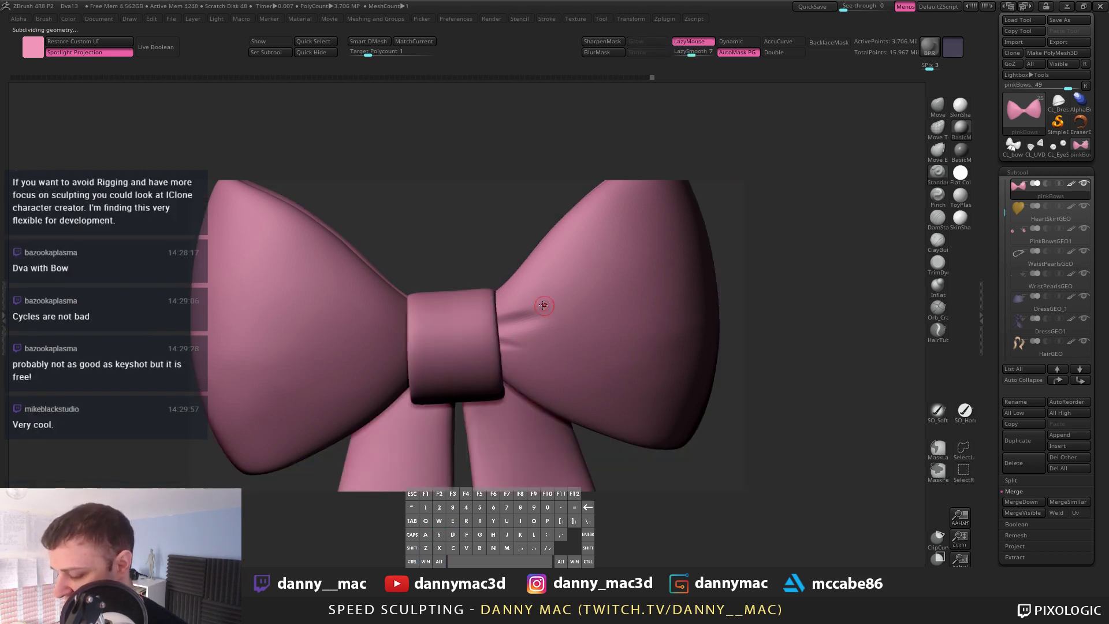
{"action": "left_click_drag", "start_coordinate": [629, 462], "coordinate": [619, 369]}
{"action": "right_click_drag", "start_coordinate": [565, 305], "coordinate": [517, 298], "text": "alt"}
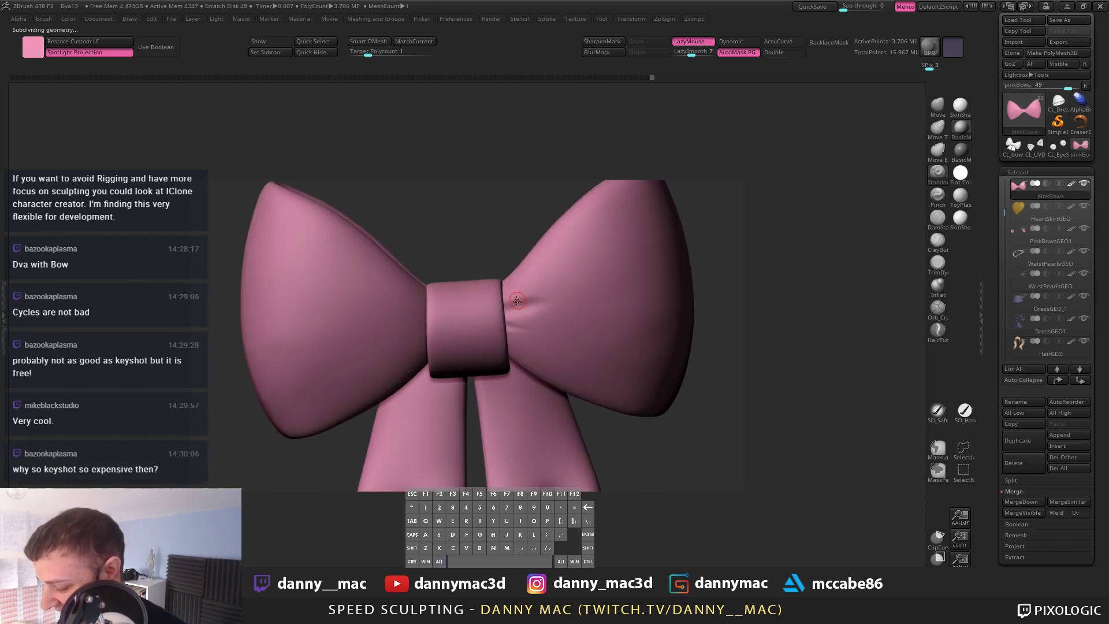
{"action": "key", "text": "space"}
{"action": "left_click_drag", "start_coordinate": [517, 297], "coordinate": [569, 280]}
{"action": "mouse_move", "coordinate": [551, 291]}
{"action": "left_mouse_down", "text": "shift"}
{"action": "mouse_move", "coordinate": [512, 307]}
{"action": "mouse_move", "coordinate": [575, 282]}
{"action": "mouse_move", "coordinate": [520, 321]}
{"action": "left_mouse_up", "text": "shift"}
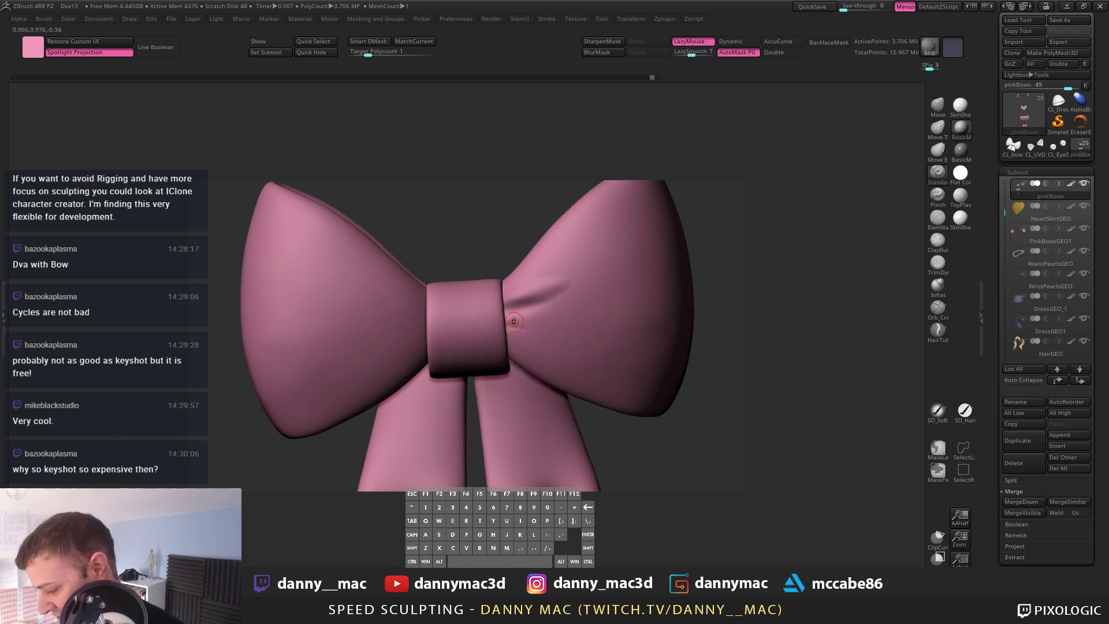
{"action": "mouse_move", "coordinate": [545, 320]}
{"action": "left_mouse_down", "text": "shift"}
{"action": "mouse_move", "coordinate": [533, 316]}
{"action": "mouse_move", "coordinate": [584, 280]}
{"action": "left_mouse_up", "text": "shift"}
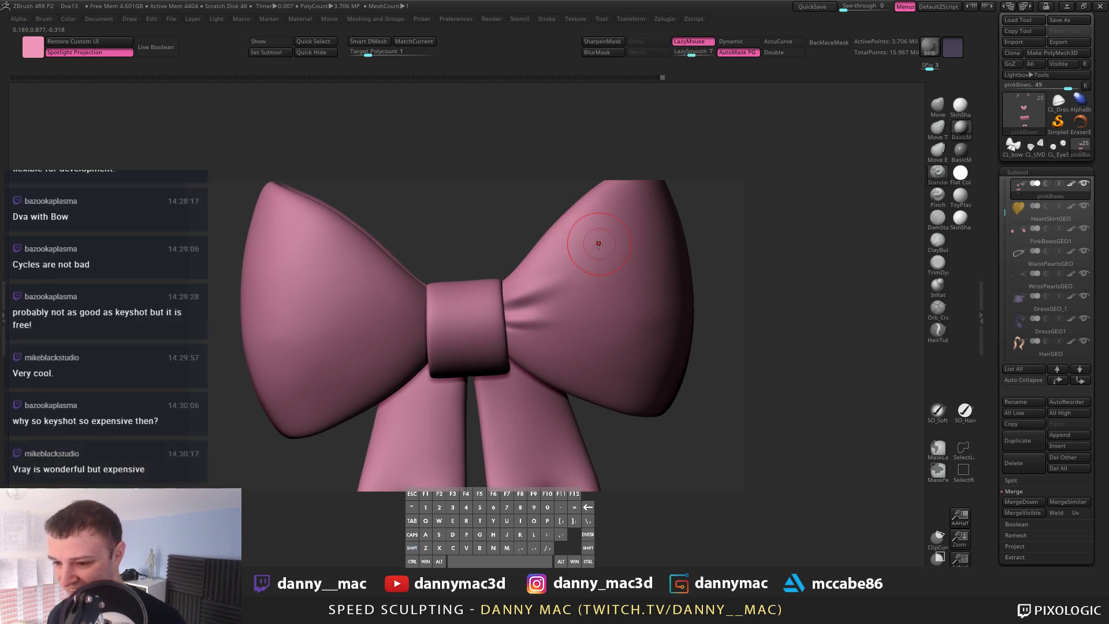
Step: Refine the folds near the upper edge of the right-hand loop beside the knot
{"action": "right_click_drag", "start_coordinate": [599, 245], "coordinate": [604, 238], "text": "alt"}
{"action": "mouse_move", "coordinate": [529, 299]}
{"action": "left_mouse_down", "text": "shift"}
{"action": "mouse_move", "coordinate": [555, 286]}
{"action": "mouse_move", "coordinate": [514, 282]}
{"action": "left_mouse_up", "text": "shift"}
{"action": "key", "text": "space"}
{"action": "key", "text": "space"}
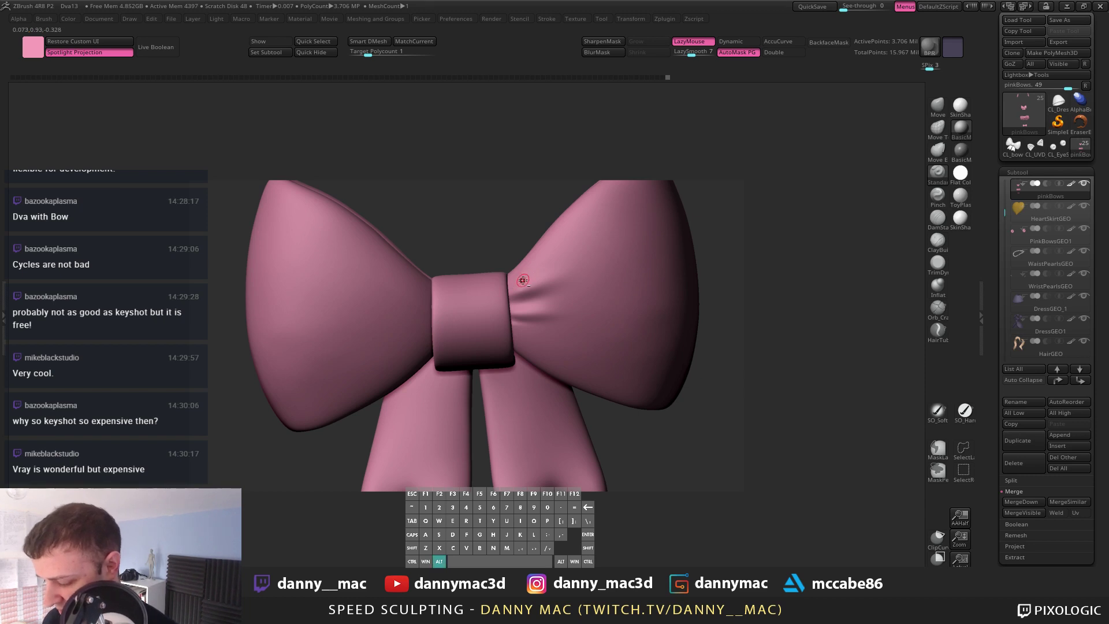
Step: Isolate the two loops and carry the upper folds inward to the pinched centre, smoothing their inner ends
{"action": "left_click", "coordinate": [523, 281], "text": "ctrl+shift"}
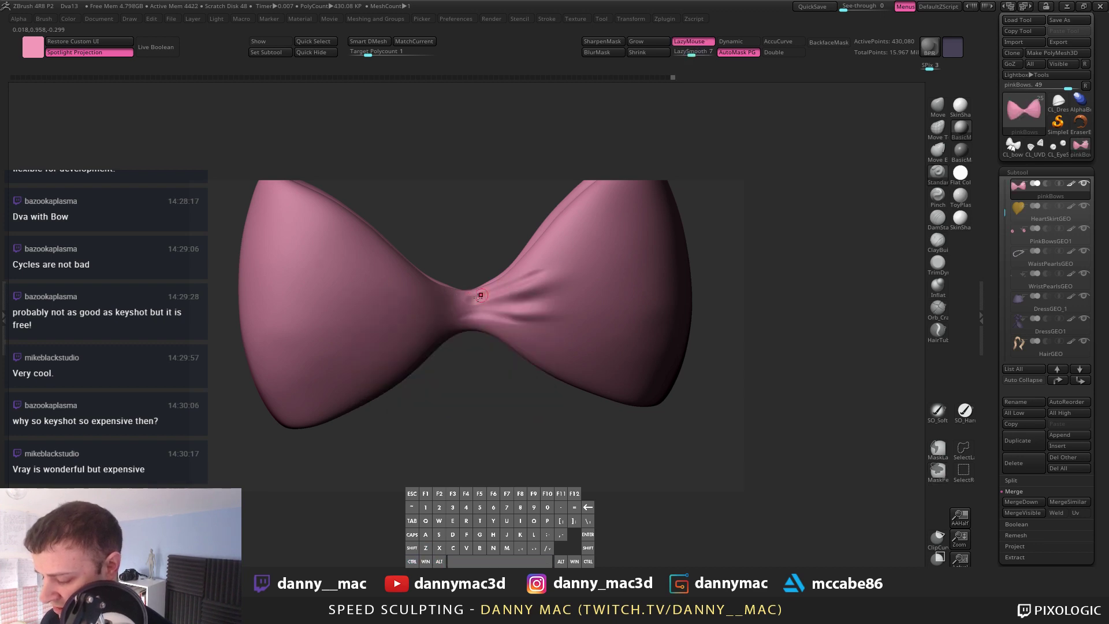
{"action": "left_click_drag", "start_coordinate": [479, 297], "coordinate": [464, 302]}
{"action": "key", "text": "space"}
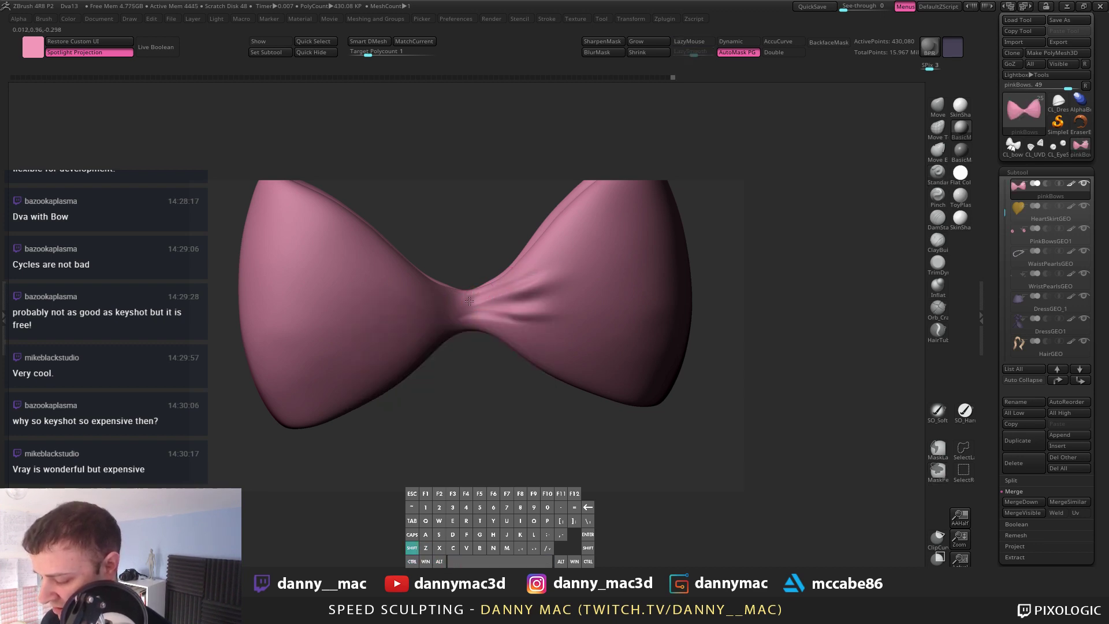
{"action": "left_click", "coordinate": [570, 274], "text": "ctrl+shift"}
{"action": "key", "text": "alt+s"}
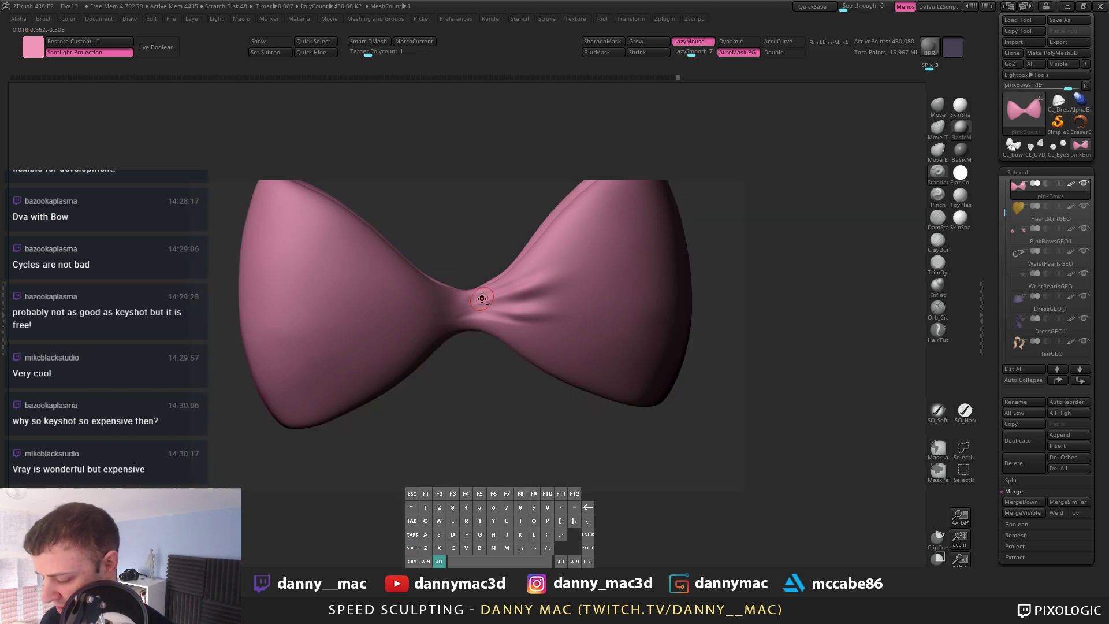
Step: Check the right-hand folds against the whole bow, then isolate the two loops around the left-hand loop's pinched end
{"action": "left_click", "coordinate": [468, 262], "text": "ctrl+shift"}
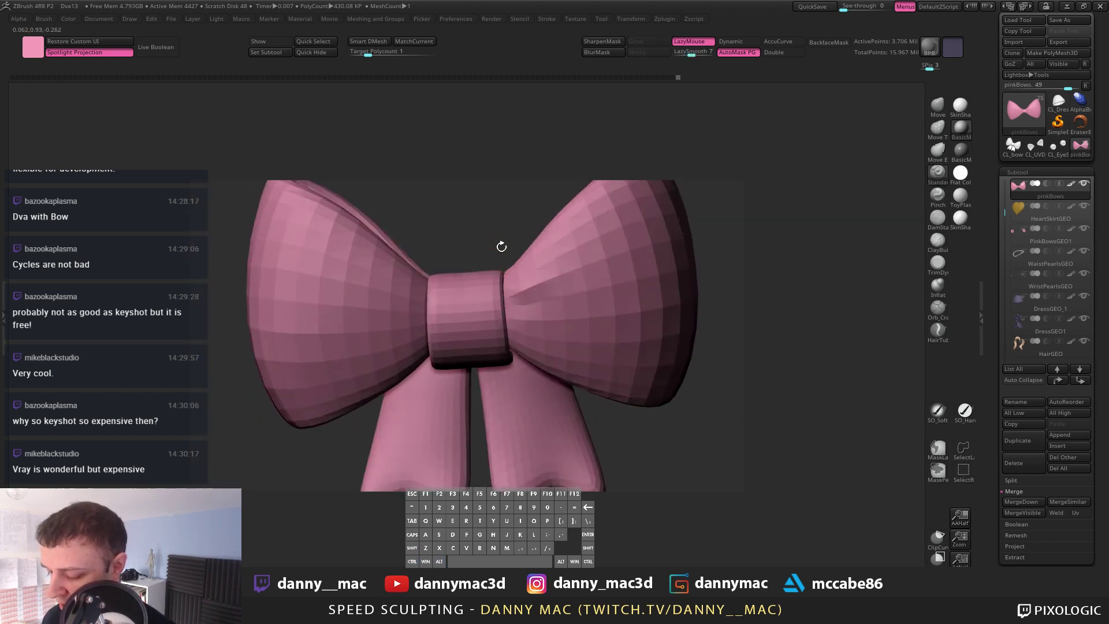
{"action": "left_click_drag", "start_coordinate": [495, 255], "coordinate": [463, 299]}
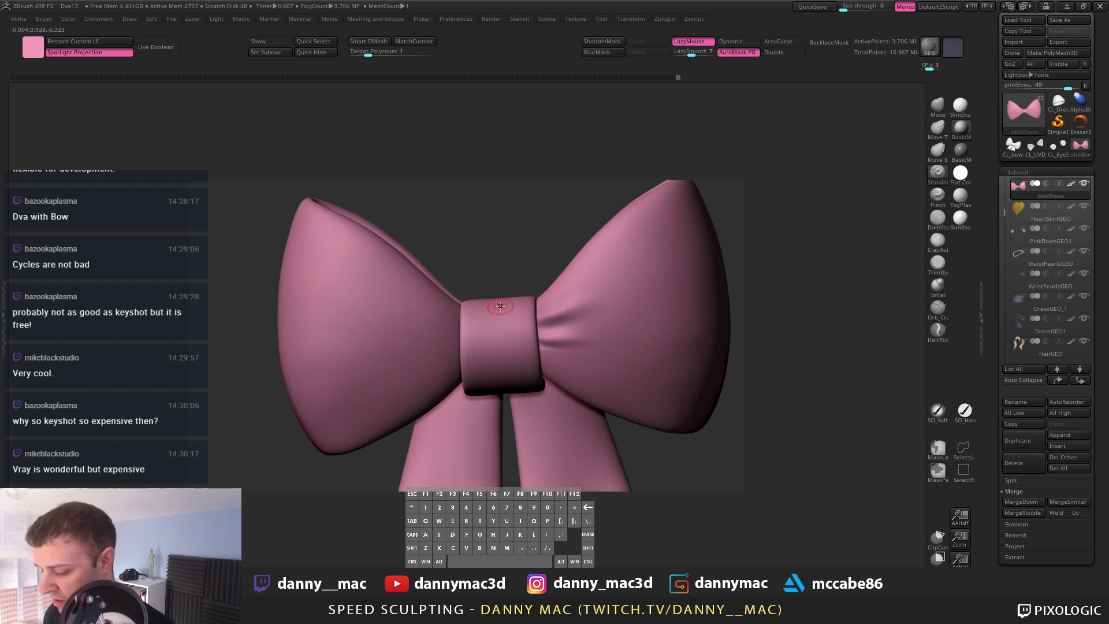
{"action": "left_click_drag", "start_coordinate": [443, 234], "coordinate": [549, 319]}
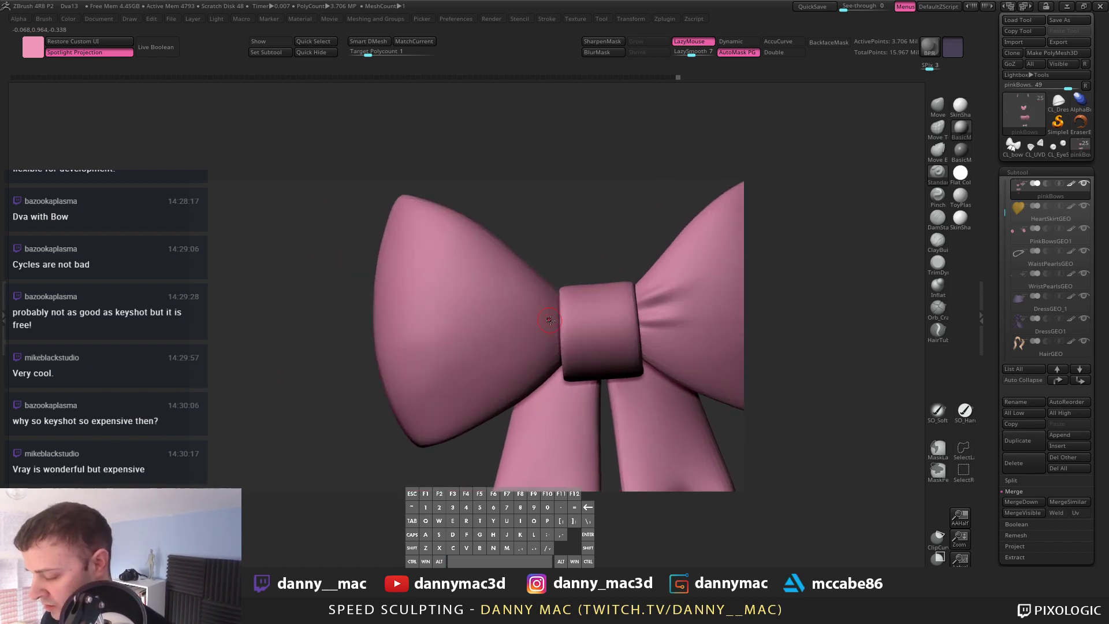
{"action": "key", "text": "space"}
{"action": "key", "text": "alt+s"}
{"action": "key", "text": "space"}
{"action": "key", "text": "alt+s"}
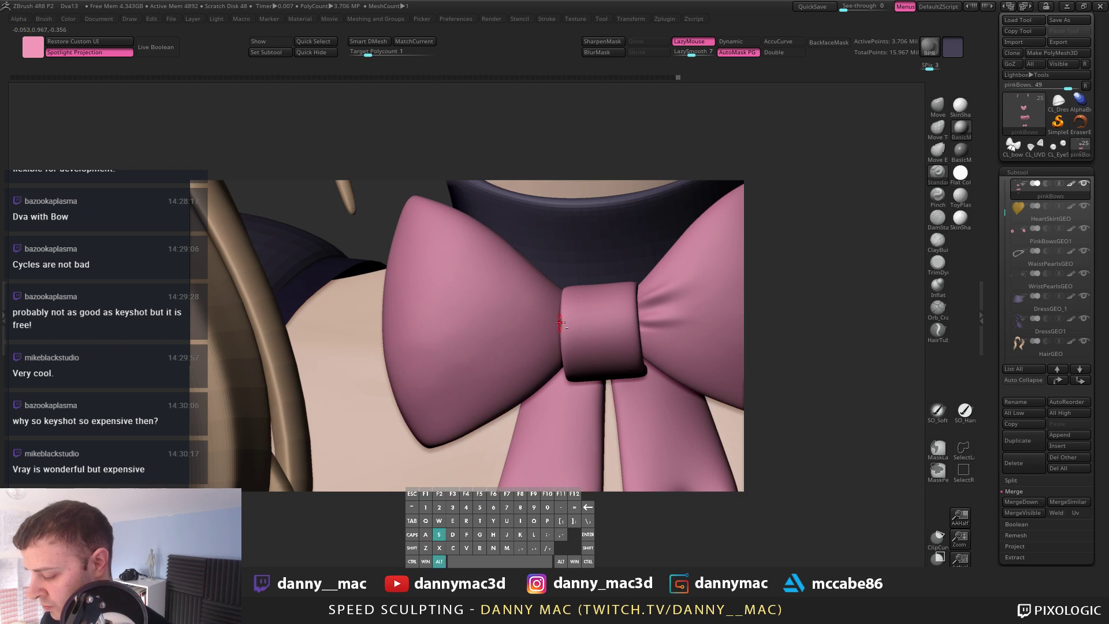
{"action": "left_click", "coordinate": [556, 325], "text": "ctrl+shift"}
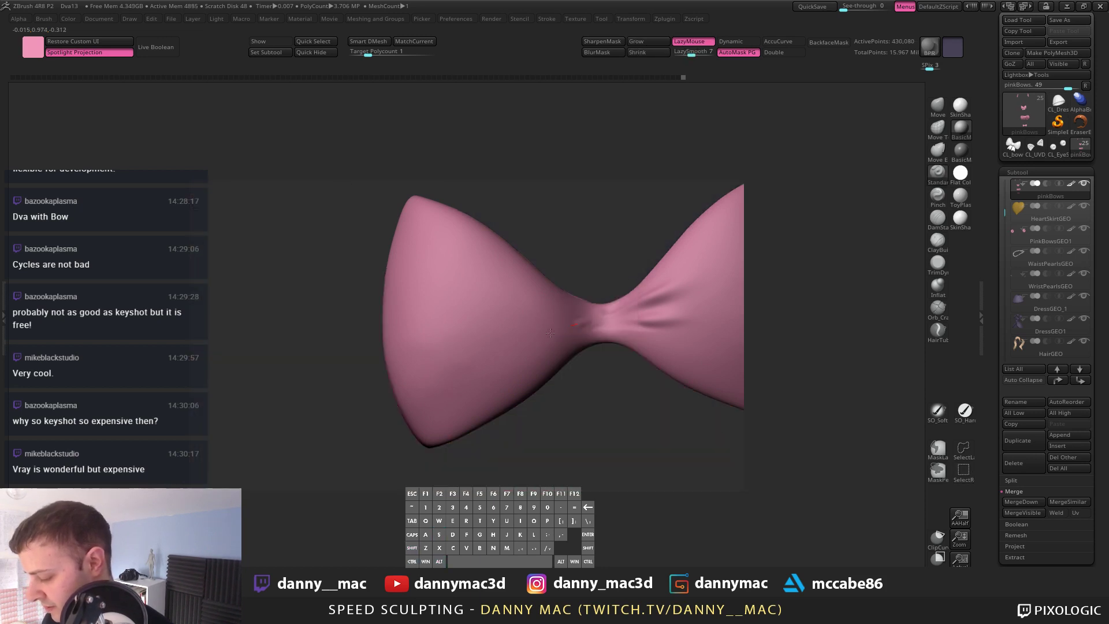
Step: Carve two folds radiating outward from the pinched centre on the left-hand loop
{"action": "left_click_drag", "start_coordinate": [499, 355], "coordinate": [581, 318]}
{"action": "left_click_drag", "start_coordinate": [503, 362], "coordinate": [498, 362], "text": "alt"}
{"action": "left_click_drag", "start_coordinate": [579, 316], "coordinate": [498, 304]}
{"action": "mouse_move", "coordinate": [518, 272]}
{"action": "right_mouse_down", "text": "alt"}
{"action": "mouse_move", "coordinate": [544, 297]}
{"action": "mouse_move", "coordinate": [534, 312]}
{"action": "mouse_move", "coordinate": [543, 327]}
{"action": "mouse_move", "coordinate": [514, 359]}
{"action": "right_mouse_up", "text": "alt"}
{"action": "left_click_drag", "start_coordinate": [483, 377], "coordinate": [582, 334], "text": "alt"}
{"action": "key", "text": "ctrl+z"}
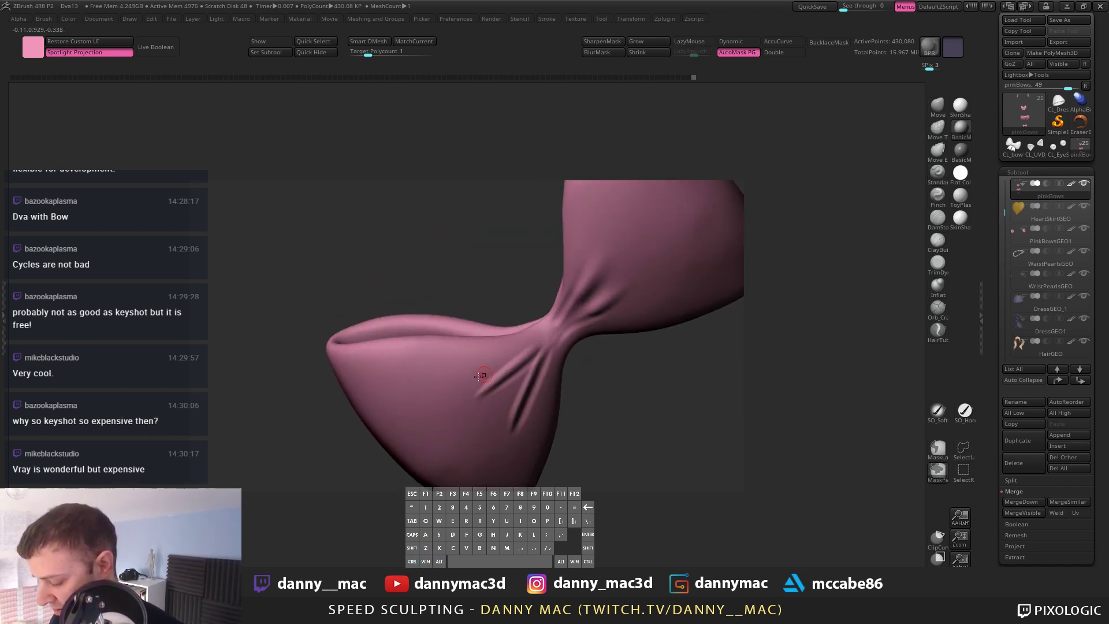
{"action": "left_click_drag", "start_coordinate": [483, 377], "coordinate": [579, 334], "text": "alt"}
{"action": "key", "text": "ctrl+z"}
{"action": "left_click_drag", "start_coordinate": [471, 382], "coordinate": [553, 331], "text": "alt"}
{"action": "right_click_drag", "start_coordinate": [491, 359], "coordinate": [443, 365]}
{"action": "key", "text": "space"}
{"action": "key", "text": "ctrl+z"}
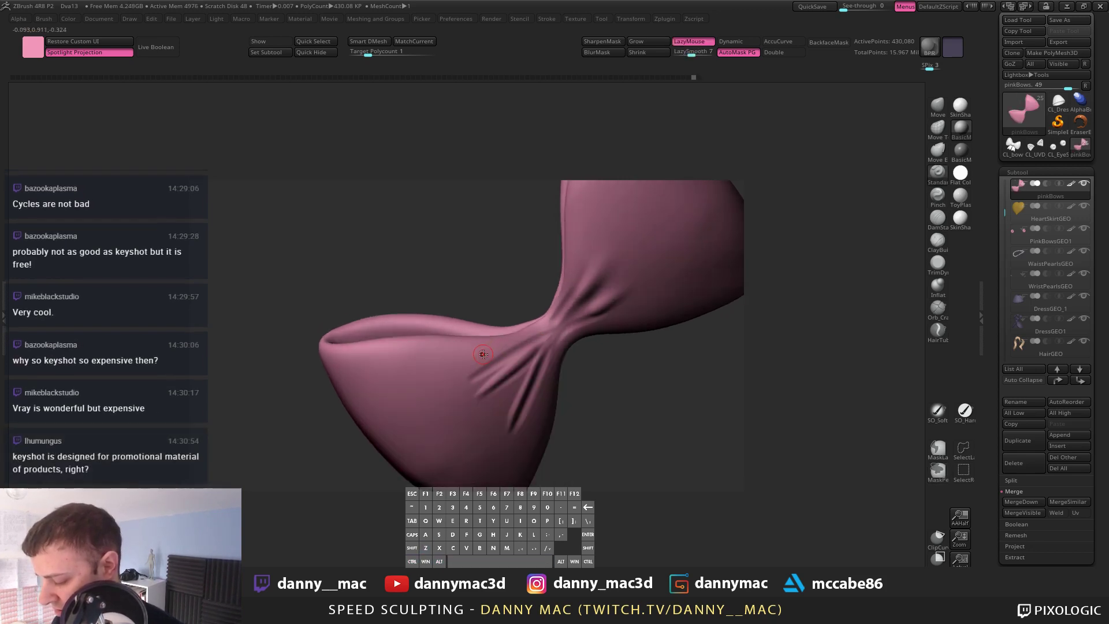
{"action": "key", "text": "ctrl+z"}
Step: Raise a broad, soft fold above the two carved ones on the left-hand loop using a larger brush
{"action": "key", "text": "space"}
{"action": "left_click_drag", "start_coordinate": [463, 374], "coordinate": [546, 332]}
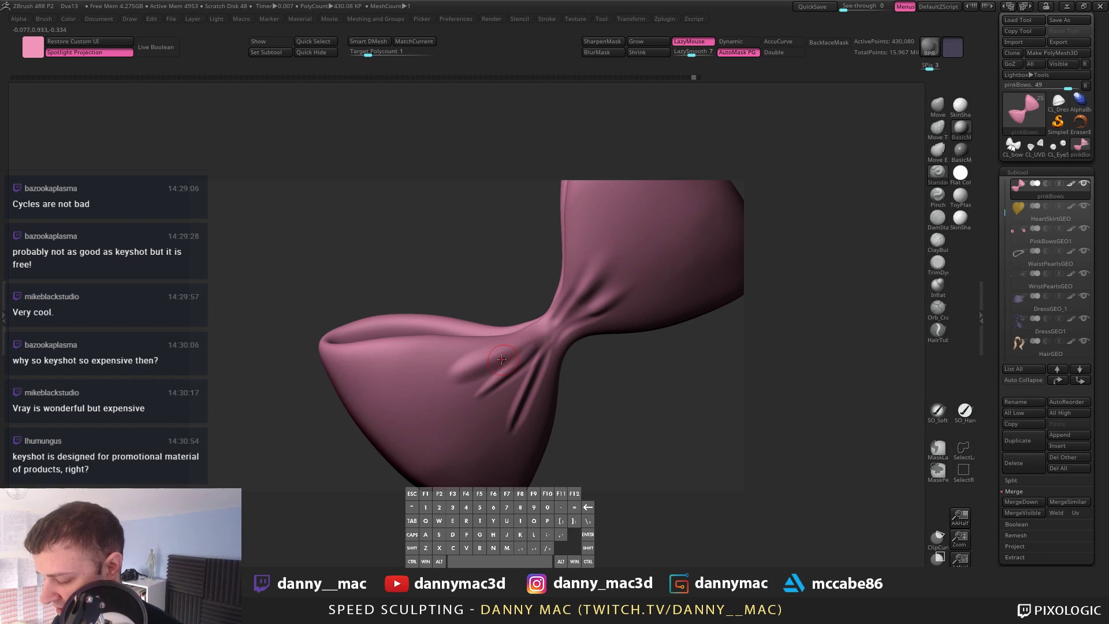
{"action": "key", "text": "alt+s"}
{"action": "key", "text": "alt+s"}
{"action": "key", "text": "space"}
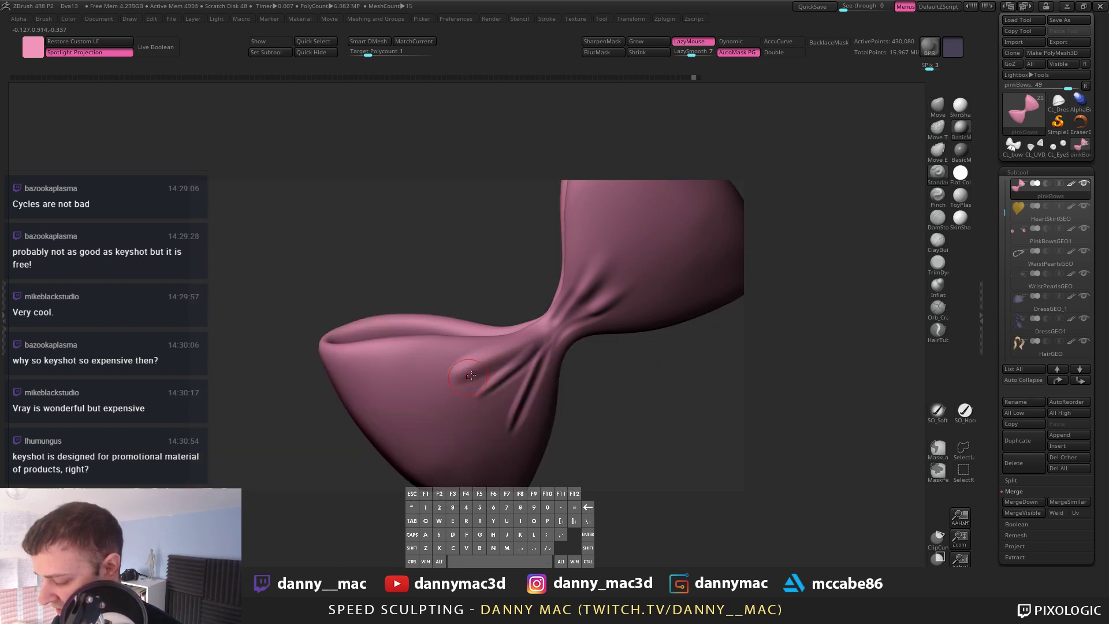
{"action": "right_click", "coordinate": [466, 377]}
Step: Carve a groove beneath the raised fold toward the pinched centre and smooth its outer end
{"action": "left_click_drag", "start_coordinate": [465, 380], "coordinate": [531, 340], "text": "alt"}
{"action": "key", "text": "ctrl+z"}
{"action": "key", "text": "space"}
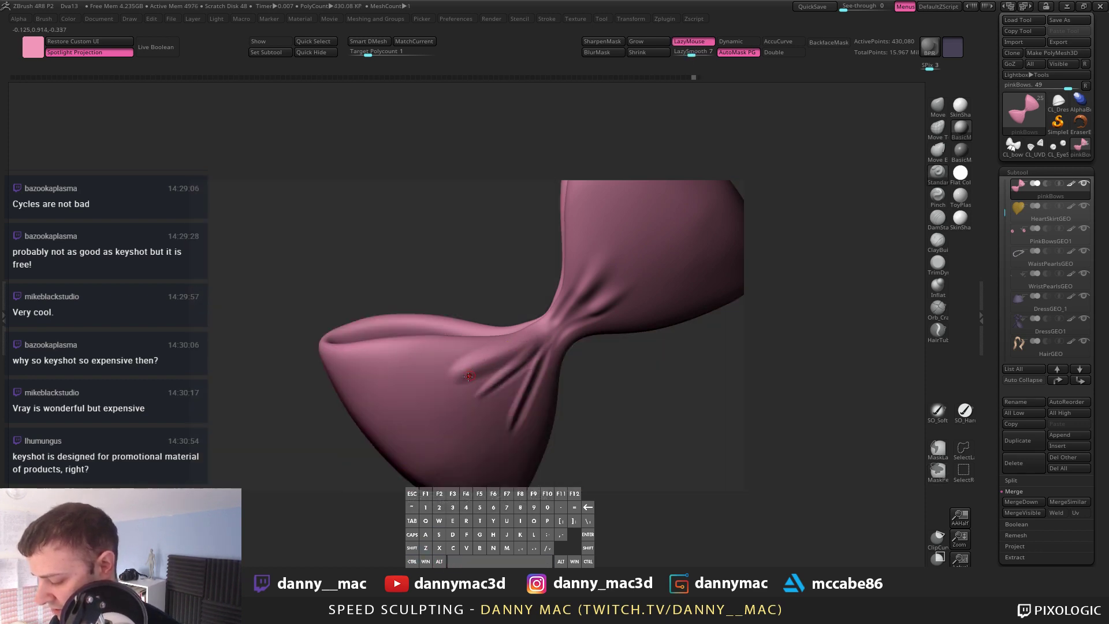
{"action": "left_click_drag", "start_coordinate": [465, 380], "coordinate": [547, 329], "text": "alt"}
{"action": "key", "text": "space"}
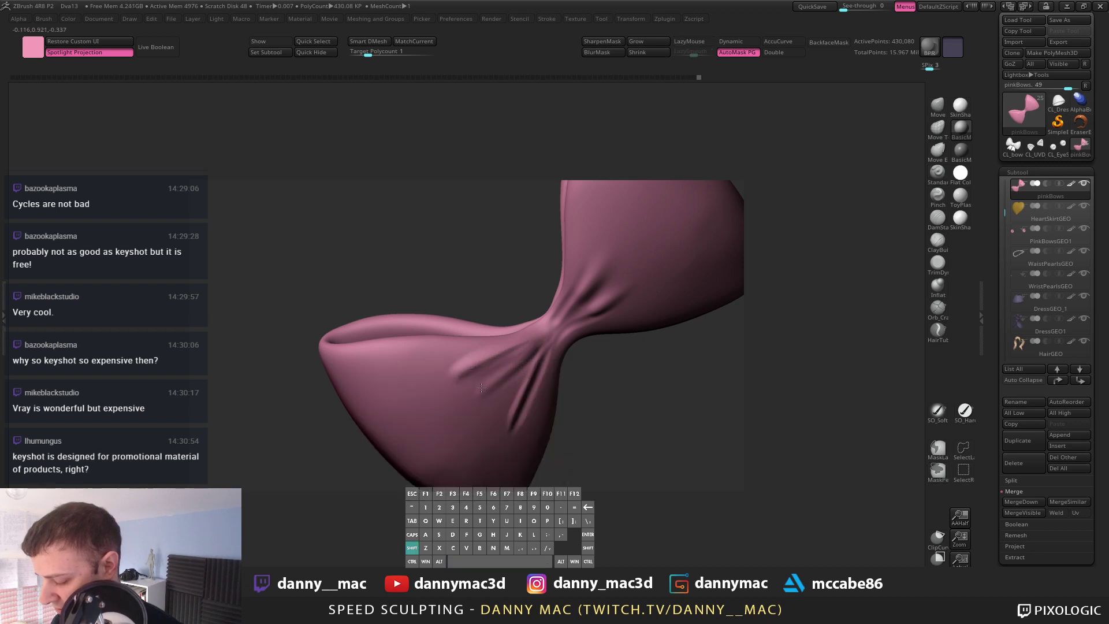
{"action": "left_click_drag", "start_coordinate": [481, 388], "coordinate": [464, 393], "text": "shift"}
Step: Unhide the whole bow and review both sets of folds with the knot and tails in place
{"action": "key", "text": "alt+s"}
{"action": "key", "text": "alt+s"}
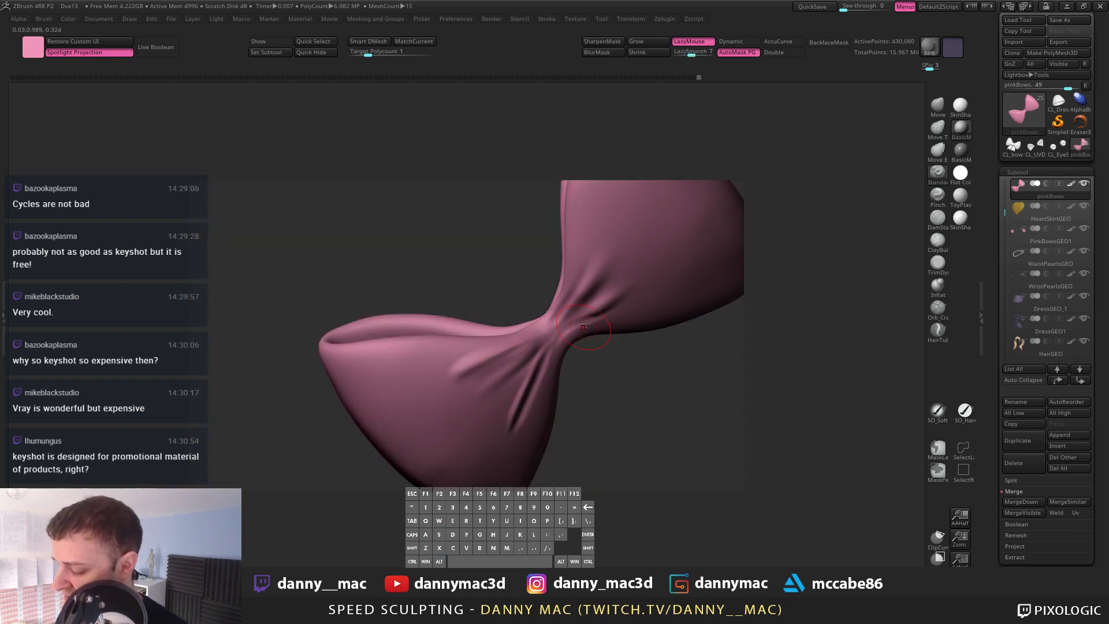
{"action": "left_click", "coordinate": [602, 366], "text": "ctrl+shift"}
{"action": "key", "text": "space"}
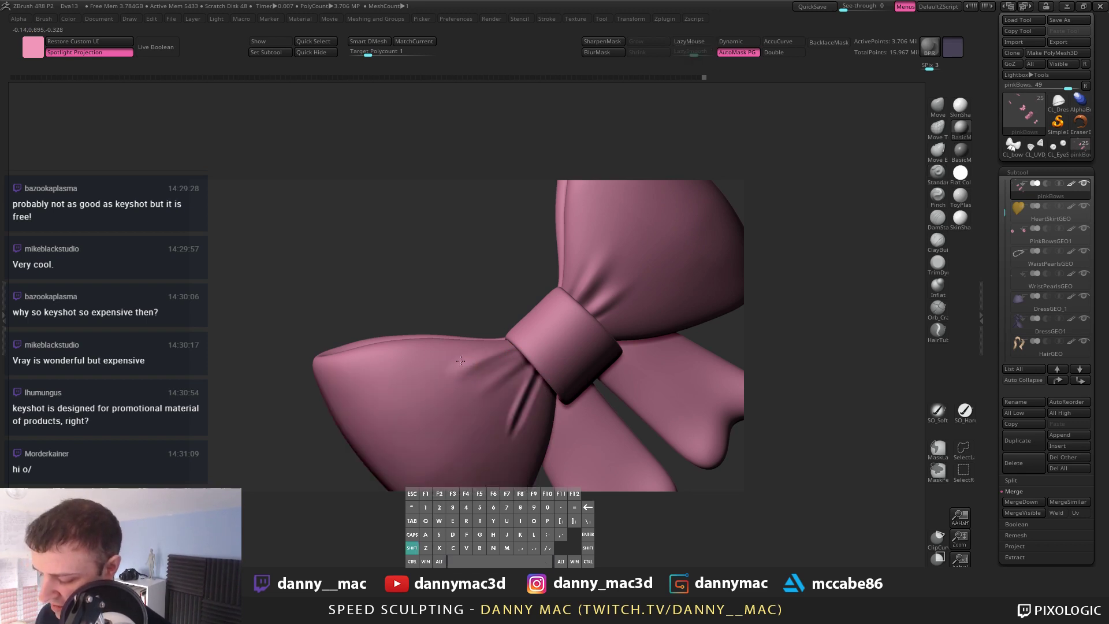
{"action": "right_click_drag", "start_coordinate": [461, 346], "coordinate": [466, 282], "text": "alt"}
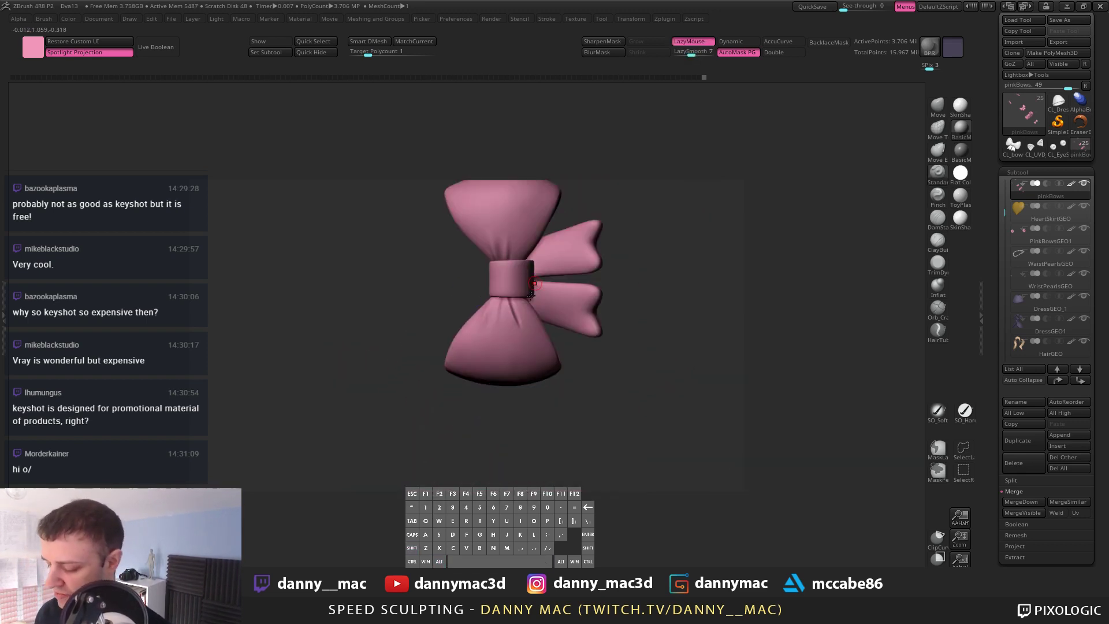
{"action": "right_click_drag", "start_coordinate": [531, 296], "coordinate": [473, 320], "text": "alt"}
Step: Reshape the outer end of the left-hand loop at a lower subdivision level with a large Move brush
{"action": "key", "text": "alt+1"}
{"action": "right_click", "coordinate": [472, 321]}
{"action": "key", "text": "shift+d"}
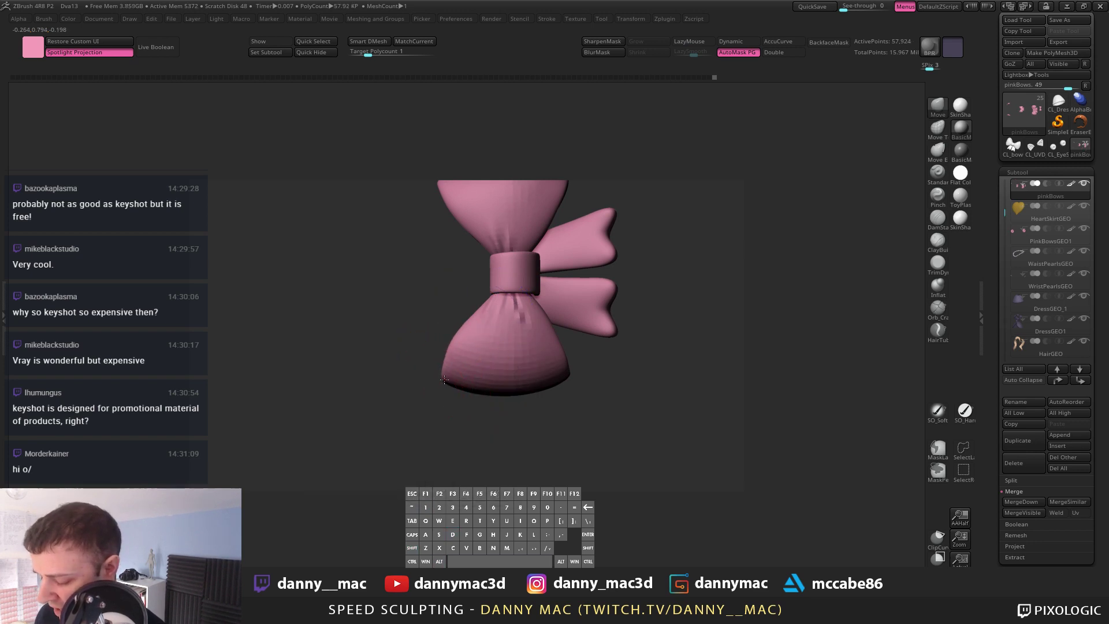
{"action": "key", "text": "space"}
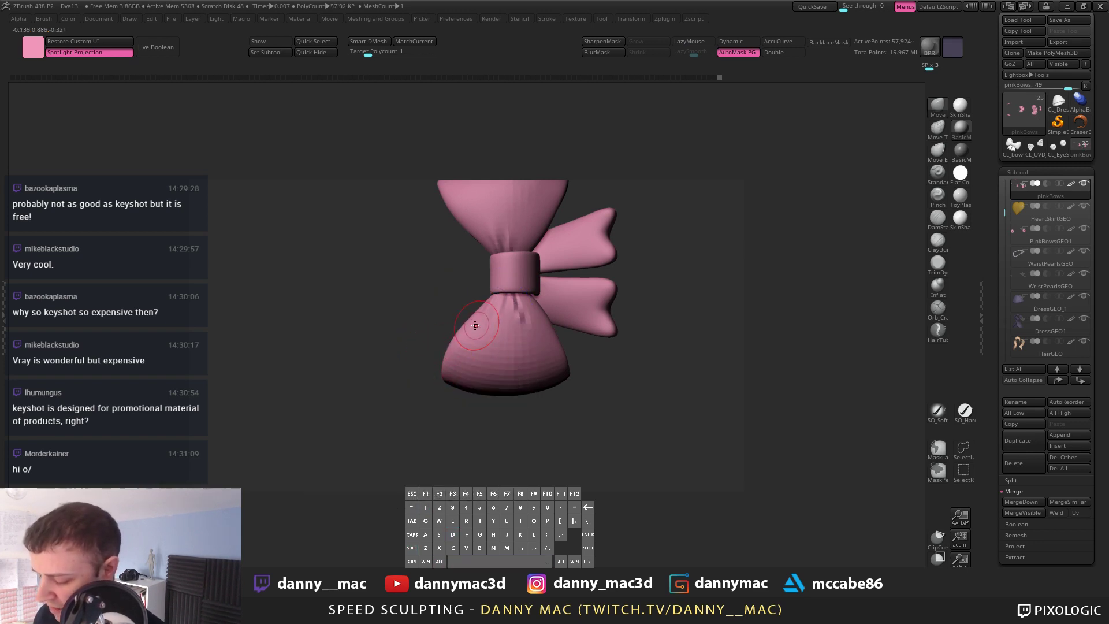
{"action": "key", "text": "space"}
{"action": "key", "text": "space"}
{"action": "left_click", "coordinate": [515, 373]}
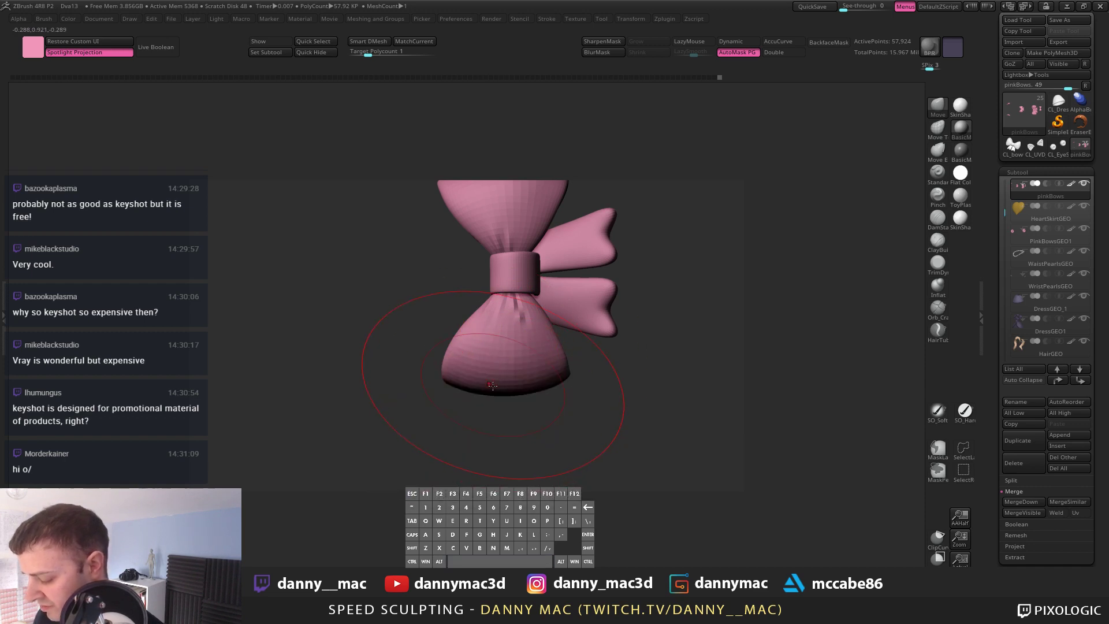
{"action": "key", "text": "space"}
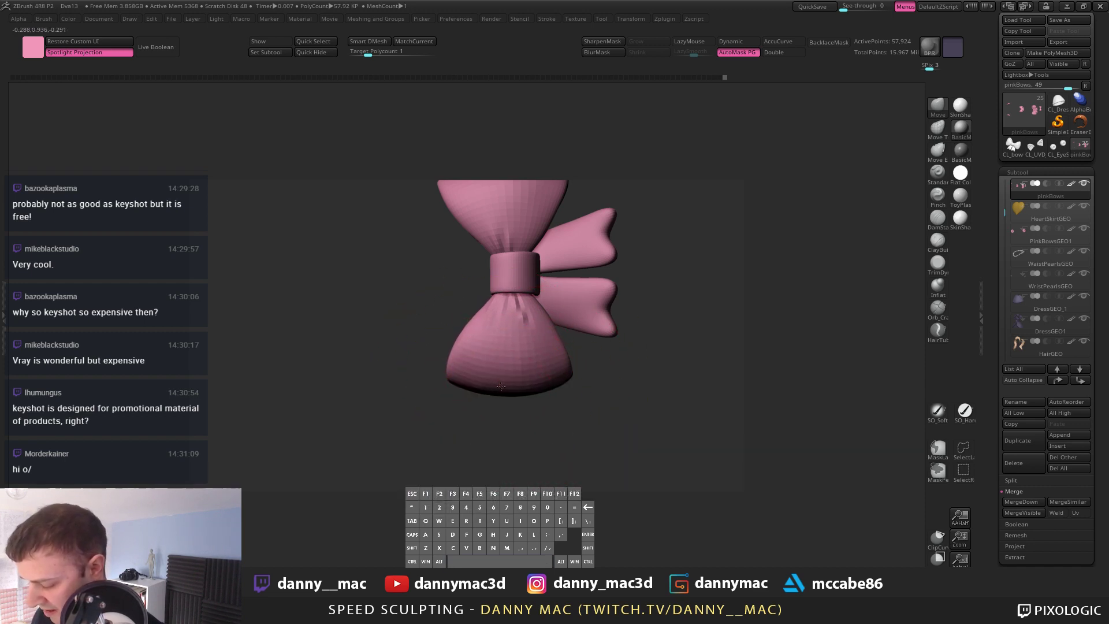
{"action": "key", "text": "space"}
{"action": "mouse_move", "coordinate": [466, 366]}
{"action": "right_mouse_down"}
{"action": "mouse_move", "coordinate": [472, 341]}
{"action": "mouse_move", "coordinate": [457, 294]}
{"action": "mouse_move", "coordinate": [446, 295]}
{"action": "mouse_move", "coordinate": [471, 307]}
{"action": "mouse_move", "coordinate": [441, 298]}
{"action": "mouse_move", "coordinate": [438, 285]}
{"action": "mouse_move", "coordinate": [543, 254]}
{"action": "mouse_move", "coordinate": [535, 267]}
{"action": "mouse_move", "coordinate": [567, 270]}
{"action": "mouse_move", "coordinate": [488, 202]}
{"action": "mouse_move", "coordinate": [566, 337]}
{"action": "mouse_move", "coordinate": [565, 297]}
{"action": "mouse_move", "coordinate": [508, 397]}
{"action": "mouse_move", "coordinate": [588, 367]}
{"action": "mouse_move", "coordinate": [568, 388]}
{"action": "mouse_move", "coordinate": [595, 321]}
{"action": "mouse_move", "coordinate": [716, 306]}
{"action": "mouse_move", "coordinate": [559, 357]}
{"action": "mouse_move", "coordinate": [592, 347]}
{"action": "mouse_move", "coordinate": [545, 421]}
{"action": "mouse_move", "coordinate": [537, 296]}
{"action": "mouse_move", "coordinate": [505, 351]}
{"action": "right_mouse_up"}
{"action": "key", "text": "space"}
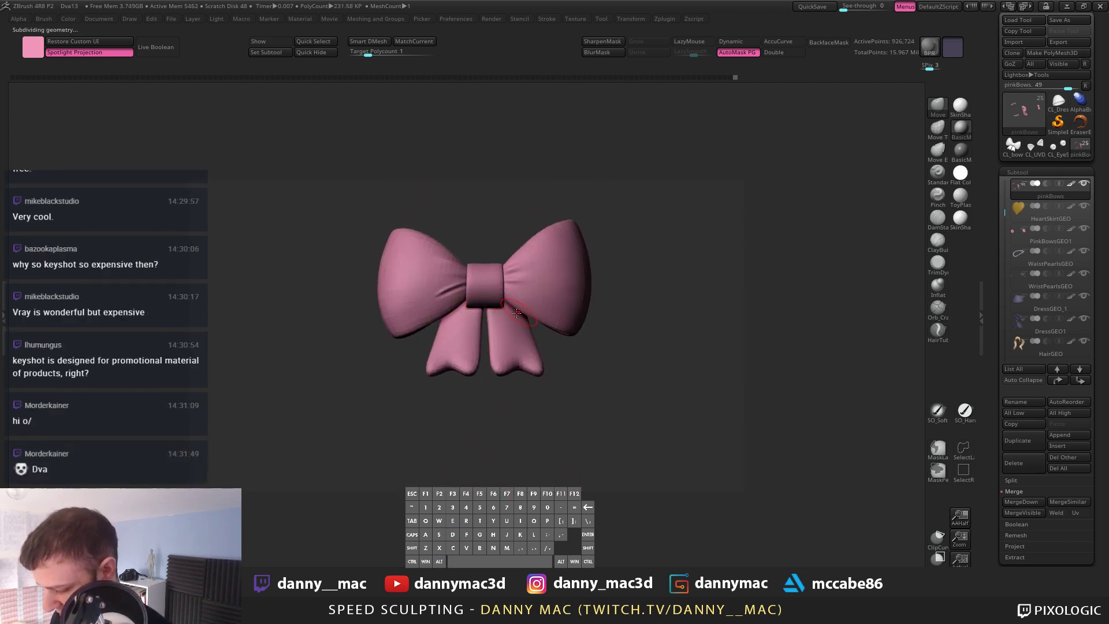
Step: Isolate the neck bow at its lowest subdivision level and split the hidden bows into their own subtool
{"action": "right_click_drag", "start_coordinate": [517, 313], "coordinate": [489, 261], "text": "alt"}
{"action": "left_click_drag", "start_coordinate": [429, 227], "coordinate": [623, 385], "text": "ctrl+shift"}
{"action": "key", "text": "a"}
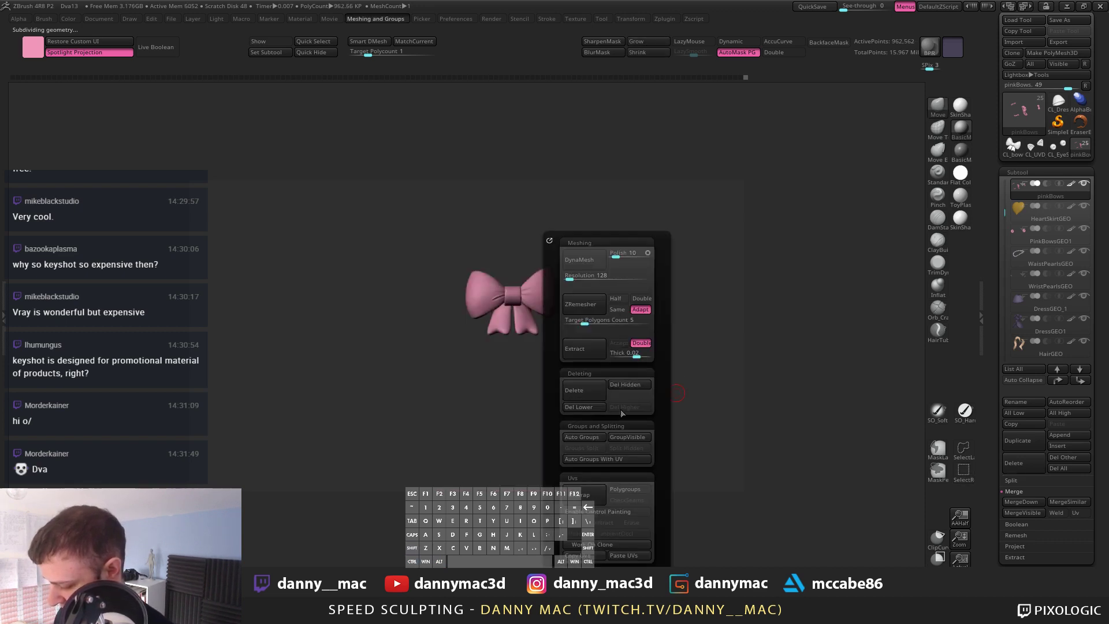
{"action": "key", "text": "shift+d"}
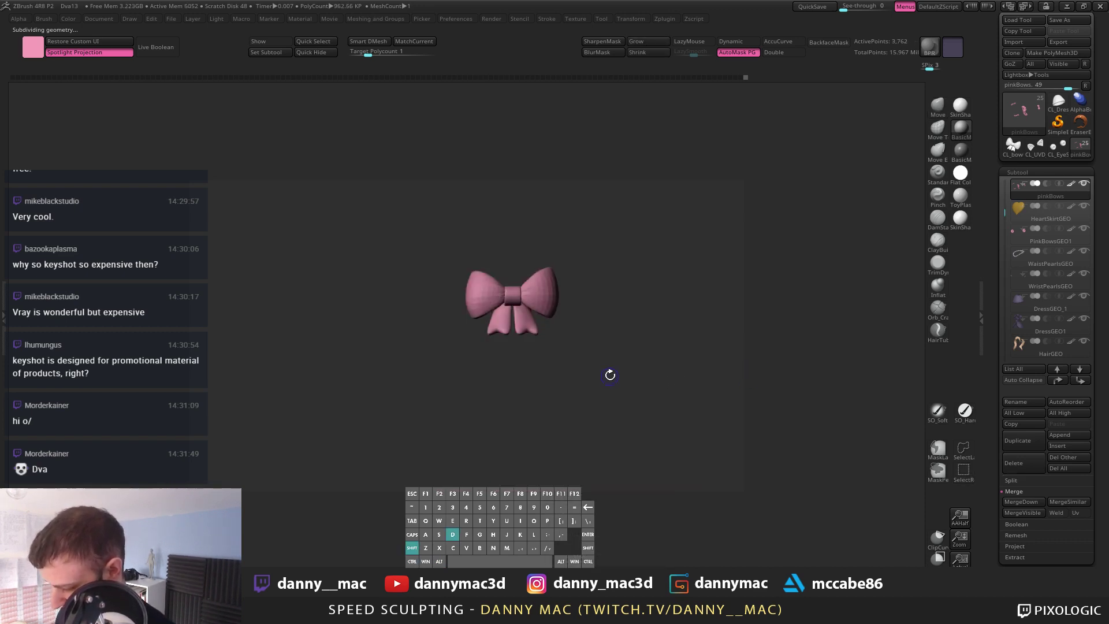
{"action": "key", "text": "a"}
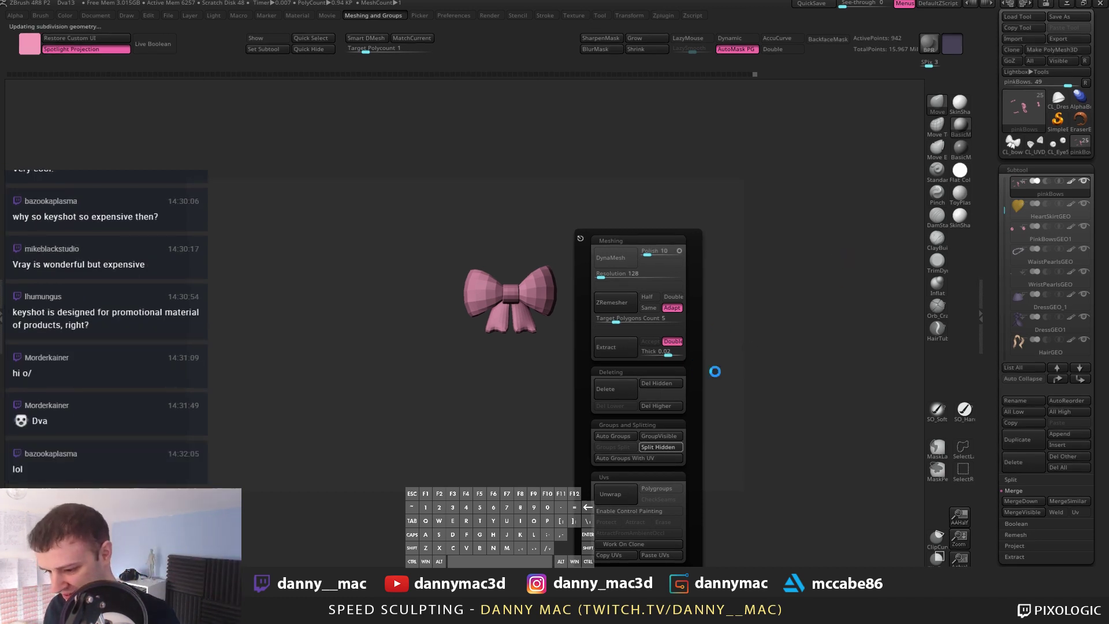
{"action": "left_click_drag", "start_coordinate": [670, 356], "coordinate": [915, 286]}
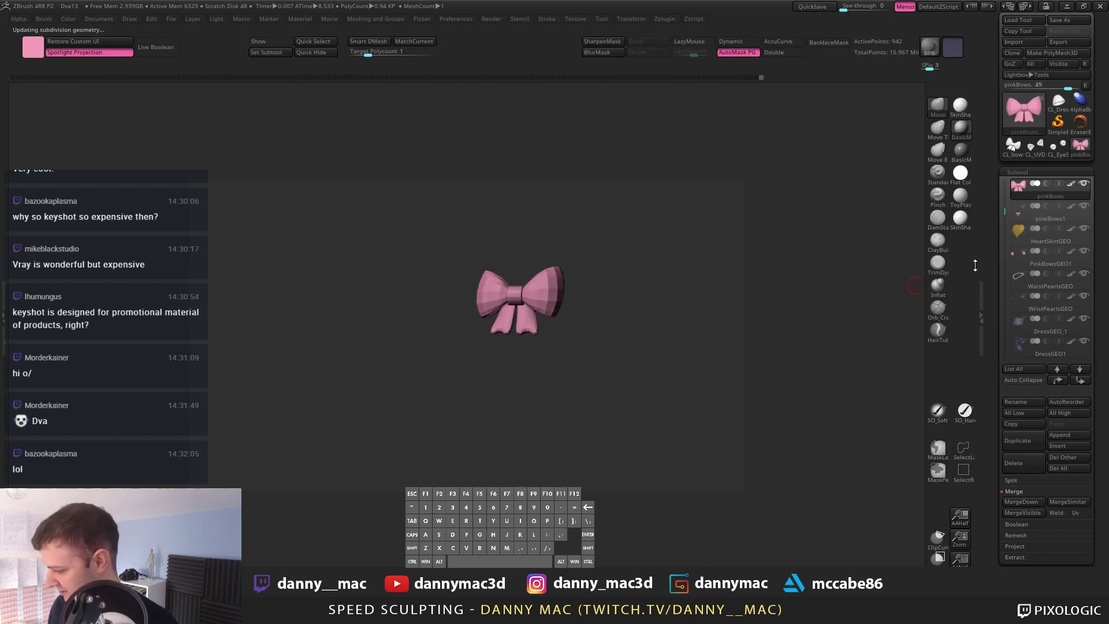
Step: Raise the separated neck bow's subdivision level back up and frame its knot and folds
{"action": "left_click_drag", "start_coordinate": [615, 312], "coordinate": [415, 365], "text": "alt"}
{"action": "key", "text": "d"}
{"action": "key", "text": "d"}
{"action": "key", "text": "alt+s"}
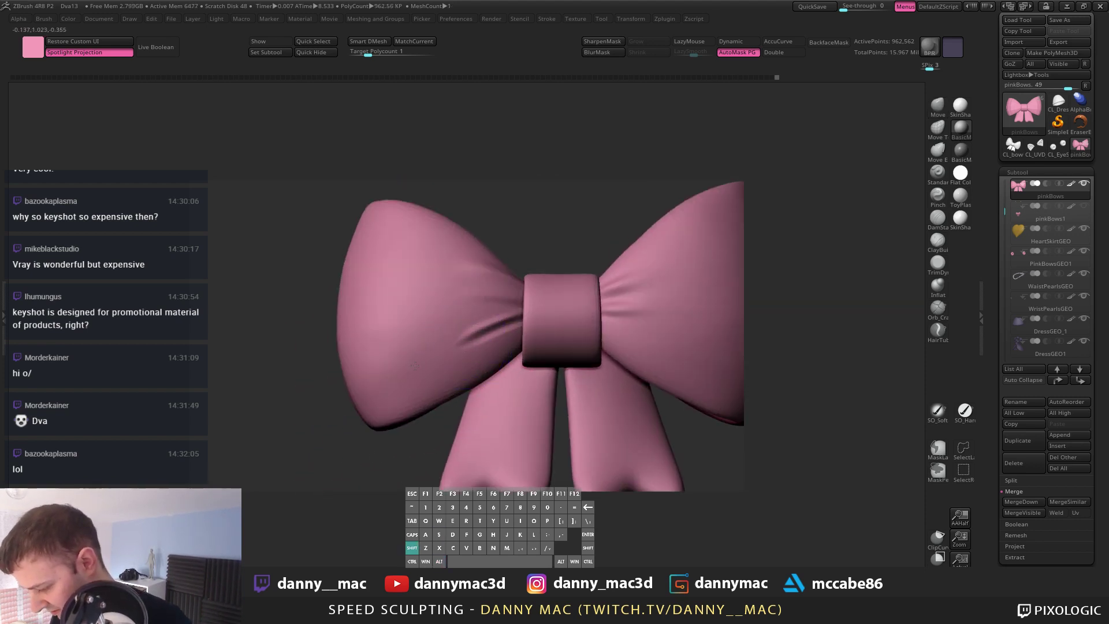
{"action": "right_click_drag", "start_coordinate": [562, 300], "coordinate": [641, 306]}
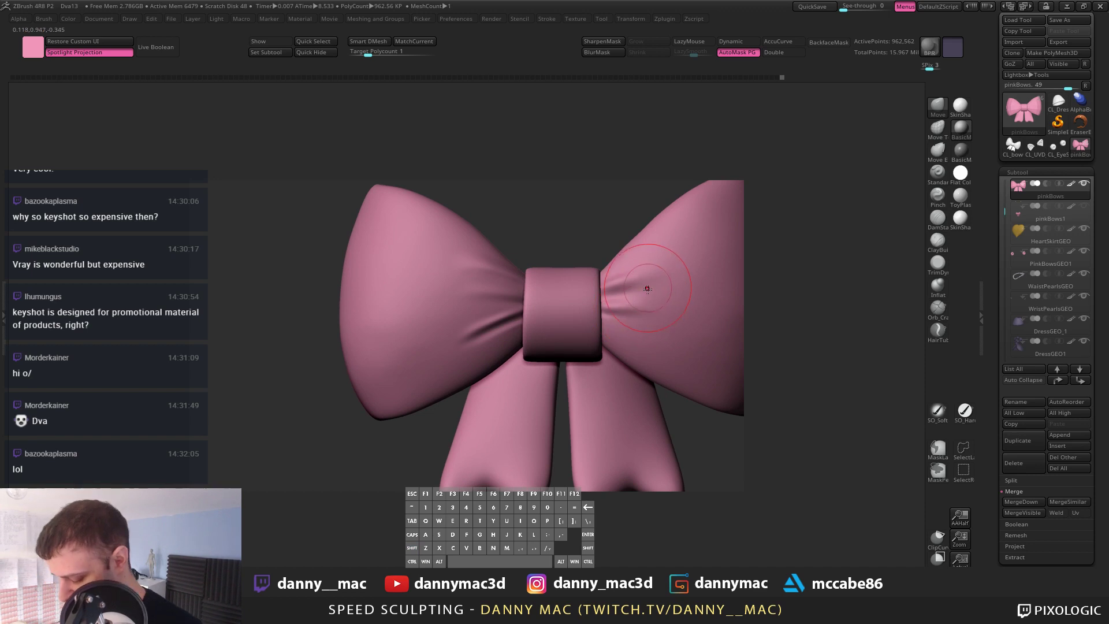
Step: Choose the Orb_Cracks brush and isolate the two loops of the bow
{"action": "key", "text": "b"}
{"action": "key", "text": "o"}
{"action": "key", "text": "c"}
{"action": "key", "text": "alt+s"}
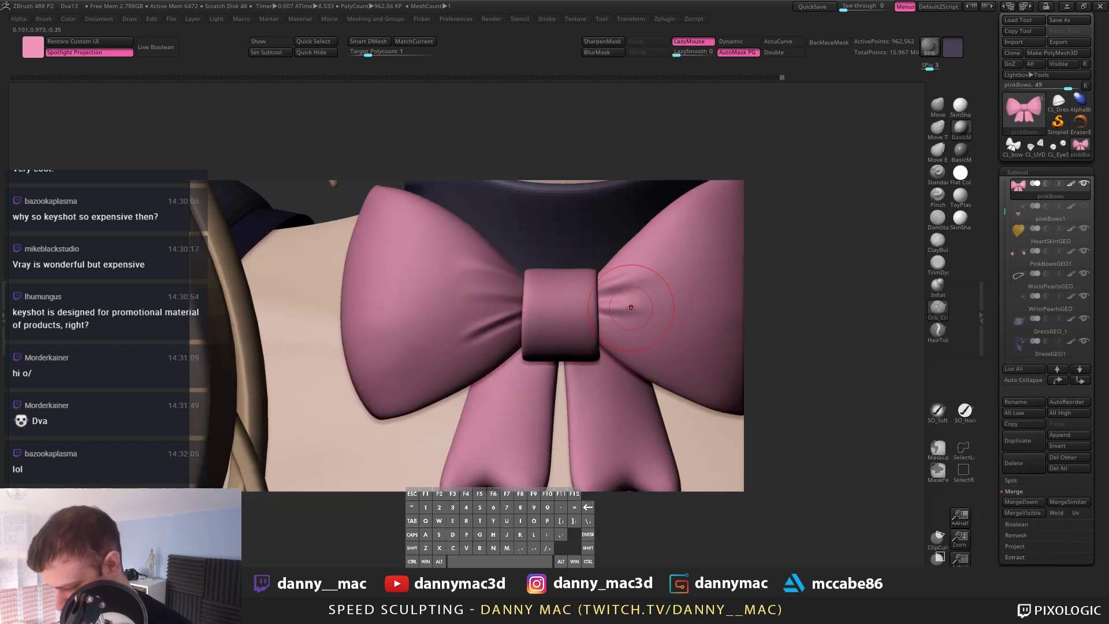
{"action": "key", "text": "alt+d"}
{"action": "mouse_move", "coordinate": [637, 288]}
{"action": "right_mouse_down", "text": "alt"}
{"action": "mouse_move", "coordinate": [629, 315]}
{"action": "mouse_move", "coordinate": [563, 353]}
{"action": "right_mouse_up", "text": "alt"}
{"action": "left_click", "coordinate": [660, 324], "text": "ctrl+shift"}
Step: Sharpen the folds on the right-hand loop beside the pinched centre and smooth their inner ends
{"action": "key", "text": "space"}
{"action": "left_click_drag", "start_coordinate": [571, 353], "coordinate": [555, 353]}
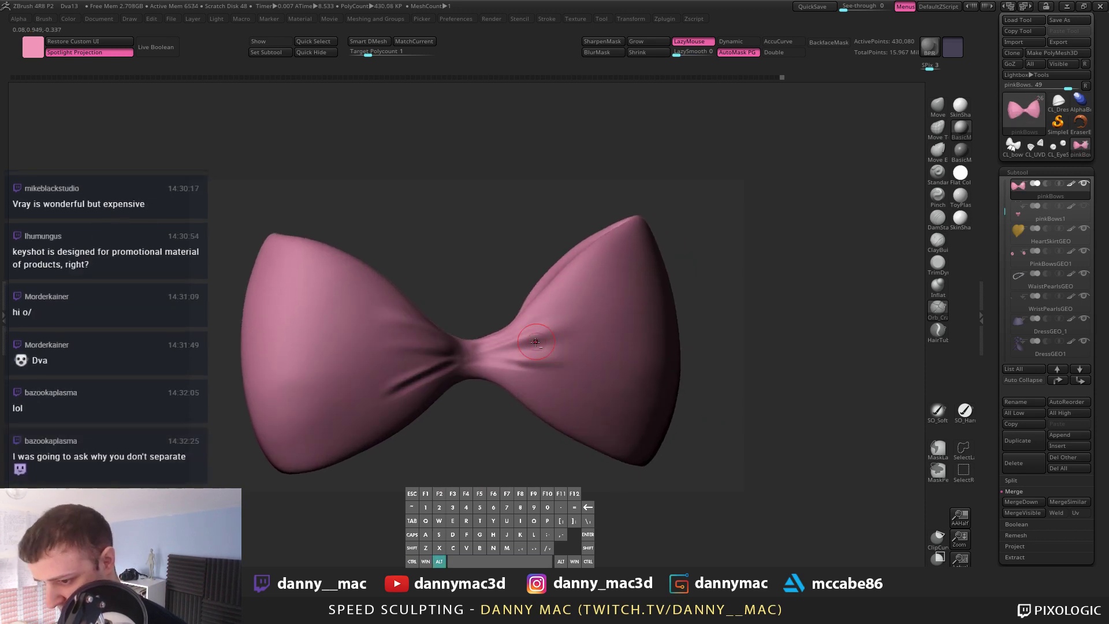
{"action": "right_click_drag", "start_coordinate": [572, 331], "coordinate": [551, 329], "text": "alt"}
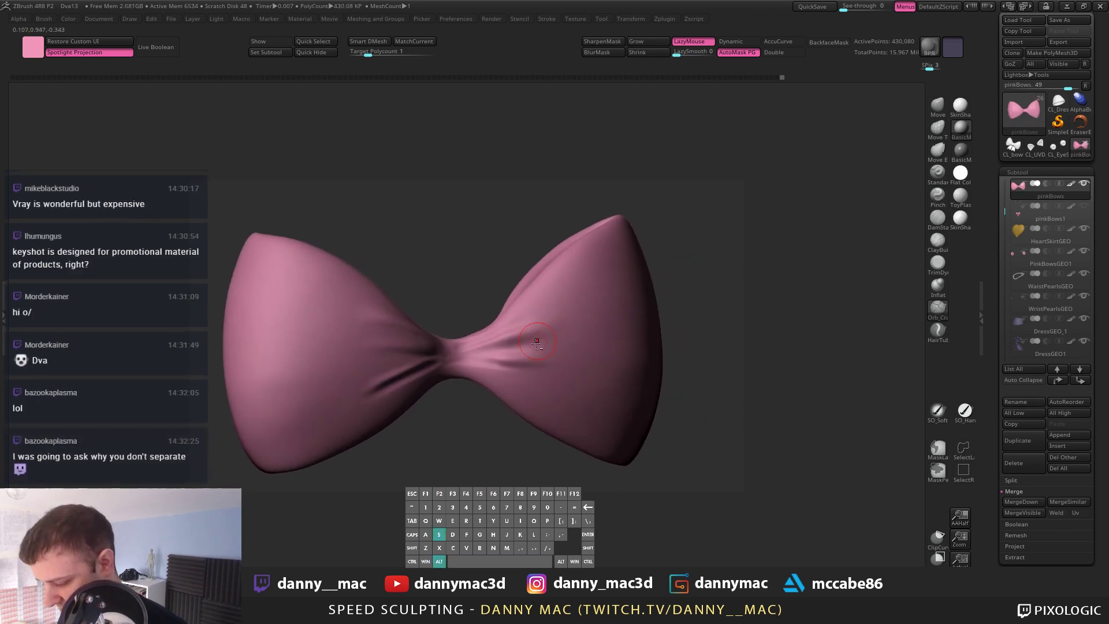
{"action": "key", "text": "alt+s"}
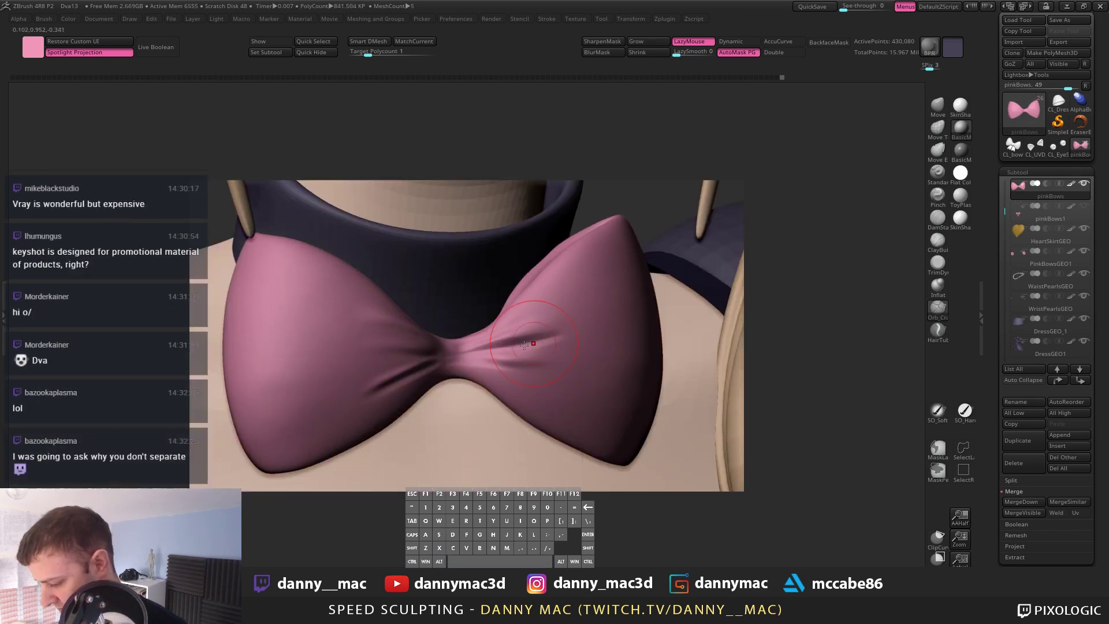
{"action": "left_click_drag", "start_coordinate": [524, 345], "coordinate": [505, 344], "text": "shift"}
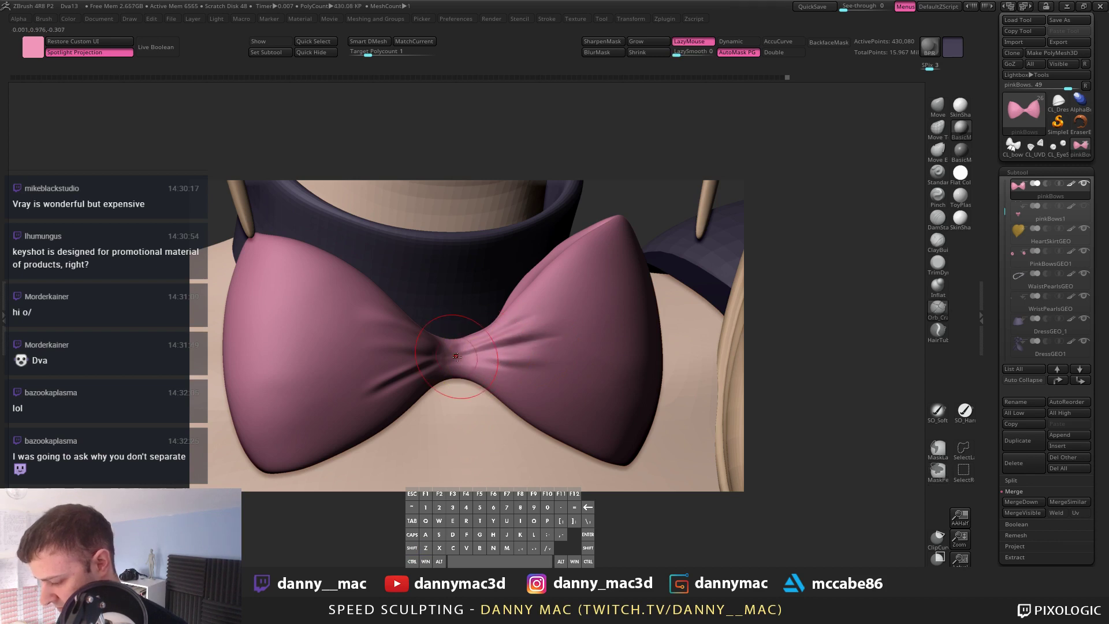
{"action": "left_click_drag", "start_coordinate": [495, 363], "coordinate": [474, 364], "text": "shift"}
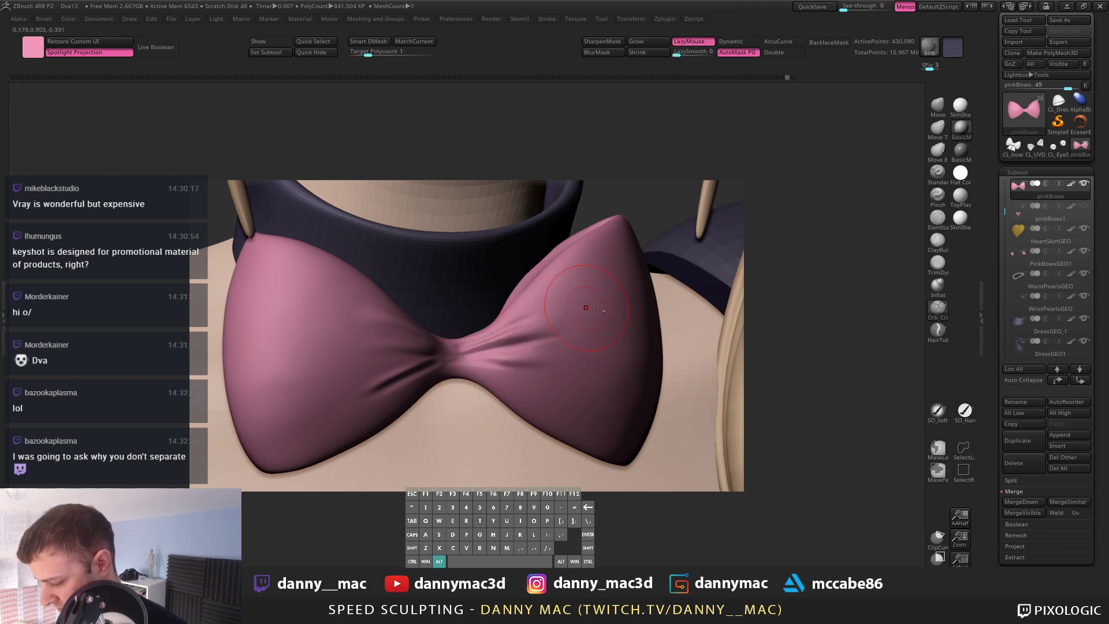
{"action": "left_click_drag", "start_coordinate": [584, 307], "coordinate": [510, 357], "text": "alt"}
Step: Lower the whole bow's subdivision level, display its polygroups, and mask the loops and knot so only the tails stay editable
{"action": "key", "text": "l"}
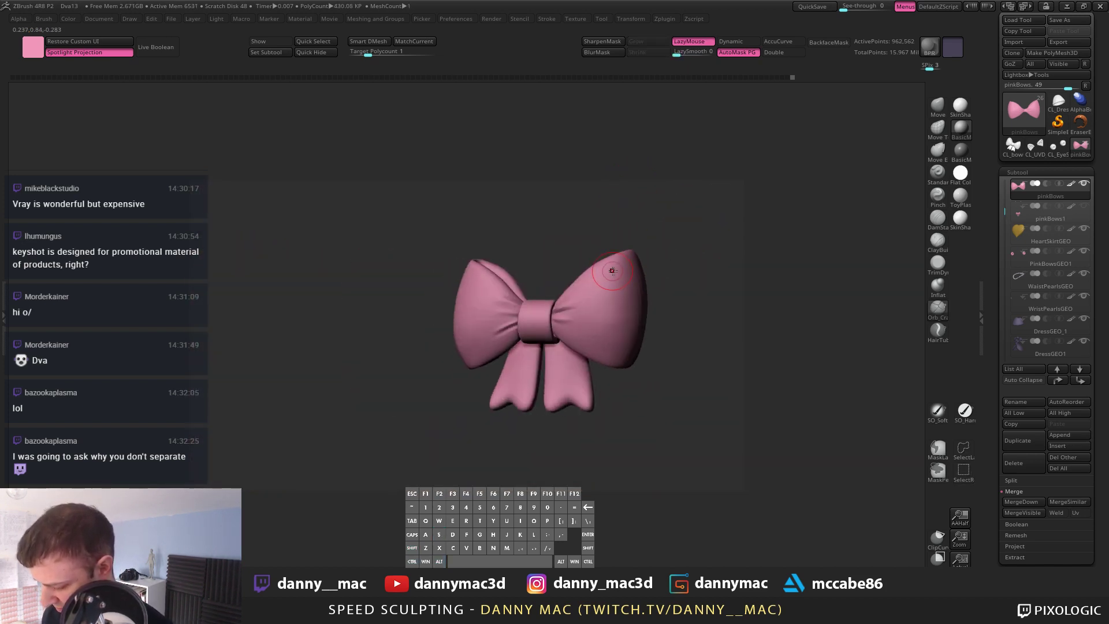
{"action": "right_click_drag", "start_coordinate": [613, 271], "coordinate": [586, 346]}
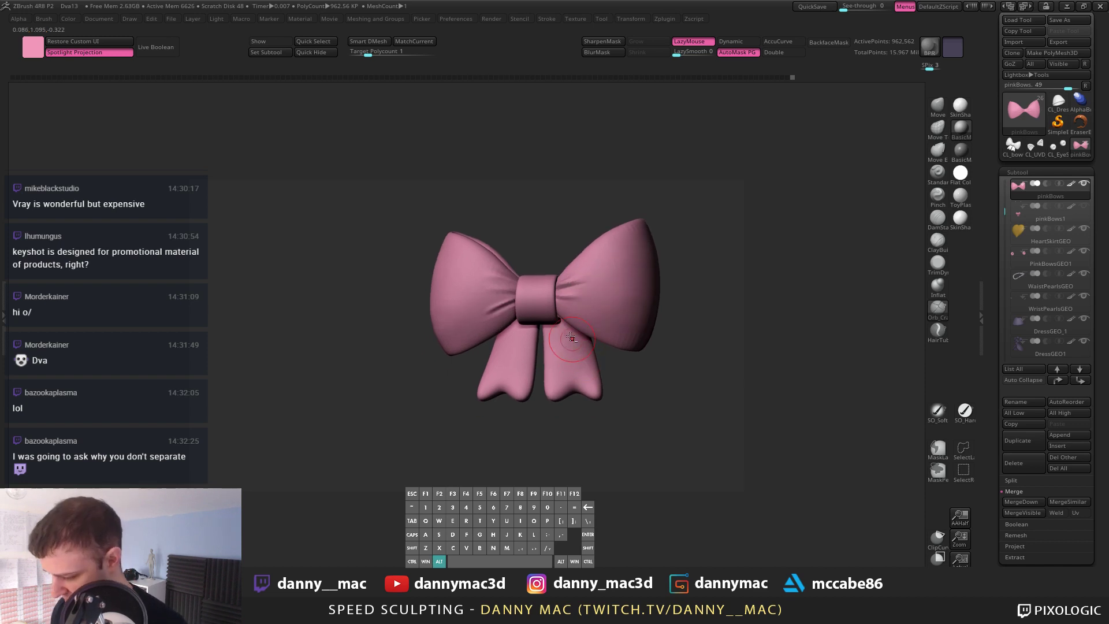
{"action": "left_click_drag", "start_coordinate": [586, 345], "coordinate": [560, 336]}
{"action": "key", "text": "l"}
{"action": "key", "text": "shift+d"}
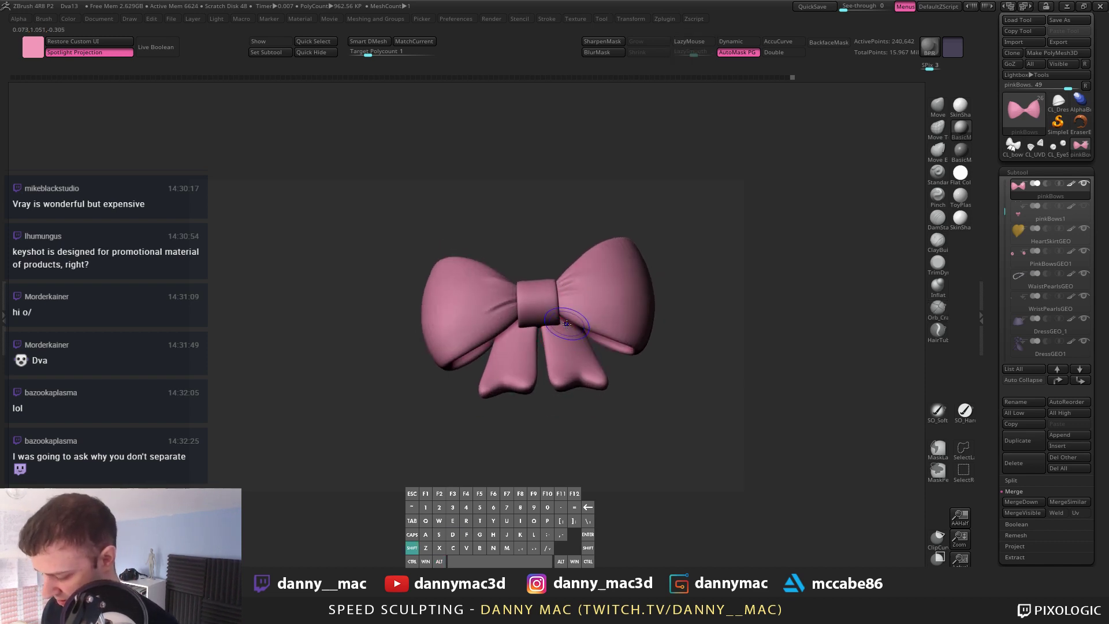
{"action": "key", "text": "shift+f"}
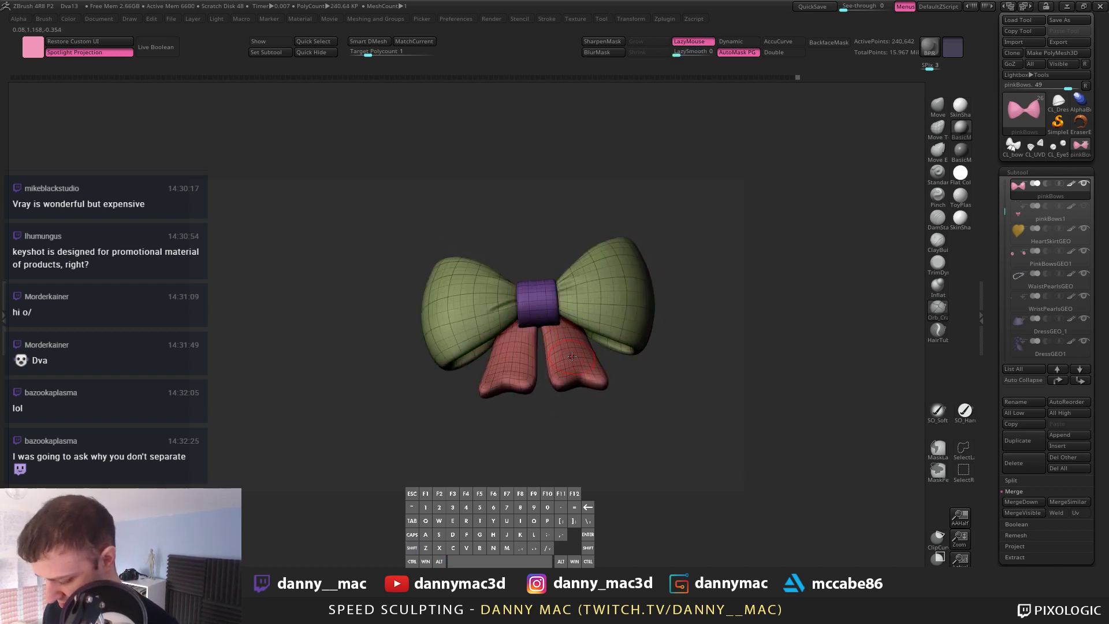
{"action": "left_click", "coordinate": [610, 287]}
{"action": "left_click", "coordinate": [539, 303]}
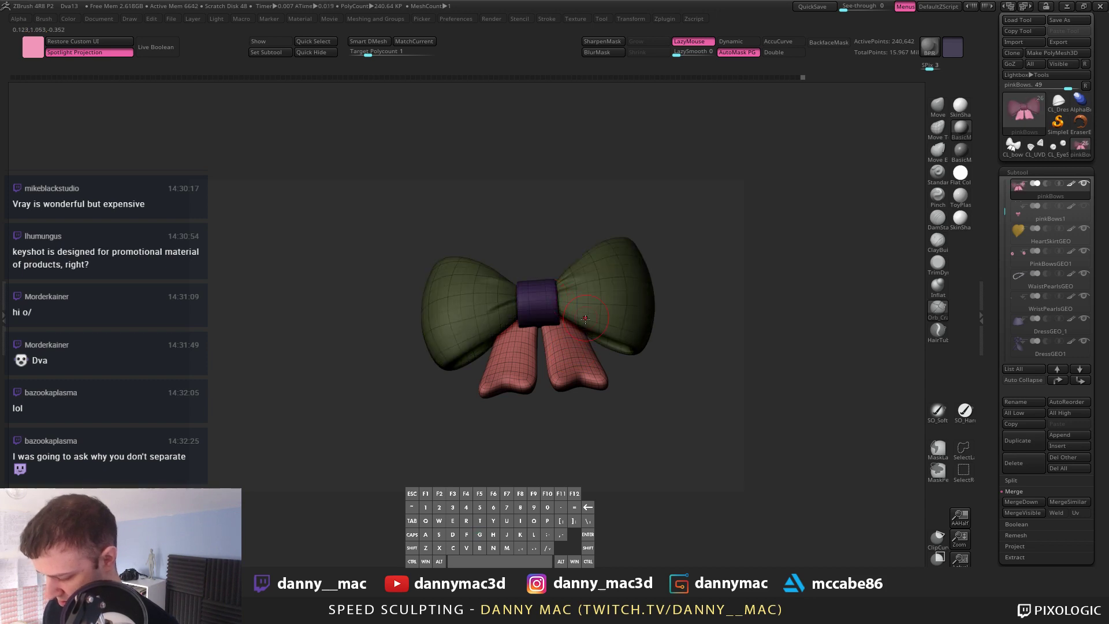
Step: Start reshaping the two unmasked tails with an enlarged Move brush at a low subdivision level
{"action": "key", "text": "alt+1"}
{"action": "key", "text": "space"}
{"action": "mouse_move", "coordinate": [574, 329]}
{"action": "right_mouse_down"}
{"action": "mouse_move", "coordinate": [559, 339]}
{"action": "mouse_move", "coordinate": [575, 391]}
{"action": "right_mouse_up"}
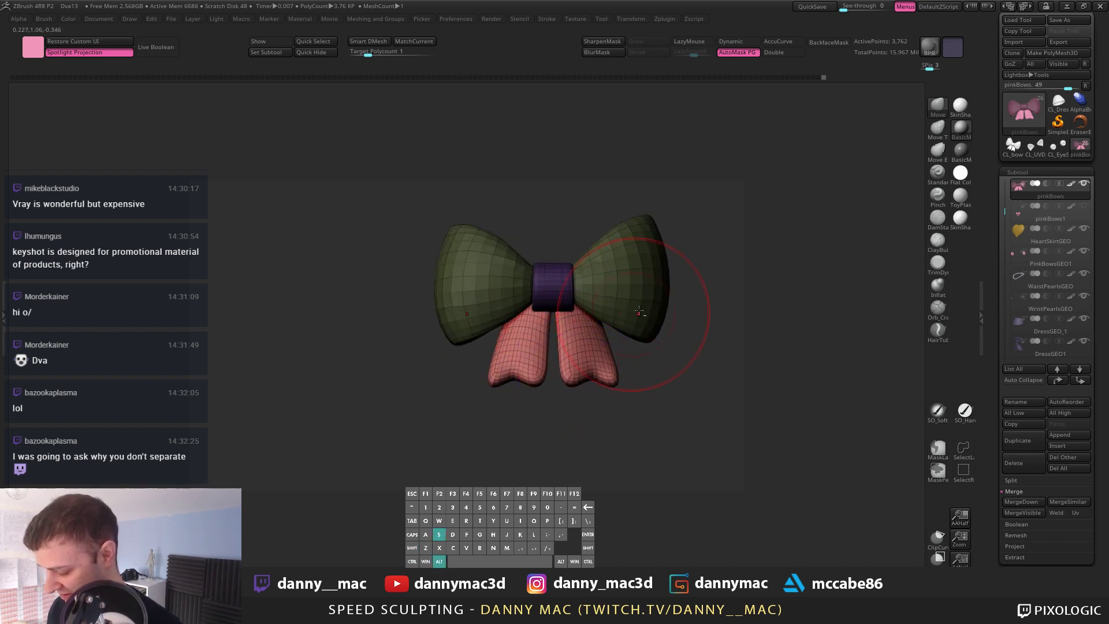
Step: Isolate the two pink ribbon tails of the bow and mask the top centre where they join
{"action": "key", "text": "alt+s"}
{"action": "key", "text": "alt+s"}
{"action": "left_click", "coordinate": [575, 337], "text": "ctrl+shift"}
{"action": "right_click_drag", "start_coordinate": [624, 304], "coordinate": [629, 280]}
{"action": "left_click_drag", "start_coordinate": [652, 249], "coordinate": [553, 438], "text": "ctrl"}
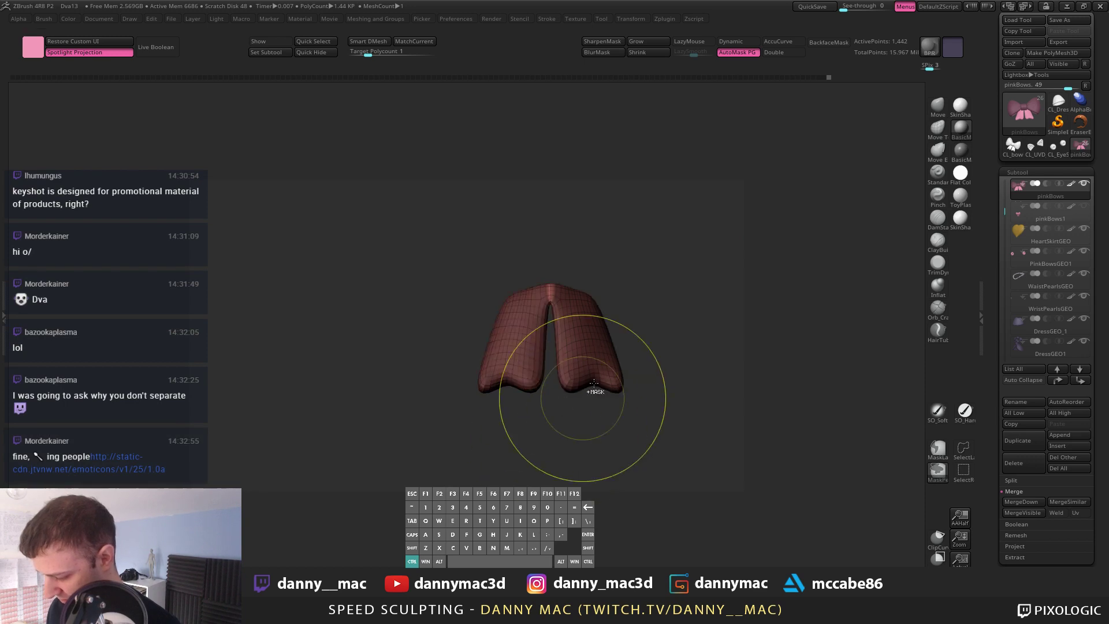
{"action": "left_click", "coordinate": [636, 317], "text": "ctrl"}
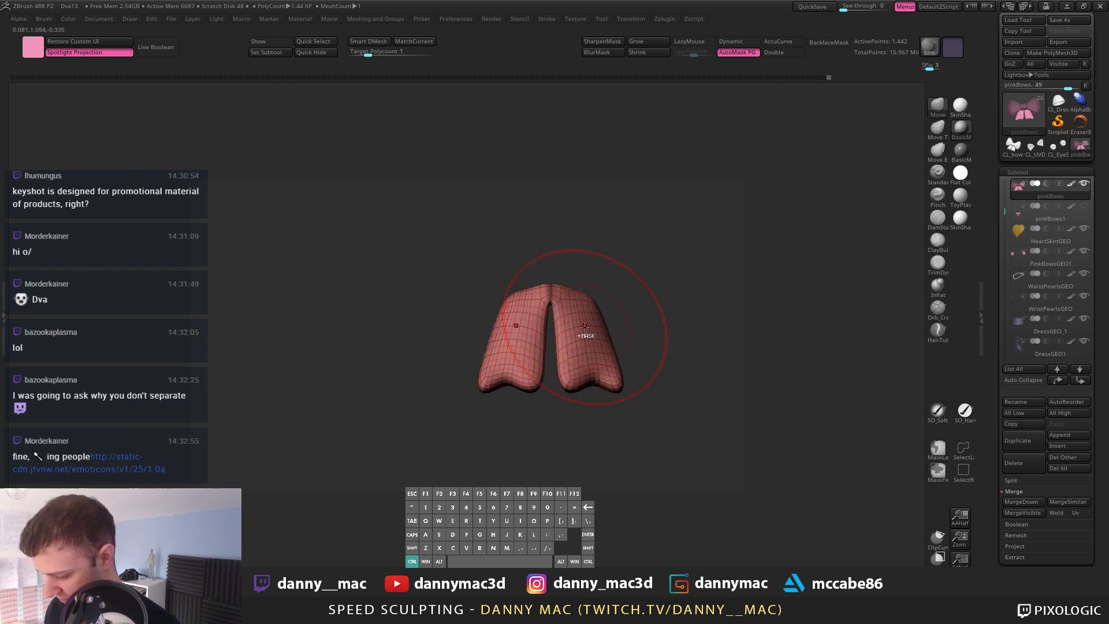
{"action": "key", "text": "alt+s"}
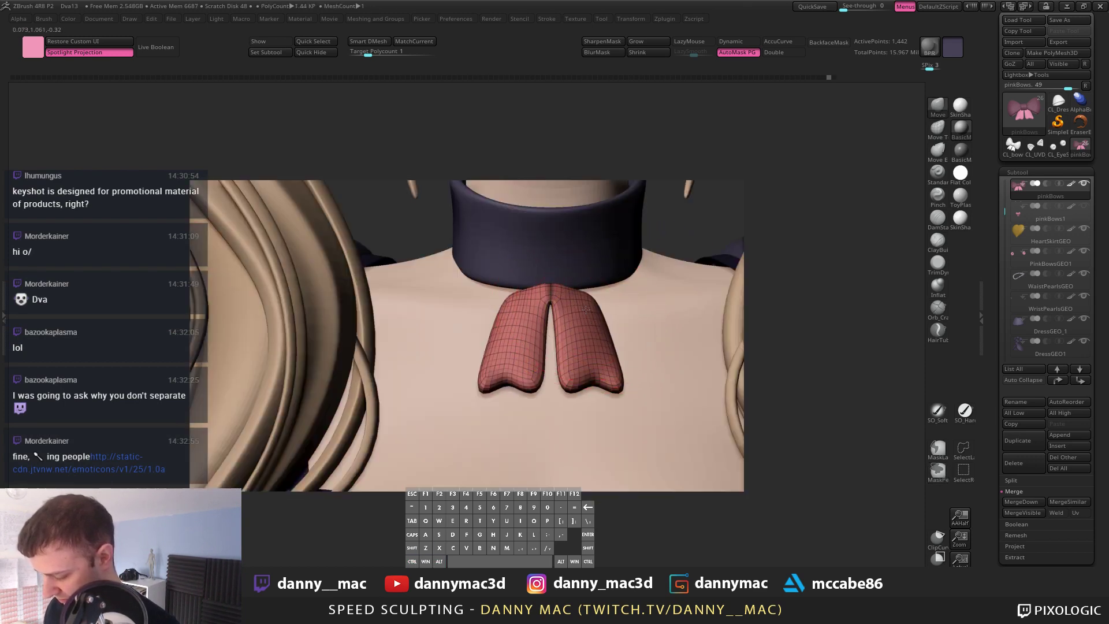
{"action": "key", "text": "ctrl+z"}
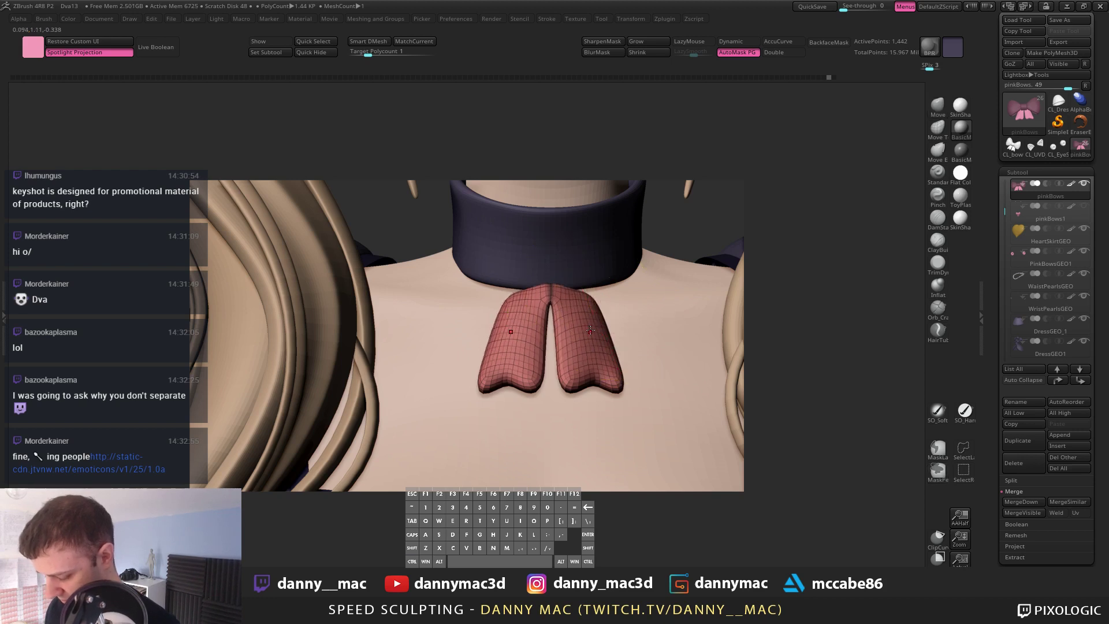
Step: Try to spread the ribbon tails apart horizontally with Transpose Move while the top centre stays masked
{"action": "key", "text": "w"}
{"action": "key", "text": "alt+s"}
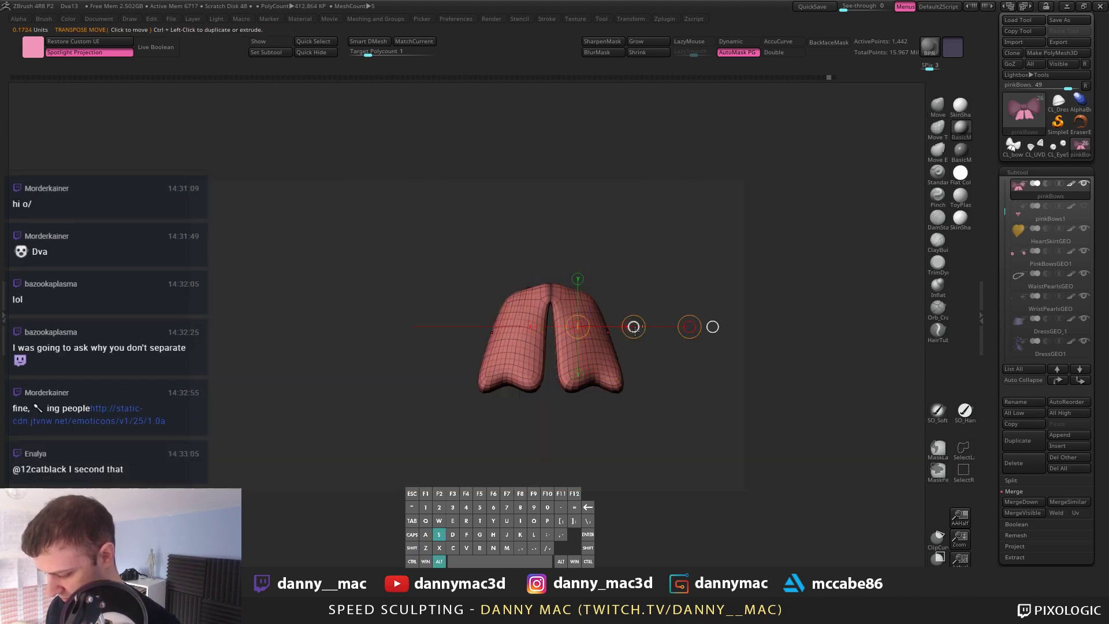
{"action": "left_click_drag", "start_coordinate": [634, 327], "coordinate": [636, 328], "text": "shift"}
{"action": "key", "text": "ctrl+z"}
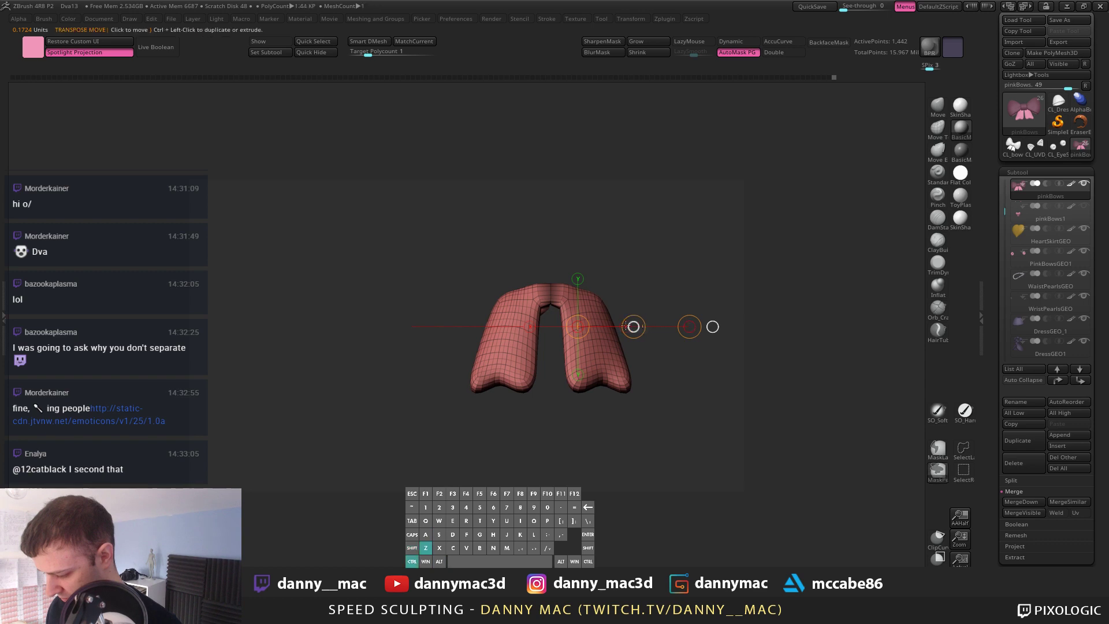
Step: Reduce the brush size, mask the narrow strip joining the ribbon tails at the top centre, and invert the mask
{"action": "left_click_drag", "start_coordinate": [682, 277], "coordinate": [641, 114]}
{"action": "left_click", "coordinate": [617, 218]}
{"action": "mouse_move", "coordinate": [533, 359]}
{"action": "left_mouse_down", "text": "shift"}
{"action": "mouse_move", "coordinate": [473, 401]}
{"action": "mouse_move", "coordinate": [534, 409]}
{"action": "mouse_move", "coordinate": [498, 389]}
{"action": "left_mouse_up", "text": "shift"}
{"action": "key", "text": "1"}
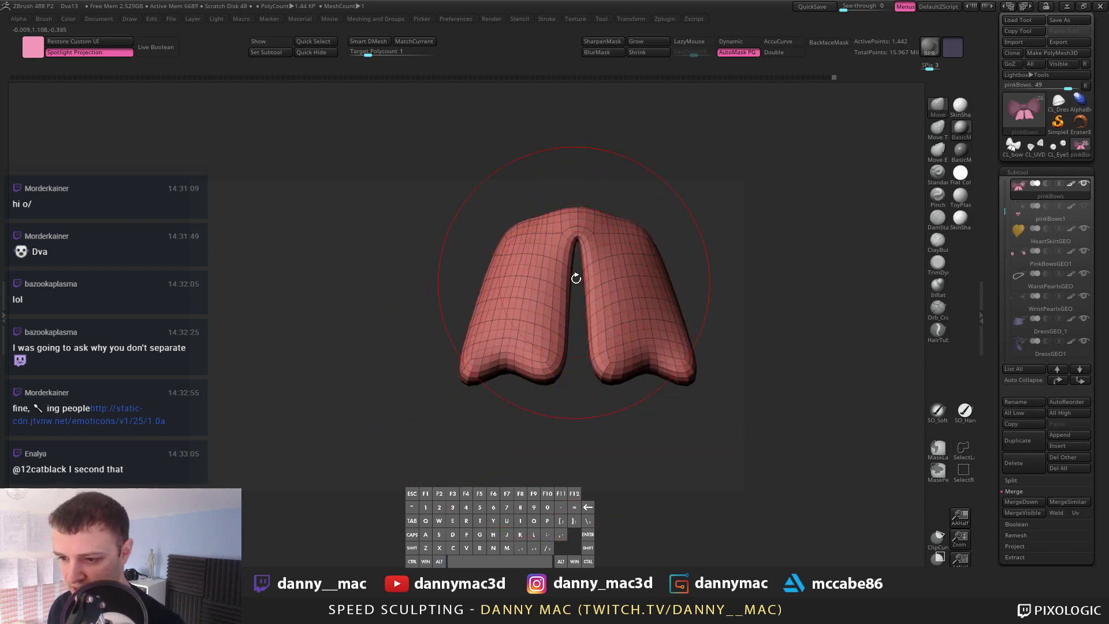
{"action": "mouse_move", "coordinate": [665, 230]}
{"action": "left_mouse_down", "text": "alt"}
{"action": "mouse_move", "coordinate": [658, 220]}
{"action": "mouse_move", "coordinate": [610, 232]}
{"action": "left_mouse_up", "text": "alt"}
{"action": "key", "text": "space"}
{"action": "right_click_drag", "start_coordinate": [547, 269], "coordinate": [518, 291], "text": "alt"}
{"action": "key", "text": "alt+d"}
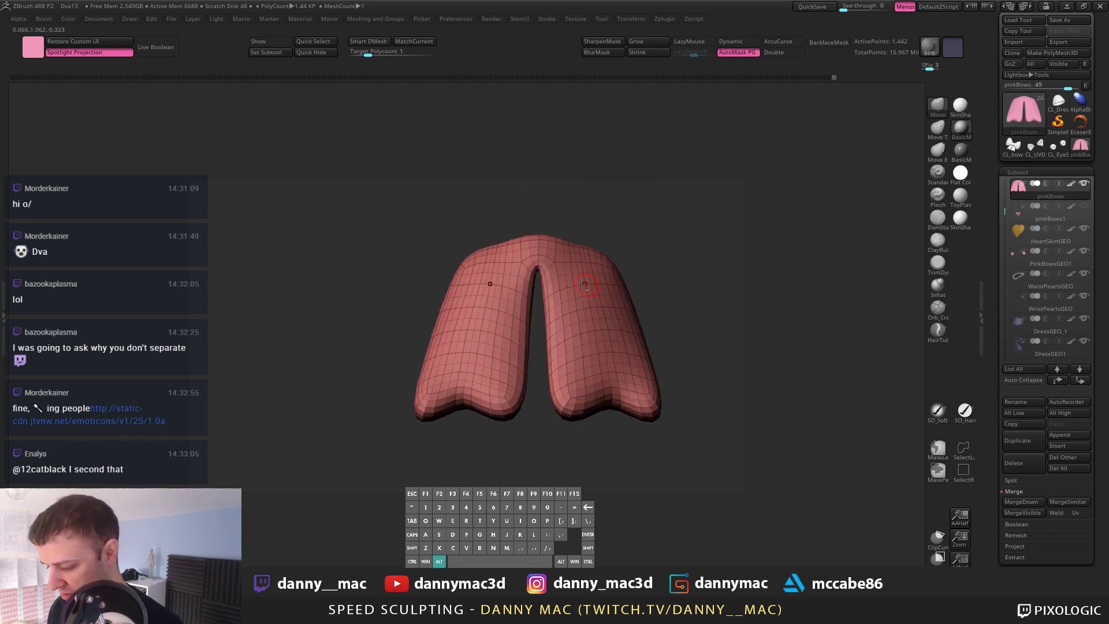
{"action": "left_click_drag", "start_coordinate": [532, 217], "coordinate": [542, 286], "text": "ctrl"}
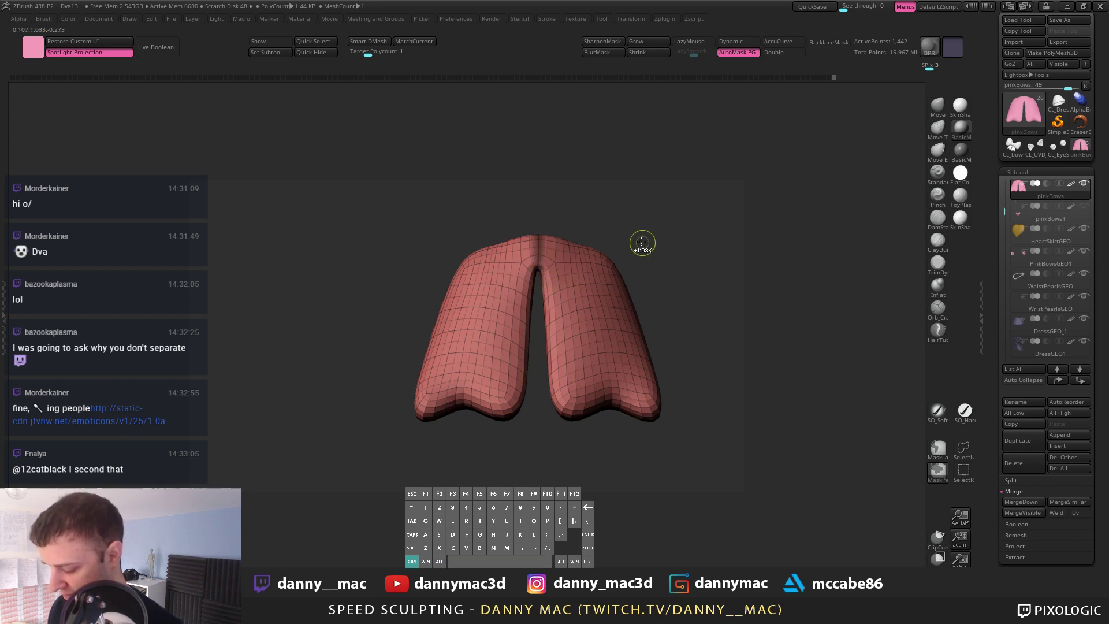
{"action": "left_click", "coordinate": [641, 247], "text": "ctrl"}
Step: Refine the mask around the top of the gap between the tails and invert it to protect only the joining strip
{"action": "right_click_drag", "start_coordinate": [552, 254], "coordinate": [618, 253], "text": "alt"}
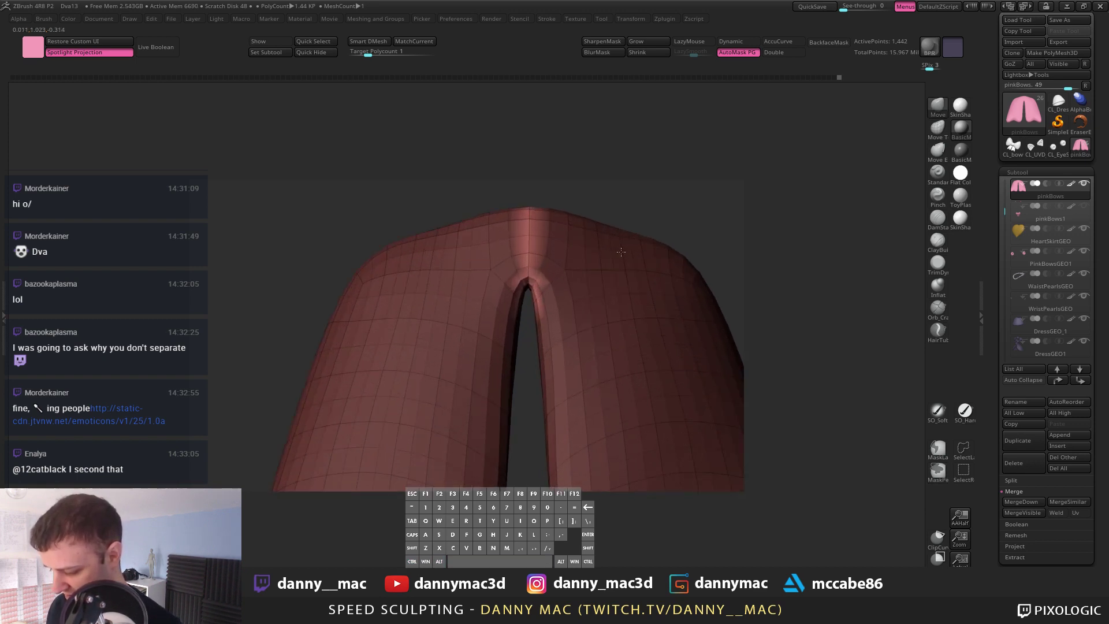
{"action": "left_click_drag", "start_coordinate": [520, 370], "coordinate": [589, 291], "text": "ctrl"}
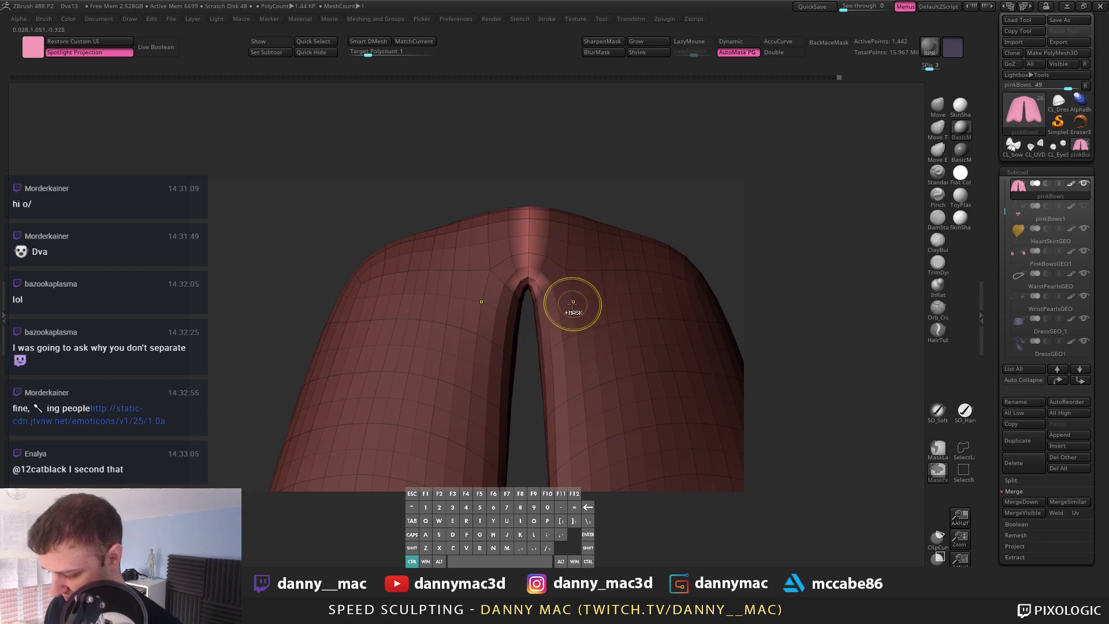
{"action": "left_click_drag", "start_coordinate": [284, 306], "coordinate": [629, 384], "text": "ctrl"}
{"action": "right_click_drag", "start_coordinate": [639, 344], "coordinate": [640, 259], "text": "alt"}
{"action": "left_click", "coordinate": [601, 303], "text": "ctrl"}
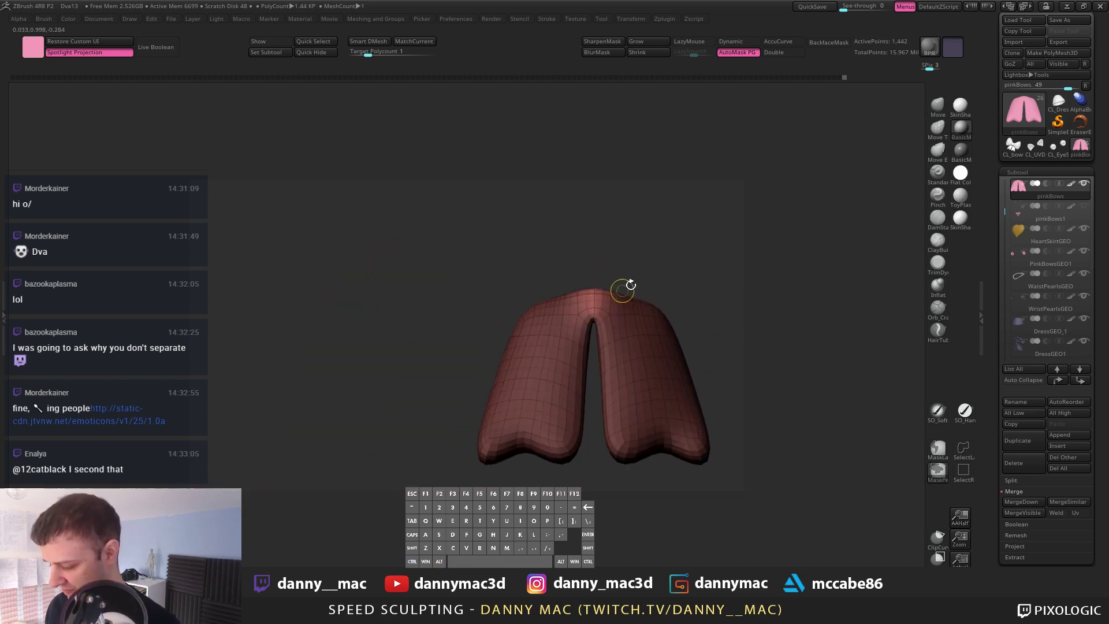
{"action": "right_click_drag", "start_coordinate": [391, 211], "coordinate": [391, 210], "text": "alt"}
{"action": "left_click", "coordinate": [408, 207], "text": "ctrl"}
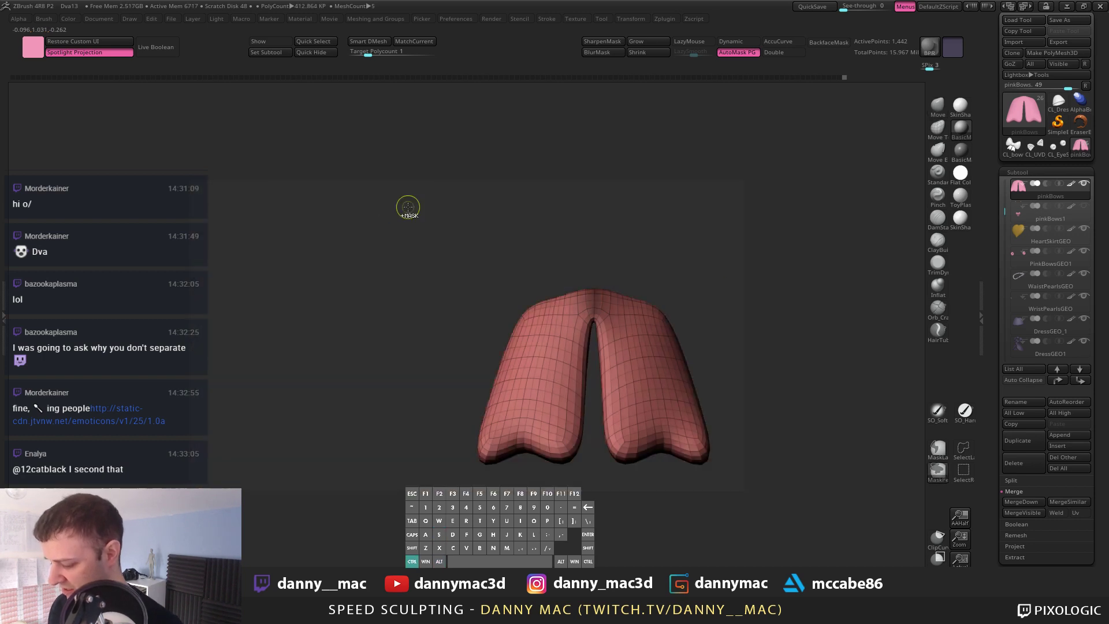
Step: Try to widen the gap between the two ribbon tails with Transpose Move and clear the mask
{"action": "key", "text": "w"}
{"action": "mouse_move", "coordinate": [635, 347]}
{"action": "left_mouse_down", "text": "shift"}
{"action": "mouse_move", "coordinate": [737, 347]}
{"action": "mouse_move", "coordinate": [688, 345]}
{"action": "left_mouse_up", "text": "shift"}
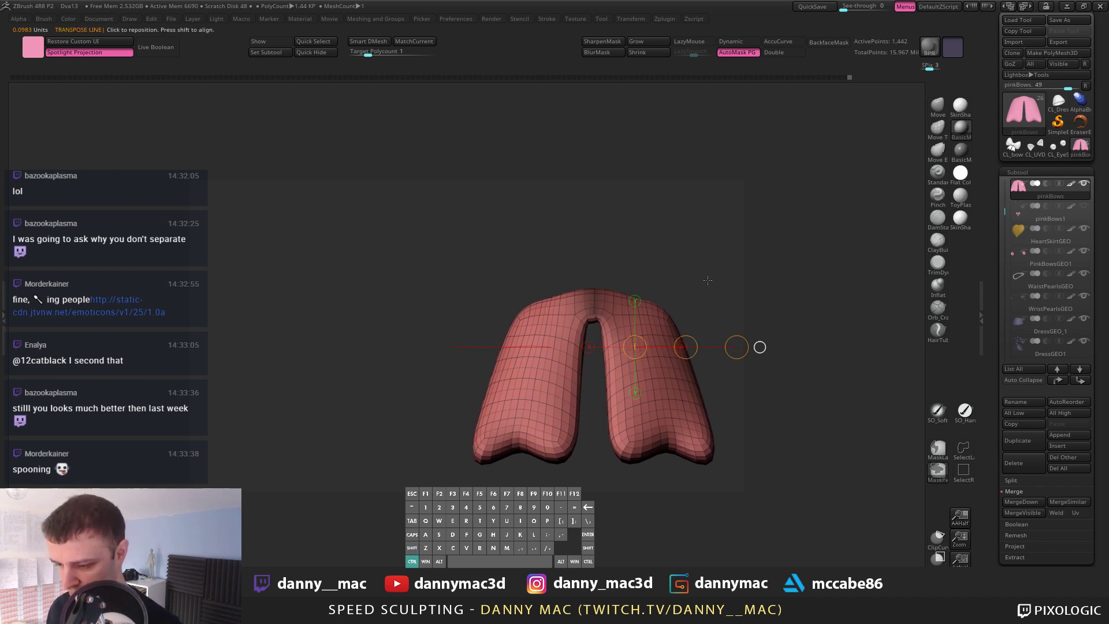
{"action": "left_click_drag", "start_coordinate": [708, 280], "coordinate": [708, 318], "text": "ctrl"}
{"action": "key", "text": "alt+s"}
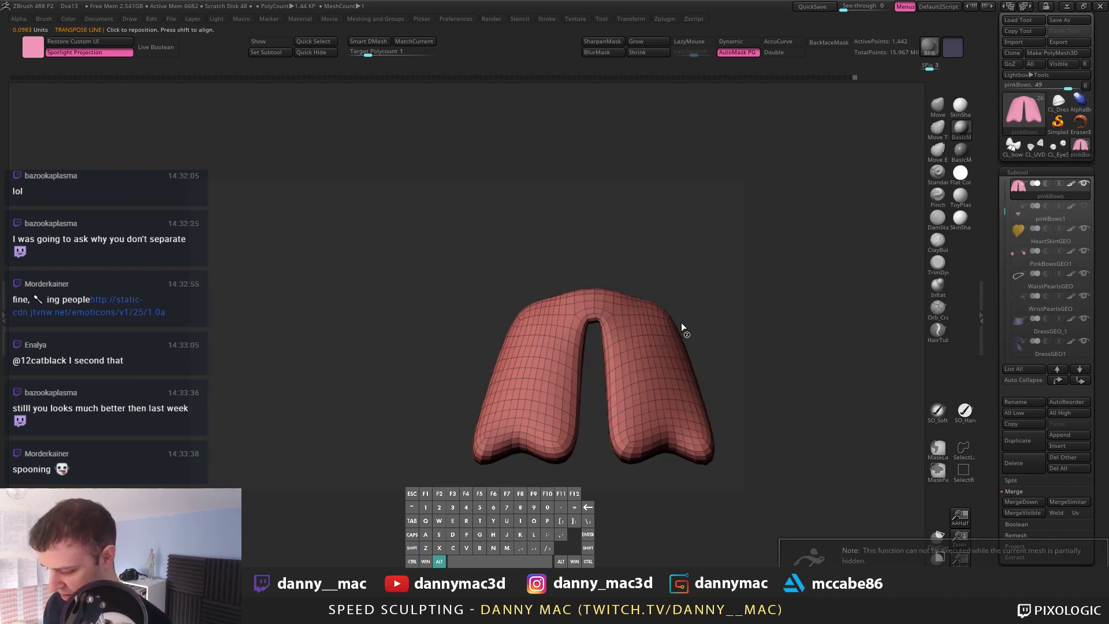
{"action": "key", "text": "ctrl+z"}
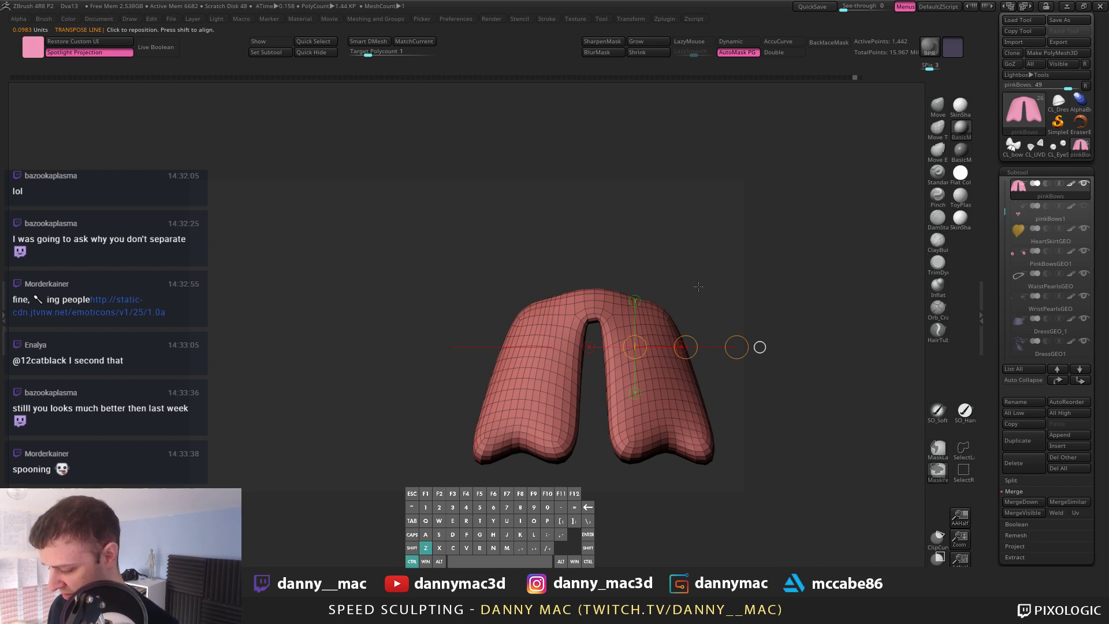
{"action": "key", "text": "ctrl+z"}
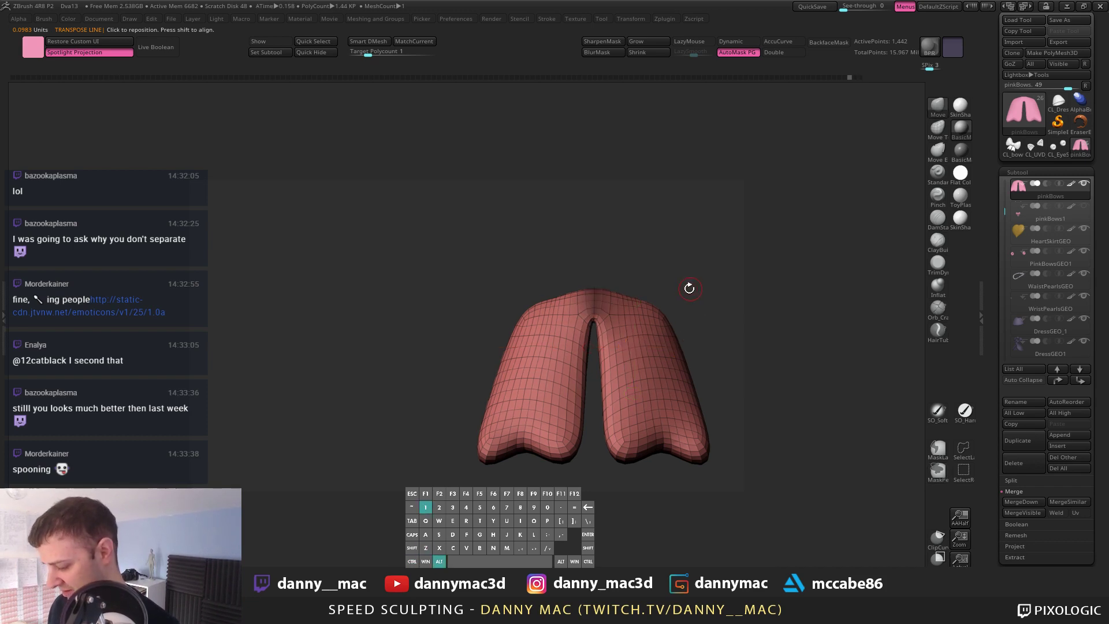
Step: Show the whole bow again and undo the last edit on the ribbon tails
{"action": "left_click_drag", "start_coordinate": [647, 278], "coordinate": [549, 280]}
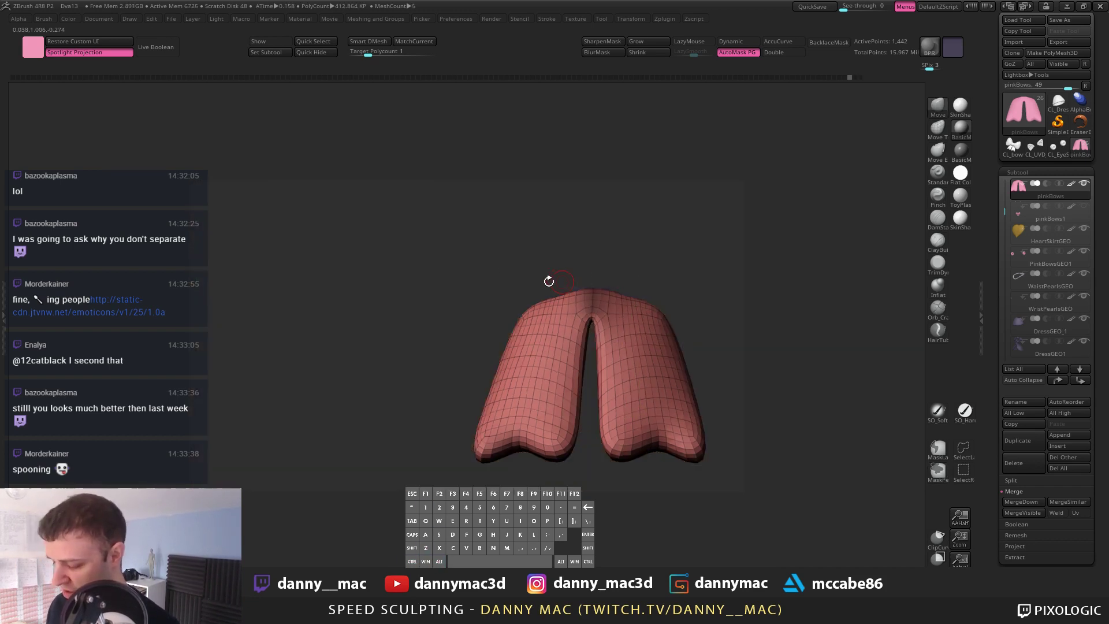
{"action": "left_click", "coordinate": [549, 280], "text": "ctrl+shift"}
{"action": "mouse_move", "coordinate": [640, 334]}
{"action": "right_mouse_down"}
{"action": "mouse_move", "coordinate": [568, 392]}
{"action": "mouse_move", "coordinate": [600, 405]}
{"action": "mouse_move", "coordinate": [614, 350]}
{"action": "mouse_move", "coordinate": [631, 359]}
{"action": "right_mouse_up"}
{"action": "key", "text": "space"}
{"action": "key", "text": "ctrl+z"}
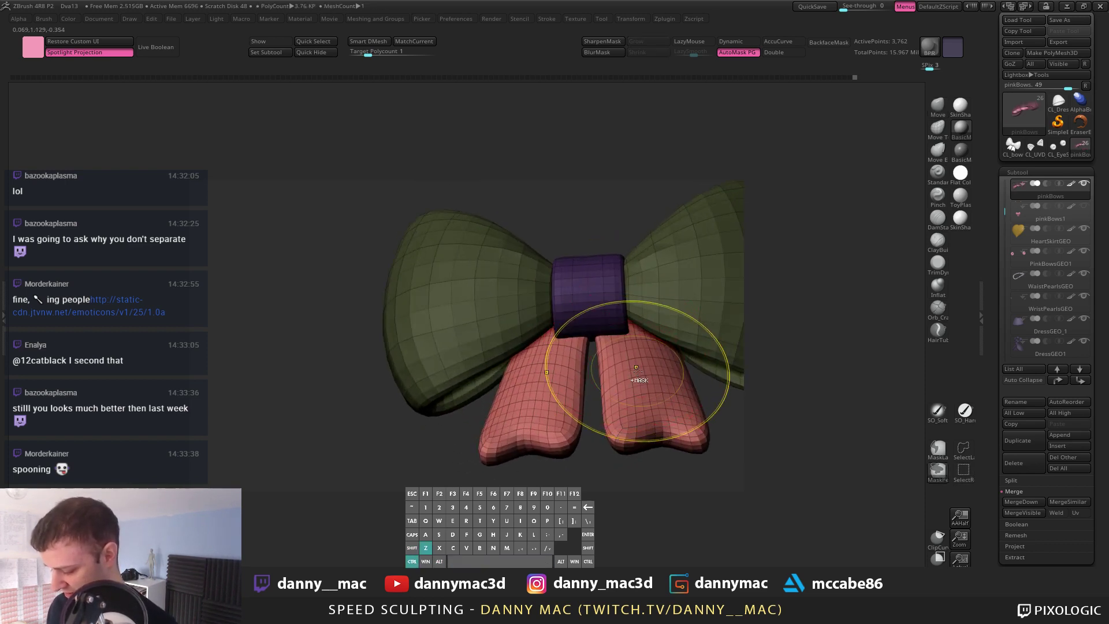
{"action": "key", "text": "alt+s"}
{"action": "key", "text": "alt+s"}
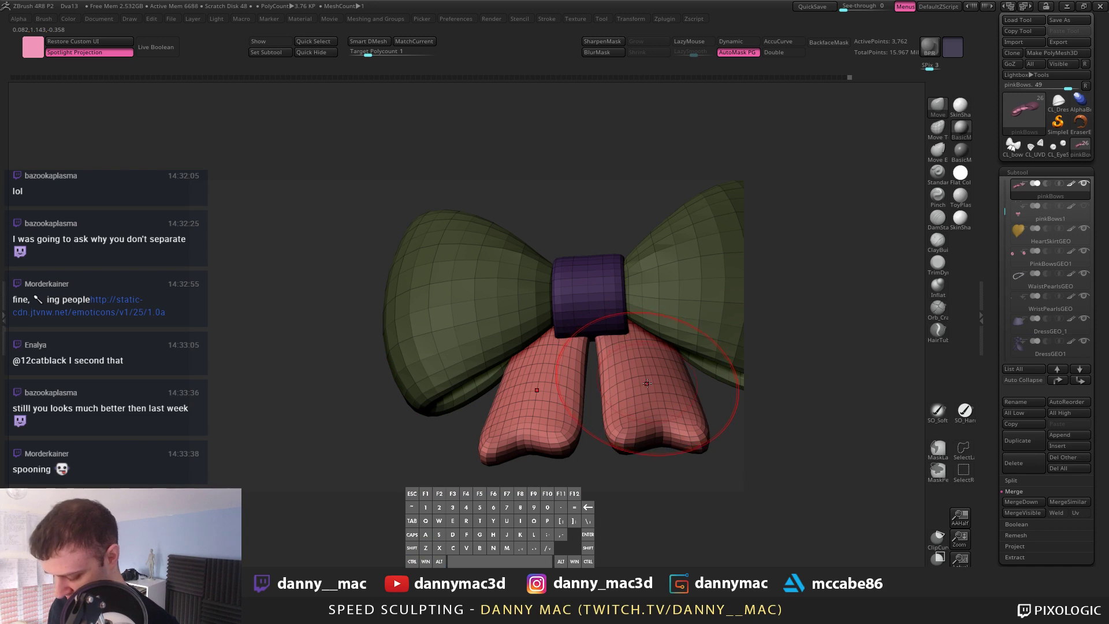
Step: Lower the bow's subdivision level and keep only the ribbon tails visible
{"action": "left_click", "coordinate": [649, 379], "text": "ctrl+shift"}
{"action": "right_click_drag", "start_coordinate": [648, 379], "coordinate": [670, 264]}
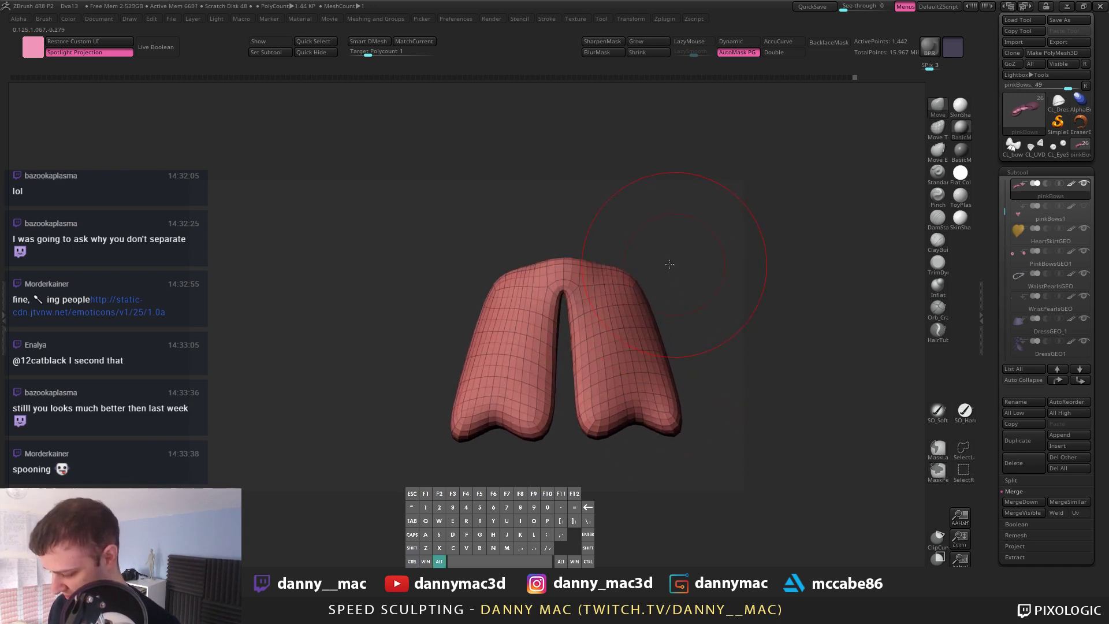
{"action": "left_click_drag", "start_coordinate": [669, 264], "coordinate": [614, 256]}
{"action": "key", "text": "shift+d"}
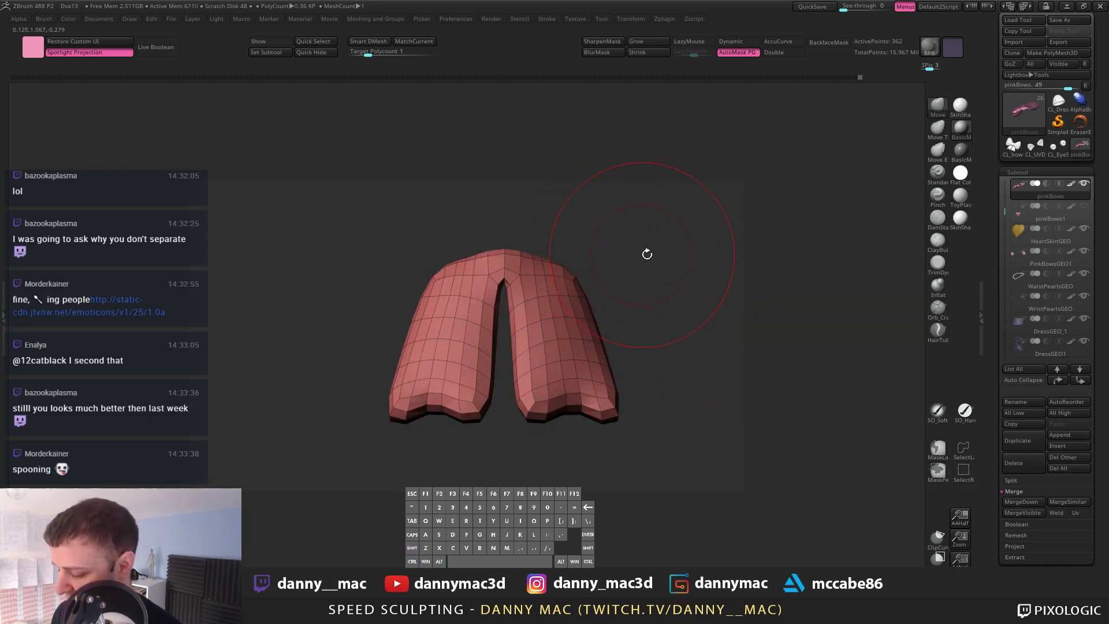
{"action": "left_click", "coordinate": [671, 218], "text": "ctrl+shift"}
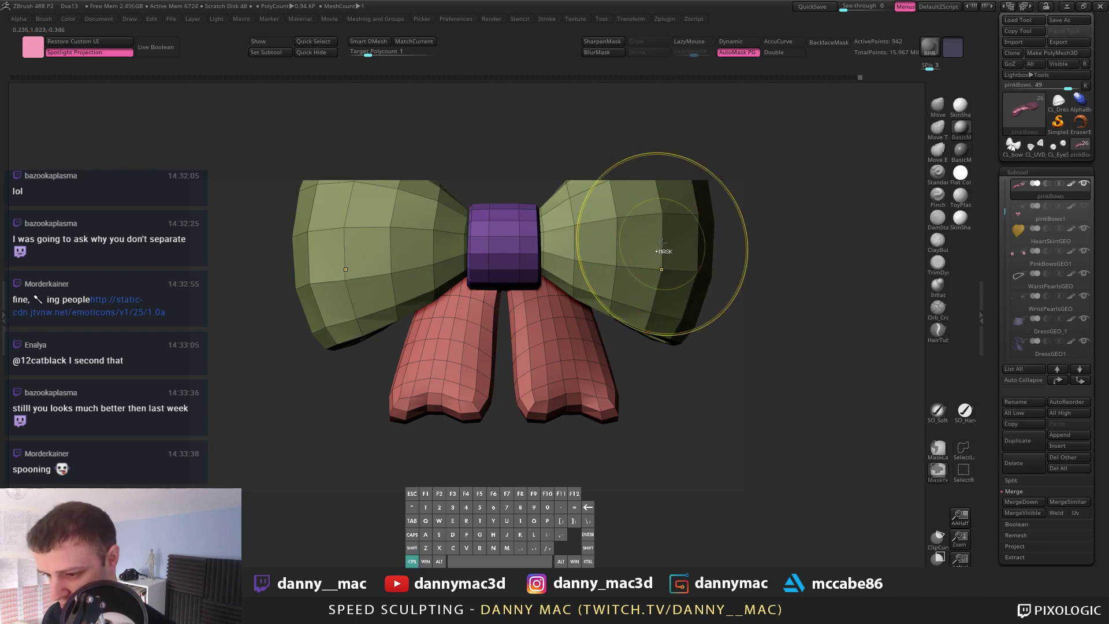
{"action": "left_click", "coordinate": [664, 241], "text": "ctrl+shift"}
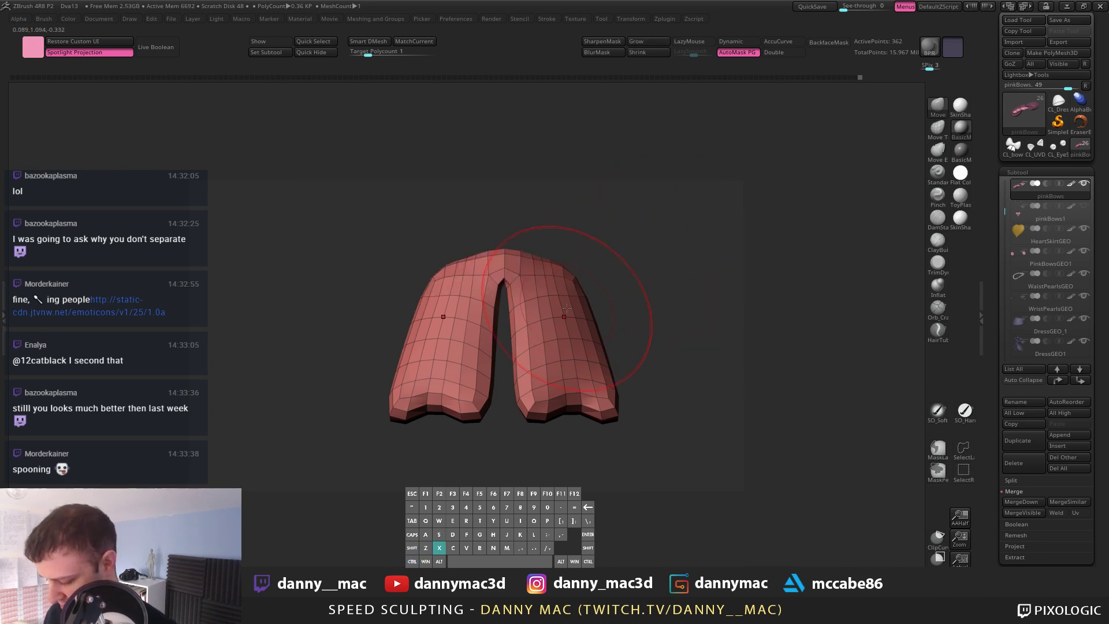
Step: Hide the right ribbon tail, assign the left tail its own polygroup, and show the whole bow
{"action": "left_click_drag", "start_coordinate": [651, 223], "coordinate": [513, 550], "text": "ctrl+shift"}
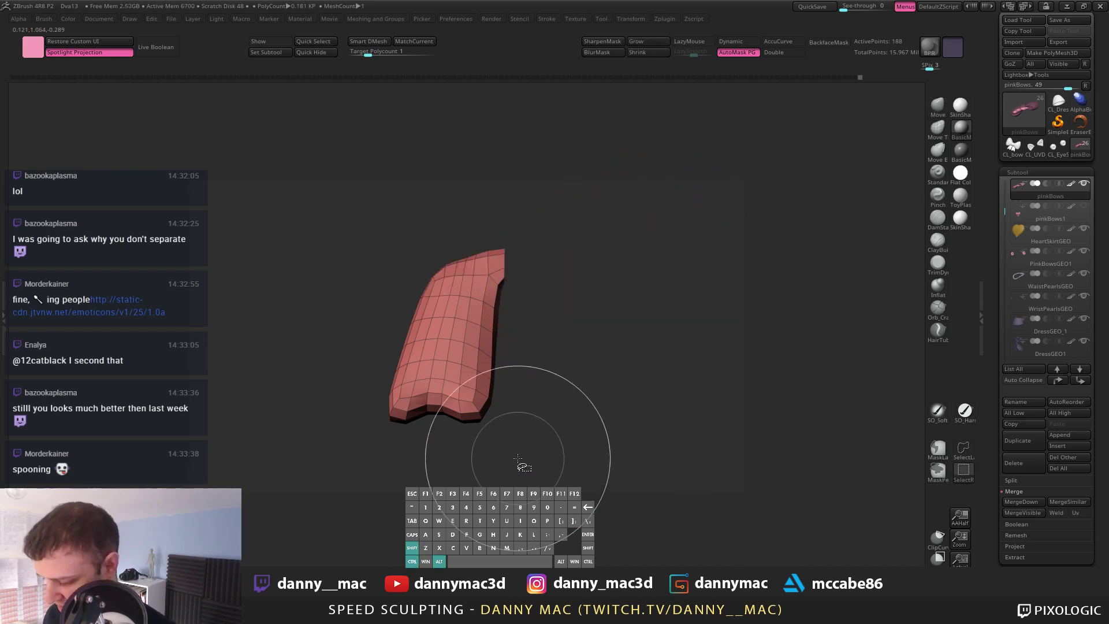
{"action": "mouse_move", "coordinate": [552, 256]}
{"action": "left_mouse_down"}
{"action": "mouse_move", "coordinate": [567, 297]}
{"action": "mouse_move", "coordinate": [619, 295]}
{"action": "mouse_move", "coordinate": [583, 334]}
{"action": "mouse_move", "coordinate": [632, 328]}
{"action": "mouse_move", "coordinate": [682, 360]}
{"action": "left_mouse_up"}
{"action": "key", "text": "ctrl+w"}
{"action": "left_click", "coordinate": [627, 294], "text": "ctrl+shift"}
Step: Try to move the right ribbon tail outward horizontally with Transpose Move
{"action": "key", "text": "w"}
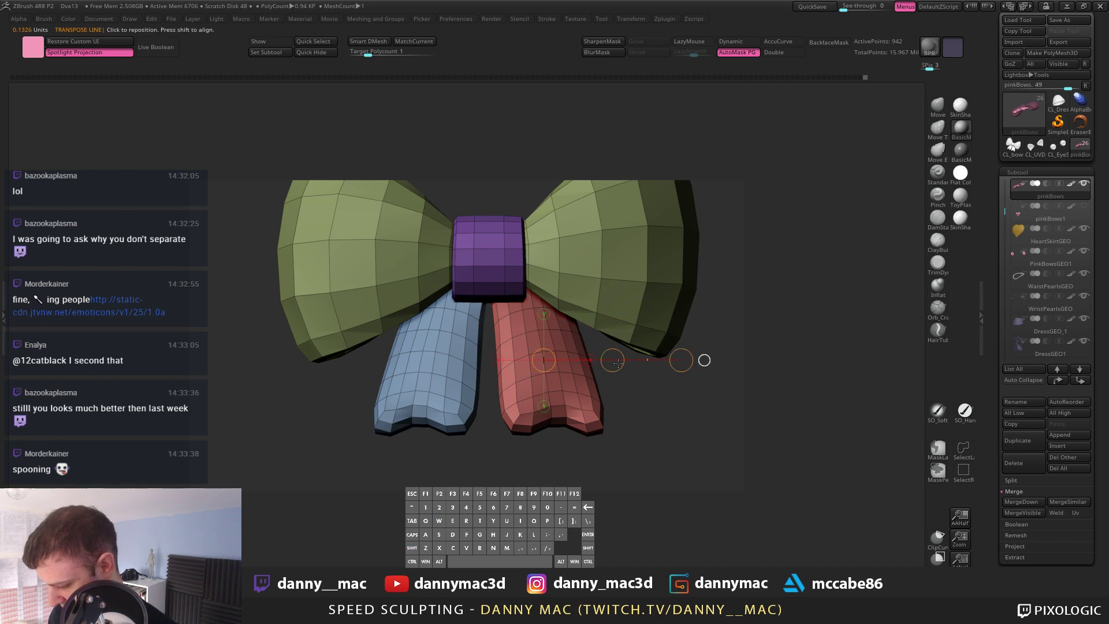
{"action": "left_click_drag", "start_coordinate": [615, 360], "coordinate": [644, 367], "text": "shift"}
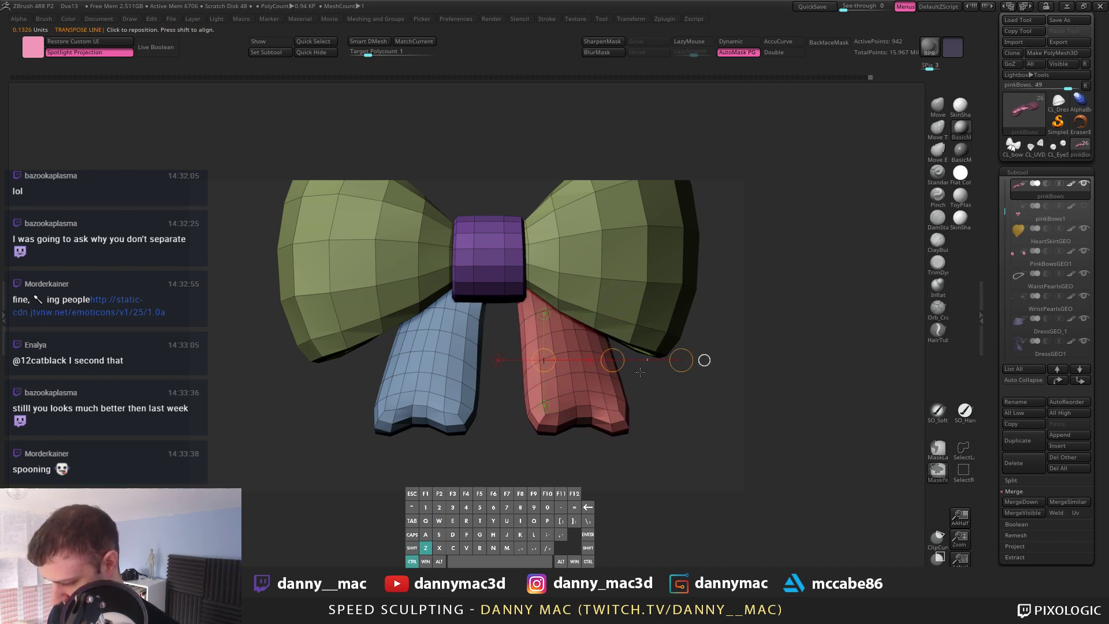
{"action": "key", "text": "ctrl+z"}
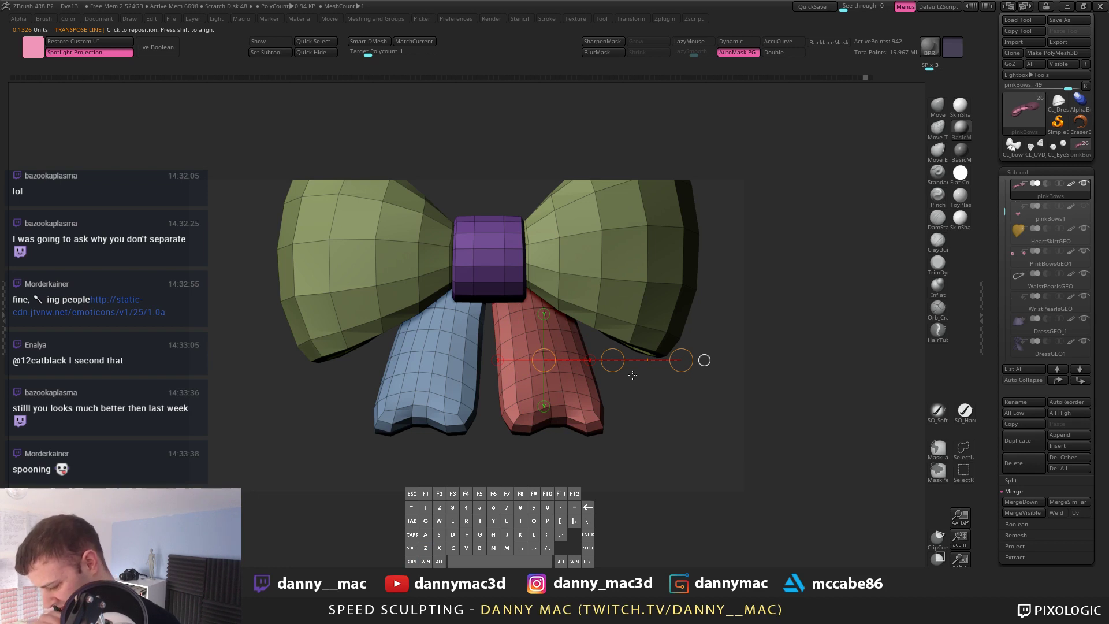
Step: Turn off automatic masking by polygroups (AutoMask PG) for the bow
{"action": "key", "text": "1"}
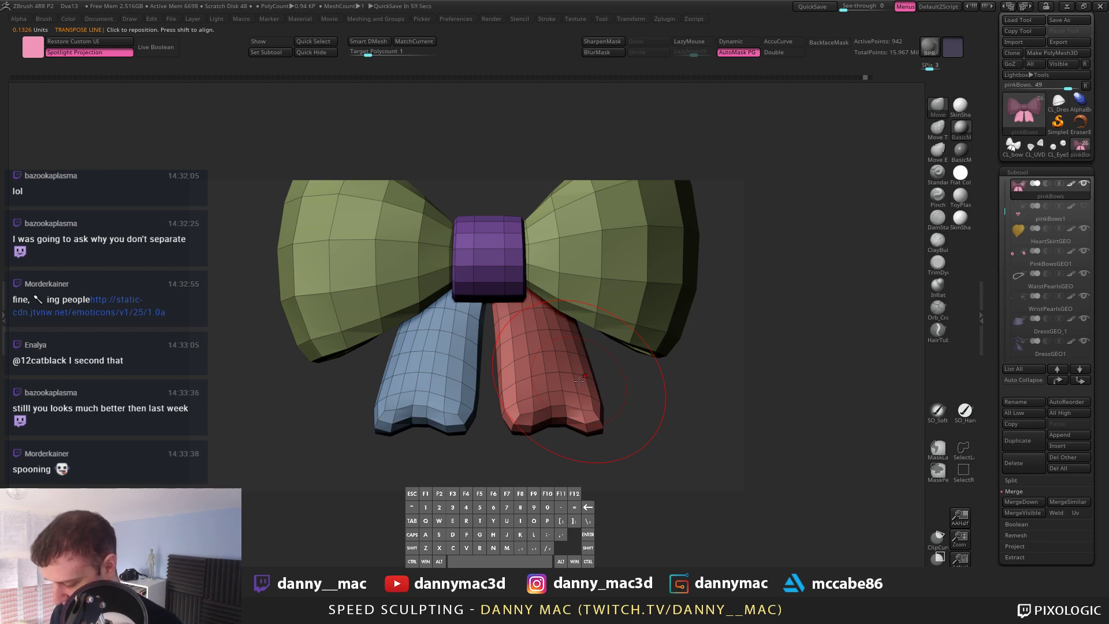
{"action": "right_click_drag", "start_coordinate": [579, 382], "coordinate": [560, 299]}
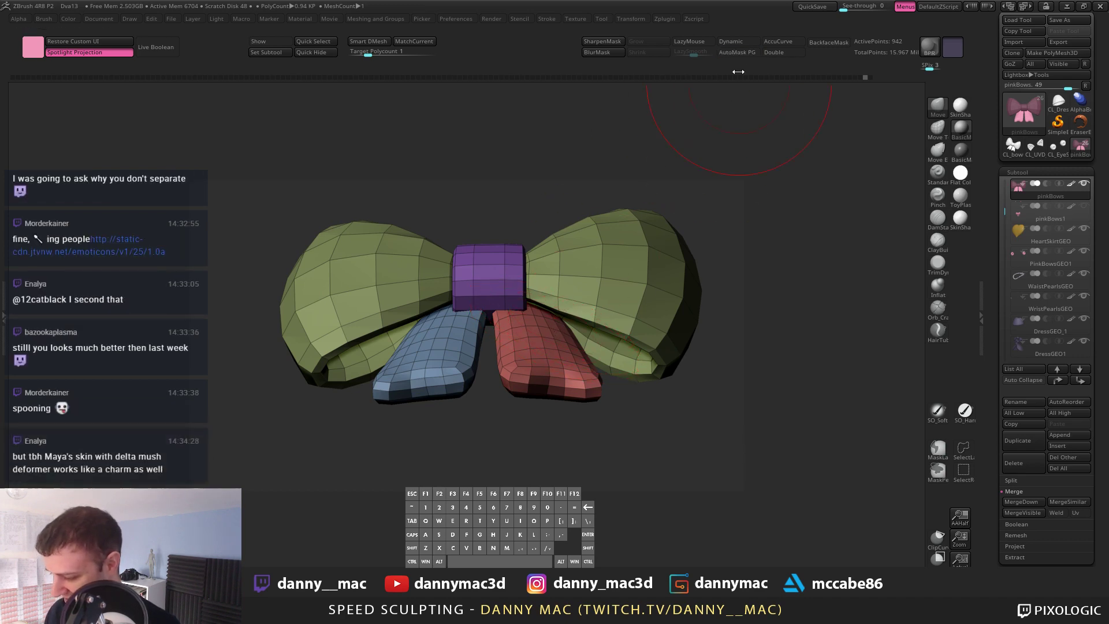
{"action": "right_click_drag", "start_coordinate": [573, 300], "coordinate": [559, 367], "text": "shift"}
Step: Try to move both ribbon tails outward symmetrically with Transpose Move, and abort the started ZRemesh
{"action": "key", "text": "w"}
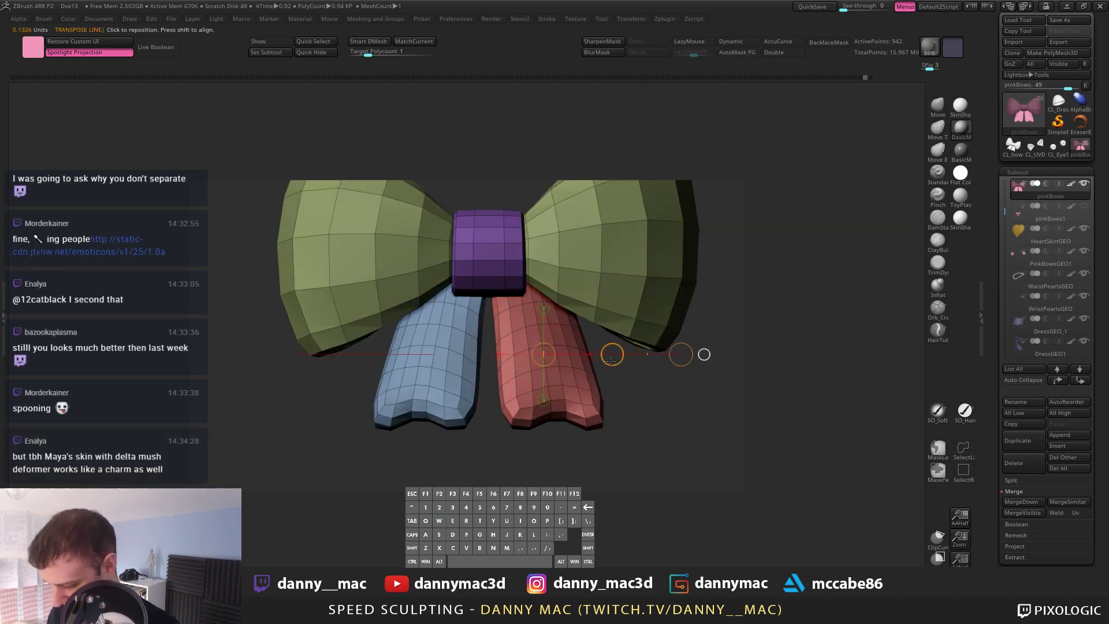
{"action": "left_click_drag", "start_coordinate": [611, 360], "coordinate": [628, 359]}
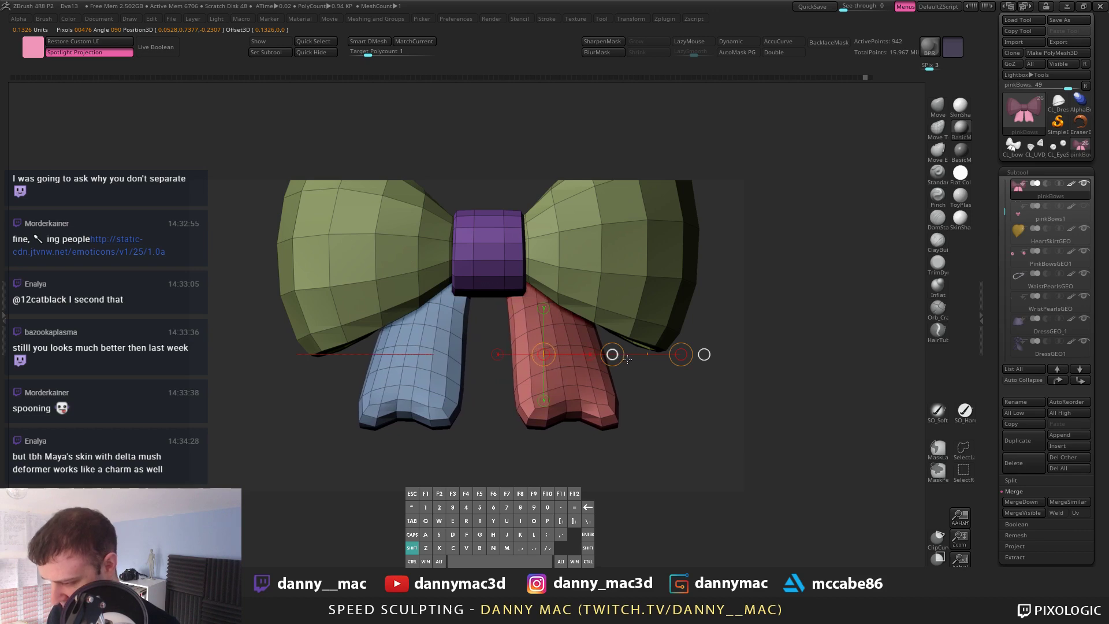
{"action": "mouse_move", "coordinate": [584, 353]}
{"action": "right_mouse_down"}
{"action": "mouse_move", "coordinate": [534, 317]}
{"action": "mouse_move", "coordinate": [574, 346]}
{"action": "right_mouse_up"}
{"action": "key", "text": "ctrl+z"}
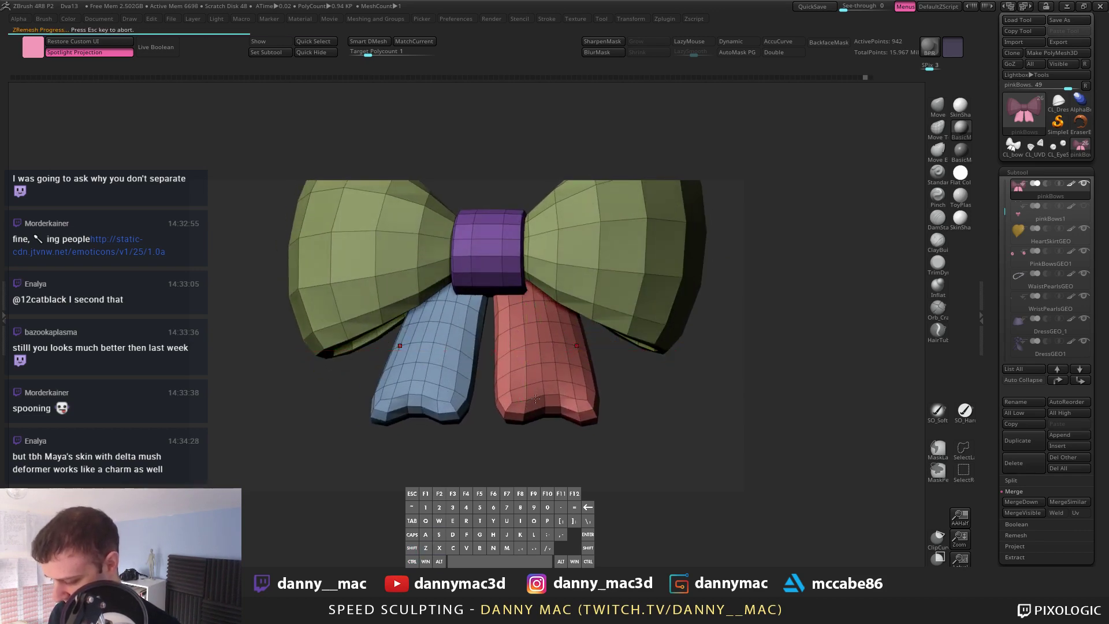
{"action": "key", "text": "Escape"}
Step: Check the bow against the body and isolate the right ribbon tail's polygroup
{"action": "key", "text": "alt+s"}
{"action": "key", "text": "alt+s"}
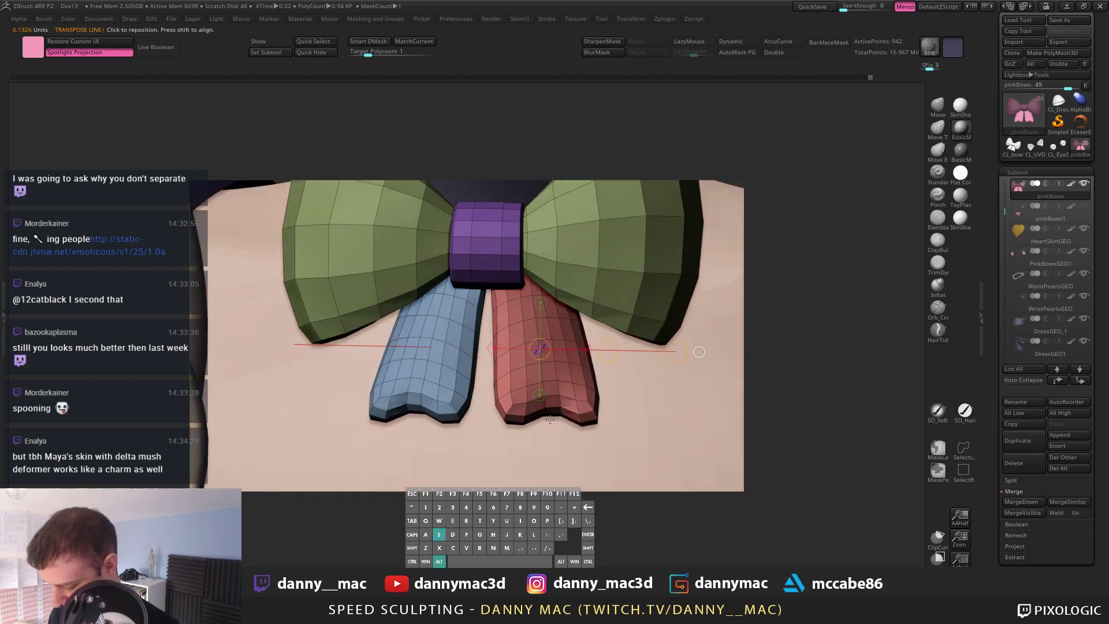
{"action": "left_click", "coordinate": [566, 385], "text": "ctrl+shift"}
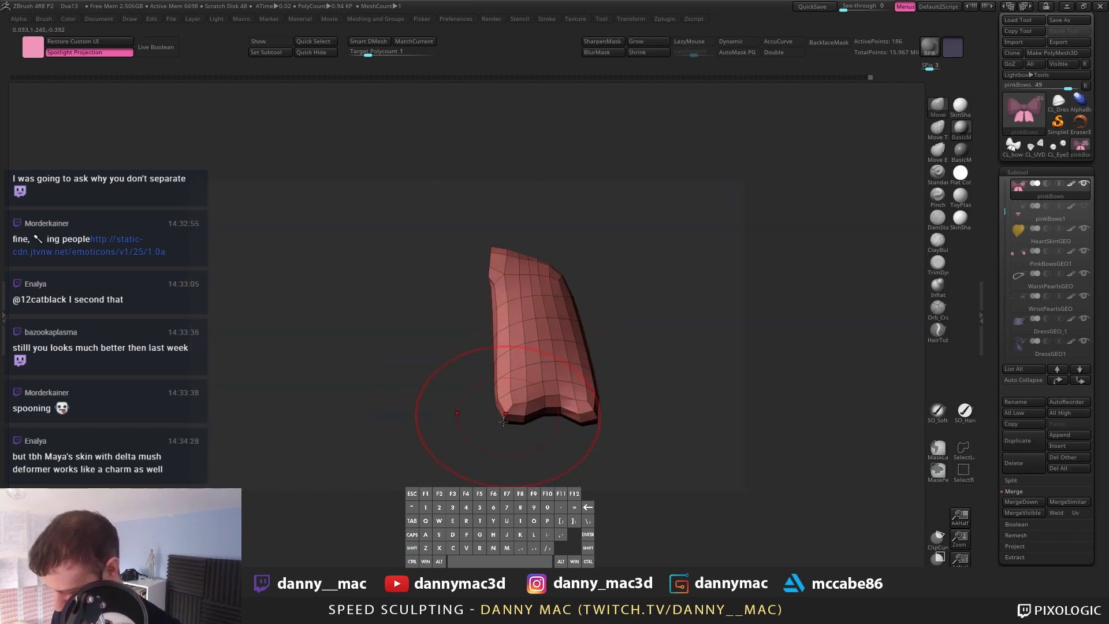
Step: Try to mask the lower half of the ribbon tails, first on the isolated right tail and again on the whole bow
{"action": "left_click_drag", "start_coordinate": [454, 445], "coordinate": [620, 324], "text": "ctrl"}
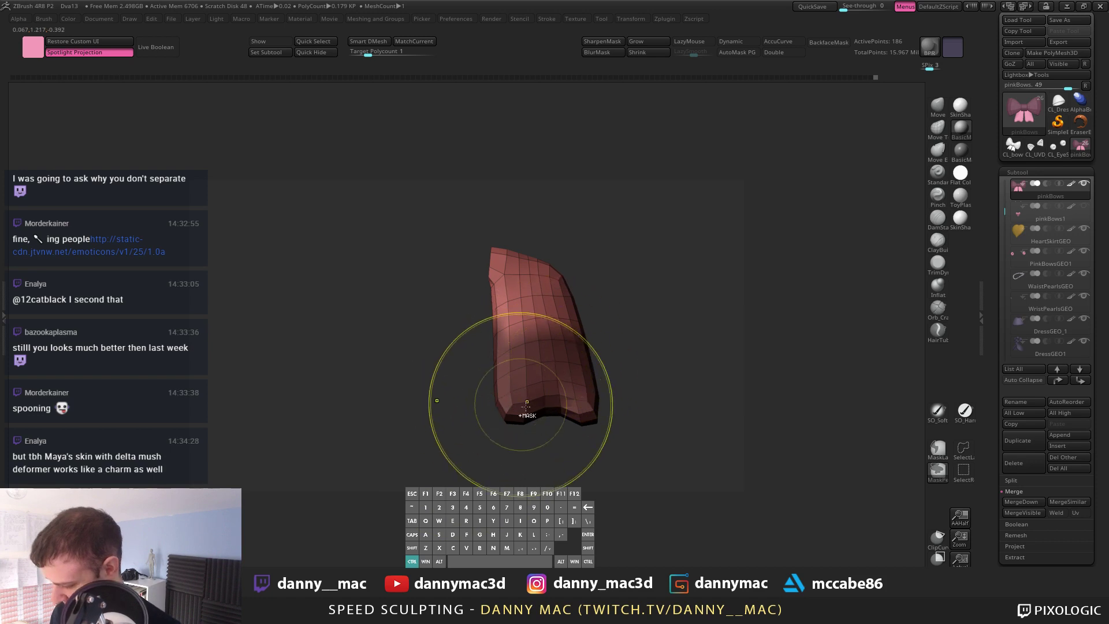
{"action": "left_click", "coordinate": [938, 449]}
{"action": "left_click", "coordinate": [912, 472]}
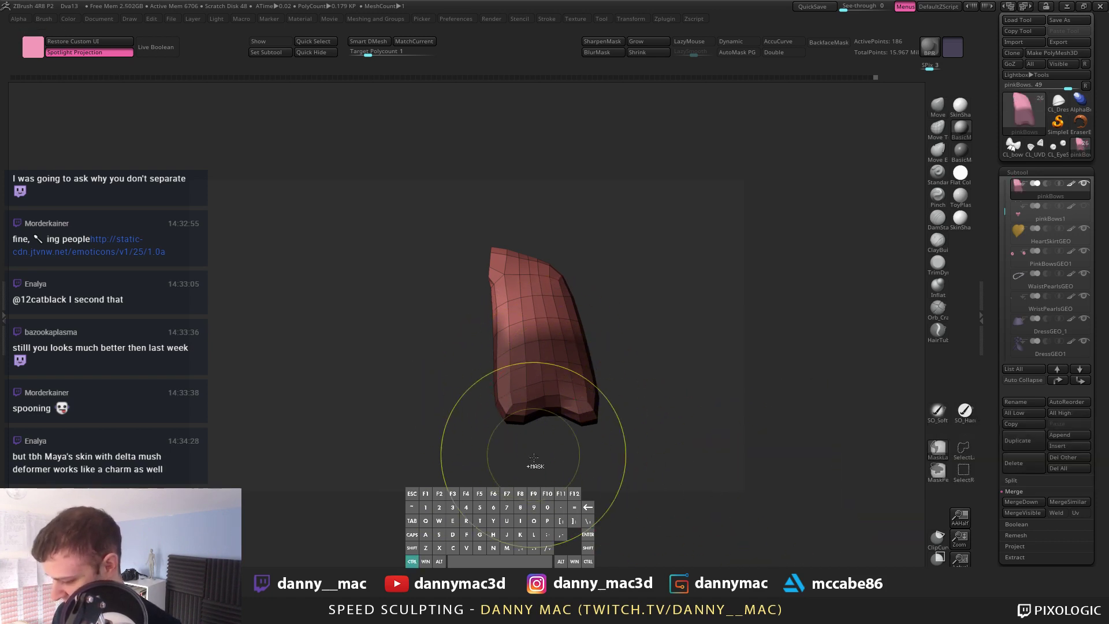
{"action": "mouse_move", "coordinate": [532, 469]}
{"action": "left_mouse_down", "text": "ctrl"}
{"action": "mouse_move", "coordinate": [436, 371]}
{"action": "mouse_move", "coordinate": [441, 315]}
{"action": "mouse_move", "coordinate": [546, 379]}
{"action": "left_mouse_up", "text": "ctrl"}
{"action": "left_click", "coordinate": [546, 378], "text": "ctrl"}
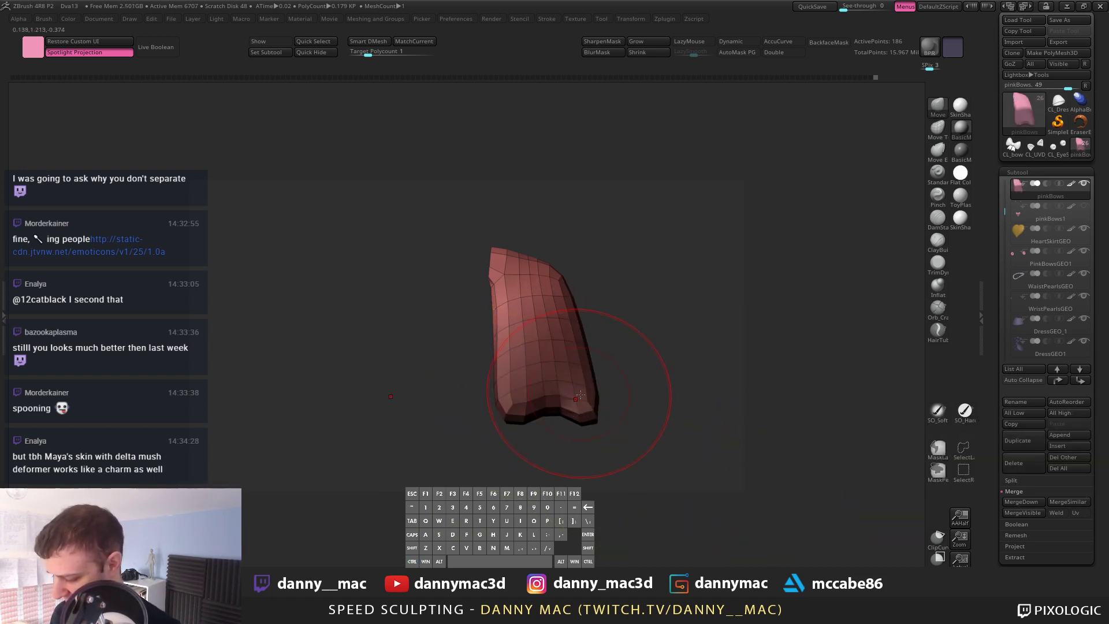
{"action": "key", "text": "alt+s"}
{"action": "key", "text": "alt+s"}
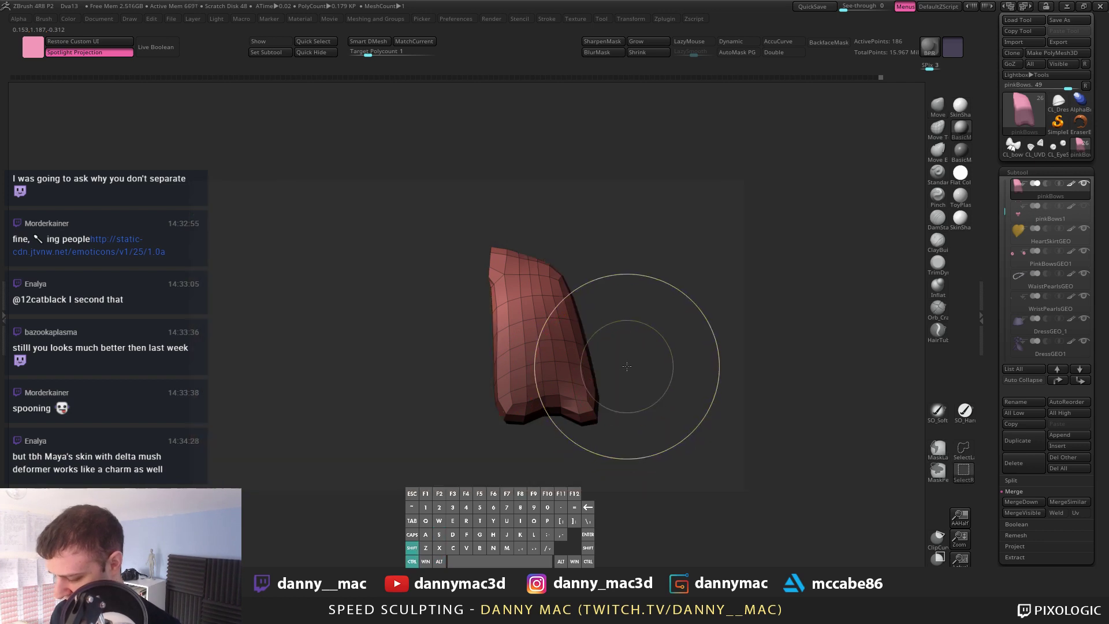
{"action": "key", "text": "alt+s"}
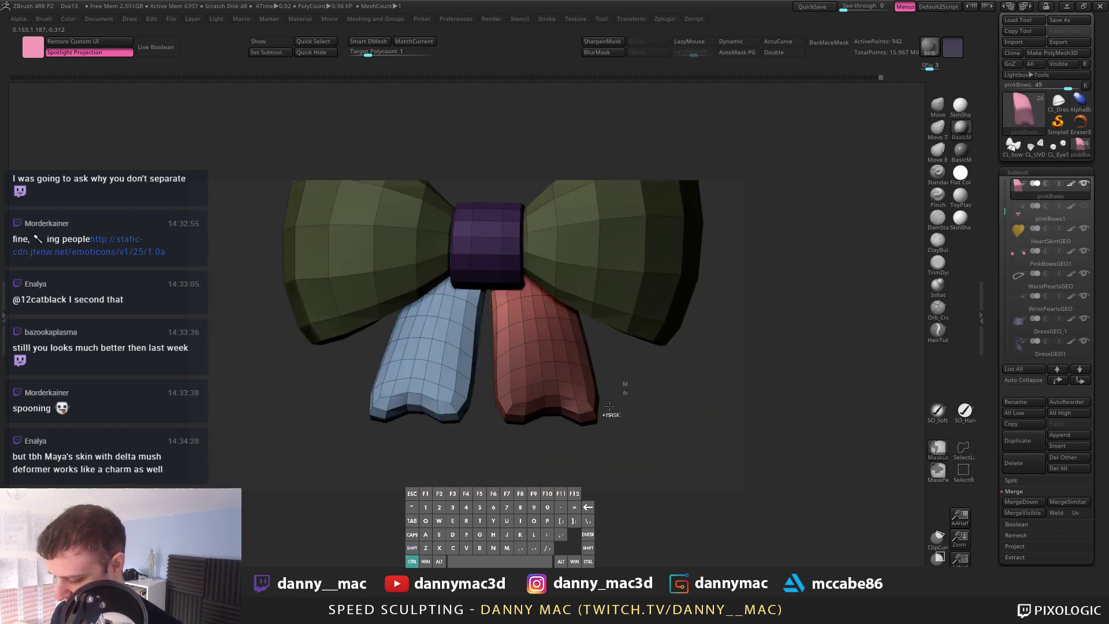
{"action": "left_click_drag", "start_coordinate": [633, 368], "coordinate": [610, 498], "text": "ctrl"}
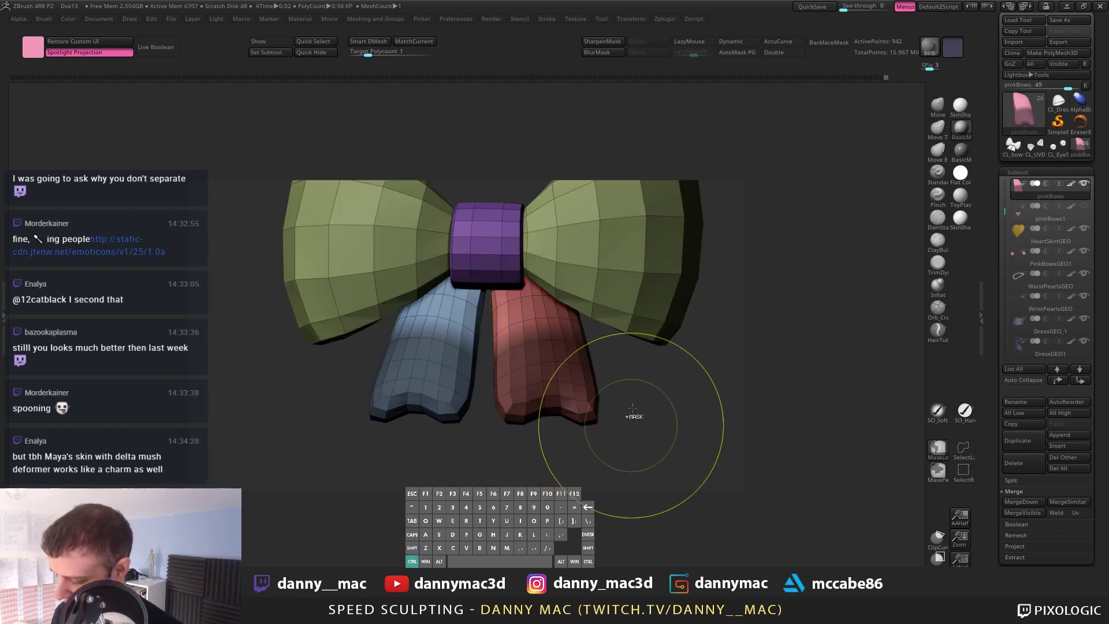
{"action": "left_click", "coordinate": [634, 419], "text": "ctrl"}
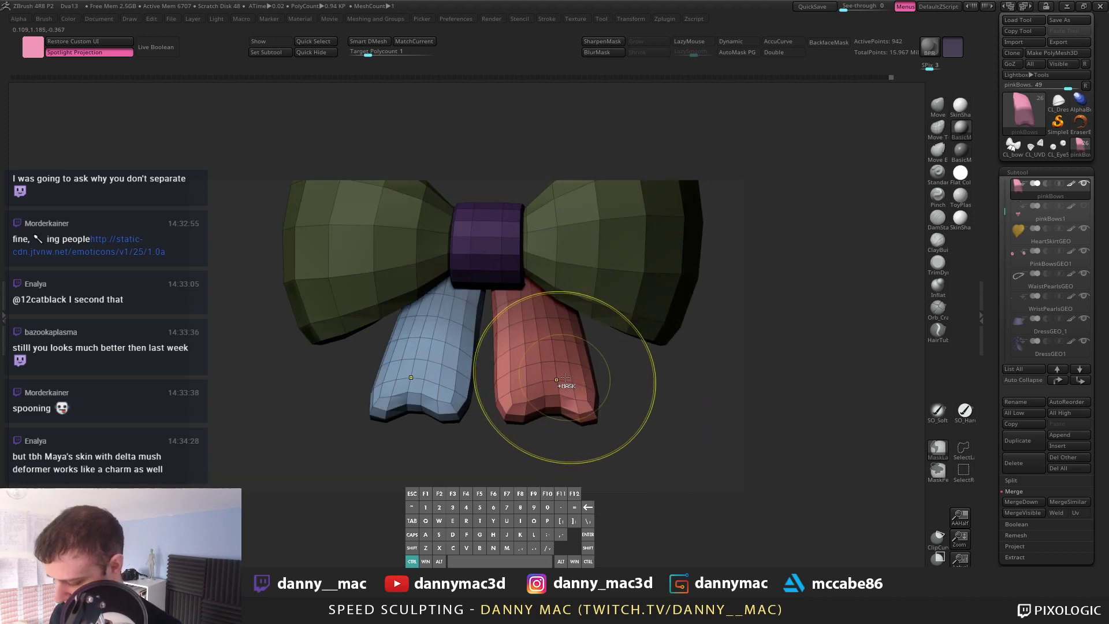
Step: Spread both ribbon tails symmetrically outward beneath the knot and turn on AutoMask PG, undoing the stray pull on the knot
{"action": "mouse_move", "coordinate": [603, 369]}
{"action": "left_mouse_down", "text": "alt"}
{"action": "mouse_move", "coordinate": [656, 376]}
{"action": "mouse_move", "coordinate": [693, 421]}
{"action": "left_mouse_up", "text": "alt"}
{"action": "key", "text": "w"}
{"action": "key", "text": "alt+1"}
{"action": "key", "text": "space"}
{"action": "left_click_drag", "start_coordinate": [562, 307], "coordinate": [567, 303]}
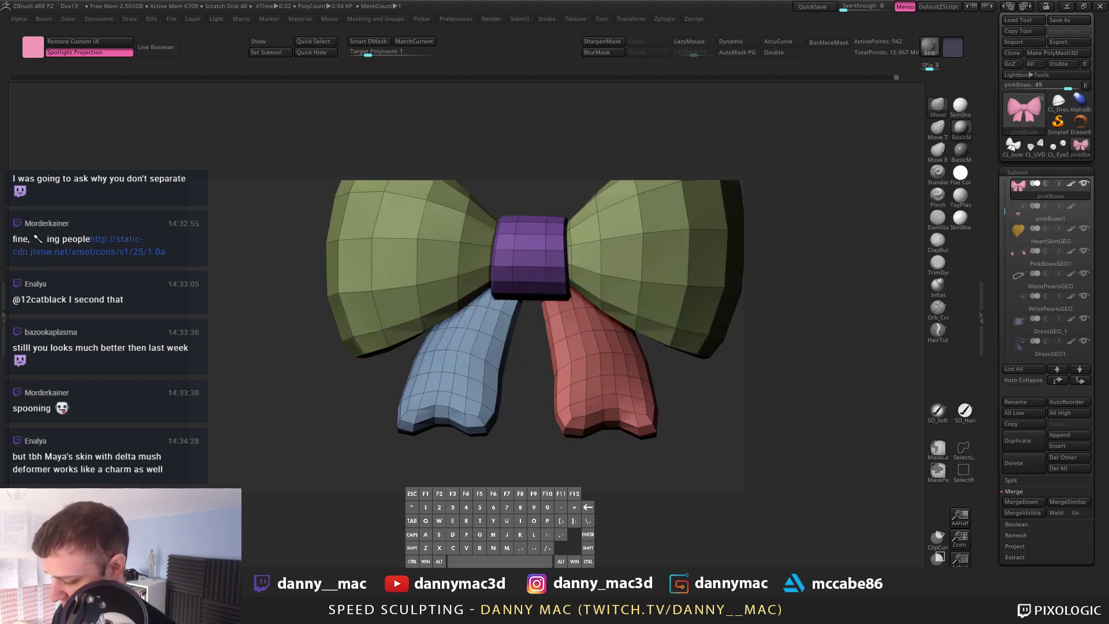
{"action": "key", "text": "ctrl+z"}
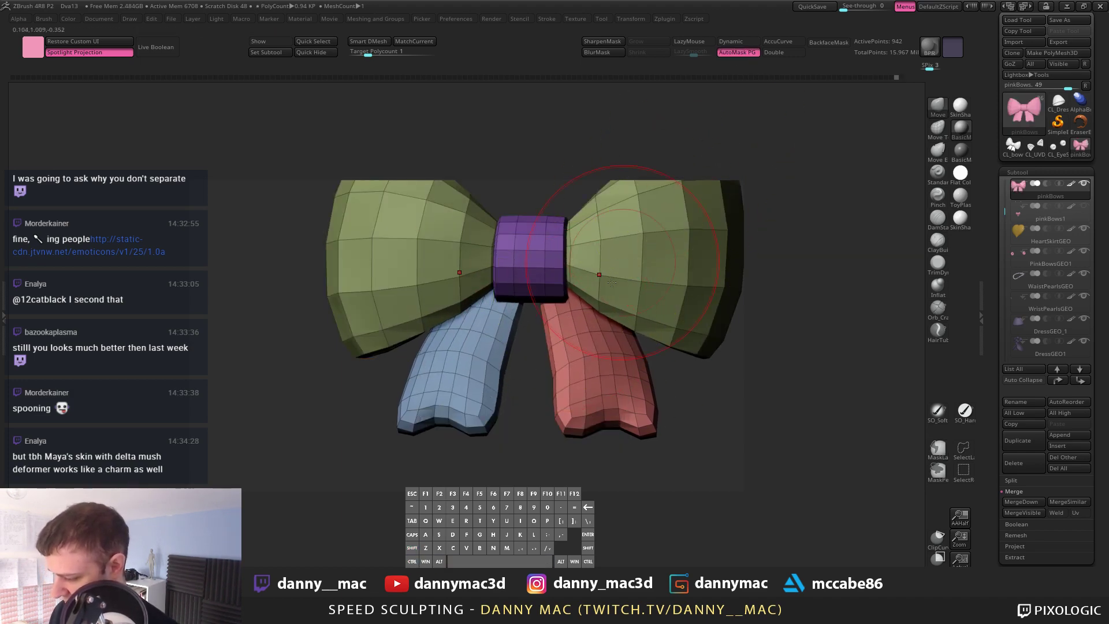
Step: Isolate both ribbon tails, combine them into a single polygroup, and show the whole bow again
{"action": "left_click", "coordinate": [582, 333], "text": "ctrl+shift"}
{"action": "left_click", "coordinate": [581, 333], "text": "ctrl+shift"}
{"action": "left_click", "coordinate": [475, 351], "text": "ctrl+shift"}
{"action": "left_click_drag", "start_coordinate": [560, 364], "coordinate": [571, 388], "text": "ctrl+shift"}
{"action": "key", "text": "ctrl+w"}
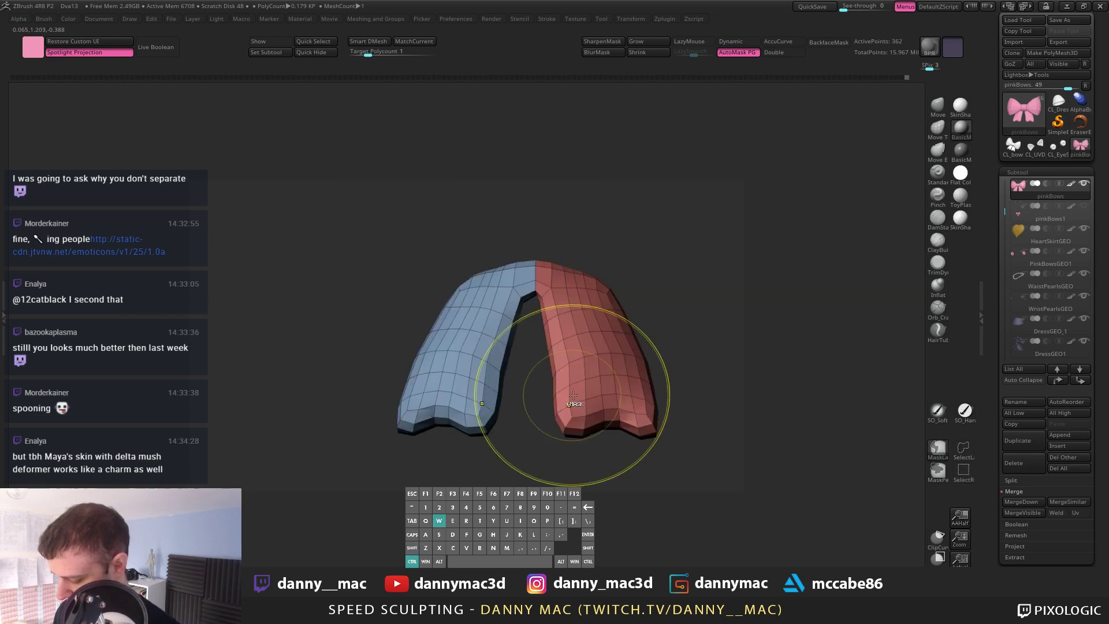
{"action": "left_click", "coordinate": [648, 280], "text": "ctrl+shift"}
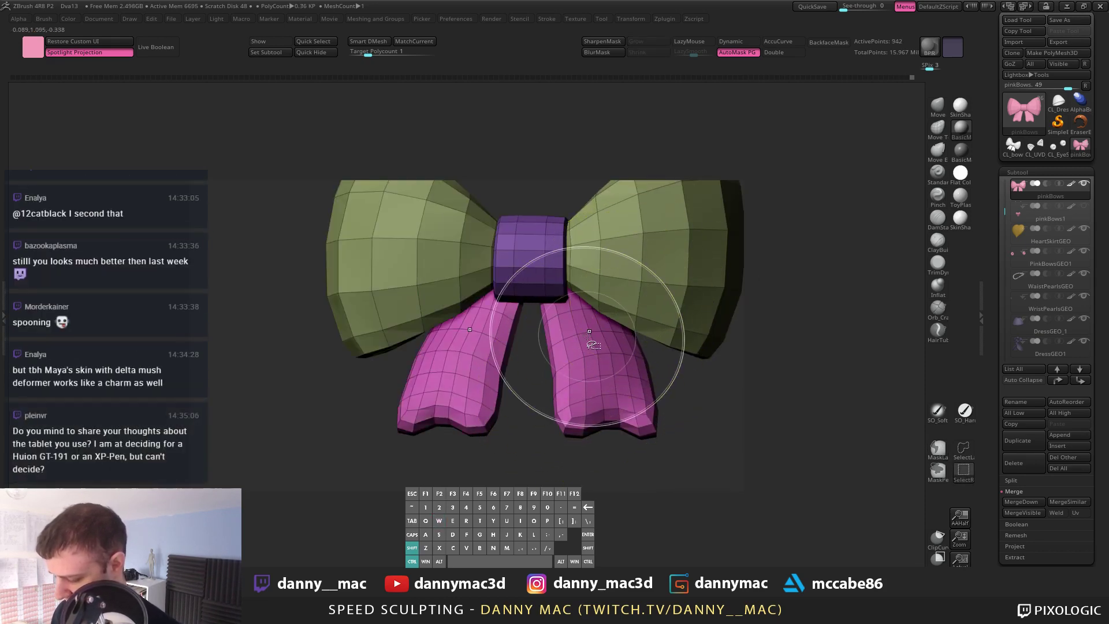
Step: Adjust the bow around the knot and the upper ends of the ribbon tails with the Move brush
{"action": "left_click_drag", "start_coordinate": [646, 332], "coordinate": [648, 336]}
{"action": "key", "text": "alt+1"}
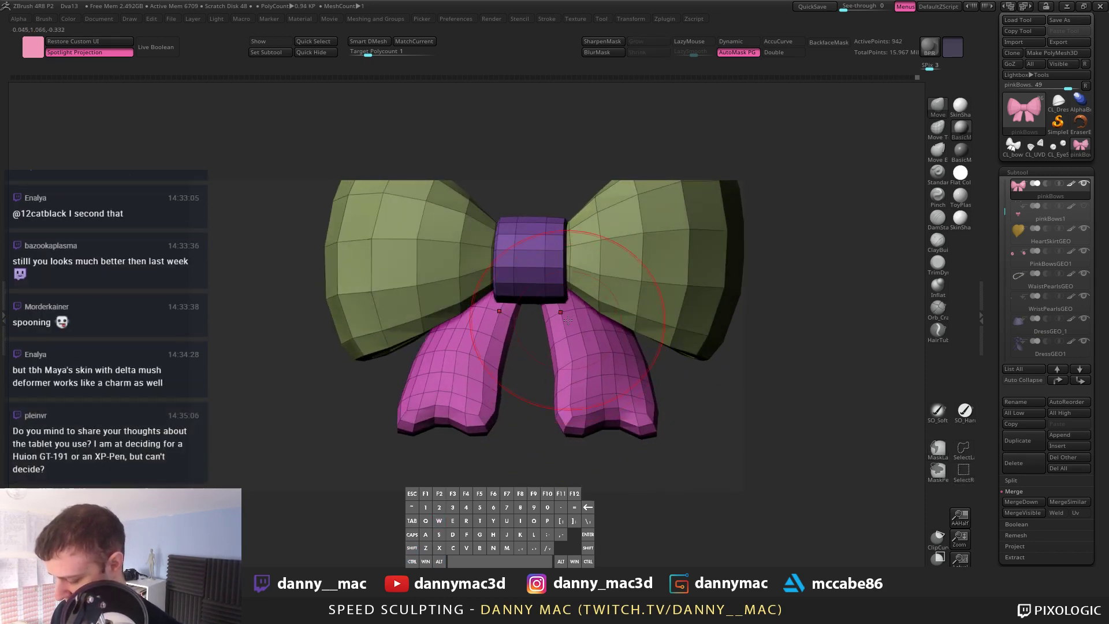
{"action": "mouse_move", "coordinate": [568, 320]}
{"action": "right_mouse_down"}
{"action": "mouse_move", "coordinate": [607, 338]}
{"action": "mouse_move", "coordinate": [598, 354]}
{"action": "right_mouse_up"}
{"action": "left_click_drag", "start_coordinate": [598, 353], "coordinate": [593, 356]}
{"action": "mouse_move", "coordinate": [593, 356]}
{"action": "right_mouse_down"}
{"action": "mouse_move", "coordinate": [581, 352]}
{"action": "mouse_move", "coordinate": [588, 363]}
{"action": "right_mouse_up"}
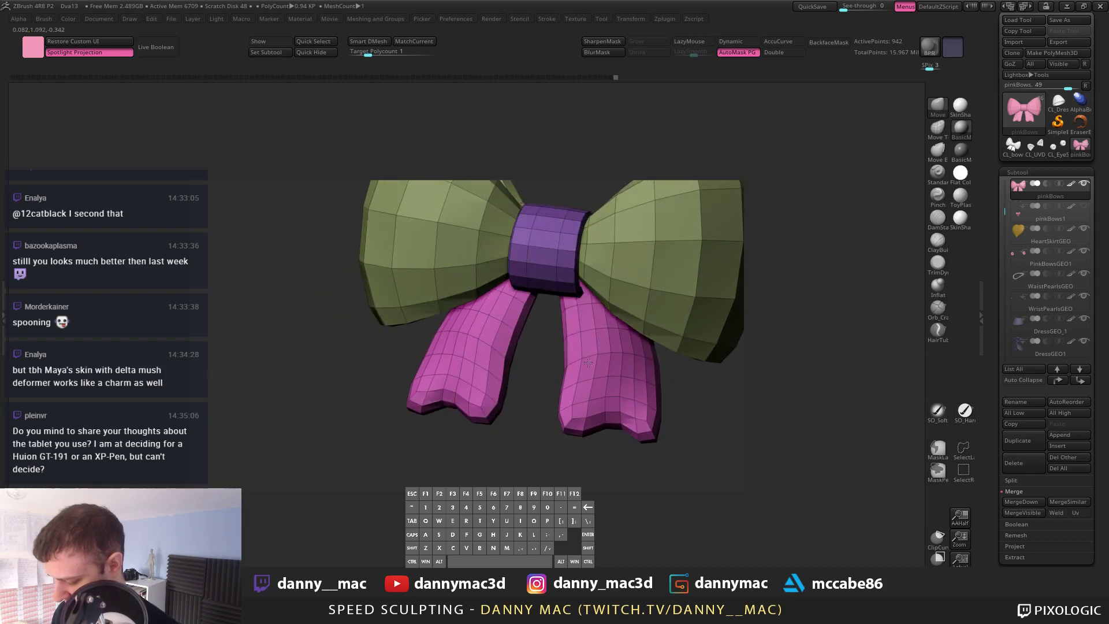
Step: Raise the bow by one subdivision level and turn off the polyframe display
{"action": "key", "text": "d"}
{"action": "right_click_drag", "start_coordinate": [607, 325], "coordinate": [594, 325], "text": "shift"}
{"action": "key", "text": "shift+f"}
{"action": "key", "text": "space"}
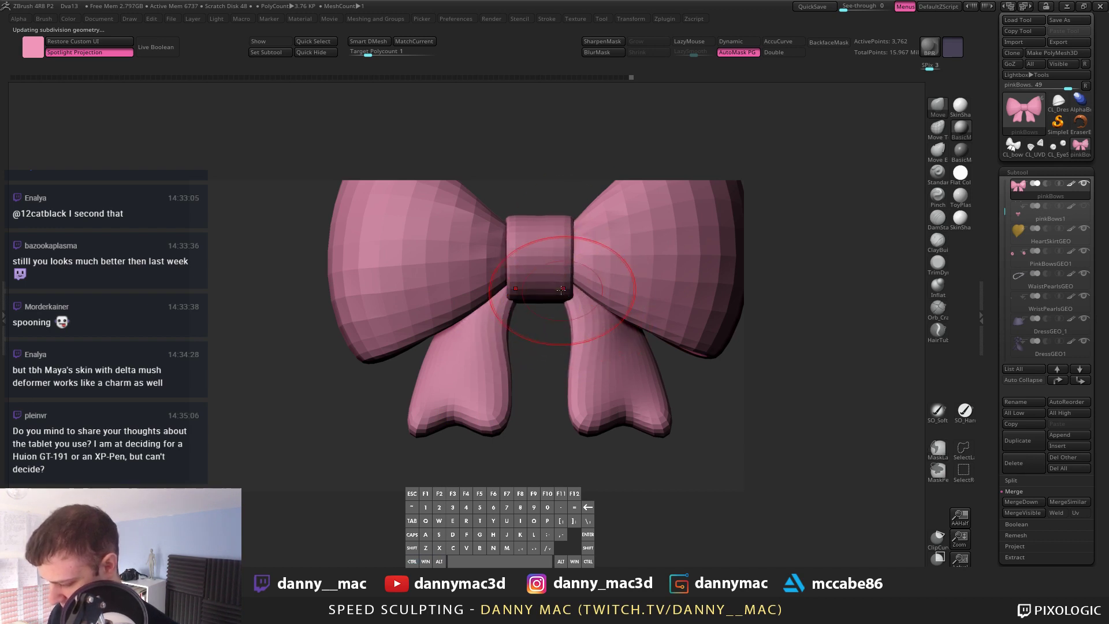
Step: Shrink the bow's center knot in width and height using horizontal and vertical Transpose lines
{"action": "key", "text": "w"}
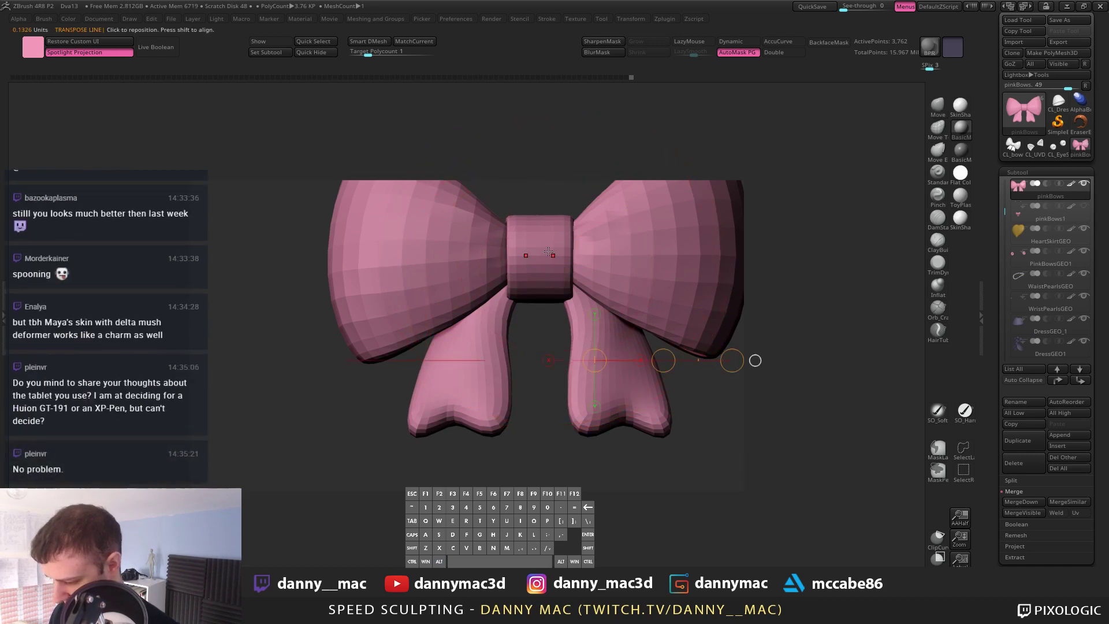
{"action": "mouse_move", "coordinate": [540, 247]}
{"action": "left_mouse_down", "text": "shift"}
{"action": "mouse_move", "coordinate": [666, 247]}
{"action": "mouse_move", "coordinate": [655, 250]}
{"action": "left_mouse_up", "text": "shift"}
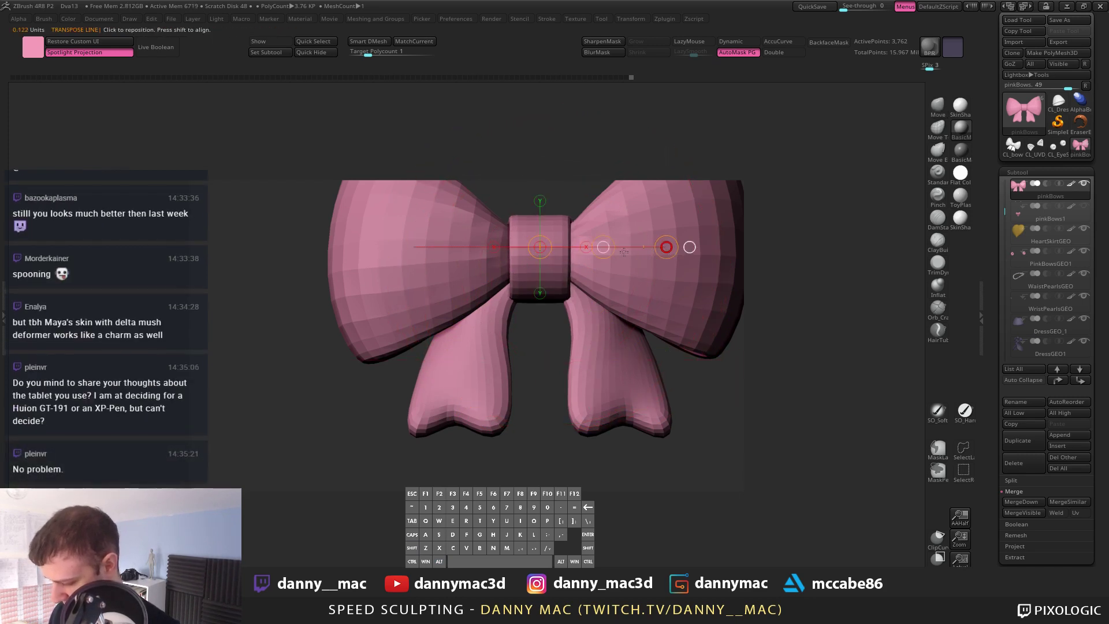
{"action": "left_click_drag", "start_coordinate": [552, 272], "coordinate": [552, 187], "text": "shift"}
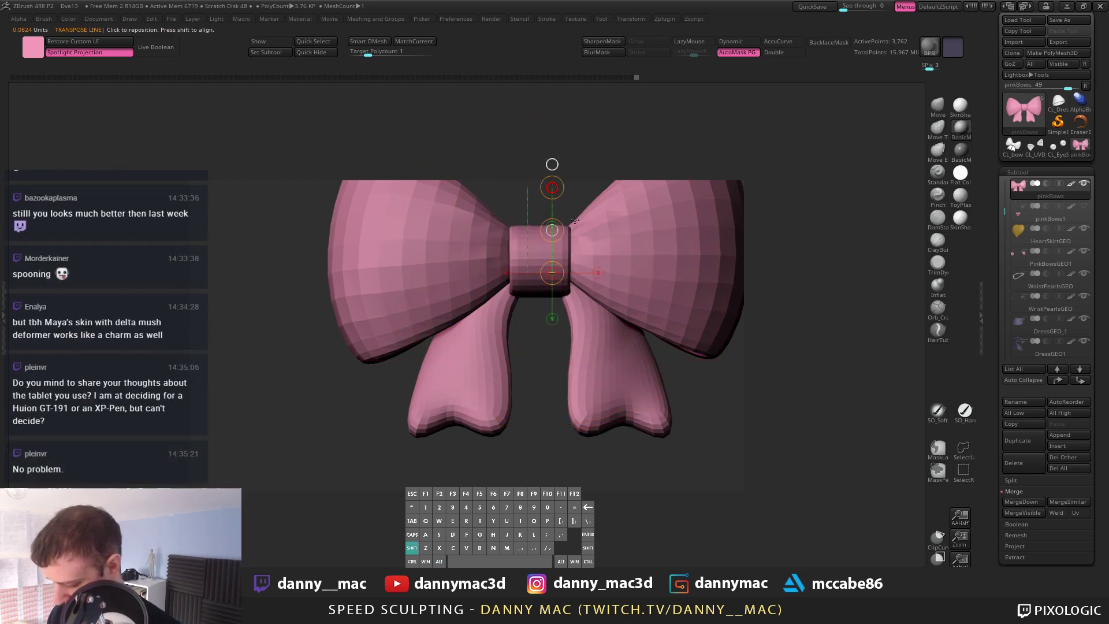
{"action": "left_click_drag", "start_coordinate": [533, 257], "coordinate": [662, 257], "text": "shift"}
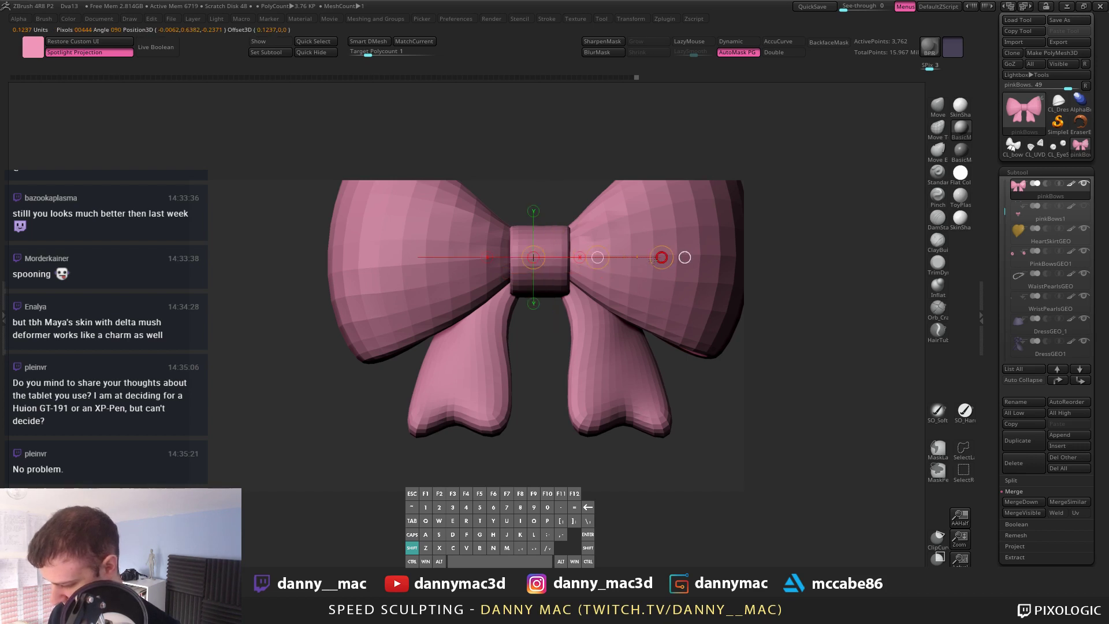
Step: Nudge both ribbon tails slightly inward beneath the knot with the Move brush
{"action": "mouse_move", "coordinate": [569, 299]}
{"action": "right_mouse_down"}
{"action": "mouse_move", "coordinate": [655, 299]}
{"action": "mouse_move", "coordinate": [576, 299]}
{"action": "right_mouse_up"}
{"action": "left_click_drag", "start_coordinate": [577, 298], "coordinate": [545, 339]}
{"action": "key", "text": "space"}
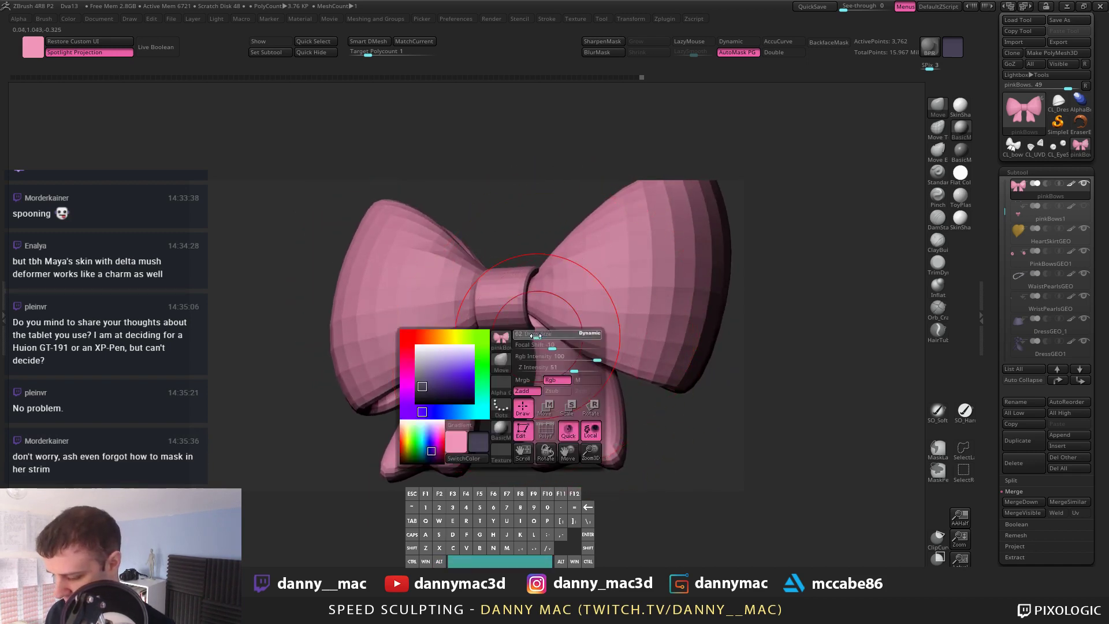
{"action": "right_click_drag", "start_coordinate": [546, 339], "coordinate": [556, 387]}
{"action": "left_click_drag", "start_coordinate": [556, 387], "coordinate": [494, 400], "text": "alt"}
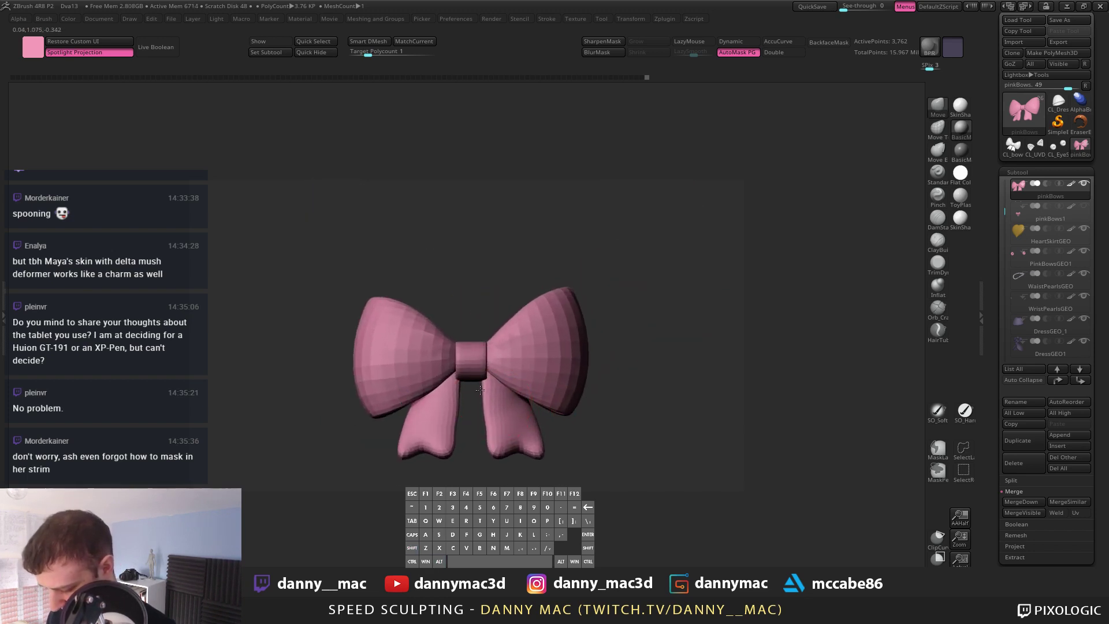
{"action": "key", "text": "space"}
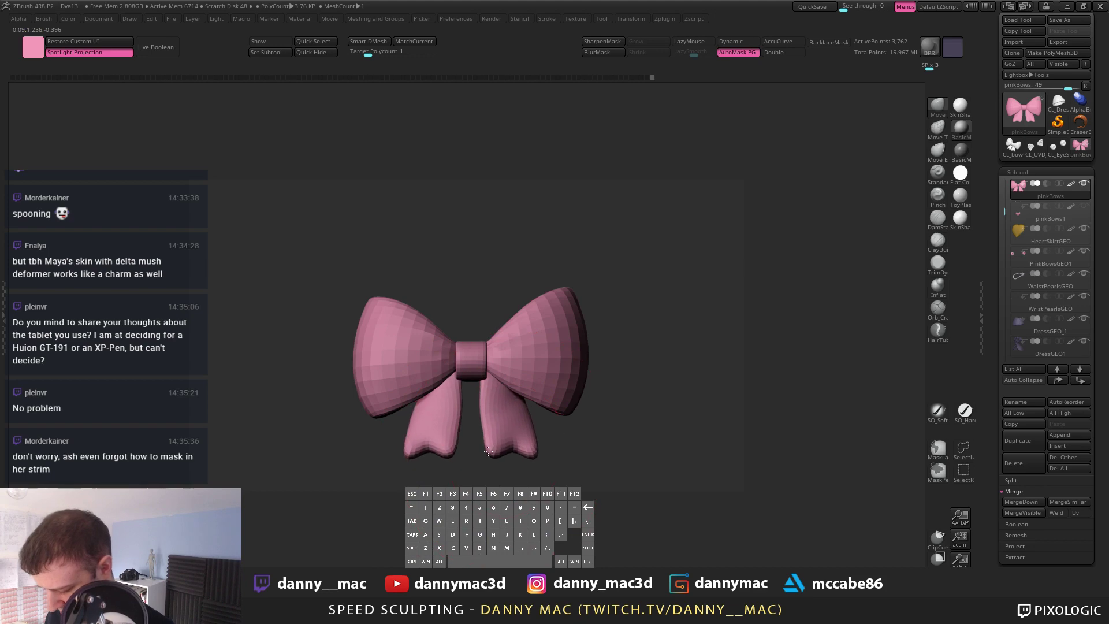
Step: Show the bow on the character and scale its center knot smaller with Transpose Scale, undoing the surplus change
{"action": "right_click_drag", "start_coordinate": [497, 435], "coordinate": [541, 379], "text": "alt"}
{"action": "key", "text": "e"}
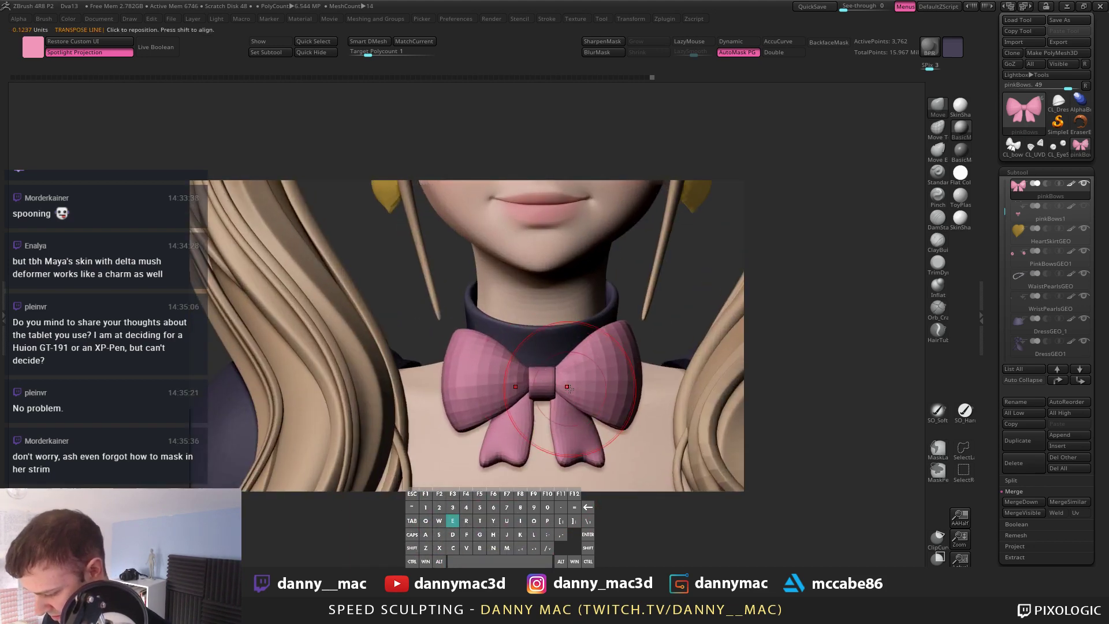
{"action": "mouse_move", "coordinate": [606, 382]}
{"action": "left_mouse_down"}
{"action": "mouse_move", "coordinate": [586, 391]}
{"action": "mouse_move", "coordinate": [469, 382]}
{"action": "left_mouse_up"}
{"action": "left_click_drag", "start_coordinate": [539, 370], "coordinate": [543, 411]}
{"action": "key", "text": "w"}
{"action": "key", "text": "ctrl+z"}
{"action": "key", "text": "w"}
Step: Raise the bow's subdivision level to smooth it and adjust the ribbon tails' inner edges with the Move brush
{"action": "key", "text": "d"}
{"action": "key", "text": "d"}
{"action": "key", "text": "alt+1"}
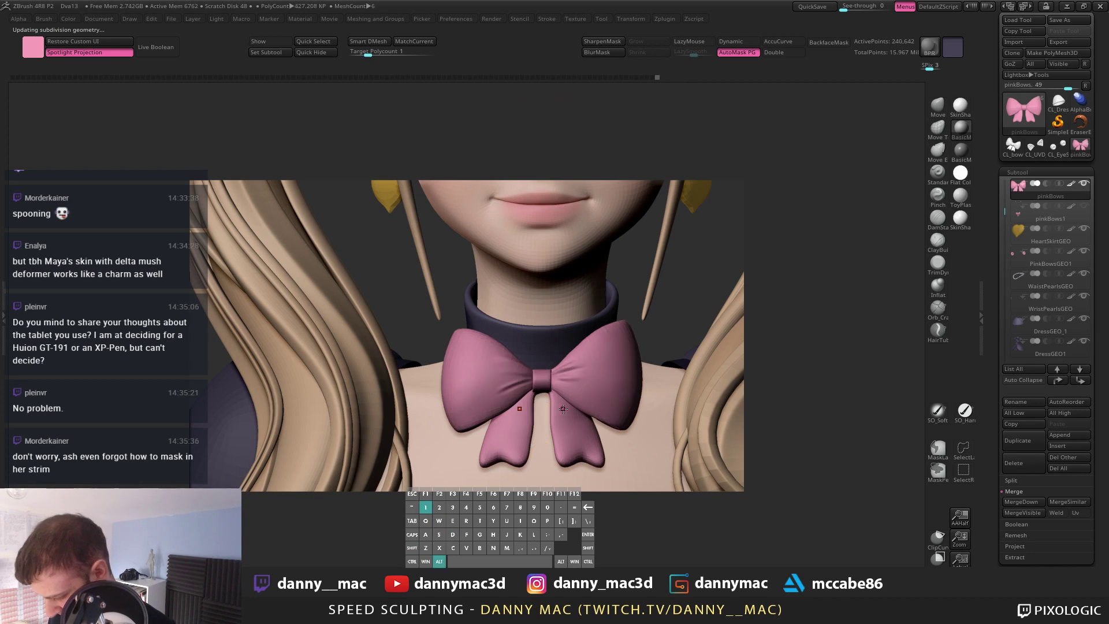
{"action": "left_click_drag", "start_coordinate": [552, 403], "coordinate": [549, 399], "text": "alt"}
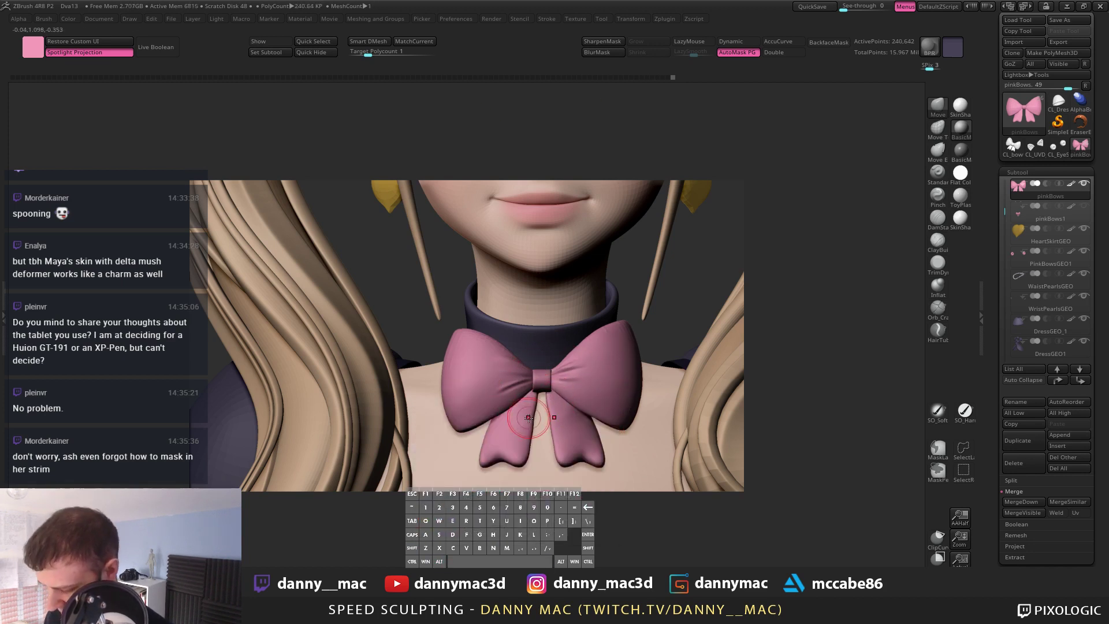
{"action": "key", "text": "shift"}
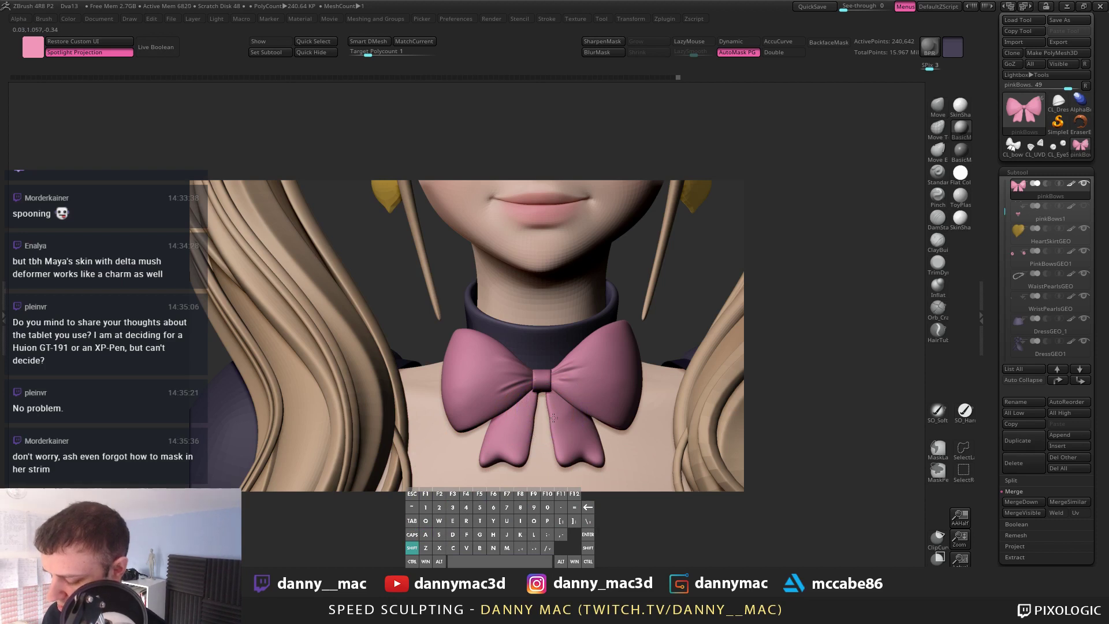
Step: Refine the ribbon tails' inner edges at the bow's two lowest subdivision levels, with the polyframe toggled on for reference
{"action": "key", "text": "shift+d"}
{"action": "key", "text": "shift+f"}
{"action": "key", "text": "shift+d"}
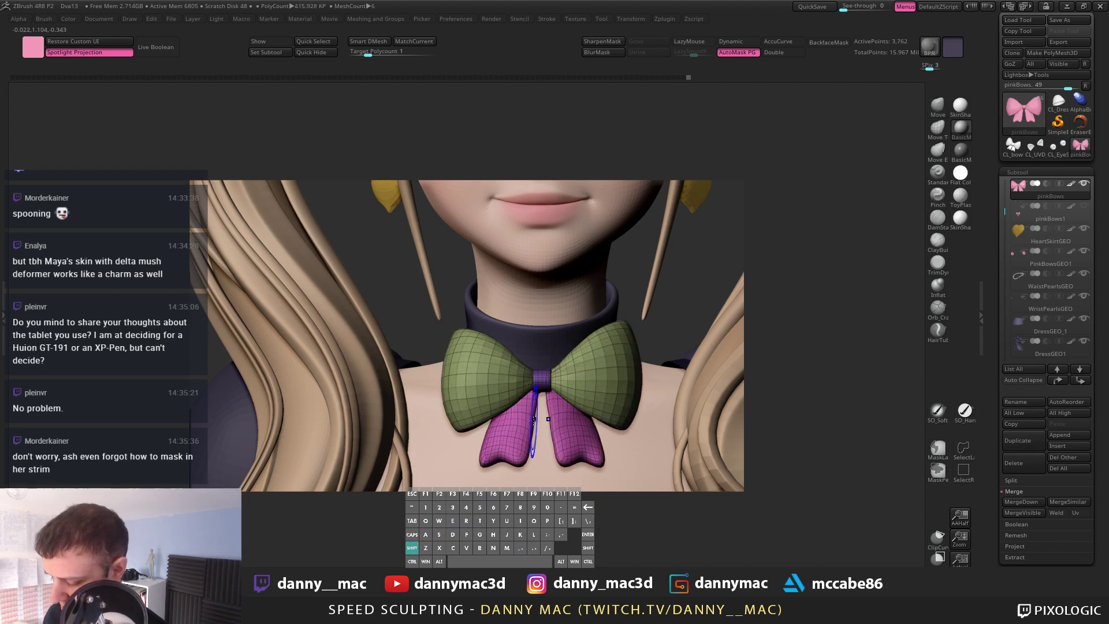
{"action": "key", "text": "shift+d"}
{"action": "key", "text": "shift+d"}
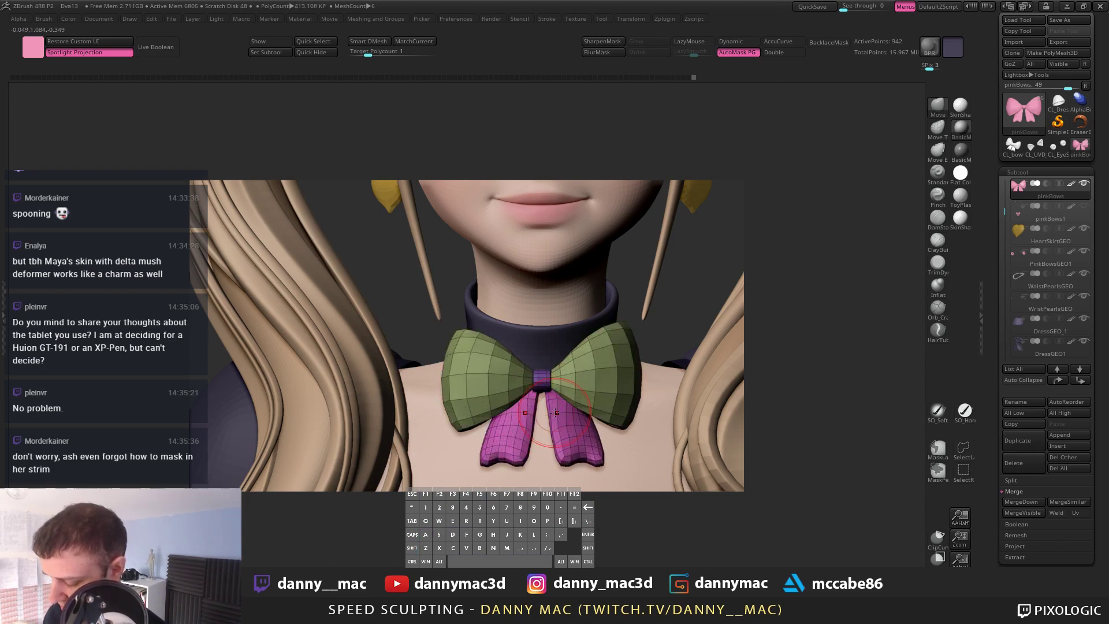
{"action": "key", "text": "shift+f"}
{"action": "key", "text": "d"}
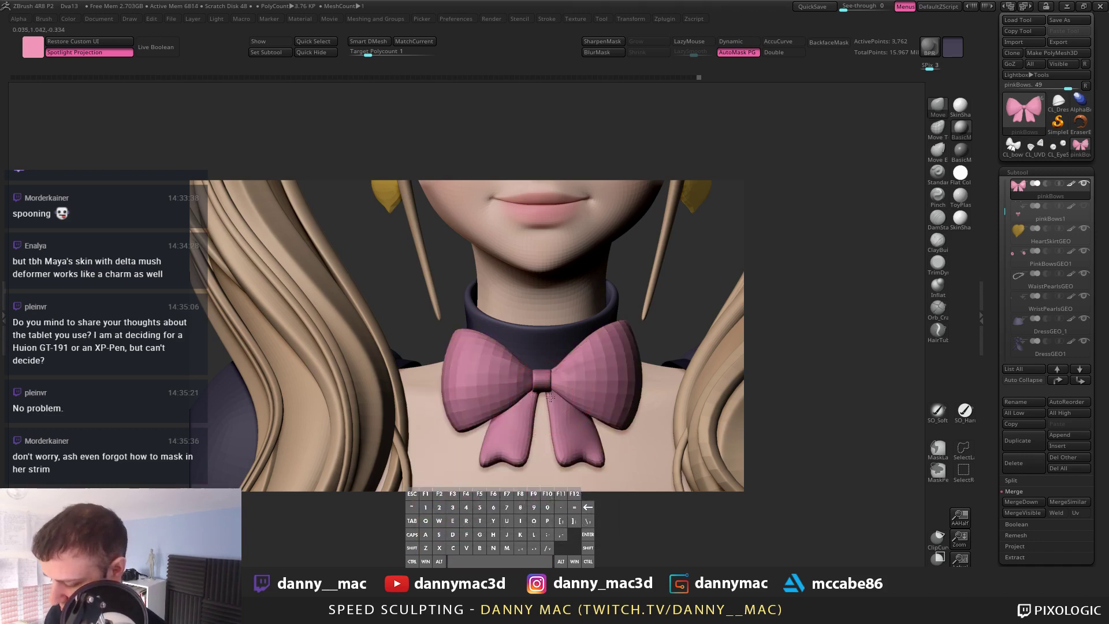
Step: Switch the model to the SkinShade material and isolate the bow's ribbon tails polygroup
{"action": "key", "text": "f"}
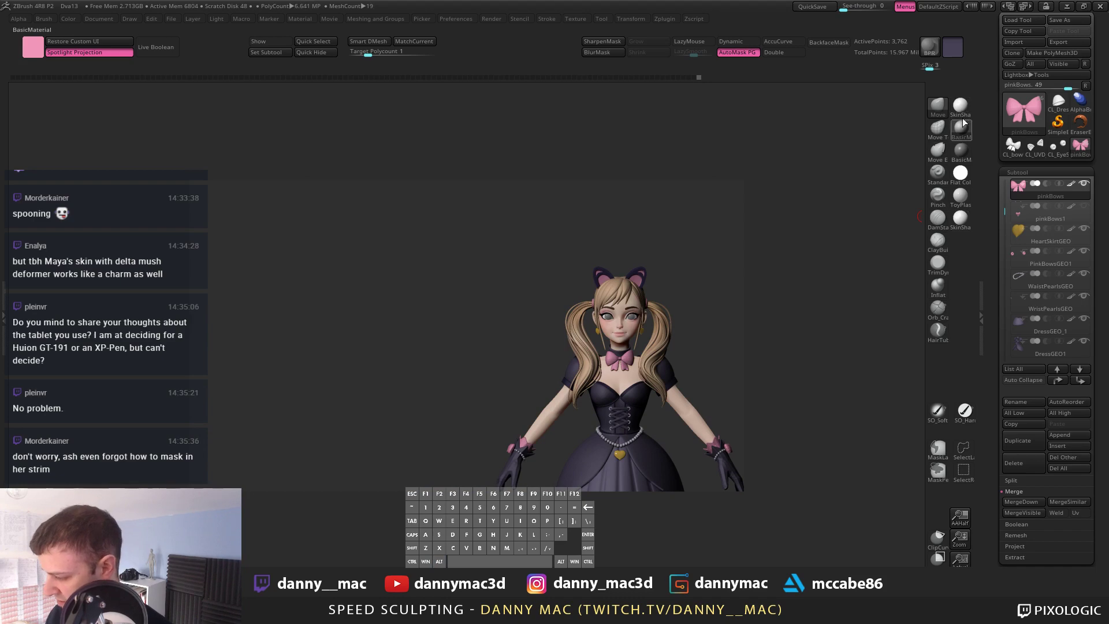
{"action": "left_click_drag", "start_coordinate": [673, 284], "coordinate": [716, 347], "text": "alt"}
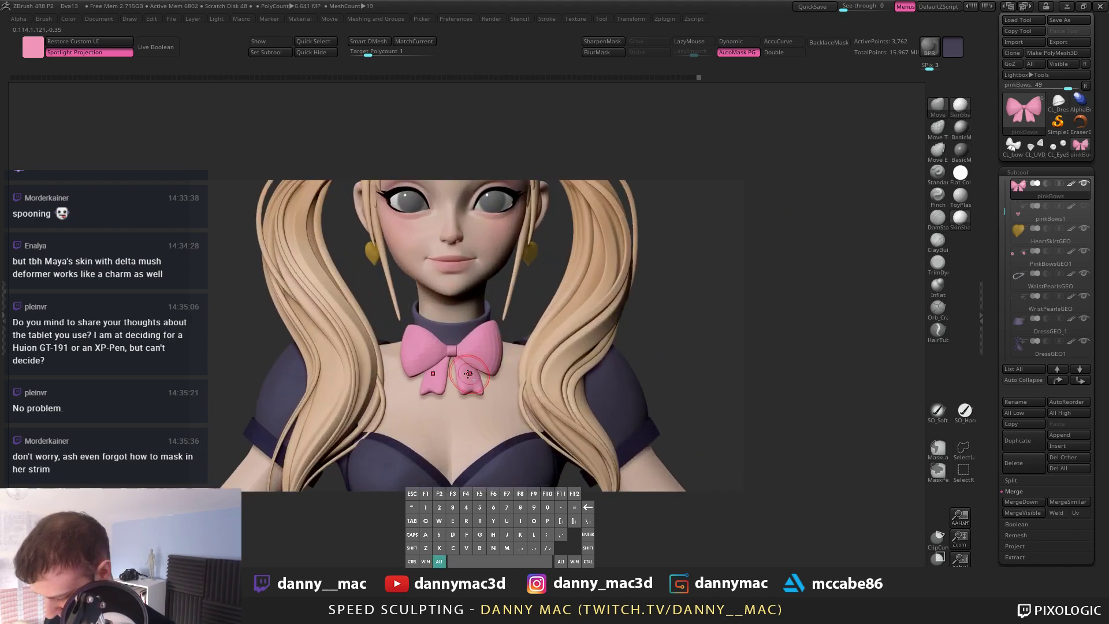
{"action": "key", "text": "alt+s"}
{"action": "key", "text": "f"}
{"action": "left_click", "coordinate": [468, 387], "text": "ctrl+shift"}
Step: Try to move the isolated ribbon tails apart with a horizontal Transpose Move line on the right tail
{"action": "key", "text": "w"}
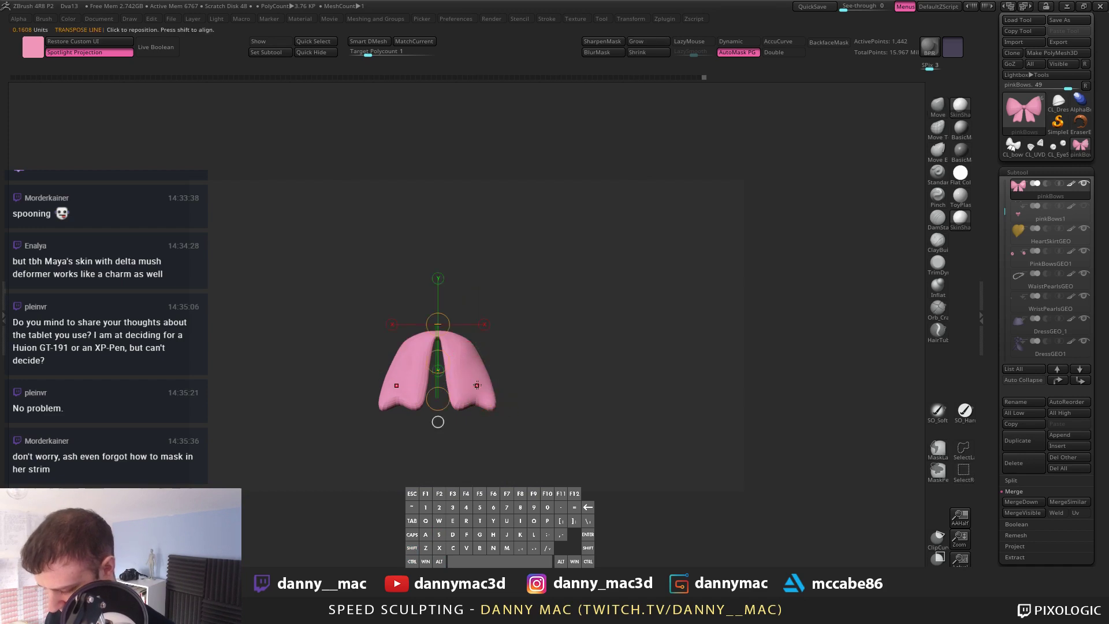
{"action": "mouse_move", "coordinate": [469, 376]}
{"action": "left_mouse_down", "text": "shift"}
{"action": "mouse_move", "coordinate": [590, 376]}
{"action": "mouse_move", "coordinate": [520, 377]}
{"action": "mouse_move", "coordinate": [531, 377]}
{"action": "left_mouse_up", "text": "shift"}
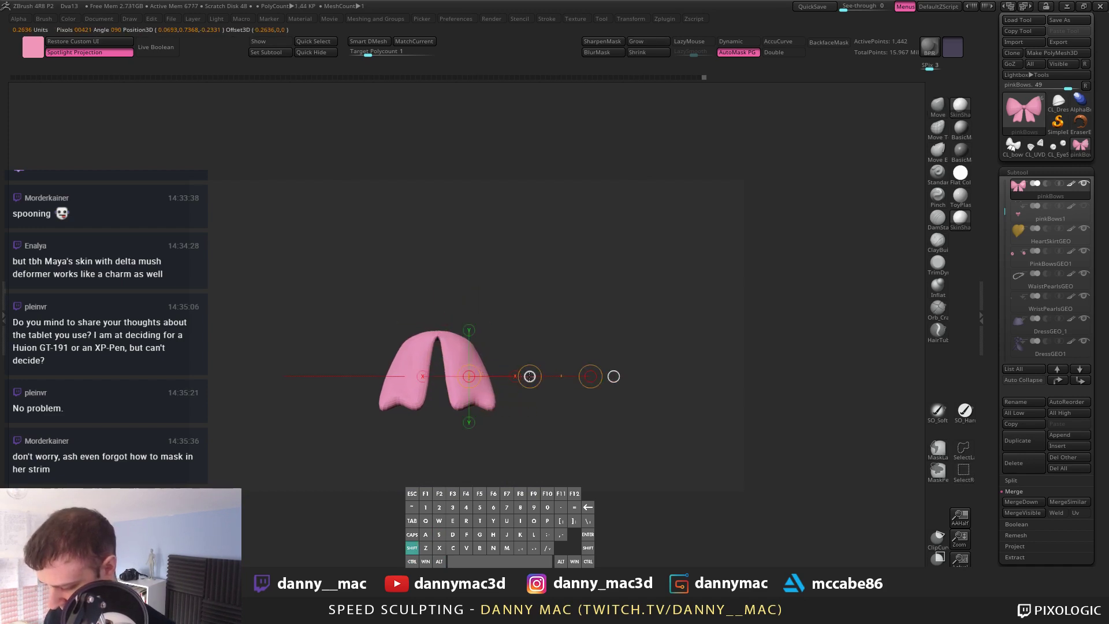
{"action": "key", "text": "shift+f"}
{"action": "key", "text": "shift+f"}
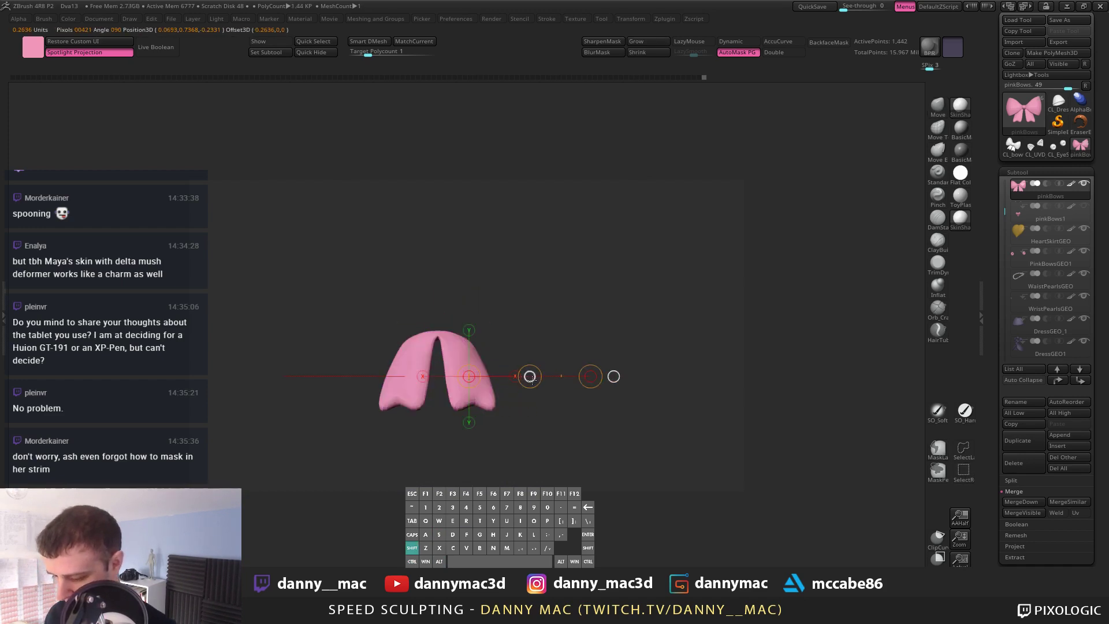
Step: Check the ribbon tails against the character's chest and collar, and solo them again
{"action": "key", "text": "alt+s"}
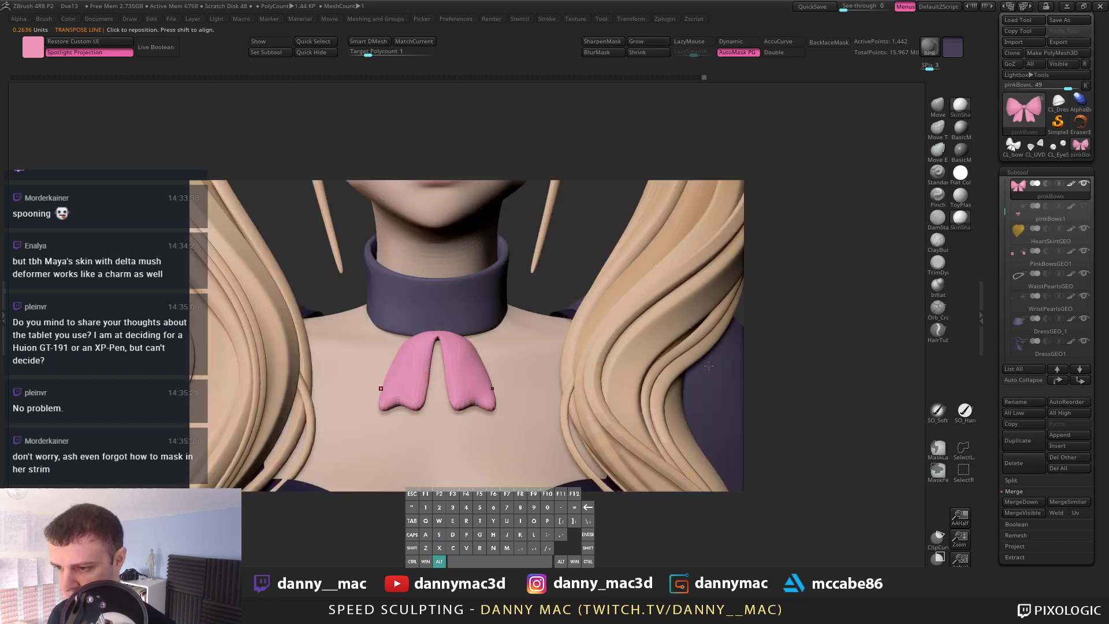
{"action": "key", "text": "alt+1"}
{"action": "left_click_drag", "start_coordinate": [557, 348], "coordinate": [548, 344], "text": "alt"}
{"action": "key", "text": "alt+s"}
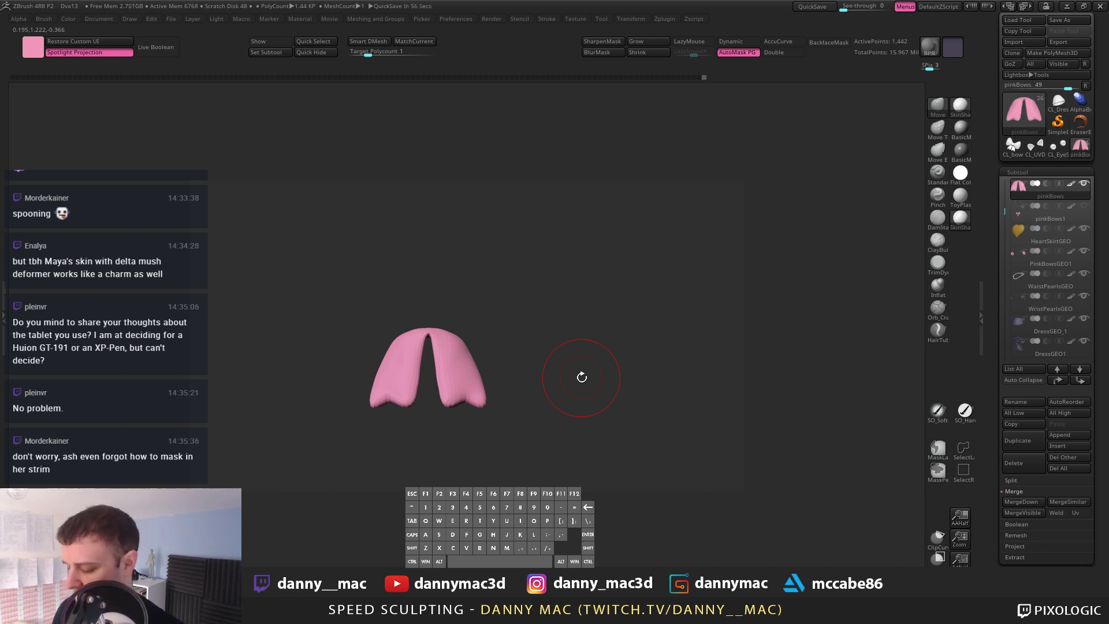
Step: Show the polyframe on the soloed ribbon tails and refine the notch between them at the lowest subdivision level
{"action": "key", "text": "alt+s"}
{"action": "key", "text": "alt+s"}
{"action": "left_click_drag", "start_coordinate": [529, 316], "coordinate": [500, 319], "text": "alt"}
{"action": "key", "text": "shift+f"}
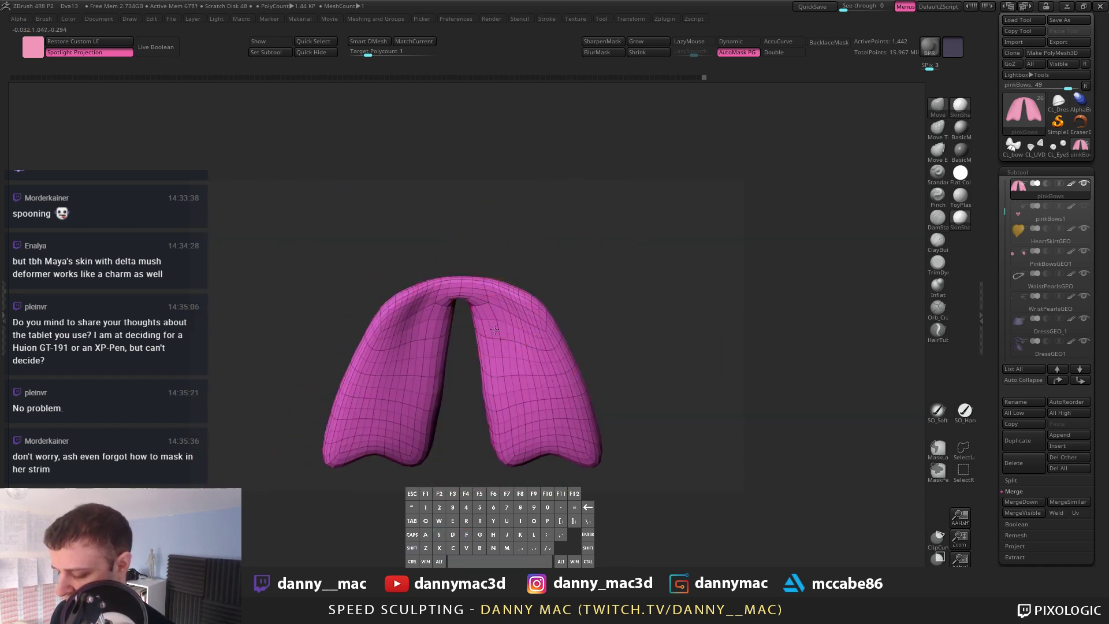
{"action": "key", "text": "shift+d"}
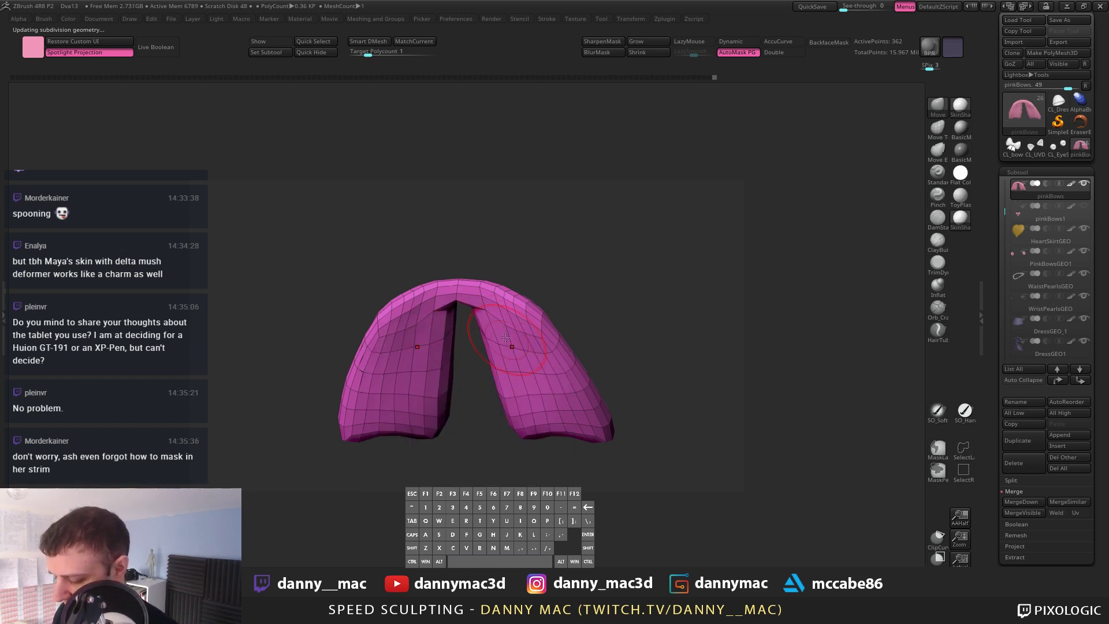
{"action": "right_click_drag", "start_coordinate": [479, 313], "coordinate": [458, 271]}
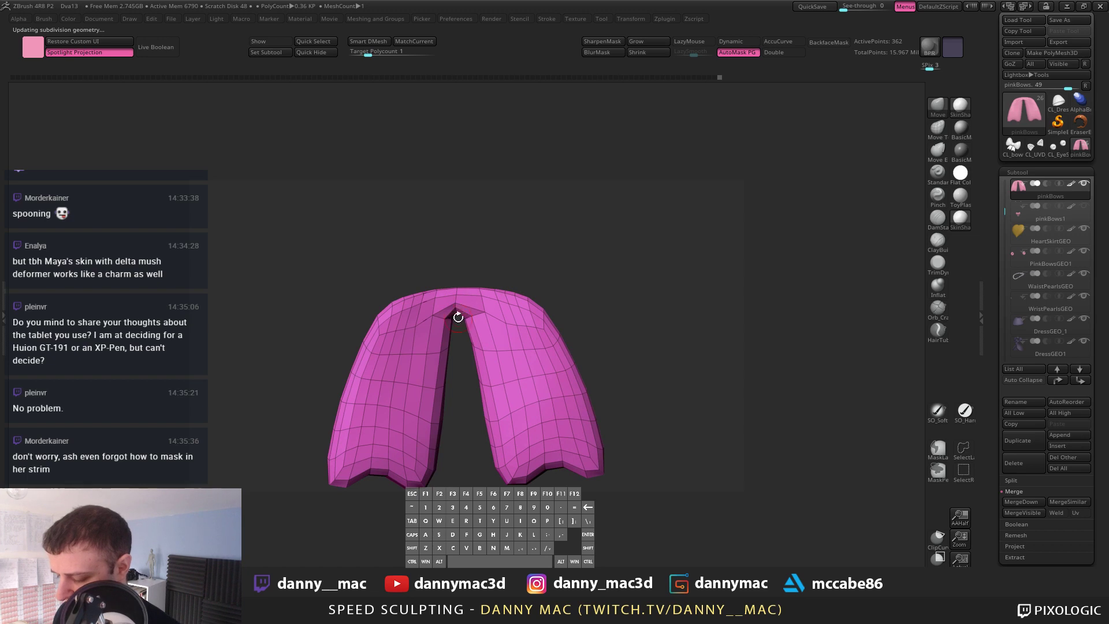
{"action": "key", "text": "space"}
{"action": "left_click_drag", "start_coordinate": [461, 311], "coordinate": [460, 306]}
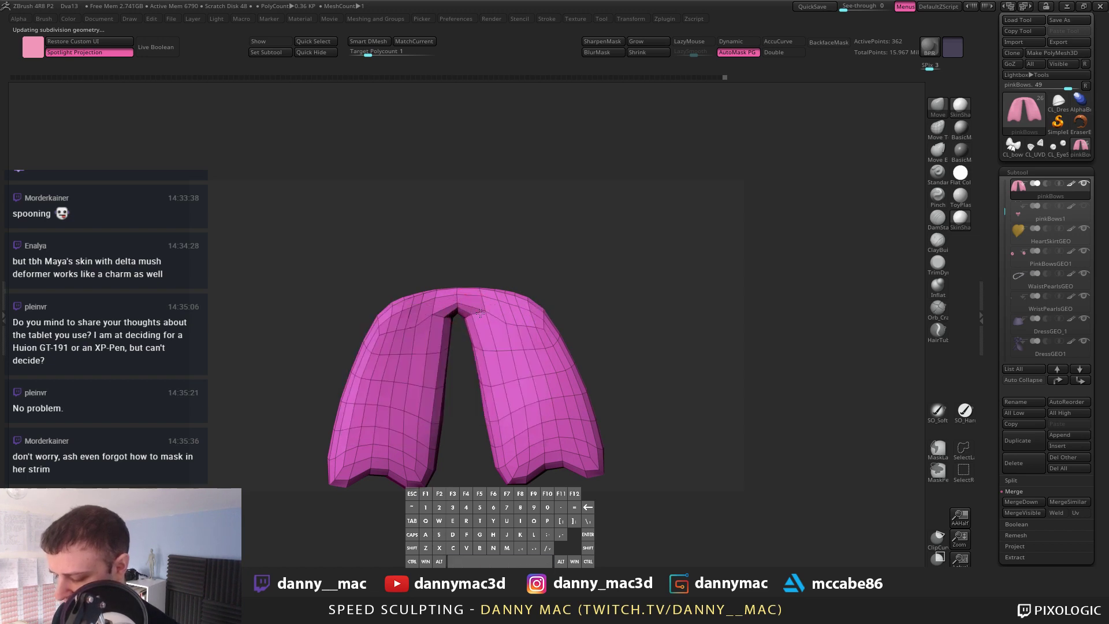
Step: Smooth and reshape the ribbon tails and their notched lower ends, comparing the two lowest subdivision levels
{"action": "mouse_move", "coordinate": [481, 317]}
{"action": "right_mouse_down", "text": "alt"}
{"action": "mouse_move", "coordinate": [431, 347]}
{"action": "mouse_move", "coordinate": [442, 359]}
{"action": "mouse_move", "coordinate": [428, 371]}
{"action": "right_mouse_up", "text": "alt"}
{"action": "key", "text": "d"}
{"action": "right_click_drag", "start_coordinate": [531, 385], "coordinate": [535, 379], "text": "shift"}
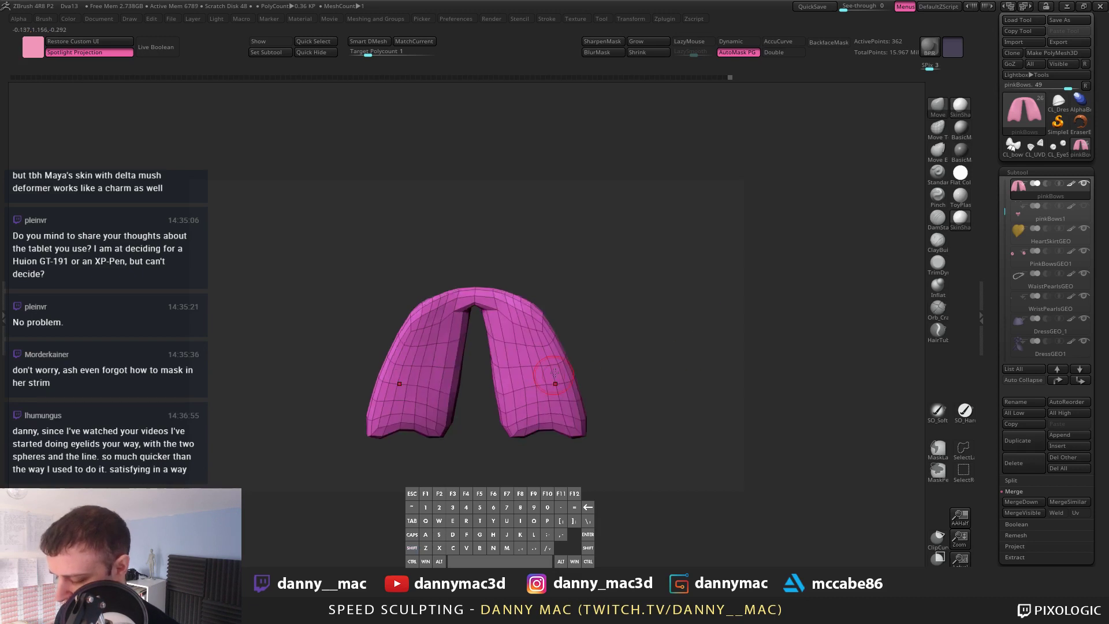
{"action": "key", "text": "space"}
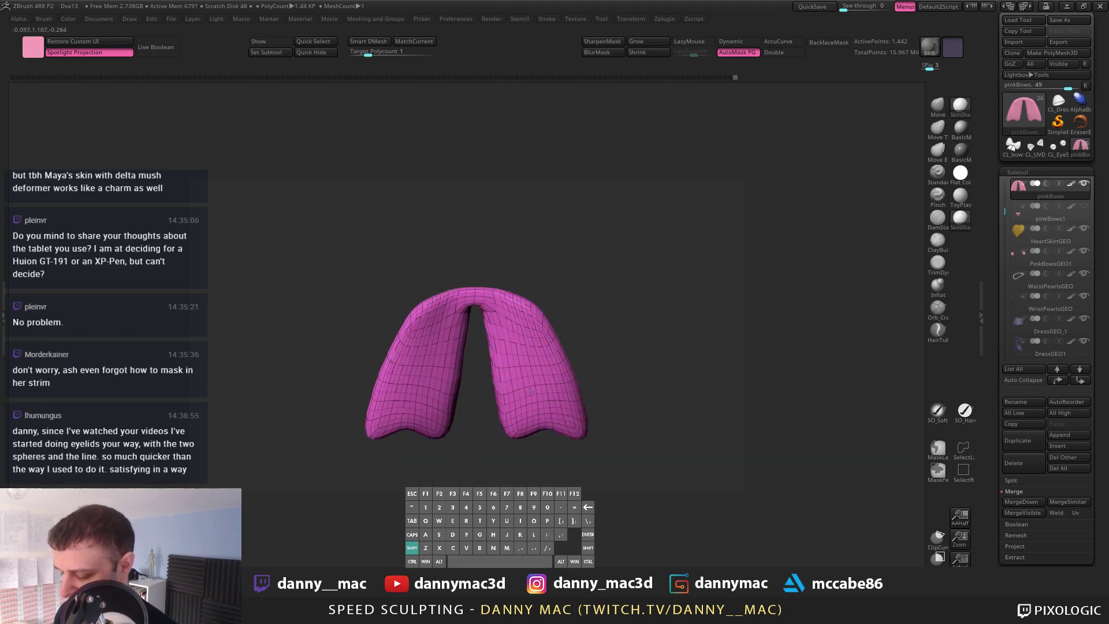
{"action": "key", "text": "space"}
{"action": "key", "text": "shift+d"}
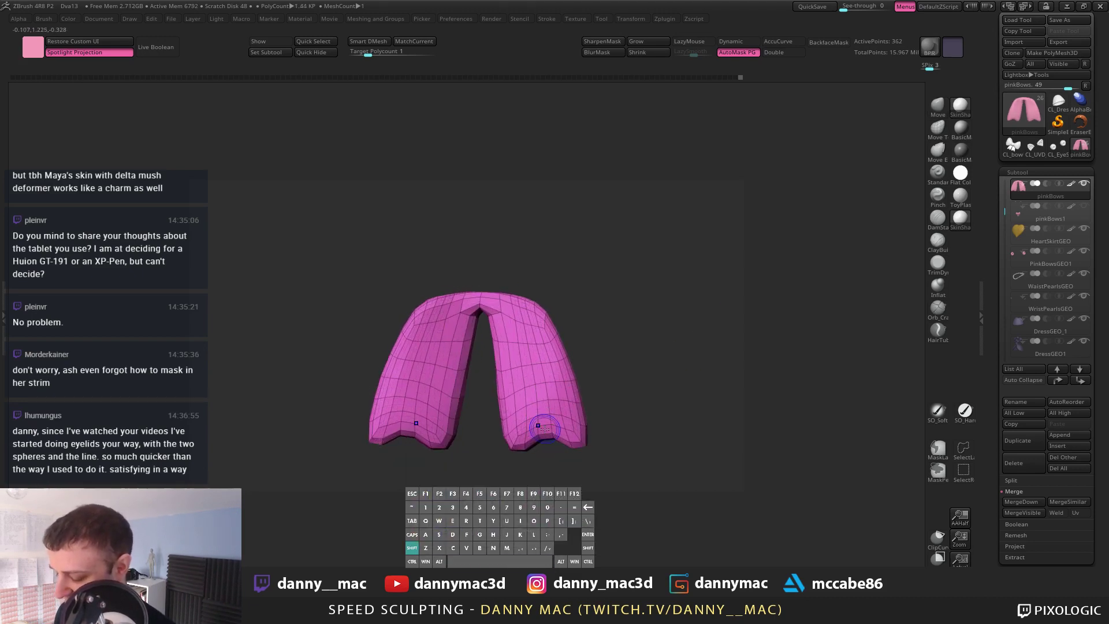
{"action": "left_click_drag", "start_coordinate": [550, 435], "coordinate": [549, 429]}
{"action": "right_click_drag", "start_coordinate": [543, 412], "coordinate": [621, 405]}
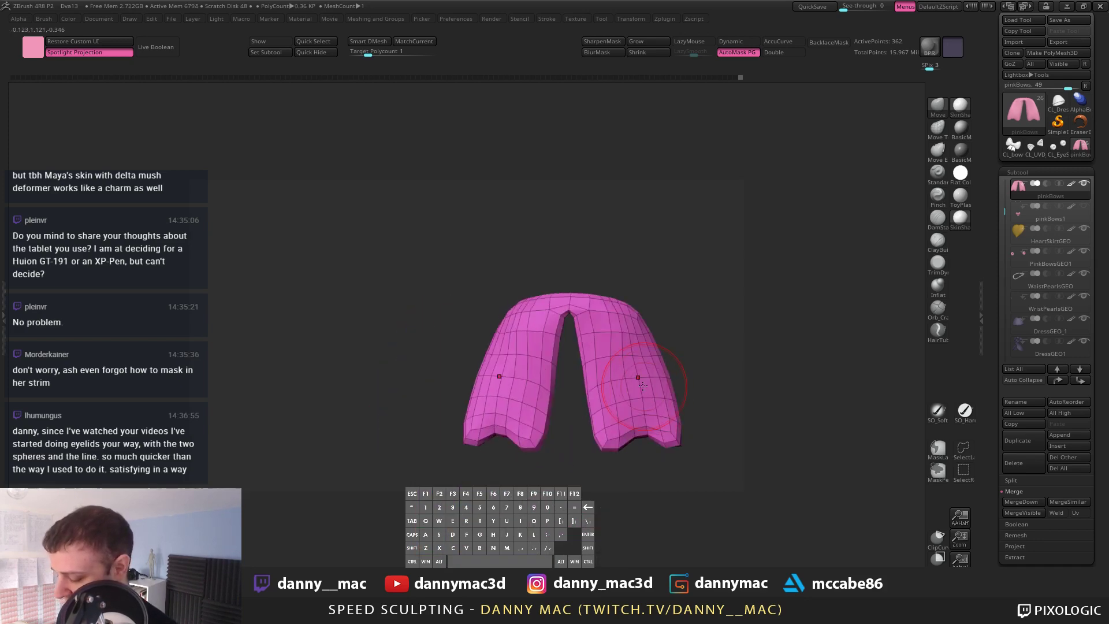
Step: Unhide the bow's loops and knot and adjust the ribbon tails' fit beneath the knot
{"action": "key", "text": "alt+s"}
{"action": "right_click_drag", "start_coordinate": [640, 327], "coordinate": [639, 278], "text": "alt"}
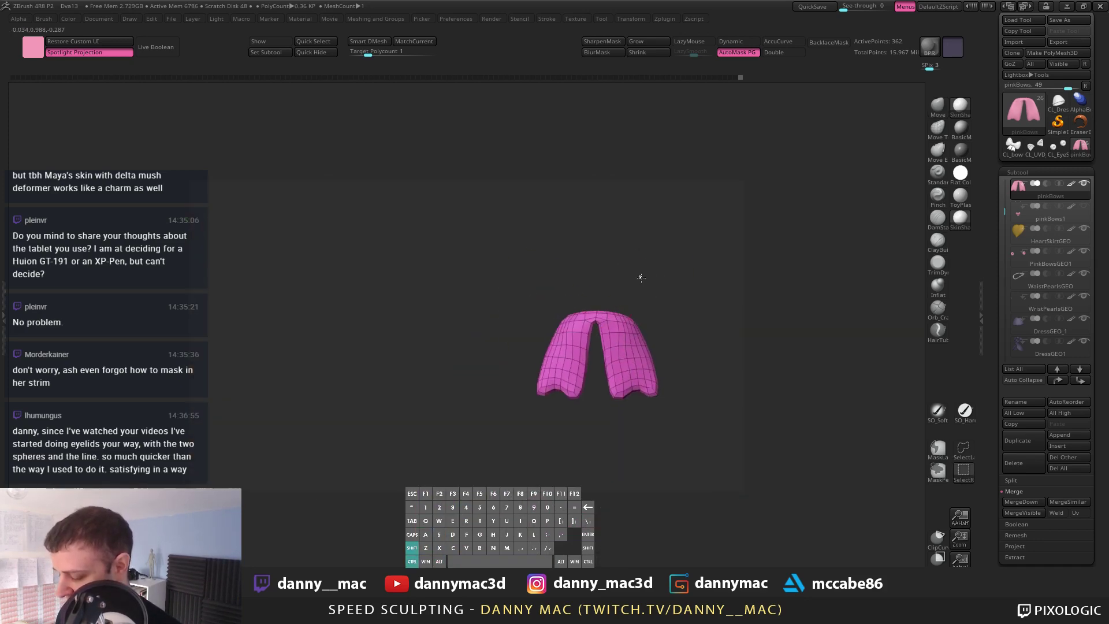
{"action": "left_click_drag", "start_coordinate": [639, 278], "coordinate": [632, 292], "text": "ctrl+shift"}
{"action": "left_click", "coordinate": [611, 363], "text": "ctrl+shift"}
{"action": "right_click_drag", "start_coordinate": [611, 363], "coordinate": [610, 399], "text": "alt"}
{"action": "right_click_drag", "start_coordinate": [611, 260], "coordinate": [594, 341]}
{"action": "left_click_drag", "start_coordinate": [608, 287], "coordinate": [604, 297]}
{"action": "right_click_drag", "start_coordinate": [605, 297], "coordinate": [578, 359]}
{"action": "key", "text": "space"}
{"action": "mouse_move", "coordinate": [614, 285]}
{"action": "right_mouse_down"}
{"action": "mouse_move", "coordinate": [611, 299]}
{"action": "mouse_move", "coordinate": [621, 263]}
{"action": "right_mouse_up"}
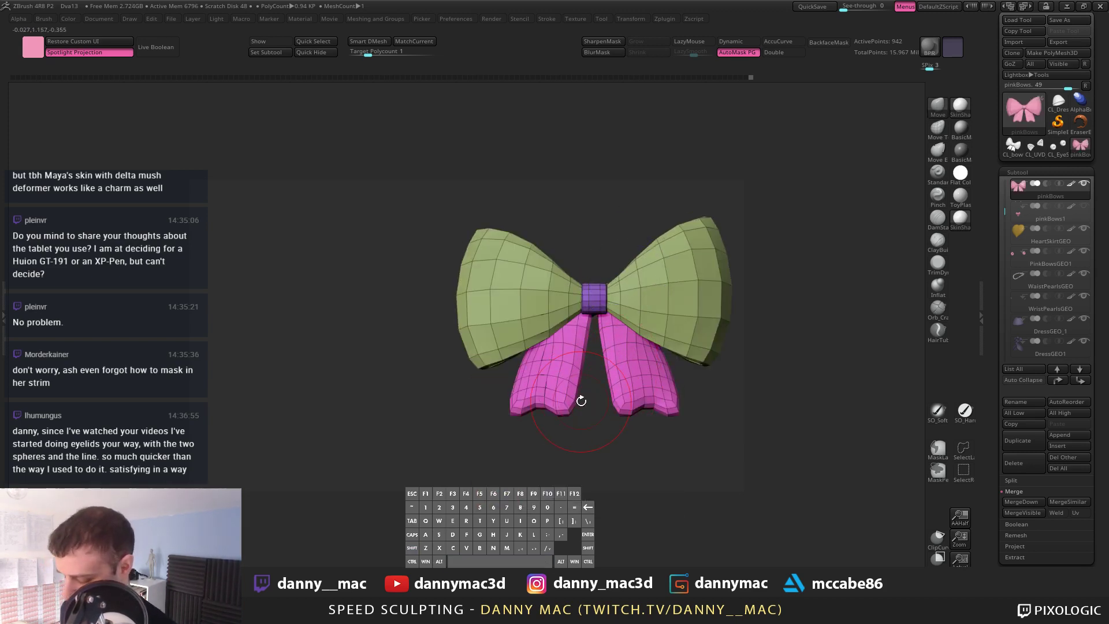
Step: Save the project and raise the bow to its highest subdivision level
{"action": "key", "text": "ctrl"}
{"action": "key", "text": "ctrl+s"}
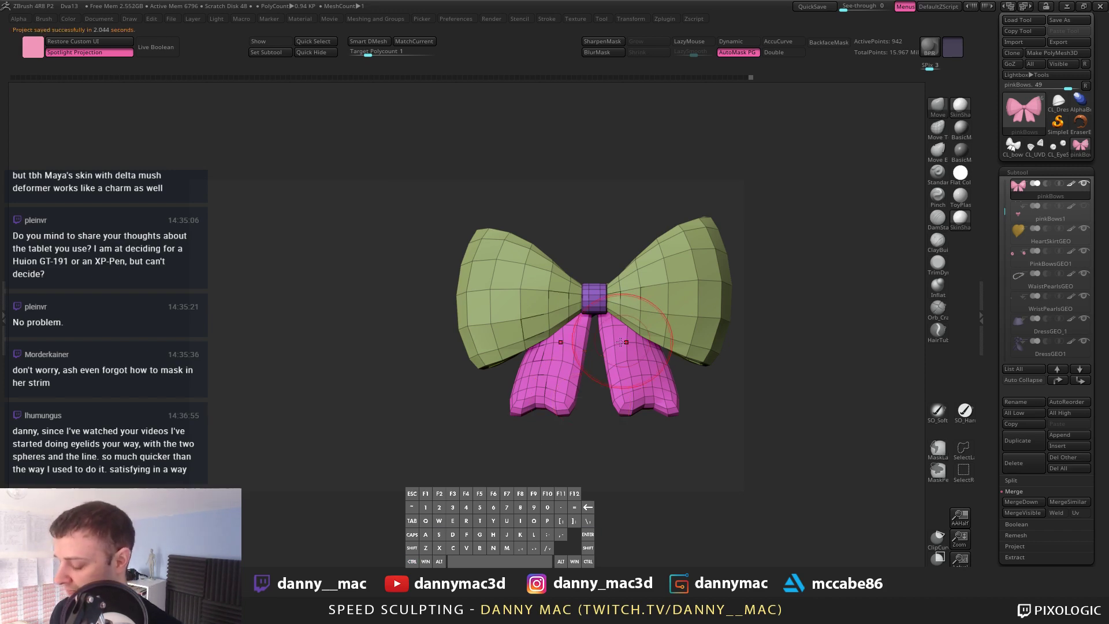
{"action": "key", "text": "alt"}
{"action": "right_click_drag", "start_coordinate": [623, 346], "coordinate": [528, 377], "text": "alt"}
{"action": "key", "text": "d"}
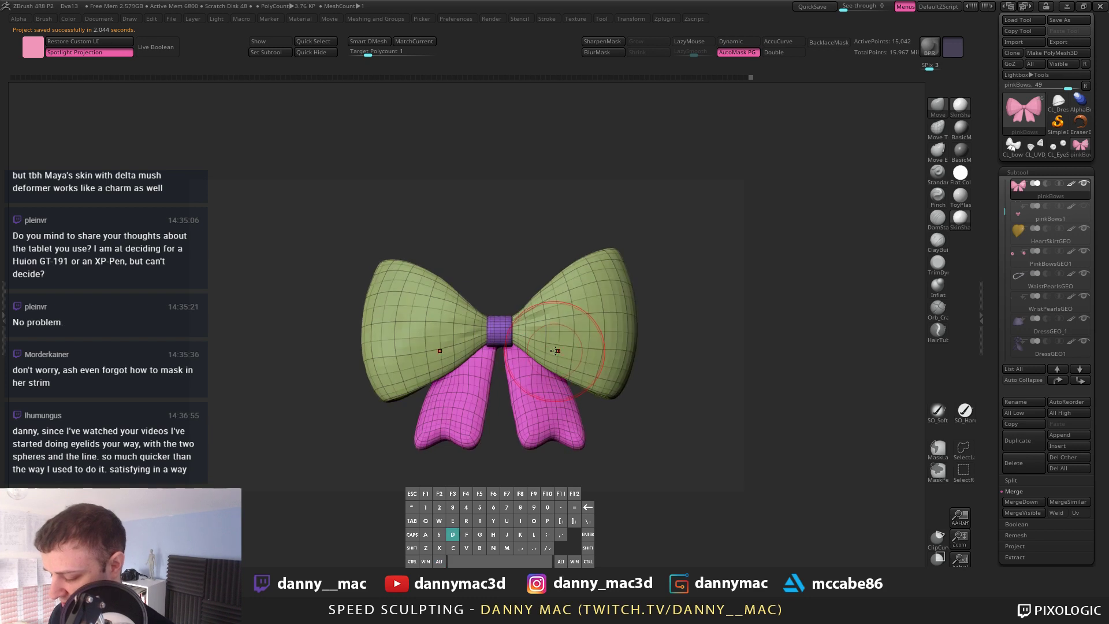
{"action": "key", "text": "ctrl+d"}
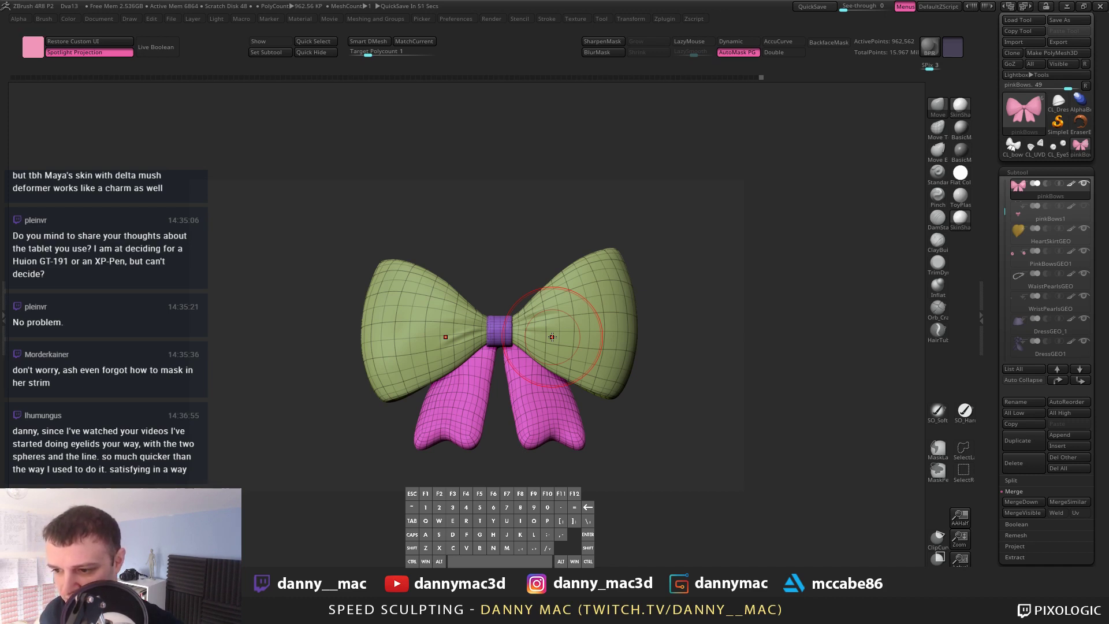
Step: Step the bow down to a low subdivision level and reshape the loops where they gather around the knot
{"action": "right_click_drag", "start_coordinate": [590, 329], "coordinate": [427, 328]}
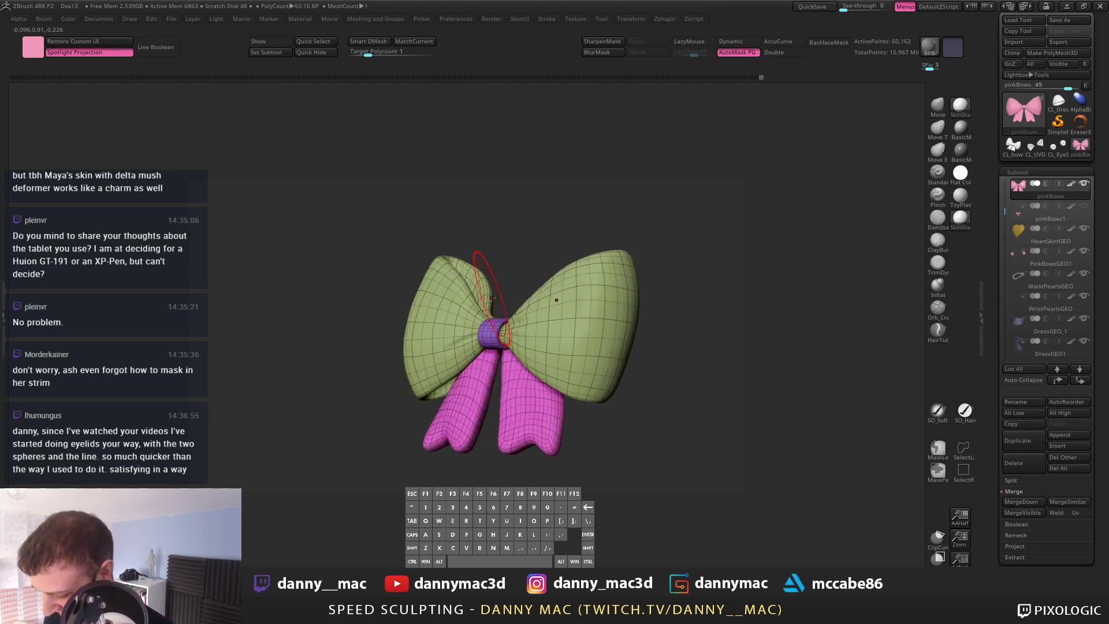
{"action": "key", "text": "shift+d"}
{"action": "key", "text": "shift+d"}
{"action": "key", "text": "shift+d"}
{"action": "key", "text": "shift+space"}
{"action": "left_click_drag", "start_coordinate": [487, 279], "coordinate": [483, 277], "text": "shift"}
{"action": "right_click", "coordinate": [483, 278]}
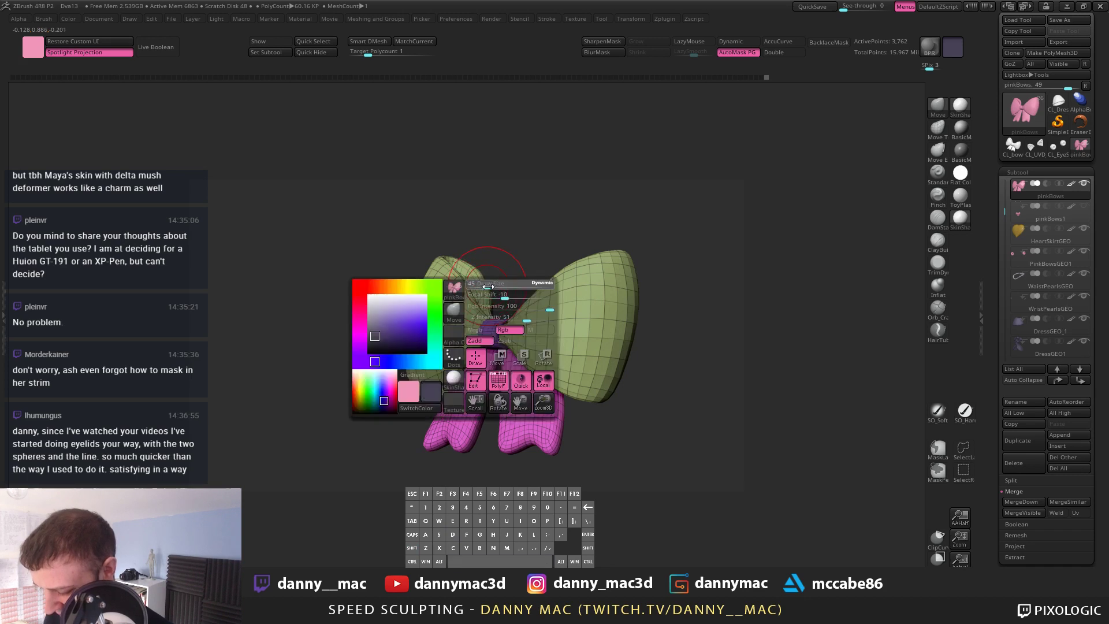
{"action": "key", "text": "shift+d"}
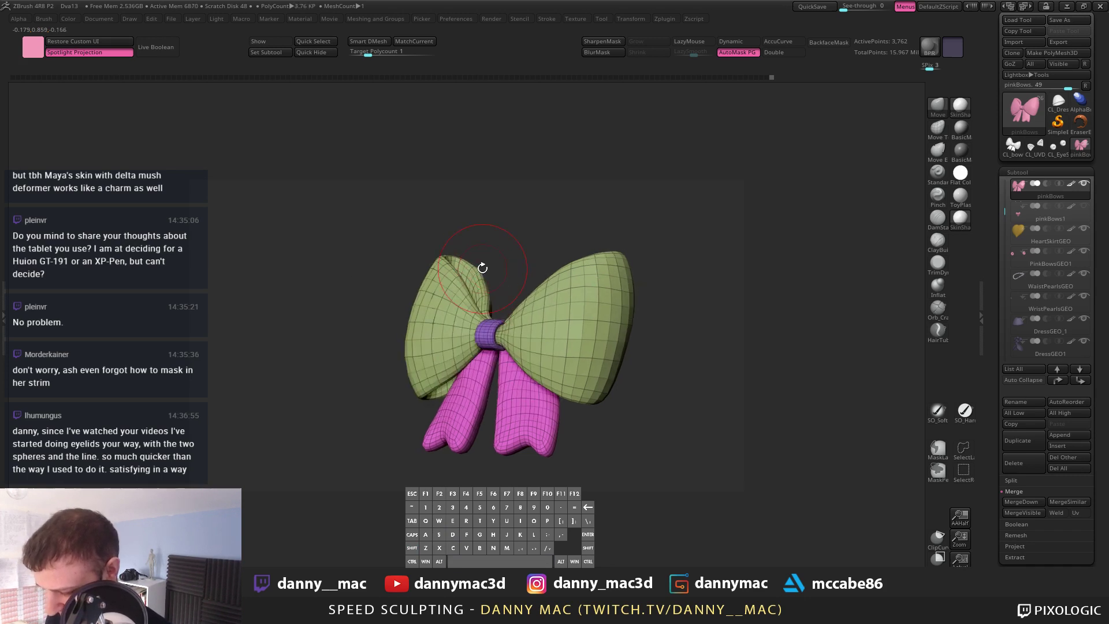
{"action": "key", "text": "space"}
{"action": "right_click_drag", "start_coordinate": [490, 265], "coordinate": [492, 246], "text": "alt"}
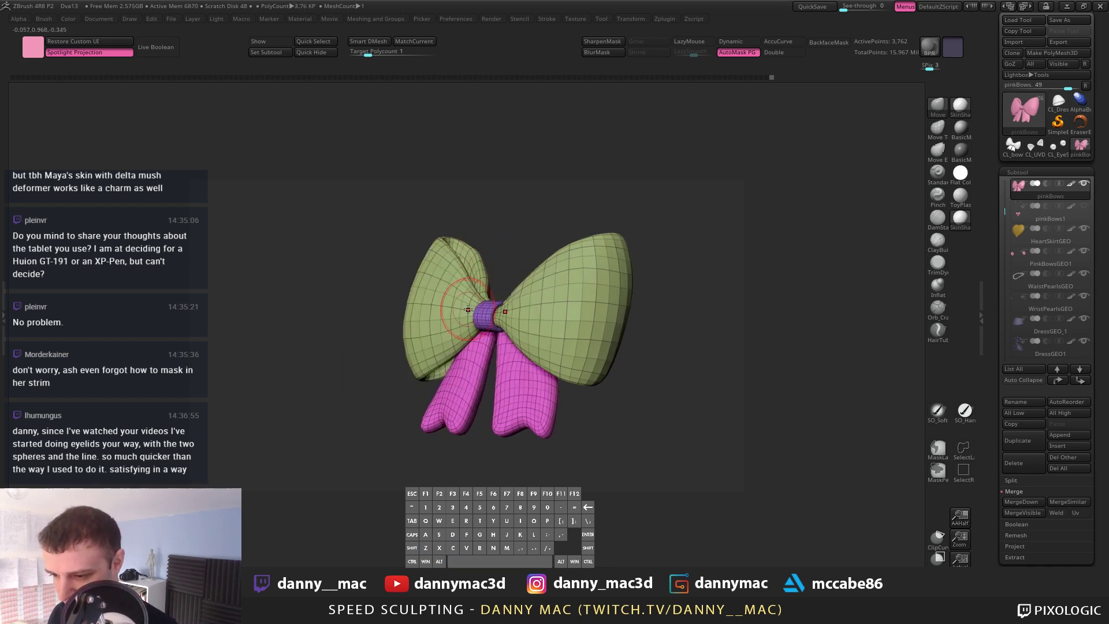
{"action": "right_click_drag", "start_coordinate": [462, 311], "coordinate": [470, 327]}
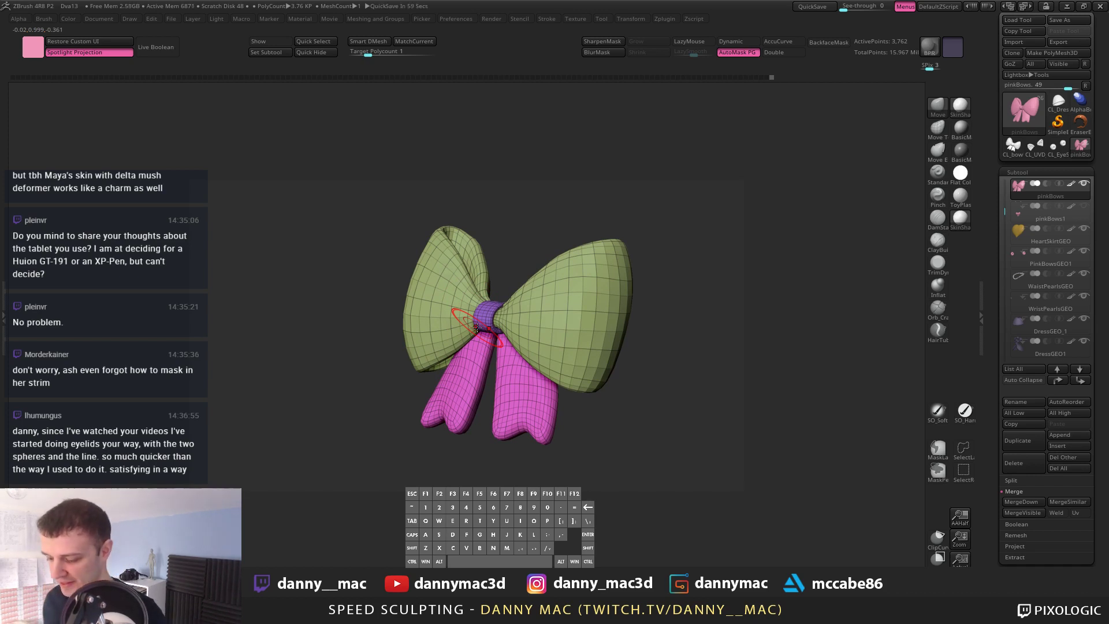
{"action": "right_click_drag", "start_coordinate": [477, 328], "coordinate": [451, 317]}
{"action": "key", "text": "space"}
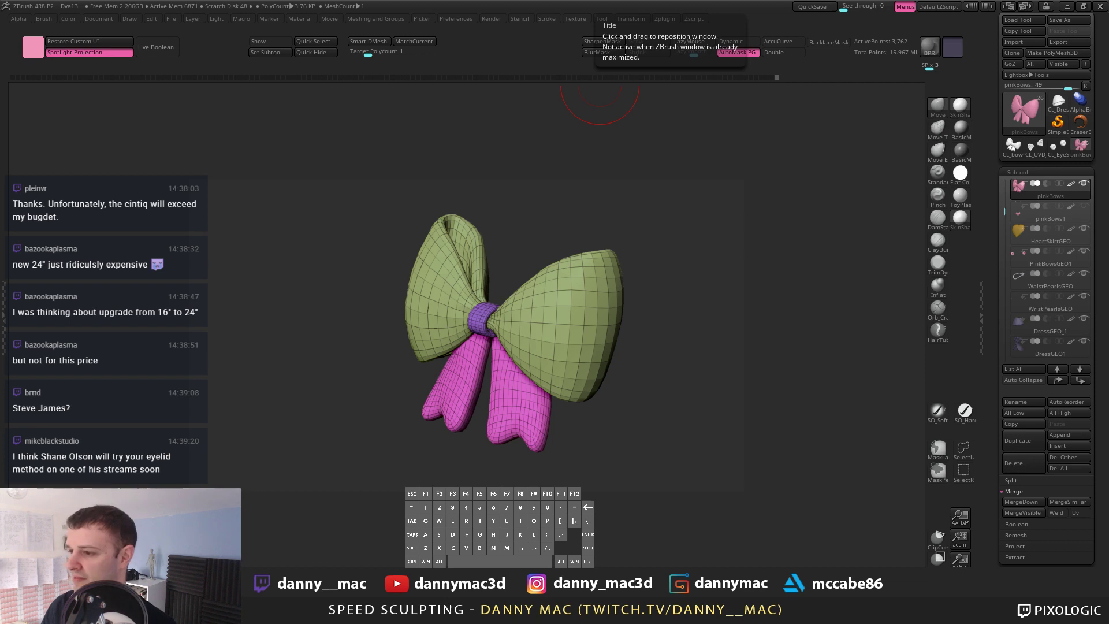
Step: Restore the bow's highest subdivision level, then show the rest of the character with the polyframe off
{"action": "right_click_drag", "start_coordinate": [631, 347], "coordinate": [570, 336]}
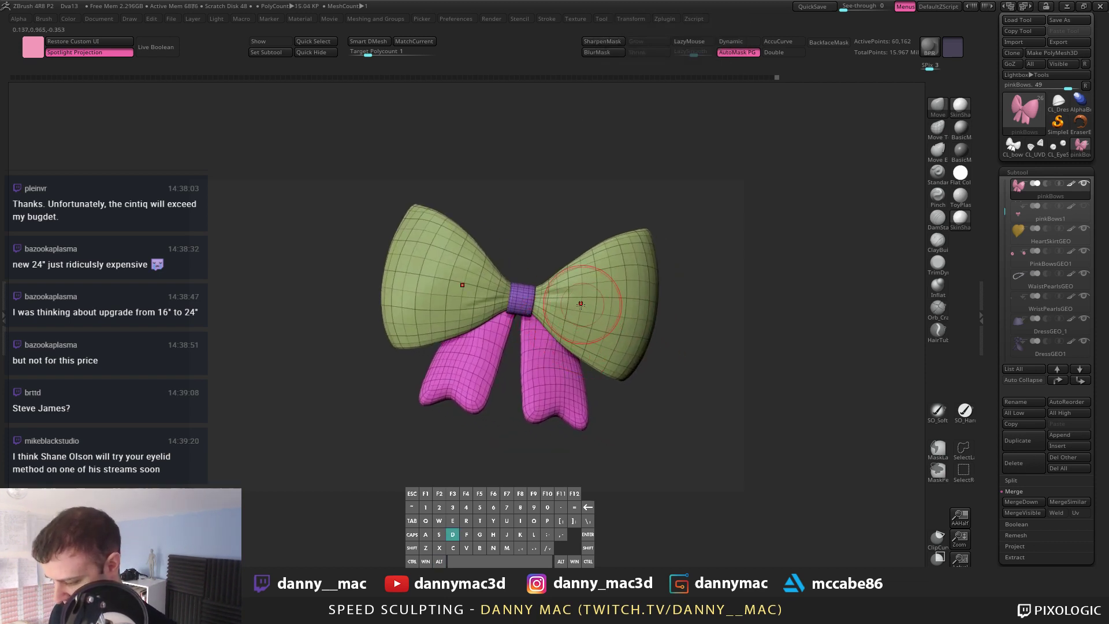
{"action": "key", "text": "d"}
{"action": "key", "text": "alt+s"}
{"action": "key", "text": "shift+f"}
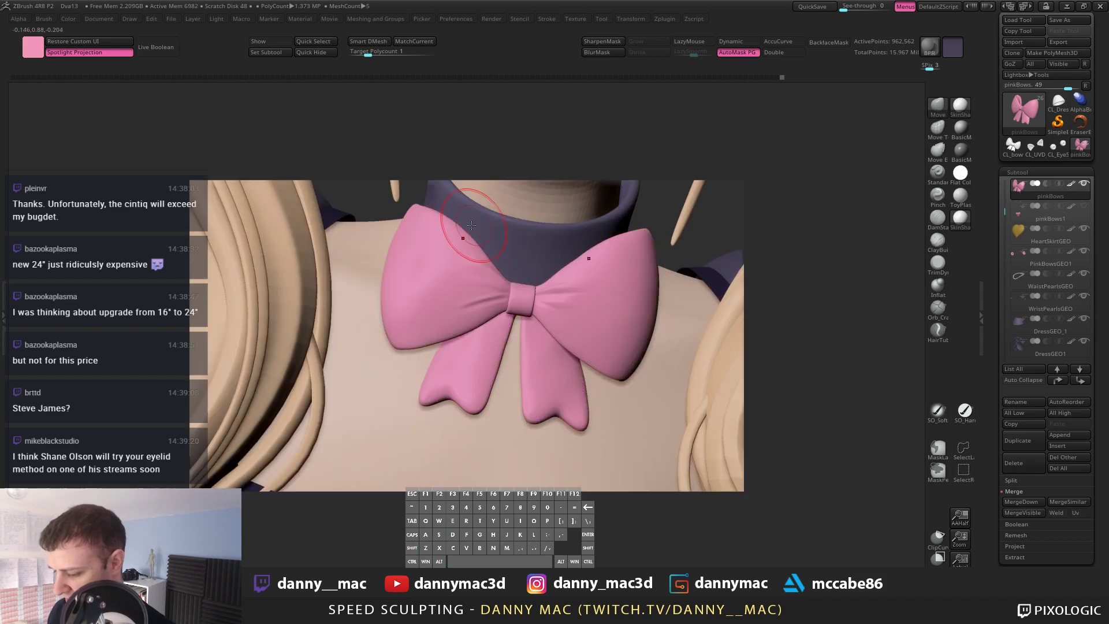
Step: Smooth the upper outer corners of the bow's loops at lower subdivision levels and return to the highest level
{"action": "key", "text": "space"}
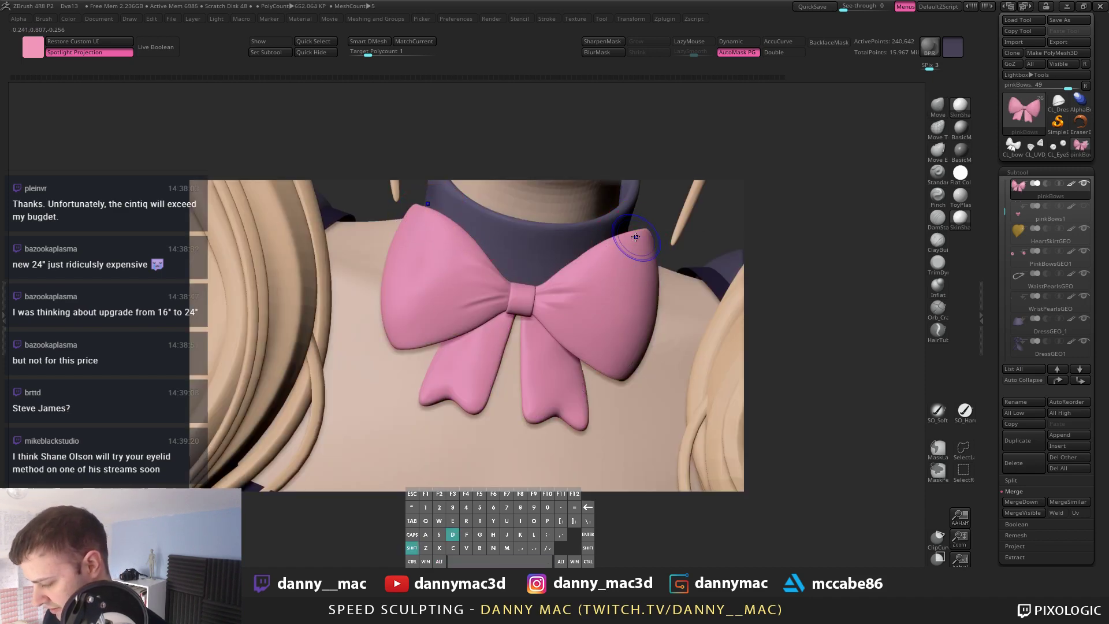
{"action": "key", "text": "space"}
{"action": "right_click_drag", "start_coordinate": [634, 235], "coordinate": [639, 239], "text": "shift"}
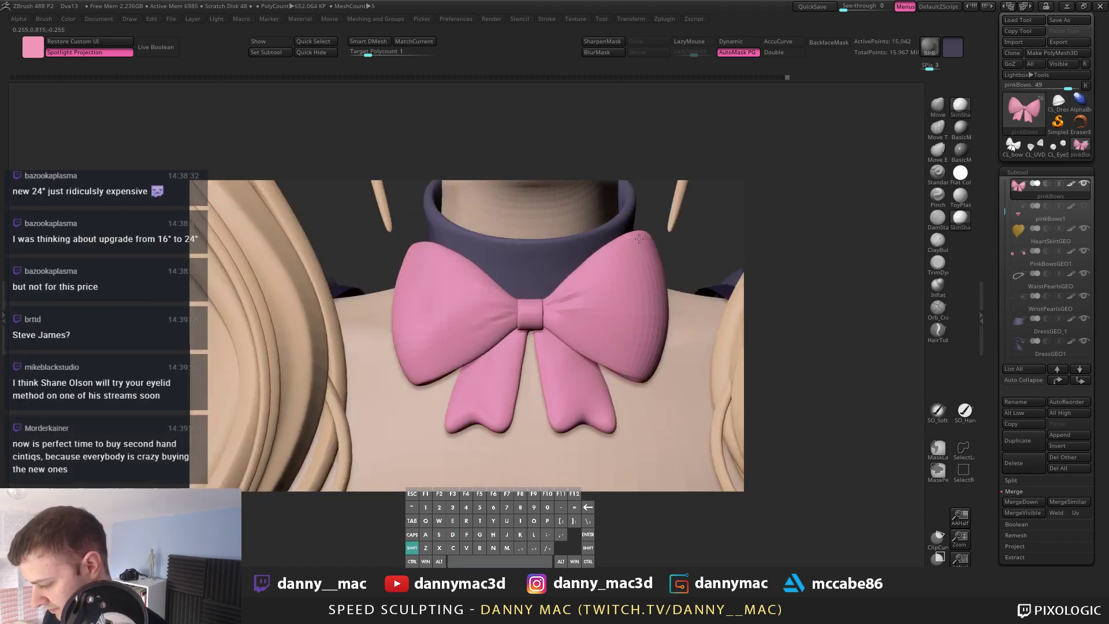
{"action": "key", "text": "d"}
{"action": "key", "text": "d"}
{"action": "key", "text": "d"}
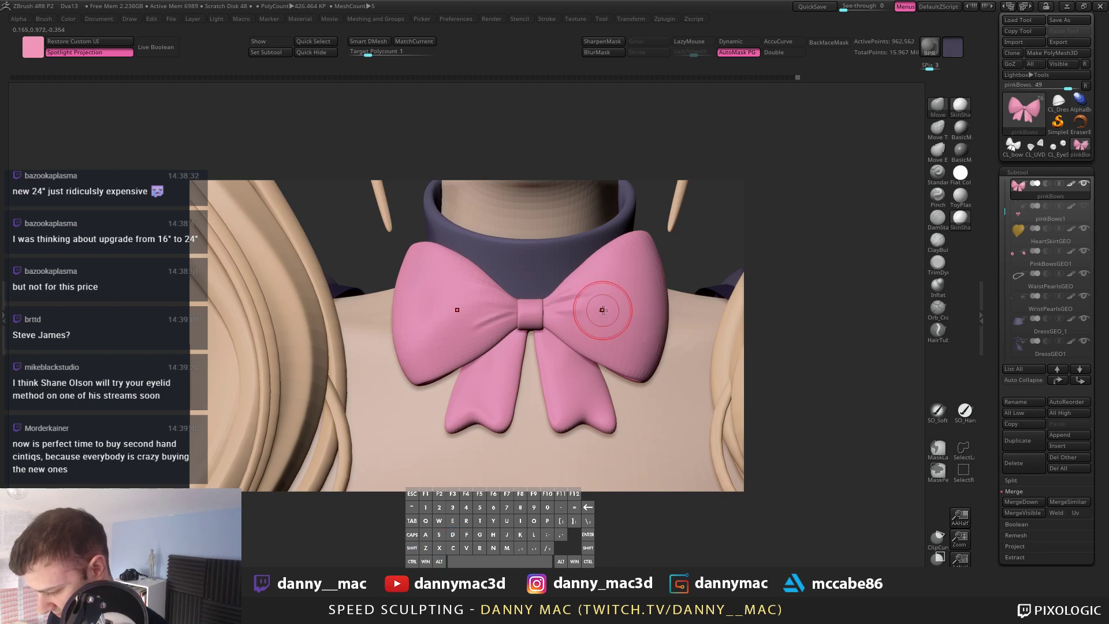
Step: Smooth the left loop's lower edge beside the knot at a lower subdivision level
{"action": "mouse_move", "coordinate": [605, 309]}
{"action": "right_mouse_down", "text": "alt"}
{"action": "mouse_move", "coordinate": [617, 299]}
{"action": "mouse_move", "coordinate": [509, 347]}
{"action": "right_mouse_up", "text": "alt"}
{"action": "key", "text": "shift+d"}
{"action": "key", "text": "shift+d"}
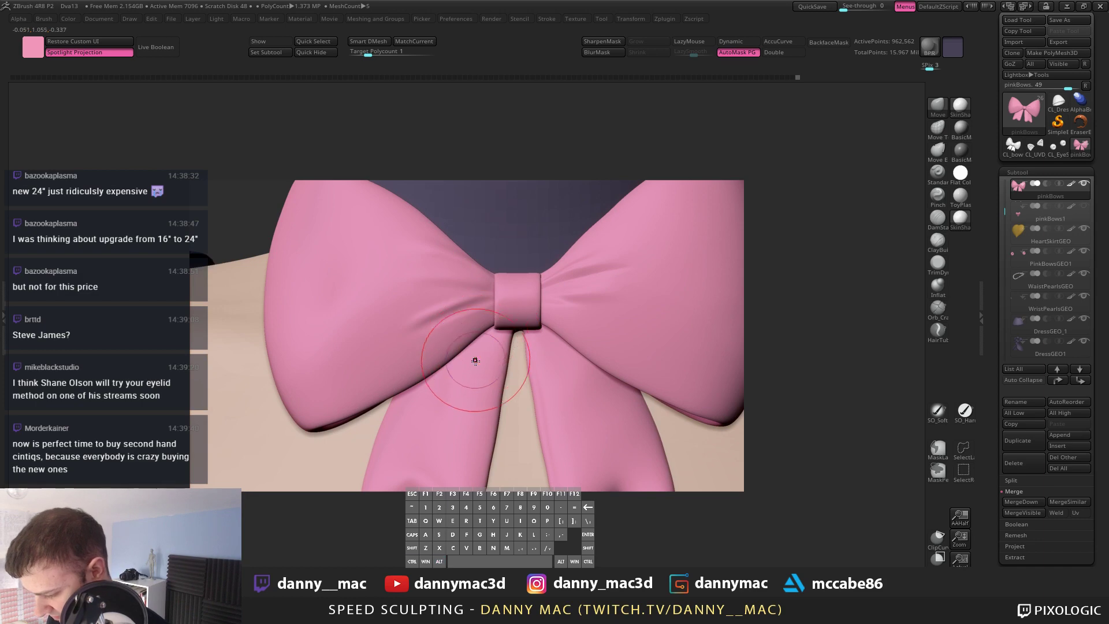
{"action": "left_click_drag", "start_coordinate": [475, 361], "coordinate": [482, 348], "text": "shift"}
{"action": "key", "text": "shift+d"}
{"action": "key", "text": "shift+d"}
{"action": "key", "text": "shift+d"}
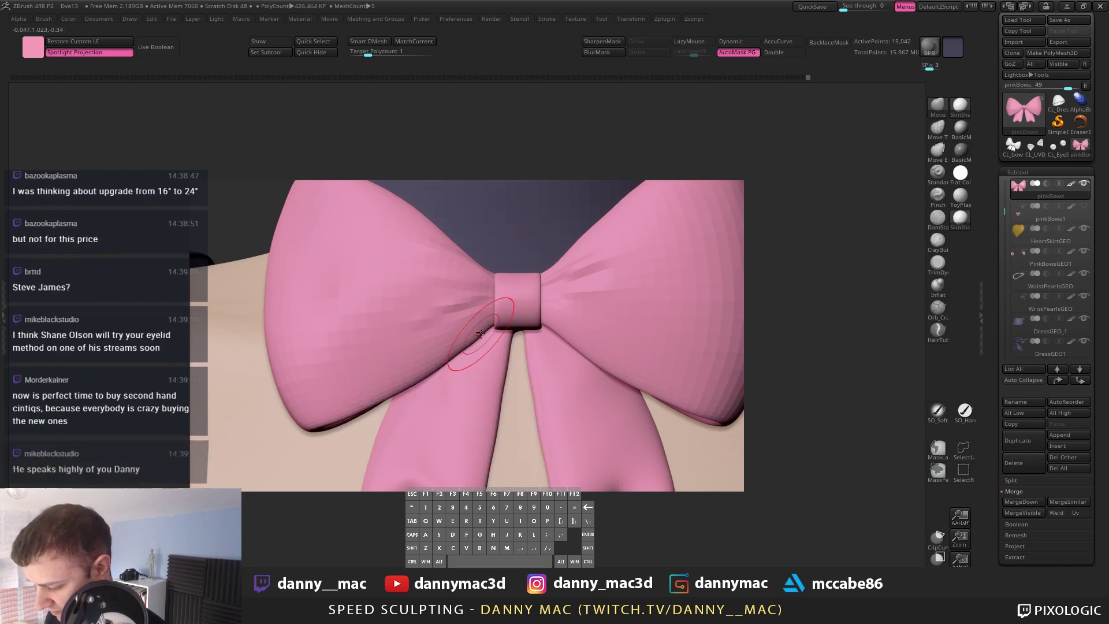
{"action": "key", "text": "space"}
{"action": "key", "text": "space"}
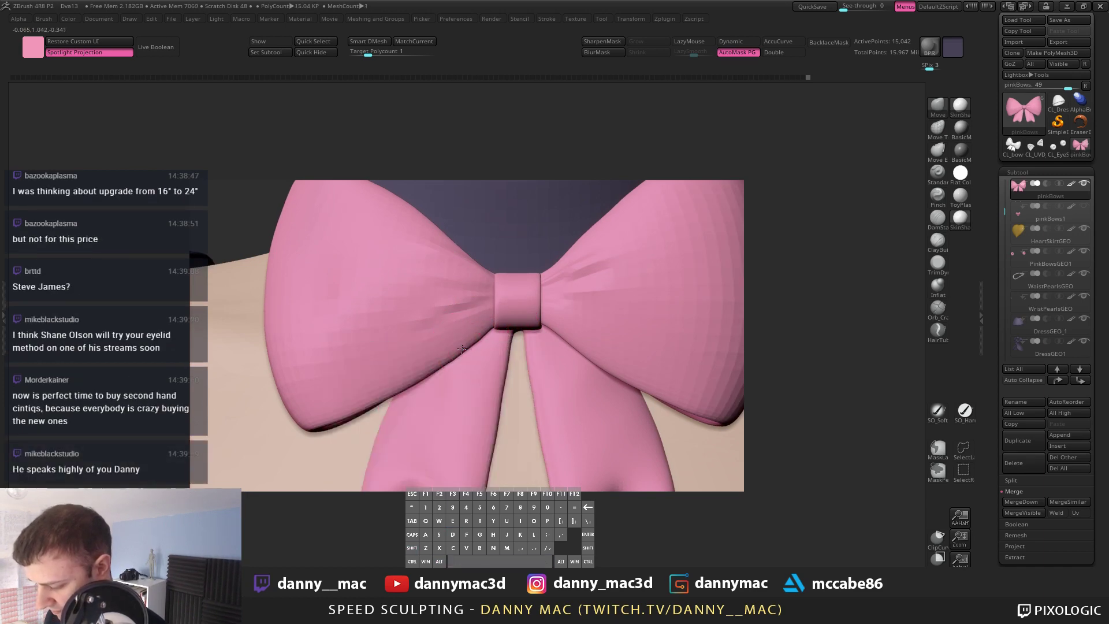
{"action": "left_click_drag", "start_coordinate": [462, 354], "coordinate": [481, 340], "text": "shift"}
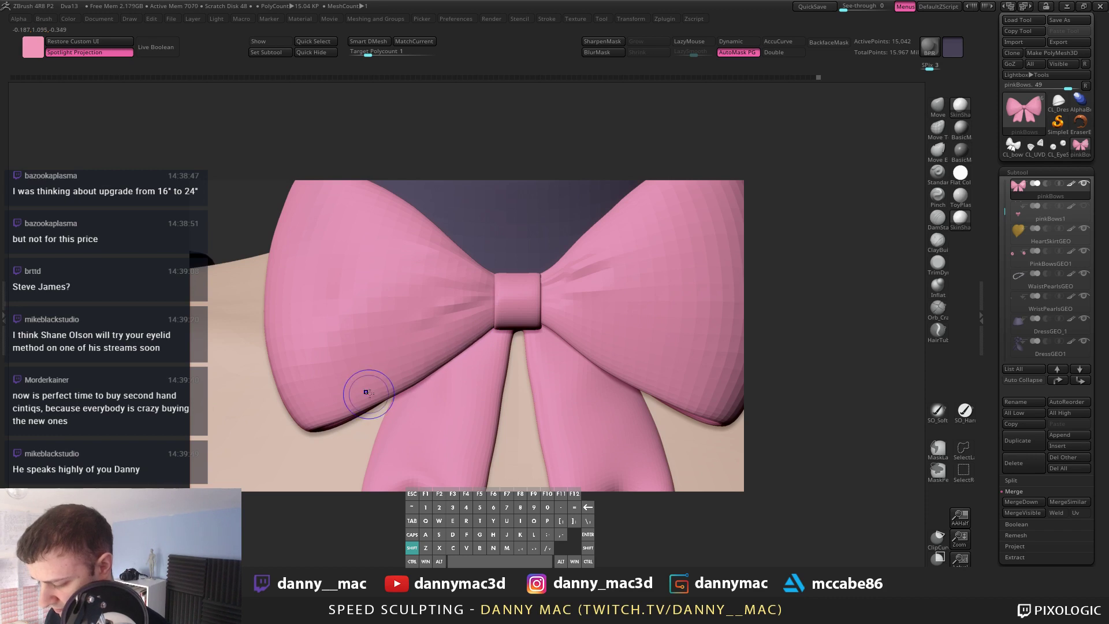
Step: Smooth the right loop's lower edge toward the knot and return the bow to its highest subdivision level
{"action": "left_click_drag", "start_coordinate": [623, 365], "coordinate": [568, 345], "text": "shift"}
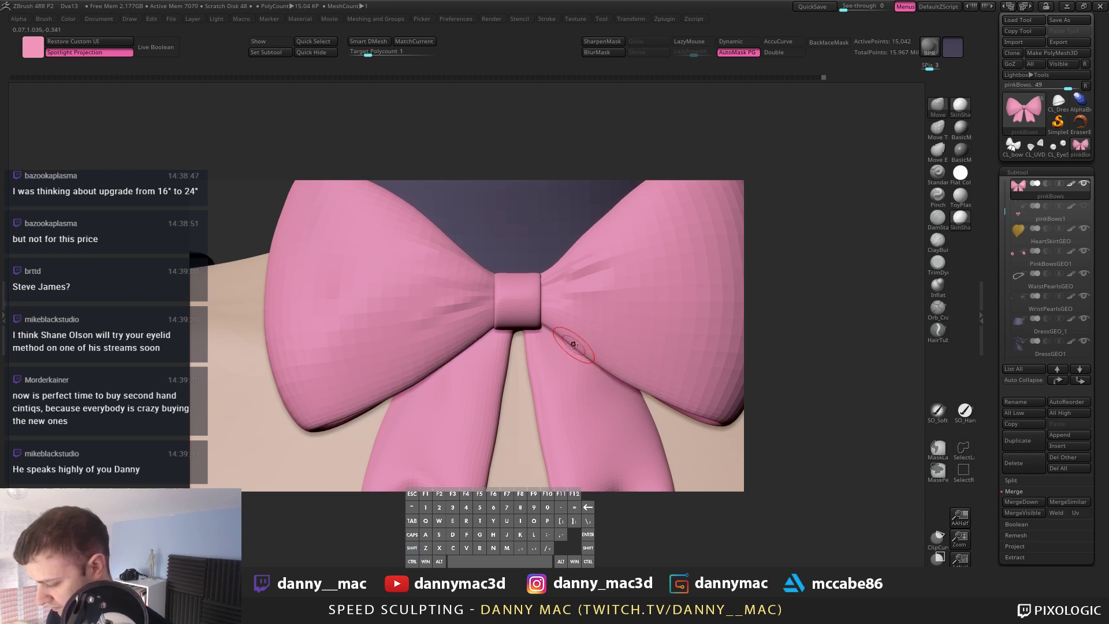
{"action": "key", "text": "d"}
{"action": "key", "text": "d"}
{"action": "key", "text": "d"}
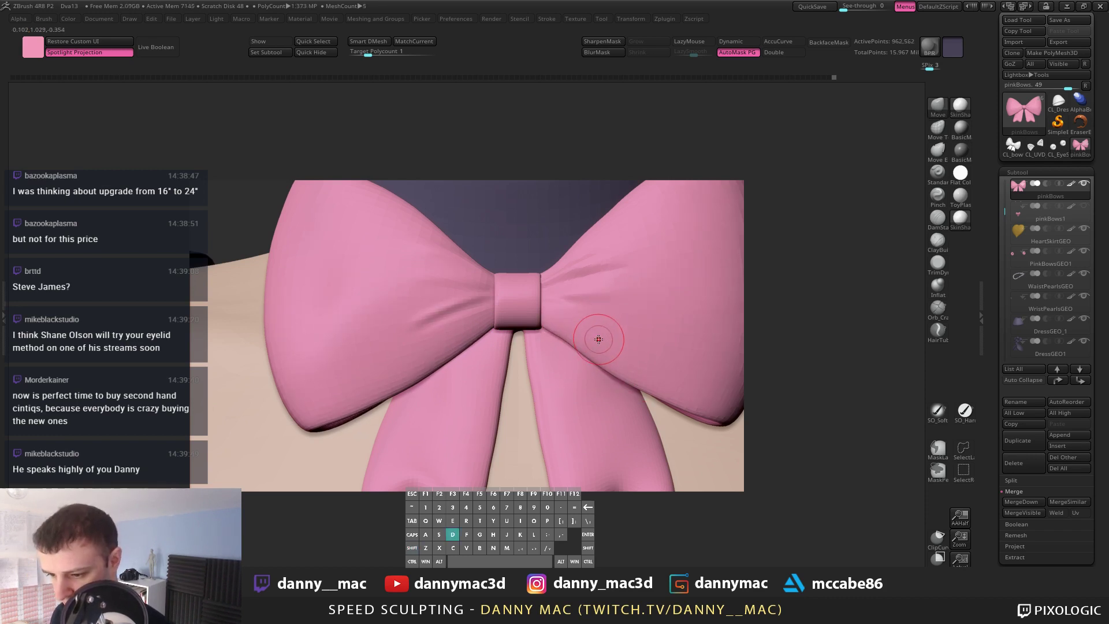
Step: Switch the model to the BasicMaterial and isolate the bow's loops polygroup
{"action": "left_click", "coordinate": [962, 130]}
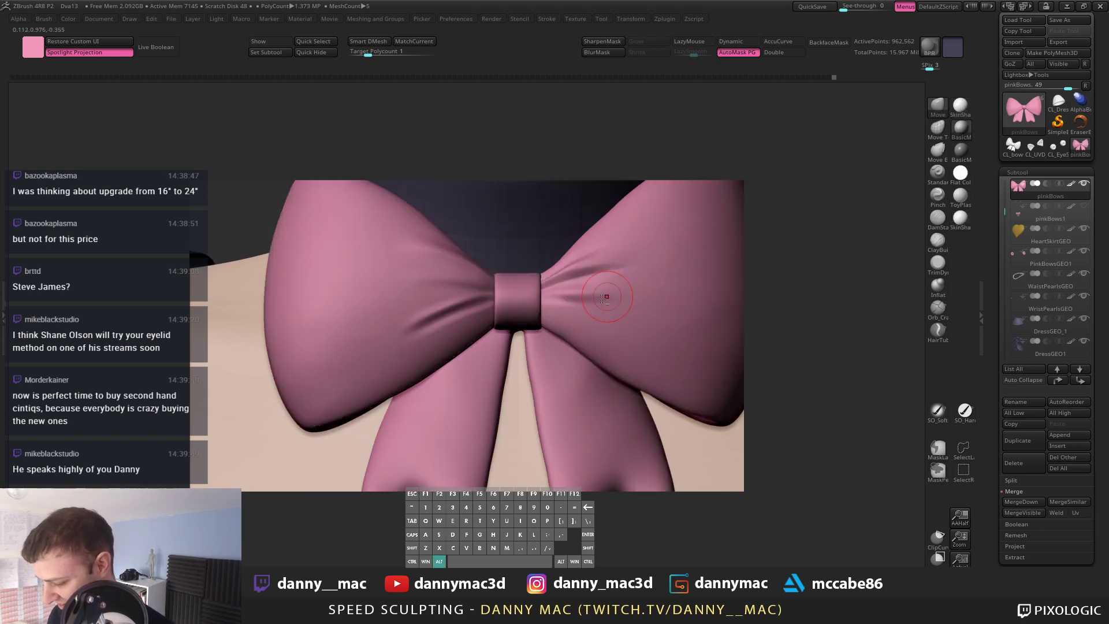
{"action": "right_click_drag", "start_coordinate": [544, 307], "coordinate": [561, 343], "text": "alt"}
{"action": "left_click", "coordinate": [614, 312], "text": "ctrl+shift"}
{"action": "right_click_drag", "start_coordinate": [619, 300], "coordinate": [589, 280]}
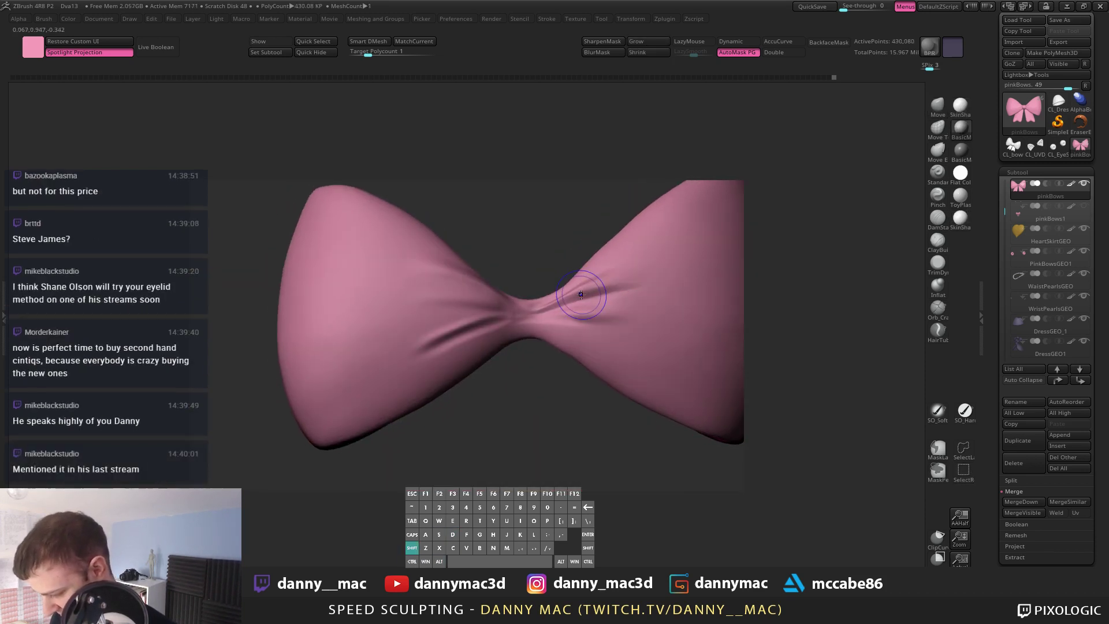
Step: Soften the right loop's creases near the pinched center, working one subdivision level down with the character shown
{"action": "left_click_drag", "start_coordinate": [589, 280], "coordinate": [569, 294], "text": "shift"}
{"action": "key", "text": "shift+d"}
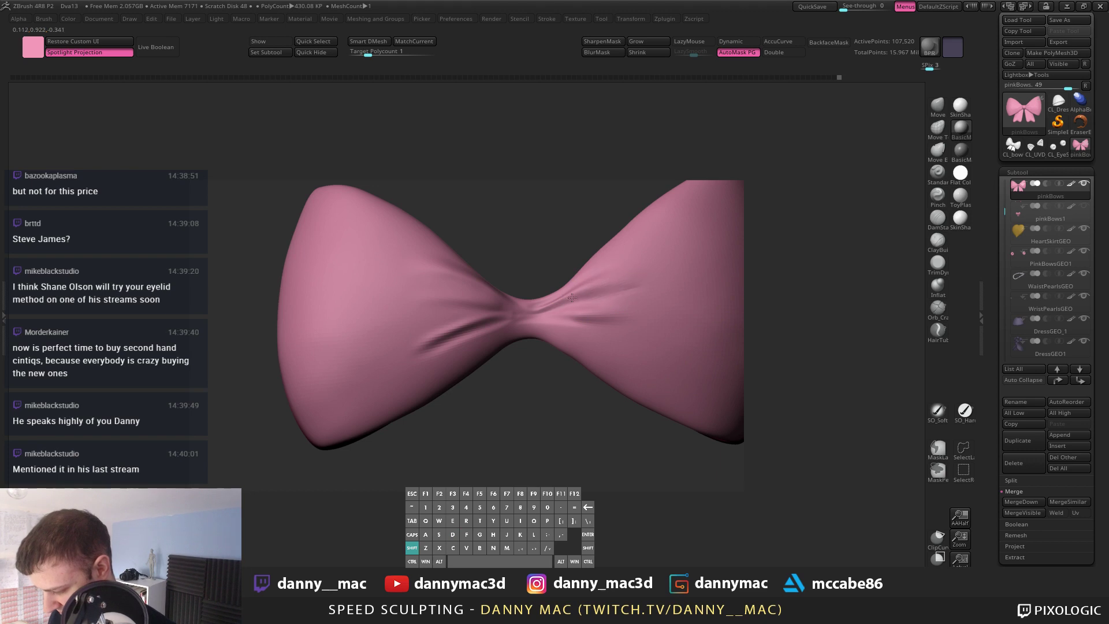
{"action": "key", "text": "alt"}
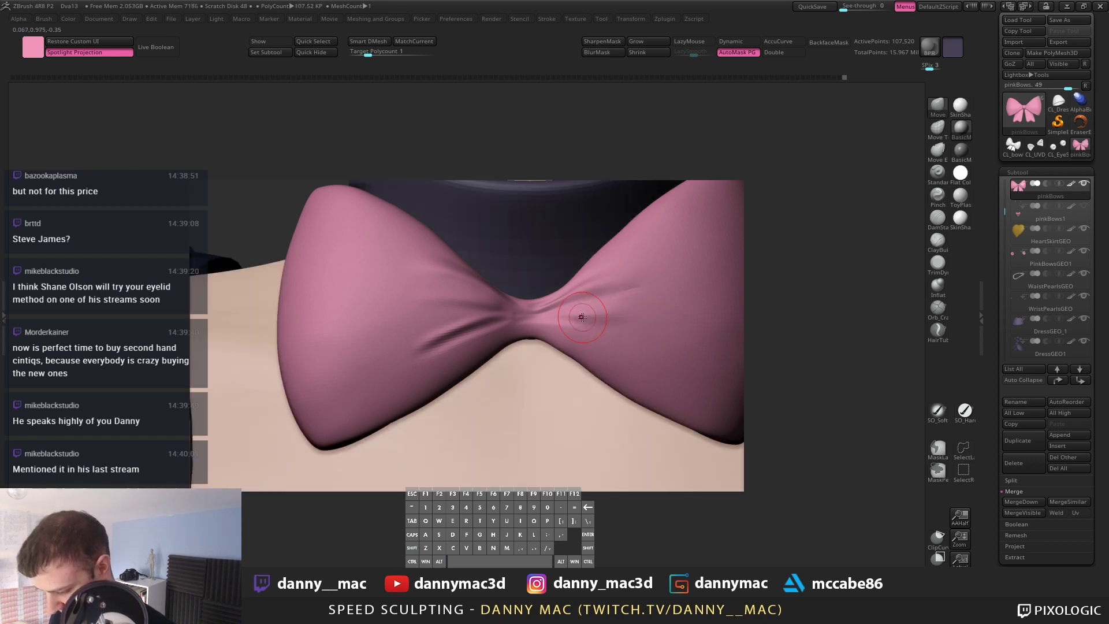
{"action": "right_click_drag", "start_coordinate": [582, 317], "coordinate": [558, 325]}
{"action": "key", "text": "d"}
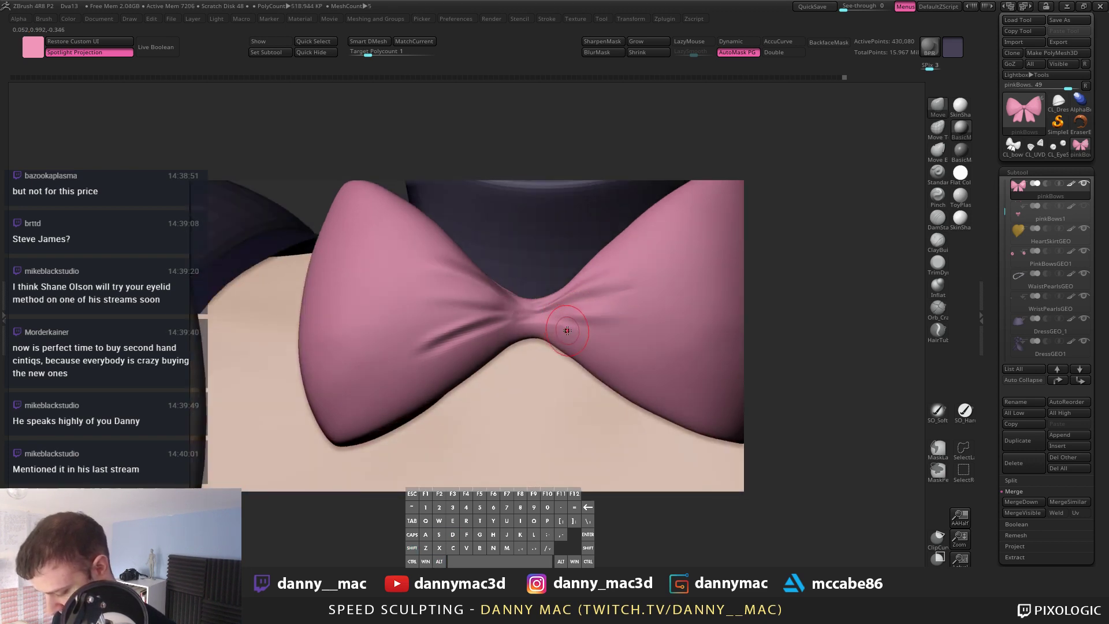
Step: Turn on LazyMouse for the Standard brush and set its LazySmooth to 13
{"action": "key", "text": "b"}
{"action": "mouse_move", "coordinate": [535, 310]}
{"action": "right_mouse_down", "text": "alt"}
{"action": "mouse_move", "coordinate": [542, 332]}
{"action": "mouse_move", "coordinate": [557, 315]}
{"action": "mouse_move", "coordinate": [543, 329]}
{"action": "right_mouse_up", "text": "alt"}
{"action": "key", "text": "alt+s"}
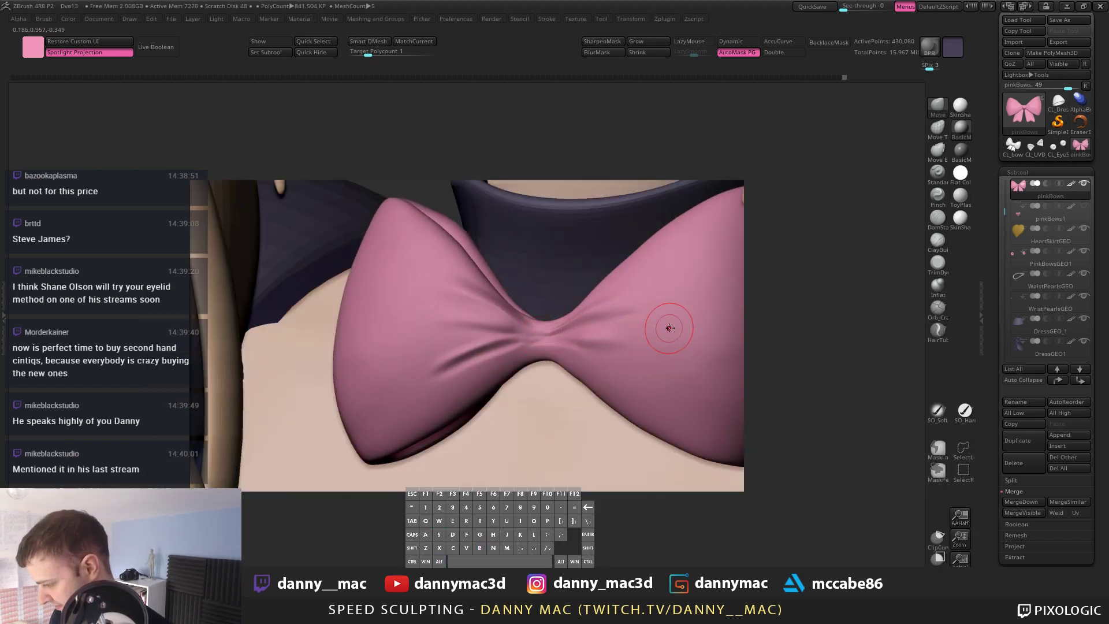
{"action": "right_click", "coordinate": [678, 312]}
{"action": "left_click_drag", "start_coordinate": [716, 326], "coordinate": [684, 325]}
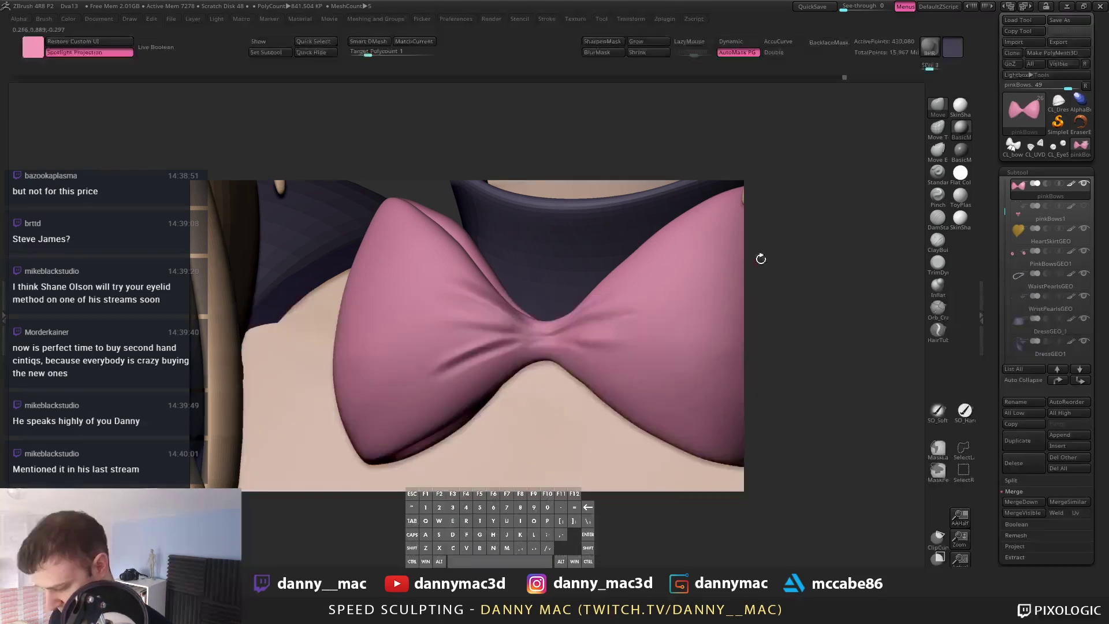
{"action": "key", "text": "l"}
{"action": "right_click_drag", "start_coordinate": [612, 325], "coordinate": [538, 329]}
{"action": "key", "text": "space"}
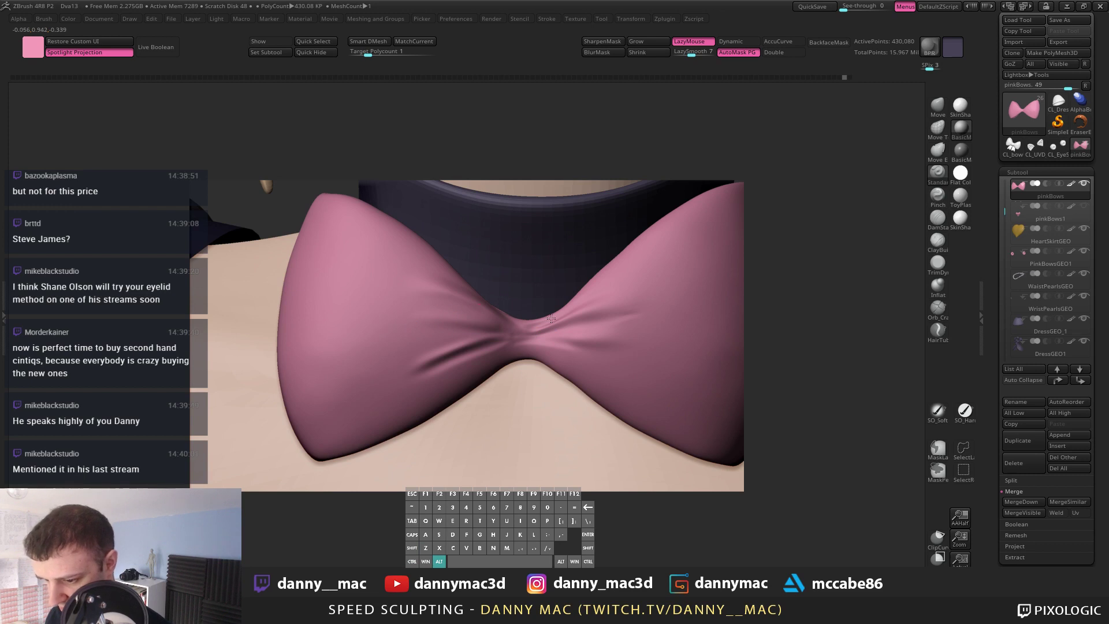
{"action": "right_click_drag", "start_coordinate": [551, 318], "coordinate": [601, 335]}
{"action": "left_click_drag", "start_coordinate": [696, 53], "coordinate": [704, 53]}
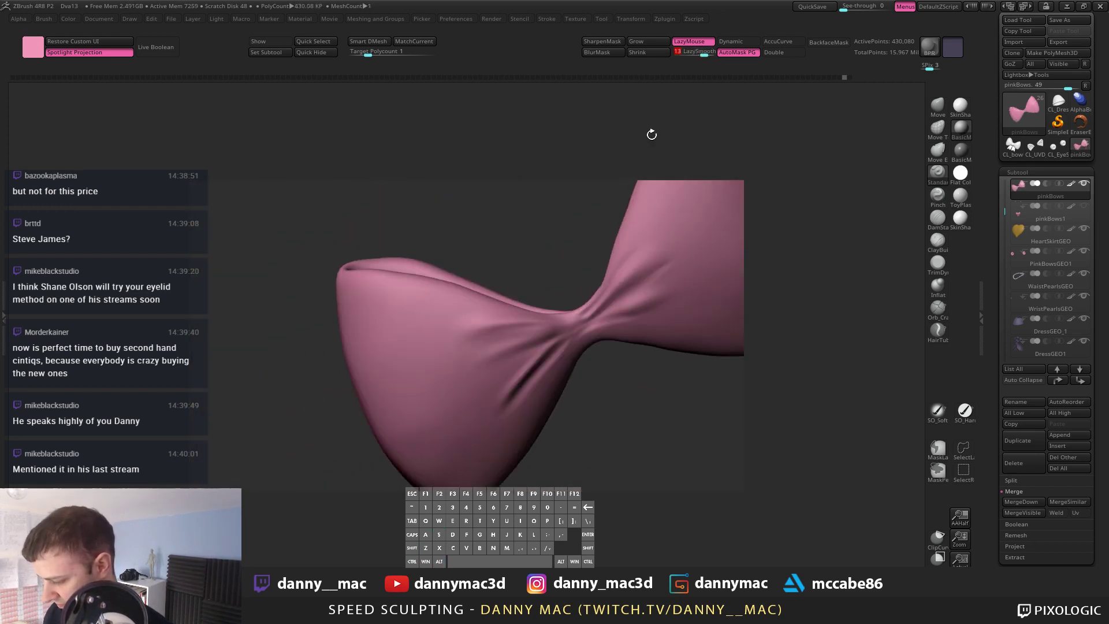
Step: Carve a deeper upper crease across the left loop toward the pinched center, redoing the stroke until it runs cleanly
{"action": "left_click_drag", "start_coordinate": [506, 341], "coordinate": [537, 334], "text": "alt"}
{"action": "key", "text": "ctrl+z"}
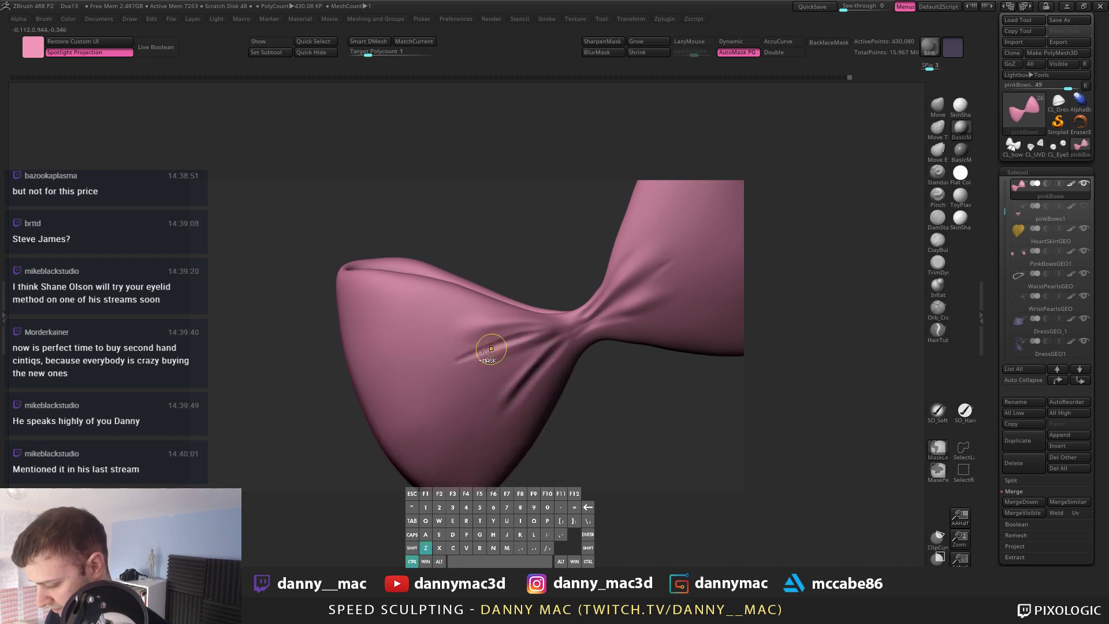
{"action": "left_click_drag", "start_coordinate": [467, 358], "coordinate": [539, 334], "text": "alt"}
{"action": "key", "text": "ctrl+shift+z"}
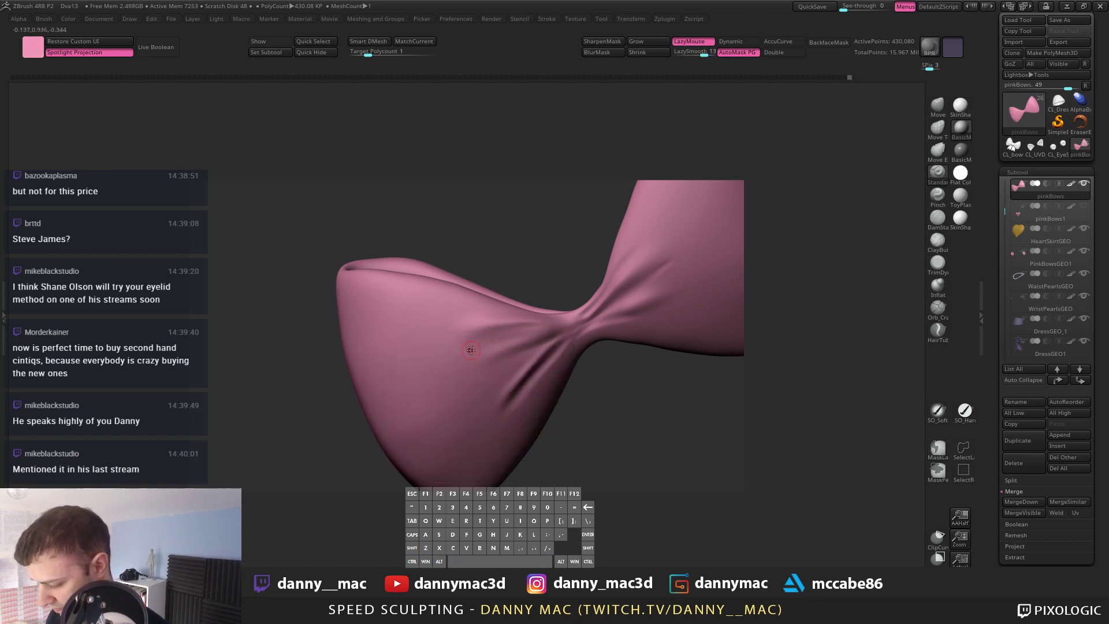
{"action": "left_click_drag", "start_coordinate": [445, 355], "coordinate": [570, 322], "text": "alt"}
Step: Carve a second crease lower on the left loop, running into the pinched center
{"action": "key", "text": "space"}
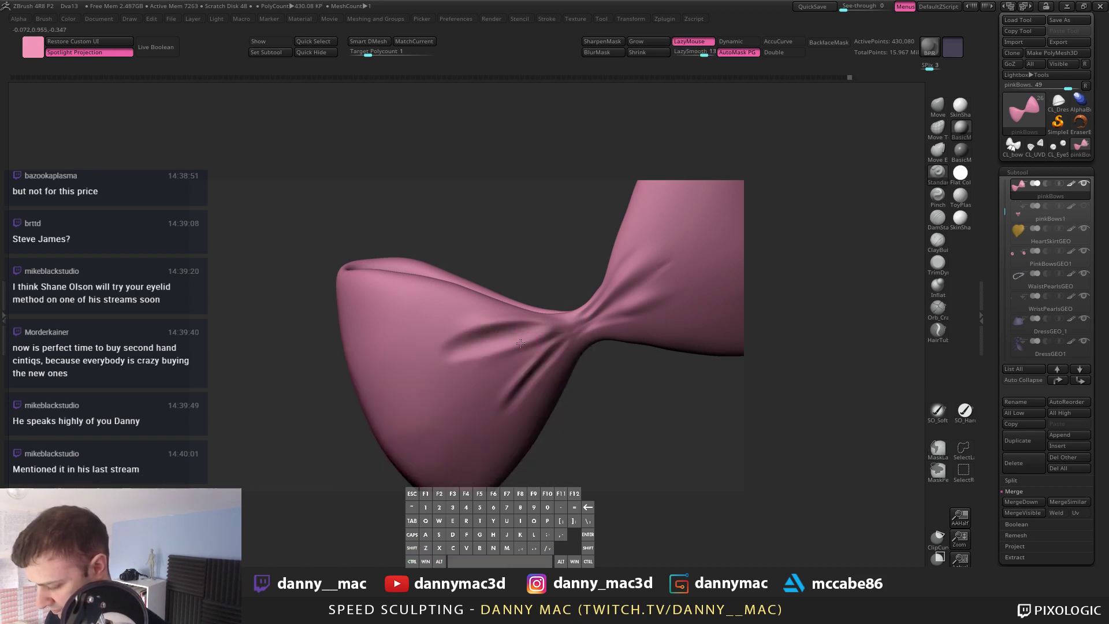
{"action": "right_click_drag", "start_coordinate": [514, 353], "coordinate": [491, 361]}
{"action": "left_click_drag", "start_coordinate": [490, 372], "coordinate": [586, 323], "text": "alt"}
{"action": "key", "text": "space"}
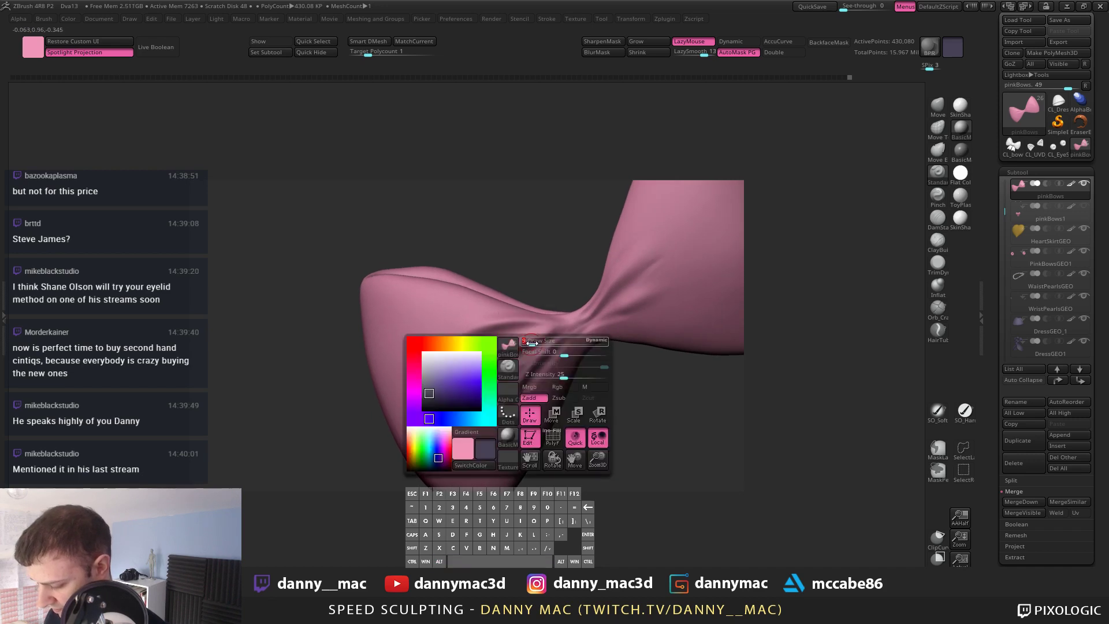
{"action": "key", "text": "l"}
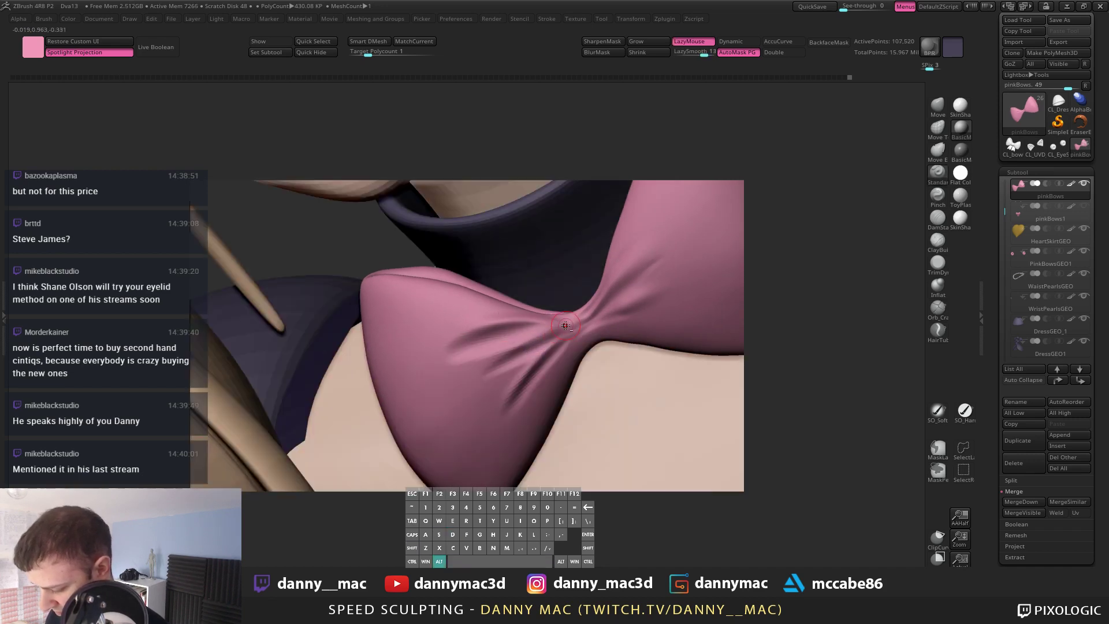
Step: Reveal the whole bow and soften the left loop's creases beside the knot
{"action": "left_click", "coordinate": [568, 325], "text": "alt"}
{"action": "left_click", "coordinate": [585, 290], "text": "ctrl+shift"}
{"action": "right_click_drag", "start_coordinate": [549, 323], "coordinate": [517, 328]}
{"action": "mouse_move", "coordinate": [481, 328]}
{"action": "left_mouse_down", "text": "shift"}
{"action": "mouse_move", "coordinate": [534, 326]}
{"action": "mouse_move", "coordinate": [497, 365]}
{"action": "left_mouse_up", "text": "shift"}
{"action": "key", "text": "d"}
{"action": "right_click_drag", "start_coordinate": [505, 364], "coordinate": [471, 349]}
{"action": "left_click_drag", "start_coordinate": [661, 255], "coordinate": [647, 260], "text": "shift"}
{"action": "key", "text": "l"}
{"action": "key", "text": "ctrl+z"}
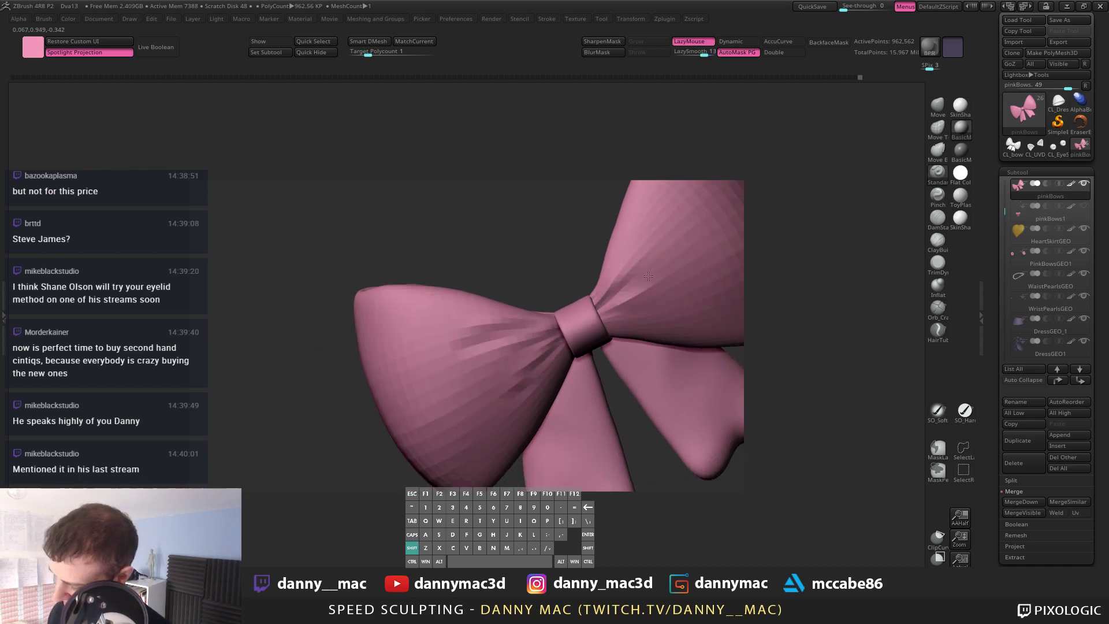
Step: Adjust the loops' shape around the knot with a larger Move brush and return the bow to its highest subdivision level
{"action": "key", "text": "l"}
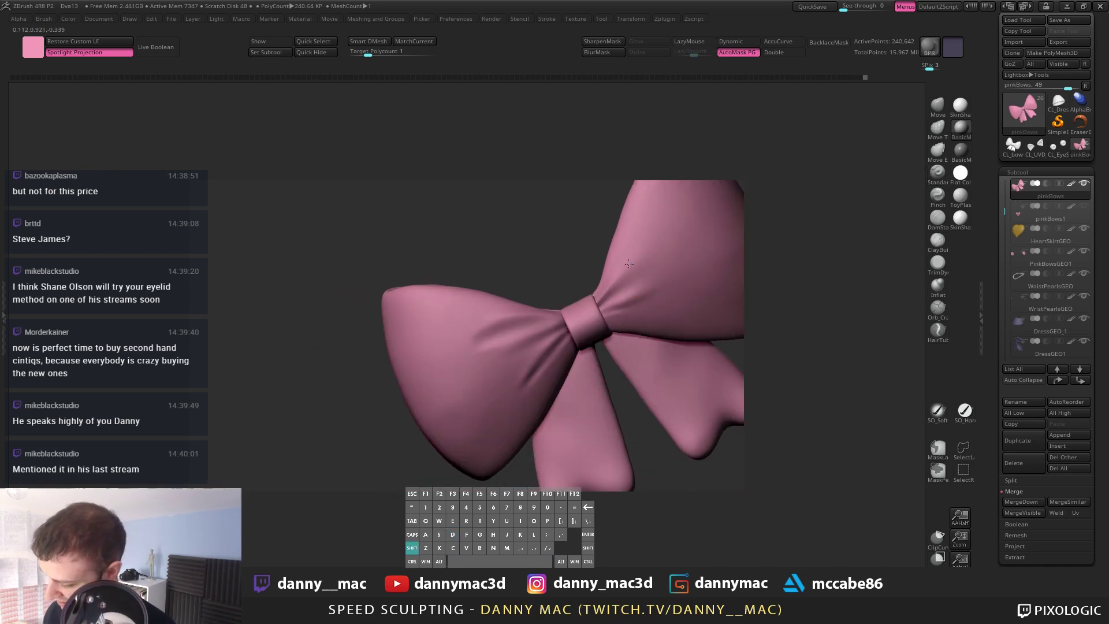
{"action": "key", "text": "space"}
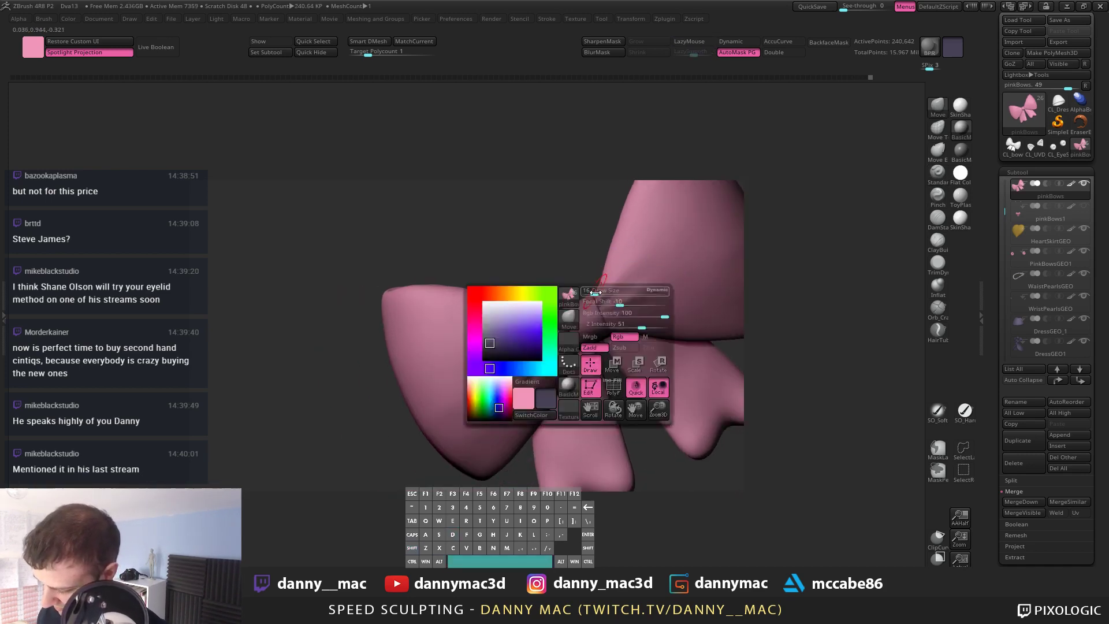
{"action": "key", "text": "space"}
{"action": "left_click_drag", "start_coordinate": [596, 294], "coordinate": [605, 294]}
{"action": "right_click_drag", "start_coordinate": [612, 272], "coordinate": [618, 258], "text": "alt"}
{"action": "key", "text": "d"}
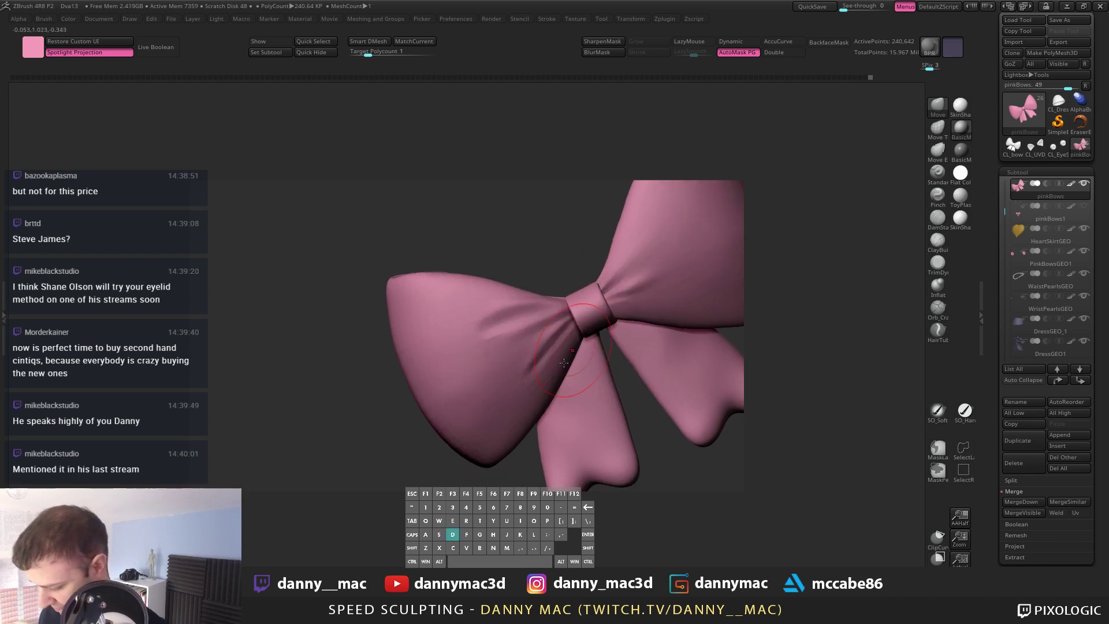
{"action": "key", "text": "space"}
{"action": "left_click_drag", "start_coordinate": [547, 347], "coordinate": [554, 345]}
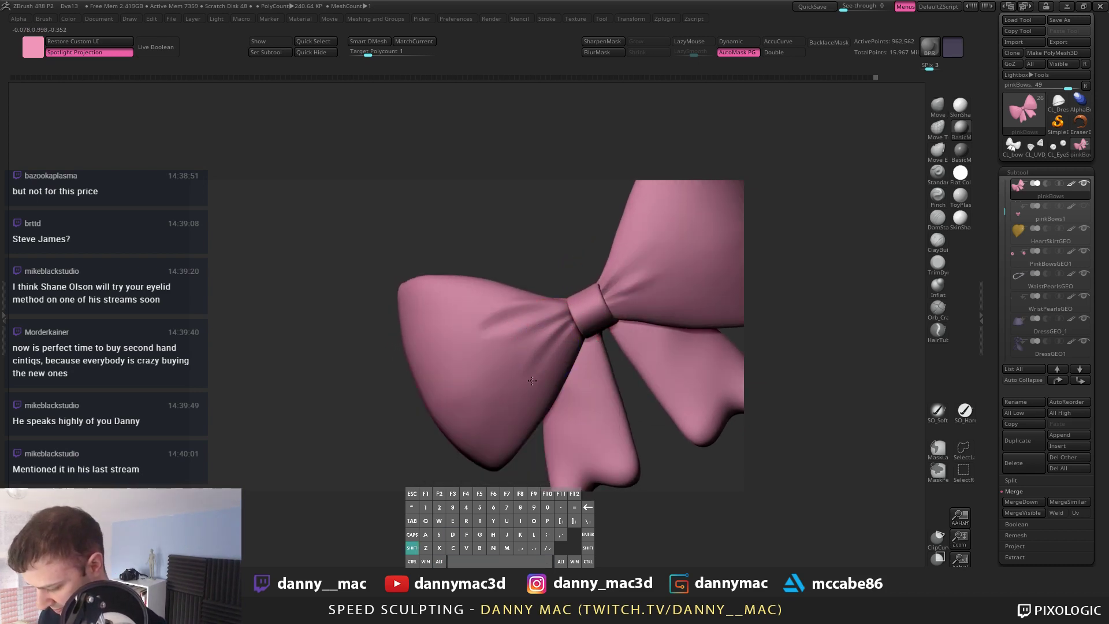
Step: Build up a soft fold on the left loop near the knot using ClayBuildup with LazyMouse at LazySmooth 0
{"action": "key", "text": "l"}
{"action": "key", "text": "space"}
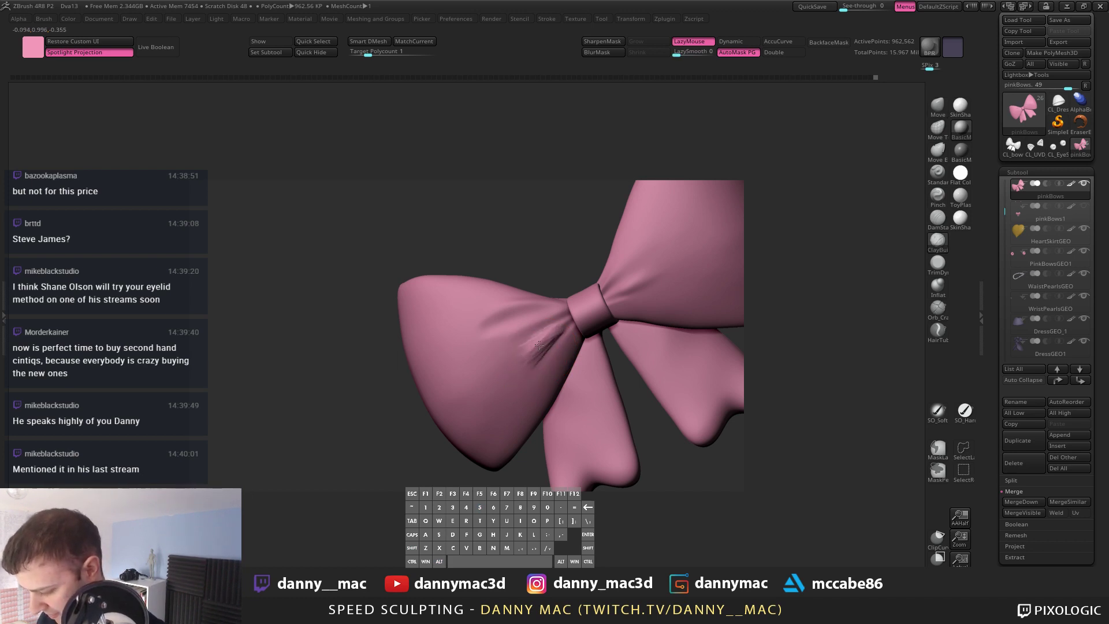
{"action": "key", "text": "l"}
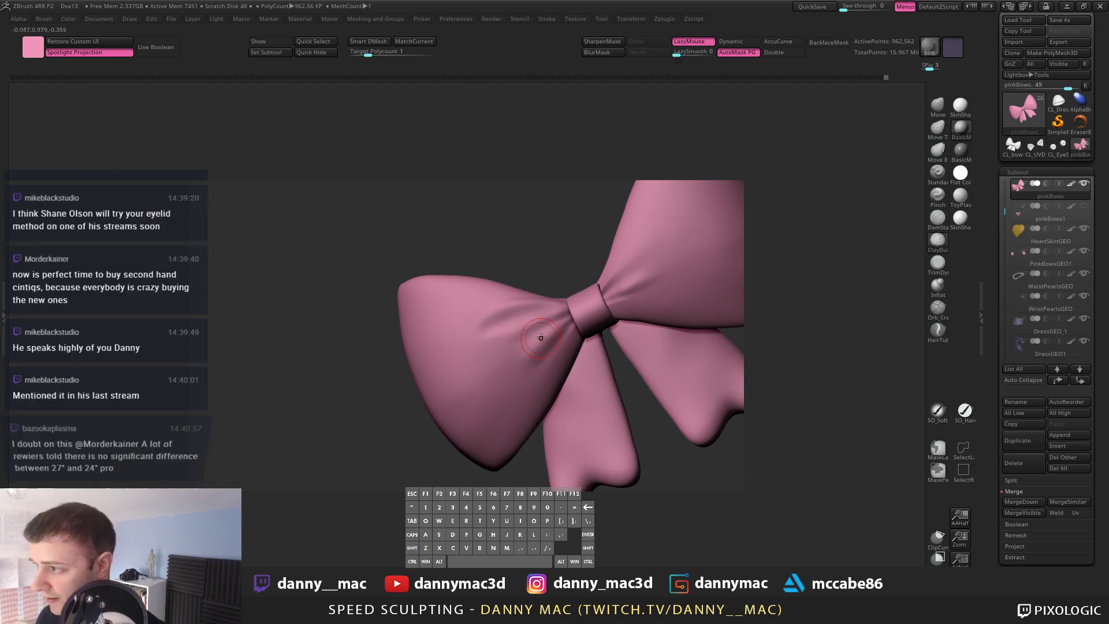
{"action": "key", "text": "l"}
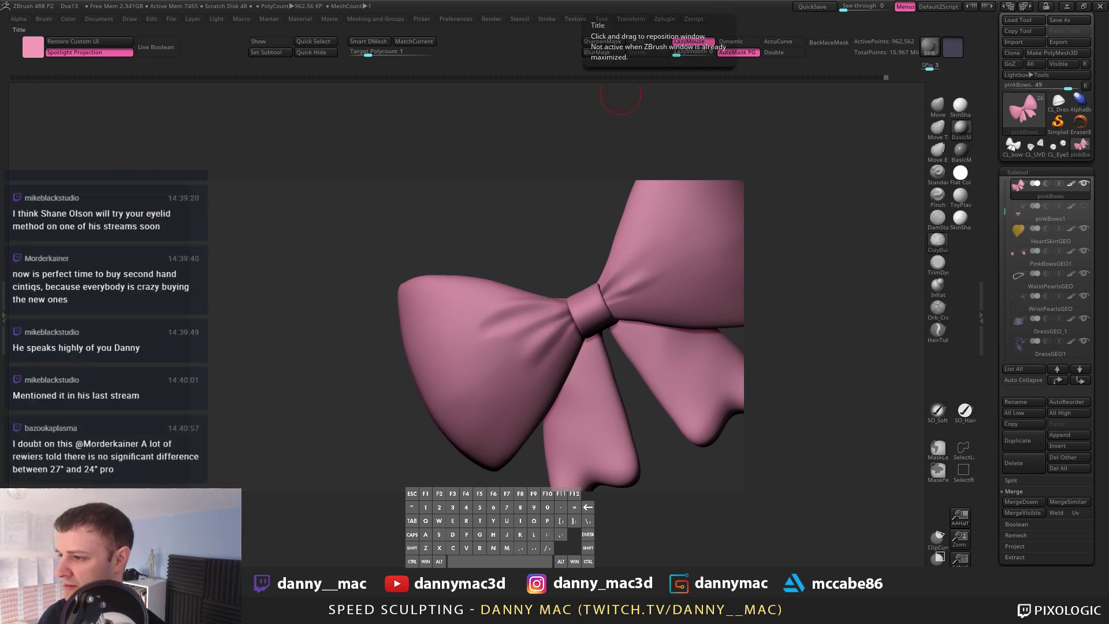
{"action": "right_click_drag", "start_coordinate": [528, 342], "coordinate": [544, 339], "text": "ctrl"}
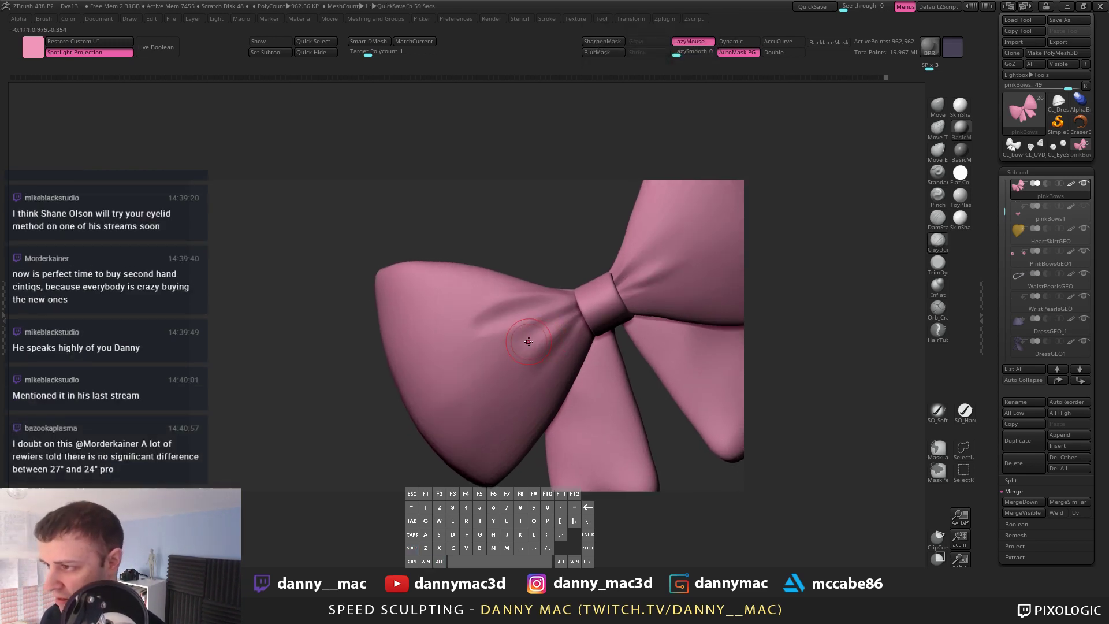
{"action": "left_click_drag", "start_coordinate": [529, 342], "coordinate": [543, 339]}
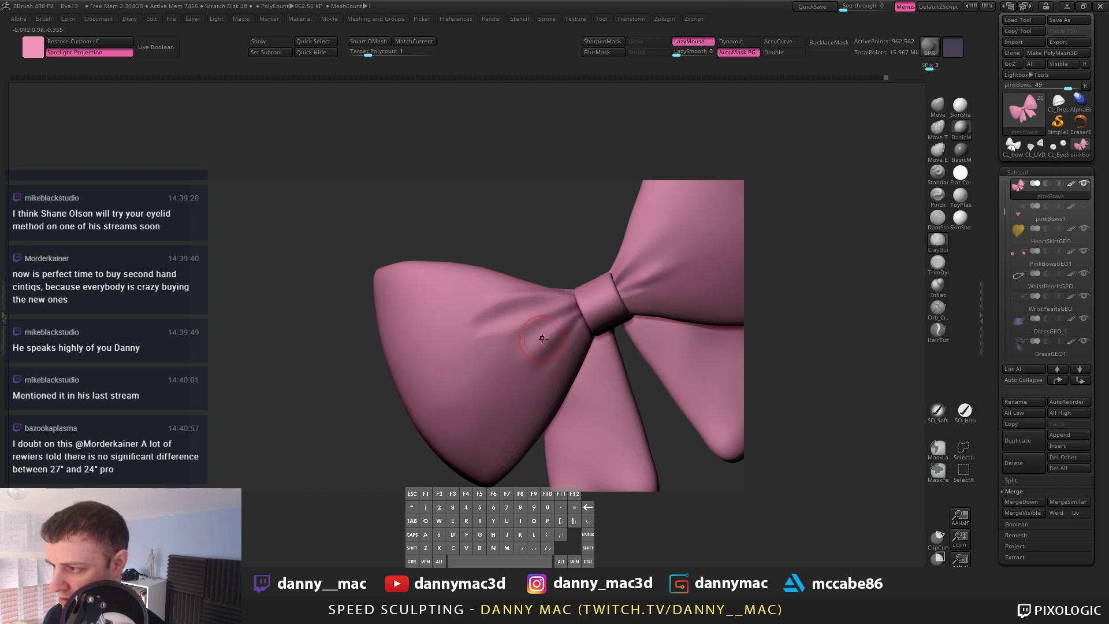
Step: Build up a narrow fold along the left loop's lower edge, starting at the knot, with a smaller brush
{"action": "key", "text": "space"}
{"action": "left_click", "coordinate": [580, 328]}
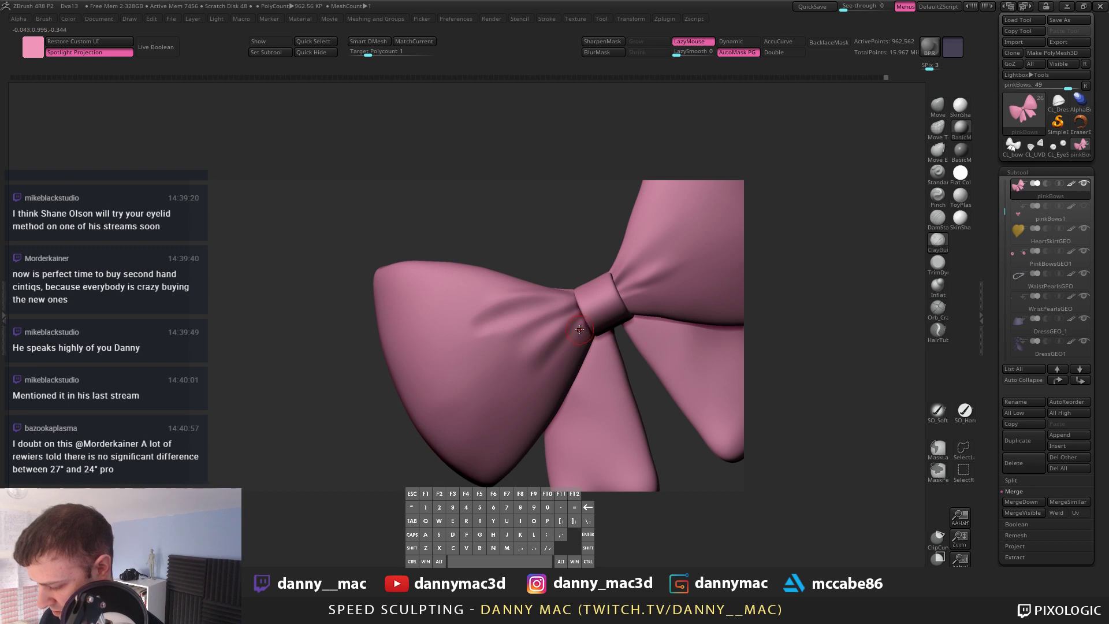
{"action": "left_click_drag", "start_coordinate": [573, 332], "coordinate": [556, 376]}
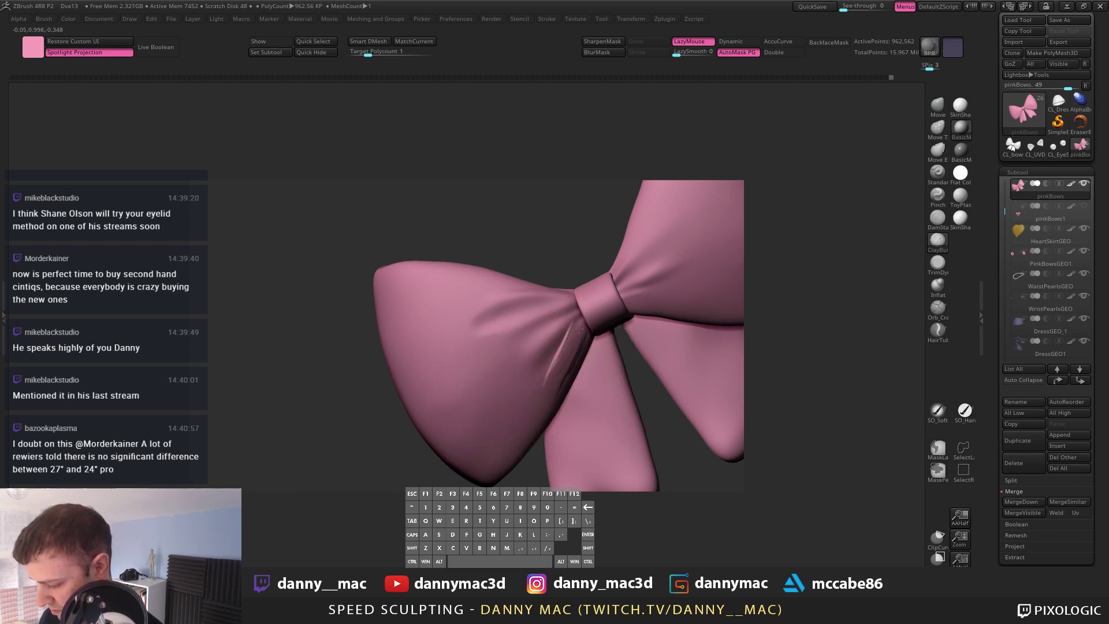
{"action": "left_click_drag", "start_coordinate": [579, 328], "coordinate": [575, 347]}
{"action": "right_click_drag", "start_coordinate": [574, 347], "coordinate": [581, 335], "text": "alt"}
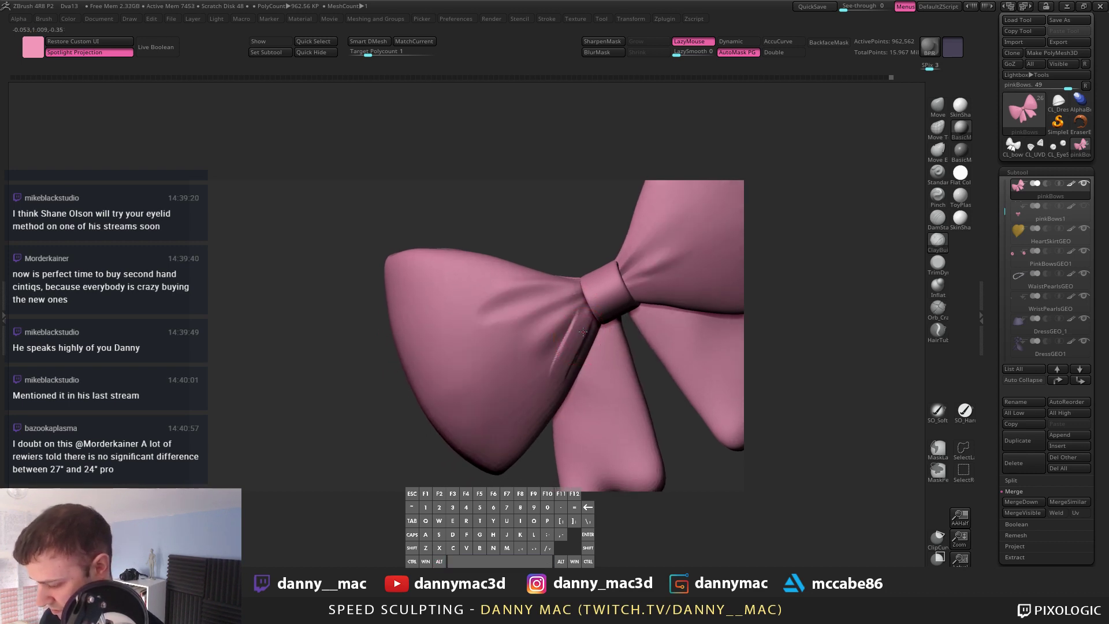
Step: Sculpt a curved fold across the middle of the left loop, undoing one misplaced stroke
{"action": "key", "text": "space"}
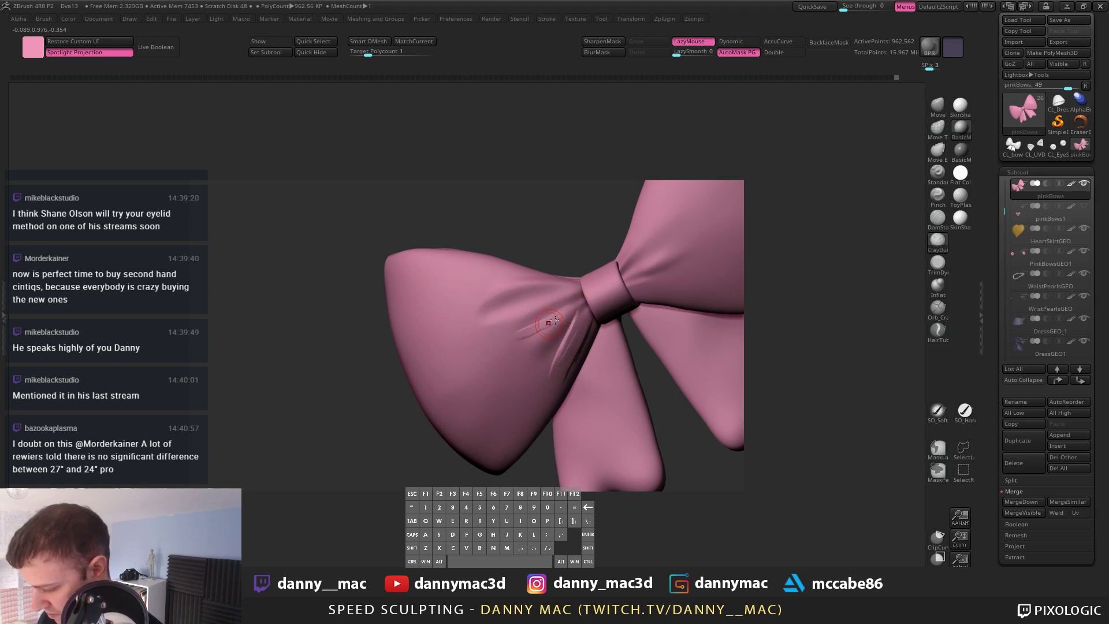
{"action": "mouse_move", "coordinate": [554, 320]}
{"action": "left_mouse_down"}
{"action": "mouse_move", "coordinate": [529, 332]}
{"action": "mouse_move", "coordinate": [565, 302]}
{"action": "mouse_move", "coordinate": [523, 326]}
{"action": "mouse_move", "coordinate": [492, 374]}
{"action": "mouse_move", "coordinate": [516, 397]}
{"action": "left_mouse_up"}
{"action": "key", "text": "ctrl+z"}
{"action": "key", "text": "space"}
{"action": "right_click_drag", "start_coordinate": [514, 381], "coordinate": [512, 396]}
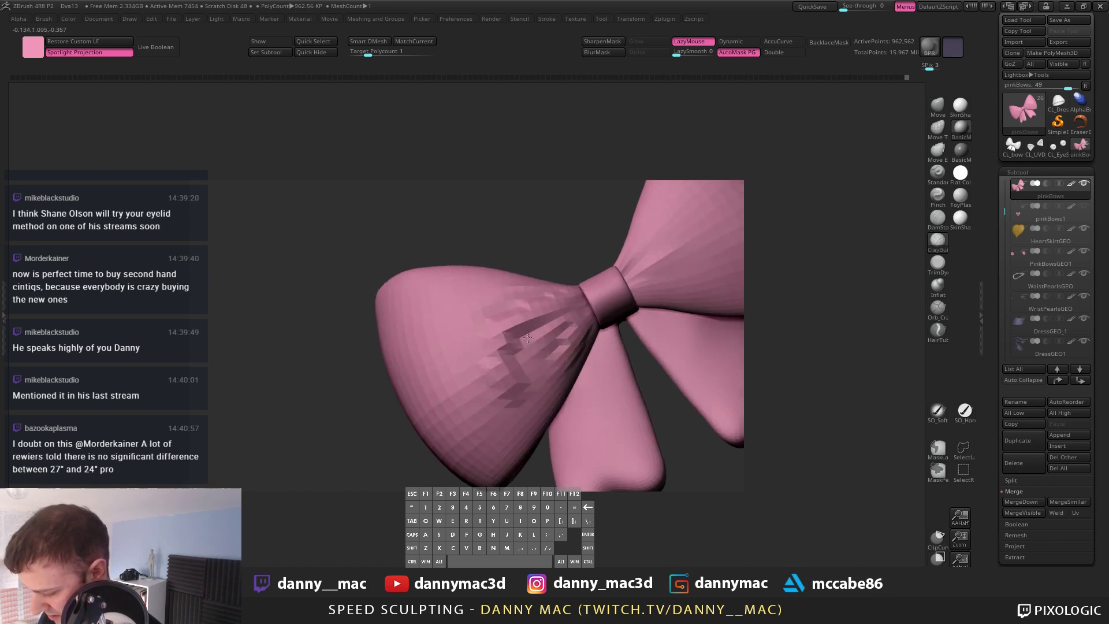
Step: Carve hollows between the left loop's folds, following them toward the knot
{"action": "left_click_drag", "start_coordinate": [510, 373], "coordinate": [566, 317], "text": "alt"}
{"action": "left_click_drag", "start_coordinate": [514, 347], "coordinate": [543, 323], "text": "alt"}
{"action": "right_click_drag", "start_coordinate": [544, 327], "coordinate": [559, 327]}
{"action": "mouse_move", "coordinate": [514, 341]}
{"action": "left_mouse_down", "text": "alt"}
{"action": "mouse_move", "coordinate": [546, 318]}
{"action": "mouse_move", "coordinate": [520, 385]}
{"action": "mouse_move", "coordinate": [539, 320]}
{"action": "left_mouse_up", "text": "alt"}
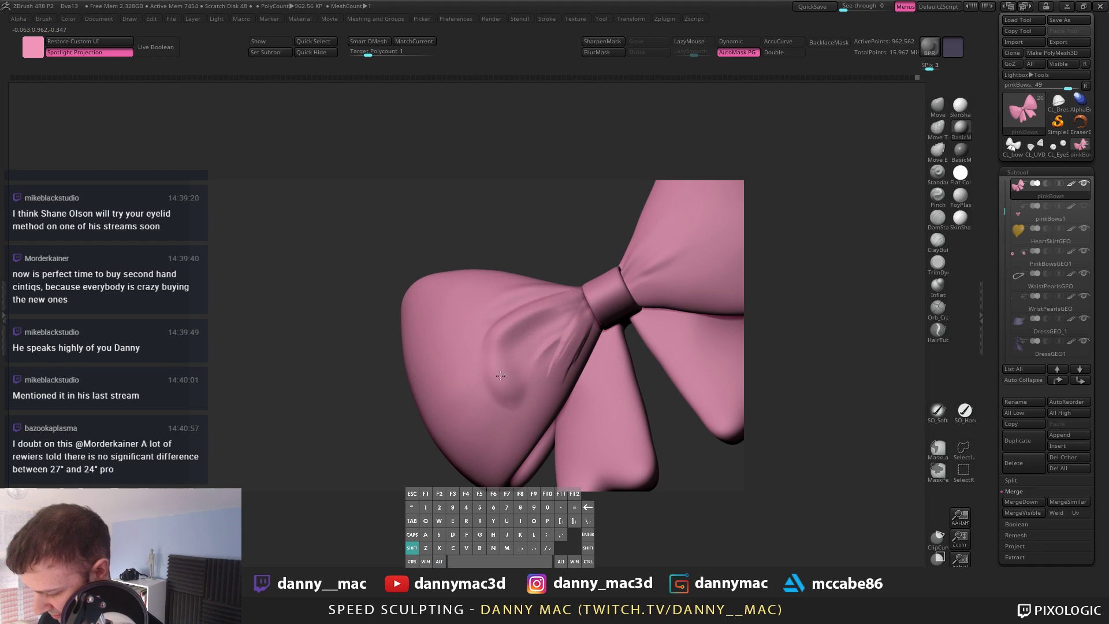
Step: Drop one subdivision level and carve a curved hollow into the middle of the left loop
{"action": "right_click_drag", "start_coordinate": [500, 376], "coordinate": [520, 340], "text": "shift"}
{"action": "key", "text": "shift+d"}
{"action": "key", "text": "space"}
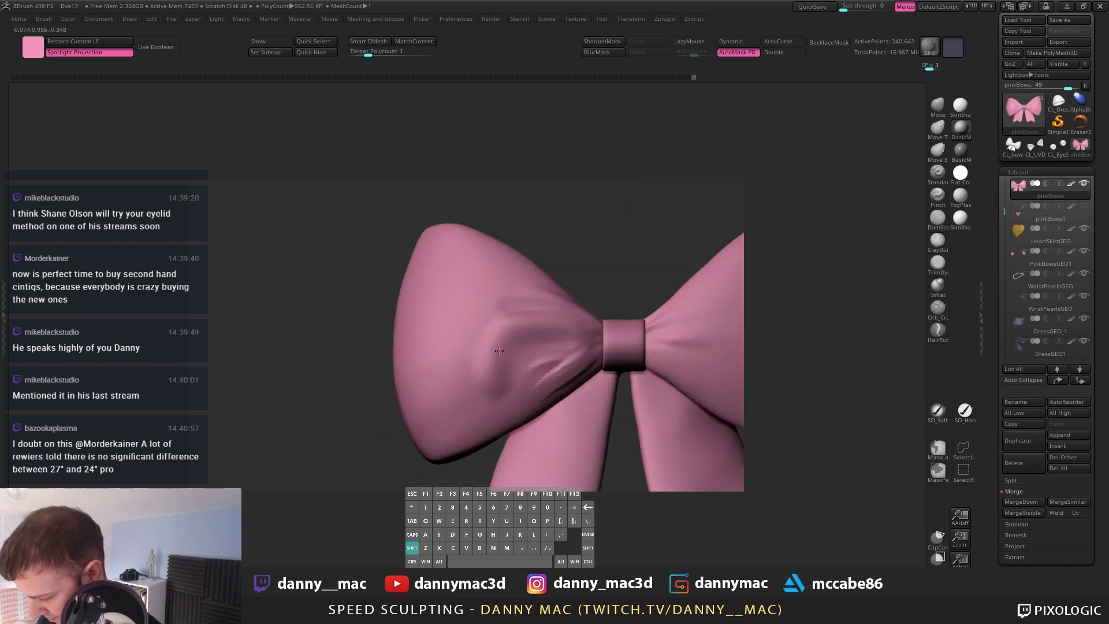
{"action": "key", "text": "l"}
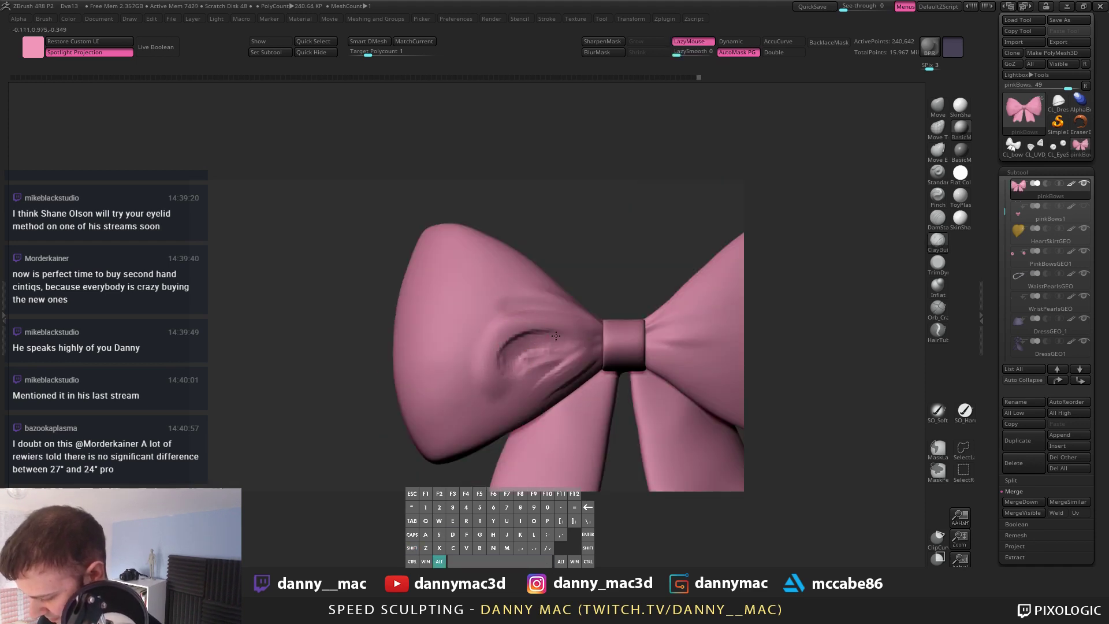
{"action": "left_click_drag", "start_coordinate": [554, 347], "coordinate": [523, 372], "text": "alt"}
{"action": "mouse_move", "coordinate": [518, 347]}
{"action": "right_mouse_down", "text": "alt"}
{"action": "mouse_move", "coordinate": [530, 331]}
{"action": "mouse_move", "coordinate": [508, 320]}
{"action": "right_mouse_up", "text": "alt"}
{"action": "key", "text": "space"}
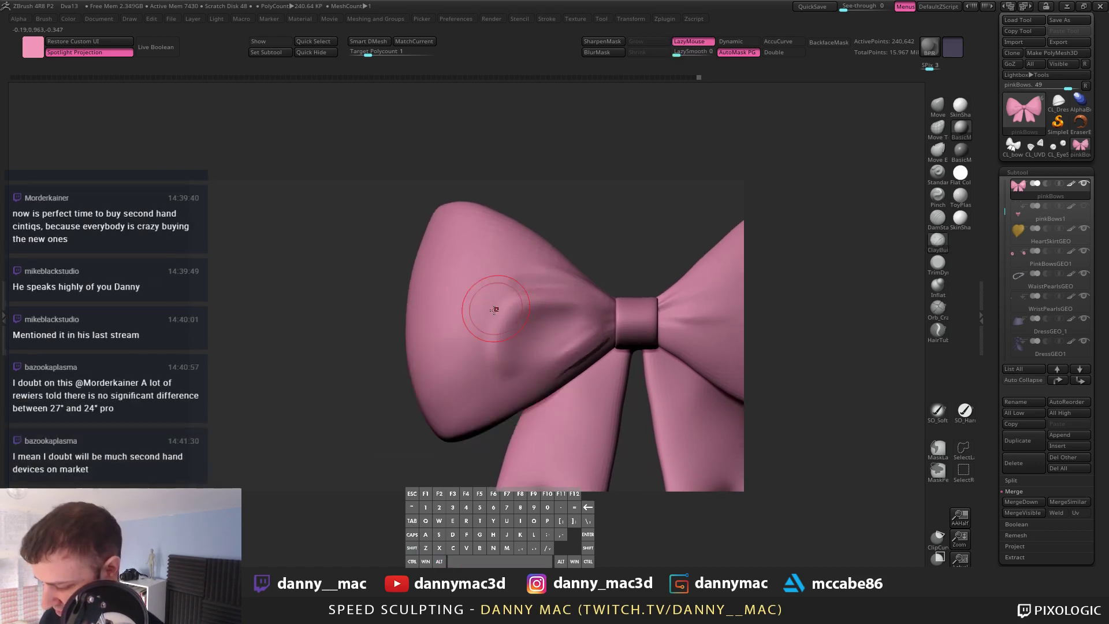
Step: Build up the left loop's surface around the outer rim of the hollow
{"action": "mouse_move", "coordinate": [494, 310]}
{"action": "left_mouse_down"}
{"action": "mouse_move", "coordinate": [457, 326]}
{"action": "mouse_move", "coordinate": [472, 354]}
{"action": "left_mouse_up"}
{"action": "mouse_move", "coordinate": [500, 294]}
{"action": "left_mouse_down"}
{"action": "mouse_move", "coordinate": [488, 298]}
{"action": "mouse_move", "coordinate": [512, 355]}
{"action": "mouse_move", "coordinate": [534, 330]}
{"action": "mouse_move", "coordinate": [512, 374]}
{"action": "mouse_move", "coordinate": [474, 318]}
{"action": "left_mouse_up"}
{"action": "left_click_drag", "start_coordinate": [681, 293], "coordinate": [663, 307], "text": "alt"}
{"action": "key", "text": "space"}
{"action": "left_click_drag", "start_coordinate": [514, 405], "coordinate": [503, 405]}
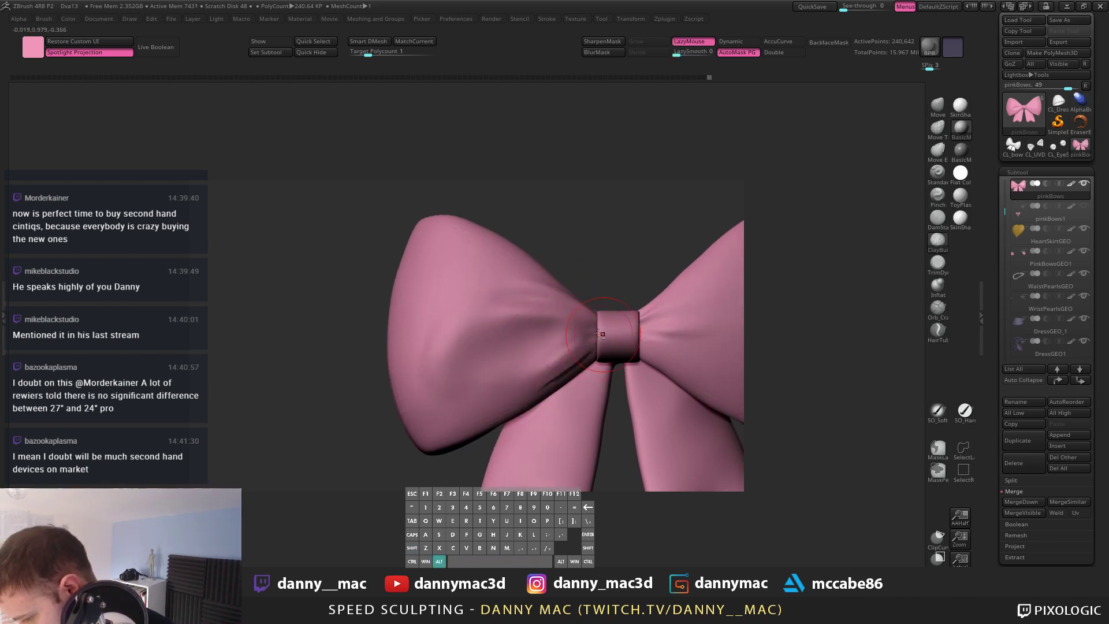
Step: Add volume beside the hollow and along the left loop's lower fold from the knot
{"action": "left_click_drag", "start_coordinate": [602, 332], "coordinate": [562, 325], "text": "alt"}
{"action": "mouse_move", "coordinate": [464, 318]}
{"action": "left_mouse_down"}
{"action": "mouse_move", "coordinate": [423, 381]}
{"action": "mouse_move", "coordinate": [497, 323]}
{"action": "mouse_move", "coordinate": [538, 321]}
{"action": "mouse_move", "coordinate": [461, 331]}
{"action": "mouse_move", "coordinate": [441, 372]}
{"action": "mouse_move", "coordinate": [473, 364]}
{"action": "left_mouse_up"}
{"action": "key", "text": "l"}
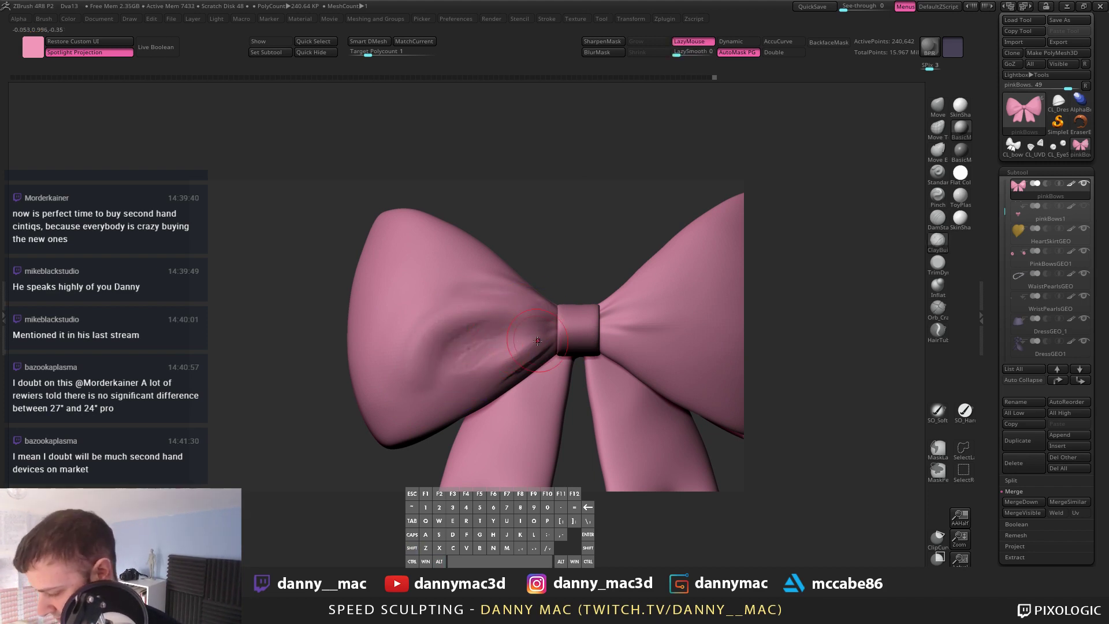
{"action": "mouse_move", "coordinate": [538, 341]}
{"action": "left_mouse_down"}
{"action": "mouse_move", "coordinate": [512, 367]}
{"action": "mouse_move", "coordinate": [497, 364]}
{"action": "mouse_move", "coordinate": [514, 361]}
{"action": "mouse_move", "coordinate": [496, 380]}
{"action": "left_mouse_up"}
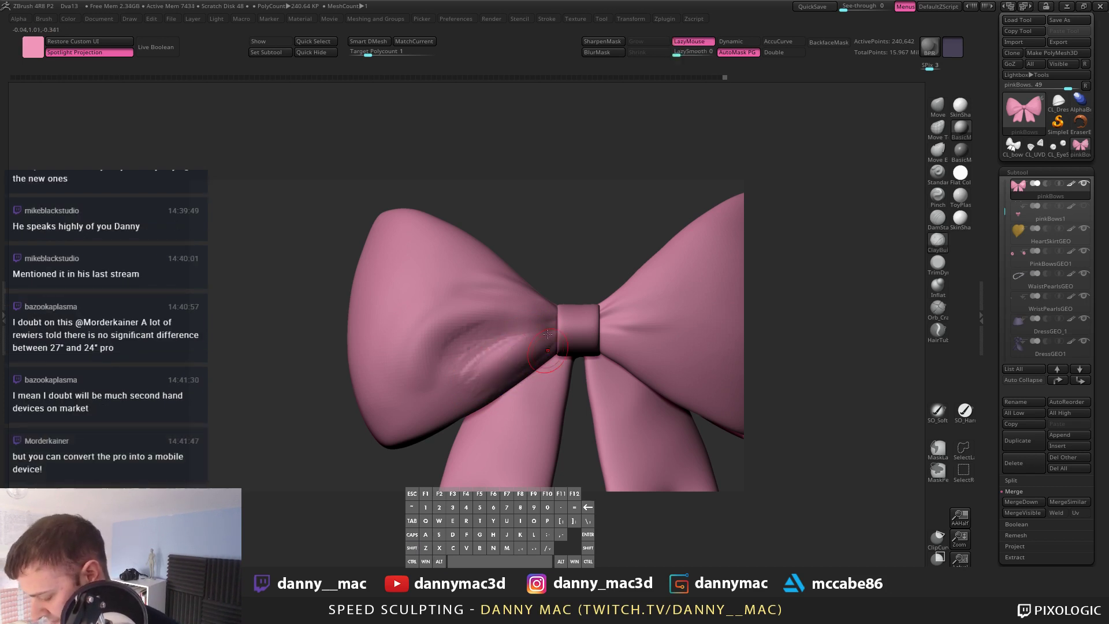
Step: Try to nudge the area beneath the knot with the Move brush, working from below
{"action": "right_click_drag", "start_coordinate": [543, 439], "coordinate": [546, 376]}
{"action": "key", "text": "1"}
{"action": "key", "text": "space"}
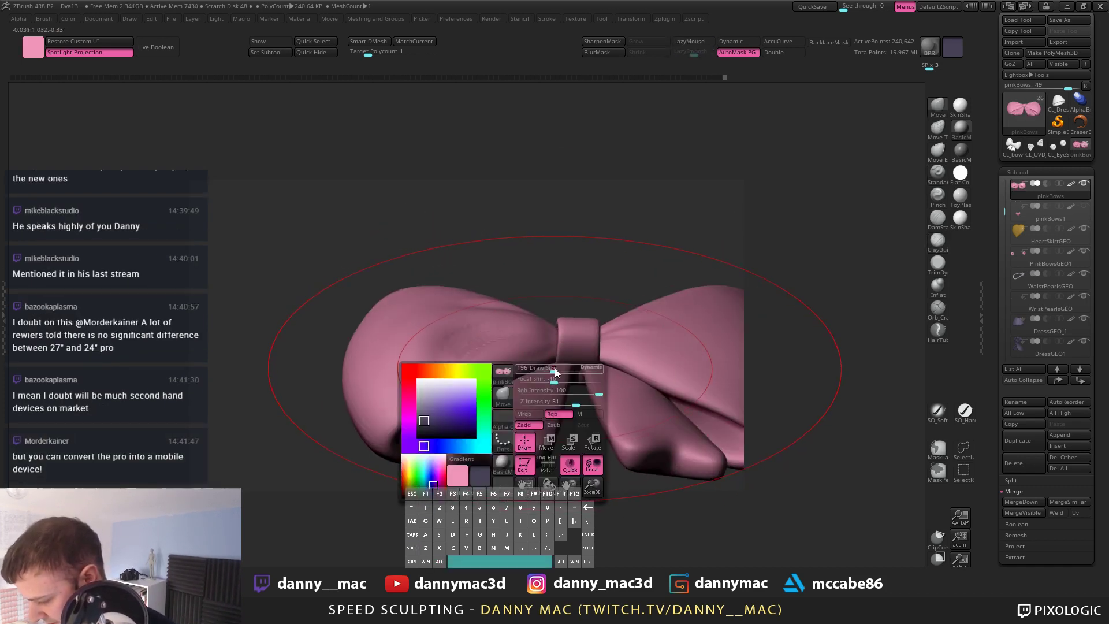
{"action": "mouse_move", "coordinate": [568, 361]}
{"action": "left_mouse_down"}
{"action": "mouse_move", "coordinate": [570, 353]}
{"action": "mouse_move", "coordinate": [564, 365]}
{"action": "left_mouse_up"}
{"action": "key", "text": "ctrl+z"}
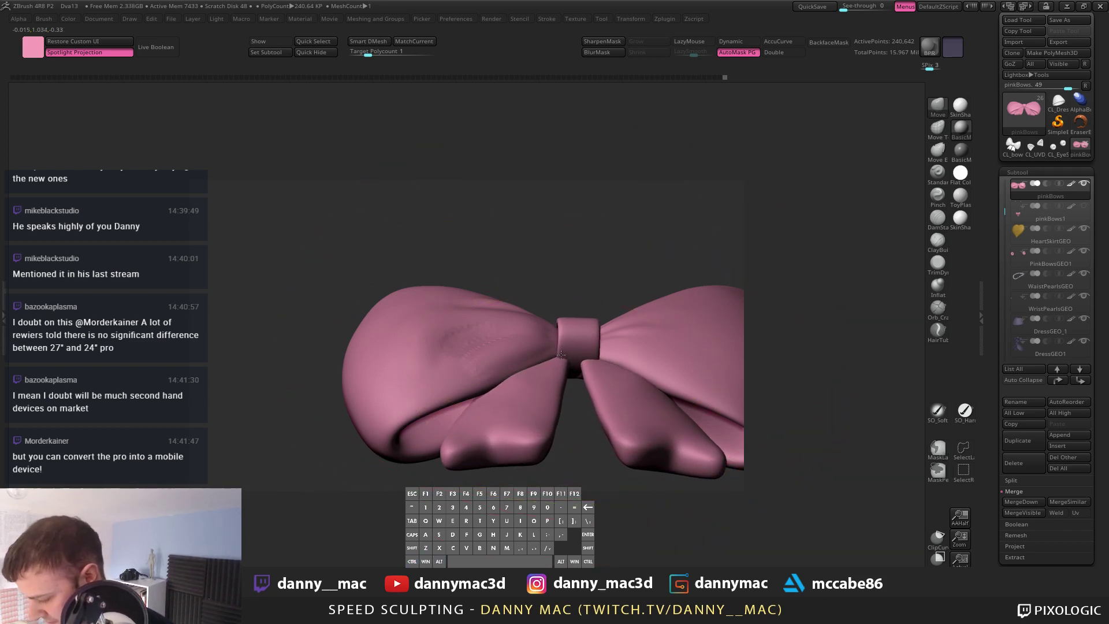
Step: Smooth the left loop's folds and hollow between the knot and the loop's middle
{"action": "key", "text": "space"}
{"action": "right_click_drag", "start_coordinate": [552, 365], "coordinate": [508, 324]}
{"action": "key", "text": "space"}
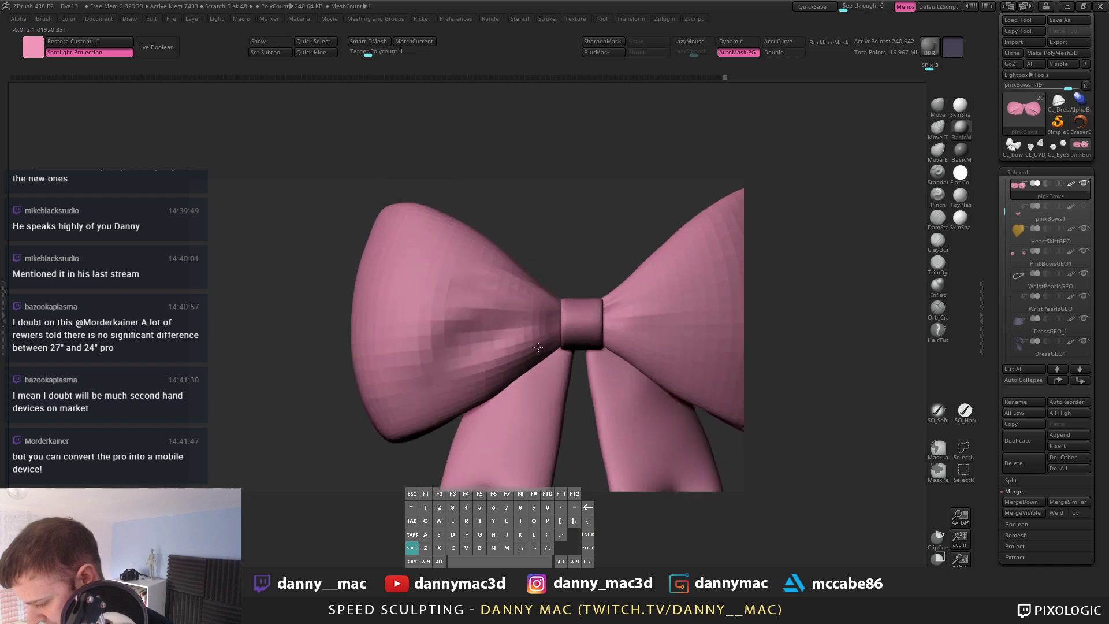
{"action": "left_click_drag", "start_coordinate": [509, 323], "coordinate": [460, 356], "text": "shift"}
{"action": "right_click_drag", "start_coordinate": [506, 327], "coordinate": [514, 311], "text": "alt"}
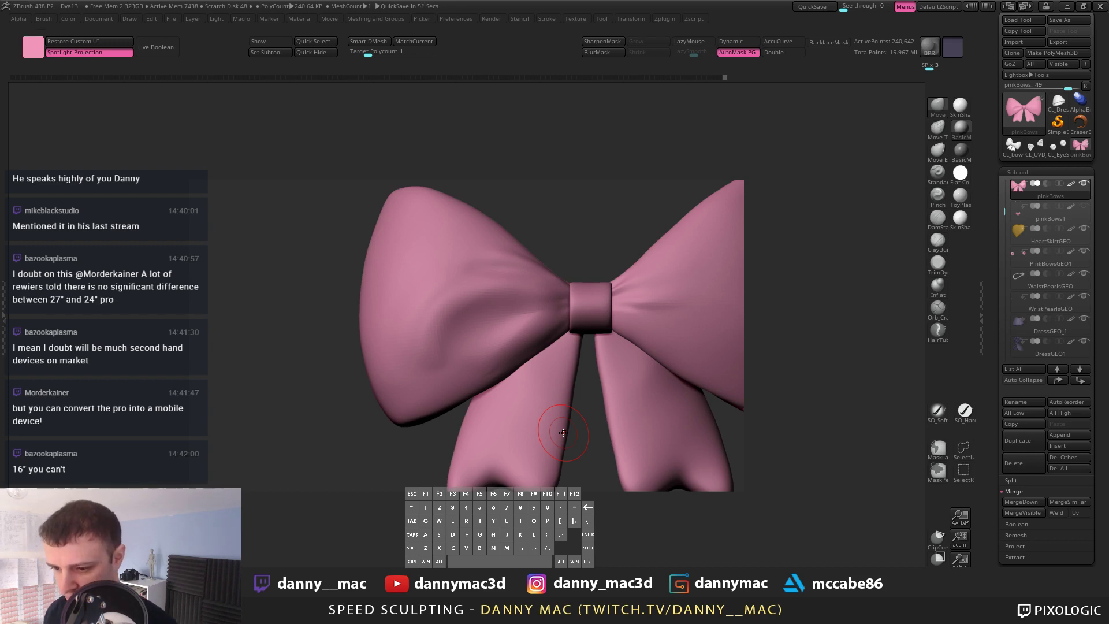
Step: Adjust the left loop's lower fold with the Move brush at reduced subdivision levels
{"action": "right_click_drag", "start_coordinate": [423, 341], "coordinate": [469, 319]}
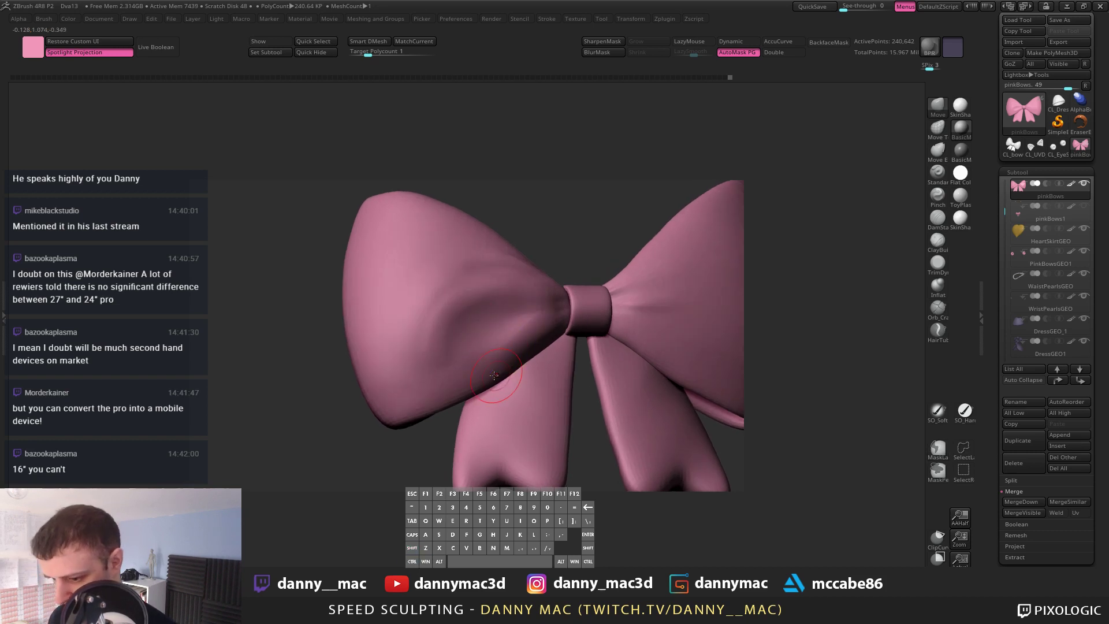
{"action": "right_click_drag", "start_coordinate": [483, 380], "coordinate": [485, 346], "text": "alt"}
{"action": "key", "text": "shift+d"}
{"action": "key", "text": "shift+d"}
{"action": "key", "text": "space"}
{"action": "mouse_move", "coordinate": [436, 376]}
{"action": "right_mouse_down"}
{"action": "mouse_move", "coordinate": [415, 393]}
{"action": "mouse_move", "coordinate": [474, 351]}
{"action": "mouse_move", "coordinate": [474, 323]}
{"action": "mouse_move", "coordinate": [436, 342]}
{"action": "right_mouse_up"}
{"action": "key", "text": "space"}
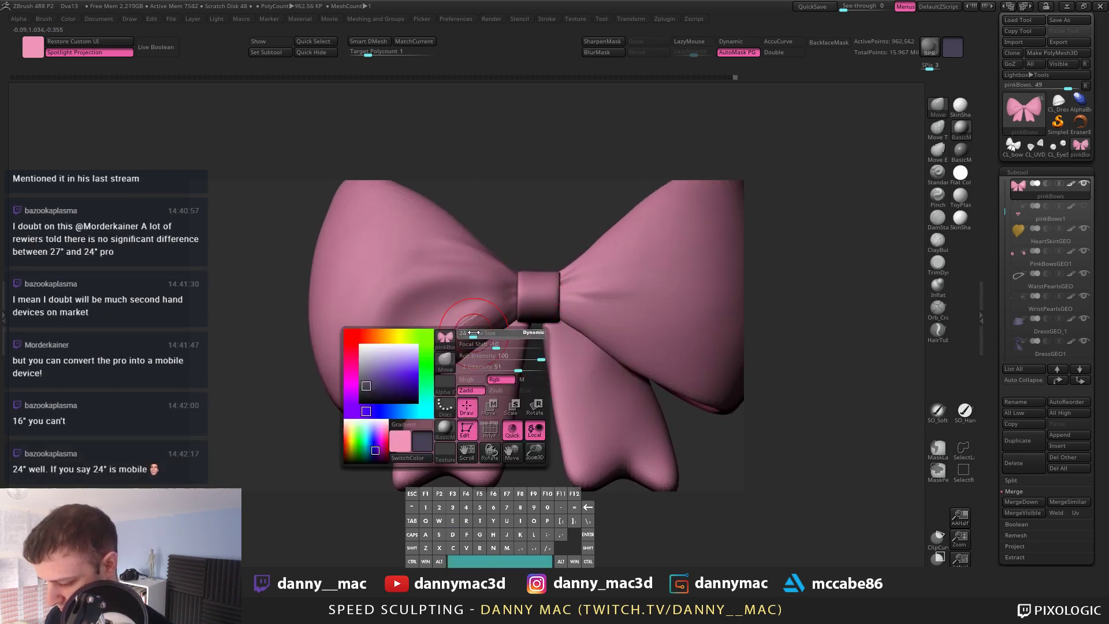
Step: Isolate the bow's loops and sculpt creases radiating from the knot into the right loop
{"action": "mouse_move", "coordinate": [501, 327]}
{"action": "right_mouse_down", "text": "alt"}
{"action": "mouse_move", "coordinate": [513, 347]}
{"action": "mouse_move", "coordinate": [443, 393]}
{"action": "right_mouse_up", "text": "alt"}
{"action": "key", "text": "2"}
{"action": "key", "text": "space"}
{"action": "key", "text": "alt+s"}
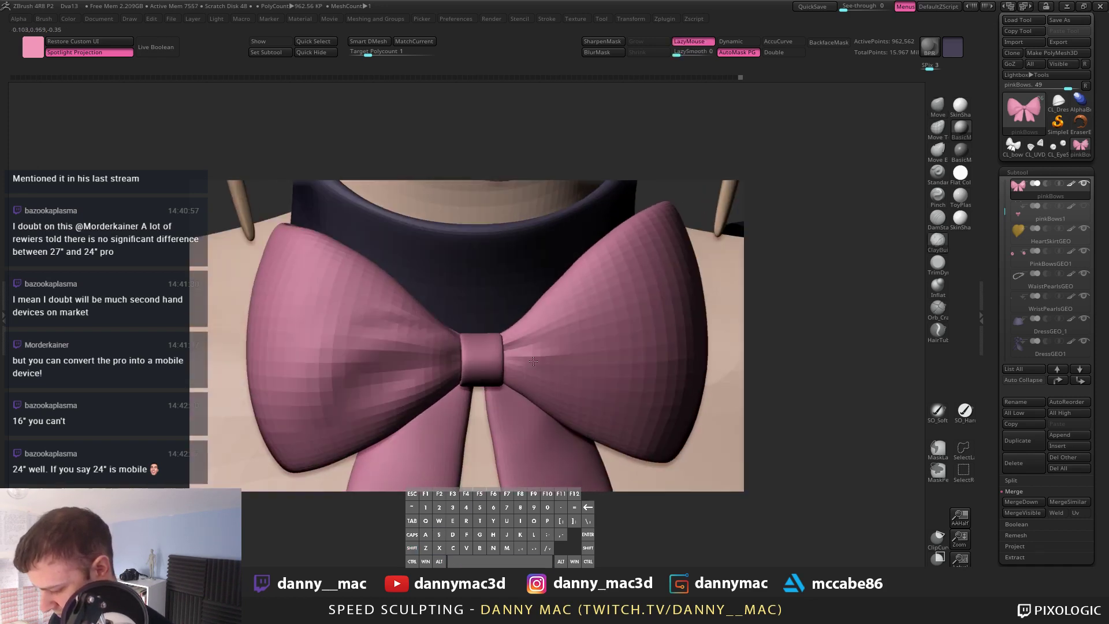
{"action": "key", "text": "alt+s"}
{"action": "left_click", "coordinate": [518, 367], "text": "ctrl+shift"}
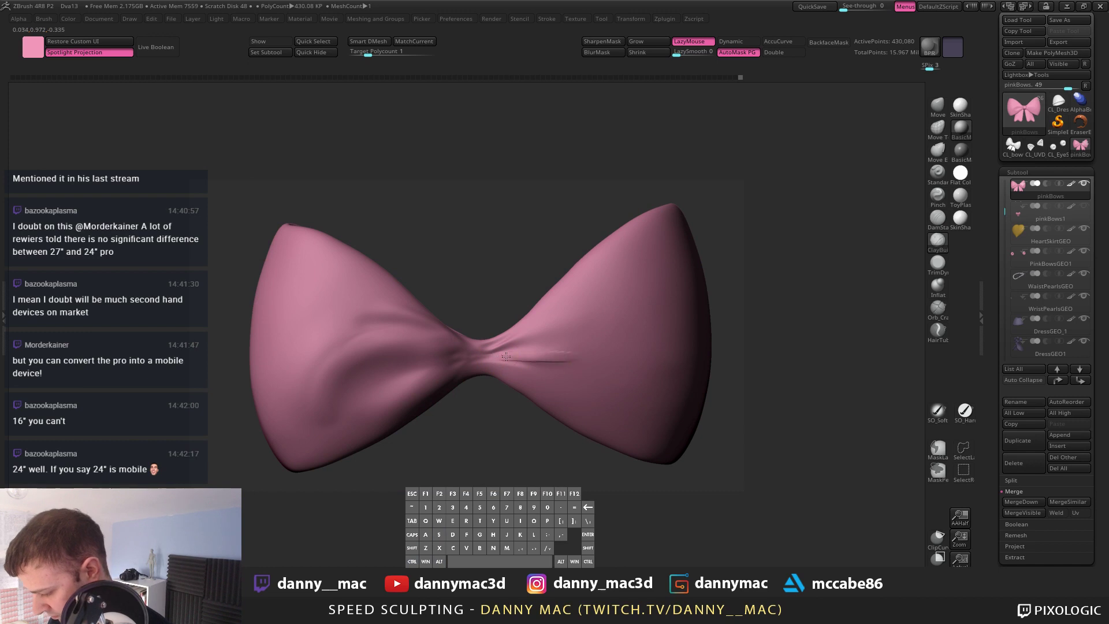
{"action": "key", "text": "space"}
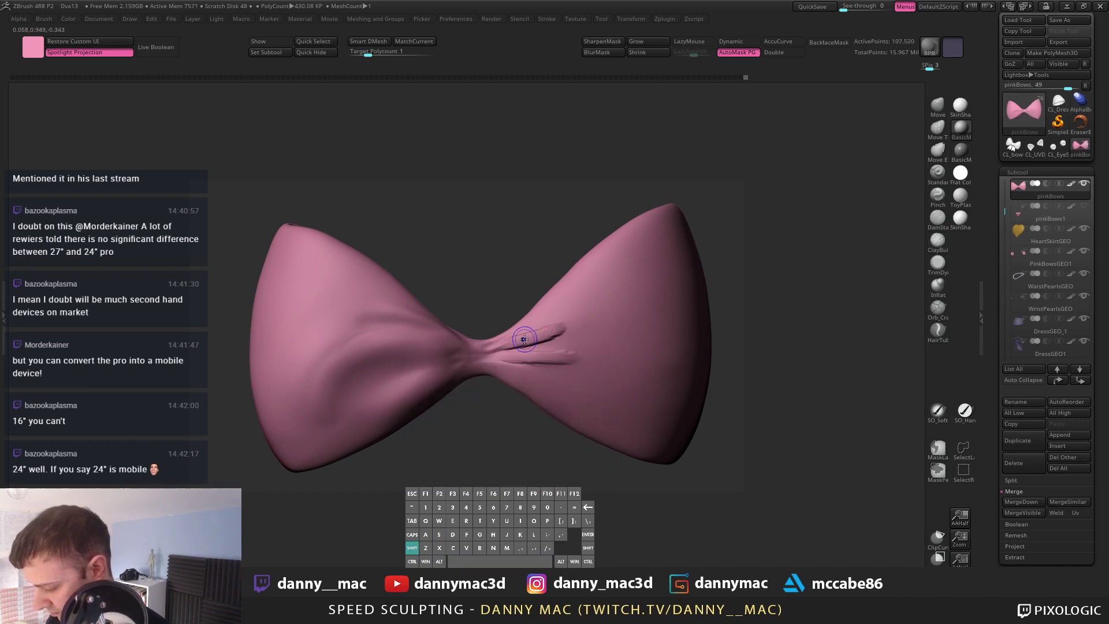
{"action": "key", "text": "shift+d"}
{"action": "left_click_drag", "start_coordinate": [501, 348], "coordinate": [584, 318]}
{"action": "right_click_drag", "start_coordinate": [596, 325], "coordinate": [581, 338], "text": "alt"}
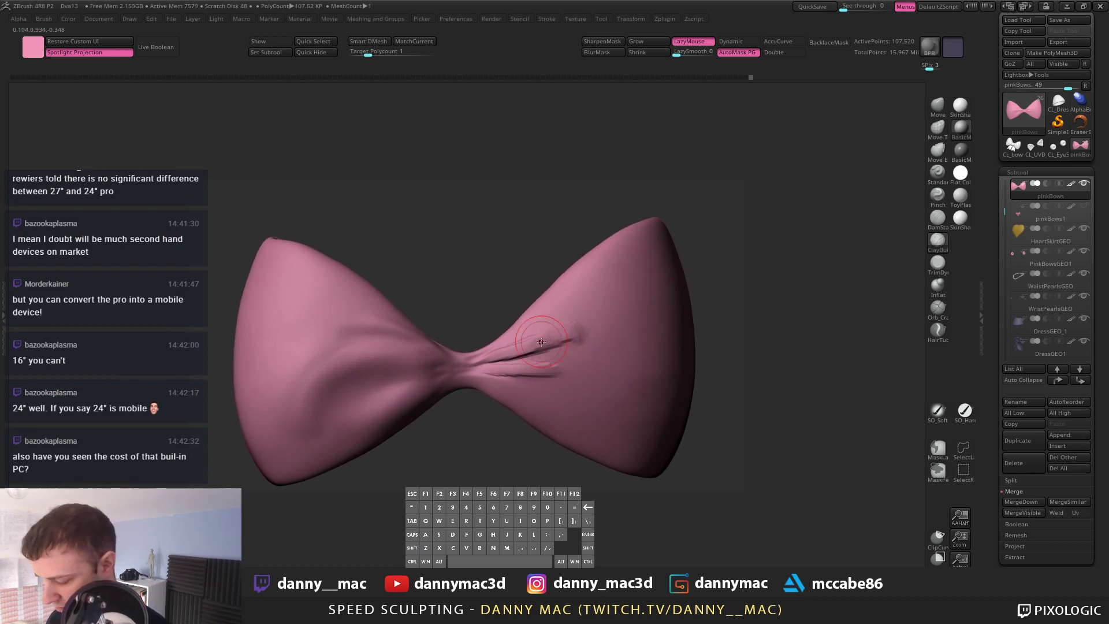
Step: Soften and smooth the right loop's creases beside the knot so they fade into the surface
{"action": "key", "text": "space"}
{"action": "key", "text": "l"}
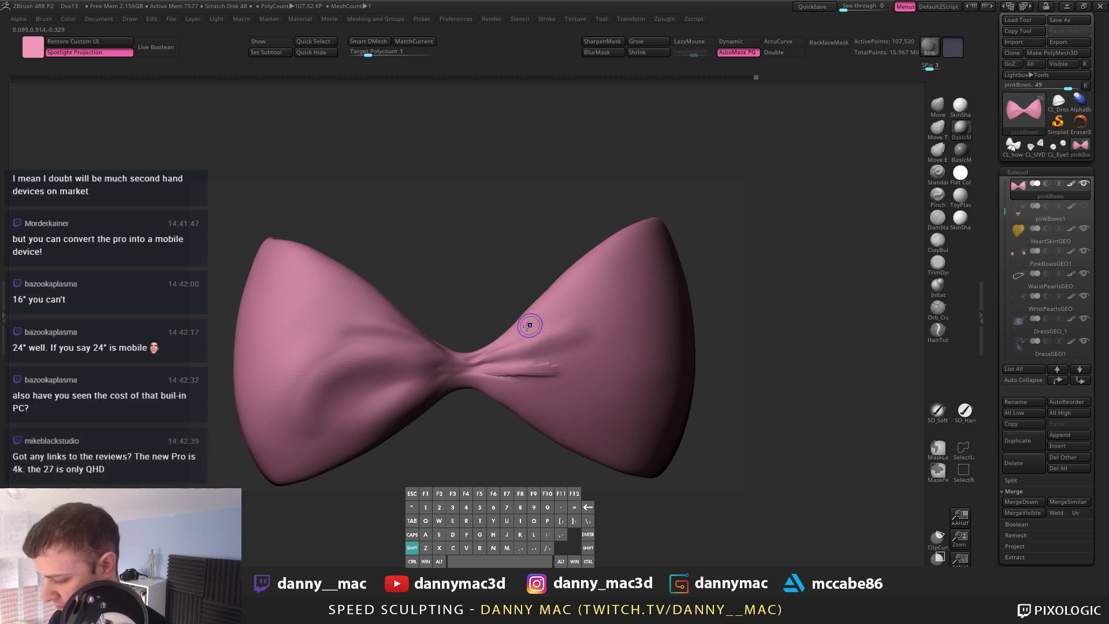
{"action": "key", "text": "l"}
{"action": "key", "text": "l"}
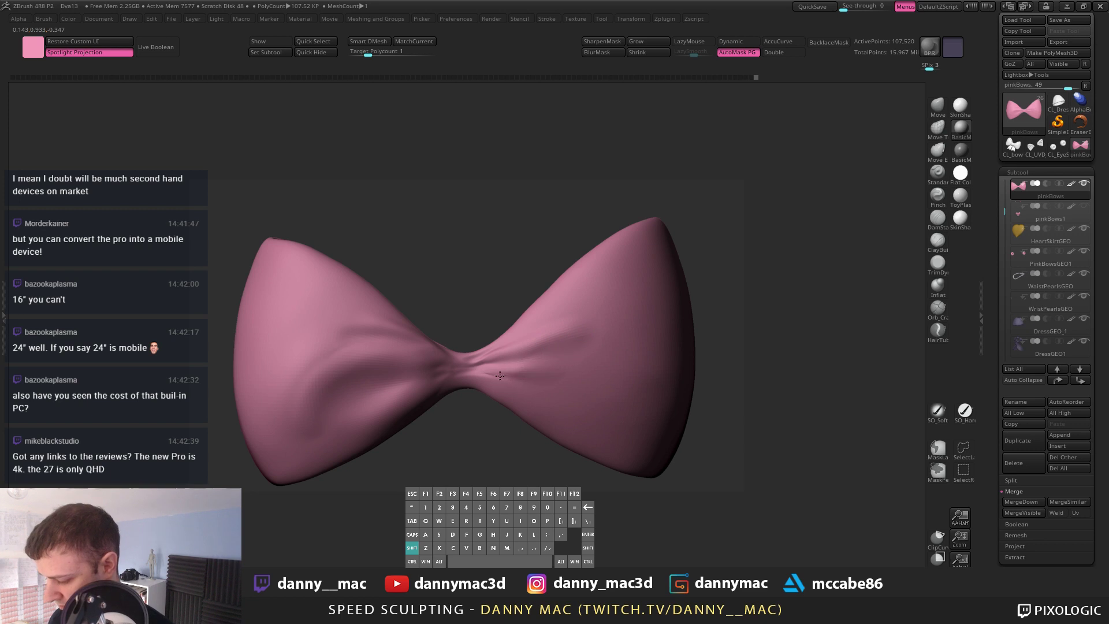
{"action": "left_click_drag", "start_coordinate": [500, 376], "coordinate": [487, 373], "text": "shift"}
Step: Bring back the knot and tails and round the right loop's upper outer corner with the Move brush at lower subdivision levels
{"action": "key", "text": "alt+s"}
{"action": "key", "text": "alt+s"}
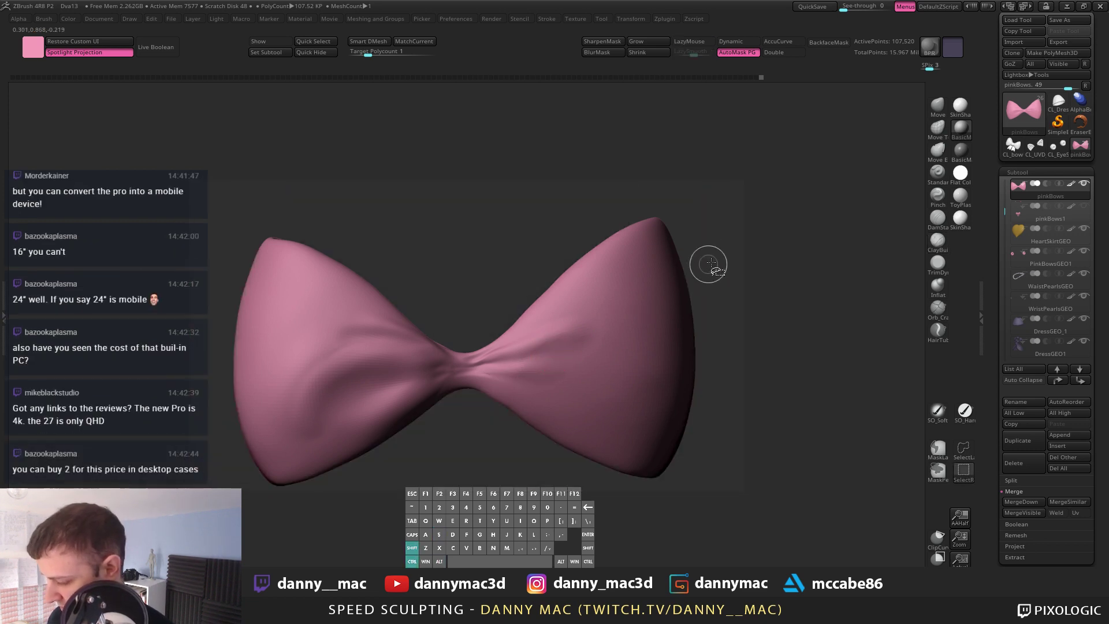
{"action": "key", "text": "alt+s"}
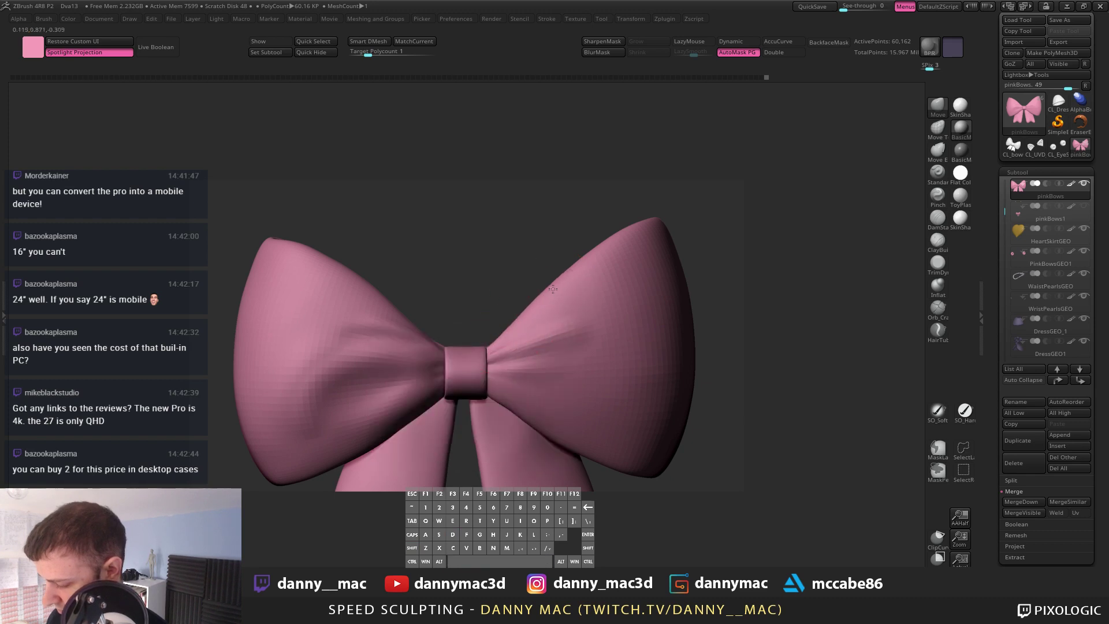
{"action": "left_click_drag", "start_coordinate": [553, 289], "coordinate": [550, 284]}
{"action": "key", "text": "space"}
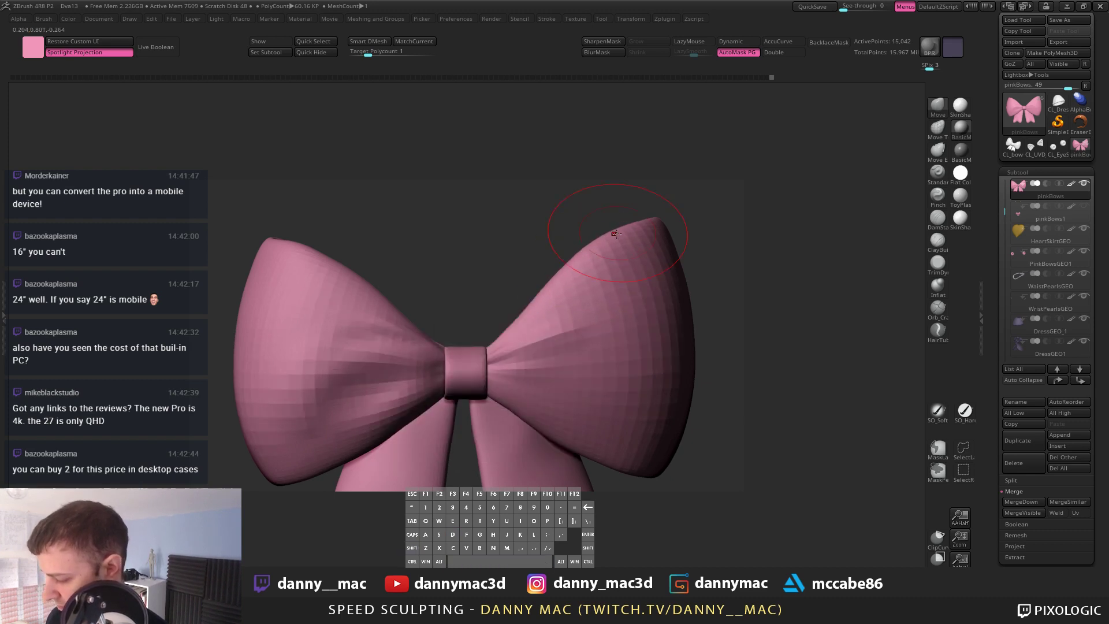
{"action": "key", "text": "space"}
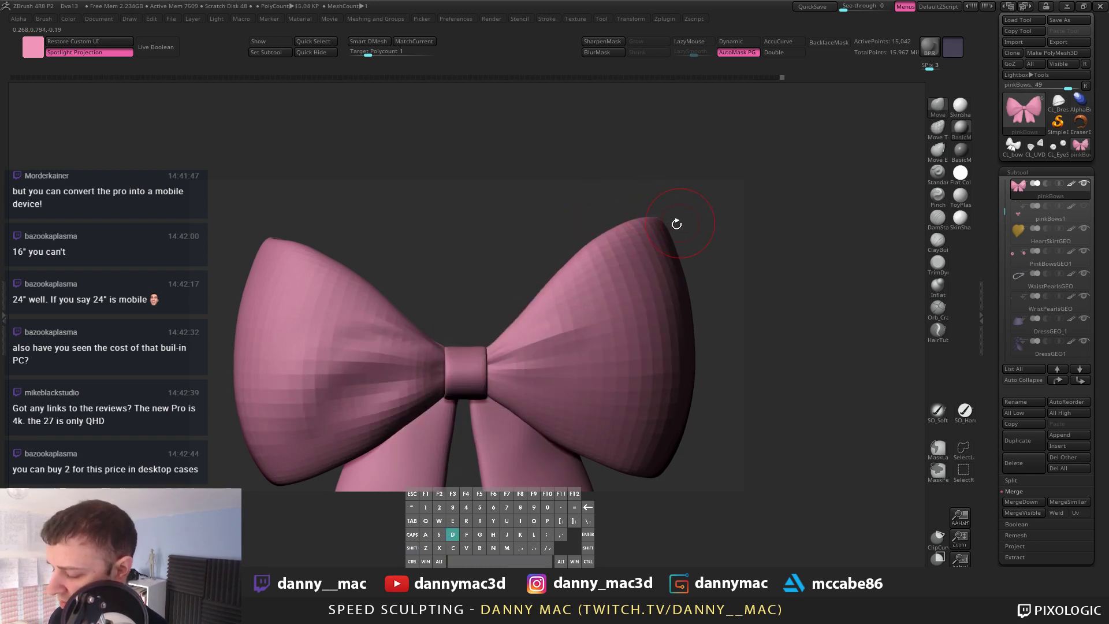
{"action": "key", "text": "d"}
{"action": "left_click_drag", "start_coordinate": [676, 225], "coordinate": [601, 226]}
{"action": "mouse_move", "coordinate": [641, 226]}
{"action": "right_mouse_down"}
{"action": "mouse_move", "coordinate": [693, 225]}
{"action": "mouse_move", "coordinate": [644, 228]}
{"action": "right_mouse_up"}
{"action": "left_click_drag", "start_coordinate": [641, 233], "coordinate": [624, 244], "text": "shift"}
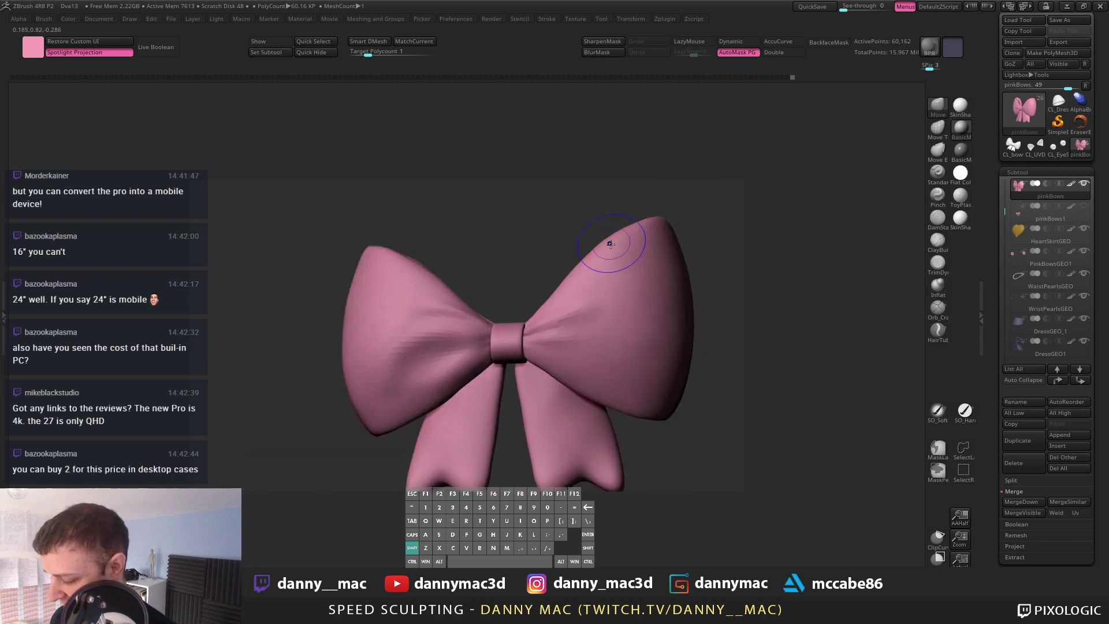
Step: Smooth the right loop's fine creases beside the knot at the highest subdivision level
{"action": "key", "text": "alt+s"}
{"action": "key", "text": "d"}
{"action": "key", "text": "alt+s"}
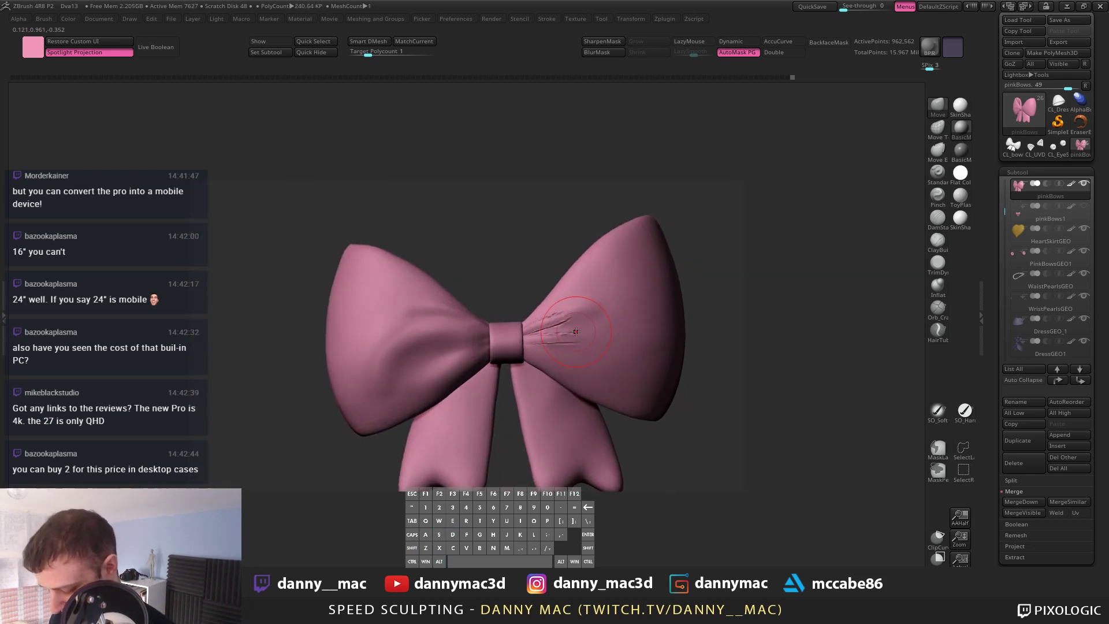
{"action": "right_click_drag", "start_coordinate": [579, 331], "coordinate": [563, 332]}
{"action": "left_click_drag", "start_coordinate": [556, 317], "coordinate": [549, 339], "text": "shift"}
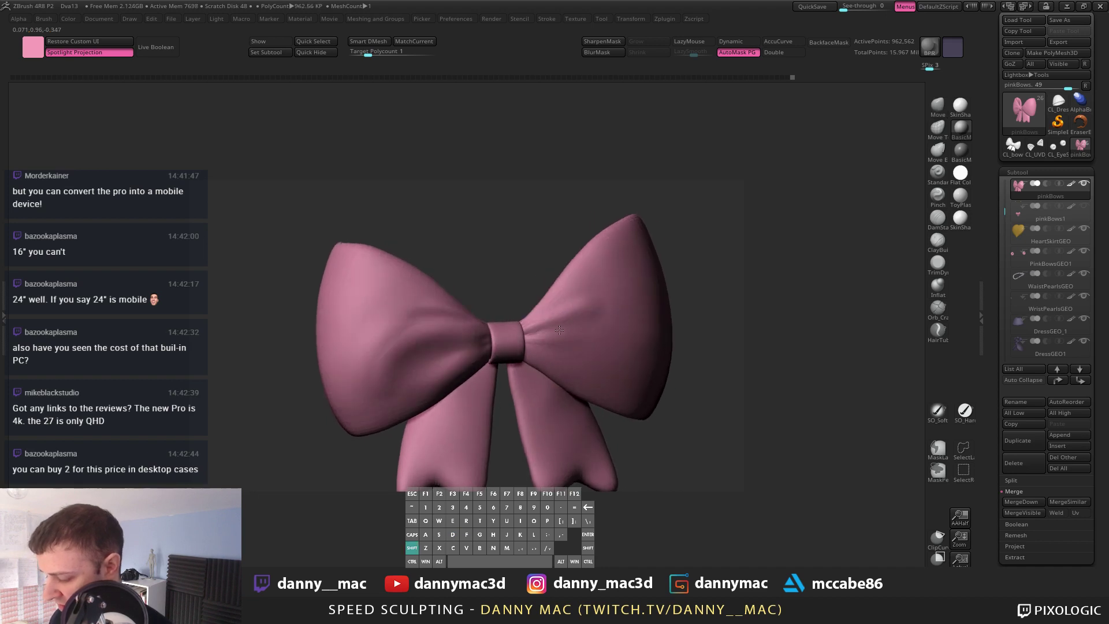
Step: Refine the left loop's lower edge and folds with the Move brush and smoothing, switching between subdivision levels
{"action": "right_click_drag", "start_coordinate": [448, 348], "coordinate": [371, 351]}
{"action": "key", "text": "shift+d"}
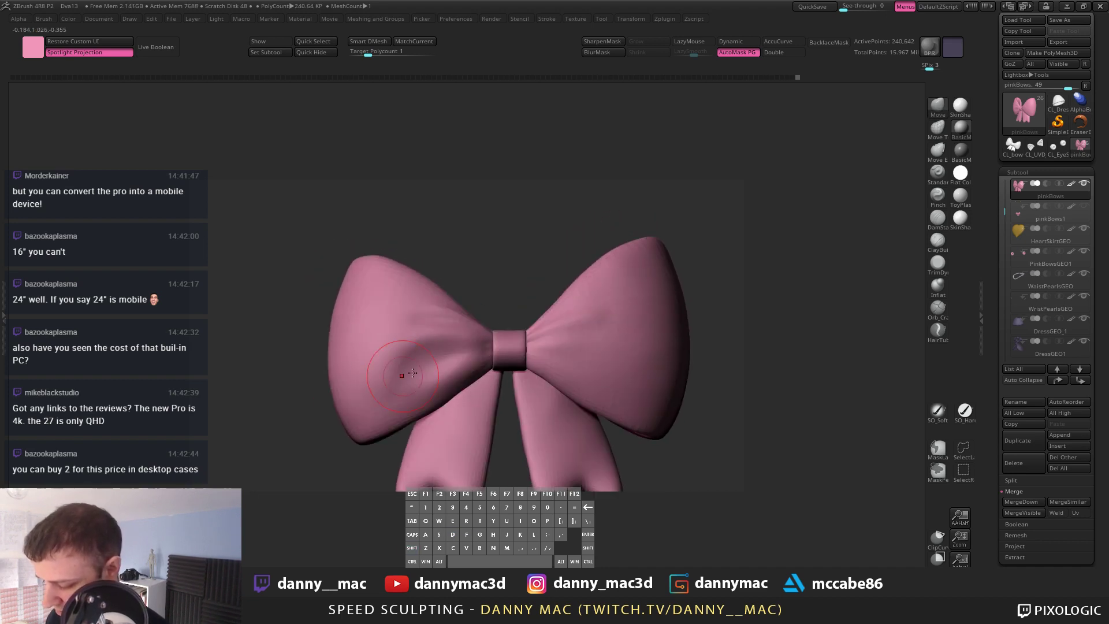
{"action": "key", "text": "shift+d"}
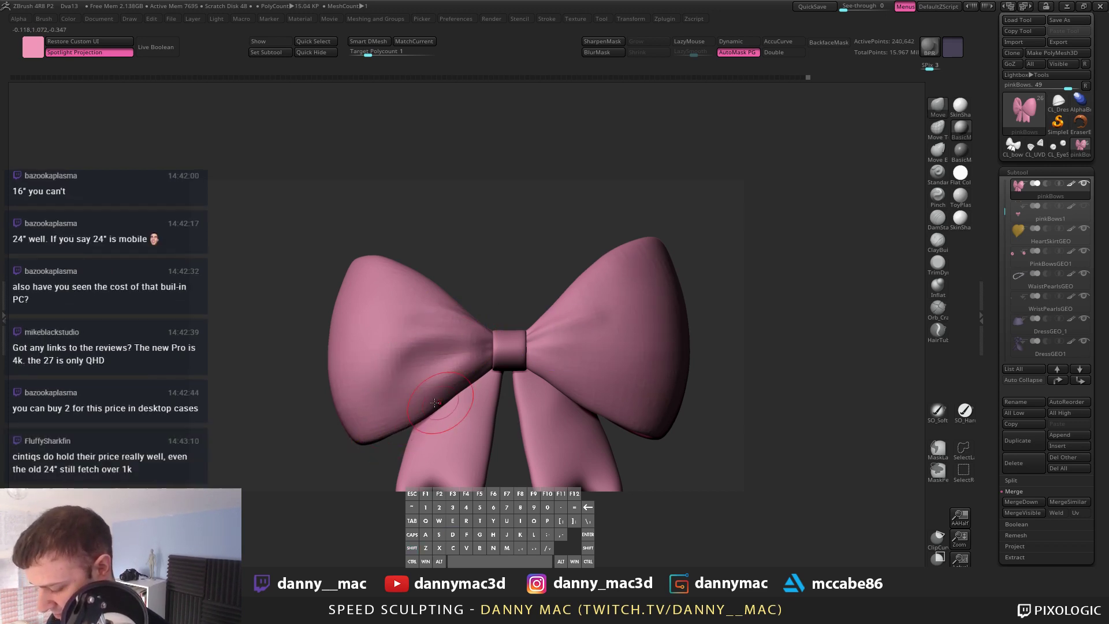
{"action": "key", "text": "d"}
{"action": "key", "text": "shift+d"}
{"action": "key", "text": "shift+d"}
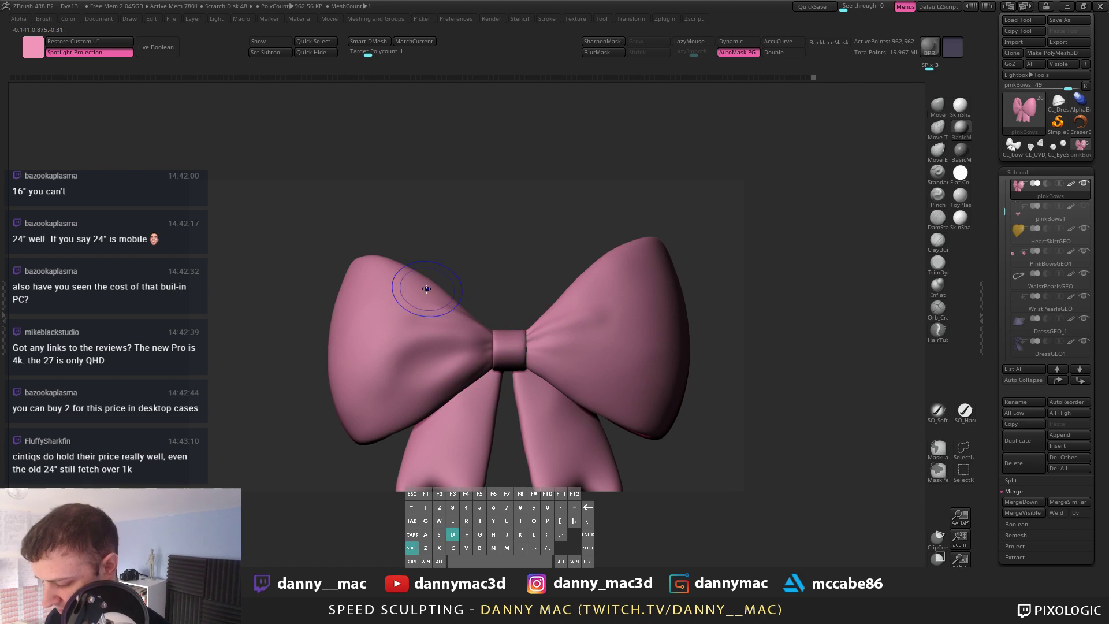
{"action": "key", "text": "space"}
Step: Reshape the left loop's upper outer corner at a low subdivision level and smooth it one level higher
{"action": "right_click_drag", "start_coordinate": [383, 270], "coordinate": [438, 280], "text": "alt"}
{"action": "key", "text": "shift+d"}
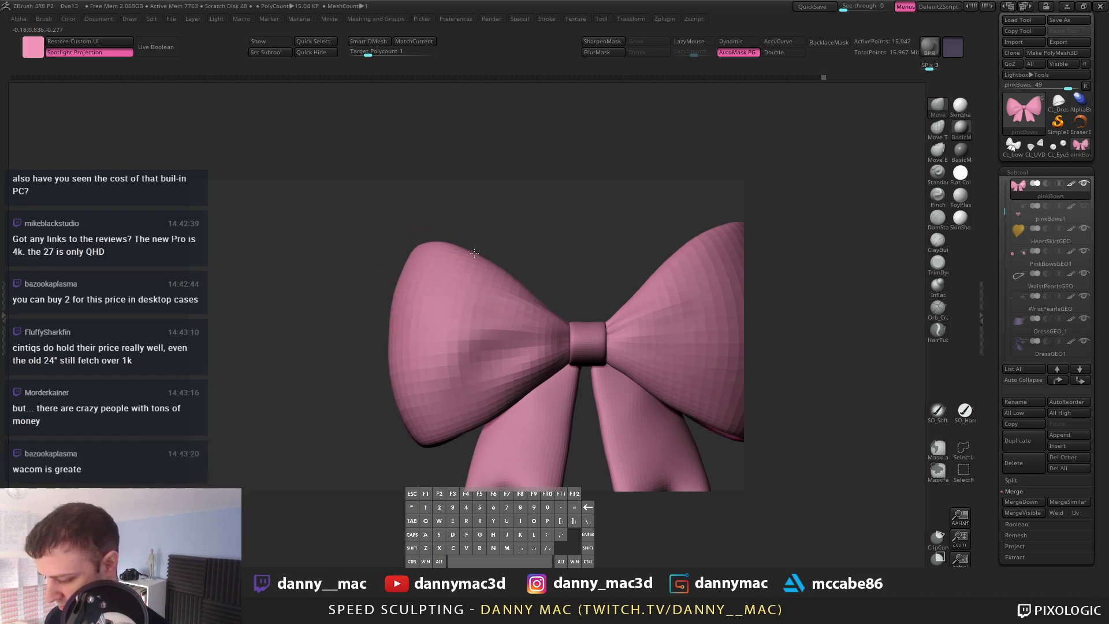
{"action": "mouse_move", "coordinate": [471, 255]}
{"action": "right_mouse_down"}
{"action": "mouse_move", "coordinate": [459, 261]}
{"action": "mouse_move", "coordinate": [465, 240]}
{"action": "right_mouse_up"}
{"action": "key", "text": "d"}
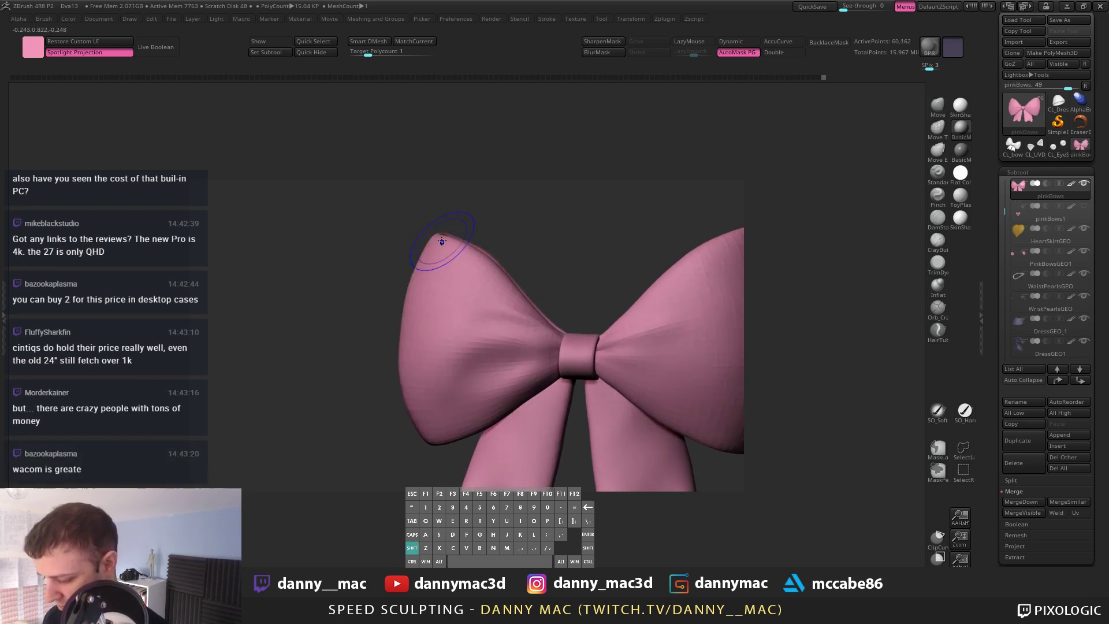
{"action": "left_click_drag", "start_coordinate": [436, 243], "coordinate": [434, 244]}
Step: Thicken the left loop's upper rim around its opening with the Inflate brush and smooth it
{"action": "key", "text": "b"}
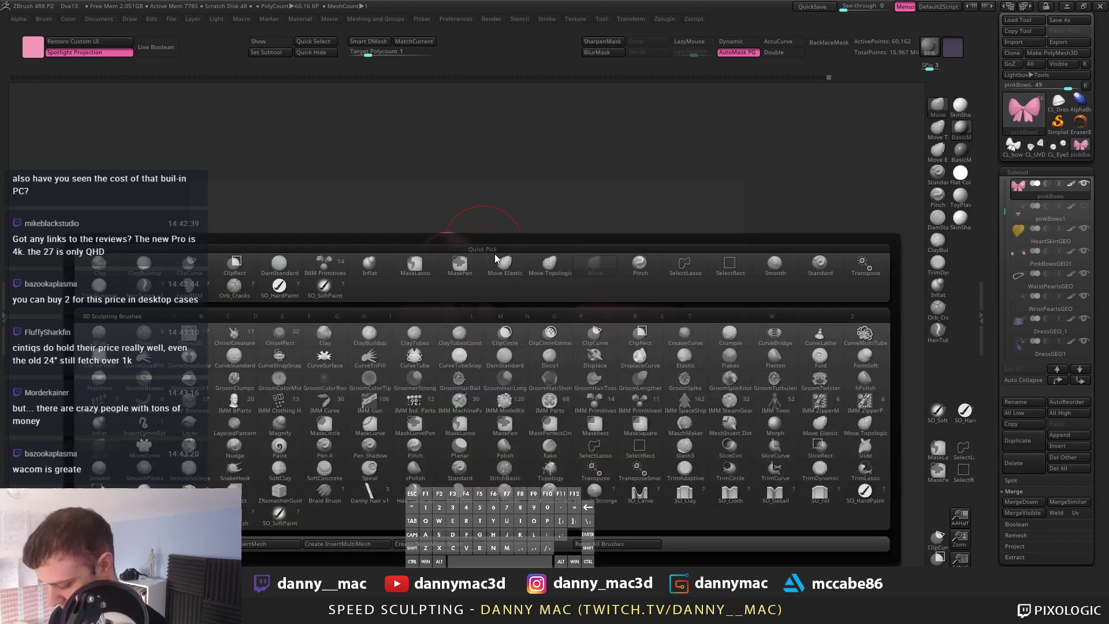
{"action": "key", "text": "i"}
{"action": "key", "text": "n"}
{"action": "right_click_drag", "start_coordinate": [494, 254], "coordinate": [470, 243]}
{"action": "key", "text": "space"}
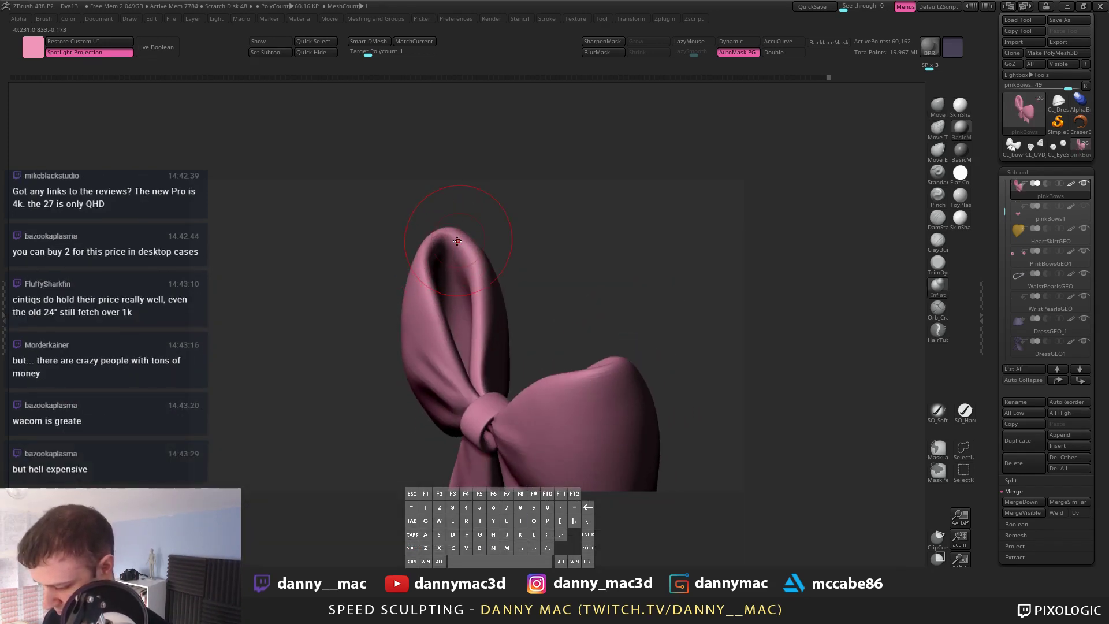
{"action": "mouse_move", "coordinate": [447, 250]}
{"action": "left_mouse_down"}
{"action": "mouse_move", "coordinate": [444, 240]}
{"action": "mouse_move", "coordinate": [472, 267]}
{"action": "left_mouse_up"}
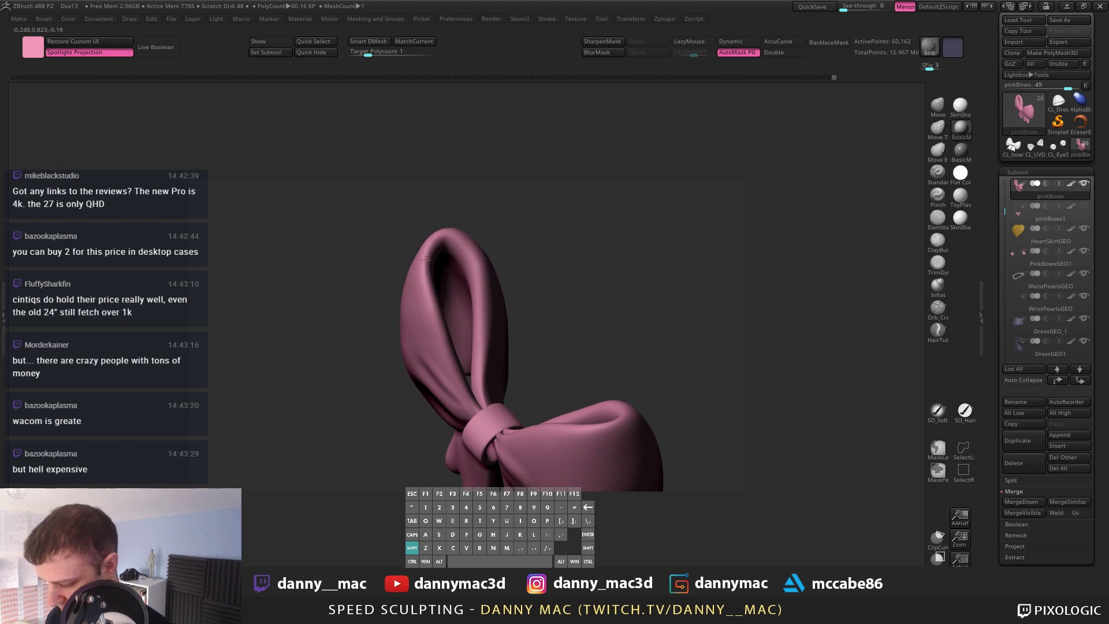
{"action": "right_click_drag", "start_coordinate": [474, 270], "coordinate": [495, 279], "text": "alt"}
{"action": "left_click_drag", "start_coordinate": [484, 262], "coordinate": [491, 292], "text": "shift"}
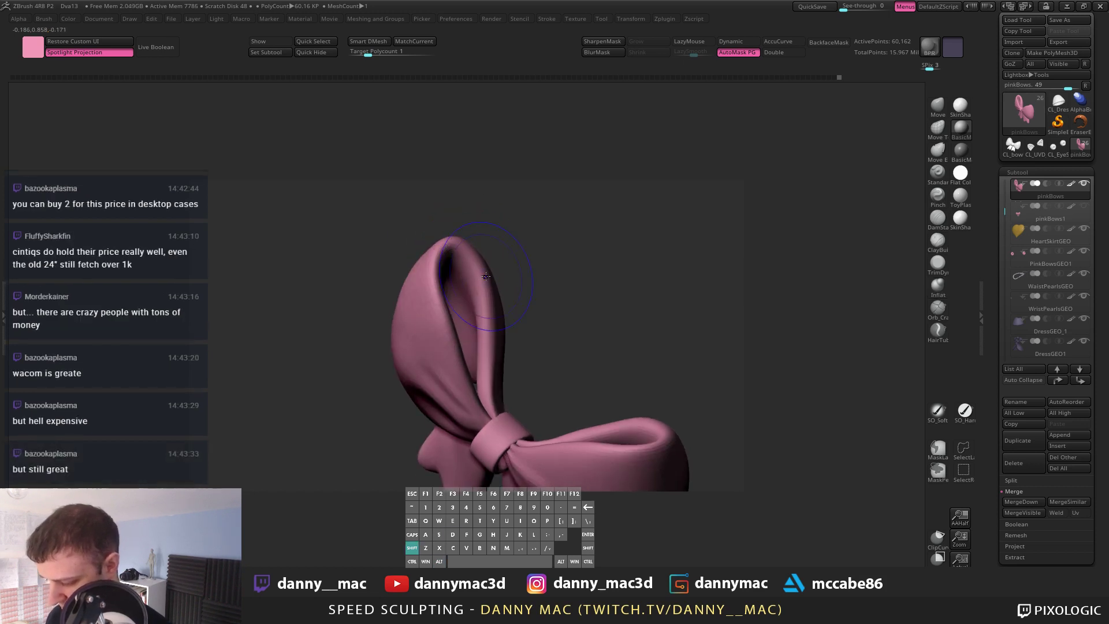
Step: Adjust the left loop's back edge with the Move brush at the lowest subdivision level
{"action": "mouse_move", "coordinate": [487, 278]}
{"action": "right_mouse_down"}
{"action": "mouse_move", "coordinate": [557, 220]}
{"action": "mouse_move", "coordinate": [577, 287]}
{"action": "mouse_move", "coordinate": [476, 326]}
{"action": "mouse_move", "coordinate": [531, 331]}
{"action": "right_mouse_up"}
{"action": "key", "text": "shift+d"}
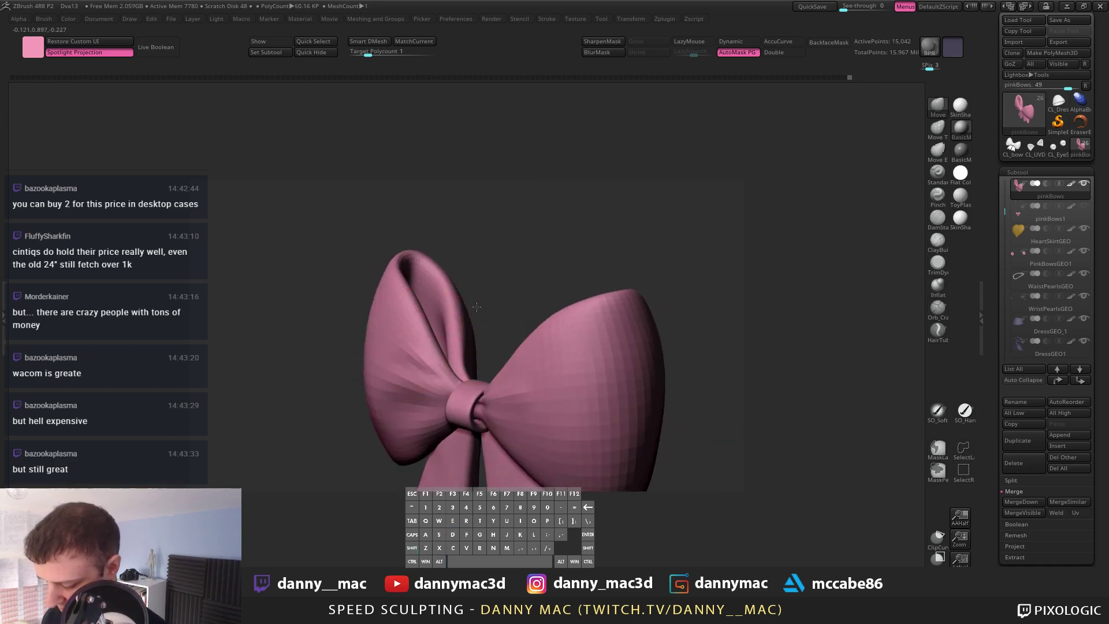
{"action": "key", "text": "d"}
{"action": "right_click_drag", "start_coordinate": [640, 351], "coordinate": [586, 360], "text": "alt"}
Step: Isolate the loops, then carve and smooth fine folds from the knot into the right loop with the Standard brush
{"action": "key", "text": "space"}
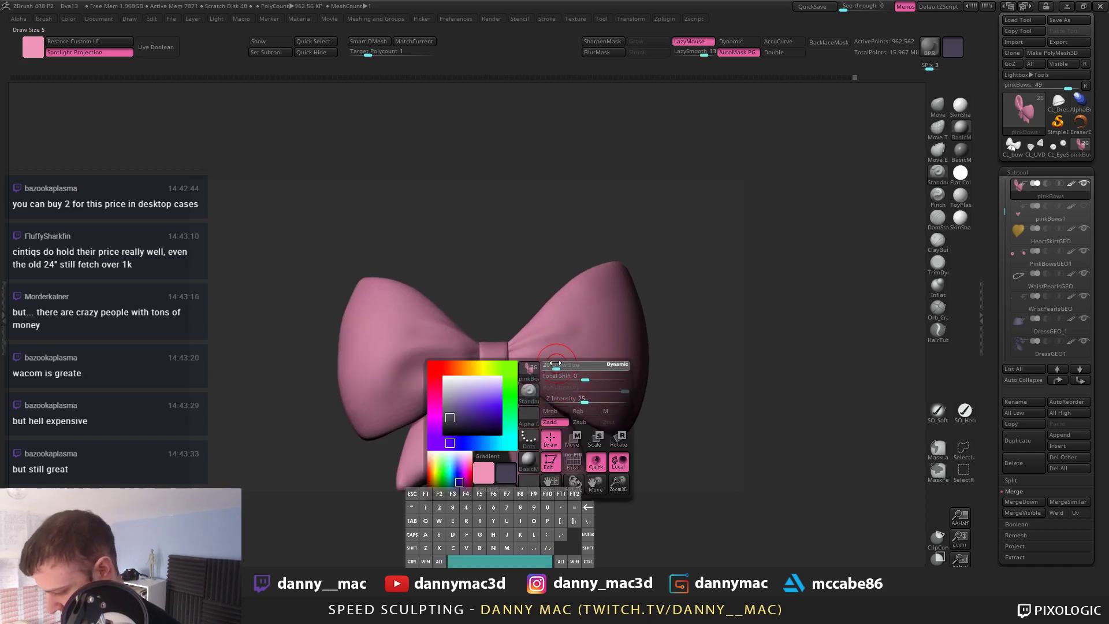
{"action": "left_click_drag", "start_coordinate": [583, 368], "coordinate": [550, 370]}
{"action": "left_click", "coordinate": [543, 354], "text": "ctrl+shift"}
{"action": "right_click_drag", "start_coordinate": [544, 353], "coordinate": [484, 405], "text": "alt"}
{"action": "key", "text": "space"}
{"action": "mouse_move", "coordinate": [515, 364]}
{"action": "left_mouse_down"}
{"action": "mouse_move", "coordinate": [494, 359]}
{"action": "mouse_move", "coordinate": [623, 372]}
{"action": "left_mouse_up"}
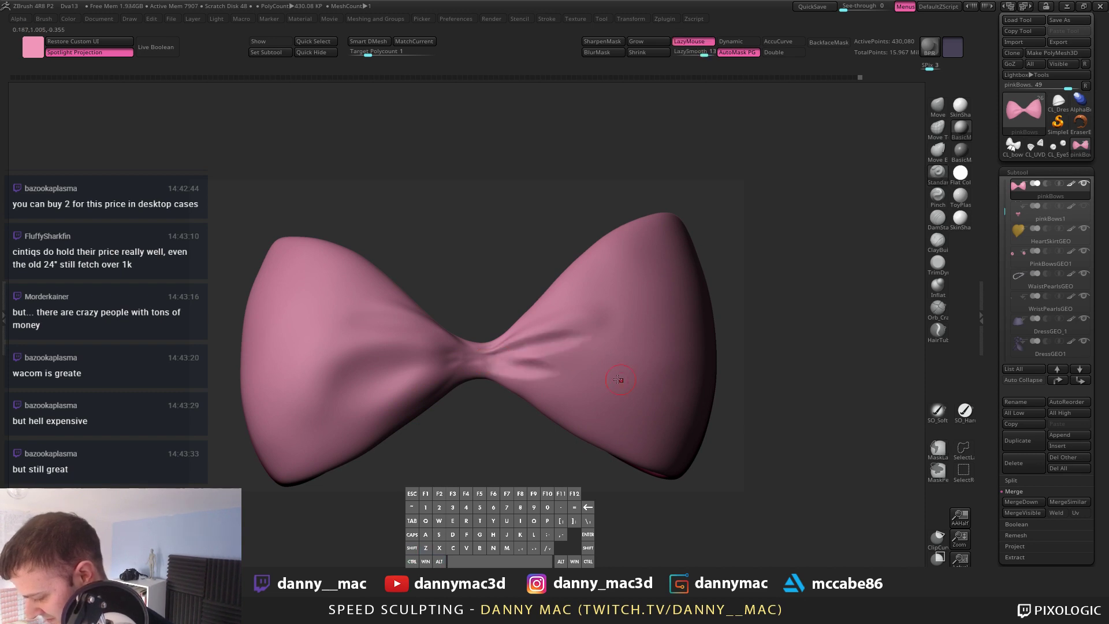
{"action": "key", "text": "ctrl+z"}
{"action": "left_click_drag", "start_coordinate": [478, 363], "coordinate": [489, 363], "text": "alt"}
{"action": "right_click_drag", "start_coordinate": [557, 364], "coordinate": [553, 348], "text": "alt"}
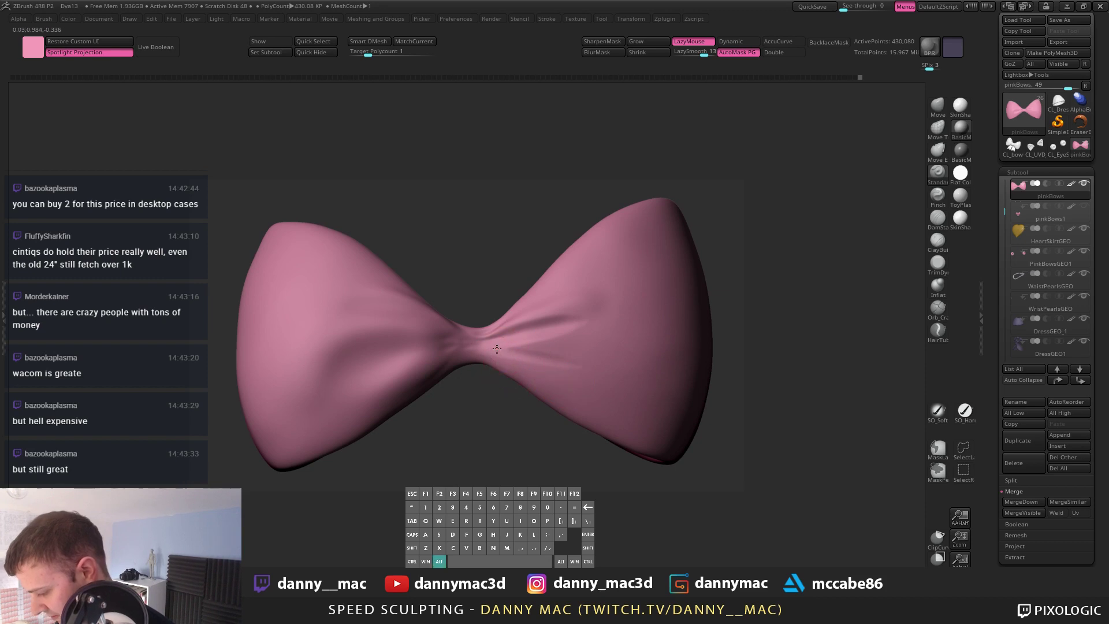
{"action": "left_click_drag", "start_coordinate": [542, 359], "coordinate": [479, 350], "text": "shift"}
Step: Bring back the hidden knot and tails and show the bow on the whole character
{"action": "key", "text": "alt+s"}
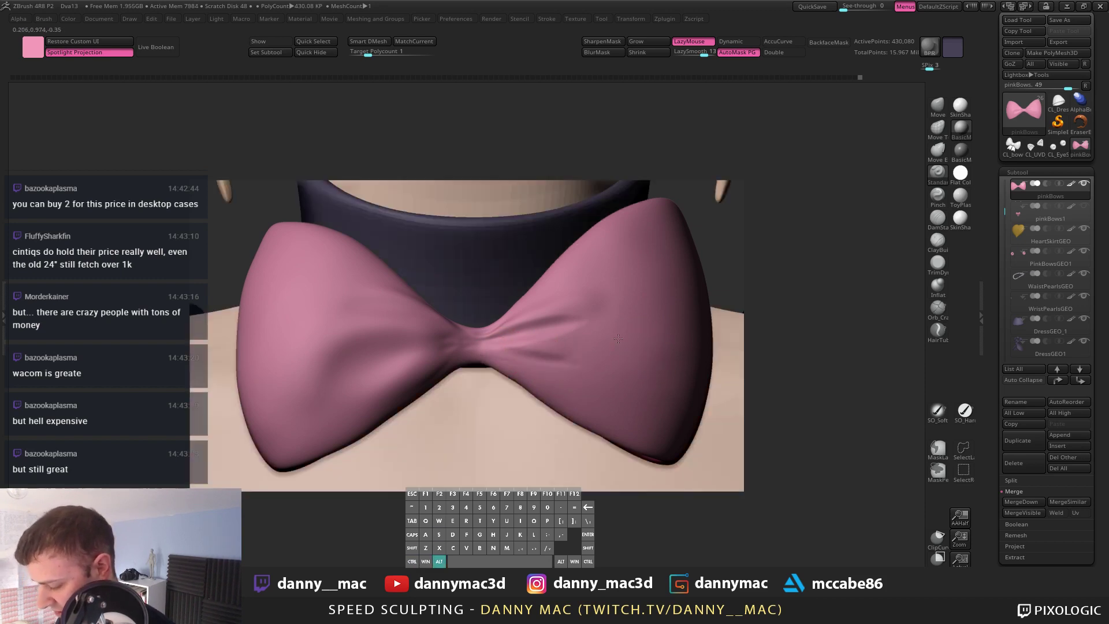
{"action": "right_click_drag", "start_coordinate": [641, 351], "coordinate": [724, 321], "text": "alt"}
{"action": "left_click", "coordinate": [724, 321], "text": "ctrl+shift"}
{"action": "key", "text": "l"}
{"action": "left_click_drag", "start_coordinate": [724, 322], "coordinate": [744, 224]}
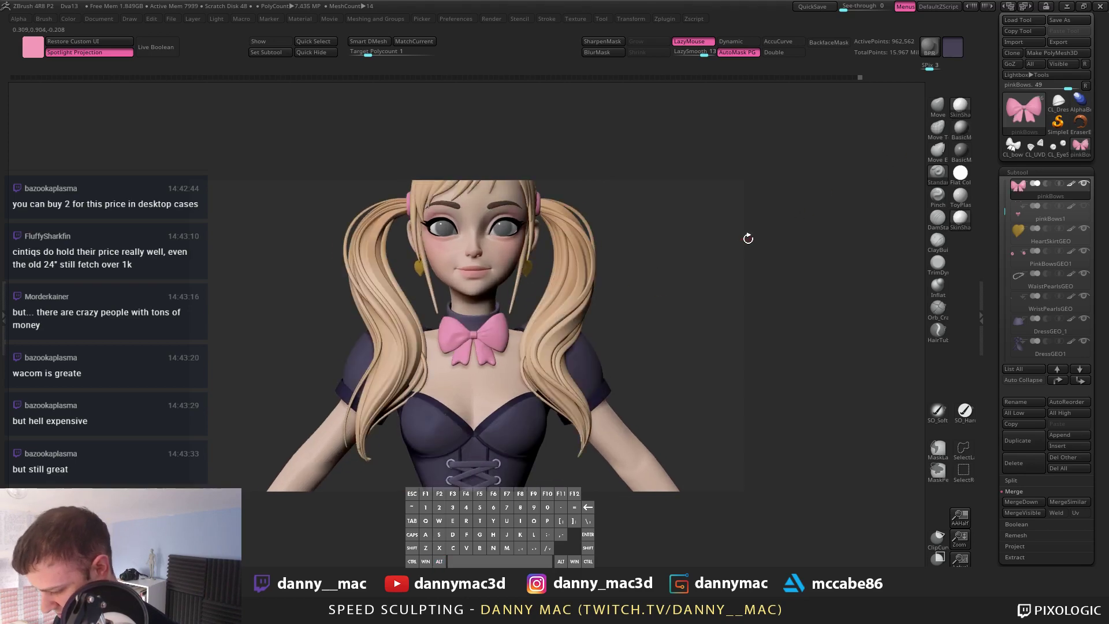
{"action": "left_click_drag", "start_coordinate": [512, 339], "coordinate": [489, 376], "text": "alt"}
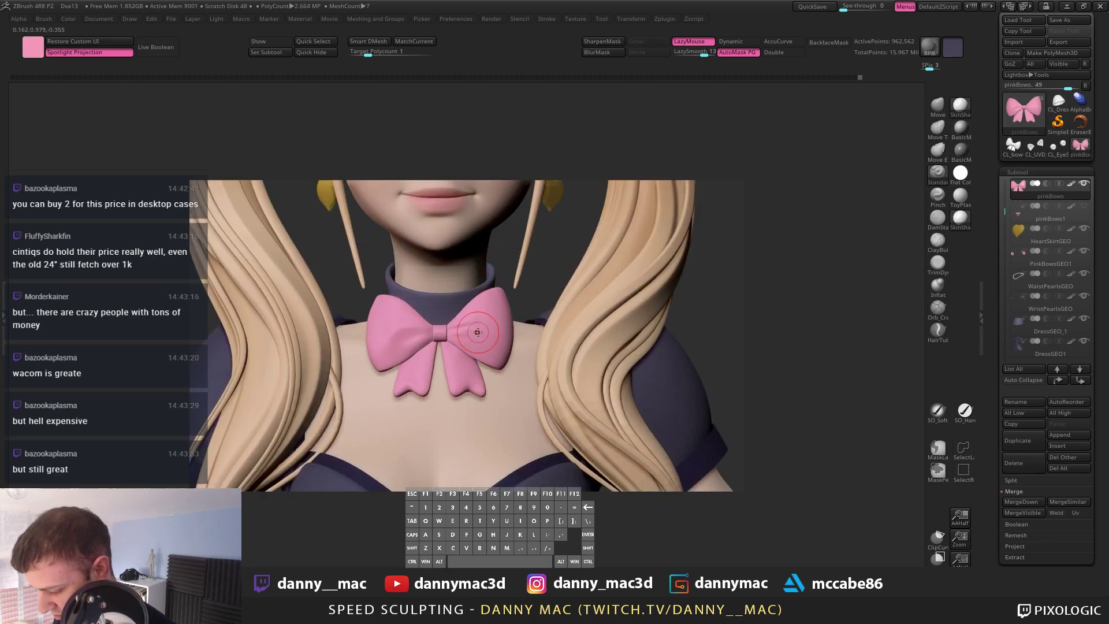
Step: Smooth the right loop and touch up the left loop's folds at lower subdivision levels
{"action": "left_click_drag", "start_coordinate": [465, 332], "coordinate": [461, 329], "text": "shift"}
{"action": "key", "text": "shift+d"}
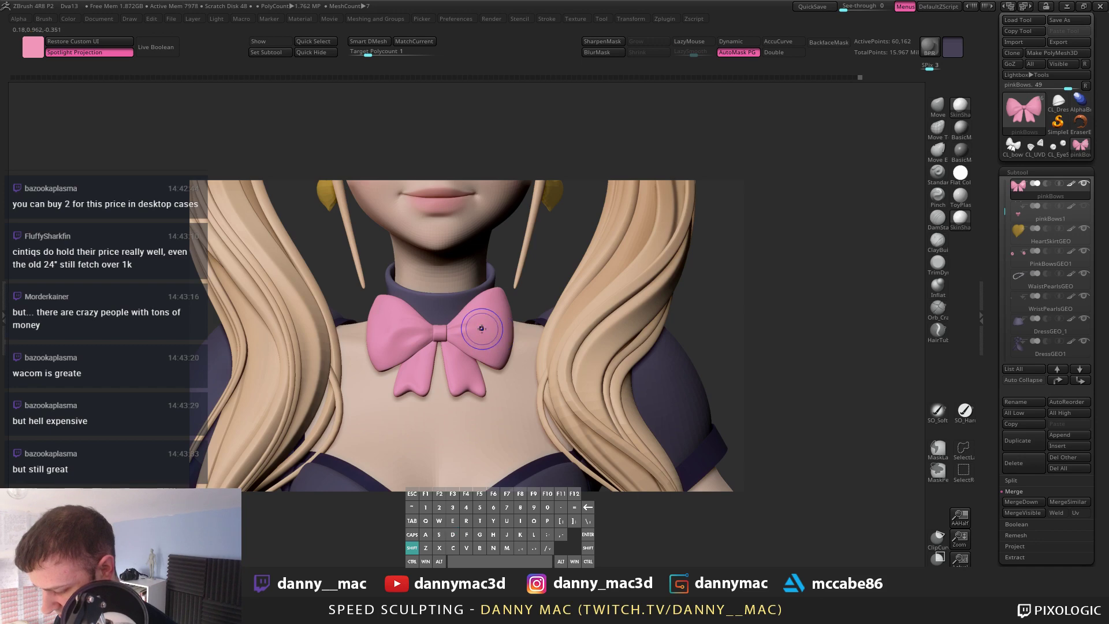
{"action": "key", "text": "l"}
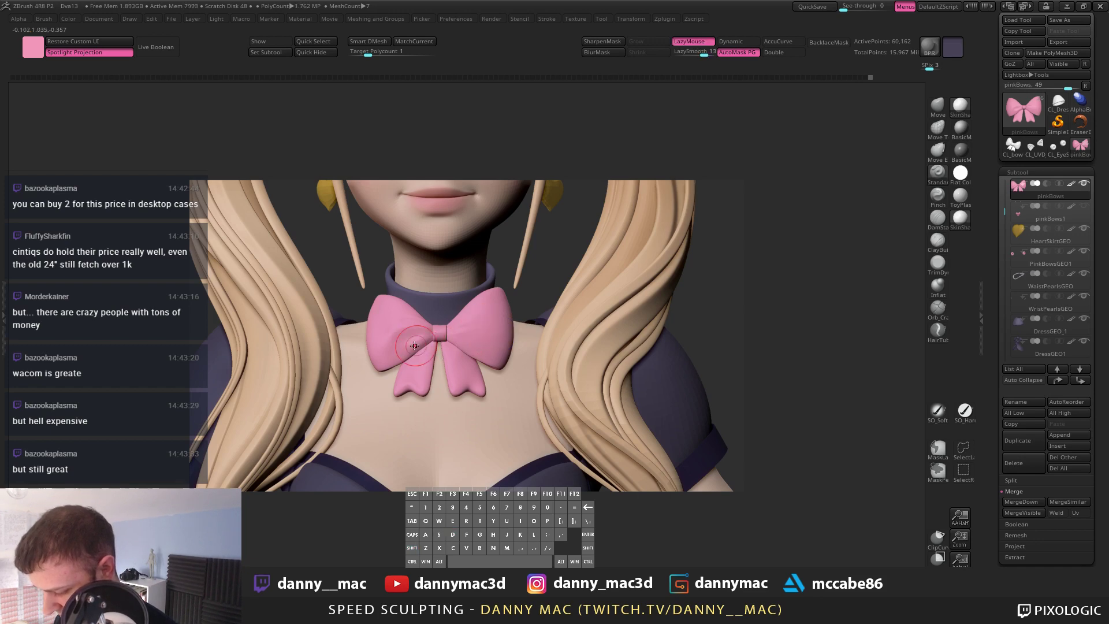
{"action": "key", "text": "l"}
{"action": "key", "text": "shift+d"}
Step: Reshape the bow's tails with the Move brush at a low subdivision level
{"action": "mouse_move", "coordinate": [388, 350]}
{"action": "right_mouse_down", "text": "alt"}
{"action": "mouse_move", "coordinate": [512, 323]}
{"action": "mouse_move", "coordinate": [454, 344]}
{"action": "mouse_move", "coordinate": [410, 383]}
{"action": "right_mouse_up", "text": "alt"}
{"action": "key", "text": "1"}
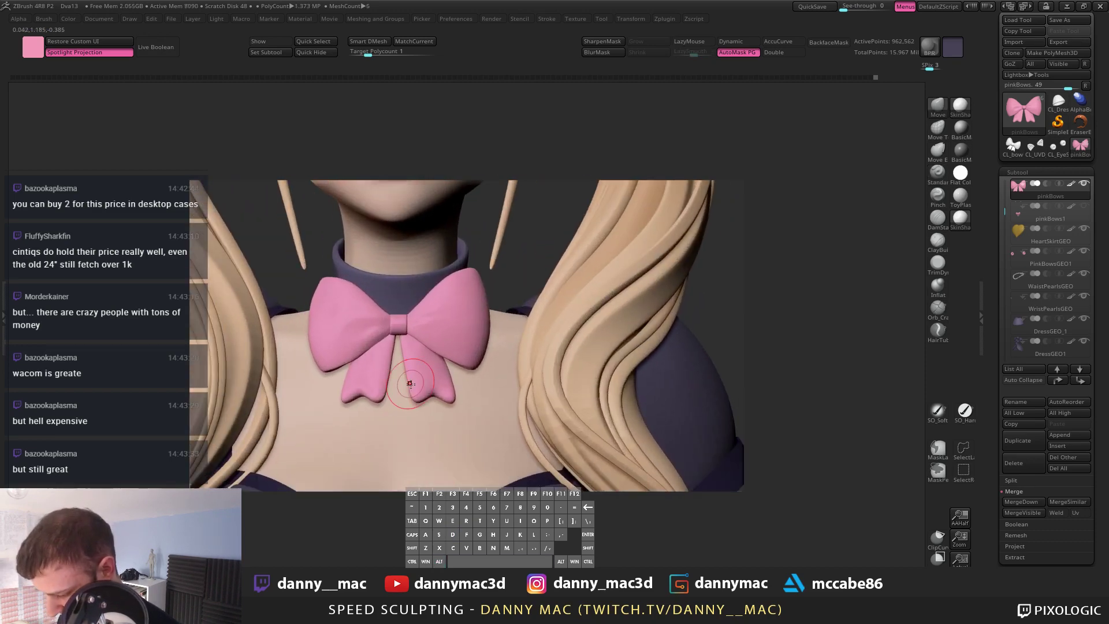
{"action": "key", "text": "ctrl"}
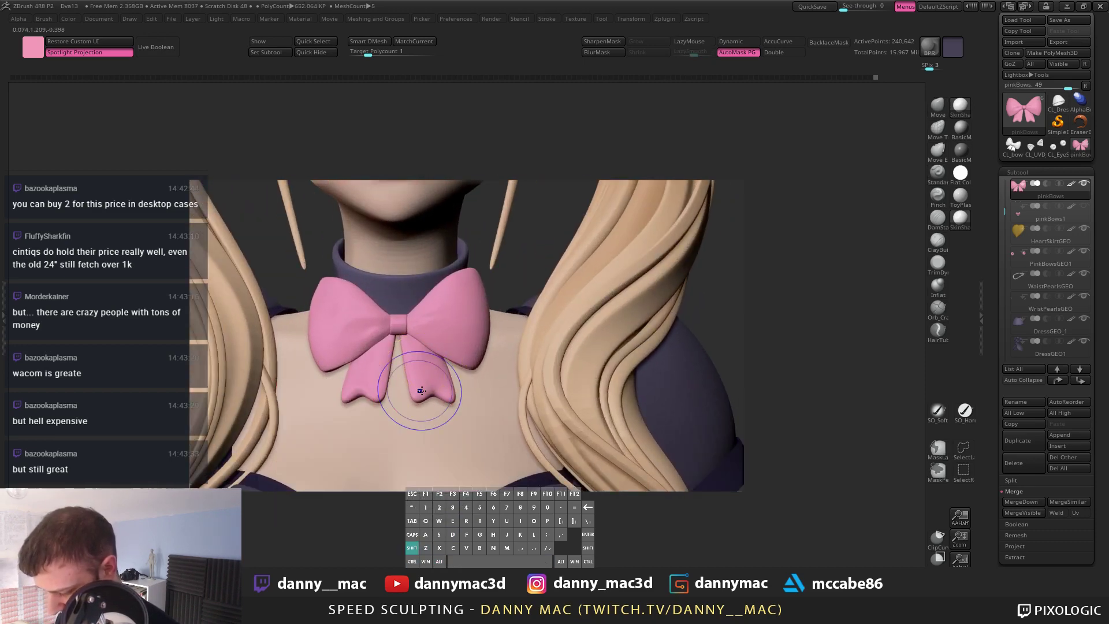
{"action": "key", "text": "space"}
{"action": "key", "text": "shift+d"}
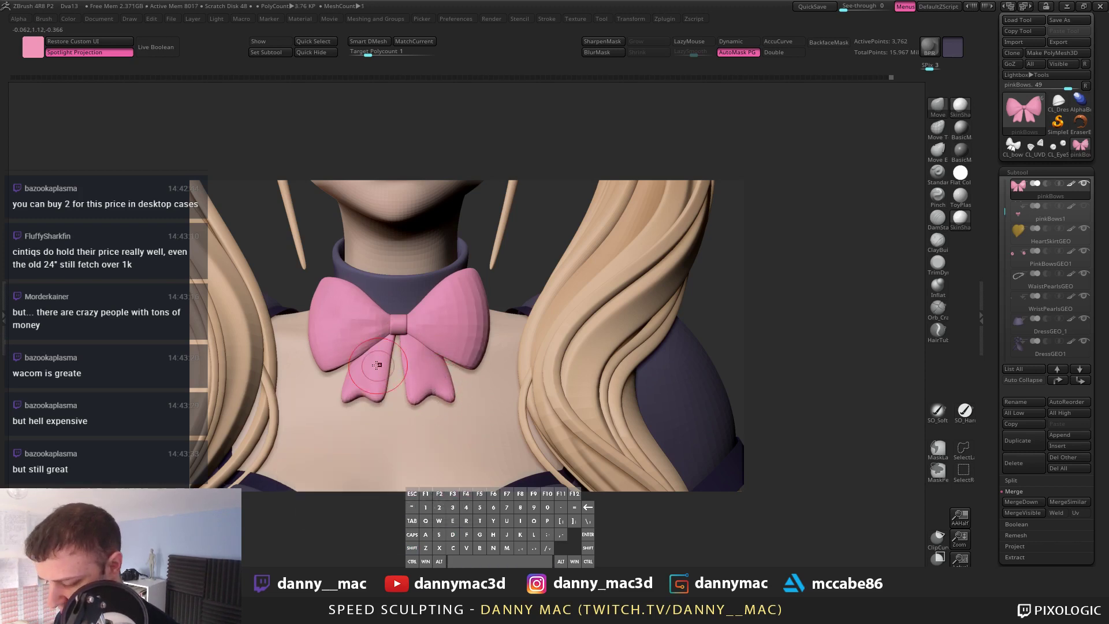
{"action": "key", "text": "space"}
{"action": "key", "text": "space"}
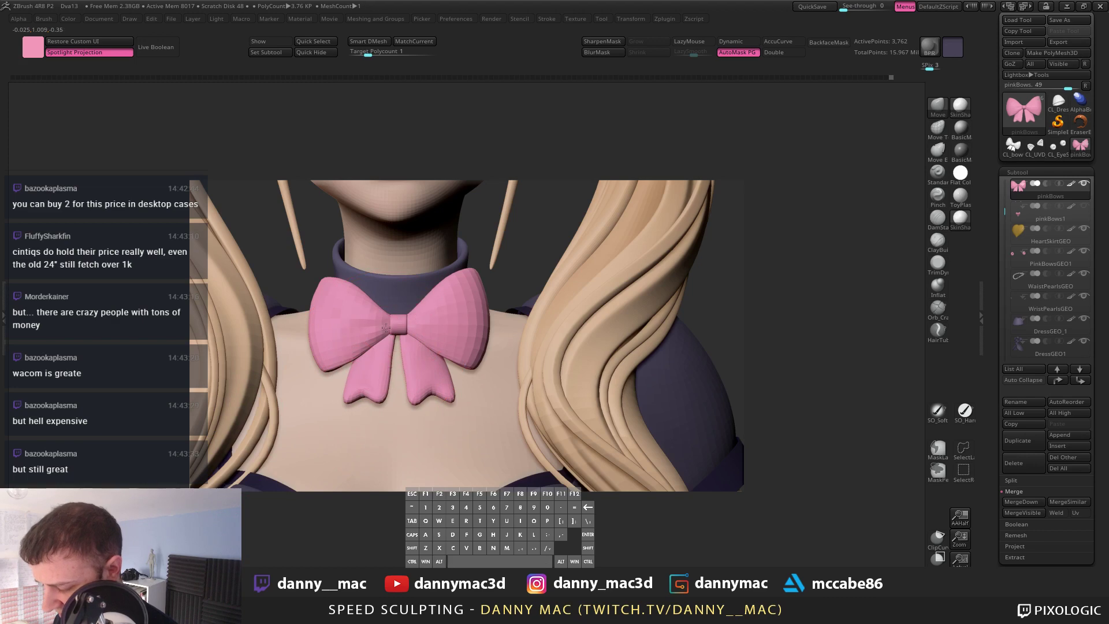
{"action": "right_click_drag", "start_coordinate": [382, 347], "coordinate": [416, 327]}
{"action": "key", "text": "ctrl+z"}
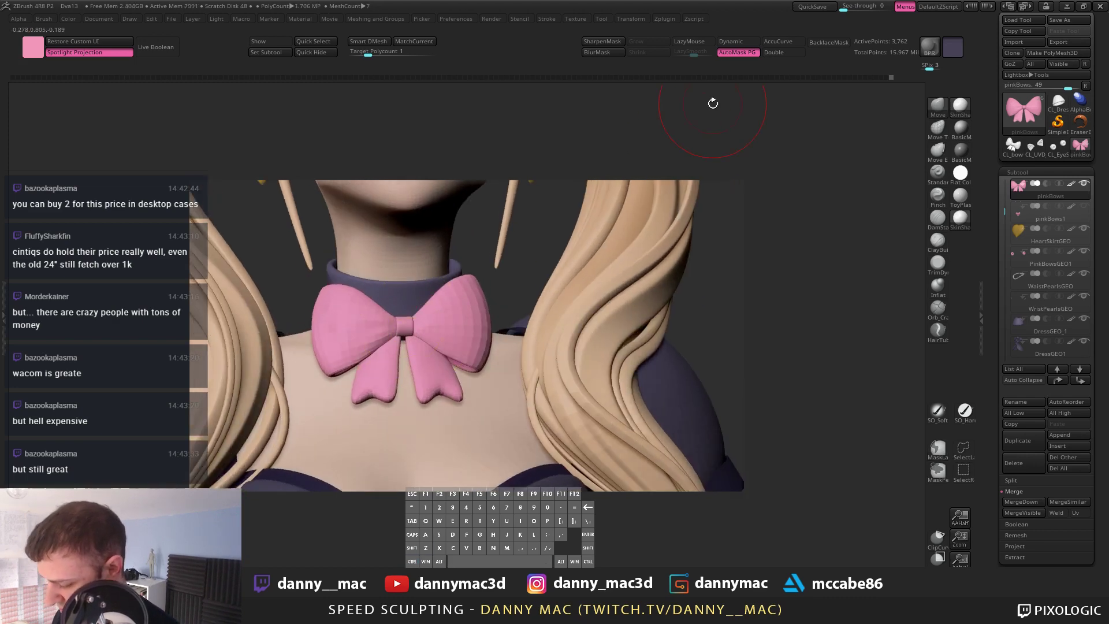
Step: Isolate one of the bow's tails, assign it its own polygroup, and bring back the rest of the bow
{"action": "key", "text": "alt+s"}
{"action": "right_click_drag", "start_coordinate": [469, 283], "coordinate": [458, 359]}
{"action": "key", "text": "alt+s"}
{"action": "left_click", "coordinate": [454, 372], "text": "ctrl+shift"}
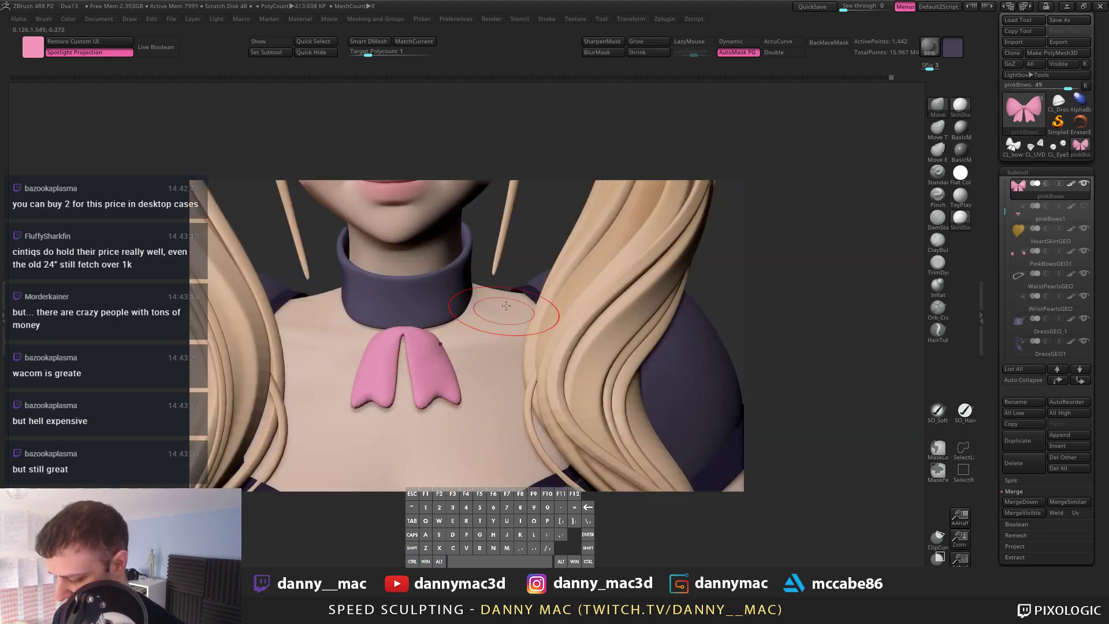
{"action": "key", "text": "shift+f"}
{"action": "right_click_drag", "start_coordinate": [545, 256], "coordinate": [606, 259], "text": "alt"}
{"action": "left_click_drag", "start_coordinate": [621, 228], "coordinate": [464, 466], "text": "ctrl+shift"}
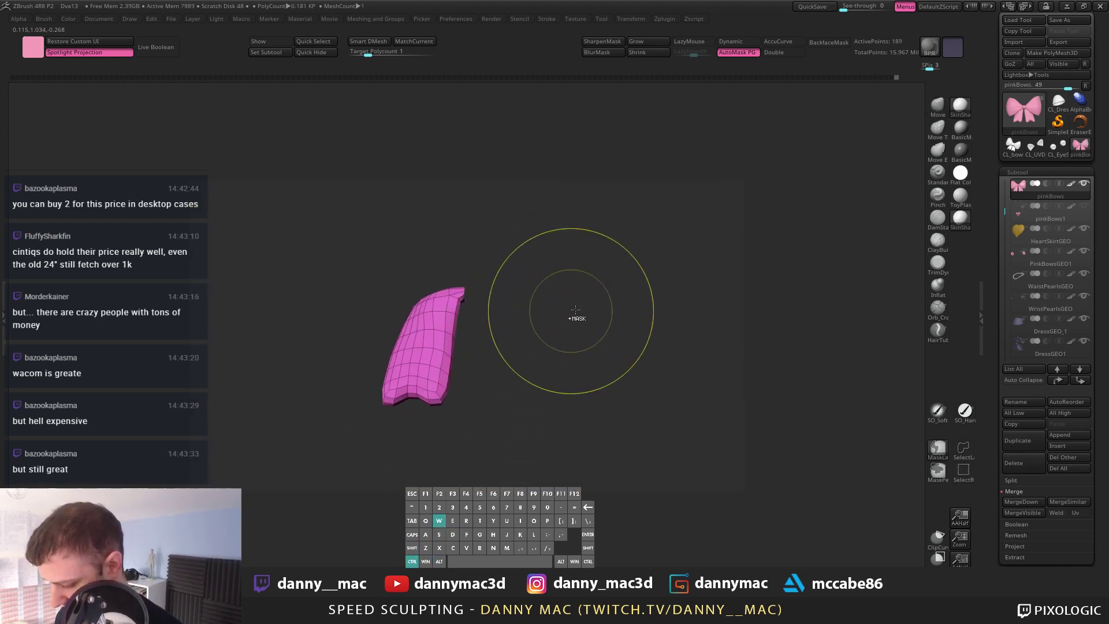
{"action": "left_click", "coordinate": [661, 272], "text": "ctrl+shift"}
{"action": "right_click_drag", "start_coordinate": [536, 313], "coordinate": [524, 313], "text": "alt"}
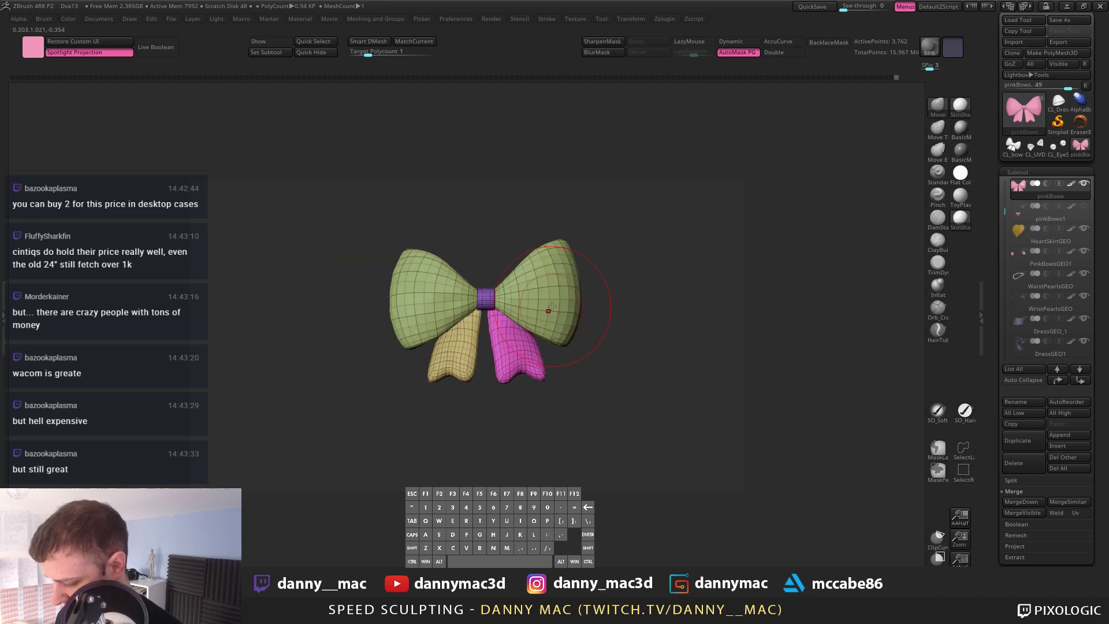
{"action": "key", "text": "shift+f"}
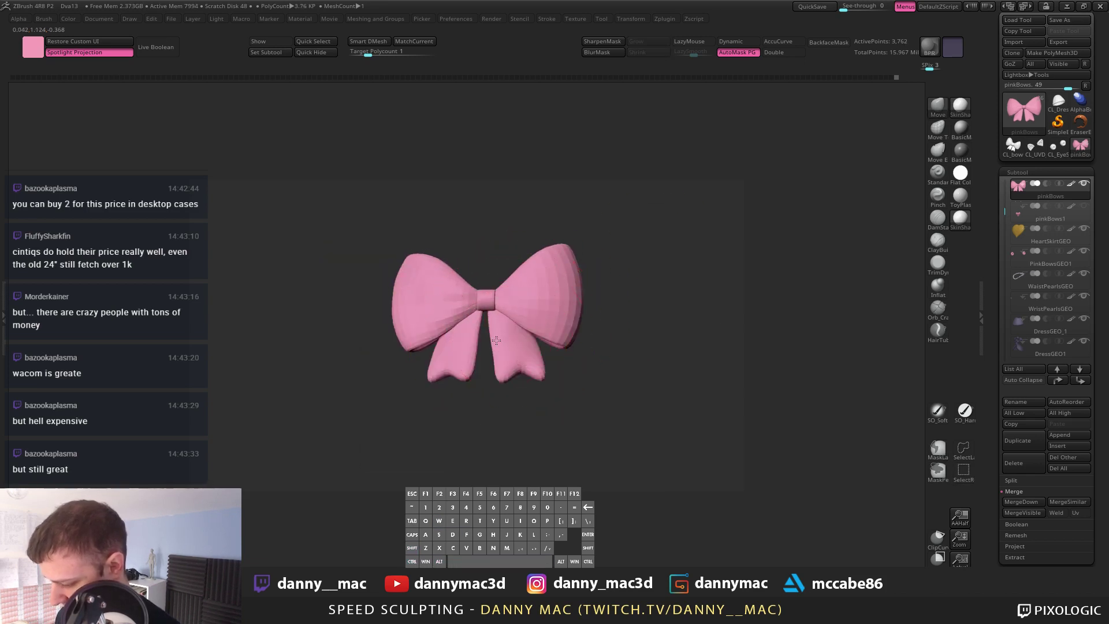
Step: Adjust the shape of the tails below the knot with a smaller Move brush
{"action": "right_click_drag", "start_coordinate": [496, 340], "coordinate": [486, 332]}
{"action": "key", "text": "space"}
{"action": "key", "text": "space"}
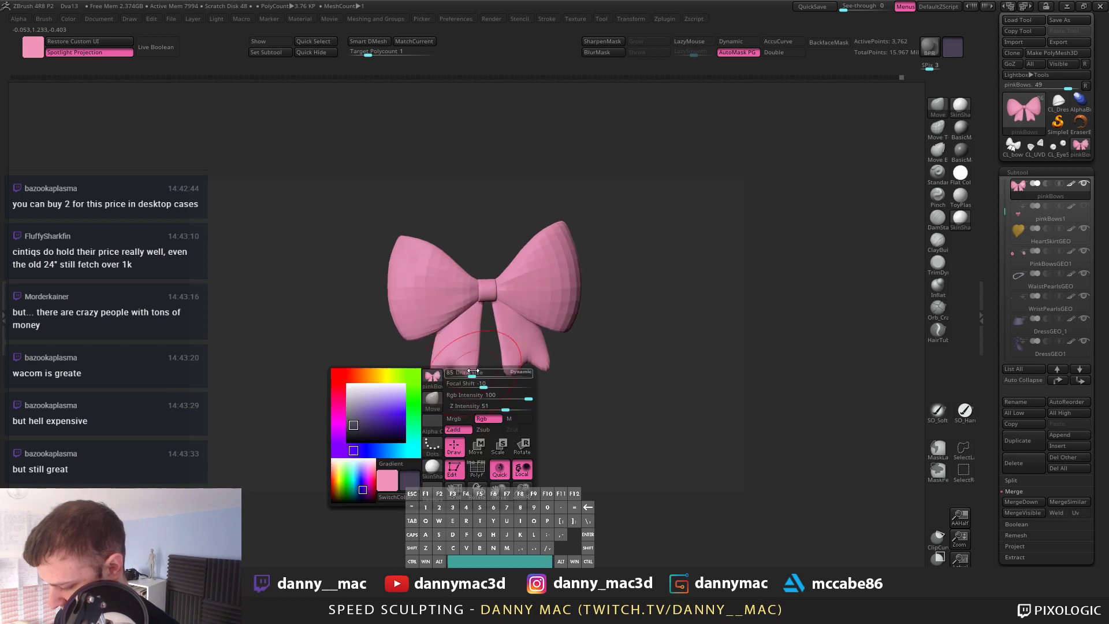
{"action": "left_click_drag", "start_coordinate": [473, 371], "coordinate": [465, 371]}
{"action": "mouse_move", "coordinate": [465, 372]}
{"action": "right_mouse_down"}
{"action": "mouse_move", "coordinate": [477, 358]}
{"action": "mouse_move", "coordinate": [522, 359]}
{"action": "mouse_move", "coordinate": [531, 322]}
{"action": "mouse_move", "coordinate": [497, 322]}
{"action": "mouse_move", "coordinate": [503, 334]}
{"action": "mouse_move", "coordinate": [494, 322]}
{"action": "mouse_move", "coordinate": [552, 307]}
{"action": "right_mouse_up"}
{"action": "right_click_drag", "start_coordinate": [516, 348], "coordinate": [495, 339], "text": "shift"}
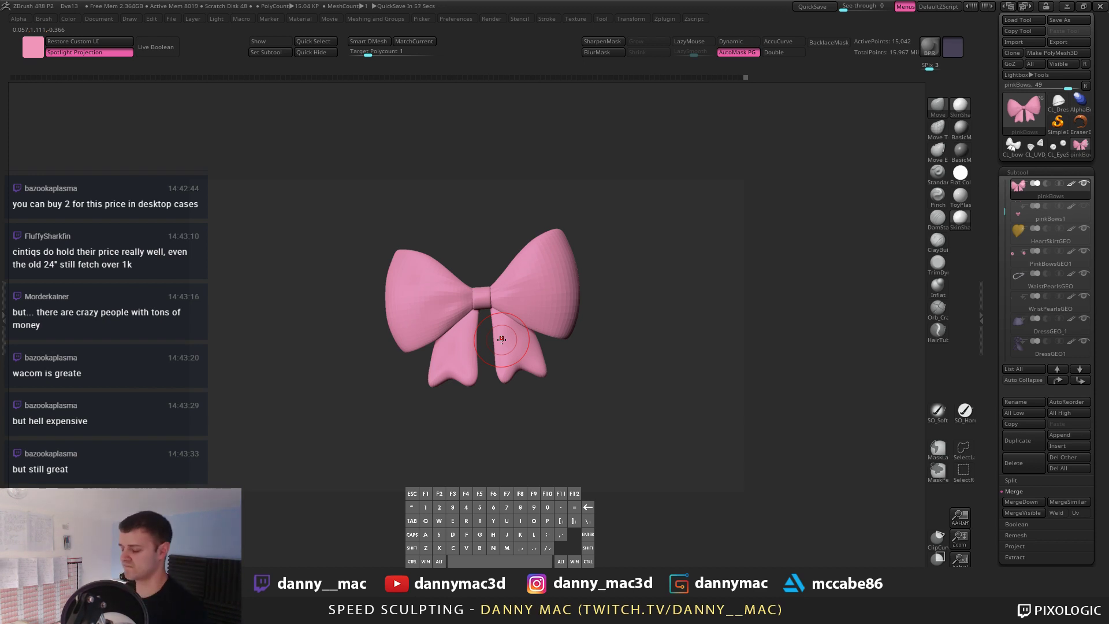
Step: Show the whole character and adjust the bow's proportions with the Move brush at the lowest subdivision levels
{"action": "mouse_move", "coordinate": [501, 339]}
{"action": "right_mouse_down", "text": "shift"}
{"action": "mouse_move", "coordinate": [593, 276]}
{"action": "mouse_move", "coordinate": [579, 258]}
{"action": "mouse_move", "coordinate": [212, 292]}
{"action": "right_mouse_up", "text": "shift"}
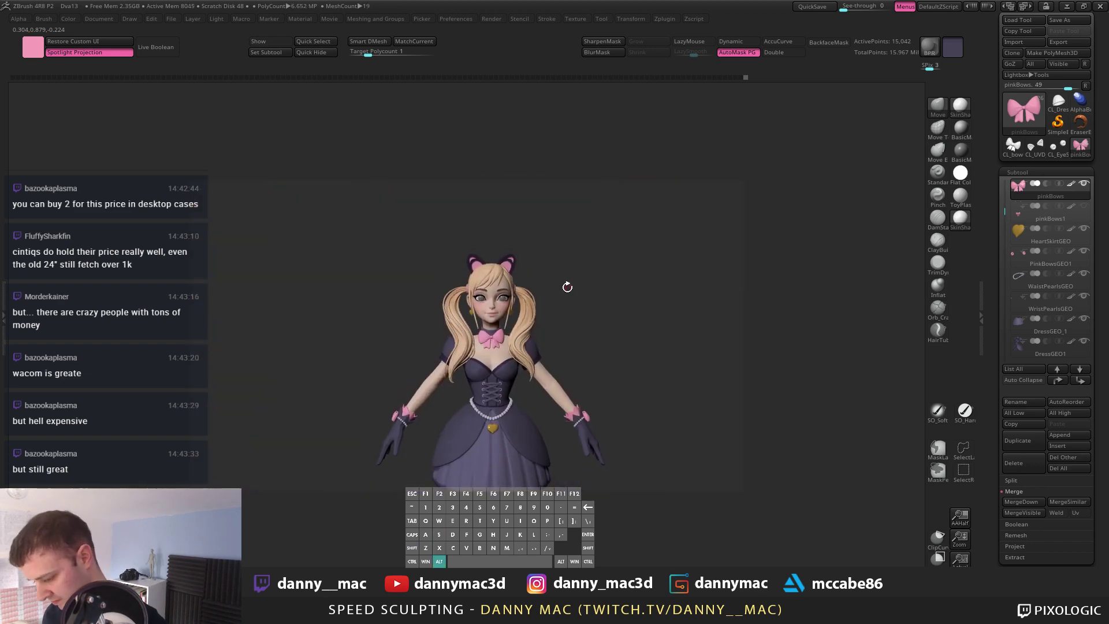
{"action": "right_click_drag", "start_coordinate": [568, 287], "coordinate": [484, 306], "text": "alt"}
{"action": "key", "text": "shift+d"}
{"action": "key", "text": "shift+d"}
{"action": "key", "text": "space"}
{"action": "key", "text": "space"}
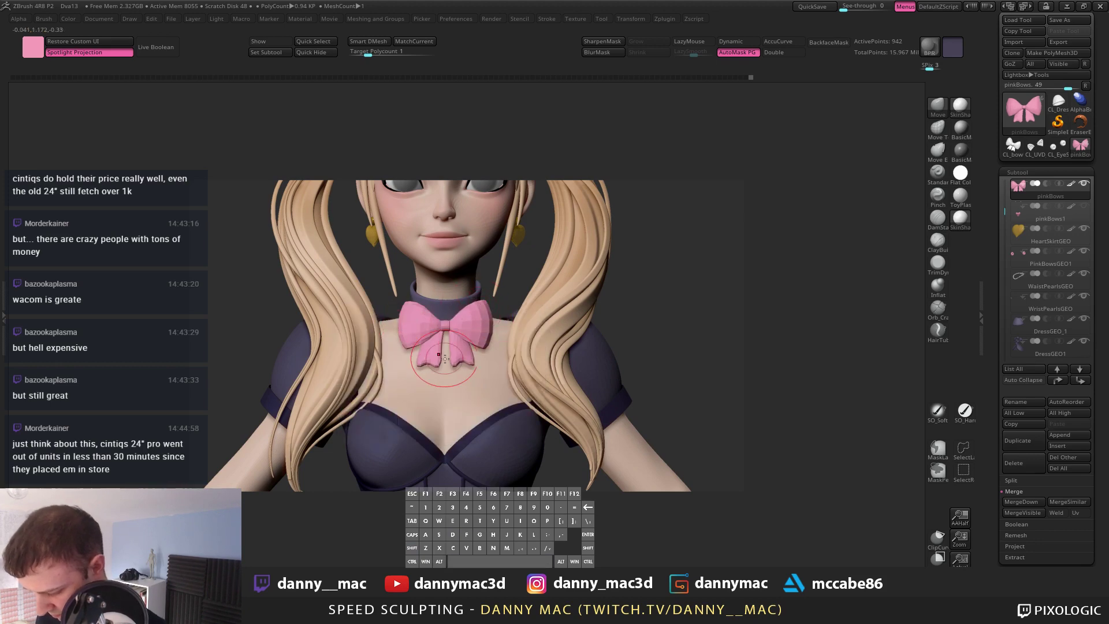
{"action": "right_click_drag", "start_coordinate": [469, 340], "coordinate": [460, 333]}
{"action": "key", "text": "d"}
{"action": "left_click_drag", "start_coordinate": [439, 339], "coordinate": [440, 341], "text": "alt"}
{"action": "right_click_drag", "start_coordinate": [436, 346], "coordinate": [425, 324]}
{"action": "right_click", "coordinate": [405, 388]}
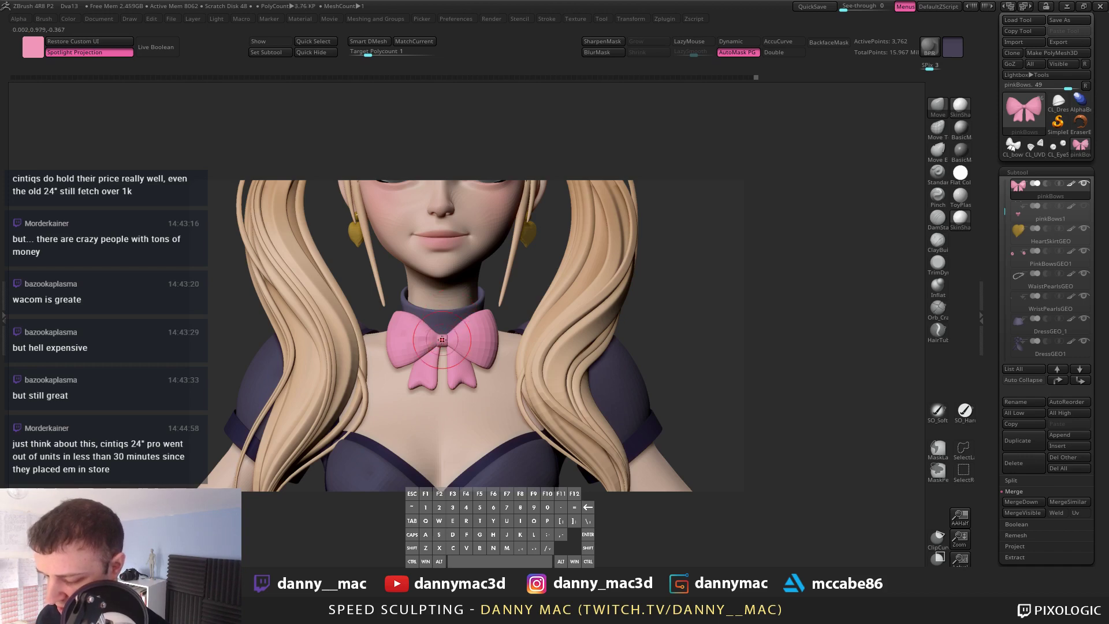
{"action": "right_click_drag", "start_coordinate": [419, 357], "coordinate": [478, 362]}
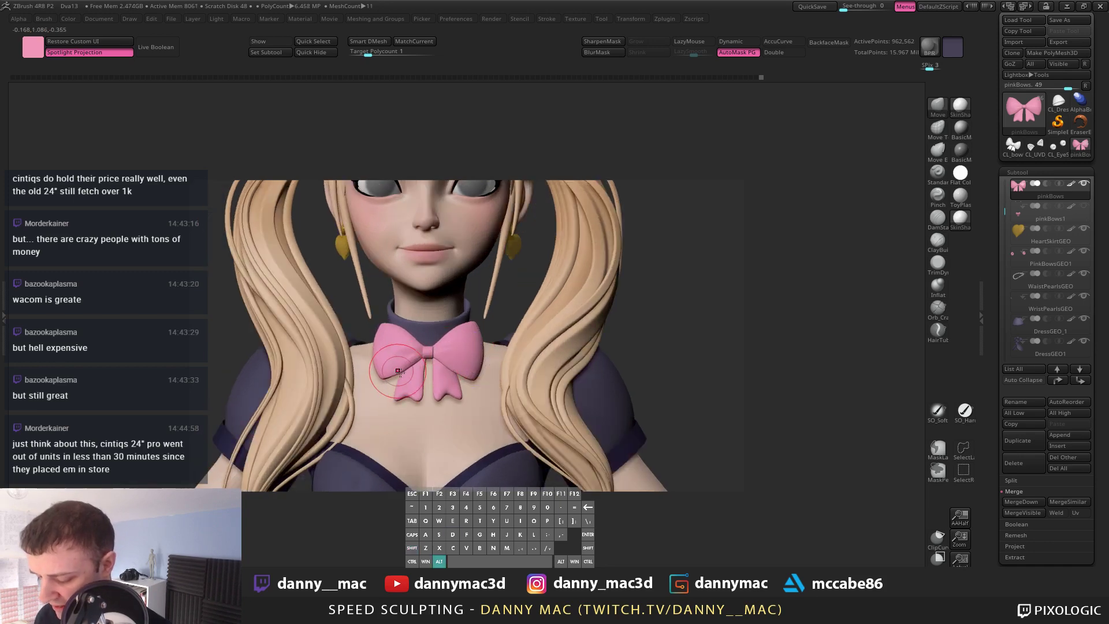
Step: Isolate the bow subtool and adjust the underside of its loops at lower subdivision levels
{"action": "mouse_move", "coordinate": [398, 372]}
{"action": "right_mouse_down", "text": "alt"}
{"action": "mouse_move", "coordinate": [408, 327]}
{"action": "mouse_move", "coordinate": [485, 349]}
{"action": "mouse_move", "coordinate": [462, 412]}
{"action": "right_mouse_up", "text": "alt"}
{"action": "key", "text": "space"}
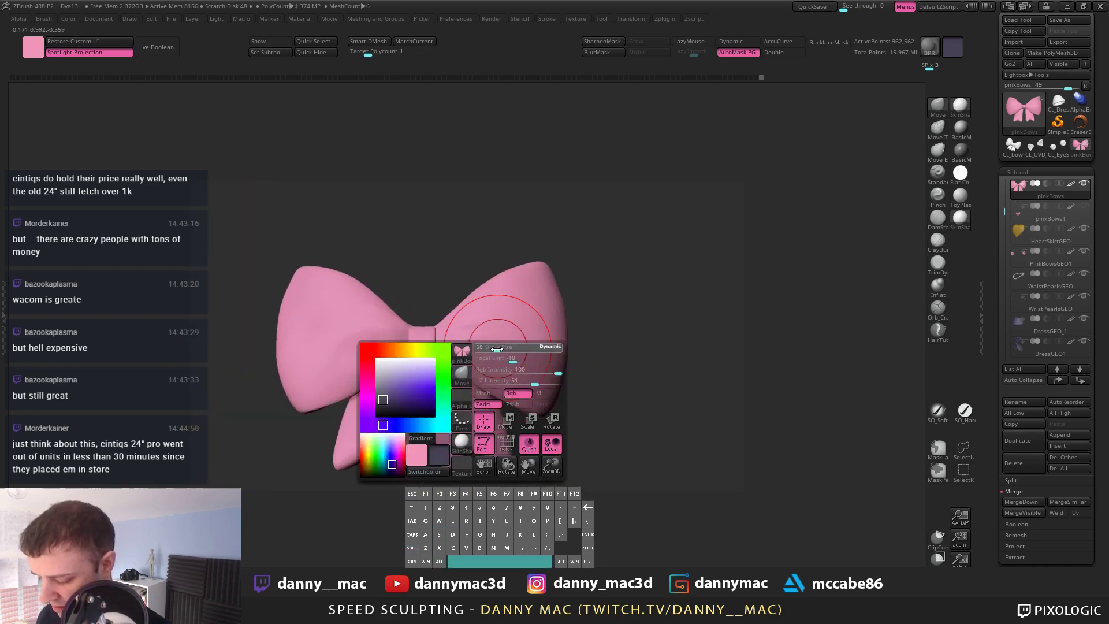
{"action": "left_click_drag", "start_coordinate": [497, 349], "coordinate": [495, 349]}
{"action": "mouse_move", "coordinate": [481, 387]}
{"action": "right_mouse_down"}
{"action": "mouse_move", "coordinate": [495, 322]}
{"action": "mouse_move", "coordinate": [476, 377]}
{"action": "mouse_move", "coordinate": [376, 350]}
{"action": "right_mouse_up"}
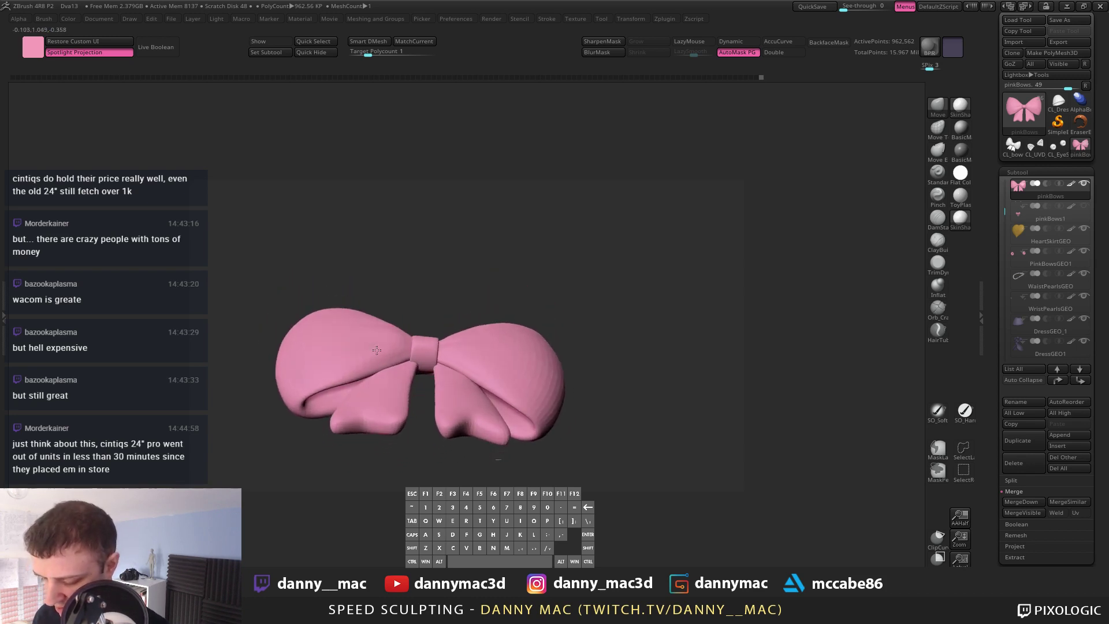
{"action": "key", "text": "shift+d"}
{"action": "key", "text": "shift+d"}
{"action": "mouse_move", "coordinate": [347, 386]}
{"action": "right_mouse_down", "text": "alt"}
{"action": "mouse_move", "coordinate": [460, 338]}
{"action": "mouse_move", "coordinate": [446, 345]}
{"action": "mouse_move", "coordinate": [406, 364]}
{"action": "mouse_move", "coordinate": [444, 330]}
{"action": "mouse_move", "coordinate": [523, 296]}
{"action": "mouse_move", "coordinate": [566, 301]}
{"action": "mouse_move", "coordinate": [514, 318]}
{"action": "mouse_move", "coordinate": [636, 323]}
{"action": "mouse_move", "coordinate": [614, 308]}
{"action": "mouse_move", "coordinate": [616, 346]}
{"action": "mouse_move", "coordinate": [605, 332]}
{"action": "right_mouse_up", "text": "alt"}
{"action": "key", "text": "shift+d"}
{"action": "key", "text": "shift+d"}
Step: Thicken the rims of the bow's loops with the Inflate brush and smooth them
{"action": "key", "text": "b"}
{"action": "key", "text": "i"}
{"action": "key", "text": "n"}
{"action": "key", "text": "d"}
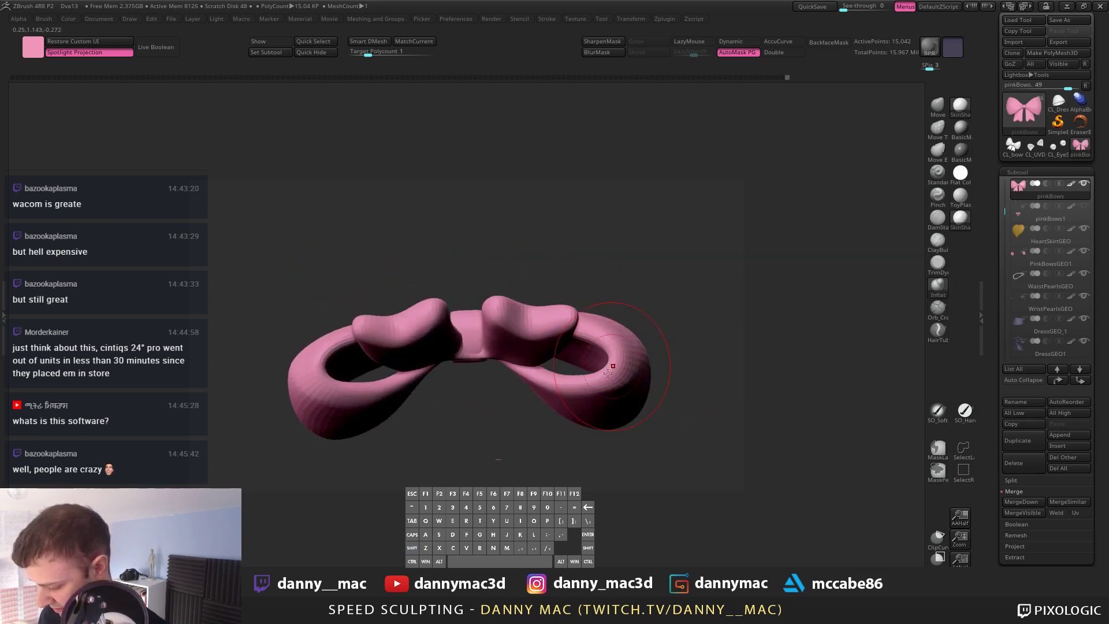
{"action": "right_click_drag", "start_coordinate": [592, 403], "coordinate": [619, 376], "text": "shift"}
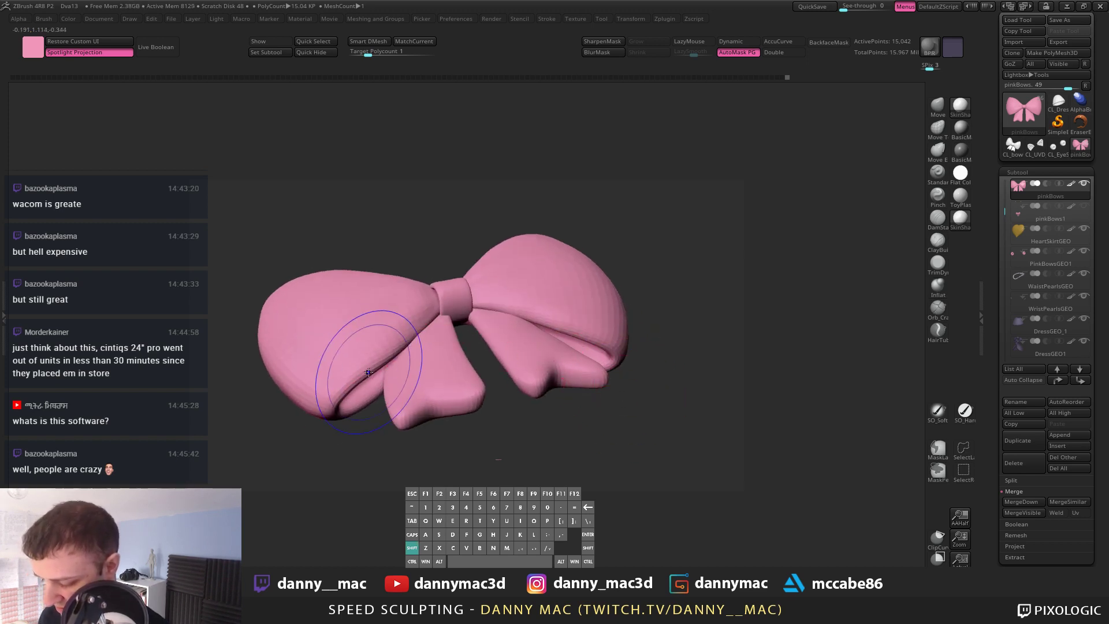
{"action": "mouse_move", "coordinate": [385, 403]}
{"action": "right_mouse_down"}
{"action": "mouse_move", "coordinate": [381, 351]}
{"action": "mouse_move", "coordinate": [370, 370]}
{"action": "right_mouse_up"}
Step: Raise the bow's subdivision level, switch it to the basic material, and touch up the loops with a larger Move brush
{"action": "key", "text": "d"}
{"action": "right_click_drag", "start_coordinate": [517, 314], "coordinate": [549, 329], "text": "alt"}
{"action": "left_click", "coordinate": [963, 130]}
{"action": "key", "text": "alt"}
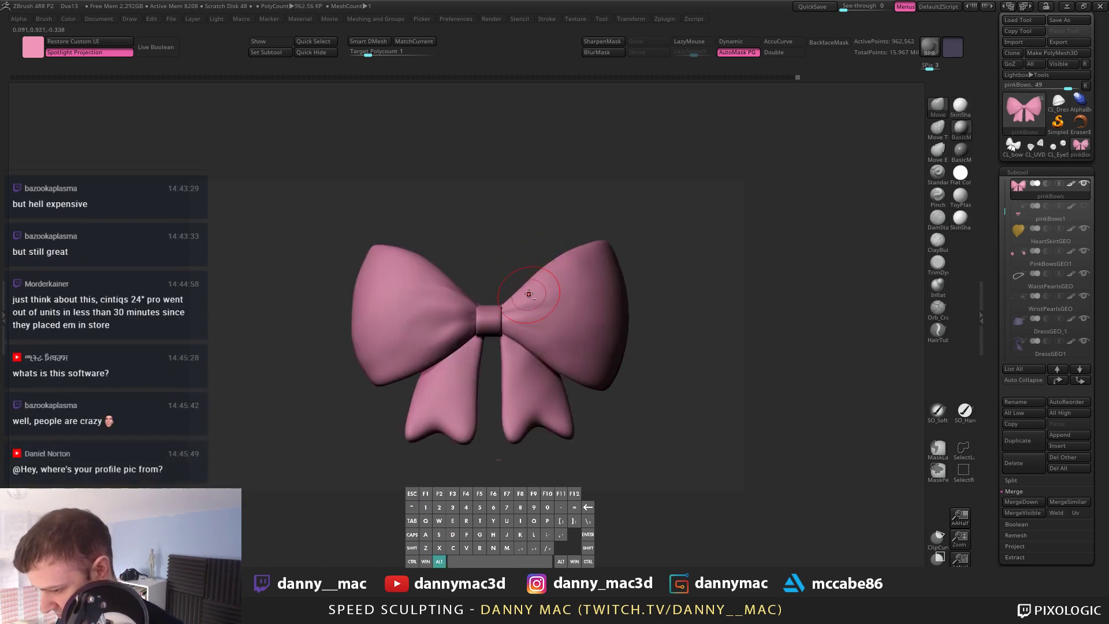
{"action": "key", "text": "space"}
{"action": "key", "text": "space"}
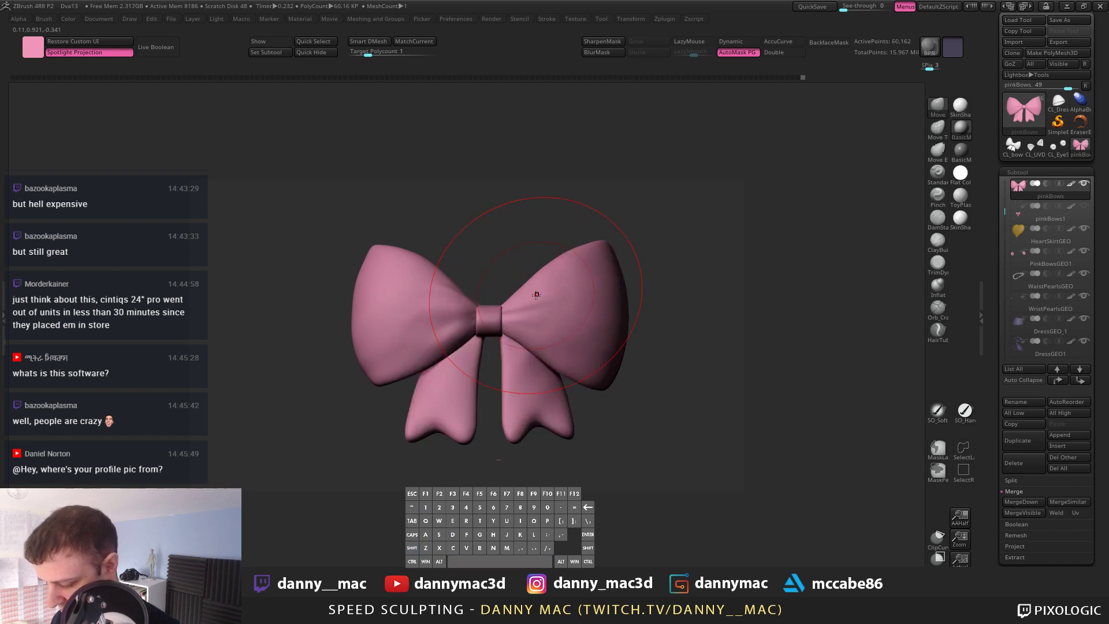
{"action": "right_click_drag", "start_coordinate": [532, 290], "coordinate": [503, 284]}
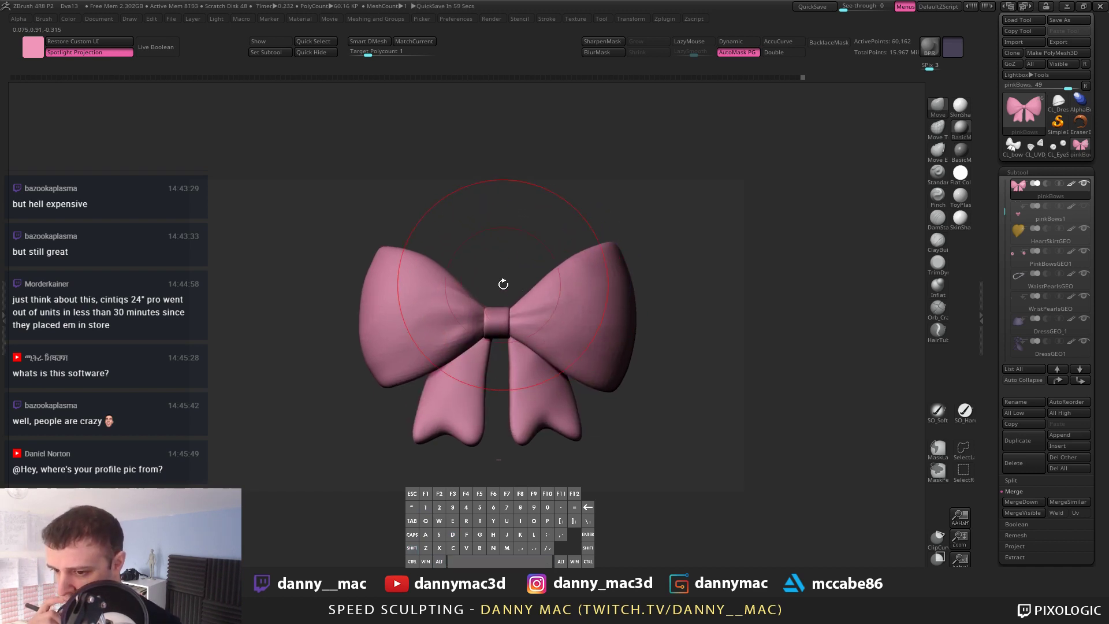
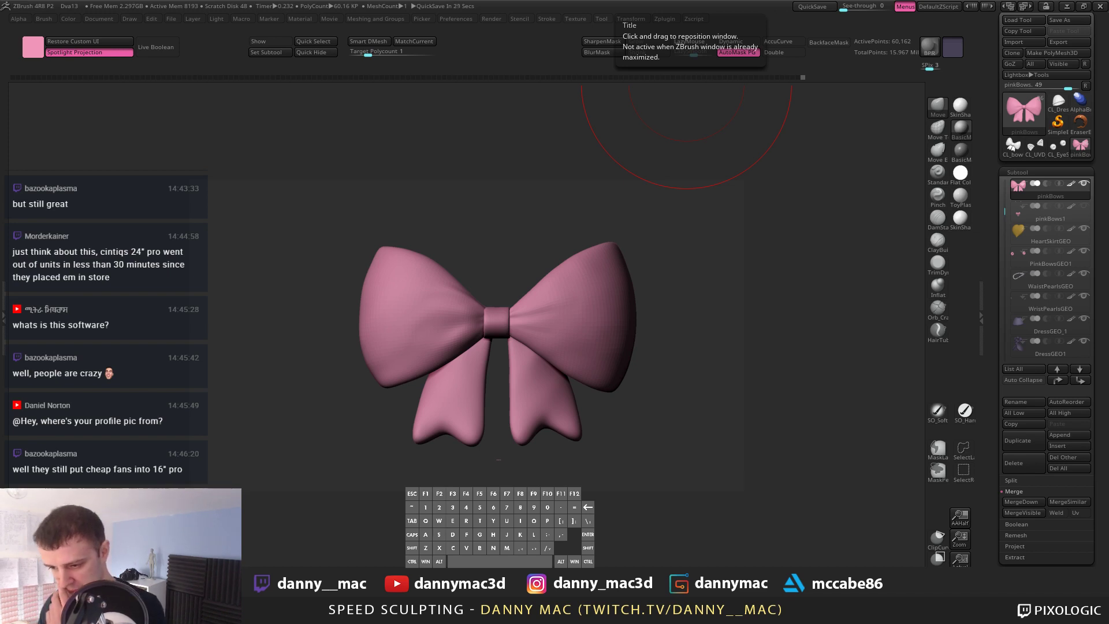
Step: Choose the Orb_Cracks brush and isolate the bow's two loops
{"action": "mouse_move", "coordinate": [572, 326]}
{"action": "right_mouse_down", "text": "alt"}
{"action": "mouse_move", "coordinate": [590, 307]}
{"action": "mouse_move", "coordinate": [576, 311]}
{"action": "right_mouse_up", "text": "alt"}
{"action": "key", "text": "b"}
{"action": "key", "text": "o"}
{"action": "key", "text": "c"}
{"action": "key", "text": "d"}
{"action": "left_click", "coordinate": [575, 304], "text": "ctrl+shift"}
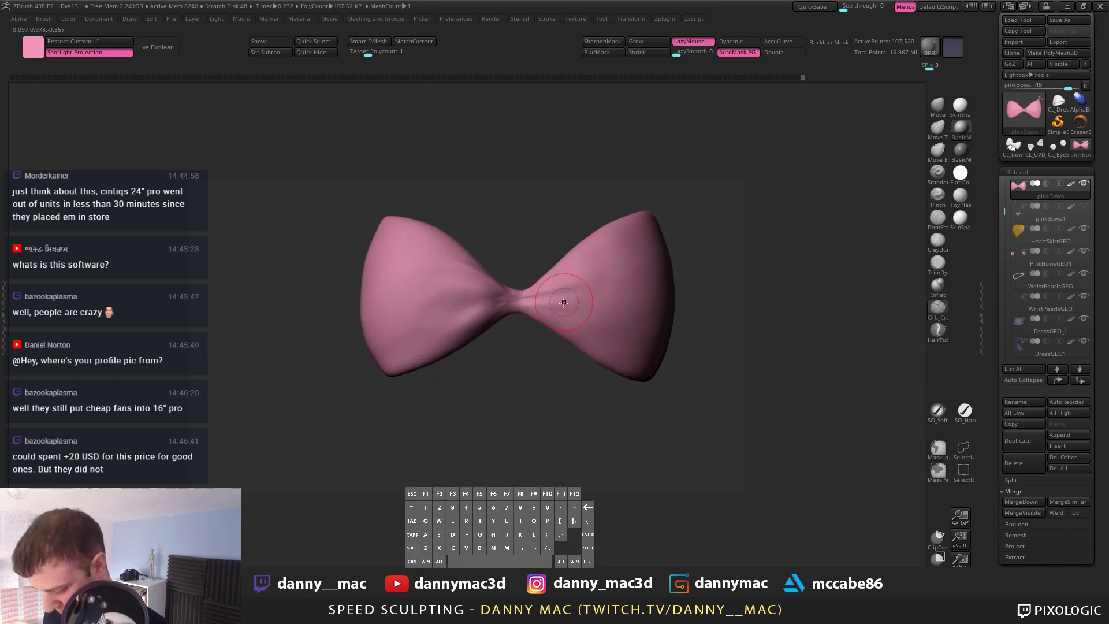
{"action": "key", "text": "b"}
{"action": "key", "text": "Escape"}
Step: Carve a fold from the lower part of the left loop toward the knot with the Orb_Cracks brush
{"action": "right_click_drag", "start_coordinate": [567, 298], "coordinate": [535, 325]}
{"action": "key", "text": "space"}
{"action": "left_click_drag", "start_coordinate": [535, 325], "coordinate": [544, 316]}
{"action": "right_click_drag", "start_coordinate": [538, 321], "coordinate": [525, 326]}
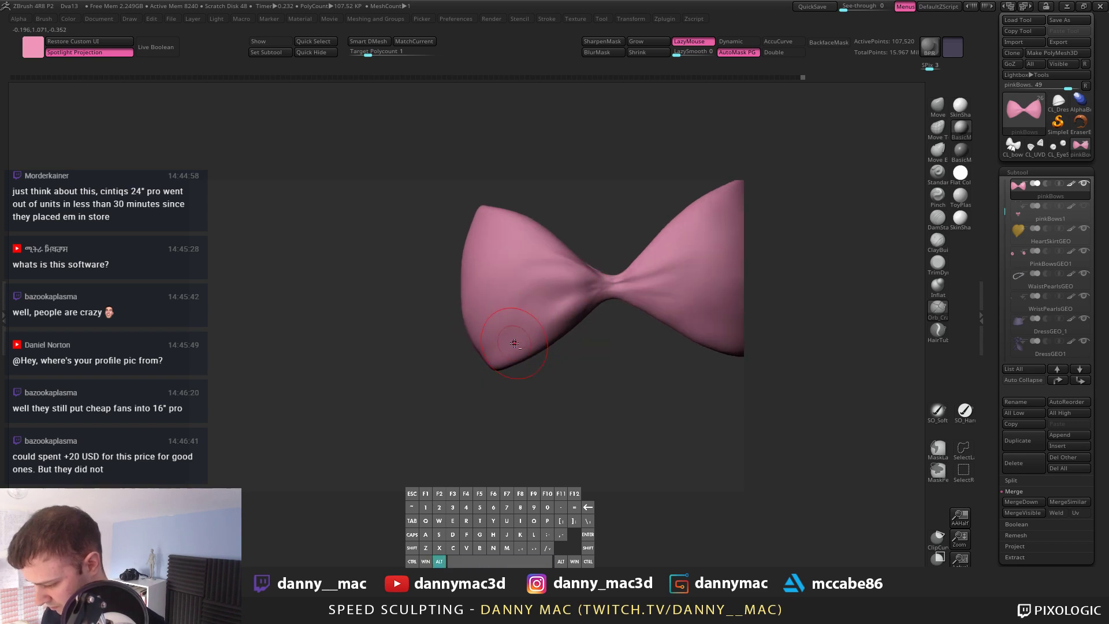
{"action": "left_click_drag", "start_coordinate": [512, 338], "coordinate": [595, 293], "text": "alt"}
{"action": "key", "text": "ctrl+z"}
{"action": "left_click_drag", "start_coordinate": [512, 339], "coordinate": [557, 304], "text": "alt"}
{"action": "right_click_drag", "start_coordinate": [557, 304], "coordinate": [540, 312]}
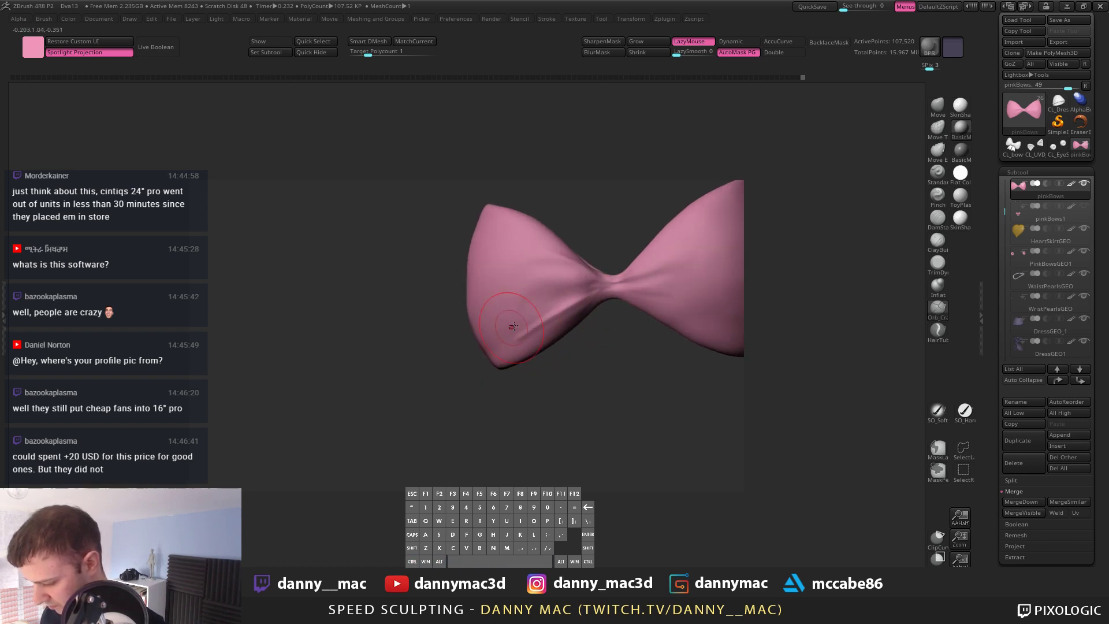
Step: Carve folds across the middle of the left loop into the pinched center, and soften them at a higher subdivision level
{"action": "left_click_drag", "start_coordinate": [513, 327], "coordinate": [613, 287]}
{"action": "right_click_drag", "start_coordinate": [543, 271], "coordinate": [514, 283]}
{"action": "left_click_drag", "start_coordinate": [493, 297], "coordinate": [604, 285], "text": "alt"}
{"action": "key", "text": "ctrl+d"}
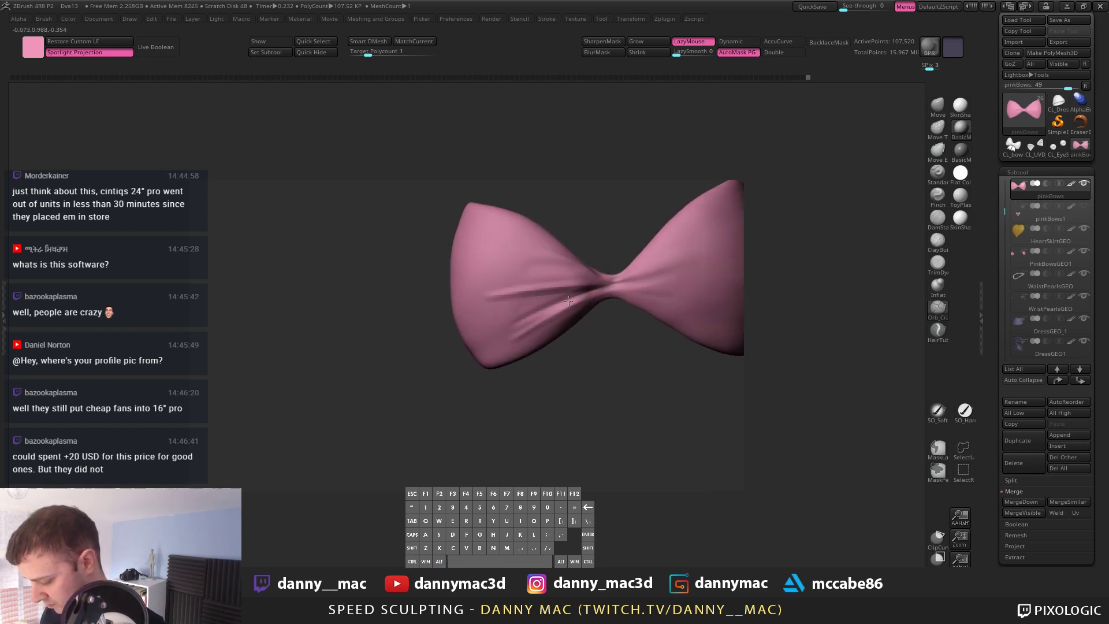
{"action": "key", "text": "shift"}
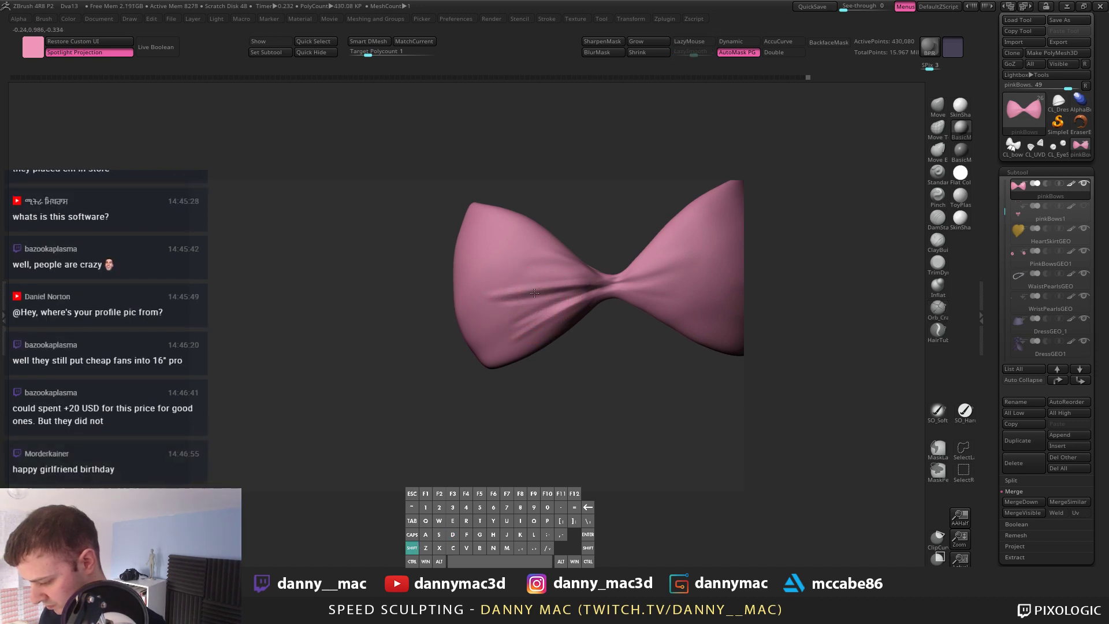
{"action": "left_click_drag", "start_coordinate": [635, 286], "coordinate": [656, 277], "text": "shift"}
Step: Carve additional folds in the upper part of the left loop and smooth their ends
{"action": "right_click_drag", "start_coordinate": [656, 277], "coordinate": [619, 272], "text": "alt"}
{"action": "mouse_move", "coordinate": [618, 272]}
{"action": "left_mouse_down", "text": "alt"}
{"action": "mouse_move", "coordinate": [520, 297]}
{"action": "mouse_move", "coordinate": [496, 328]}
{"action": "left_mouse_up", "text": "alt"}
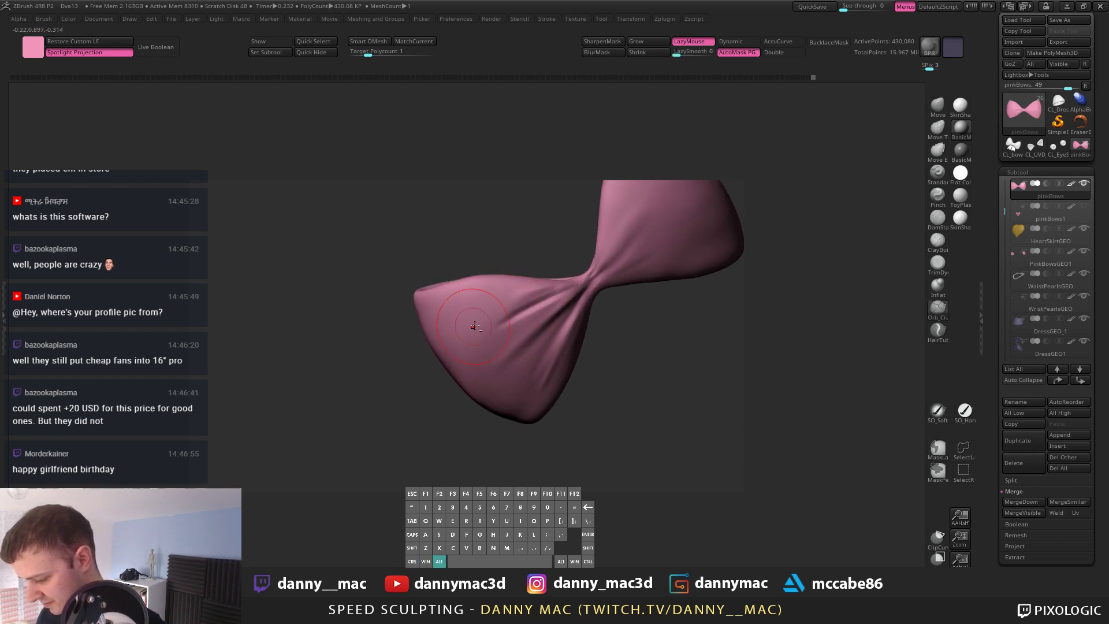
{"action": "left_click_drag", "start_coordinate": [507, 309], "coordinate": [549, 292], "text": "alt"}
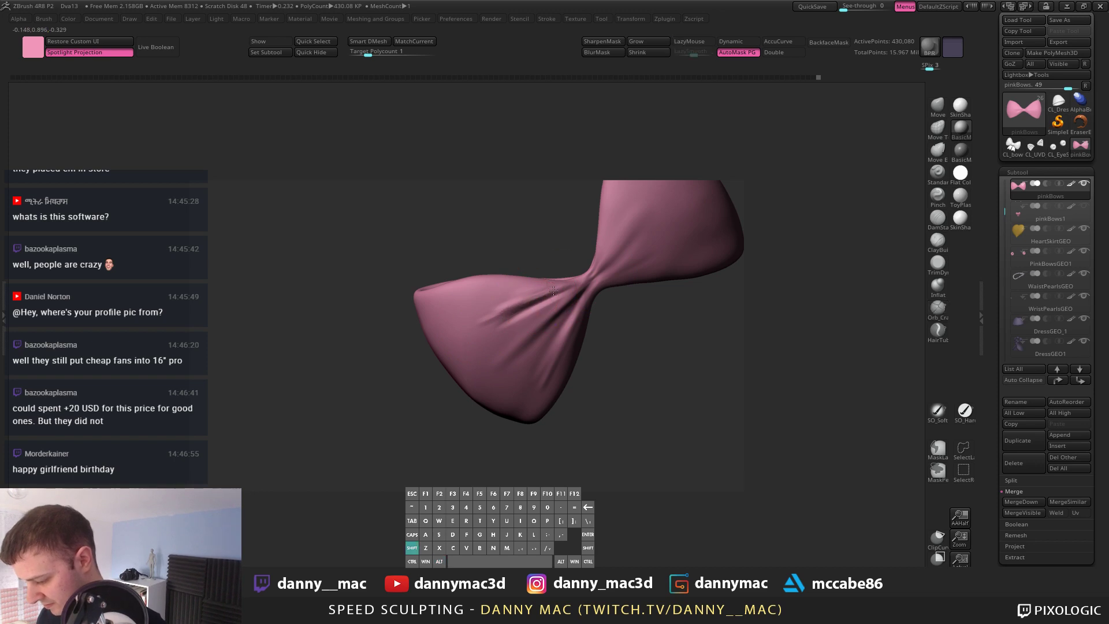
{"action": "left_click_drag", "start_coordinate": [477, 319], "coordinate": [505, 312], "text": "shift"}
Step: Check the folds against the character, bring back the knot and tails, and smooth the left loop's lower surface
{"action": "key", "text": "alt+s"}
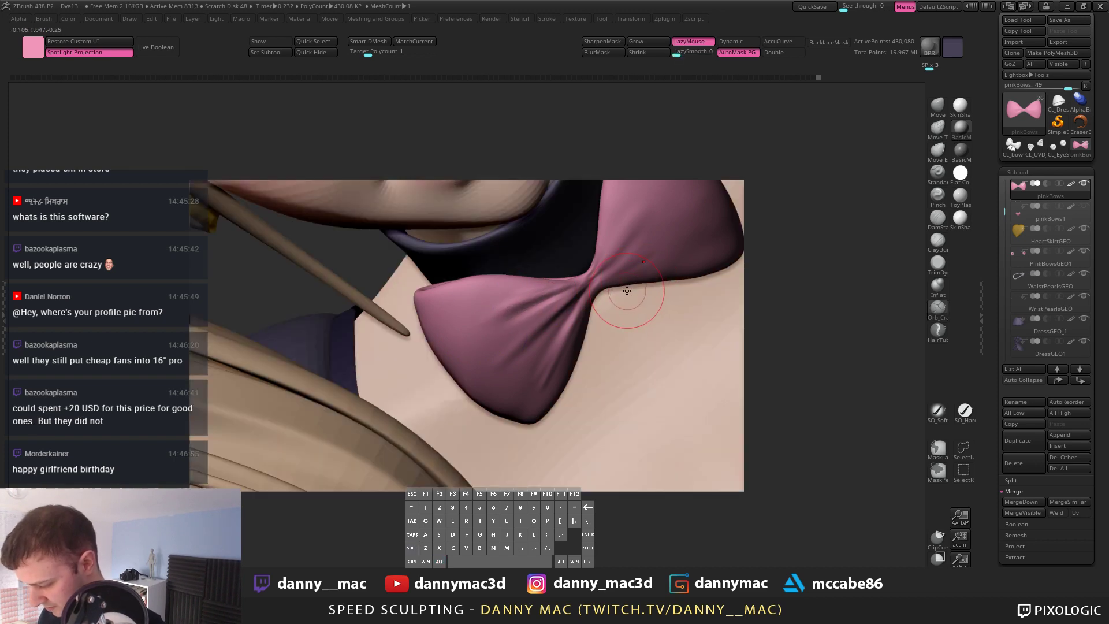
{"action": "key", "text": "alt+s"}
{"action": "left_click", "coordinate": [623, 301], "text": "ctrl+shift"}
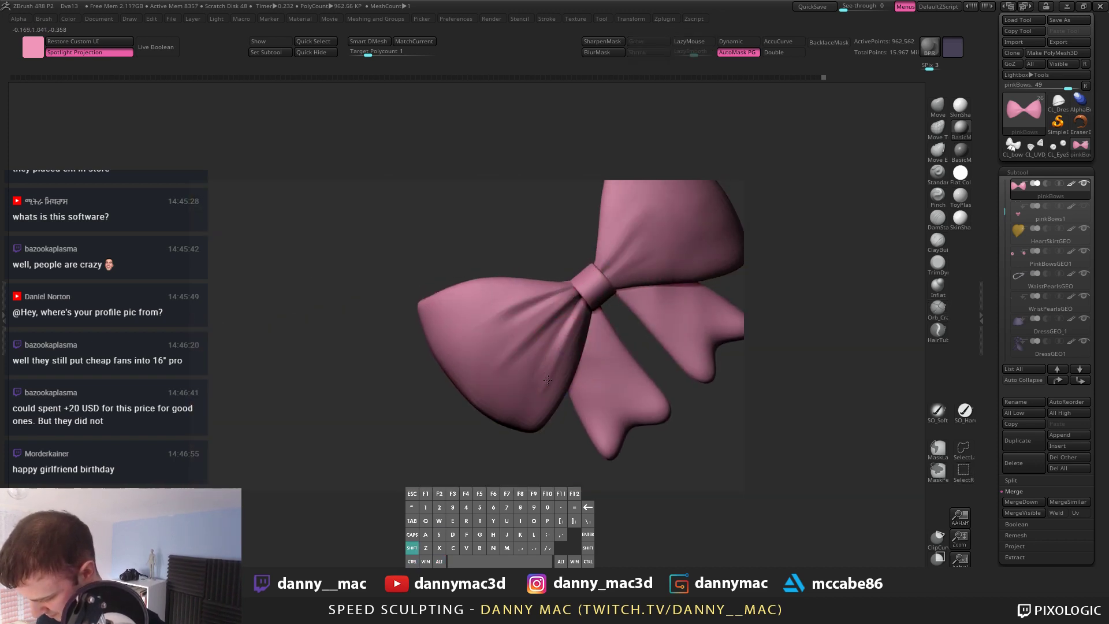
{"action": "left_click_drag", "start_coordinate": [552, 371], "coordinate": [556, 355], "text": "shift"}
{"action": "right_click_drag", "start_coordinate": [617, 266], "coordinate": [593, 319], "text": "alt"}
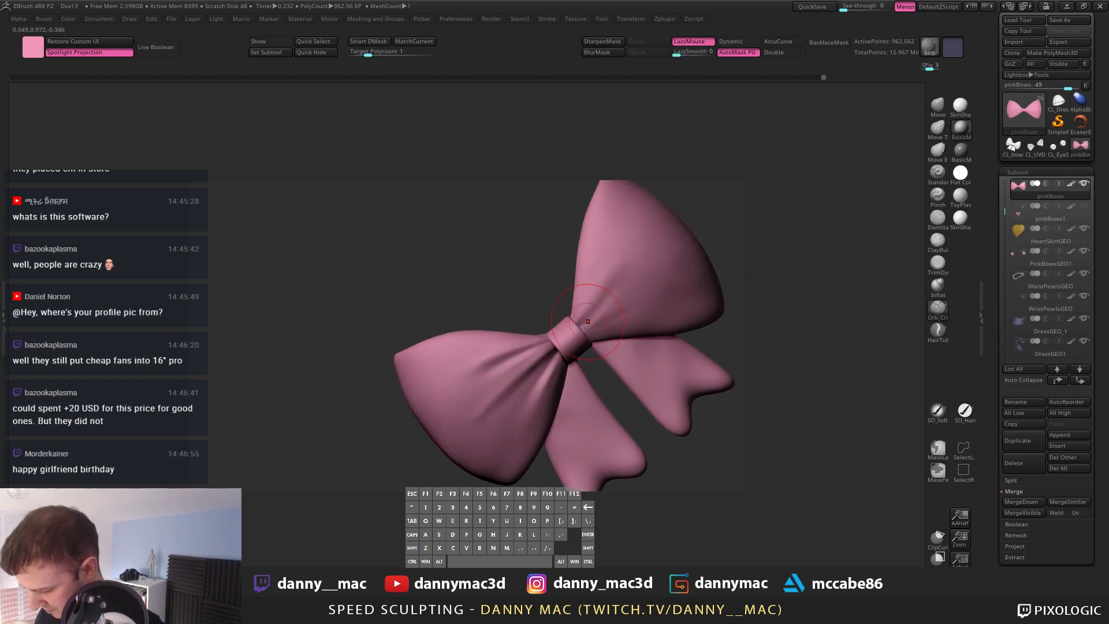
Step: Isolate the loops again and carve folds from the pinched center into the right loop with the Orb_Cracks brush
{"action": "key", "text": "alt+s"}
{"action": "key", "text": "alt+s"}
{"action": "left_click", "coordinate": [603, 317], "text": "ctrl+shift"}
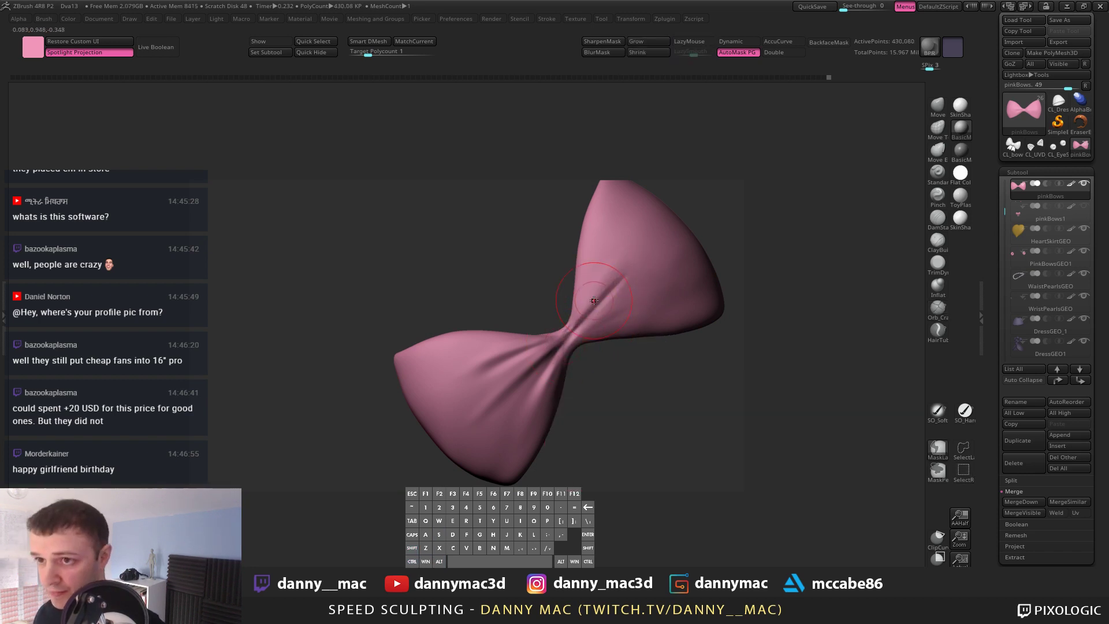
{"action": "key", "text": "l"}
{"action": "mouse_move", "coordinate": [583, 309]}
{"action": "left_mouse_down"}
{"action": "mouse_move", "coordinate": [570, 330]}
{"action": "mouse_move", "coordinate": [680, 265]}
{"action": "left_mouse_up"}
{"action": "key", "text": "ctrl+z"}
{"action": "left_click_drag", "start_coordinate": [570, 341], "coordinate": [676, 286], "text": "alt"}
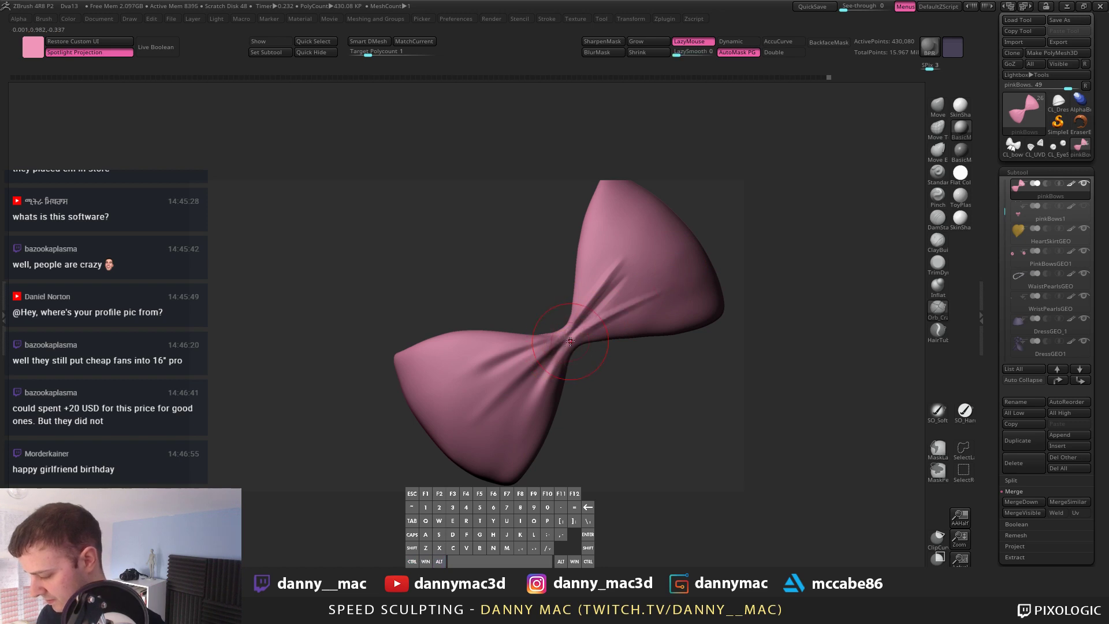
Step: Carve finer folds from the pinched center into the right loop and soften their outer ends
{"action": "key", "text": "l"}
{"action": "left_click_drag", "start_coordinate": [621, 257], "coordinate": [618, 260], "text": "shift"}
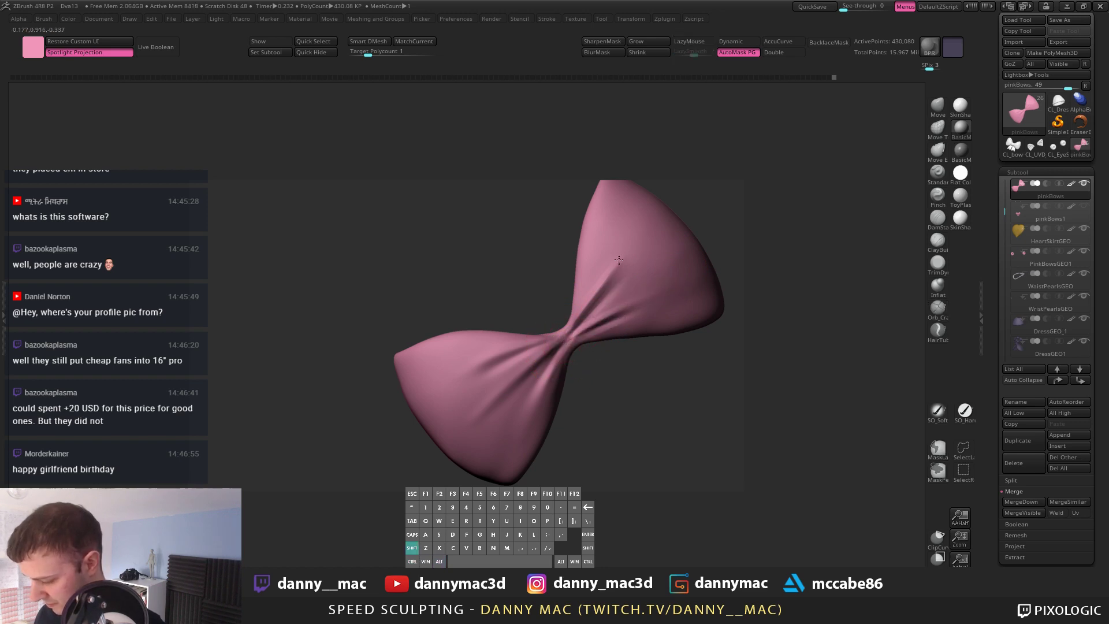
{"action": "key", "text": "alt+2"}
{"action": "key", "text": "space"}
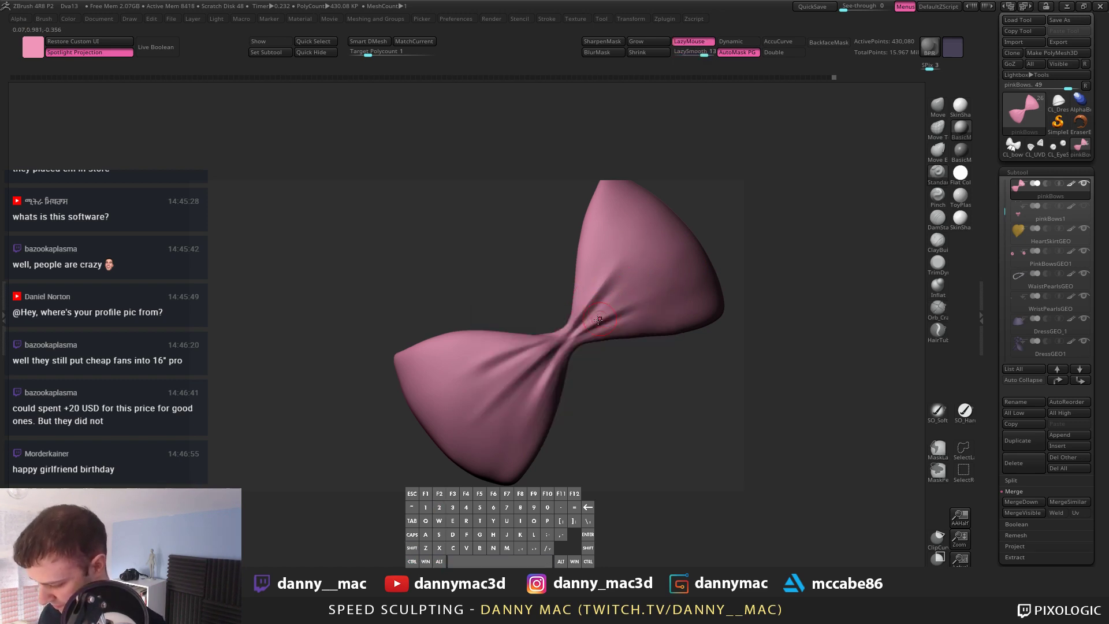
{"action": "left_click_drag", "start_coordinate": [569, 325], "coordinate": [578, 310]}
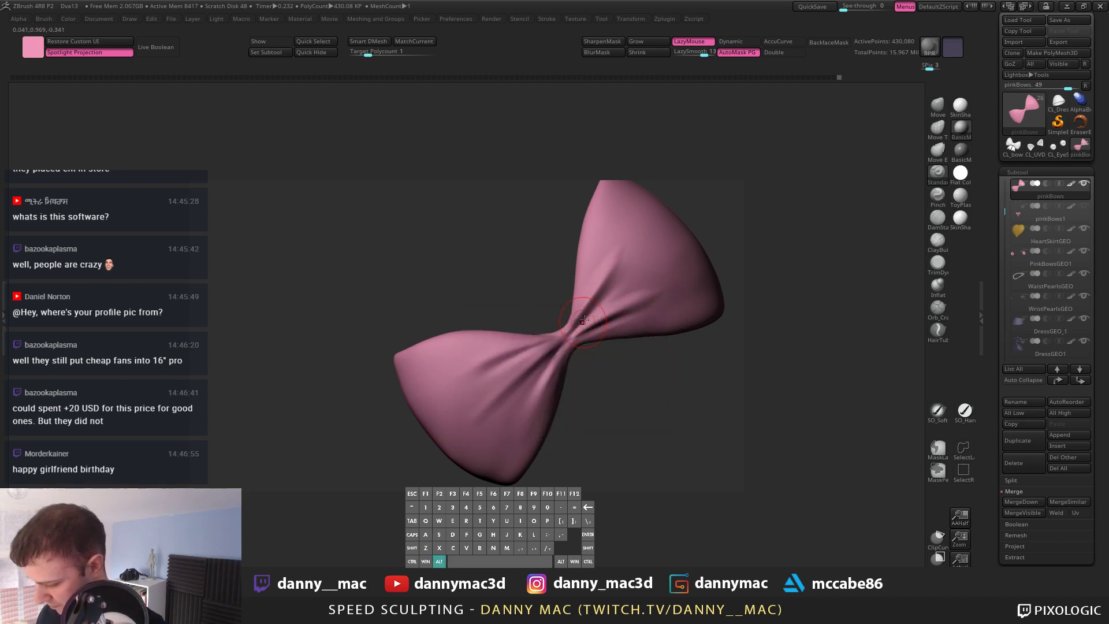
{"action": "key", "text": "l"}
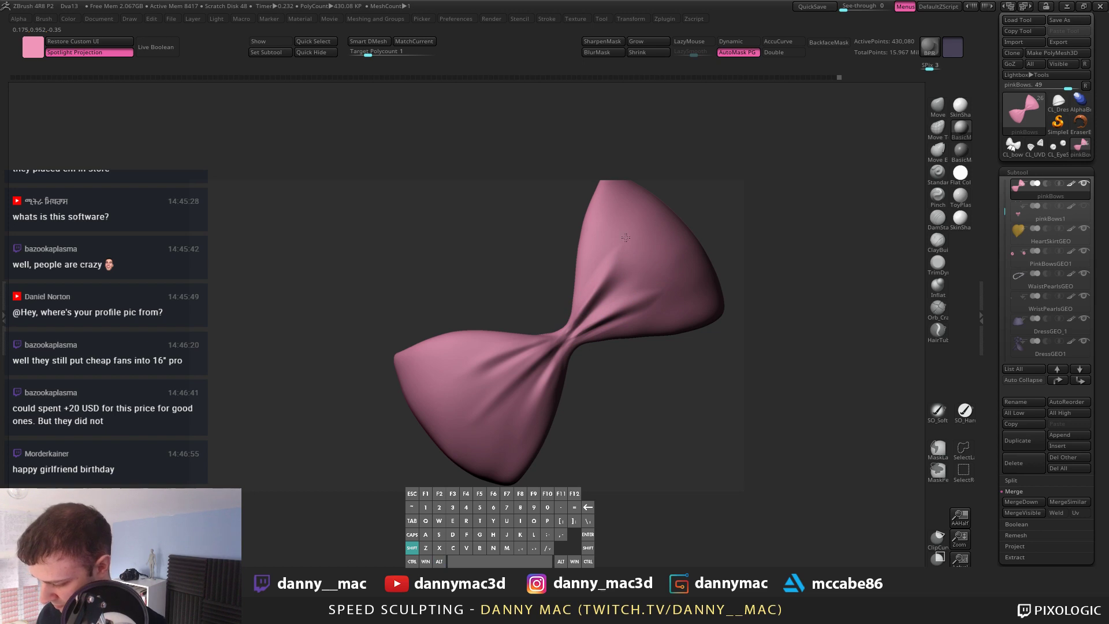
{"action": "key", "text": "alt+s"}
{"action": "key", "text": "alt+s"}
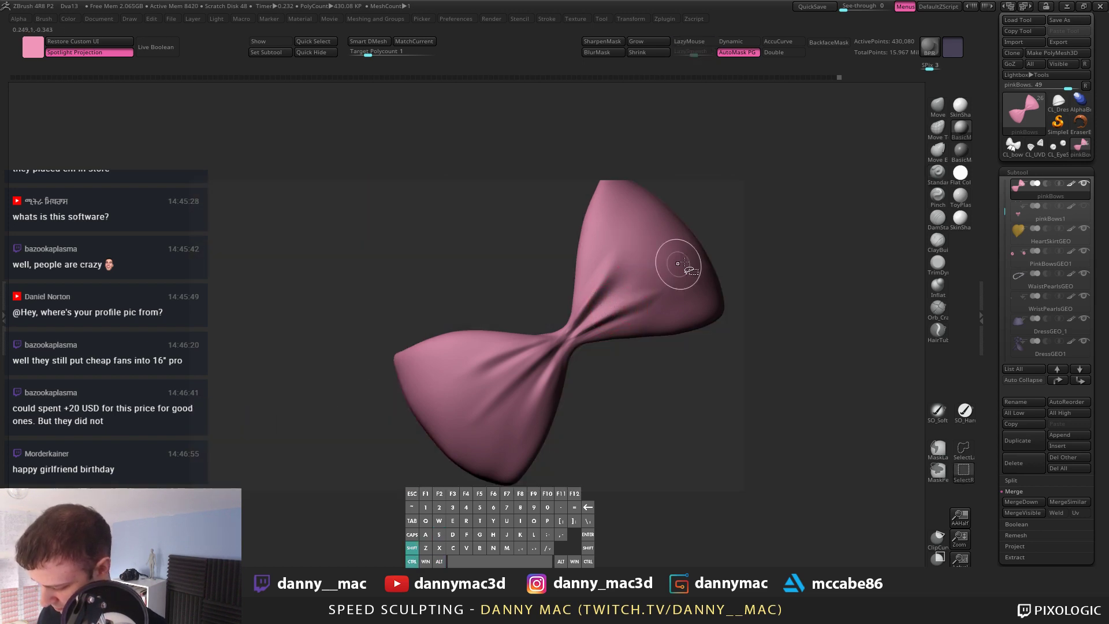
Step: Bring back the hidden knot and tails, and smooth the right loop where it meets the knot
{"action": "left_click", "coordinate": [732, 225], "text": "ctrl+shift"}
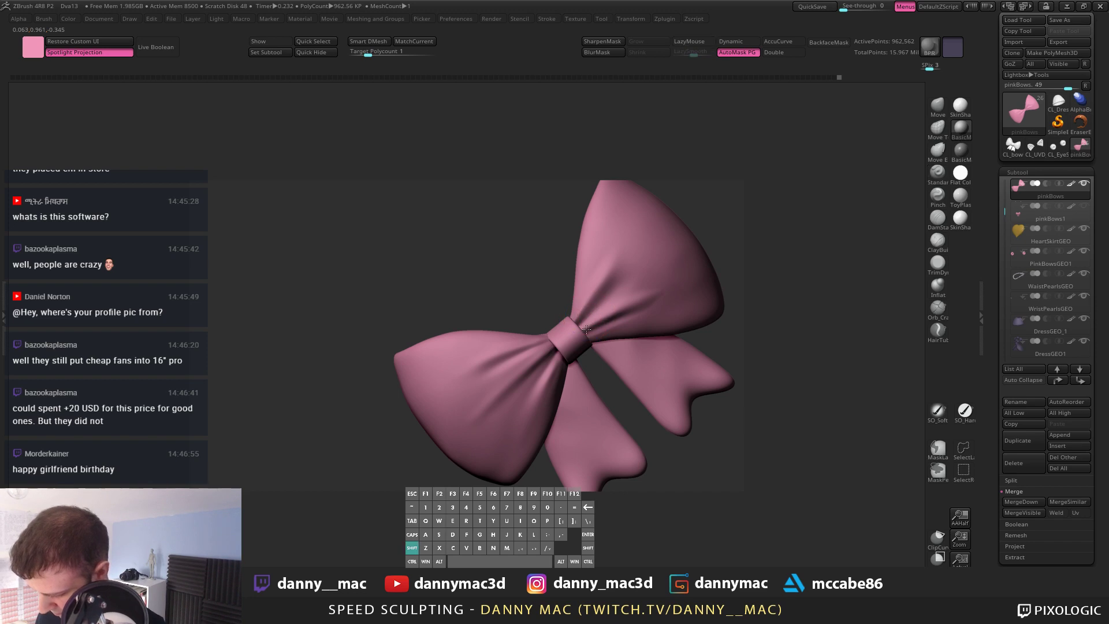
{"action": "left_click_drag", "start_coordinate": [586, 329], "coordinate": [597, 323], "text": "shift"}
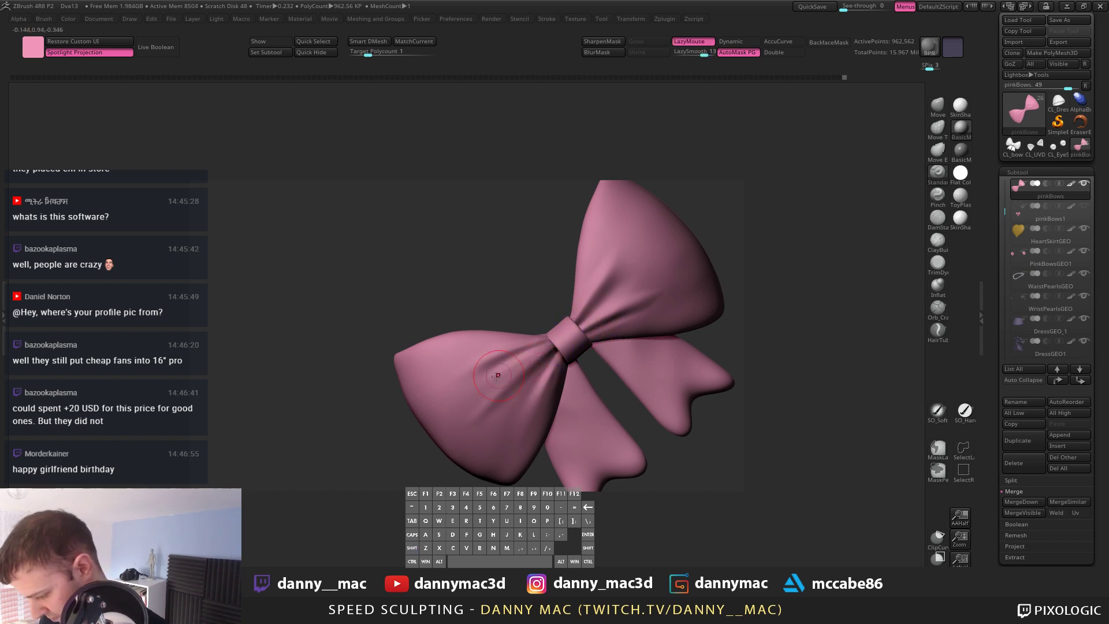
Step: Carve another fold across the lower part of the left loop toward the knot, undoing unwanted strokes
{"action": "left_click_drag", "start_coordinate": [480, 376], "coordinate": [535, 349], "text": "alt"}
{"action": "right_click_drag", "start_coordinate": [508, 370], "coordinate": [561, 344], "text": "alt"}
{"action": "left_click_drag", "start_coordinate": [538, 350], "coordinate": [561, 340]}
{"action": "key", "text": "ctrl+z"}
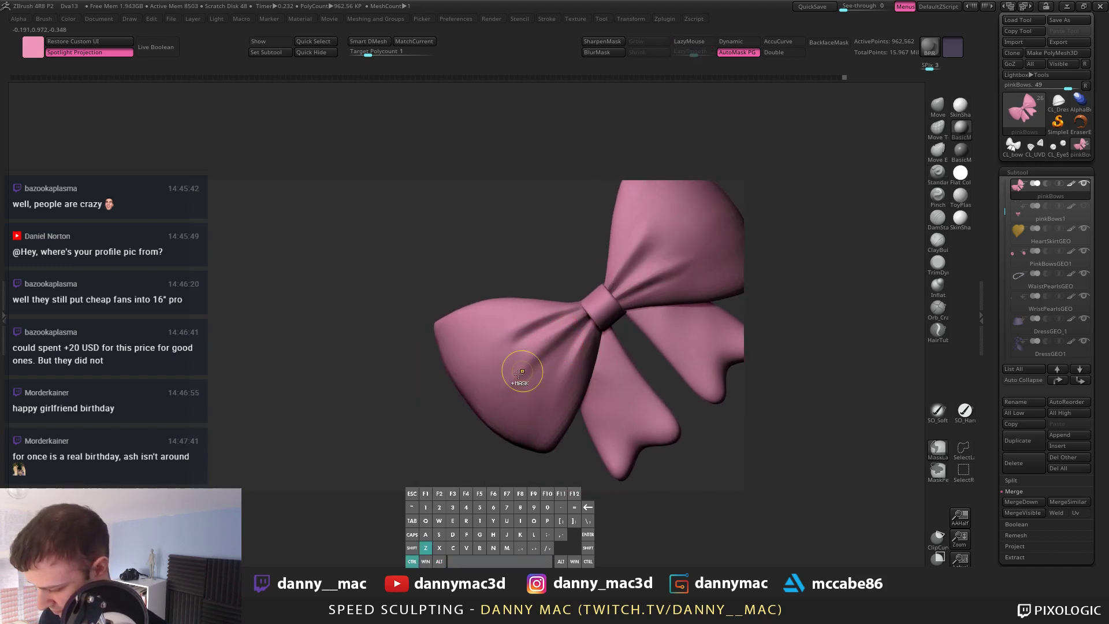
{"action": "left_click_drag", "start_coordinate": [506, 387], "coordinate": [569, 337]}
{"action": "key", "text": "ctrl+z"}
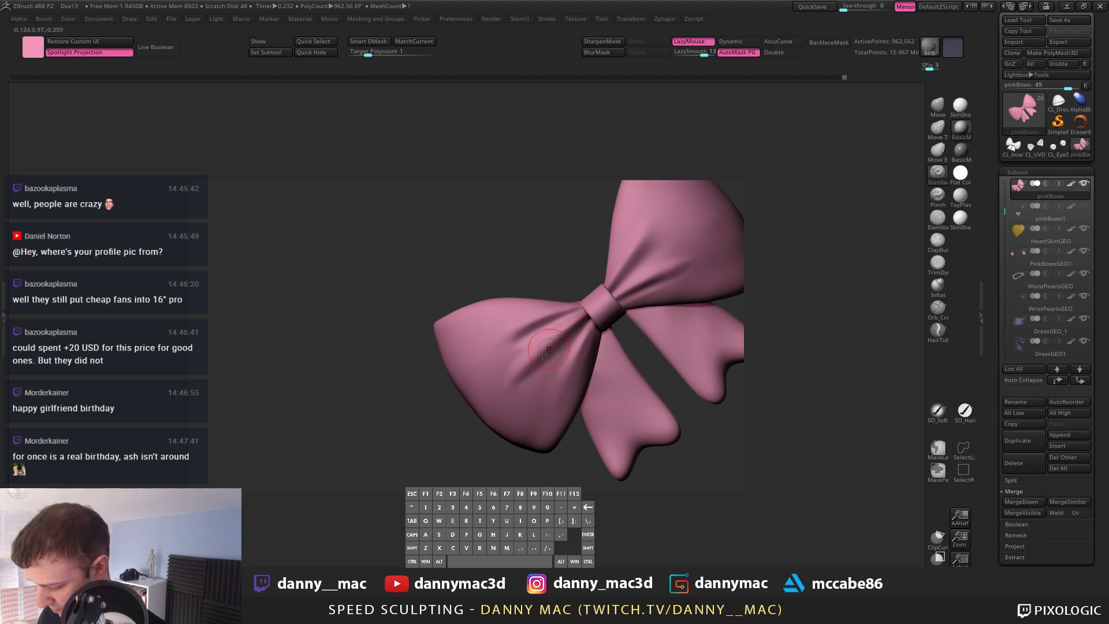
{"action": "key", "text": "l"}
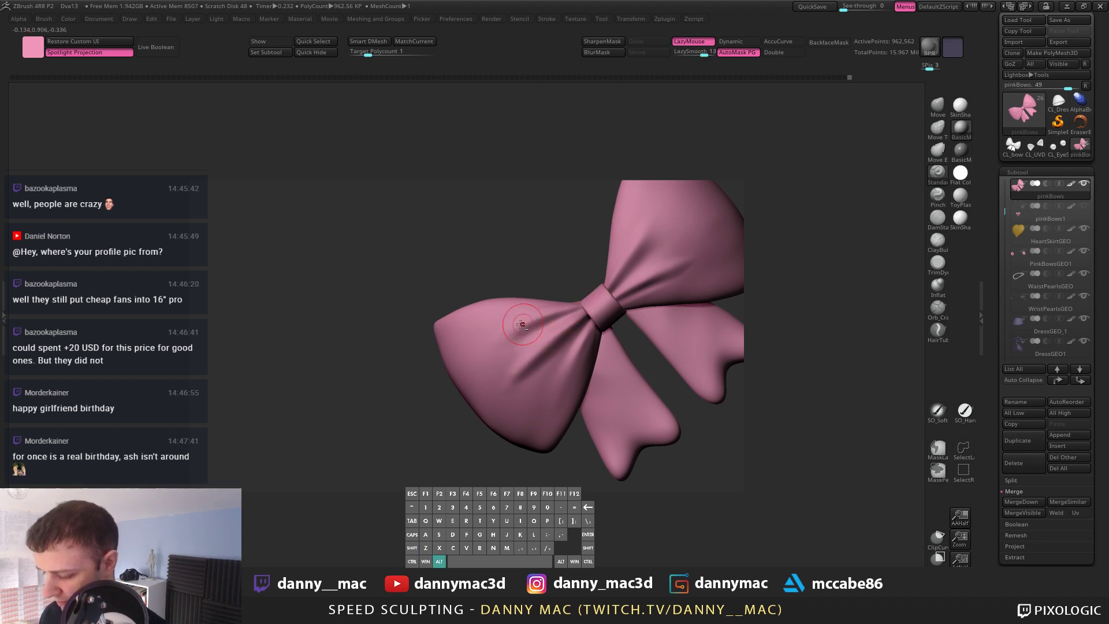
Step: Drop to a low subdivision level, reshape the left loop's outer corner with the Move brush, and smooth it
{"action": "right_click_drag", "start_coordinate": [463, 327], "coordinate": [487, 301], "text": "alt"}
{"action": "key", "text": "shift+d"}
{"action": "key", "text": "shift+d"}
{"action": "key", "text": "space"}
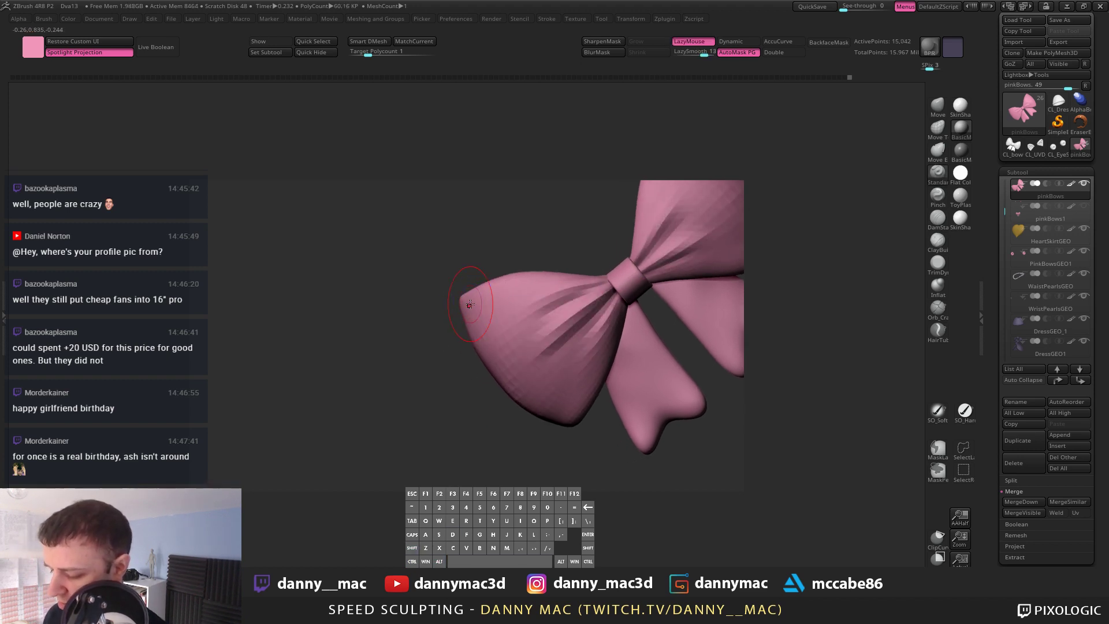
{"action": "key", "text": "shift+d"}
{"action": "key", "text": "shift+d"}
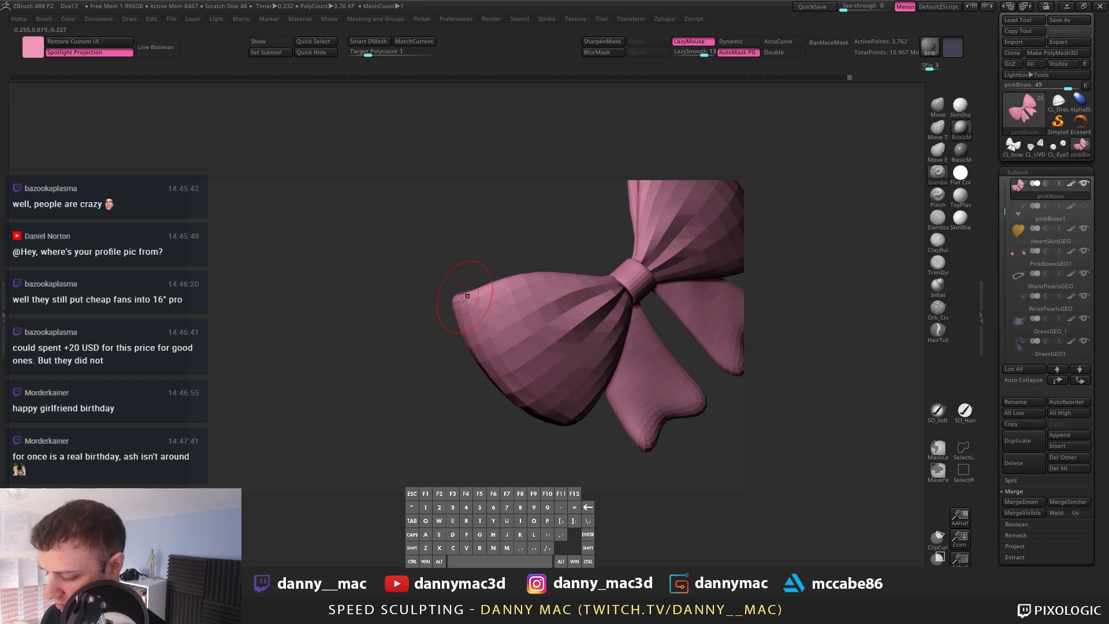
{"action": "key", "text": "b"}
{"action": "key", "text": "m"}
{"action": "key", "text": "v"}
{"action": "mouse_move", "coordinate": [492, 287]}
{"action": "right_mouse_down"}
{"action": "mouse_move", "coordinate": [468, 294]}
{"action": "mouse_move", "coordinate": [463, 326]}
{"action": "mouse_move", "coordinate": [566, 283]}
{"action": "mouse_move", "coordinate": [549, 322]}
{"action": "right_mouse_up"}
{"action": "key", "text": "d"}
{"action": "left_click_drag", "start_coordinate": [529, 315], "coordinate": [542, 322], "text": "shift"}
{"action": "right_click_drag", "start_coordinate": [543, 321], "coordinate": [586, 321]}
{"action": "key", "text": "shift"}
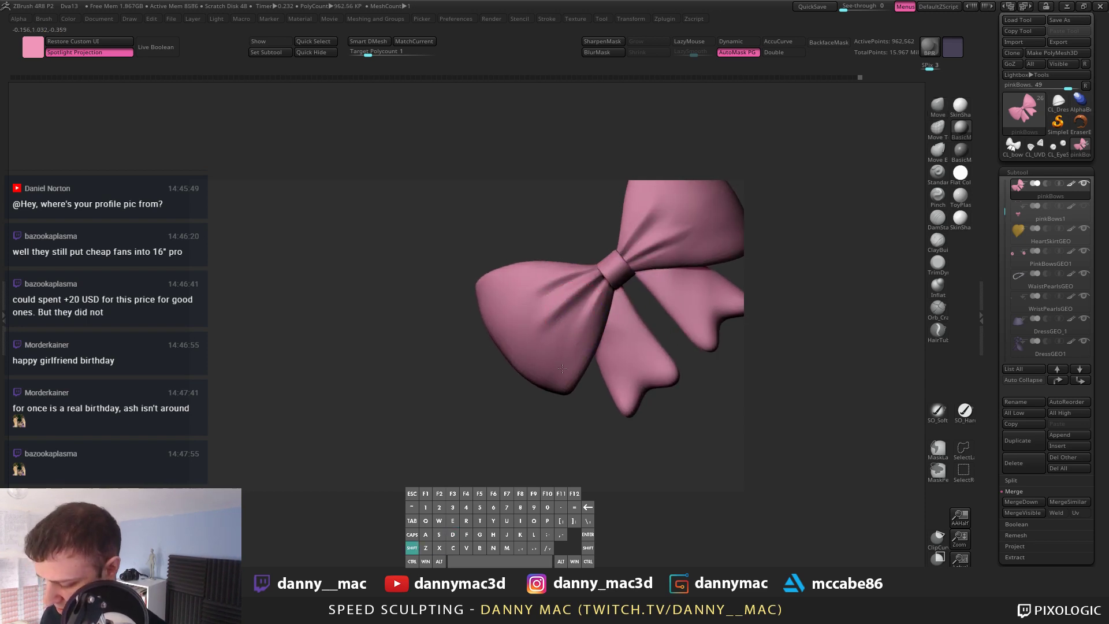
Step: Smooth the left loop's outer rim at a medium subdivision level and nudge its upper edge with the Move brush
{"action": "key", "text": "shift+d"}
{"action": "key", "text": "shift+d"}
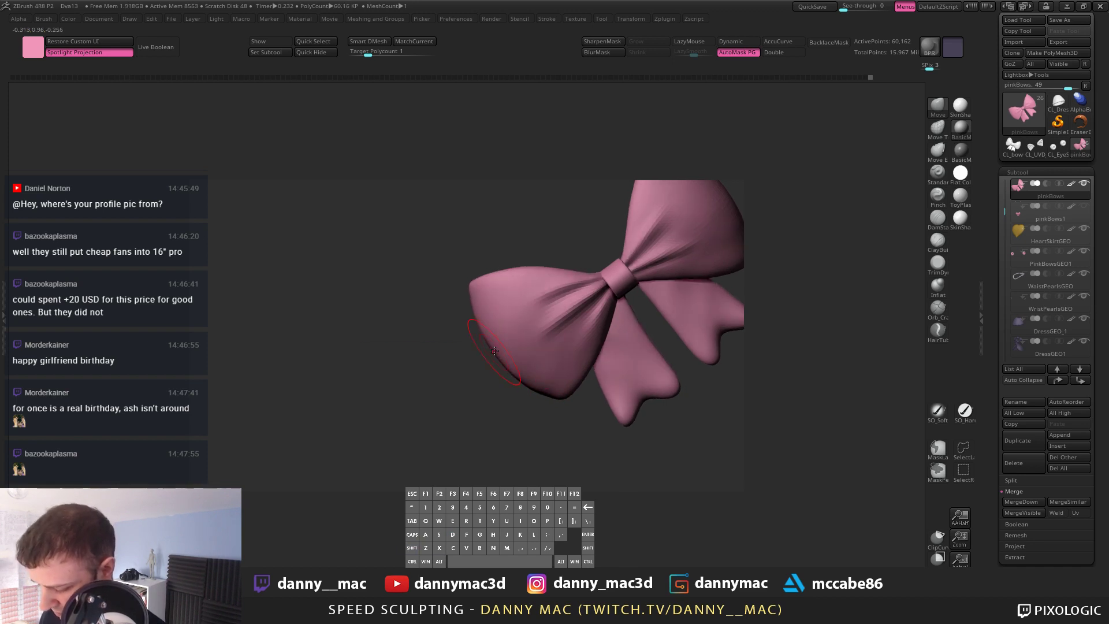
{"action": "mouse_move", "coordinate": [495, 351]}
{"action": "left_mouse_down", "text": "shift"}
{"action": "mouse_move", "coordinate": [531, 397]}
{"action": "mouse_move", "coordinate": [514, 348]}
{"action": "left_mouse_up", "text": "shift"}
{"action": "left_click_drag", "start_coordinate": [501, 267], "coordinate": [504, 274]}
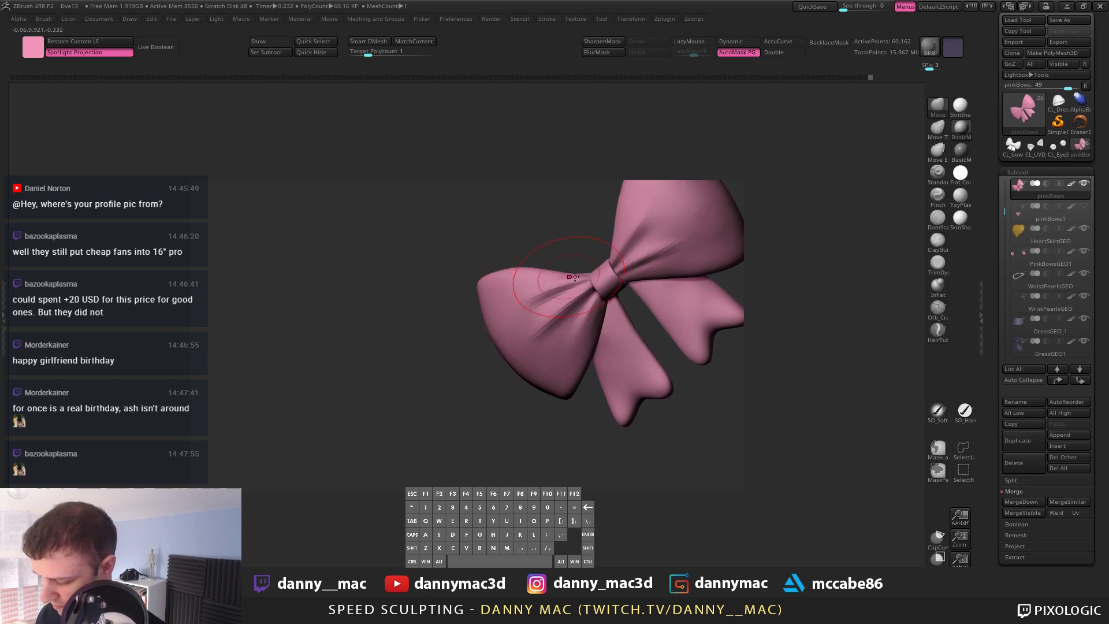
Step: Lower the subdivision level further and smooth the left loop's upper outer corner
{"action": "key", "text": "shift+d"}
{"action": "key", "text": "shift+d"}
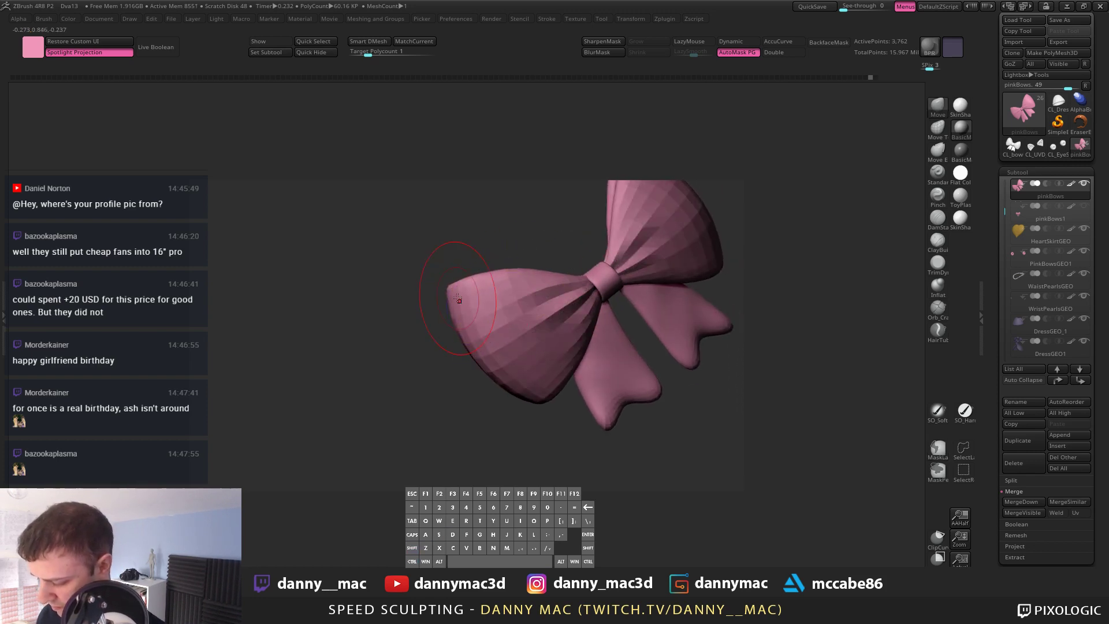
{"action": "key", "text": "space"}
{"action": "left_click", "coordinate": [458, 298]}
{"action": "left_click_drag", "start_coordinate": [456, 297], "coordinate": [468, 293], "text": "shift"}
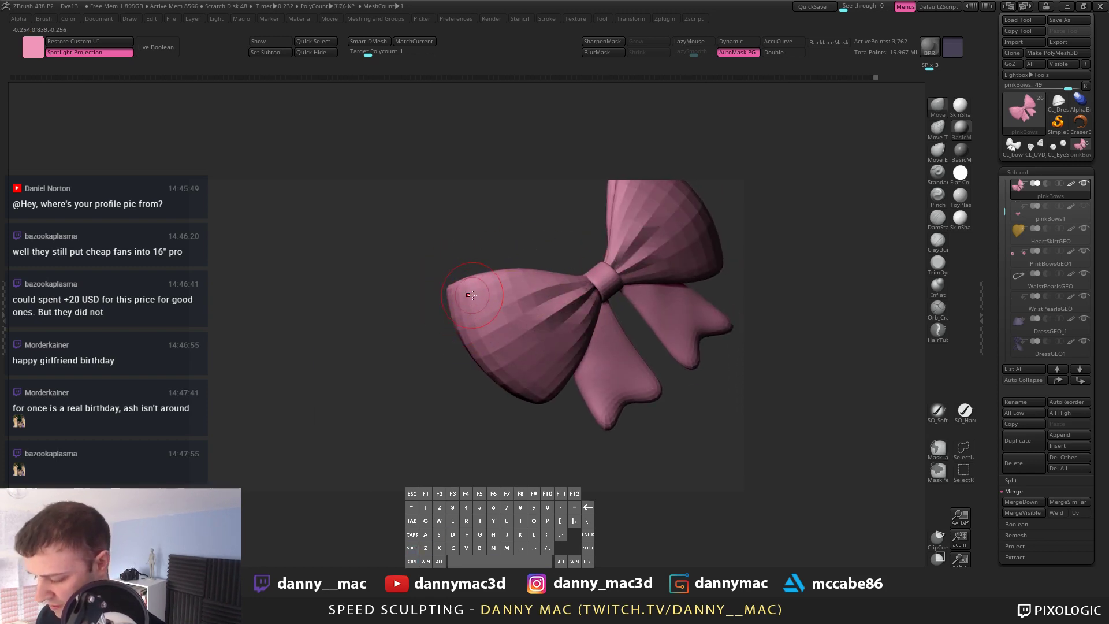
Step: Adjust the left loop's outer corner from the side with the Move brush at the lowest subdivision level
{"action": "left_click_drag", "start_coordinate": [397, 347], "coordinate": [449, 351]}
{"action": "key", "text": "space"}
{"action": "key", "text": "shift+d"}
{"action": "left_click_drag", "start_coordinate": [353, 347], "coordinate": [402, 351]}
{"action": "right_click", "coordinate": [403, 350]}
{"action": "left_click_drag", "start_coordinate": [443, 315], "coordinate": [442, 307]}
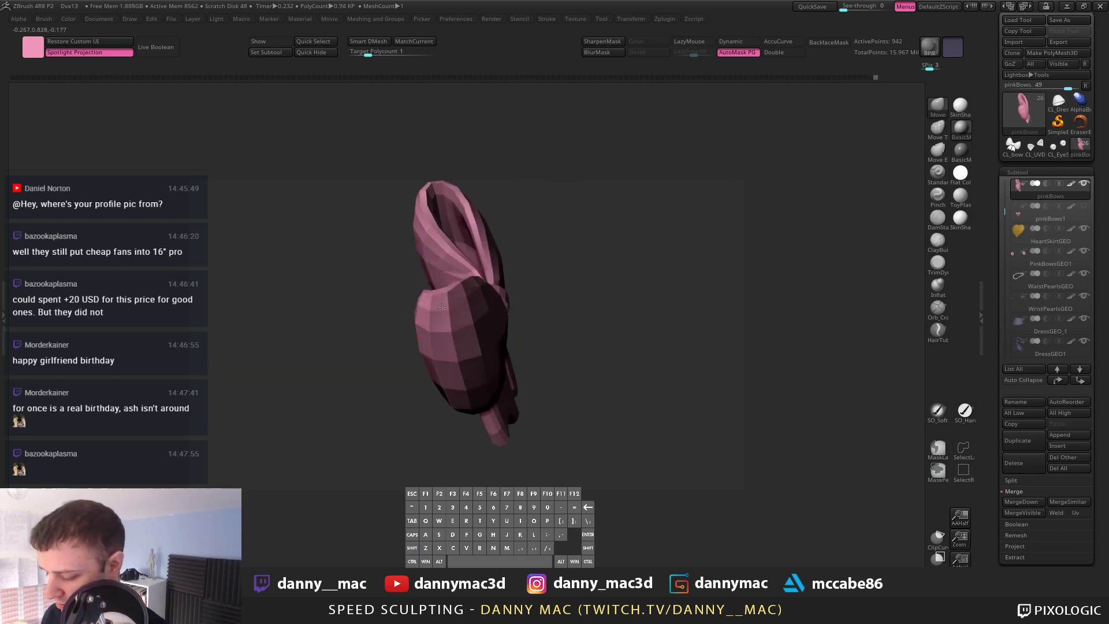
{"action": "right_click_drag", "start_coordinate": [442, 307], "coordinate": [517, 303]}
{"action": "key", "text": "d"}
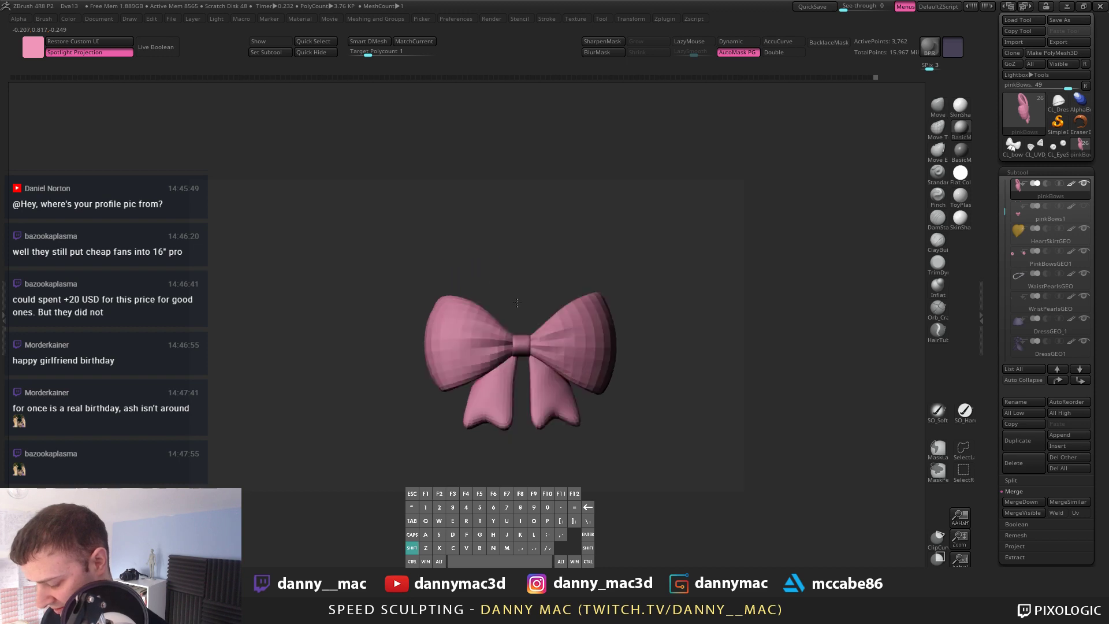
Step: Return to the highest subdivision level and check the whole bow's shape from the front
{"action": "mouse_move", "coordinate": [609, 314]}
{"action": "right_mouse_down", "text": "alt"}
{"action": "mouse_move", "coordinate": [580, 319]}
{"action": "mouse_move", "coordinate": [636, 302]}
{"action": "mouse_move", "coordinate": [560, 379]}
{"action": "mouse_move", "coordinate": [495, 389]}
{"action": "right_mouse_up", "text": "alt"}
{"action": "key", "text": "d"}
{"action": "key", "text": "d"}
{"action": "key", "text": "d"}
{"action": "key", "text": "d"}
Step: Pull the inner edges of the two tails closer together below the knot at a lower subdivision level
{"action": "key", "text": "shift+d"}
{"action": "key", "text": "shift+d"}
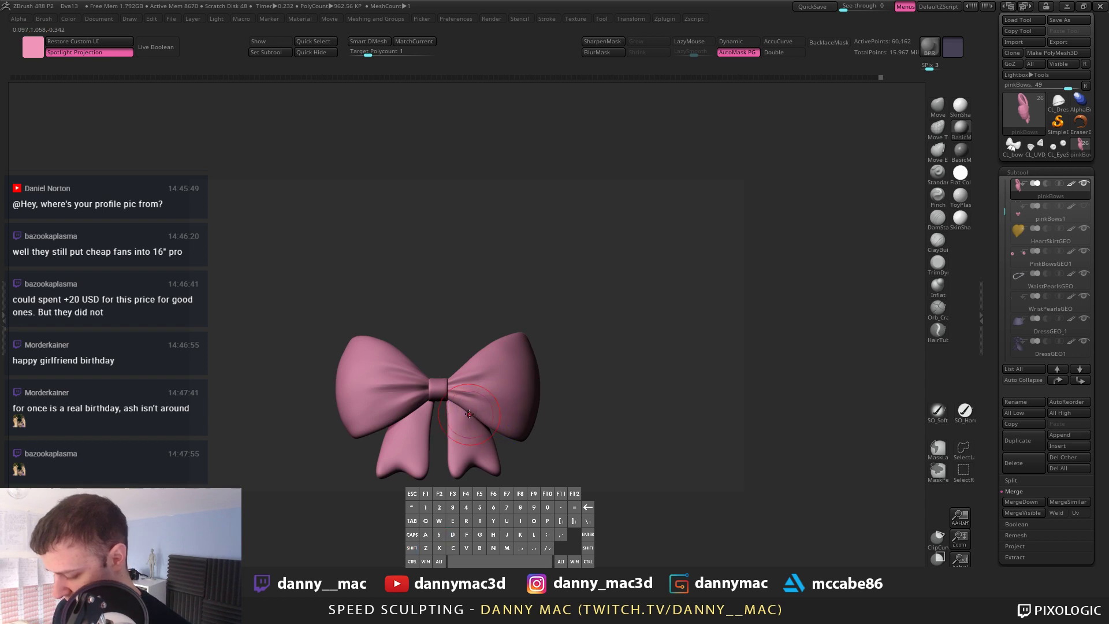
{"action": "key", "text": "shift+d"}
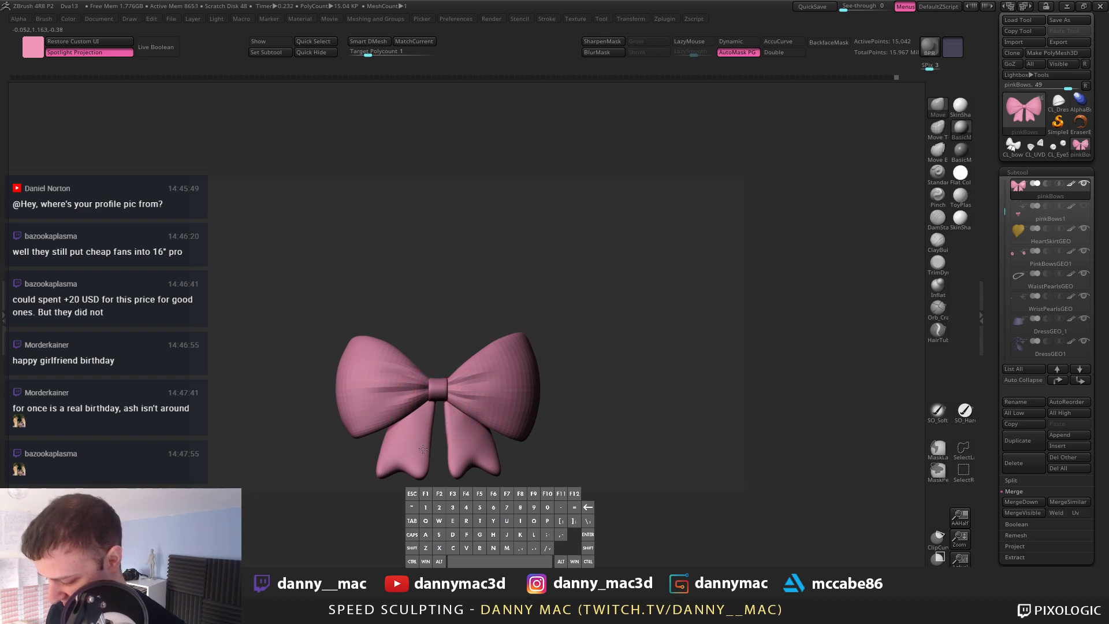
{"action": "key", "text": "j"}
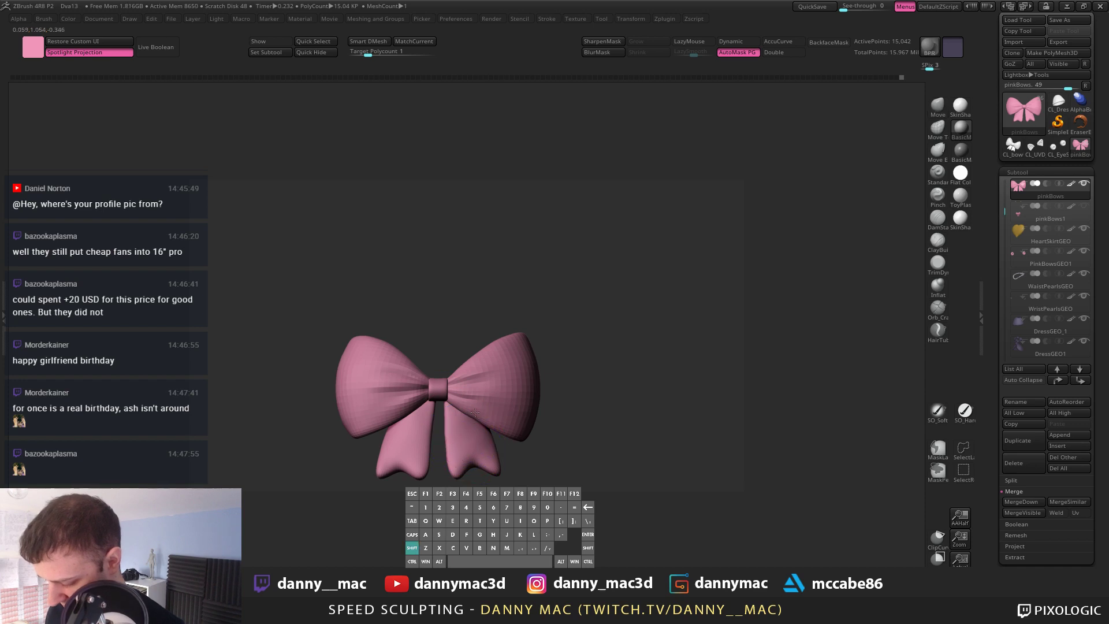
{"action": "left_click_drag", "start_coordinate": [447, 400], "coordinate": [407, 429], "text": "shift"}
{"action": "mouse_move", "coordinate": [438, 424]}
{"action": "right_mouse_down", "text": "alt"}
{"action": "mouse_move", "coordinate": [453, 356]}
{"action": "mouse_move", "coordinate": [453, 368]}
{"action": "mouse_move", "coordinate": [468, 336]}
{"action": "mouse_move", "coordinate": [485, 352]}
{"action": "right_mouse_up", "text": "alt"}
{"action": "key", "text": "ctrl+z"}
Step: Return to the highest subdivision level, switch to the Standard brush, and isolate the left tail
{"action": "key", "text": "d"}
{"action": "key", "text": "d"}
{"action": "key", "text": "d"}
{"action": "key", "text": "d"}
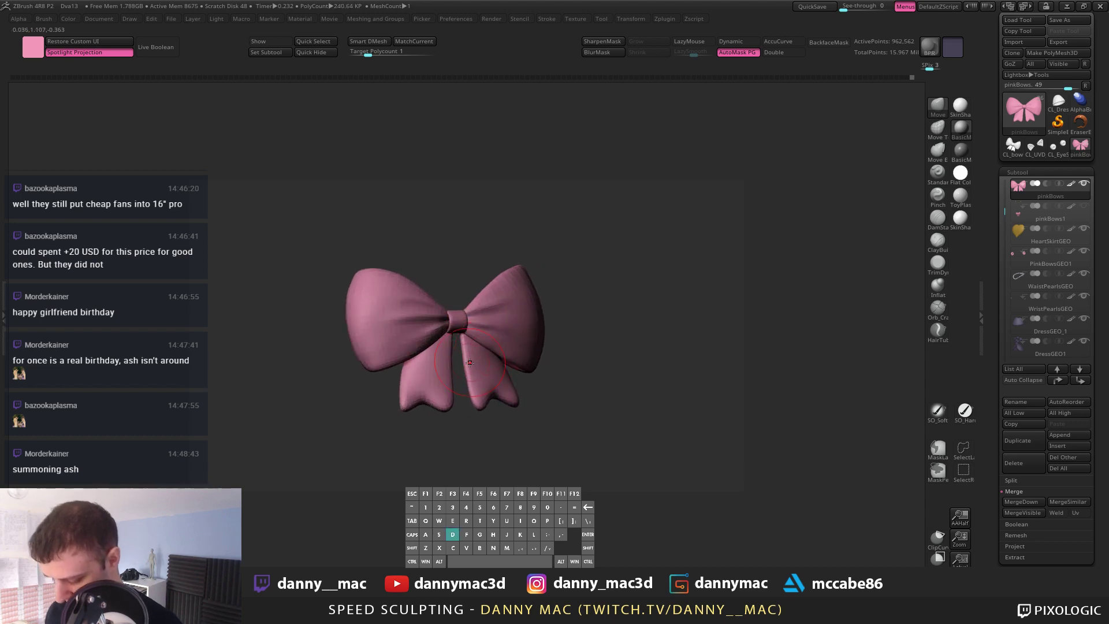
{"action": "key", "text": "b"}
{"action": "key", "text": "alt+2"}
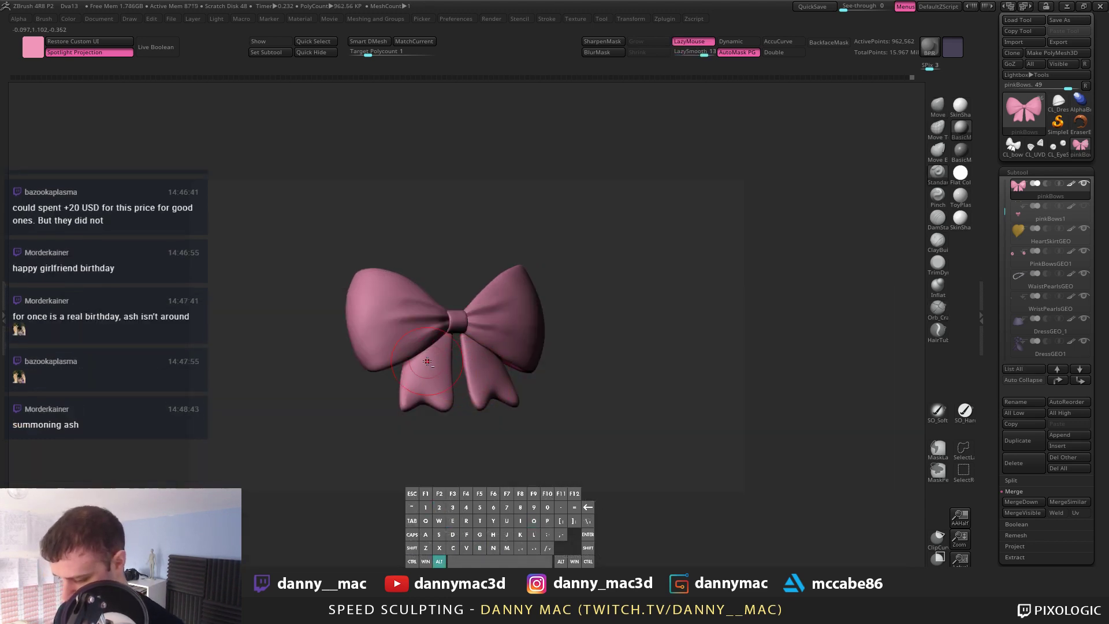
{"action": "right_click_drag", "start_coordinate": [427, 359], "coordinate": [446, 341], "text": "alt"}
{"action": "left_click", "coordinate": [448, 350], "text": "ctrl+shift"}
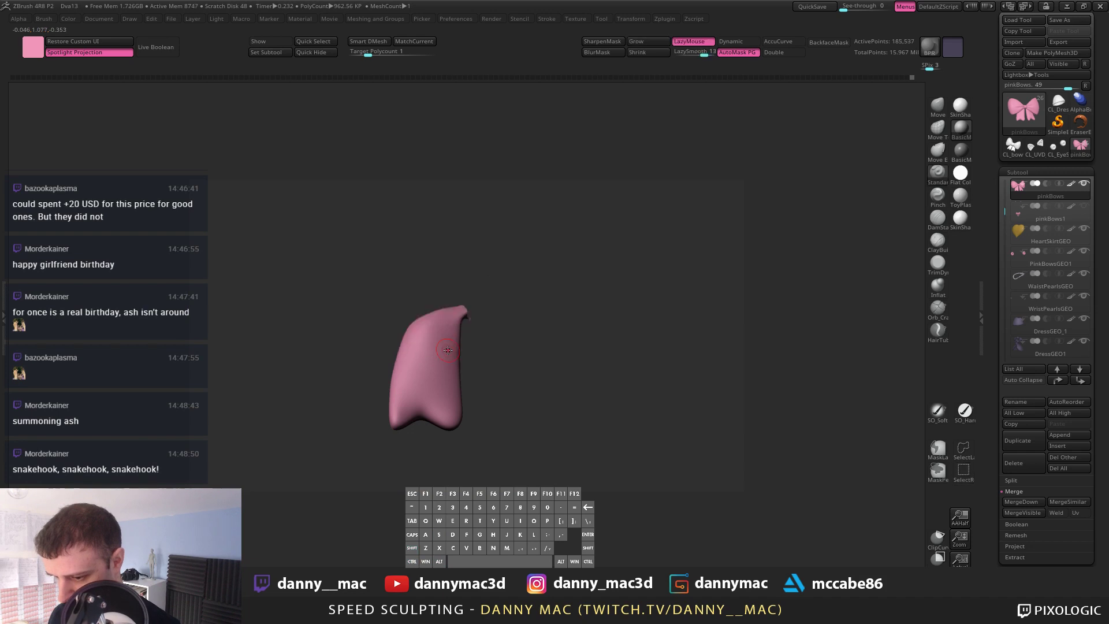
Step: Try to carve a long fold down the left tail from its upper end with the Standard brush
{"action": "left_click_drag", "start_coordinate": [448, 318], "coordinate": [425, 381]}
{"action": "key", "text": "ctrl+z"}
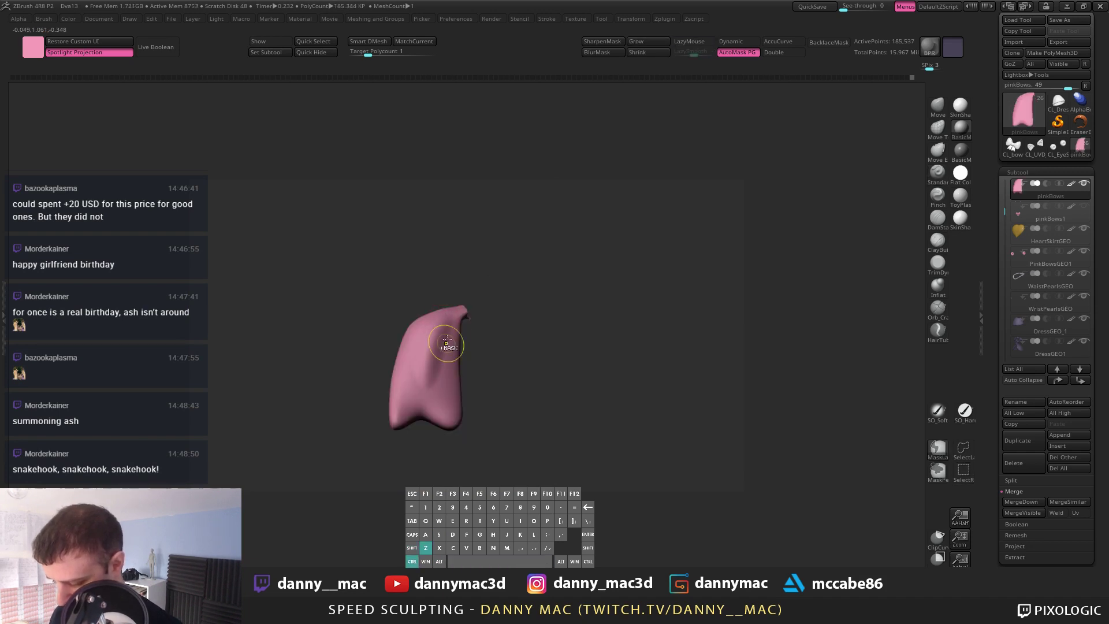
{"action": "left_click_drag", "start_coordinate": [448, 324], "coordinate": [429, 403], "text": "alt"}
{"action": "key", "text": "space"}
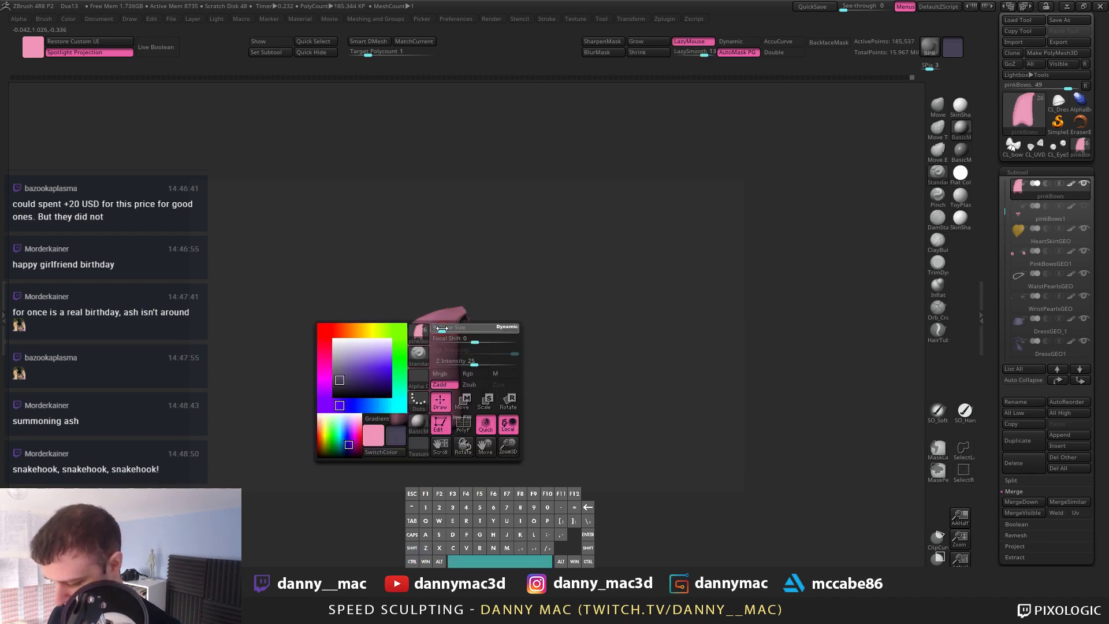
{"action": "left_click_drag", "start_coordinate": [454, 318], "coordinate": [428, 395], "text": "alt"}
{"action": "key", "text": "alt+s"}
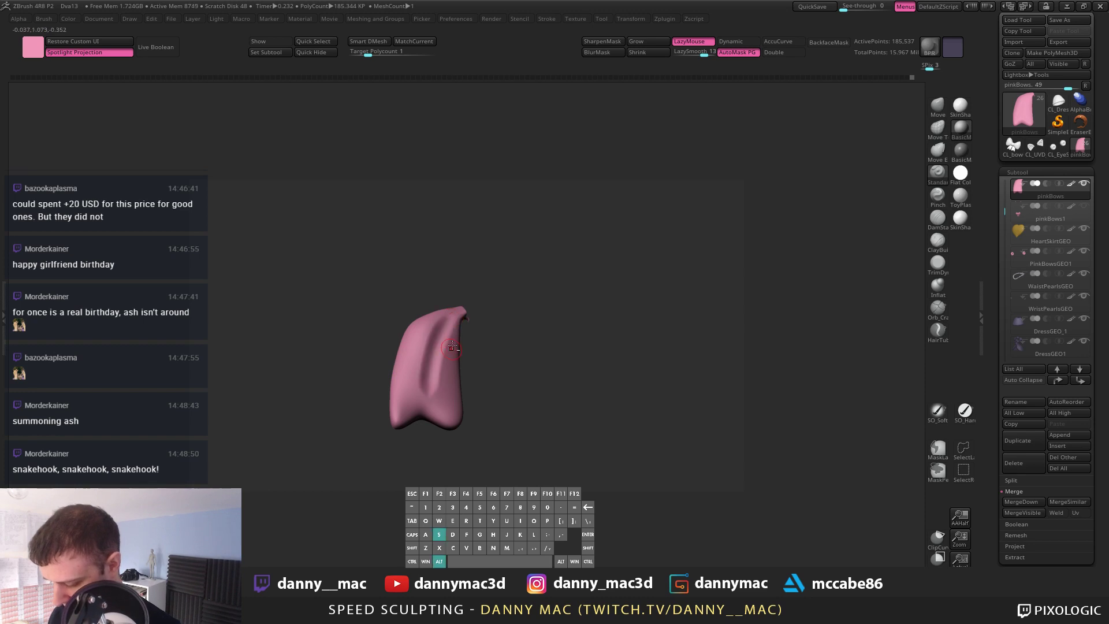
{"action": "key", "text": "ctrl+z"}
{"action": "key", "text": "alt+s"}
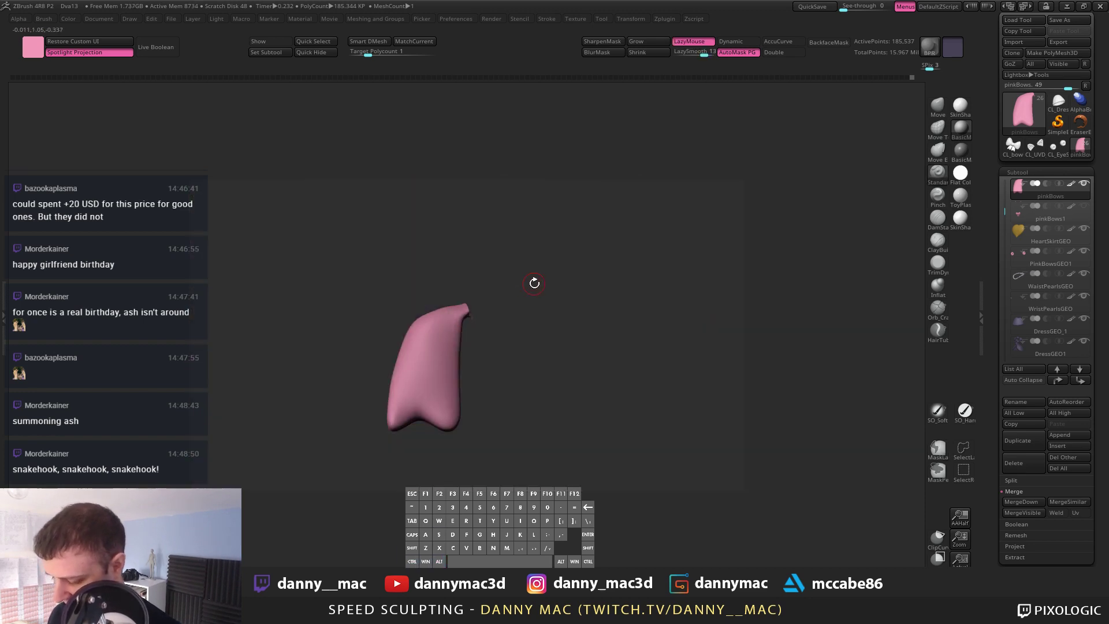
Step: Bring back the whole bow to check the left tail in context, and isolate the tail again
{"action": "left_click", "coordinate": [535, 284], "text": "ctrl+shift"}
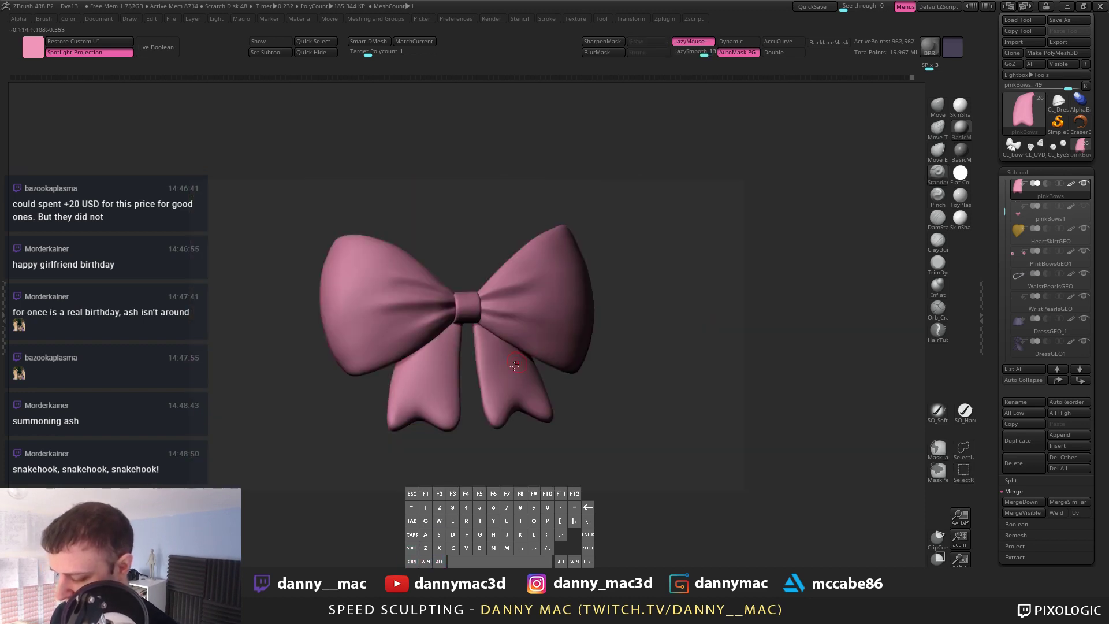
{"action": "left_click", "coordinate": [433, 379], "text": "ctrl+shift"}
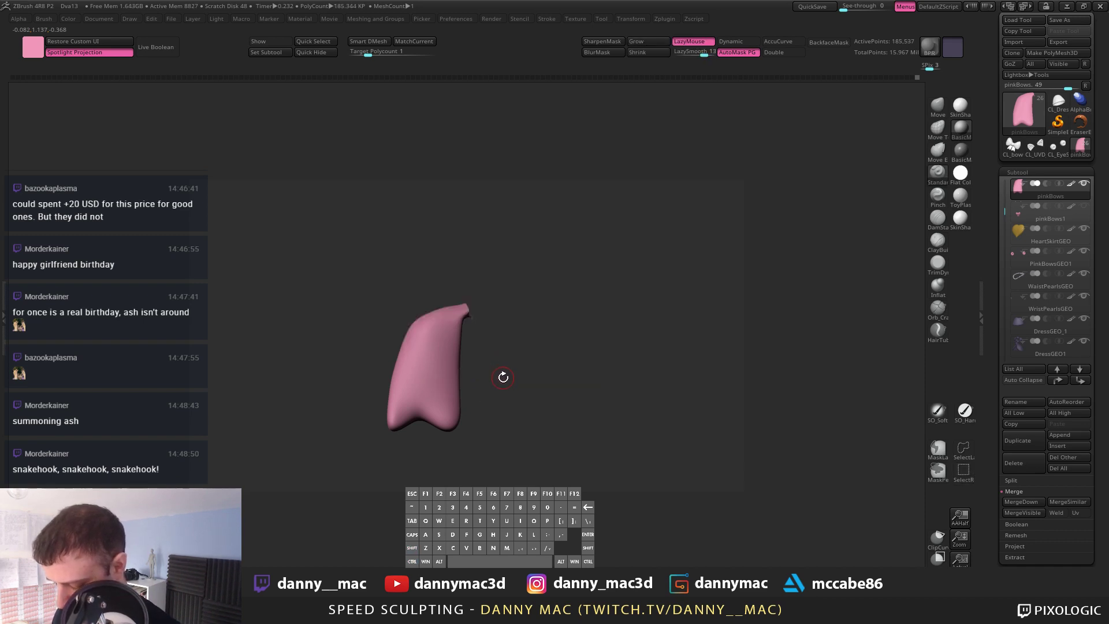
{"action": "left_click", "coordinate": [503, 377], "text": "ctrl+shift"}
{"action": "key", "text": "alt+s"}
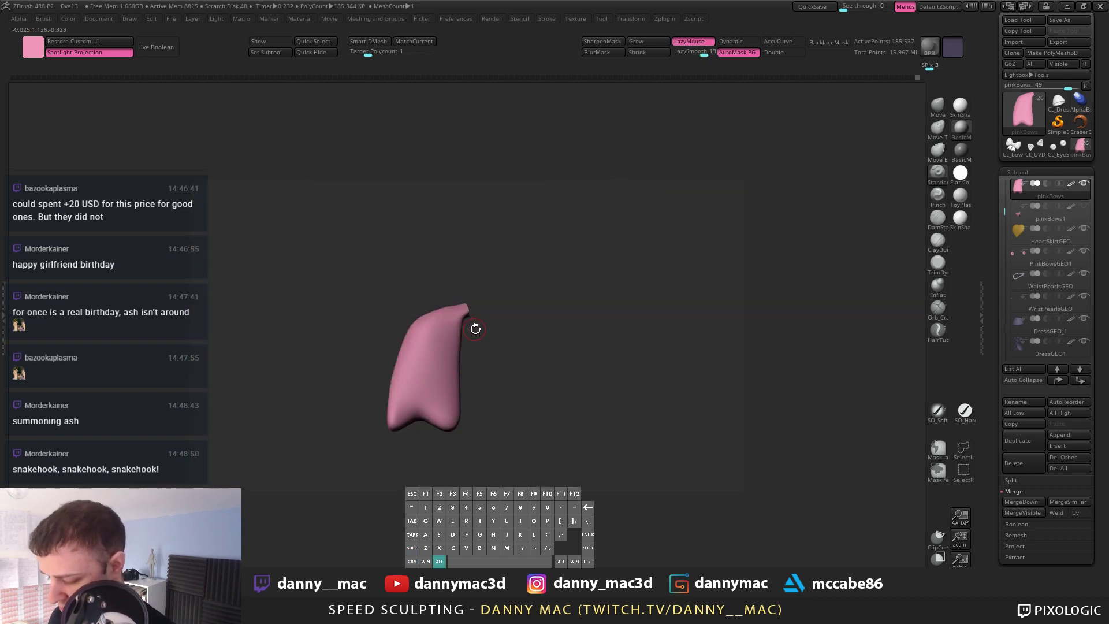
{"action": "left_click", "coordinate": [477, 351], "text": "ctrl+shift"}
{"action": "key", "text": "ctrl+z"}
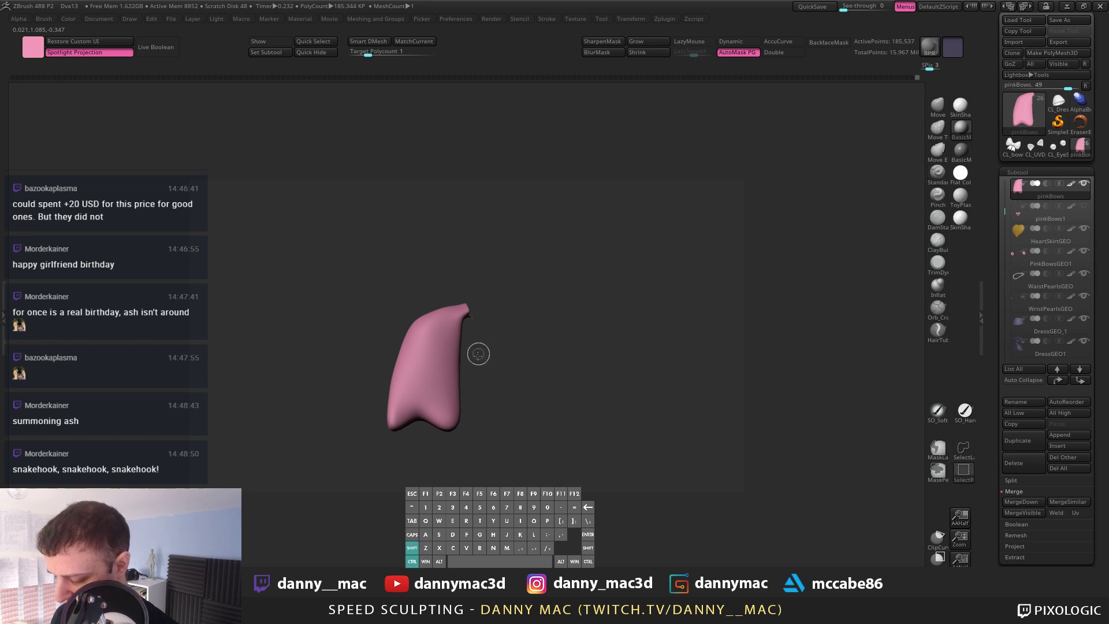
Step: Carve a fold down the left tail from its upper inner end with the Standard brush, and smooth the groove
{"action": "key", "text": "ctrl+z"}
{"action": "key", "text": "ctrl+z"}
{"action": "key", "text": "ctrl+shift+z"}
{"action": "key", "text": "ctrl+shift+z"}
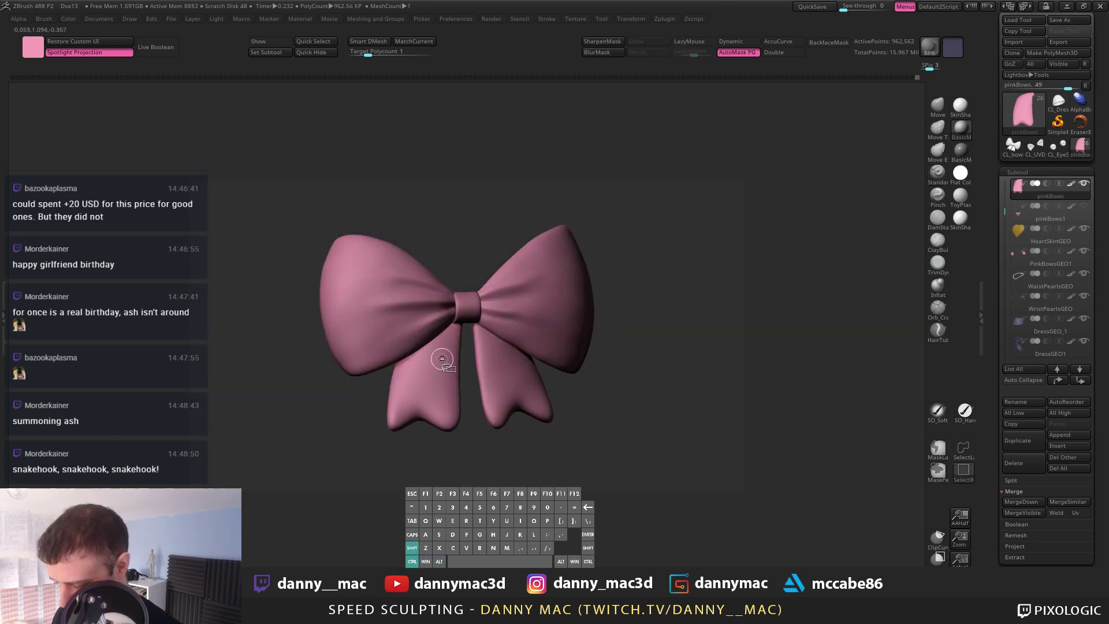
{"action": "key", "text": "space"}
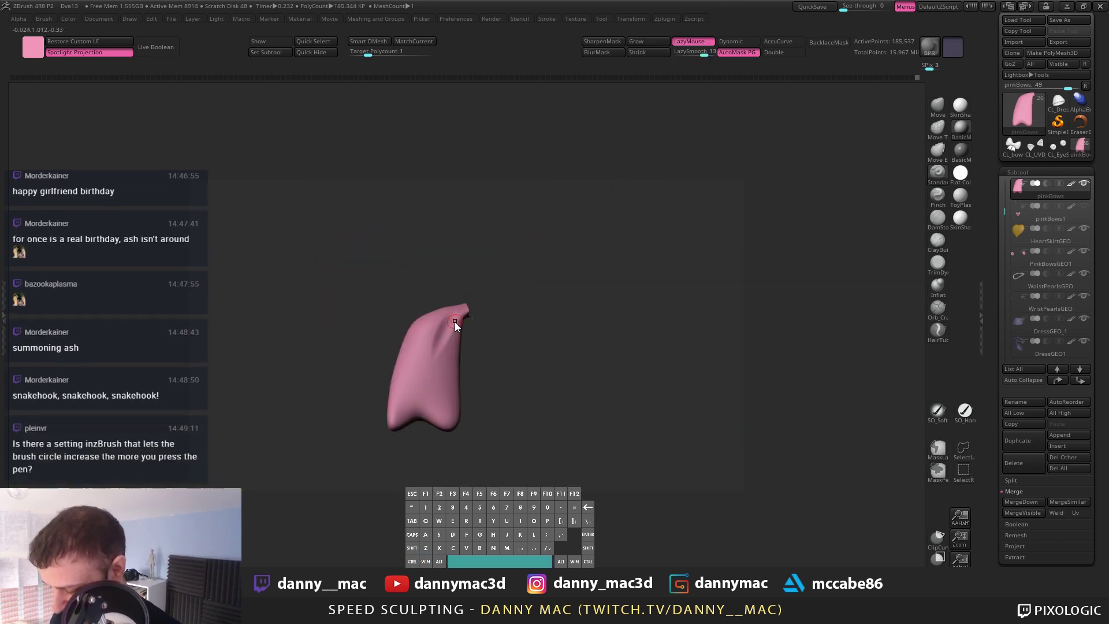
{"action": "right_click_drag", "start_coordinate": [451, 338], "coordinate": [488, 303], "text": "ctrl"}
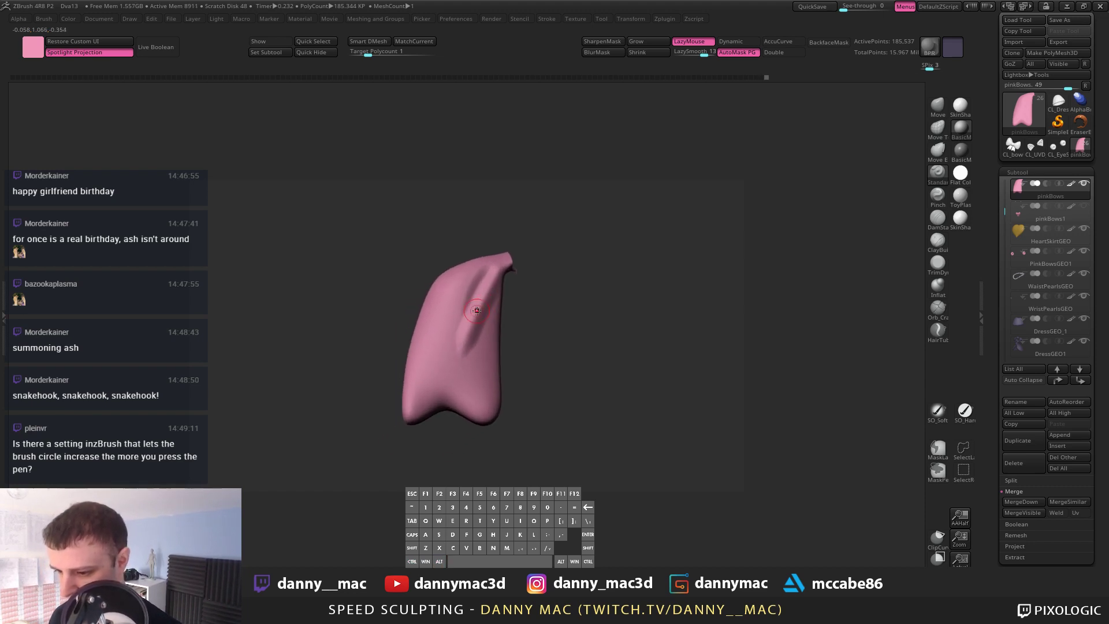
{"action": "key", "text": "space"}
{"action": "left_click_drag", "start_coordinate": [473, 314], "coordinate": [476, 314]}
{"action": "right_click_drag", "start_coordinate": [476, 314], "coordinate": [492, 313], "text": "alt"}
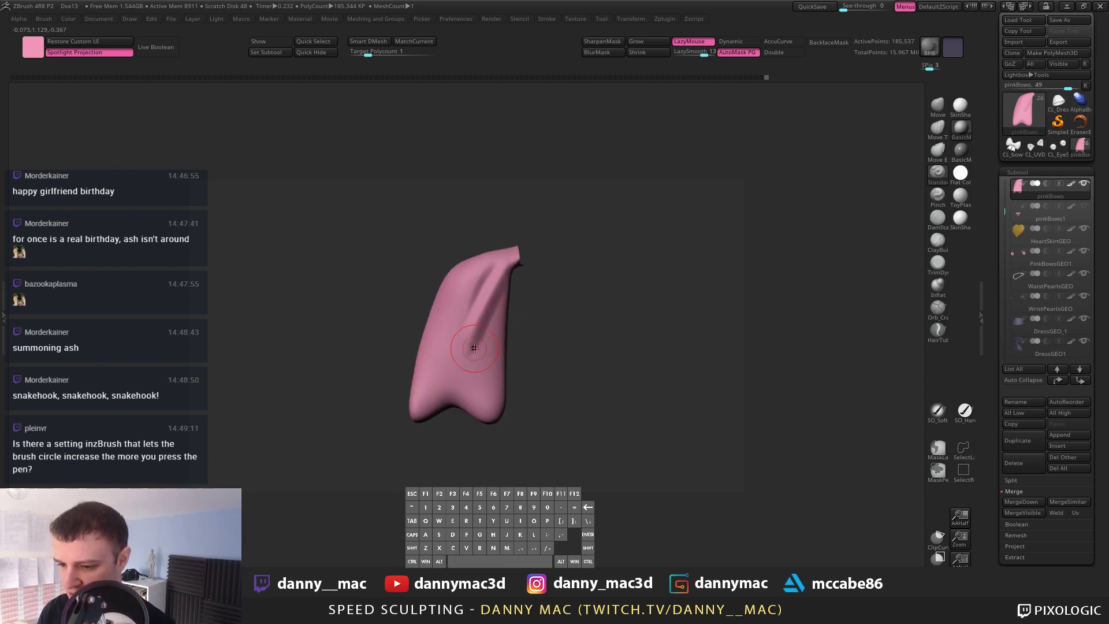
{"action": "mouse_move", "coordinate": [484, 287]}
{"action": "left_mouse_down", "text": "shift"}
{"action": "mouse_move", "coordinate": [491, 278]}
{"action": "mouse_move", "coordinate": [478, 319]}
{"action": "mouse_move", "coordinate": [490, 267]}
{"action": "left_mouse_up", "text": "shift"}
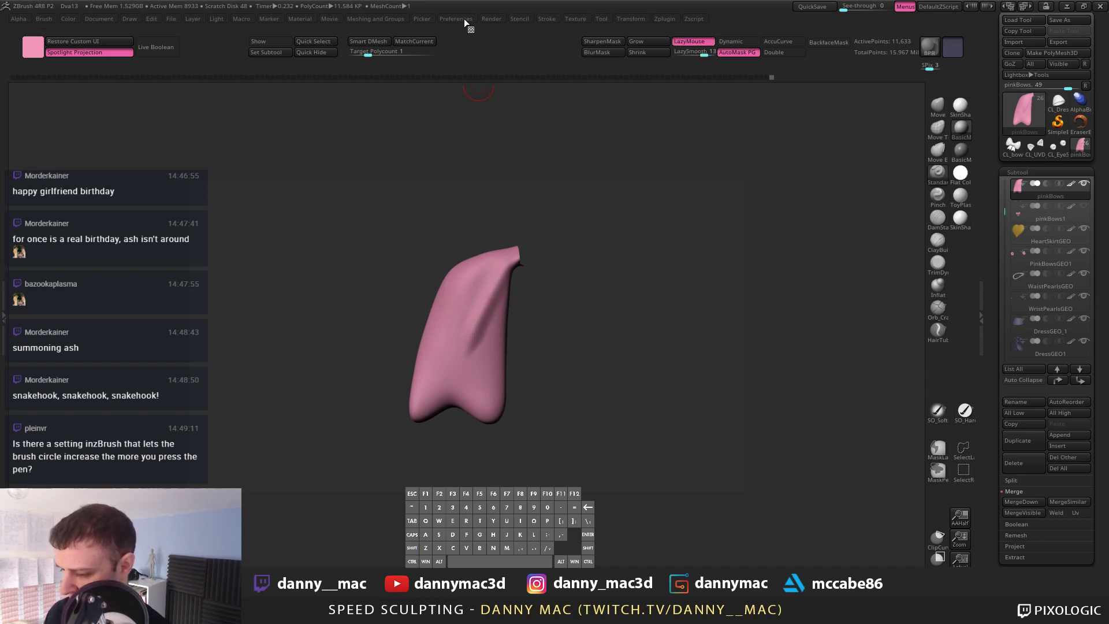
Step: Look through the tablet preferences for a setting that ties brush size to pen pressure
{"action": "left_click", "coordinate": [463, 19]}
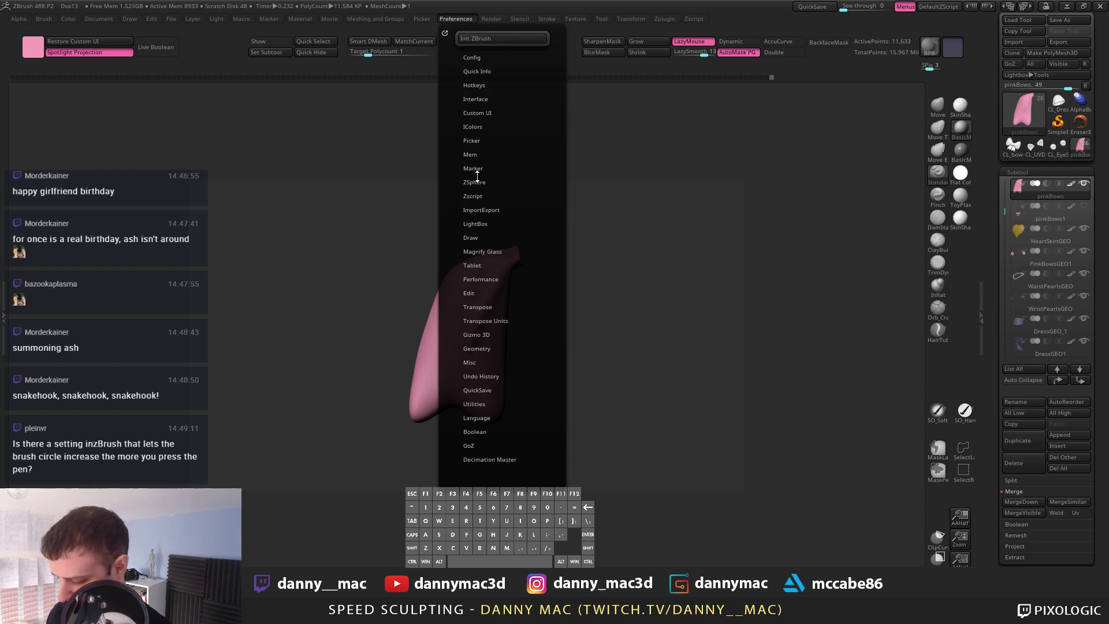
{"action": "left_click", "coordinate": [498, 264]}
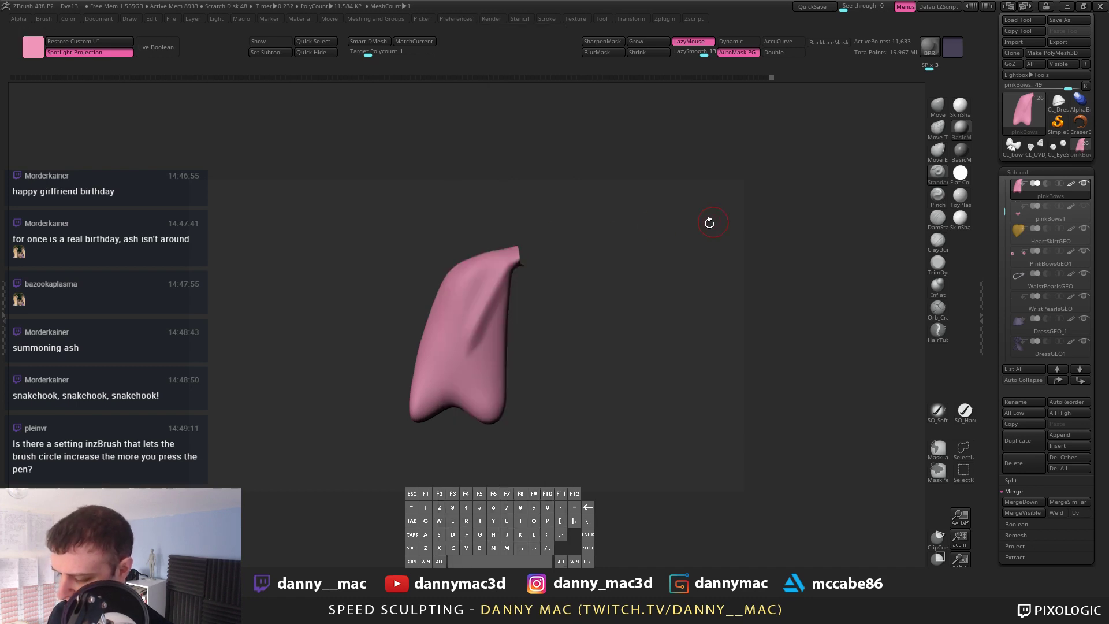
{"action": "right_click_drag", "start_coordinate": [469, 324], "coordinate": [535, 327], "text": "alt"}
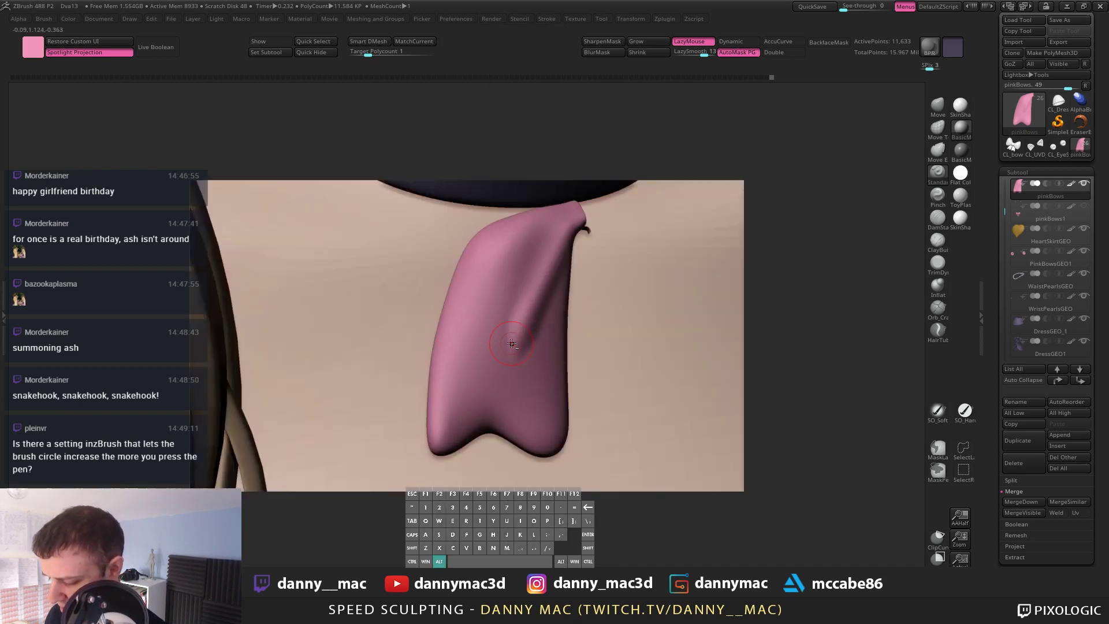
Step: Try small-brush test strokes down the middle of the isolated tail, and undo them
{"action": "key", "text": "space"}
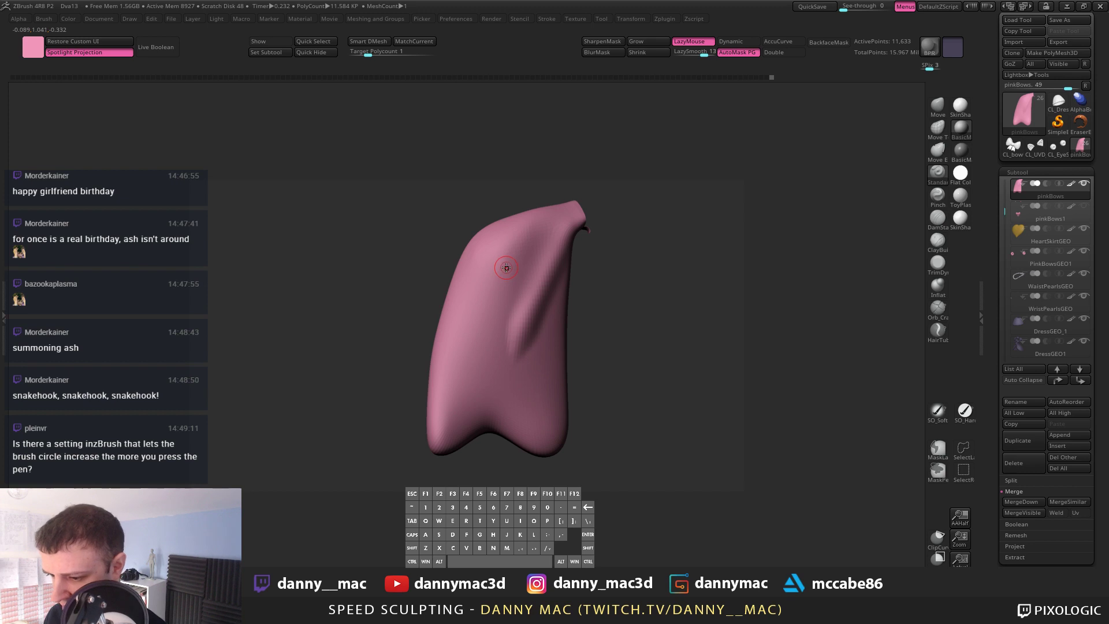
{"action": "key", "text": "space"}
{"action": "left_click_drag", "start_coordinate": [507, 271], "coordinate": [507, 276]}
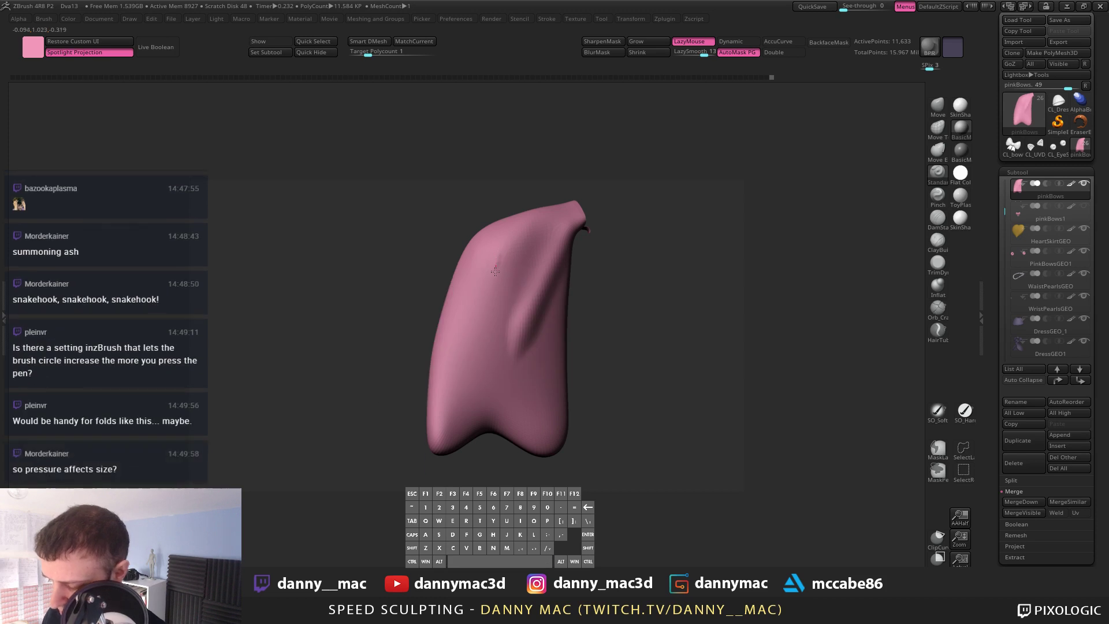
{"action": "left_click_drag", "start_coordinate": [488, 337], "coordinate": [479, 387]}
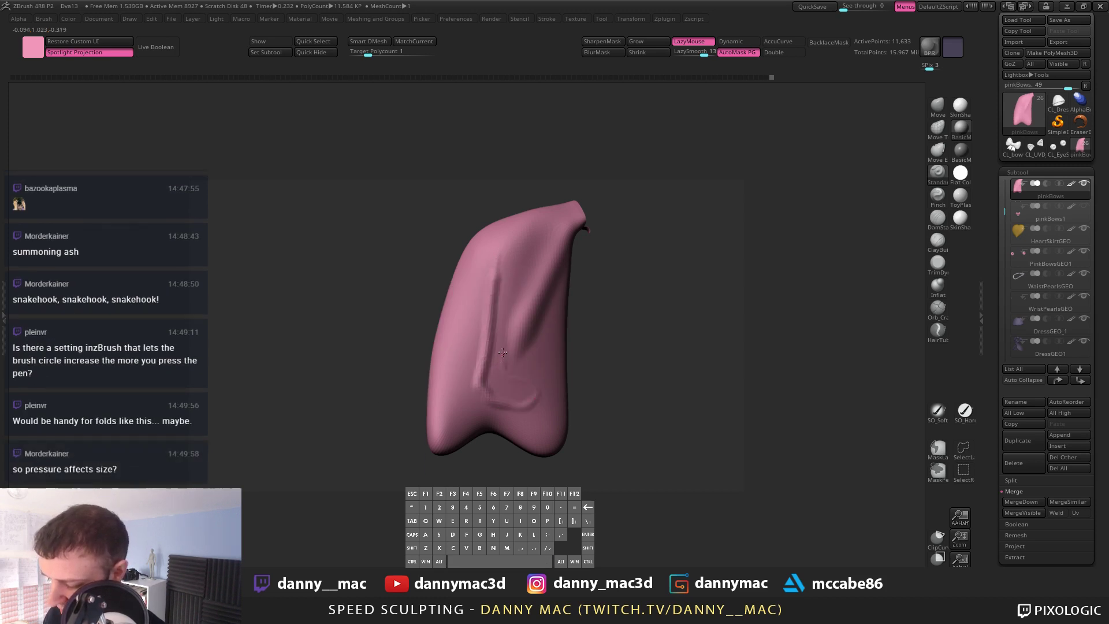
{"action": "left_click_drag", "start_coordinate": [505, 338], "coordinate": [512, 281]}
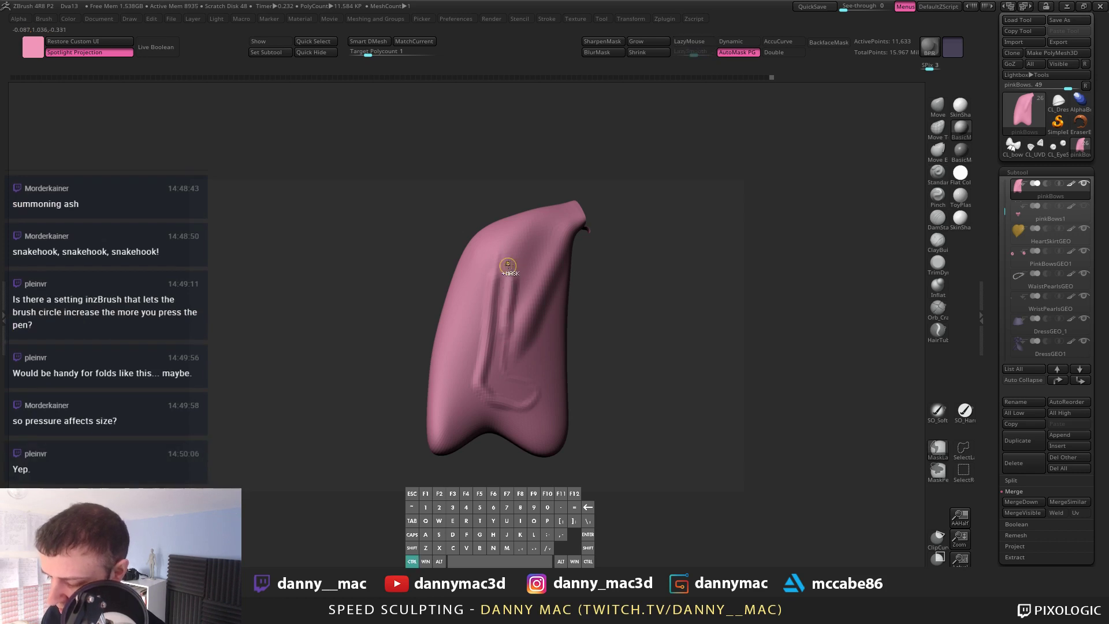
{"action": "key", "text": "ctrl+z"}
{"action": "key", "text": "ctrl+z"}
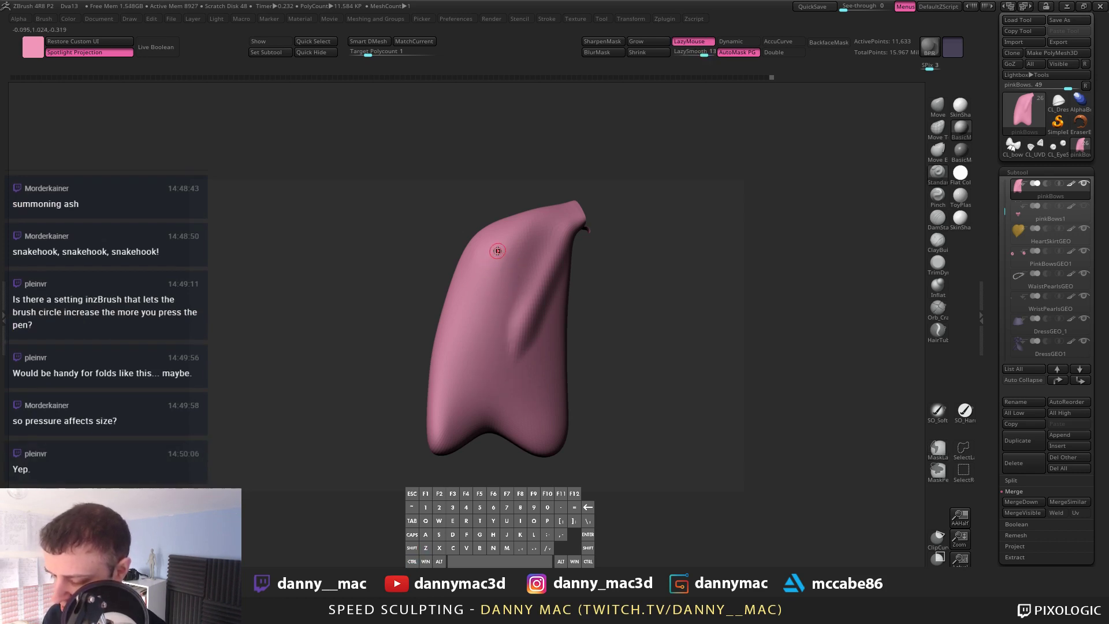
{"action": "mouse_move", "coordinate": [486, 276]}
{"action": "left_mouse_down"}
{"action": "mouse_move", "coordinate": [475, 381]}
{"action": "mouse_move", "coordinate": [525, 405]}
{"action": "mouse_move", "coordinate": [488, 321]}
{"action": "mouse_move", "coordinate": [520, 255]}
{"action": "mouse_move", "coordinate": [526, 291]}
{"action": "mouse_move", "coordinate": [571, 262]}
{"action": "mouse_move", "coordinate": [583, 277]}
{"action": "mouse_move", "coordinate": [579, 265]}
{"action": "left_mouse_up"}
{"action": "key", "text": "ctrl+z"}
Step: Return the left tail to its highest subdivision level and deepen the fold near its upper end with inverted strokes
{"action": "key", "text": "s"}
{"action": "key", "text": "d"}
{"action": "key", "text": "d"}
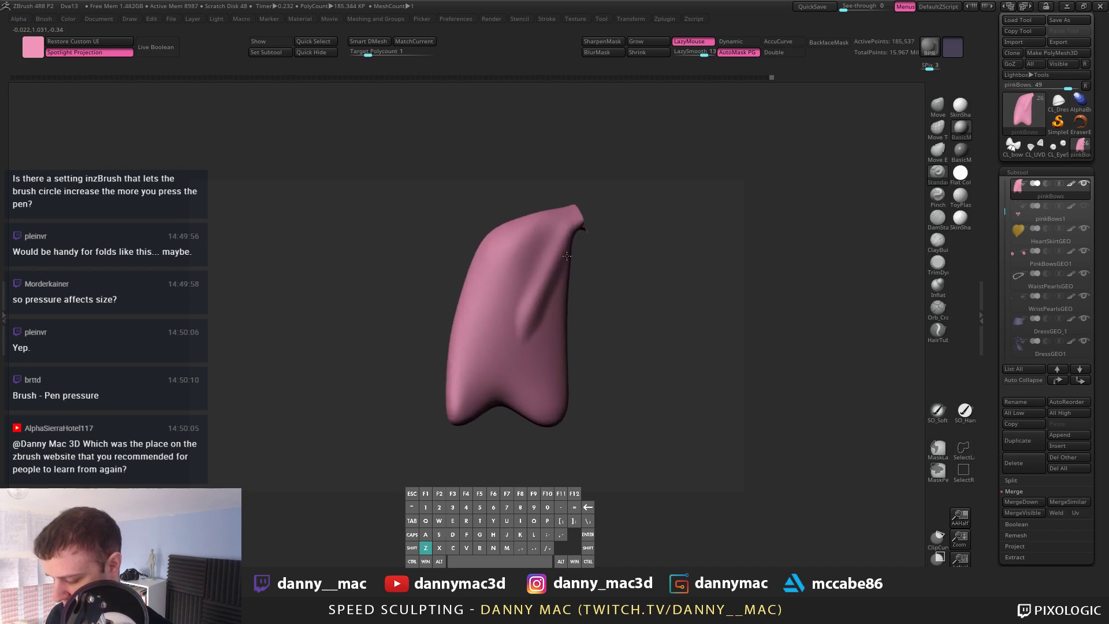
{"action": "key", "text": "space"}
{"action": "right_click_drag", "start_coordinate": [550, 242], "coordinate": [548, 256], "text": "alt"}
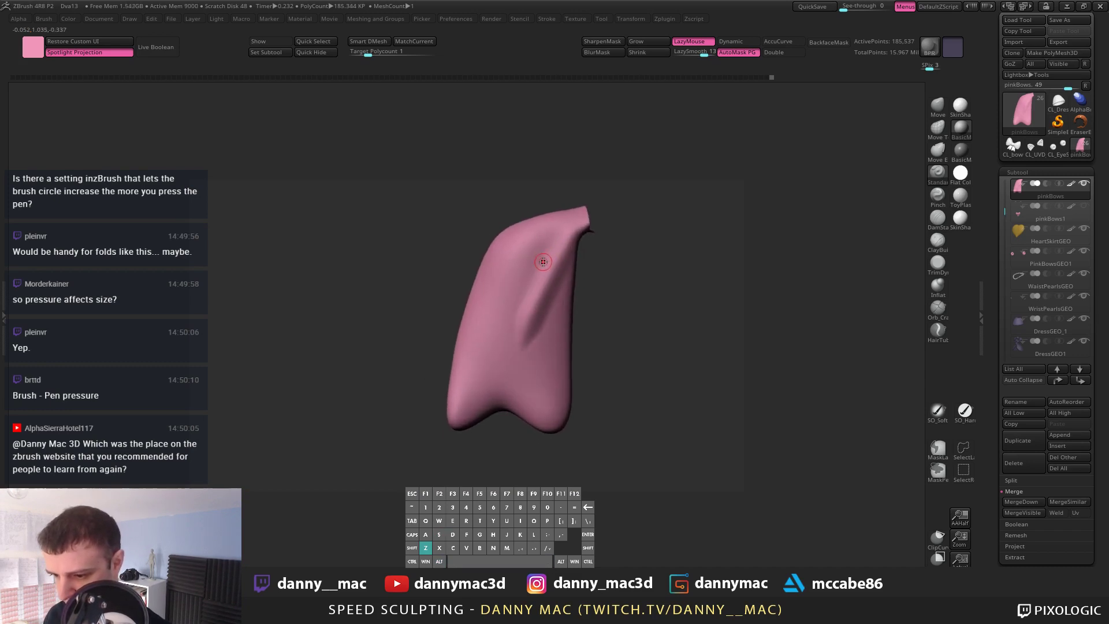
{"action": "key", "text": "space"}
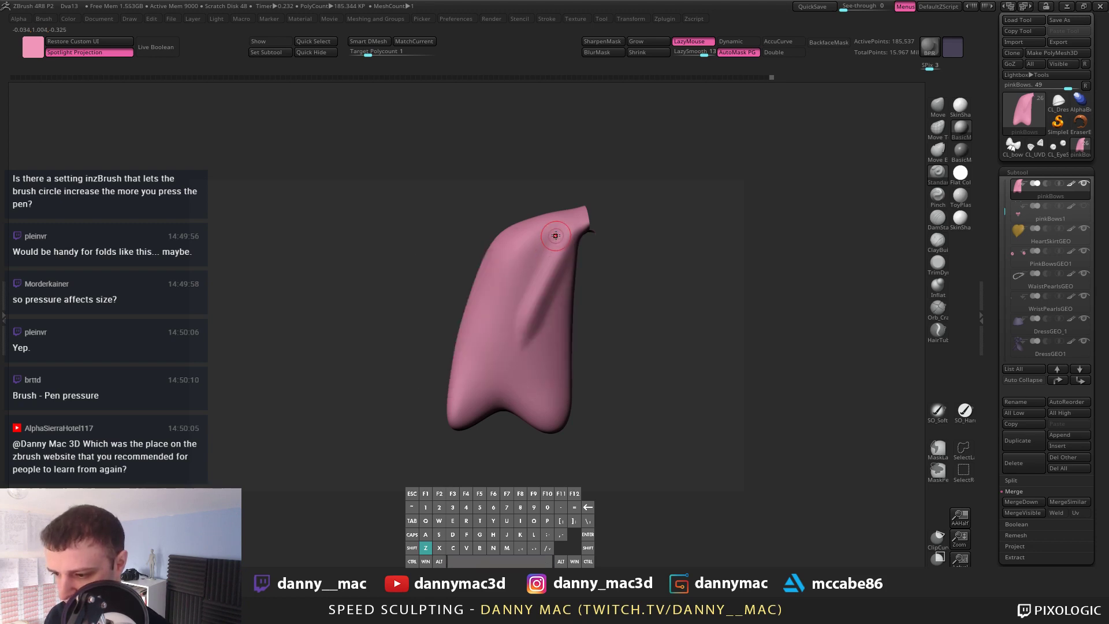
{"action": "key", "text": "alt"}
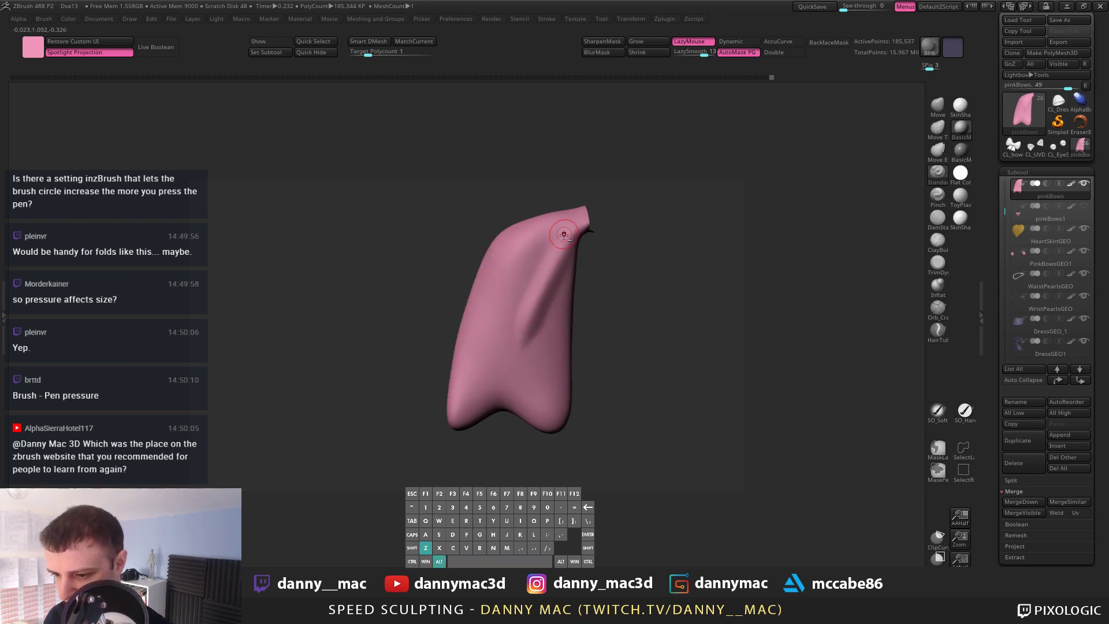
{"action": "left_click_drag", "start_coordinate": [564, 233], "coordinate": [529, 308], "text": "alt"}
{"action": "key", "text": "ctrl+z"}
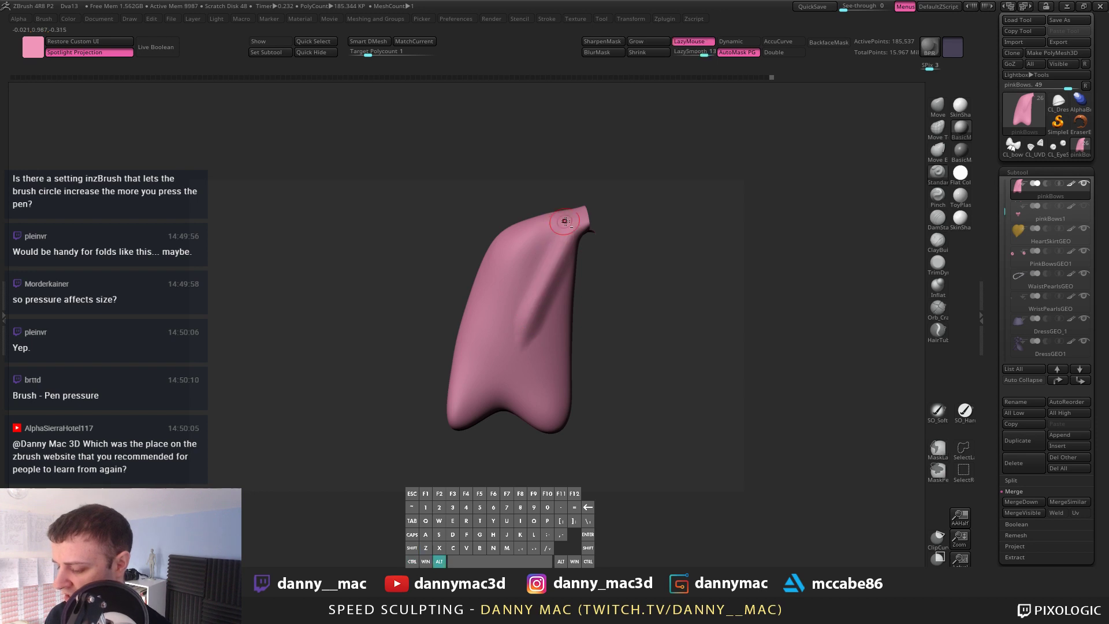
{"action": "left_click_drag", "start_coordinate": [564, 226], "coordinate": [528, 292], "text": "alt"}
{"action": "key", "text": "ctrl+z"}
{"action": "left_click_drag", "start_coordinate": [564, 227], "coordinate": [541, 287], "text": "alt"}
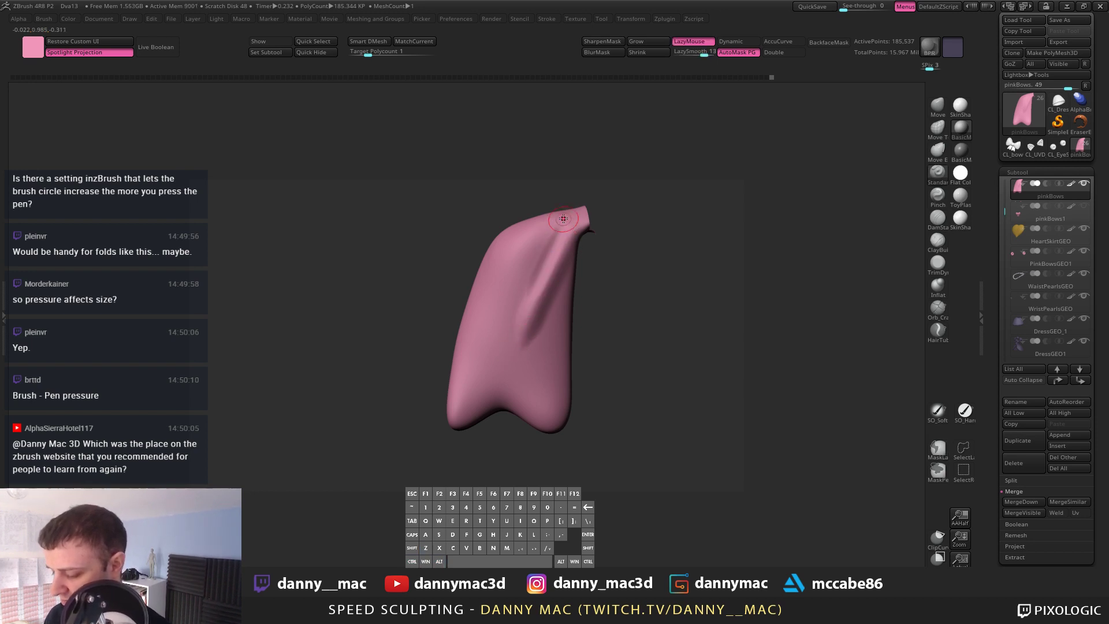
Step: Carve a second fold beside the first on the outer side of the left tail, and bring back the whole bow
{"action": "left_click_drag", "start_coordinate": [561, 224], "coordinate": [523, 312], "text": "alt"}
{"action": "key", "text": "ctrl+z"}
{"action": "left_click_drag", "start_coordinate": [555, 225], "coordinate": [501, 321], "text": "alt"}
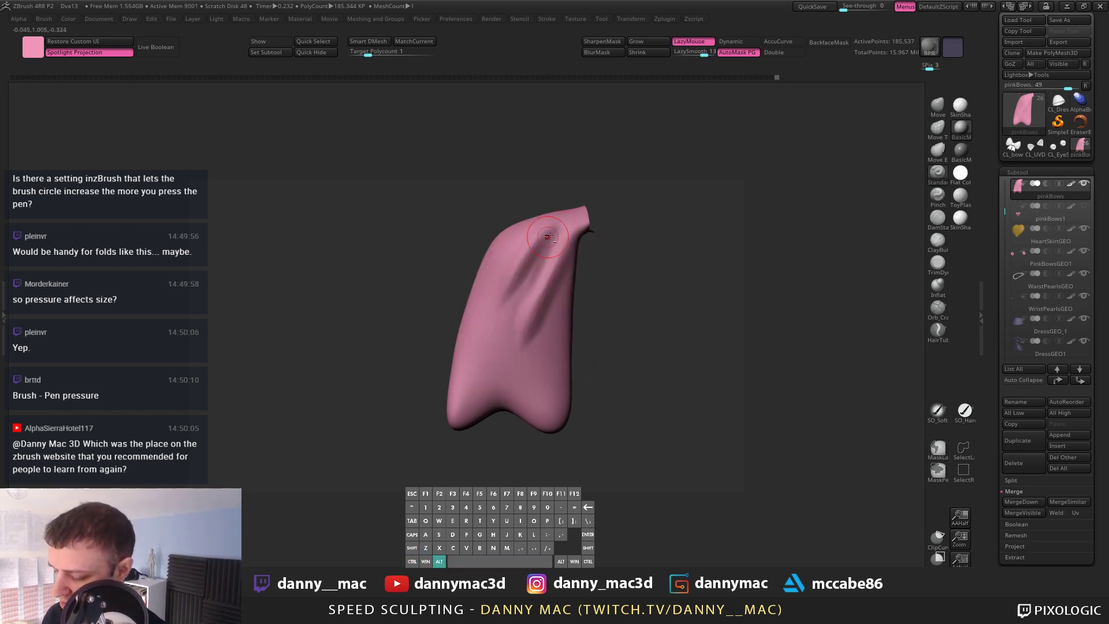
{"action": "key", "text": "alt+s"}
{"action": "key", "text": "alt+s"}
{"action": "left_click", "coordinate": [619, 248], "text": "ctrl+shift"}
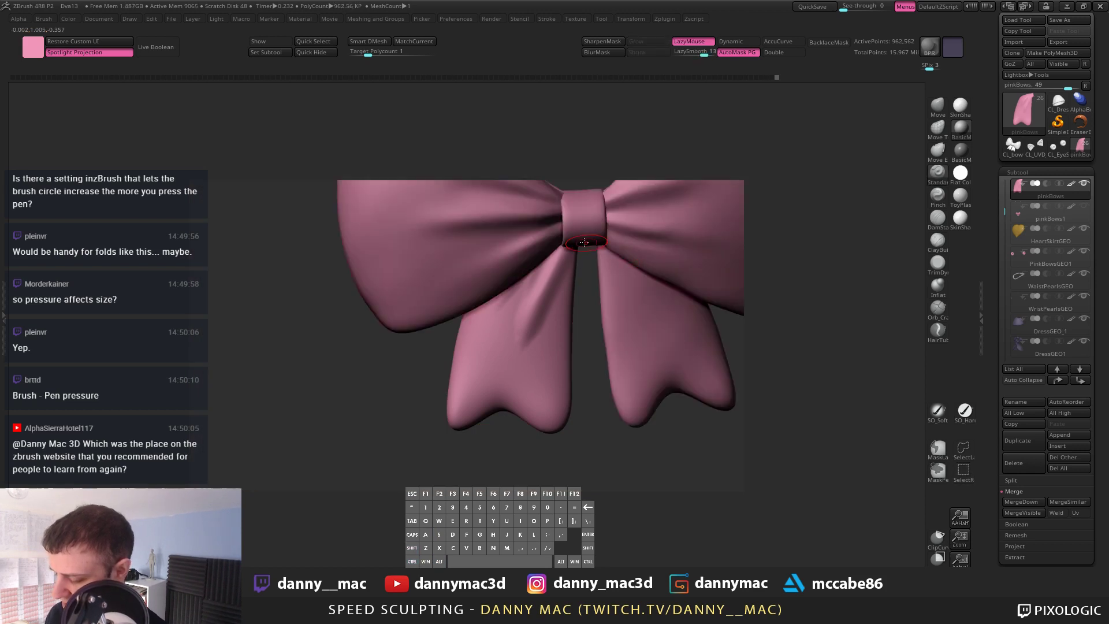
Step: Carve a groove down the left tail from just below the knot with the whole bow visible
{"action": "key", "text": "l"}
{"action": "left_click_drag", "start_coordinate": [569, 260], "coordinate": [536, 347], "text": "alt"}
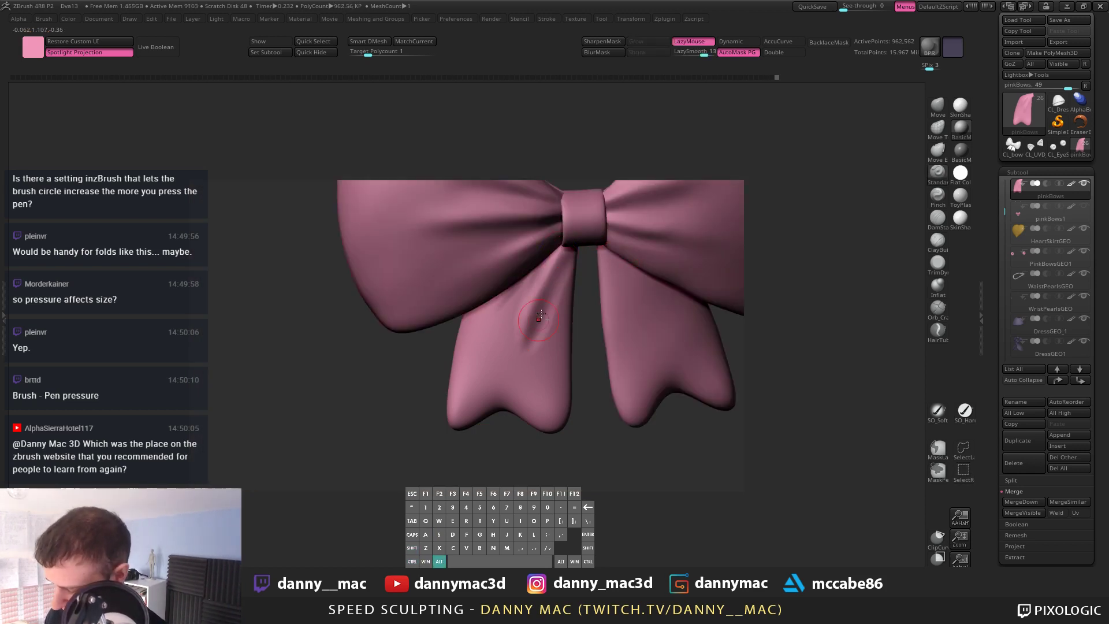
{"action": "key", "text": "ctrl+z"}
{"action": "key", "text": "space"}
{"action": "left_click_drag", "start_coordinate": [572, 253], "coordinate": [520, 355], "text": "alt"}
{"action": "key", "text": "space"}
{"action": "mouse_move", "coordinate": [547, 276]}
{"action": "right_mouse_down"}
{"action": "mouse_move", "coordinate": [564, 283]}
{"action": "mouse_move", "coordinate": [386, 314]}
{"action": "right_mouse_up"}
Step: Show the bow on the character, lower it by four subdivision levels, and smooth its form
{"action": "key", "text": "alt+s"}
{"action": "mouse_move", "coordinate": [597, 260]}
{"action": "right_mouse_down", "text": "alt"}
{"action": "mouse_move", "coordinate": [546, 293]}
{"action": "mouse_move", "coordinate": [564, 302]}
{"action": "mouse_move", "coordinate": [554, 325]}
{"action": "mouse_move", "coordinate": [575, 285]}
{"action": "mouse_move", "coordinate": [595, 280]}
{"action": "mouse_move", "coordinate": [592, 256]}
{"action": "mouse_move", "coordinate": [581, 260]}
{"action": "right_mouse_up", "text": "alt"}
{"action": "key", "text": "1"}
{"action": "key", "text": "shift+d"}
{"action": "key", "text": "shift+d"}
{"action": "key", "text": "shift+d"}
{"action": "key", "text": "shift+d"}
{"action": "key", "text": "space"}
{"action": "left_click_drag", "start_coordinate": [404, 298], "coordinate": [431, 290], "text": "shift"}
{"action": "right_click_drag", "start_coordinate": [601, 294], "coordinate": [642, 377], "text": "alt"}
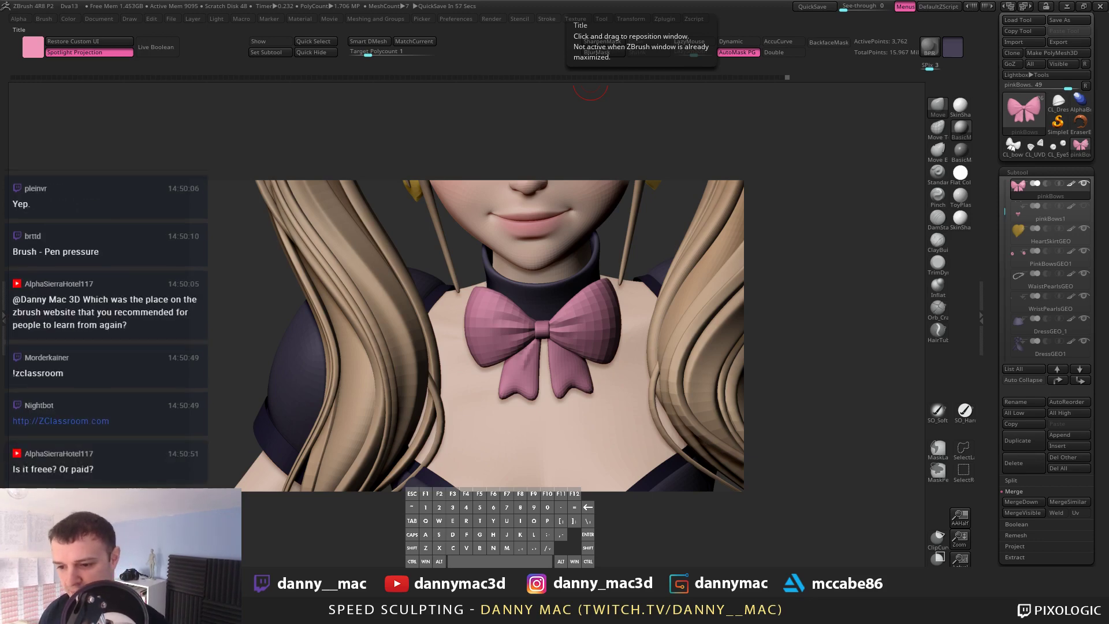
Step: Raise the bow by four subdivision levels and isolate the left tail on its own
{"action": "right_click_drag", "start_coordinate": [621, 312], "coordinate": [559, 338]}
{"action": "key", "text": "d"}
{"action": "key", "text": "d"}
{"action": "key", "text": "d"}
{"action": "key", "text": "d"}
{"action": "key", "text": "alt+s"}
{"action": "left_click", "coordinate": [540, 370], "text": "ctrl+shift"}
{"action": "key", "text": "space"}
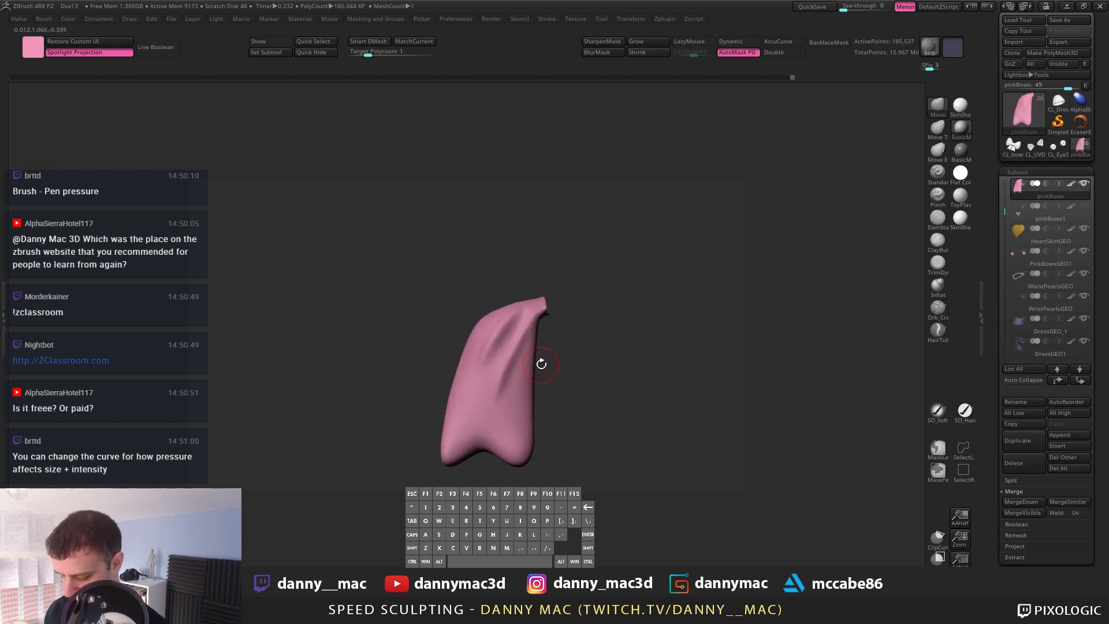
Step: Sharpen the folds running down the isolated left tail with the Orb_Cracks brush
{"action": "key", "text": "b"}
{"action": "key", "text": "o"}
{"action": "left_click_drag", "start_coordinate": [503, 358], "coordinate": [488, 416]}
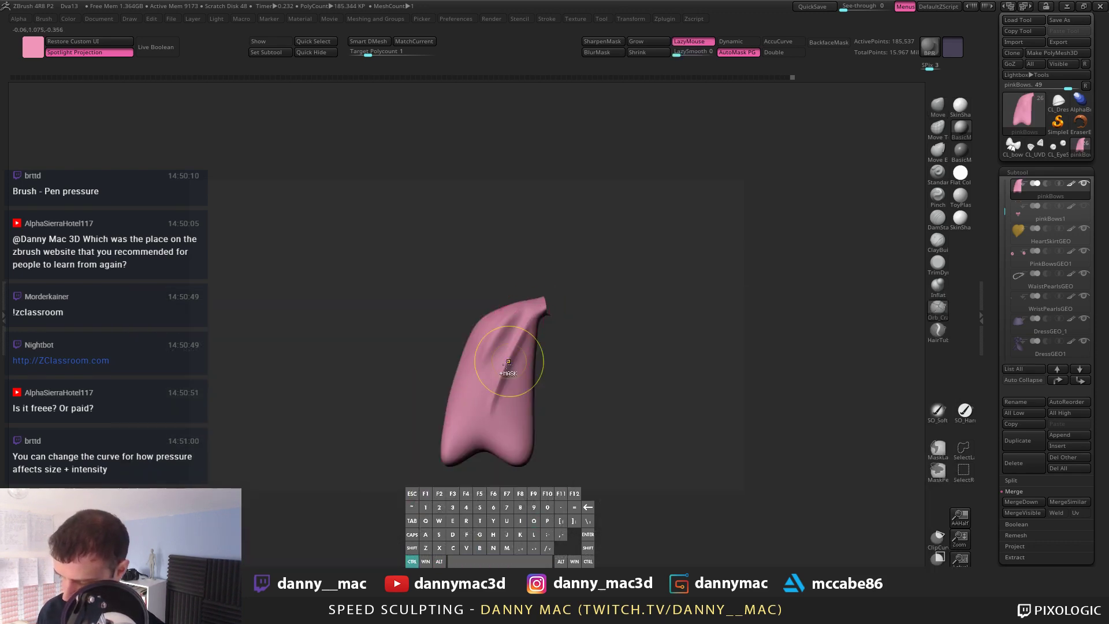
{"action": "key", "text": "ctrl+z"}
{"action": "left_click_drag", "start_coordinate": [512, 361], "coordinate": [493, 399], "text": "alt"}
{"action": "left_click_drag", "start_coordinate": [521, 319], "coordinate": [485, 397]}
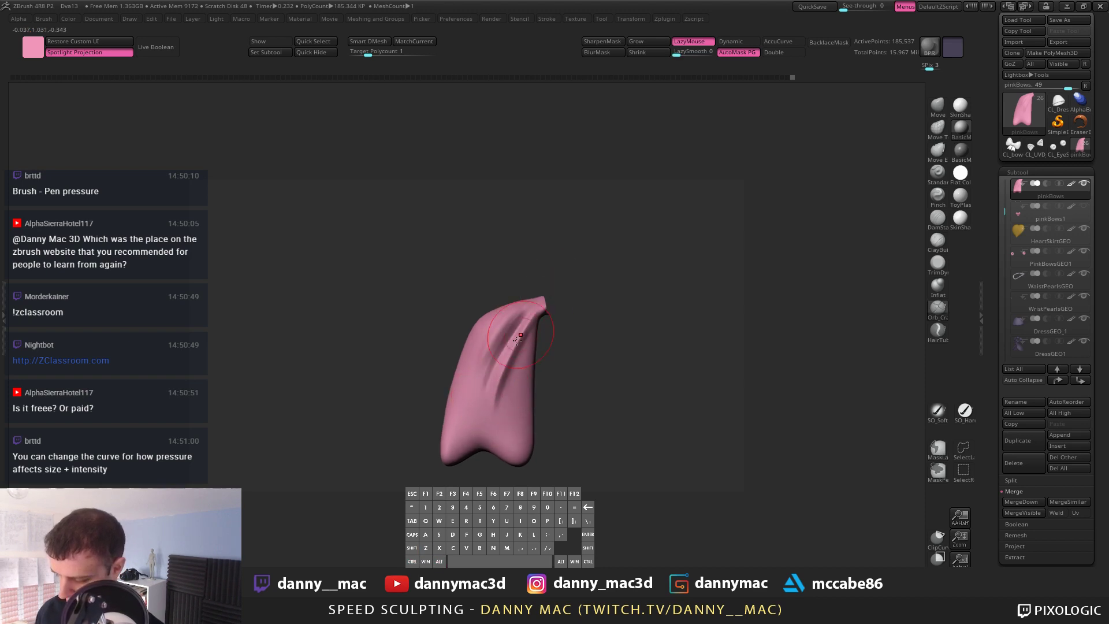
{"action": "left_click_drag", "start_coordinate": [517, 341], "coordinate": [488, 387]}
Step: Rework the outer fold on the left tail with an inverted Orb_Cracks stroke, and bring back the whole bow
{"action": "mouse_move", "coordinate": [543, 305]}
{"action": "left_mouse_down"}
{"action": "mouse_move", "coordinate": [482, 388]}
{"action": "mouse_move", "coordinate": [511, 326]}
{"action": "left_mouse_up"}
{"action": "key", "text": "ctrl+z"}
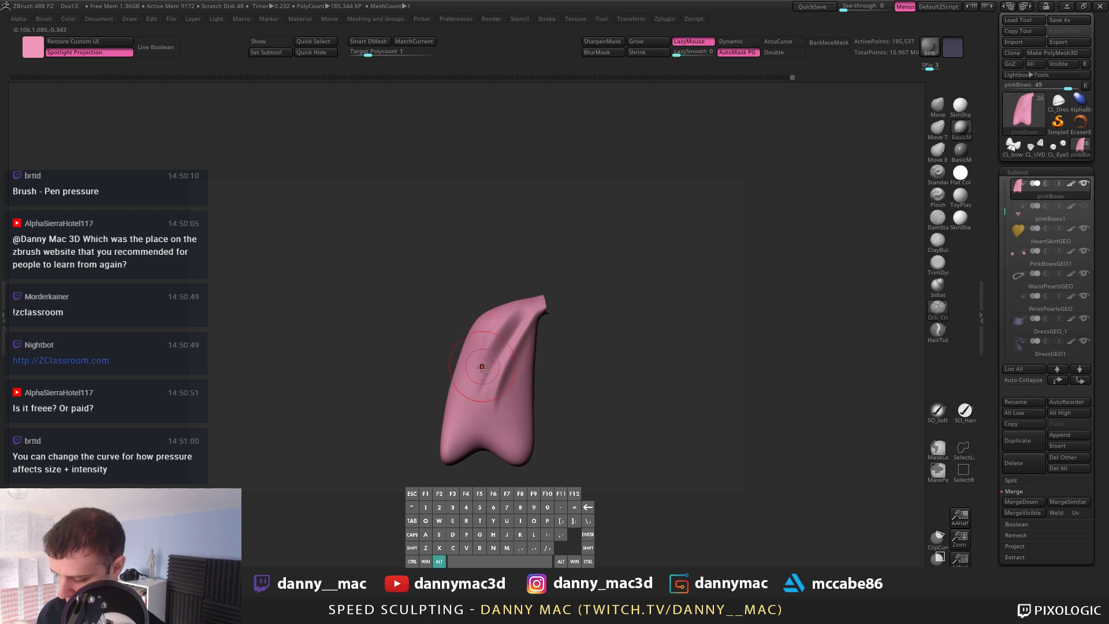
{"action": "mouse_move", "coordinate": [482, 367]}
{"action": "left_mouse_down", "text": "alt"}
{"action": "mouse_move", "coordinate": [543, 304]}
{"action": "mouse_move", "coordinate": [523, 337]}
{"action": "left_mouse_up", "text": "alt"}
{"action": "key", "text": "alt+s"}
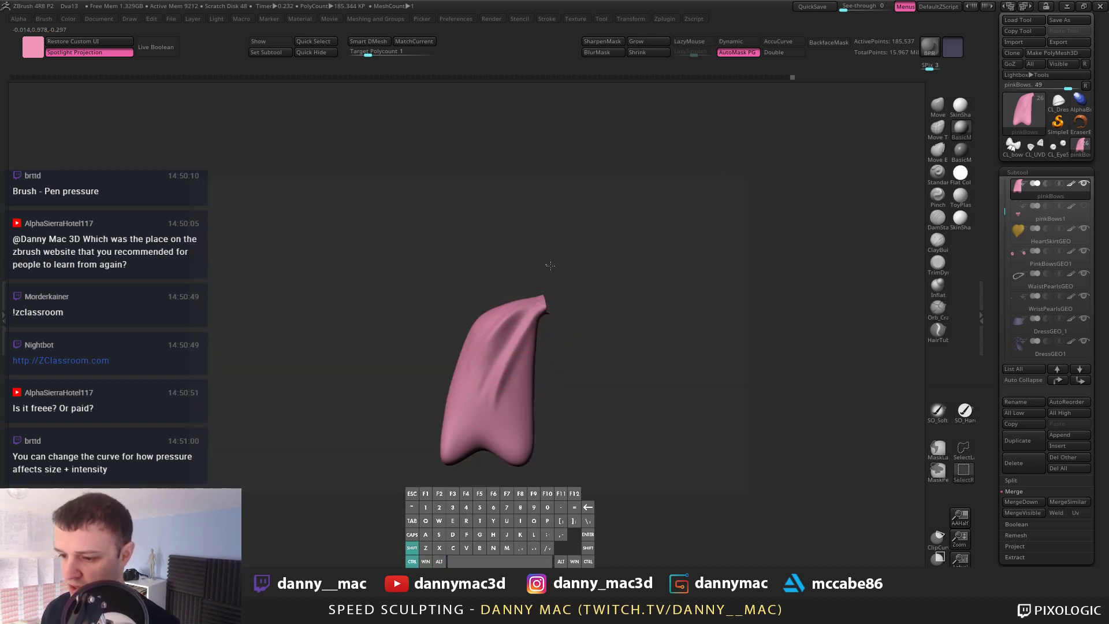
{"action": "left_click", "coordinate": [549, 266], "text": "ctrl+shift"}
{"action": "left_click_drag", "start_coordinate": [534, 259], "coordinate": [538, 245], "text": "alt"}
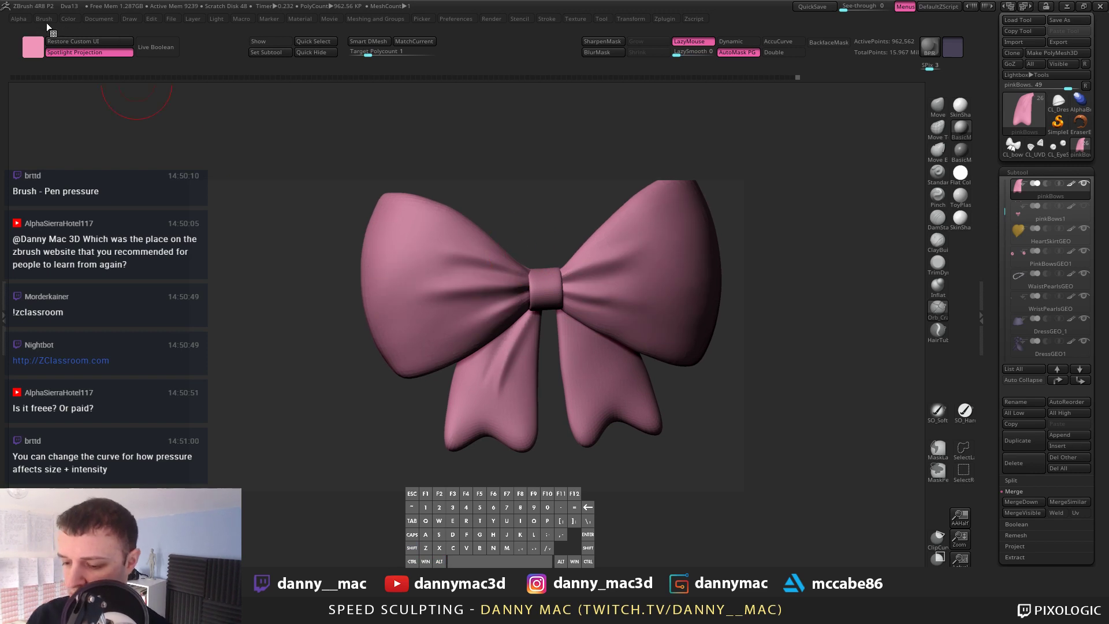
Step: Examine the Orb_Cracks brush's tablet pressure settings, including its pressure curve
{"action": "left_click", "coordinate": [46, 21]}
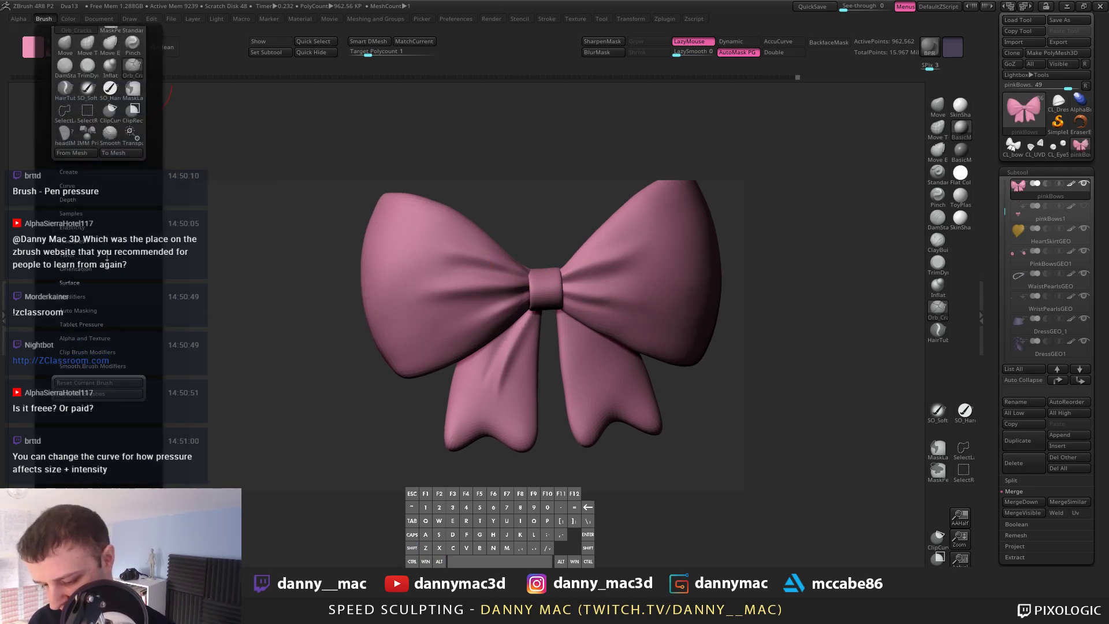
{"action": "left_click", "coordinate": [93, 325]}
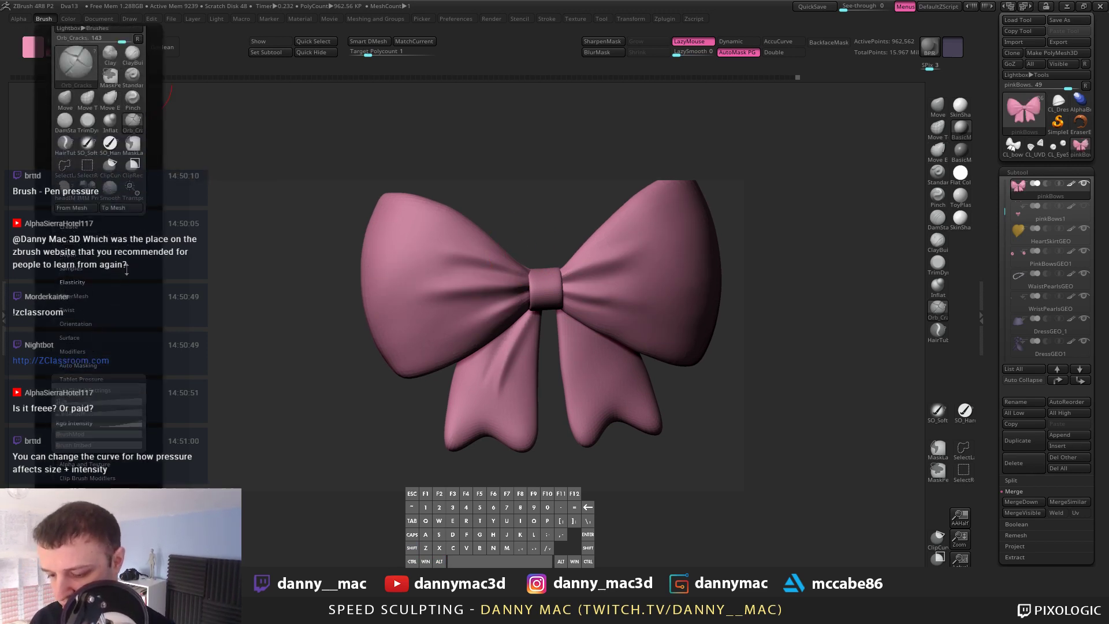
{"action": "left_click_drag", "start_coordinate": [132, 307], "coordinate": [135, 231]}
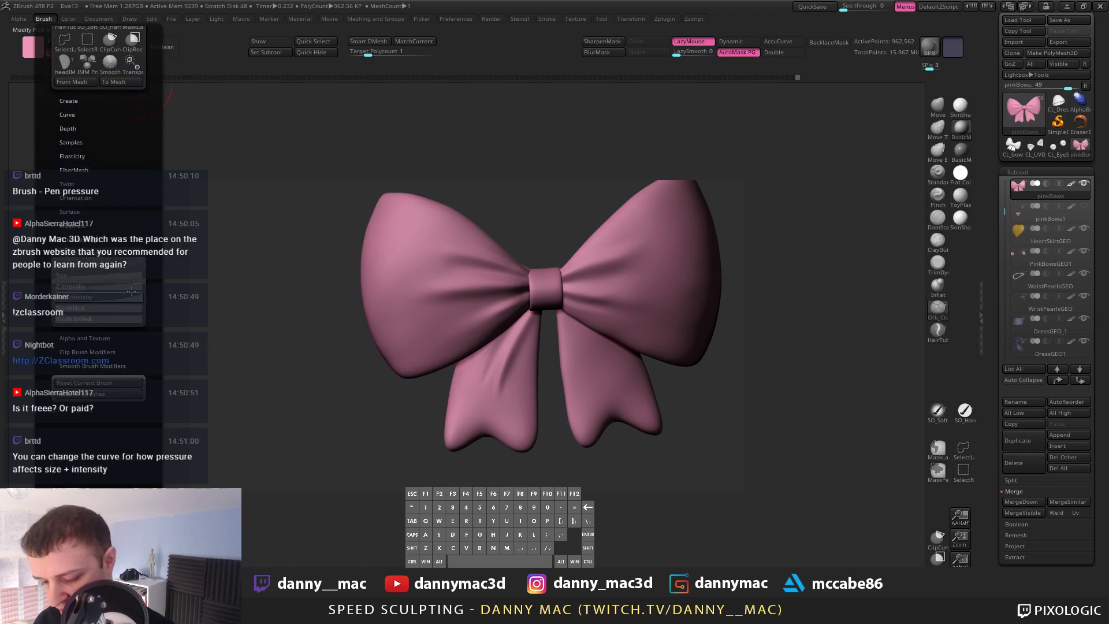
{"action": "left_click", "coordinate": [128, 276]}
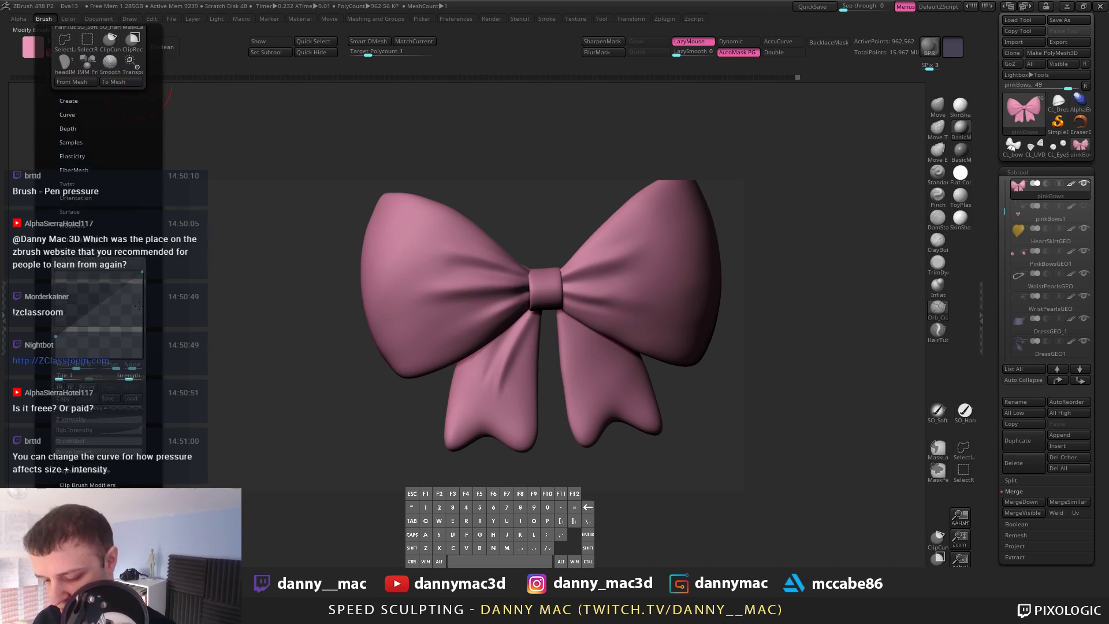
{"action": "left_click", "coordinate": [118, 419]}
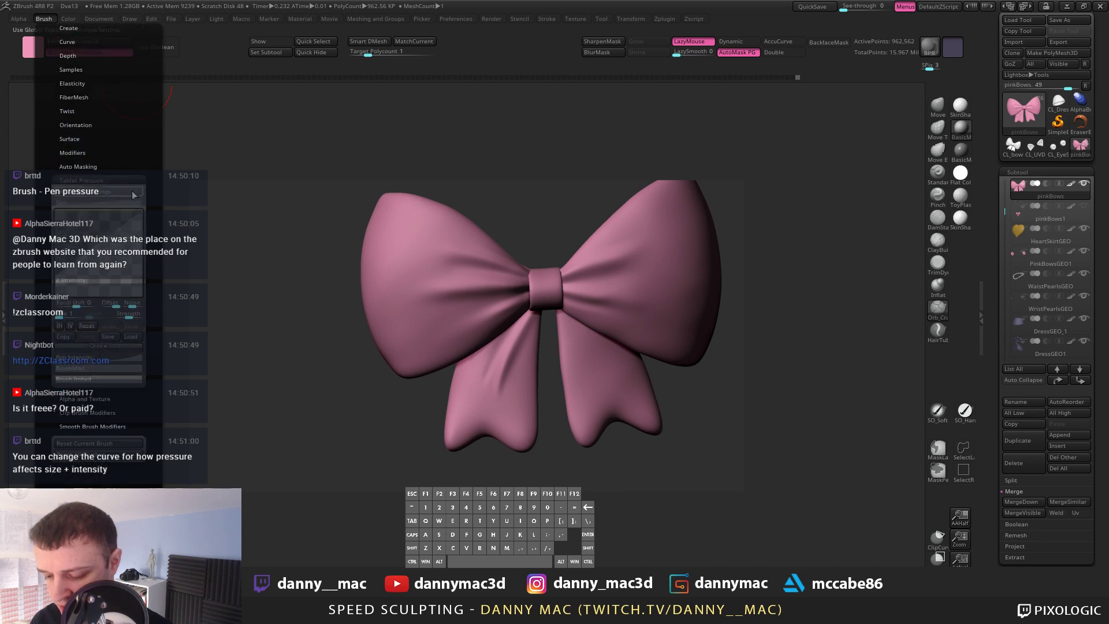
{"action": "left_click", "coordinate": [115, 202]}
{"action": "left_click_drag", "start_coordinate": [124, 179], "coordinate": [124, 131]}
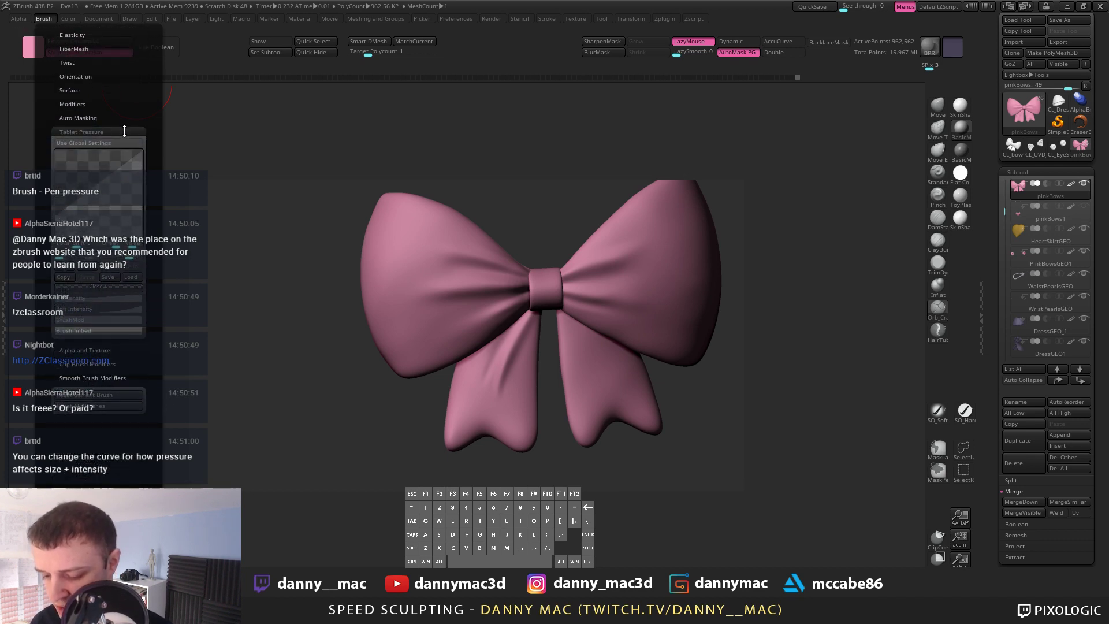
{"action": "left_click", "coordinate": [122, 312]}
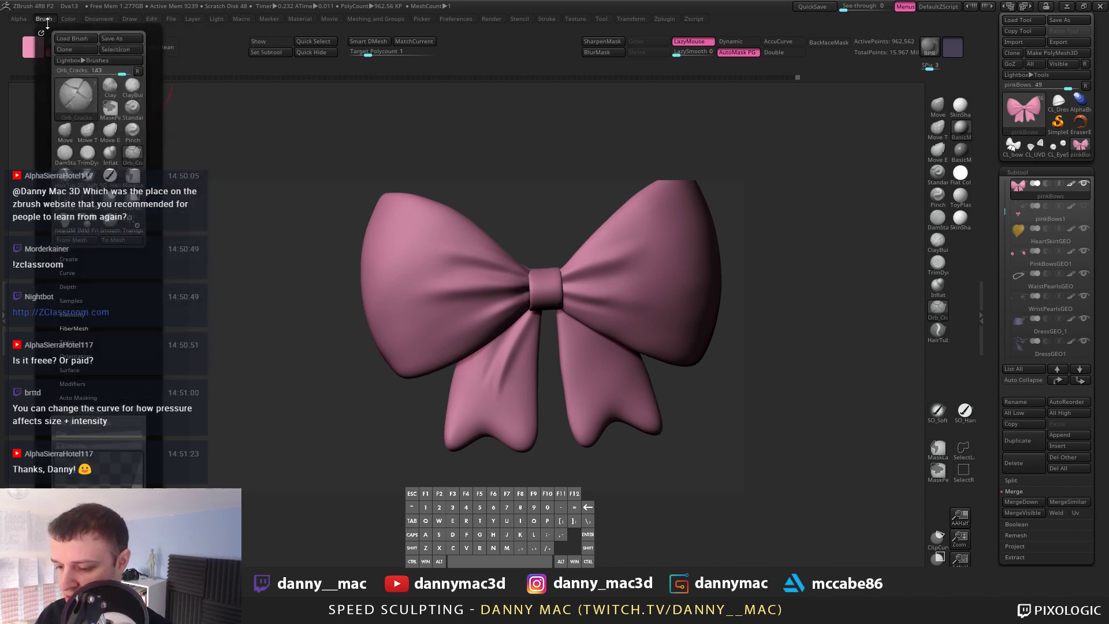
Step: Switch to the Standard brush and adjust its size for work on the bow's left tail
{"action": "right_click_drag", "start_coordinate": [567, 326], "coordinate": [560, 301], "text": "alt"}
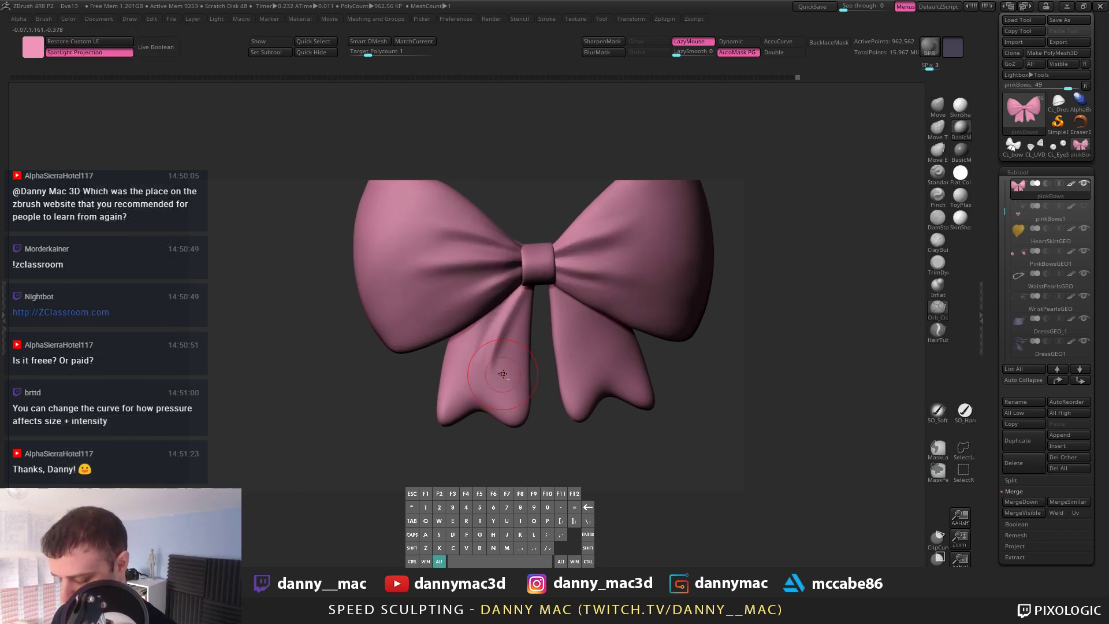
{"action": "key", "text": "alt+2"}
{"action": "key", "text": "space"}
{"action": "right_click_drag", "start_coordinate": [491, 381], "coordinate": [498, 368]}
{"action": "key", "text": "space"}
Step: Try Standard brush strokes from the knot down the left tail, and undo them
{"action": "left_click_drag", "start_coordinate": [535, 302], "coordinate": [495, 381]}
{"action": "key", "text": "alt"}
{"action": "key", "text": "ctrl+z"}
{"action": "key", "text": "space"}
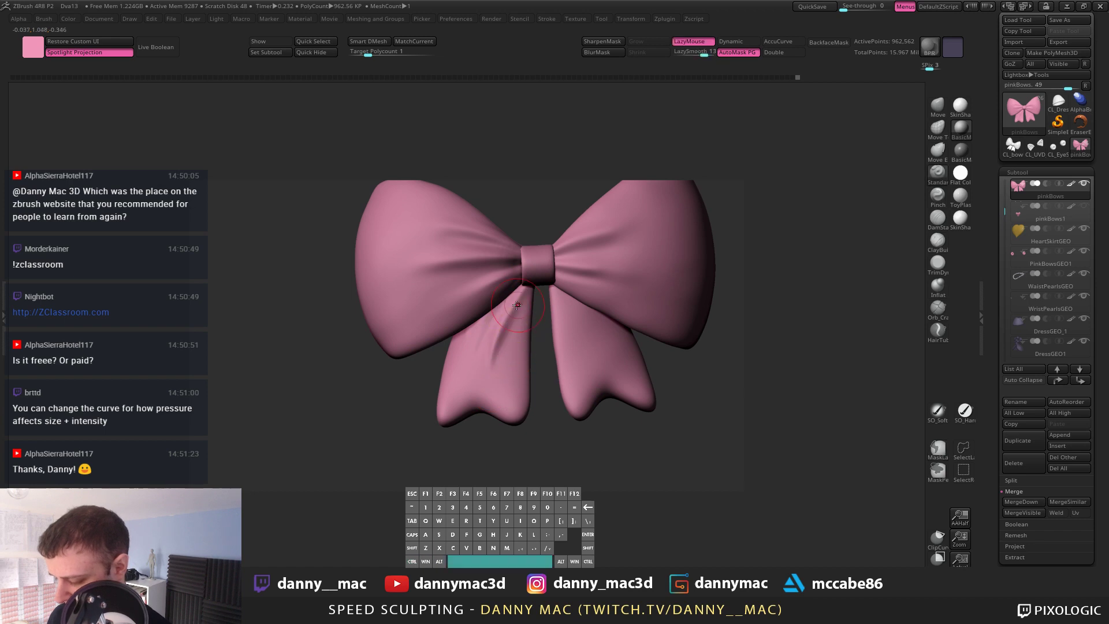
{"action": "left_click_drag", "start_coordinate": [524, 290], "coordinate": [488, 368]}
{"action": "right_click_drag", "start_coordinate": [488, 368], "coordinate": [509, 312]}
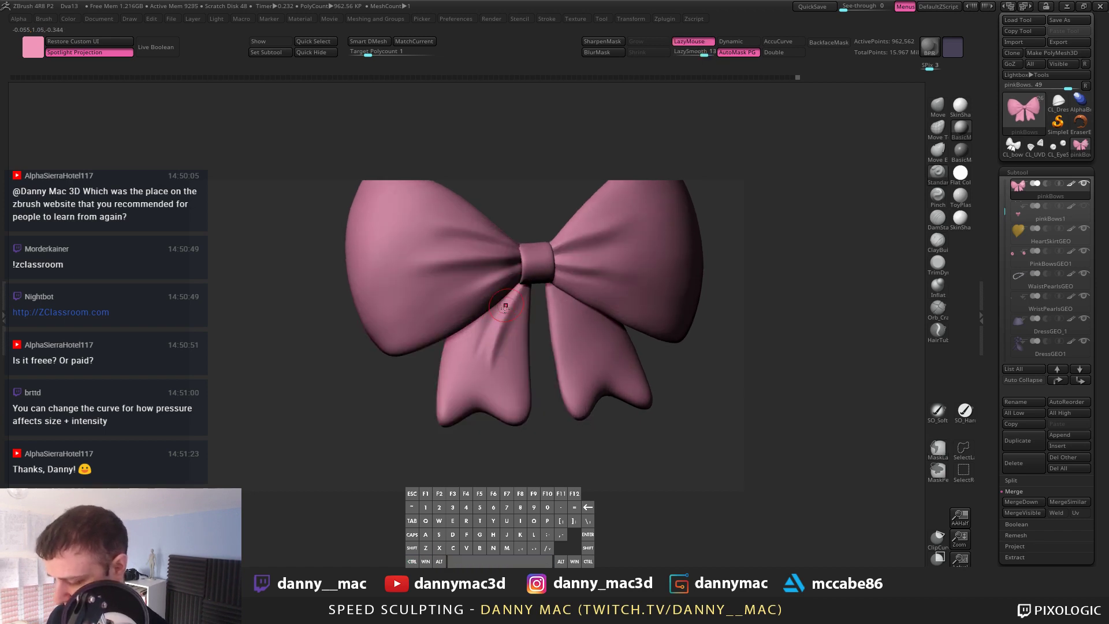
{"action": "key", "text": "ctrl+z"}
Step: Isolate the left tail, carve and soften a long groove along its fold with an inverted stroke, and bring back the whole bow
{"action": "key", "text": "alt"}
{"action": "key", "text": "alt"}
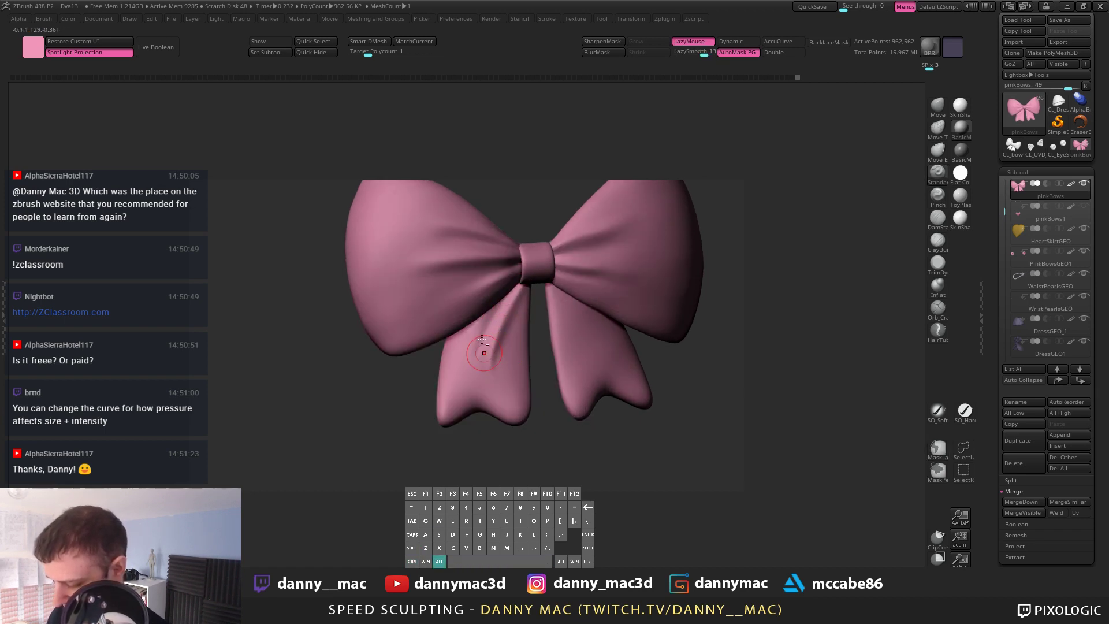
{"action": "left_click", "coordinate": [472, 339], "text": "ctrl+shift"}
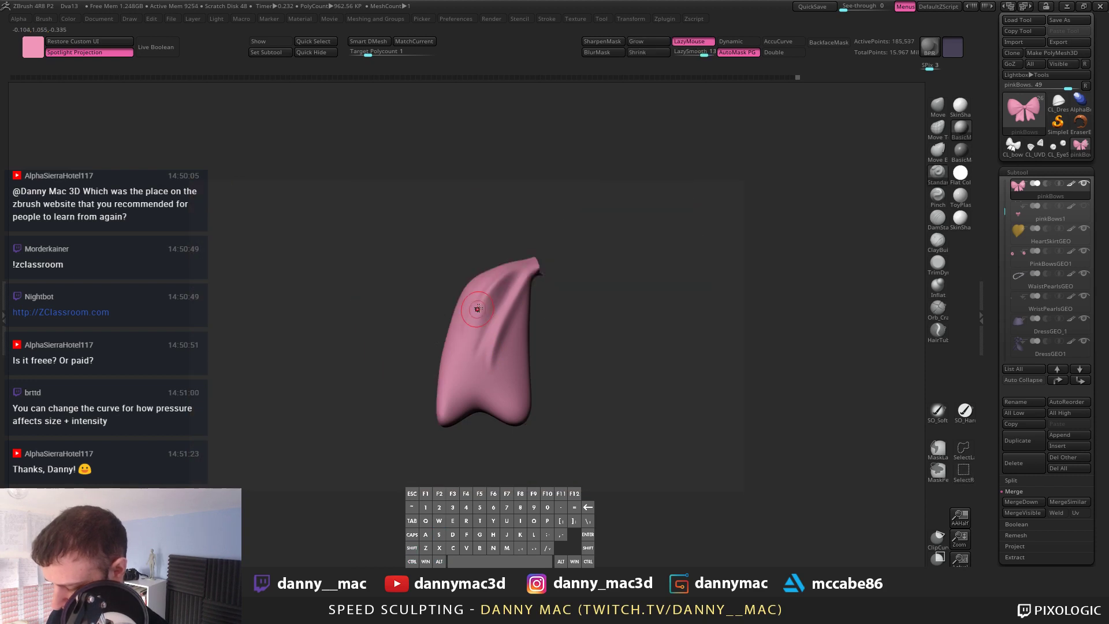
{"action": "left_click_drag", "start_coordinate": [478, 358], "coordinate": [516, 282], "text": "alt"}
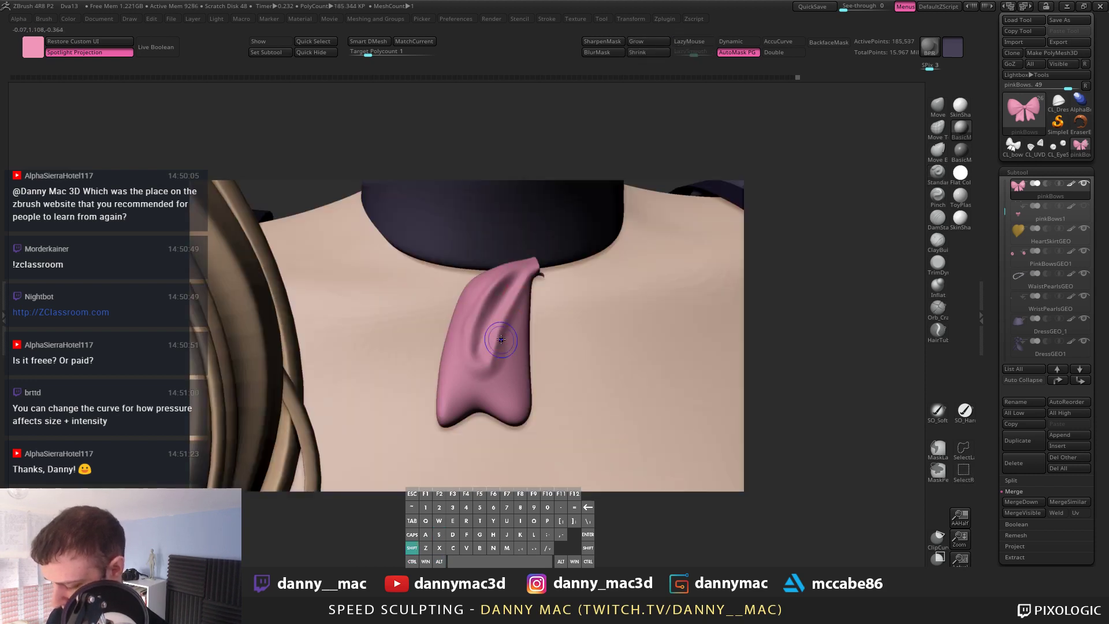
{"action": "left_click_drag", "start_coordinate": [506, 348], "coordinate": [506, 328]}
{"action": "left_click", "coordinate": [532, 327], "text": "ctrl+shift"}
Step: Lower the bow by two subdivision levels and smooth the carved fold on the left tail
{"action": "key", "text": "shift+d"}
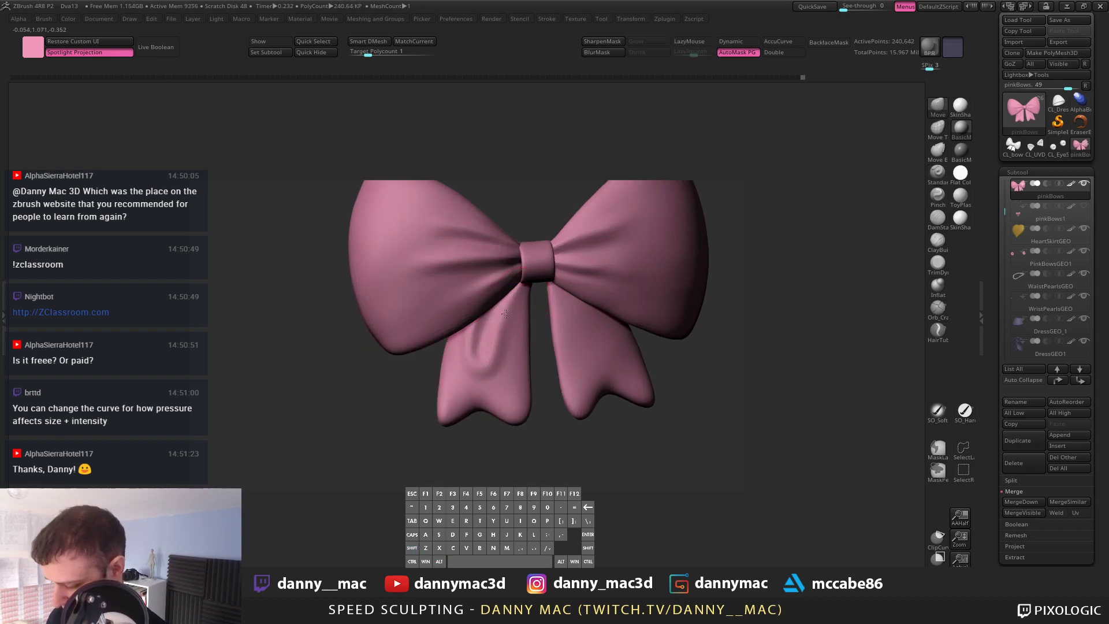
{"action": "left_click_drag", "start_coordinate": [486, 365], "coordinate": [478, 348], "text": "shift"}
{"action": "mouse_move", "coordinate": [492, 352]}
{"action": "right_mouse_down", "text": "alt"}
{"action": "mouse_move", "coordinate": [512, 329]}
{"action": "mouse_move", "coordinate": [507, 357]}
{"action": "mouse_move", "coordinate": [490, 320]}
{"action": "mouse_move", "coordinate": [516, 301]}
{"action": "right_mouse_up", "text": "alt"}
{"action": "key", "text": "space"}
{"action": "key", "text": "alt+2"}
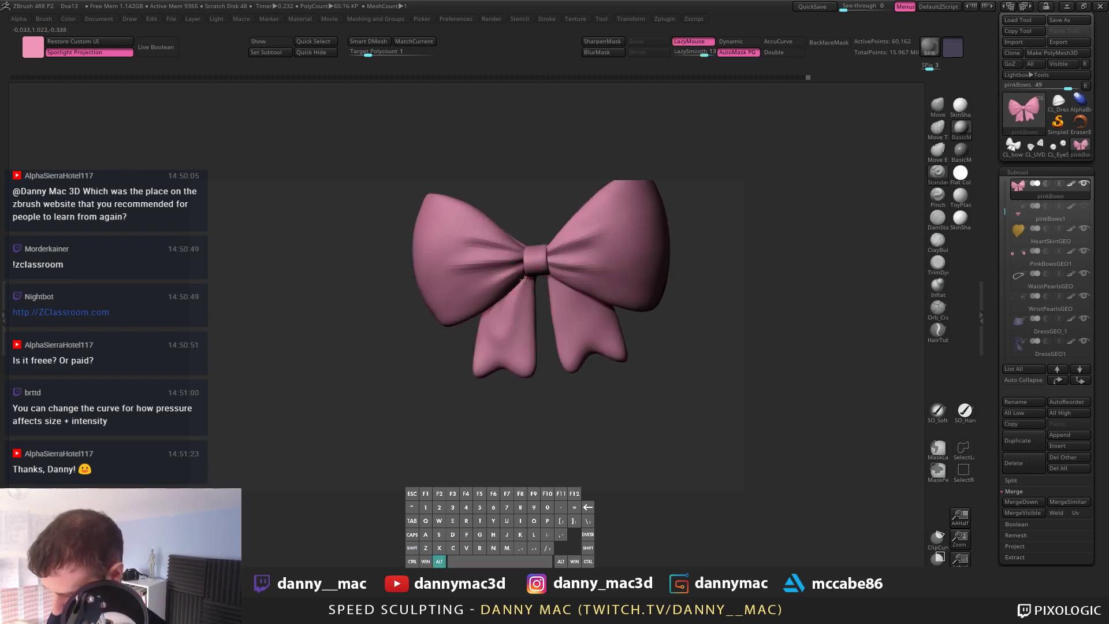
{"action": "right_click_drag", "start_coordinate": [515, 326], "coordinate": [524, 323]}
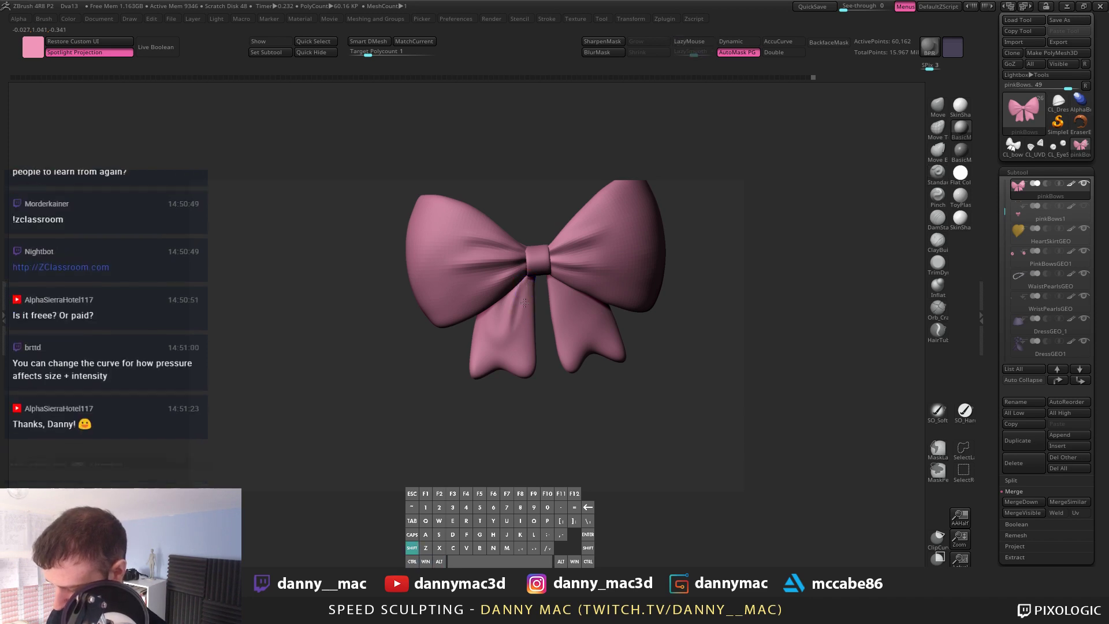
{"action": "right_click_drag", "start_coordinate": [525, 315], "coordinate": [531, 310], "text": "shift"}
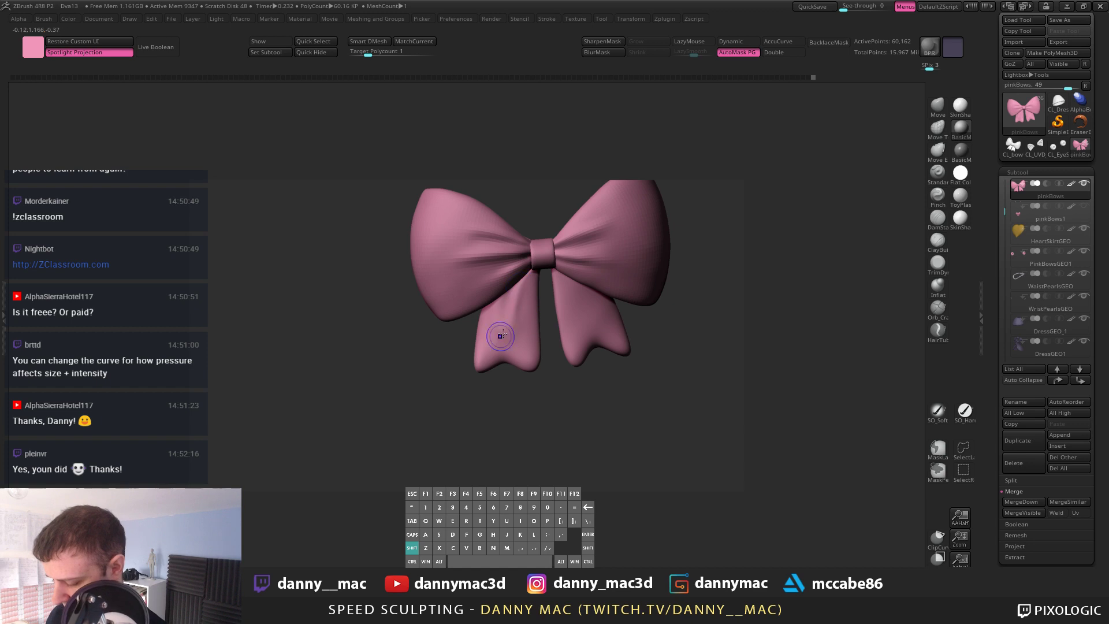
Step: Carve a fold from the knot down the left tail's inner side with an inverted Standard stroke
{"action": "key", "text": "l"}
{"action": "left_click_drag", "start_coordinate": [531, 272], "coordinate": [521, 333]}
{"action": "key", "text": "ctrl+z"}
{"action": "key", "text": "space"}
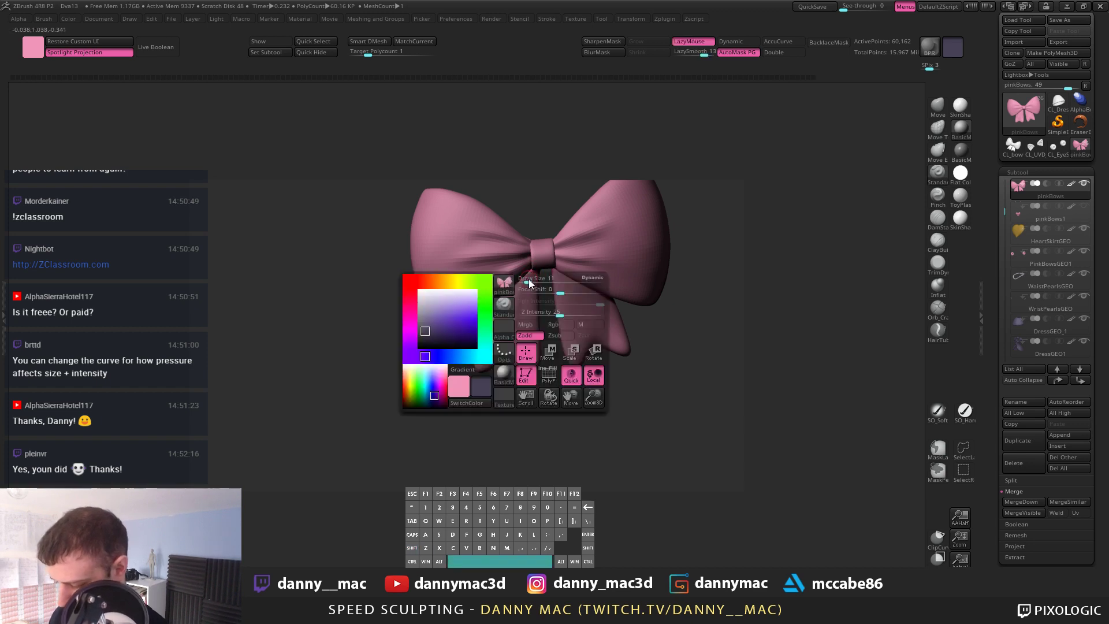
{"action": "left_click_drag", "start_coordinate": [531, 269], "coordinate": [518, 352], "text": "alt"}
{"action": "mouse_move", "coordinate": [532, 272]}
{"action": "left_mouse_down", "text": "alt"}
{"action": "mouse_move", "coordinate": [522, 336]}
{"action": "mouse_move", "coordinate": [530, 274]}
{"action": "left_mouse_up", "text": "alt"}
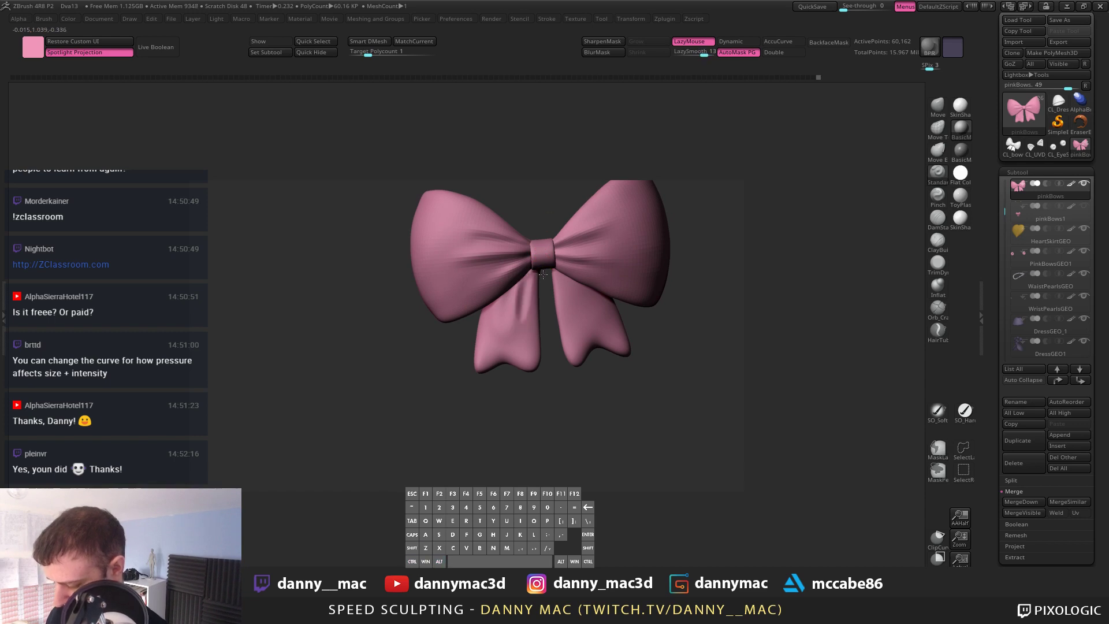
{"action": "left_click_drag", "start_coordinate": [550, 221], "coordinate": [560, 222]}
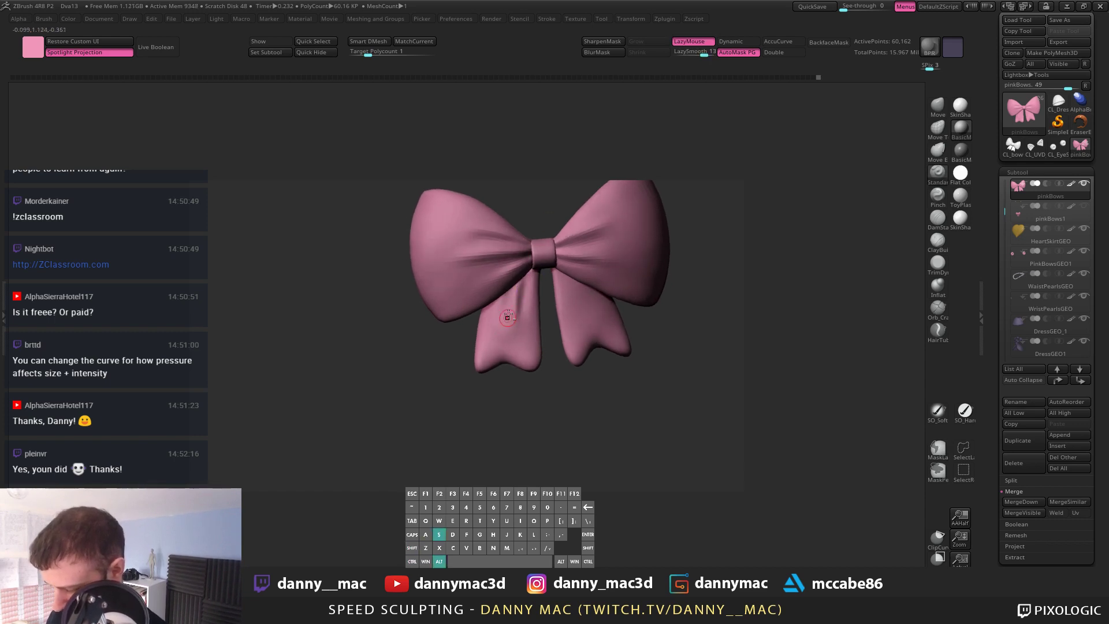
Step: Deepen the upper fold on the isolated left tail with an inverted stroke, and show the whole bow again
{"action": "left_click", "coordinate": [503, 317], "text": "ctrl+shift"}
{"action": "left_click_drag", "start_coordinate": [500, 311], "coordinate": [520, 274], "text": "alt"}
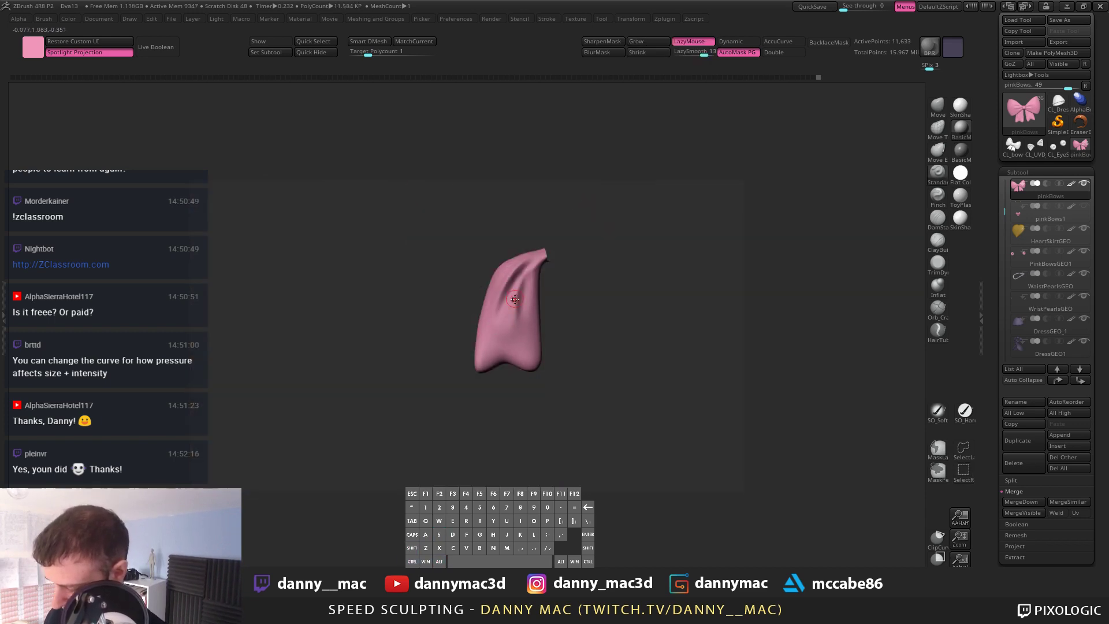
{"action": "key", "text": "alt+s"}
{"action": "key", "text": "alt+s"}
{"action": "left_click", "coordinate": [577, 286], "text": "ctrl+shift"}
Step: Soften the left tail's folds and build up the ridge beside its inner edge below the knot
{"action": "key", "text": "space"}
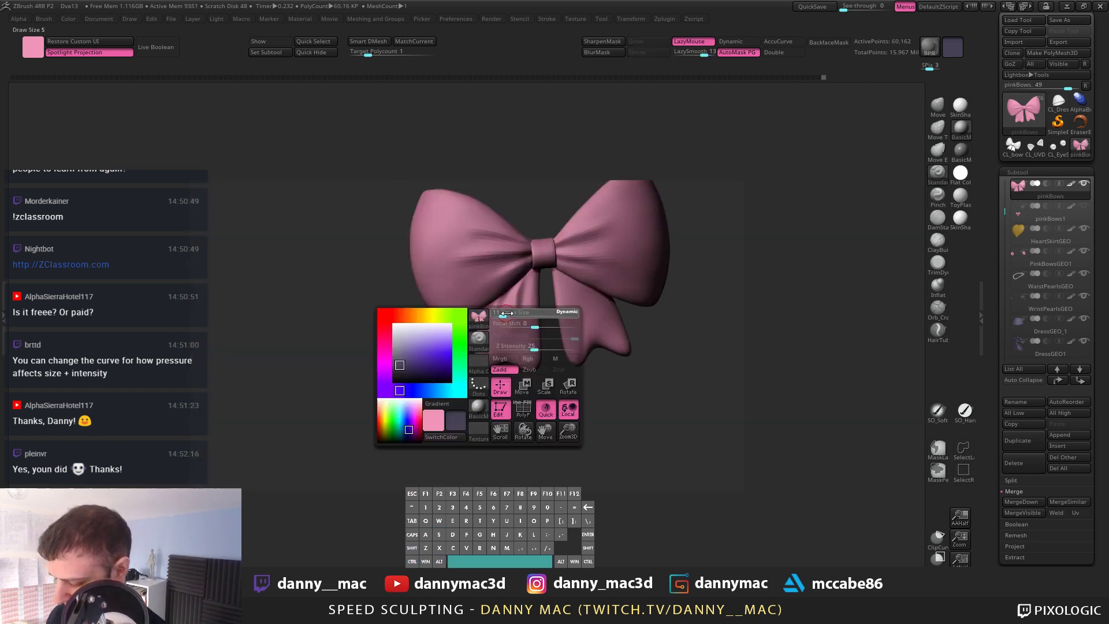
{"action": "left_click_drag", "start_coordinate": [504, 324], "coordinate": [515, 309], "text": "shift"}
{"action": "key", "text": "l"}
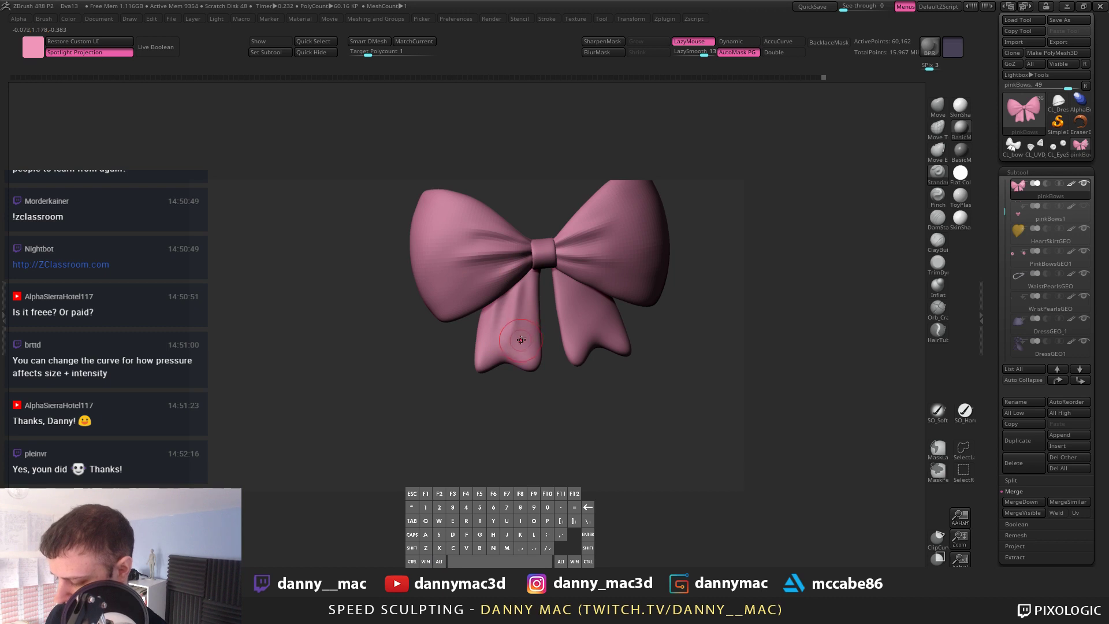
{"action": "left_click_drag", "start_coordinate": [528, 314], "coordinate": [527, 280]}
{"action": "right_click_drag", "start_coordinate": [523, 289], "coordinate": [530, 290]}
{"action": "left_click_drag", "start_coordinate": [527, 289], "coordinate": [528, 308], "text": "shift"}
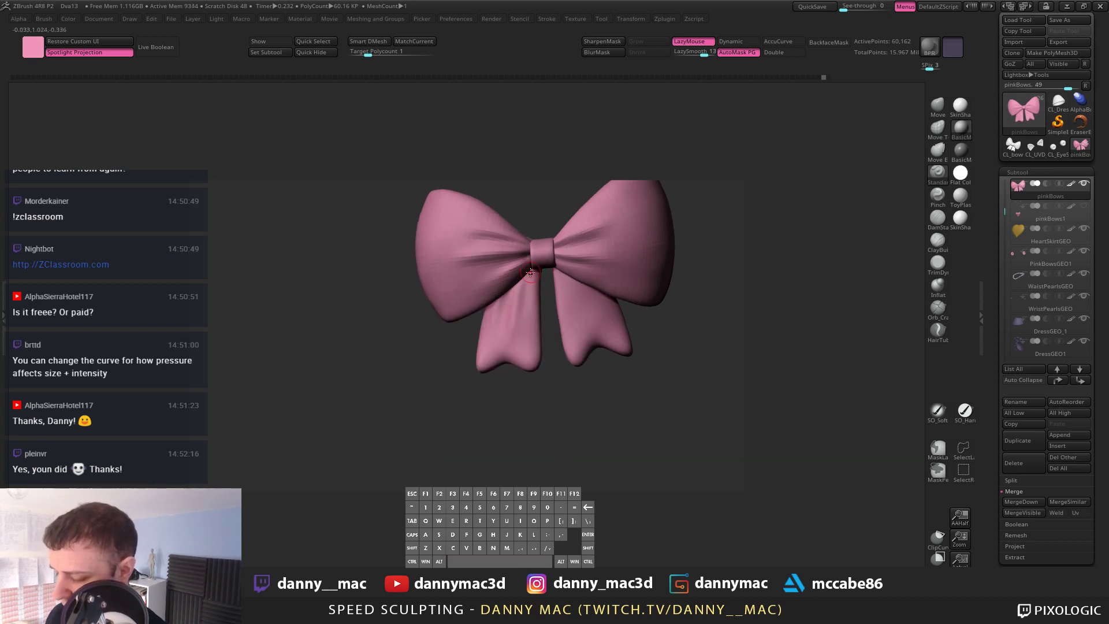
Step: Raise the bow by one subdivision level and refine the left tail's folds
{"action": "key", "text": "ctrl+d"}
{"action": "key", "text": "space"}
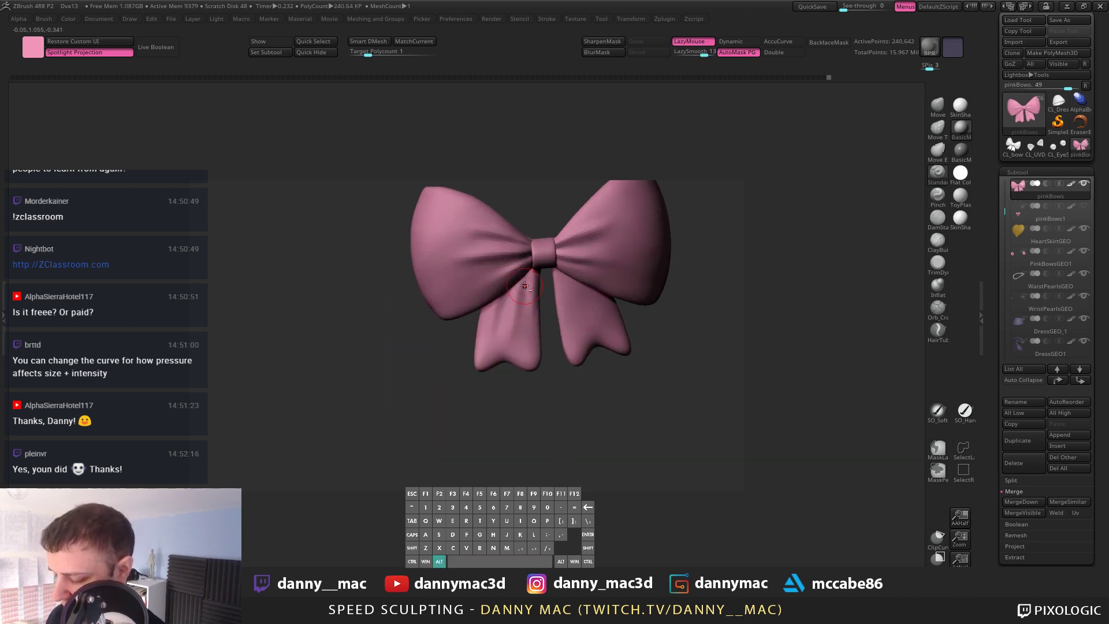
{"action": "key", "text": "l"}
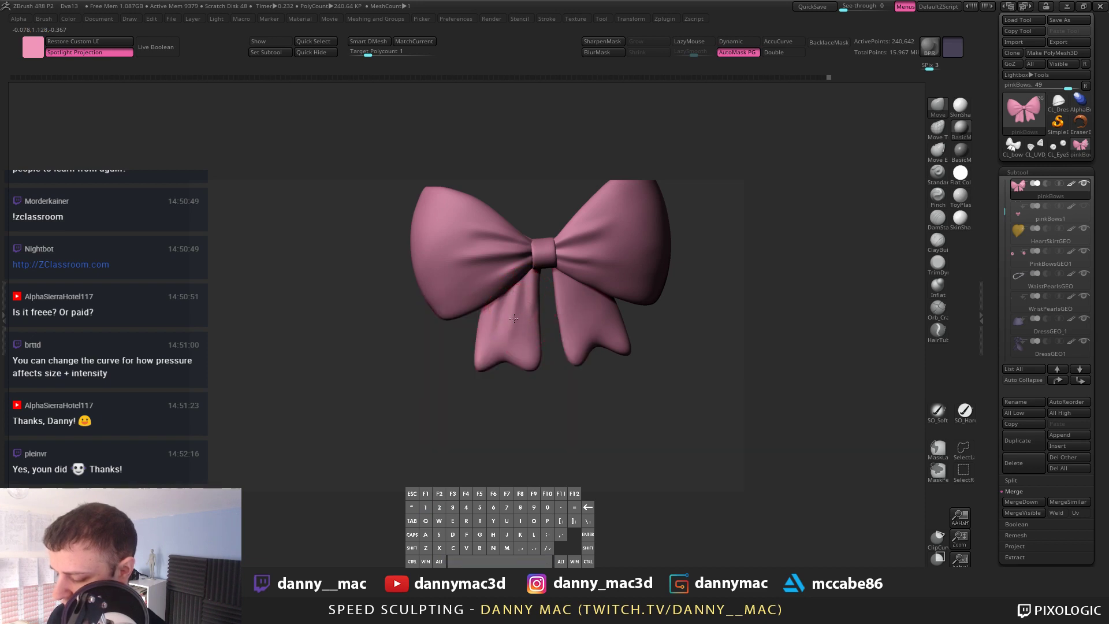
{"action": "key", "text": "space"}
{"action": "key", "text": "shift"}
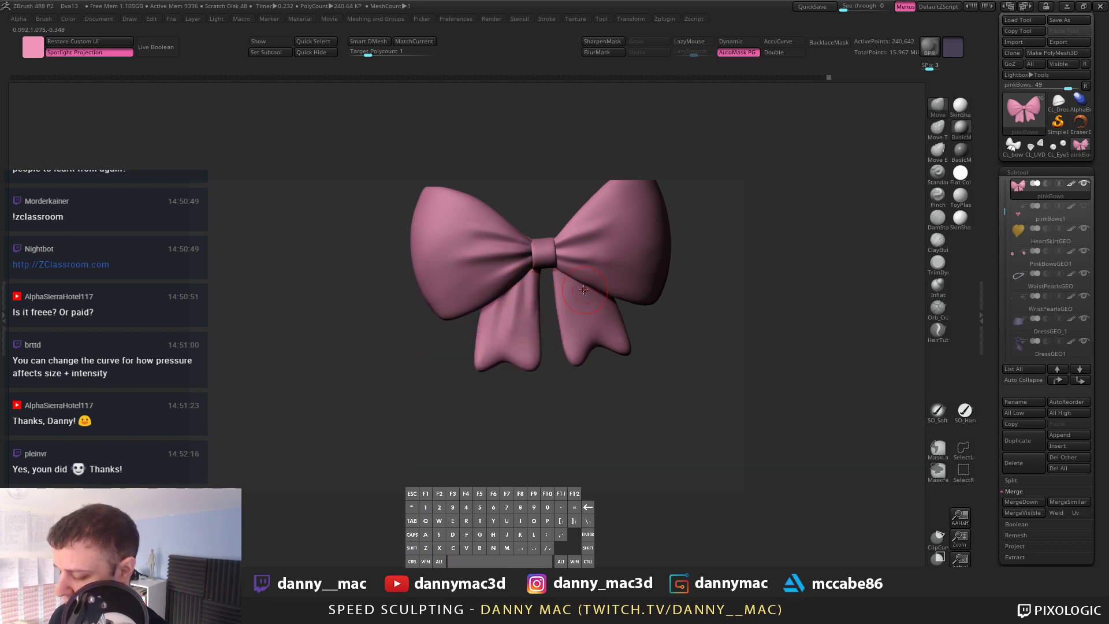
Step: Resize the Standard brush, isolate the right tail, and carve a fold down it with an inverted stroke
{"action": "key", "text": "alt"}
{"action": "key", "text": "l"}
{"action": "key", "text": "space"}
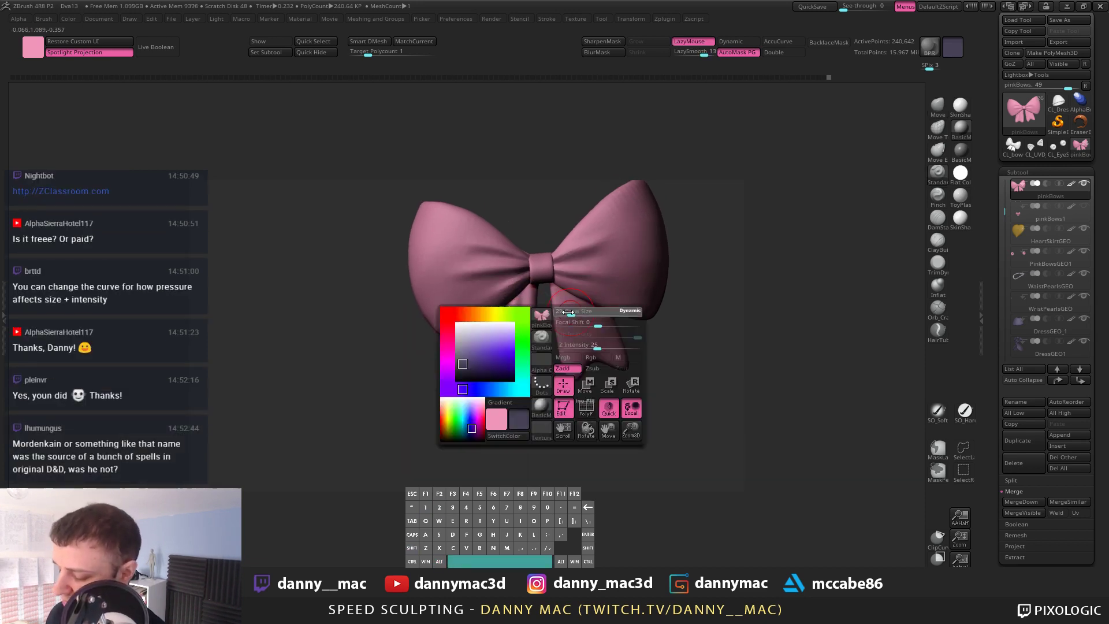
{"action": "key", "text": "space"}
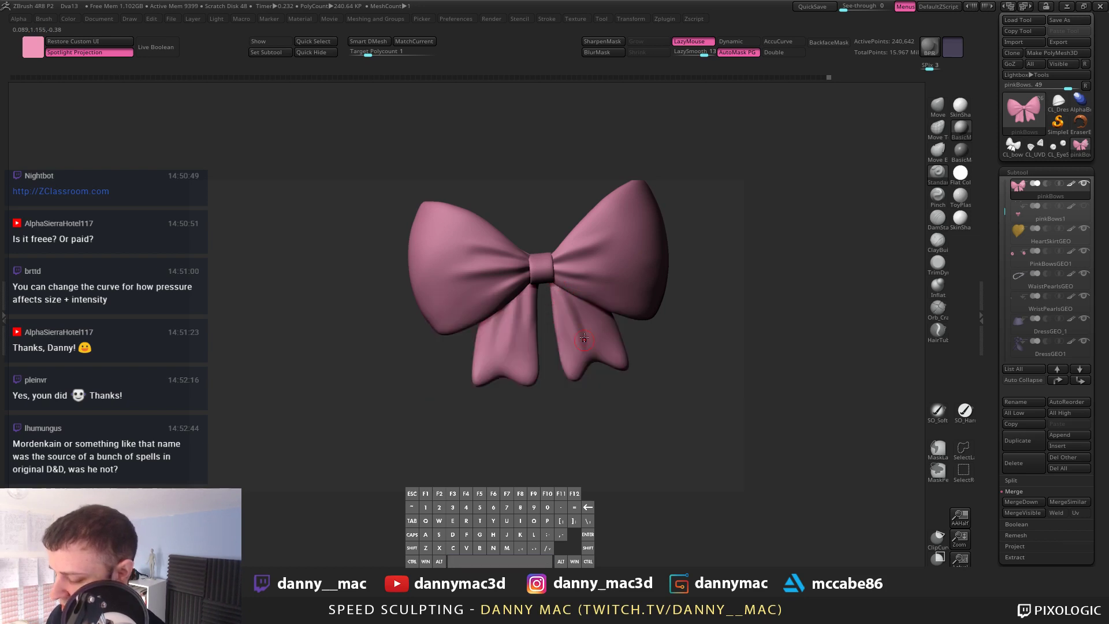
{"action": "left_click", "coordinate": [564, 296], "text": "ctrl+shift"}
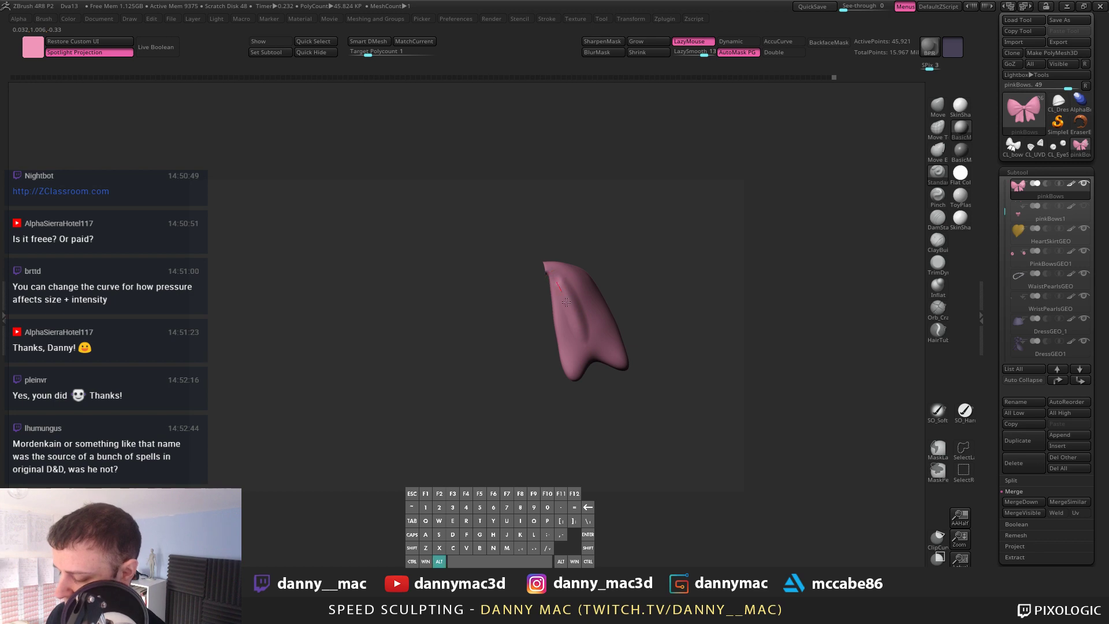
{"action": "left_click_drag", "start_coordinate": [566, 303], "coordinate": [569, 281], "text": "alt"}
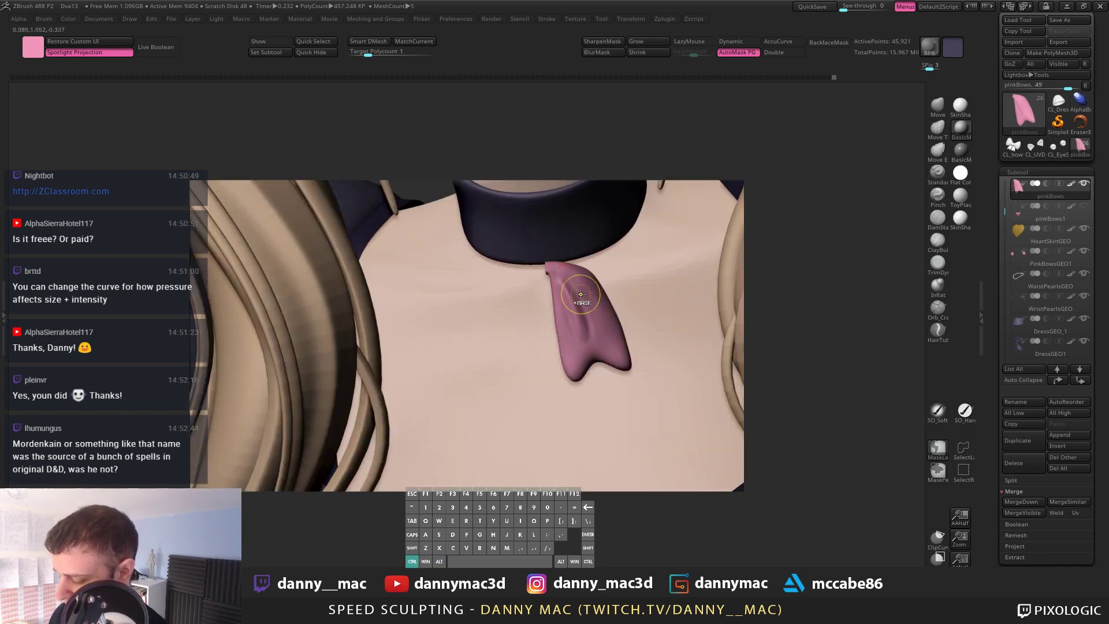
Step: Rework the folds near the top of the isolated right tail with another inverted stroke, and bring back the whole bow
{"action": "key", "text": "space"}
{"action": "key", "text": "ctrl+z"}
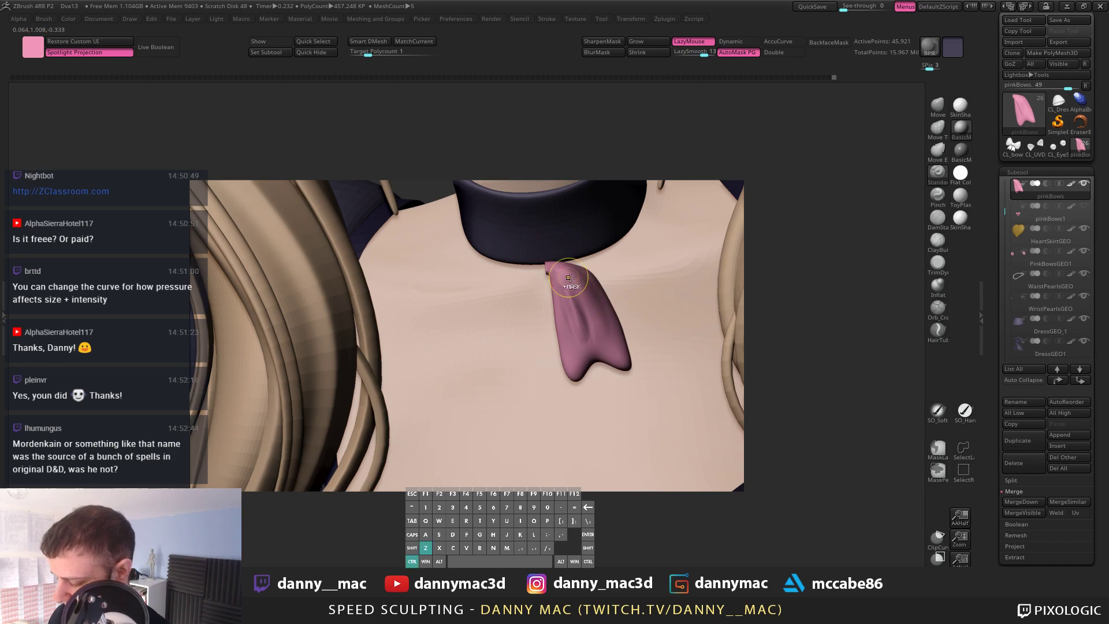
{"action": "key", "text": "space"}
{"action": "left_click_drag", "start_coordinate": [593, 313], "coordinate": [577, 290], "text": "alt"}
{"action": "key", "text": "space"}
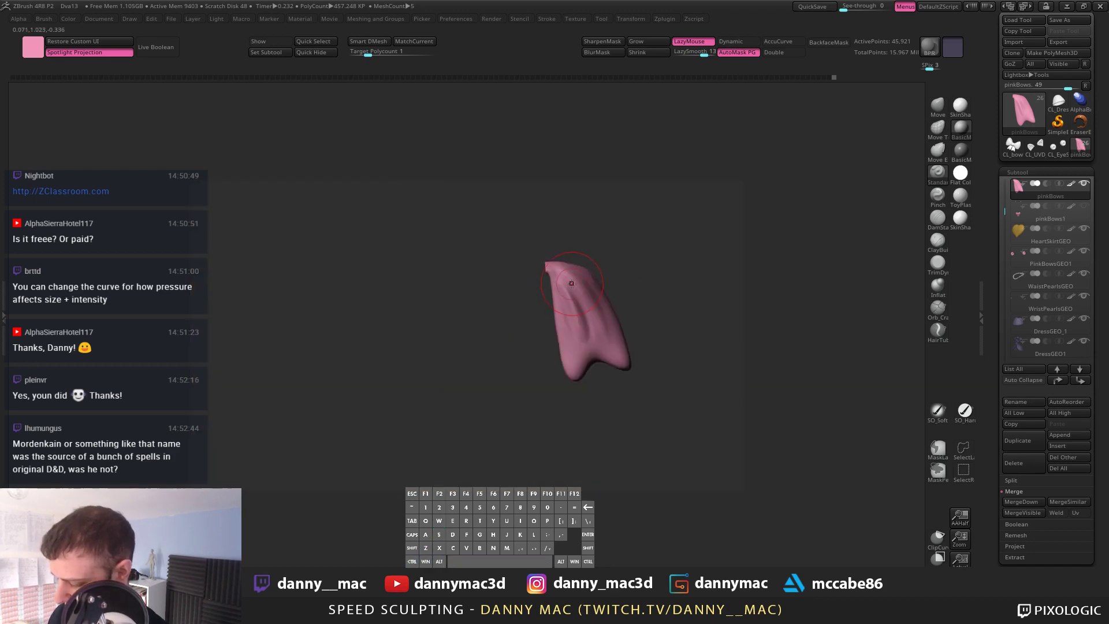
{"action": "key", "text": "alt+s"}
{"action": "key", "text": "alt+s"}
{"action": "left_click", "coordinate": [614, 263], "text": "ctrl+shift"}
Step: Smooth the right tail's folds, and switch to the Move brush one subdivision level lower
{"action": "key", "text": "shift"}
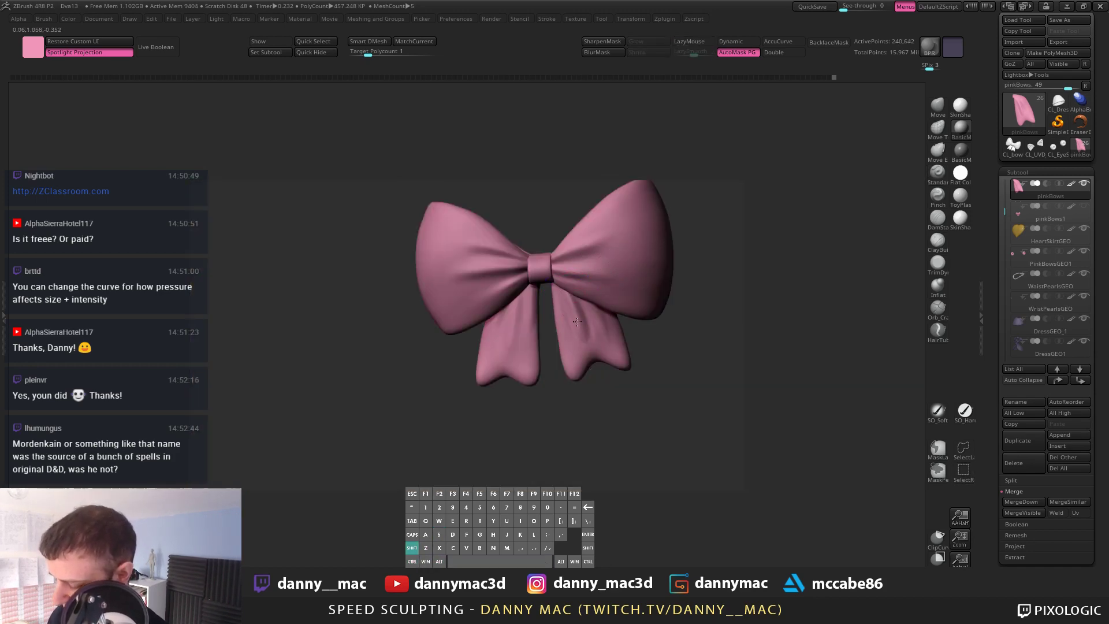
{"action": "mouse_move", "coordinate": [572, 319]}
{"action": "right_mouse_down", "text": "alt"}
{"action": "mouse_move", "coordinate": [570, 254]}
{"action": "mouse_move", "coordinate": [574, 324]}
{"action": "right_mouse_up", "text": "alt"}
{"action": "key", "text": "shift+d"}
{"action": "key", "text": "space"}
{"action": "key", "text": "shift"}
{"action": "mouse_move", "coordinate": [559, 284]}
{"action": "right_mouse_down"}
{"action": "mouse_move", "coordinate": [571, 287]}
{"action": "mouse_move", "coordinate": [569, 304]}
{"action": "mouse_move", "coordinate": [541, 314]}
{"action": "mouse_move", "coordinate": [538, 336]}
{"action": "right_mouse_up"}
{"action": "key", "text": "1"}
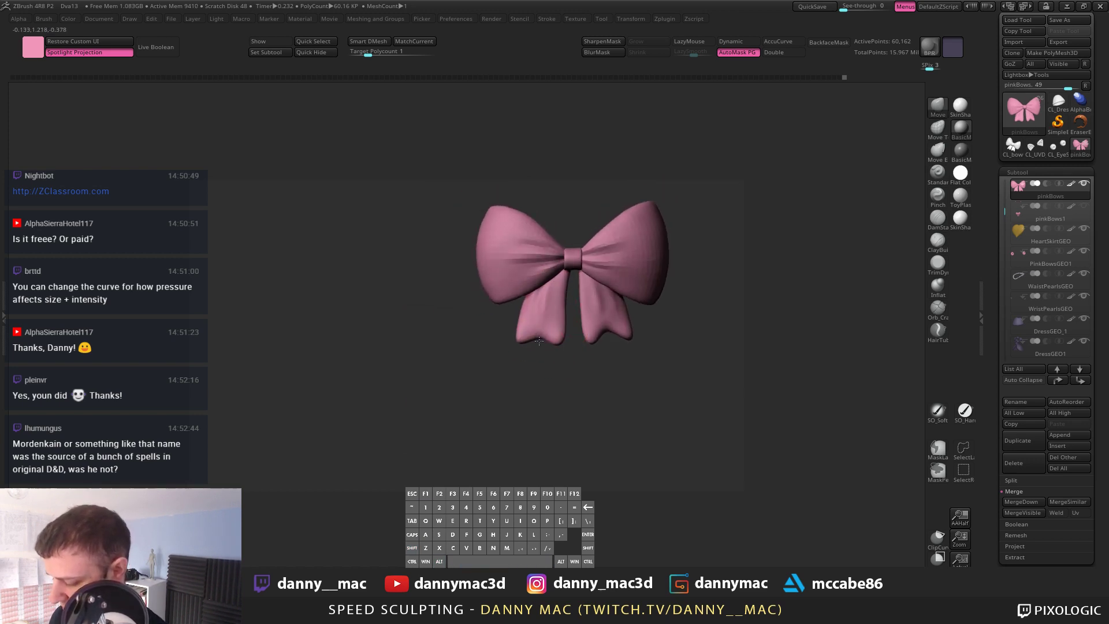
Step: Lower the bow by one subdivision level and adjust the tails' lower ends with the Move brush
{"action": "key", "text": "shift+d"}
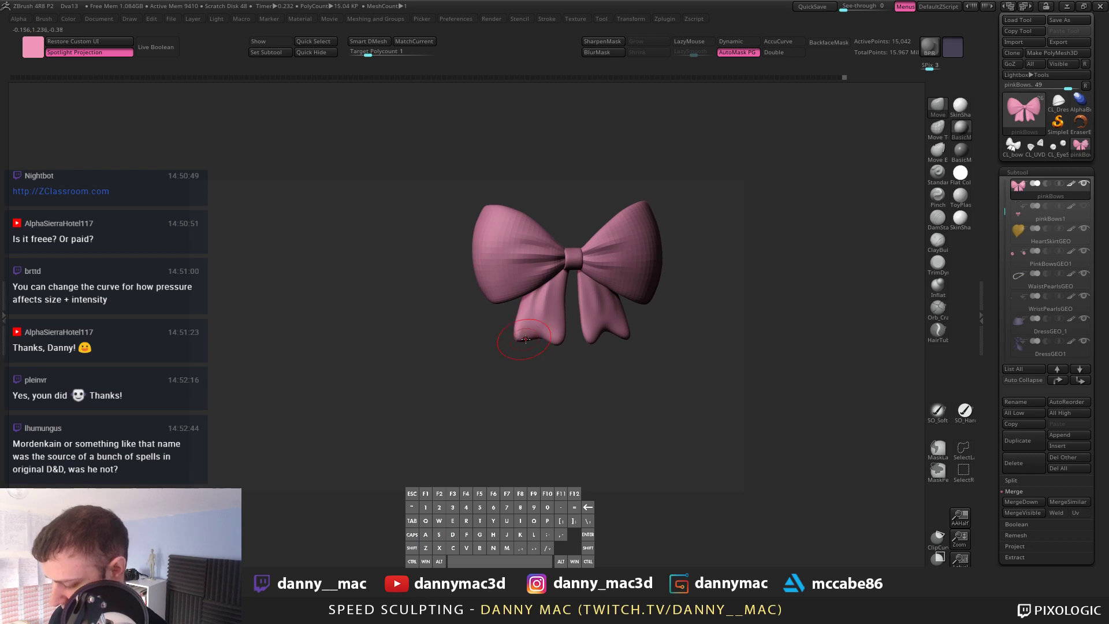
{"action": "right_click_drag", "start_coordinate": [530, 343], "coordinate": [542, 340]}
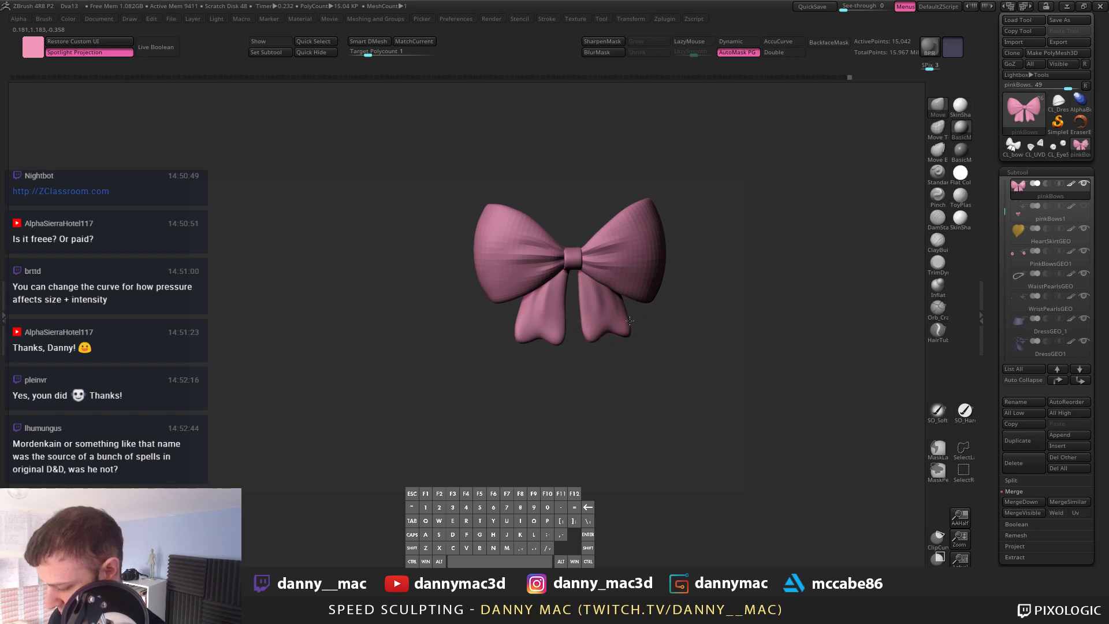
{"action": "key", "text": "space"}
{"action": "right_click_drag", "start_coordinate": [567, 329], "coordinate": [563, 315], "text": "alt"}
{"action": "key", "text": "space"}
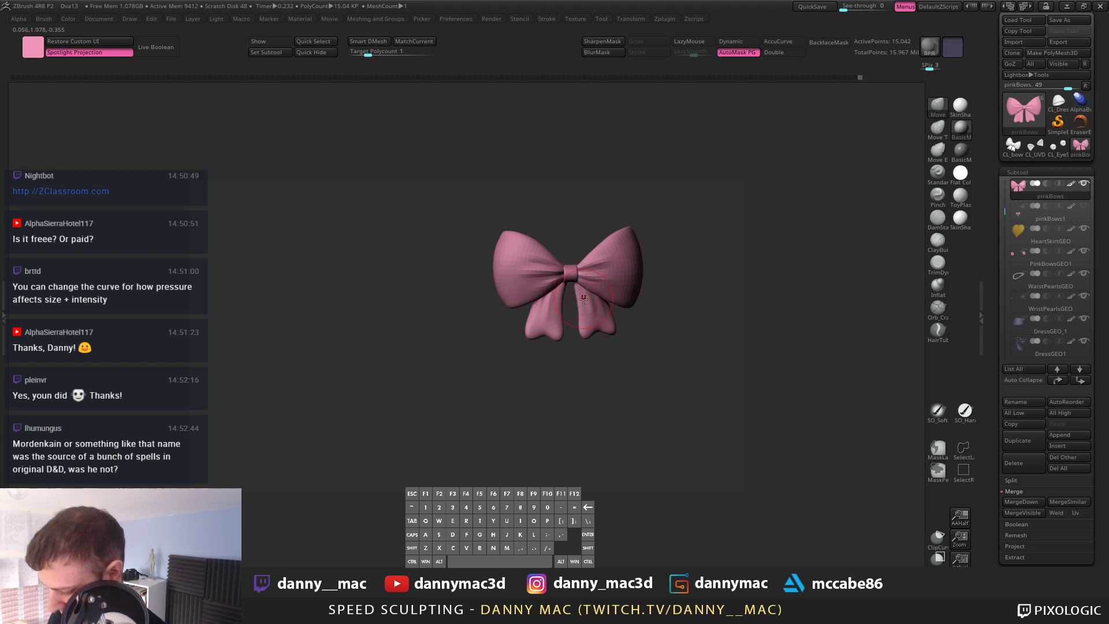
Step: Resize the Move brush, rework the right tail's notched end, and undo the last stroke
{"action": "key", "text": "space"}
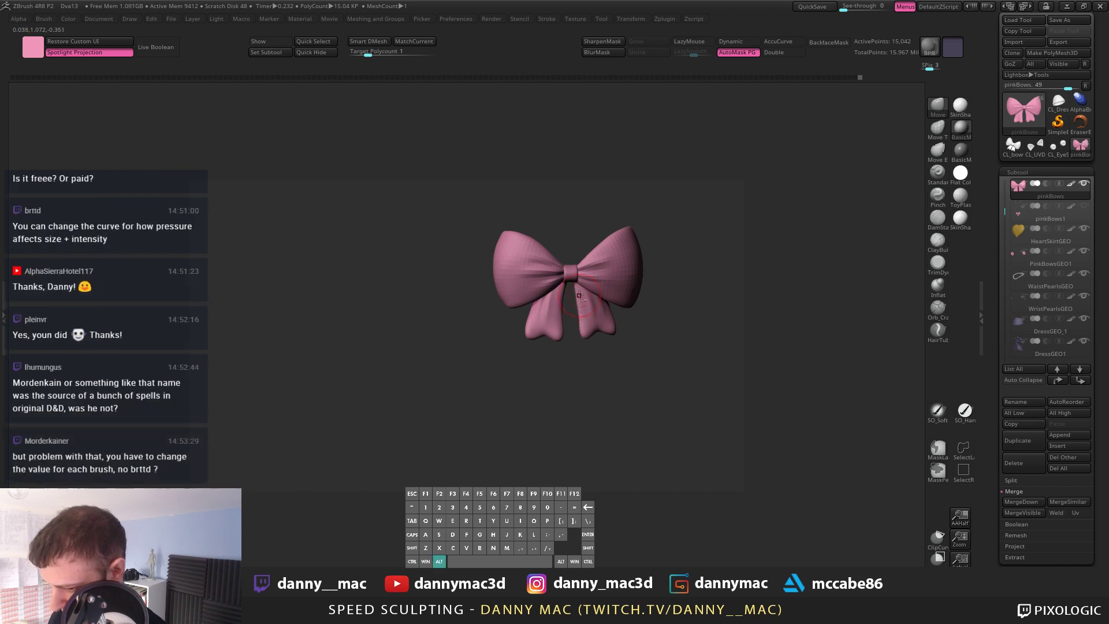
{"action": "right_click_drag", "start_coordinate": [579, 295], "coordinate": [571, 287], "text": "alt"}
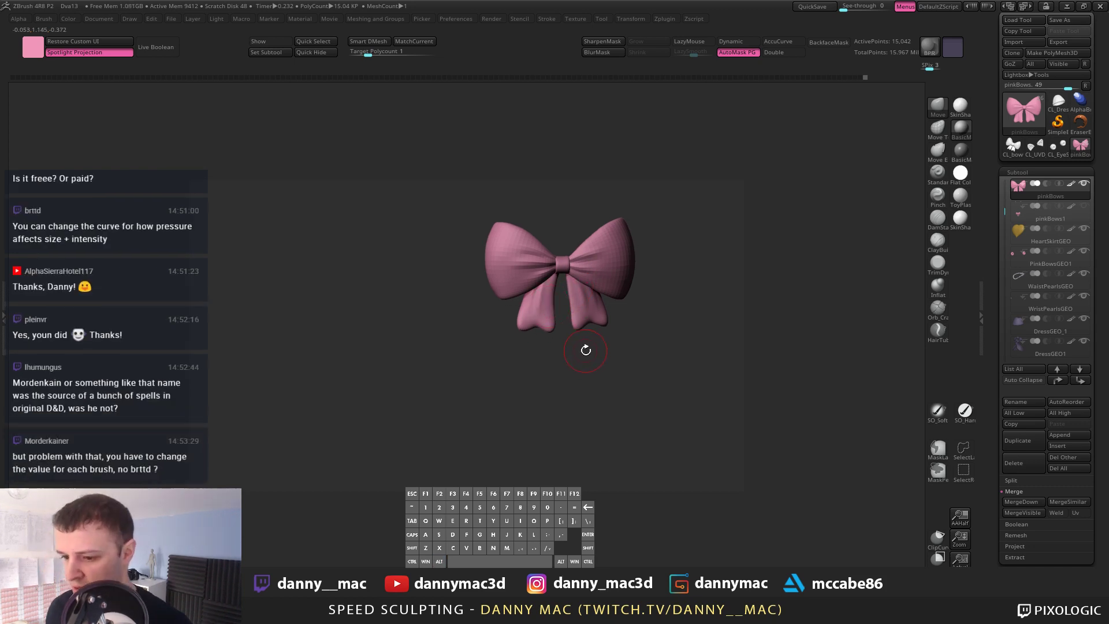
{"action": "mouse_move", "coordinate": [580, 340]}
{"action": "right_mouse_down", "text": "alt"}
{"action": "mouse_move", "coordinate": [563, 293]}
{"action": "mouse_move", "coordinate": [577, 278]}
{"action": "mouse_move", "coordinate": [585, 298]}
{"action": "right_mouse_up", "text": "alt"}
{"action": "key", "text": "space"}
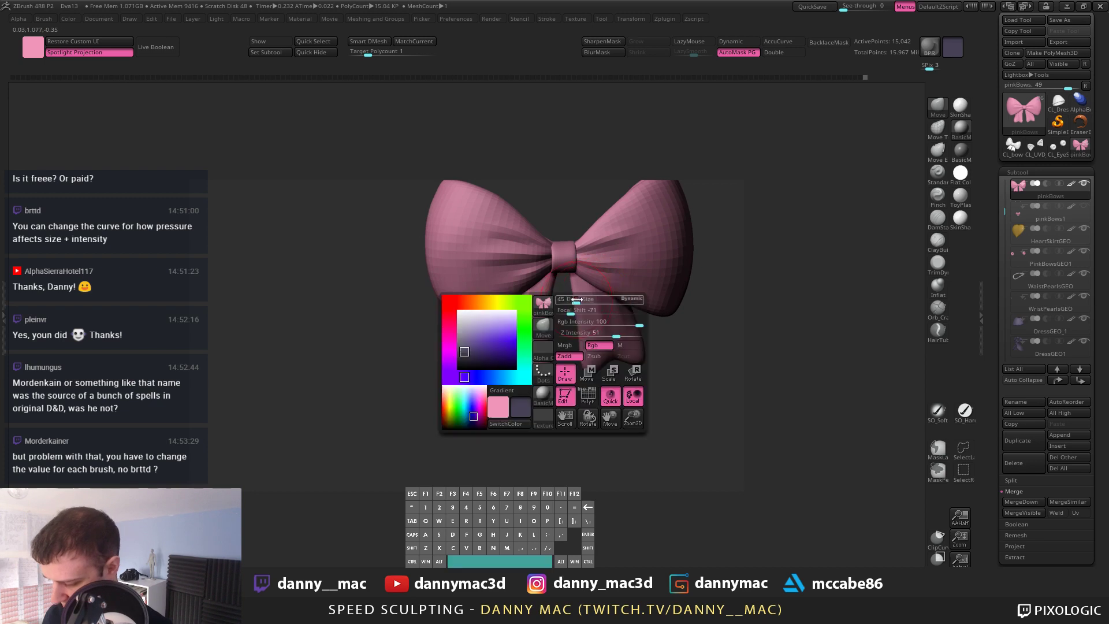
{"action": "key", "text": "space"}
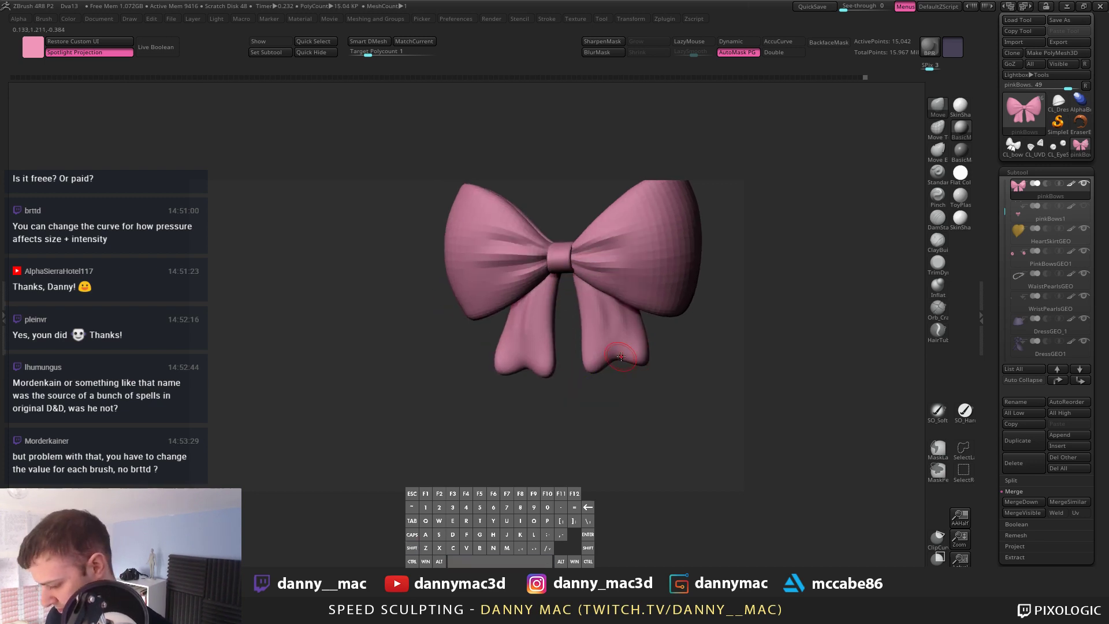
{"action": "key", "text": "ctrl+z"}
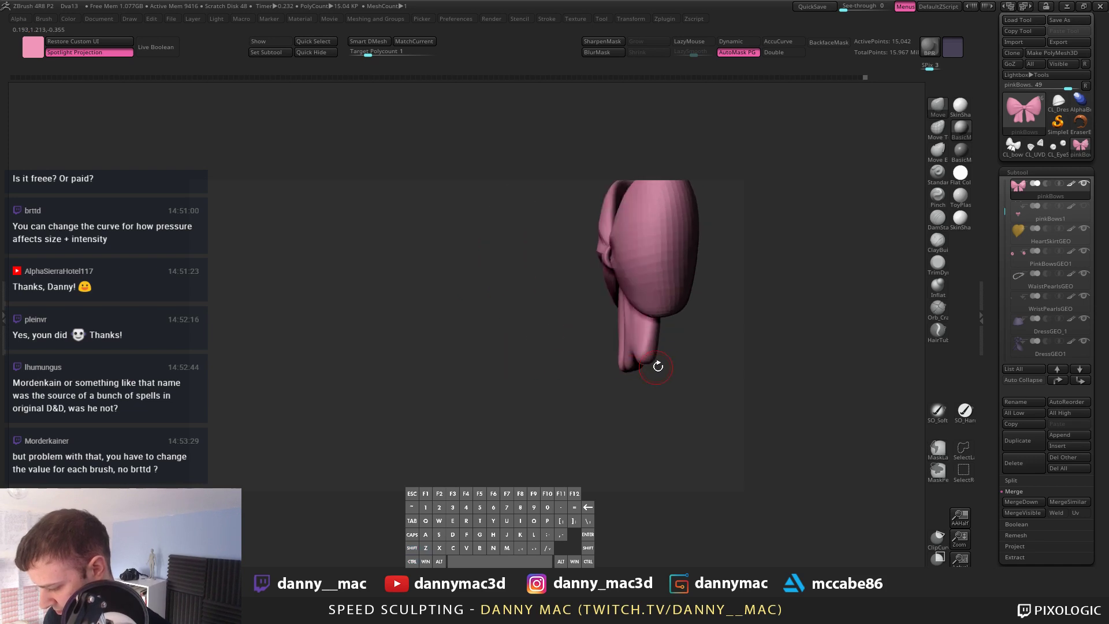
Step: Adjust the bow's side profile one subdivision level lower, and bring back the rest of the character
{"action": "right_click_drag", "start_coordinate": [657, 363], "coordinate": [693, 271]}
{"action": "key", "text": "space"}
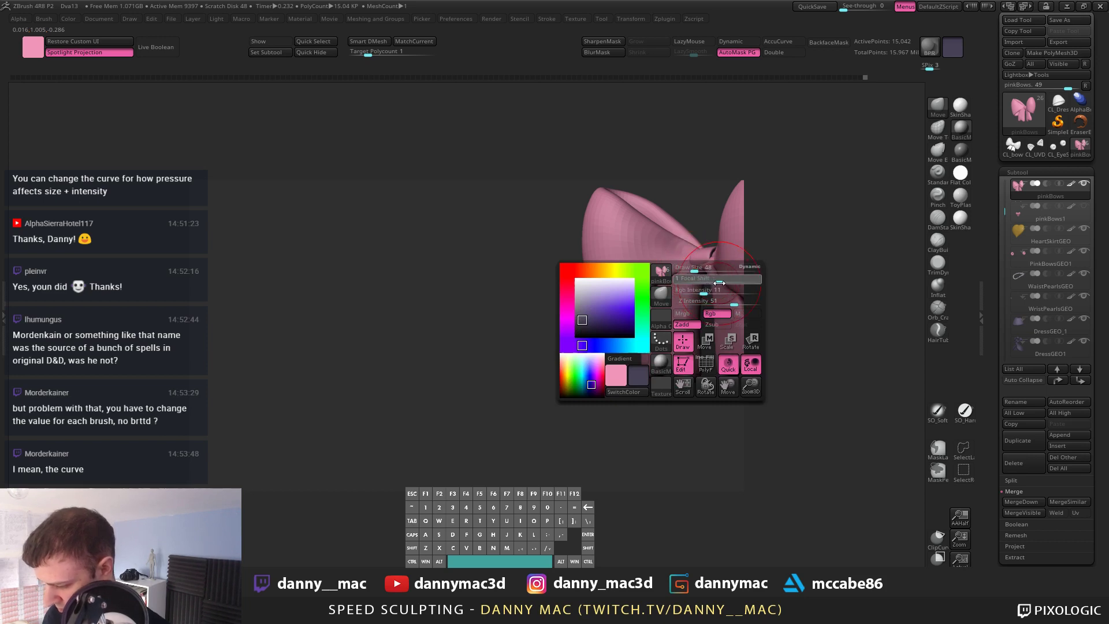
{"action": "mouse_move", "coordinate": [697, 270]}
{"action": "right_mouse_down", "text": "alt"}
{"action": "mouse_move", "coordinate": [670, 270]}
{"action": "mouse_move", "coordinate": [649, 296]}
{"action": "mouse_move", "coordinate": [674, 276]}
{"action": "mouse_move", "coordinate": [650, 287]}
{"action": "mouse_move", "coordinate": [610, 273]}
{"action": "mouse_move", "coordinate": [585, 285]}
{"action": "mouse_move", "coordinate": [668, 279]}
{"action": "right_mouse_up", "text": "alt"}
{"action": "key", "text": "shift+d"}
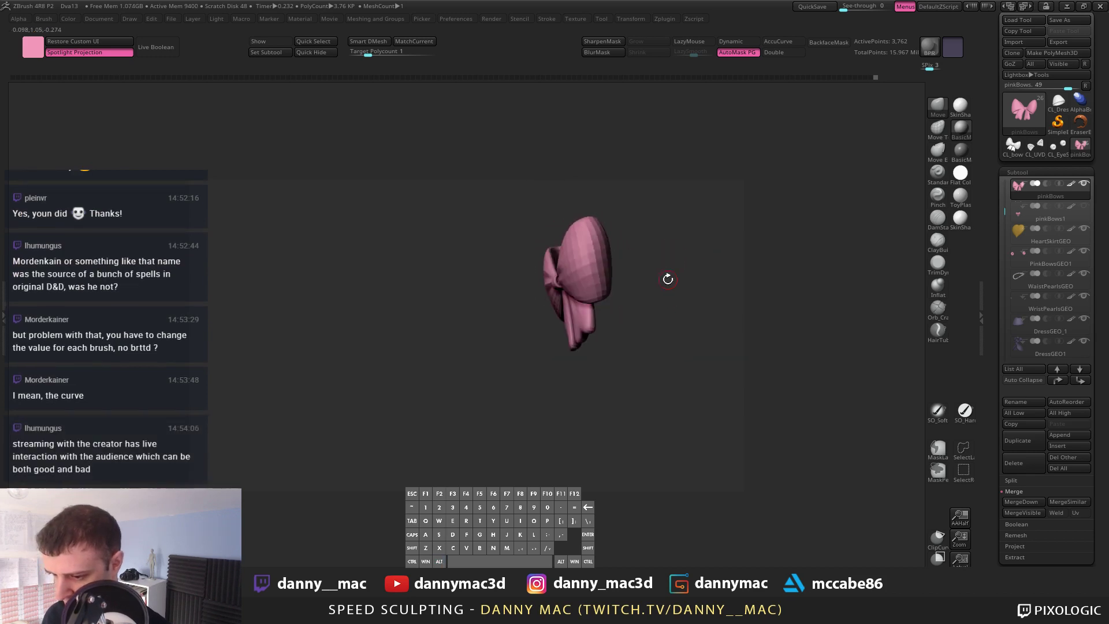
{"action": "mouse_move", "coordinate": [601, 279]}
{"action": "right_mouse_down"}
{"action": "mouse_move", "coordinate": [644, 285]}
{"action": "mouse_move", "coordinate": [611, 284]}
{"action": "mouse_move", "coordinate": [598, 298]}
{"action": "right_mouse_up"}
{"action": "key", "text": "alt+s"}
{"action": "key", "text": "shift"}
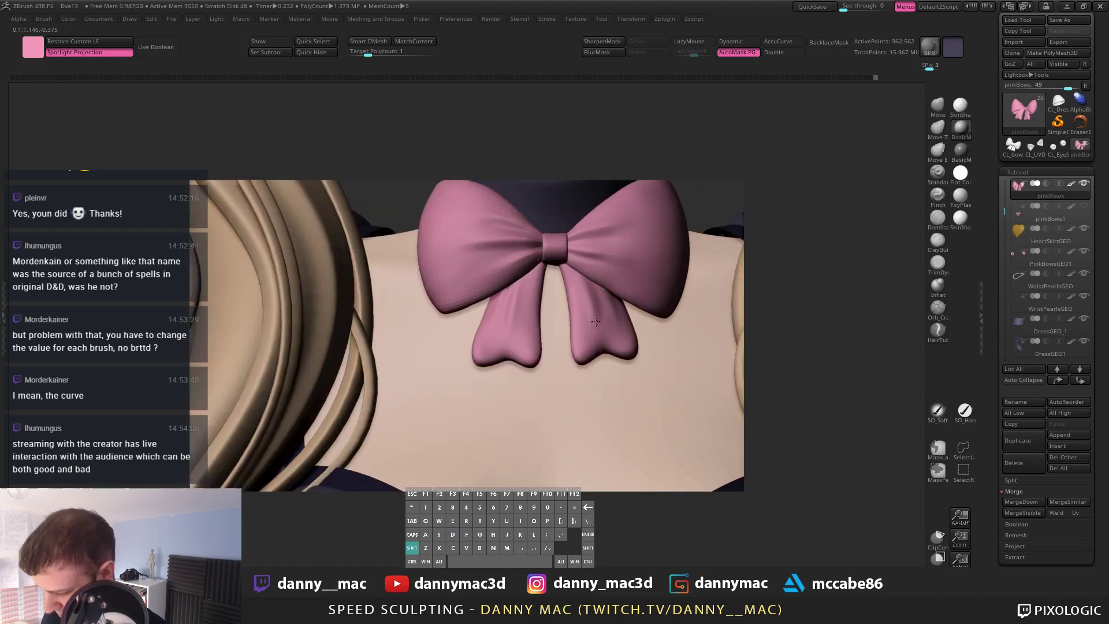
Step: Drop the bow three subdivision levels, smooth the left tail's end, nudge the right tail's inner edge, and go back up two levels
{"action": "key", "text": "shift+d"}
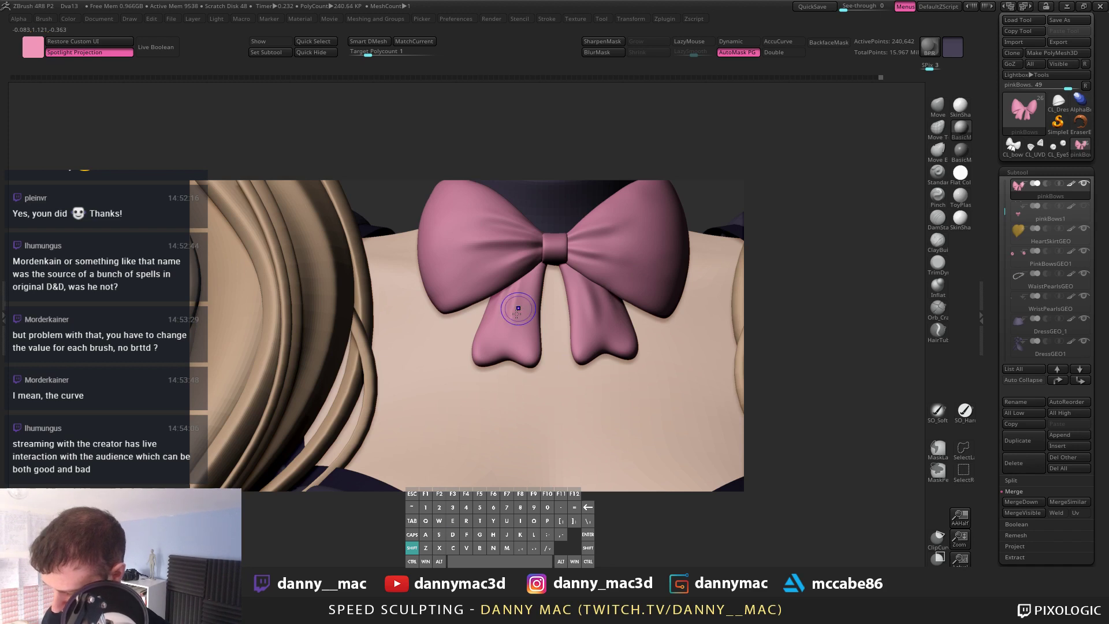
{"action": "key", "text": "shift+d"}
{"action": "key", "text": "shift+d"}
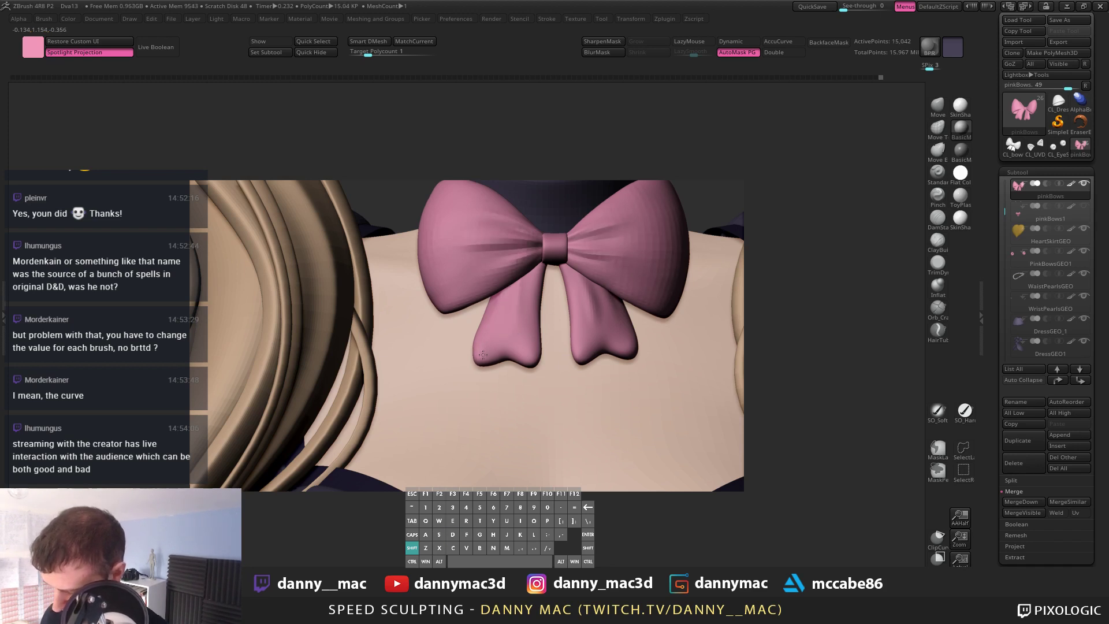
{"action": "left_click_drag", "start_coordinate": [483, 355], "coordinate": [522, 345], "text": "shift"}
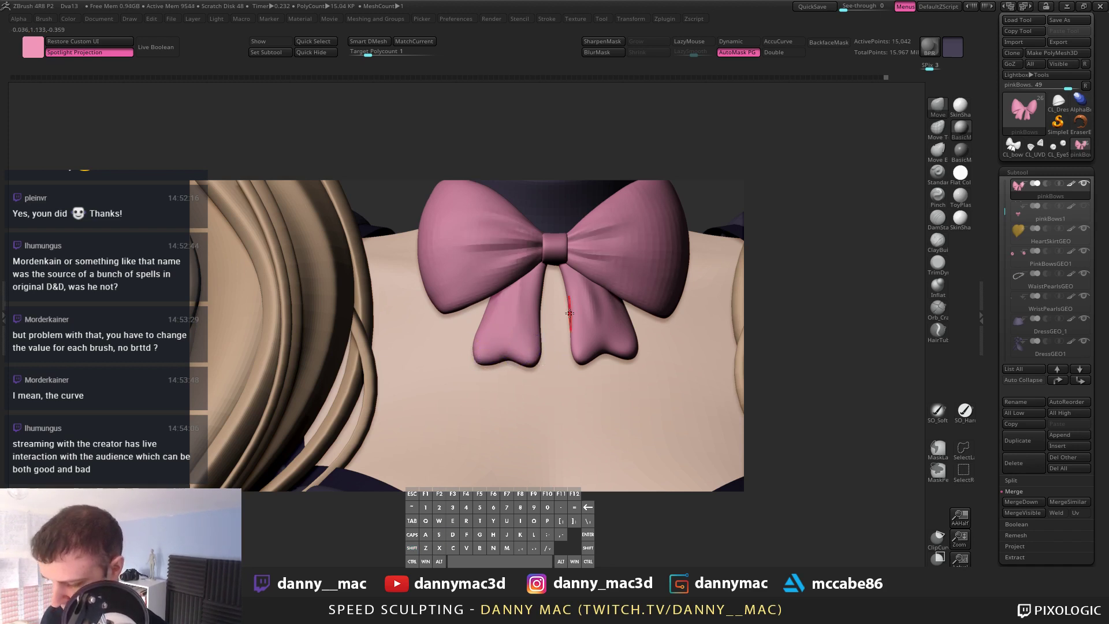
{"action": "left_click_drag", "start_coordinate": [570, 313], "coordinate": [568, 316]}
{"action": "key", "text": "d"}
{"action": "key", "text": "d"}
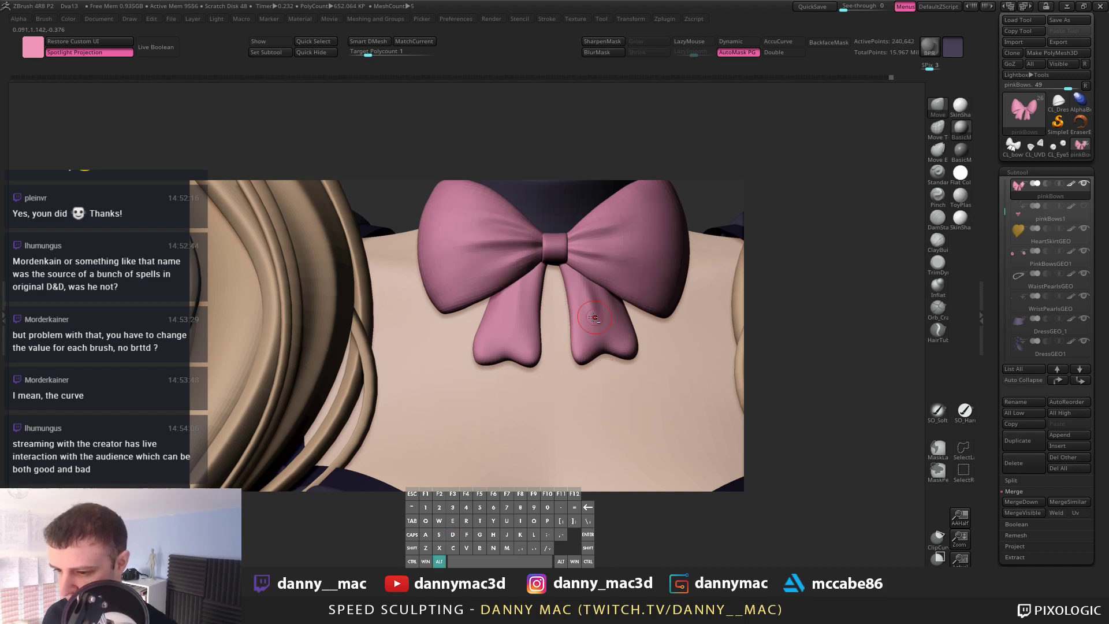
Step: Isolate the bow, smooth the inner tip of the right tail, and lower the bow by one subdivision level
{"action": "right_click_drag", "start_coordinate": [586, 321], "coordinate": [581, 294], "text": "alt"}
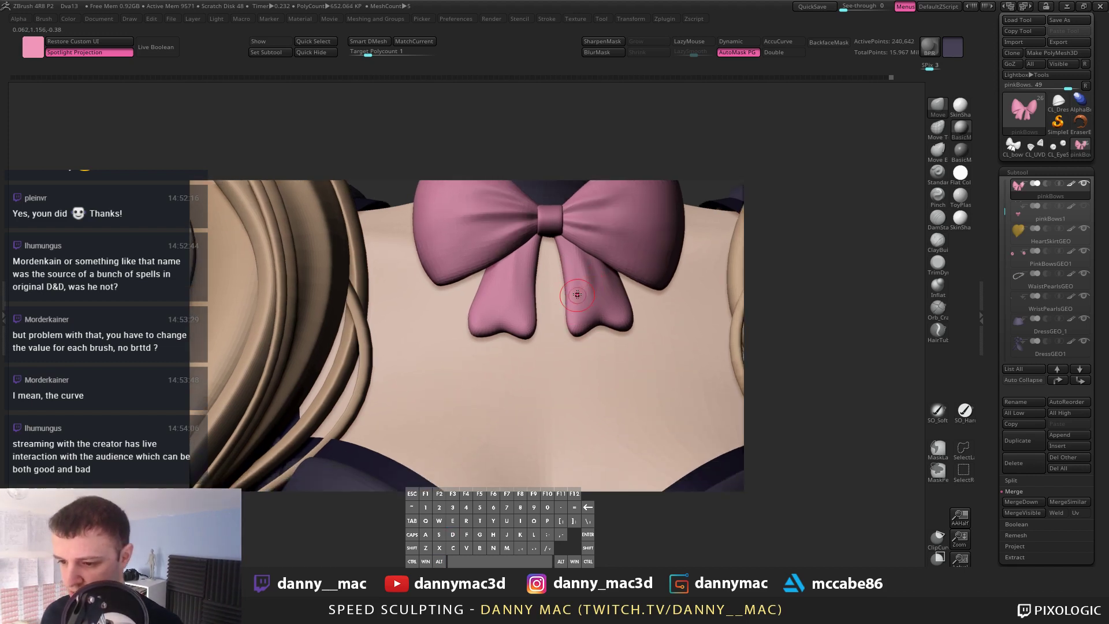
{"action": "key", "text": "alt+s"}
{"action": "right_click_drag", "start_coordinate": [563, 306], "coordinate": [579, 316]}
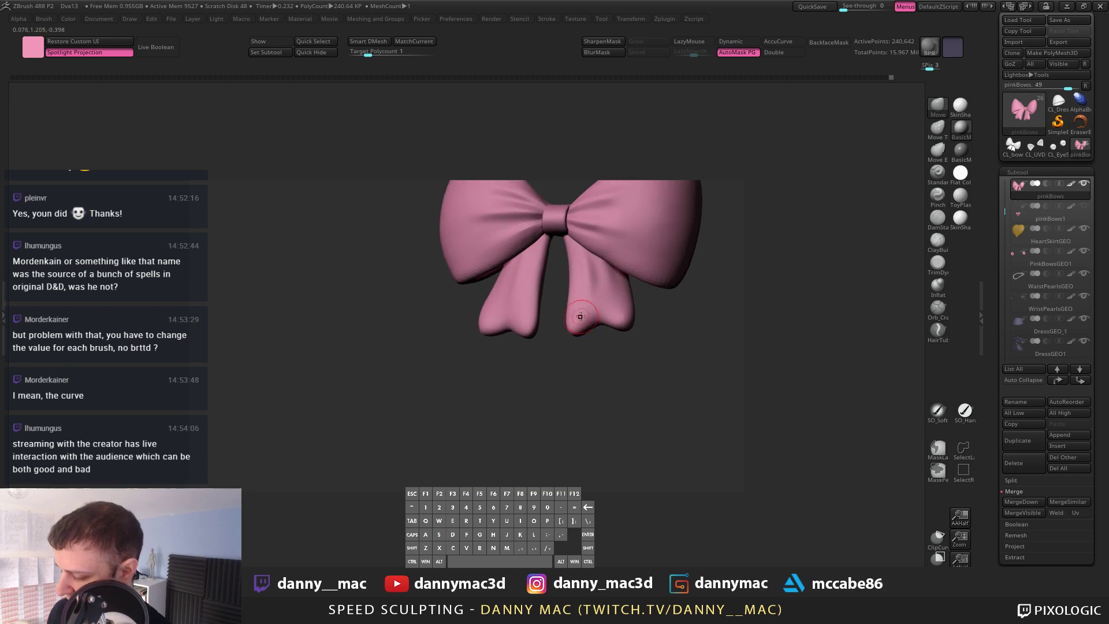
{"action": "left_click_drag", "start_coordinate": [580, 315], "coordinate": [574, 324], "text": "shift"}
{"action": "key", "text": "shift+d"}
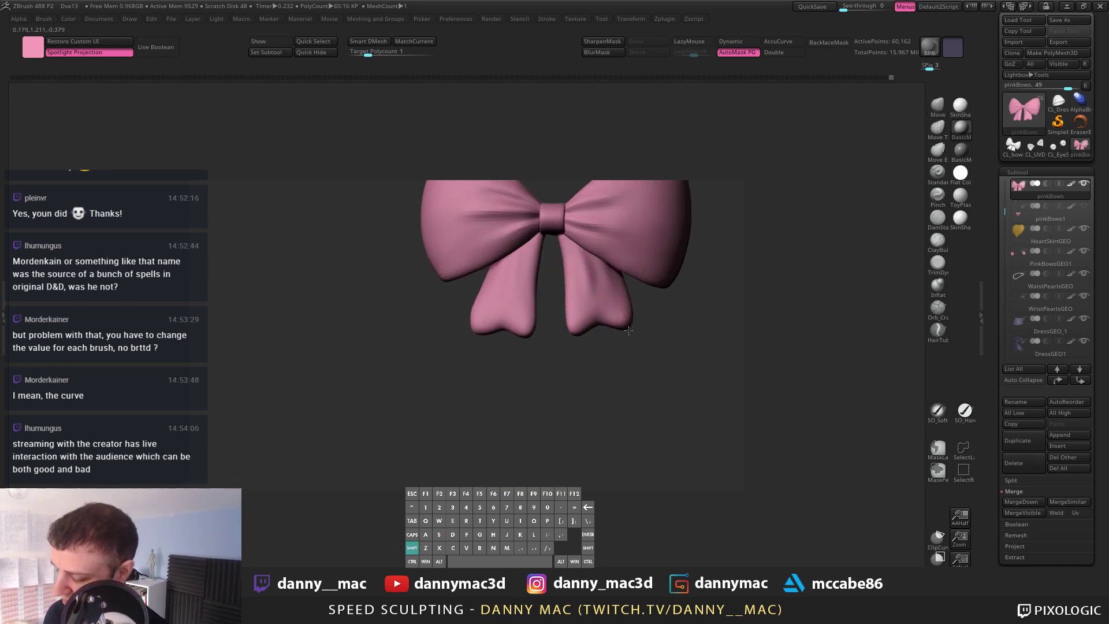
Step: Resize the Move brush and reshape the right tail's outer tip, undoing the first stroke and redoing it from the side
{"action": "key", "text": "space"}
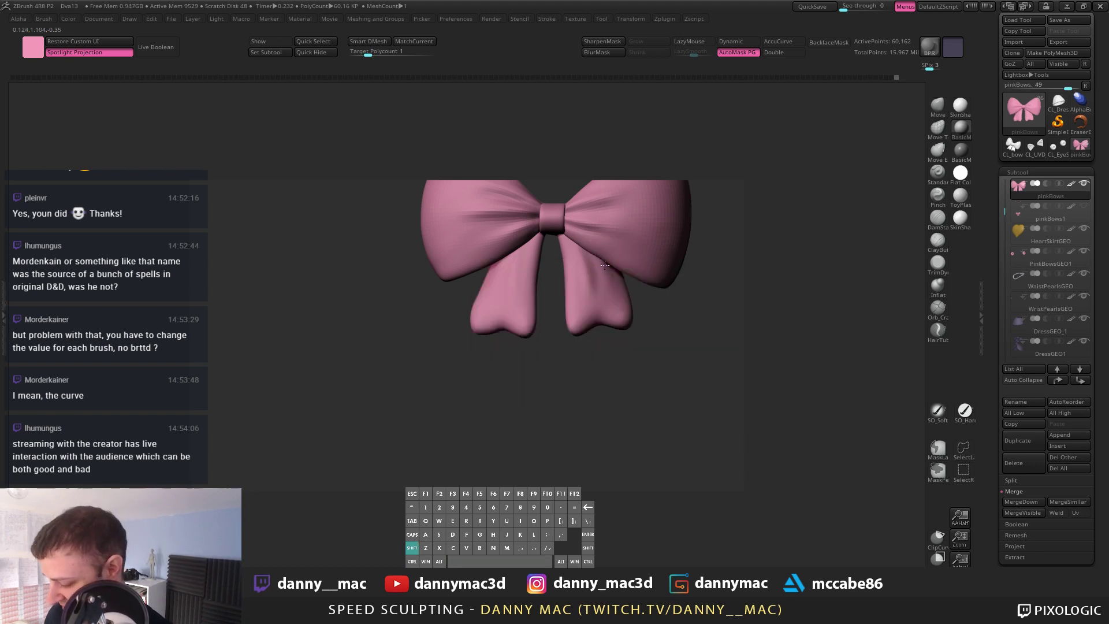
{"action": "key", "text": "space"}
{"action": "right_click_drag", "start_coordinate": [595, 304], "coordinate": [633, 315]}
{"action": "left_click_drag", "start_coordinate": [607, 312], "coordinate": [629, 311]}
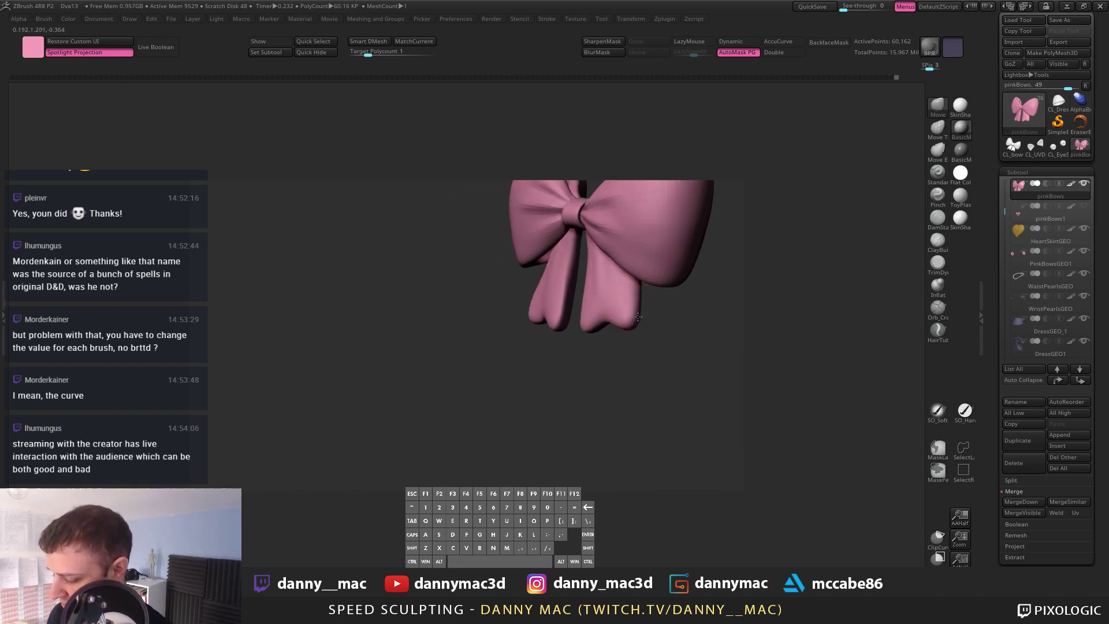
{"action": "mouse_move", "coordinate": [638, 316]}
{"action": "right_mouse_down"}
{"action": "mouse_move", "coordinate": [590, 318]}
{"action": "mouse_move", "coordinate": [606, 327]}
{"action": "right_mouse_up"}
{"action": "key", "text": "ctrl+z"}
{"action": "left_click_drag", "start_coordinate": [643, 318], "coordinate": [650, 314]}
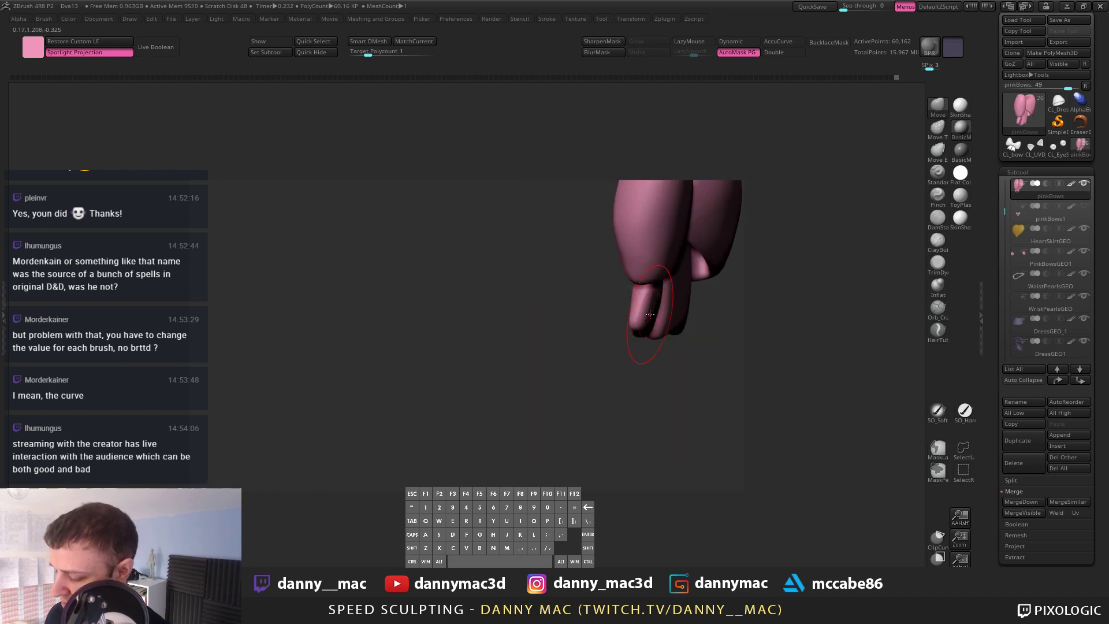
Step: Smooth the lower edge of the right loop one subdivision level down, and raise the bow by two levels
{"action": "right_click_drag", "start_coordinate": [650, 314], "coordinate": [641, 292]}
{"action": "right_click_drag", "start_coordinate": [630, 234], "coordinate": [638, 278], "text": "alt"}
{"action": "right_click_drag", "start_coordinate": [639, 279], "coordinate": [625, 304], "text": "alt"}
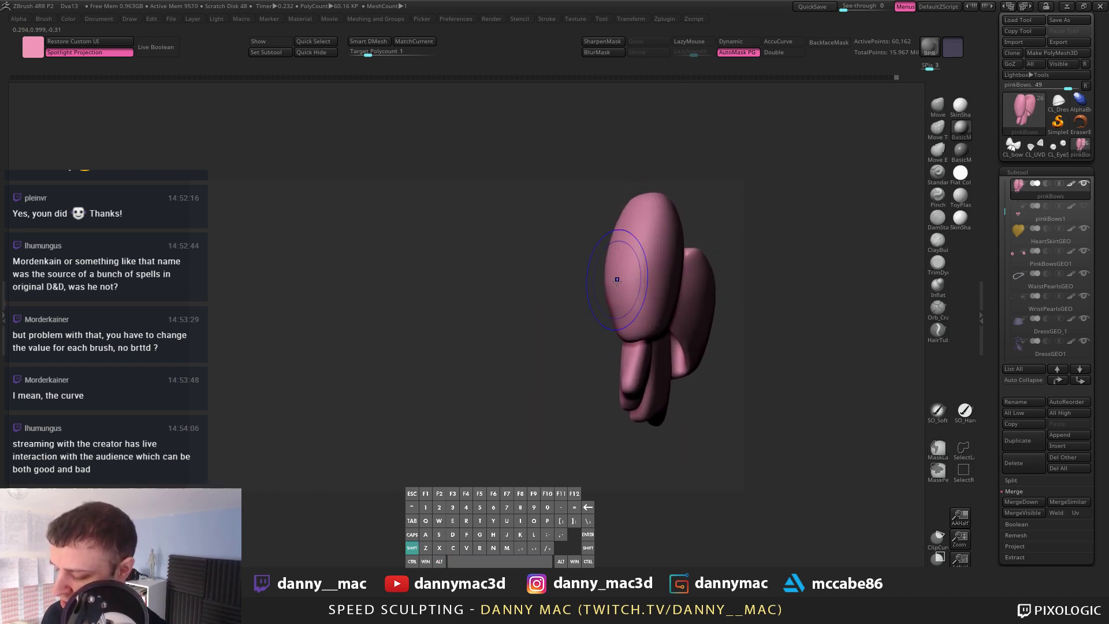
{"action": "key", "text": "shift+d"}
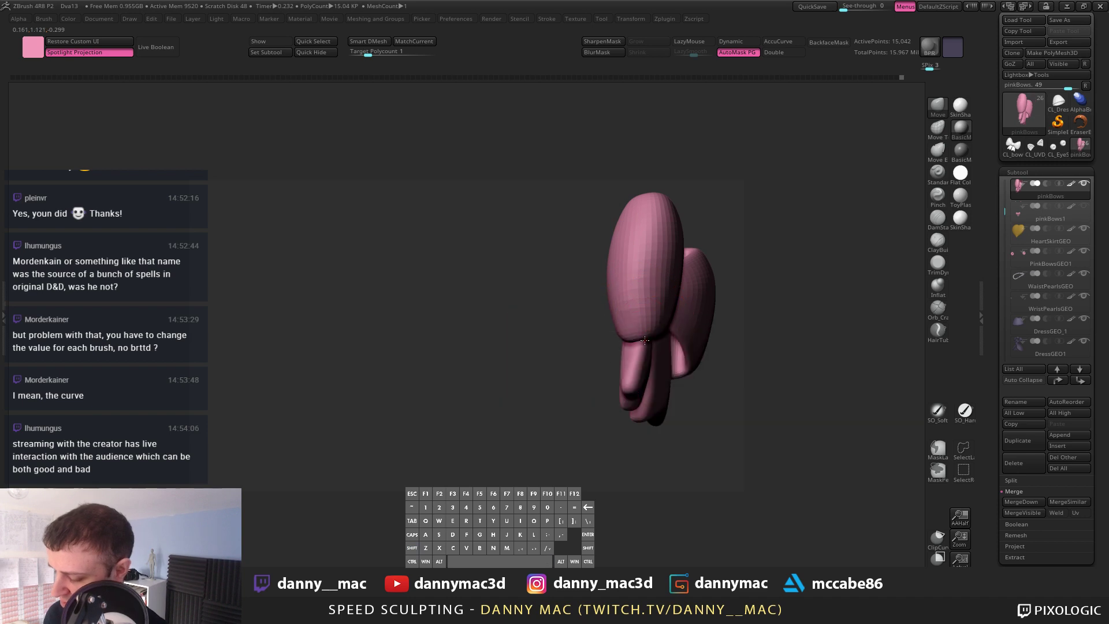
{"action": "left_click_drag", "start_coordinate": [645, 341], "coordinate": [630, 318], "text": "shift"}
{"action": "key", "text": "d"}
{"action": "key", "text": "d"}
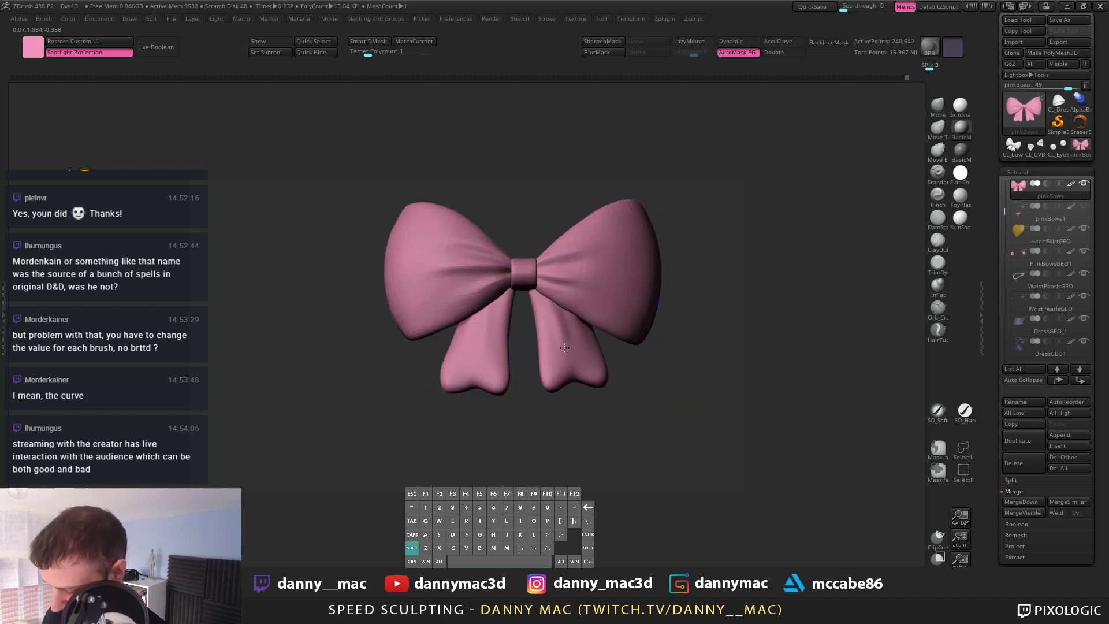
Step: Step the bow down to a coarser subdivision level and smooth the left tail's outer tip
{"action": "key", "text": "space"}
{"action": "key", "text": "shift+d"}
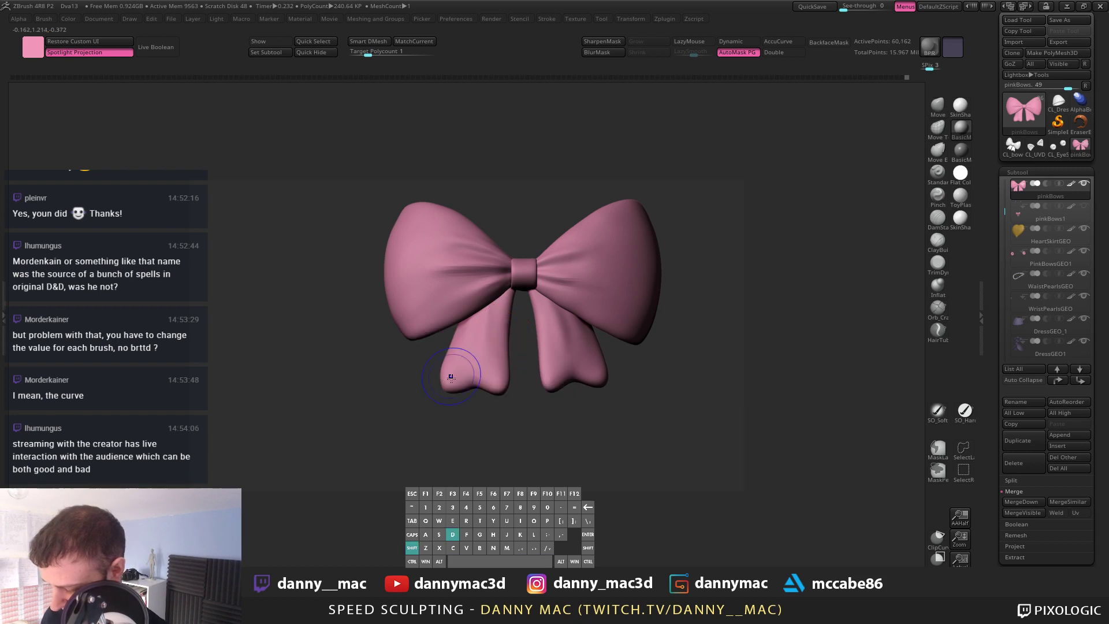
{"action": "key", "text": "shift+d"}
{"action": "key", "text": "shift+d"}
{"action": "key", "text": "d"}
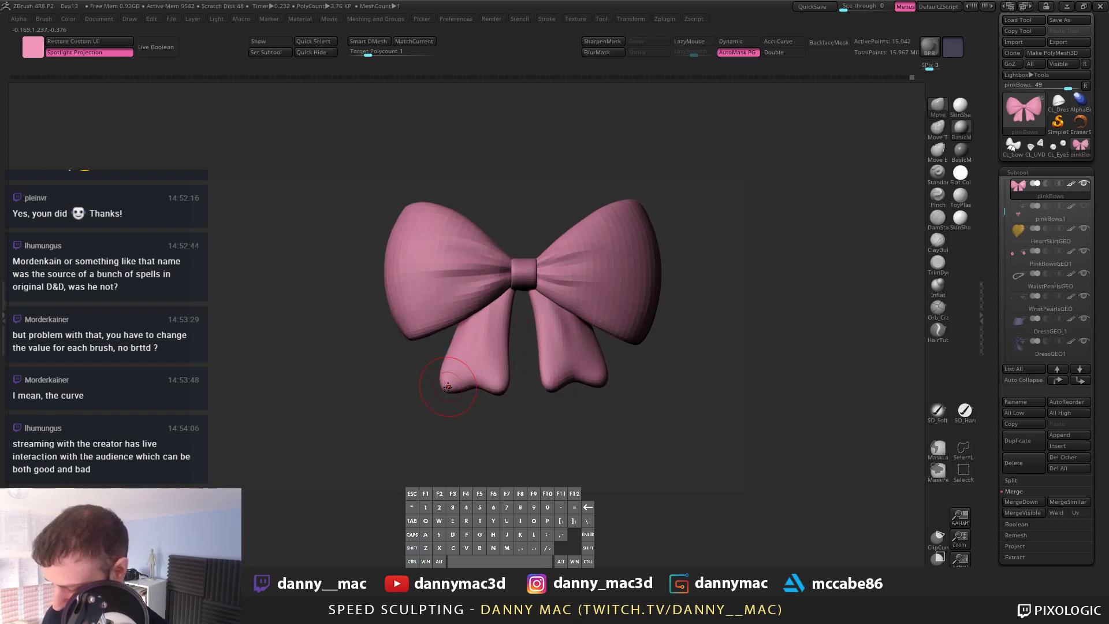
{"action": "left_click_drag", "start_coordinate": [465, 369], "coordinate": [461, 371], "text": "shift"}
Step: Bring back the full character, apply the SkinShade material, and save the project
{"action": "mouse_move", "coordinate": [461, 371]}
{"action": "right_mouse_down", "text": "alt"}
{"action": "mouse_move", "coordinate": [500, 319]}
{"action": "mouse_move", "coordinate": [497, 347]}
{"action": "right_mouse_up", "text": "alt"}
{"action": "key", "text": "shift+s"}
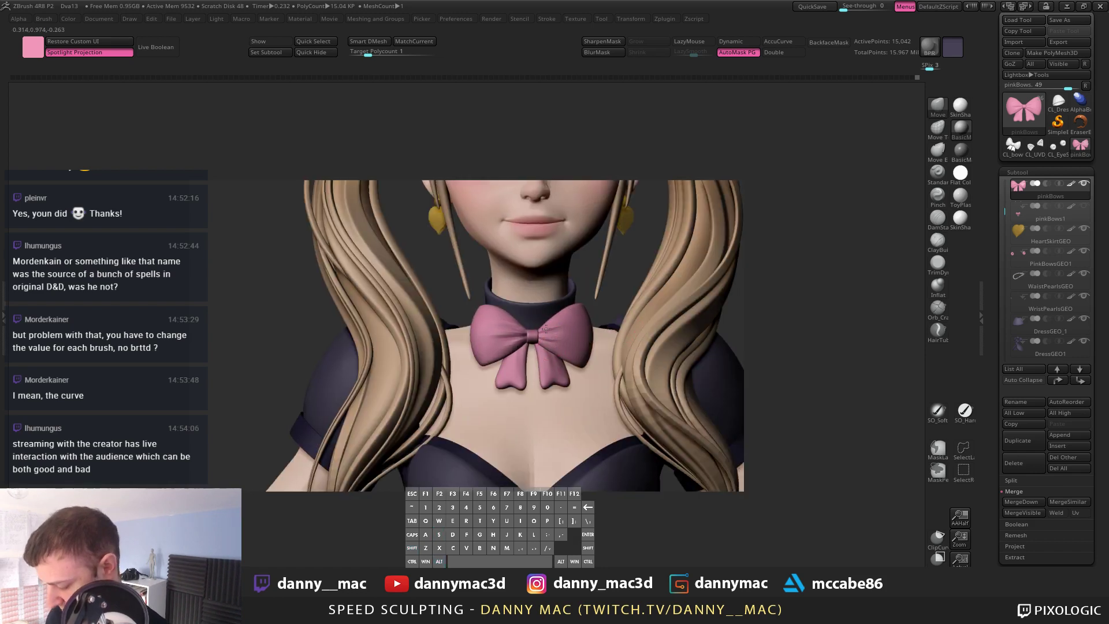
{"action": "mouse_move", "coordinate": [635, 341]}
{"action": "right_mouse_down", "text": "alt"}
{"action": "mouse_move", "coordinate": [696, 311]}
{"action": "mouse_move", "coordinate": [589, 289]}
{"action": "right_mouse_up", "text": "alt"}
{"action": "left_click", "coordinate": [961, 110]}
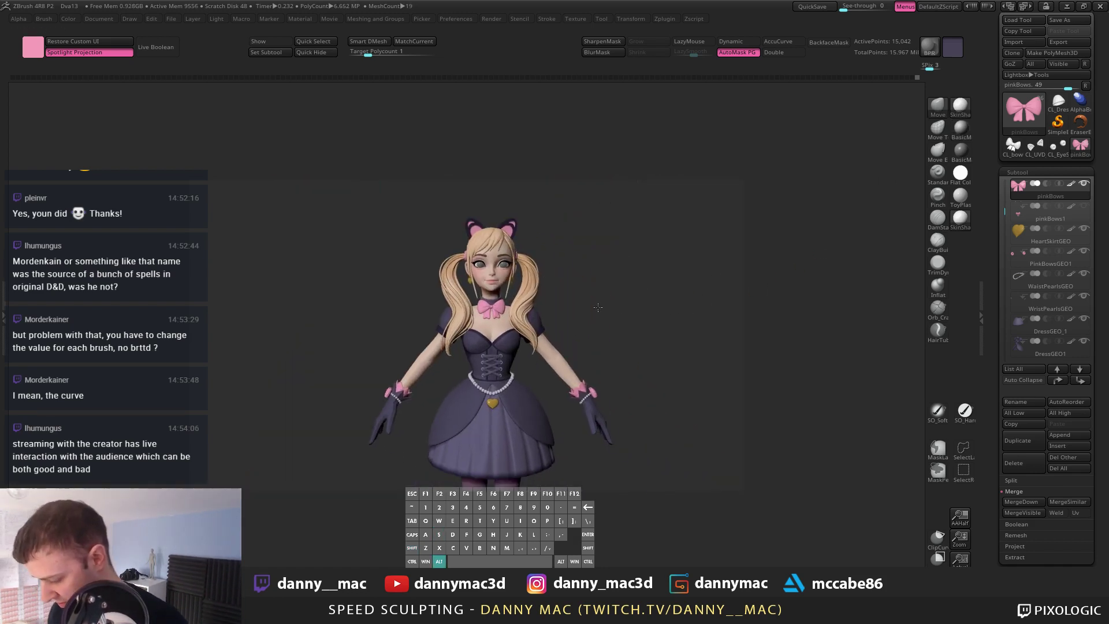
{"action": "key", "text": "ctrl+s"}
{"action": "key", "text": "ctrl+s"}
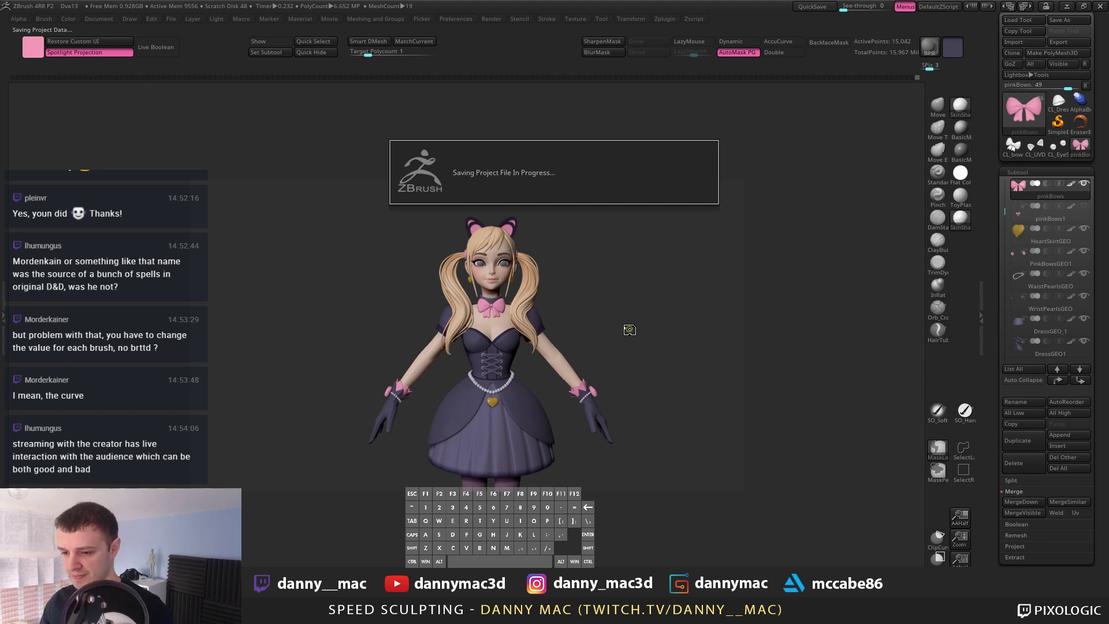
Step: Lower the neck bow to its lowest subdivision level and save the project over the existing file
{"action": "right_click_drag", "start_coordinate": [404, 307], "coordinate": [574, 297], "text": "alt"}
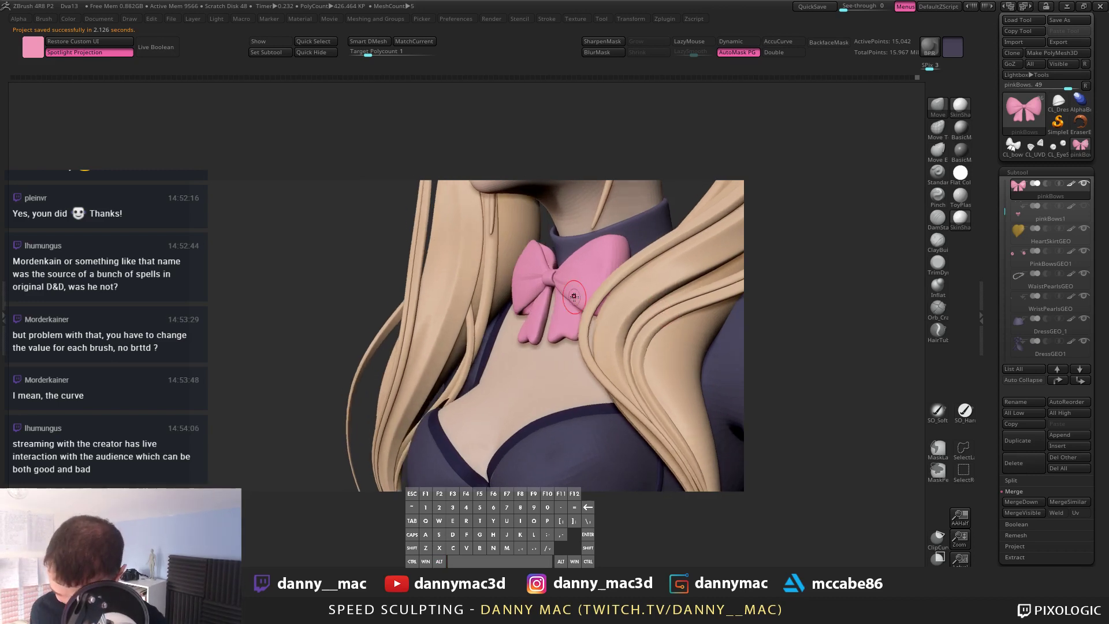
{"action": "key", "text": "alt+1"}
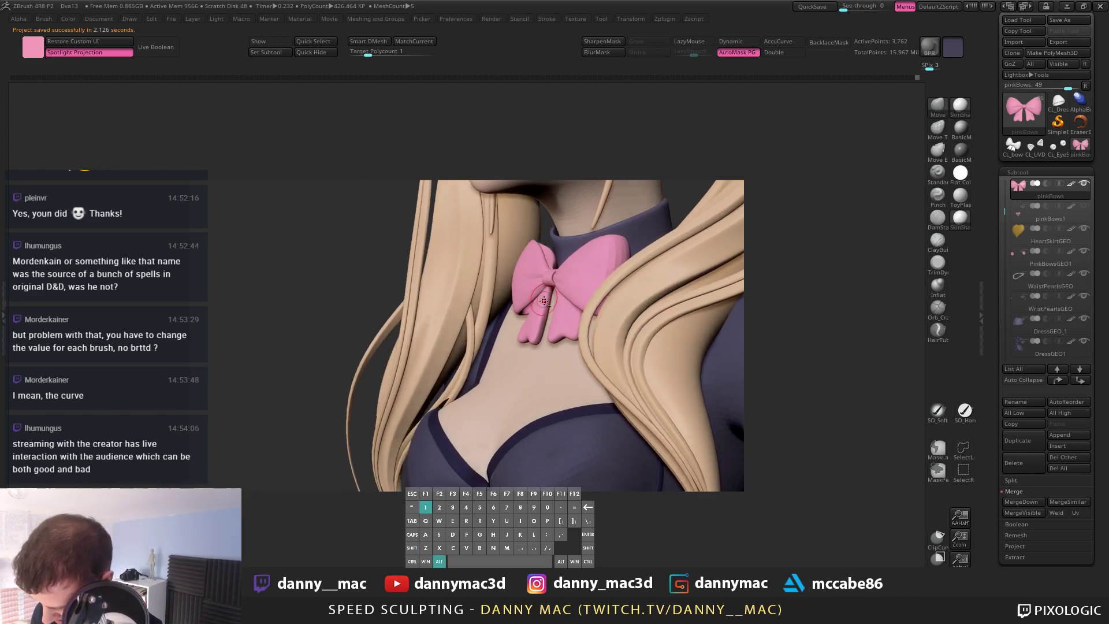
{"action": "right_click_drag", "start_coordinate": [537, 311], "coordinate": [553, 334]}
{"action": "key", "text": "alt+s"}
{"action": "key", "text": "shift+d"}
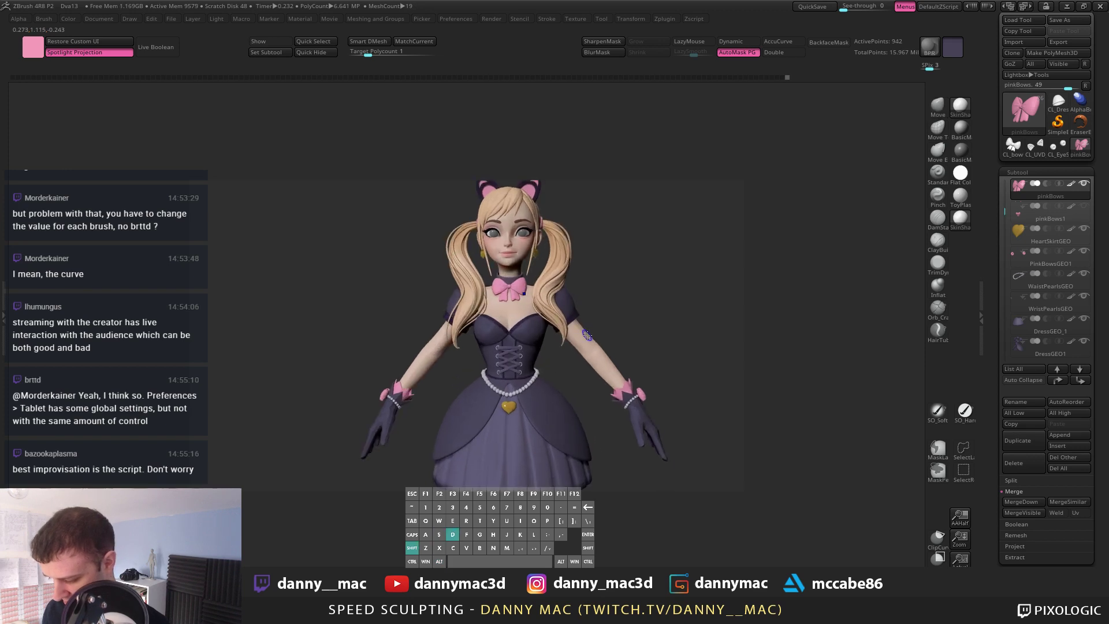
{"action": "key", "text": "ctrl+s"}
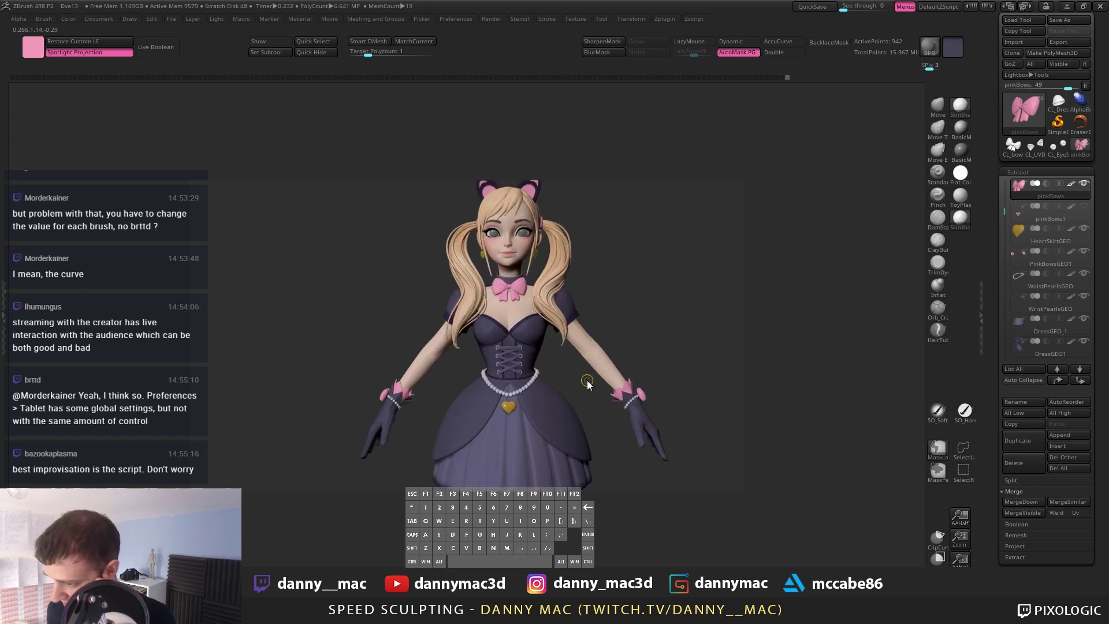
{"action": "key", "text": "Return"}
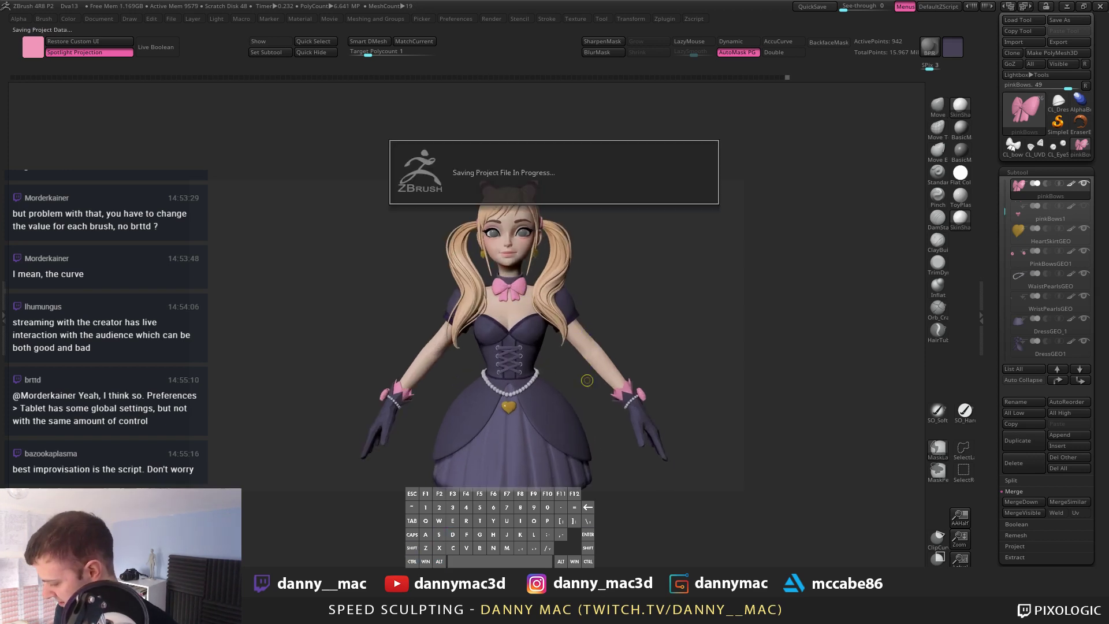
Step: Look through the bow's UV and displacement map settings and open its deformation settings
{"action": "left_click_drag", "start_coordinate": [1011, 537], "coordinate": [1033, 279]}
{"action": "left_click", "coordinate": [1038, 286]}
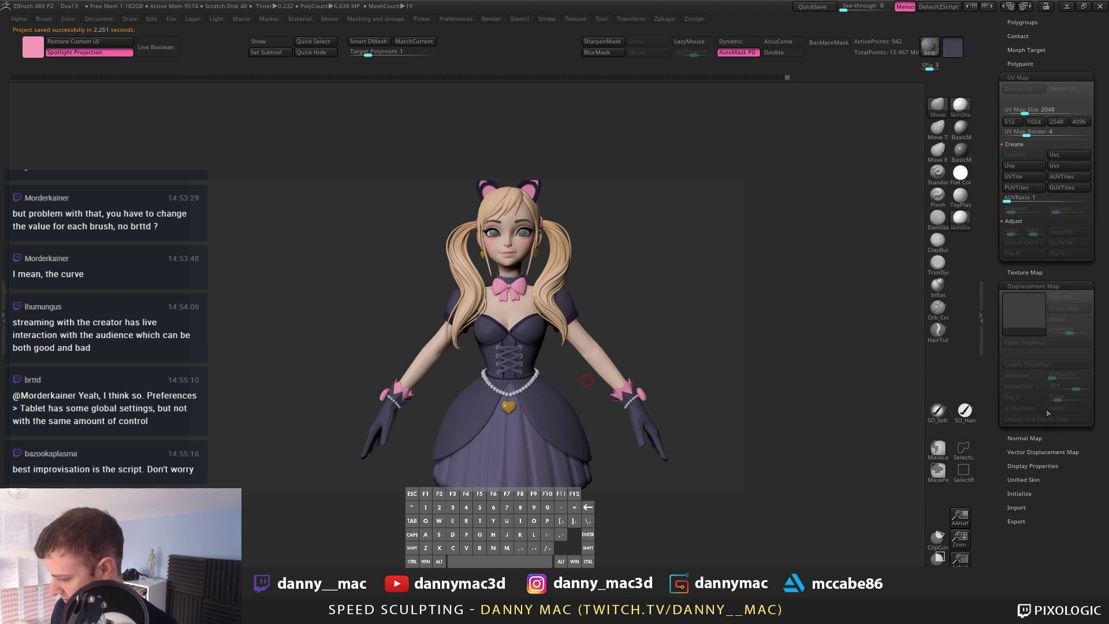
{"action": "left_click_drag", "start_coordinate": [1004, 53], "coordinate": [988, 136]}
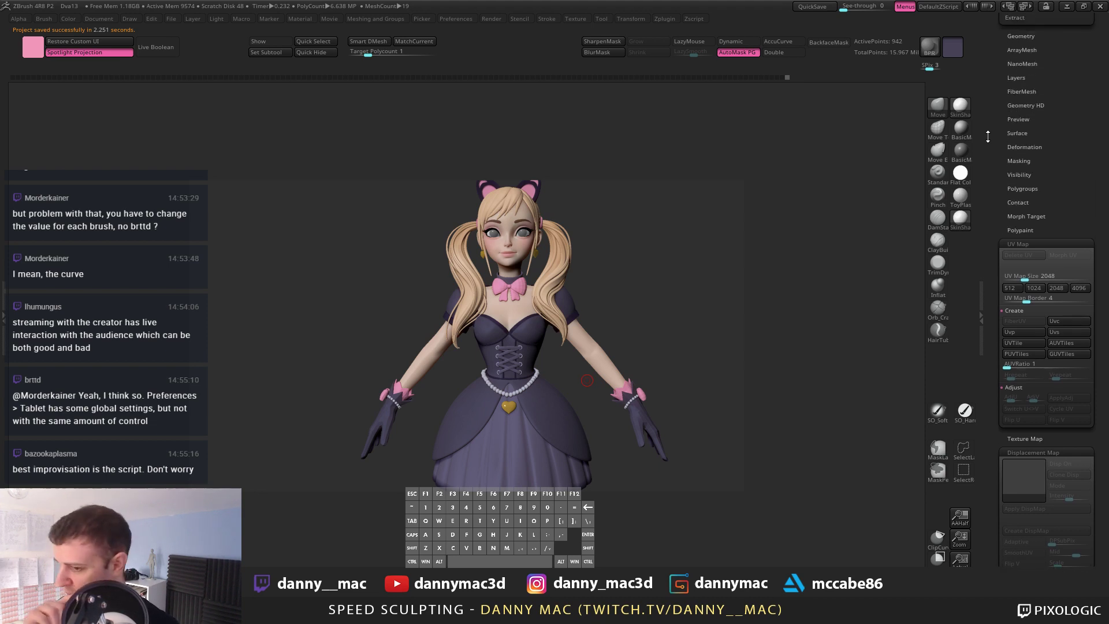
{"action": "left_click", "coordinate": [1037, 148]}
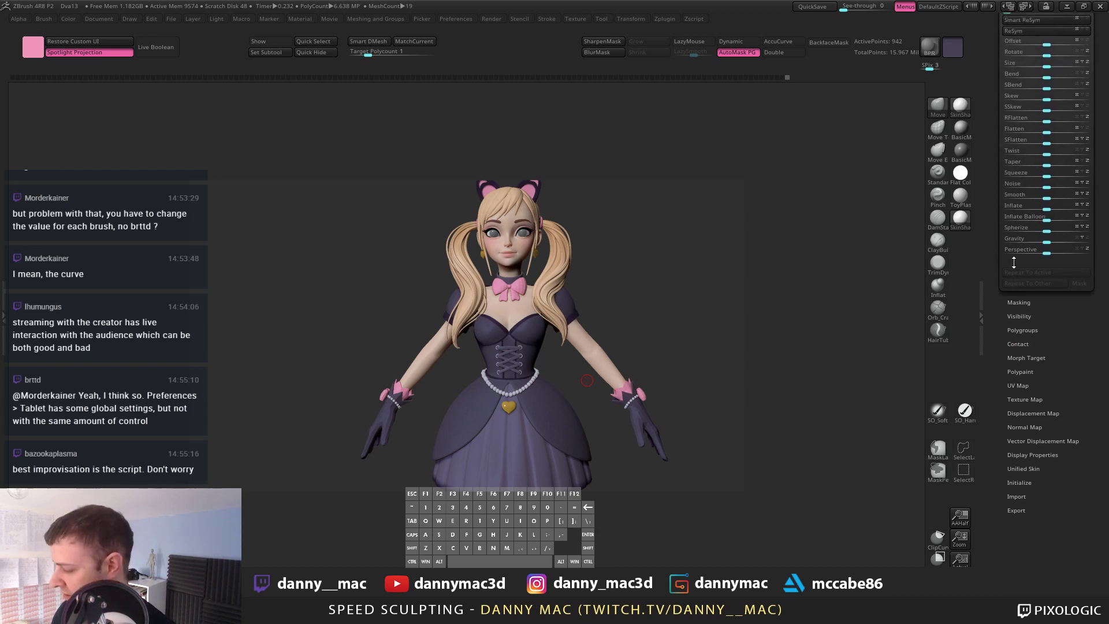
{"action": "left_click_drag", "start_coordinate": [1014, 262], "coordinate": [1003, 299]}
{"action": "left_click_drag", "start_coordinate": [592, 298], "coordinate": [600, 298], "text": "alt"}
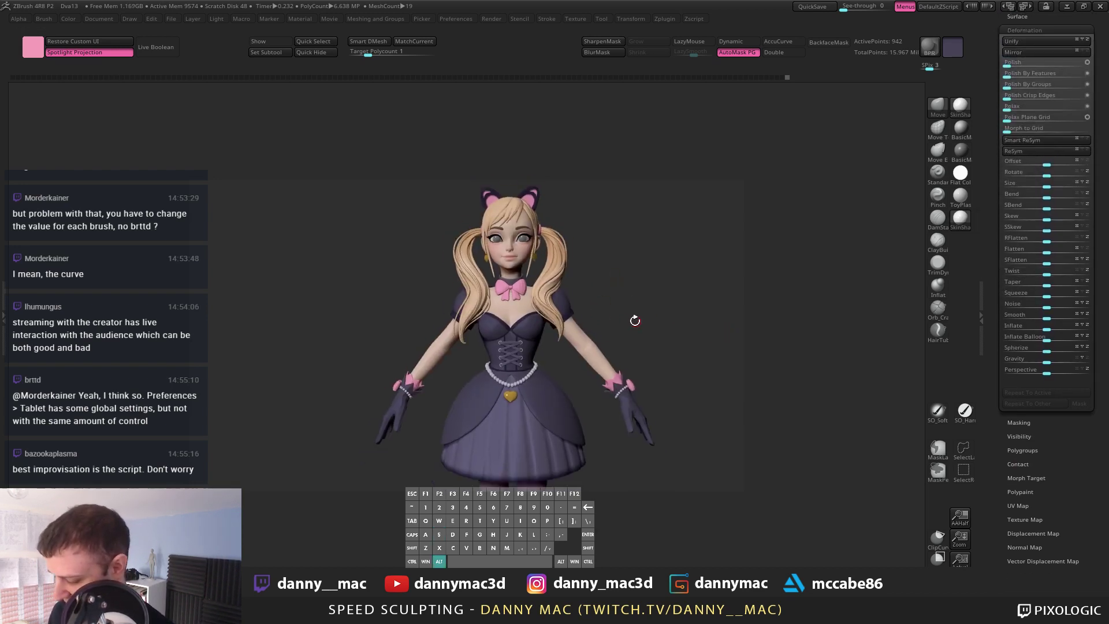
Step: Expand the Displacement Map settings for the current subtool
{"action": "scroll", "coordinate": [1016, 384], "scroll_direction": "down", "scroll_amount": 5}
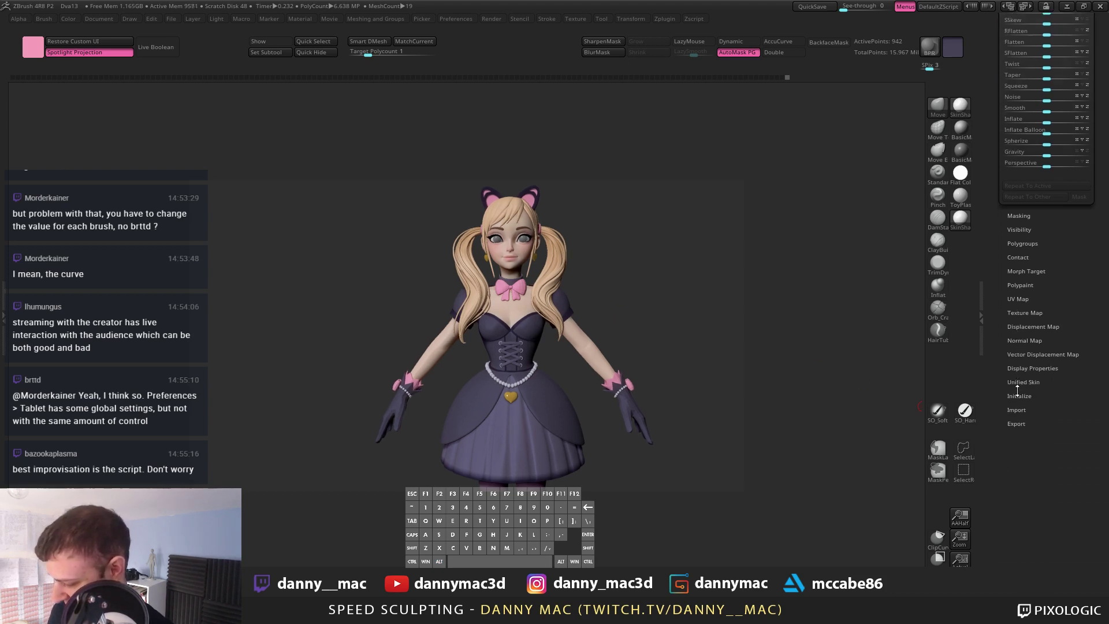
{"action": "scroll", "coordinate": [1011, 385], "scroll_direction": "up", "scroll_amount": 1}
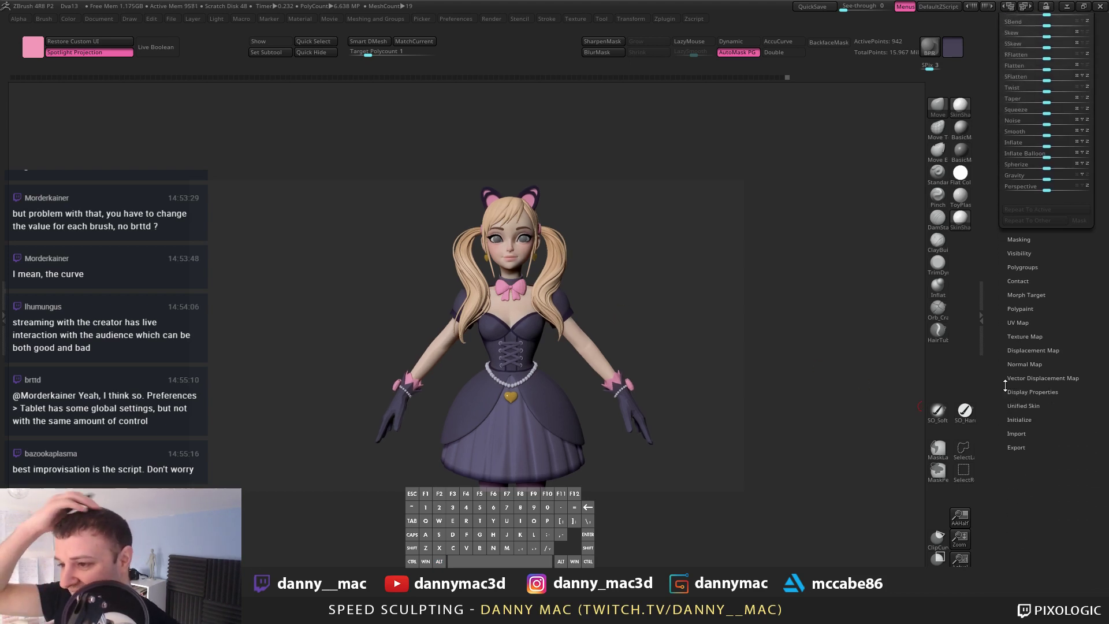
{"action": "scroll", "coordinate": [1058, 330], "scroll_direction": "up", "scroll_amount": 1}
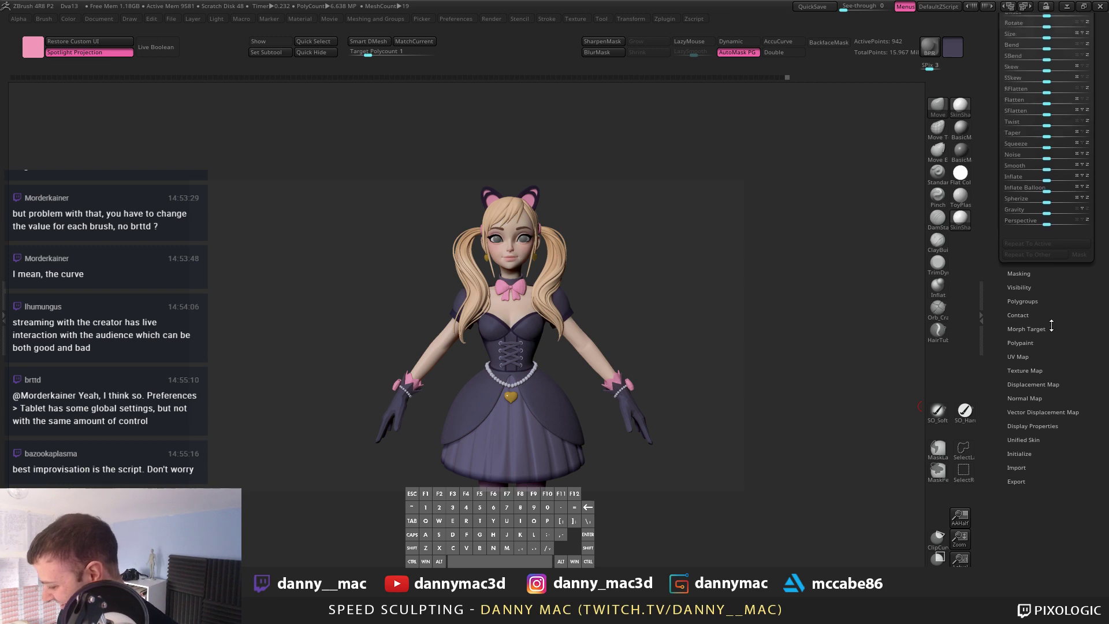
{"action": "left_click", "coordinate": [1043, 374], "text": "ctrl+shift"}
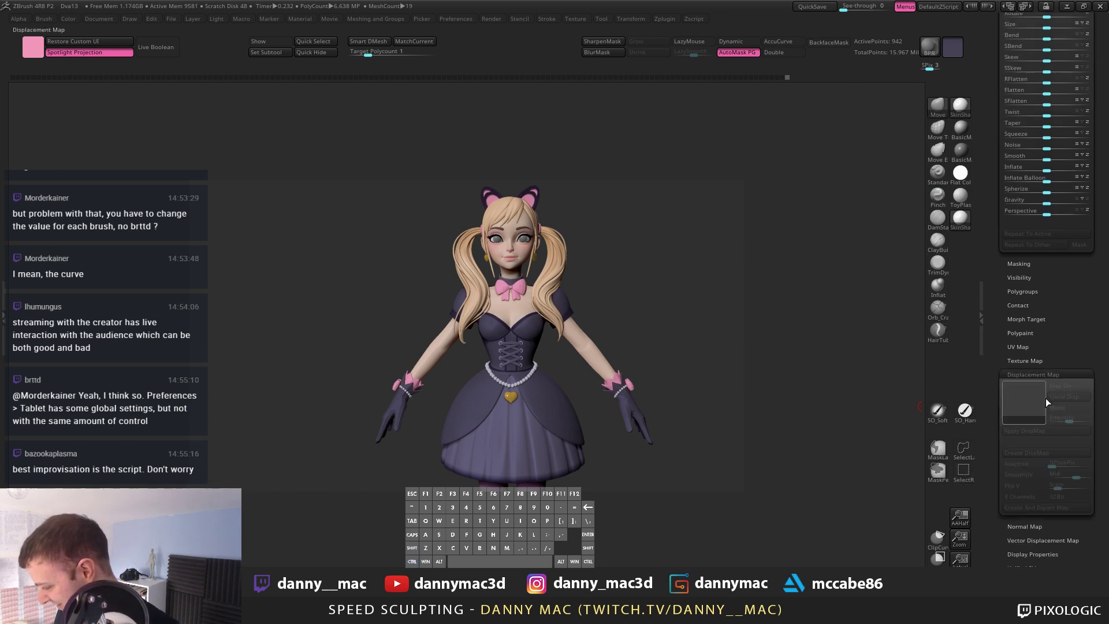
{"action": "left_click_drag", "start_coordinate": [1065, 361], "coordinate": [1058, 290]}
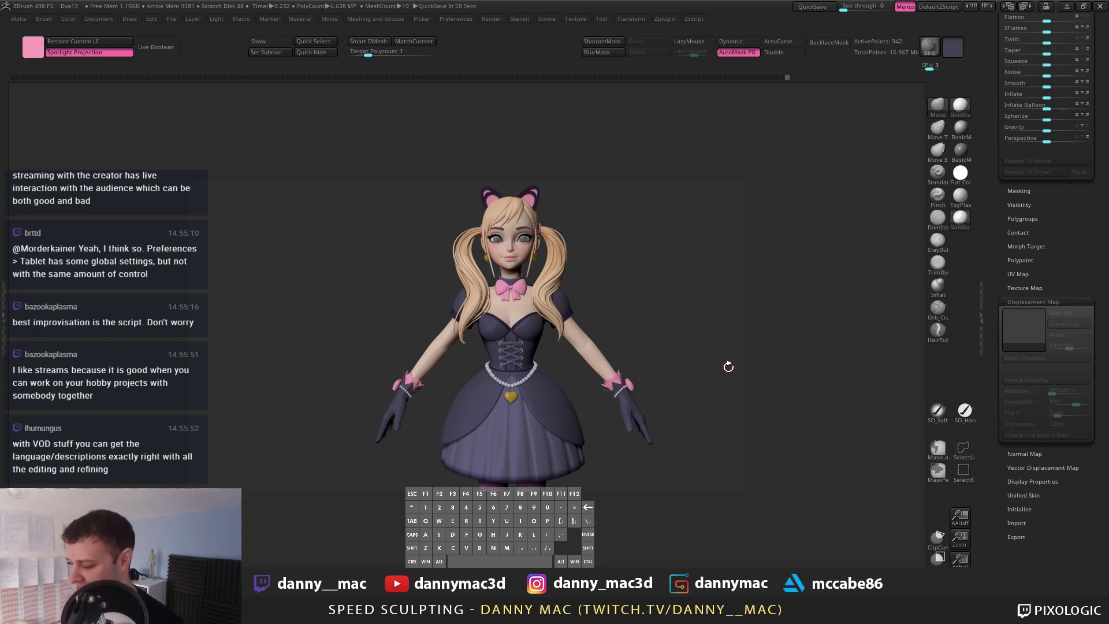
Step: Select the gloves subtool, view it in isolation, and restore the display of the whole character
{"action": "left_click_drag", "start_coordinate": [576, 312], "coordinate": [870, 223], "text": "alt"}
{"action": "left_click_drag", "start_coordinate": [1043, 230], "coordinate": [1044, 305]}
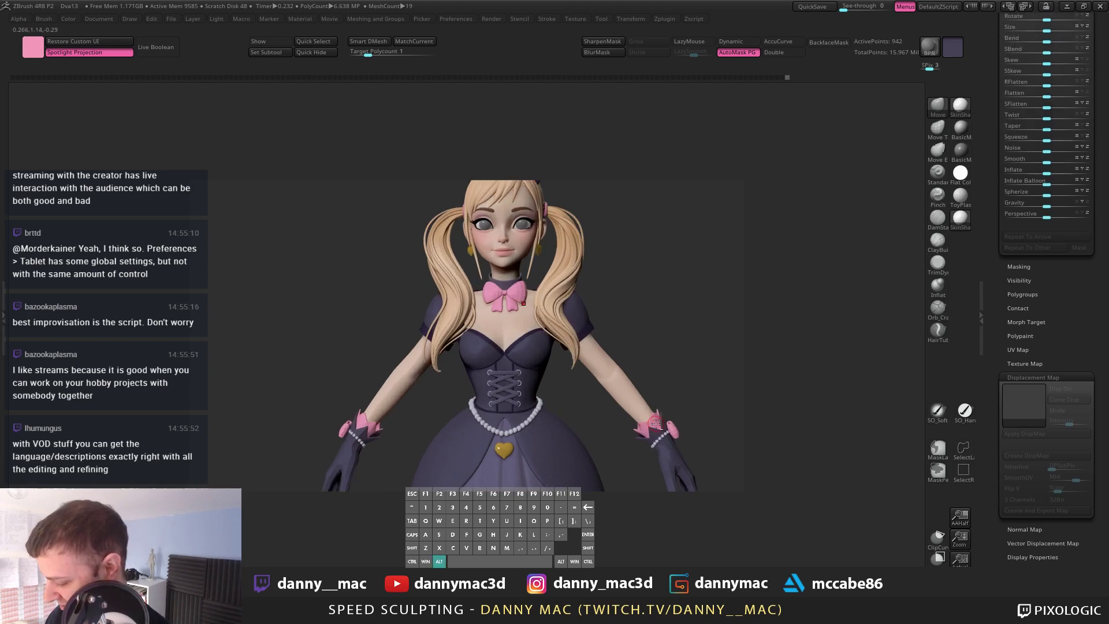
{"action": "left_click_drag", "start_coordinate": [847, 332], "coordinate": [847, 331], "text": "alt"}
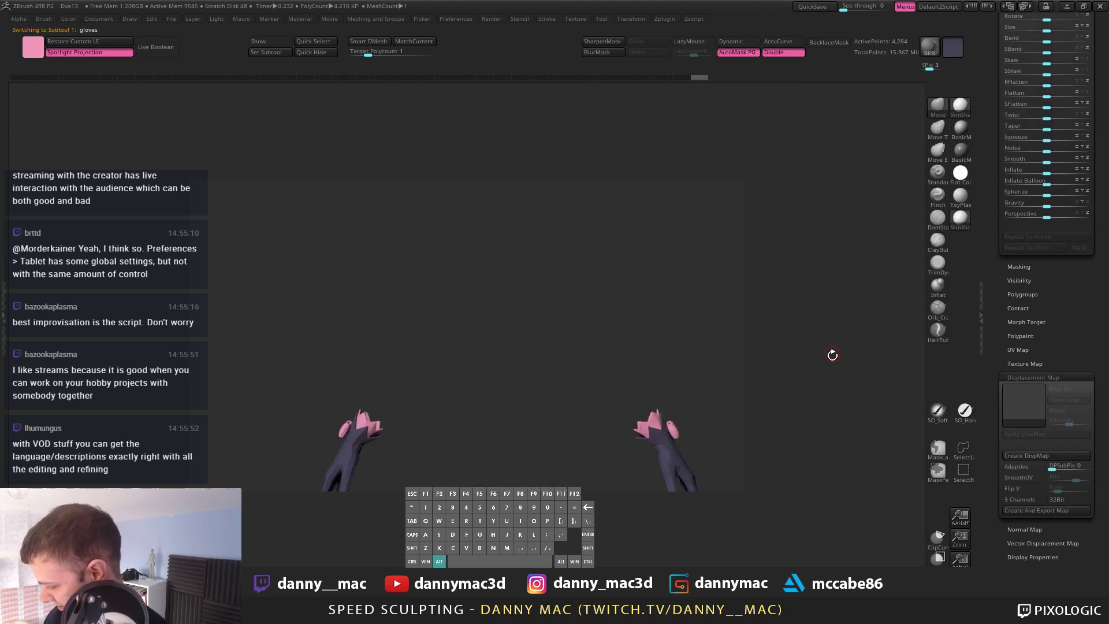
{"action": "key", "text": "alt+s"}
Step: Open the subtool list and isolate the pinkBows1 subtool on the character
{"action": "right_click_drag", "start_coordinate": [544, 344], "coordinate": [594, 248], "text": "alt"}
{"action": "left_click_drag", "start_coordinate": [1055, 293], "coordinate": [1061, 429]}
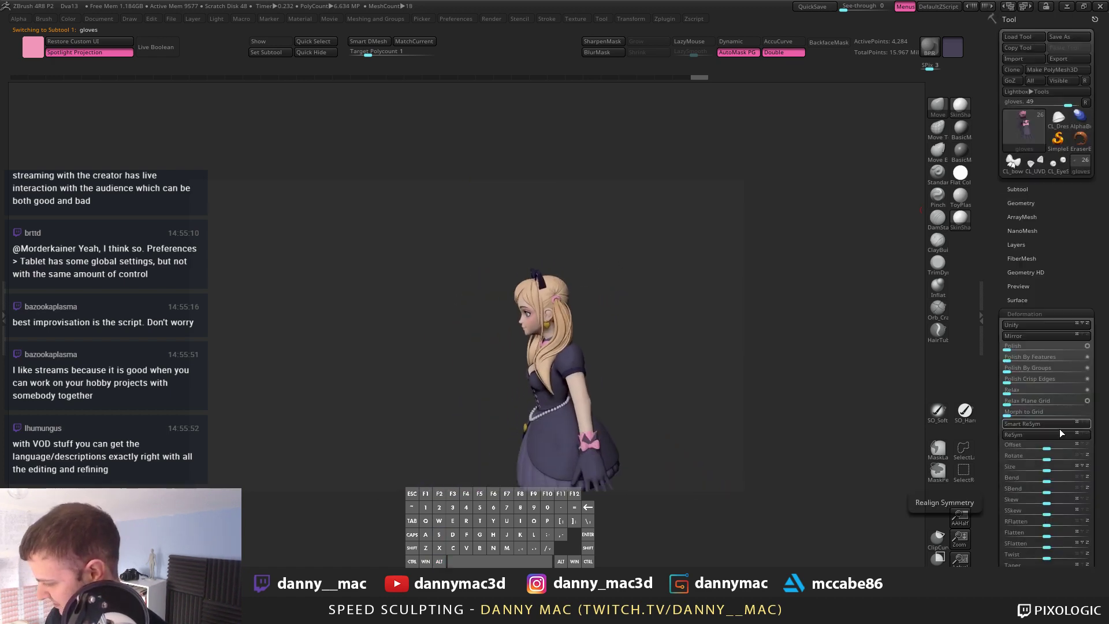
{"action": "left_click", "coordinate": [1023, 189]}
{"action": "right_click_drag", "start_coordinate": [609, 374], "coordinate": [670, 376]}
{"action": "left_click", "coordinate": [540, 348], "text": "alt"}
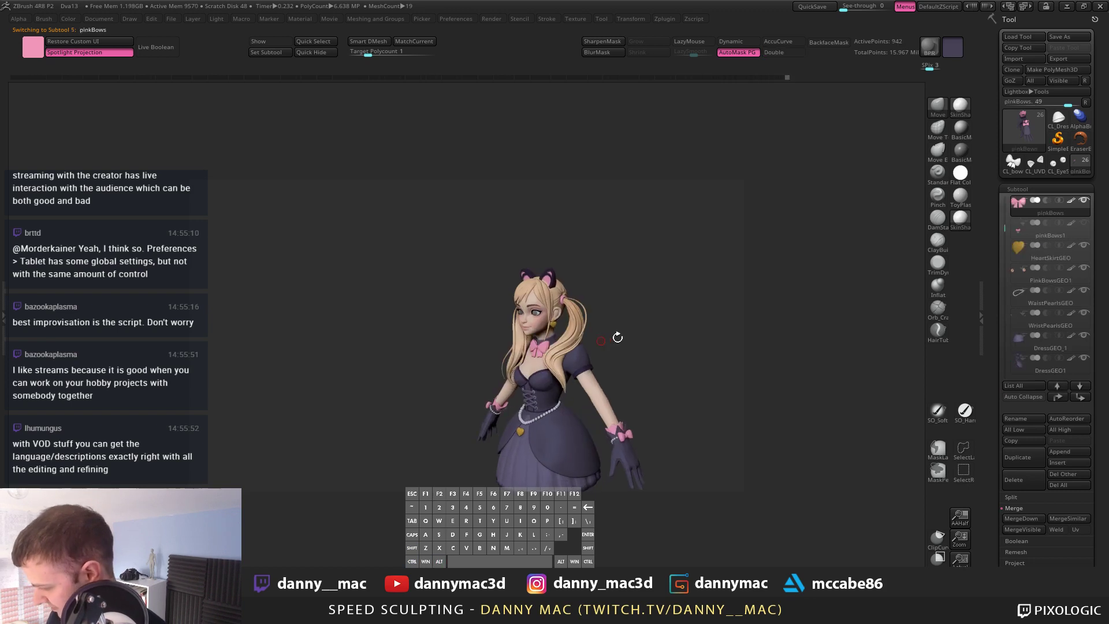
{"action": "left_click_drag", "start_coordinate": [723, 295], "coordinate": [621, 290]}
{"action": "key", "text": "alt+s"}
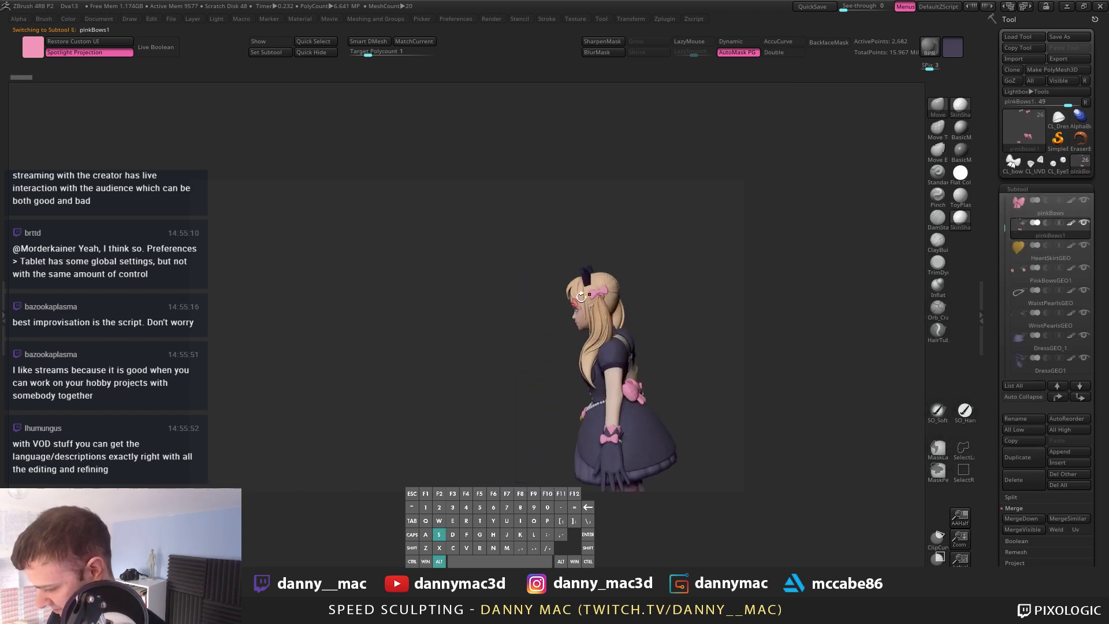
Step: Open the UV Map settings and preview the UV layout of pinkBows1 with Morph UV
{"action": "left_click_drag", "start_coordinate": [1008, 551], "coordinate": [998, 476]}
{"action": "scroll", "coordinate": [998, 476], "scroll_direction": "down", "scroll_amount": 5}
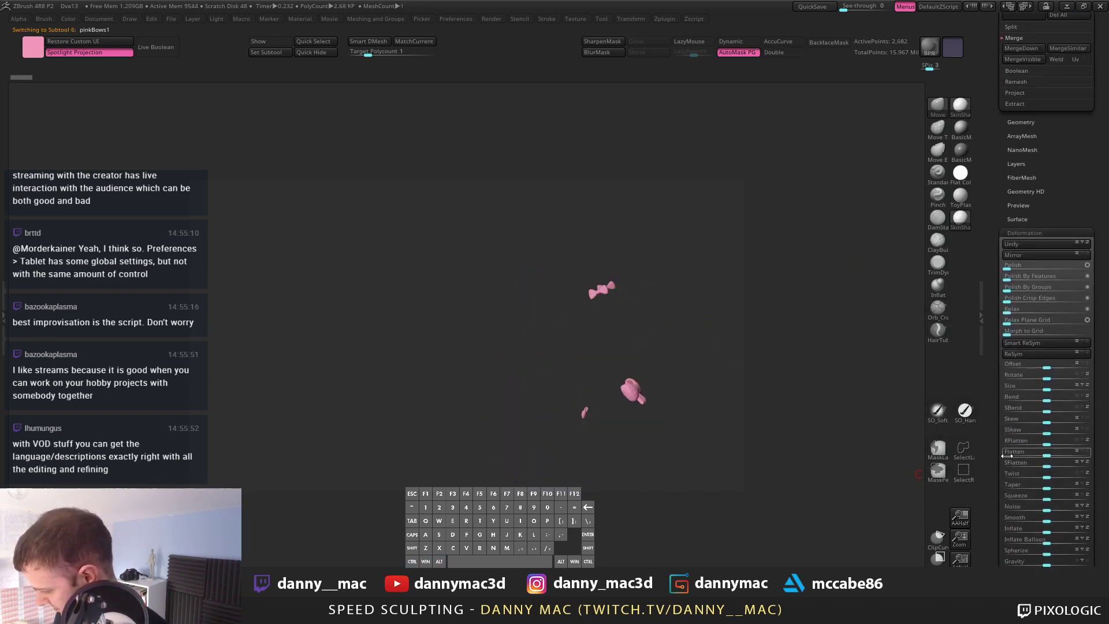
{"action": "left_click", "coordinate": [1057, 485]}
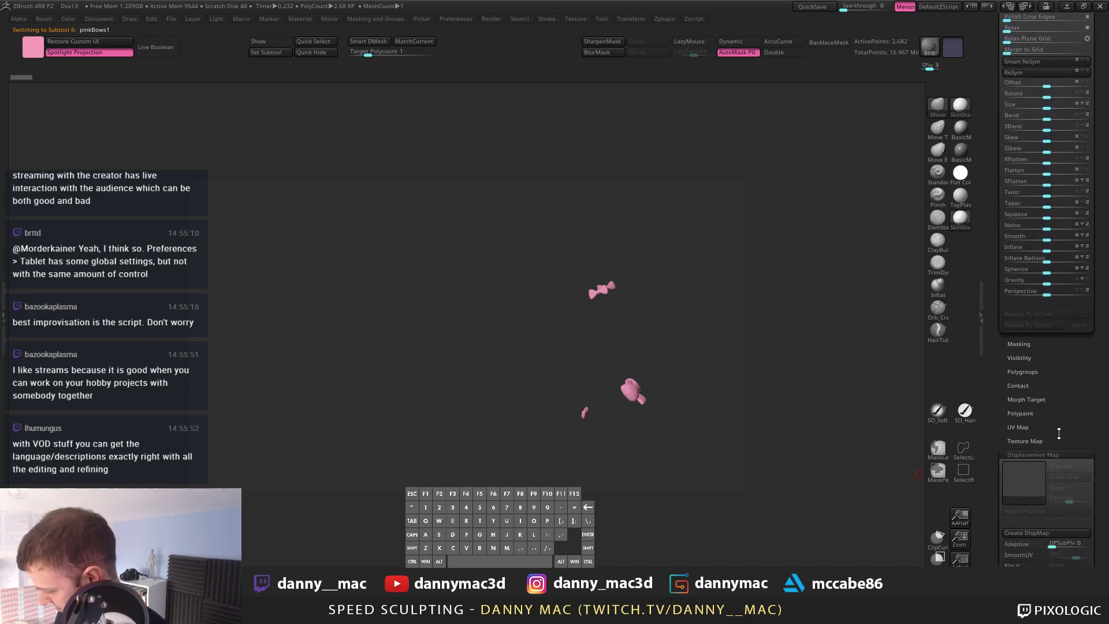
{"action": "left_click", "coordinate": [1070, 419]}
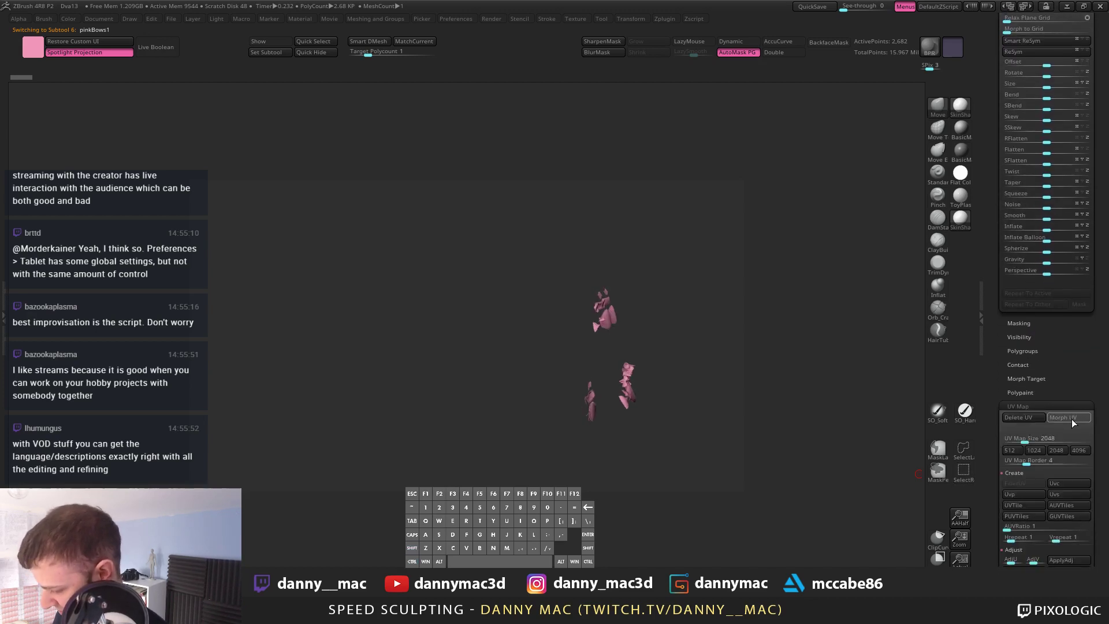
{"action": "left_click", "coordinate": [1072, 415]}
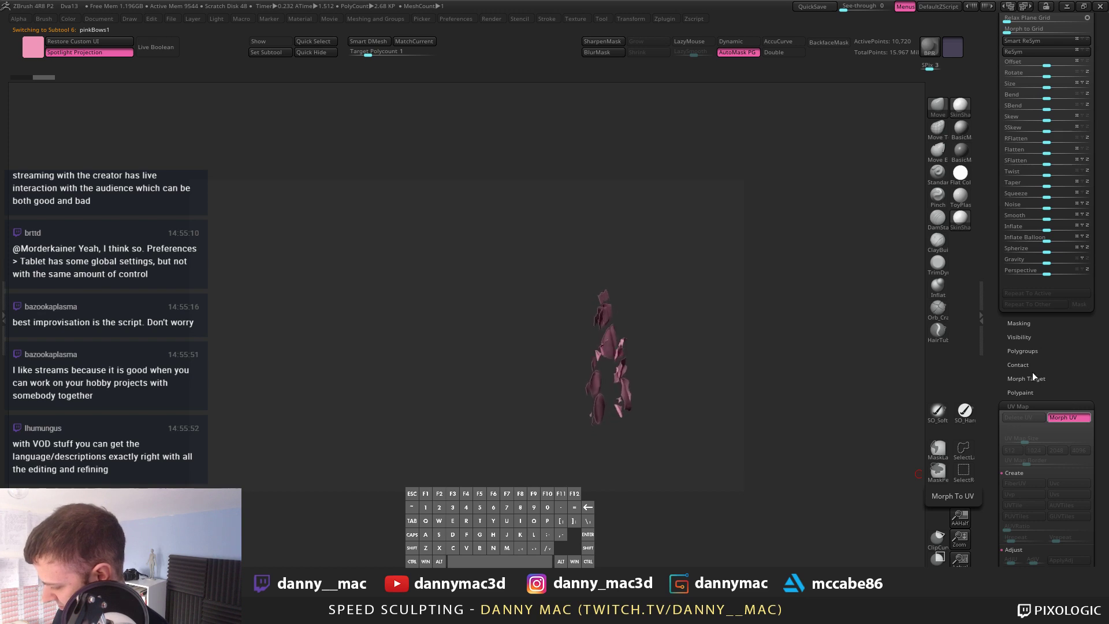
Step: Create a UV work clone of pinkBows1 and copy the clone's UVs
{"action": "left_click_drag", "start_coordinate": [998, 346], "coordinate": [998, 529]}
{"action": "key", "text": "2"}
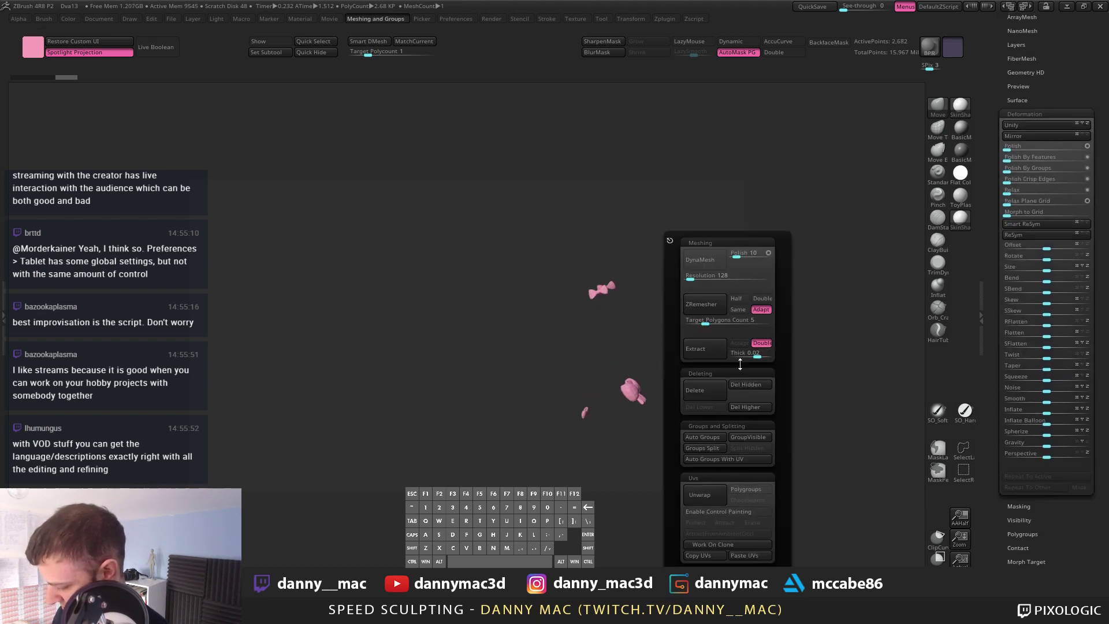
{"action": "left_click", "coordinate": [726, 546]}
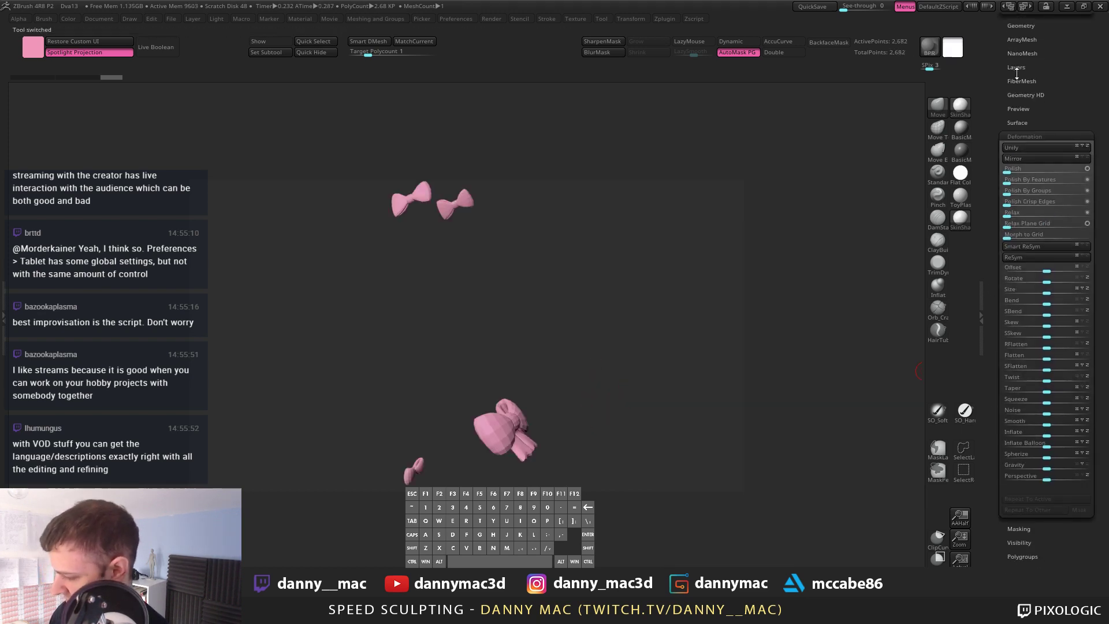
{"action": "left_click_drag", "start_coordinate": [1017, 73], "coordinate": [1017, 333]}
{"action": "left_click_drag", "start_coordinate": [999, 248], "coordinate": [997, 280]}
{"action": "scroll", "coordinate": [998, 280], "scroll_direction": "up", "scroll_amount": 3}
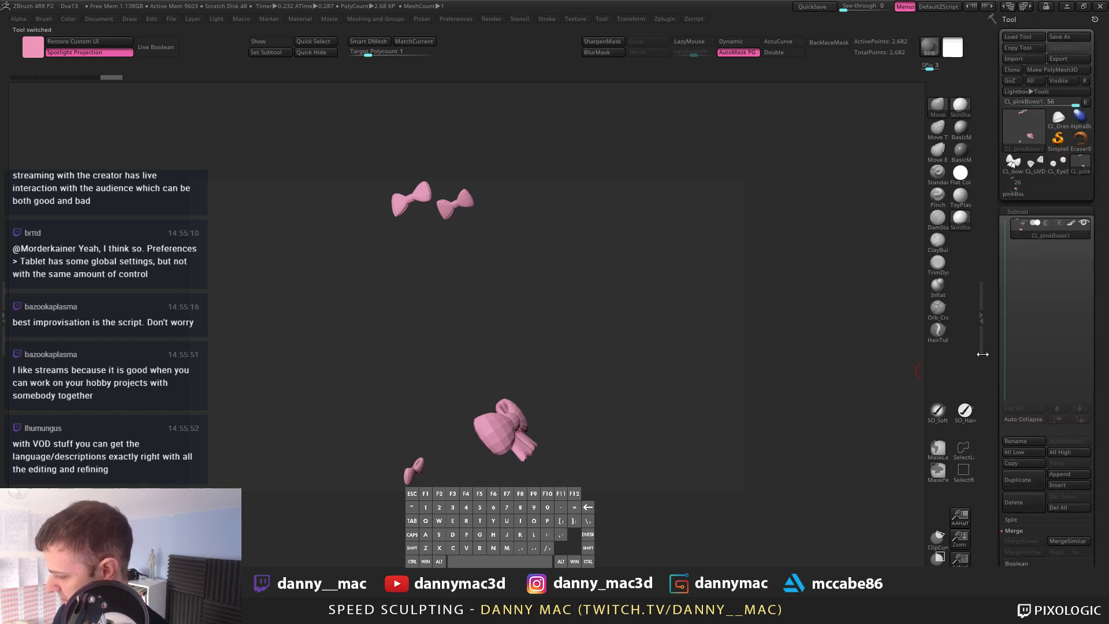
{"action": "key", "text": "space"}
{"action": "left_click", "coordinate": [719, 556]}
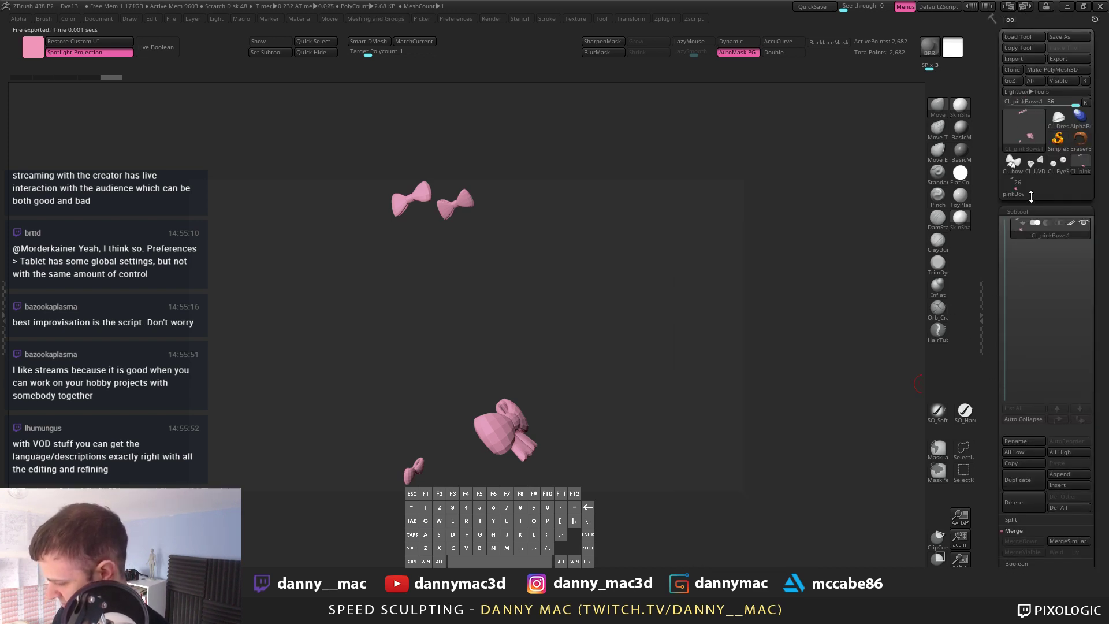
Step: Return to the full character tool and paste the copied UVs onto the pinkBows subtool
{"action": "left_click", "coordinate": [1015, 186]}
{"action": "left_click", "coordinate": [1019, 234]}
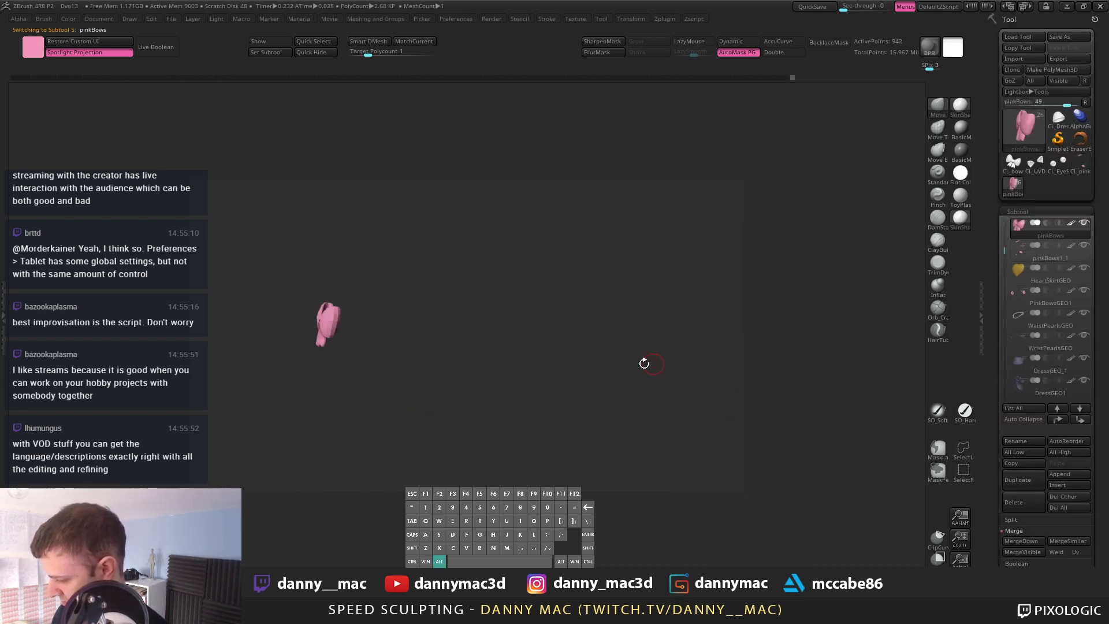
{"action": "key", "text": "space"}
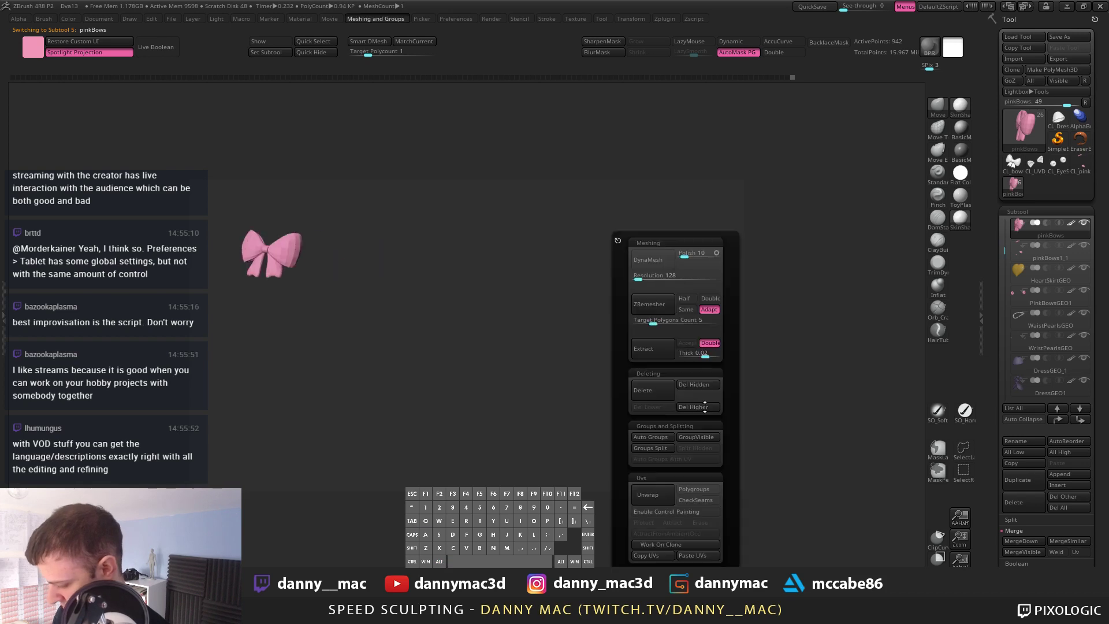
{"action": "left_click", "coordinate": [697, 556]}
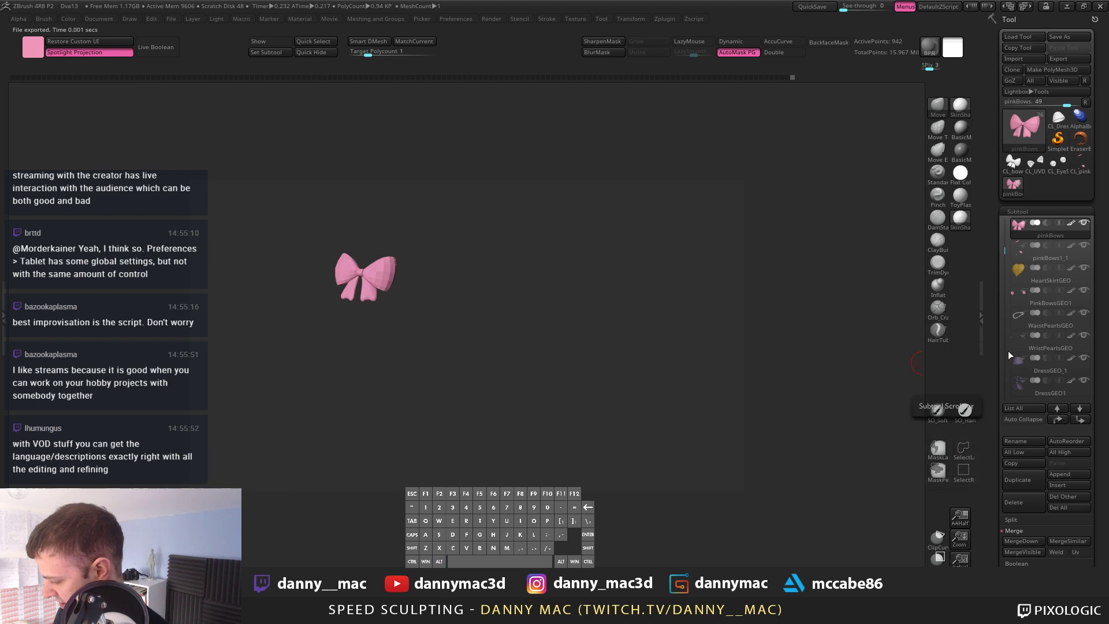
Step: Leave only the large back bow of pinkBows1_1 visible and split the hidden bows into a separate subtool
{"action": "mouse_move", "coordinate": [1025, 257]}
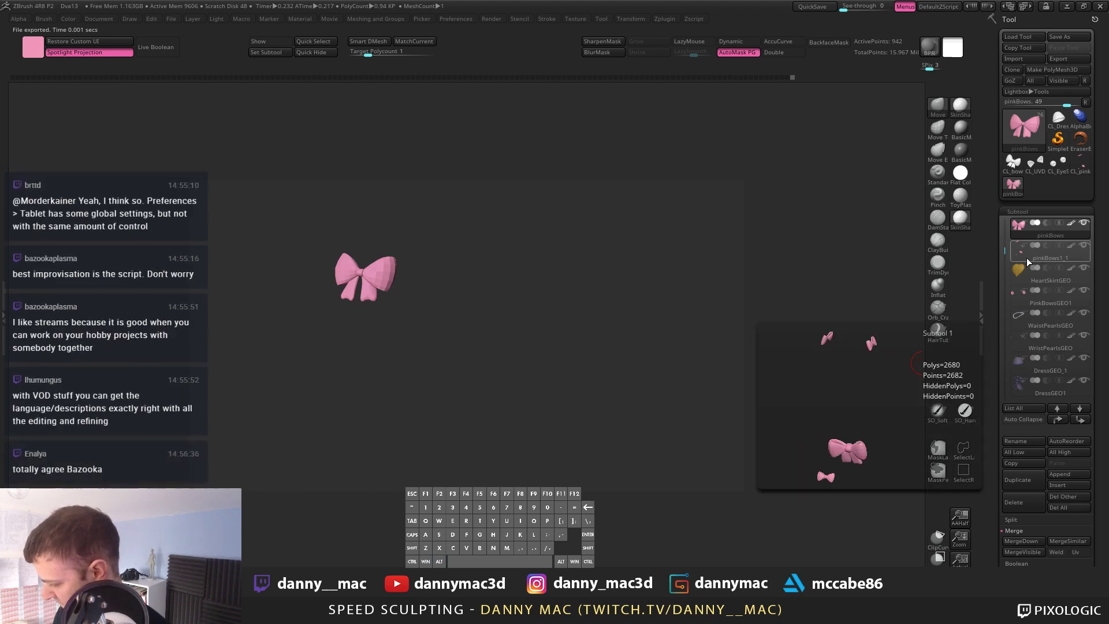
{"action": "left_click", "coordinate": [1078, 520]}
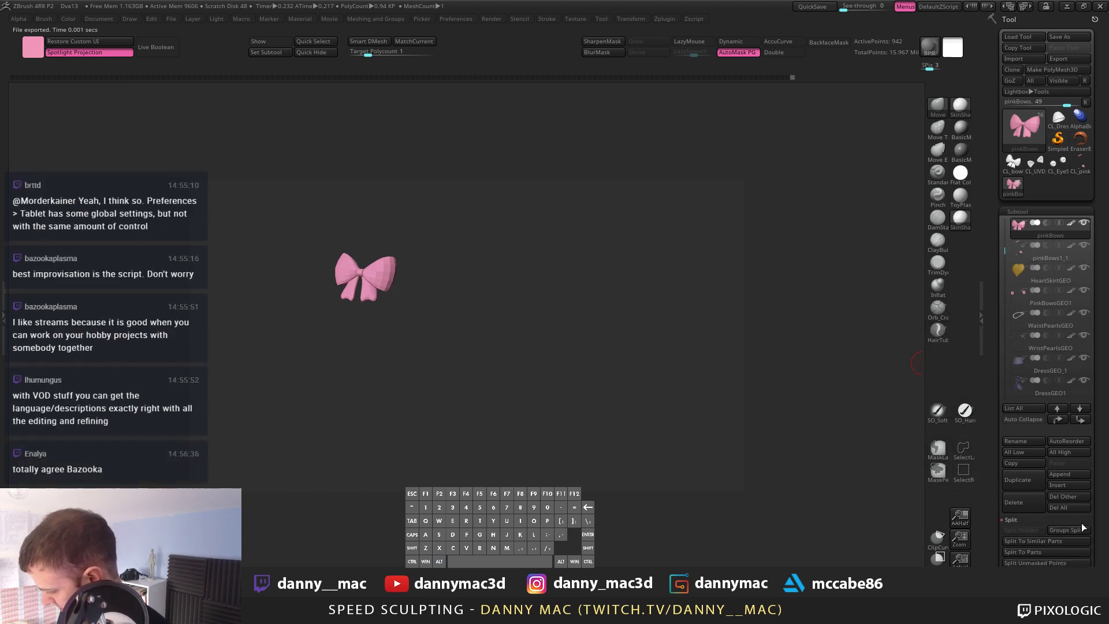
{"action": "left_click_drag", "start_coordinate": [997, 536], "coordinate": [986, 177]}
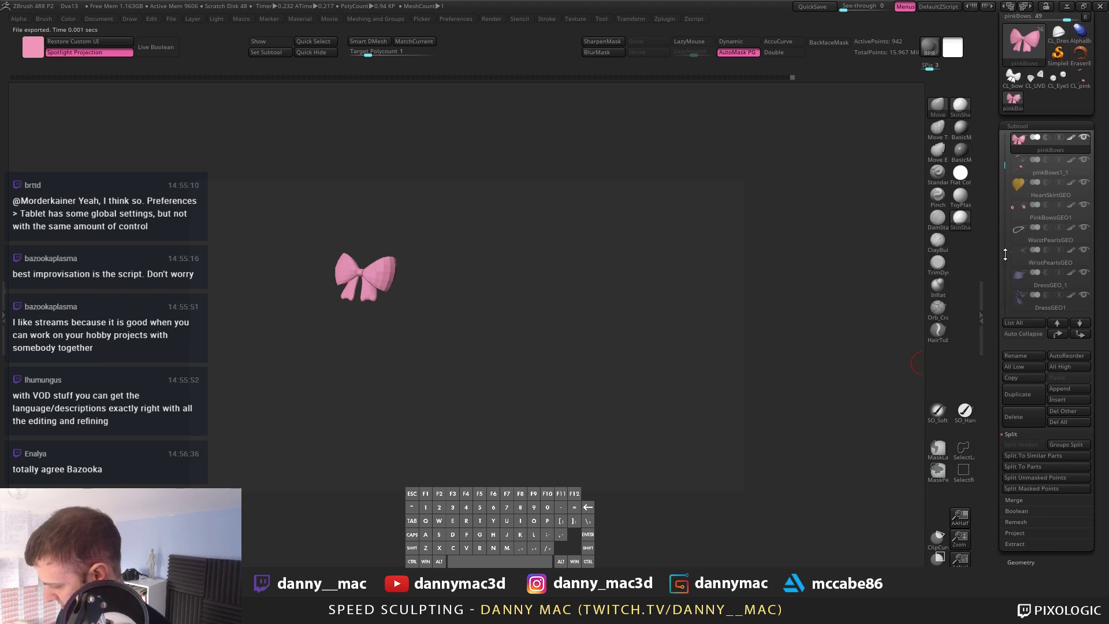
{"action": "left_click", "coordinate": [1028, 171]}
{"action": "left_click_drag", "start_coordinate": [553, 306], "coordinate": [466, 414]}
{"action": "key", "text": "alt+s"}
{"action": "key", "text": "alt+s"}
{"action": "key", "text": "a"}
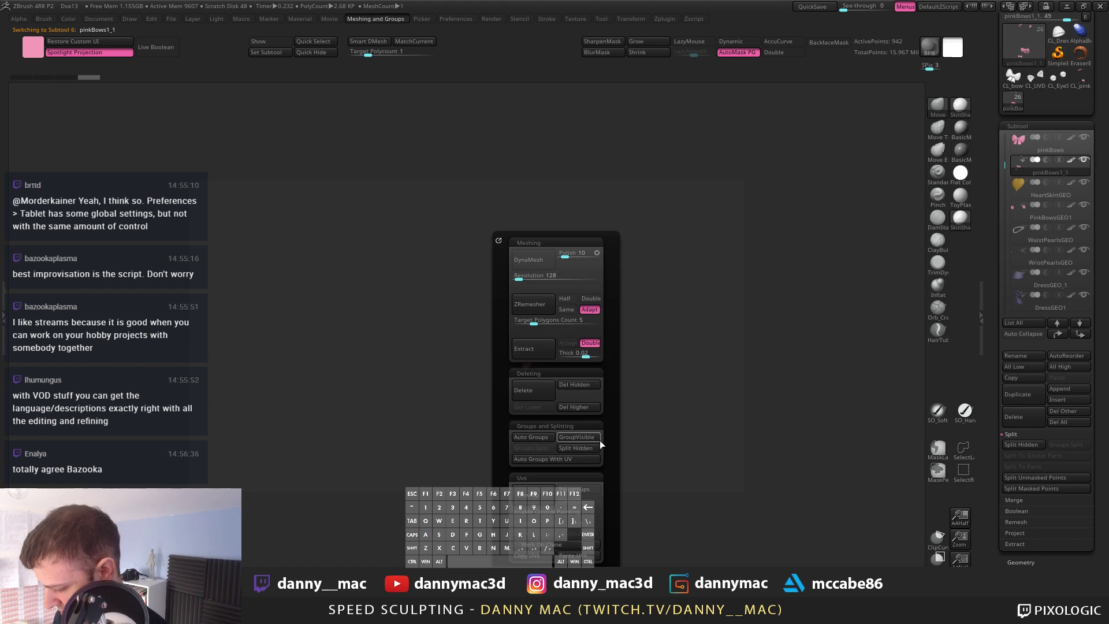
{"action": "left_click", "coordinate": [594, 449]}
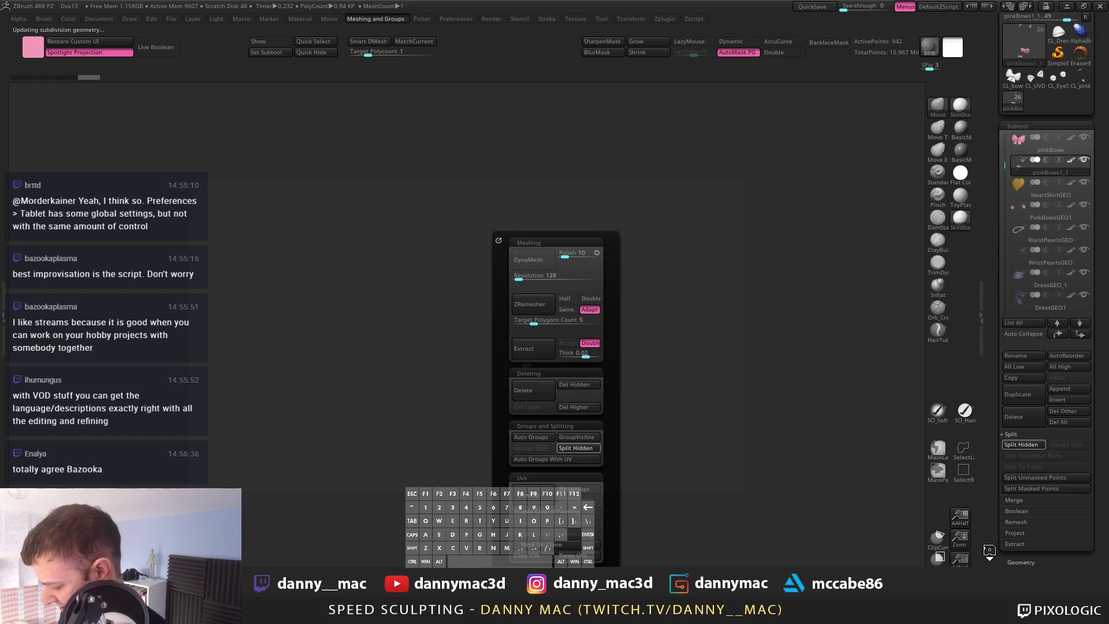
Step: Check the split back bow's UV layout with Morph UV, and copy its UVs from a new work clone
{"action": "left_click_drag", "start_coordinate": [1001, 559], "coordinate": [1069, 308]}
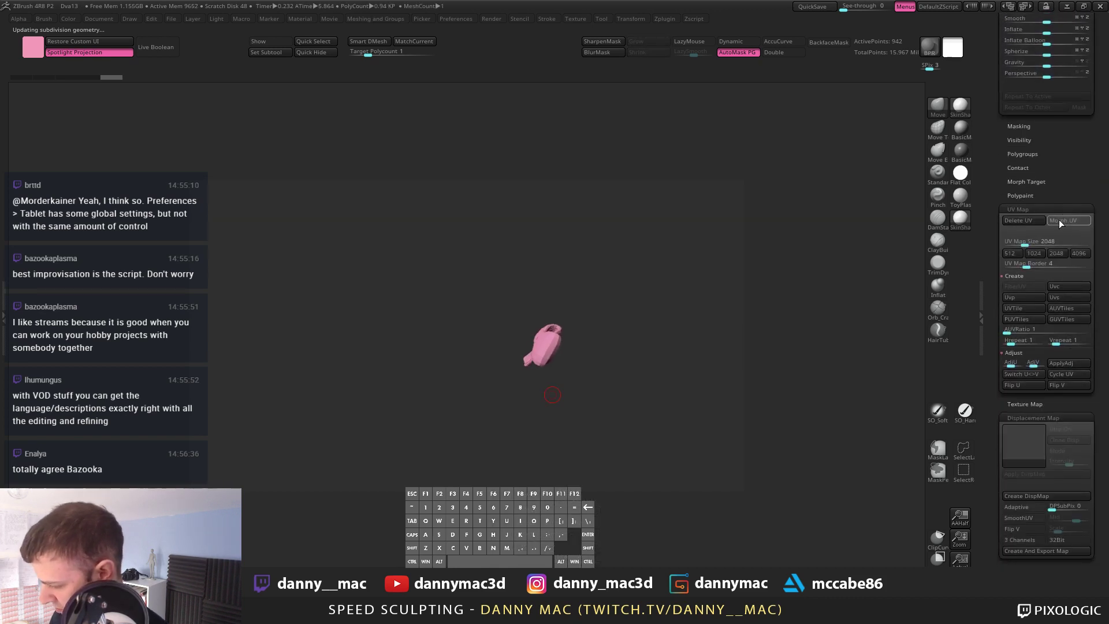
{"action": "left_click", "coordinate": [1067, 223]}
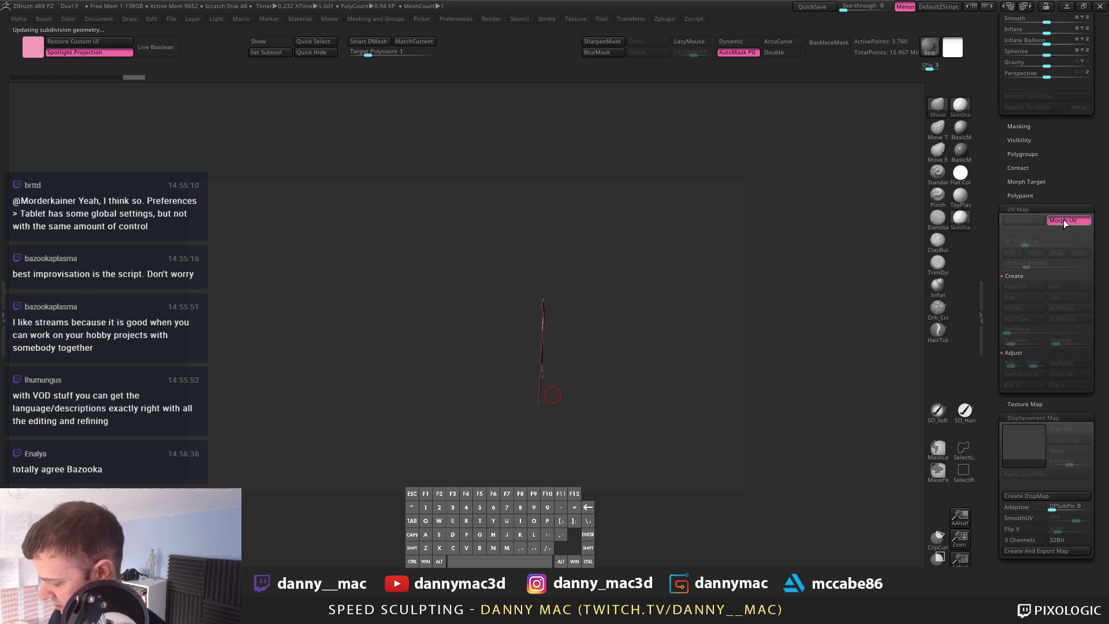
{"action": "key", "text": "a"}
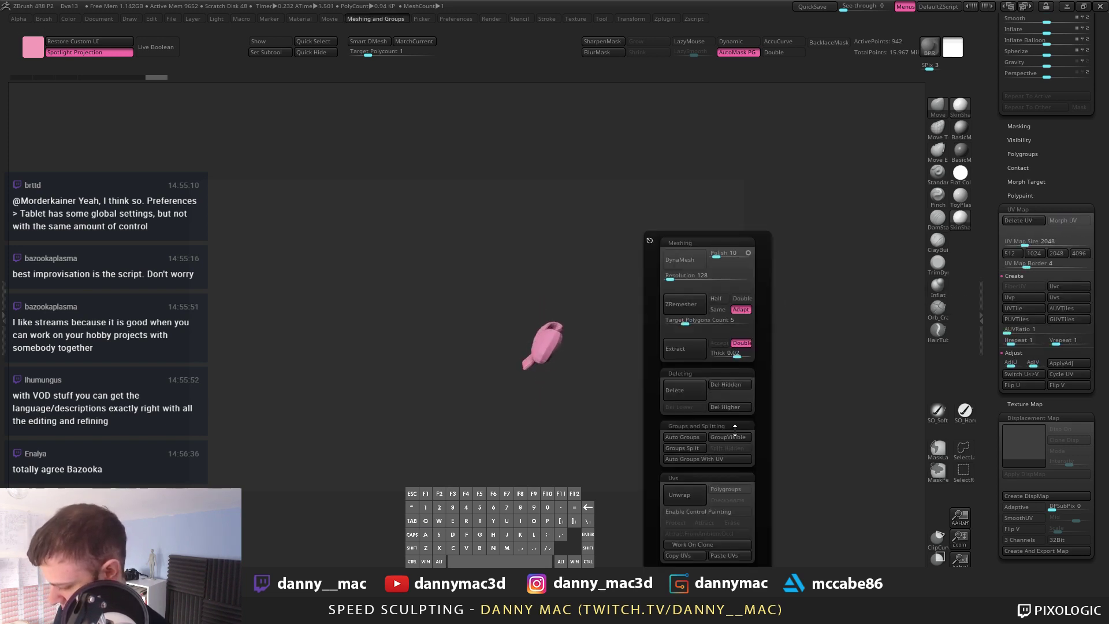
{"action": "left_click", "coordinate": [688, 544]}
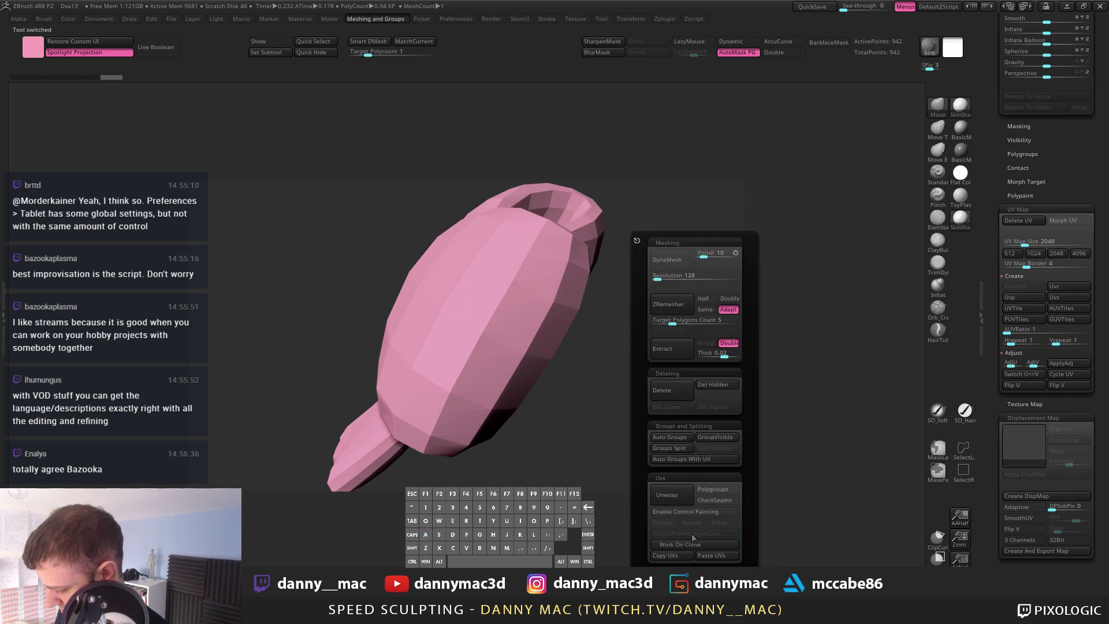
{"action": "left_click", "coordinate": [678, 557]}
Step: Return to the full character tool, show all subtools again, and select the pinkBows subtool at the neck
{"action": "left_click_drag", "start_coordinate": [1025, 128], "coordinate": [1032, 312]}
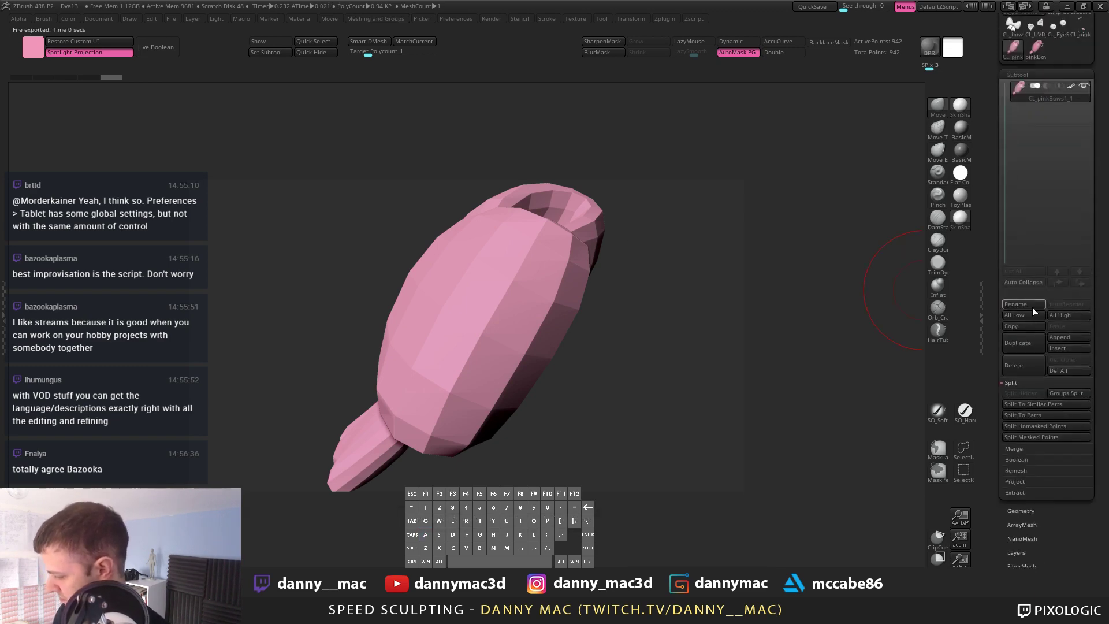
{"action": "left_click", "coordinate": [1038, 52]}
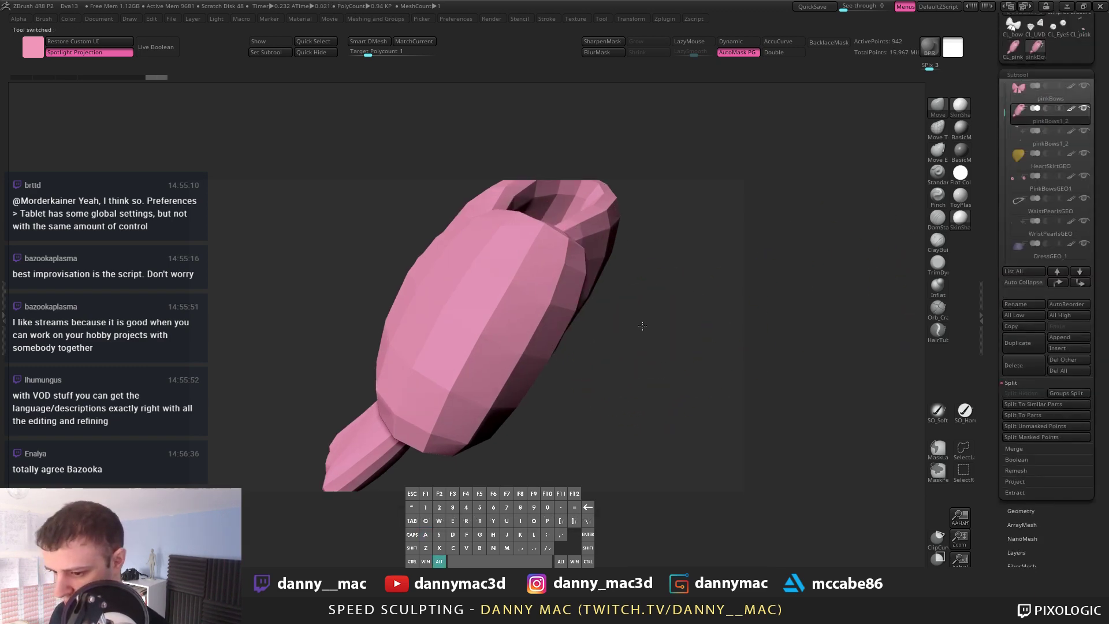
{"action": "left_click_drag", "start_coordinate": [621, 325], "coordinate": [623, 359]}
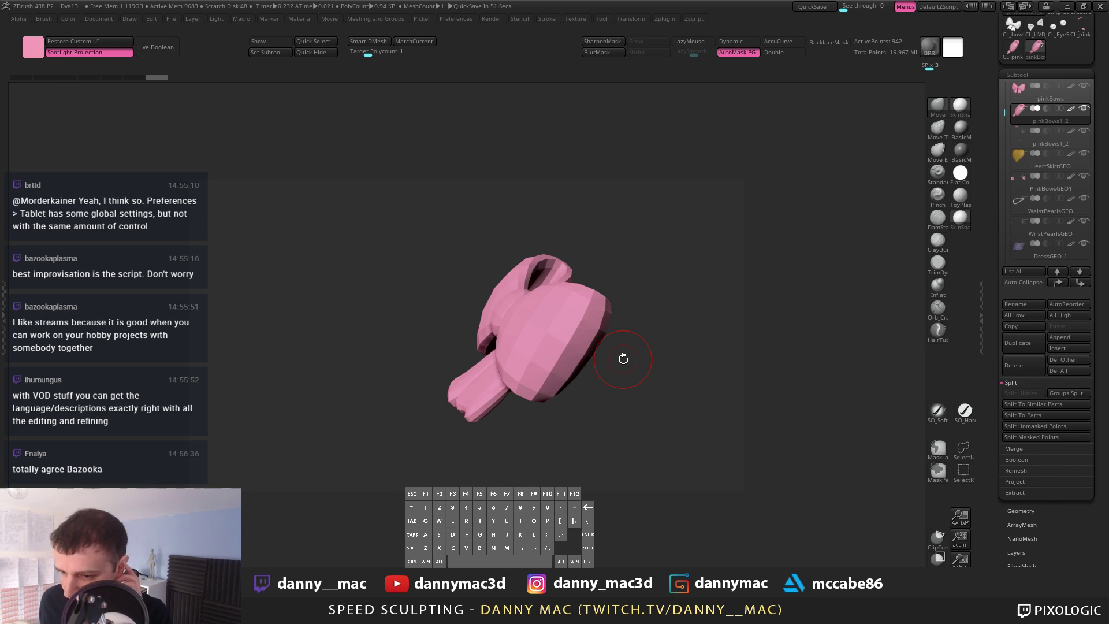
{"action": "left_click_drag", "start_coordinate": [634, 349], "coordinate": [651, 349]}
{"action": "key", "text": "alt+s"}
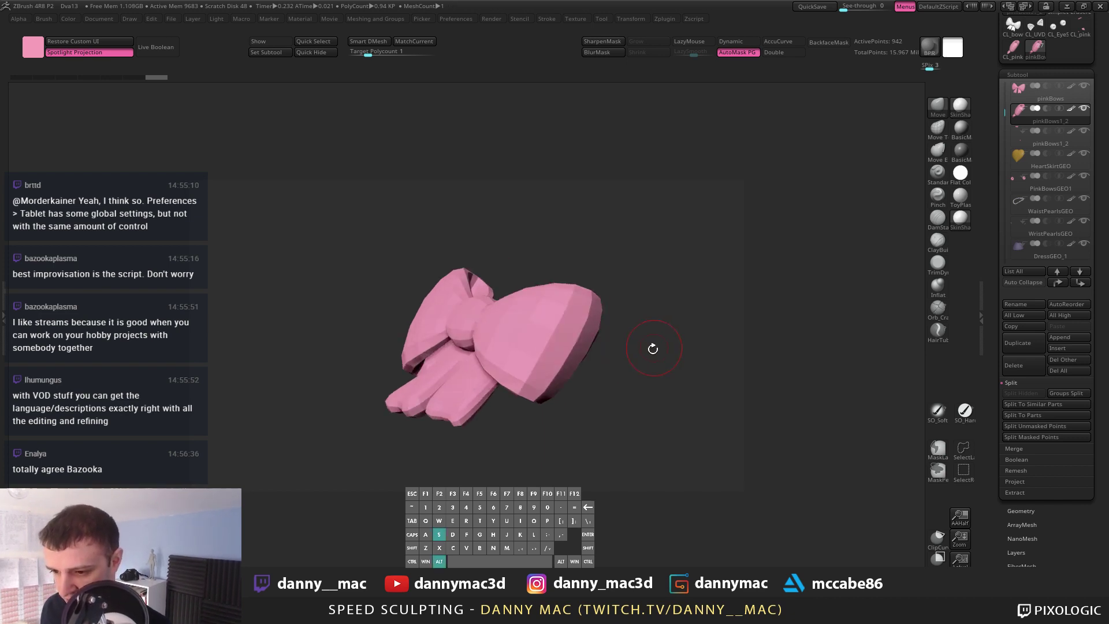
{"action": "right_click_drag", "start_coordinate": [587, 347], "coordinate": [618, 351], "text": "alt"}
{"action": "right_click_drag", "start_coordinate": [716, 351], "coordinate": [532, 335]}
{"action": "left_click", "coordinate": [587, 220], "text": "alt"}
{"action": "right_click_drag", "start_coordinate": [587, 220], "coordinate": [540, 296], "text": "alt"}
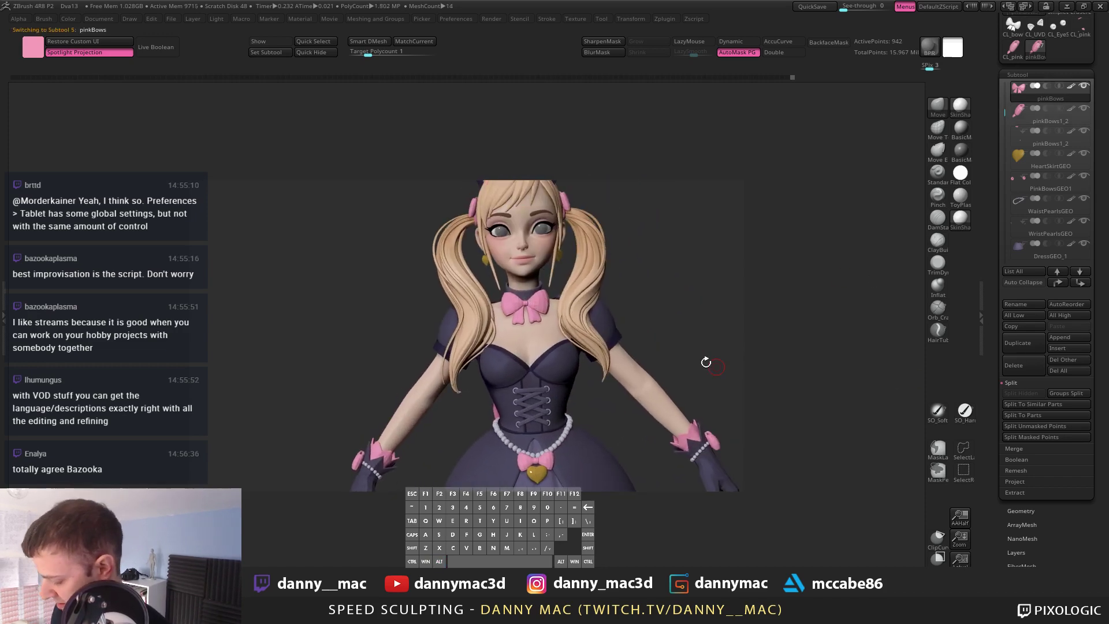
Step: Export the pinkBows subtool at the neck as a mesh file, and check its UV layout with Morph UV
{"action": "key", "text": "a"}
{"action": "left_click", "coordinate": [744, 555]}
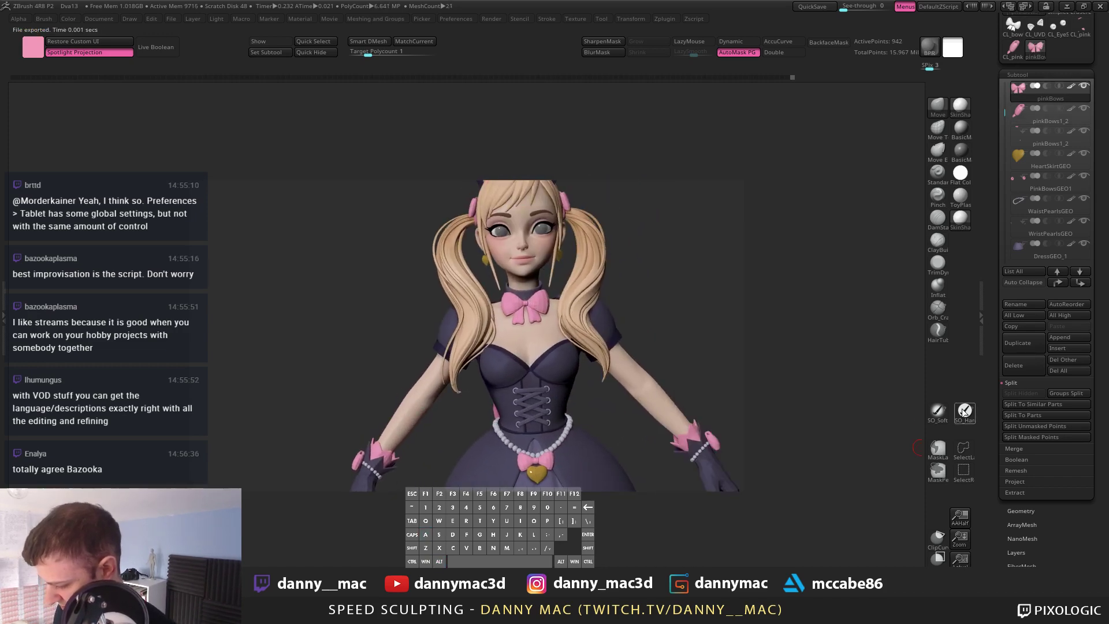
{"action": "left_click_drag", "start_coordinate": [1019, 511], "coordinate": [1043, 334]}
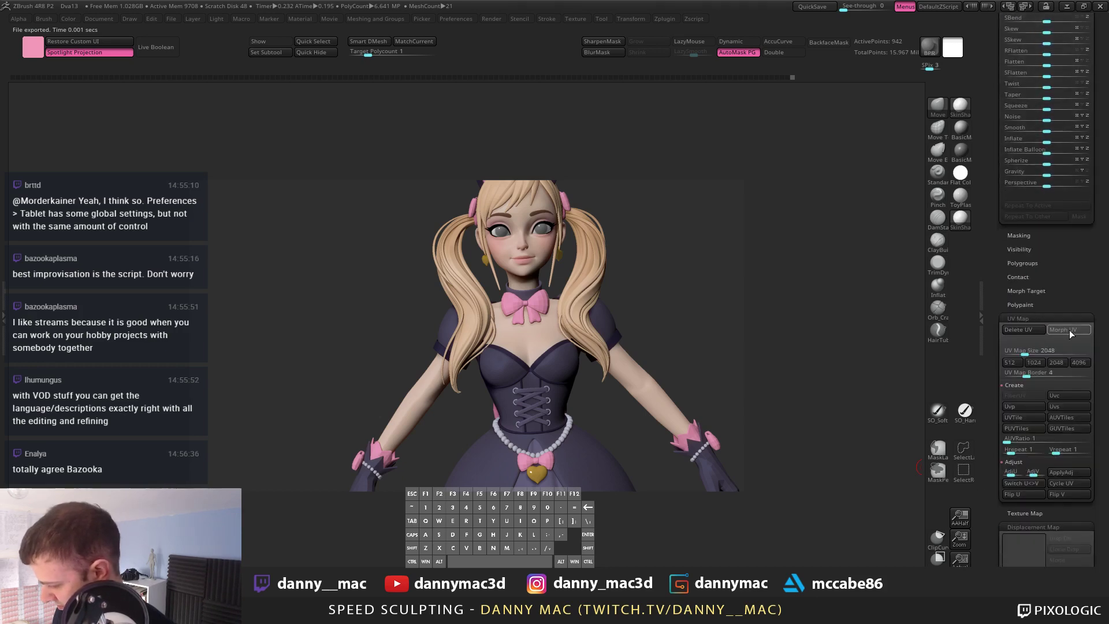
{"action": "left_click", "coordinate": [1070, 329]}
{"action": "left_click", "coordinate": [1070, 328]}
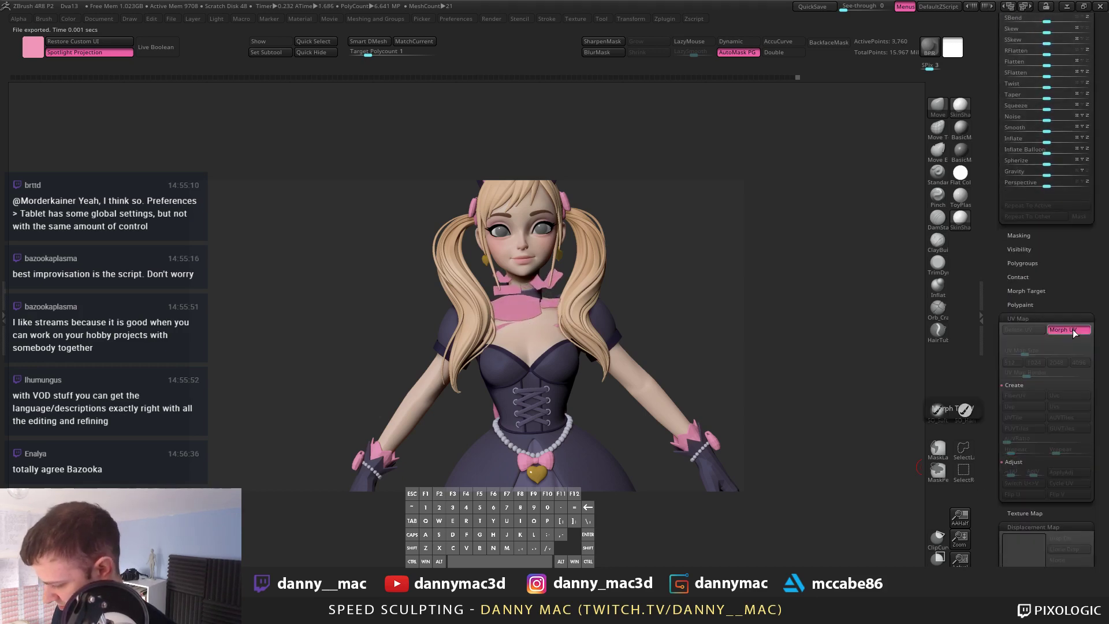
{"action": "left_click", "coordinate": [1069, 329]}
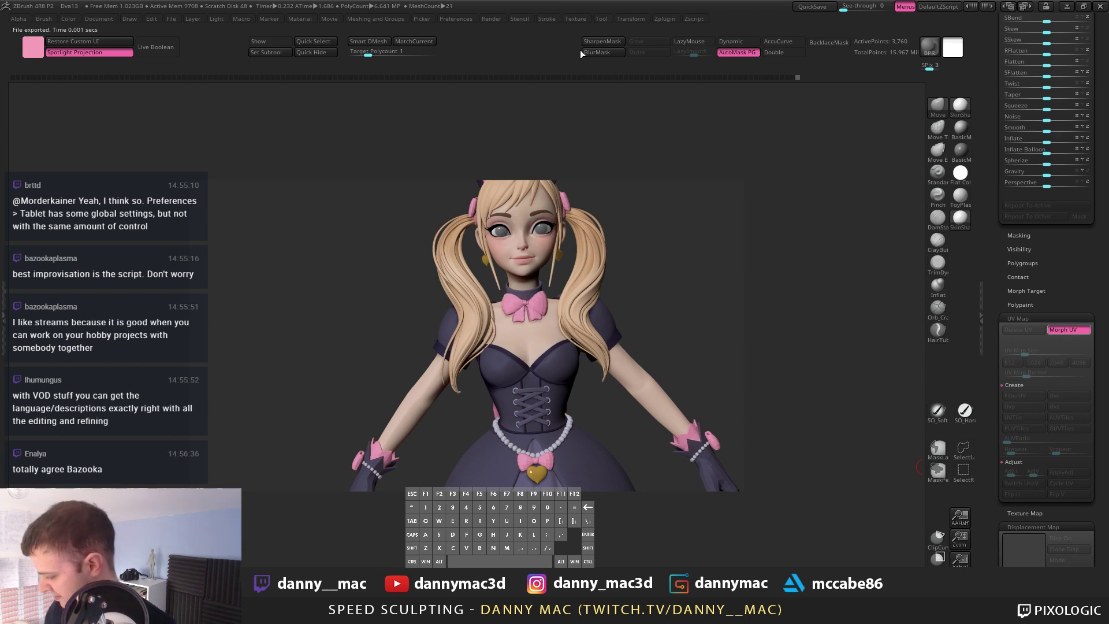
{"action": "key", "text": "ctrl+s"}
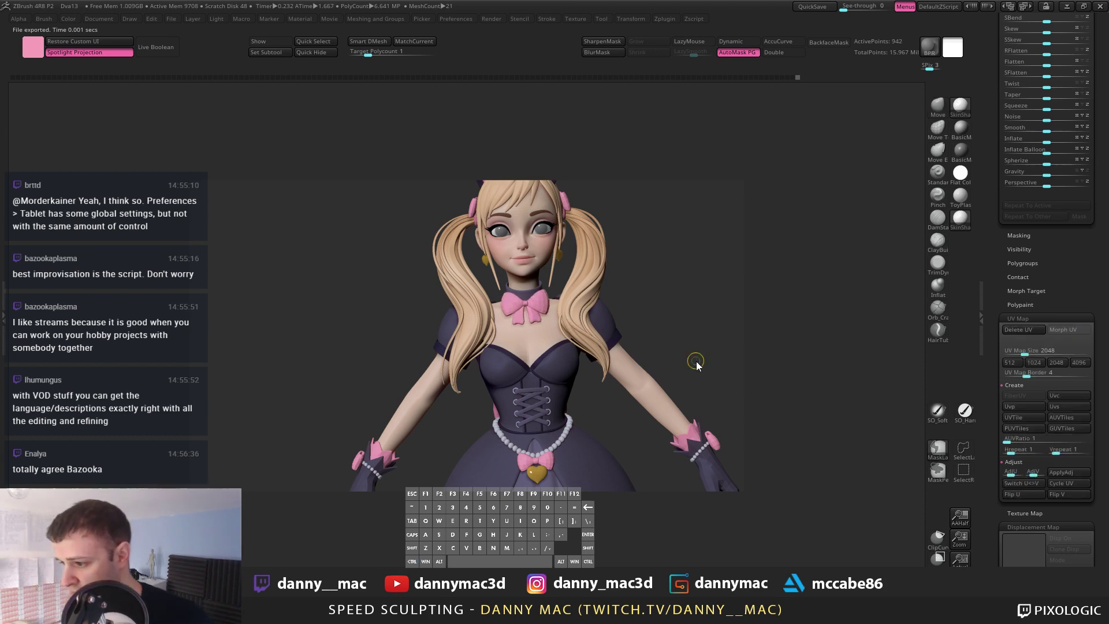
{"action": "key", "text": "Return"}
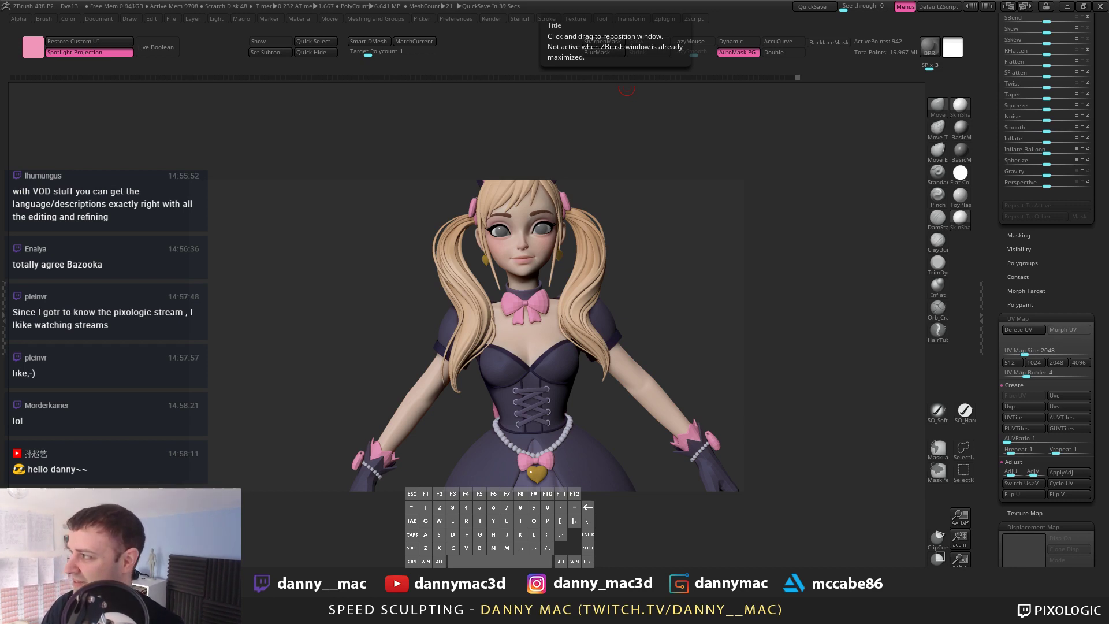
{"action": "left_click_drag", "start_coordinate": [627, 312], "coordinate": [569, 299], "text": "alt"}
{"action": "scroll", "coordinate": [998, 440], "scroll_direction": "down", "scroll_amount": 5}
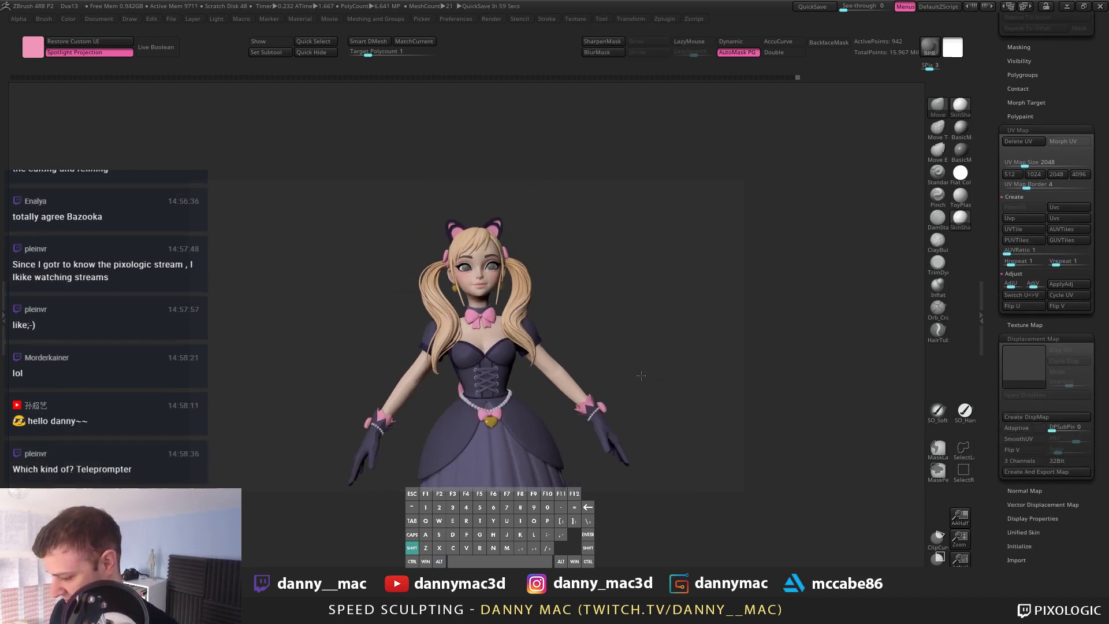
{"action": "left_click_drag", "start_coordinate": [641, 374], "coordinate": [561, 360], "text": "shift"}
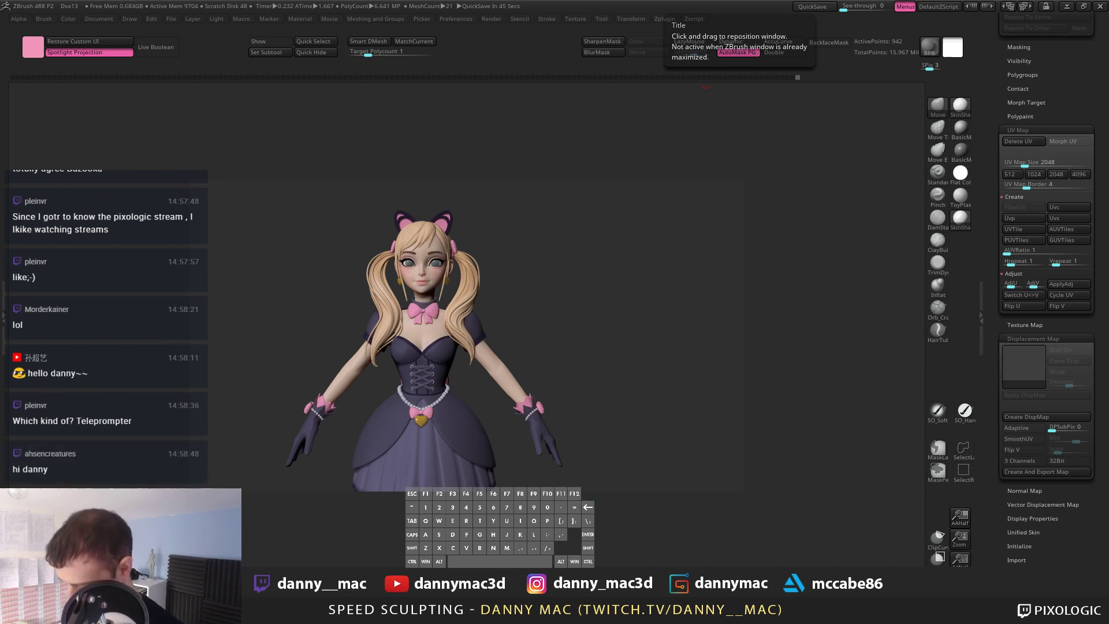
{"action": "key", "text": "m"}
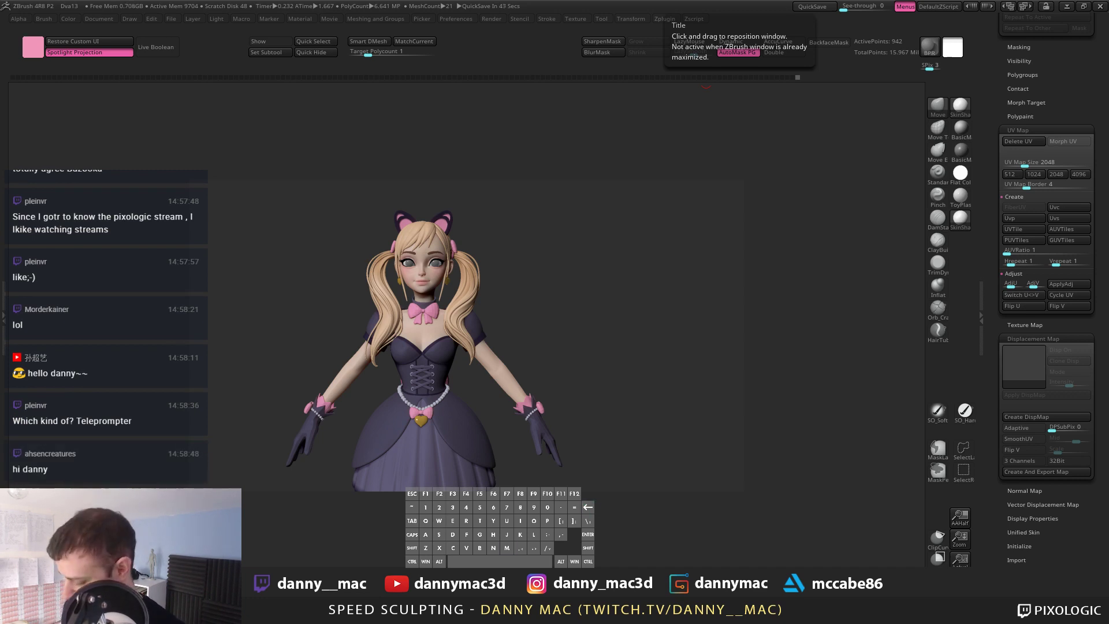
{"action": "key", "text": "Return"}
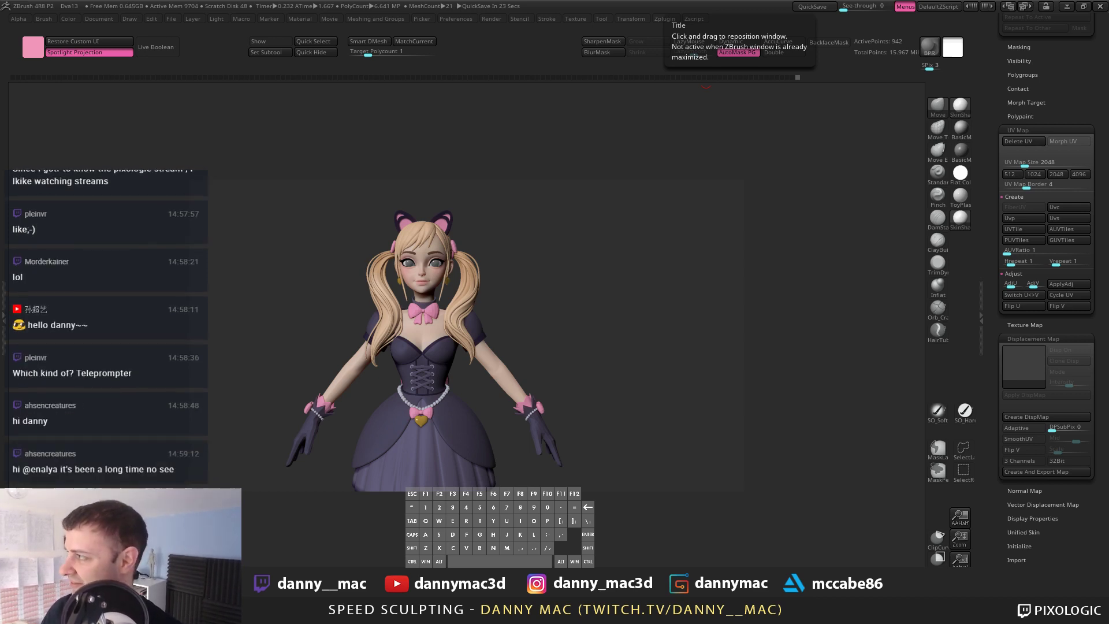
Step: Switch to the browser, look over the Parrot Teleprompter product page on Amazon, and return to ZBrush
{"action": "key", "text": "alt+Tab"}
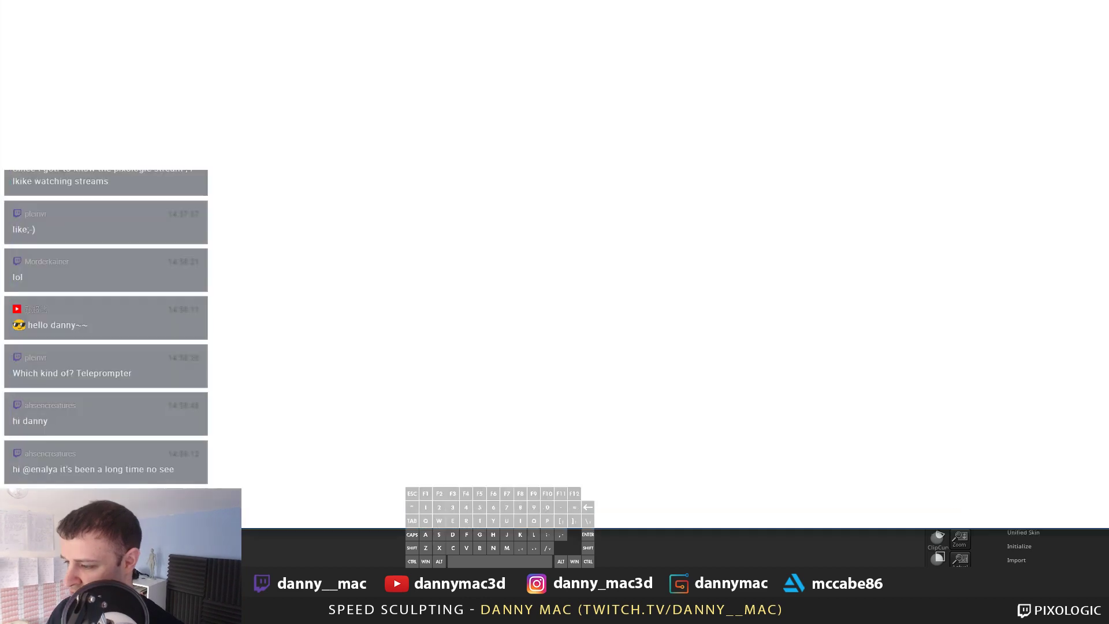
{"action": "scroll", "coordinate": [588, 333], "scroll_direction": "down", "scroll_amount": 3}
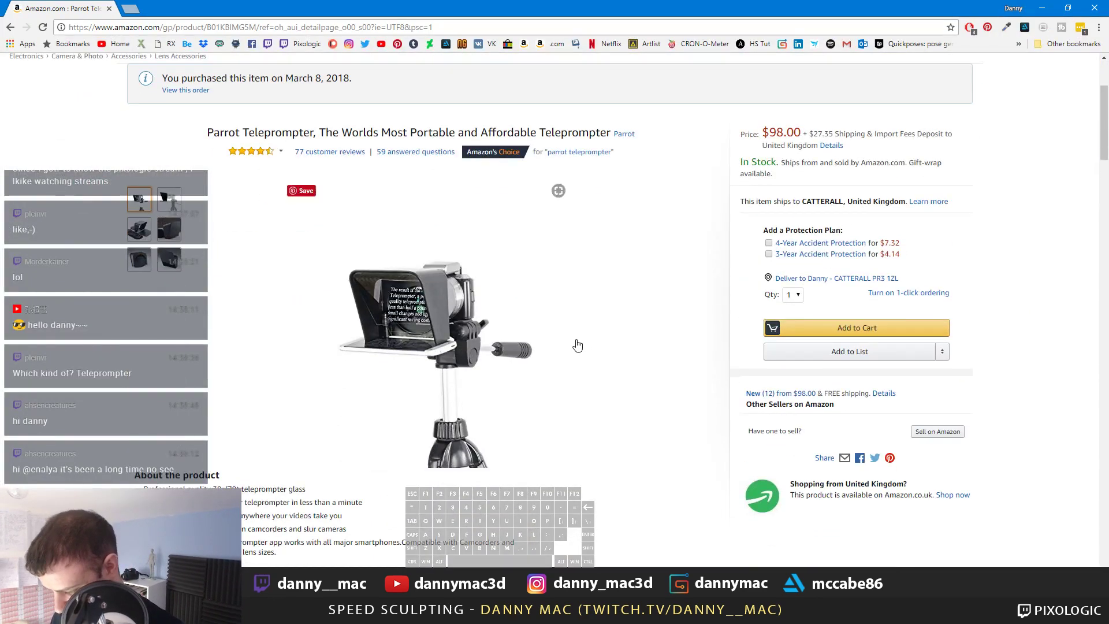
{"action": "mouse_move", "coordinate": [169, 201]}
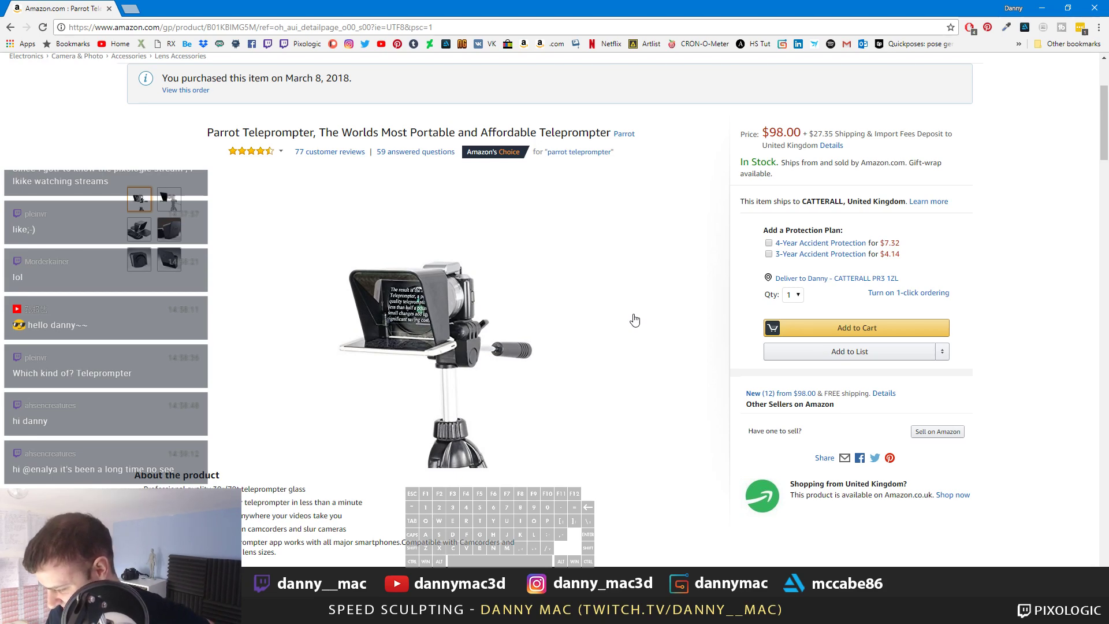
{"action": "scroll", "coordinate": [574, 298], "scroll_direction": "down", "scroll_amount": 3}
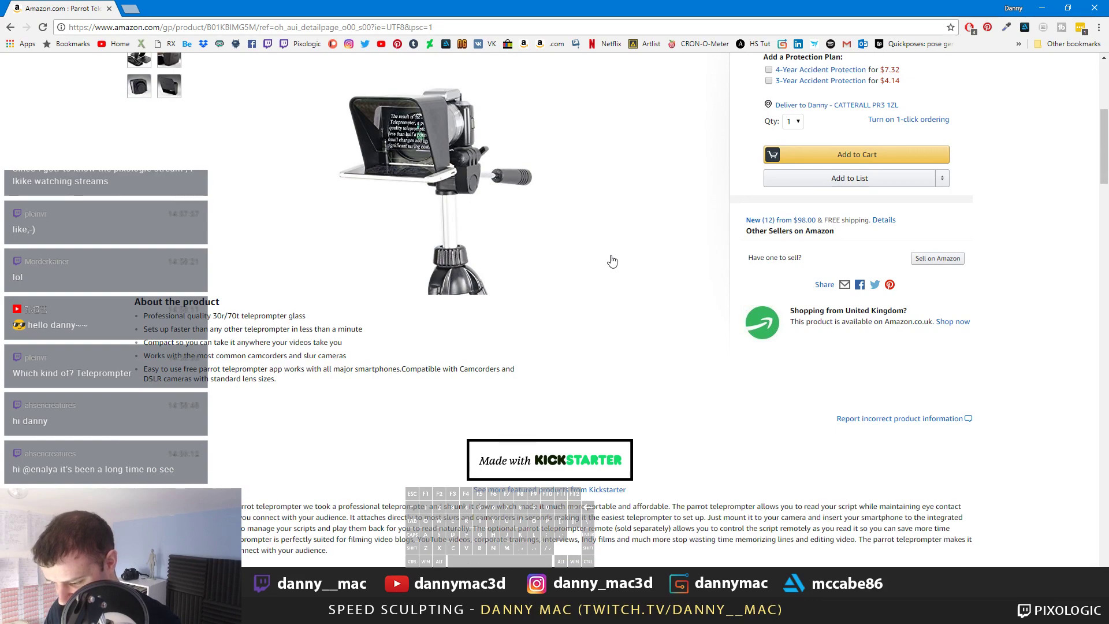
{"action": "scroll", "coordinate": [612, 263], "scroll_direction": "down", "scroll_amount": 2}
{"action": "scroll", "coordinate": [614, 265], "scroll_direction": "up", "scroll_amount": 3}
{"action": "scroll", "coordinate": [613, 265], "scroll_direction": "down", "scroll_amount": 5}
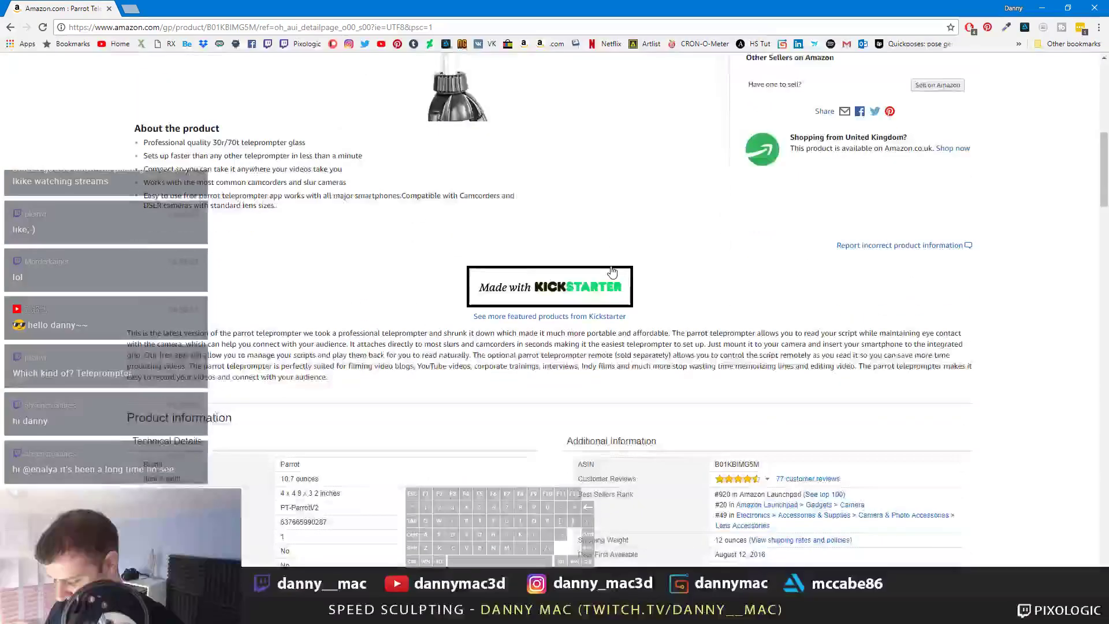
{"action": "scroll", "coordinate": [566, 255], "scroll_direction": "up", "scroll_amount": 10}
{"action": "left_click_drag", "start_coordinate": [43, 11], "coordinate": [346, 0]}
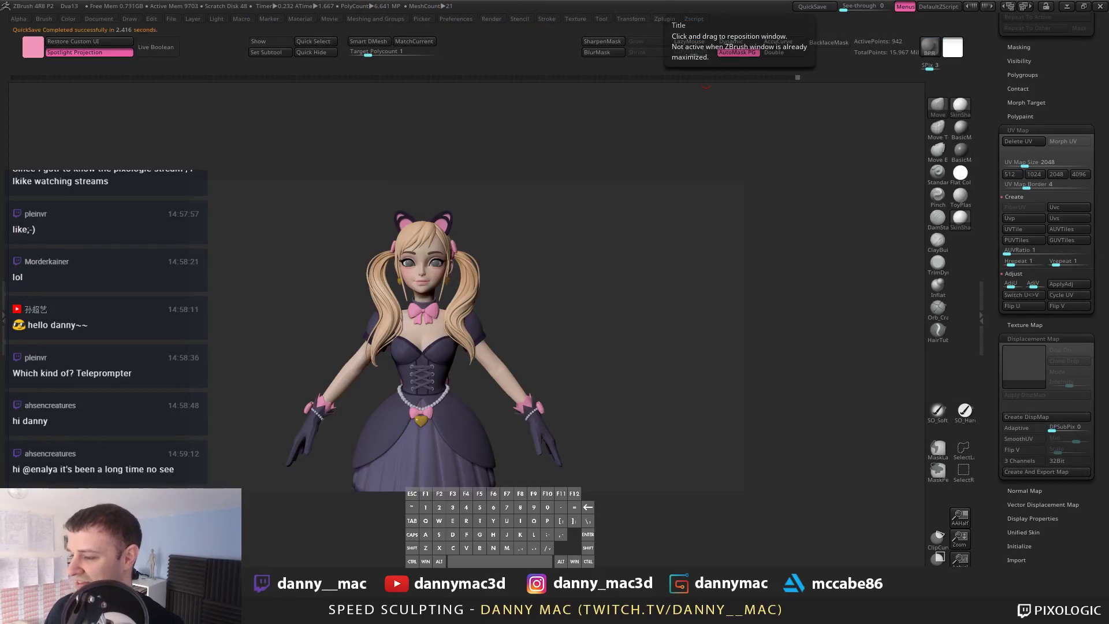
Step: Configure the displacement map with Flip V and 32Bit enabled, Alpha 01 as the map, and Mid set to 0
{"action": "left_click_drag", "start_coordinate": [600, 315], "coordinate": [534, 338]}
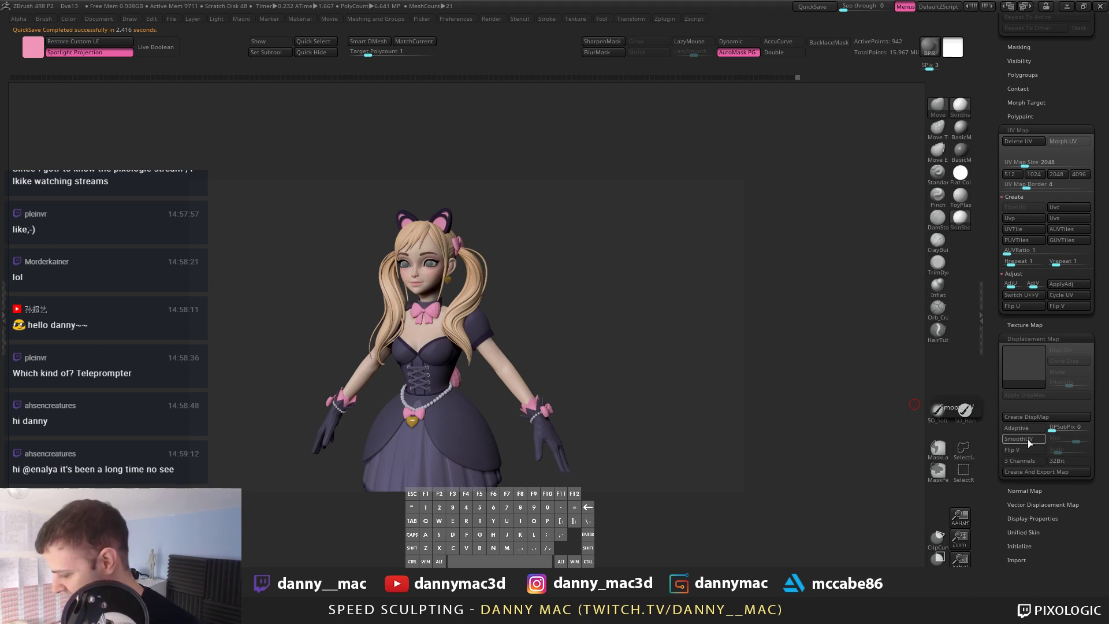
{"action": "left_click", "coordinate": [1024, 450]}
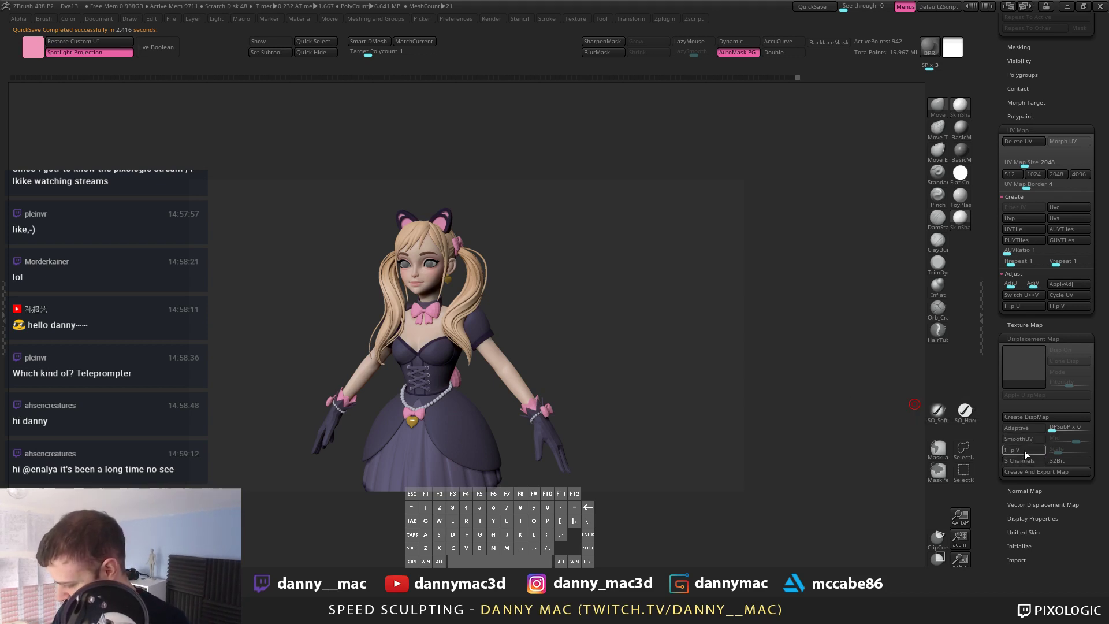
{"action": "left_click", "coordinate": [1057, 461]}
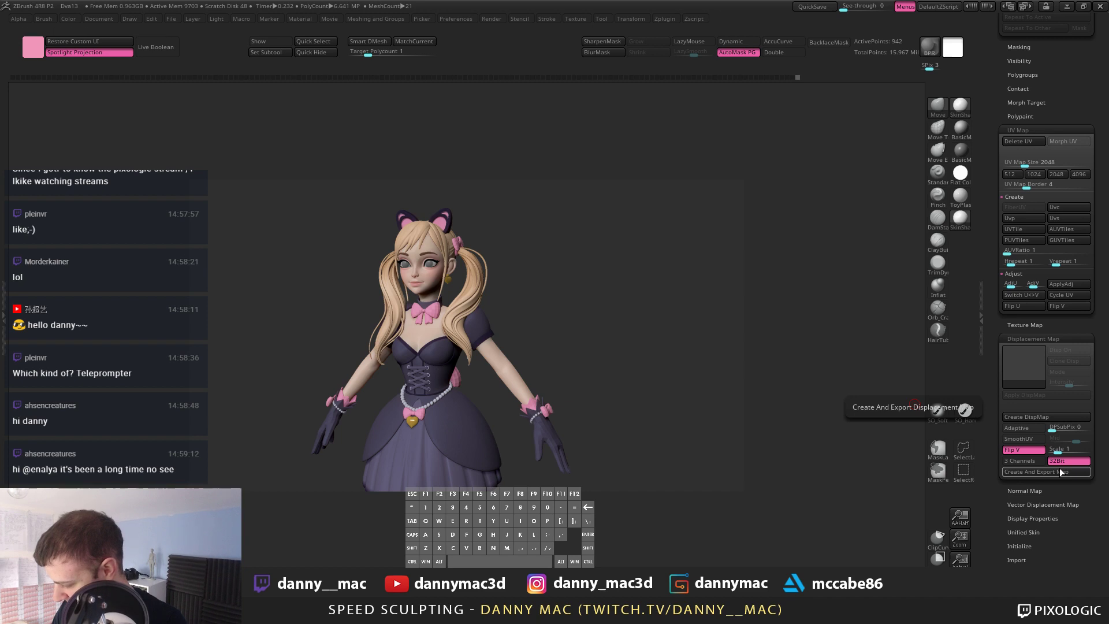
{"action": "left_click", "coordinate": [1039, 350]}
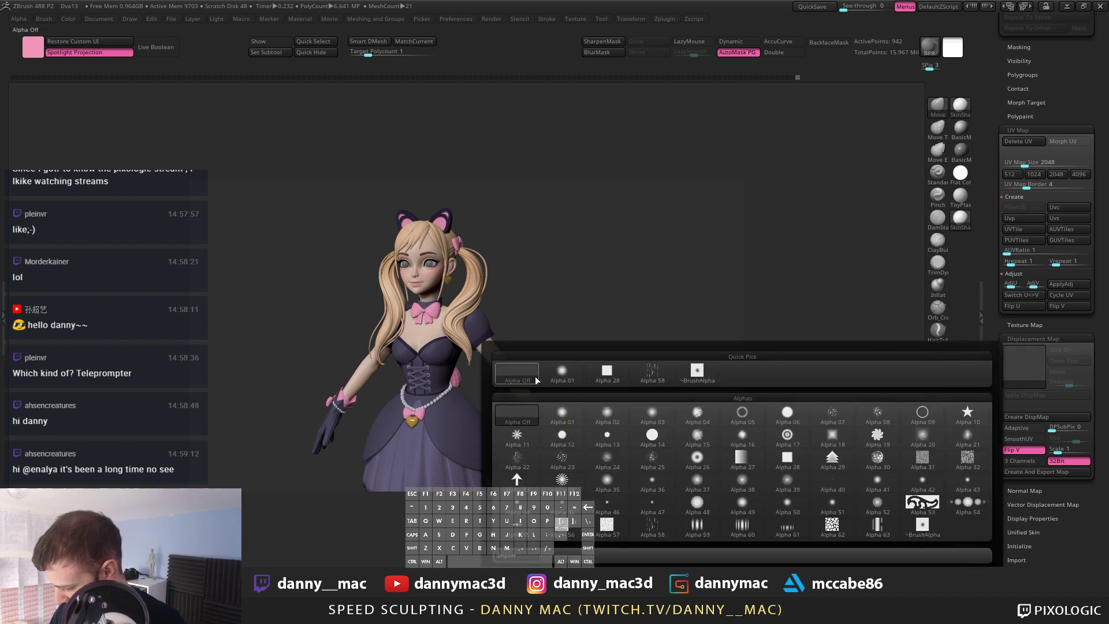
{"action": "left_click", "coordinate": [568, 373]}
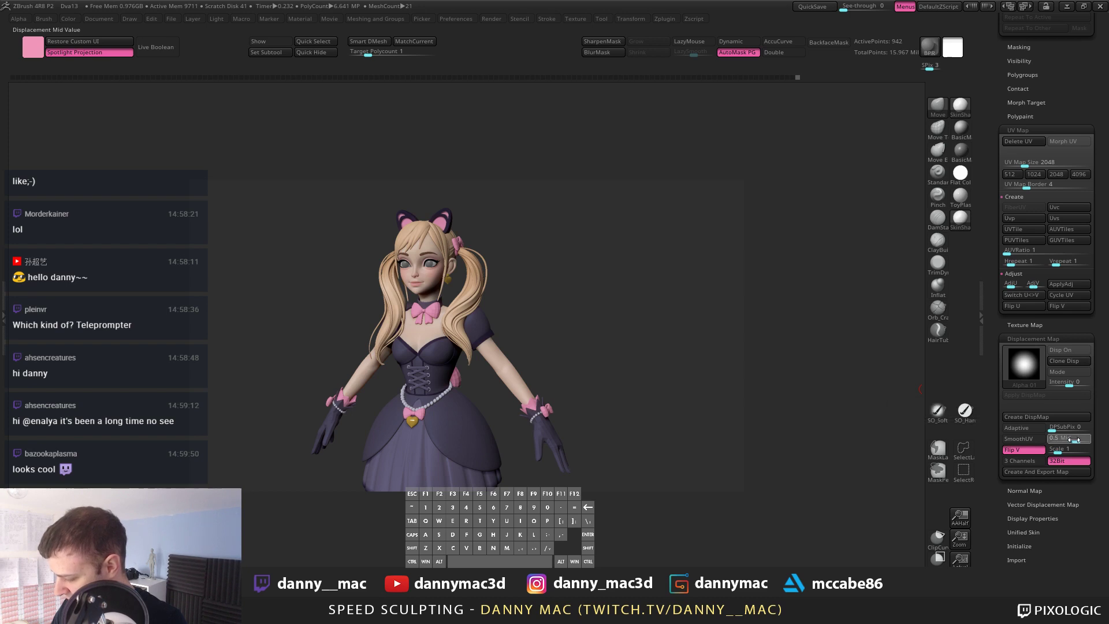
{"action": "left_click_drag", "start_coordinate": [1076, 440], "coordinate": [1023, 439]}
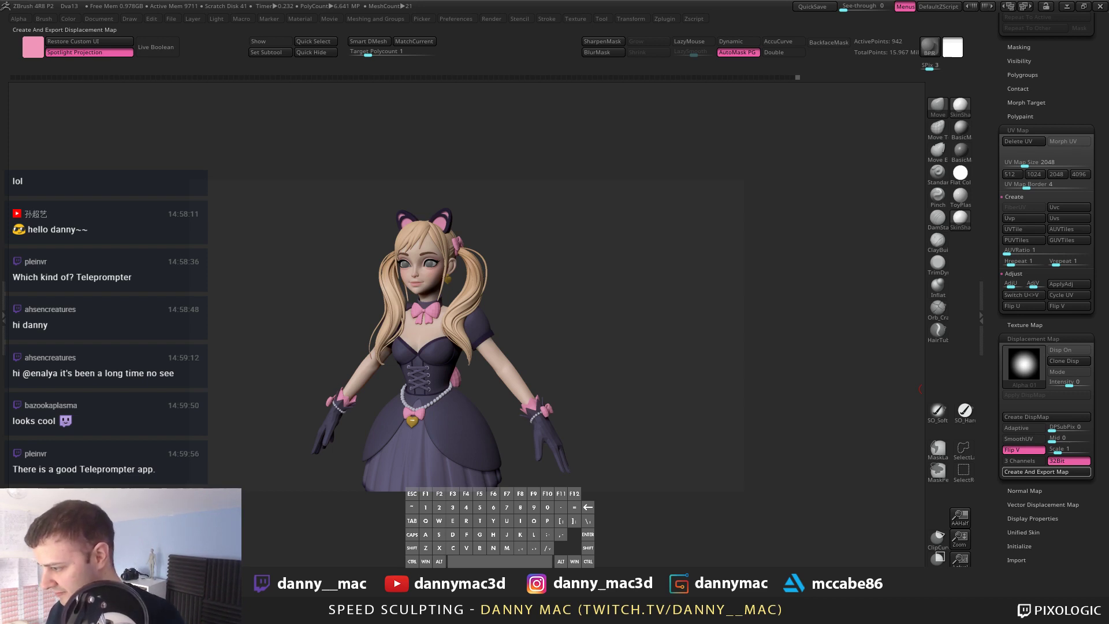
Step: Create and export the displacement map for the pinkBows subtool
{"action": "type", "text": "Displa"}
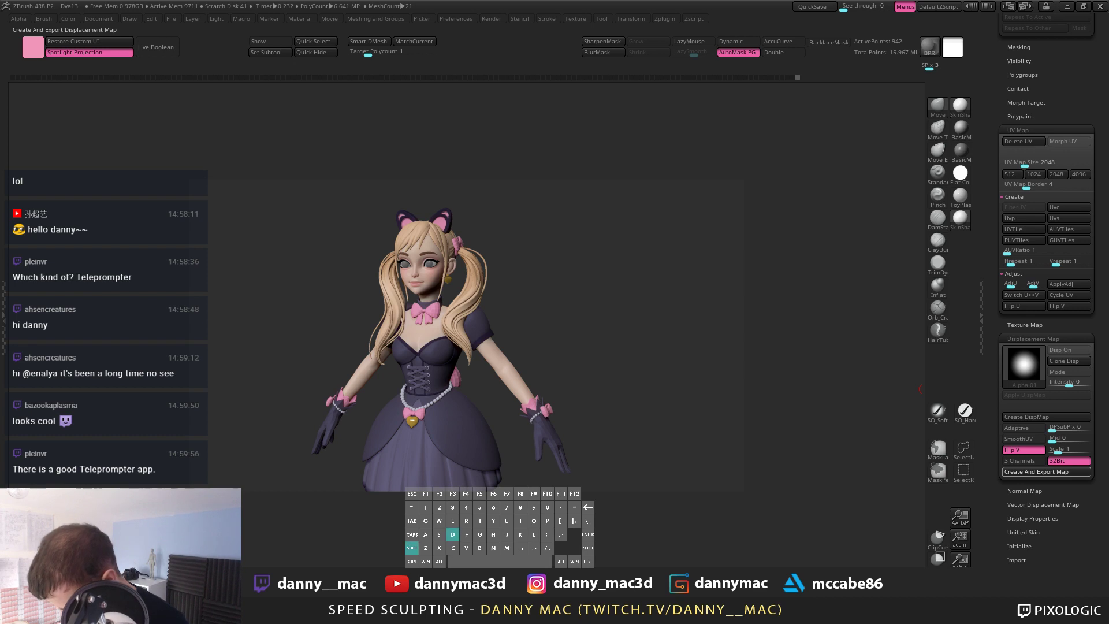
{"action": "type", "text": "ce"}
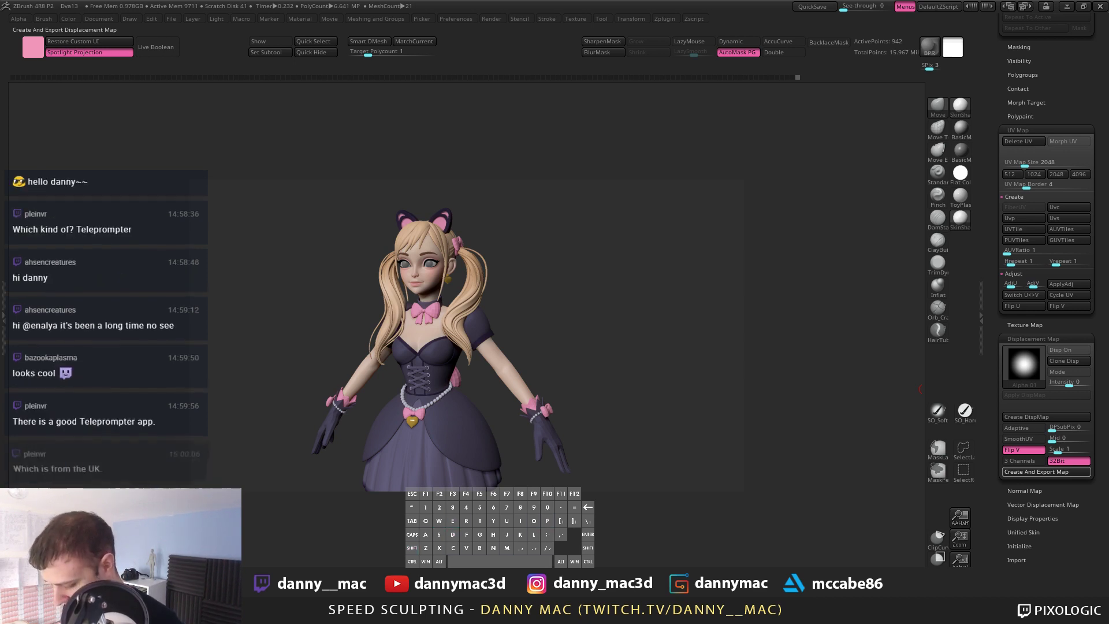
{"action": "key", "text": "Return"}
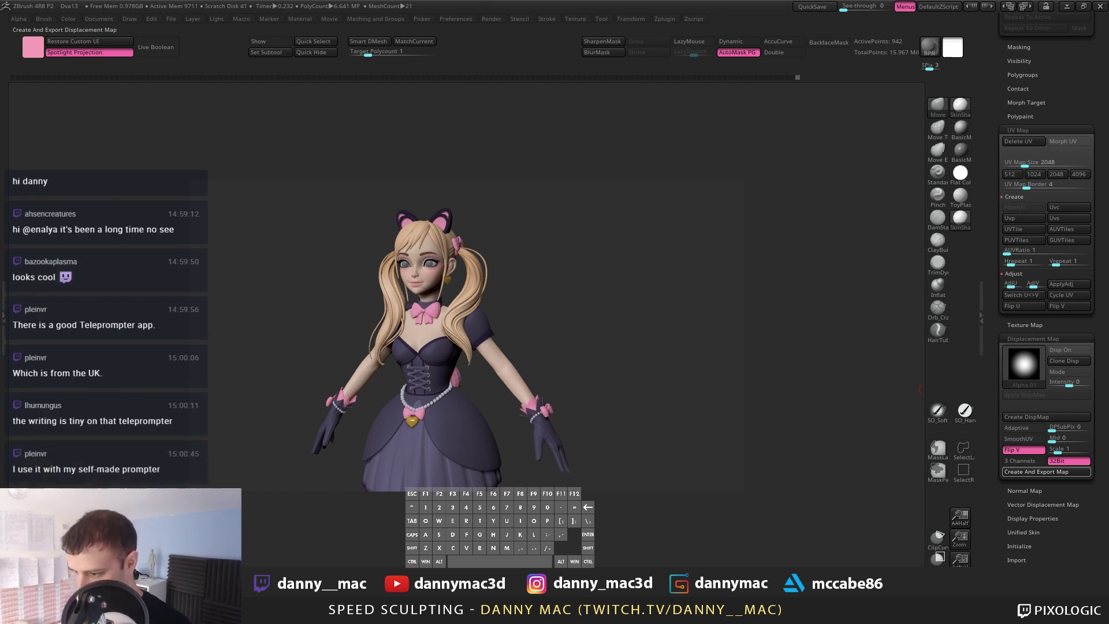
{"action": "key", "text": "shift"}
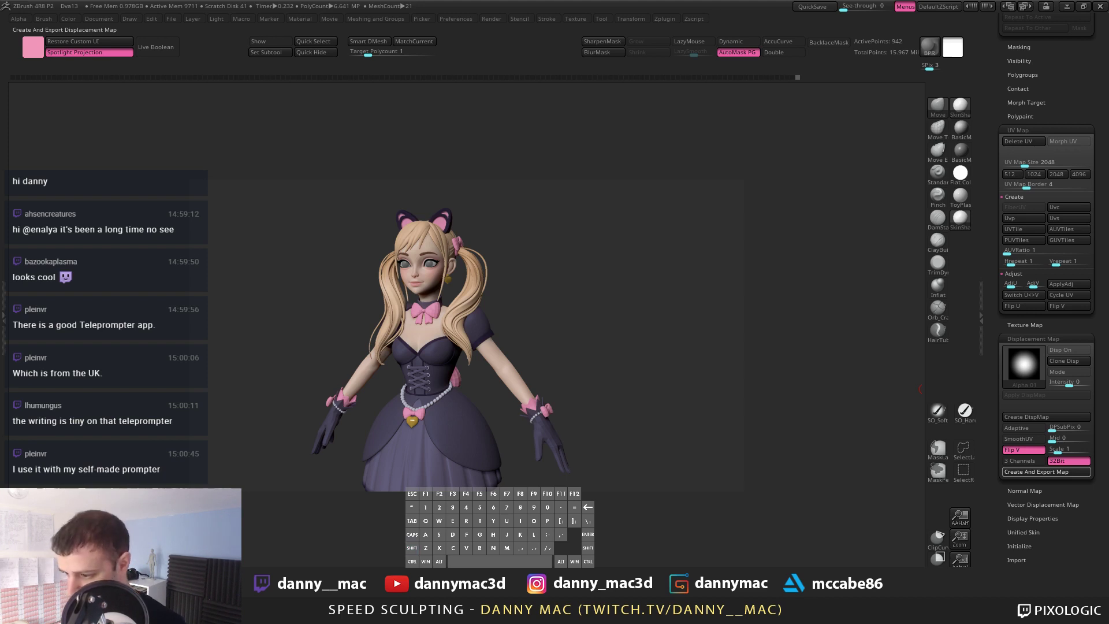
{"action": "key", "text": "shift"}
{"action": "key", "text": "shift+d"}
{"action": "key", "text": "shift+p"}
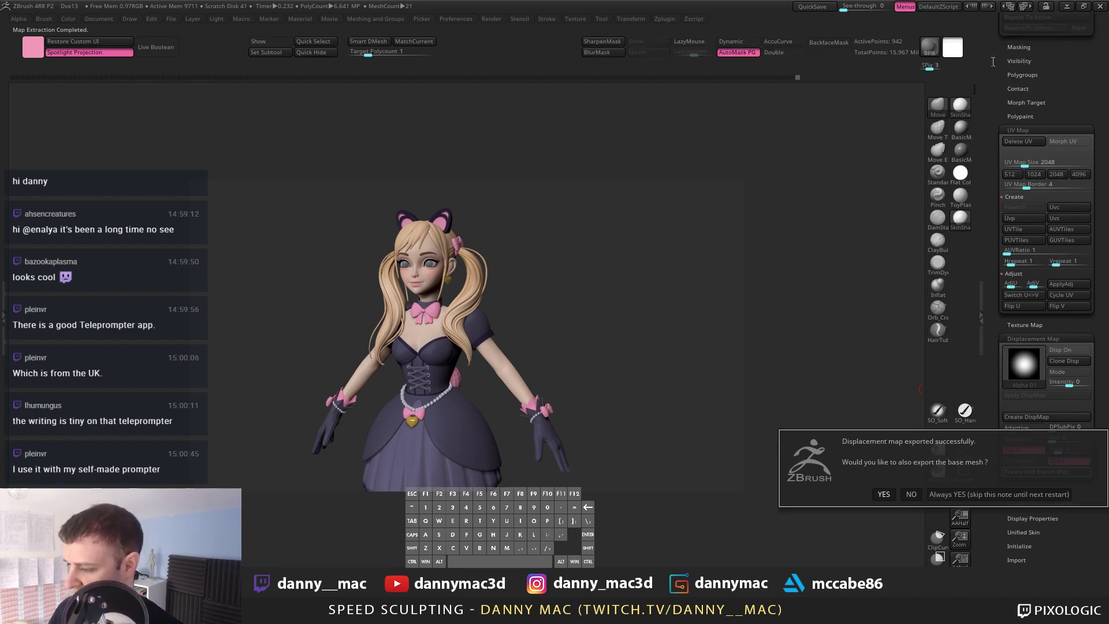
Step: Check the teleprompter's star rating and product page in the browser again, and return to ZBrush
{"action": "left_click_drag", "start_coordinate": [993, 62], "coordinate": [636, 1]}
{"action": "mouse_move", "coordinate": [267, 329]}
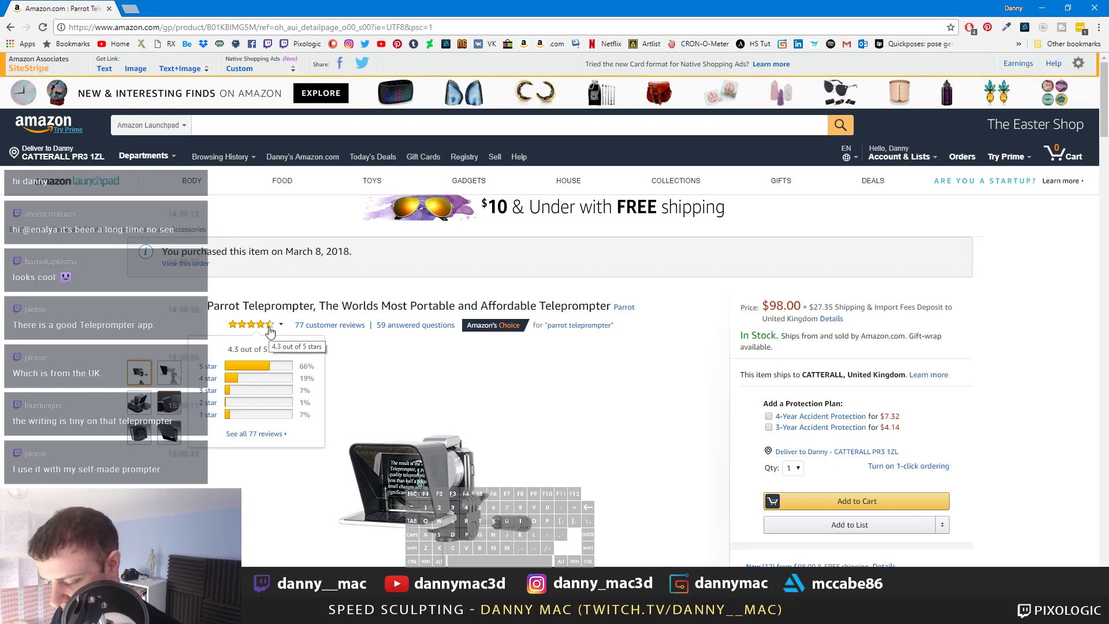
{"action": "scroll", "coordinate": [380, 116], "scroll_direction": "down", "scroll_amount": 2}
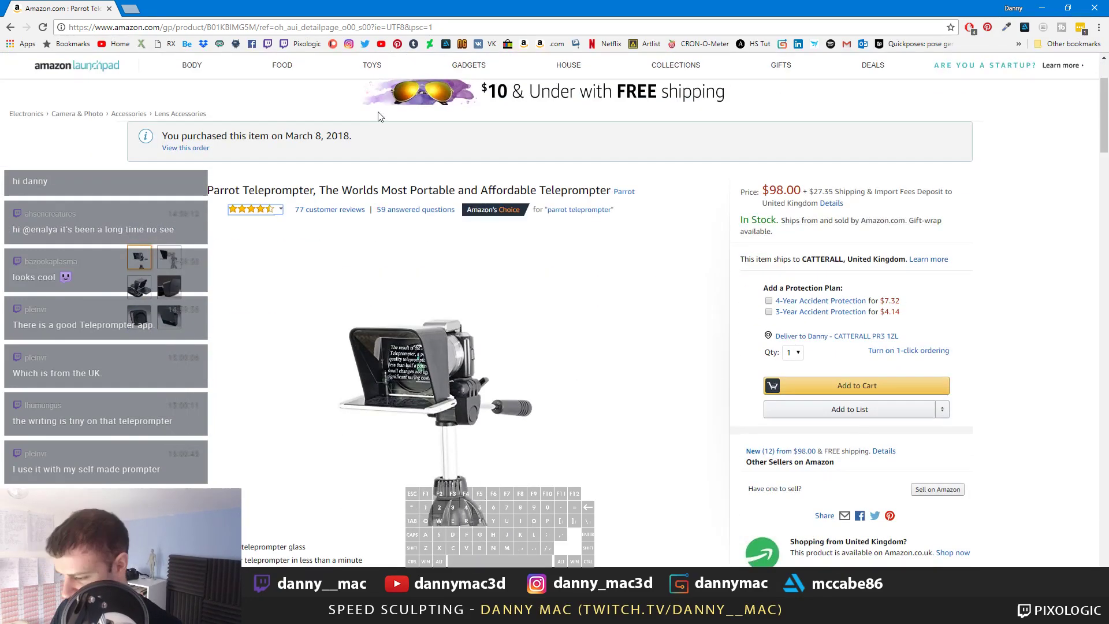
{"action": "key", "text": "alt+Tab"}
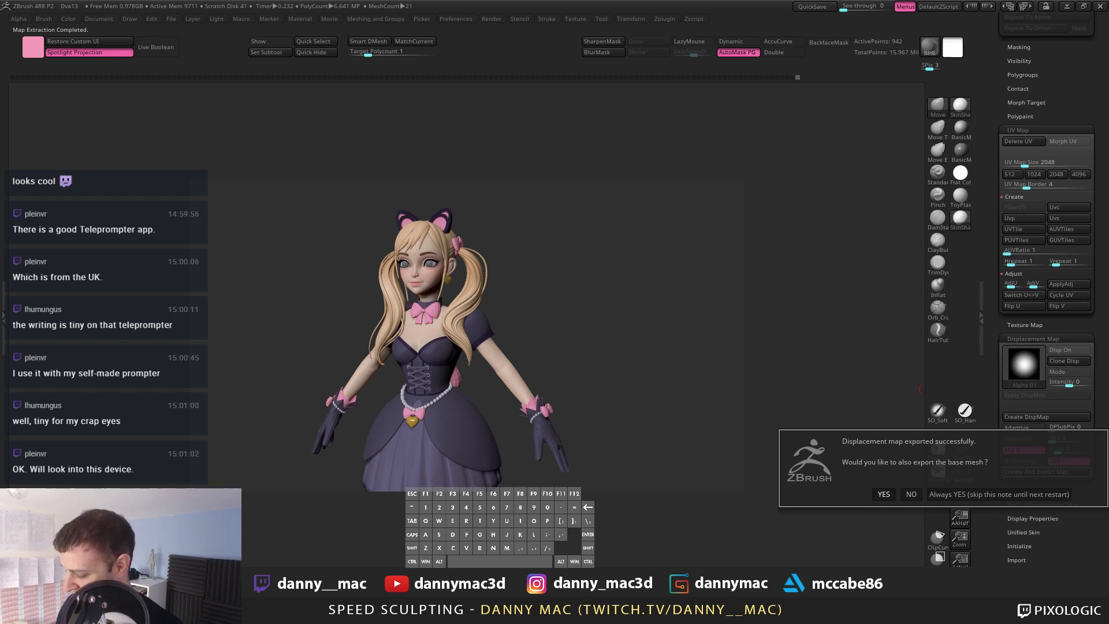
Step: Decline exporting the base mesh with the displacement map, and face the character forward
{"action": "left_click", "coordinate": [913, 495]}
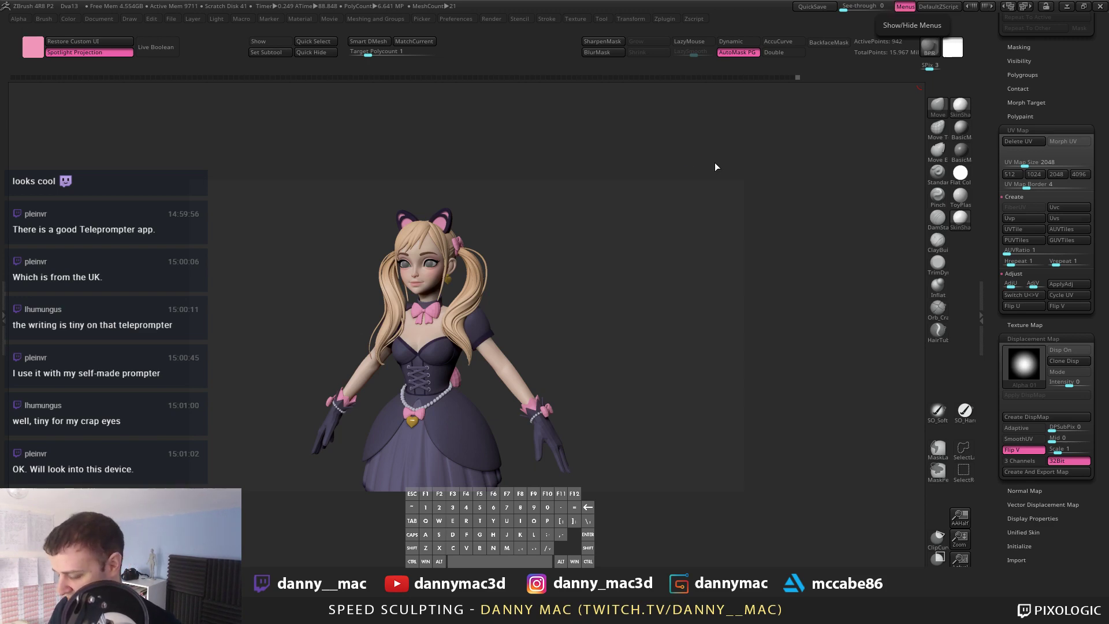
{"action": "left_click_drag", "start_coordinate": [563, 270], "coordinate": [598, 272]}
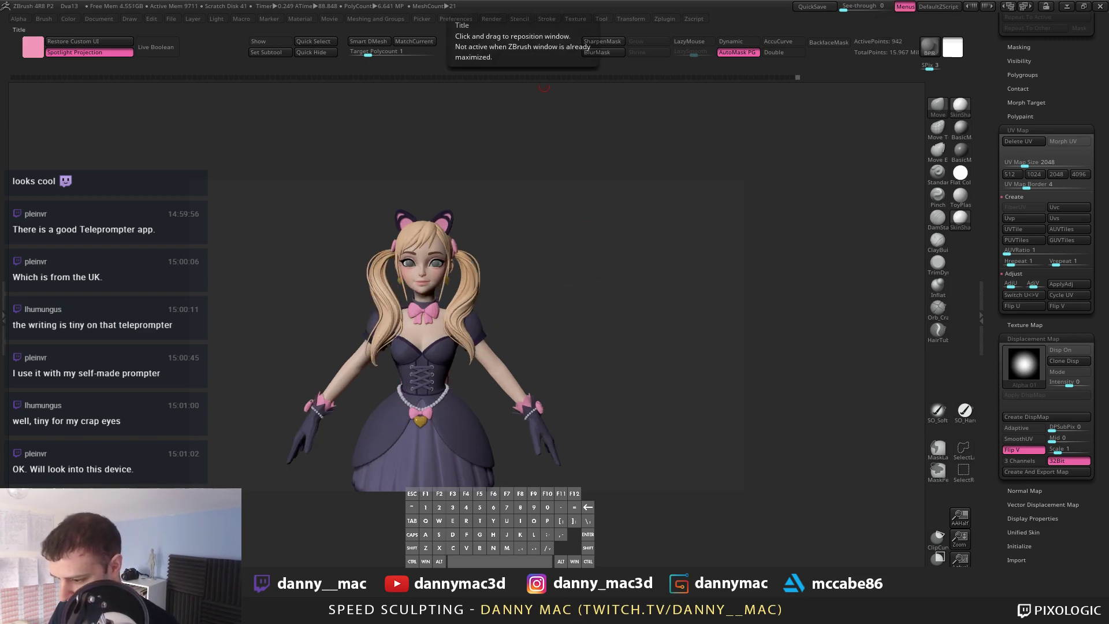
Step: Switch to Blender, bring the character's head and upper body into close view, and select the cat ears
{"action": "key", "text": "alt+Tab"}
{"action": "middle_click_drag", "start_coordinate": [589, 186], "coordinate": [569, 224]}
{"action": "scroll", "coordinate": [539, 204], "scroll_direction": "up", "scroll_amount": 6}
{"action": "middle_click_drag", "start_coordinate": [519, 140], "coordinate": [553, 272], "text": "shift"}
{"action": "middle_click_drag", "start_coordinate": [553, 271], "coordinate": [540, 237], "text": "shift"}
{"action": "right_click", "coordinate": [540, 139]}
{"action": "middle_click_drag", "start_coordinate": [613, 125], "coordinate": [742, 122]}
Step: Open the Wavefront OBJ import in Blender and browse to the Black Cat Dva folder
{"action": "left_click", "coordinate": [39, 26]}
{"action": "mouse_move", "coordinate": [116, 248]}
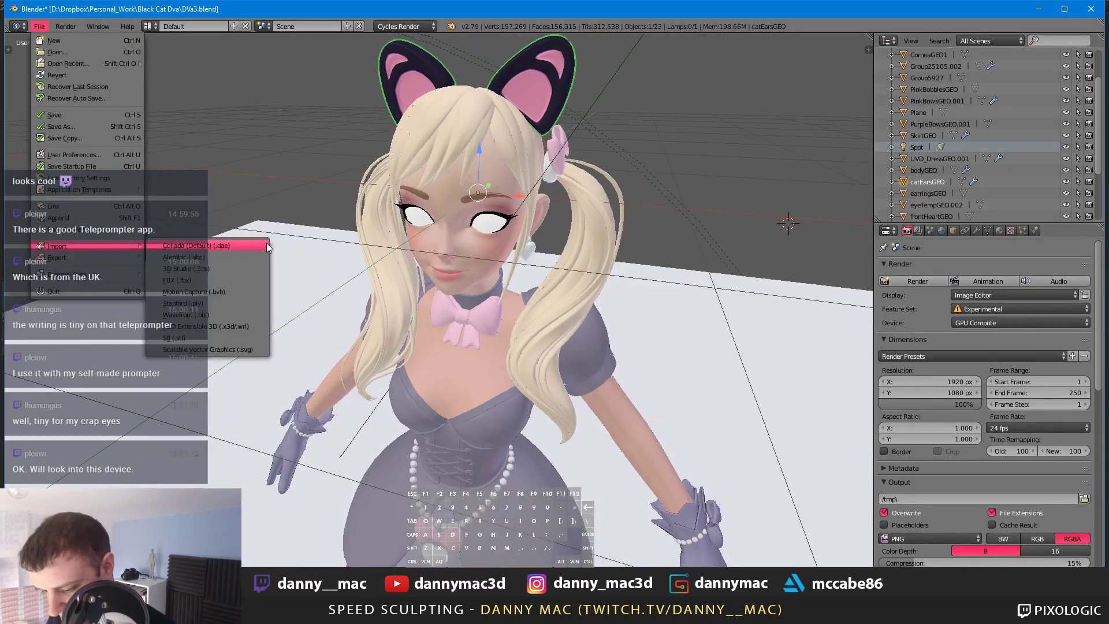
{"action": "left_click", "coordinate": [229, 313]}
{"action": "left_click", "coordinate": [167, 85]}
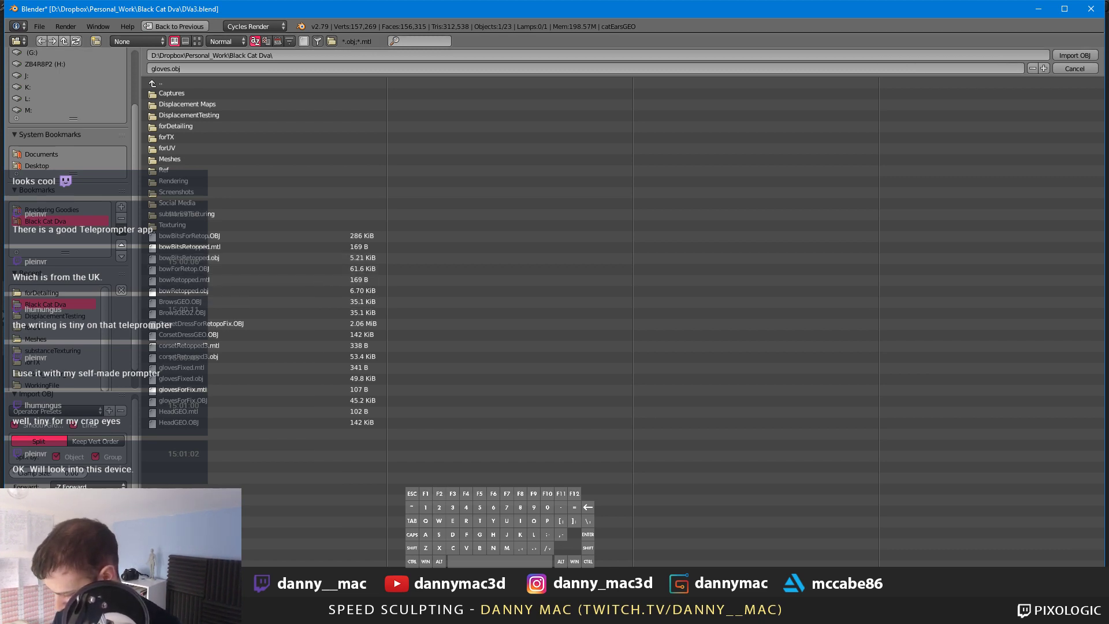
Step: Switch to ZBrush, select the back hair subtool, and show its wireframe at a lower subdivision level
{"action": "key", "text": "alt+Tab"}
{"action": "left_click_drag", "start_coordinate": [576, 300], "coordinate": [468, 332]}
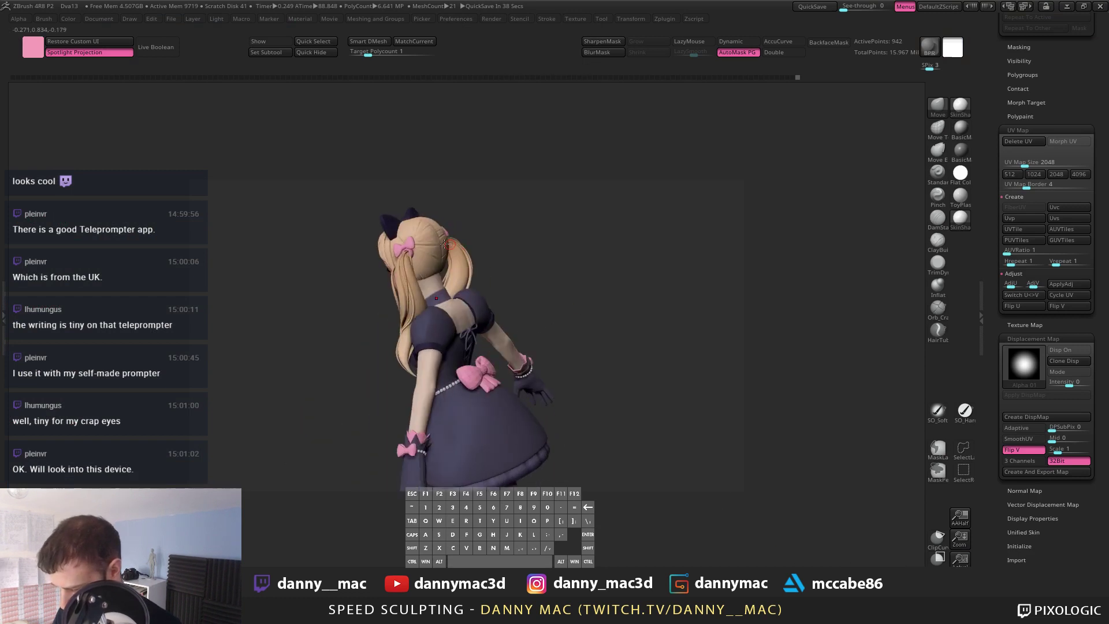
{"action": "left_click", "coordinate": [429, 247], "text": "alt"}
{"action": "key", "text": "shift+f"}
{"action": "key", "text": "shift+d"}
{"action": "key", "text": "shift+d"}
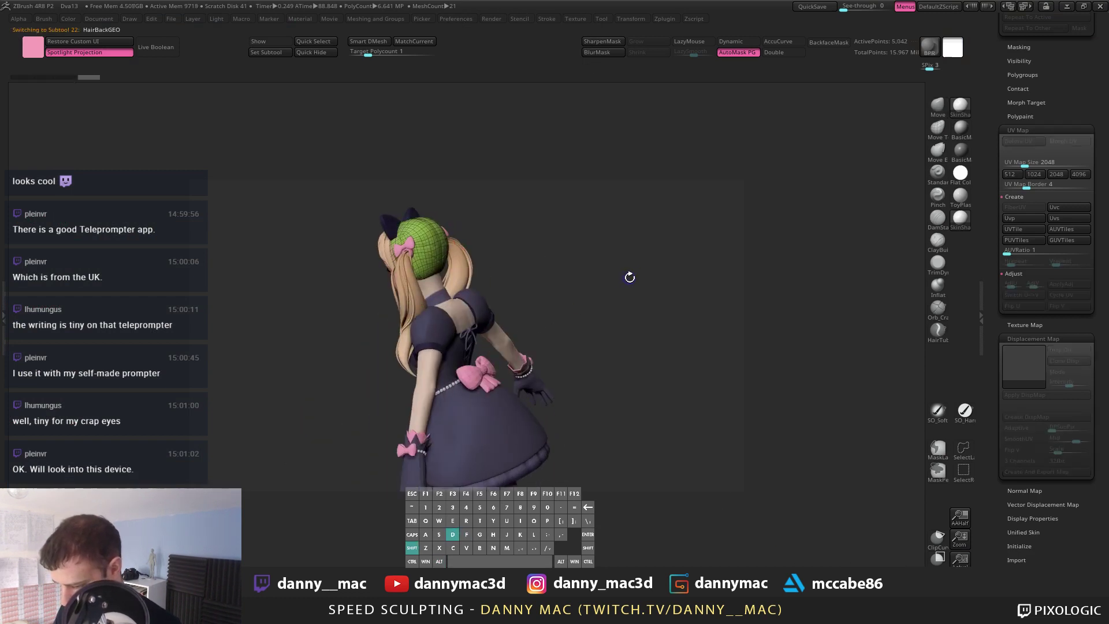
Step: Inspect the back hair mesh close up from behind and bring the Subtool list into view
{"action": "left_click_drag", "start_coordinate": [609, 275], "coordinate": [515, 263]}
{"action": "key", "text": "d"}
{"action": "key", "text": "shift+d"}
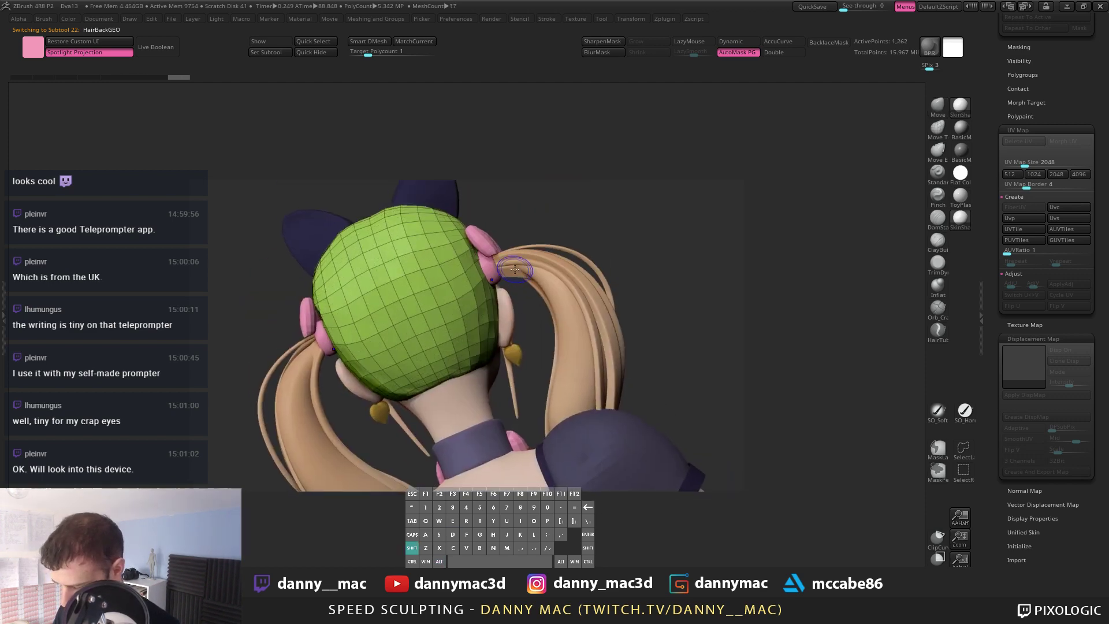
{"action": "left_click_drag", "start_coordinate": [1042, 88], "coordinate": [1022, 259]}
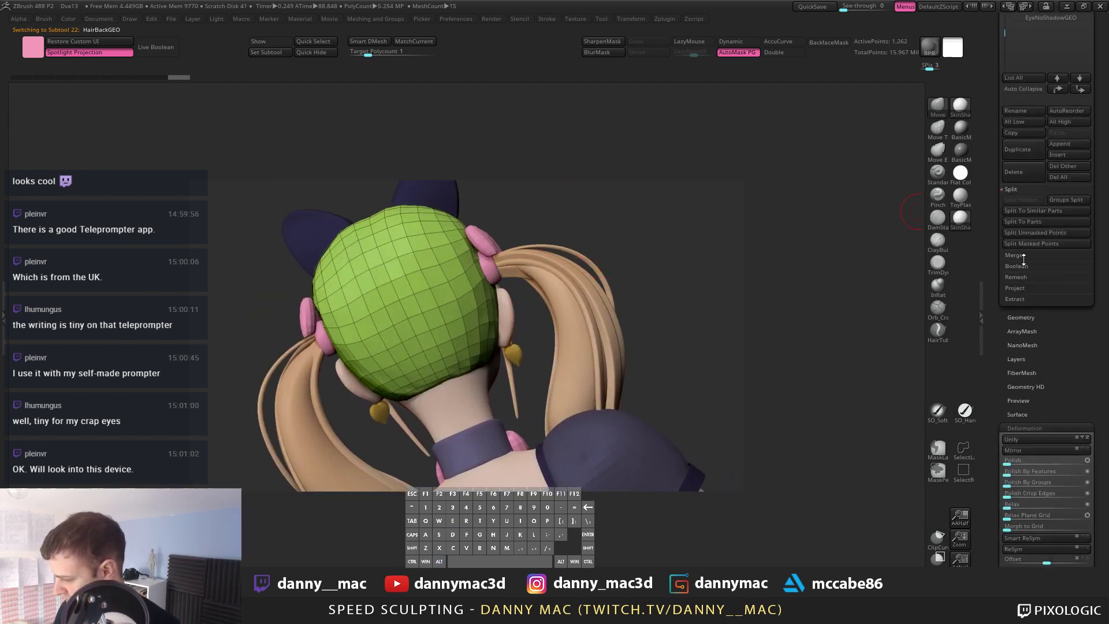
{"action": "left_click_drag", "start_coordinate": [1019, 309], "coordinate": [996, 338]}
Step: Step the back hair mesh up through its subdivision levels and back down to the lowest one
{"action": "left_click_drag", "start_coordinate": [535, 295], "coordinate": [579, 238]}
{"action": "key", "text": "d"}
{"action": "key", "text": "d"}
{"action": "key", "text": "d"}
{"action": "key", "text": "d"}
{"action": "key", "text": "d"}
{"action": "key", "text": "shift+d"}
{"action": "key", "text": "shift+d"}
{"action": "key", "text": "shift+d"}
{"action": "key", "text": "shift+d"}
{"action": "key", "text": "shift+d"}
{"action": "key", "text": "shift+d"}
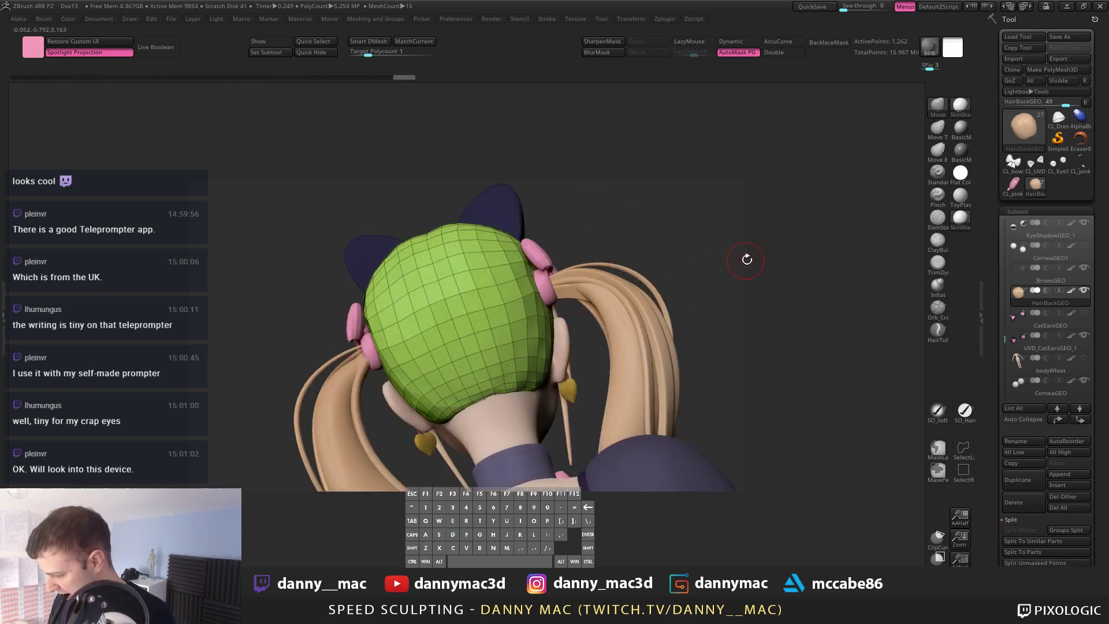
Step: Examine the character's hair and upper body from behind and from the side
{"action": "left_click_drag", "start_coordinate": [661, 248], "coordinate": [519, 87]}
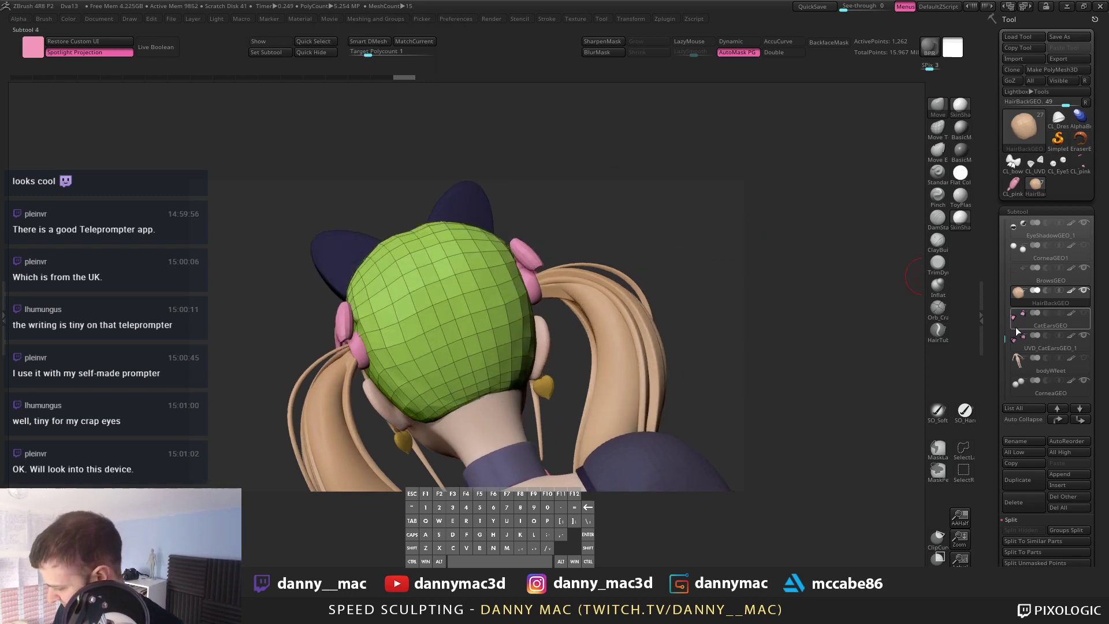
{"action": "left_click_drag", "start_coordinate": [1006, 273], "coordinate": [988, 337]}
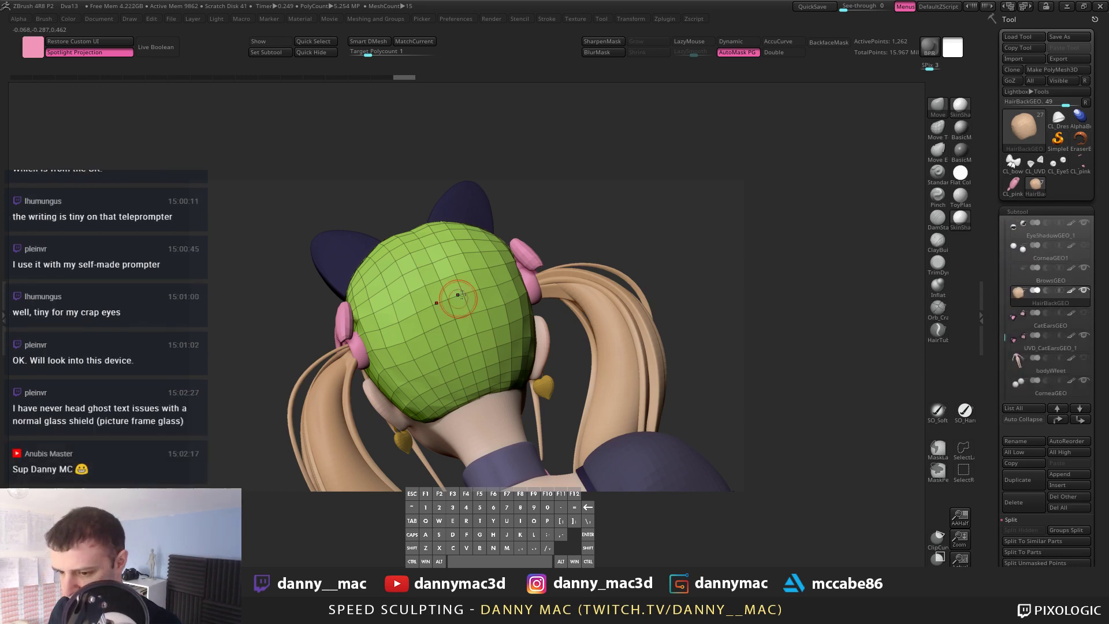
{"action": "left_click_drag", "start_coordinate": [587, 231], "coordinate": [560, 227]}
{"action": "key", "text": "super"}
{"action": "left_click", "coordinate": [591, 239]}
{"action": "left_click_drag", "start_coordinate": [537, 228], "coordinate": [567, 191]}
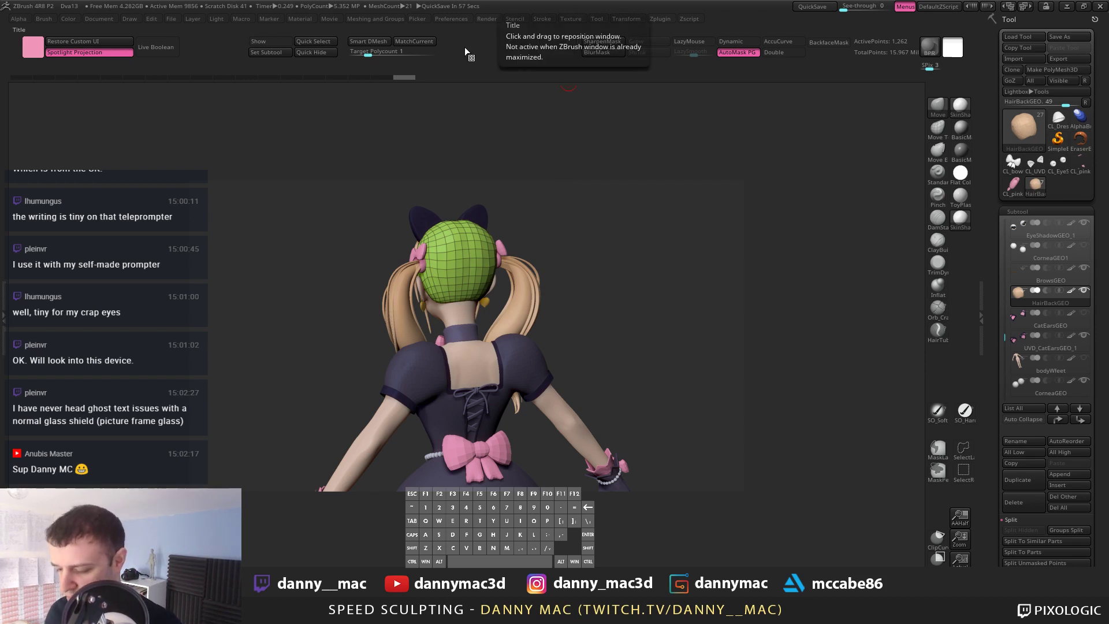
{"action": "mouse_move", "coordinate": [612, 261]}
{"action": "left_mouse_down"}
{"action": "mouse_move", "coordinate": [642, 265]}
{"action": "mouse_move", "coordinate": [601, 272]}
{"action": "left_mouse_up"}
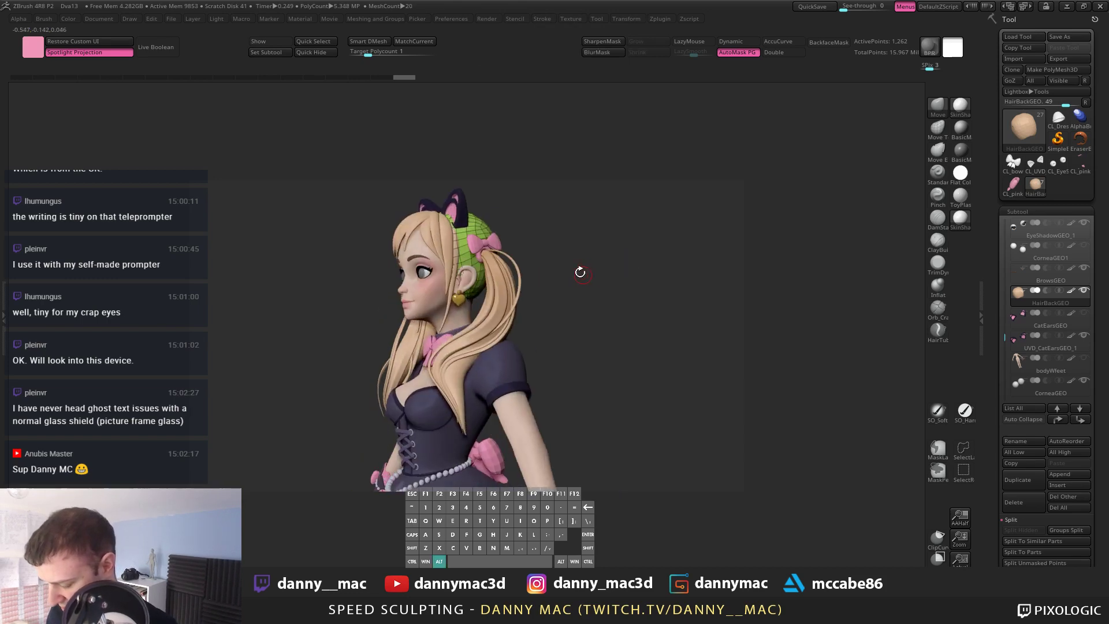
Step: Switch to Blender, cancel the OBJ import, and select the pink bows on the character
{"action": "key", "text": "alt+Tab"}
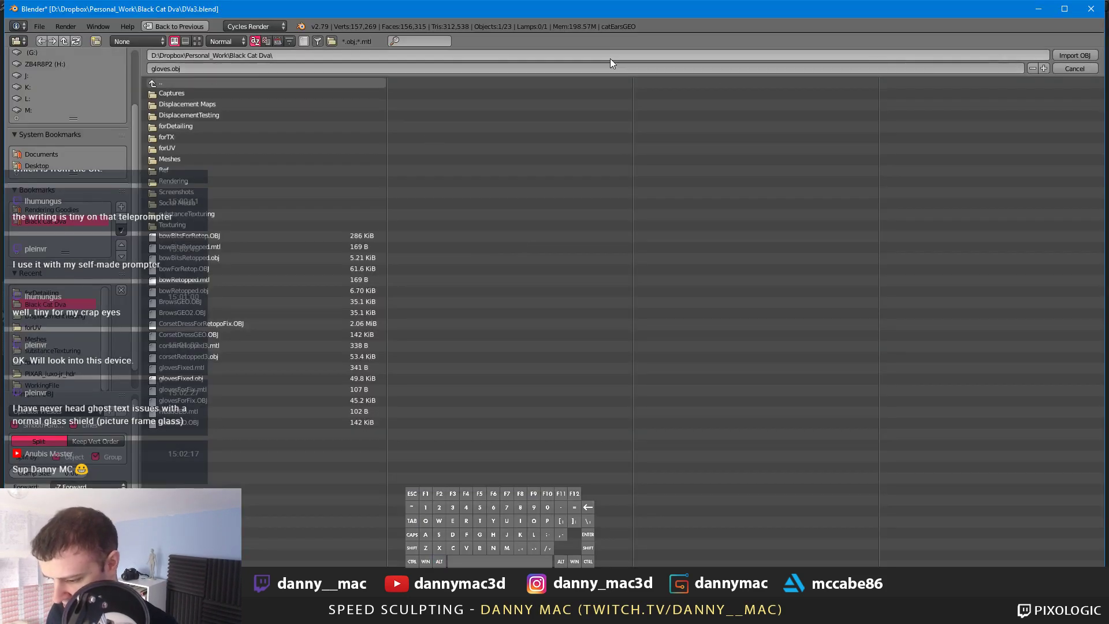
{"action": "left_click", "coordinate": [1081, 70]}
{"action": "middle_click_drag", "start_coordinate": [653, 381], "coordinate": [428, 314]}
{"action": "right_click_drag", "start_coordinate": [459, 318], "coordinate": [488, 321]}
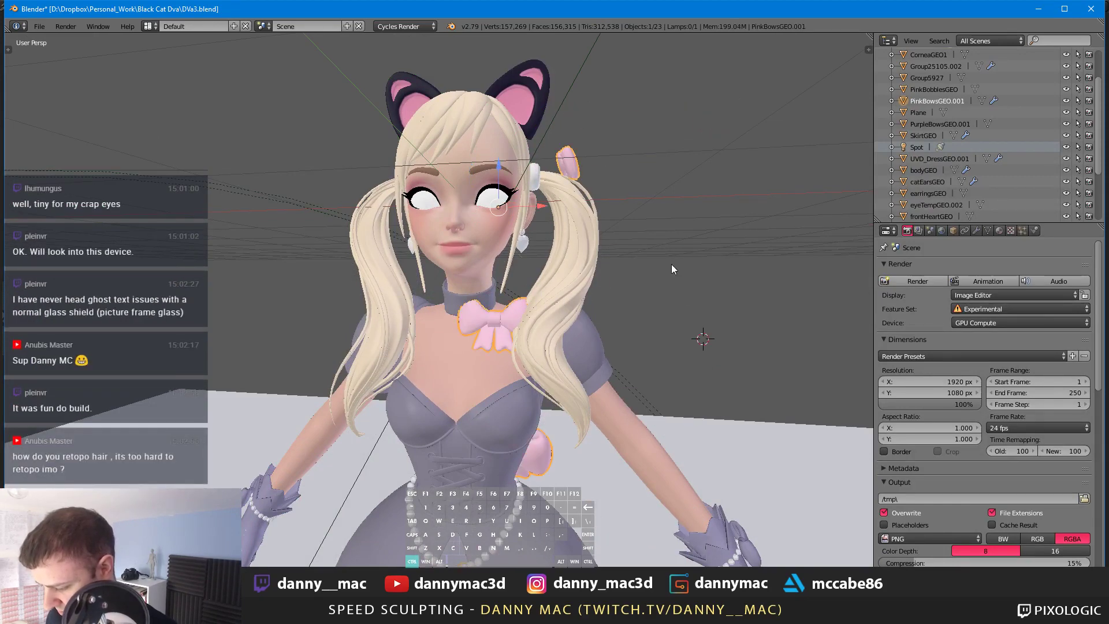
{"action": "key", "text": "ctrl+z"}
{"action": "scroll", "coordinate": [611, 274], "scroll_direction": "down", "scroll_amount": 3}
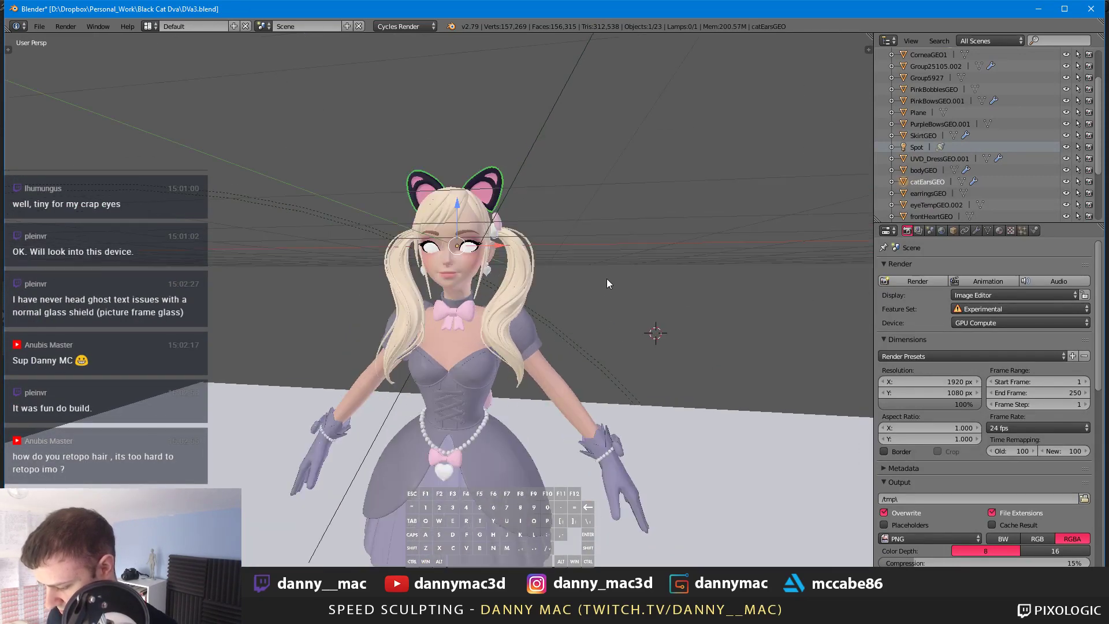
{"action": "mouse_move", "coordinate": [702, 235]}
{"action": "middle_mouse_down"}
{"action": "mouse_move", "coordinate": [723, 234]}
{"action": "mouse_move", "coordinate": [698, 230]}
{"action": "mouse_move", "coordinate": [714, 230]}
{"action": "middle_mouse_up"}
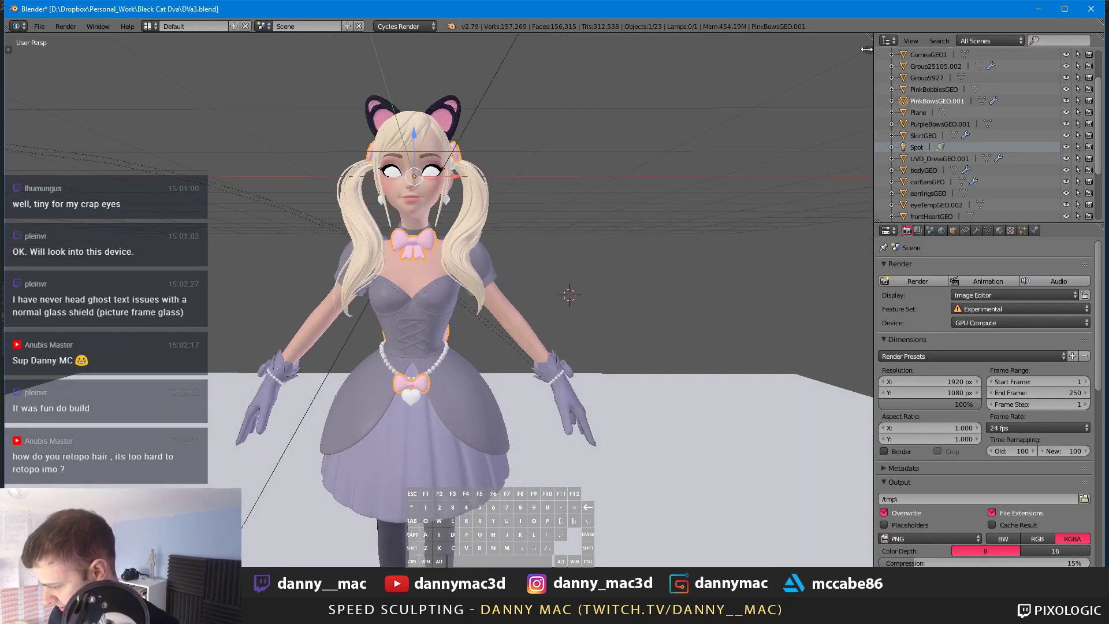
Step: Split the 3D viewport into two side-by-side areas and change the new one to a Node Editor
{"action": "left_click_drag", "start_coordinate": [871, 37], "coordinate": [543, 116]}
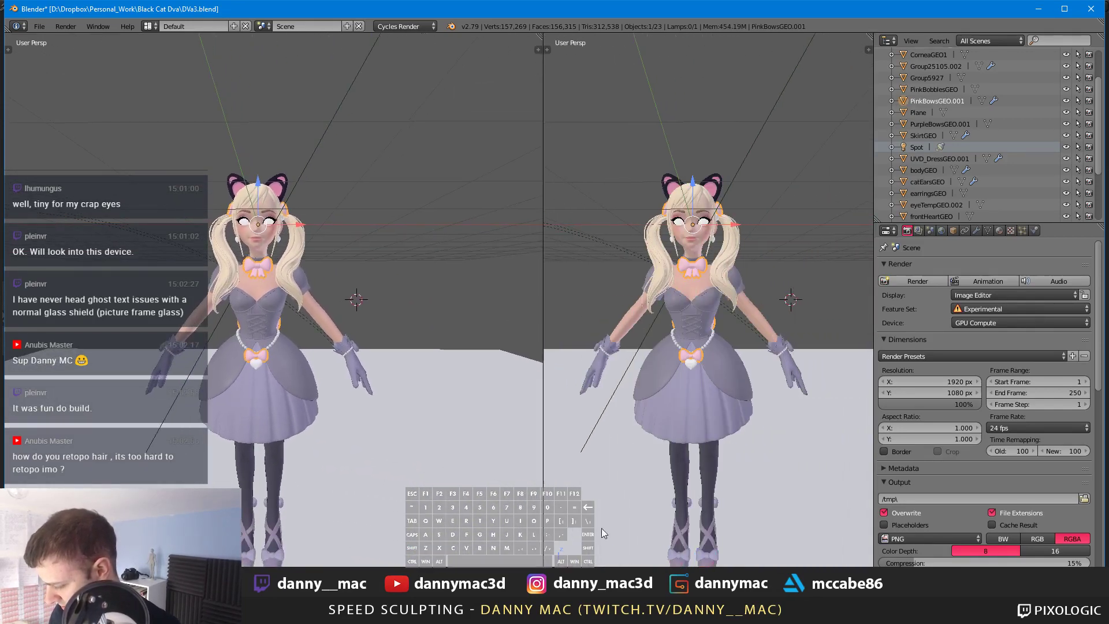
{"action": "left_click", "coordinate": [556, 572]}
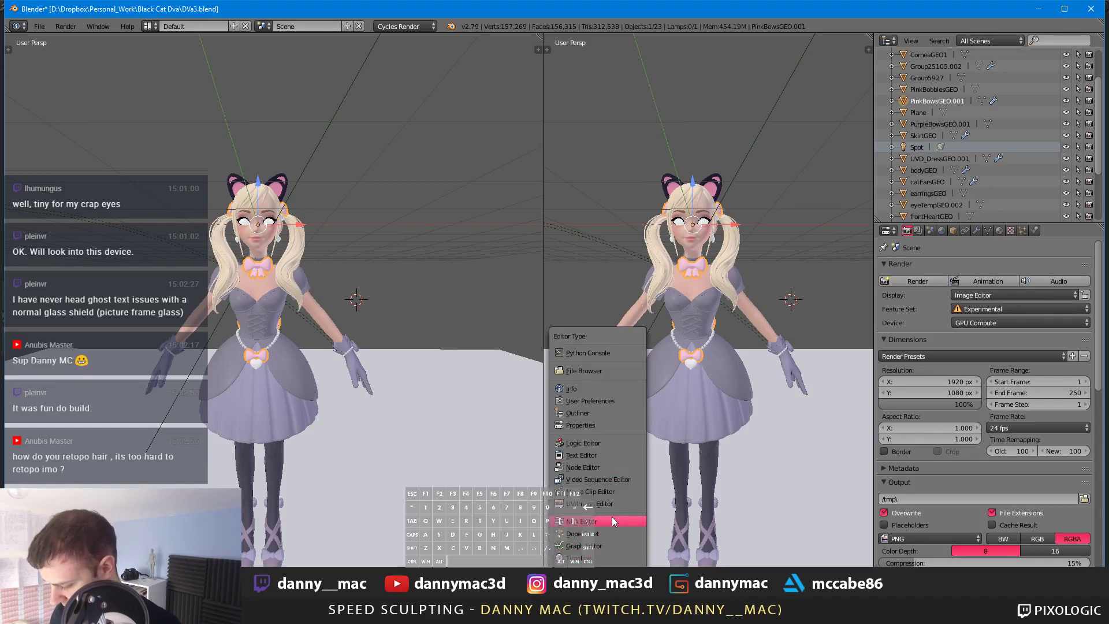
{"action": "left_click", "coordinate": [614, 467]}
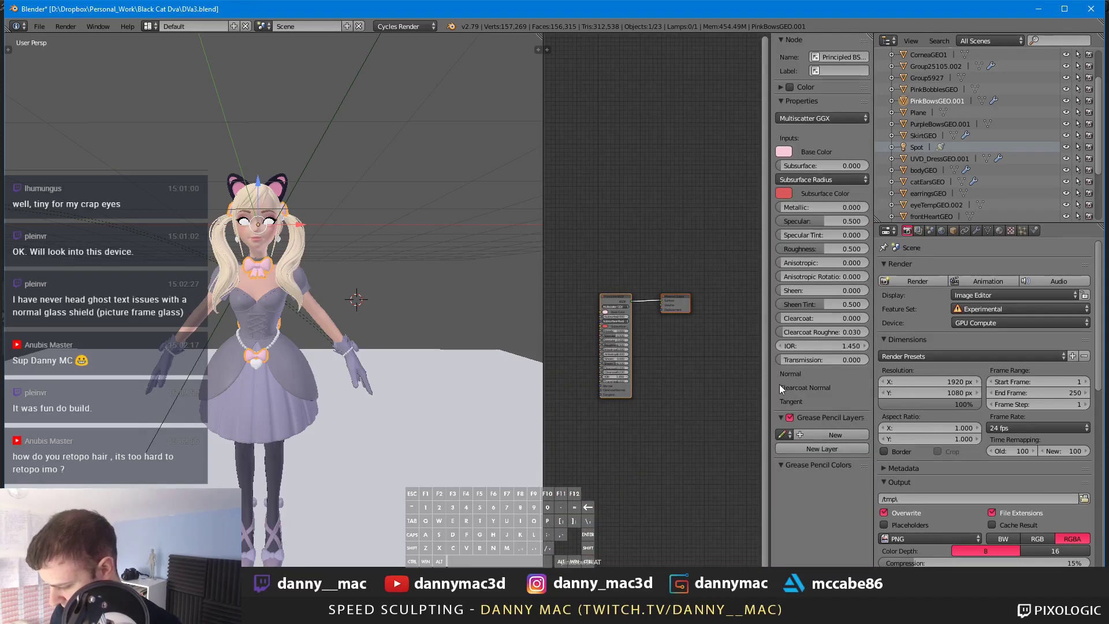
Step: Move the Principled BSDF node farther up and away from the Material Output node
{"action": "scroll", "coordinate": [681, 334], "scroll_direction": "up", "scroll_amount": 2}
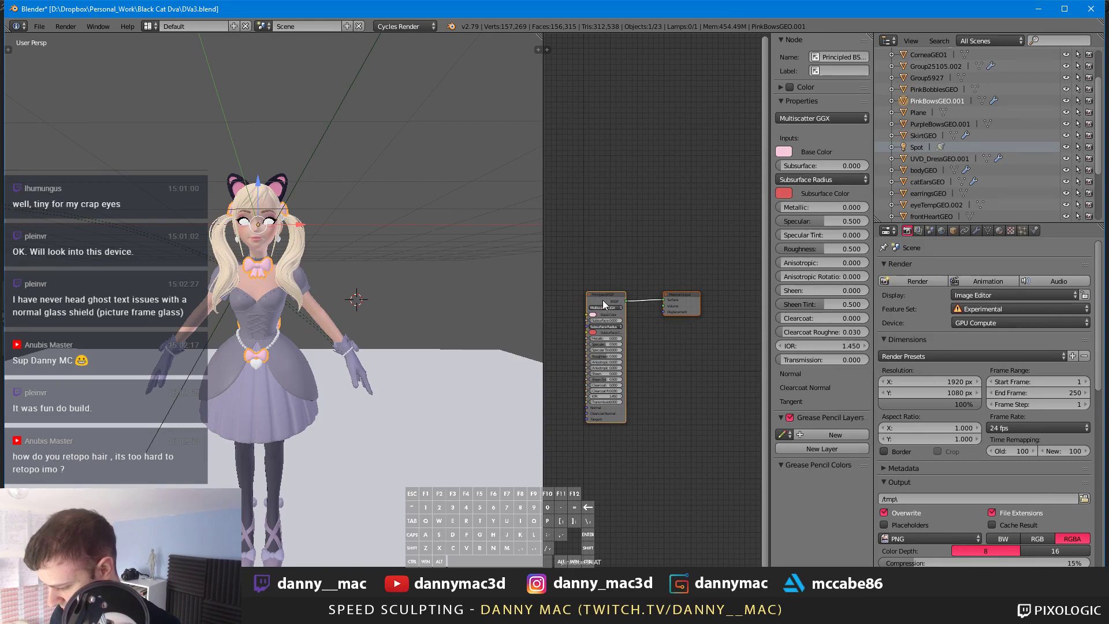
{"action": "left_click_drag", "start_coordinate": [602, 300], "coordinate": [567, 254]}
{"action": "scroll", "coordinate": [667, 329], "scroll_direction": "up", "scroll_amount": 1}
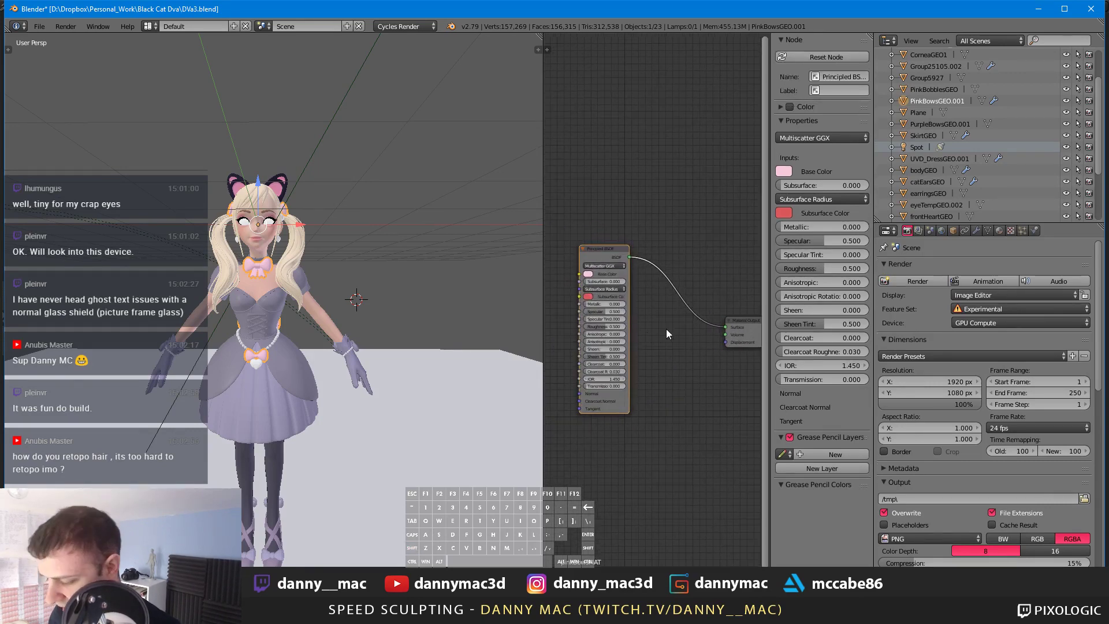
{"action": "scroll", "coordinate": [659, 331], "scroll_direction": "down", "scroll_amount": 1}
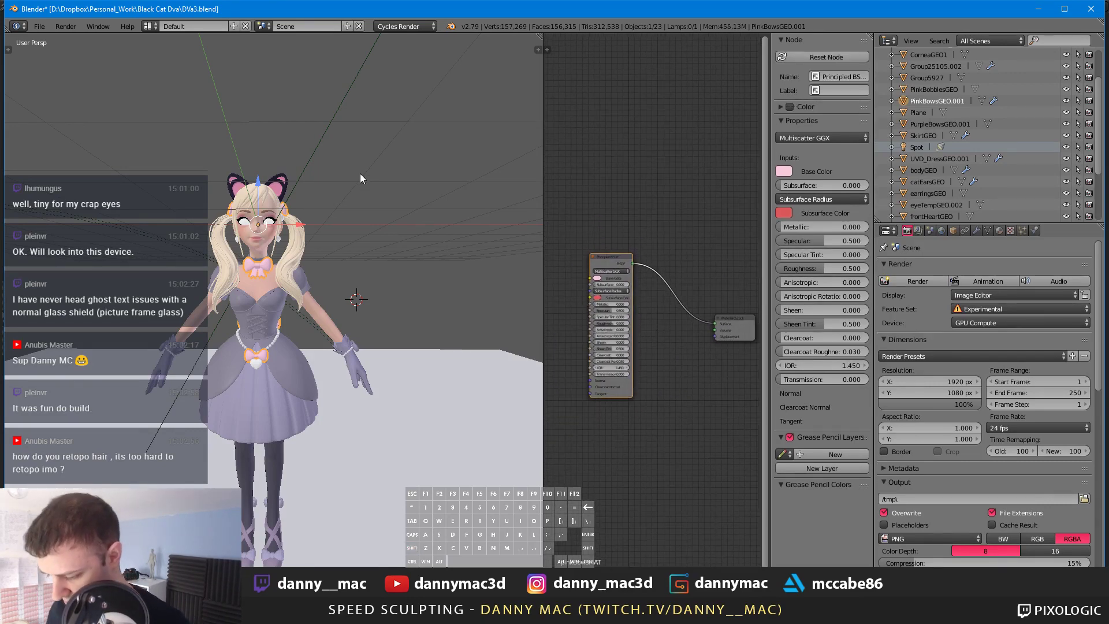
Step: Save the scene over DVa3.blend, close Blender, and reopen the file in the 2.79.3 build
{"action": "key", "text": "ctrl"}
{"action": "key", "text": "ctrl+s"}
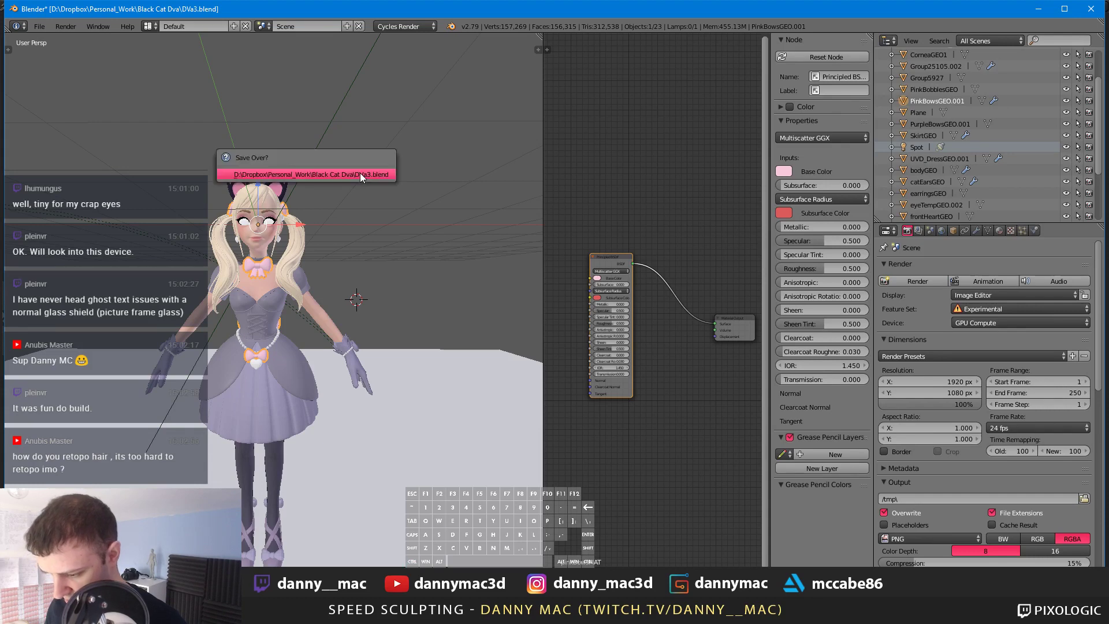
{"action": "left_click", "coordinate": [1089, 8]}
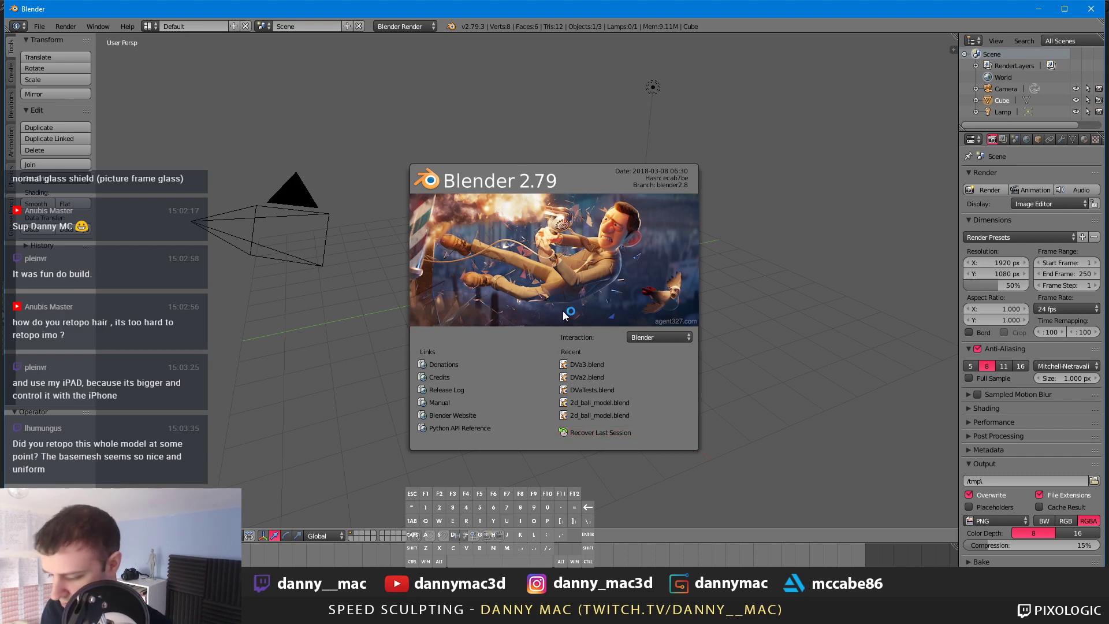
{"action": "left_click", "coordinate": [577, 364]}
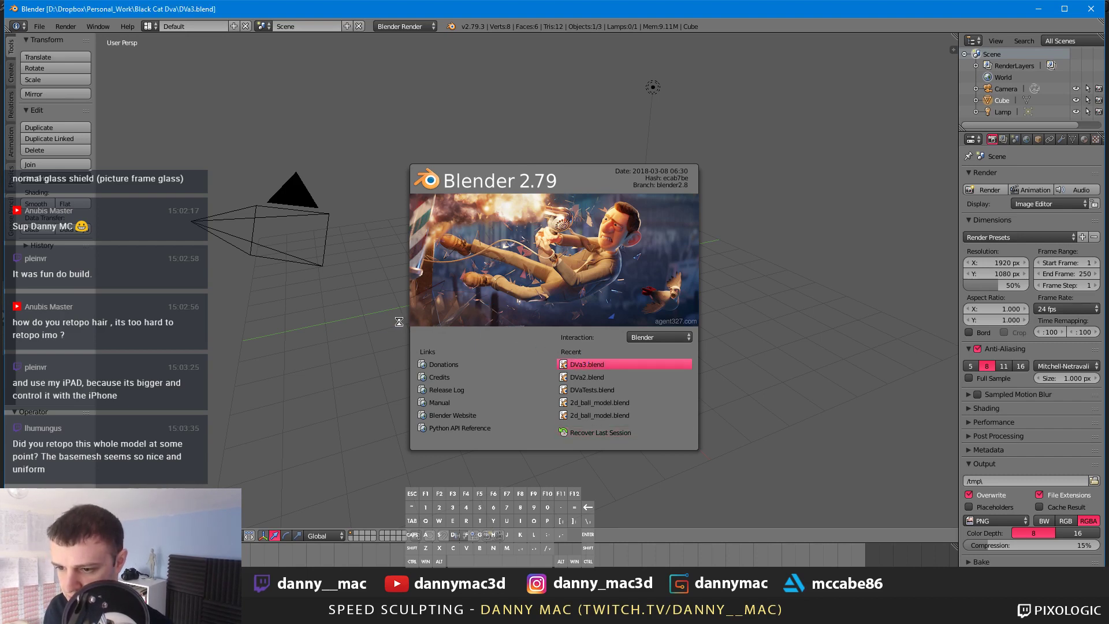
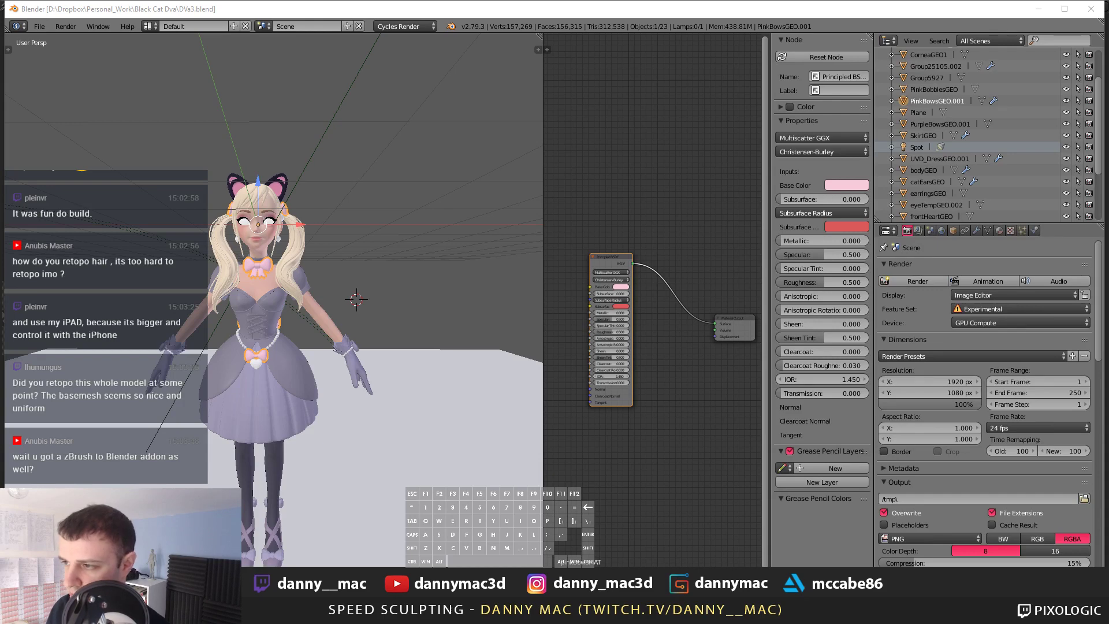
Step: Move the music player window out of view and raise the system volume
{"action": "key", "text": "shift"}
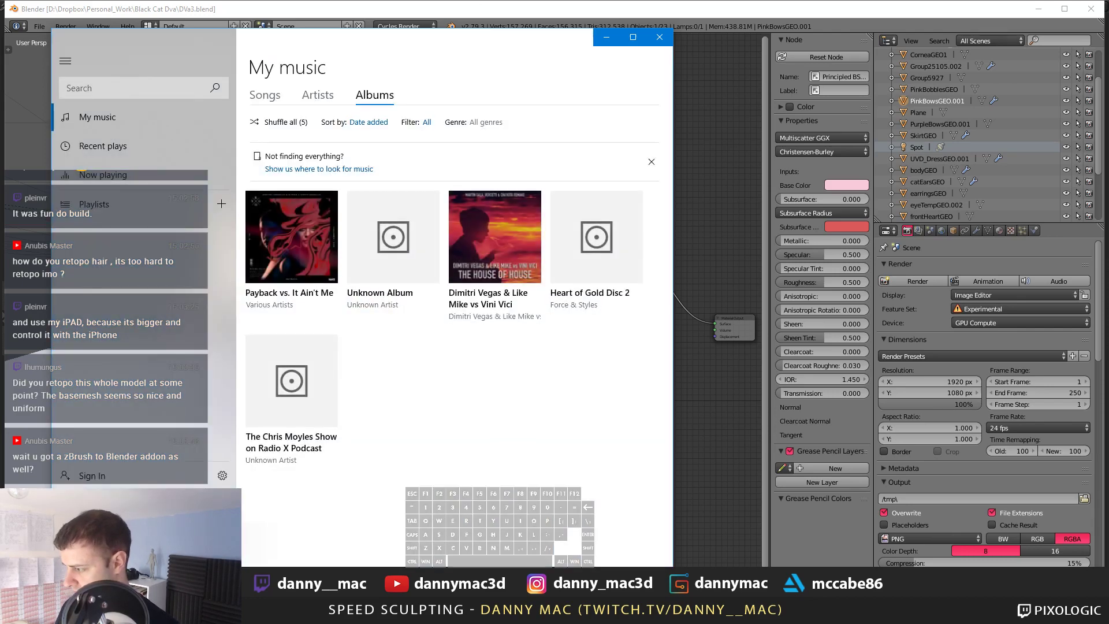
{"action": "left_click_drag", "start_coordinate": [492, 40], "coordinate": [492, 0]}
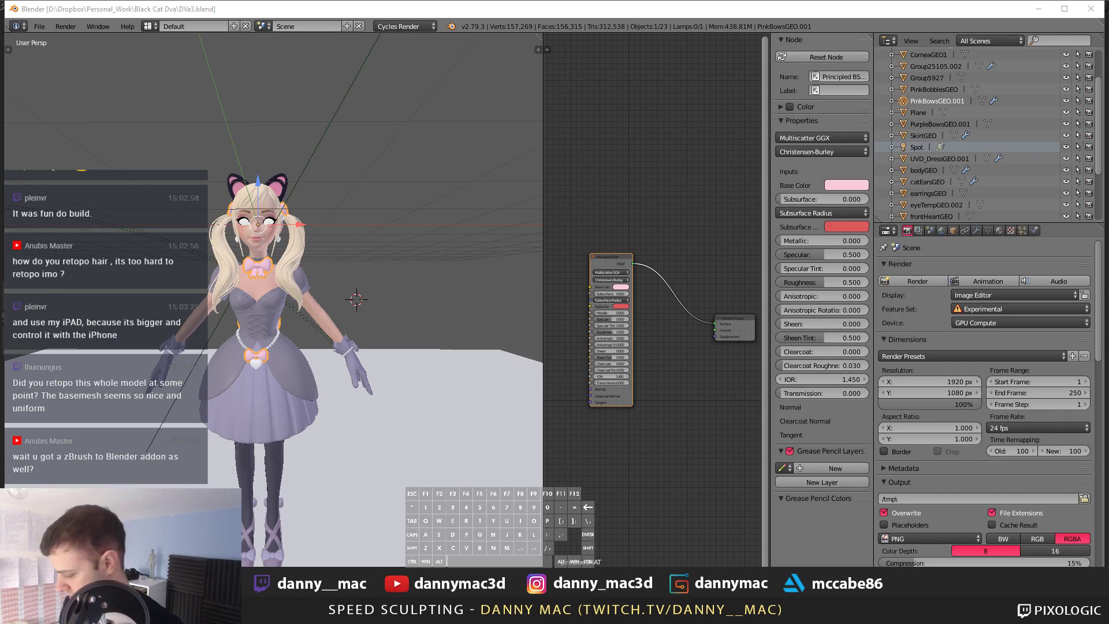
{"action": "key", "text": "XF86AudioLowerVolume"}
{"action": "key", "text": "XF86AudioRaiseVolume"}
{"action": "key", "text": "XF86AudioRaiseVolume"}
{"action": "key", "text": "XF86AudioRaiseVolume"}
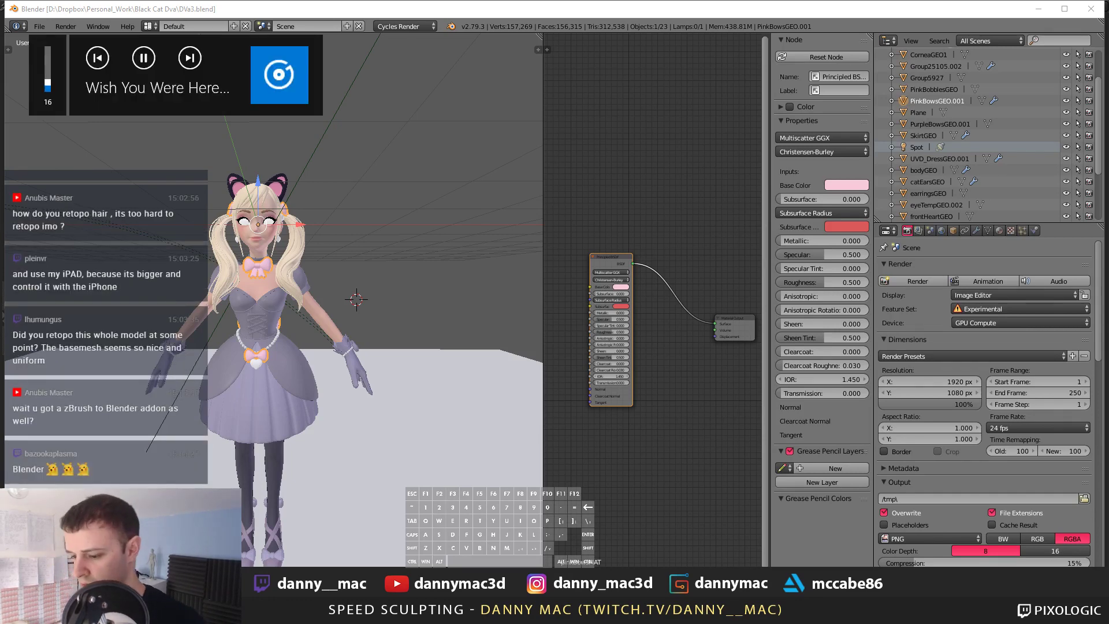
{"action": "key", "text": "XF86AudioRaiseVolume"}
{"action": "key", "text": "XF86AudioRaiseVolume"}
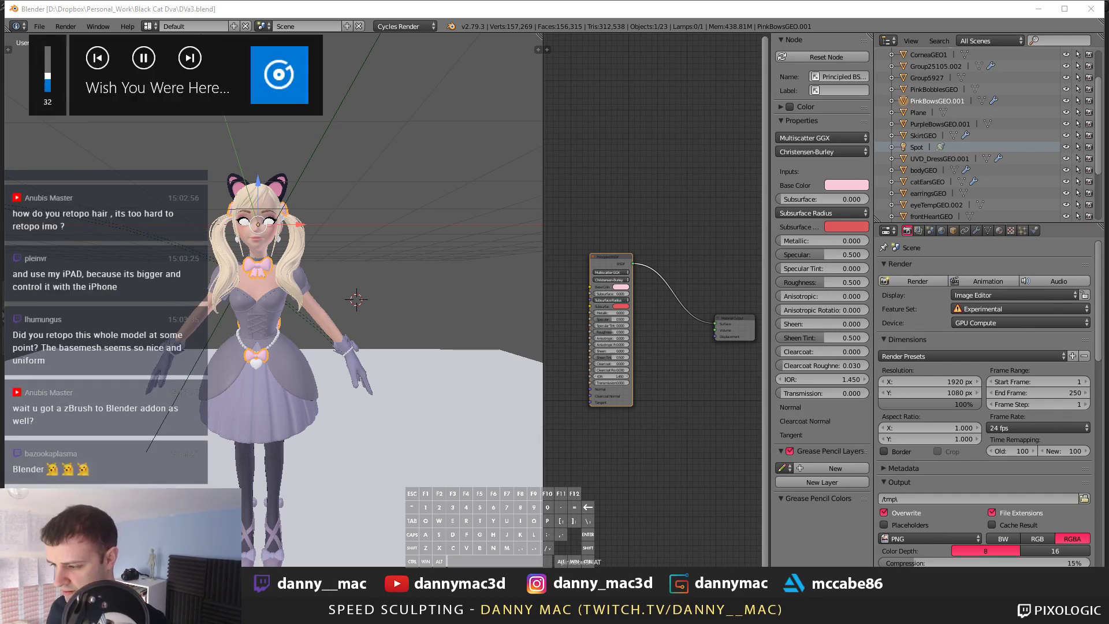
{"action": "key", "text": "XF86AudioRaiseVolume"}
{"action": "key", "text": "XF86AudioRaiseVolume"}
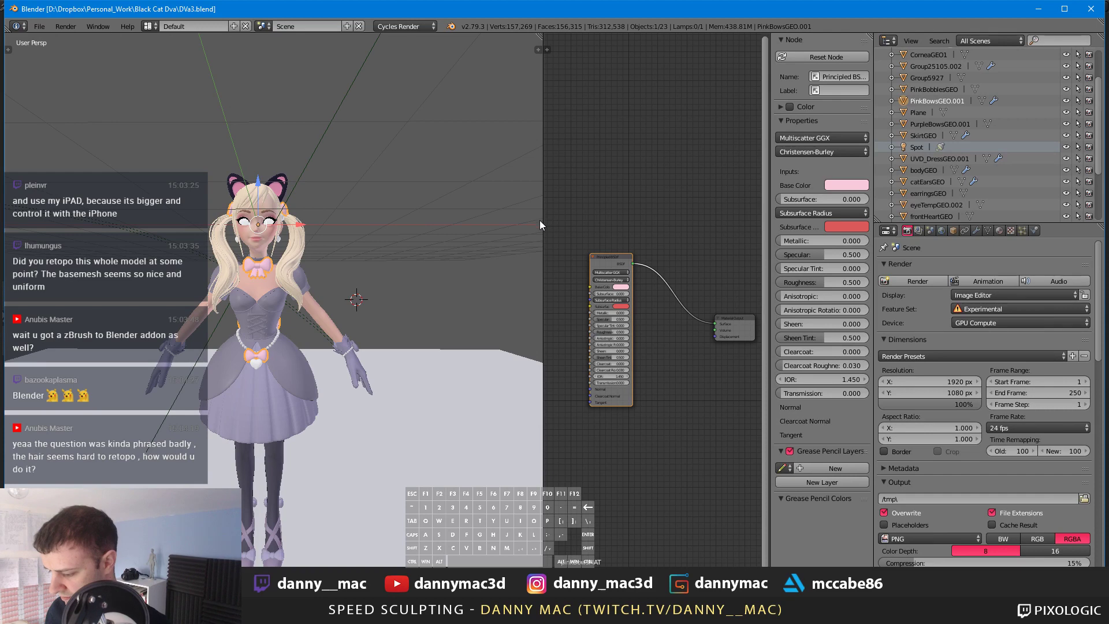
Step: Widen the Node Editor and frame all nodes of the pink bows material
{"action": "left_click_drag", "start_coordinate": [542, 225], "coordinate": [414, 225]}
{"action": "key", "text": "Home"}
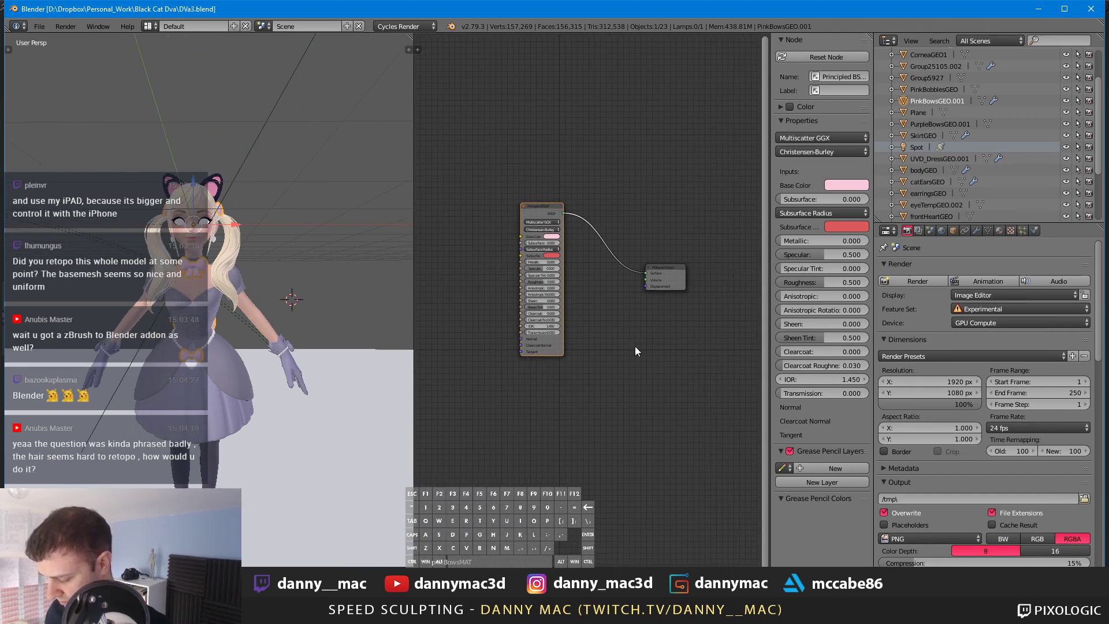
{"action": "key", "text": "shift+s"}
{"action": "mouse_move", "coordinate": [606, 341]}
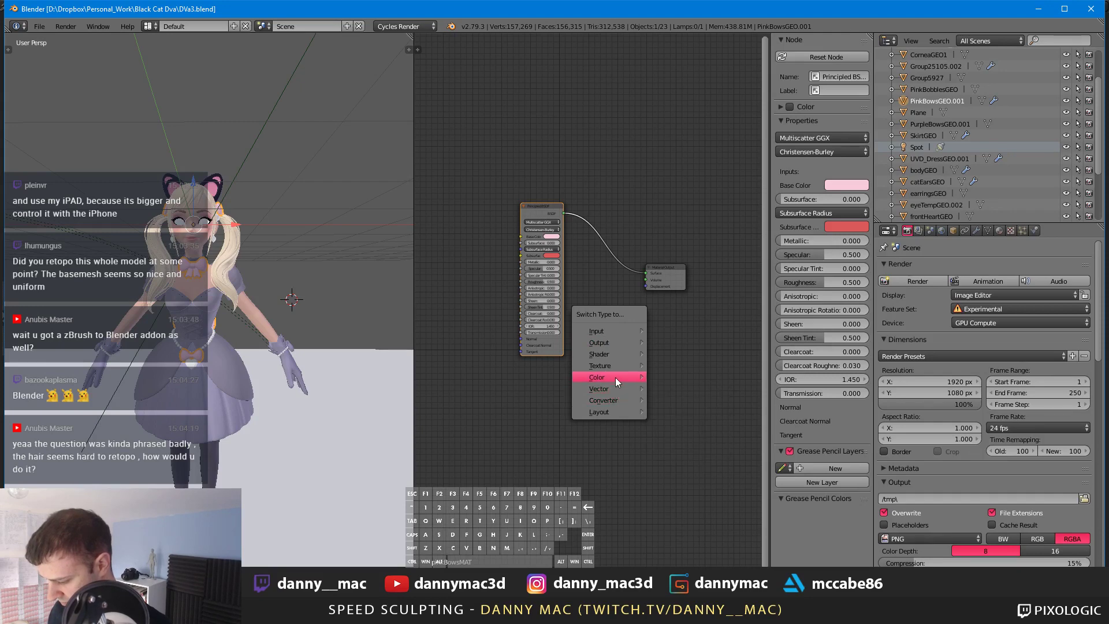
{"action": "mouse_move", "coordinate": [619, 390]}
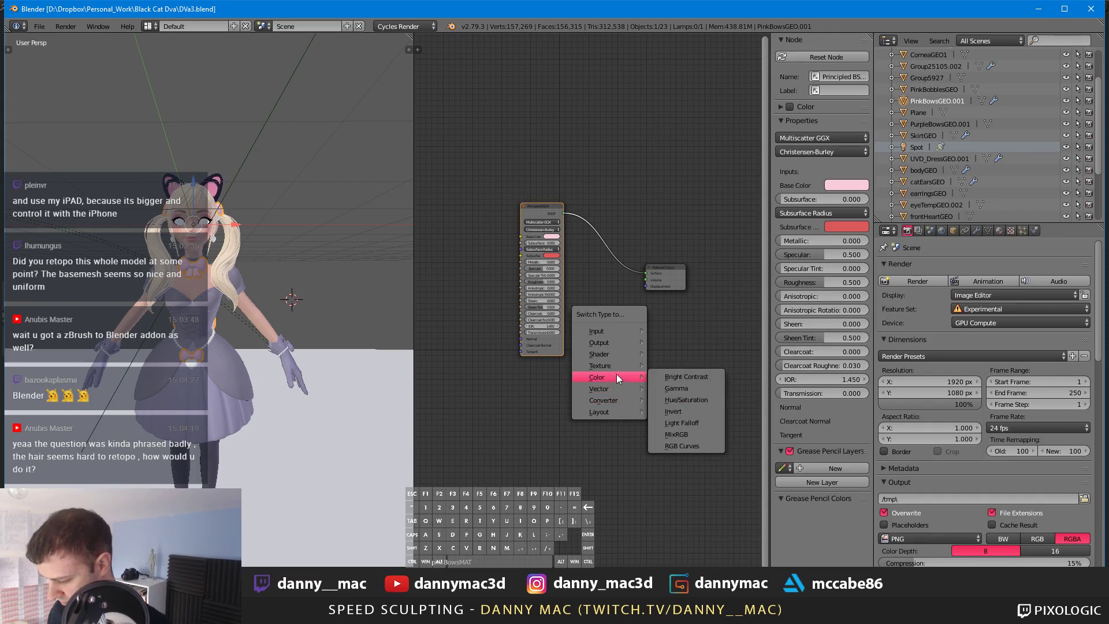
{"action": "mouse_move", "coordinate": [619, 365]}
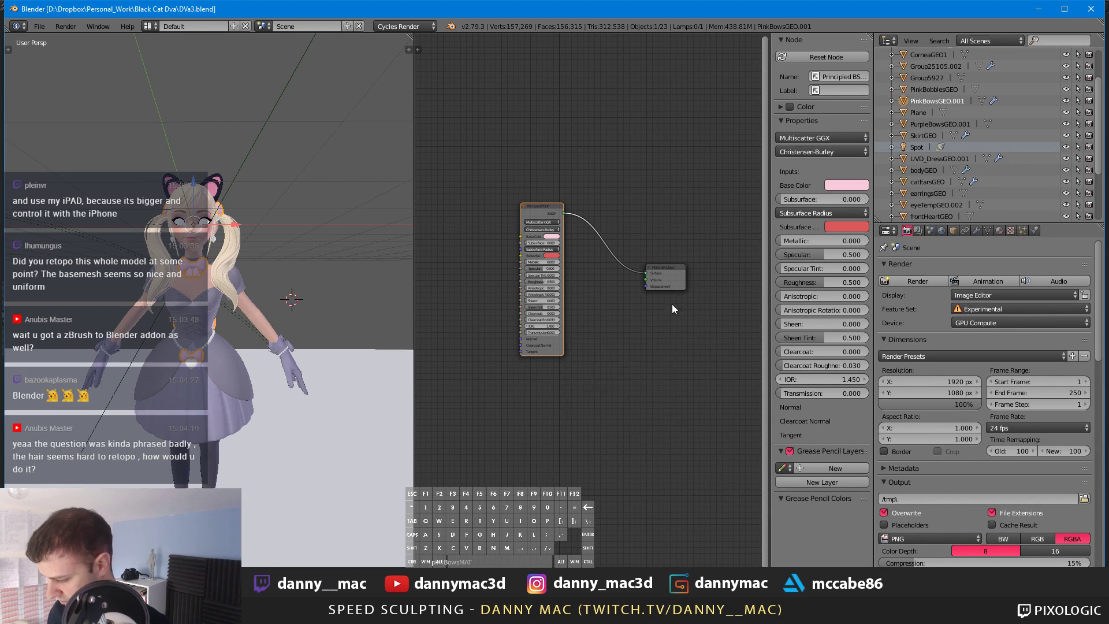
Step: Feed a new Displacement node into the pinkBowsMAT material's Displacement output and move the Principled BSDF node farther up
{"action": "left_click", "coordinate": [668, 277]}
{"action": "left_click", "coordinate": [999, 230]}
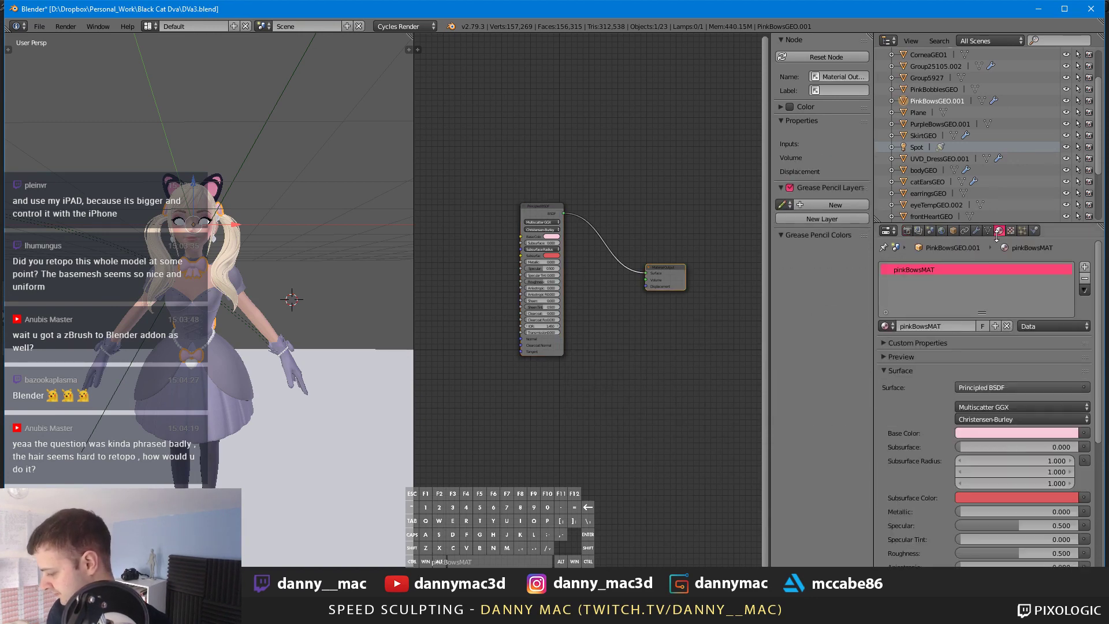
{"action": "scroll", "coordinate": [928, 416], "scroll_direction": "down", "scroll_amount": 8}
{"action": "scroll", "coordinate": [923, 407], "scroll_direction": "down", "scroll_amount": 5}
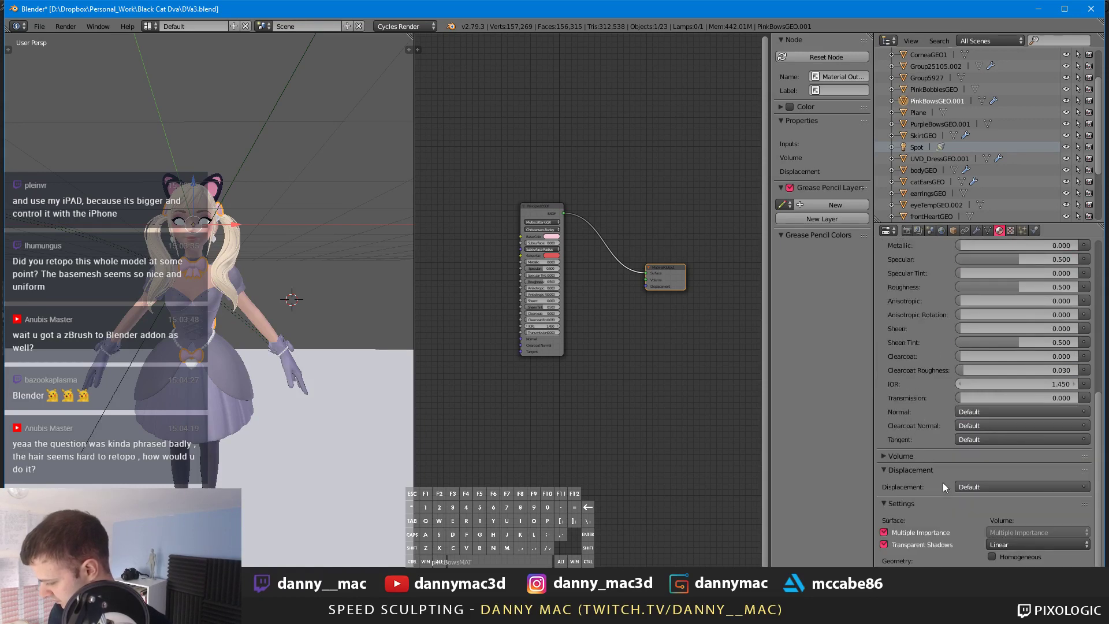
{"action": "left_click", "coordinate": [980, 486]}
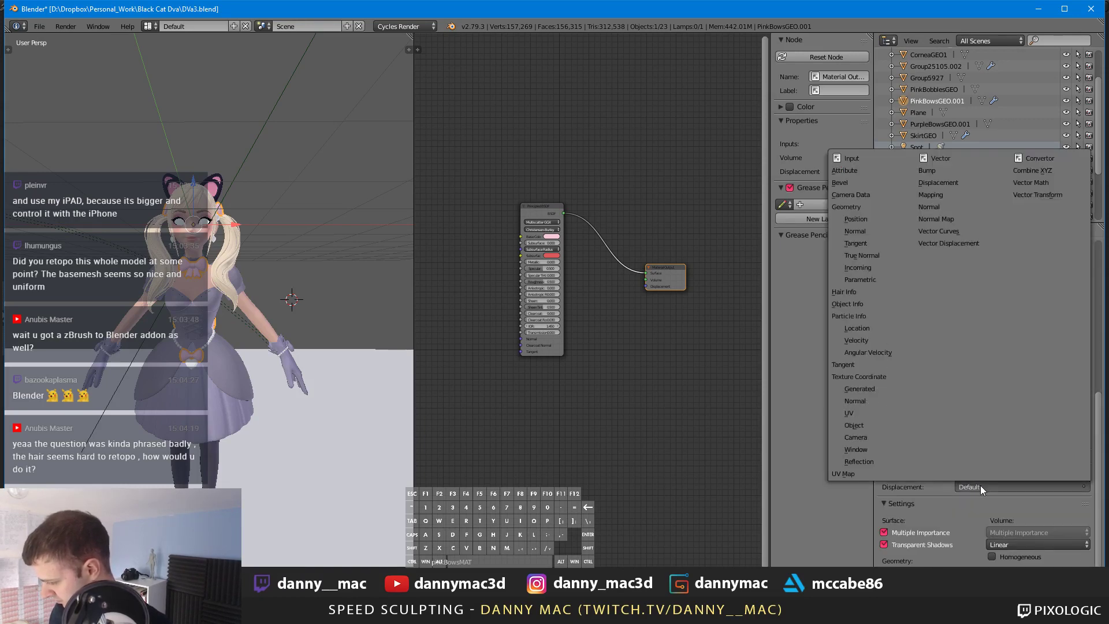
{"action": "left_click", "coordinate": [942, 182]}
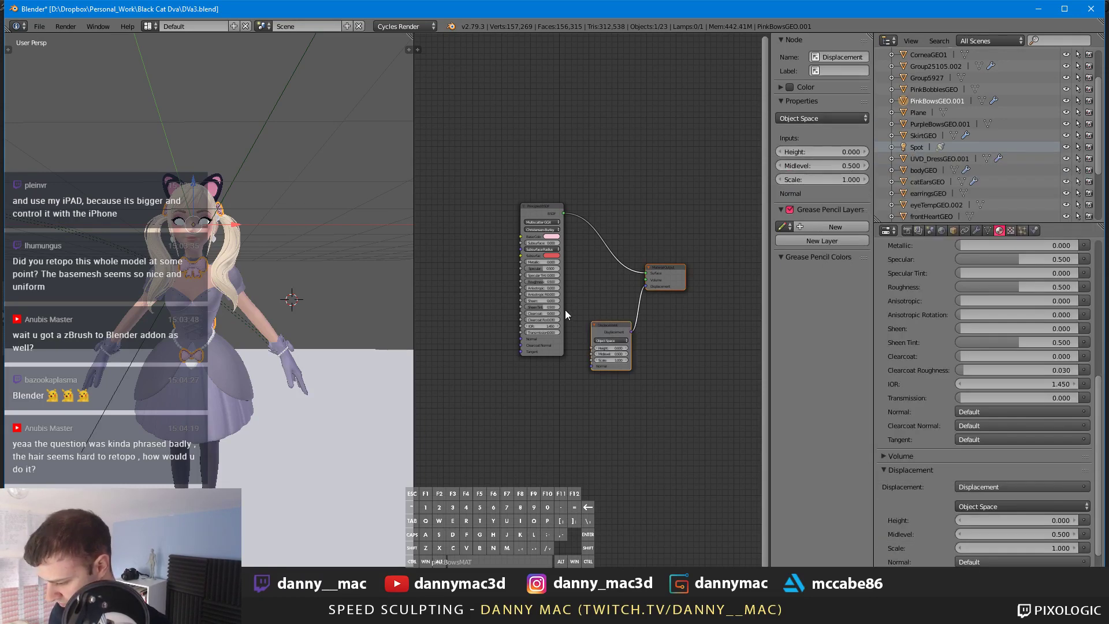
{"action": "left_click_drag", "start_coordinate": [538, 210], "coordinate": [533, 167]}
{"action": "scroll", "coordinate": [650, 356], "scroll_direction": "up", "scroll_amount": 2}
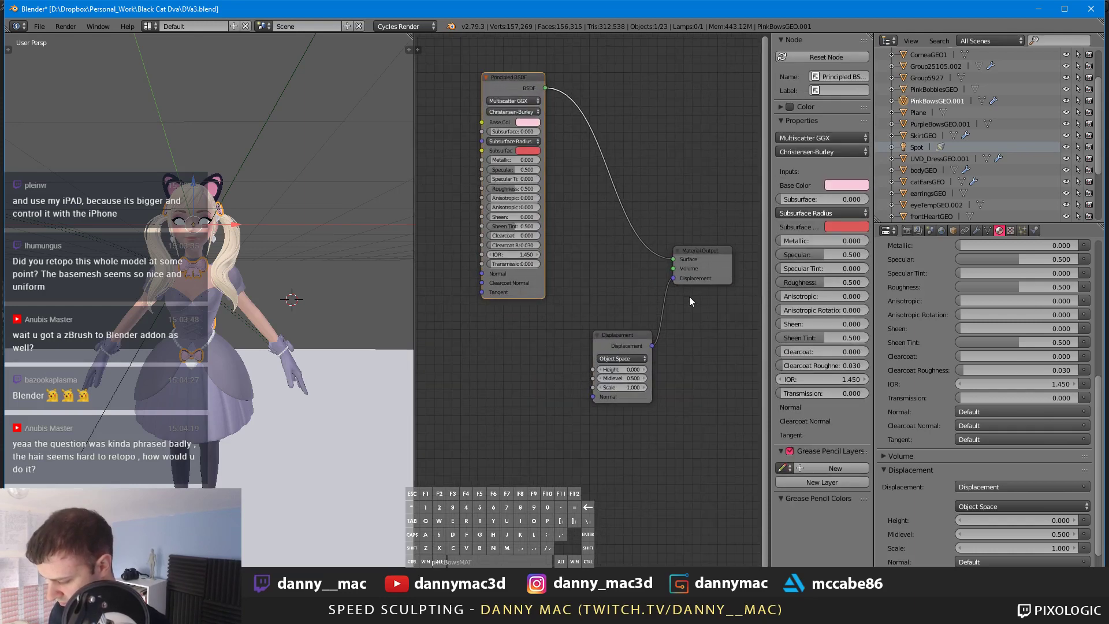
Step: Add an Image Texture node and place it below the Principled BSDF, beside the Displacement node
{"action": "scroll", "coordinate": [525, 414], "scroll_direction": "down", "scroll_amount": 1}
{"action": "key", "text": "shift+a"}
{"action": "mouse_move", "coordinate": [527, 424]}
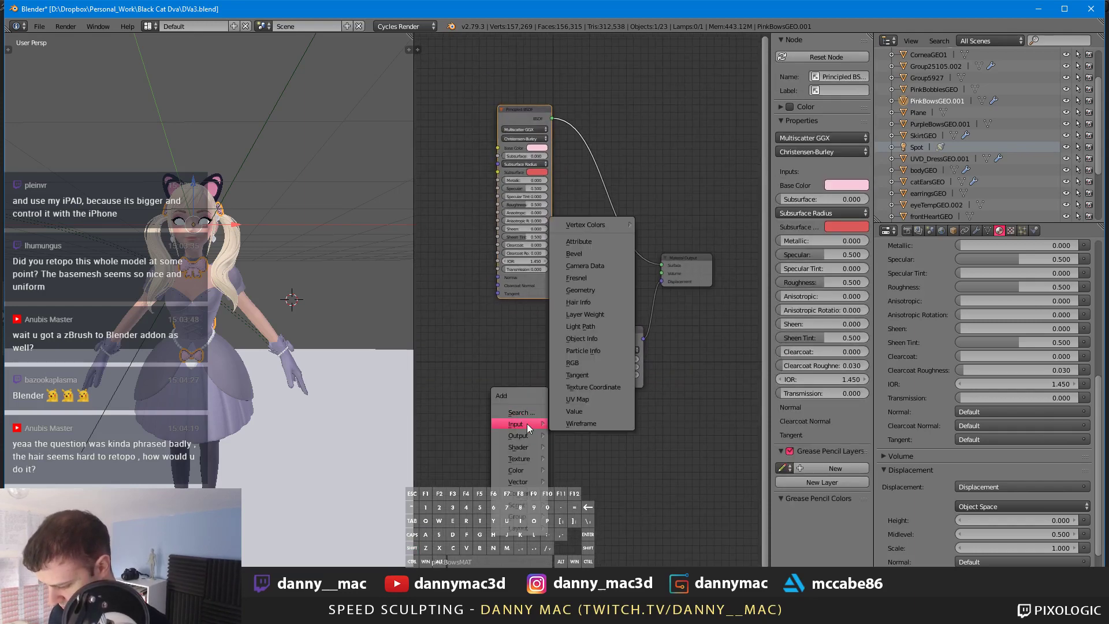
{"action": "mouse_move", "coordinate": [537, 445]}
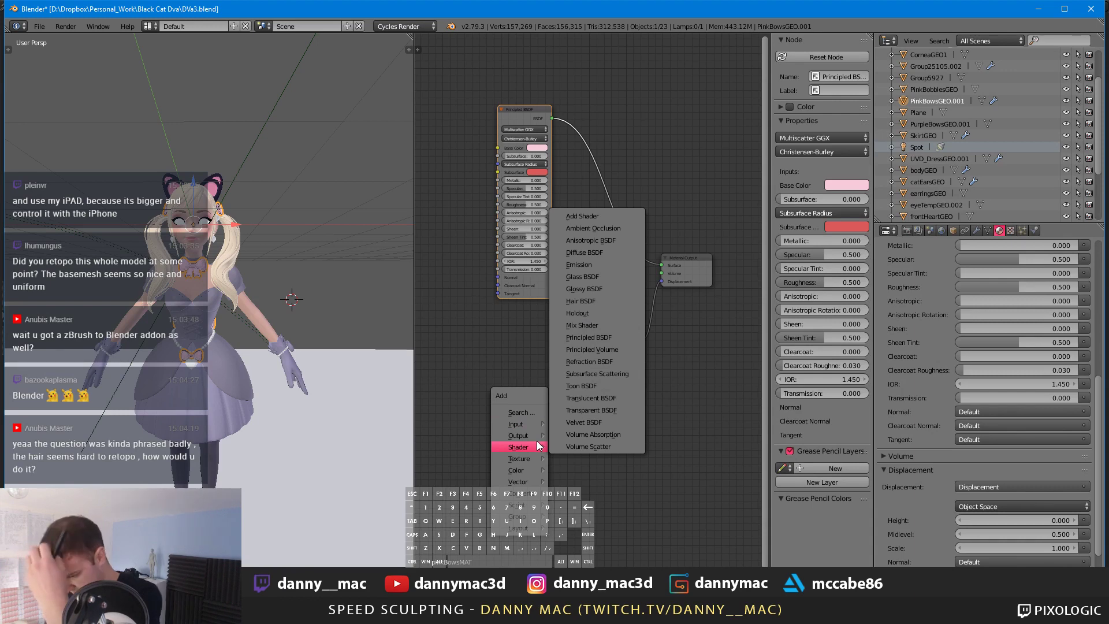
{"action": "left_click", "coordinate": [598, 377]}
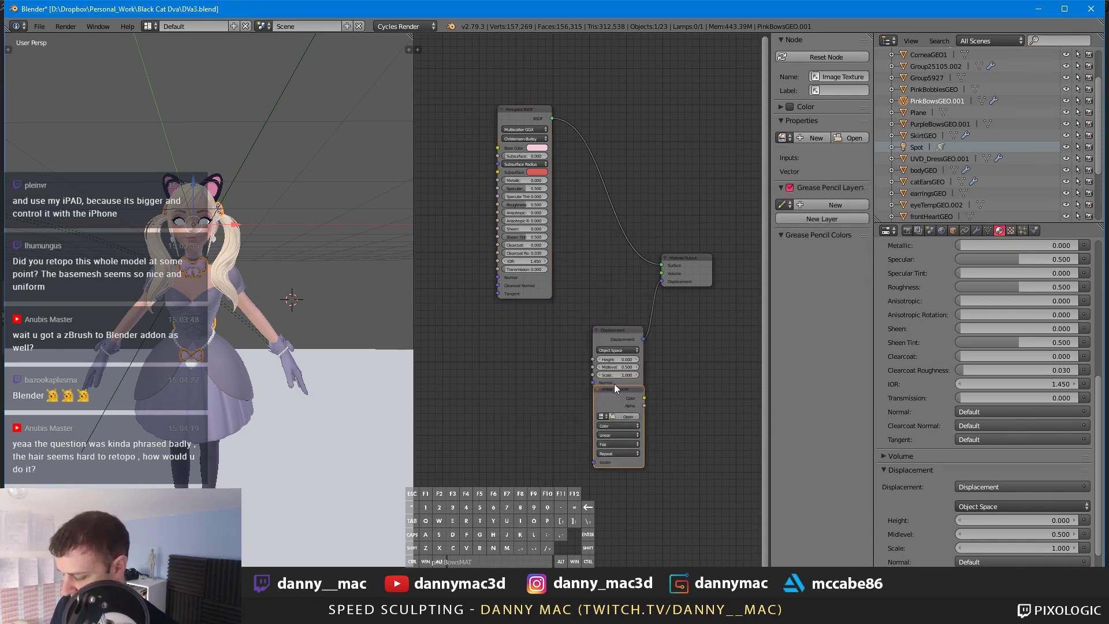
{"action": "left_click", "coordinate": [498, 339]}
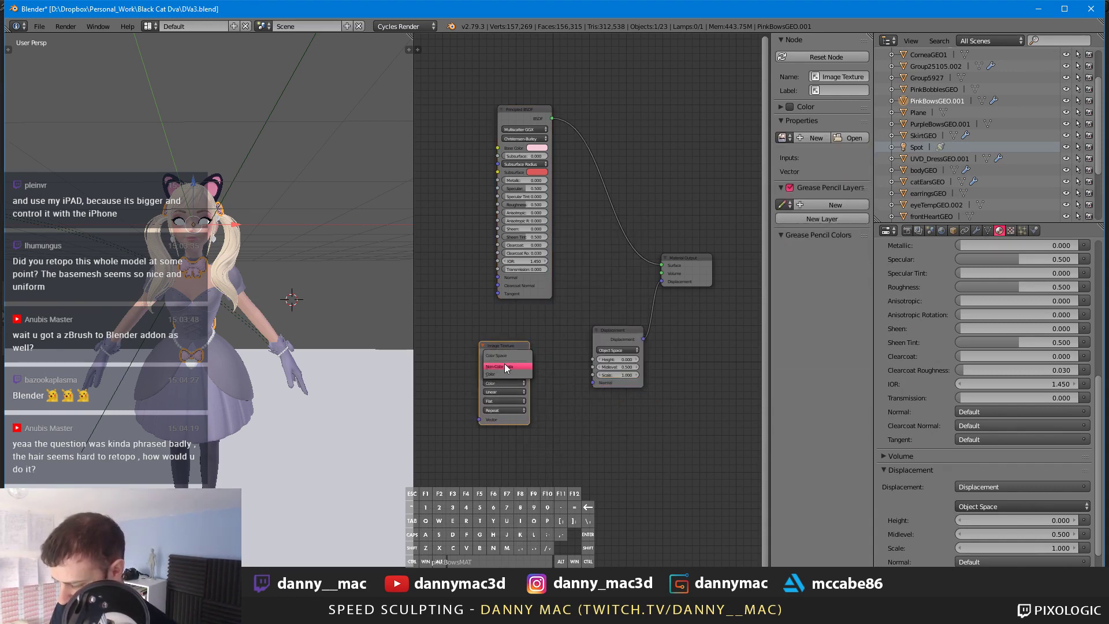
Step: Set the texture's color space to Non-Color Data and load pinkBows_DISP.exr from the Displacement Maps folder
{"action": "left_click", "coordinate": [511, 373]}
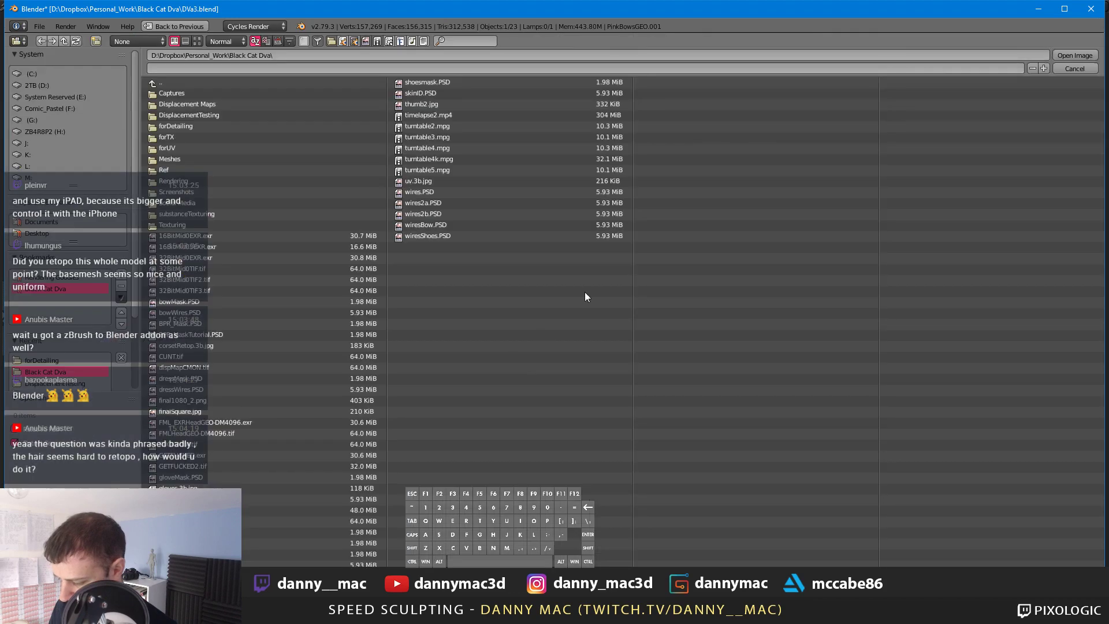
{"action": "left_click", "coordinate": [223, 102]}
{"action": "double_click", "coordinate": [210, 92]}
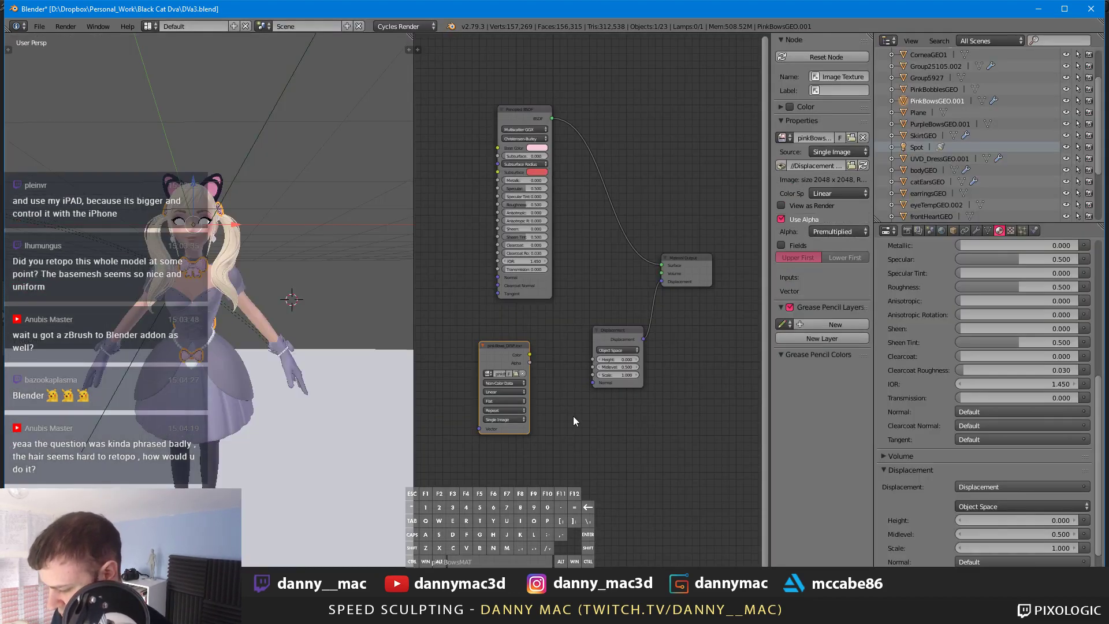
Step: Connect the image's Color to the Displacement node's Height, set Midlevel to 0, and move the texture node slightly up
{"action": "left_click_drag", "start_coordinate": [514, 369], "coordinate": [590, 376]}
{"action": "left_click", "coordinate": [642, 384]}
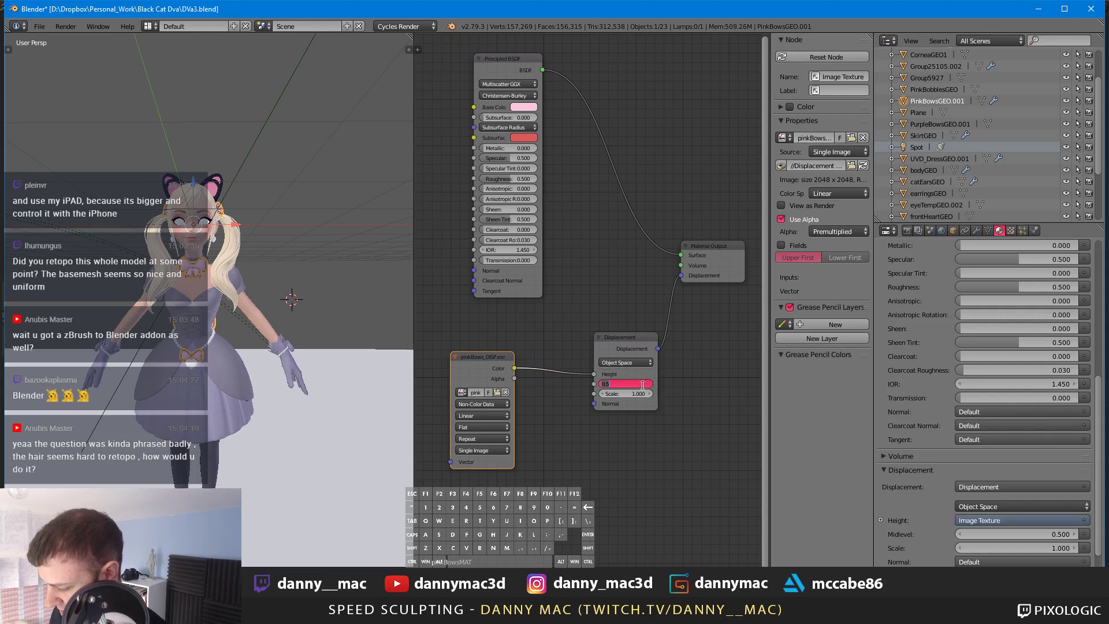
{"action": "type", "text": "0"}
{"action": "key", "text": "Return"}
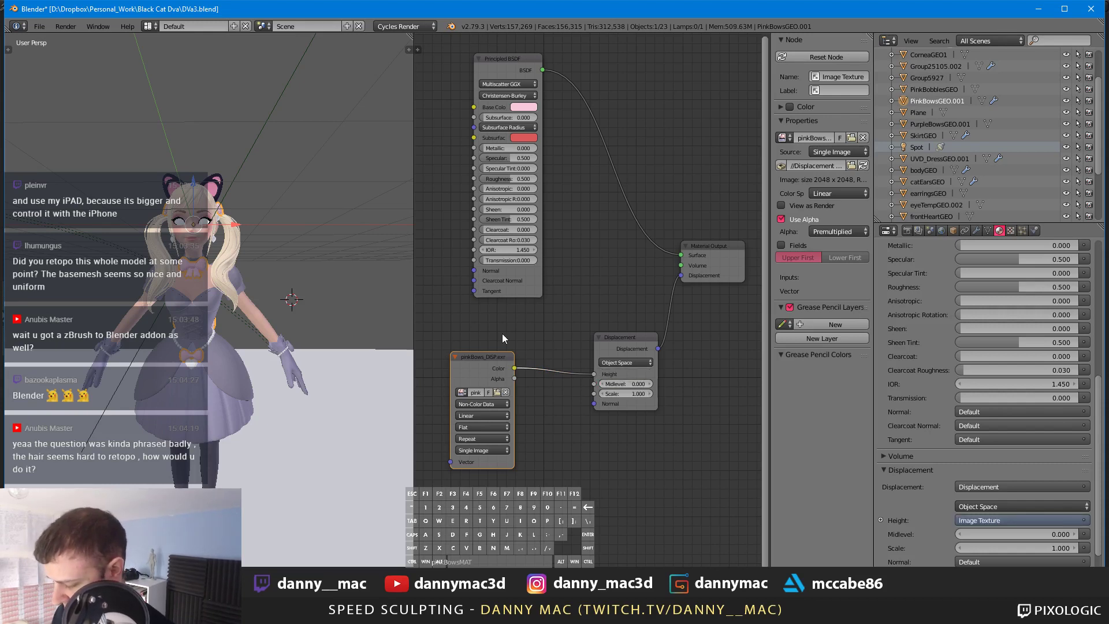
{"action": "left_click_drag", "start_coordinate": [480, 362], "coordinate": [491, 342]}
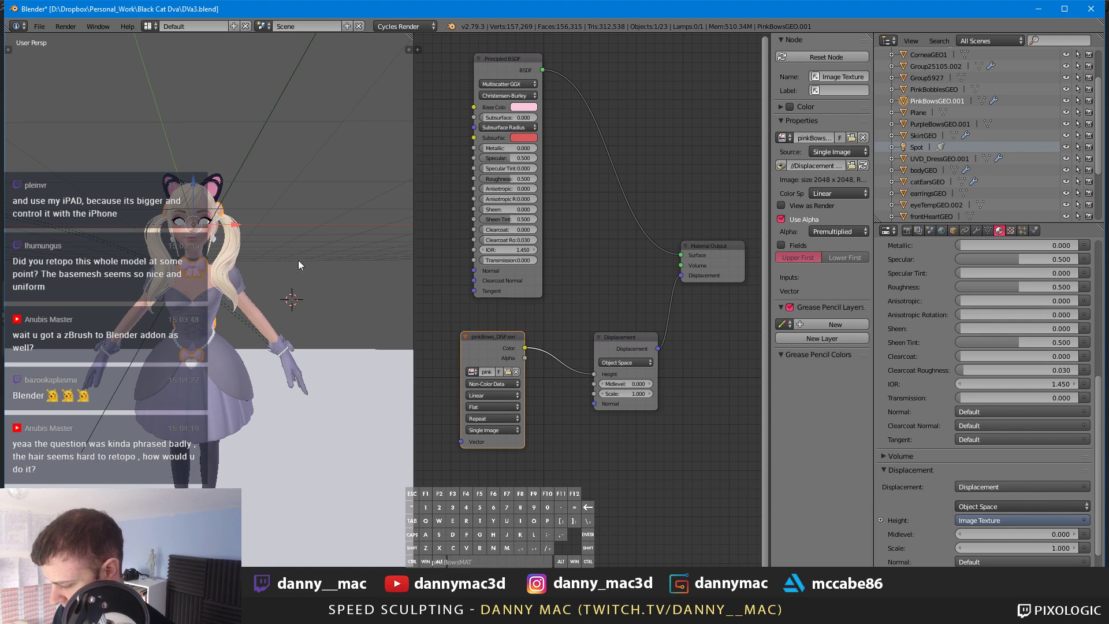
Step: Enable Adaptive subdivision in the Subsurf modifier of PinkBowsGEO.001
{"action": "middle_click_drag", "start_coordinate": [298, 260], "coordinate": [363, 275]}
{"action": "scroll", "coordinate": [310, 264], "scroll_direction": "up", "scroll_amount": 3}
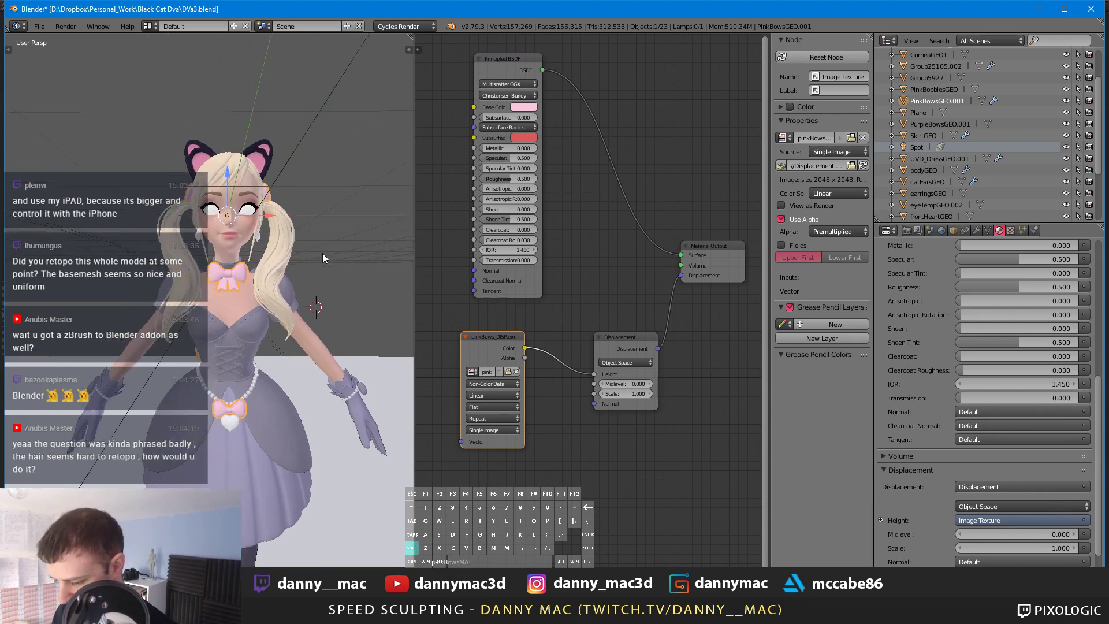
{"action": "scroll", "coordinate": [302, 274], "scroll_direction": "up", "scroll_amount": 3}
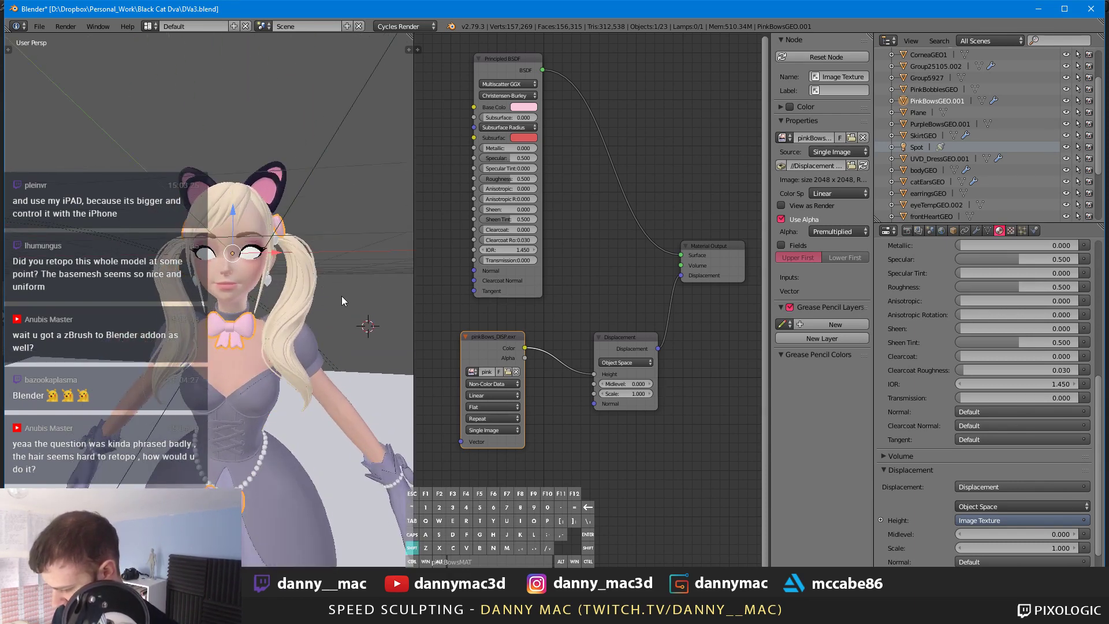
{"action": "scroll", "coordinate": [520, 127], "scroll_direction": "up", "scroll_amount": 1}
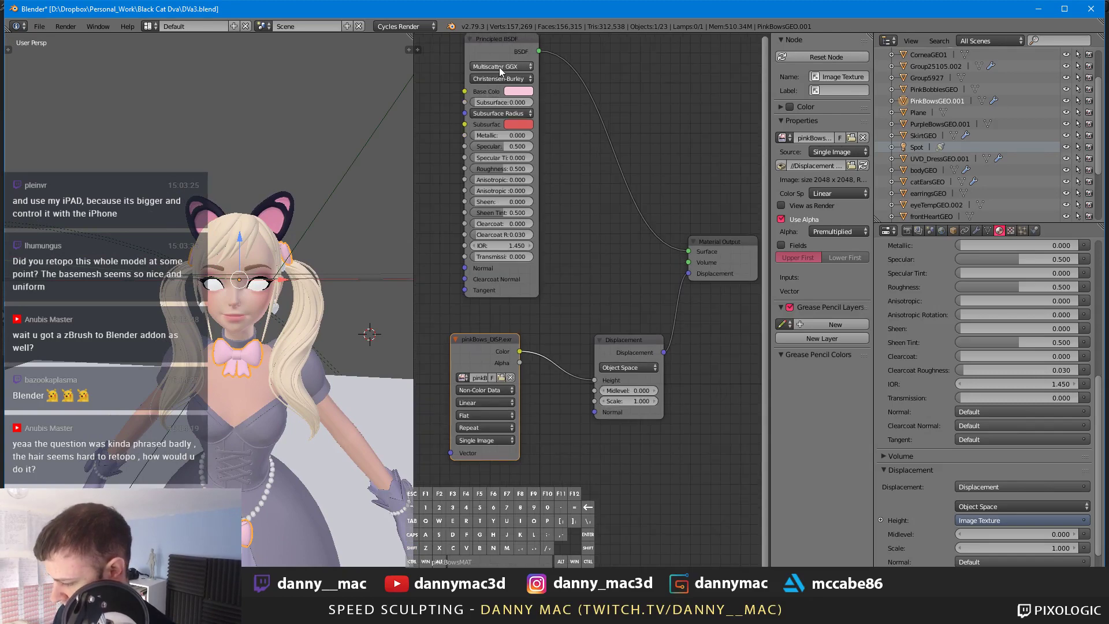
{"action": "left_click", "coordinate": [495, 53]}
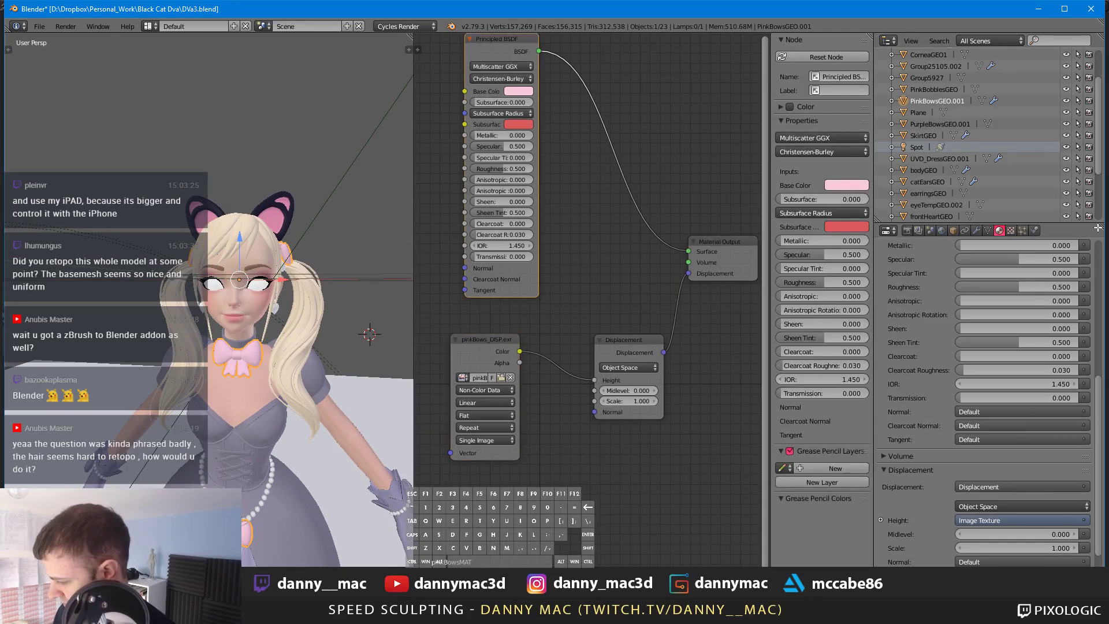
{"action": "left_click", "coordinate": [976, 231]}
{"action": "left_click", "coordinate": [886, 363]}
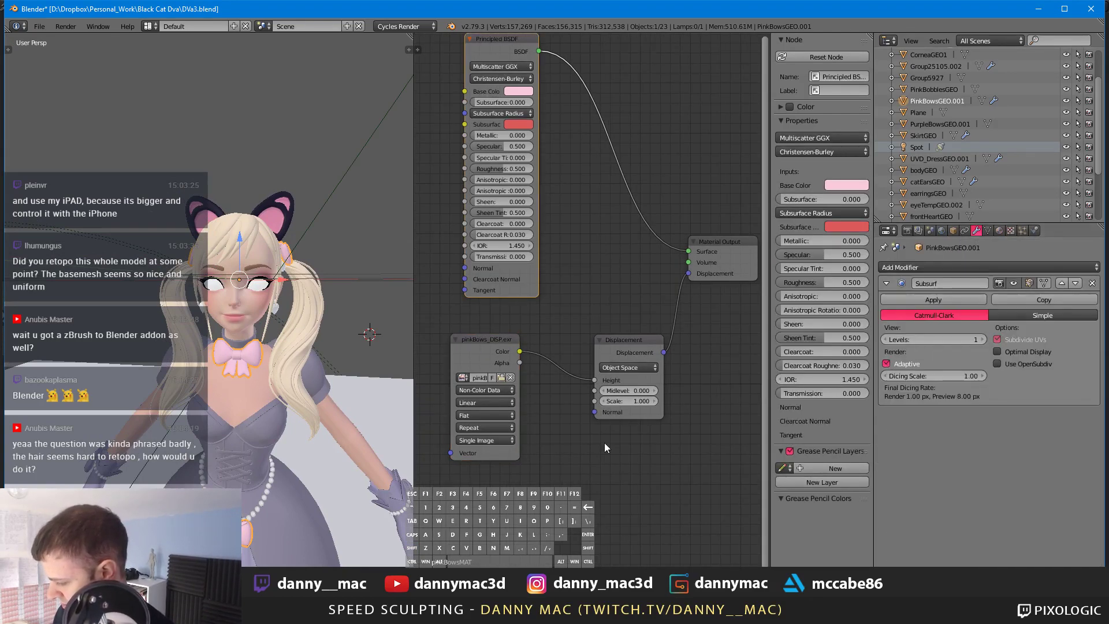
Step: Save the scene over the existing DVa3.blend file
{"action": "scroll", "coordinate": [679, 403], "scroll_direction": "down", "scroll_amount": 1}
{"action": "middle_click_drag", "start_coordinate": [549, 468], "coordinate": [578, 471]}
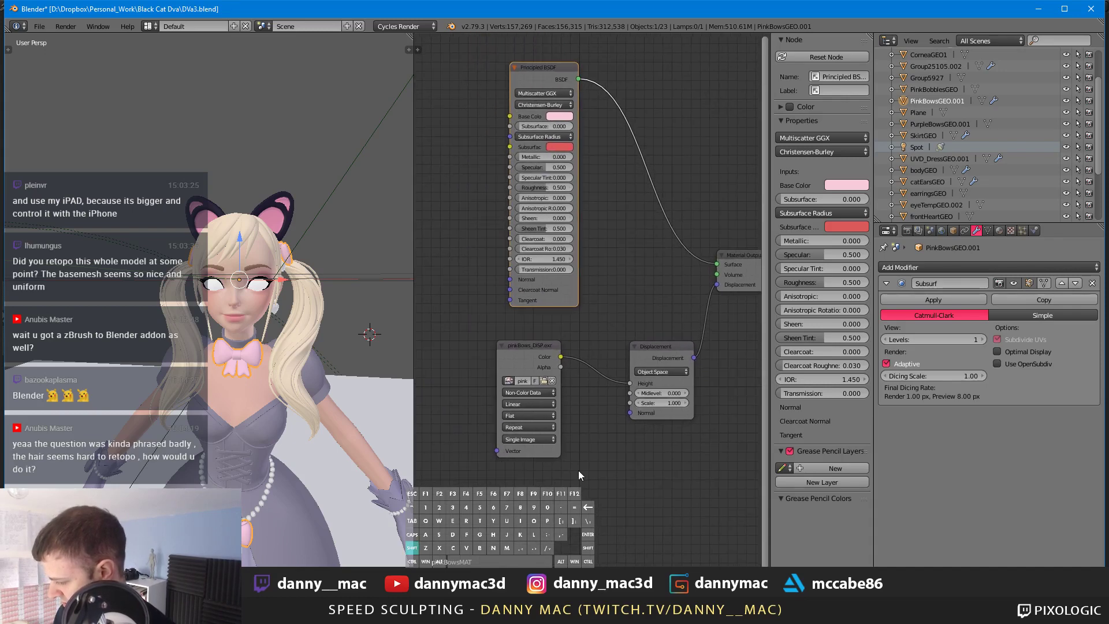
{"action": "key", "text": "ctrl+s"}
{"action": "left_click", "coordinate": [563, 472]}
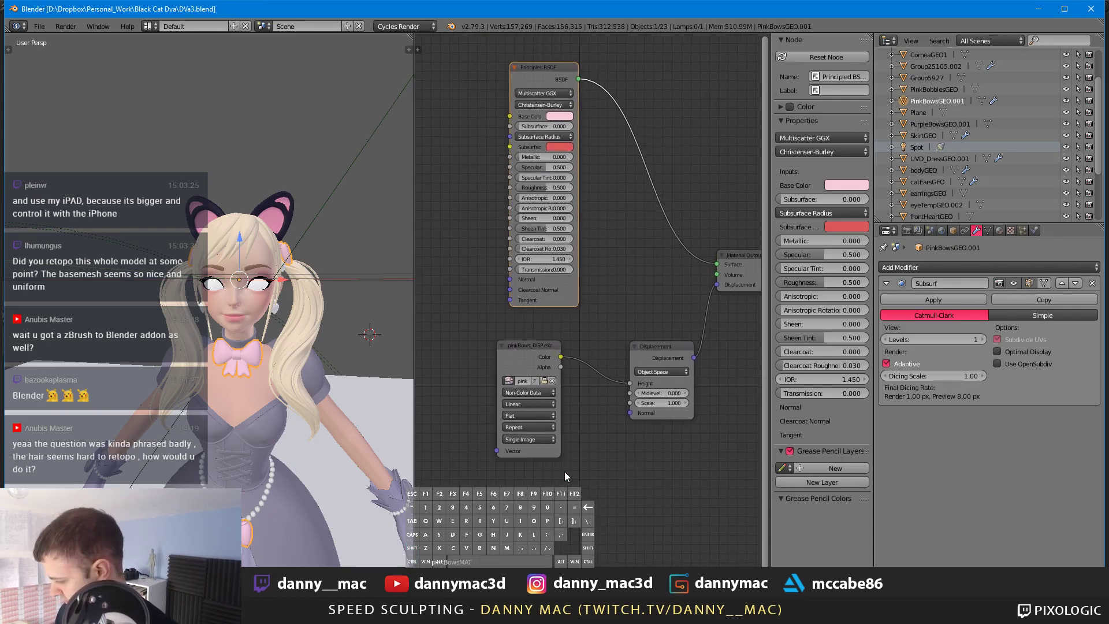
Step: Preview the character's head and neck bow in rendered shading
{"action": "scroll", "coordinate": [249, 324], "scroll_direction": "down", "scroll_amount": 2}
{"action": "scroll", "coordinate": [278, 335], "scroll_direction": "up", "scroll_amount": 5}
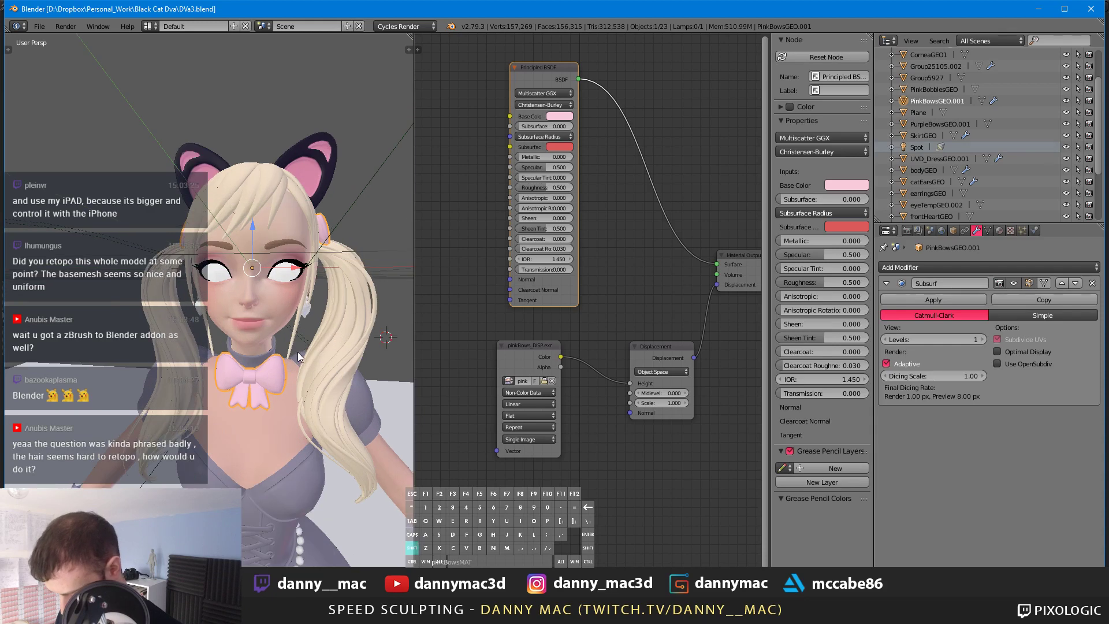
{"action": "key", "text": "shift+z"}
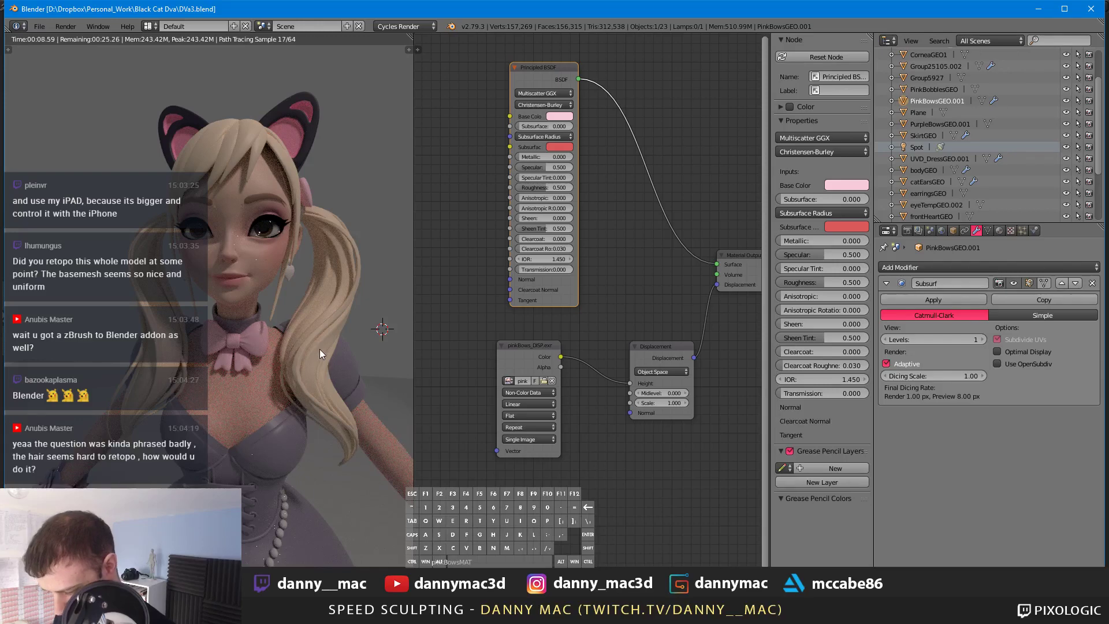
{"action": "middle_click_drag", "start_coordinate": [307, 351], "coordinate": [315, 356]}
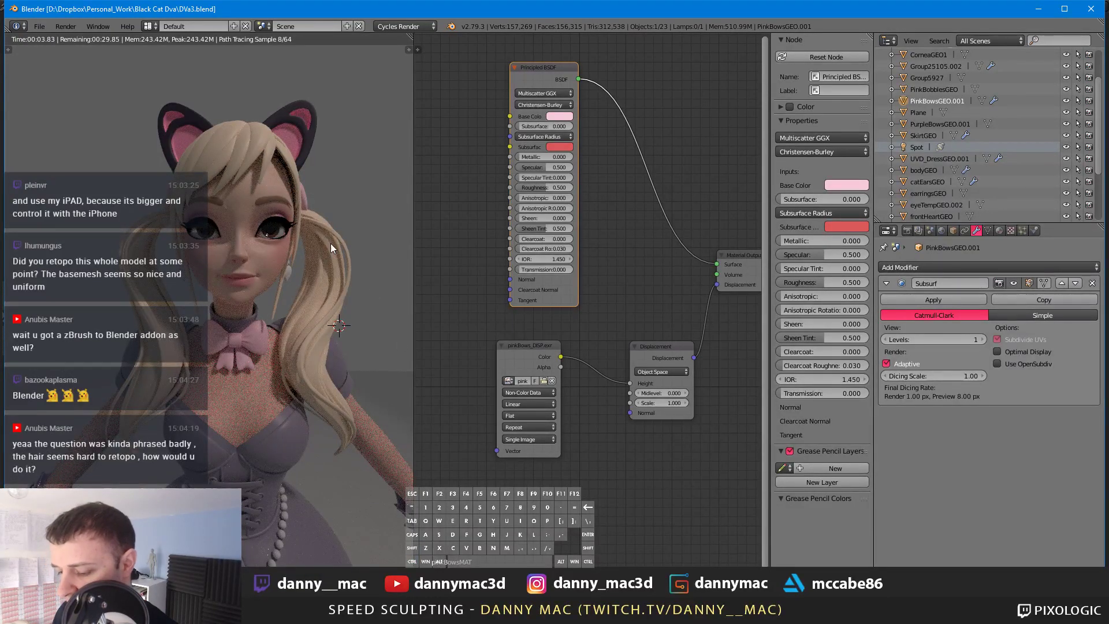
Step: Undo the adaptive subdivision change and leave rendered shading
{"action": "key", "text": "ctrl+z"}
{"action": "key", "text": "shift+z"}
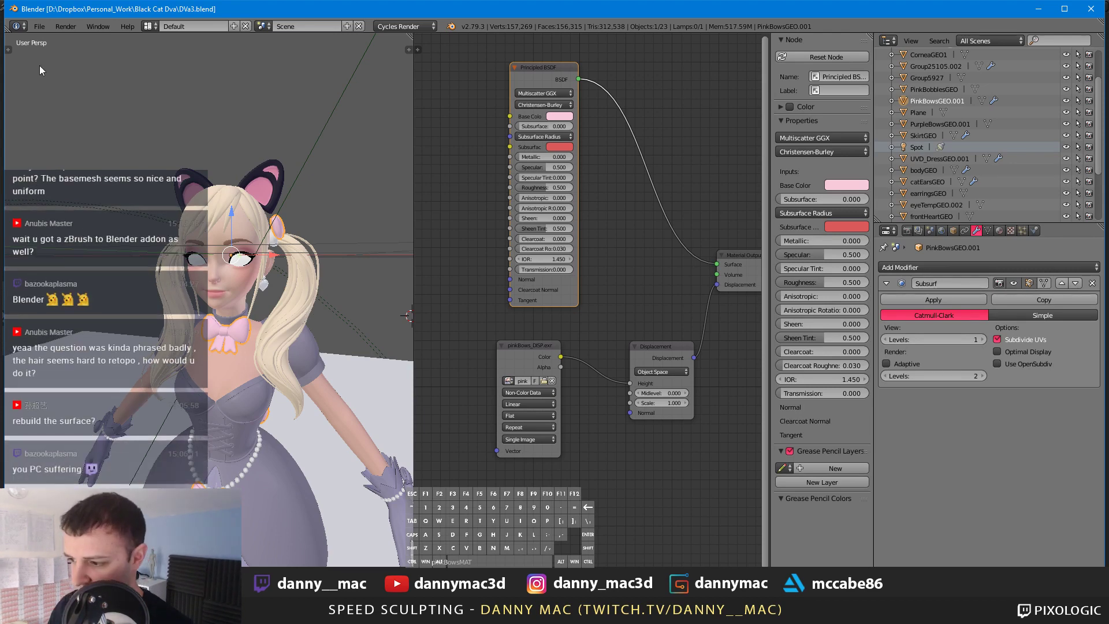
Step: Isolate the pink bows by hiding all other objects and preview them briefly in rendered shading
{"action": "scroll", "coordinate": [272, 186], "scroll_direction": "down", "scroll_amount": 2}
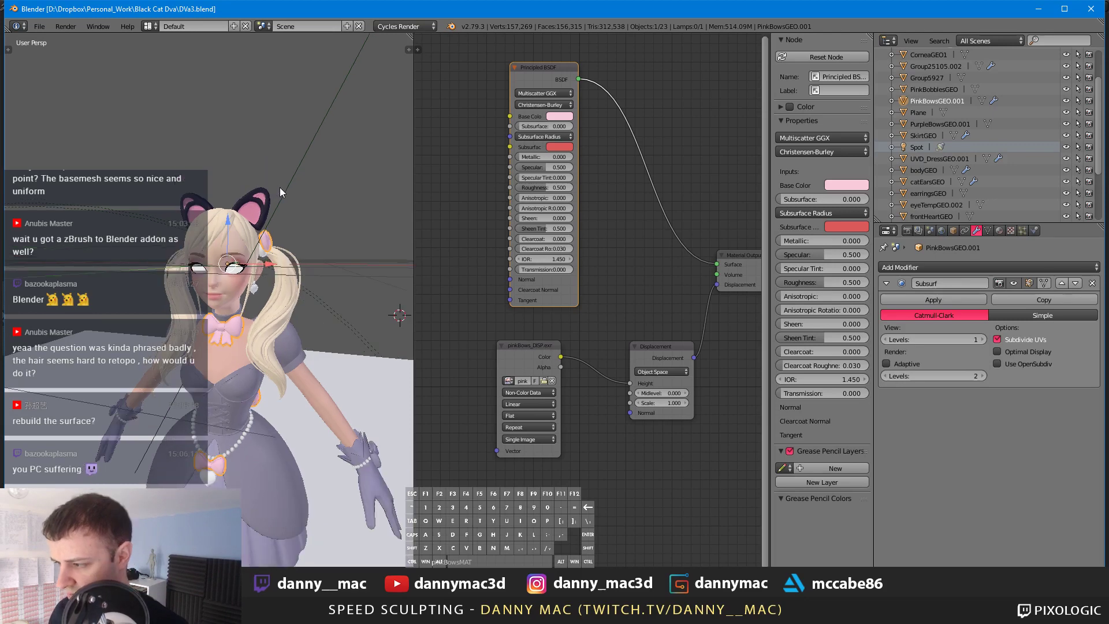
{"action": "mouse_move", "coordinate": [285, 165]}
{"action": "middle_mouse_down"}
{"action": "mouse_move", "coordinate": [287, 209]}
{"action": "mouse_move", "coordinate": [286, 168]}
{"action": "middle_mouse_up"}
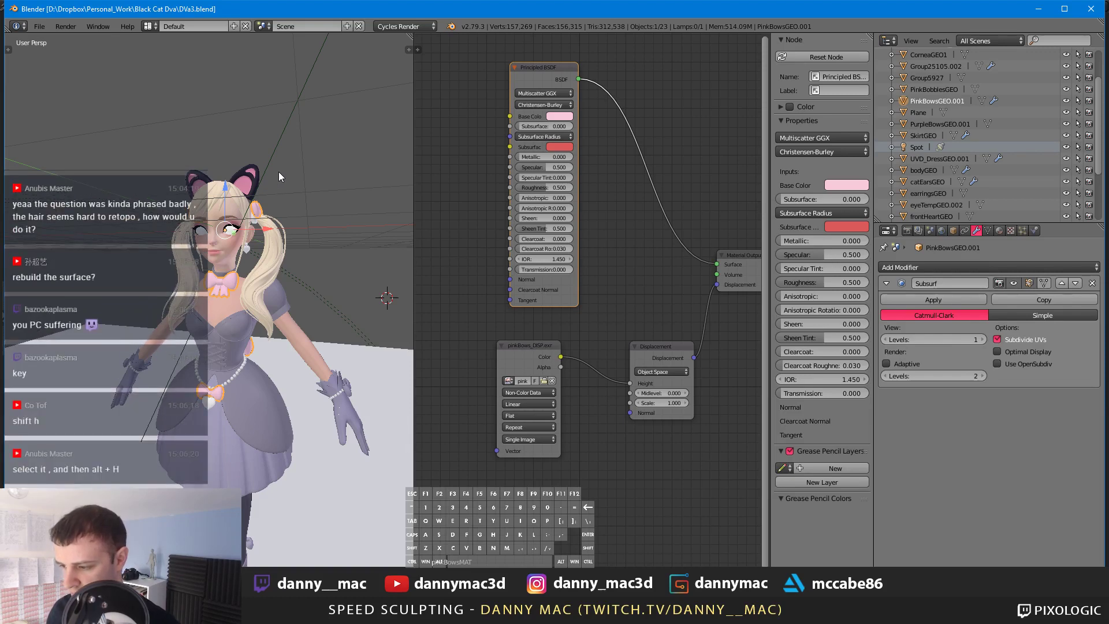
{"action": "middle_click_drag", "start_coordinate": [276, 166], "coordinate": [283, 177]}
{"action": "key", "text": "shift+h"}
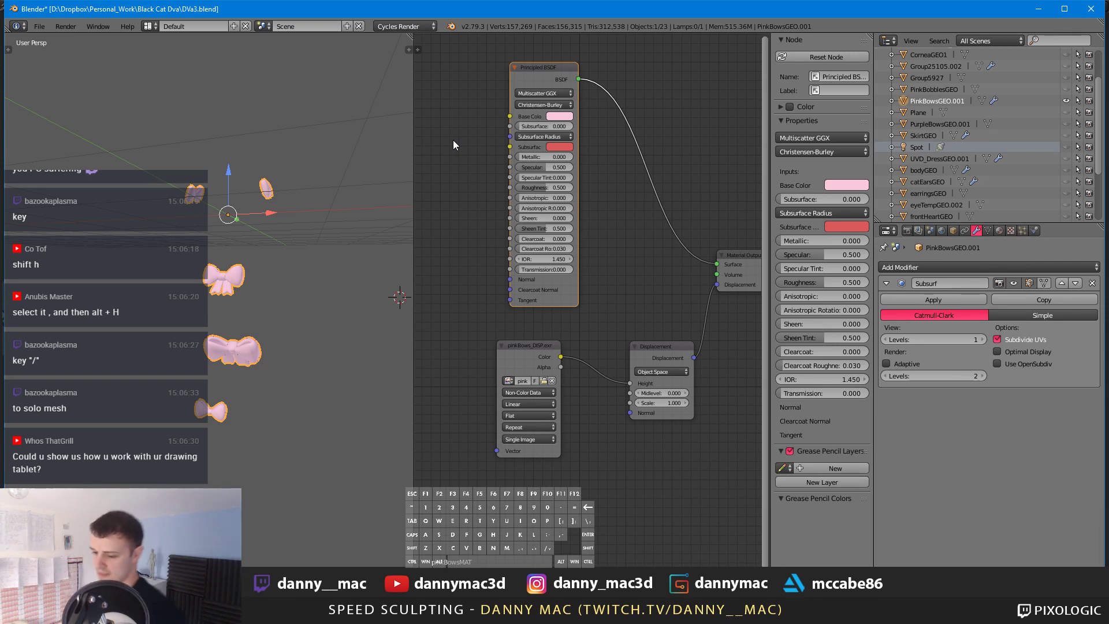
{"action": "scroll", "coordinate": [318, 276], "scroll_direction": "up", "scroll_amount": 1}
{"action": "key", "text": "shift+z"}
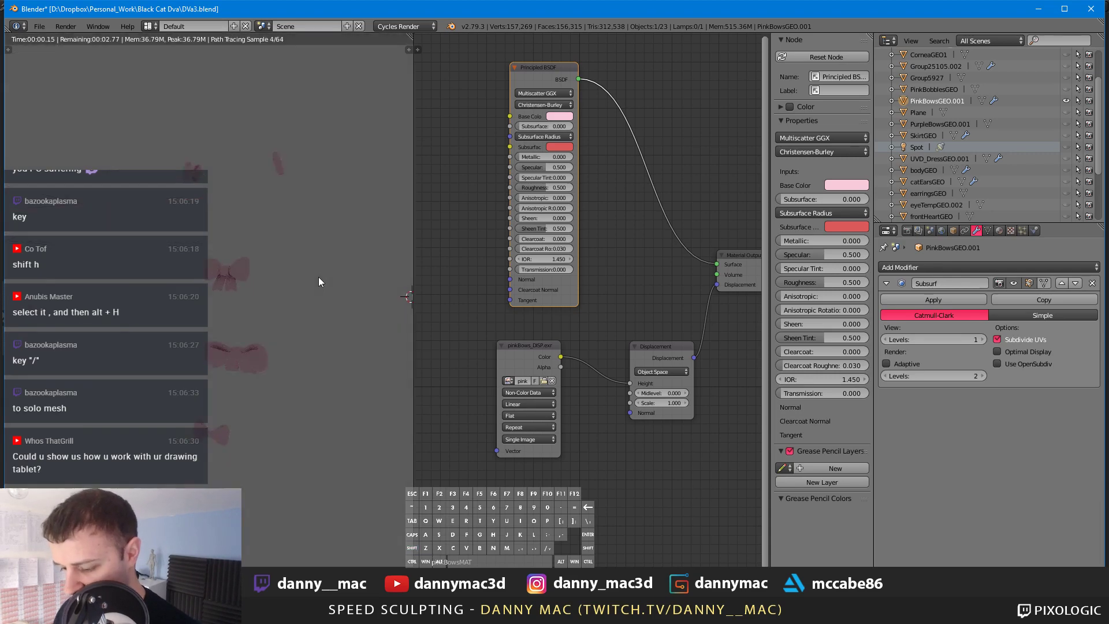
{"action": "key", "text": "shift+z"}
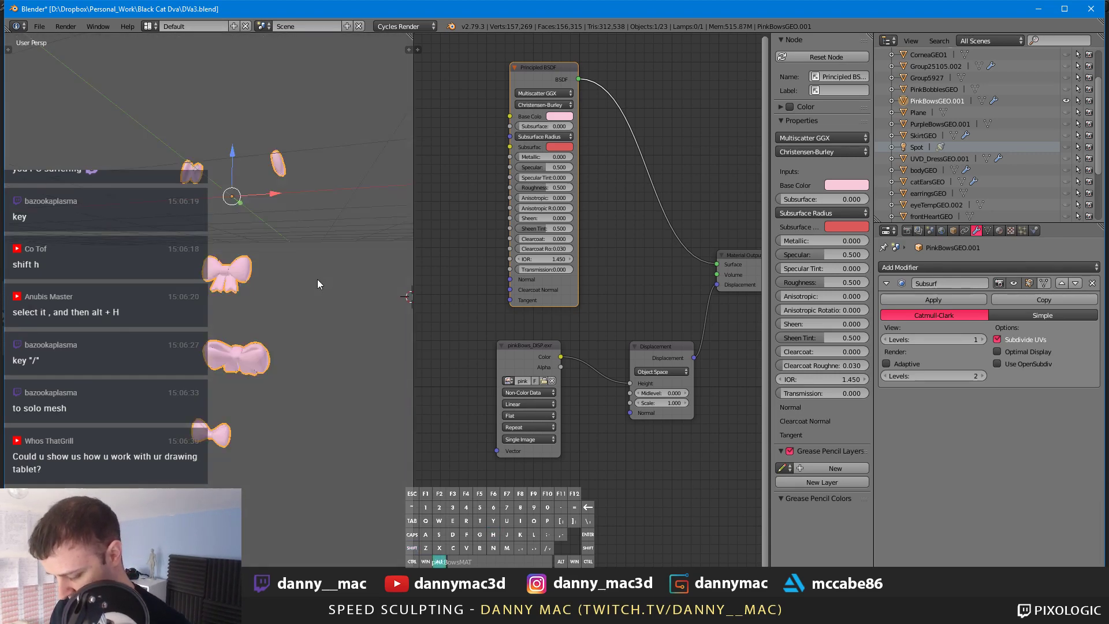
Step: Reveal all hidden objects and reselect only the pink bows
{"action": "key", "text": "alt+h"}
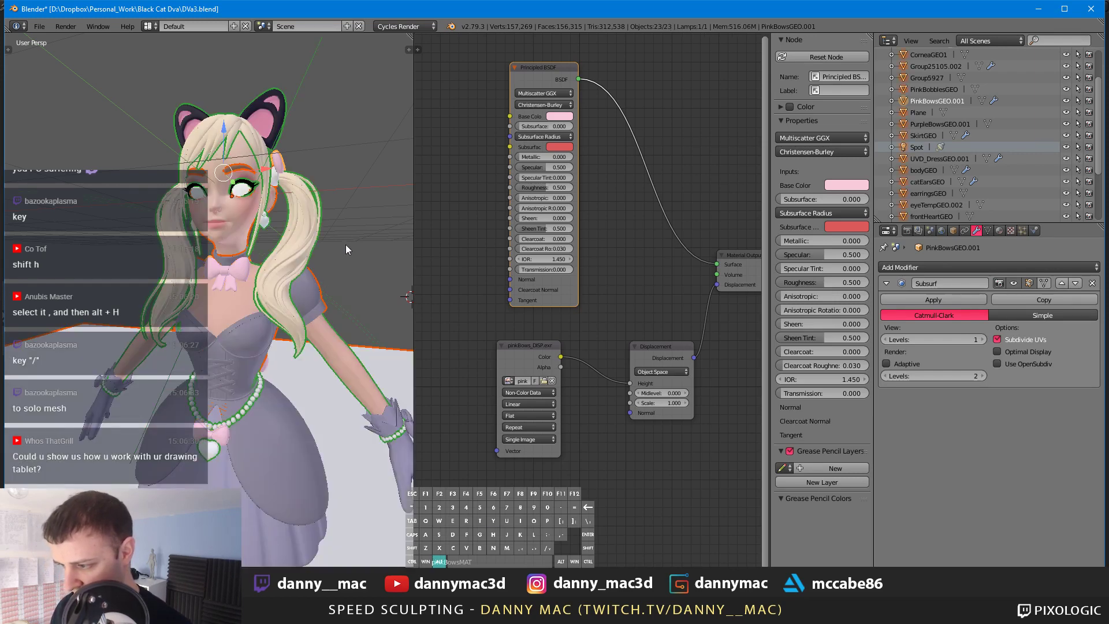
{"action": "right_click", "coordinate": [241, 221]}
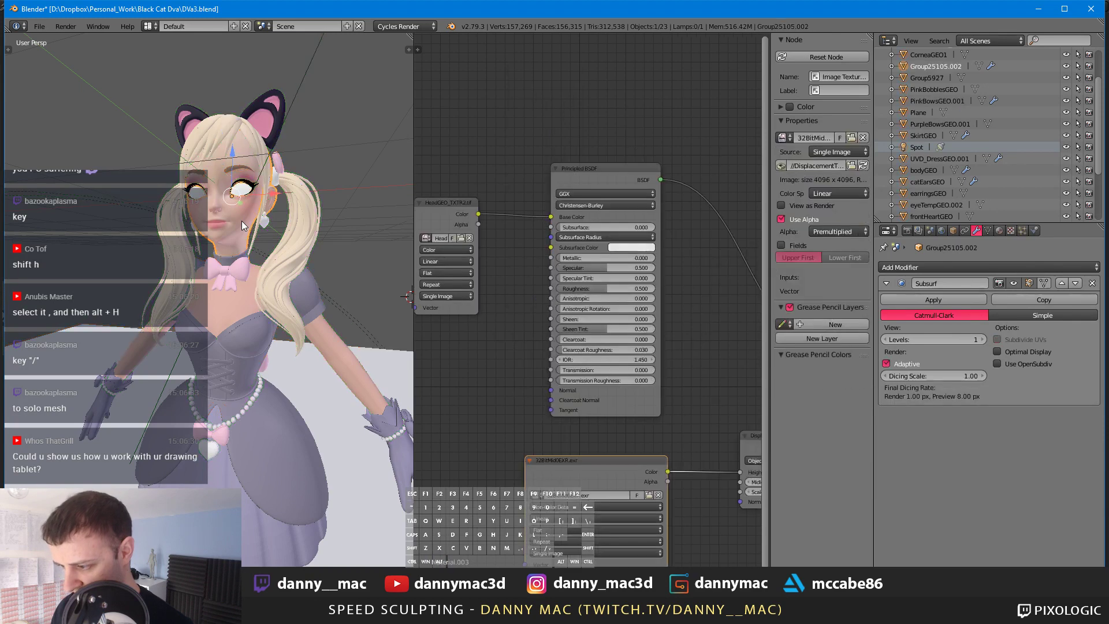
{"action": "right_click", "coordinate": [242, 270]}
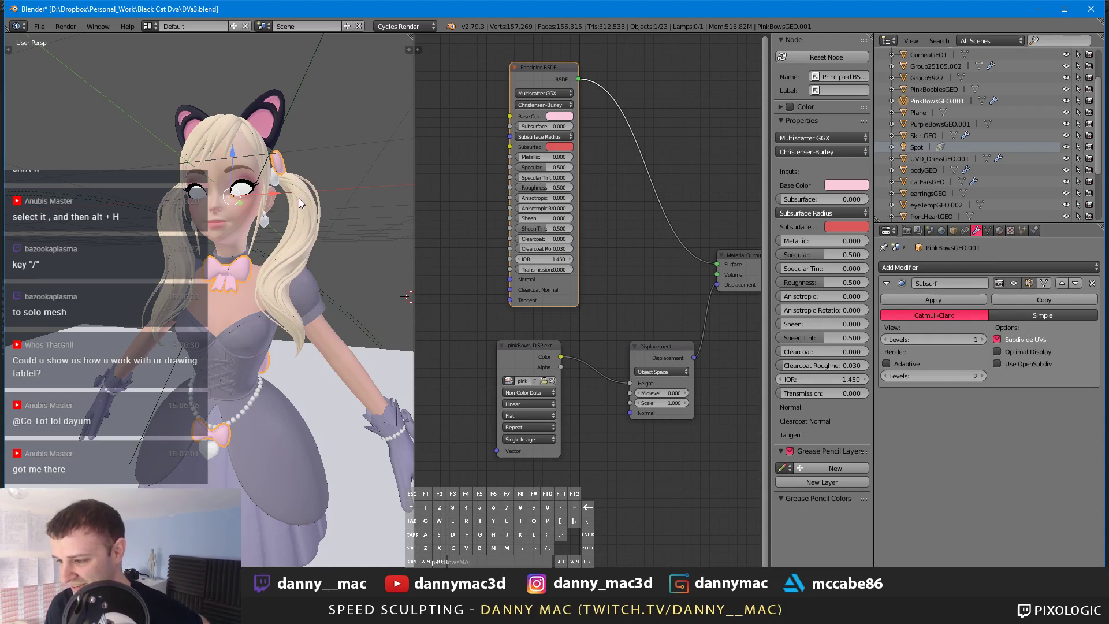
Step: Hide every object except the selected pink bows
{"action": "middle_click_drag", "start_coordinate": [299, 199], "coordinate": [307, 185]}
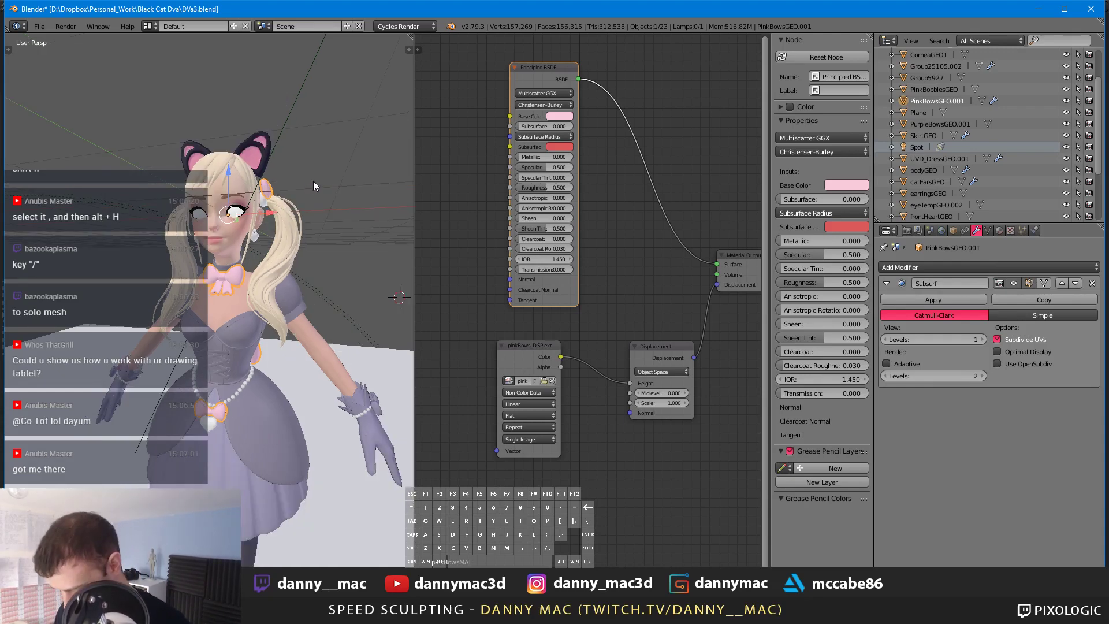
{"action": "key", "text": "alt+h"}
{"action": "key", "text": "shift+h"}
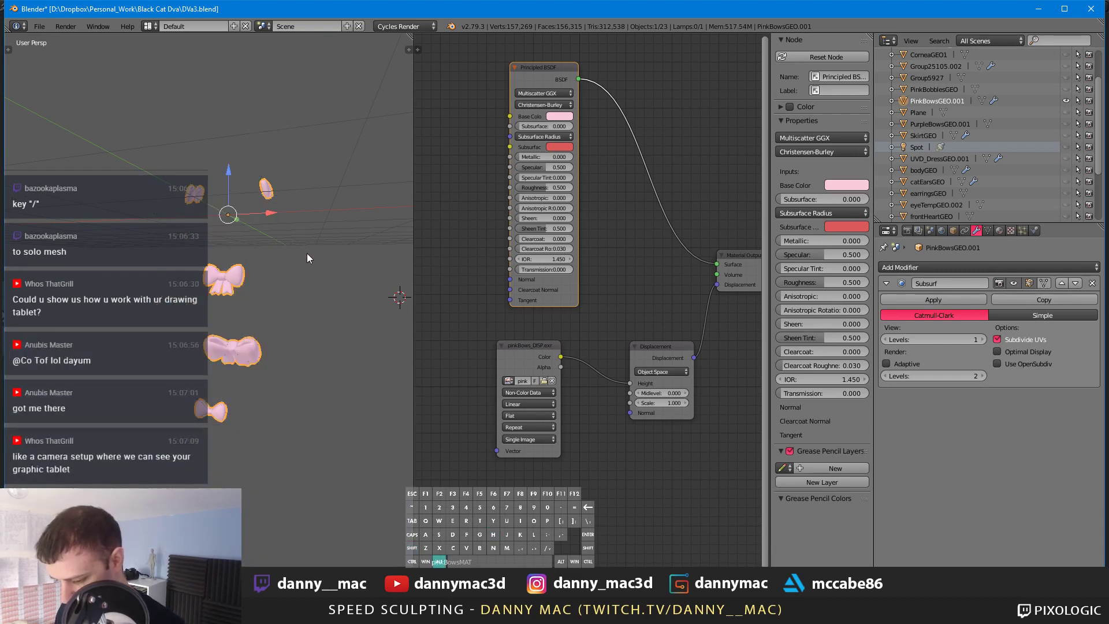
Step: Reveal all hidden objects in the scene and clear the selection
{"action": "key", "text": "alt+h"}
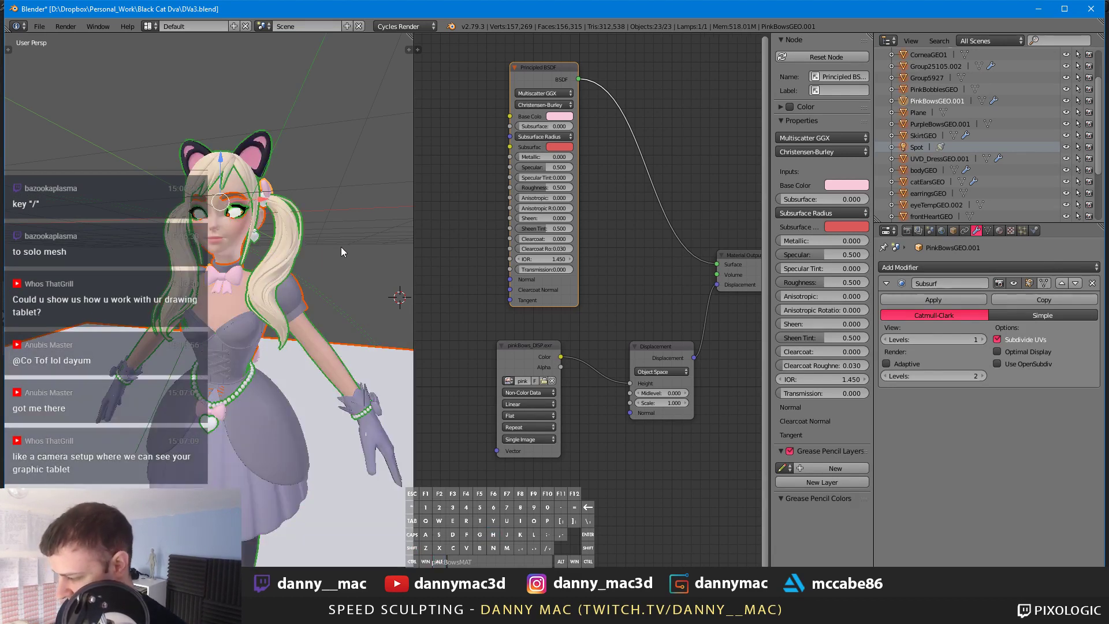
{"action": "mouse_move", "coordinate": [341, 252]}
{"action": "middle_mouse_down"}
{"action": "mouse_move", "coordinate": [354, 255]}
{"action": "mouse_move", "coordinate": [370, 300]}
{"action": "mouse_move", "coordinate": [255, 252]}
{"action": "mouse_move", "coordinate": [338, 262]}
{"action": "middle_mouse_up"}
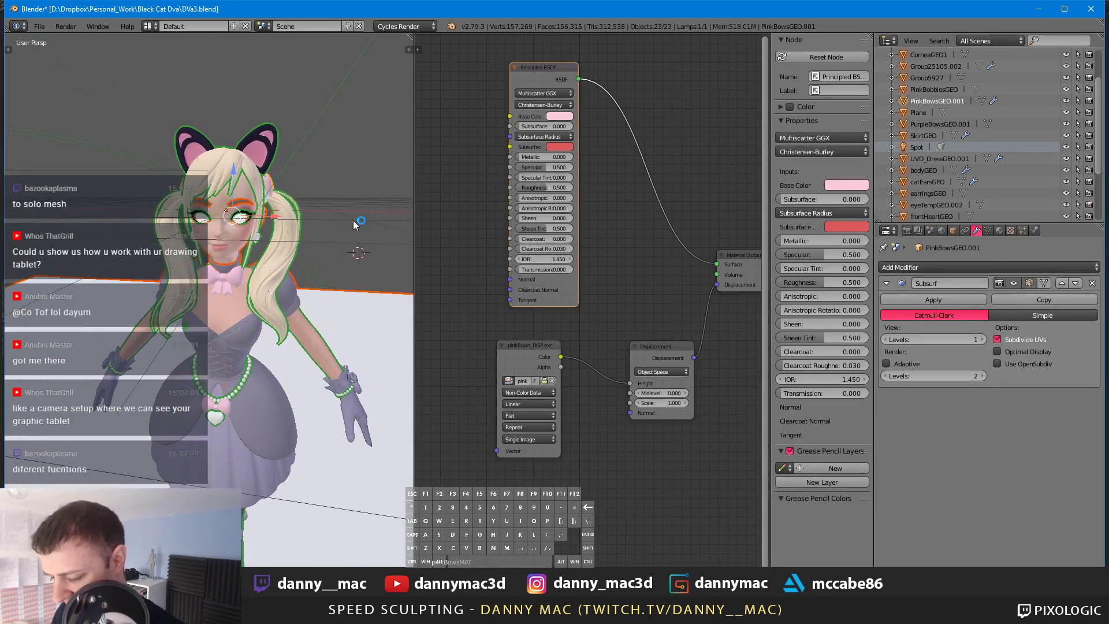
{"action": "scroll", "coordinate": [341, 239], "scroll_direction": "down", "scroll_amount": 2}
{"action": "key", "text": "a"}
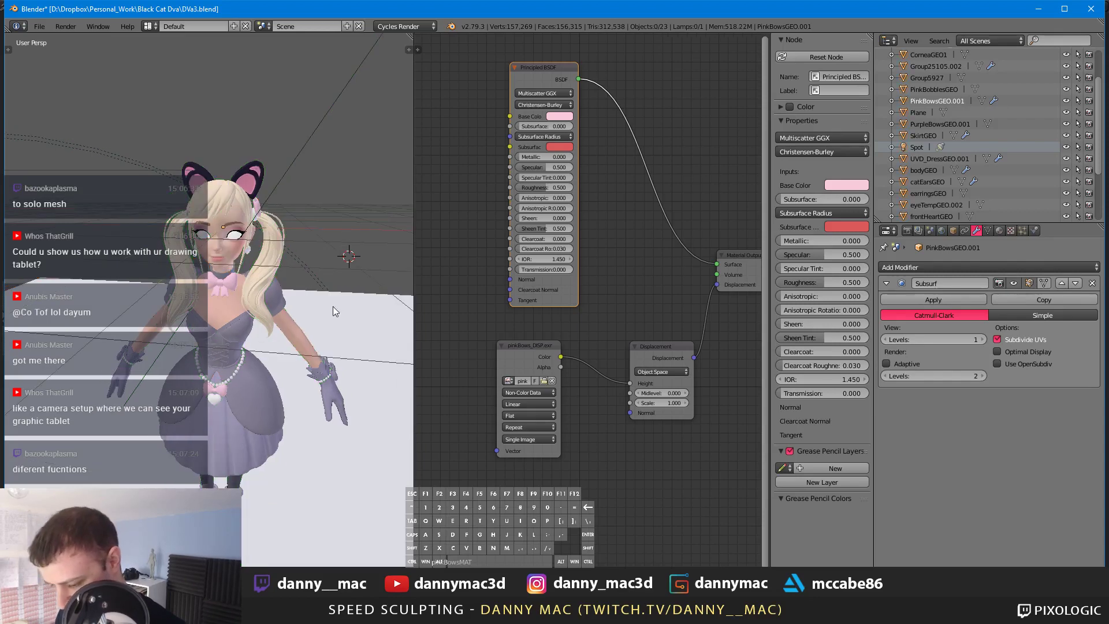
{"action": "middle_click_drag", "start_coordinate": [333, 307], "coordinate": [332, 249]}
{"action": "scroll", "coordinate": [328, 282], "scroll_direction": "down", "scroll_amount": 1}
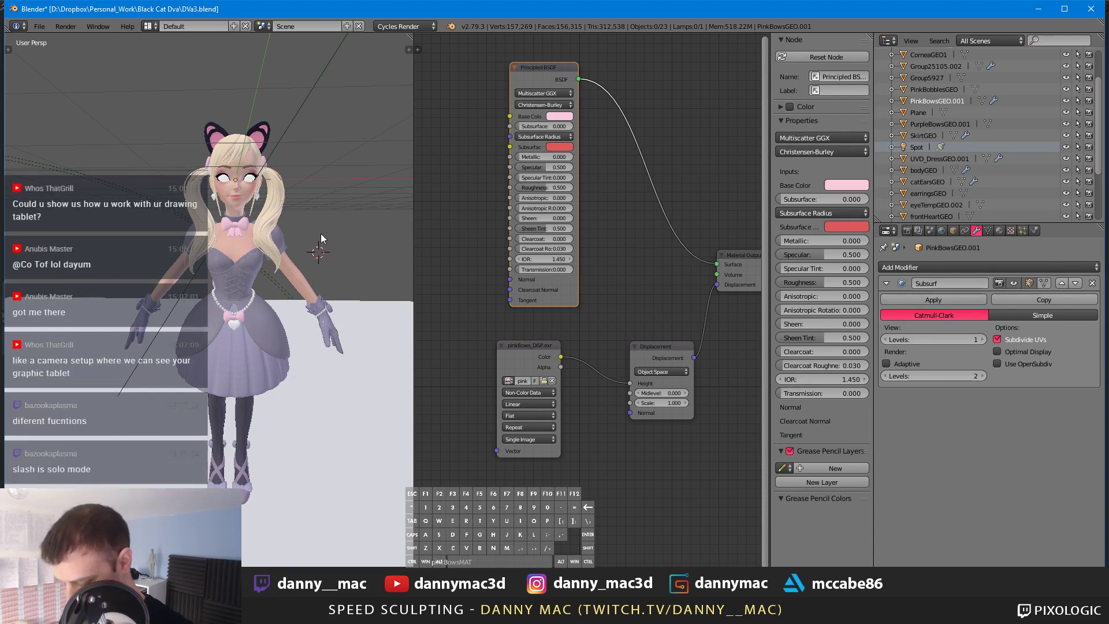
Step: Select the pink bows and toggle local view on and off to isolate them, ending with the full scene
{"action": "right_click", "coordinate": [245, 224]}
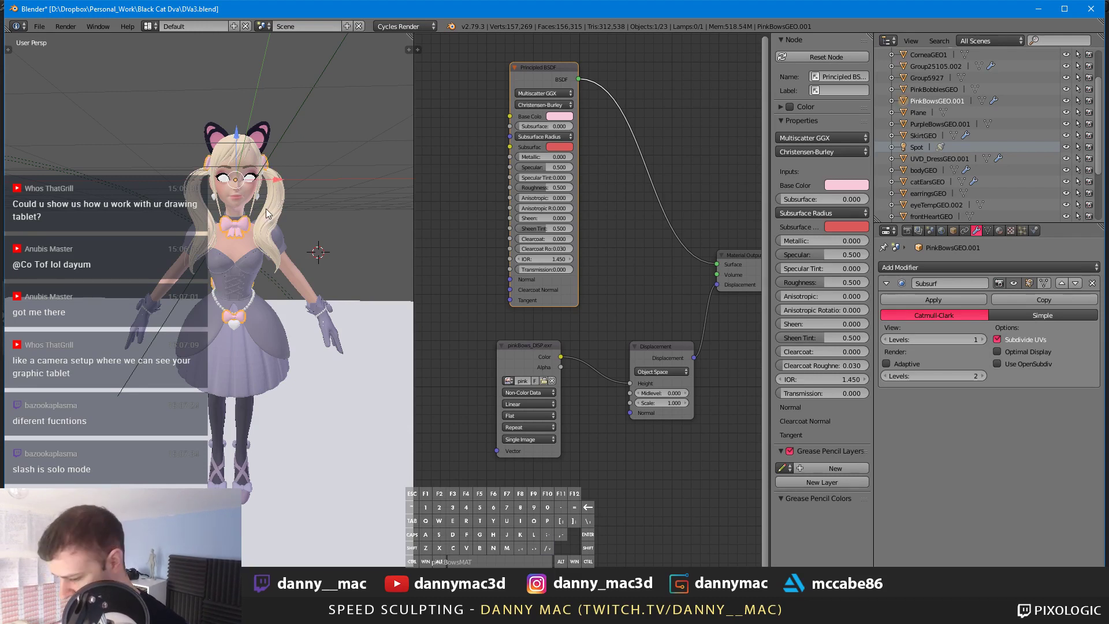
{"action": "key", "text": "KP_Divide"}
{"action": "key", "text": "KP_Divide"}
{"action": "key", "text": "KP_Divide"}
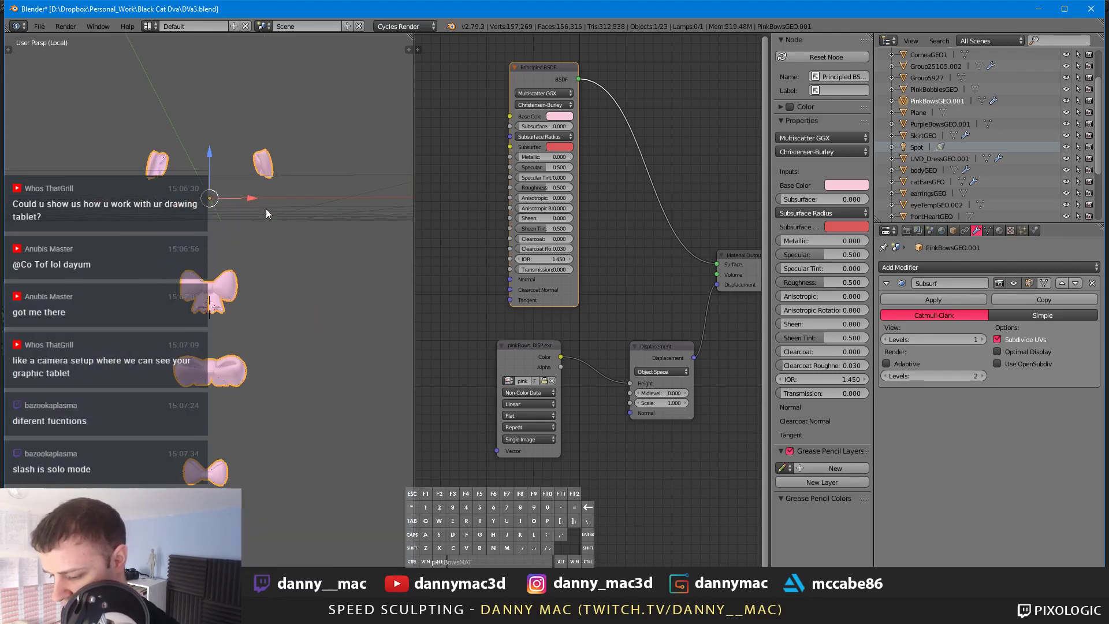
{"action": "key", "text": "KP_Divide"}
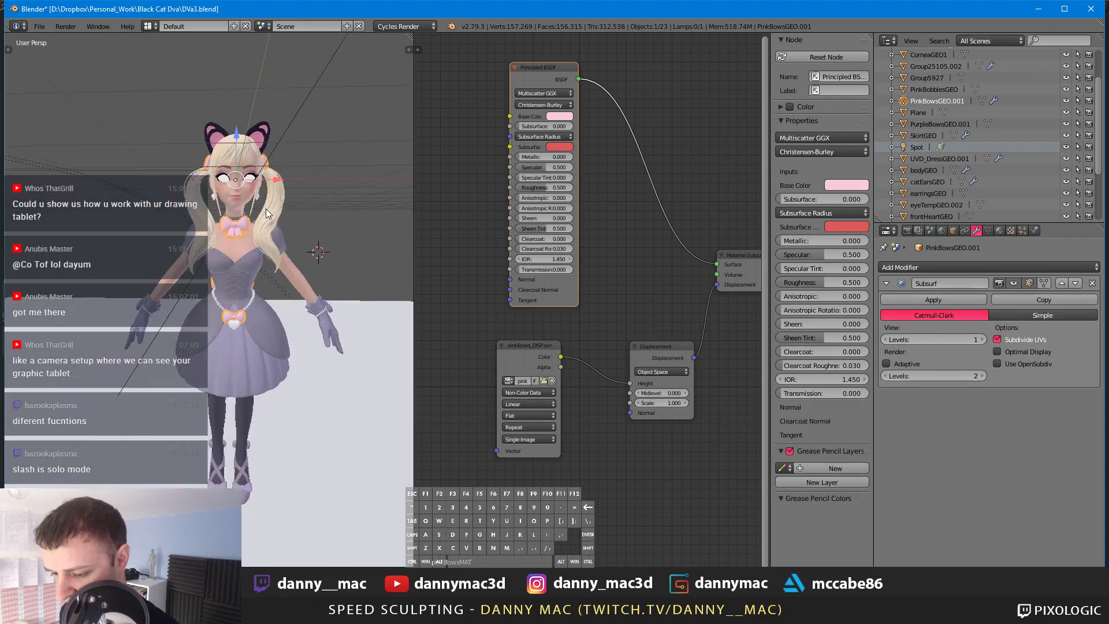
{"action": "key", "text": "KP_Divide"}
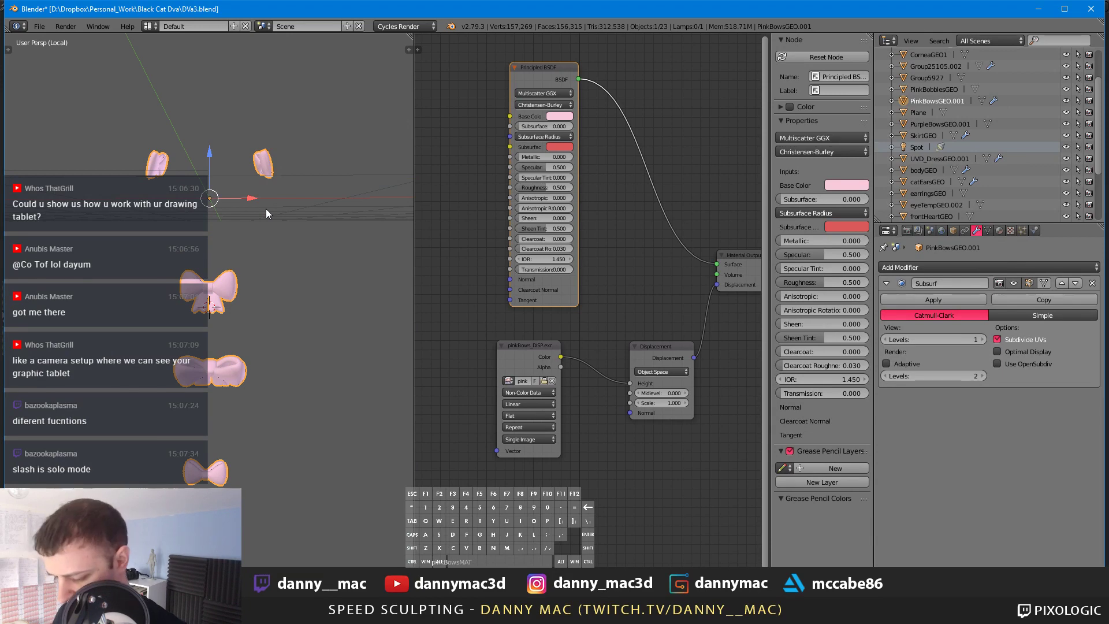
{"action": "middle_click_drag", "start_coordinate": [224, 230], "coordinate": [134, 234]}
{"action": "key", "text": "KP_Divide"}
{"action": "key", "text": "KP_Divide"}
{"action": "key", "text": "KP_Divide"}
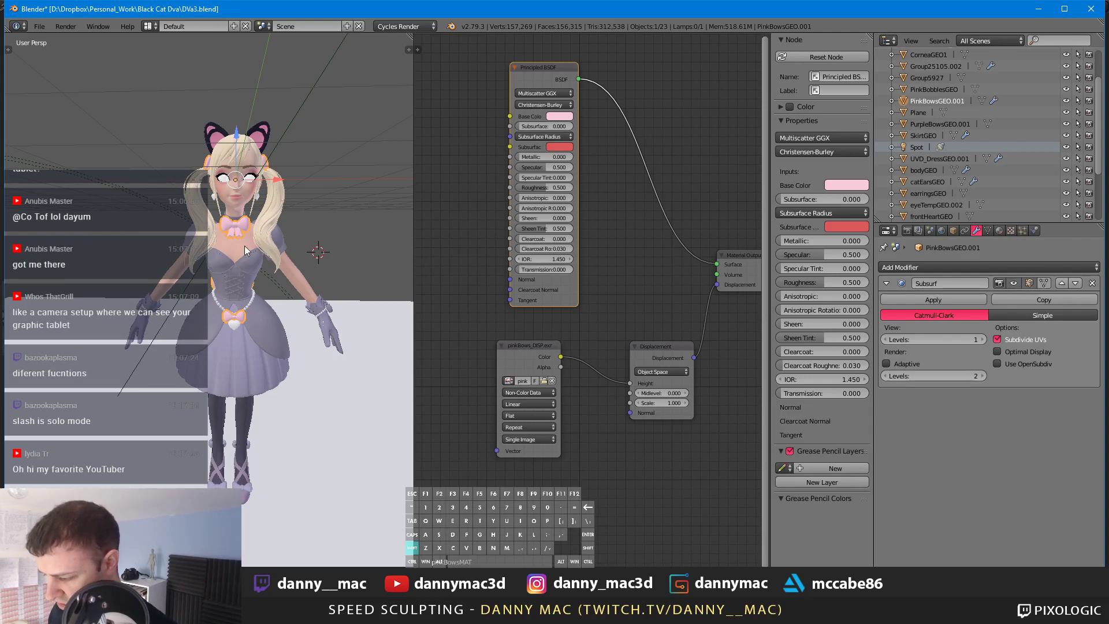
Step: Hide everything except the pink bows, reveal all objects, and reselect only the pink bows
{"action": "key", "text": "shift+h"}
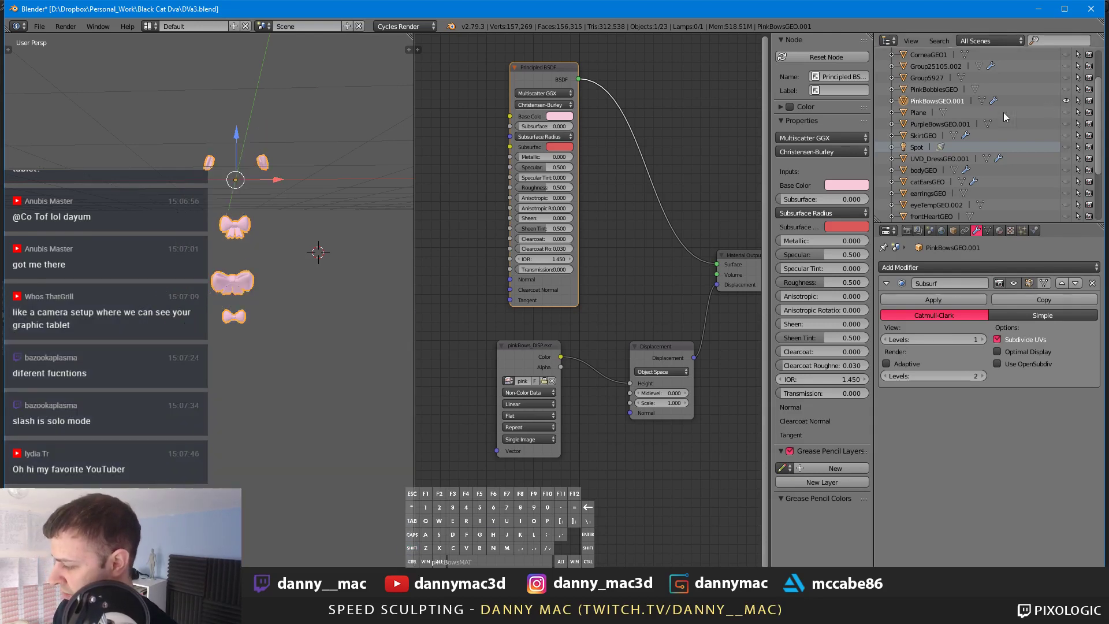
{"action": "scroll", "coordinate": [983, 111], "scroll_direction": "up", "scroll_amount": 2}
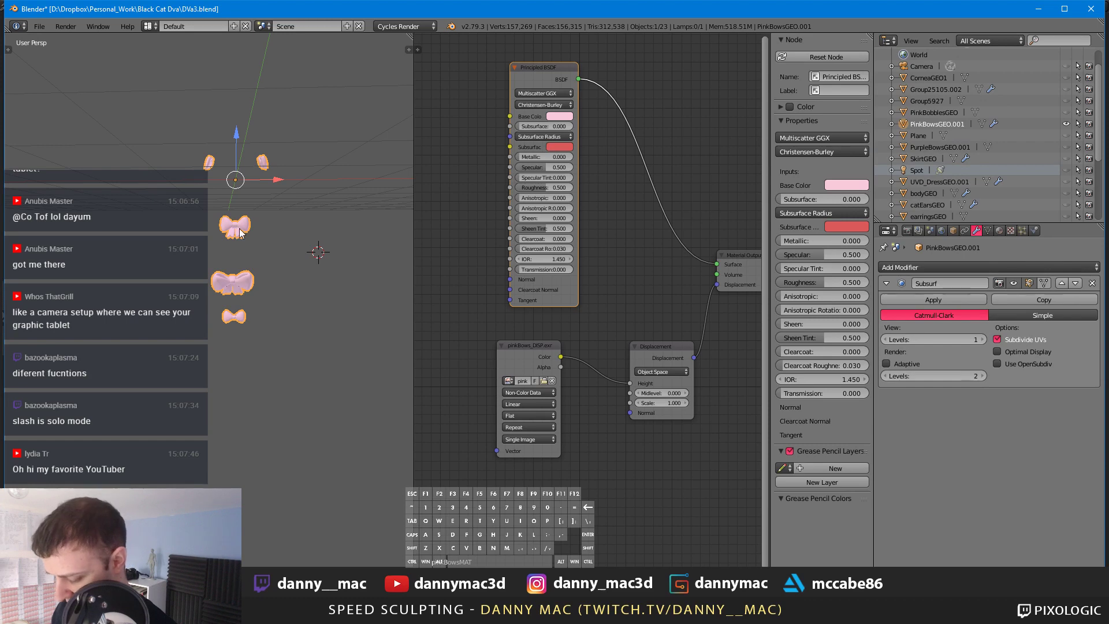
{"action": "key", "text": "alt+h"}
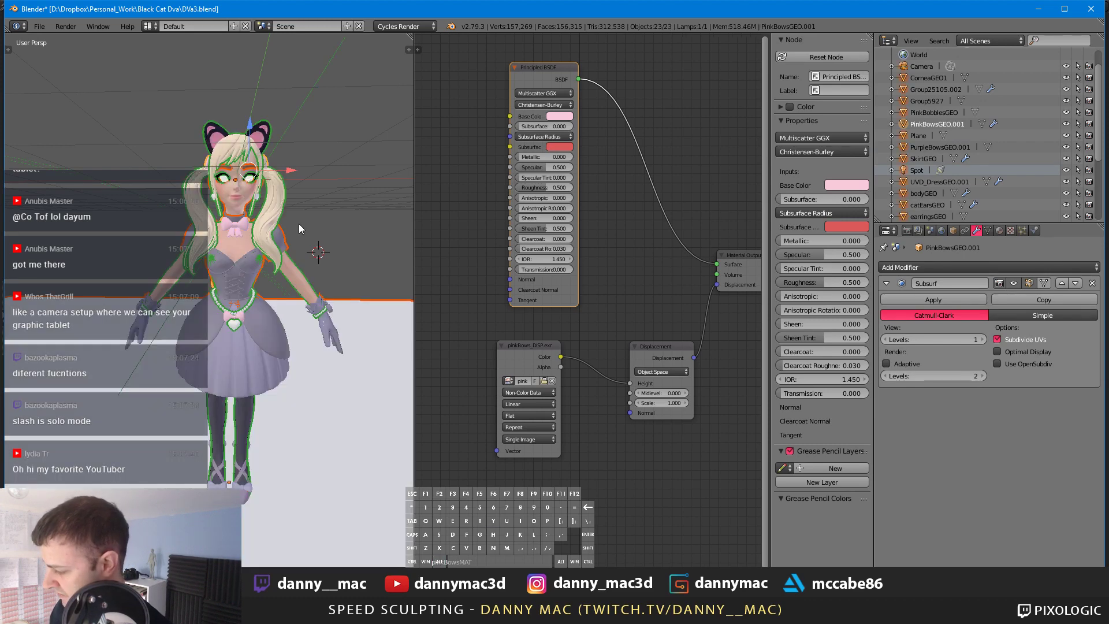
{"action": "right_click", "coordinate": [240, 232]}
{"action": "right_click", "coordinate": [247, 223]}
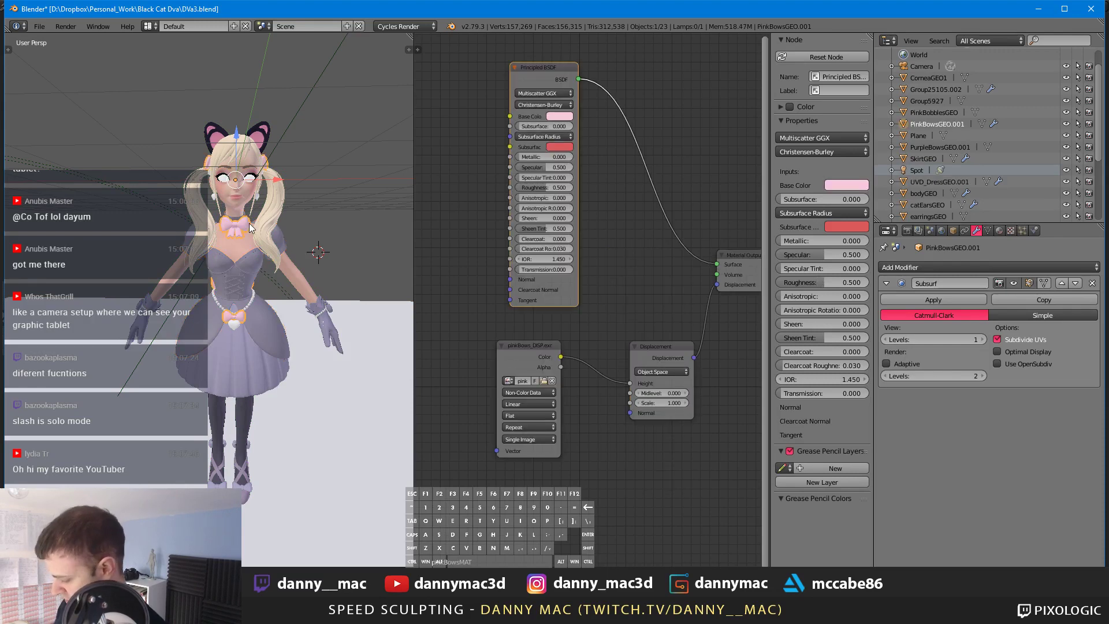
Step: Isolate the selected pink bows in local view and return to the full scene
{"action": "key", "text": "KP_Divide"}
{"action": "key", "text": "KP_Divide"}
{"action": "key", "text": "KP_Divide"}
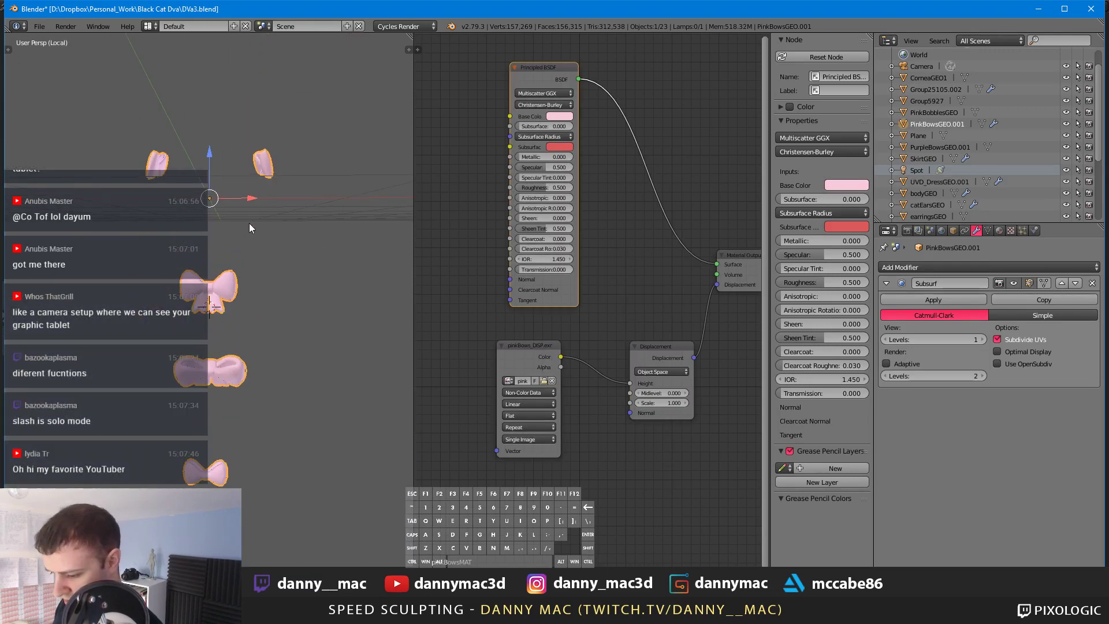
{"action": "key", "text": "KP_Divide"}
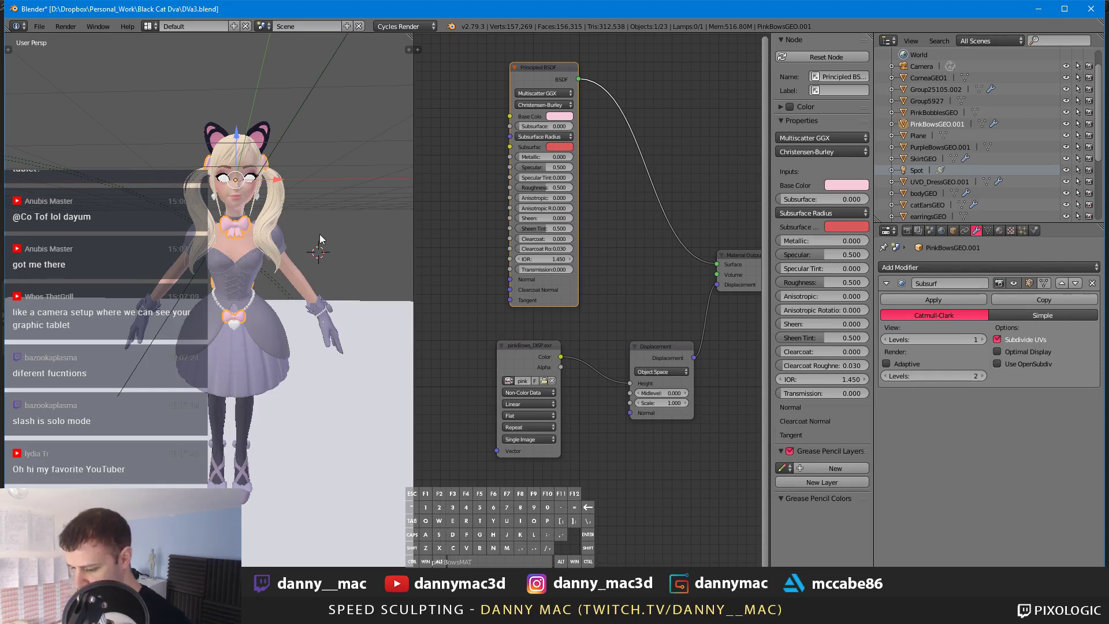
Step: Save the Blender file and select the front heart below the waist bow
{"action": "scroll", "coordinate": [304, 203], "scroll_direction": "up", "scroll_amount": 4}
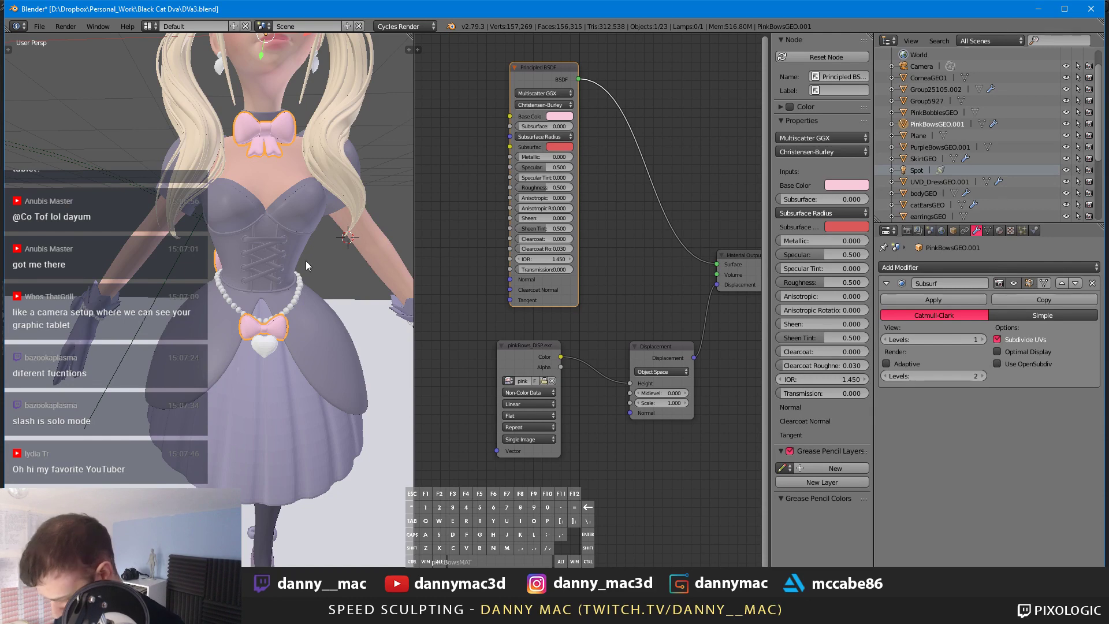
{"action": "key", "text": "ctrl+s"}
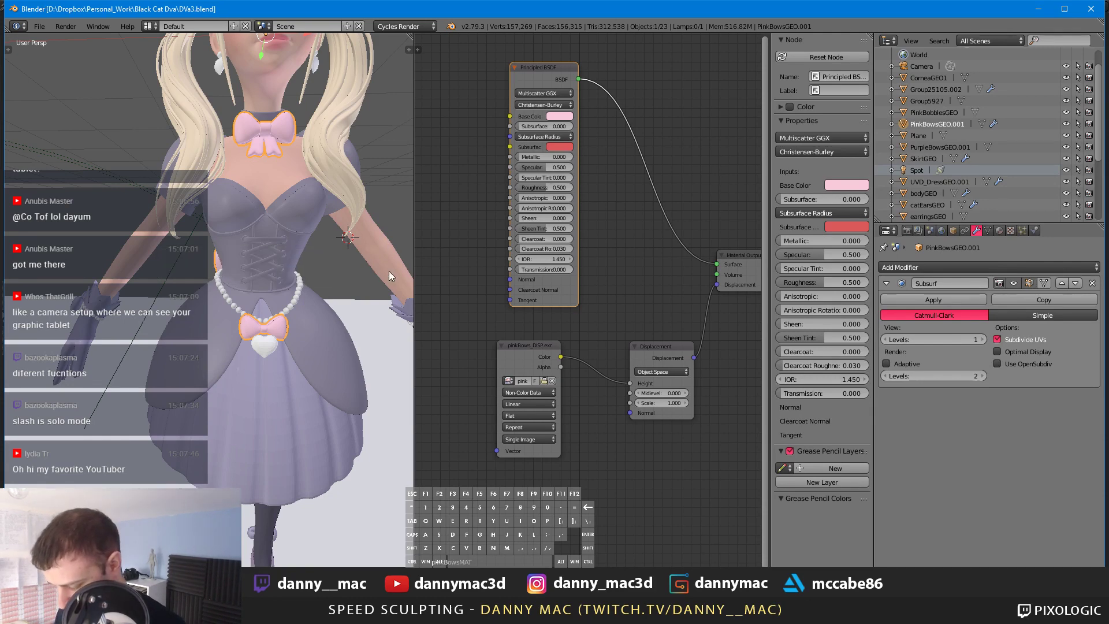
{"action": "middle_click_drag", "start_coordinate": [331, 286], "coordinate": [292, 323], "text": "shift"}
{"action": "scroll", "coordinate": [313, 313], "scroll_direction": "down", "scroll_amount": 3}
{"action": "scroll", "coordinate": [291, 324], "scroll_direction": "up", "scroll_amount": 3}
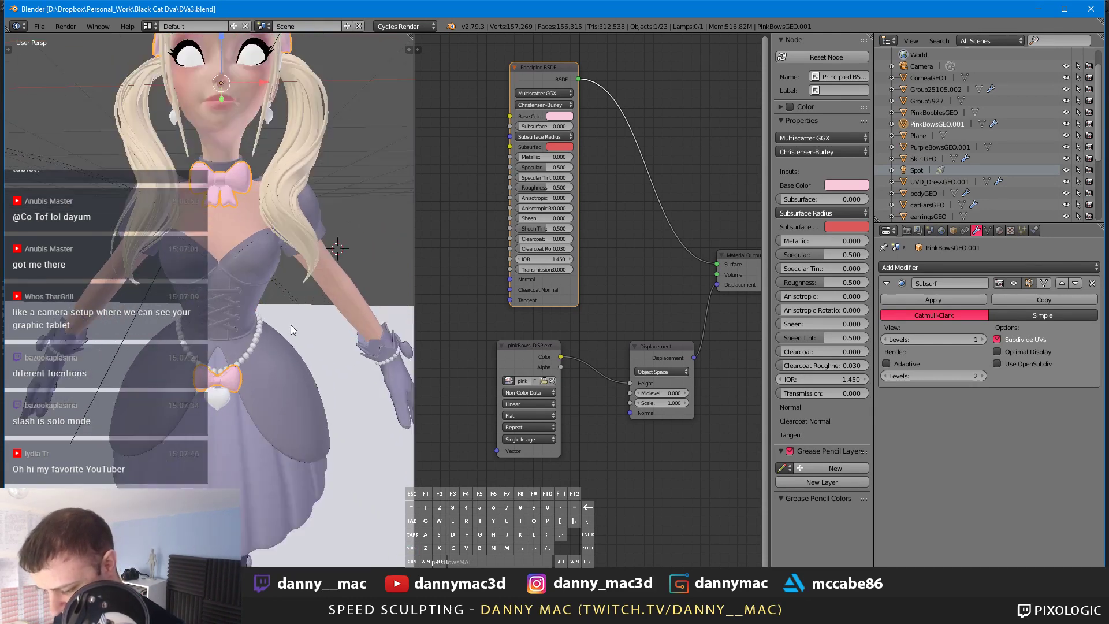
{"action": "scroll", "coordinate": [334, 335], "scroll_direction": "up", "scroll_amount": 2}
{"action": "right_click", "coordinate": [219, 443]}
{"action": "scroll", "coordinate": [355, 406], "scroll_direction": "down", "scroll_amount": 4}
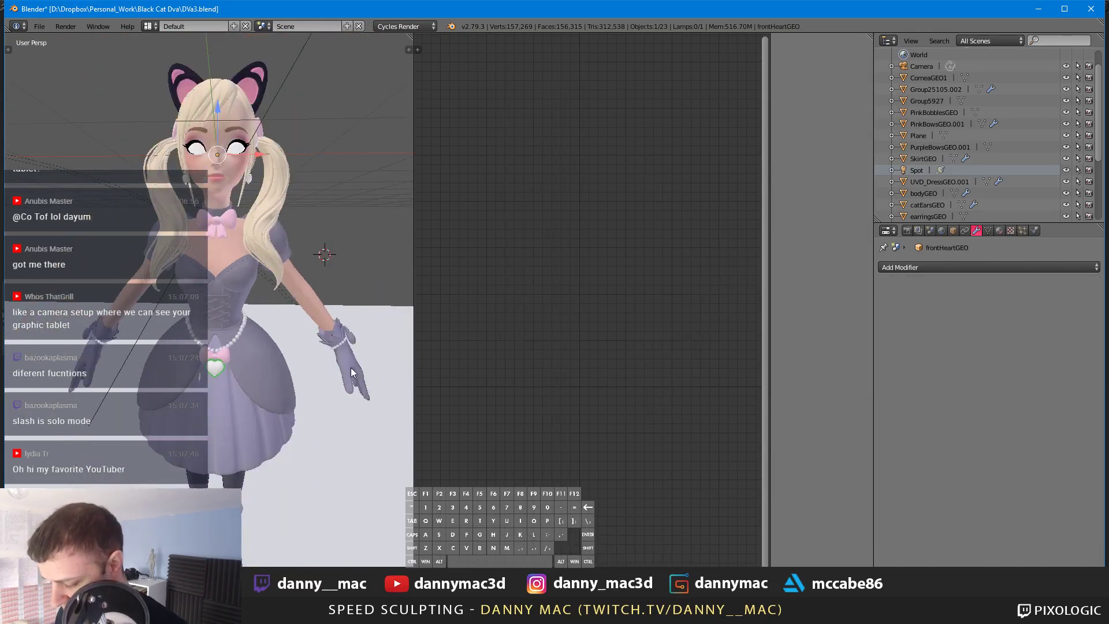
Step: Switch to ZBrush, turn off the polyframe display, and examine the character's head and hair from several angles
{"action": "key", "text": "alt+Tab"}
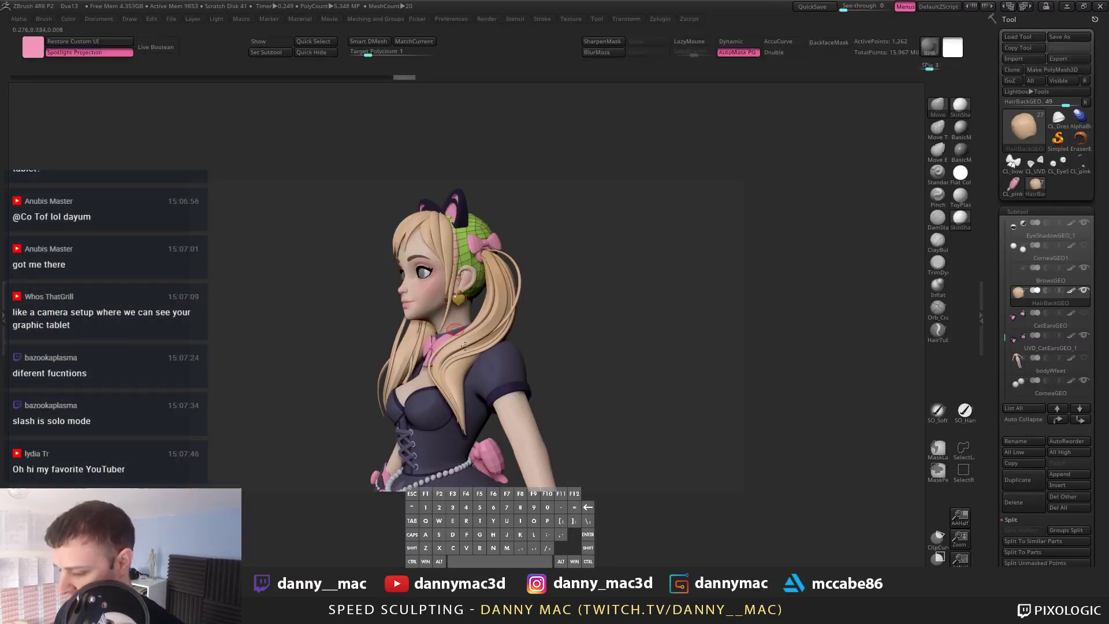
{"action": "left_click_drag", "start_coordinate": [585, 346], "coordinate": [573, 400]}
{"action": "left_click_drag", "start_coordinate": [595, 370], "coordinate": [501, 304]}
{"action": "key", "text": "shift+f"}
{"action": "key", "text": "shift+f"}
{"action": "key", "text": "shift+f"}
{"action": "mouse_move", "coordinate": [501, 303]}
{"action": "right_mouse_down"}
{"action": "mouse_move", "coordinate": [537, 314]}
{"action": "mouse_move", "coordinate": [469, 306]}
{"action": "mouse_move", "coordinate": [510, 300]}
{"action": "right_mouse_up"}
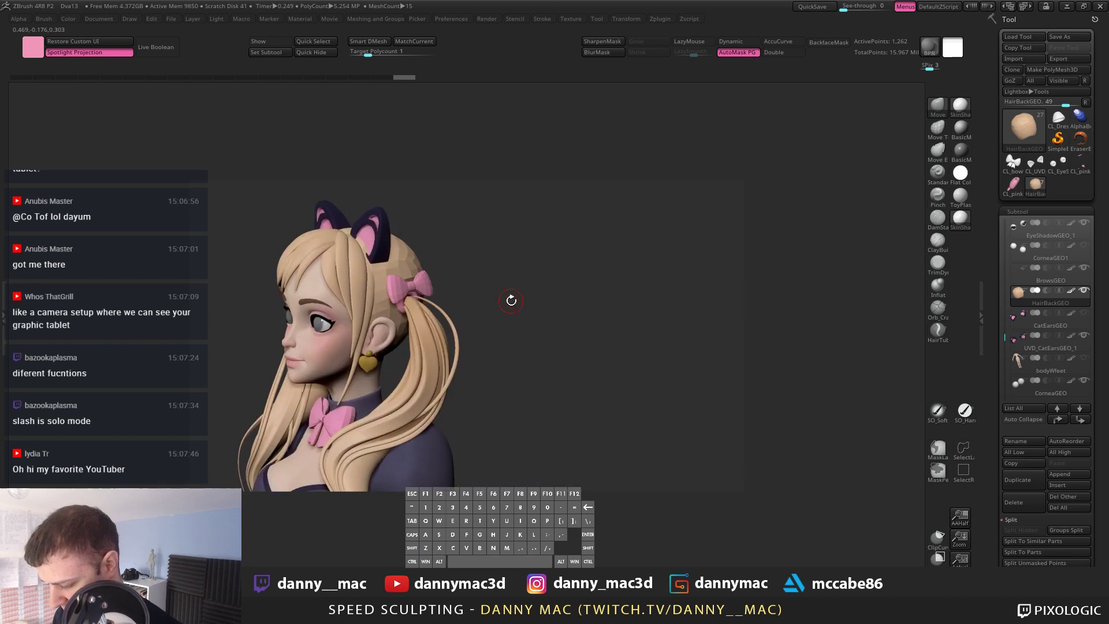
{"action": "right_click_drag", "start_coordinate": [398, 286], "coordinate": [453, 280]}
{"action": "right_click_drag", "start_coordinate": [398, 252], "coordinate": [505, 229], "text": "alt"}
Step: Switch back to Blender and examine the full character for comparison with the sculpt
{"action": "key", "text": "alt+Tab"}
{"action": "scroll", "coordinate": [331, 241], "scroll_direction": "down", "scroll_amount": 5}
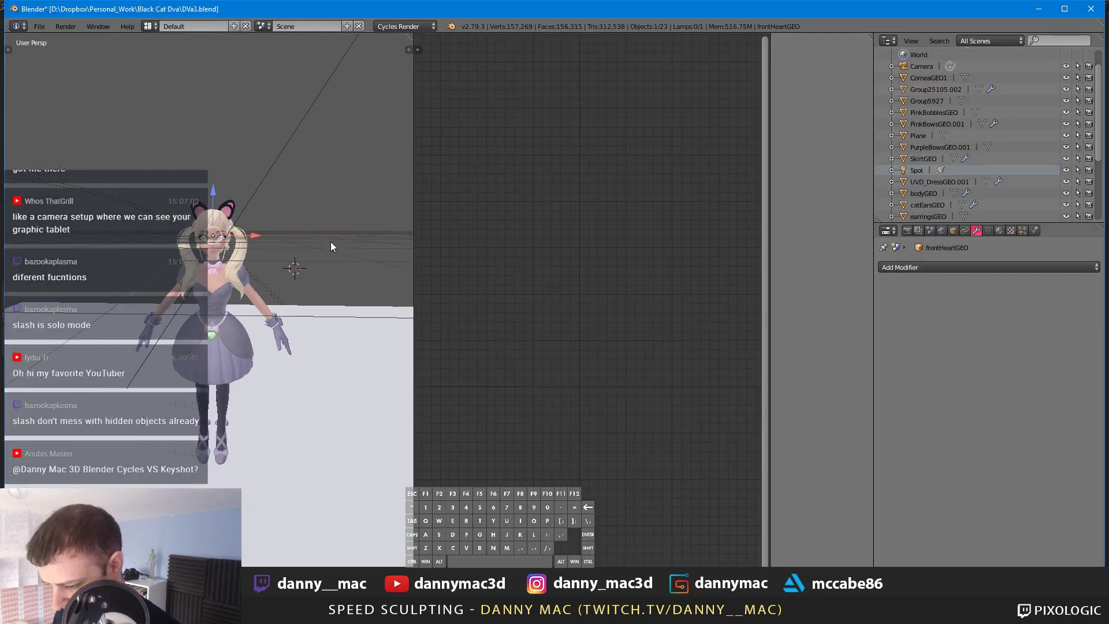
{"action": "scroll", "coordinate": [316, 245], "scroll_direction": "up", "scroll_amount": 5}
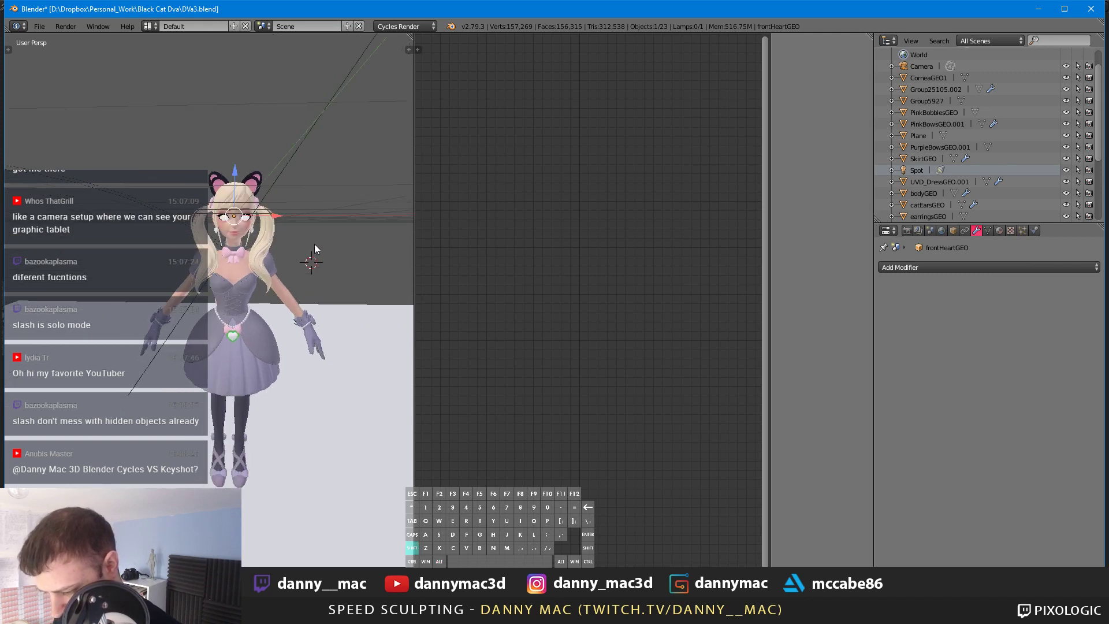
{"action": "middle_click_drag", "start_coordinate": [307, 245], "coordinate": [275, 245], "text": "shift"}
Step: Switch to ZBrush, select the UVD_CatEarsGEO_1 subtool, and check its UV layout with Morph UV
{"action": "key", "text": "alt+Tab"}
{"action": "left_click", "coordinate": [468, 237], "text": "alt"}
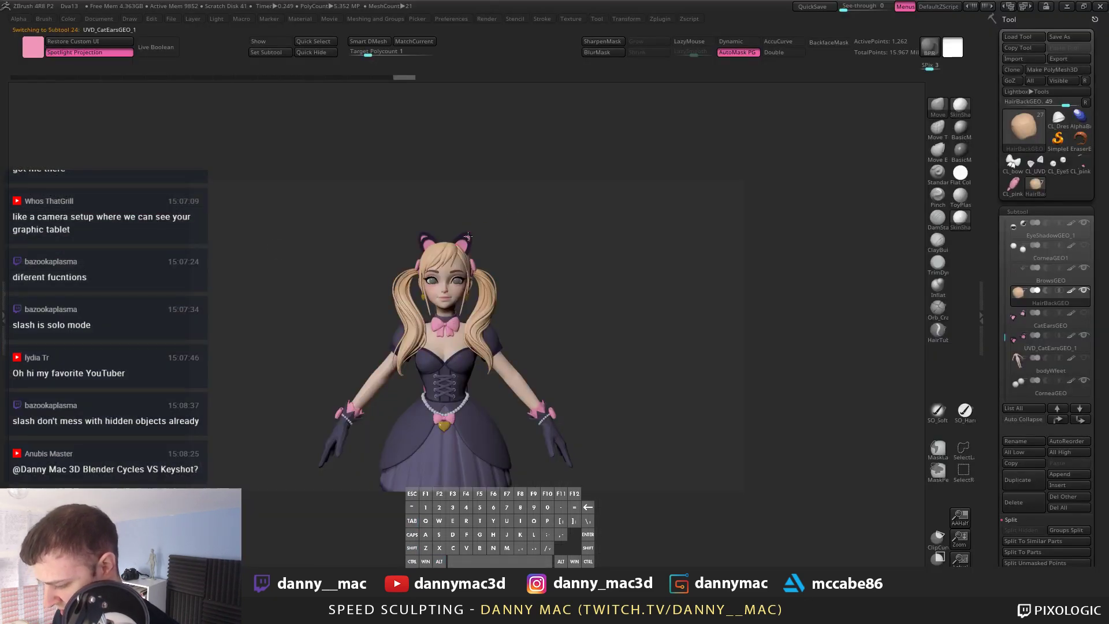
{"action": "left_click_drag", "start_coordinate": [992, 509], "coordinate": [993, 453]}
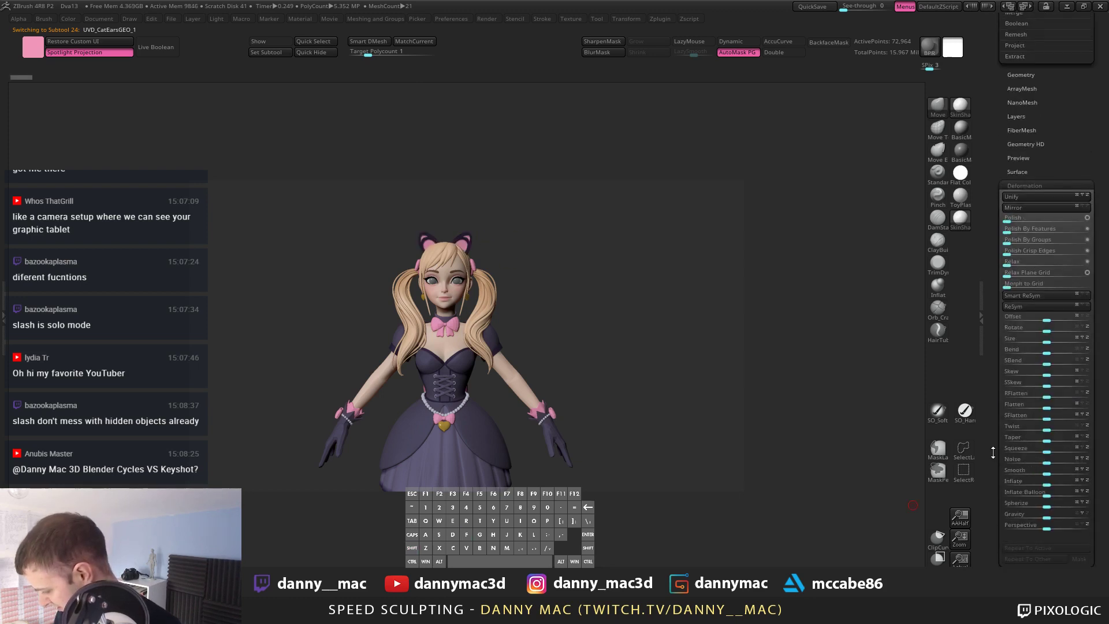
{"action": "left_click_drag", "start_coordinate": [991, 509], "coordinate": [993, 480]}
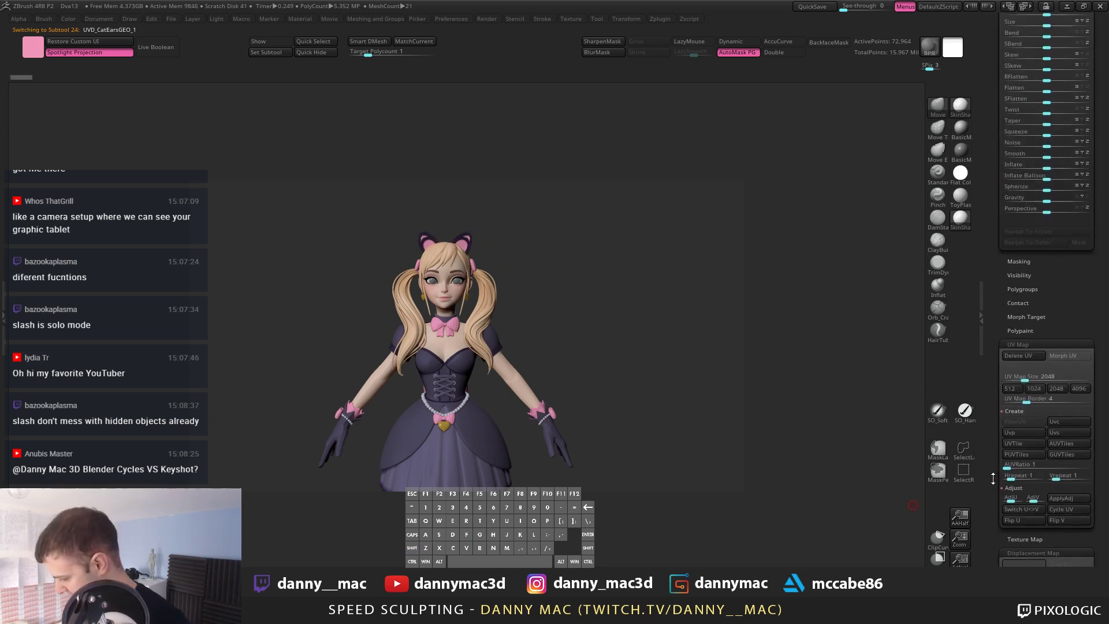
{"action": "left_click", "coordinate": [1068, 356]}
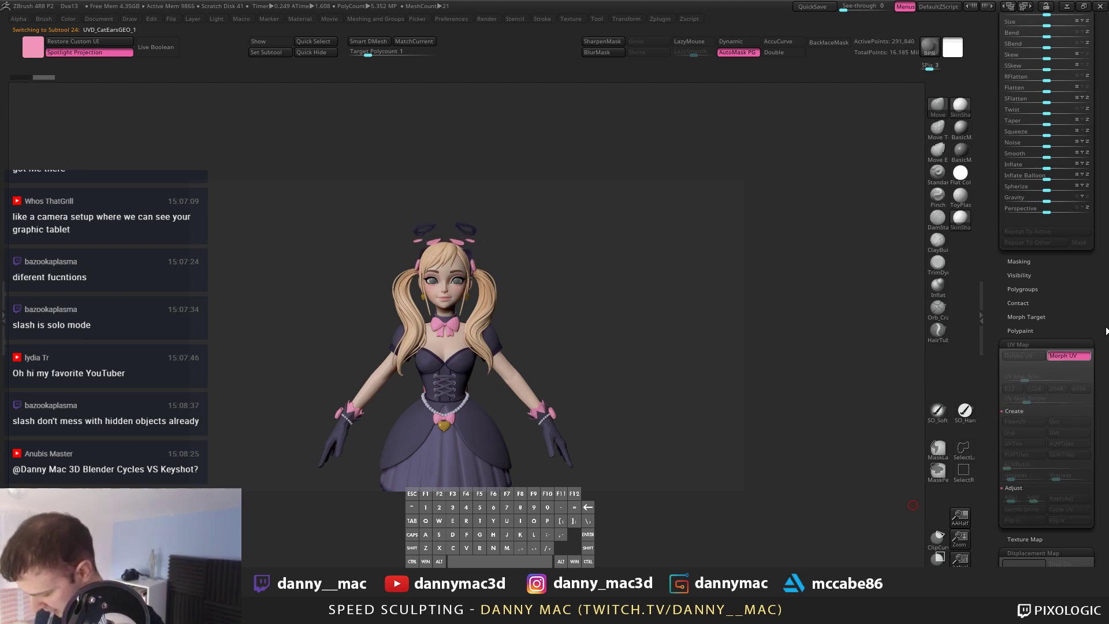
{"action": "scroll", "coordinate": [1069, 418], "scroll_direction": "up", "scroll_amount": 6}
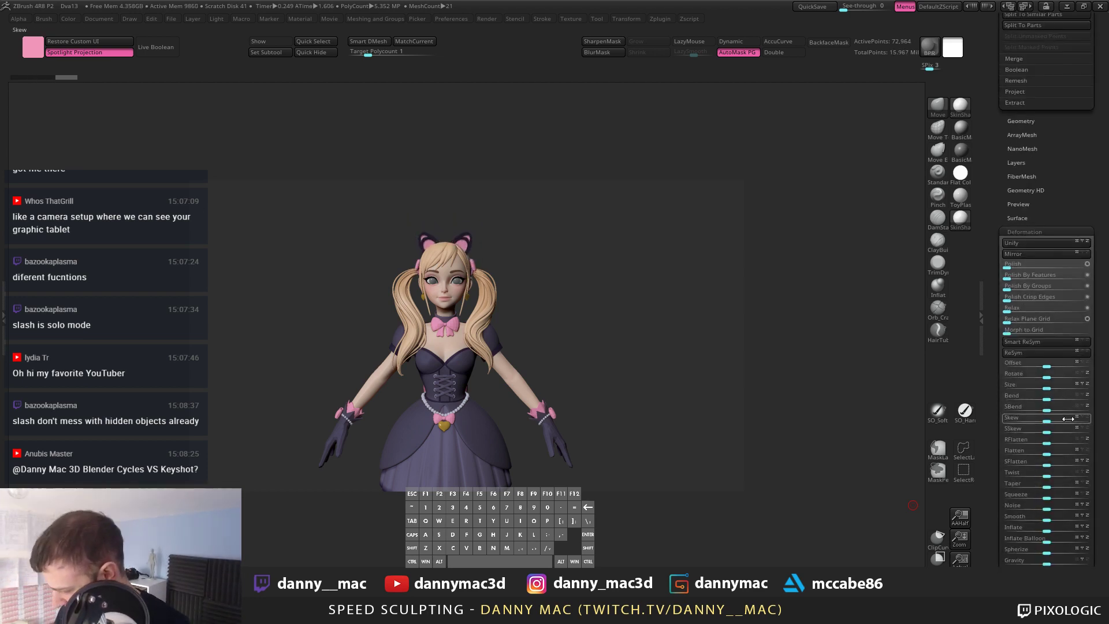
{"action": "scroll", "coordinate": [1048, 191], "scroll_direction": "up", "scroll_amount": 8}
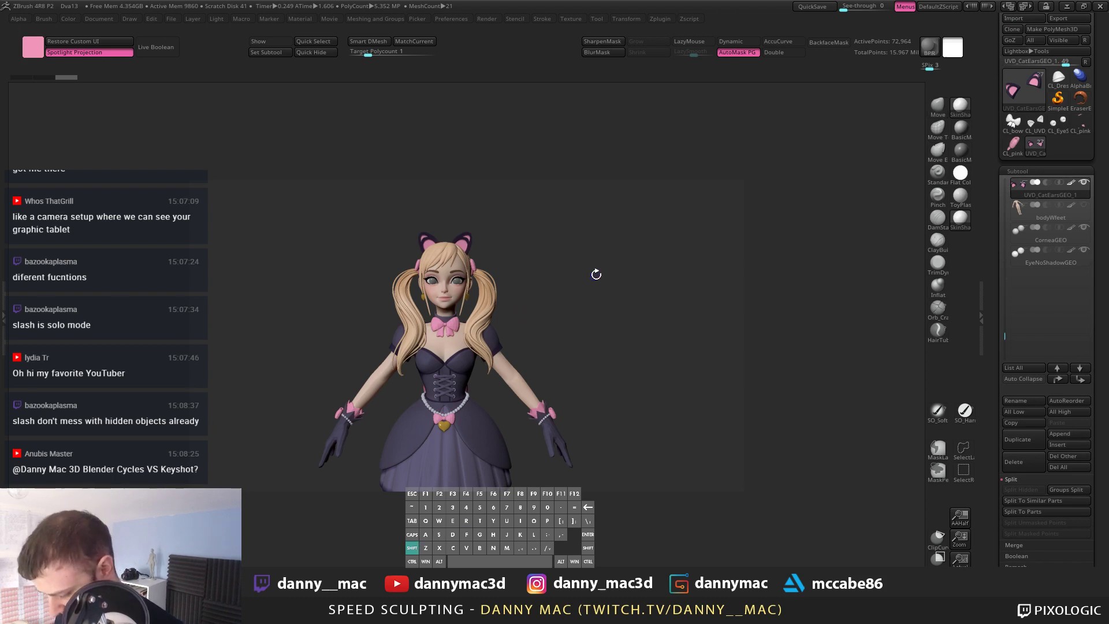
Step: Lower the cat ears' subdivision level, export the mesh under a file name ending in GEO, and switch back to Blender
{"action": "key", "text": "shift+d"}
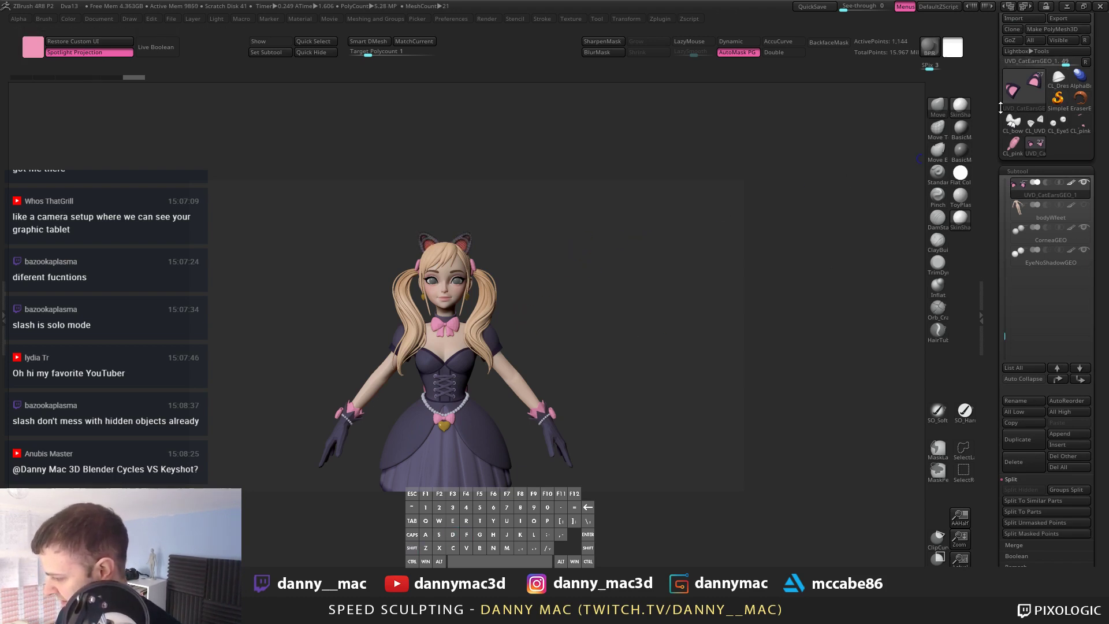
{"action": "scroll", "coordinate": [1028, 116], "scroll_direction": "up", "scroll_amount": 2}
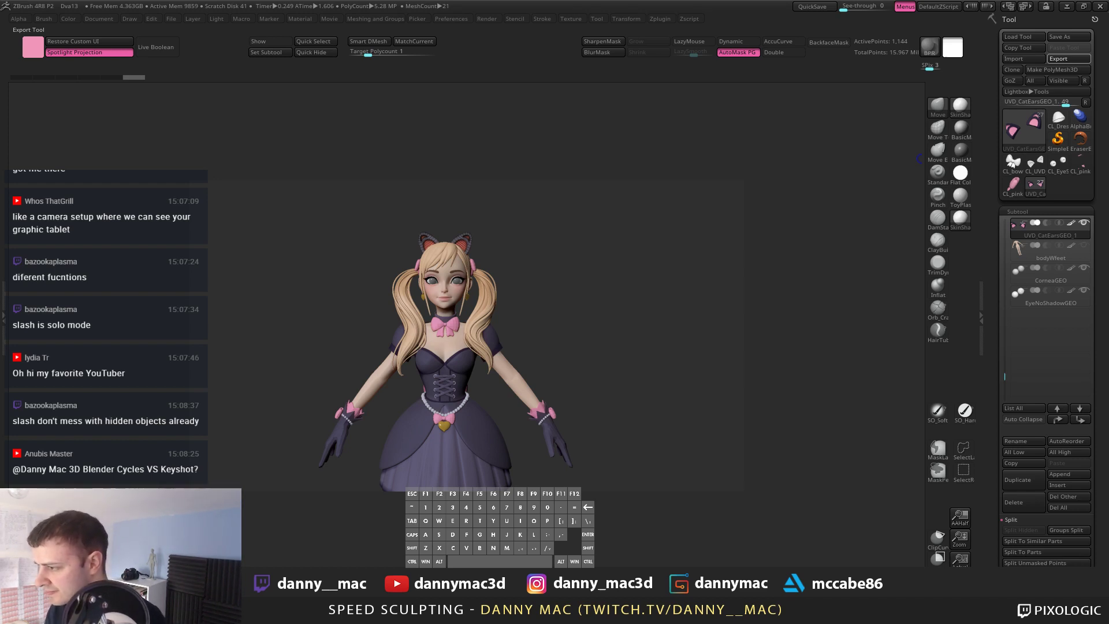
{"action": "key", "text": "c"}
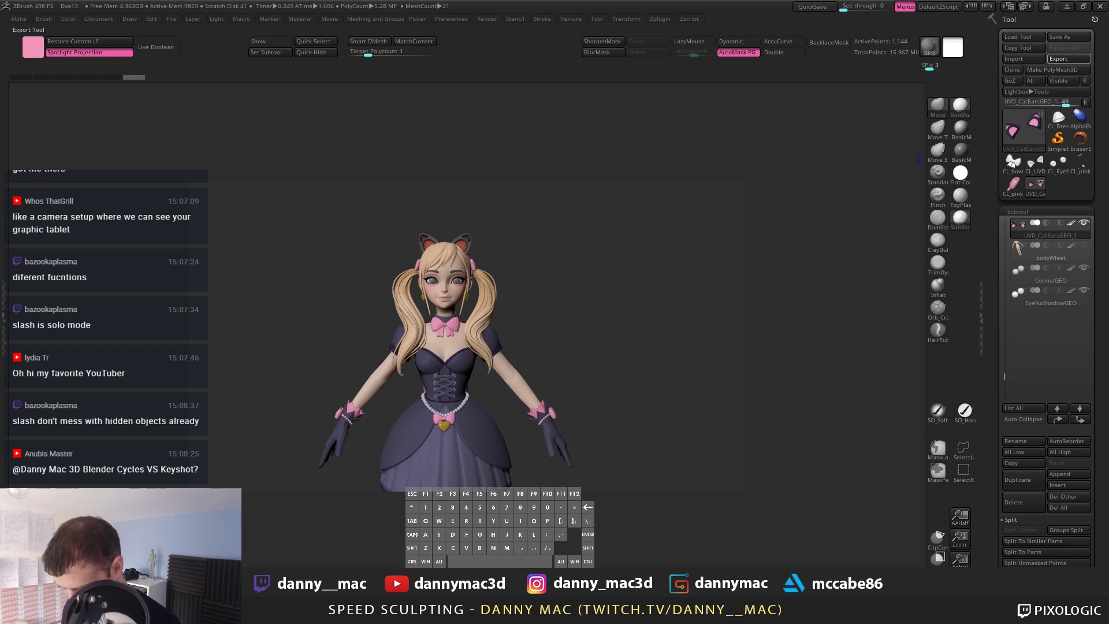
{"action": "key", "text": "shift"}
{"action": "type", "text": "s"}
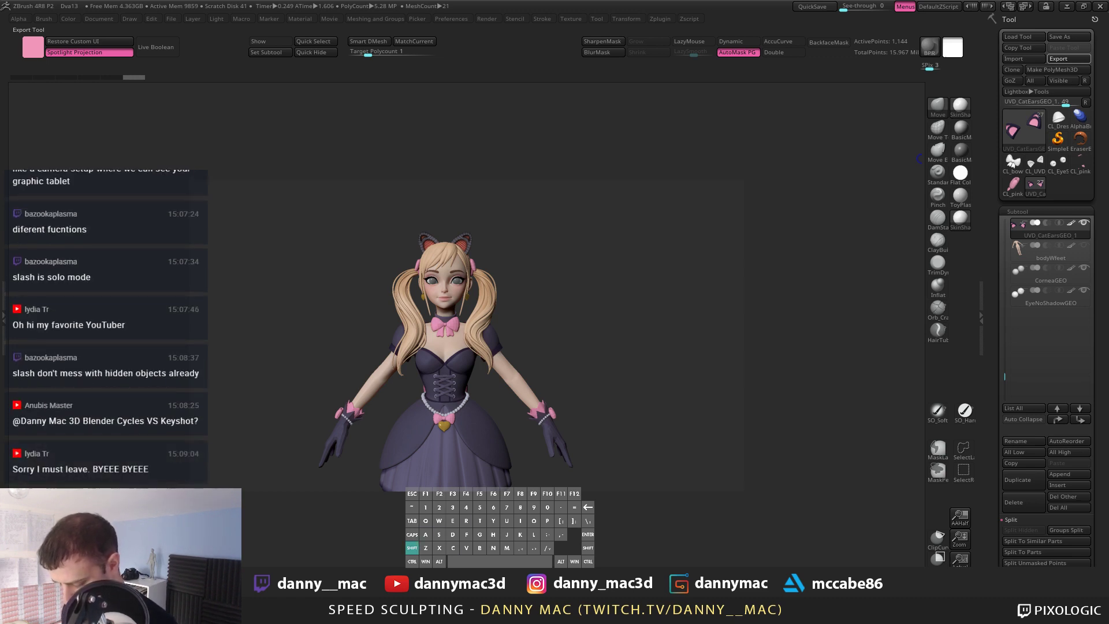
{"action": "type", "text": "GEO"}
{"action": "key", "text": "Return"}
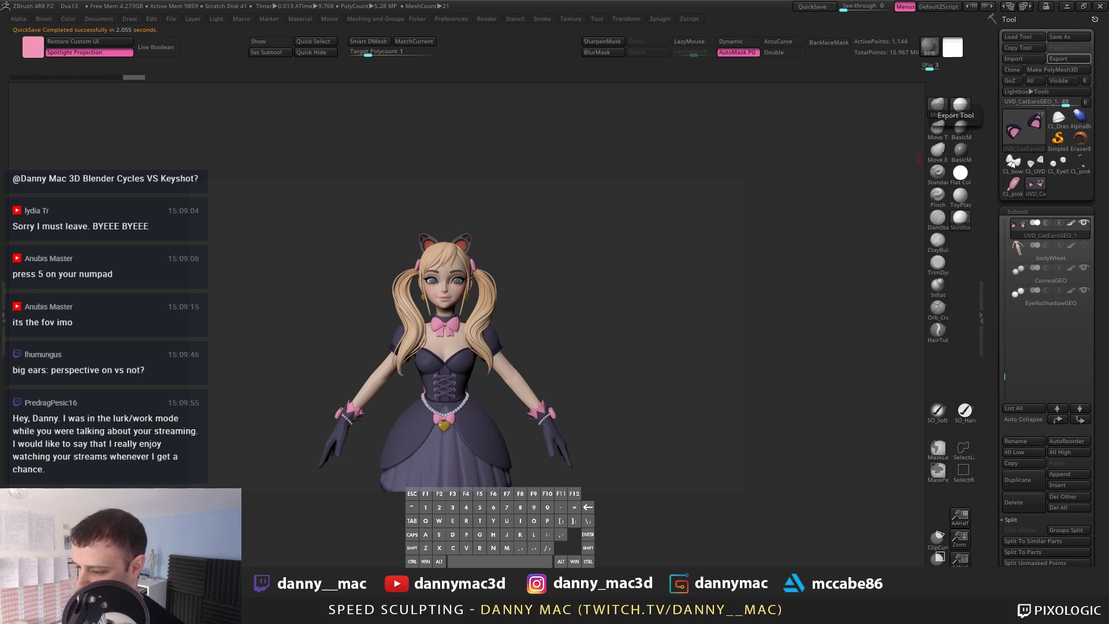
{"action": "key", "text": "alt+Tab"}
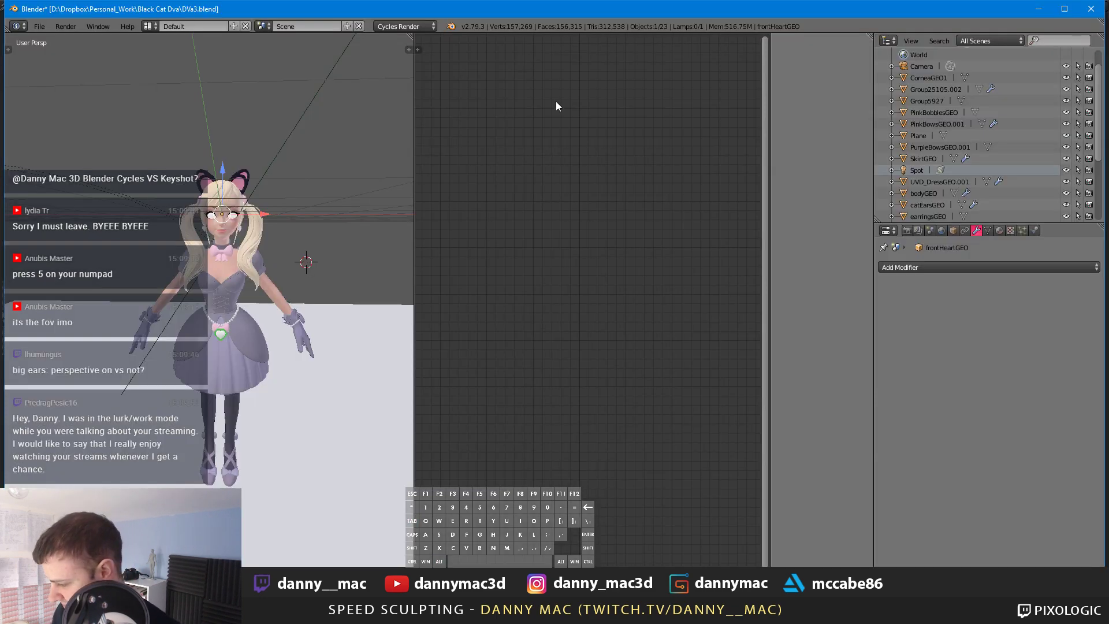
Step: Select the character's head mesh and examine its Principled BSDF node and connections
{"action": "right_click", "coordinate": [219, 237]}
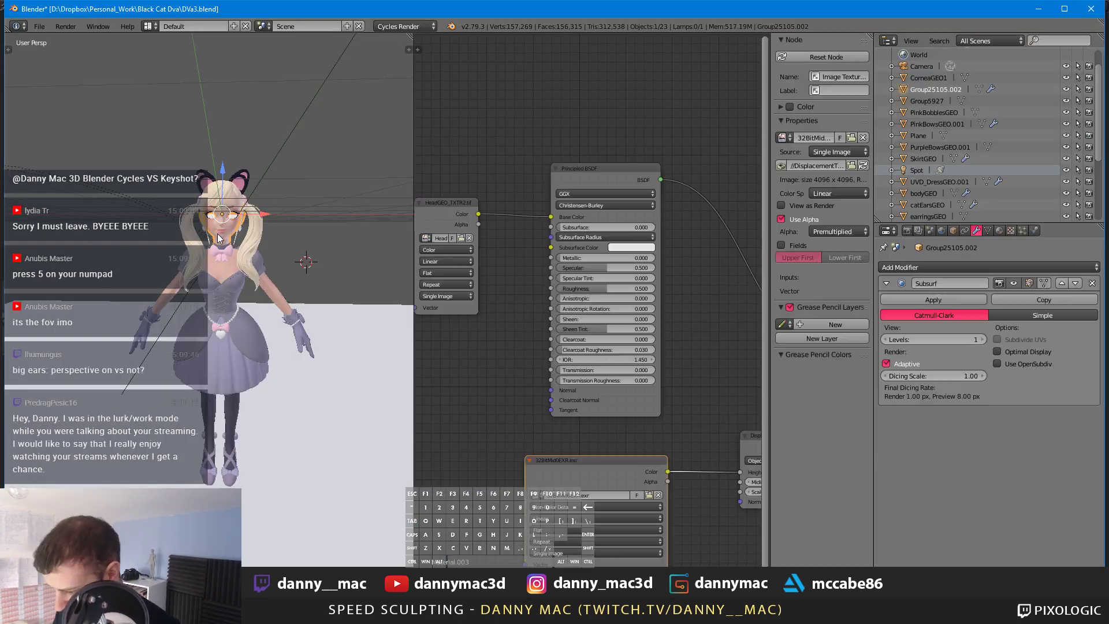
{"action": "scroll", "coordinate": [599, 222], "scroll_direction": "up", "scroll_amount": 2}
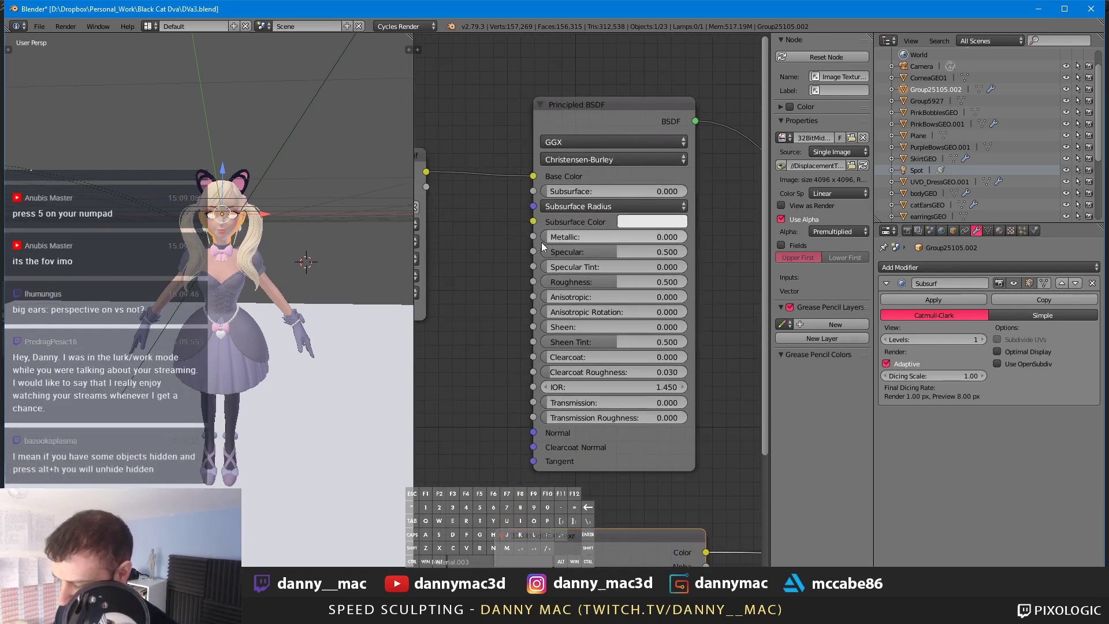
{"action": "scroll", "coordinate": [542, 241], "scroll_direction": "up", "scroll_amount": 1}
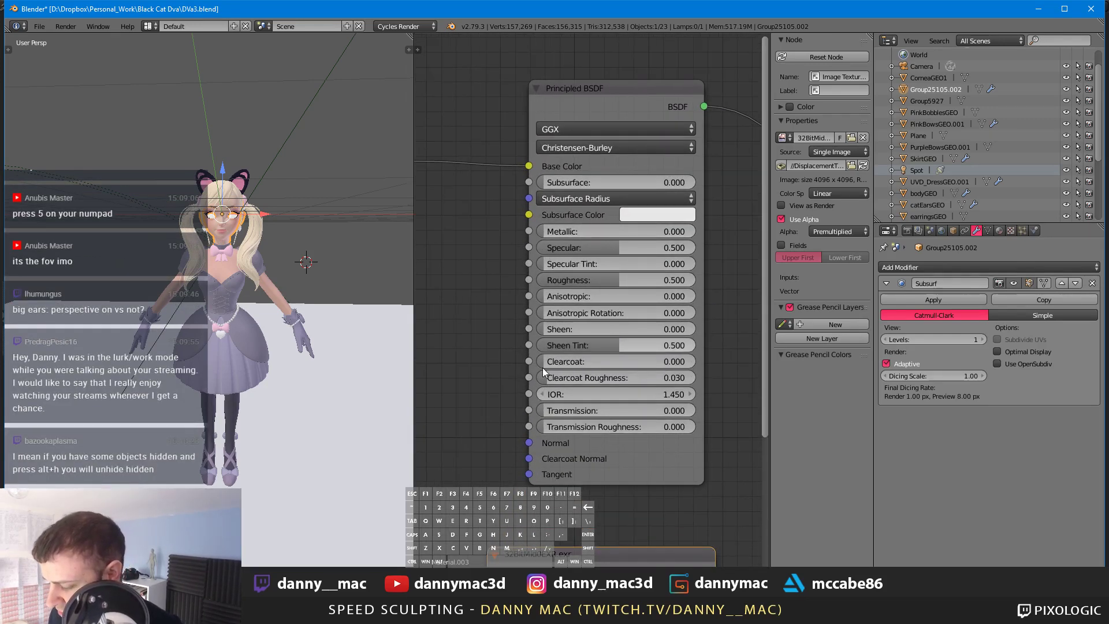
{"action": "scroll", "coordinate": [585, 352], "scroll_direction": "down", "scroll_amount": 2}
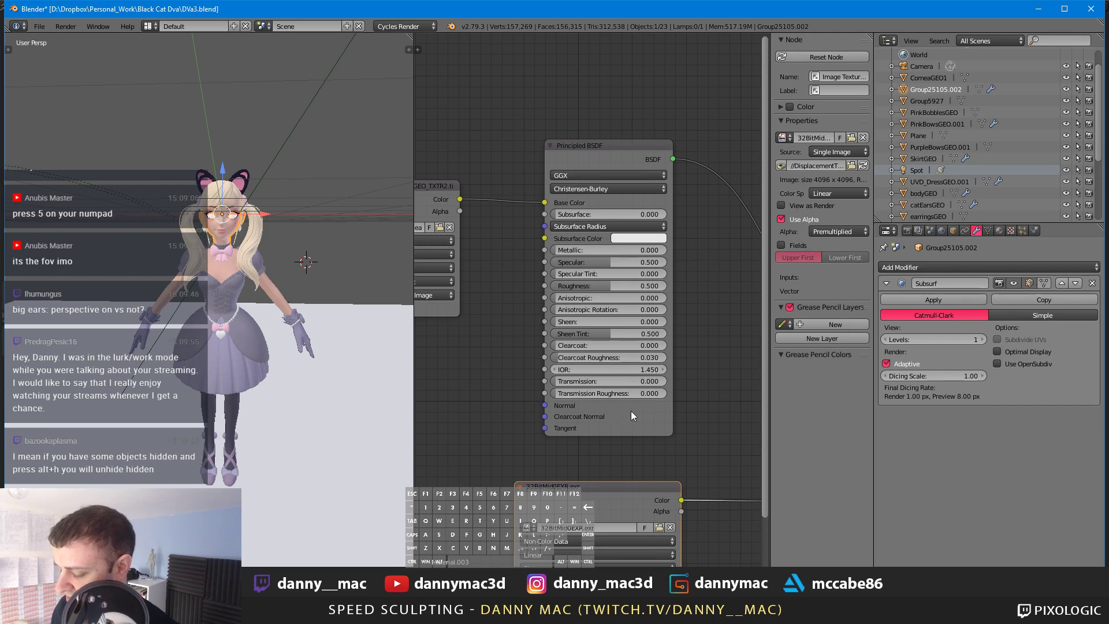
{"action": "left_click", "coordinate": [631, 411]}
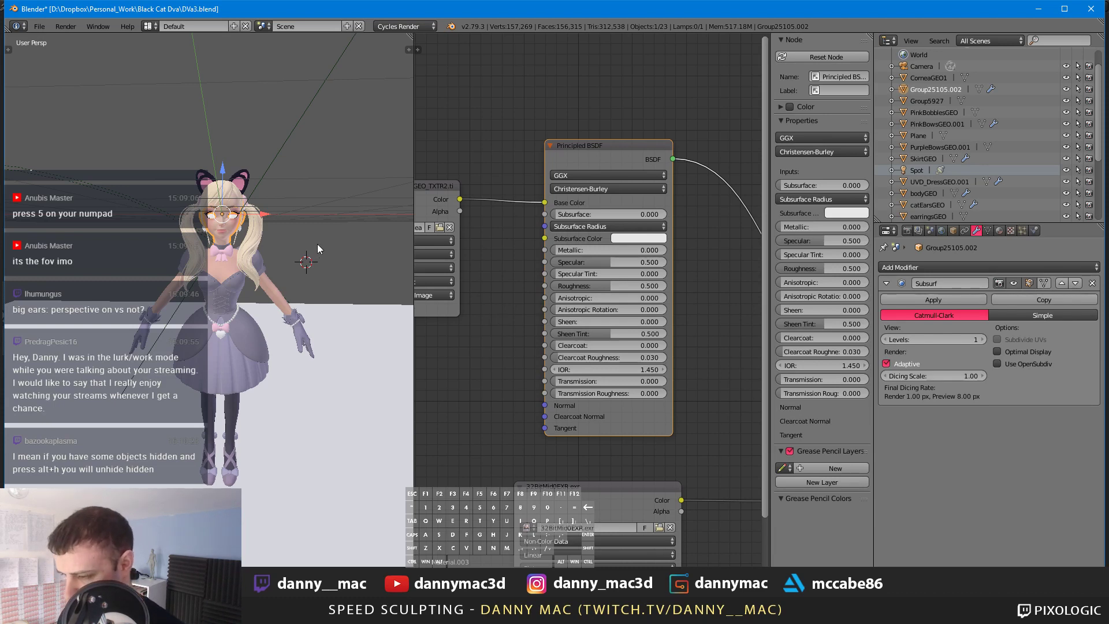
Step: Compare the full character in perspective and orthographic projection
{"action": "middle_click_drag", "start_coordinate": [328, 226], "coordinate": [345, 199]}
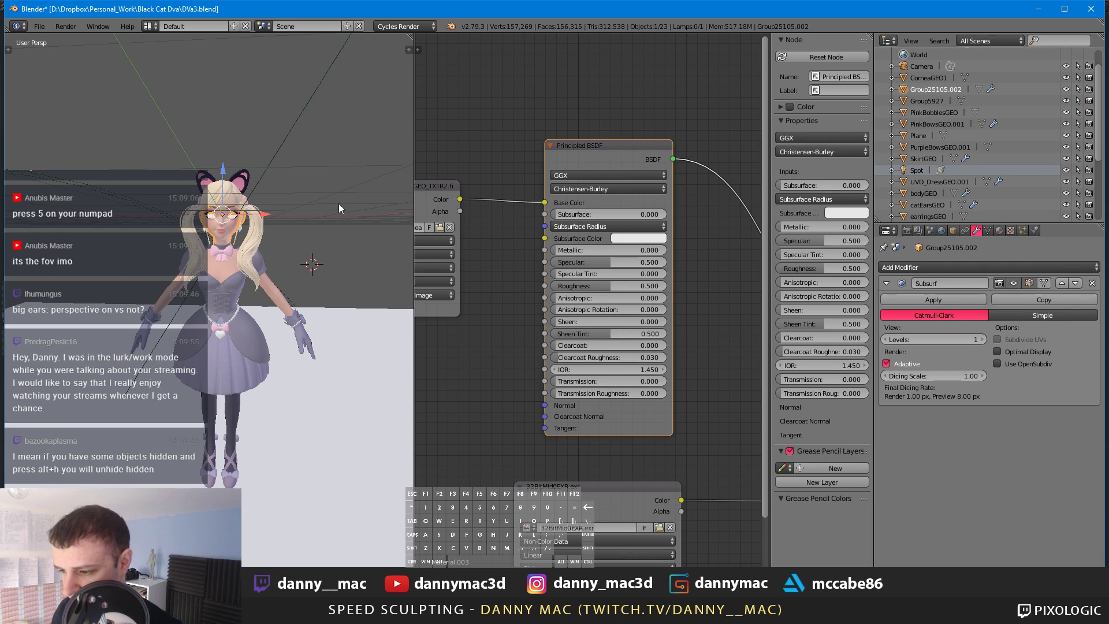
{"action": "scroll", "coordinate": [316, 213], "scroll_direction": "down", "scroll_amount": 2}
{"action": "scroll", "coordinate": [308, 213], "scroll_direction": "up", "scroll_amount": 1}
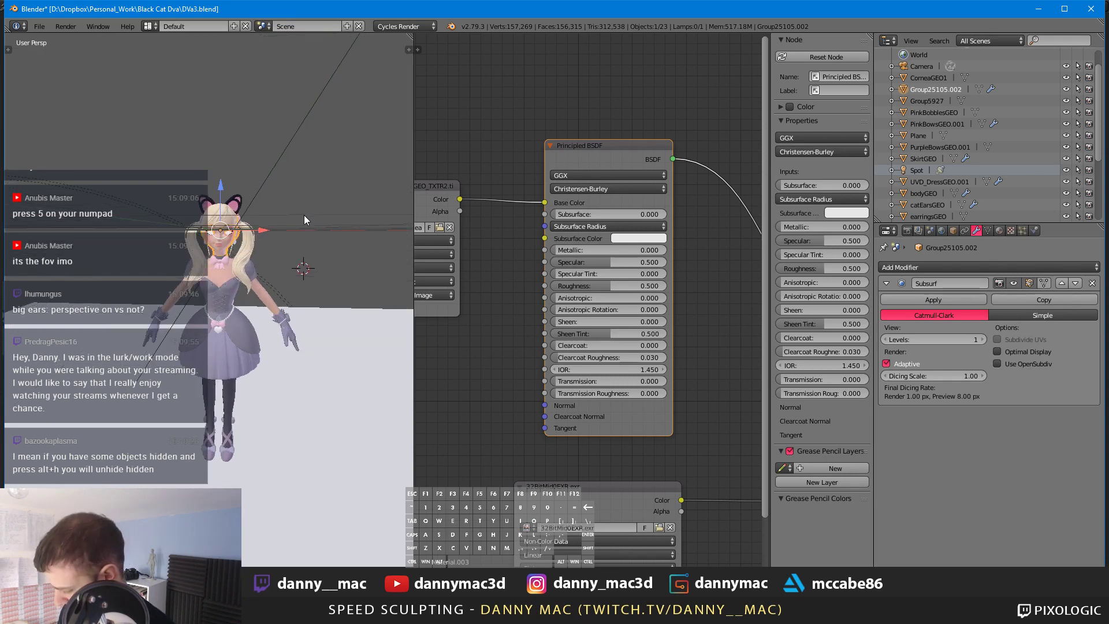
{"action": "key", "text": "KP_5"}
{"action": "key", "text": "KP_5"}
{"action": "key", "text": "KP_5"}
{"action": "key", "text": "KP_5"}
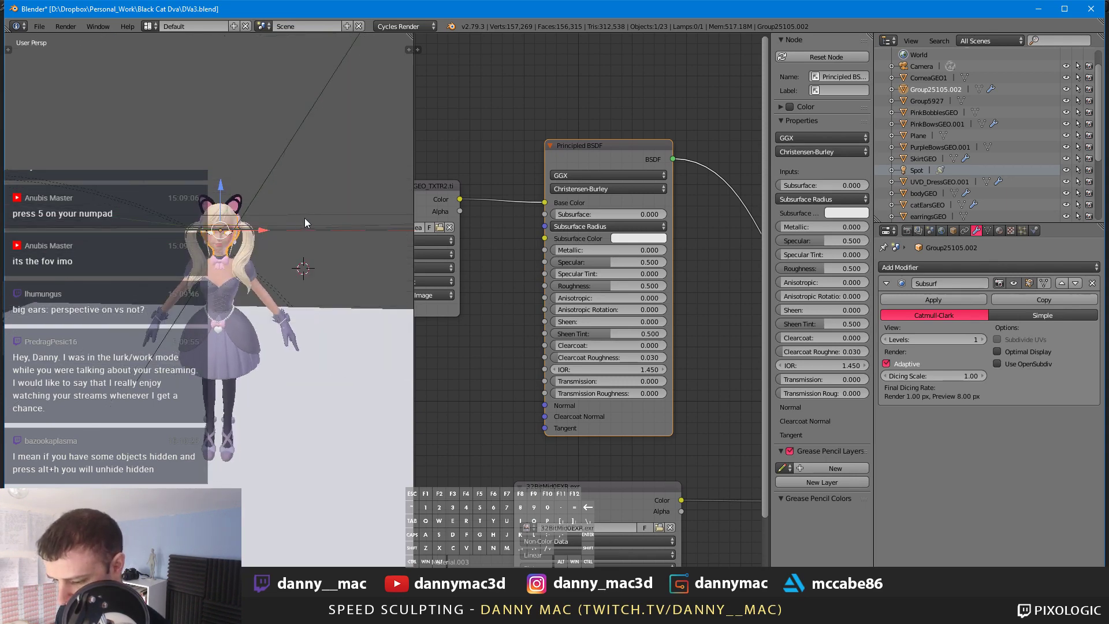
{"action": "scroll", "coordinate": [309, 215], "scroll_direction": "down", "scroll_amount": 1}
{"action": "key", "text": "KP_5"}
{"action": "key", "text": "KP_5"}
{"action": "scroll", "coordinate": [283, 213], "scroll_direction": "up", "scroll_amount": 1}
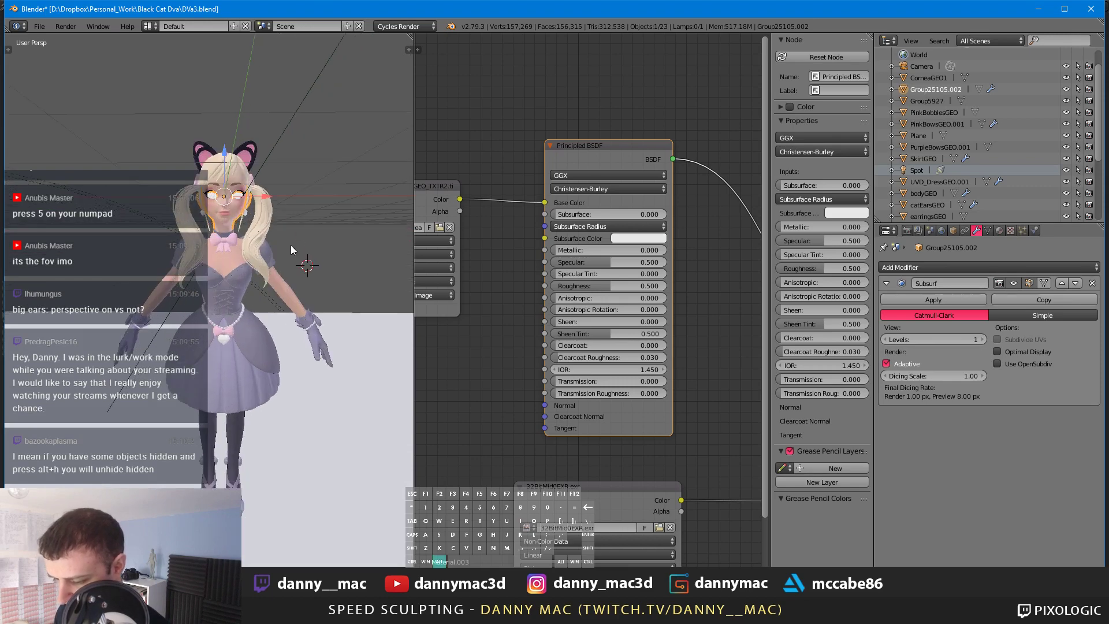
Step: Examine the character at varying distances and angles in perspective, ending in the front orthographic view
{"action": "middle_click_drag", "start_coordinate": [290, 245], "coordinate": [341, 216]}
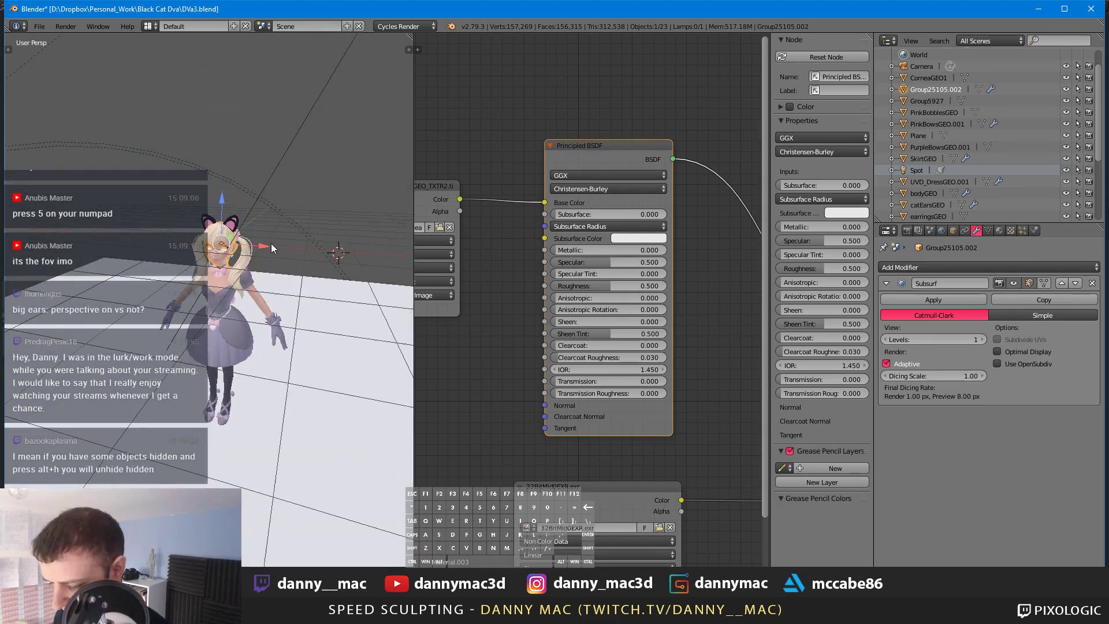
{"action": "scroll", "coordinate": [296, 246], "scroll_direction": "up", "scroll_amount": 4}
{"action": "mouse_move", "coordinate": [296, 246]}
{"action": "middle_mouse_down", "text": "shift"}
{"action": "mouse_move", "coordinate": [323, 192]}
{"action": "mouse_move", "coordinate": [258, 291]}
{"action": "mouse_move", "coordinate": [277, 251]}
{"action": "middle_mouse_up", "text": "shift"}
{"action": "scroll", "coordinate": [257, 291], "scroll_direction": "down", "scroll_amount": 10}
{"action": "scroll", "coordinate": [230, 272], "scroll_direction": "down", "scroll_amount": 2}
{"action": "scroll", "coordinate": [234, 272], "scroll_direction": "up", "scroll_amount": 5}
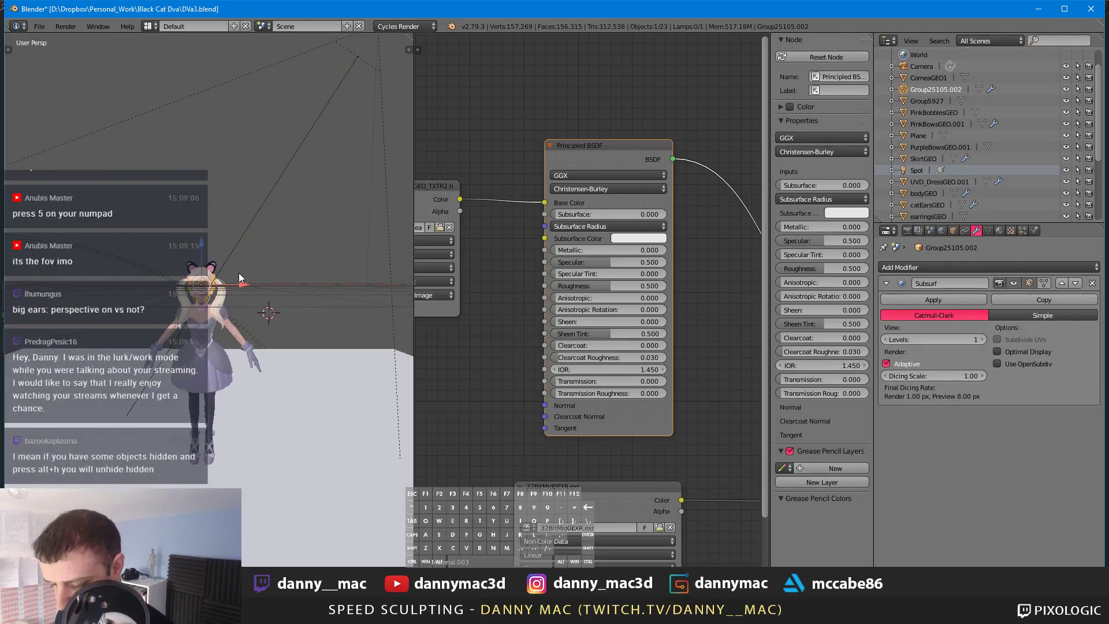
{"action": "scroll", "coordinate": [238, 272], "scroll_direction": "down", "scroll_amount": 3}
{"action": "scroll", "coordinate": [239, 273], "scroll_direction": "up", "scroll_amount": 6}
{"action": "middle_click_drag", "start_coordinate": [255, 279], "coordinate": [282, 285]}
{"action": "key", "text": "KP_5"}
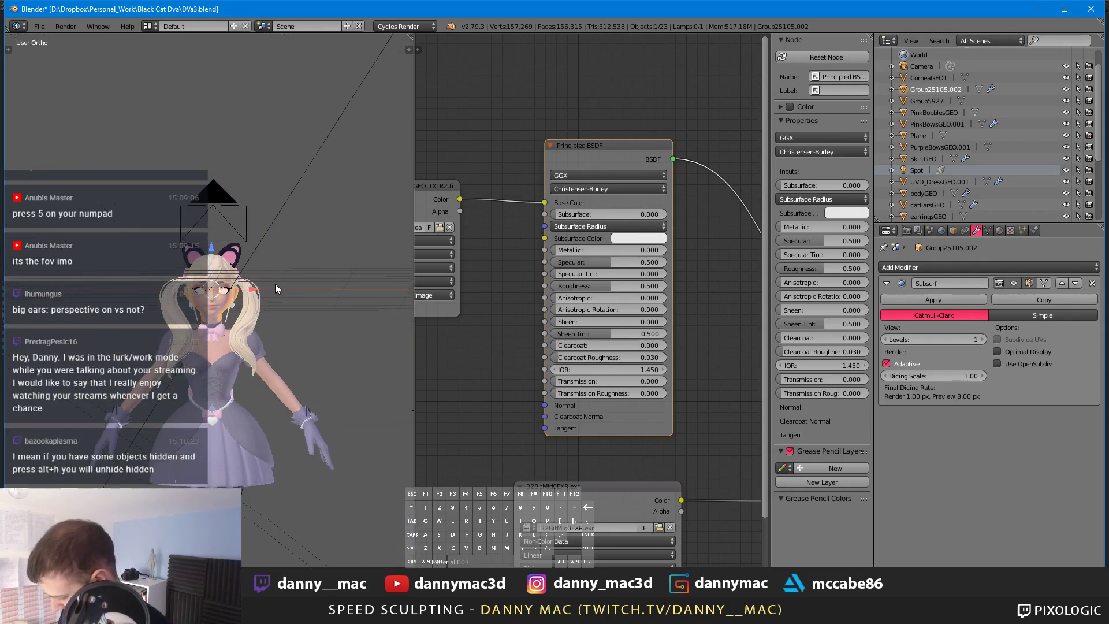
{"action": "key", "text": "KP_1"}
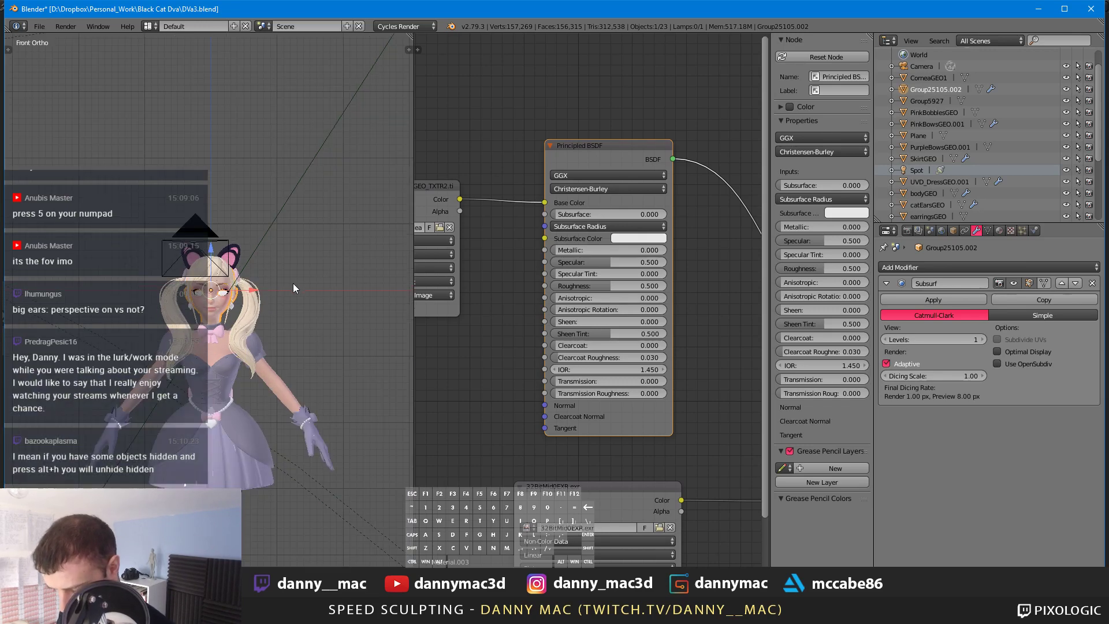
Step: Compare the character with the ZBrush sculpt, return to Blender, and restore the perspective view
{"action": "key", "text": "alt+Tab"}
{"action": "key", "text": "alt+Tab"}
{"action": "key", "text": "alt+Tab"}
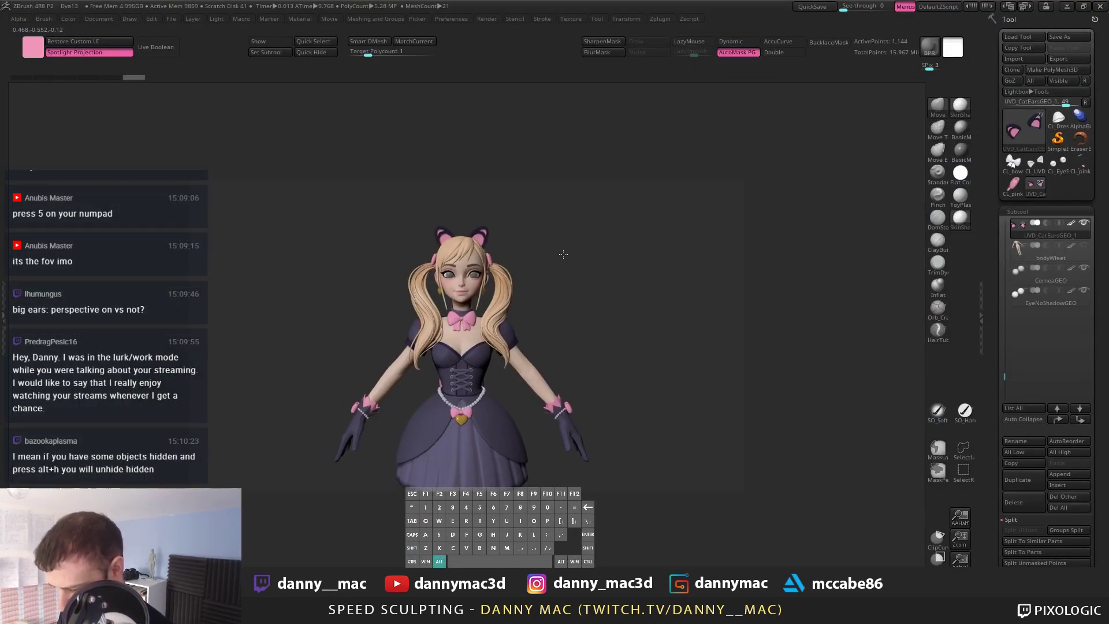
{"action": "key", "text": "alt+Tab"}
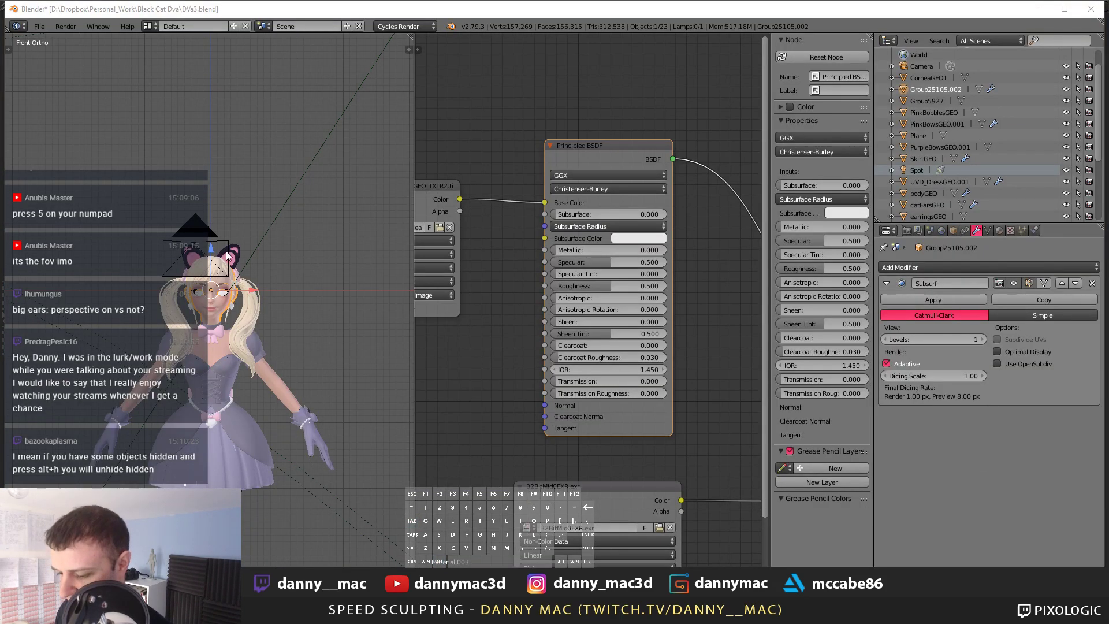
{"action": "middle_click_drag", "start_coordinate": [245, 236], "coordinate": [314, 217]}
{"action": "middle_click_drag", "start_coordinate": [341, 266], "coordinate": [352, 232]}
{"action": "key", "text": "KP_5"}
{"action": "scroll", "coordinate": [428, 231], "scroll_direction": "down", "scroll_amount": 1}
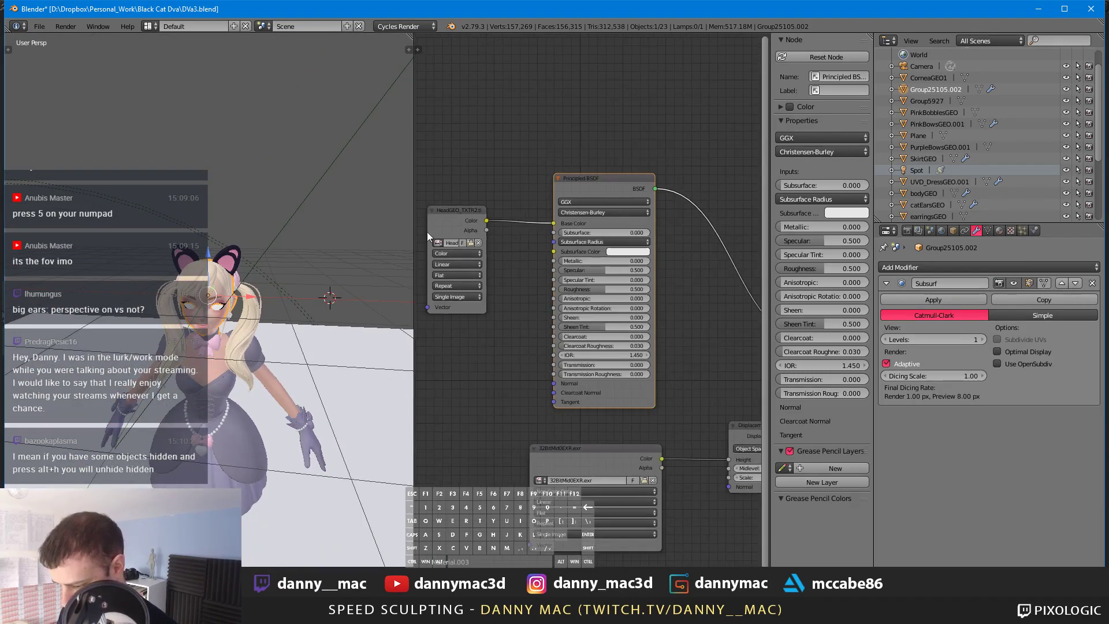
Step: Widen the 3D viewport and import catEarsGEO.OBJ from the Black Cat Dva folder
{"action": "left_click_drag", "start_coordinate": [414, 223], "coordinate": [587, 243]}
{"action": "middle_click_drag", "start_coordinate": [456, 278], "coordinate": [408, 186]}
{"action": "left_click", "coordinate": [41, 27]}
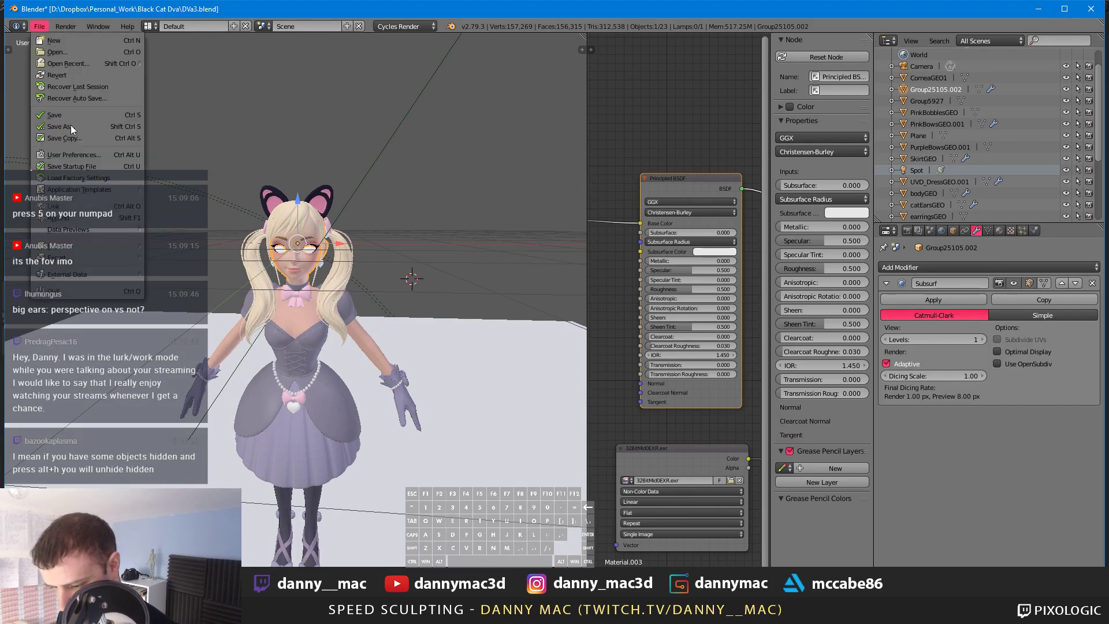
{"action": "mouse_move", "coordinate": [116, 257]}
{"action": "left_click", "coordinate": [220, 314]}
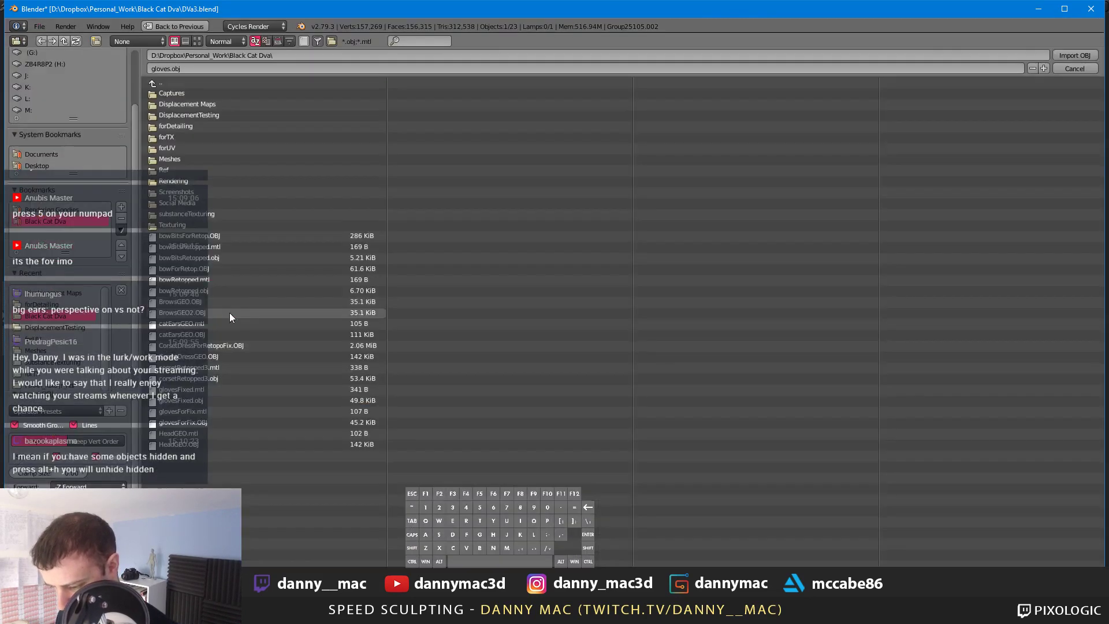
{"action": "left_click", "coordinate": [255, 335]}
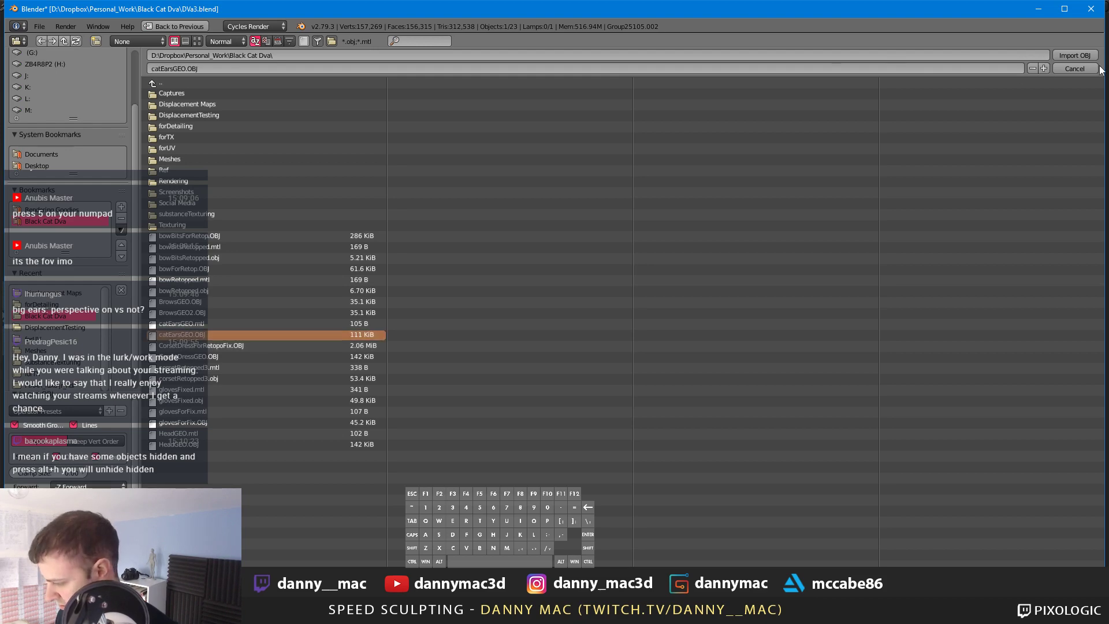
{"action": "left_click", "coordinate": [1075, 55]}
Step: Select the existing textured cat ears and move them sideways away from the newly imported ears
{"action": "scroll", "coordinate": [381, 161], "scroll_direction": "up", "scroll_amount": 5}
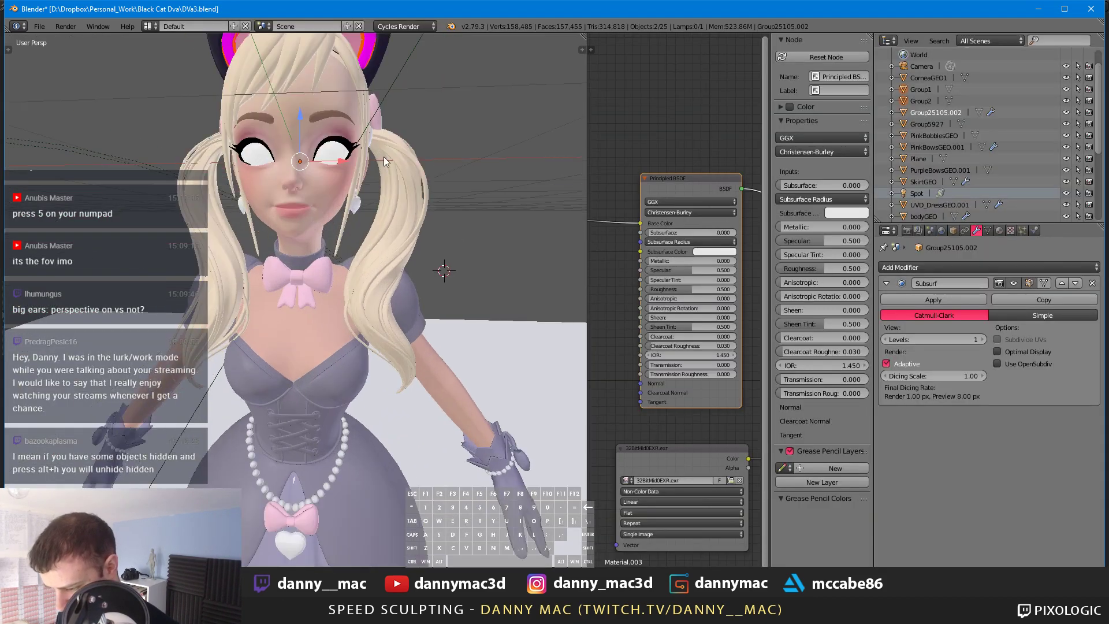
{"action": "middle_click_drag", "start_coordinate": [412, 133], "coordinate": [412, 278], "text": "shift"}
{"action": "scroll", "coordinate": [399, 260], "scroll_direction": "up", "scroll_amount": 2}
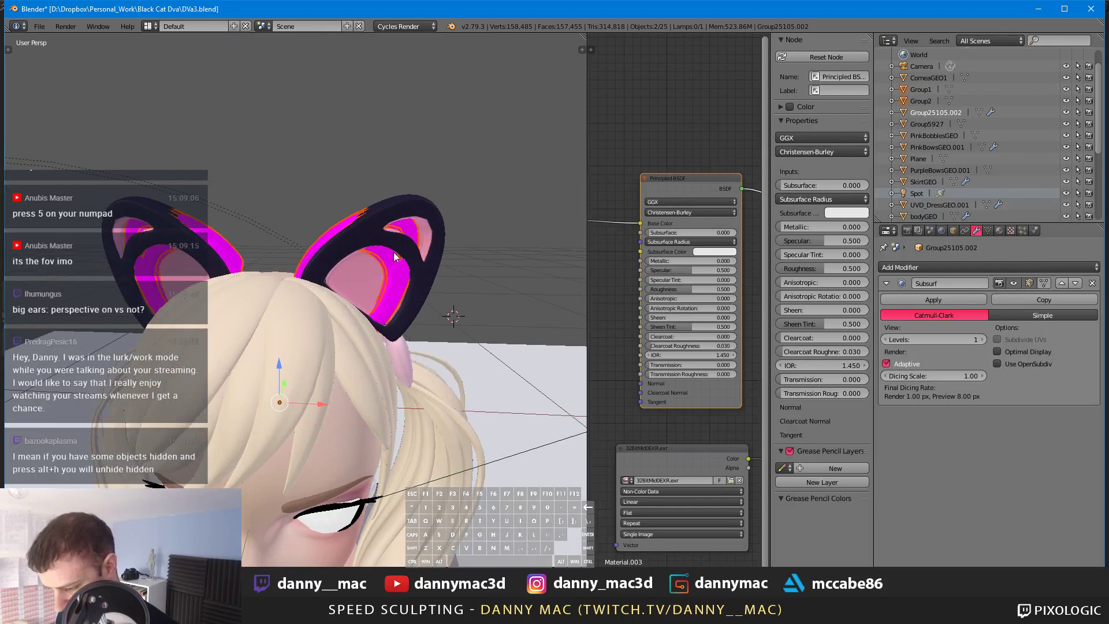
{"action": "right_click", "coordinate": [425, 207]}
{"action": "key", "text": "g"}
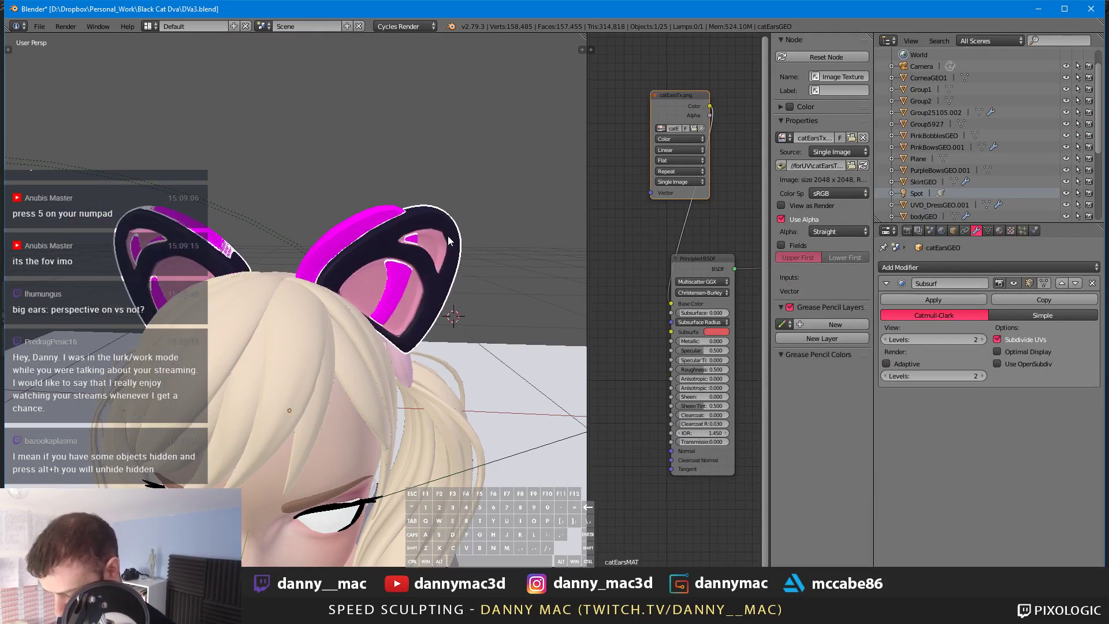
{"action": "left_click", "coordinate": [449, 239]}
{"action": "key", "text": "ctrl+z"}
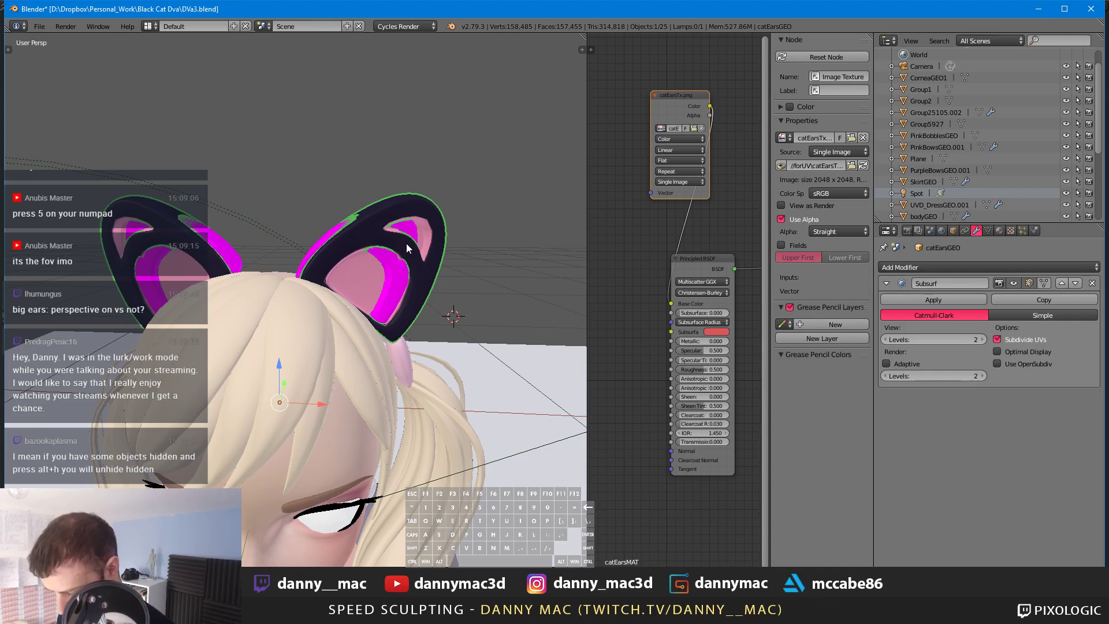
{"action": "key", "text": "g"}
{"action": "left_click", "coordinate": [442, 246]}
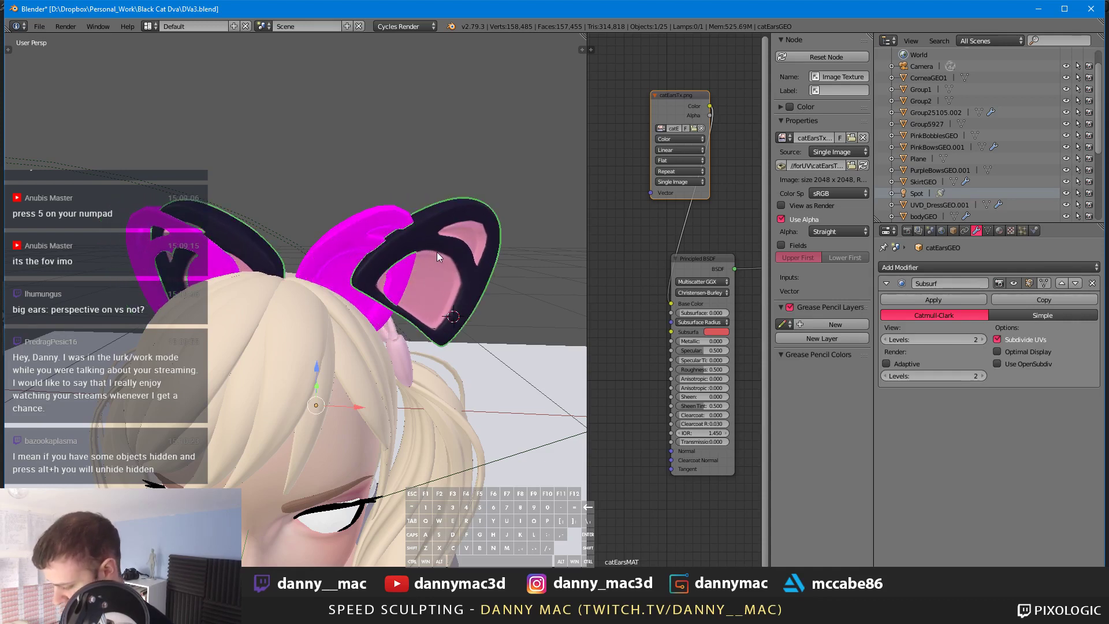
Step: Delete the existing textured cat ears and undo the deletion
{"action": "key", "text": "x"}
{"action": "left_click", "coordinate": [425, 252]}
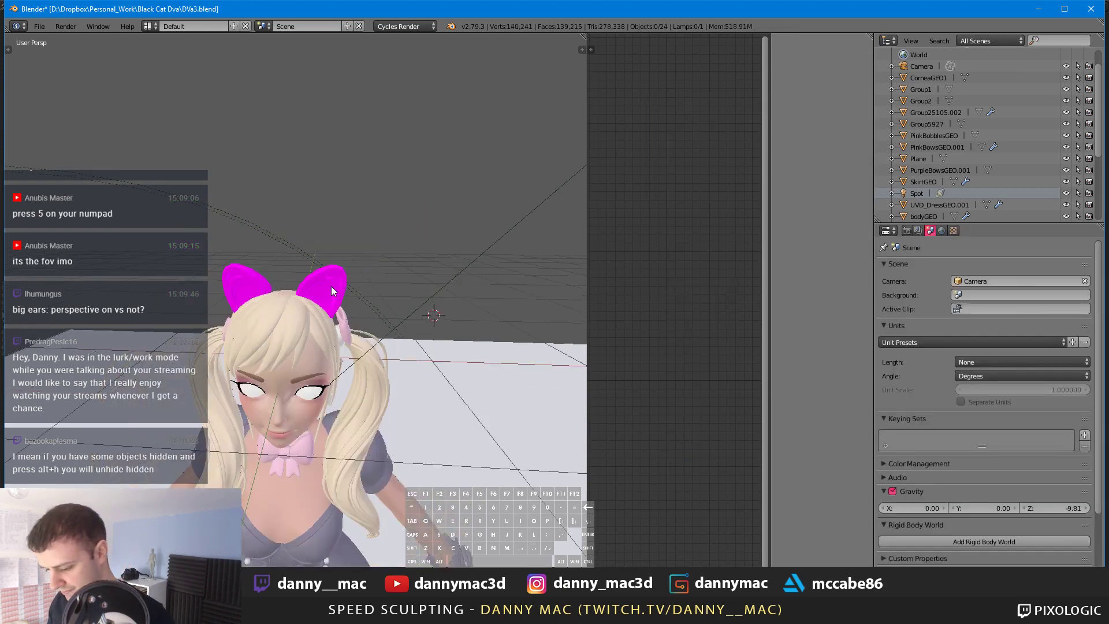
{"action": "key", "text": "ctrl+z"}
{"action": "scroll", "coordinate": [398, 254], "scroll_direction": "up", "scroll_amount": 2}
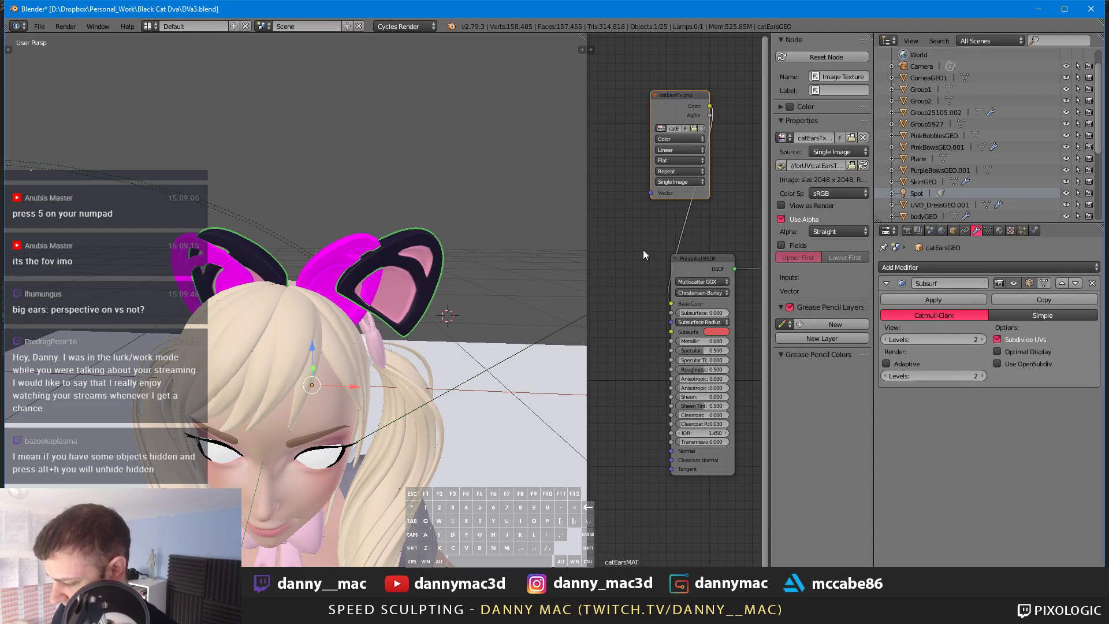
Step: Move the cat ears' image texture node aside and disconnect it from the Principled BSDF's Base Color
{"action": "scroll", "coordinate": [633, 252], "scroll_direction": "down", "scroll_amount": 2}
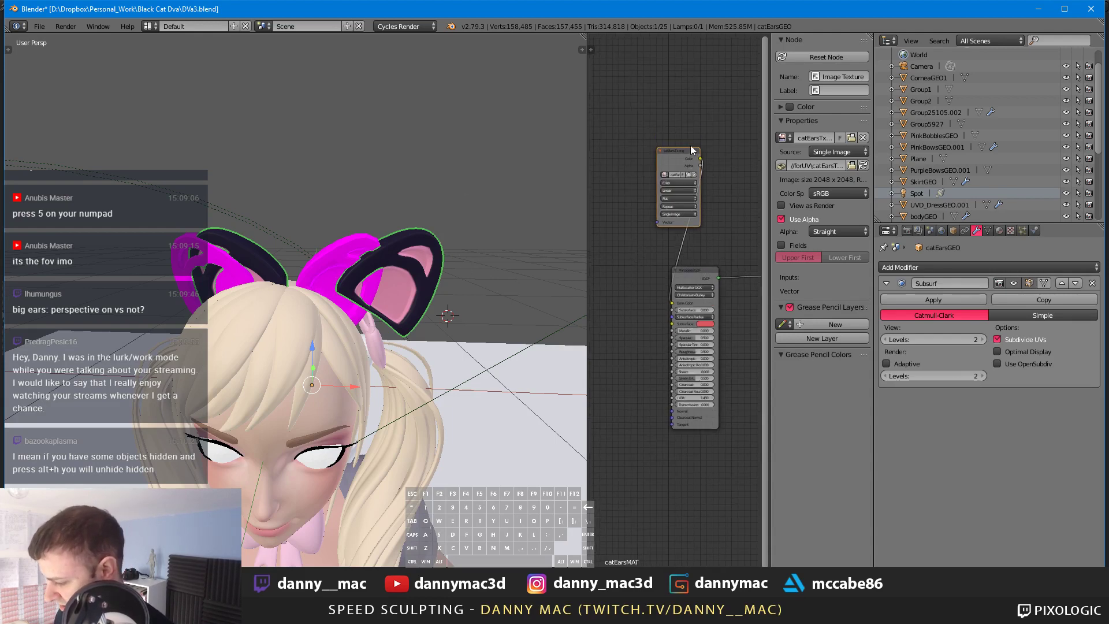
{"action": "left_click_drag", "start_coordinate": [691, 150], "coordinate": [605, 185]}
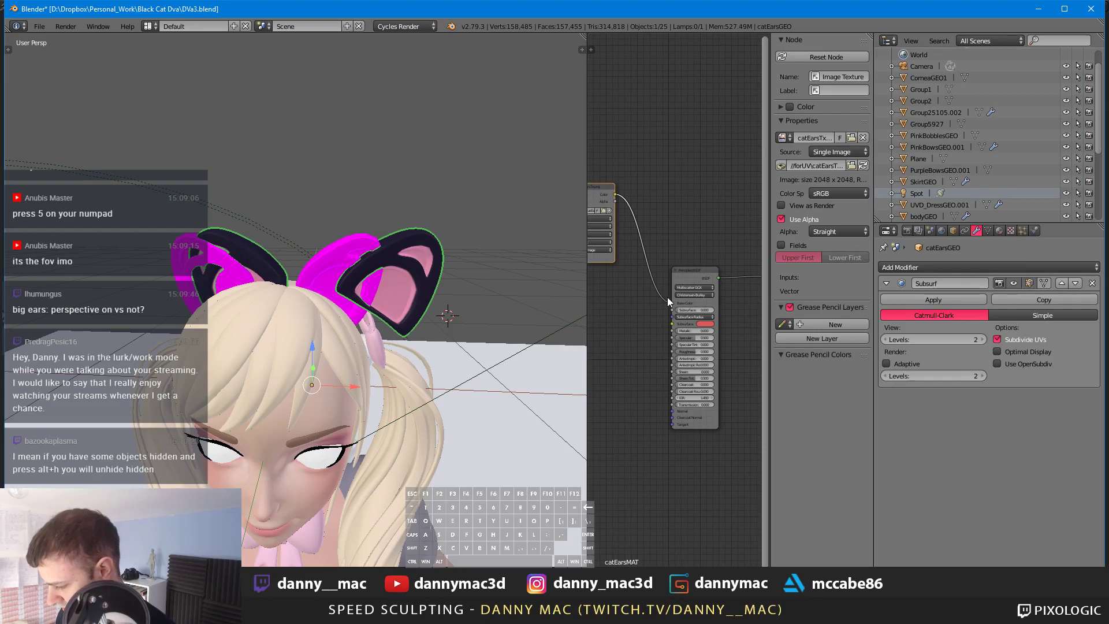
{"action": "left_click_drag", "start_coordinate": [669, 300], "coordinate": [655, 307]}
{"action": "scroll", "coordinate": [655, 307], "scroll_direction": "down", "scroll_amount": 1}
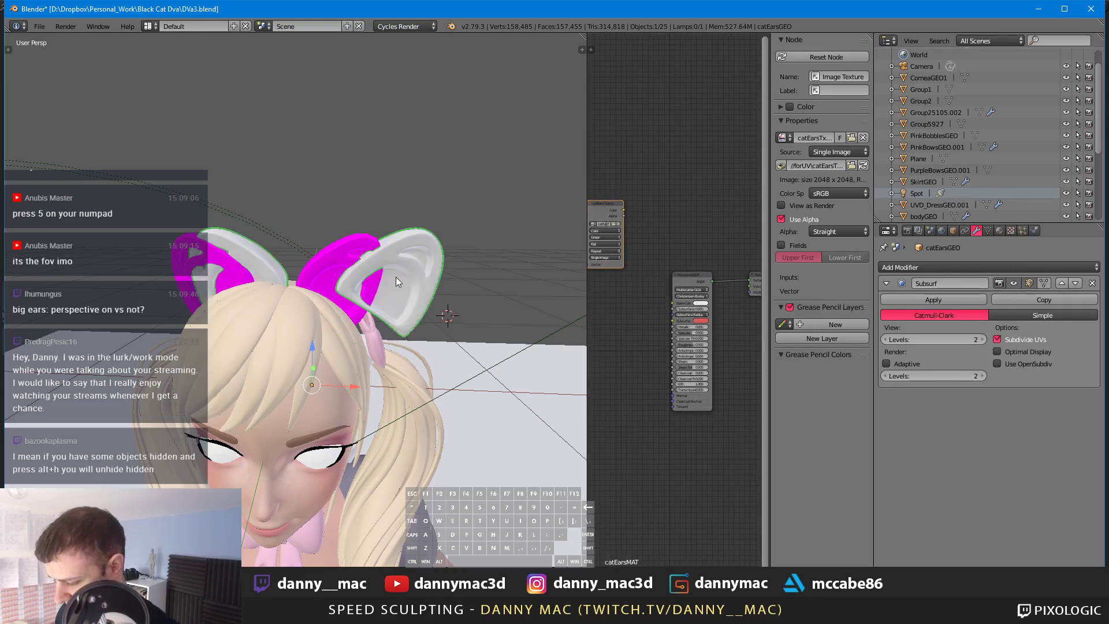
Step: Select the imported Group1 ear mesh, remove its defaultMat material slot, and give it a new material
{"action": "right_click", "coordinate": [317, 273]}
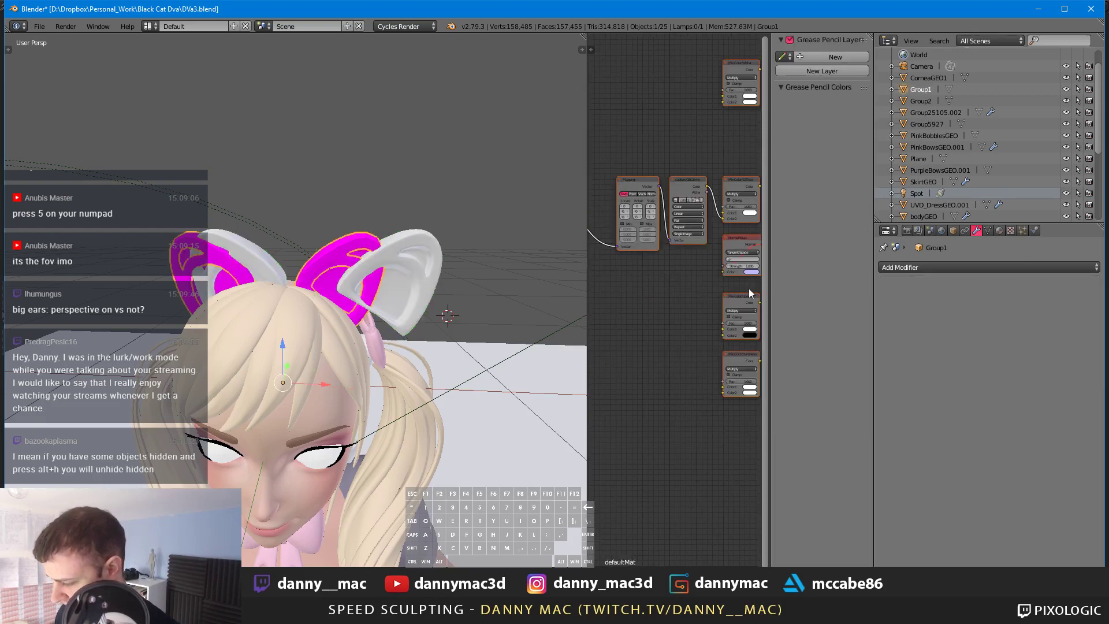
{"action": "scroll", "coordinate": [647, 266], "scroll_direction": "down", "scroll_amount": 2}
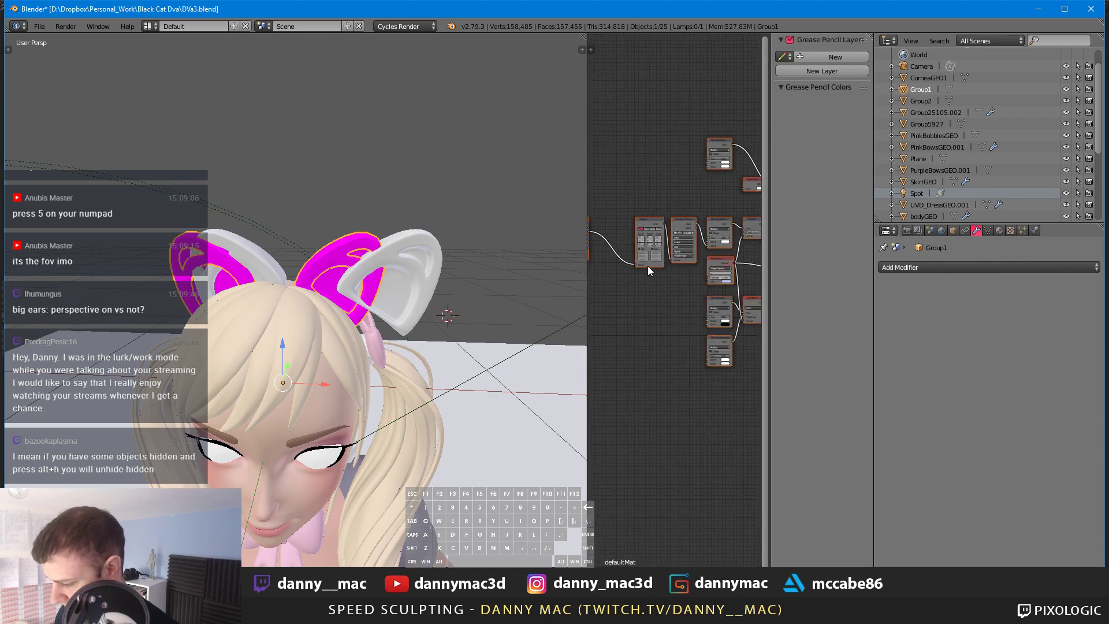
{"action": "left_click", "coordinate": [988, 230]}
{"action": "left_click", "coordinate": [999, 230]}
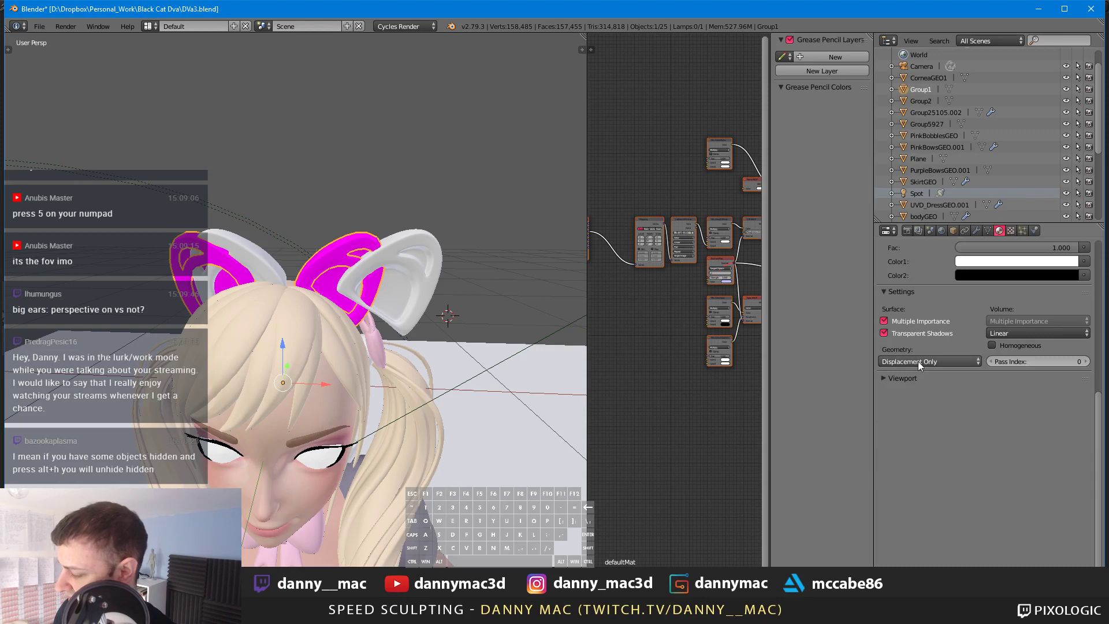
{"action": "scroll", "coordinate": [1036, 354], "scroll_direction": "up", "scroll_amount": 4}
{"action": "scroll", "coordinate": [1036, 354], "scroll_direction": "up", "scroll_amount": 4}
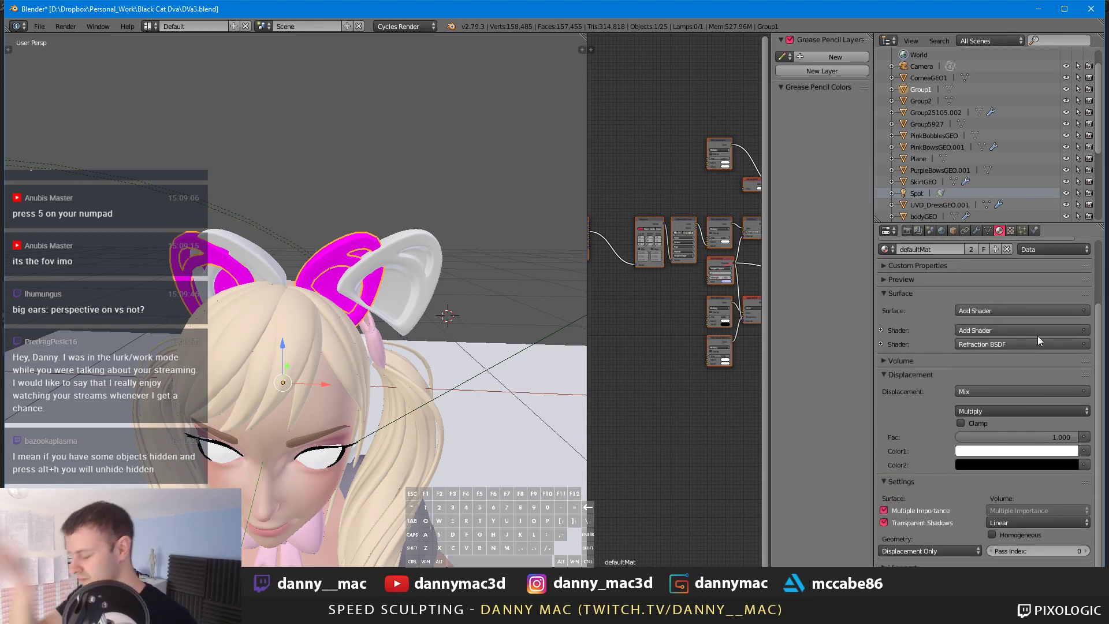
{"action": "scroll", "coordinate": [983, 342], "scroll_direction": "up", "scroll_amount": 4}
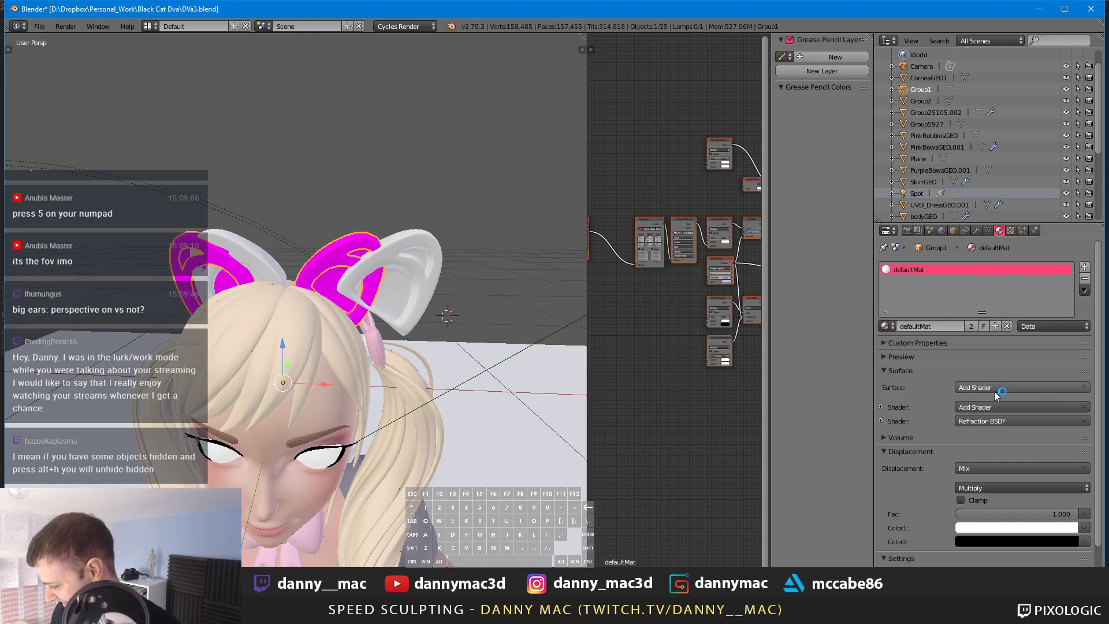
{"action": "left_click", "coordinate": [1085, 279]}
{"action": "left_click", "coordinate": [1009, 328]}
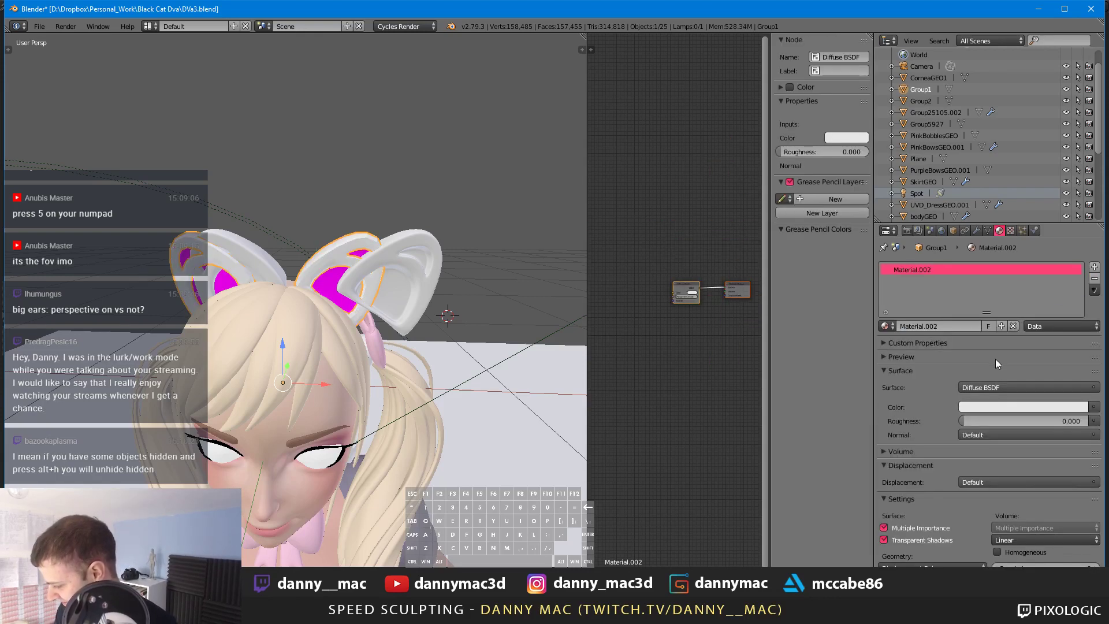
Step: Change the surface shader of Group1's new material to Principled BSDF
{"action": "left_click", "coordinate": [1008, 386]}
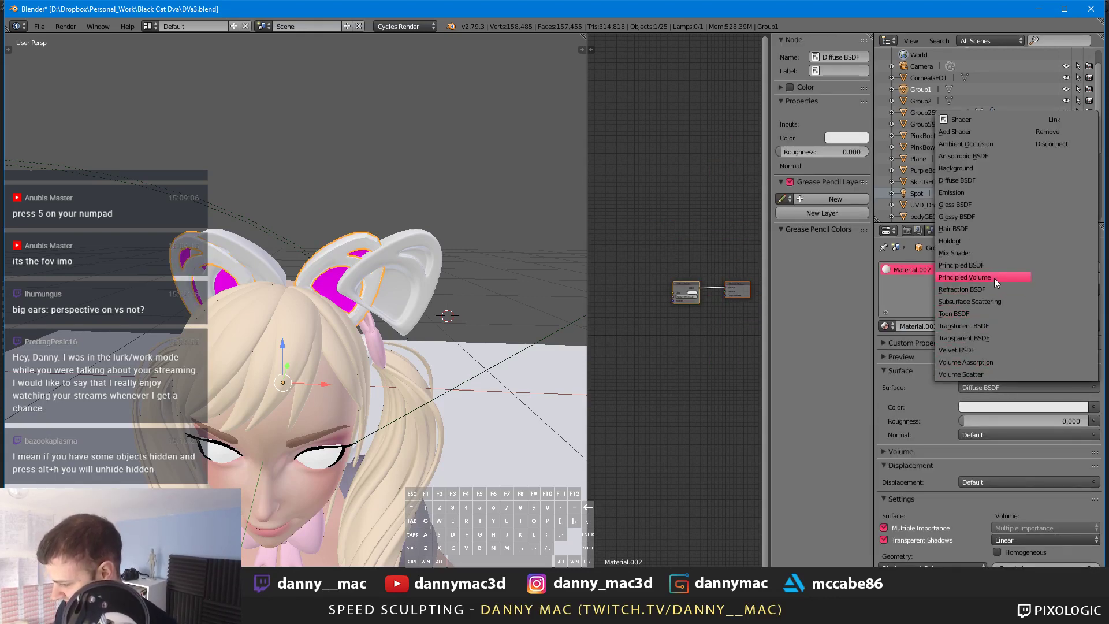
{"action": "left_click", "coordinate": [986, 264]}
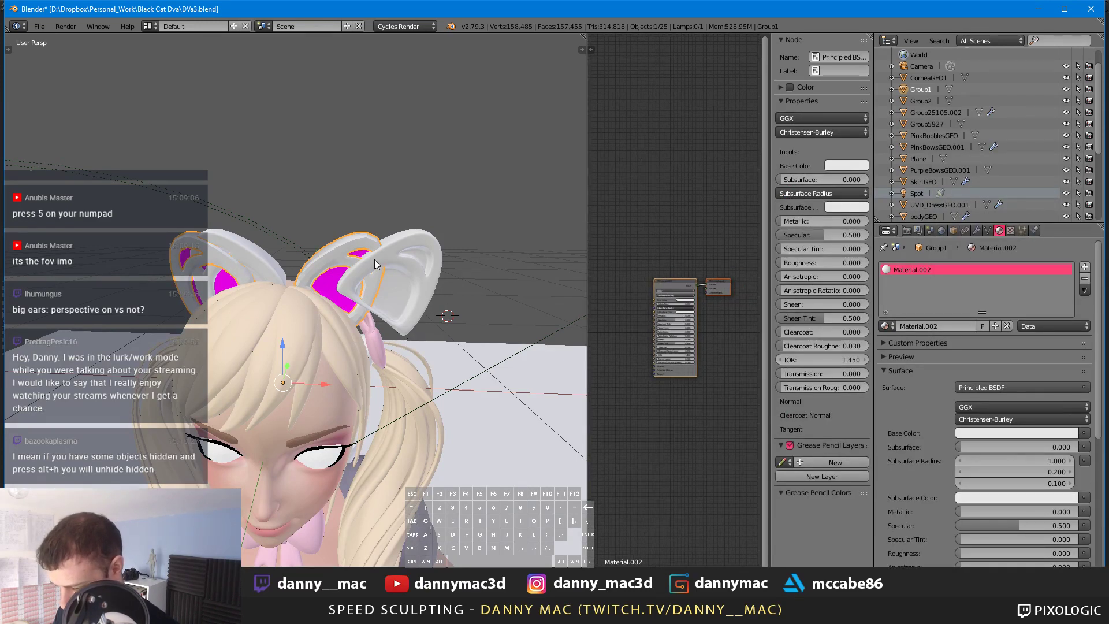
Step: Delete the existing textured cat ears overlapping Group1 and undo that deletion
{"action": "right_click", "coordinate": [414, 262]}
{"action": "key", "text": "x"}
{"action": "left_click", "coordinate": [412, 274]}
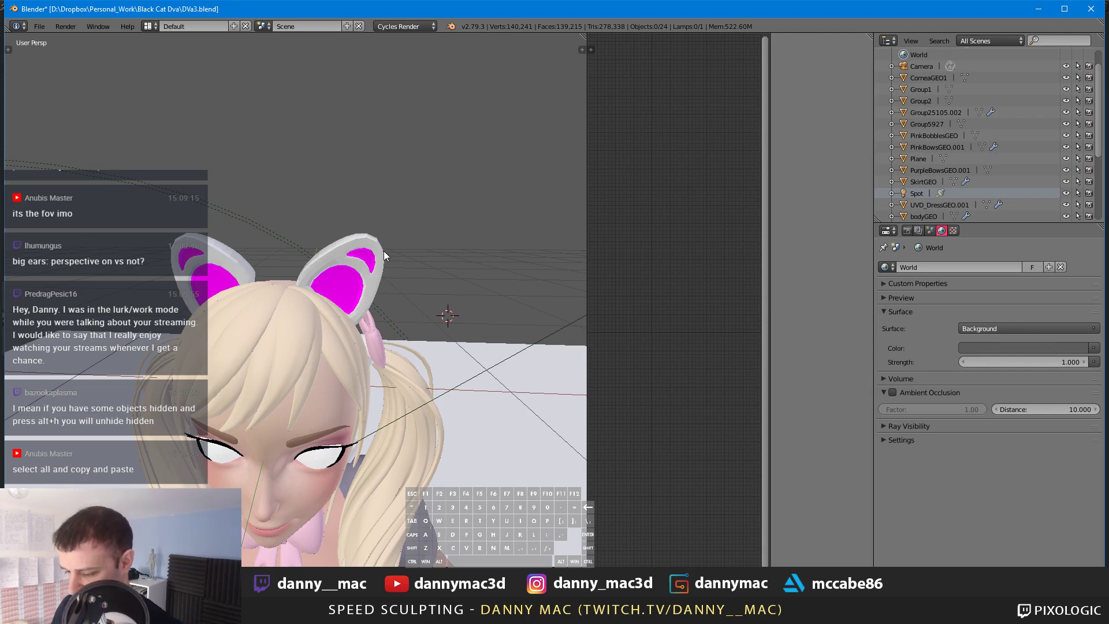
{"action": "key", "text": "ctrl+z"}
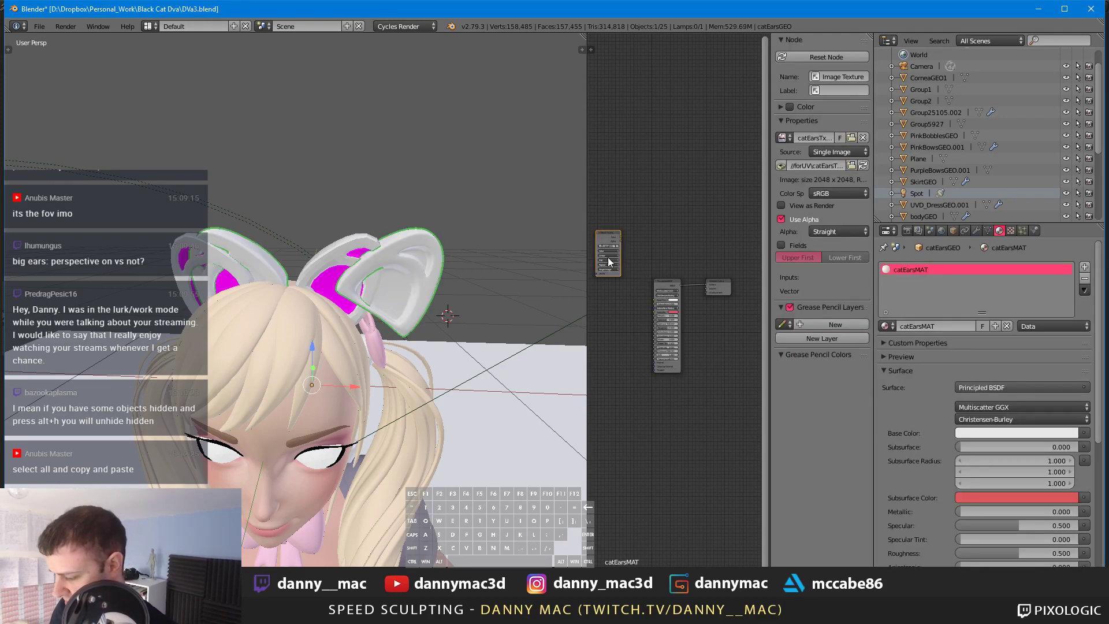
Step: Reconnect the image texture to the Base Color in catEarsMAT and copy it together with the Principled BSDF
{"action": "left_click_drag", "start_coordinate": [610, 246], "coordinate": [652, 300]}
{"action": "scroll", "coordinate": [617, 294], "scroll_direction": "up", "scroll_amount": 1}
{"action": "left_click_drag", "start_coordinate": [636, 269], "coordinate": [681, 360]}
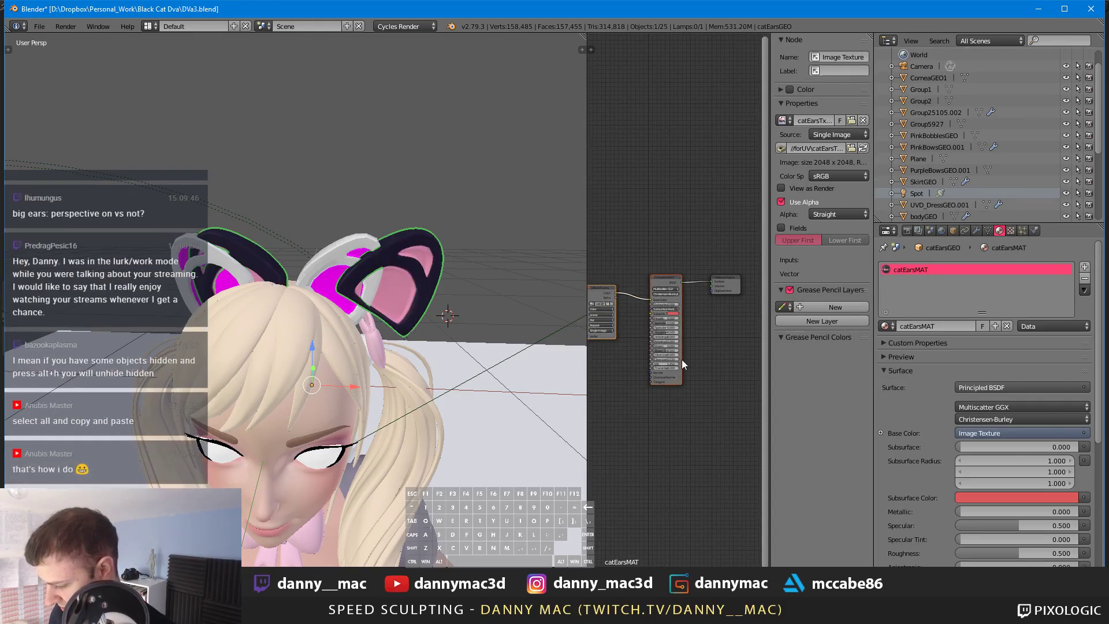
Step: Paste the copied shader nodes into Group1's material and delete its original Principled BSDF node
{"action": "right_click", "coordinate": [326, 269]}
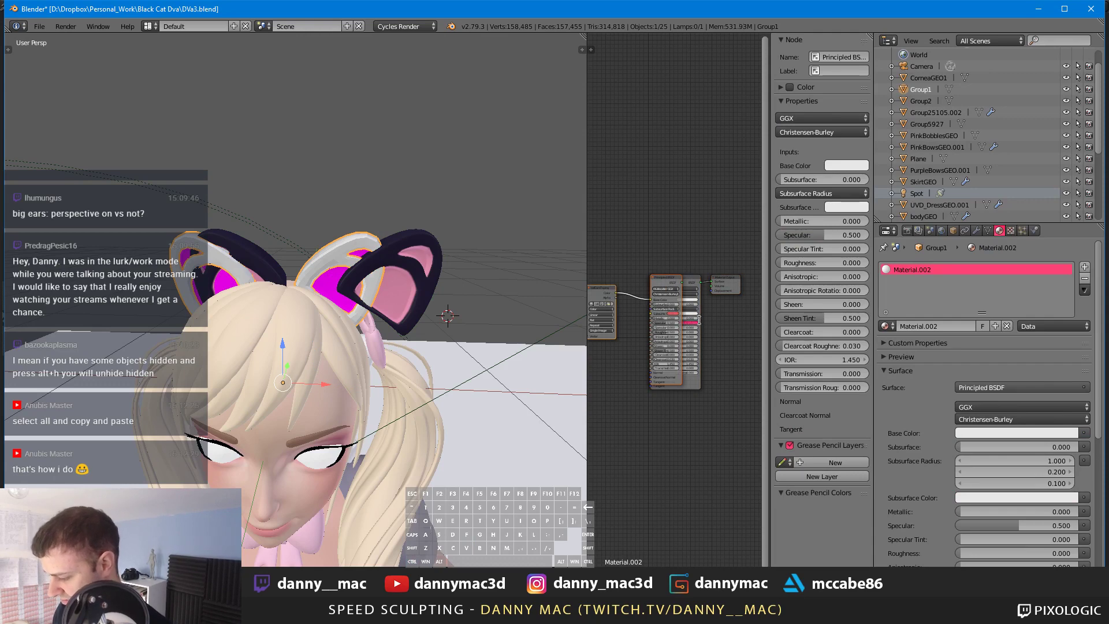
{"action": "left_click", "coordinate": [686, 279]}
{"action": "key", "text": "x"}
{"action": "scroll", "coordinate": [674, 278], "scroll_direction": "up", "scroll_amount": 5}
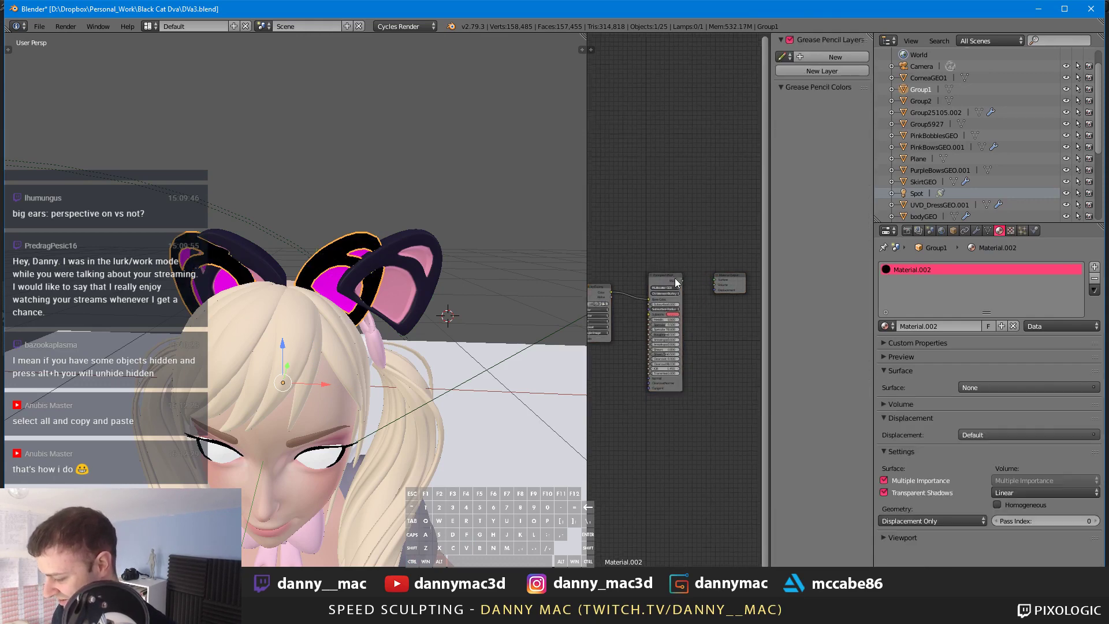
Step: Delete the old textured catEarsGEO ears from the scene
{"action": "right_click", "coordinate": [410, 272]}
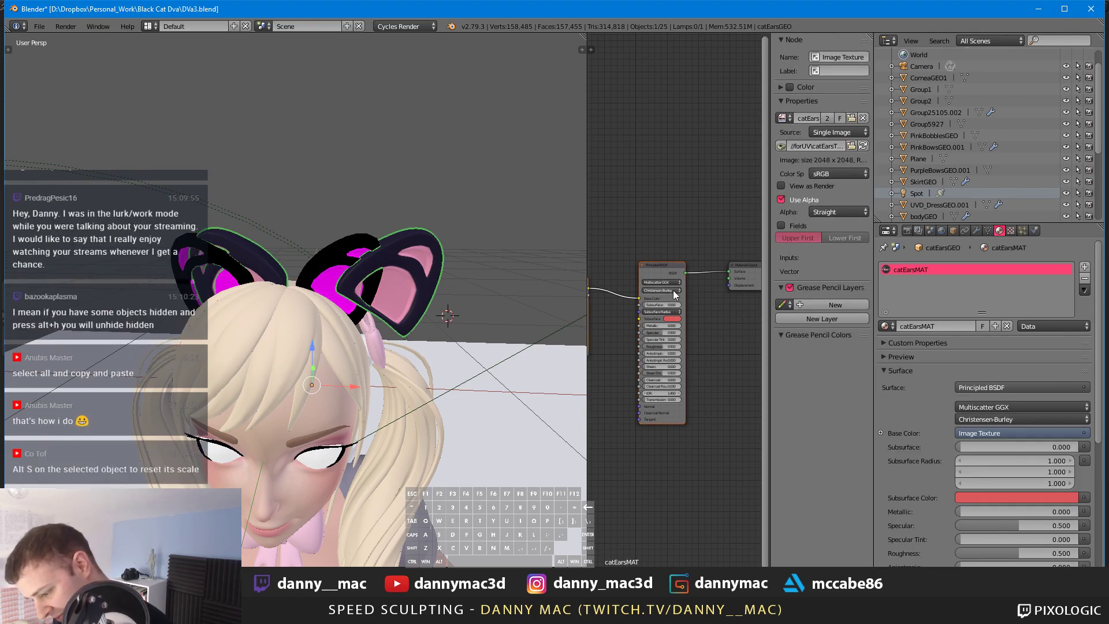
{"action": "key", "text": "x"}
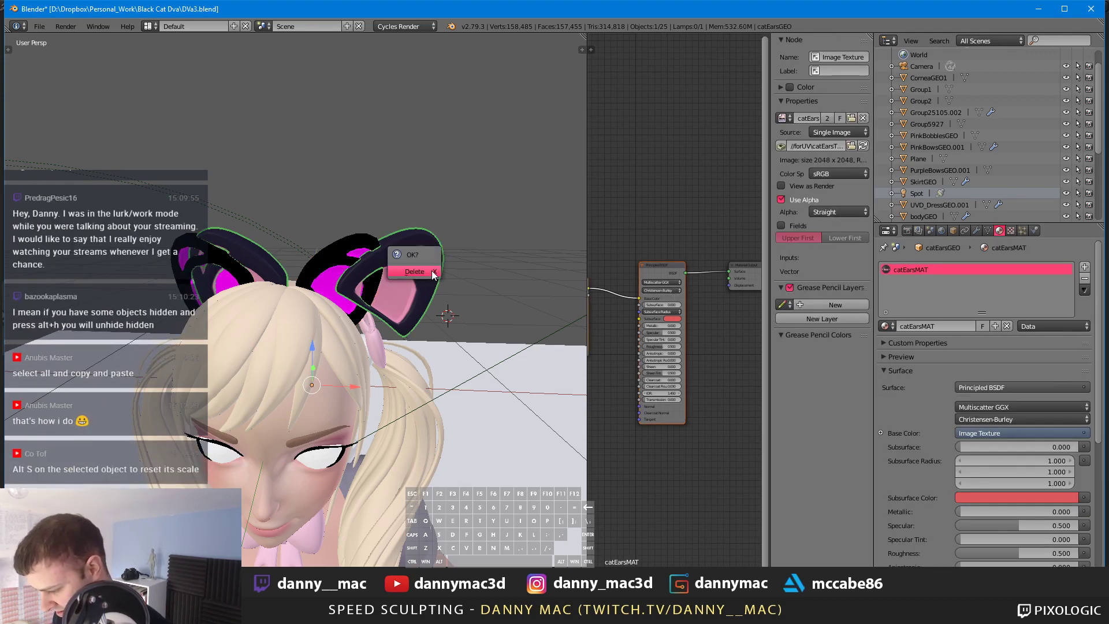
{"action": "left_click", "coordinate": [417, 275]}
Step: Select Group1 and connect the pasted Principled BSDF to the Material Output's Surface
{"action": "right_click", "coordinate": [365, 277]}
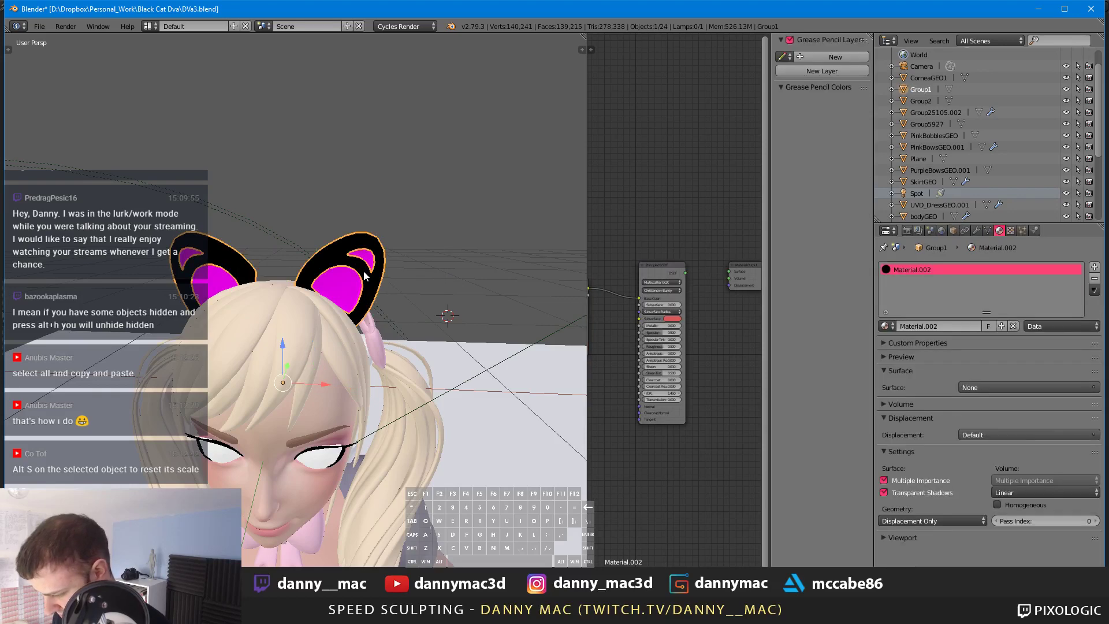
{"action": "left_click_drag", "start_coordinate": [685, 273], "coordinate": [729, 271]}
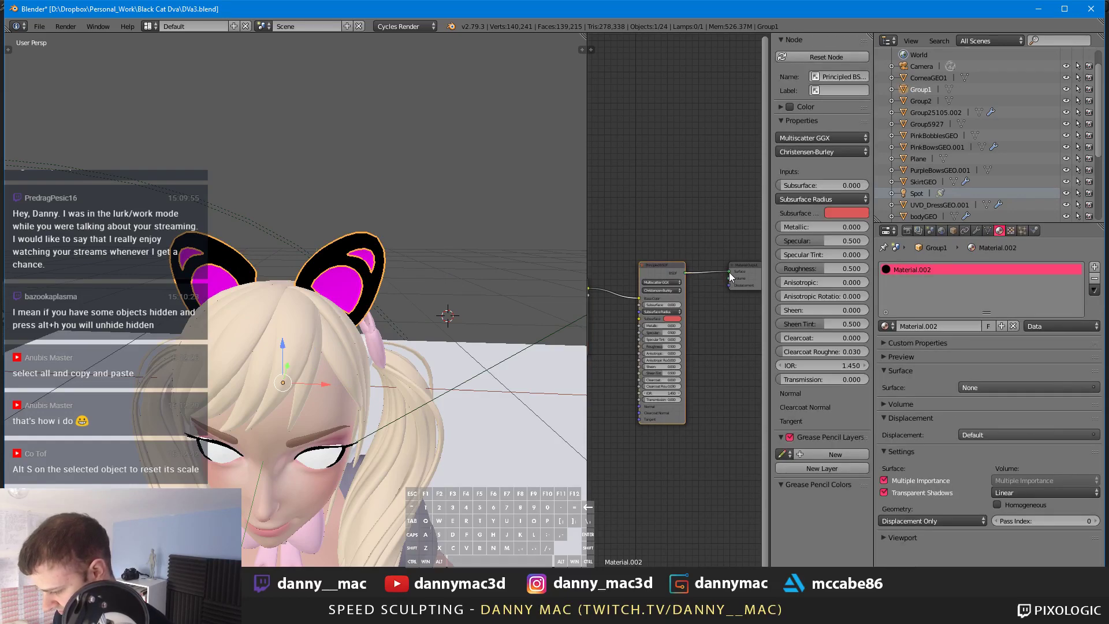
{"action": "right_click", "coordinate": [349, 289]}
{"action": "right_click", "coordinate": [347, 274]}
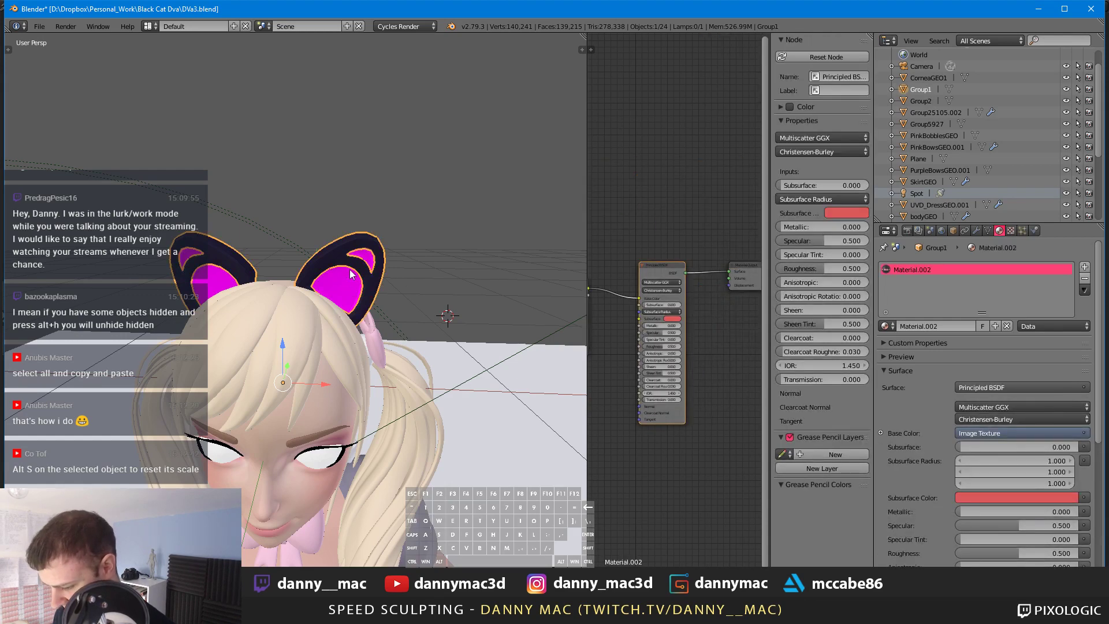
Step: Delete the pasted Principled BSDF node from Group1's material
{"action": "scroll", "coordinate": [671, 260], "scroll_direction": "down", "scroll_amount": 1}
{"action": "scroll", "coordinate": [663, 256], "scroll_direction": "up", "scroll_amount": 1}
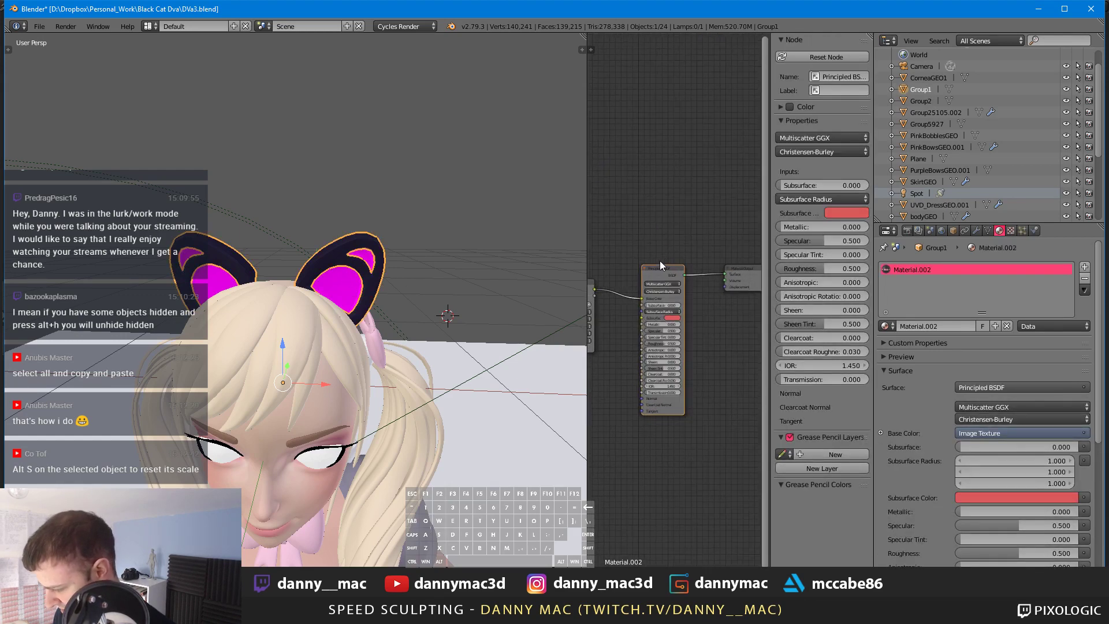
{"action": "scroll", "coordinate": [661, 260], "scroll_direction": "down", "scroll_amount": 1}
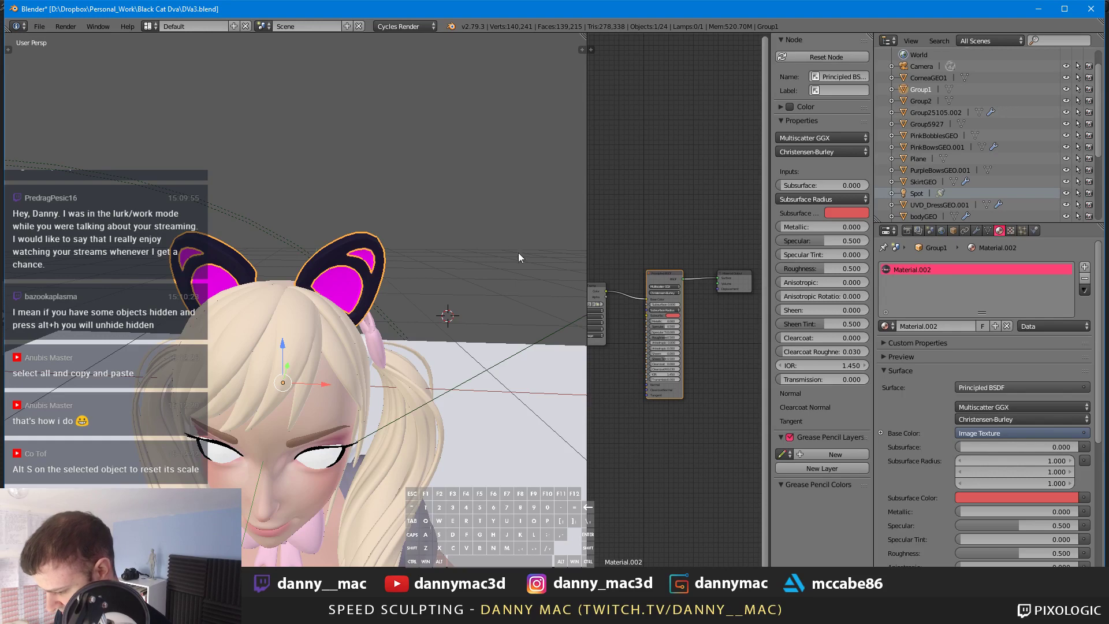
{"action": "left_click", "coordinate": [666, 287]}
{"action": "left_click", "coordinate": [668, 273]}
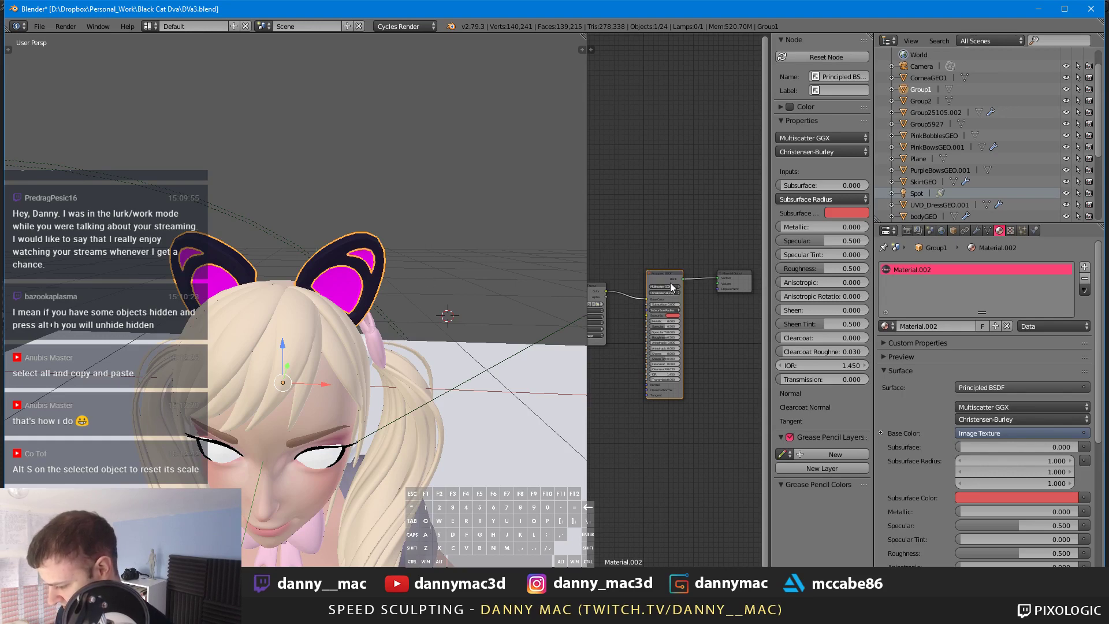
{"action": "key", "text": "x"}
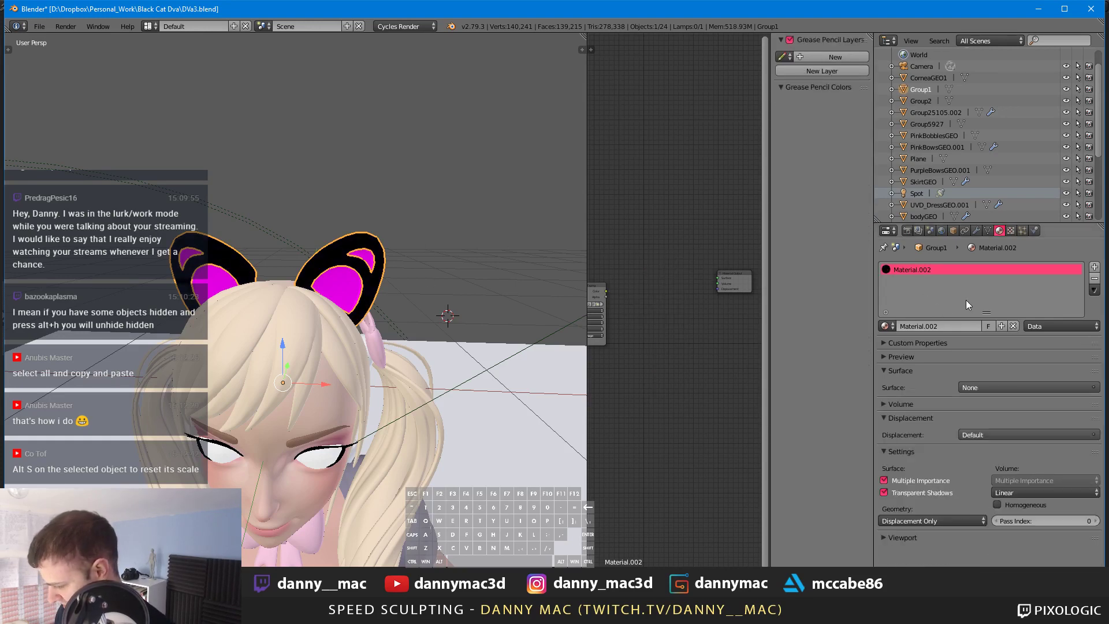
Step: Replace Group1's Material.002 slot with a new material that uses a Principled BSDF surface
{"action": "left_click", "coordinate": [1095, 279]}
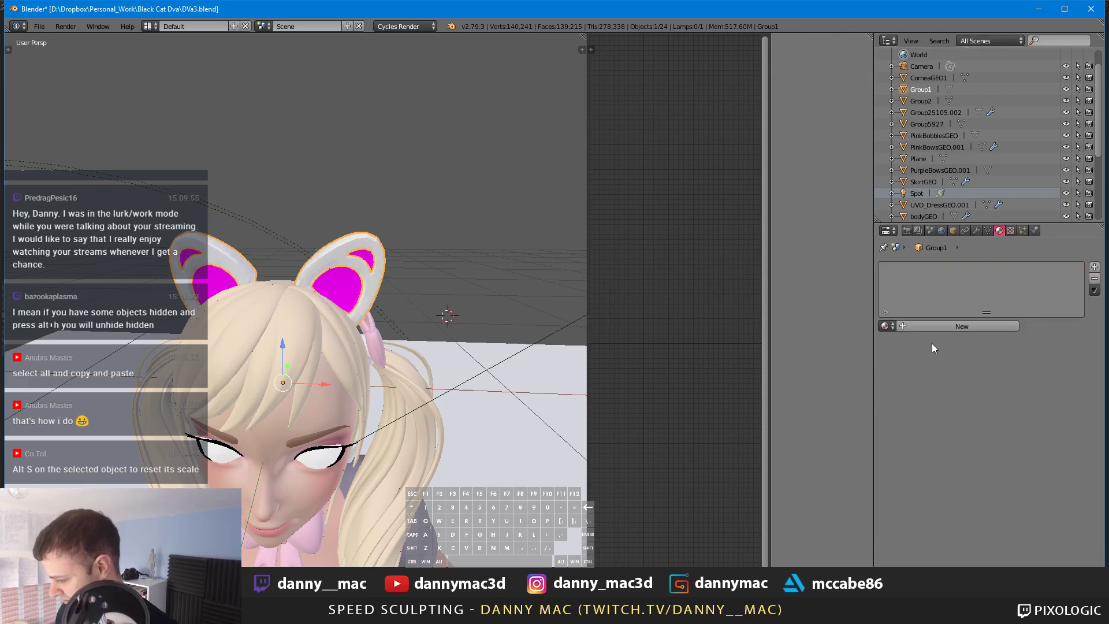
{"action": "left_click", "coordinate": [937, 327]}
{"action": "left_click", "coordinate": [990, 387]}
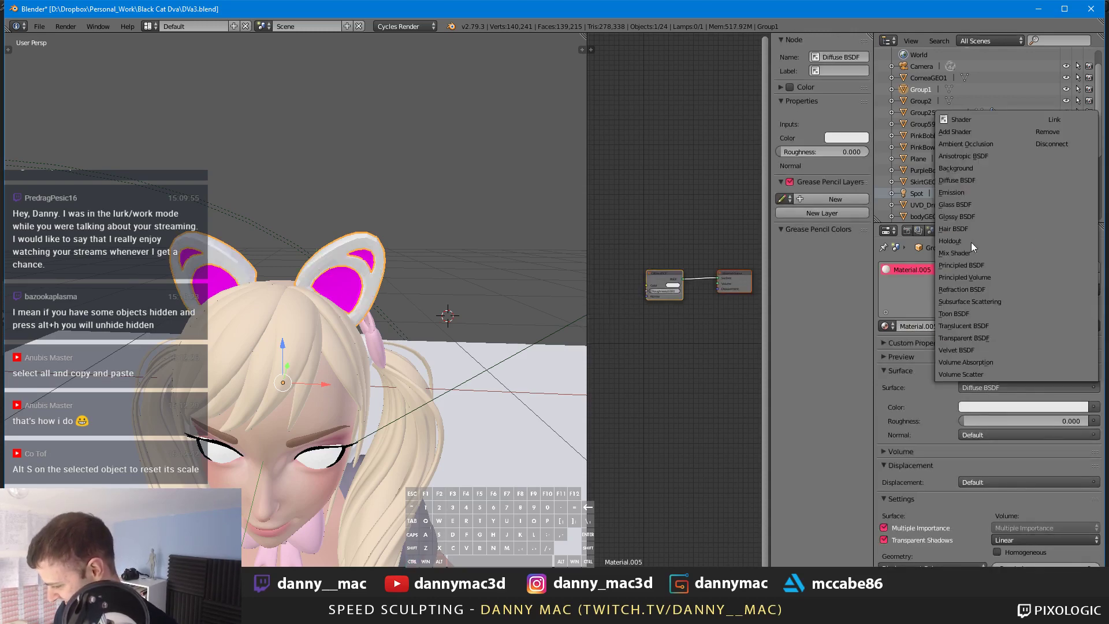
{"action": "left_click", "coordinate": [990, 268]}
Step: Add an Image Texture node beside Group1's Principled BSDF and widen the node editor
{"action": "scroll", "coordinate": [644, 286], "scroll_direction": "down", "scroll_amount": 1}
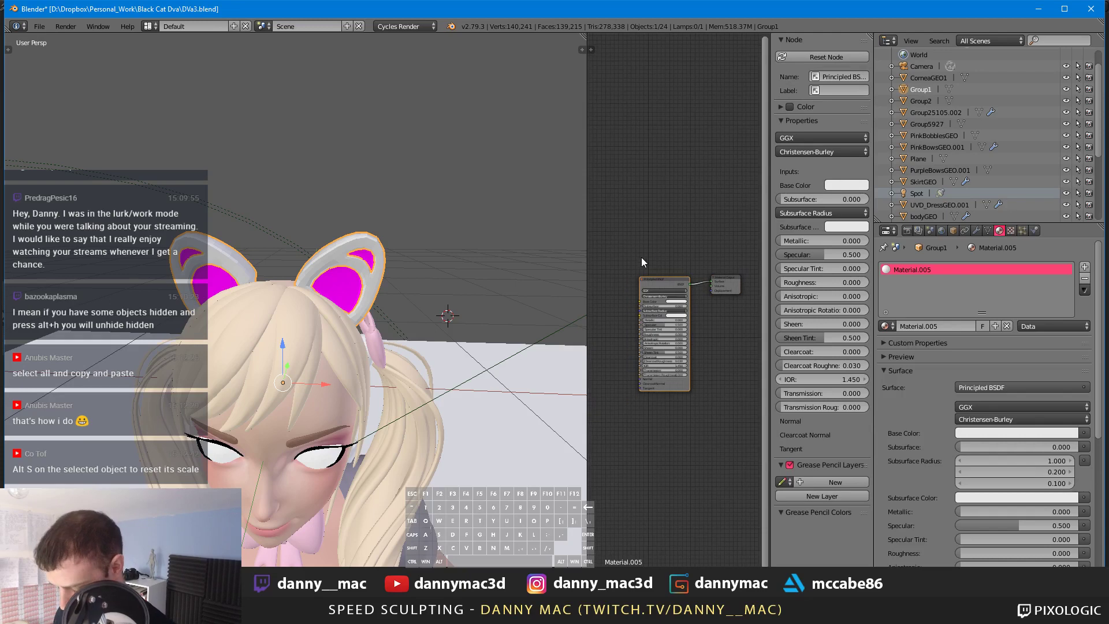
{"action": "key", "text": "shift+a"}
{"action": "mouse_move", "coordinate": [646, 225]}
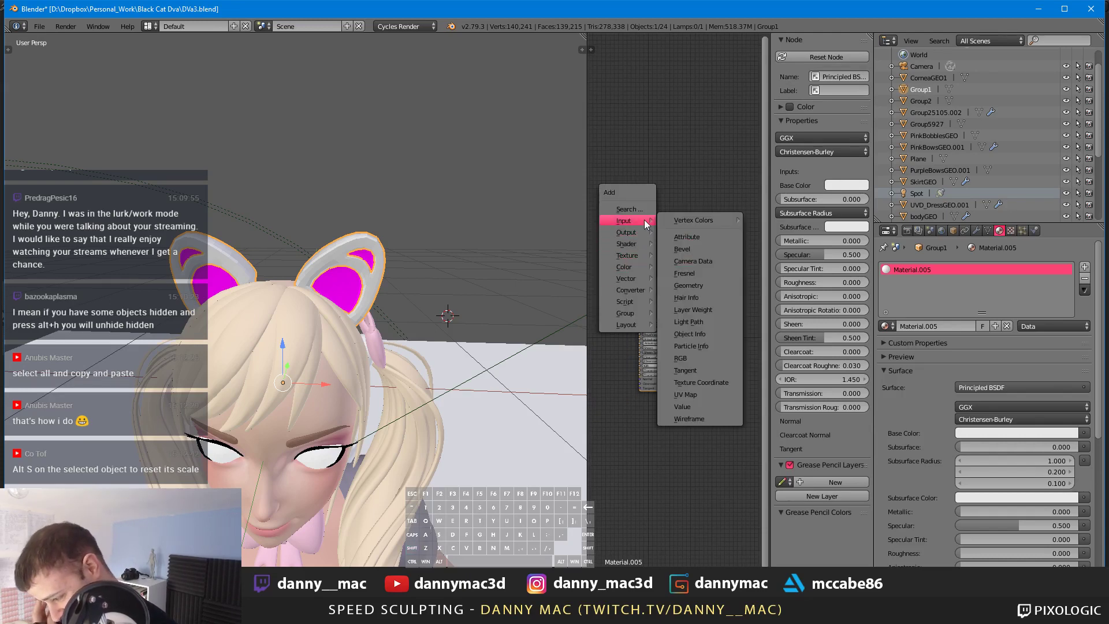
{"action": "mouse_move", "coordinate": [636, 256]}
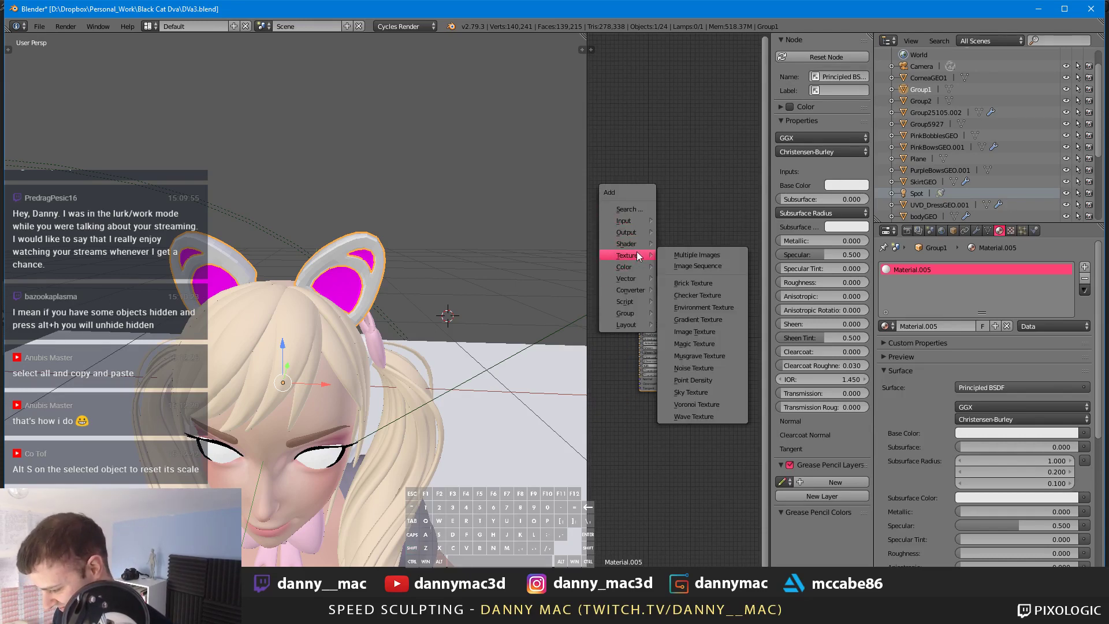
{"action": "left_click", "coordinate": [708, 333]}
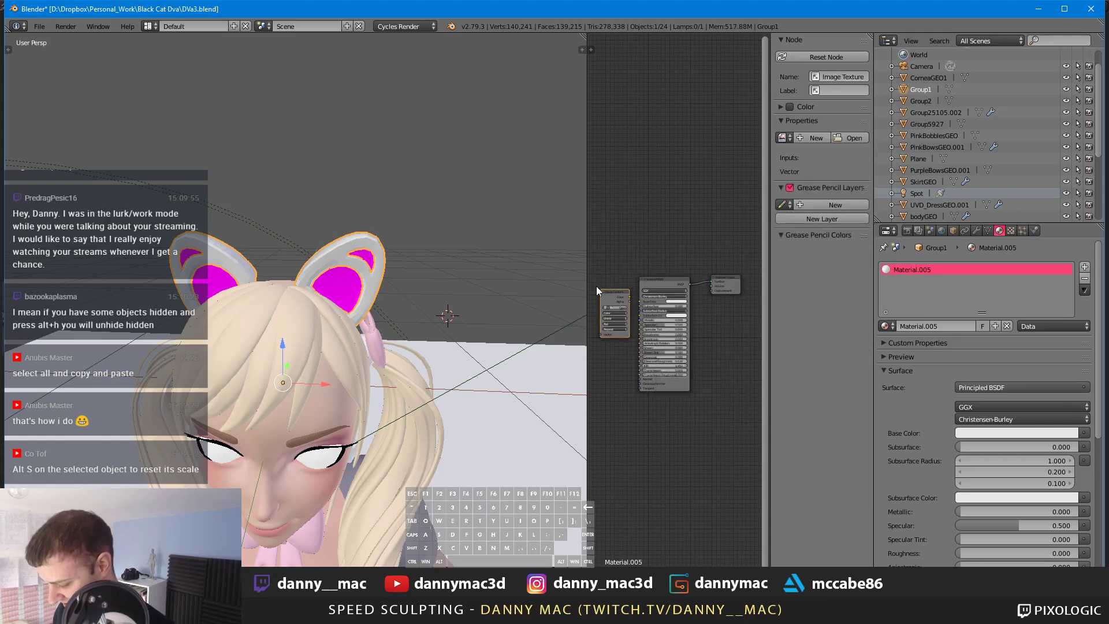
{"action": "left_click", "coordinate": [622, 302]}
{"action": "scroll", "coordinate": [630, 266], "scroll_direction": "up", "scroll_amount": 3}
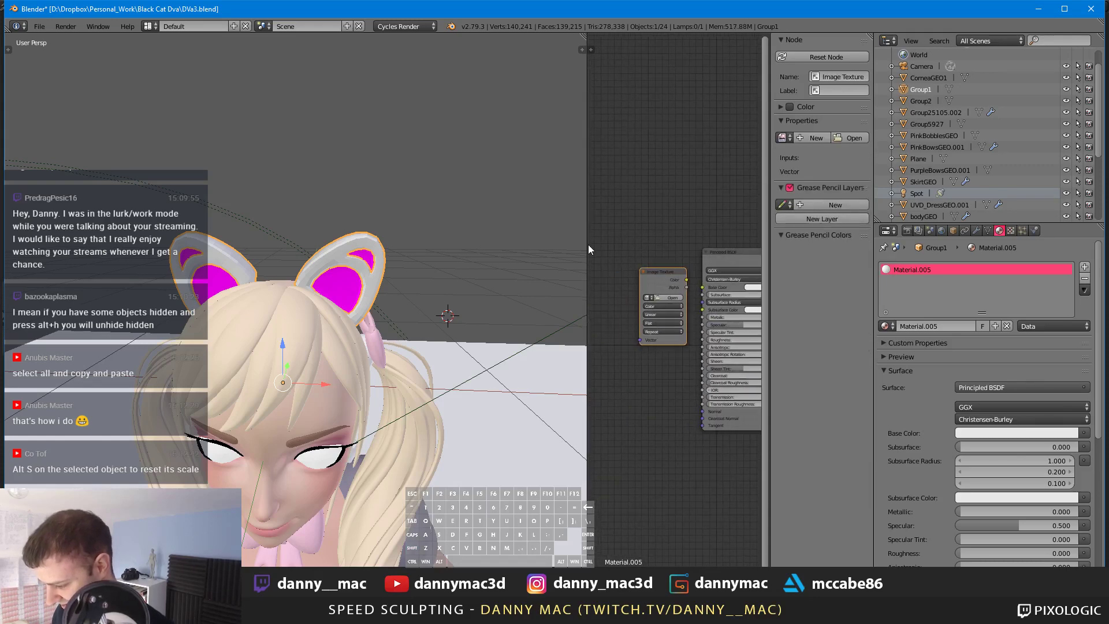
{"action": "left_click_drag", "start_coordinate": [584, 252], "coordinate": [466, 248]}
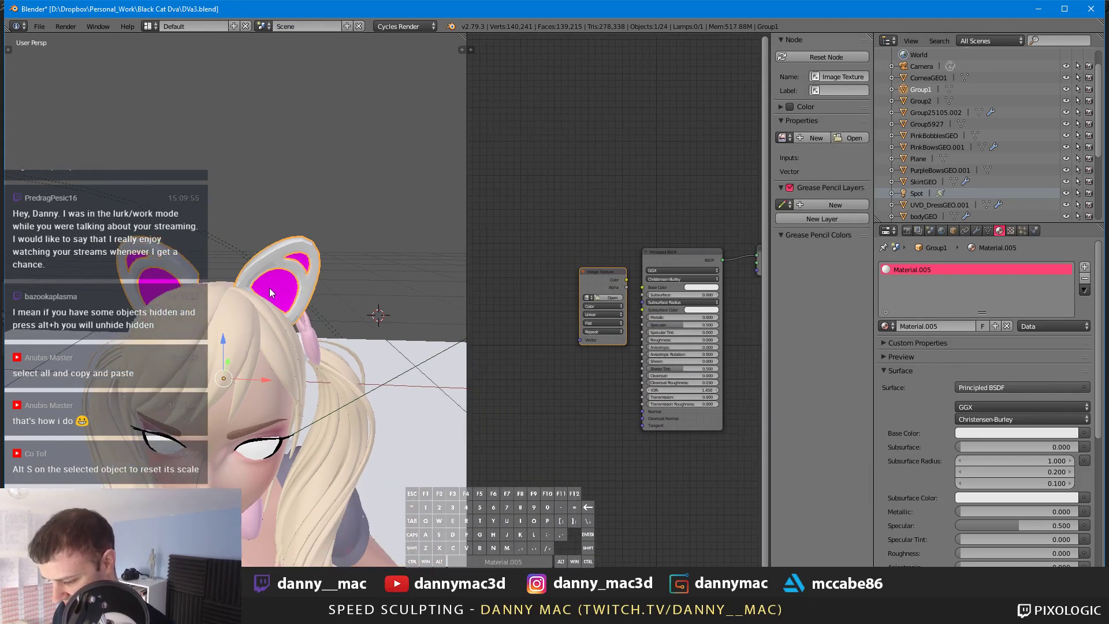
Step: Check Group2's material nodes, and connect the Image Texture's Color to the Base Color of Group1's Principled BSDF
{"action": "right_click", "coordinate": [344, 281]}
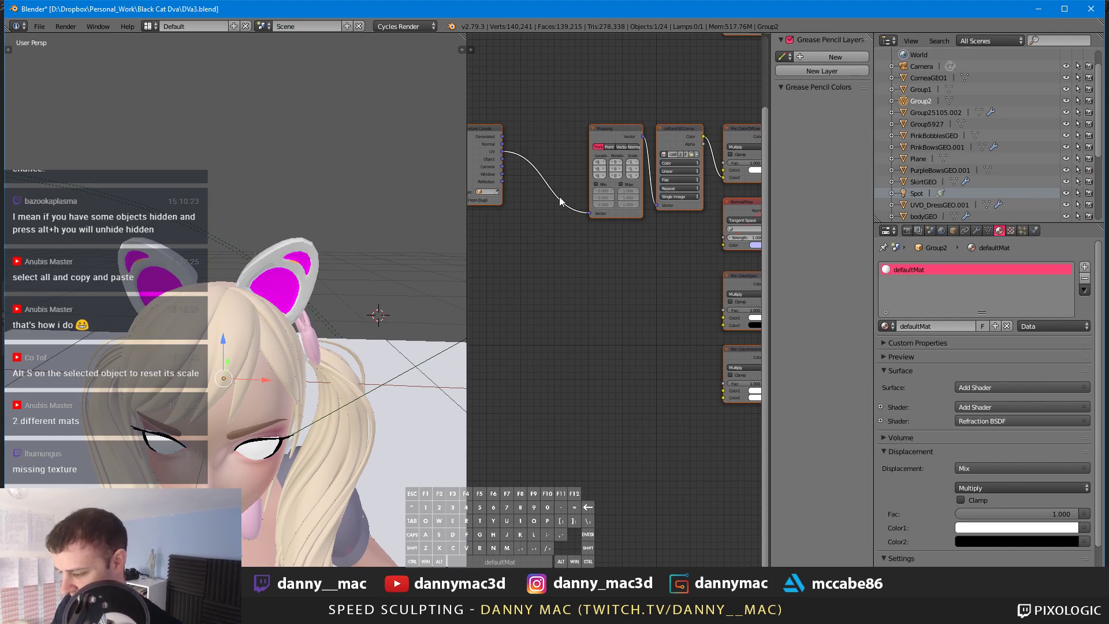
{"action": "scroll", "coordinate": [585, 206], "scroll_direction": "down", "scroll_amount": 3}
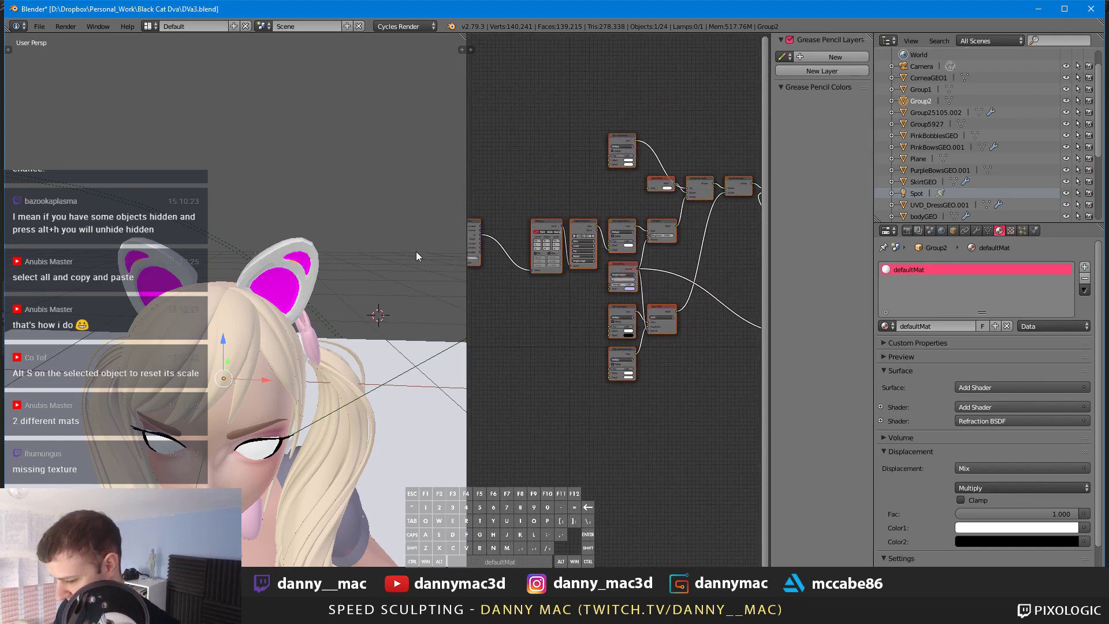
{"action": "right_click", "coordinate": [304, 272]}
{"action": "scroll", "coordinate": [519, 297], "scroll_direction": "up", "scroll_amount": 4}
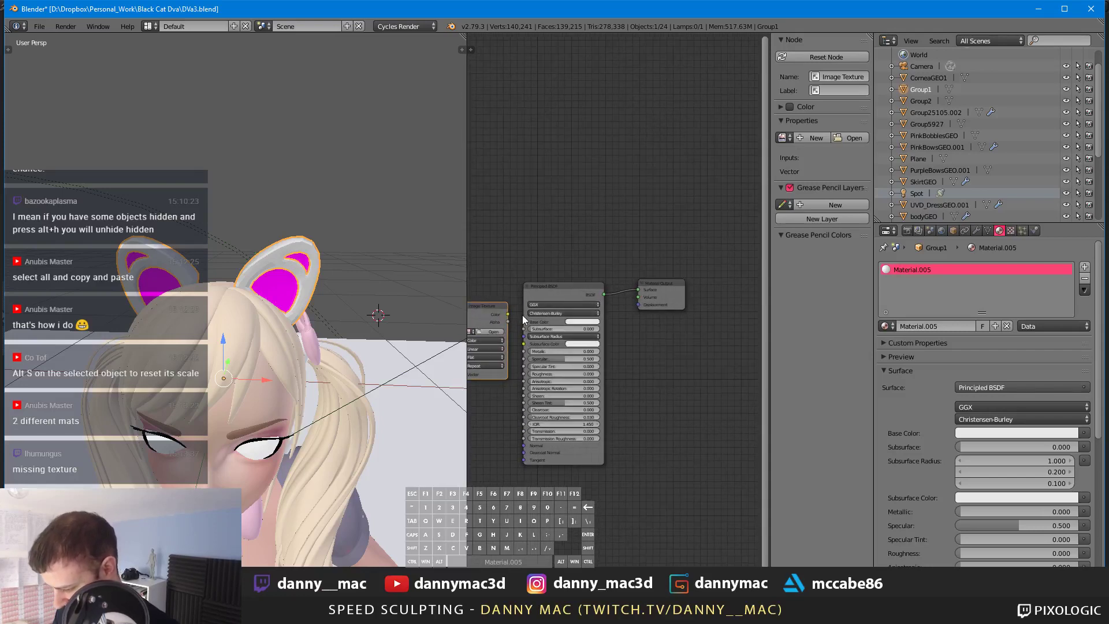
{"action": "left_click_drag", "start_coordinate": [507, 315], "coordinate": [524, 322]}
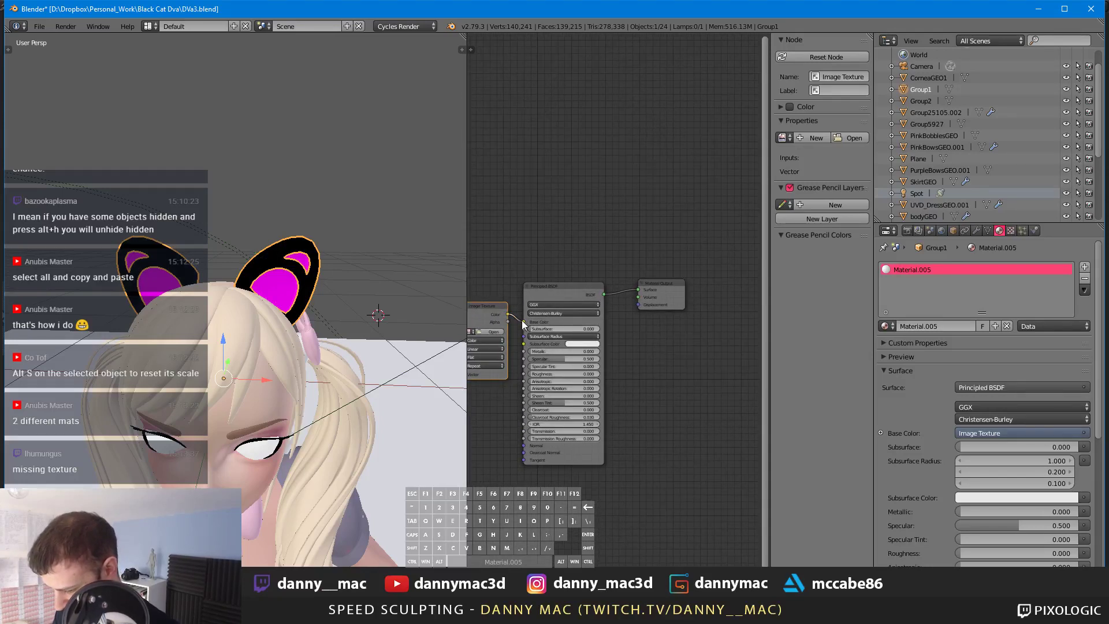
Step: Move Group1 off the head to inspect it apart from the Group2 ear parts, and cancel the move
{"action": "right_click", "coordinate": [291, 278]}
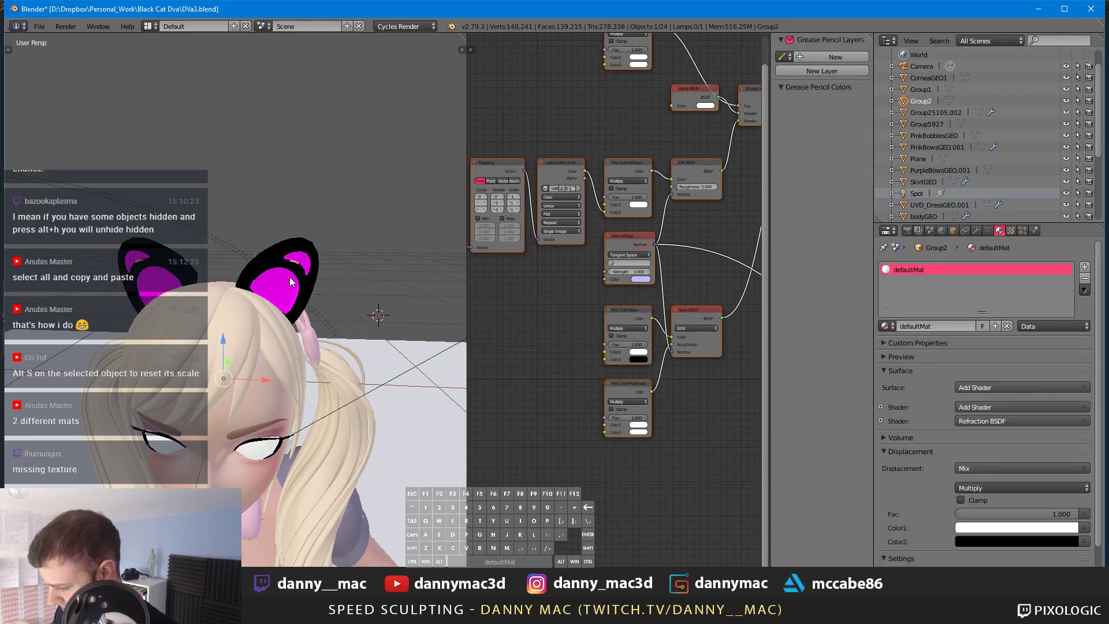
{"action": "right_click", "coordinate": [295, 267]}
{"action": "scroll", "coordinate": [322, 255], "scroll_direction": "down", "scroll_amount": 3}
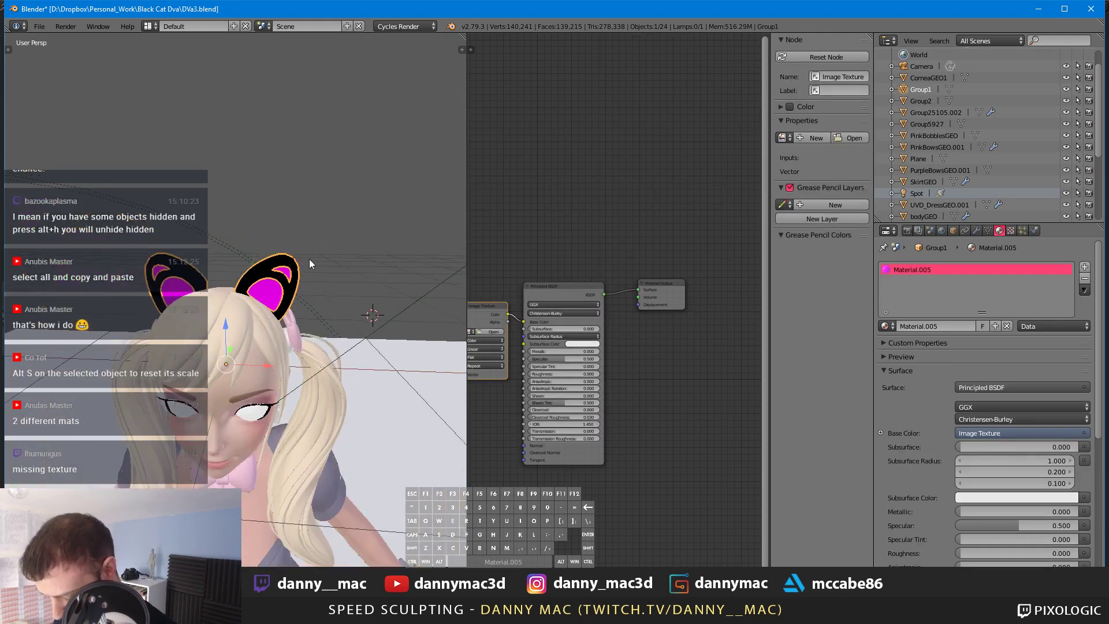
{"action": "key", "text": "g"}
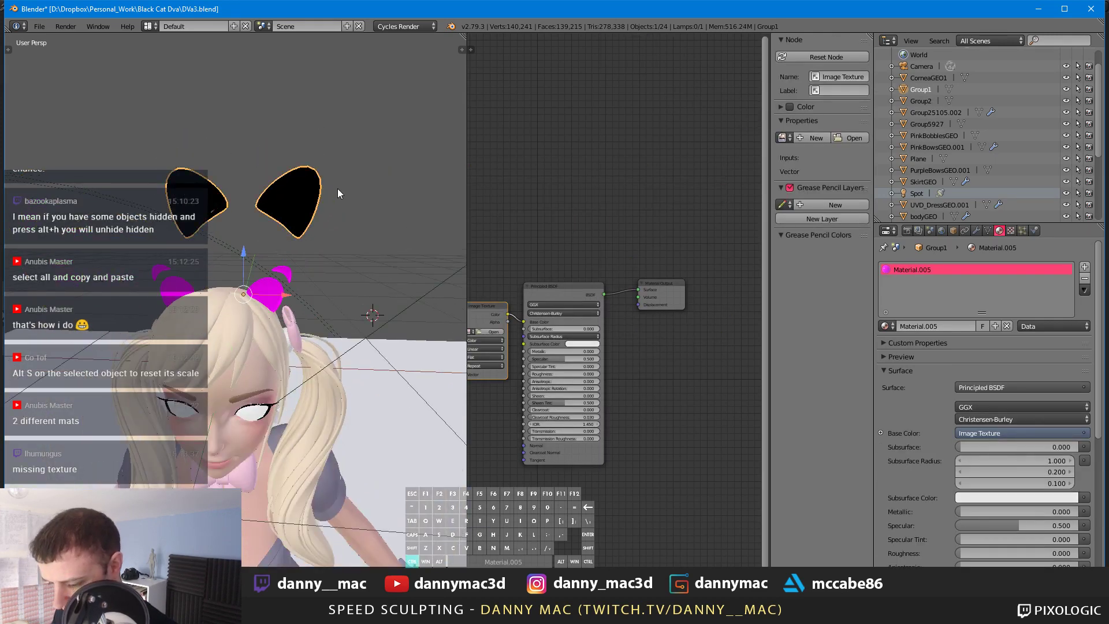
{"action": "right_click", "coordinate": [350, 185]}
{"action": "scroll", "coordinate": [335, 200], "scroll_direction": "up", "scroll_amount": 1}
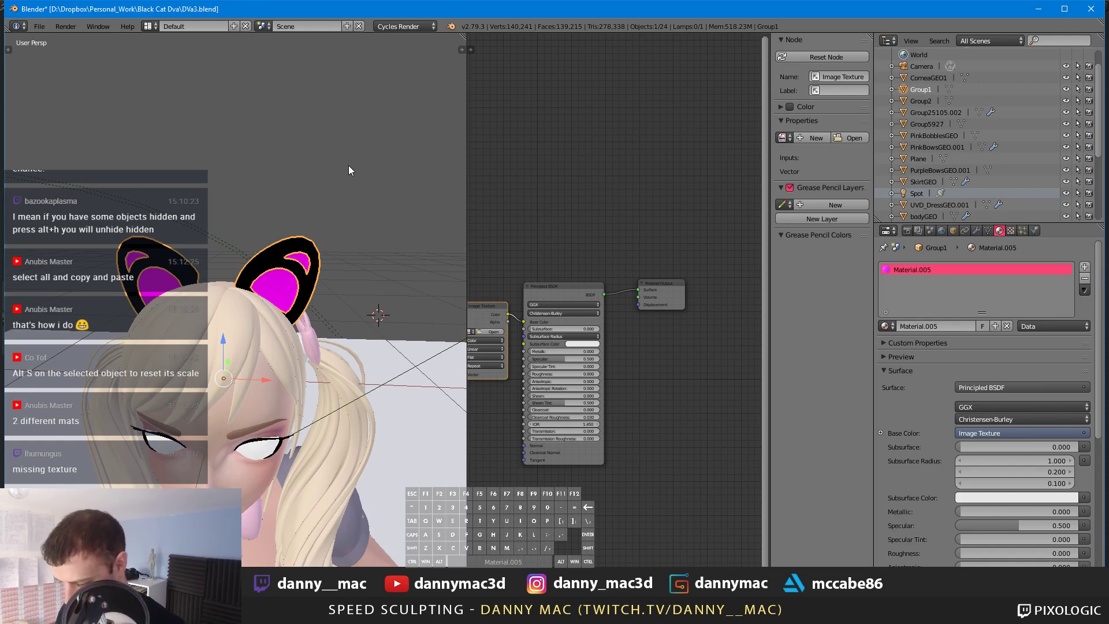
Step: Join the Group1 and Group2 ear meshes into one object, with Group2 as the active object
{"action": "right_click", "coordinate": [276, 295], "text": "shift"}
{"action": "mouse_move", "coordinate": [355, 188]}
{"action": "middle_mouse_down"}
{"action": "mouse_move", "coordinate": [393, 188]}
{"action": "mouse_move", "coordinate": [348, 190]}
{"action": "middle_mouse_up"}
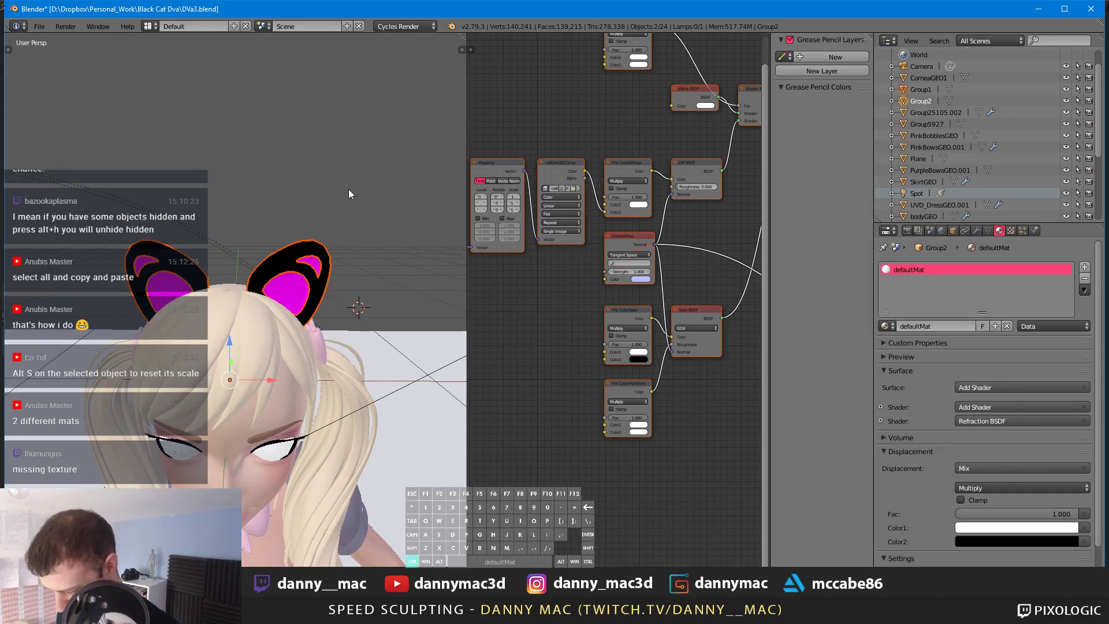
{"action": "key", "text": "ctrl+j"}
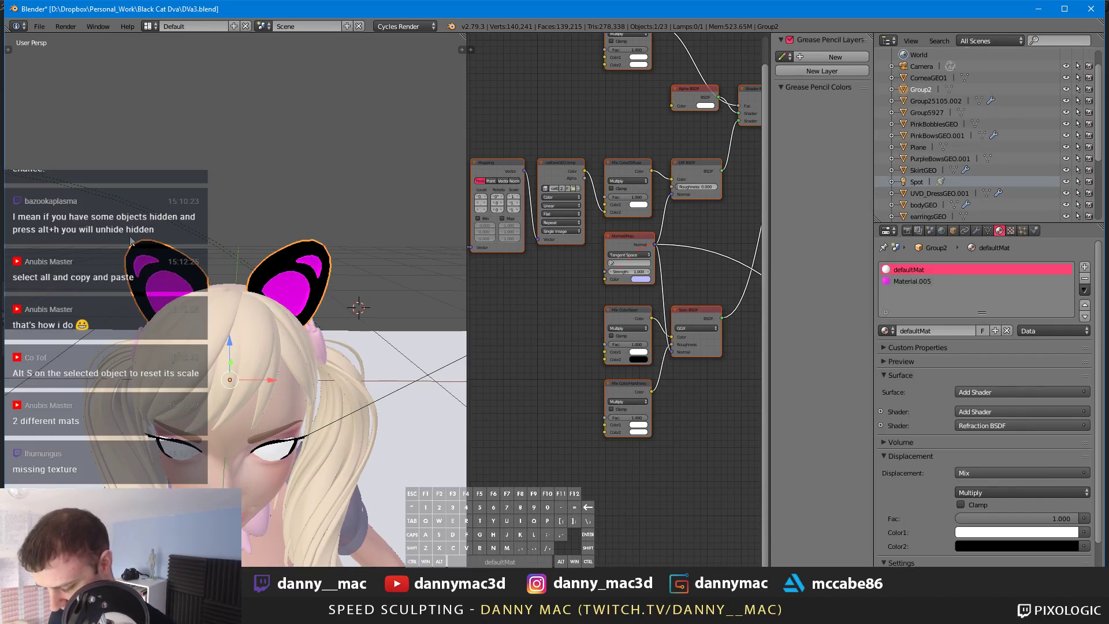
Step: Merge the duplicate vertices of the joined Group2 cat ears with Remove Doubles in Edit Mode
{"action": "key", "text": "t"}
{"action": "key", "text": "Tab"}
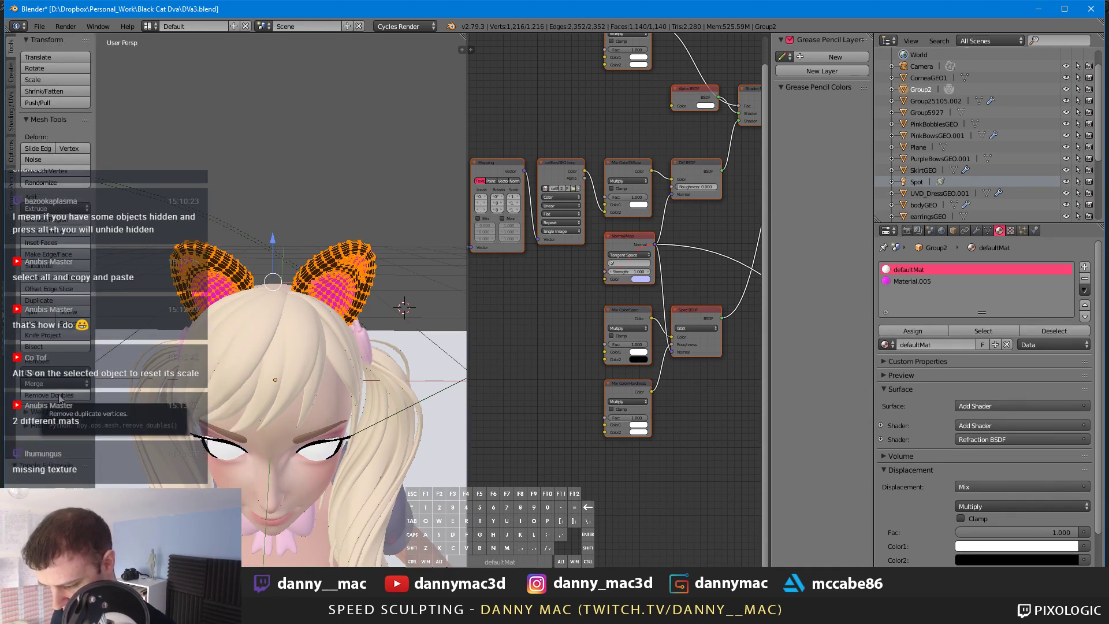
{"action": "left_click", "coordinate": [60, 398]}
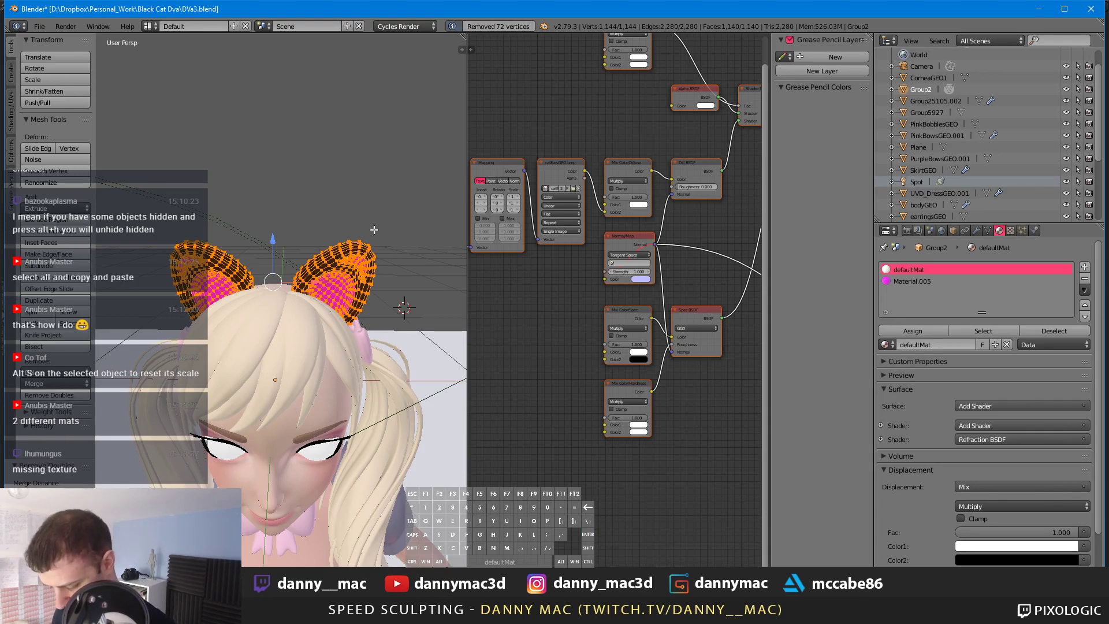
{"action": "key", "text": "Tab"}
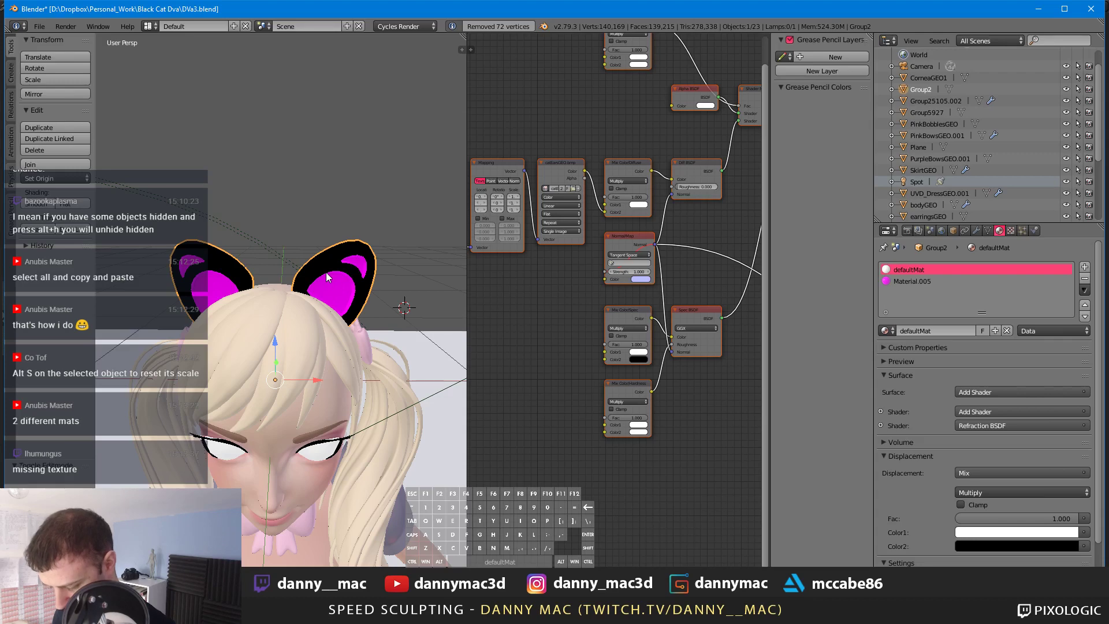
Step: Move the joined ears up off the head to check them as one object, and undo the move
{"action": "key", "text": "g"}
{"action": "left_click", "coordinate": [334, 216]}
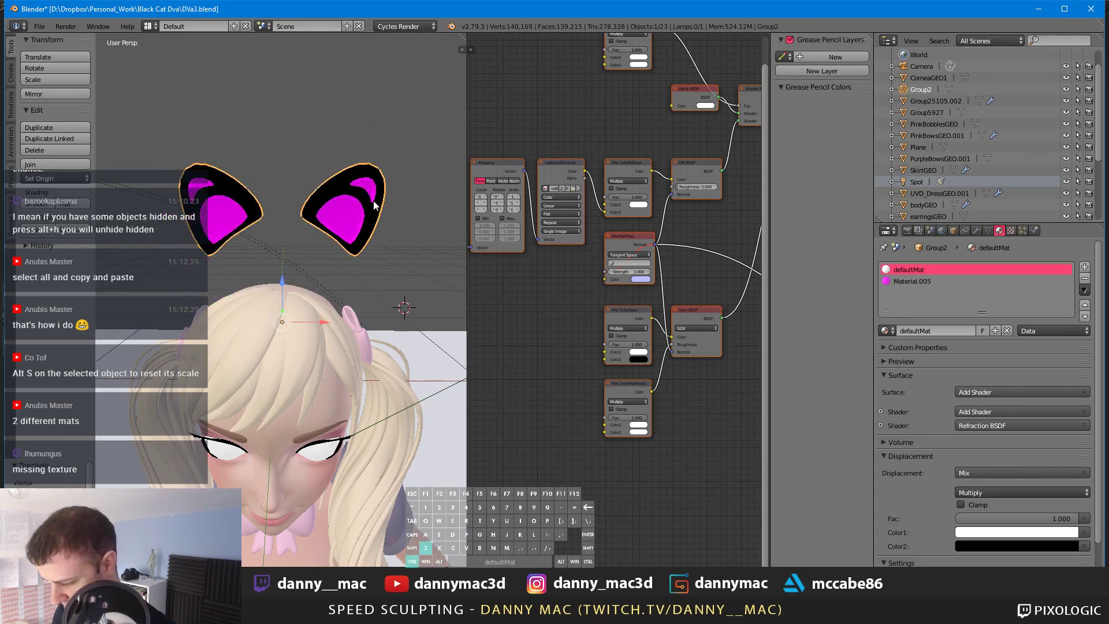
{"action": "key", "text": "ctrl+z"}
Step: Remove both existing material slots, Material.005 and defaultMat, from Group2
{"action": "left_click", "coordinate": [916, 281]}
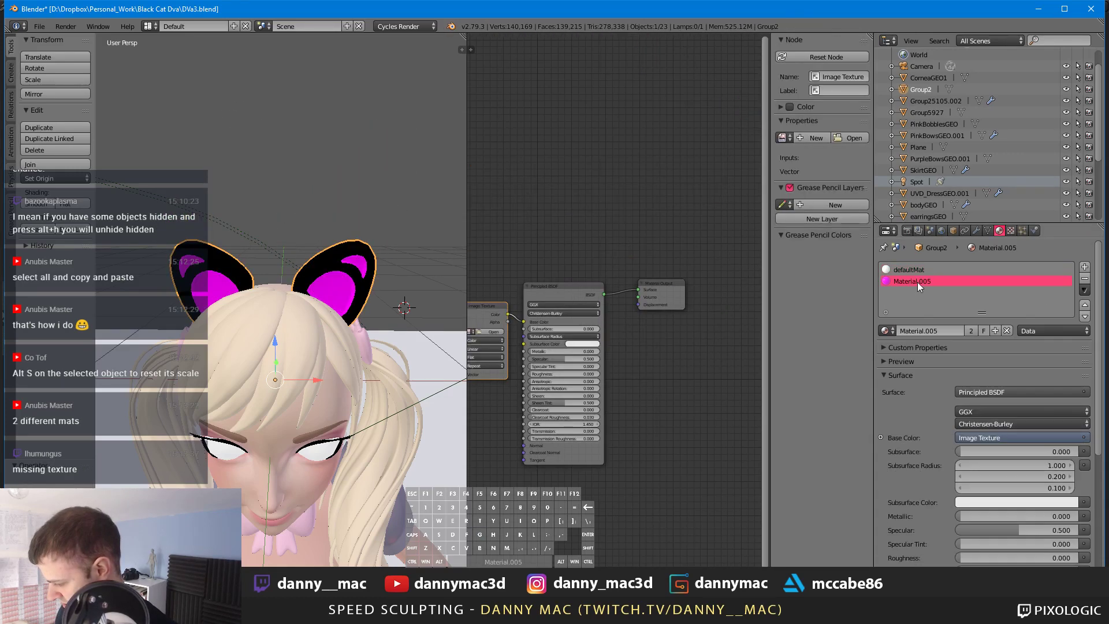
{"action": "left_click", "coordinate": [1085, 279]}
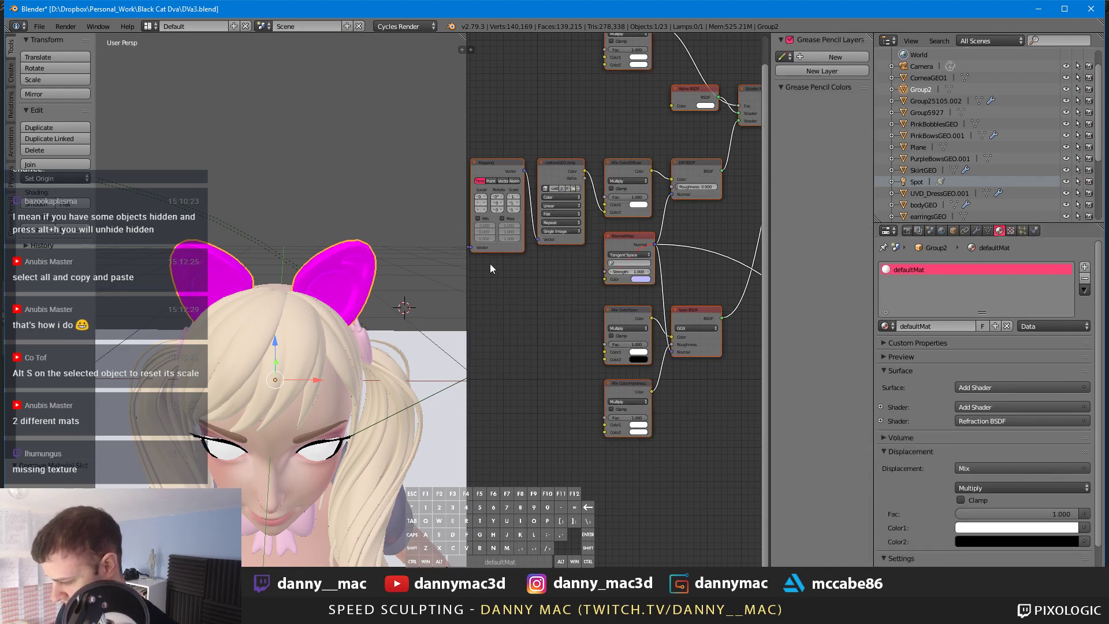
{"action": "left_click", "coordinate": [1085, 278]}
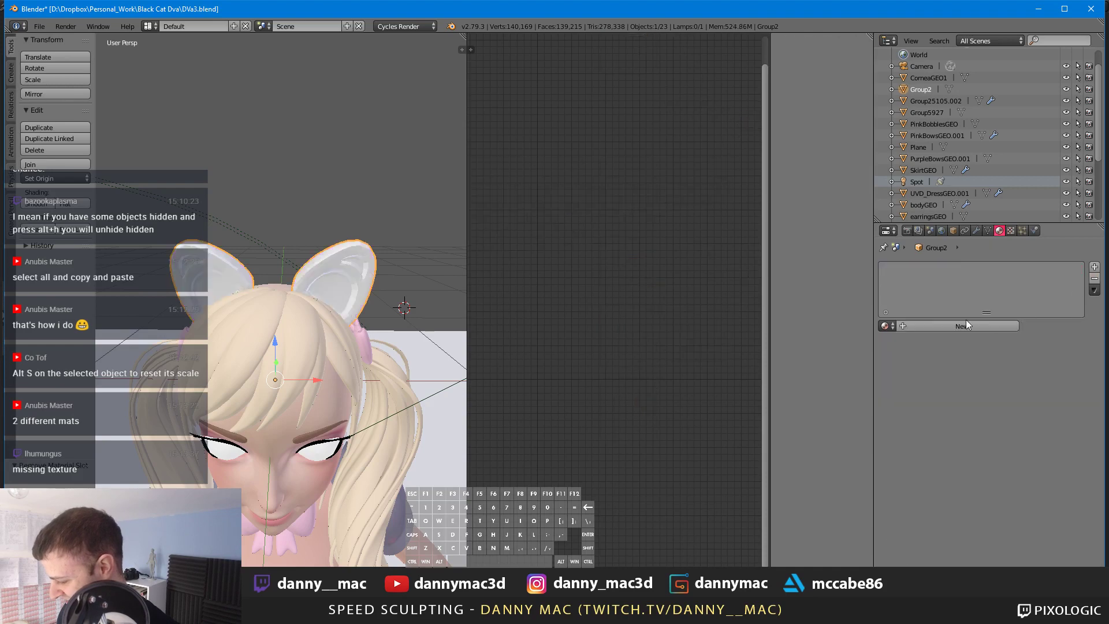
Step: Create a new material on Group2 and set its surface shader to Principled BSDF
{"action": "left_click", "coordinate": [966, 325]}
{"action": "left_click", "coordinate": [979, 388]}
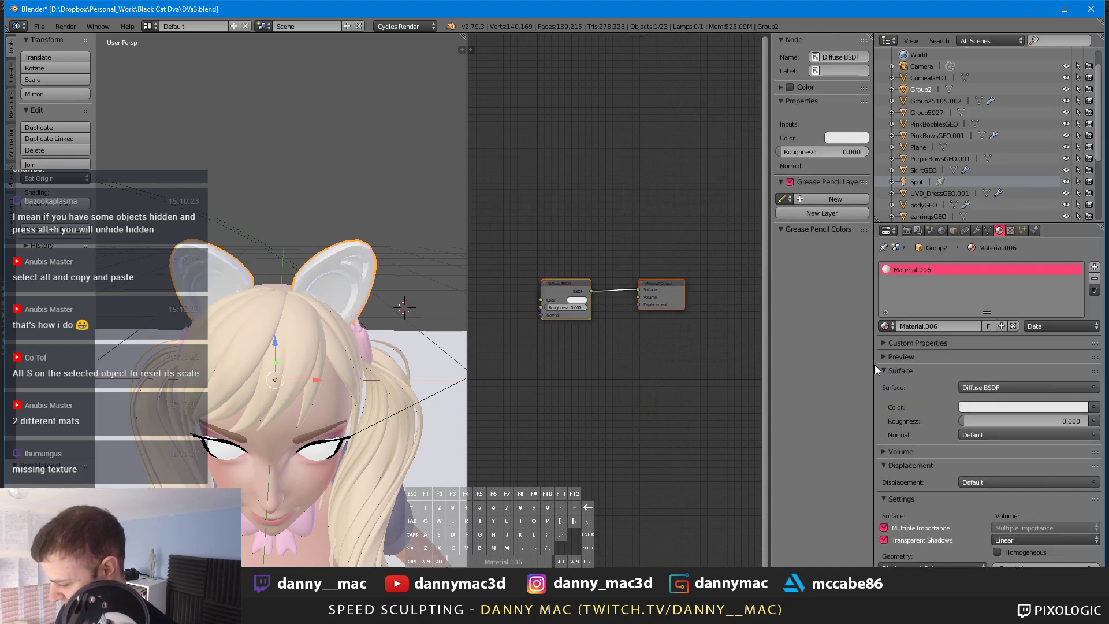
{"action": "left_click", "coordinate": [1017, 388]}
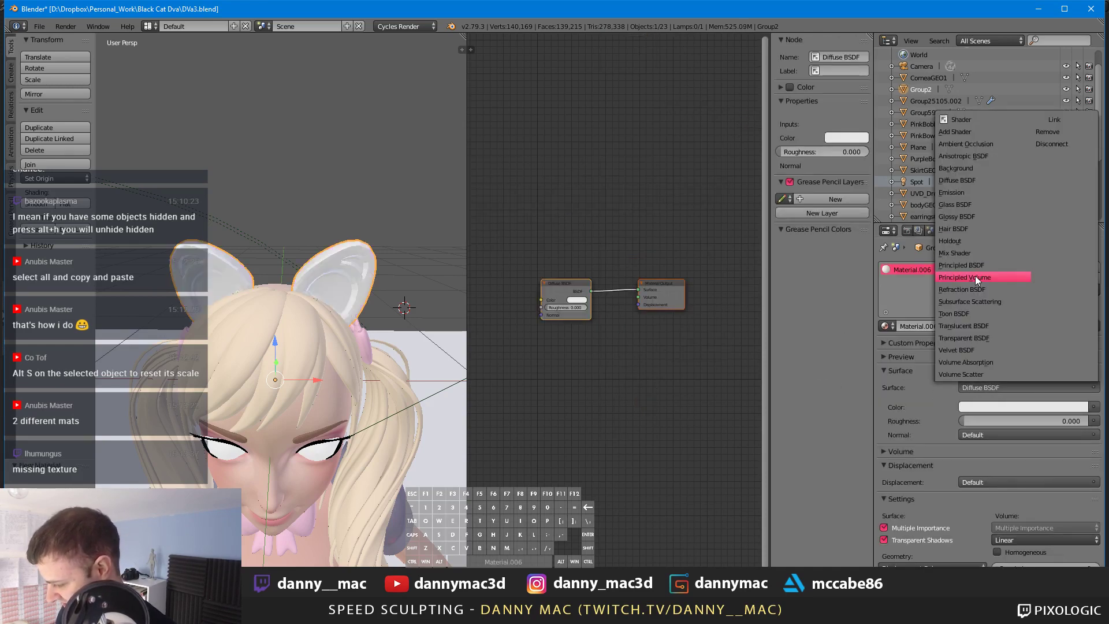
{"action": "left_click", "coordinate": [977, 264]}
Step: Add an Image Texture node beside the new material's Principled BSDF and open its image file browser
{"action": "scroll", "coordinate": [581, 285], "scroll_direction": "down", "scroll_amount": 2}
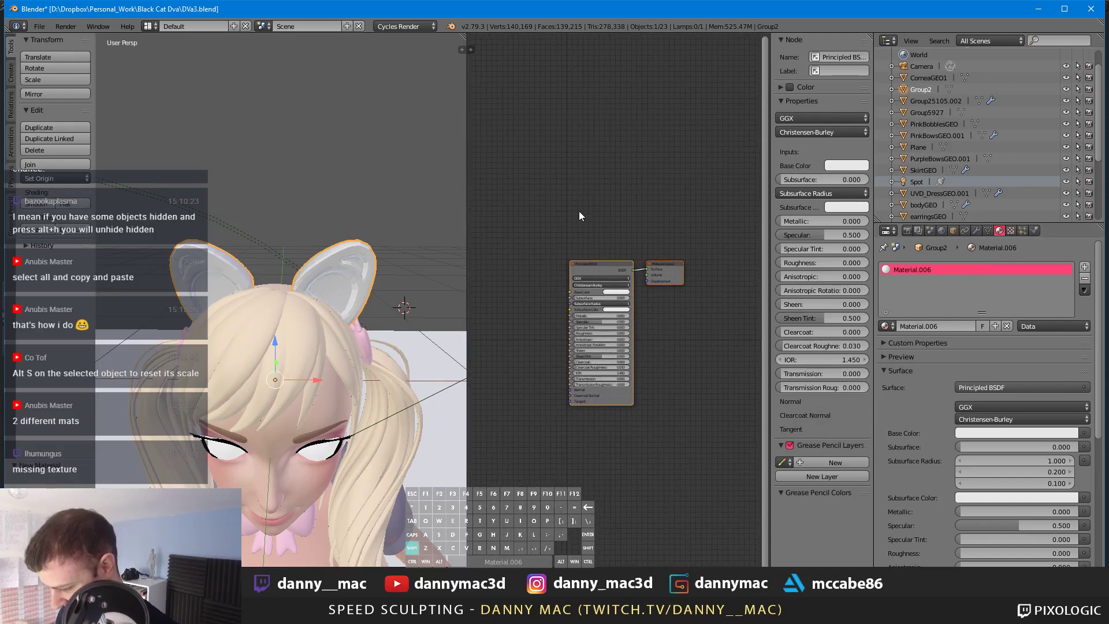
{"action": "key", "text": "shift+a"}
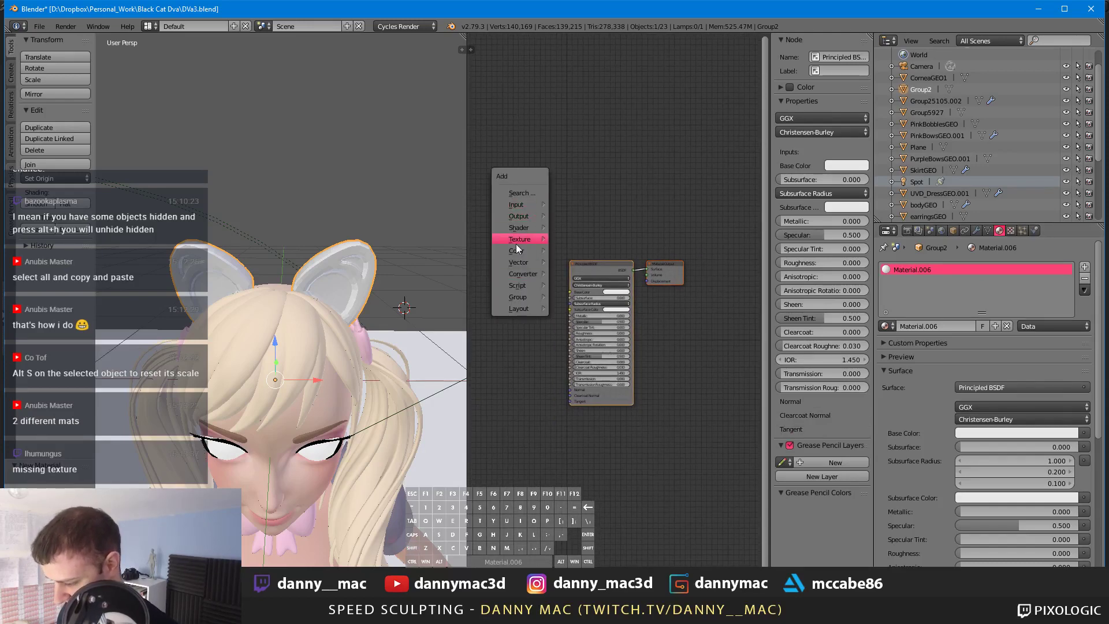
{"action": "mouse_move", "coordinate": [532, 239]}
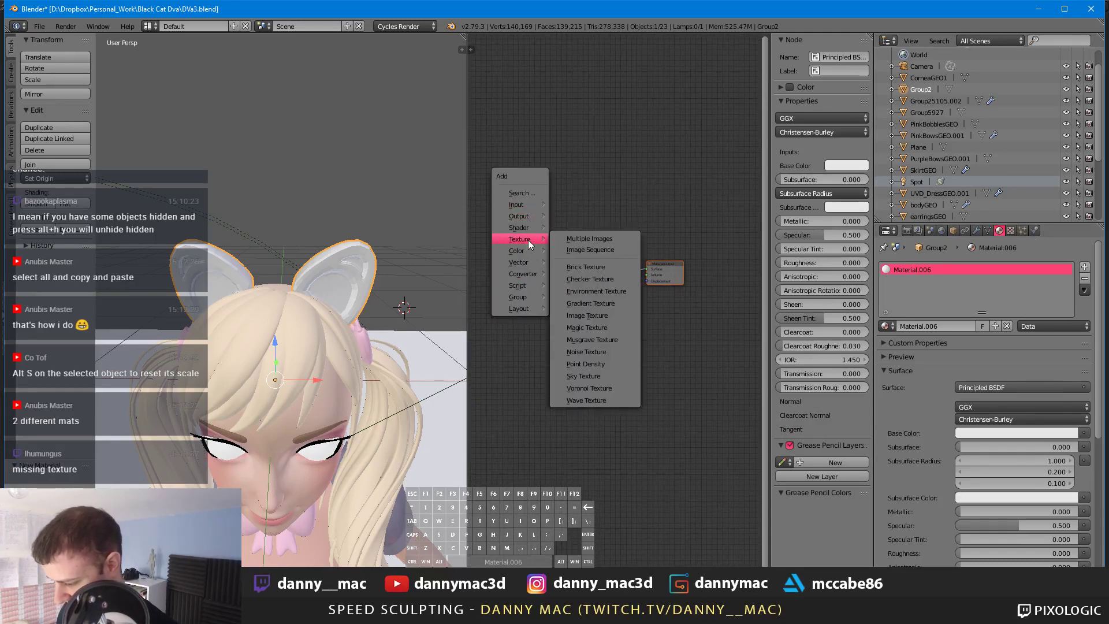
{"action": "left_click", "coordinate": [616, 317]}
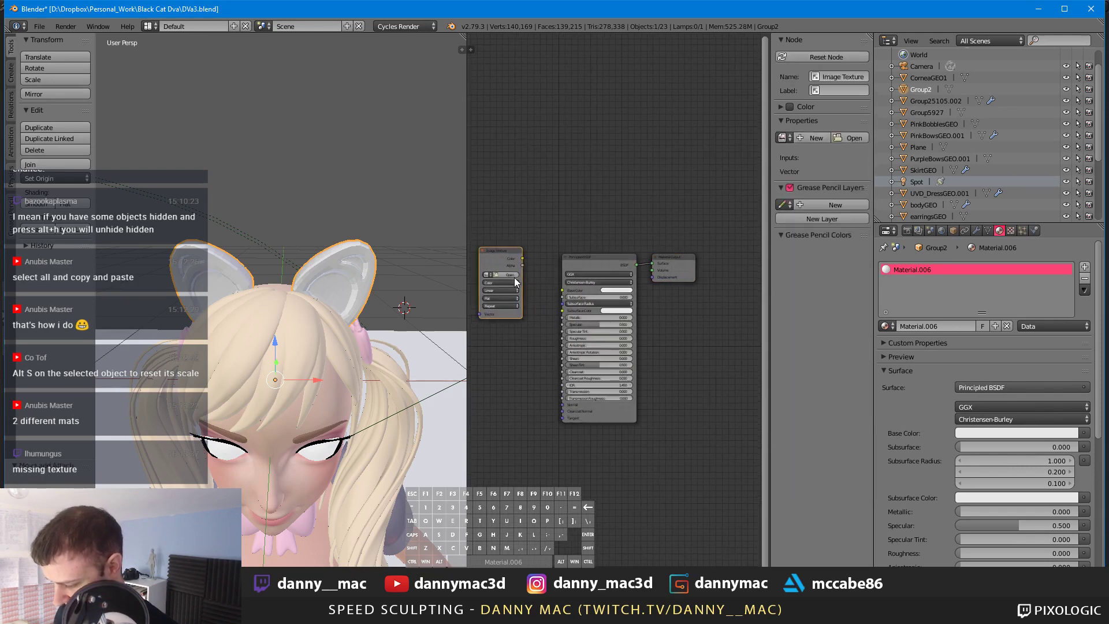
{"action": "left_click", "coordinate": [510, 275]}
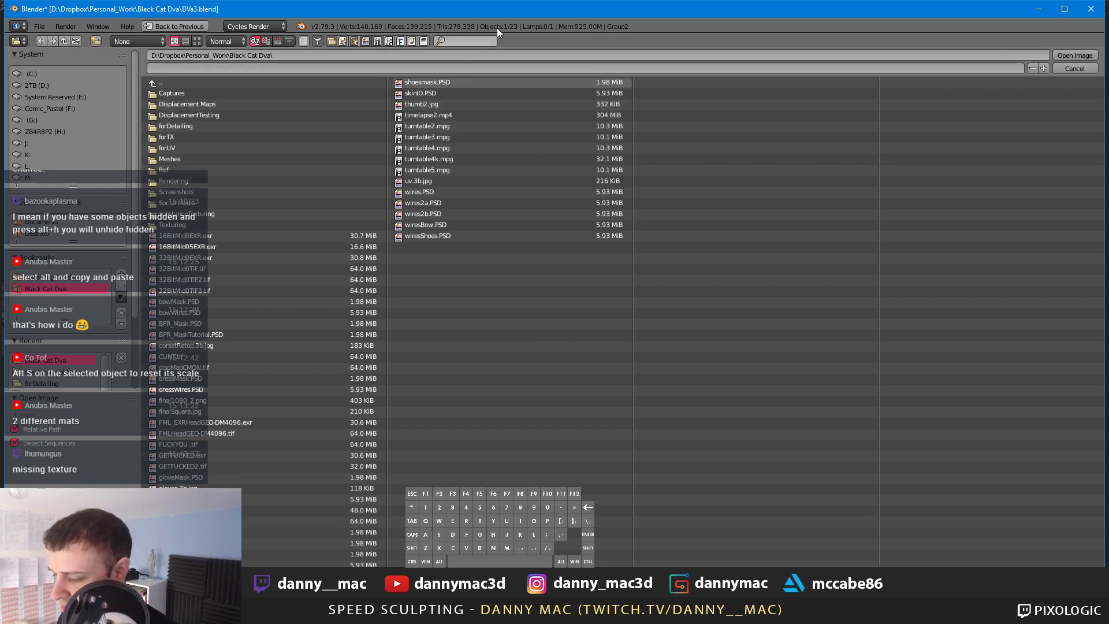
Step: Switch to ZBrush and raise the cat ears subtool to its highest subdivision level
{"action": "left_click_drag", "start_coordinate": [518, 12], "coordinate": [576, 0]}
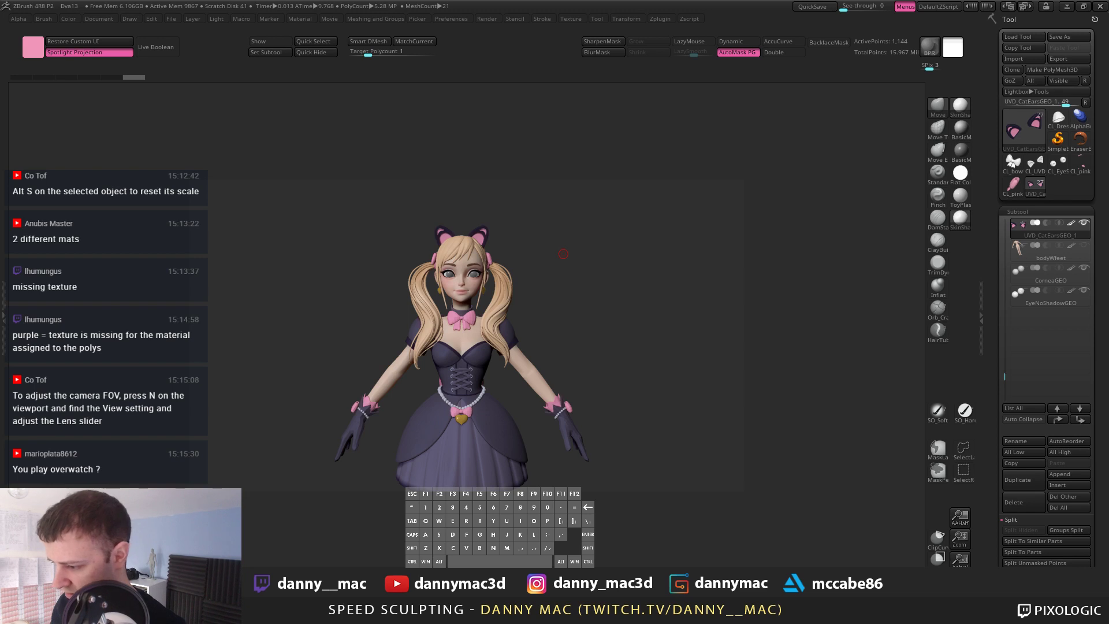
{"action": "left_click_drag", "start_coordinate": [564, 254], "coordinate": [701, 190]}
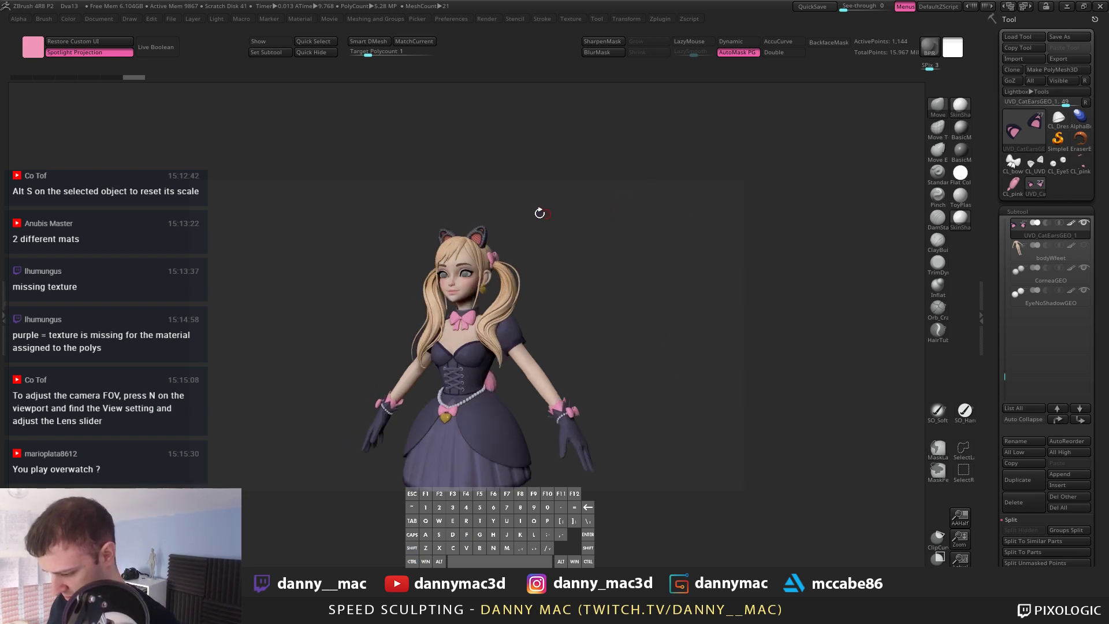
{"action": "key", "text": "d"}
{"action": "key", "text": "d"}
{"action": "key", "text": "d"}
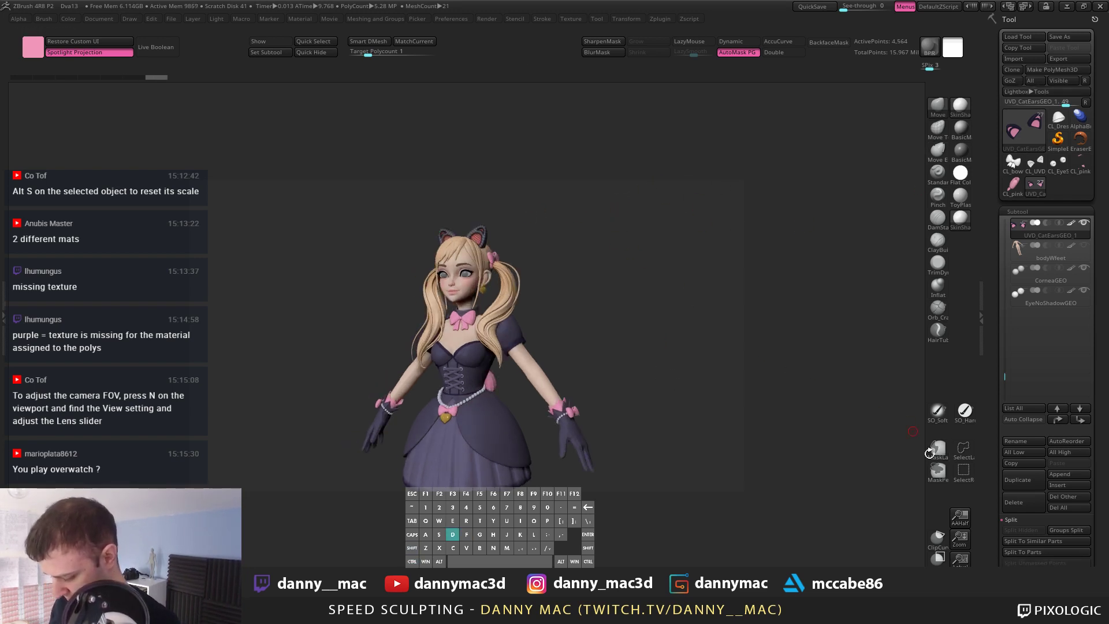
Step: Clone the cat ears subtool's texture map so it is available among the general textures
{"action": "scroll", "coordinate": [1016, 514], "scroll_direction": "down", "scroll_amount": 10}
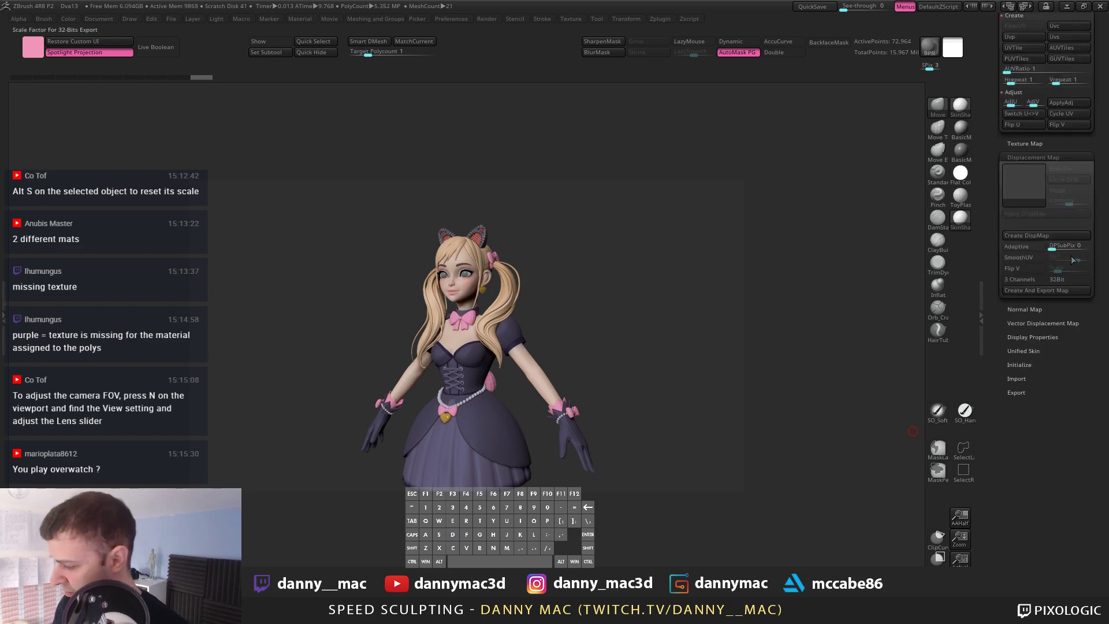
{"action": "left_click", "coordinate": [1025, 144]}
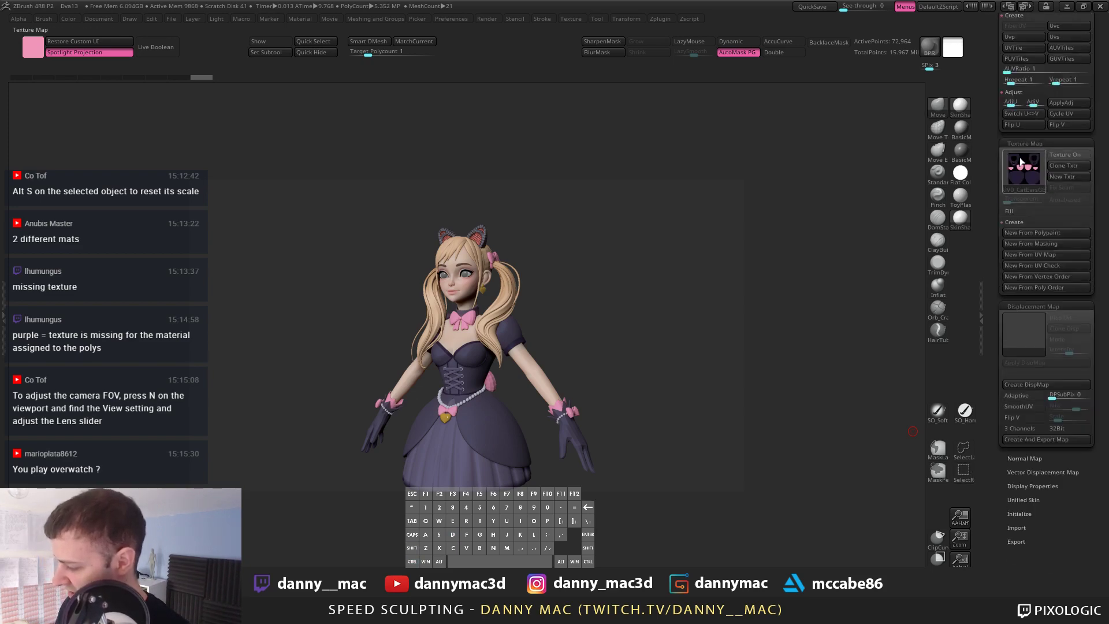
{"action": "left_click", "coordinate": [1068, 166]}
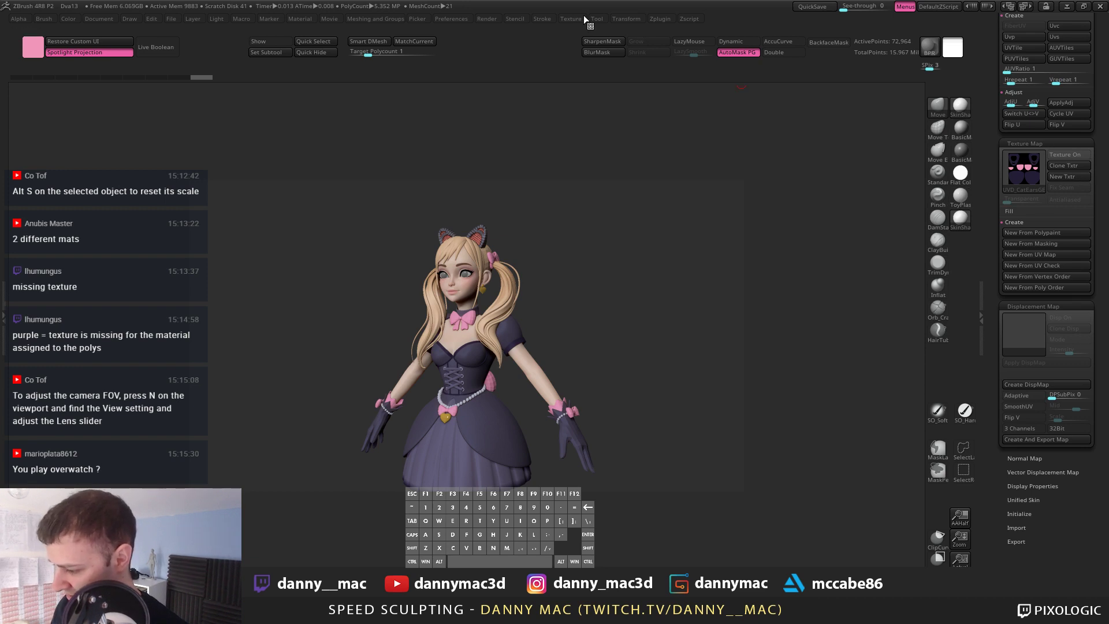
Step: Switch to Blender and display Group2's UV layout in the UV/Image Editor, unlinking the Render Result image
{"action": "key", "text": "alt+Tab"}
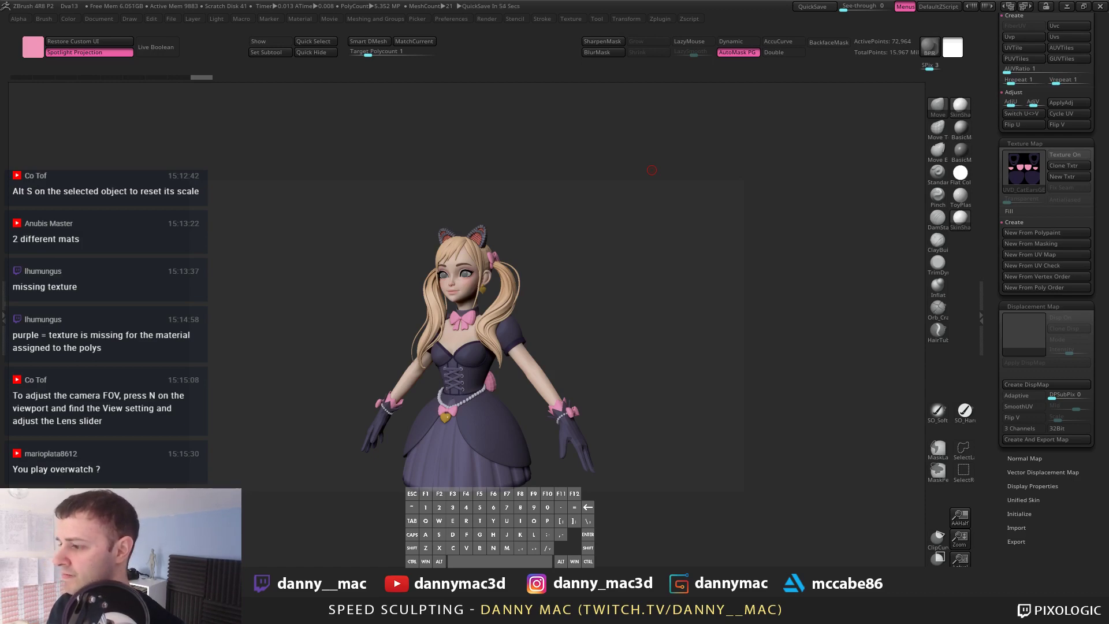
{"action": "key", "text": "alt+Tab"}
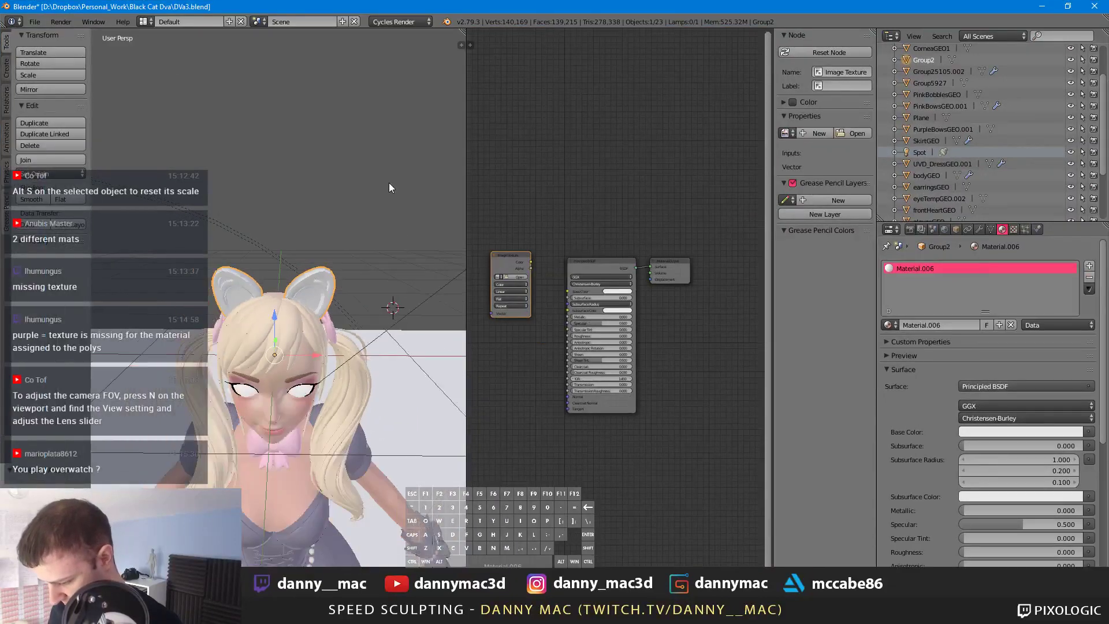
{"action": "scroll", "coordinate": [390, 188], "scroll_direction": "down", "scroll_amount": 3}
{"action": "key", "text": "Tab"}
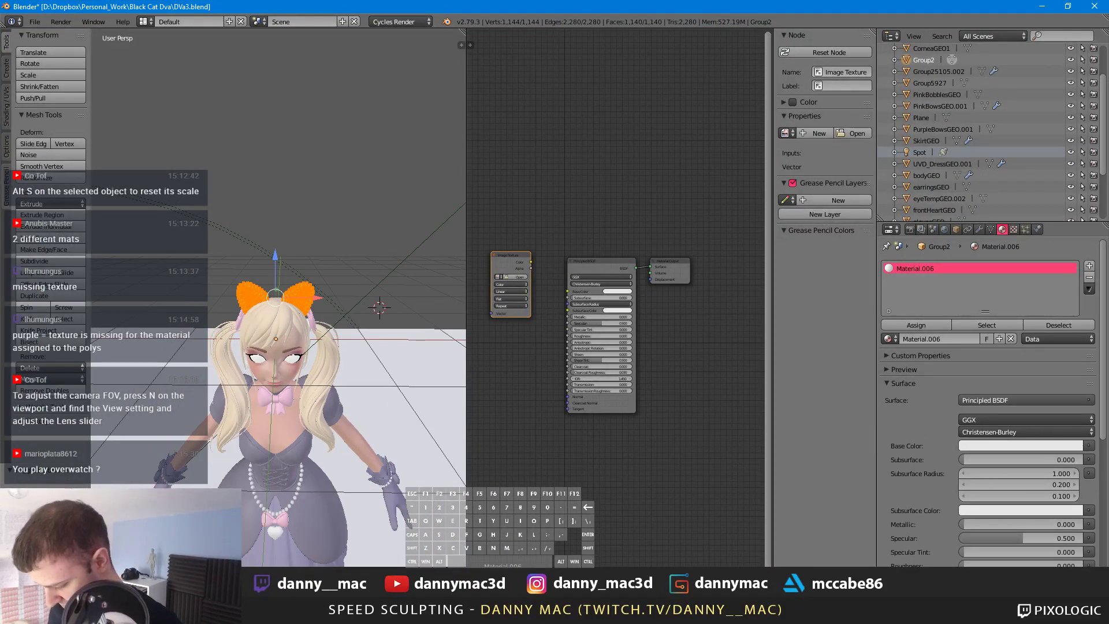
{"action": "left_click", "coordinate": [478, 579]}
{"action": "left_click", "coordinate": [525, 507]}
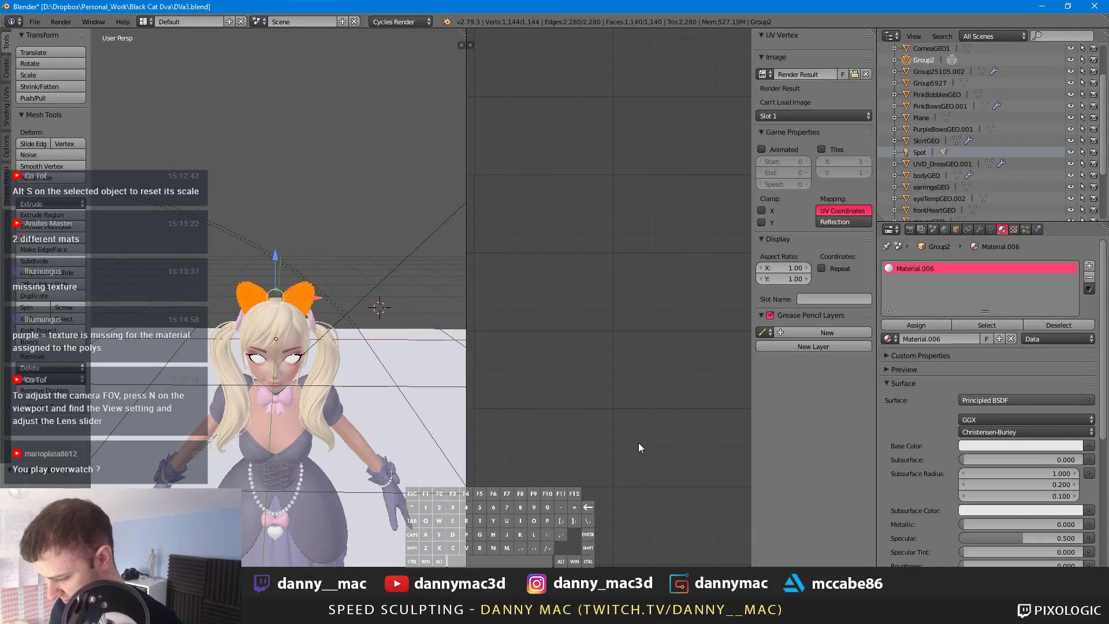
{"action": "scroll", "coordinate": [639, 443], "scroll_direction": "down", "scroll_amount": 8}
{"action": "scroll", "coordinate": [624, 468], "scroll_direction": "up", "scroll_amount": 2}
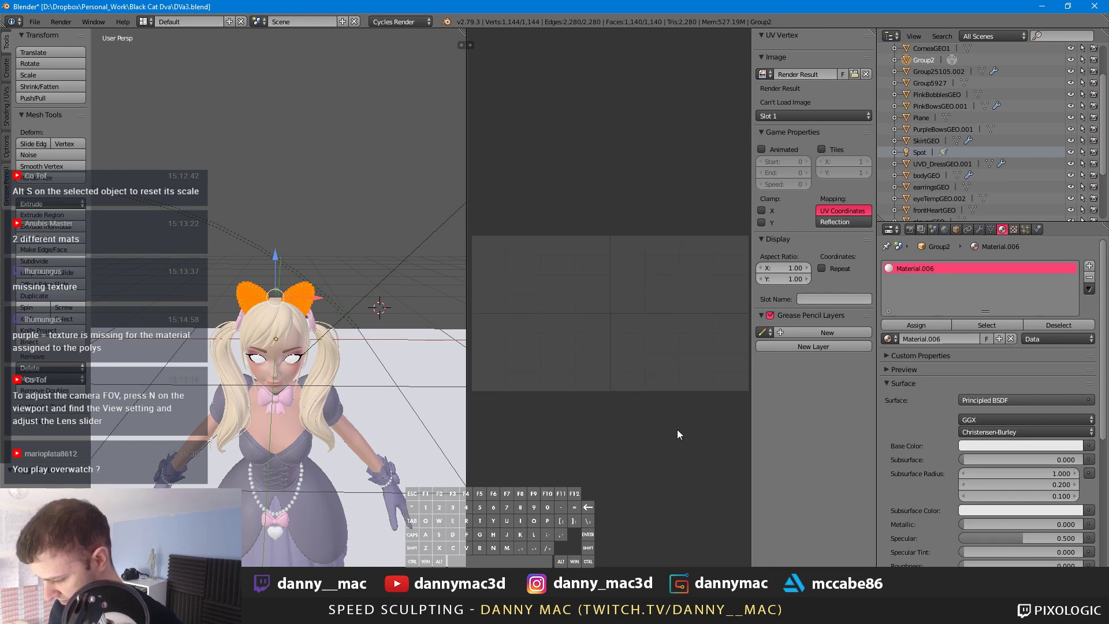
{"action": "left_click", "coordinate": [676, 595]}
{"action": "scroll", "coordinate": [630, 331], "scroll_direction": "up", "scroll_amount": 8}
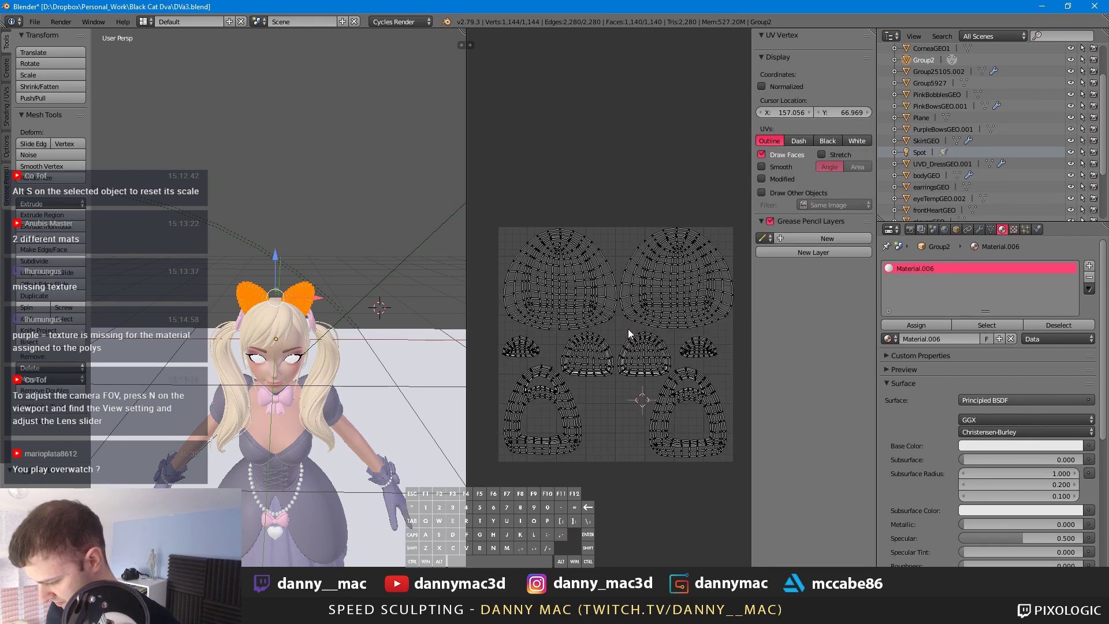
Step: Switch to ZBrush and export the cloned cat ears texture as an image file
{"action": "key", "text": "alt+Tab"}
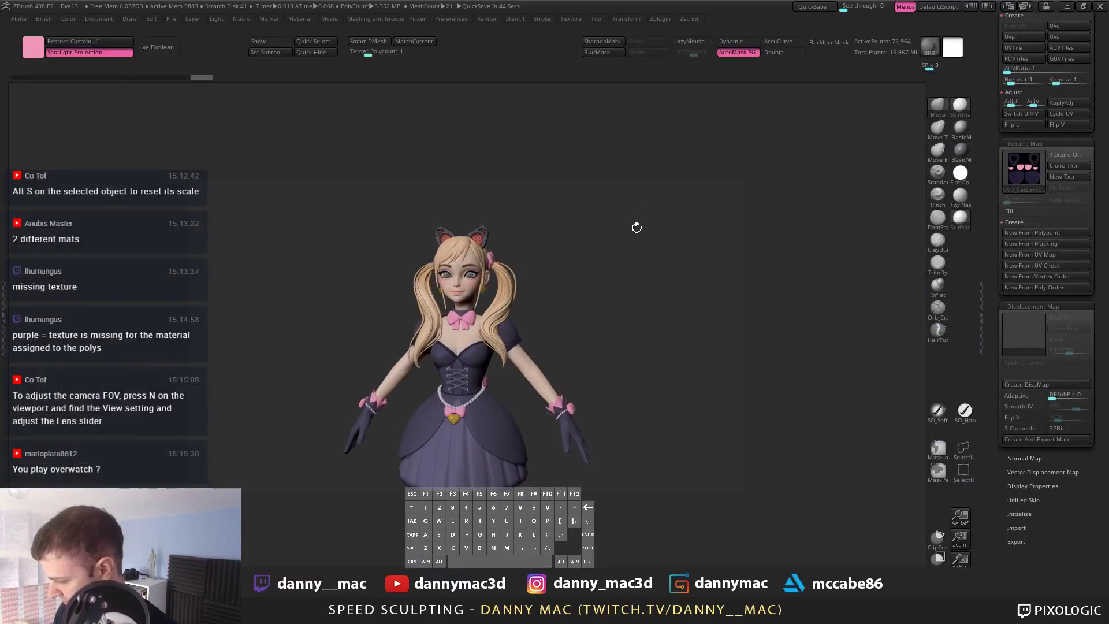
{"action": "left_click", "coordinate": [629, 20]}
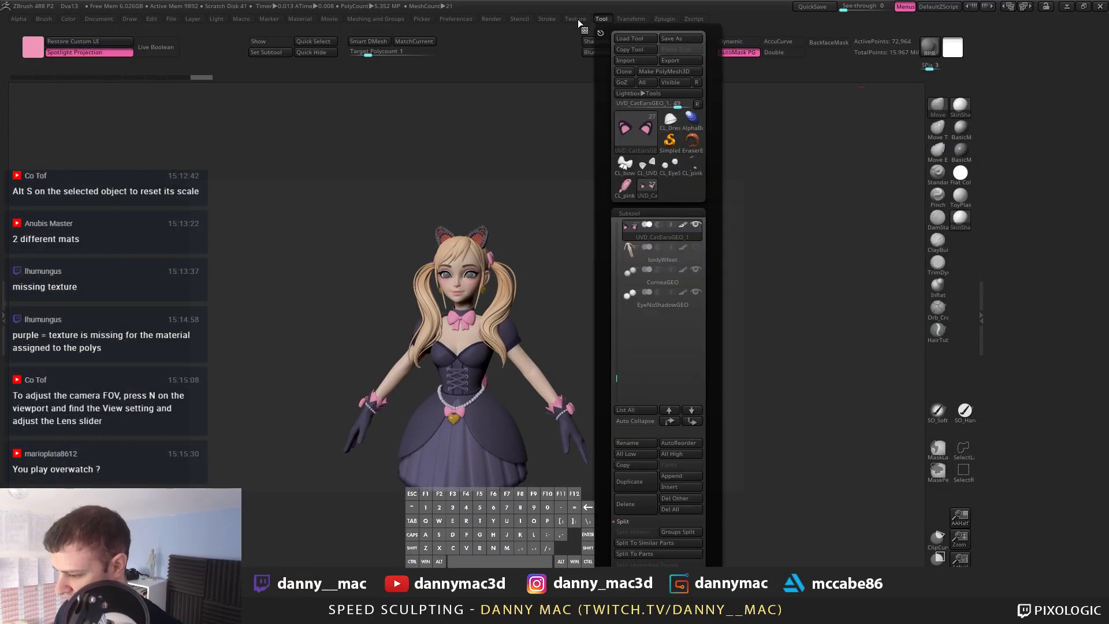
{"action": "left_click", "coordinate": [578, 19]}
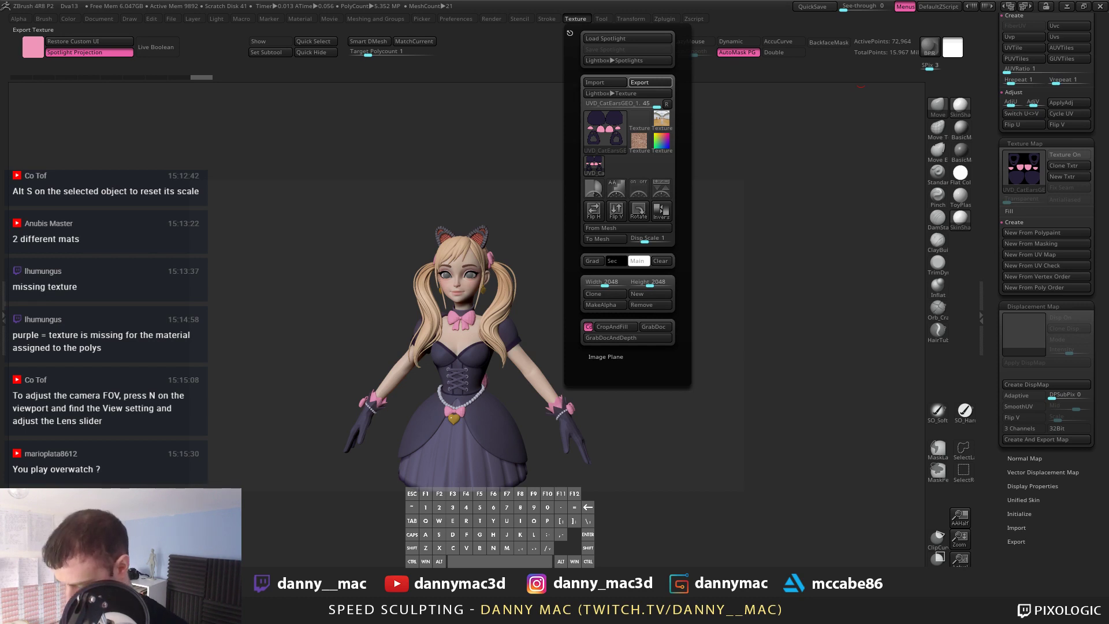
{"action": "type", "text": "tE"}
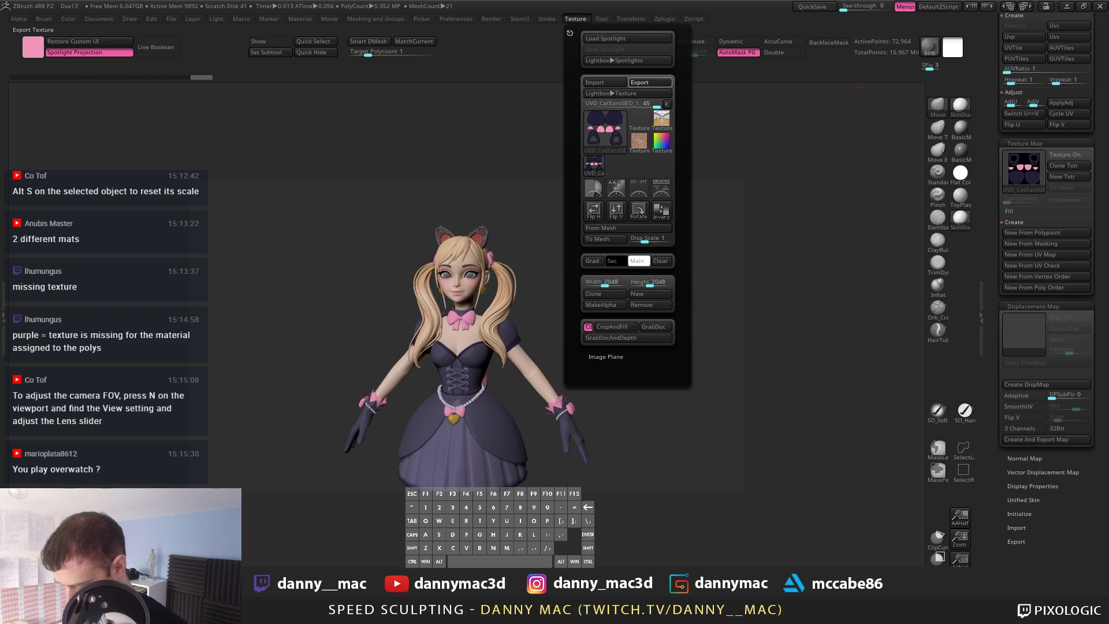
{"action": "key", "text": "shift"}
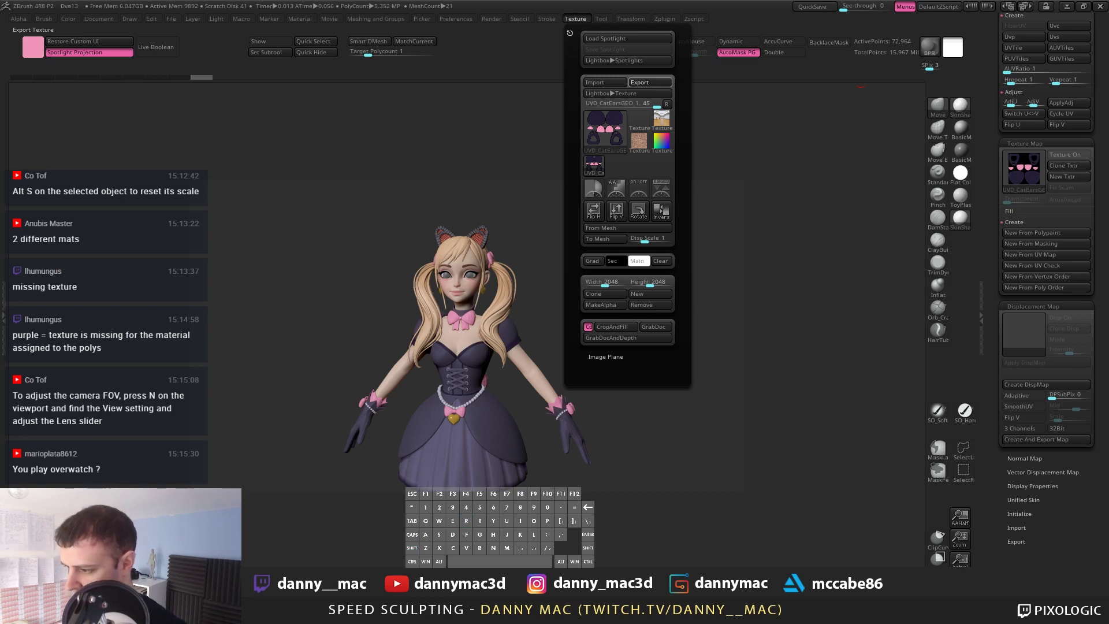
{"action": "left_click", "coordinate": [650, 82]}
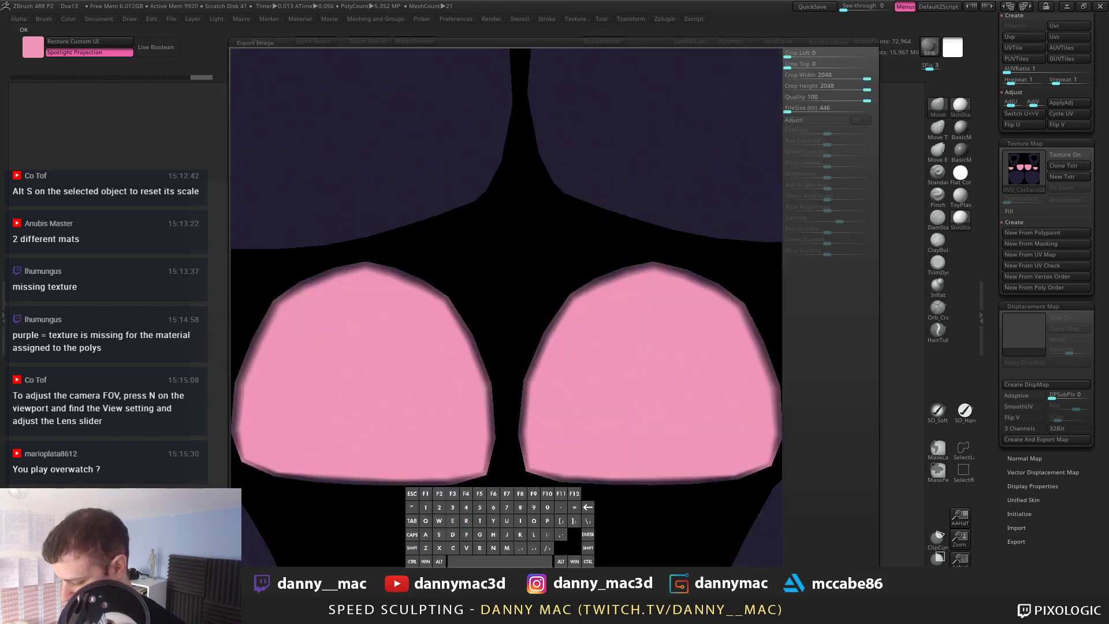
{"action": "key", "text": "Escape"}
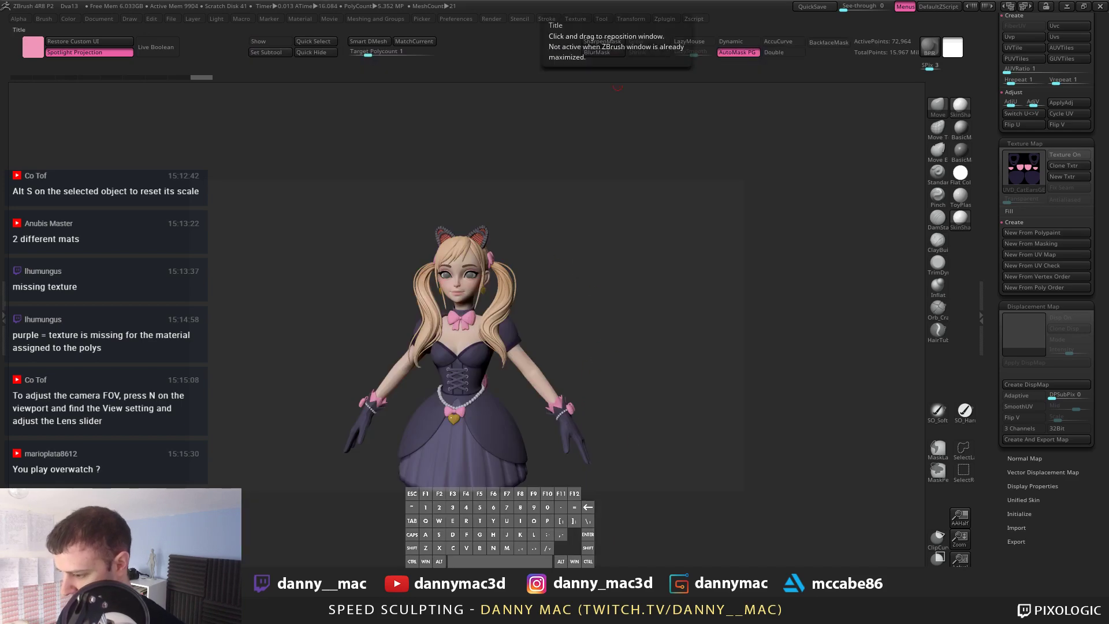
Step: Switch to Blender, return the cat ears to Object Mode, and display their material nodes in the Node Editor
{"action": "key", "text": "alt+Tab"}
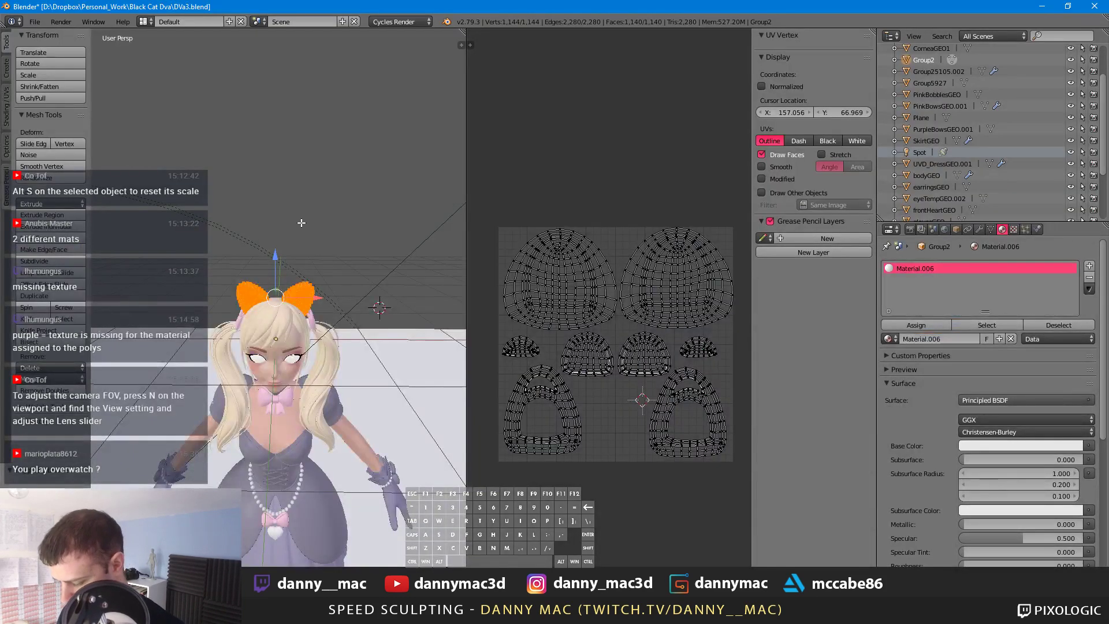
{"action": "middle_click_drag", "start_coordinate": [298, 251], "coordinate": [464, 253]}
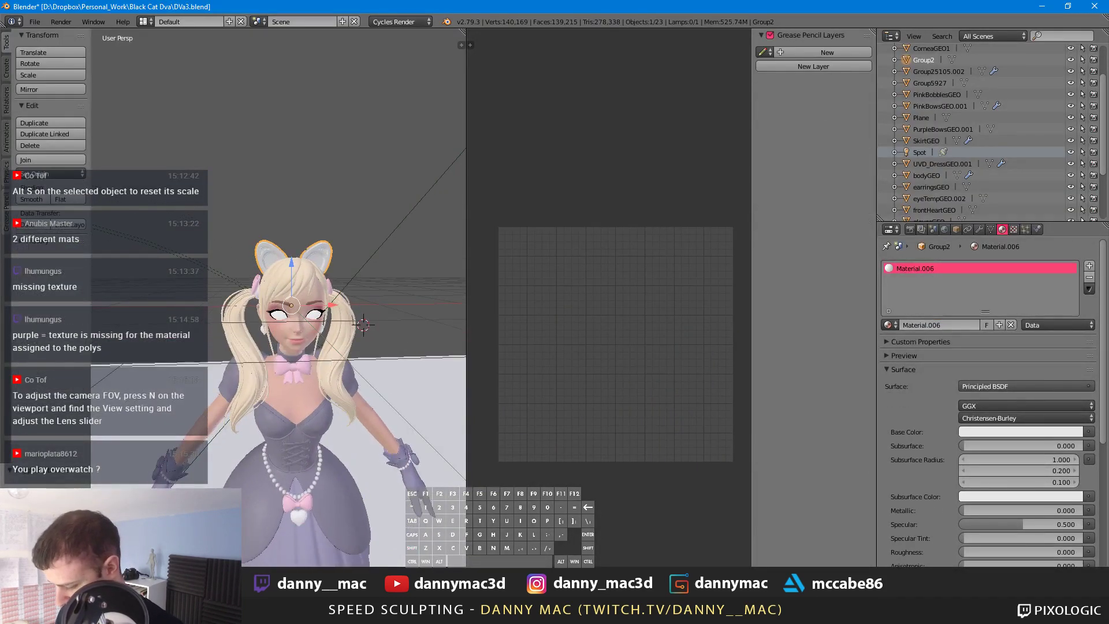
{"action": "left_click", "coordinate": [481, 572]}
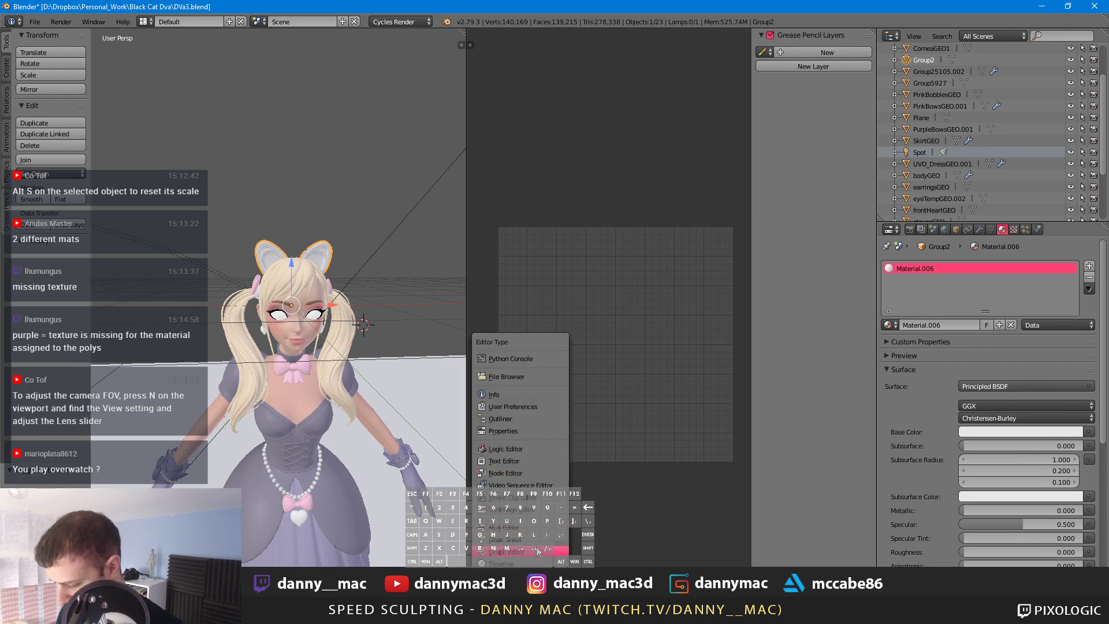
{"action": "left_click", "coordinate": [539, 473]}
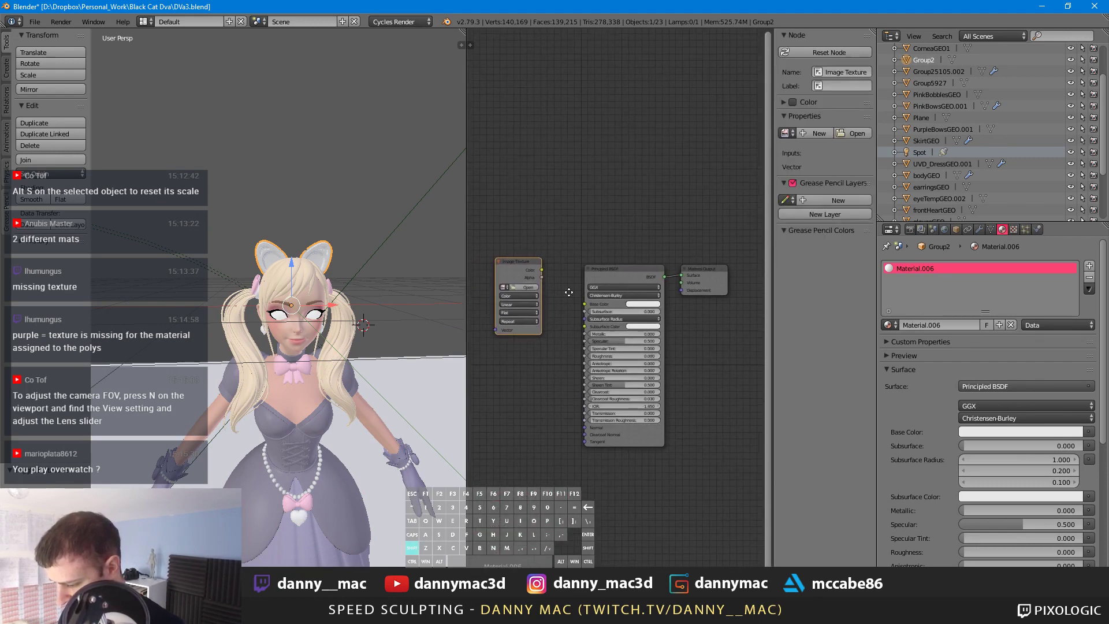
{"action": "middle_click_drag", "start_coordinate": [569, 293], "coordinate": [574, 300], "text": "shift"}
Step: Load catEarsTX.jpg into the Image Texture node and connect its Color output to the Principled BSDF's Base Color
{"action": "left_click", "coordinate": [531, 295]}
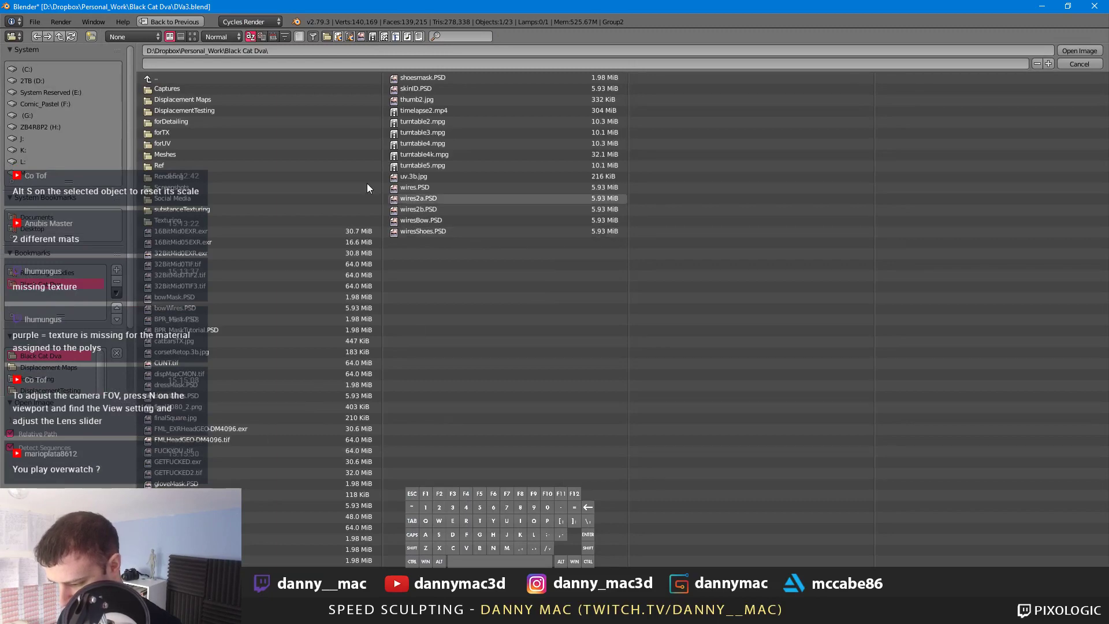
{"action": "left_click", "coordinate": [192, 37]}
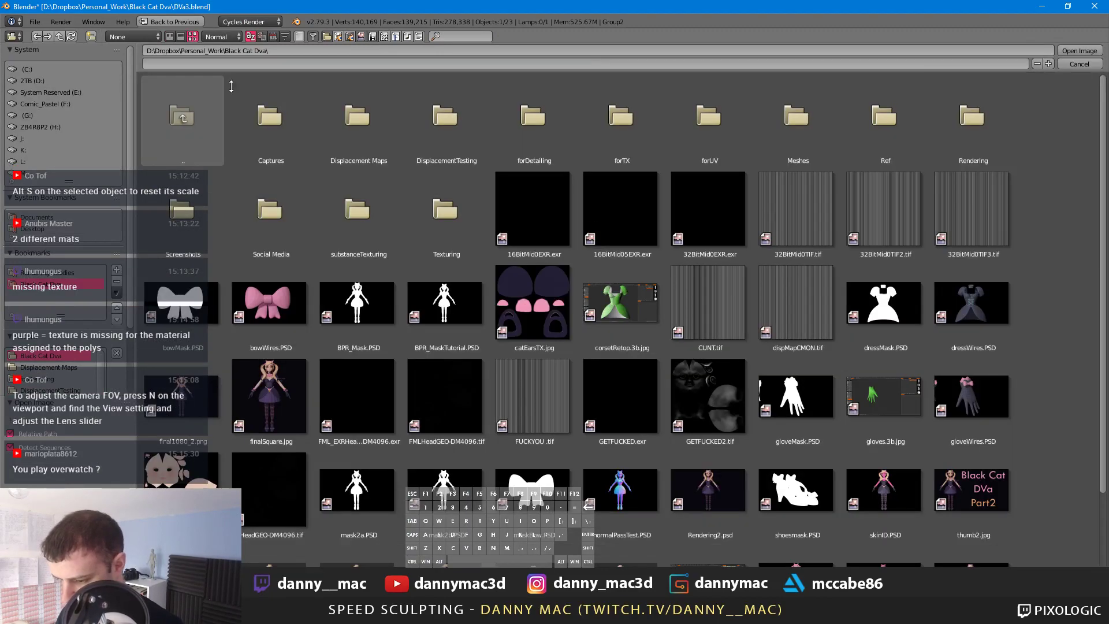
{"action": "double_click", "coordinate": [558, 311]}
{"action": "scroll", "coordinate": [569, 328], "scroll_direction": "up", "scroll_amount": 2}
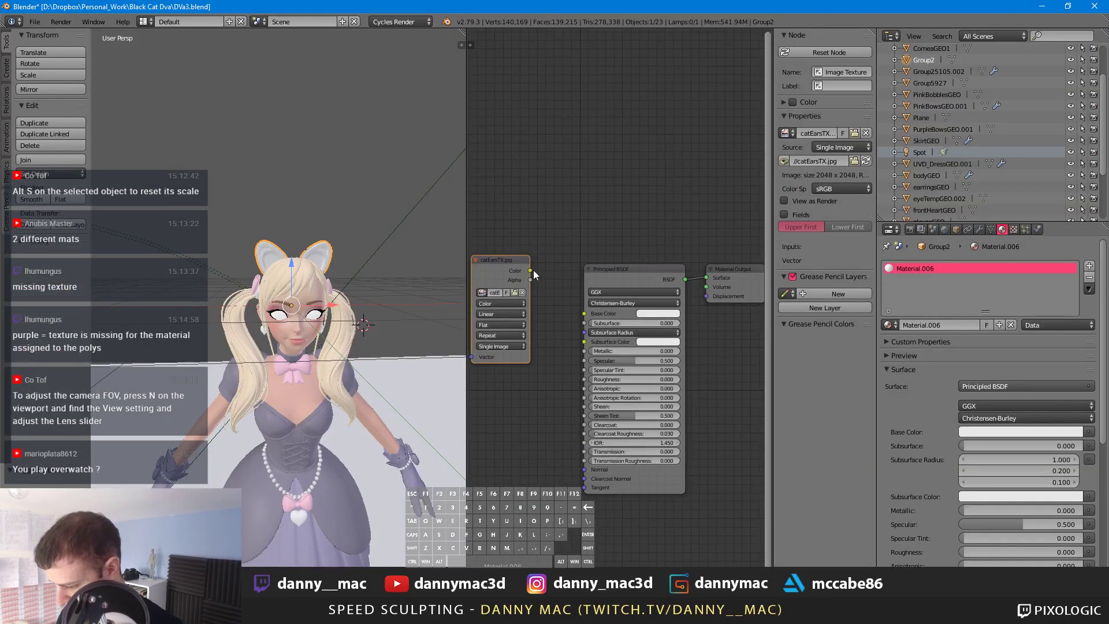
{"action": "left_click_drag", "start_coordinate": [567, 302], "coordinate": [584, 313]}
Step: View the textured cat ears on the whole character and save the Blender file
{"action": "middle_click_drag", "start_coordinate": [373, 293], "coordinate": [389, 247]}
{"action": "key", "text": "ctrl+s"}
{"action": "left_click", "coordinate": [370, 293]}
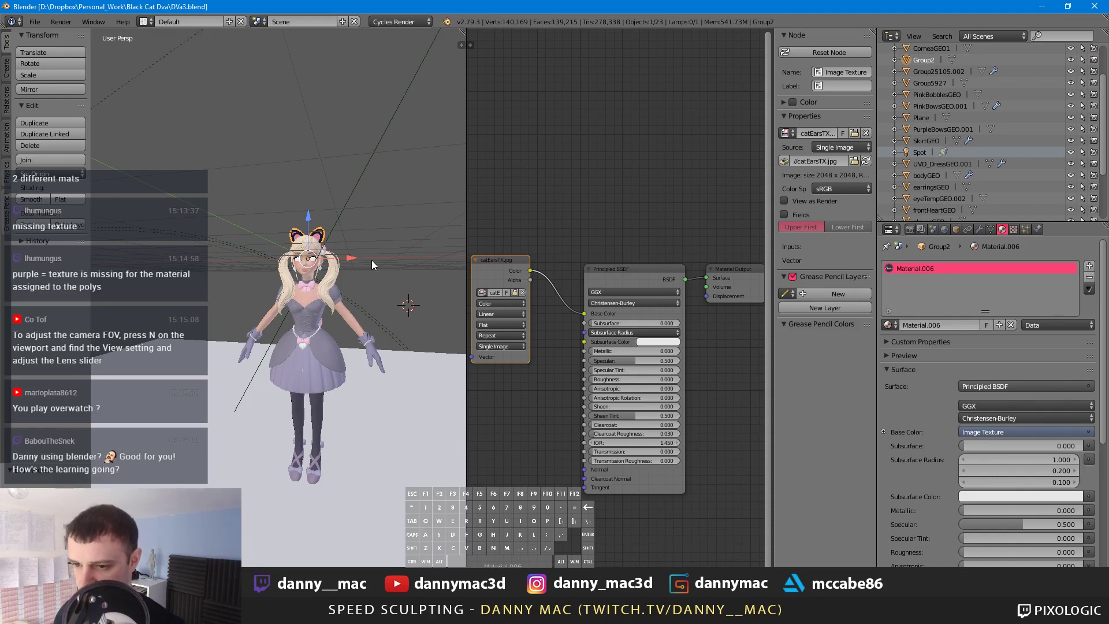
Step: Examine the 3D viewport's View properties, including the Lens setting, and hide the properties again
{"action": "key", "text": "n"}
{"action": "key", "text": "n"}
{"action": "key", "text": "n"}
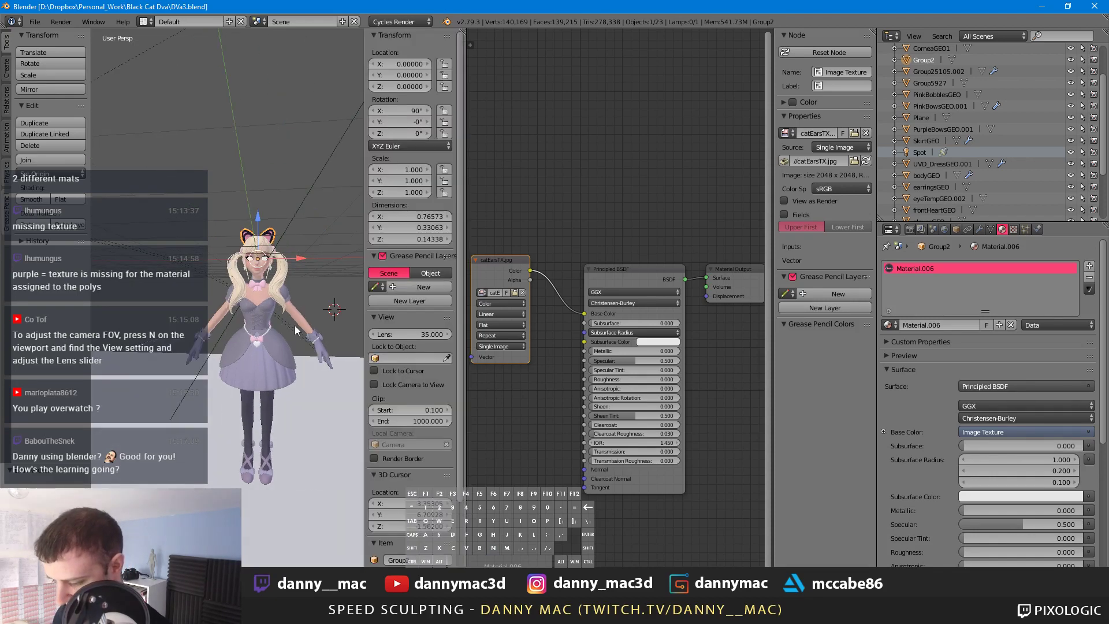
{"action": "scroll", "coordinate": [382, 311], "scroll_direction": "down", "scroll_amount": 4}
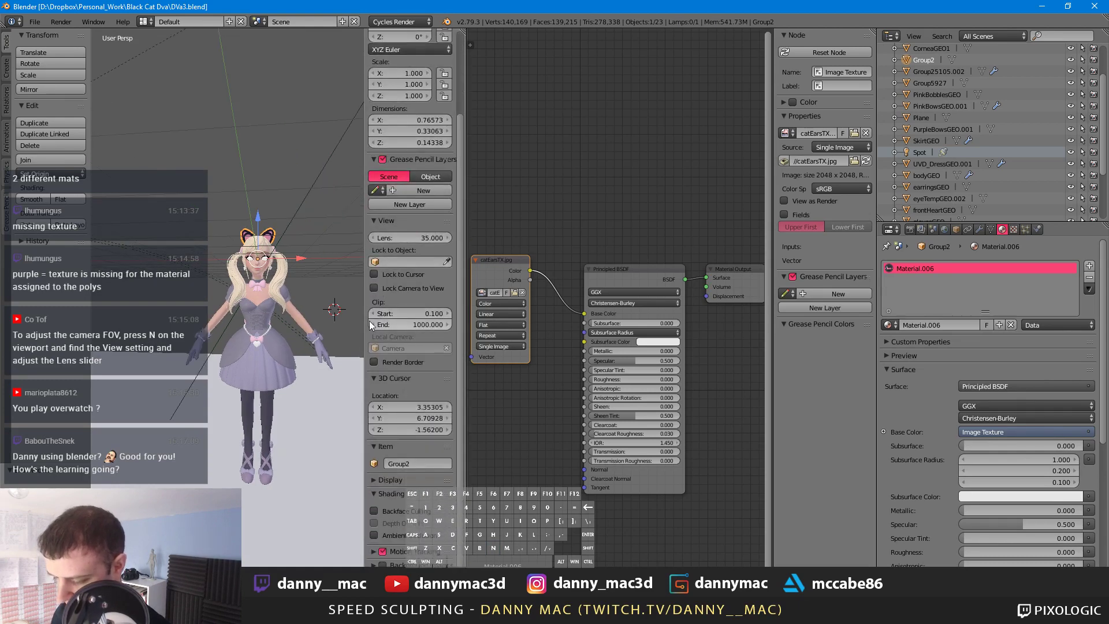
{"action": "scroll", "coordinate": [375, 315], "scroll_direction": "up", "scroll_amount": 4}
{"action": "key", "text": "n"}
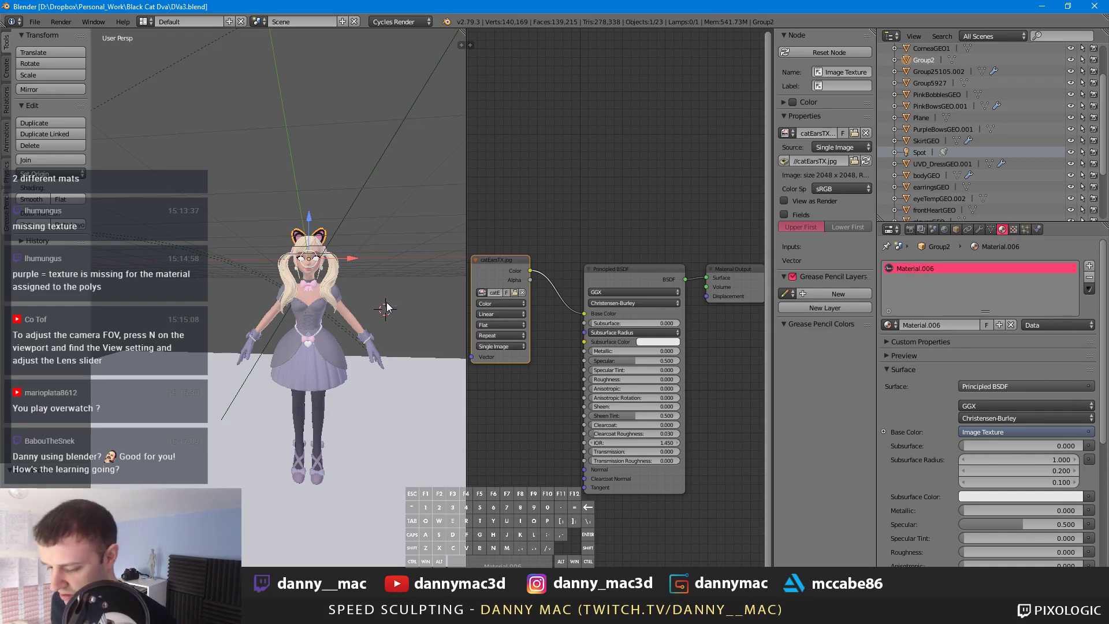
Step: Switch to ZBrush, select the HairGEO subtool with polyframes shown, and apply Auto Groups to its strands
{"action": "key", "text": "alt+Tab"}
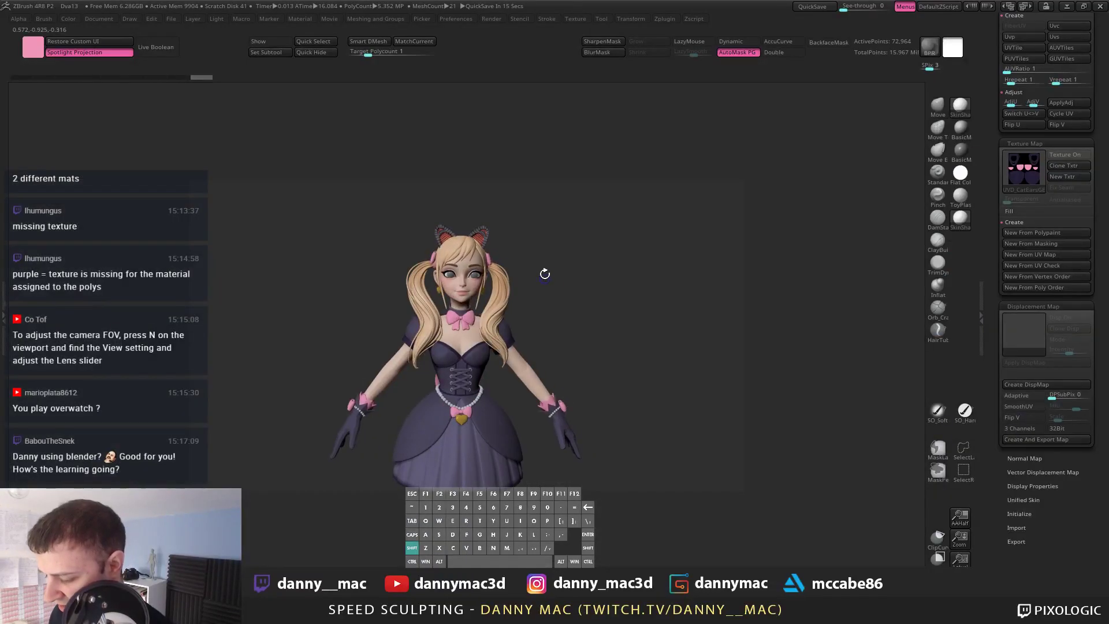
{"action": "key", "text": "shift+f"}
{"action": "left_click_drag", "start_coordinate": [545, 274], "coordinate": [461, 259], "text": "alt"}
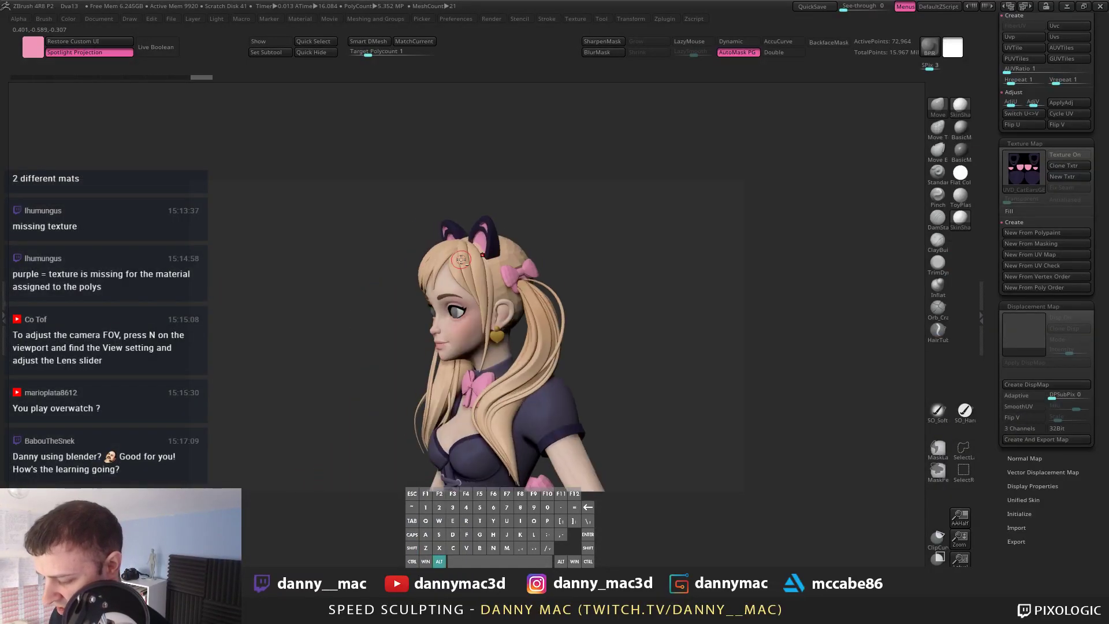
{"action": "left_click", "coordinate": [461, 260], "text": "alt"}
{"action": "left_click_drag", "start_coordinate": [555, 271], "coordinate": [584, 235], "text": "shift"}
{"action": "key", "text": "shift+f"}
{"action": "key", "text": "2"}
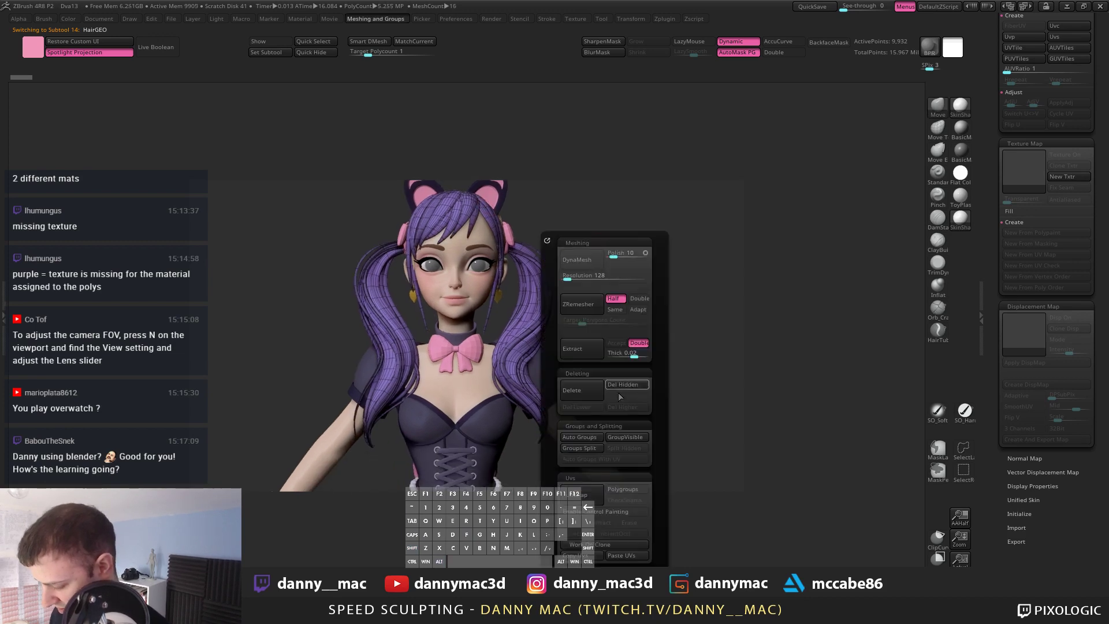
{"action": "left_click", "coordinate": [590, 436]}
Step: Show only the hair, isolate one pigtail strand to check its polygroup, and restore the full hair
{"action": "left_click_drag", "start_coordinate": [1008, 483], "coordinate": [938, 393]}
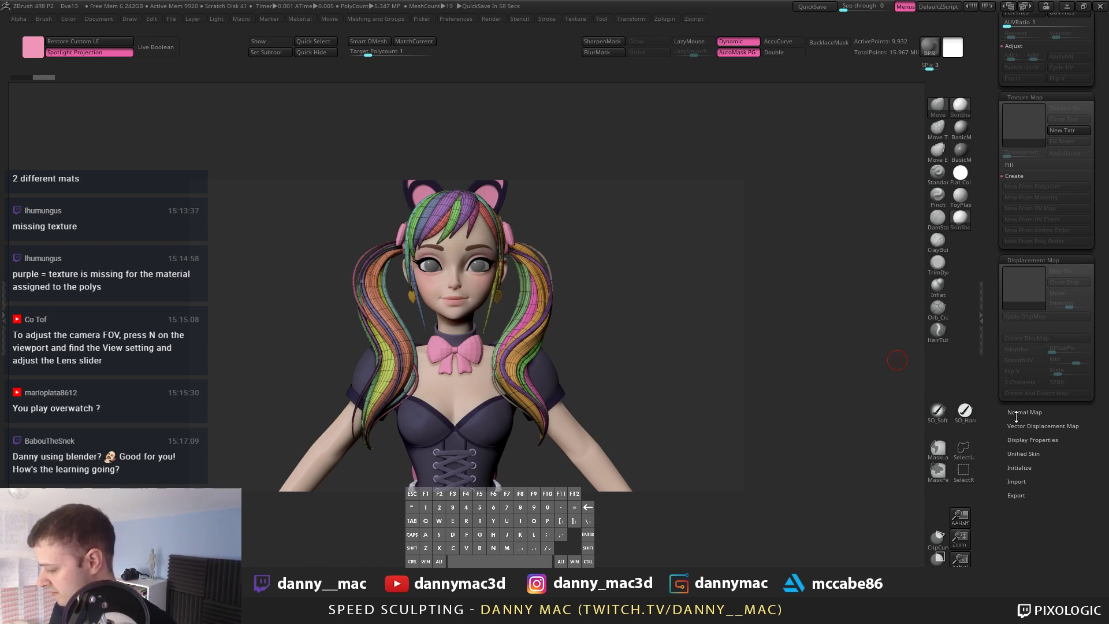
{"action": "left_click_drag", "start_coordinate": [1015, 471], "coordinate": [1015, 457]}
{"action": "left_click_drag", "start_coordinate": [656, 303], "coordinate": [599, 289]}
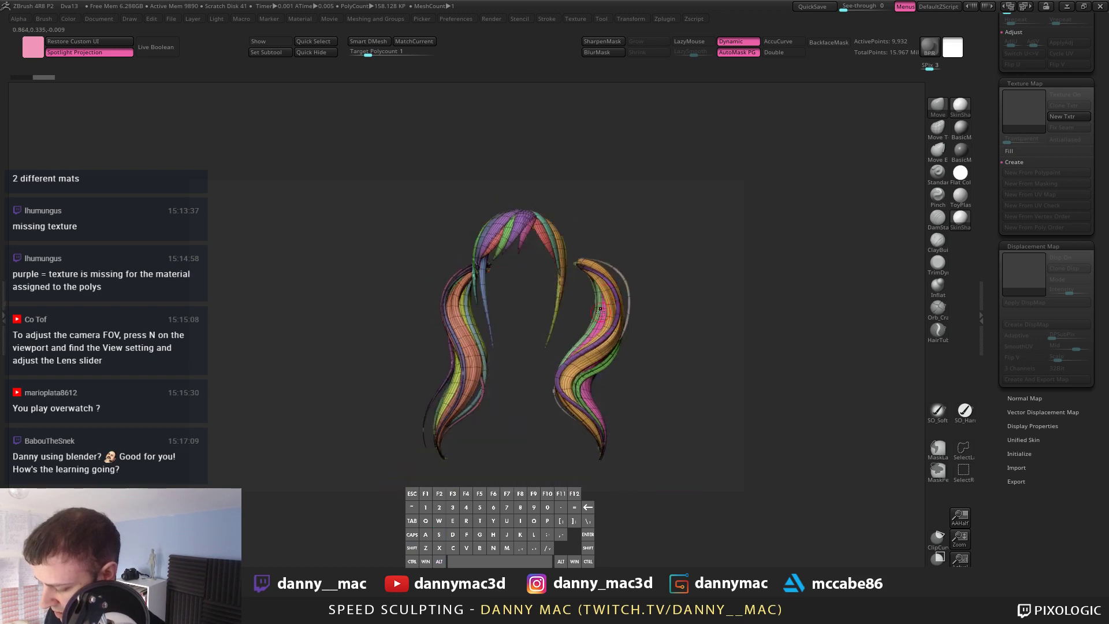
{"action": "left_click", "coordinate": [603, 327], "text": "ctrl+shift"}
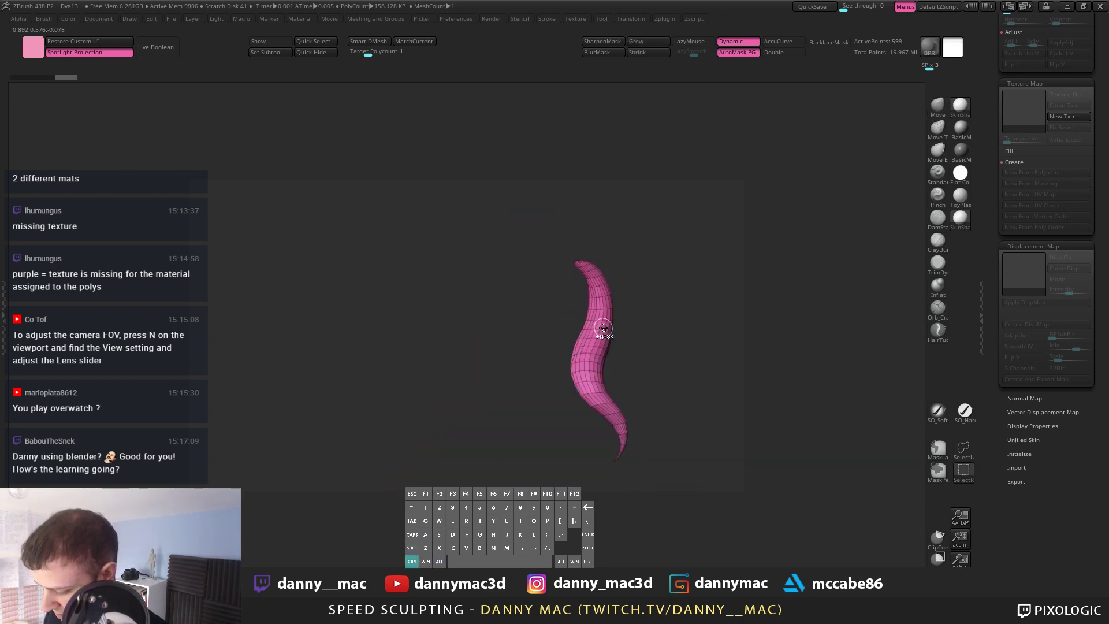
{"action": "left_click", "coordinate": [661, 292], "text": "ctrl+shift"}
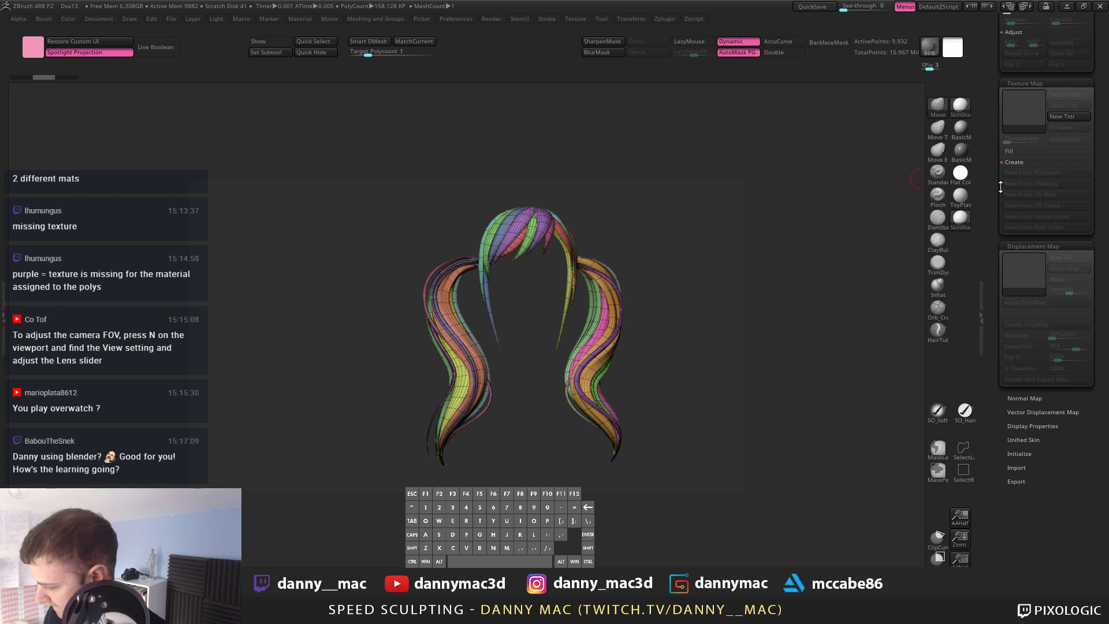
Step: Dock the Zplugin palette, expand UV Master, and create a working clone of HairGEO with Work On Clone
{"action": "left_click_drag", "start_coordinate": [1001, 186], "coordinate": [988, 438]}
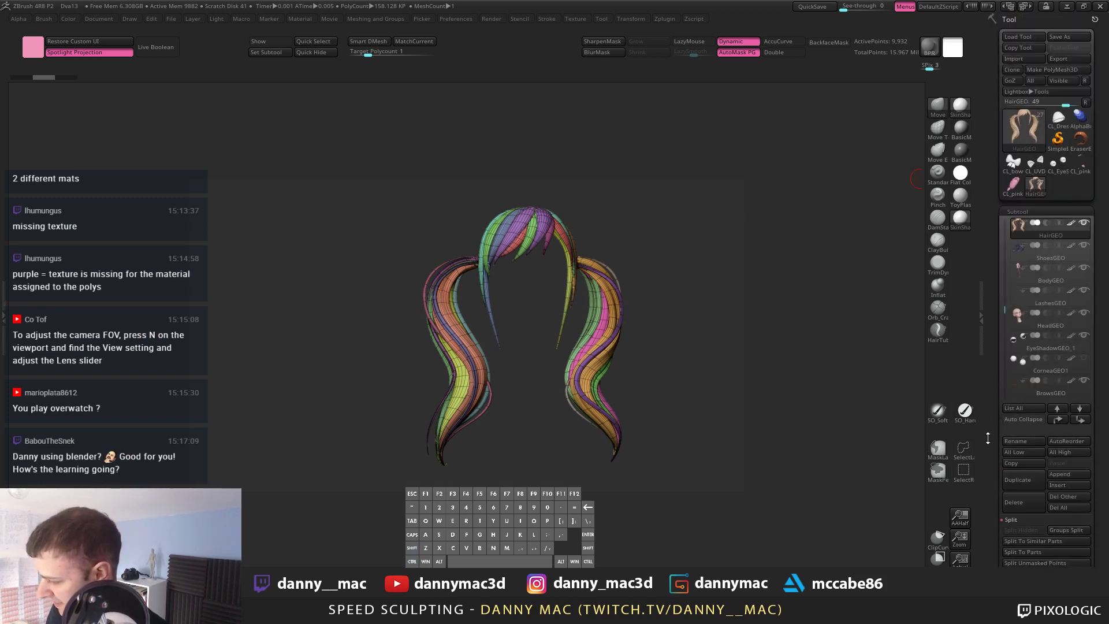
{"action": "left_click_drag", "start_coordinate": [746, 302], "coordinate": [726, 250], "text": "alt"}
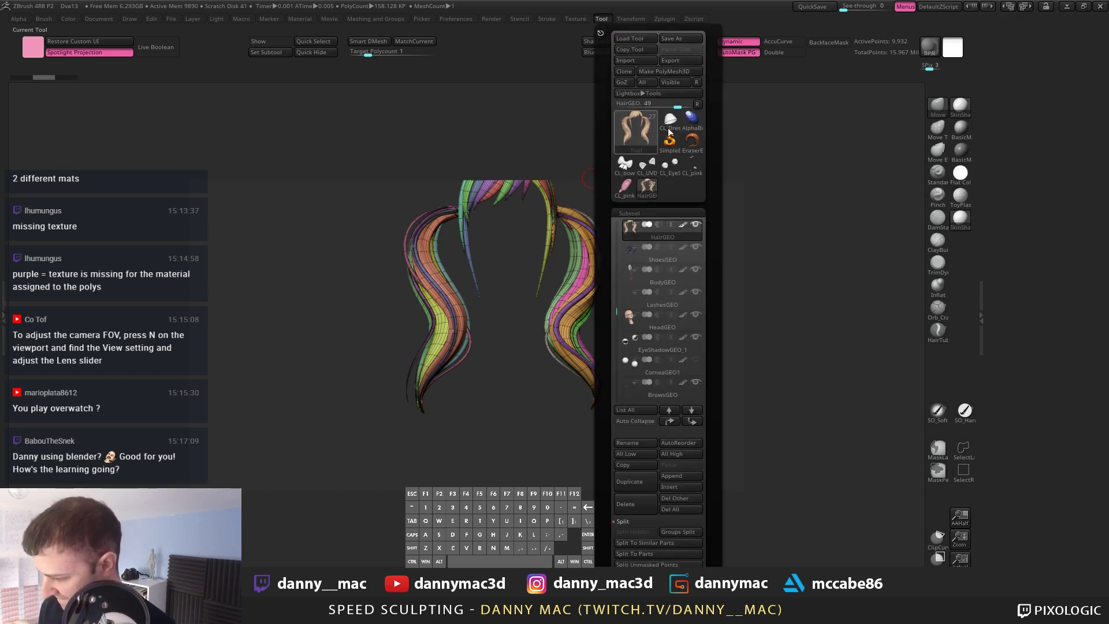
{"action": "mouse_move", "coordinate": [665, 18]}
{"action": "left_click_drag", "start_coordinate": [661, 33], "coordinate": [1038, 202]}
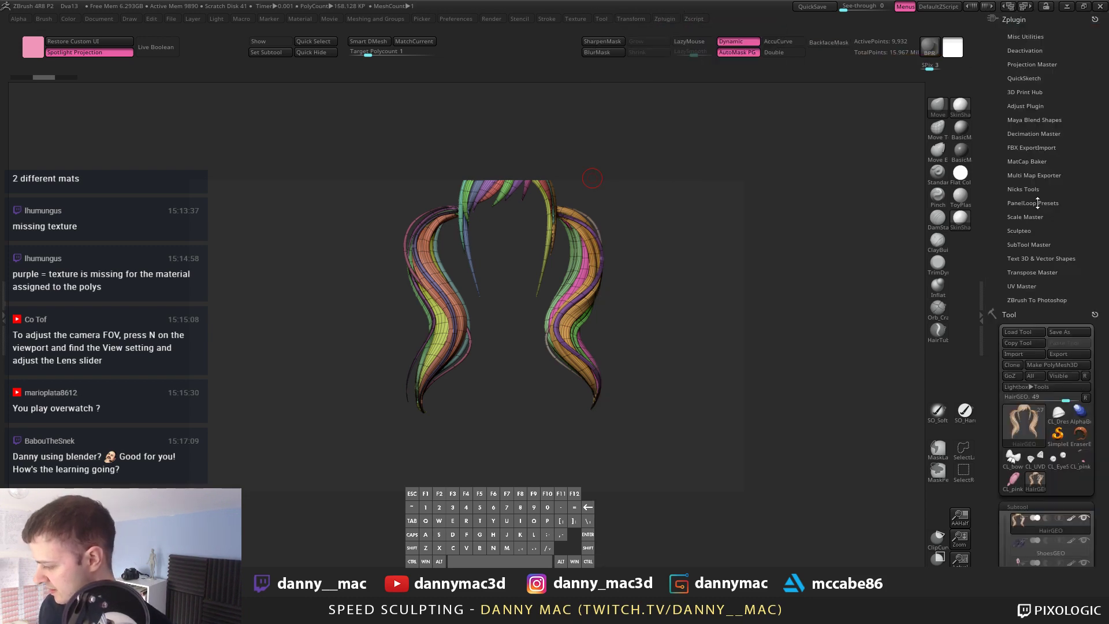
{"action": "left_click", "coordinate": [1022, 287]}
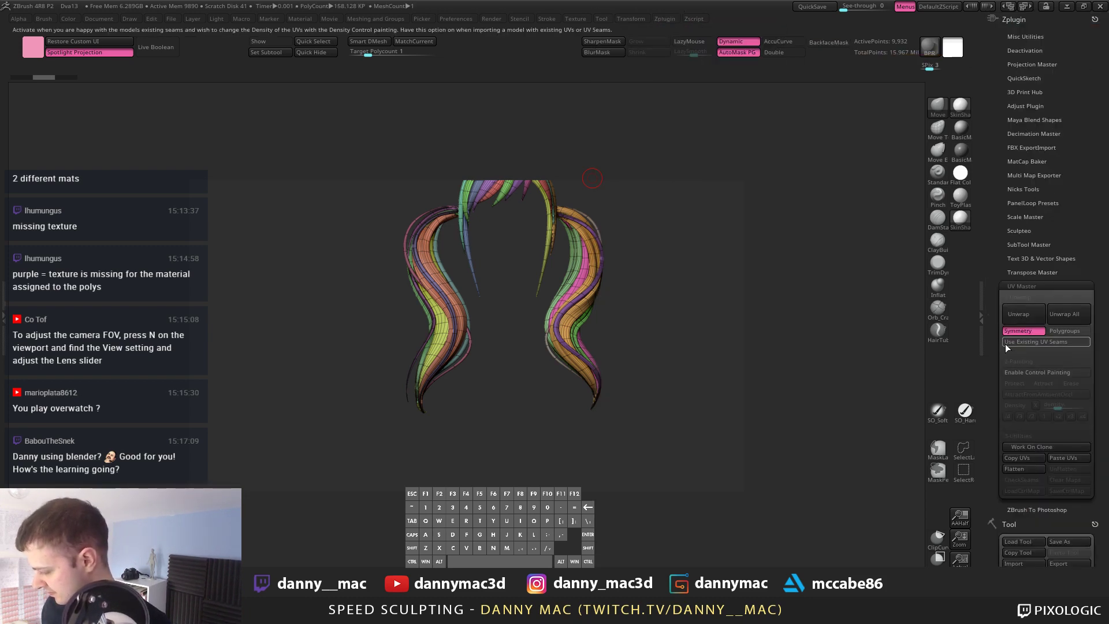
{"action": "left_click", "coordinate": [1042, 448]}
Step: Unwrap the cloned hair with UV Master and hide its polyframes
{"action": "mouse_move", "coordinate": [668, 335]}
{"action": "left_mouse_down", "text": "alt"}
{"action": "mouse_move", "coordinate": [701, 329]}
{"action": "mouse_move", "coordinate": [641, 317]}
{"action": "left_mouse_up", "text": "alt"}
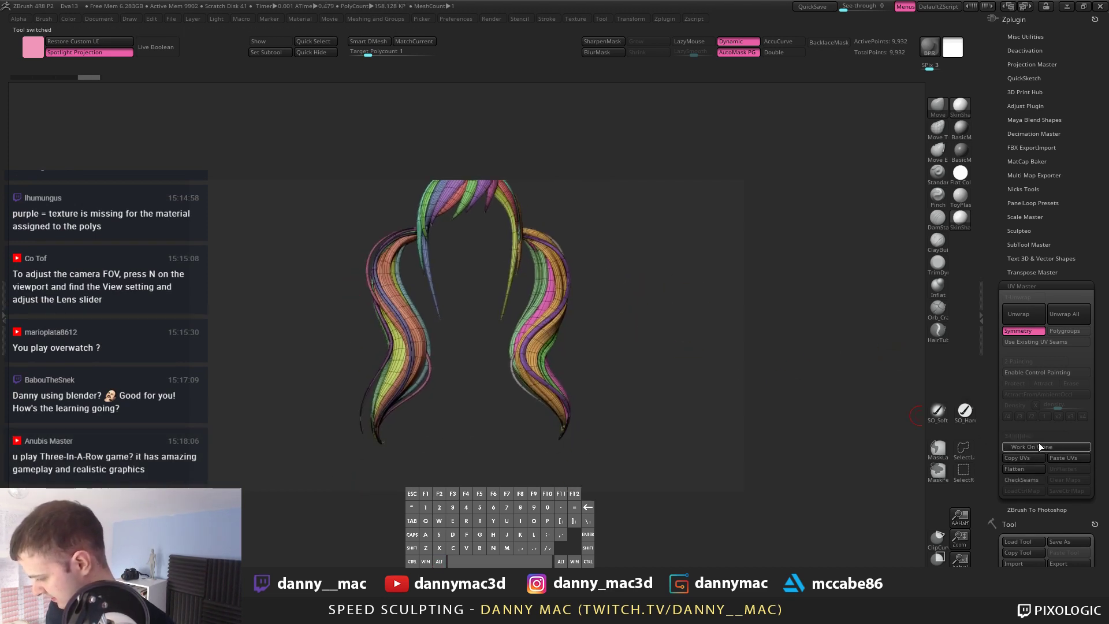
{"action": "left_click_drag", "start_coordinate": [695, 384], "coordinate": [694, 383], "text": "alt"}
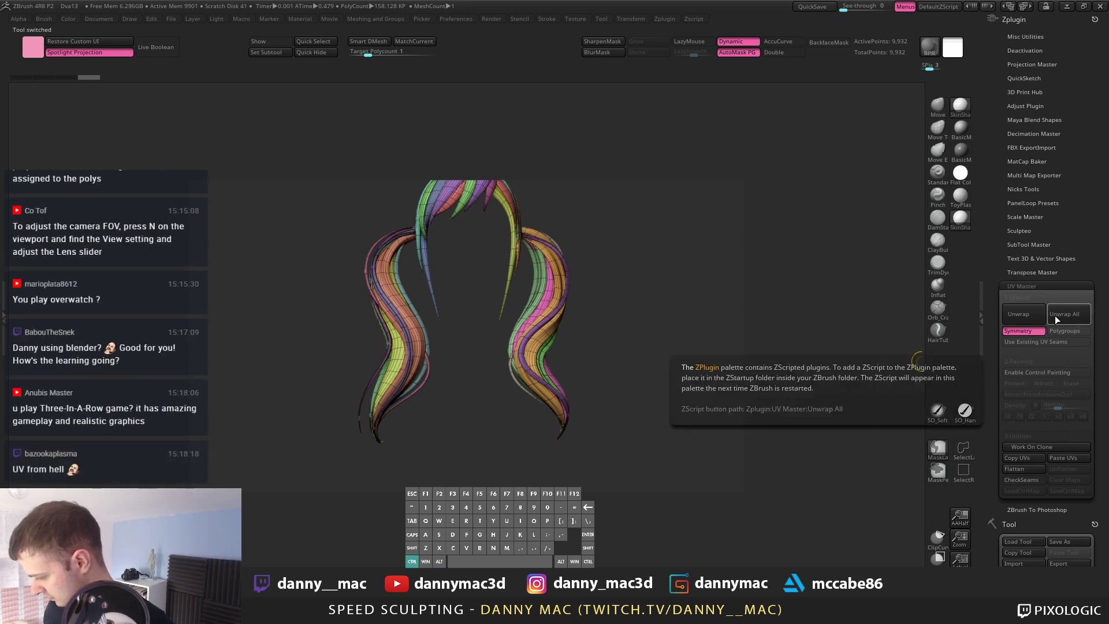
{"action": "left_click", "coordinate": [1018, 313]}
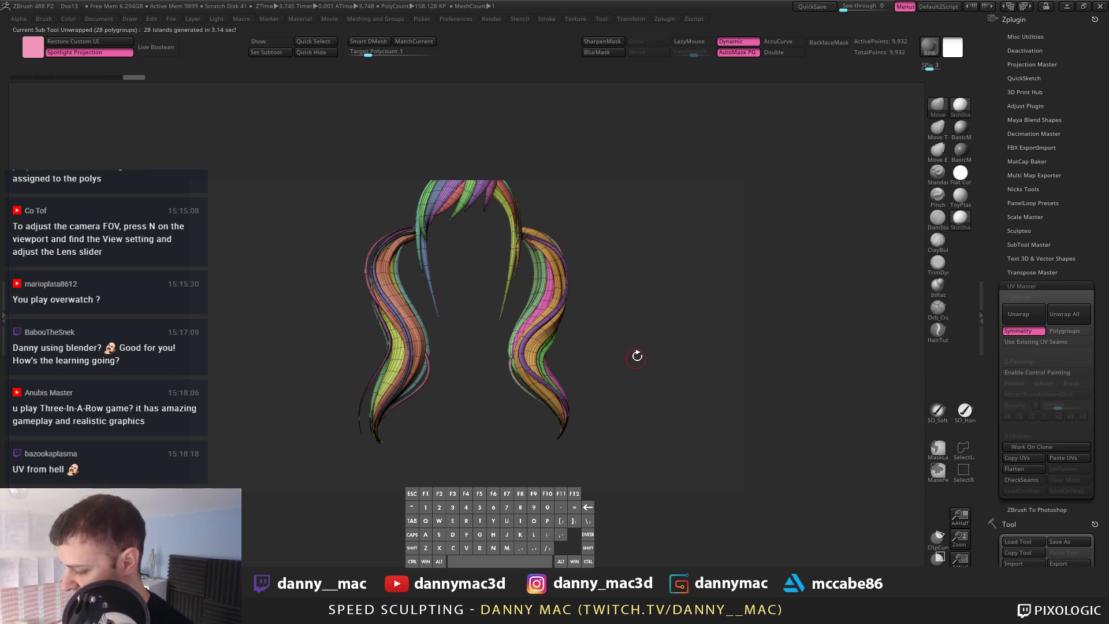
{"action": "left_click_drag", "start_coordinate": [615, 364], "coordinate": [585, 342], "text": "alt"}
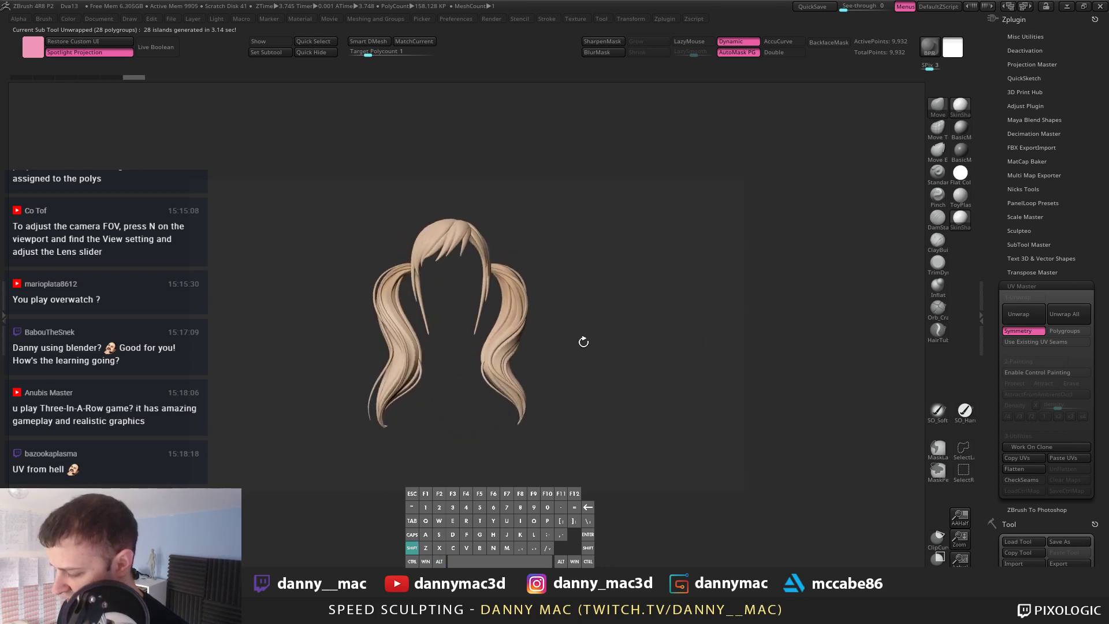
Step: Flatten the unwrapped hair, disable dynamic subdivision, and examine the shapes and seams of its UV islands
{"action": "left_click", "coordinate": [1023, 469]}
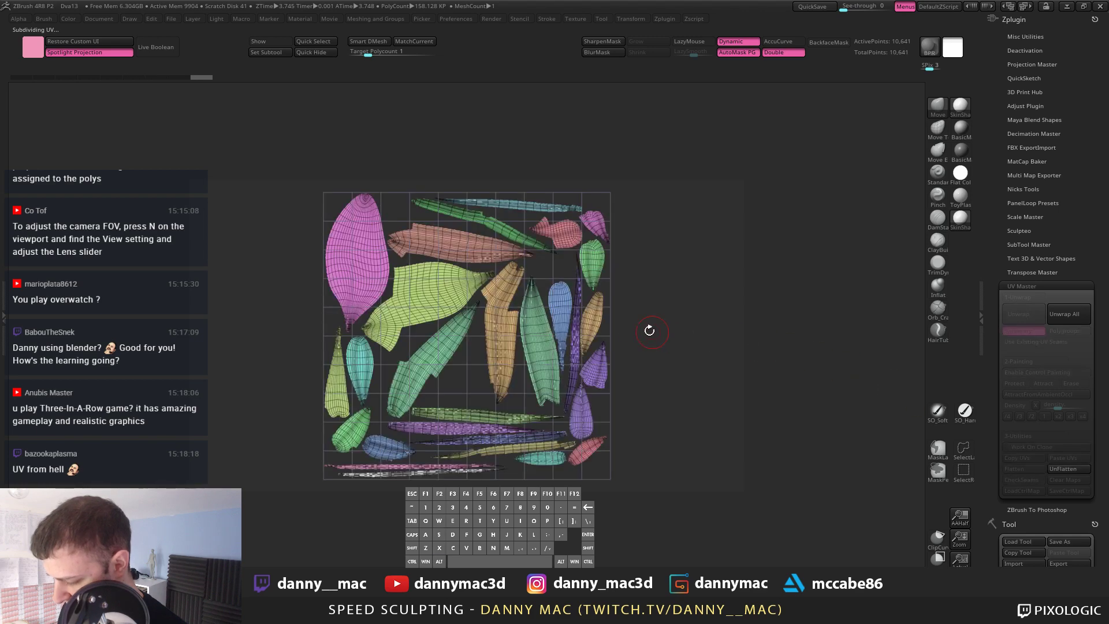
{"action": "mouse_move", "coordinate": [606, 303]}
{"action": "left_mouse_down", "text": "alt"}
{"action": "mouse_move", "coordinate": [600, 287]}
{"action": "mouse_move", "coordinate": [572, 302]}
{"action": "mouse_move", "coordinate": [483, 254]}
{"action": "left_mouse_up", "text": "alt"}
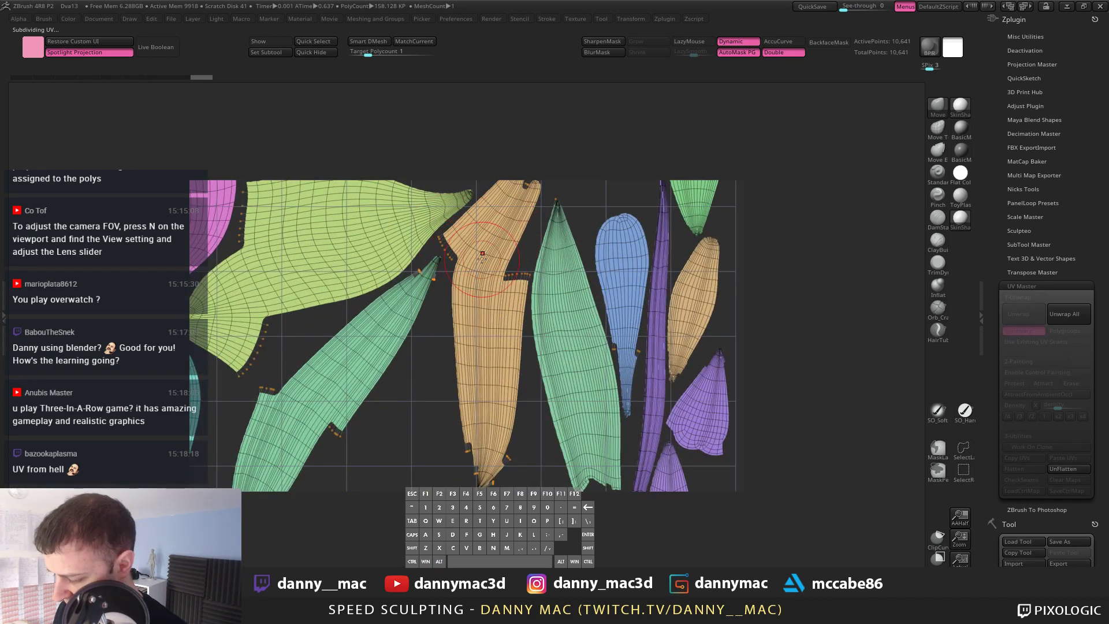
{"action": "key", "text": "shift+d"}
{"action": "right_click_drag", "start_coordinate": [553, 270], "coordinate": [569, 383], "text": "alt"}
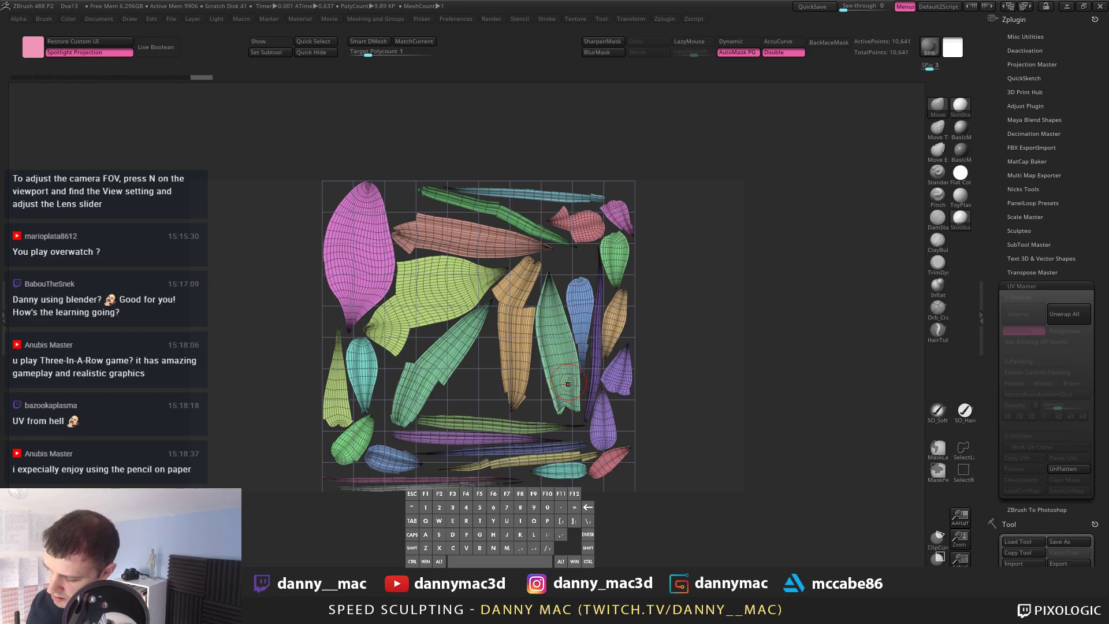
{"action": "left_click_drag", "start_coordinate": [569, 383], "coordinate": [525, 299], "text": "alt"}
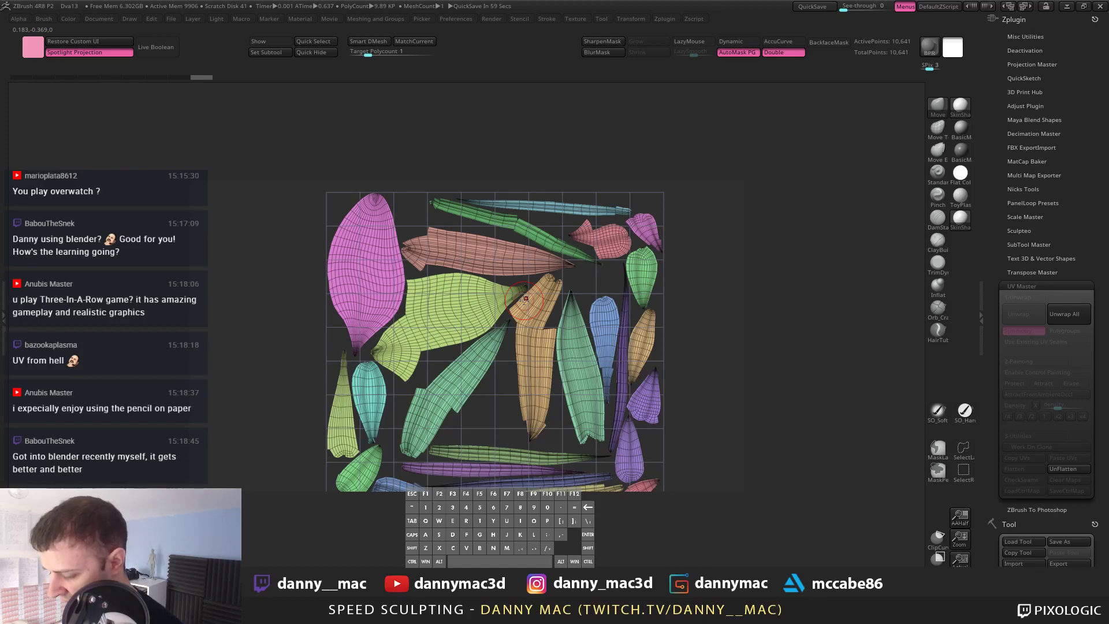
{"action": "right_click_drag", "start_coordinate": [538, 302], "coordinate": [511, 306], "text": "alt"}
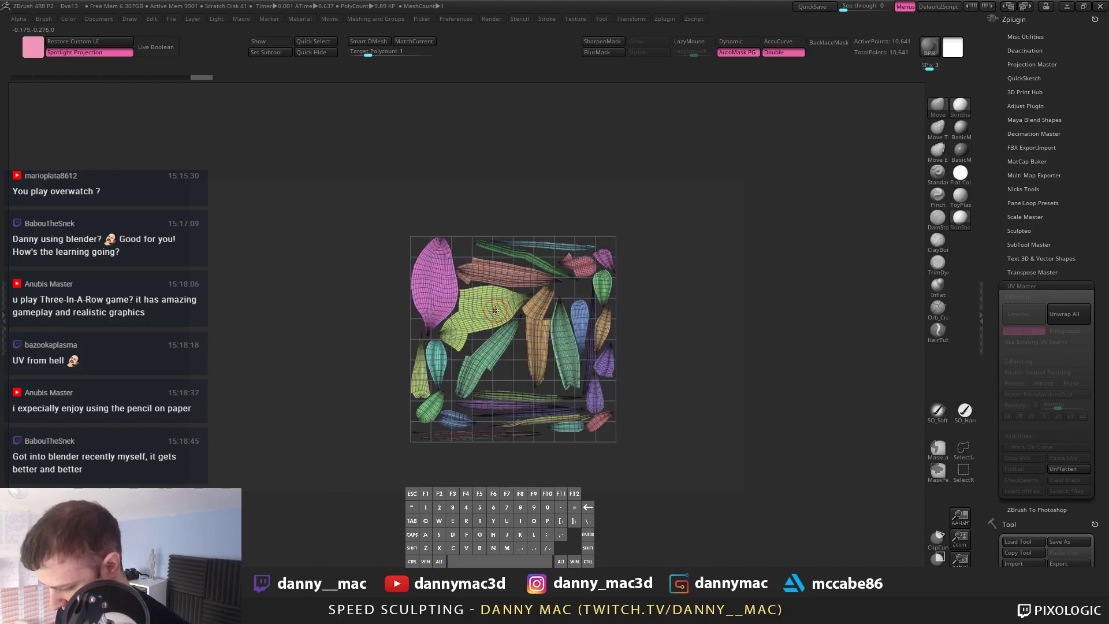
Step: Isolate the large yellow-green UV island, unflatten the hair, and isolate a yellow-green pigtail strand with polyframes shown
{"action": "left_click", "coordinate": [496, 313], "text": "ctrl+shift"}
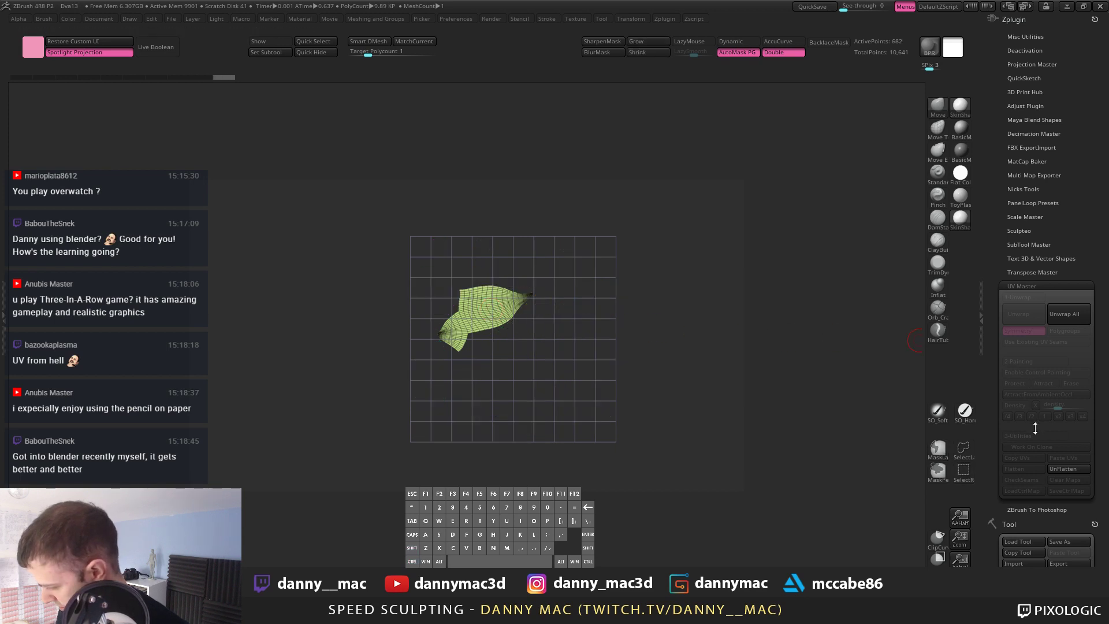
{"action": "left_click", "coordinate": [1067, 469]}
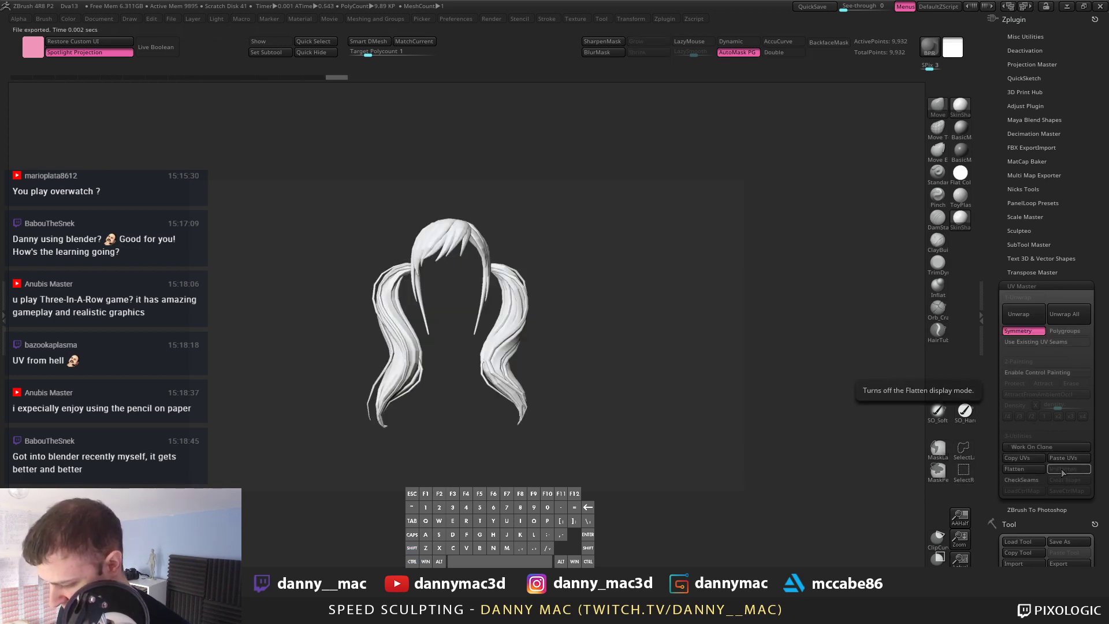
{"action": "key", "text": "shift+f"}
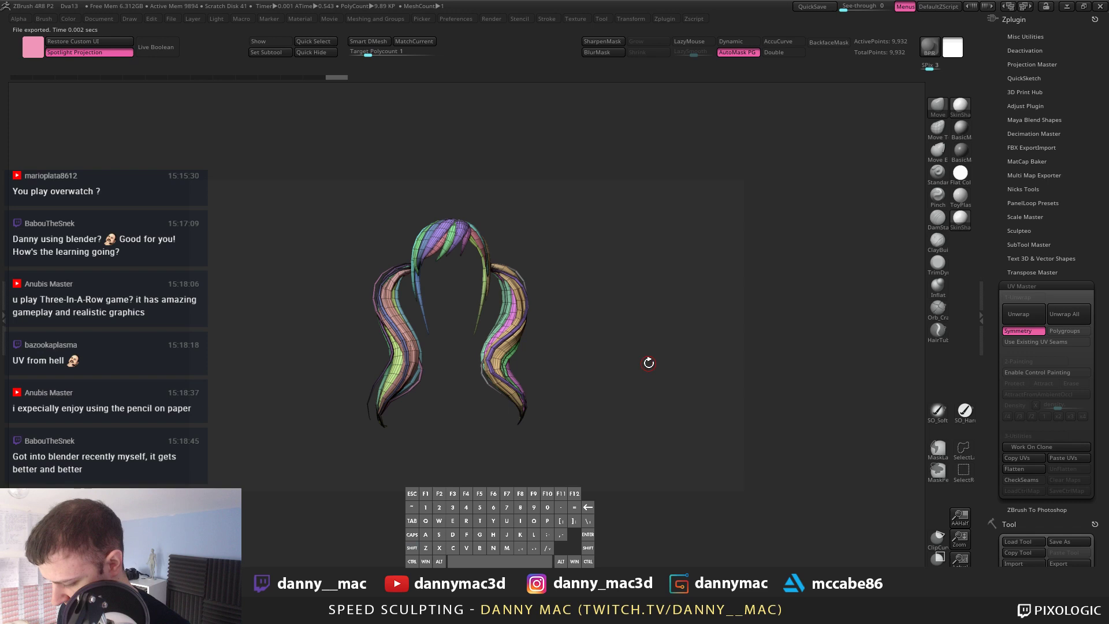
{"action": "left_click", "coordinate": [380, 354], "text": "ctrl+shift"}
{"action": "left_click_drag", "start_coordinate": [501, 355], "coordinate": [695, 371]}
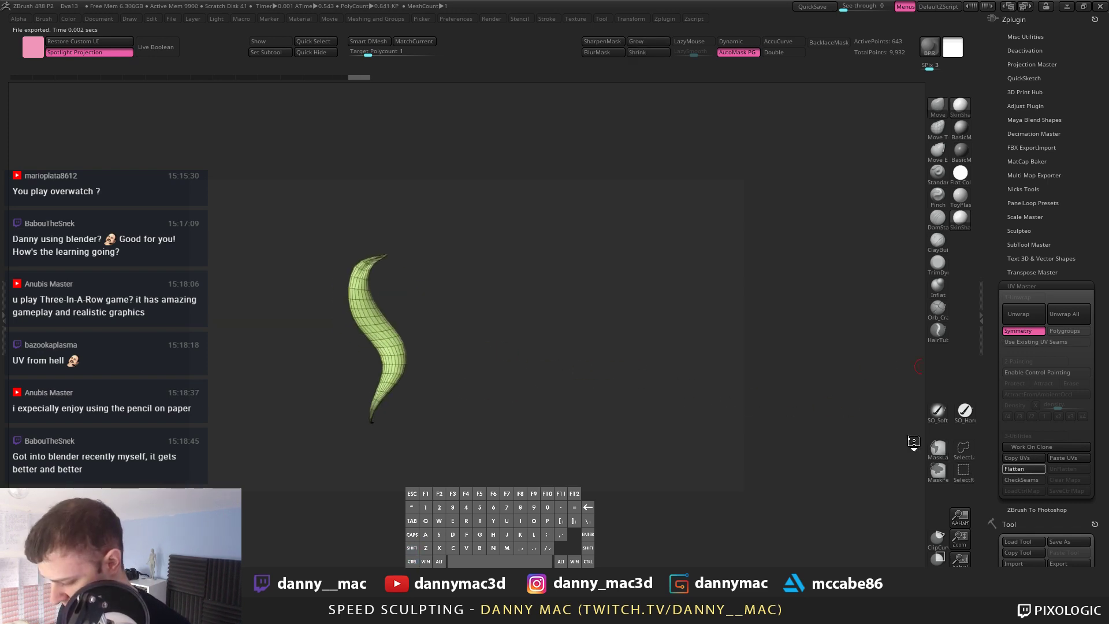
Step: Restore the complete hair from its flattened UV layout and switch from the clone to the original HairGEO_1 tool
{"action": "left_click_drag", "start_coordinate": [597, 342], "coordinate": [599, 312], "text": "alt"}
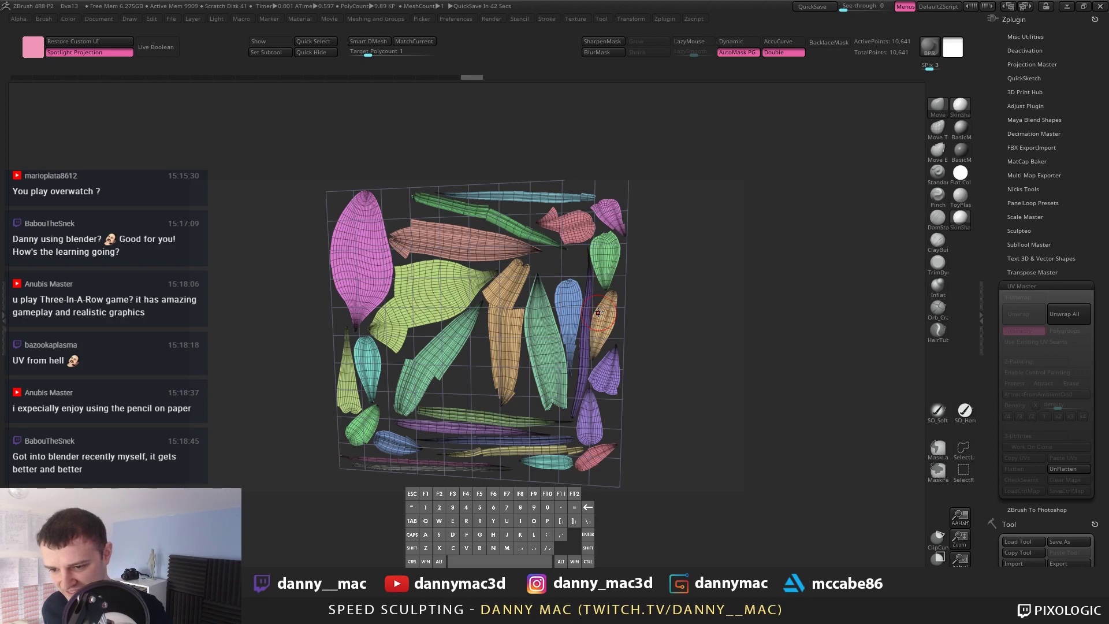
{"action": "left_click_drag", "start_coordinate": [661, 324], "coordinate": [764, 505], "text": "shift"}
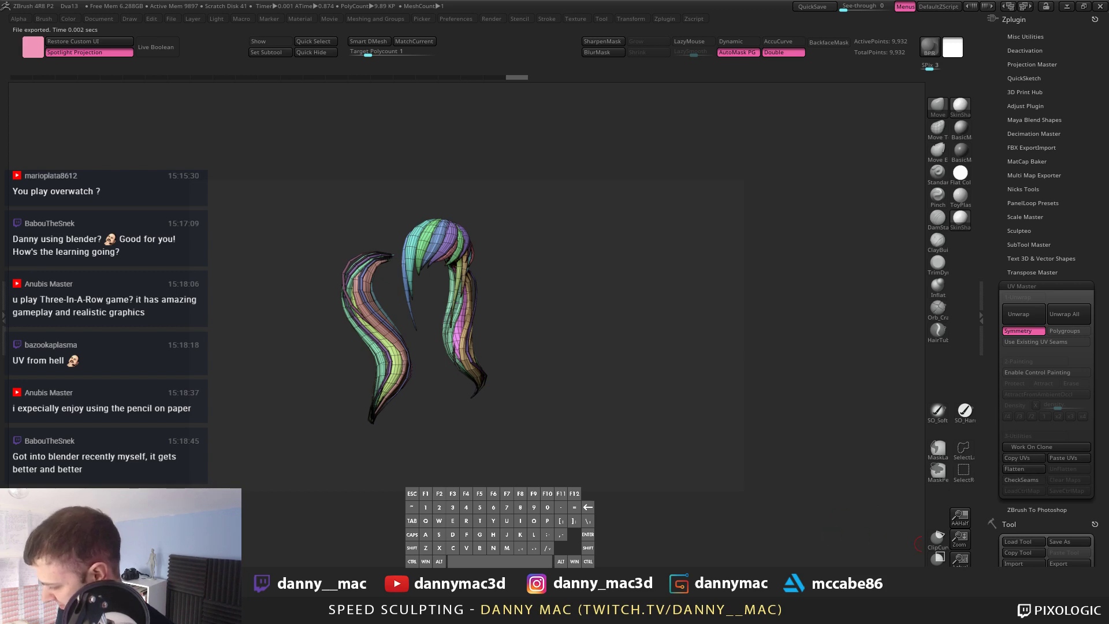
{"action": "scroll", "coordinate": [1020, 454], "scroll_direction": "down", "scroll_amount": 5}
{"action": "left_click", "coordinate": [1057, 372]}
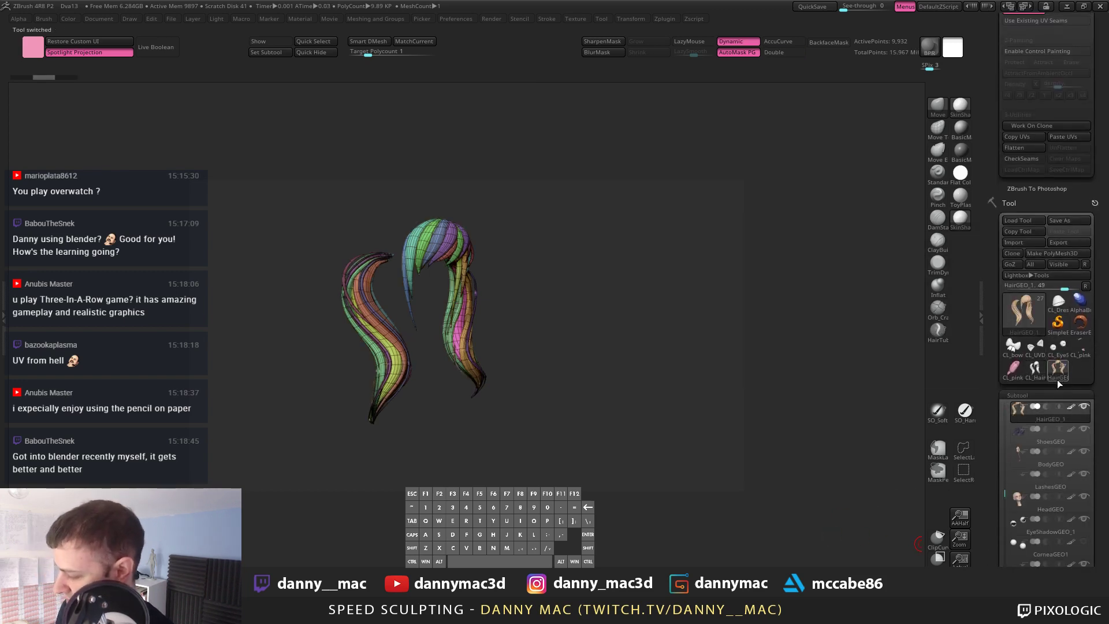
Step: Turn off dynamic subdivision on the original hair and decline the offer to auto-activate it
{"action": "left_click_drag", "start_coordinate": [589, 335], "coordinate": [631, 353], "text": "alt"}
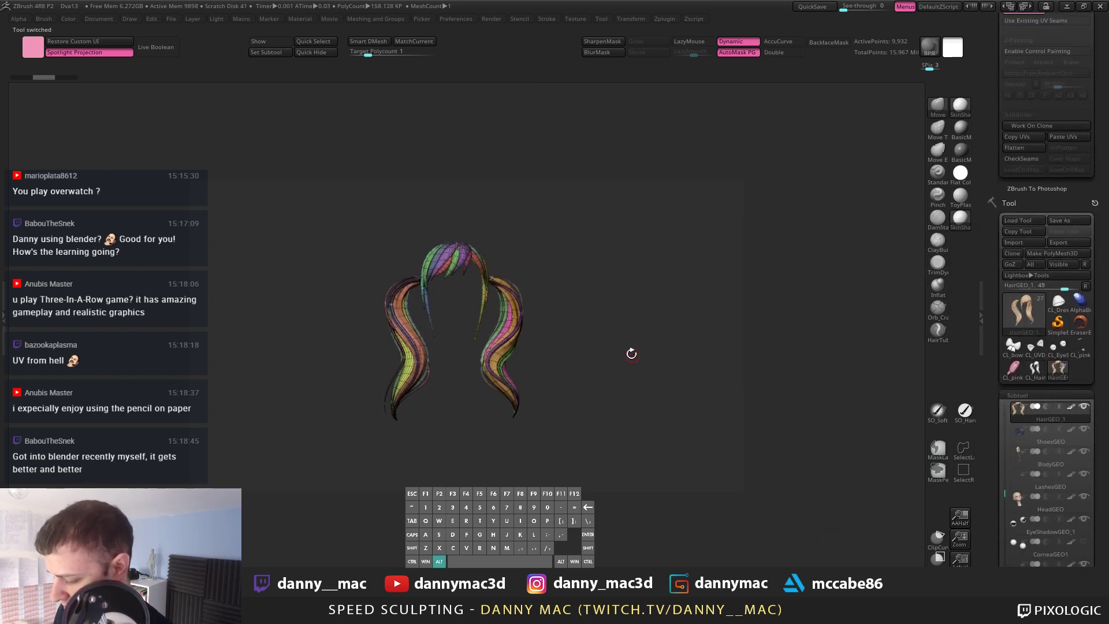
{"action": "key", "text": "shift+d"}
{"action": "key", "text": "d"}
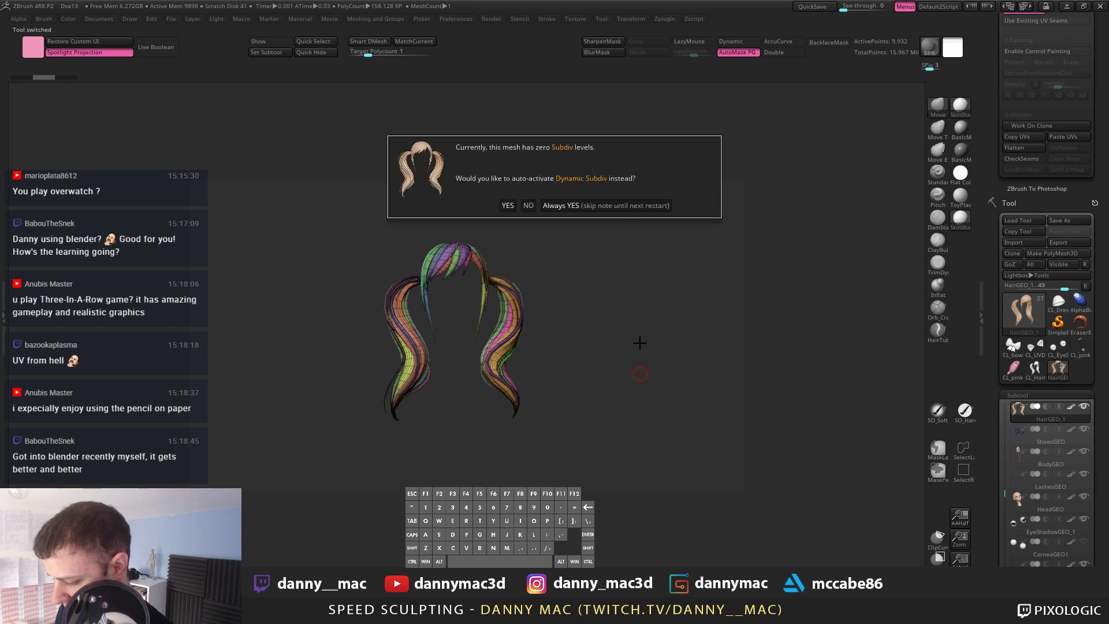
{"action": "left_click", "coordinate": [530, 208]}
Step: Expose the original hair's UV map settings and paste the clone's UVs onto it
{"action": "left_click_drag", "start_coordinate": [624, 368], "coordinate": [649, 374], "text": "alt"}
{"action": "left_click_drag", "start_coordinate": [990, 475], "coordinate": [1044, 257]}
{"action": "left_click_drag", "start_coordinate": [661, 333], "coordinate": [662, 384], "text": "alt"}
{"action": "key", "text": "2"}
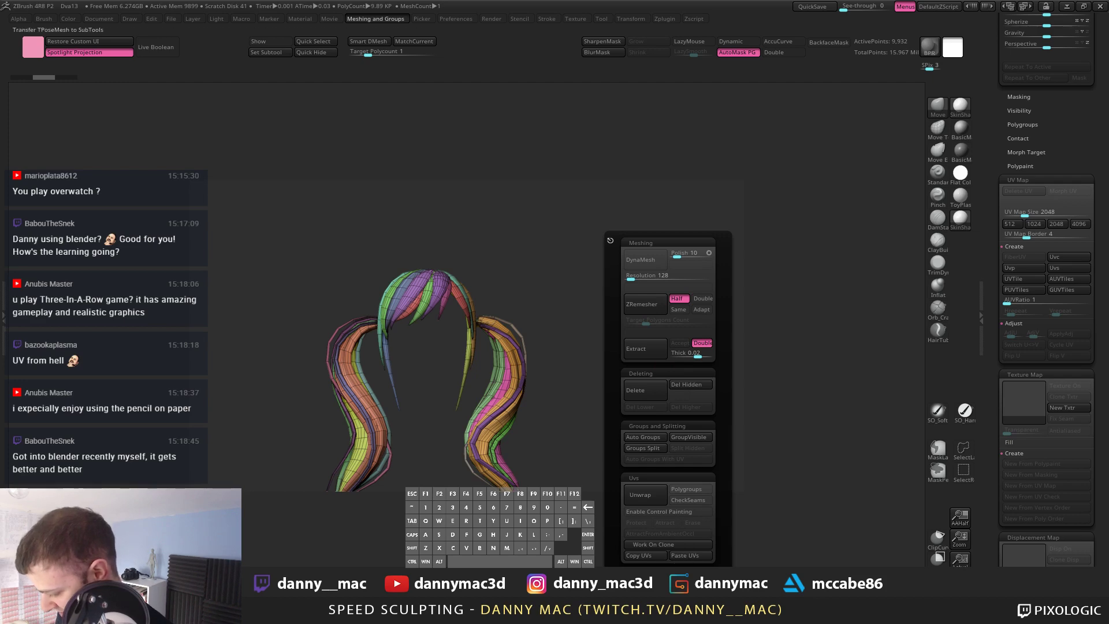
{"action": "left_click", "coordinate": [695, 556]}
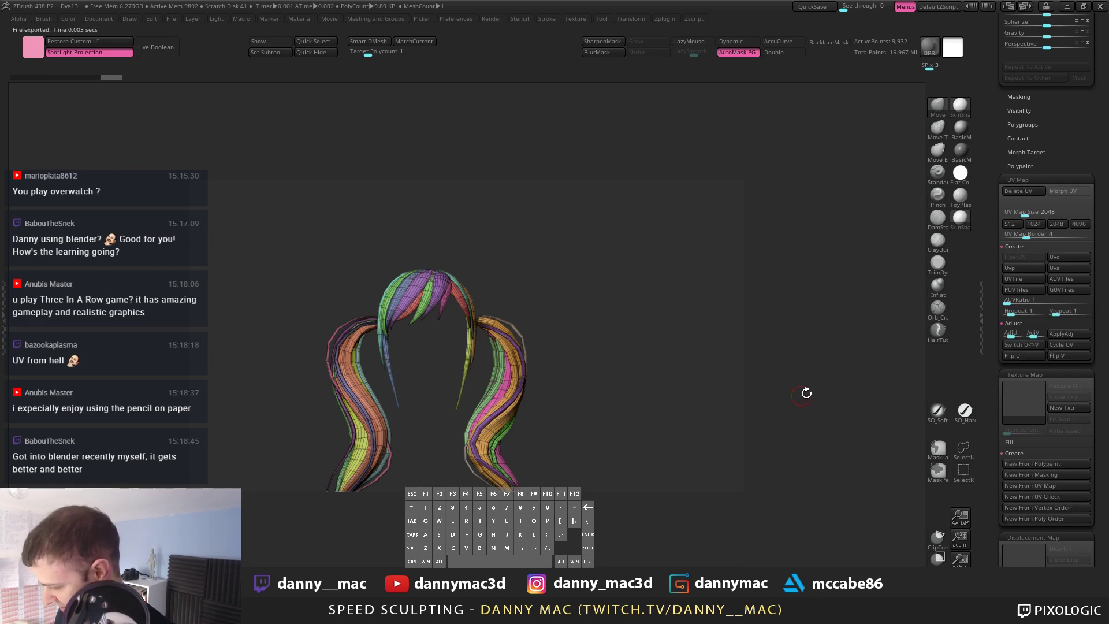
Step: Set the hair's UV map size to 4096 and check the pasted layout with Morph UV
{"action": "left_click", "coordinate": [1078, 224]}
{"action": "left_click", "coordinate": [1067, 191]}
{"action": "left_click", "coordinate": [1067, 191]}
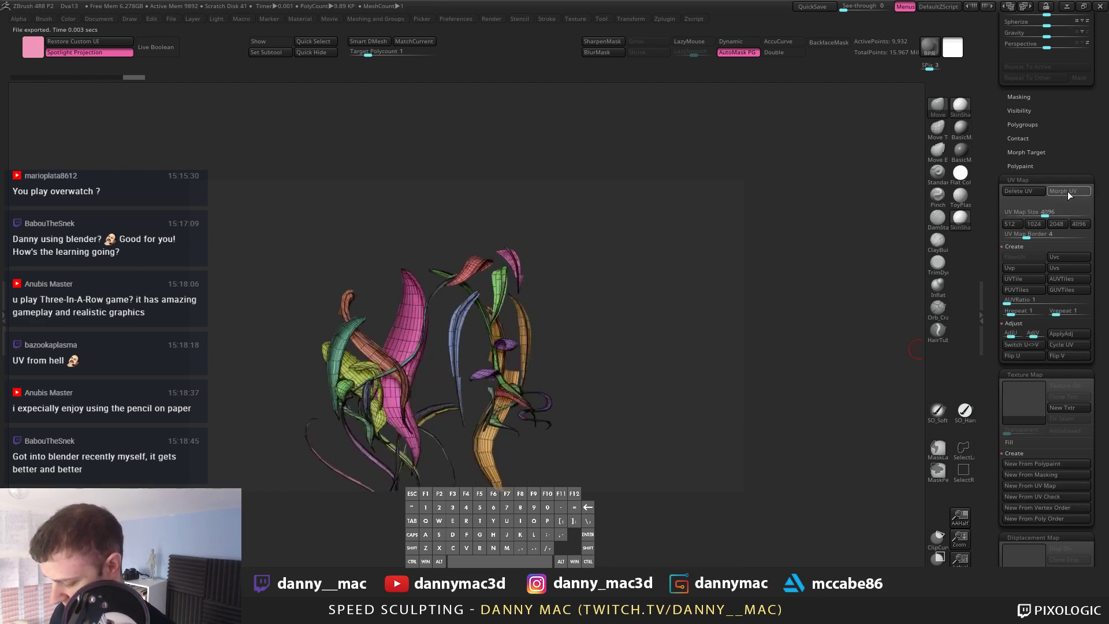
{"action": "left_click", "coordinate": [1069, 191]}
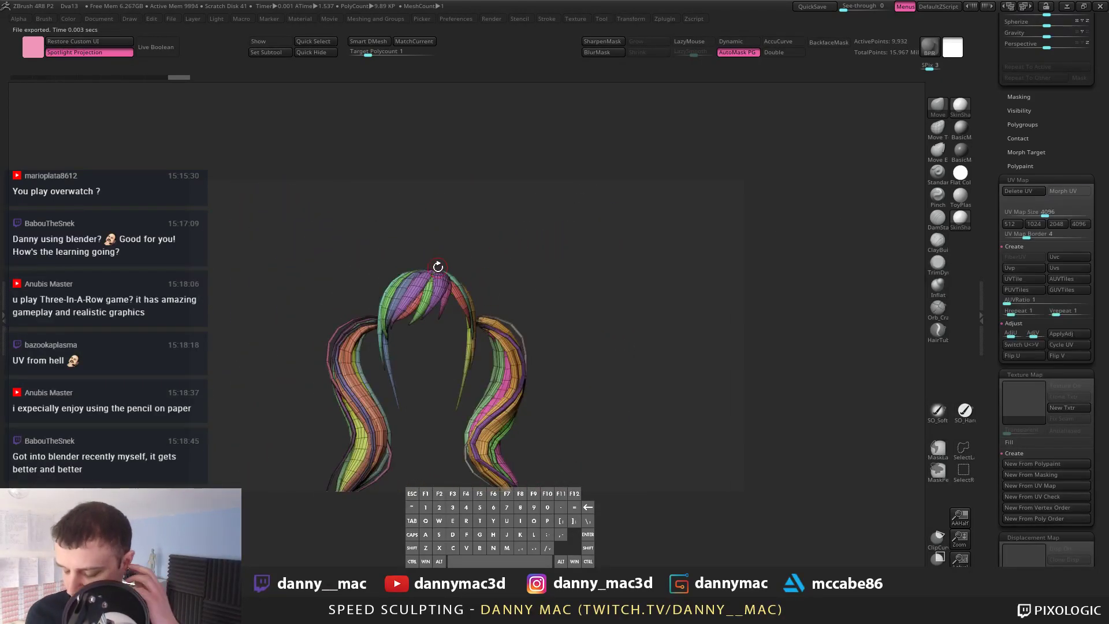
Step: Subdivide the hair twice without polyframes, show the whole character, and choose the basic material
{"action": "key", "text": "shift+f"}
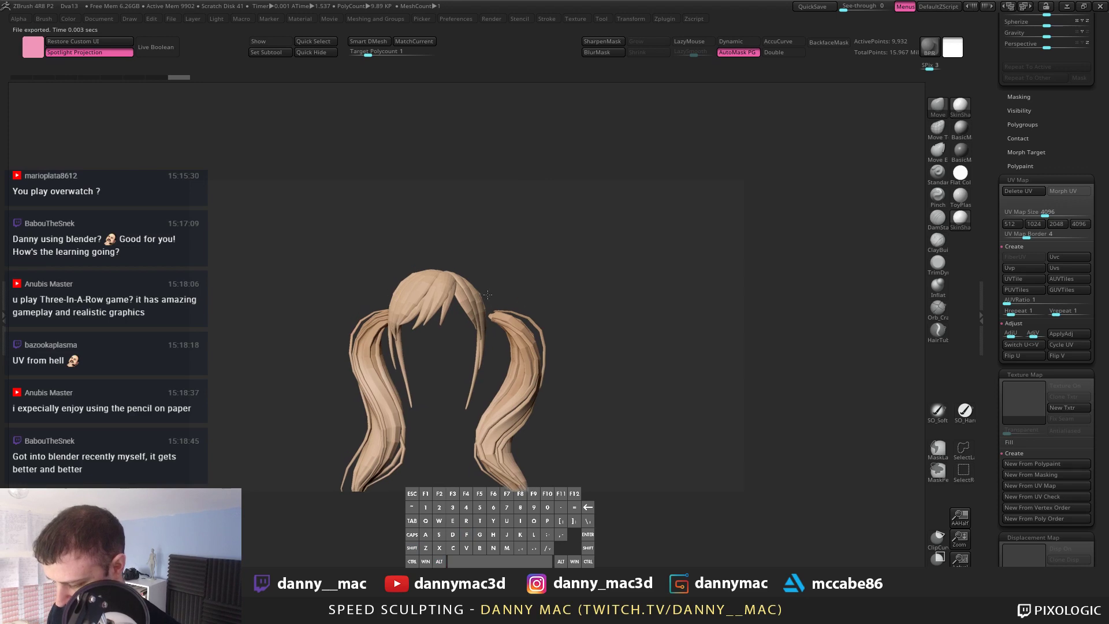
{"action": "left_click_drag", "start_coordinate": [488, 295], "coordinate": [793, 166], "text": "alt"}
{"action": "key", "text": "ctrl+d"}
{"action": "key", "text": "ctrl+d"}
{"action": "key", "text": "alt+s"}
{"action": "left_click", "coordinate": [960, 132]}
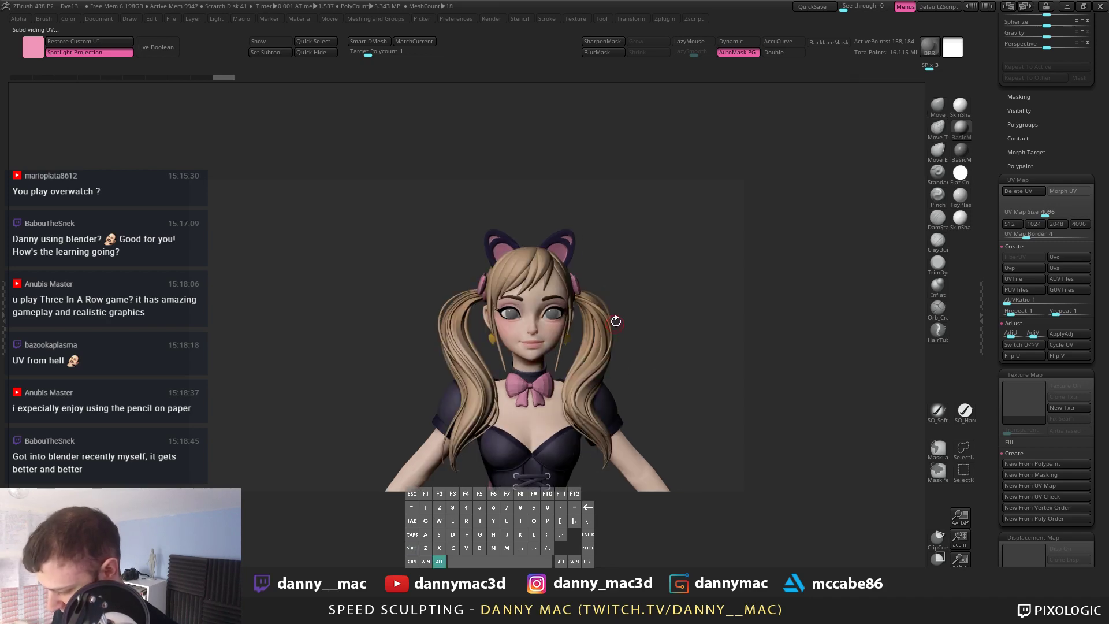
Step: Select the Orb_Cr brush, subdivide the solo hair two more levels, and isolate one pigtail strand
{"action": "left_click", "coordinate": [573, 297], "text": "ctrl+shift"}
{"action": "left_click_drag", "start_coordinate": [607, 263], "coordinate": [600, 311], "text": "alt"}
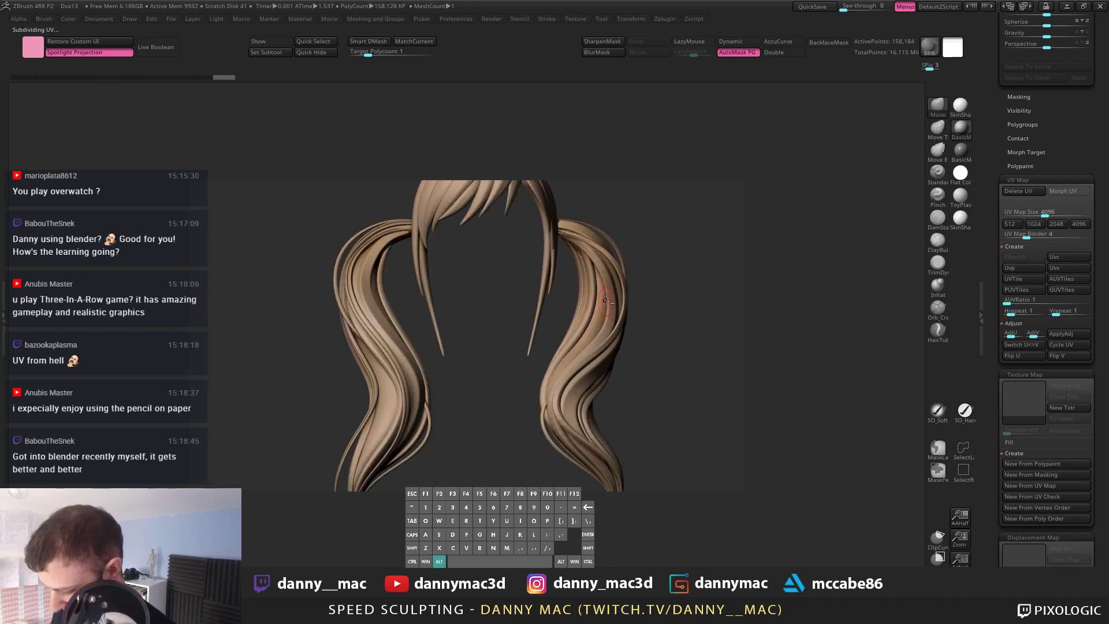
{"action": "key", "text": "b"}
{"action": "key", "text": "o"}
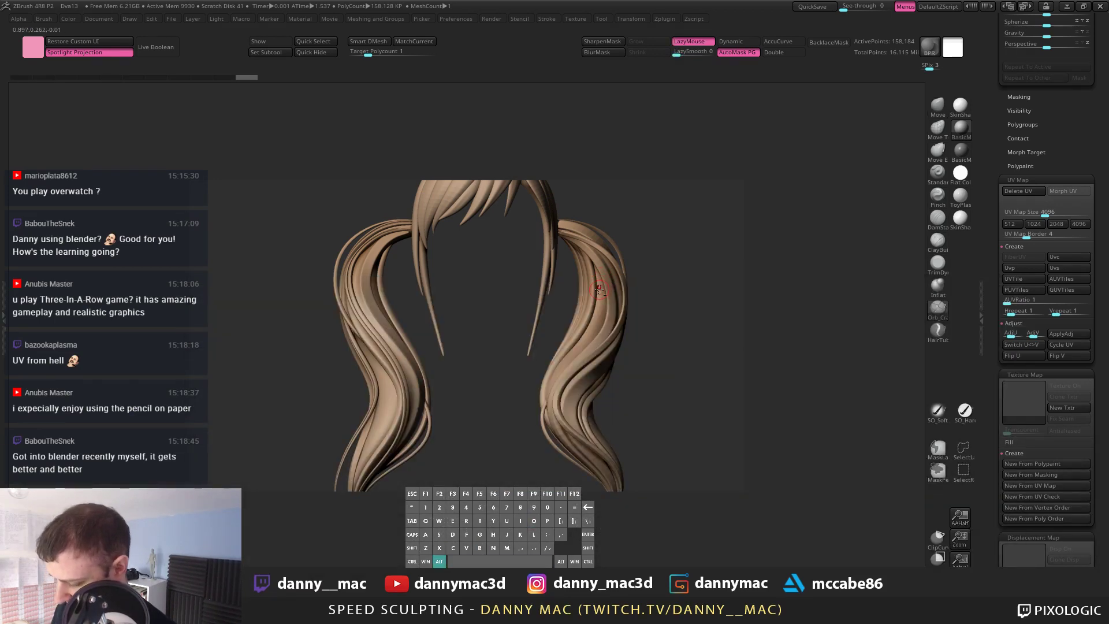
{"action": "left_click", "coordinate": [599, 288], "text": "ctrl+shift"}
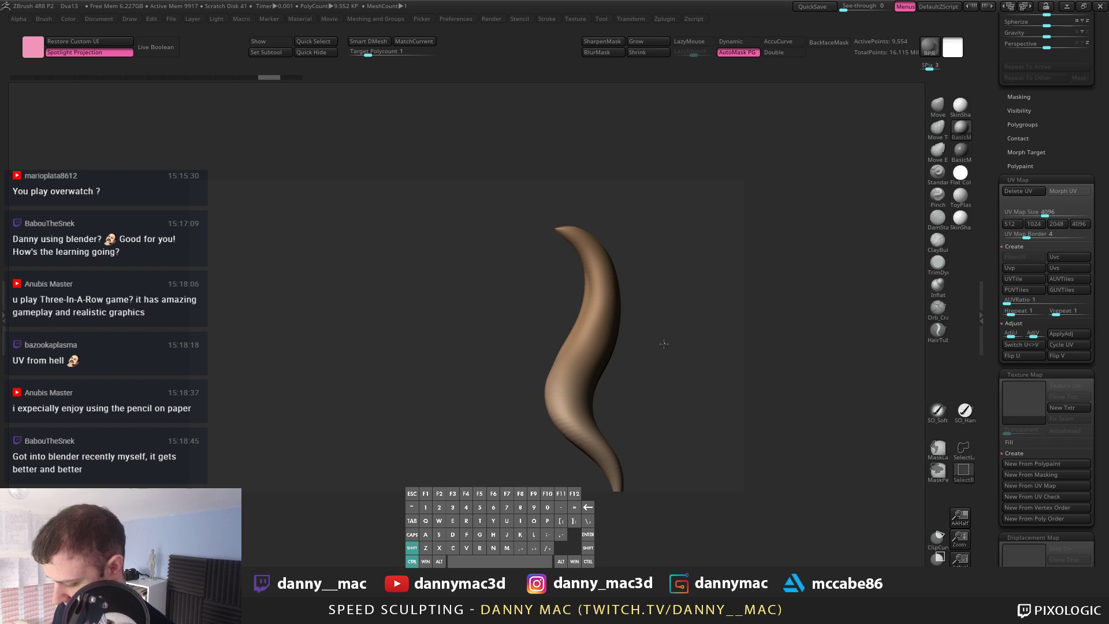
{"action": "left_click", "coordinate": [657, 353], "text": "ctrl+shift"}
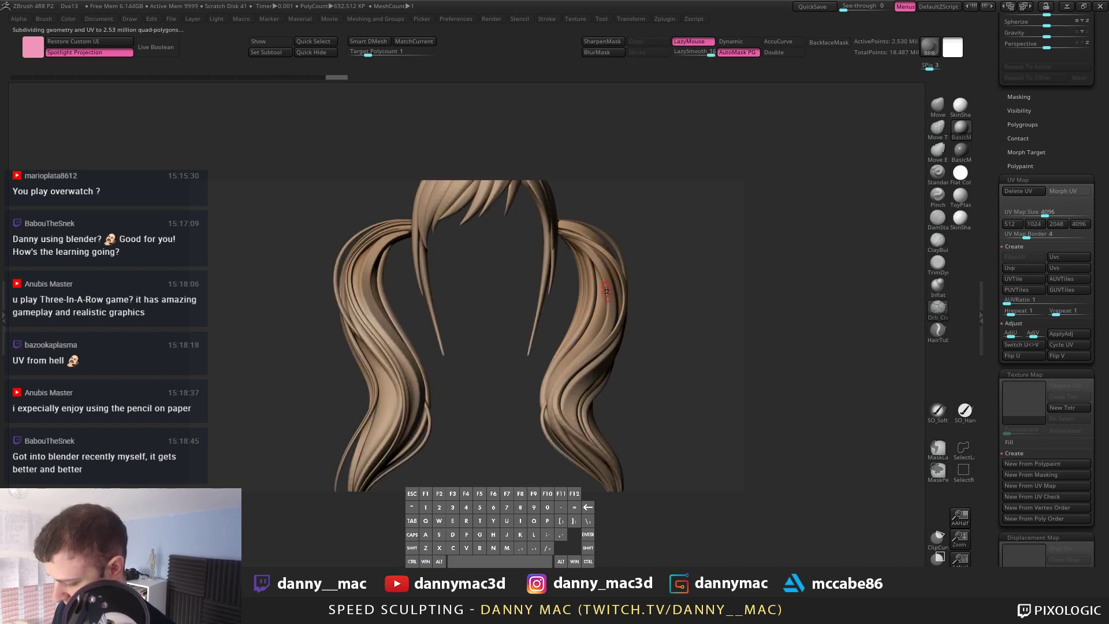
{"action": "left_click", "coordinate": [602, 272], "text": "ctrl+shift"}
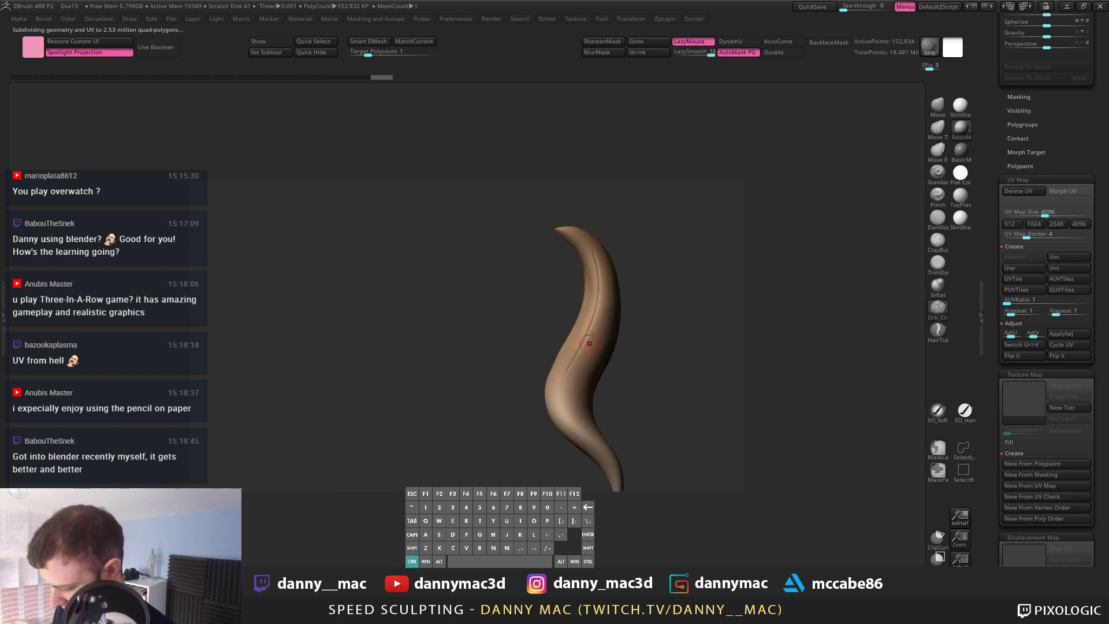
Step: Carve a test groove along the isolated pigtail strand, undoing the unwanted strokes
{"action": "key", "text": "space"}
{"action": "right_click_drag", "start_coordinate": [594, 265], "coordinate": [593, 254], "text": "ctrl"}
{"action": "left_click_drag", "start_coordinate": [592, 252], "coordinate": [522, 458], "text": "alt"}
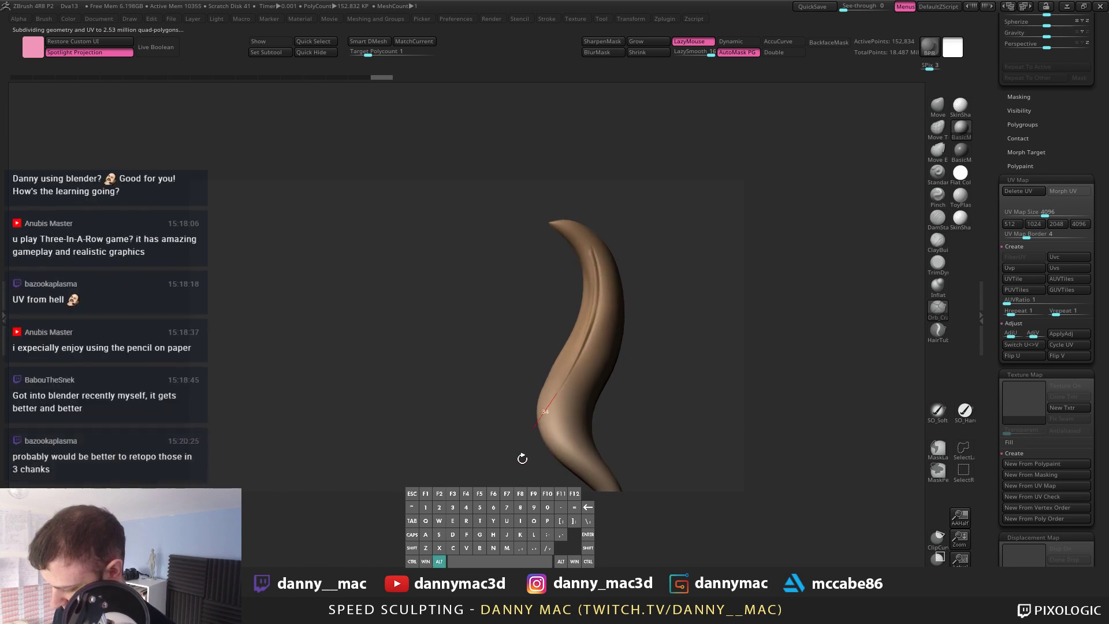
{"action": "key", "text": "ctrl+z"}
{"action": "key", "text": "ctrl+z"}
{"action": "key", "text": "ctrl+shift+z"}
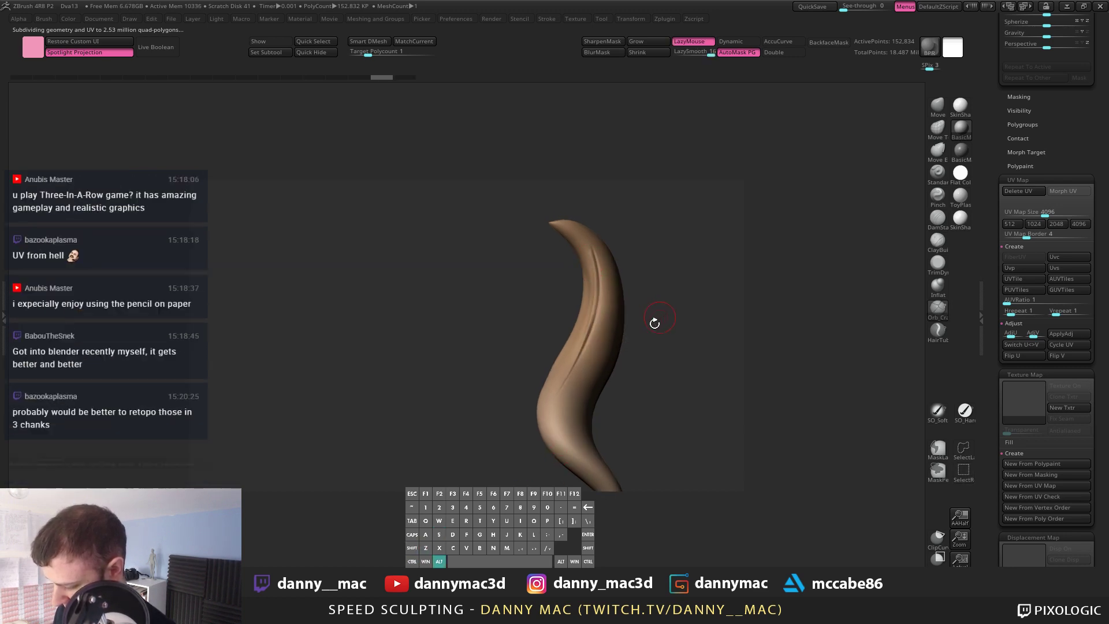
Step: Compare the carved strand with the full hair by toggling its isolation on the whole character
{"action": "left_click", "coordinate": [655, 322], "text": "ctrl+shift"}
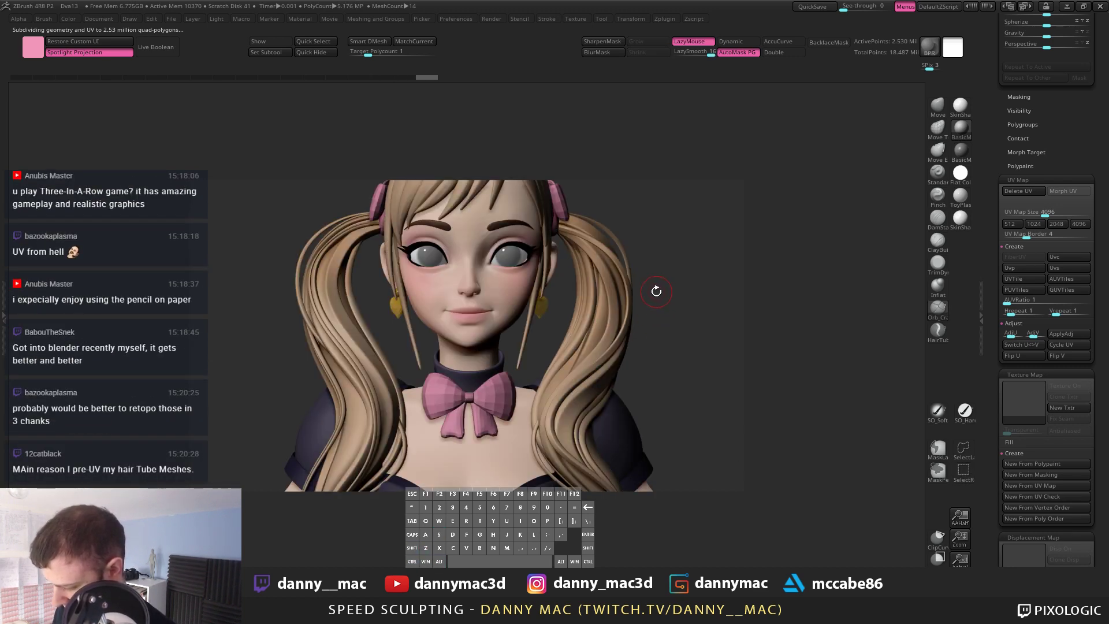
{"action": "left_click", "coordinate": [623, 303], "text": "ctrl+shift"}
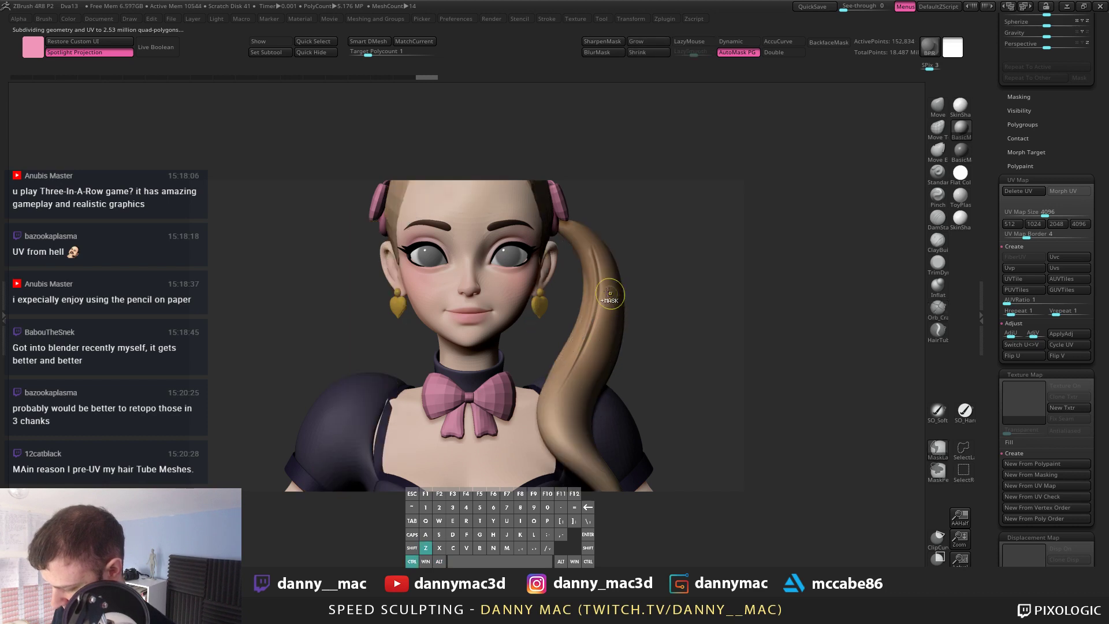
{"action": "left_click", "coordinate": [637, 271], "text": "ctrl+shift"}
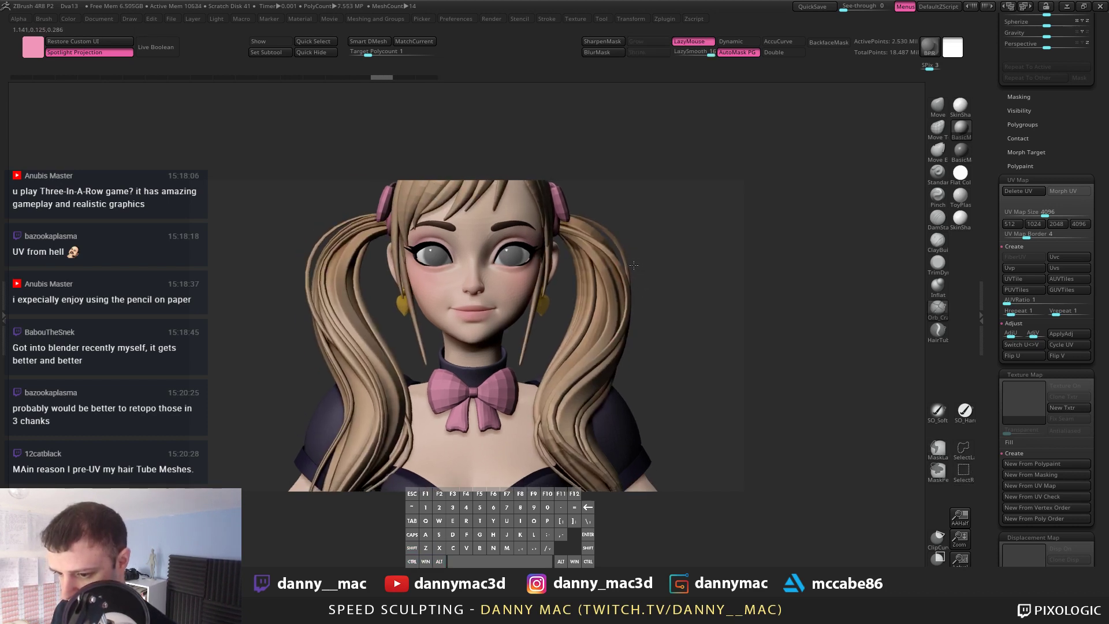
{"action": "left_click_drag", "start_coordinate": [644, 283], "coordinate": [659, 276], "text": "alt"}
Step: Carve fine grooves along the strands of the pigtail with the Orb_Cr brush, undoing stray strokes
{"action": "key", "text": "space"}
{"action": "key", "text": "space"}
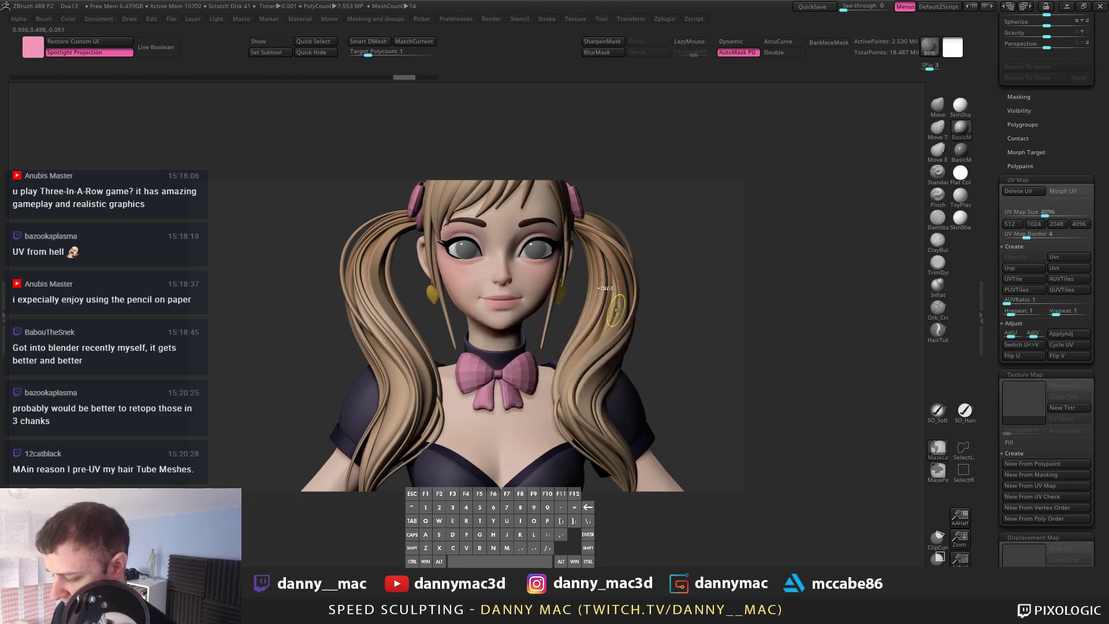
{"action": "key", "text": "ctrl+shift+z"}
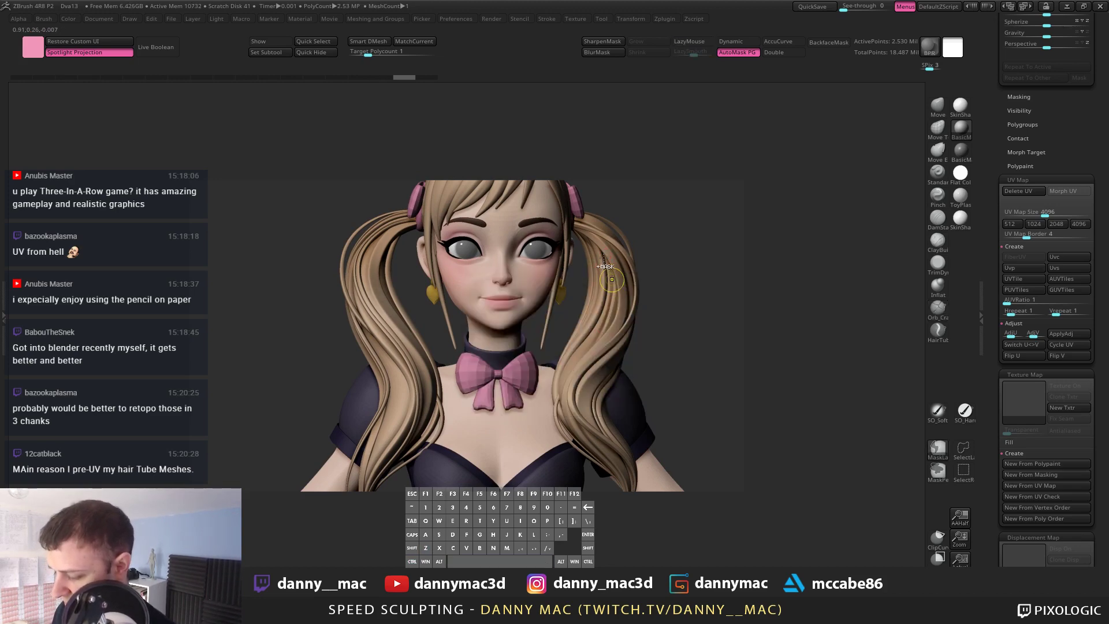
{"action": "right_click_drag", "start_coordinate": [594, 320], "coordinate": [610, 268]}
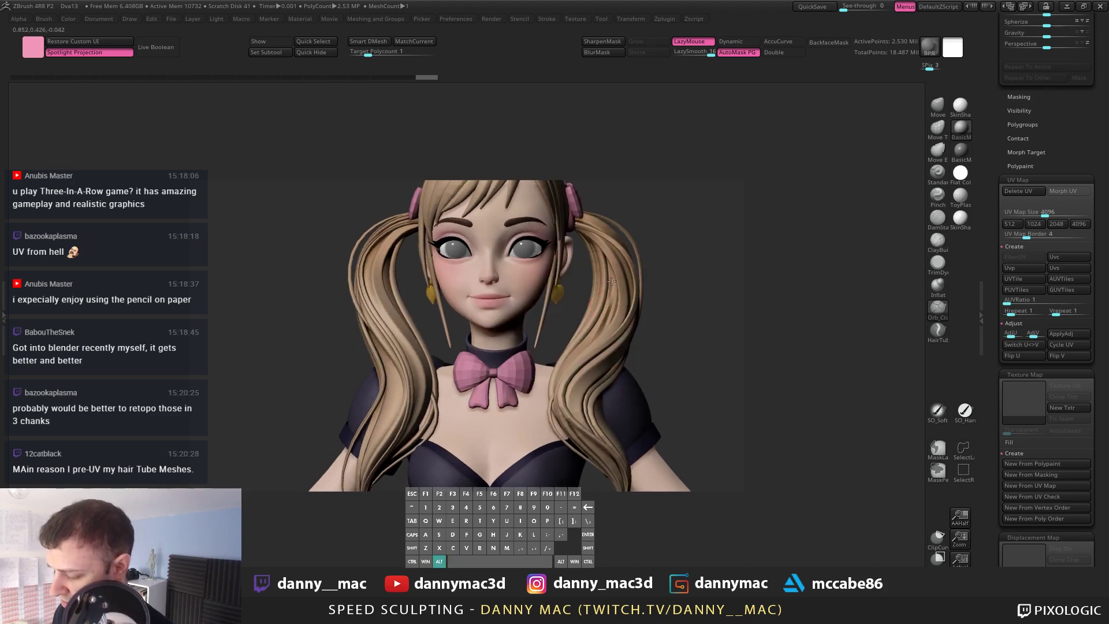
{"action": "right_click_drag", "start_coordinate": [595, 326], "coordinate": [583, 369], "text": "alt"}
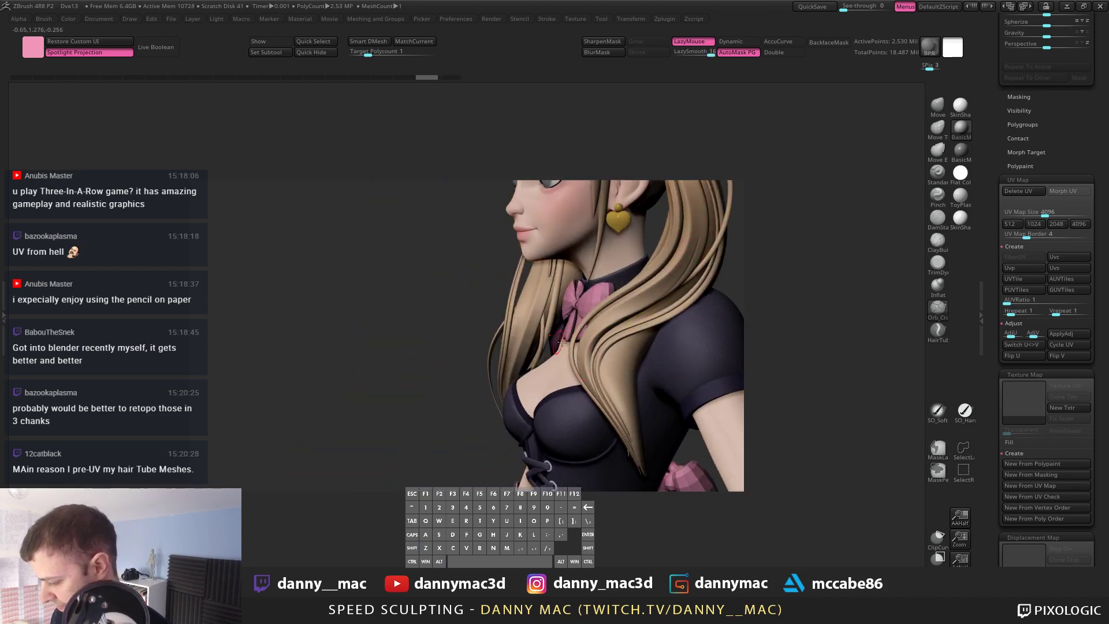
{"action": "left_click", "coordinate": [672, 288]}
{"action": "right_click_drag", "start_coordinate": [677, 282], "coordinate": [696, 249]}
{"action": "key", "text": "ctrl+z"}
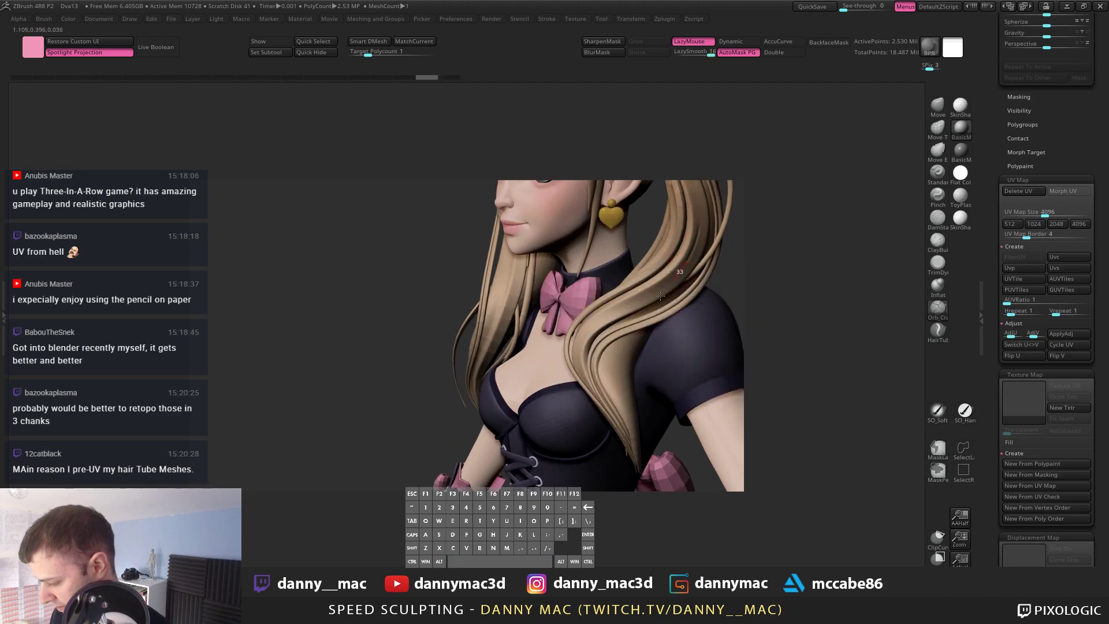
{"action": "mouse_move", "coordinate": [679, 287]}
{"action": "right_mouse_down"}
{"action": "mouse_move", "coordinate": [629, 268]}
{"action": "mouse_move", "coordinate": [621, 237]}
{"action": "mouse_move", "coordinate": [602, 312]}
{"action": "mouse_move", "coordinate": [599, 279]}
{"action": "mouse_move", "coordinate": [563, 232]}
{"action": "right_mouse_up"}
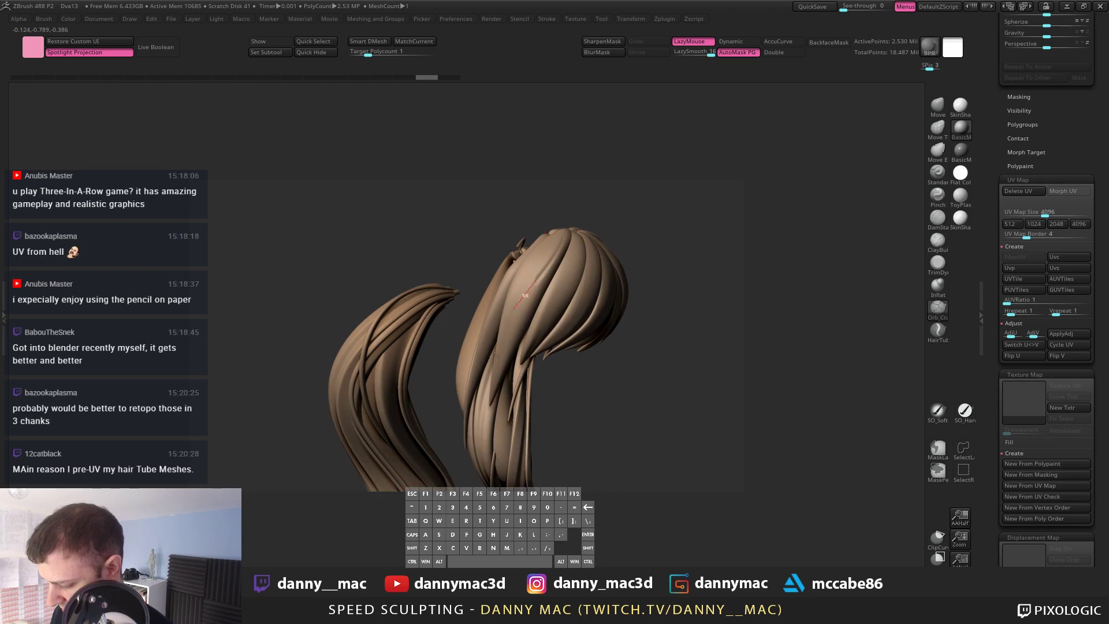
Step: Carve grooves from the crown along the fringe strands of the solo hair, with Z Intensity 15
{"action": "right_click_drag", "start_coordinate": [494, 355], "coordinate": [557, 253]}
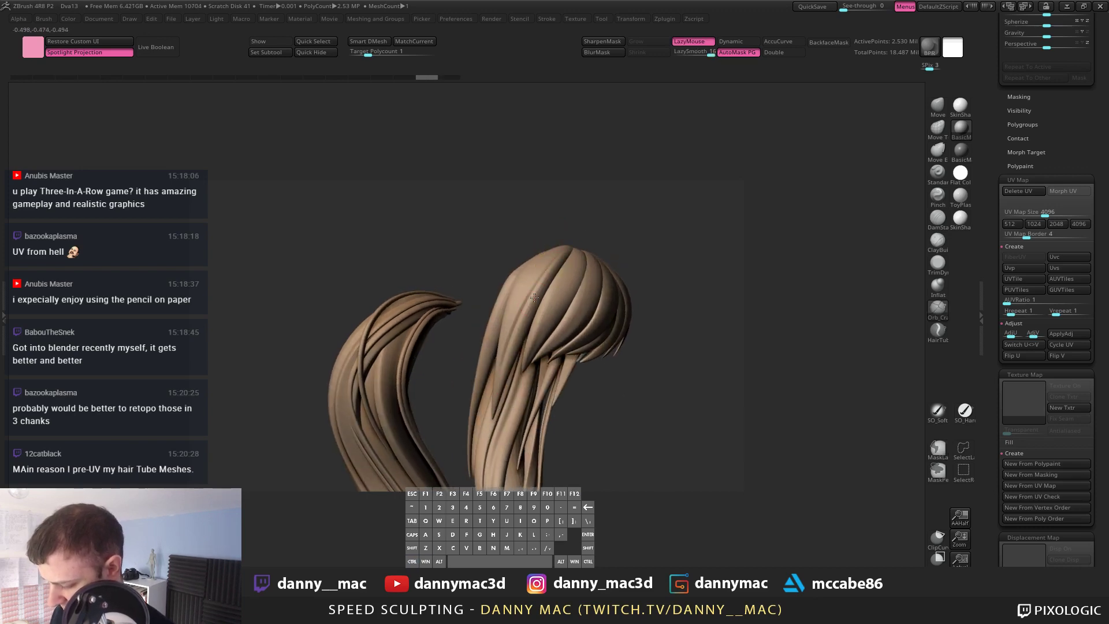
{"action": "right_click_drag", "start_coordinate": [535, 297], "coordinate": [549, 286]}
{"action": "key", "text": "space"}
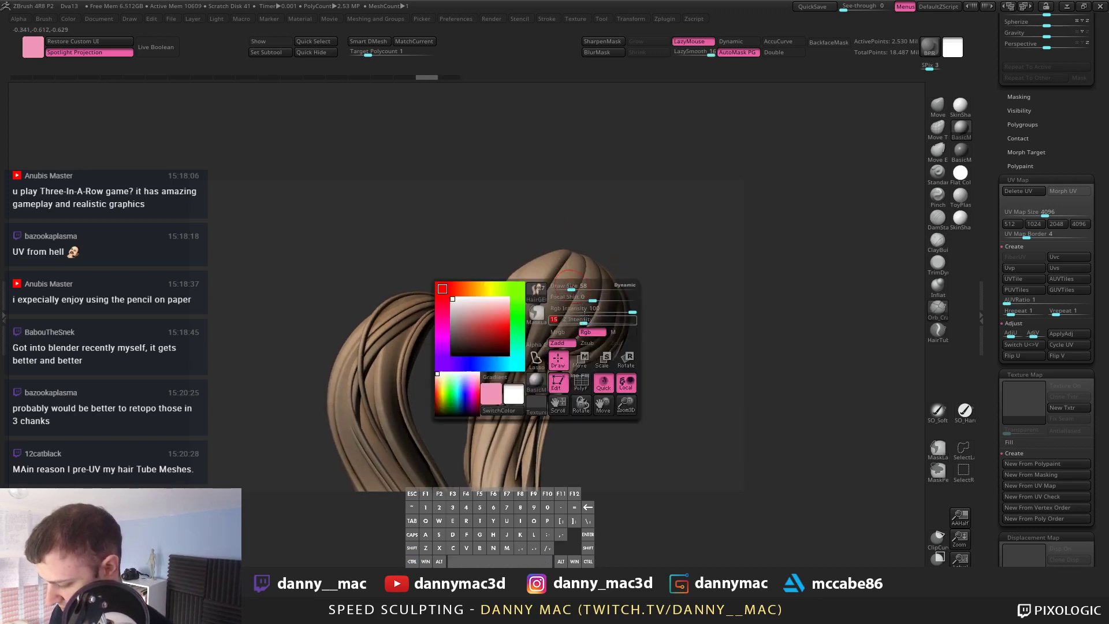
{"action": "key", "text": "ctrl+z"}
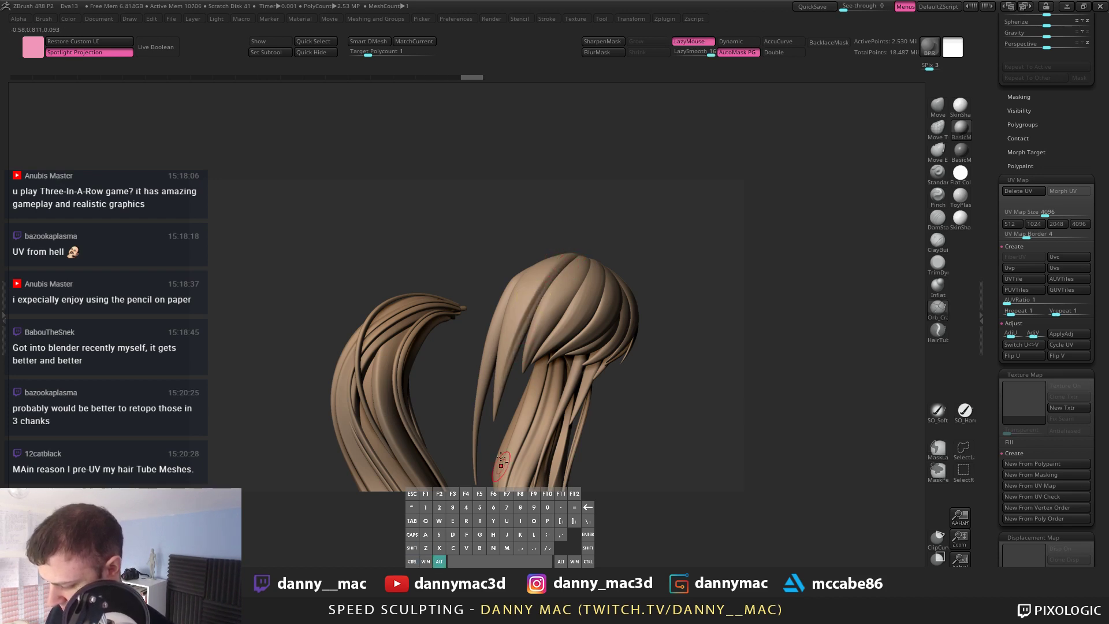
{"action": "right_click_drag", "start_coordinate": [501, 460], "coordinate": [544, 255]}
{"action": "right_click_drag", "start_coordinate": [523, 307], "coordinate": [577, 268]}
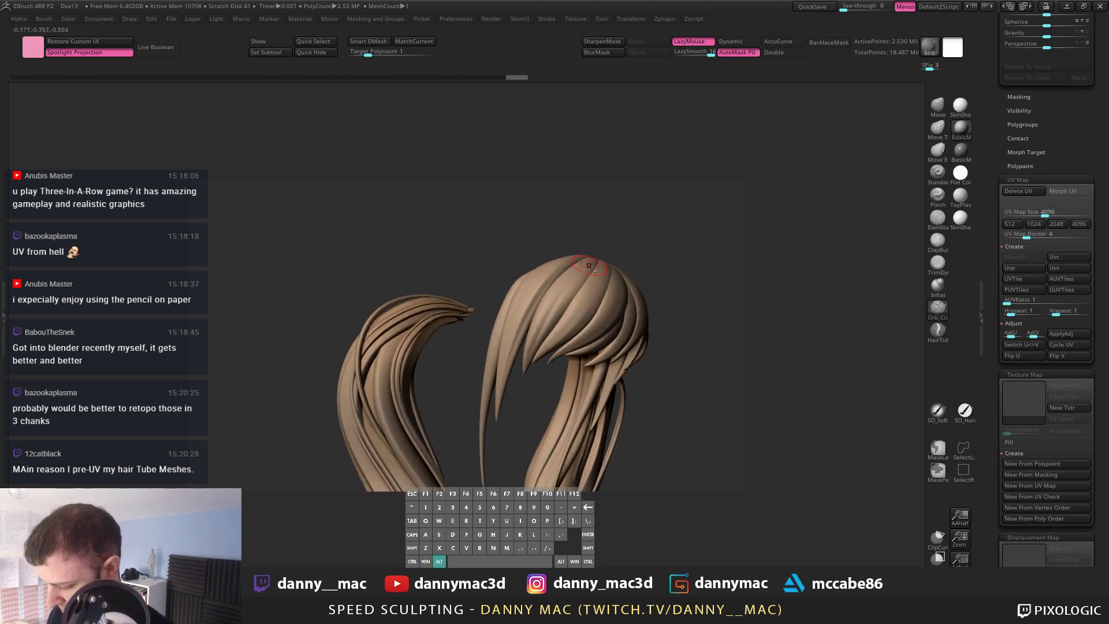
{"action": "right_click_drag", "start_coordinate": [521, 389], "coordinate": [585, 253], "text": "alt"}
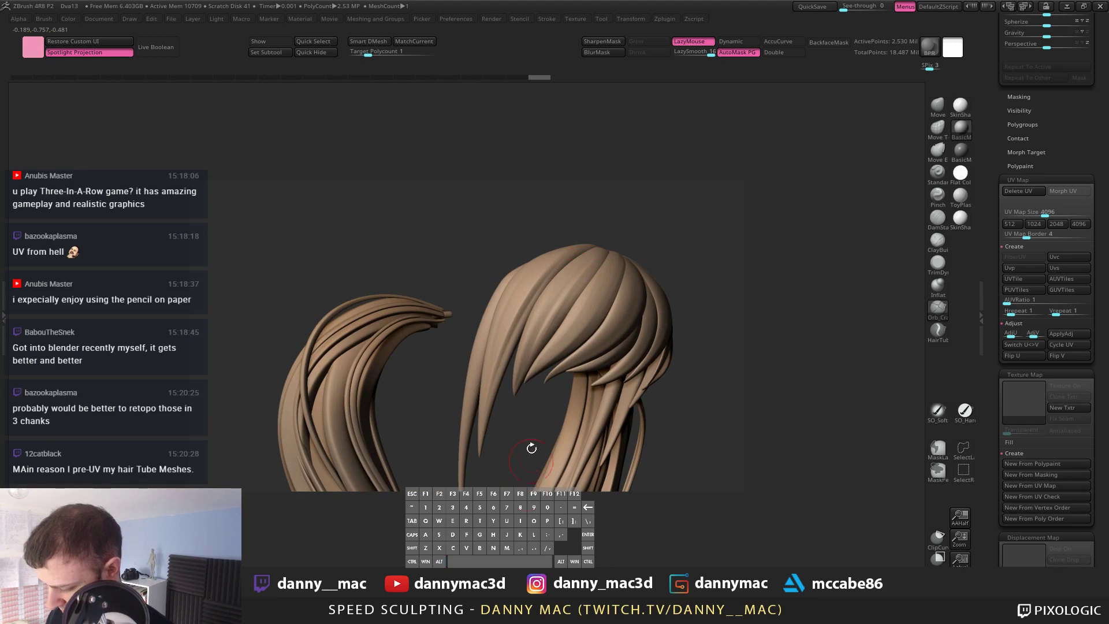
{"action": "right_click_drag", "start_coordinate": [581, 313], "coordinate": [636, 297]}
{"action": "right_click_drag", "start_coordinate": [610, 257], "coordinate": [608, 361], "text": "alt"}
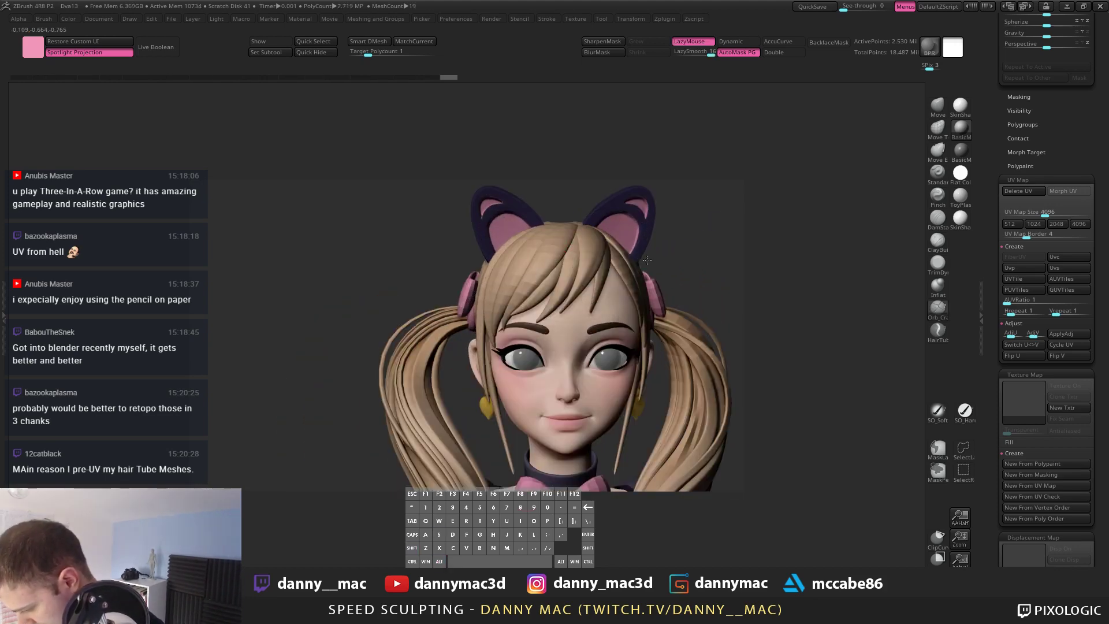
Step: Select the CorneaGEO subtool and bring its geometry settings into view
{"action": "left_click", "coordinate": [608, 361], "text": "alt"}
{"action": "scroll", "coordinate": [1062, 235], "scroll_direction": "up", "scroll_amount": 10}
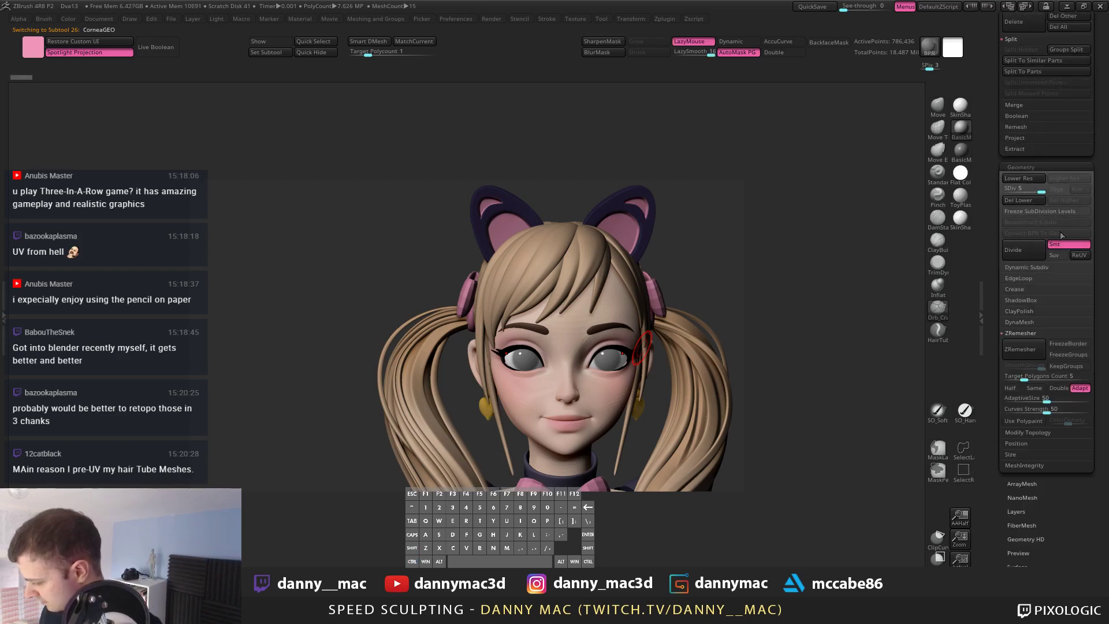
Step: Select the eyebrows subtool (BrowsGEO) and display its wireframe up close at the eyebrow's outer end
{"action": "scroll", "coordinate": [1062, 294], "scroll_direction": "up", "scroll_amount": 8}
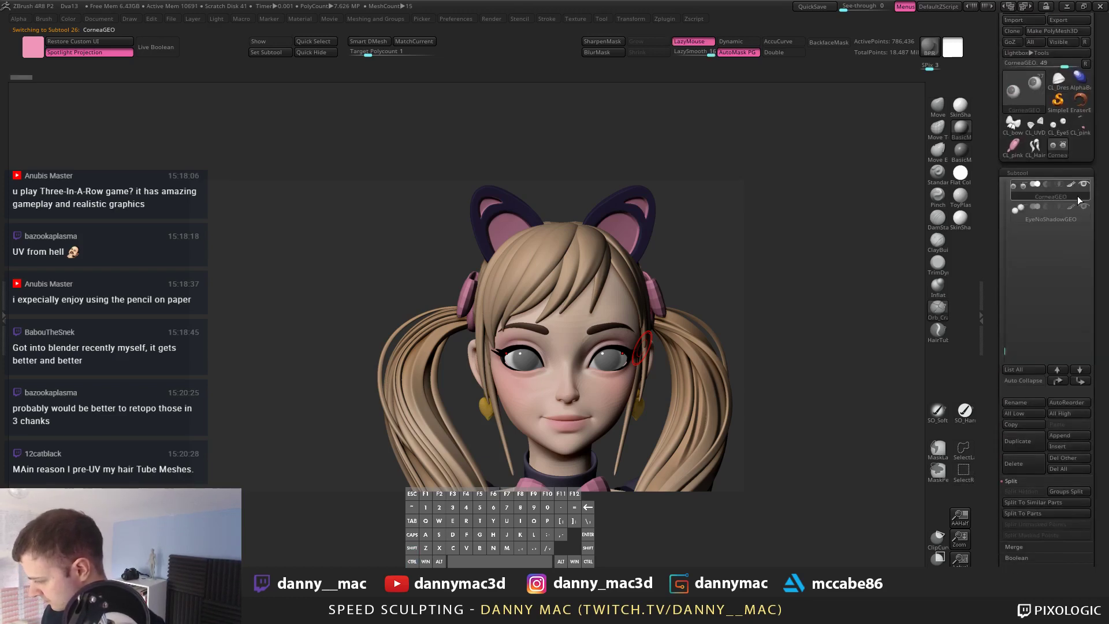
{"action": "right_click_drag", "start_coordinate": [618, 234], "coordinate": [587, 212], "text": "alt"}
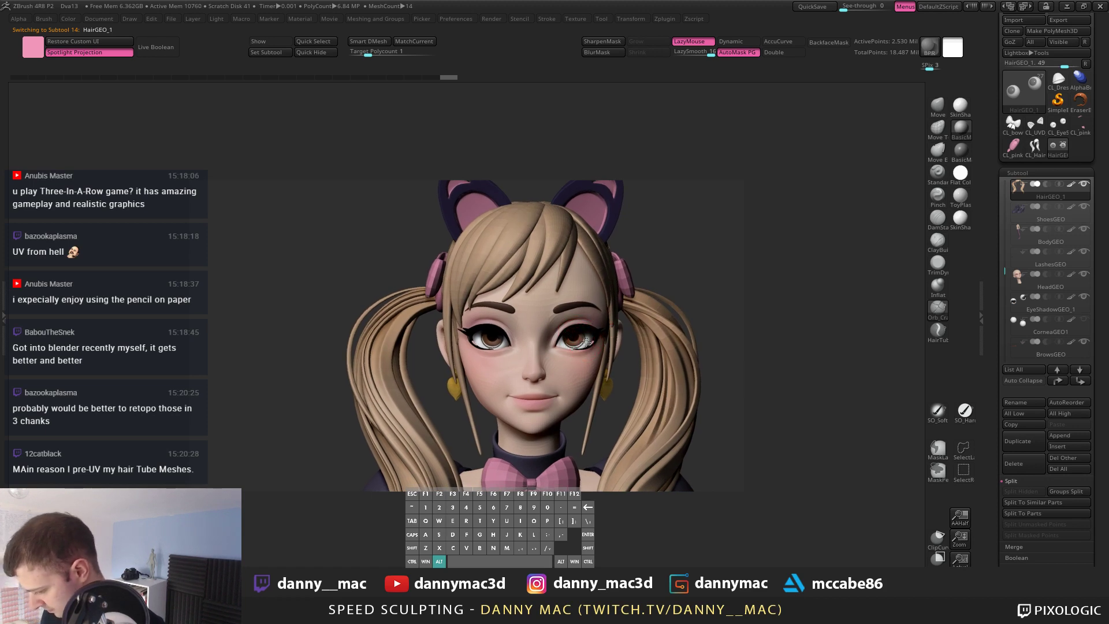
{"action": "left_click", "coordinate": [587, 342], "text": "alt"}
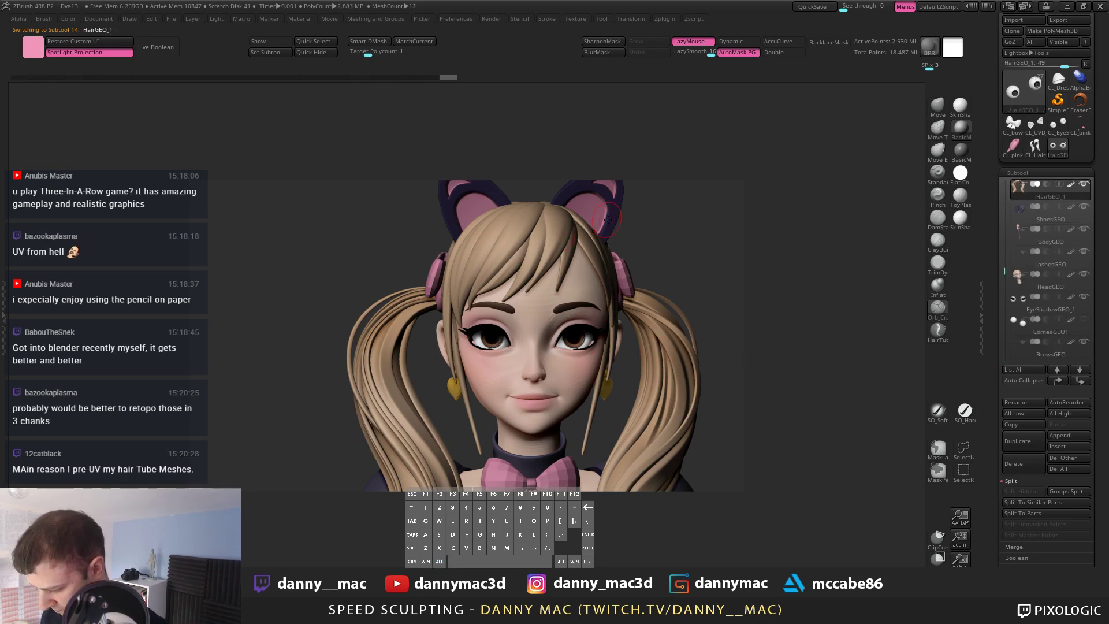
{"action": "right_click_drag", "start_coordinate": [602, 309], "coordinate": [602, 335], "text": "alt"}
{"action": "mouse_move", "coordinate": [636, 367]}
{"action": "right_mouse_down"}
{"action": "mouse_move", "coordinate": [632, 398]}
{"action": "mouse_move", "coordinate": [545, 381]}
{"action": "mouse_move", "coordinate": [486, 407]}
{"action": "mouse_move", "coordinate": [520, 389]}
{"action": "mouse_move", "coordinate": [486, 327]}
{"action": "mouse_move", "coordinate": [629, 310]}
{"action": "mouse_move", "coordinate": [631, 290]}
{"action": "mouse_move", "coordinate": [659, 284]}
{"action": "right_mouse_up"}
{"action": "key", "text": "1"}
{"action": "key", "text": "space"}
{"action": "left_click", "coordinate": [487, 327], "text": "alt"}
{"action": "key", "text": "shift+f"}
{"action": "left_click_drag", "start_coordinate": [1004, 435], "coordinate": [1004, 326]}
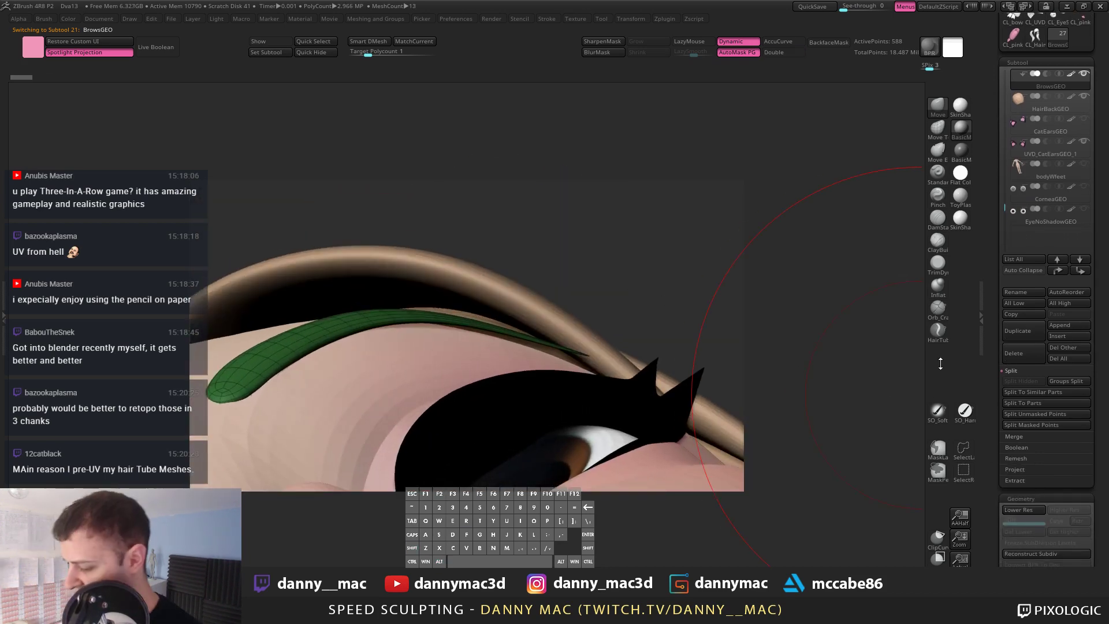
{"action": "right_click_drag", "start_coordinate": [537, 306], "coordinate": [372, 248]}
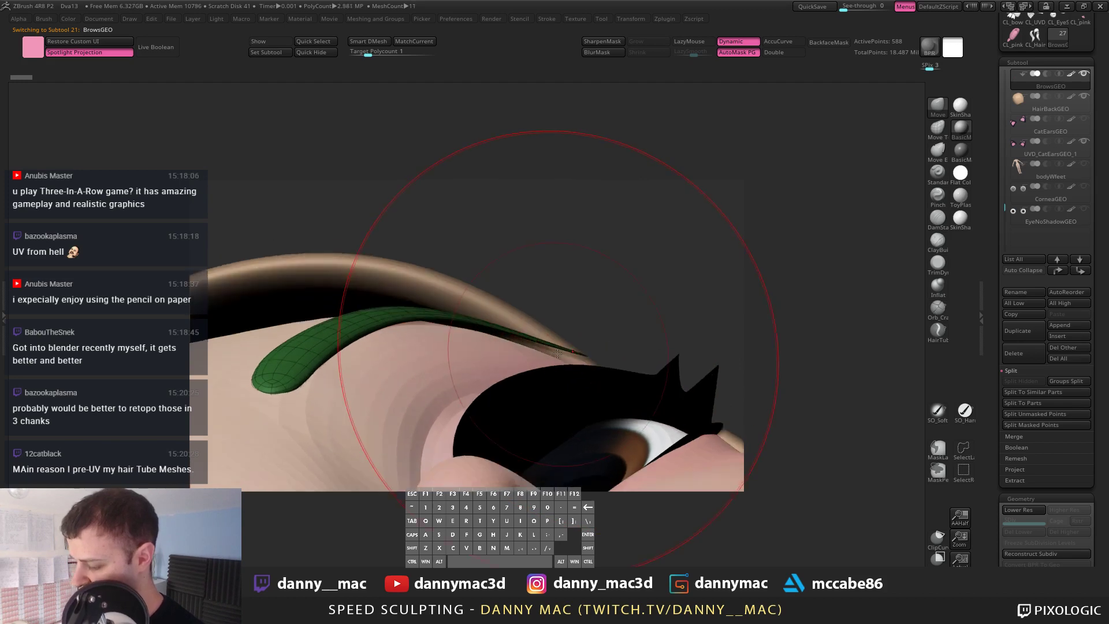
Step: Switch to Blender, widen the 3D viewport and preview the character's face and eyebrows in rendered shading
{"action": "key", "text": "alt+Tab"}
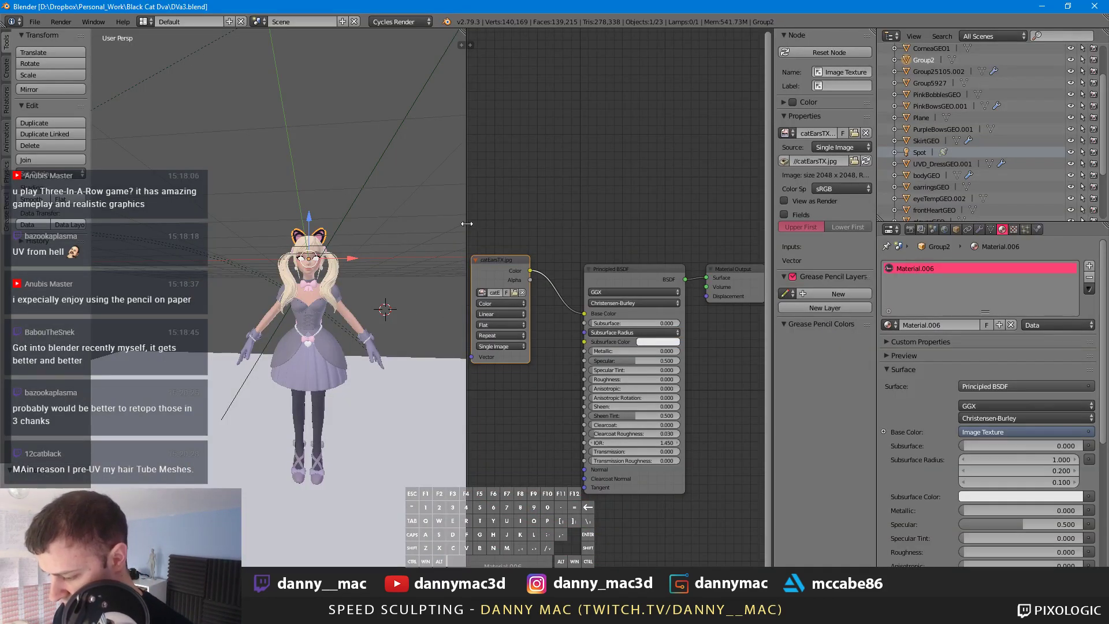
{"action": "left_click_drag", "start_coordinate": [467, 224], "coordinate": [515, 222]}
{"action": "scroll", "coordinate": [442, 134], "scroll_direction": "up", "scroll_amount": 8}
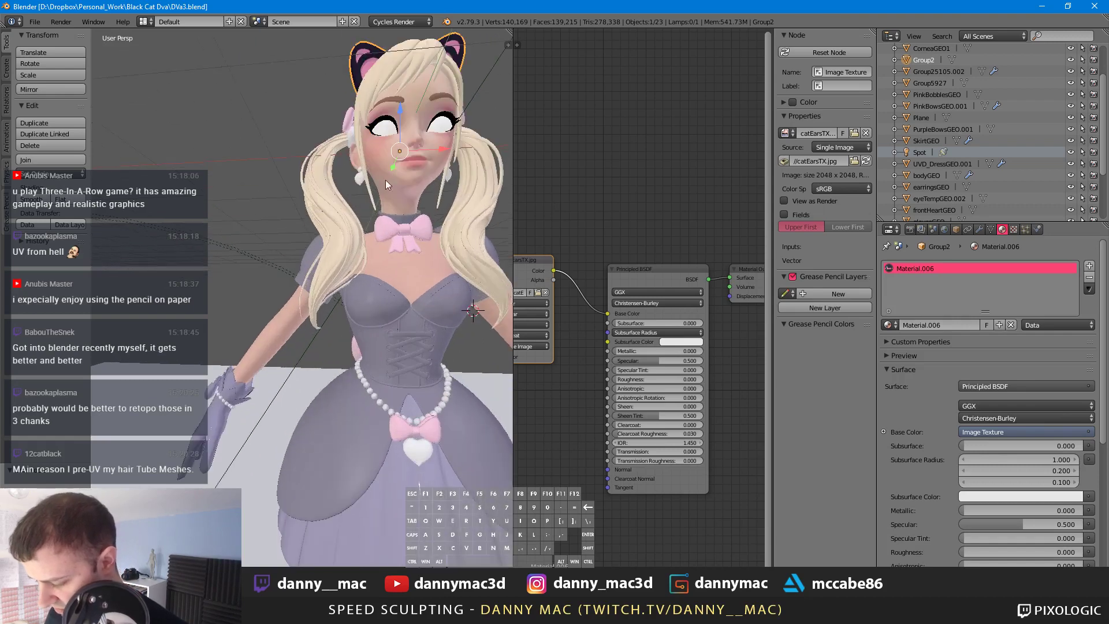
{"action": "middle_click_drag", "start_coordinate": [386, 180], "coordinate": [396, 242], "text": "shift"}
{"action": "scroll", "coordinate": [321, 331], "scroll_direction": "up", "scroll_amount": 6}
{"action": "scroll", "coordinate": [319, 332], "scroll_direction": "down", "scroll_amount": 2}
{"action": "scroll", "coordinate": [346, 336], "scroll_direction": "down", "scroll_amount": 2}
{"action": "key", "text": "shift+z"}
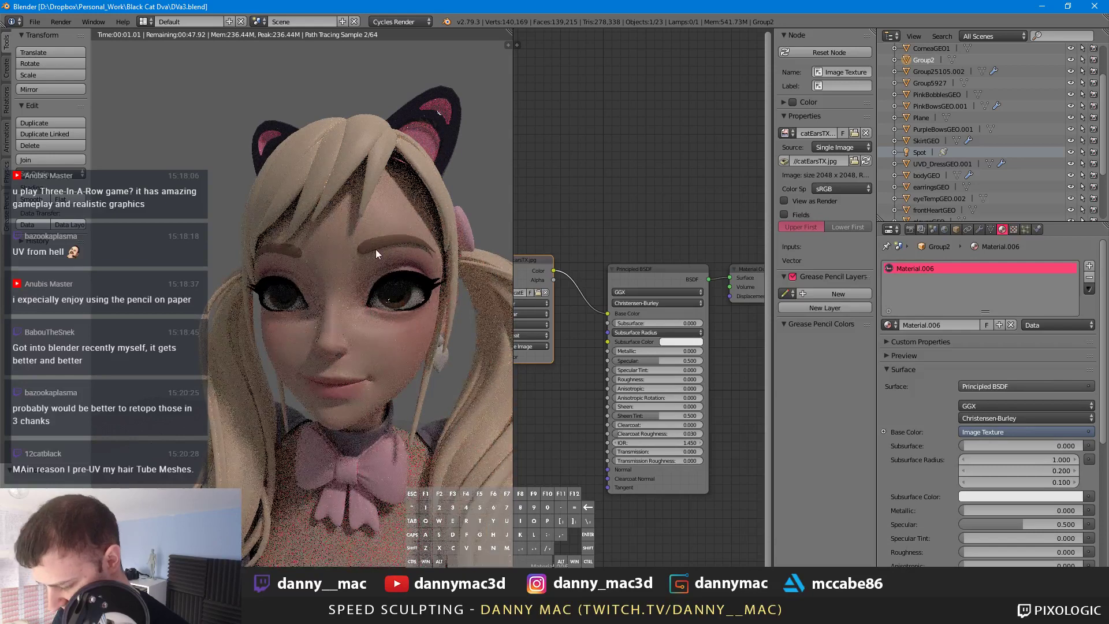
{"action": "key", "text": "shift+z"}
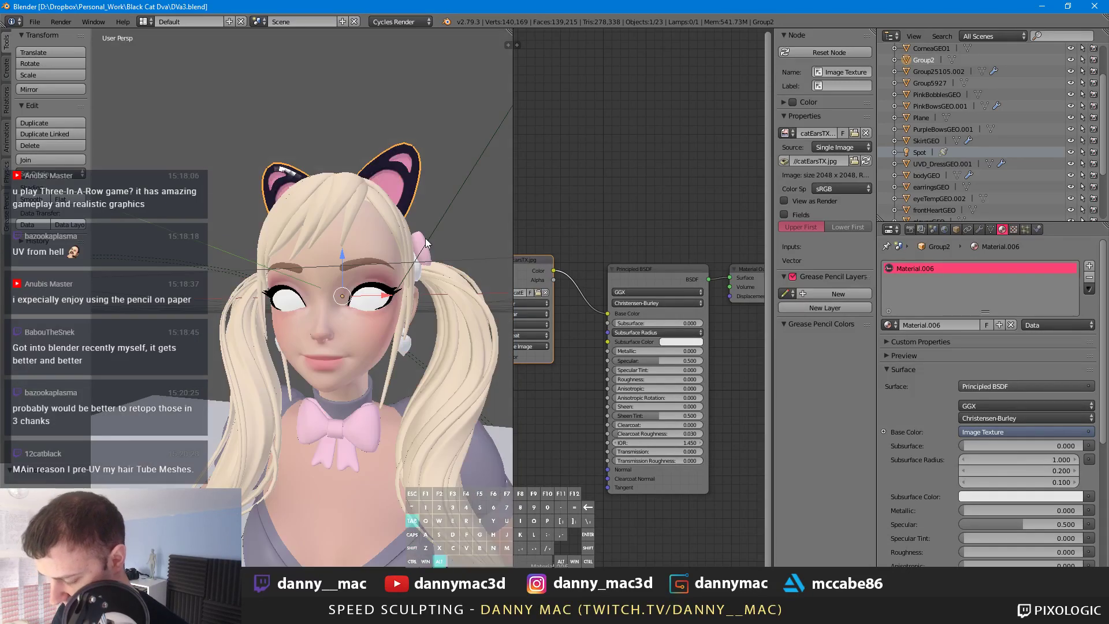
Step: Switch back to ZBrush and thicken the eyebrow mesh slightly with the Inflate deformation
{"action": "key", "text": "alt+Tab"}
{"action": "left_click_drag", "start_coordinate": [478, 250], "coordinate": [458, 230]}
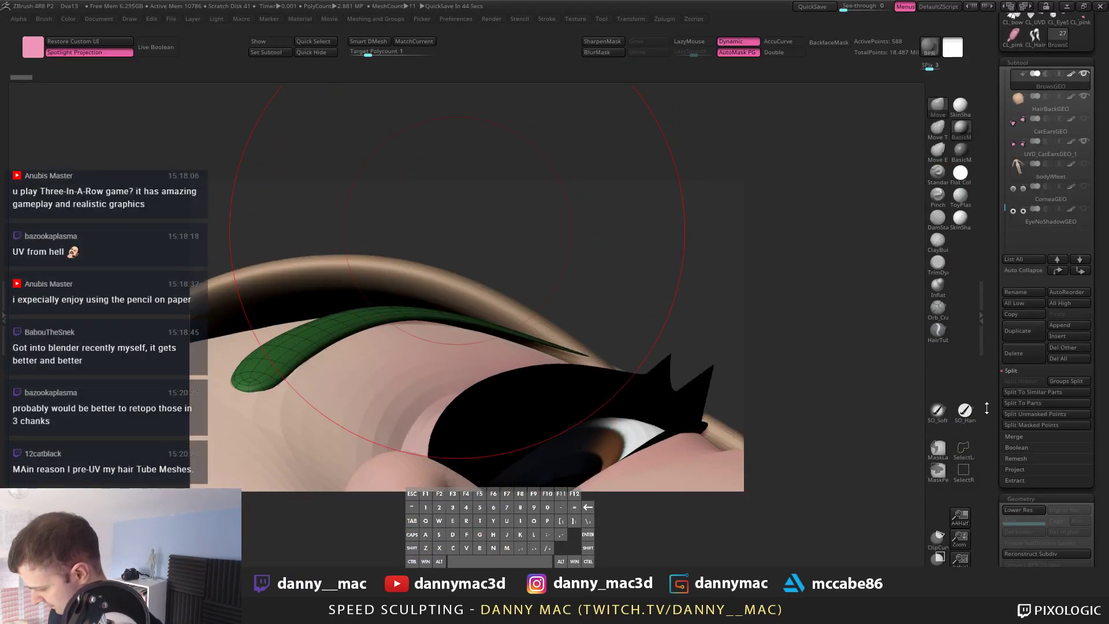
{"action": "left_click_drag", "start_coordinate": [987, 408], "coordinate": [1033, 231]}
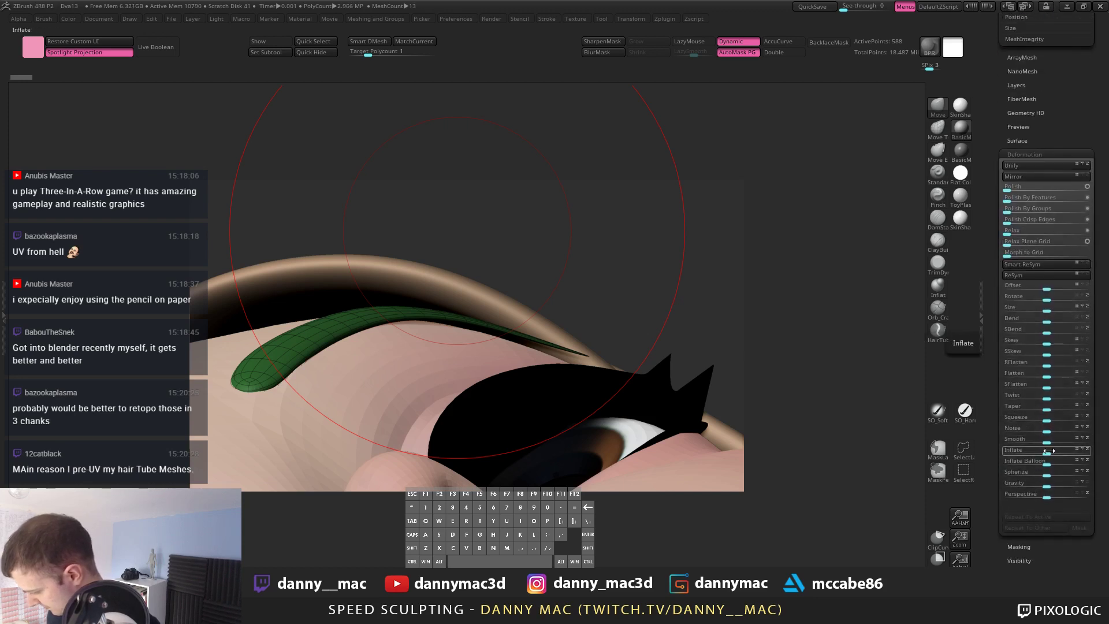
{"action": "left_click_drag", "start_coordinate": [1049, 450], "coordinate": [1049, 454]}
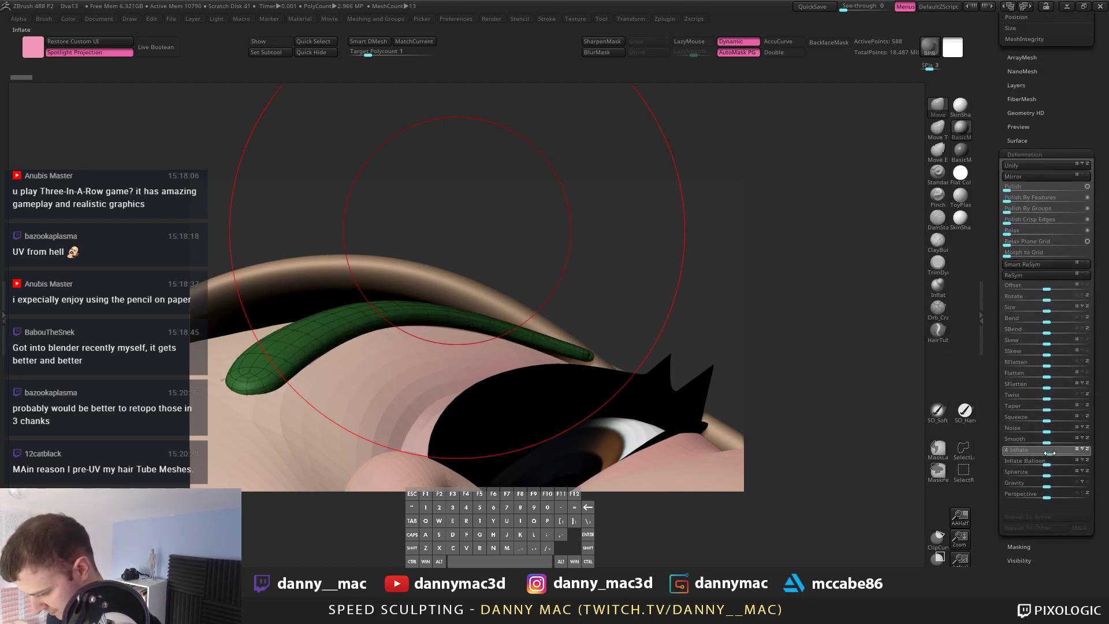
{"action": "left_click", "coordinate": [1049, 454]}
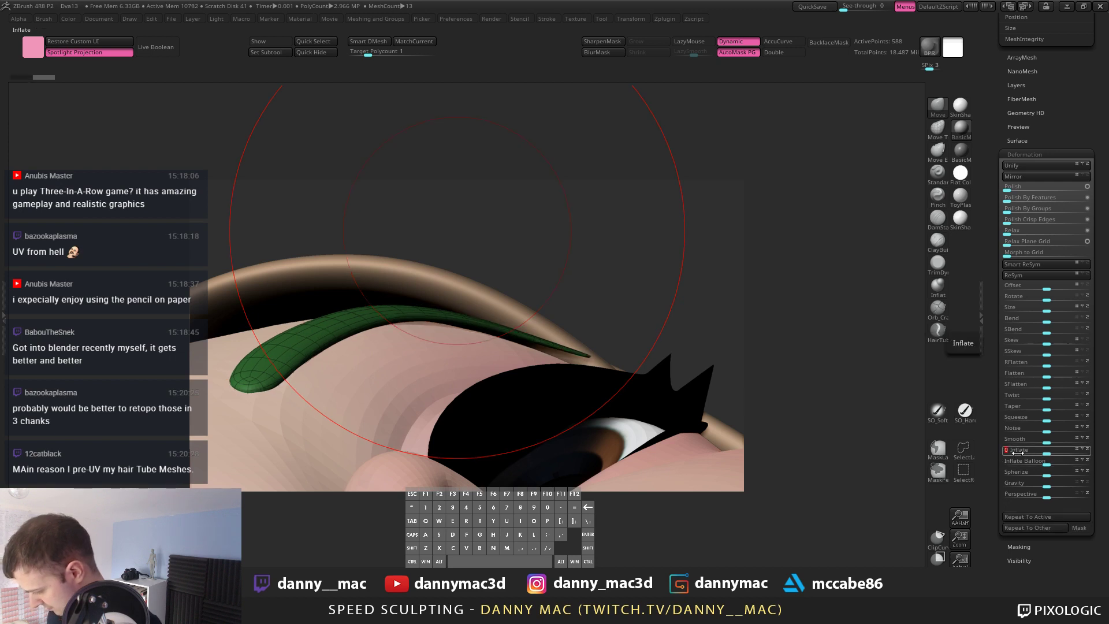
{"action": "left_click", "coordinate": [1031, 451]}
{"action": "key", "text": "ctrl+z"}
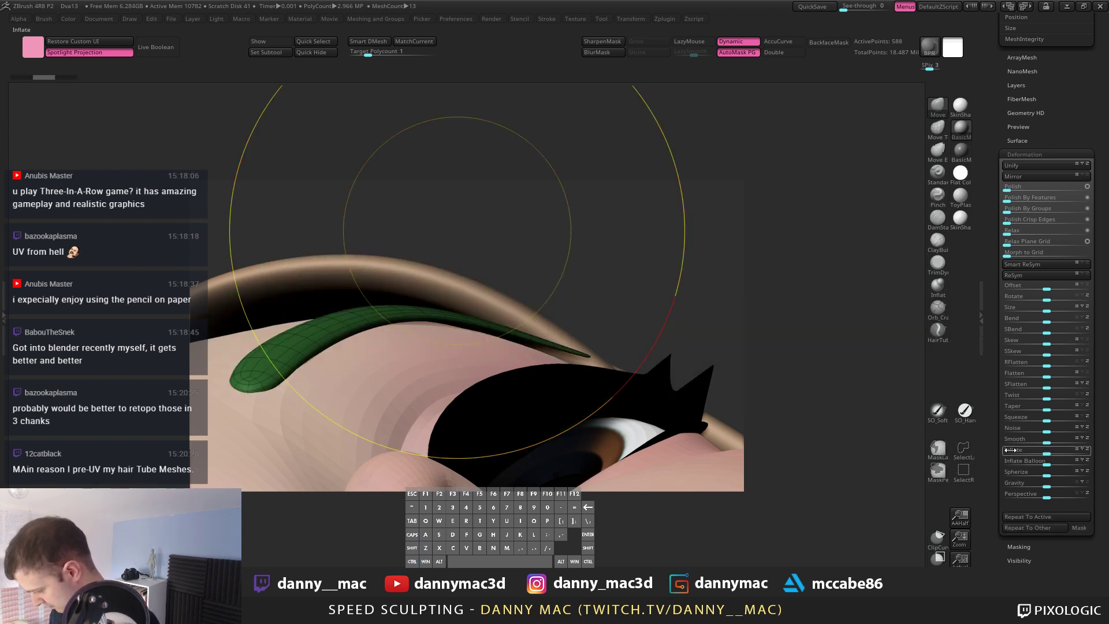
{"action": "key", "text": "Return"}
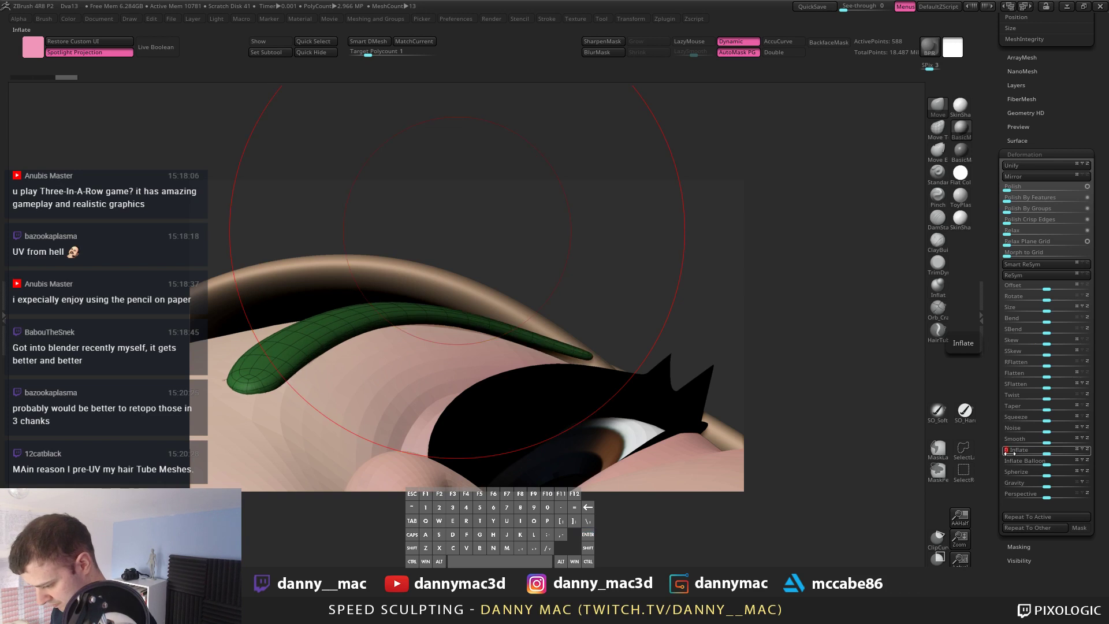
{"action": "key", "text": "ctrl+z"}
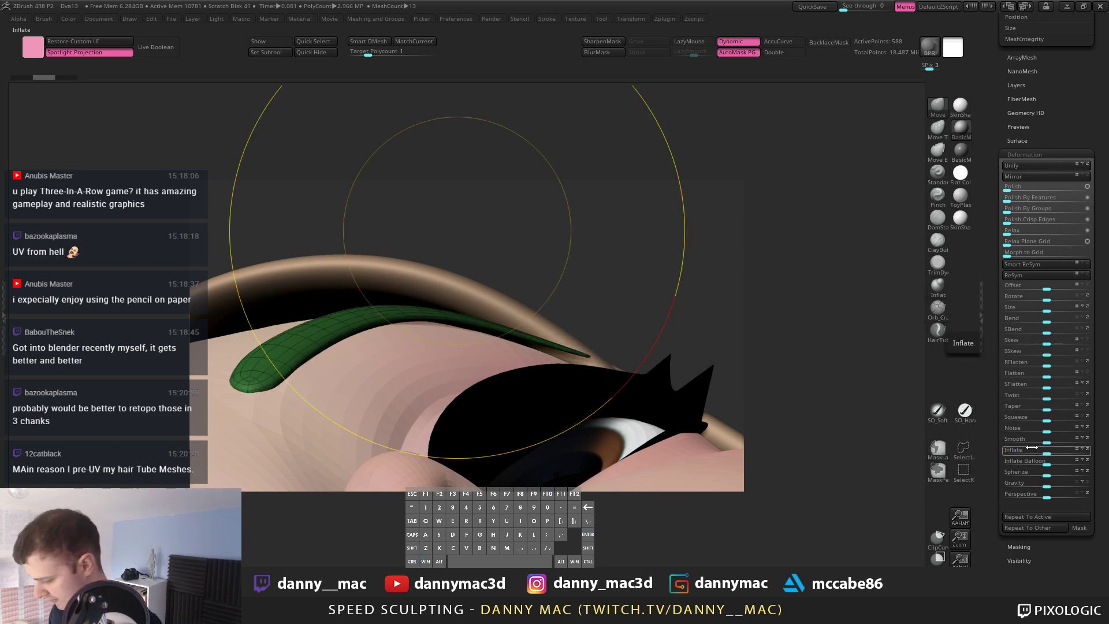
{"action": "left_click_drag", "start_coordinate": [1015, 450], "coordinate": [1001, 443]}
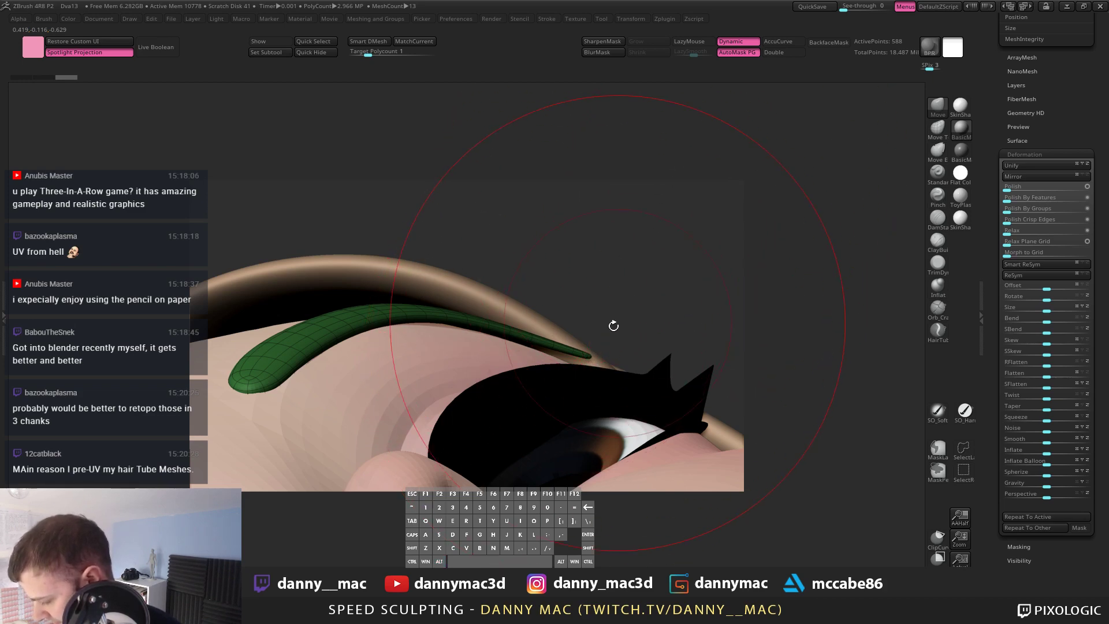
Step: Reshape the eyebrow's thin outer end with the Move brush, adjusting the brush size as needed
{"action": "mouse_move", "coordinate": [614, 325]}
{"action": "left_mouse_down"}
{"action": "mouse_move", "coordinate": [532, 341]}
{"action": "mouse_move", "coordinate": [559, 359]}
{"action": "left_mouse_up"}
{"action": "mouse_move", "coordinate": [601, 358]}
{"action": "left_mouse_down"}
{"action": "mouse_move", "coordinate": [604, 306]}
{"action": "mouse_move", "coordinate": [595, 364]}
{"action": "mouse_move", "coordinate": [566, 369]}
{"action": "left_mouse_up"}
{"action": "right_click_drag", "start_coordinate": [569, 373], "coordinate": [543, 399]}
{"action": "key", "text": "space"}
{"action": "left_click_drag", "start_coordinate": [583, 376], "coordinate": [549, 376]}
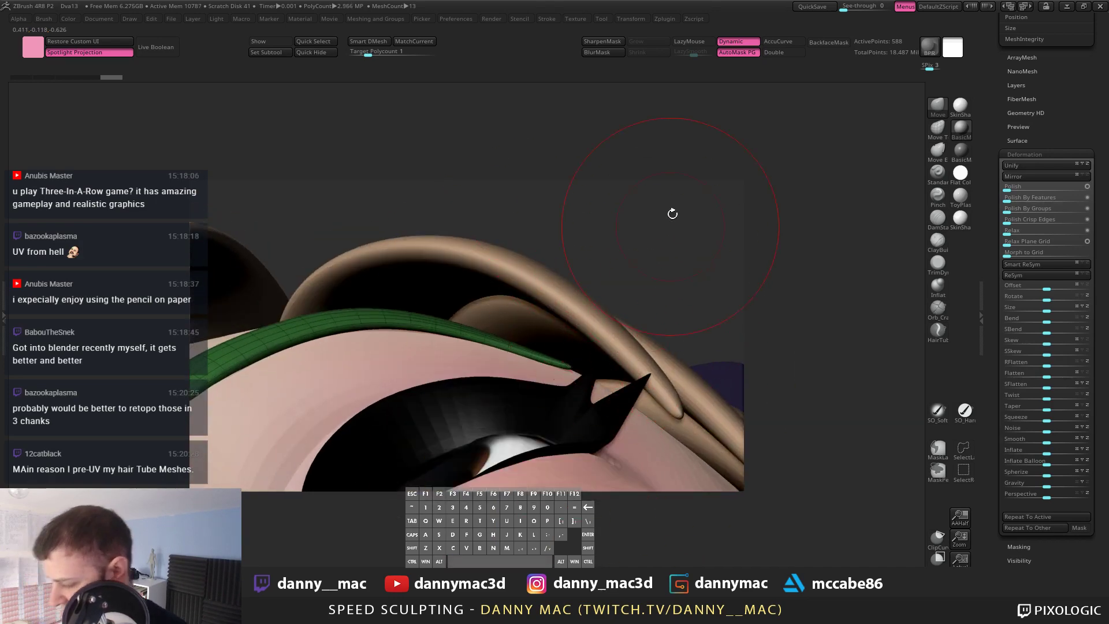
{"action": "key", "text": "space"}
{"action": "left_click_drag", "start_coordinate": [647, 153], "coordinate": [670, 153]}
{"action": "key", "text": "shift+d"}
{"action": "key", "text": "space"}
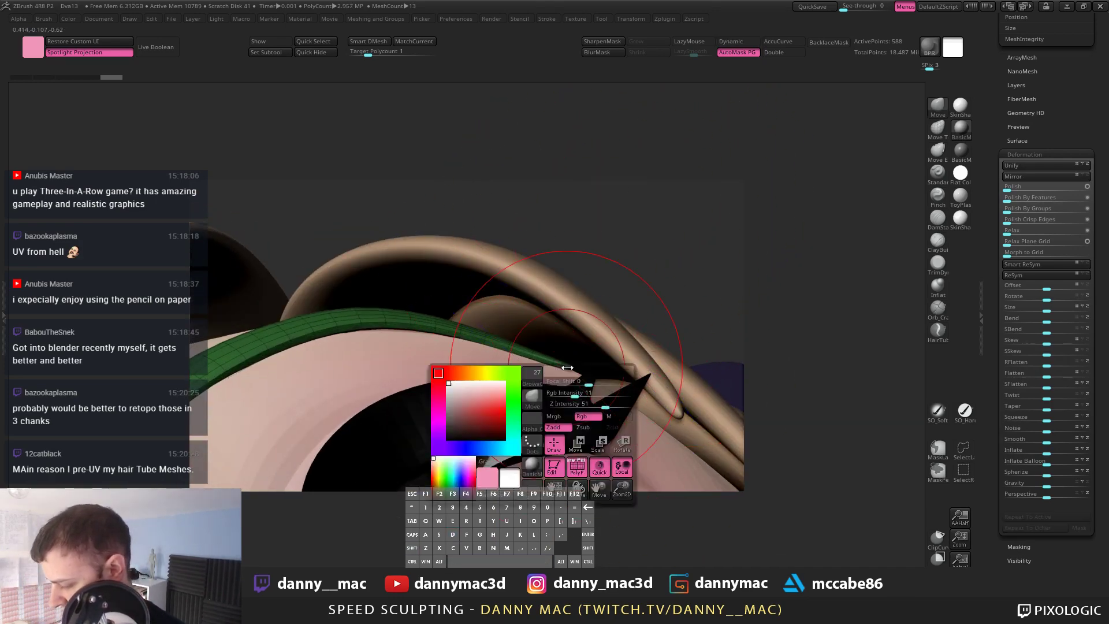
{"action": "right_click_drag", "start_coordinate": [569, 366], "coordinate": [571, 368]}
{"action": "left_click_drag", "start_coordinate": [569, 372], "coordinate": [568, 374]}
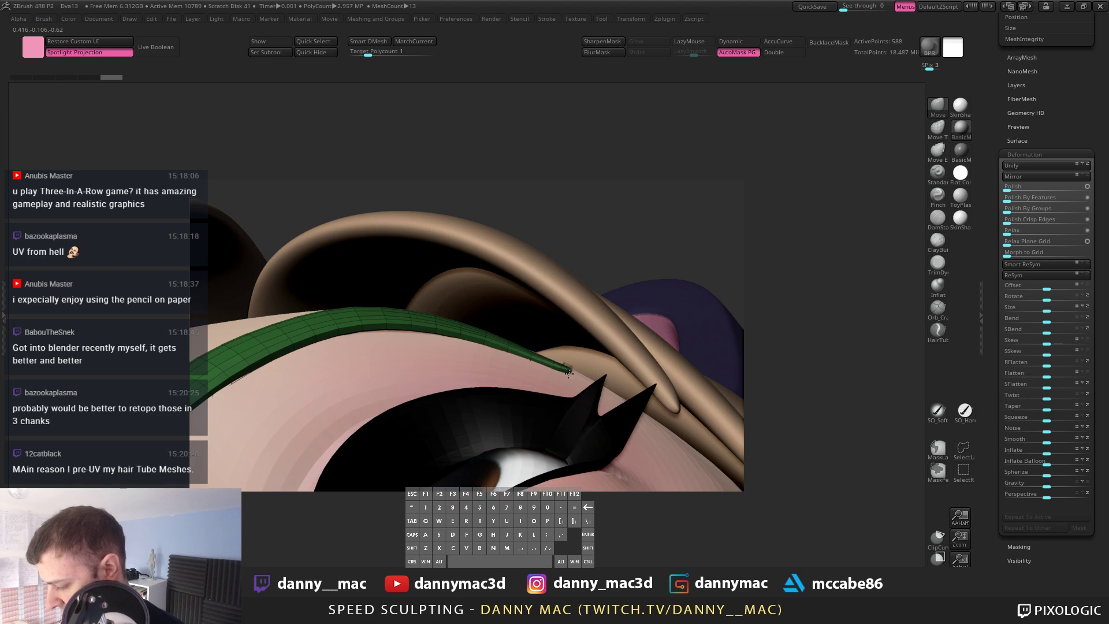
{"action": "key", "text": "ctrl+z"}
{"action": "key", "text": "d"}
{"action": "key", "text": "a"}
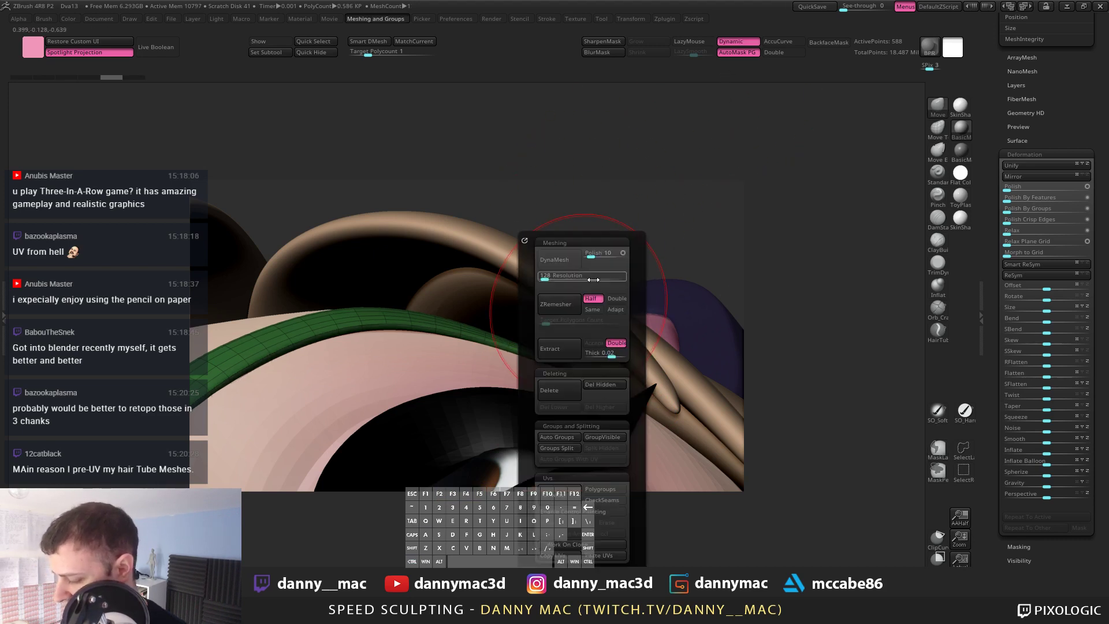
{"action": "left_click", "coordinate": [571, 439]}
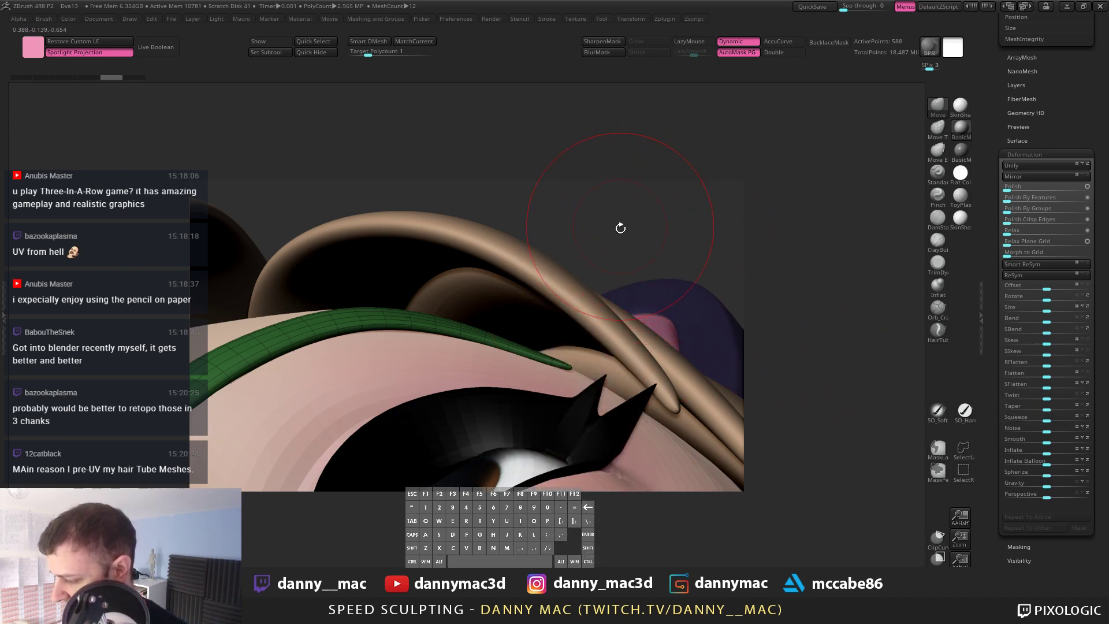
Step: Enable AccuCurve for the Move brush, refine the eyebrow's outer tip from several angles, and disable AccuCurve again
{"action": "left_click_drag", "start_coordinate": [619, 228], "coordinate": [626, 233]}
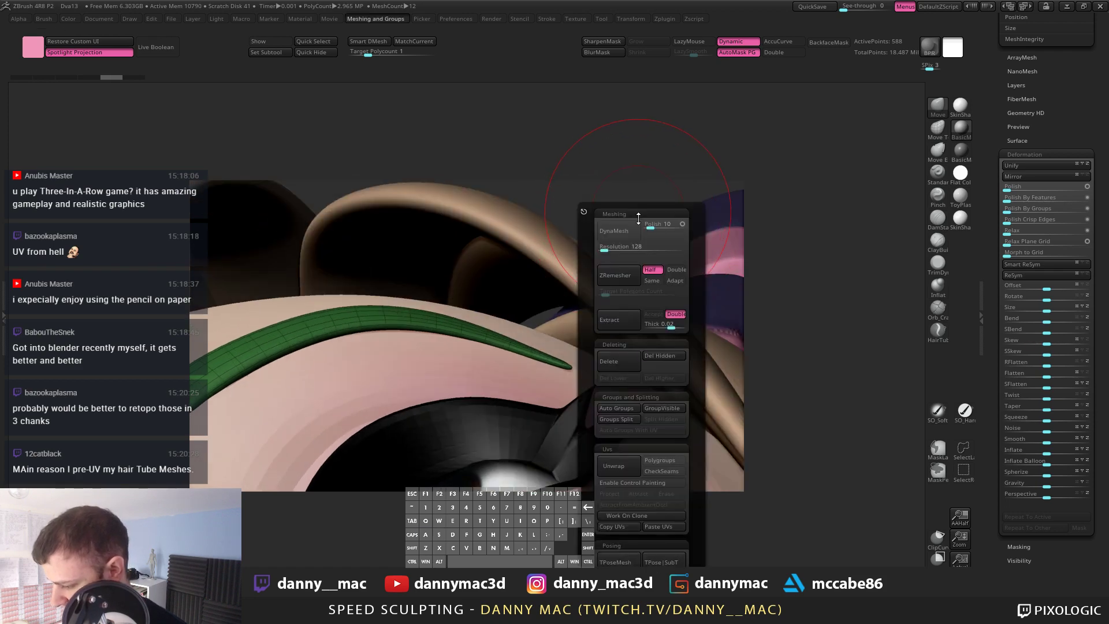
{"action": "left_click", "coordinate": [778, 41]}
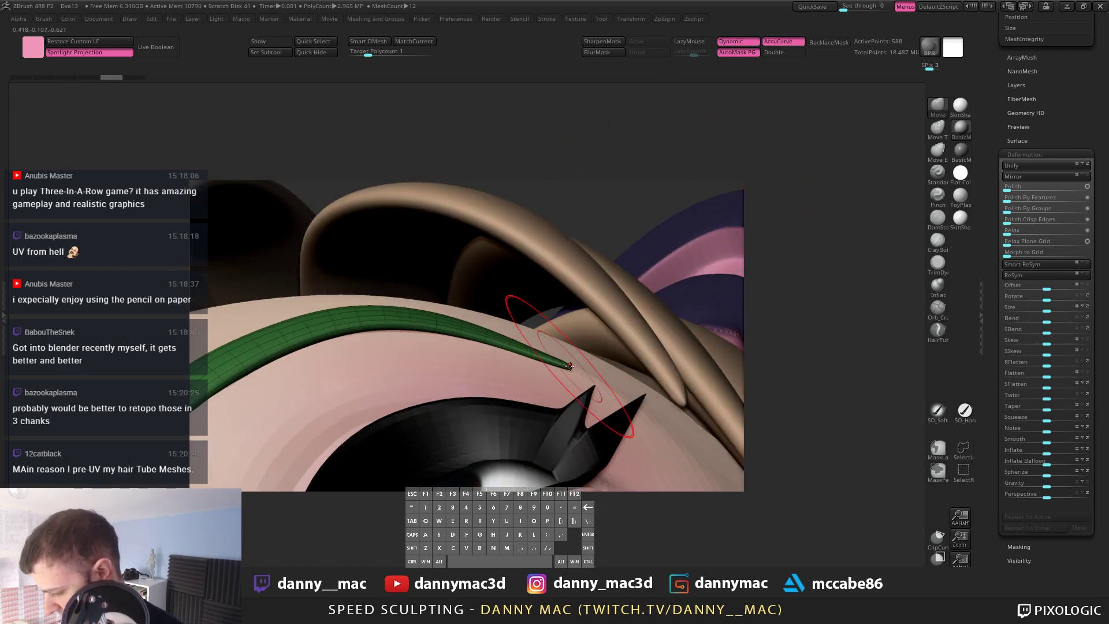
{"action": "left_click_drag", "start_coordinate": [559, 362], "coordinate": [556, 361]}
{"action": "mouse_move", "coordinate": [556, 361]}
{"action": "right_mouse_down"}
{"action": "mouse_move", "coordinate": [547, 354]}
{"action": "mouse_move", "coordinate": [556, 364]}
{"action": "right_mouse_up"}
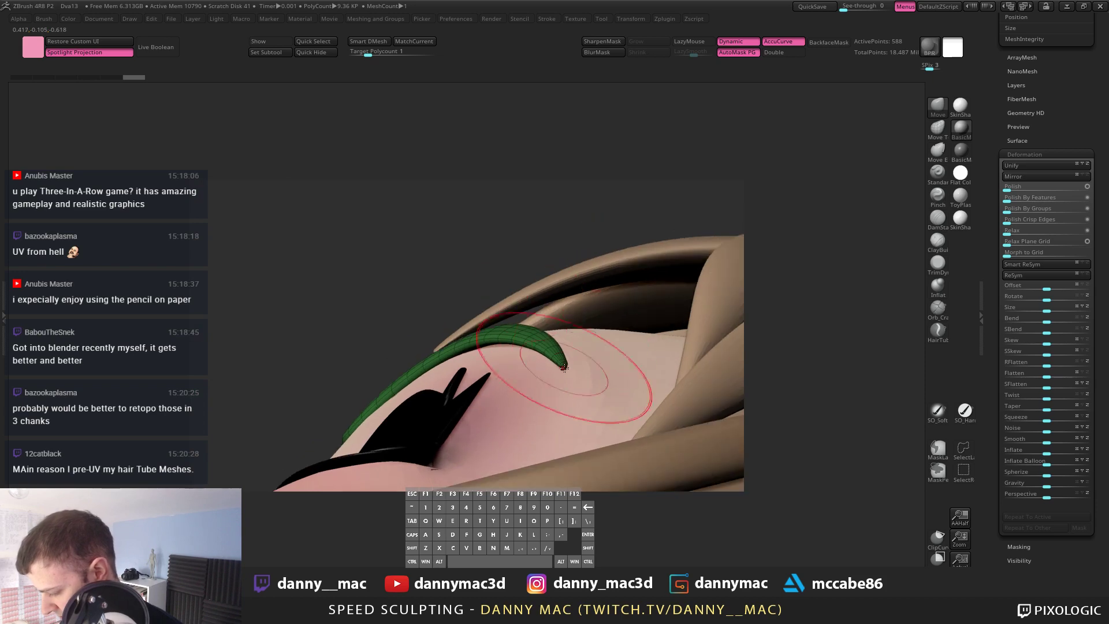
{"action": "left_click_drag", "start_coordinate": [564, 375], "coordinate": [565, 383]}
{"action": "right_click_drag", "start_coordinate": [565, 382], "coordinate": [590, 384]}
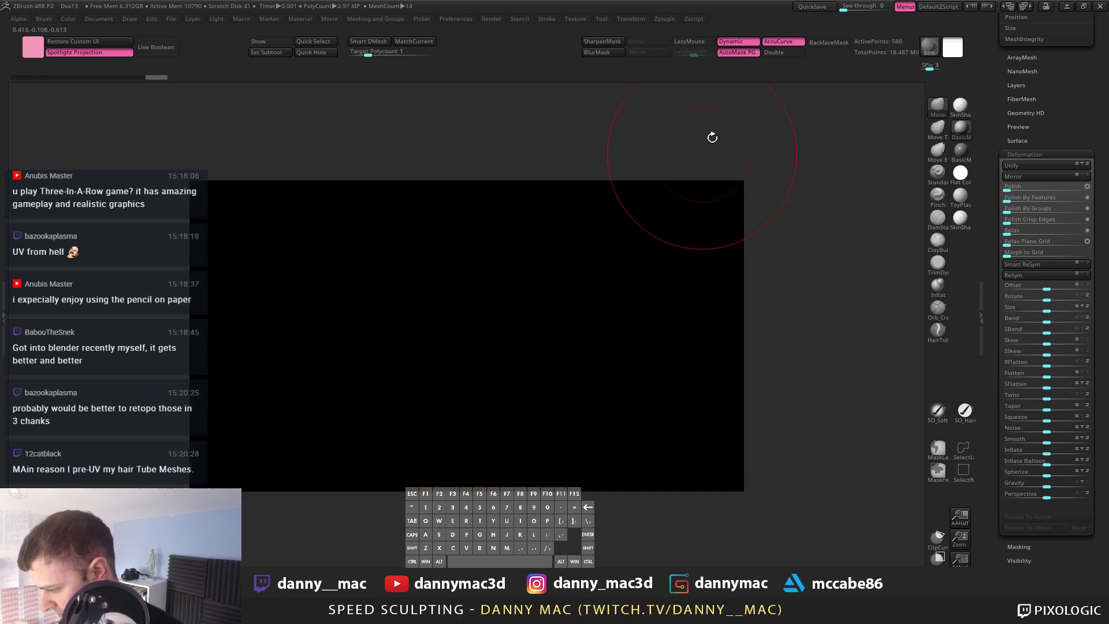
{"action": "left_click", "coordinate": [781, 44]}
{"action": "right_click_drag", "start_coordinate": [572, 339], "coordinate": [570, 346]}
{"action": "key", "text": "space"}
{"action": "mouse_move", "coordinate": [354, 352]}
{"action": "left_mouse_down"}
{"action": "mouse_move", "coordinate": [386, 351]}
{"action": "mouse_move", "coordinate": [368, 361]}
{"action": "left_mouse_up"}
{"action": "mouse_move", "coordinate": [368, 361]}
{"action": "right_mouse_down", "text": "ctrl"}
{"action": "mouse_move", "coordinate": [216, 323]}
{"action": "mouse_move", "coordinate": [533, 383]}
{"action": "mouse_move", "coordinate": [570, 309]}
{"action": "mouse_move", "coordinate": [504, 391]}
{"action": "mouse_move", "coordinate": [506, 287]}
{"action": "mouse_move", "coordinate": [523, 373]}
{"action": "mouse_move", "coordinate": [540, 289]}
{"action": "right_mouse_up", "text": "ctrl"}
Step: Select the ponytail bows subtool, isolate it for a check and show the whole character again
{"action": "left_click", "coordinate": [482, 376], "text": "alt"}
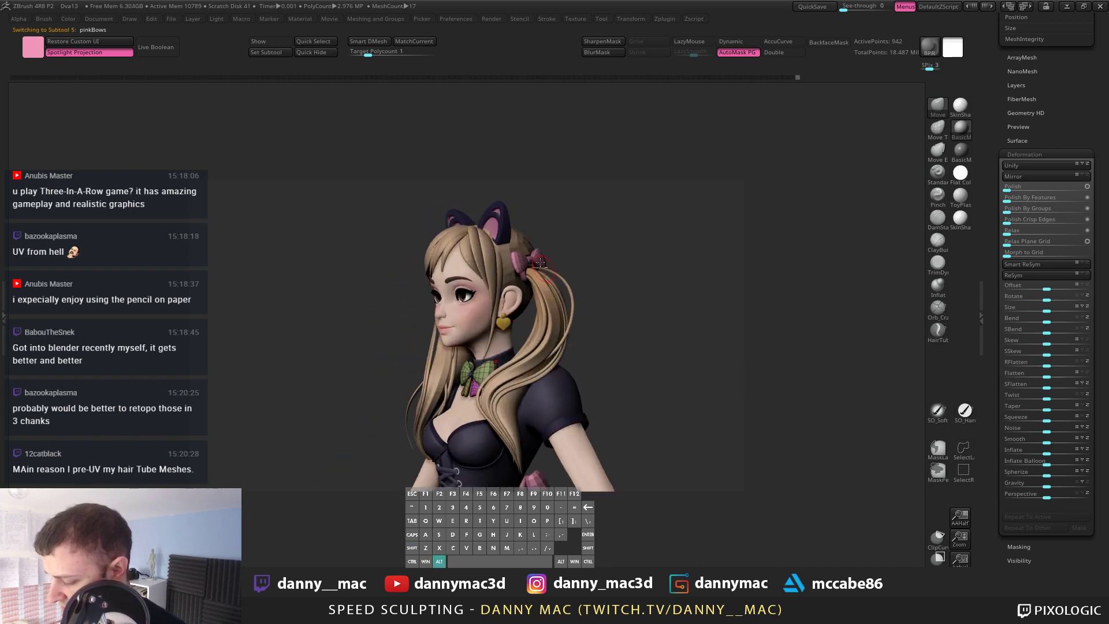
{"action": "left_click", "coordinate": [535, 258], "text": "alt"}
{"action": "left_click", "coordinate": [535, 258], "text": "alt"}
{"action": "key", "text": "alt+s"}
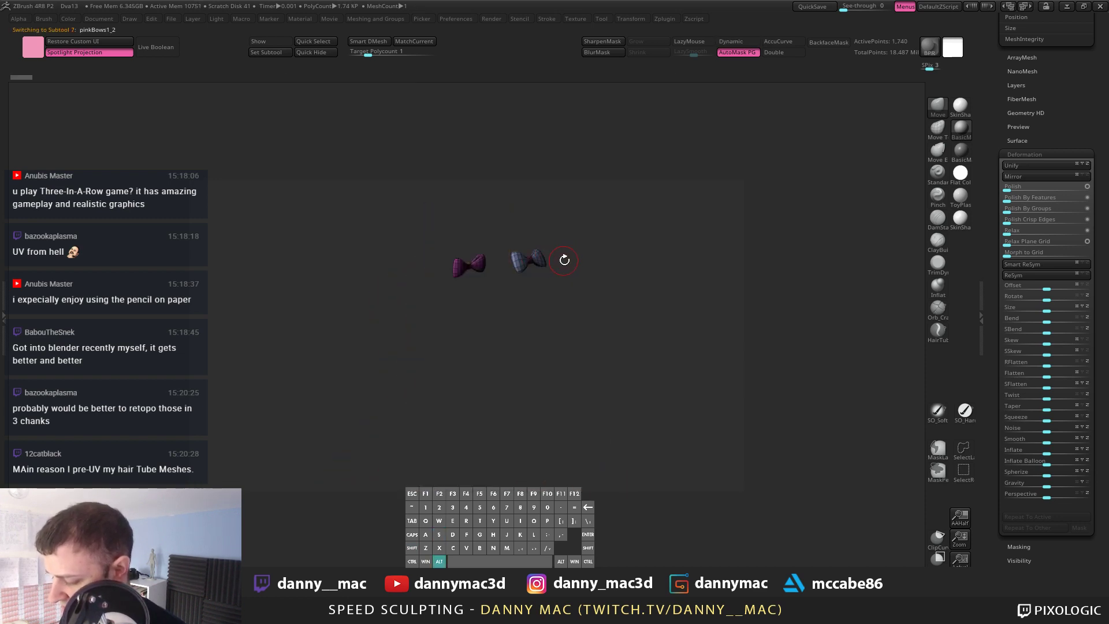
{"action": "key", "text": "alt+s"}
Step: Select the neck bow subtool (pinkBows), adjust its centre knot with the Move brush and hide the wireframe
{"action": "right_click_drag", "start_coordinate": [556, 258], "coordinate": [635, 342]}
{"action": "left_click", "coordinate": [559, 357], "text": "alt"}
{"action": "key", "text": "shift+f"}
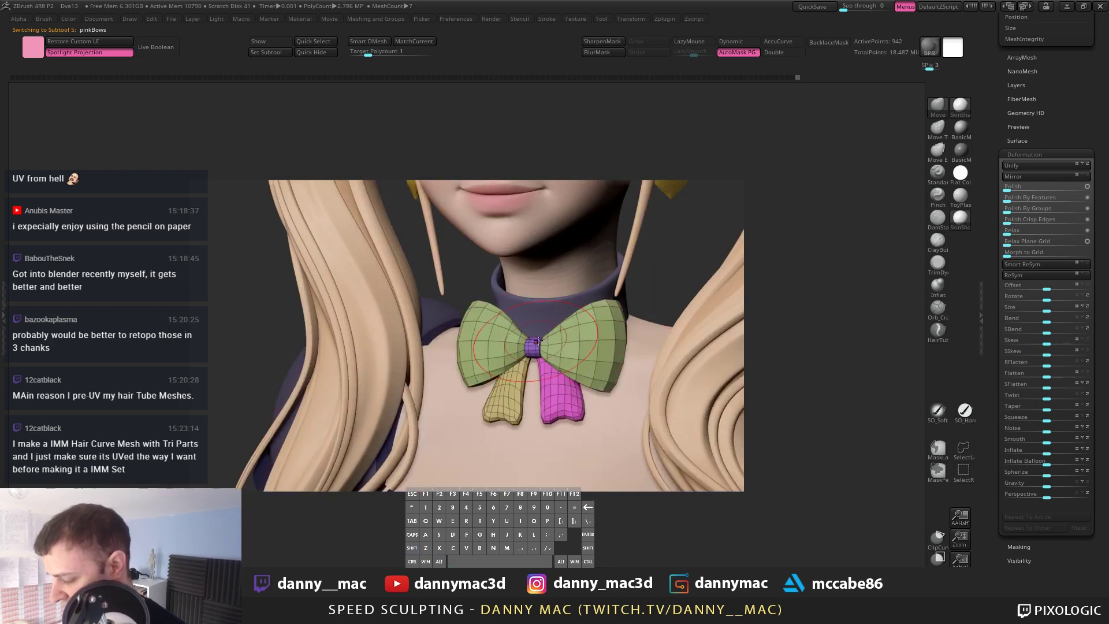
{"action": "right_click_drag", "start_coordinate": [563, 342], "coordinate": [535, 341]}
{"action": "key", "text": "space"}
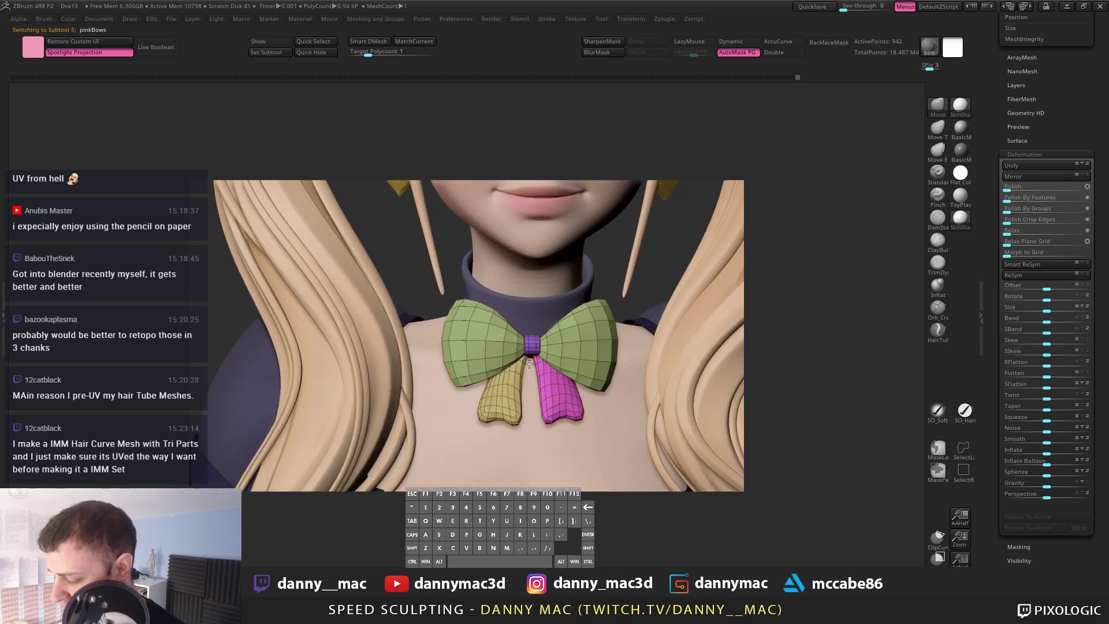
{"action": "key", "text": "ctrl+z"}
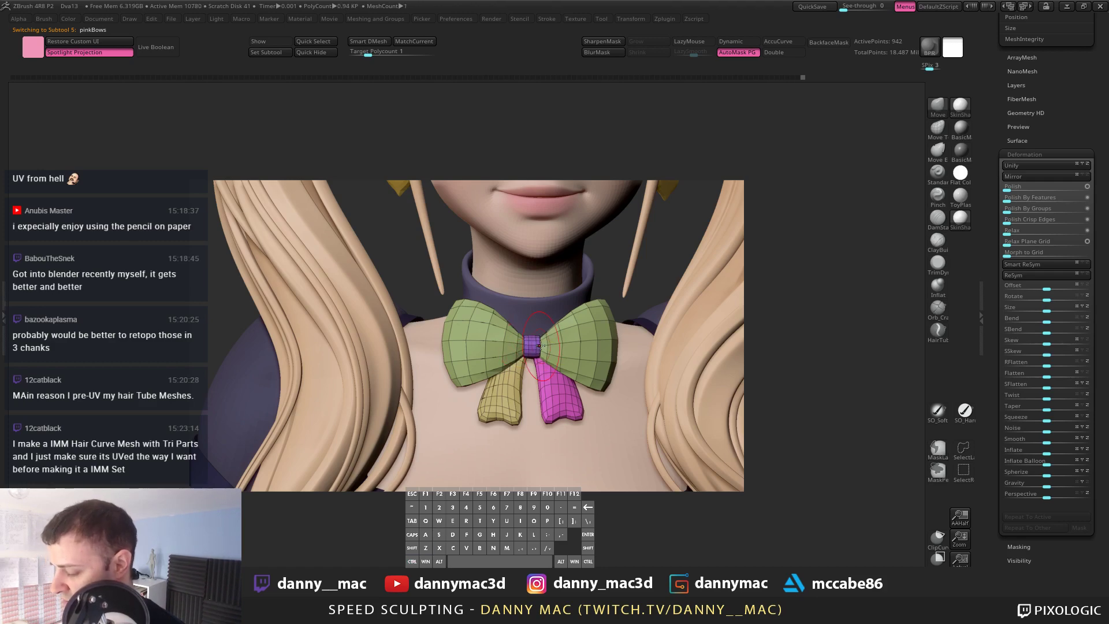
{"action": "key", "text": "f"}
{"action": "key", "text": "shift+f"}
Step: Look over the character from the front and inspect the neck bow's subdivision settings and the tool and subtool lists
{"action": "left_click_drag", "start_coordinate": [716, 278], "coordinate": [658, 274]}
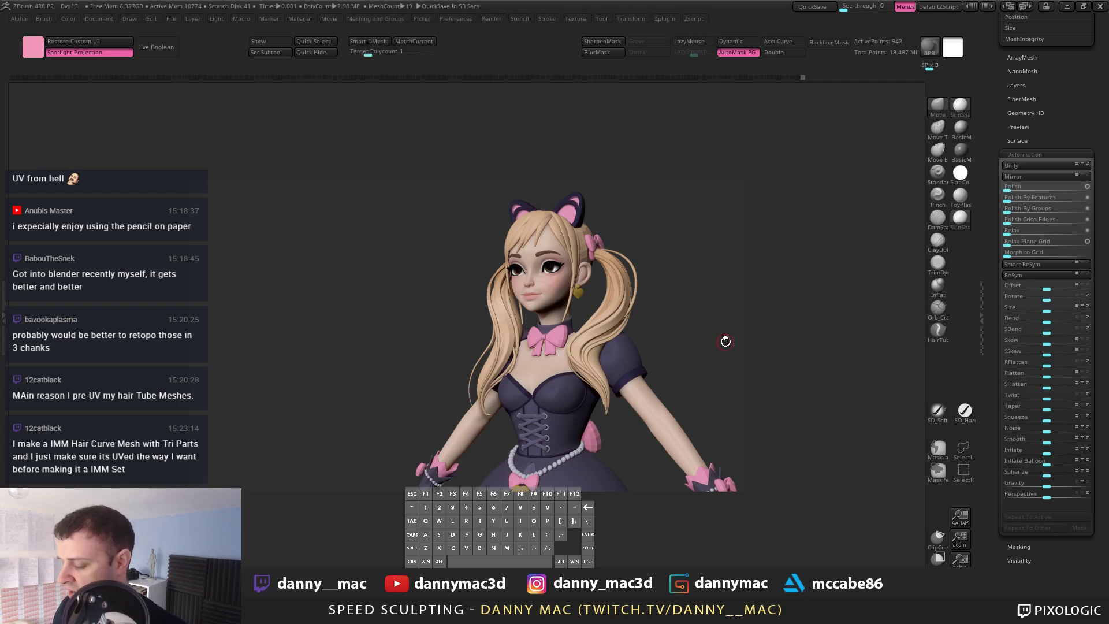
{"action": "left_click_drag", "start_coordinate": [725, 339], "coordinate": [574, 248]}
{"action": "left_click_drag", "start_coordinate": [996, 151], "coordinate": [976, 244]}
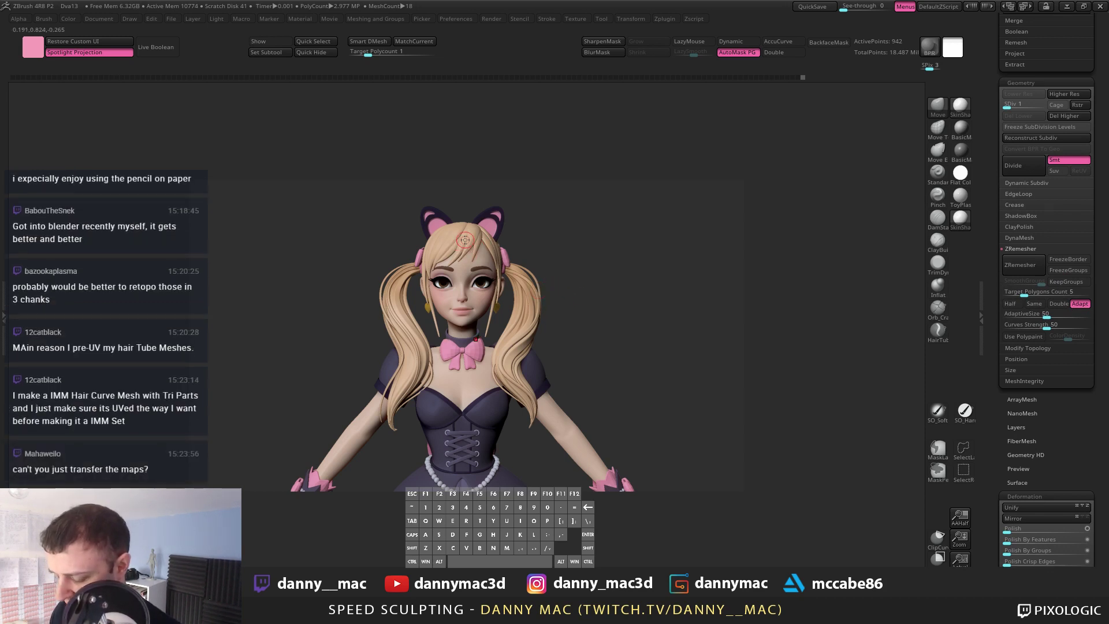
{"action": "right_click_drag", "start_coordinate": [465, 240], "coordinate": [569, 266], "text": "alt"}
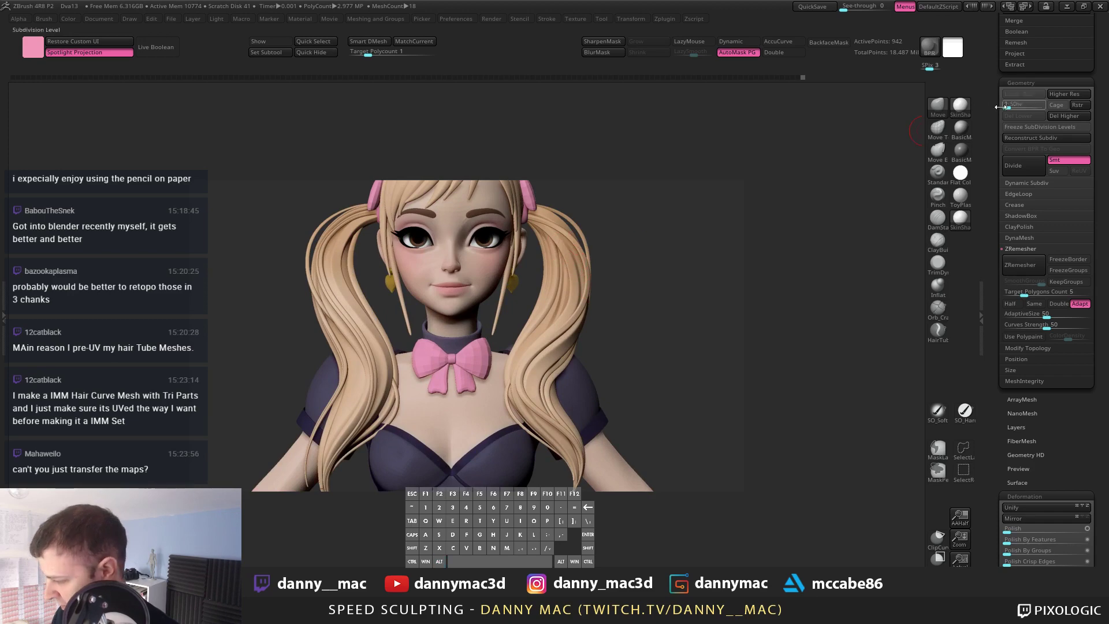
{"action": "left_click_drag", "start_coordinate": [995, 107], "coordinate": [995, 404]}
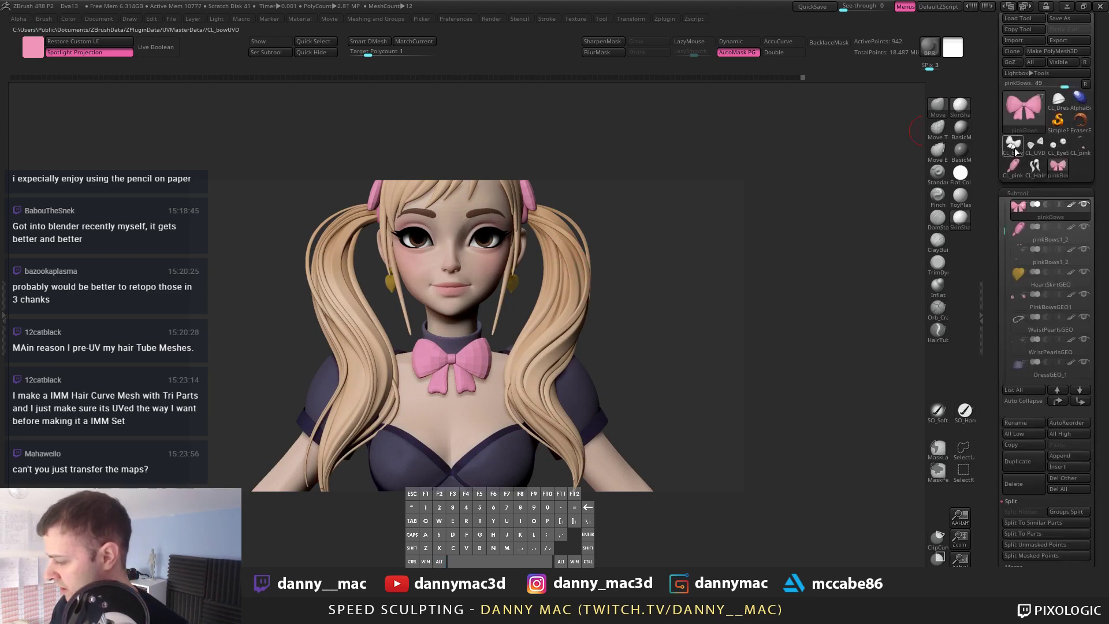
Step: Switch to the CL_EyeShadowGEO tool, frame the two eyeballs and choose the HairTubes_v2 insert brush
{"action": "left_click", "coordinate": [1058, 146]}
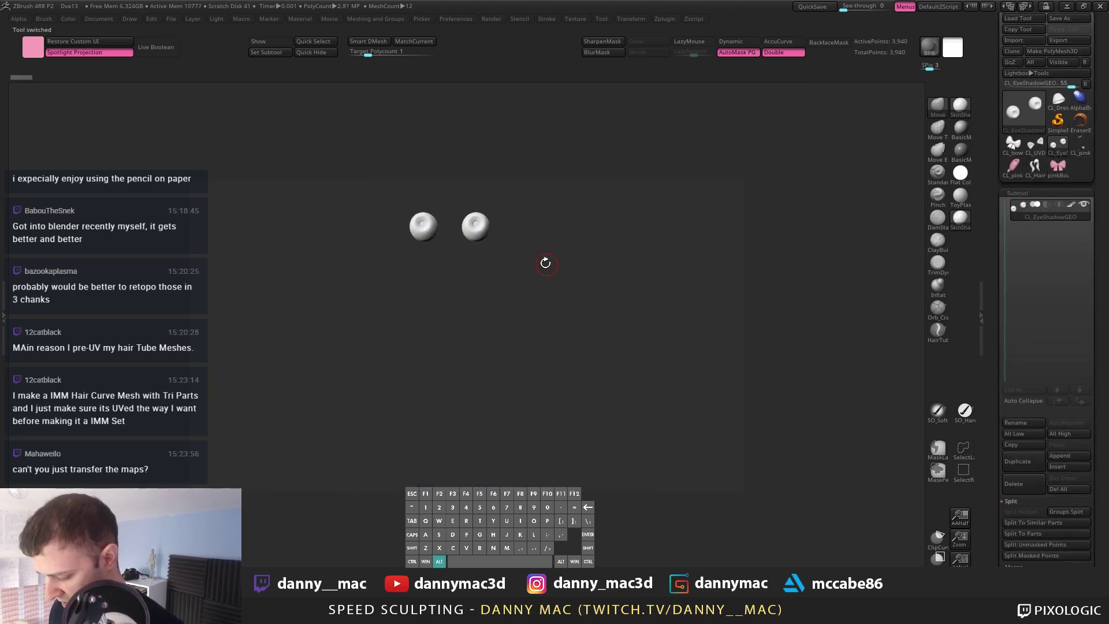
{"action": "left_click_drag", "start_coordinate": [545, 263], "coordinate": [536, 343]}
{"action": "key", "text": "b"}
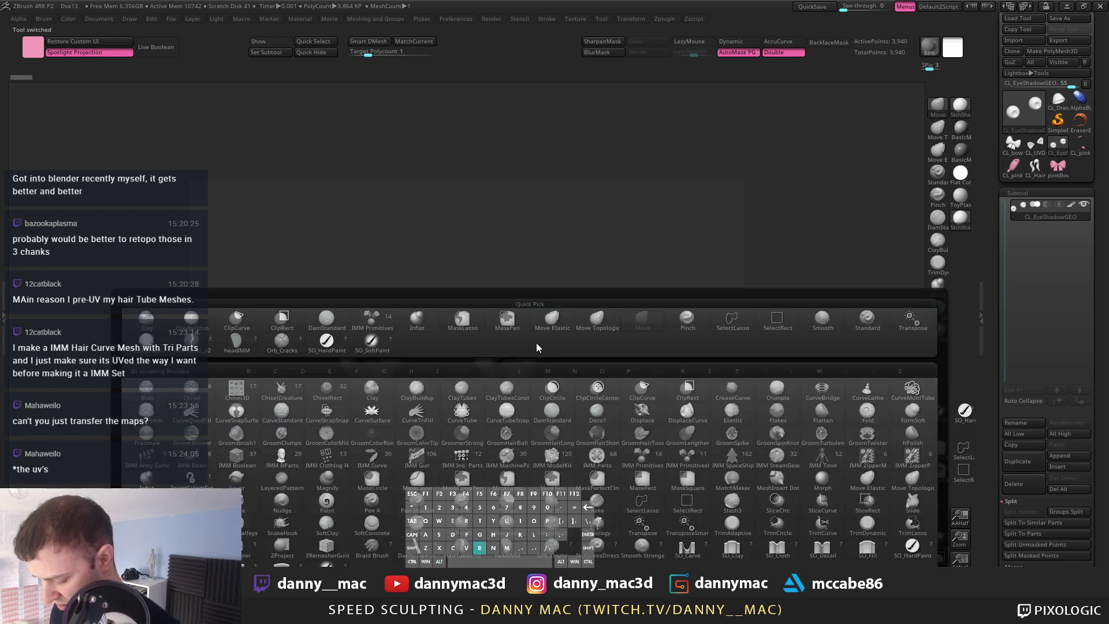
{"action": "left_click", "coordinate": [172, 336]}
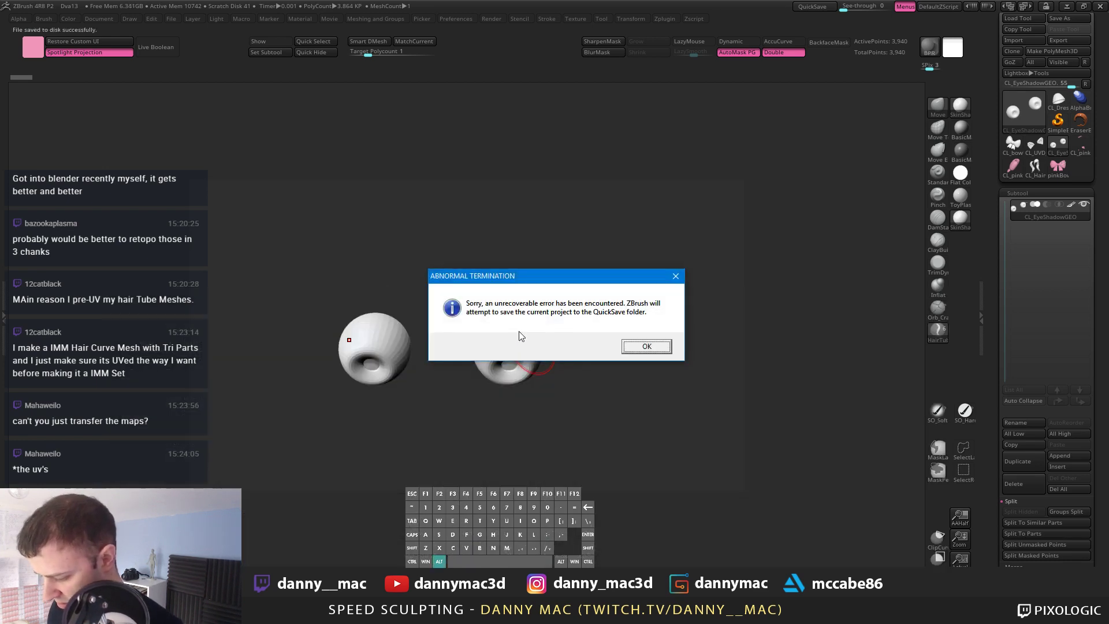
Step: Close the abnormal termination notices, relaunch the sculpting program and acknowledge its recovery note
{"action": "left_click", "coordinate": [648, 346]}
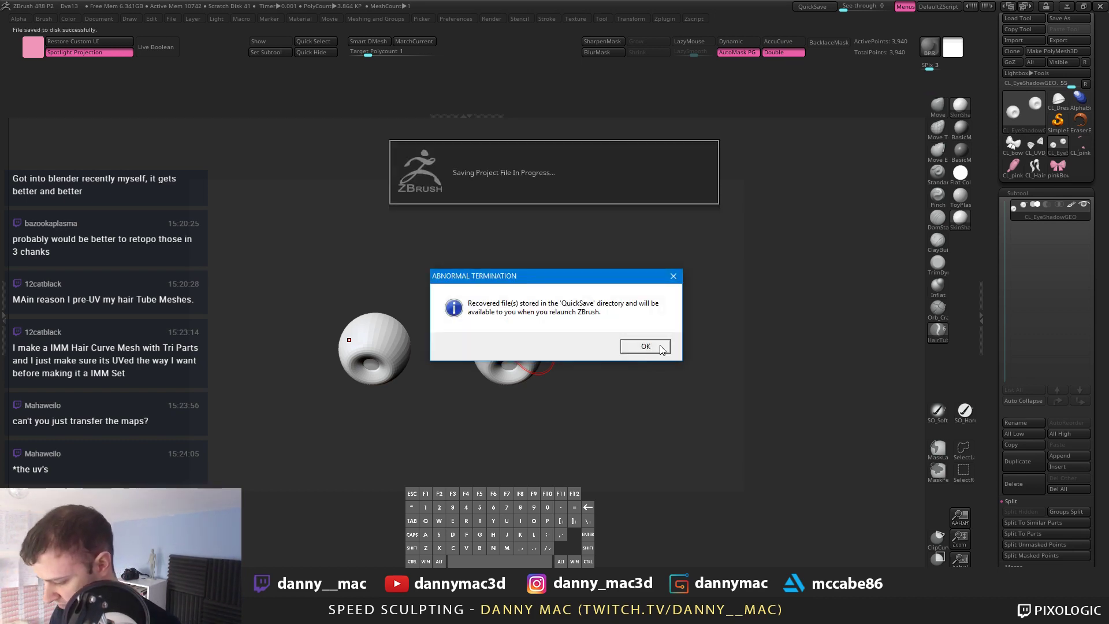
{"action": "left_click", "coordinate": [661, 347]}
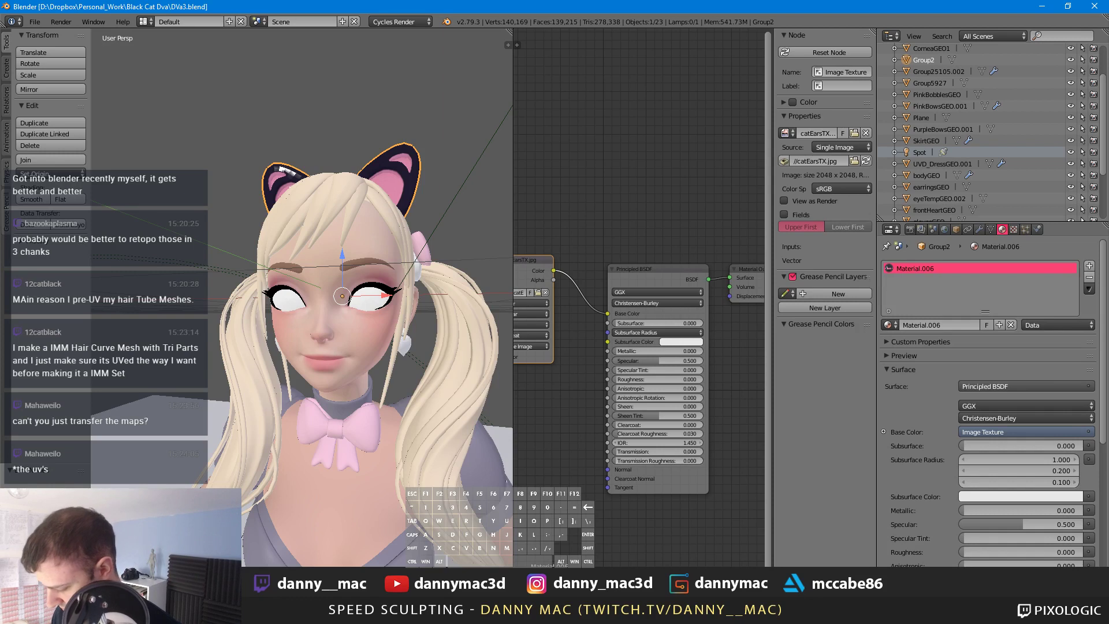
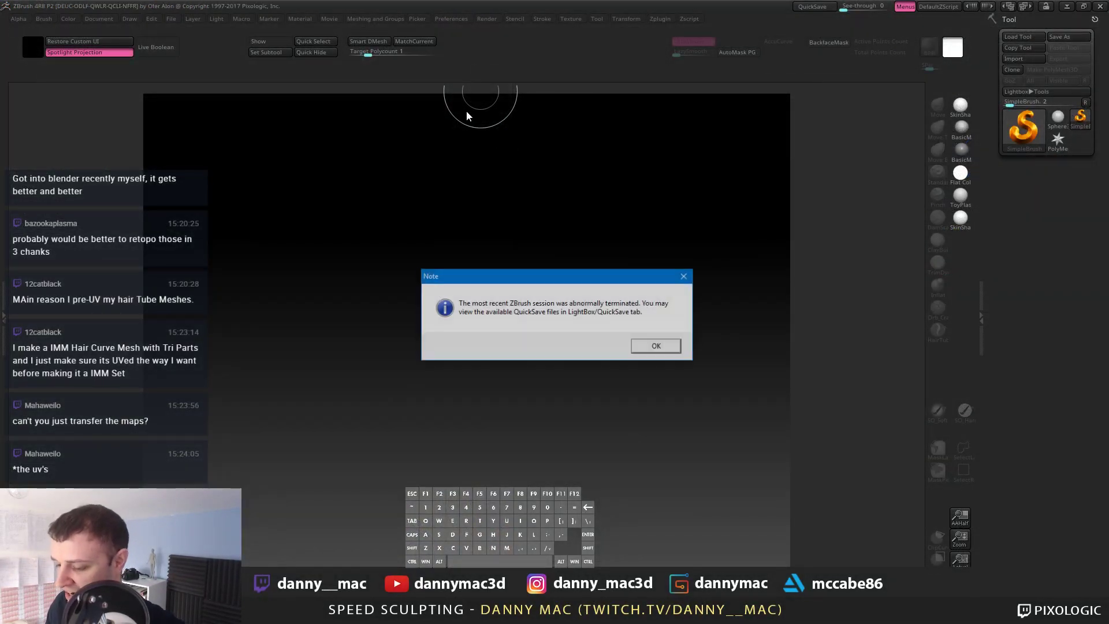
{"action": "left_click", "coordinate": [658, 348]}
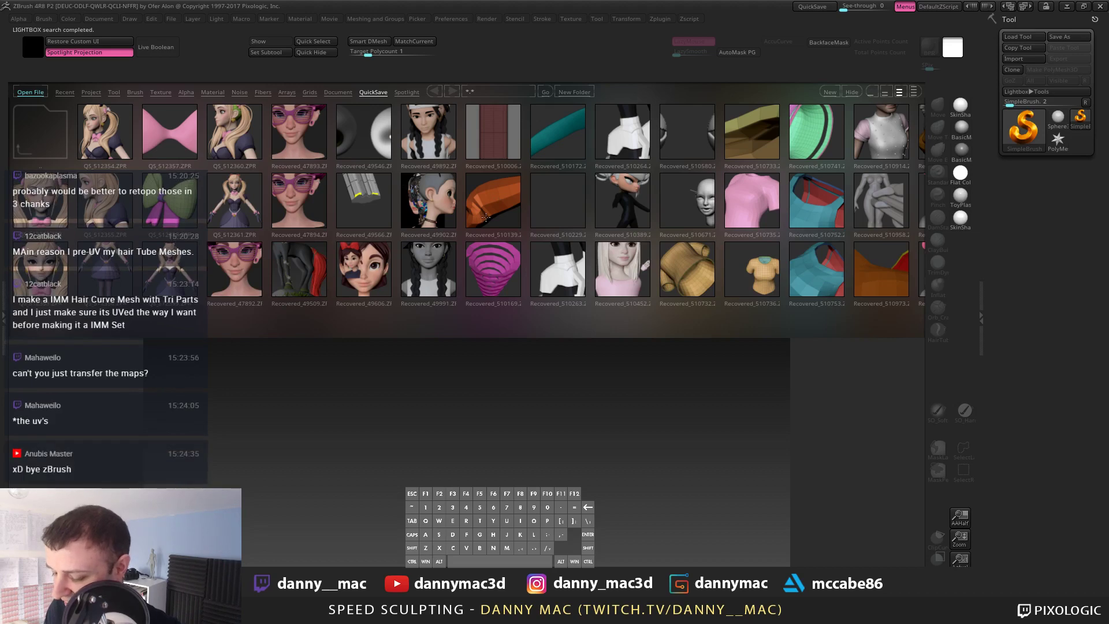
Step: Try to restore the session from the Recovered_Document file among the QuickSave files
{"action": "left_click_drag", "start_coordinate": [485, 217], "coordinate": [192, 216]}
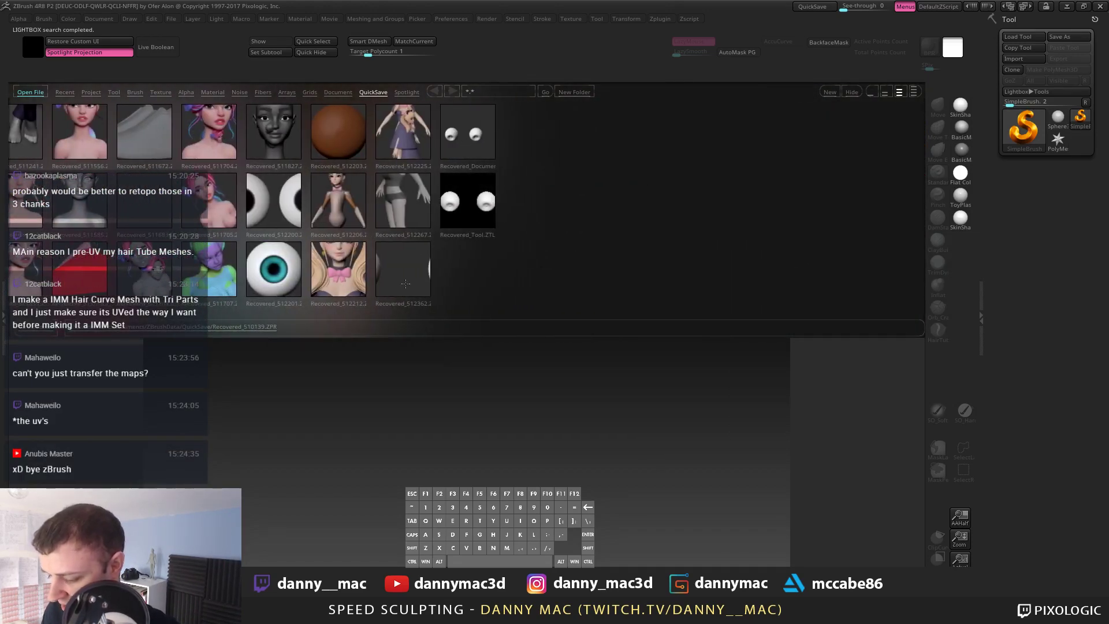
{"action": "left_click", "coordinate": [406, 284]}
{"action": "double_click", "coordinate": [477, 136]}
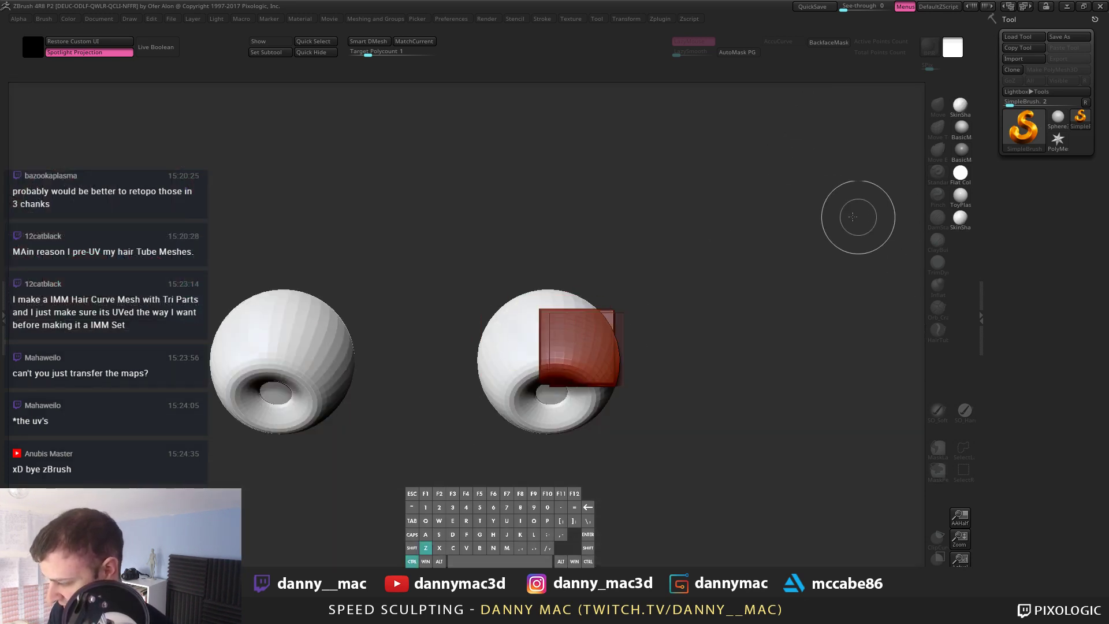
{"action": "mouse_move", "coordinate": [693, 233]}
{"action": "left_mouse_down"}
{"action": "mouse_move", "coordinate": [641, 243]}
{"action": "mouse_move", "coordinate": [533, 206]}
{"action": "mouse_move", "coordinate": [433, 275]}
{"action": "mouse_move", "coordinate": [308, 329]}
{"action": "left_mouse_up"}
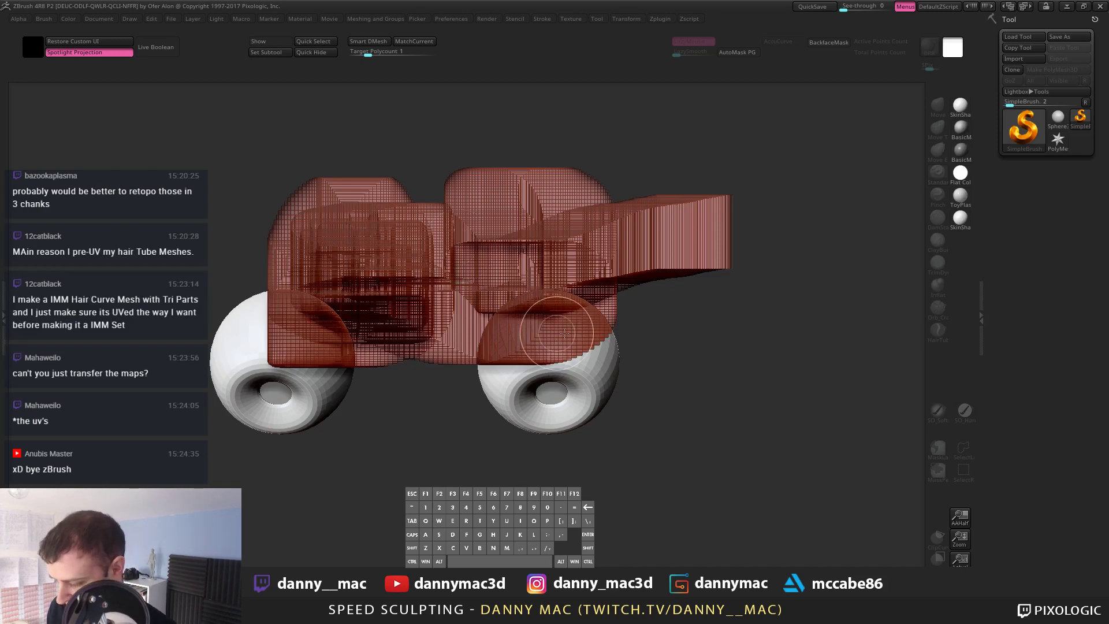
{"action": "key", "text": "ctrl+z"}
{"action": "left_click", "coordinate": [1076, 121]}
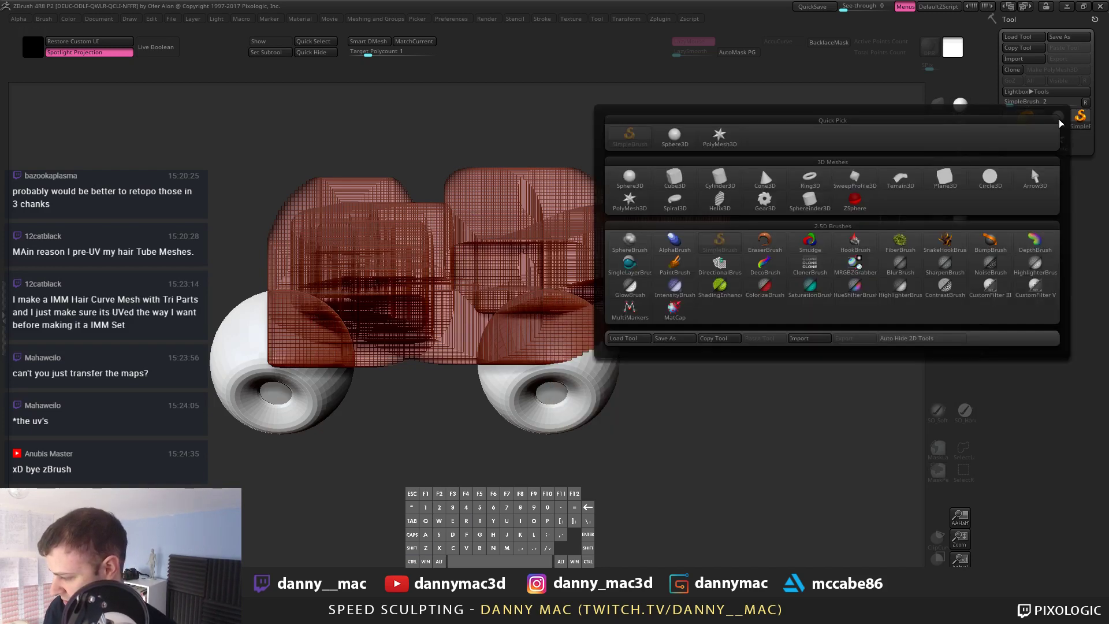
{"action": "left_click", "coordinate": [1058, 119]}
Step: Load the QuickSave project Recovered_512362.ZPR, discarding changes to the current project
{"action": "key", "text": "comma"}
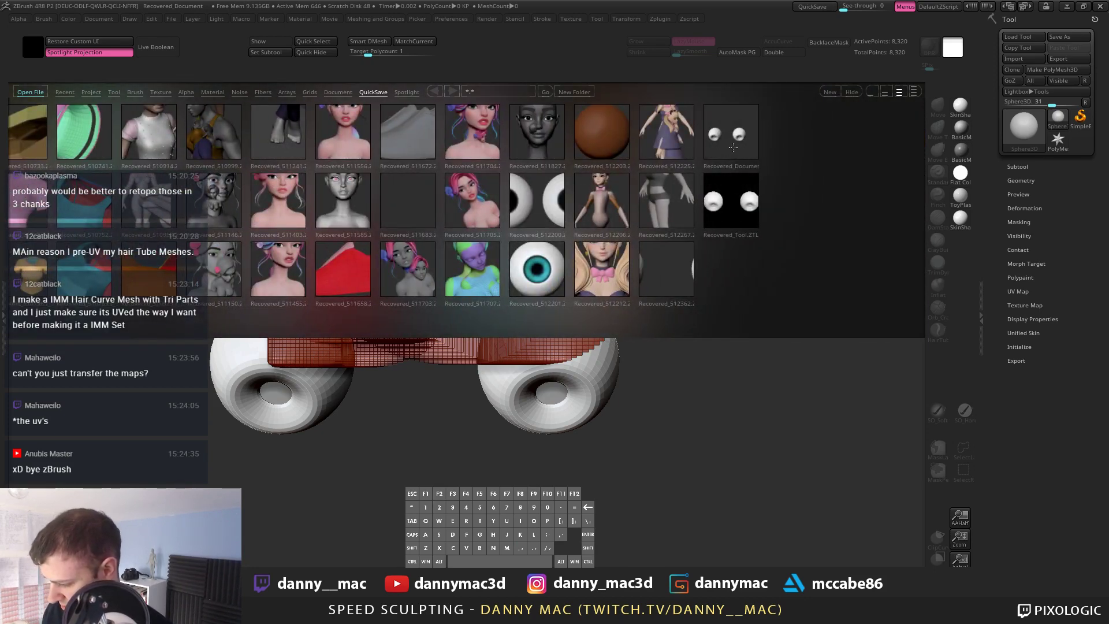
{"action": "double_click", "coordinate": [666, 268]}
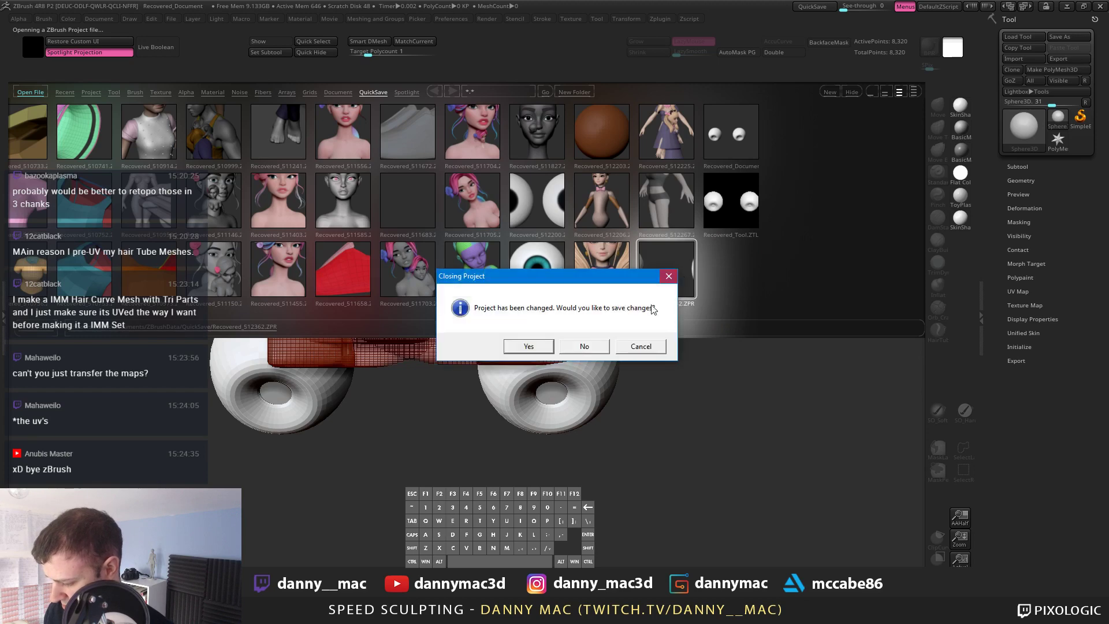
{"action": "left_click", "coordinate": [585, 347]}
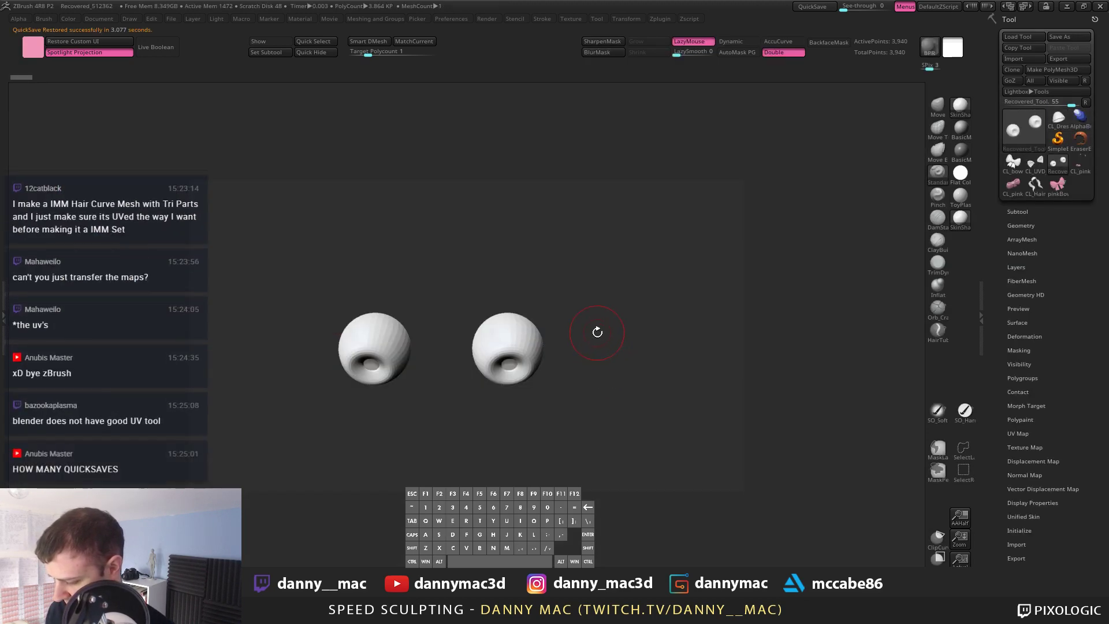
Step: Show the wireframe on the eyeballs and choose the HairTubes_v2 insert brush
{"action": "mouse_move", "coordinate": [597, 332]}
{"action": "left_mouse_down"}
{"action": "mouse_move", "coordinate": [605, 300]}
{"action": "mouse_move", "coordinate": [557, 289]}
{"action": "mouse_move", "coordinate": [567, 248]}
{"action": "mouse_move", "coordinate": [610, 246]}
{"action": "mouse_move", "coordinate": [609, 327]}
{"action": "left_mouse_up"}
{"action": "key", "text": "shift+f"}
{"action": "key", "text": "shift+d"}
{"action": "key", "text": "2"}
{"action": "key", "text": "b"}
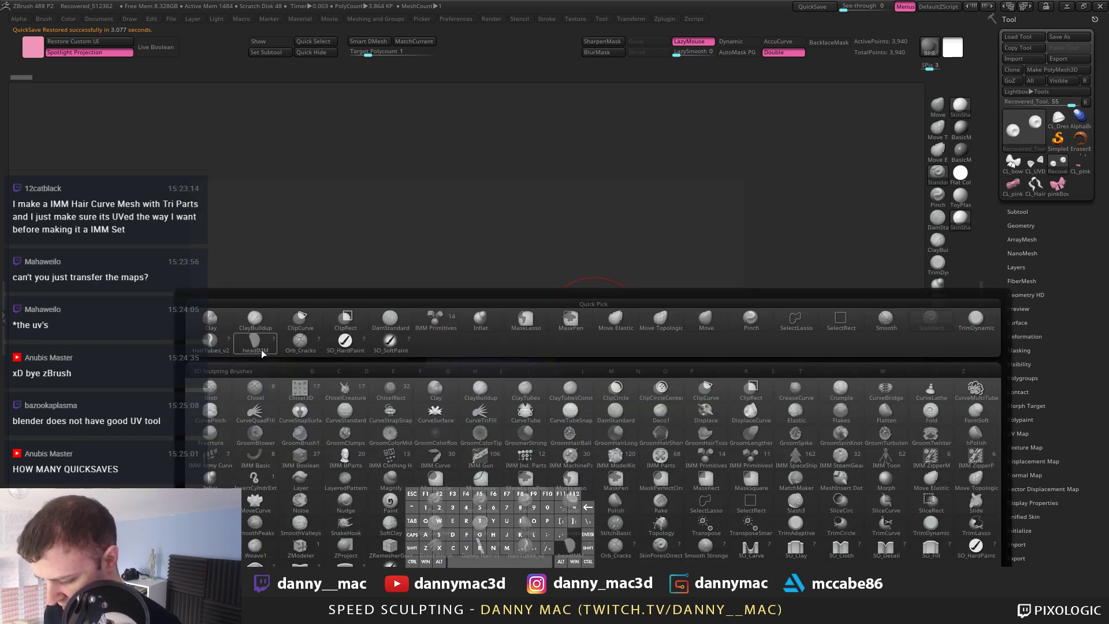
{"action": "mouse_move", "coordinate": [225, 352]}
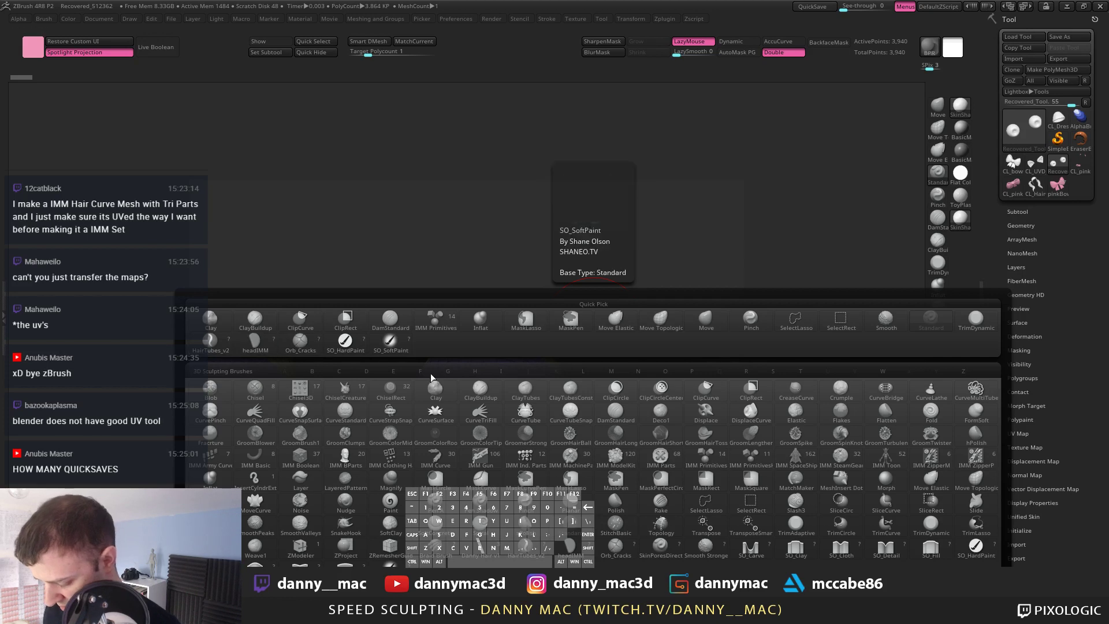
{"action": "mouse_move", "coordinate": [481, 439]}
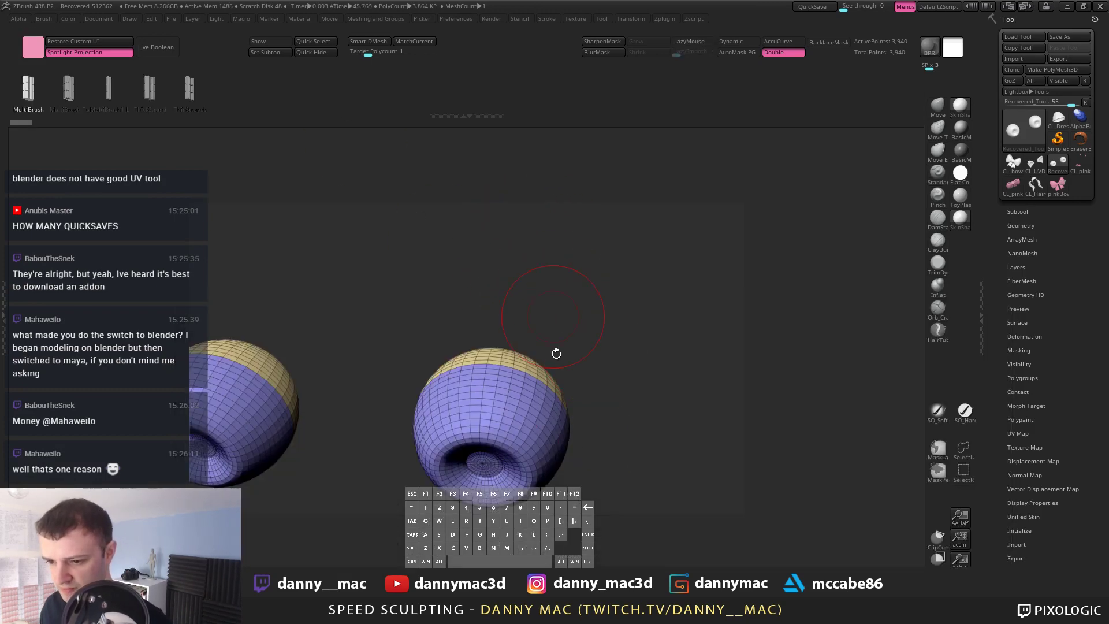
Step: Try a short hair tube across the polygroup border on the eyeball and undo it
{"action": "left_click_drag", "start_coordinate": [556, 353], "coordinate": [539, 398]}
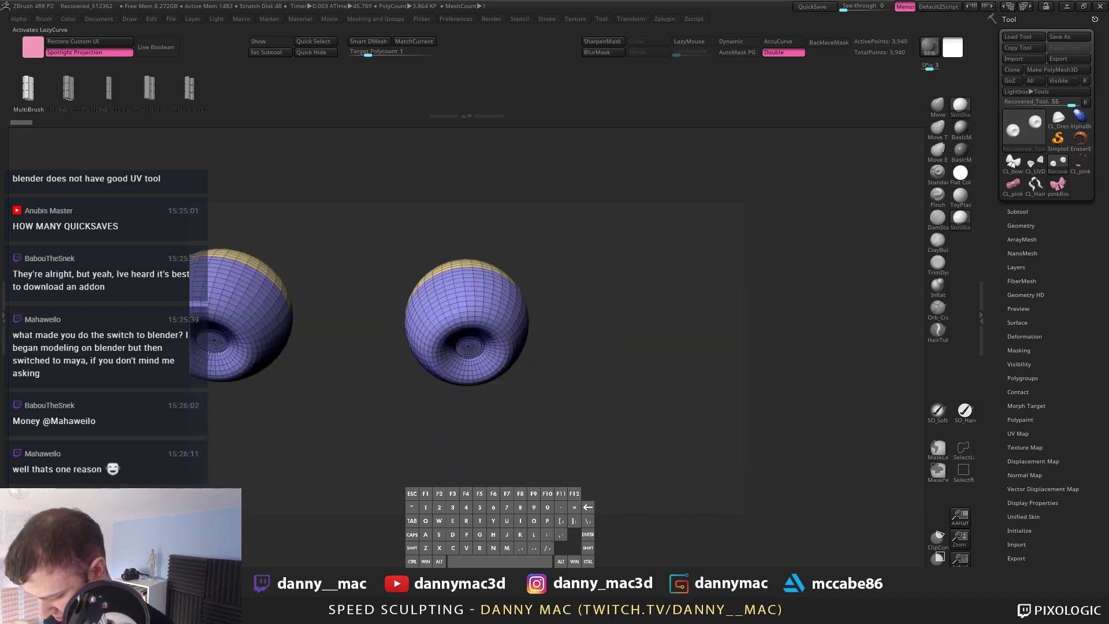
{"action": "left_click_drag", "start_coordinate": [475, 349], "coordinate": [471, 414]}
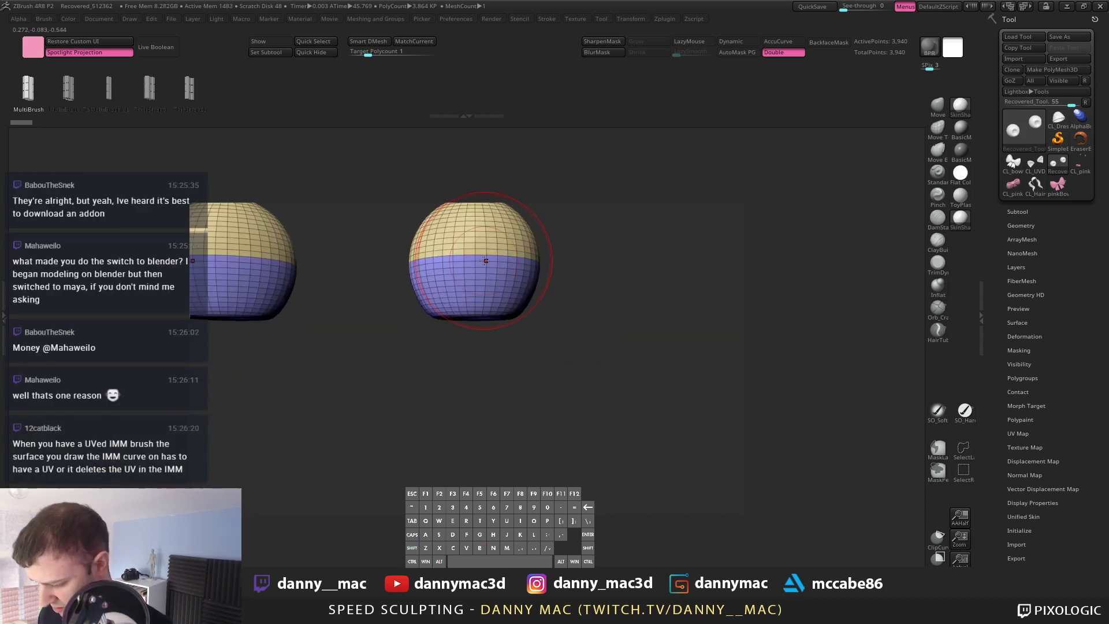
{"action": "left_click_drag", "start_coordinate": [484, 260], "coordinate": [537, 496], "text": "shift"}
{"action": "left_click_drag", "start_coordinate": [583, 405], "coordinate": [542, 385]}
{"action": "mouse_move", "coordinate": [542, 385]}
{"action": "left_mouse_down", "text": "alt"}
{"action": "mouse_move", "coordinate": [512, 404]}
{"action": "mouse_move", "coordinate": [538, 399]}
{"action": "mouse_move", "coordinate": [509, 385]}
{"action": "left_mouse_up", "text": "alt"}
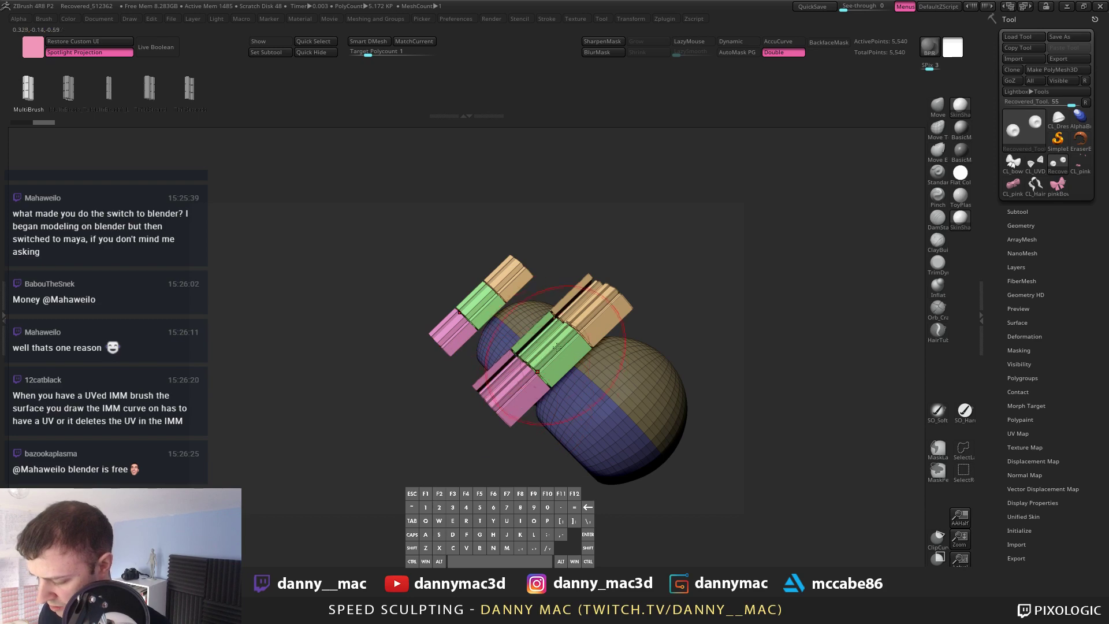
{"action": "mouse_move", "coordinate": [556, 347]}
{"action": "right_mouse_down"}
{"action": "mouse_move", "coordinate": [588, 309]}
{"action": "mouse_move", "coordinate": [601, 319]}
{"action": "mouse_move", "coordinate": [607, 365]}
{"action": "right_mouse_up"}
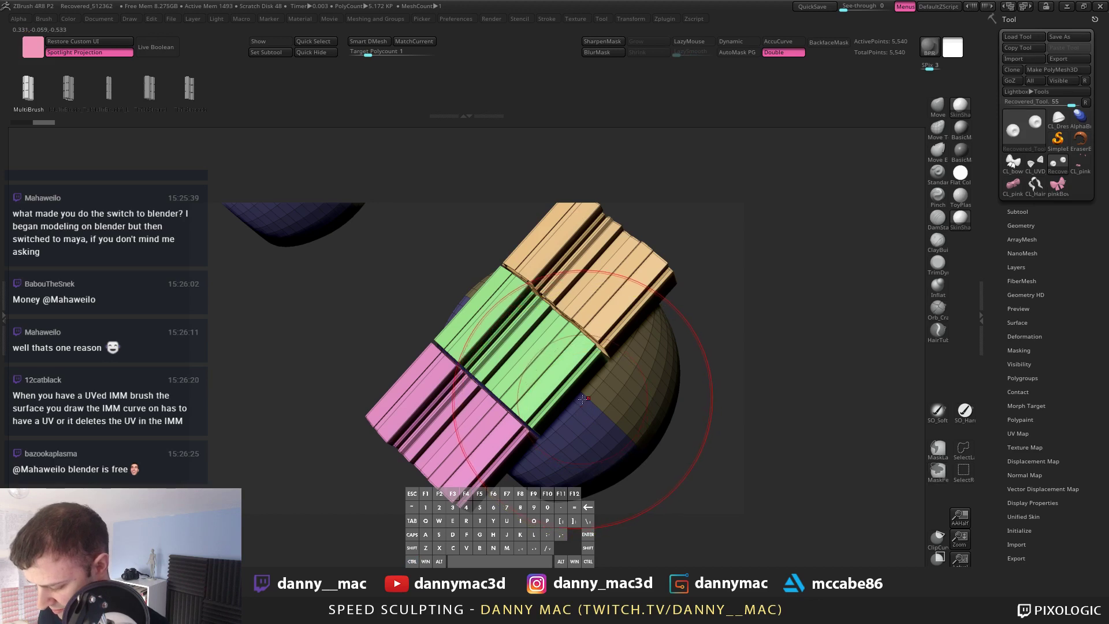
{"action": "key", "text": "ctrl+z"}
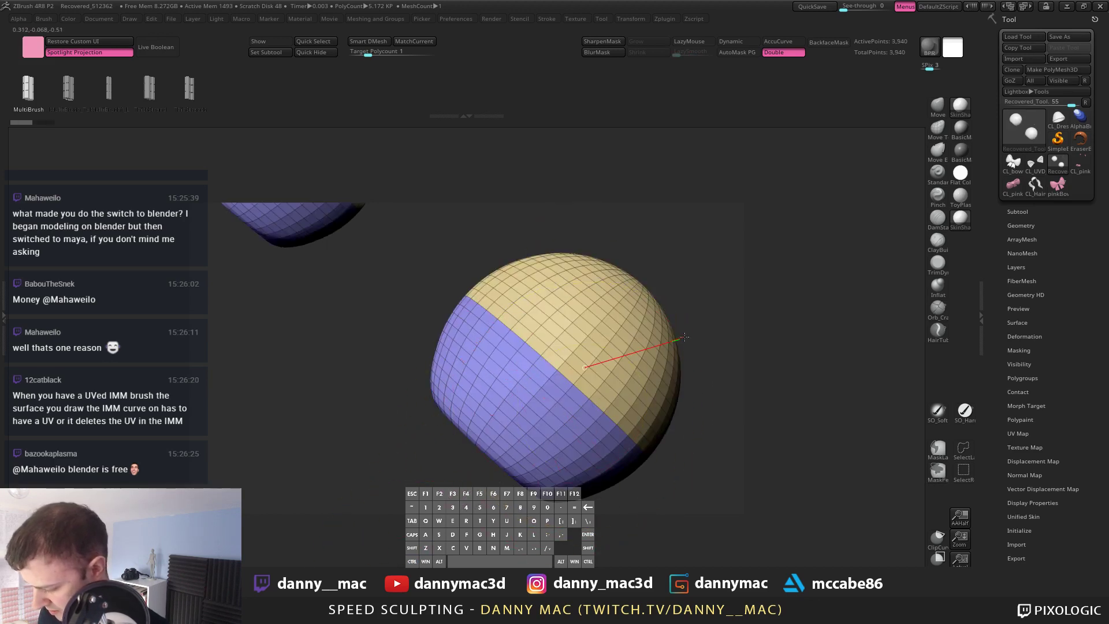
Step: Try several hair tube strokes extending outward from the back of the eyeball, undoing each attempt
{"action": "left_click_drag", "start_coordinate": [684, 337], "coordinate": [724, 326]}
{"action": "right_click_drag", "start_coordinate": [699, 327], "coordinate": [543, 370]}
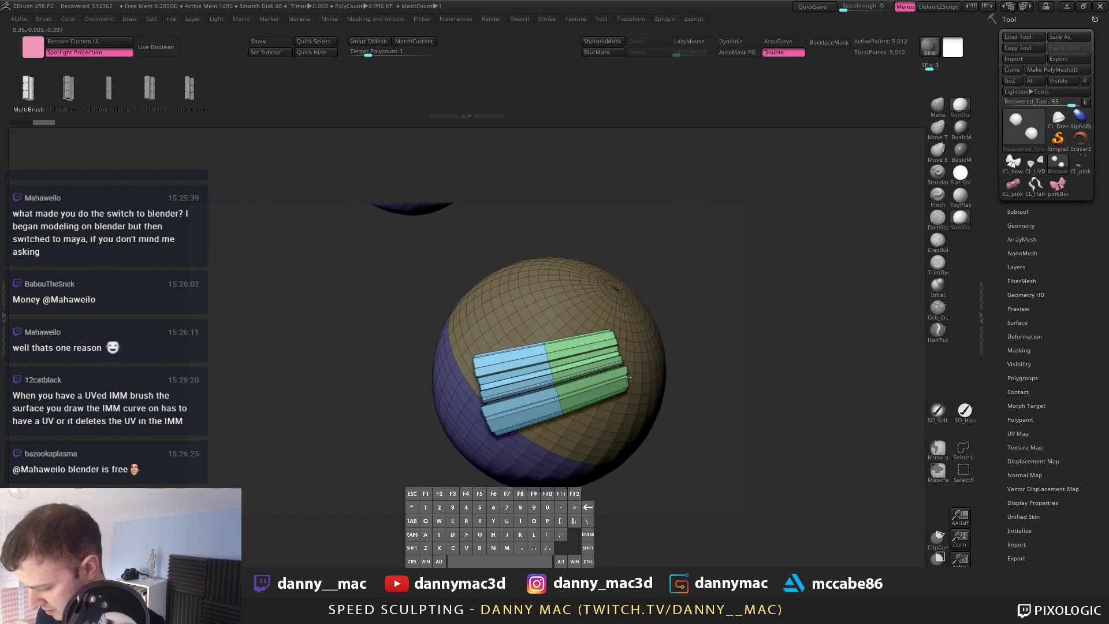
{"action": "key", "text": "ctrl+z"}
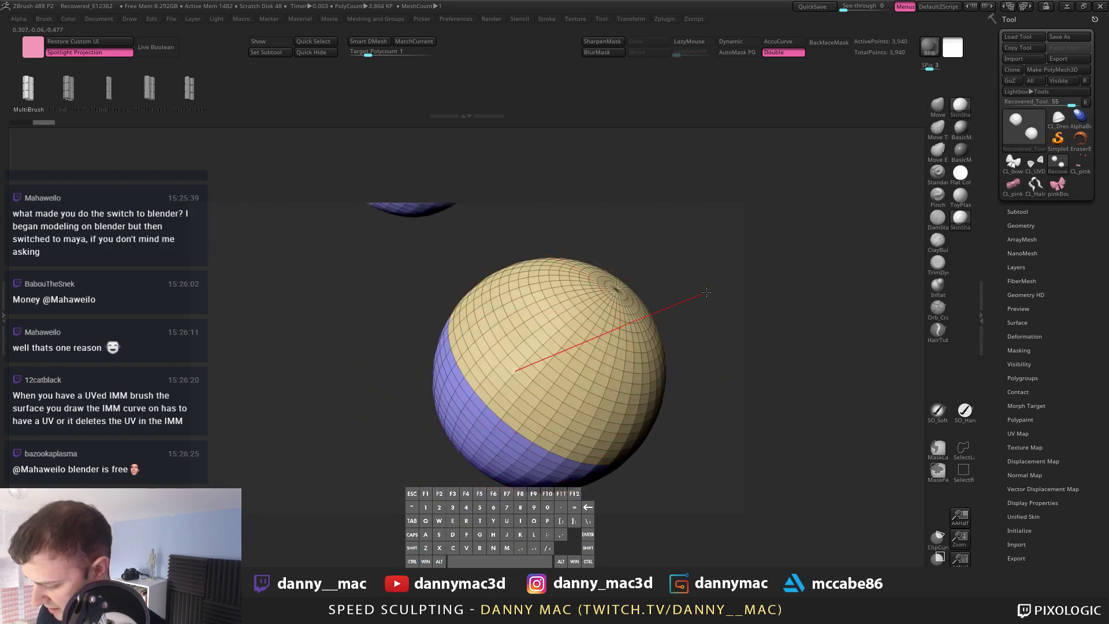
{"action": "left_click_drag", "start_coordinate": [737, 283], "coordinate": [741, 283]}
{"action": "right_click_drag", "start_coordinate": [741, 300], "coordinate": [662, 324], "text": "alt"}
{"action": "left_click_drag", "start_coordinate": [662, 274], "coordinate": [741, 361], "text": "ctrl+shift"}
{"action": "right_click_drag", "start_coordinate": [666, 339], "coordinate": [619, 371]}
{"action": "mouse_move", "coordinate": [619, 371]}
{"action": "left_mouse_down"}
{"action": "mouse_move", "coordinate": [646, 361]}
{"action": "mouse_move", "coordinate": [653, 379]}
{"action": "mouse_move", "coordinate": [627, 383]}
{"action": "left_mouse_up"}
{"action": "key", "text": "ctrl+z"}
{"action": "right_click_drag", "start_coordinate": [627, 383], "coordinate": [535, 416], "text": "alt"}
{"action": "key", "text": "ctrl+z"}
{"action": "left_click_drag", "start_coordinate": [499, 417], "coordinate": [740, 255]}
{"action": "mouse_move", "coordinate": [659, 376]}
{"action": "left_mouse_down", "text": "alt"}
{"action": "mouse_move", "coordinate": [579, 404]}
{"action": "mouse_move", "coordinate": [540, 443]}
{"action": "left_mouse_up", "text": "alt"}
{"action": "key", "text": "ctrl+z"}
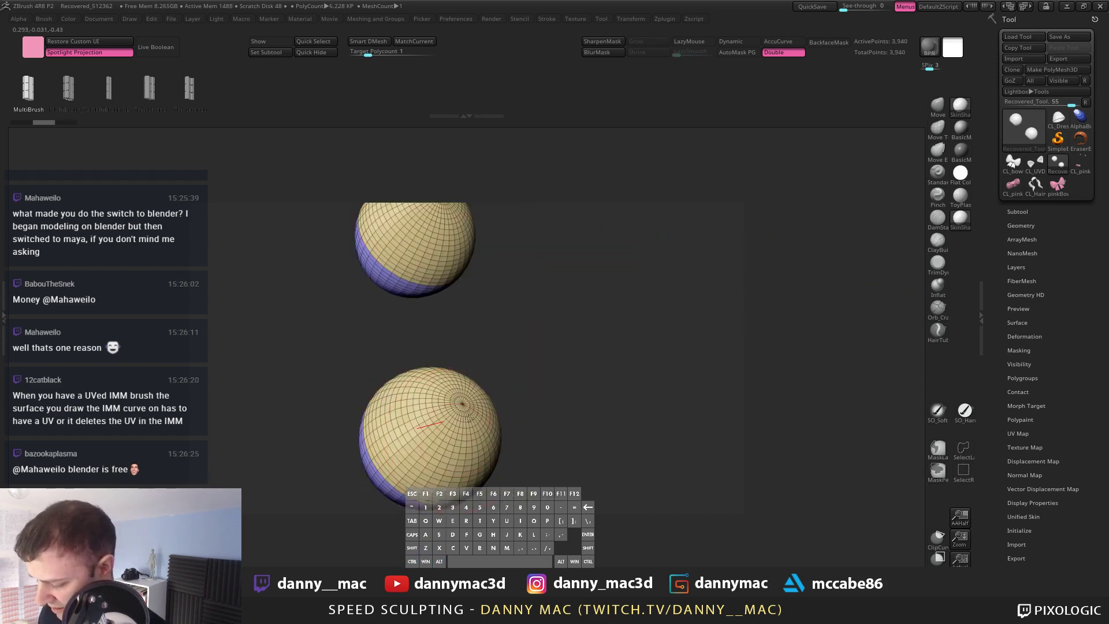
Step: Draw a long tapered hair tube outward from the eyeball, inspect it with its mirrored copy and undo it
{"action": "mouse_move", "coordinate": [417, 427]}
{"action": "left_mouse_down"}
{"action": "mouse_move", "coordinate": [729, 372]}
{"action": "mouse_move", "coordinate": [592, 409]}
{"action": "mouse_move", "coordinate": [603, 375]}
{"action": "mouse_move", "coordinate": [660, 347]}
{"action": "left_mouse_up"}
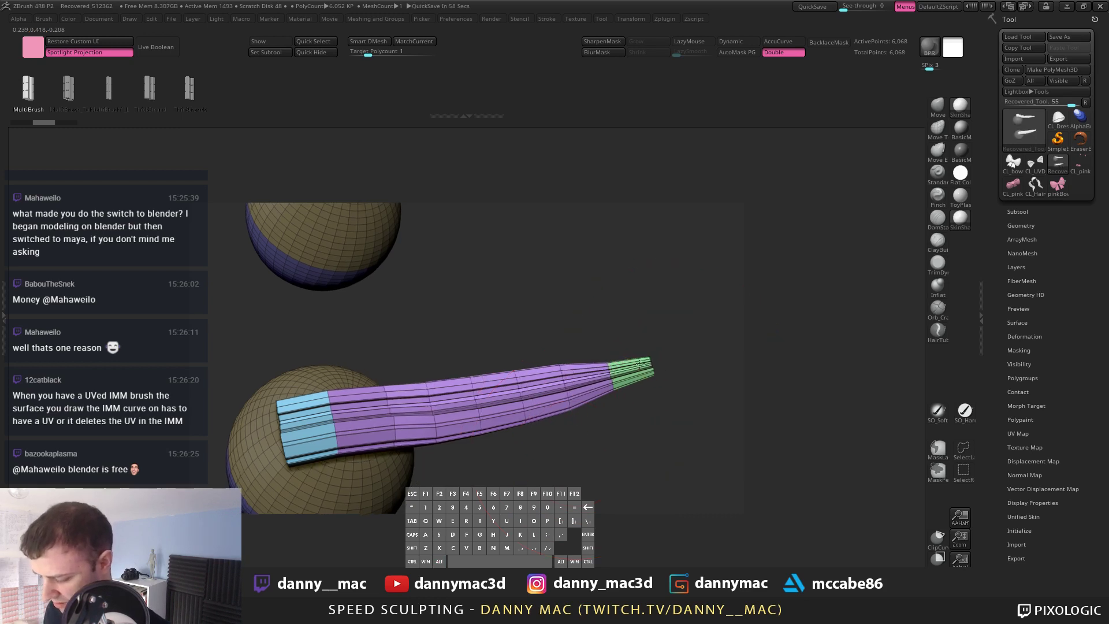
{"action": "left_click_drag", "start_coordinate": [576, 453], "coordinate": [633, 358]}
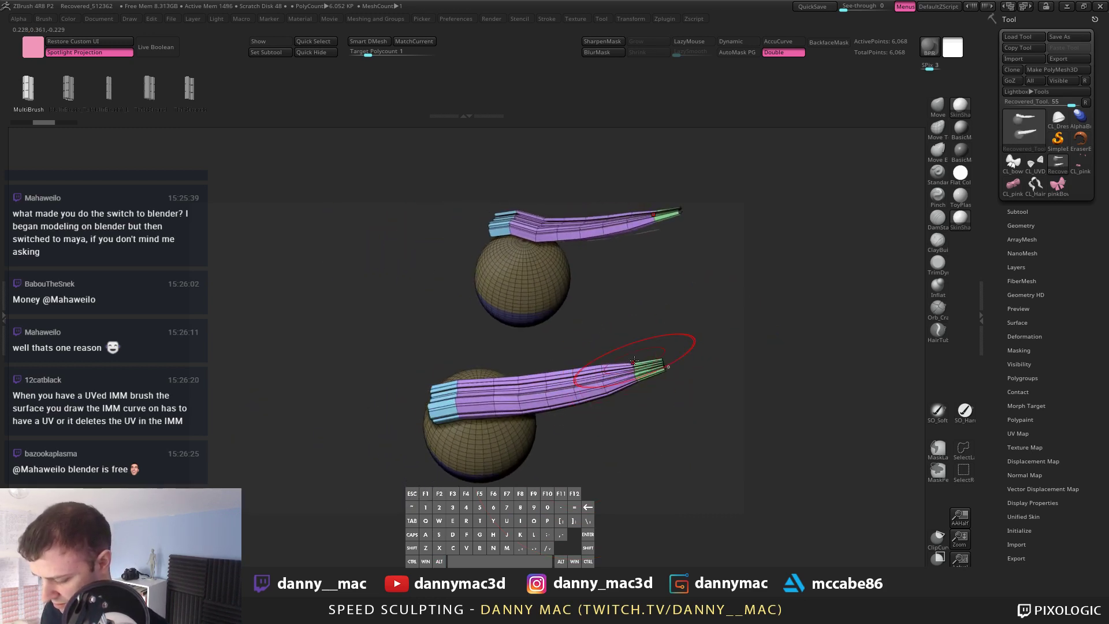
{"action": "key", "text": "ctrl+z"}
{"action": "left_click_drag", "start_coordinate": [608, 396], "coordinate": [628, 362], "text": "alt"}
{"action": "left_click_drag", "start_coordinate": [628, 362], "coordinate": [566, 414]}
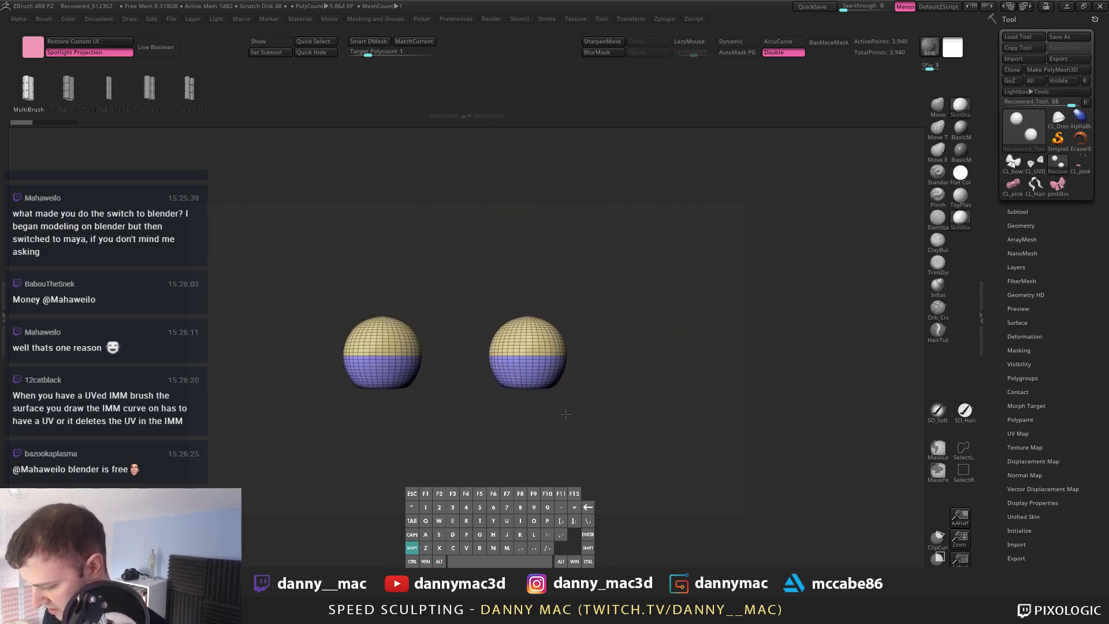
Step: Add a Plane3D mesh to the eyeball tool as a new subtool
{"action": "left_click_drag", "start_coordinate": [619, 328], "coordinate": [667, 360], "text": "alt"}
{"action": "key", "text": "F1"}
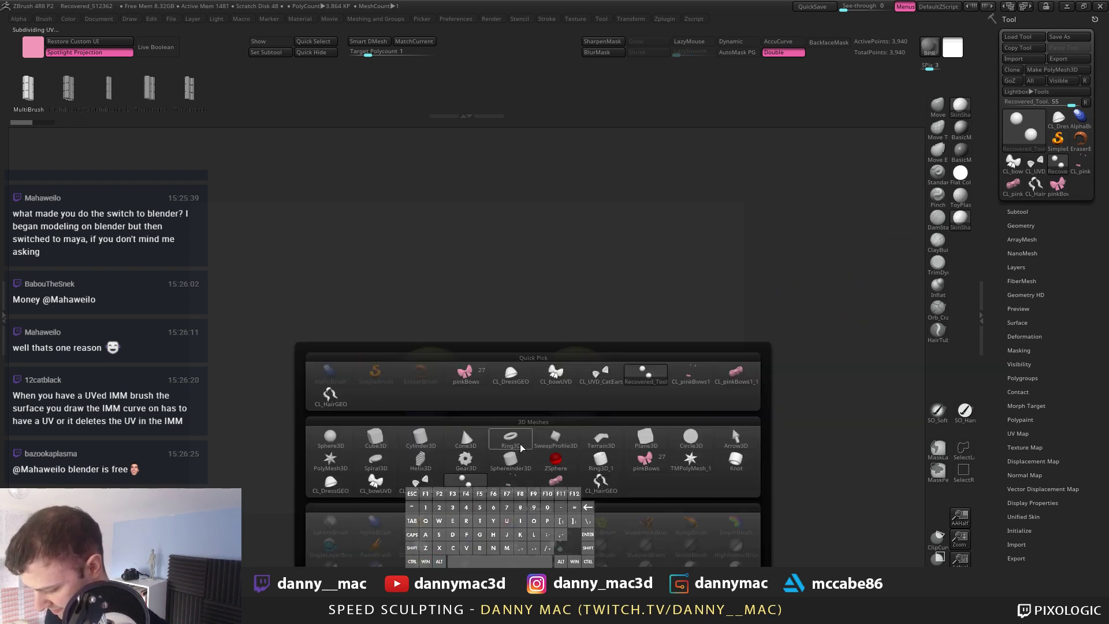
{"action": "left_click", "coordinate": [646, 438]}
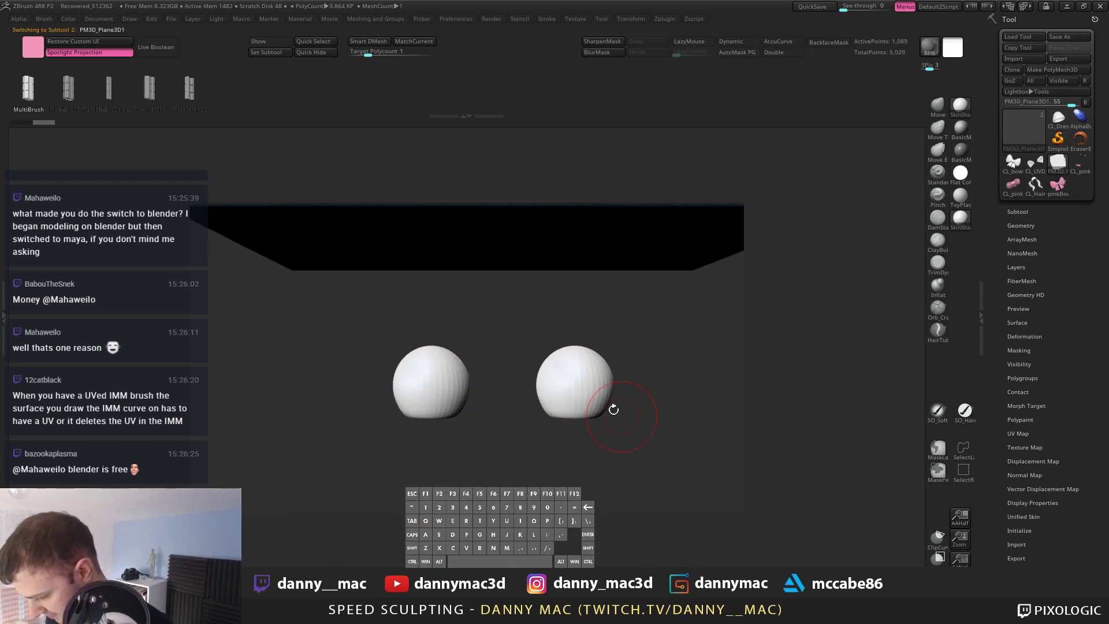
Step: Select the eyeball subtool and delete it, leaving only the plane in the tool
{"action": "key", "text": "shift+f"}
{"action": "key", "text": "a"}
{"action": "left_click", "coordinate": [601, 408]}
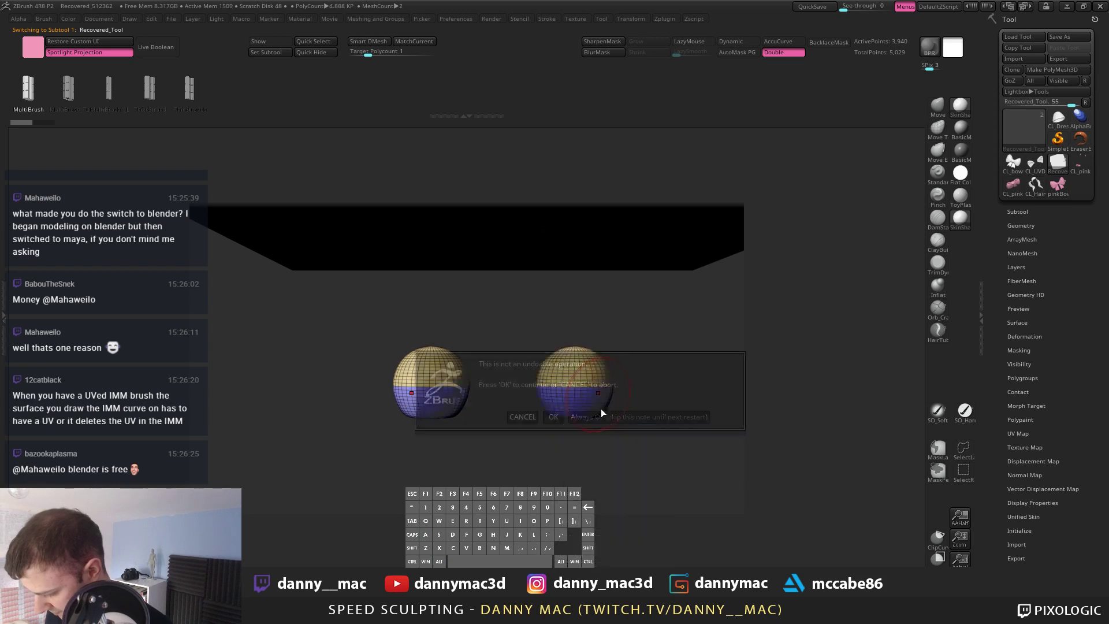
{"action": "left_click", "coordinate": [553, 417]}
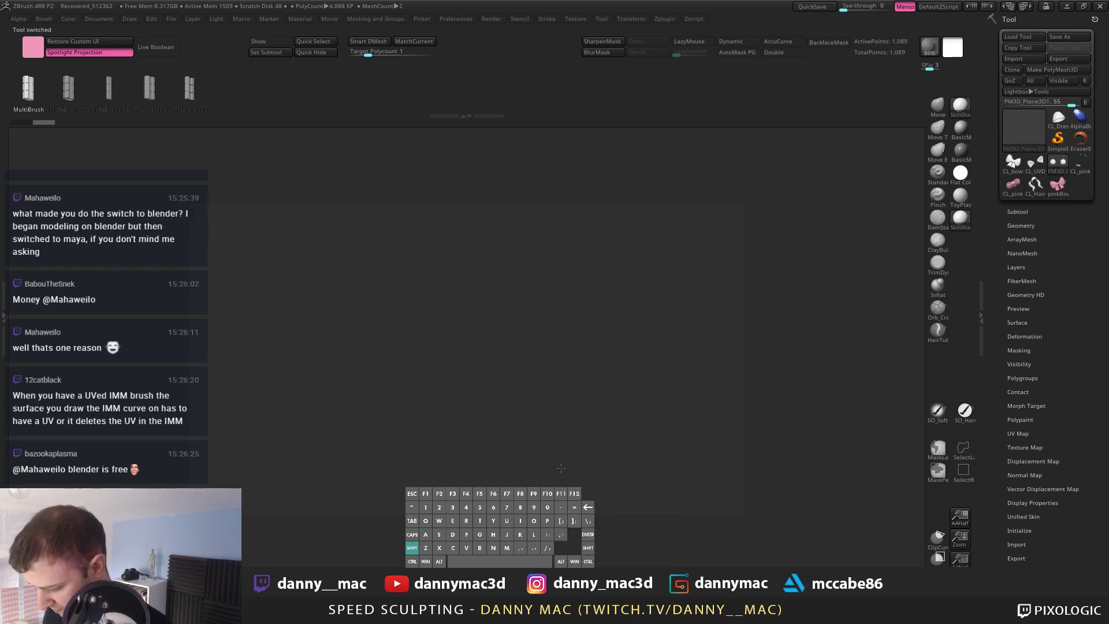
Step: Turn on double-sided display for the plane and frame it in the view
{"action": "key", "text": "f"}
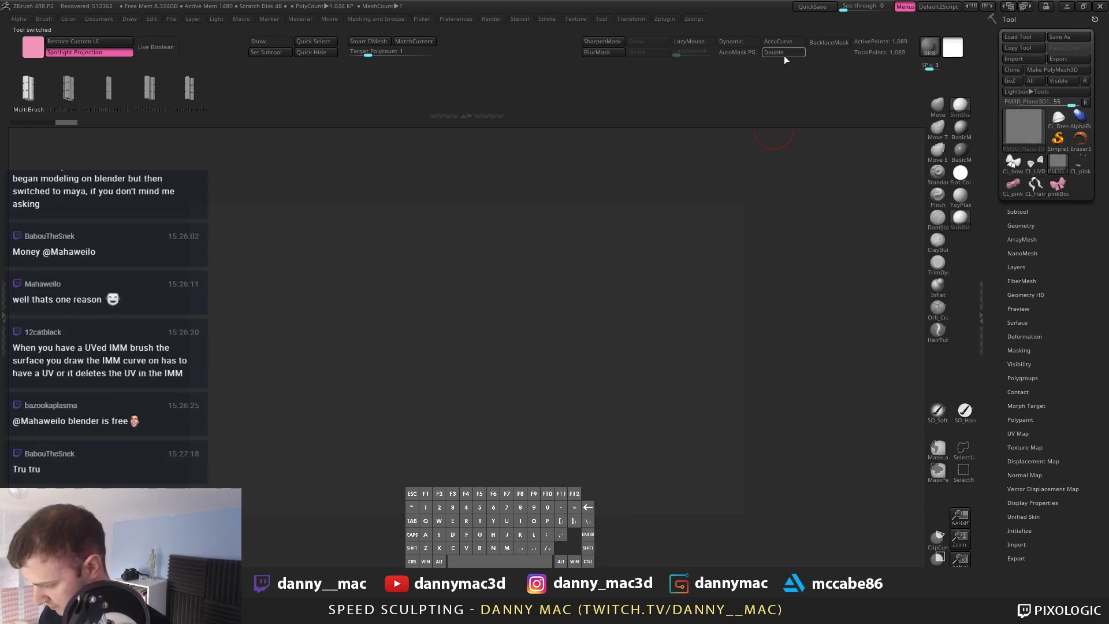
{"action": "left_click", "coordinate": [784, 53]}
{"action": "key", "text": "f"}
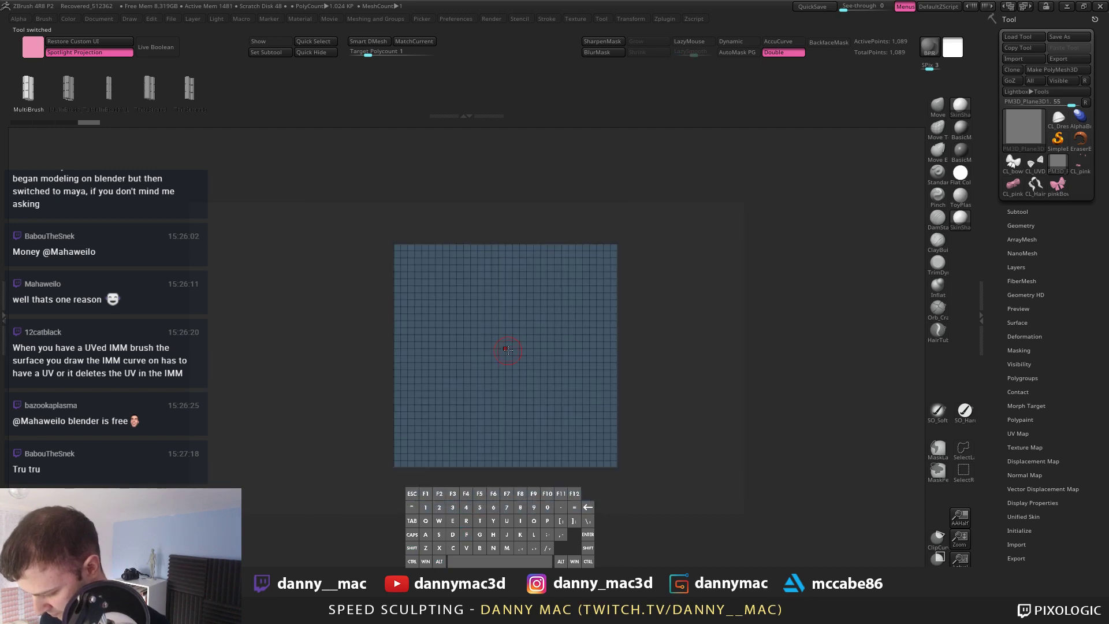
{"action": "left_click_drag", "start_coordinate": [506, 349], "coordinate": [515, 108]}
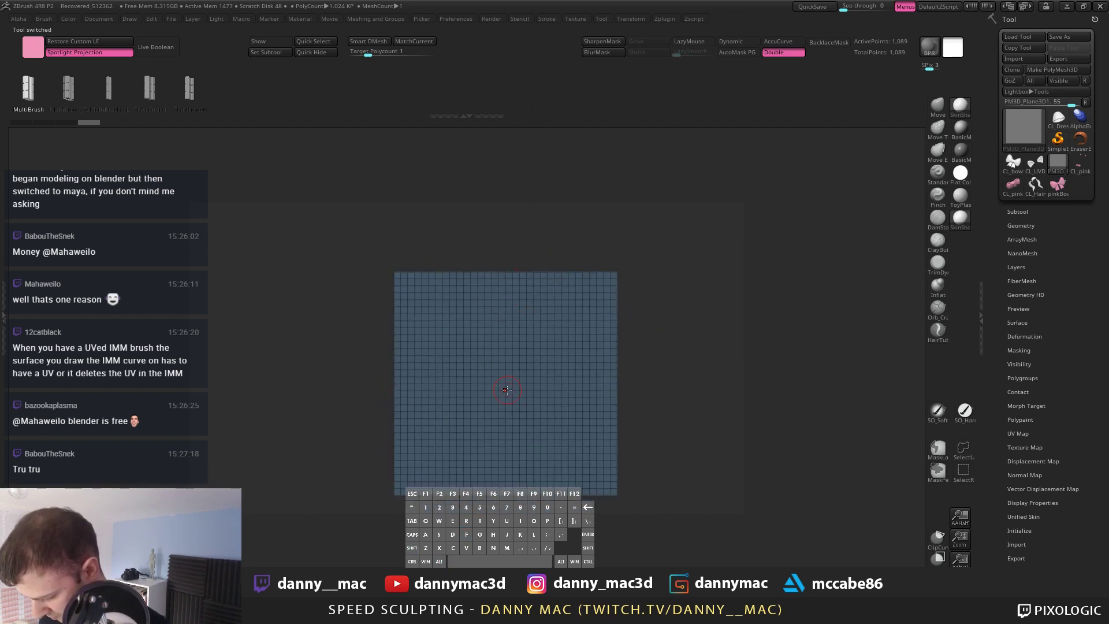
Step: Draw a HairTubes insert on the plane, undo it, and redraw it upright down the middle of the plane
{"action": "left_click_drag", "start_coordinate": [507, 396], "coordinate": [534, 453]}
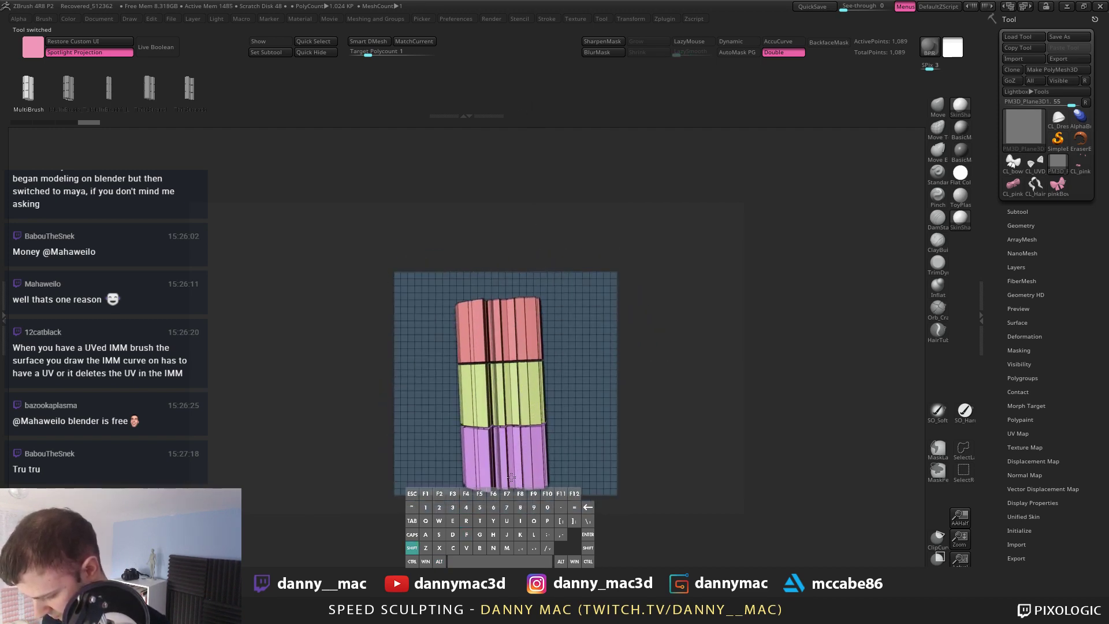
{"action": "key", "text": "ctrl+z"}
{"action": "left_click_drag", "start_coordinate": [510, 375], "coordinate": [517, 451], "text": "shift"}
{"action": "right_click_drag", "start_coordinate": [517, 451], "coordinate": [545, 504]}
{"action": "left_click_drag", "start_coordinate": [546, 501], "coordinate": [534, 480]}
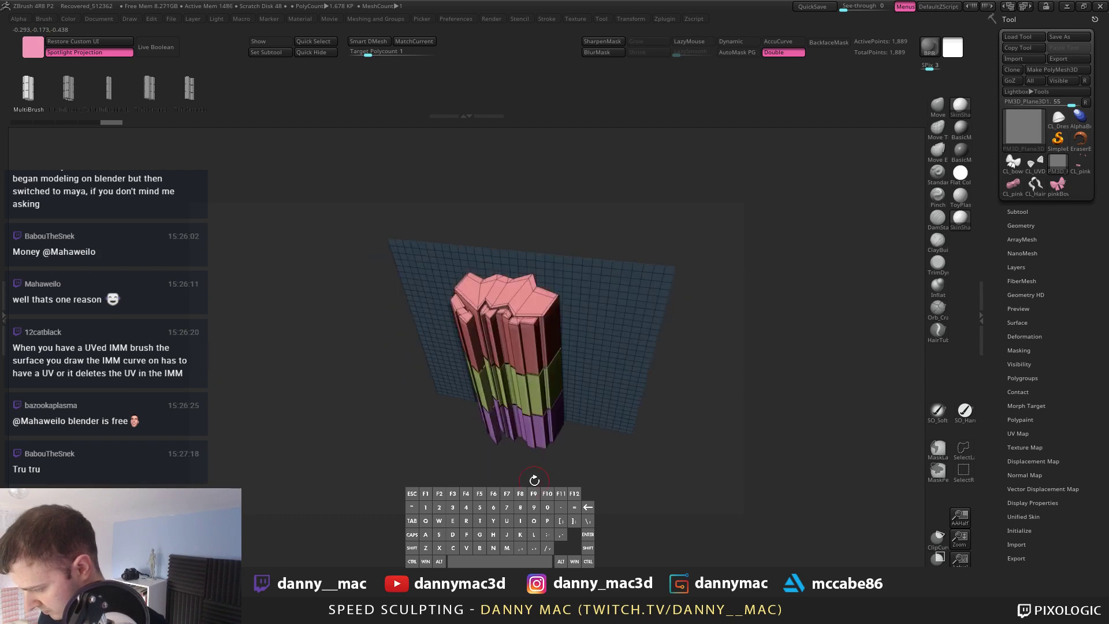
Step: Isolate the inserted hair mesh and delete the hidden plane
{"action": "right_click_drag", "start_coordinate": [625, 316], "coordinate": [636, 352]}
{"action": "left_click", "coordinate": [612, 328], "text": "ctrl+shift"}
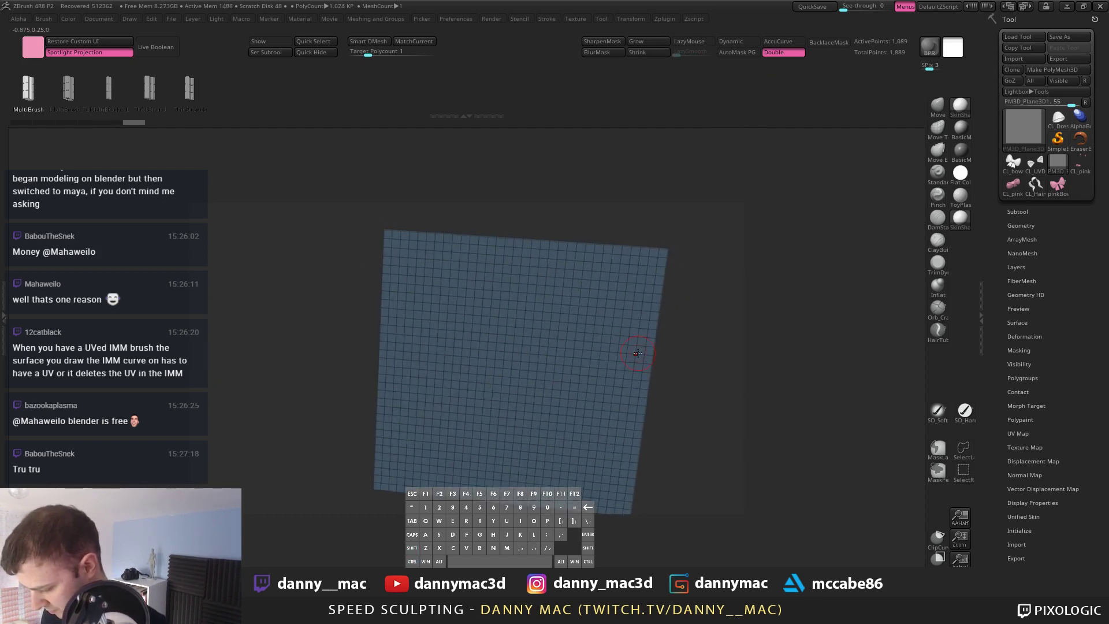
{"action": "left_click_drag", "start_coordinate": [671, 327], "coordinate": [672, 384], "text": "ctrl+shift"}
{"action": "right_click", "coordinate": [670, 389]}
{"action": "left_click", "coordinate": [689, 384]}
{"action": "right_click_drag", "start_coordinate": [627, 361], "coordinate": [557, 334], "text": "shift"}
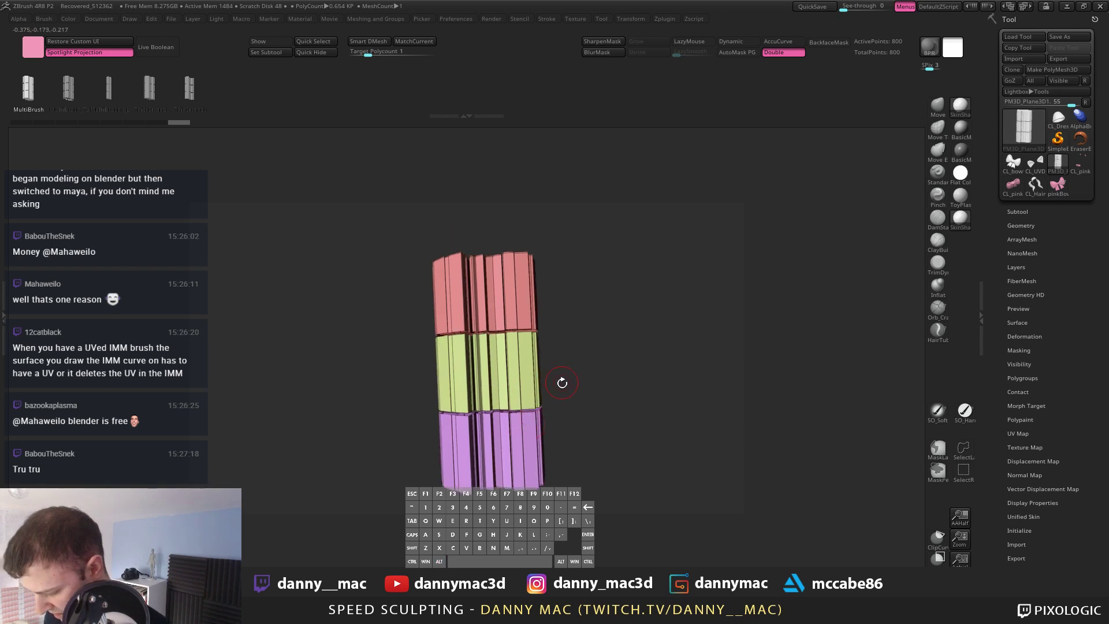
Step: Undo the deletion of the hidden plane
{"action": "right_click_drag", "start_coordinate": [567, 384], "coordinate": [560, 359]}
{"action": "key", "text": "ctrl+z"}
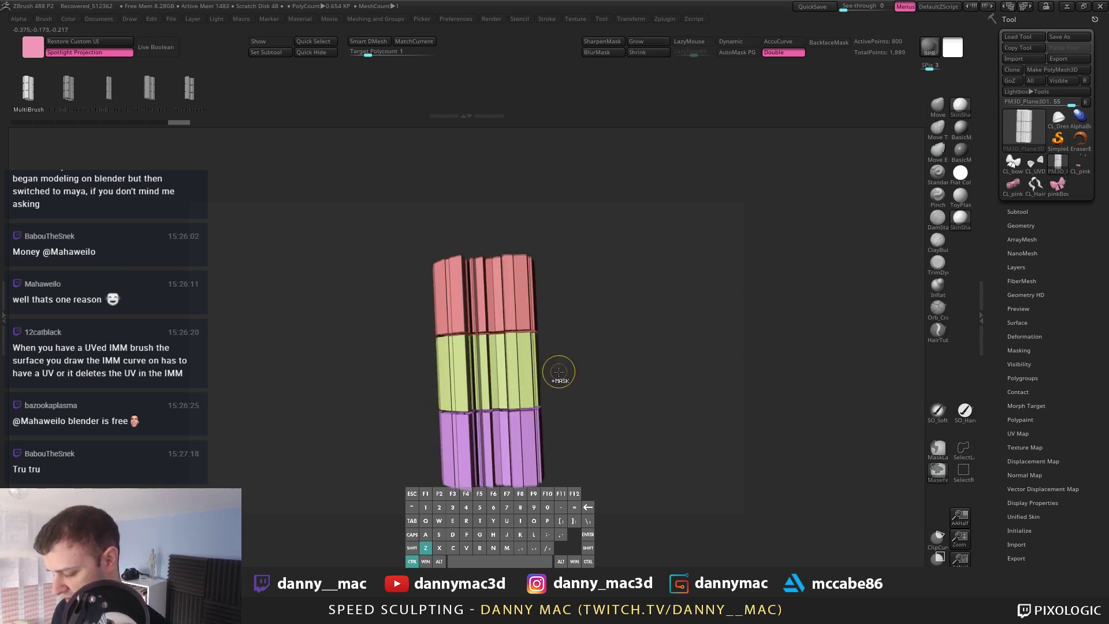
{"action": "key", "text": "ctrl+z"}
{"action": "key", "text": "ctrl+shift+z"}
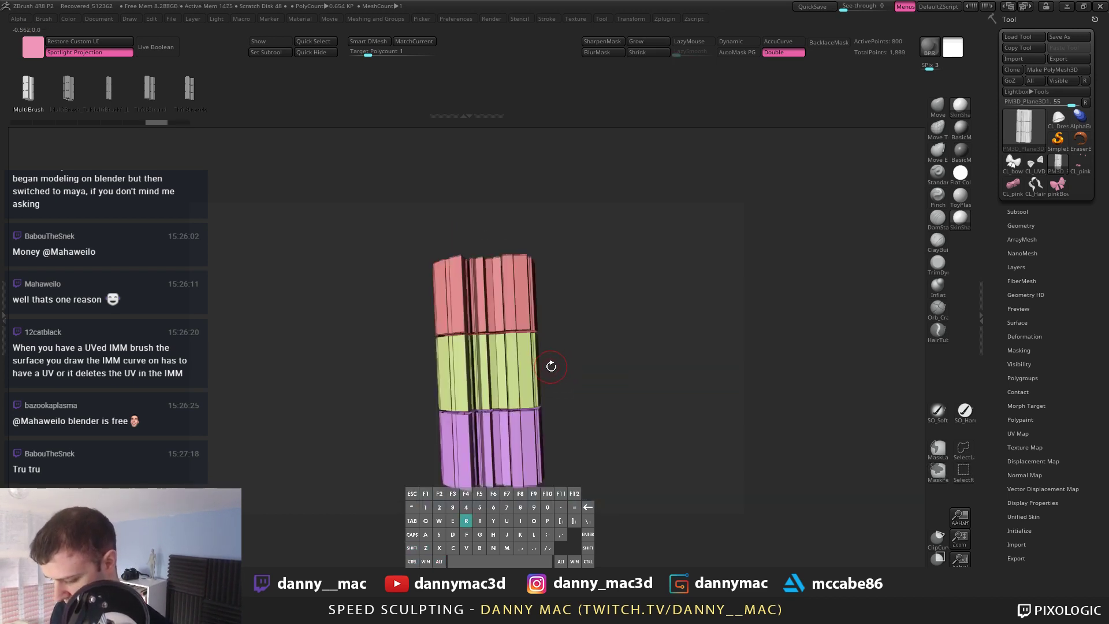
Step: Examine the isolated hair mesh from the front, comparing it with the polyframe display off and on
{"action": "key", "text": "r"}
{"action": "right_click_drag", "start_coordinate": [564, 347], "coordinate": [537, 344], "text": "alt"}
{"action": "left_click_drag", "start_coordinate": [536, 340], "coordinate": [541, 338]}
{"action": "mouse_move", "coordinate": [573, 309]}
{"action": "right_mouse_down", "text": "alt"}
{"action": "mouse_move", "coordinate": [589, 319]}
{"action": "mouse_move", "coordinate": [564, 306]}
{"action": "right_mouse_up", "text": "alt"}
{"action": "key", "text": "q"}
{"action": "mouse_move", "coordinate": [555, 321]}
{"action": "left_mouse_down", "text": "alt"}
{"action": "mouse_move", "coordinate": [565, 339]}
{"action": "mouse_move", "coordinate": [573, 322]}
{"action": "left_mouse_up", "text": "alt"}
{"action": "scroll", "coordinate": [573, 321], "scroll_direction": "up", "scroll_amount": 2}
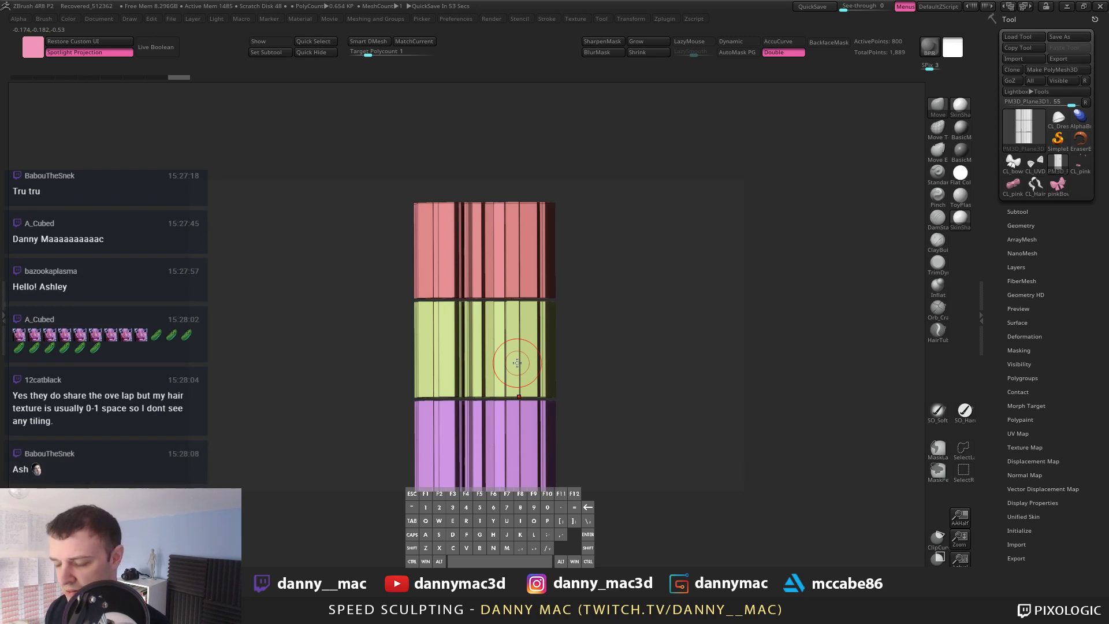
{"action": "left_click_drag", "start_coordinate": [585, 349], "coordinate": [557, 312], "text": "alt"}
{"action": "key", "text": "shift+f"}
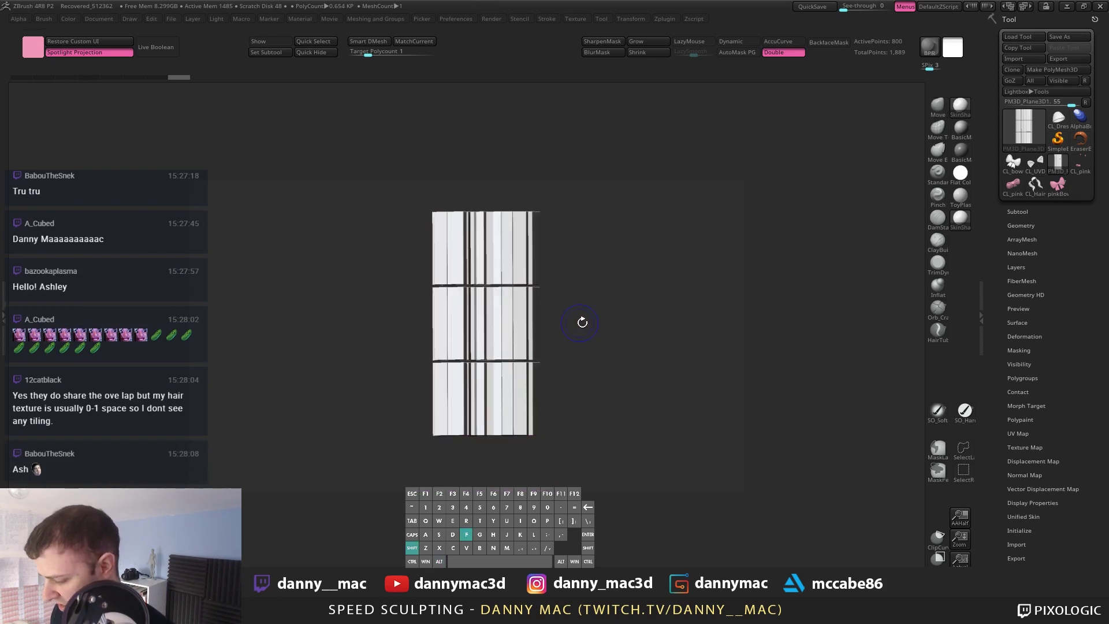
{"action": "key", "text": "shift+f"}
{"action": "left_click_drag", "start_coordinate": [703, 284], "coordinate": [695, 299], "text": "alt"}
{"action": "left_click_drag", "start_coordinate": [583, 378], "coordinate": [618, 364]}
Step: Unwrap the UVs of the current subtool while the plane is still part of it
{"action": "key", "text": "a"}
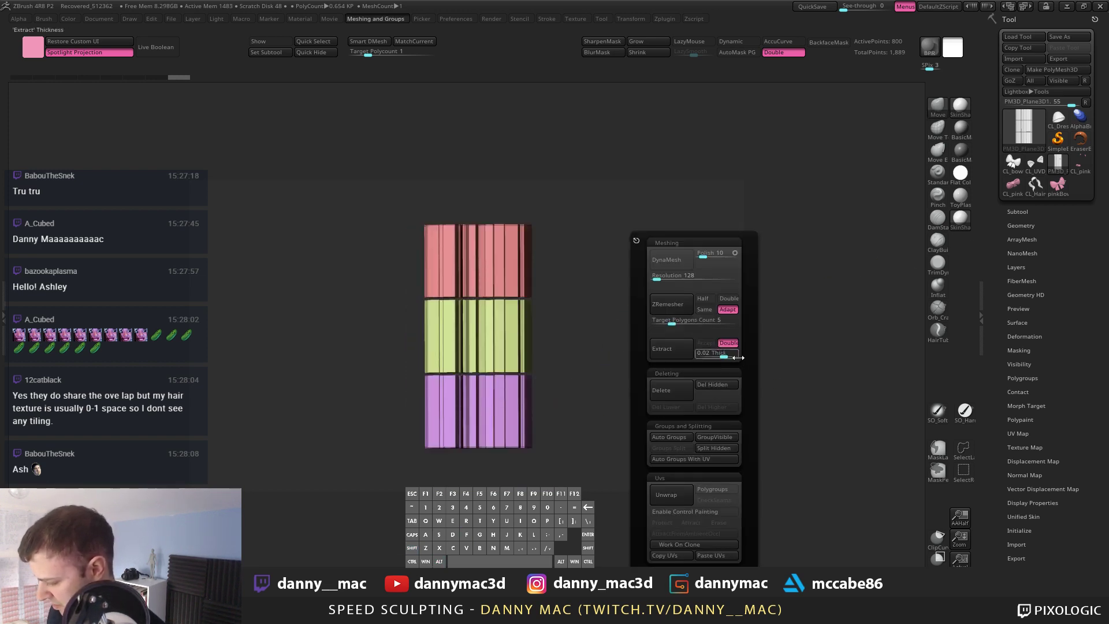
{"action": "key", "text": "a"}
{"action": "left_click", "coordinate": [694, 494]}
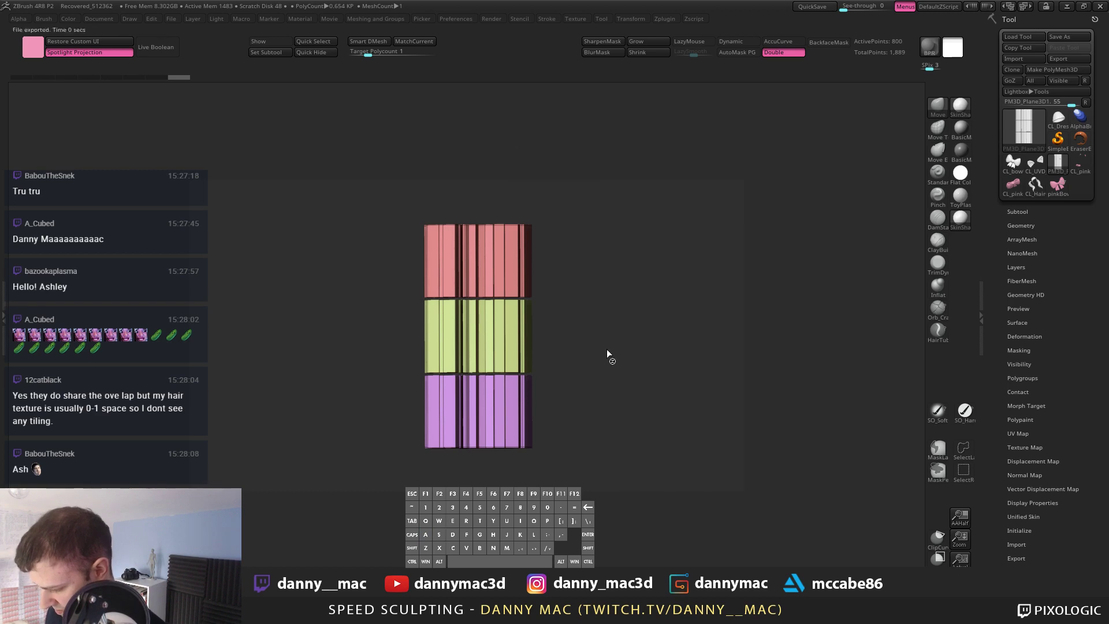
Step: Show the hidden plane again, then invert the visibility to the hair mesh and delete the plane
{"action": "left_click_drag", "start_coordinate": [612, 361], "coordinate": [604, 373]}
{"action": "left_click", "coordinate": [603, 373], "text": "ctrl+shift"}
{"action": "key", "text": "a"}
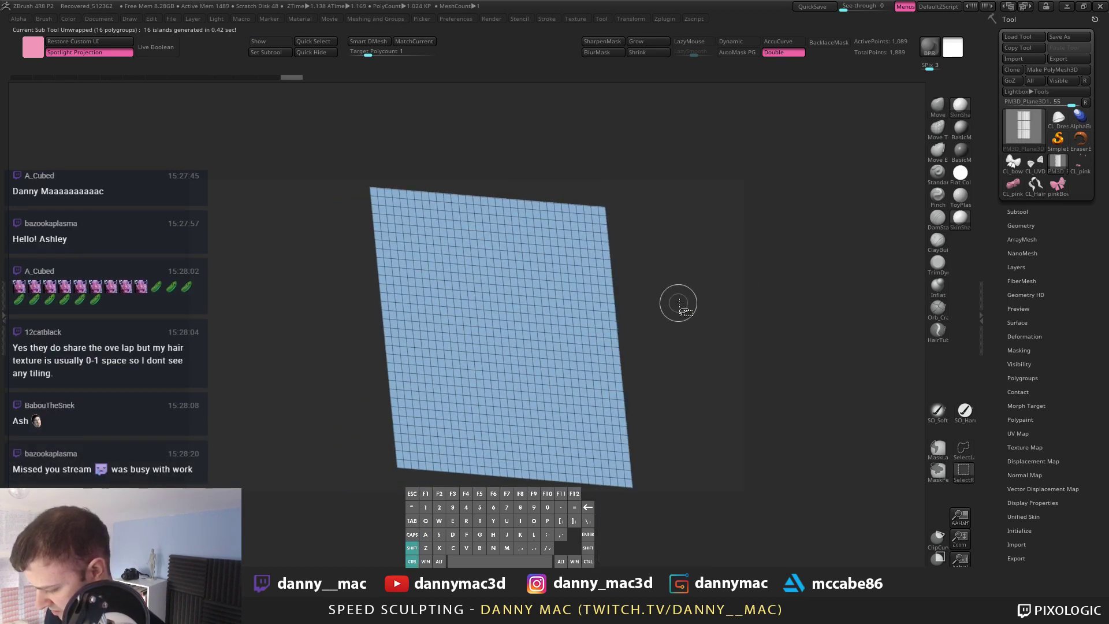
{"action": "left_click_drag", "start_coordinate": [678, 305], "coordinate": [685, 324], "text": "ctrl+shift"}
{"action": "key", "text": "a"}
{"action": "left_click", "coordinate": [712, 381]}
{"action": "left_click_drag", "start_coordinate": [584, 327], "coordinate": [612, 327], "text": "shift"}
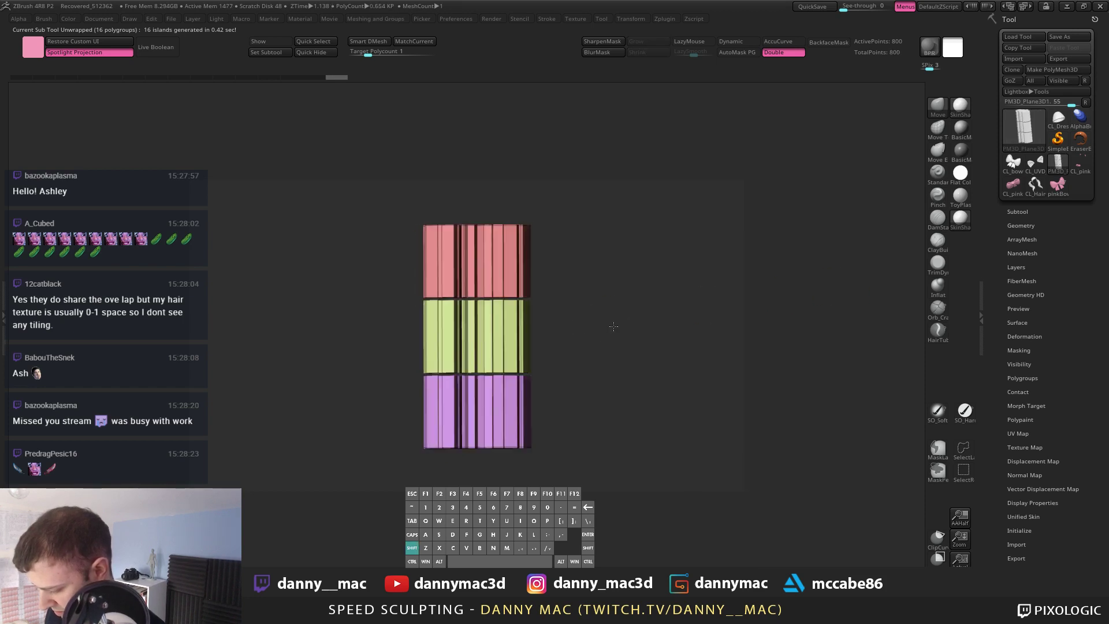
Step: Unwrap the UVs of the remaining hair mesh and turn off its polyframe display
{"action": "key", "text": "a"}
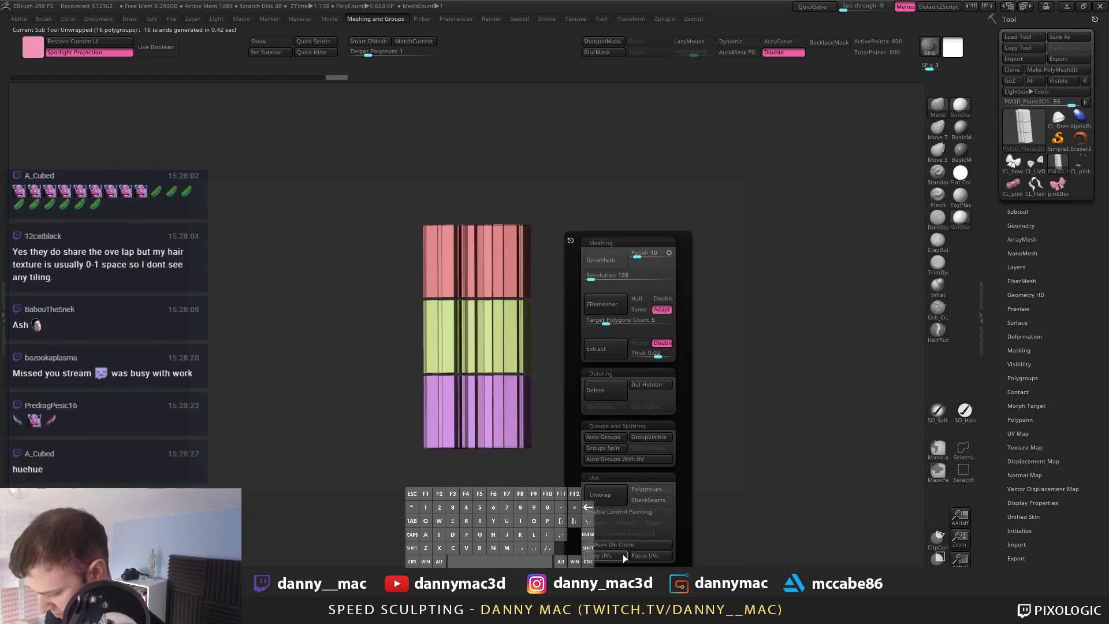
{"action": "left_click", "coordinate": [614, 497]}
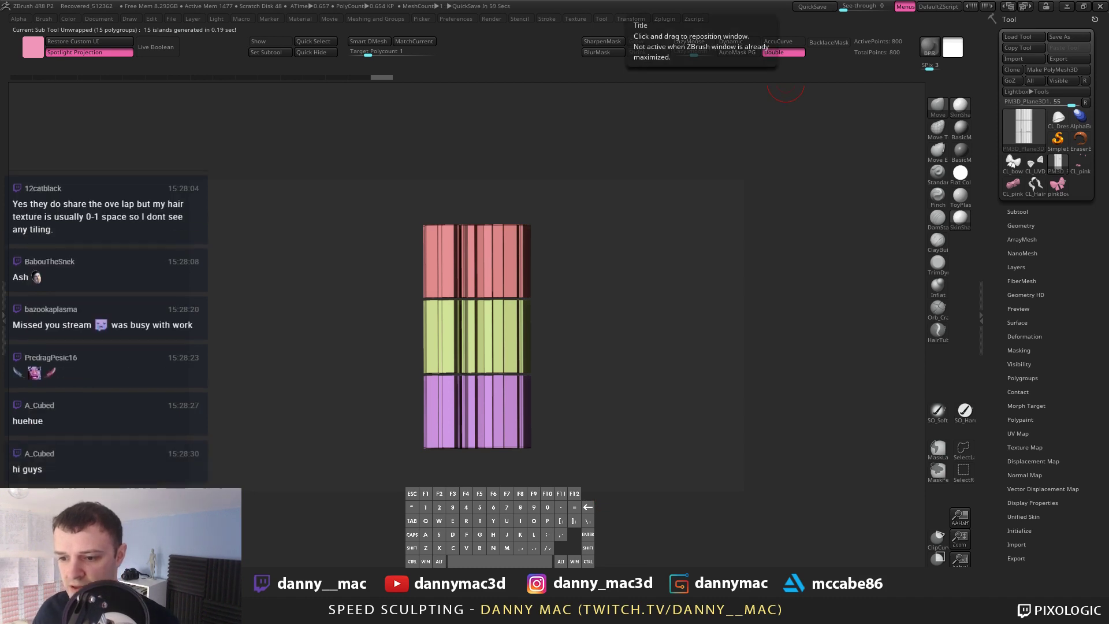
{"action": "mouse_move", "coordinate": [604, 357]}
{"action": "left_mouse_down", "text": "alt"}
{"action": "mouse_move", "coordinate": [612, 366]}
{"action": "mouse_move", "coordinate": [608, 355]}
{"action": "left_mouse_up", "text": "alt"}
{"action": "key", "text": "shift+f"}
{"action": "key", "text": "shift+f"}
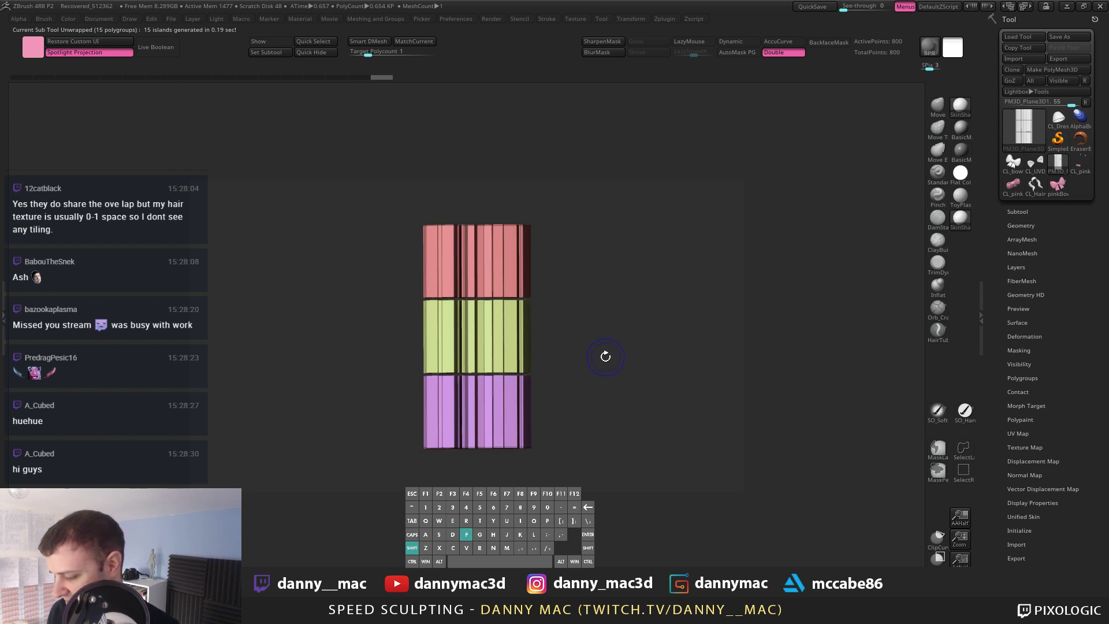
{"action": "key", "text": "shift+f"}
Step: Check the hair mesh's UV islands with Morph UV and return to the 3D shape
{"action": "left_click", "coordinate": [1021, 433]}
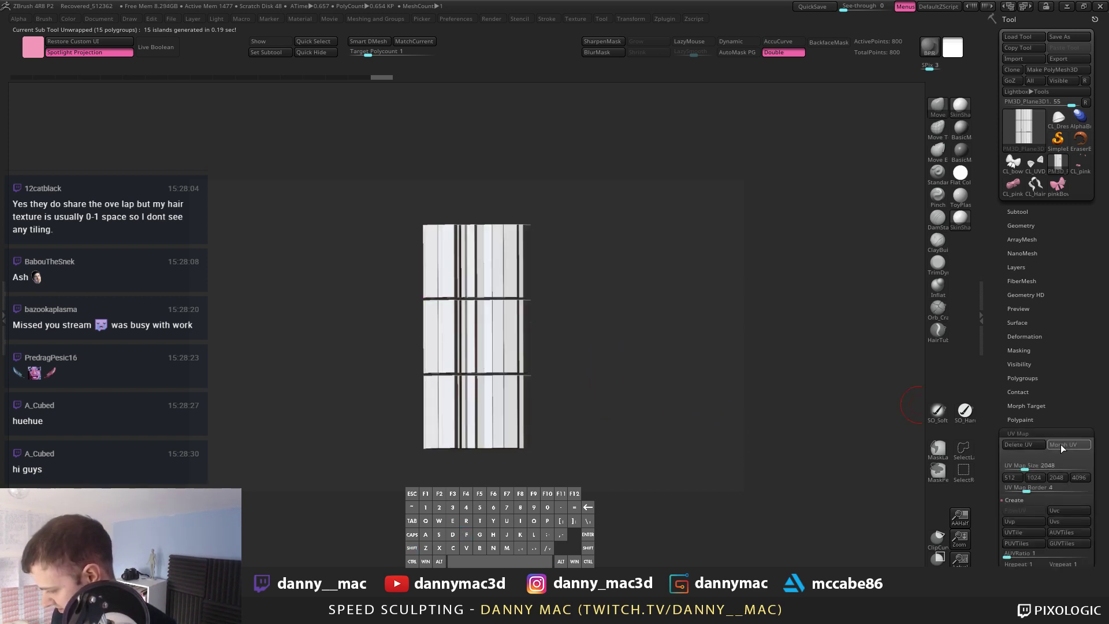
{"action": "left_click", "coordinate": [1061, 445]}
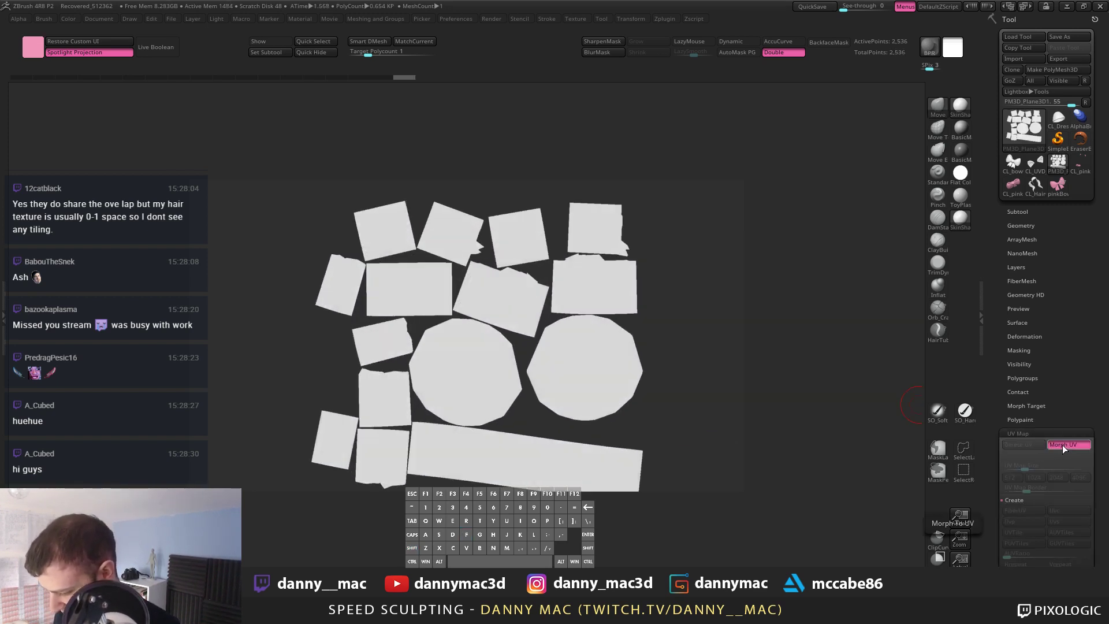
{"action": "left_click_drag", "start_coordinate": [722, 404], "coordinate": [583, 343]}
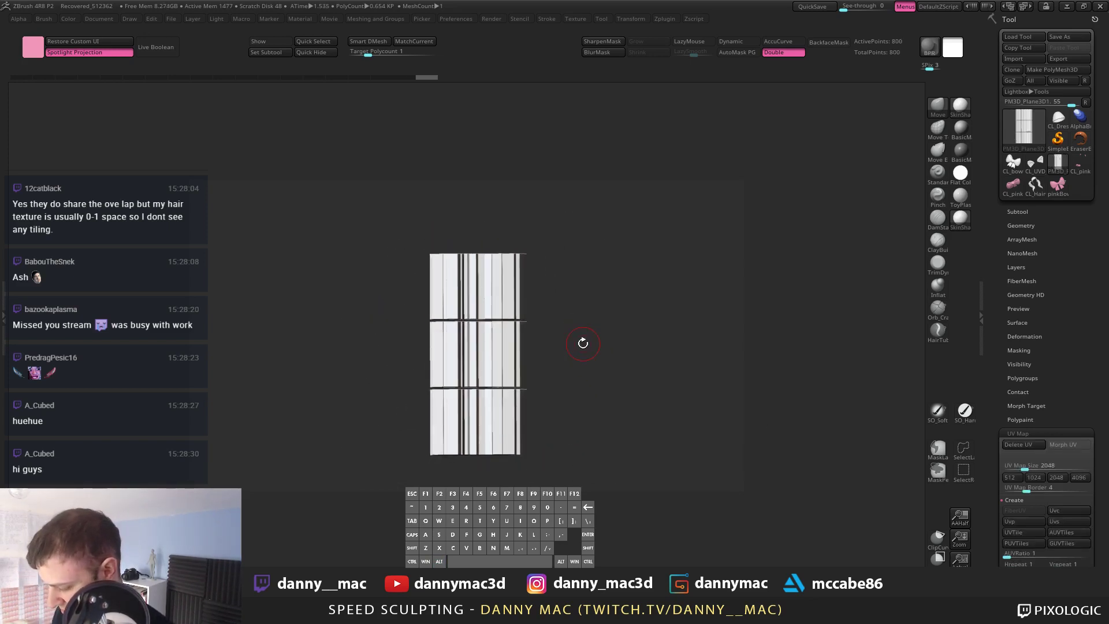
{"action": "left_click_drag", "start_coordinate": [561, 412], "coordinate": [575, 393], "text": "alt"}
Step: Create a new InsertMesh brush from the active hair mesh
{"action": "key", "text": "b"}
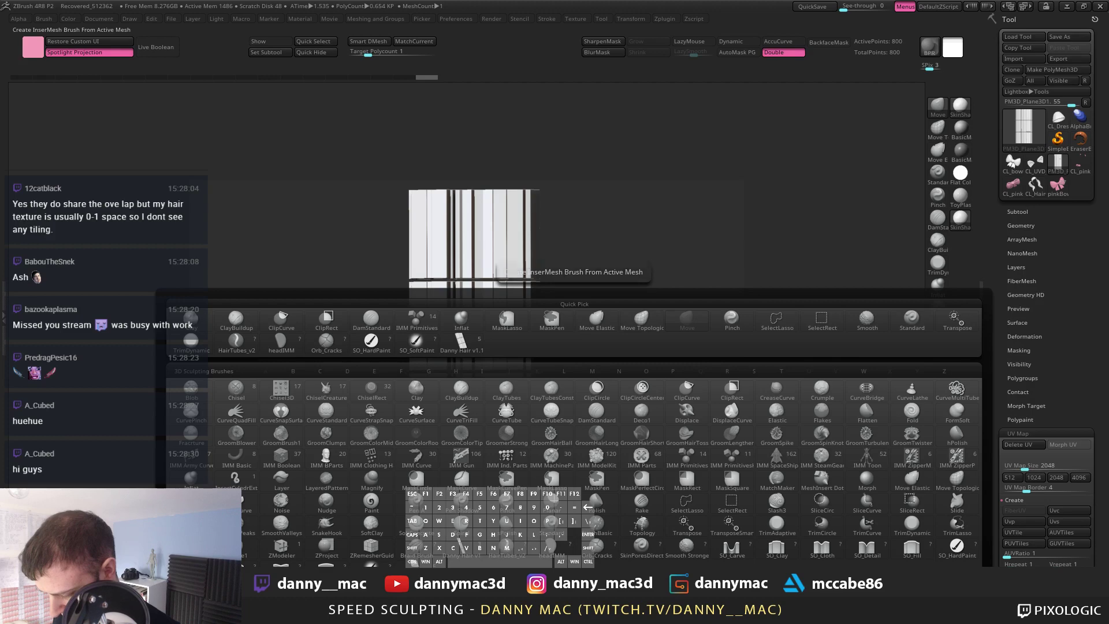
{"action": "left_click", "coordinate": [509, 205]}
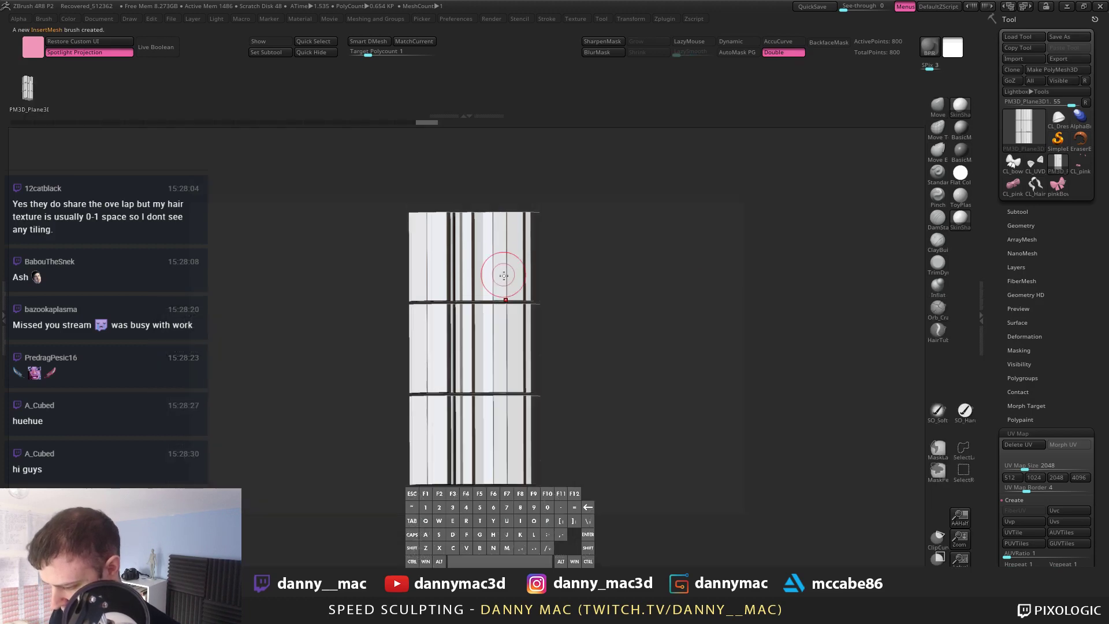
{"action": "left_click_drag", "start_coordinate": [522, 318], "coordinate": [670, 260], "text": "alt"}
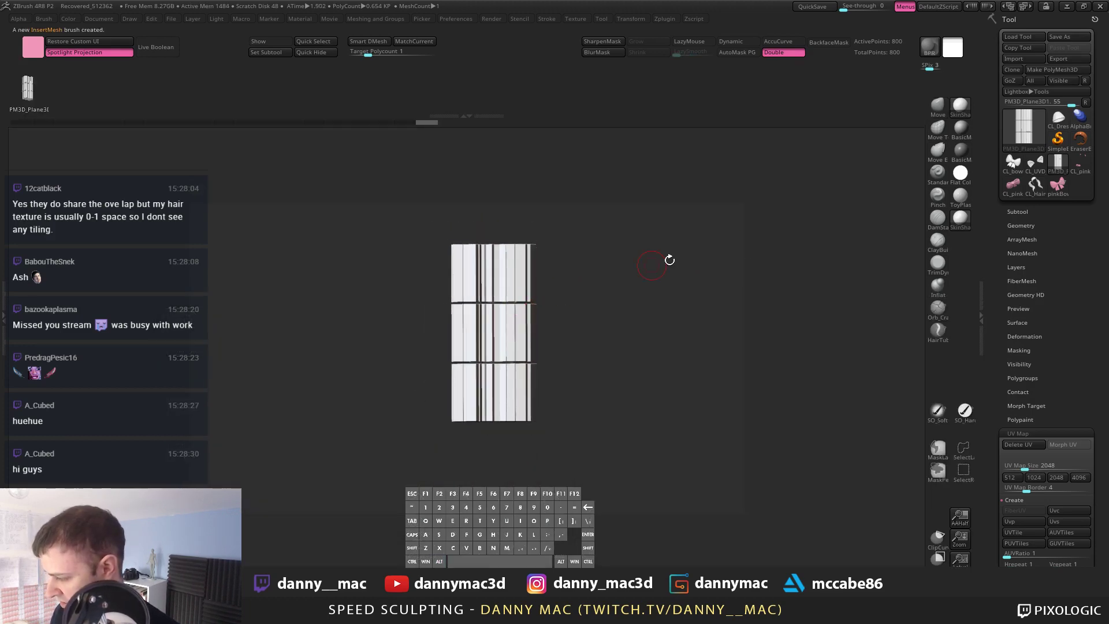
Step: Draw a diagonal copy across the hair mesh with the new brush, check its UVs with Morph UV, and undo the copy
{"action": "left_click_drag", "start_coordinate": [534, 356], "coordinate": [608, 393]}
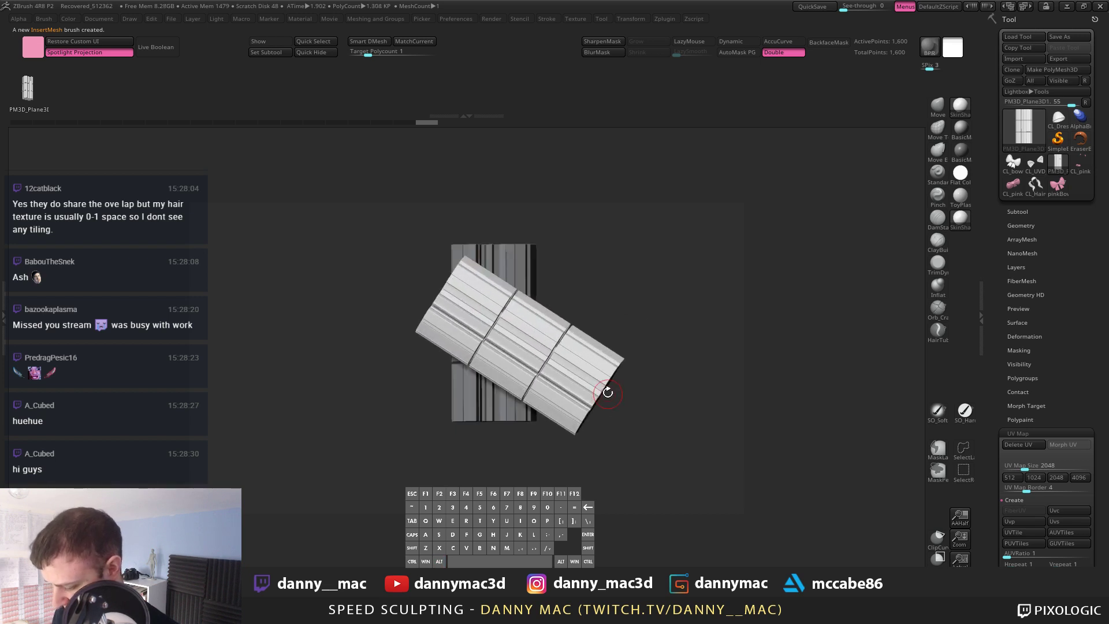
{"action": "left_click", "coordinate": [1062, 446]}
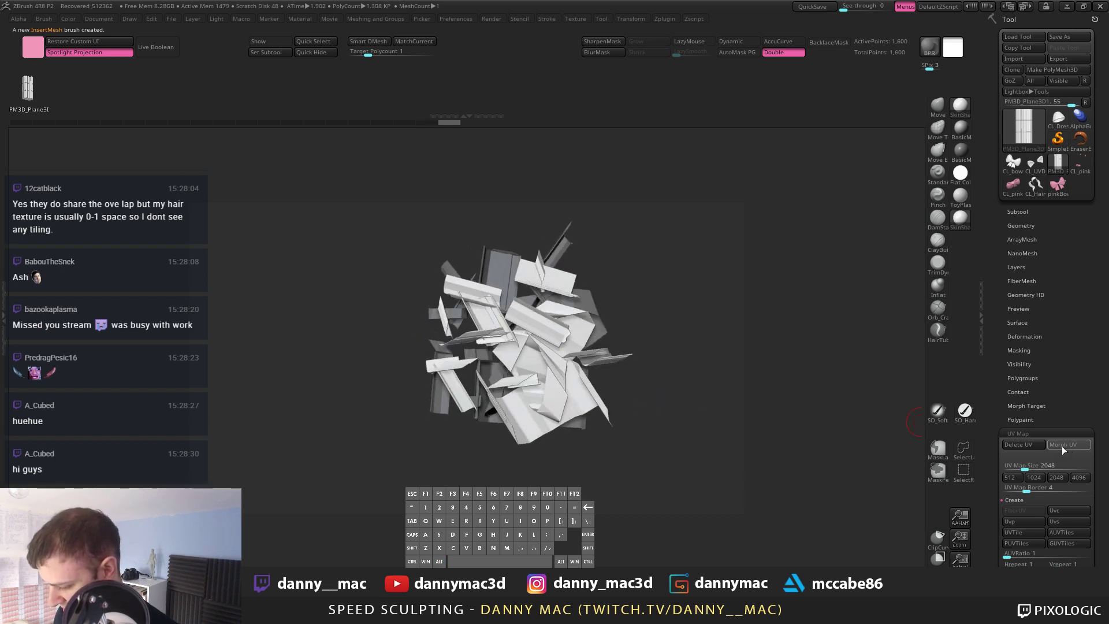
{"action": "left_click", "coordinate": [1062, 446]}
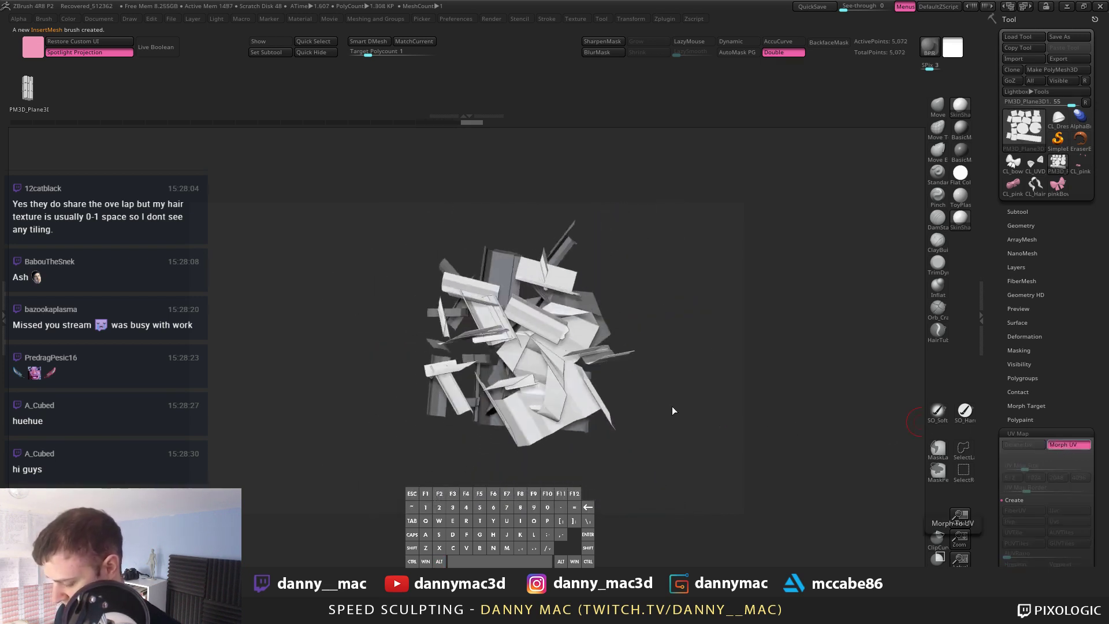
{"action": "key", "text": "ctrl+z"}
{"action": "key", "text": "ctrl+z"}
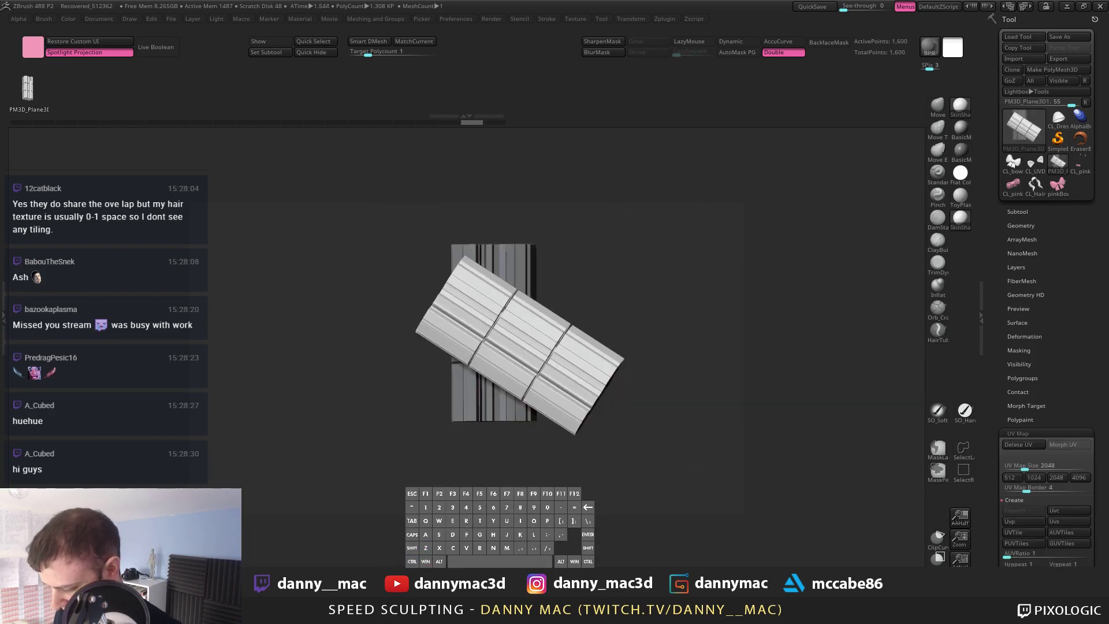
{"action": "key", "text": "ctrl+z"}
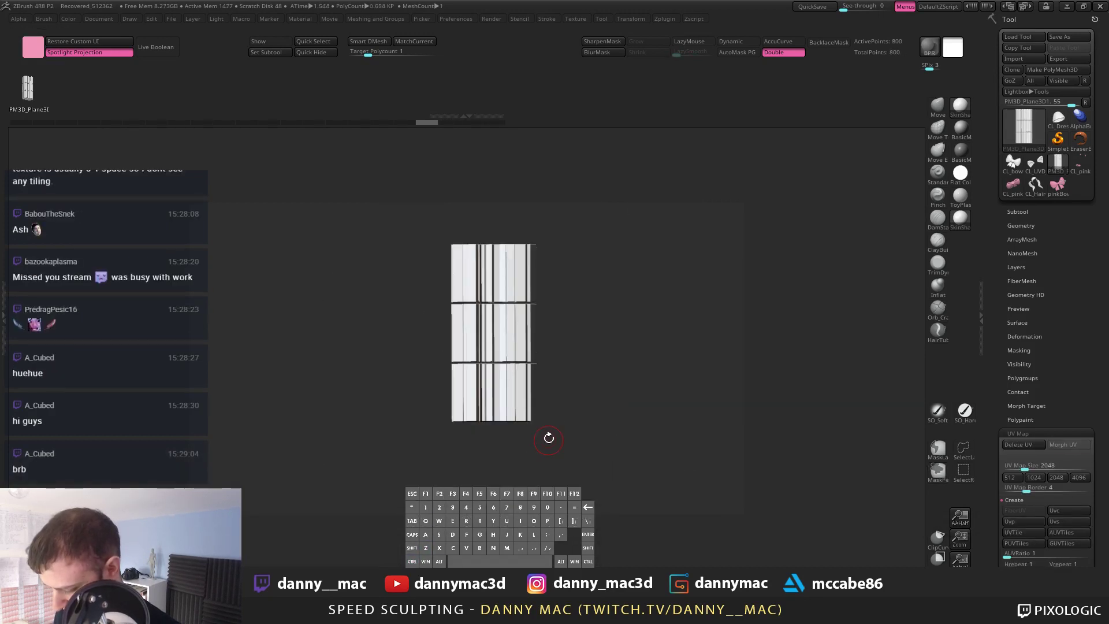
Step: Draw a long curved hair strand outward from the hair mesh and check its UVs with Morph UV
{"action": "left_click_drag", "start_coordinate": [547, 436], "coordinate": [488, 490], "text": "alt"}
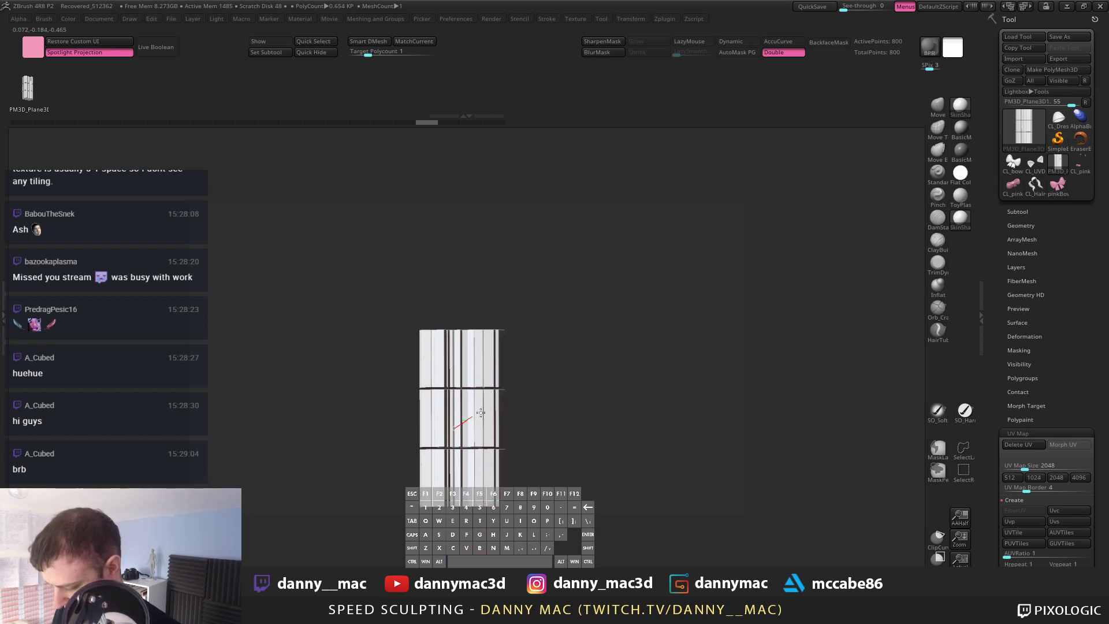
{"action": "left_click_drag", "start_coordinate": [481, 412], "coordinate": [758, 323]}
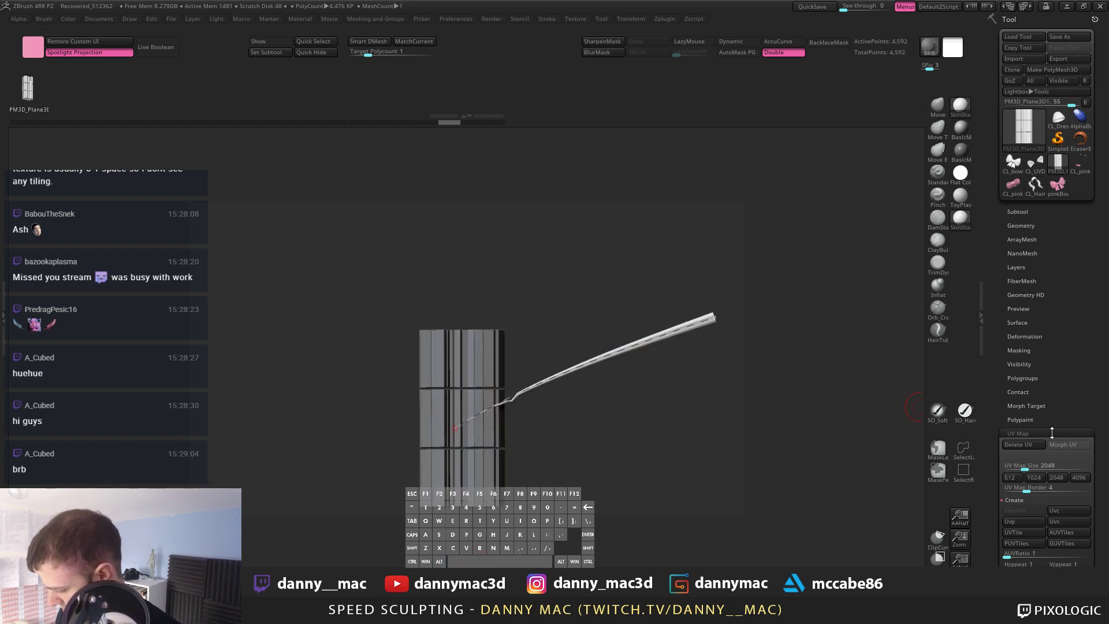
{"action": "left_click", "coordinate": [1071, 445]}
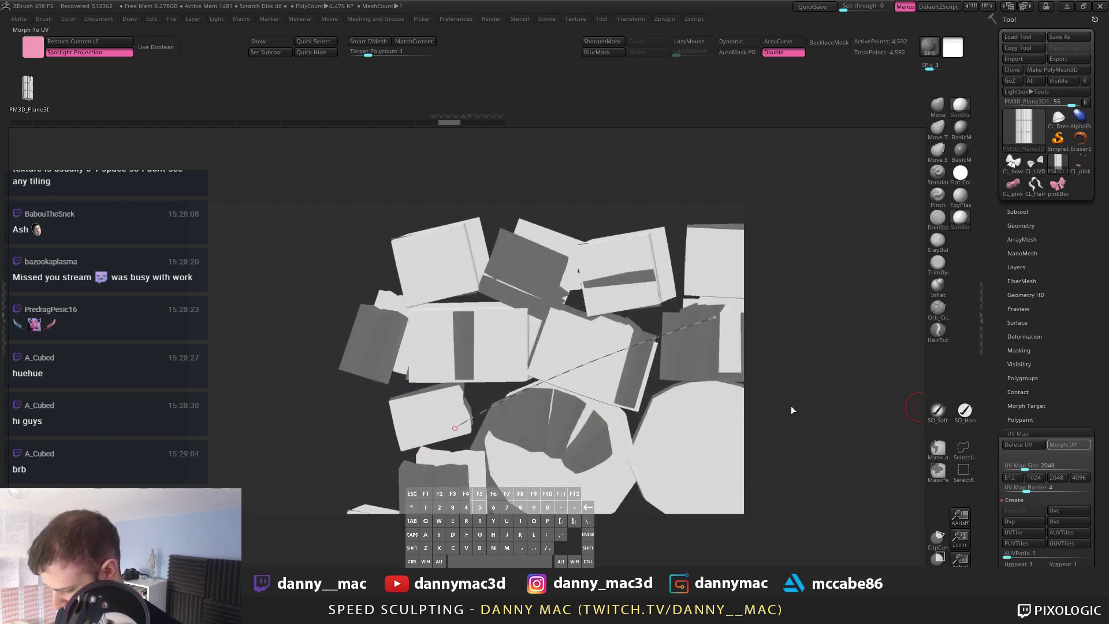
{"action": "left_click", "coordinate": [1063, 444]}
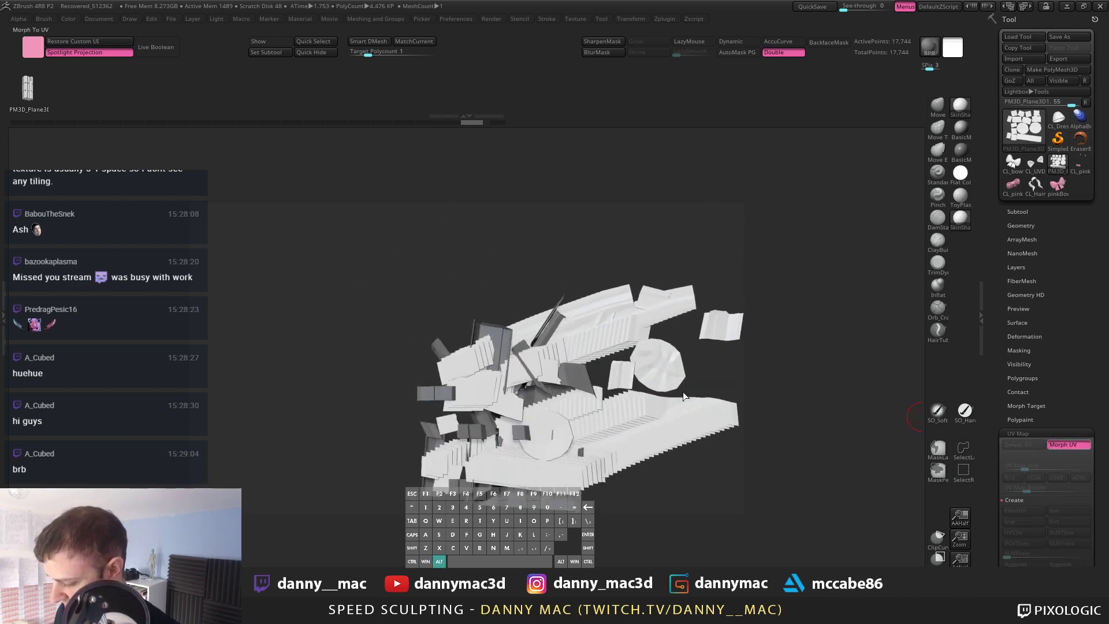
Step: Turn on the polyframe display and examine the curved strand where it leaves the original hair mesh
{"action": "key", "text": "shift+f"}
{"action": "left_click_drag", "start_coordinate": [594, 320], "coordinate": [609, 257], "text": "alt"}
{"action": "left_click_drag", "start_coordinate": [552, 303], "coordinate": [512, 340], "text": "alt"}
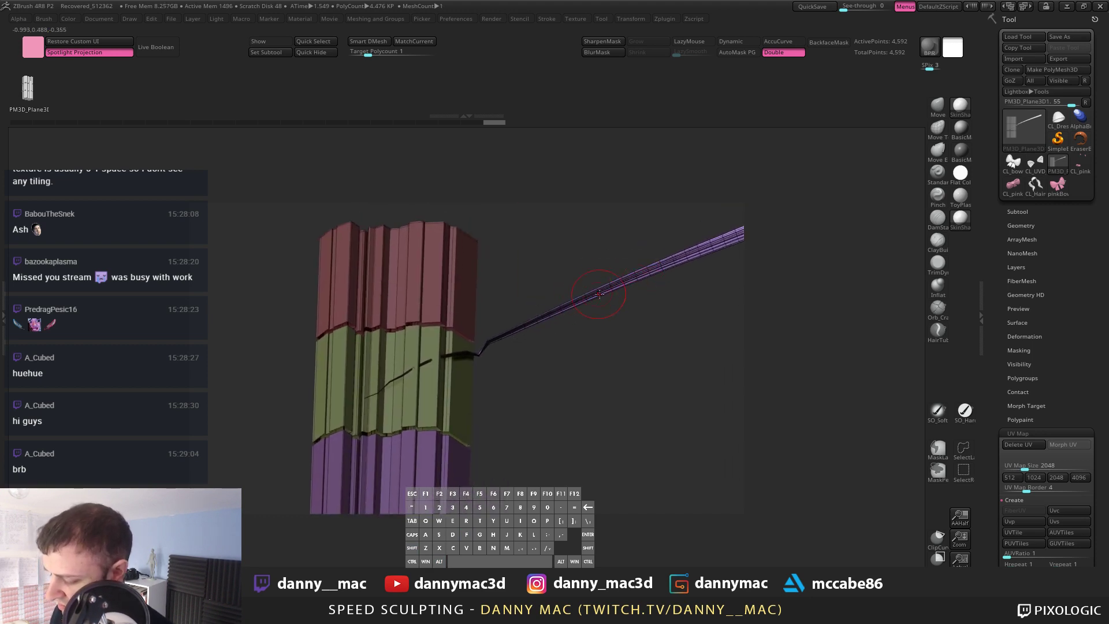
{"action": "left_click_drag", "start_coordinate": [600, 294], "coordinate": [528, 329]}
{"action": "key", "text": "space"}
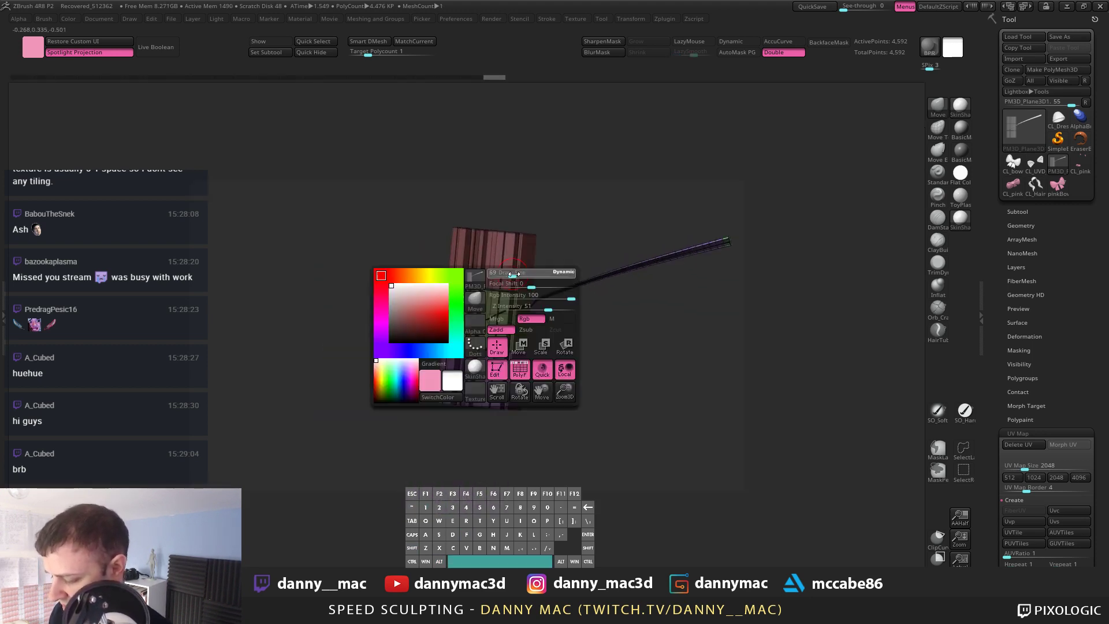
Step: Hide the original hair mesh's three polygroups and delete the hidden geometry, leaving only the curved strand
{"action": "left_click", "coordinate": [515, 264], "text": "ctrl+shift"}
{"action": "left_click", "coordinate": [516, 262], "text": "ctrl+shift"}
{"action": "left_click", "coordinate": [508, 383], "text": "ctrl+shift"}
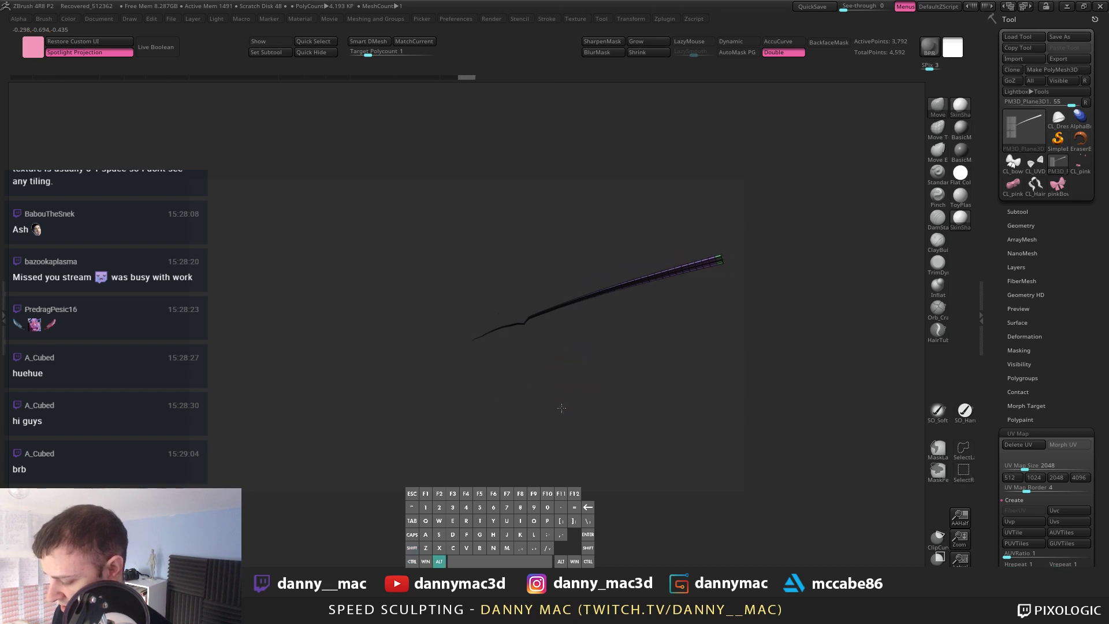
{"action": "key", "text": "alt+a"}
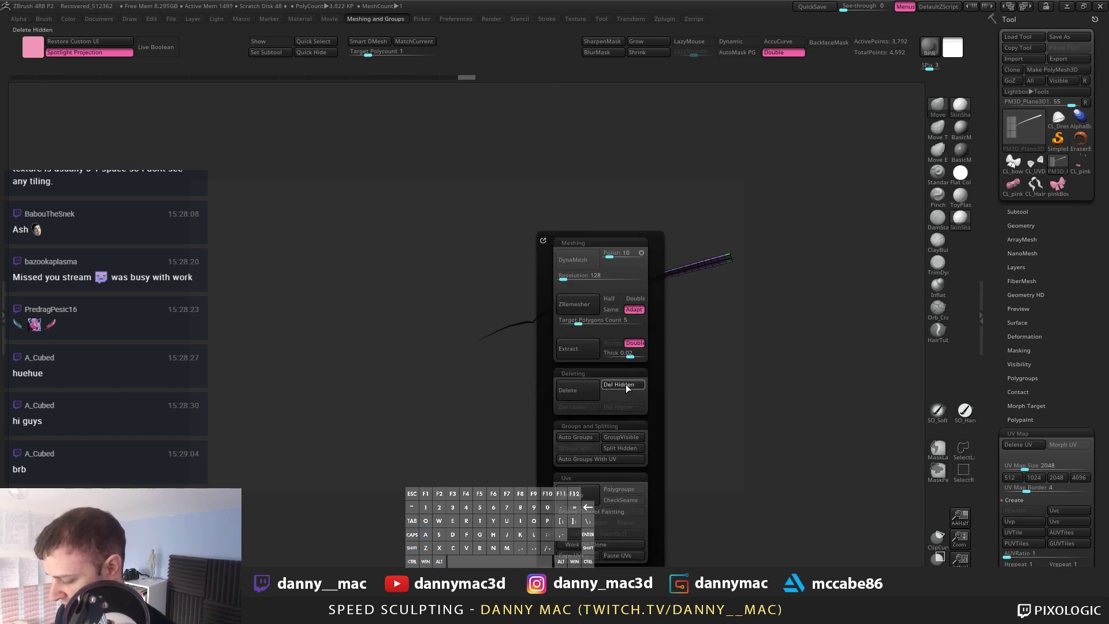
{"action": "left_click", "coordinate": [624, 385]}
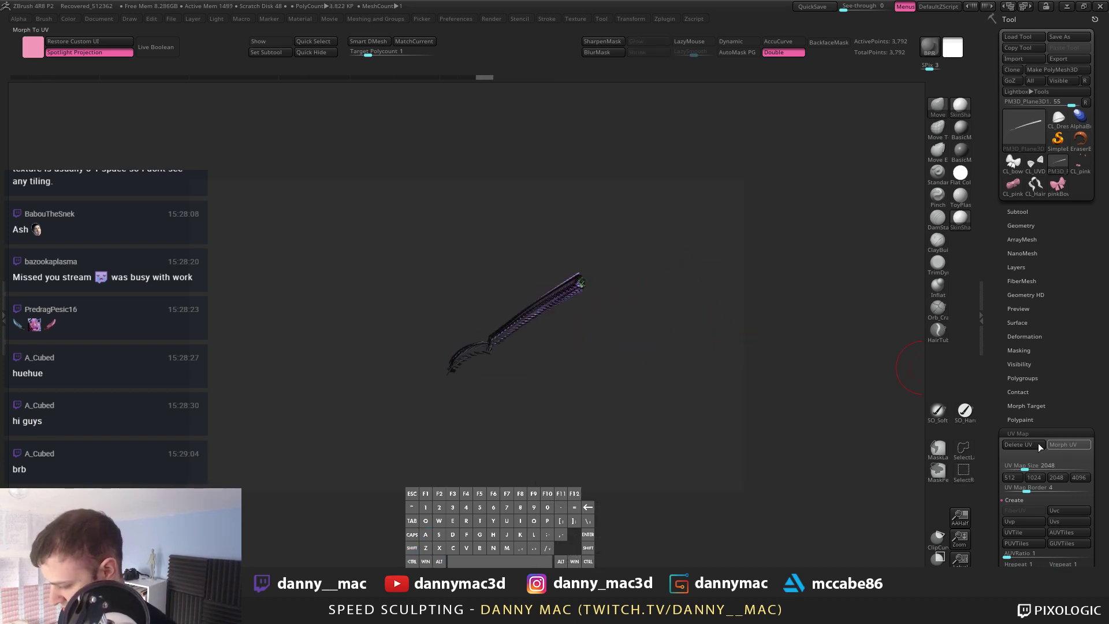
Step: Check the isolated curved strand's UV layout with Morph UV, viewing it at an angle, and return to the 3D mesh
{"action": "left_click", "coordinate": [1058, 445]}
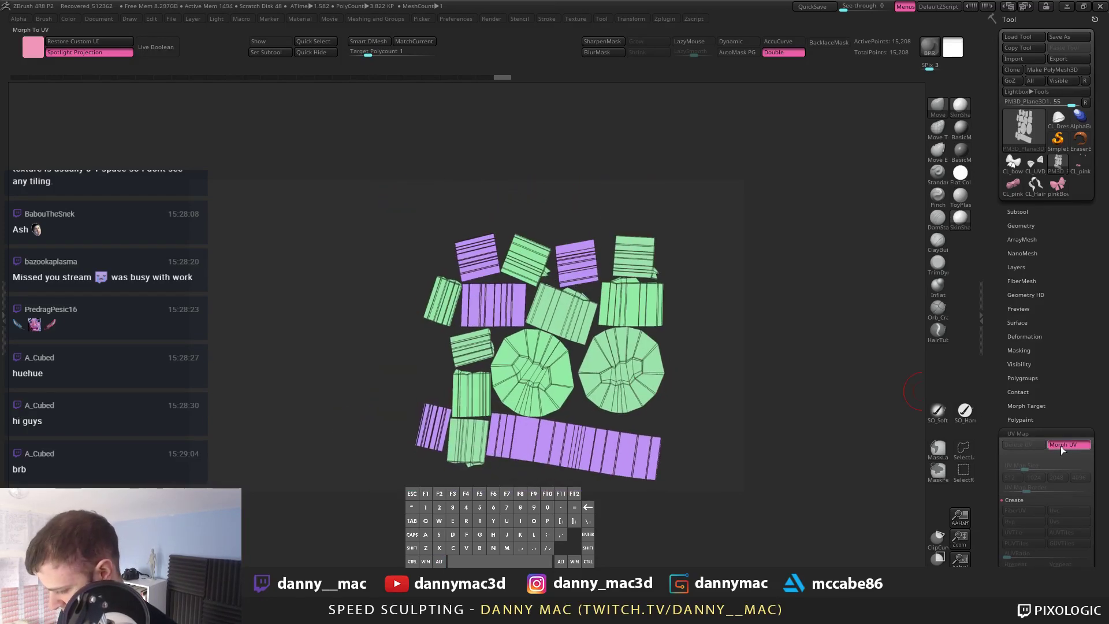
{"action": "key", "text": "shift+f"}
{"action": "key", "text": "shift+f"}
{"action": "left_click_drag", "start_coordinate": [684, 461], "coordinate": [923, 391], "text": "shift"}
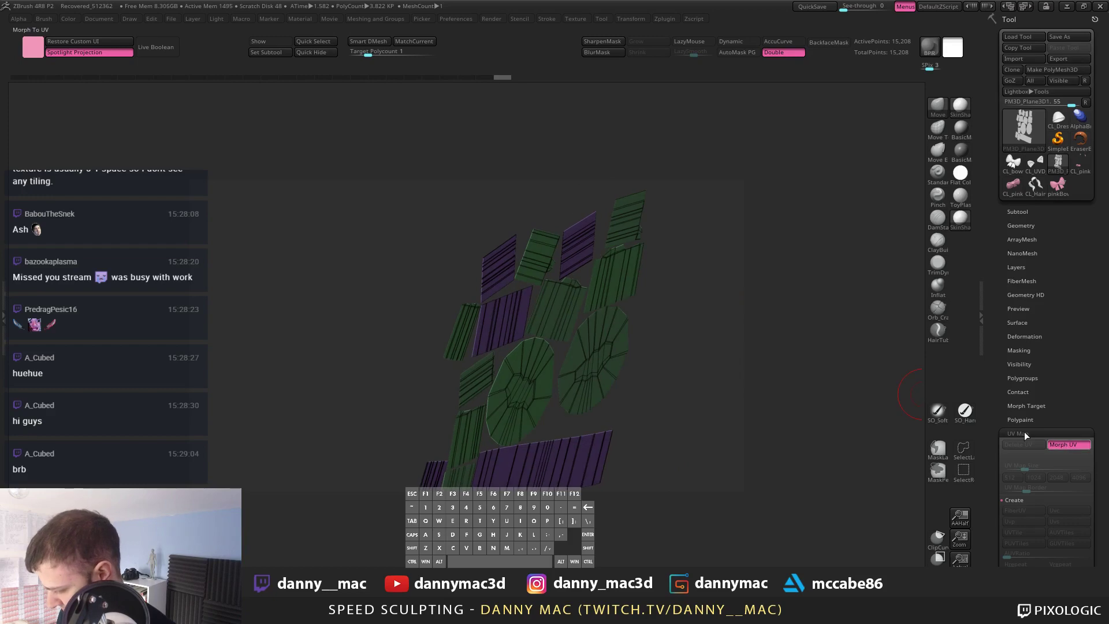
{"action": "left_click", "coordinate": [1069, 445]}
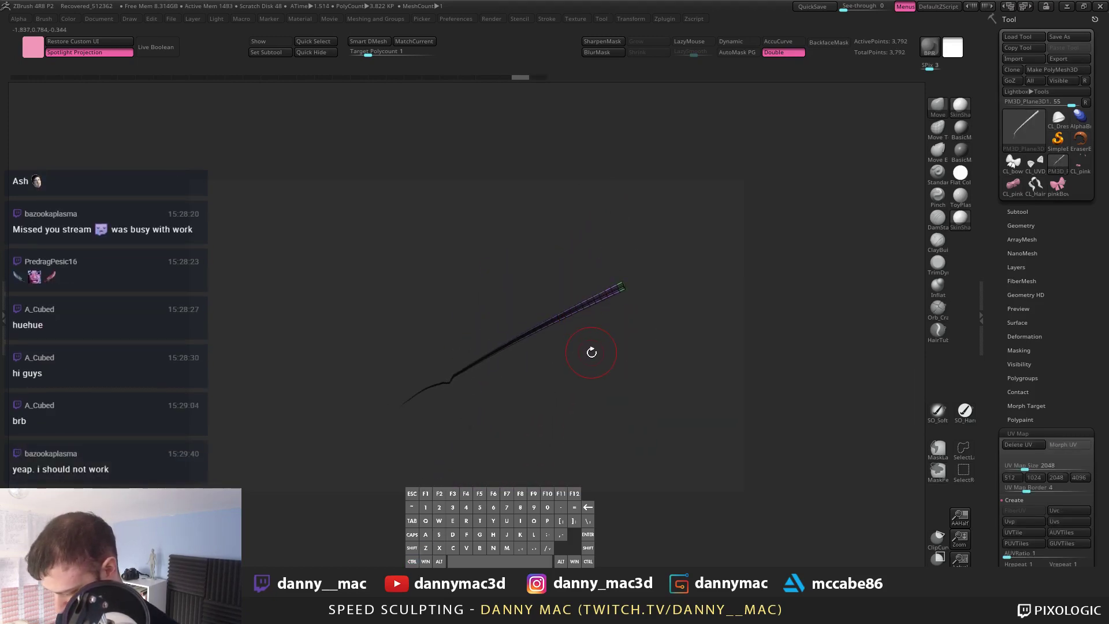
Step: Draw a short second hair strand downward from the thick end of the existing strand with the insert mesh brush
{"action": "key", "text": "b"}
{"action": "left_click", "coordinate": [523, 341]}
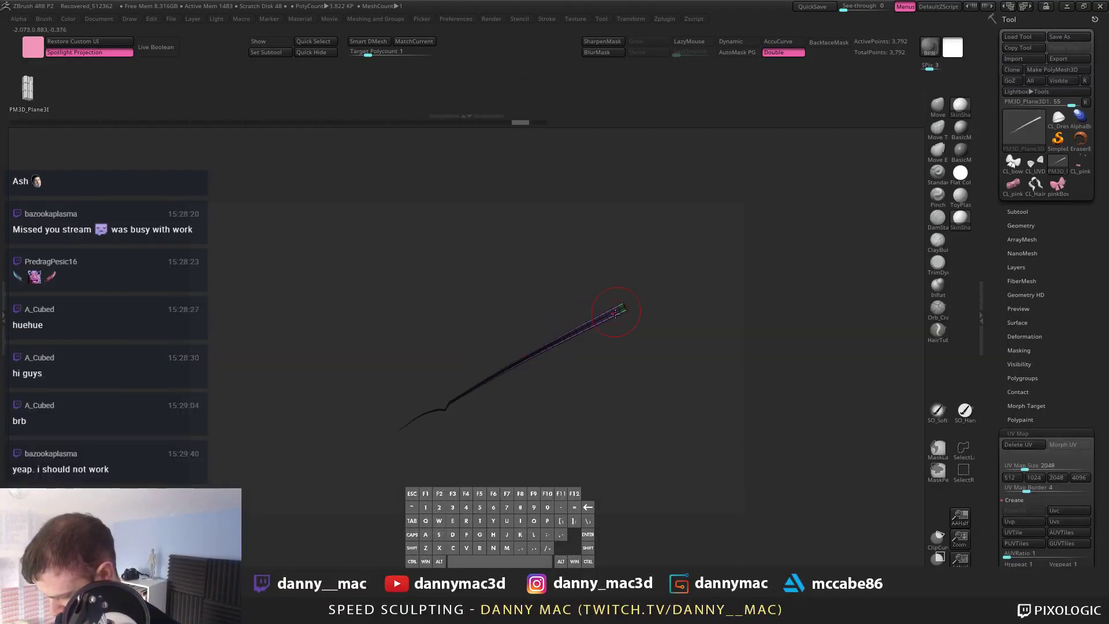
{"action": "left_click_drag", "start_coordinate": [629, 381], "coordinate": [631, 395]}
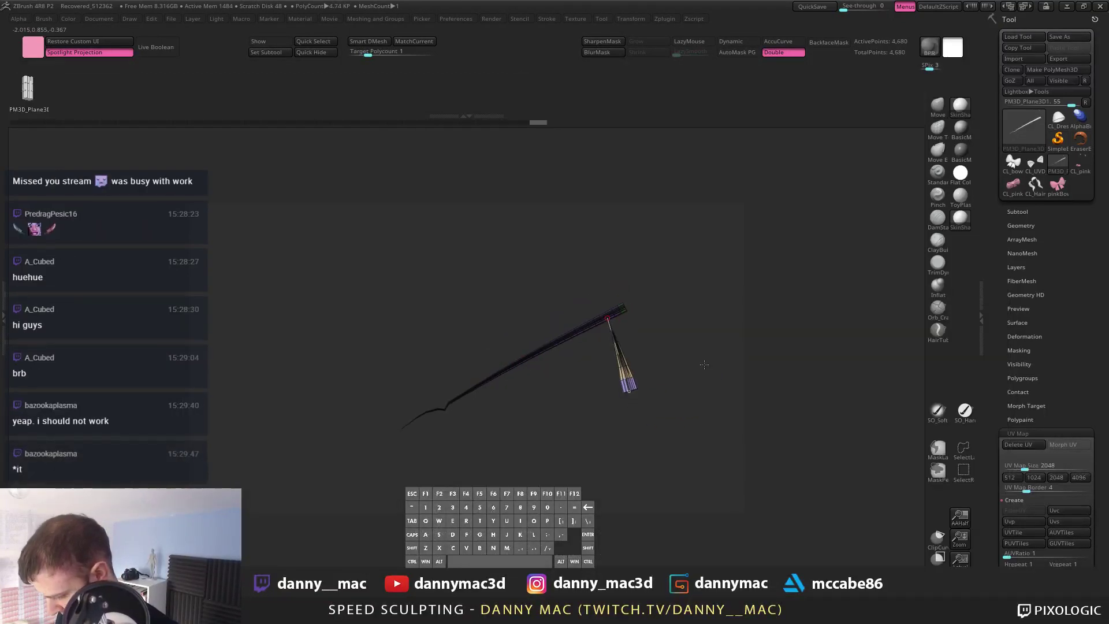
{"action": "left_click_drag", "start_coordinate": [701, 366], "coordinate": [687, 343], "text": "alt"}
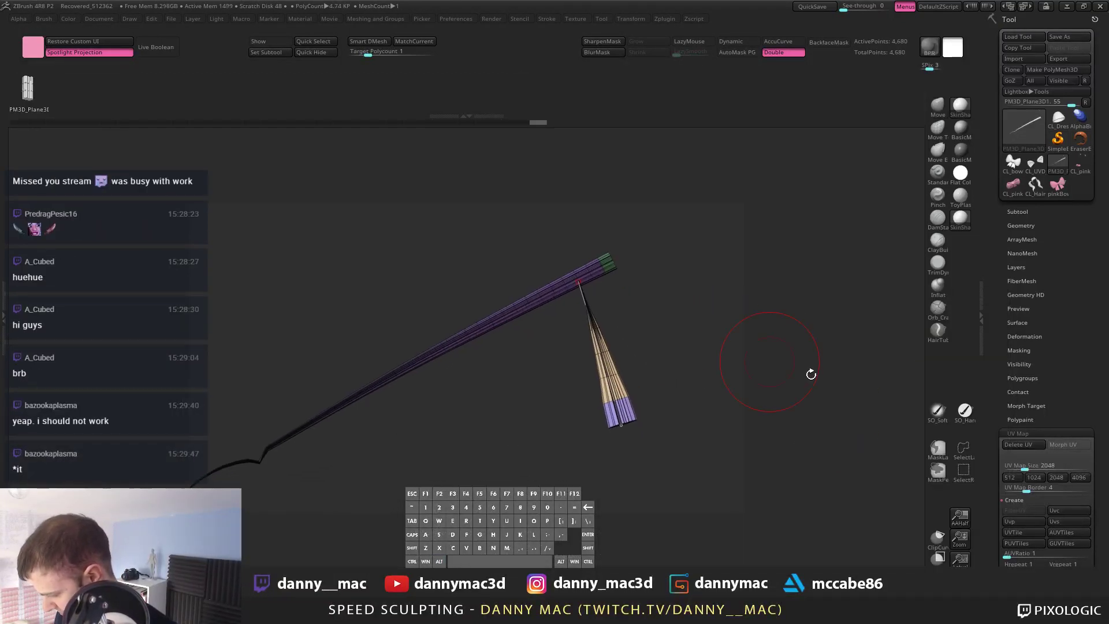
Step: Check both strands' UVs with Morph UV, isolate the purple polygroup's shells, restore everything, and examine the strands in 3D
{"action": "left_click", "coordinate": [1062, 442]}
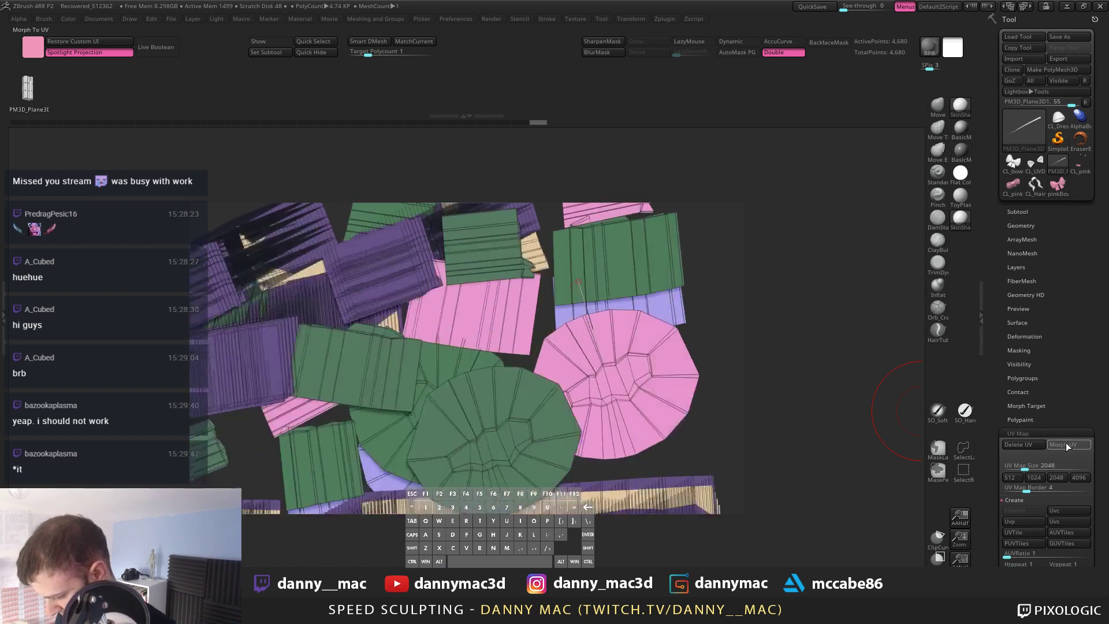
{"action": "left_click_drag", "start_coordinate": [667, 403], "coordinate": [525, 347], "text": "alt"}
{"action": "mouse_move", "coordinate": [677, 385]}
{"action": "left_mouse_down", "text": "alt"}
{"action": "mouse_move", "coordinate": [656, 358]}
{"action": "mouse_move", "coordinate": [665, 378]}
{"action": "left_mouse_up", "text": "alt"}
{"action": "left_click", "coordinate": [629, 406], "text": "ctrl+shift"}
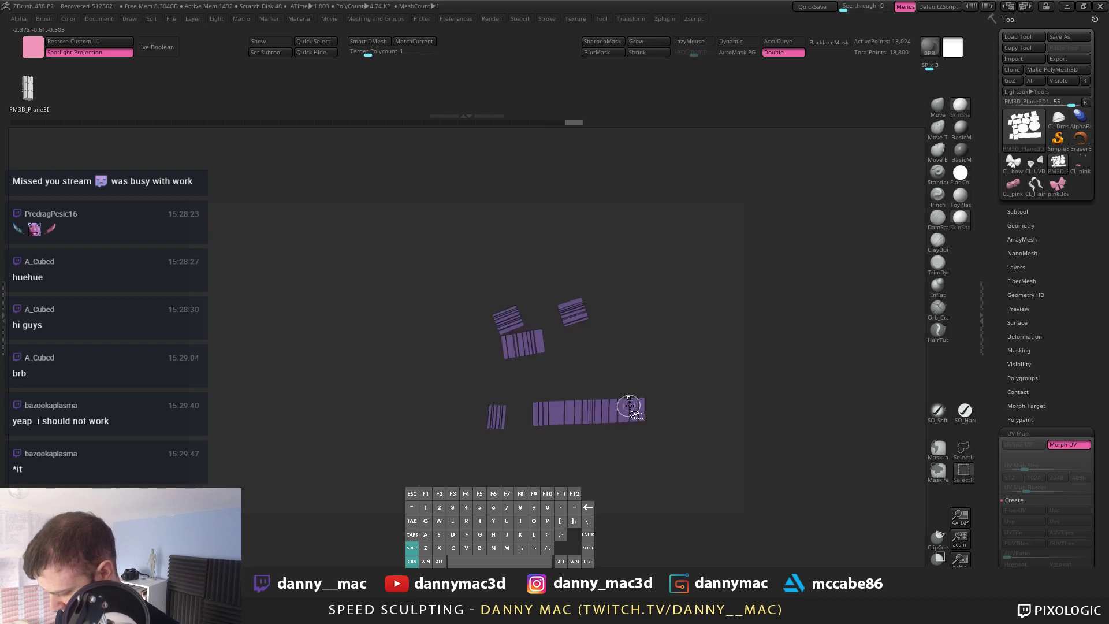
{"action": "left_click", "coordinate": [677, 391], "text": "ctrl+shift"}
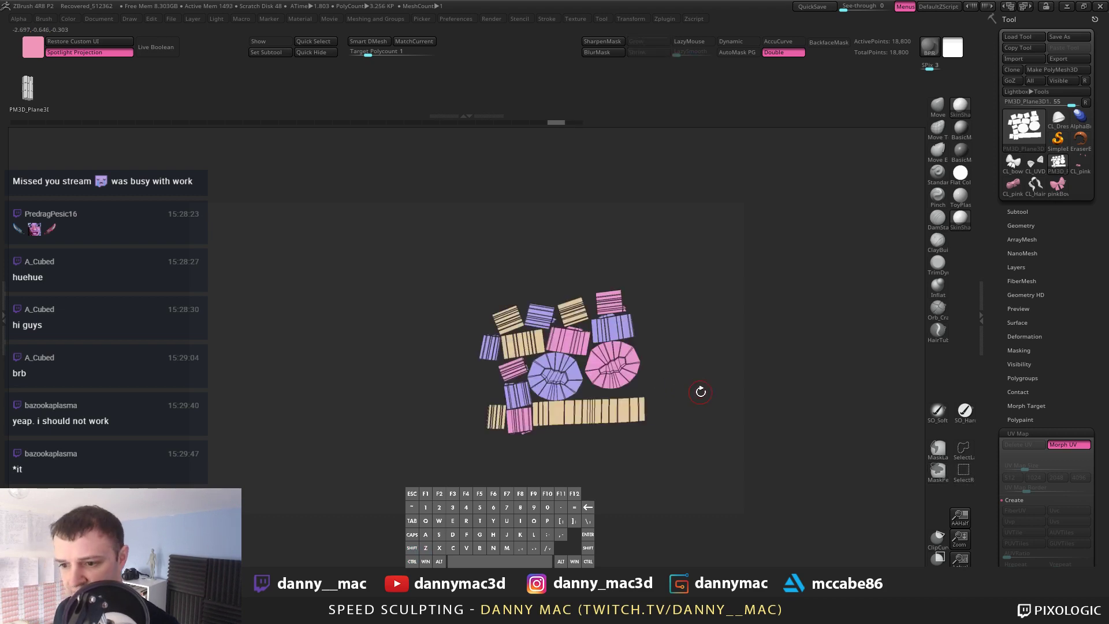
{"action": "left_click_drag", "start_coordinate": [658, 409], "coordinate": [657, 433]}
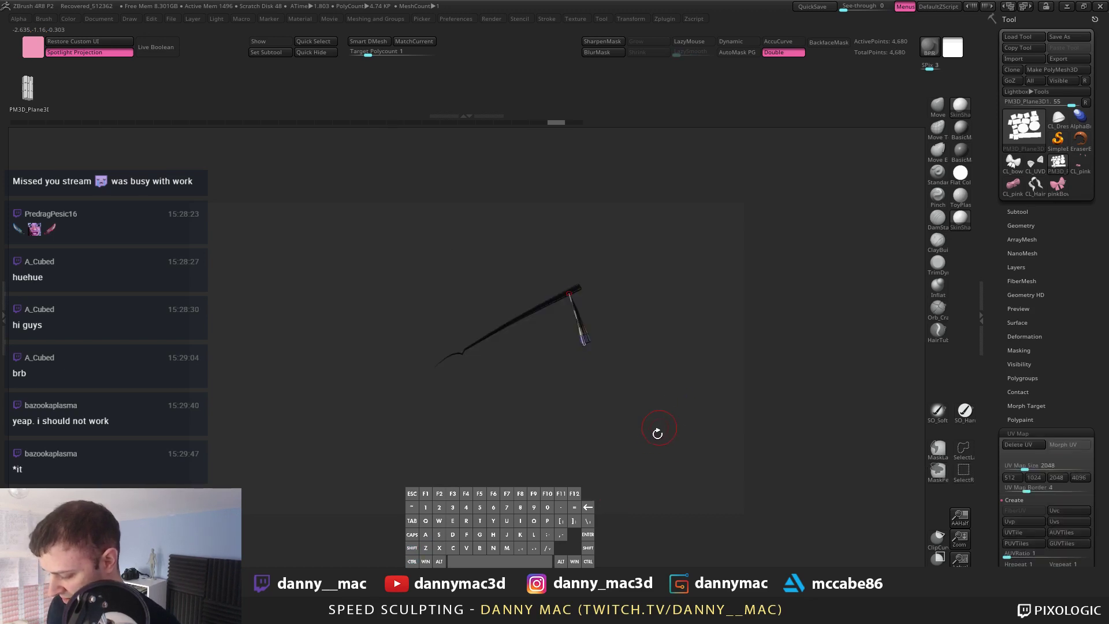
{"action": "left_click_drag", "start_coordinate": [637, 345], "coordinate": [480, 433], "text": "alt"}
{"action": "left_click_drag", "start_coordinate": [725, 186], "coordinate": [624, 270], "text": "alt"}
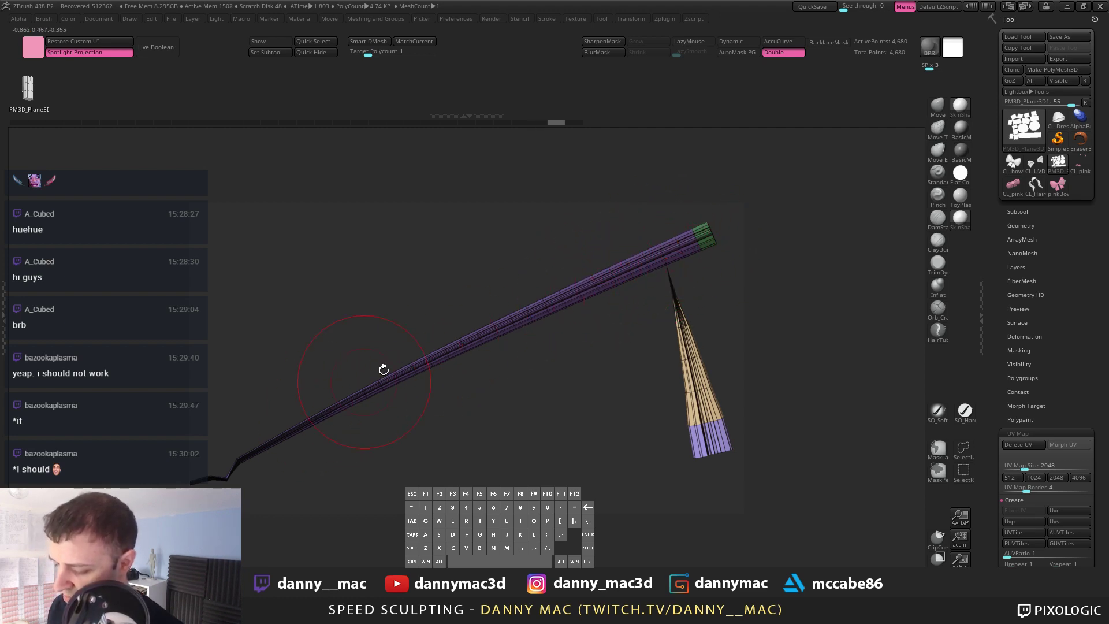
{"action": "right_click_drag", "start_coordinate": [383, 369], "coordinate": [293, 464]}
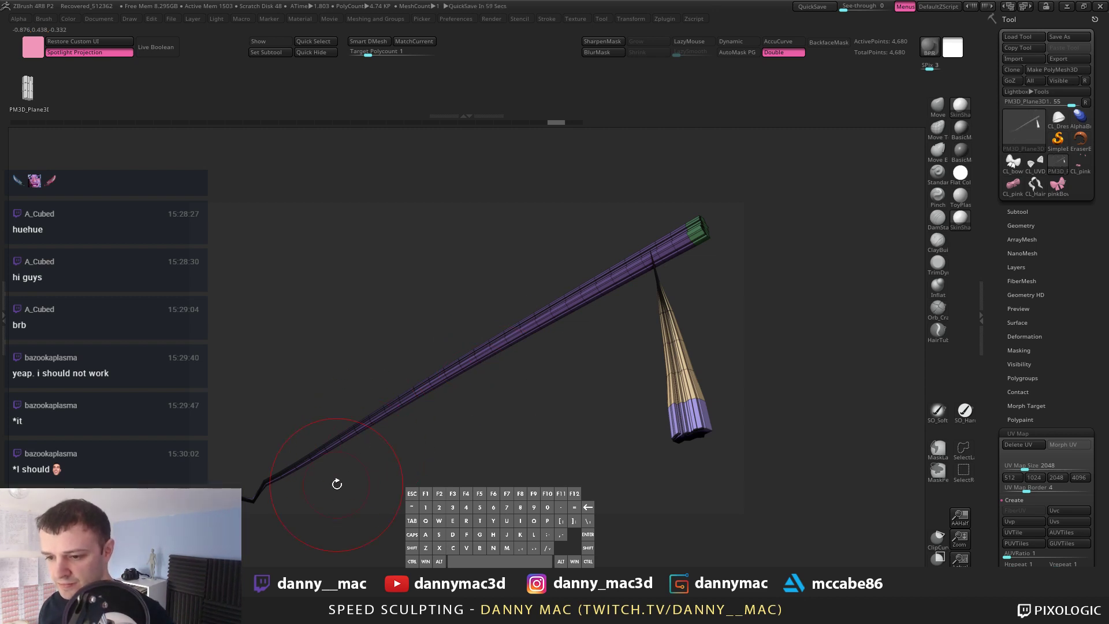
{"action": "left_click_drag", "start_coordinate": [337, 484], "coordinate": [324, 475]}
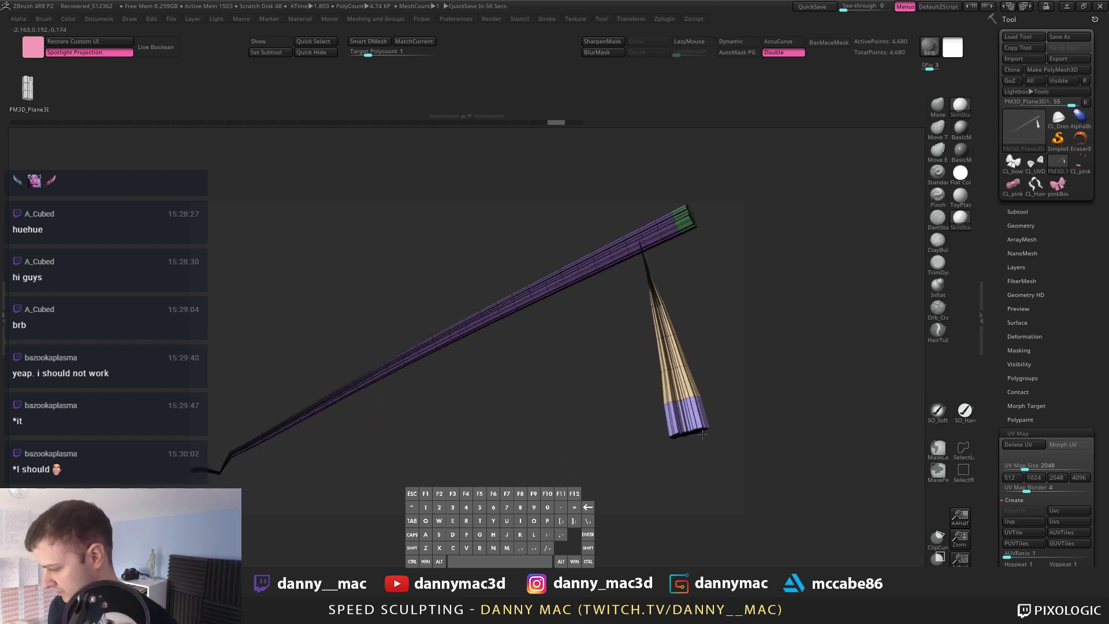
{"action": "left_click_drag", "start_coordinate": [656, 421], "coordinate": [621, 378], "text": "alt"}
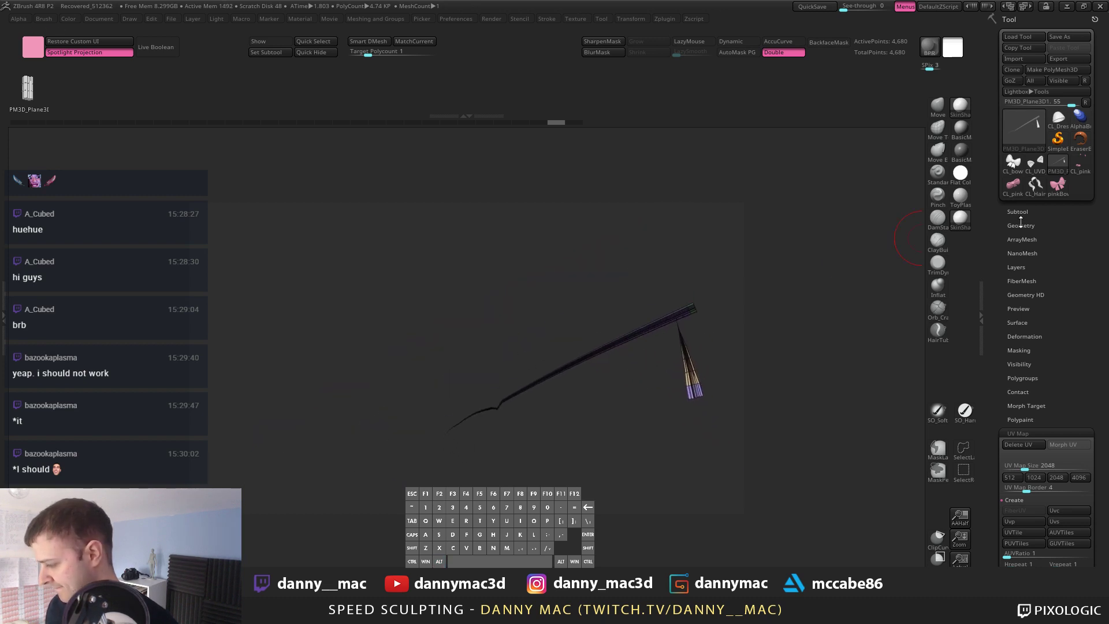
Step: Switch to the full character tool, turn the model upright facing front, and make the HairGEO_1 subtool active
{"action": "left_click", "coordinate": [1022, 212]}
{"action": "left_click", "coordinate": [1058, 185]}
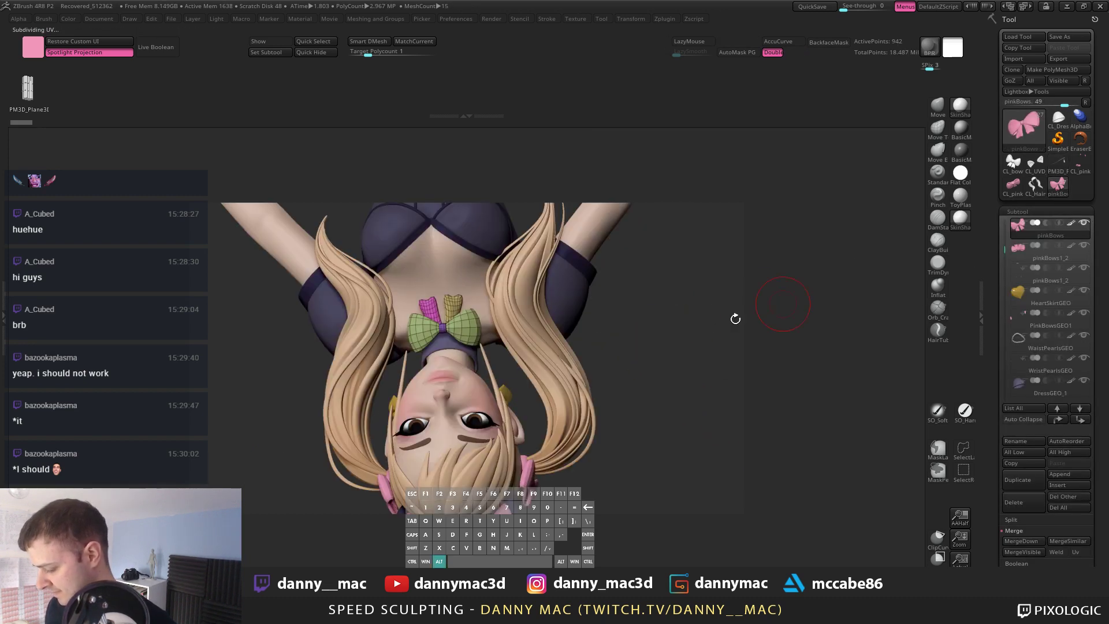
{"action": "right_click_drag", "start_coordinate": [736, 319], "coordinate": [573, 314]}
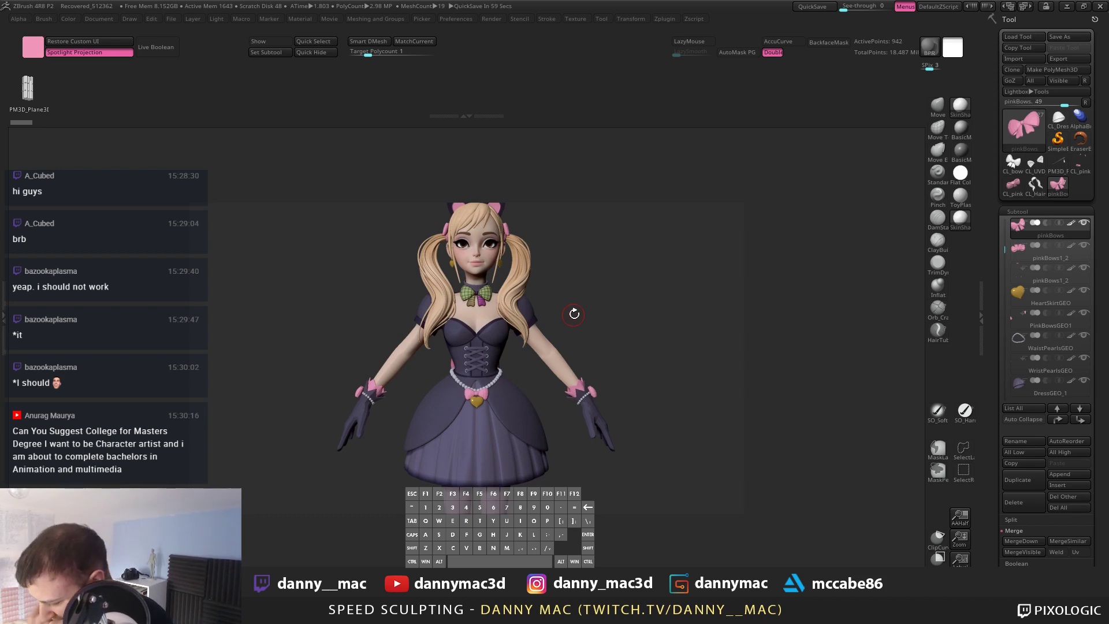
{"action": "left_click", "coordinate": [529, 264], "text": "alt"}
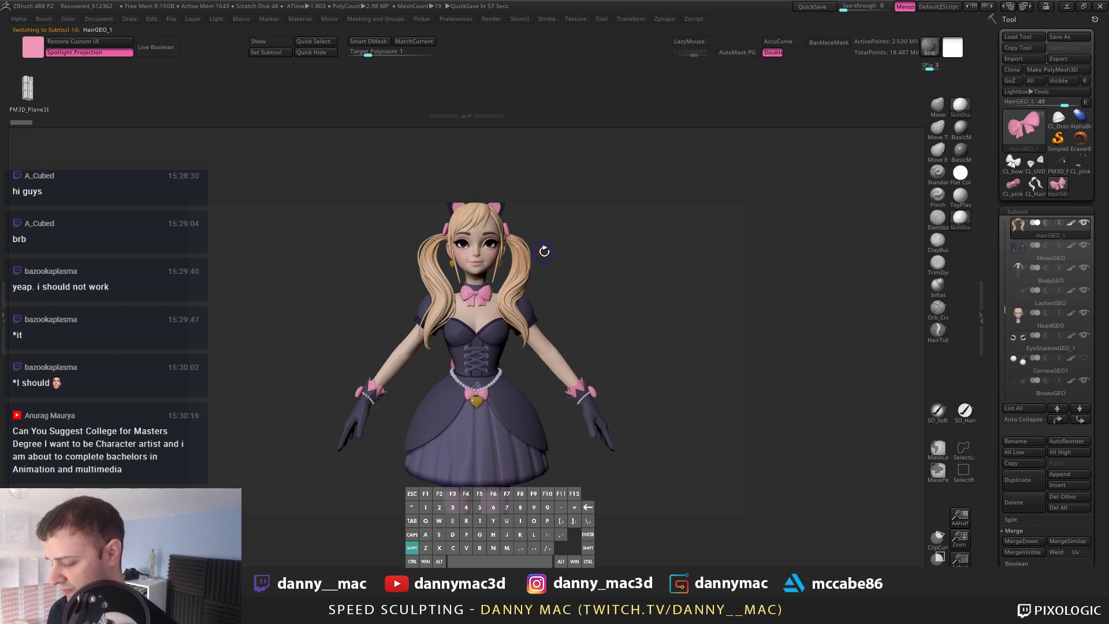
{"action": "left_click_drag", "start_coordinate": [540, 226], "coordinate": [456, 298], "text": "alt"}
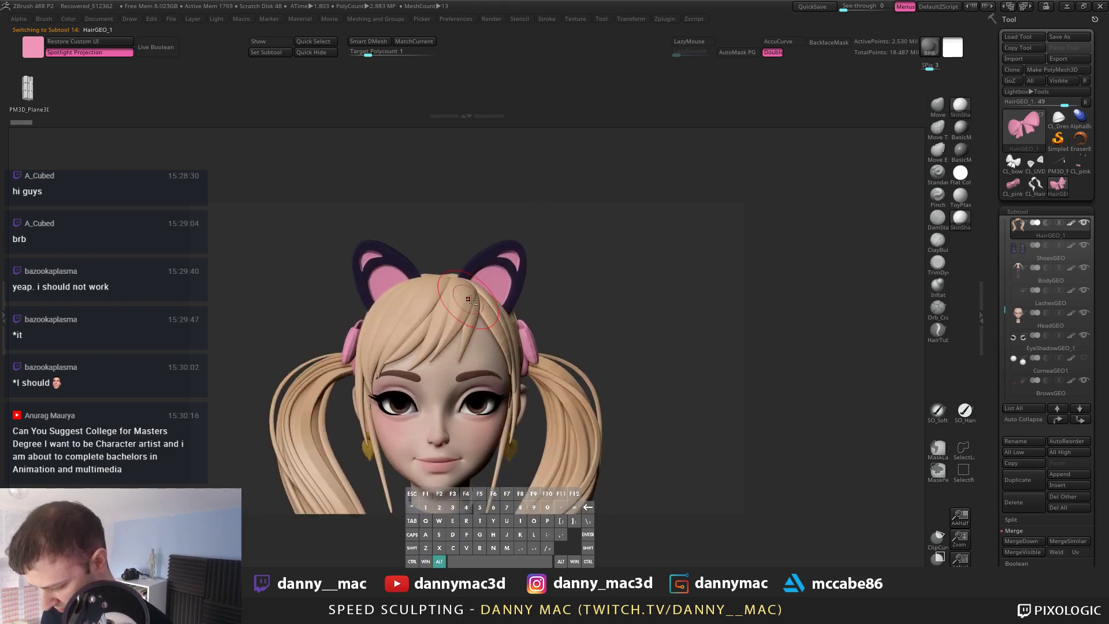
Step: Select the Orb_Cracks brush, try a groove down the middle of the fringe, and undo the stroke
{"action": "mouse_move", "coordinate": [463, 299]}
{"action": "right_mouse_down"}
{"action": "mouse_move", "coordinate": [523, 300]}
{"action": "mouse_move", "coordinate": [530, 339]}
{"action": "right_mouse_up"}
{"action": "key", "text": "b"}
{"action": "key", "text": "o"}
{"action": "key", "text": "c"}
{"action": "left_click_drag", "start_coordinate": [444, 251], "coordinate": [427, 364]}
{"action": "key", "text": "ctrl+z"}
Step: Try further grooves along the central fringe strands from slightly different angles and undo them
{"action": "left_click_drag", "start_coordinate": [583, 243], "coordinate": [627, 196], "text": "alt"}
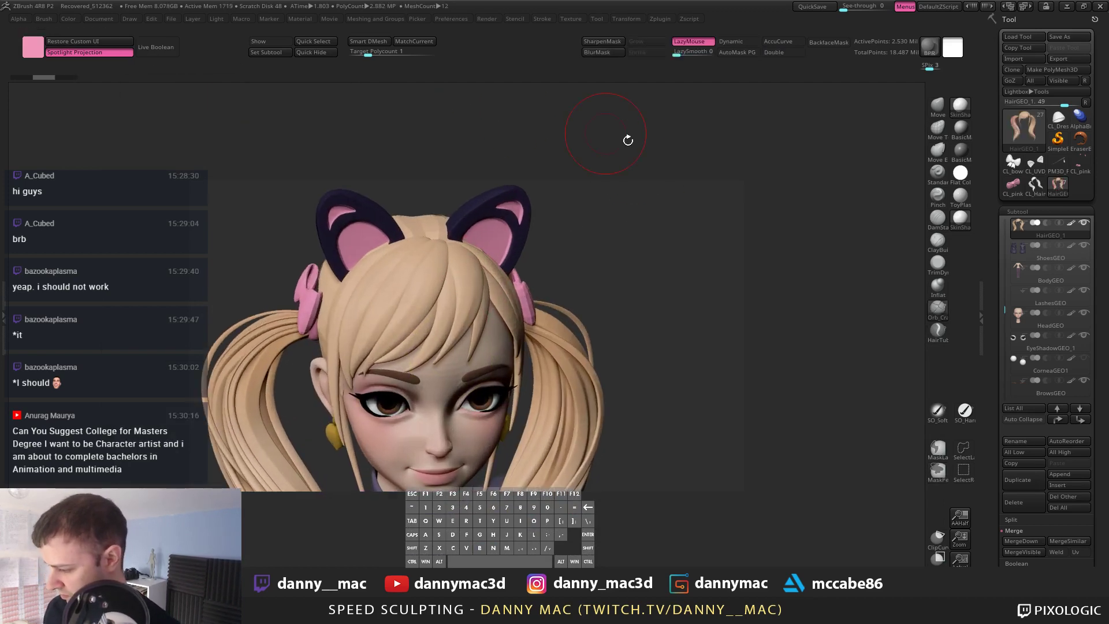
{"action": "right_click", "coordinate": [641, 212]}
{"action": "right_click_drag", "start_coordinate": [642, 211], "coordinate": [555, 223]}
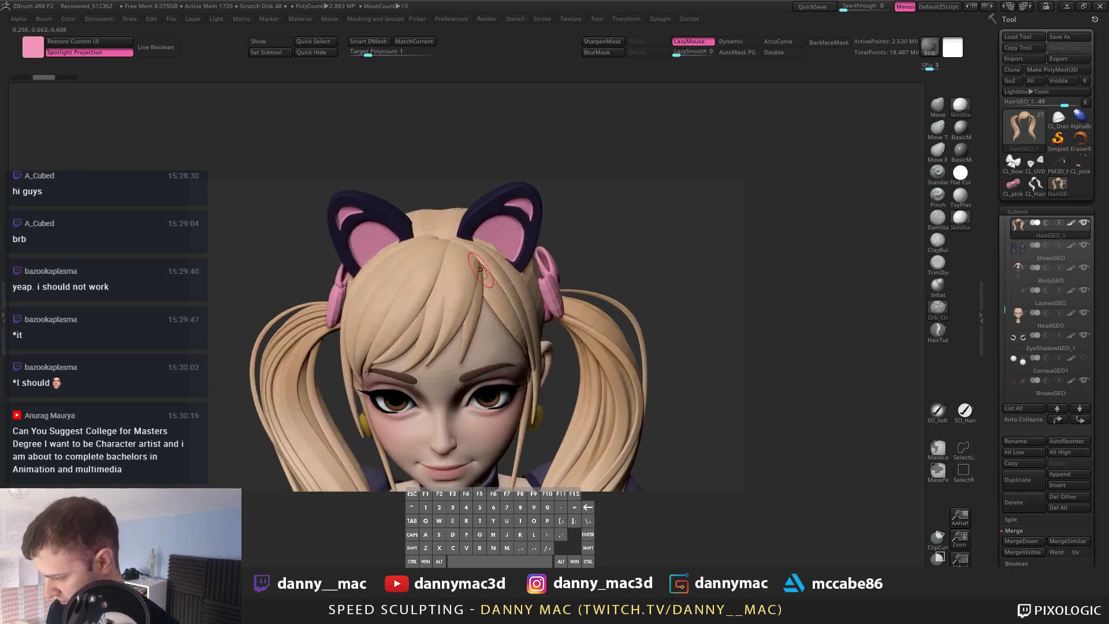
{"action": "left_click_drag", "start_coordinate": [482, 270], "coordinate": [461, 249]}
{"action": "right_click_drag", "start_coordinate": [584, 217], "coordinate": [642, 216]}
{"action": "left_click_drag", "start_coordinate": [453, 248], "coordinate": [432, 362]}
{"action": "key", "text": "ctrl+z"}
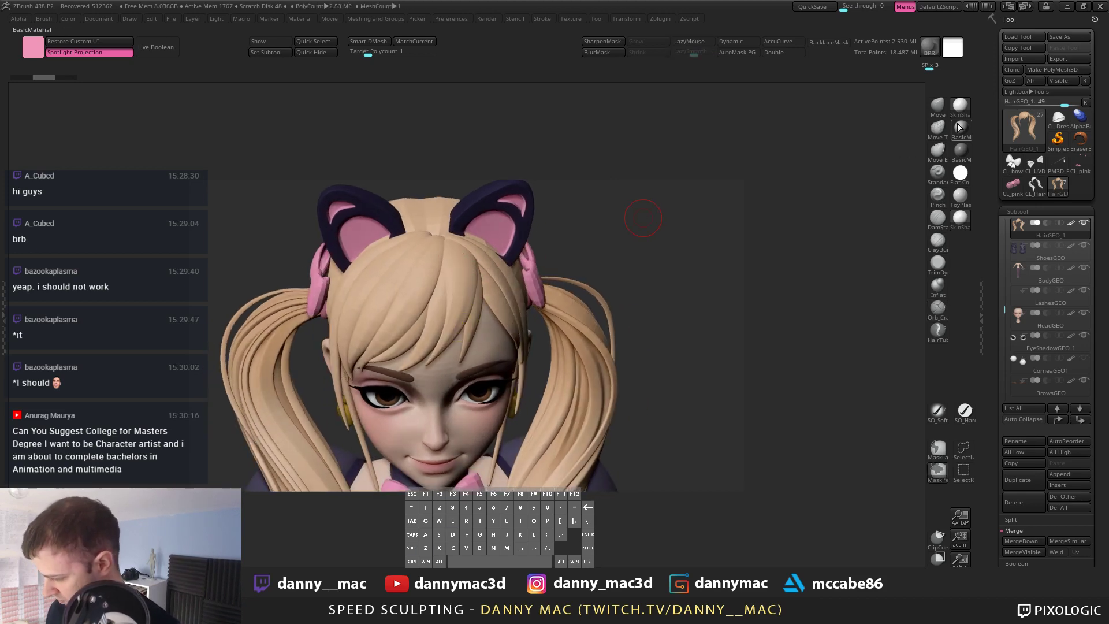
Step: Apply BasicMaterial to the model and try a long groove from the fringe's parting toward the brow
{"action": "left_click", "coordinate": [958, 127]}
{"action": "right_click_drag", "start_coordinate": [664, 216], "coordinate": [717, 217]}
{"action": "mouse_move", "coordinate": [449, 242]}
{"action": "left_mouse_down"}
{"action": "mouse_move", "coordinate": [453, 255]}
{"action": "mouse_move", "coordinate": [399, 388]}
{"action": "left_mouse_up"}
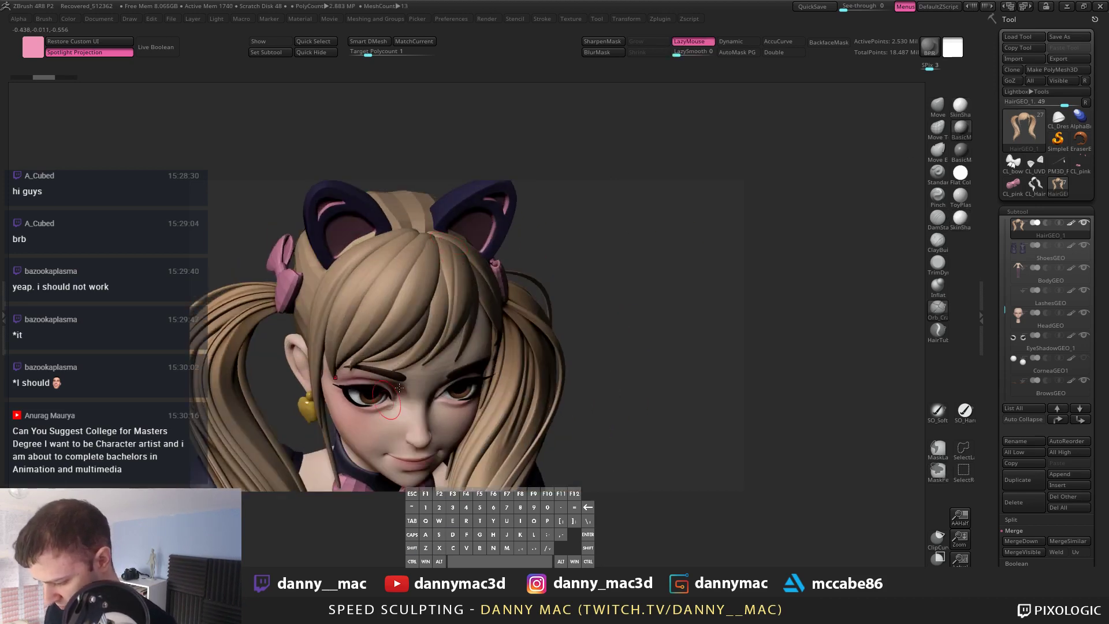
{"action": "right_click_drag", "start_coordinate": [400, 388], "coordinate": [494, 272]}
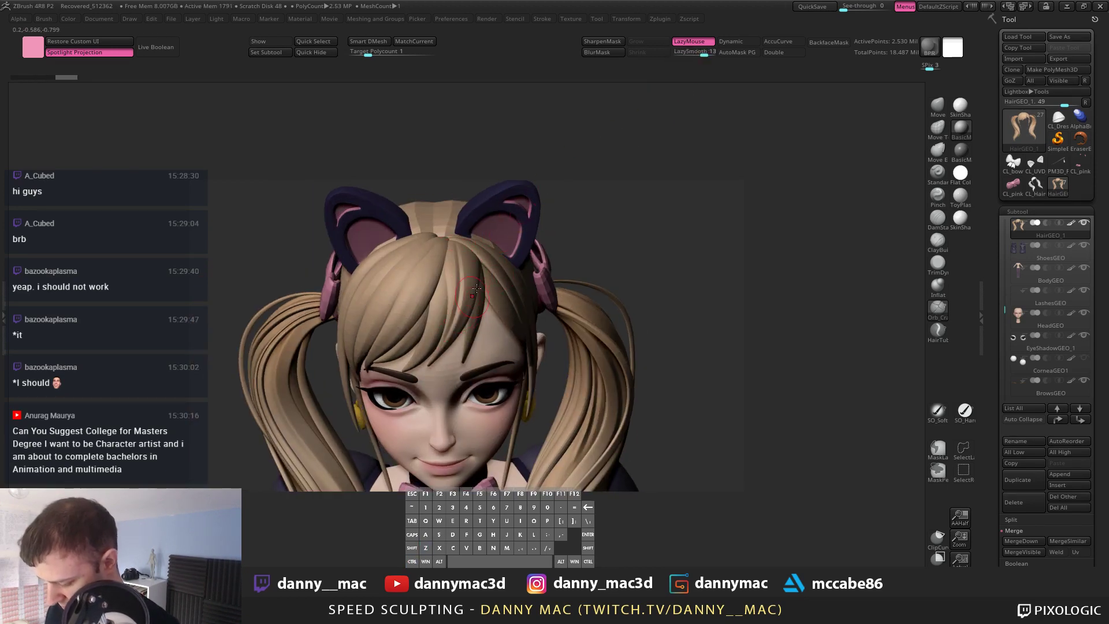
Step: Carve grooves between the central fringe strands with LazySmooth at 13, undoing a rejected stroke
{"action": "key", "text": "space"}
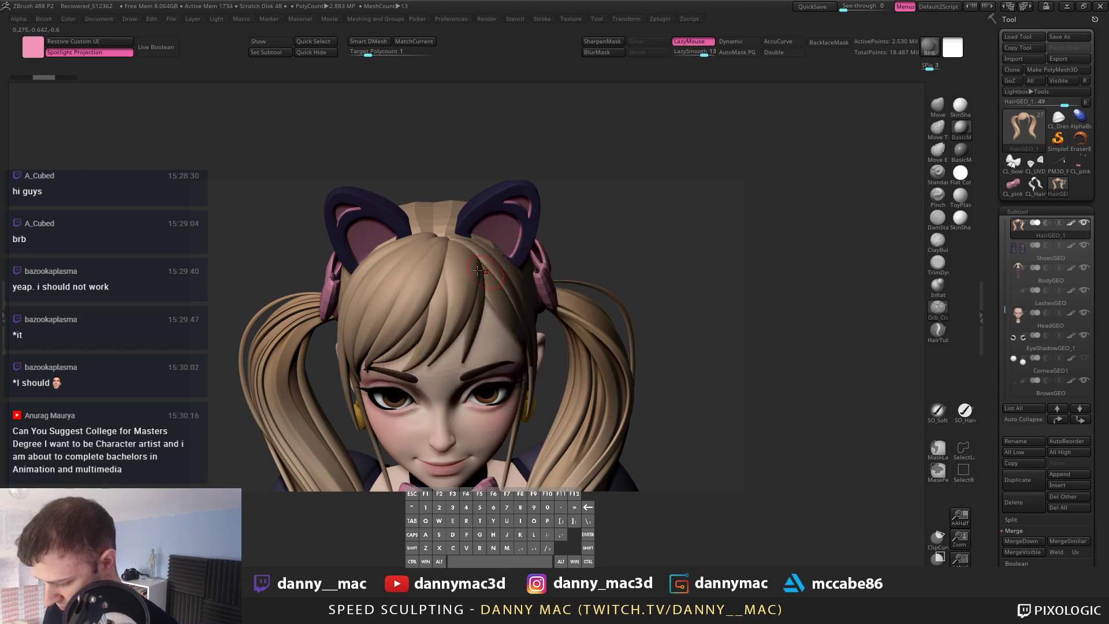
{"action": "right_click_drag", "start_coordinate": [455, 312], "coordinate": [462, 245]}
{"action": "left_click_drag", "start_coordinate": [461, 243], "coordinate": [442, 347], "text": "alt"}
{"action": "right_click_drag", "start_coordinate": [434, 368], "coordinate": [469, 245]}
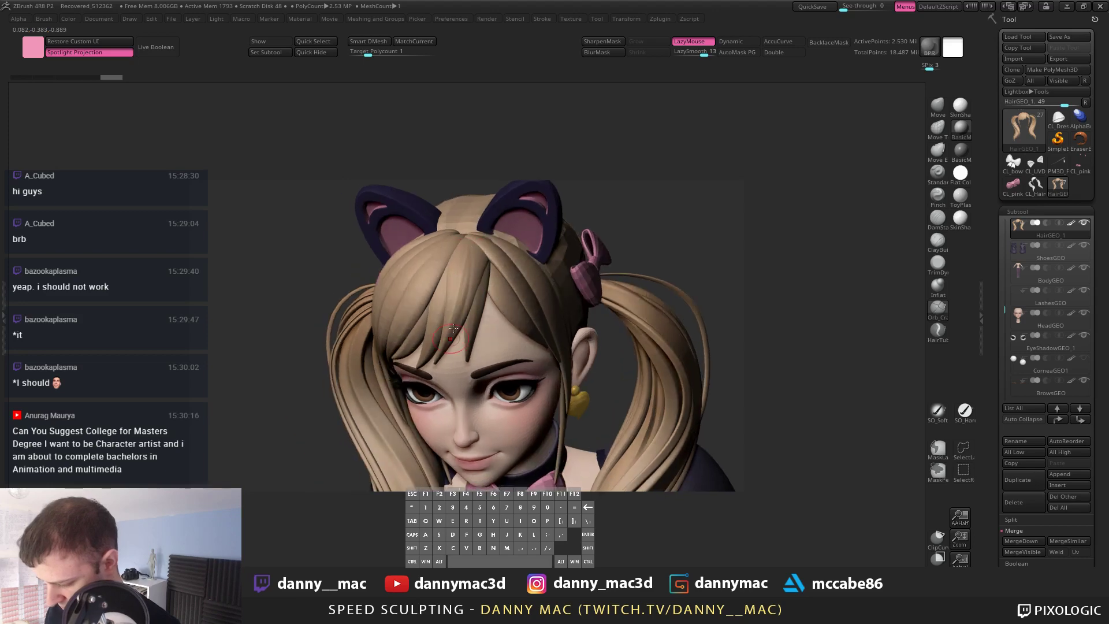
{"action": "key", "text": "ctrl+z"}
{"action": "left_click_drag", "start_coordinate": [474, 245], "coordinate": [473, 269]}
{"action": "right_click_drag", "start_coordinate": [465, 299], "coordinate": [496, 289]}
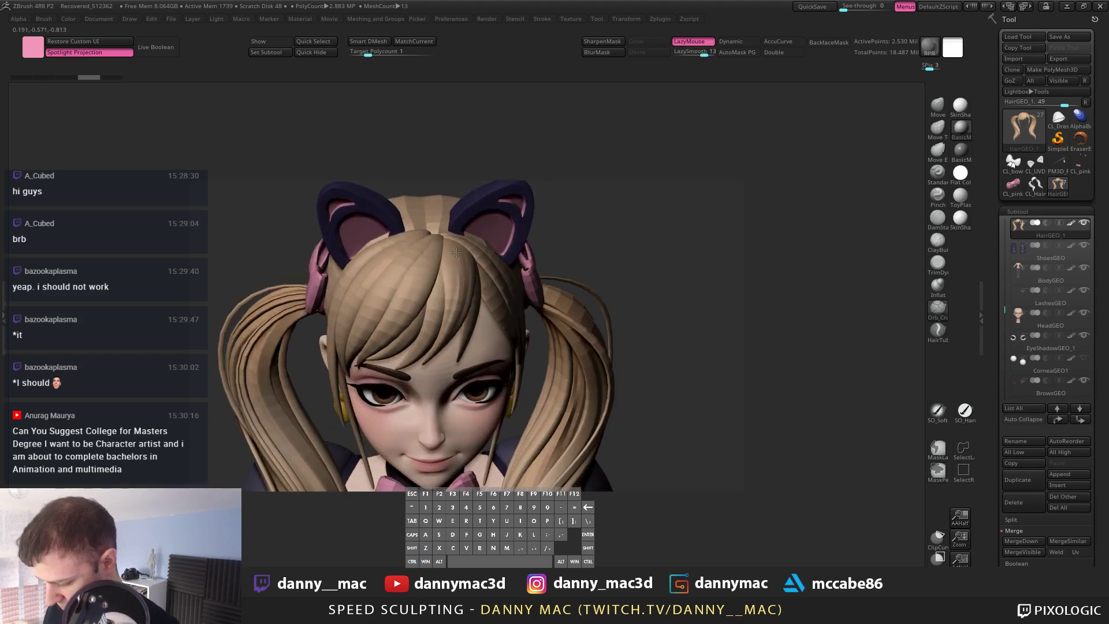
Step: Deepen the grooves running from the parting through the front and side strands of the fringe
{"action": "left_click_drag", "start_coordinate": [446, 246], "coordinate": [447, 294], "text": "alt"}
{"action": "right_click_drag", "start_coordinate": [449, 248], "coordinate": [449, 264], "text": "ctrl"}
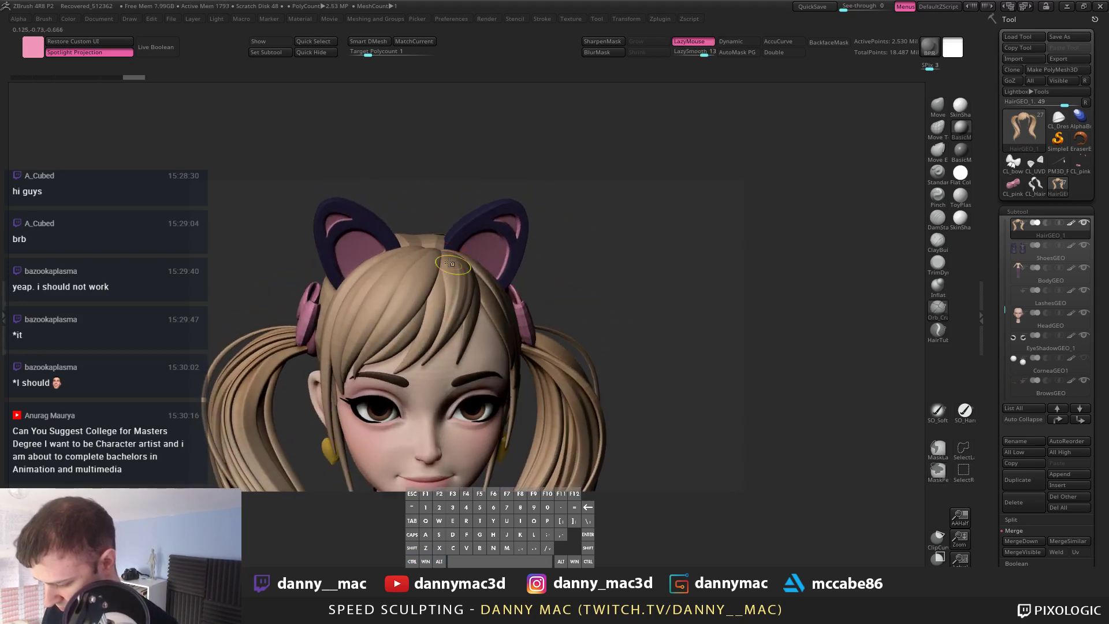
{"action": "left_click_drag", "start_coordinate": [449, 269], "coordinate": [450, 307], "text": "alt"}
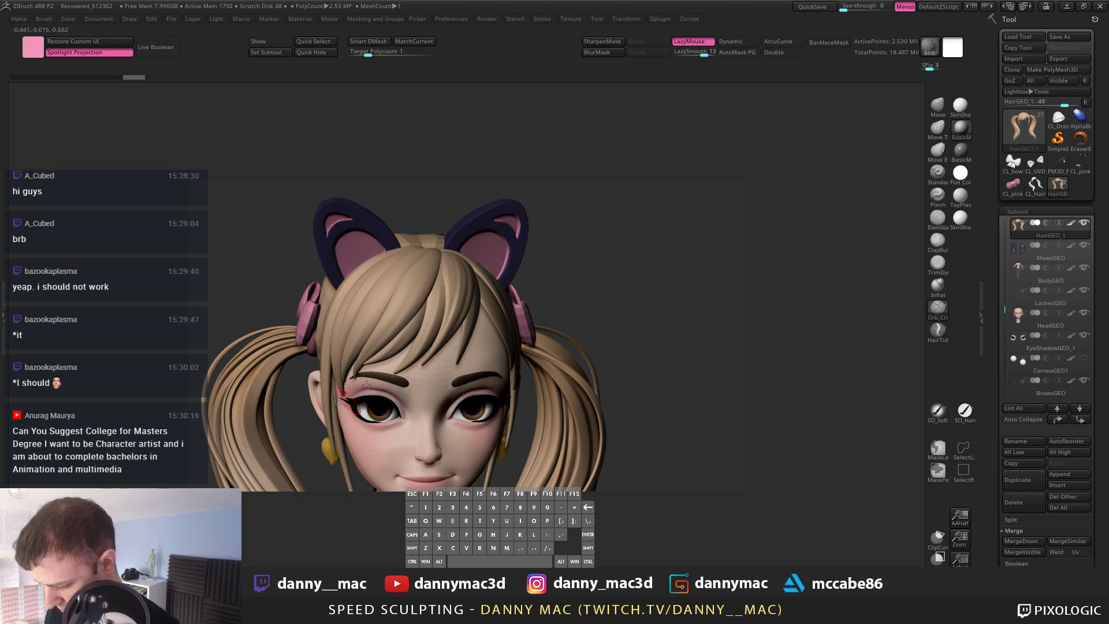
{"action": "right_click_drag", "start_coordinate": [329, 423], "coordinate": [495, 274]}
{"action": "left_click", "coordinate": [494, 315], "text": "ctrl"}
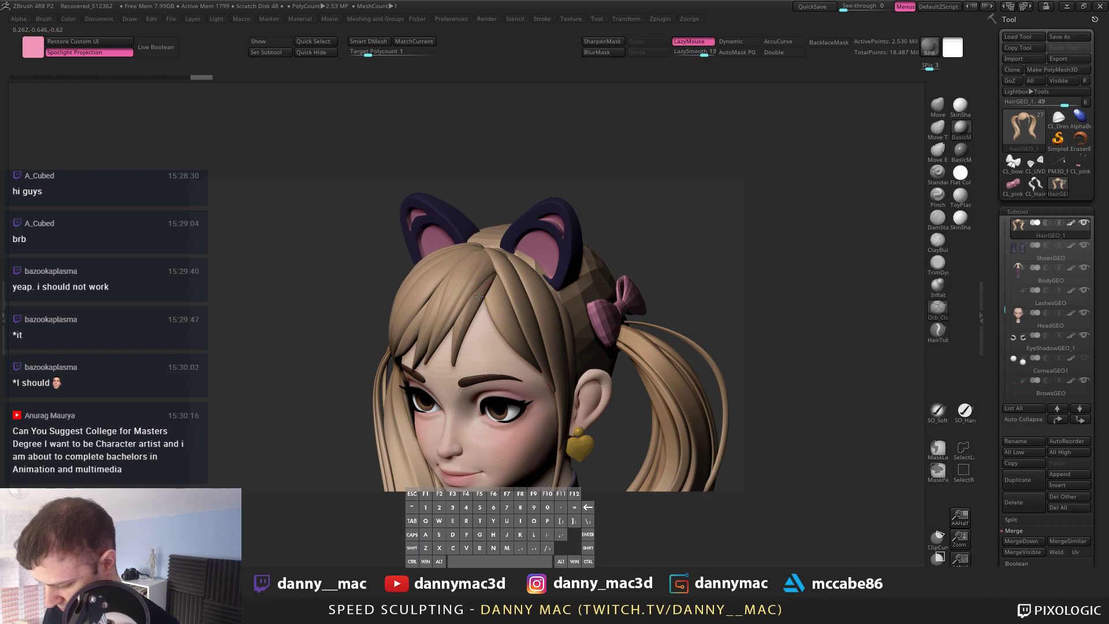
{"action": "left_click_drag", "start_coordinate": [469, 306], "coordinate": [456, 370], "text": "alt"}
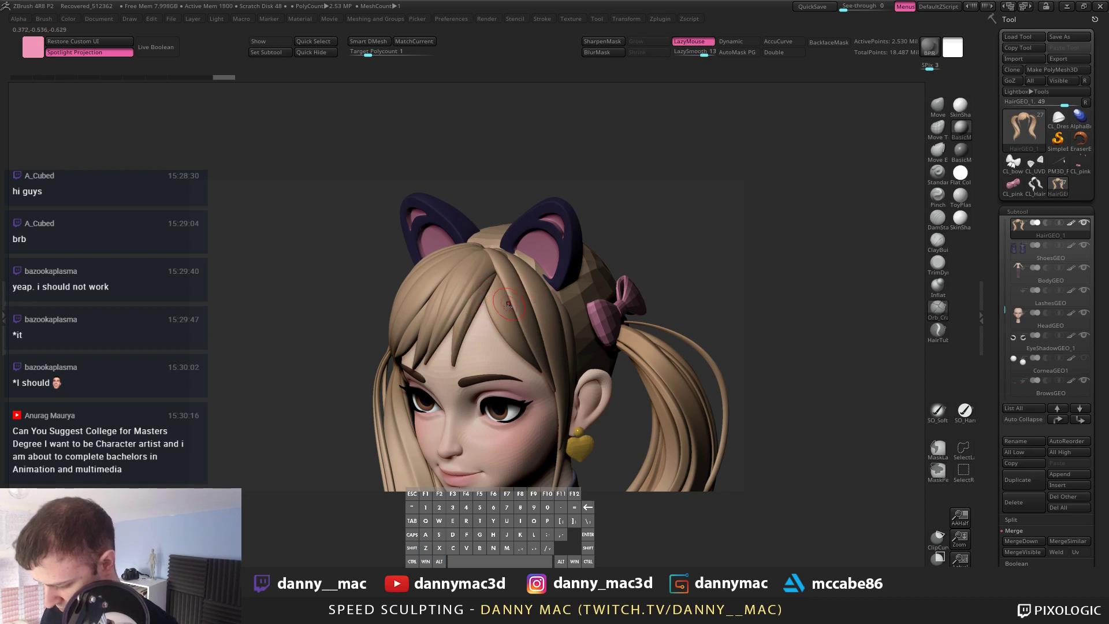
{"action": "mouse_move", "coordinate": [567, 382]}
{"action": "right_mouse_down"}
{"action": "mouse_move", "coordinate": [474, 324]}
{"action": "mouse_move", "coordinate": [499, 282]}
{"action": "right_mouse_up"}
Step: Undo the rejected grooves on the side fringe strands and carve them again down toward the temple
{"action": "key", "text": "ctrl+z"}
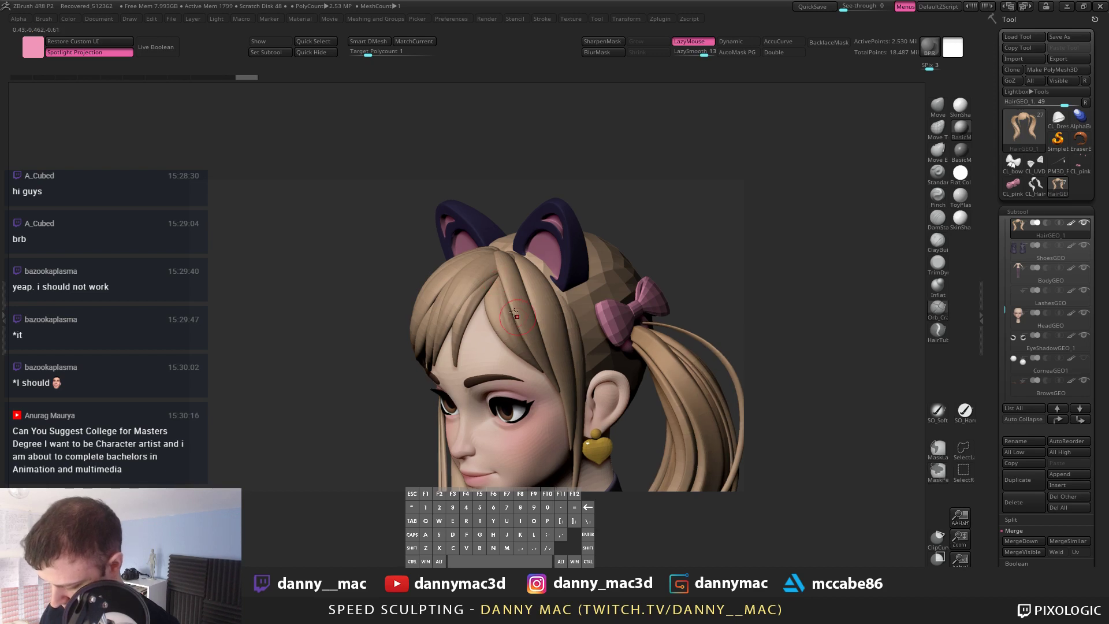
{"action": "key", "text": "ctrl+z"}
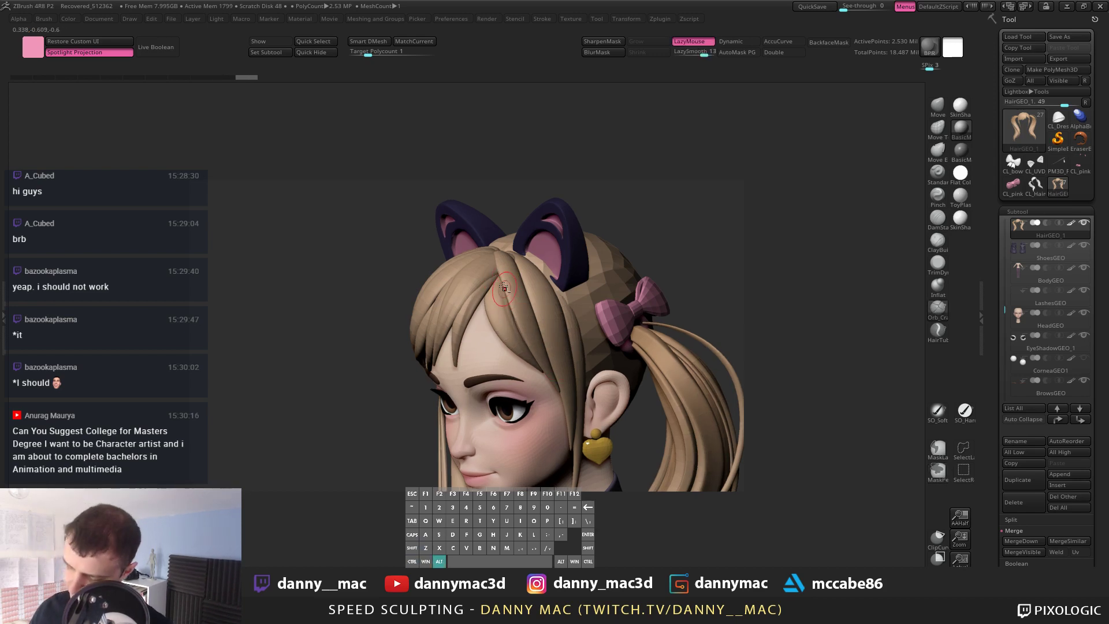
{"action": "right_click_drag", "start_coordinate": [504, 313], "coordinate": [491, 290]}
{"action": "key", "text": "ctrl+z"}
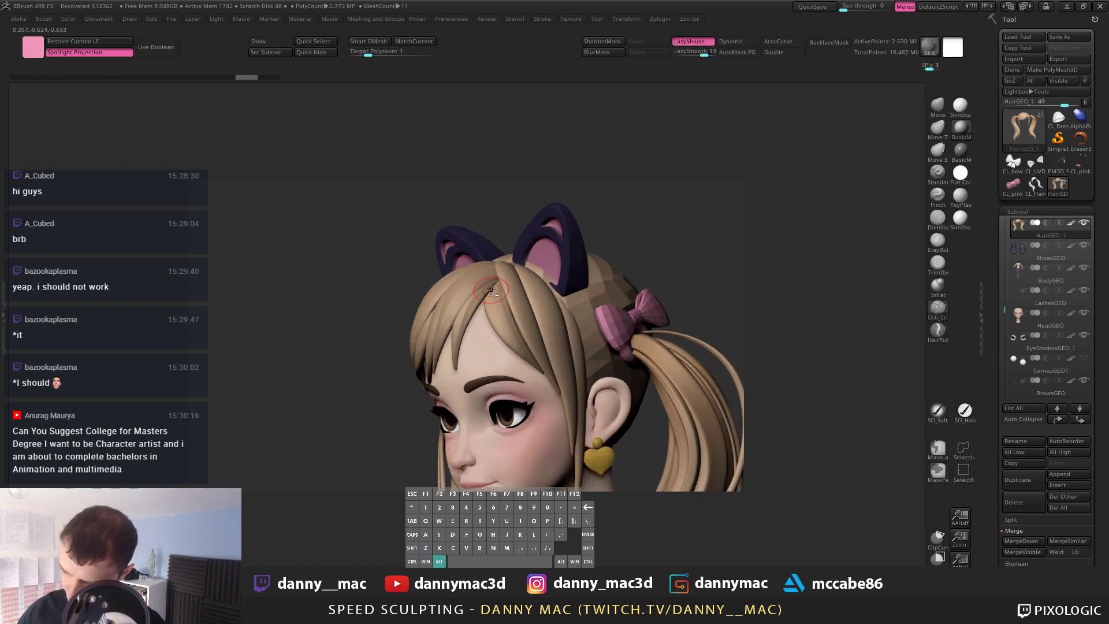
{"action": "left_click_drag", "start_coordinate": [602, 408], "coordinate": [603, 408], "text": "alt"}
{"action": "key", "text": "ctrl+z"}
{"action": "left_click_drag", "start_coordinate": [506, 345], "coordinate": [545, 376], "text": "alt"}
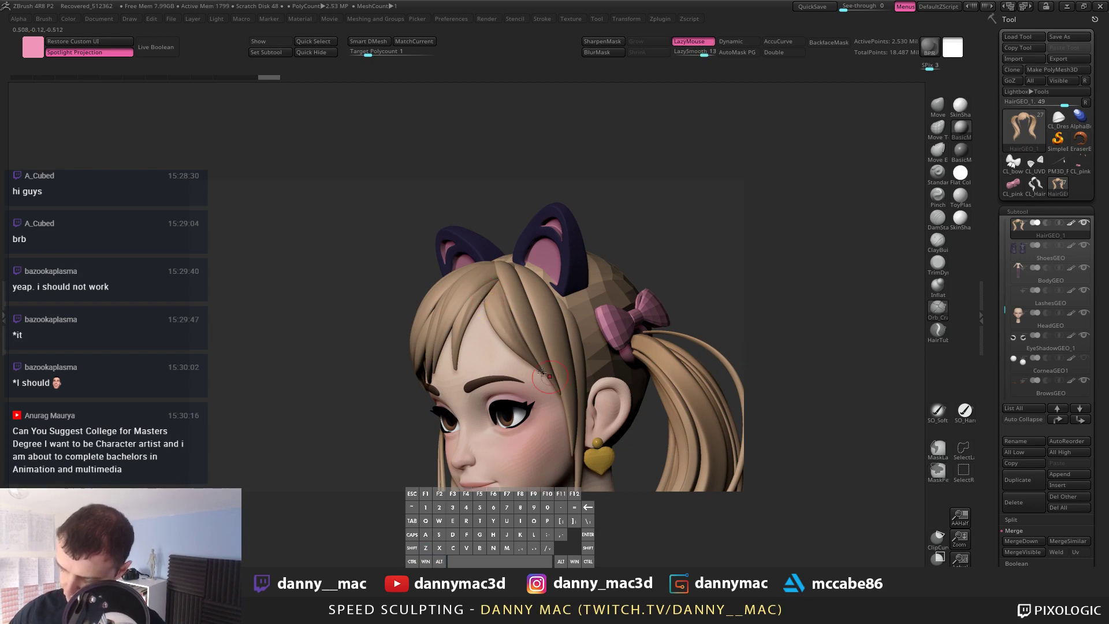
{"action": "right_click_drag", "start_coordinate": [545, 377], "coordinate": [492, 286]}
{"action": "right_click_drag", "start_coordinate": [572, 395], "coordinate": [589, 234]}
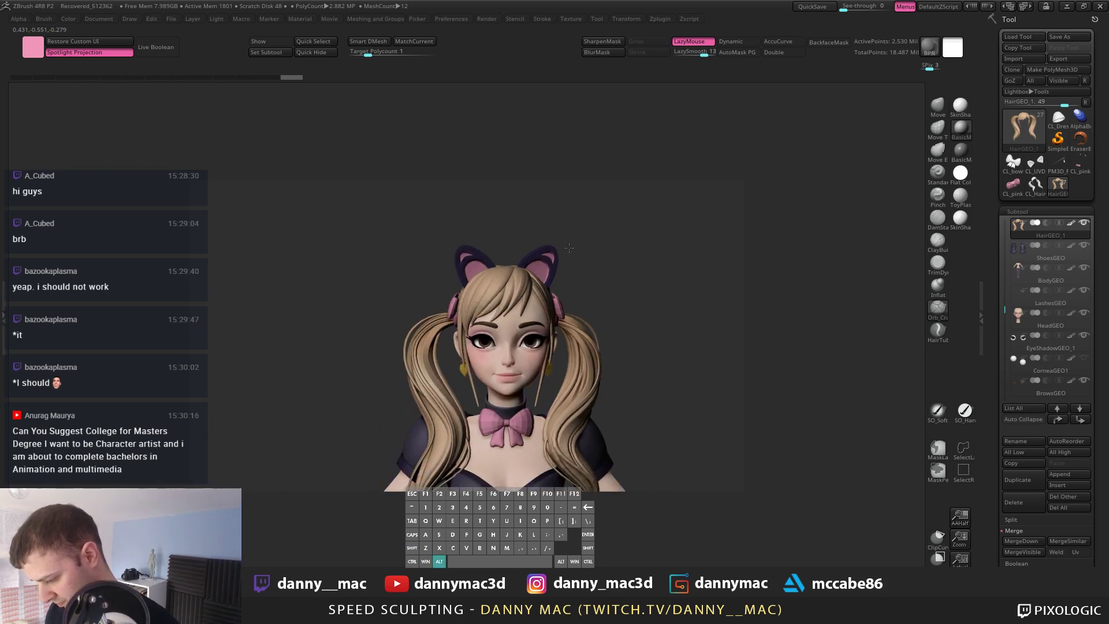
Step: Try carving grooves from the parting down through the front fringe strands toward the brow
{"action": "right_click_drag", "start_coordinate": [503, 269], "coordinate": [509, 314], "text": "alt"}
{"action": "key", "text": "space"}
{"action": "mouse_move", "coordinate": [439, 260]}
{"action": "right_mouse_down"}
{"action": "mouse_move", "coordinate": [490, 284]}
{"action": "mouse_move", "coordinate": [502, 273]}
{"action": "mouse_move", "coordinate": [480, 294]}
{"action": "mouse_move", "coordinate": [482, 264]}
{"action": "right_mouse_up"}
{"action": "key", "text": "l"}
{"action": "key", "text": "l"}
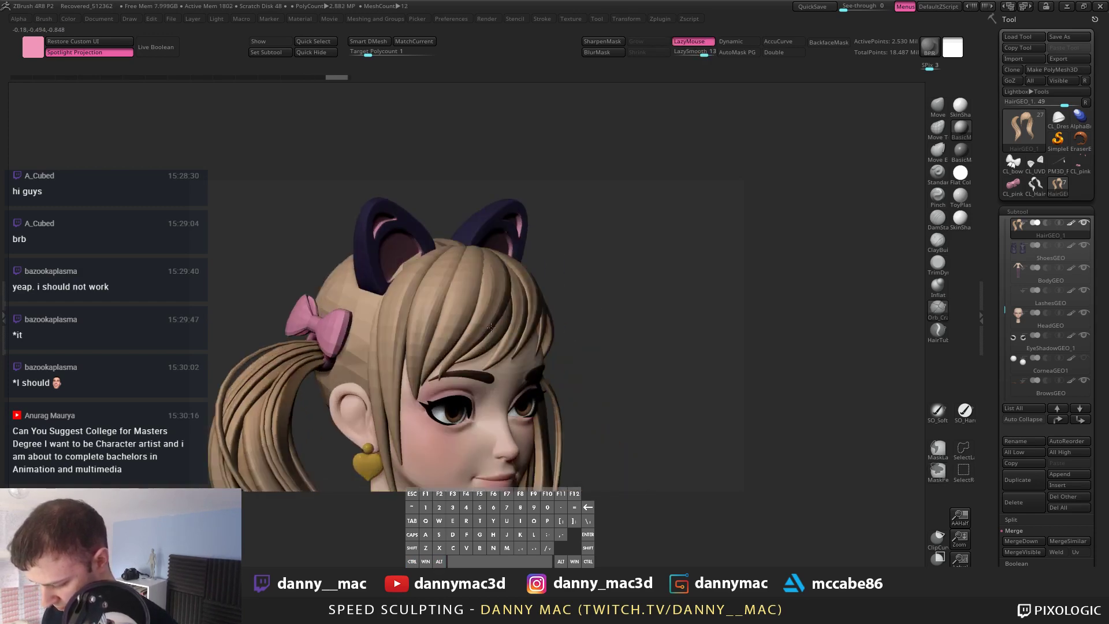
{"action": "left_click_drag", "start_coordinate": [477, 274], "coordinate": [464, 316]}
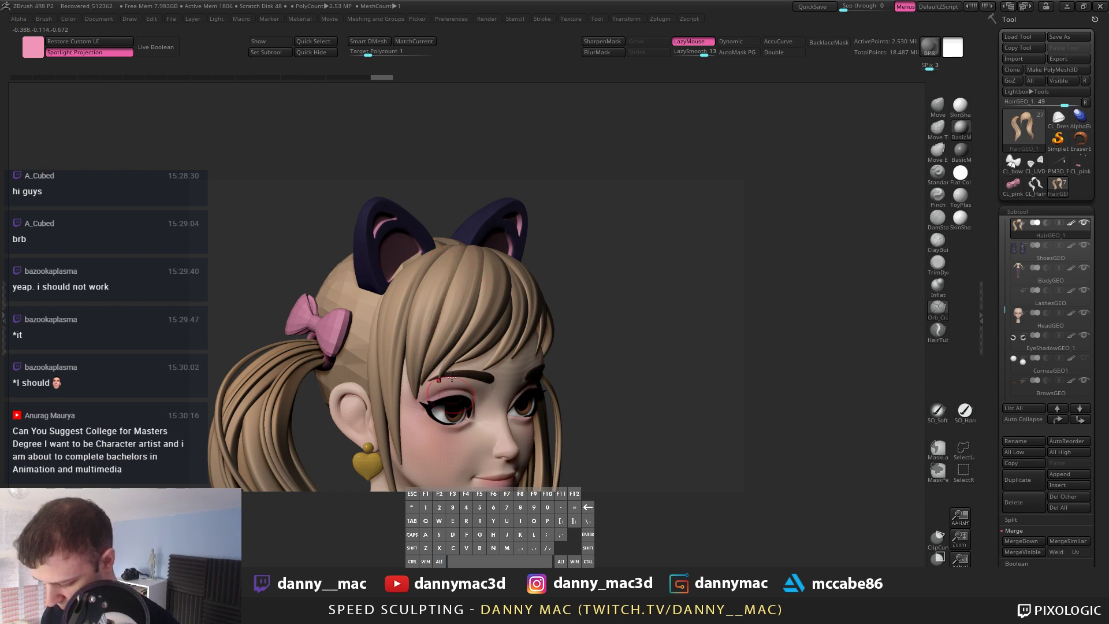
{"action": "key", "text": "ctrl+z"}
{"action": "left_click_drag", "start_coordinate": [455, 281], "coordinate": [449, 399], "text": "alt"}
{"action": "key", "text": "ctrl+z"}
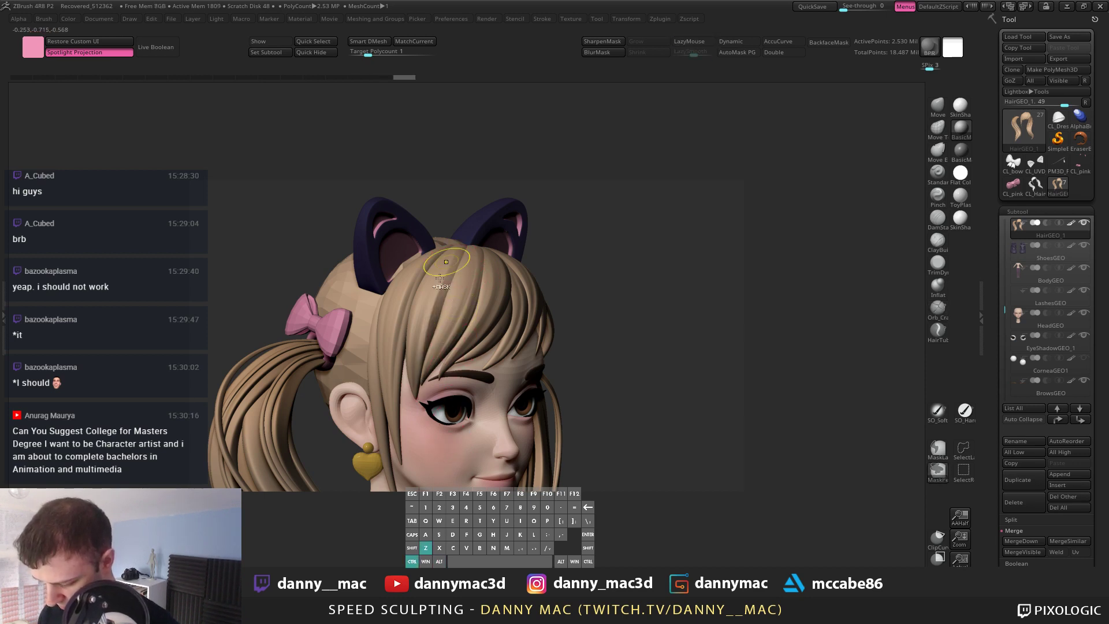
Step: Retry the grooves with LazyMouse on the side fringe strands above the temple, undoing the rejected strokes
{"action": "key", "text": "l"}
{"action": "left_click_drag", "start_coordinate": [408, 316], "coordinate": [424, 365], "text": "alt"}
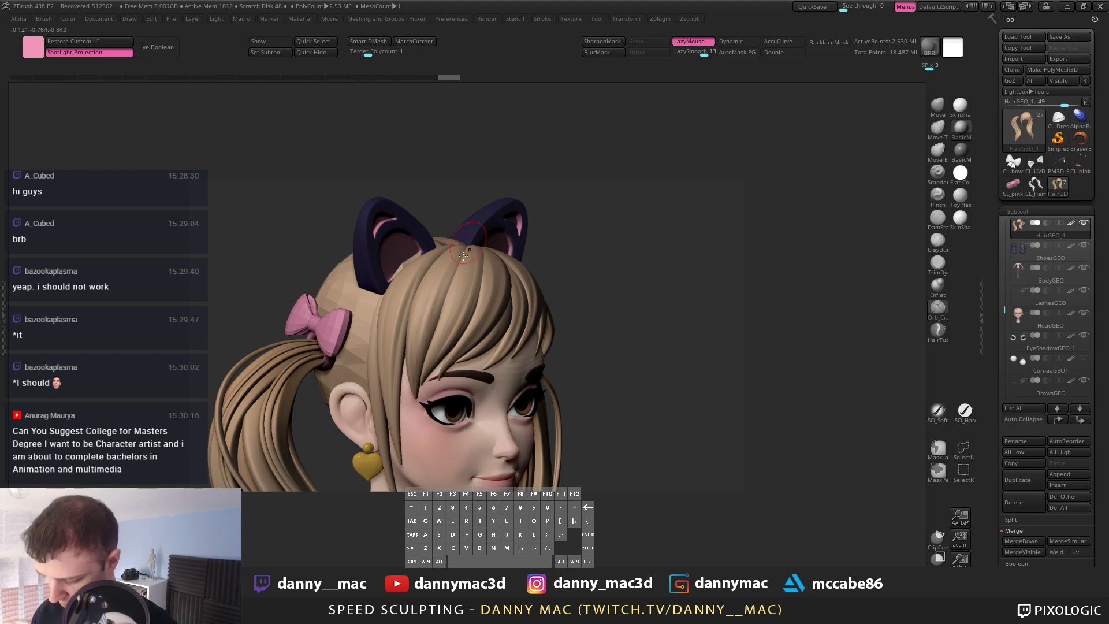
{"action": "key", "text": "ctrl+z"}
{"action": "left_click_drag", "start_coordinate": [446, 264], "coordinate": [409, 351]}
{"action": "key", "text": "ctrl+z"}
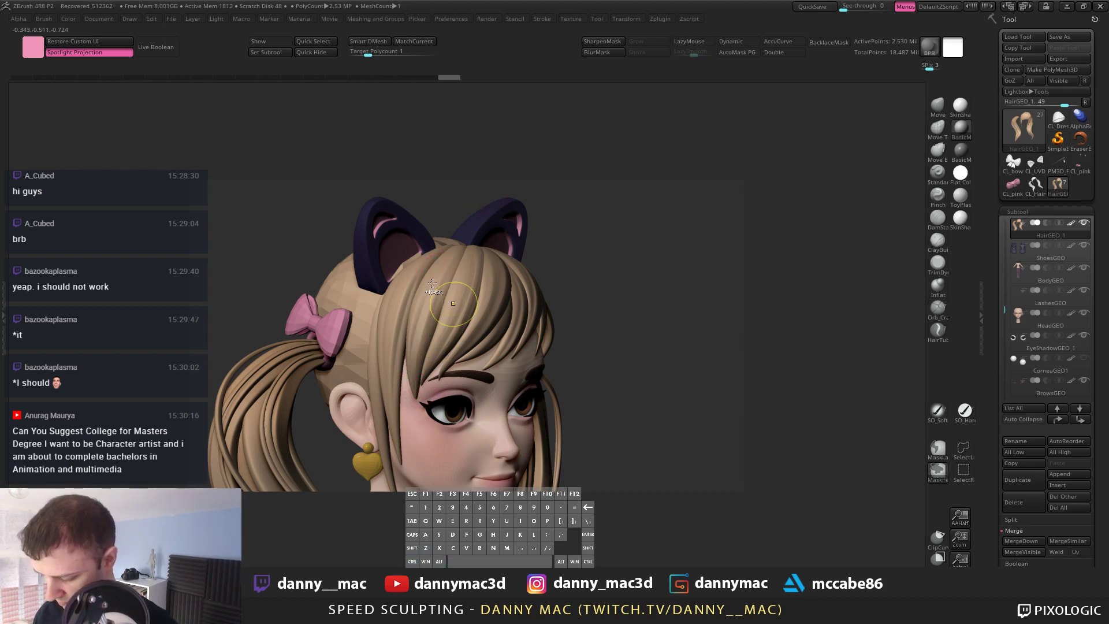
Step: Carve short grooves near the roots of the side fringe strands, just in front of the cat ear
{"action": "left_click_drag", "start_coordinate": [432, 271], "coordinate": [422, 314]}
{"action": "right_click_drag", "start_coordinate": [425, 339], "coordinate": [438, 310], "text": "alt"}
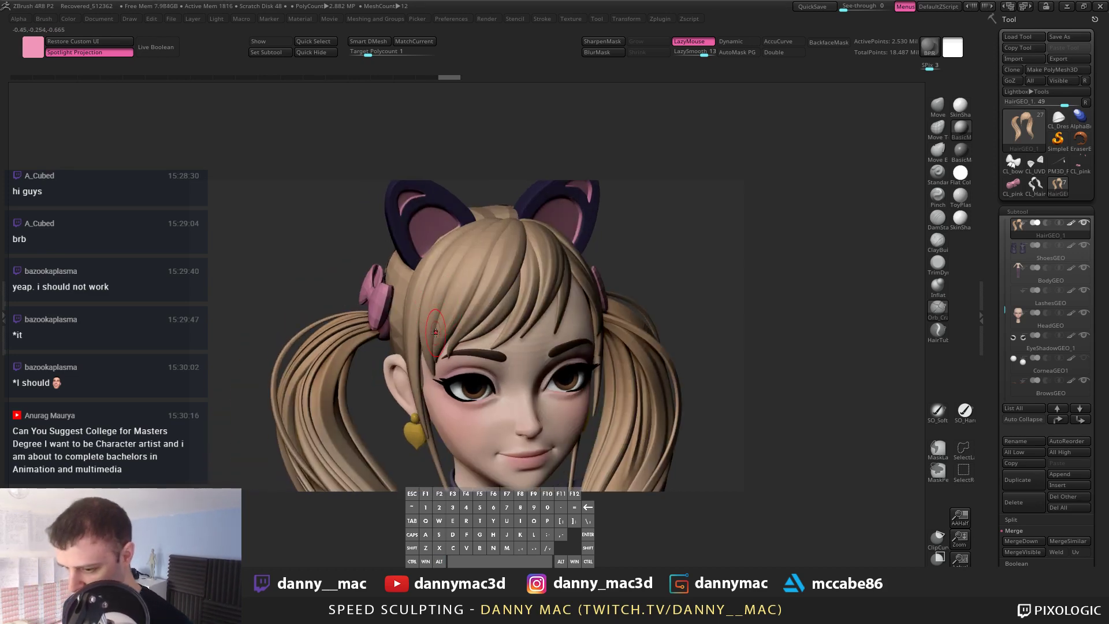
{"action": "right_click_drag", "start_coordinate": [460, 304], "coordinate": [442, 223]}
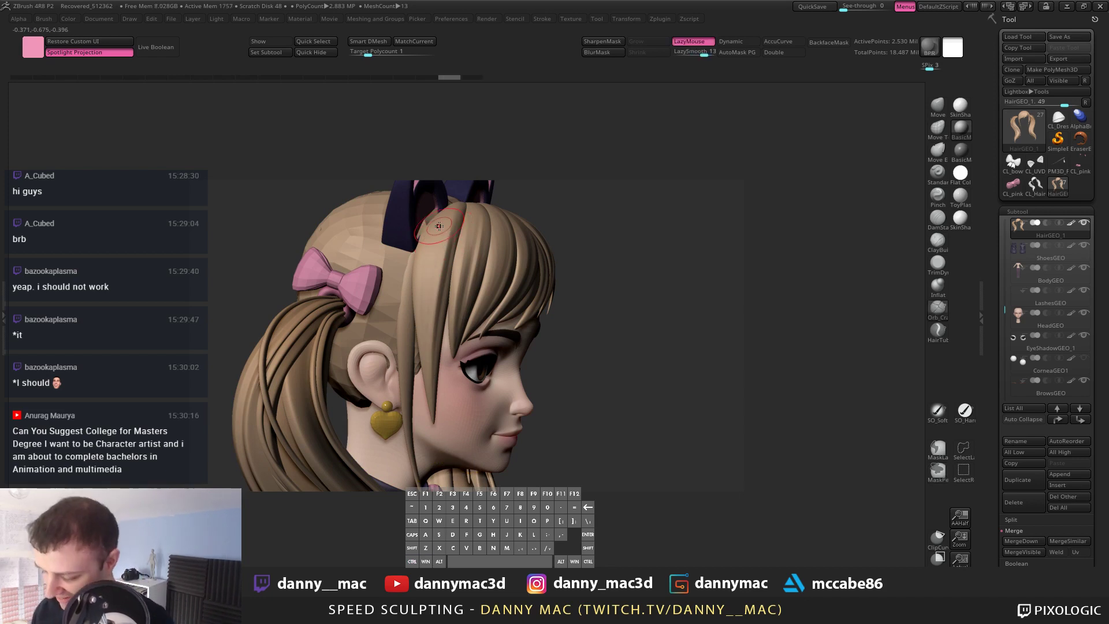
{"action": "left_click_drag", "start_coordinate": [447, 224], "coordinate": [448, 260]}
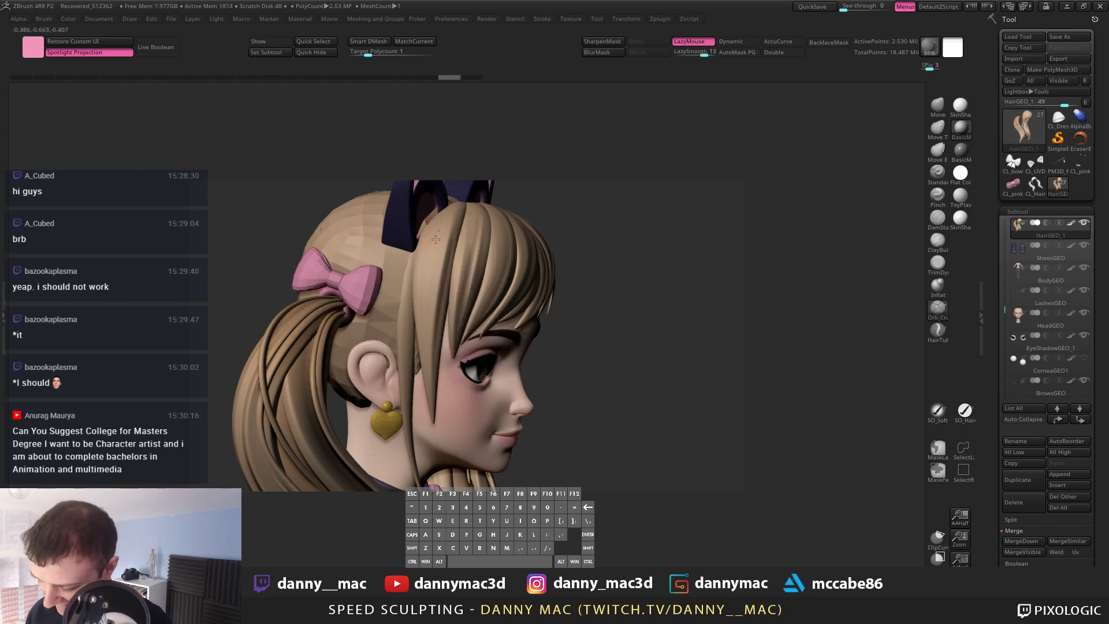
Step: Isolate the thin strand hanging in front of the ear, then invert the visibility so only that strand is hidden
{"action": "right_click_drag", "start_coordinate": [436, 239], "coordinate": [429, 223]}
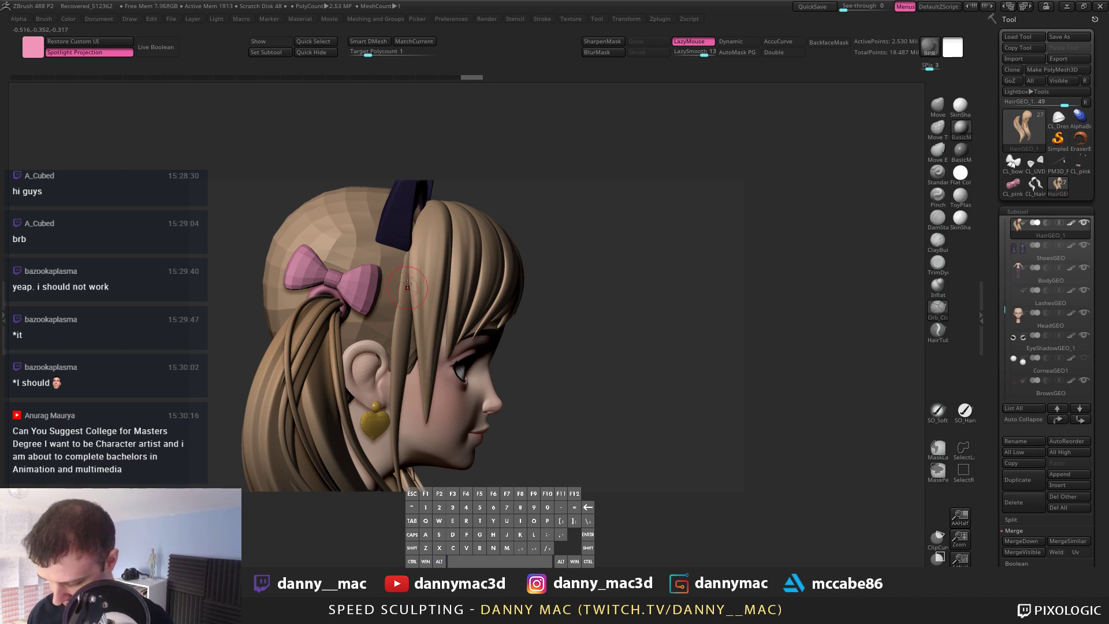
{"action": "right_click_drag", "start_coordinate": [426, 294], "coordinate": [433, 165], "text": "alt"}
{"action": "key", "text": "alt+s"}
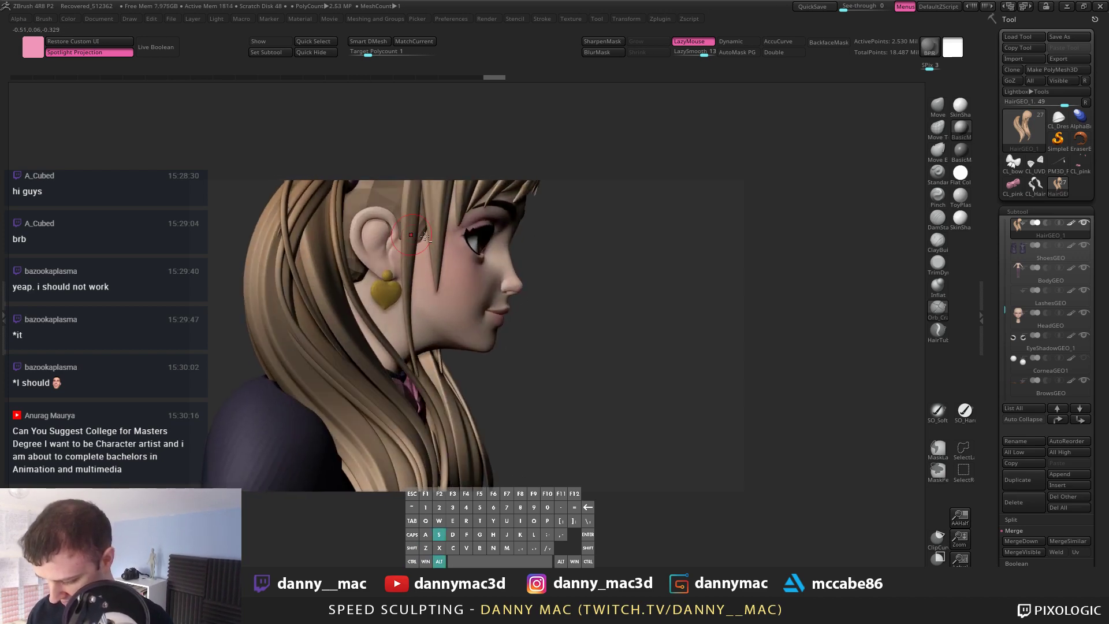
{"action": "right_click_drag", "start_coordinate": [433, 242], "coordinate": [408, 262], "text": "alt"}
{"action": "left_click", "coordinate": [408, 255], "text": "ctrl+shift"}
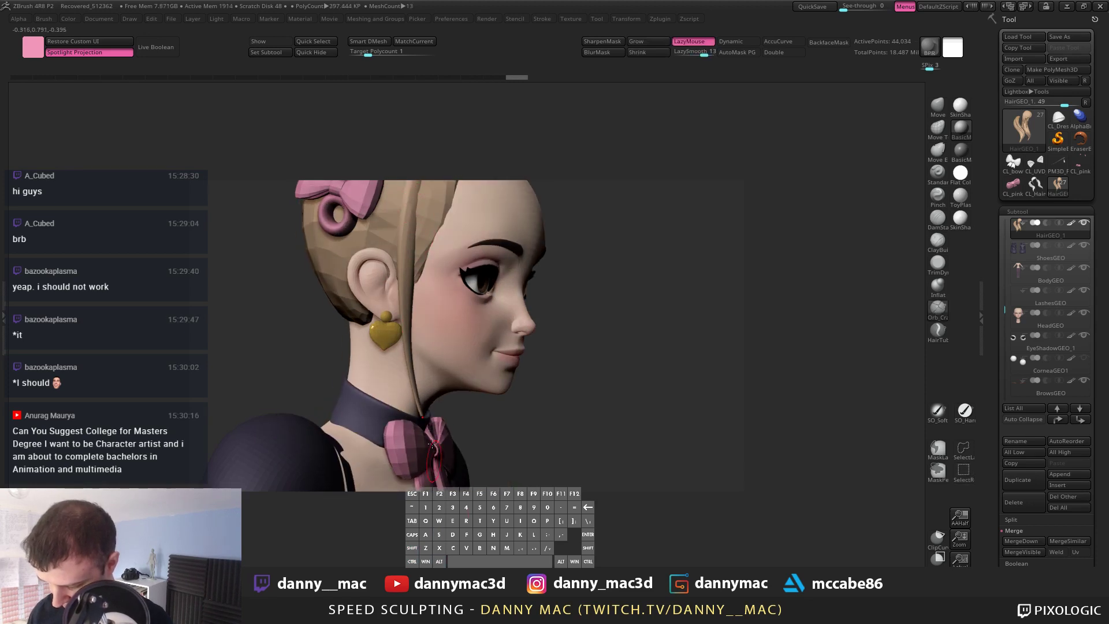
{"action": "right_click_drag", "start_coordinate": [508, 254], "coordinate": [414, 220]}
{"action": "right_click_drag", "start_coordinate": [441, 416], "coordinate": [423, 341]}
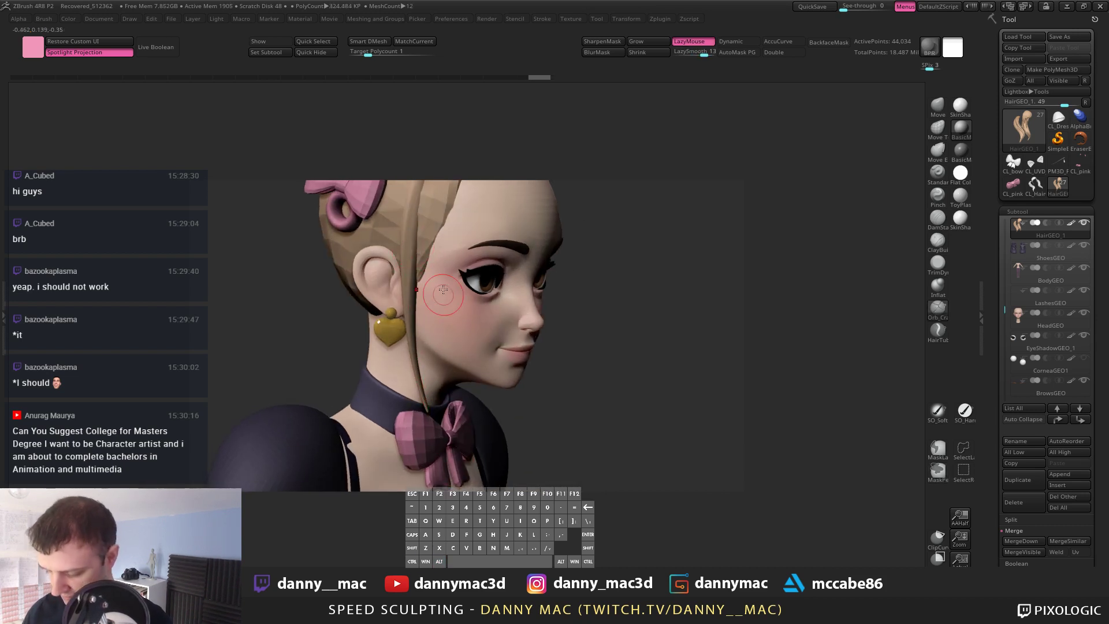
{"action": "right_click", "coordinate": [472, 249], "text": "alt"}
{"action": "left_click", "coordinate": [621, 240], "text": "ctrl+shift"}
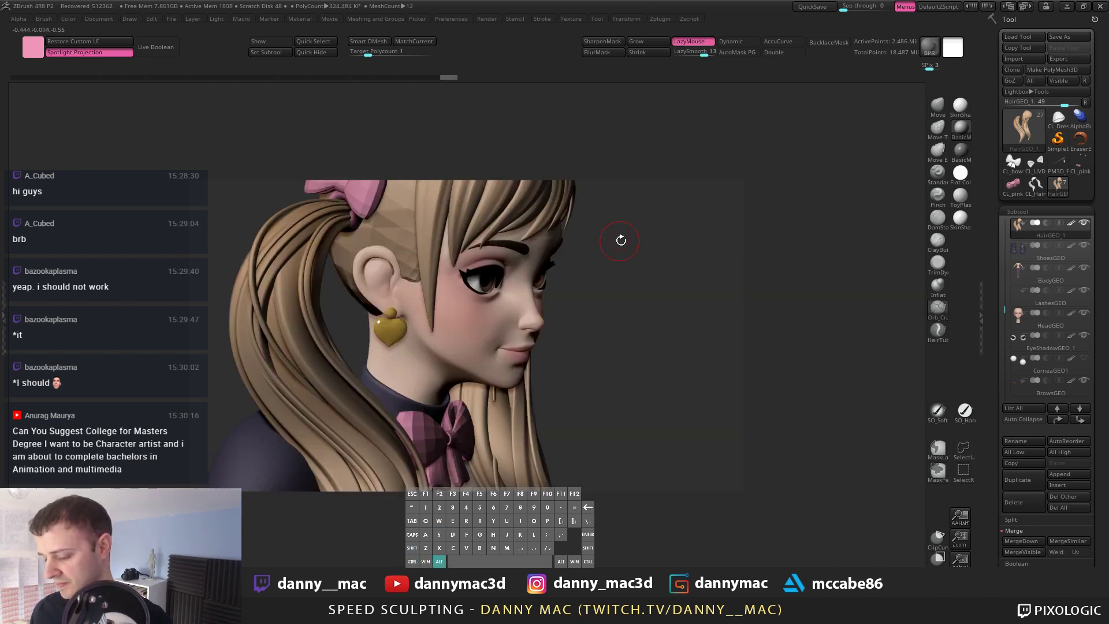
Step: Enable AutoMask PG for the Move brush and try adjusting the strand near the parting on the opposite side
{"action": "mouse_move", "coordinate": [626, 244]}
{"action": "right_mouse_down"}
{"action": "mouse_move", "coordinate": [528, 327]}
{"action": "mouse_move", "coordinate": [482, 218]}
{"action": "right_mouse_up"}
{"action": "key", "text": "1"}
{"action": "key", "text": "space"}
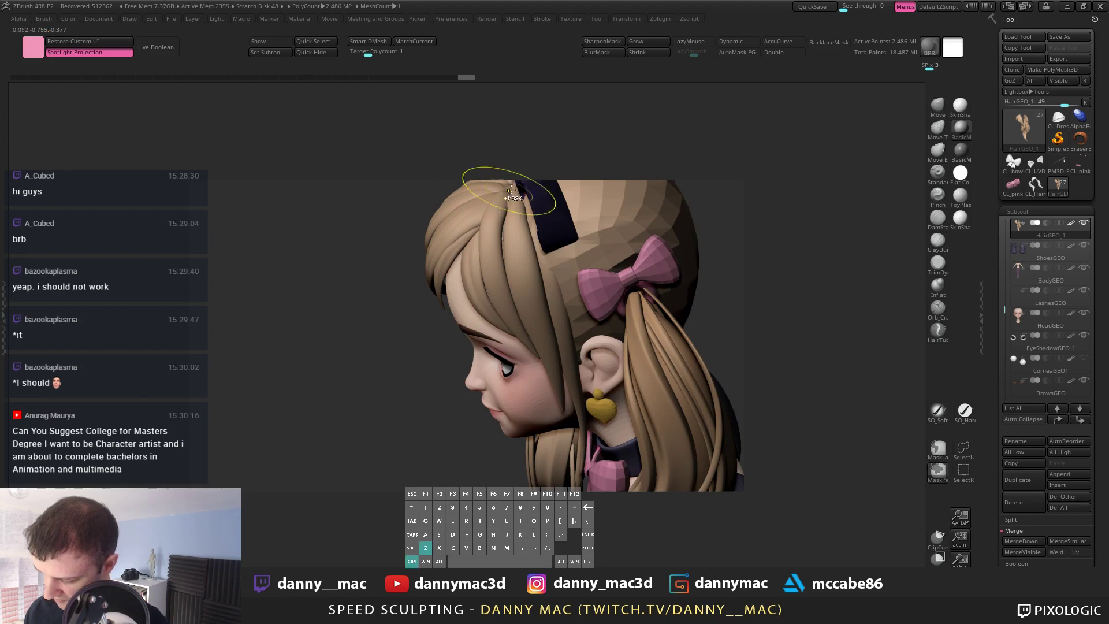
{"action": "left_click", "coordinate": [738, 53]}
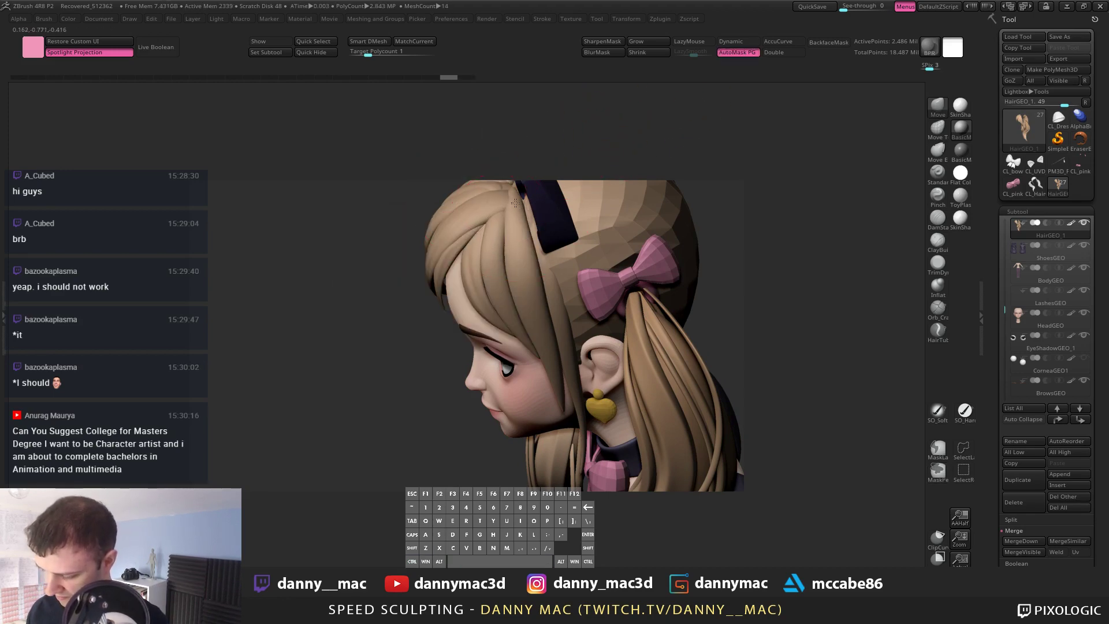
{"action": "right_click_drag", "start_coordinate": [515, 203], "coordinate": [569, 229]}
{"action": "key", "text": "space"}
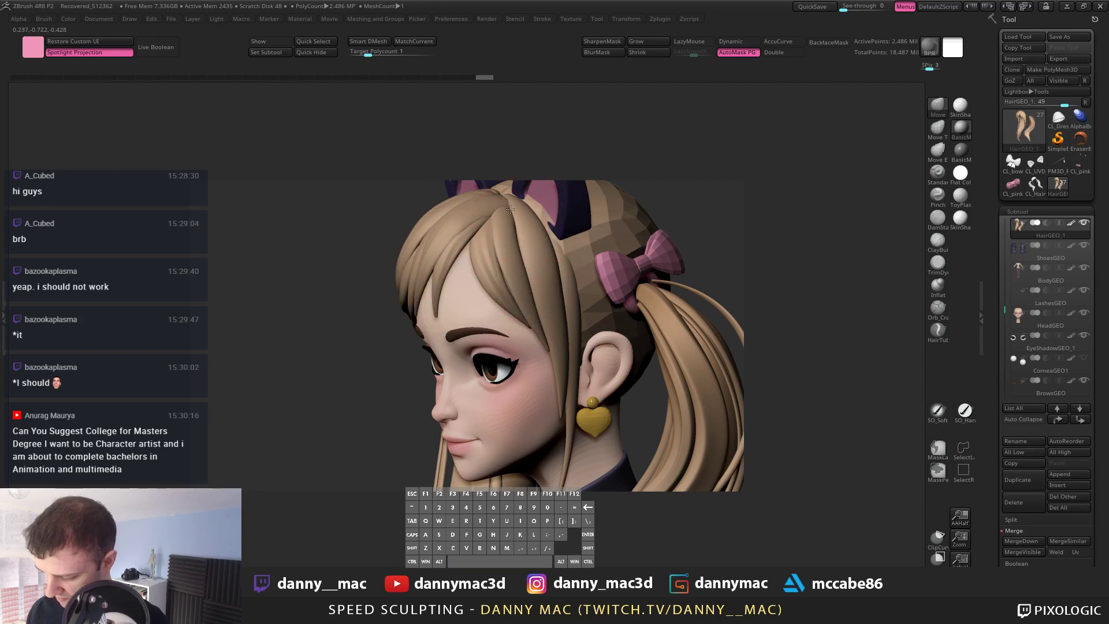
{"action": "key", "text": "space"}
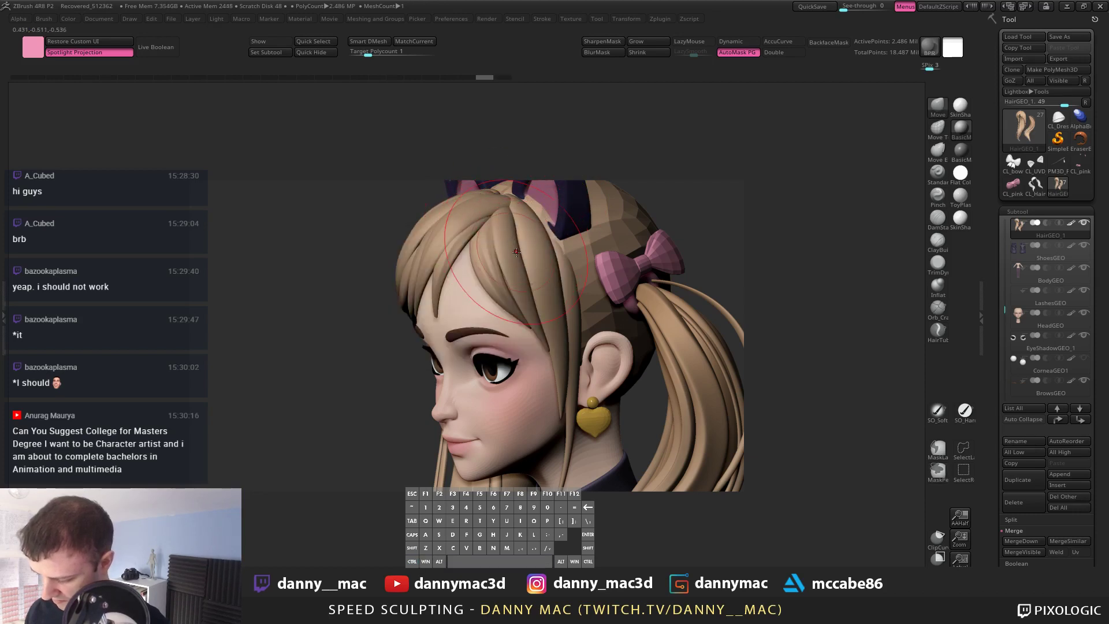
{"action": "key", "text": "ctrl+z"}
Step: Lower the hair's subdivision level and reshape the front side strands of the fringe with the Move brush
{"action": "key", "text": "shift+d"}
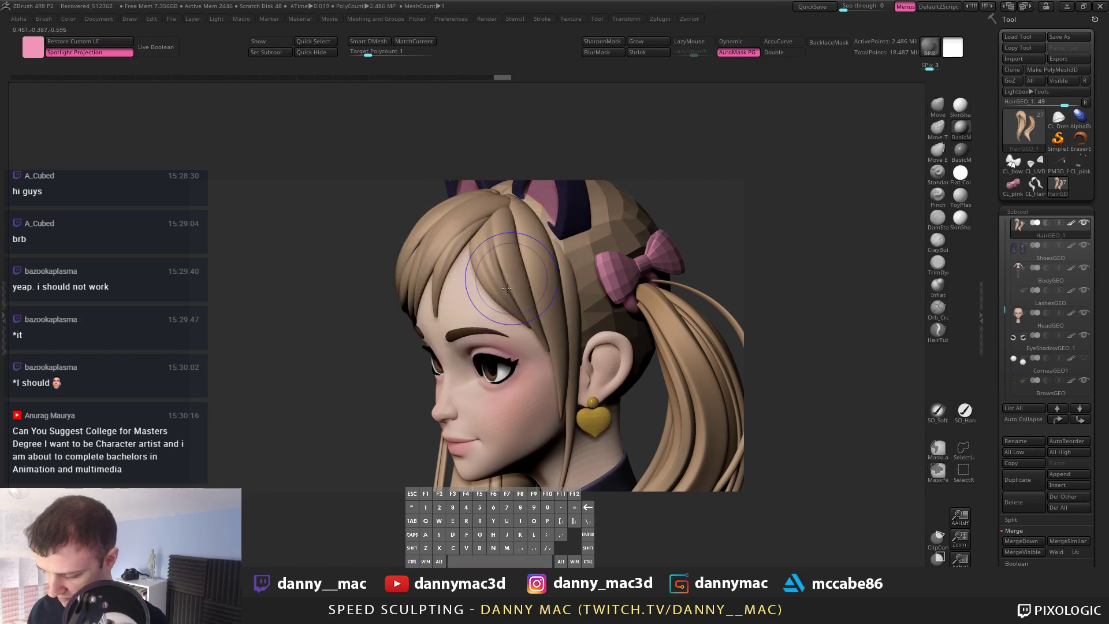
{"action": "key", "text": "ctrl"}
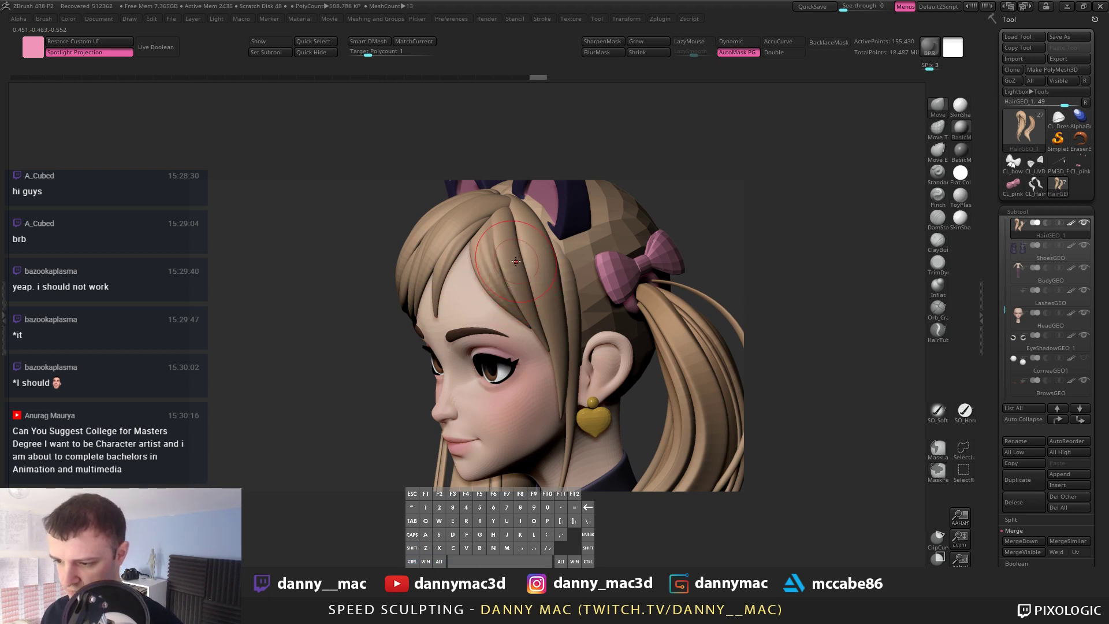
{"action": "mouse_move", "coordinate": [520, 241]}
{"action": "right_mouse_down"}
{"action": "mouse_move", "coordinate": [540, 249]}
{"action": "mouse_move", "coordinate": [525, 250]}
{"action": "mouse_move", "coordinate": [506, 279]}
{"action": "mouse_move", "coordinate": [521, 261]}
{"action": "right_mouse_up"}
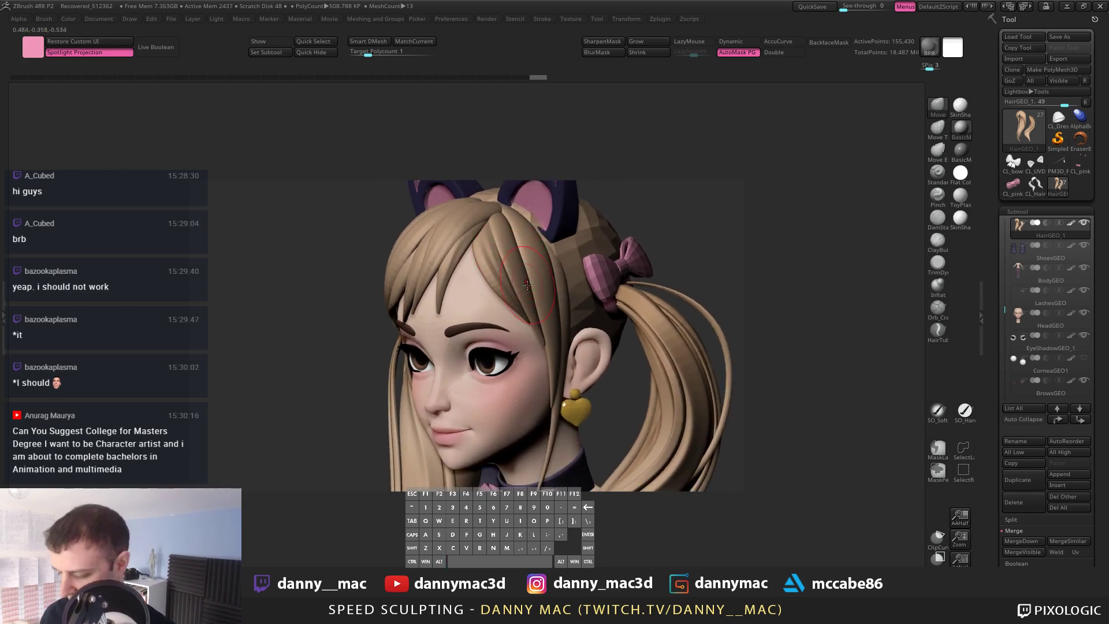
{"action": "key", "text": "shift+d"}
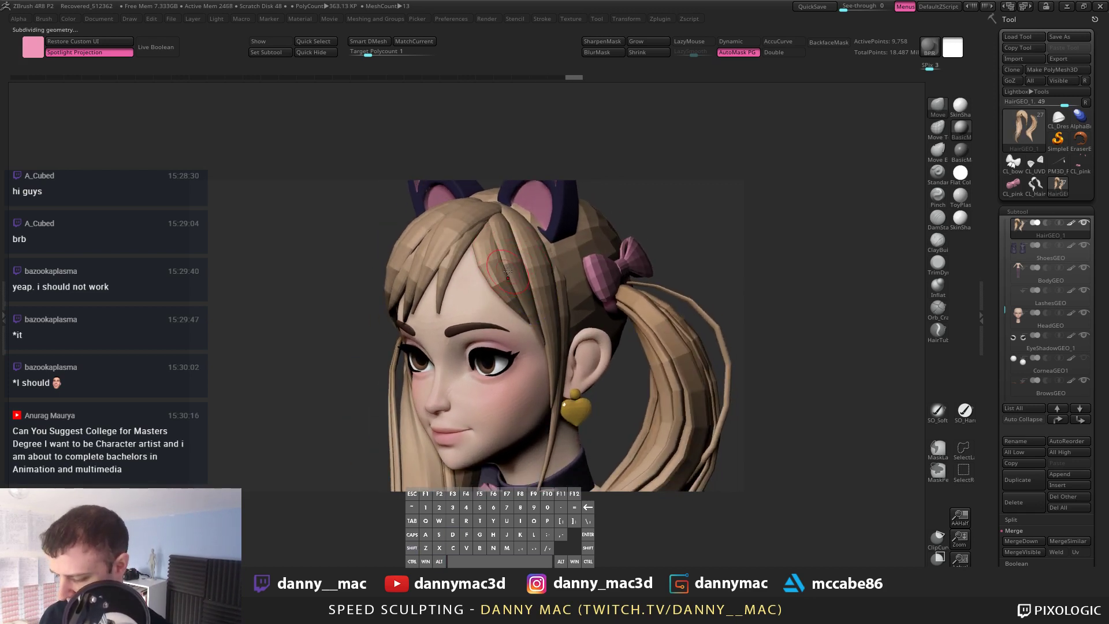
{"action": "right_click_drag", "start_coordinate": [510, 272], "coordinate": [471, 346]}
{"action": "key", "text": "space"}
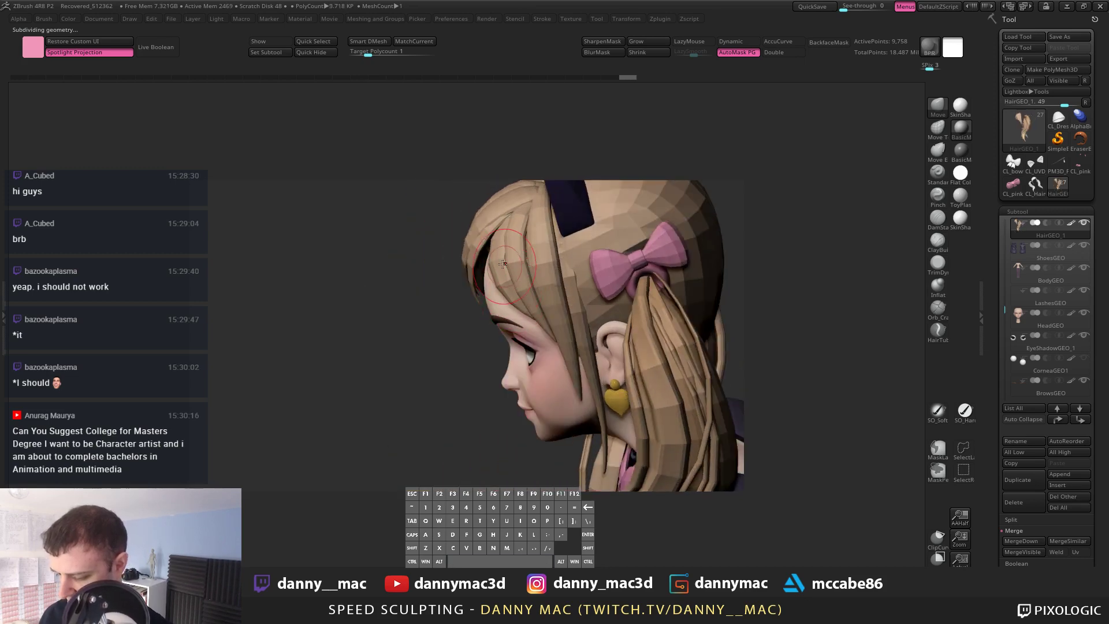
Step: Raise the hair back to its highest subdivision level and check the reshaped side strands
{"action": "key", "text": "d"}
{"action": "key", "text": "d"}
{"action": "key", "text": "d"}
{"action": "key", "text": "d"}
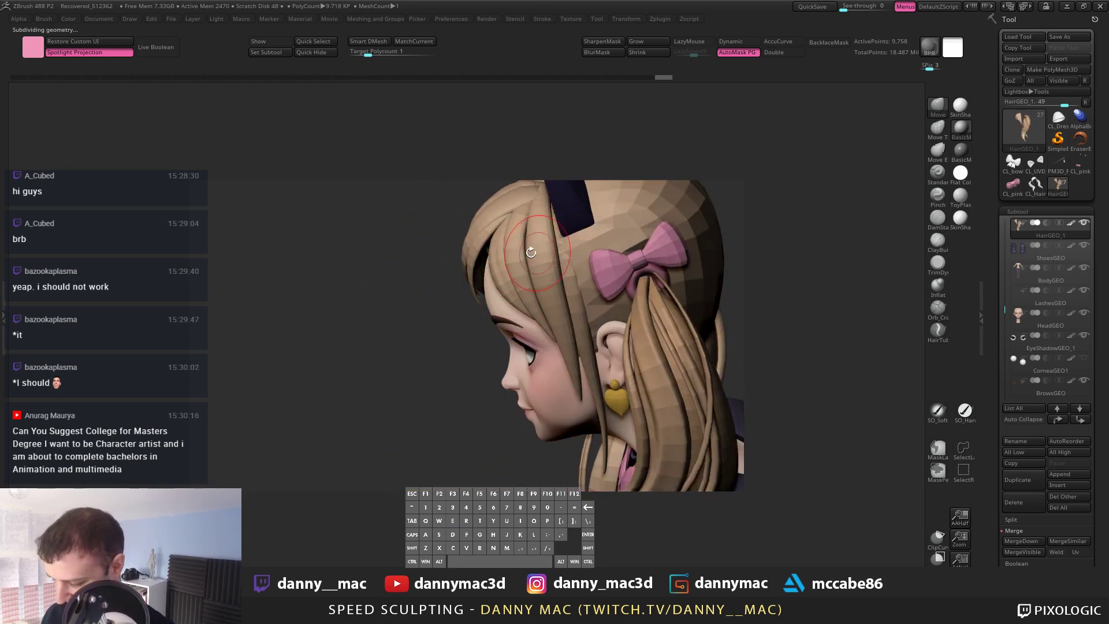
{"action": "right_click_drag", "start_coordinate": [536, 202], "coordinate": [521, 237]}
{"action": "right_click", "coordinate": [520, 257]}
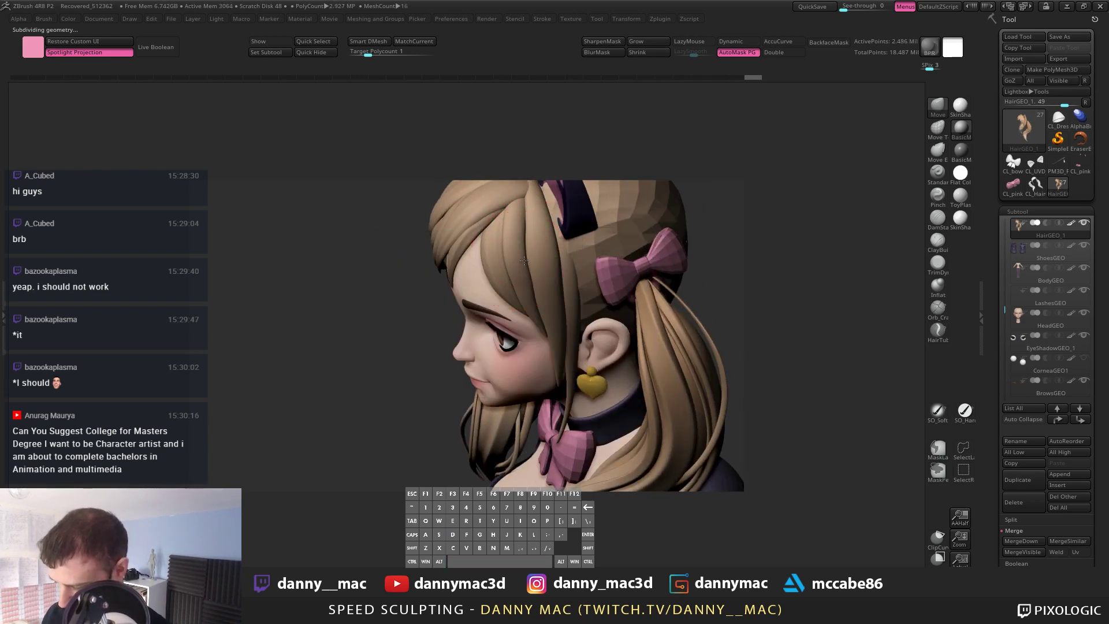
Step: Drop the hair to a lower subdivision level and adjust the side fringe strands around the temple with Move
{"action": "key", "text": "shift+d"}
{"action": "right_click_drag", "start_coordinate": [522, 255], "coordinate": [524, 251]}
{"action": "right_click", "coordinate": [520, 252]}
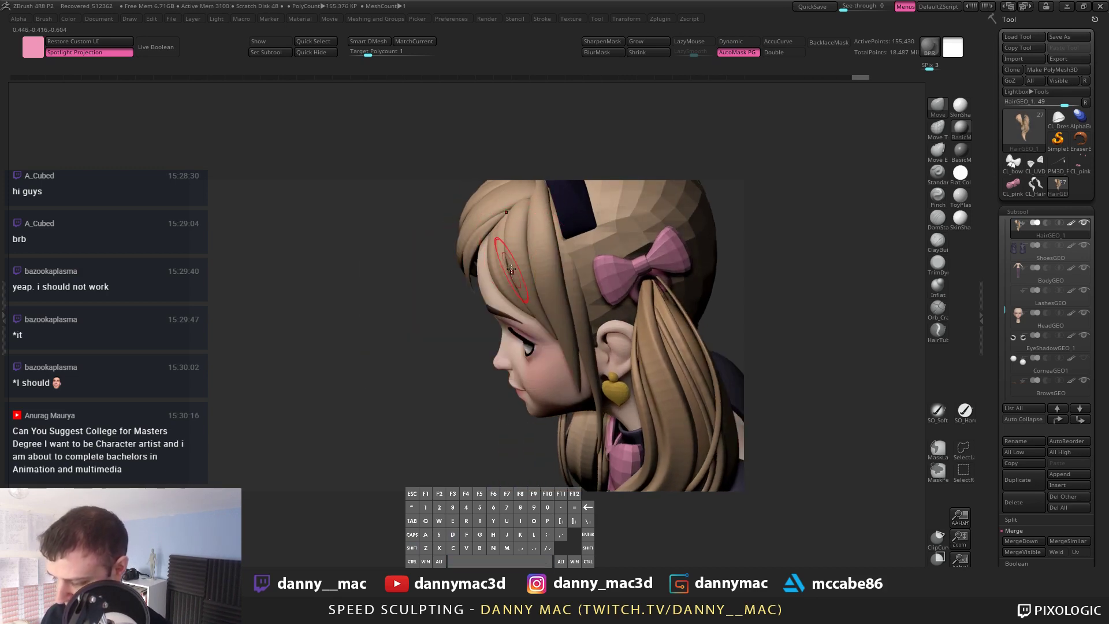
{"action": "right_click_drag", "start_coordinate": [508, 266], "coordinate": [513, 281]}
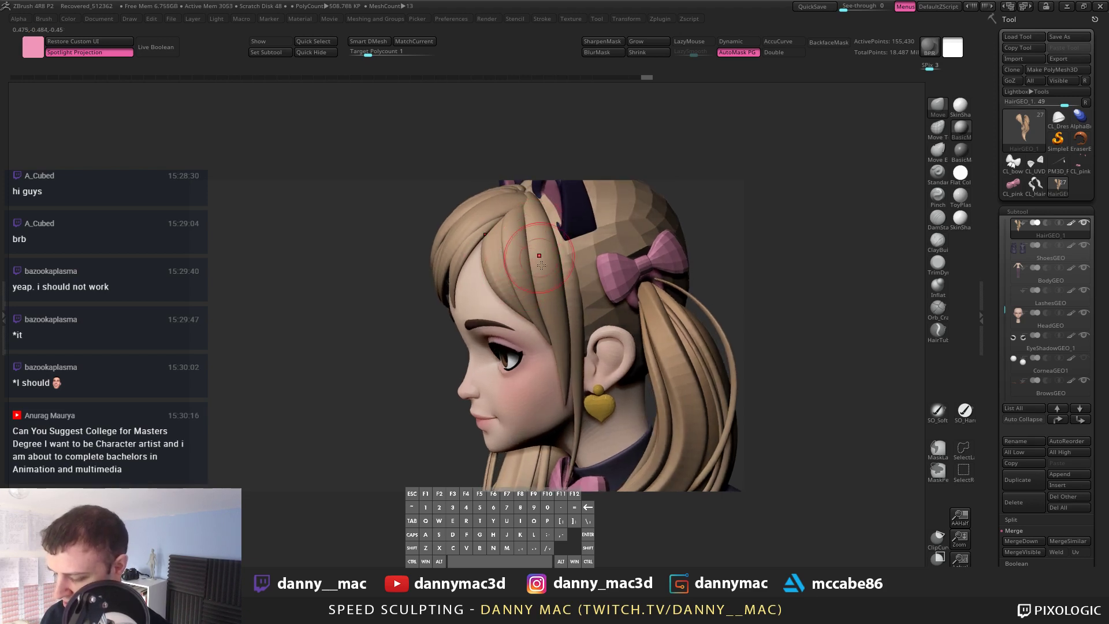
{"action": "key", "text": "ctrl"}
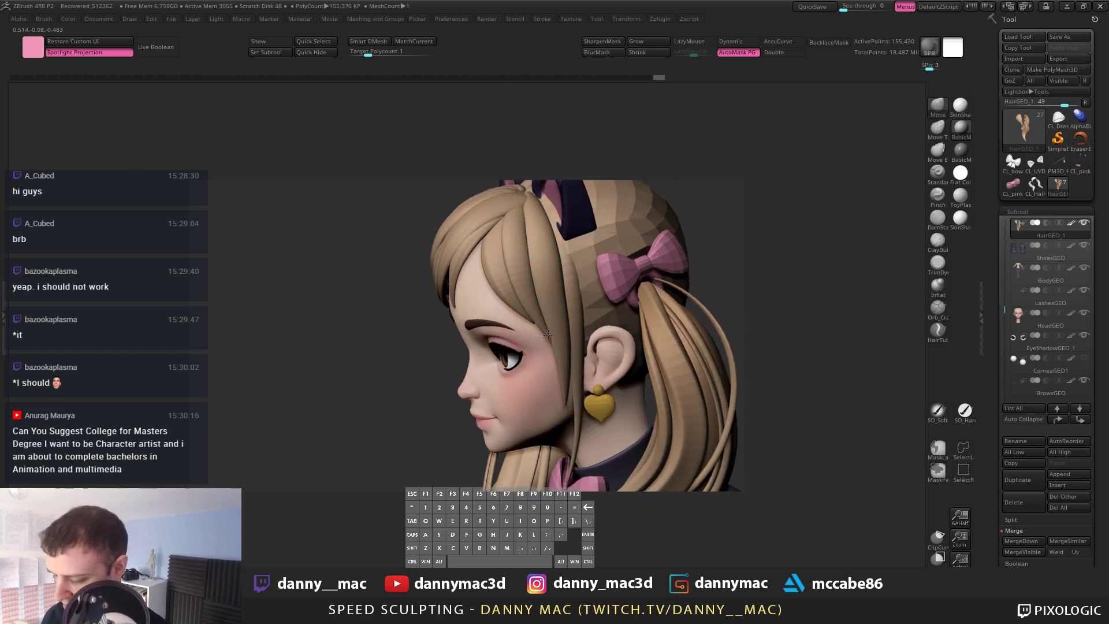
{"action": "right_click_drag", "start_coordinate": [548, 334], "coordinate": [554, 341]}
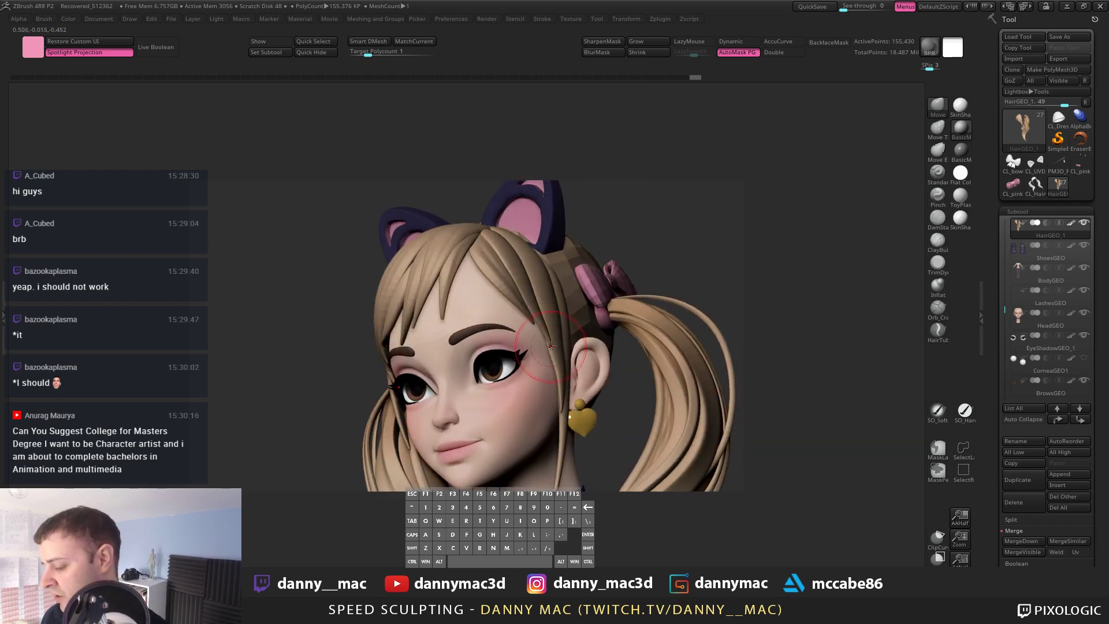
{"action": "left_click_drag", "start_coordinate": [547, 331], "coordinate": [551, 341]}
{"action": "mouse_move", "coordinate": [548, 331]}
{"action": "right_mouse_down"}
{"action": "mouse_move", "coordinate": [544, 278]}
{"action": "mouse_move", "coordinate": [523, 324]}
{"action": "right_mouse_up"}
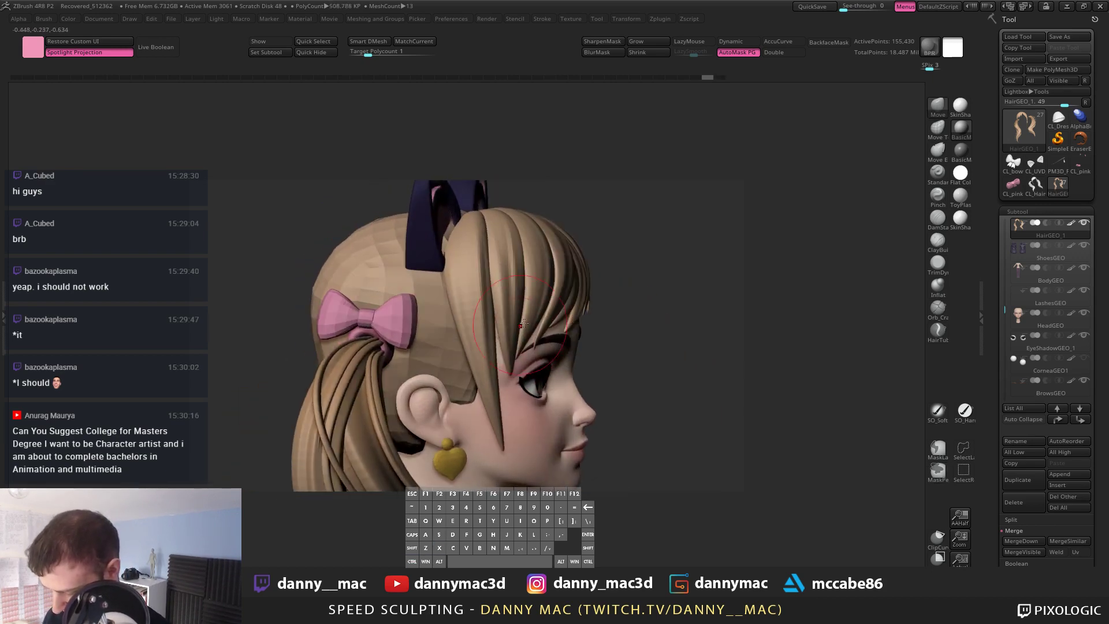
Step: Undo the last three adjustments to the fringe strands and briefly toggle the polyframe display
{"action": "key", "text": "ctrl+z"}
{"action": "key", "text": "ctrl+z"}
{"action": "key", "text": "ctrl+z"}
{"action": "key", "text": "shift+f"}
{"action": "key", "text": "shift+f"}
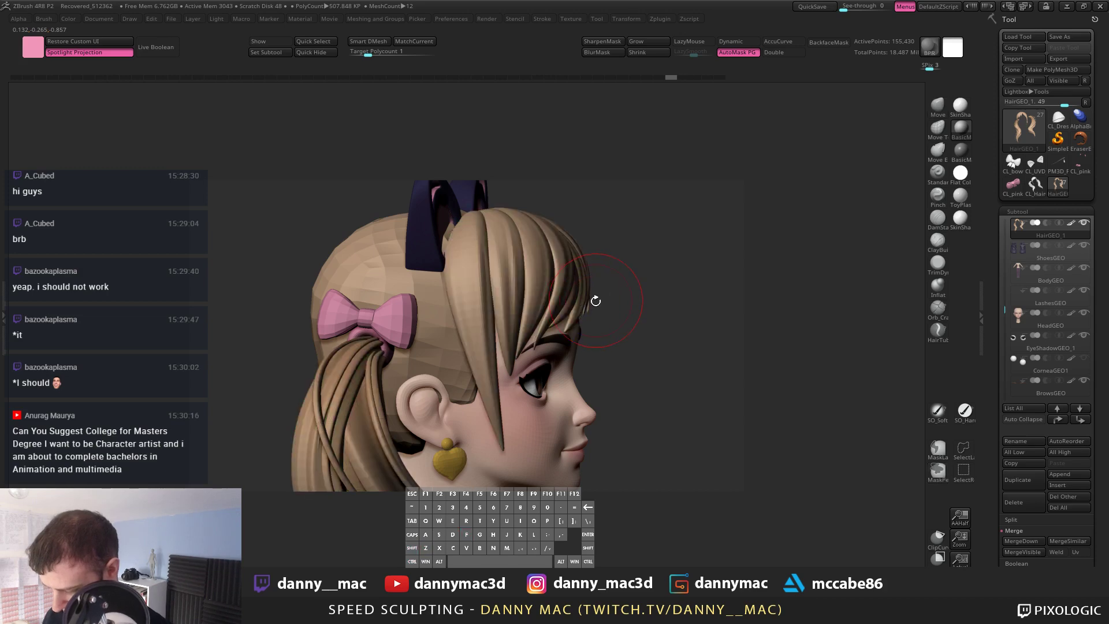
Step: Raise the subdivision level of the HairBackGEO subtool and reselect HairGEO_1
{"action": "right_click_drag", "start_coordinate": [596, 301], "coordinate": [582, 273]}
{"action": "left_click", "coordinate": [601, 276], "text": "alt"}
{"action": "key", "text": "ctrl+z"}
{"action": "left_click", "coordinate": [604, 274], "text": "alt"}
{"action": "key", "text": "d"}
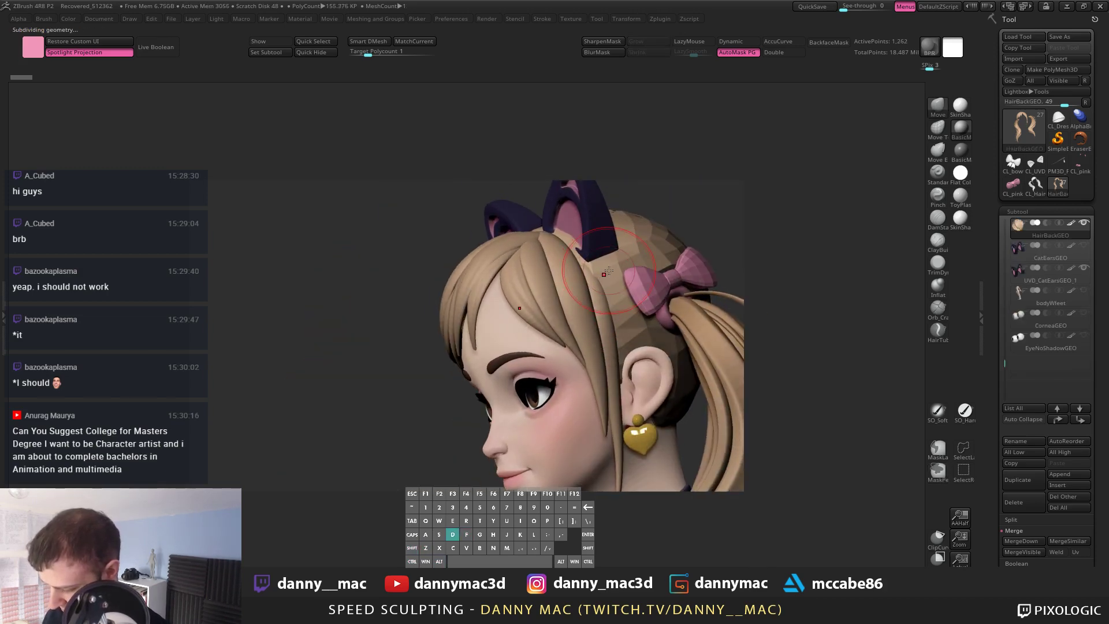
{"action": "left_click", "coordinate": [599, 278], "text": "alt"}
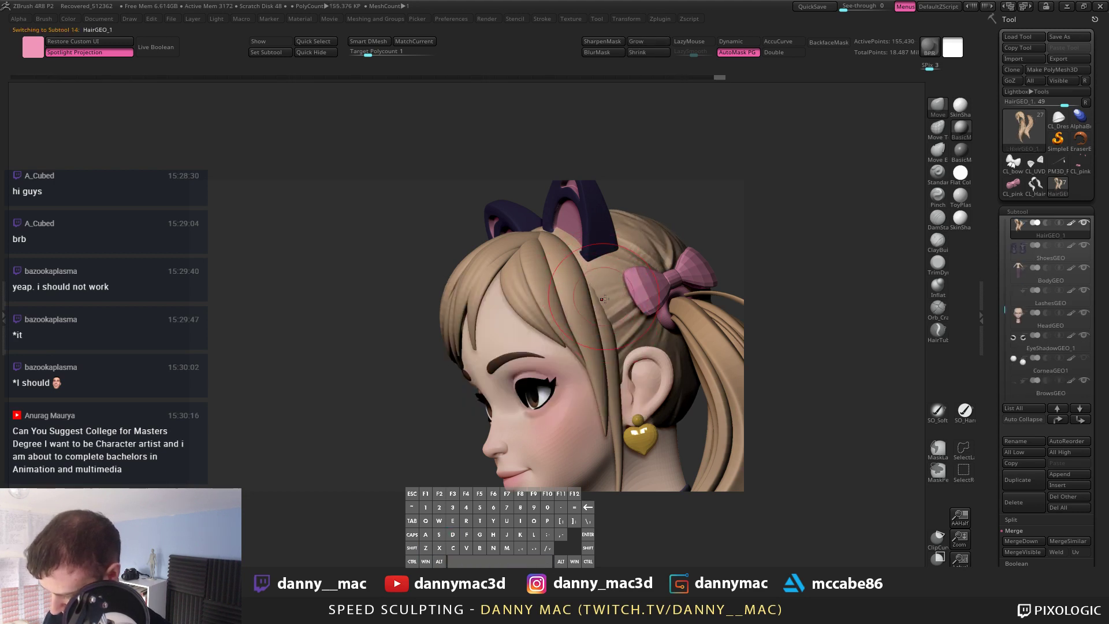
Step: Switch to the Orb groove brush and raise HairGEO_1 to its highest subdivision level for work on the side strands
{"action": "mouse_move", "coordinate": [614, 310]}
{"action": "right_mouse_down", "text": "ctrl"}
{"action": "mouse_move", "coordinate": [579, 315]}
{"action": "mouse_move", "coordinate": [606, 289]}
{"action": "mouse_move", "coordinate": [583, 277]}
{"action": "mouse_move", "coordinate": [592, 295]}
{"action": "right_mouse_up", "text": "ctrl"}
{"action": "key", "text": "b"}
{"action": "key", "text": "o"}
{"action": "key", "text": "ctrl+d"}
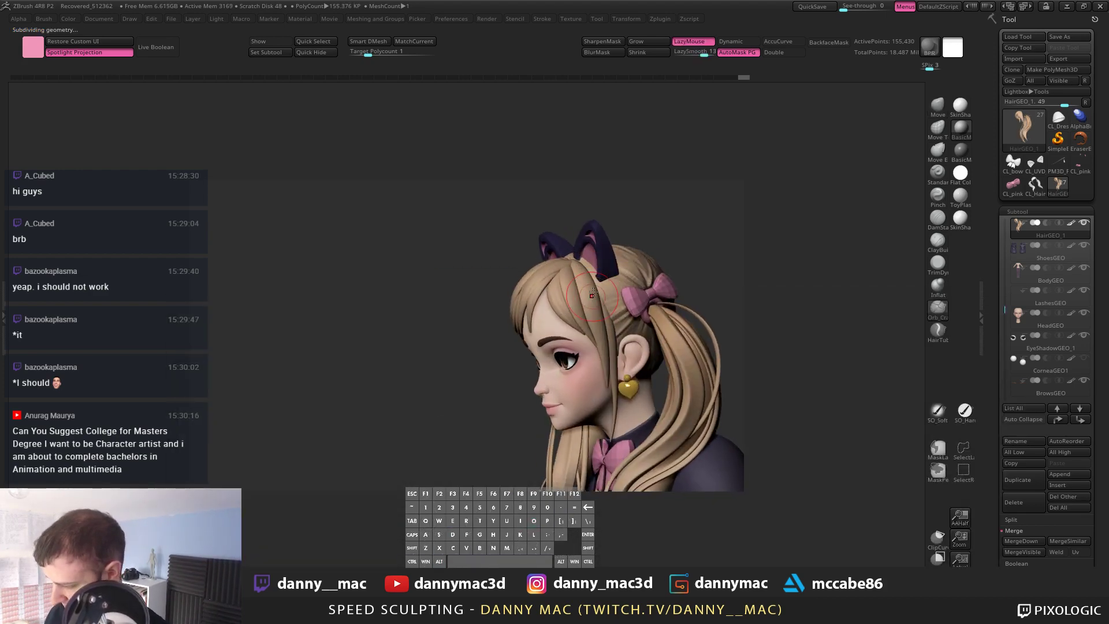
{"action": "key", "text": "shift+f"}
{"action": "key", "text": "shift+f"}
{"action": "key", "text": "d"}
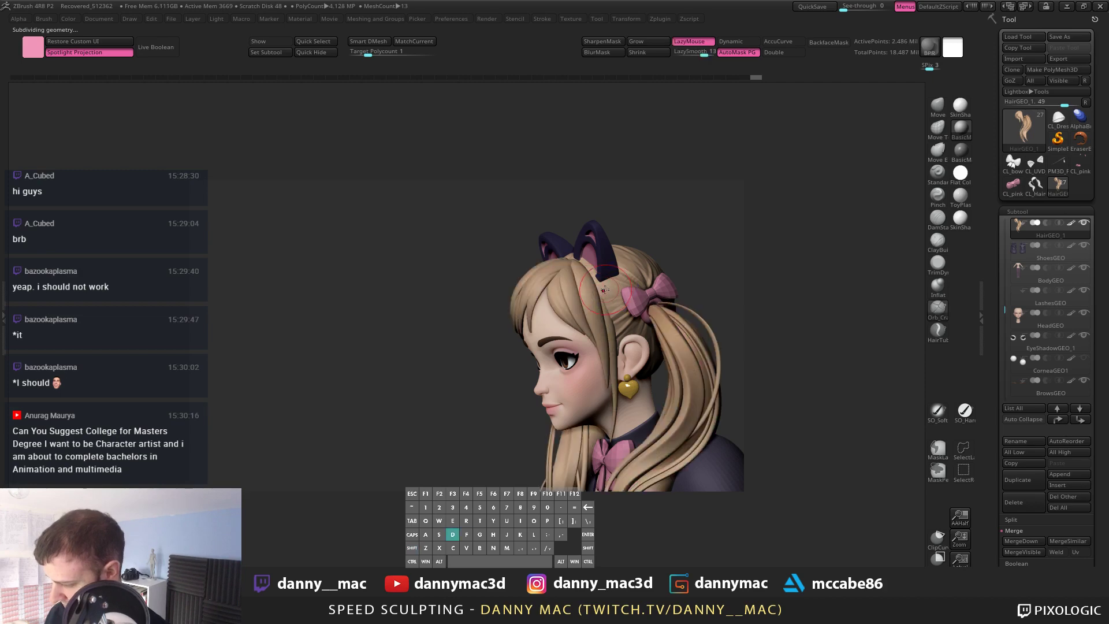
{"action": "key", "text": "space"}
{"action": "right_click_drag", "start_coordinate": [607, 293], "coordinate": [587, 283]}
{"action": "key", "text": "space"}
{"action": "key", "text": "alt"}
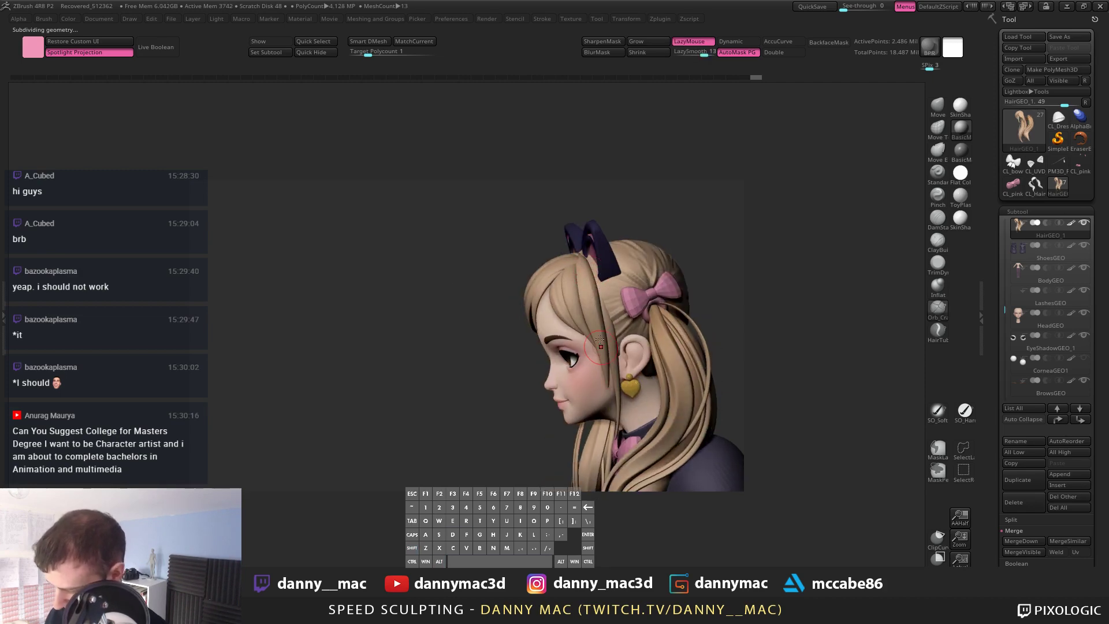
Step: Carve and smooth a groove near the root of the fringe strand beside the parting, undoing the rejected strokes
{"action": "mouse_move", "coordinate": [601, 340]}
{"action": "right_mouse_down"}
{"action": "mouse_move", "coordinate": [582, 271]}
{"action": "mouse_move", "coordinate": [592, 286]}
{"action": "mouse_move", "coordinate": [508, 301]}
{"action": "mouse_move", "coordinate": [523, 315]}
{"action": "mouse_move", "coordinate": [569, 295]}
{"action": "mouse_move", "coordinate": [552, 265]}
{"action": "right_mouse_up"}
{"action": "key", "text": "ctrl+z"}
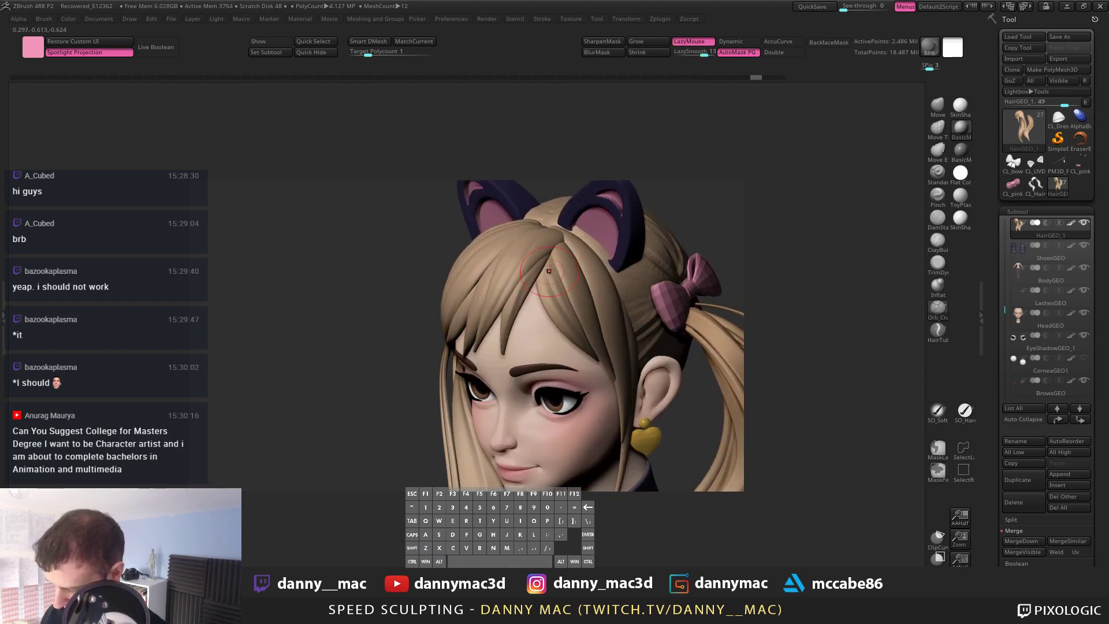
{"action": "key", "text": "alt"}
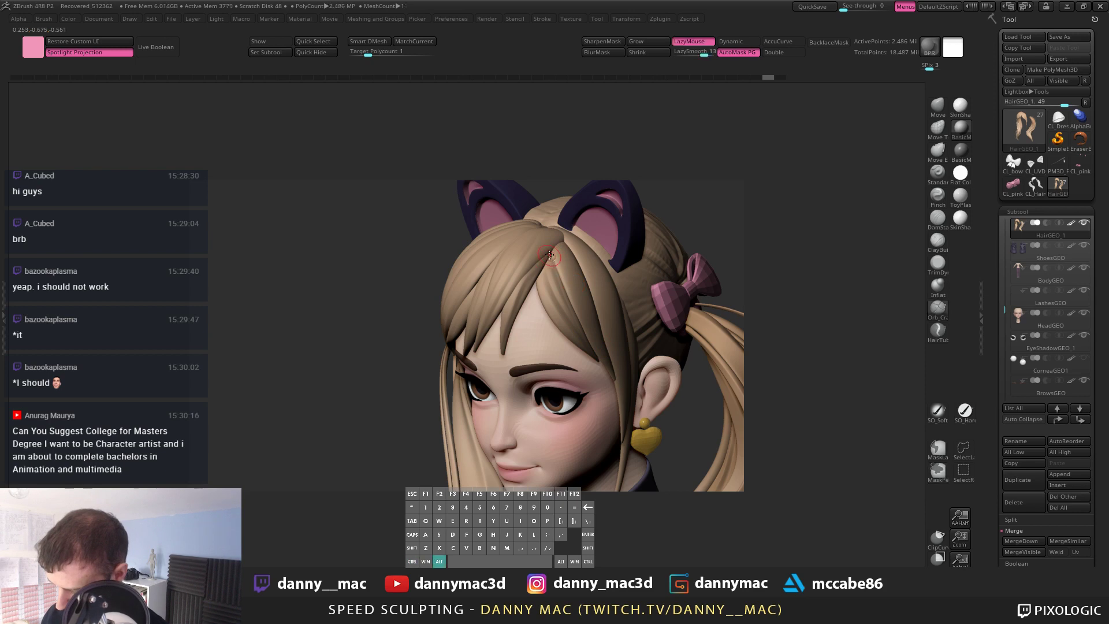
{"action": "key", "text": "ctrl+z"}
{"action": "left_click_drag", "start_coordinate": [550, 268], "coordinate": [563, 330], "text": "alt"}
{"action": "key", "text": "ctrl+z"}
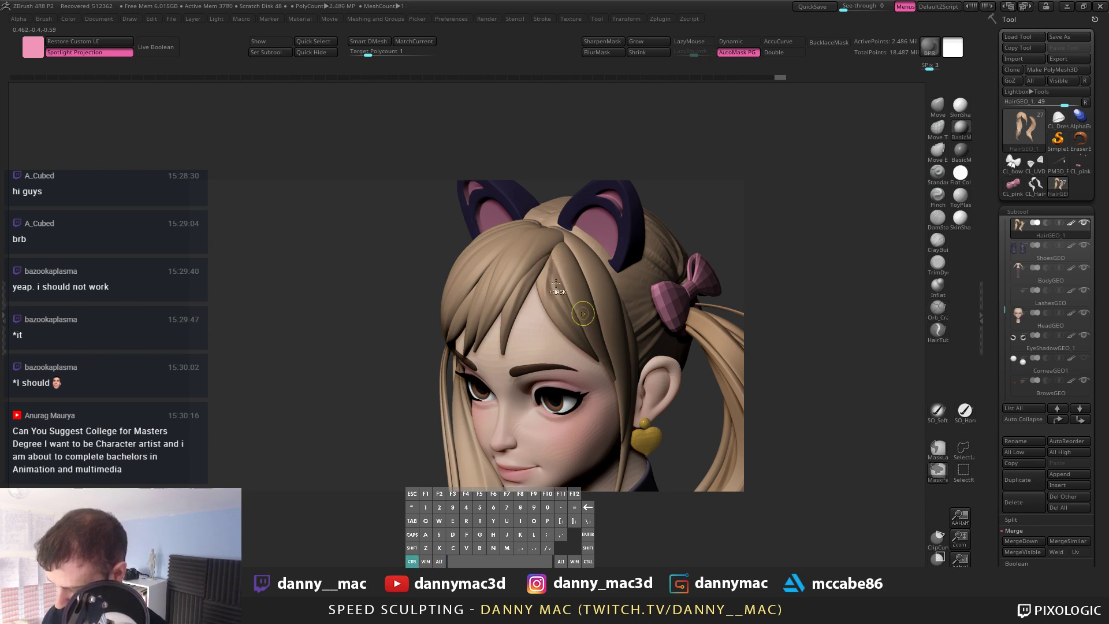
Step: Isolate the fringe strand beside the parting, refine its groove, and reveal all the hair again
{"action": "right_click_drag", "start_coordinate": [550, 291], "coordinate": [721, 240], "text": "alt"}
{"action": "left_click", "coordinate": [560, 285], "text": "ctrl+alt+shift"}
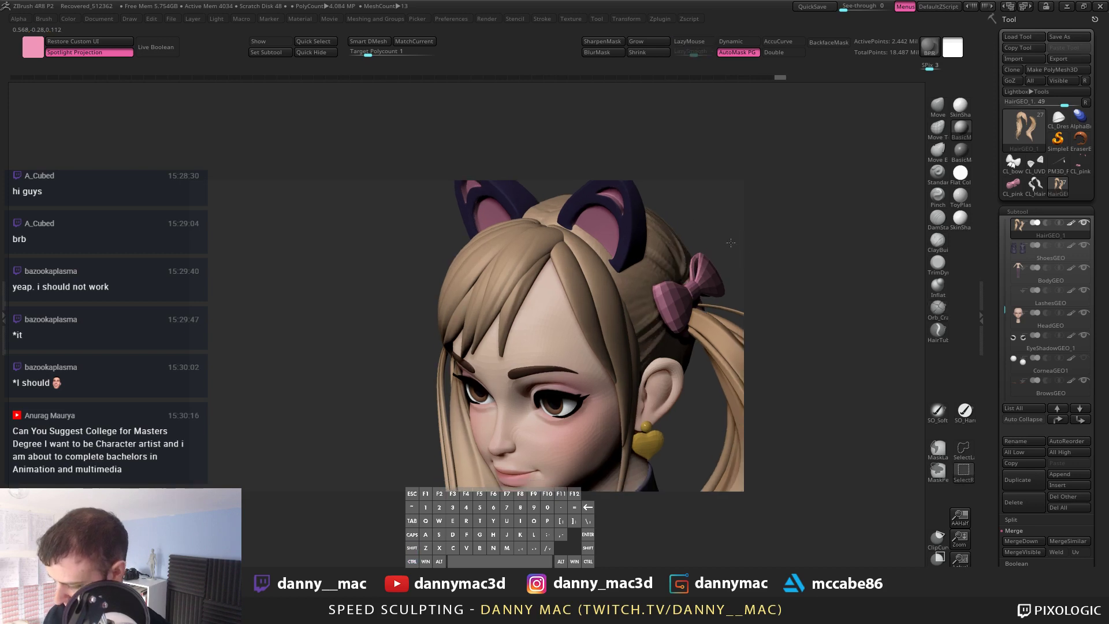
{"action": "left_click", "coordinate": [554, 306], "text": "ctrl+shift"}
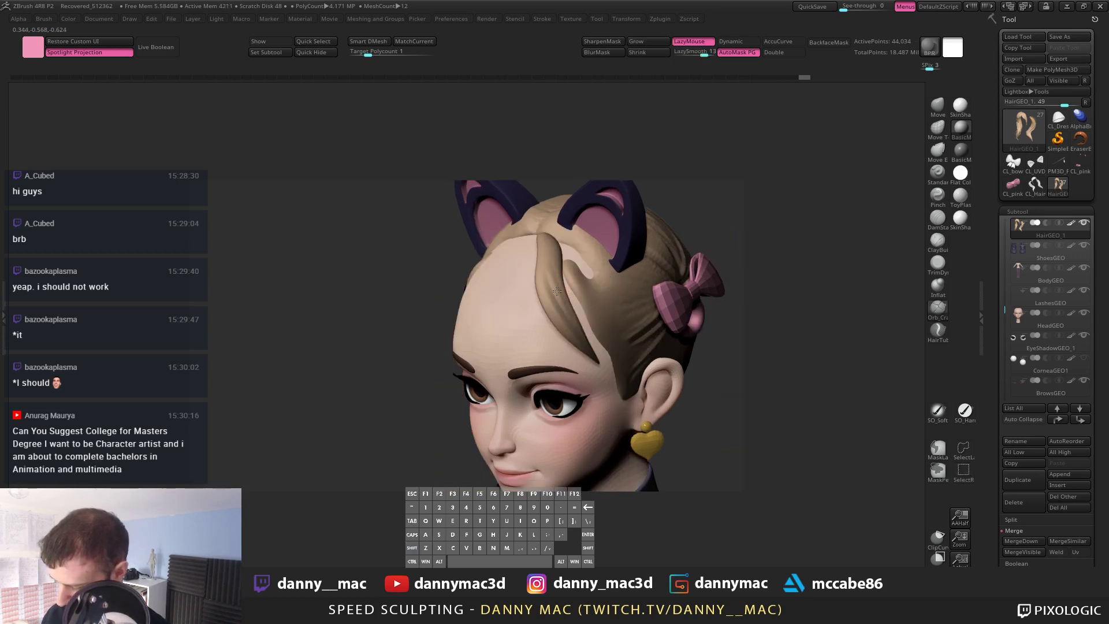
{"action": "right_click_drag", "start_coordinate": [553, 289], "coordinate": [551, 237]}
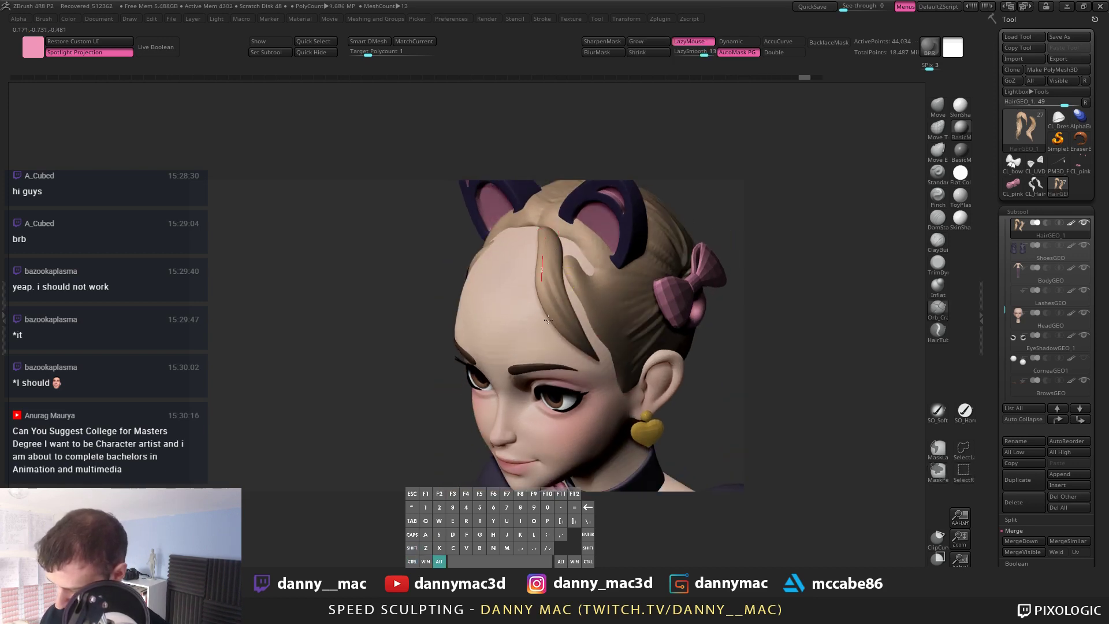
{"action": "key", "text": "ctrl+shift"}
{"action": "left_click", "coordinate": [732, 226], "text": "ctrl+shift"}
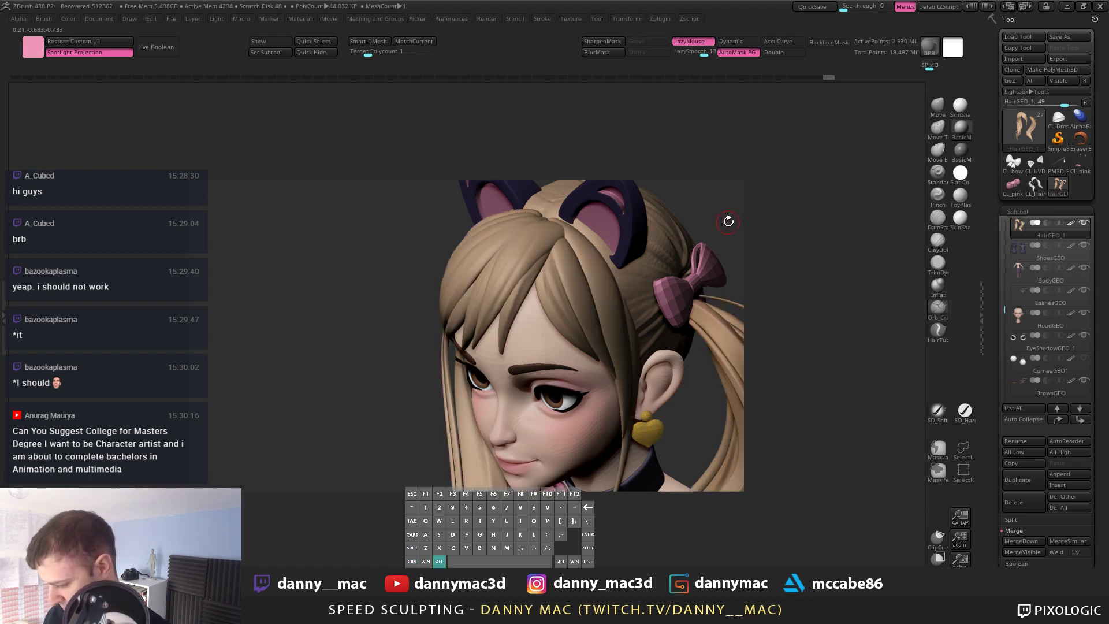
Step: Frame the whole character and preview the SkinShade material before switching back to BasicMaterial
{"action": "key", "text": "f"}
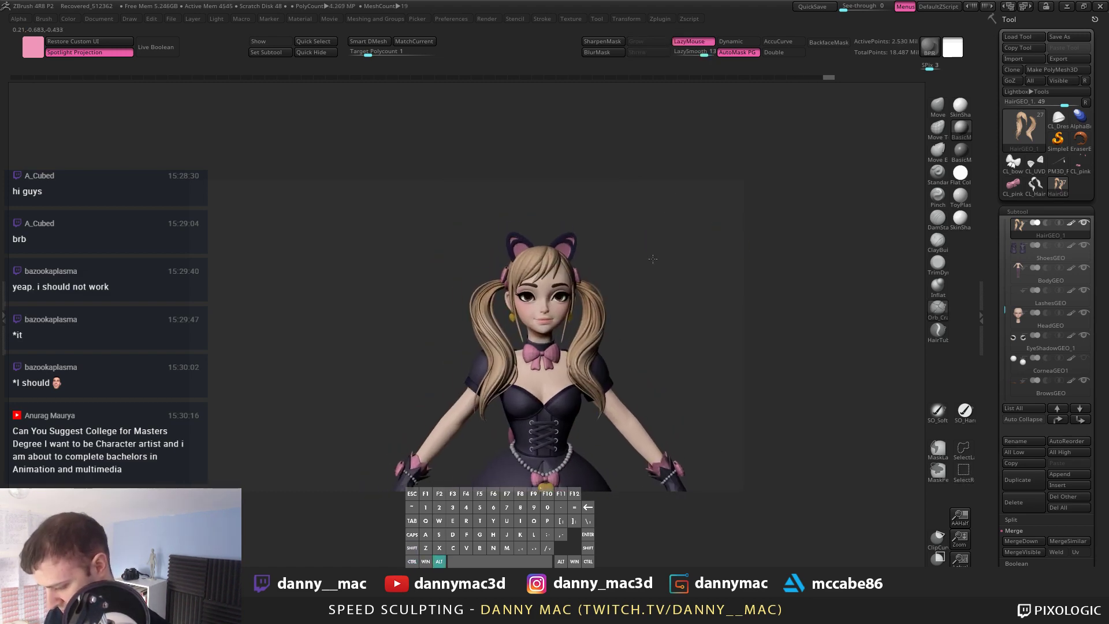
{"action": "left_click", "coordinate": [957, 109]}
{"action": "left_click", "coordinate": [961, 130]}
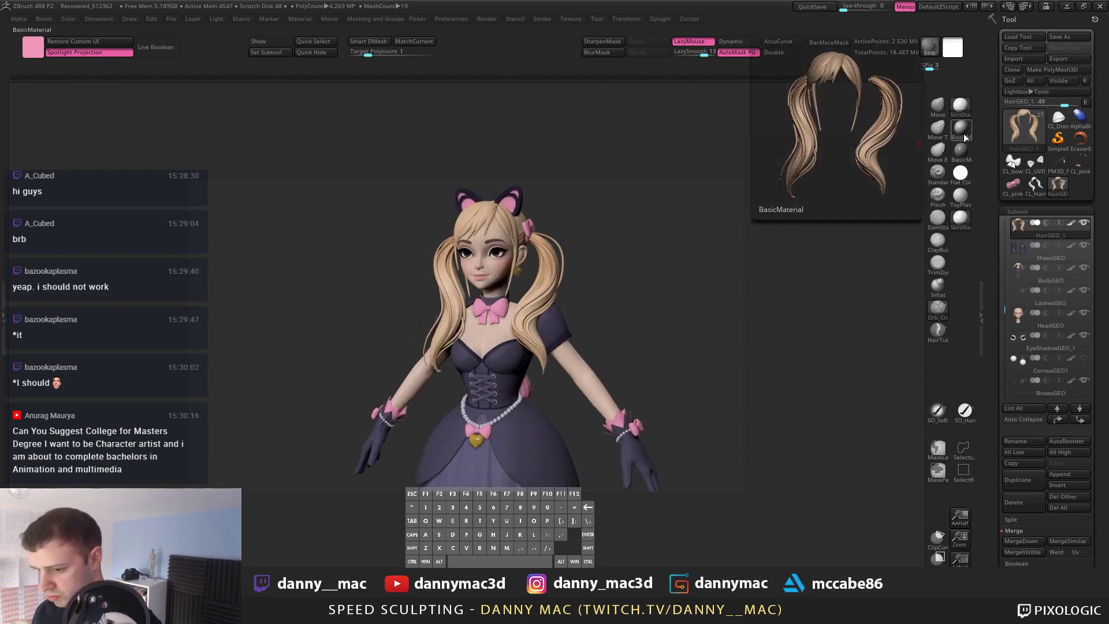
{"action": "left_click", "coordinate": [962, 138]}
Step: Carve a groove down the side strands of the character's left ponytail, above the shoulder
{"action": "left_click_drag", "start_coordinate": [742, 238], "coordinate": [543, 302], "text": "alt"}
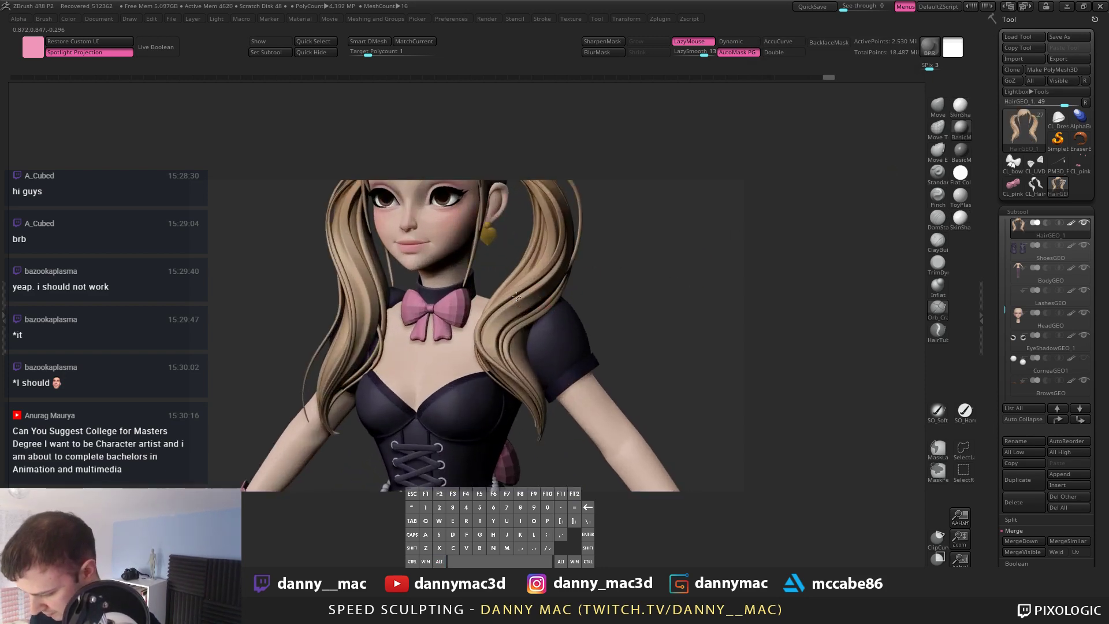
{"action": "left_click_drag", "start_coordinate": [682, 297], "coordinate": [543, 330]}
{"action": "key", "text": "space"}
{"action": "left_click_drag", "start_coordinate": [627, 228], "coordinate": [616, 267], "text": "alt"}
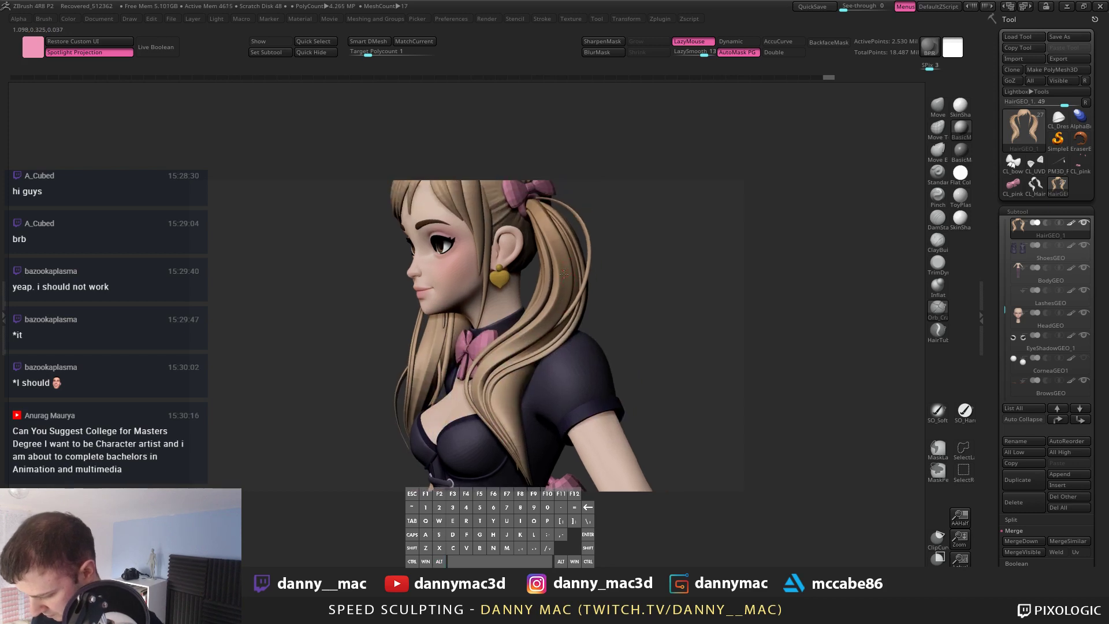
{"action": "right_click_drag", "start_coordinate": [510, 374], "coordinate": [567, 276], "text": "alt"}
{"action": "left_click_drag", "start_coordinate": [566, 276], "coordinate": [605, 237]}
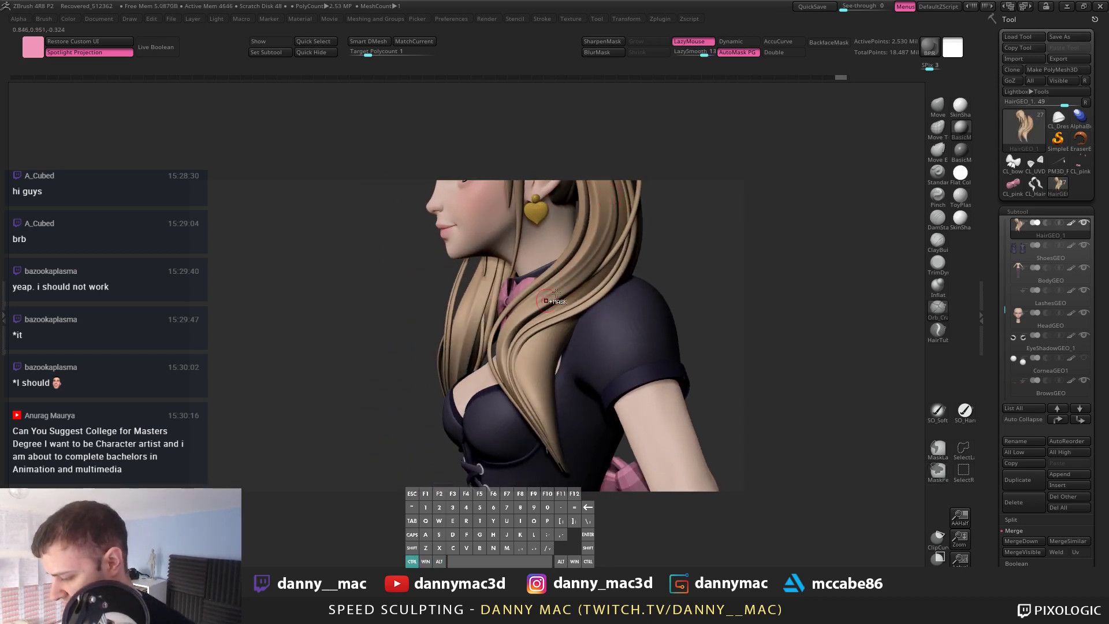
Step: Undo the last groove and try another stroke along the outer curve of the character's left ponytail, undoing it too
{"action": "key", "text": "ctrl+z"}
{"action": "key", "text": "space"}
{"action": "right_click_drag", "start_coordinate": [517, 314], "coordinate": [590, 272]}
{"action": "right_click_drag", "start_coordinate": [452, 364], "coordinate": [615, 244]}
{"action": "mouse_move", "coordinate": [486, 334]}
{"action": "left_mouse_down"}
{"action": "mouse_move", "coordinate": [550, 315]}
{"action": "mouse_move", "coordinate": [537, 409]}
{"action": "left_mouse_up"}
{"action": "key", "text": "ctrl+z"}
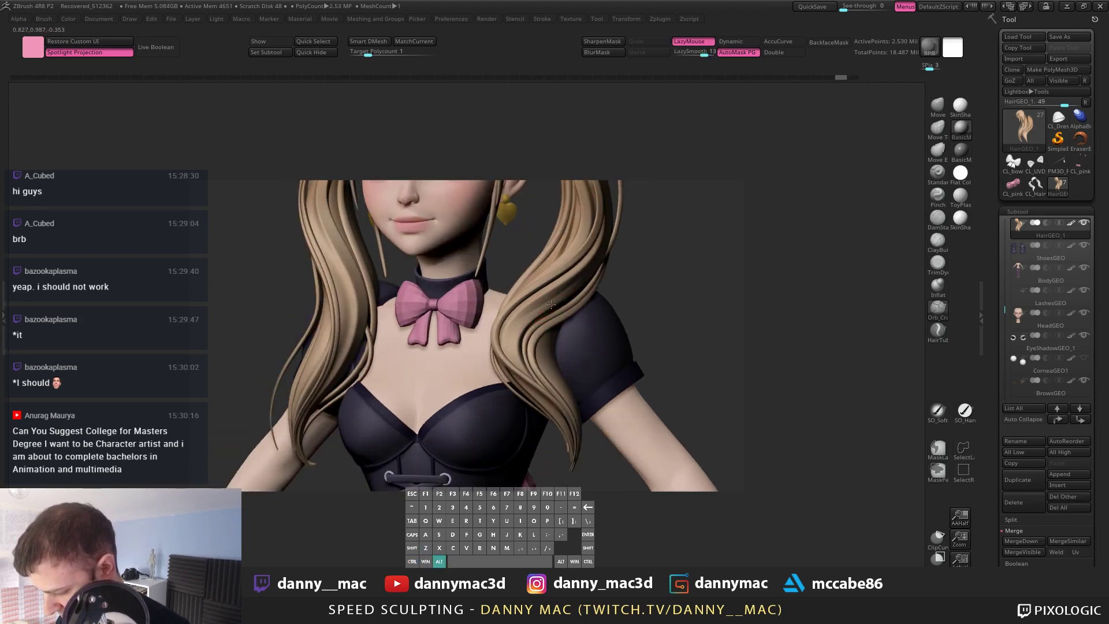
Step: Carve grooves along the front curl of the character's left ponytail beside the neck bow, undoing the rejected stroke
{"action": "right_click_drag", "start_coordinate": [541, 324], "coordinate": [523, 328]}
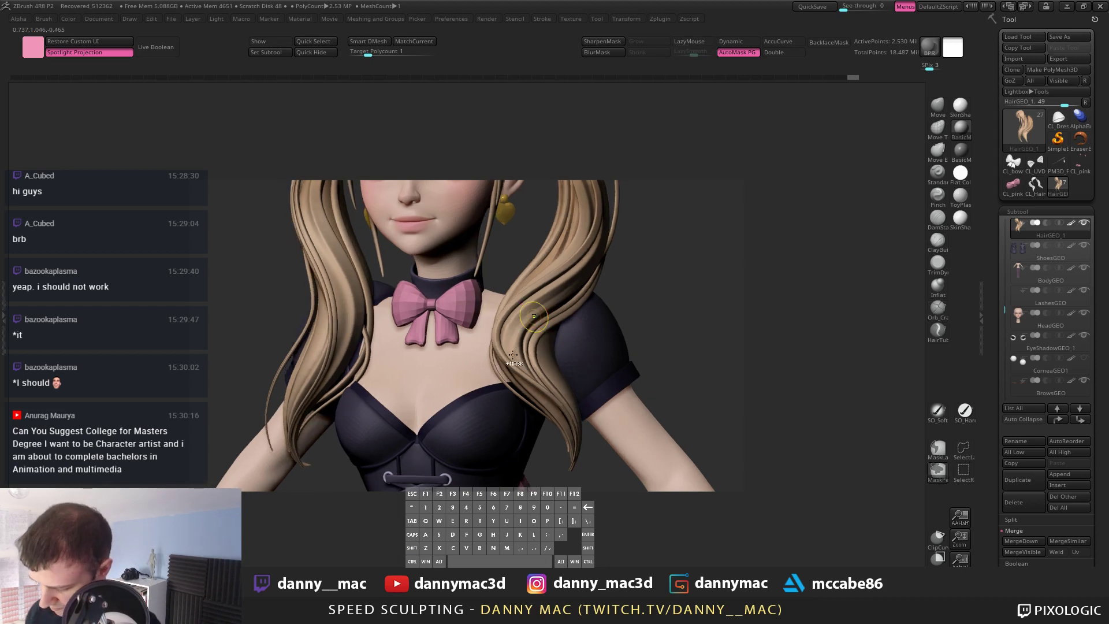
{"action": "key", "text": "ctrl+z"}
{"action": "left_click_drag", "start_coordinate": [534, 341], "coordinate": [520, 361]}
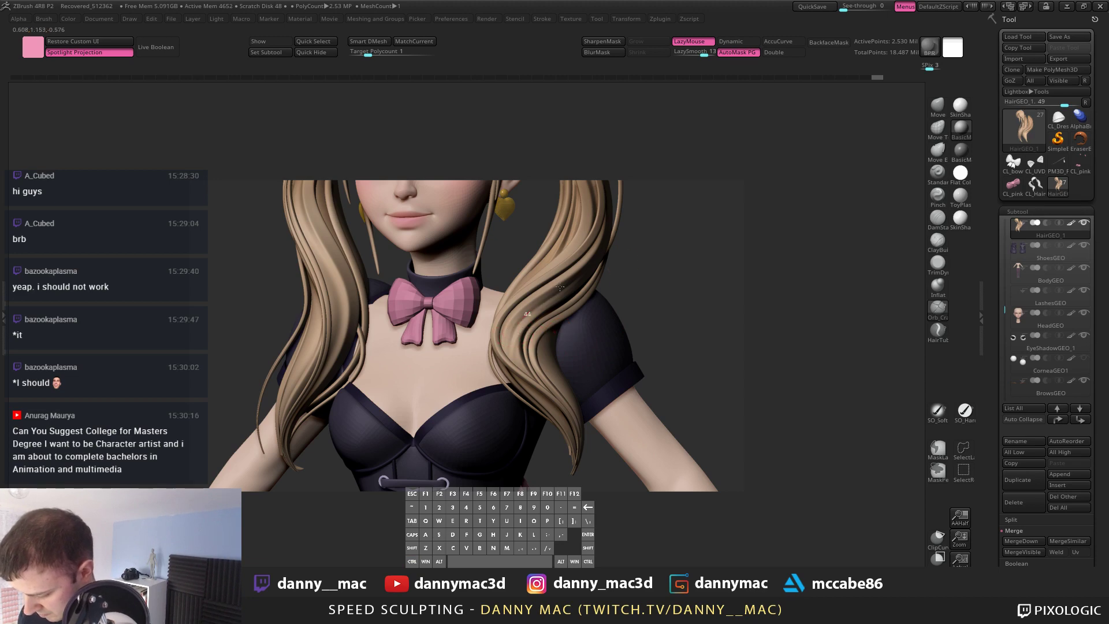
{"action": "right_click_drag", "start_coordinate": [526, 322], "coordinate": [512, 320]}
{"action": "right_click_drag", "start_coordinate": [532, 275], "coordinate": [512, 328], "text": "alt"}
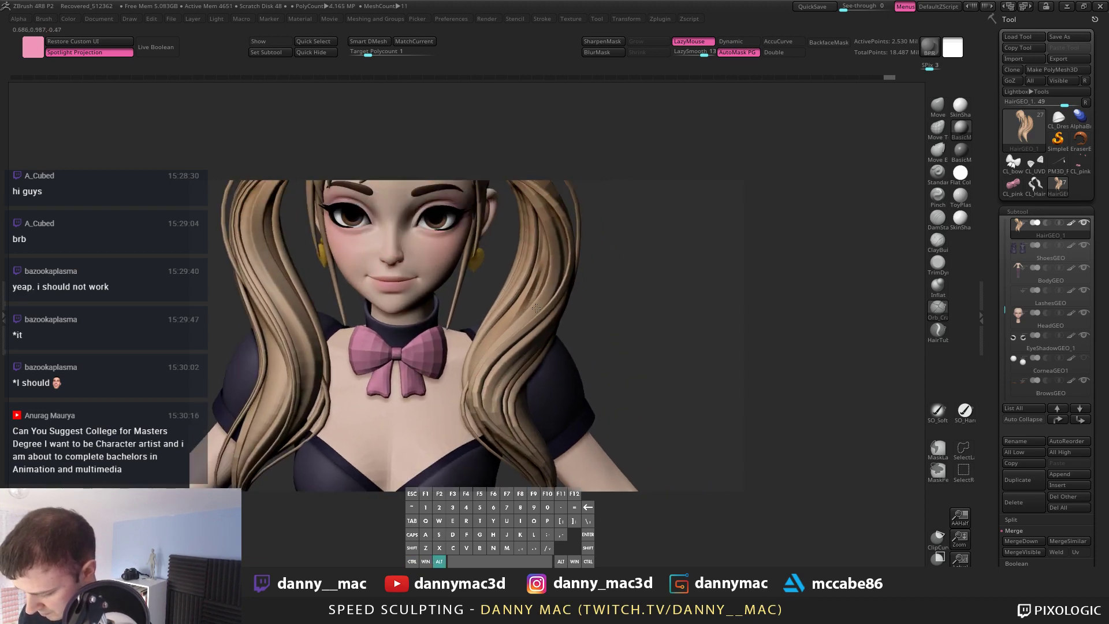
Step: Carve further grooves down the inner side of the character's left ponytail beside the cheek and neck
{"action": "left_click_drag", "start_coordinate": [513, 327], "coordinate": [532, 281]}
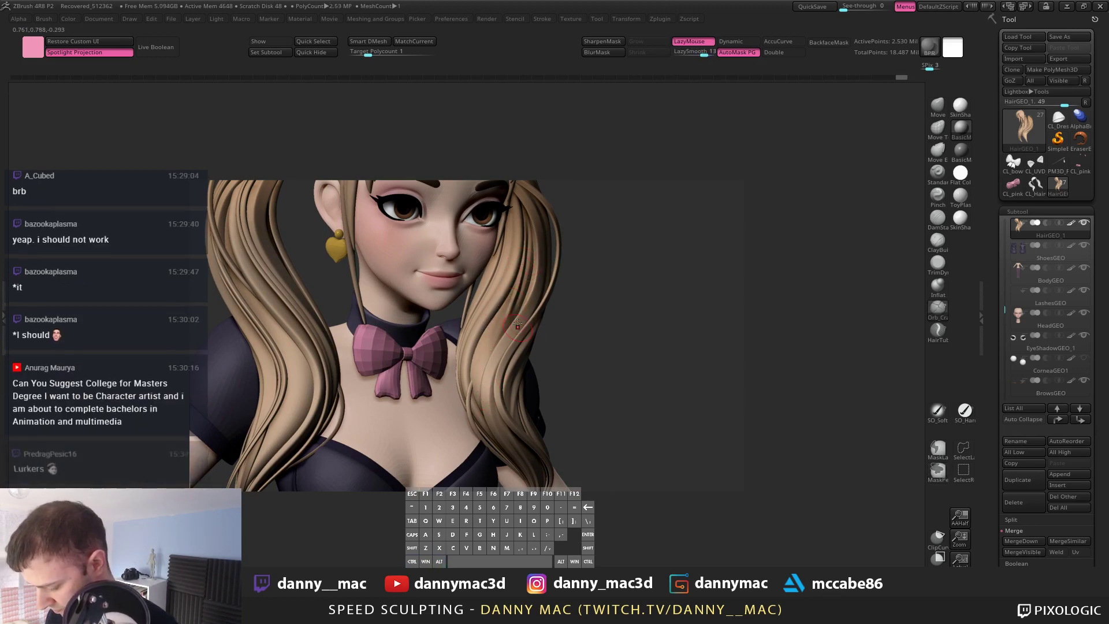
{"action": "left_click_drag", "start_coordinate": [518, 325], "coordinate": [507, 310]}
{"action": "left_click_drag", "start_coordinate": [457, 374], "coordinate": [497, 300]}
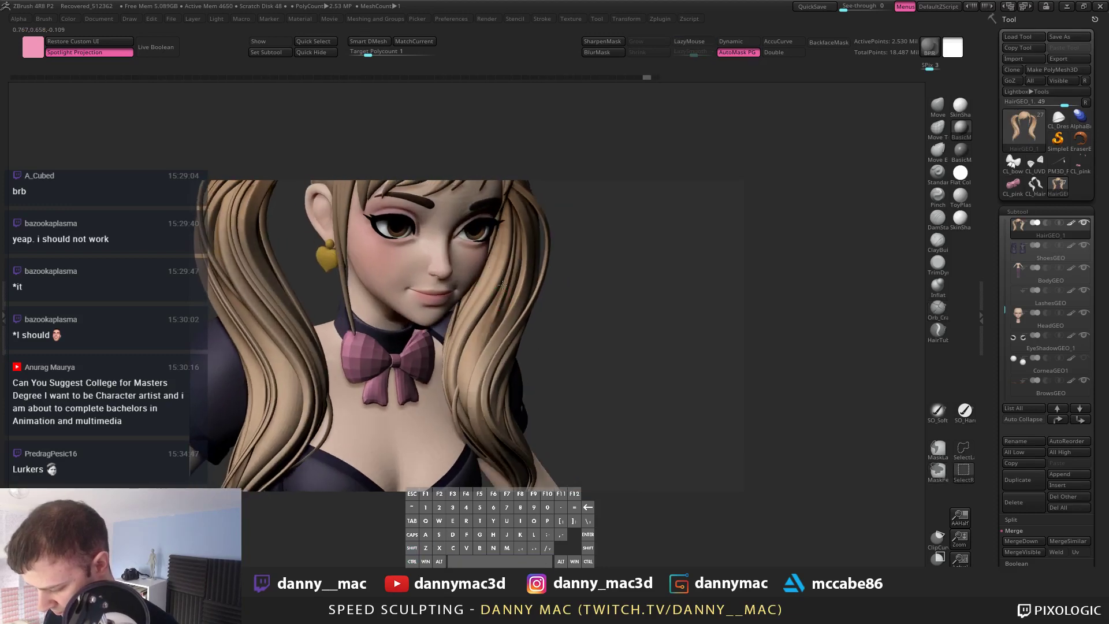
Step: Isolate the main strand of the character's left ponytail to check it, reveal all hair, and smooth its groove
{"action": "left_click", "coordinate": [500, 260], "text": "ctrl+shift"}
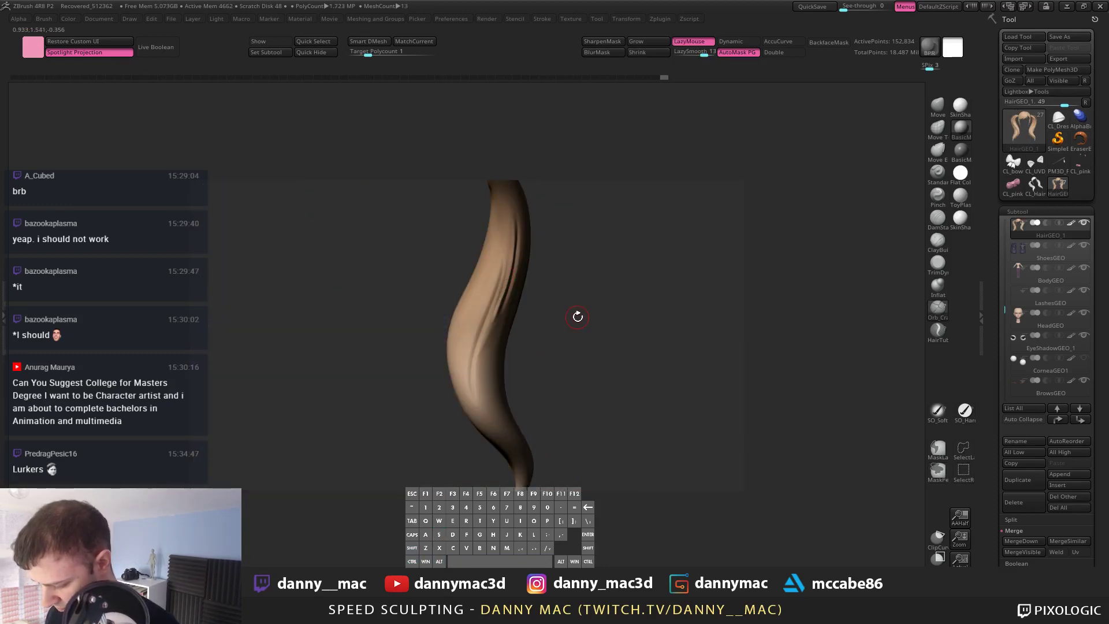
{"action": "left_click", "coordinate": [581, 303], "text": "ctrl+shift"}
{"action": "left_click_drag", "start_coordinate": [490, 330], "coordinate": [501, 315], "text": "shift"}
Step: Check the ponytails with the polyframe display switched on, and switch it off again
{"action": "mouse_move", "coordinate": [501, 332]}
{"action": "right_mouse_down", "text": "alt"}
{"action": "mouse_move", "coordinate": [513, 273]}
{"action": "mouse_move", "coordinate": [582, 287]}
{"action": "mouse_move", "coordinate": [616, 320]}
{"action": "right_mouse_up", "text": "alt"}
{"action": "right_click_drag", "start_coordinate": [591, 243], "coordinate": [572, 206], "text": "alt"}
{"action": "mouse_move", "coordinate": [490, 264]}
{"action": "right_mouse_down", "text": "alt"}
{"action": "mouse_move", "coordinate": [507, 260]}
{"action": "mouse_move", "coordinate": [440, 335]}
{"action": "right_mouse_up", "text": "alt"}
{"action": "key", "text": "shift+f"}
{"action": "key", "text": "space"}
{"action": "key", "text": "shift+f"}
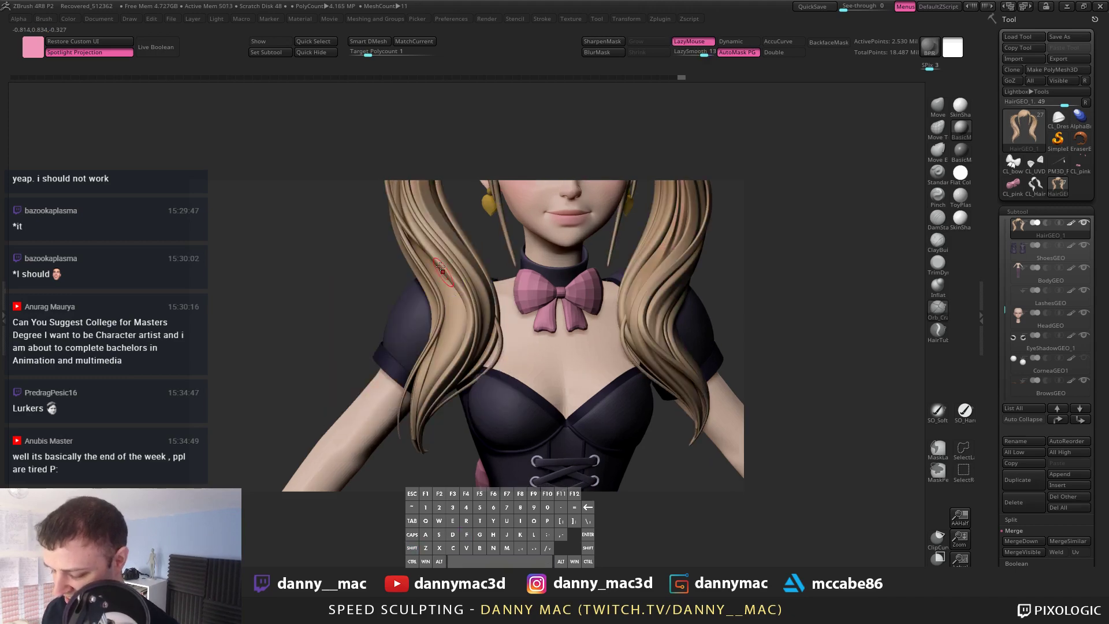
Step: Carve a groove into the front of the character's right ponytail, undoing the rejected strokes
{"action": "right_click_drag", "start_coordinate": [441, 268], "coordinate": [487, 268]}
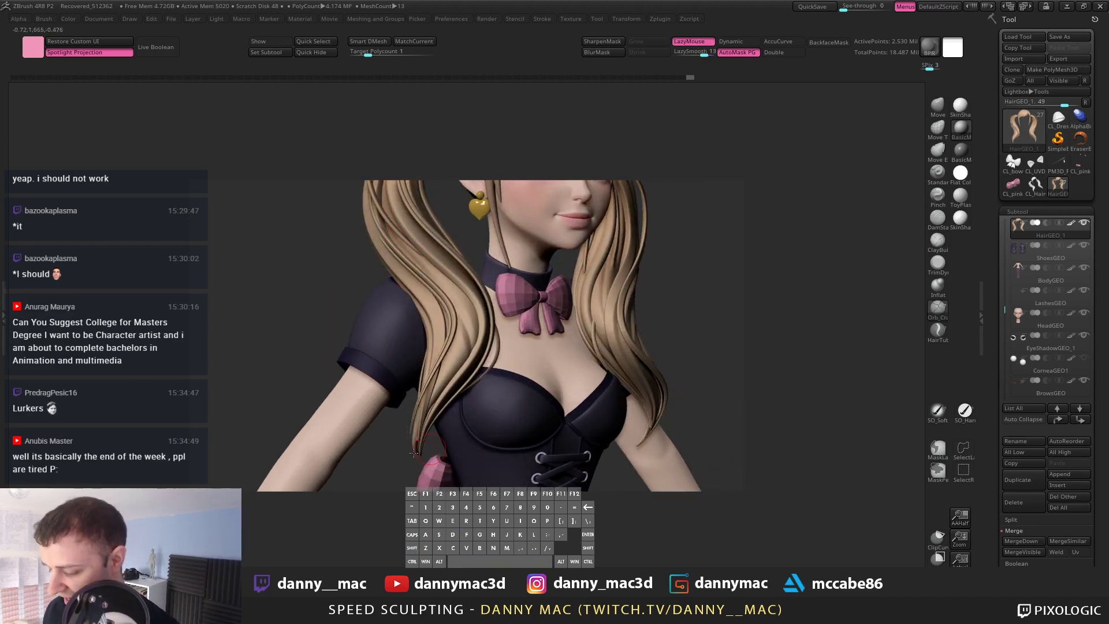
{"action": "key", "text": "ctrl+z"}
{"action": "key", "text": "ctrl+z"}
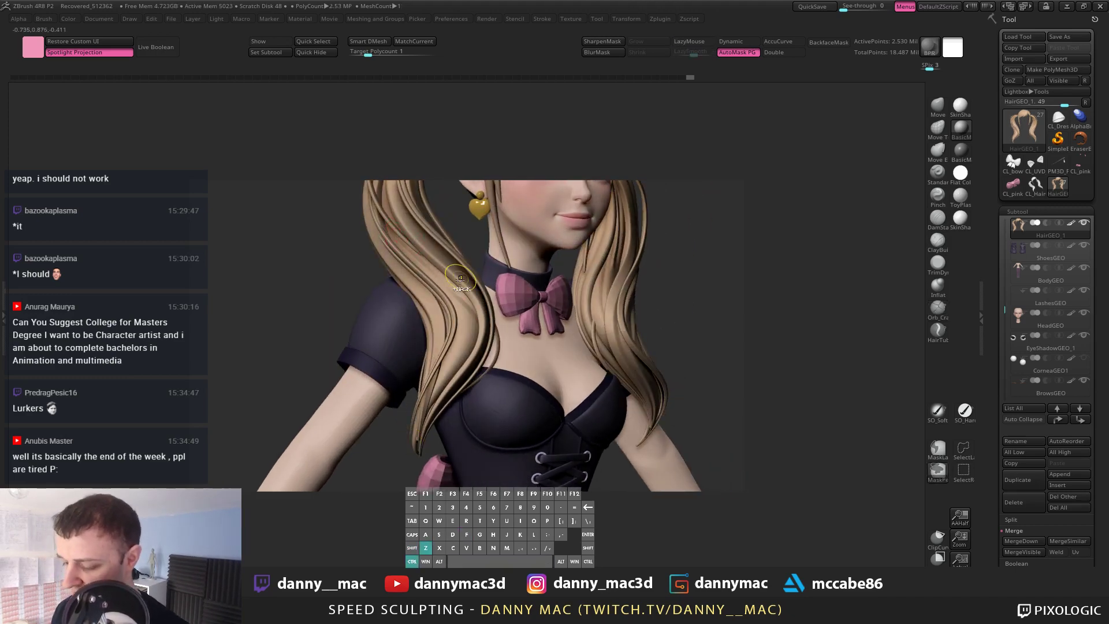
{"action": "key", "text": "ctrl+z"}
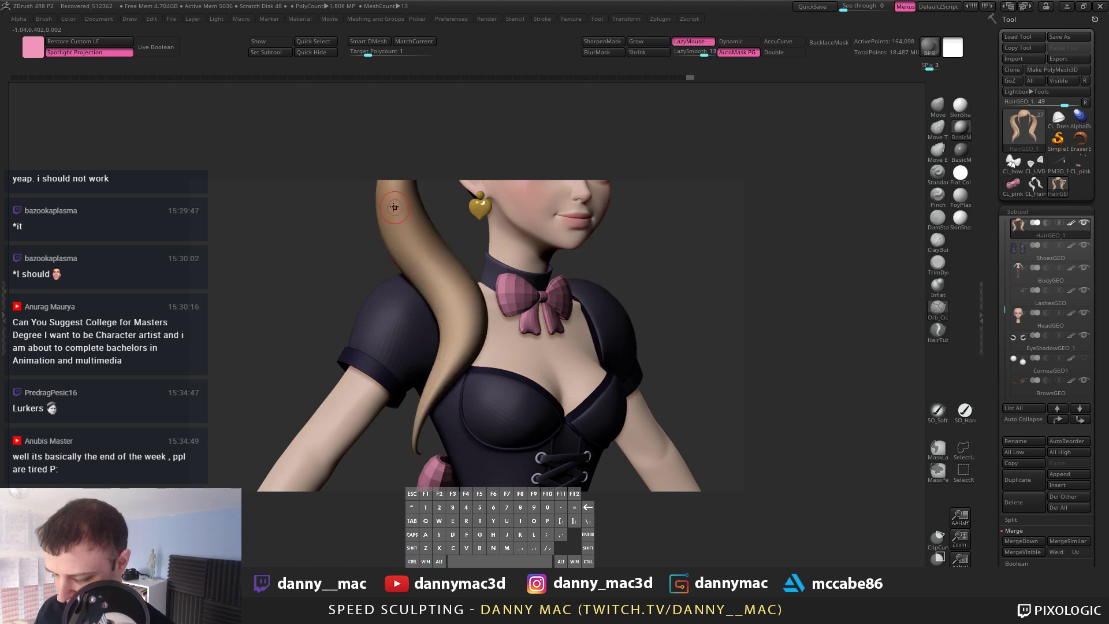
Step: Groove the isolated main strand of the character's right ponytail, comparing before and after in solo mode with undo and redo
{"action": "key", "text": "alt+s"}
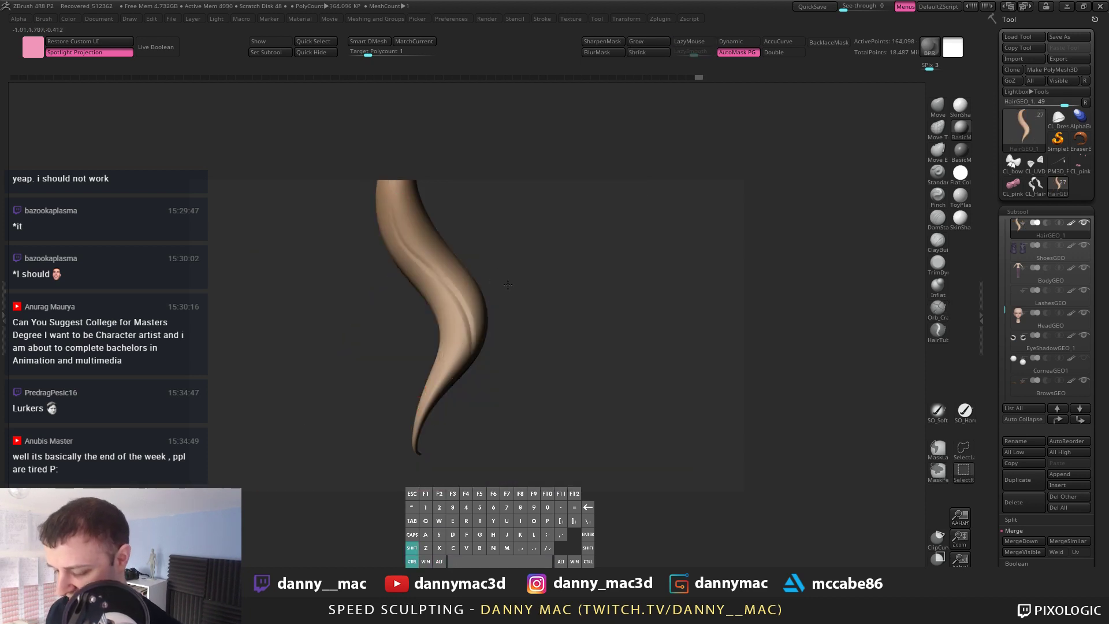
{"action": "key", "text": "ctrl+shift+z"}
{"action": "key", "text": "alt+s"}
{"action": "right_click_drag", "start_coordinate": [490, 290], "coordinate": [443, 277]}
{"action": "key", "text": "ctrl+z"}
{"action": "key", "text": "ctrl+z"}
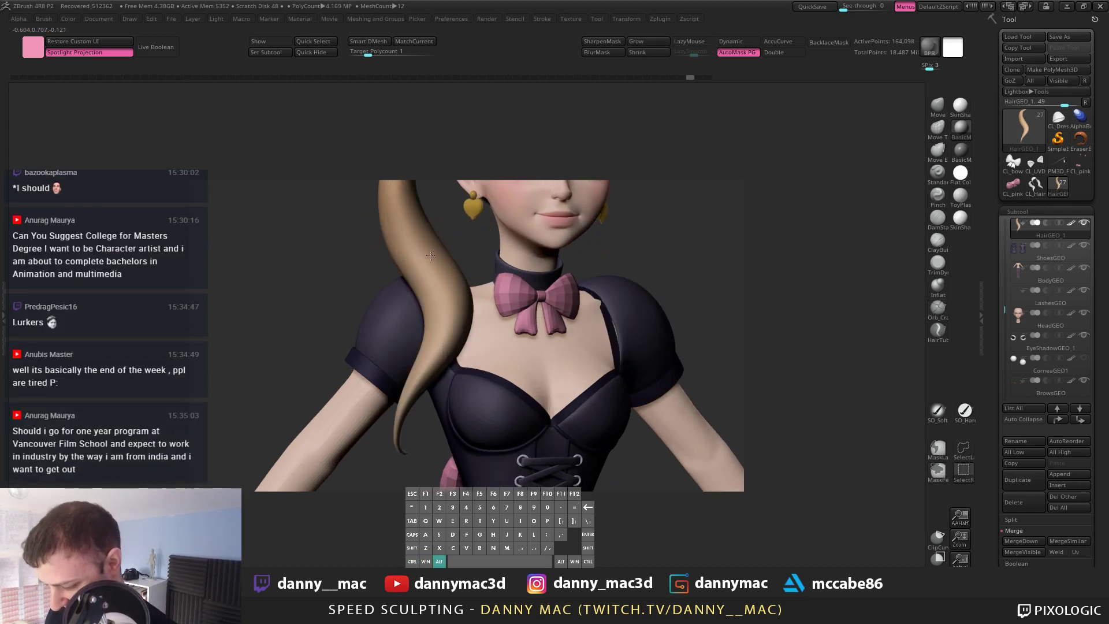
{"action": "key", "text": "ctrl+shift+z"}
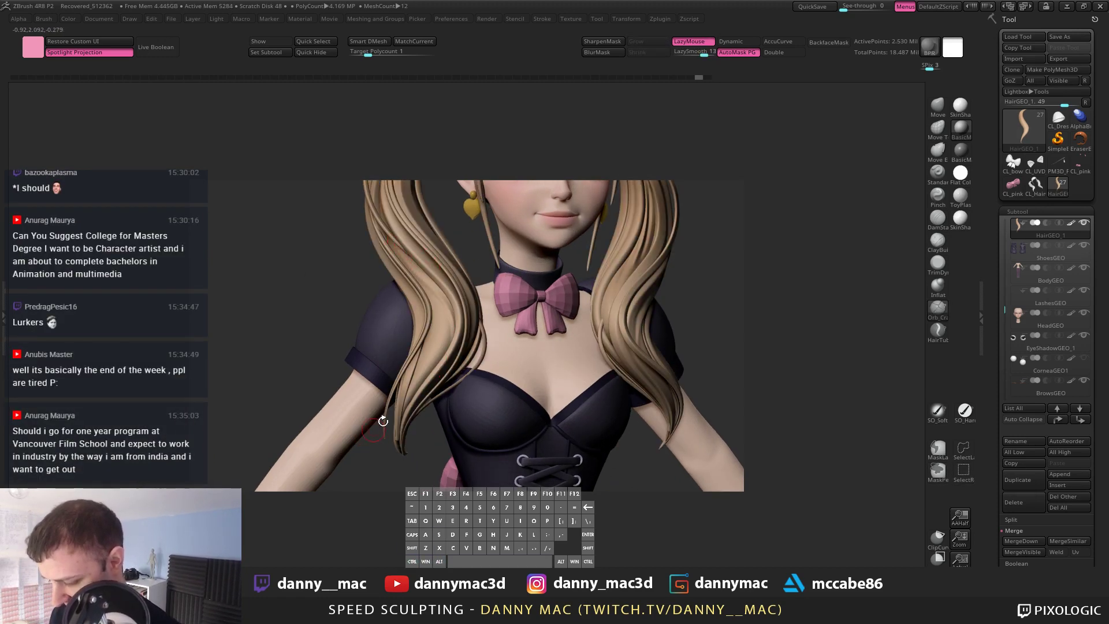
Step: Carve more grooves along the lower front curl of the character's right ponytail, down towards its tip
{"action": "right_click_drag", "start_coordinate": [448, 345], "coordinate": [473, 326], "text": "alt"}
{"action": "right_click_drag", "start_coordinate": [481, 283], "coordinate": [490, 273]}
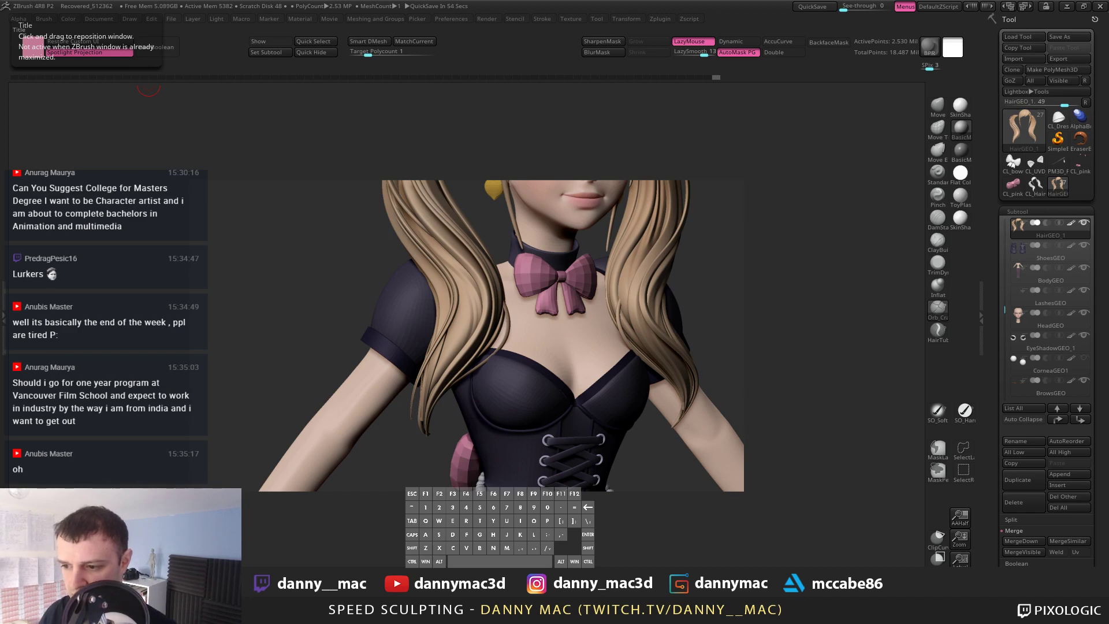
{"action": "right_click_drag", "start_coordinate": [471, 288], "coordinate": [538, 291]}
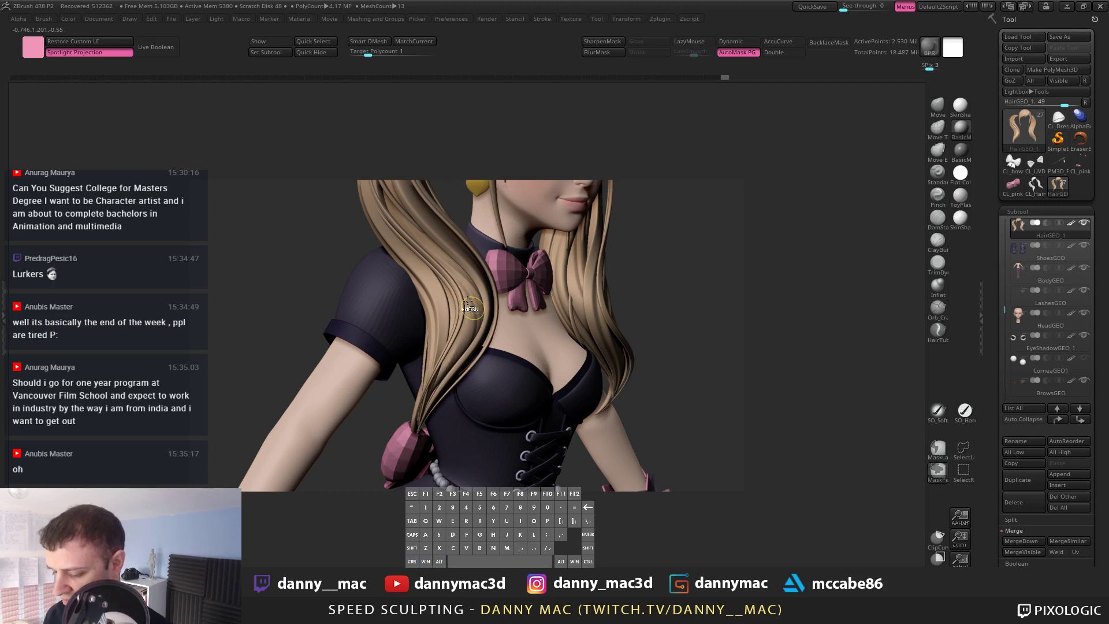
{"action": "right_click_drag", "start_coordinate": [435, 369], "coordinate": [405, 361]}
{"action": "key", "text": "ctrl+shift+z"}
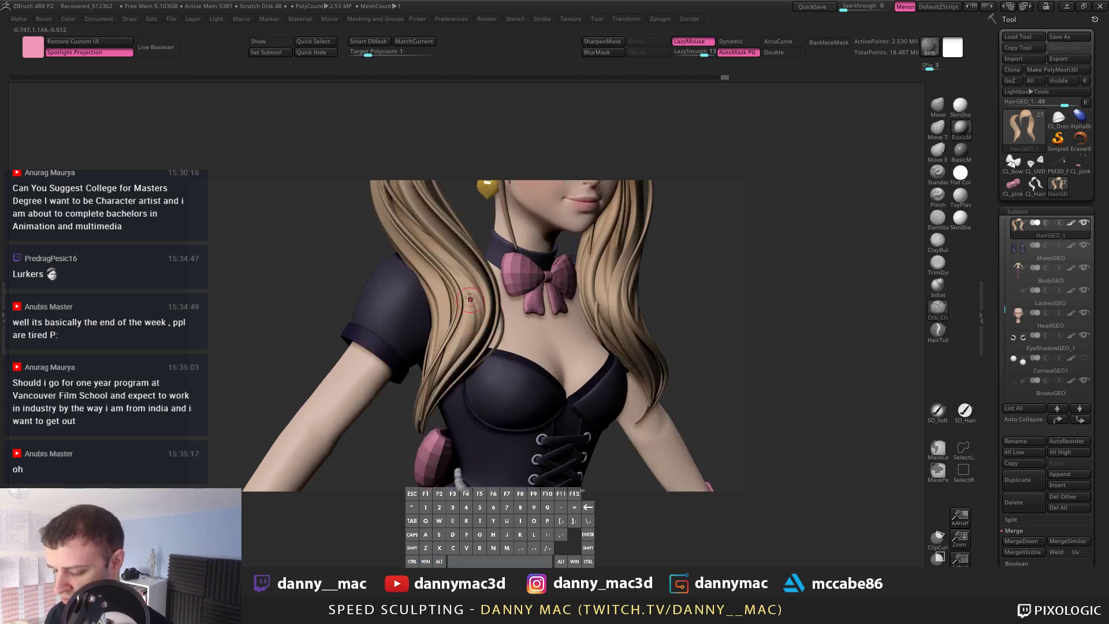
{"action": "left_click_drag", "start_coordinate": [468, 325], "coordinate": [452, 366]}
{"action": "right_click_drag", "start_coordinate": [397, 409], "coordinate": [352, 404]}
{"action": "right_click_drag", "start_coordinate": [471, 312], "coordinate": [475, 302]}
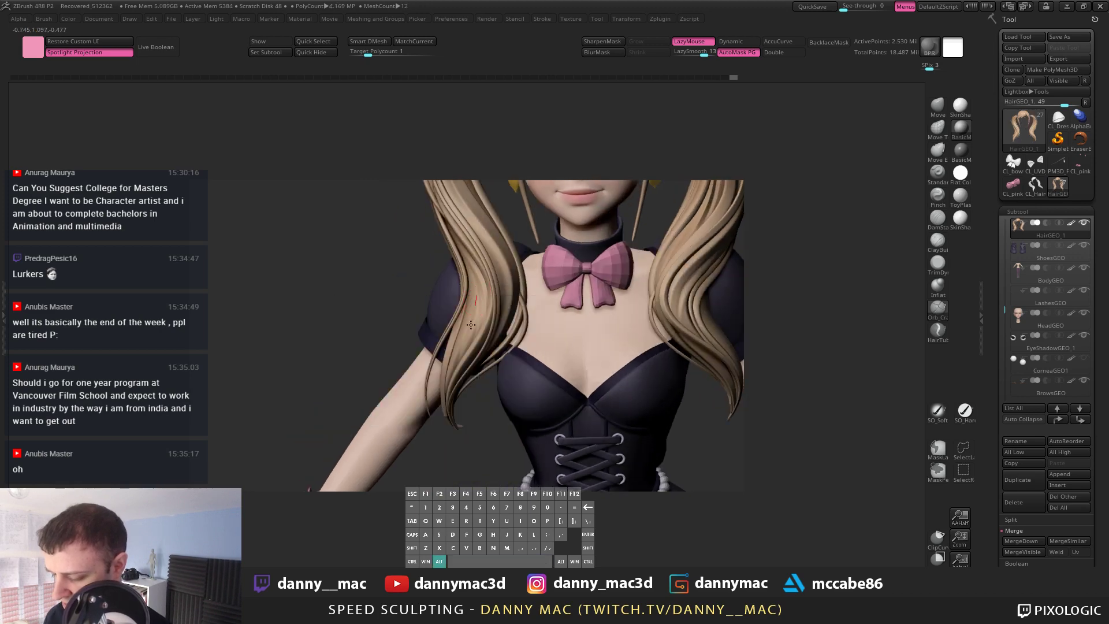
{"action": "right_click_drag", "start_coordinate": [499, 354], "coordinate": [471, 324]}
Step: Smooth the upper inner strands of the character's right ponytail and undo the last two strokes
{"action": "left_click_drag", "start_coordinate": [508, 250], "coordinate": [500, 237], "text": "shift"}
{"action": "right_click_drag", "start_coordinate": [500, 240], "coordinate": [492, 216], "text": "alt"}
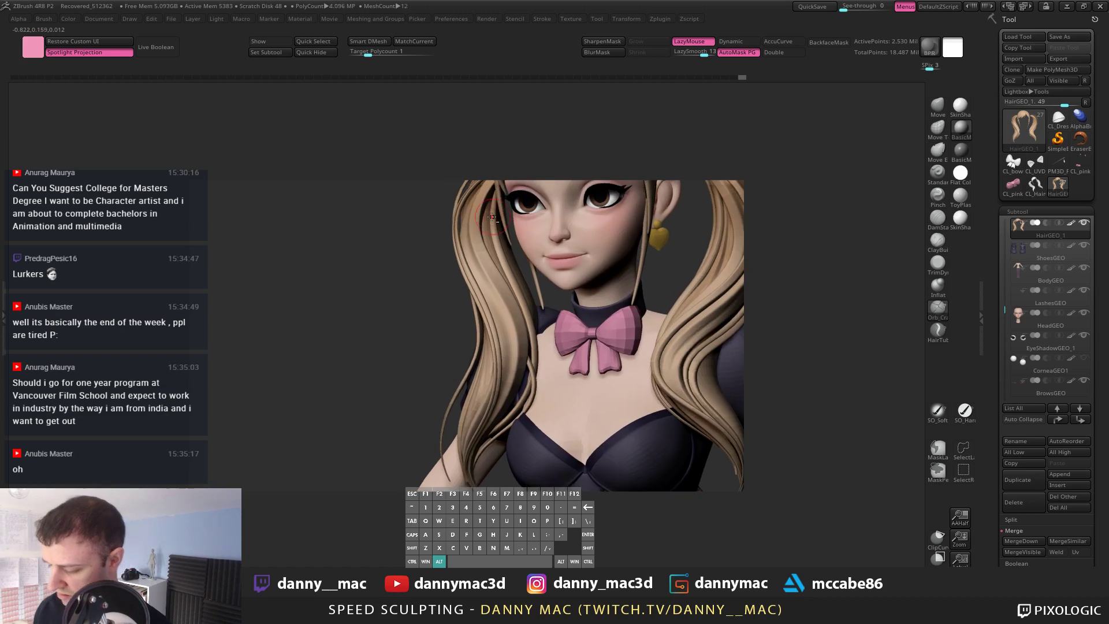
{"action": "key", "text": "ctrl+z"}
{"action": "key", "text": "ctrl+z"}
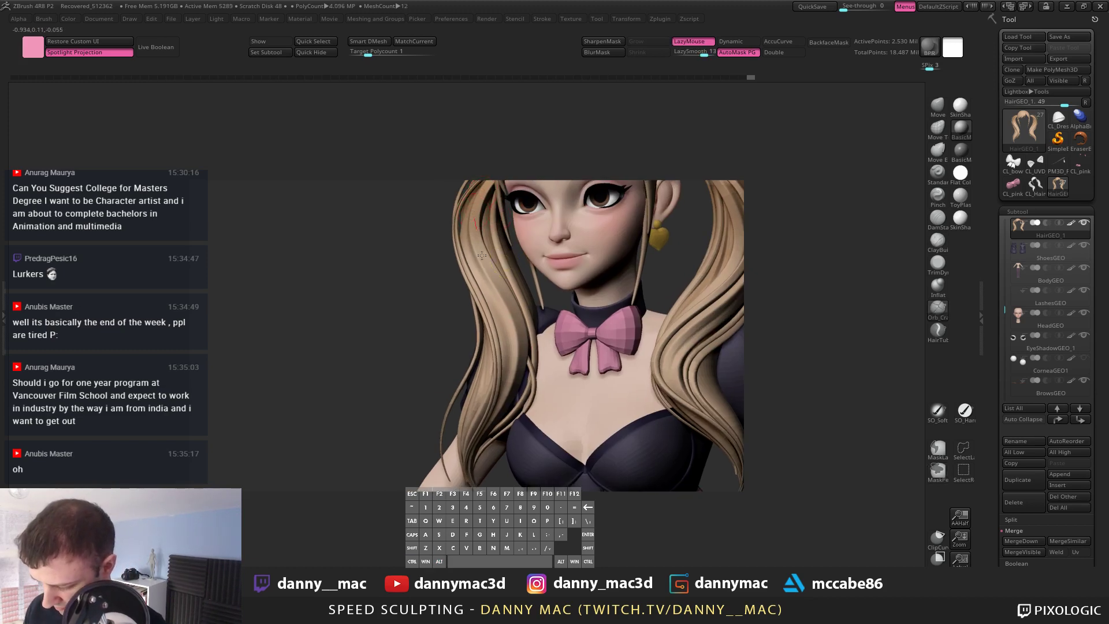
Step: Carve grooves down the upper part of the character's right ponytail with the hair soloed, and show the full character again
{"action": "key", "text": "alt+s"}
{"action": "right_click_drag", "start_coordinate": [496, 281], "coordinate": [503, 244]}
{"action": "right_click_drag", "start_coordinate": [527, 320], "coordinate": [477, 254]}
{"action": "right_click_drag", "start_coordinate": [457, 462], "coordinate": [479, 234]}
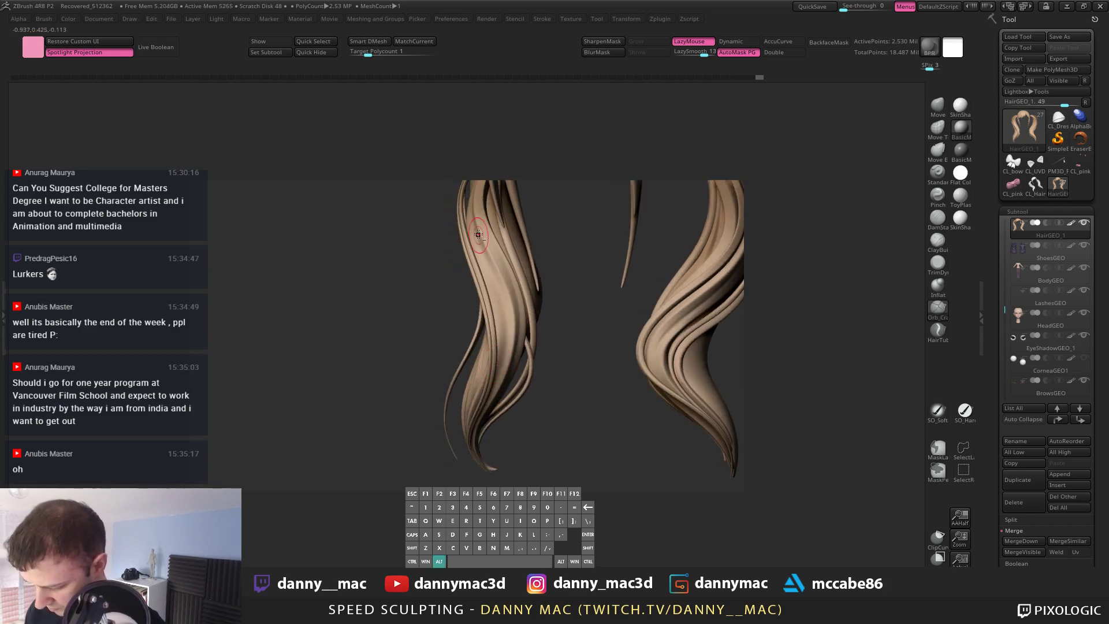
{"action": "right_click_drag", "start_coordinate": [494, 396], "coordinate": [520, 295], "text": "shift"}
{"action": "key", "text": "alt+s"}
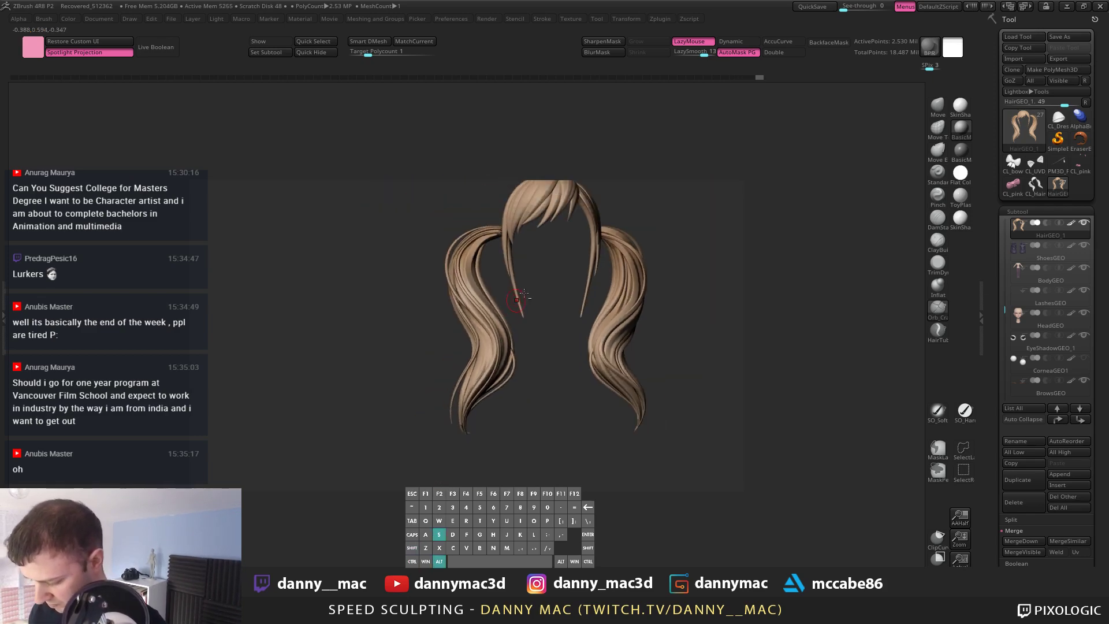
{"action": "right_click_drag", "start_coordinate": [498, 256], "coordinate": [475, 266], "text": "alt"}
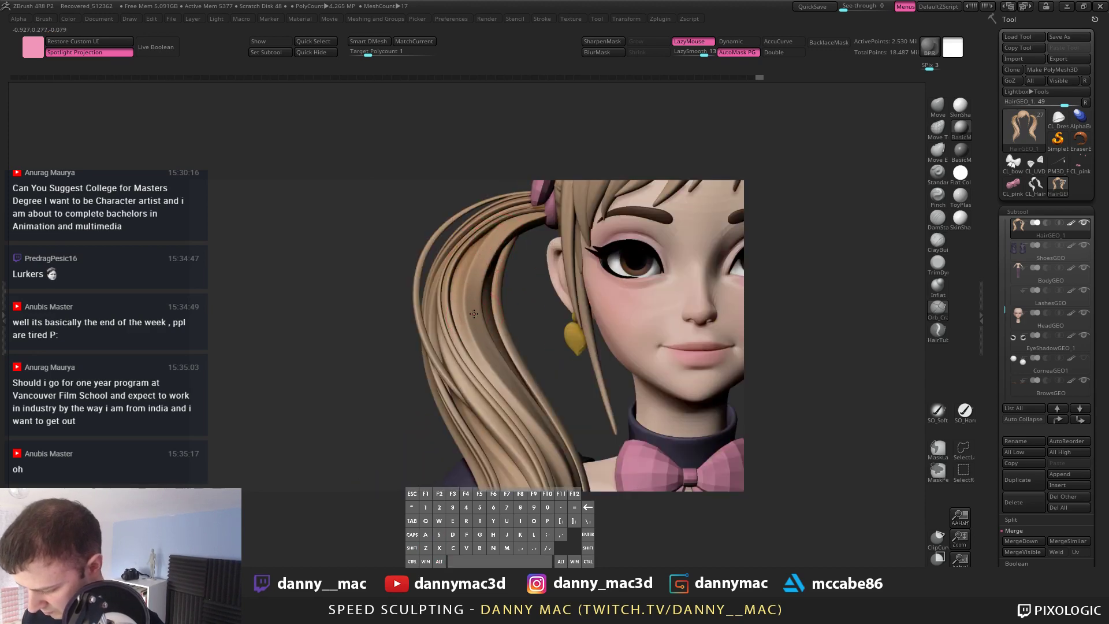
Step: Reshape the upper strands of the character's right ponytail with the Move brush three subdivision levels lower, and return to the highest level
{"action": "key", "text": "alt"}
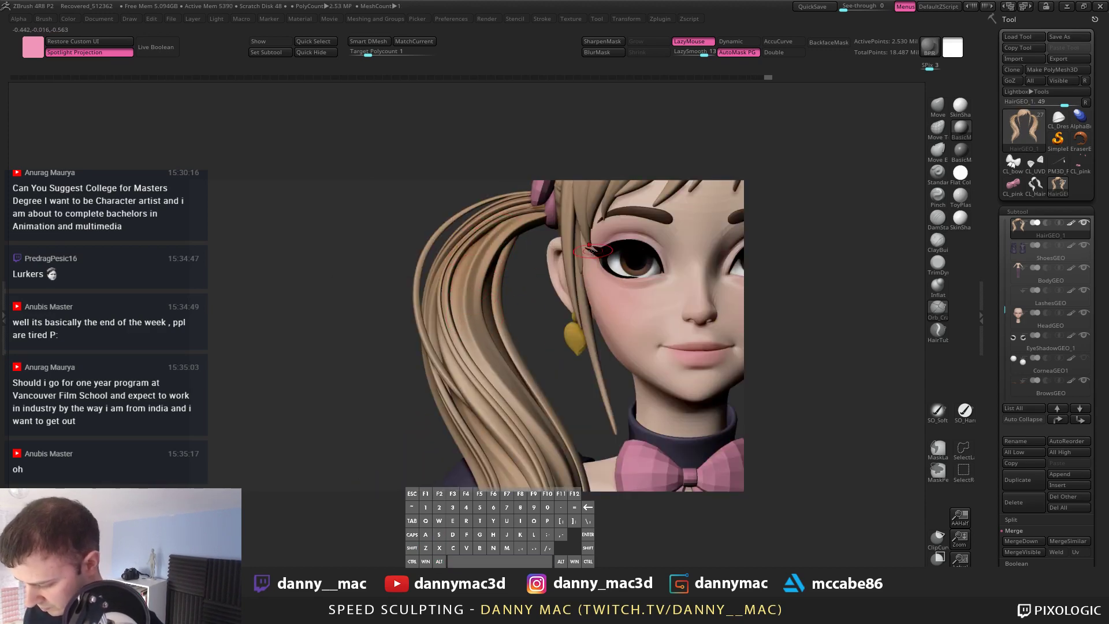
{"action": "key", "text": "l"}
{"action": "key", "text": "space"}
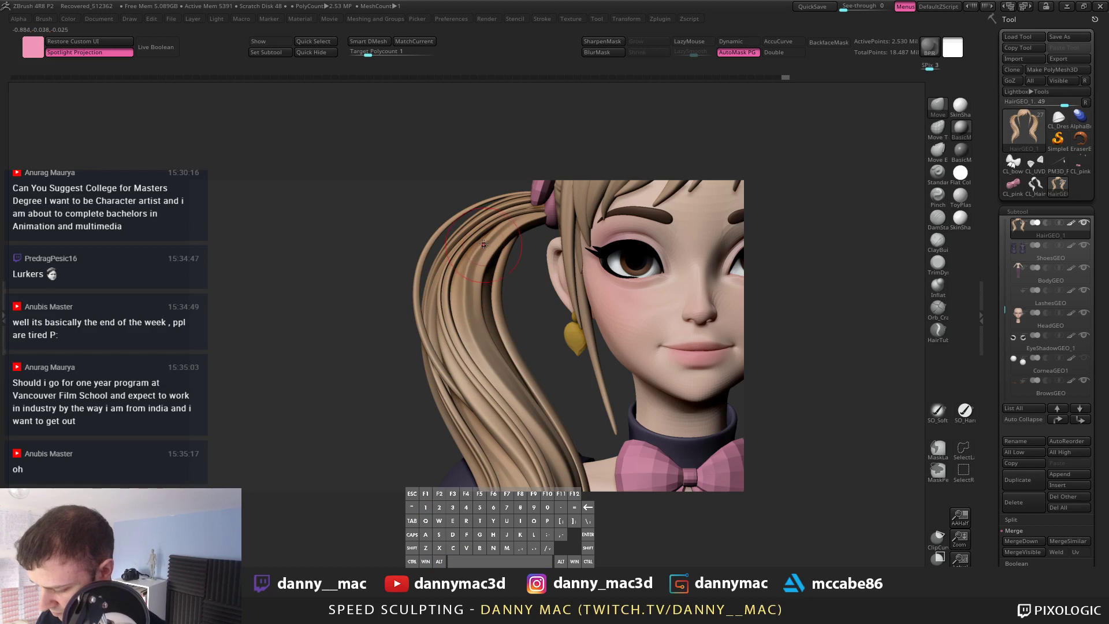
{"action": "key", "text": "ctrl+z"}
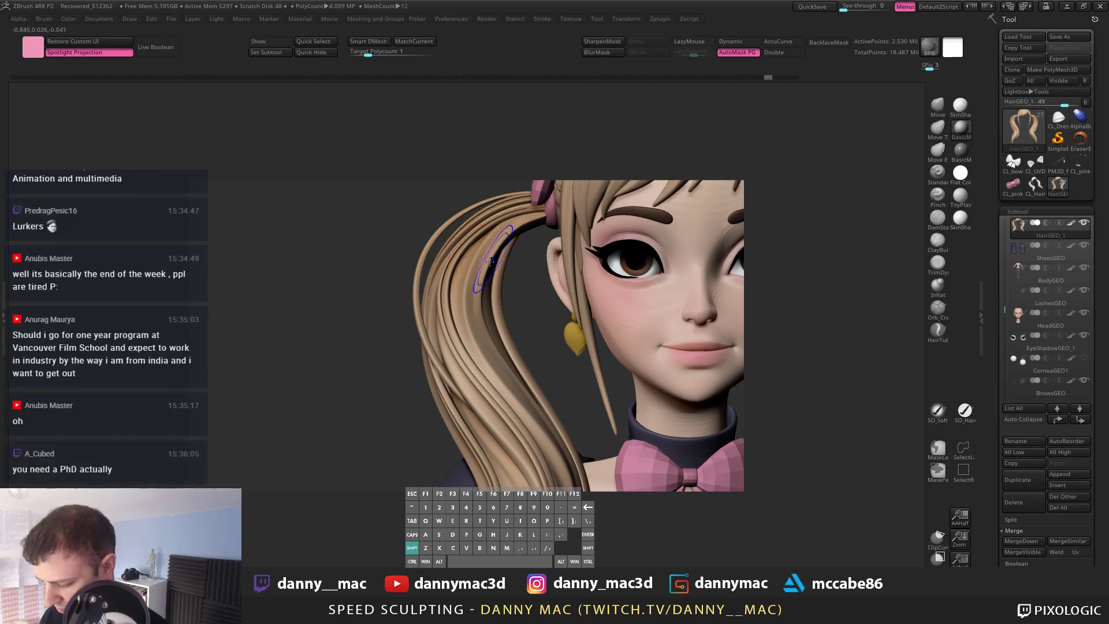
{"action": "key", "text": "shift+d"}
{"action": "key", "text": "shift+d"}
{"action": "key", "text": "shift+d"}
{"action": "key", "text": "space"}
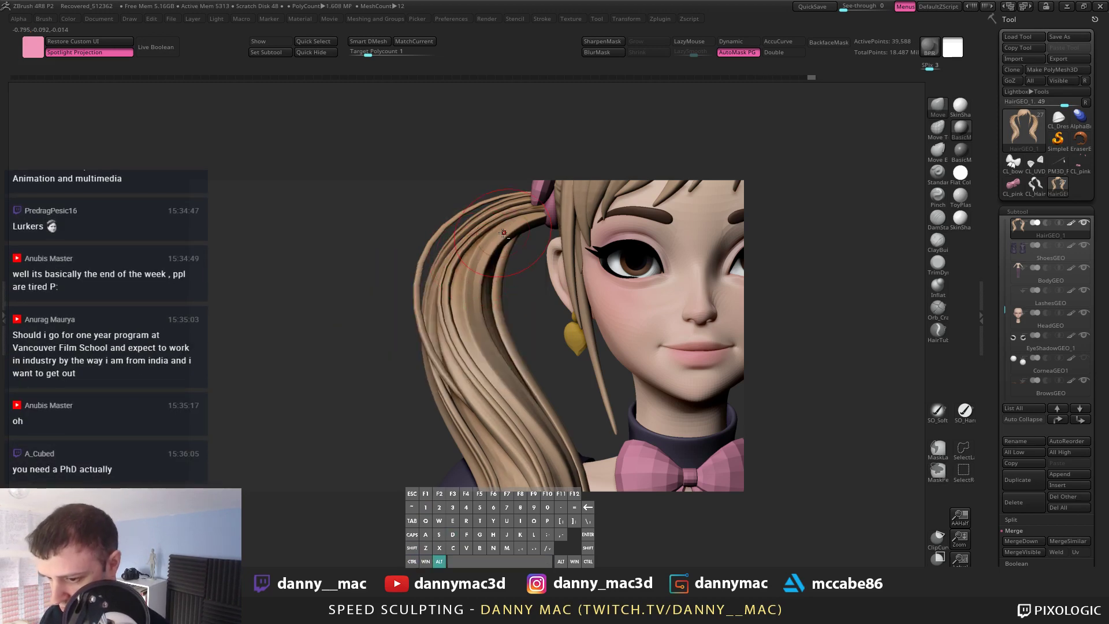
{"action": "right_click_drag", "start_coordinate": [478, 254], "coordinate": [518, 236], "text": "alt"}
{"action": "key", "text": "d"}
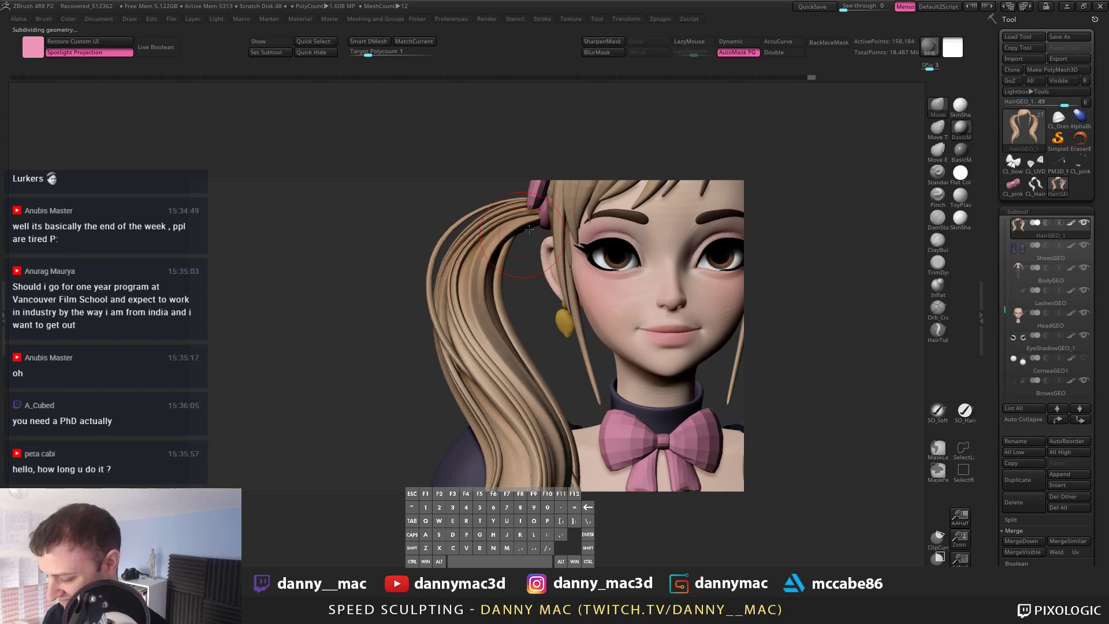
{"action": "left_click_drag", "start_coordinate": [549, 225], "coordinate": [539, 223]}
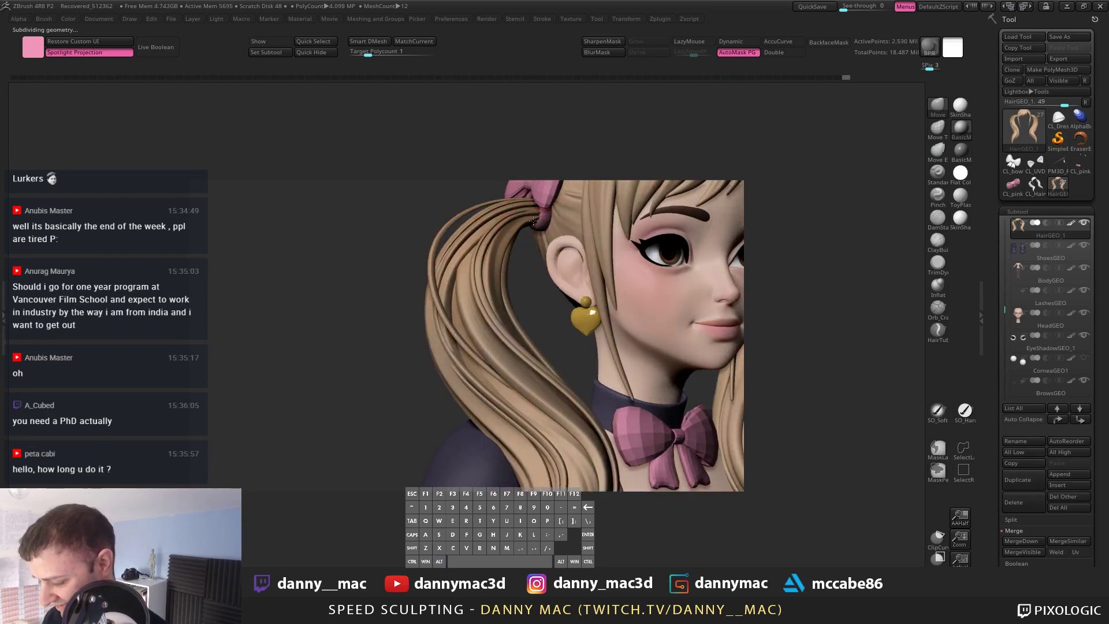
Step: Solo the hair and try an Orb brush groove down the back of the character's right ponytail, then undo it
{"action": "right_click_drag", "start_coordinate": [533, 221], "coordinate": [530, 291]}
{"action": "key", "text": "space"}
{"action": "key", "text": "alt+s"}
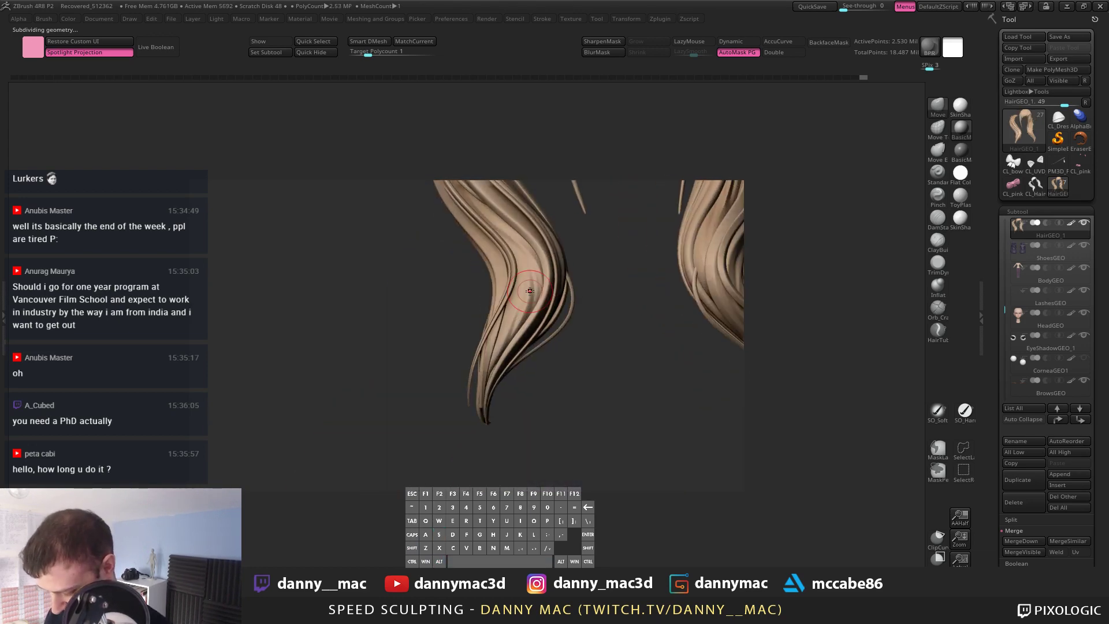
{"action": "key", "text": "b"}
{"action": "key", "text": "o"}
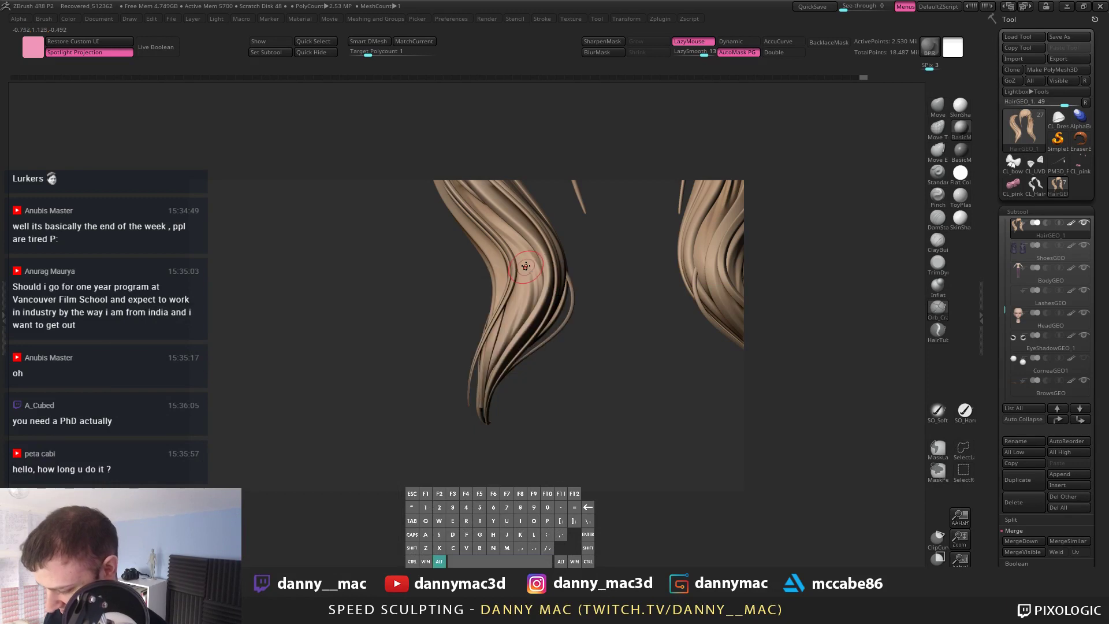
{"action": "left_click_drag", "start_coordinate": [526, 267], "coordinate": [569, 262]}
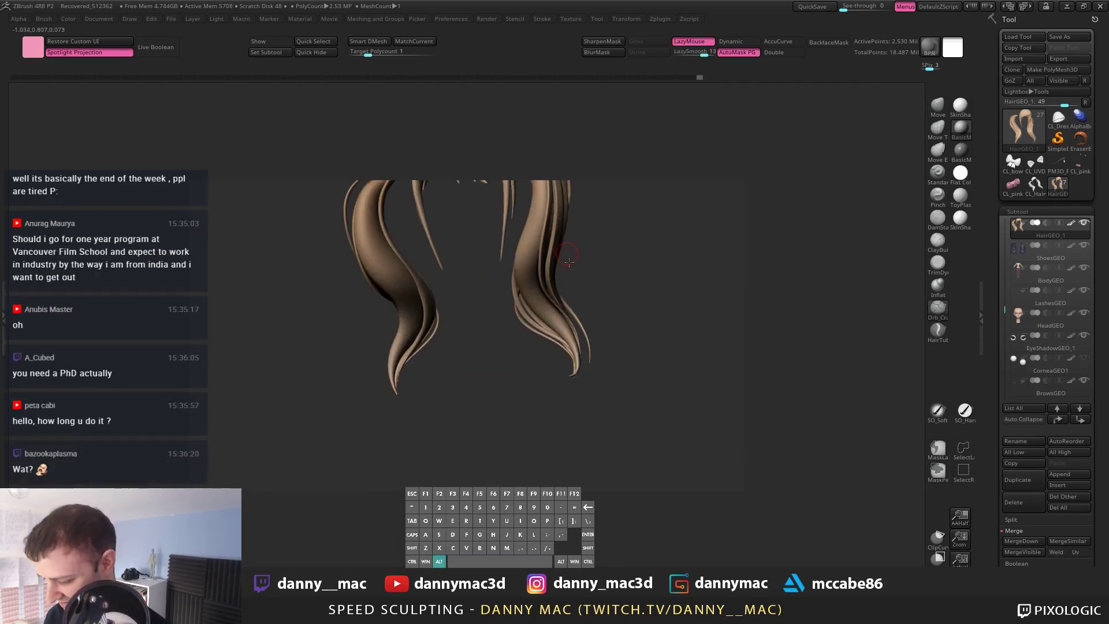
{"action": "mouse_move", "coordinate": [569, 261]}
{"action": "right_mouse_down", "text": "alt"}
{"action": "mouse_move", "coordinate": [557, 315]}
{"action": "mouse_move", "coordinate": [498, 288]}
{"action": "right_mouse_up", "text": "alt"}
{"action": "right_click", "coordinate": [498, 287]}
{"action": "left_click_drag", "start_coordinate": [512, 217], "coordinate": [511, 358], "text": "alt"}
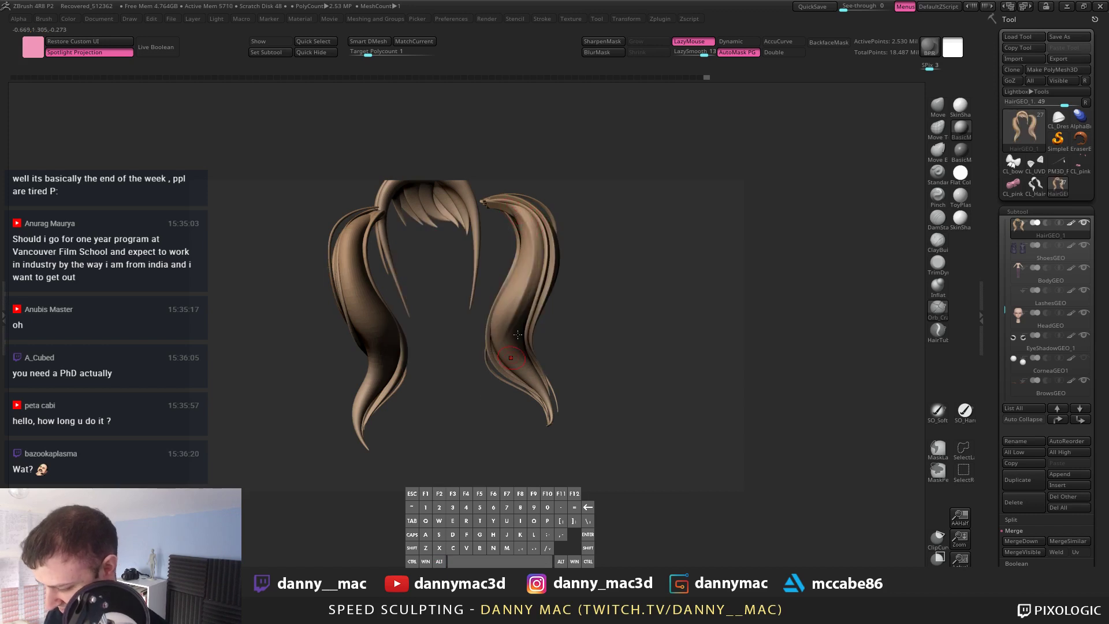
{"action": "key", "text": "ctrl+z"}
Step: Carve grooves down the back of the character's right ponytail, undo the last stroke, and show the full character again
{"action": "left_click_drag", "start_coordinate": [525, 219], "coordinate": [514, 329]}
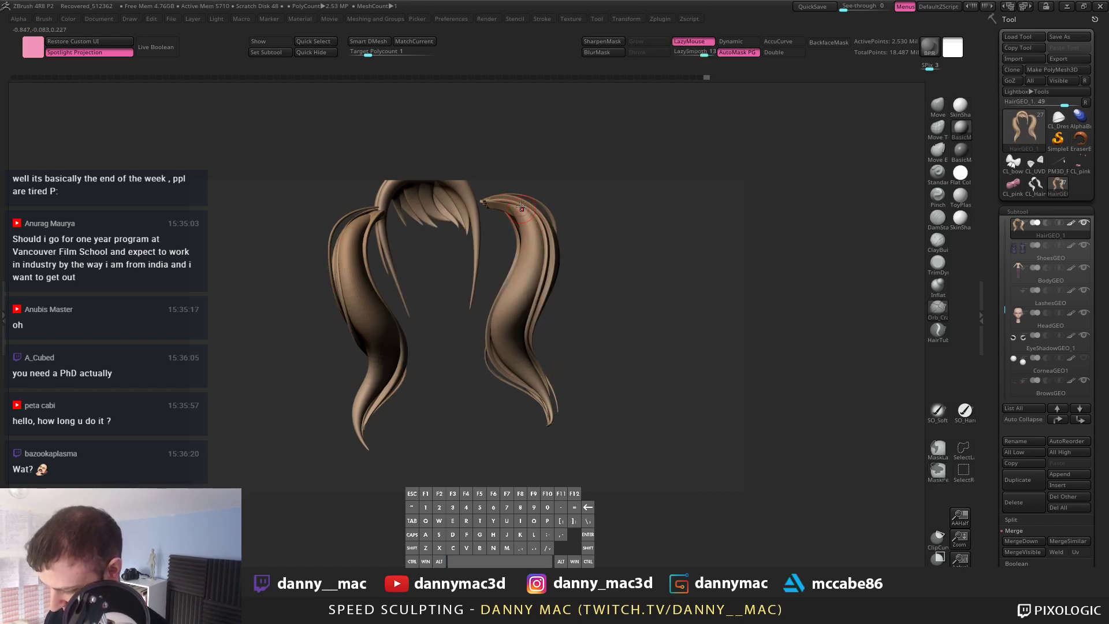
{"action": "left_click_drag", "start_coordinate": [530, 228], "coordinate": [520, 324], "text": "alt"}
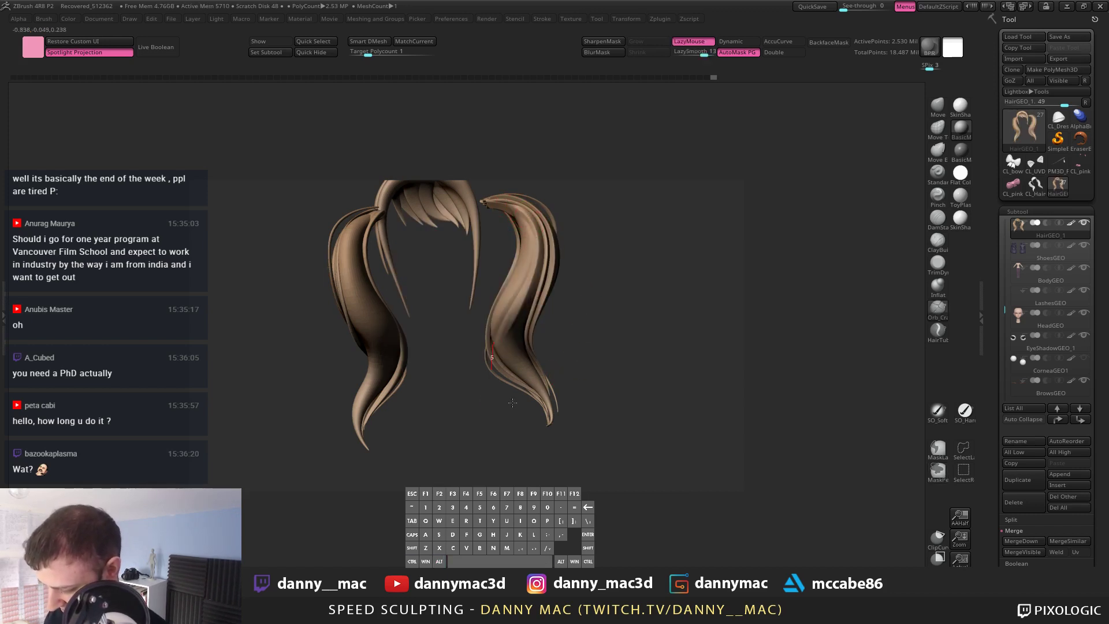
{"action": "mouse_move", "coordinate": [513, 403]}
{"action": "right_mouse_down"}
{"action": "mouse_move", "coordinate": [549, 399]}
{"action": "mouse_move", "coordinate": [535, 262]}
{"action": "mouse_move", "coordinate": [536, 283]}
{"action": "right_mouse_up"}
{"action": "key", "text": "ctrl+z"}
{"action": "key", "text": "space"}
{"action": "key", "text": "space"}
{"action": "right_click_drag", "start_coordinate": [480, 345], "coordinate": [529, 230], "text": "alt"}
{"action": "right_click_drag", "start_coordinate": [534, 373], "coordinate": [501, 191]}
{"action": "key", "text": "alt+s"}
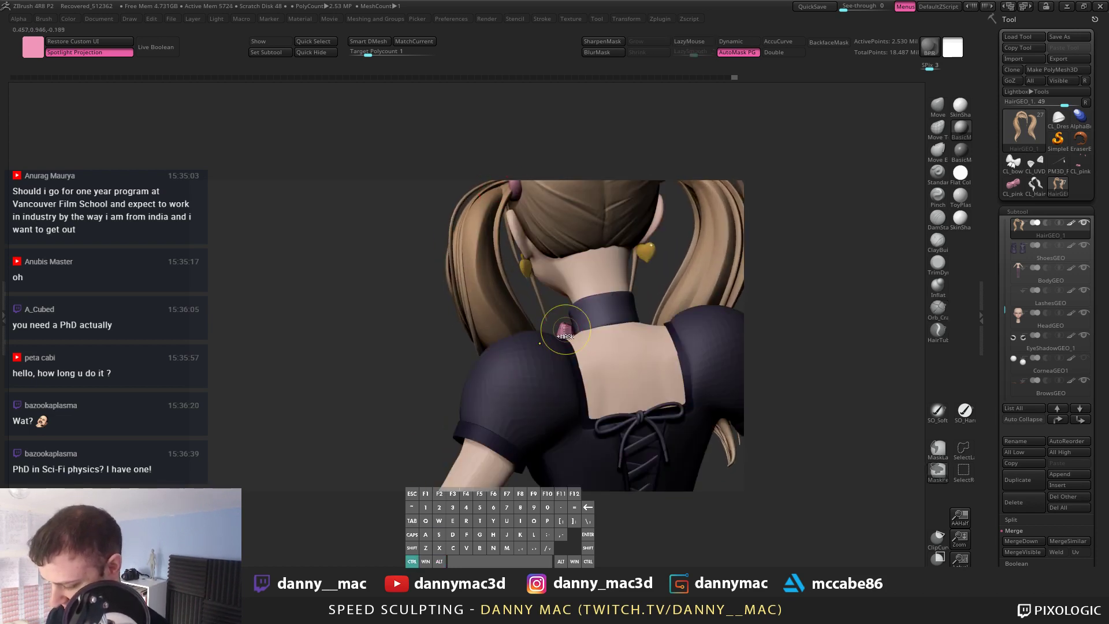
Step: Apply the SkinShade material to preview the hair in its flat colour on the whole character
{"action": "left_click", "coordinate": [543, 312], "text": "ctrl+shift"}
{"action": "left_click", "coordinate": [533, 305], "text": "ctrl+shift"}
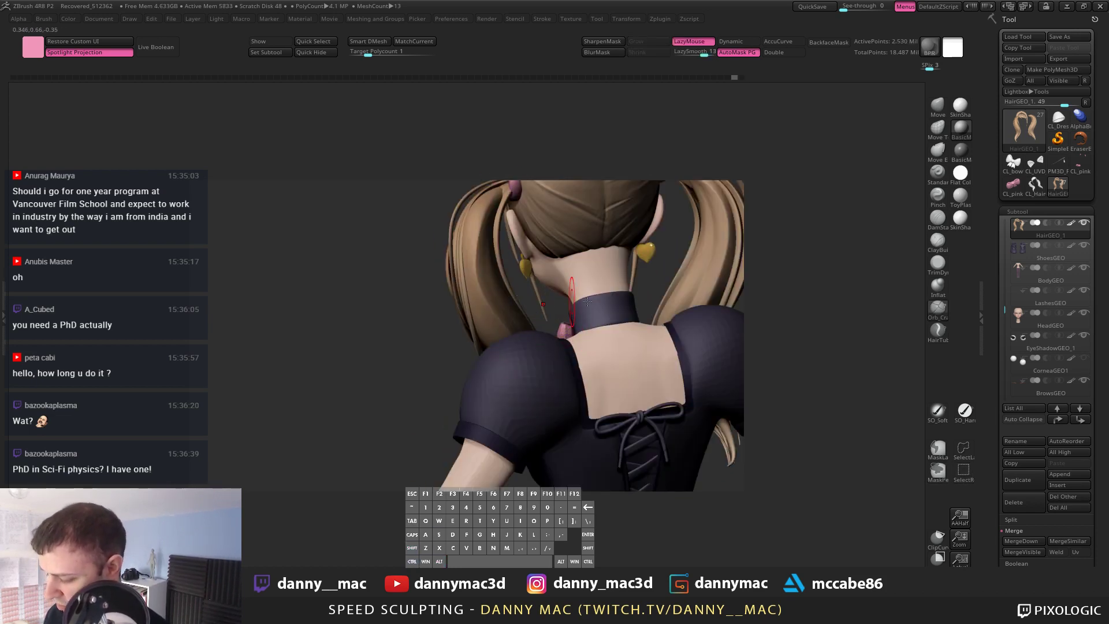
{"action": "right_click_drag", "start_coordinate": [566, 292], "coordinate": [708, 257], "text": "alt"}
{"action": "mouse_move", "coordinate": [708, 256]}
{"action": "left_mouse_down"}
{"action": "mouse_move", "coordinate": [677, 256]}
{"action": "mouse_move", "coordinate": [587, 308]}
{"action": "left_mouse_up"}
{"action": "right_click_drag", "start_coordinate": [586, 308], "coordinate": [555, 271], "text": "alt"}
{"action": "left_click", "coordinate": [961, 107]}
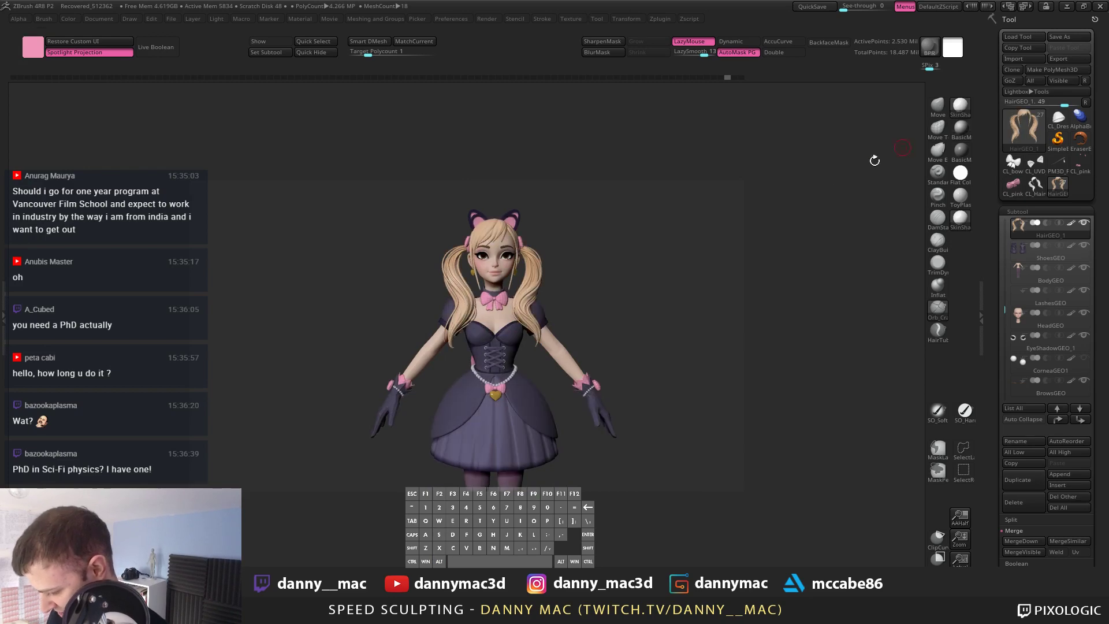
{"action": "left_click", "coordinate": [968, 107]}
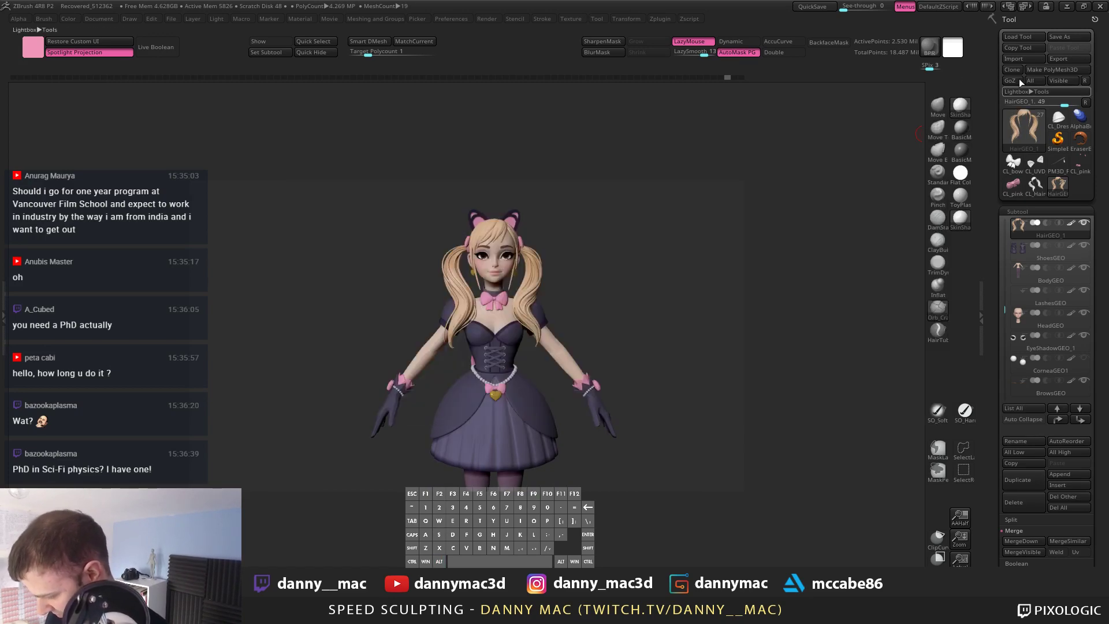
Step: Make the dress the active subtool, viewing the character from a three-quarter angle
{"action": "mouse_move", "coordinate": [607, 281]}
{"action": "left_mouse_down"}
{"action": "mouse_move", "coordinate": [622, 266]}
{"action": "mouse_move", "coordinate": [625, 287]}
{"action": "mouse_move", "coordinate": [600, 278]}
{"action": "mouse_move", "coordinate": [587, 284]}
{"action": "mouse_move", "coordinate": [601, 297]}
{"action": "mouse_move", "coordinate": [587, 304]}
{"action": "mouse_move", "coordinate": [559, 284]}
{"action": "mouse_move", "coordinate": [564, 346]}
{"action": "mouse_move", "coordinate": [475, 344]}
{"action": "mouse_move", "coordinate": [503, 341]}
{"action": "mouse_move", "coordinate": [503, 329]}
{"action": "left_mouse_up"}
{"action": "left_click", "coordinate": [496, 346], "text": "alt"}
{"action": "key", "text": "space"}
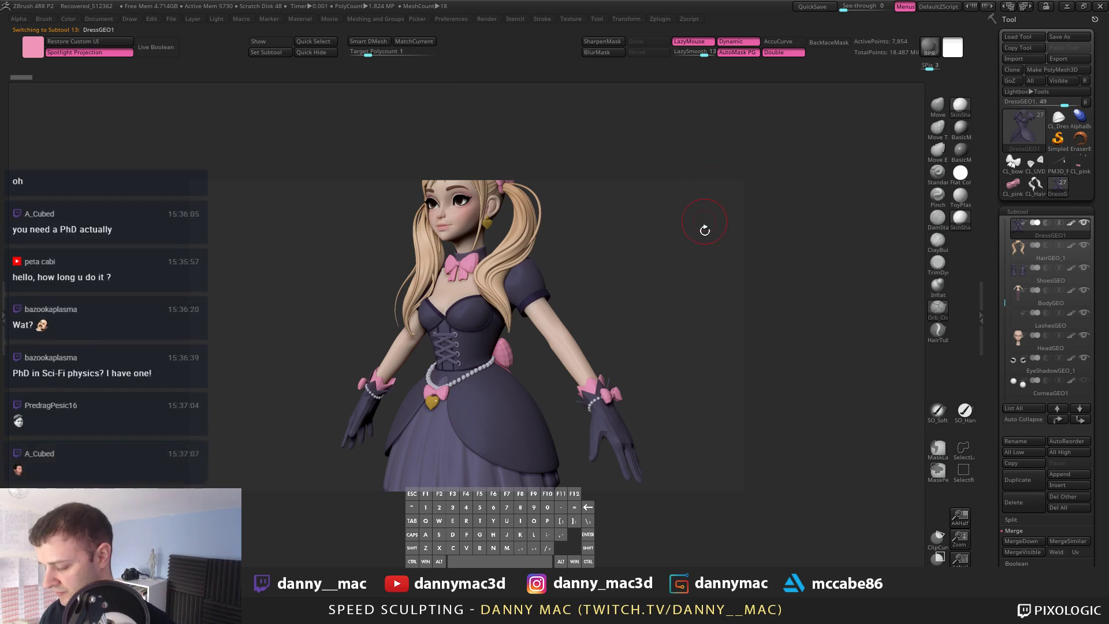
Step: Switch to Blender to examine the textured character from the front and side, and return to ZBrush
{"action": "key", "text": "alt+Tab"}
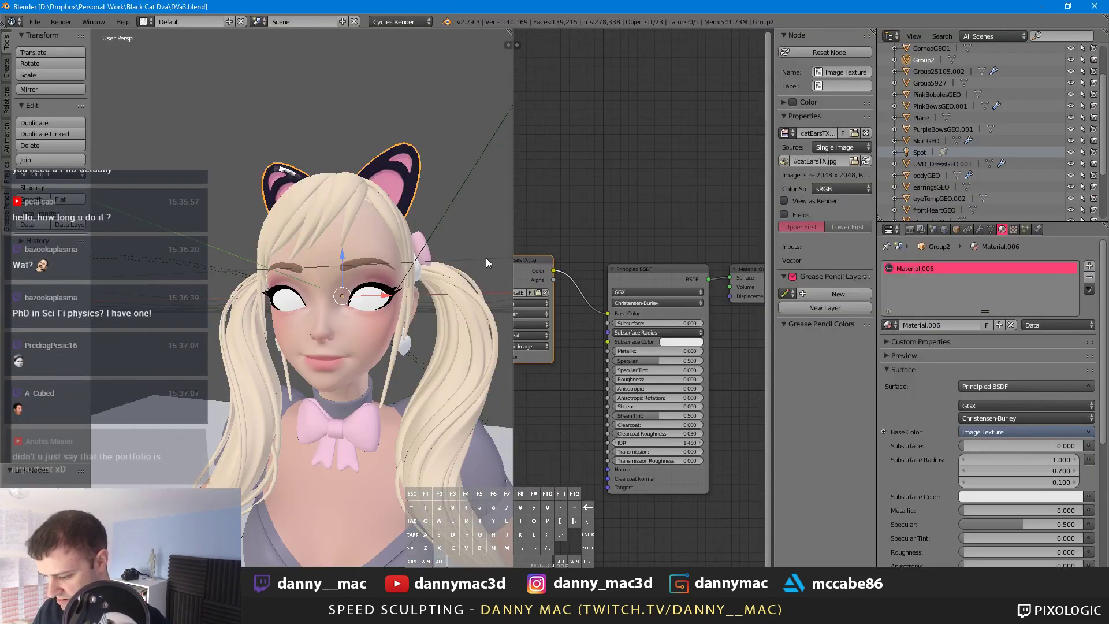
{"action": "scroll", "coordinate": [470, 244], "scroll_direction": "down", "scroll_amount": 2}
{"action": "middle_click_drag", "start_coordinate": [274, 191], "coordinate": [142, 208]}
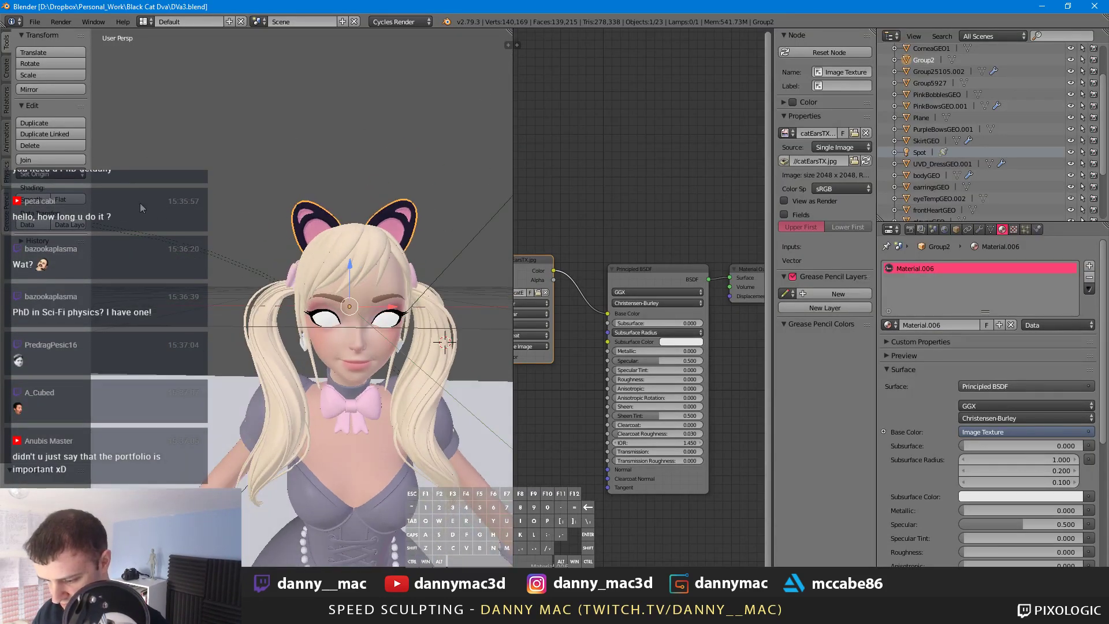
{"action": "left_click_drag", "start_coordinate": [465, 181], "coordinate": [536, 351], "text": "ctrl+alt"}
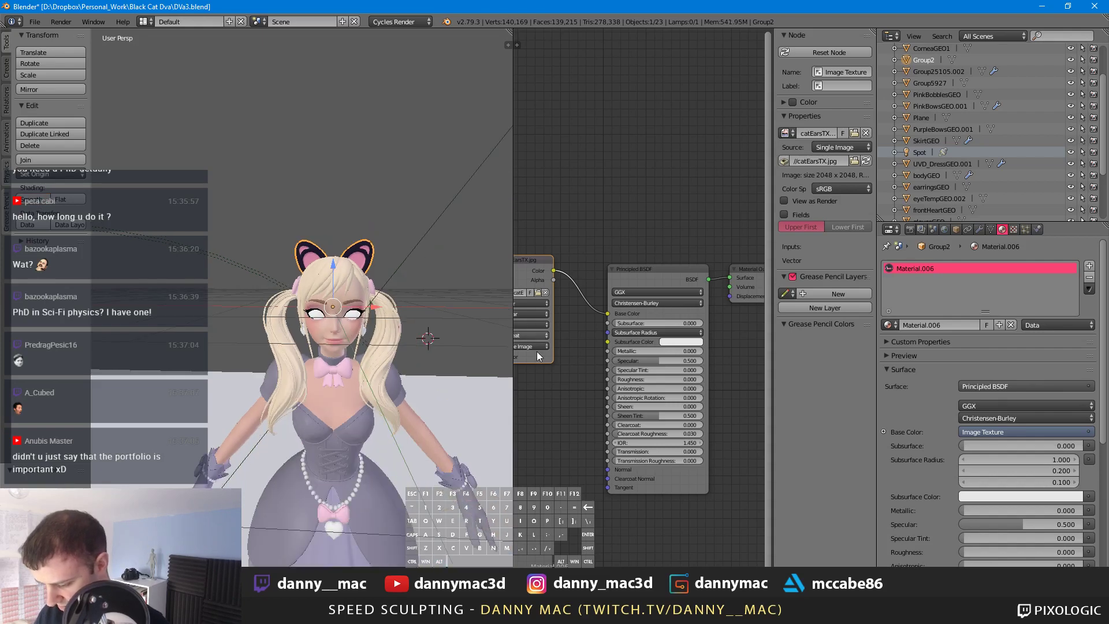
{"action": "mouse_move", "coordinate": [466, 336]}
{"action": "left_mouse_down", "text": "alt"}
{"action": "mouse_move", "coordinate": [452, 345]}
{"action": "mouse_move", "coordinate": [456, 333]}
{"action": "left_mouse_up", "text": "alt"}
{"action": "middle_click_drag", "start_coordinate": [456, 333], "coordinate": [415, 316]}
{"action": "key", "text": "alt+Tab"}
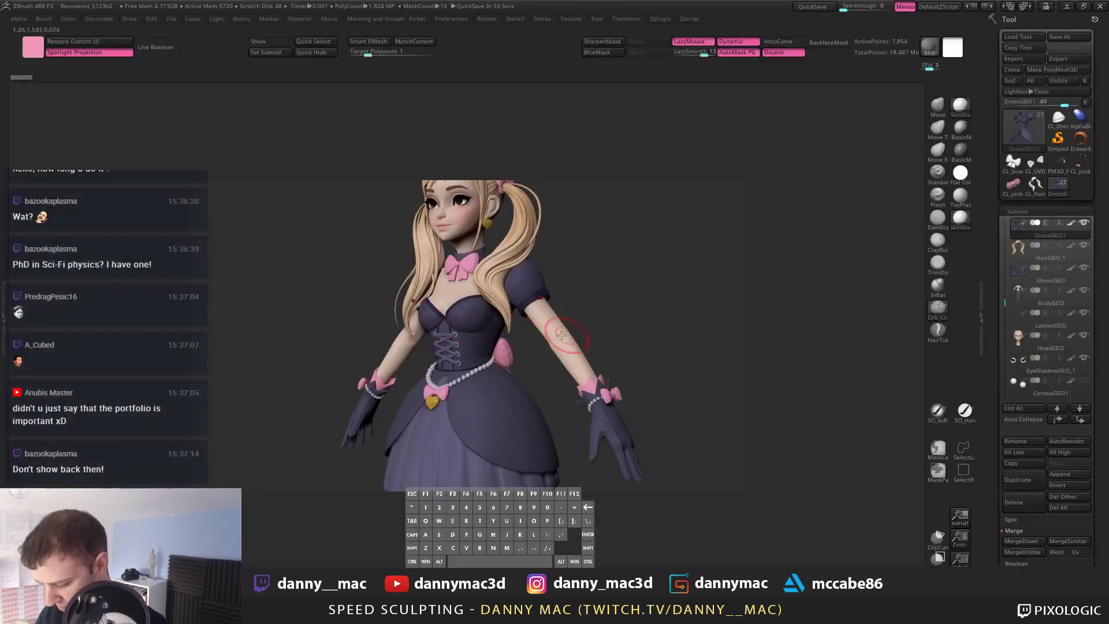
{"action": "key", "text": "alt+Tab"}
{"action": "key", "text": "alt+Tab"}
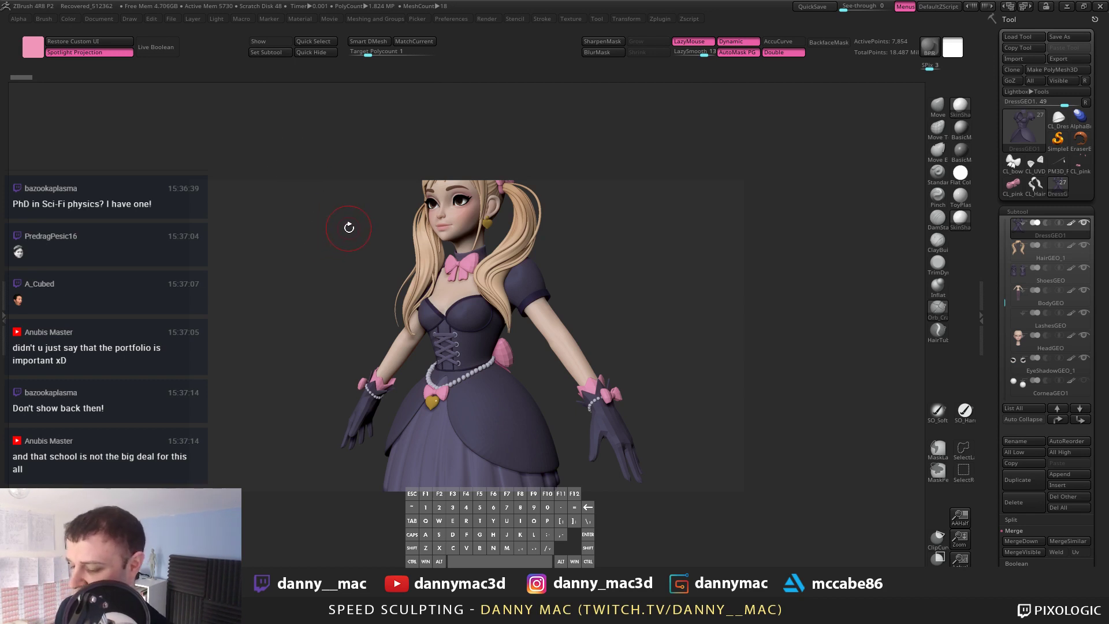
Step: Make the pink neck bow the active subtool and look over the outfit from the front
{"action": "right_click_drag", "start_coordinate": [492, 231], "coordinate": [521, 270]}
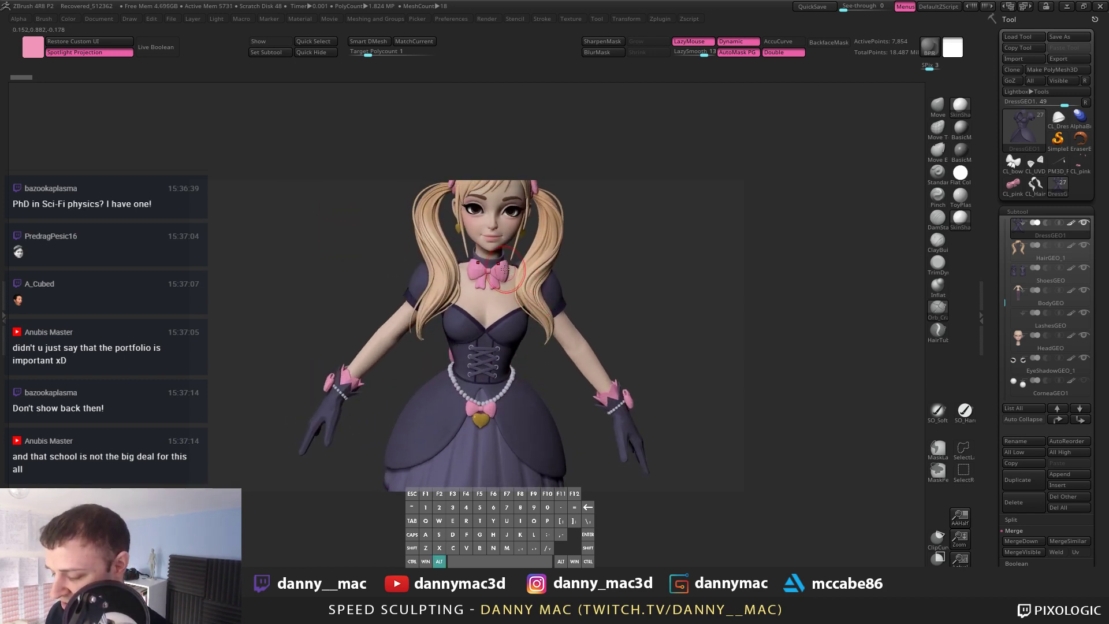
{"action": "left_click", "coordinate": [505, 269], "text": "alt"}
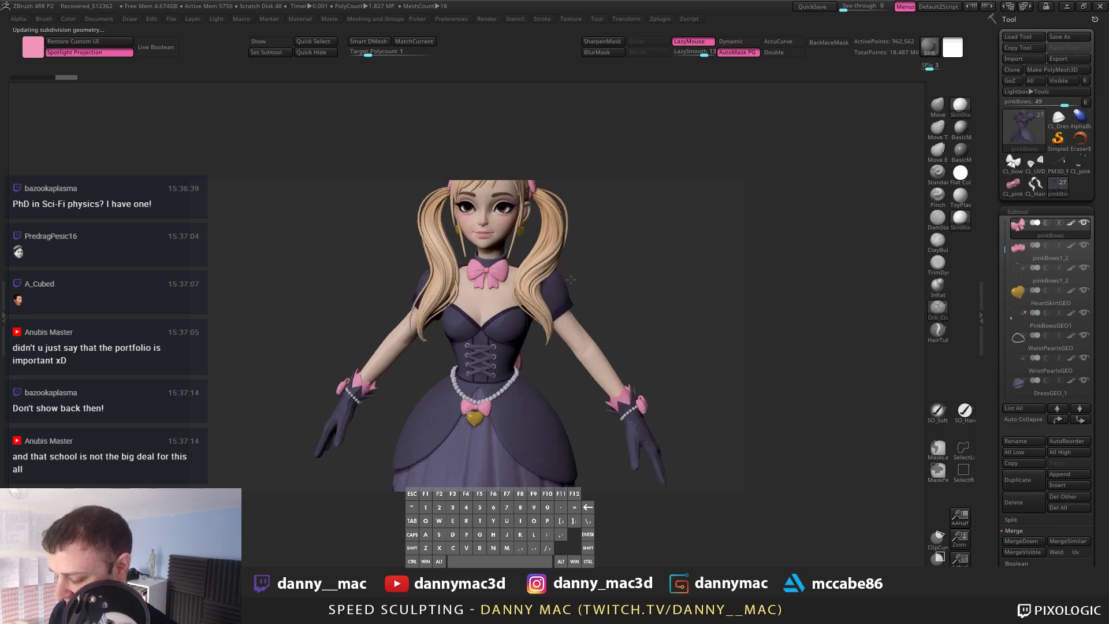
{"action": "right_click_drag", "start_coordinate": [571, 280], "coordinate": [555, 320]}
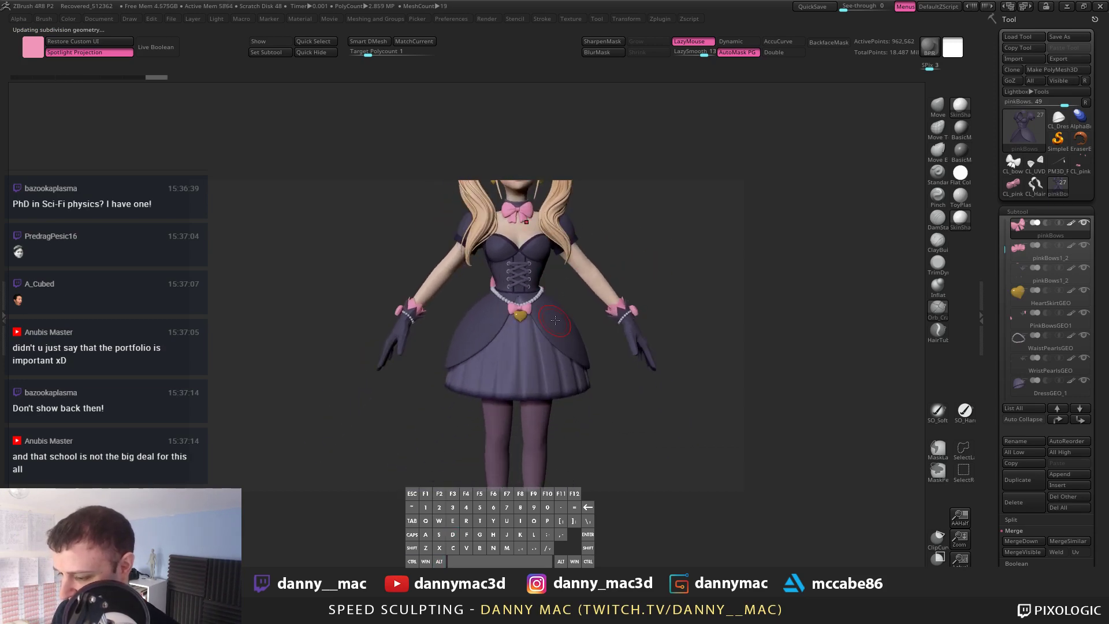
Step: Switch to Blender, merge the node editor area into the 3D view, and look over the whole figure
{"action": "key", "text": "alt+Tab"}
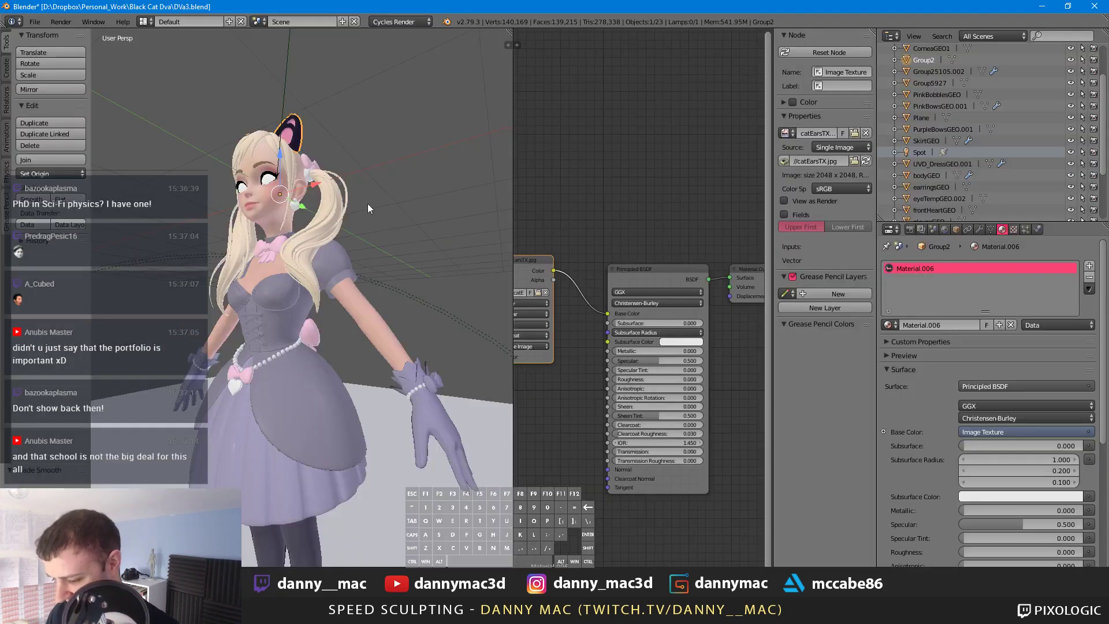
{"action": "left_click_drag", "start_coordinate": [520, 40], "coordinate": [577, 149]}
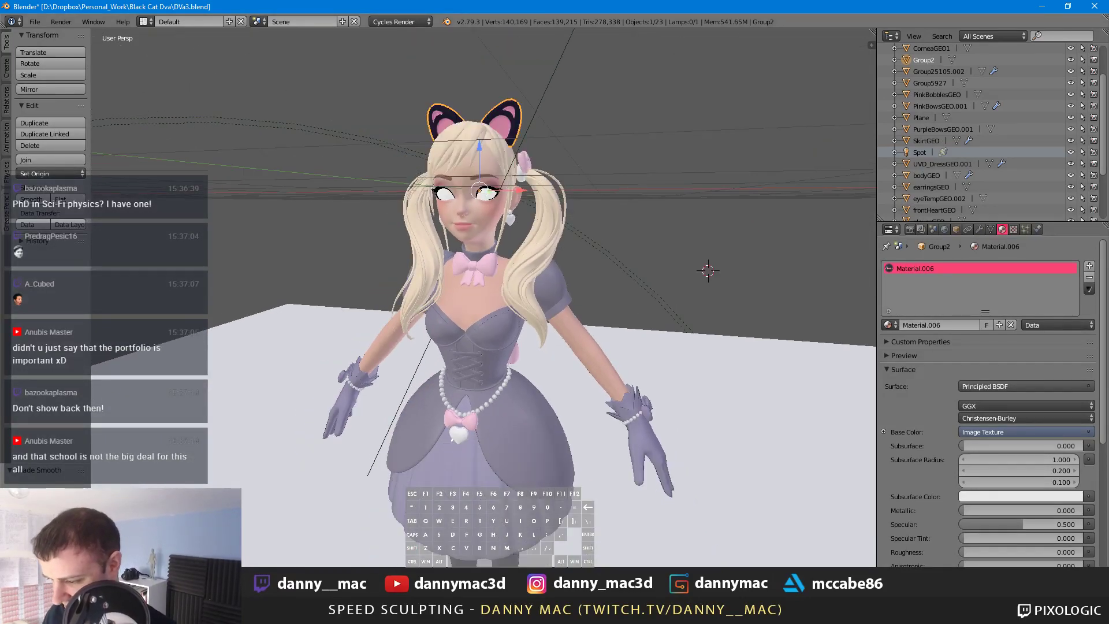
{"action": "left_click", "coordinate": [919, 94]}
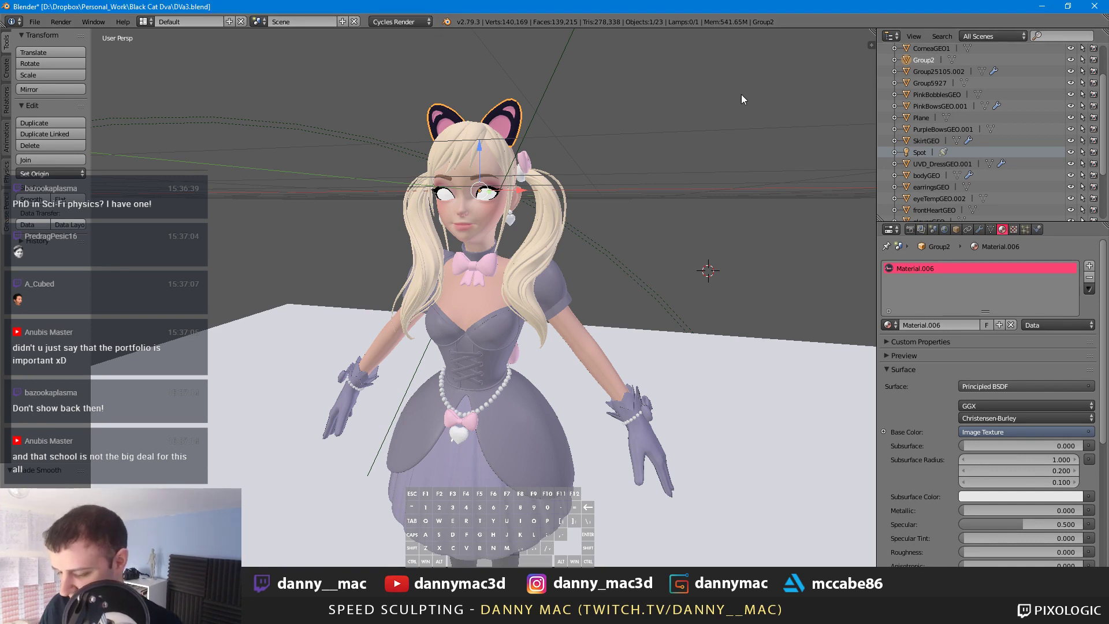
{"action": "scroll", "coordinate": [695, 121], "scroll_direction": "down", "scroll_amount": 1}
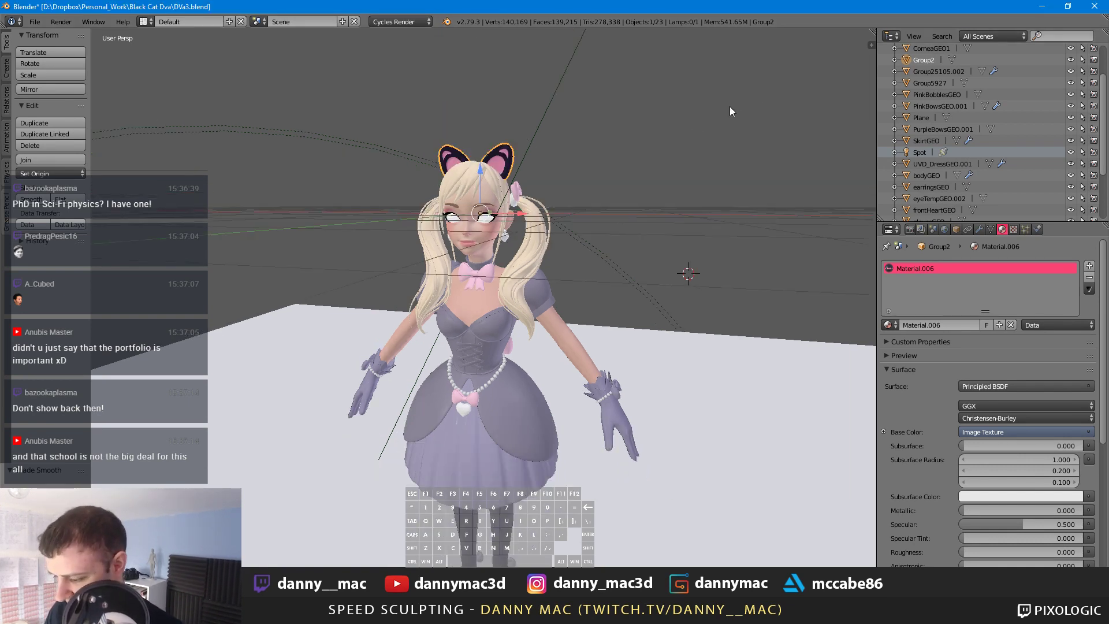
{"action": "middle_click_drag", "start_coordinate": [678, 130], "coordinate": [664, 129]}
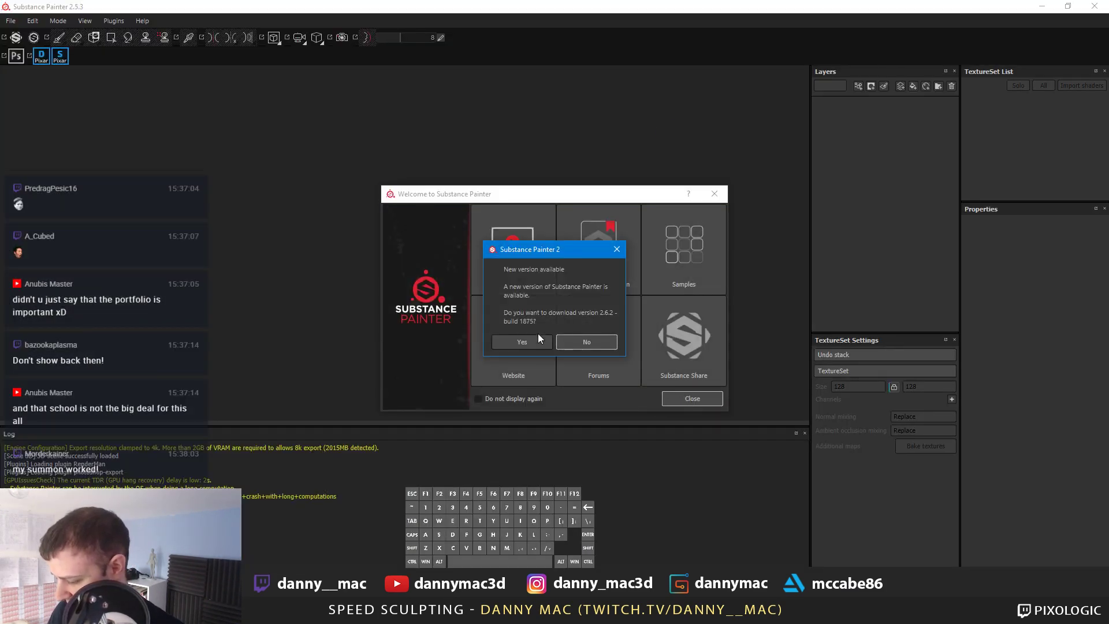
Step: In Substance Painter, decline the version update, close the welcome window, and open the recent texturing project
{"action": "left_click", "coordinate": [581, 342]}
{"action": "left_click", "coordinate": [692, 400]}
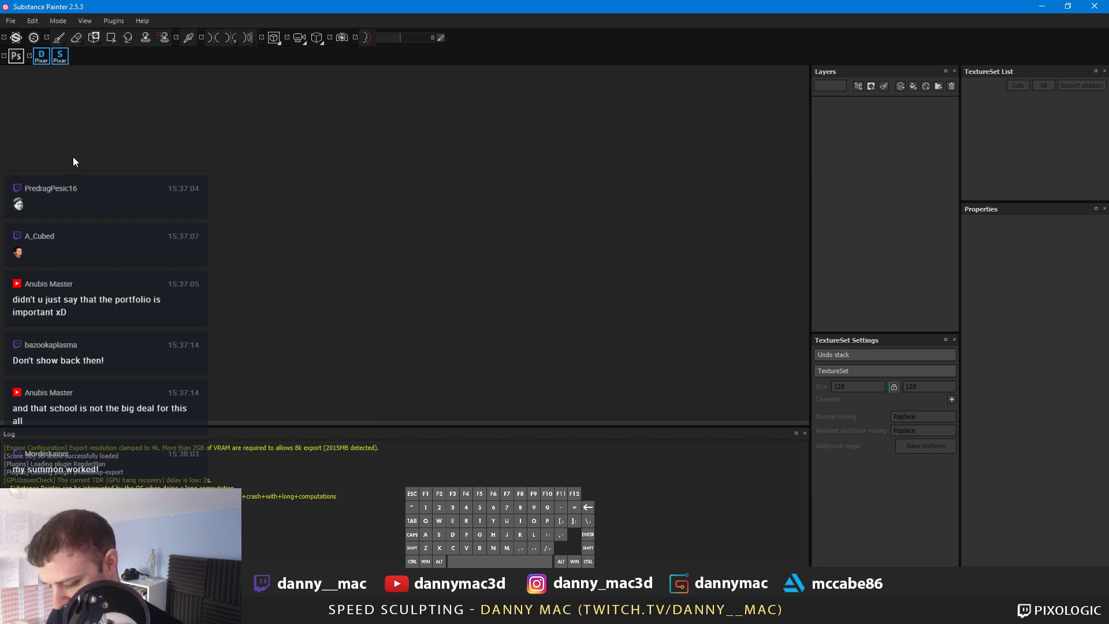
{"action": "left_click", "coordinate": [11, 22]}
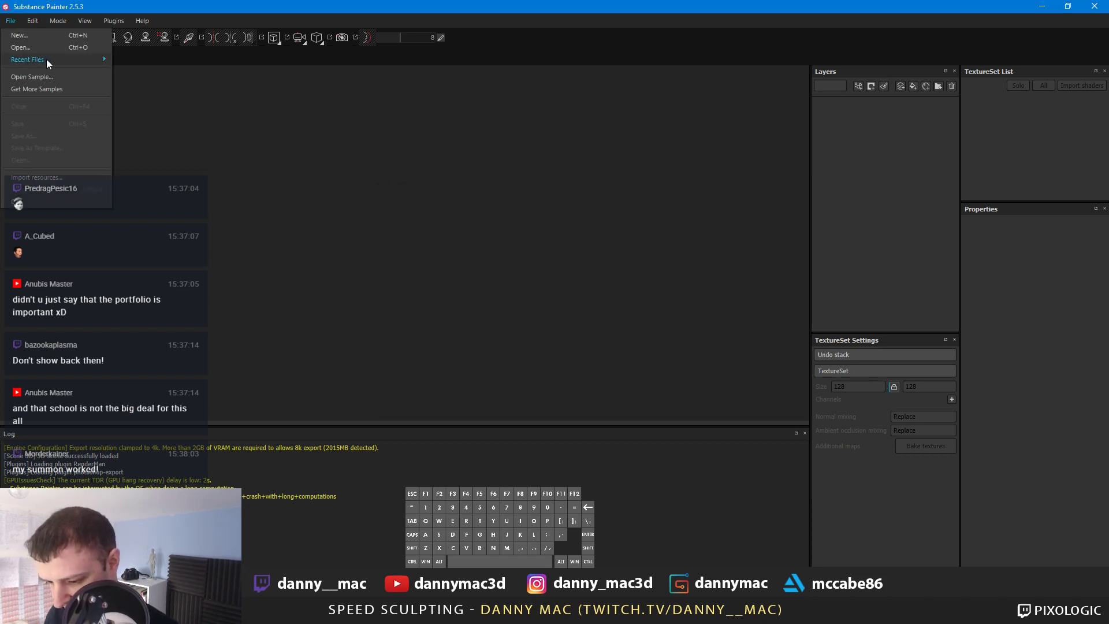
{"action": "mouse_move", "coordinate": [46, 59]}
{"action": "left_click", "coordinate": [220, 62]}
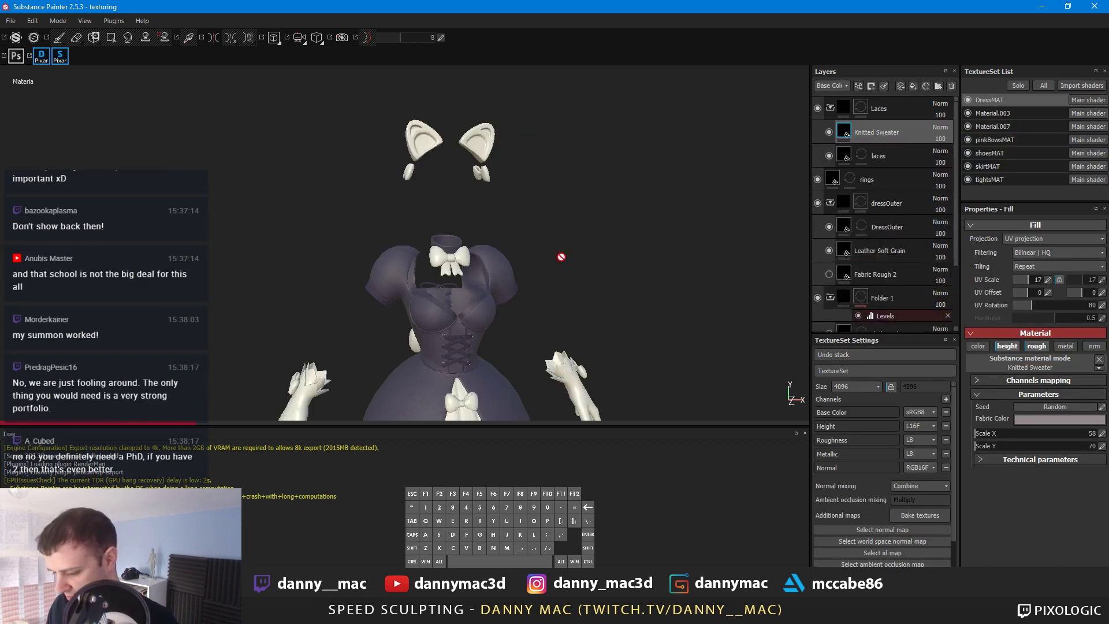
Step: Isolate the DressMAT texture set, set its texture size to 2048, and show all texture sets again
{"action": "left_click", "coordinate": [1019, 86]}
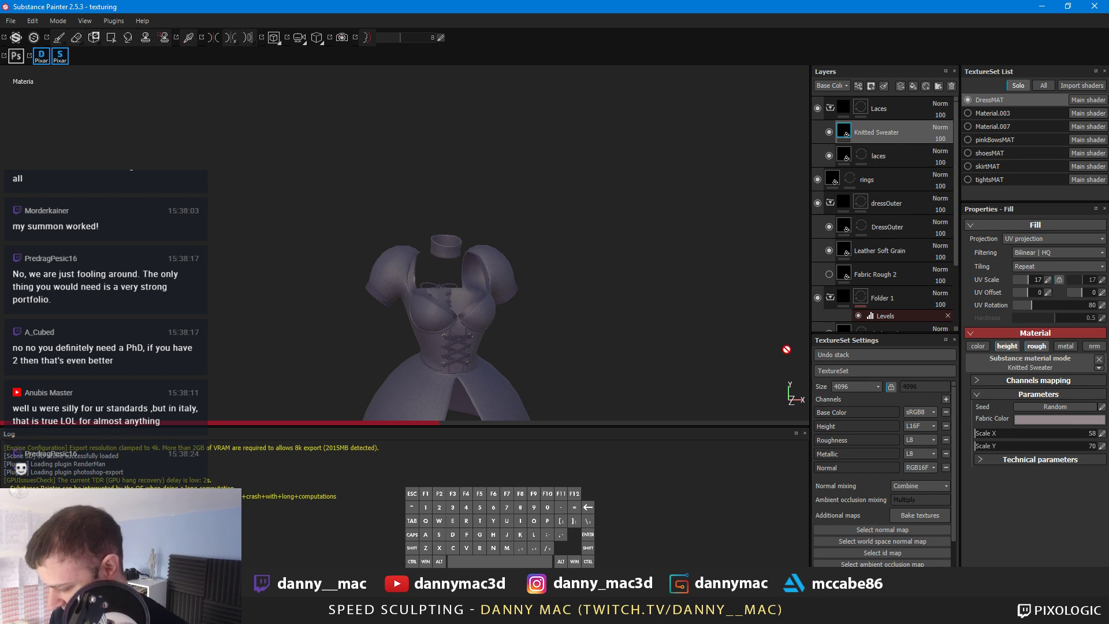
{"action": "left_click", "coordinate": [862, 386]}
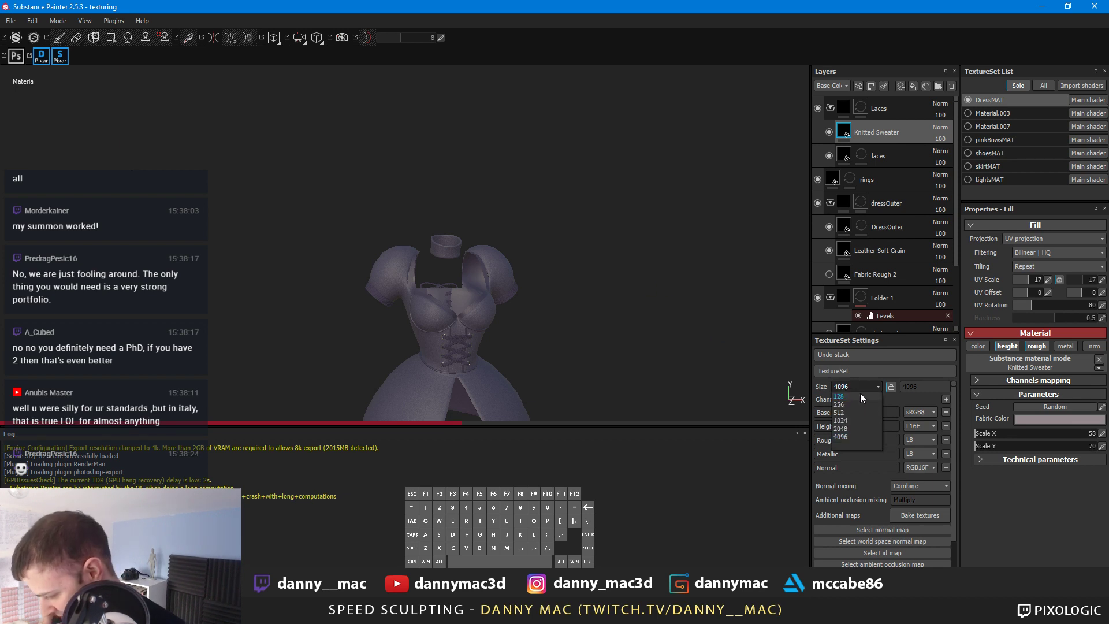
{"action": "left_click", "coordinate": [855, 430]}
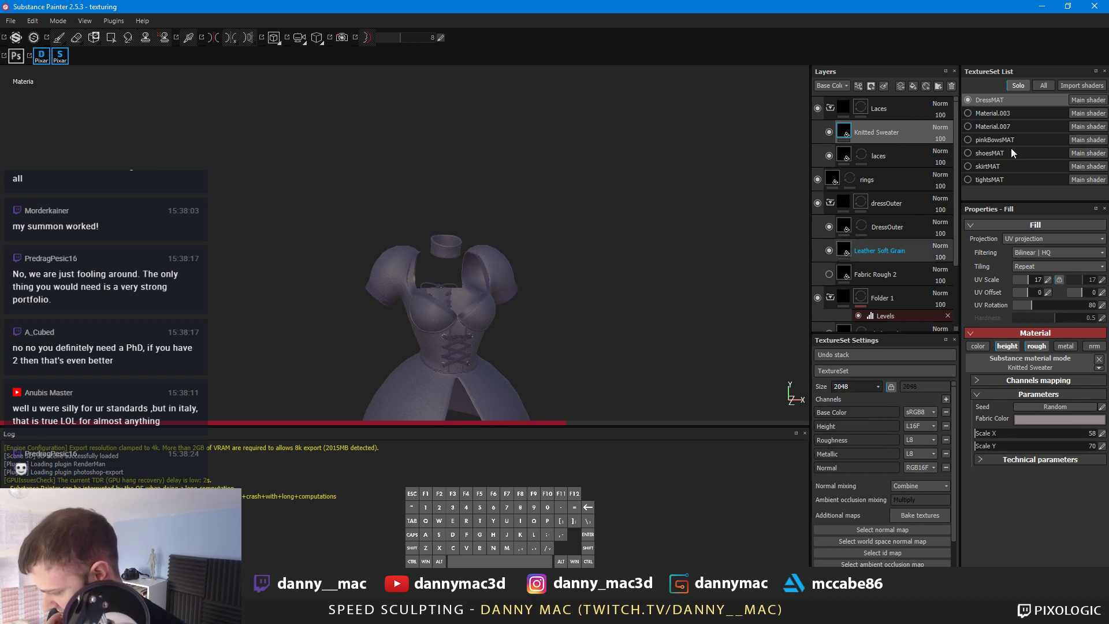
{"action": "left_click", "coordinate": [1019, 86]}
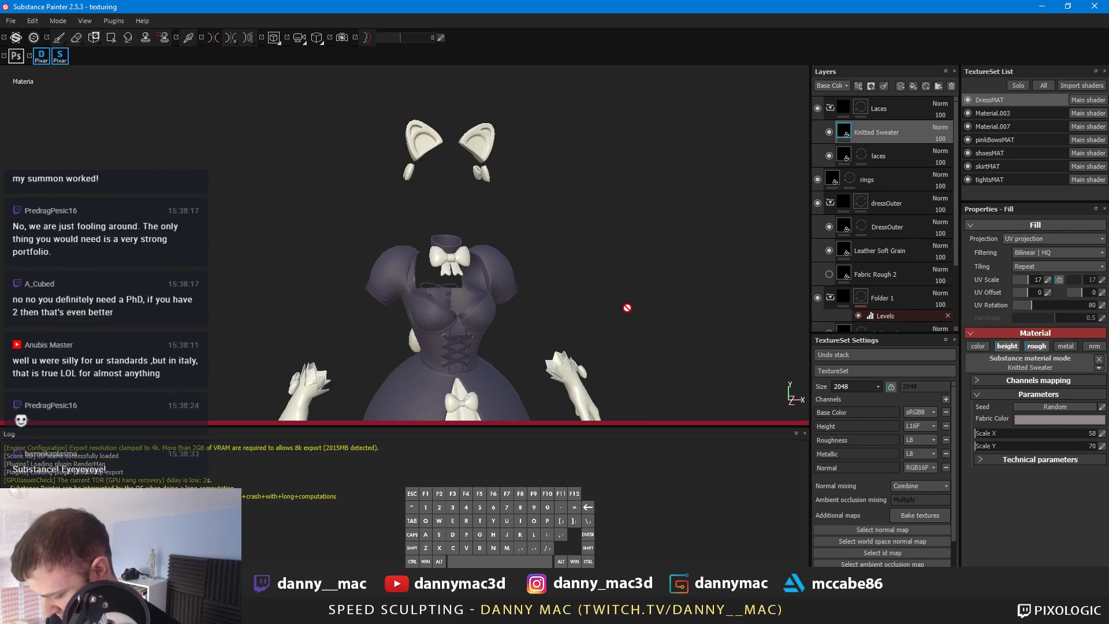
Step: Examine the dress, gloves, skirt, tights and shoes on the outfit model from several angles and distances
{"action": "scroll", "coordinate": [617, 284], "scroll_direction": "up", "scroll_amount": 3}
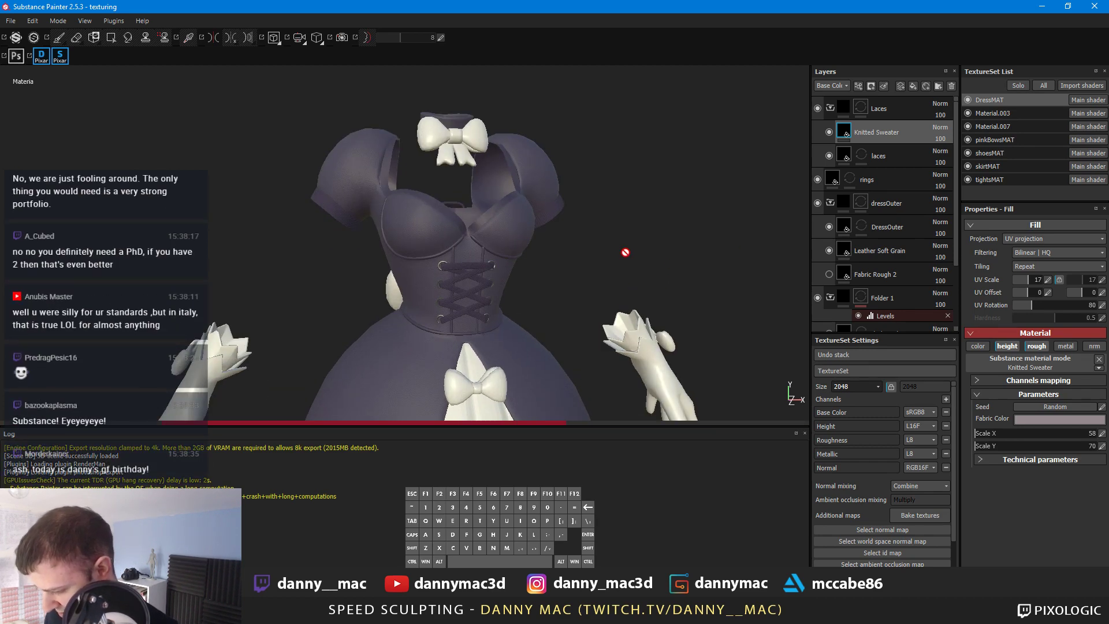
{"action": "right_click_drag", "start_coordinate": [656, 238], "coordinate": [587, 253], "text": "shift"}
{"action": "scroll", "coordinate": [587, 253], "scroll_direction": "up", "scroll_amount": 3}
{"action": "scroll", "coordinate": [581, 256], "scroll_direction": "down", "scroll_amount": 5}
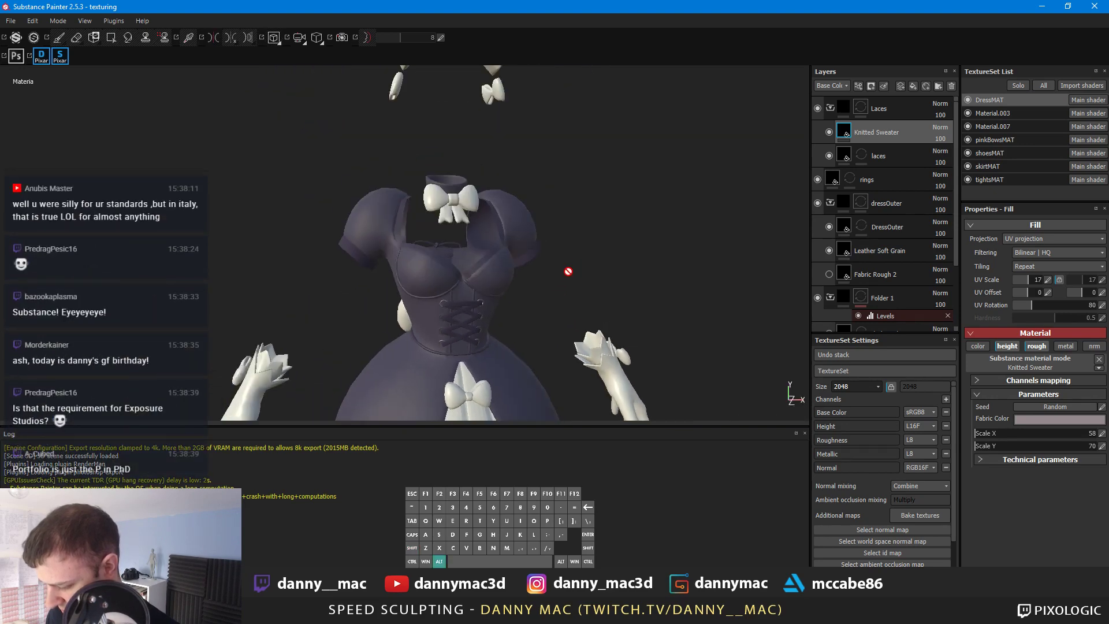
{"action": "middle_click_drag", "start_coordinate": [567, 273], "coordinate": [600, 69], "text": "alt"}
{"action": "scroll", "coordinate": [562, 202], "scroll_direction": "up", "scroll_amount": 1, "text": "alt"}
{"action": "scroll", "coordinate": [570, 205], "scroll_direction": "down", "scroll_amount": 5, "text": "alt"}
{"action": "middle_click_drag", "start_coordinate": [646, 236], "coordinate": [641, 179], "text": "alt"}
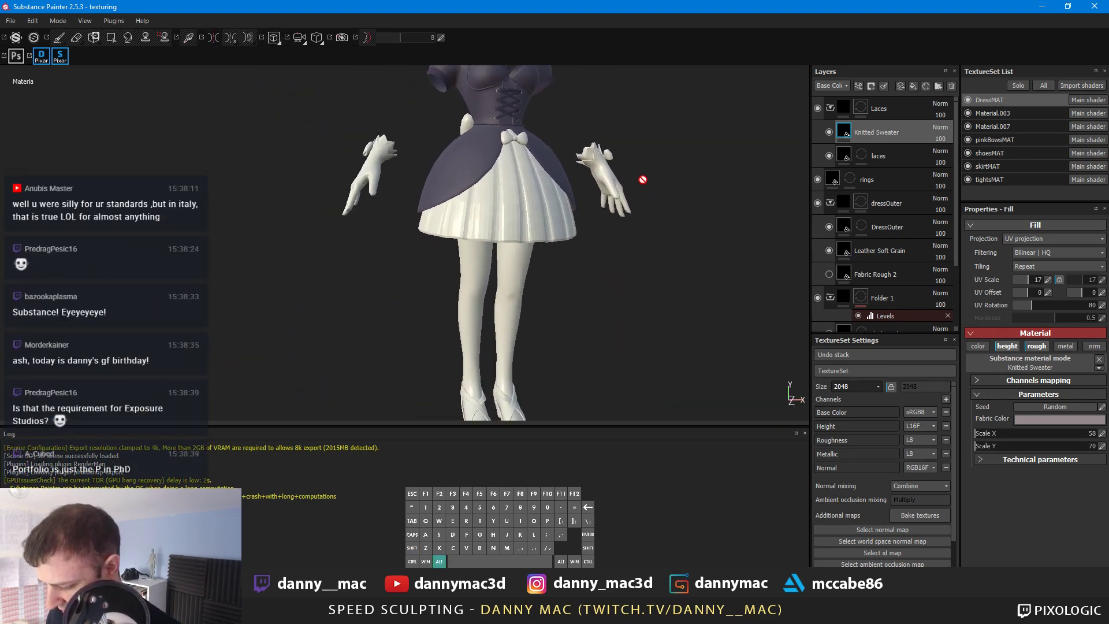
{"action": "scroll", "coordinate": [639, 191], "scroll_direction": "down", "scroll_amount": 2, "text": "alt"}
{"action": "scroll", "coordinate": [640, 194], "scroll_direction": "up", "scroll_amount": 2}
{"action": "left_click_drag", "start_coordinate": [564, 310], "coordinate": [497, 282], "text": "alt"}
{"action": "middle_click_drag", "start_coordinate": [498, 282], "coordinate": [397, 182], "text": "alt"}
{"action": "left_click_drag", "start_coordinate": [396, 181], "coordinate": [756, 286], "text": "alt"}
{"action": "middle_click_drag", "start_coordinate": [582, 223], "coordinate": [563, 288], "text": "alt"}
{"action": "left_click_drag", "start_coordinate": [564, 289], "coordinate": [682, 270], "text": "alt"}
{"action": "middle_click_drag", "start_coordinate": [523, 263], "coordinate": [593, 324], "text": "alt"}
{"action": "scroll", "coordinate": [587, 218], "scroll_direction": "down", "scroll_amount": 1}
{"action": "scroll", "coordinate": [586, 218], "scroll_direction": "up", "scroll_amount": 2}
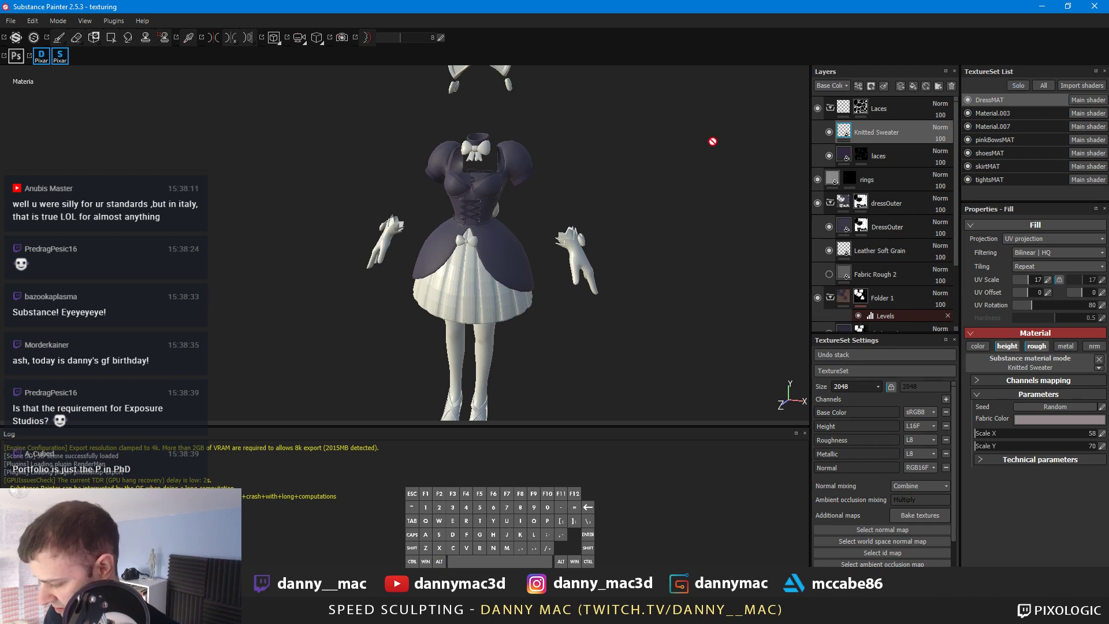
Step: Start a texture export with only the DressMAT texture set included, at 4096x4096
{"action": "right_click", "coordinate": [580, 193]}
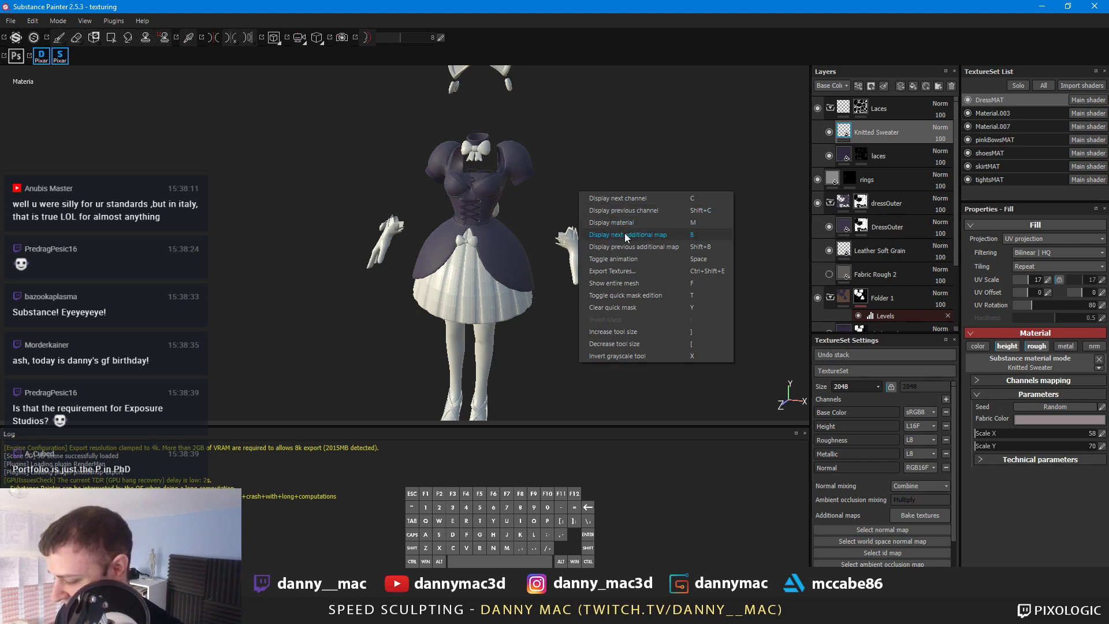
{"action": "left_click", "coordinate": [535, 191]}
{"action": "right_click_drag", "start_coordinate": [539, 196], "coordinate": [620, 192], "text": "shift"}
{"action": "right_click", "coordinate": [539, 189]}
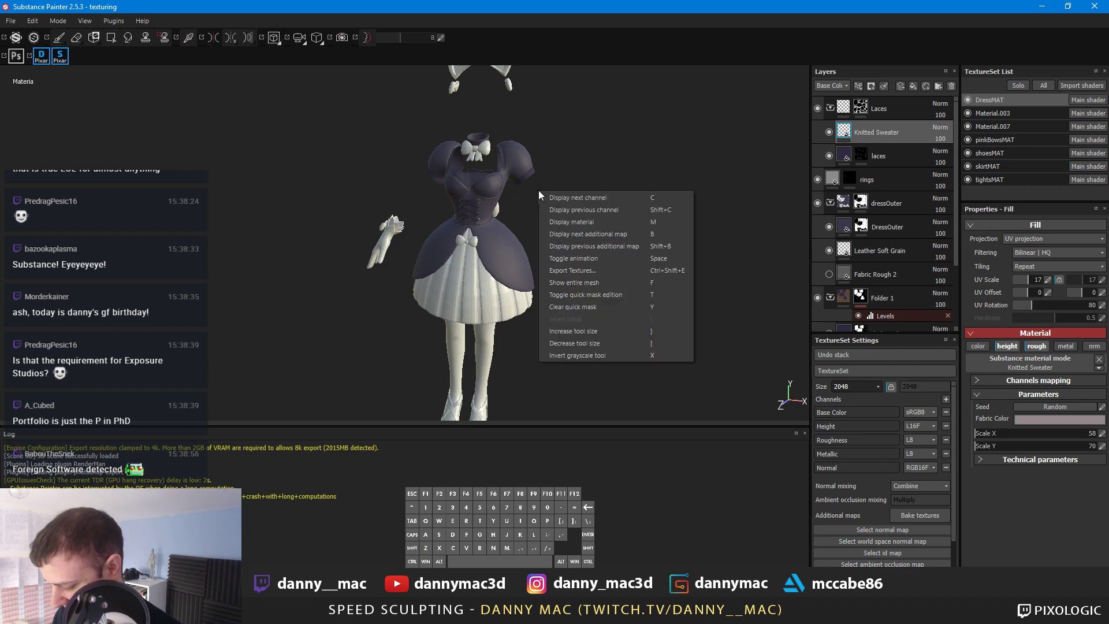
{"action": "left_click", "coordinate": [601, 270]}
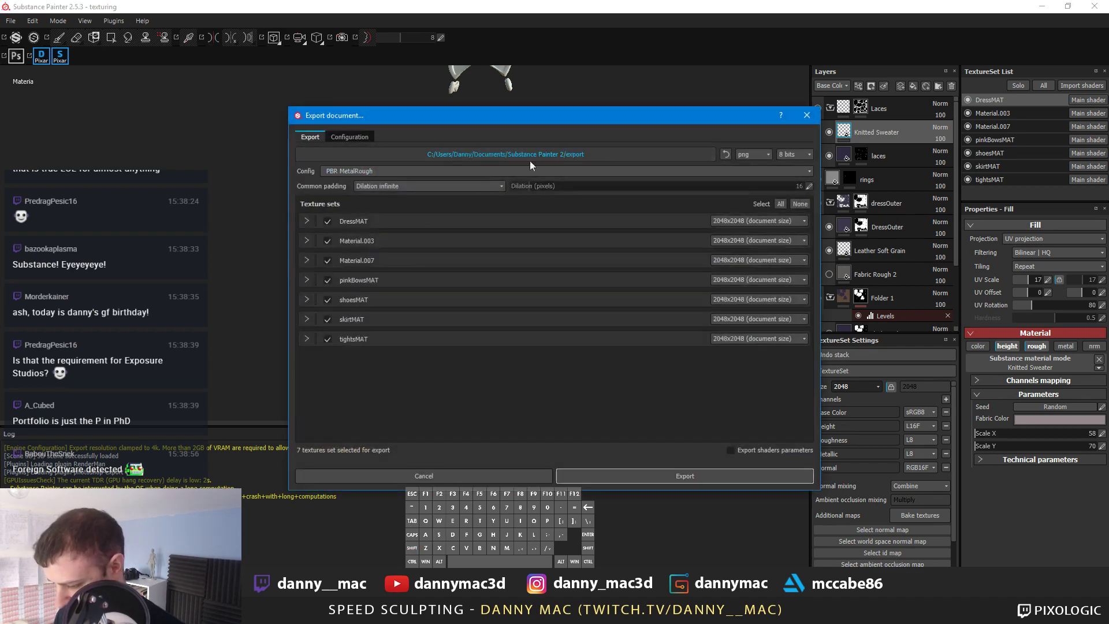
{"action": "left_click", "coordinate": [800, 205]}
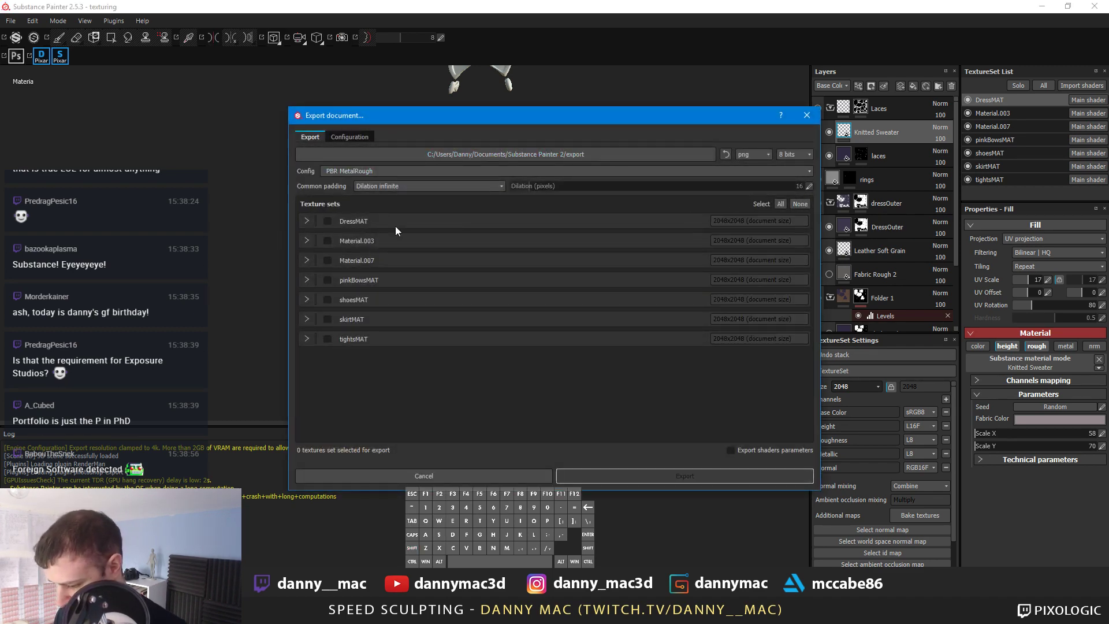
{"action": "left_click", "coordinate": [328, 222]}
{"action": "left_click", "coordinate": [762, 222]}
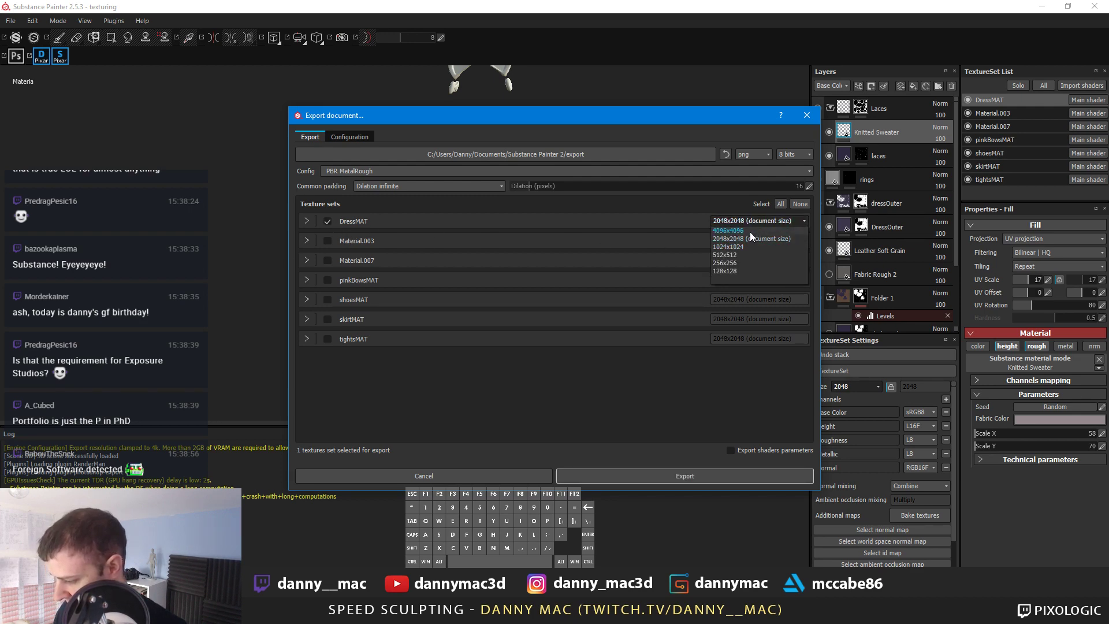
{"action": "left_click", "coordinate": [750, 230]}
Step: Create a folder named Textures in D:/Dropbox/Personal_Work/Black Cat Dva and set it as the export destination
{"action": "left_click", "coordinate": [542, 155]}
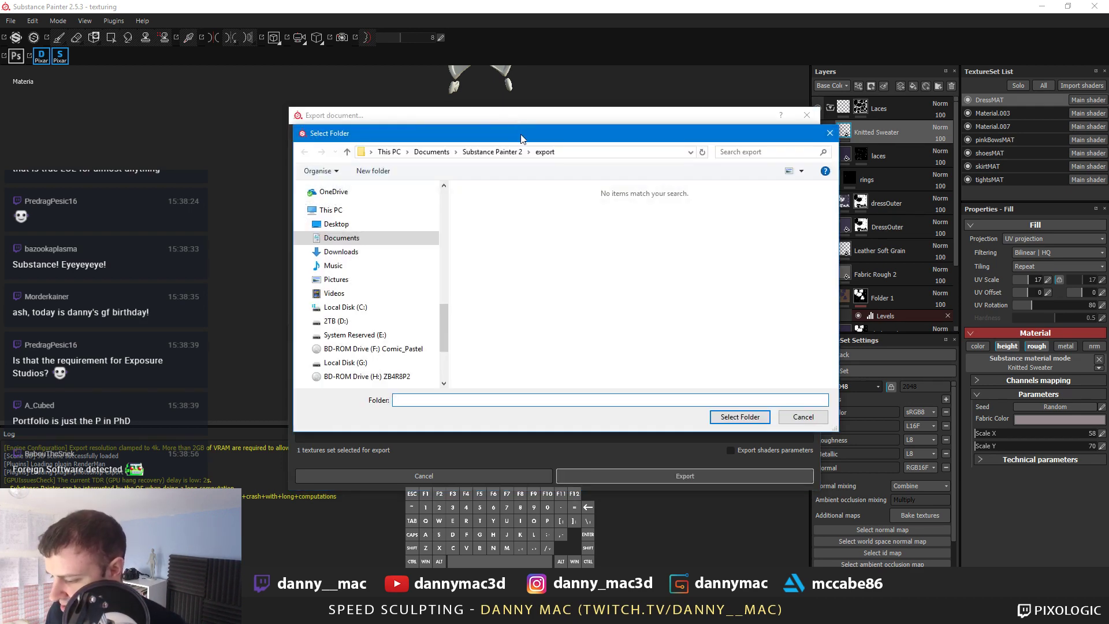
{"action": "left_click_drag", "start_coordinate": [521, 139], "coordinate": [554, 1]}
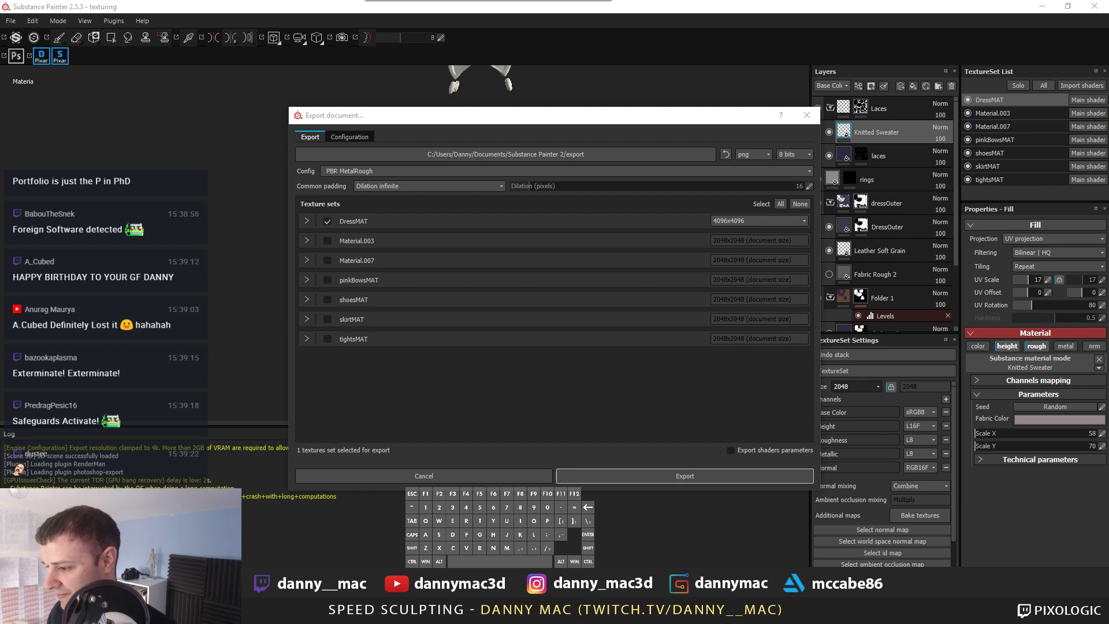
{"action": "type", "text": "Tex"}
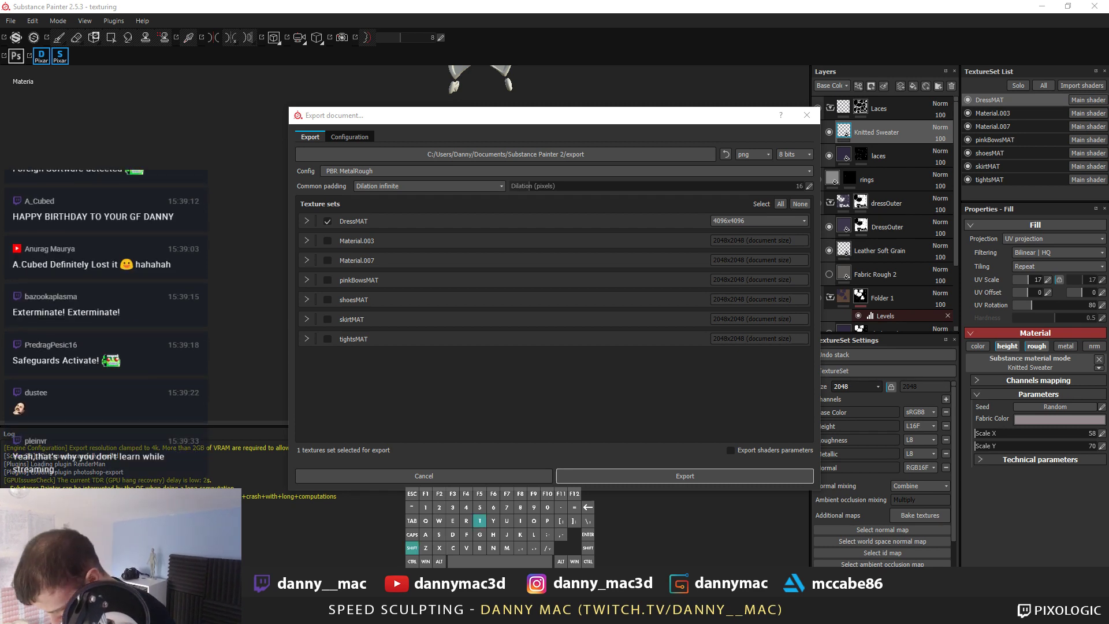
{"action": "type", "text": "tures"}
{"action": "key", "text": "Return"}
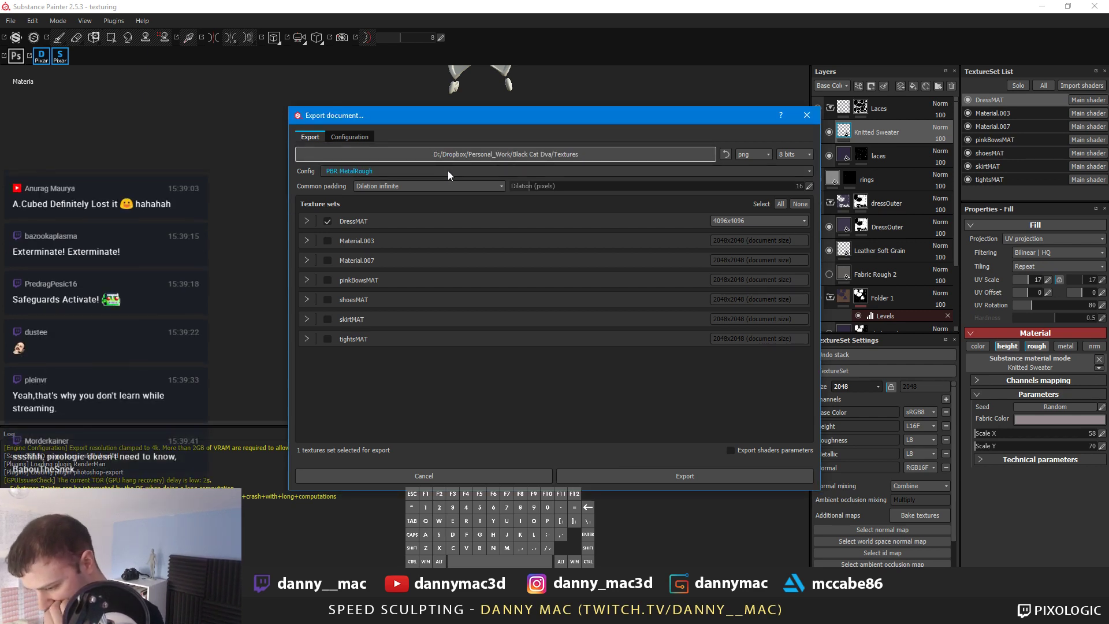
Step: Review the output maps of the PBR MetalRough export preset, widening the export dialog, and return to the export settings
{"action": "left_click", "coordinate": [352, 135]}
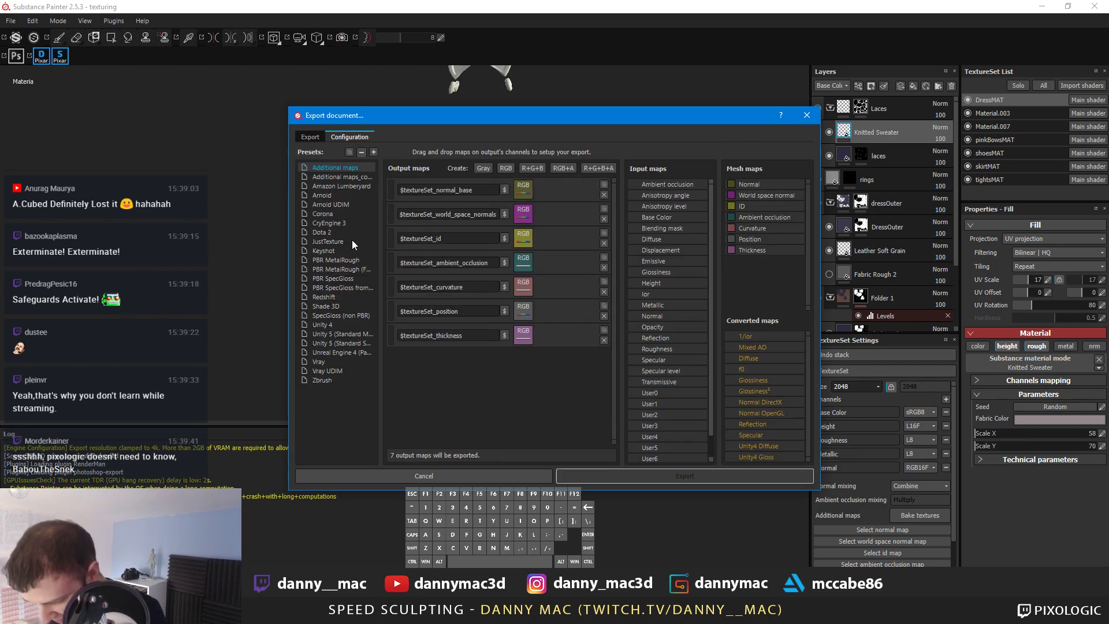
{"action": "left_click", "coordinate": [354, 261]}
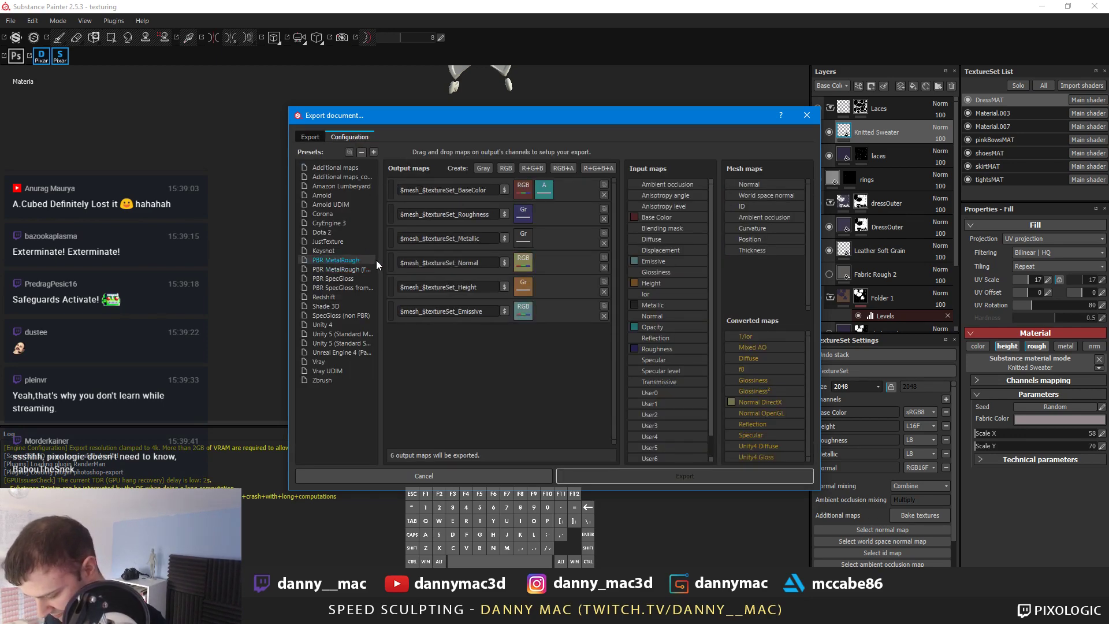
{"action": "left_click_drag", "start_coordinate": [288, 261], "coordinate": [163, 261]}
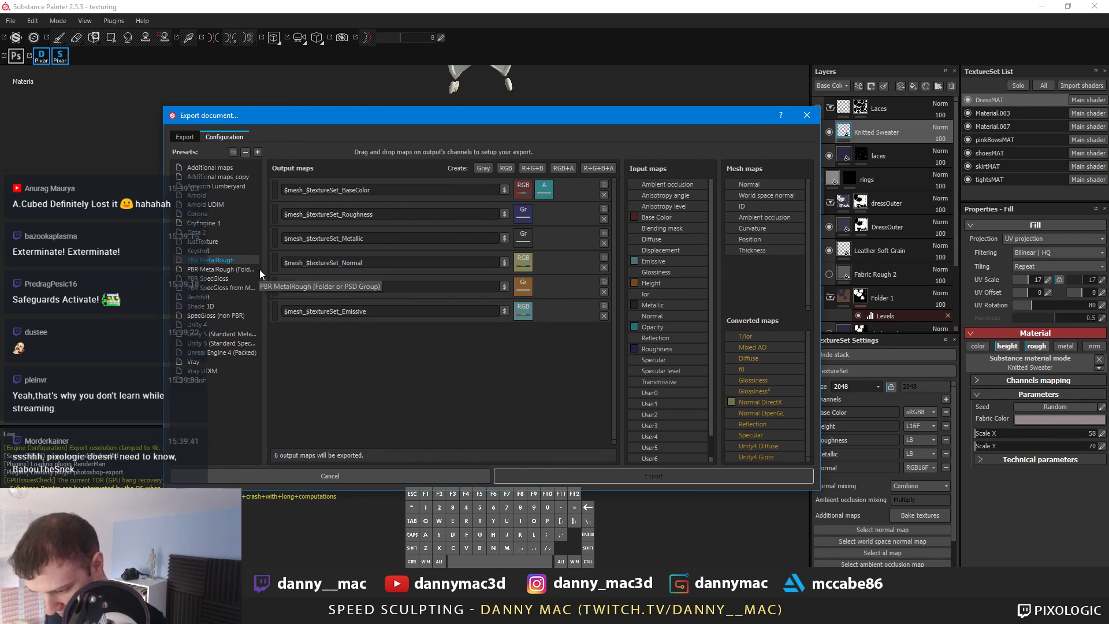
{"action": "left_click", "coordinate": [183, 138]}
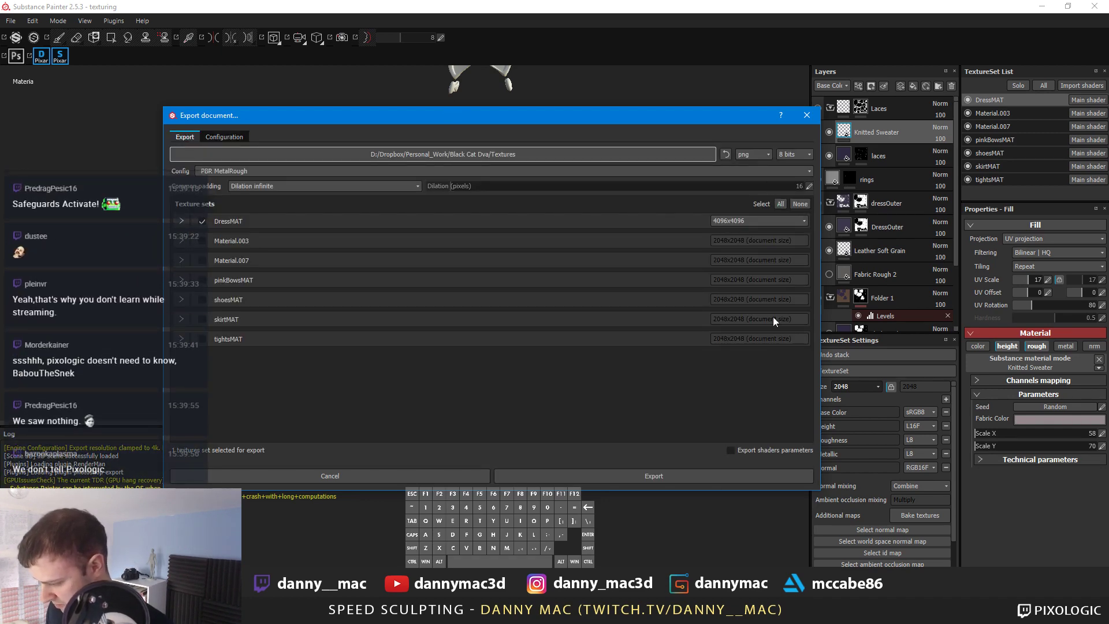
Step: Set the export format to psd at 16 bits and export the DressMAT textures
{"action": "left_click", "coordinate": [806, 154]}
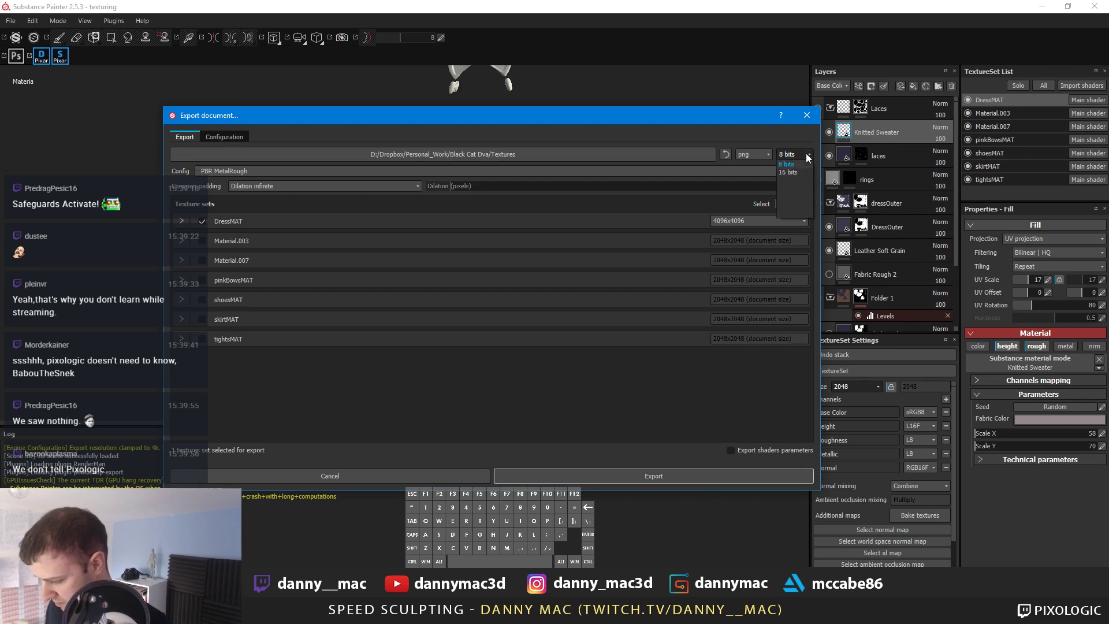
{"action": "left_click", "coordinate": [799, 172]}
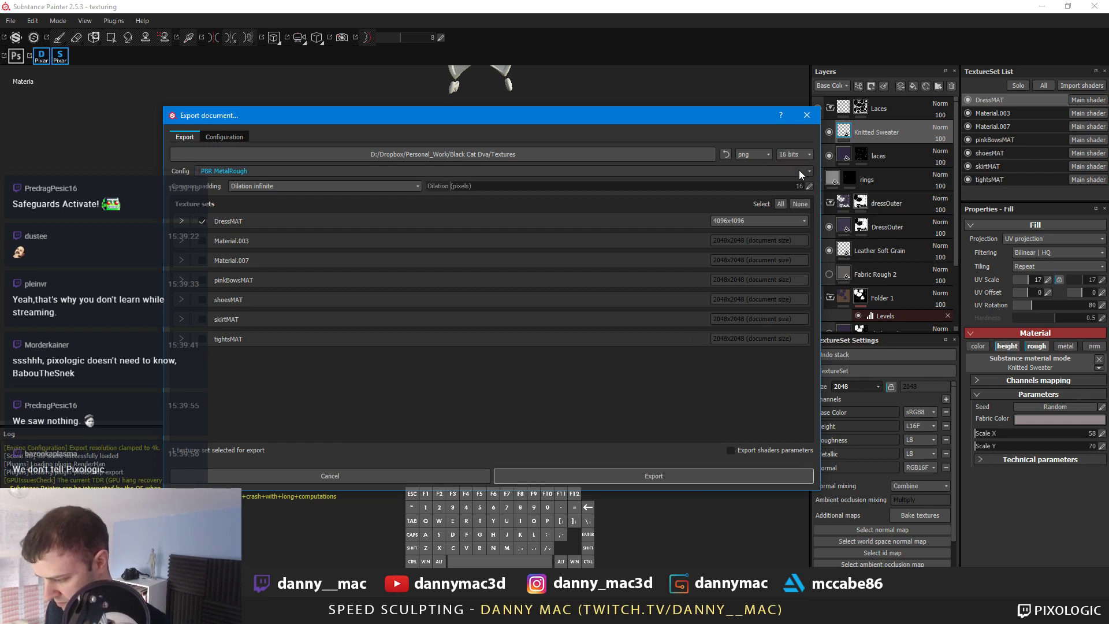
{"action": "left_click", "coordinate": [760, 155]}
{"action": "scroll", "coordinate": [757, 176], "scroll_direction": "down", "scroll_amount": 3}
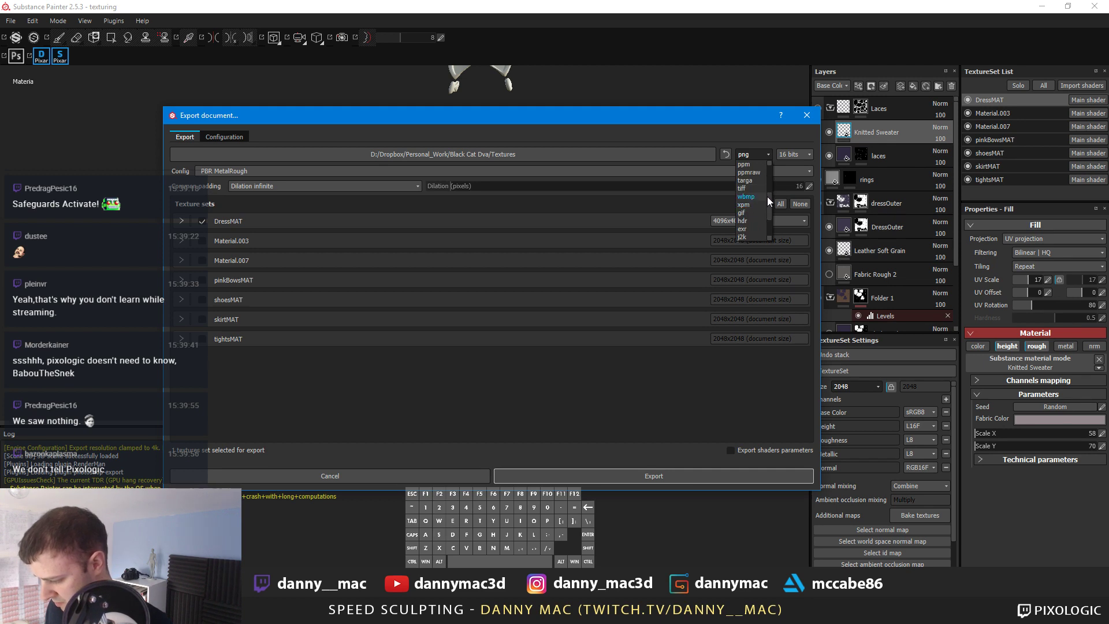
{"action": "left_click_drag", "start_coordinate": [765, 210], "coordinate": [764, 215]}
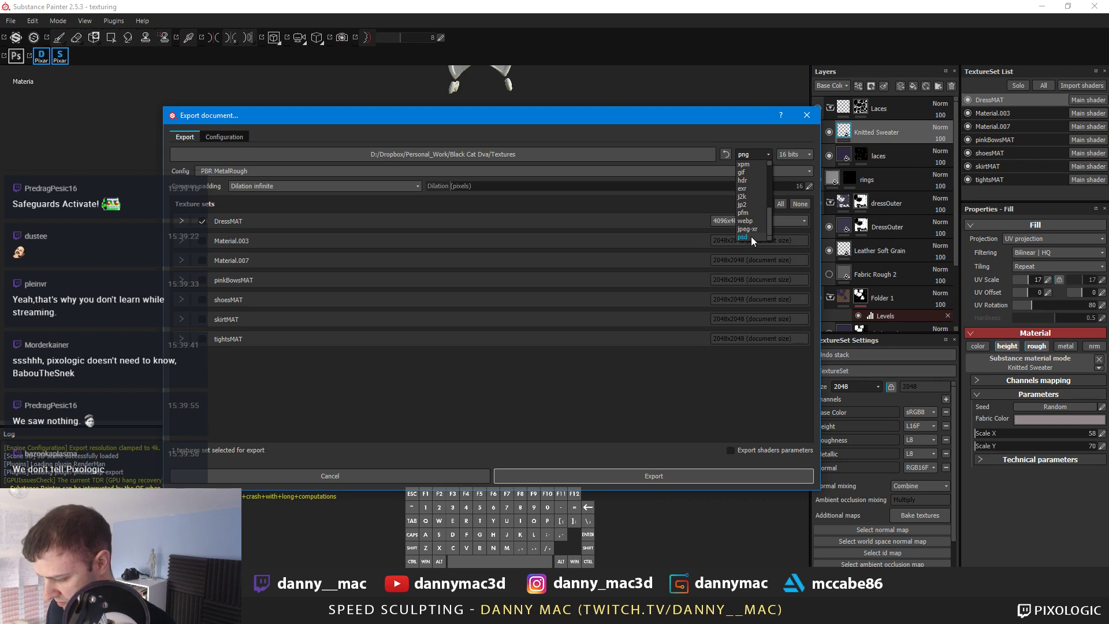
{"action": "left_click", "coordinate": [751, 237]}
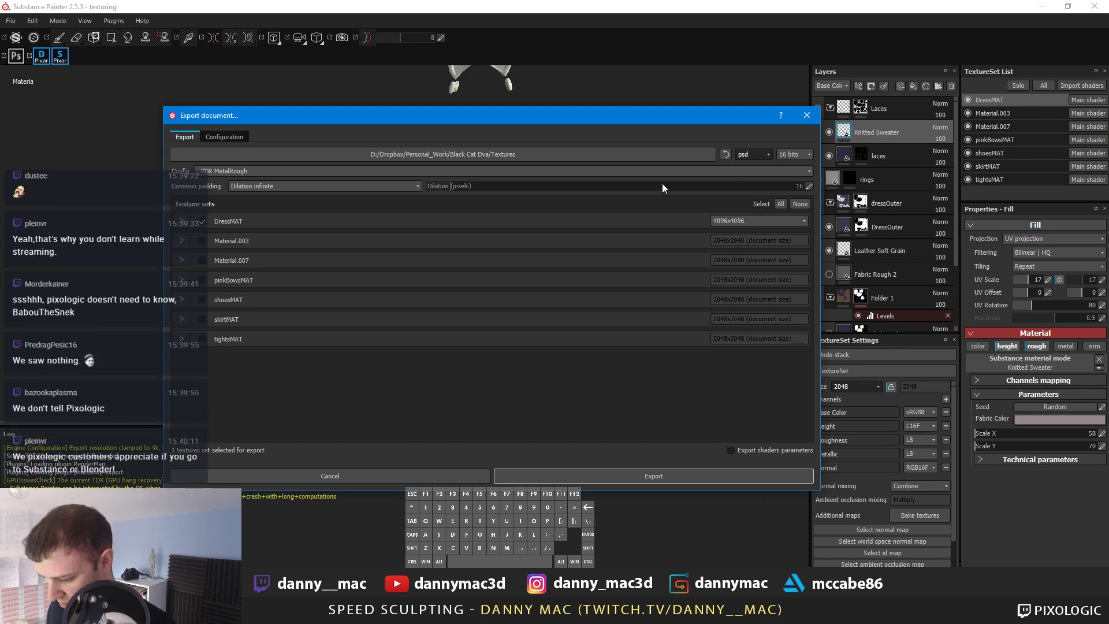
{"action": "left_click", "coordinate": [575, 476]}
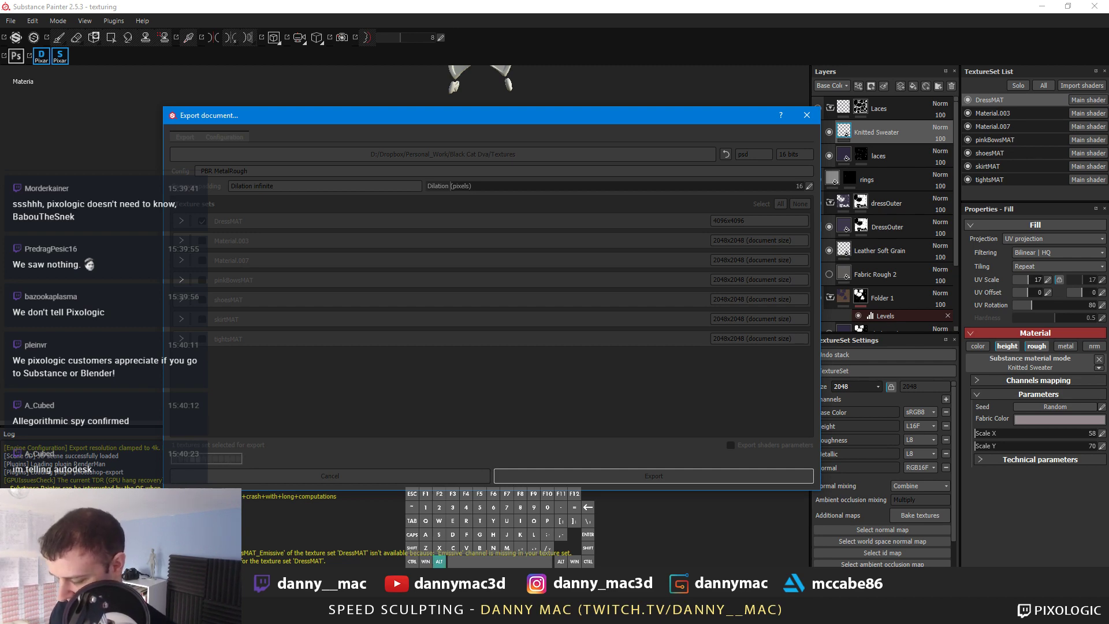
Step: Check the character in Blender during the export, return to Substance Painter, and open the folder of exported textures
{"action": "key", "text": "alt+Tab"}
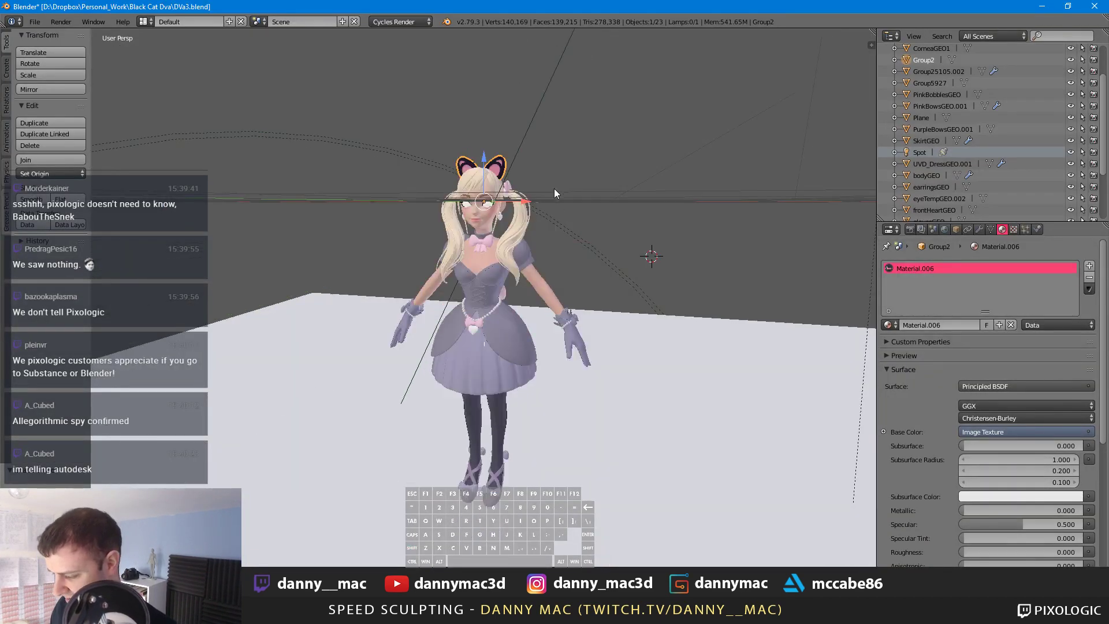
{"action": "key", "text": "alt+Tab"}
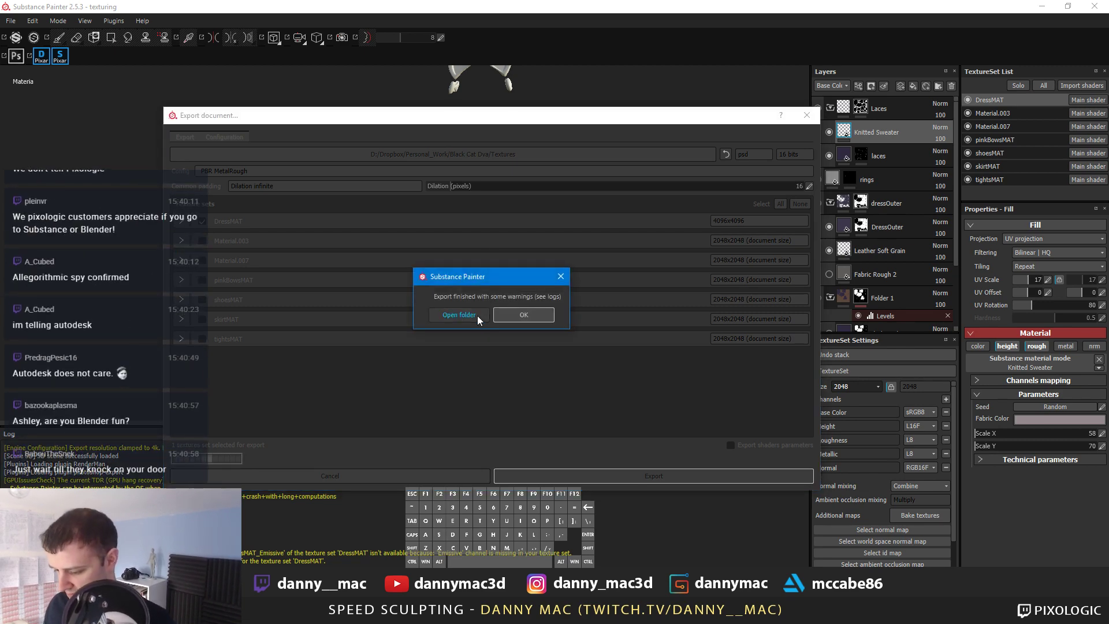
{"action": "left_click", "coordinate": [474, 315]}
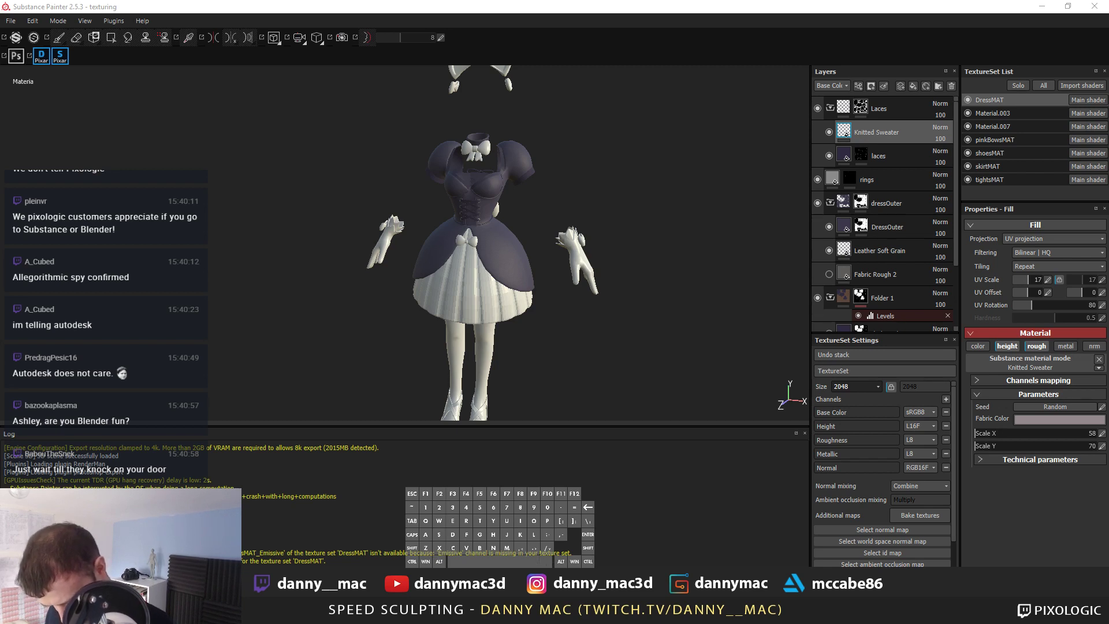
{"action": "key", "text": "alt+Tab"}
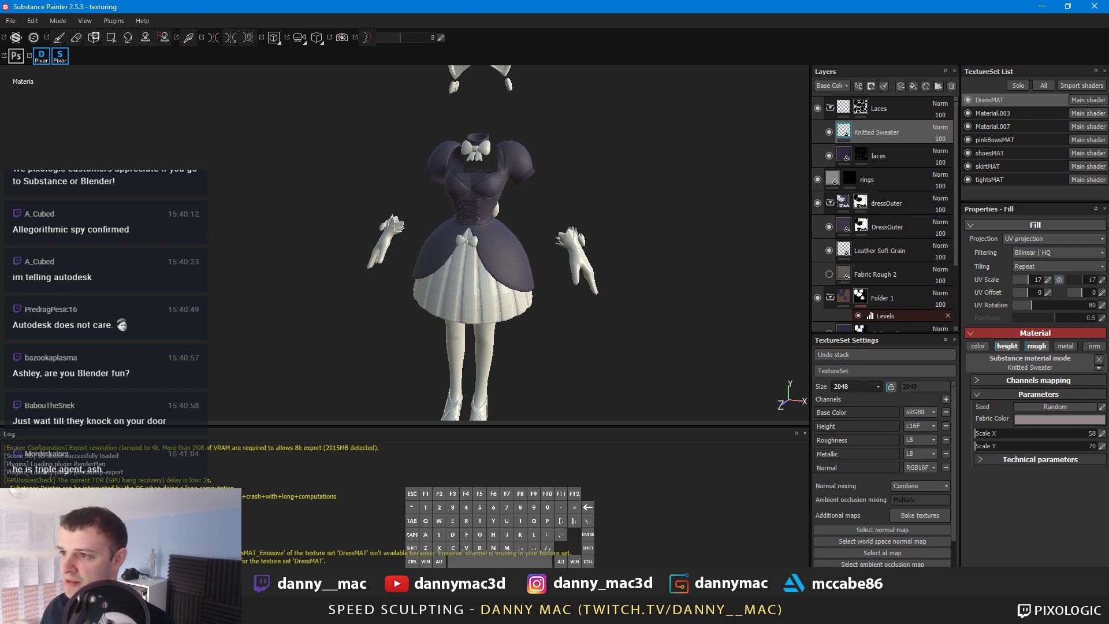
{"action": "key", "text": "alt+Tab"}
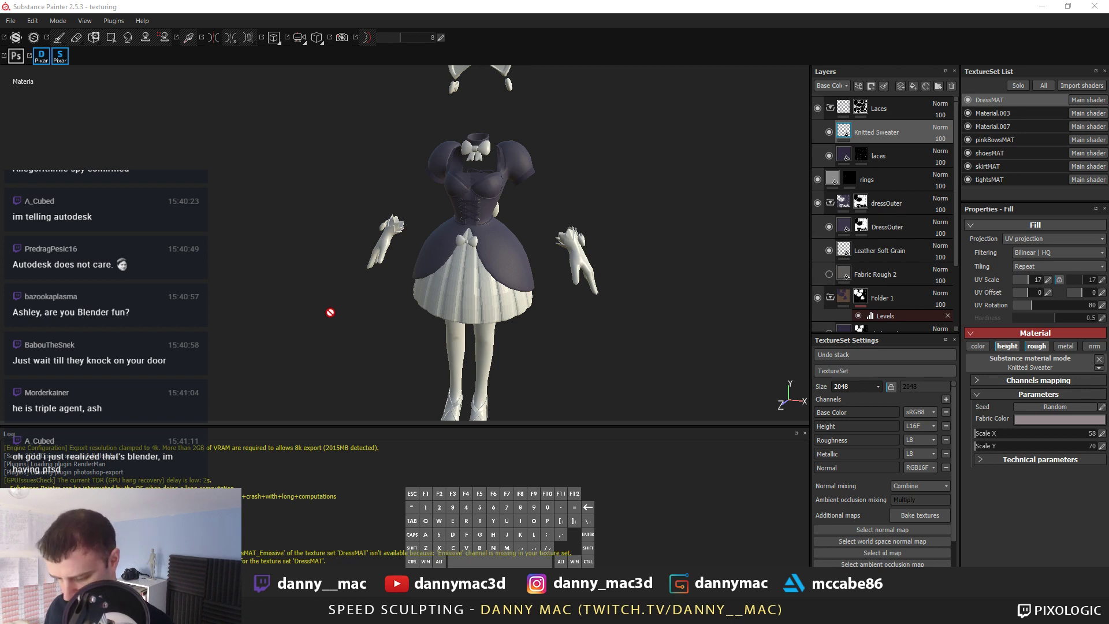
{"action": "left_click", "coordinate": [252, 535]}
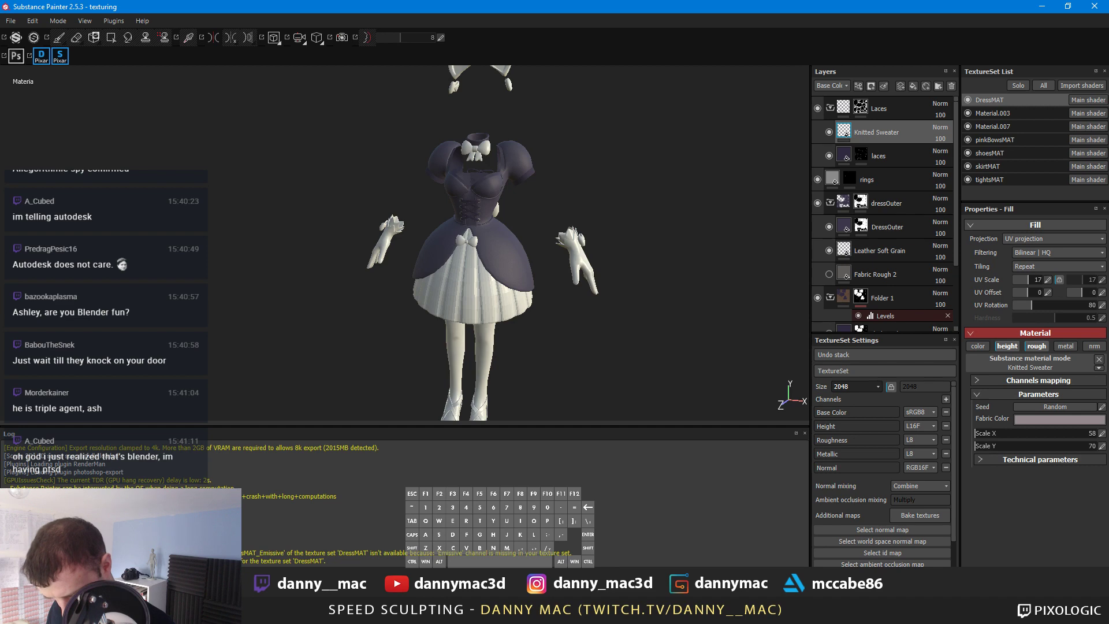
{"action": "right_click", "coordinate": [680, 296]}
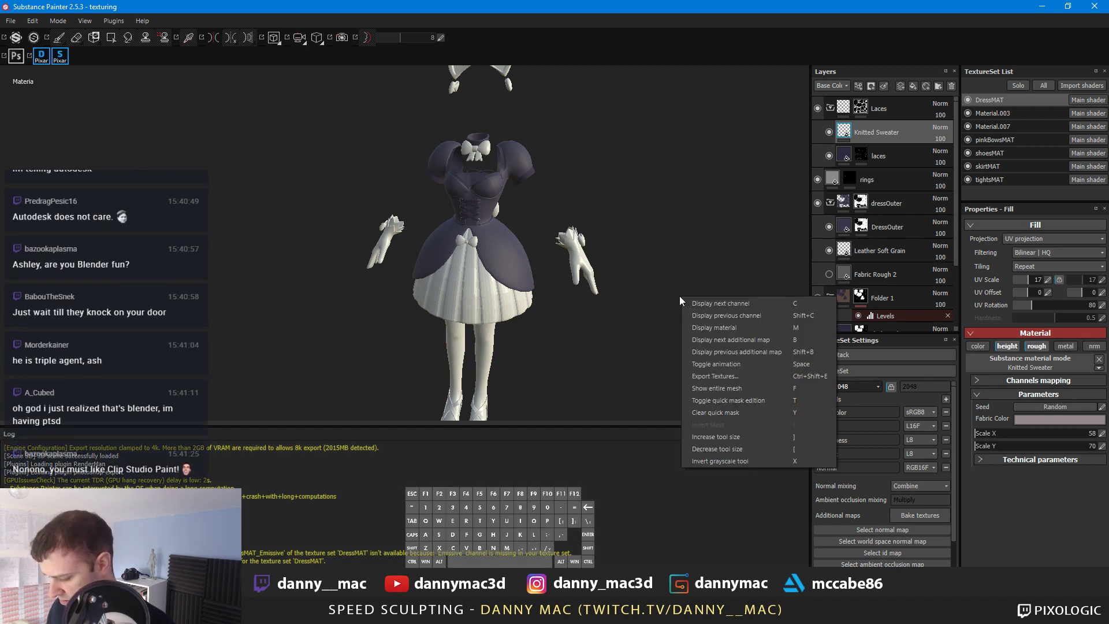
{"action": "left_click", "coordinate": [670, 293]}
{"action": "left_click", "coordinate": [663, 290]}
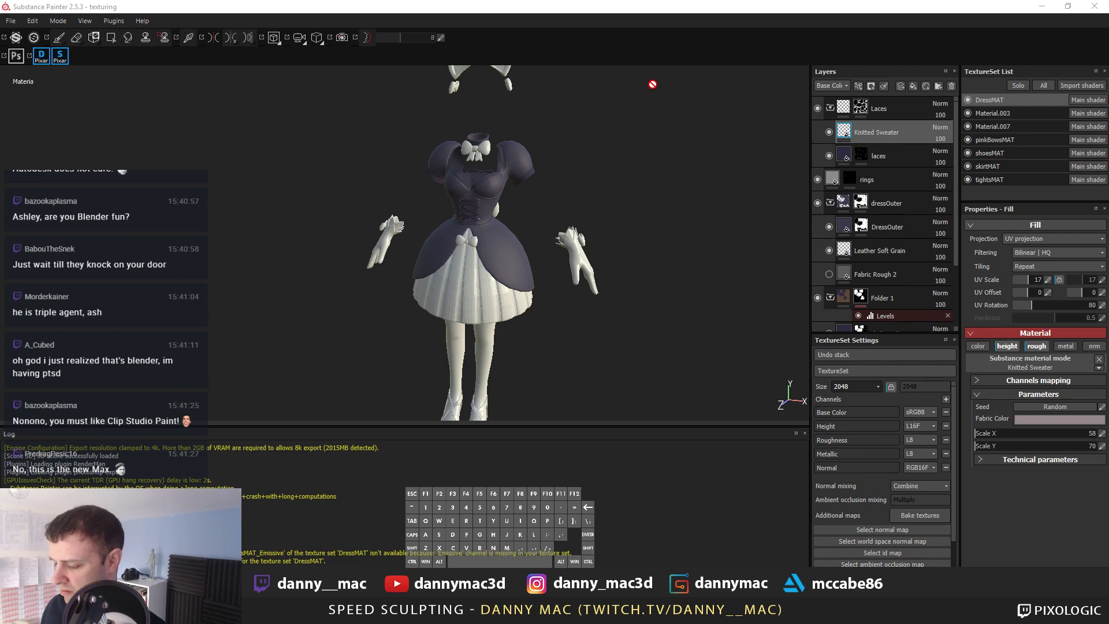
Step: Change the export format to png, keep 16 bits, and export the DressMAT textures again
{"action": "right_click", "coordinate": [672, 155]}
{"action": "left_click", "coordinate": [716, 237]}
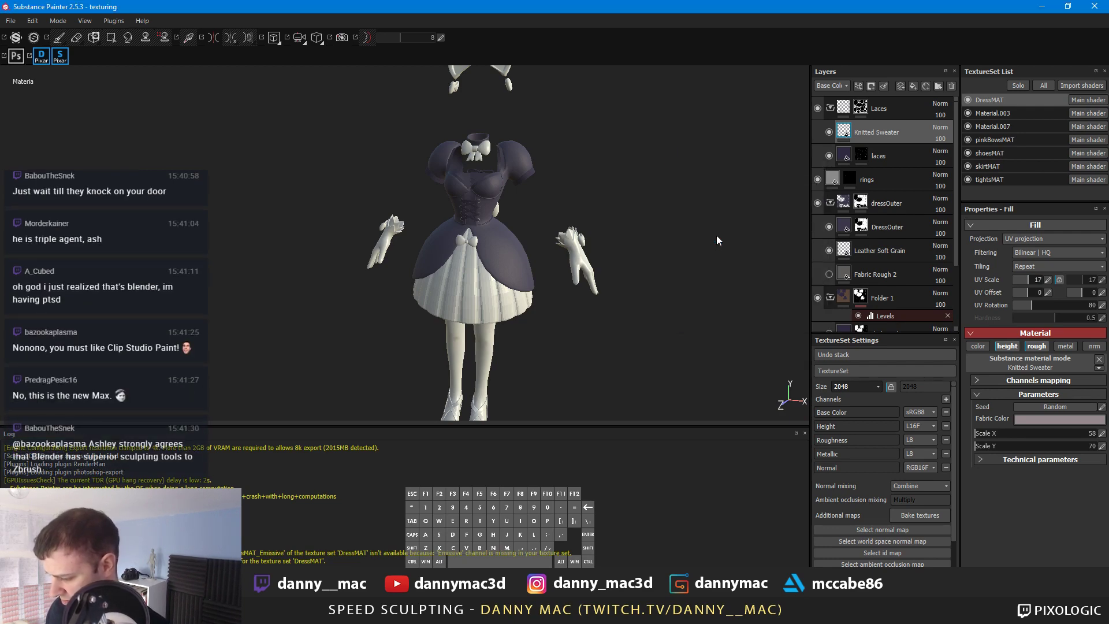
{"action": "key", "text": "ctrl+shift+e"}
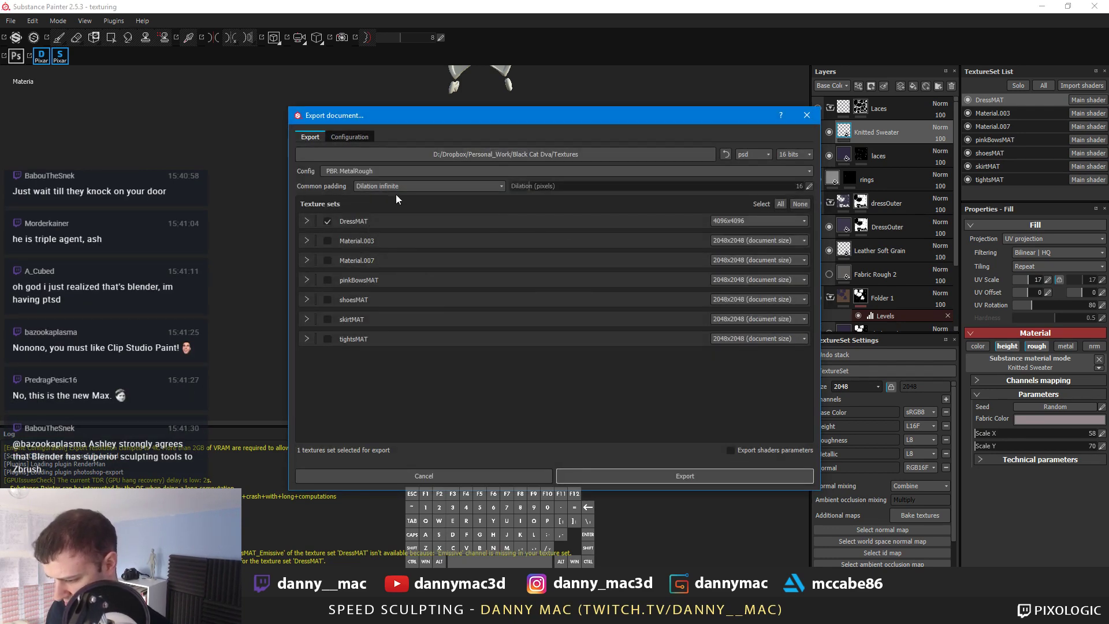
{"action": "left_click", "coordinate": [765, 154]}
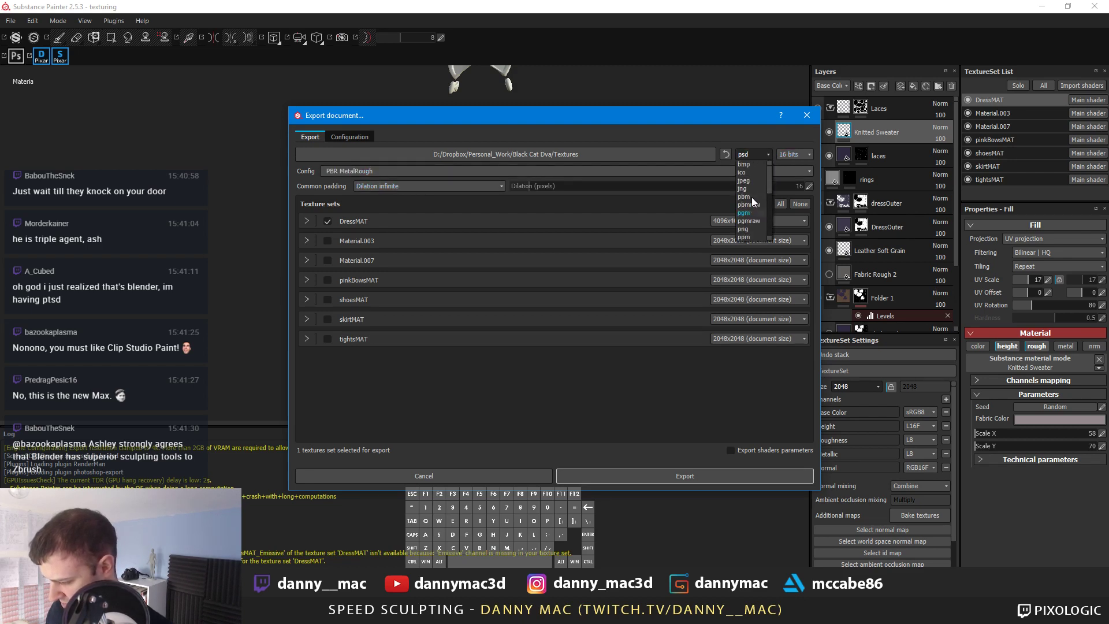
{"action": "left_click", "coordinate": [753, 228]}
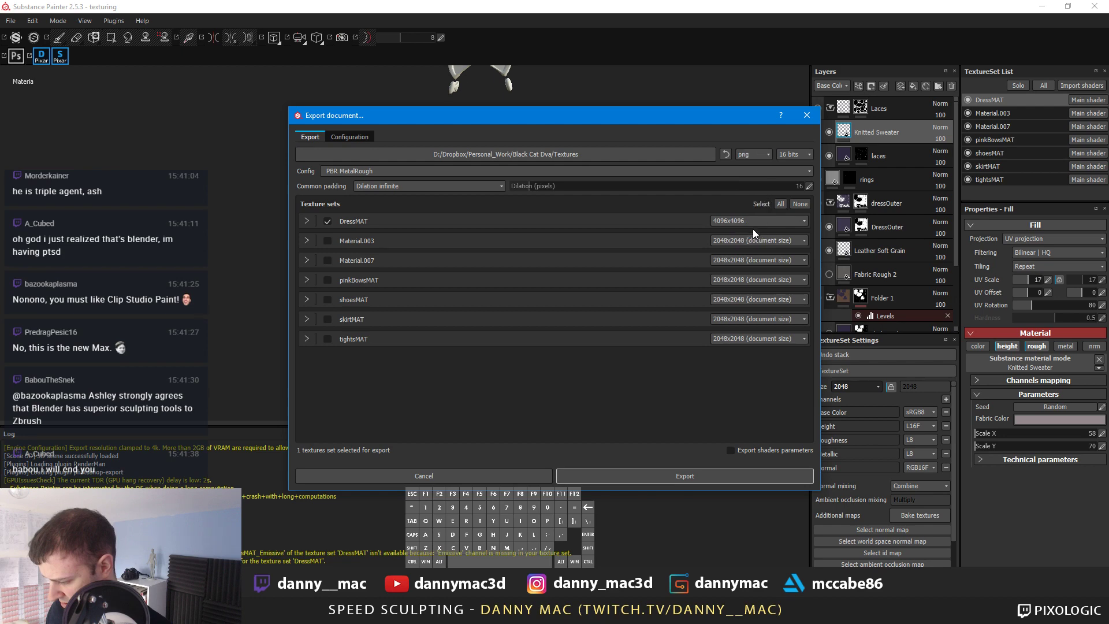
{"action": "left_click", "coordinate": [679, 475]}
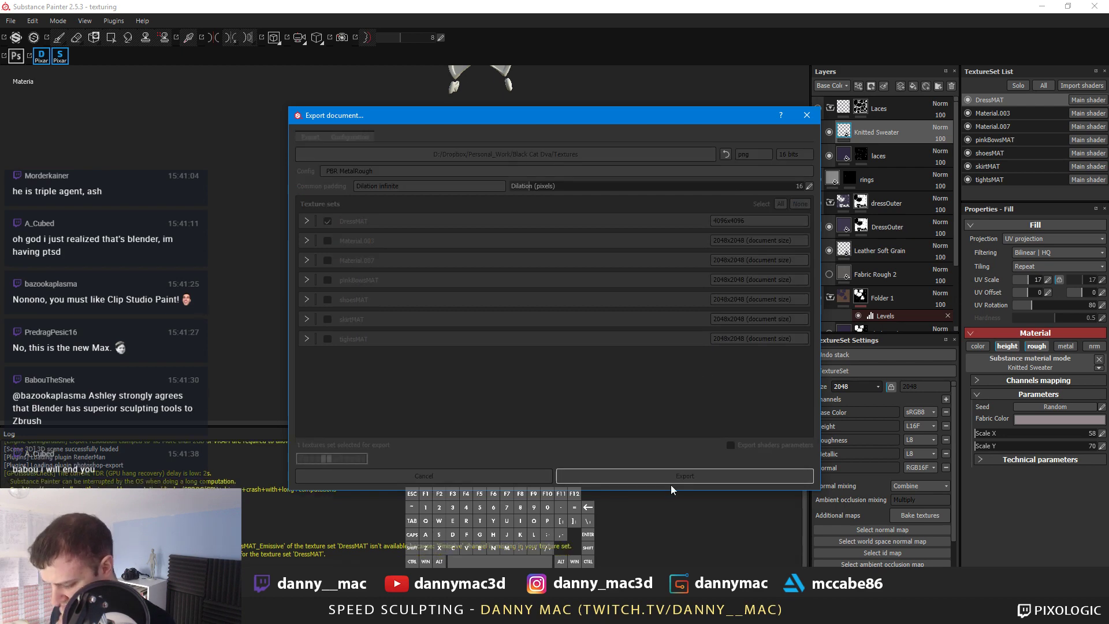
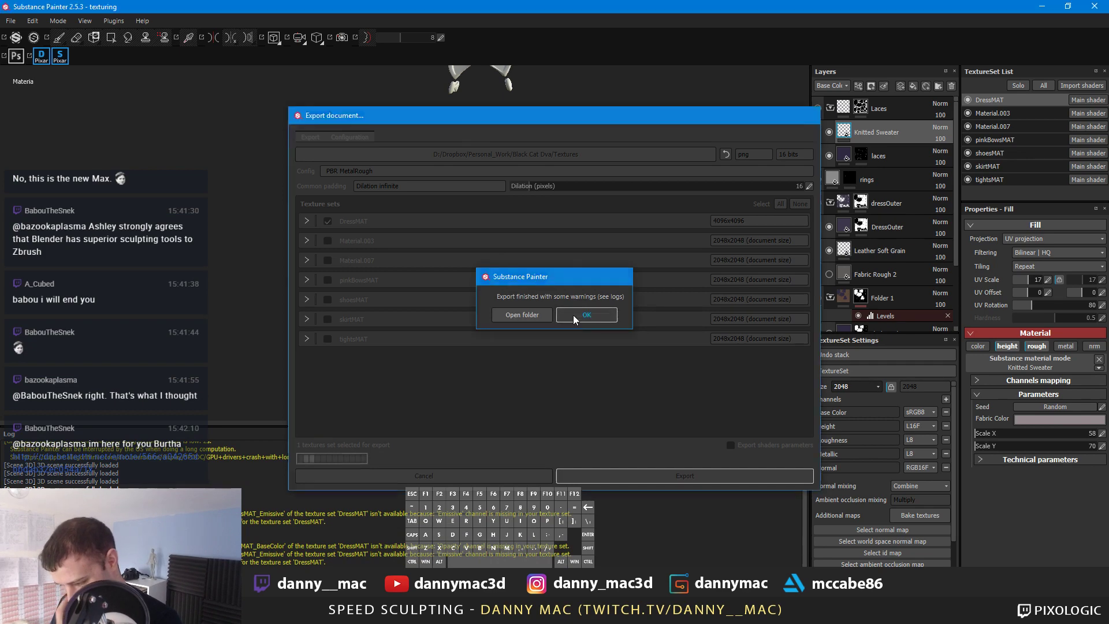
{"action": "left_click", "coordinate": [586, 315]}
Step: Switch to Blender, split the 3D view into two areas side by side, and turn the new area into a Node Editor
{"action": "key", "text": "alt+Tab"}
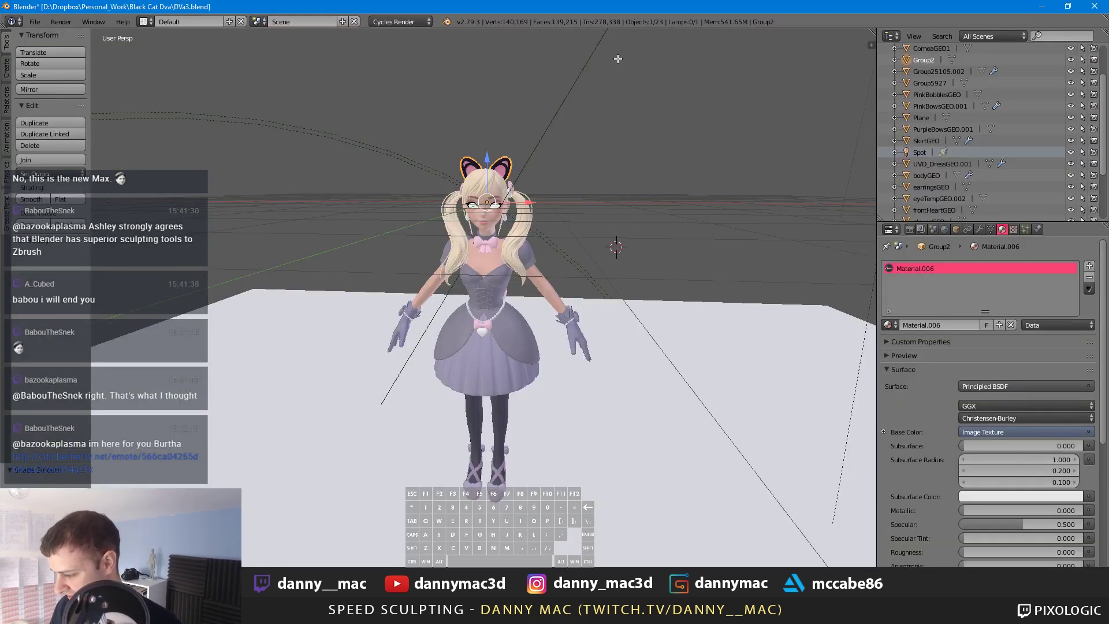
{"action": "left_click_drag", "start_coordinate": [876, 33], "coordinate": [465, 67]}
{"action": "left_click", "coordinate": [478, 573]}
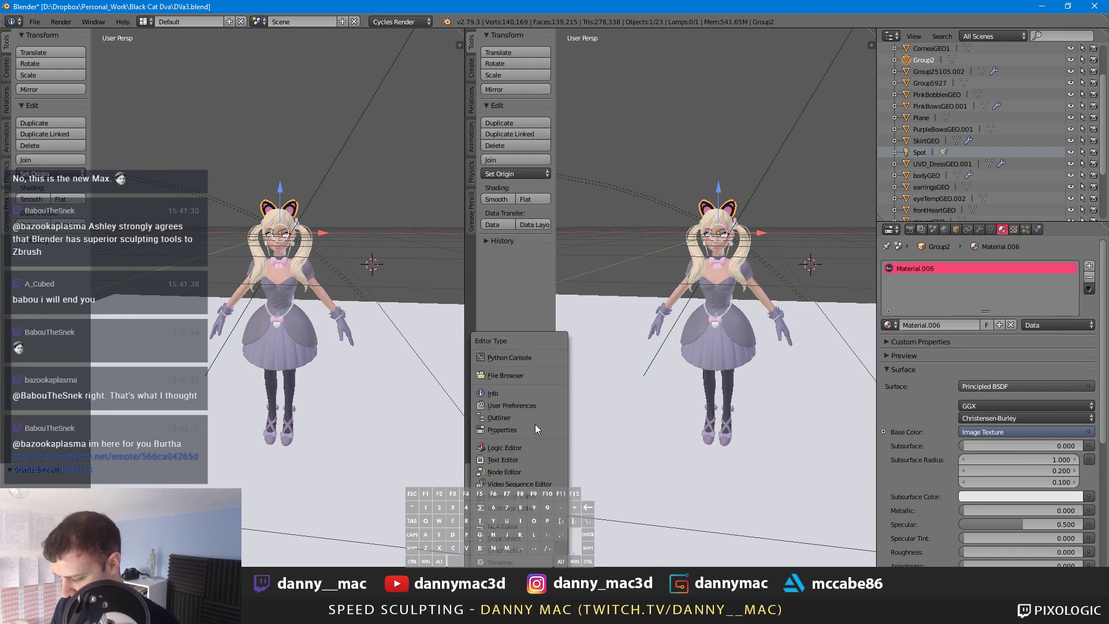
{"action": "left_click", "coordinate": [533, 473]}
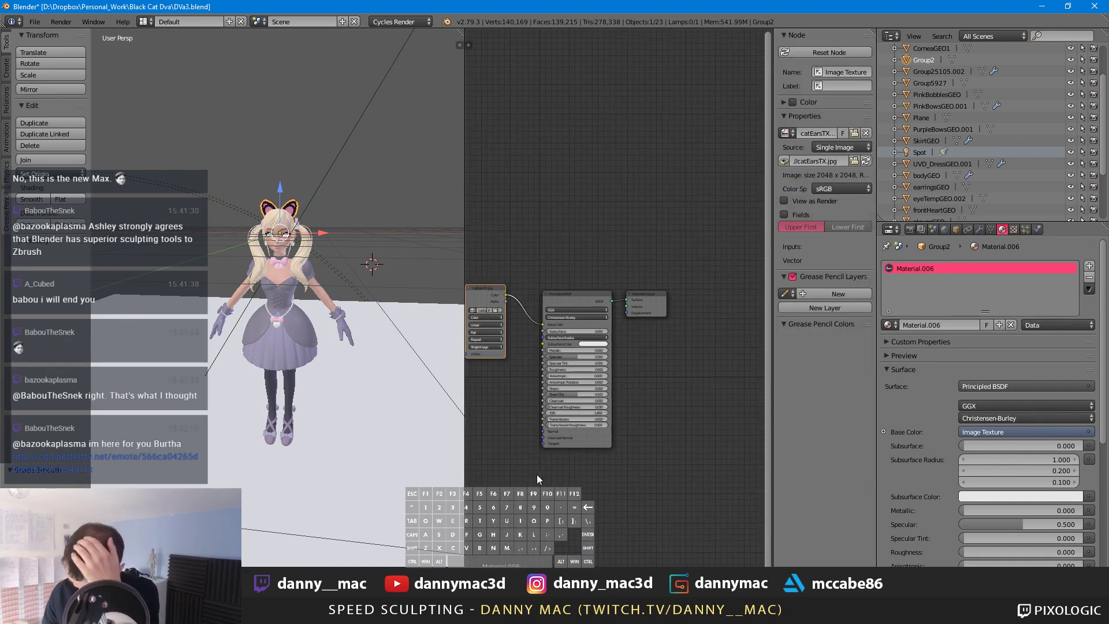
{"action": "scroll", "coordinate": [632, 259], "scroll_direction": "down", "scroll_amount": 3}
{"action": "scroll", "coordinate": [589, 247], "scroll_direction": "up", "scroll_amount": 4}
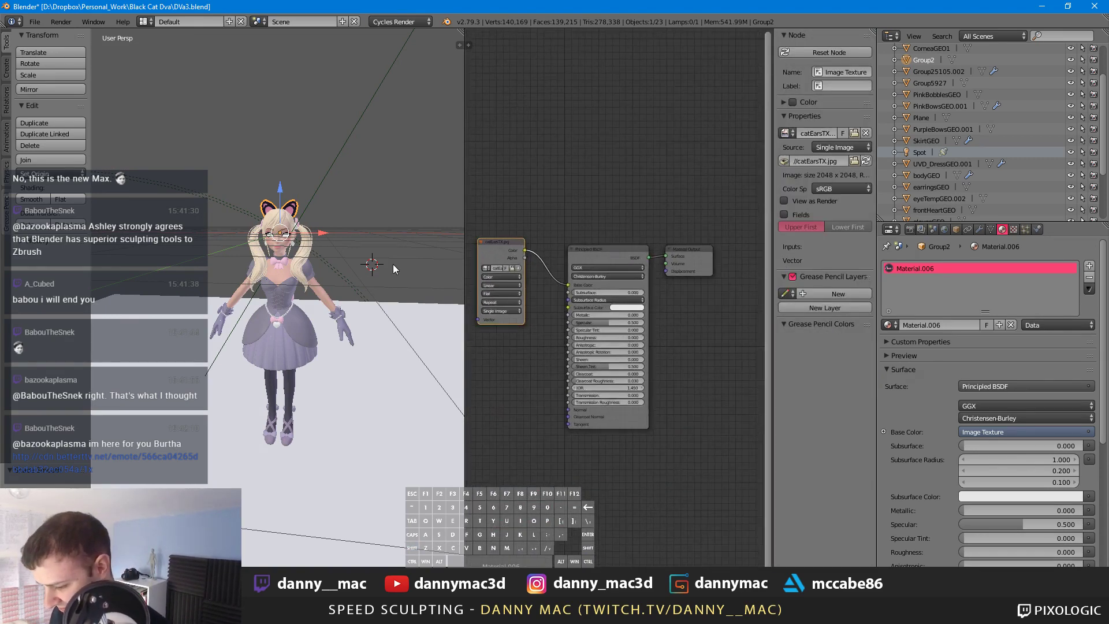
Step: Select the dress on the character to bring its DressMAT material nodes into the Node Editor
{"action": "scroll", "coordinate": [282, 334], "scroll_direction": "up", "scroll_amount": 6}
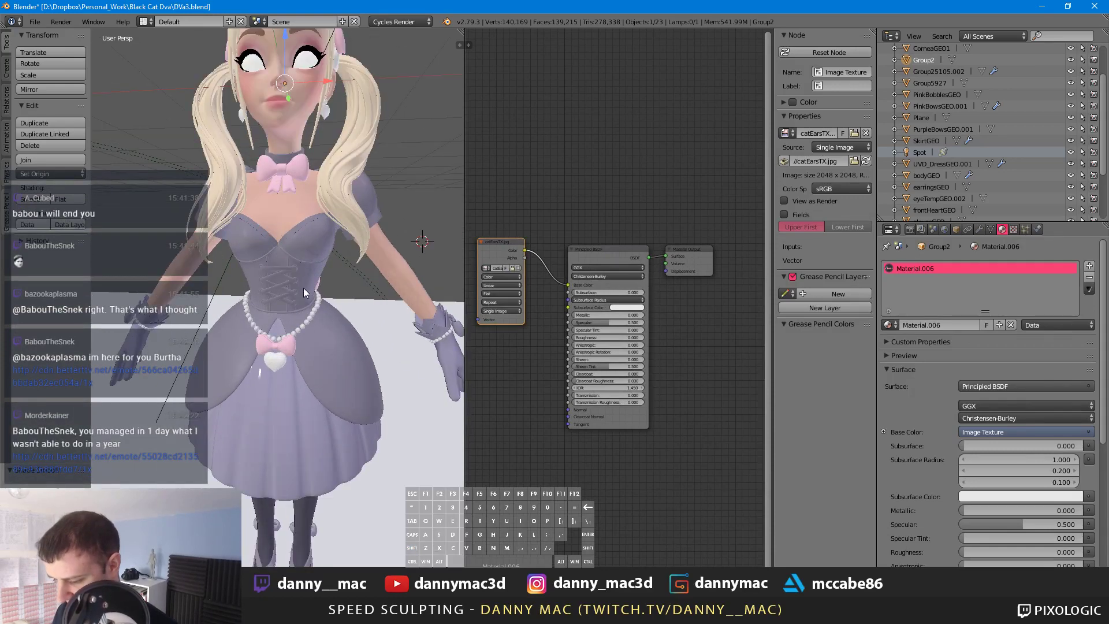
{"action": "right_click", "coordinate": [345, 299]}
{"action": "middle_click_drag", "start_coordinate": [557, 309], "coordinate": [592, 275]}
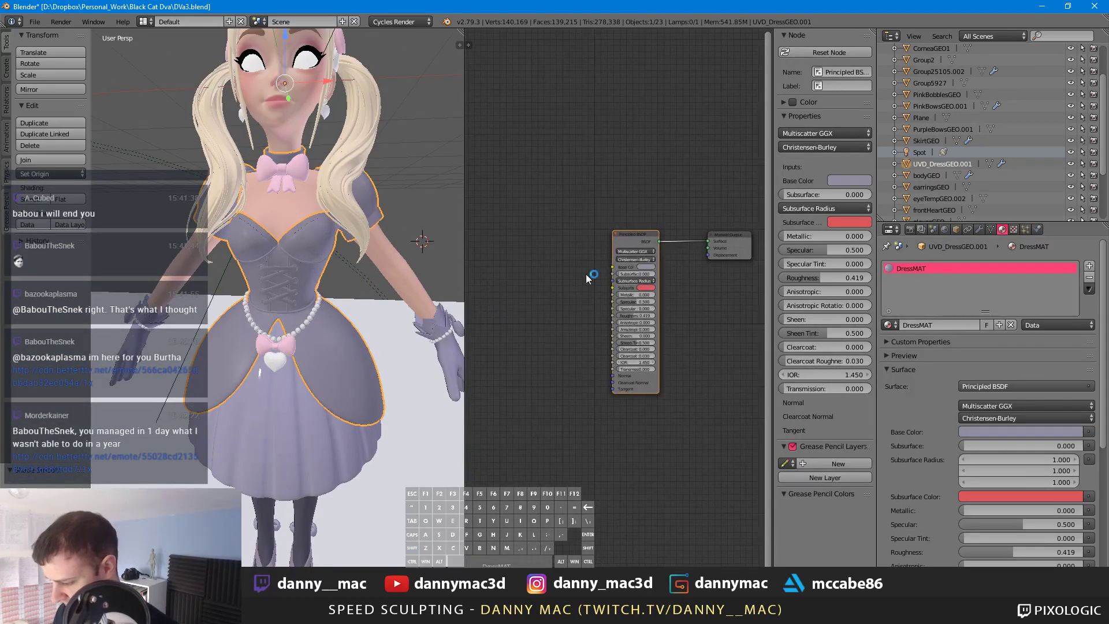
{"action": "scroll", "coordinate": [546, 295], "scroll_direction": "up", "scroll_amount": 1}
{"action": "key", "text": "shift+a"}
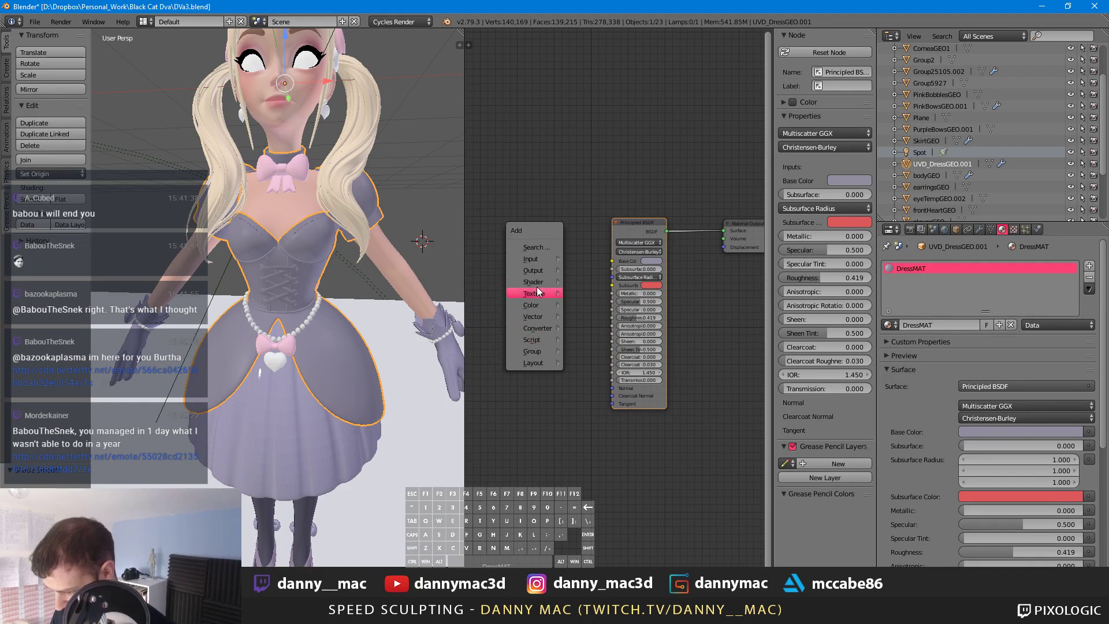
{"action": "mouse_move", "coordinate": [542, 297]}
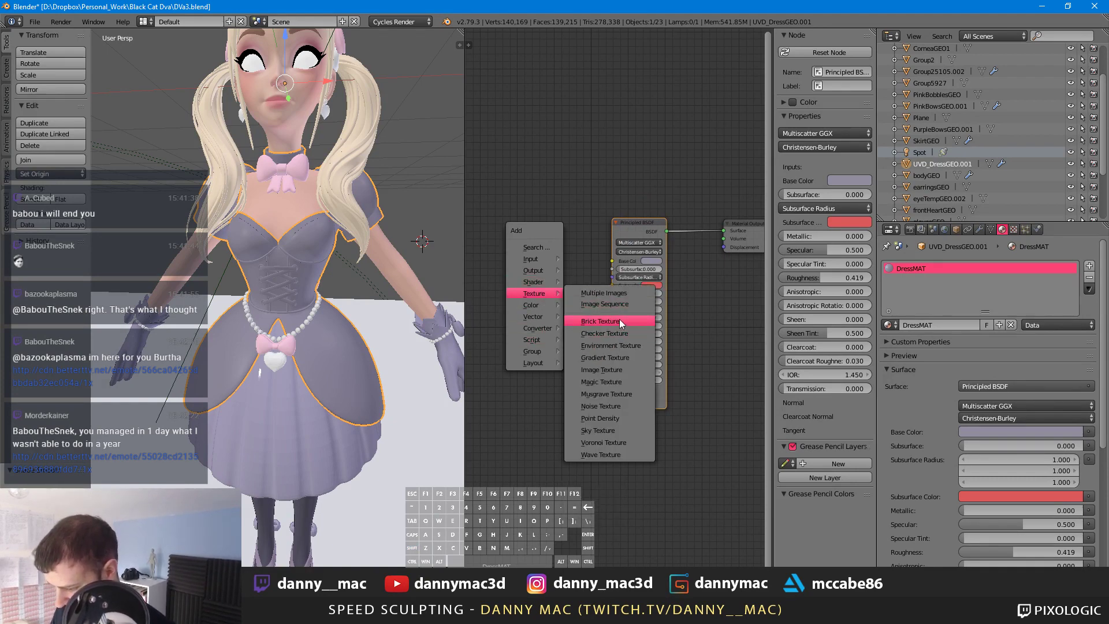
{"action": "key", "text": "Escape"}
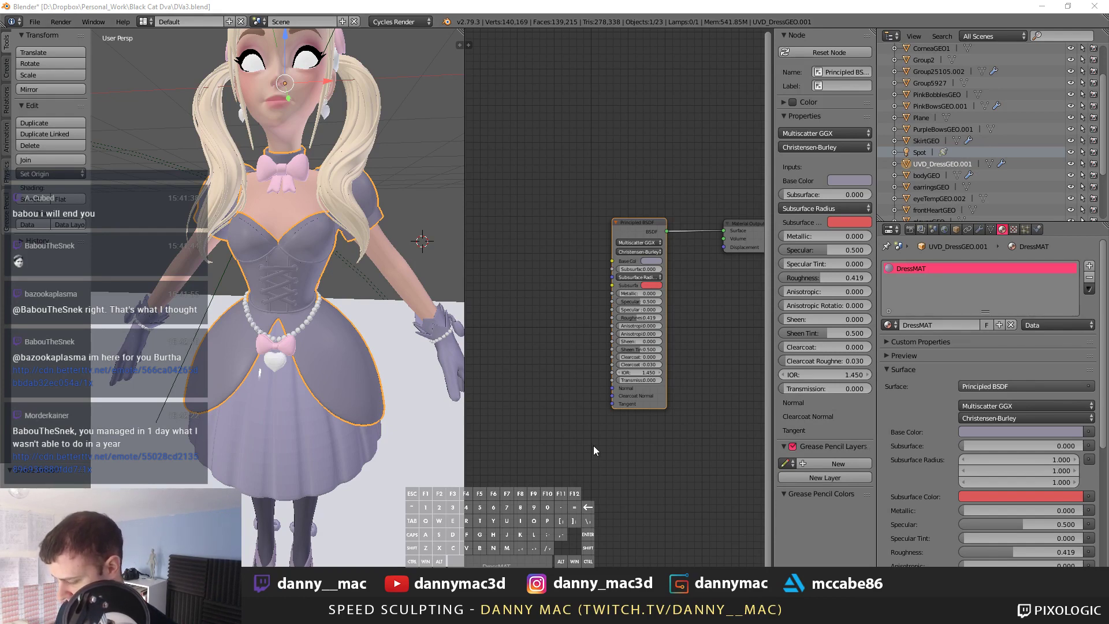
Step: Add the exported dress roughness PNG as an image texture node and place it beside the Principled BSDF
{"action": "scroll", "coordinate": [584, 372], "scroll_direction": "down", "scroll_amount": 4}
{"action": "left_click_drag", "start_coordinate": [595, 446], "coordinate": [545, 315]}
{"action": "scroll", "coordinate": [523, 312], "scroll_direction": "up", "scroll_amount": 2}
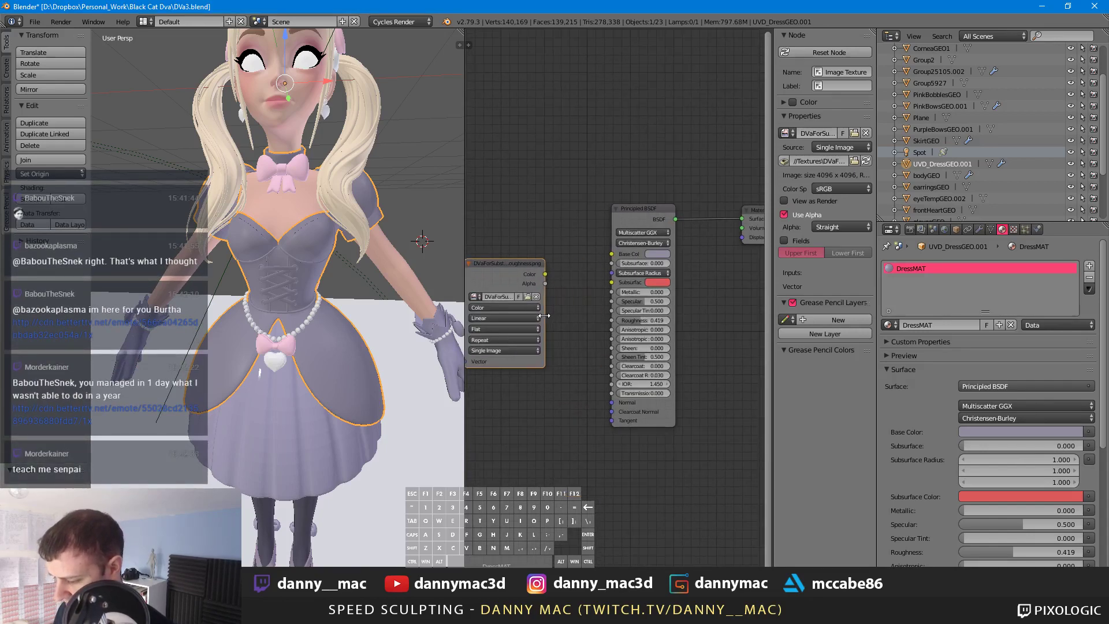
{"action": "scroll", "coordinate": [554, 318], "scroll_direction": "up", "scroll_amount": 1}
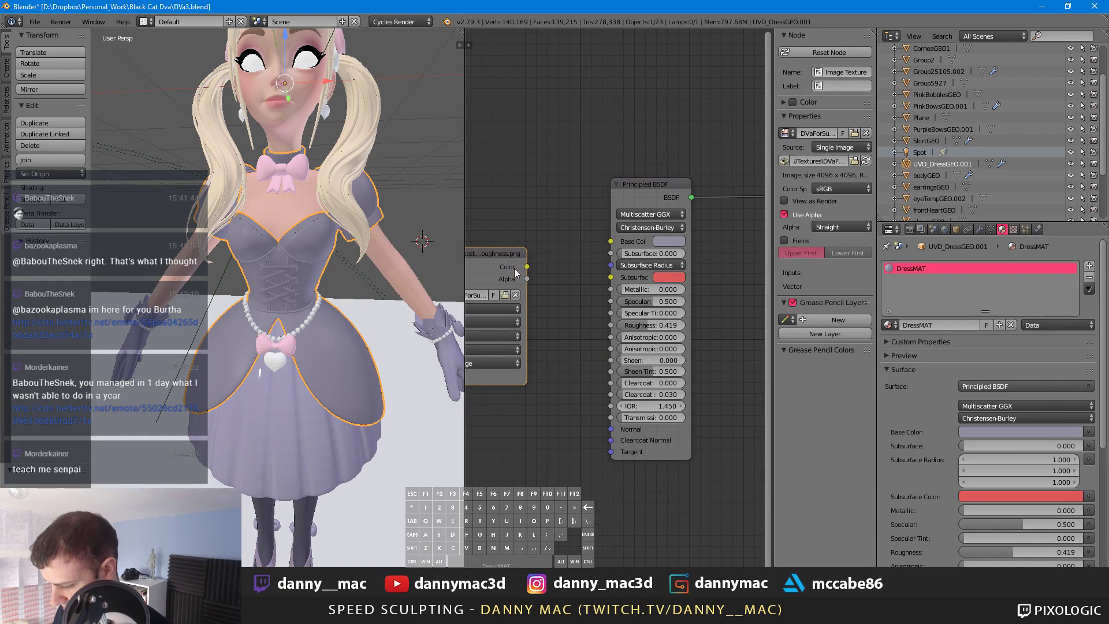
{"action": "left_click_drag", "start_coordinate": [514, 269], "coordinate": [569, 261]}
Step: Set the roughness texture to Non-Color Data, connect its Color output to Roughness on the Principled BSDF, and move the node lower
{"action": "left_click", "coordinate": [529, 302]}
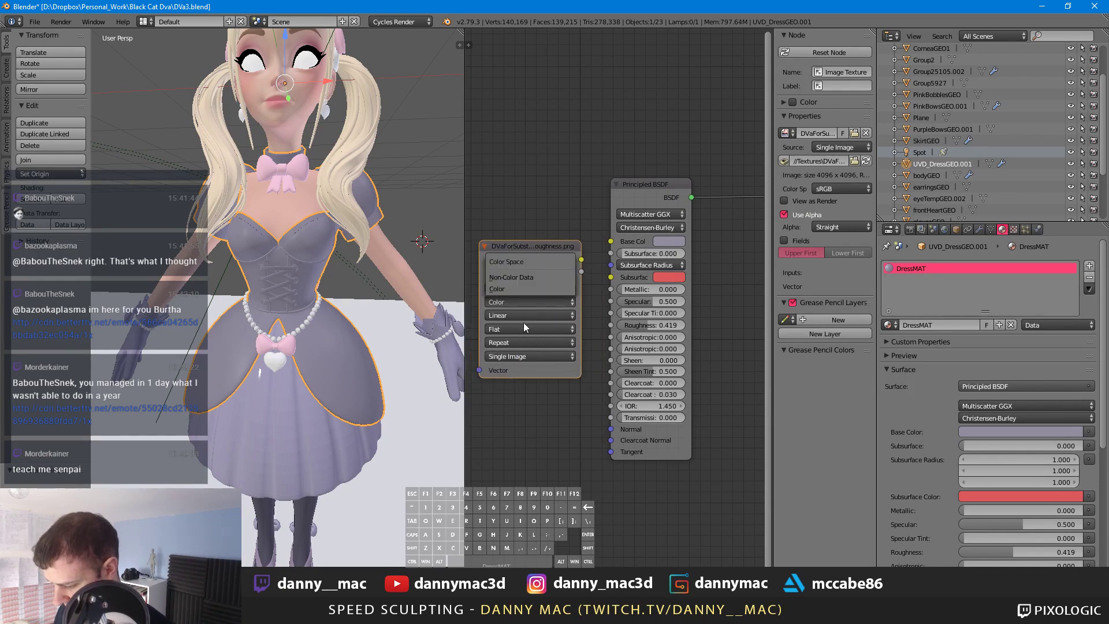
{"action": "left_click", "coordinate": [526, 276]}
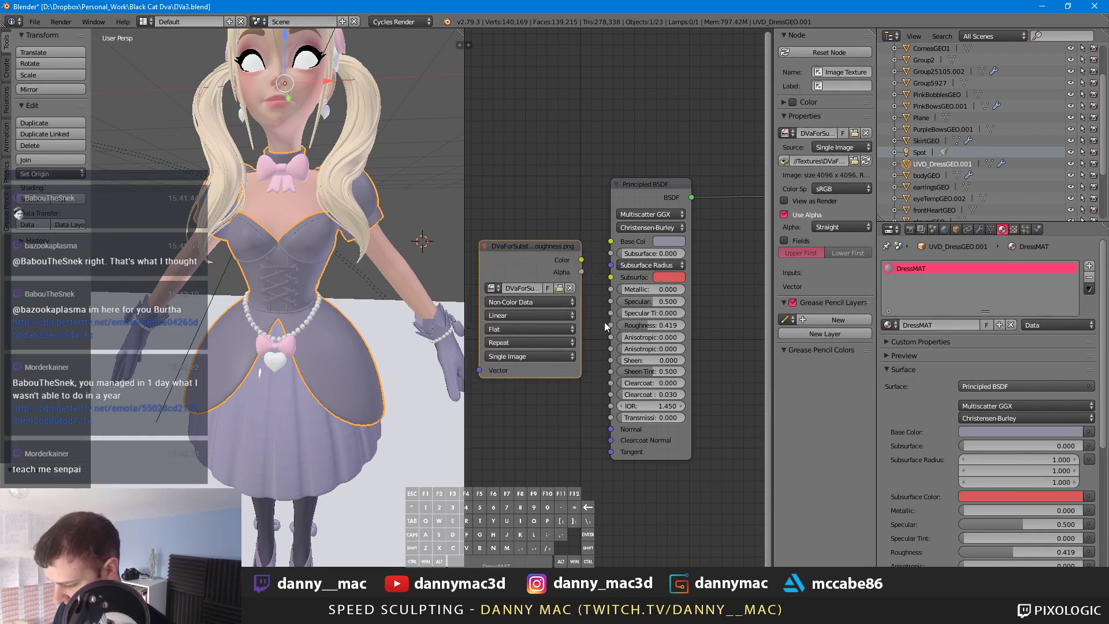
{"action": "left_click_drag", "start_coordinate": [610, 327], "coordinate": [611, 325]}
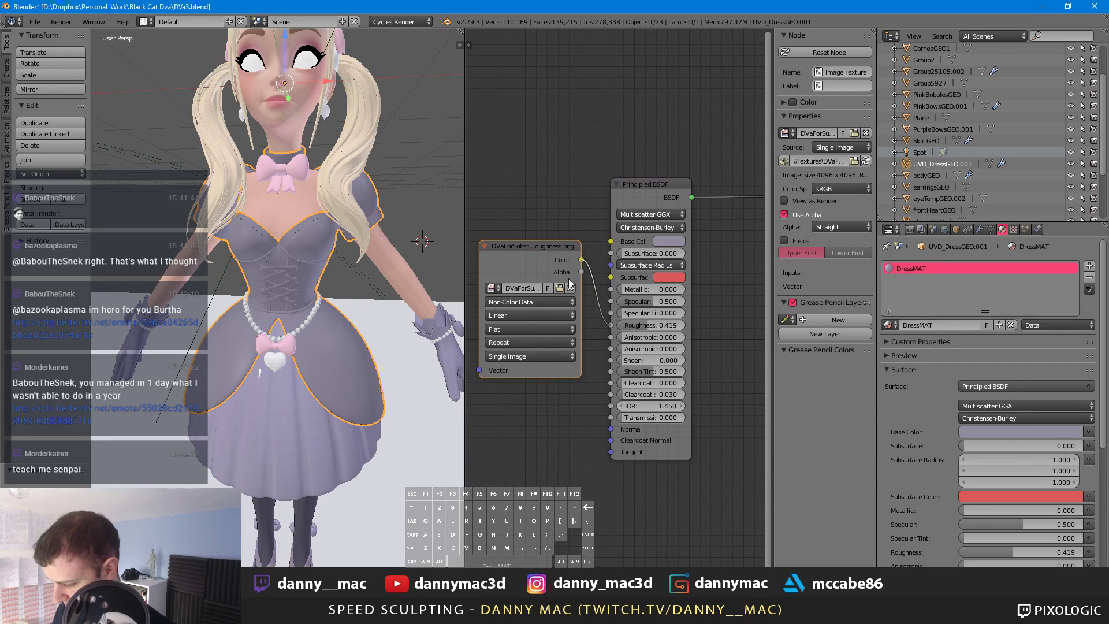
{"action": "left_click", "coordinate": [529, 315]}
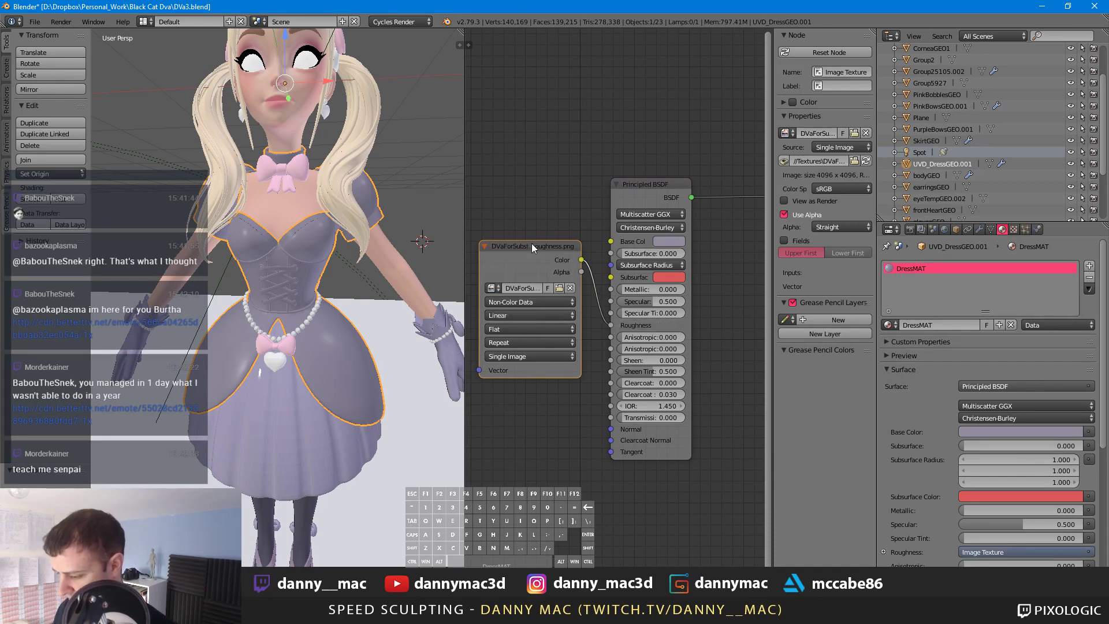
{"action": "left_click_drag", "start_coordinate": [533, 248], "coordinate": [511, 306]}
Step: Add the exported dress color texture as an image node and connect its Color output to the Principled BSDF's Base Color
{"action": "scroll", "coordinate": [552, 255], "scroll_direction": "down", "scroll_amount": 1}
{"action": "middle_click_drag", "start_coordinate": [583, 195], "coordinate": [543, 206], "text": "shift"}
{"action": "scroll", "coordinate": [544, 202], "scroll_direction": "down", "scroll_amount": 3}
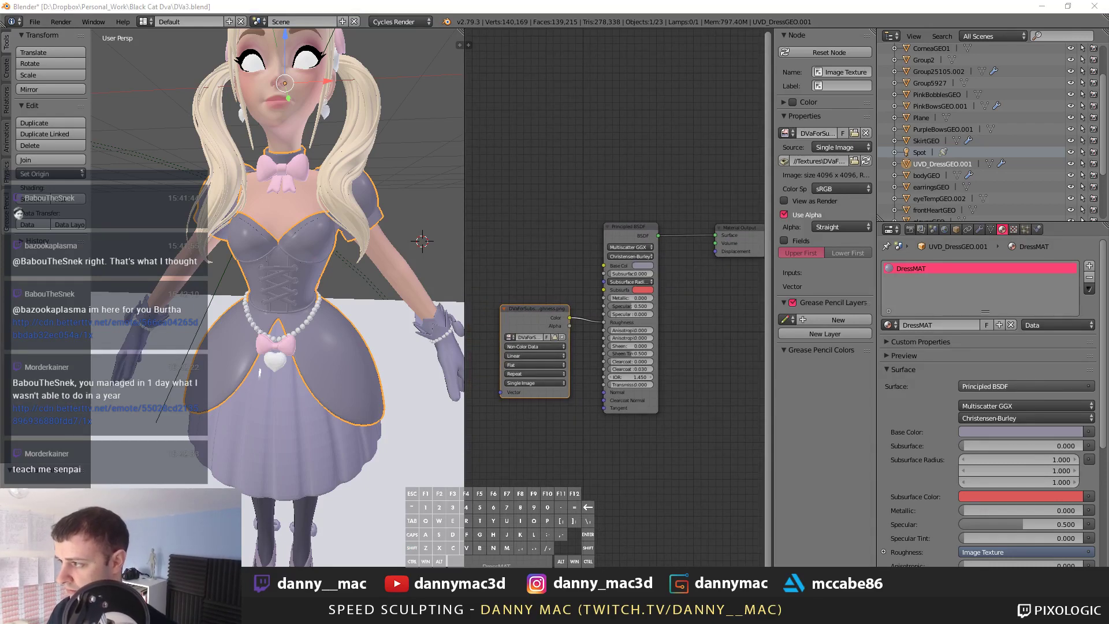
{"action": "scroll", "coordinate": [612, 556], "scroll_direction": "down", "scroll_amount": 2}
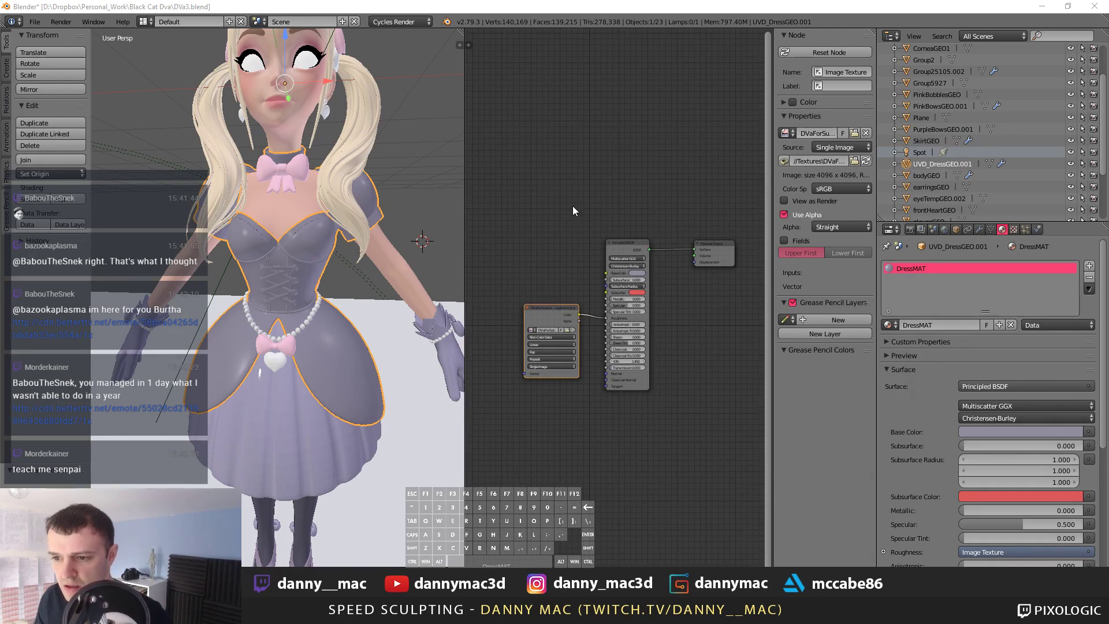
{"action": "scroll", "coordinate": [574, 206], "scroll_direction": "down", "scroll_amount": 2}
{"action": "scroll", "coordinate": [581, 204], "scroll_direction": "up", "scroll_amount": 2}
{"action": "scroll", "coordinate": [587, 209], "scroll_direction": "up", "scroll_amount": 1}
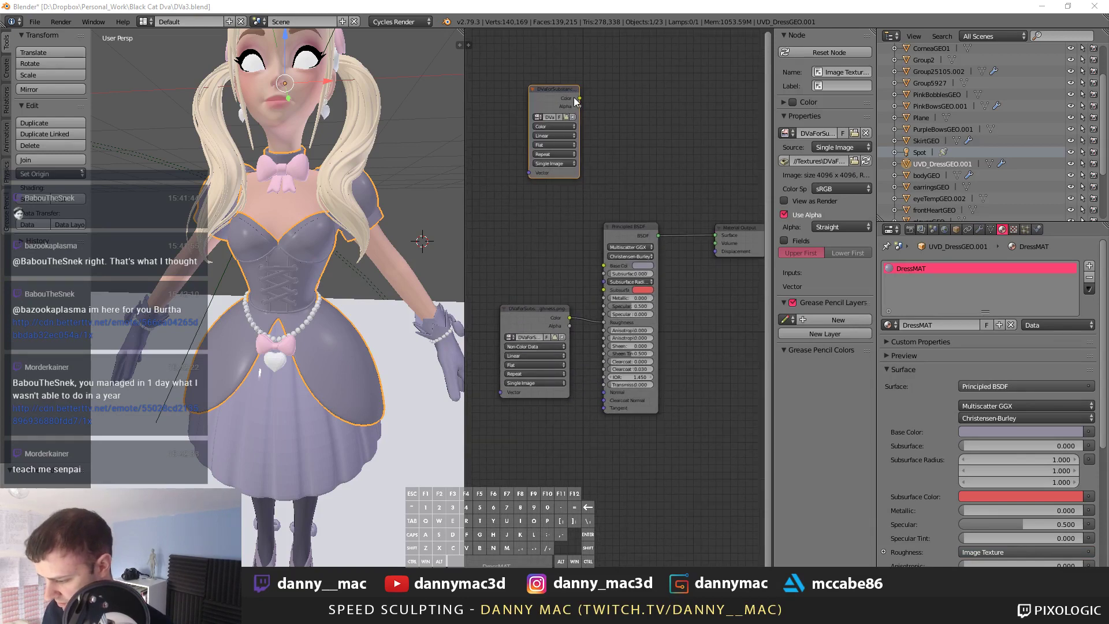
{"action": "left_click_drag", "start_coordinate": [579, 99], "coordinate": [609, 260]}
{"action": "left_click", "coordinate": [608, 258]}
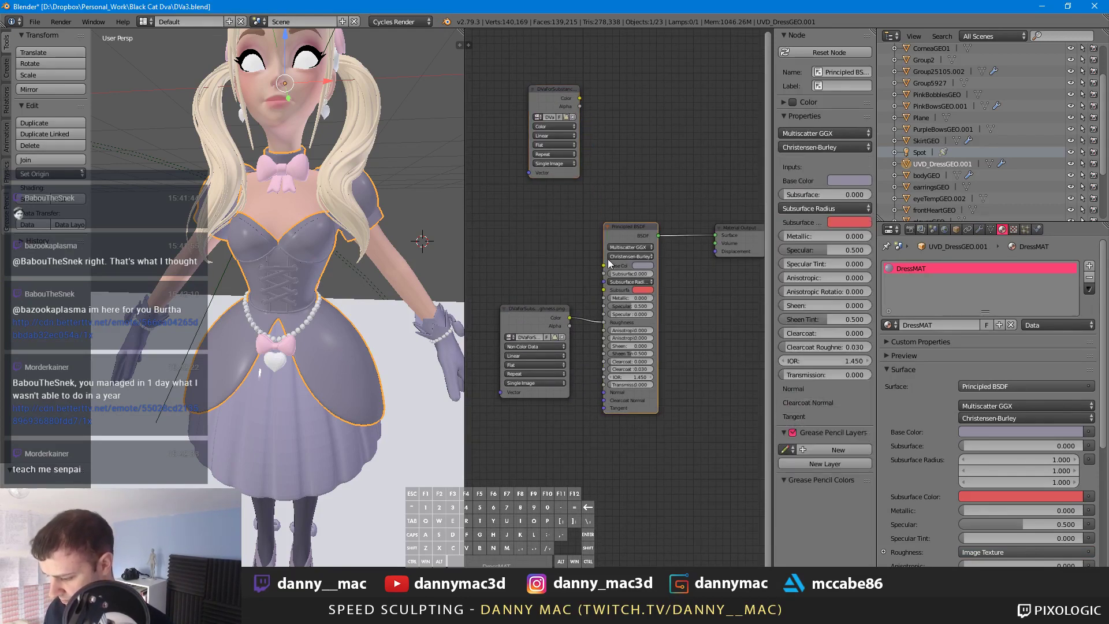
{"action": "left_click_drag", "start_coordinate": [580, 98], "coordinate": [608, 262]}
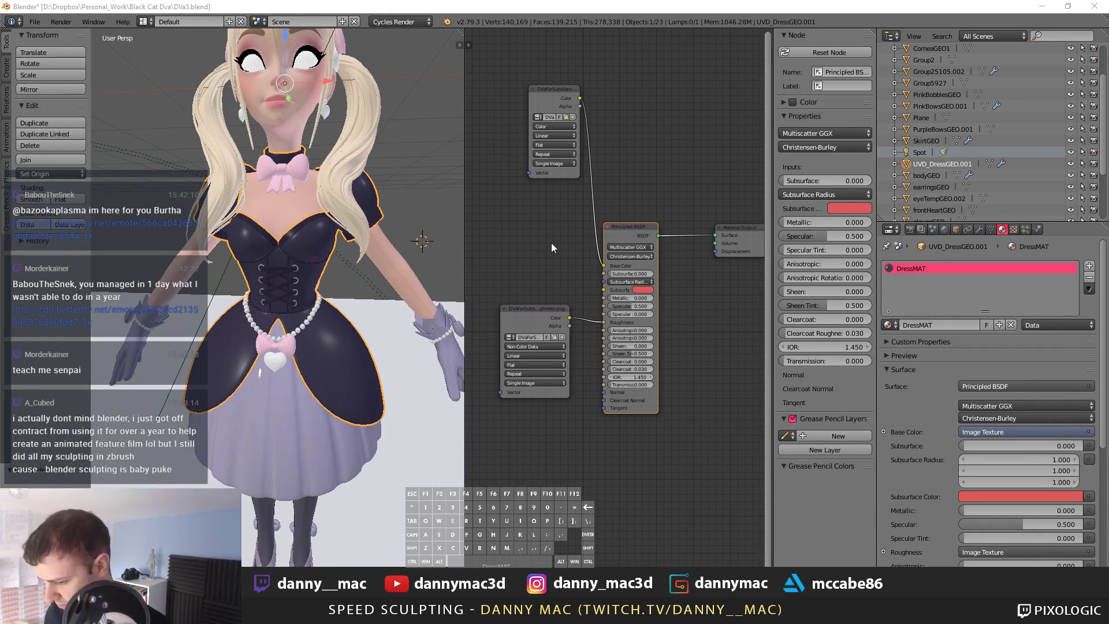
Step: Add another exported dress texture as an image node and place it just above the roughness node
{"action": "key", "text": "ctrl+v"}
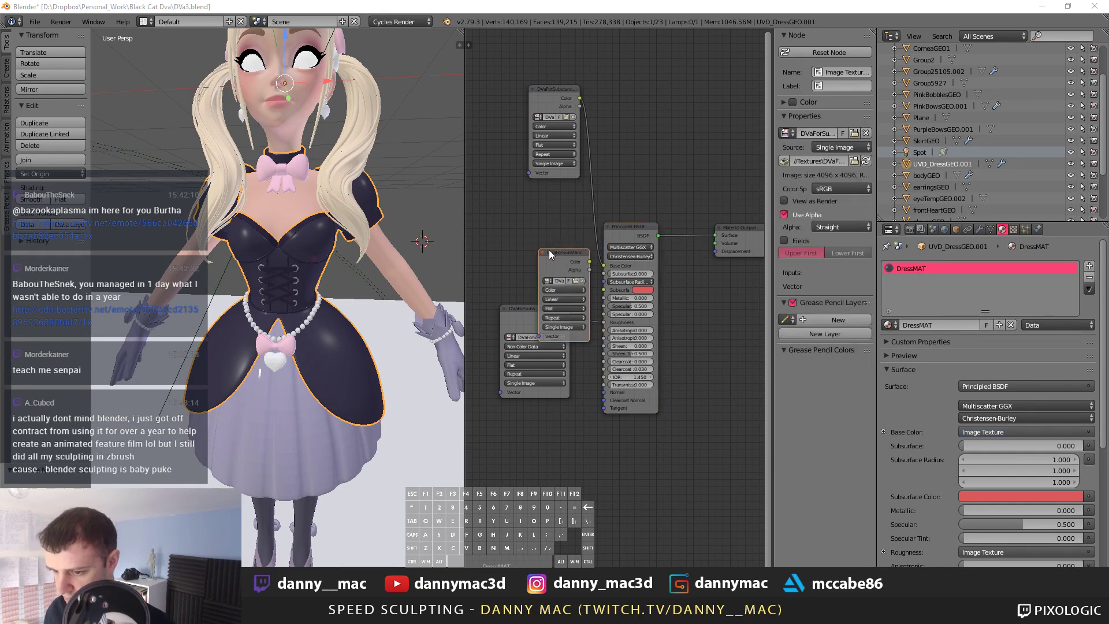
{"action": "scroll", "coordinate": [362, 254], "scroll_direction": "down", "scroll_amount": 4}
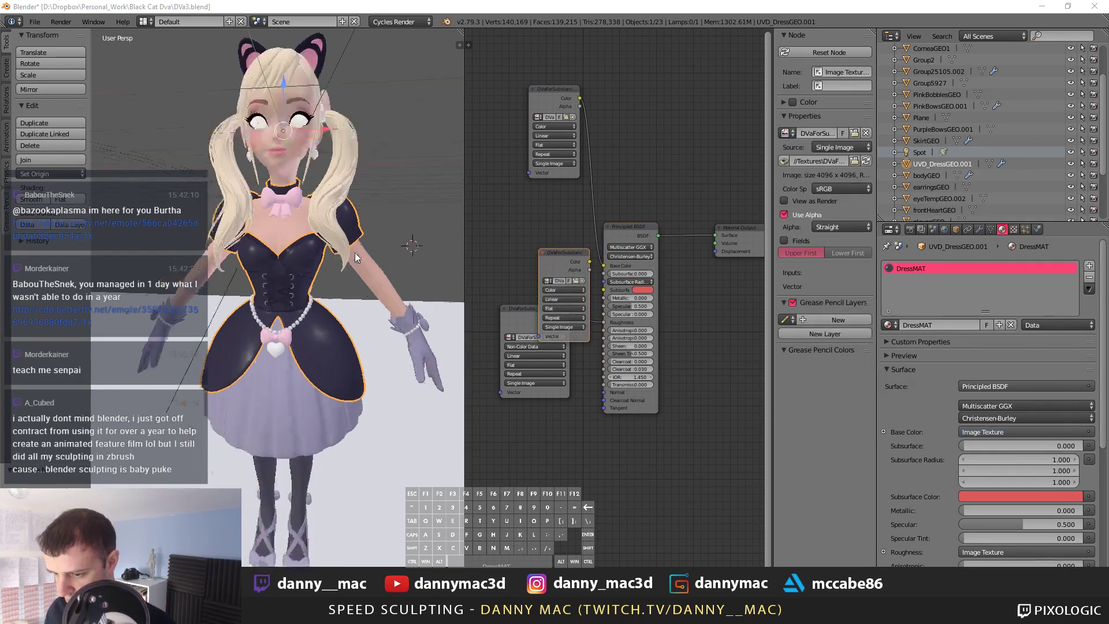
{"action": "left_click_drag", "start_coordinate": [561, 252], "coordinate": [508, 199]}
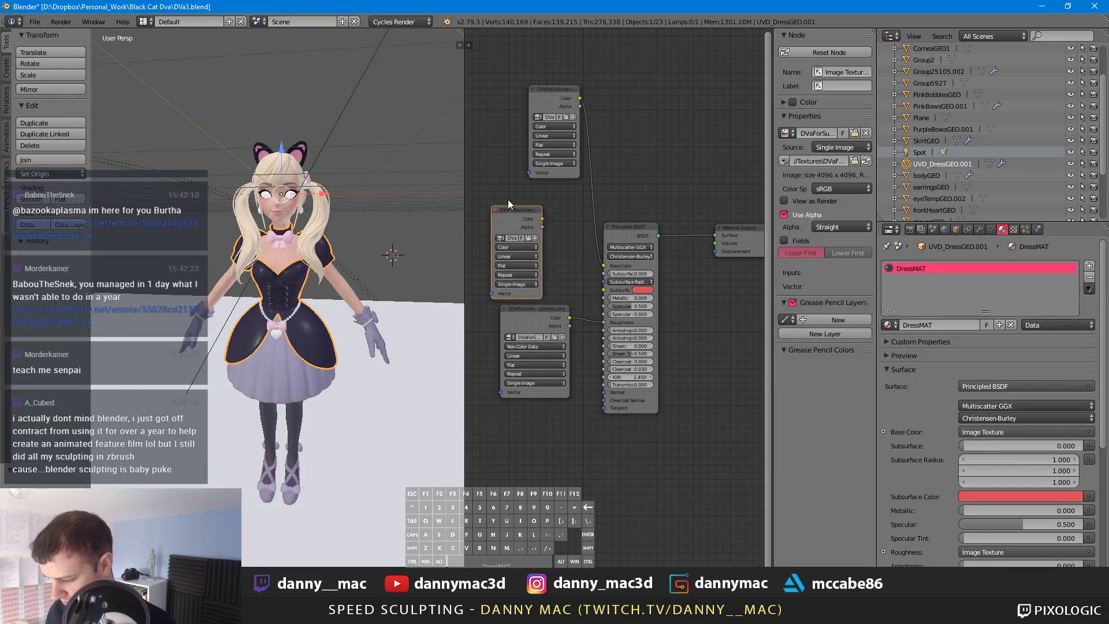
{"action": "scroll", "coordinate": [502, 247], "scroll_direction": "up", "scroll_amount": 1}
Step: Set the texture node above the roughness node to Non-Color Data and connect its Color output to Subsurface Color
{"action": "left_click", "coordinate": [505, 229]}
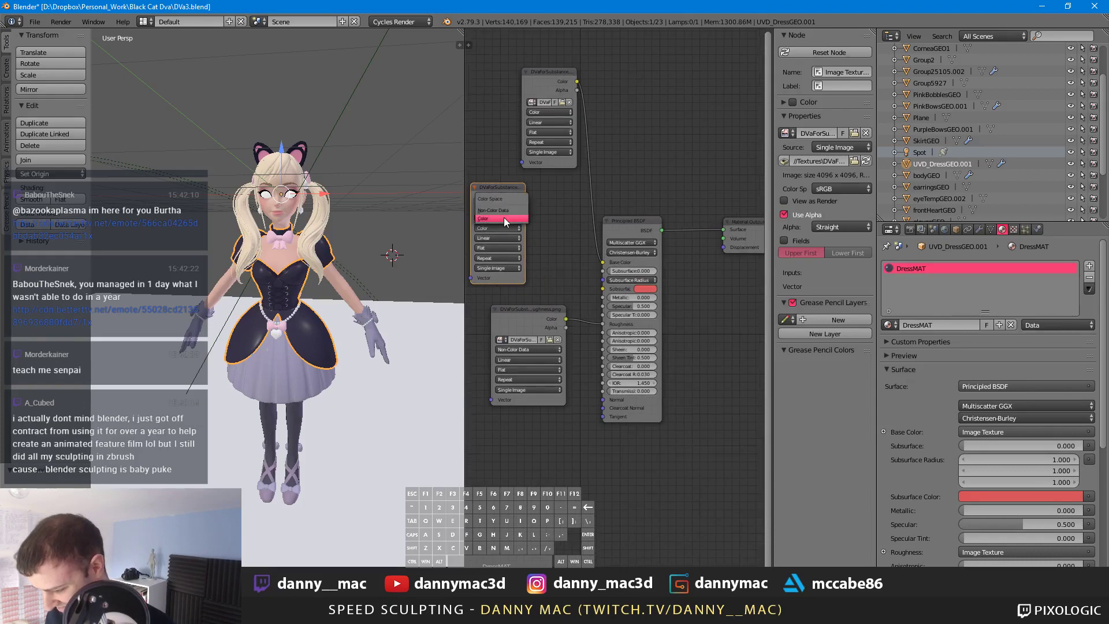
{"action": "left_click_drag", "start_coordinate": [526, 197], "coordinate": [603, 294]}
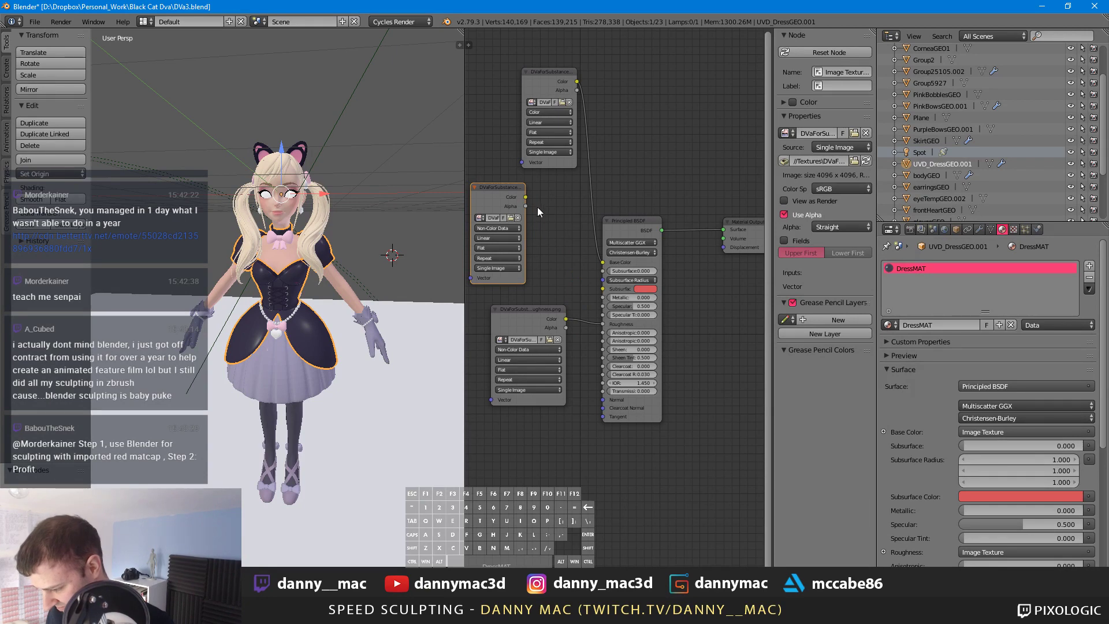
{"action": "left_click_drag", "start_coordinate": [526, 198], "coordinate": [602, 289]}
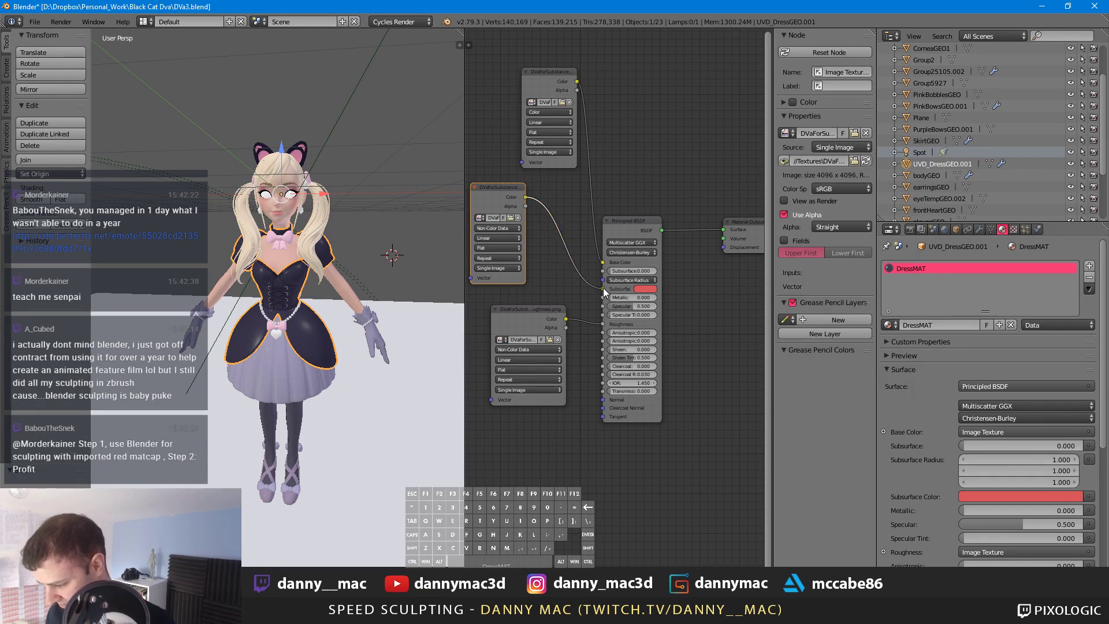
Step: Add a fourth exported dress texture as an image node below the roughness node in the DressMAT material
{"action": "scroll", "coordinate": [565, 229], "scroll_direction": "down", "scroll_amount": 1}
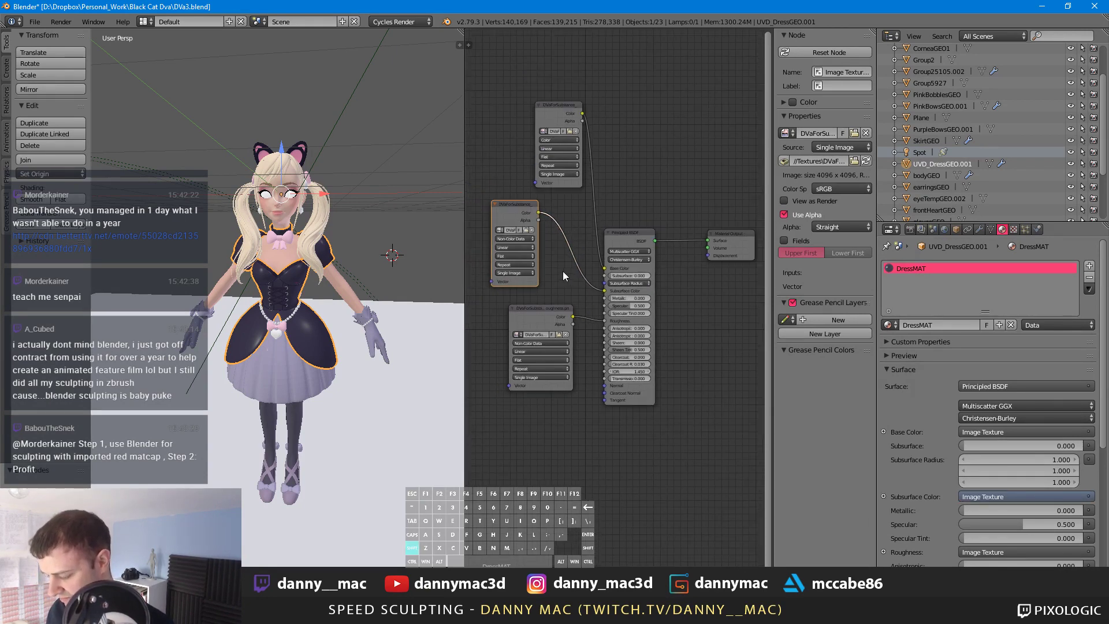
{"action": "middle_click_drag", "start_coordinate": [563, 272], "coordinate": [603, 242], "text": "shift"}
{"action": "scroll", "coordinate": [594, 259], "scroll_direction": "down", "scroll_amount": 1}
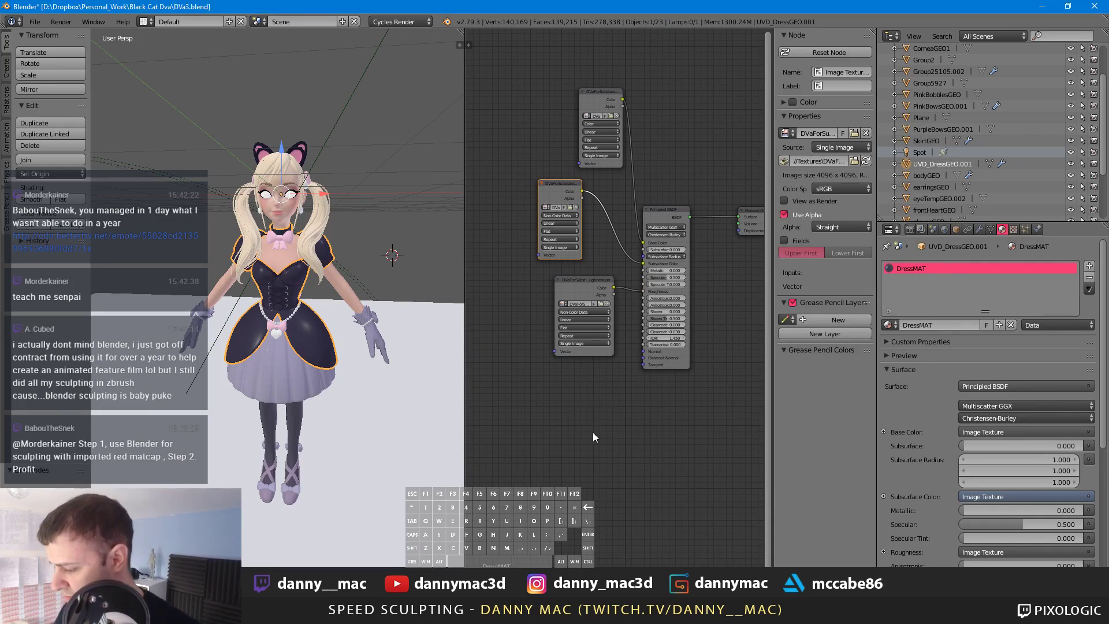
{"action": "scroll", "coordinate": [604, 412], "scroll_direction": "up", "scroll_amount": 2}
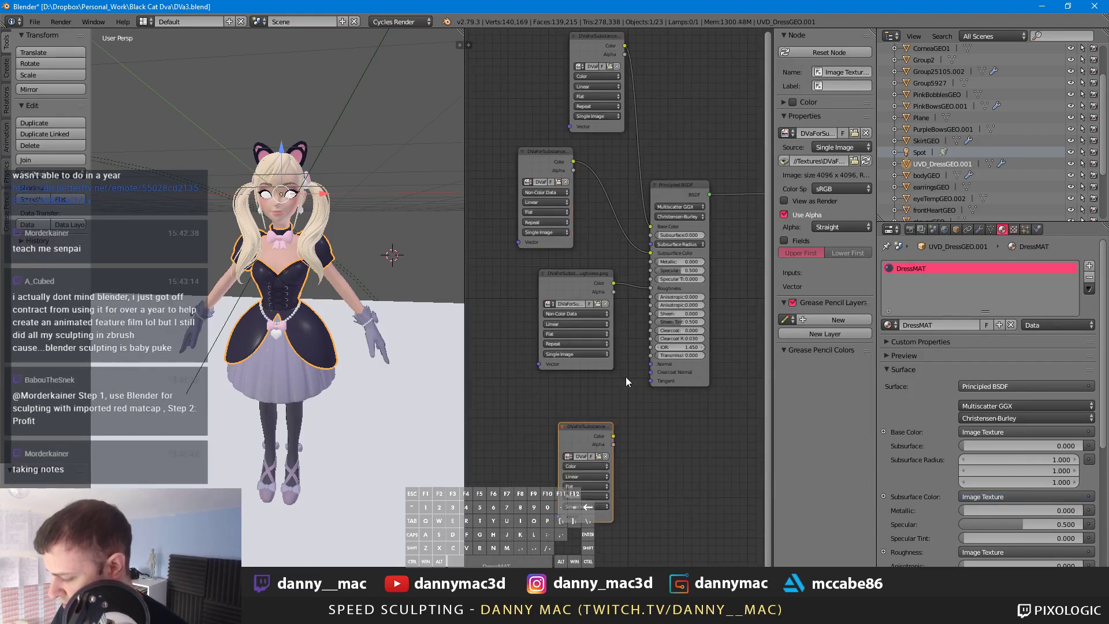
Step: Try connecting the fourth texture's Color output directly to the Principled BSDF's Normal input, with the texture set to Non-Color Data
{"action": "key", "text": "ctrl+v"}
{"action": "left_click_drag", "start_coordinate": [577, 447], "coordinate": [578, 392]}
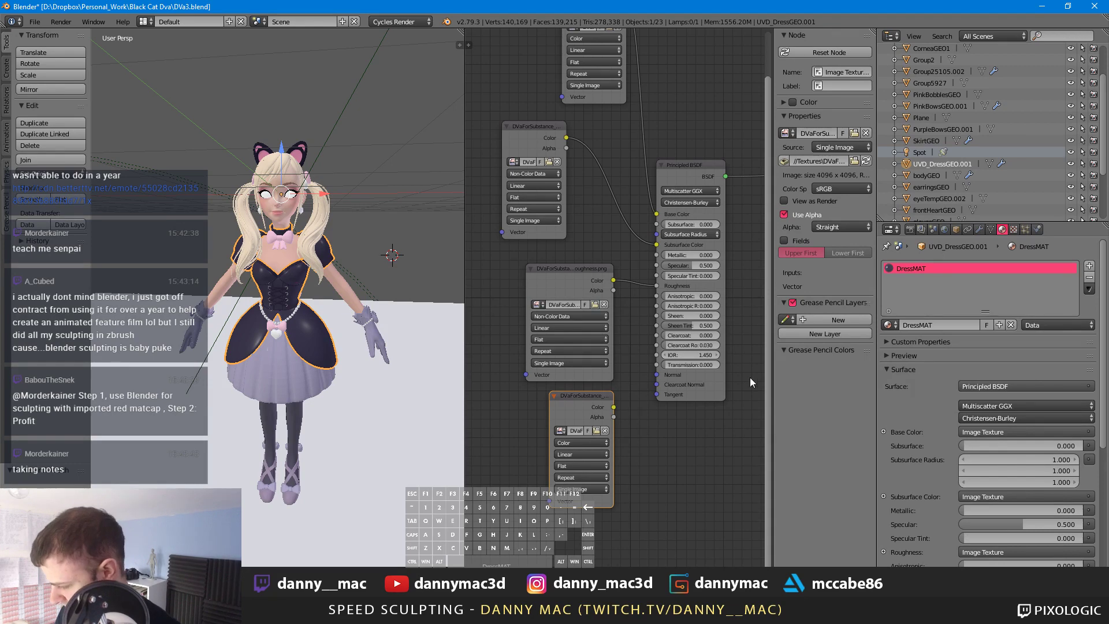
{"action": "left_click_drag", "start_coordinate": [577, 398], "coordinate": [523, 403]}
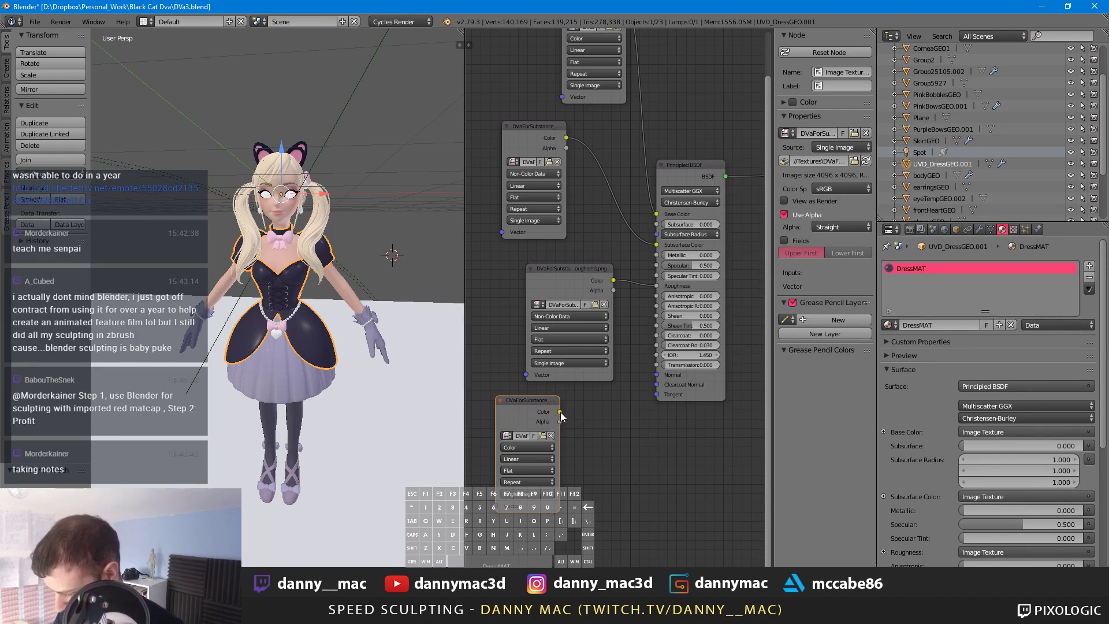
{"action": "left_click_drag", "start_coordinate": [560, 411], "coordinate": [661, 375]}
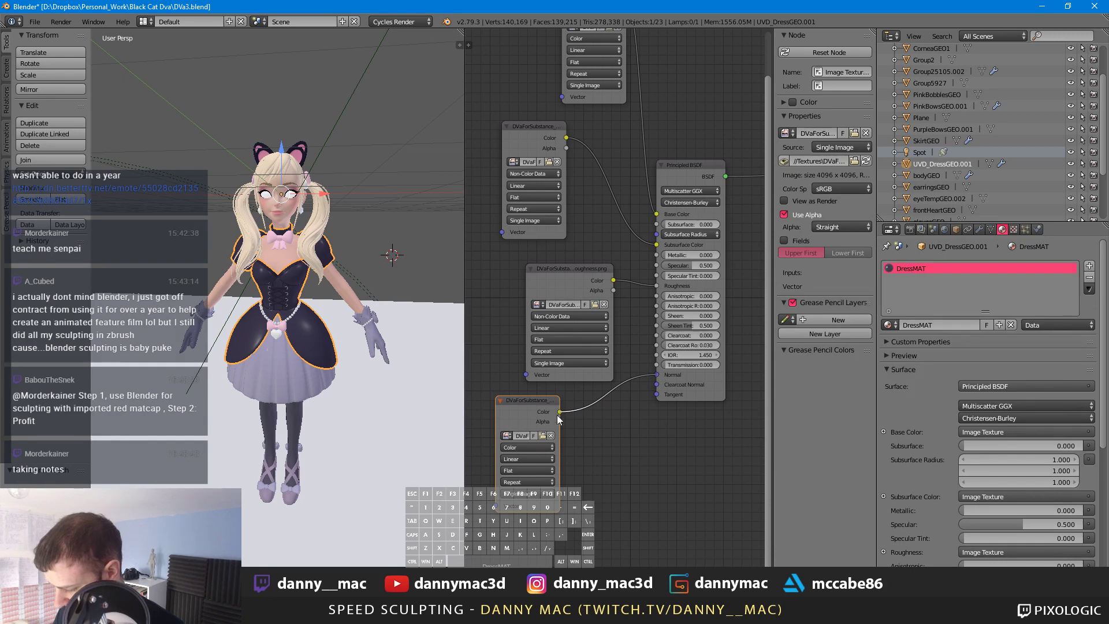
{"action": "left_click", "coordinate": [533, 447]}
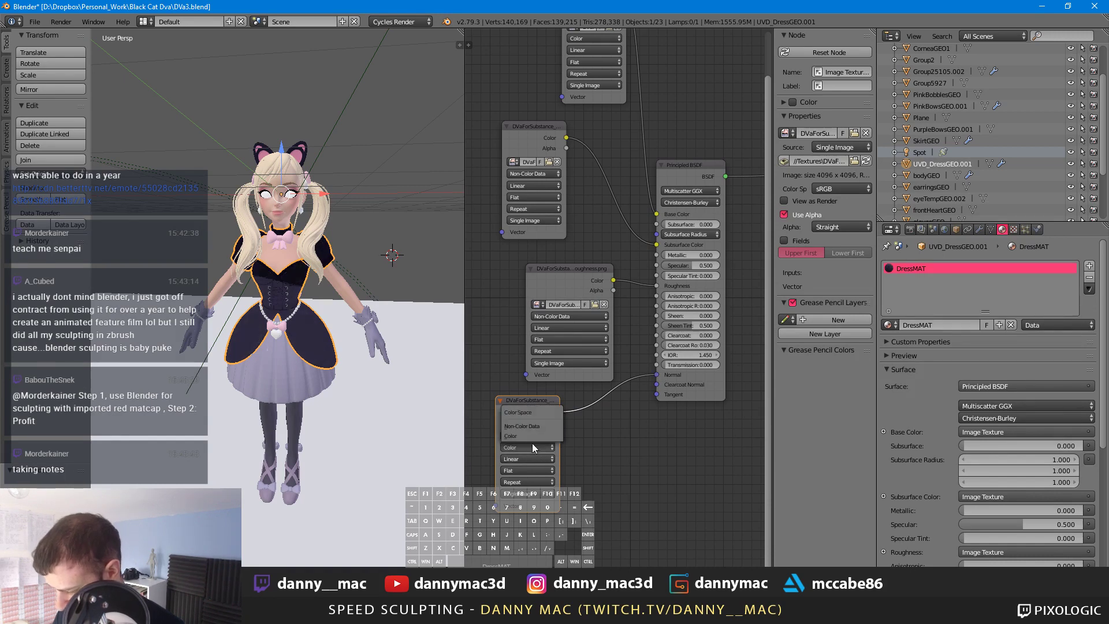
{"action": "left_click", "coordinate": [534, 426]}
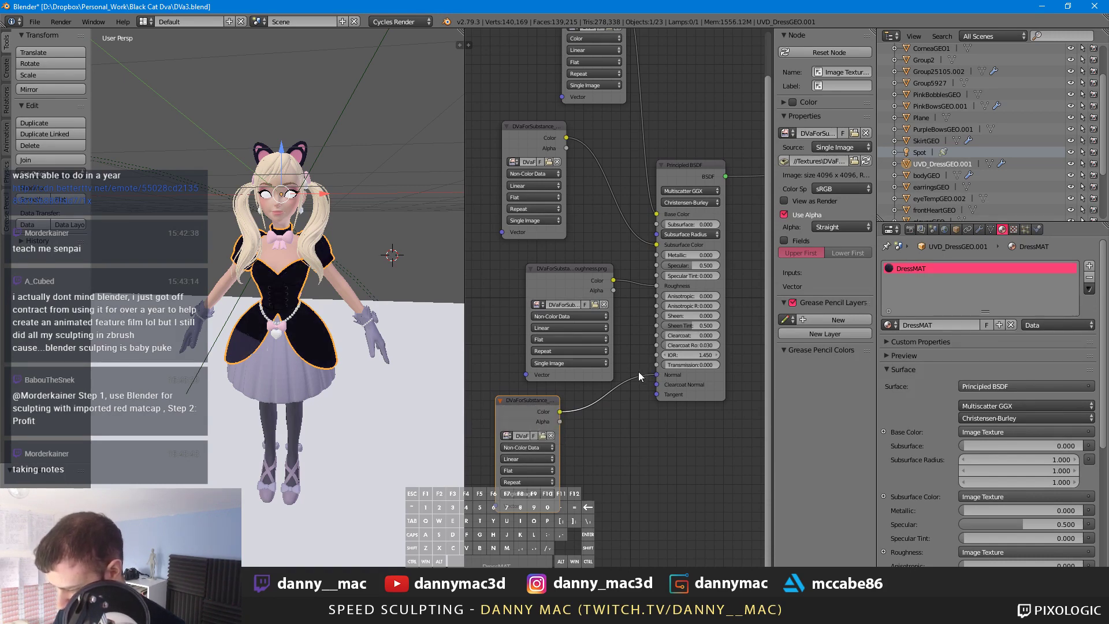
Step: Disconnect the fourth texture from the Normal input and add a Normal Map node between it and the Principled BSDF
{"action": "left_click_drag", "start_coordinate": [657, 375], "coordinate": [616, 438]}
{"action": "key", "text": "shift+a"}
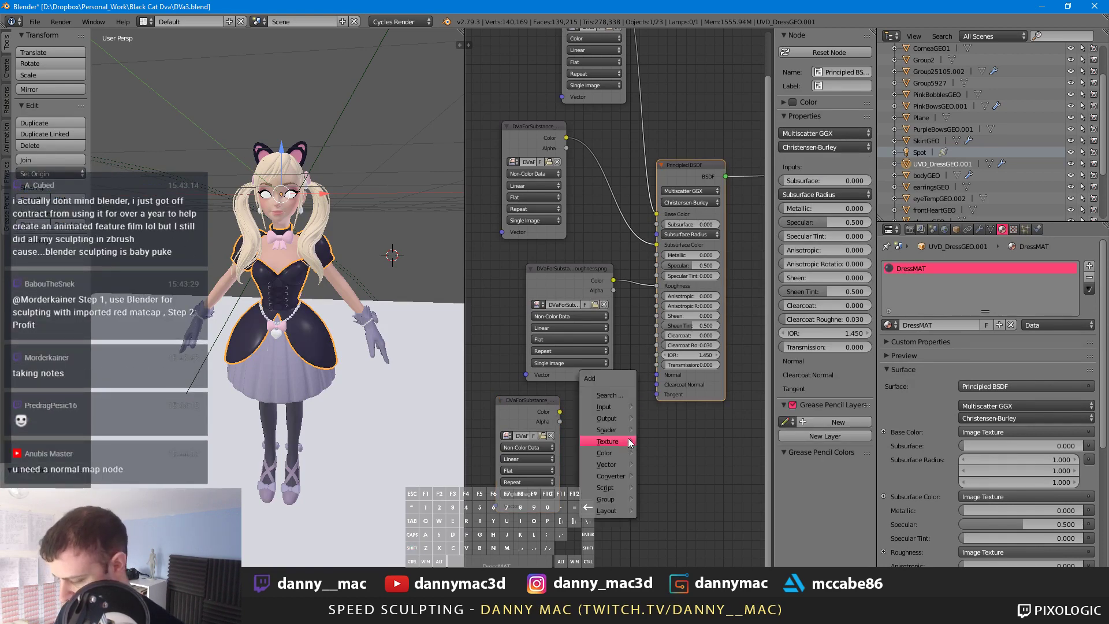
{"action": "mouse_move", "coordinate": [617, 442]}
{"action": "mouse_move", "coordinate": [608, 406]}
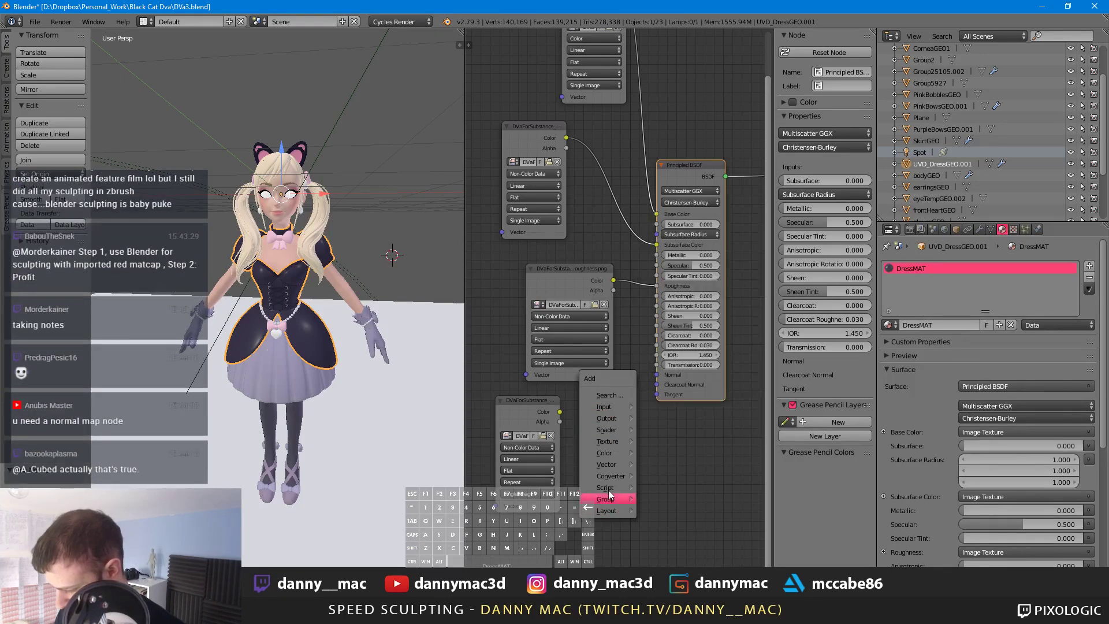
{"action": "mouse_move", "coordinate": [609, 498]}
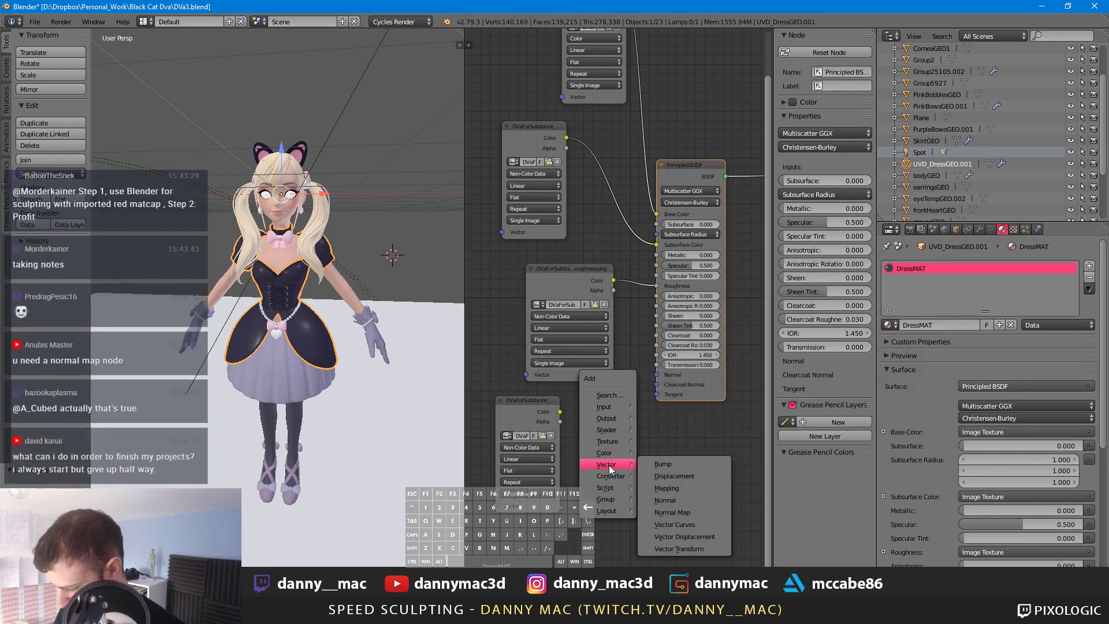
{"action": "left_click", "coordinate": [692, 512]}
Step: Delete the fourth texture node, place the Normal Map node below the roughness texture and set its UV map to UVMap
{"action": "left_click", "coordinate": [521, 407]}
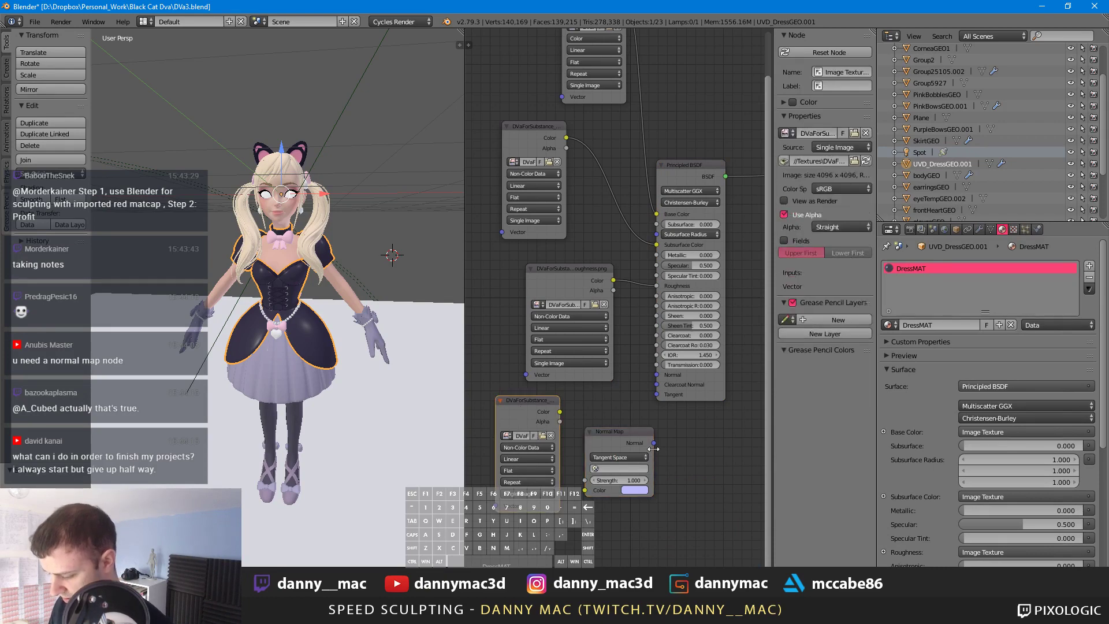
{"action": "key", "text": "x"}
{"action": "left_click_drag", "start_coordinate": [611, 435], "coordinate": [520, 401]}
{"action": "left_click", "coordinate": [536, 434]}
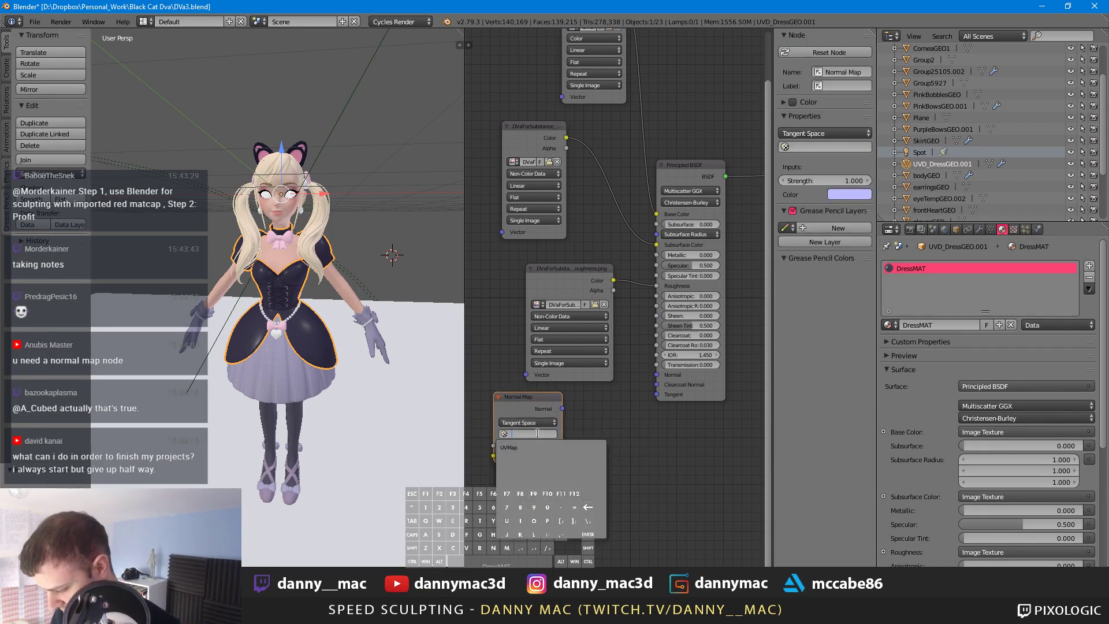
{"action": "left_click", "coordinate": [555, 452]}
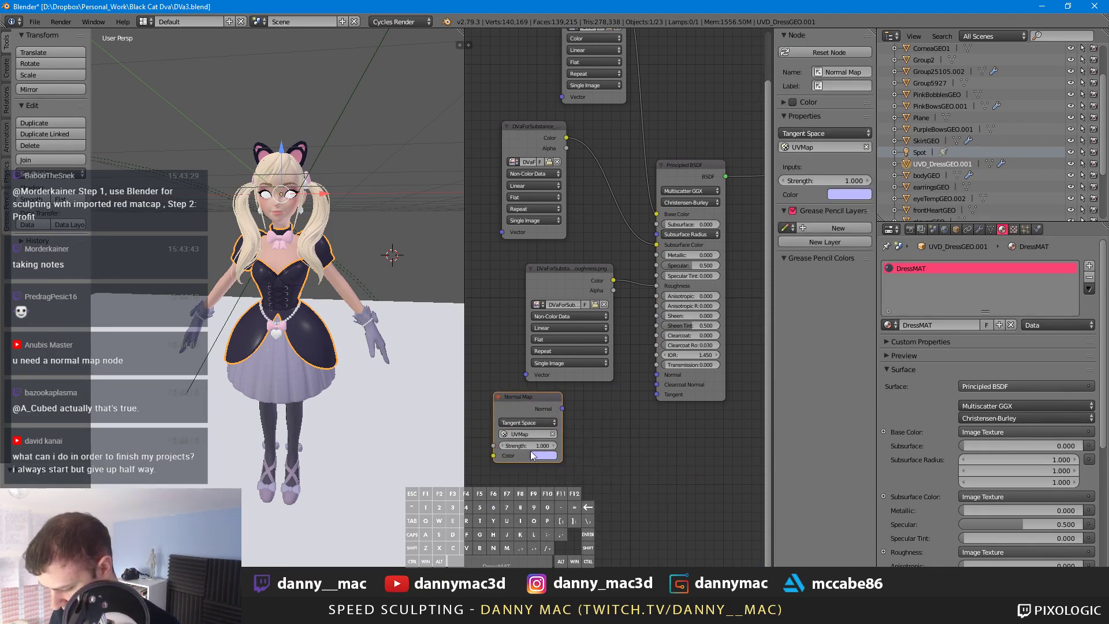
{"action": "left_click_drag", "start_coordinate": [519, 397], "coordinate": [556, 414]}
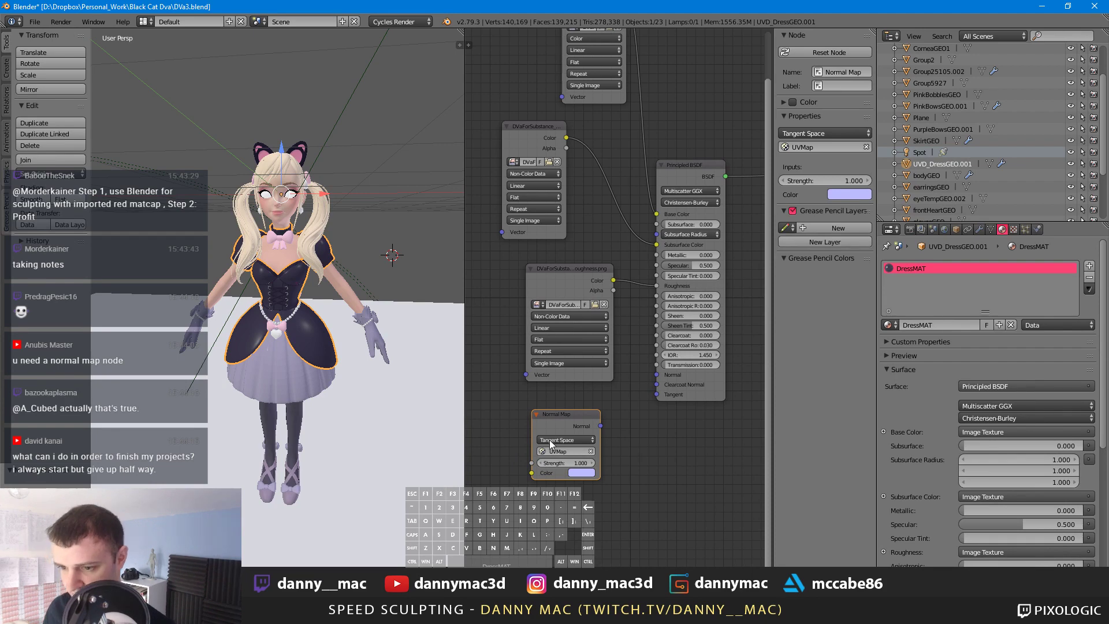
Step: Place a dress texture node beside the Normal Map node and connect its Color output to the Normal Map's Color input
{"action": "scroll", "coordinate": [547, 440], "scroll_direction": "down", "scroll_amount": 3}
{"action": "scroll", "coordinate": [546, 452], "scroll_direction": "up", "scroll_amount": 2}
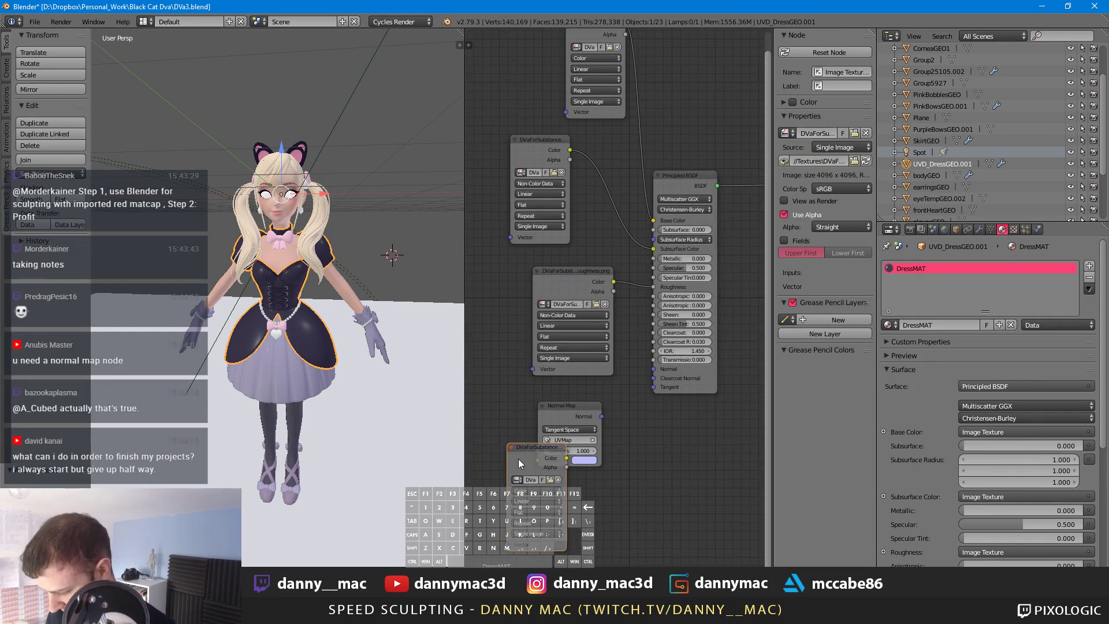
{"action": "left_click_drag", "start_coordinate": [519, 459], "coordinate": [546, 463]}
{"action": "left_click", "coordinate": [471, 432]}
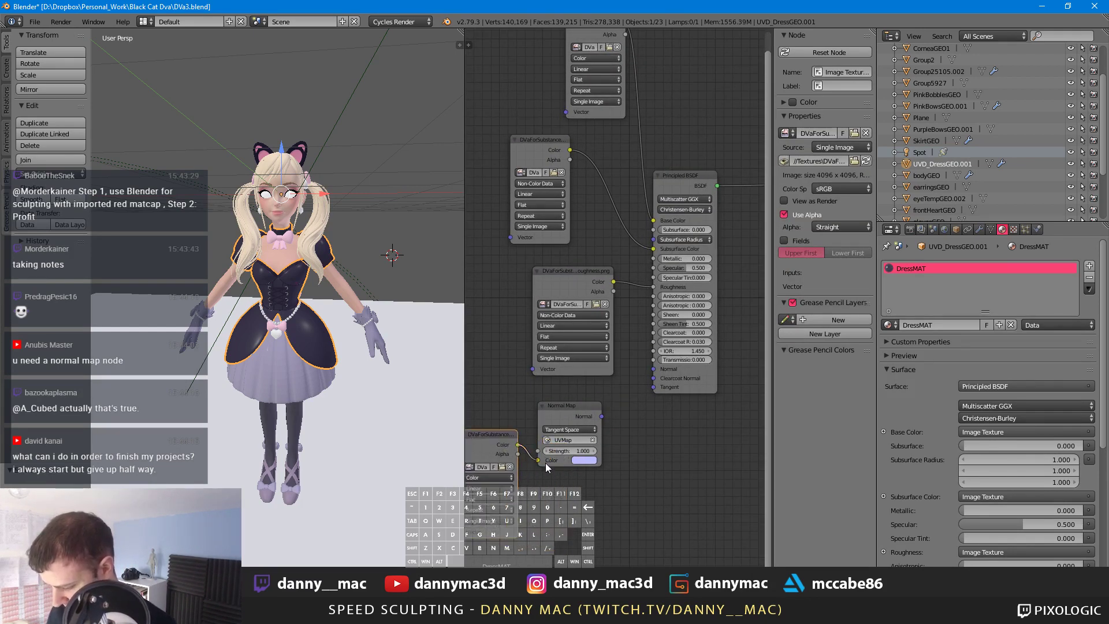
{"action": "left_click", "coordinate": [546, 463]}
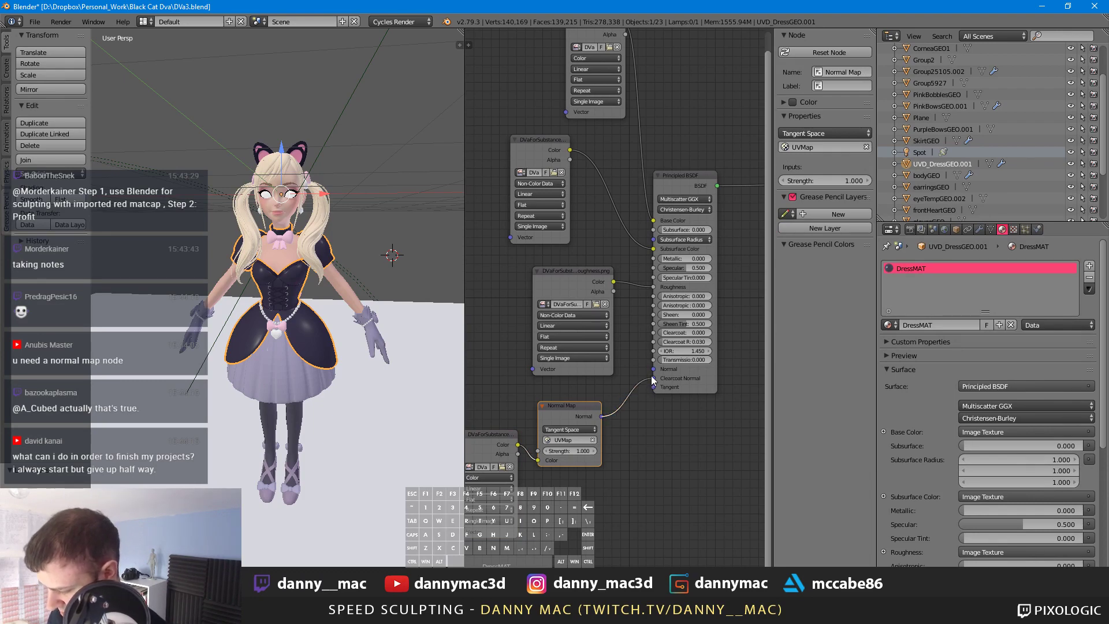
Step: Try the Normal Map's output on the Principled BSDF's Normal input, and reconnect it to the Tangent input
{"action": "mouse_move", "coordinate": [653, 387]}
{"action": "left_mouse_down"}
{"action": "mouse_move", "coordinate": [651, 362]}
{"action": "mouse_move", "coordinate": [657, 408]}
{"action": "mouse_move", "coordinate": [658, 371]}
{"action": "left_mouse_up"}
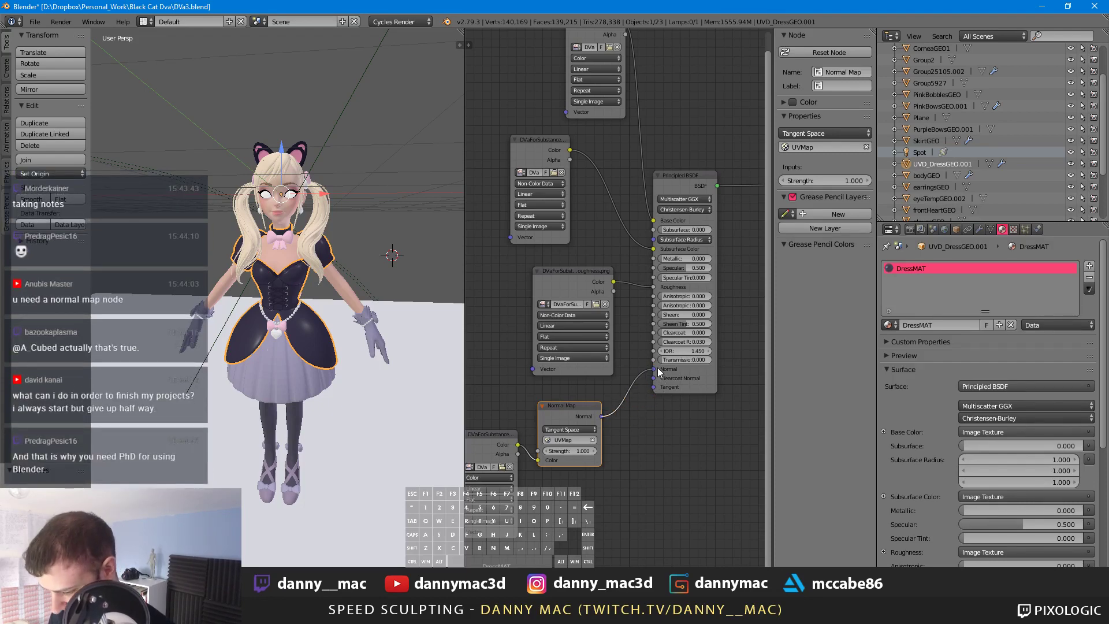
{"action": "scroll", "coordinate": [664, 403], "scroll_direction": "down", "scroll_amount": 1}
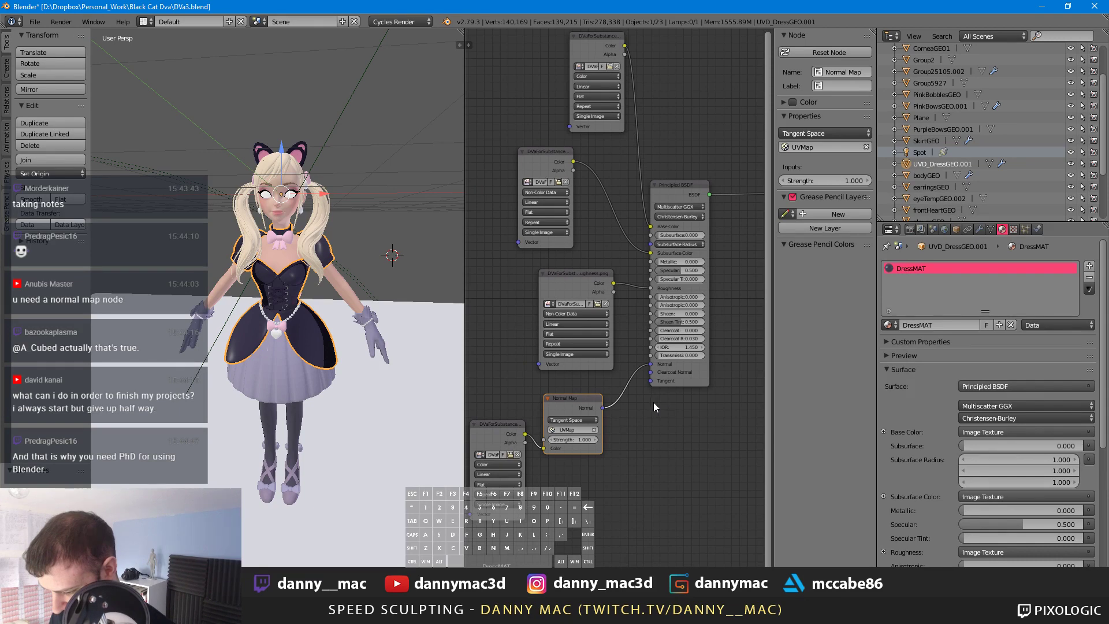
{"action": "mouse_move", "coordinate": [386, 382]}
{"action": "middle_mouse_down"}
{"action": "mouse_move", "coordinate": [254, 380]}
{"action": "mouse_move", "coordinate": [382, 379]}
{"action": "middle_mouse_up"}
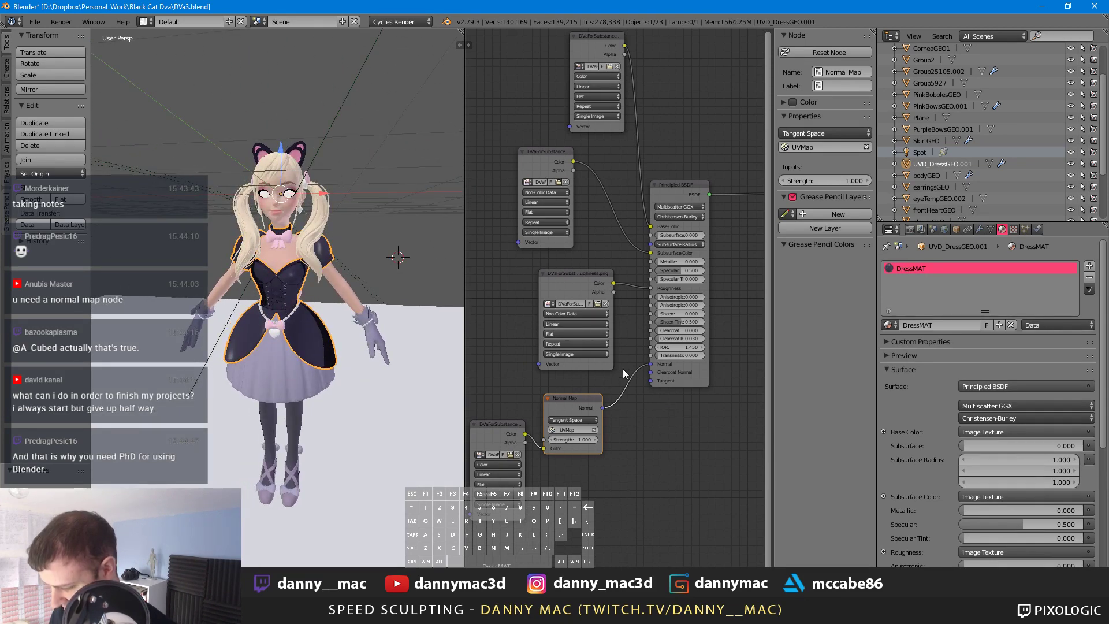
{"action": "left_click_drag", "start_coordinate": [636, 376], "coordinate": [653, 379]}
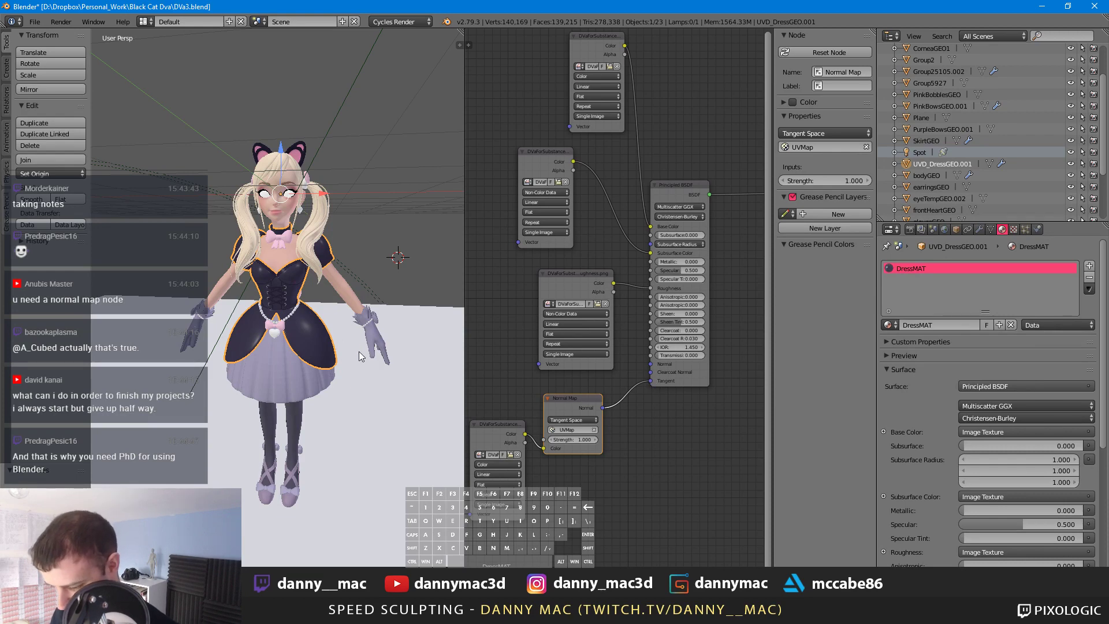
{"action": "middle_click_drag", "start_coordinate": [360, 351], "coordinate": [357, 321]}
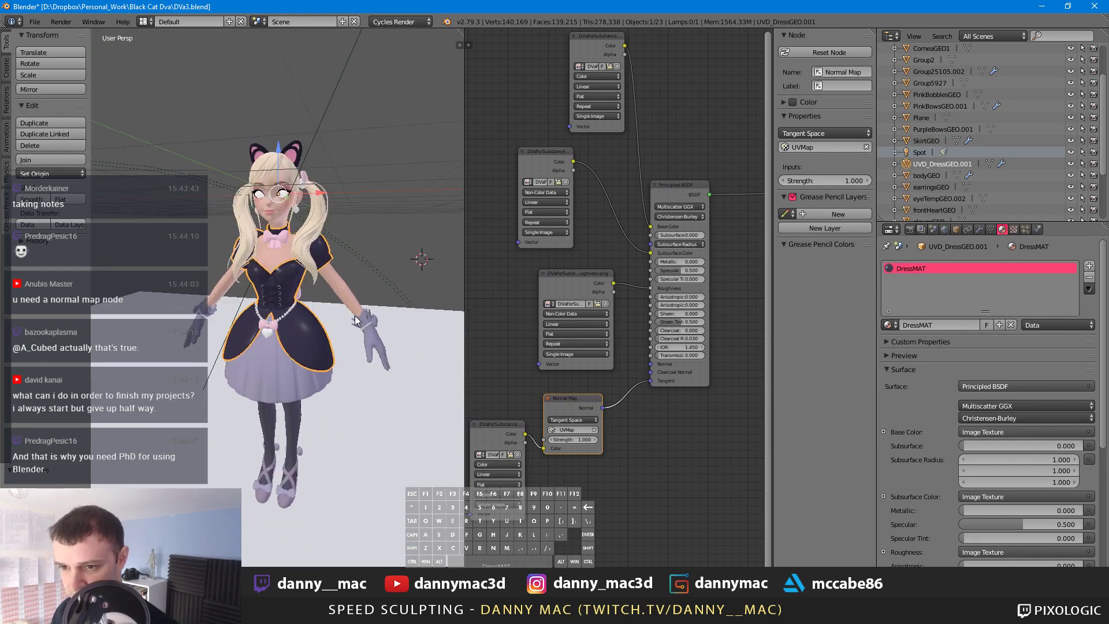
Step: Preview the character in rendered shading, return to the previous shading and reselect the dress
{"action": "key", "text": "shift+z"}
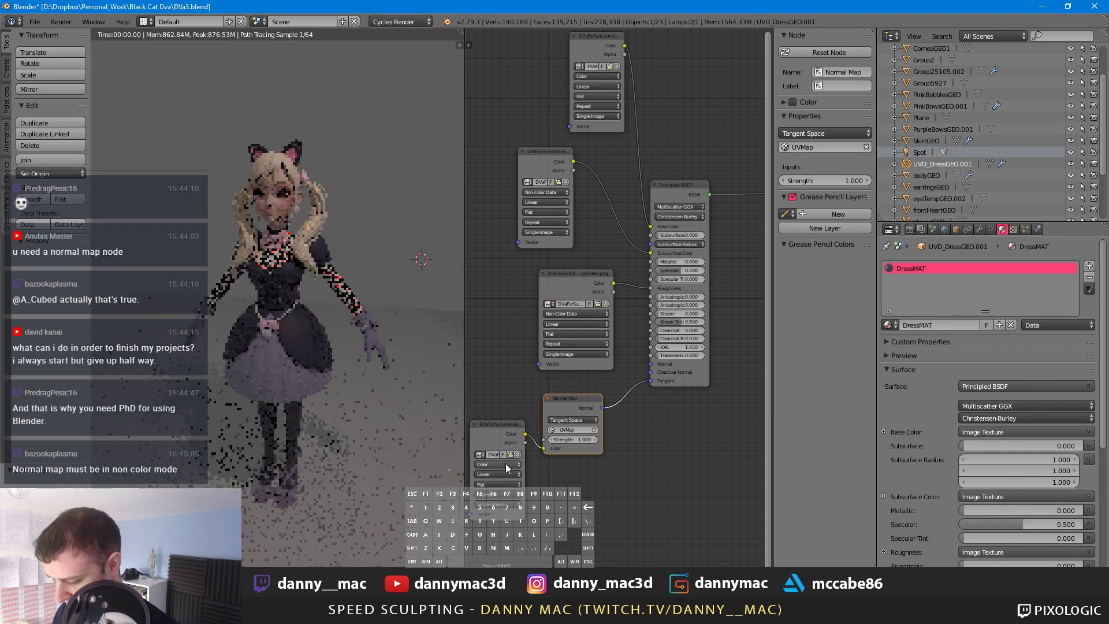
{"action": "key", "text": "shift+z"}
{"action": "right_click", "coordinate": [358, 391]}
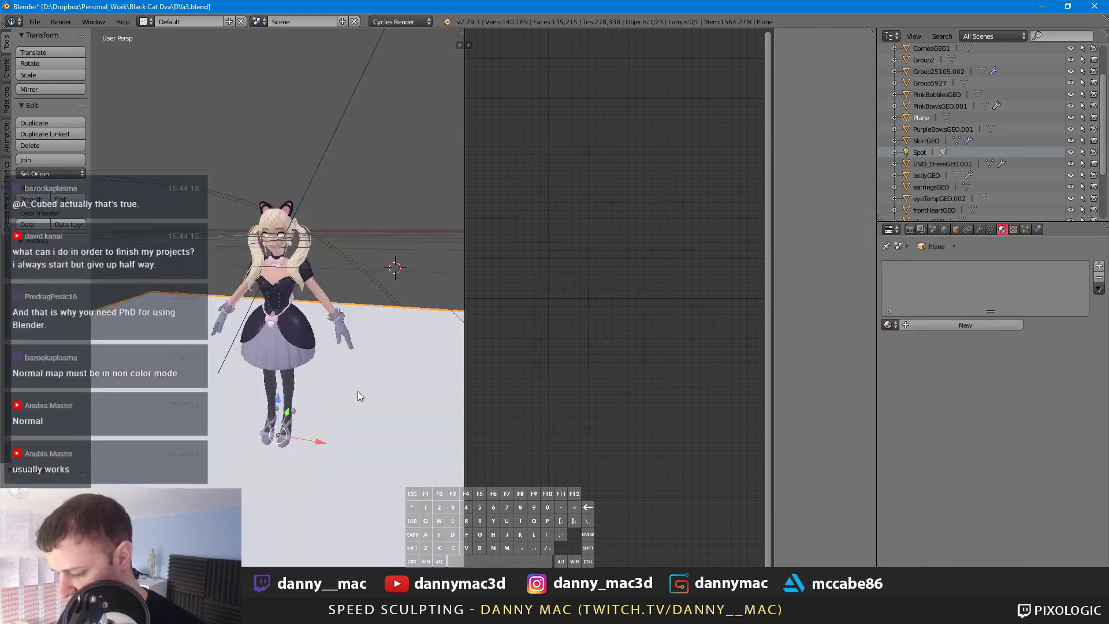
{"action": "right_click", "coordinate": [304, 334]}
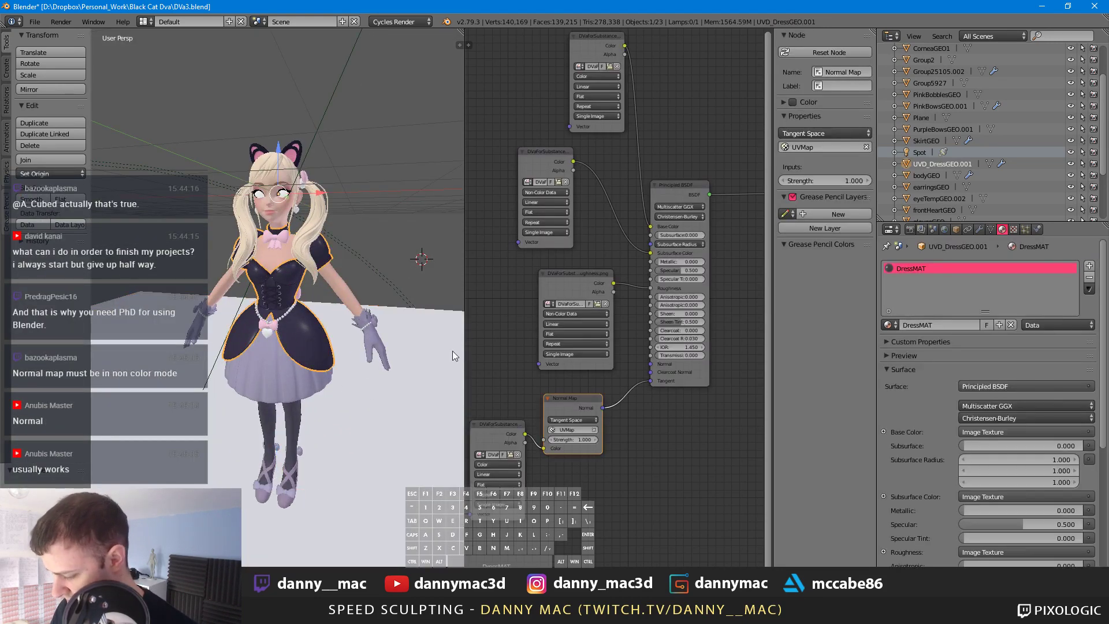
Step: Set the Cycles render device to CPU
{"action": "left_click", "coordinate": [910, 230]}
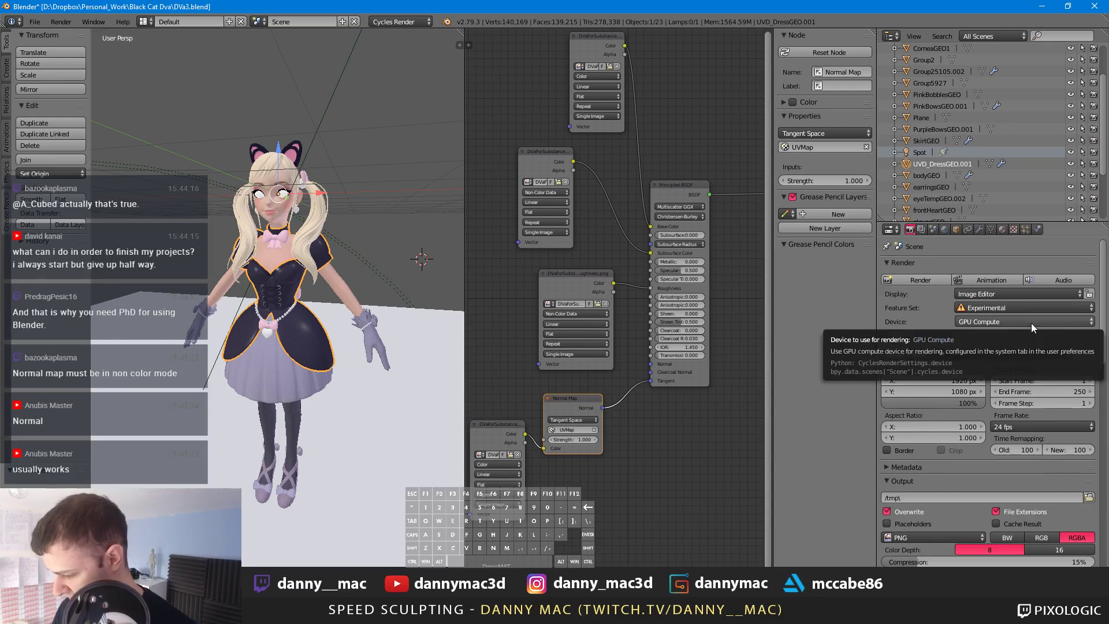
{"action": "left_click", "coordinate": [1031, 324]}
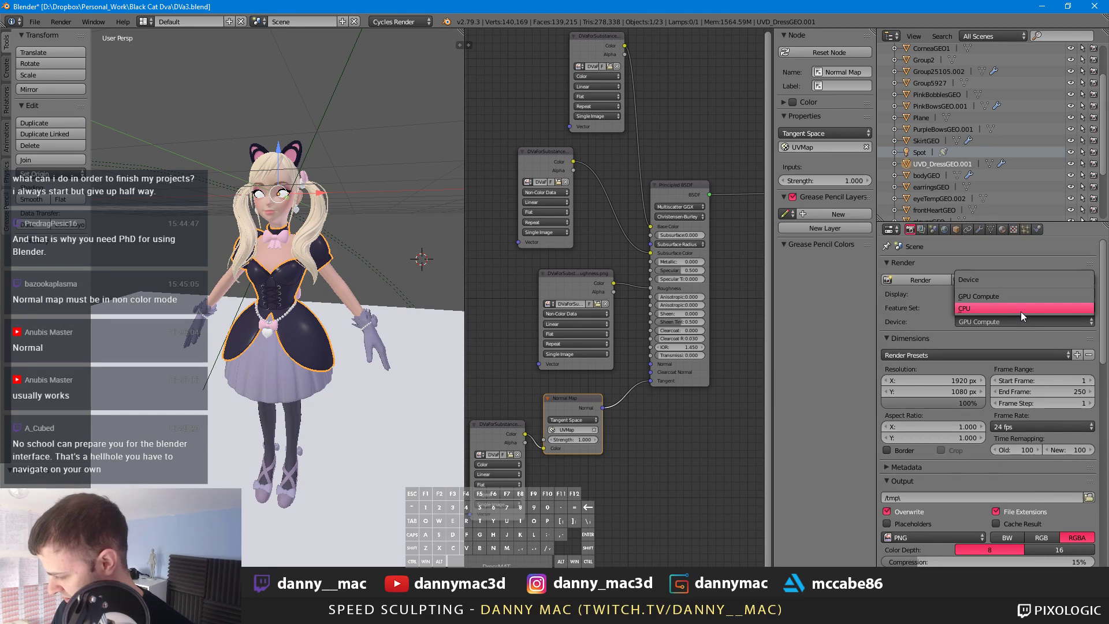
{"action": "left_click", "coordinate": [1021, 309]}
Step: Set the render performance threads to Fixed with 4 threads
{"action": "scroll", "coordinate": [917, 310], "scroll_direction": "down", "scroll_amount": 12}
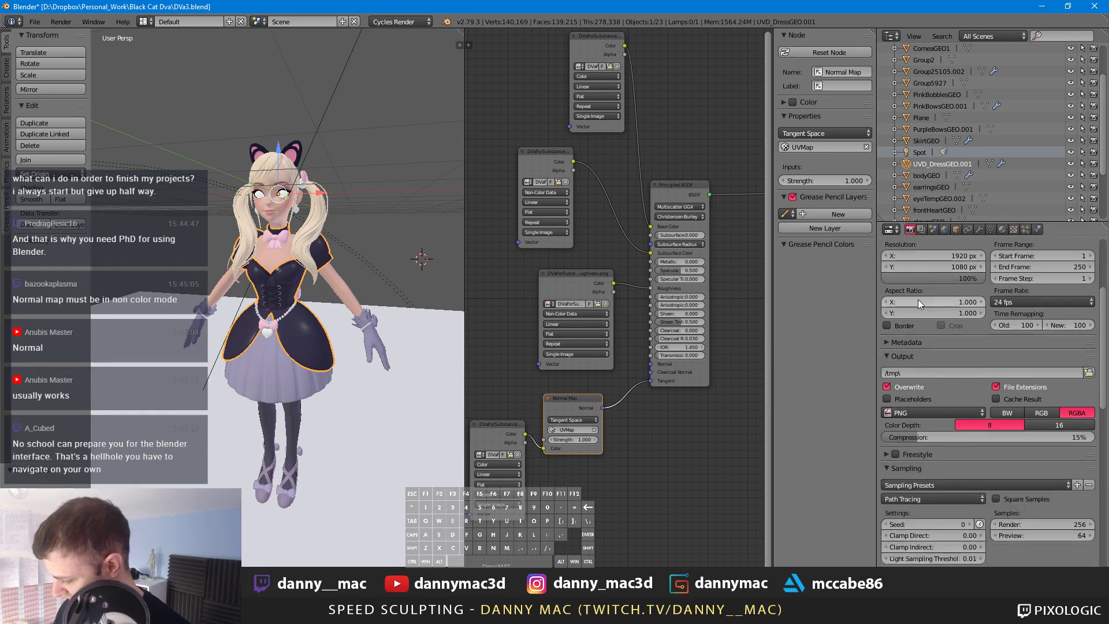
{"action": "scroll", "coordinate": [941, 371], "scroll_direction": "down", "scroll_amount": 12}
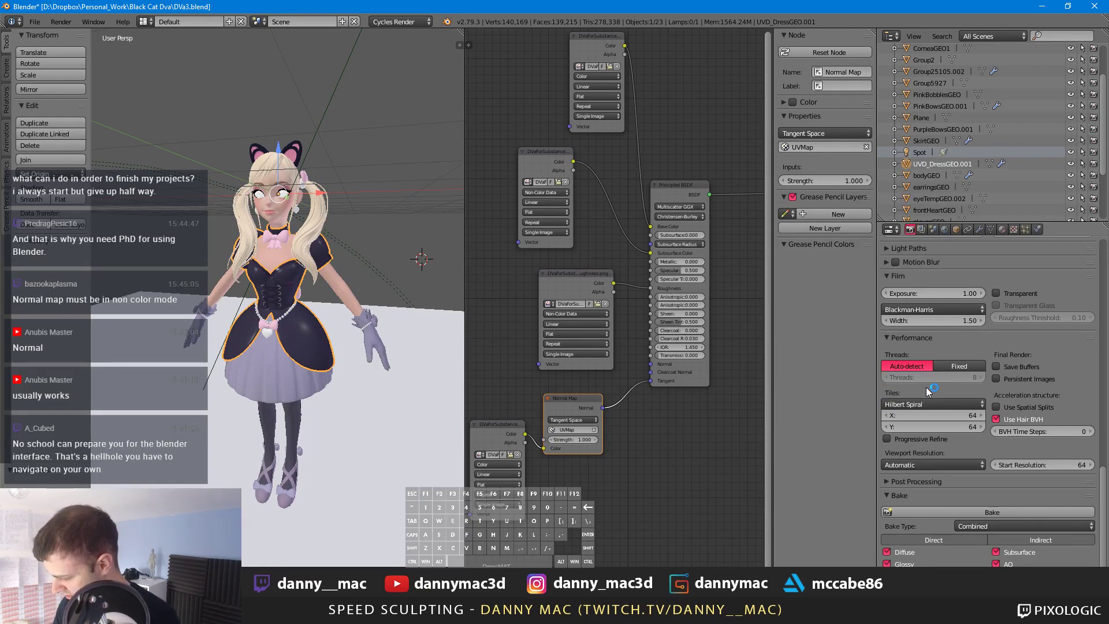
{"action": "left_click", "coordinate": [948, 366]}
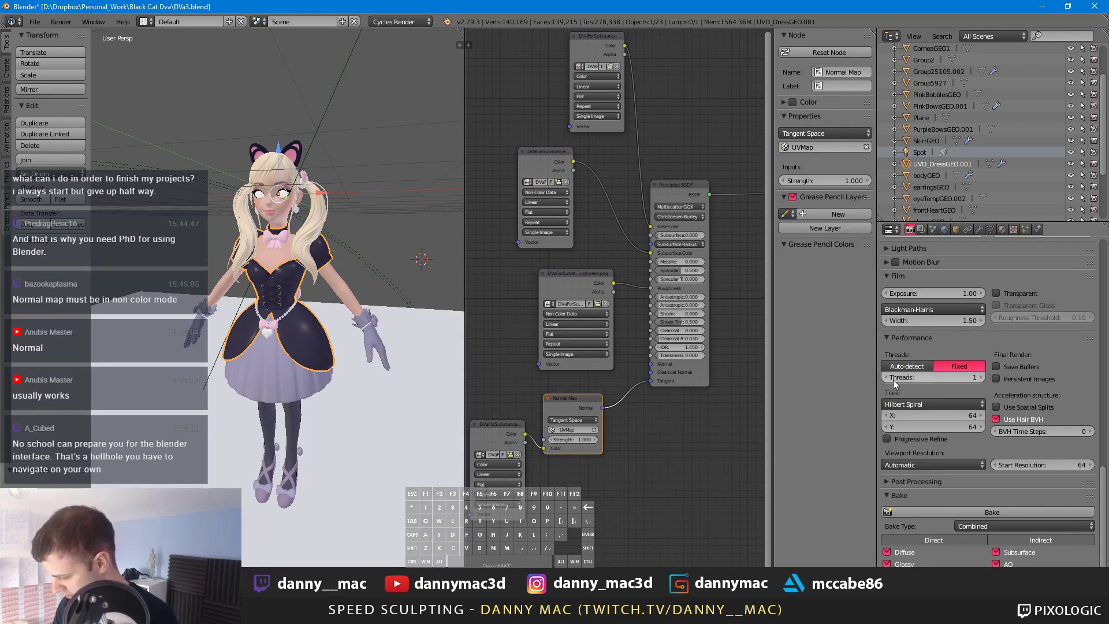
{"action": "left_click", "coordinate": [980, 378]}
{"action": "left_click", "coordinate": [982, 378]}
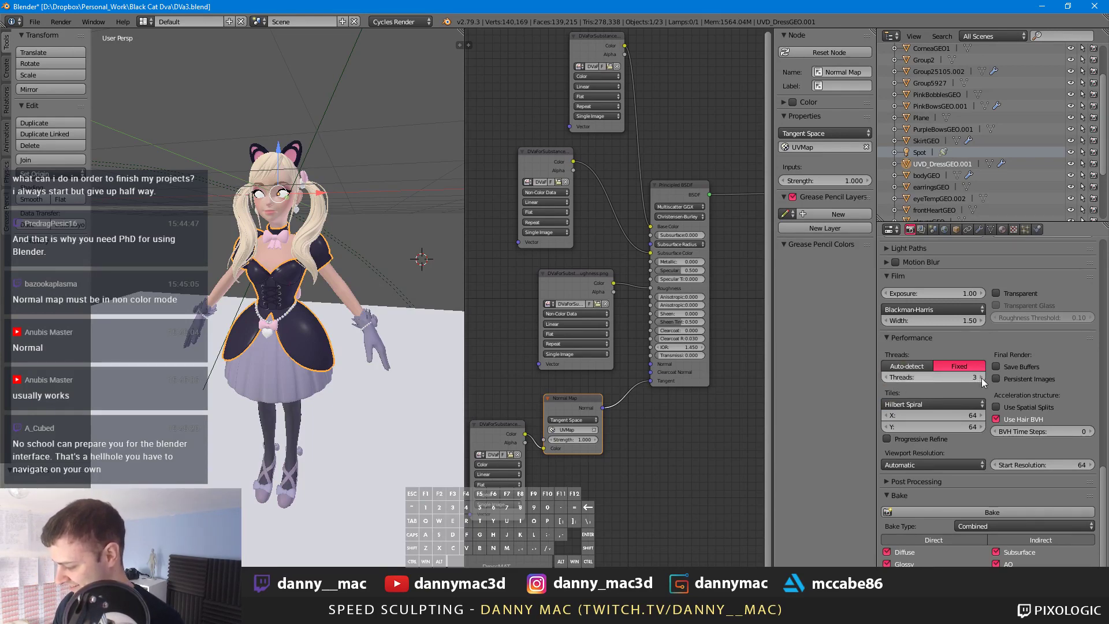
{"action": "left_click", "coordinate": [982, 378]}
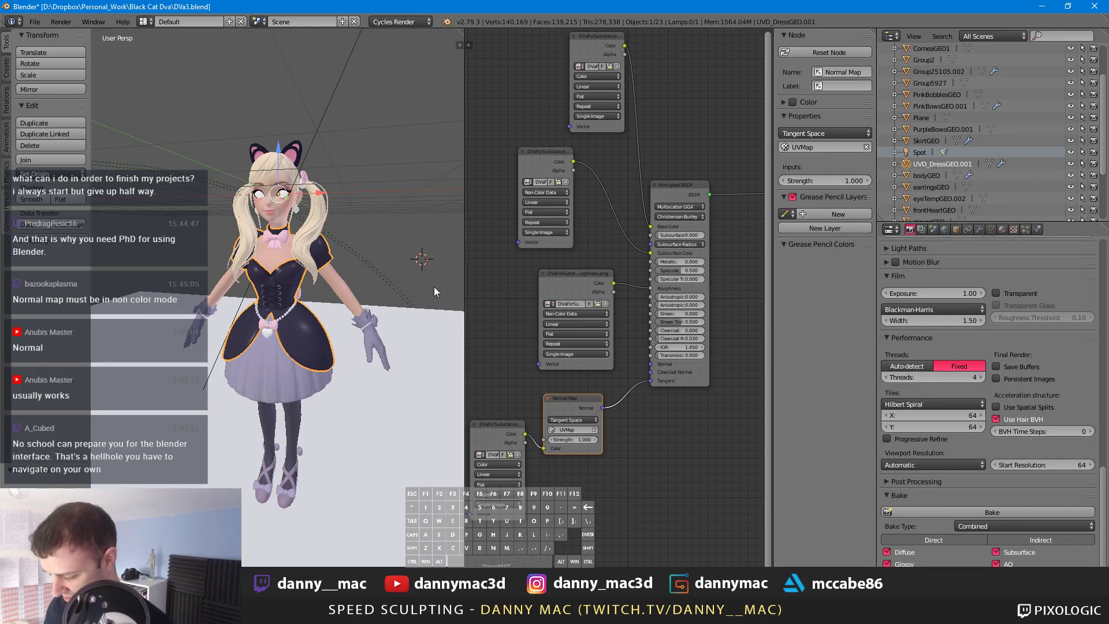
Step: Move the image texture node feeding the Normal Map node farther away and set its color space to Non-Color Data
{"action": "middle_click_drag", "start_coordinate": [545, 469], "coordinate": [643, 424]}
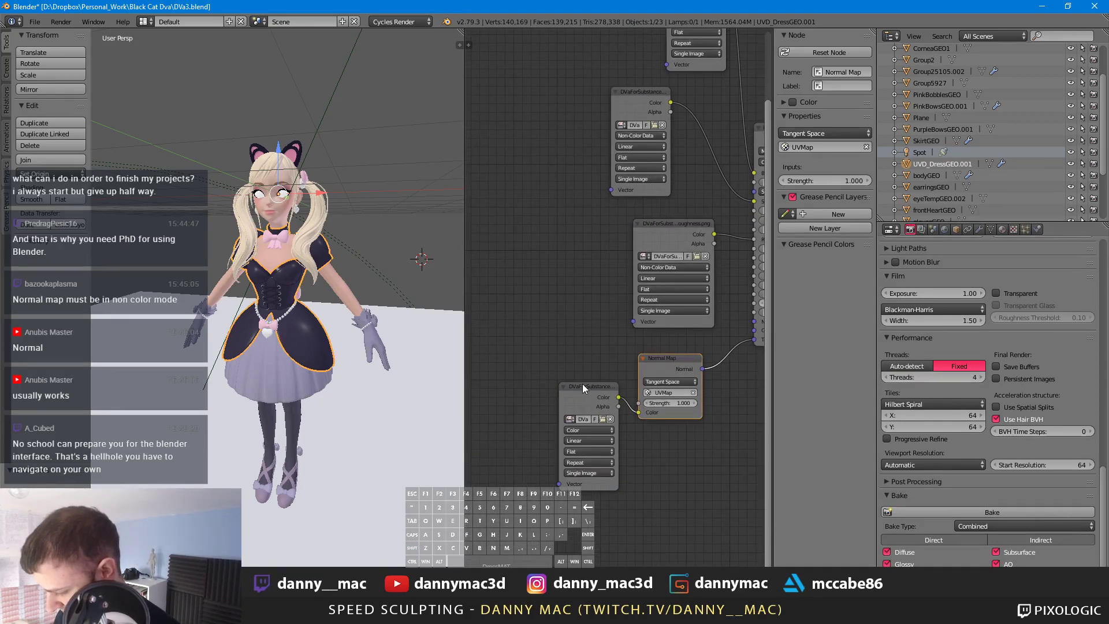
{"action": "left_click_drag", "start_coordinate": [583, 383], "coordinate": [515, 331]}
{"action": "left_click", "coordinate": [521, 376]}
{"action": "left_click", "coordinate": [526, 351]}
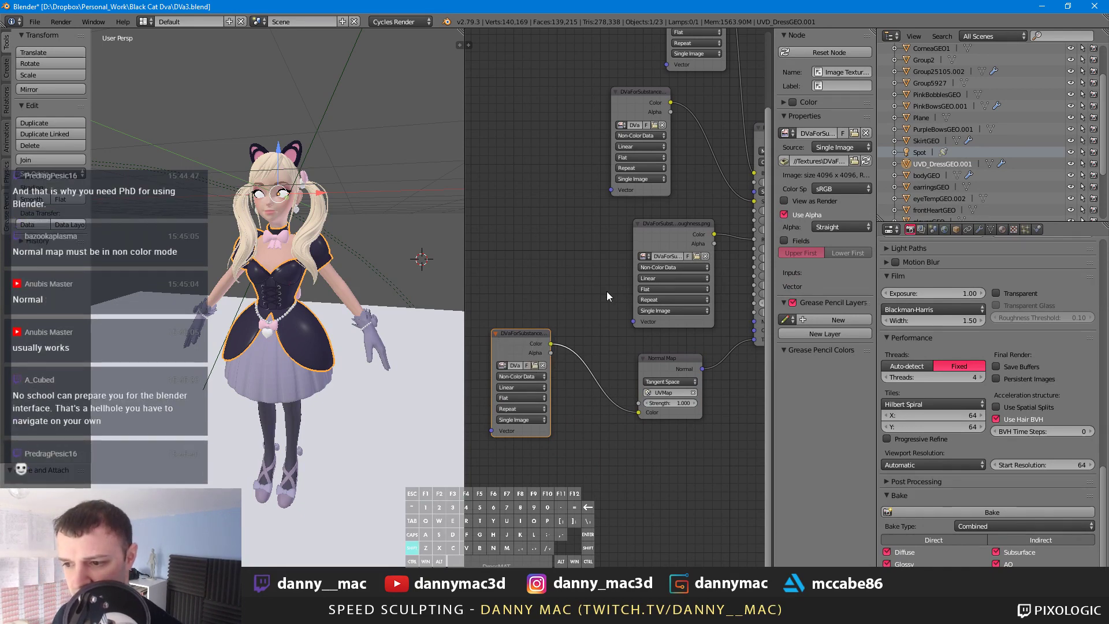
Step: Reconnect the Normal Map output from the Principled BSDF's Tangent input to its Normal input
{"action": "middle_click_drag", "start_coordinate": [608, 293], "coordinate": [557, 294], "text": "shift"}
{"action": "scroll", "coordinate": [574, 293], "scroll_direction": "down", "scroll_amount": 1}
{"action": "middle_click_drag", "start_coordinate": [627, 277], "coordinate": [590, 284], "text": "shift"}
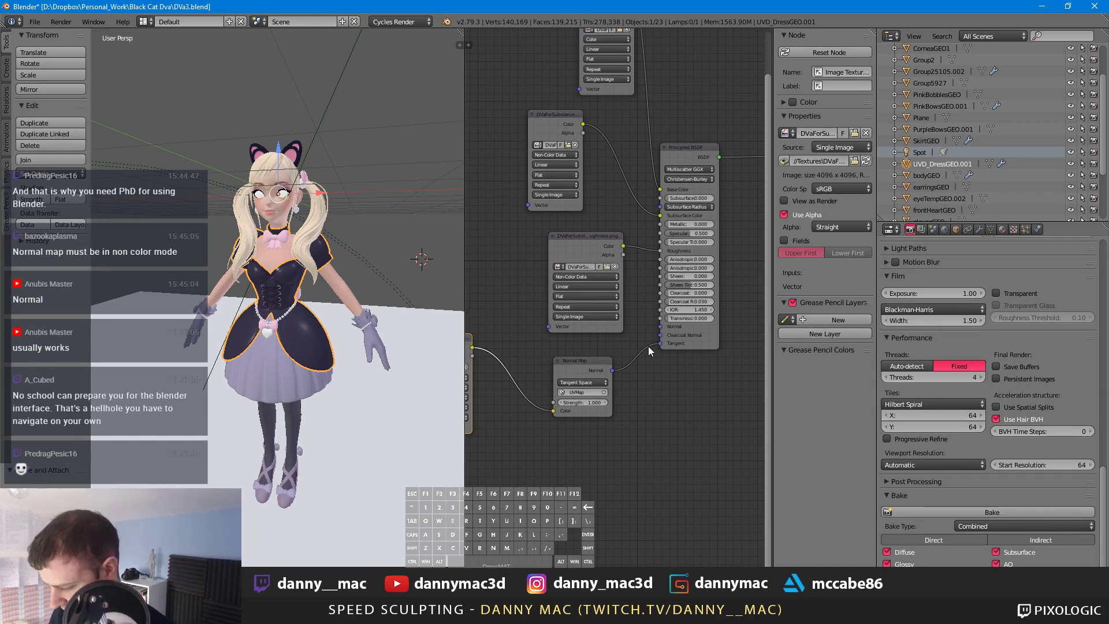
{"action": "left_click_drag", "start_coordinate": [661, 343], "coordinate": [659, 327]}
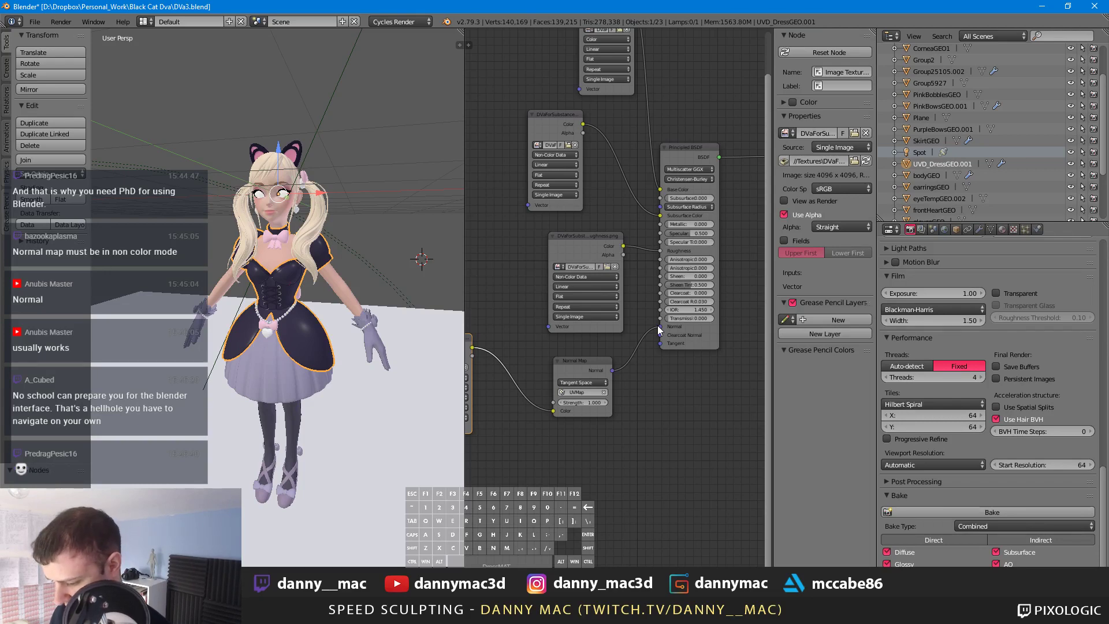
Step: Switch the 3D viewport to rendered shading, widen it over the node editor and frame the character
{"action": "middle_click_drag", "start_coordinate": [396, 303], "coordinate": [391, 286]}
{"action": "scroll", "coordinate": [390, 286], "scroll_direction": "down", "scroll_amount": 1}
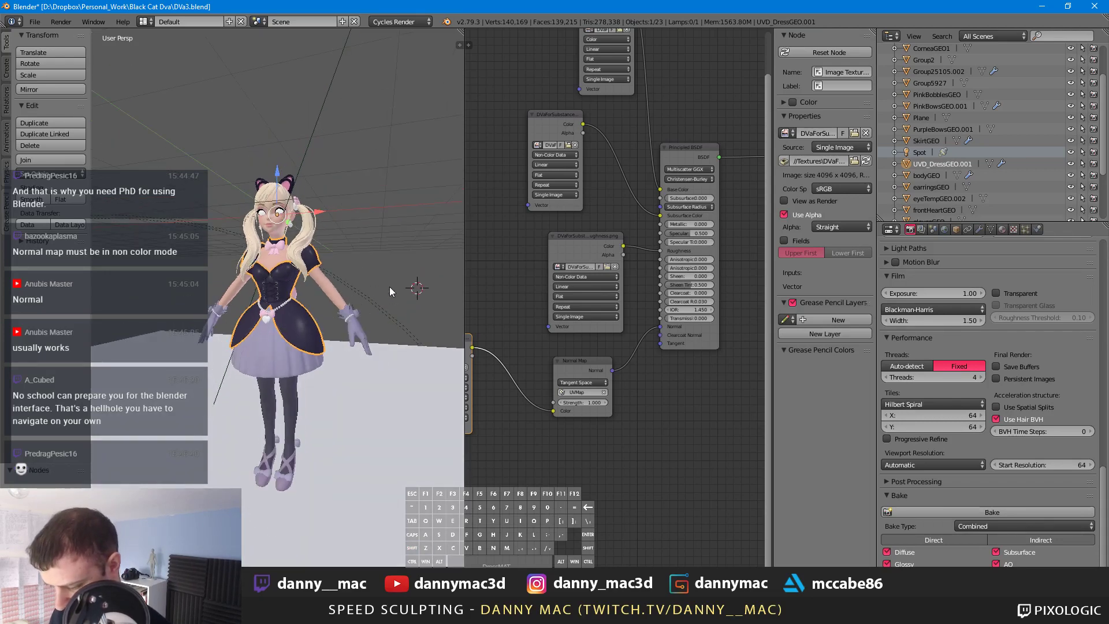
{"action": "key", "text": "shift+z"}
{"action": "left_click_drag", "start_coordinate": [463, 275], "coordinate": [626, 285]}
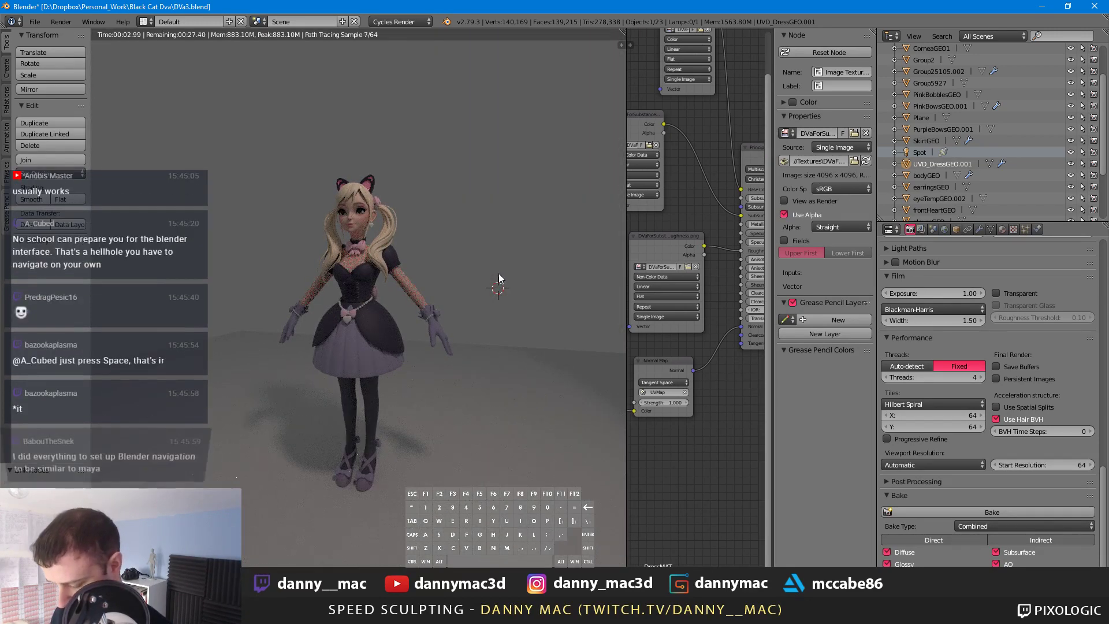
{"action": "scroll", "coordinate": [478, 272], "scroll_direction": "up", "scroll_amount": 1}
{"action": "middle_click_drag", "start_coordinate": [471, 272], "coordinate": [494, 275]}
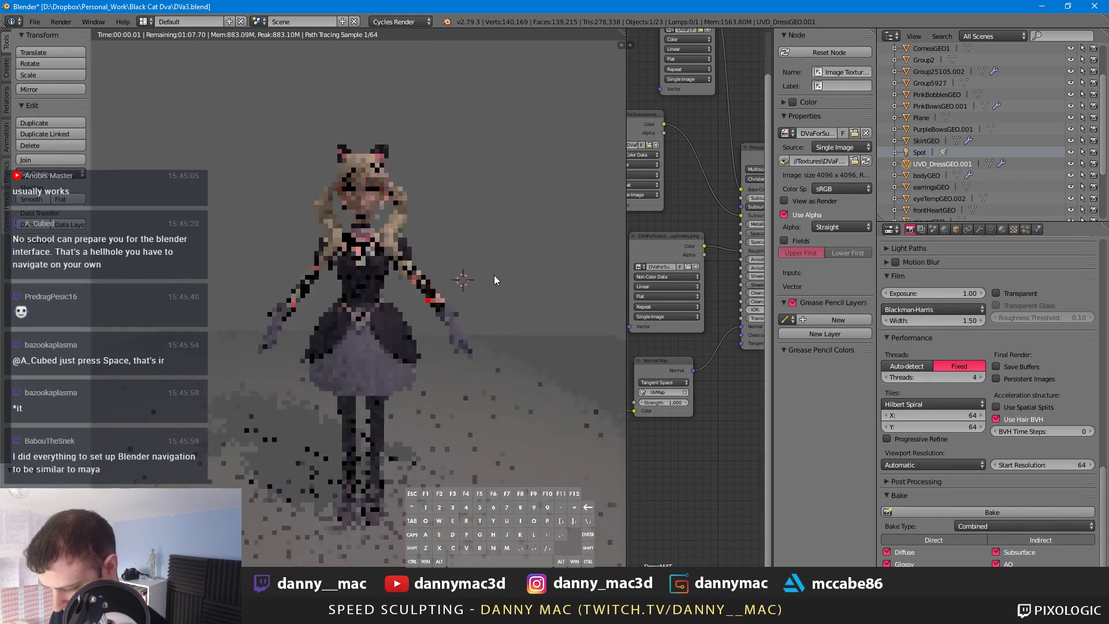
{"action": "scroll", "coordinate": [493, 276], "scroll_direction": "up", "scroll_amount": 2}
Step: Try a shorter viewport lens in the view properties, and set the lens back to 35
{"action": "key", "text": "n"}
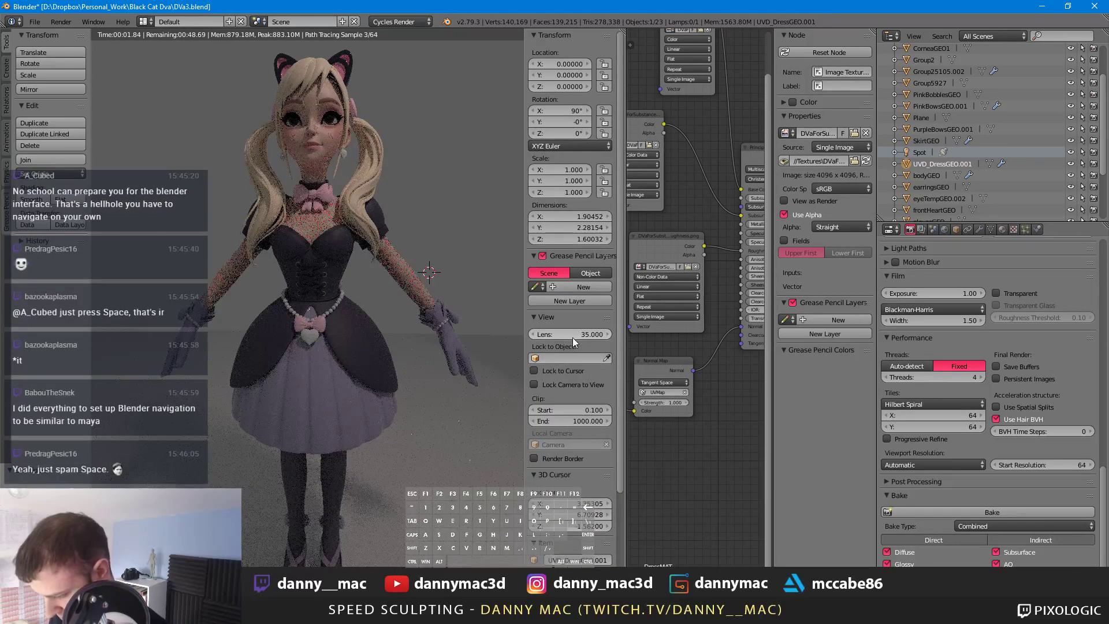
{"action": "left_click_drag", "start_coordinate": [573, 337], "coordinate": [516, 337]}
{"action": "left_click", "coordinate": [592, 334]}
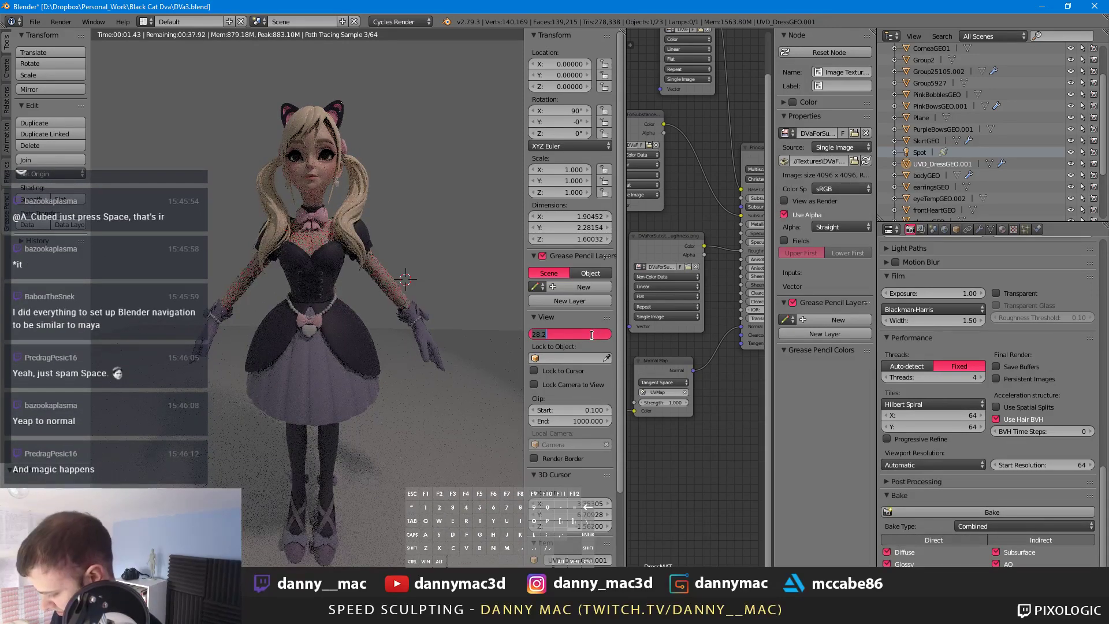
{"action": "type", "text": "35"}
{"action": "key", "text": "Return"}
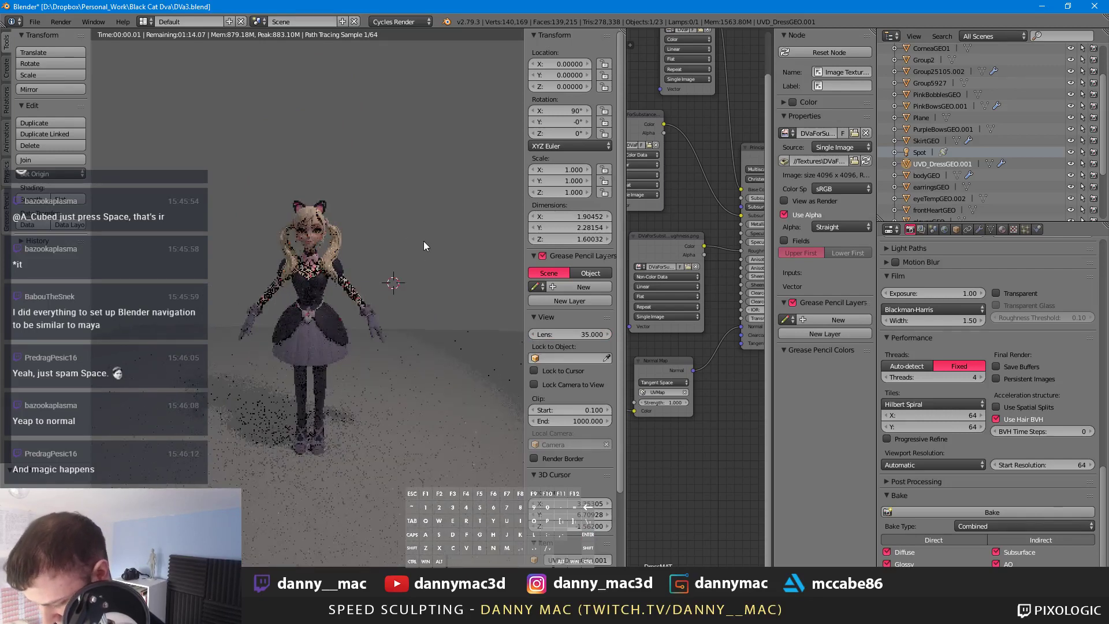
Step: Look through the camera and fly it slightly closer to the full-body character
{"action": "key", "text": "KP_0"}
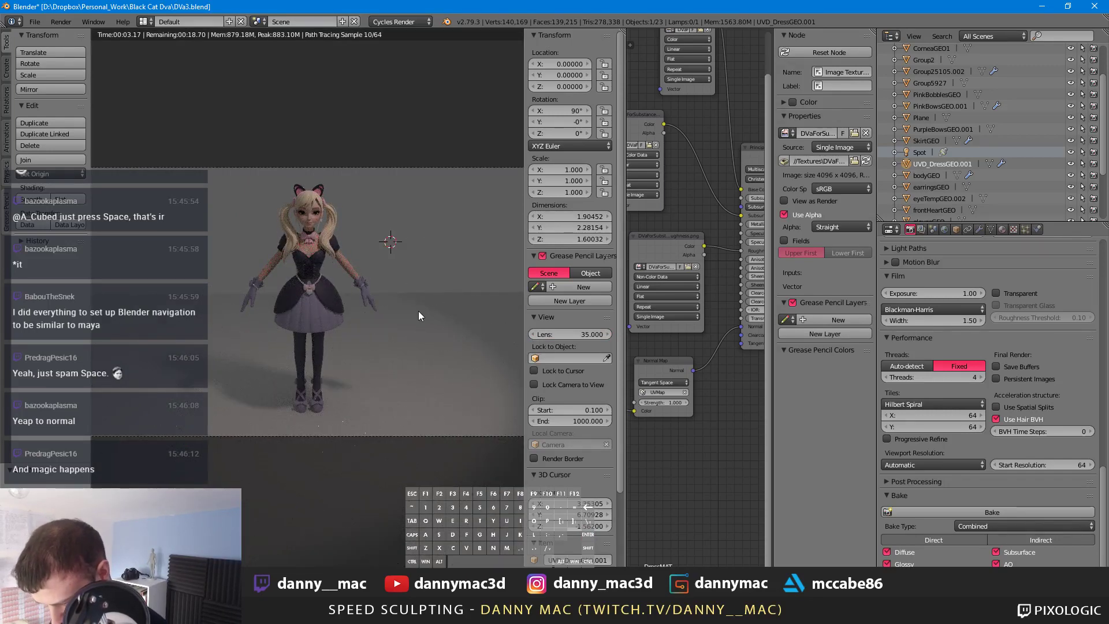
{"action": "key", "text": "KP_0"}
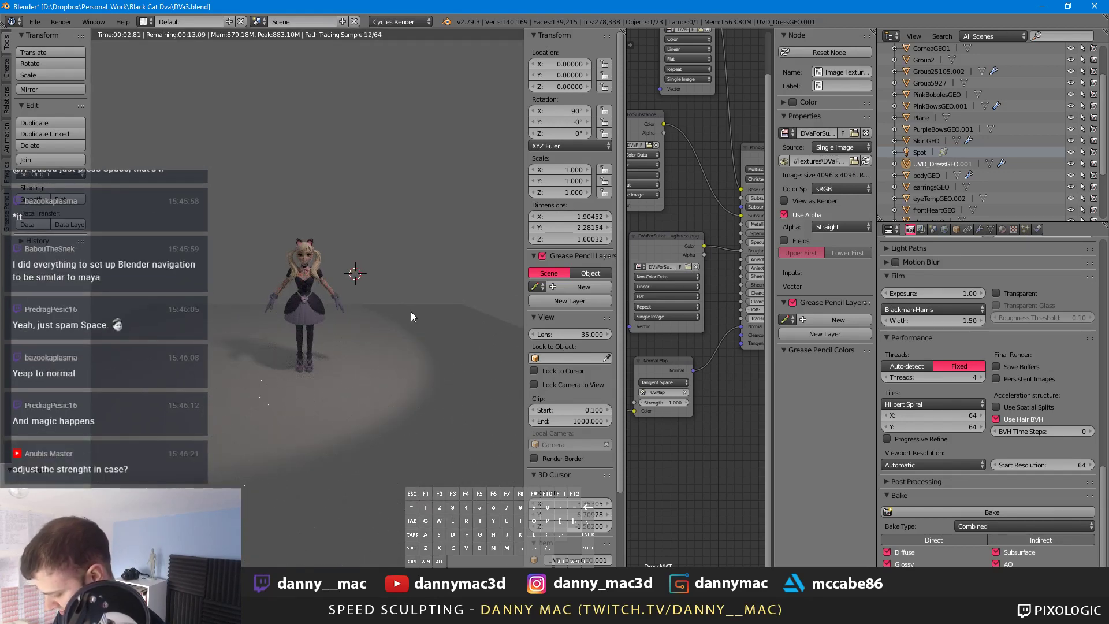
{"action": "key", "text": "KP_0"}
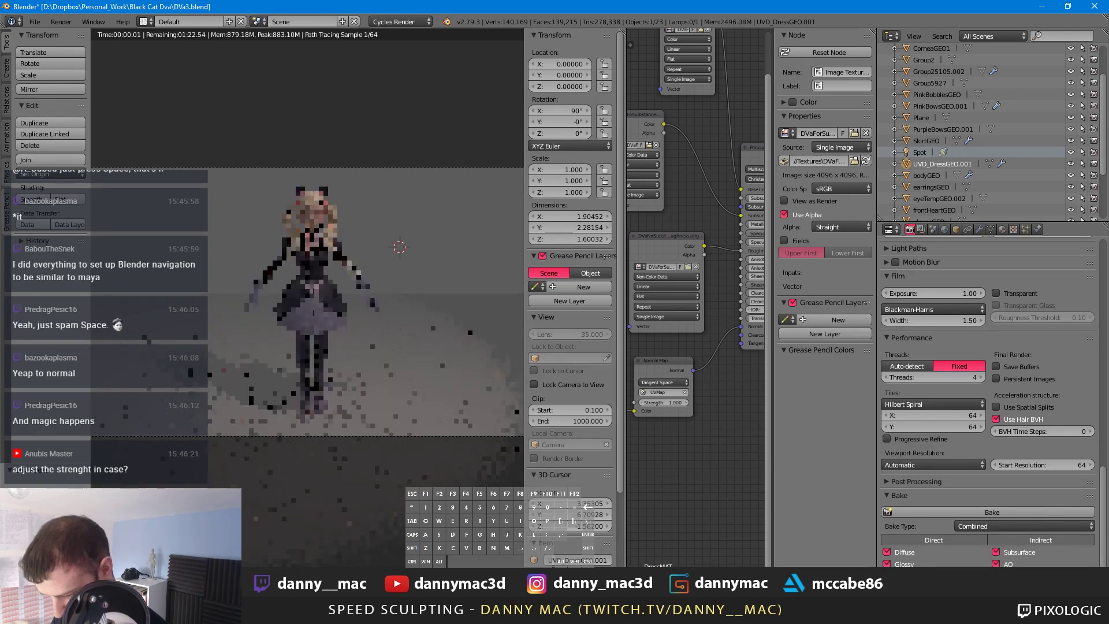
{"action": "key", "text": "w"}
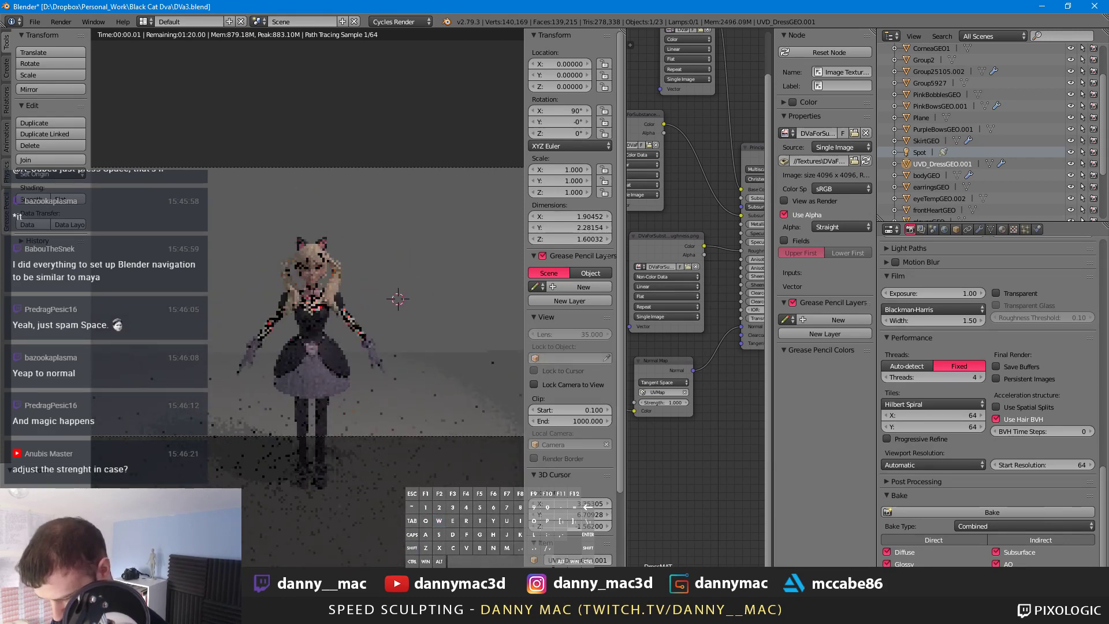
{"action": "key", "text": "w"}
{"action": "left_click", "coordinate": [307, 306]}
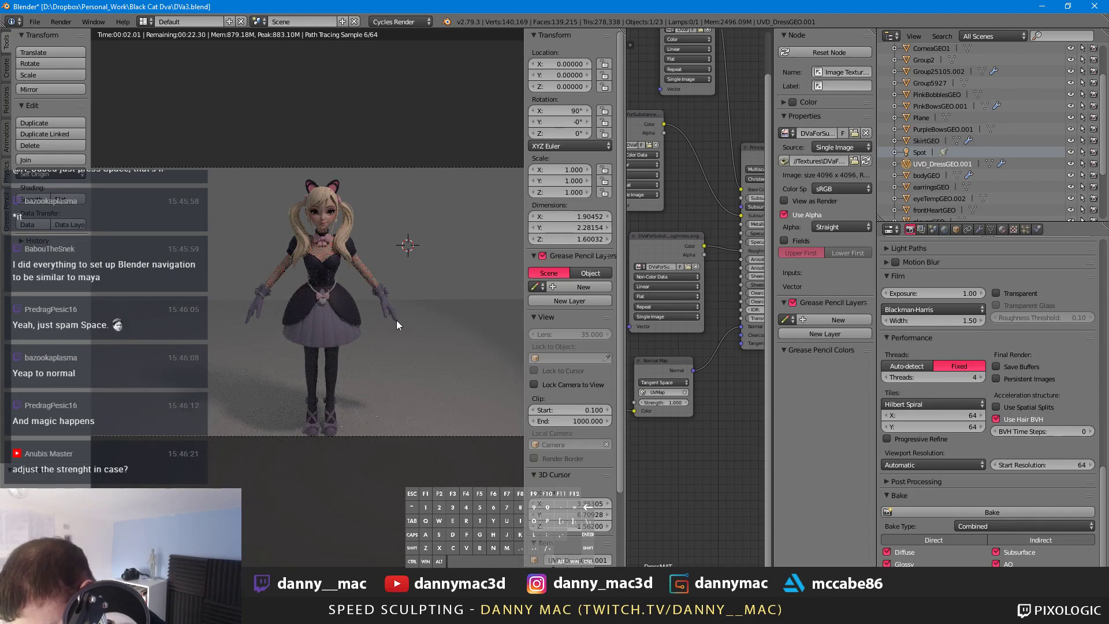
Step: Leave the camera view and examine the rendered dress, corset and face up close
{"action": "middle_click_drag", "start_coordinate": [409, 318], "coordinate": [376, 314]}
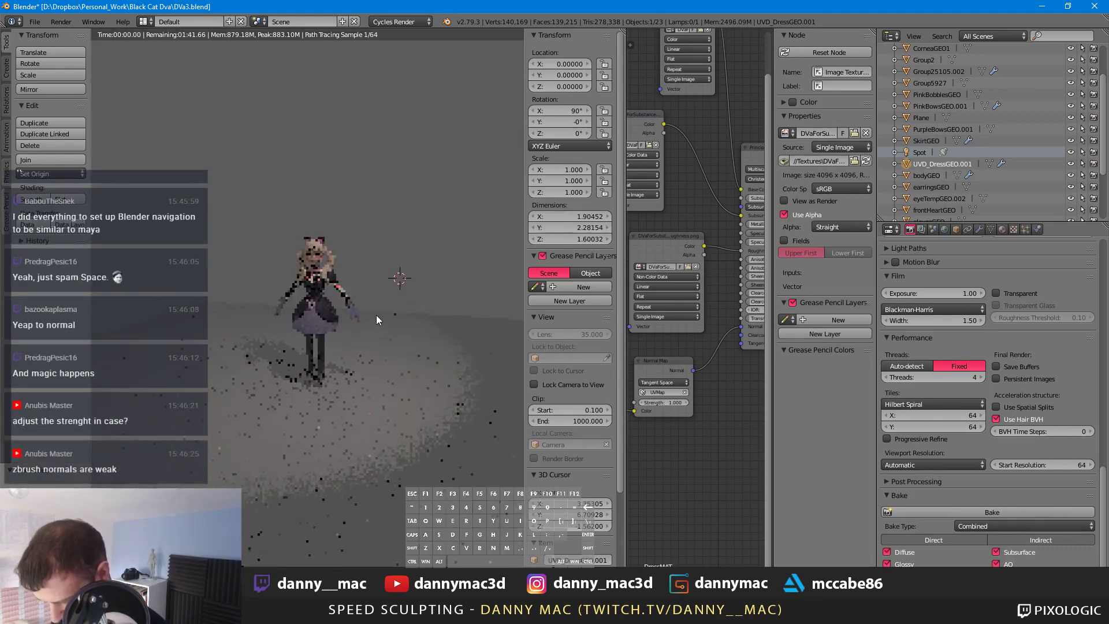
{"action": "scroll", "coordinate": [361, 302], "scroll_direction": "up", "scroll_amount": 6}
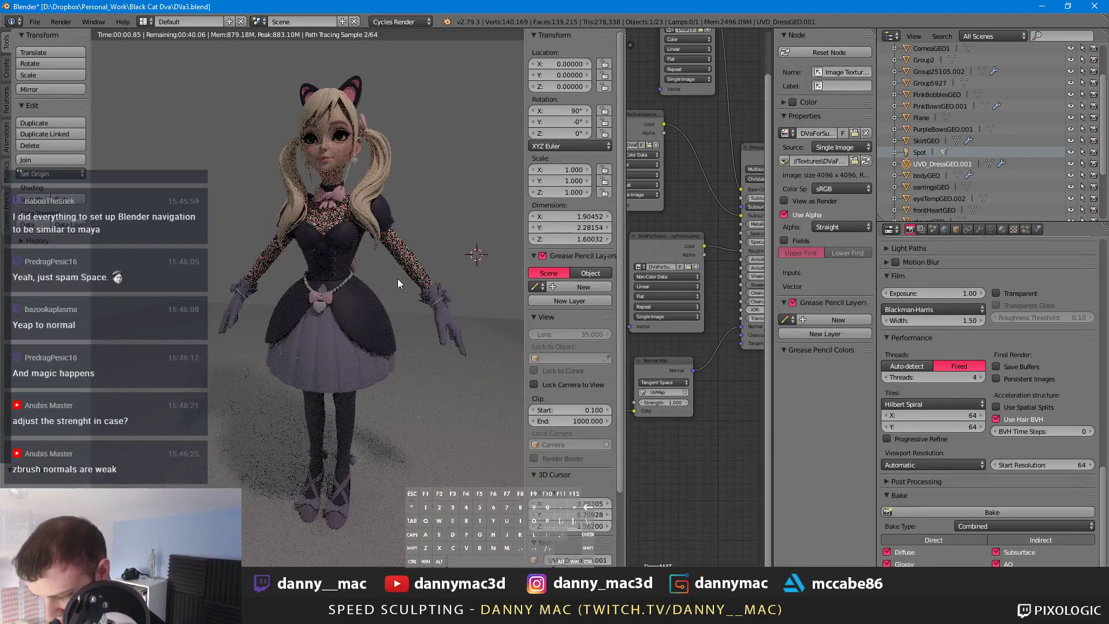
{"action": "scroll", "coordinate": [398, 278], "scroll_direction": "up", "scroll_amount": 1}
{"action": "middle_click_drag", "start_coordinate": [394, 279], "coordinate": [379, 299], "text": "shift"}
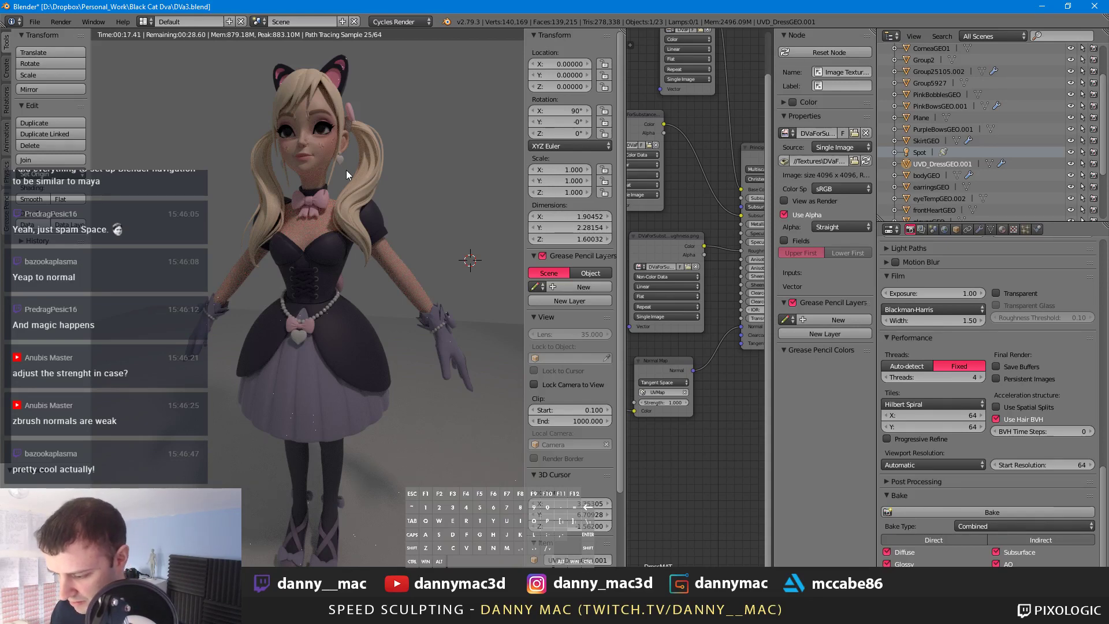
{"action": "scroll", "coordinate": [339, 148], "scroll_direction": "up", "scroll_amount": 1}
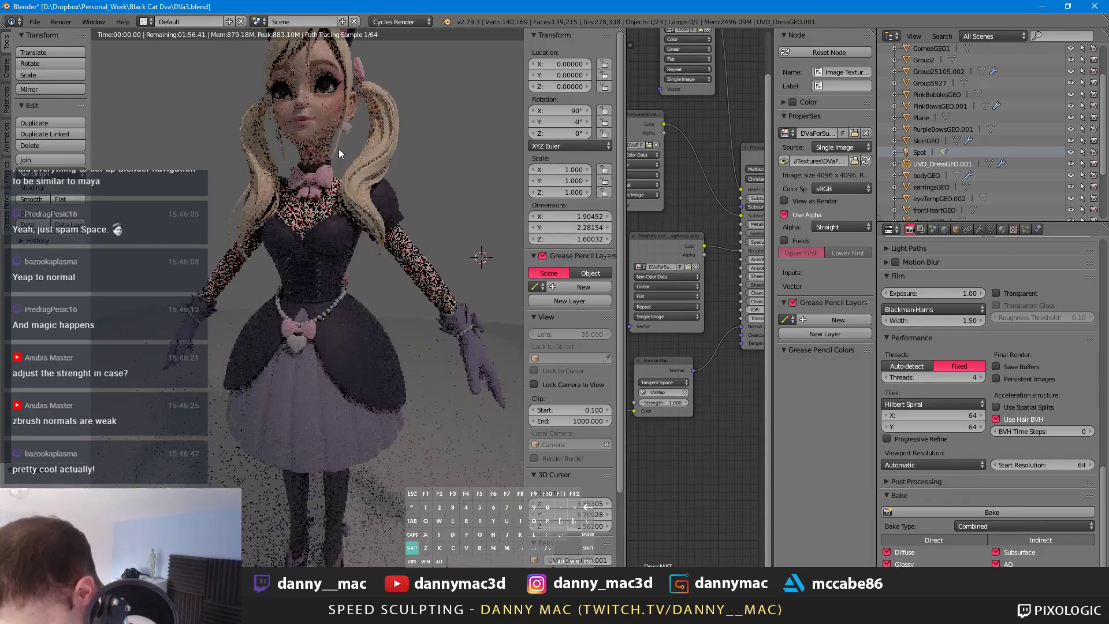
{"action": "middle_click_drag", "start_coordinate": [338, 148], "coordinate": [330, 226], "text": "shift"}
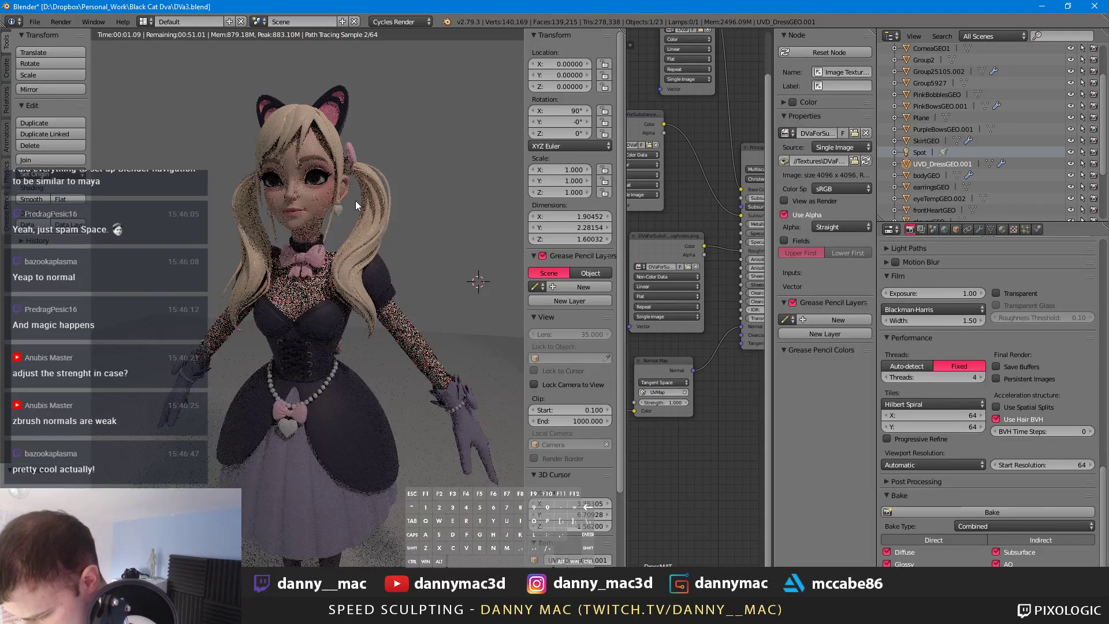
{"action": "scroll", "coordinate": [352, 199], "scroll_direction": "up", "scroll_amount": 1}
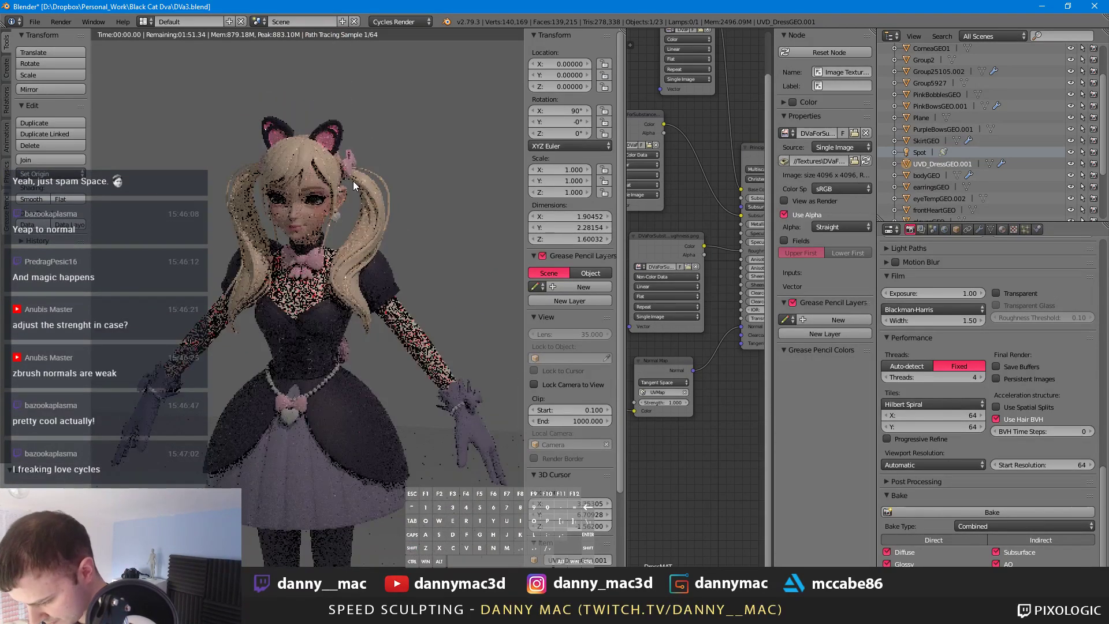
{"action": "scroll", "coordinate": [352, 185], "scroll_direction": "up", "scroll_amount": 2}
{"action": "middle_click_drag", "start_coordinate": [339, 196], "coordinate": [352, 189]}
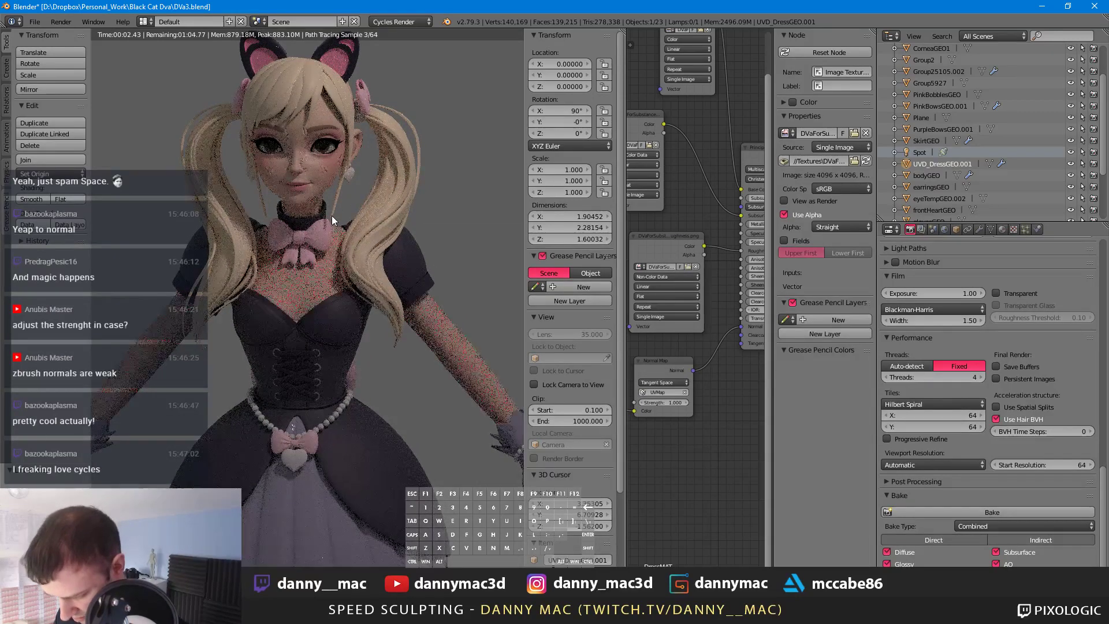
Step: Select the head mesh and examine its material nodes and subdivision modifier settings
{"action": "right_click", "coordinate": [326, 180]}
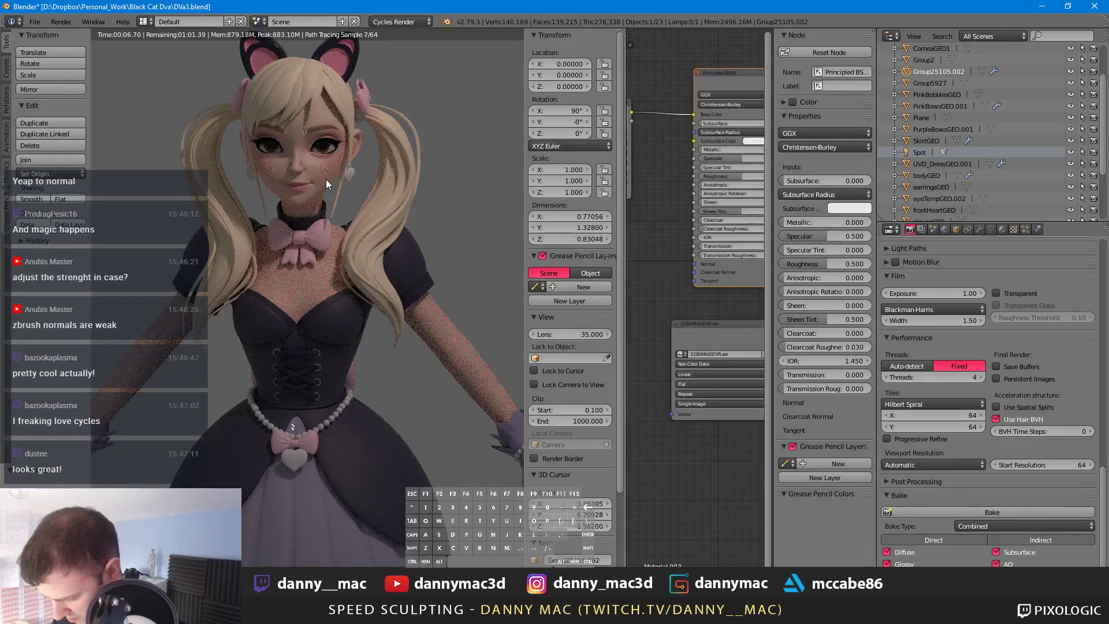
{"action": "scroll", "coordinate": [679, 211], "scroll_direction": "down", "scroll_amount": 8}
{"action": "scroll", "coordinate": [699, 252], "scroll_direction": "up", "scroll_amount": 9}
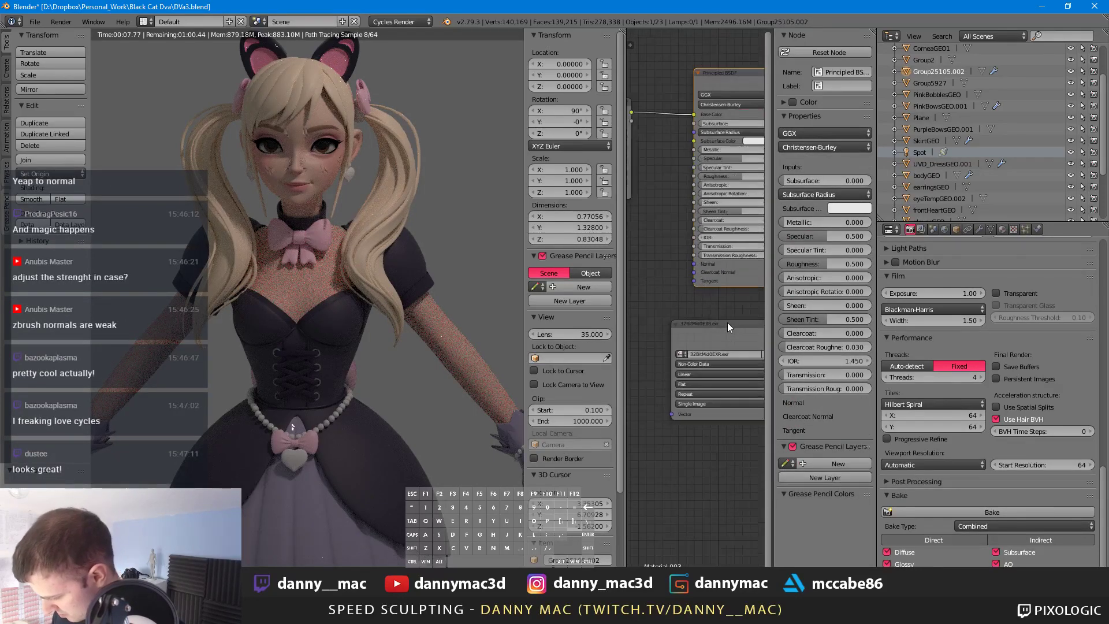
{"action": "scroll", "coordinate": [719, 293], "scroll_direction": "down", "scroll_amount": 4}
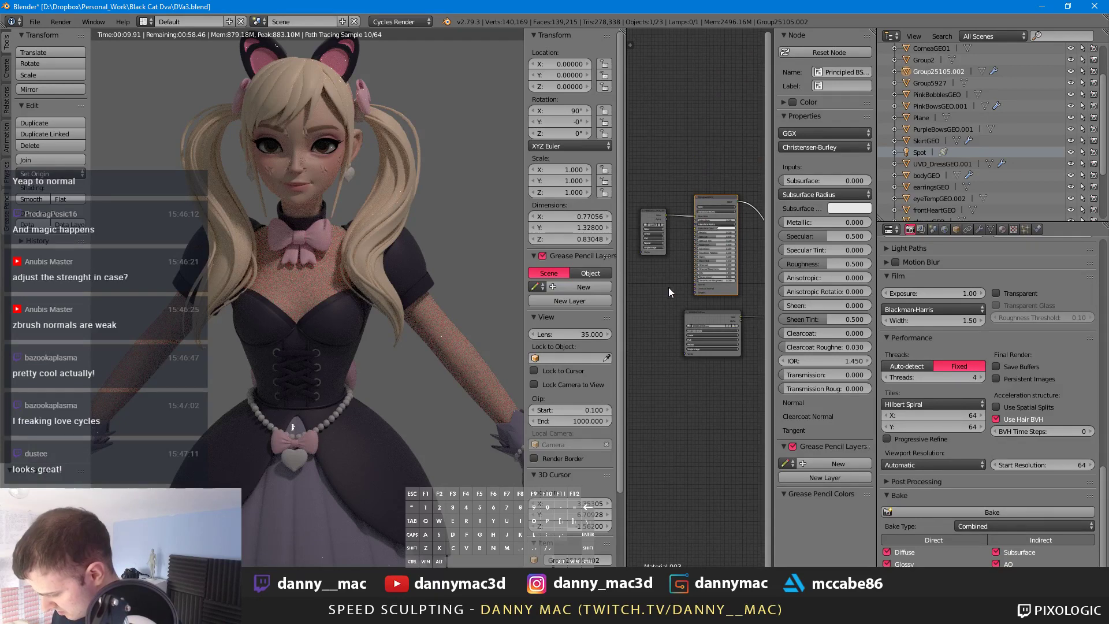
{"action": "left_click", "coordinate": [951, 231]}
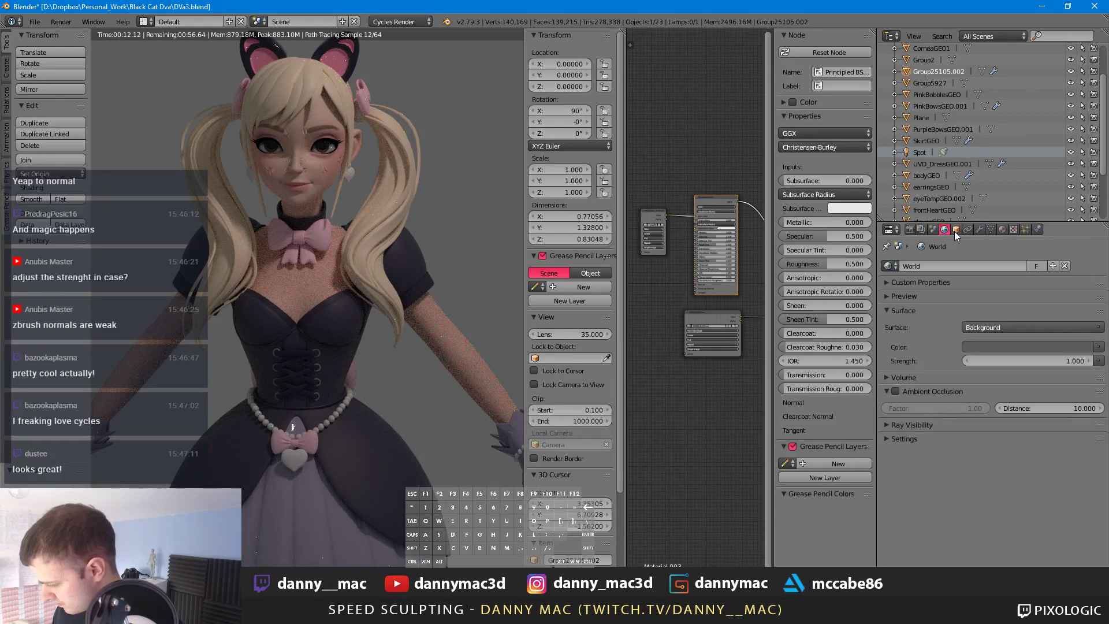
{"action": "left_click", "coordinate": [954, 231]}
{"action": "left_click", "coordinate": [980, 228]}
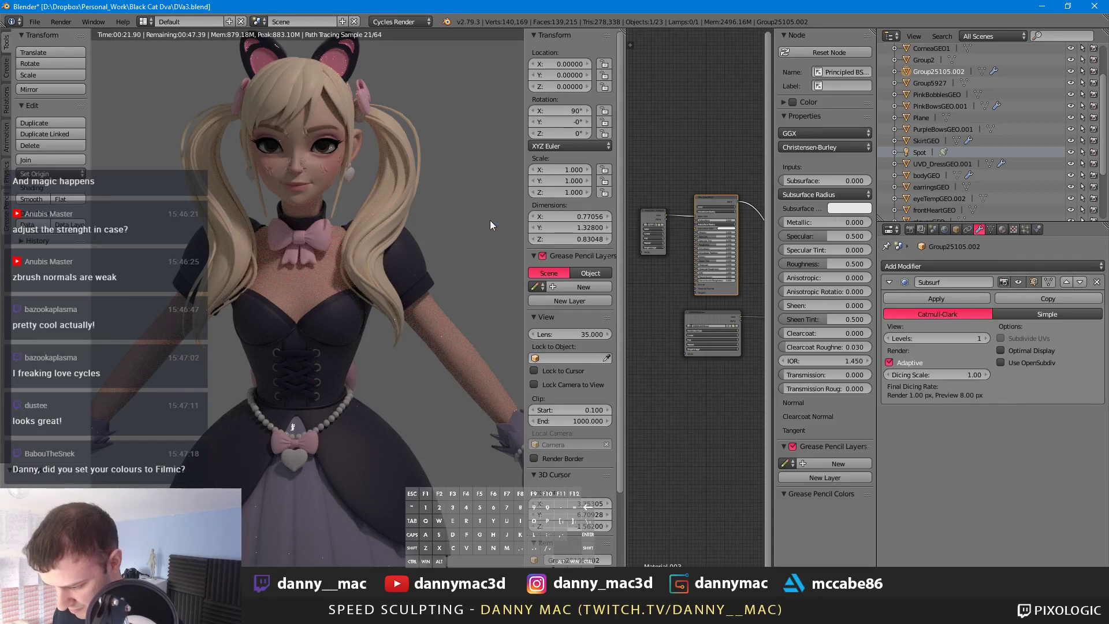
Step: Turn off rendered shading in the 3D viewport and save over the existing DVa3.blend file
{"action": "scroll", "coordinate": [428, 220], "scroll_direction": "down", "scroll_amount": 6}
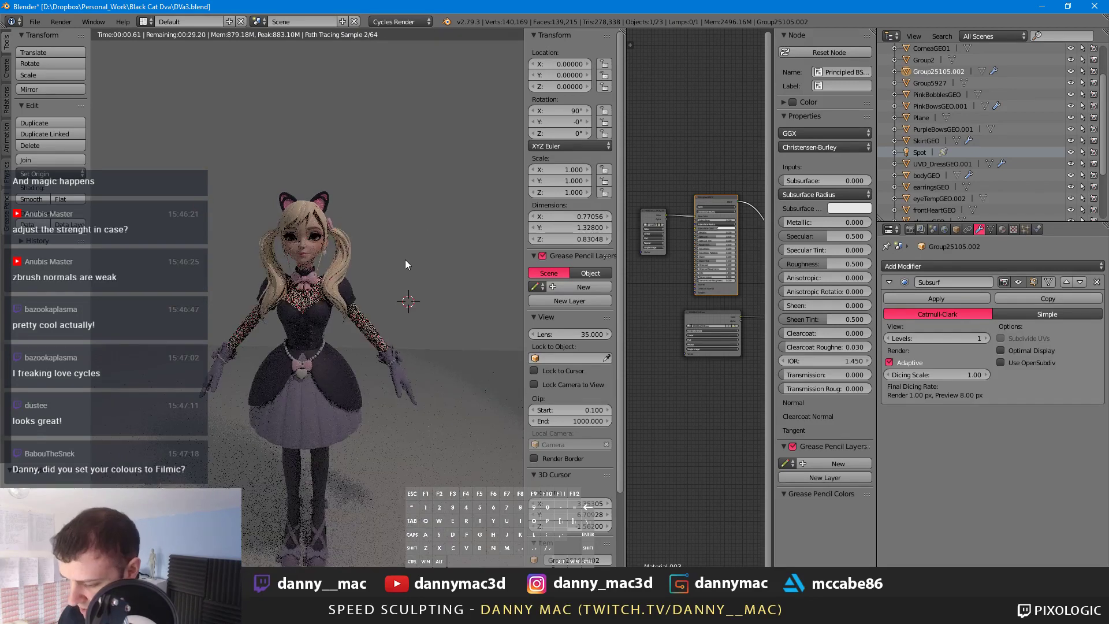
{"action": "scroll", "coordinate": [398, 259], "scroll_direction": "down", "scroll_amount": 2}
{"action": "key", "text": "shift+z"}
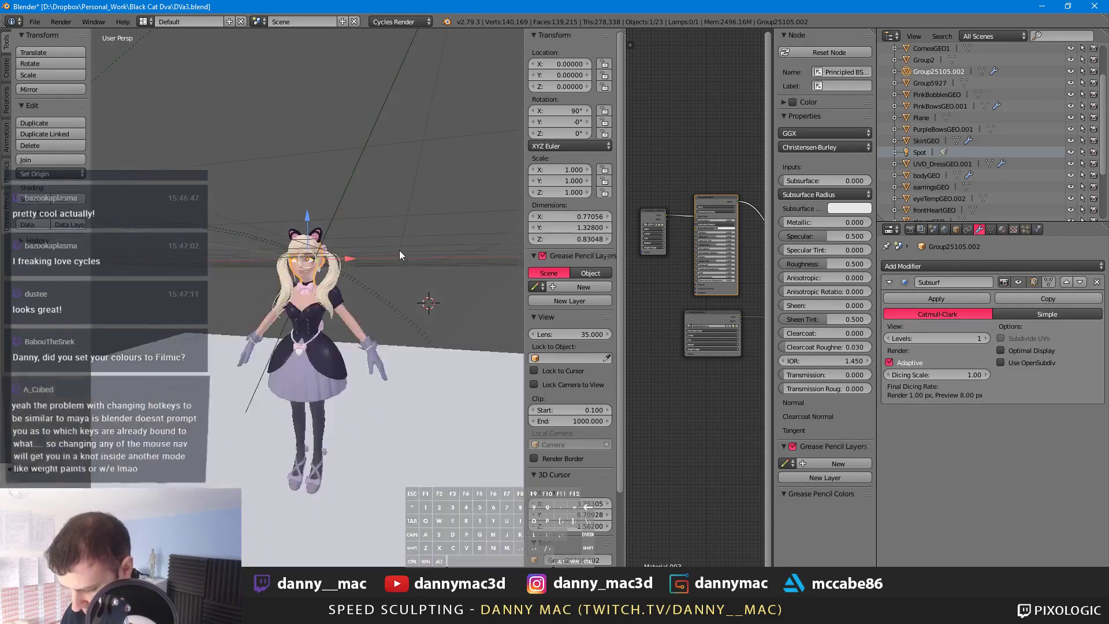
{"action": "key", "text": "ctrl+s"}
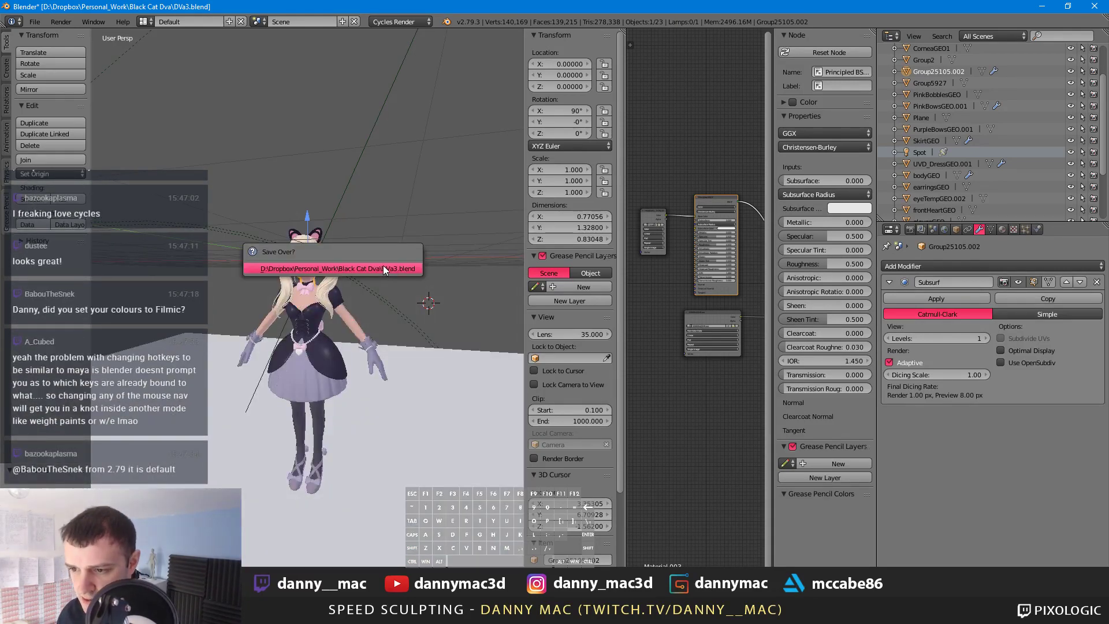
{"action": "left_click", "coordinate": [383, 266]}
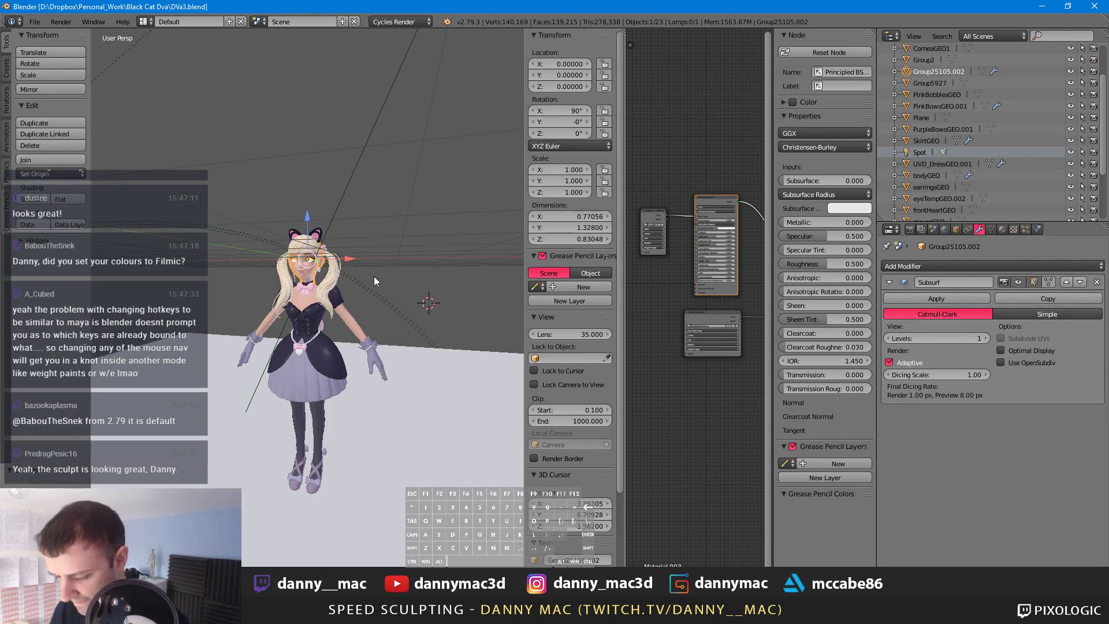
Step: Disconnect the Displacement node from the head material's output and turn on rendered shading again
{"action": "scroll", "coordinate": [373, 276], "scroll_direction": "up", "scroll_amount": 7}
{"action": "scroll", "coordinate": [358, 237], "scroll_direction": "up", "scroll_amount": 4}
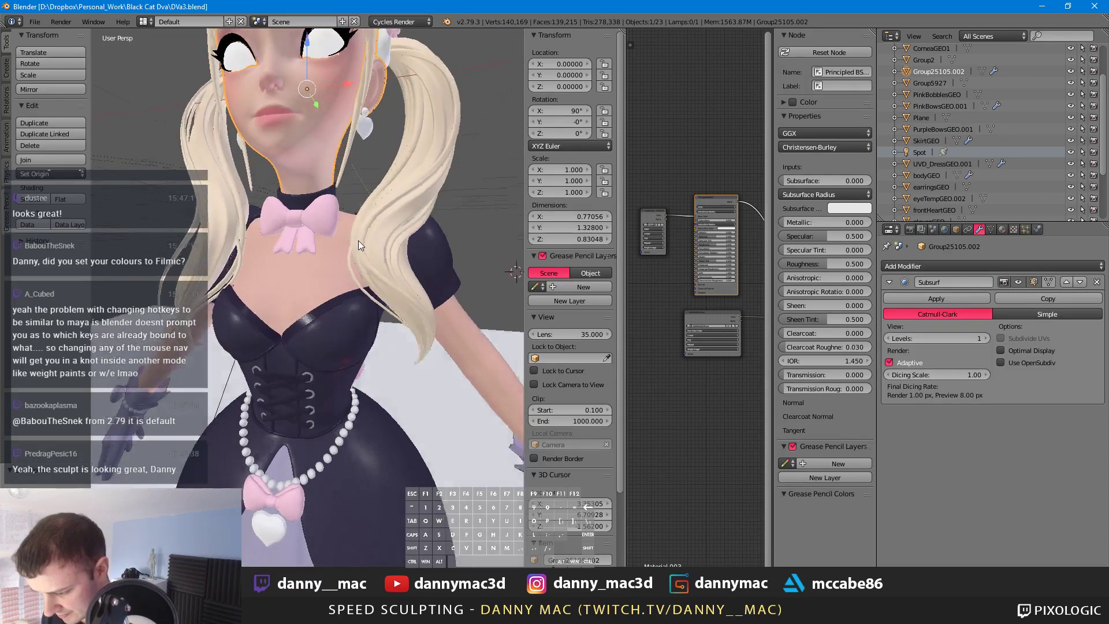
{"action": "scroll", "coordinate": [609, 253], "scroll_direction": "down", "scroll_amount": 2}
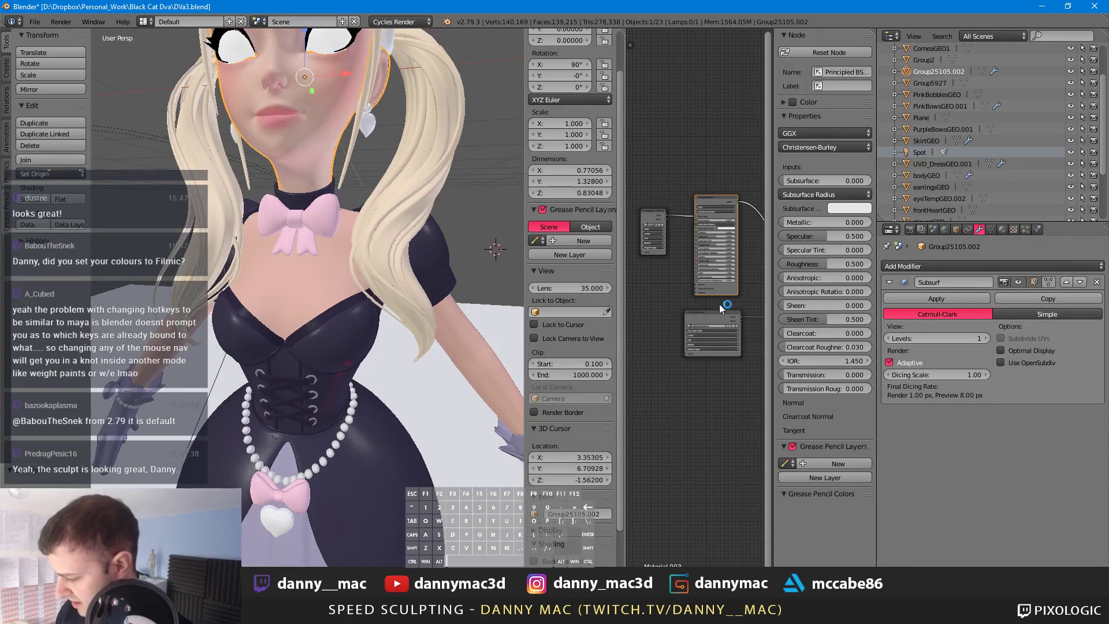
{"action": "middle_click_drag", "start_coordinate": [691, 304], "coordinate": [608, 312]}
{"action": "scroll", "coordinate": [716, 319], "scroll_direction": "up", "scroll_amount": 5}
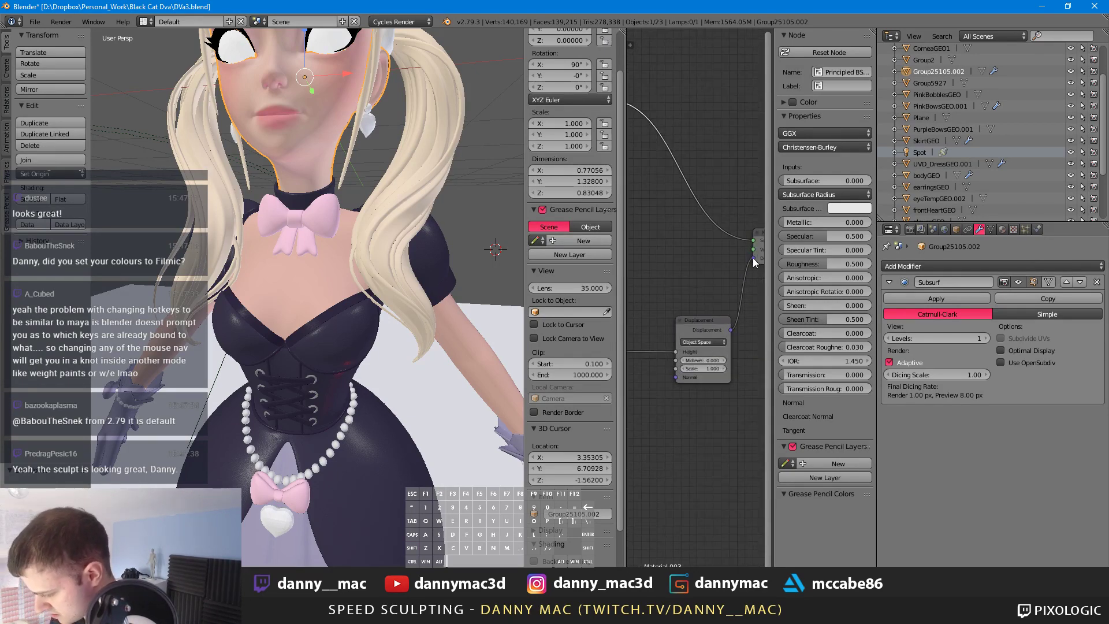
{"action": "left_click_drag", "start_coordinate": [753, 257], "coordinate": [664, 242]}
{"action": "scroll", "coordinate": [488, 215], "scroll_direction": "down", "scroll_amount": 5}
{"action": "key", "text": "shift+z"}
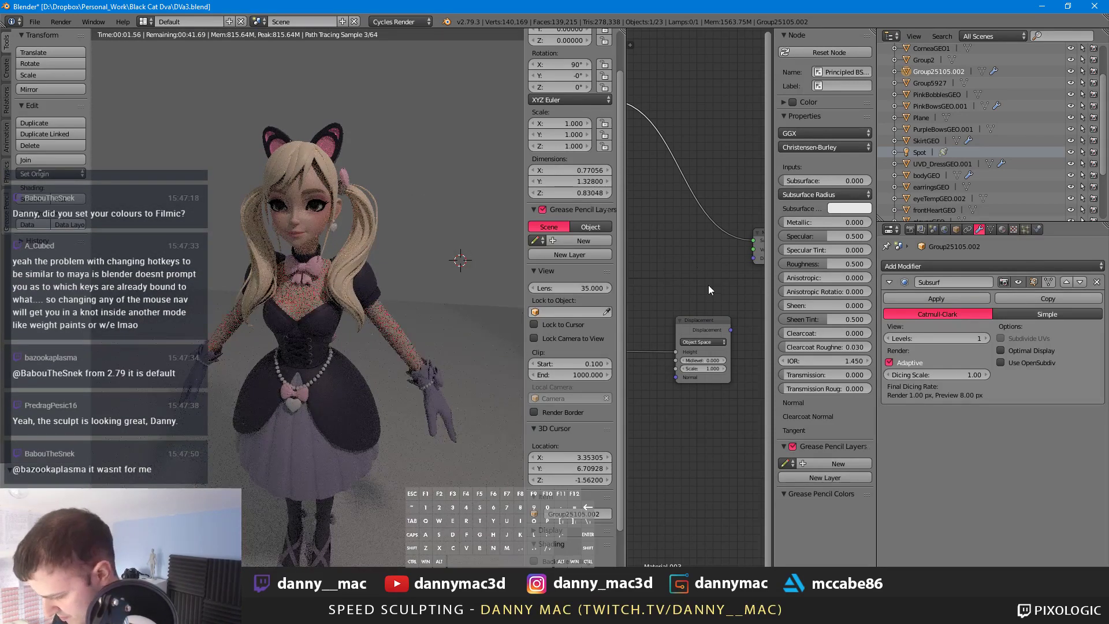
Step: Reconnect the Displacement node to the head material's output and examine the character in the rendered preview
{"action": "middle_click_drag", "start_coordinate": [706, 271], "coordinate": [648, 286]}
{"action": "left_click_drag", "start_coordinate": [673, 344], "coordinate": [695, 272]}
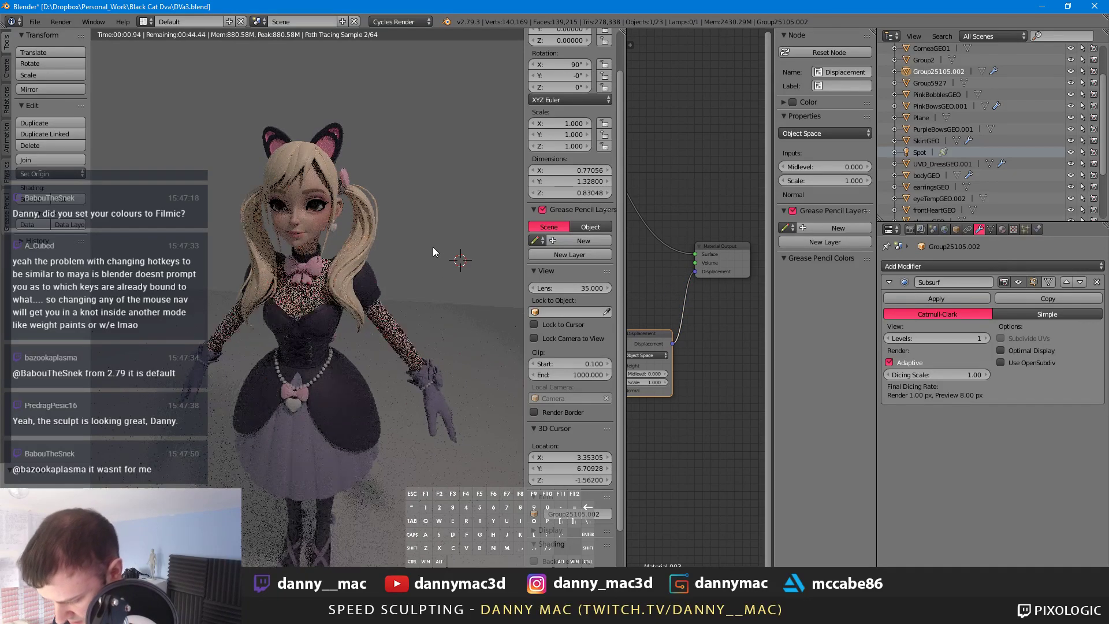
{"action": "mouse_move", "coordinate": [417, 224]}
{"action": "middle_mouse_down"}
{"action": "mouse_move", "coordinate": [390, 214]}
{"action": "mouse_move", "coordinate": [405, 214]}
{"action": "middle_mouse_up"}
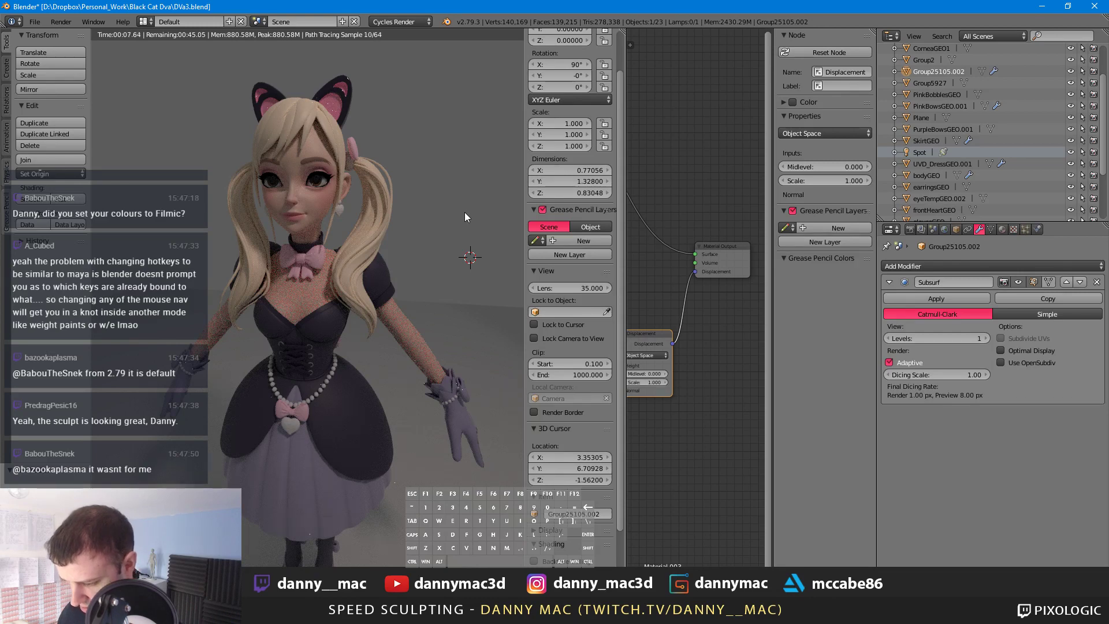
{"action": "scroll", "coordinate": [464, 216], "scroll_direction": "down", "scroll_amount": 1}
{"action": "scroll", "coordinate": [464, 211], "scroll_direction": "down", "scroll_amount": 2}
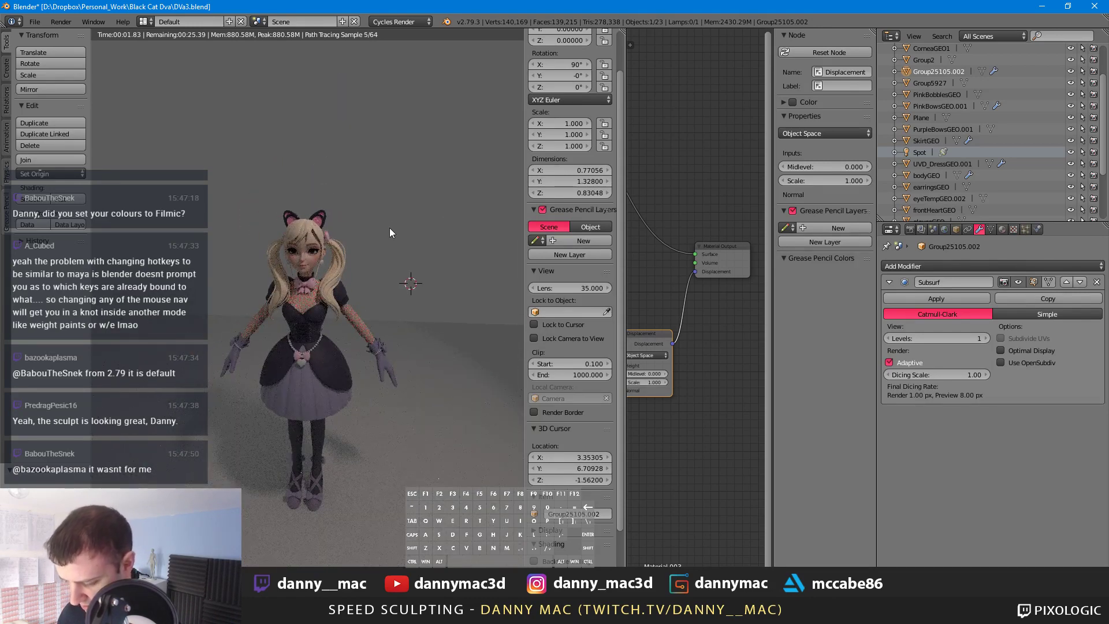
Step: Turn off rendered shading in the 3D viewport
{"action": "key", "text": "shift+z"}
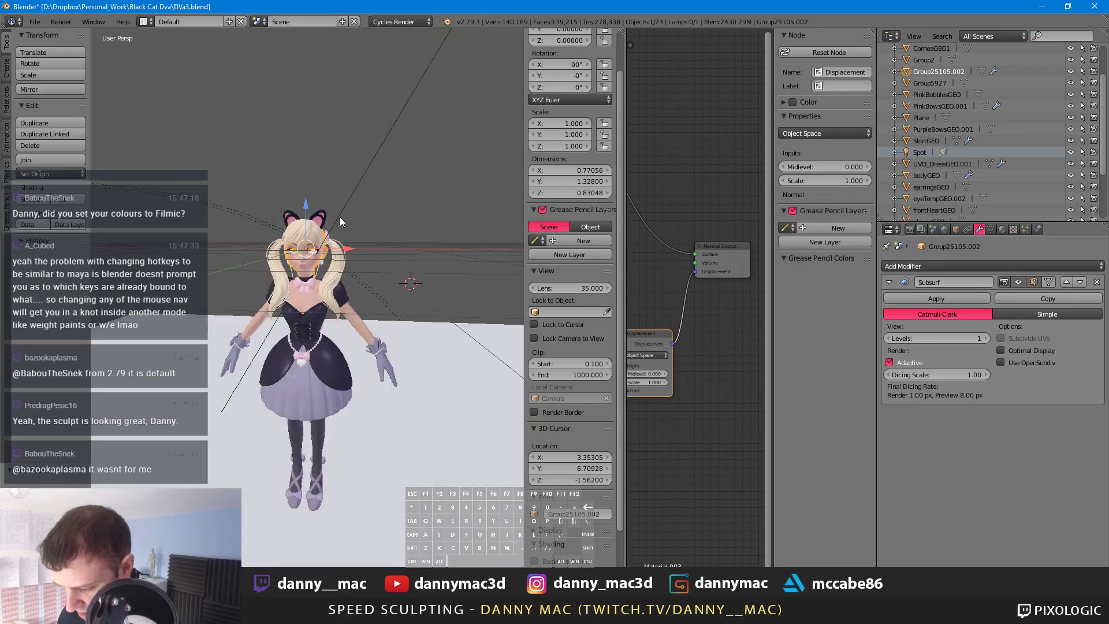
{"action": "key", "text": "shift+z"}
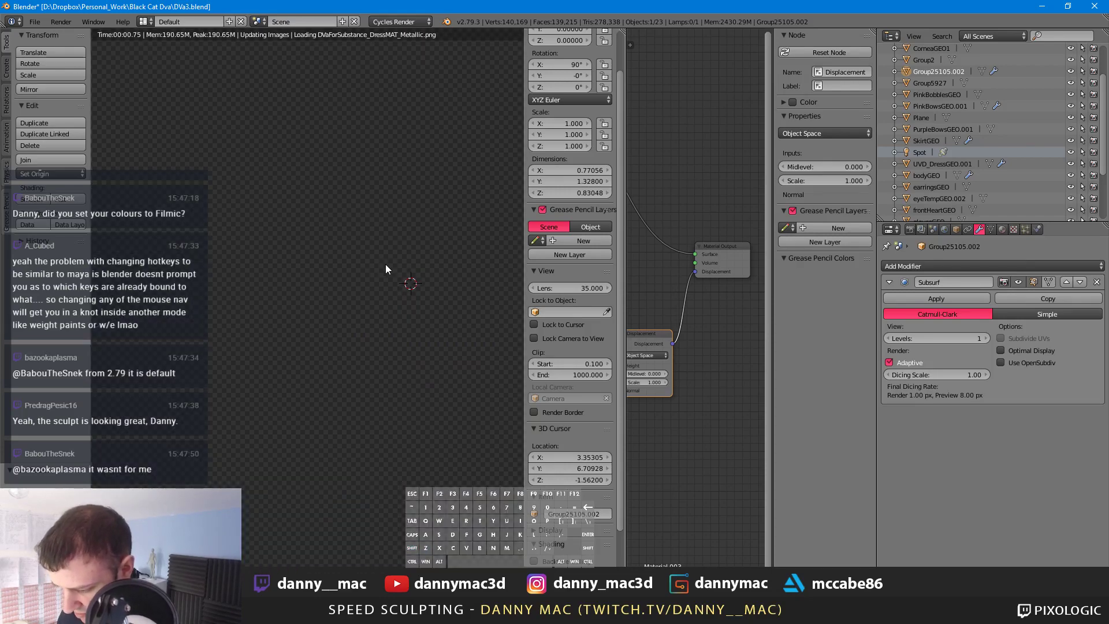
{"action": "key", "text": "shift+z"}
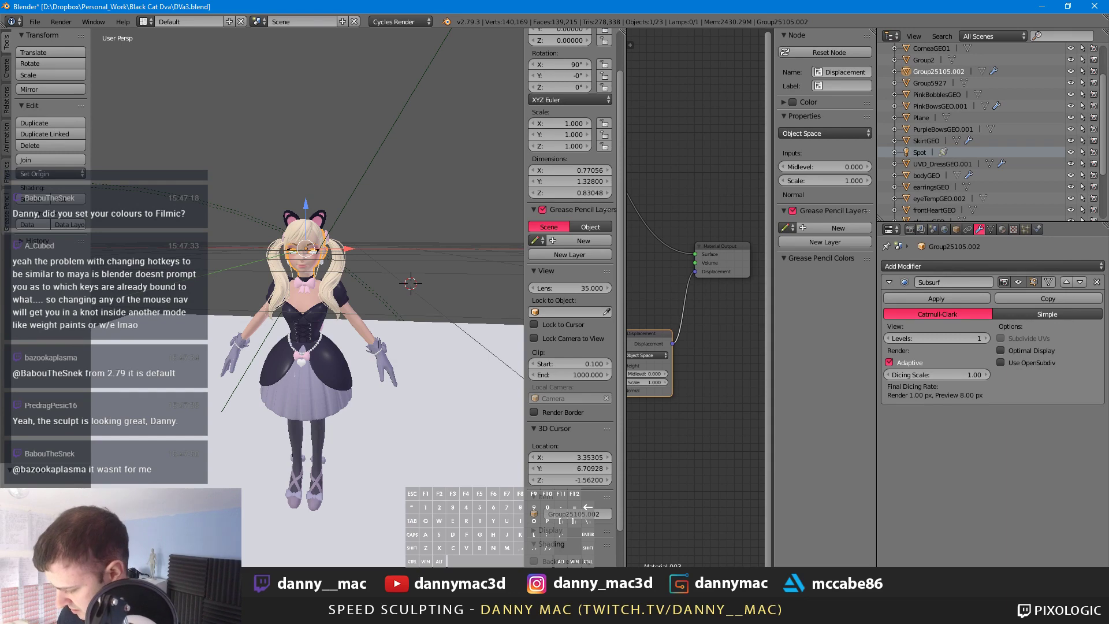
Step: Switch to ZBrush, select the HairGEO_1 subtool and show the head up close in side profile
{"action": "key", "text": "alt+Tab"}
{"action": "mouse_move", "coordinate": [590, 233]}
{"action": "left_mouse_down", "text": "alt"}
{"action": "mouse_move", "coordinate": [577, 265]}
{"action": "mouse_move", "coordinate": [583, 238]}
{"action": "left_mouse_up", "text": "alt"}
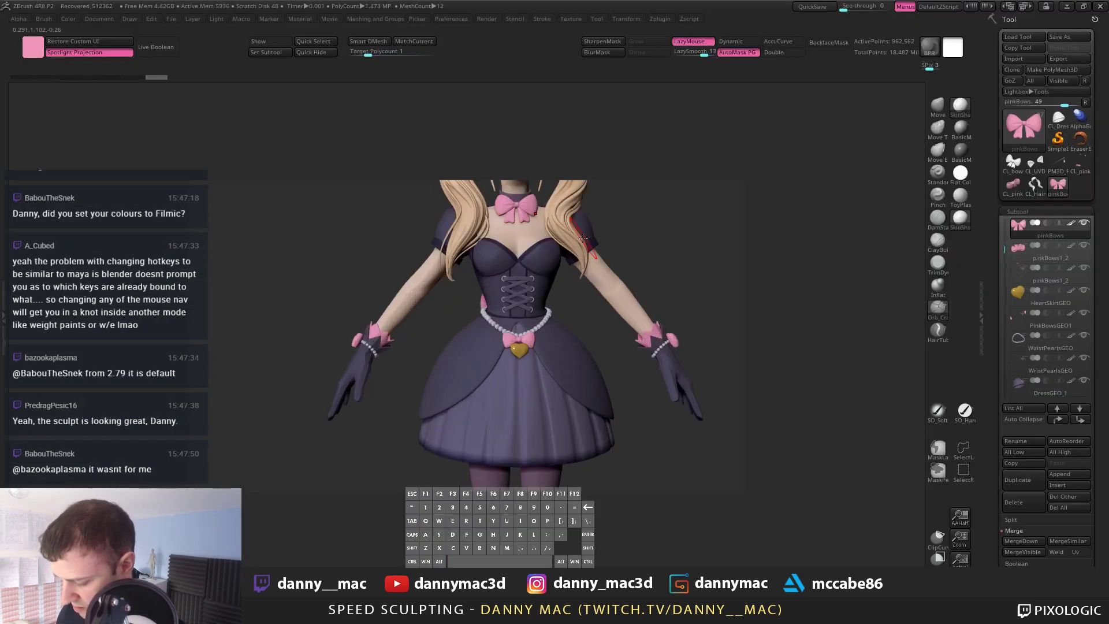
{"action": "mouse_move", "coordinate": [582, 238]}
{"action": "right_mouse_down"}
{"action": "mouse_move", "coordinate": [465, 223]}
{"action": "mouse_move", "coordinate": [468, 415]}
{"action": "mouse_move", "coordinate": [469, 308]}
{"action": "mouse_move", "coordinate": [448, 285]}
{"action": "right_mouse_up"}
{"action": "left_click", "coordinate": [469, 308], "text": "alt"}
{"action": "right_click", "coordinate": [448, 284]}
{"action": "key", "text": "space"}
{"action": "key", "text": "space"}
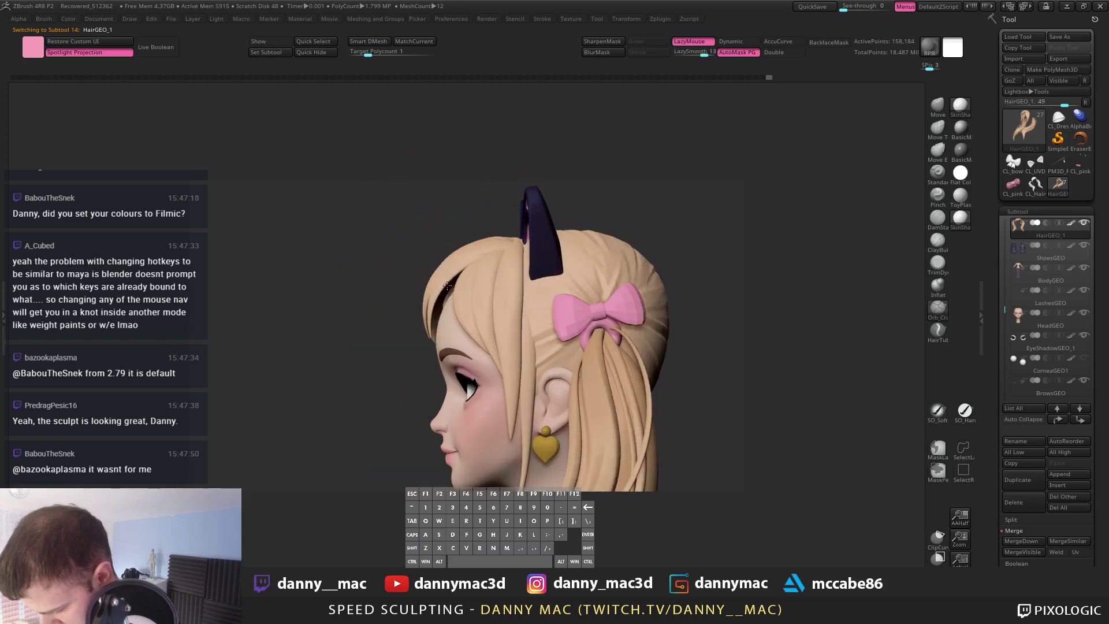
Step: Nudge the front of the fringe slightly forward with the Move brush
{"action": "key", "text": "b"}
{"action": "key", "text": "m"}
{"action": "key", "text": "v"}
{"action": "left_click_drag", "start_coordinate": [458, 275], "coordinate": [446, 279]}
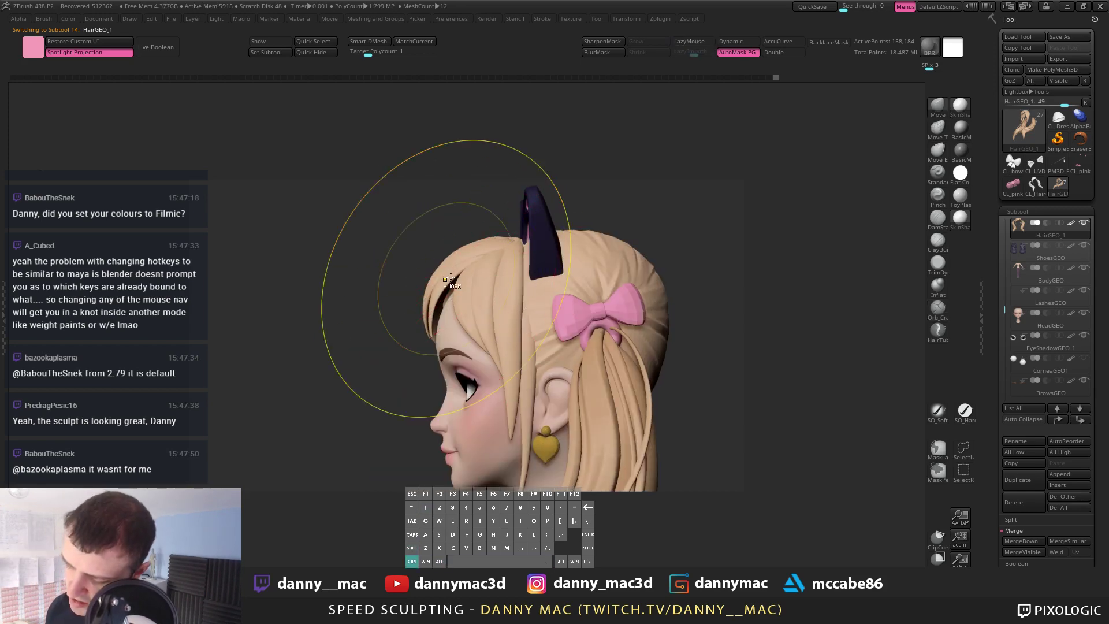
Step: Inspect the hair with the polygon wireframe toggled on and off, and switch back to Blender
{"action": "key", "text": "alt+s"}
{"action": "key", "text": "alt+s"}
{"action": "right_click_drag", "start_coordinate": [463, 278], "coordinate": [609, 302]}
{"action": "key", "text": "shift+f"}
{"action": "key", "text": "shift+f"}
{"action": "key", "text": "alt+Tab"}
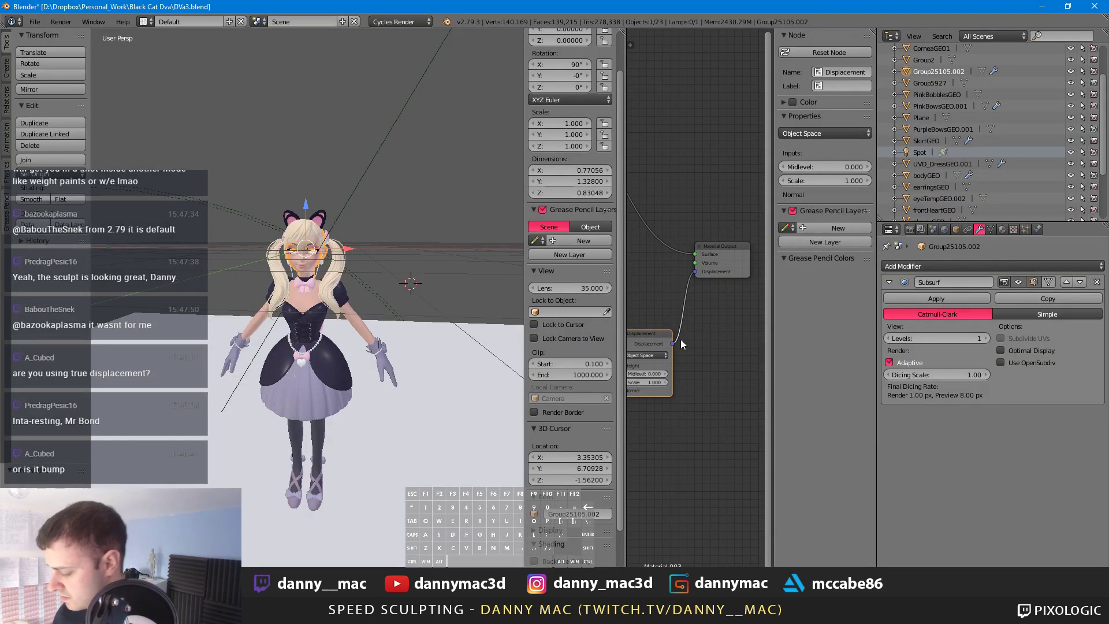
Step: Open the head's Material.003 properties and examine its displacement options and settings
{"action": "middle_click_drag", "start_coordinate": [681, 338], "coordinate": [724, 316]}
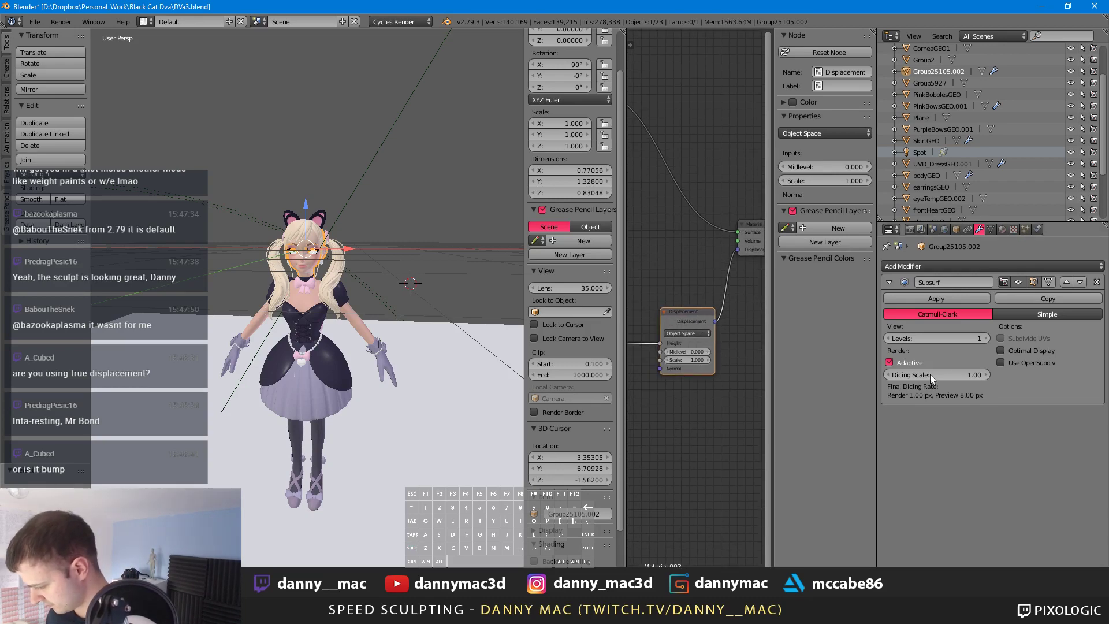
{"action": "left_click", "coordinate": [1003, 230]}
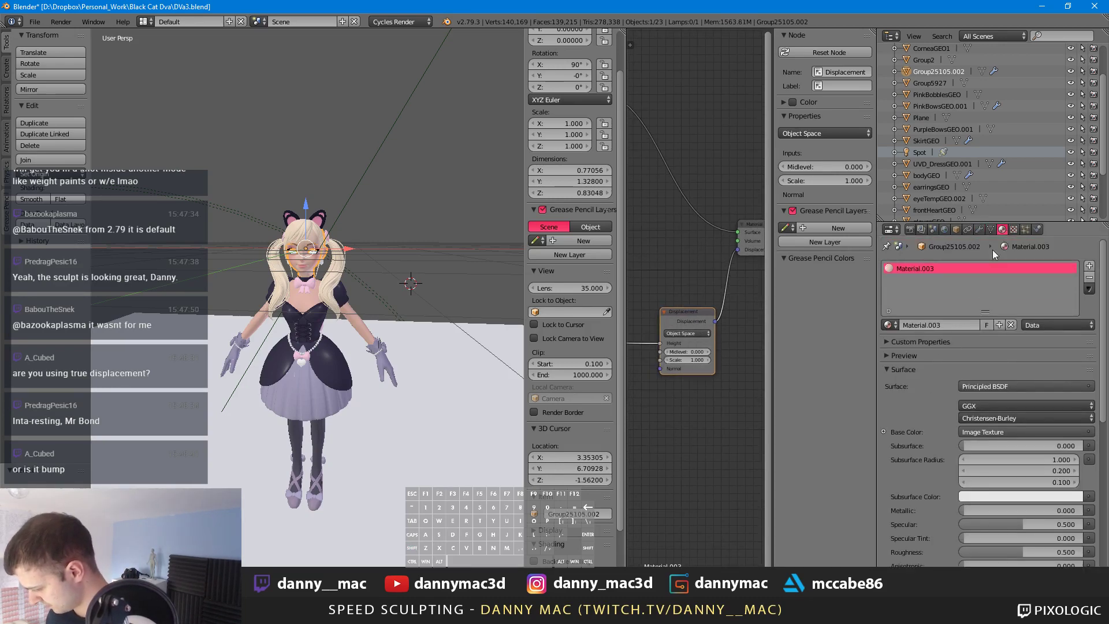
{"action": "left_click", "coordinate": [1013, 231]}
{"action": "left_click", "coordinate": [1004, 230]}
{"action": "scroll", "coordinate": [916, 416], "scroll_direction": "down", "scroll_amount": 10}
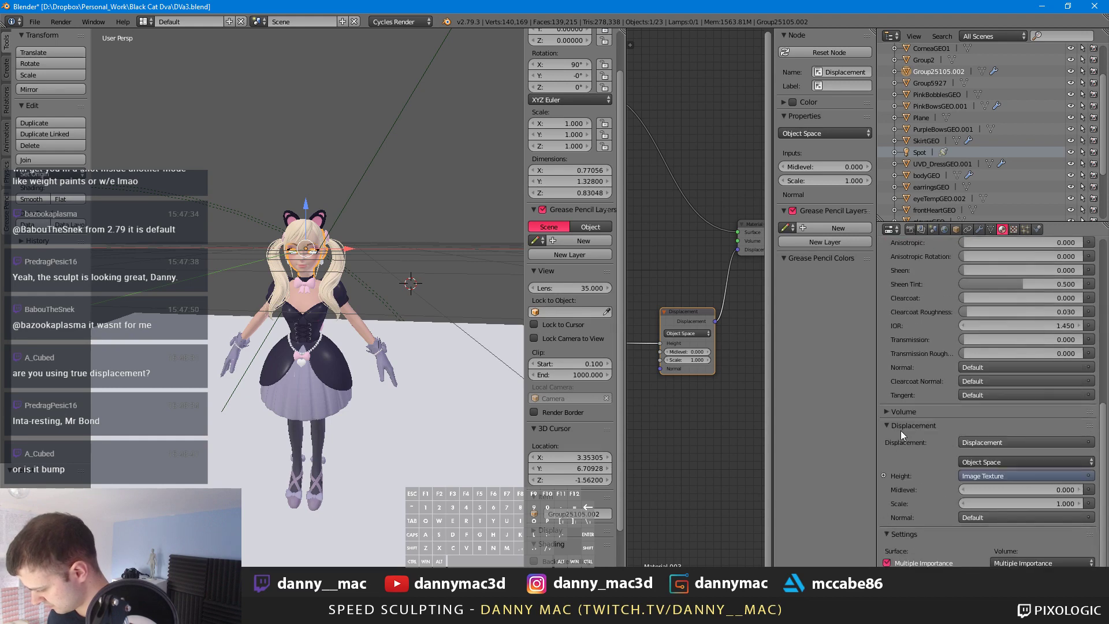
{"action": "left_click", "coordinate": [992, 439]}
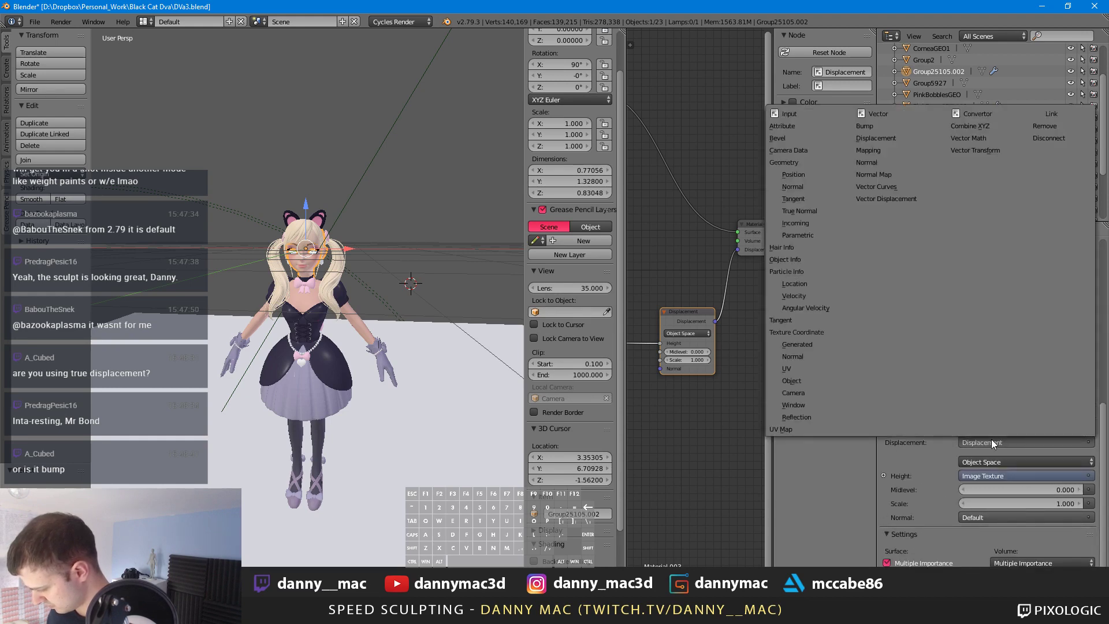
{"action": "scroll", "coordinate": [976, 461], "scroll_direction": "down", "scroll_amount": 1}
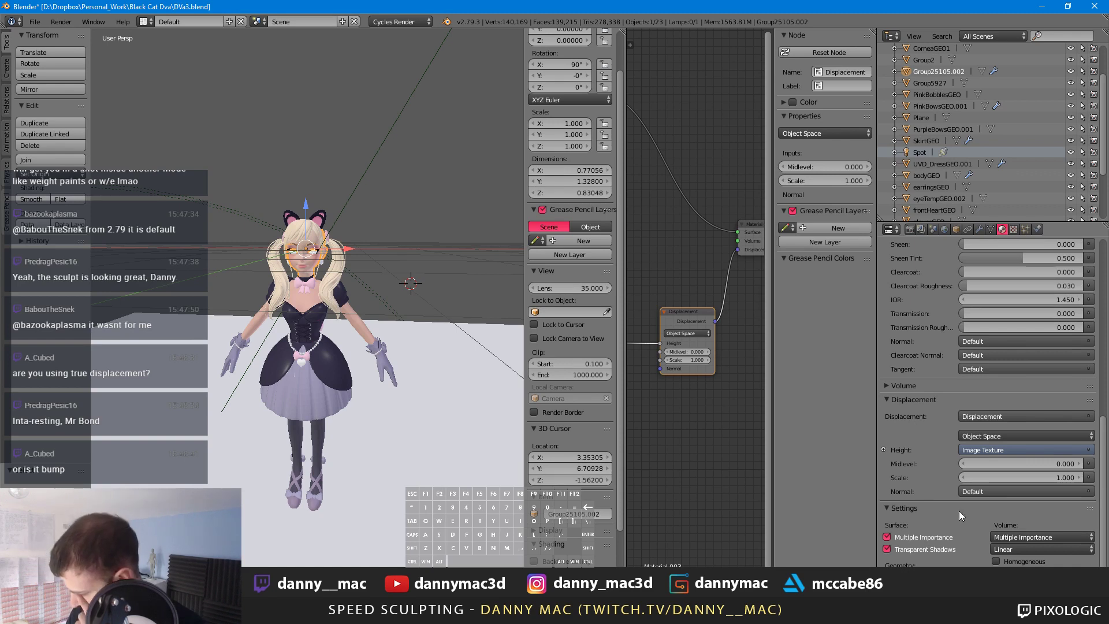
{"action": "left_click", "coordinate": [932, 576]}
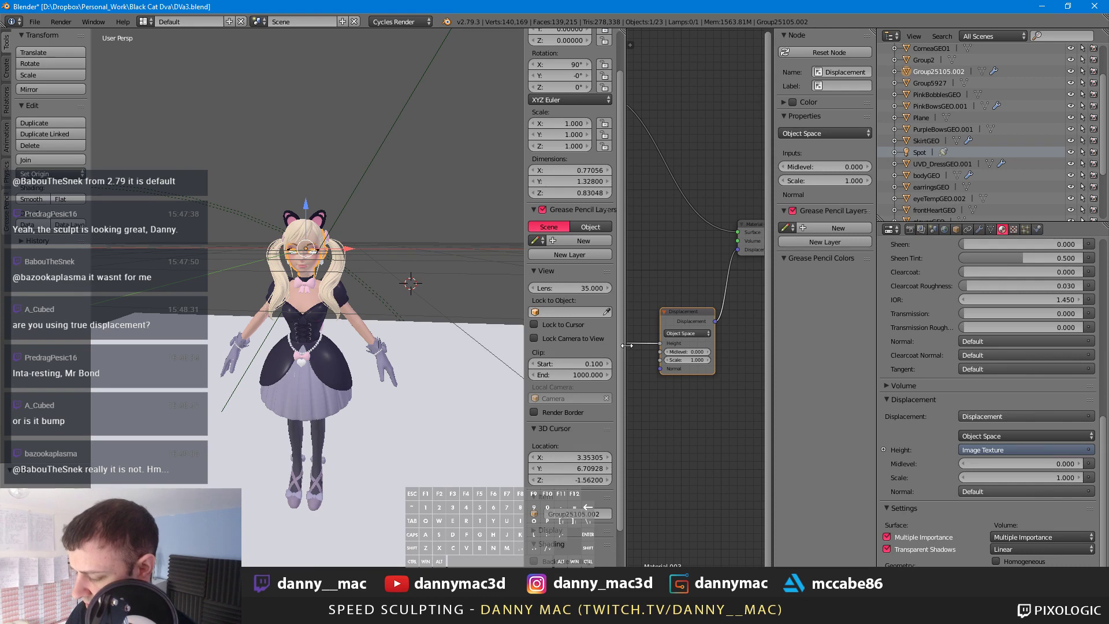
Step: Widen the node editor and set the head material's displacement method to Displacement Only
{"action": "left_click_drag", "start_coordinate": [626, 346], "coordinate": [460, 350]}
{"action": "scroll", "coordinate": [518, 342], "scroll_direction": "down", "scroll_amount": 1}
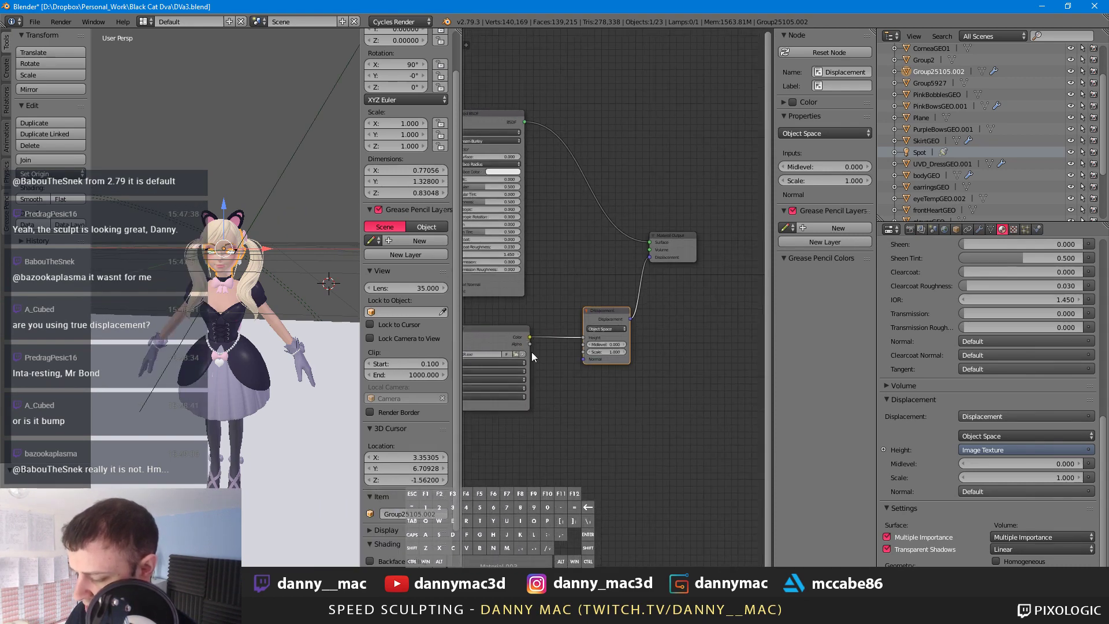
{"action": "scroll", "coordinate": [584, 366], "scroll_direction": "up", "scroll_amount": 1}
{"action": "left_click", "coordinate": [930, 575]}
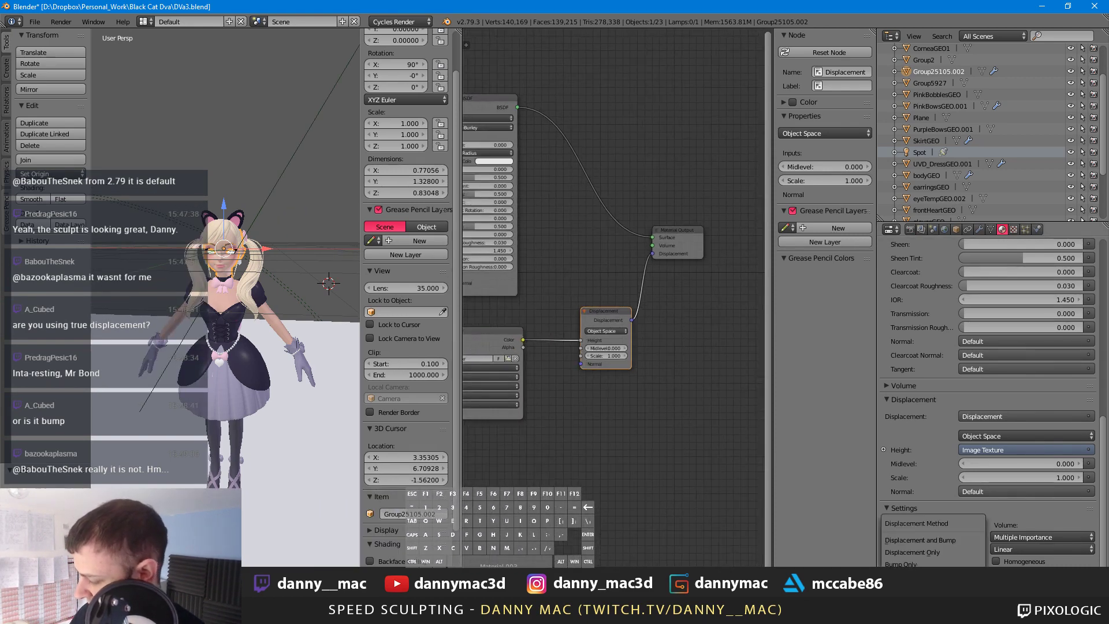
{"action": "left_click", "coordinate": [926, 564]}
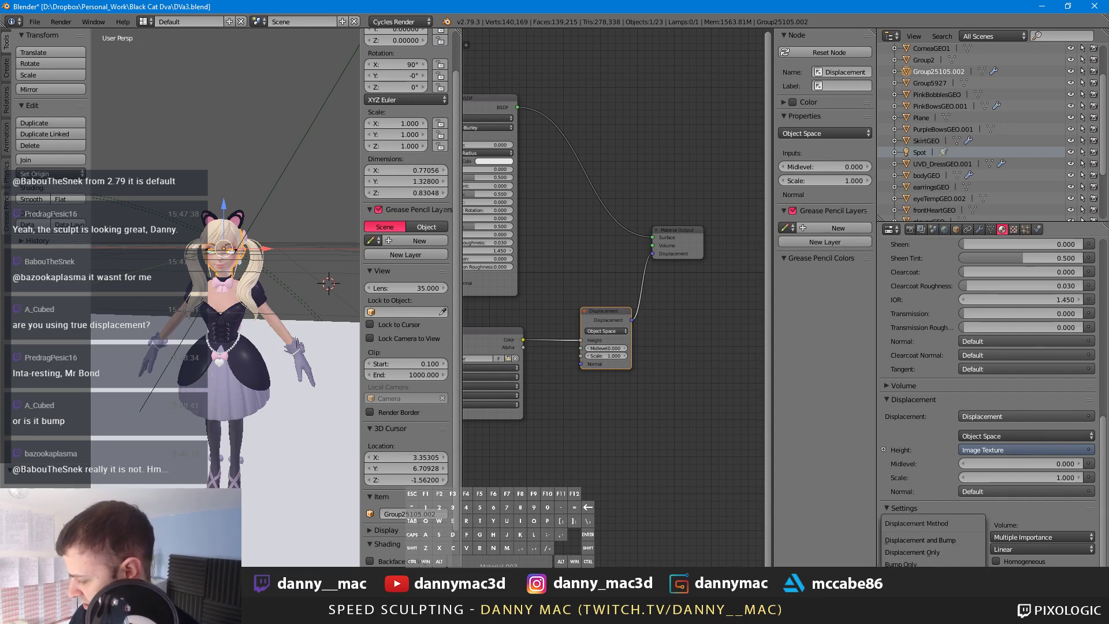
{"action": "left_click", "coordinate": [930, 575]}
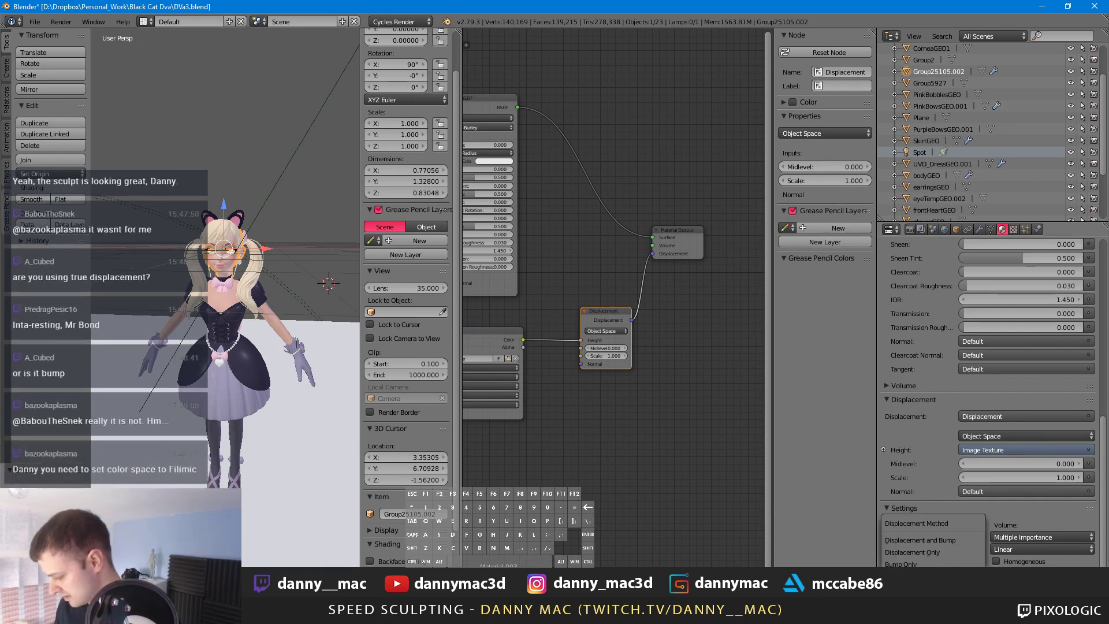
{"action": "left_click", "coordinate": [939, 550]}
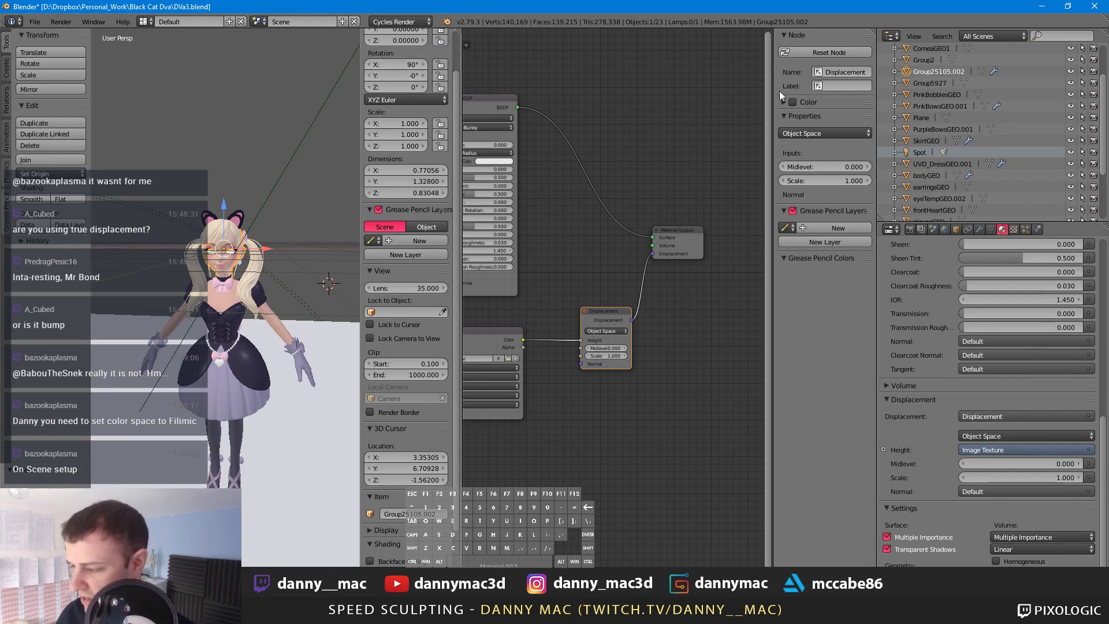
Step: Hide the 3D viewport's properties sidebar and widen the viewport beside the node editor
{"action": "mouse_move", "coordinate": [775, 115]}
{"action": "left_mouse_down"}
{"action": "mouse_move", "coordinate": [803, 115]}
{"action": "mouse_move", "coordinate": [789, 115]}
{"action": "left_mouse_up"}
{"action": "key", "text": "n"}
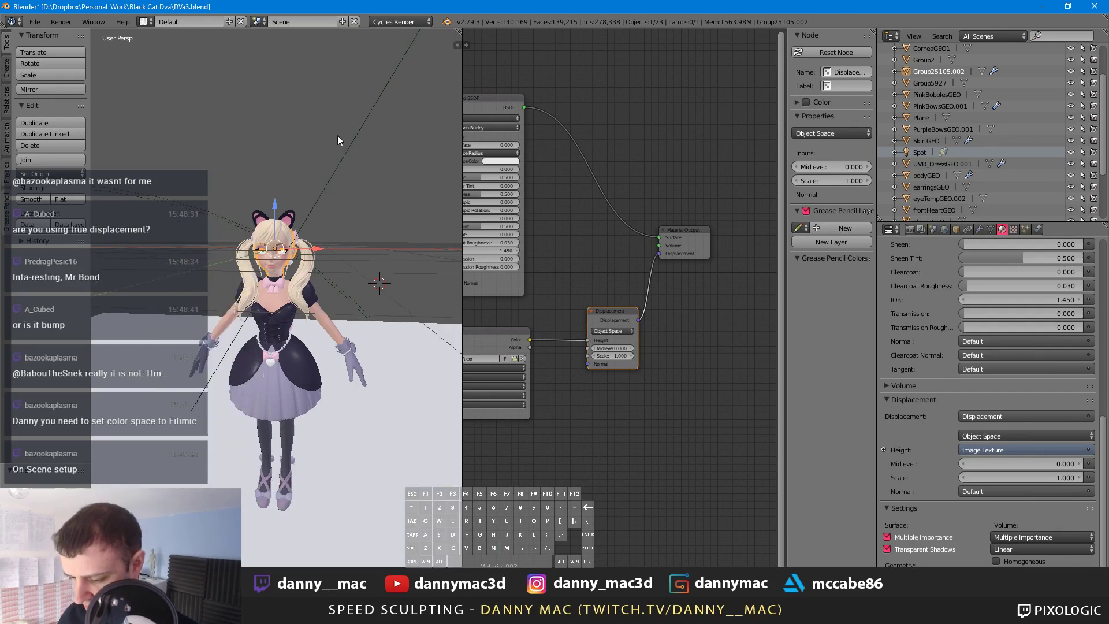
{"action": "scroll", "coordinate": [382, 137], "scroll_direction": "up", "scroll_amount": 1}
{"action": "middle_click_drag", "start_coordinate": [383, 136], "coordinate": [395, 136]}
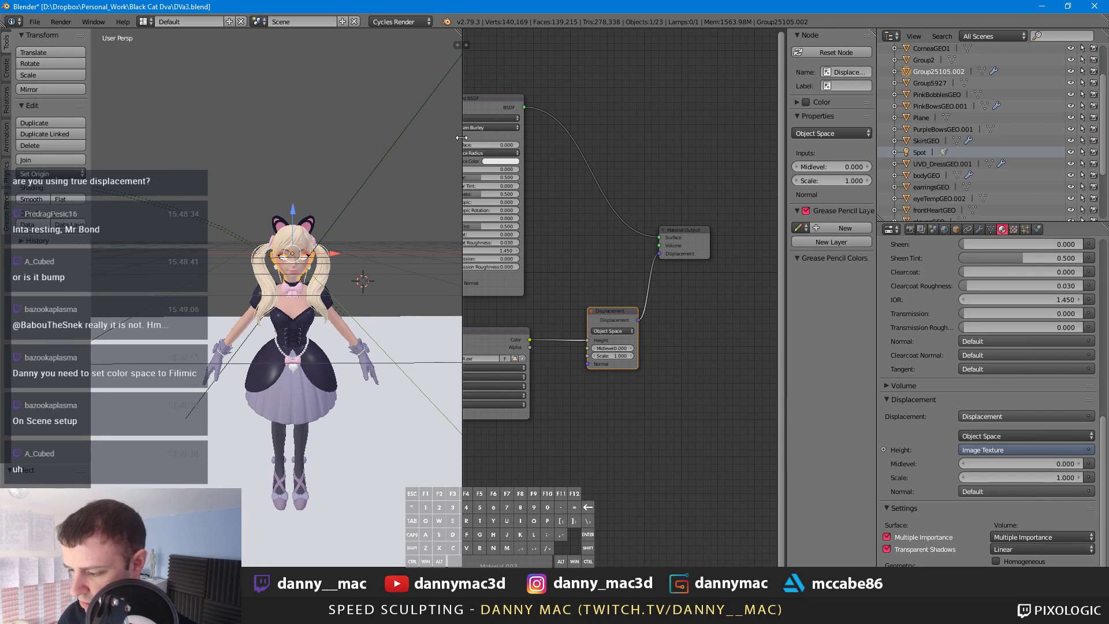
{"action": "left_click_drag", "start_coordinate": [460, 139], "coordinate": [543, 150]}
{"action": "middle_click_drag", "start_coordinate": [460, 270], "coordinate": [378, 244]}
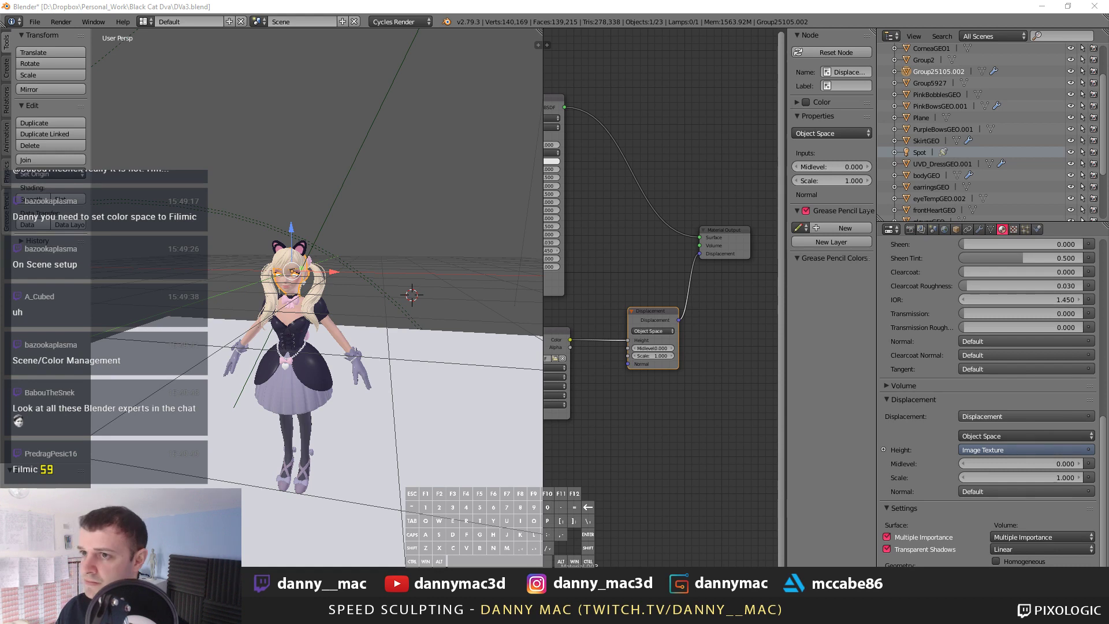
{"action": "key", "text": "f"}
{"action": "key", "text": "m"}
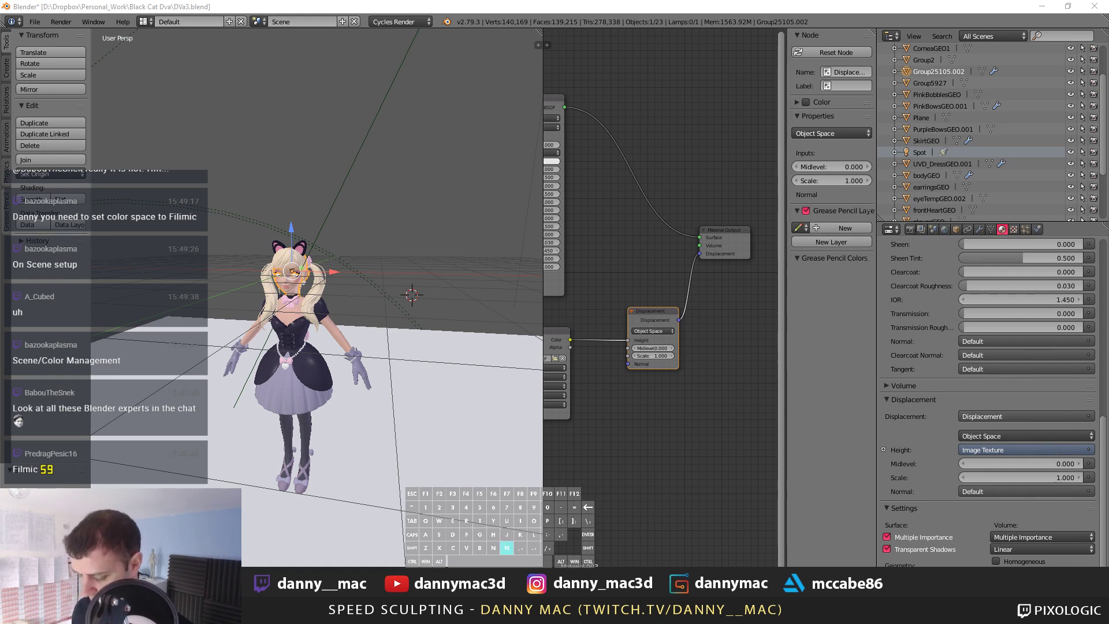
{"action": "key", "text": "Return"}
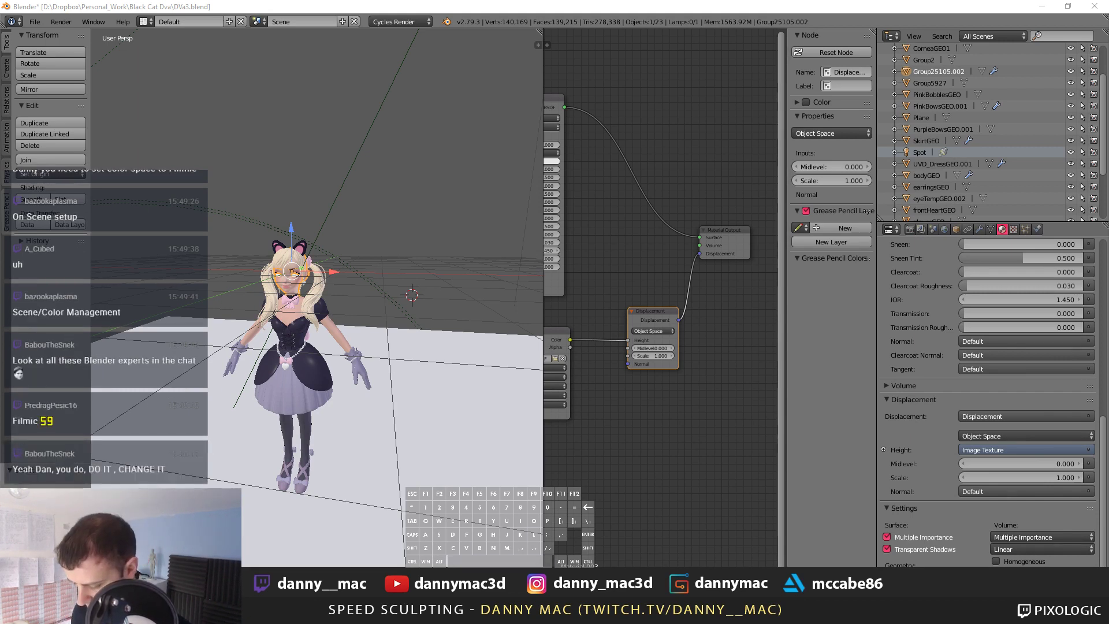
{"action": "key", "text": "n"}
{"action": "key", "text": "e"}
{"action": "key", "text": "Return"}
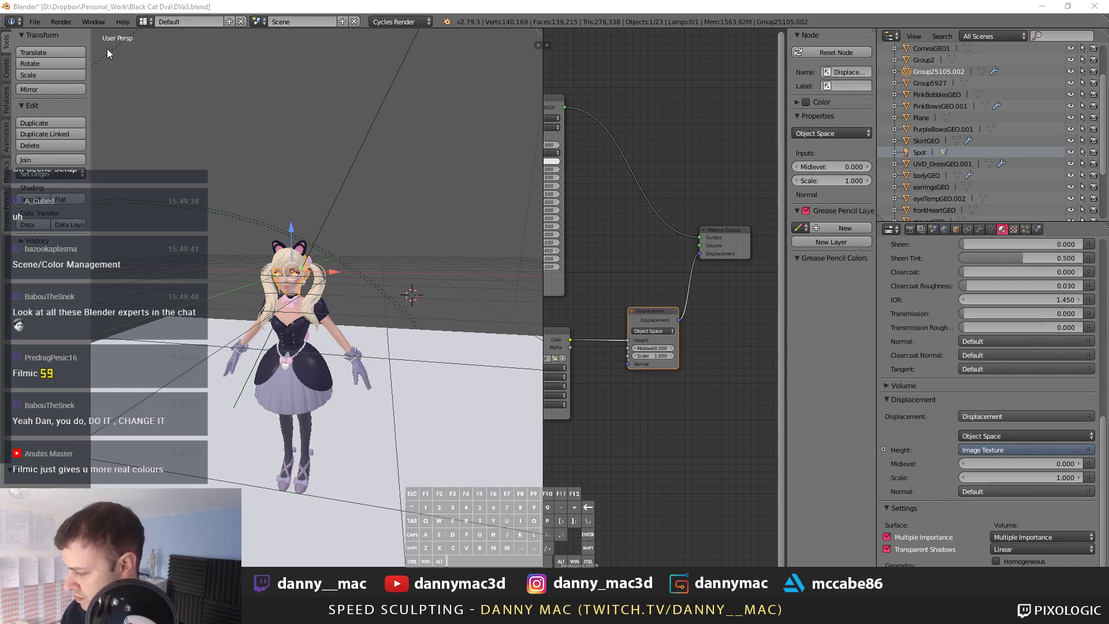
Step: Look for the color management options in the render and render layer properties, and expand Color Management in the scene properties
{"action": "left_click", "coordinate": [910, 230]}
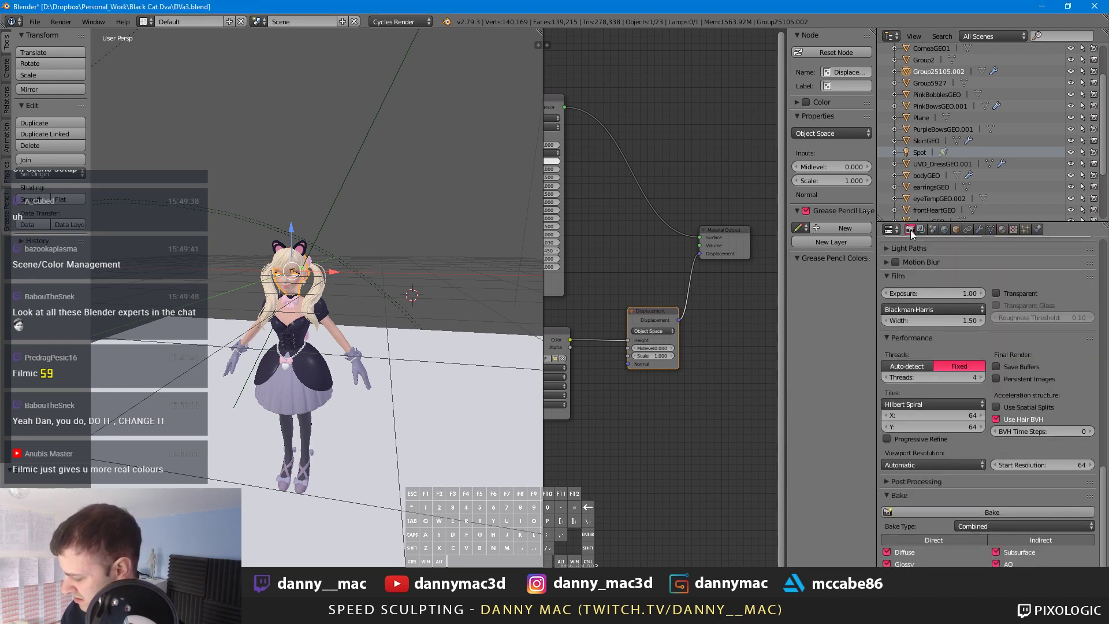
{"action": "scroll", "coordinate": [939, 323], "scroll_direction": "down", "scroll_amount": 2}
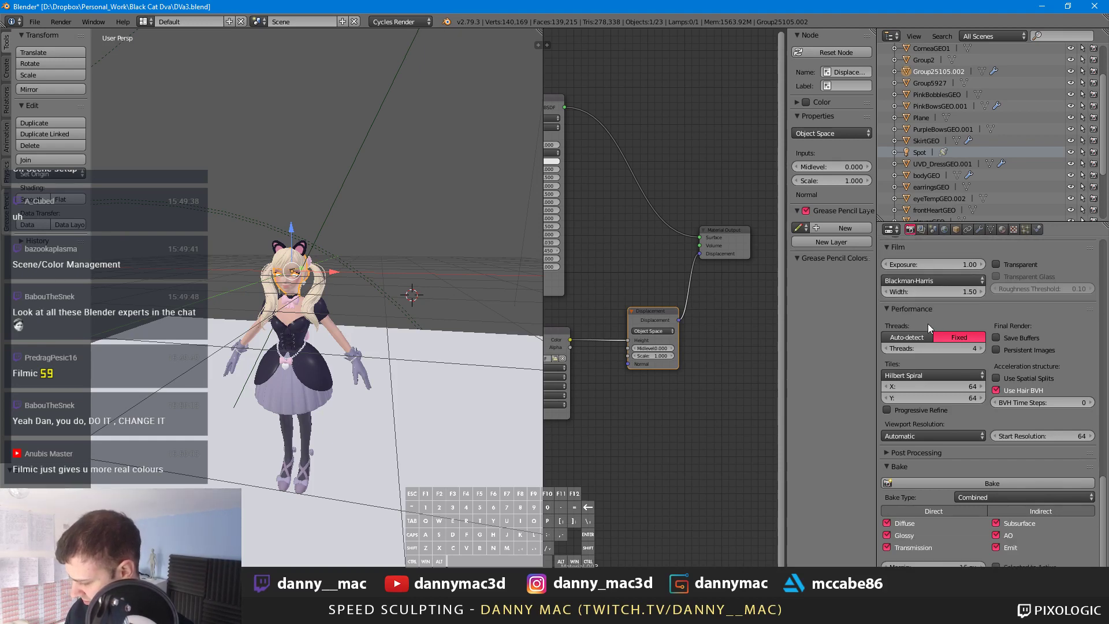
{"action": "scroll", "coordinate": [927, 327], "scroll_direction": "up", "scroll_amount": 7}
{"action": "scroll", "coordinate": [936, 327], "scroll_direction": "up", "scroll_amount": 11}
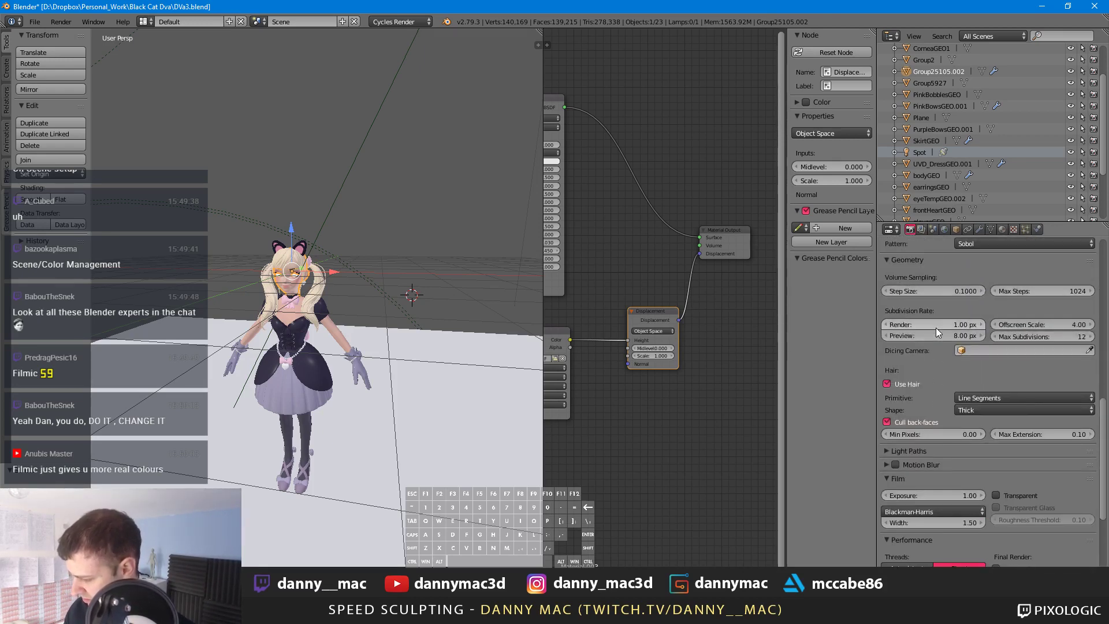
{"action": "scroll", "coordinate": [937, 328], "scroll_direction": "up", "scroll_amount": 10}
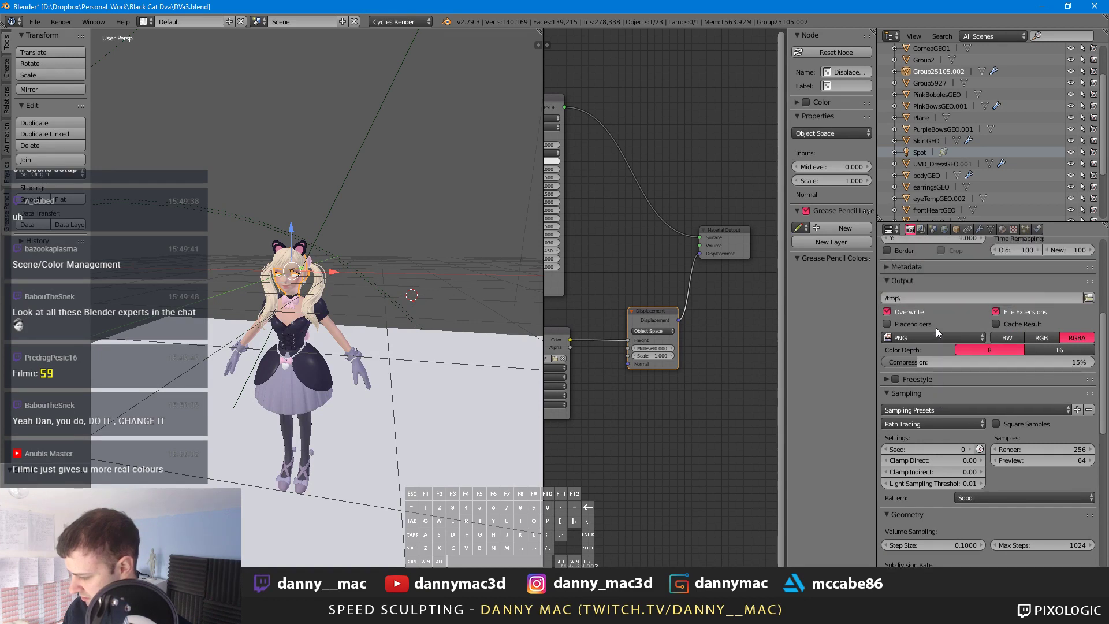
{"action": "scroll", "coordinate": [941, 325], "scroll_direction": "up", "scroll_amount": 3}
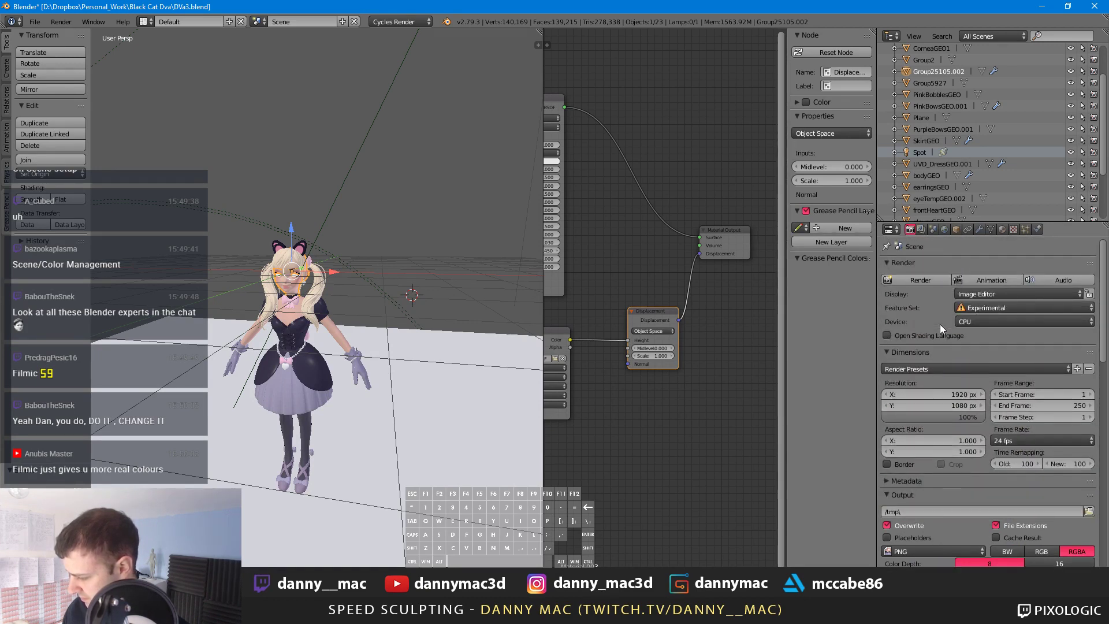
{"action": "left_click", "coordinate": [921, 230]}
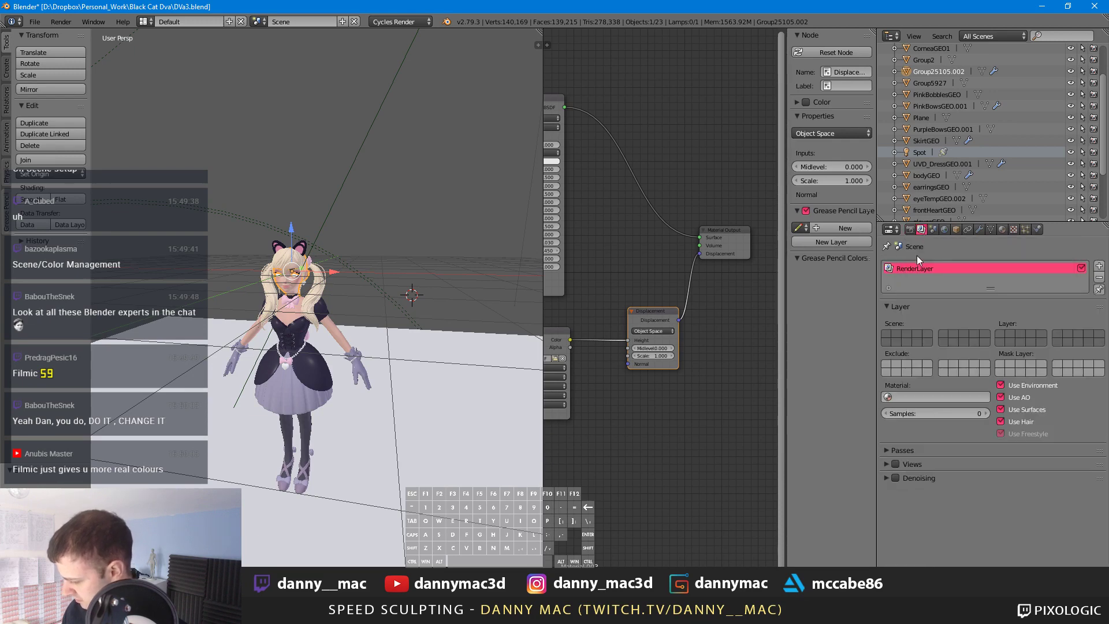
{"action": "left_click", "coordinate": [933, 230]}
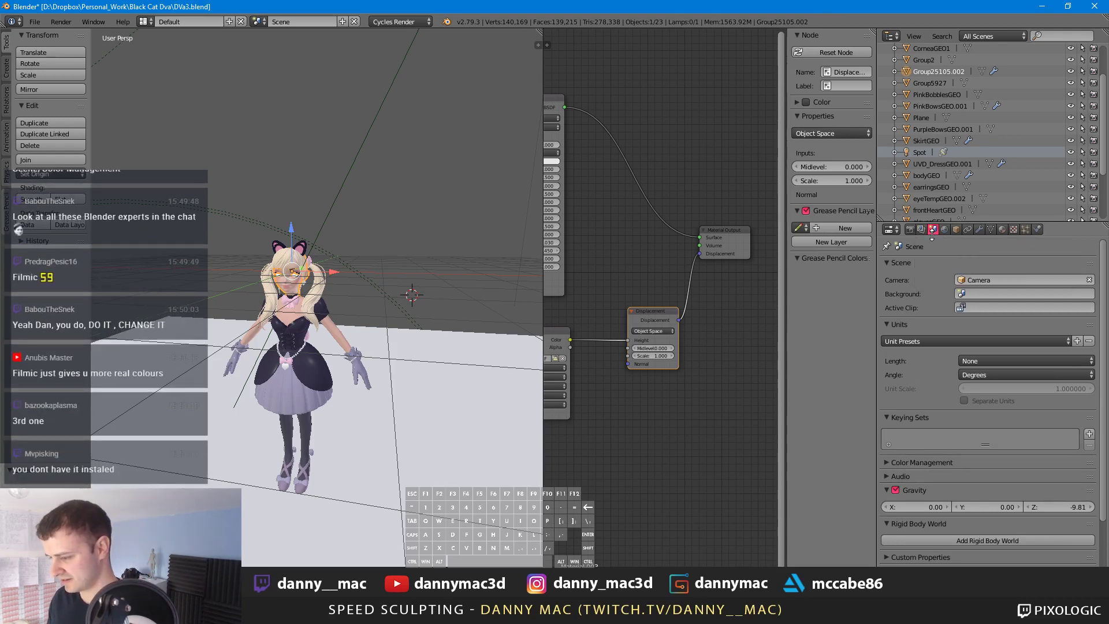
{"action": "scroll", "coordinate": [935, 269], "scroll_direction": "down", "scroll_amount": 2}
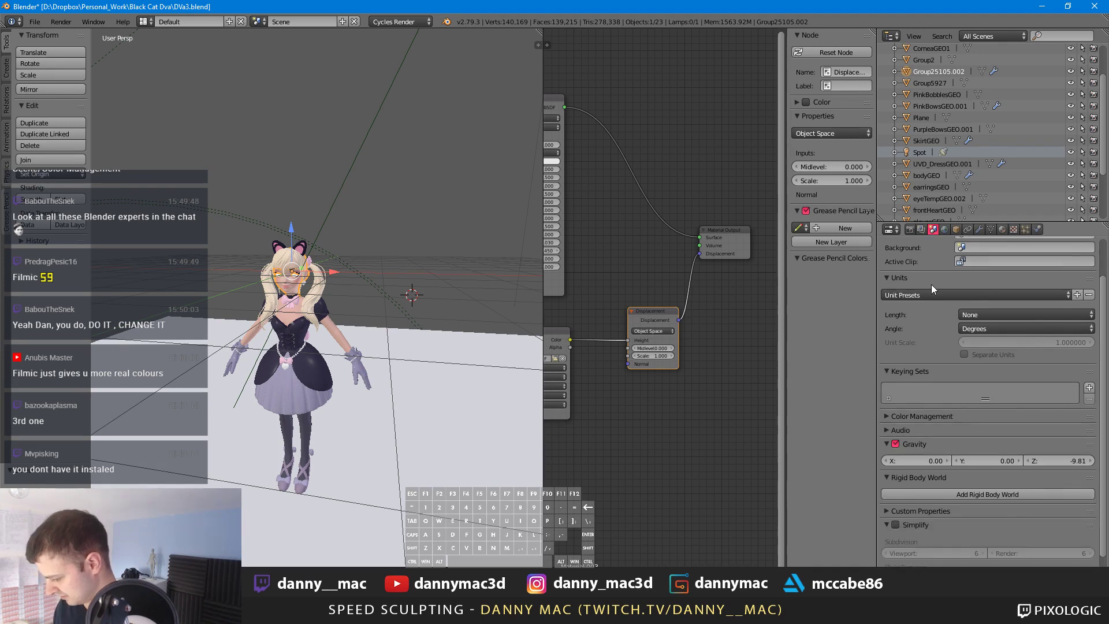
{"action": "scroll", "coordinate": [934, 283], "scroll_direction": "down", "scroll_amount": 2}
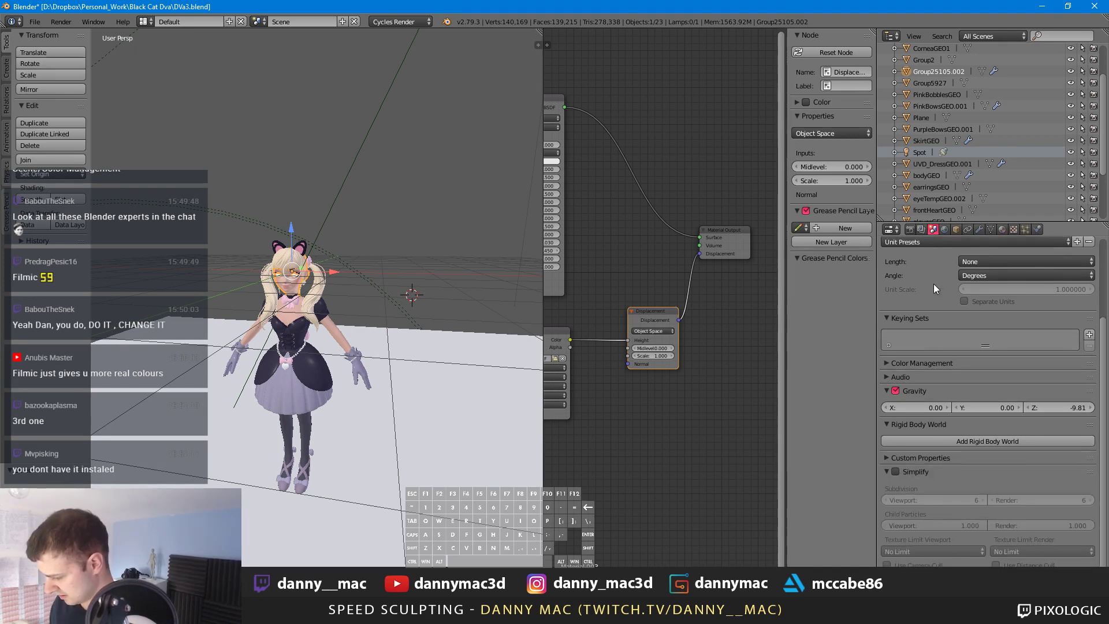
{"action": "left_click", "coordinate": [922, 363]}
{"action": "scroll", "coordinate": [923, 364], "scroll_direction": "down", "scroll_amount": 3}
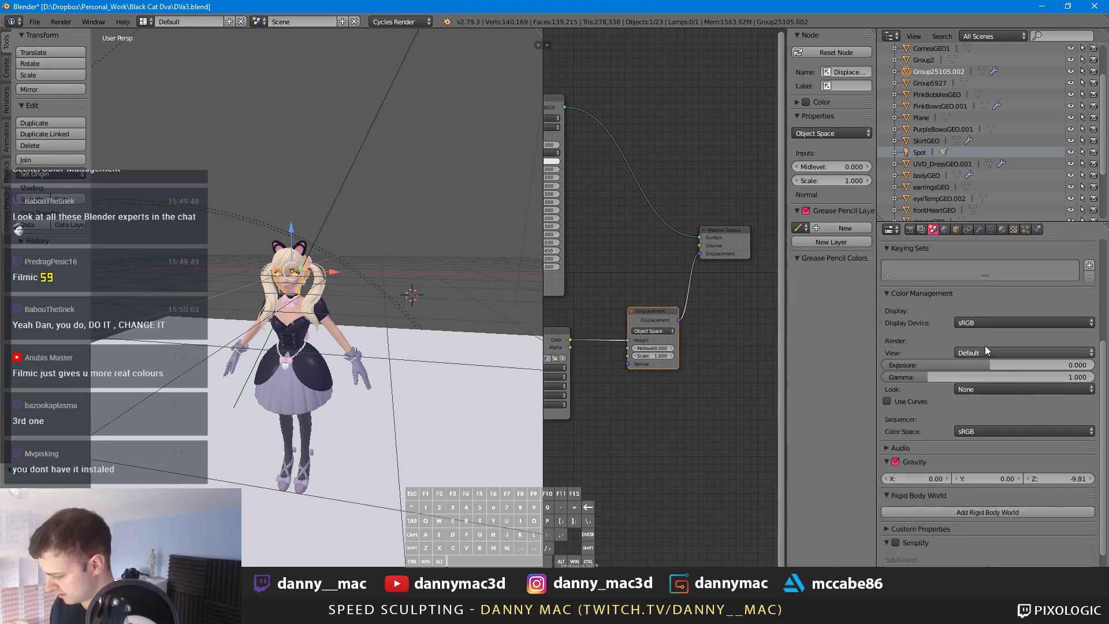
{"action": "left_click", "coordinate": [987, 323]}
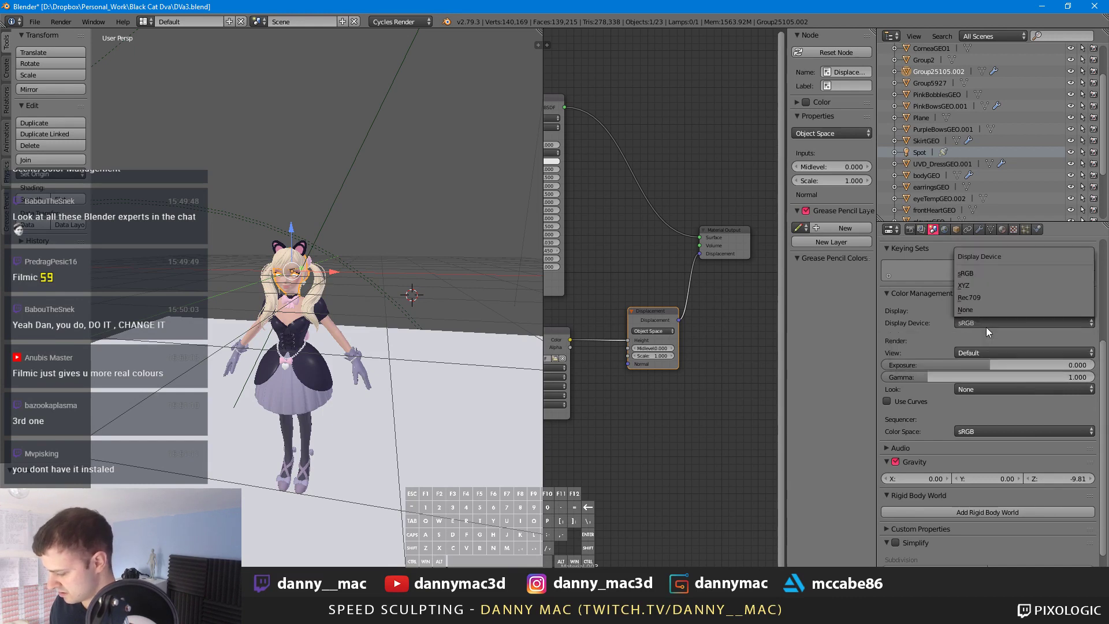
{"action": "left_click", "coordinate": [986, 327]}
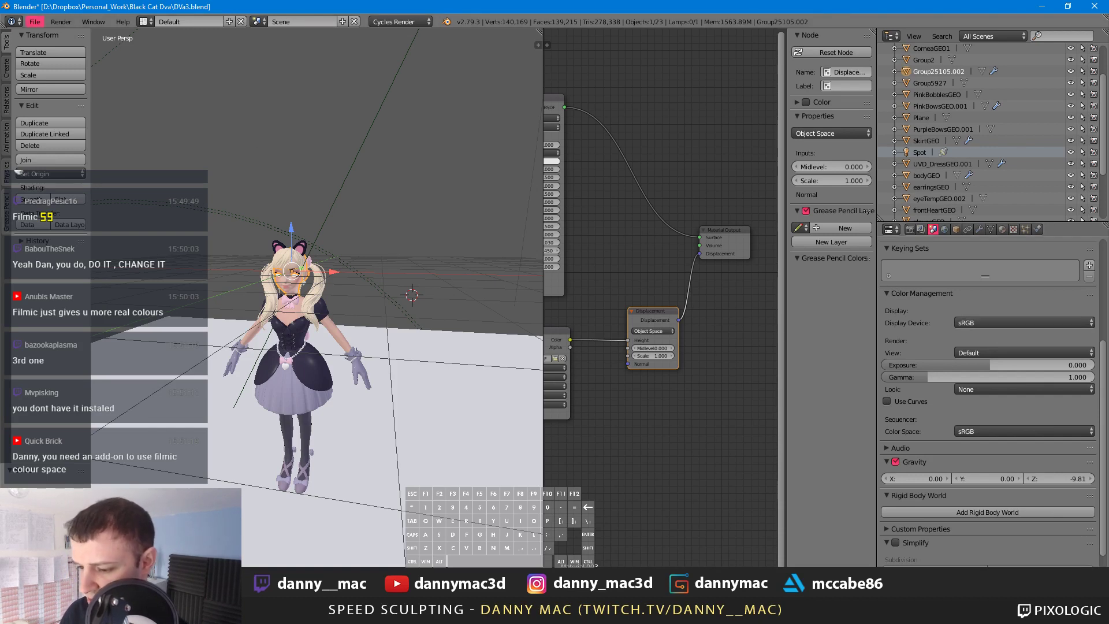
{"action": "left_click", "coordinate": [40, 23]}
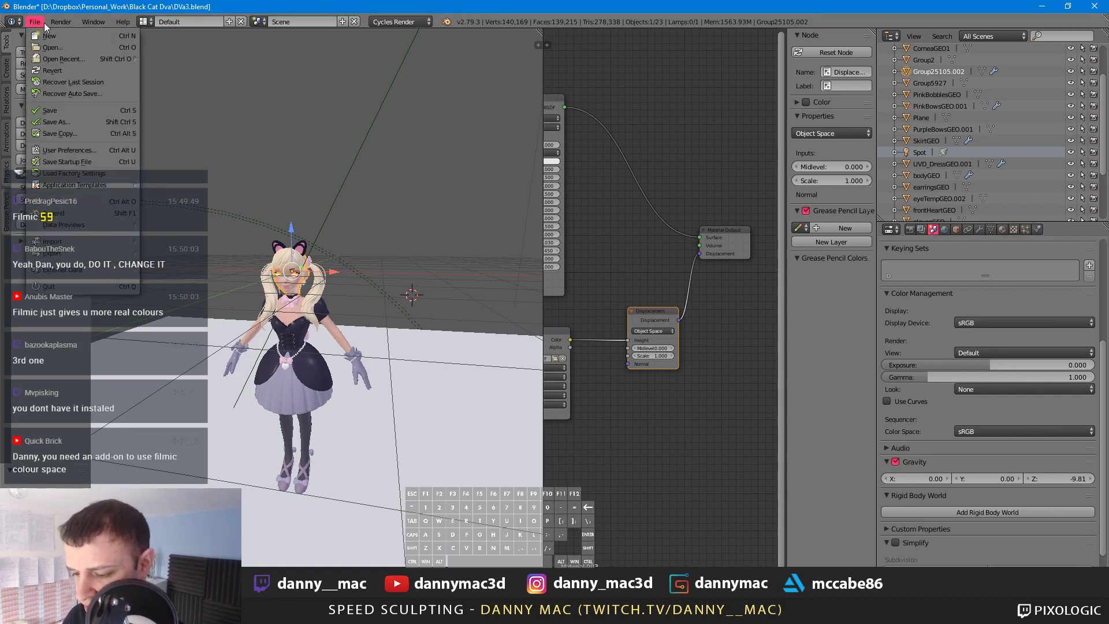
{"action": "left_click", "coordinate": [61, 22]}
{"action": "mouse_move", "coordinate": [34, 26]}
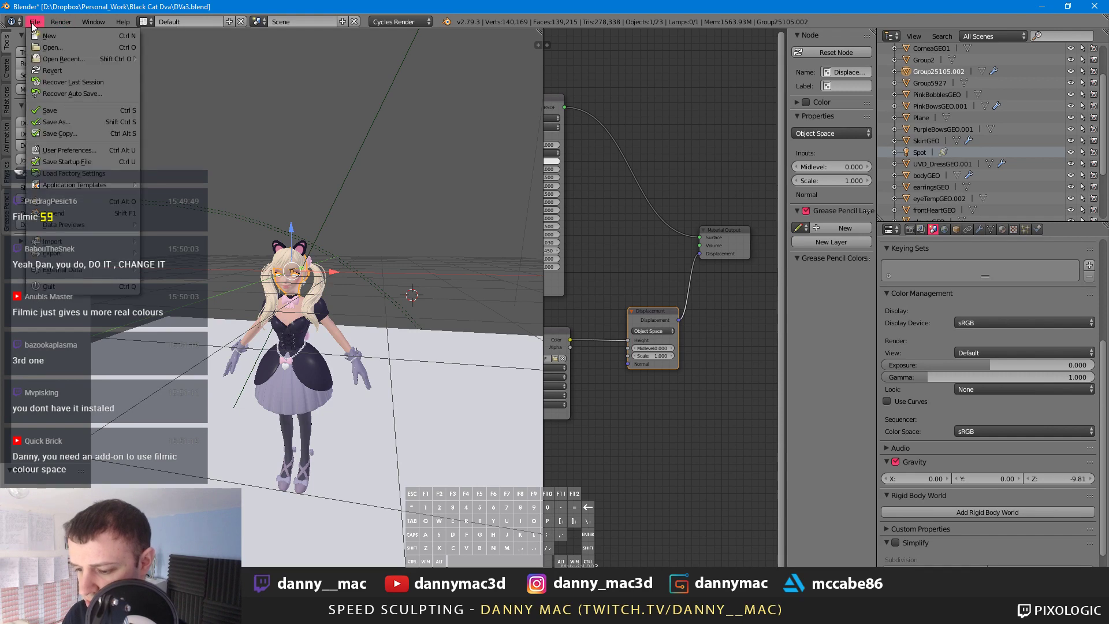
{"action": "scroll", "coordinate": [317, 33], "scroll_direction": "down", "scroll_amount": 1}
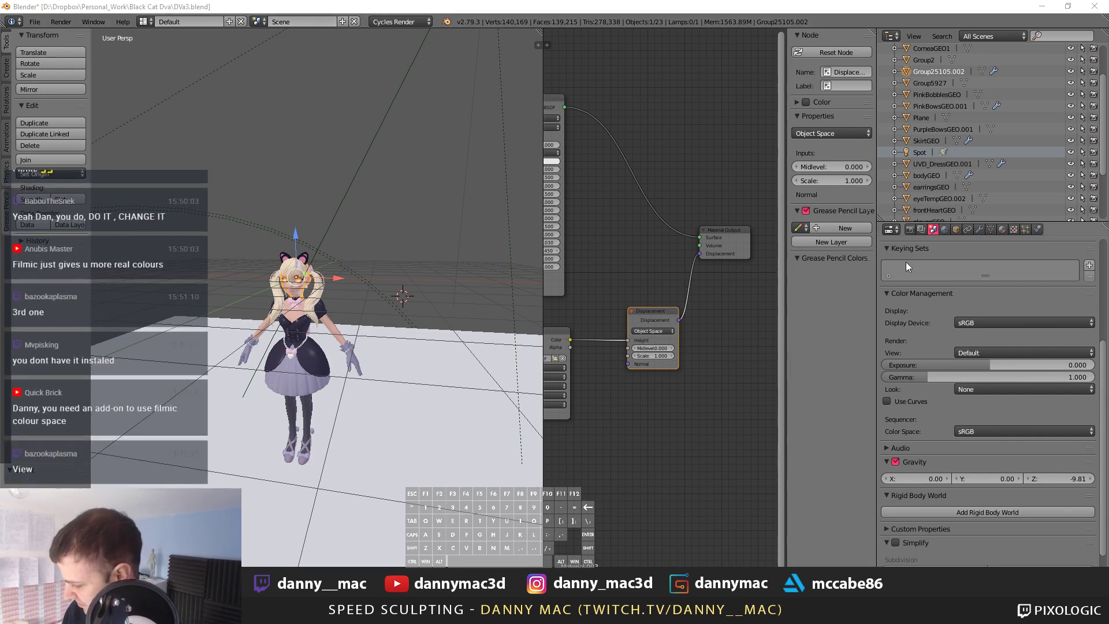
Step: Set the scene's render view transform to Filmic and check the sequencer color space options
{"action": "left_click", "coordinate": [1052, 352]}
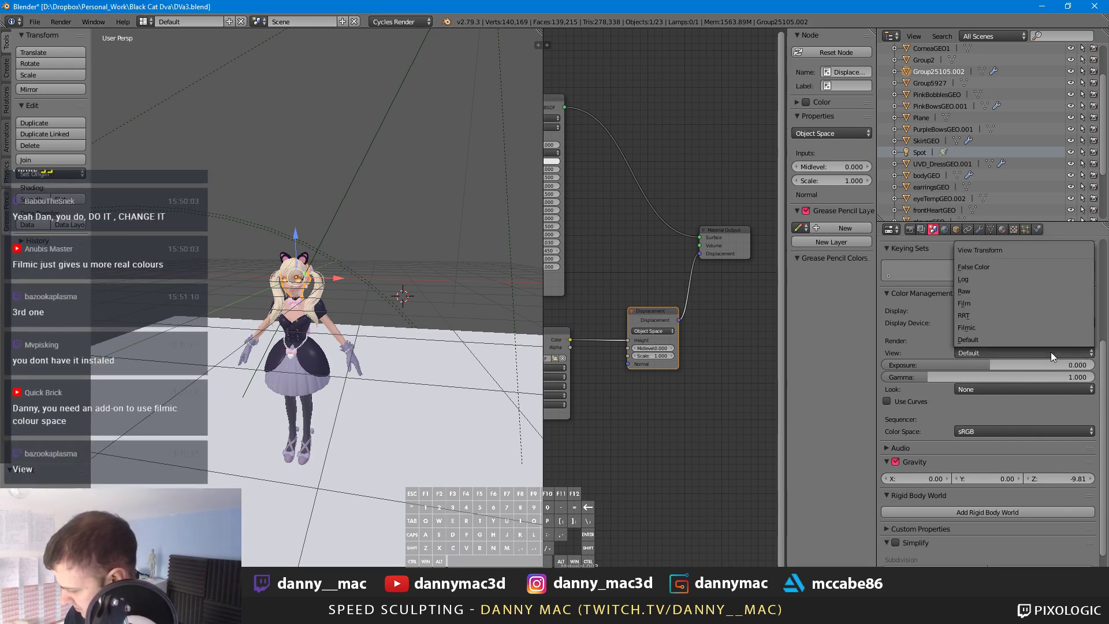
{"action": "left_click", "coordinate": [1031, 328]}
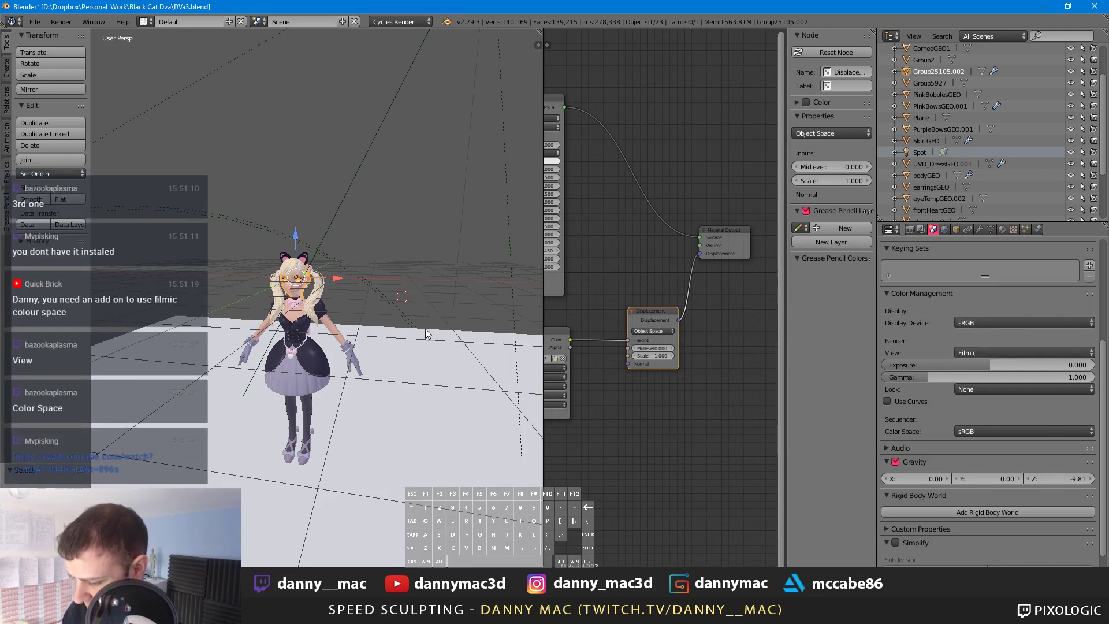
{"action": "scroll", "coordinate": [431, 333], "scroll_direction": "up", "scroll_amount": 3}
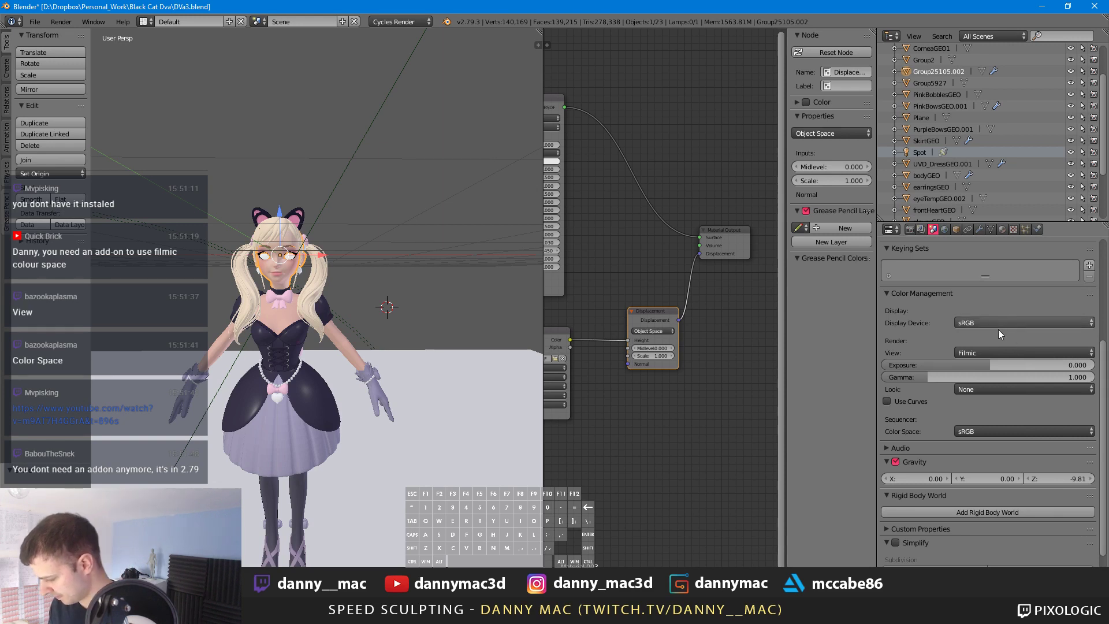
{"action": "left_click", "coordinate": [994, 432]}
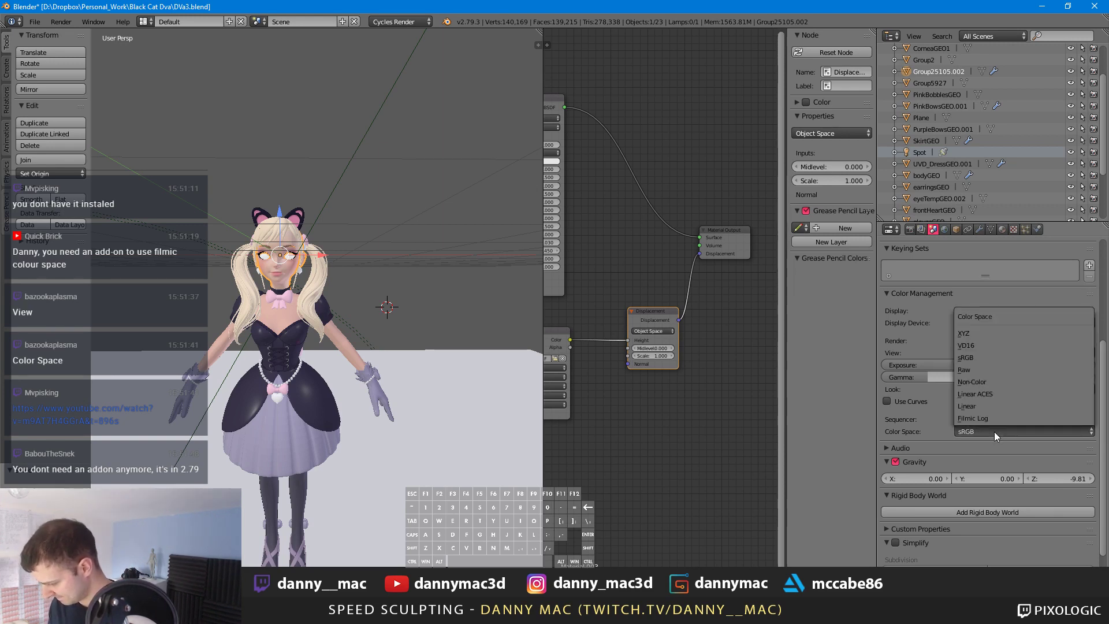
{"action": "left_click", "coordinate": [994, 431]}
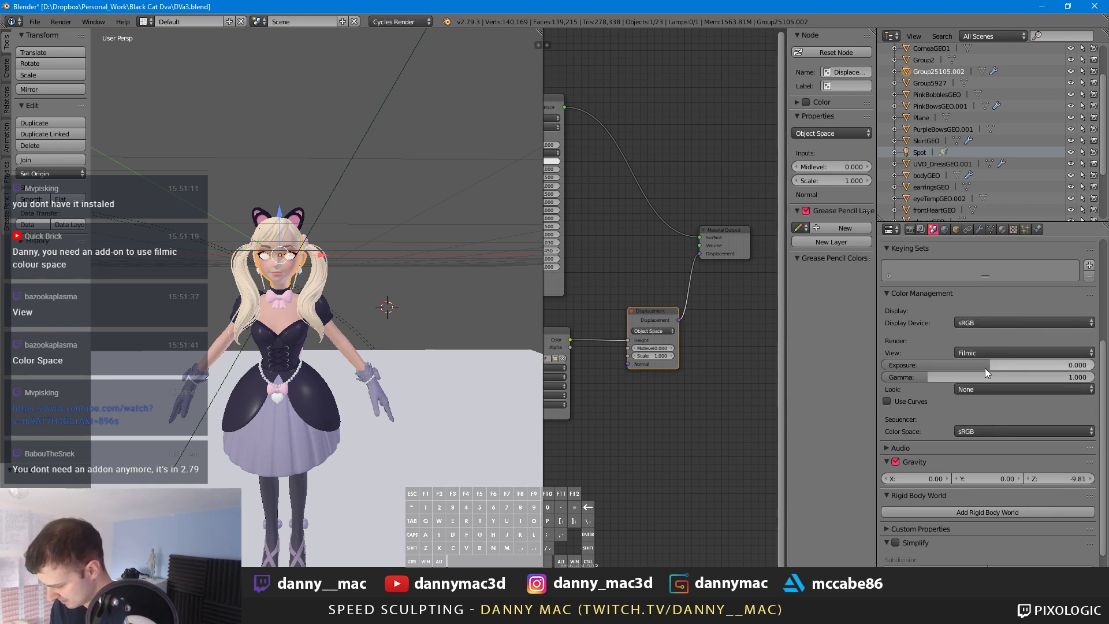
{"action": "left_click", "coordinate": [988, 353]}
Step: Check the character's colors in a rendered viewport preview, and return to the previous viewport shading
{"action": "mouse_move", "coordinate": [376, 313]}
{"action": "middle_mouse_down"}
{"action": "mouse_move", "coordinate": [365, 314]}
{"action": "mouse_move", "coordinate": [370, 293]}
{"action": "middle_mouse_up"}
{"action": "key", "text": "shift+z"}
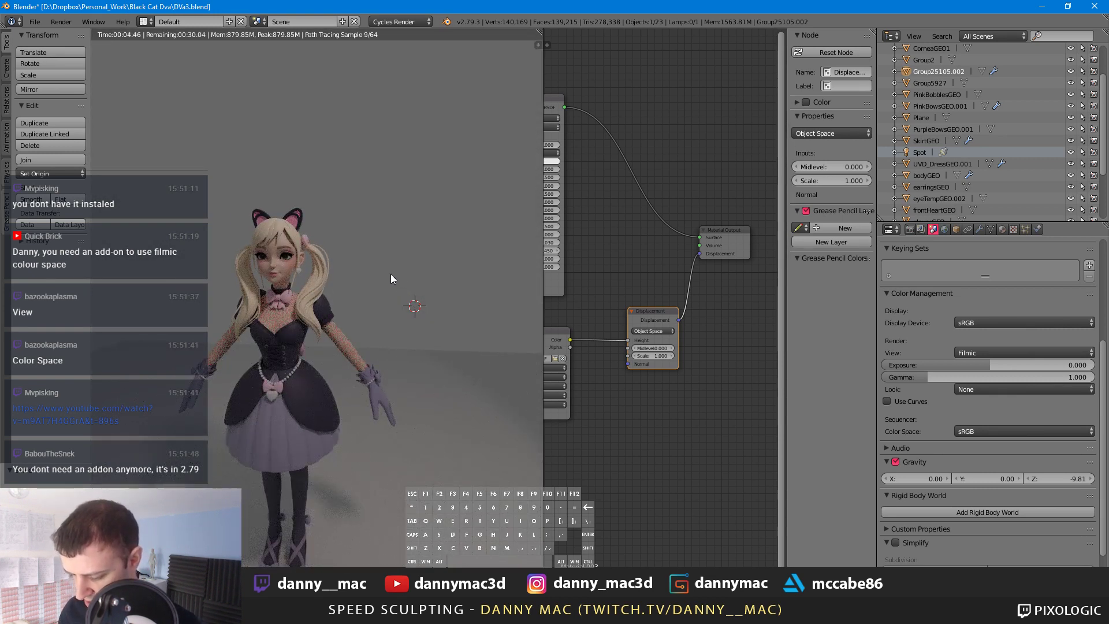
{"action": "scroll", "coordinate": [383, 273], "scroll_direction": "down", "scroll_amount": 1}
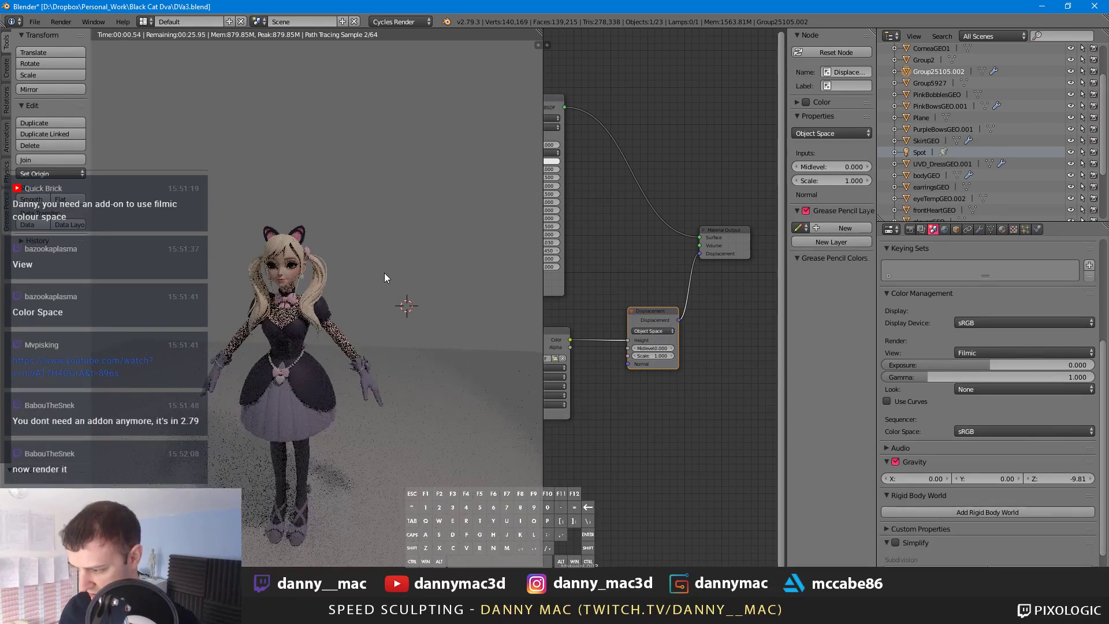
{"action": "middle_click_drag", "start_coordinate": [386, 278], "coordinate": [391, 278]}
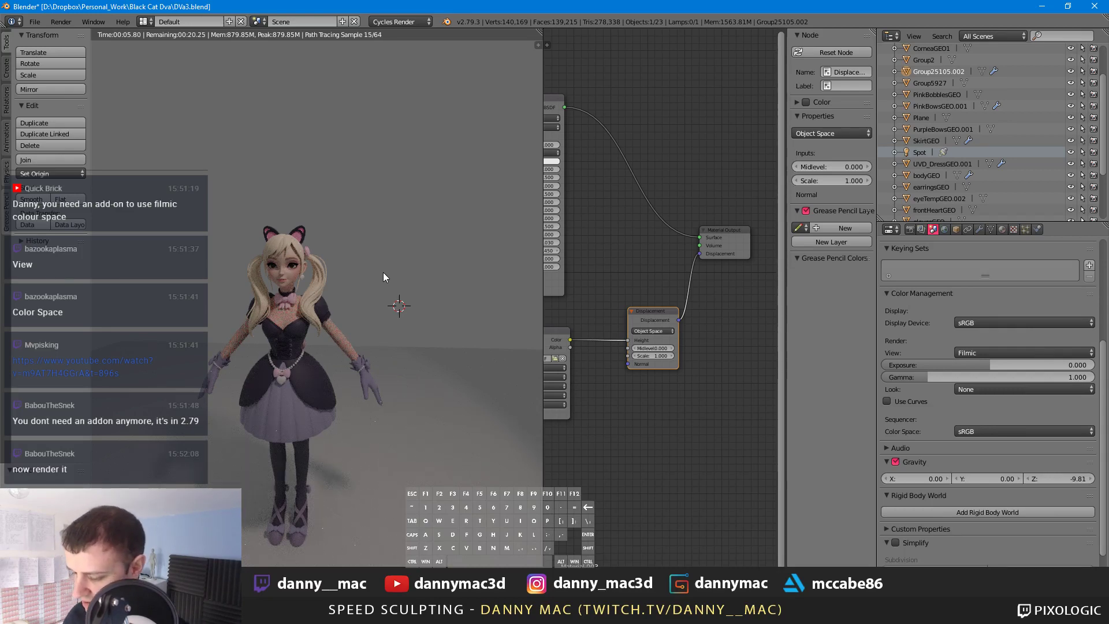
{"action": "key", "text": "shift+z"}
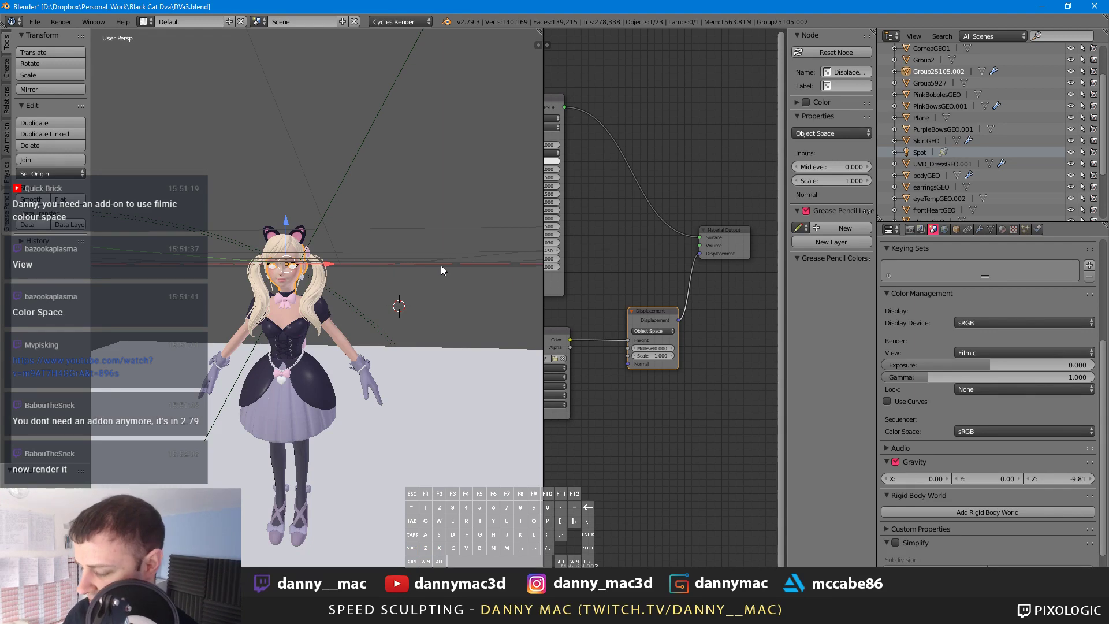
Step: Switch to ZBrush, isolate the HairGEO_1 subtool in a front view and show its polygroups with the polygon wireframe
{"action": "key", "text": "alt+Tab"}
{"action": "mouse_move", "coordinate": [610, 288]}
{"action": "left_mouse_down"}
{"action": "mouse_move", "coordinate": [592, 289]}
{"action": "mouse_move", "coordinate": [520, 204]}
{"action": "mouse_move", "coordinate": [485, 270]}
{"action": "mouse_move", "coordinate": [551, 317]}
{"action": "left_mouse_up"}
{"action": "key", "text": "alt+s"}
{"action": "key", "text": "alt+s"}
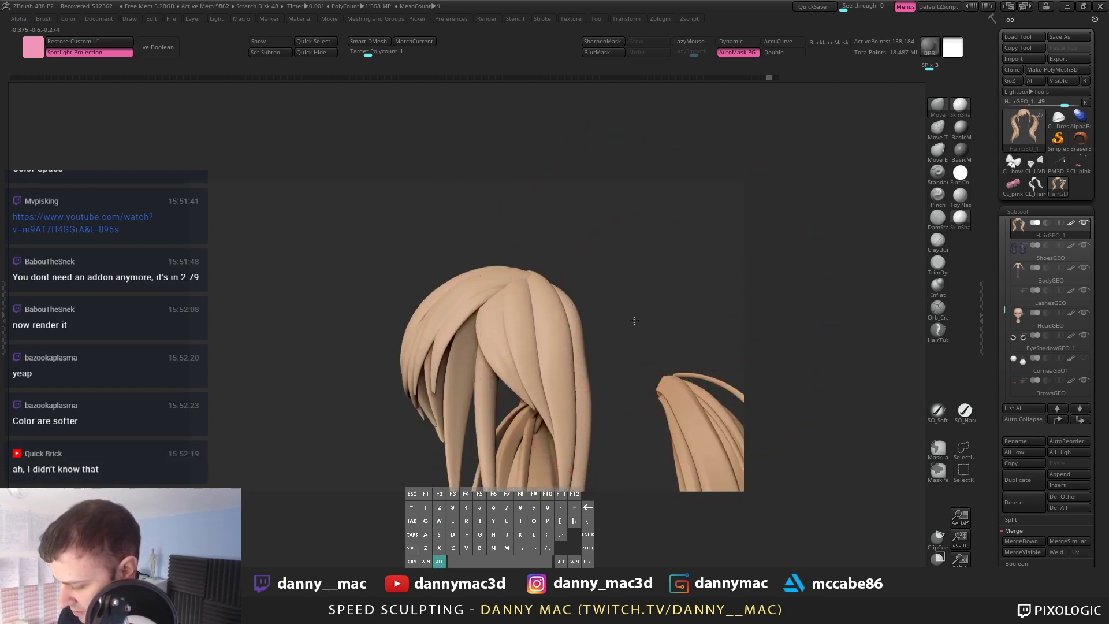
{"action": "left_click_drag", "start_coordinate": [633, 320], "coordinate": [363, 245], "text": "alt"}
{"action": "left_click_drag", "start_coordinate": [364, 245], "coordinate": [629, 273]}
{"action": "key", "text": "shift+f"}
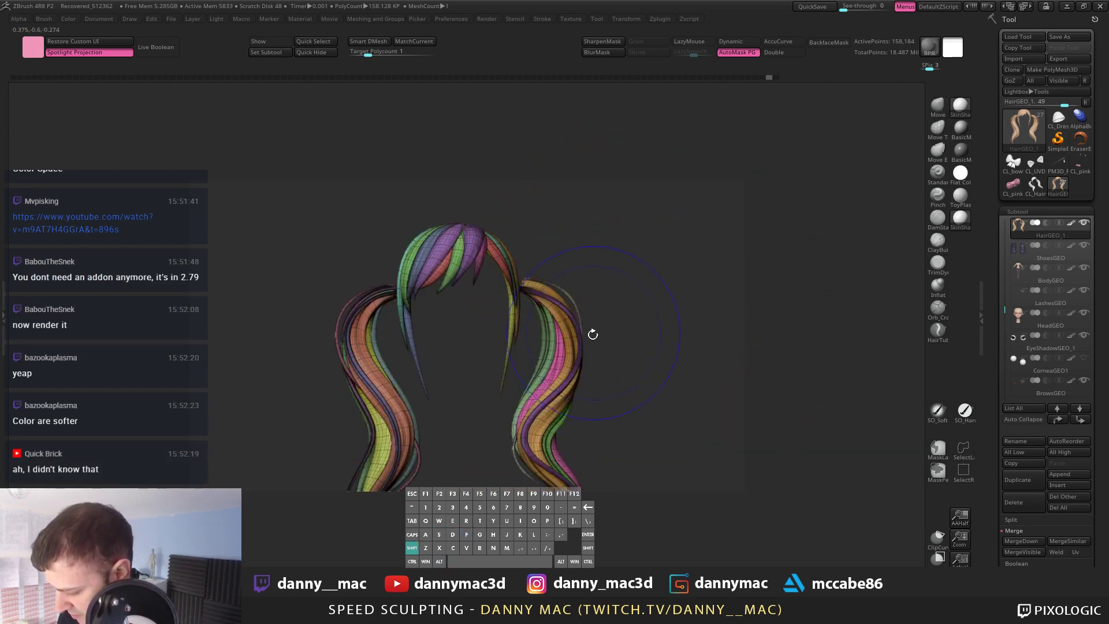
Step: Hide the polygroups of the curled hair strands that form one of the two ponytails
{"action": "left_click", "coordinate": [569, 345], "text": "ctrl+shift"}
{"action": "left_click", "coordinate": [572, 347], "text": "ctrl+shift"}
{"action": "left_click", "coordinate": [568, 342], "text": "ctrl+shift"}
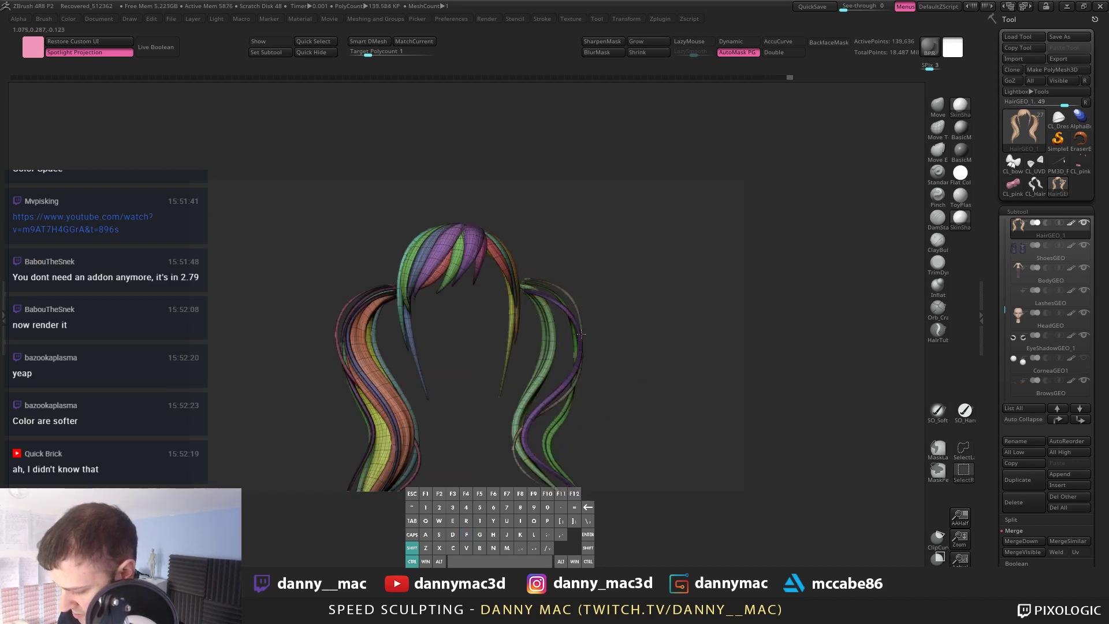
{"action": "left_click", "coordinate": [580, 335], "text": "ctrl+shift"}
{"action": "left_click", "coordinate": [570, 338], "text": "ctrl+shift"}
{"action": "left_click", "coordinate": [547, 344], "text": "ctrl+shift"}
Step: Hide every strand polygroup of the remaining ponytail so only the fringe and front hair strands are shown
{"action": "left_click", "coordinate": [403, 398], "text": "ctrl+shift"}
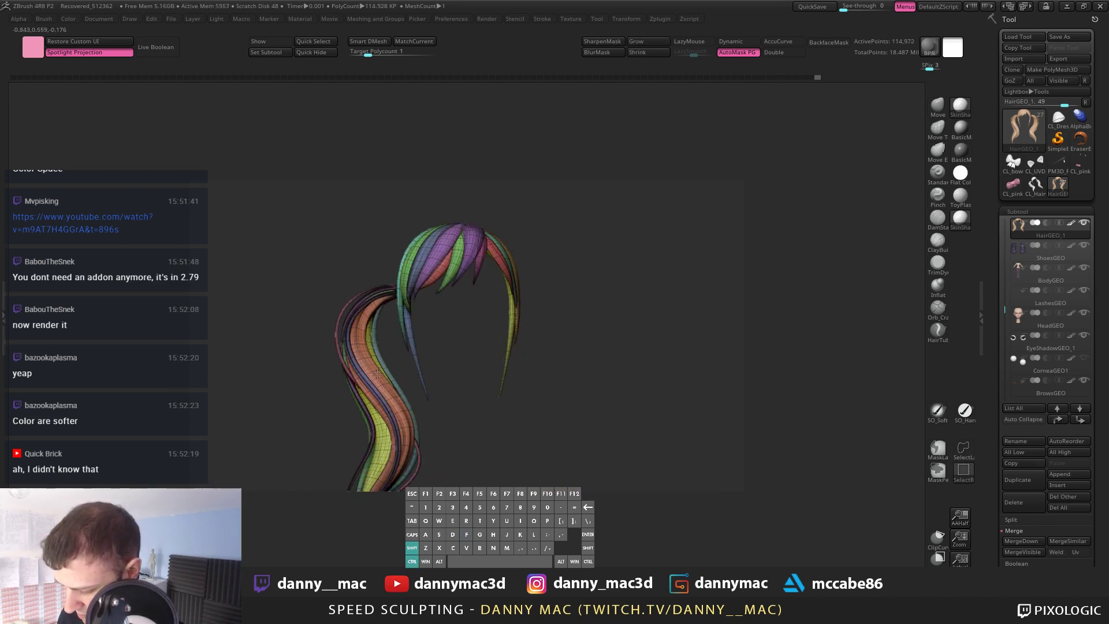
{"action": "left_click", "coordinate": [372, 386], "text": "ctrl+shift"}
{"action": "left_click", "coordinate": [377, 383], "text": "ctrl+shift"}
{"action": "left_click_drag", "start_coordinate": [387, 380], "coordinate": [418, 337], "text": "alt"}
{"action": "left_click", "coordinate": [414, 363], "text": "ctrl+shift"}
{"action": "left_click", "coordinate": [389, 367], "text": "ctrl+shift"}
{"action": "left_click", "coordinate": [389, 367], "text": "ctrl+shift"}
{"action": "left_click", "coordinate": [400, 361], "text": "ctrl+shift"}
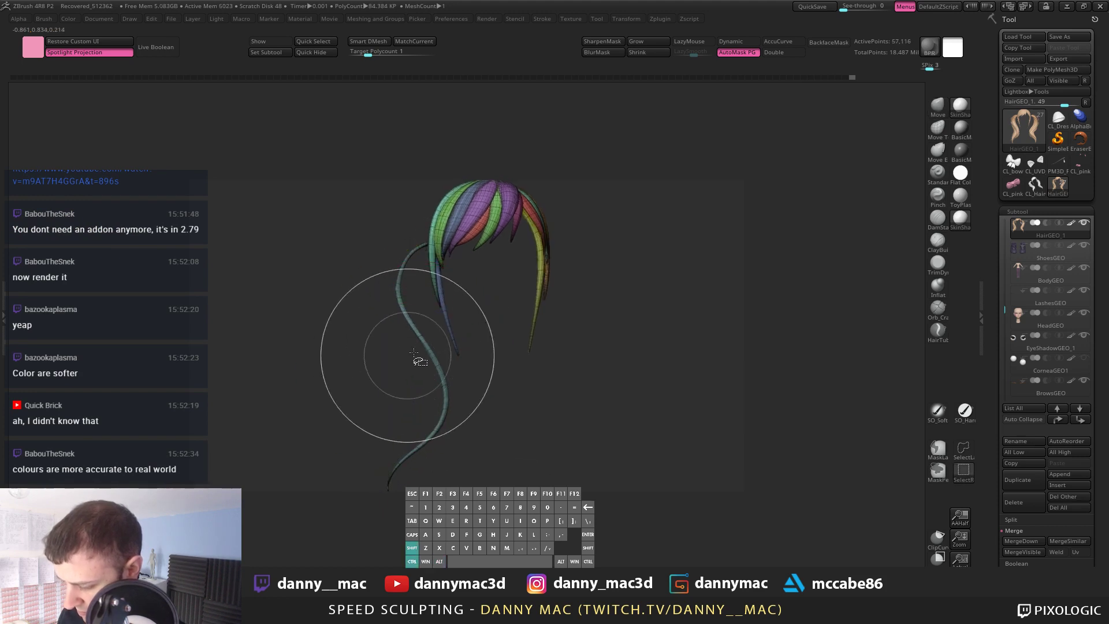
{"action": "left_click", "coordinate": [432, 355], "text": "ctrl+shift"}
Step: Show the other subtools again and inspect how the fringe strands sit on the forehead and head from several angles
{"action": "left_click_drag", "start_coordinate": [499, 322], "coordinate": [479, 375], "text": "alt"}
{"action": "key", "text": "alt+s"}
{"action": "left_click_drag", "start_coordinate": [520, 306], "coordinate": [508, 268]}
{"action": "mouse_move", "coordinate": [478, 283]}
{"action": "left_mouse_down", "text": "alt"}
{"action": "mouse_move", "coordinate": [467, 257]}
{"action": "mouse_move", "coordinate": [474, 289]}
{"action": "left_mouse_up", "text": "alt"}
{"action": "key", "text": "space"}
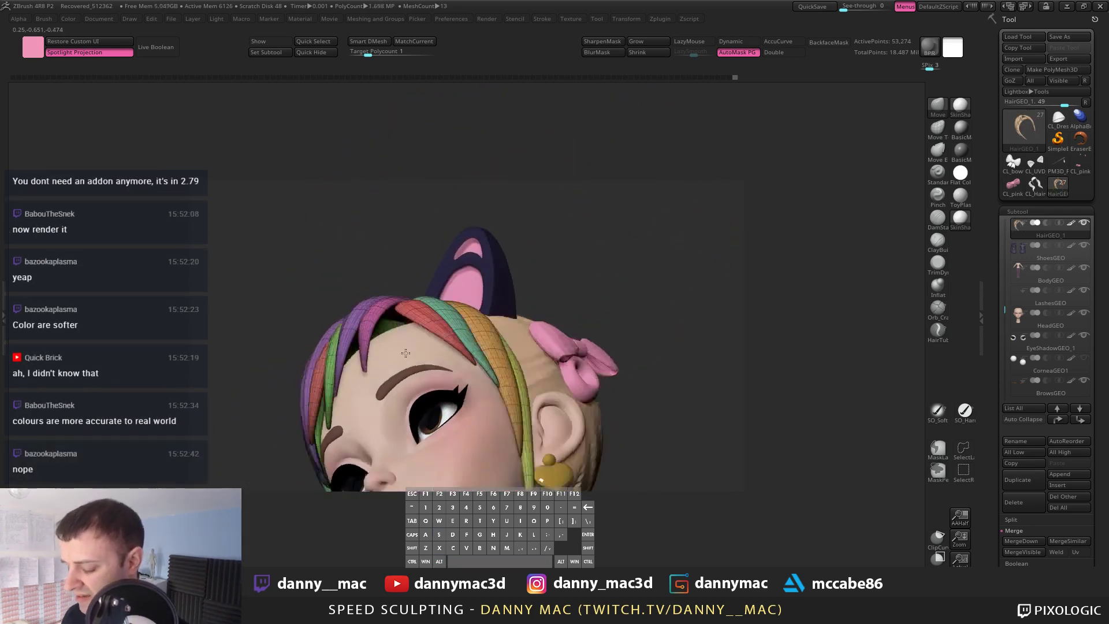
{"action": "left_click_drag", "start_coordinate": [379, 313], "coordinate": [508, 308]}
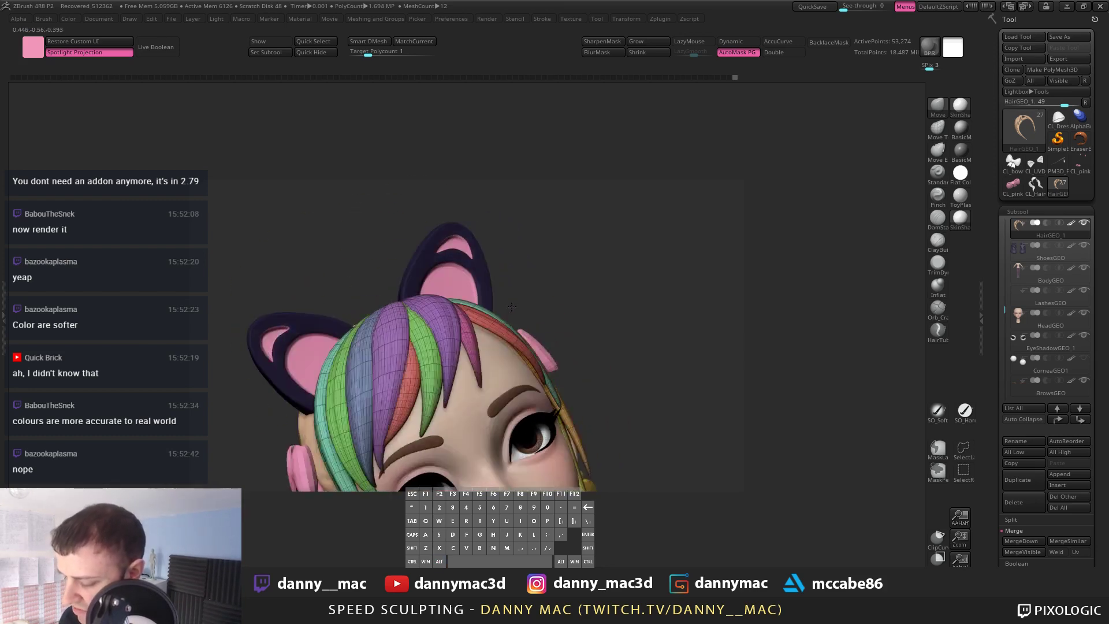
{"action": "left_click_drag", "start_coordinate": [465, 273], "coordinate": [517, 280]}
{"action": "left_click_drag", "start_coordinate": [574, 260], "coordinate": [410, 273]}
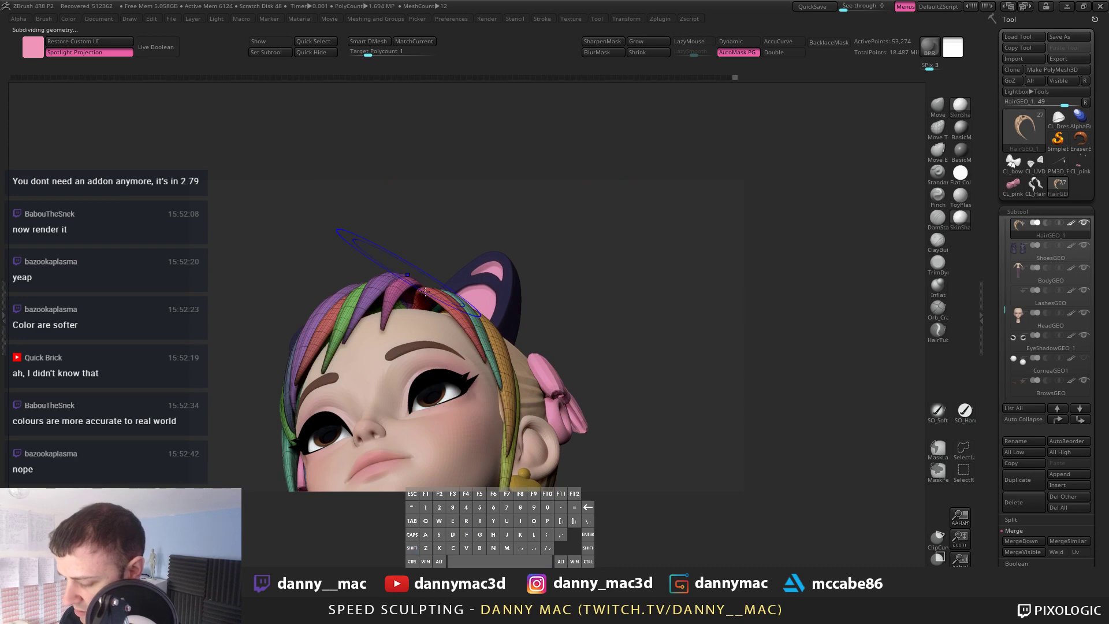
Step: Lower the hair by two subdivision levels and isolate it to examine the underside of the fringe strands
{"action": "key", "text": "shift+d"}
{"action": "key", "text": "shift+d"}
{"action": "key", "text": "space"}
{"action": "left_click_drag", "start_coordinate": [537, 277], "coordinate": [421, 289]}
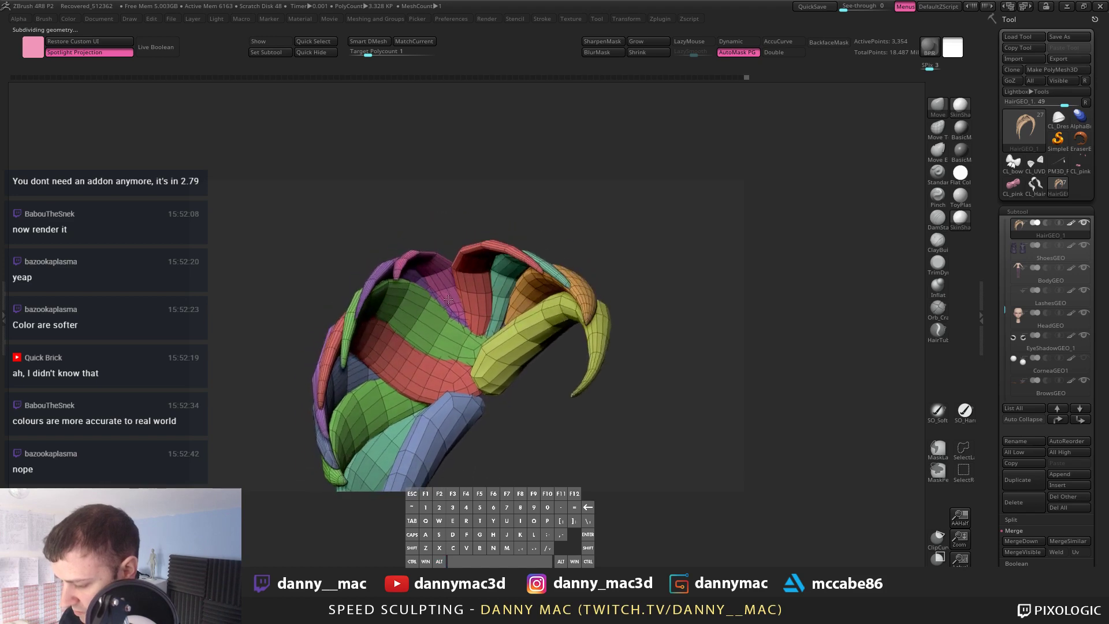
{"action": "key", "text": "alt+s"}
{"action": "mouse_move", "coordinate": [462, 315]}
{"action": "right_mouse_down", "text": "alt"}
{"action": "mouse_move", "coordinate": [477, 296]}
{"action": "mouse_move", "coordinate": [514, 309]}
{"action": "mouse_move", "coordinate": [516, 280]}
{"action": "mouse_move", "coordinate": [446, 305]}
{"action": "mouse_move", "coordinate": [462, 310]}
{"action": "mouse_move", "coordinate": [482, 291]}
{"action": "mouse_move", "coordinate": [440, 349]}
{"action": "mouse_move", "coordinate": [446, 328]}
{"action": "mouse_move", "coordinate": [537, 292]}
{"action": "mouse_move", "coordinate": [474, 309]}
{"action": "right_mouse_up", "text": "alt"}
{"action": "key", "text": "alt+s"}
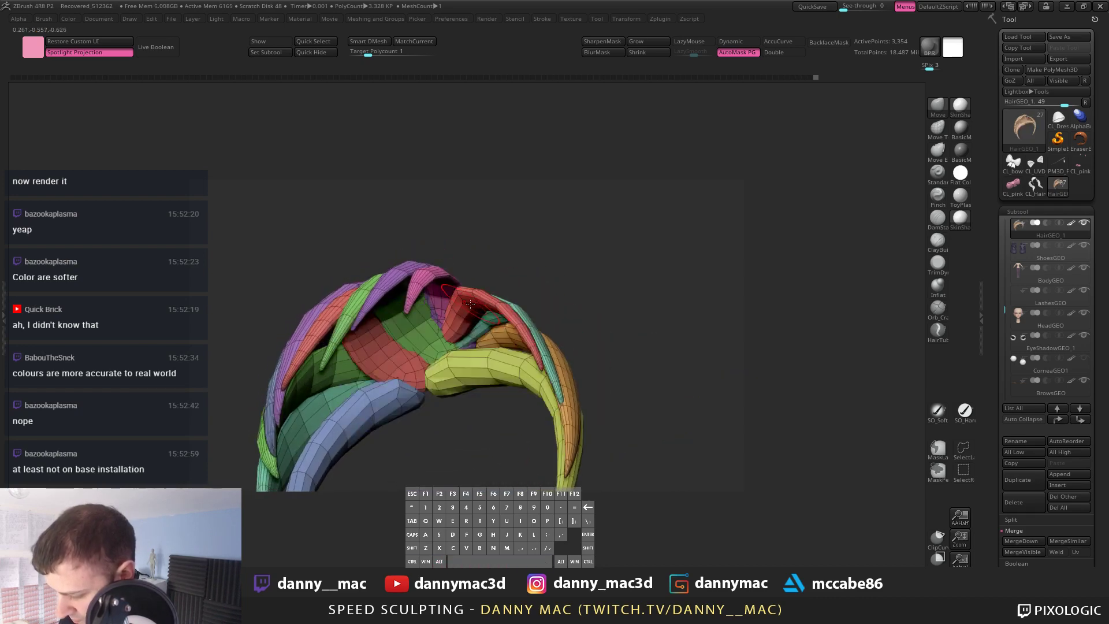
{"action": "right_click_drag", "start_coordinate": [598, 263], "coordinate": [896, 397]}
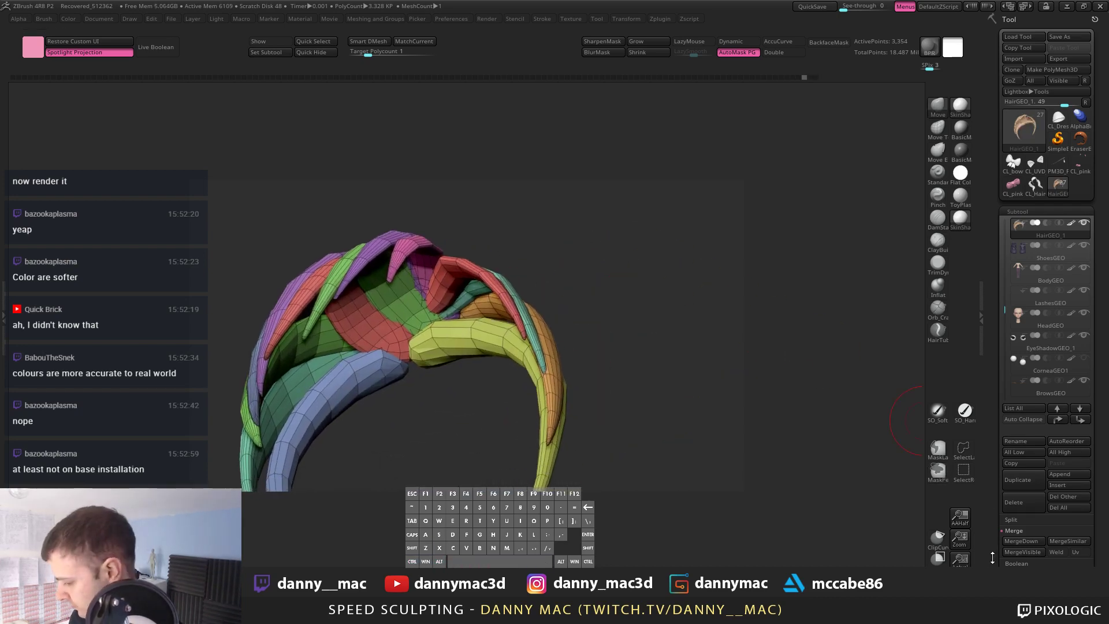
Step: Hide the long side strand polygroups behind the fringe and show the other subtools around the remaining hair
{"action": "left_click_drag", "start_coordinate": [992, 558], "coordinate": [993, 375]}
{"action": "right_click_drag", "start_coordinate": [624, 386], "coordinate": [473, 347]}
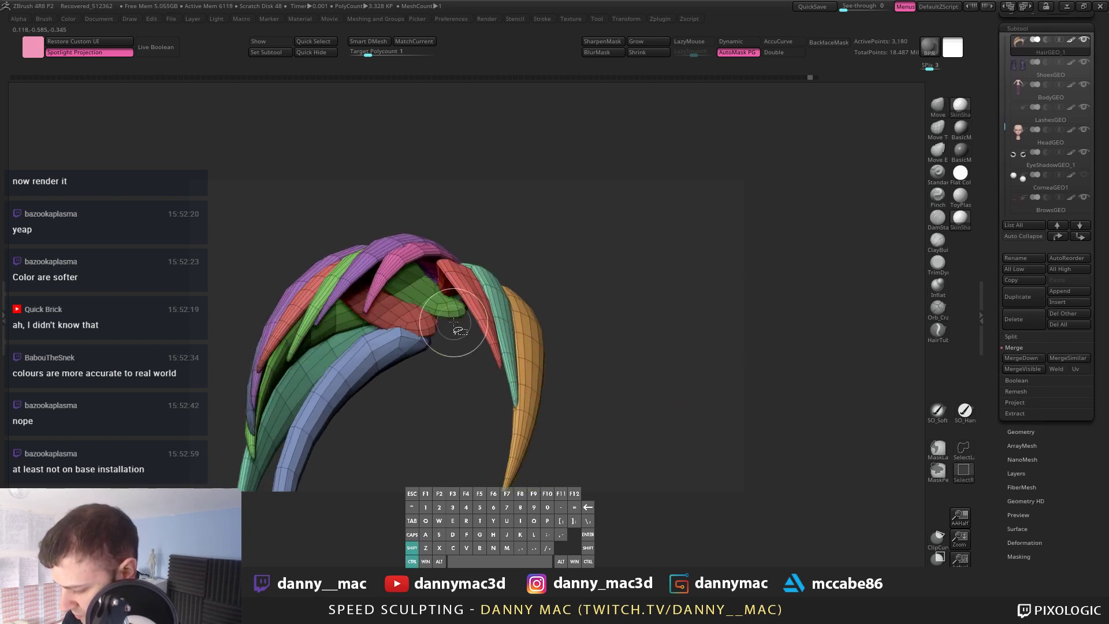
{"action": "left_click", "coordinate": [454, 322], "text": "ctrl+shift"}
{"action": "key", "text": "ctrl+z"}
{"action": "left_click", "coordinate": [396, 361], "text": "ctrl+alt+shift"}
{"action": "right_click_drag", "start_coordinate": [396, 362], "coordinate": [557, 228]}
{"action": "right_click_drag", "start_coordinate": [582, 346], "coordinate": [583, 305], "text": "alt"}
Step: Try thickening the visible fringe strands slightly with the Inflate deformation
{"action": "scroll", "coordinate": [1054, 371], "scroll_direction": "down", "scroll_amount": 5}
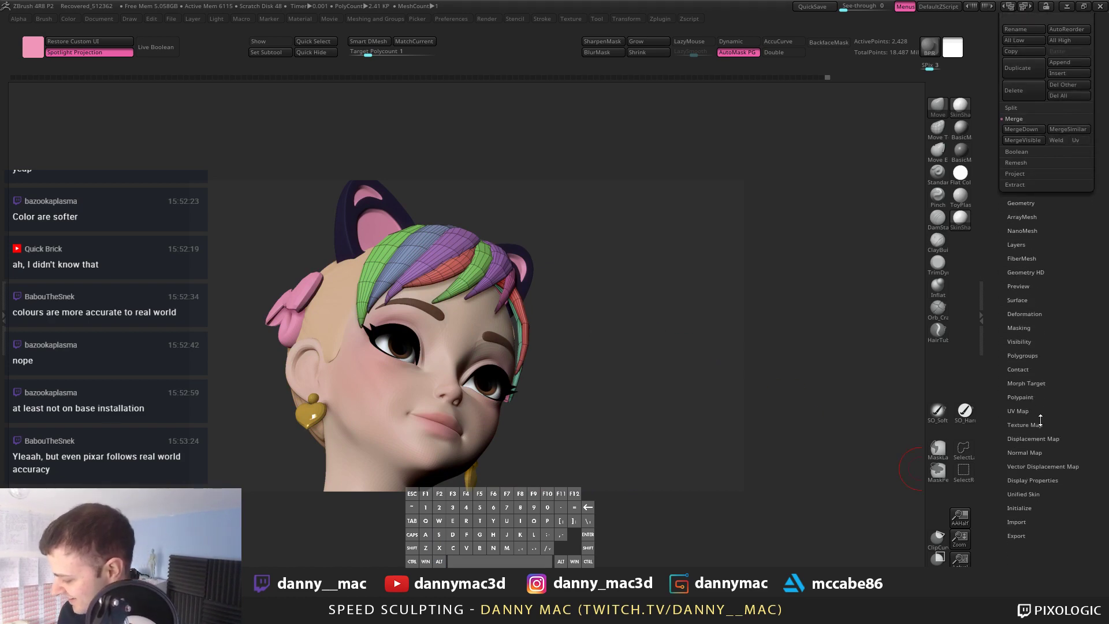
{"action": "left_click", "coordinate": [1025, 244]}
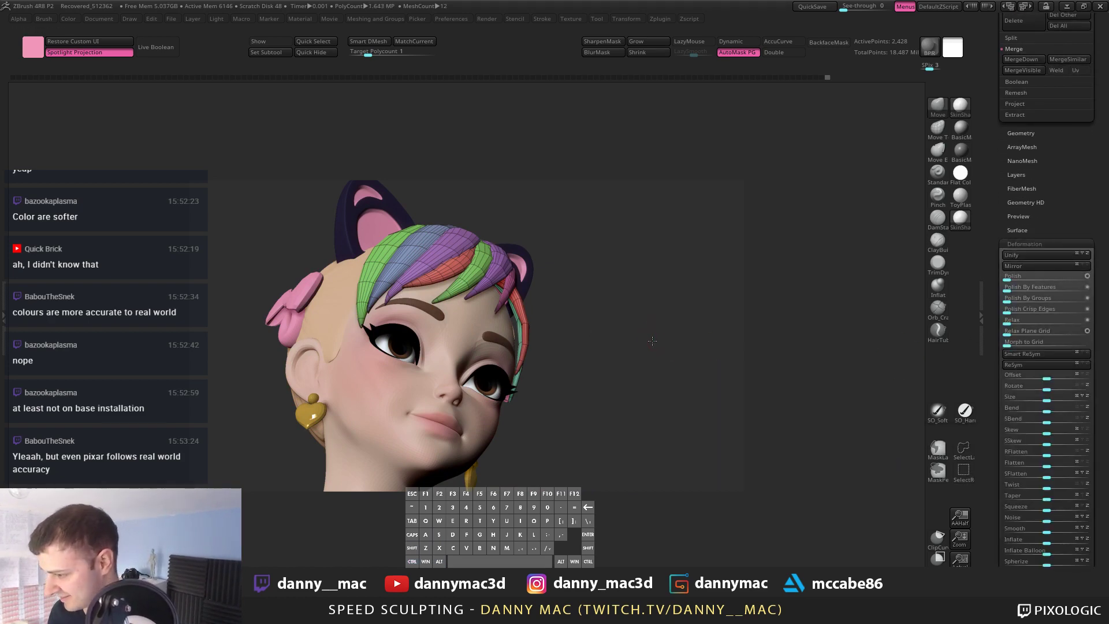
{"action": "right_click_drag", "start_coordinate": [759, 365], "coordinate": [587, 297]}
{"action": "key", "text": "alt+s"}
{"action": "key", "text": "s"}
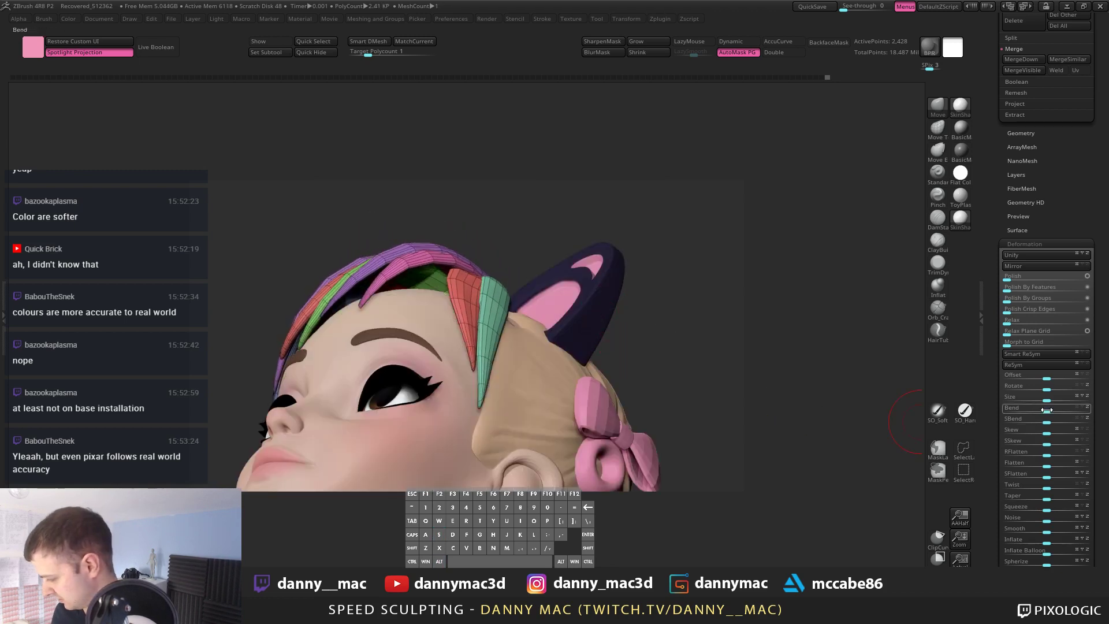
{"action": "left_click_drag", "start_coordinate": [1049, 544], "coordinate": [1053, 544]}
Step: Subdivide the hair several times without polyframe to check the fringe, and undo the subdivisions and the inflation
{"action": "key", "text": "ctrl+d"}
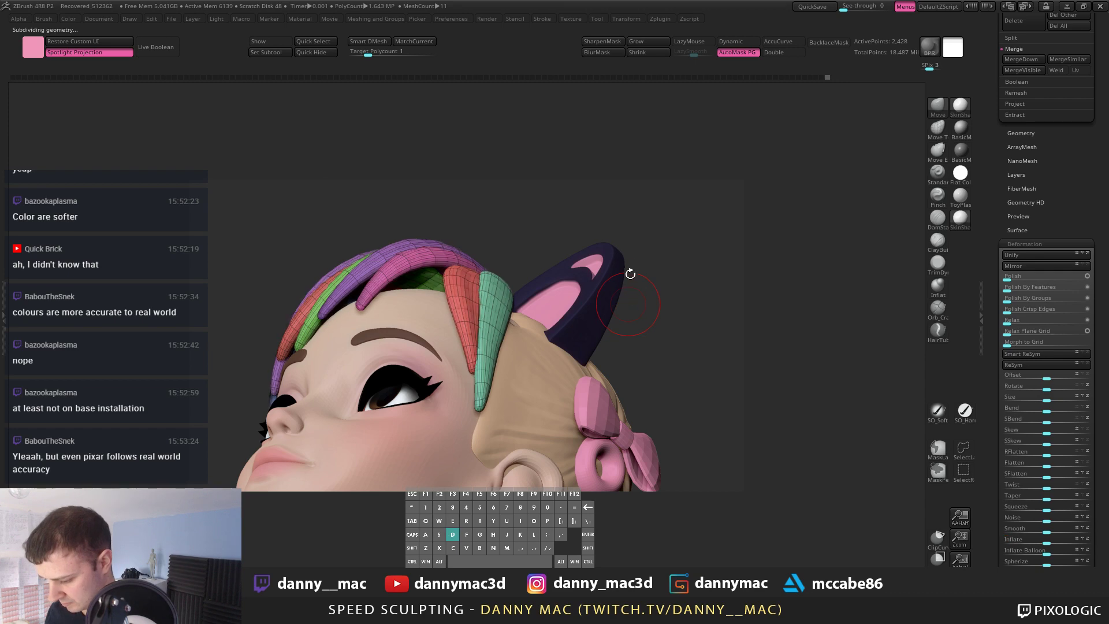
{"action": "key", "text": "shift+f"}
{"action": "left_click_drag", "start_coordinate": [628, 259], "coordinate": [480, 340]}
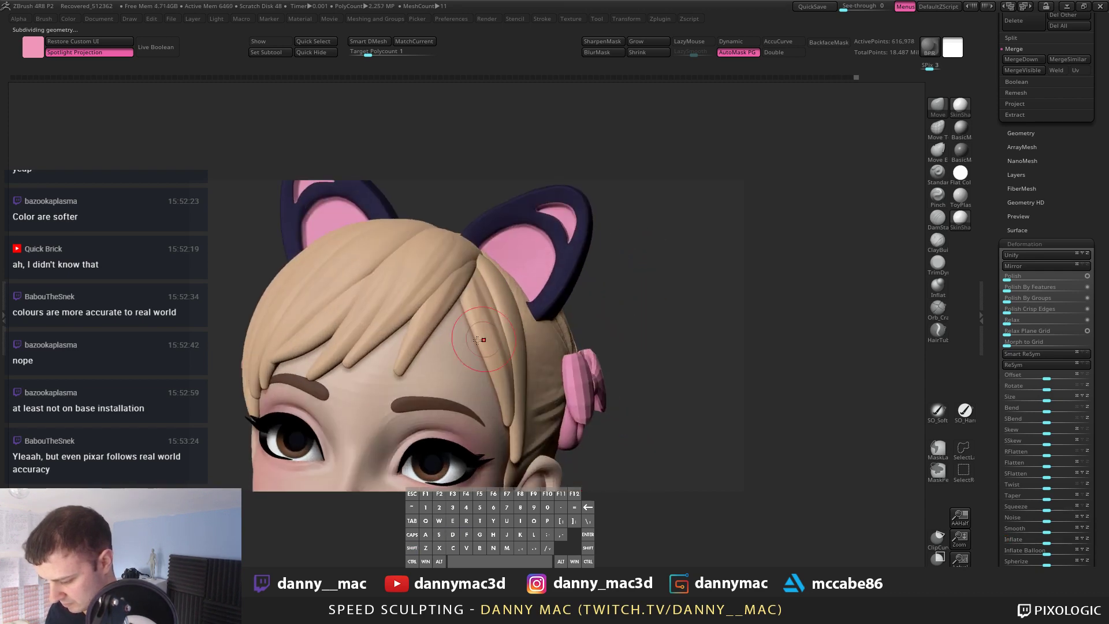
{"action": "key", "text": "space"}
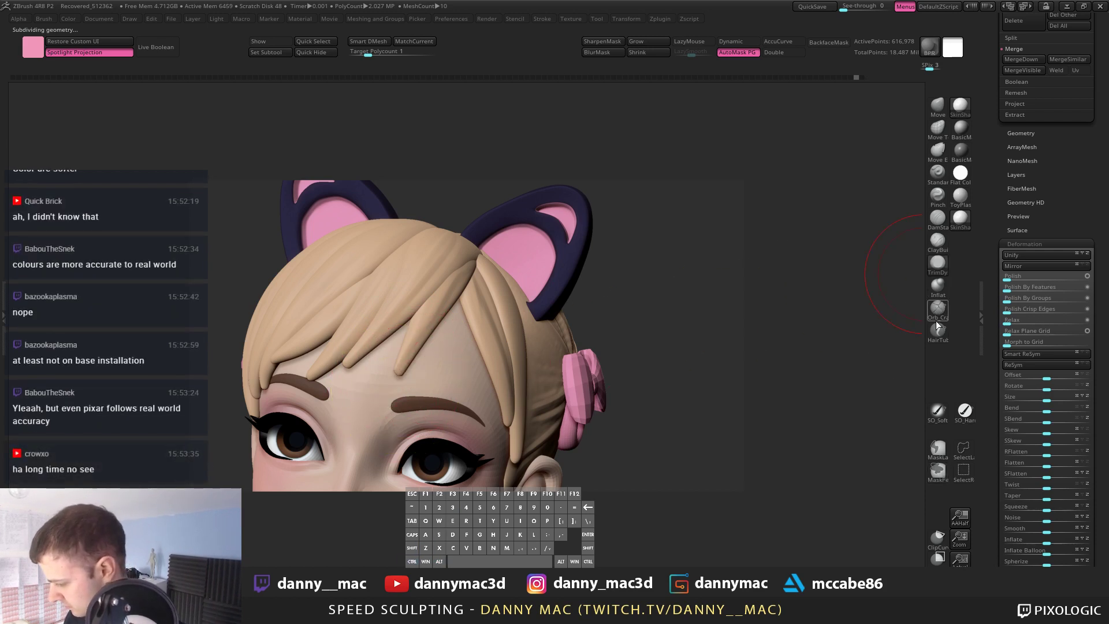
{"action": "mouse_move", "coordinate": [600, 334]}
{"action": "left_mouse_down", "text": "alt"}
{"action": "mouse_move", "coordinate": [567, 329]}
{"action": "mouse_move", "coordinate": [557, 341]}
{"action": "left_mouse_up", "text": "alt"}
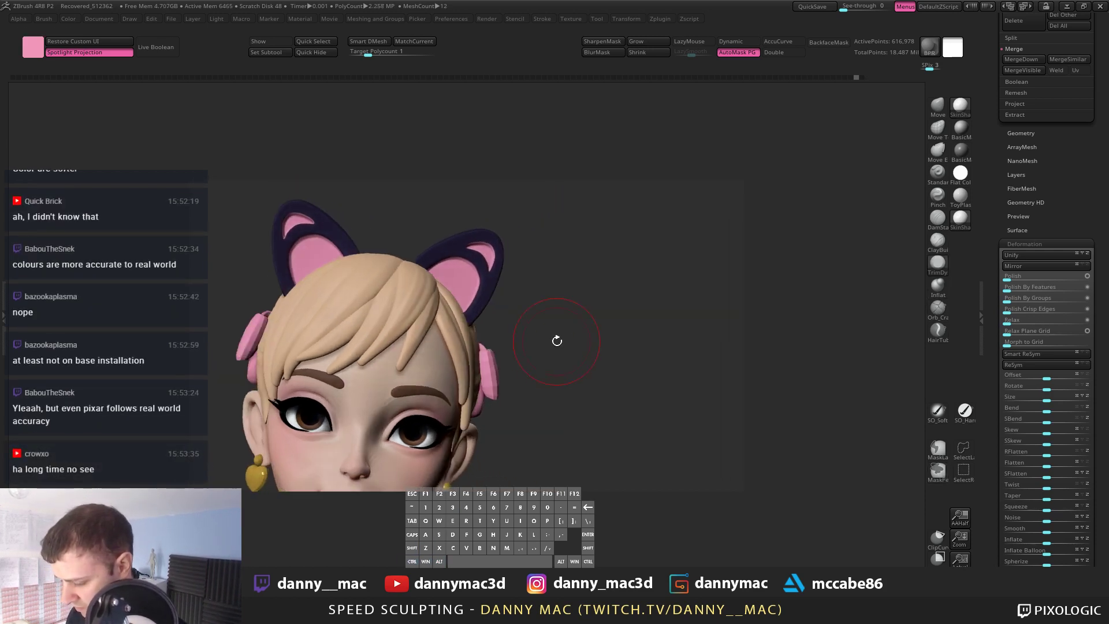
{"action": "key", "text": "ctrl+z"}
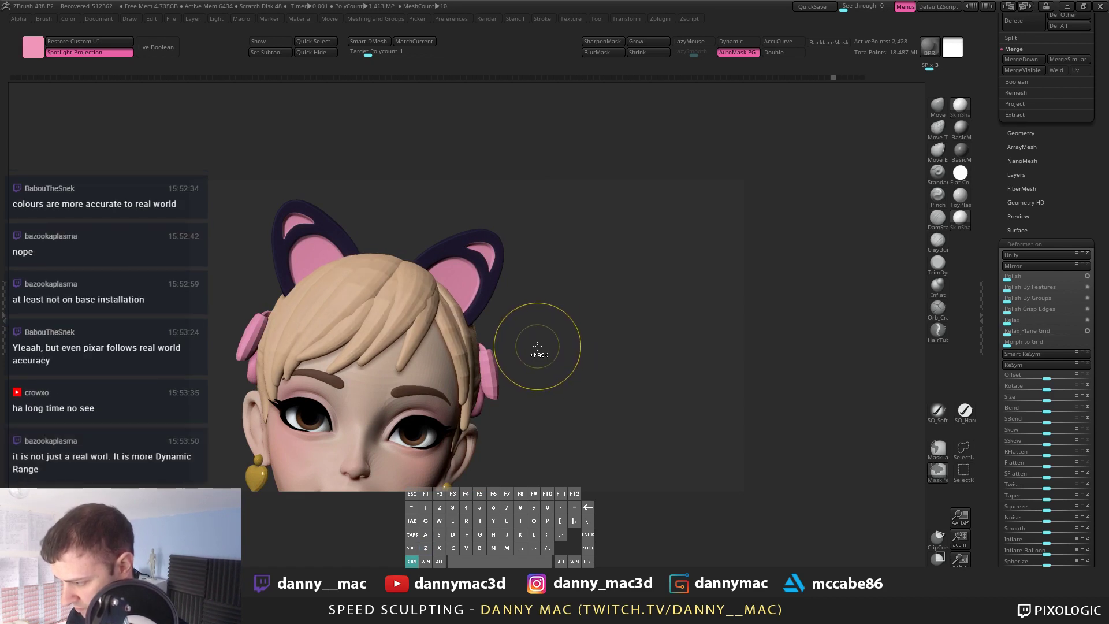
{"action": "key", "text": "ctrl+z"}
Step: Isolate the hair and reshape the underside of the fringe strands with the Move brush at the lowest subdivision
{"action": "mouse_move", "coordinate": [513, 324]}
{"action": "left_mouse_down", "text": "alt"}
{"action": "mouse_move", "coordinate": [560, 318]}
{"action": "mouse_move", "coordinate": [468, 317]}
{"action": "left_mouse_up", "text": "alt"}
{"action": "key", "text": "1"}
{"action": "mouse_move", "coordinate": [468, 317]}
{"action": "right_mouse_down"}
{"action": "mouse_move", "coordinate": [434, 317]}
{"action": "mouse_move", "coordinate": [510, 329]}
{"action": "mouse_move", "coordinate": [466, 327]}
{"action": "right_mouse_up"}
{"action": "key", "text": "s"}
{"action": "left_click_drag", "start_coordinate": [466, 327], "coordinate": [497, 329]}
{"action": "mouse_move", "coordinate": [497, 328]}
{"action": "right_mouse_down", "text": "alt"}
{"action": "mouse_move", "coordinate": [461, 324]}
{"action": "mouse_move", "coordinate": [479, 330]}
{"action": "right_mouse_up", "text": "alt"}
{"action": "left_click_drag", "start_coordinate": [479, 330], "coordinate": [462, 335]}
{"action": "key", "text": "space"}
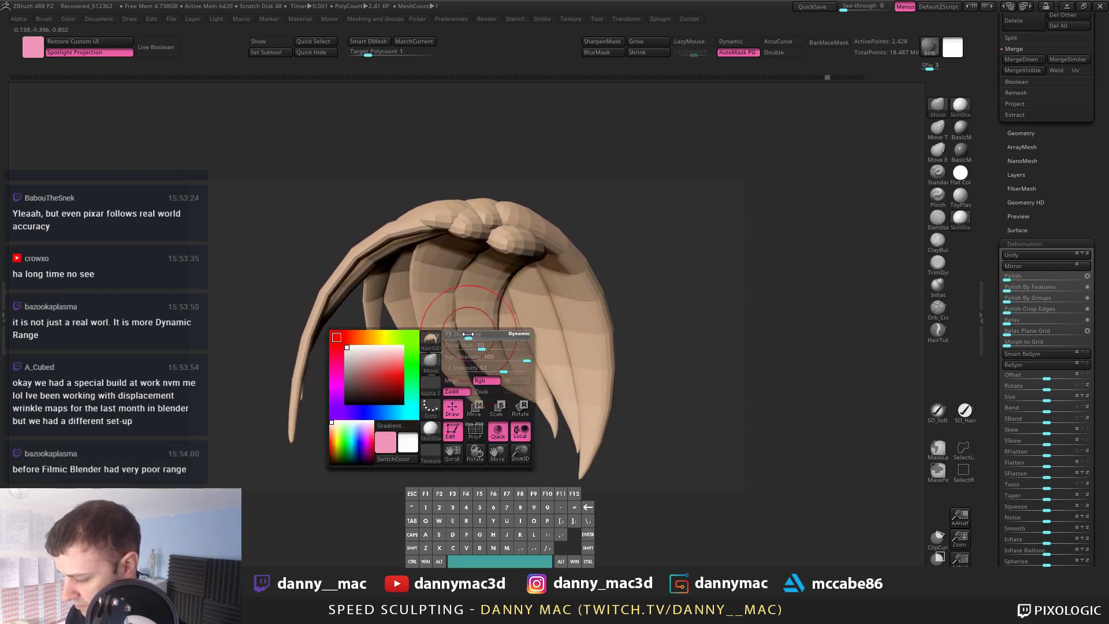
{"action": "right_click_drag", "start_coordinate": [461, 335], "coordinate": [667, 282]}
Step: Switch to Blender to examine the character's hair and the Filmic color management settings, and return to ZBrush
{"action": "key", "text": "alt+Tab"}
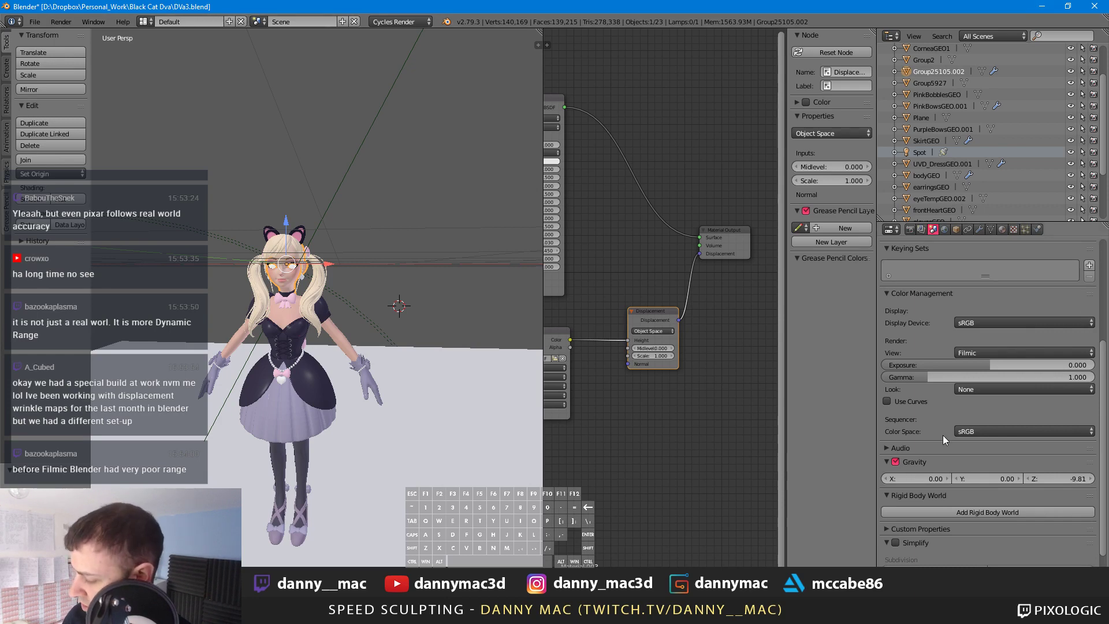
{"action": "scroll", "coordinate": [939, 408], "scroll_direction": "down", "scroll_amount": 3}
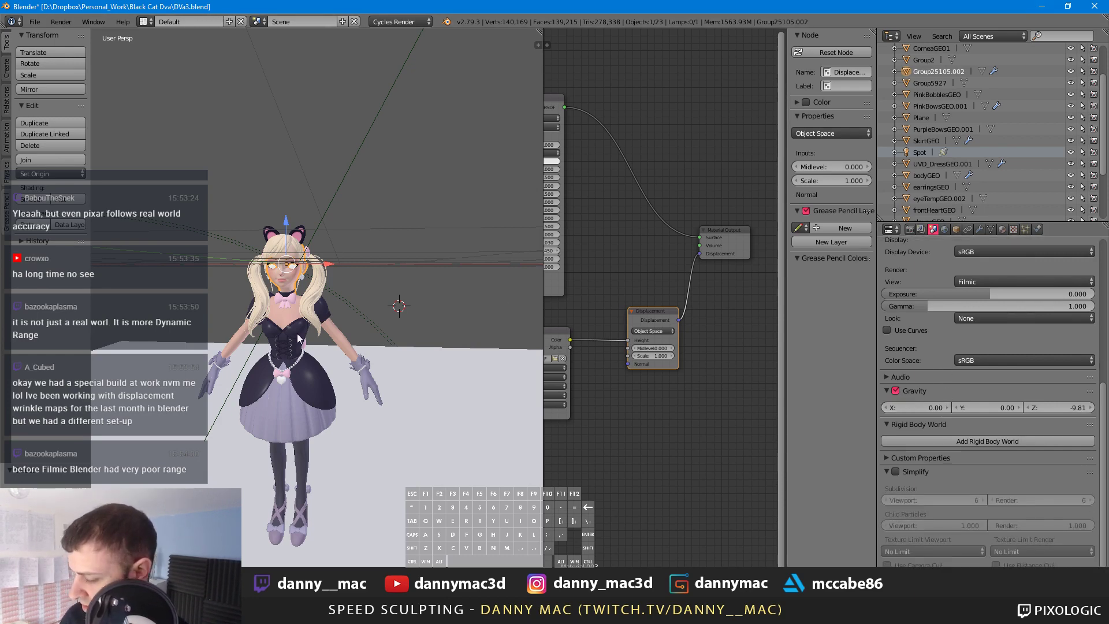
{"action": "scroll", "coordinate": [443, 220], "scroll_direction": "up", "scroll_amount": 3}
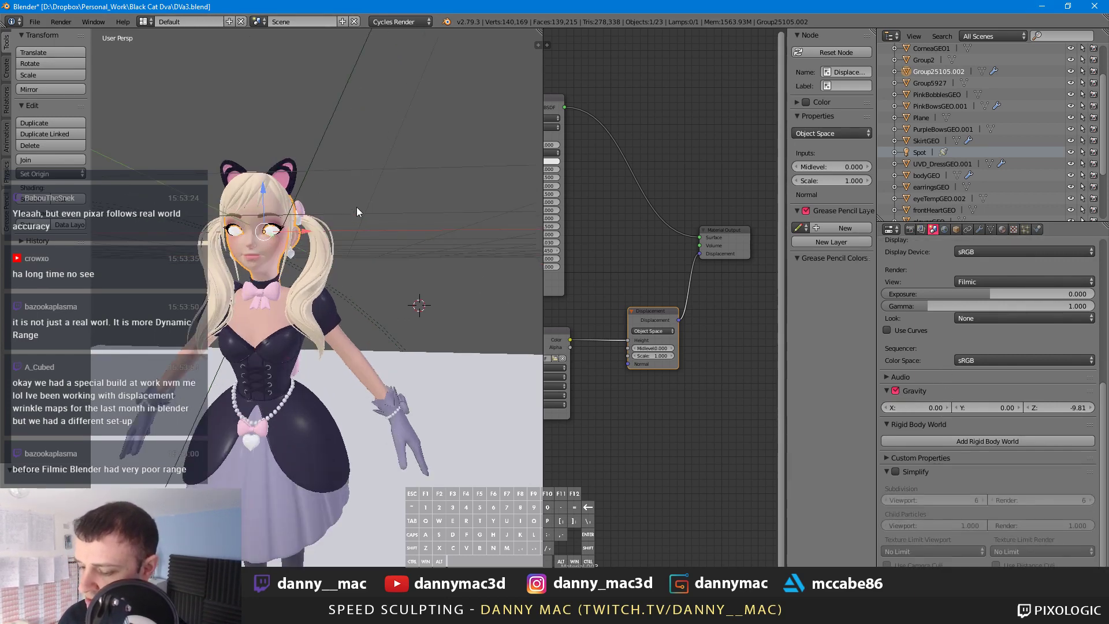
{"action": "middle_click_drag", "start_coordinate": [363, 206], "coordinate": [467, 214]}
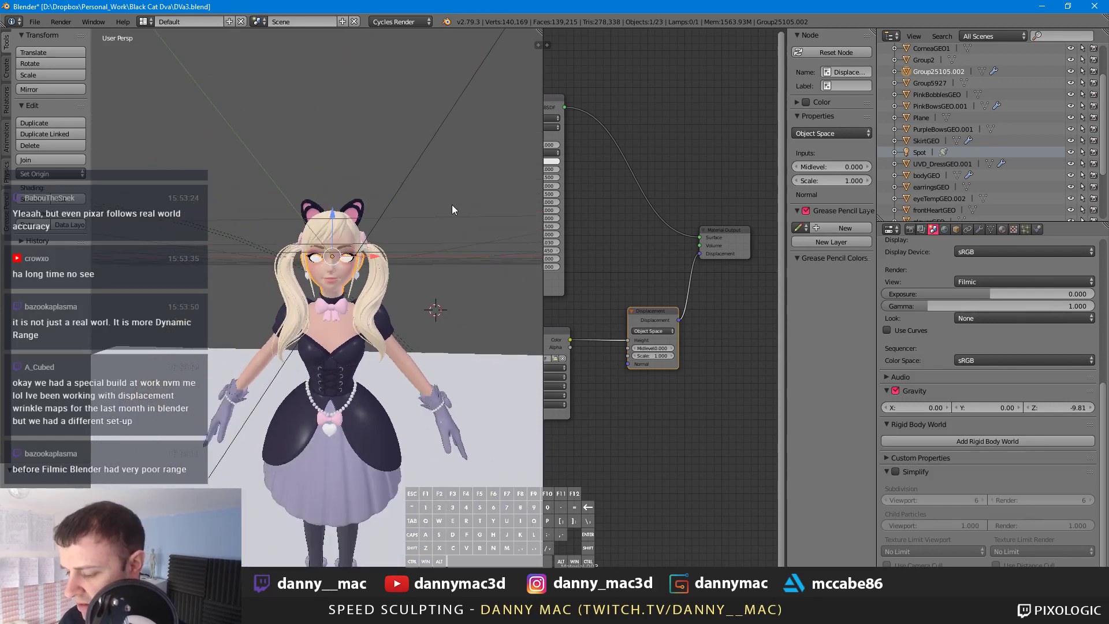
{"action": "scroll", "coordinate": [451, 203], "scroll_direction": "up", "scroll_amount": 1}
{"action": "scroll", "coordinate": [629, 295], "scroll_direction": "up", "scroll_amount": 1}
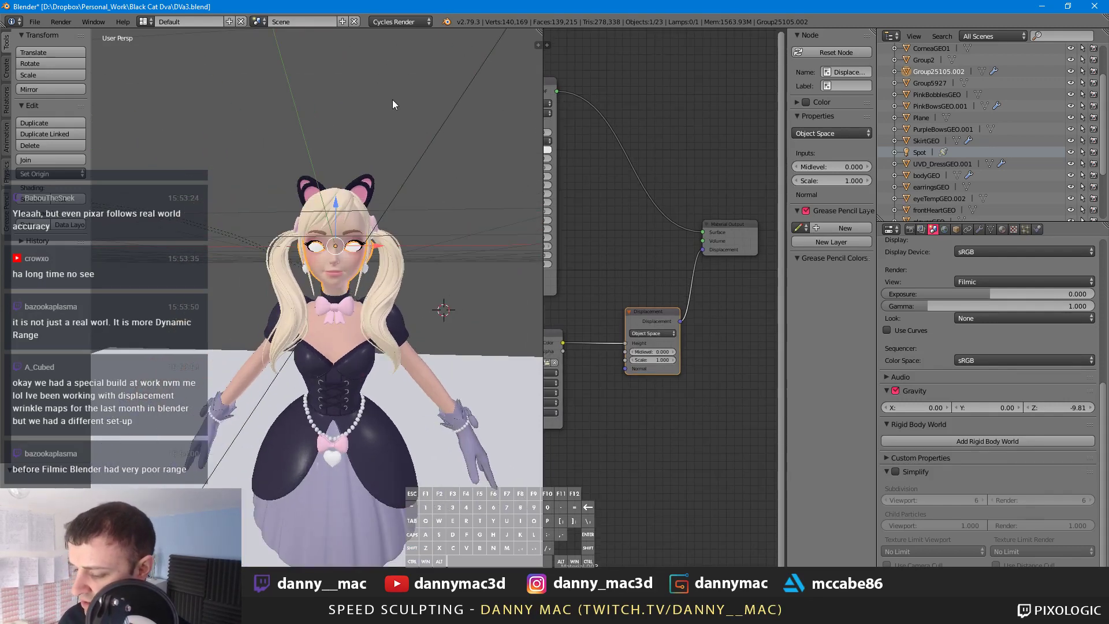
{"action": "scroll", "coordinate": [393, 100], "scroll_direction": "down", "scroll_amount": 2}
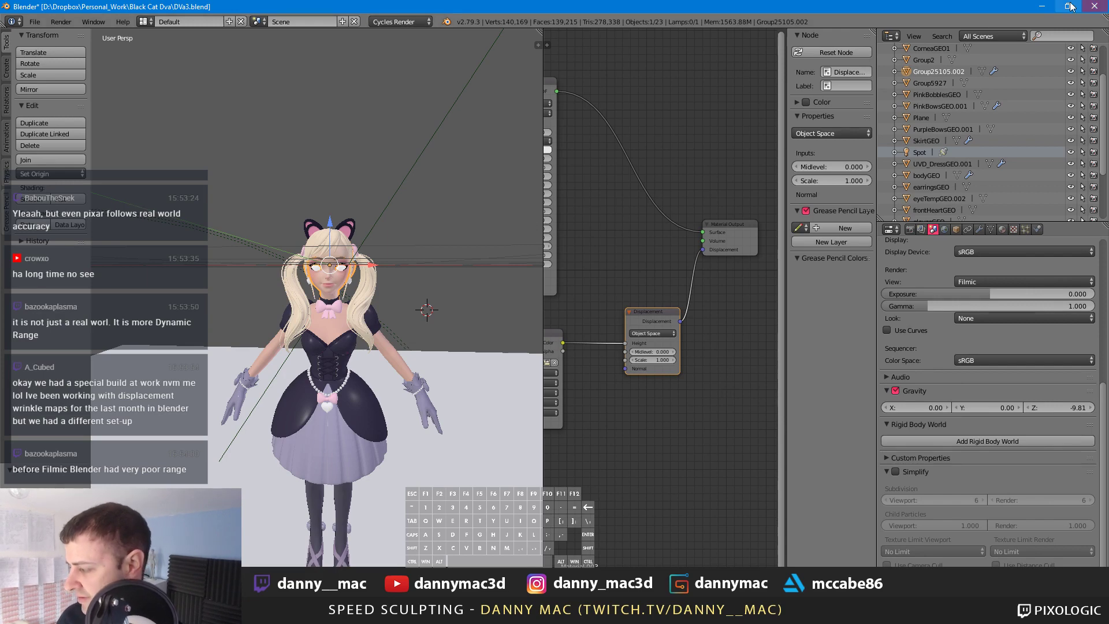
{"action": "left_click", "coordinate": [1043, 7]}
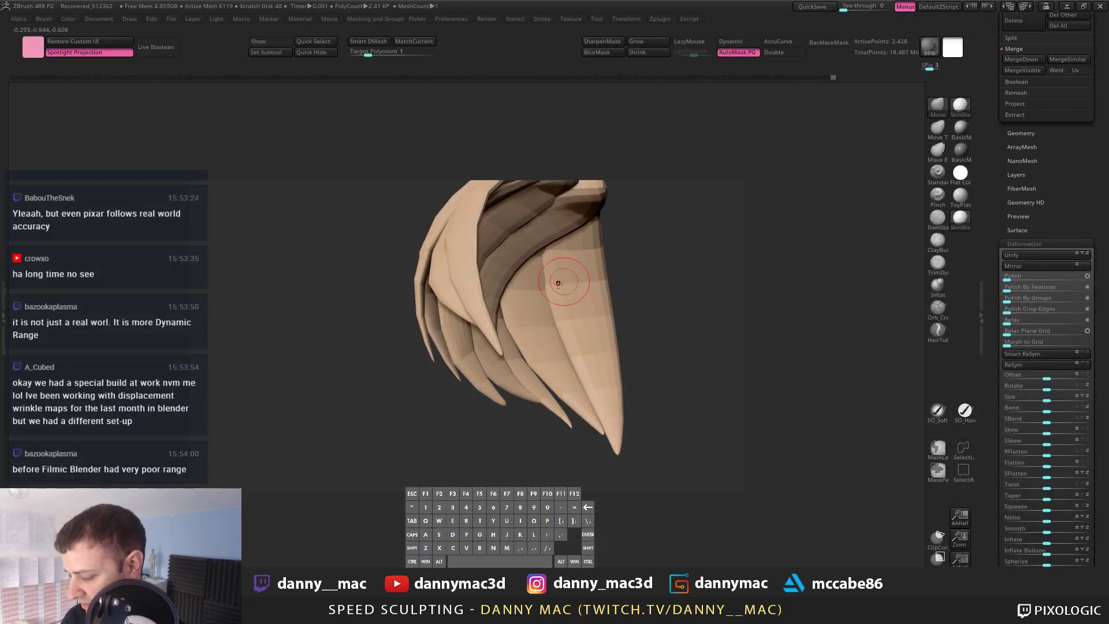
Step: Turn on the polyframe and reshape the red and teal side strands beside the fringe with the Move brush
{"action": "left_click_drag", "start_coordinate": [611, 268], "coordinate": [485, 341]}
{"action": "key", "text": "shift+f"}
{"action": "mouse_move", "coordinate": [485, 341]}
{"action": "right_mouse_down"}
{"action": "mouse_move", "coordinate": [382, 269]}
{"action": "mouse_move", "coordinate": [394, 234]}
{"action": "mouse_move", "coordinate": [406, 237]}
{"action": "mouse_move", "coordinate": [375, 309]}
{"action": "mouse_move", "coordinate": [353, 300]}
{"action": "mouse_move", "coordinate": [413, 271]}
{"action": "mouse_move", "coordinate": [370, 275]}
{"action": "mouse_move", "coordinate": [392, 258]}
{"action": "mouse_move", "coordinate": [324, 271]}
{"action": "mouse_move", "coordinate": [231, 338]}
{"action": "mouse_move", "coordinate": [404, 260]}
{"action": "mouse_move", "coordinate": [393, 260]}
{"action": "right_mouse_up"}
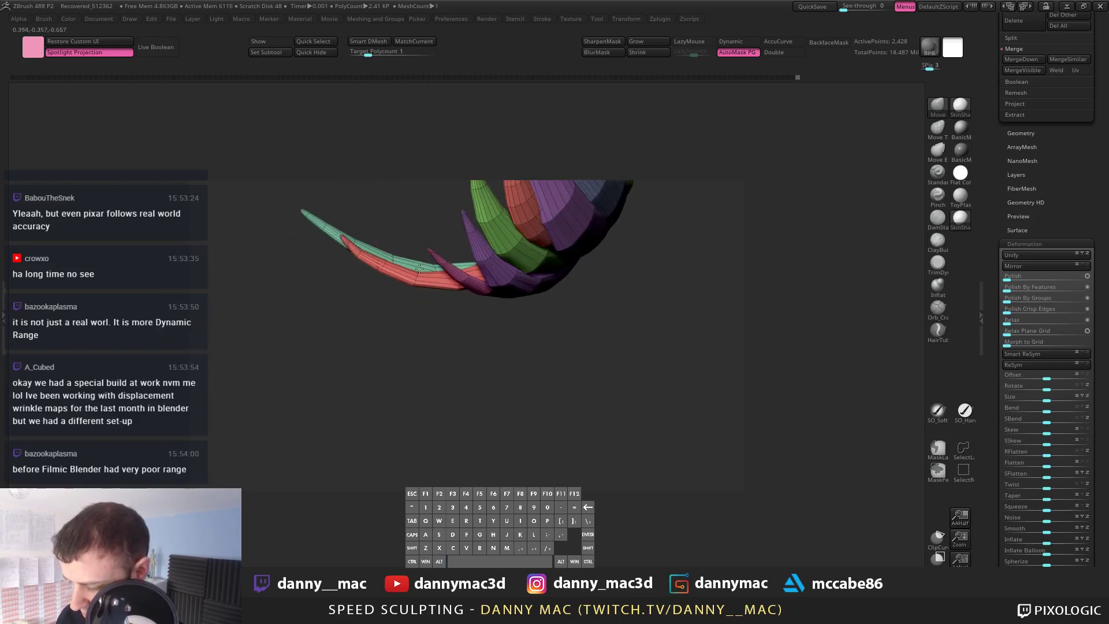
{"action": "right_click_drag", "start_coordinate": [361, 245], "coordinate": [373, 273]}
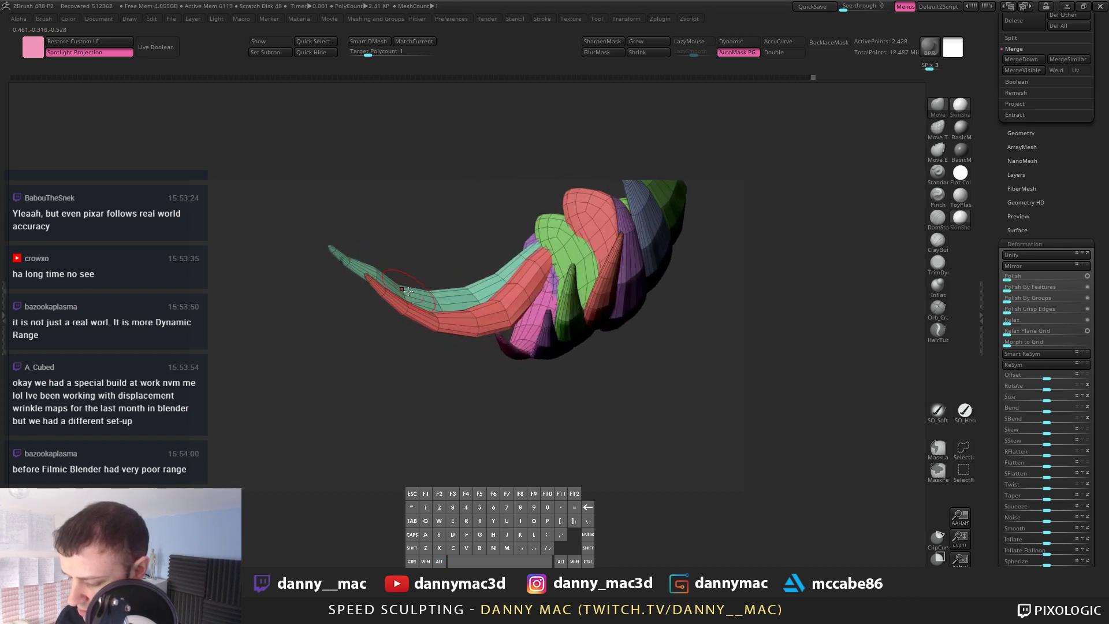
{"action": "mouse_move", "coordinate": [453, 283]}
{"action": "right_mouse_down"}
{"action": "mouse_move", "coordinate": [482, 297]}
{"action": "mouse_move", "coordinate": [519, 263]}
{"action": "right_mouse_up"}
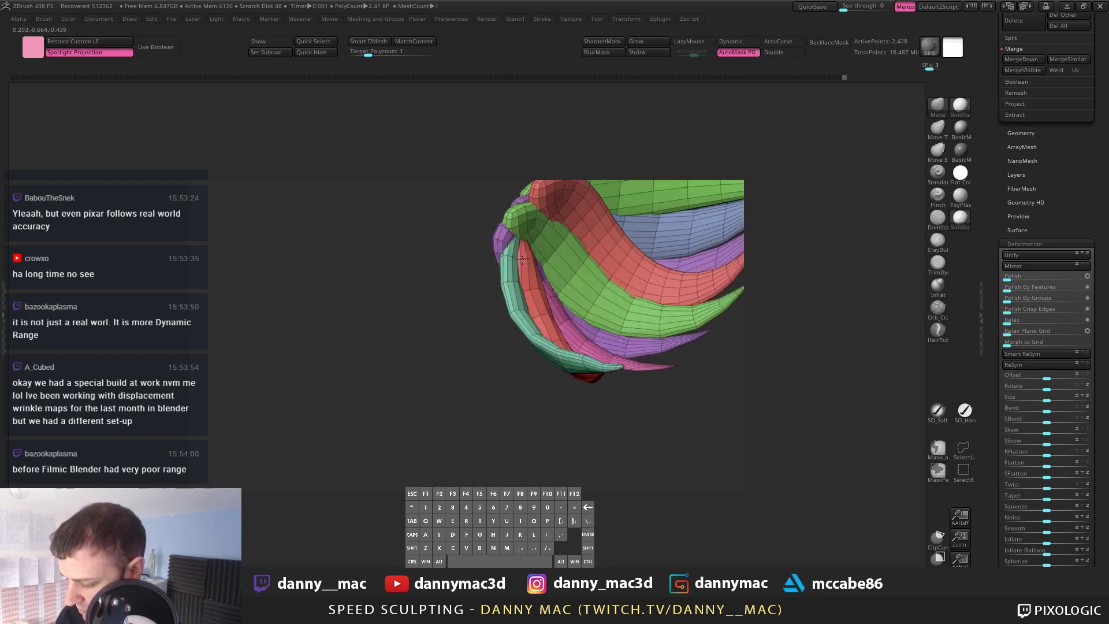
Step: Refine the curve of the teal side strand and its overlap with the neighbouring red strand using the Move brush
{"action": "right_click_drag", "start_coordinate": [518, 261], "coordinate": [594, 349]}
{"action": "right_click", "coordinate": [540, 341]}
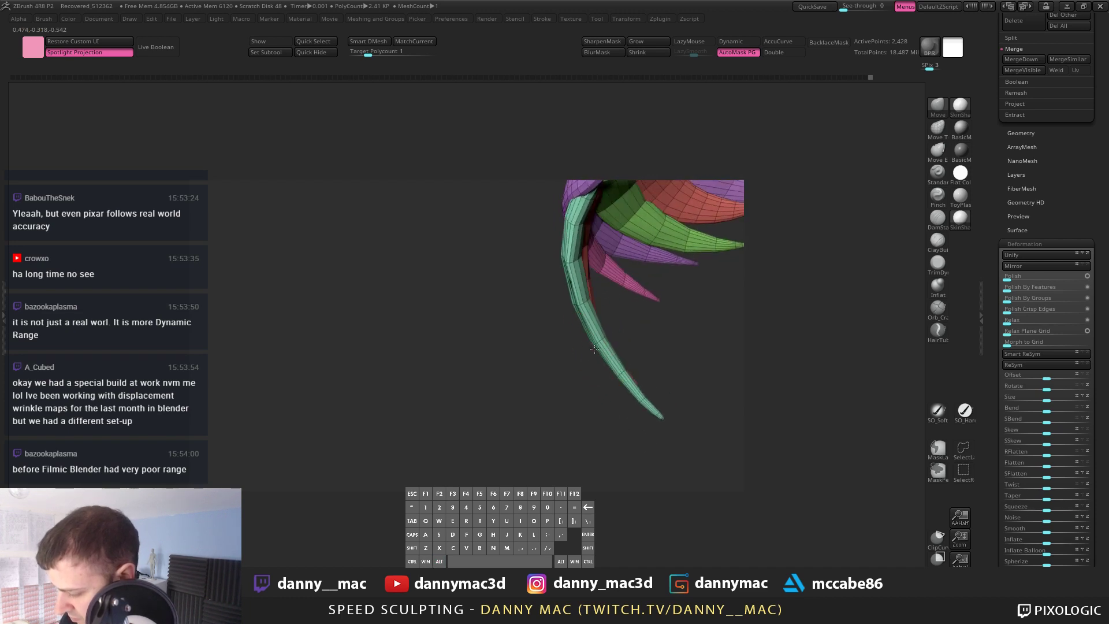
{"action": "mouse_move", "coordinate": [581, 310]}
{"action": "right_mouse_down"}
{"action": "mouse_move", "coordinate": [599, 295]}
{"action": "mouse_move", "coordinate": [561, 311]}
{"action": "mouse_move", "coordinate": [570, 321]}
{"action": "right_mouse_up"}
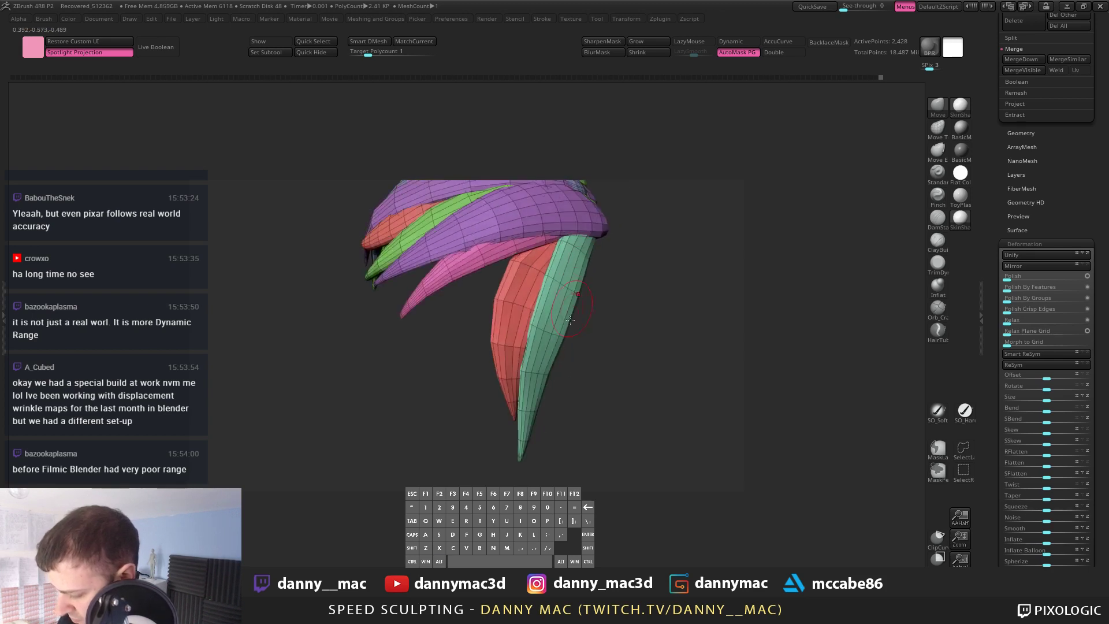
{"action": "right_click_drag", "start_coordinate": [488, 304], "coordinate": [453, 364]}
{"action": "right_click_drag", "start_coordinate": [489, 397], "coordinate": [464, 341], "text": "alt"}
Step: Fit the side and fringe strands to the forehead with the Move brush while the head and ears are shown
{"action": "key", "text": "space"}
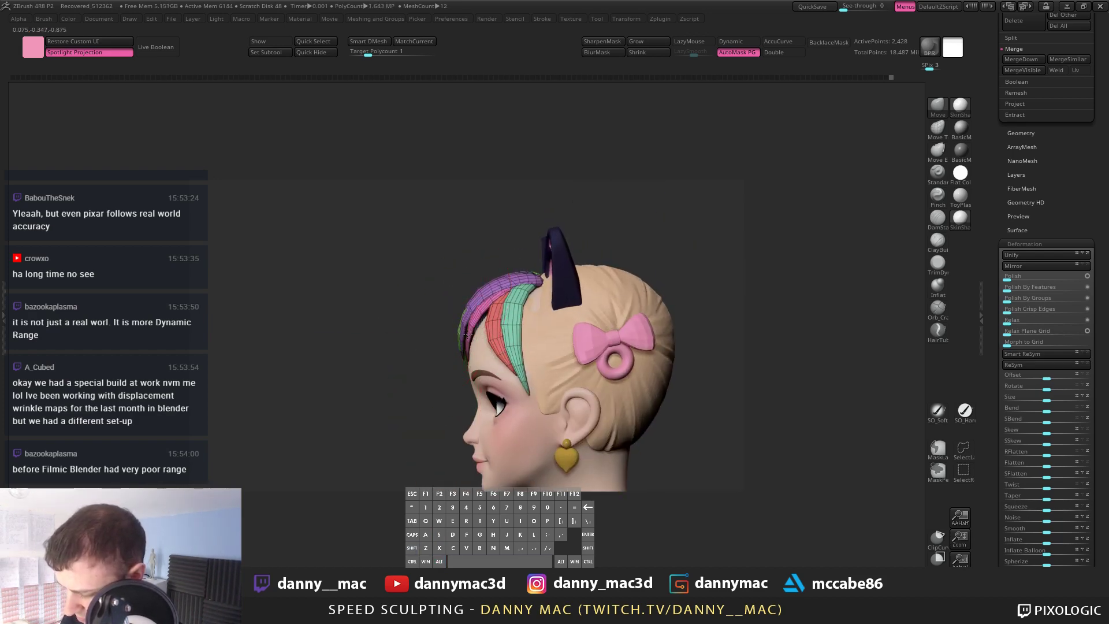
{"action": "right_click_drag", "start_coordinate": [477, 338], "coordinate": [513, 327]}
{"action": "key", "text": "space"}
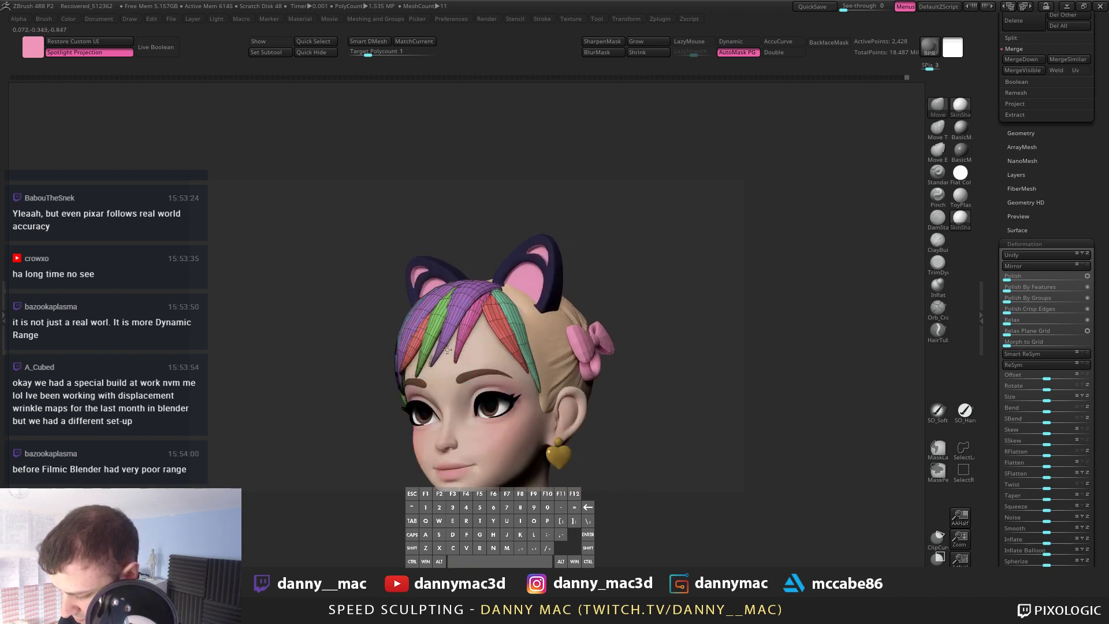
{"action": "right_click_drag", "start_coordinate": [445, 341], "coordinate": [508, 291]}
{"action": "key", "text": "space"}
Step: Turn off the polyframe, raise the hair by two subdivision levels and check the fringe from the front and below
{"action": "key", "text": "shift+f"}
{"action": "key", "text": "space"}
{"action": "key", "text": "d"}
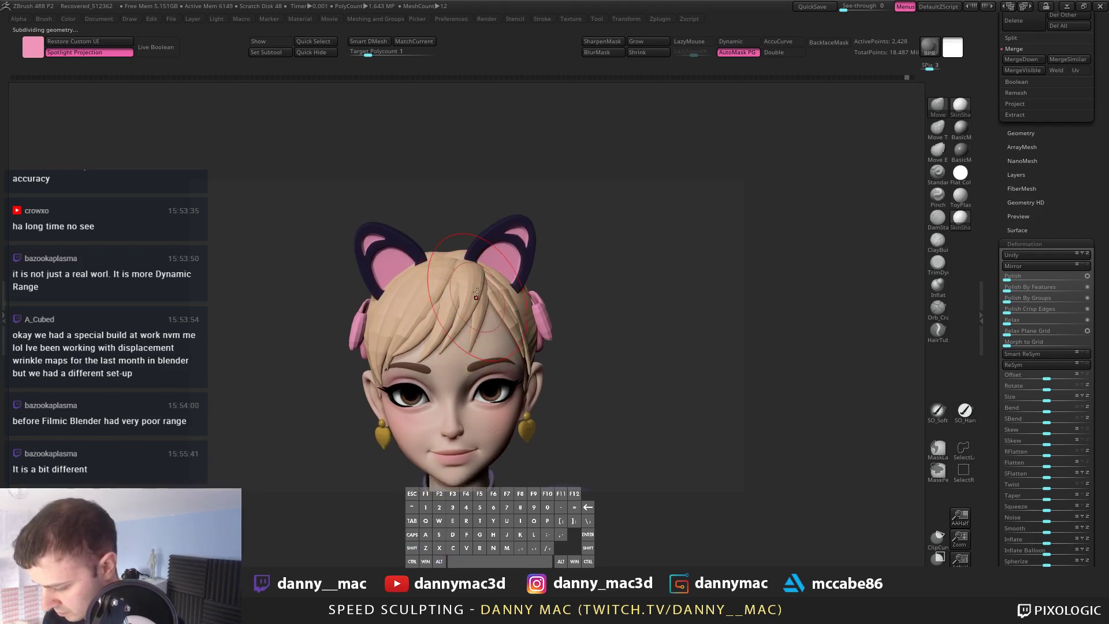
{"action": "right_click_drag", "start_coordinate": [472, 289], "coordinate": [500, 323]}
{"action": "key", "text": "space"}
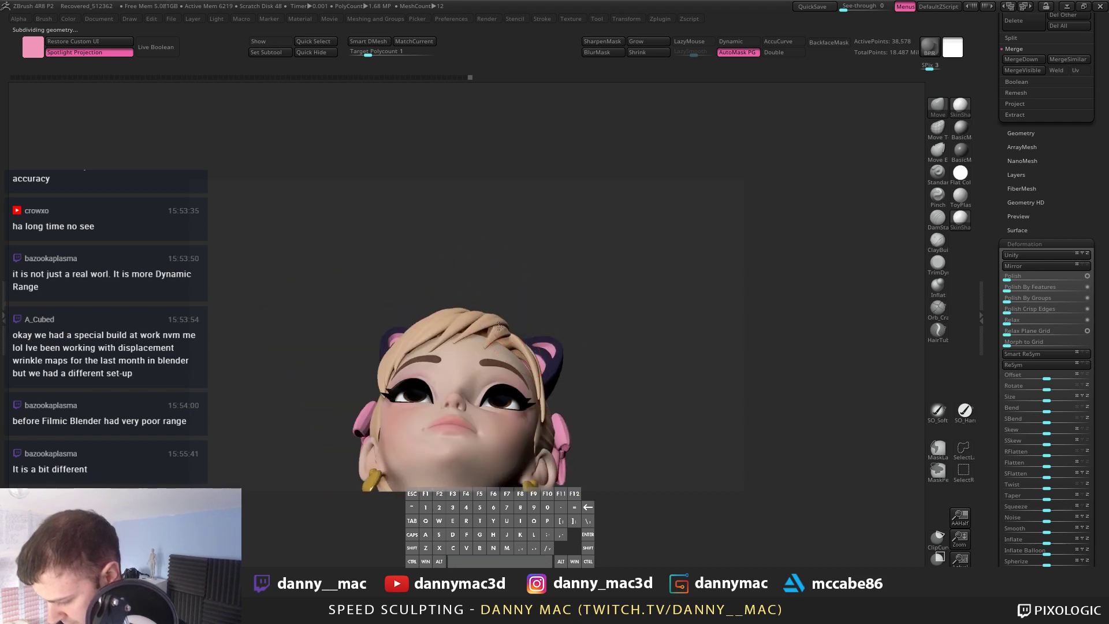
{"action": "key", "text": "space"}
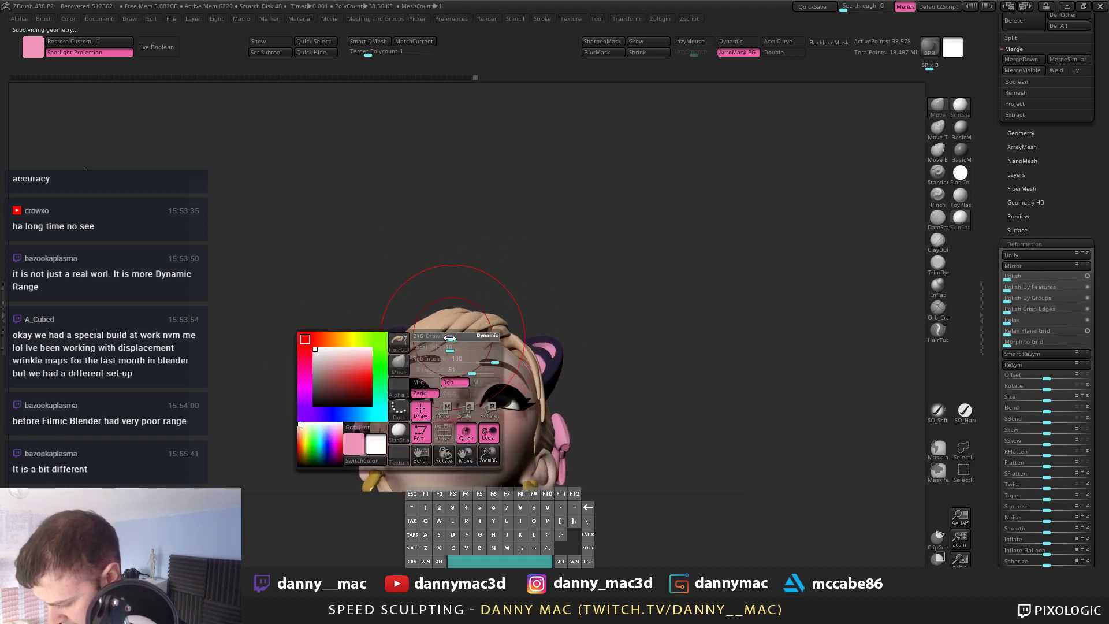
Step: Adjust the fringe strands near the temple and hairline with the Move brush at varying brush sizes
{"action": "mouse_move", "coordinate": [453, 334]}
{"action": "right_mouse_down"}
{"action": "mouse_move", "coordinate": [471, 378]}
{"action": "mouse_move", "coordinate": [421, 331]}
{"action": "mouse_move", "coordinate": [394, 366]}
{"action": "mouse_move", "coordinate": [385, 360]}
{"action": "right_mouse_up"}
{"action": "key", "text": "space"}
{"action": "key", "text": "space"}
{"action": "left_click_drag", "start_coordinate": [404, 377], "coordinate": [400, 378]}
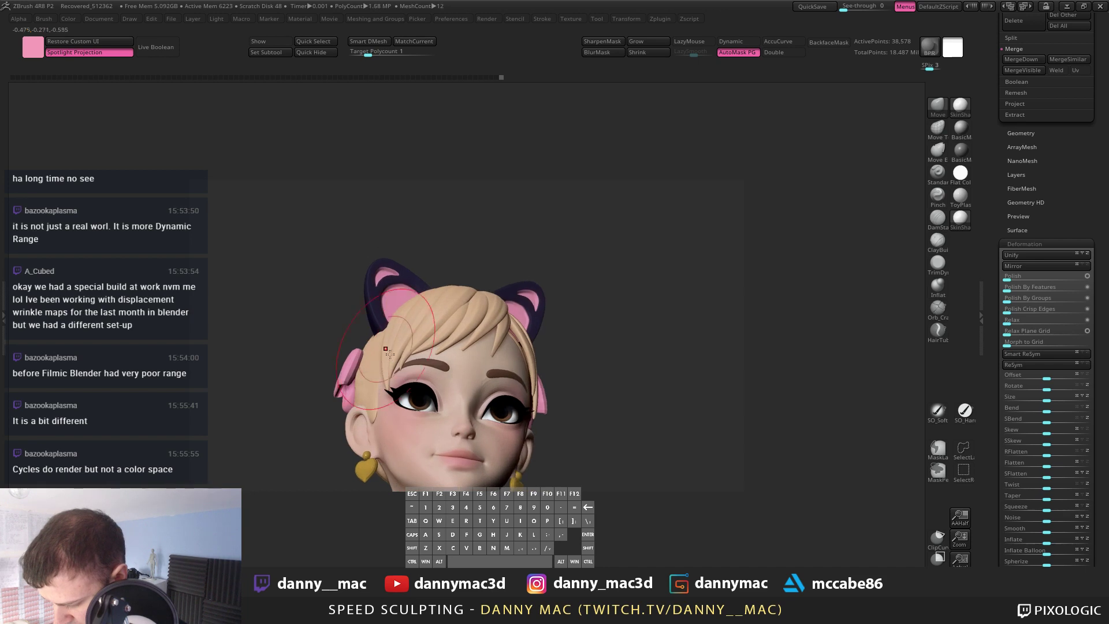
{"action": "left_click_drag", "start_coordinate": [271, 399], "coordinate": [363, 413]}
{"action": "key", "text": "space"}
Step: Select the HairBackGEO subtool and nudge its surface beside the cat ear with the Move brush
{"action": "right_click_drag", "start_coordinate": [407, 343], "coordinate": [431, 344]}
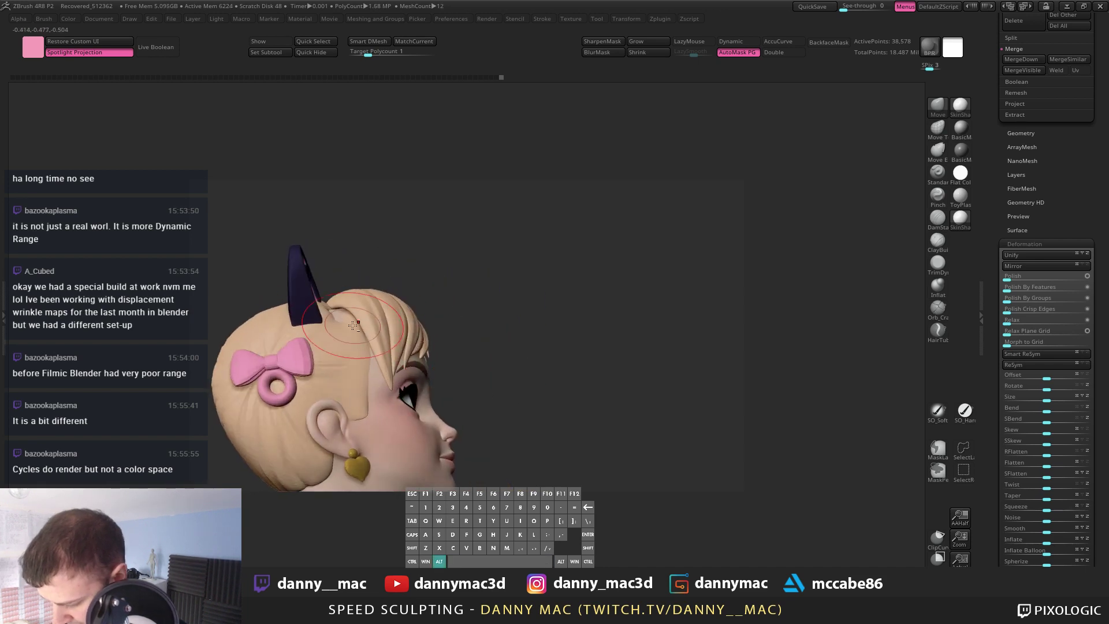
{"action": "left_click", "coordinate": [343, 312], "text": "alt"}
{"action": "key", "text": "space"}
{"action": "left_click_drag", "start_coordinate": [345, 308], "coordinate": [345, 306]}
{"action": "right_click_drag", "start_coordinate": [369, 312], "coordinate": [347, 334]}
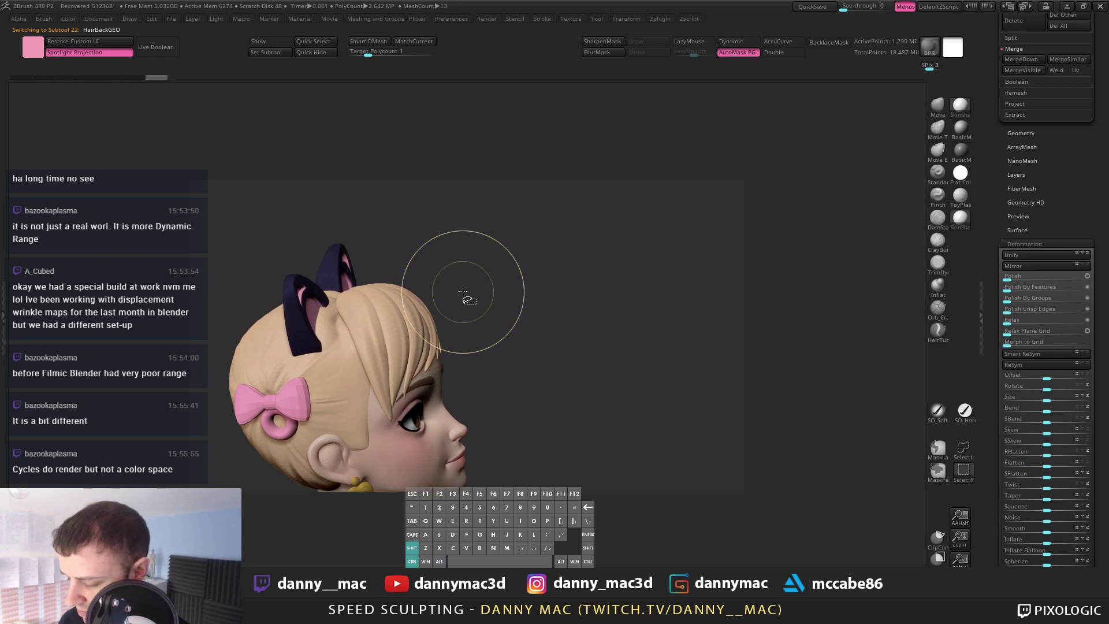
Step: Select the HairGEO_1 subtool and unhide all of its strands, including the ponytails
{"action": "left_click", "coordinate": [399, 315], "text": "alt"}
{"action": "left_click", "coordinate": [458, 294], "text": "ctrl+shift"}
{"action": "right_click_drag", "start_coordinate": [432, 311], "coordinate": [342, 318]}
{"action": "key", "text": "space"}
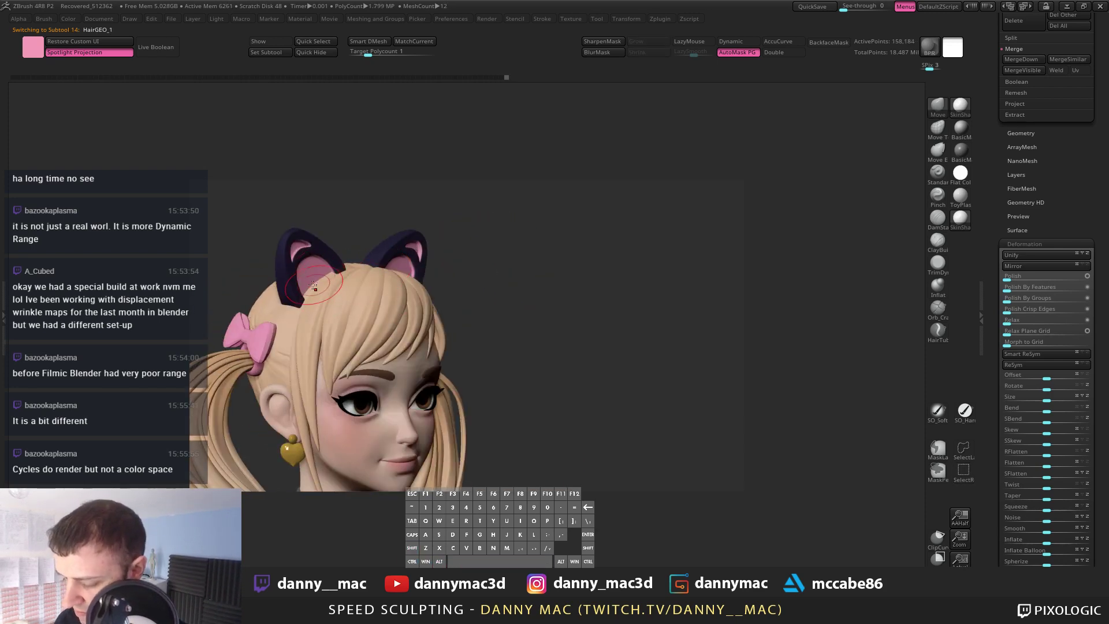
Step: Select HairBackGEO again and adjust the hair at the base of the cat ear with the Move brush
{"action": "left_click", "coordinate": [314, 286], "text": "alt"}
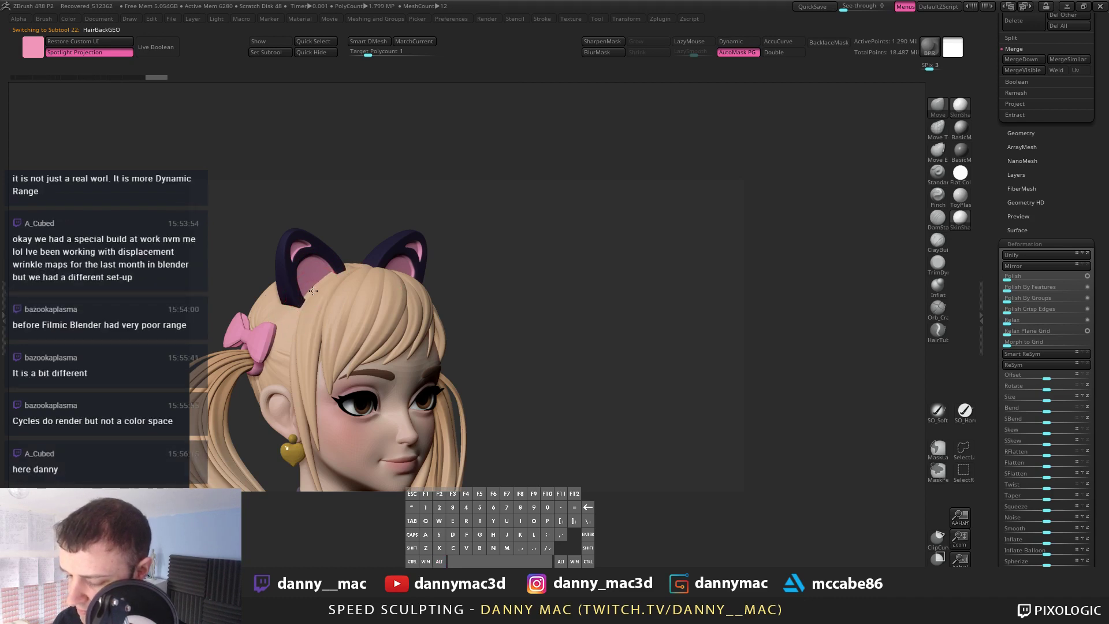
{"action": "left_click_drag", "start_coordinate": [328, 279], "coordinate": [330, 288]}
{"action": "right_click_drag", "start_coordinate": [323, 280], "coordinate": [329, 282], "text": "alt"}
{"action": "key", "text": "ctrl+z"}
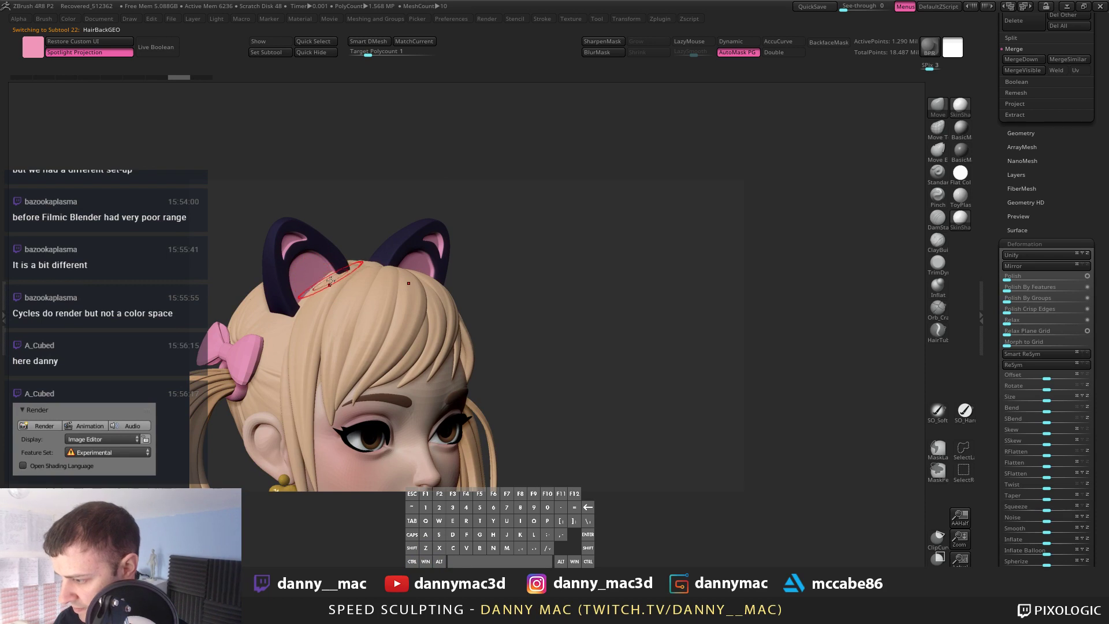
{"action": "right_click_drag", "start_coordinate": [332, 275], "coordinate": [351, 269]}
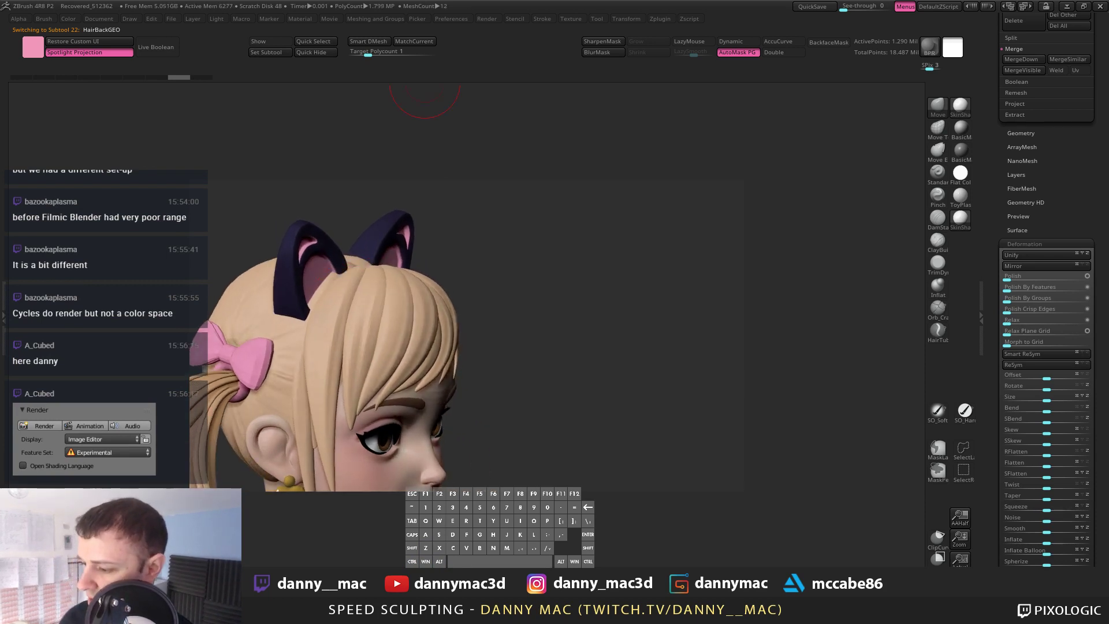
Step: Switch to Blender and check the Cycles feature set in the render settings alongside the material's displacement node
{"action": "key", "text": "alt+Tab"}
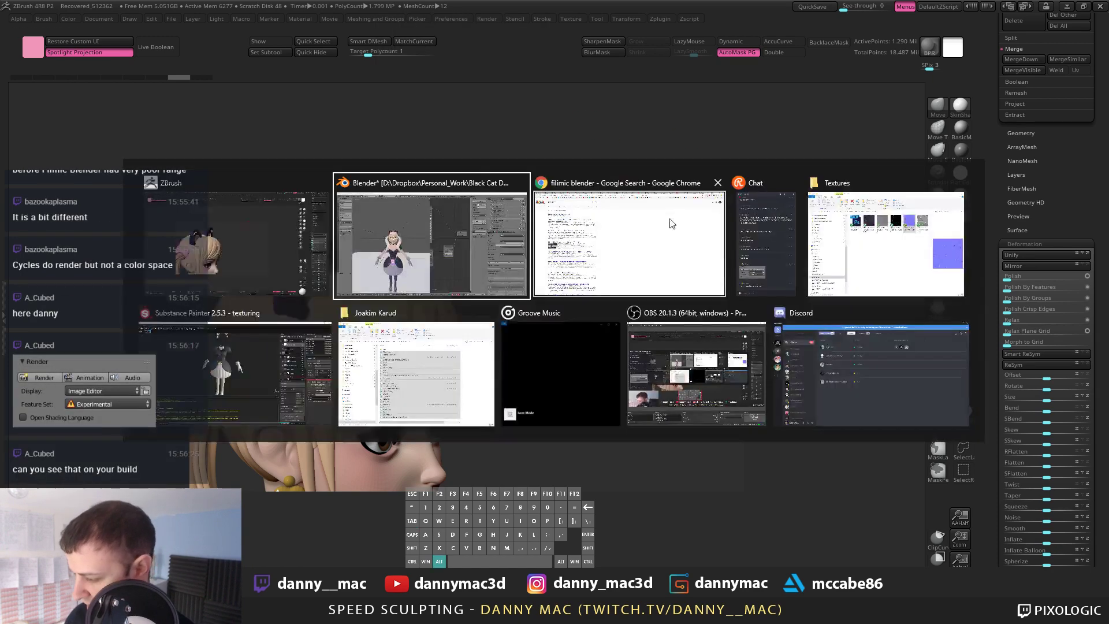
{"action": "scroll", "coordinate": [996, 271], "scroll_direction": "up", "scroll_amount": 2}
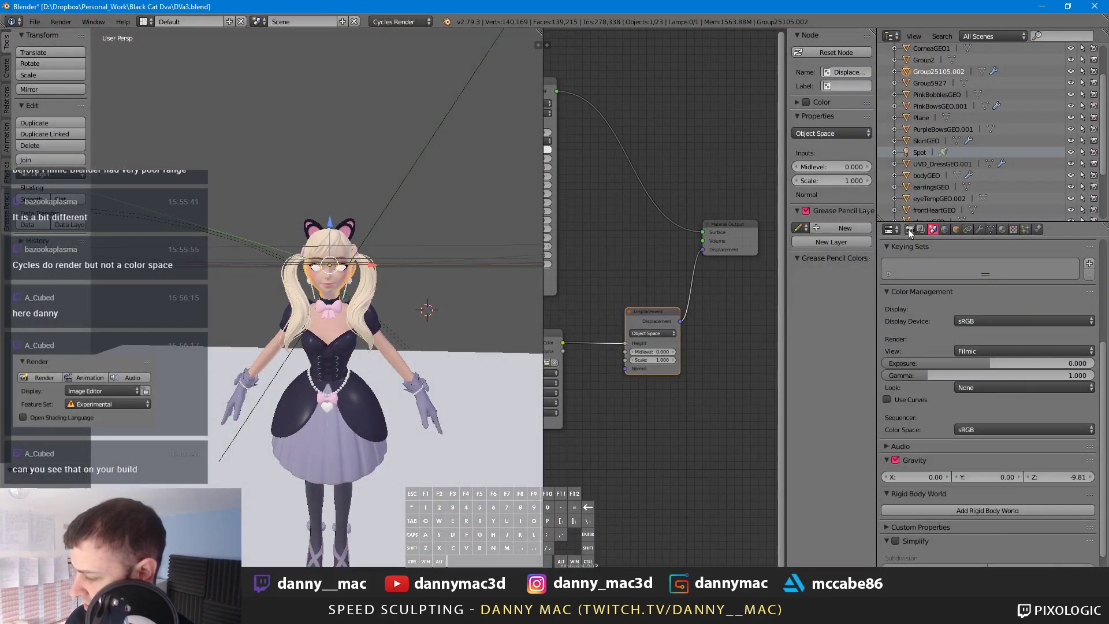
{"action": "left_click", "coordinate": [910, 230]}
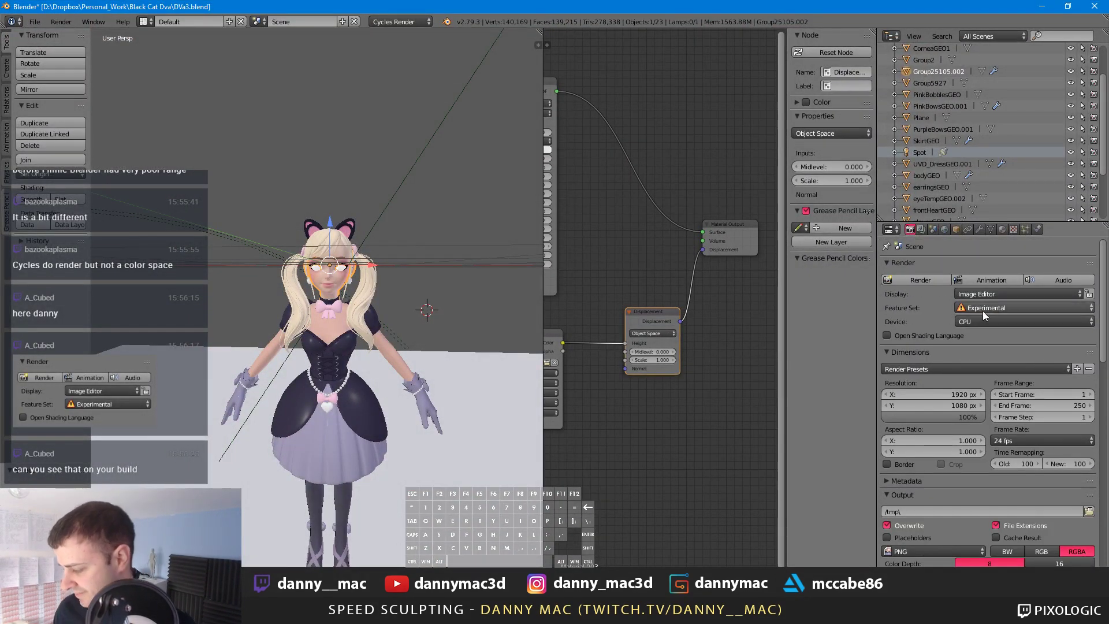
{"action": "scroll", "coordinate": [622, 268], "scroll_direction": "up", "scroll_amount": 1}
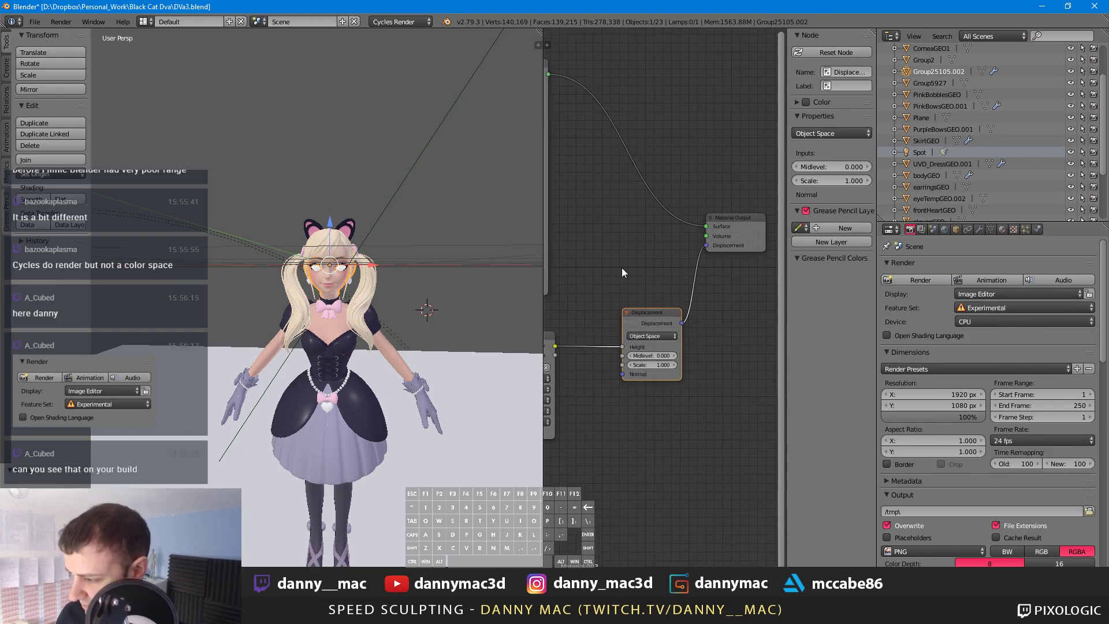
{"action": "scroll", "coordinate": [612, 254], "scroll_direction": "down", "scroll_amount": 2}
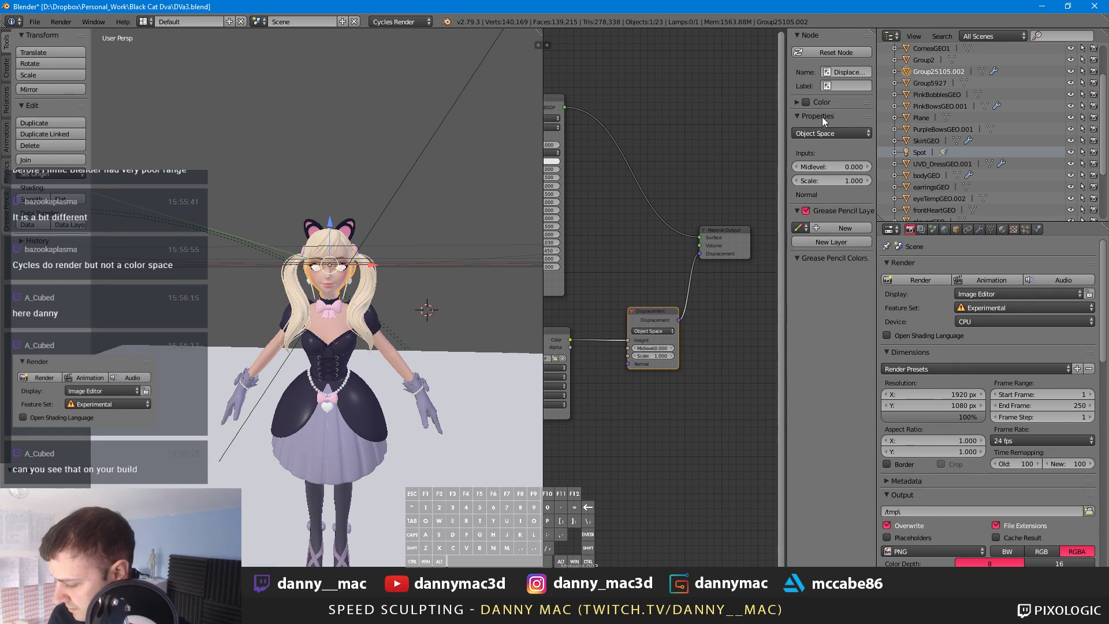
Step: Open the recent file DVa3.blend in Blender 2.79 and bring the material's displacement and output nodes into view
{"action": "left_click", "coordinate": [123, 22]}
{"action": "left_click", "coordinate": [228, 145]}
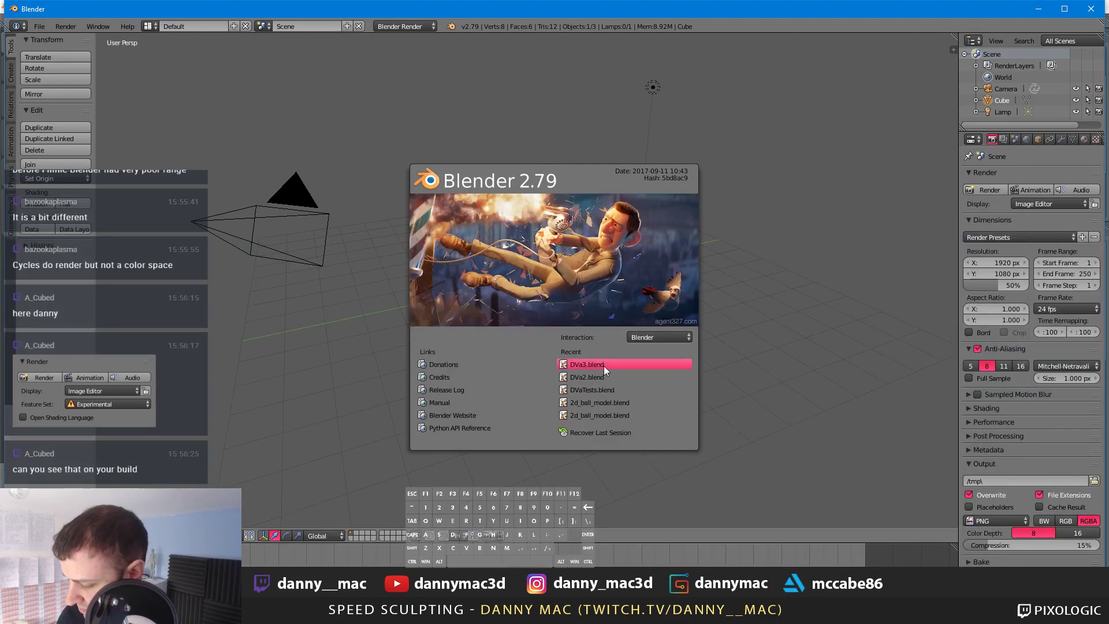
{"action": "left_click", "coordinate": [605, 364]}
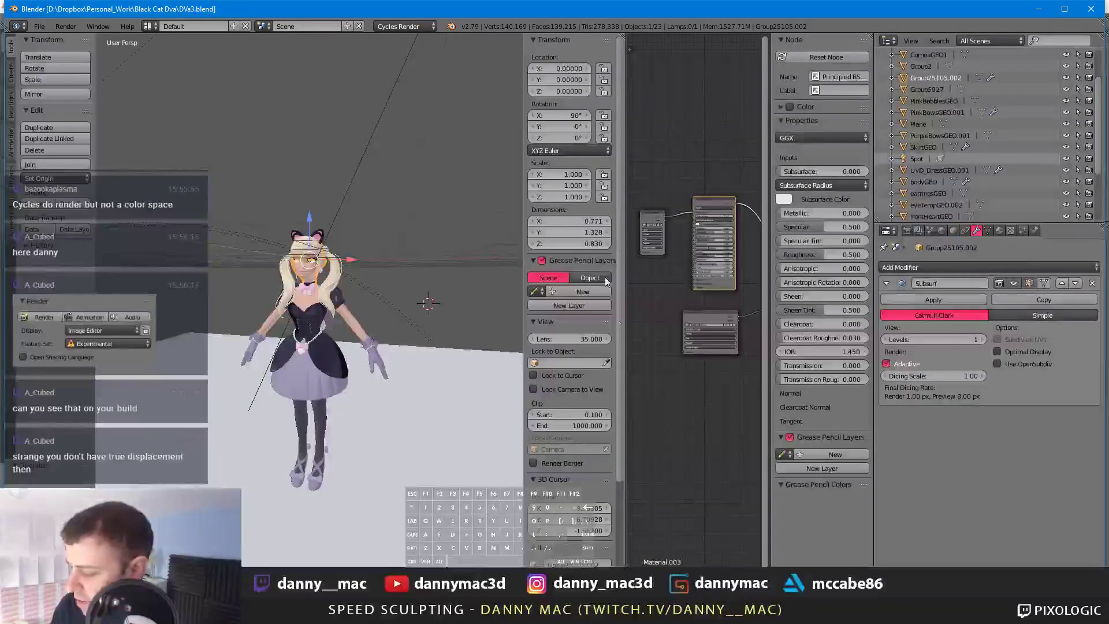
{"action": "scroll", "coordinate": [703, 367], "scroll_direction": "down", "scroll_amount": 1}
{"action": "middle_click_drag", "start_coordinate": [715, 384], "coordinate": [629, 383], "text": "shift"}
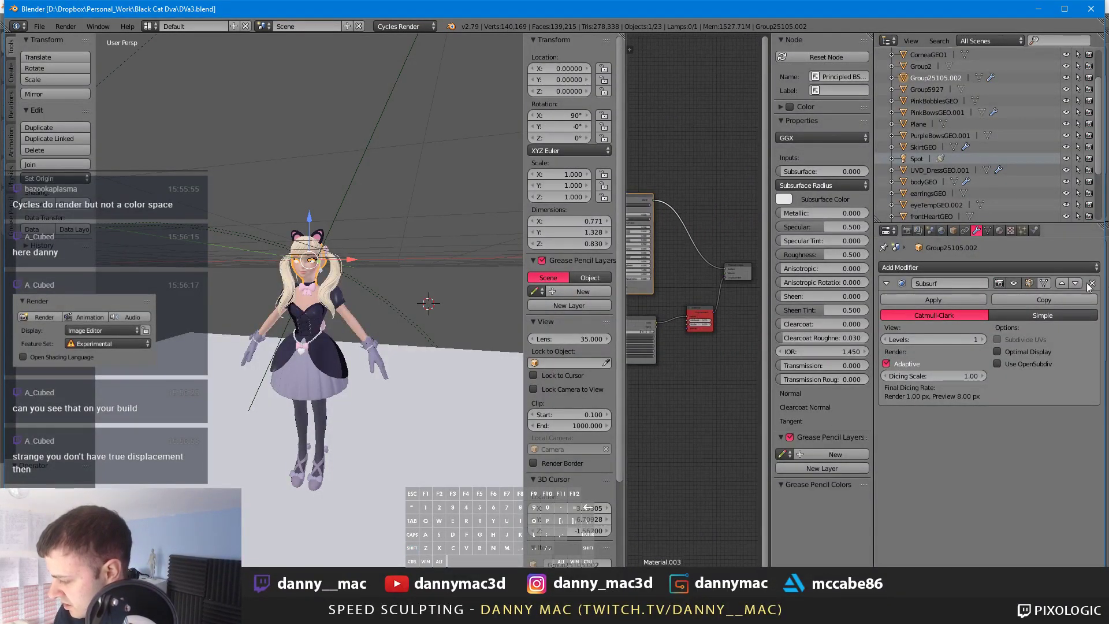
Step: Set the displacement method of Material.003 to True and widen the node editor to show its whole node tree
{"action": "left_click", "coordinate": [1010, 230]}
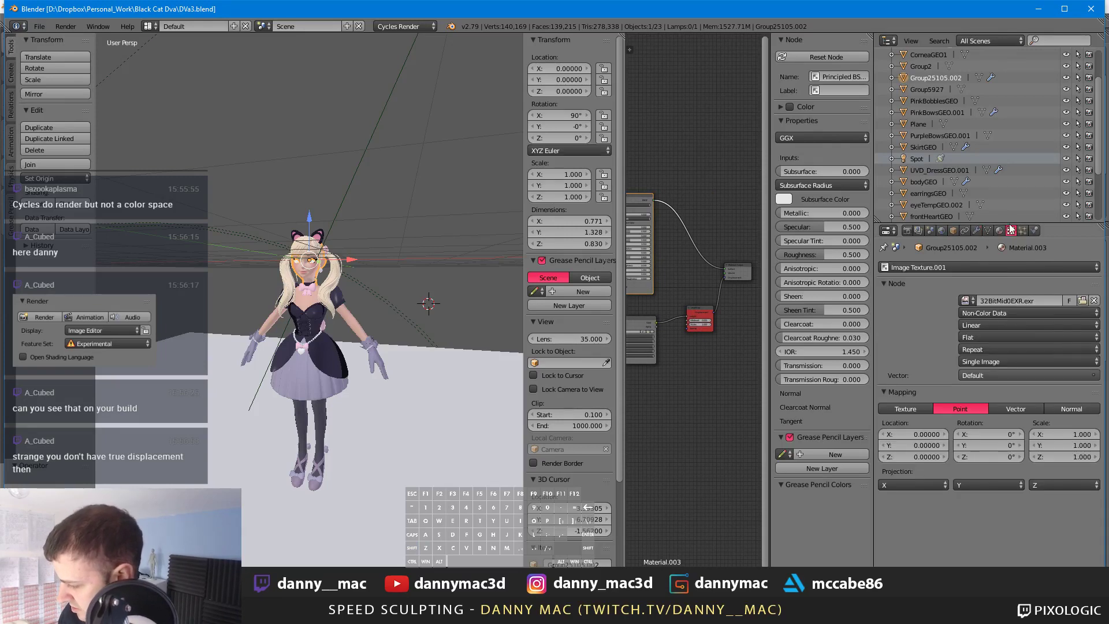
{"action": "left_click", "coordinate": [1000, 231]}
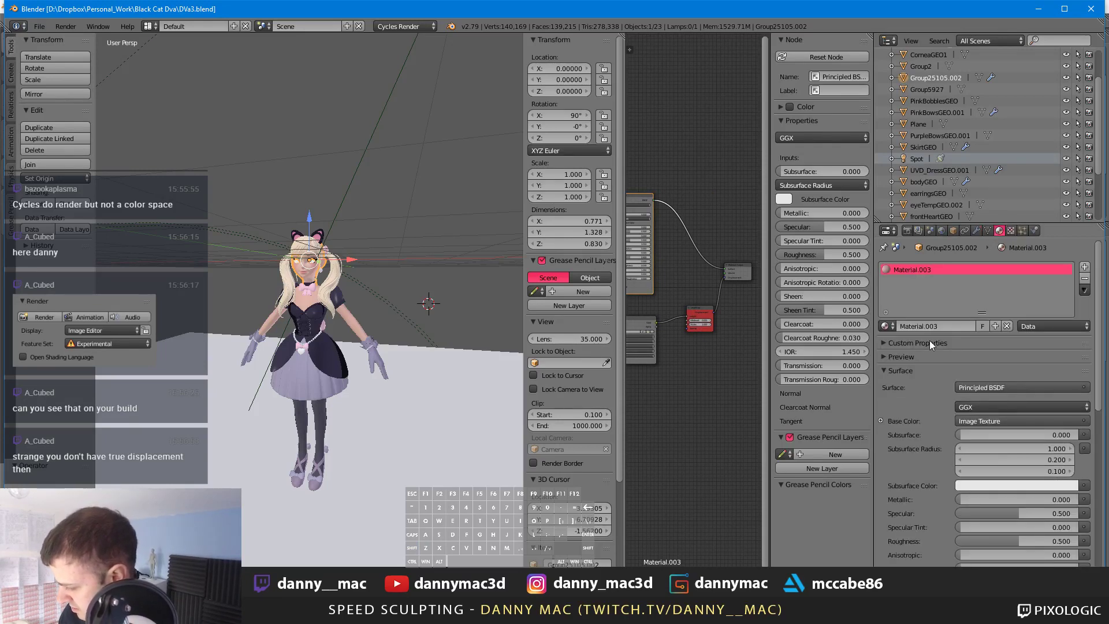
{"action": "scroll", "coordinate": [930, 341], "scroll_direction": "down", "scroll_amount": 10}
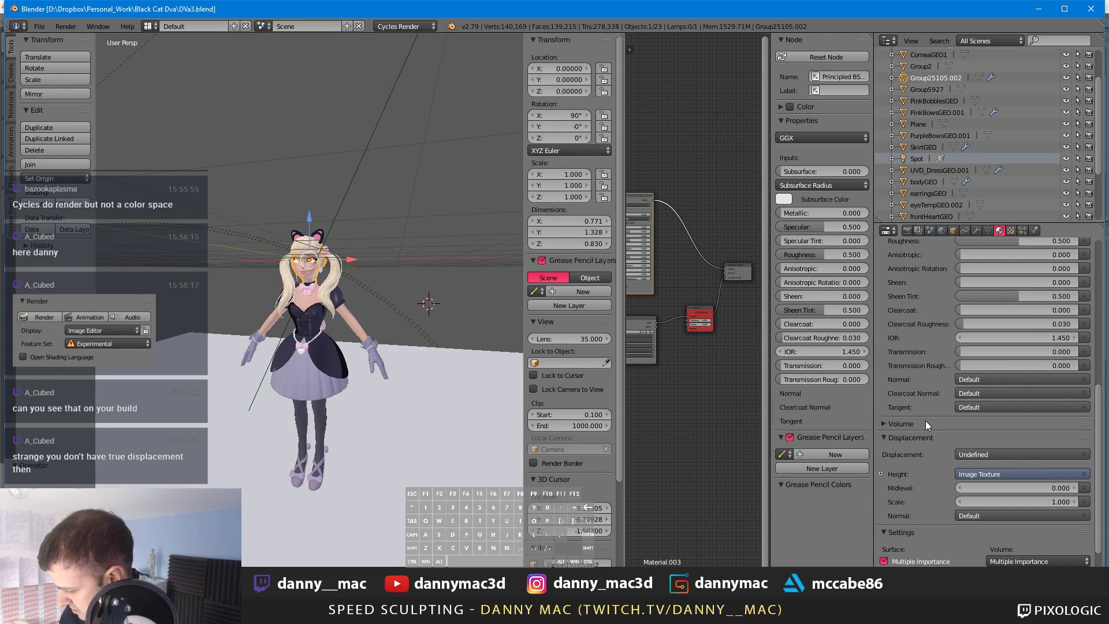
{"action": "left_click", "coordinate": [977, 455]}
{"action": "scroll", "coordinate": [899, 477], "scroll_direction": "down", "scroll_amount": 4}
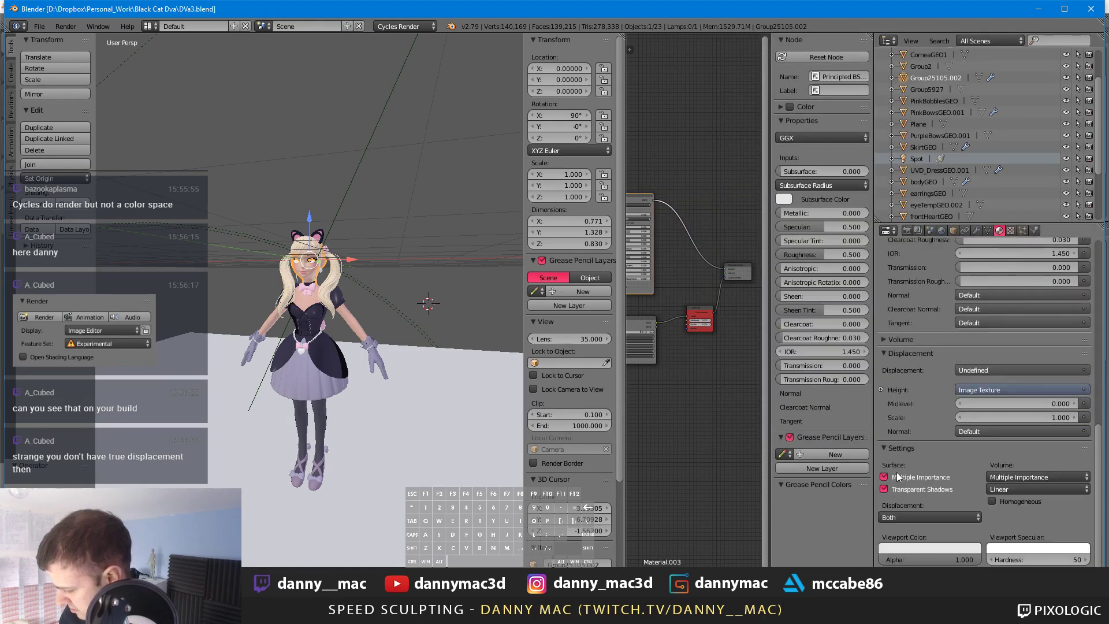
{"action": "left_click", "coordinate": [931, 517]}
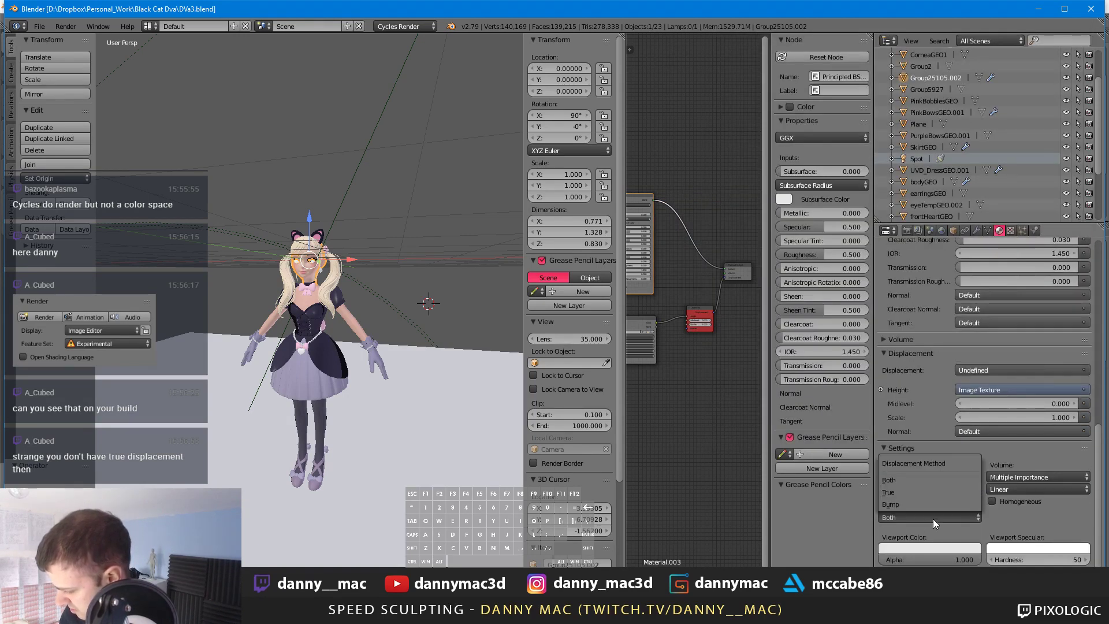
{"action": "left_click", "coordinate": [916, 491]}
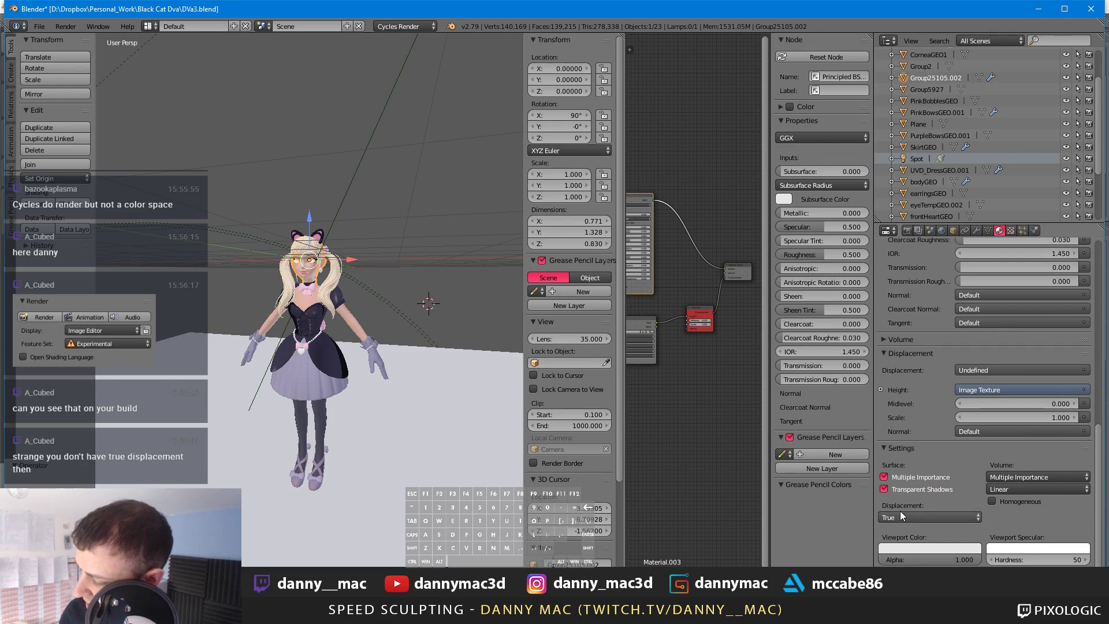
{"action": "left_click_drag", "start_coordinate": [626, 447], "coordinate": [422, 447]}
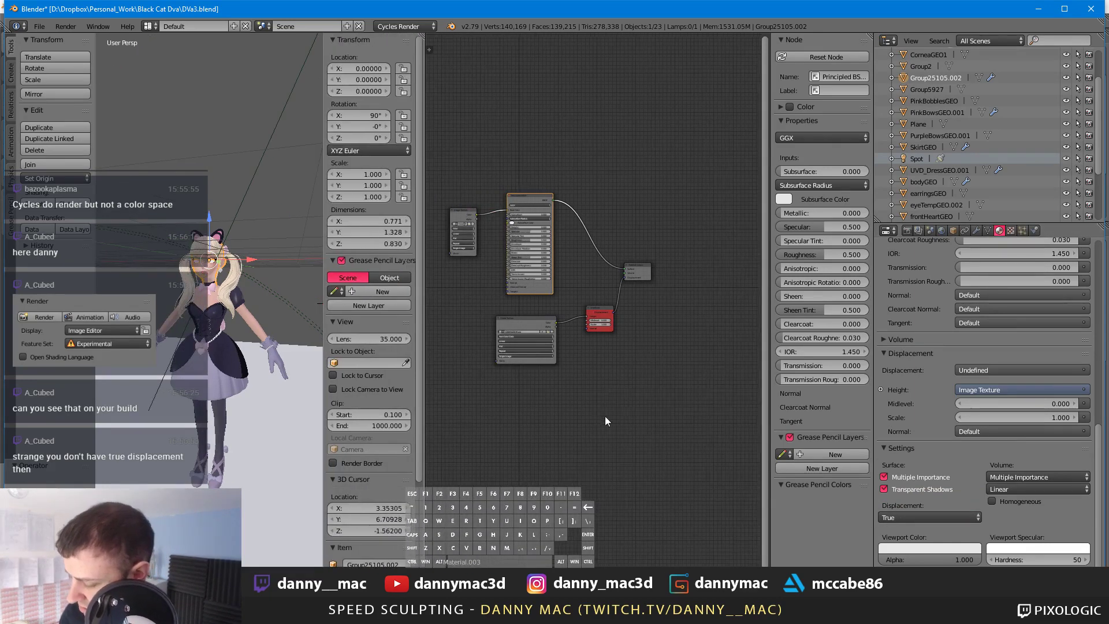
{"action": "left_click", "coordinate": [929, 517]}
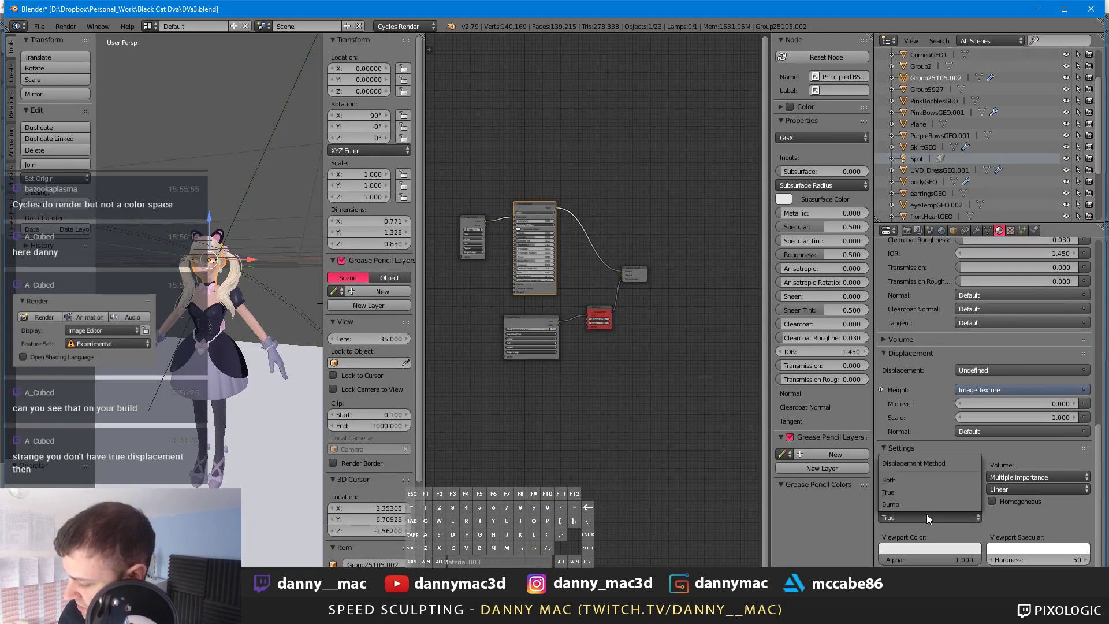
{"action": "left_click", "coordinate": [927, 522]}
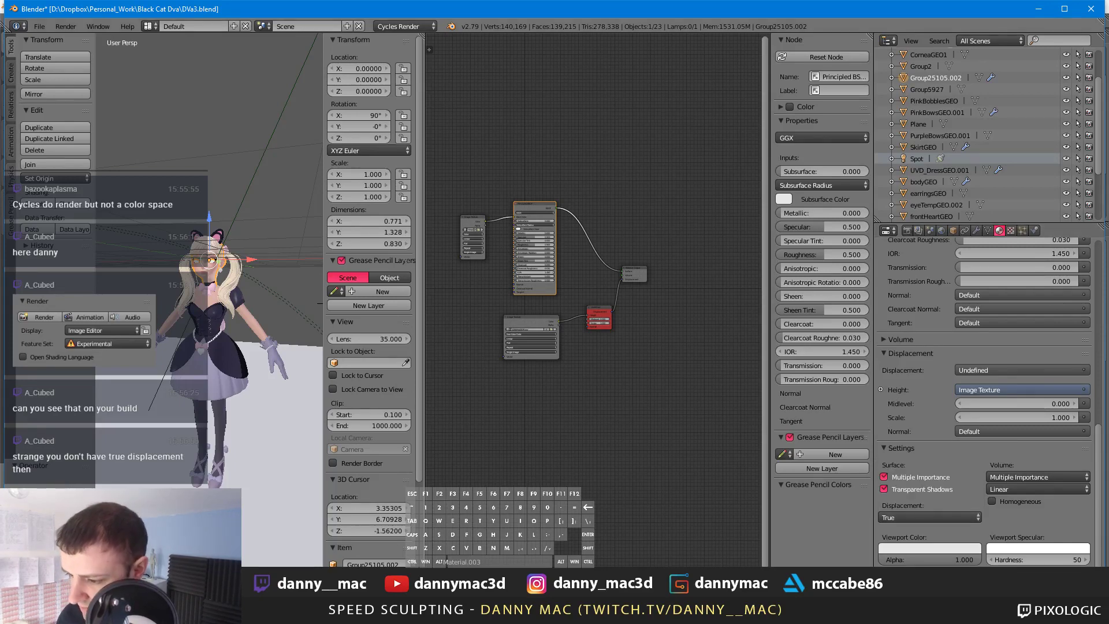
Step: Return to the Blender 2.79.3 window and look through its render and material settings for the displacement method
{"action": "key", "text": "alt+Tab"}
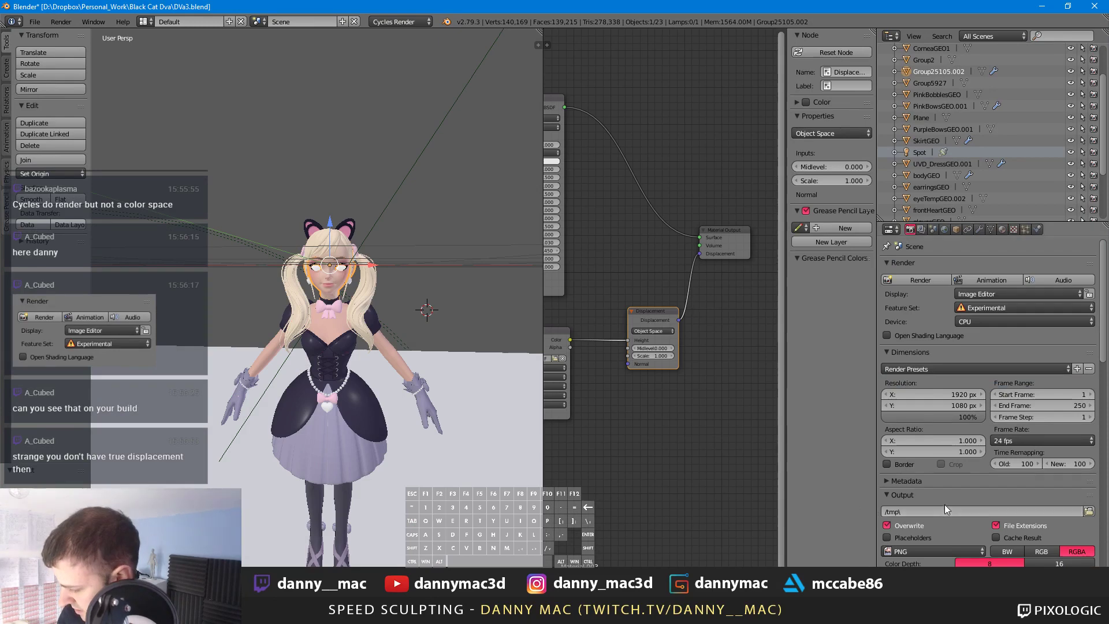
{"action": "scroll", "coordinate": [927, 493], "scroll_direction": "down", "scroll_amount": 15}
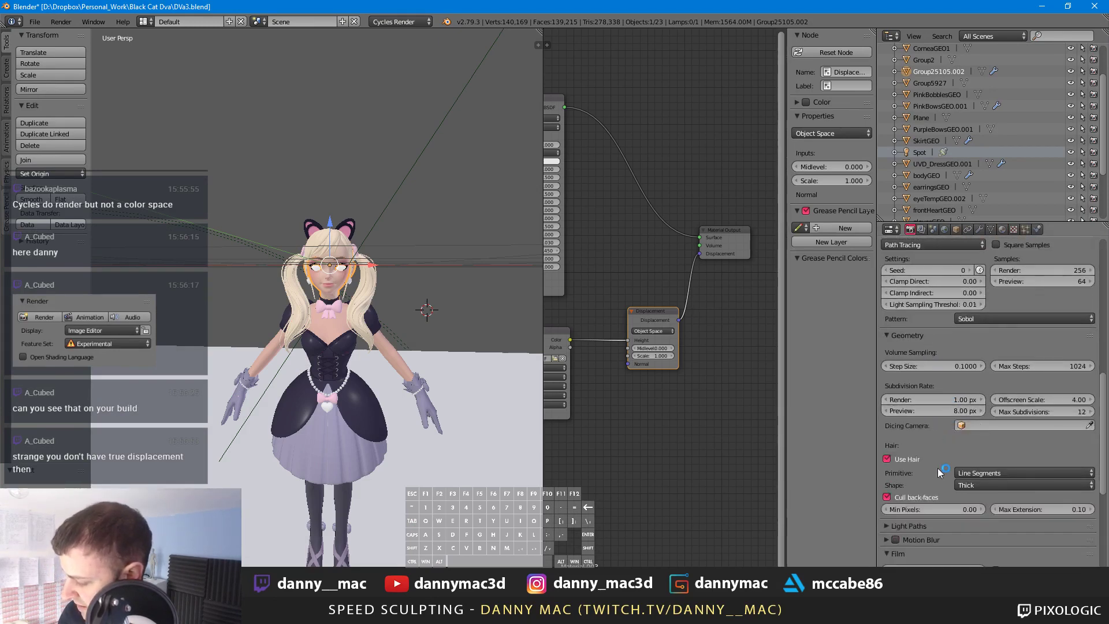
{"action": "scroll", "coordinate": [938, 468], "scroll_direction": "down", "scroll_amount": 7}
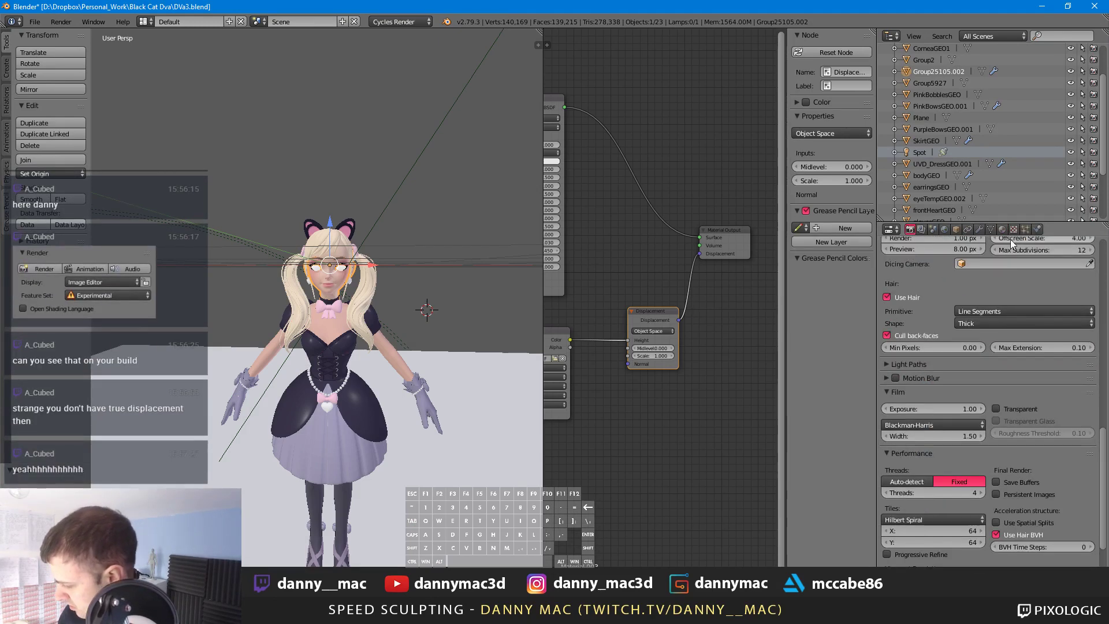
{"action": "left_click", "coordinate": [1014, 229]}
{"action": "left_click", "coordinate": [1003, 230]}
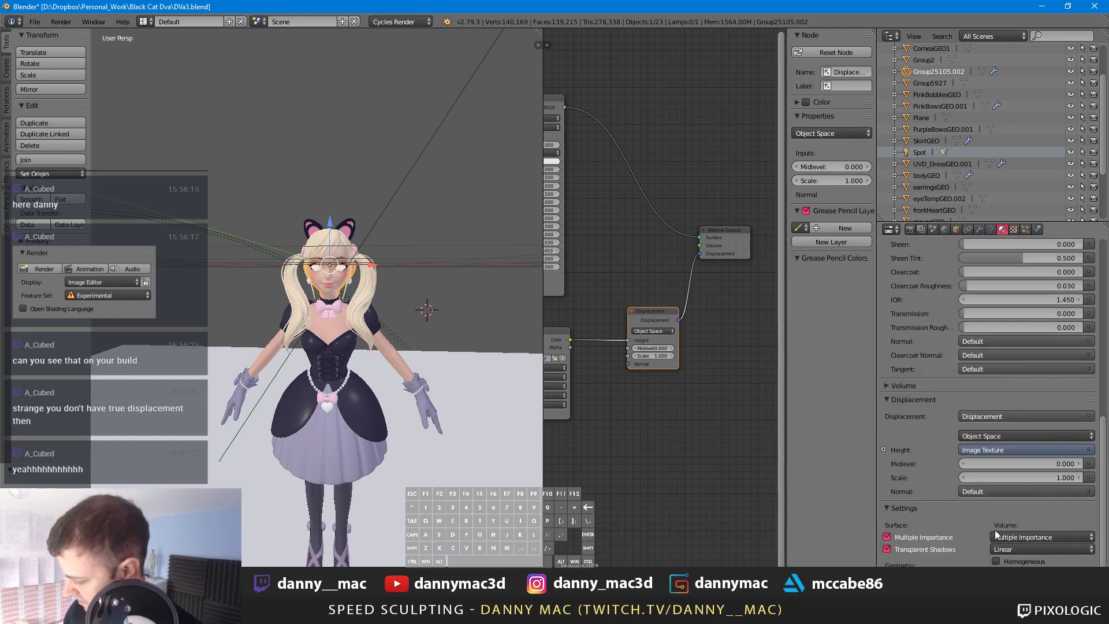
{"action": "left_click", "coordinate": [1034, 538]}
{"action": "left_click", "coordinate": [1037, 536]}
{"action": "left_click", "coordinate": [1035, 547]}
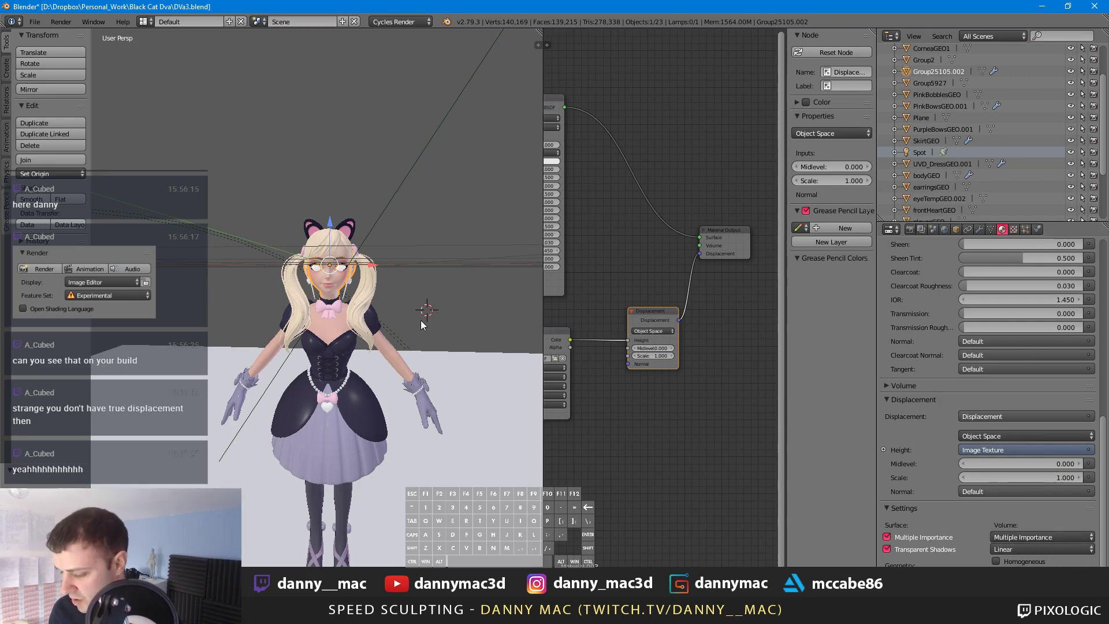
{"action": "middle_click_drag", "start_coordinate": [409, 258], "coordinate": [462, 267]}
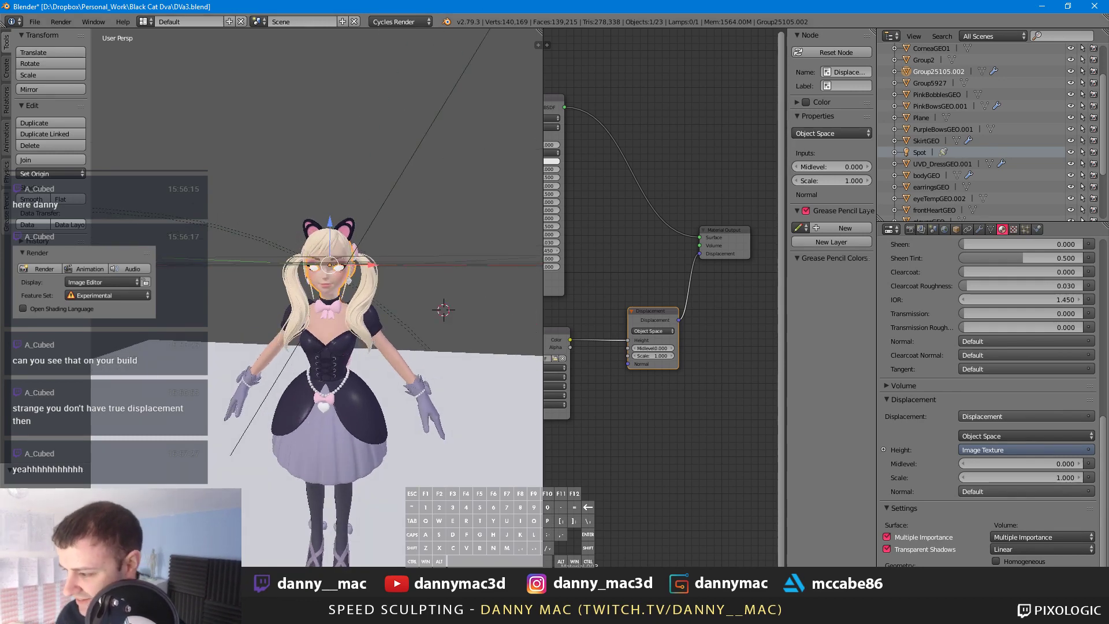
Step: Switch back to the Blender 2.79 window, inspect its displacement node and quit without saving the changes
{"action": "key", "text": "alt+Tab"}
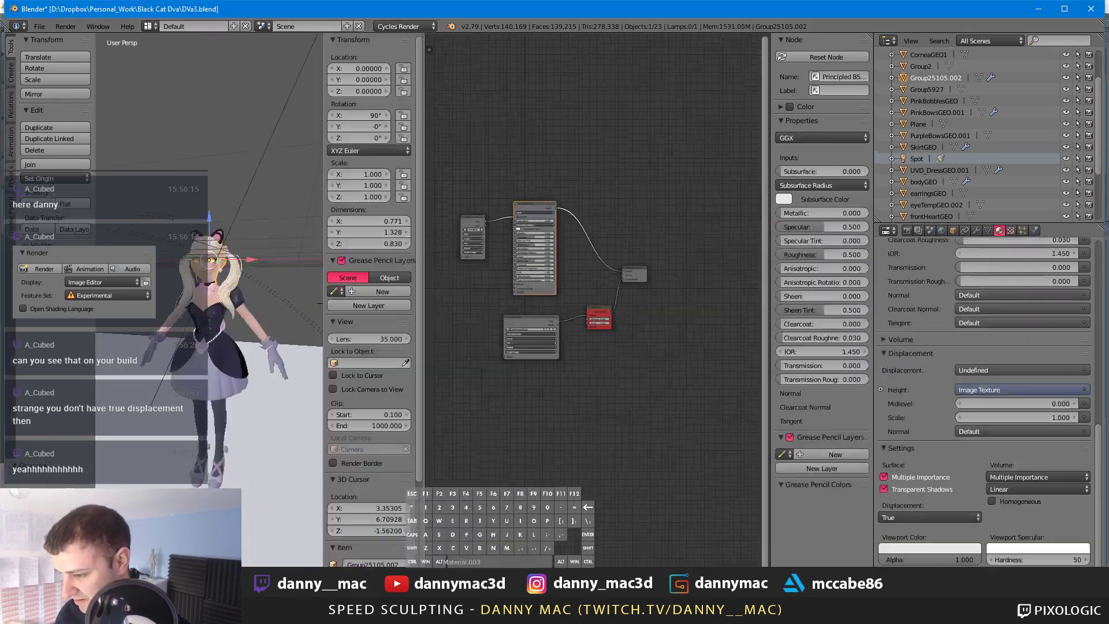
{"action": "scroll", "coordinate": [619, 324], "scroll_direction": "up", "scroll_amount": 3}
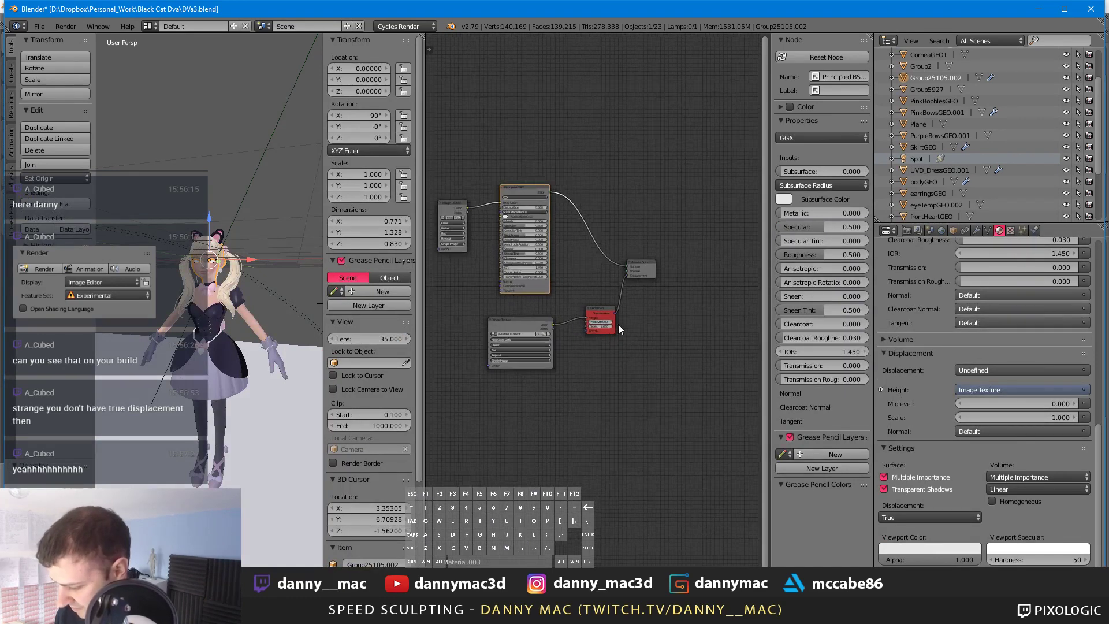
{"action": "left_click", "coordinate": [1091, 10]}
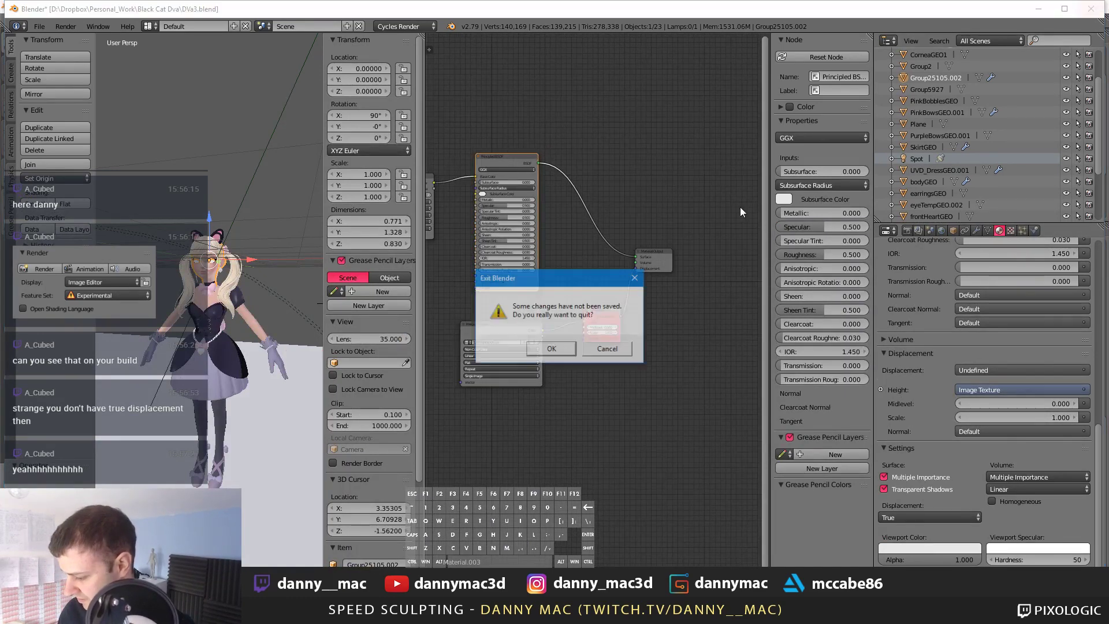
{"action": "left_click", "coordinate": [553, 348]}
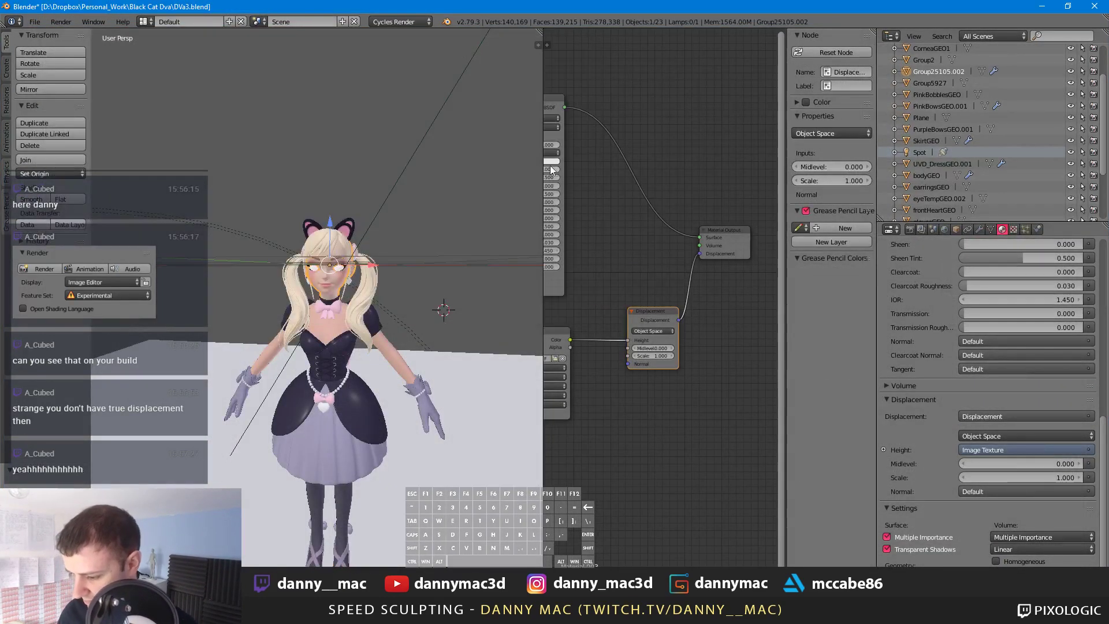
Step: Switch to ZBrush, turn on the polyframe display and select the HairGEO_1 subtool
{"action": "key", "text": "alt+Tab"}
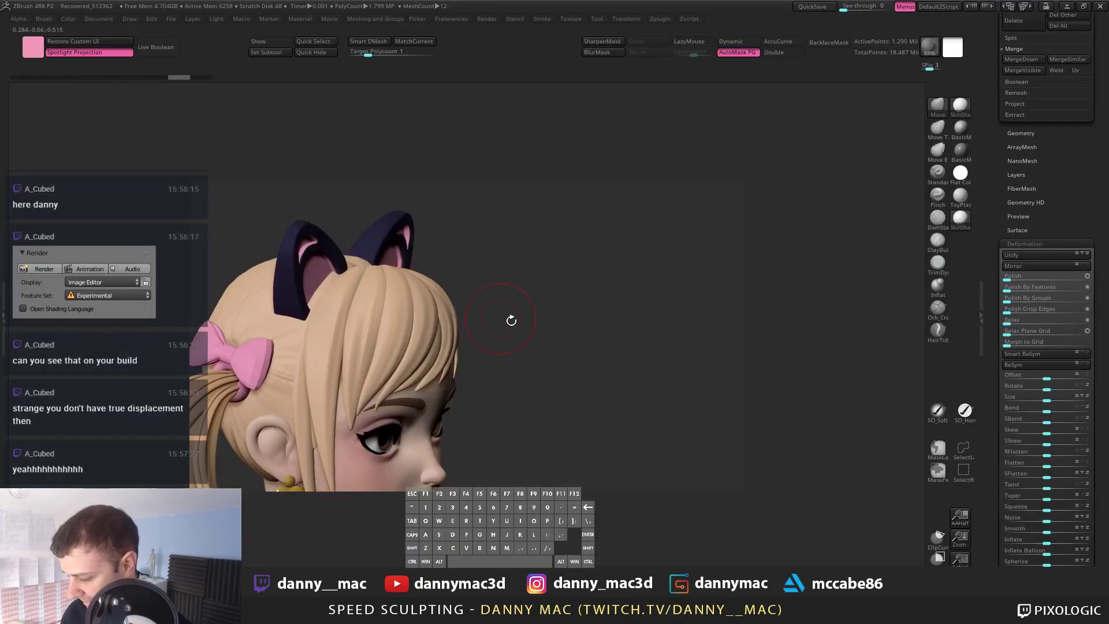
{"action": "left_click_drag", "start_coordinate": [511, 321], "coordinate": [458, 313]}
{"action": "left_click", "coordinate": [453, 321], "text": "alt"}
{"action": "right_click_drag", "start_coordinate": [480, 331], "coordinate": [500, 317]}
{"action": "key", "text": "shift+f"}
{"action": "key", "text": "space"}
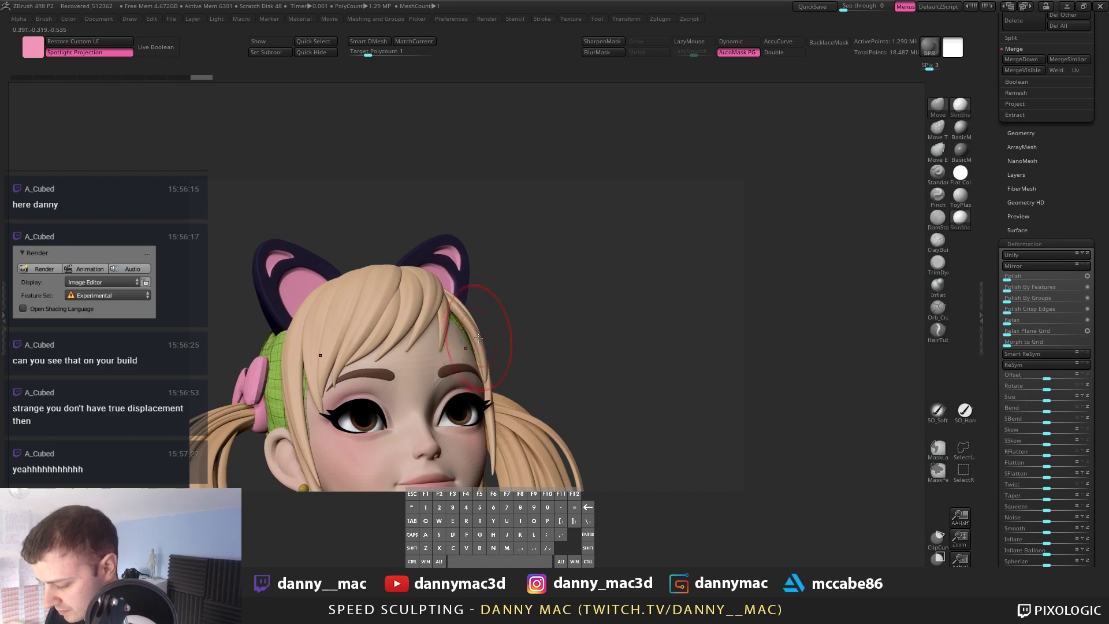
{"action": "left_click", "coordinate": [475, 335], "text": "alt"}
{"action": "right_click", "coordinate": [480, 356]}
Step: Nudge the side fringe strands near the temple with the Move brush and lower HairGEO_1 by two subdivision levels
{"action": "left_click_drag", "start_coordinate": [481, 350], "coordinate": [483, 349]}
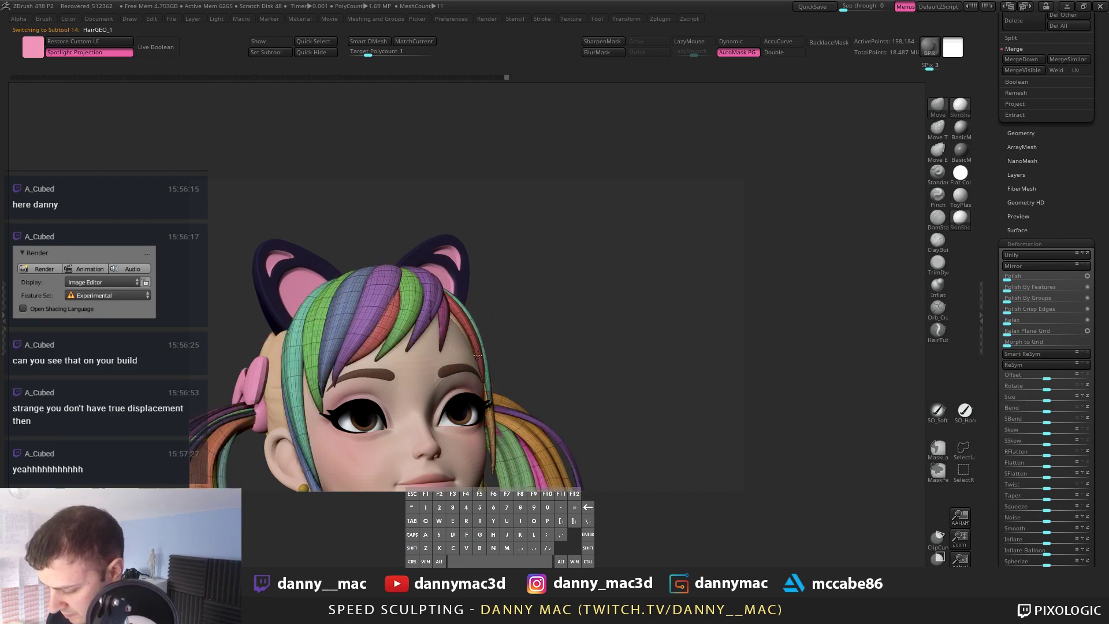
{"action": "key", "text": "space"}
{"action": "right_click_drag", "start_coordinate": [469, 315], "coordinate": [467, 317]}
{"action": "left_click_drag", "start_coordinate": [467, 316], "coordinate": [464, 309]}
{"action": "mouse_move", "coordinate": [464, 308]}
{"action": "right_mouse_down"}
{"action": "mouse_move", "coordinate": [396, 371]}
{"action": "mouse_move", "coordinate": [465, 312]}
{"action": "mouse_move", "coordinate": [425, 314]}
{"action": "mouse_move", "coordinate": [445, 317]}
{"action": "right_mouse_up"}
{"action": "right_click", "coordinate": [397, 371]}
{"action": "key", "text": "shift+d"}
{"action": "key", "text": "shift+d"}
Step: Isolate the red fringe strand in front of the cat ear and reshape it along the hairline with the Move brush
{"action": "key", "text": "space"}
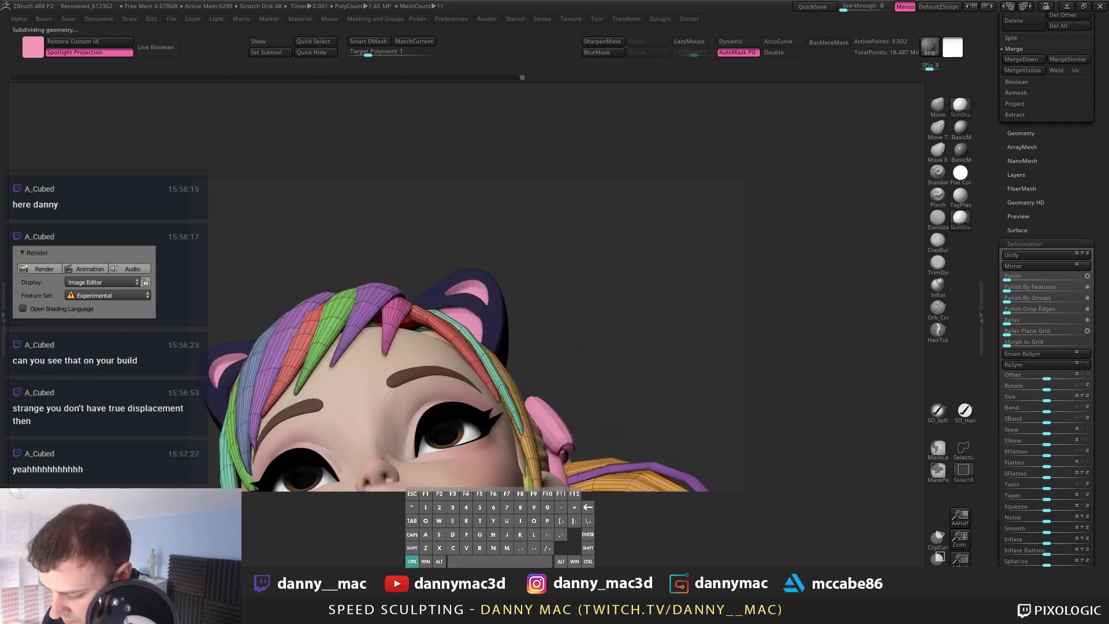
{"action": "left_click", "coordinate": [398, 318], "text": "ctrl+shift"}
{"action": "left_click", "coordinate": [428, 320], "text": "ctrl+shift"}
{"action": "left_click", "coordinate": [426, 318], "text": "ctrl+shift"}
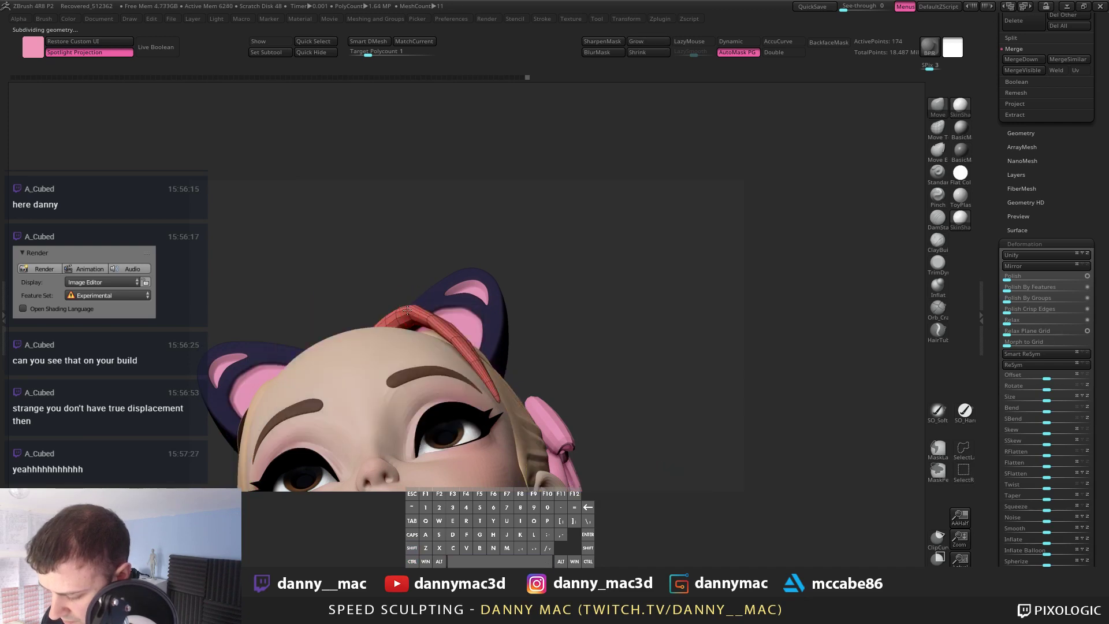
{"action": "mouse_move", "coordinate": [422, 315]}
{"action": "right_mouse_down", "text": "alt"}
{"action": "mouse_move", "coordinate": [432, 310]}
{"action": "mouse_move", "coordinate": [423, 290]}
{"action": "mouse_move", "coordinate": [442, 326]}
{"action": "right_mouse_up", "text": "alt"}
{"action": "key", "text": "space"}
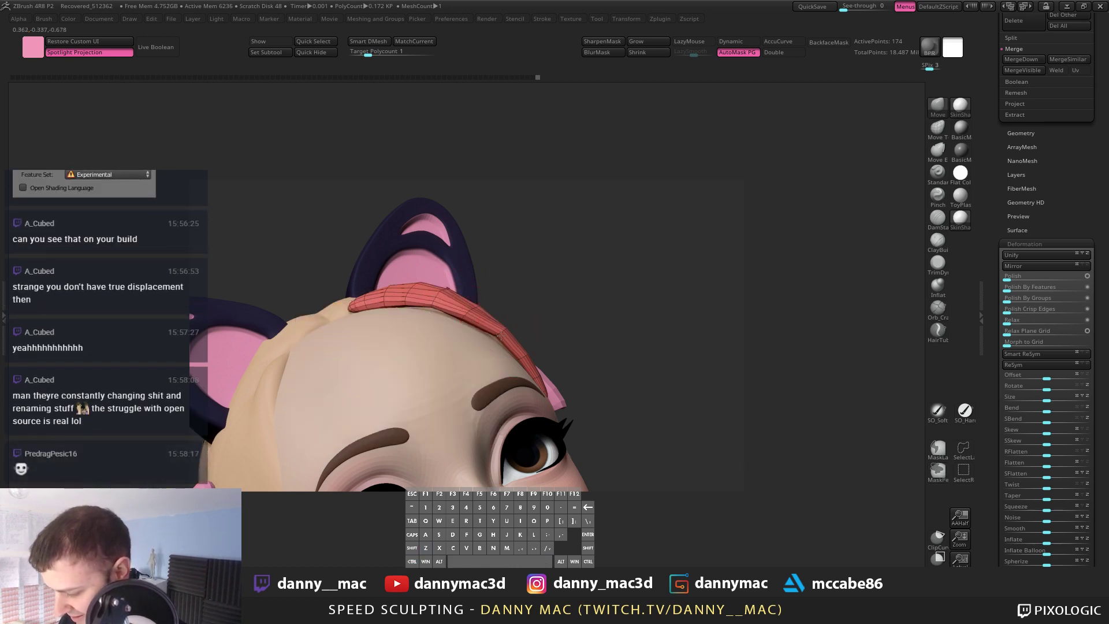
{"action": "left_click_drag", "start_coordinate": [563, 324], "coordinate": [537, 314]}
{"action": "left_click_drag", "start_coordinate": [531, 358], "coordinate": [525, 365]}
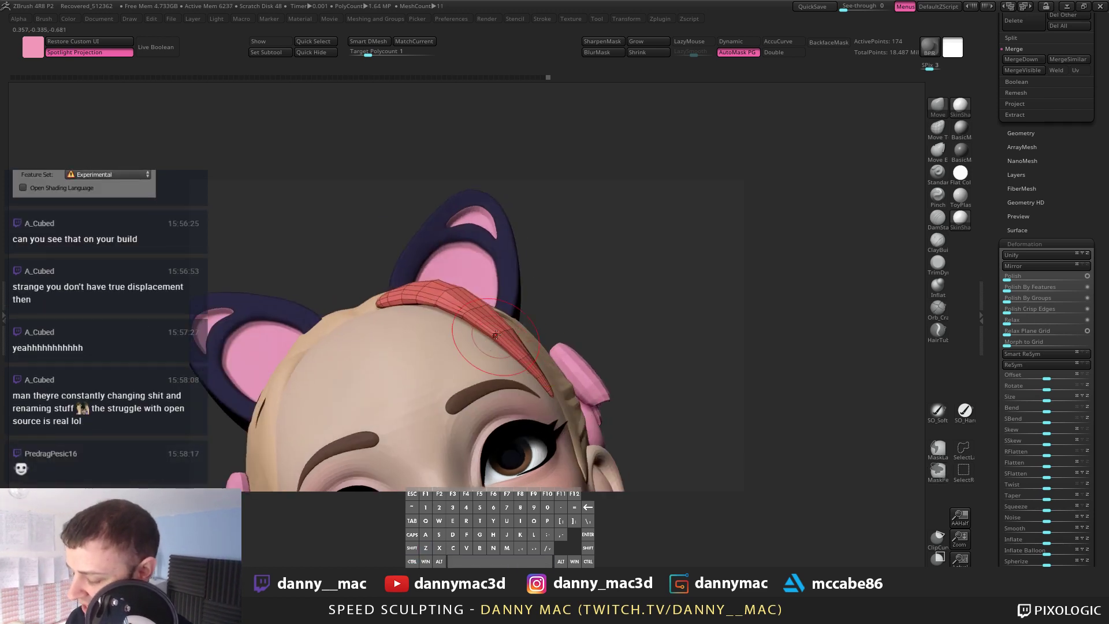
Step: Unhide all the other strands of HairGEO_1 around the reshaped fringe strand
{"action": "left_click", "coordinate": [576, 289], "text": "ctrl+shift"}
{"action": "left_click_drag", "start_coordinate": [574, 289], "coordinate": [439, 318]}
{"action": "key", "text": "space"}
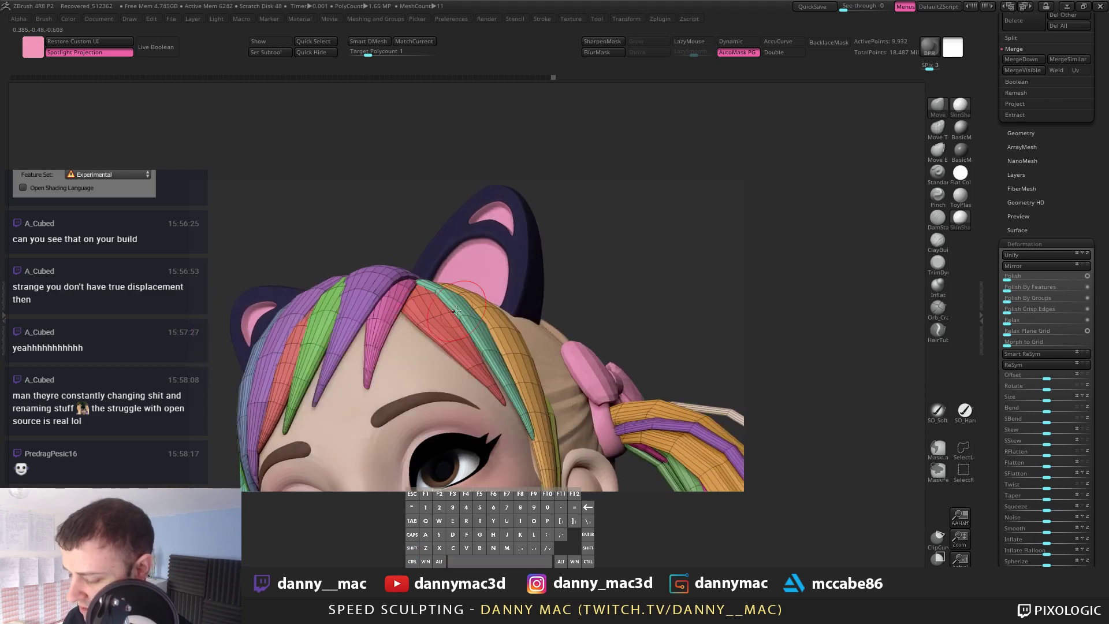
Step: Adjust the Move brush size and try nudging the purple and pink fringe strands at the hairline, undoing the stroke
{"action": "right_click_drag", "start_coordinate": [456, 311], "coordinate": [439, 301]}
{"action": "key", "text": "space"}
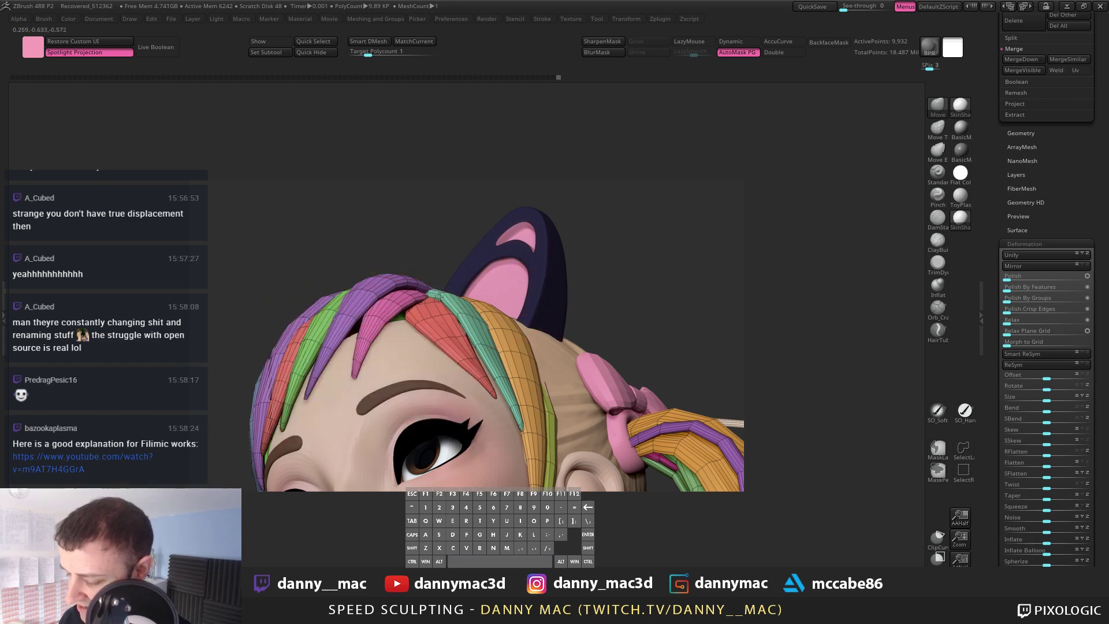
{"action": "mouse_move", "coordinate": [421, 304]}
{"action": "right_mouse_down"}
{"action": "mouse_move", "coordinate": [403, 303]}
{"action": "mouse_move", "coordinate": [376, 332]}
{"action": "right_mouse_up"}
{"action": "key", "text": "s"}
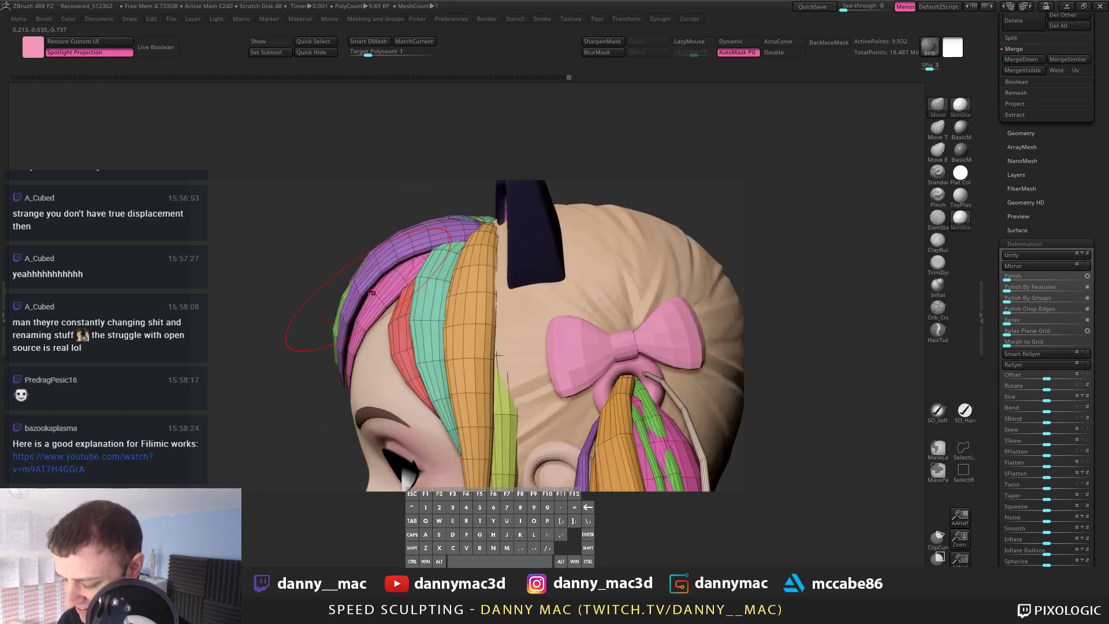
{"action": "key", "text": "s"}
{"action": "left_click_drag", "start_coordinate": [322, 318], "coordinate": [347, 319]}
{"action": "key", "text": "ctrl+z"}
{"action": "key", "text": "space"}
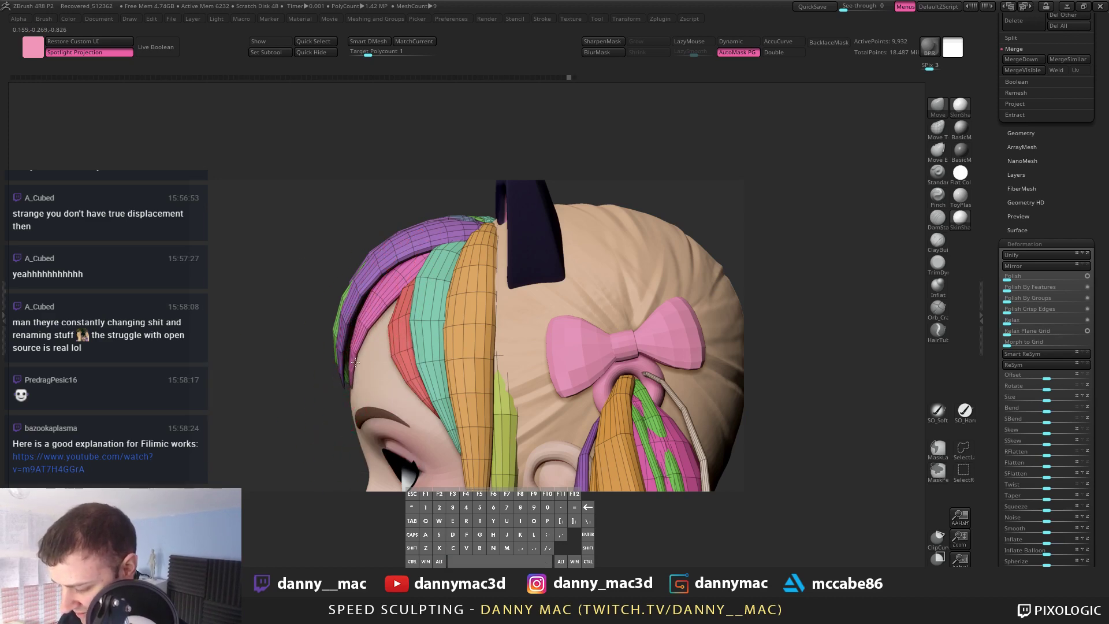
{"action": "right_click_drag", "start_coordinate": [395, 298], "coordinate": [412, 292]}
{"action": "key", "text": "space"}
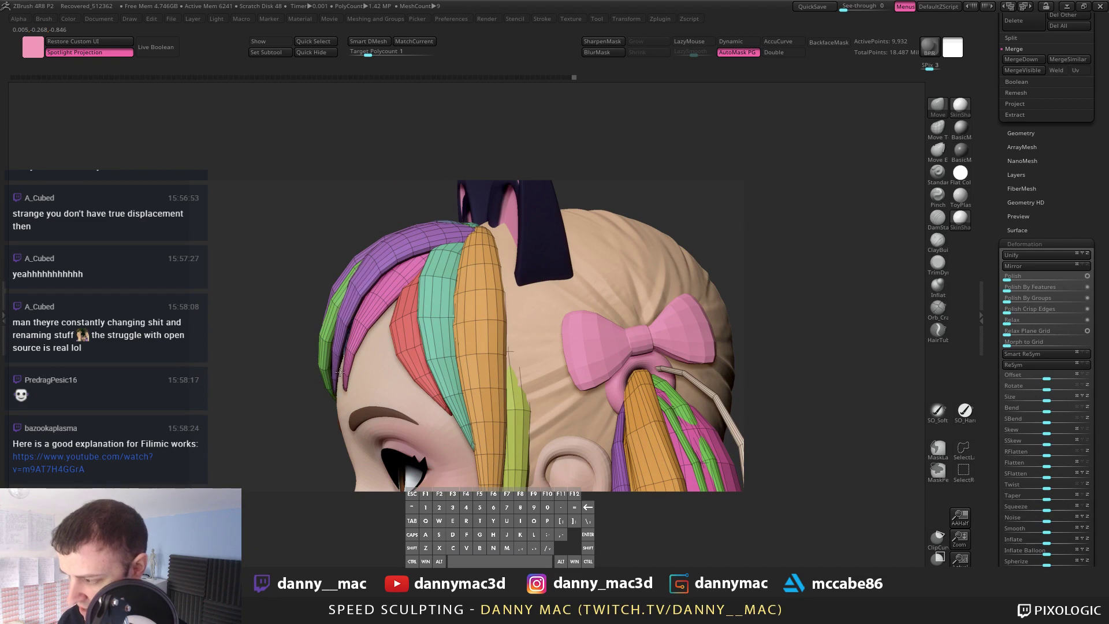
{"action": "key", "text": "space"}
{"action": "right_click_drag", "start_coordinate": [272, 260], "coordinate": [288, 309]}
Step: Raise HairGEO_1 by one subdivision level and nudge the strand roots in front of the cat ear with the Move brush
{"action": "key", "text": "ctrl+d"}
{"action": "key", "text": "space"}
{"action": "mouse_move", "coordinate": [375, 278]}
{"action": "right_mouse_down"}
{"action": "mouse_move", "coordinate": [342, 279]}
{"action": "mouse_move", "coordinate": [386, 274]}
{"action": "mouse_move", "coordinate": [392, 255]}
{"action": "right_mouse_up"}
{"action": "key", "text": "space"}
{"action": "key", "text": "space"}
{"action": "left_click_drag", "start_coordinate": [393, 264], "coordinate": [397, 255]}
{"action": "key", "text": "space"}
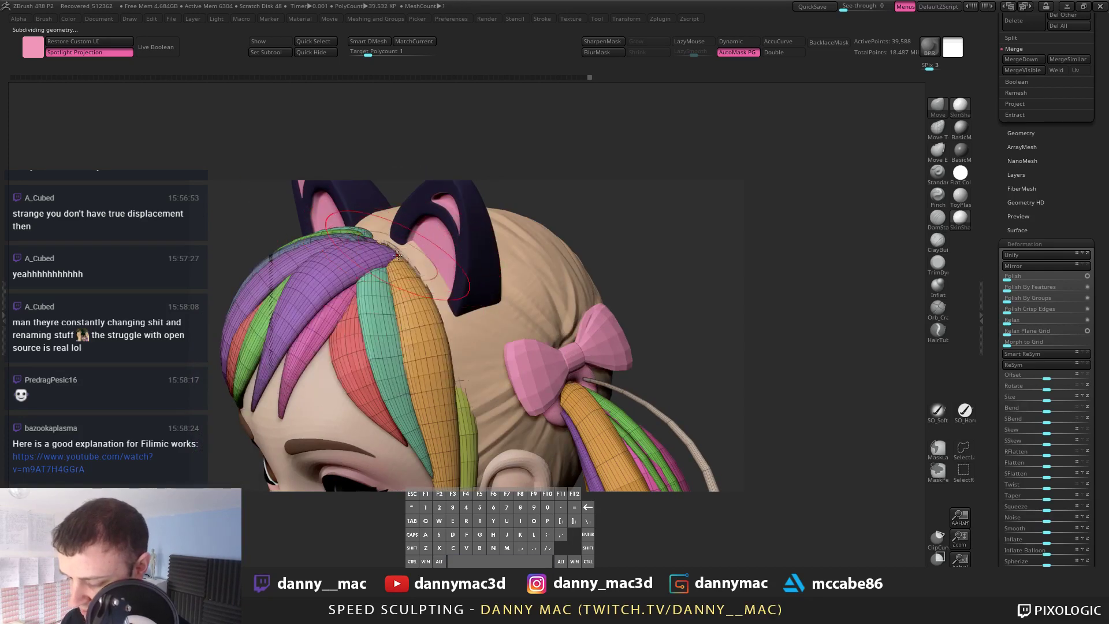
Step: Rework the last Move stroke on the fringe roots at the top of the head and turn off the polyframe display
{"action": "mouse_move", "coordinate": [397, 254]}
{"action": "right_mouse_down"}
{"action": "mouse_move", "coordinate": [360, 300]}
{"action": "mouse_move", "coordinate": [364, 278]}
{"action": "mouse_move", "coordinate": [308, 276]}
{"action": "mouse_move", "coordinate": [399, 319]}
{"action": "mouse_move", "coordinate": [355, 305]}
{"action": "right_mouse_up"}
{"action": "key", "text": "space"}
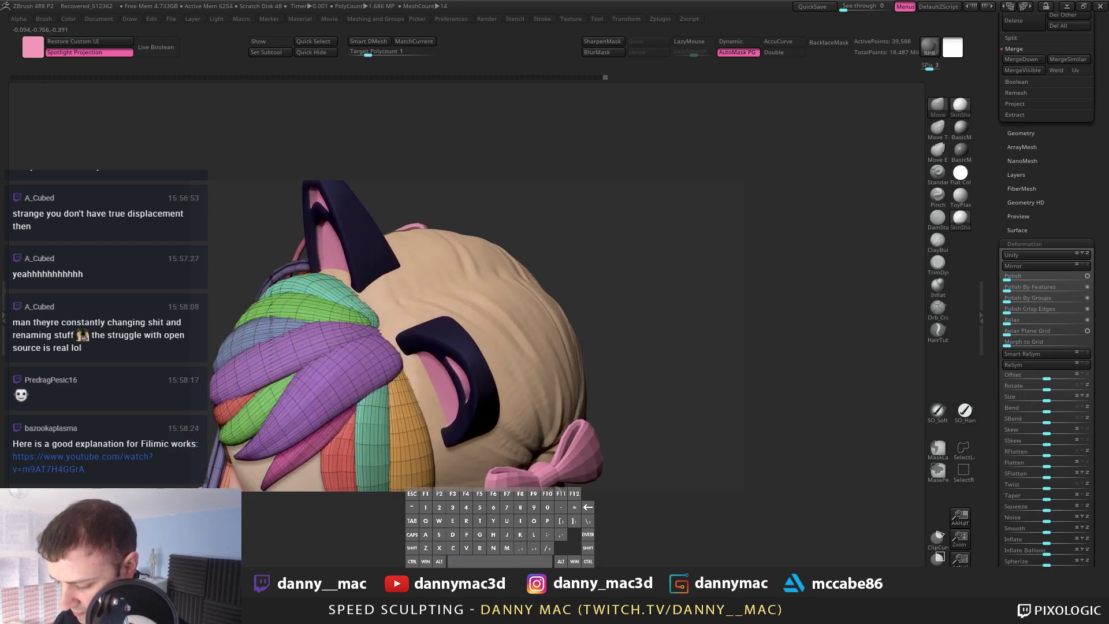
{"action": "key", "text": "ctrl+z"}
{"action": "left_click_drag", "start_coordinate": [352, 296], "coordinate": [350, 286]}
{"action": "mouse_move", "coordinate": [351, 286]}
{"action": "right_mouse_down", "text": "alt"}
{"action": "mouse_move", "coordinate": [336, 292]}
{"action": "mouse_move", "coordinate": [382, 300]}
{"action": "mouse_move", "coordinate": [448, 252]}
{"action": "mouse_move", "coordinate": [390, 304]}
{"action": "mouse_move", "coordinate": [401, 287]}
{"action": "mouse_move", "coordinate": [364, 257]}
{"action": "right_mouse_up", "text": "alt"}
{"action": "key", "text": "shift+f"}
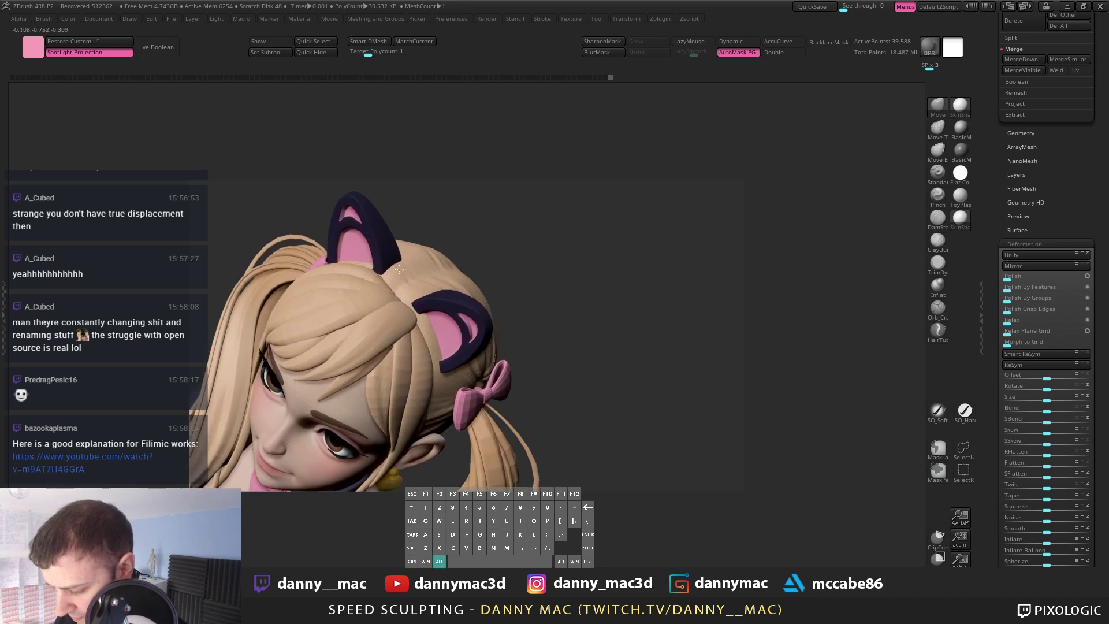
Step: Select the HairBackGEO subtool and display its polyframe at a lower subdivision level
{"action": "key", "text": "alt"}
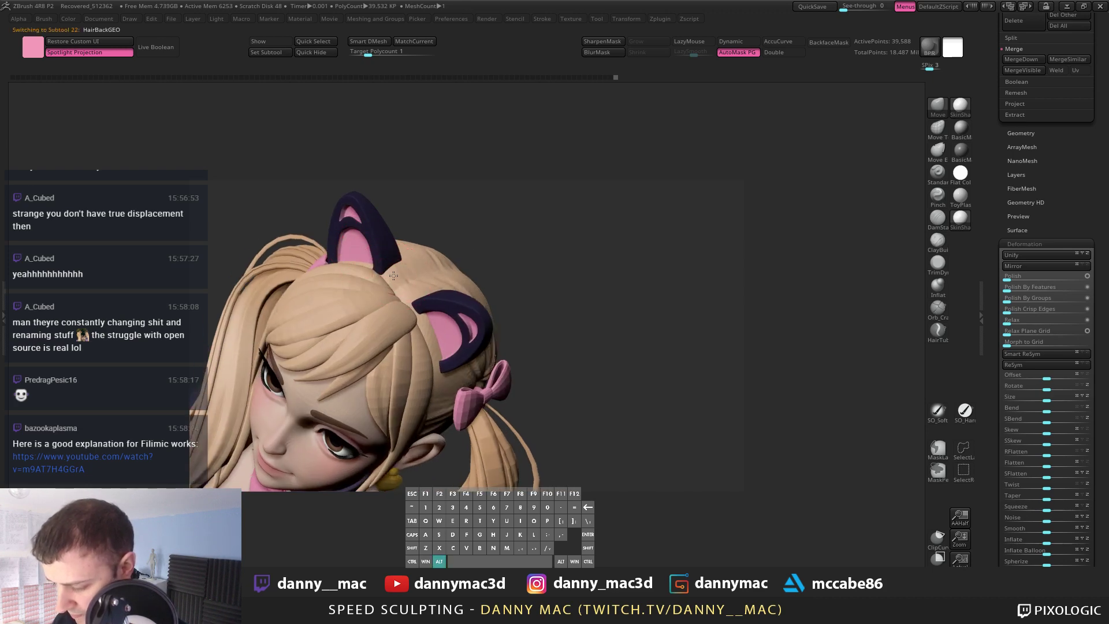
{"action": "right_click_drag", "start_coordinate": [447, 248], "coordinate": [460, 265]}
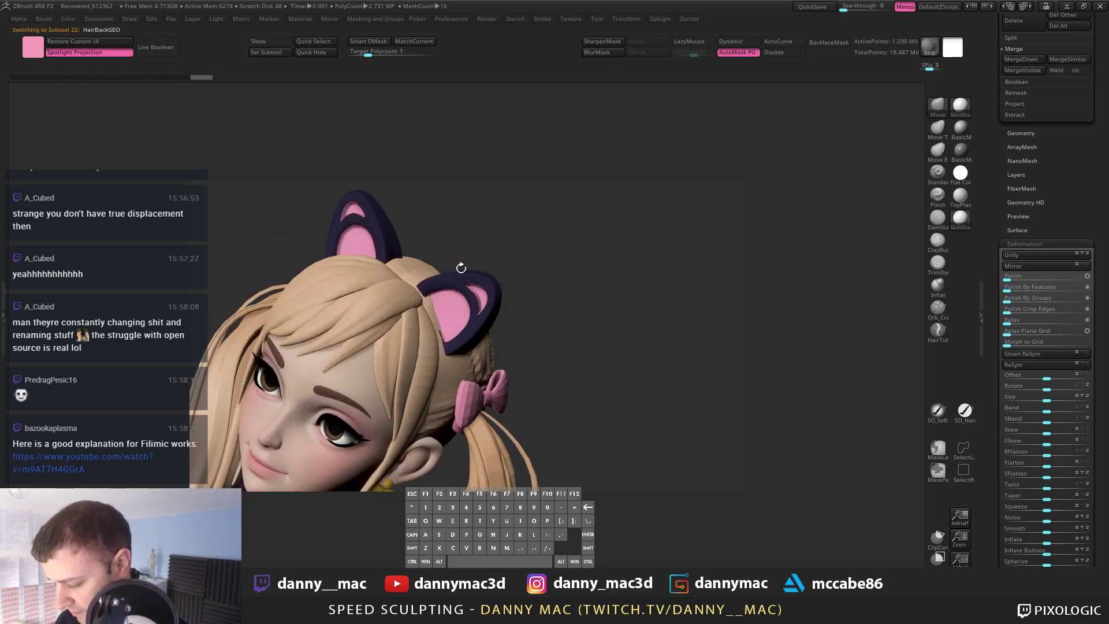
{"action": "mouse_move", "coordinate": [432, 307]}
{"action": "right_mouse_down"}
{"action": "mouse_move", "coordinate": [421, 271]}
{"action": "mouse_move", "coordinate": [394, 293]}
{"action": "right_mouse_up"}
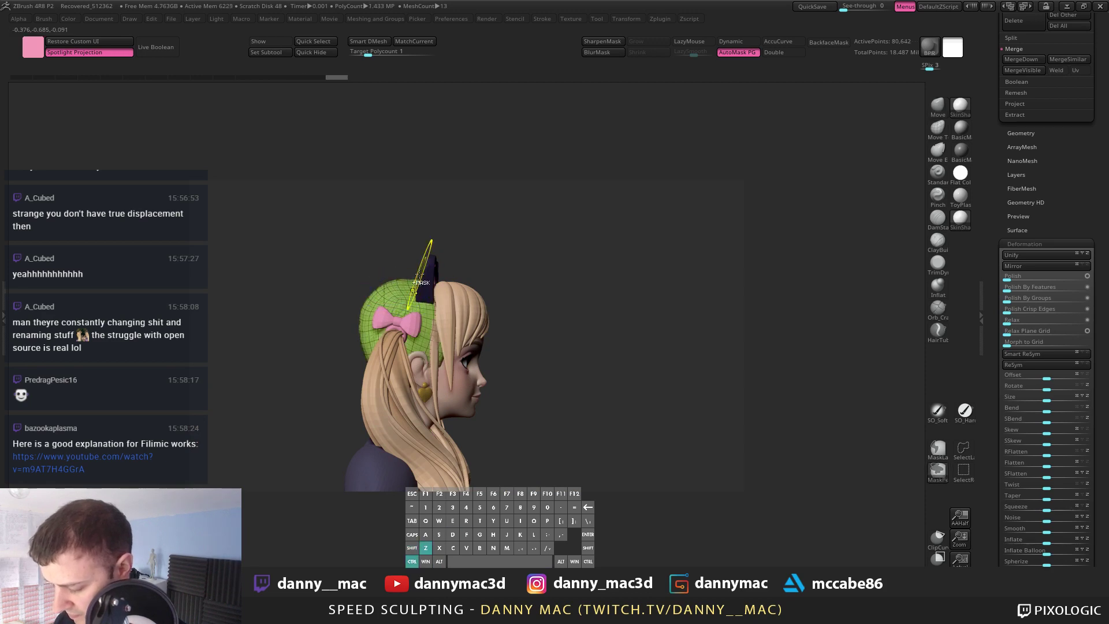
{"action": "mouse_move", "coordinate": [420, 282]}
{"action": "right_mouse_down"}
{"action": "mouse_move", "coordinate": [413, 275]}
{"action": "mouse_move", "coordinate": [435, 295]}
{"action": "mouse_move", "coordinate": [404, 327]}
{"action": "mouse_move", "coordinate": [425, 308]}
{"action": "mouse_move", "coordinate": [581, 294]}
{"action": "right_mouse_up"}
Step: Return HairBackGEO to its highest subdivision level with the polyframe displayed
{"action": "key", "text": "shift+f"}
{"action": "key", "text": "shift+f"}
{"action": "key", "text": "shift+d"}
{"action": "key", "text": "d"}
{"action": "key", "text": "d"}
{"action": "key", "text": "d"}
Step: Save the ZBrush project and turn off the polyframe display
{"action": "left_click_drag", "start_coordinate": [1053, 159], "coordinate": [1016, 303]}
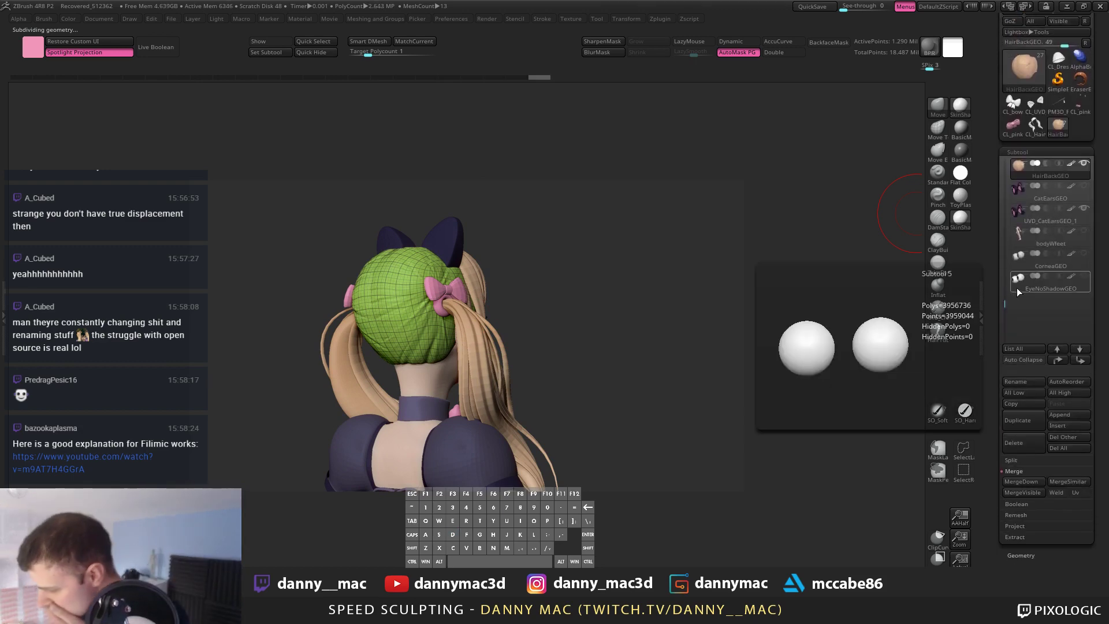
{"action": "scroll", "coordinate": [1005, 297], "scroll_direction": "up", "scroll_amount": 1}
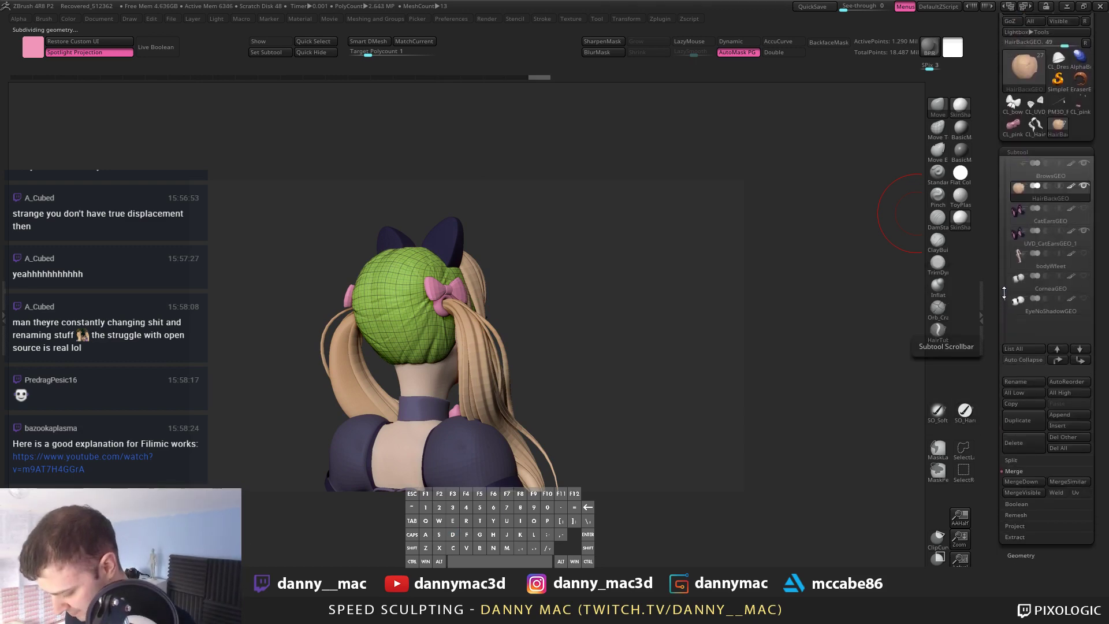
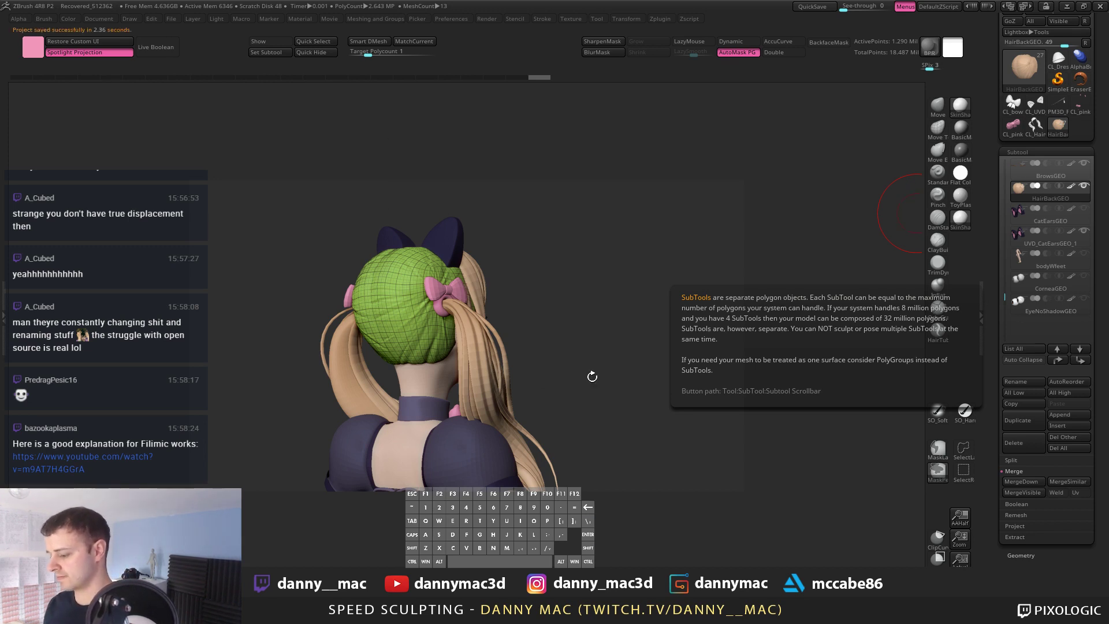
{"action": "left_click_drag", "start_coordinate": [594, 377], "coordinate": [592, 388]}
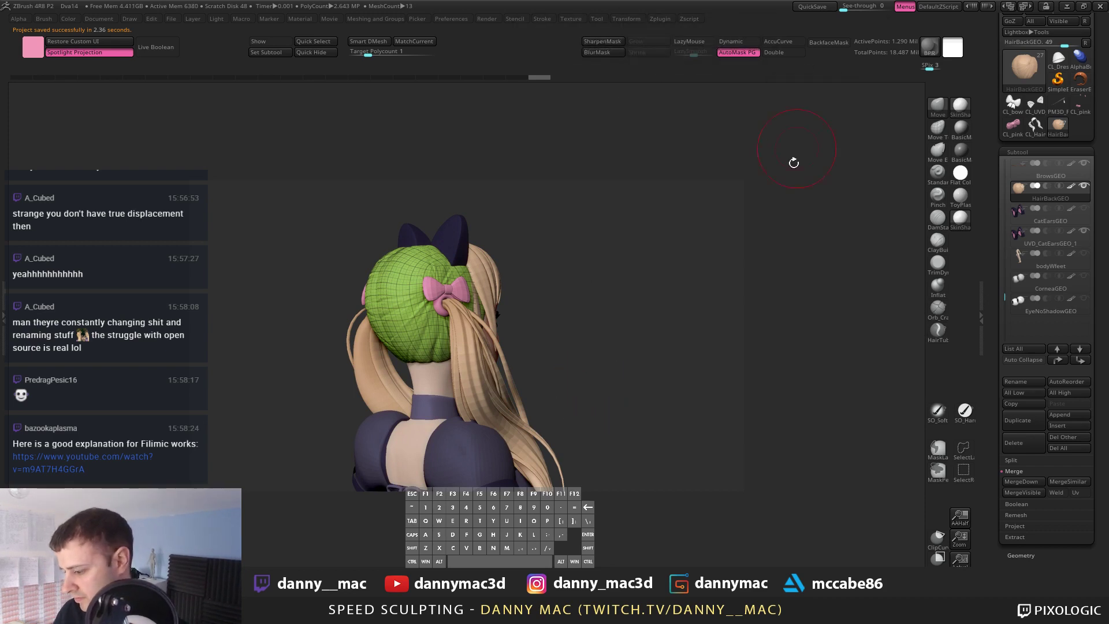
{"action": "left_click_drag", "start_coordinate": [567, 247], "coordinate": [619, 299]}
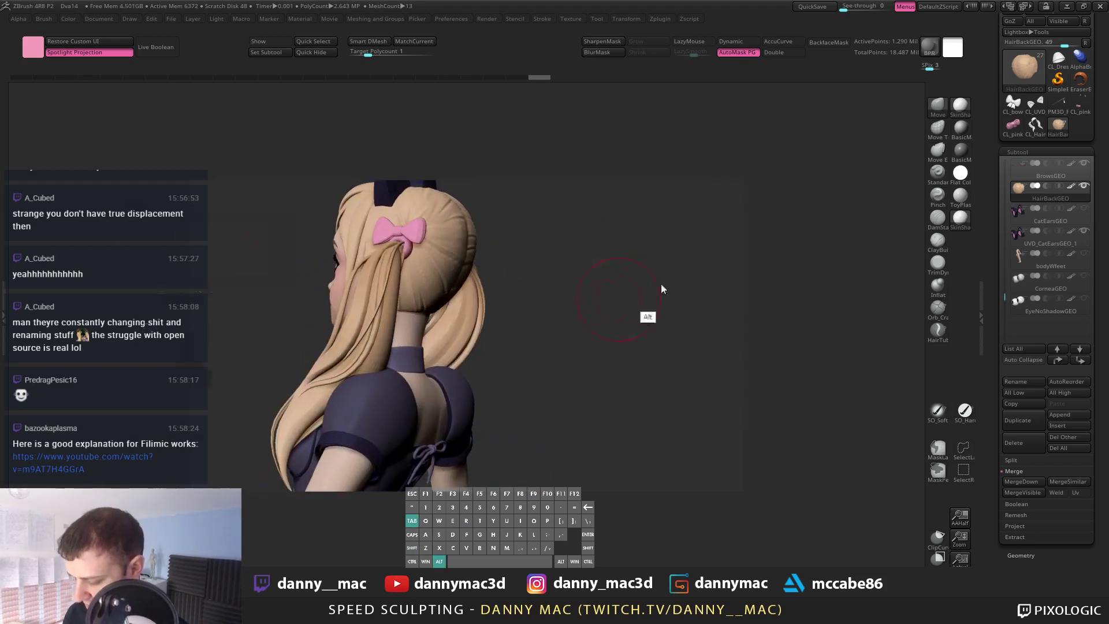
Step: Switch to Blender and show the side of the head with the bow in Rendered viewport shading
{"action": "key", "text": "alt+Tab"}
{"action": "middle_click_drag", "start_coordinate": [453, 269], "coordinate": [422, 225]}
{"action": "scroll", "coordinate": [423, 225], "scroll_direction": "up", "scroll_amount": 7}
{"action": "right_click", "coordinate": [397, 130]}
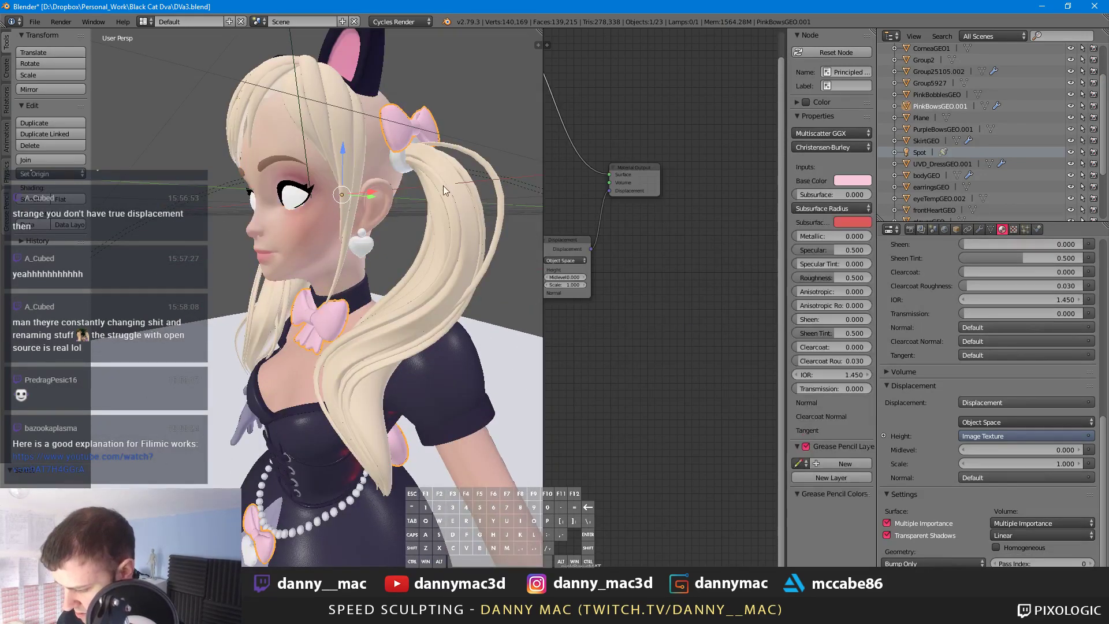
{"action": "scroll", "coordinate": [442, 185], "scroll_direction": "down", "scroll_amount": 4}
{"action": "middle_click_drag", "start_coordinate": [436, 263], "coordinate": [365, 173]}
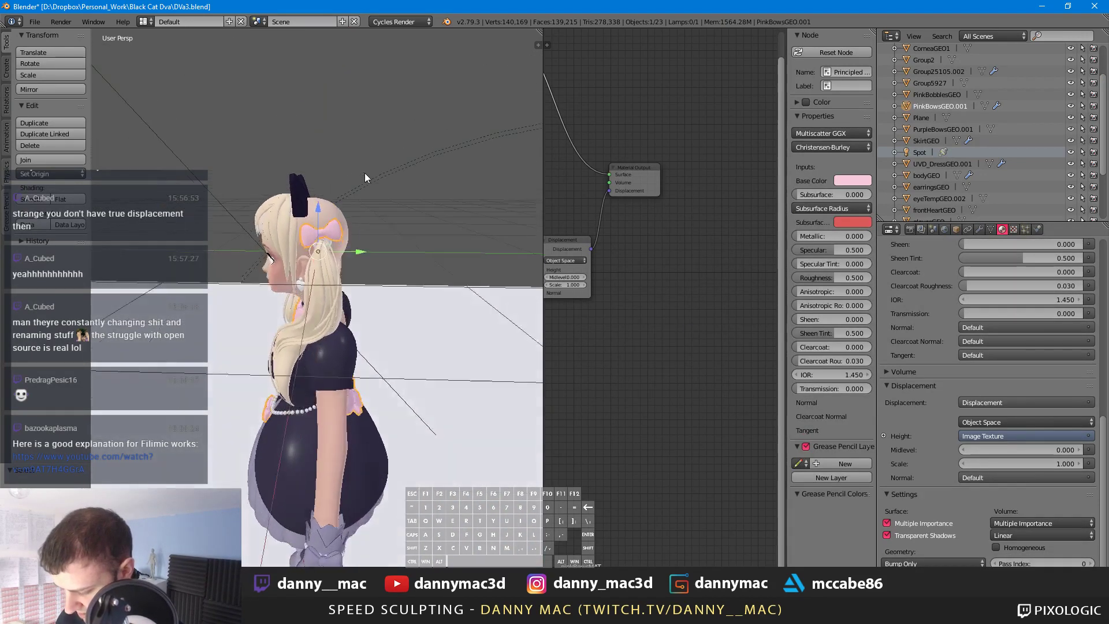
{"action": "scroll", "coordinate": [355, 218], "scroll_direction": "up", "scroll_amount": 5}
{"action": "middle_click_drag", "start_coordinate": [376, 229], "coordinate": [365, 223]}
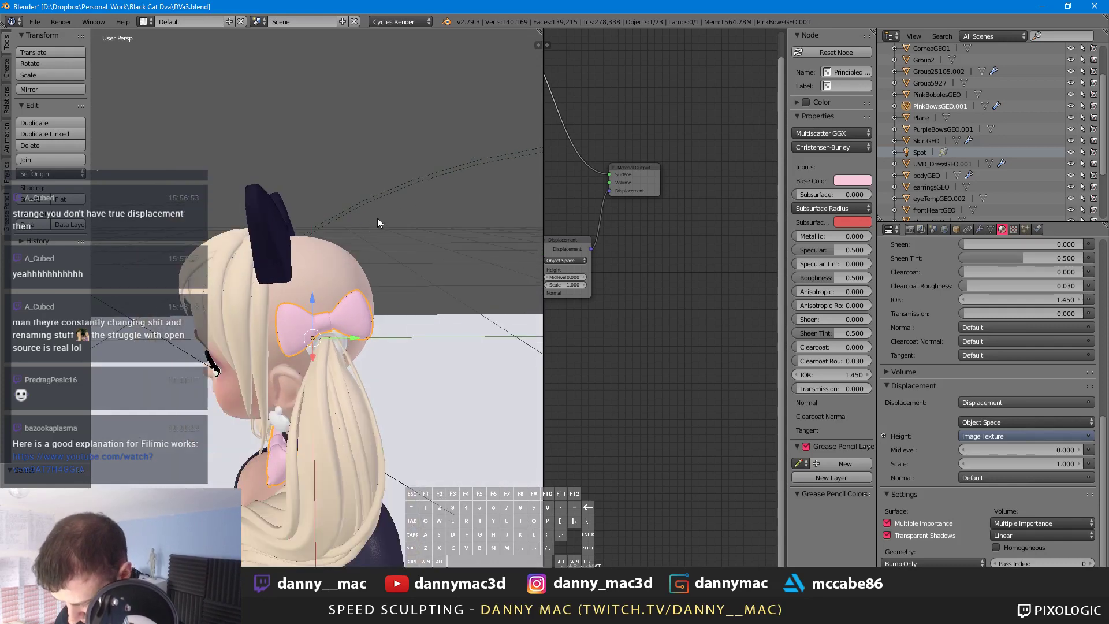
{"action": "key", "text": "shift+z"}
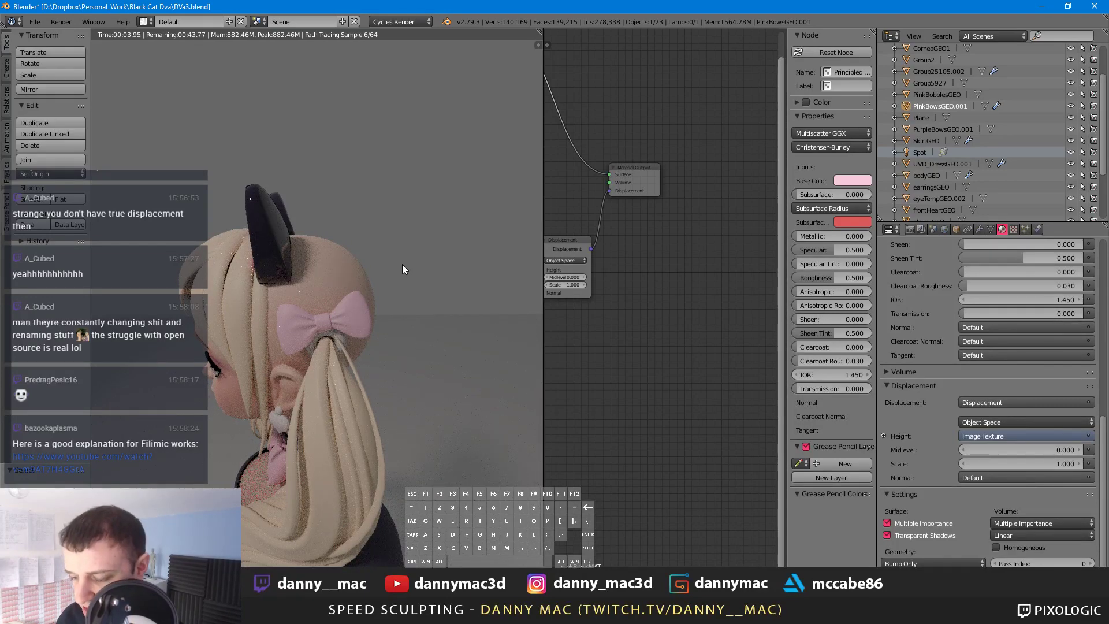
Step: Inspect the rendered figure from several angles and the cat ears' Principled BSDF settings
{"action": "middle_click_drag", "start_coordinate": [396, 257], "coordinate": [477, 270]}
{"action": "scroll", "coordinate": [473, 251], "scroll_direction": "down", "scroll_amount": 3}
{"action": "right_click", "coordinate": [404, 245]}
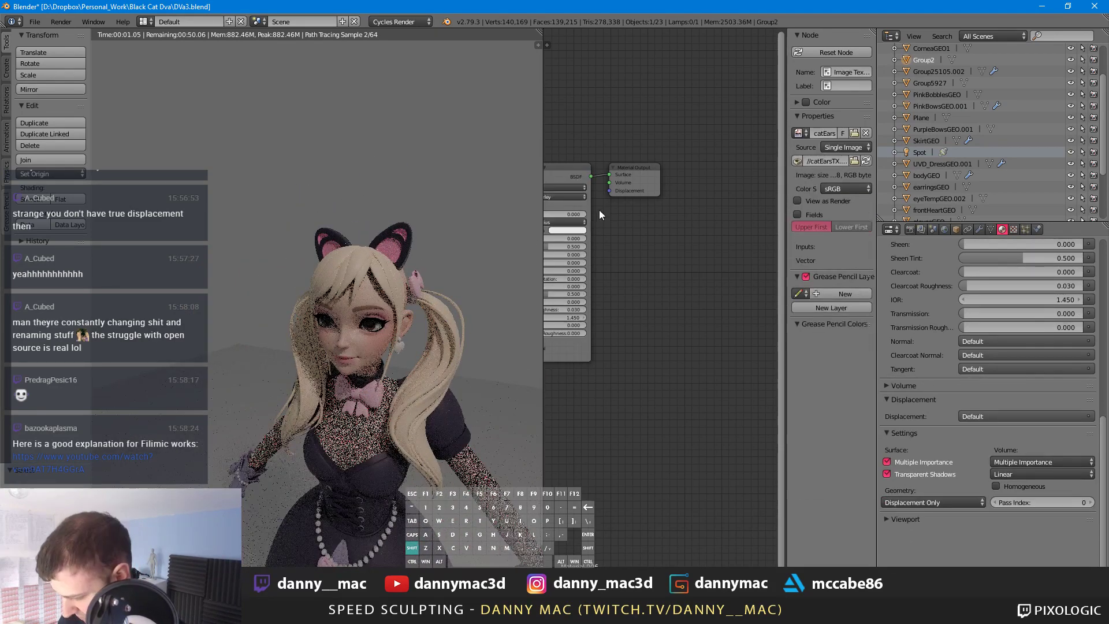
{"action": "middle_click_drag", "start_coordinate": [600, 210], "coordinate": [650, 212], "text": "shift"}
{"action": "left_click_drag", "start_coordinate": [558, 265], "coordinate": [571, 266]}
{"action": "scroll", "coordinate": [444, 243], "scroll_direction": "down", "scroll_amount": 5}
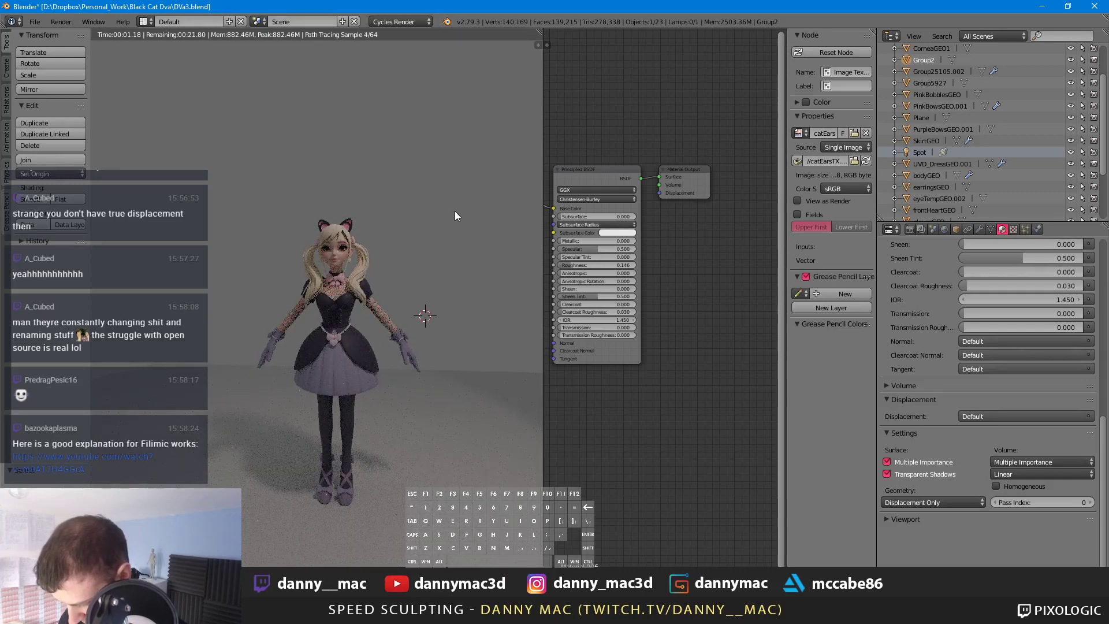
{"action": "middle_click_drag", "start_coordinate": [455, 211], "coordinate": [663, 256]}
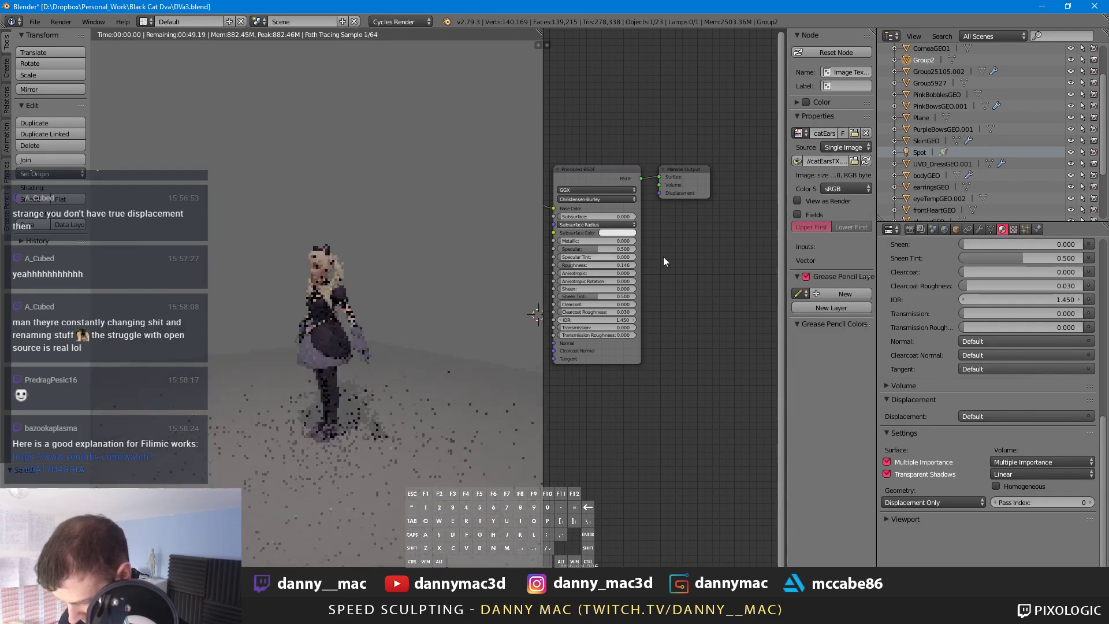
{"action": "scroll", "coordinate": [663, 257], "scroll_direction": "up", "scroll_amount": 3}
{"action": "scroll", "coordinate": [349, 234], "scroll_direction": "up", "scroll_amount": 5}
{"action": "middle_click_drag", "start_coordinate": [349, 234], "coordinate": [487, 241]}
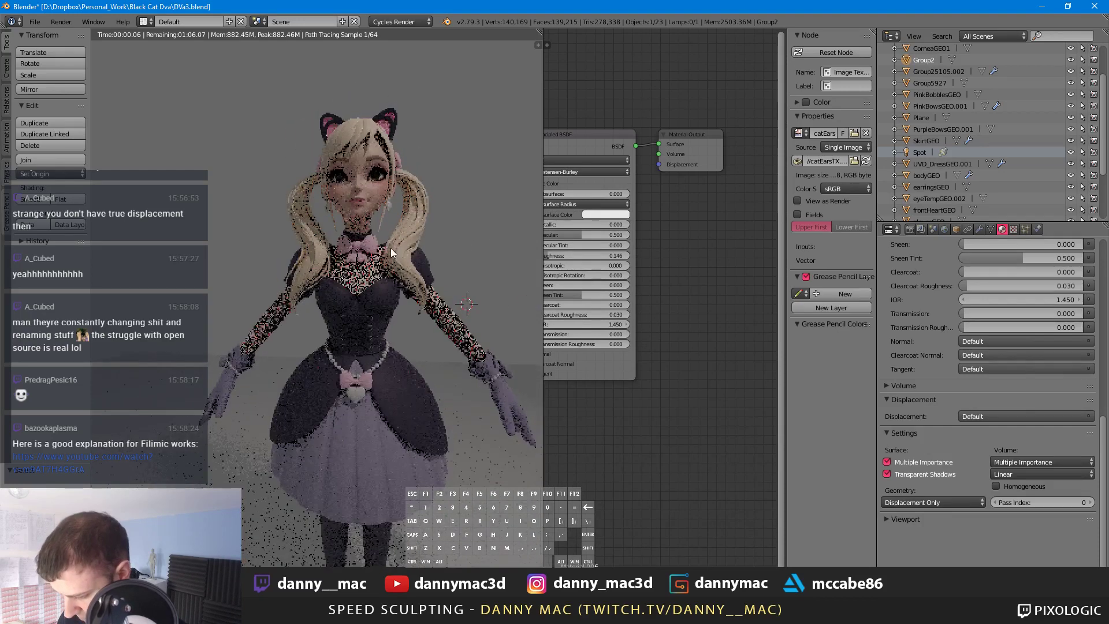
Step: Select PinkBowsGEO.001 and enlarge its Principled BSDF node in a widened node editor
{"action": "right_click", "coordinate": [365, 248]}
{"action": "scroll", "coordinate": [627, 226], "scroll_direction": "down", "scroll_amount": 3}
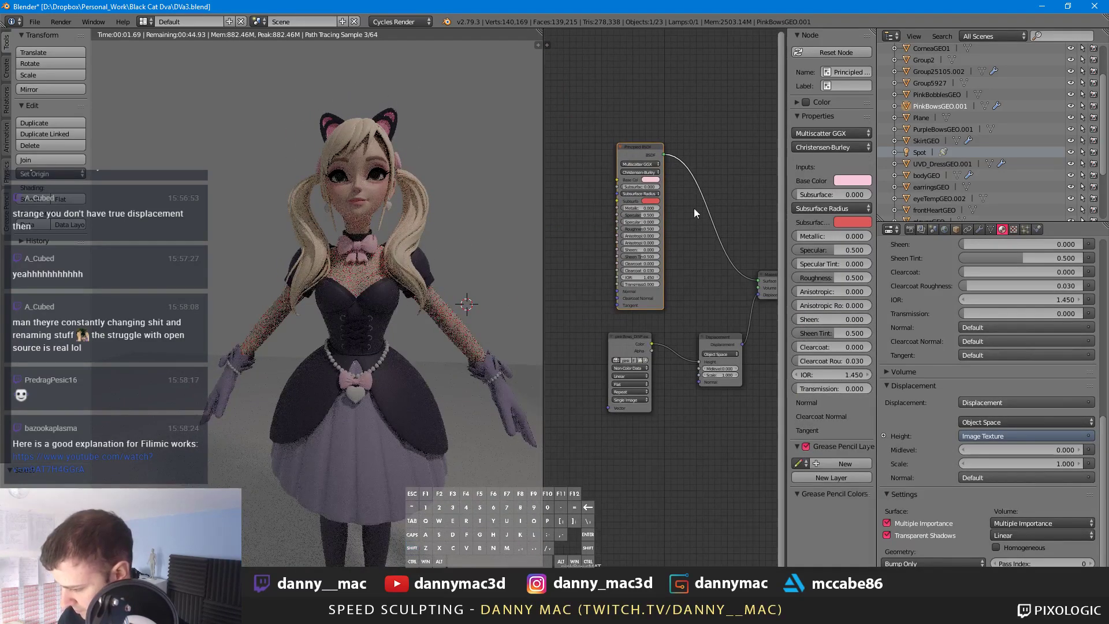
{"action": "left_click", "coordinate": [649, 180]}
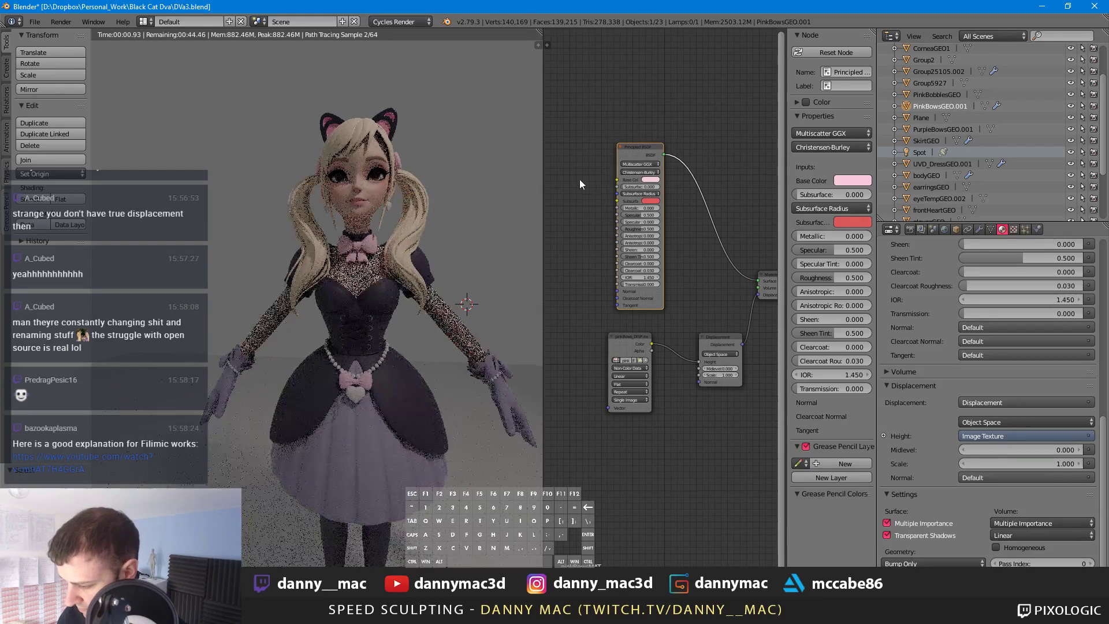
{"action": "scroll", "coordinate": [580, 180], "scroll_direction": "up", "scroll_amount": 1}
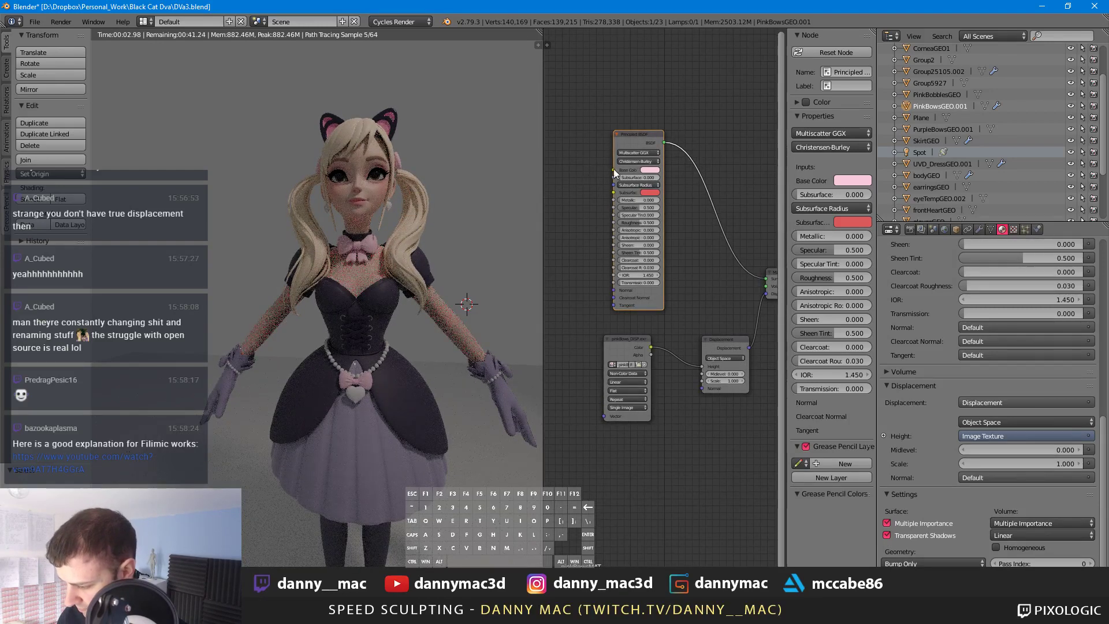
{"action": "left_click", "coordinate": [644, 170]}
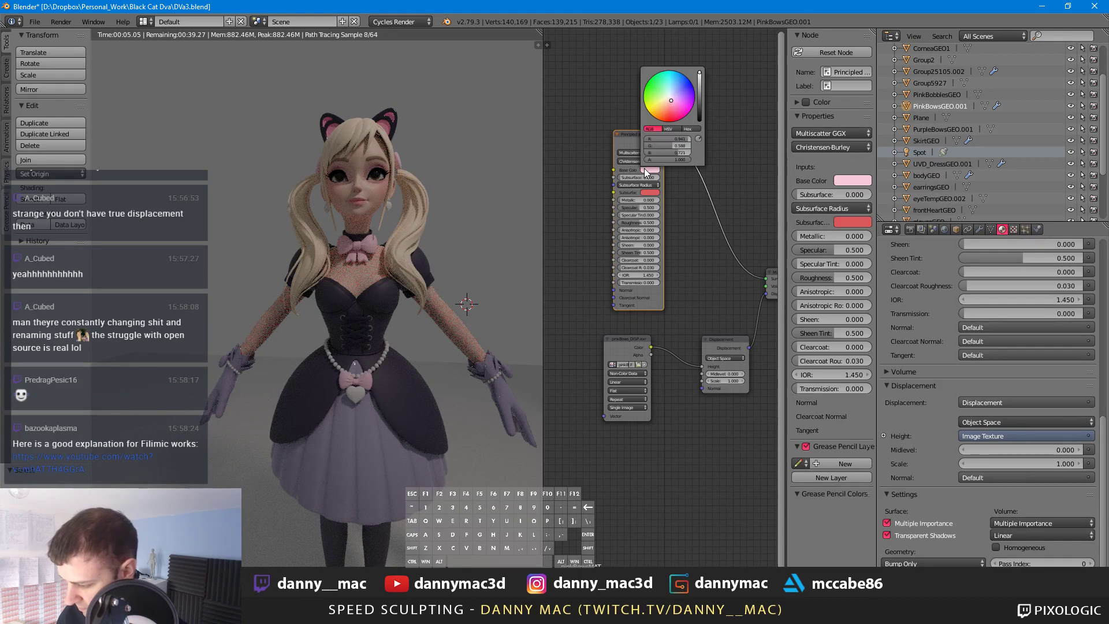
{"action": "scroll", "coordinate": [646, 160], "scroll_direction": "up", "scroll_amount": 4}
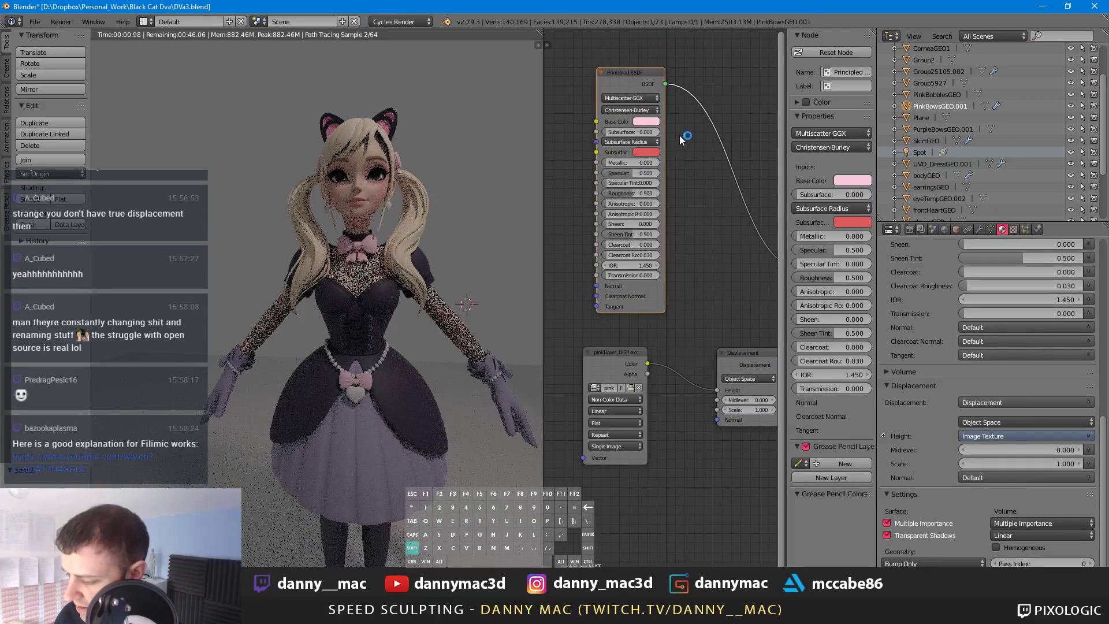
{"action": "middle_click_drag", "start_coordinate": [680, 138], "coordinate": [712, 306], "text": "shift"}
{"action": "scroll", "coordinate": [711, 305], "scroll_direction": "up", "scroll_amount": 2}
{"action": "left_click", "coordinate": [699, 337]}
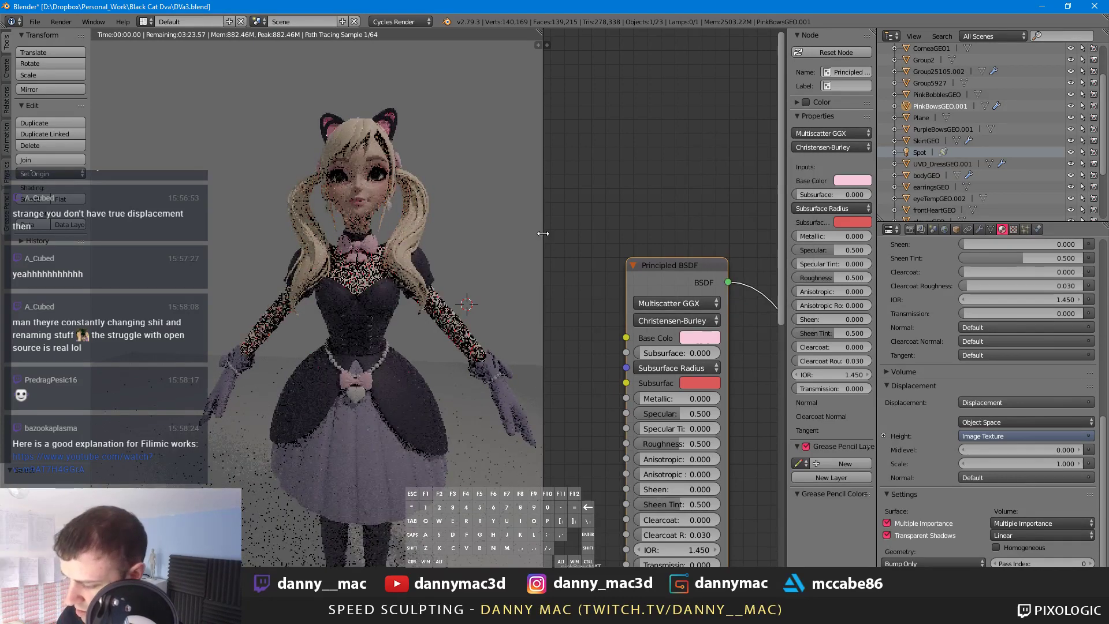
{"action": "left_click_drag", "start_coordinate": [543, 232], "coordinate": [481, 245]}
{"action": "scroll", "coordinate": [688, 347], "scroll_direction": "up", "scroll_amount": 3}
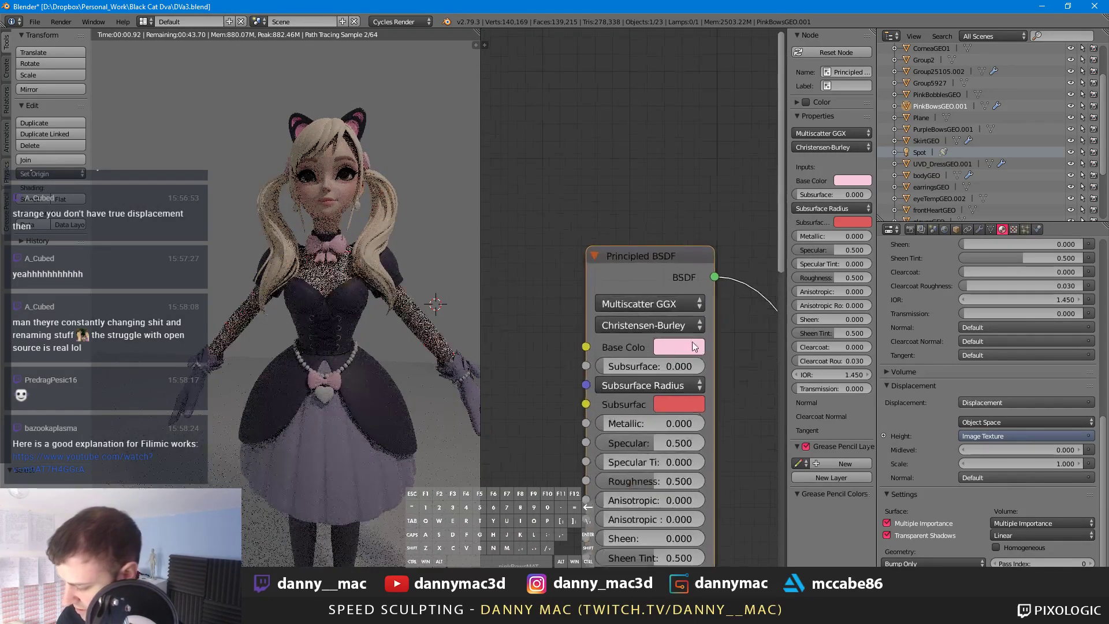
Step: Set the pink bows' Base Color to a more saturated pink
{"action": "left_click", "coordinate": [698, 351]}
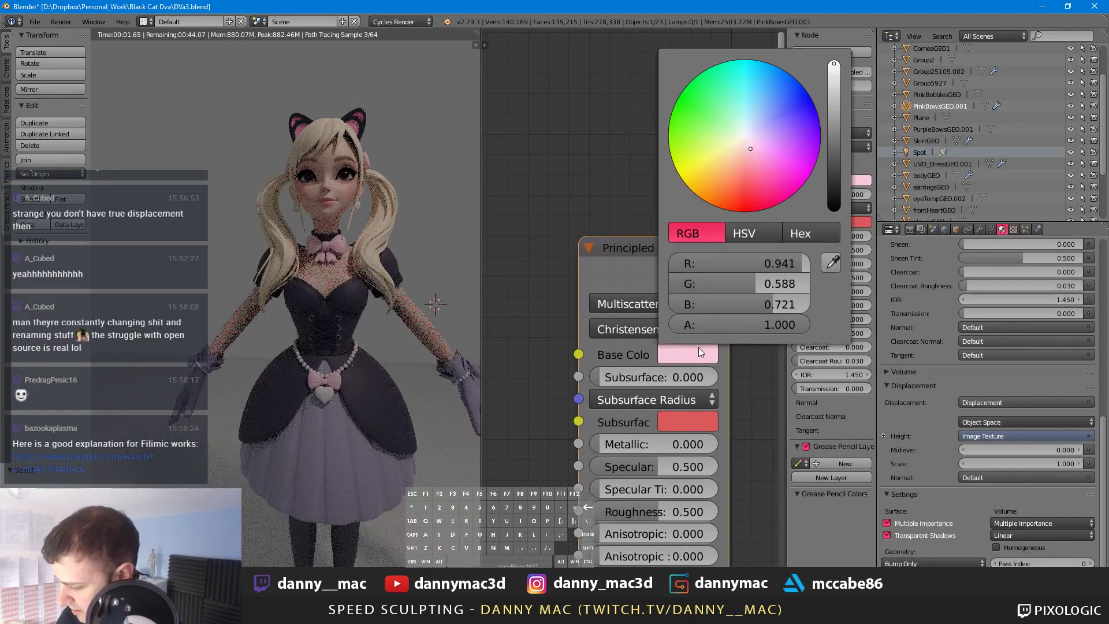
{"action": "left_click", "coordinate": [752, 151]}
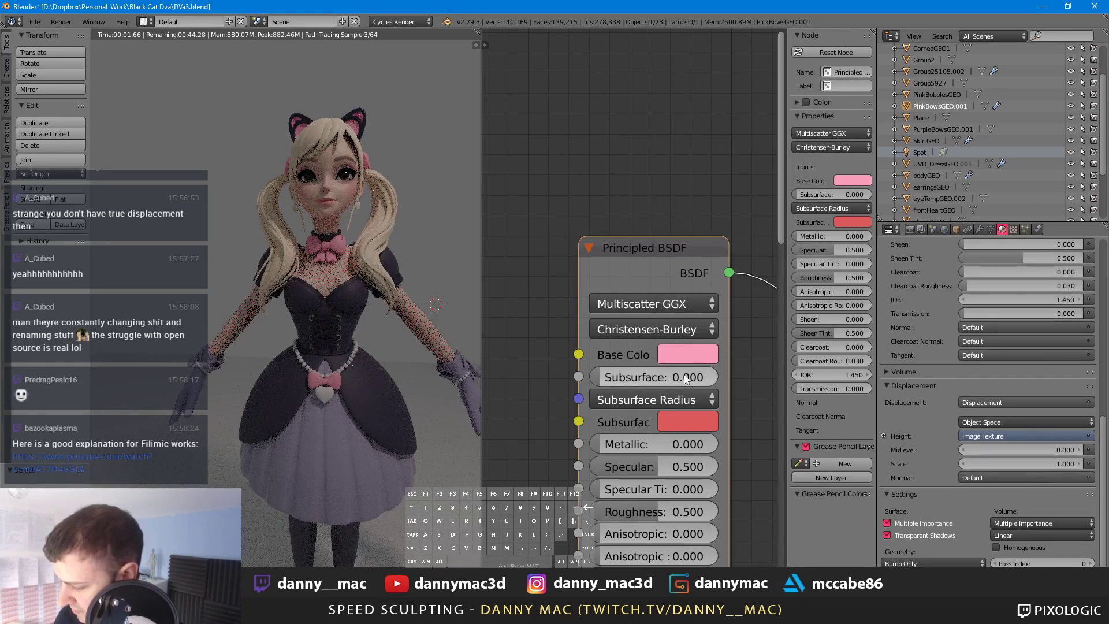
{"action": "left_click", "coordinate": [687, 354]}
{"action": "left_click_drag", "start_coordinate": [754, 163], "coordinate": [757, 158]}
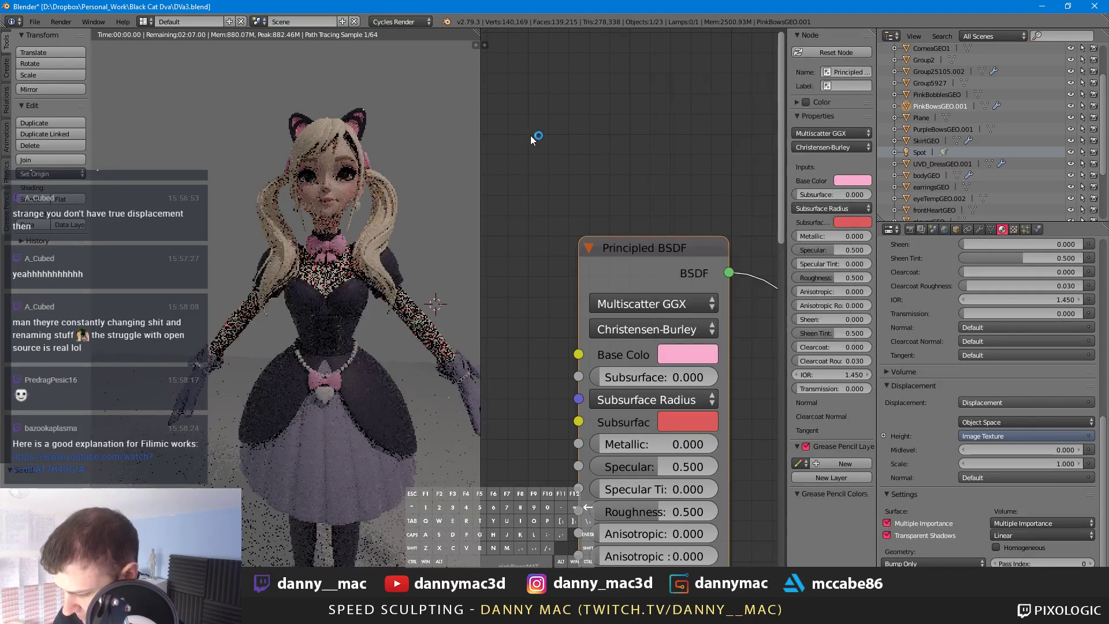
{"action": "scroll", "coordinate": [609, 154], "scroll_direction": "down", "scroll_amount": 2}
{"action": "scroll", "coordinate": [610, 180], "scroll_direction": "down", "scroll_amount": 4}
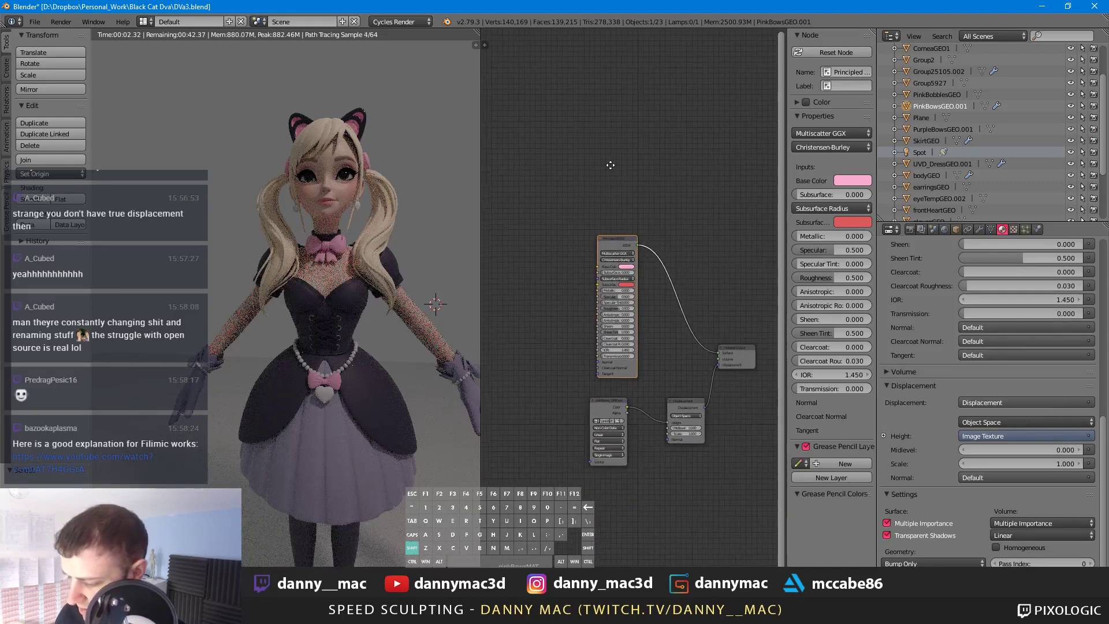
{"action": "scroll", "coordinate": [573, 201], "scroll_direction": "up", "scroll_amount": 1}
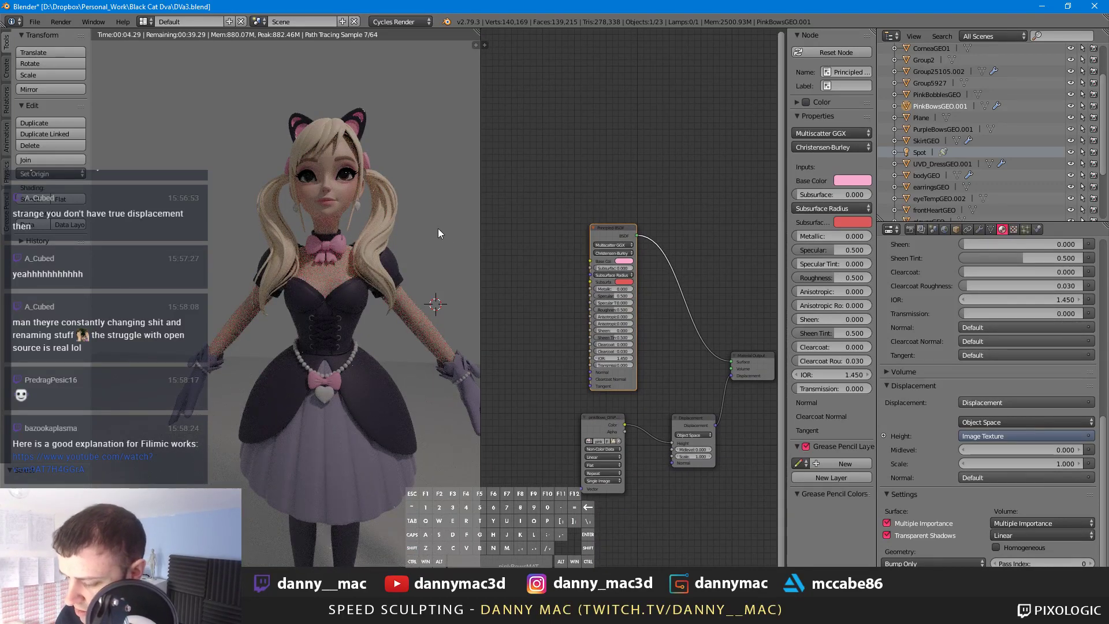
Step: Lighten the pink bows' Base Color to R 1.000, G 0.510, B 0.728 and check the whole rendered figure
{"action": "left_click", "coordinate": [631, 263]}
{"action": "left_click", "coordinate": [644, 207]}
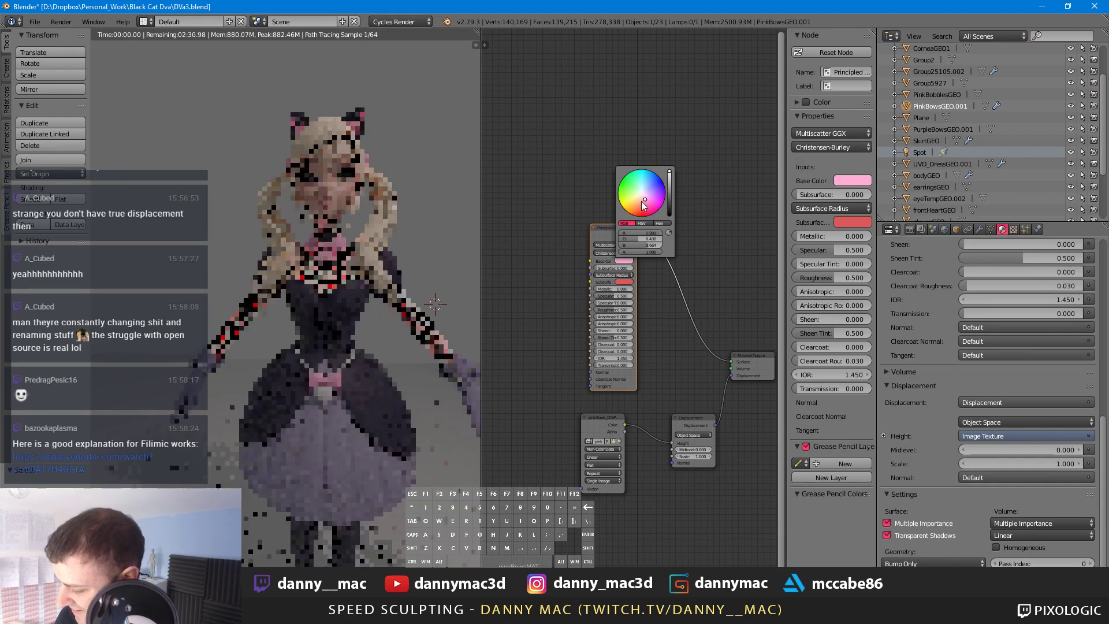
{"action": "scroll", "coordinate": [676, 261], "scroll_direction": "up", "scroll_amount": 3}
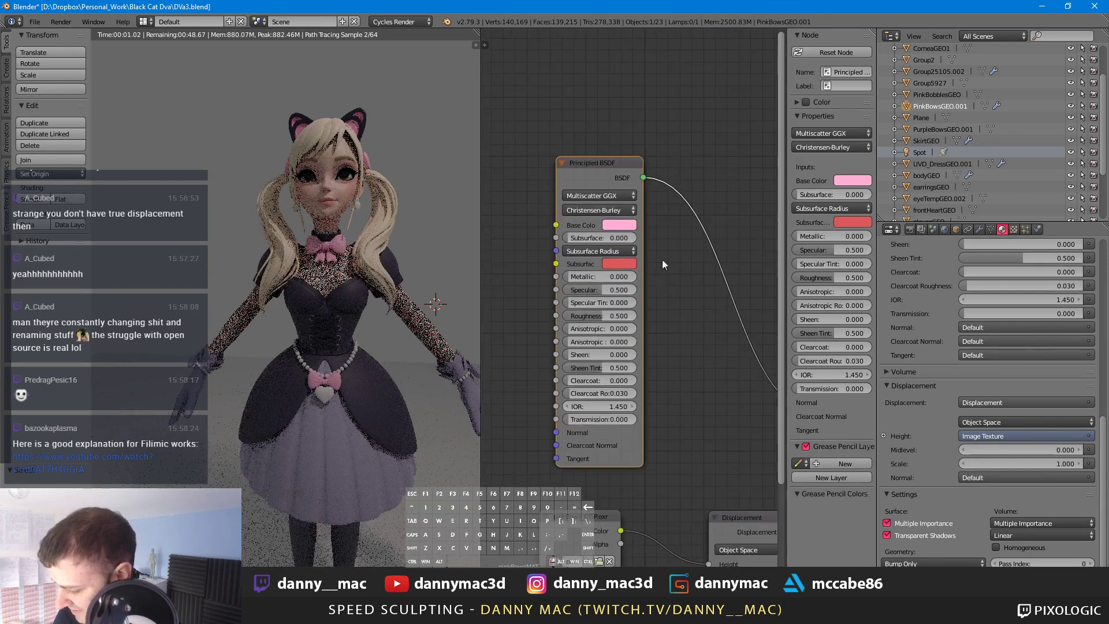
{"action": "left_click", "coordinate": [625, 218]}
{"action": "left_click_drag", "start_coordinate": [663, 93], "coordinate": [661, 91]}
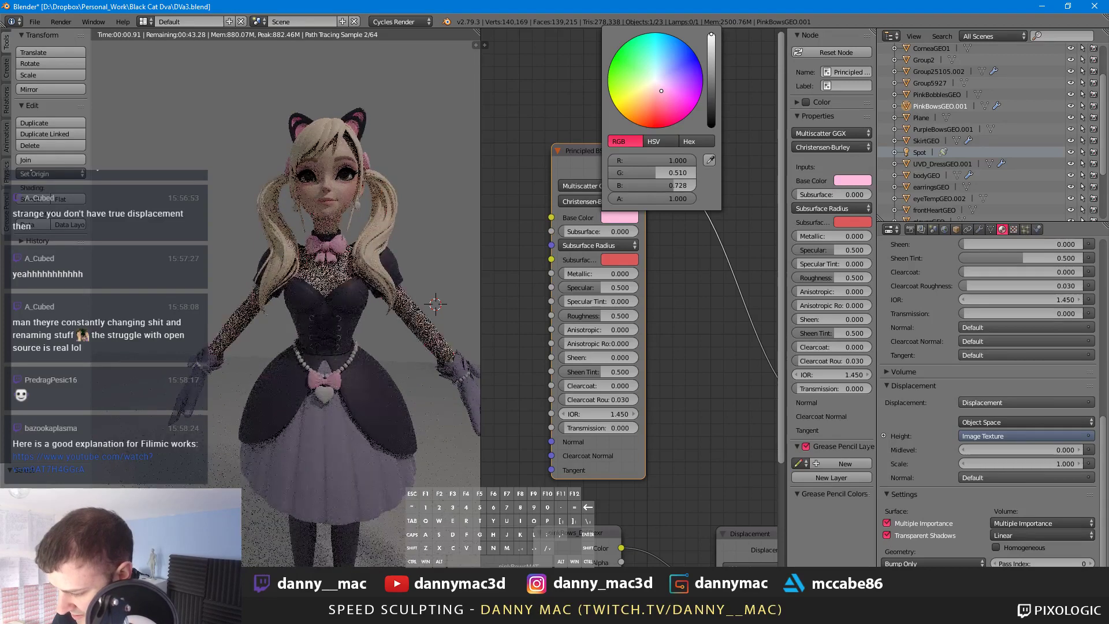
{"action": "scroll", "coordinate": [364, 182], "scroll_direction": "down", "scroll_amount": 4}
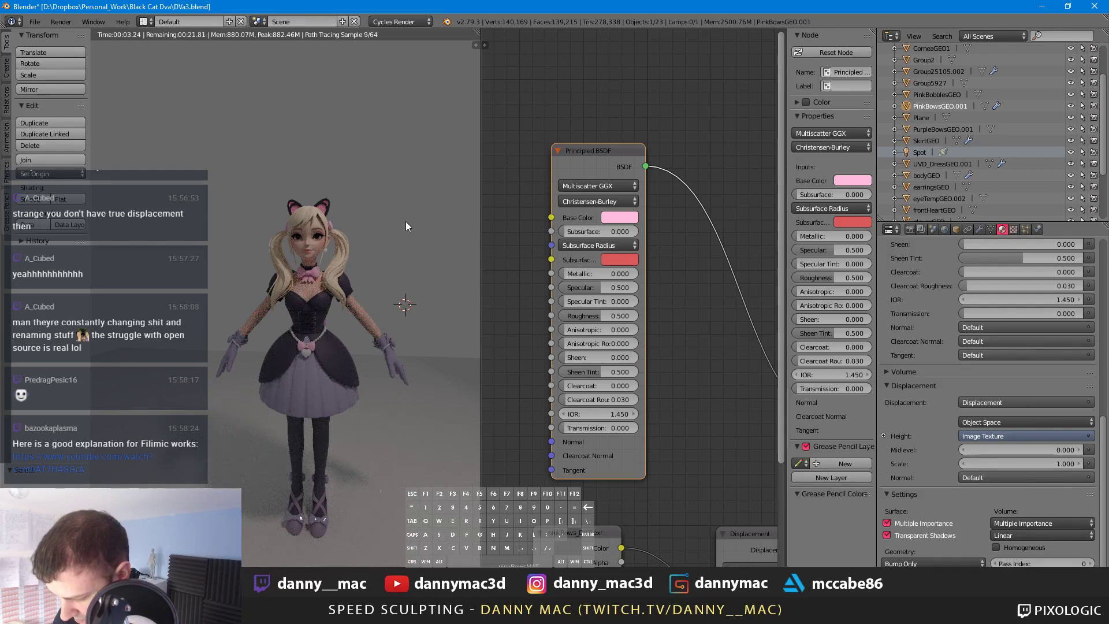
{"action": "scroll", "coordinate": [702, 184], "scroll_direction": "down", "scroll_amount": 4}
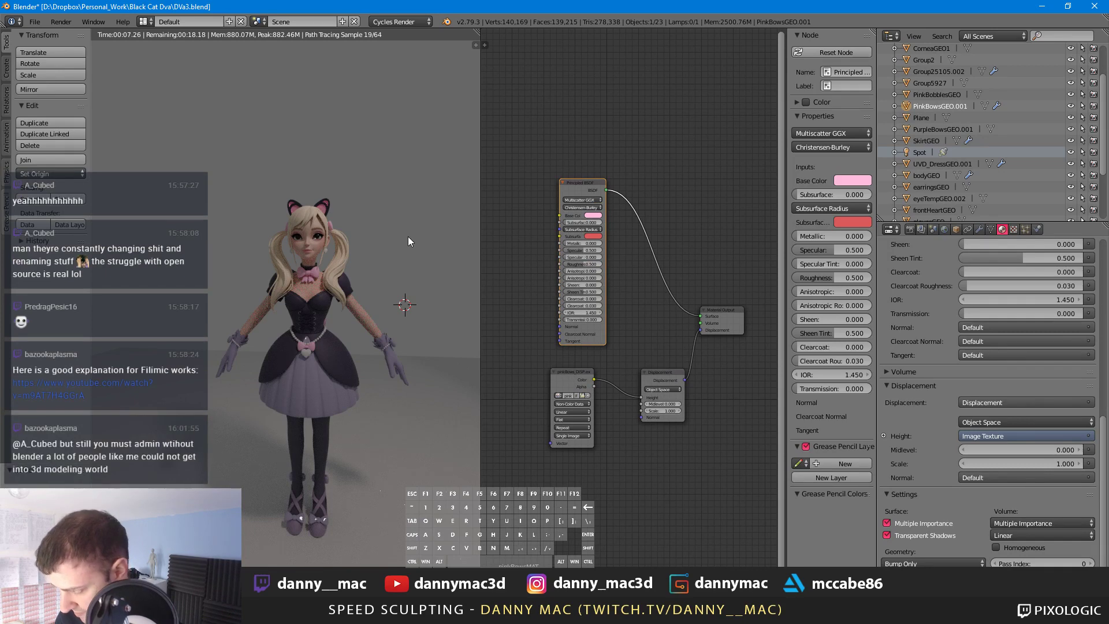
Step: Leave Rendered viewport shading and save the scene over DVa3.blend
{"action": "key", "text": "shift+z"}
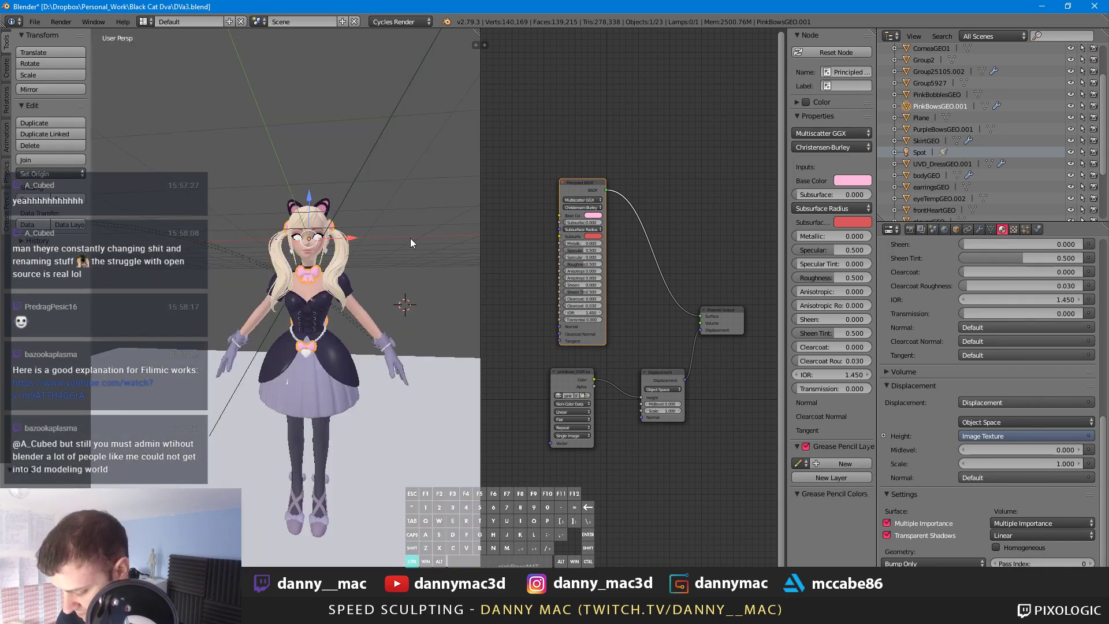
{"action": "key", "text": "ctrl+s"}
{"action": "left_click", "coordinate": [439, 234]}
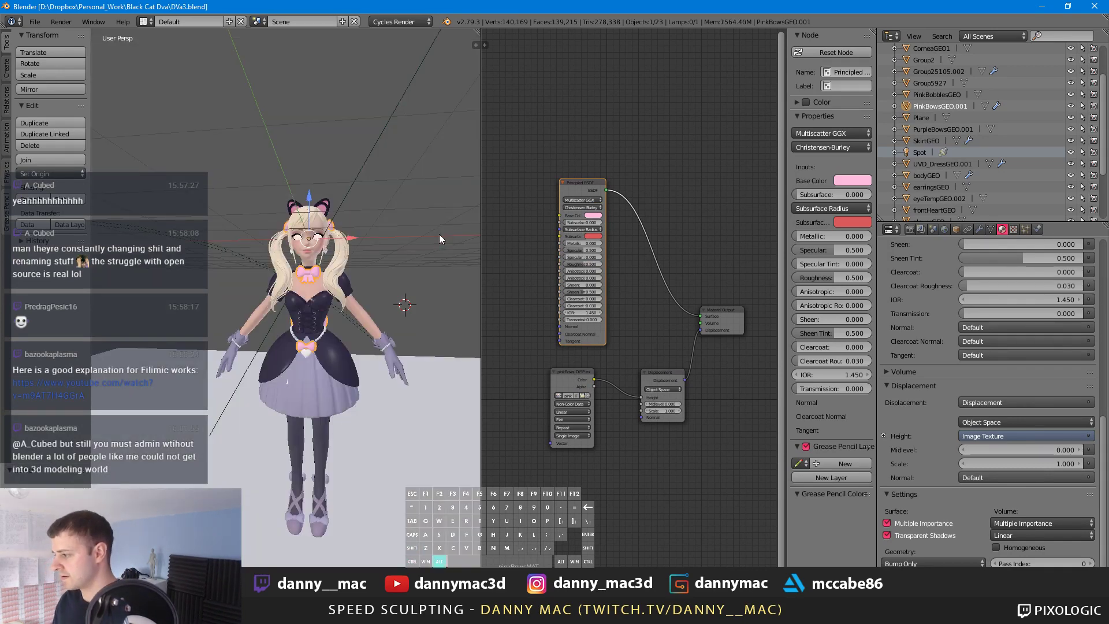
Step: Switch to ZBrush, make the HairGEO_1 subtool active and step it down one subdivision level
{"action": "key", "text": "alt+Tab"}
{"action": "left_click_drag", "start_coordinate": [470, 297], "coordinate": [509, 299]}
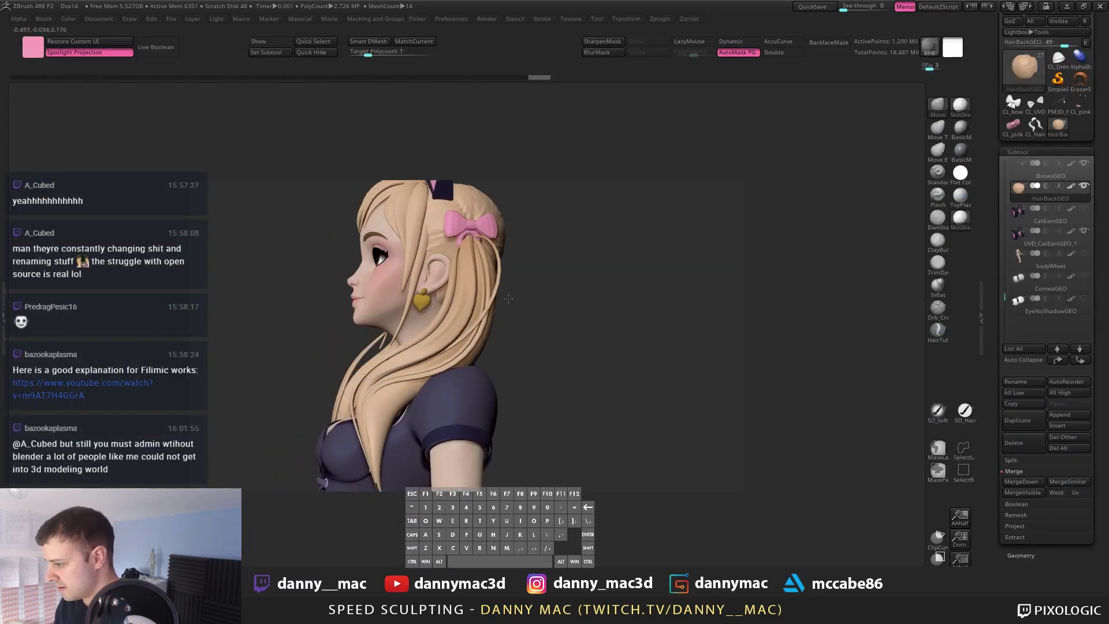
{"action": "right_click_drag", "start_coordinate": [509, 298], "coordinate": [513, 272]}
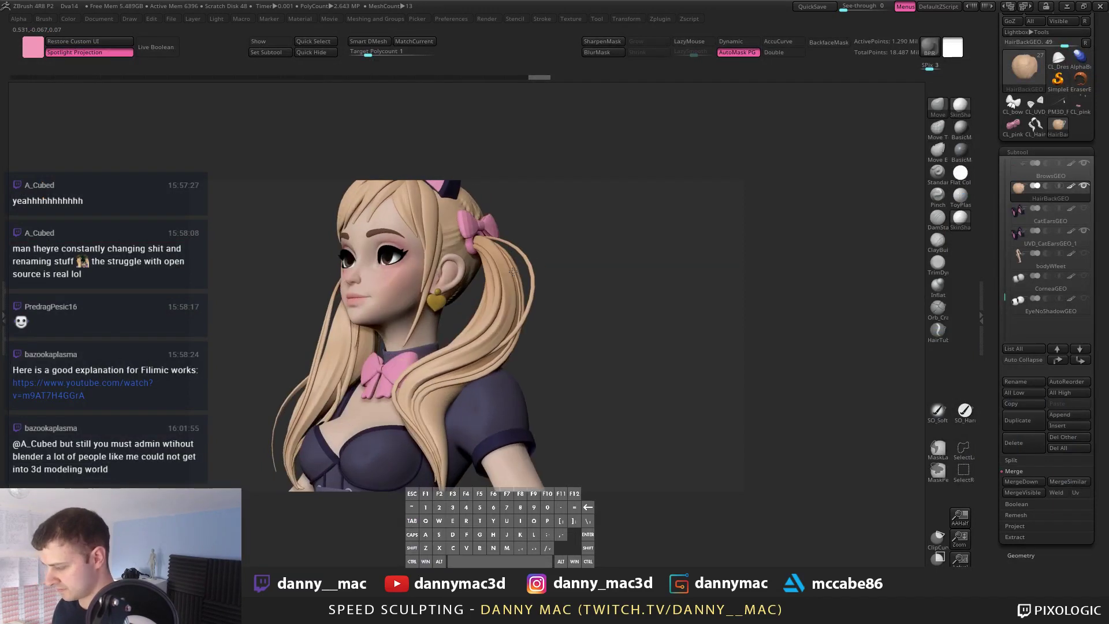
{"action": "right_click_drag", "start_coordinate": [479, 232], "coordinate": [518, 244], "text": "alt"}
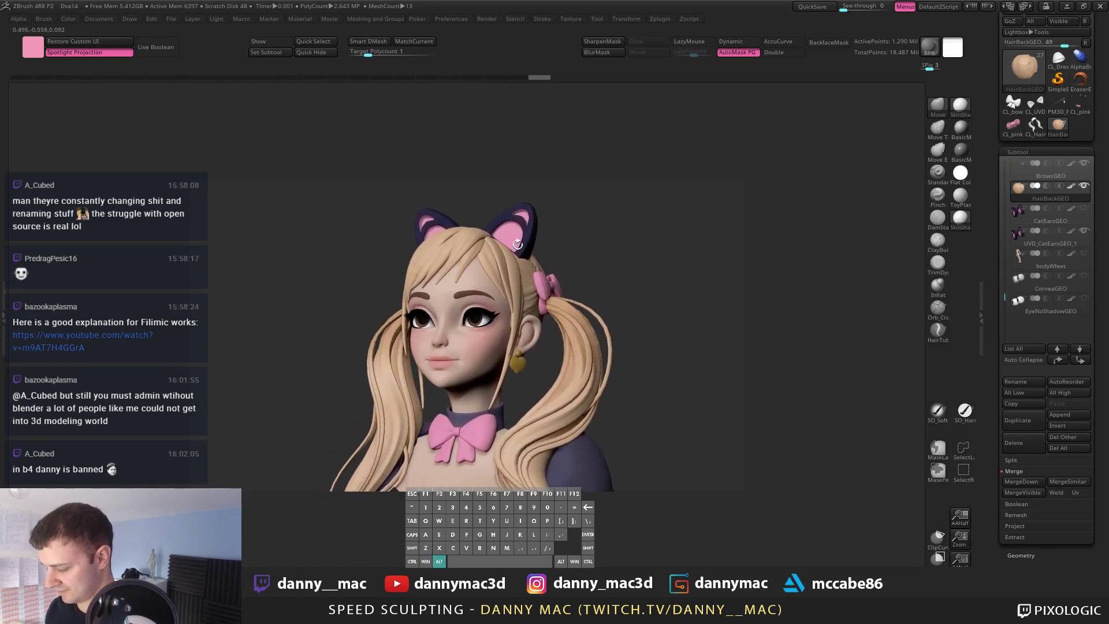
{"action": "left_click_drag", "start_coordinate": [517, 245], "coordinate": [477, 243]}
{"action": "left_click", "coordinate": [481, 245], "text": "alt"}
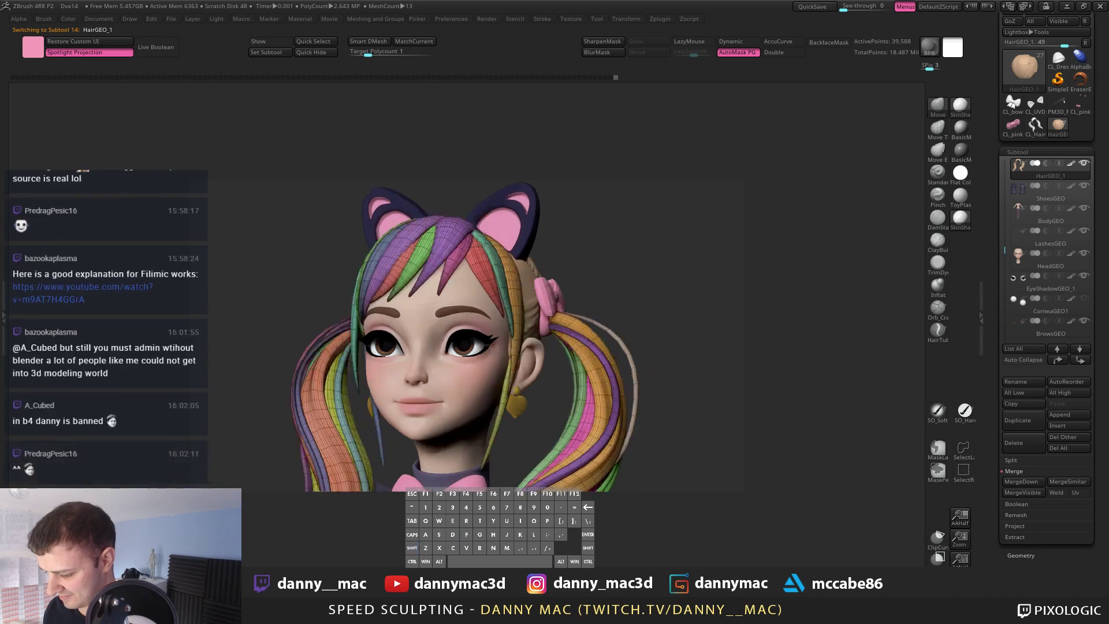
{"action": "key", "text": "shift+d"}
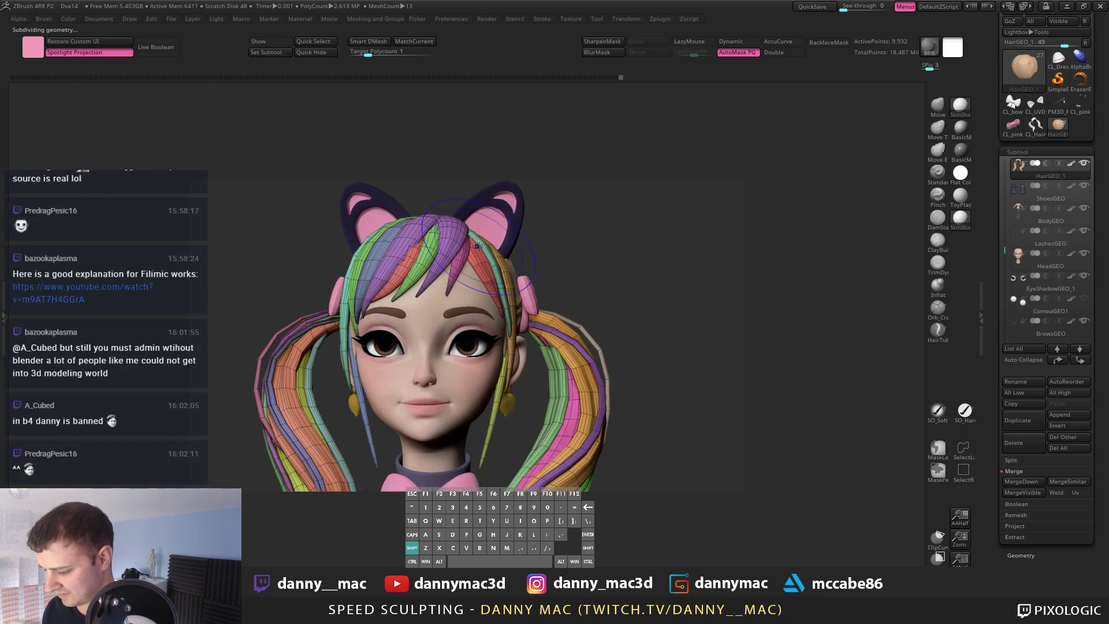
Step: Adjust the side hair strands near the temple with the Move brush and return HairGEO_1 to its middle subdivision level
{"action": "left_click_drag", "start_coordinate": [478, 247], "coordinate": [394, 265]}
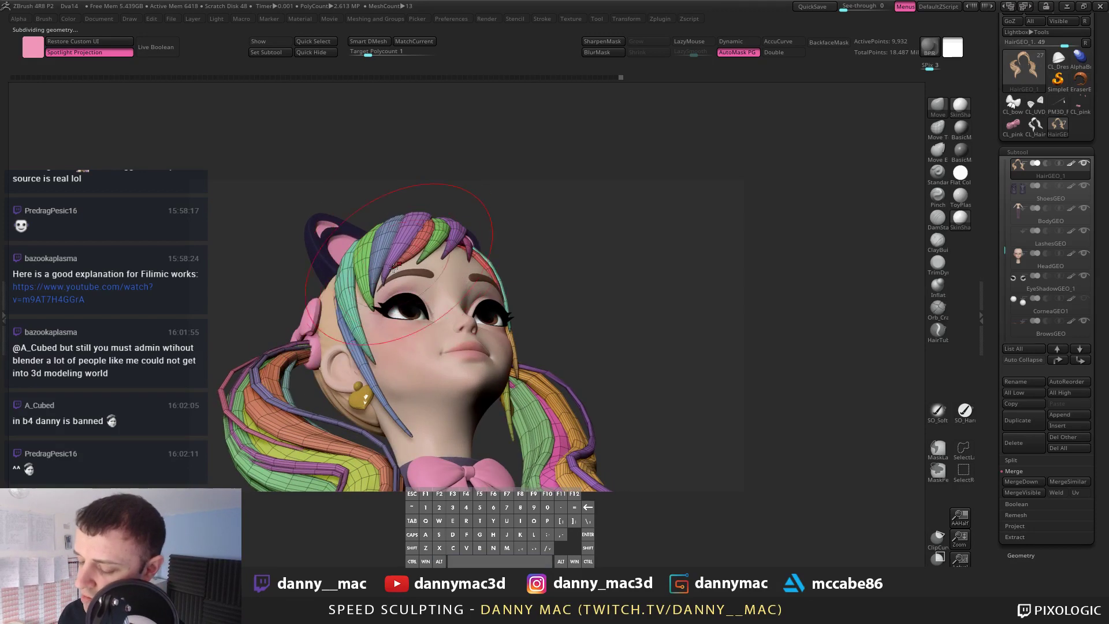
{"action": "right_click_drag", "start_coordinate": [393, 268], "coordinate": [359, 357]}
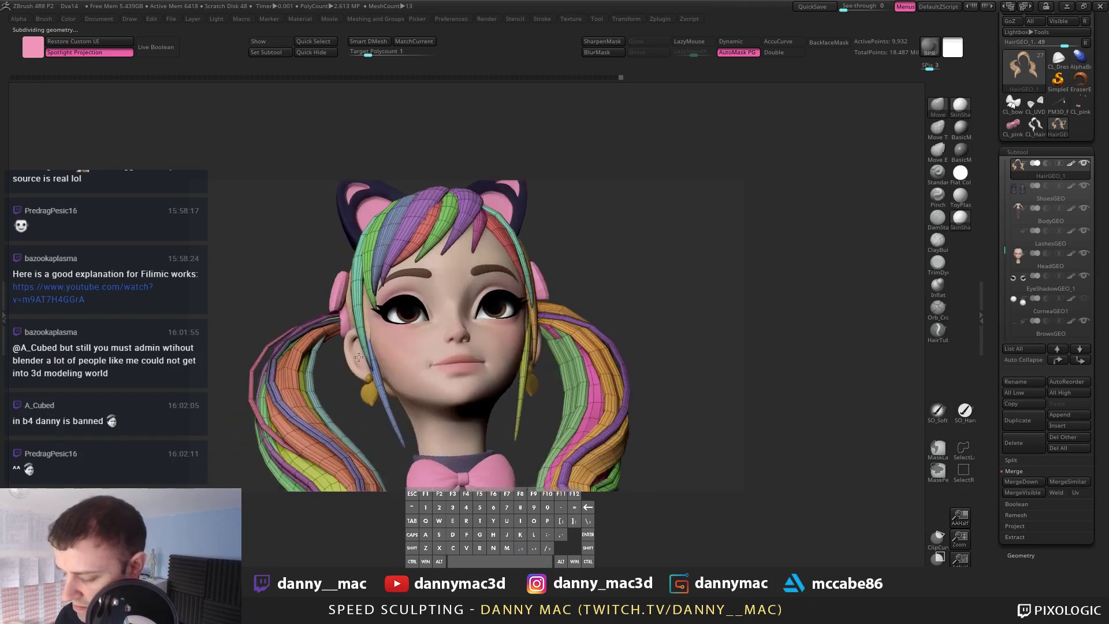
{"action": "left_click_drag", "start_coordinate": [358, 358], "coordinate": [361, 327]}
{"action": "right_click_drag", "start_coordinate": [366, 329], "coordinate": [373, 347], "text": "shift"}
{"action": "key", "text": "space"}
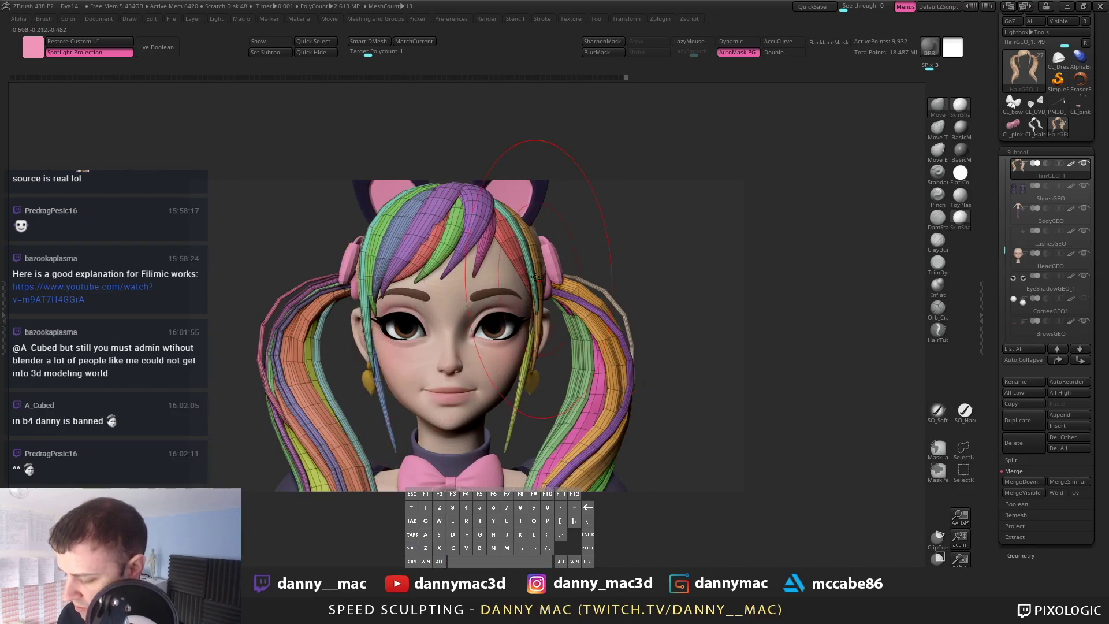
{"action": "left_click_drag", "start_coordinate": [536, 277], "coordinate": [566, 341]}
{"action": "left_click_drag", "start_coordinate": [563, 288], "coordinate": [572, 254]}
{"action": "key", "text": "ctrl+d"}
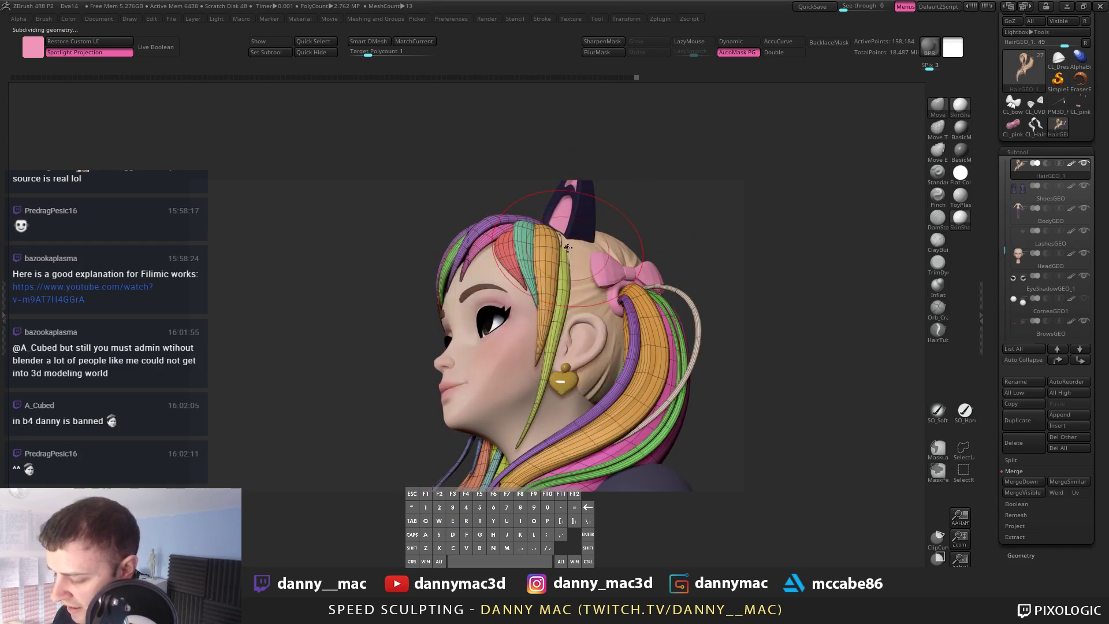
{"action": "key", "text": "shift+d"}
Step: Resize the Move brush and refine the hair strands beside the ear from the side and front
{"action": "left_click_drag", "start_coordinate": [567, 256], "coordinate": [567, 250]}
{"action": "right_click_drag", "start_coordinate": [567, 250], "coordinate": [566, 252]}
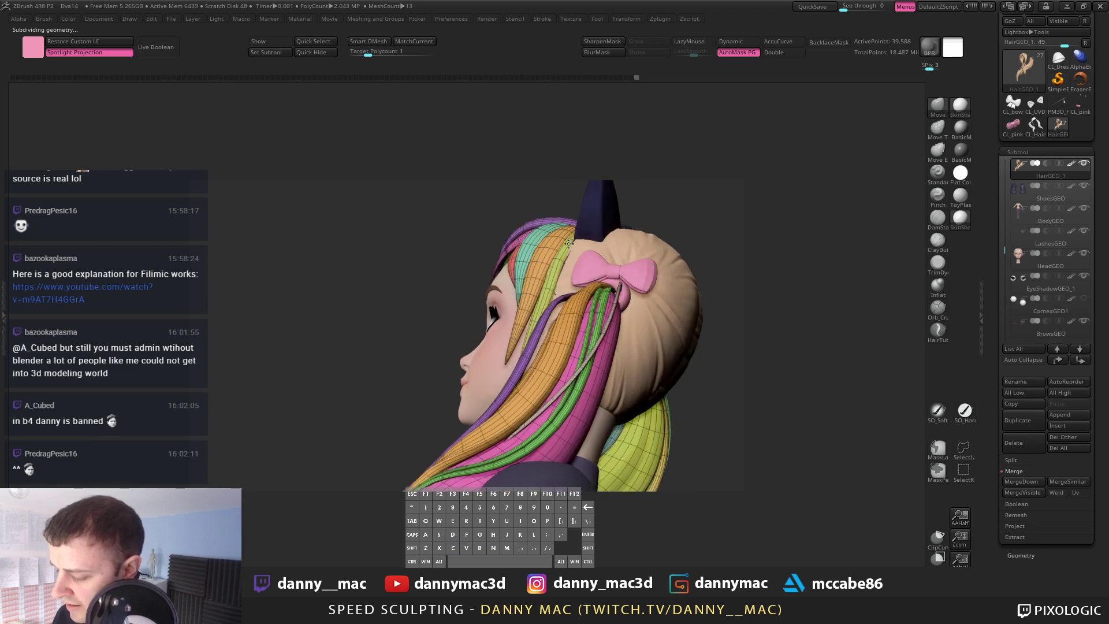
{"action": "right_click_drag", "start_coordinate": [547, 289], "coordinate": [622, 277]}
{"action": "left_click_drag", "start_coordinate": [622, 278], "coordinate": [583, 284]}
{"action": "right_click_drag", "start_coordinate": [582, 285], "coordinate": [585, 285], "text": "alt"}
{"action": "right_click", "coordinate": [570, 308]}
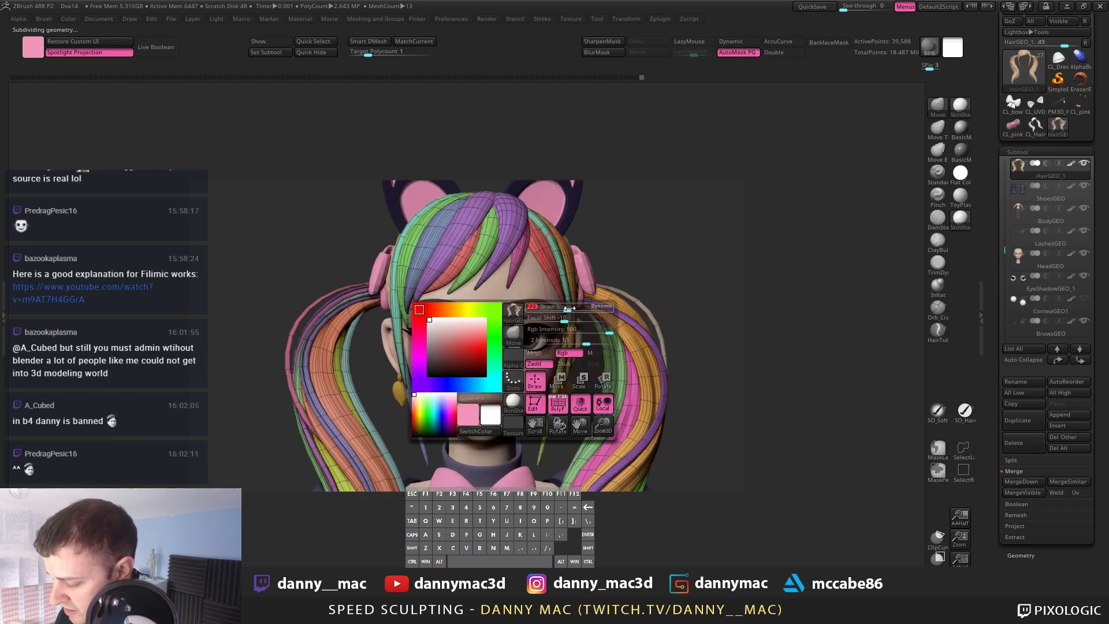
{"action": "right_click", "coordinate": [570, 316]}
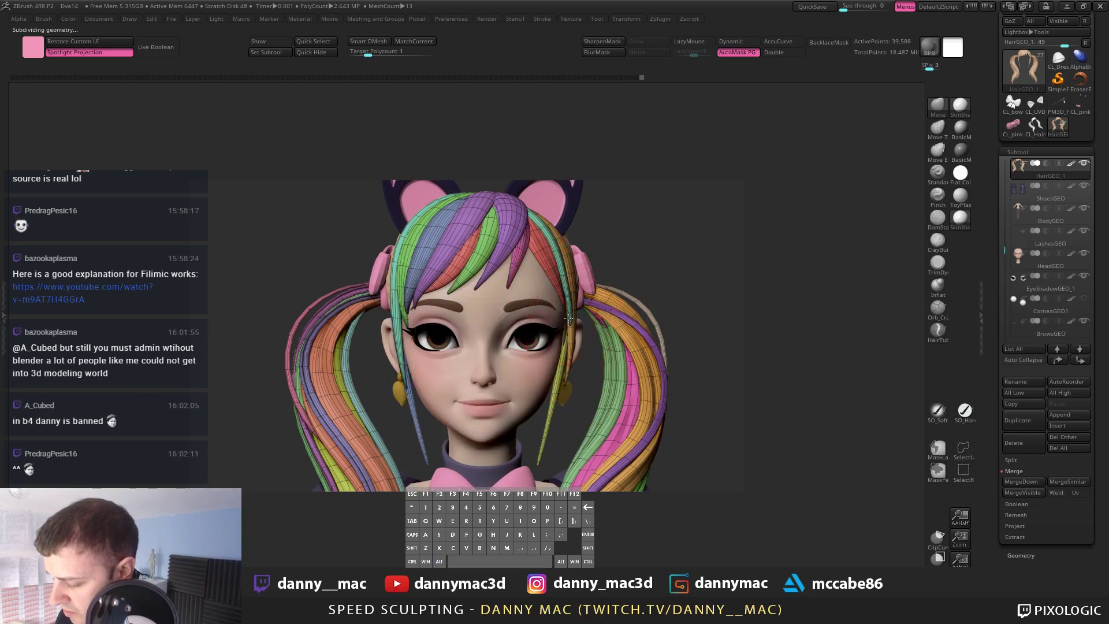
{"action": "right_click", "coordinate": [573, 279]}
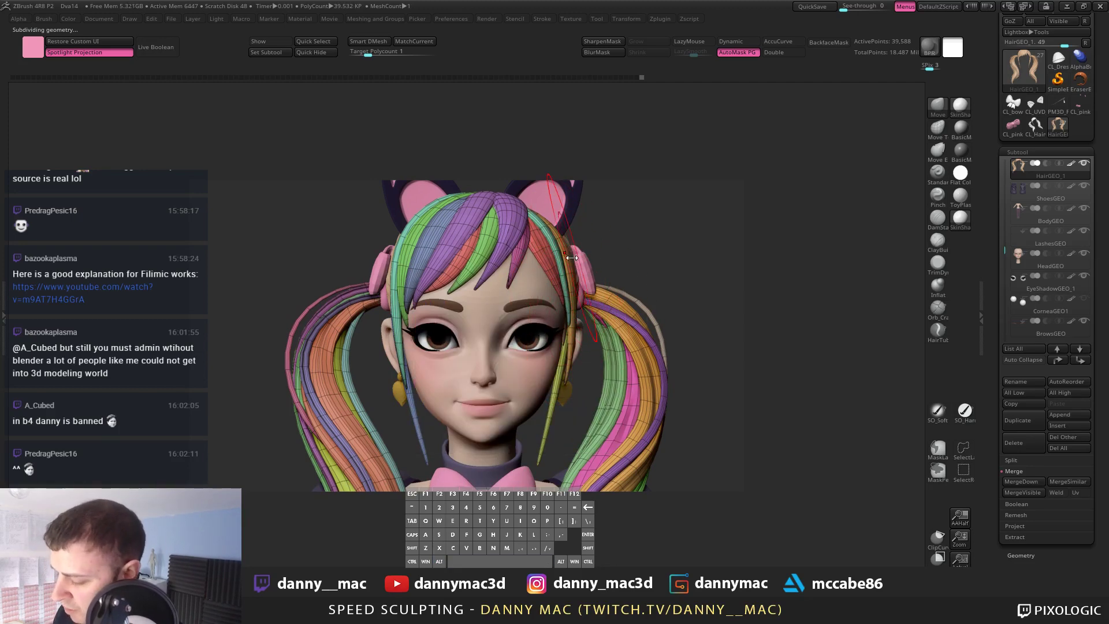
Step: Reshape the tips of the fringe strands over the forehead in side view with the Move brush
{"action": "mouse_move", "coordinate": [532, 249]}
{"action": "right_mouse_down", "text": "alt"}
{"action": "mouse_move", "coordinate": [575, 225]}
{"action": "mouse_move", "coordinate": [550, 251]}
{"action": "mouse_move", "coordinate": [560, 255]}
{"action": "mouse_move", "coordinate": [511, 261]}
{"action": "mouse_move", "coordinate": [570, 301]}
{"action": "mouse_move", "coordinate": [513, 320]}
{"action": "right_mouse_up", "text": "alt"}
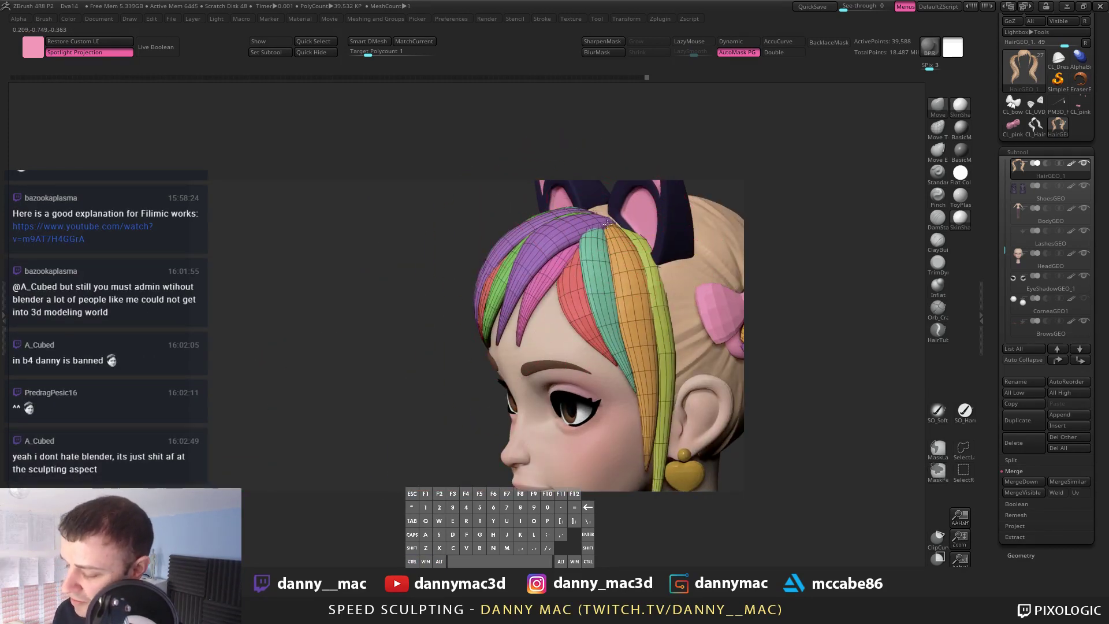
{"action": "right_click", "coordinate": [525, 287]}
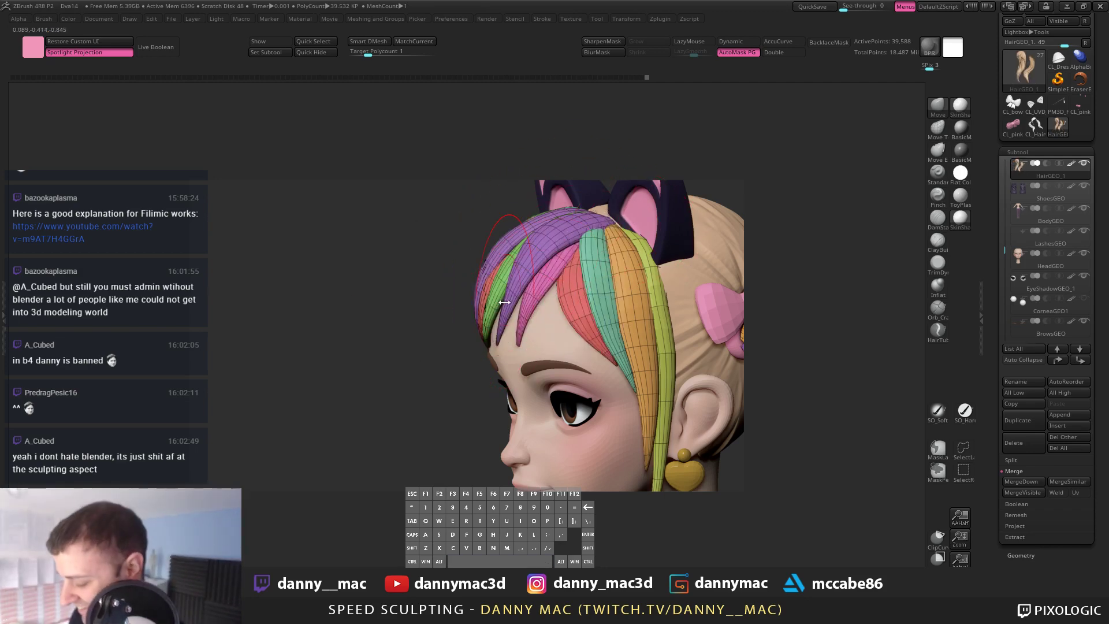
{"action": "right_click_drag", "start_coordinate": [502, 301], "coordinate": [470, 283]}
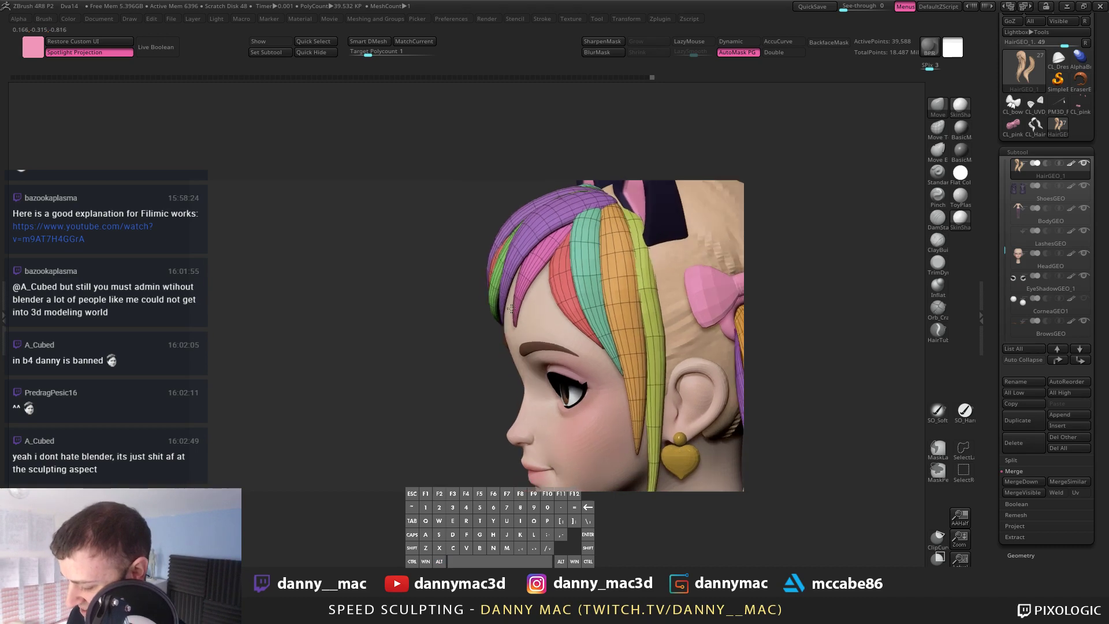
{"action": "left_click_drag", "start_coordinate": [496, 310], "coordinate": [497, 312], "text": "shift"}
{"action": "key", "text": "space"}
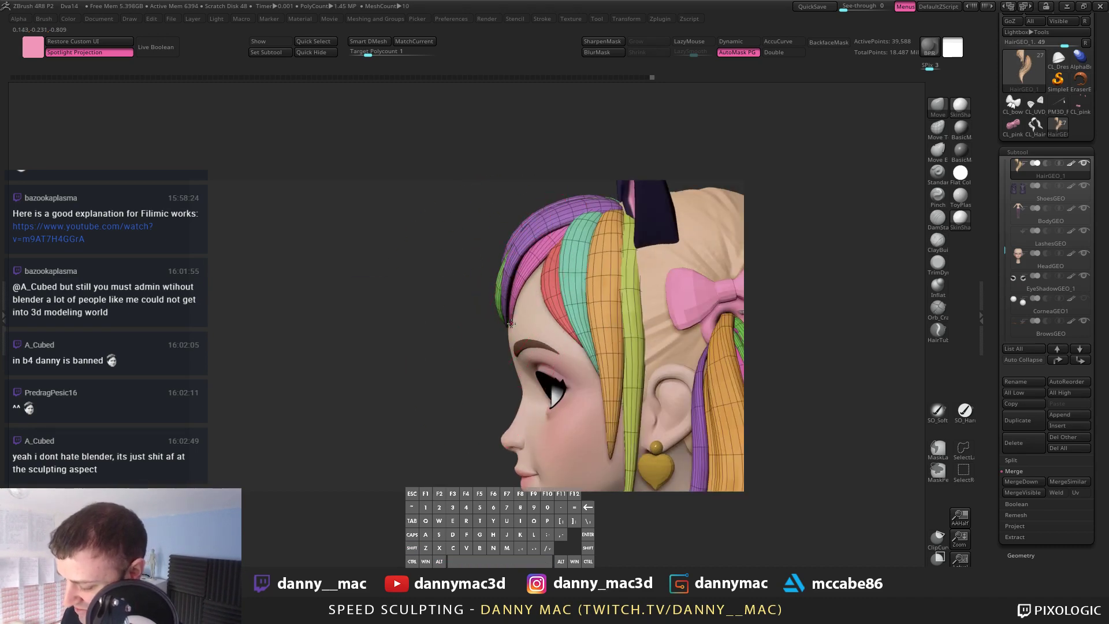
{"action": "right_click_drag", "start_coordinate": [510, 290], "coordinate": [512, 292], "text": "alt"}
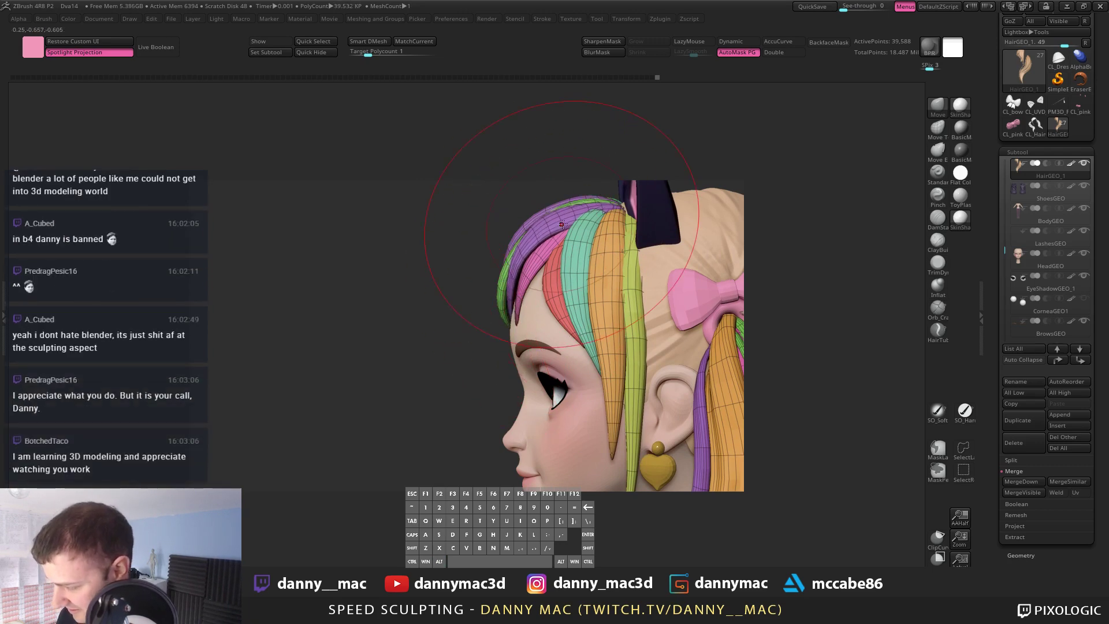
{"action": "key", "text": "space"}
{"action": "key", "text": "space"}
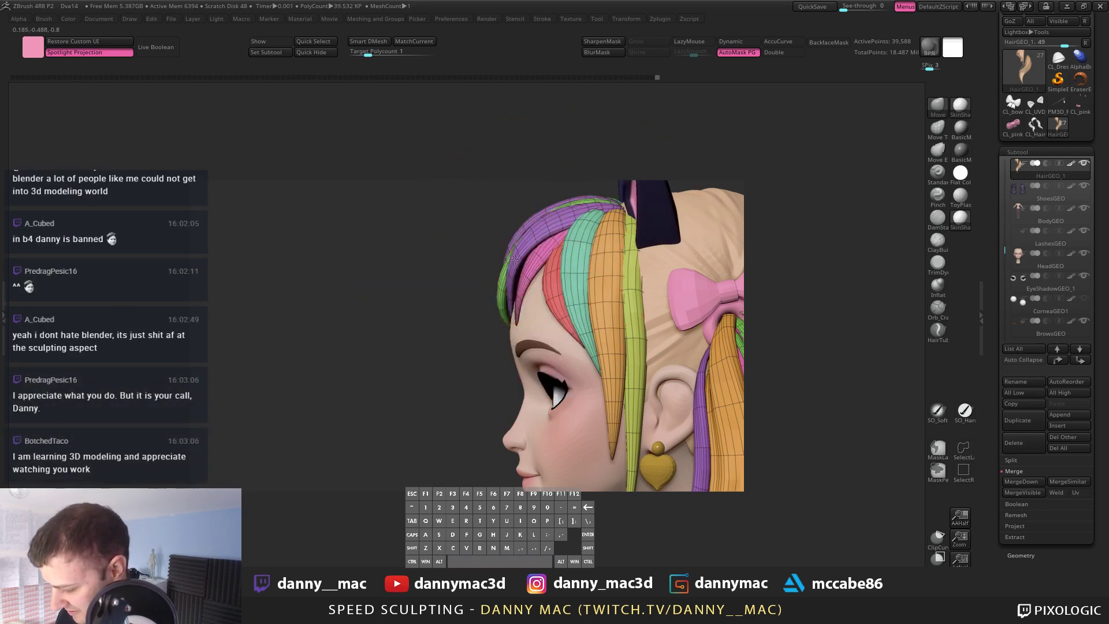
{"action": "key", "text": "space"}
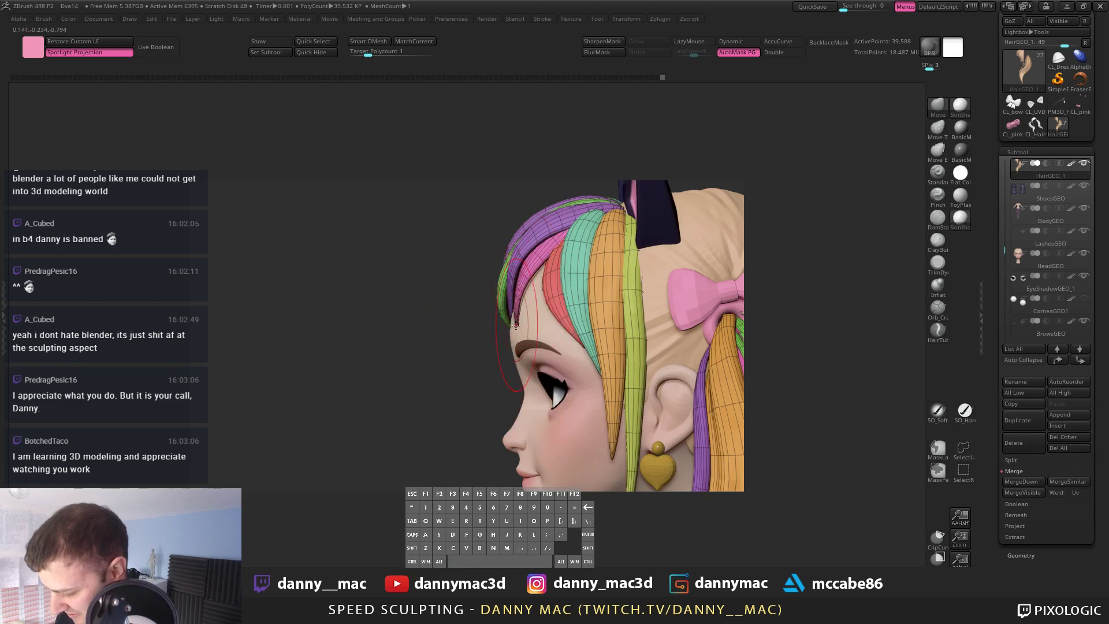
Step: Refine the thin strands framing the temple from a low three-quarter view, working across subdivision levels
{"action": "left_click_drag", "start_coordinate": [416, 323], "coordinate": [545, 275]}
{"action": "key", "text": "space"}
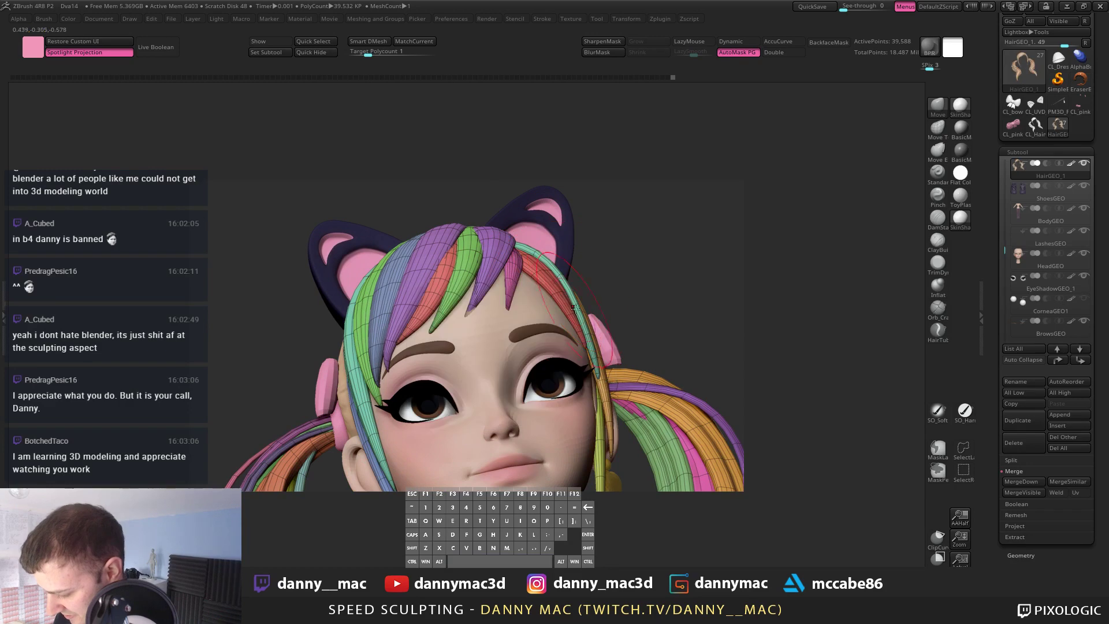
{"action": "key", "text": "space"}
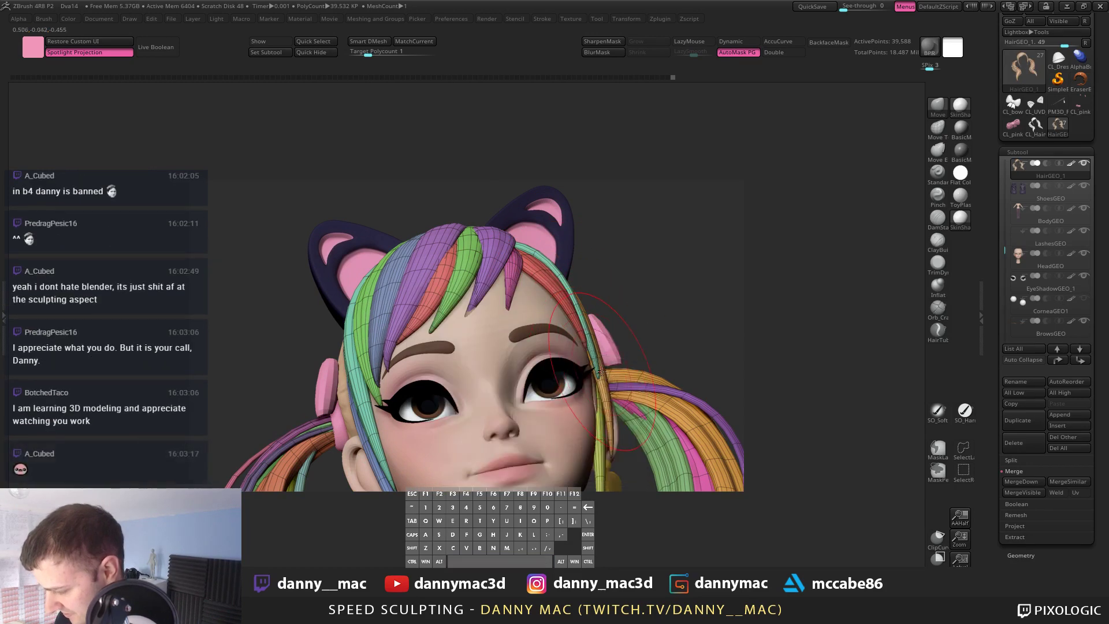
{"action": "right_click_drag", "start_coordinate": [598, 373], "coordinate": [589, 345], "text": "alt"}
{"action": "left_click_drag", "start_coordinate": [589, 345], "coordinate": [588, 348]}
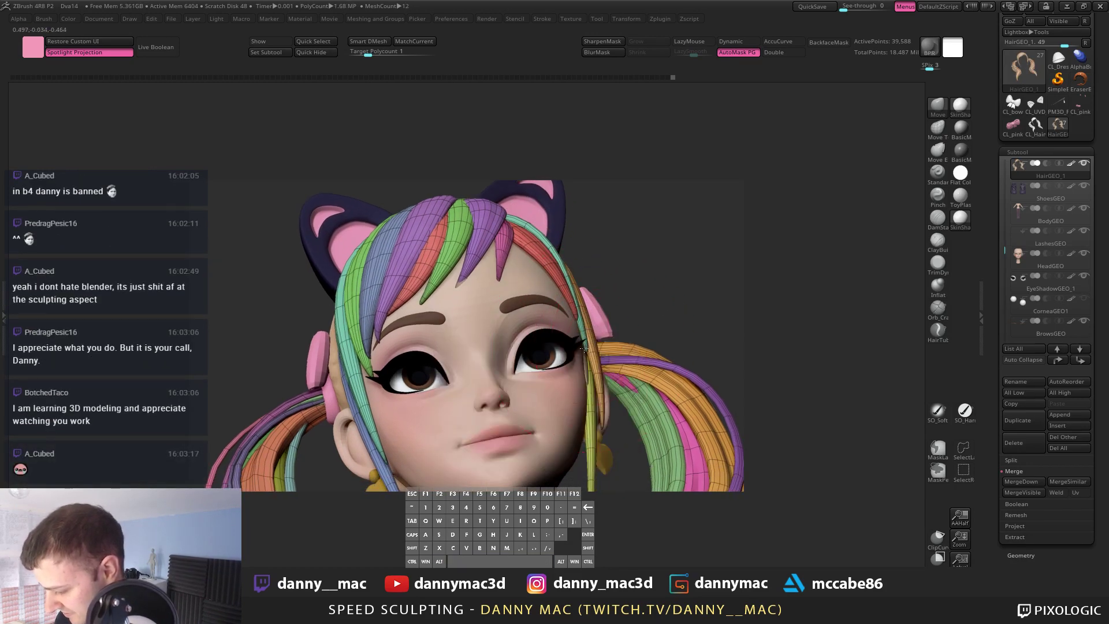
{"action": "key", "text": "shift+d"}
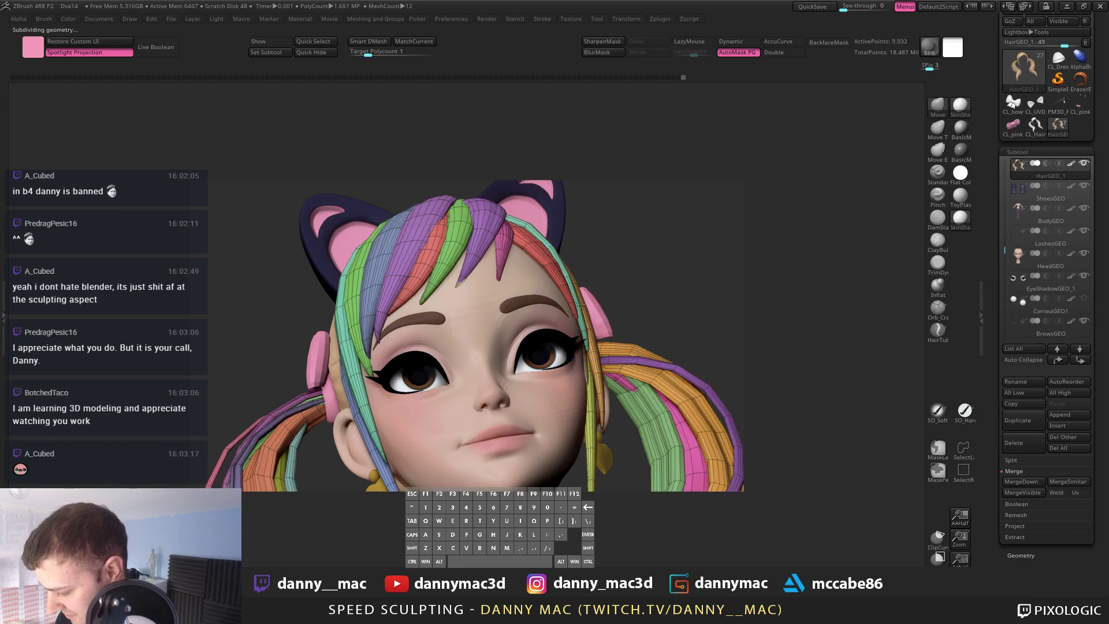
{"action": "key", "text": "d"}
{"action": "left_click_drag", "start_coordinate": [523, 211], "coordinate": [518, 217]}
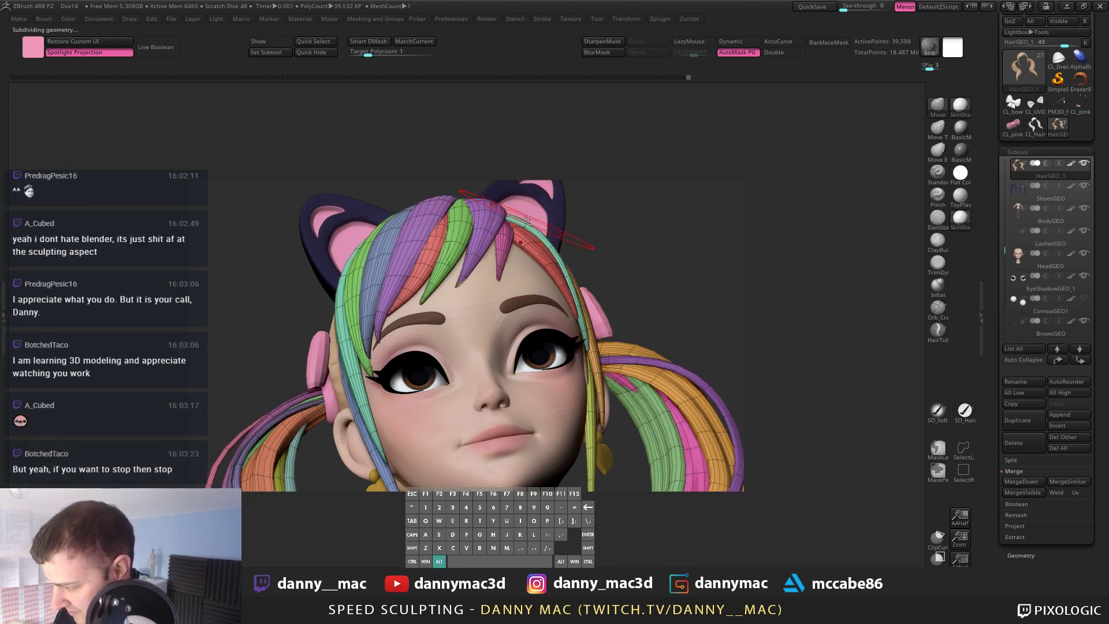
Step: Check the hair from the front with the polyframe hidden and undo the last hair edit
{"action": "right_click_drag", "start_coordinate": [516, 215], "coordinate": [478, 401], "text": "alt"}
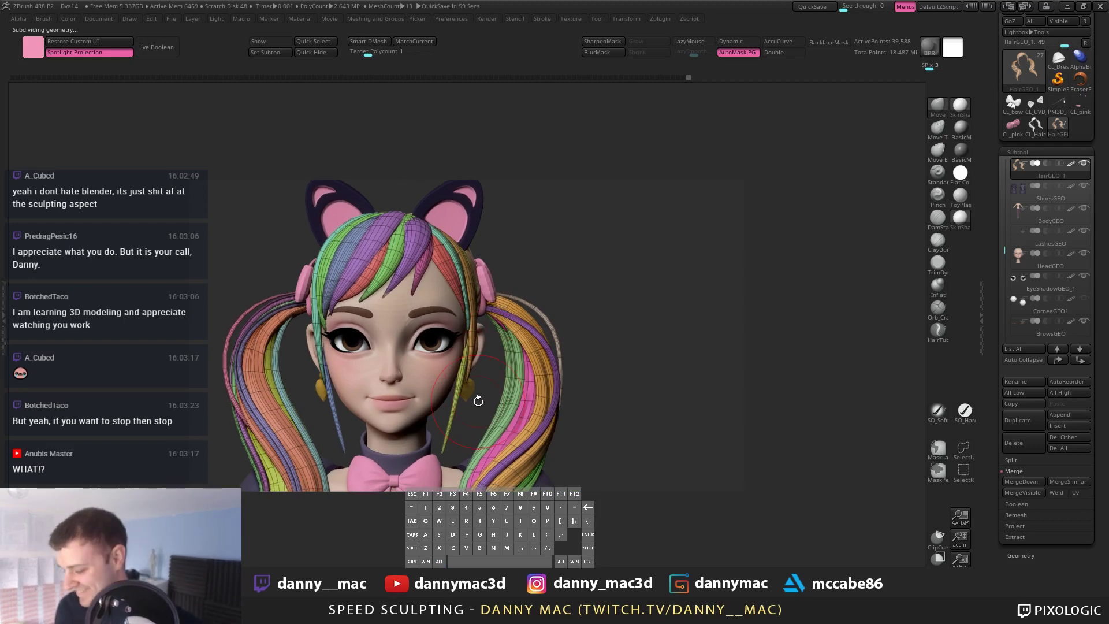
{"action": "left_click_drag", "start_coordinate": [478, 400], "coordinate": [465, 253]}
{"action": "right_click_drag", "start_coordinate": [465, 253], "coordinate": [437, 297], "text": "alt"}
{"action": "key", "text": "shift+f"}
{"action": "right_click", "coordinate": [414, 285]}
{"action": "key", "text": "ctrl+z"}
{"action": "key", "text": "space"}
Step: Adjust the fringe strands at the crown with the Move brush and turn the polyframe back on
{"action": "left_click_drag", "start_coordinate": [437, 297], "coordinate": [513, 279]}
{"action": "right_click_drag", "start_coordinate": [513, 279], "coordinate": [518, 260], "text": "alt"}
{"action": "left_click_drag", "start_coordinate": [489, 235], "coordinate": [480, 236], "text": "alt"}
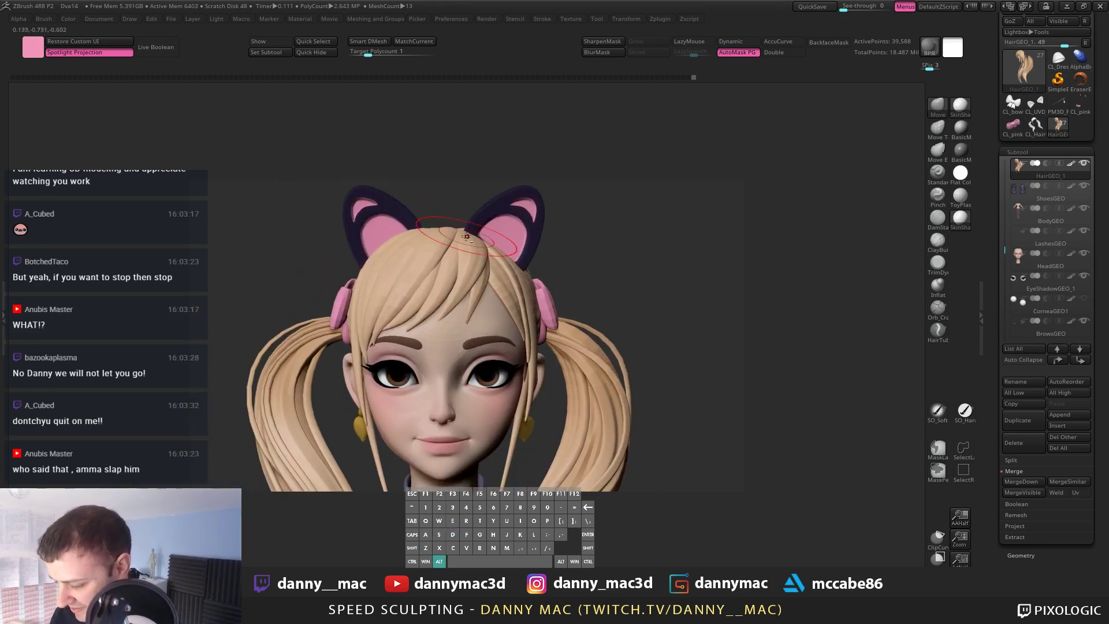
{"action": "key", "text": "shift+f"}
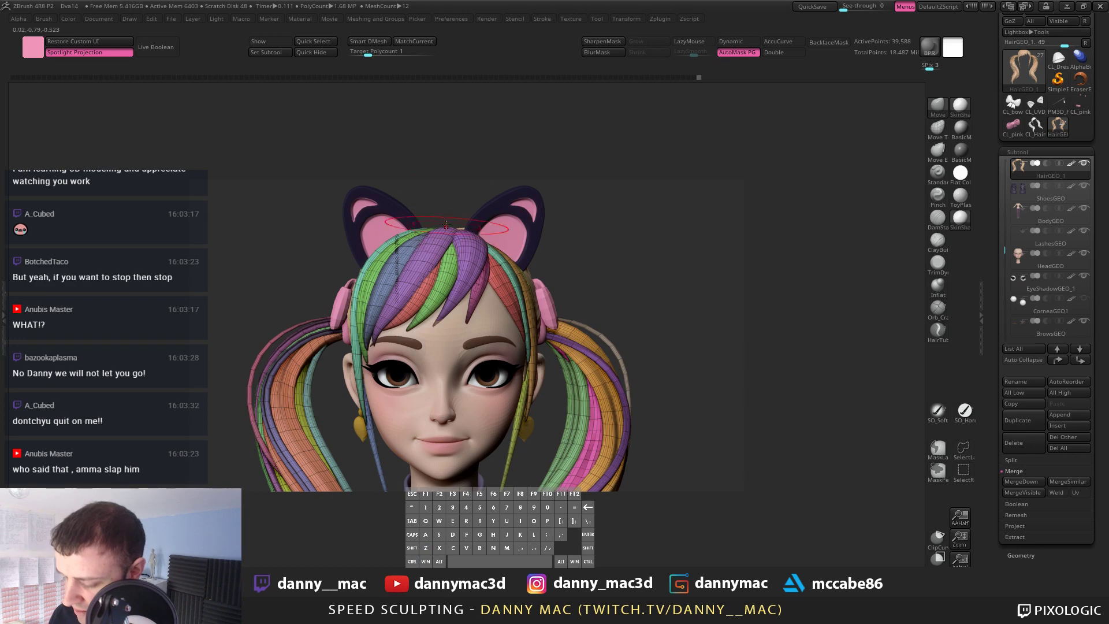
Step: Adjust the fringe's side profile over the forehead with the Move brush and hide the polyframe to judge it from the front
{"action": "mouse_move", "coordinate": [446, 225]}
{"action": "right_mouse_down"}
{"action": "mouse_move", "coordinate": [405, 228]}
{"action": "mouse_move", "coordinate": [472, 222]}
{"action": "mouse_move", "coordinate": [462, 228]}
{"action": "right_mouse_up"}
{"action": "right_click_drag", "start_coordinate": [404, 254], "coordinate": [469, 276]}
{"action": "key", "text": "space"}
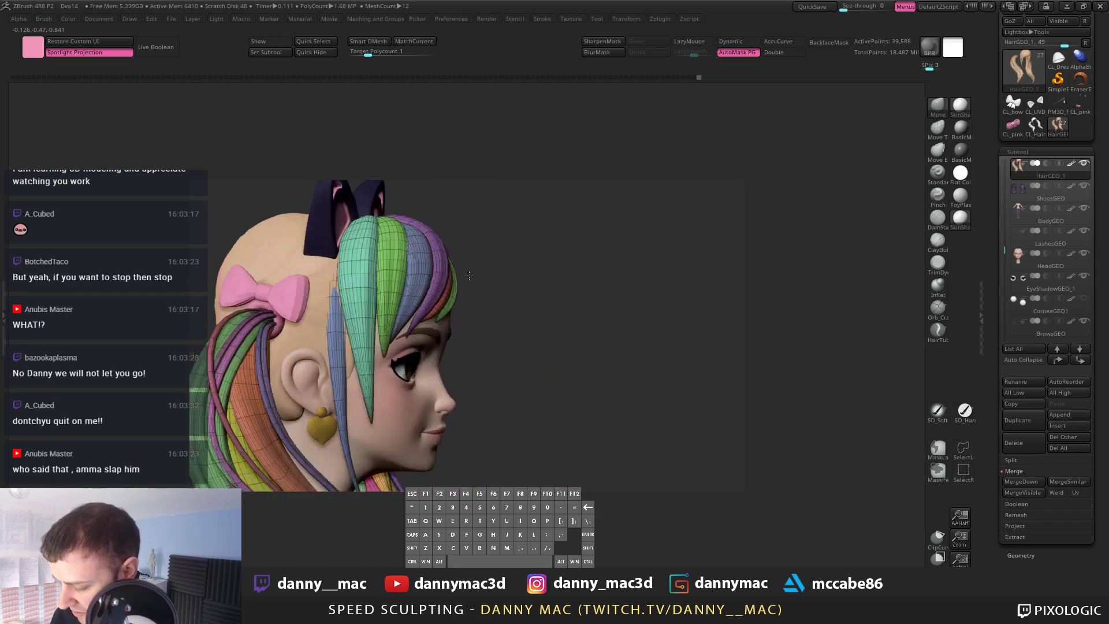
{"action": "left_click_drag", "start_coordinate": [469, 276], "coordinate": [439, 307]}
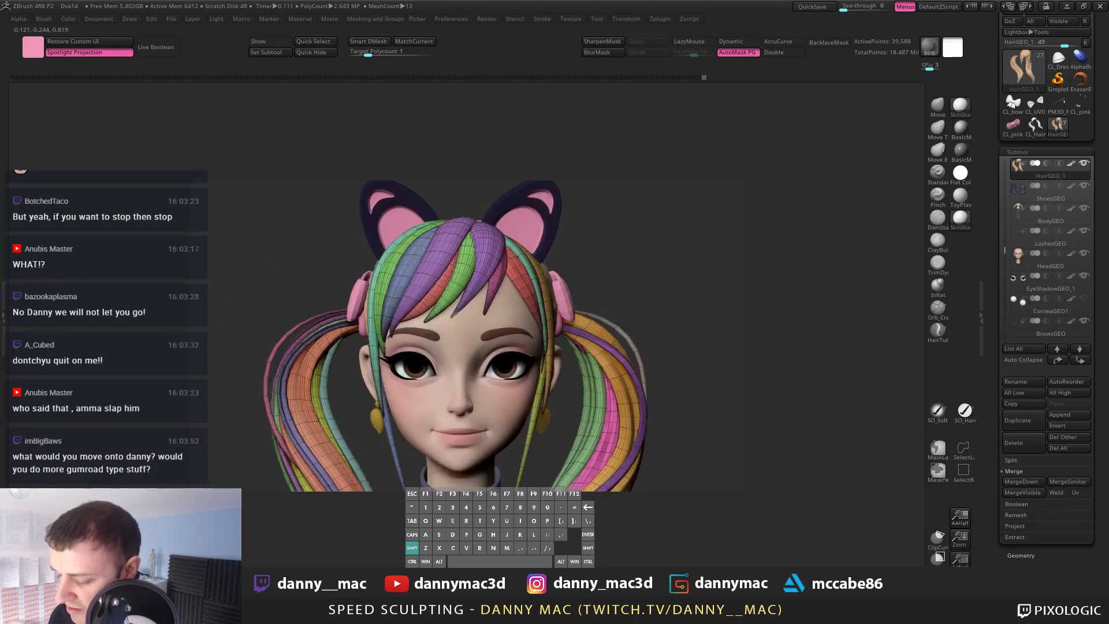
{"action": "key", "text": "shift+f"}
{"action": "key", "text": "shift+f"}
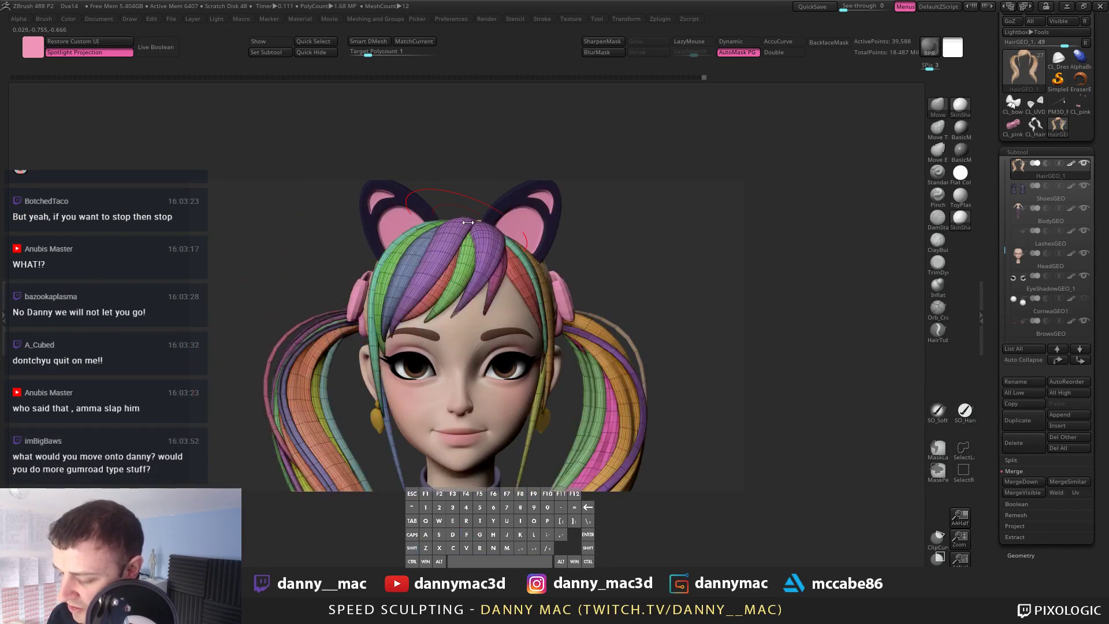
{"action": "key", "text": "shift+f"}
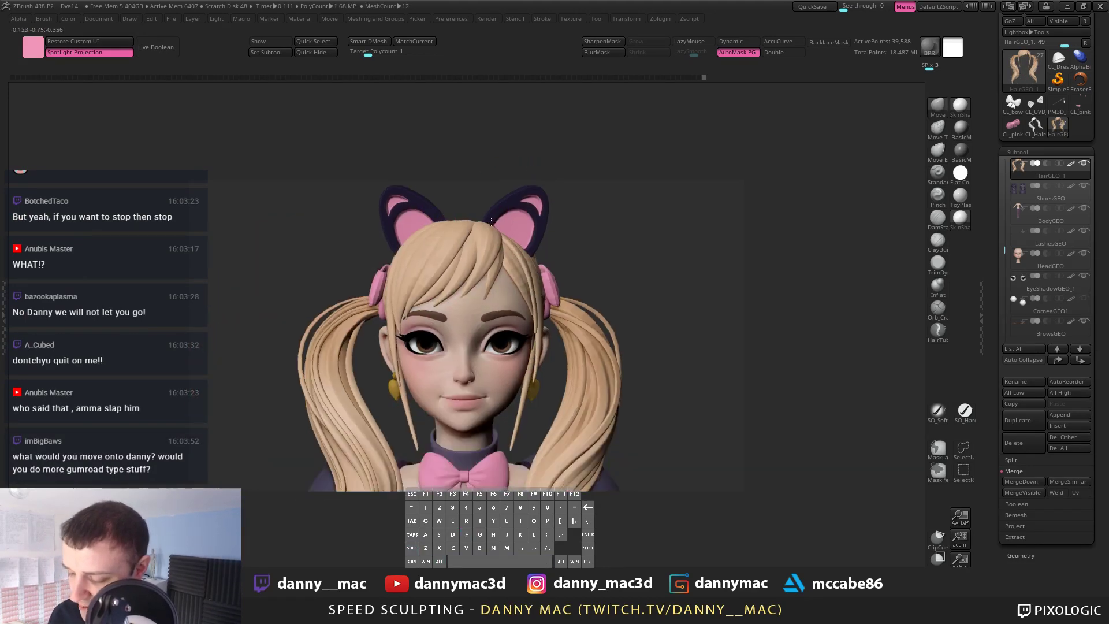
Step: Reshape the fringe strands where they meet the crown between the cat ears and turn the polyframe back on
{"action": "right_click_drag", "start_coordinate": [503, 219], "coordinate": [453, 228], "text": "ctrl"}
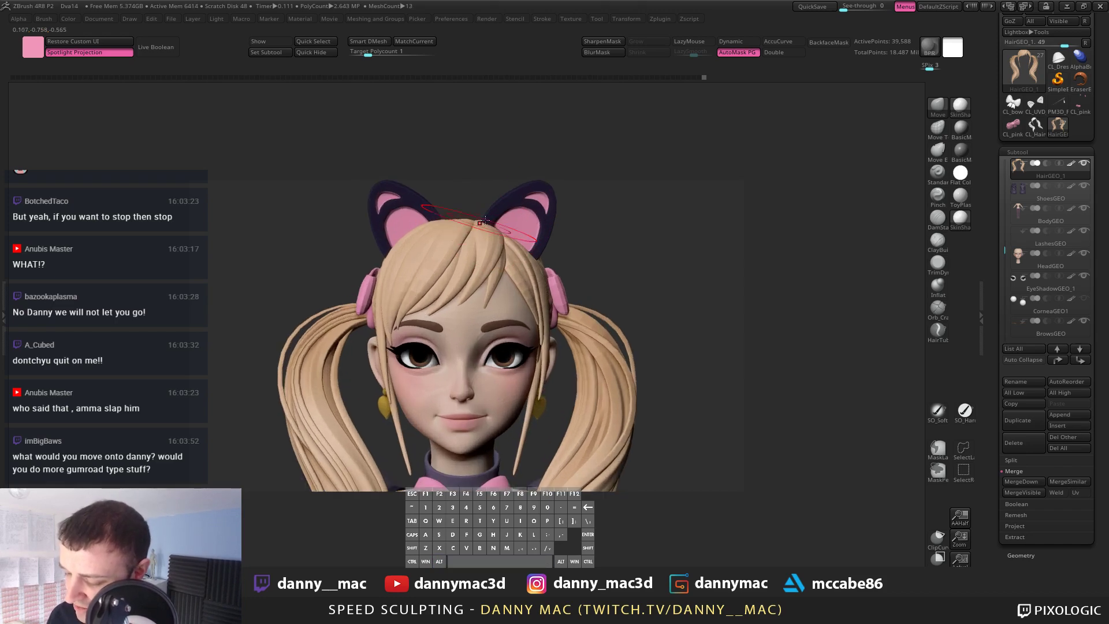
{"action": "right_click_drag", "start_coordinate": [505, 210], "coordinate": [569, 247], "text": "ctrl"}
{"action": "left_click_drag", "start_coordinate": [562, 259], "coordinate": [505, 242]}
{"action": "mouse_move", "coordinate": [505, 243]}
{"action": "right_mouse_down"}
{"action": "mouse_move", "coordinate": [543, 252]}
{"action": "mouse_move", "coordinate": [489, 231]}
{"action": "right_mouse_up"}
{"action": "key", "text": "shift+f"}
{"action": "left_click_drag", "start_coordinate": [489, 231], "coordinate": [492, 237]}
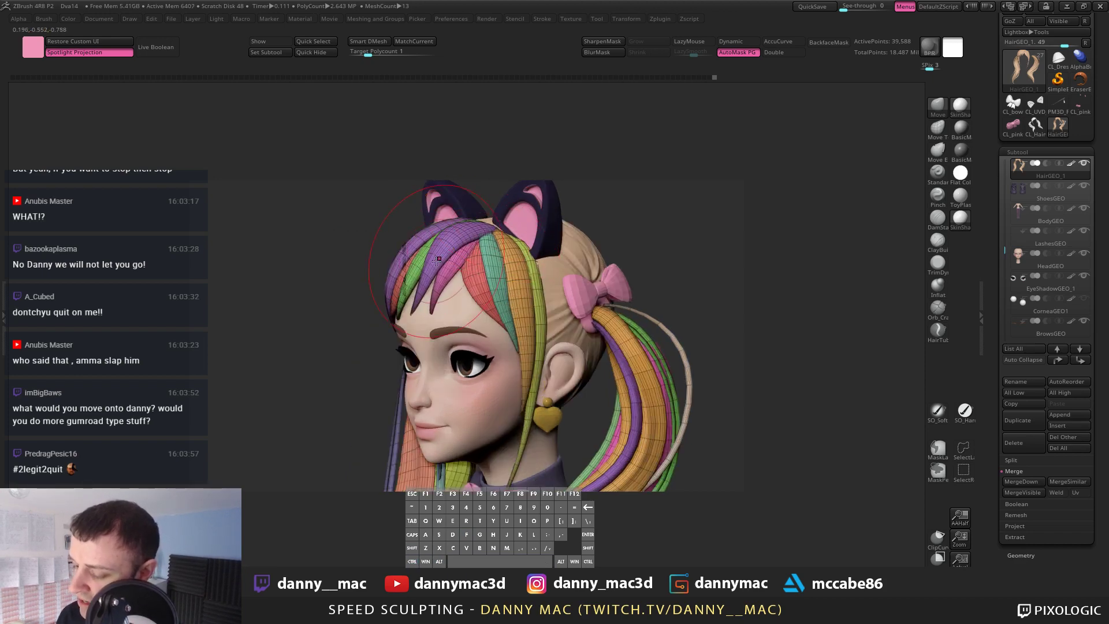
{"action": "left_click_drag", "start_coordinate": [434, 278], "coordinate": [440, 271]}
Step: Adjust the strands beside the temple in side view at a lower subdivision level and return to the higher level
{"action": "mouse_move", "coordinate": [475, 267]}
{"action": "right_mouse_down"}
{"action": "mouse_move", "coordinate": [440, 268]}
{"action": "mouse_move", "coordinate": [481, 260]}
{"action": "mouse_move", "coordinate": [471, 258]}
{"action": "right_mouse_up"}
{"action": "key", "text": "space"}
{"action": "key", "text": "shift+d"}
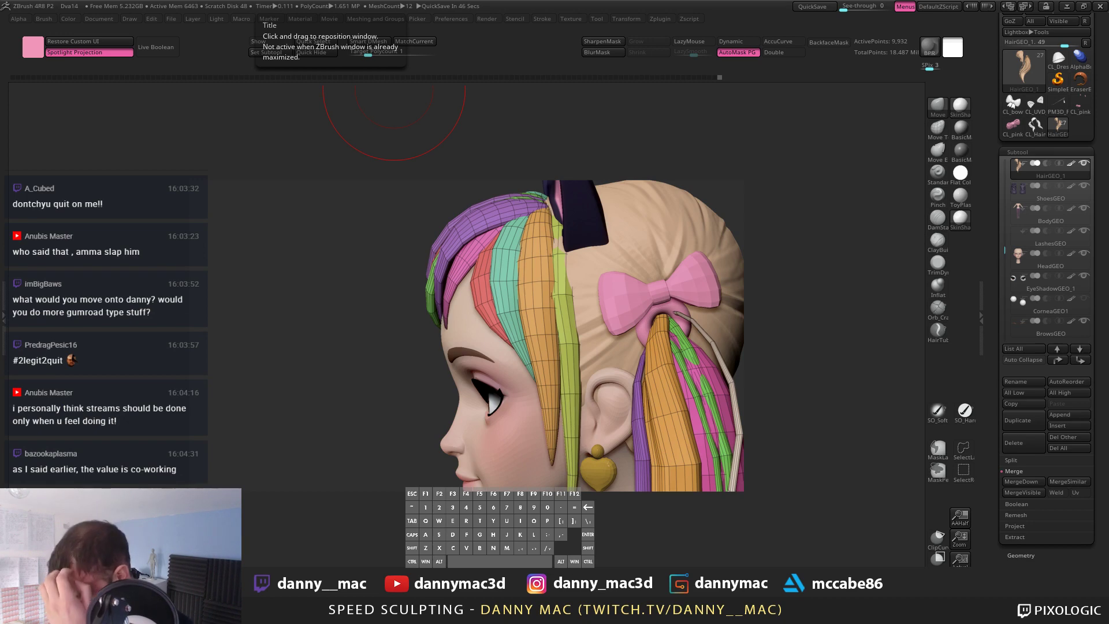
{"action": "mouse_move", "coordinate": [567, 234]}
{"action": "right_mouse_down"}
{"action": "mouse_move", "coordinate": [576, 248]}
{"action": "mouse_move", "coordinate": [563, 251]}
{"action": "mouse_move", "coordinate": [609, 277]}
{"action": "right_mouse_up"}
{"action": "key", "text": "d"}
Step: Shape the roots of the fringe and side strands from a raised three-quarter view with the Move brush
{"action": "right_click_drag", "start_coordinate": [569, 338], "coordinate": [534, 272]}
{"action": "left_click_drag", "start_coordinate": [535, 272], "coordinate": [525, 258]}
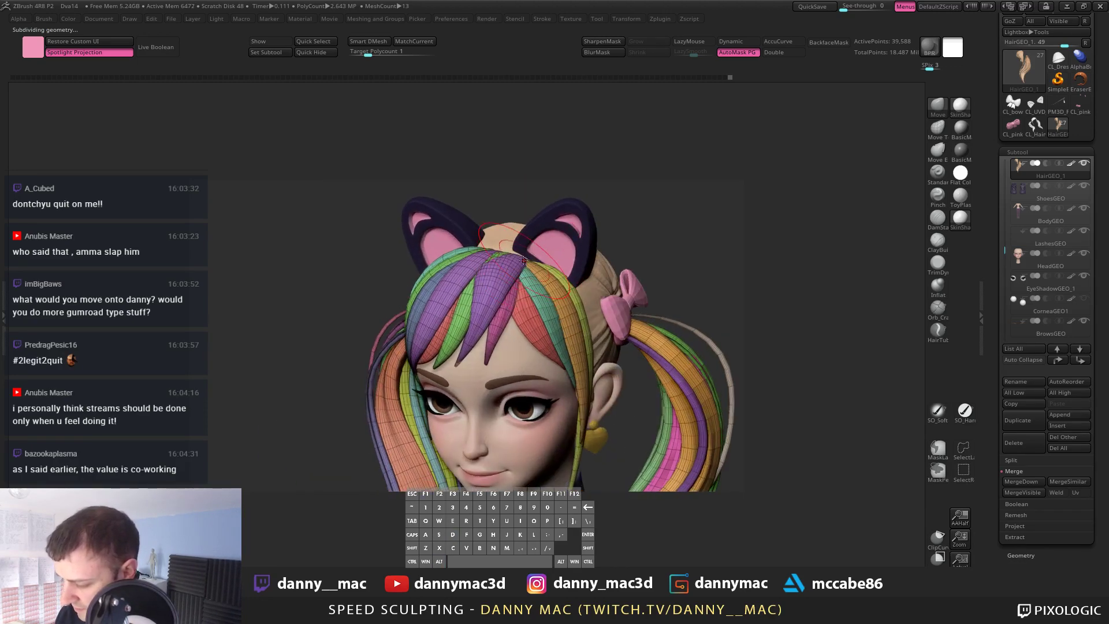
{"action": "mouse_move", "coordinate": [523, 260]}
{"action": "right_mouse_down"}
{"action": "mouse_move", "coordinate": [539, 278]}
{"action": "mouse_move", "coordinate": [525, 255]}
{"action": "right_mouse_up"}
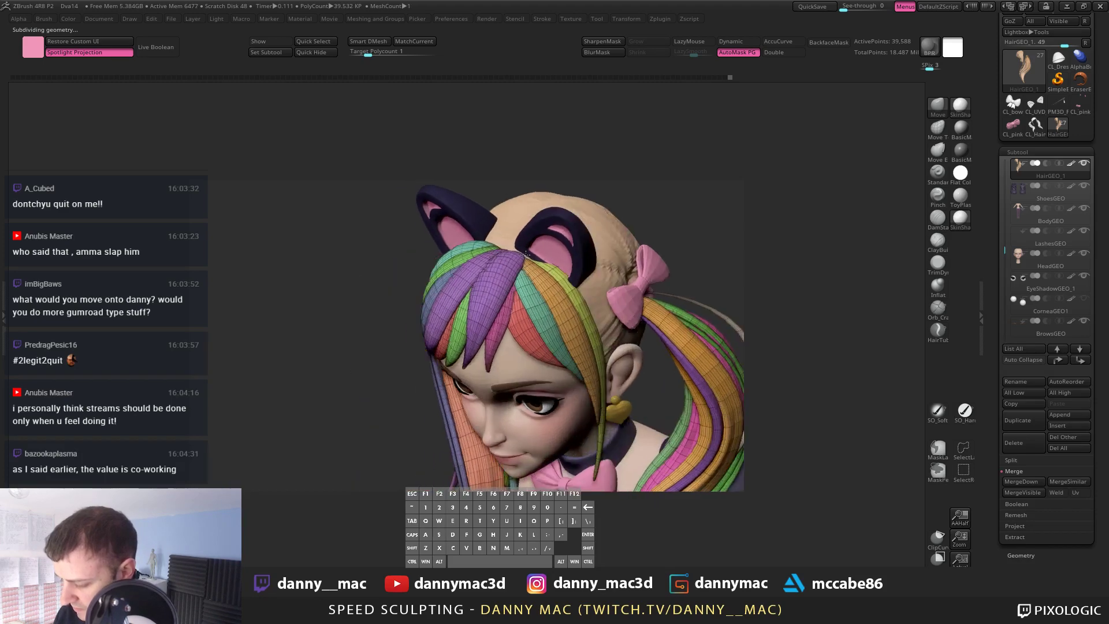
{"action": "left_click_drag", "start_coordinate": [526, 254], "coordinate": [497, 262]}
Step: Reshape the front fringe strands in side view with a resized Move brush at the lower subdivision level and save the project
{"action": "key", "text": "shift+d"}
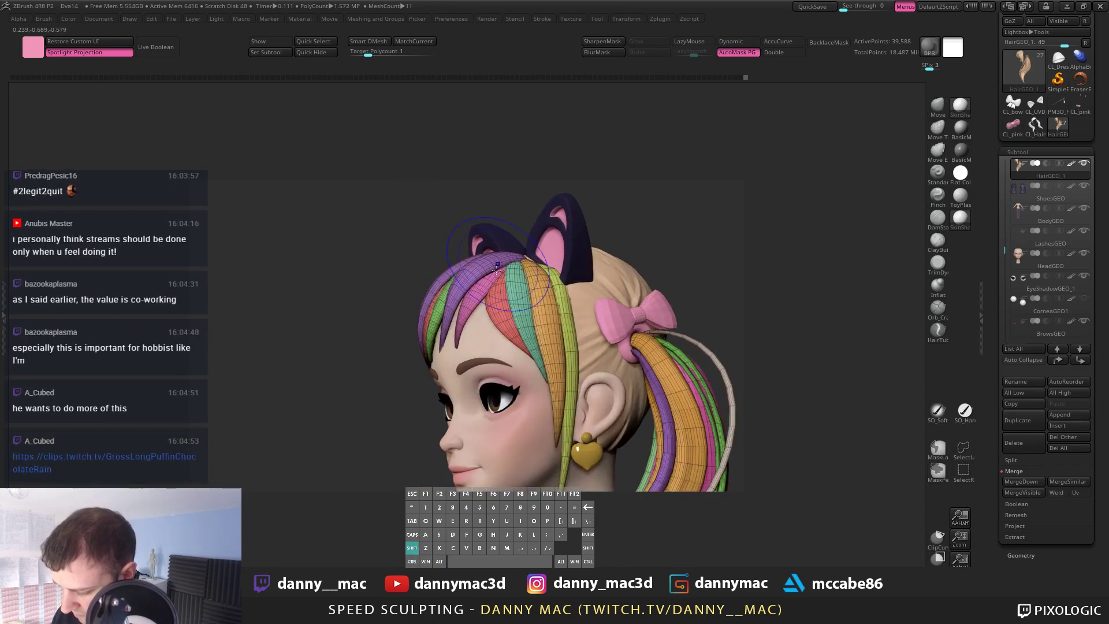
{"action": "right_click_drag", "start_coordinate": [461, 297], "coordinate": [439, 289]}
{"action": "key", "text": "space"}
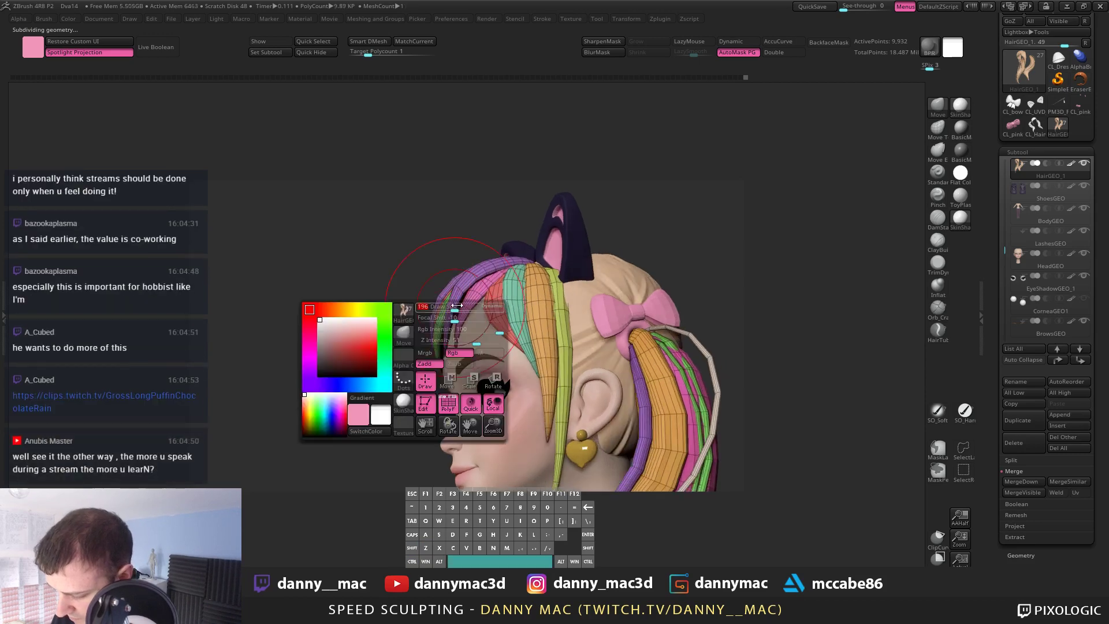
{"action": "left_click_drag", "start_coordinate": [469, 296], "coordinate": [461, 306]}
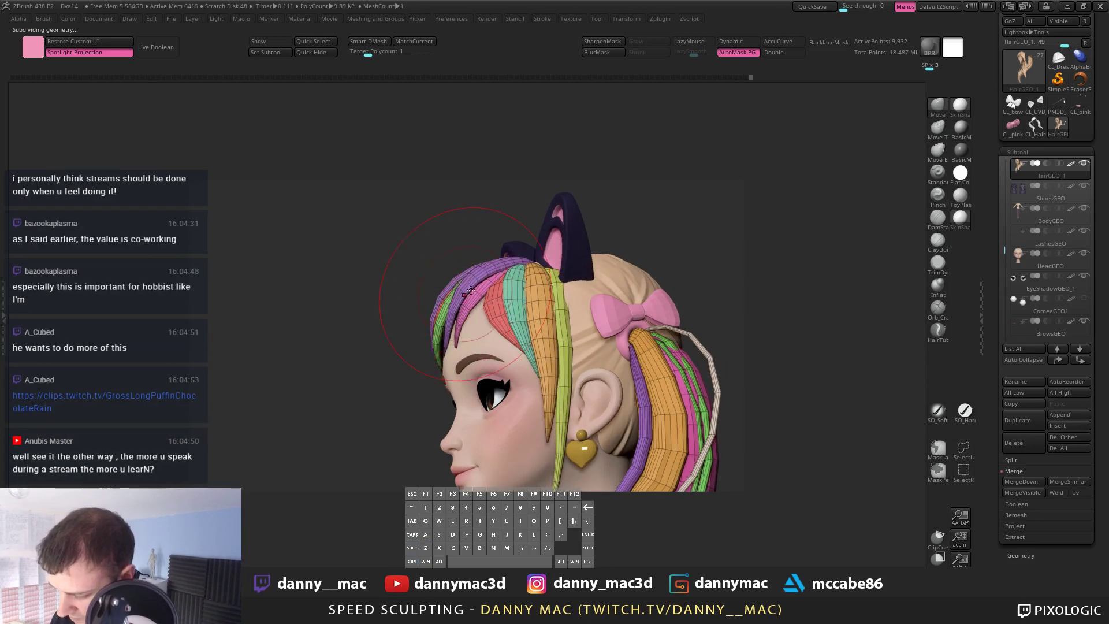
{"action": "right_click_drag", "start_coordinate": [483, 280], "coordinate": [487, 278]}
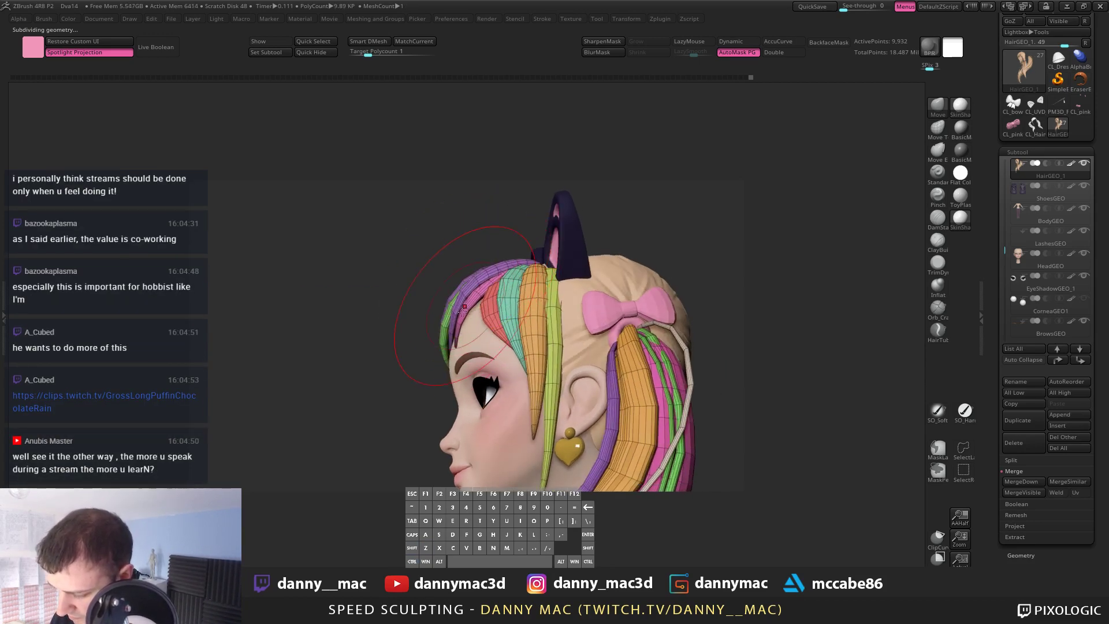
{"action": "mouse_move", "coordinate": [464, 322]}
{"action": "right_mouse_down"}
{"action": "mouse_move", "coordinate": [483, 349]}
{"action": "mouse_move", "coordinate": [450, 307]}
{"action": "mouse_move", "coordinate": [548, 327]}
{"action": "mouse_move", "coordinate": [478, 312]}
{"action": "mouse_move", "coordinate": [490, 344]}
{"action": "right_mouse_up"}
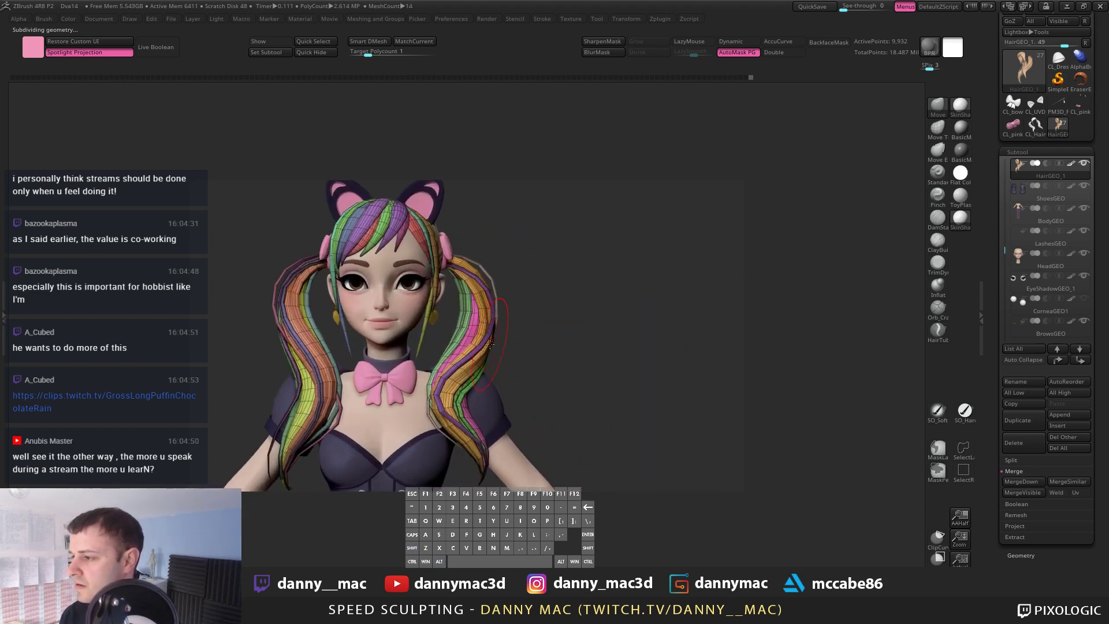
{"action": "key", "text": "ctrl+s"}
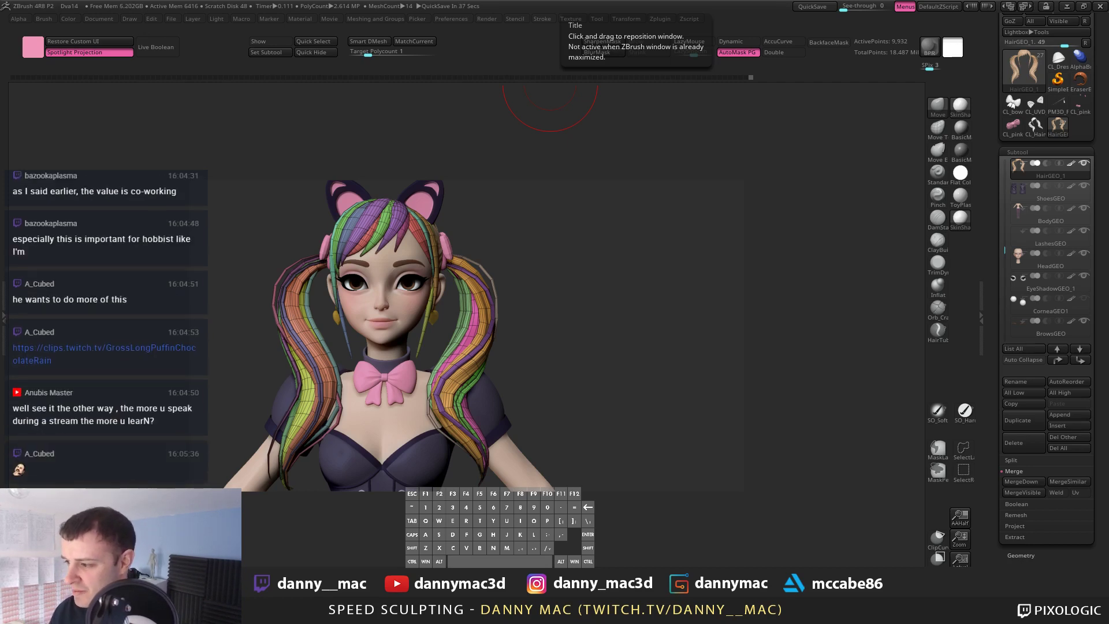
Step: Hide the polyframe, raise the hair's subdivision level and refine the fringe strands from a low three-quarter view
{"action": "left_click_drag", "start_coordinate": [542, 358], "coordinate": [523, 341]}
{"action": "key", "text": "shift+f"}
{"action": "key", "text": "d"}
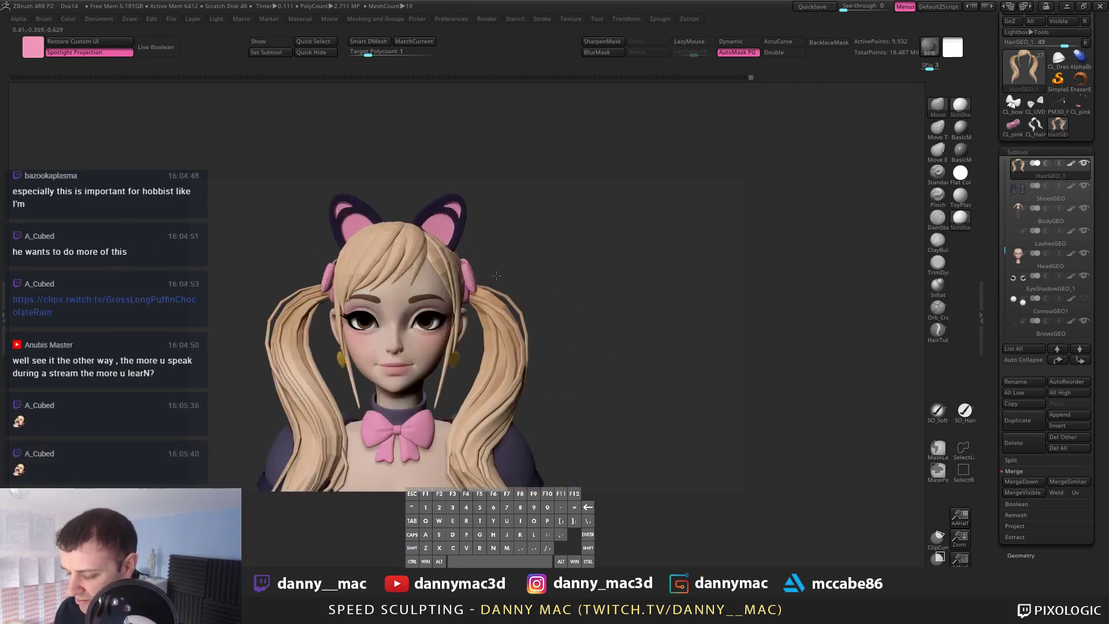
{"action": "right_click_drag", "start_coordinate": [457, 261], "coordinate": [379, 236]}
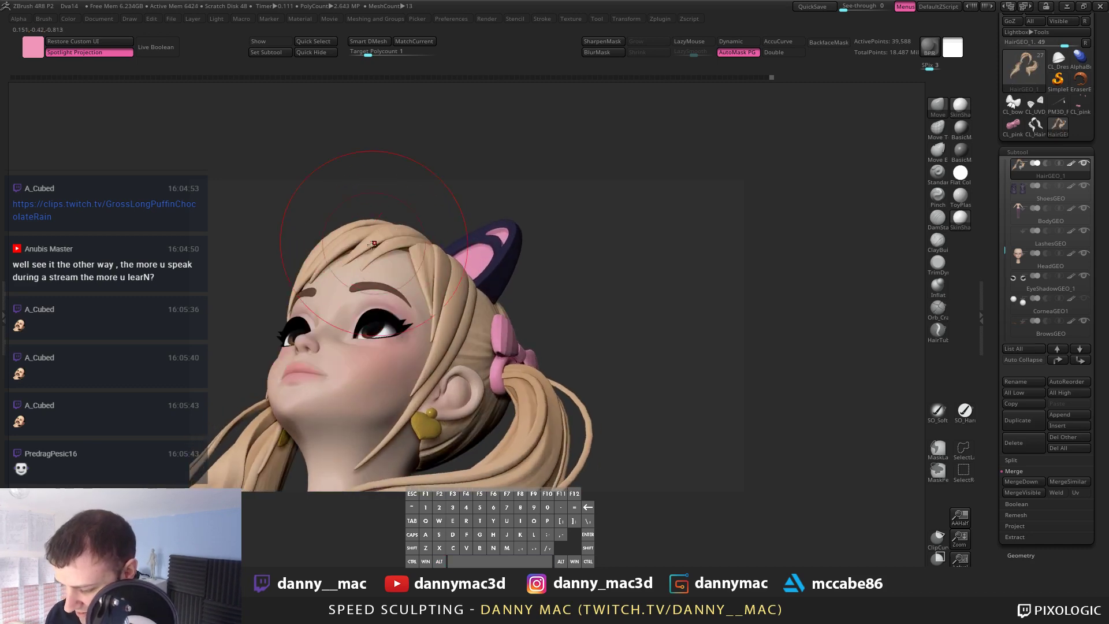
Step: Undo the latest fringe strokes and retouch the strands above the forehead while viewing the head from below
{"action": "key", "text": "ctrl+z"}
{"action": "key", "text": "ctrl+z"}
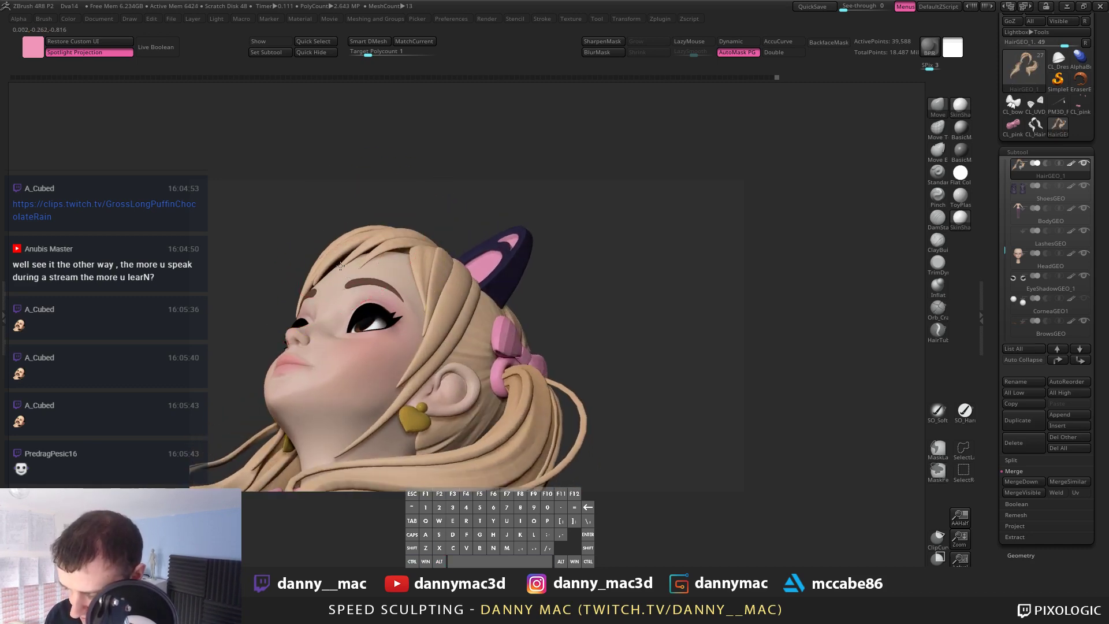
{"action": "key", "text": "ctrl+z"}
{"action": "key", "text": "space"}
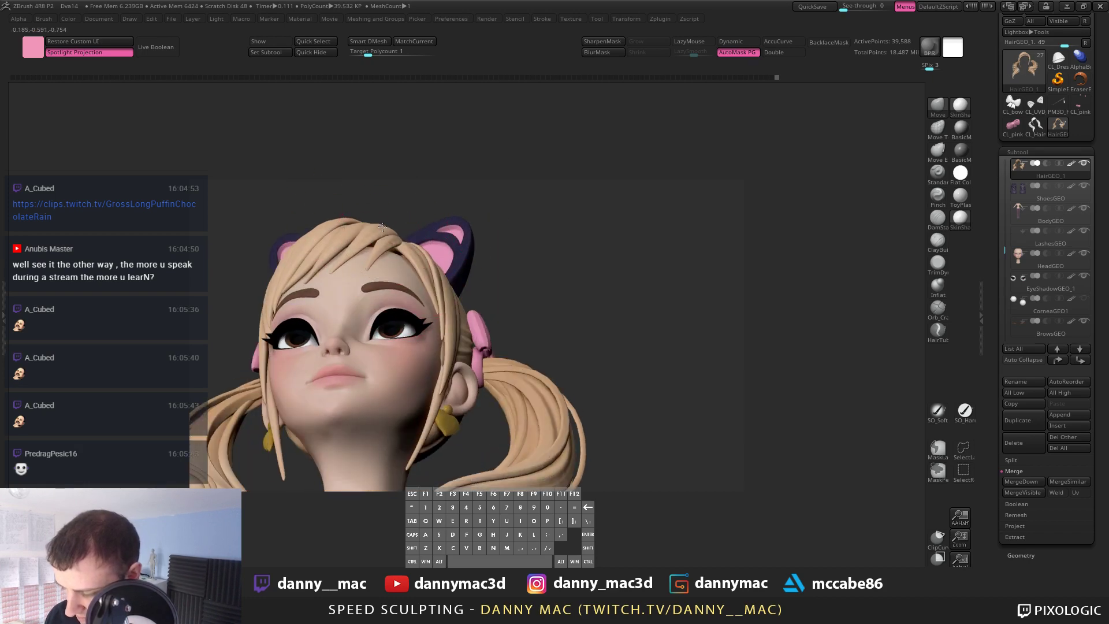
{"action": "right_click_drag", "start_coordinate": [370, 221], "coordinate": [396, 241]}
{"action": "key", "text": "space"}
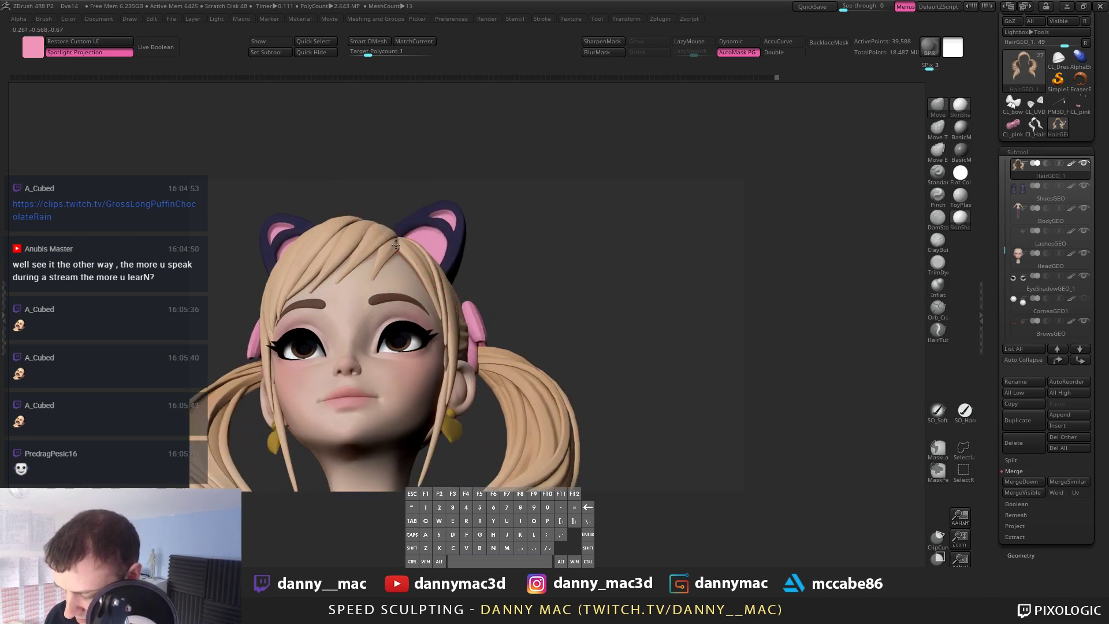
{"action": "key", "text": "ctrl+z"}
{"action": "key", "text": "ctrl+z"}
Step: Adjust the strands at the hair parting from a three-quarter view with a resized Move brush and turn the polyframe on
{"action": "right_click_drag", "start_coordinate": [405, 251], "coordinate": [364, 263]}
{"action": "key", "text": "space"}
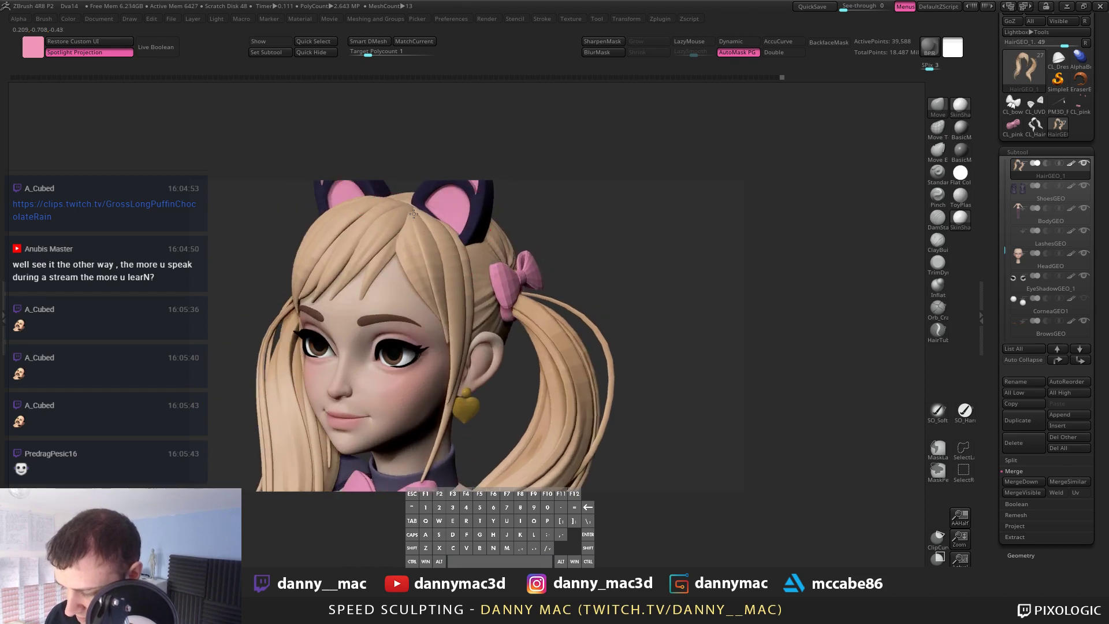
{"action": "key", "text": "space"}
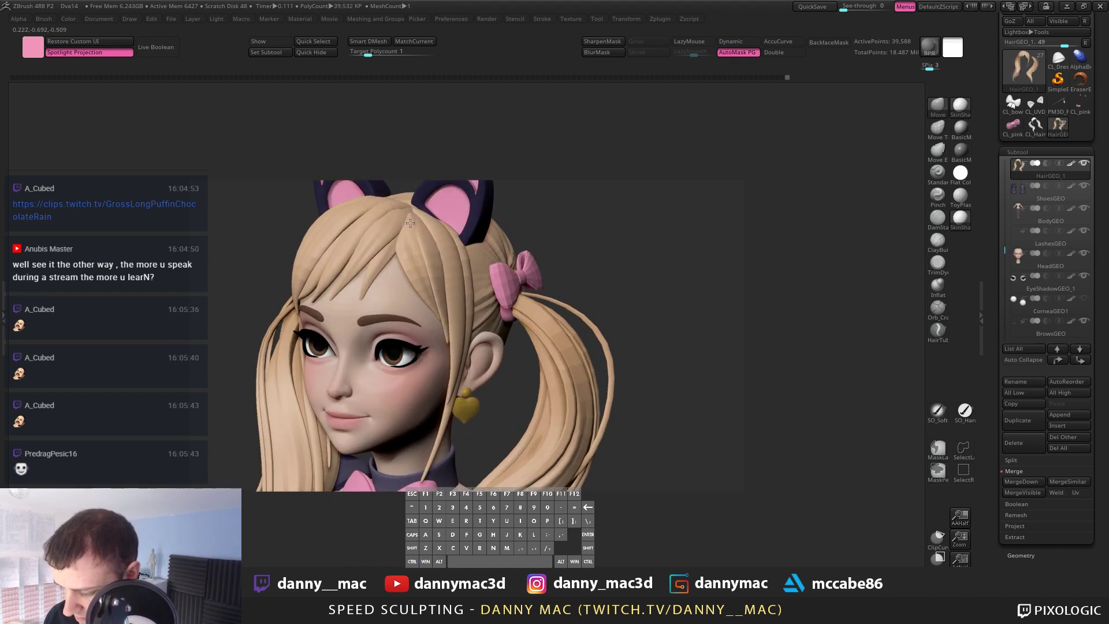
{"action": "right_click_drag", "start_coordinate": [409, 222], "coordinate": [370, 257]}
{"action": "key", "text": "space"}
{"action": "key", "text": "shift+f"}
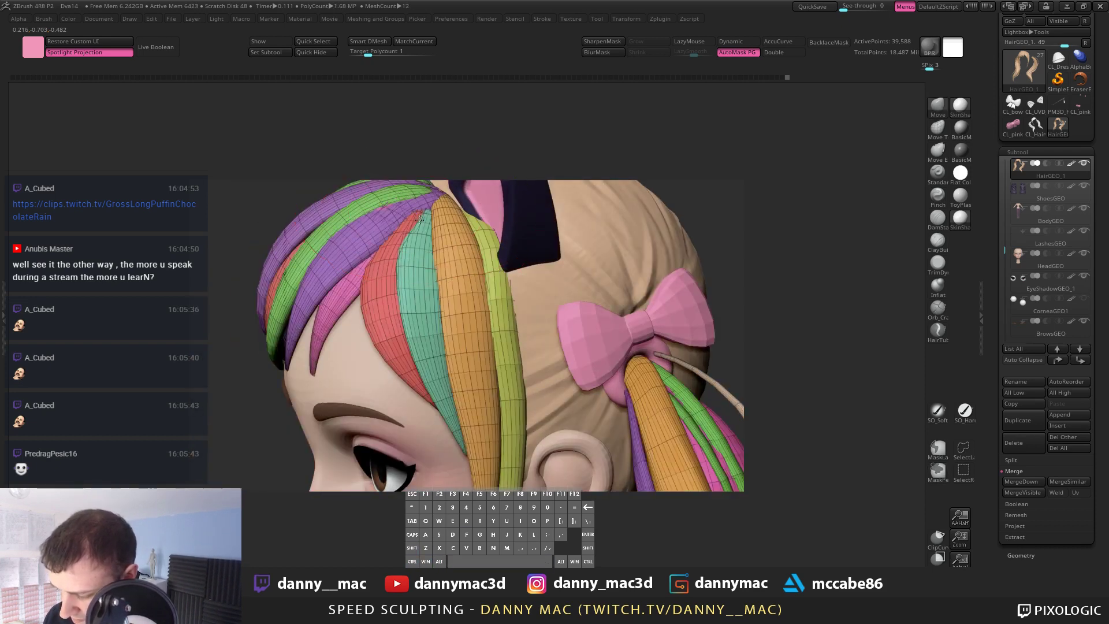
Step: Undo the last parting edits and rework the strand roots beside the cat ear, comparing them with and without the polyframe
{"action": "key", "text": "ctrl+z"}
{"action": "key", "text": "ctrl+z"}
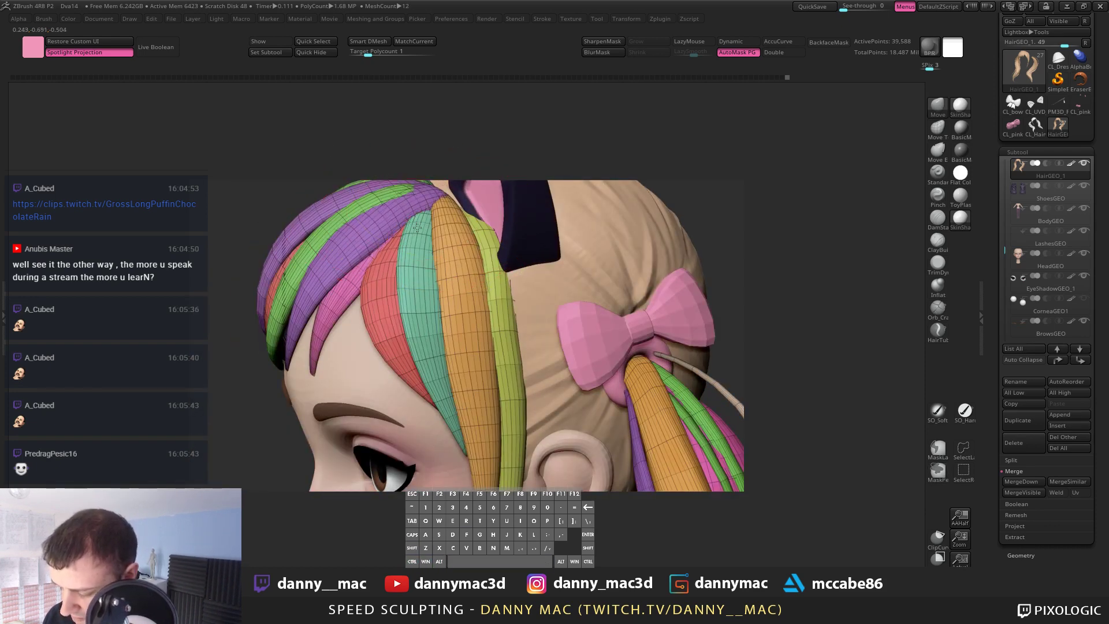
{"action": "right_click_drag", "start_coordinate": [417, 227], "coordinate": [442, 251], "text": "alt"}
{"action": "key", "text": "shift+f"}
{"action": "key", "text": "shift+f"}
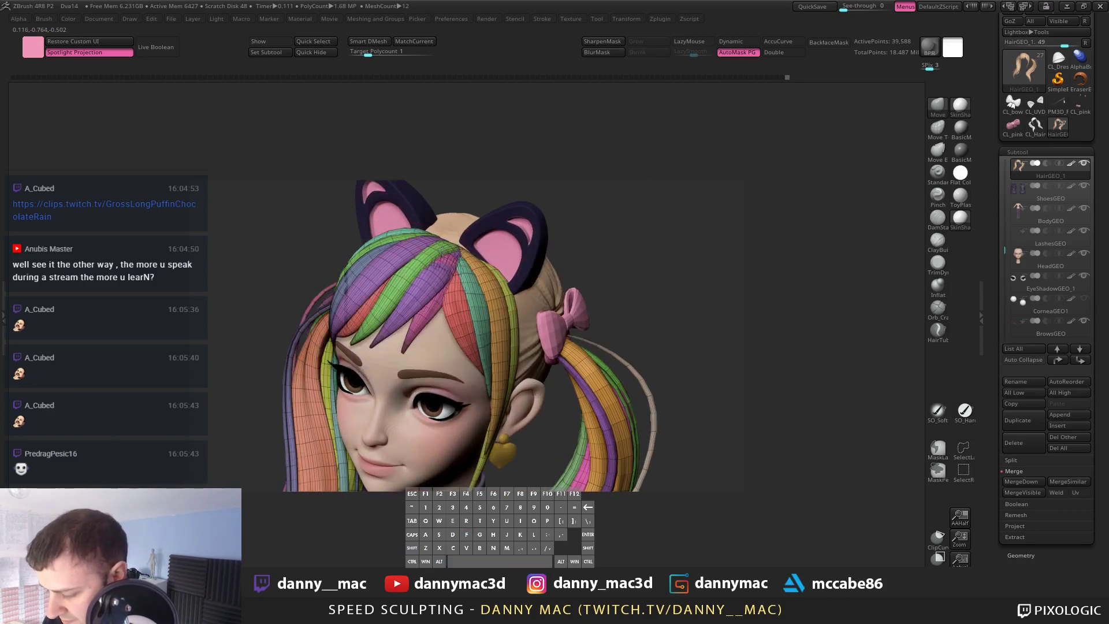
{"action": "left_click_drag", "start_coordinate": [442, 250], "coordinate": [449, 253]}
{"action": "key", "text": "ctrl+z"}
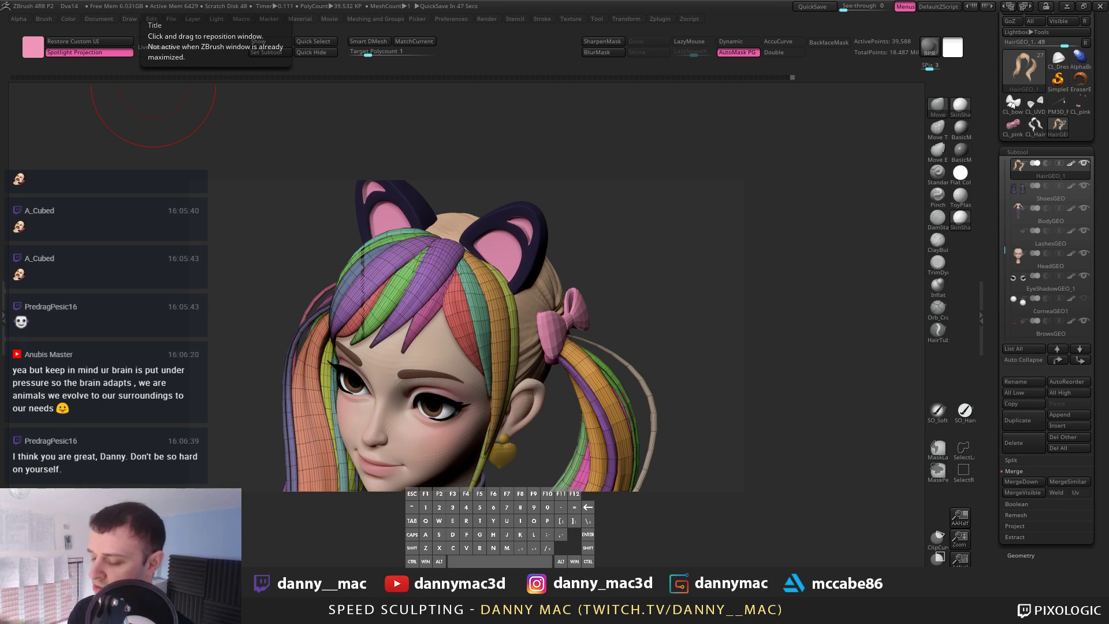
Step: Hide the polyframe and refine the fringe and crown strands from the front with a resized Move brush
{"action": "left_click_drag", "start_coordinate": [626, 242], "coordinate": [618, 230]}
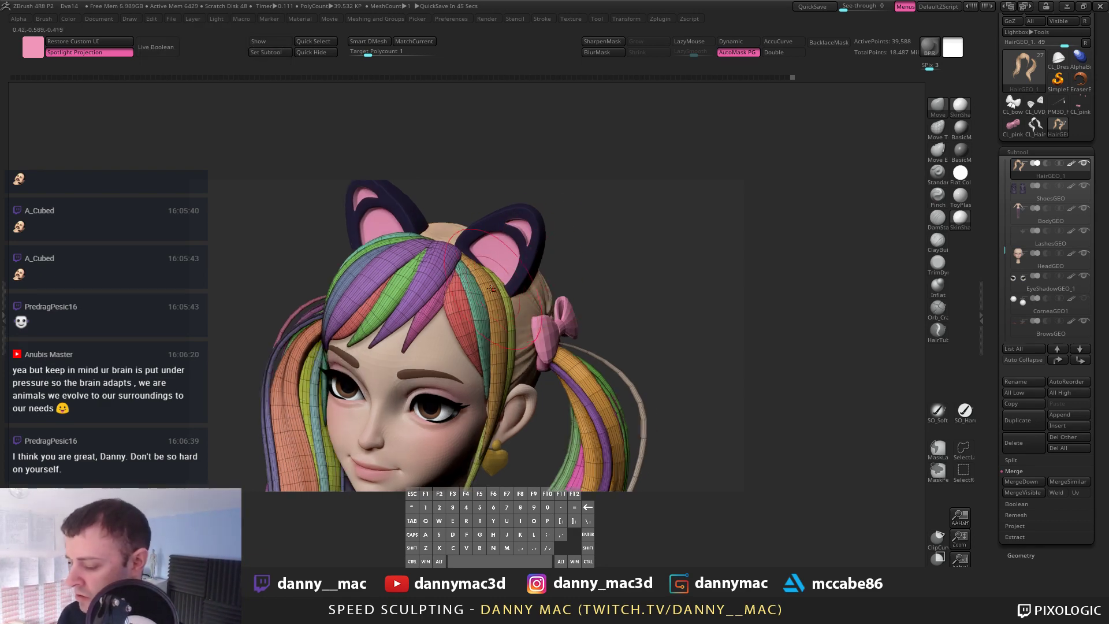
{"action": "key", "text": "shift+f"}
{"action": "mouse_move", "coordinate": [461, 262]}
{"action": "right_mouse_down", "text": "alt"}
{"action": "mouse_move", "coordinate": [448, 205]}
{"action": "mouse_move", "coordinate": [455, 259]}
{"action": "right_mouse_up", "text": "alt"}
{"action": "left_click_drag", "start_coordinate": [455, 260], "coordinate": [484, 207]}
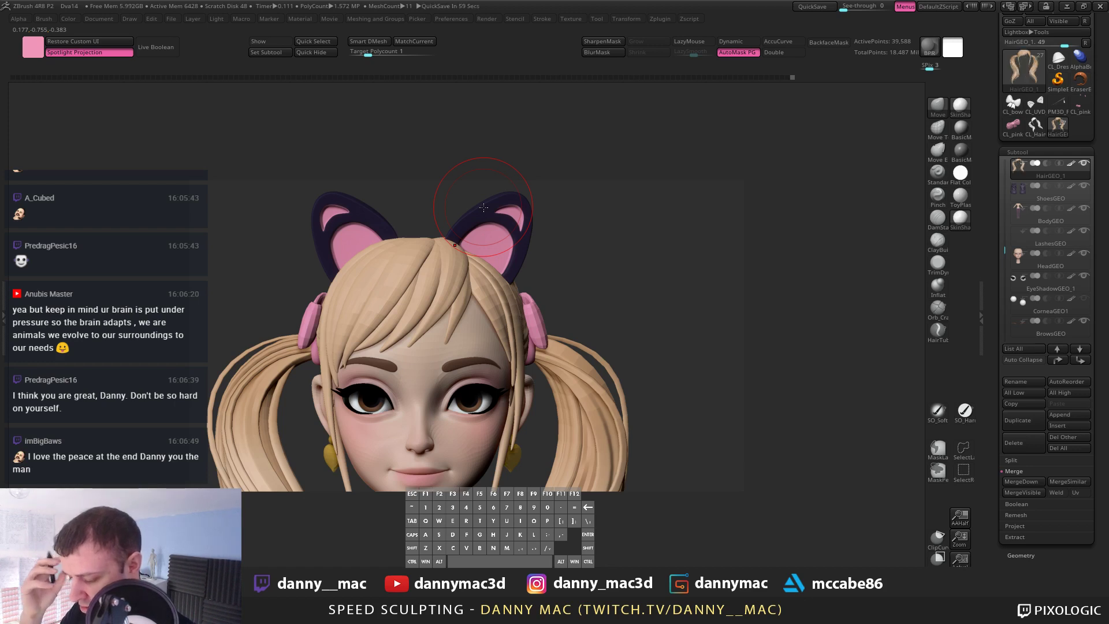
{"action": "right_click_drag", "start_coordinate": [489, 284], "coordinate": [505, 245], "text": "alt"}
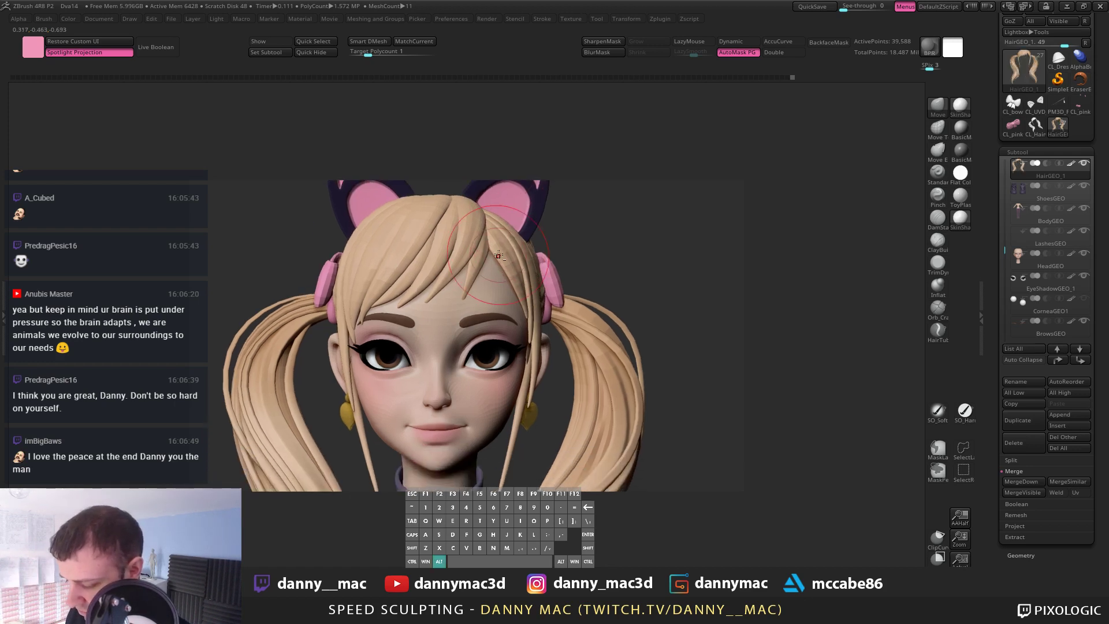
{"action": "key", "text": "space"}
{"action": "key", "text": "space"}
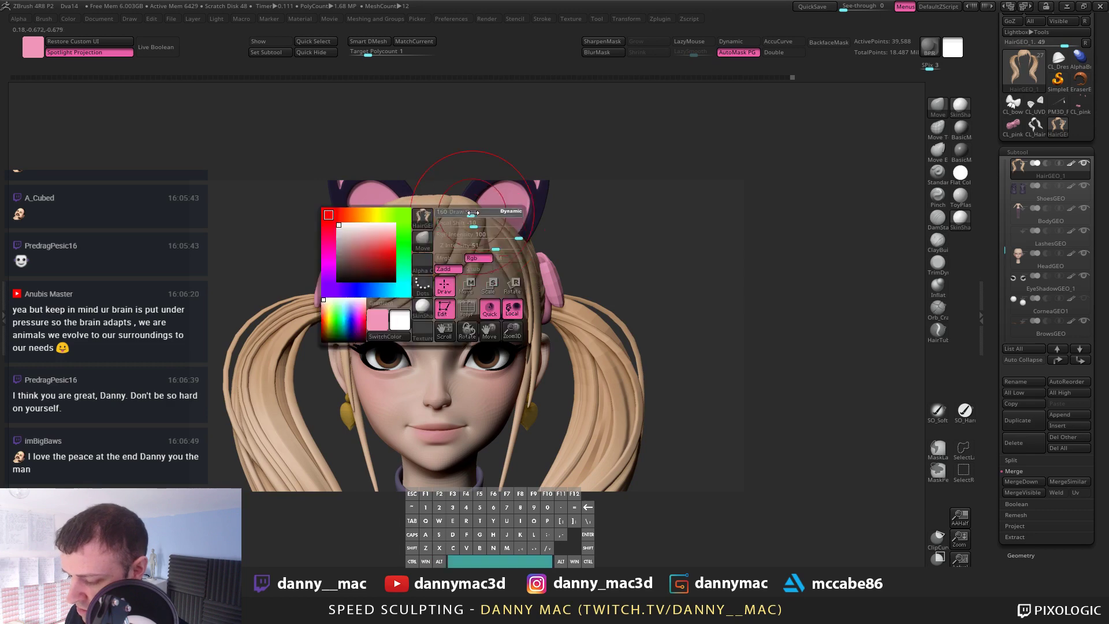
{"action": "right_click_drag", "start_coordinate": [409, 230], "coordinate": [434, 222]}
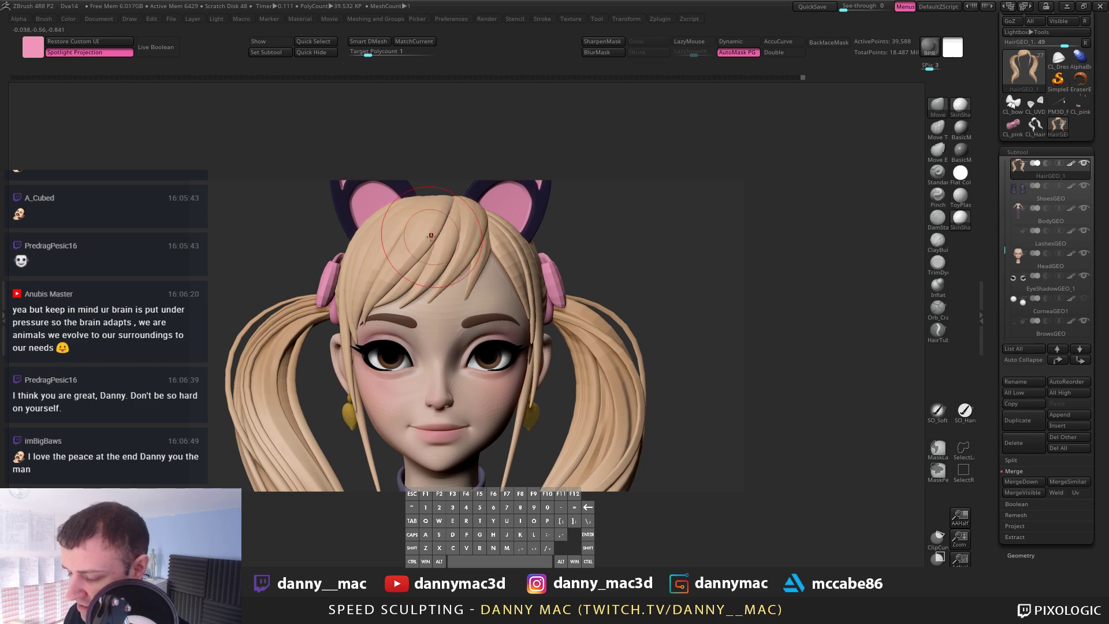
{"action": "mouse_move", "coordinate": [429, 234]}
{"action": "right_mouse_down", "text": "ctrl"}
{"action": "mouse_move", "coordinate": [408, 258]}
{"action": "mouse_move", "coordinate": [413, 308]}
{"action": "mouse_move", "coordinate": [370, 309]}
{"action": "mouse_move", "coordinate": [513, 241]}
{"action": "right_mouse_up", "text": "ctrl"}
{"action": "key", "text": "space"}
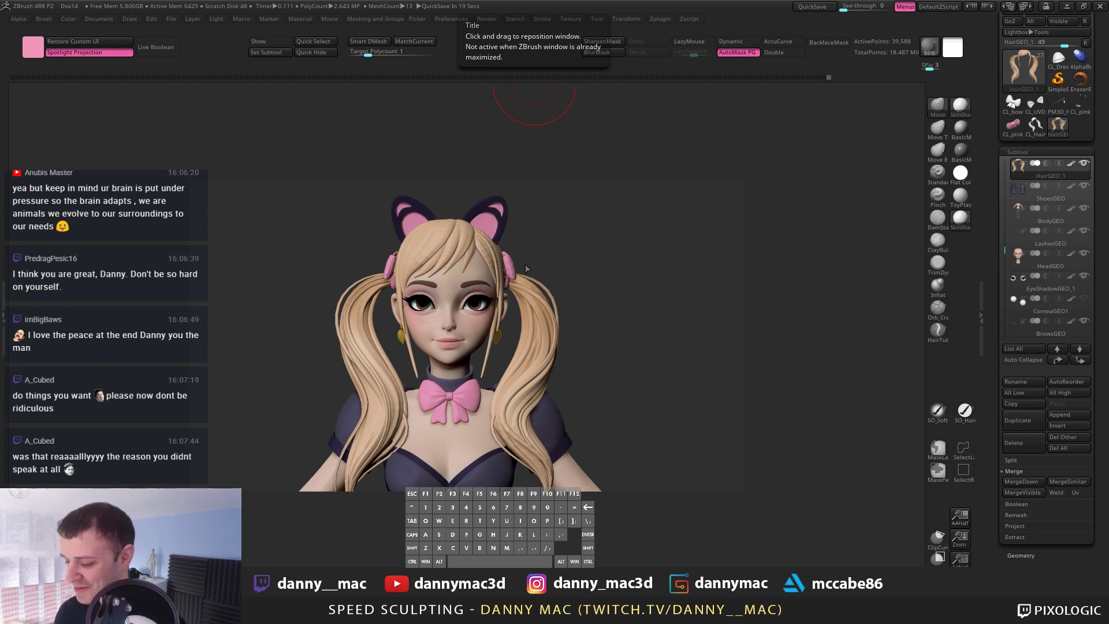
Step: Subdivide the hair further, touch up the strands beside the forehead and step back down to a lower subdivision level
{"action": "left_click_drag", "start_coordinate": [529, 265], "coordinate": [513, 270]}
{"action": "key", "text": "ctrl+d"}
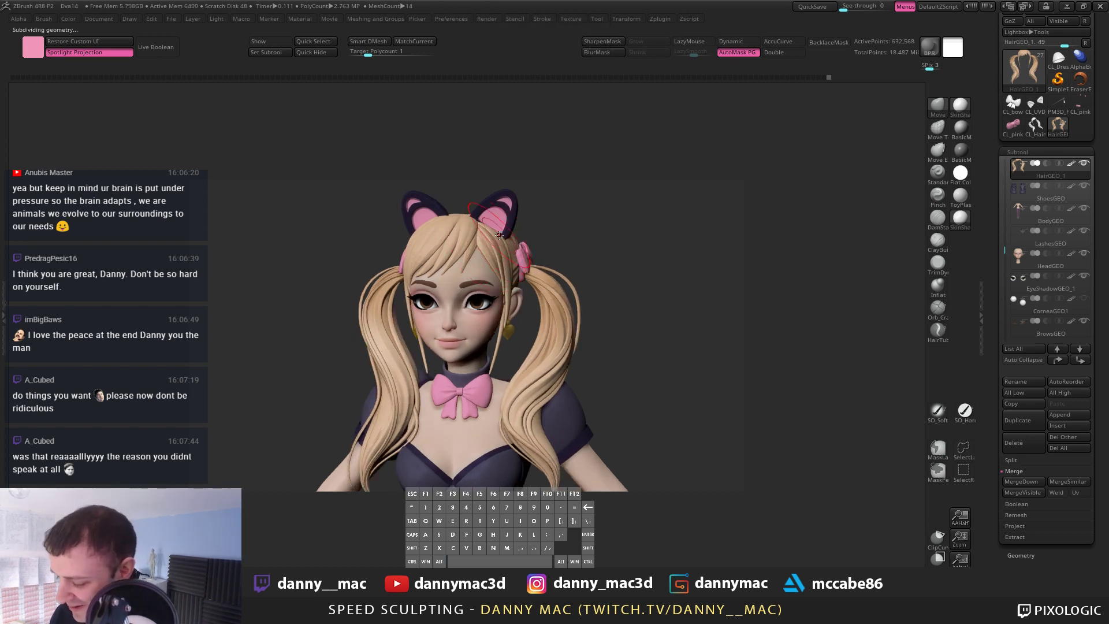
{"action": "right_click_drag", "start_coordinate": [504, 258], "coordinate": [504, 314], "text": "ctrl"}
{"action": "right_click_drag", "start_coordinate": [387, 301], "coordinate": [432, 309]}
{"action": "key", "text": "space"}
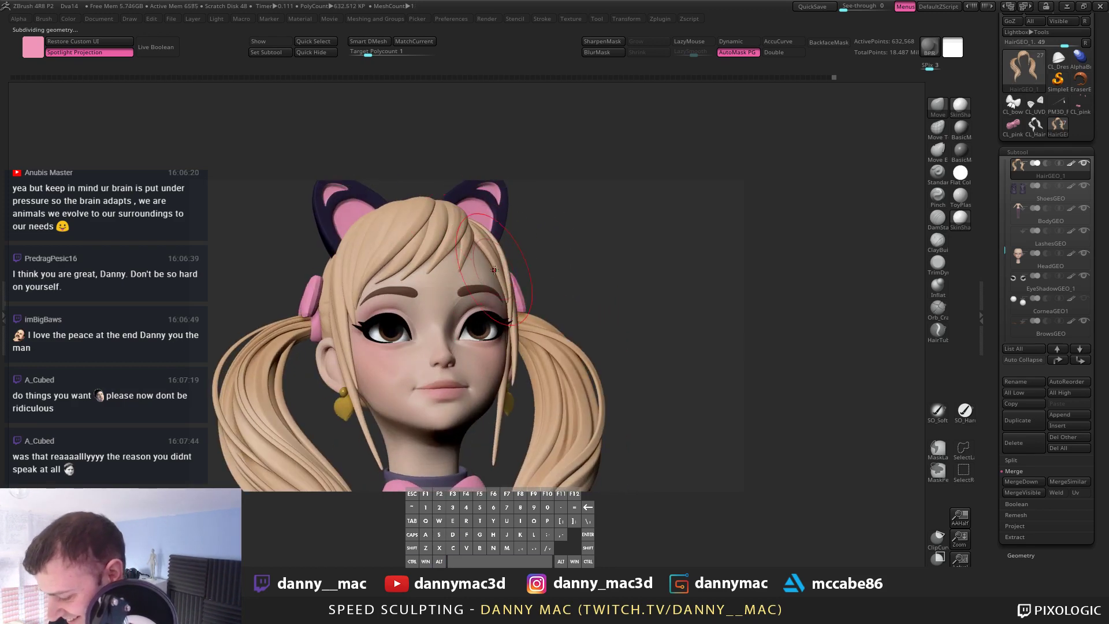
{"action": "key", "text": "shift+d"}
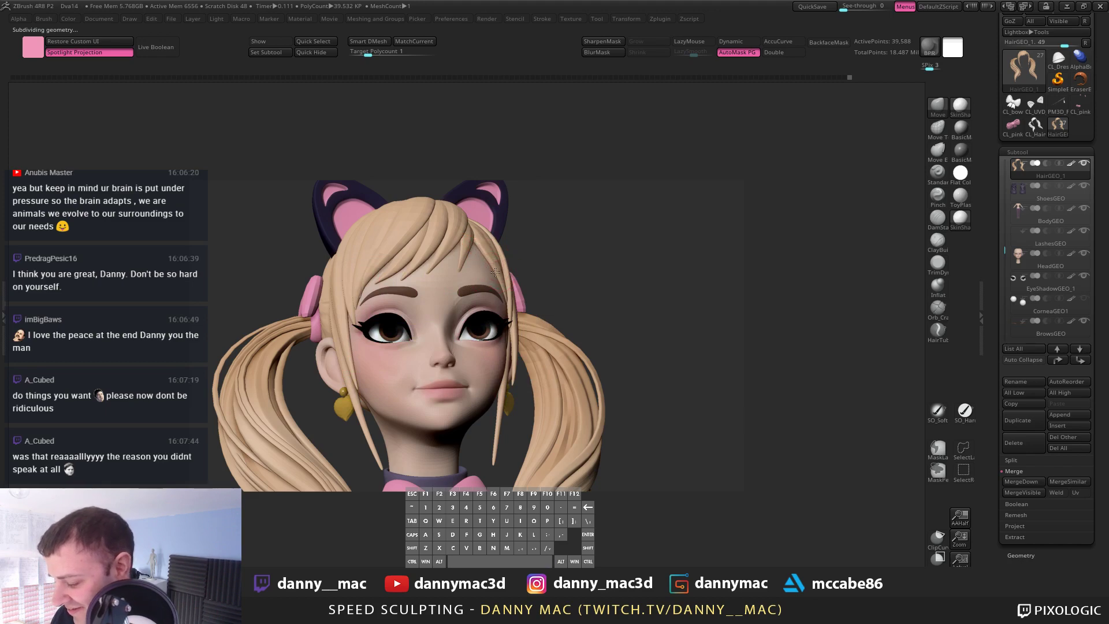
Step: Nudge the fringe strands above the forehead and beside the parting with the Move brush, adjusting its size between strokes
{"action": "right_click_drag", "start_coordinate": [572, 260], "coordinate": [482, 224]}
{"action": "key", "text": "space"}
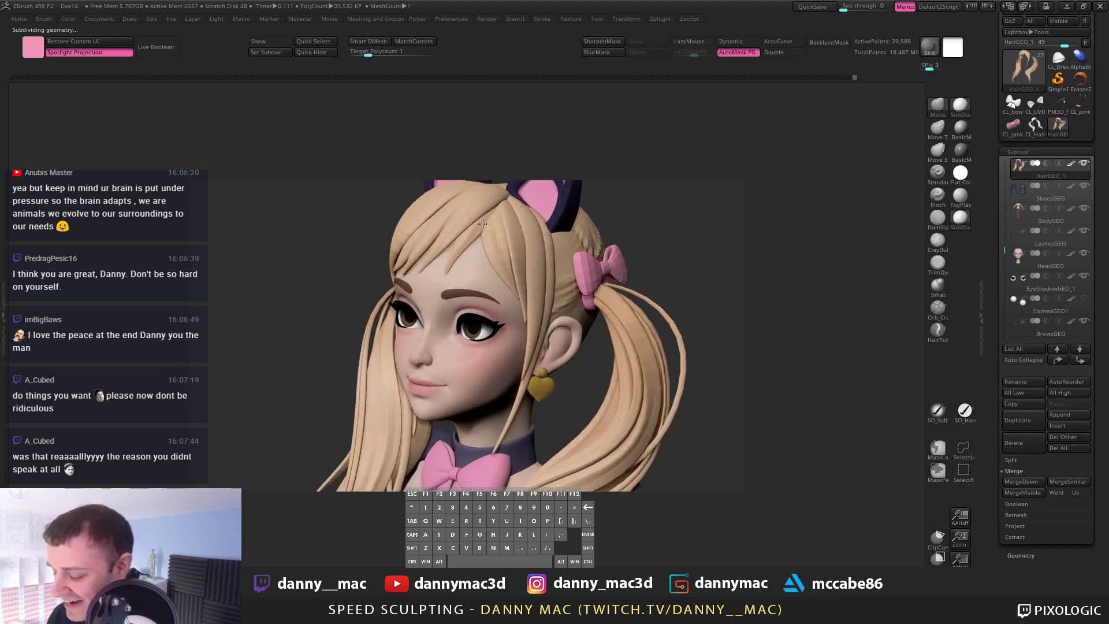
{"action": "right_click_drag", "start_coordinate": [413, 226], "coordinate": [485, 226]}
{"action": "key", "text": "space"}
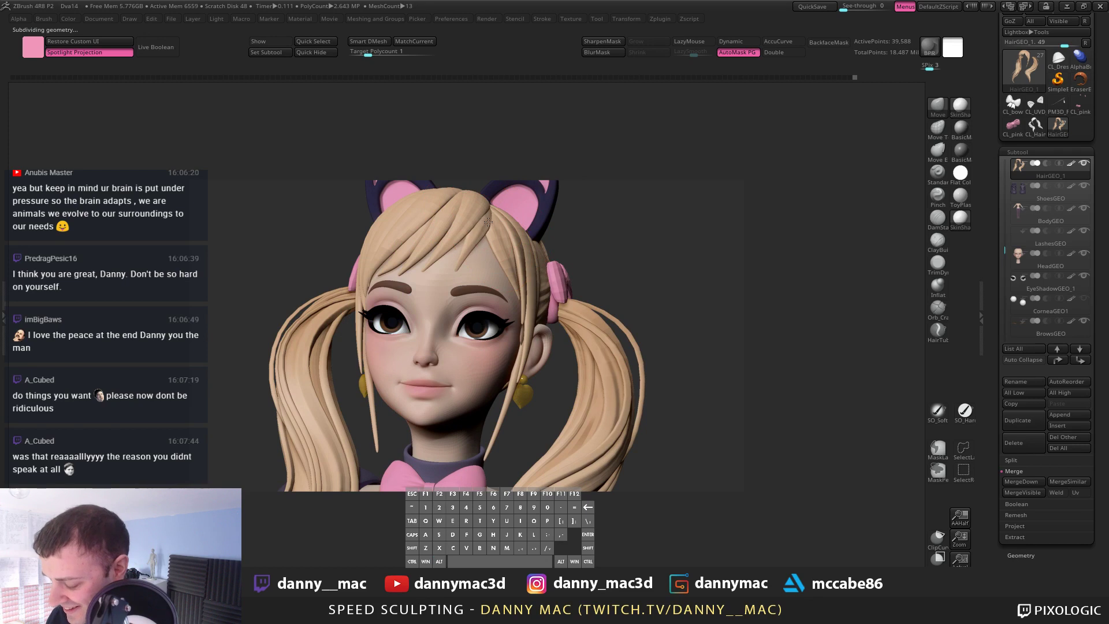
{"action": "mouse_move", "coordinate": [489, 222]}
{"action": "left_mouse_down"}
{"action": "mouse_move", "coordinate": [503, 213]}
{"action": "mouse_move", "coordinate": [470, 227]}
{"action": "mouse_move", "coordinate": [477, 214]}
{"action": "left_mouse_up"}
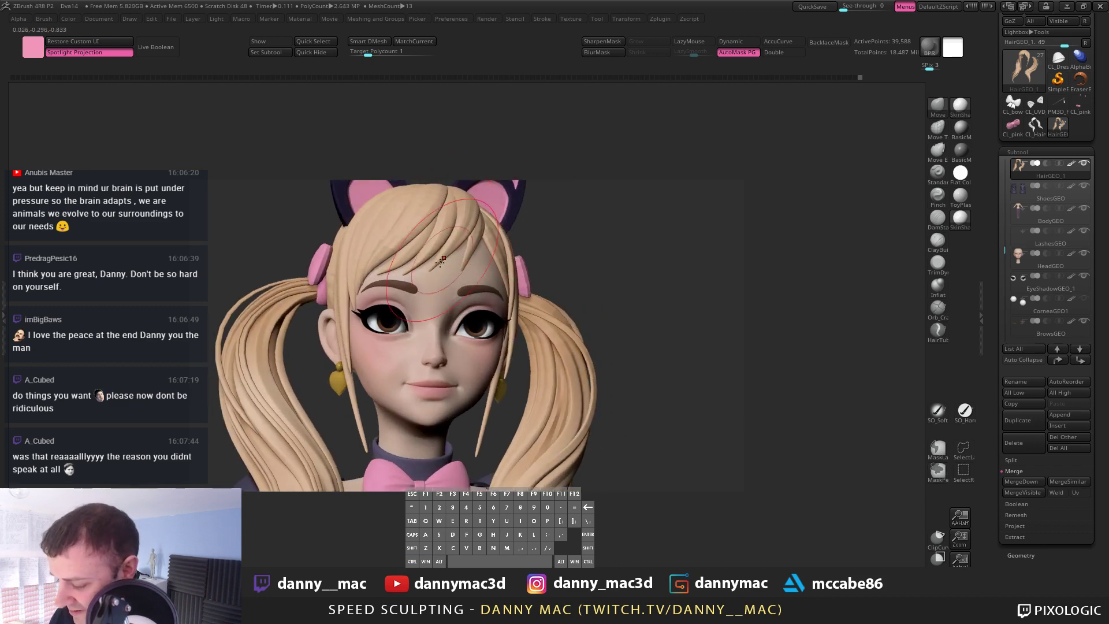
{"action": "right_click_drag", "start_coordinate": [426, 270], "coordinate": [446, 268]}
{"action": "key", "text": "space"}
{"action": "left_click_drag", "start_coordinate": [445, 267], "coordinate": [440, 267]}
{"action": "key", "text": "space"}
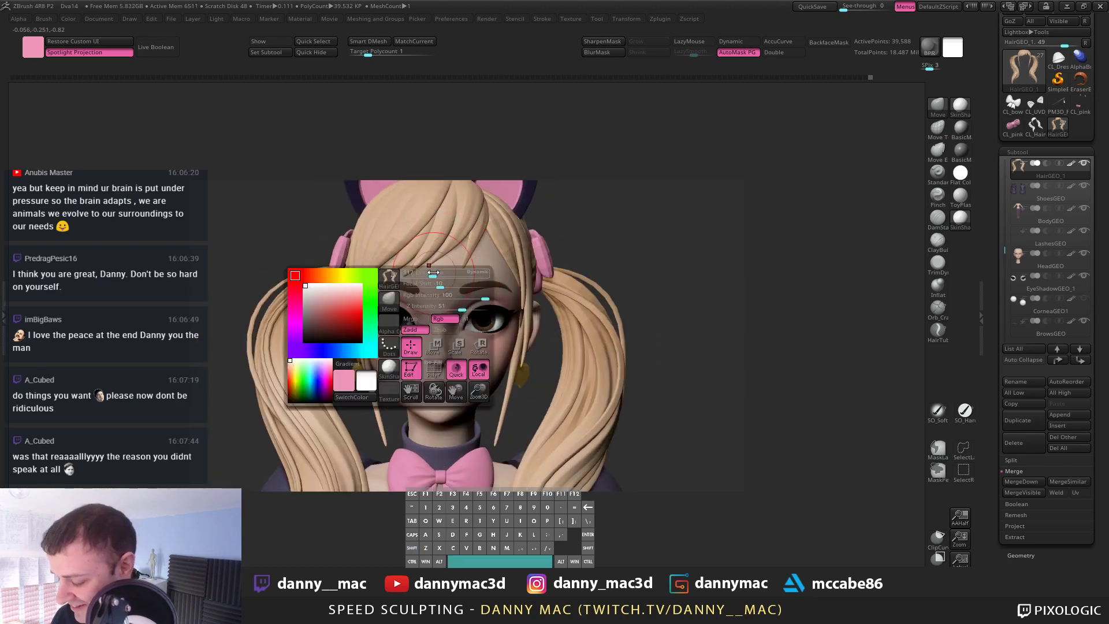
Step: Undo the last fringe strokes and reshape the strand near the parting with the Move brush from a more distant view
{"action": "right_click_drag", "start_coordinate": [442, 273], "coordinate": [506, 308], "text": "alt"}
{"action": "key", "text": "ctrl+z"}
{"action": "key", "text": "ctrl+z"}
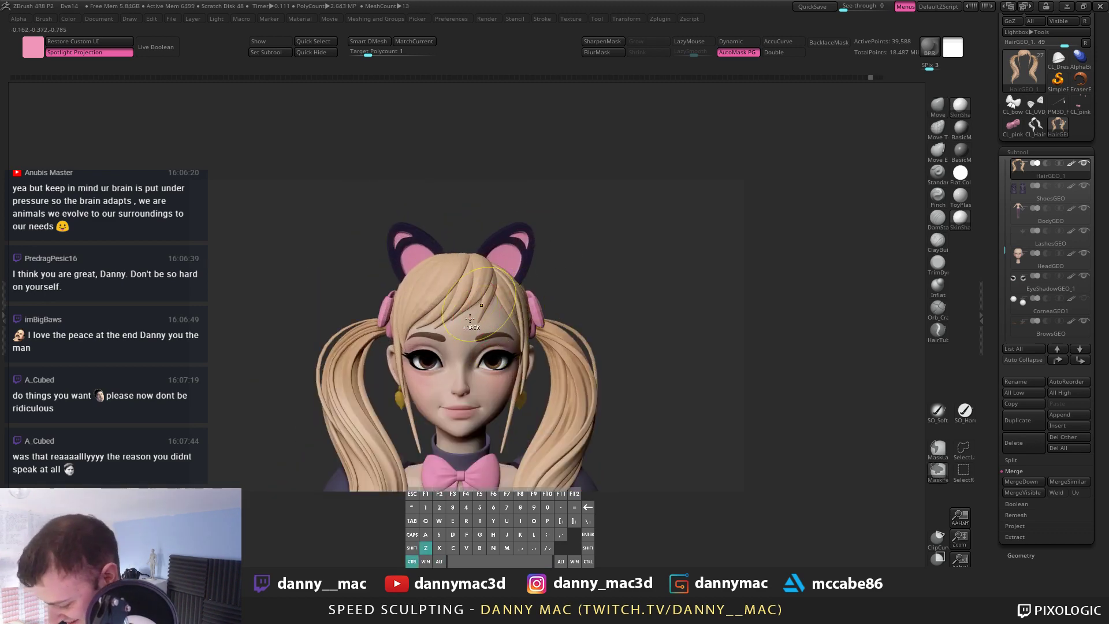
{"action": "key", "text": "ctrl+z"}
{"action": "key", "text": "space"}
{"action": "mouse_move", "coordinate": [478, 322]}
{"action": "right_mouse_down"}
{"action": "mouse_move", "coordinate": [445, 300]}
{"action": "mouse_move", "coordinate": [492, 285]}
{"action": "right_mouse_up"}
{"action": "left_click_drag", "start_coordinate": [492, 284], "coordinate": [492, 278]}
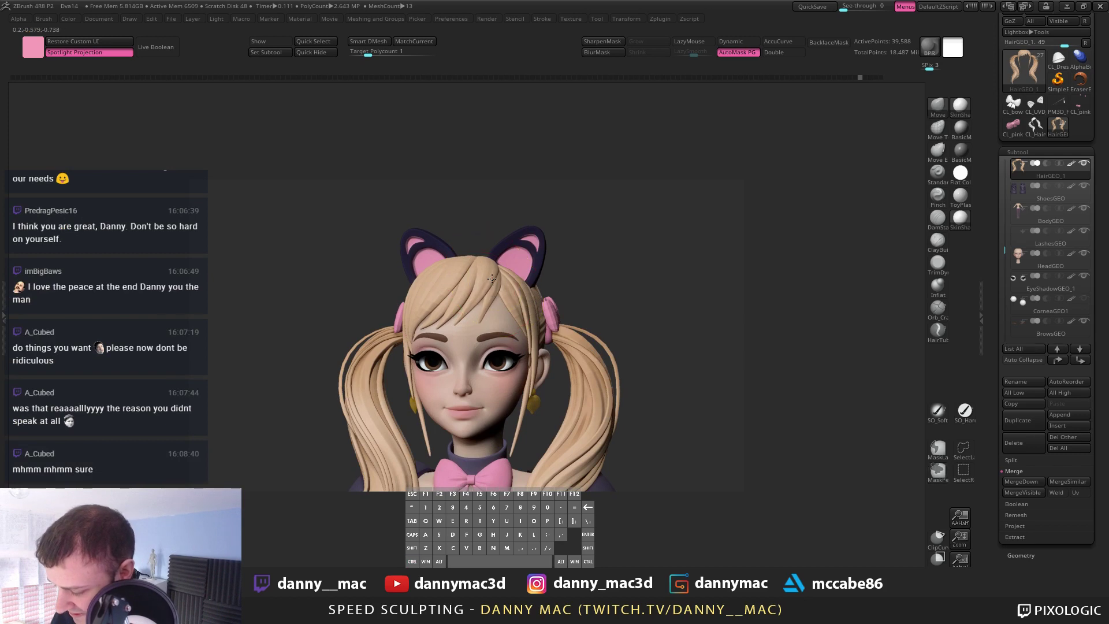
{"action": "mouse_move", "coordinate": [492, 279]}
{"action": "right_mouse_down", "text": "alt"}
{"action": "mouse_move", "coordinate": [520, 254]}
{"action": "mouse_move", "coordinate": [545, 289]}
{"action": "mouse_move", "coordinate": [515, 299]}
{"action": "mouse_move", "coordinate": [578, 245]}
{"action": "mouse_move", "coordinate": [555, 266]}
{"action": "mouse_move", "coordinate": [532, 240]}
{"action": "mouse_move", "coordinate": [454, 280]}
{"action": "mouse_move", "coordinate": [483, 289]}
{"action": "right_mouse_up", "text": "alt"}
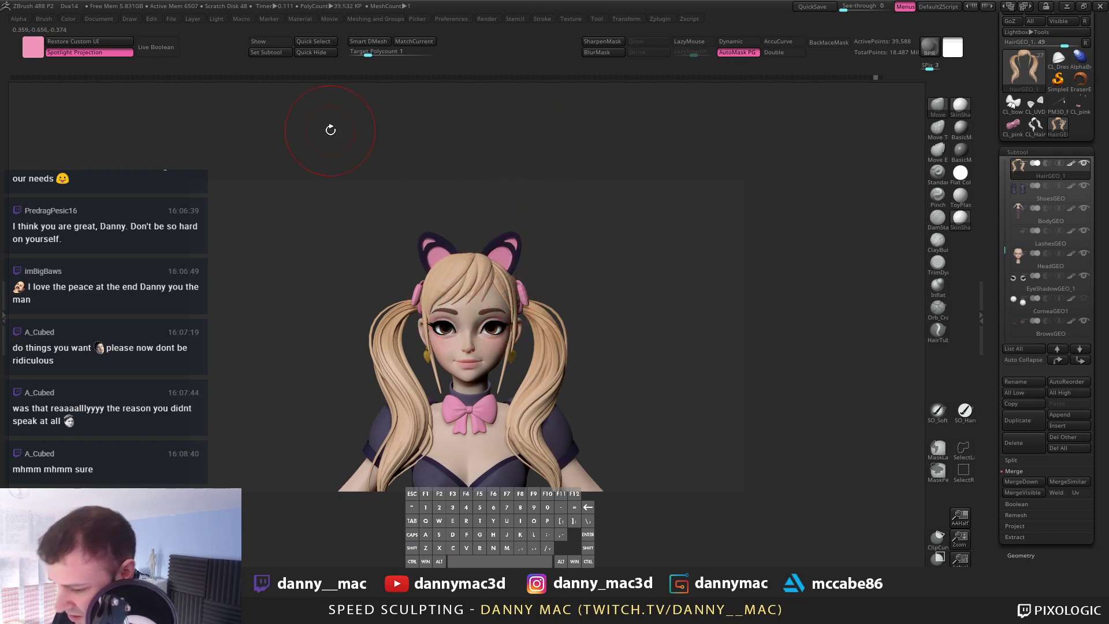
Step: Compare early and latest versions of the hair in the undo history and settle on an earlier state
{"action": "left_click", "coordinate": [114, 78]}
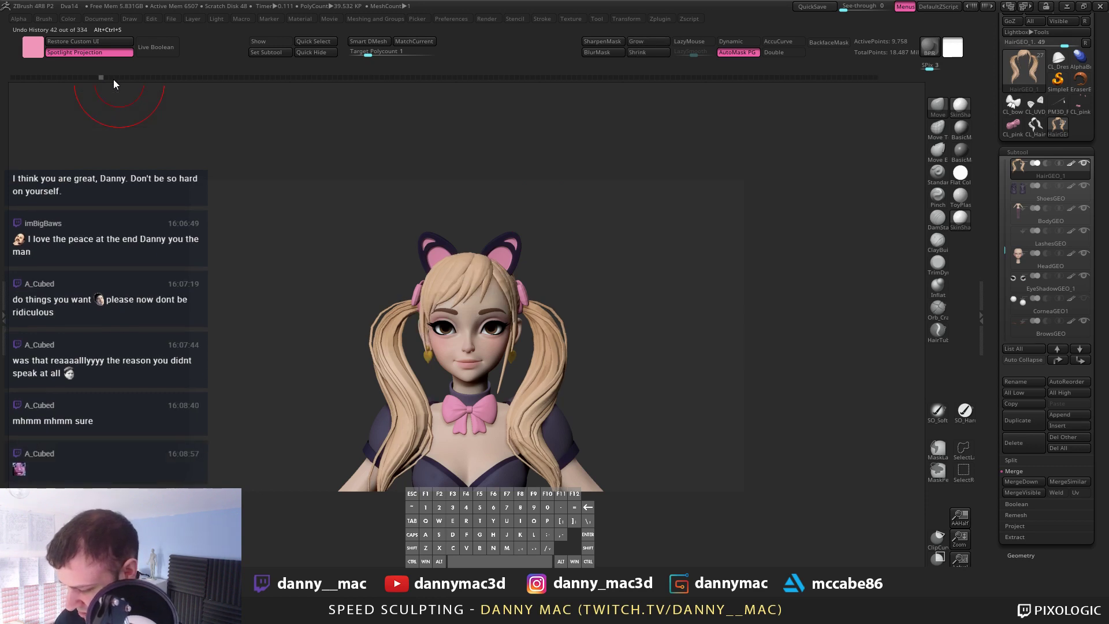
{"action": "left_click", "coordinate": [869, 77]}
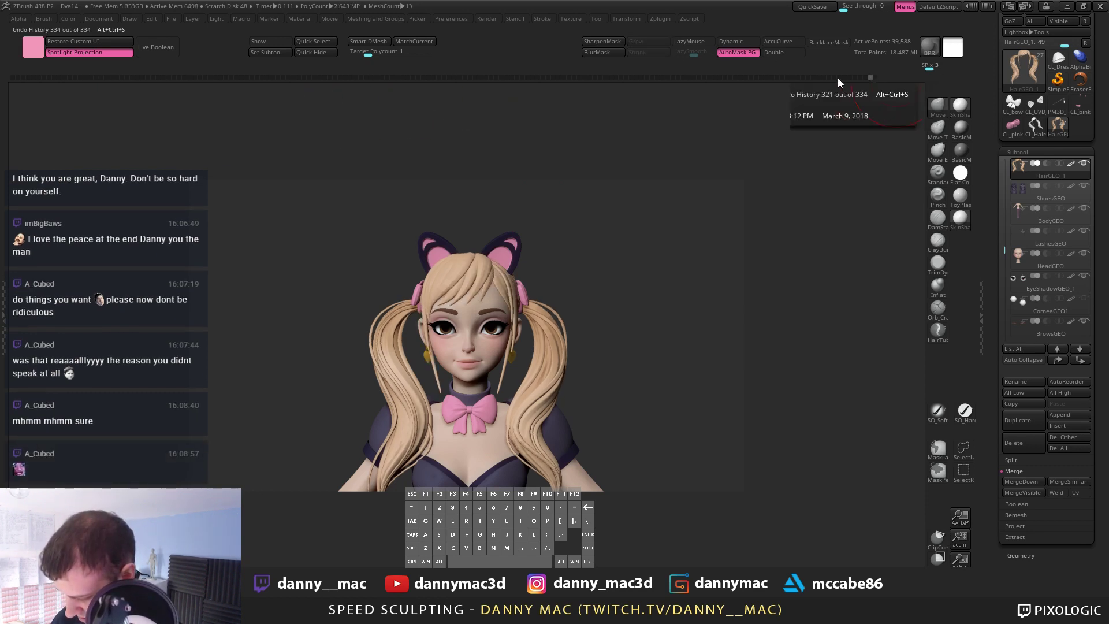
{"action": "mouse_move", "coordinate": [838, 78]}
{"action": "left_mouse_down"}
{"action": "mouse_move", "coordinate": [455, 78]}
{"action": "mouse_move", "coordinate": [503, 75]}
{"action": "mouse_move", "coordinate": [584, 79]}
{"action": "mouse_move", "coordinate": [54, 108]}
{"action": "left_mouse_up"}
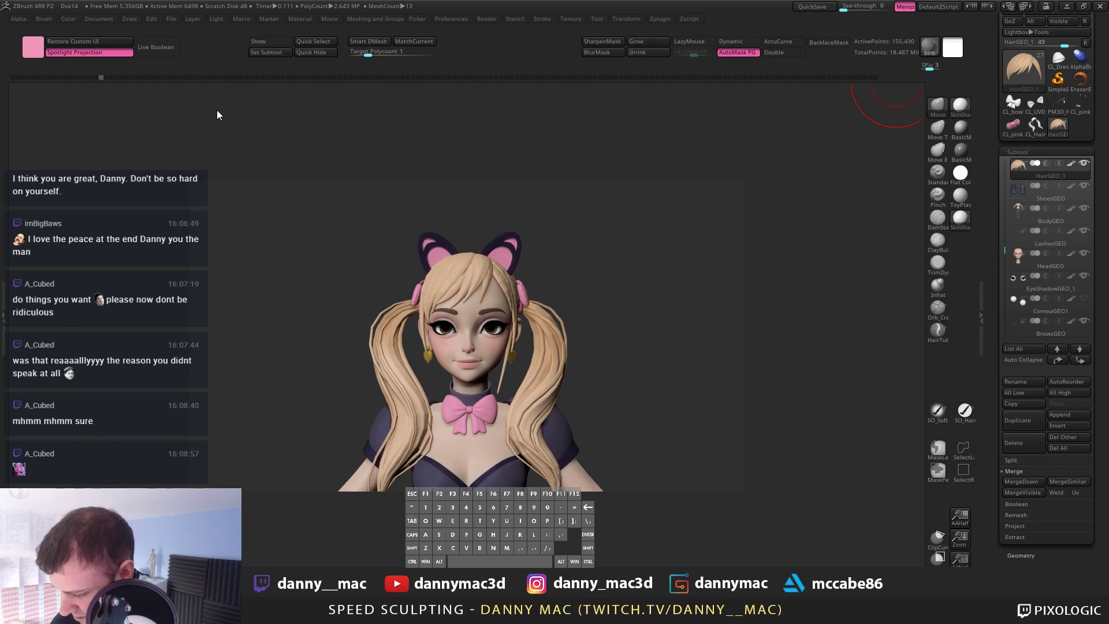
{"action": "left_click", "coordinate": [260, 76]}
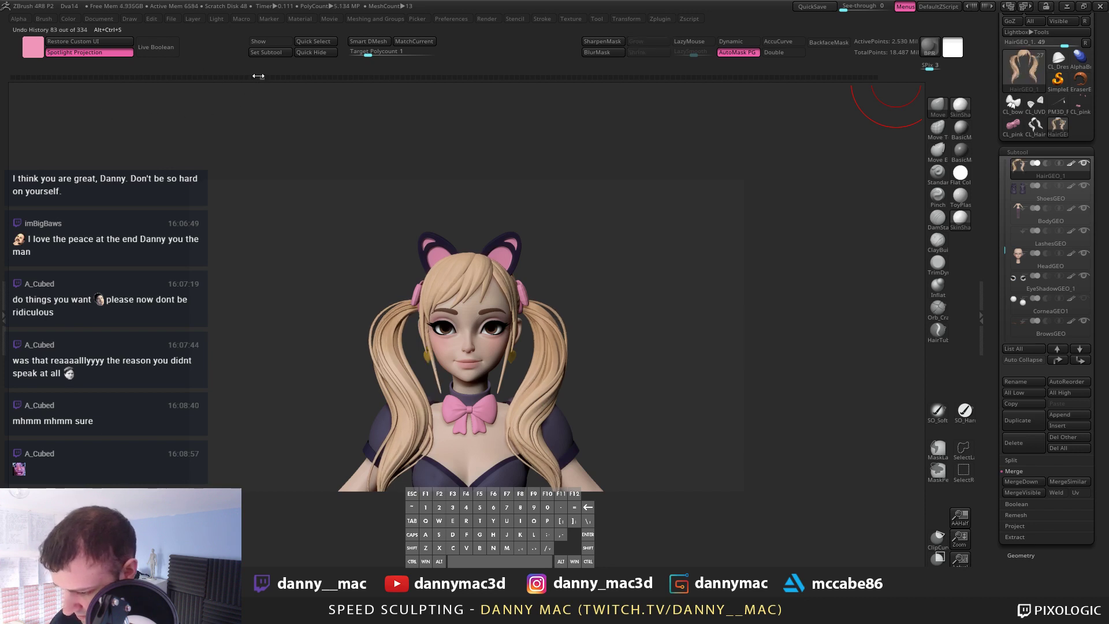
{"action": "left_click_drag", "start_coordinate": [297, 78], "coordinate": [288, 79]}
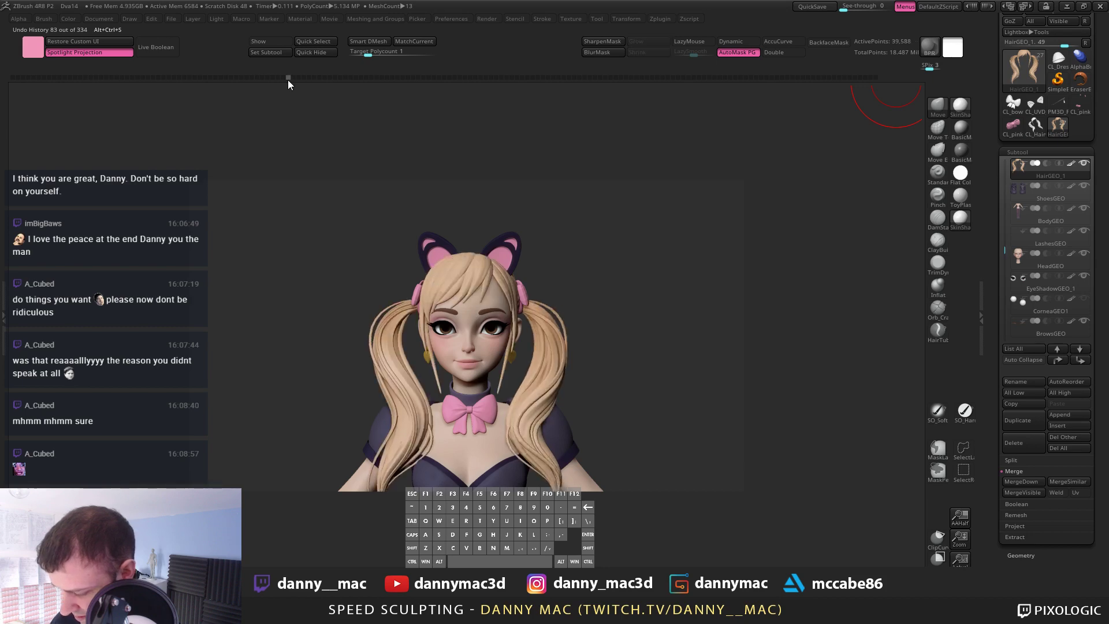
Step: Examine the hair's topology with the polyframe from below and from the front, and the whole character without it
{"action": "key", "text": "shift+f"}
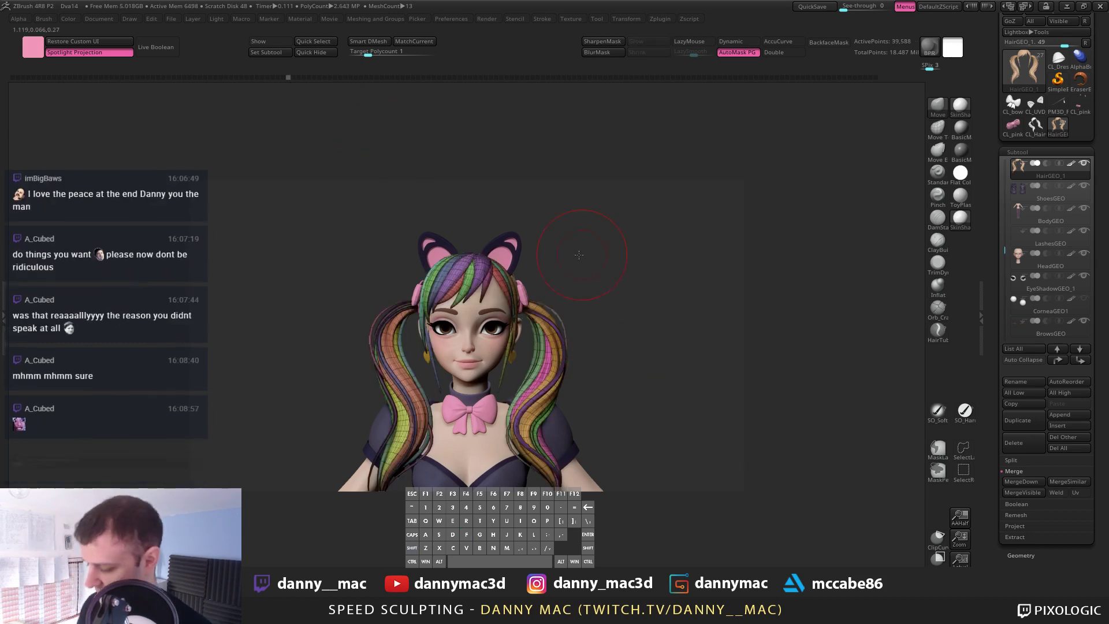
{"action": "left_click_drag", "start_coordinate": [614, 371], "coordinate": [522, 253]}
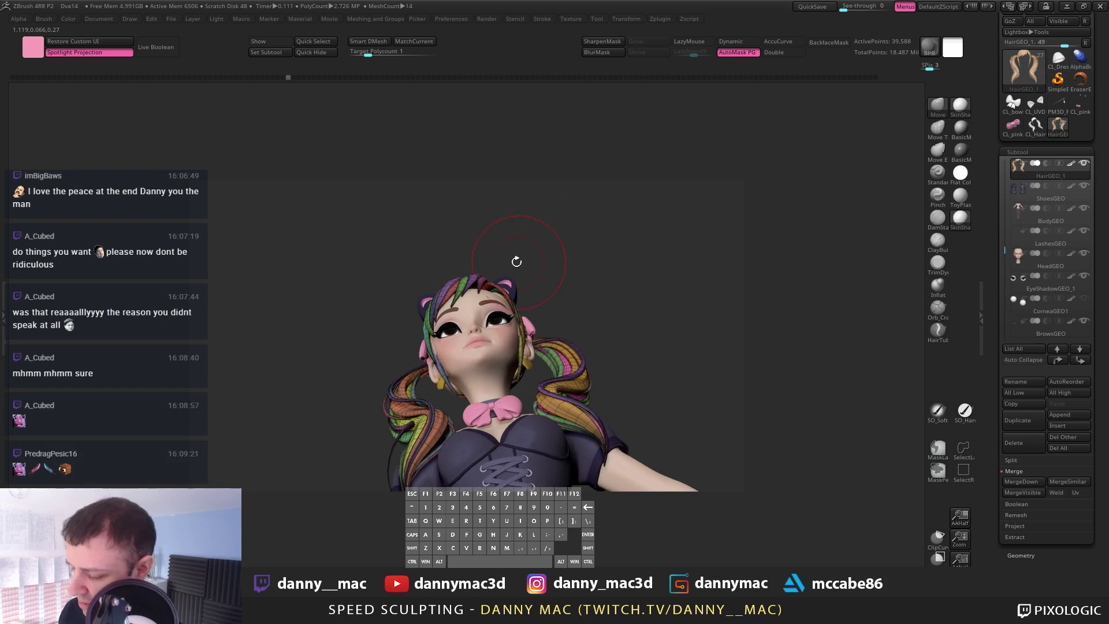
{"action": "left_click_drag", "start_coordinate": [515, 260], "coordinate": [577, 310]}
{"action": "key", "text": "f"}
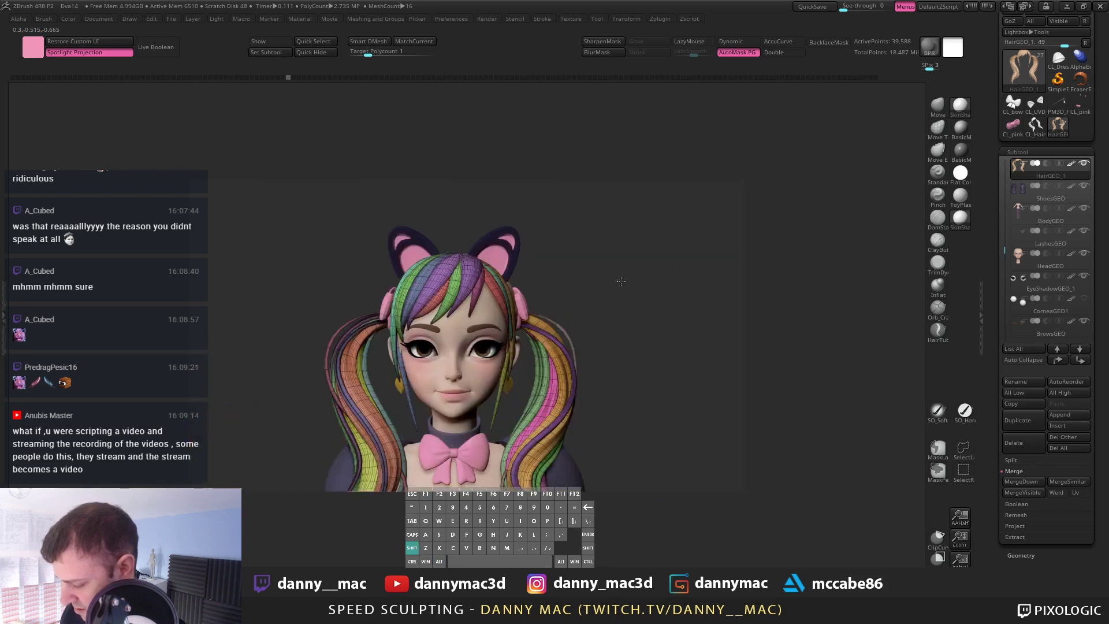
{"action": "key", "text": "shift+f"}
{"action": "left_click_drag", "start_coordinate": [561, 259], "coordinate": [535, 254]}
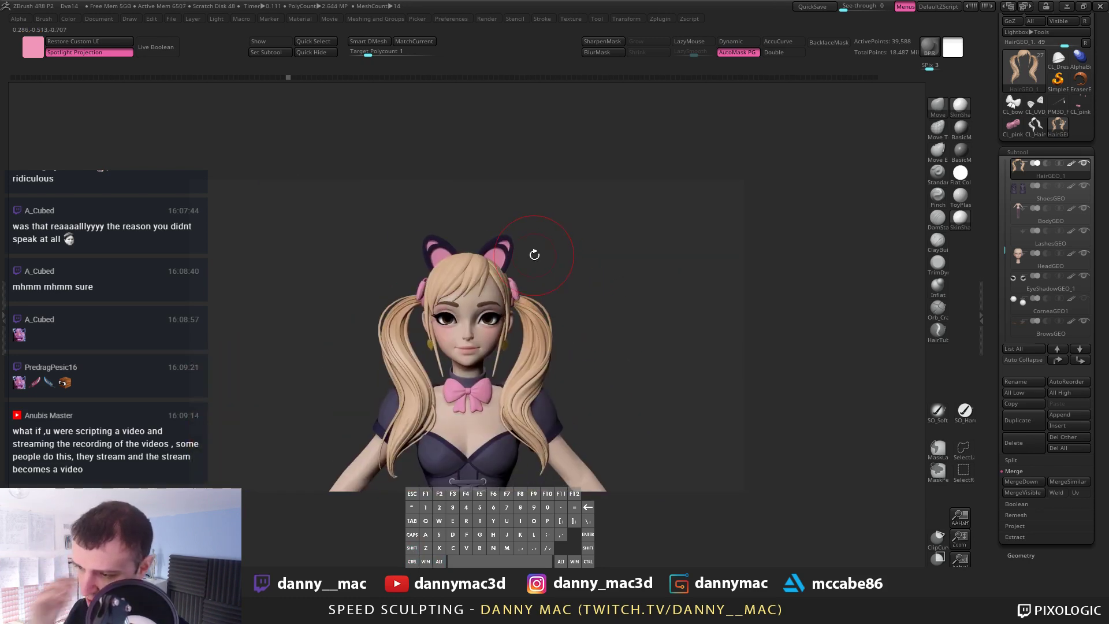
{"action": "mouse_move", "coordinate": [593, 304]}
{"action": "left_mouse_down"}
{"action": "mouse_move", "coordinate": [595, 226]}
{"action": "mouse_move", "coordinate": [574, 297]}
{"action": "mouse_move", "coordinate": [579, 286]}
{"action": "left_mouse_up"}
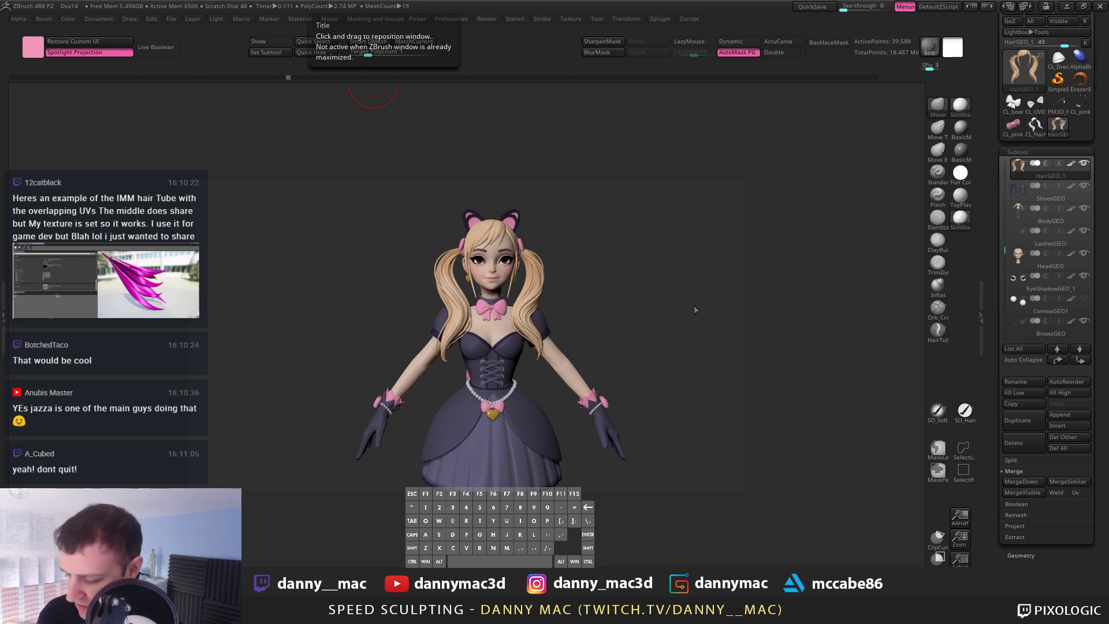
{"action": "left_click_drag", "start_coordinate": [664, 330], "coordinate": [651, 272]}
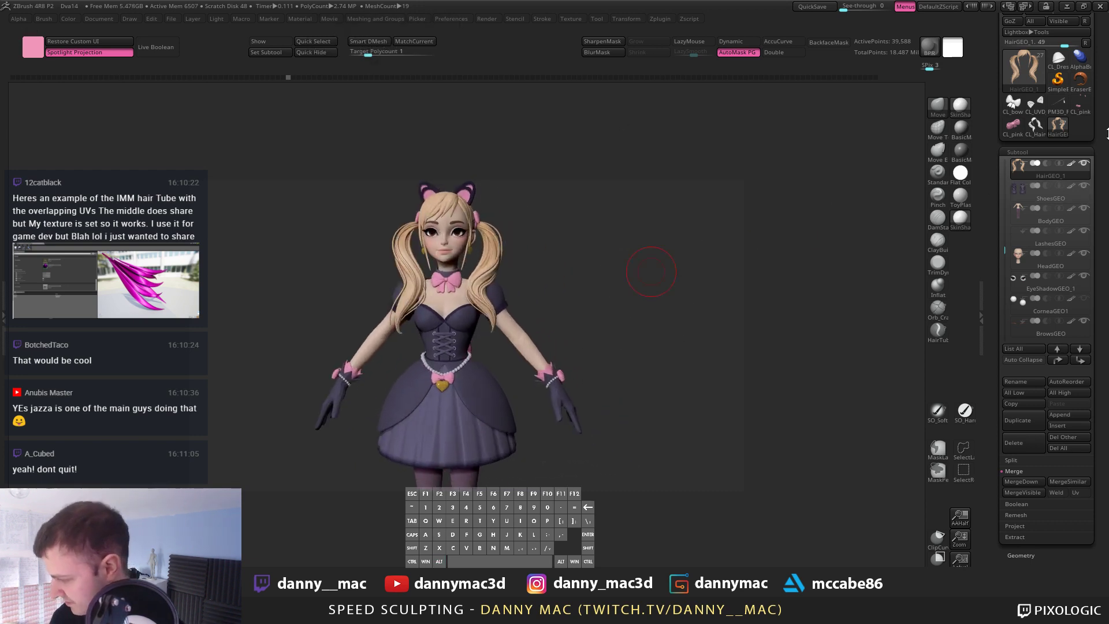
Step: Switch to the CL_pinkBows1 tool, add a Sphere3D subtool and delete the bows subtool
{"action": "left_click", "coordinate": [1080, 106]}
{"action": "left_click_drag", "start_coordinate": [503, 389], "coordinate": [512, 356], "text": "alt"}
{"action": "key", "text": "i"}
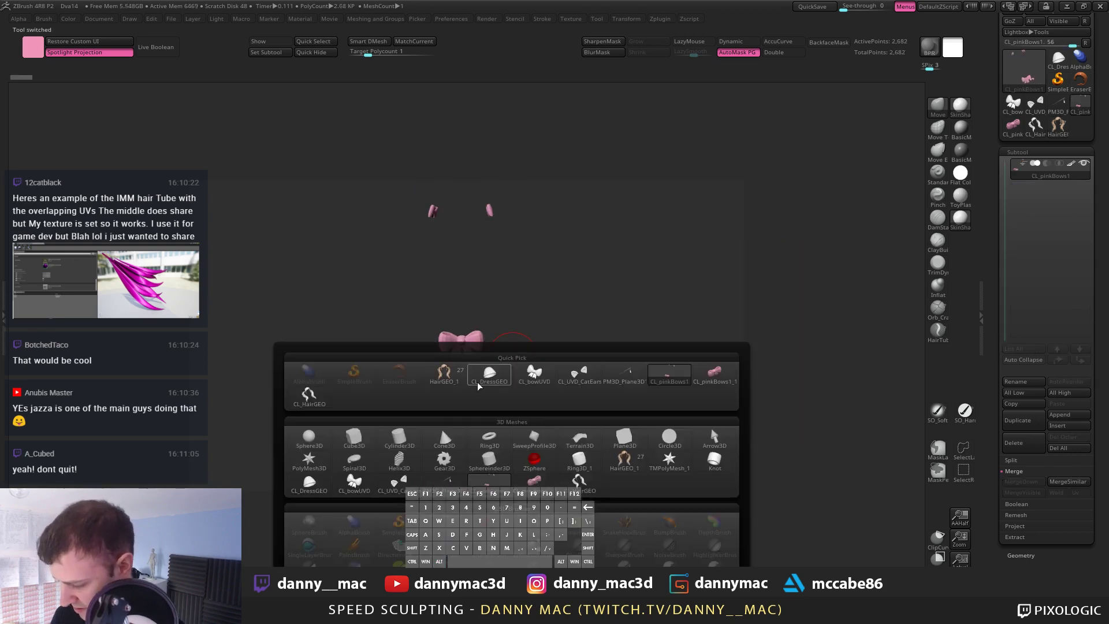
{"action": "left_click", "coordinate": [309, 438]}
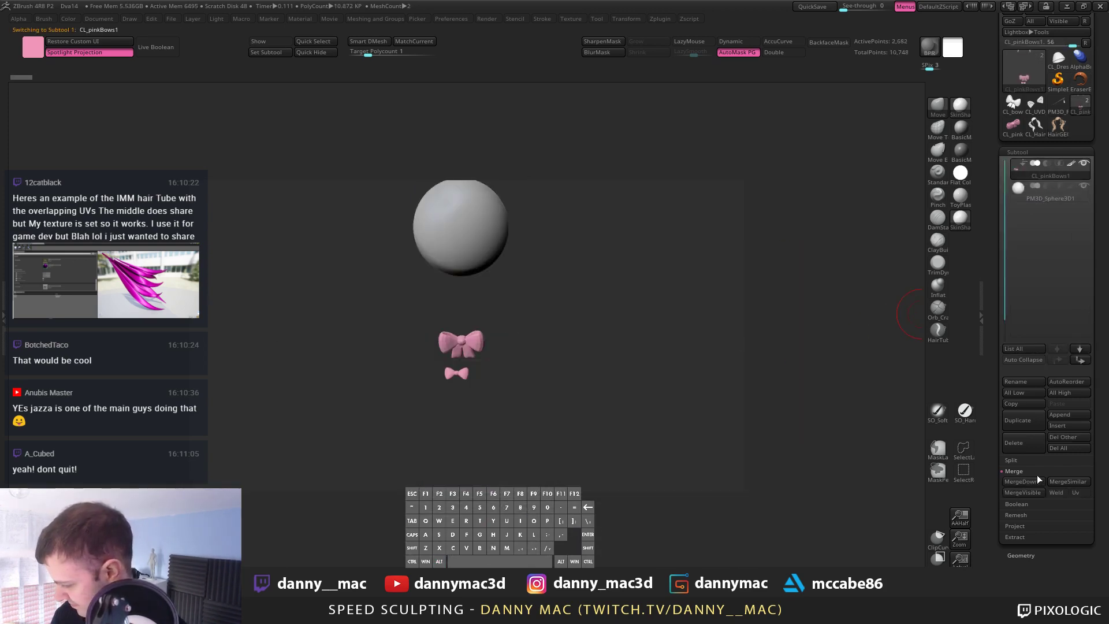
{"action": "left_click", "coordinate": [1017, 442]}
{"action": "left_click", "coordinate": [917, 473]}
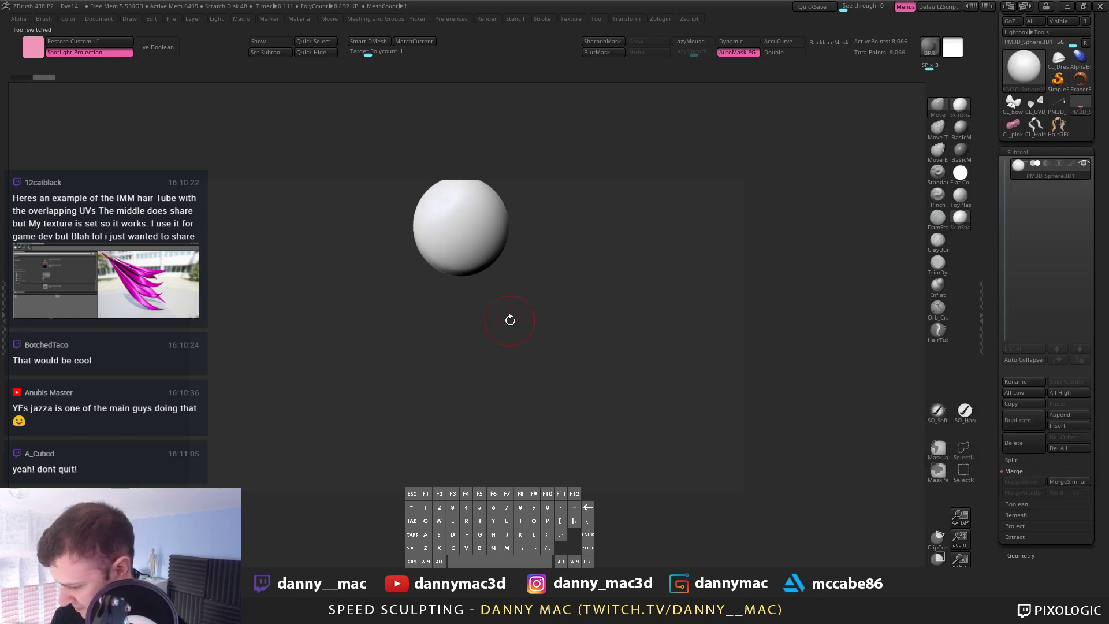
Step: Insert a hair mesh onto the sphere with the Danny Hair v1.1 brush and show the polyframe
{"action": "left_click_drag", "start_coordinate": [510, 320], "coordinate": [508, 414], "text": "alt"}
{"action": "key", "text": "b"}
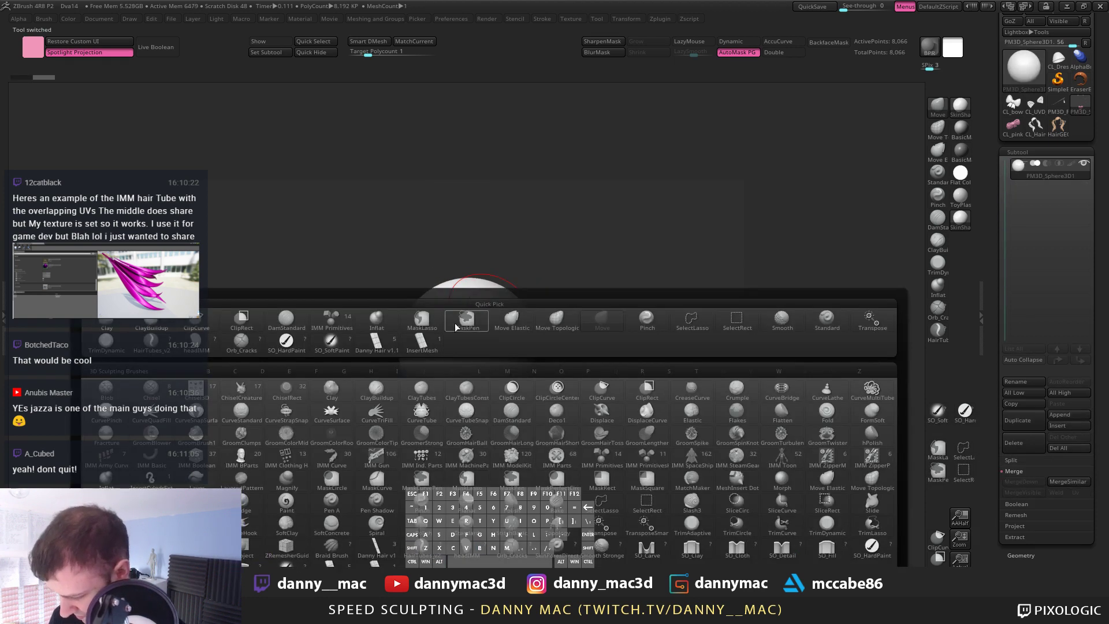
{"action": "left_click", "coordinate": [382, 346]}
{"action": "mouse_move", "coordinate": [459, 343]}
{"action": "right_mouse_down", "text": "alt"}
{"action": "mouse_move", "coordinate": [517, 325]}
{"action": "mouse_move", "coordinate": [484, 318]}
{"action": "mouse_move", "coordinate": [468, 332]}
{"action": "right_mouse_up", "text": "alt"}
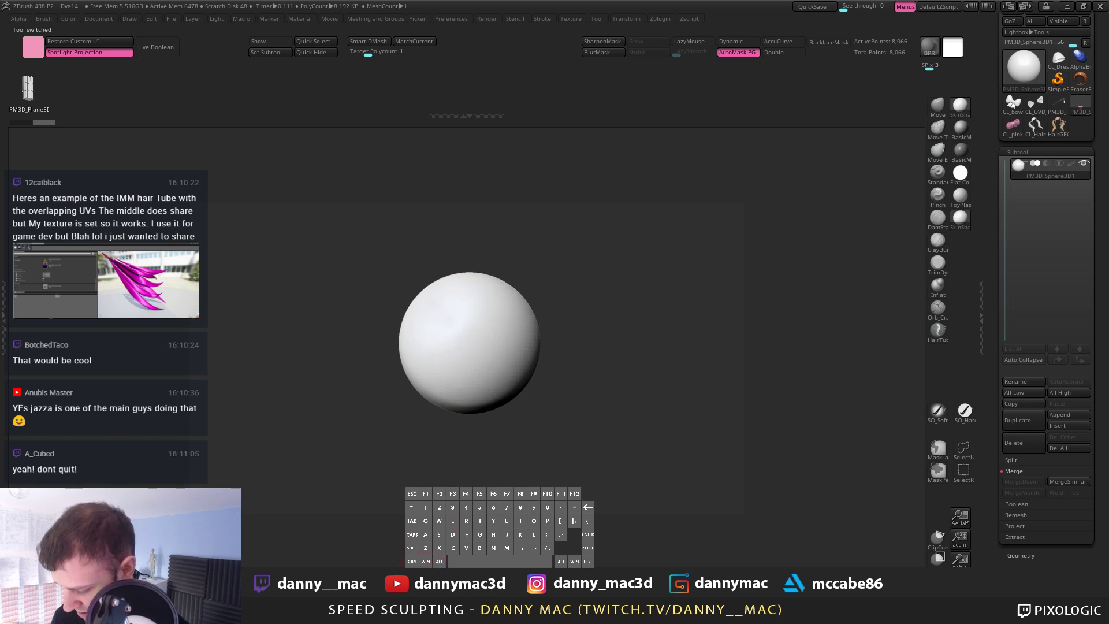
{"action": "left_click_drag", "start_coordinate": [462, 336], "coordinate": [465, 417], "text": "shift"}
{"action": "key", "text": "shift+f"}
{"action": "mouse_move", "coordinate": [574, 384]}
{"action": "left_mouse_down", "text": "alt"}
{"action": "mouse_move", "coordinate": [567, 426]}
{"action": "mouse_move", "coordinate": [572, 374]}
{"action": "left_mouse_up", "text": "alt"}
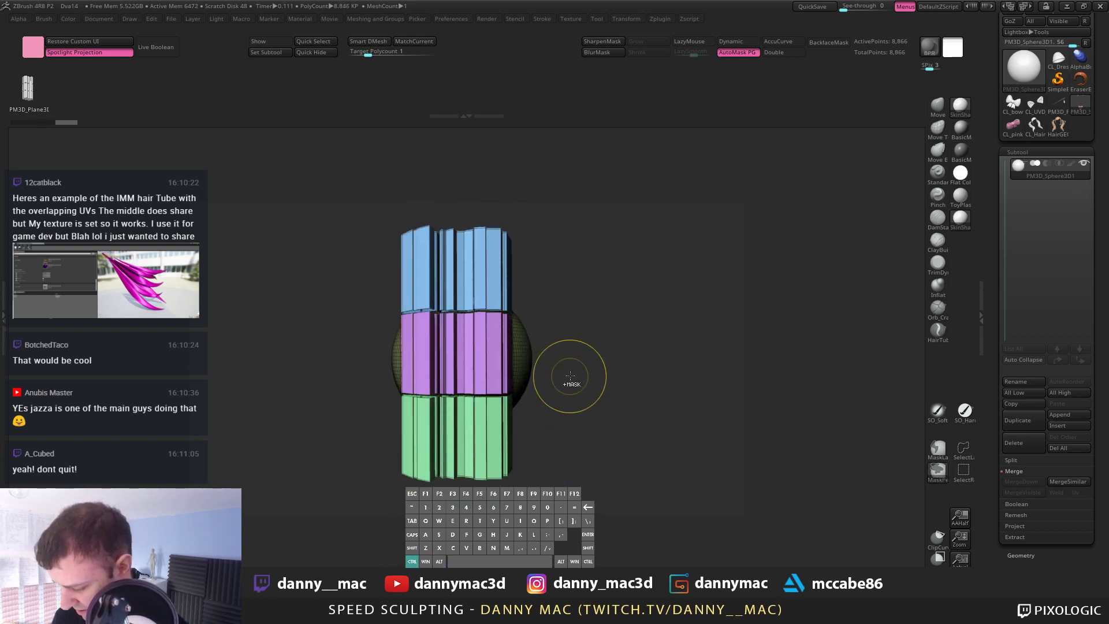
Step: Undo the inserted hair mesh and draw a long, curved hair strand outward from the sphere instead
{"action": "key", "text": "ctrl+z"}
{"action": "right_click_drag", "start_coordinate": [445, 365], "coordinate": [439, 391]}
{"action": "left_click_drag", "start_coordinate": [439, 391], "coordinate": [825, 279]}
{"action": "left_click_drag", "start_coordinate": [596, 471], "coordinate": [462, 490], "text": "alt"}
{"action": "key", "text": "s"}
{"action": "mouse_move", "coordinate": [523, 399]}
{"action": "left_mouse_down", "text": "alt"}
{"action": "mouse_move", "coordinate": [499, 419]}
{"action": "mouse_move", "coordinate": [496, 408]}
{"action": "mouse_move", "coordinate": [434, 404]}
{"action": "mouse_move", "coordinate": [440, 389]}
{"action": "left_mouse_up", "text": "alt"}
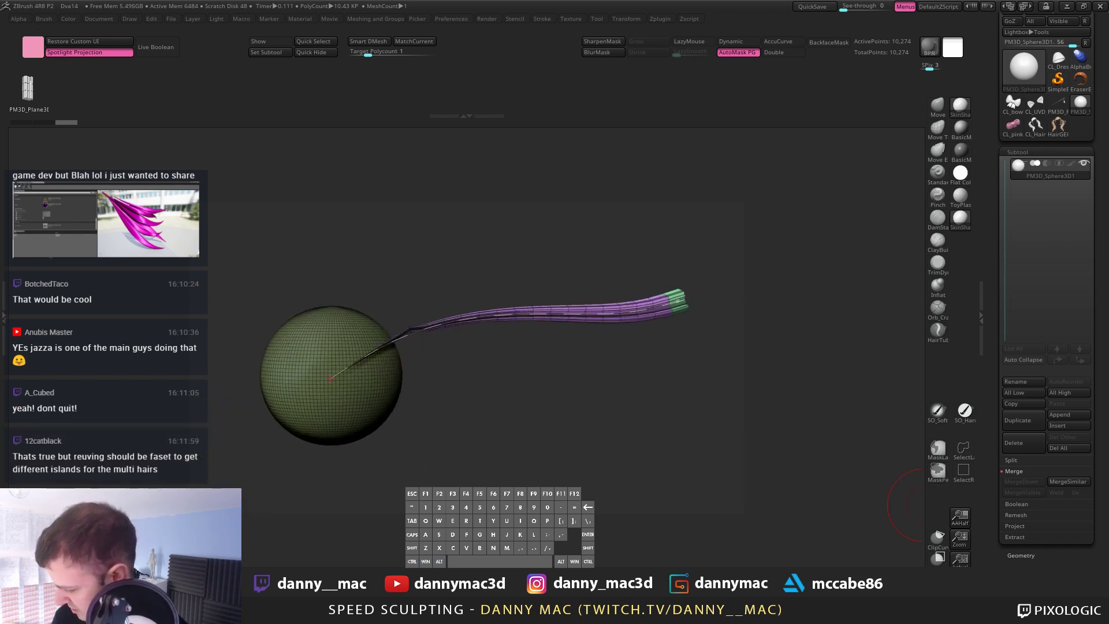
Step: Open the UV Map settings and isolate the hair strand by hiding the sphere
{"action": "left_click_drag", "start_coordinate": [1013, 504], "coordinate": [1015, 467]}
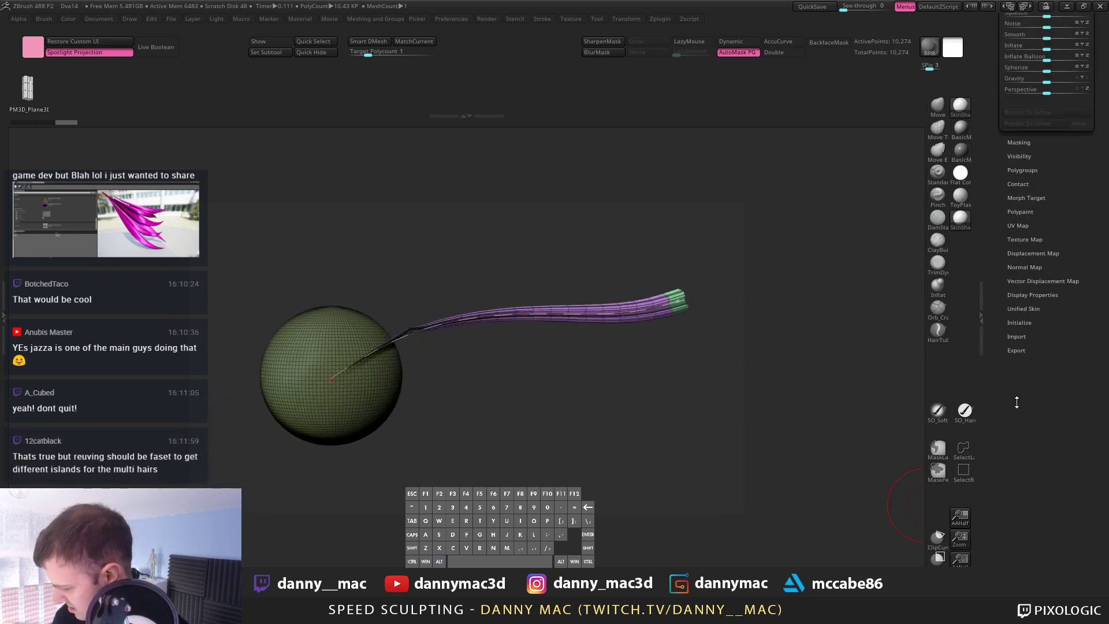
{"action": "left_click", "coordinate": [1037, 226]}
{"action": "left_click_drag", "start_coordinate": [252, 355], "coordinate": [357, 355], "text": "alt"}
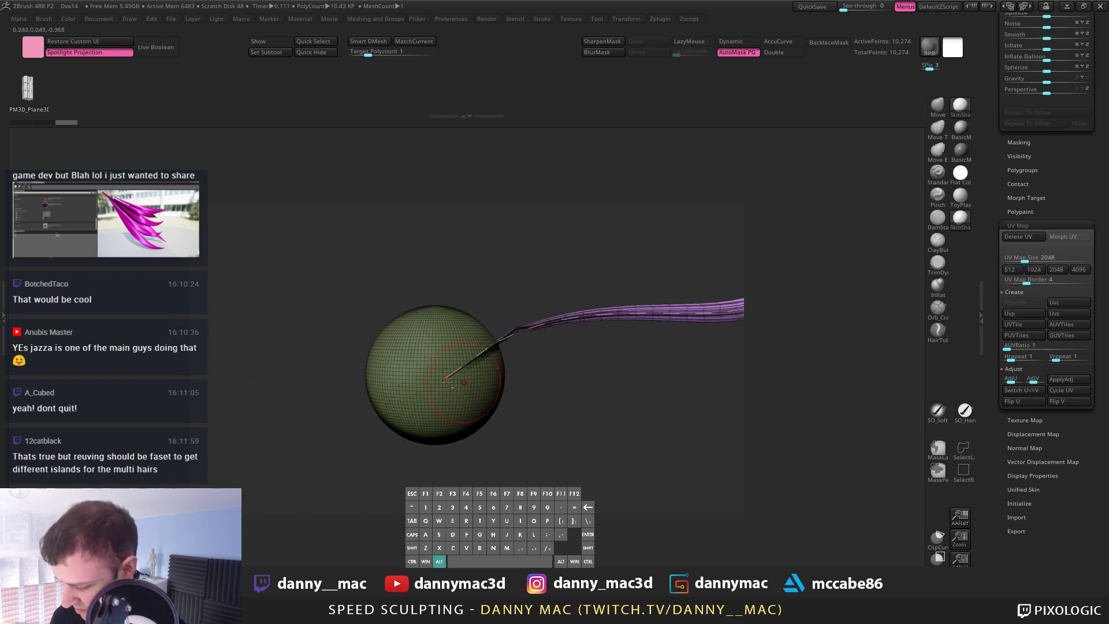
{"action": "mouse_move", "coordinate": [489, 405]}
{"action": "left_mouse_down", "text": "alt"}
{"action": "mouse_move", "coordinate": [427, 423]}
{"action": "mouse_move", "coordinate": [465, 447]}
{"action": "left_mouse_up", "text": "alt"}
{"action": "left_click", "coordinate": [386, 407], "text": "ctrl+shift"}
{"action": "left_click_drag", "start_coordinate": [474, 439], "coordinate": [322, 441], "text": "alt"}
{"action": "key", "text": "shift+f"}
{"action": "key", "text": "shift+f"}
{"action": "left_click_drag", "start_coordinate": [247, 416], "coordinate": [397, 391], "text": "alt"}
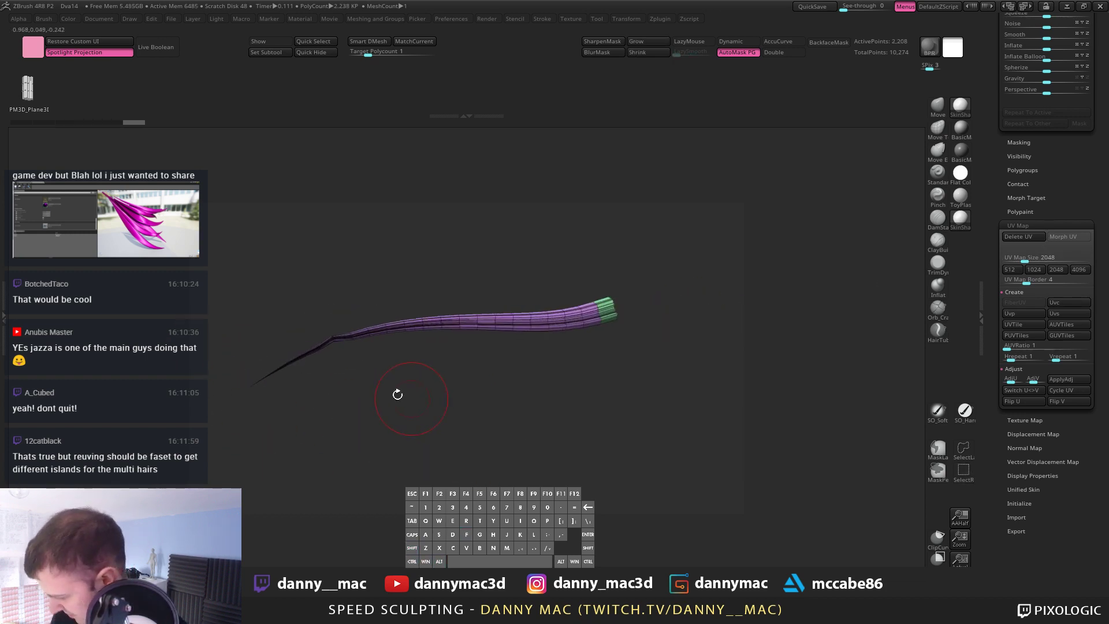
Step: Flatten the strand with Morph UV to examine its UV islands, try revealing the hidden sphere and undo that
{"action": "left_click", "coordinate": [1075, 237]}
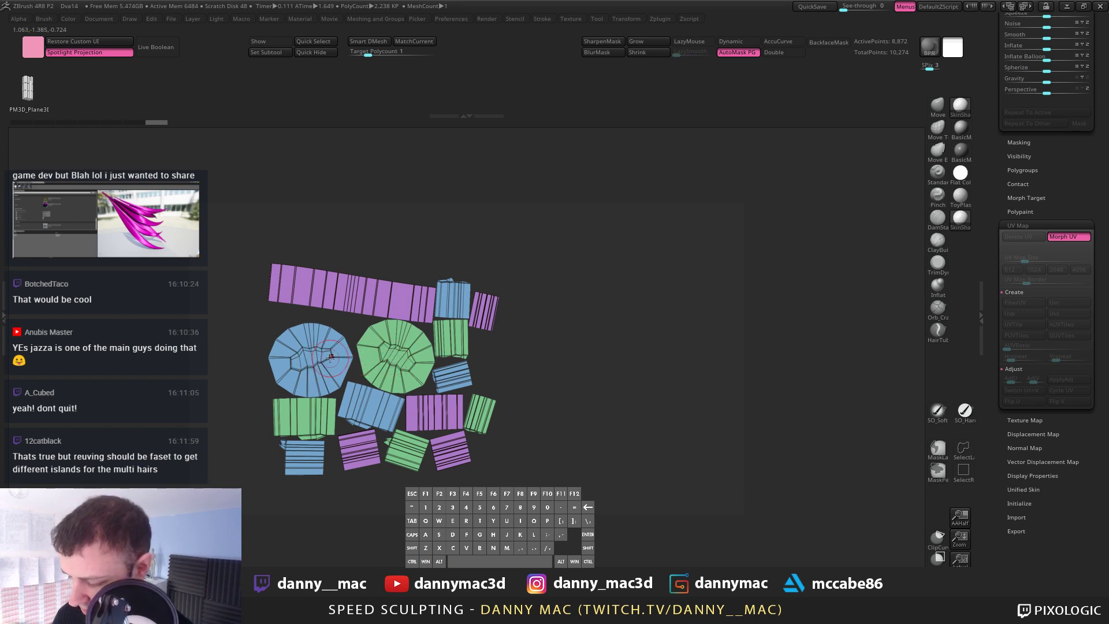
{"action": "right_click_drag", "start_coordinate": [412, 350], "coordinate": [411, 348], "text": "alt"}
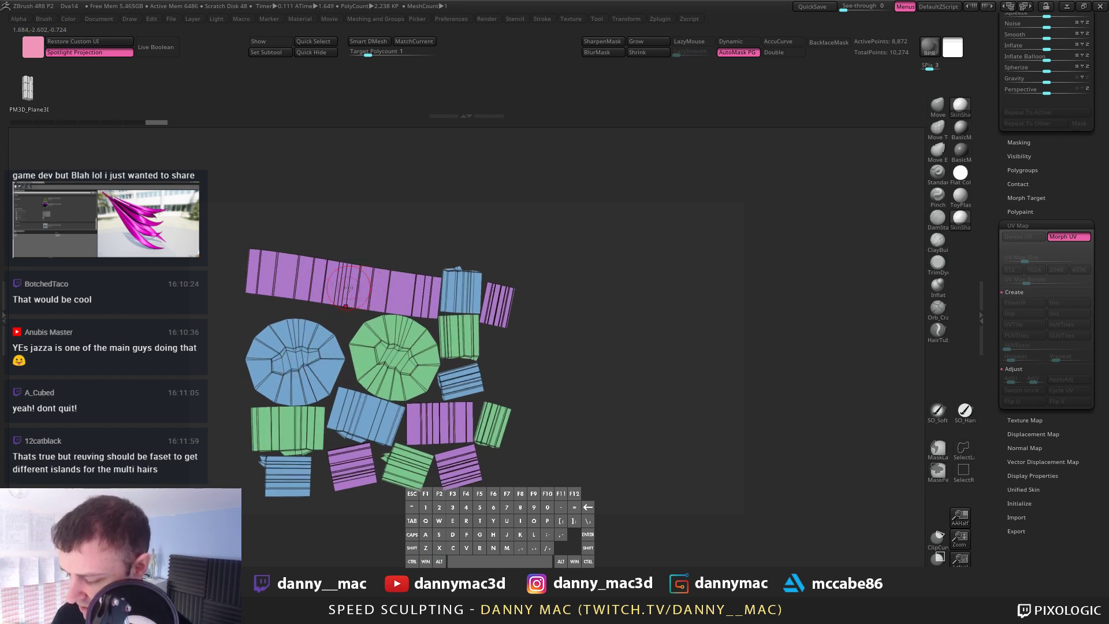
{"action": "left_click", "coordinate": [656, 284], "text": "ctrl+shift"}
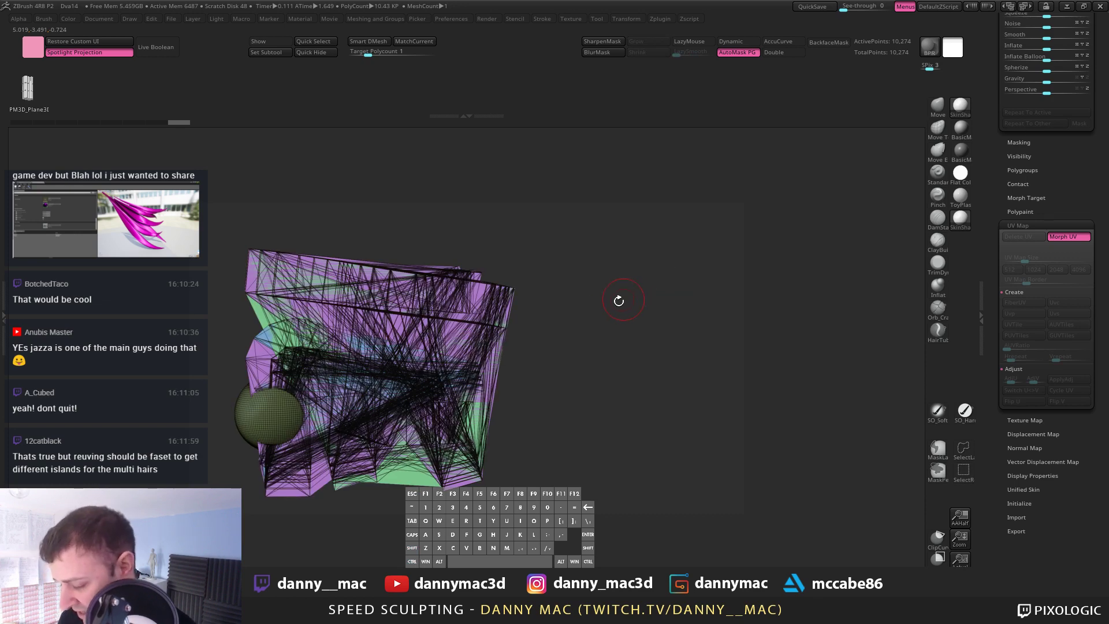
{"action": "left_click_drag", "start_coordinate": [619, 301], "coordinate": [584, 315]}
{"action": "key", "text": "ctrl+z"}
Step: Return the strand to its 3D shape, inspect it up close and morph it to the UV layout and back again
{"action": "left_click_drag", "start_coordinate": [599, 278], "coordinate": [665, 276], "text": "shift"}
{"action": "left_click", "coordinate": [1063, 236]}
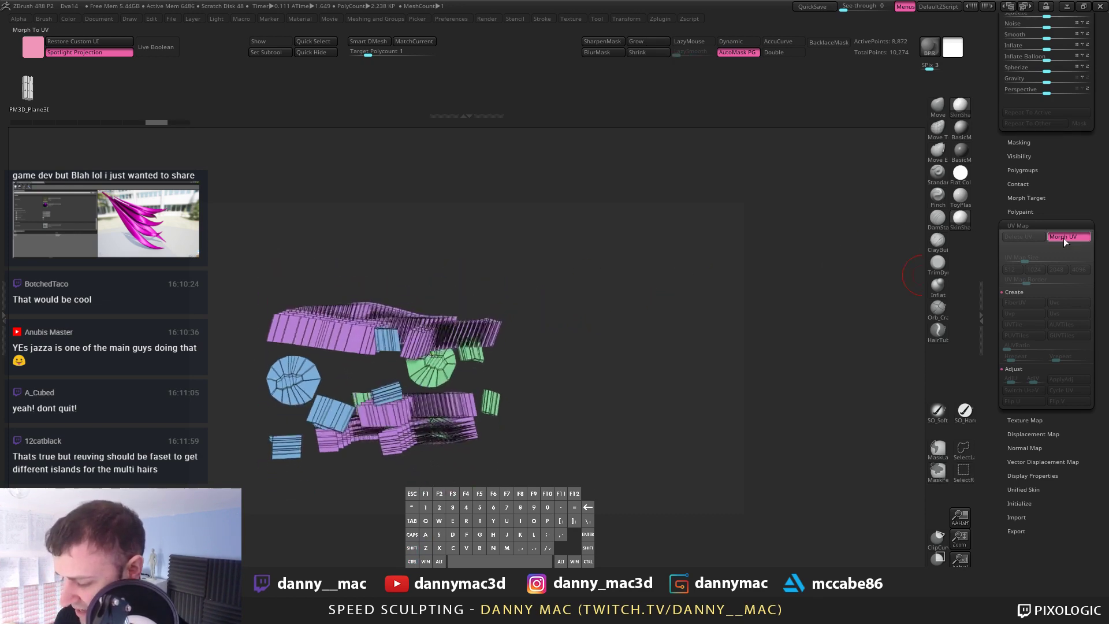
{"action": "left_click_drag", "start_coordinate": [523, 324], "coordinate": [535, 392], "text": "alt"}
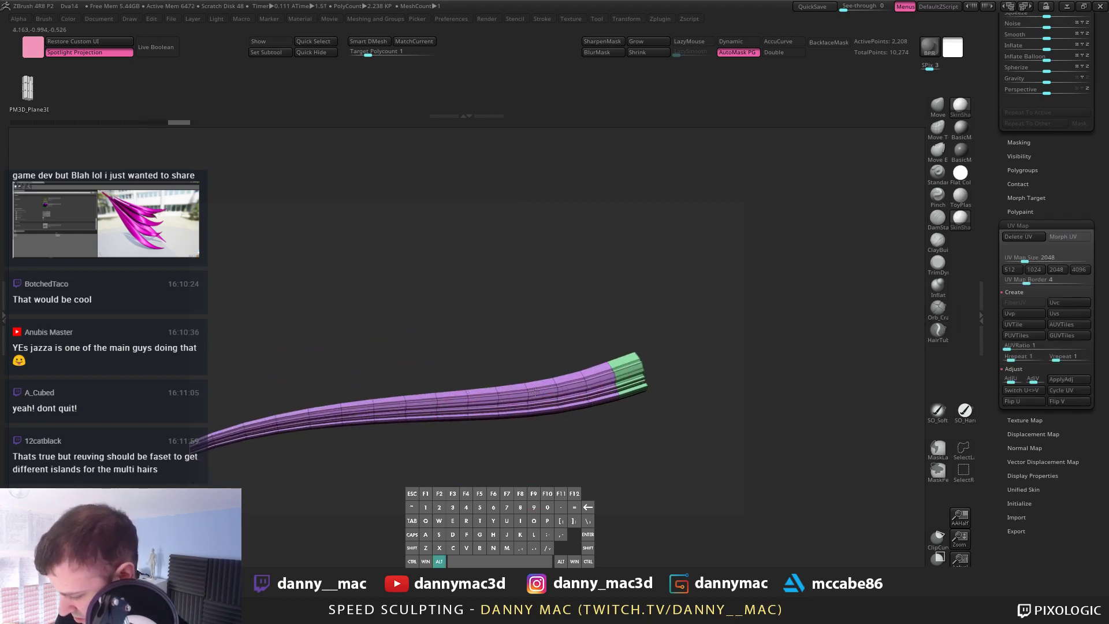
{"action": "left_click", "coordinate": [1078, 238]}
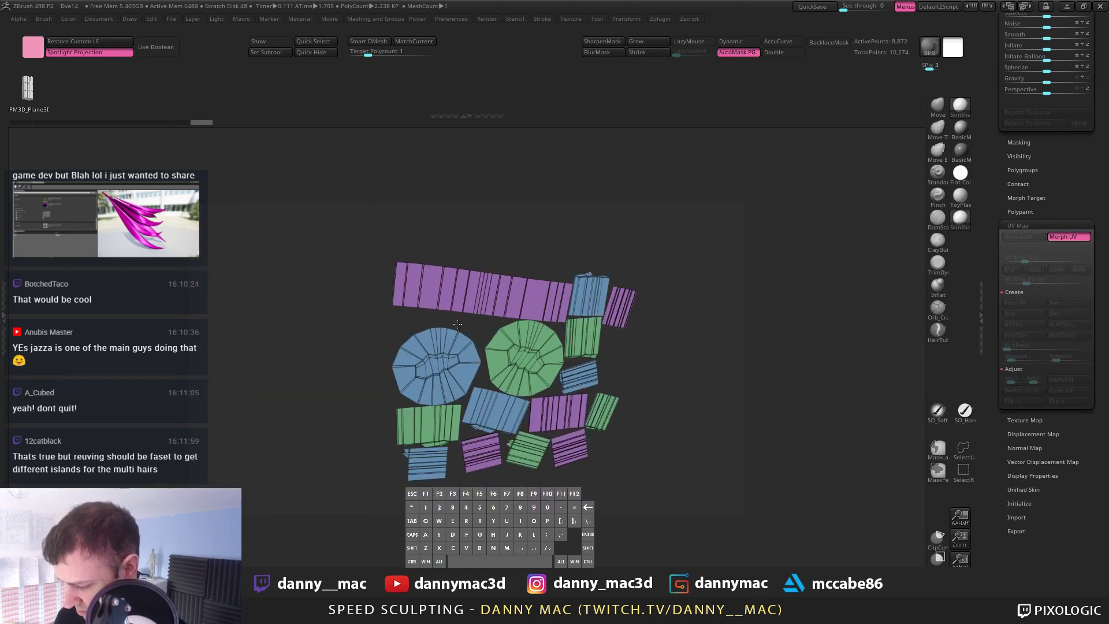
{"action": "left_click", "coordinate": [1077, 239]}
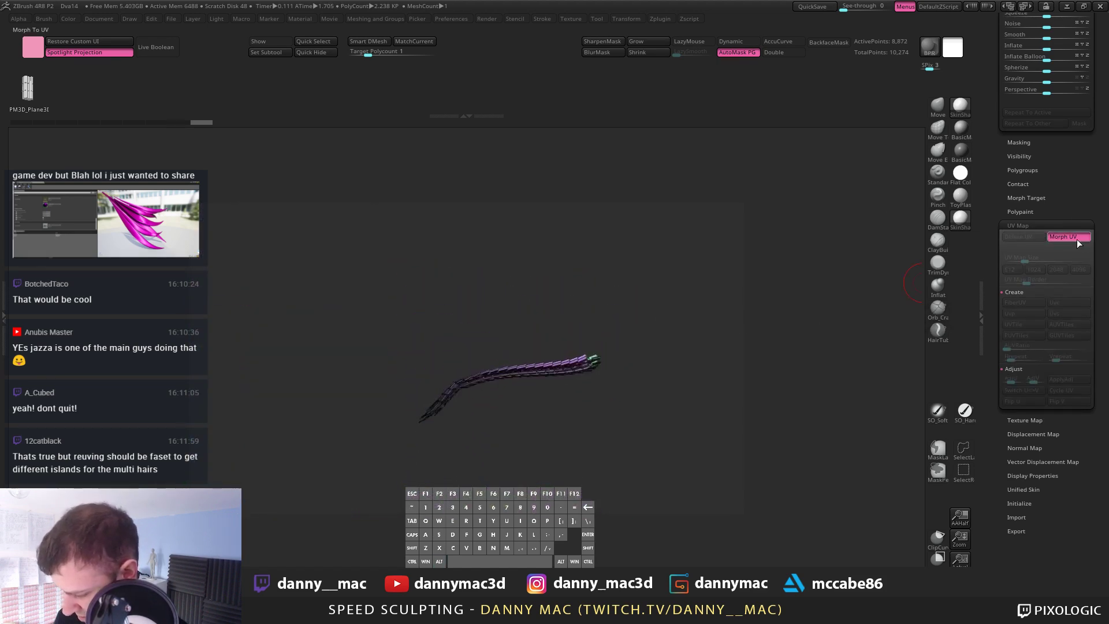
Step: Morph the strand to its UV layout, examine the UV islands up close and return it to its 3D shape
{"action": "left_click", "coordinate": [1077, 239]}
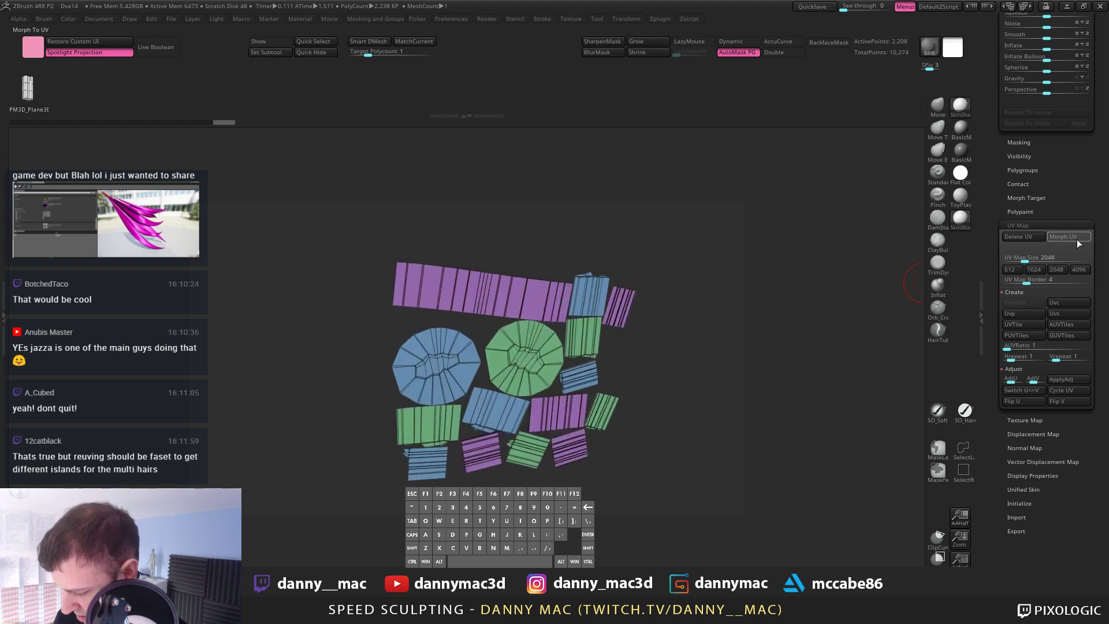
{"action": "left_click_drag", "start_coordinate": [648, 336], "coordinate": [641, 393], "text": "alt"}
{"action": "left_click_drag", "start_coordinate": [531, 270], "coordinate": [557, 248], "text": "alt"}
{"action": "left_click_drag", "start_coordinate": [557, 247], "coordinate": [526, 278]}
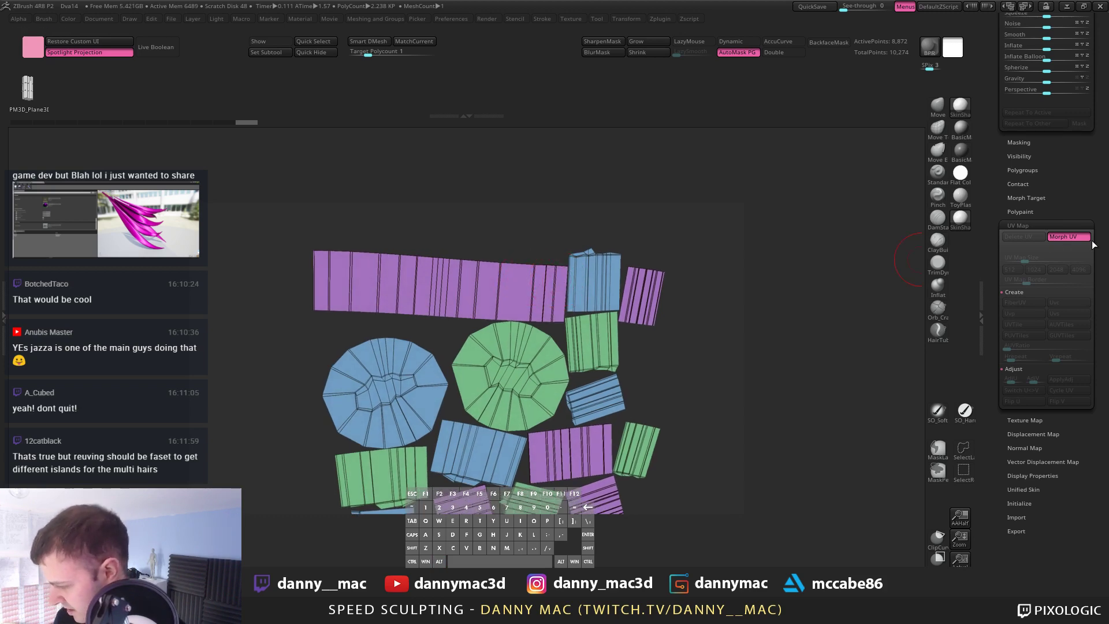
{"action": "left_click", "coordinate": [1085, 238]}
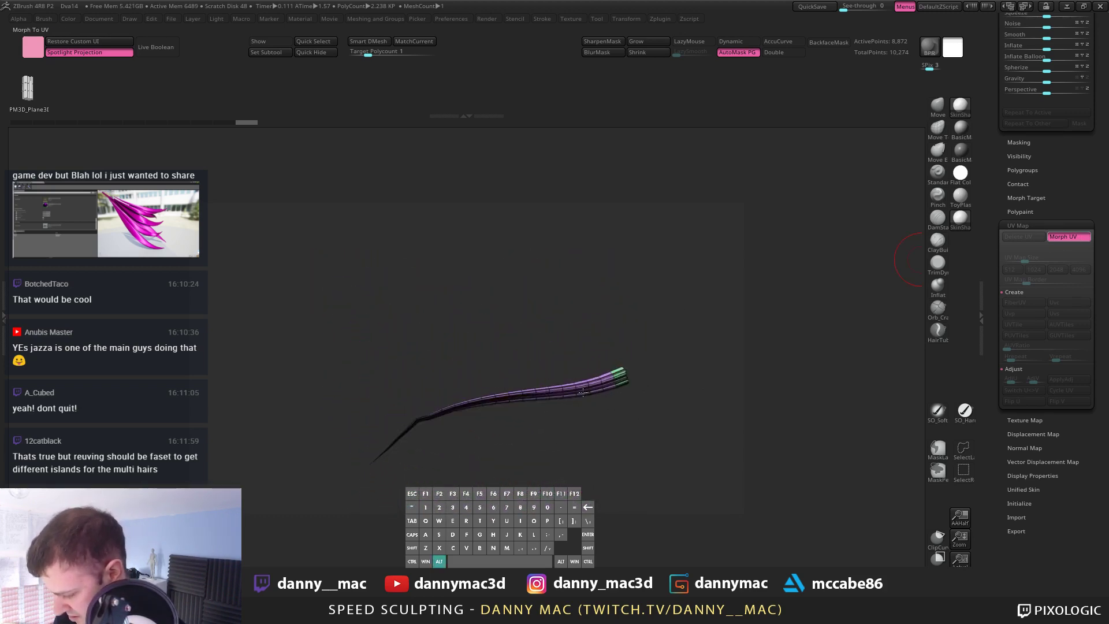
Step: Delete the hidden sphere and turn off the smoothed display of the hair strand
{"action": "left_click_drag", "start_coordinate": [583, 393], "coordinate": [613, 362], "text": "alt"}
{"action": "key", "text": "a"}
{"action": "left_click", "coordinate": [597, 387]}
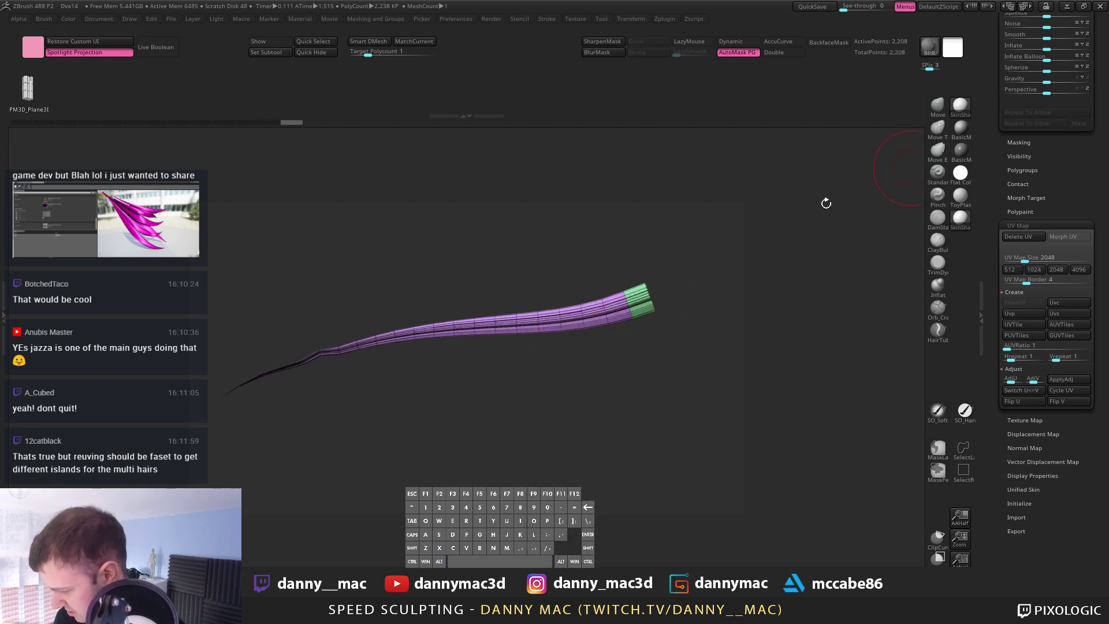
{"action": "key", "text": "a"}
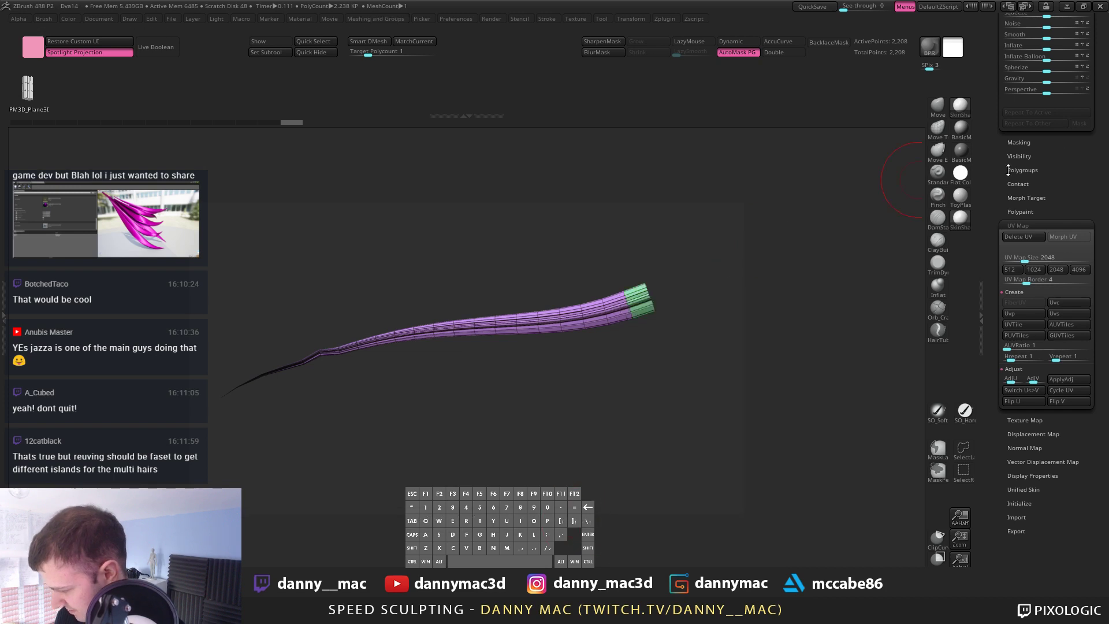
Step: Dock the Zplugin palette above the Tool palette and expand its UV Master settings
{"action": "left_click_drag", "start_coordinate": [1008, 152], "coordinate": [984, 376]}
{"action": "left_click", "coordinate": [669, 19]}
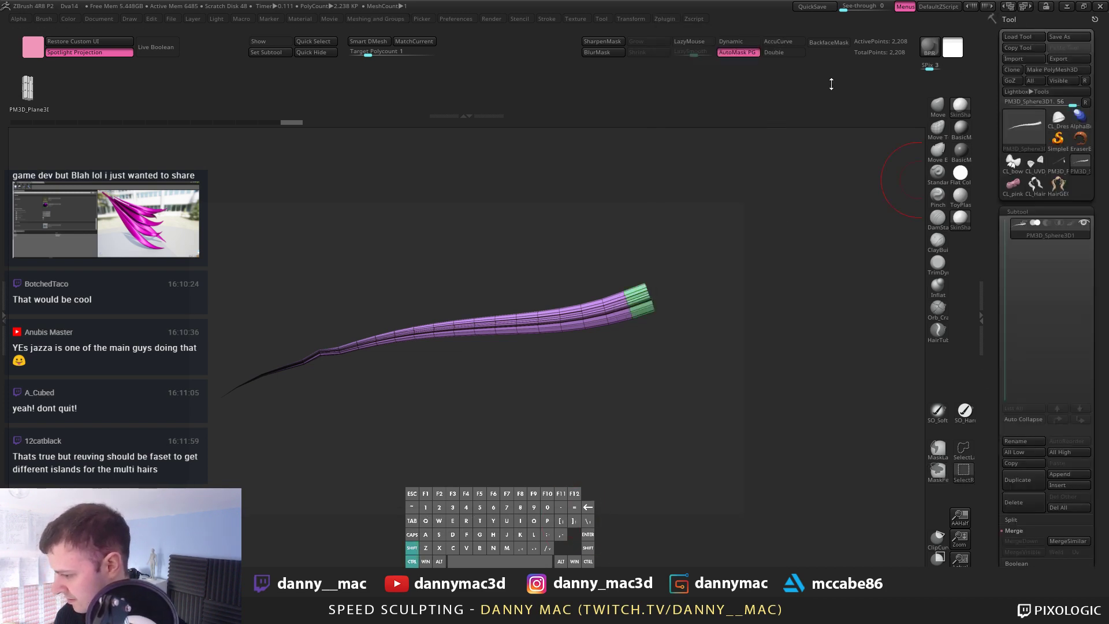
{"action": "left_click", "coordinate": [670, 19]}
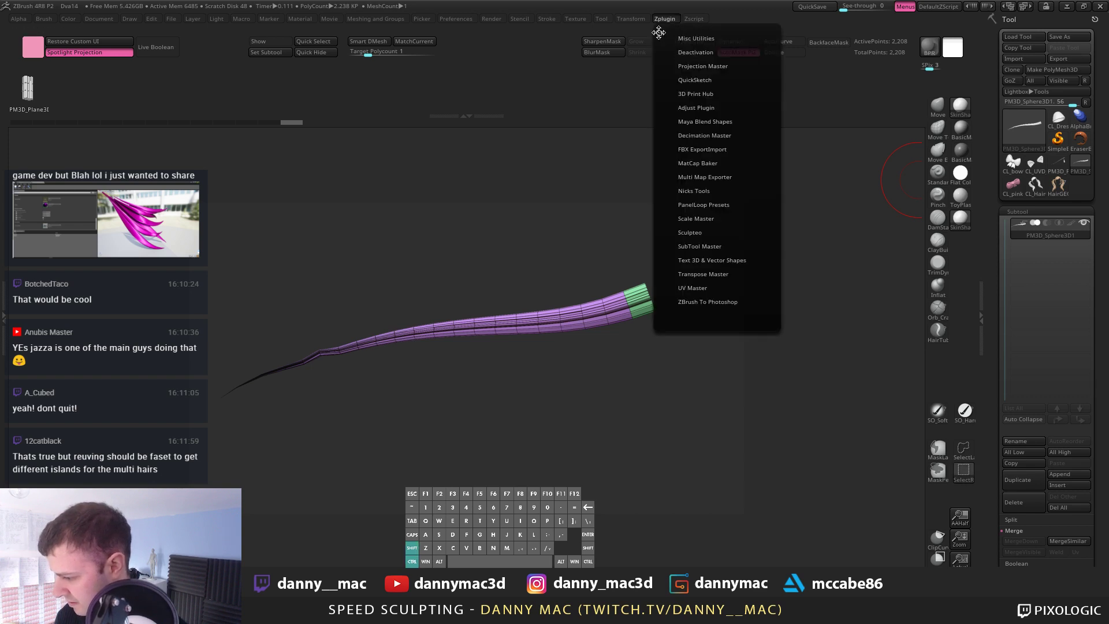
{"action": "left_click_drag", "start_coordinate": [658, 31], "coordinate": [63, 34]}
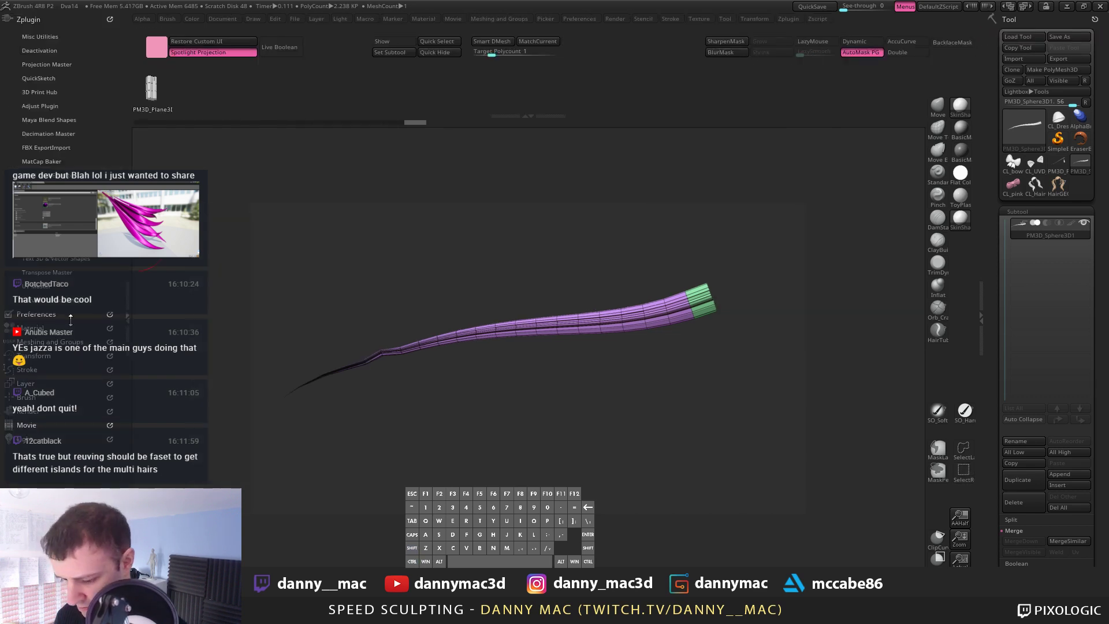
{"action": "left_click", "coordinate": [789, 19]}
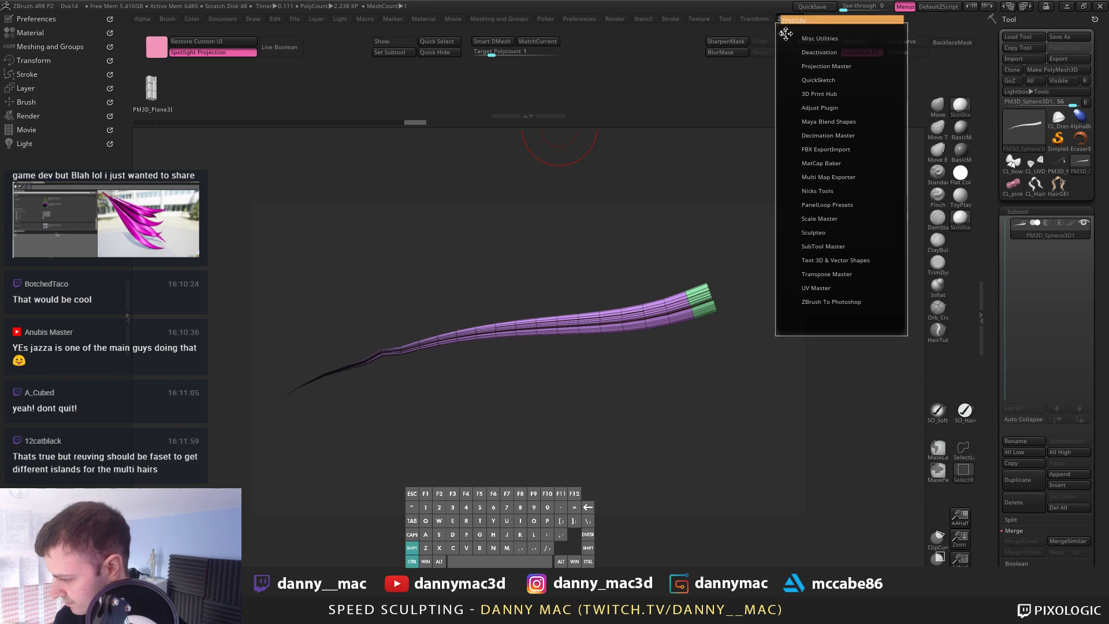
{"action": "left_click_drag", "start_coordinate": [786, 33], "coordinate": [1035, 23]}
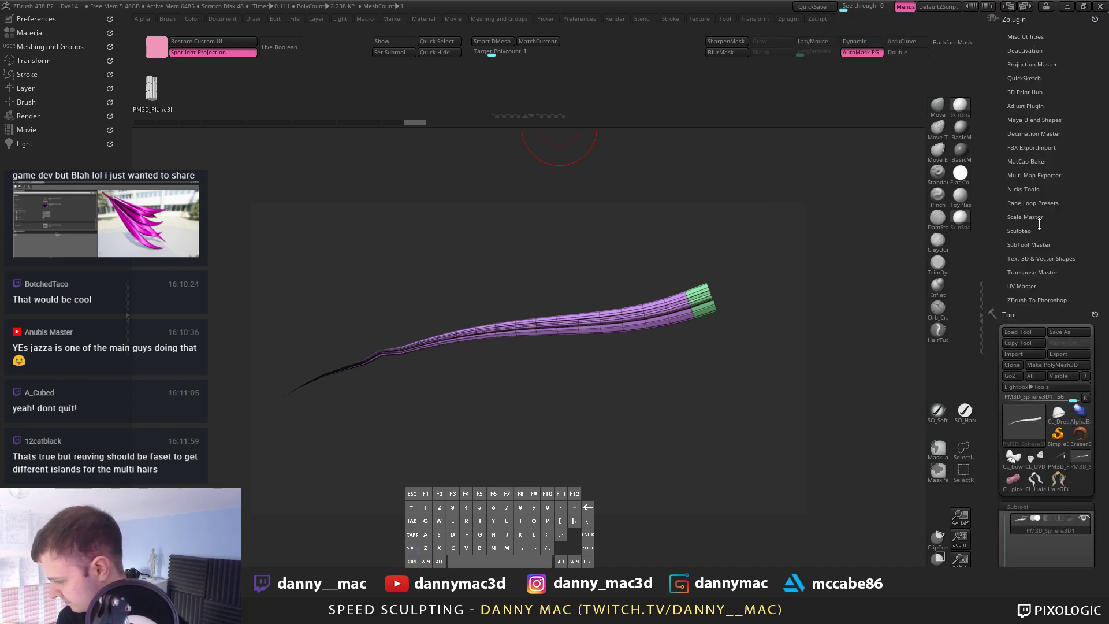
{"action": "left_click", "coordinate": [1025, 287]}
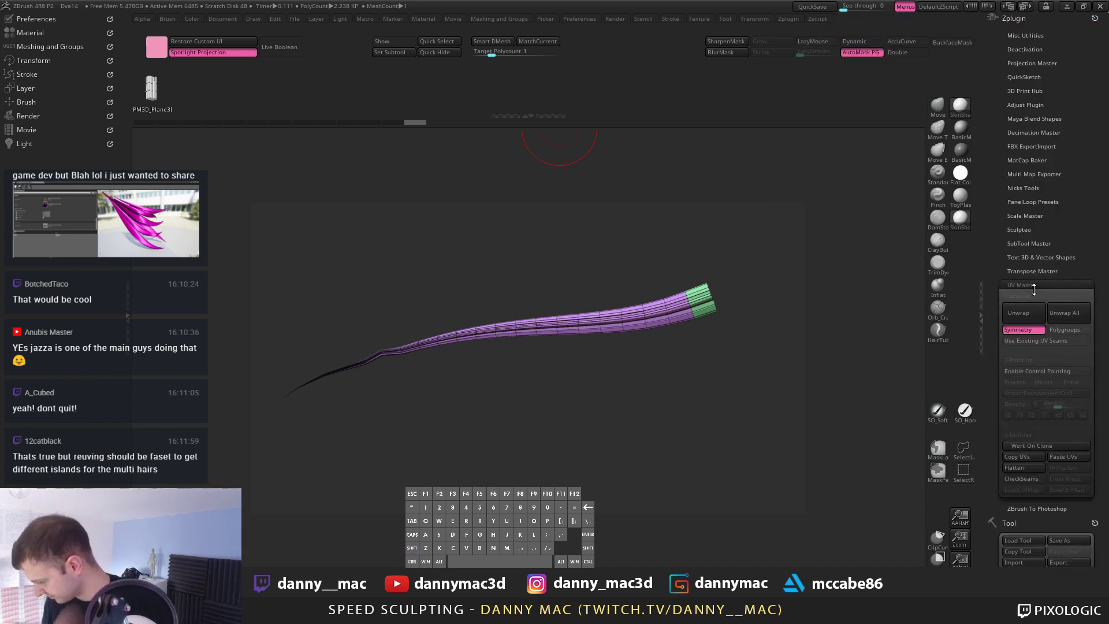
Step: Copy the hair strand's UVs with UV Master and frame the strand
{"action": "key", "text": "shift+f"}
{"action": "key", "text": "shift+f"}
{"action": "left_click_drag", "start_coordinate": [665, 345], "coordinate": [656, 323]}
{"action": "left_click_drag", "start_coordinate": [656, 323], "coordinate": [682, 301], "text": "alt"}
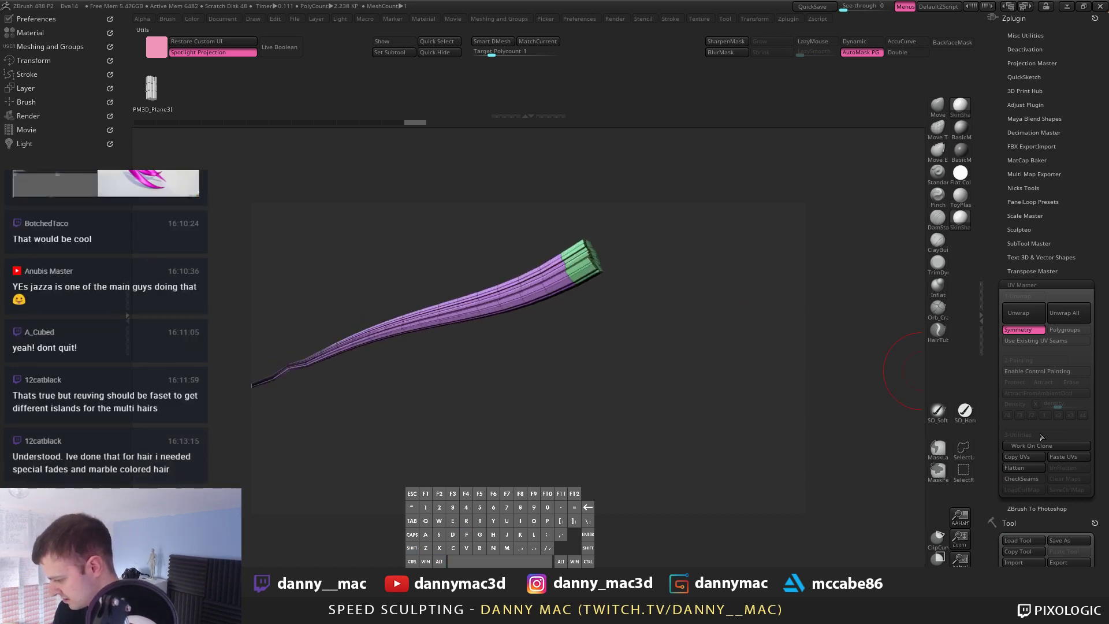
{"action": "left_click", "coordinate": [1027, 457]}
{"action": "key", "text": "f"}
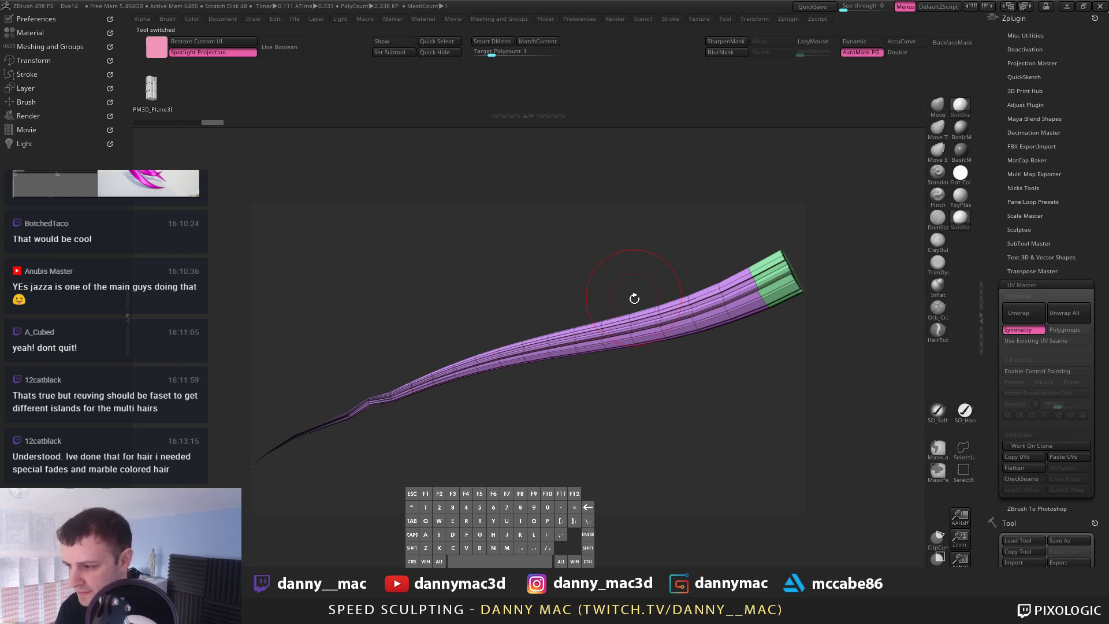
Step: Inspect the strand with and without its polygroup wireframe and turn on CheckSeams in UV Master
{"action": "left_click_drag", "start_coordinate": [635, 298], "coordinate": [918, 302], "text": "alt"}
{"action": "key", "text": "shift+f"}
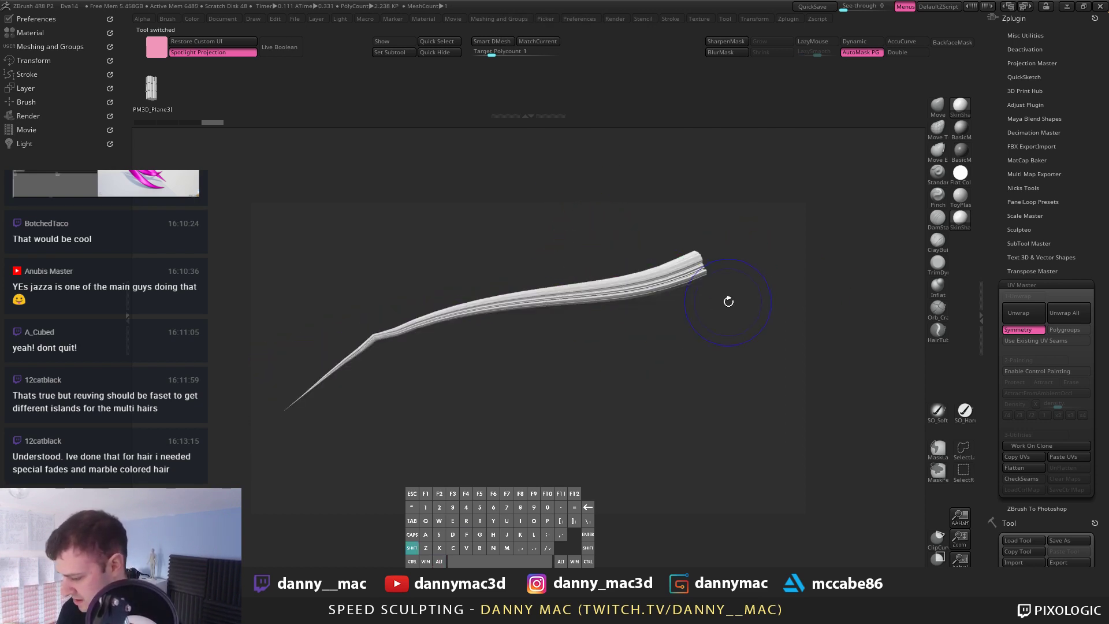
{"action": "key", "text": "shift+f"}
{"action": "left_click_drag", "start_coordinate": [729, 301], "coordinate": [564, 260]}
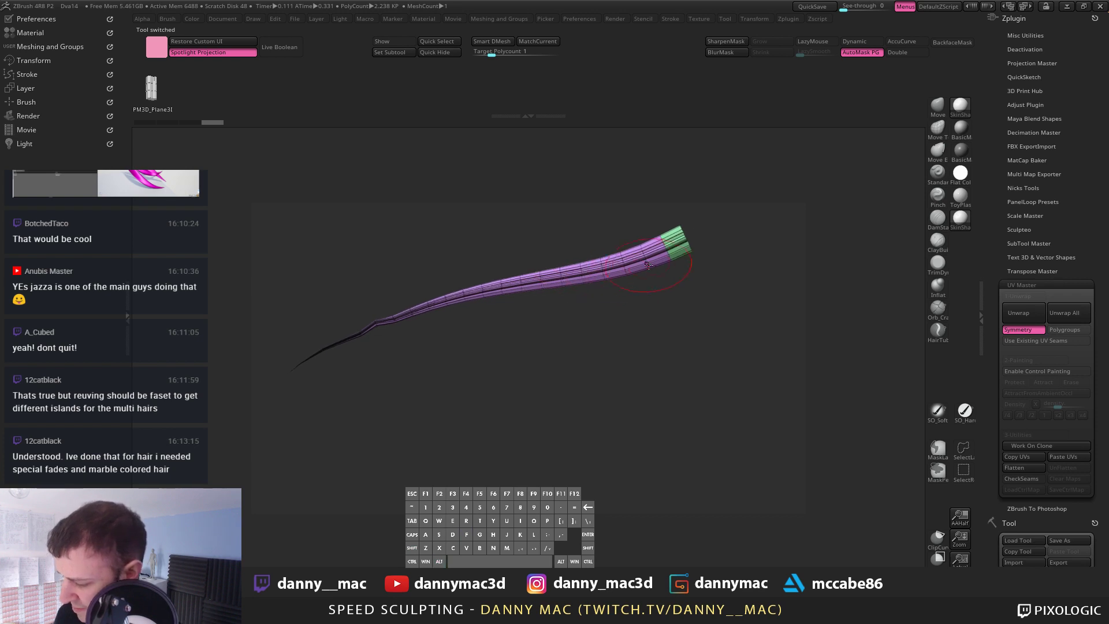
{"action": "key", "text": "shift+f"}
{"action": "key", "text": "shift+f"}
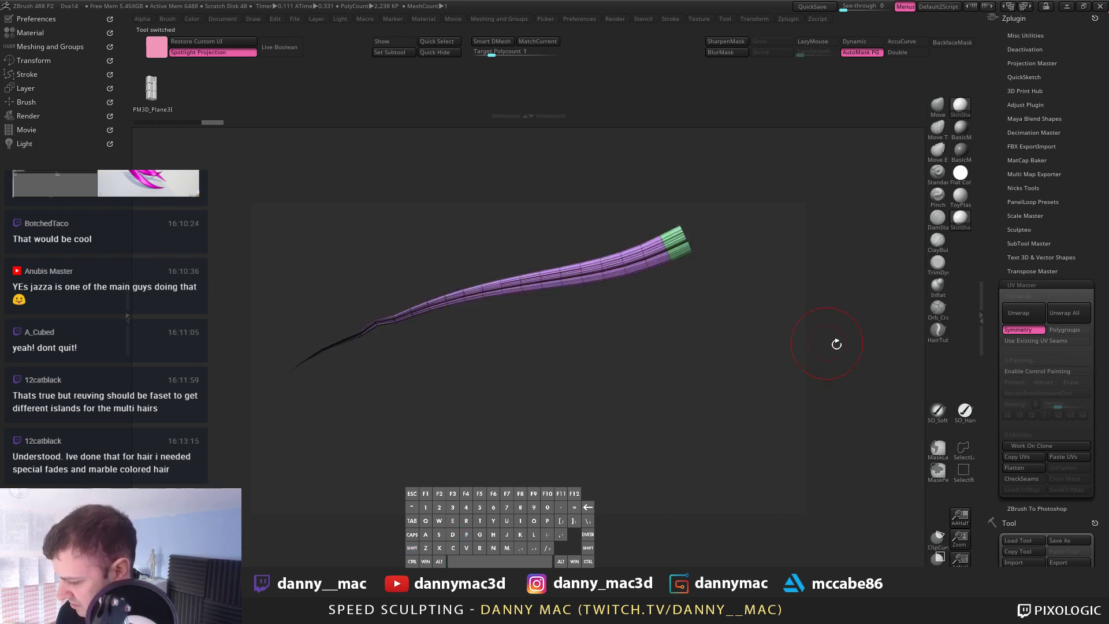
{"action": "key", "text": "shift+d"}
{"action": "left_click", "coordinate": [1021, 478]}
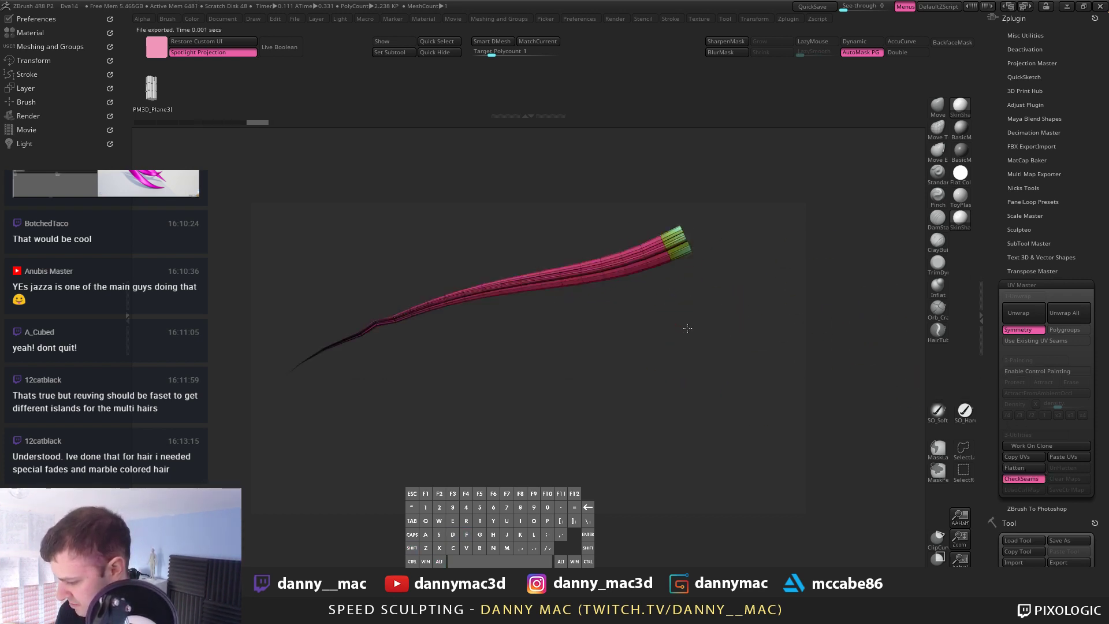
Step: Examine the UV seam colouring along the strand and around its root end, with and without the wireframe
{"action": "left_click_drag", "start_coordinate": [665, 382], "coordinate": [708, 275]}
{"action": "key", "text": "shift+f"}
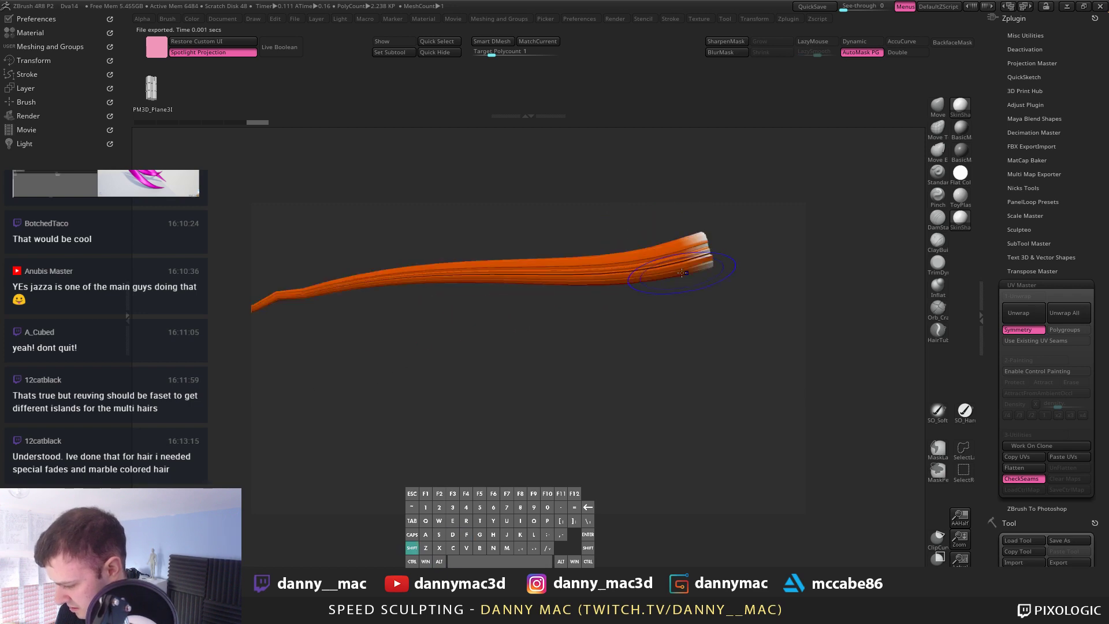
{"action": "key", "text": "shift+f"}
{"action": "key", "text": "shift+f"}
{"action": "mouse_move", "coordinate": [644, 293]}
{"action": "left_mouse_down"}
{"action": "mouse_move", "coordinate": [668, 324]}
{"action": "mouse_move", "coordinate": [696, 294]}
{"action": "mouse_move", "coordinate": [541, 287]}
{"action": "mouse_move", "coordinate": [661, 259]}
{"action": "mouse_move", "coordinate": [641, 235]}
{"action": "mouse_move", "coordinate": [645, 276]}
{"action": "left_mouse_up"}
{"action": "key", "text": "shift+f"}
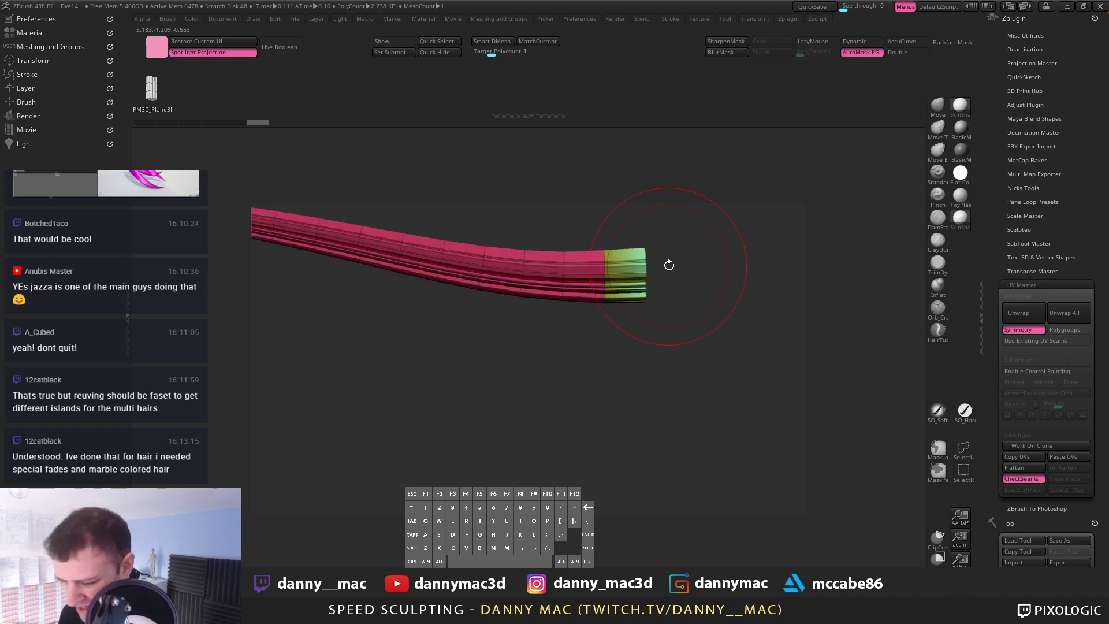
{"action": "key", "text": "shift+f"}
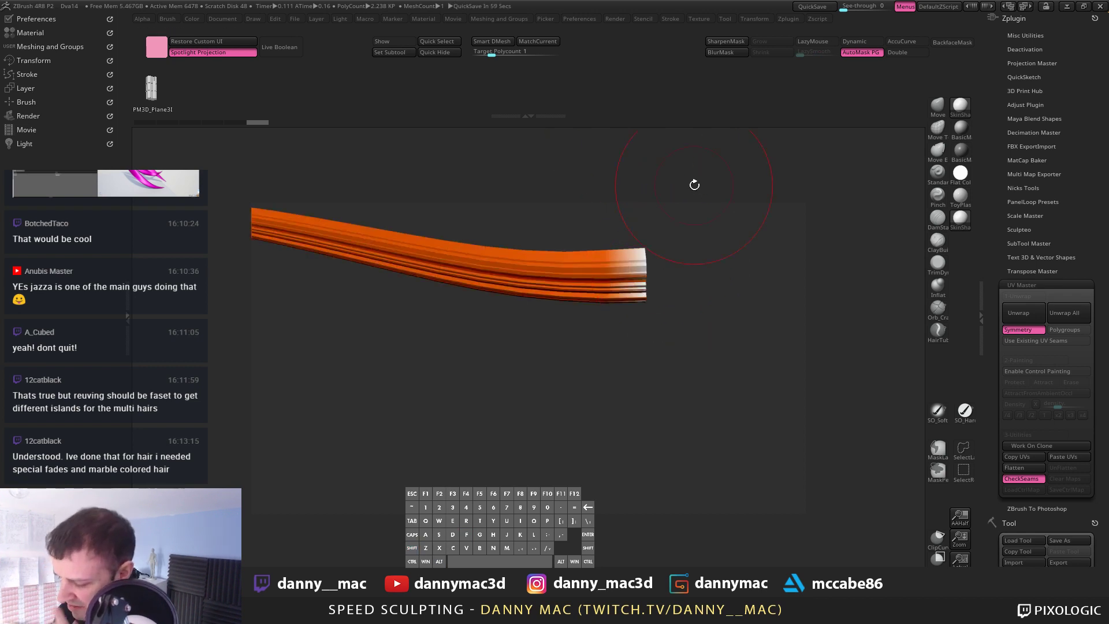
{"action": "mouse_move", "coordinate": [707, 255]}
{"action": "left_mouse_down"}
{"action": "mouse_move", "coordinate": [698, 263]}
{"action": "mouse_move", "coordinate": [872, 294]}
{"action": "mouse_move", "coordinate": [564, 279]}
{"action": "mouse_move", "coordinate": [571, 267]}
{"action": "mouse_move", "coordinate": [542, 255]}
{"action": "mouse_move", "coordinate": [702, 263]}
{"action": "left_mouse_up"}
{"action": "key", "text": "shift+f"}
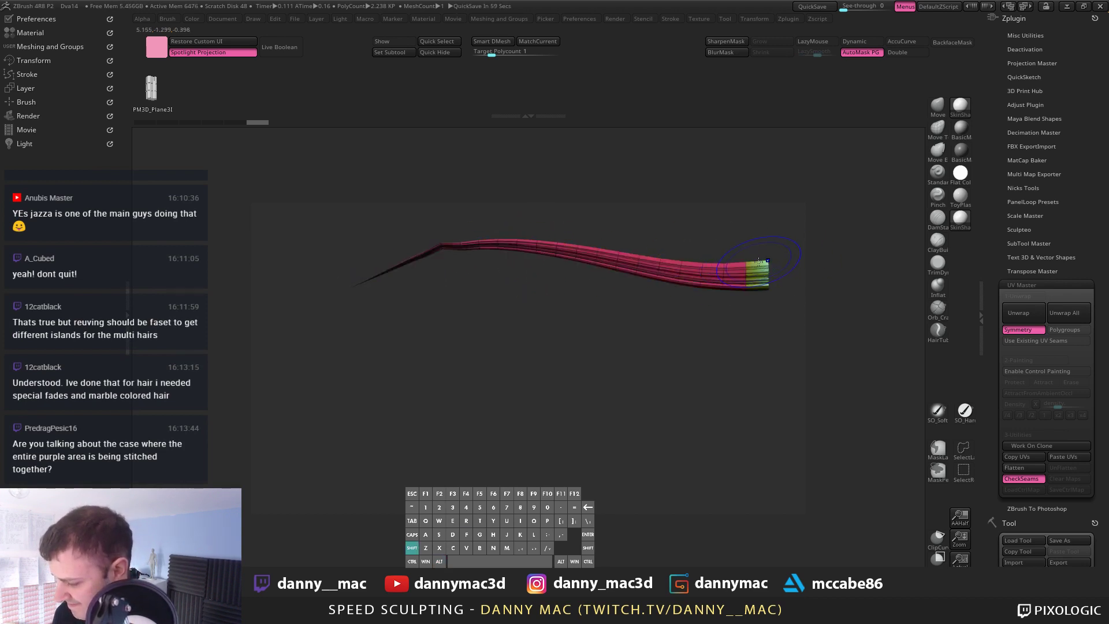
Step: Hide the polygroup at the strand's root end and examine the remaining strand down to its tip
{"action": "key", "text": "ctrl+shift"}
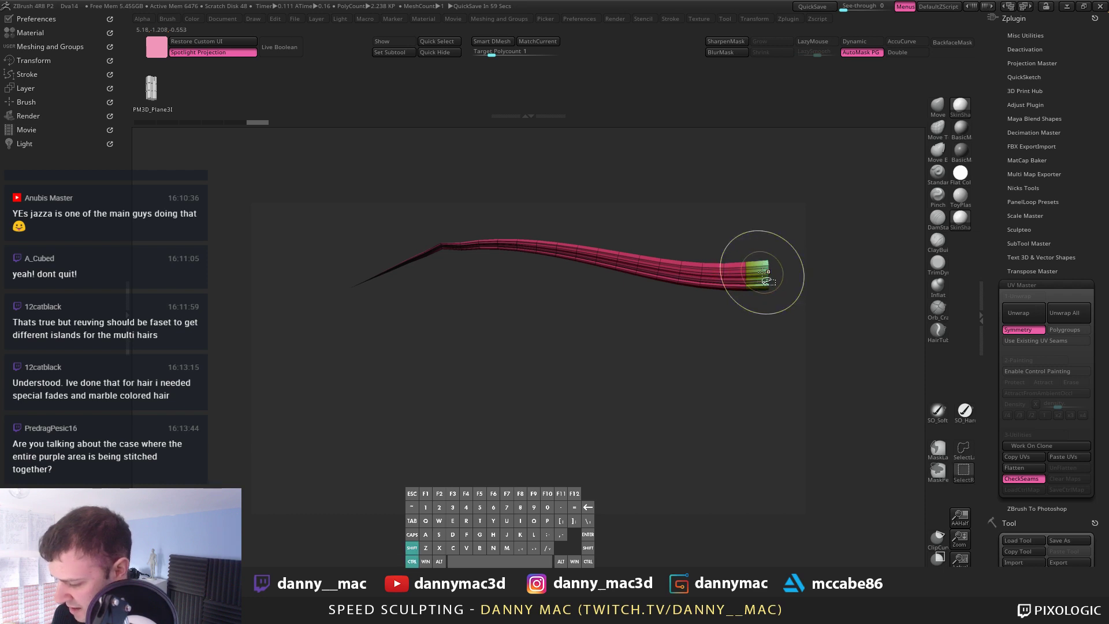
{"action": "left_click", "coordinate": [764, 272], "text": "ctrl+shift"}
{"action": "left_click", "coordinate": [763, 272], "text": "ctrl+shift"}
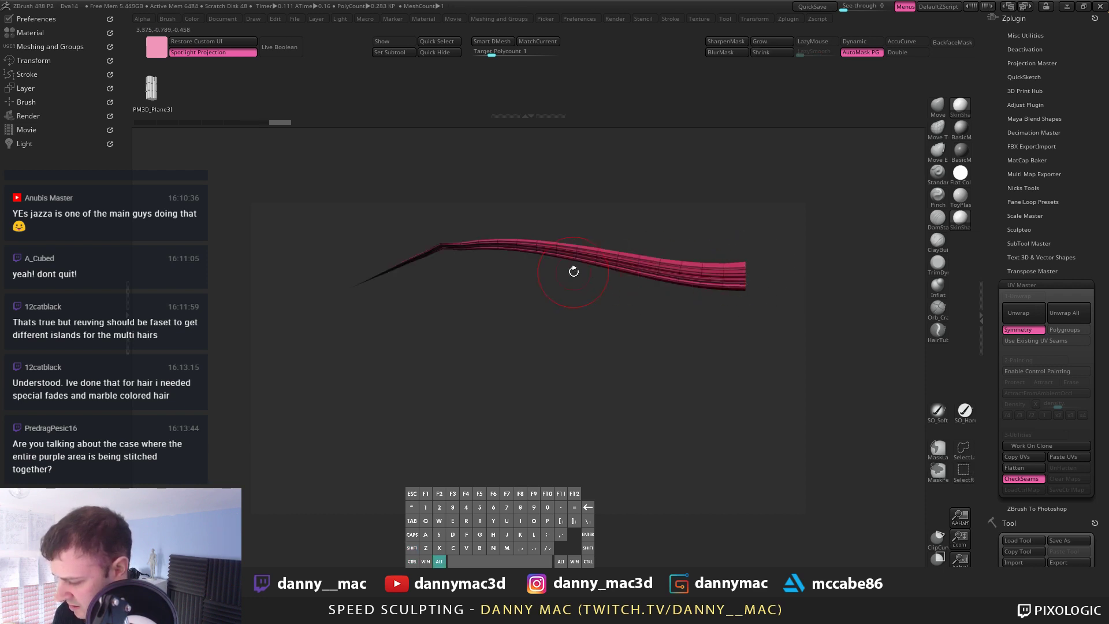
{"action": "left_click_drag", "start_coordinate": [572, 270], "coordinate": [709, 273], "text": "alt"}
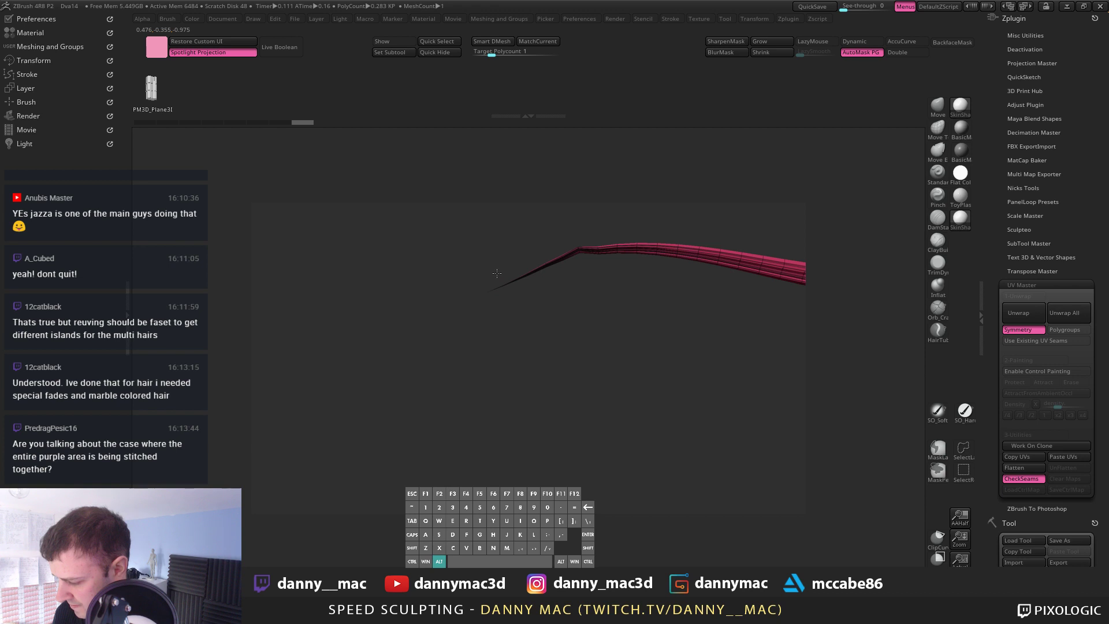
{"action": "left_click_drag", "start_coordinate": [497, 273], "coordinate": [628, 285]}
{"action": "left_click_drag", "start_coordinate": [457, 256], "coordinate": [527, 240]}
{"action": "left_click_drag", "start_coordinate": [454, 327], "coordinate": [577, 440], "text": "ctrl+alt+shift"}
{"action": "left_click_drag", "start_coordinate": [680, 416], "coordinate": [614, 226]}
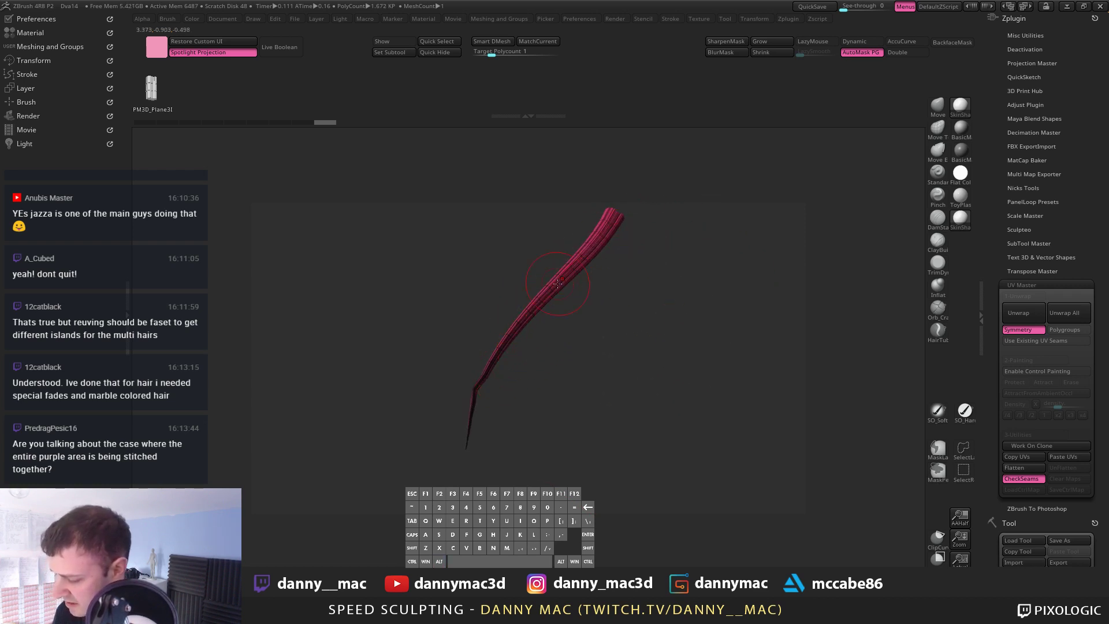
Step: Flatten the strand in UV Master, isolate the purple UV islands to compare them with the rest, and unflatten it
{"action": "left_click", "coordinate": [1017, 471]}
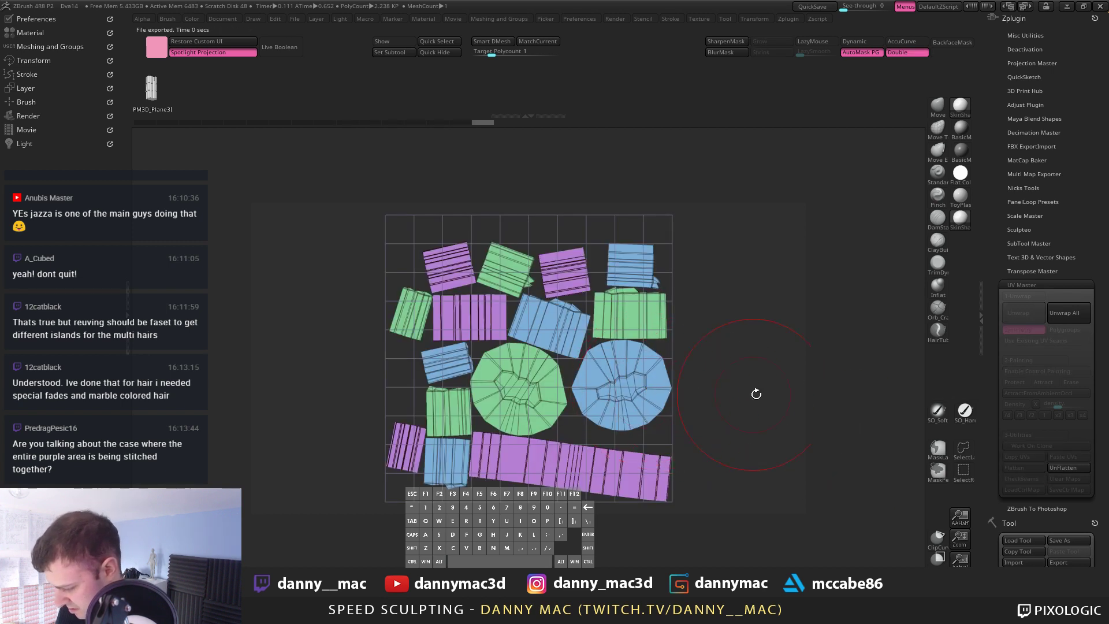
{"action": "left_click", "coordinate": [534, 469], "text": "ctrl+shift"}
{"action": "left_click", "coordinate": [535, 469], "text": "ctrl+shift"}
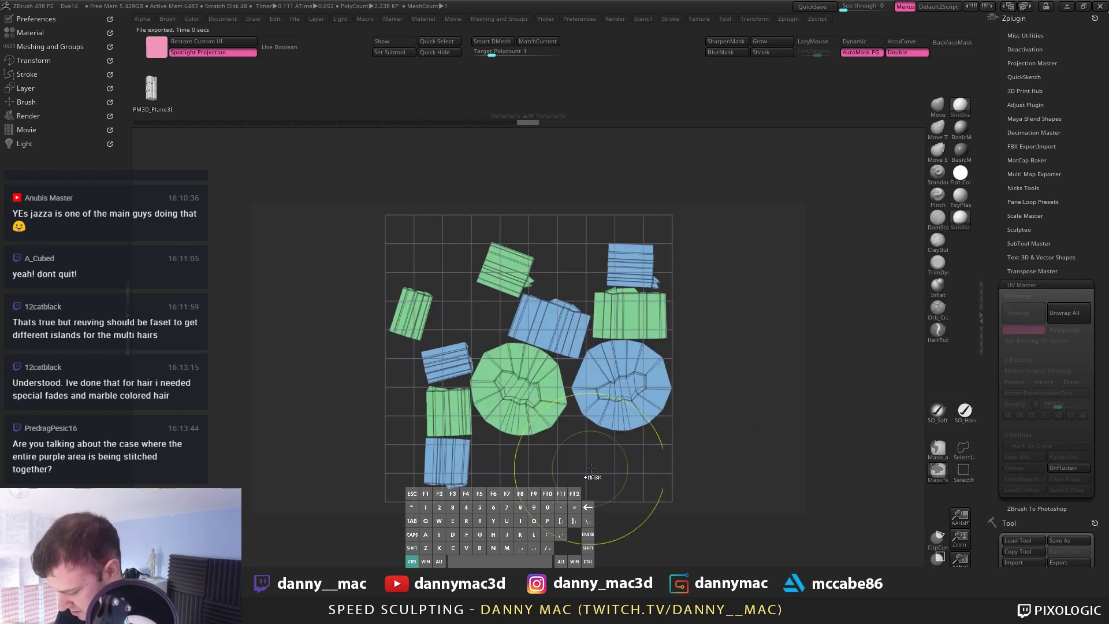
{"action": "left_click", "coordinate": [742, 415], "text": "ctrl+shift"}
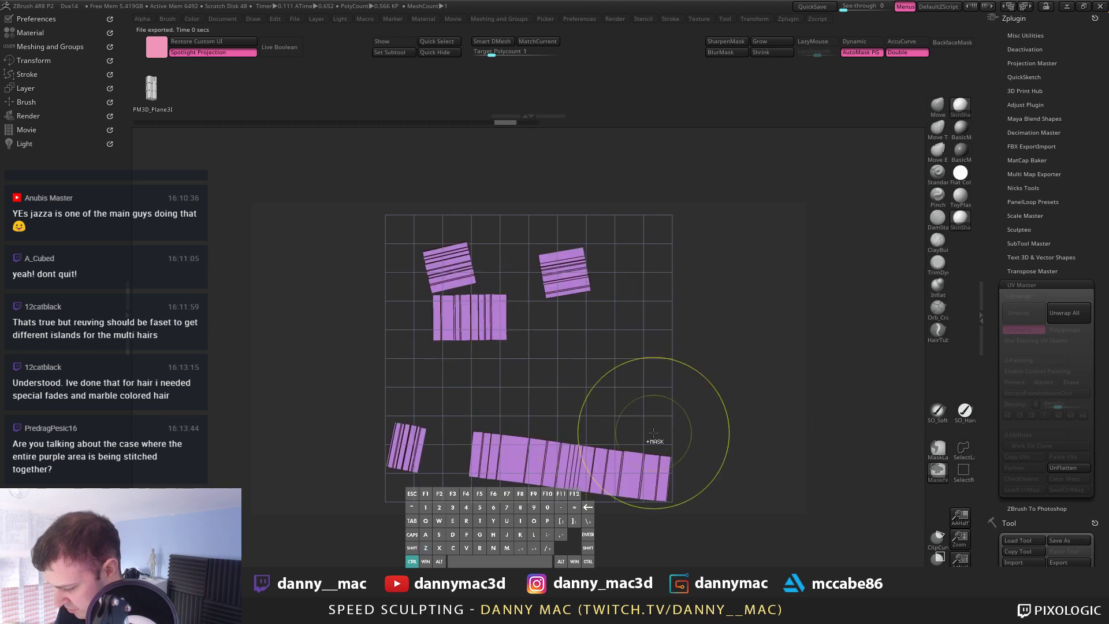
{"action": "left_click", "coordinate": [671, 407], "text": "ctrl+shift"}
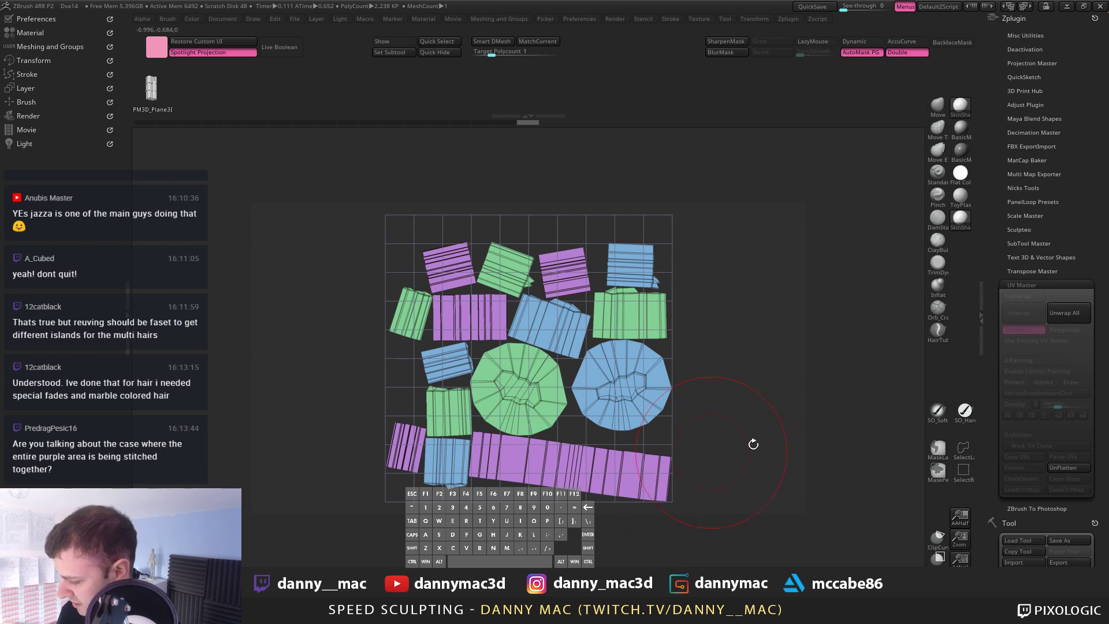
{"action": "left_click", "coordinate": [1078, 467]}
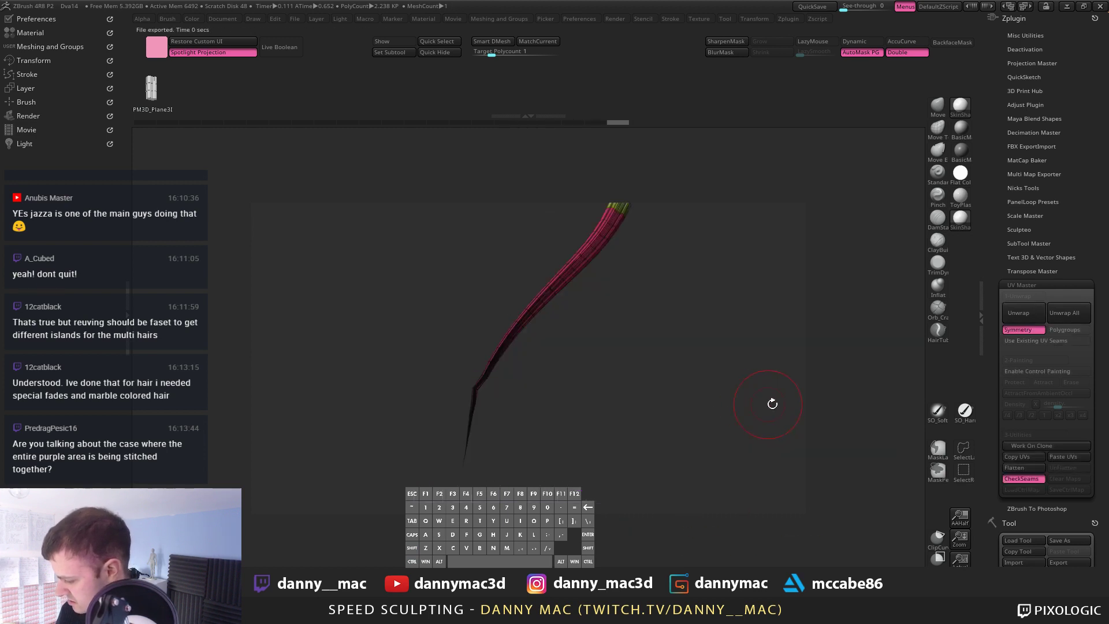
Step: Enable the Polygroups option in UV Master and inspect the strand from several angles
{"action": "left_click_drag", "start_coordinate": [761, 329], "coordinate": [666, 360], "text": "alt"}
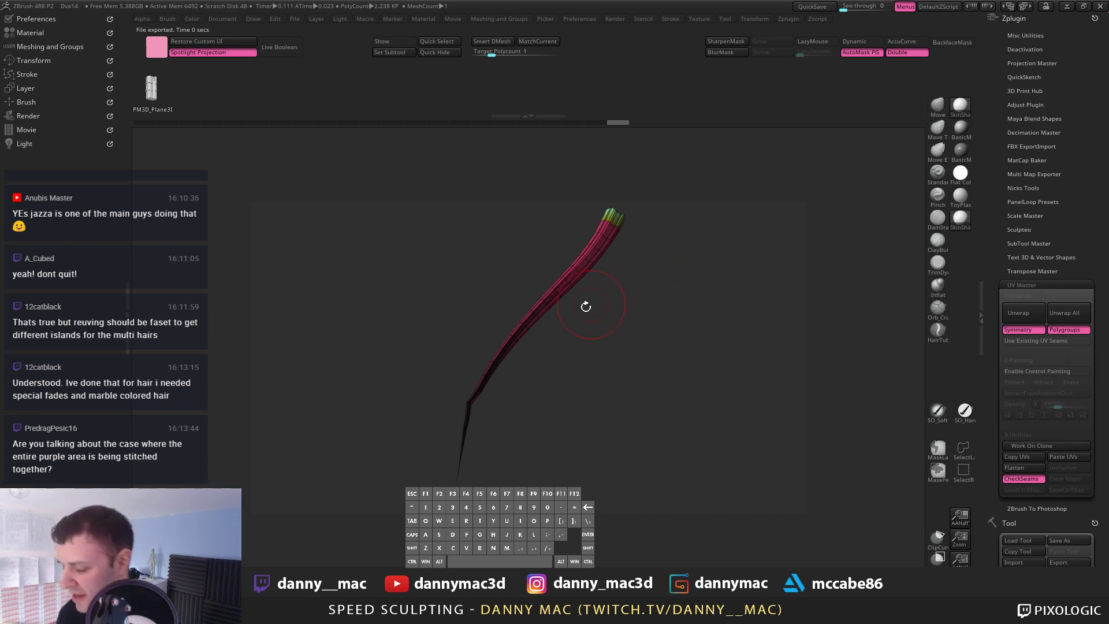
{"action": "mouse_move", "coordinate": [586, 306]}
{"action": "left_mouse_down"}
{"action": "mouse_move", "coordinate": [602, 333]}
{"action": "mouse_move", "coordinate": [560, 328]}
{"action": "mouse_move", "coordinate": [693, 296]}
{"action": "mouse_move", "coordinate": [948, 328]}
{"action": "left_mouse_up"}
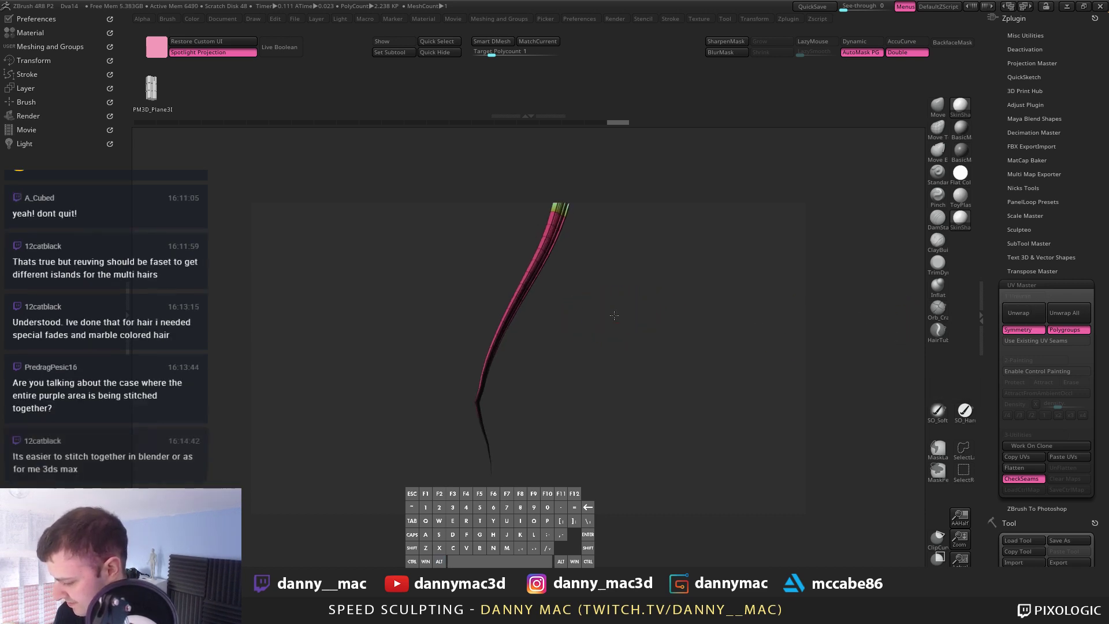
{"action": "mouse_move", "coordinate": [575, 283]}
{"action": "left_mouse_down"}
{"action": "mouse_move", "coordinate": [548, 319]}
{"action": "mouse_move", "coordinate": [602, 334]}
{"action": "mouse_move", "coordinate": [462, 245]}
{"action": "mouse_move", "coordinate": [462, 204]}
{"action": "left_mouse_up"}
{"action": "left_click_drag", "start_coordinate": [459, 454], "coordinate": [514, 278], "text": "alt"}
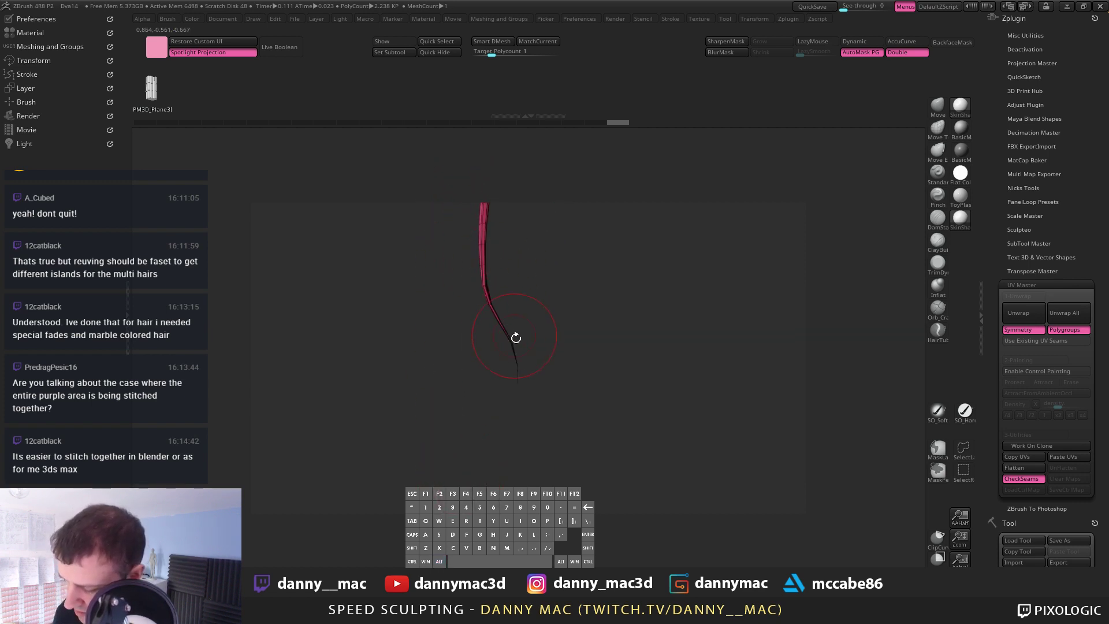
{"action": "left_click_drag", "start_coordinate": [552, 334], "coordinate": [551, 275]}
Step: Expand the Curve Modifiers in the Stroke settings and raise the starting point of the Curve Falloff graph
{"action": "left_click", "coordinate": [42, 74]}
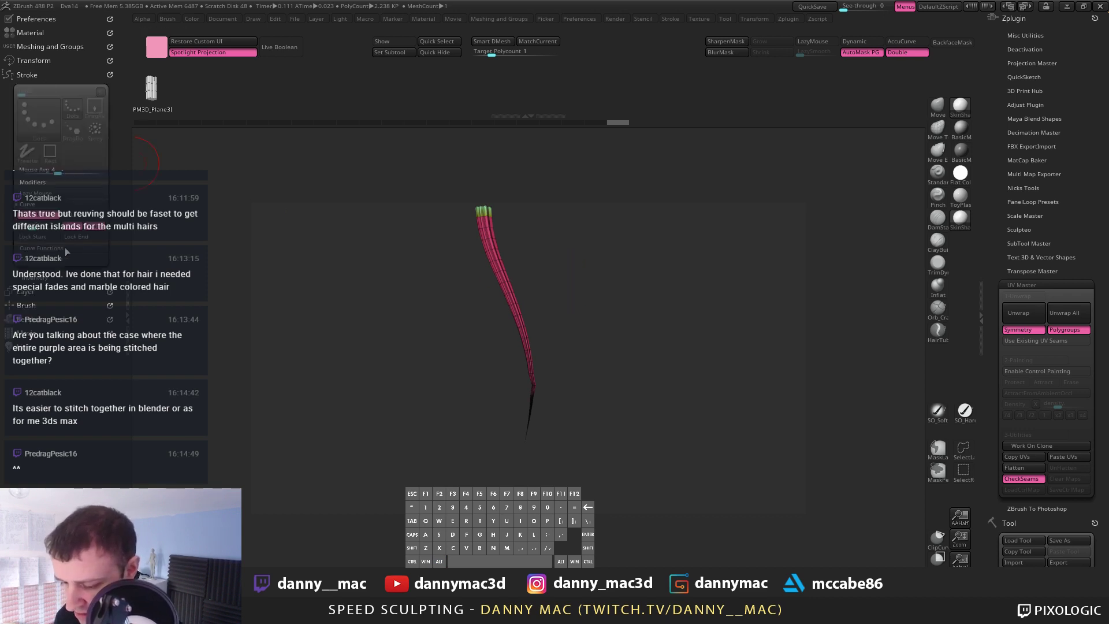
{"action": "left_click", "coordinate": [58, 258]}
{"action": "left_click", "coordinate": [78, 254]}
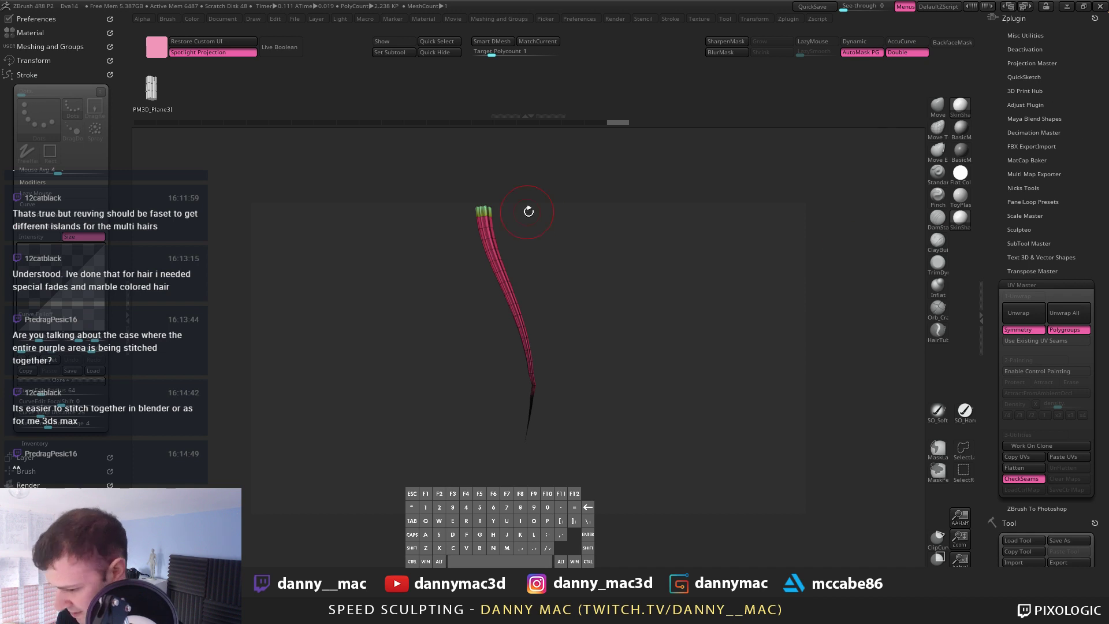
{"action": "key", "text": "b"}
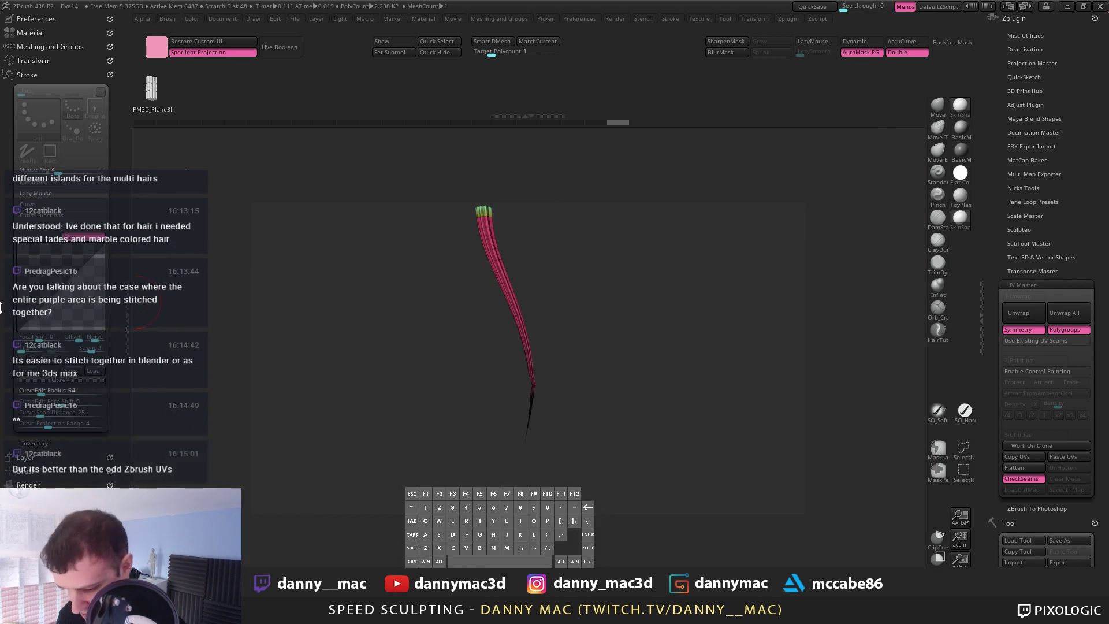
{"action": "left_click_drag", "start_coordinate": [18, 329], "coordinate": [18, 279]}
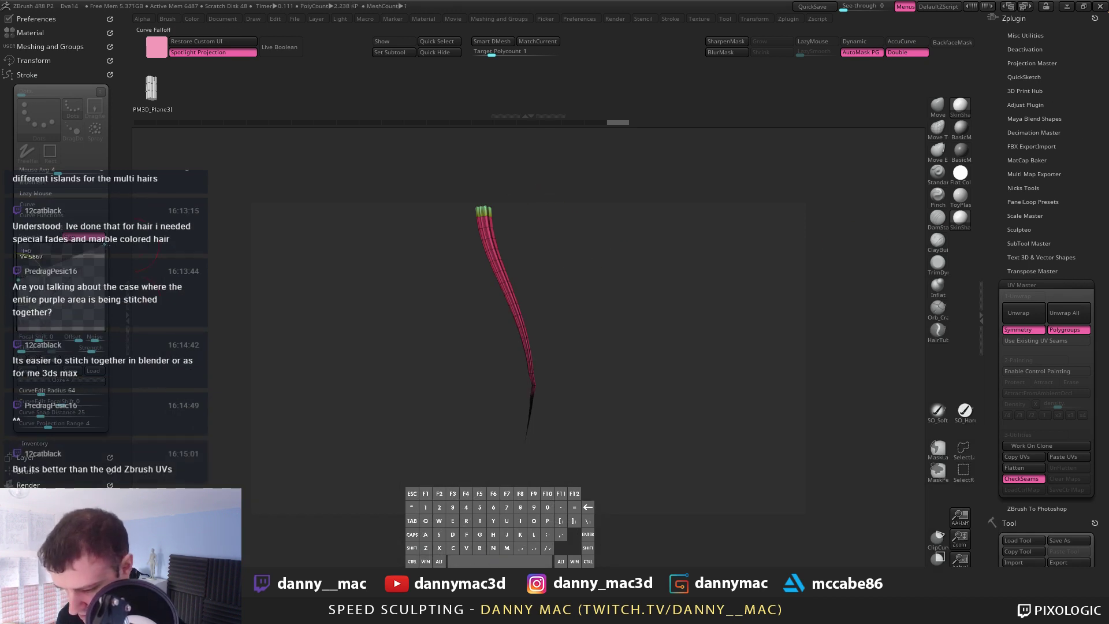
Step: Switch to the PM3D_Sphere3D1_1 strand tool and draw a second, long curved hair strand extending from the existing purple strand
{"action": "left_click_drag", "start_coordinate": [105, 244], "coordinate": [104, 270]}
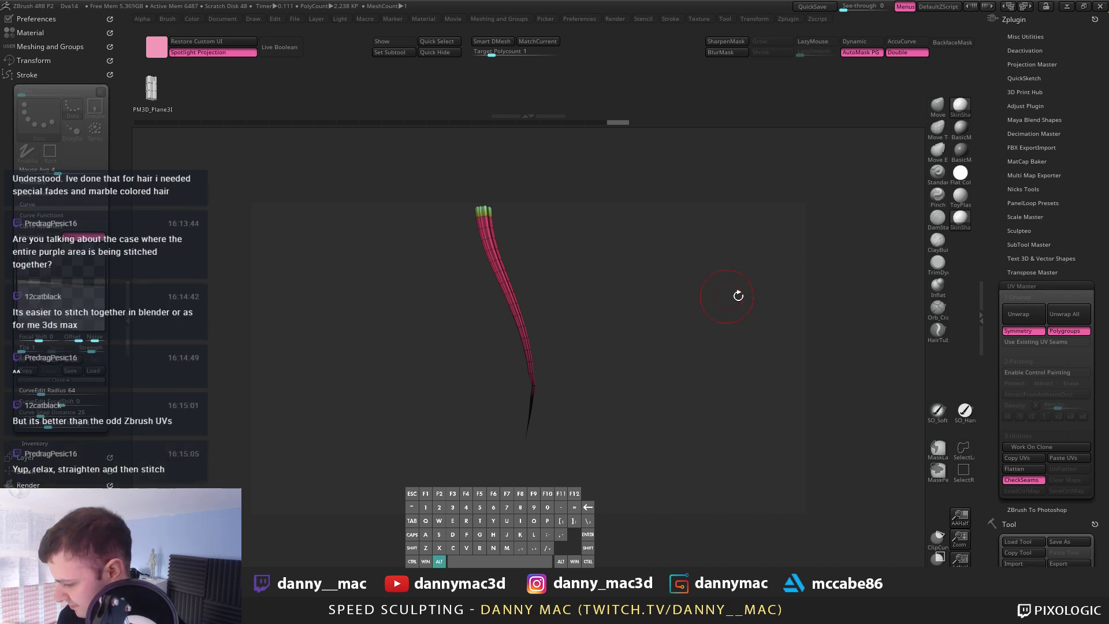
{"action": "left_click_drag", "start_coordinate": [739, 295], "coordinate": [919, 370]}
{"action": "left_click_drag", "start_coordinate": [995, 522], "coordinate": [991, 386]}
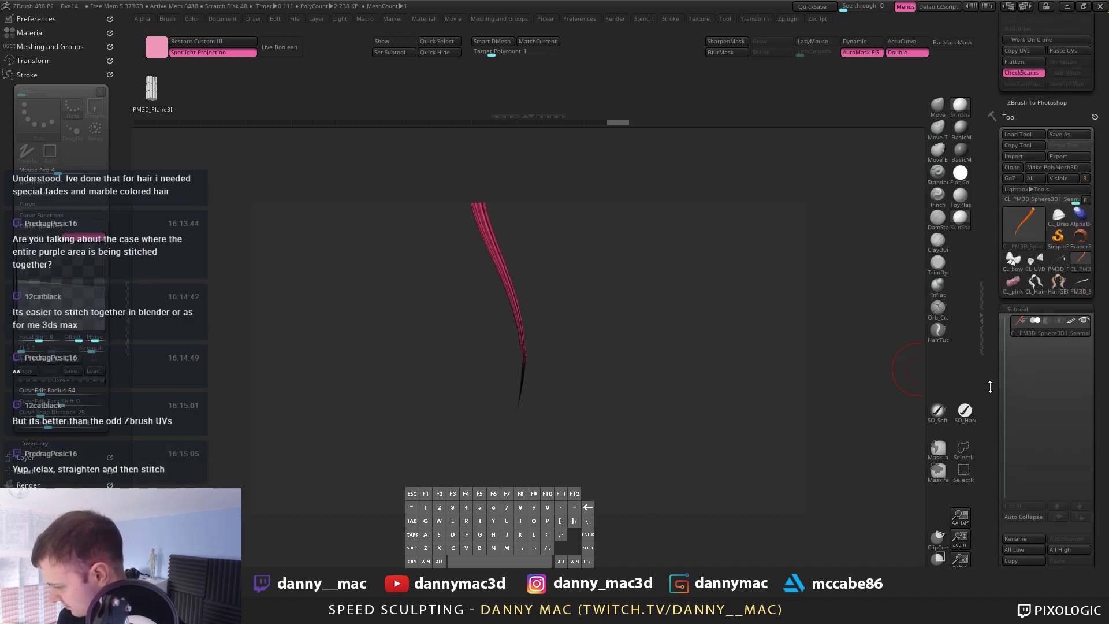
{"action": "left_click", "coordinate": [1080, 289]}
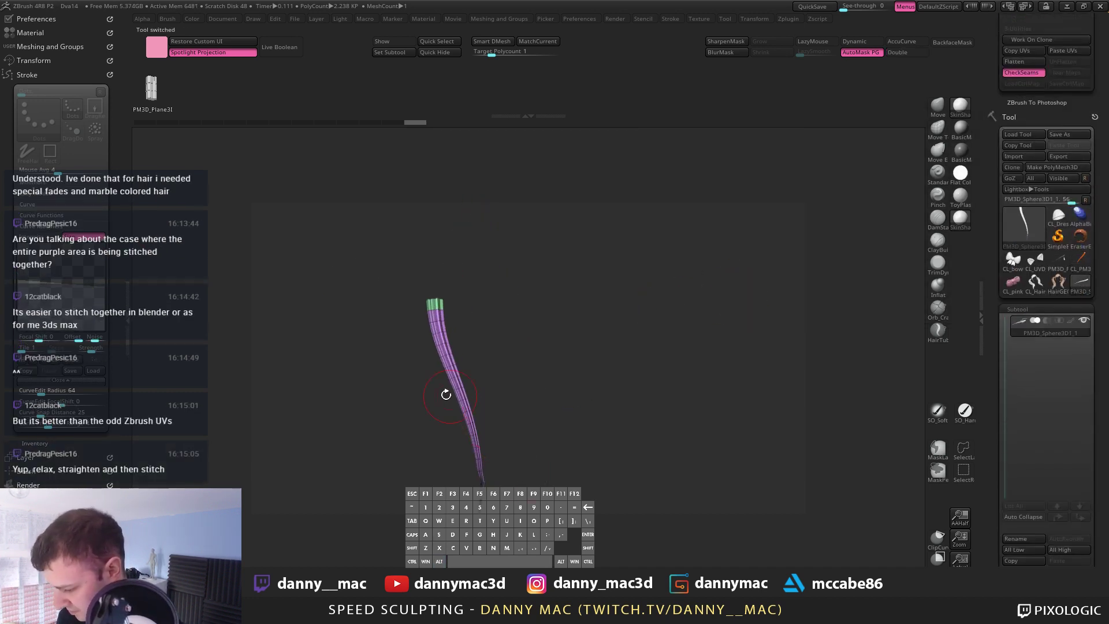
{"action": "left_click_drag", "start_coordinate": [458, 385], "coordinate": [832, 320]}
{"action": "mouse_move", "coordinate": [650, 375]}
{"action": "left_mouse_down", "text": "alt"}
{"action": "mouse_move", "coordinate": [563, 408]}
{"action": "mouse_move", "coordinate": [550, 362]}
{"action": "mouse_move", "coordinate": [529, 359]}
{"action": "left_mouse_up", "text": "alt"}
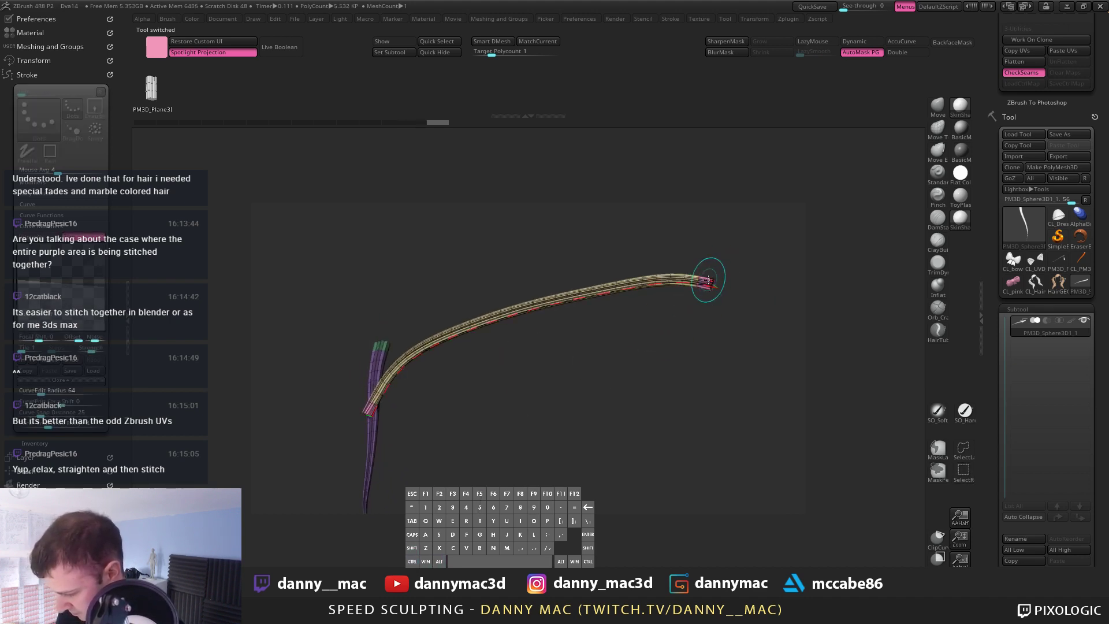
{"action": "key", "text": "ctrl+shift"}
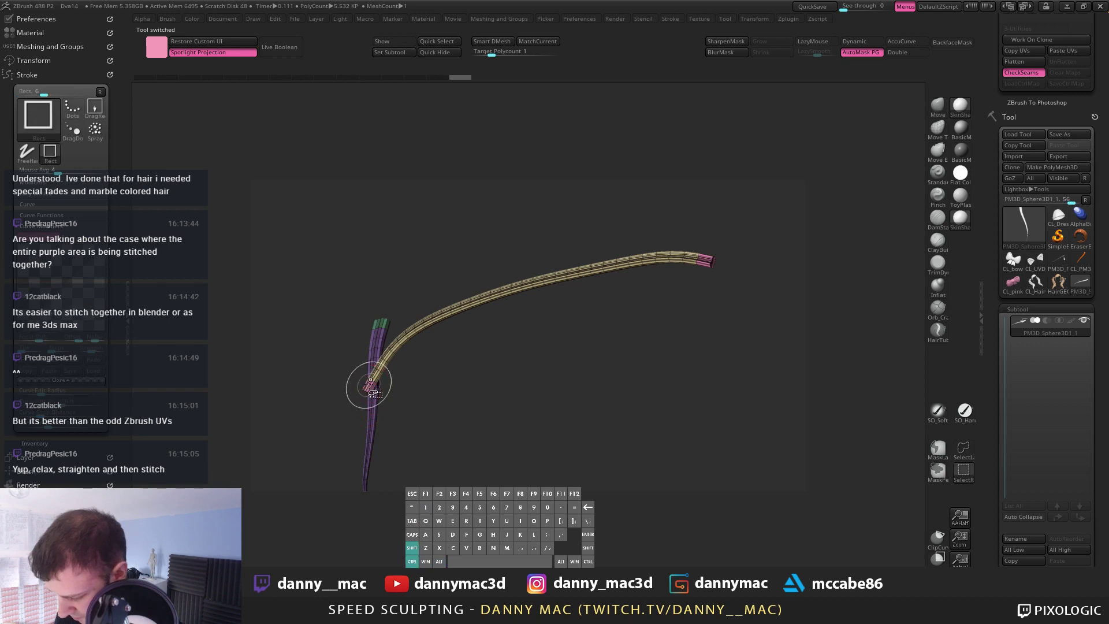
{"action": "left_click", "coordinate": [369, 386], "text": "ctrl+shift"}
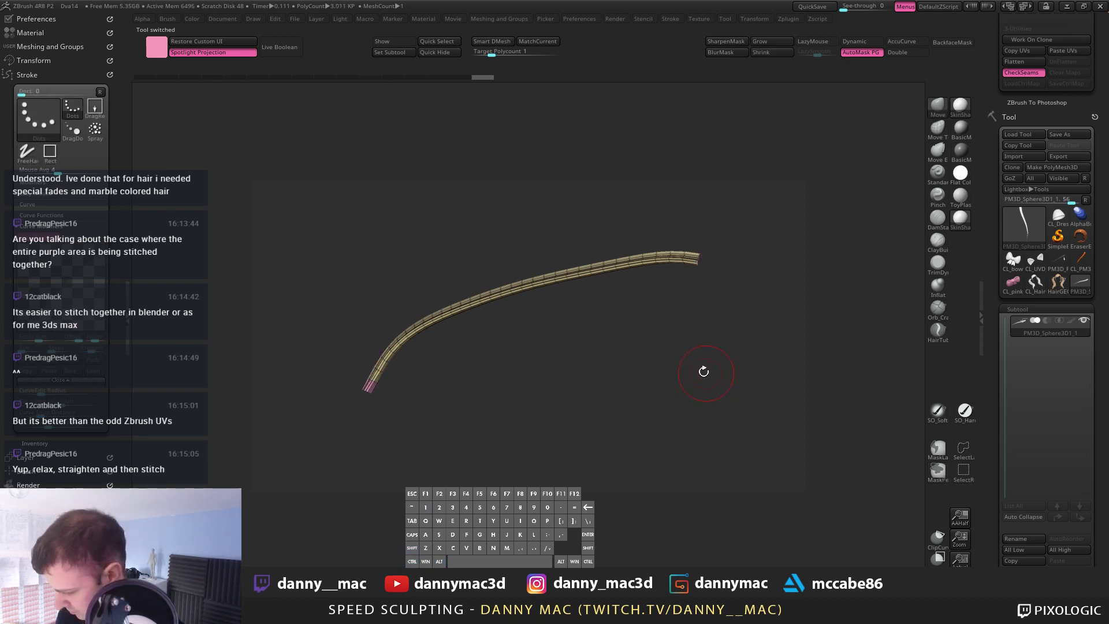
{"action": "left_click", "coordinate": [615, 362], "text": "ctrl+shift"}
{"action": "left_click_drag", "start_coordinate": [598, 351], "coordinate": [632, 349]}
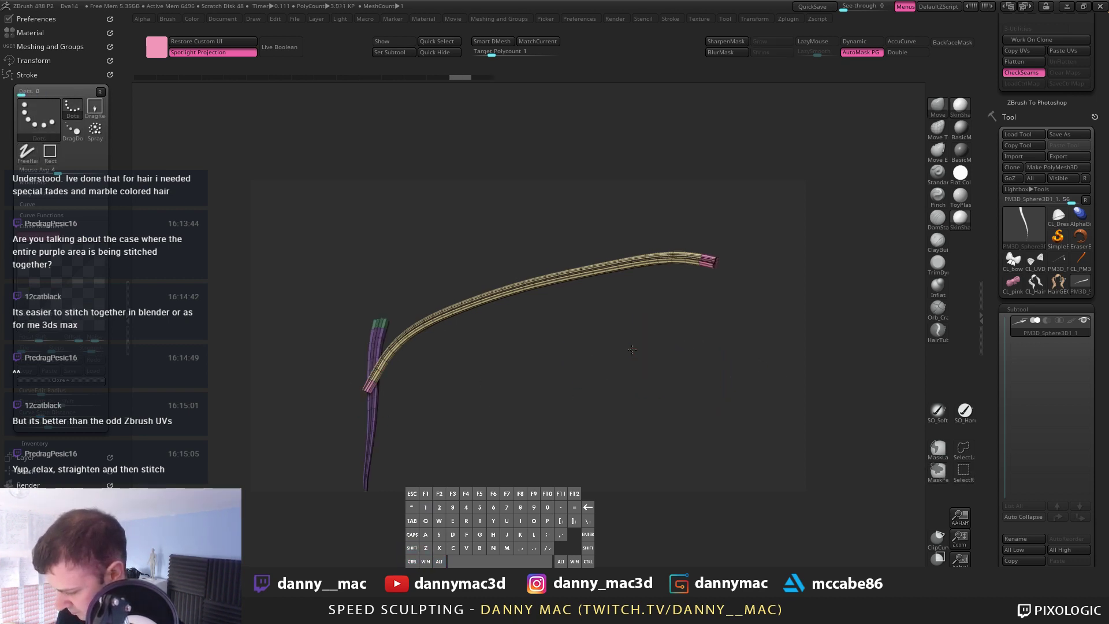
Step: Hide the original purple and green strand and delete the hidden geometry, keeping only the new curved strand
{"action": "left_click", "coordinate": [369, 351], "text": "ctrl+shift"}
{"action": "left_click", "coordinate": [489, 325], "text": "ctrl+shift"}
{"action": "left_click", "coordinate": [523, 303], "text": "ctrl+shift"}
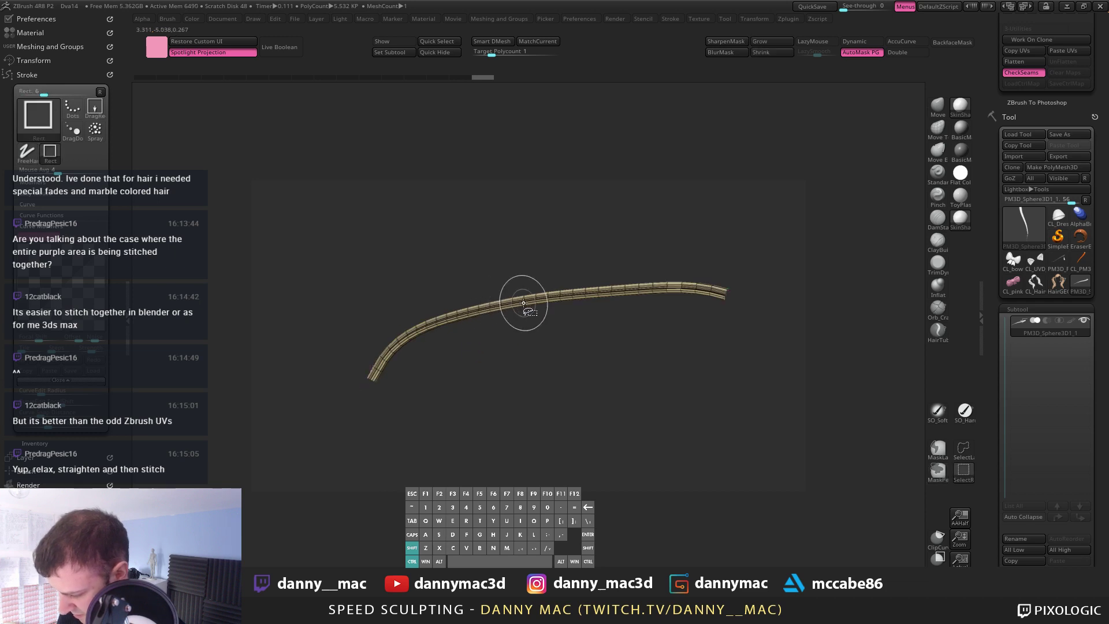
{"action": "left_click", "coordinate": [536, 299], "text": "ctrl+shift"}
{"action": "left_click", "coordinate": [731, 293], "text": "ctrl+shift"}
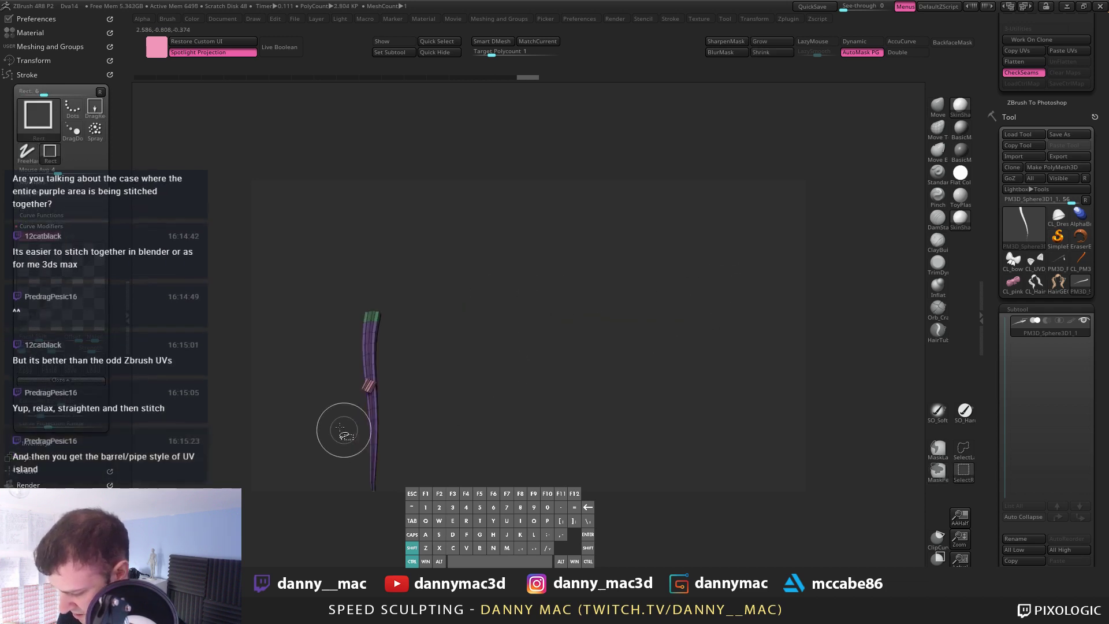
{"action": "left_click", "coordinate": [369, 384], "text": "ctrl+shift"}
{"action": "key", "text": "a"}
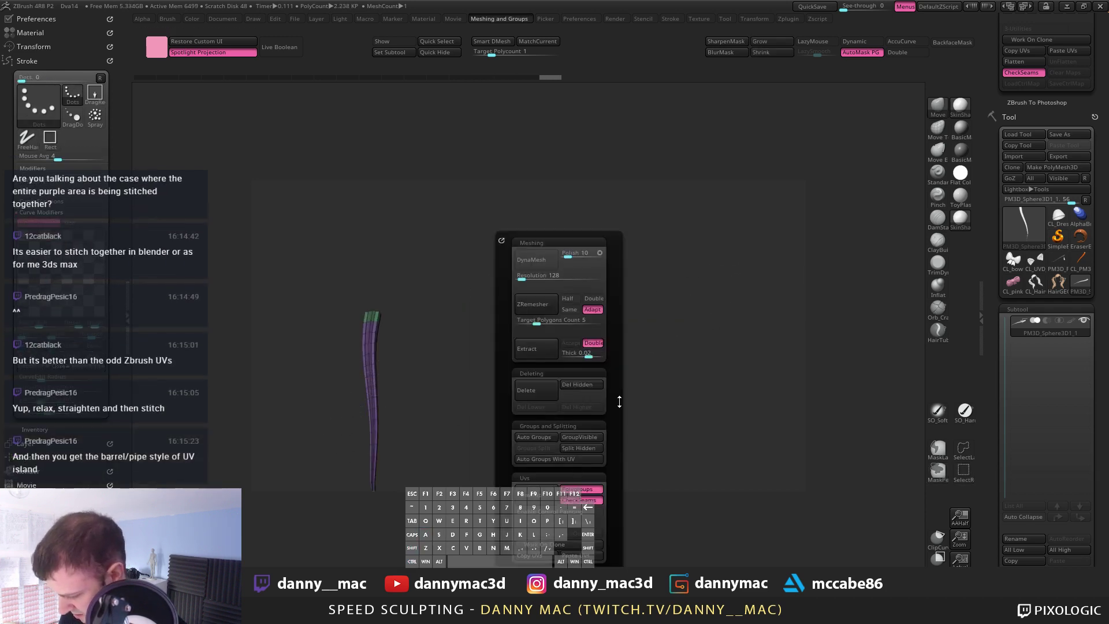
{"action": "left_click_drag", "start_coordinate": [667, 328], "coordinate": [659, 352], "text": "ctrl+shift"}
{"action": "key", "text": "a"}
{"action": "left_click", "coordinate": [684, 386]}
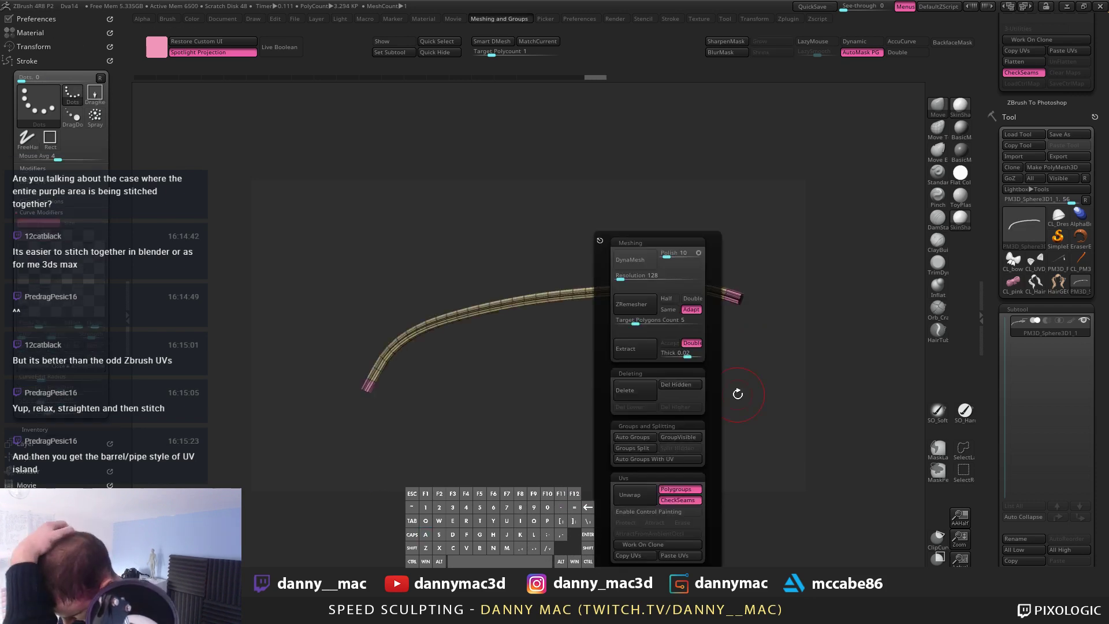
{"action": "left_click_drag", "start_coordinate": [1006, 563], "coordinate": [1006, 382]}
{"action": "scroll", "coordinate": [1006, 383], "scroll_direction": "down", "scroll_amount": 5}
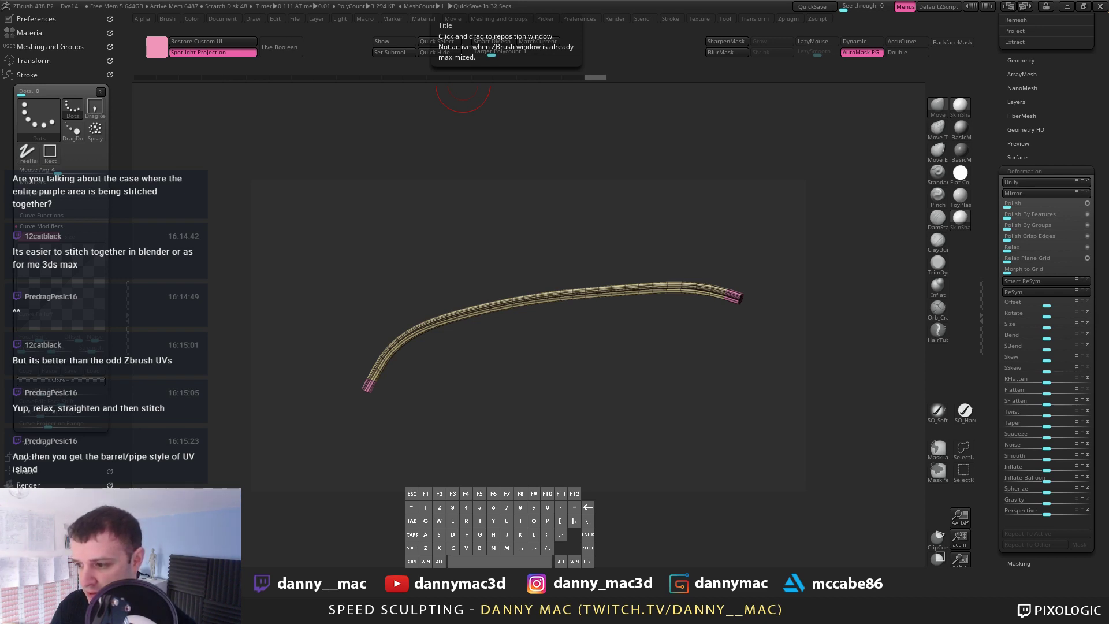
{"action": "left_click_drag", "start_coordinate": [584, 346], "coordinate": [627, 324]}
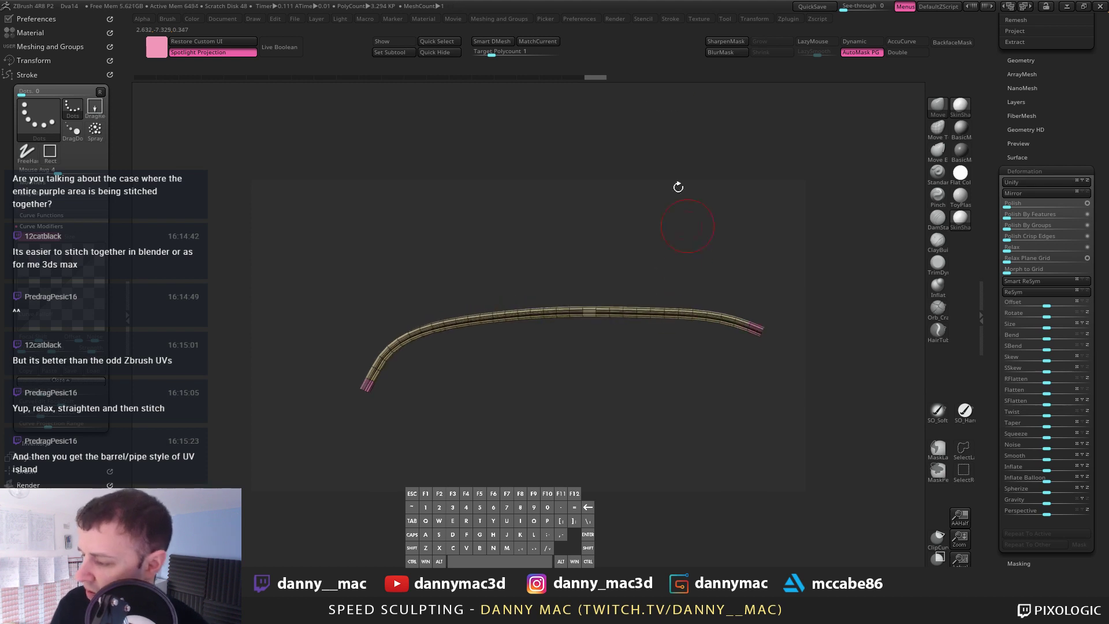
{"action": "left_click_drag", "start_coordinate": [698, 265], "coordinate": [788, 337]}
Step: Switch to the HairGEO_1 character tool and examine the polygrouped ponytail strands, toggling the wireframe display
{"action": "left_click_drag", "start_coordinate": [1052, 74], "coordinate": [1042, 620]}
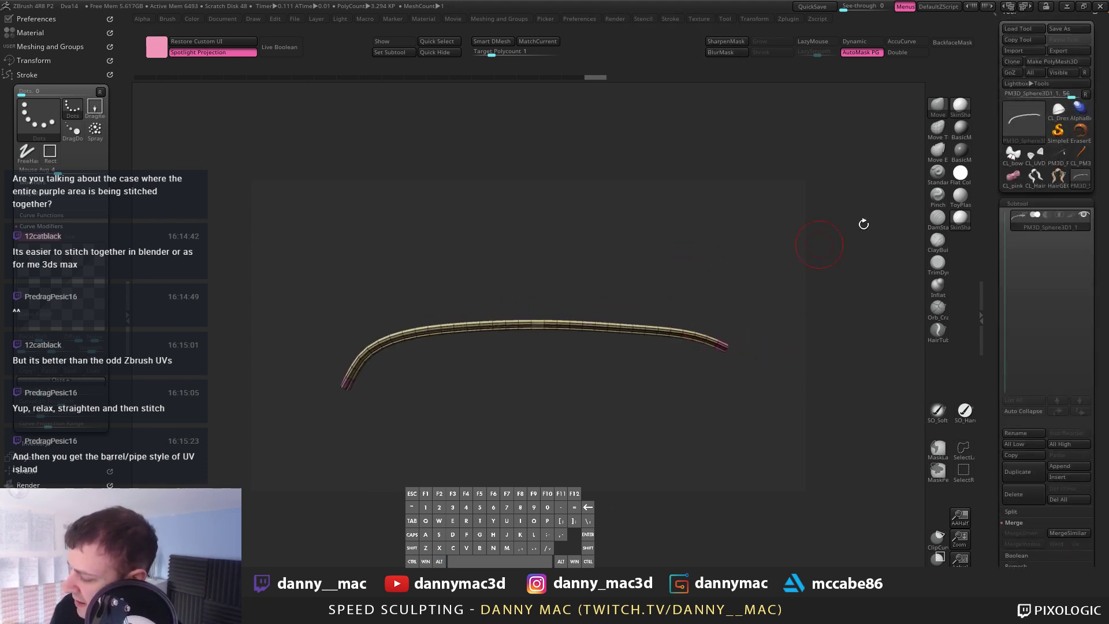
{"action": "left_click", "coordinate": [1048, 186]}
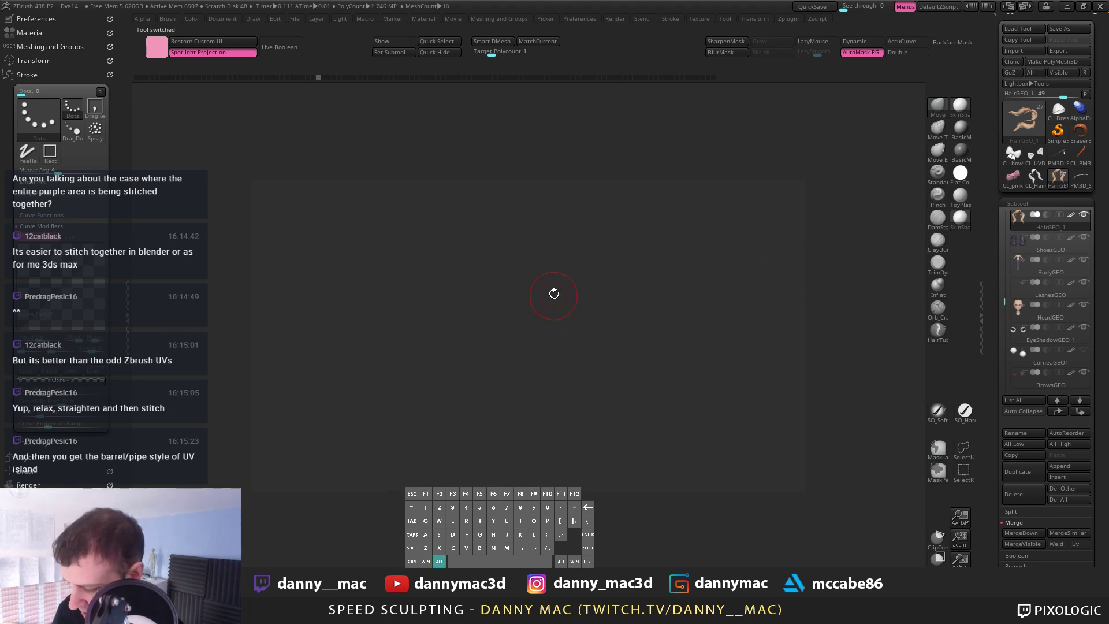
{"action": "key", "text": "f"}
{"action": "key", "text": "f"}
{"action": "right_click_drag", "start_coordinate": [705, 266], "coordinate": [523, 281]}
{"action": "key", "text": "f"}
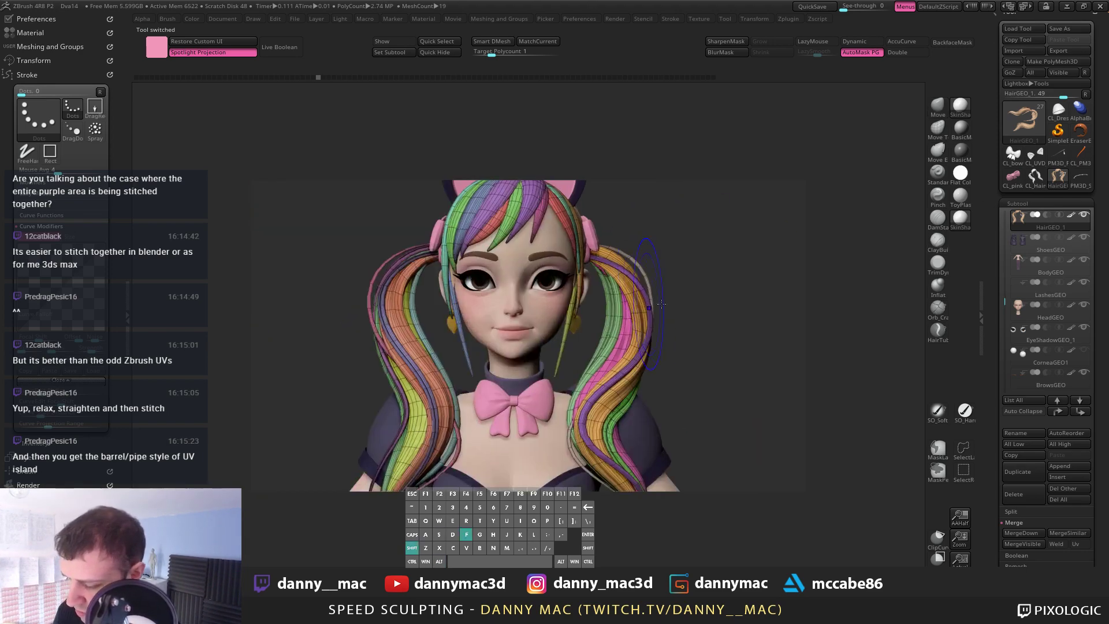
{"action": "key", "text": "shift+f"}
{"action": "right_click_drag", "start_coordinate": [659, 247], "coordinate": [636, 257], "text": "alt"}
{"action": "key", "text": "shift+f"}
{"action": "left_click_drag", "start_coordinate": [636, 258], "coordinate": [589, 221]}
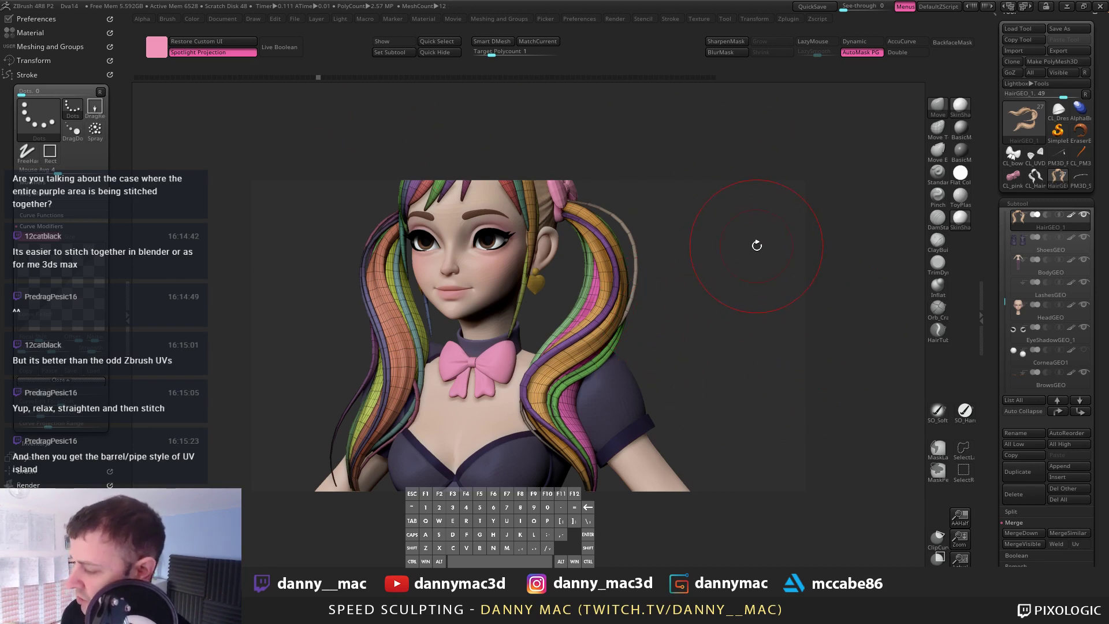
Step: Return to the PM3D_Sphere3D1_1 strand tool and append a sphere as a new subtool
{"action": "left_click", "coordinate": [1061, 115]}
{"action": "left_click", "coordinate": [1080, 176]}
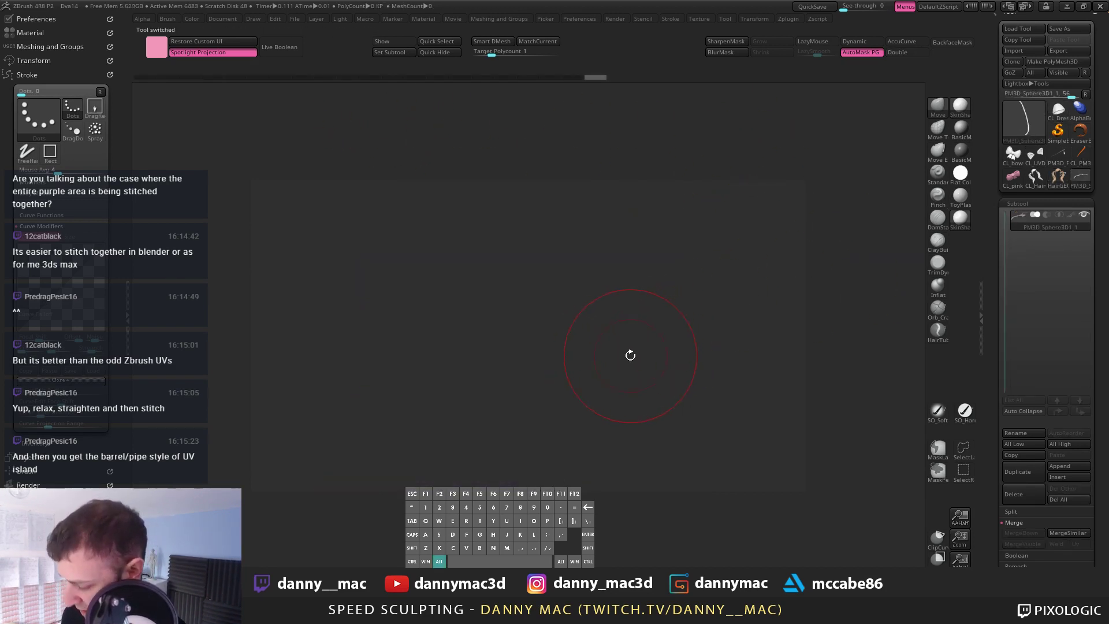
{"action": "key", "text": "F1"}
{"action": "left_click", "coordinate": [371, 438]}
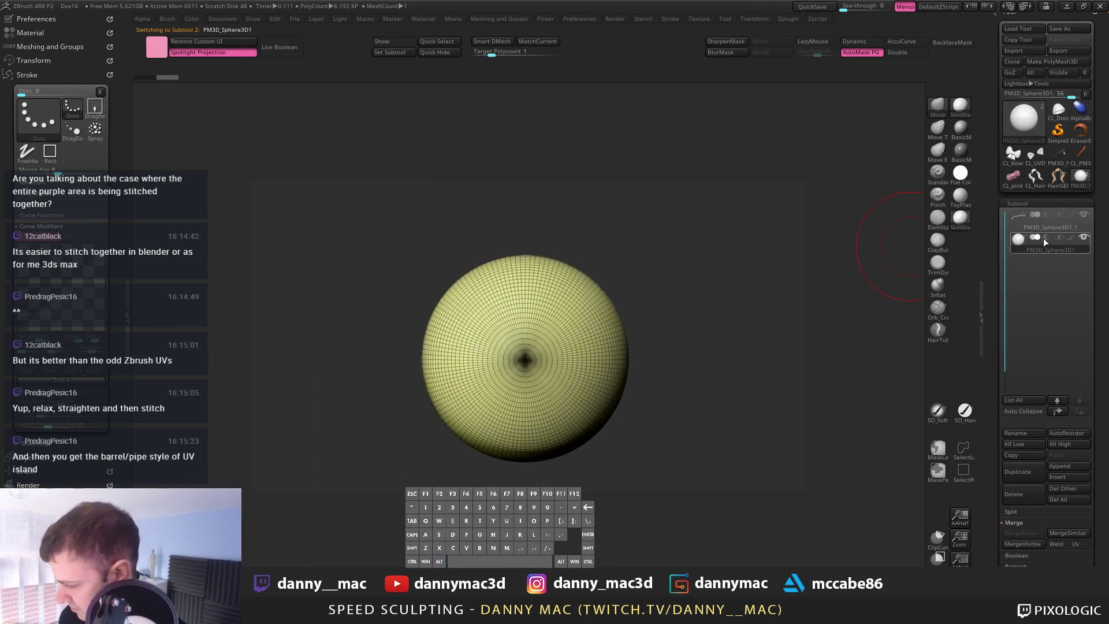
Step: Delete the curved strand subtool, leaving only the sphere
{"action": "left_click", "coordinate": [1044, 222]}
{"action": "left_click", "coordinate": [1014, 495]}
{"action": "left_click", "coordinate": [916, 518]}
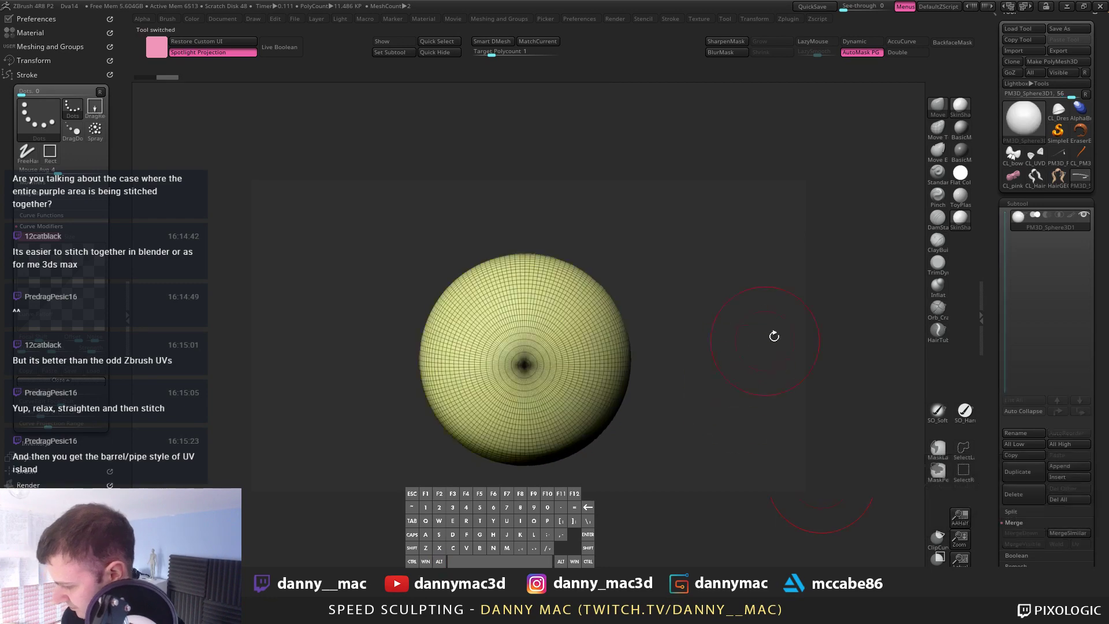
{"action": "right_click_drag", "start_coordinate": [520, 368], "coordinate": [527, 328], "text": "alt"}
{"action": "left_click_drag", "start_coordinate": [527, 329], "coordinate": [535, 396]}
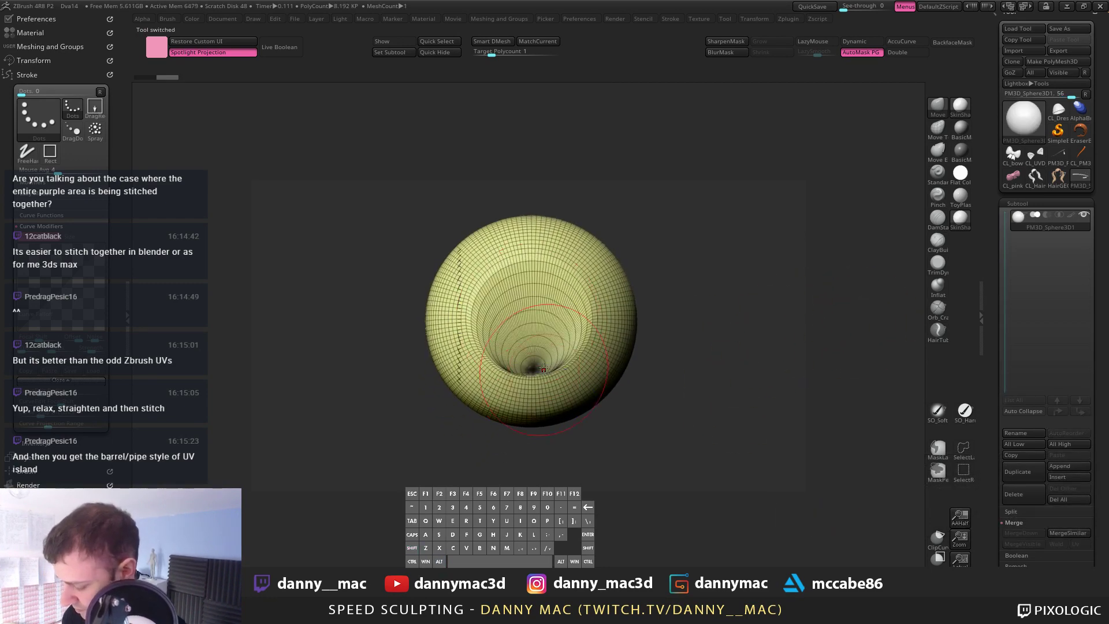
{"action": "key", "text": "ctrl+z"}
Step: Draw a straight, wide hair-tube strand vertically across the centre of the sphere with the curve insert brush, replacing a narrower first attempt
{"action": "key", "text": "b"}
{"action": "left_click", "coordinate": [482, 343]}
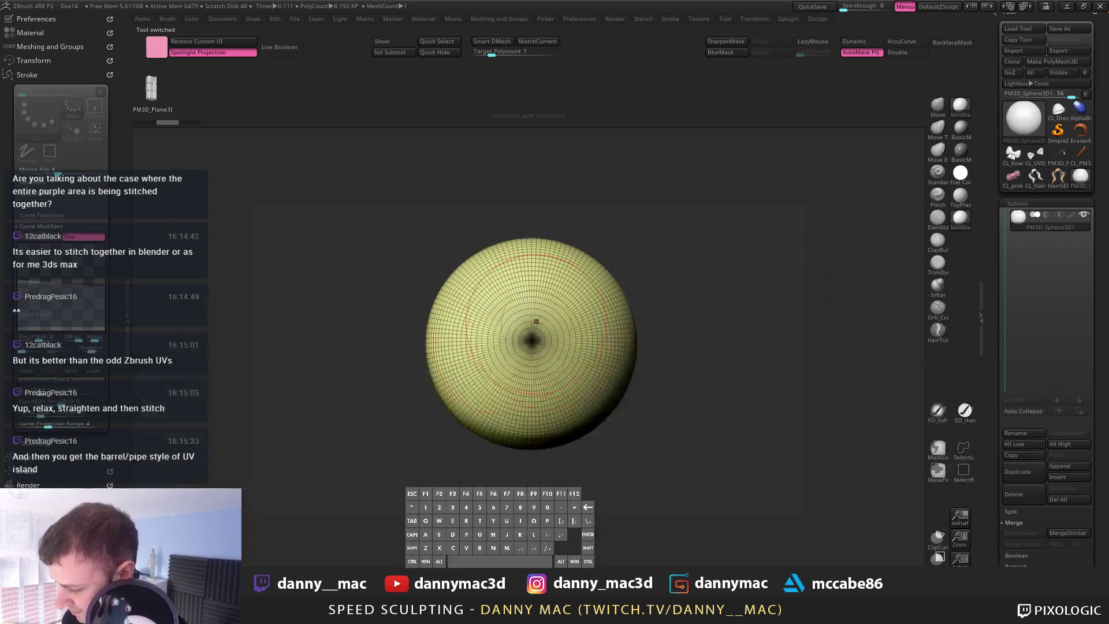
{"action": "left_click_drag", "start_coordinate": [531, 340], "coordinate": [536, 416], "text": "shift"}
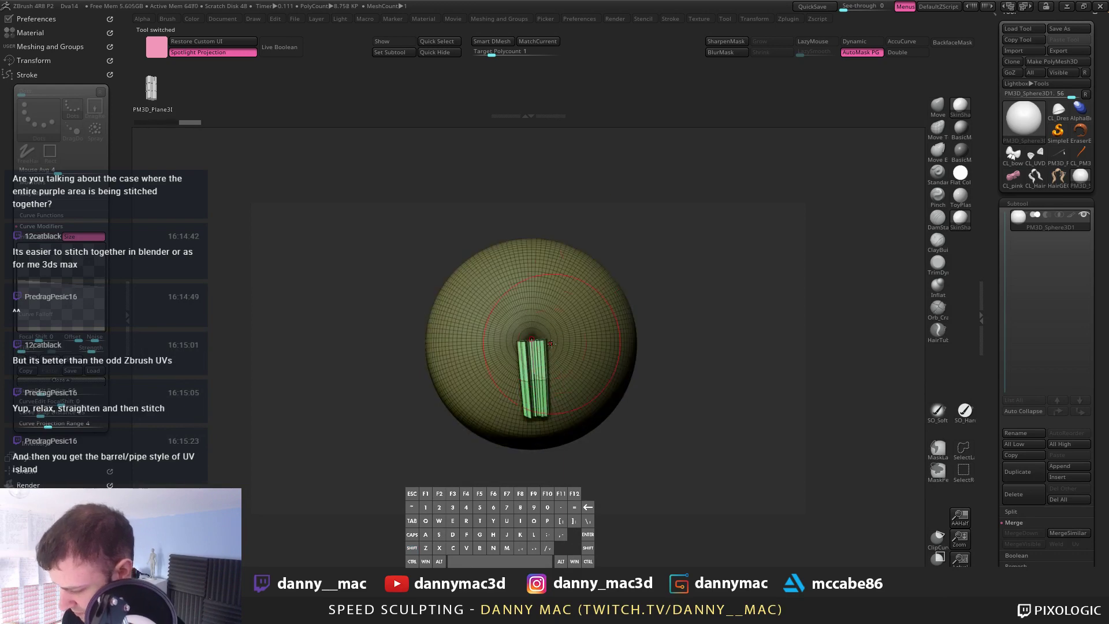
{"action": "key", "text": "ctrl+z"}
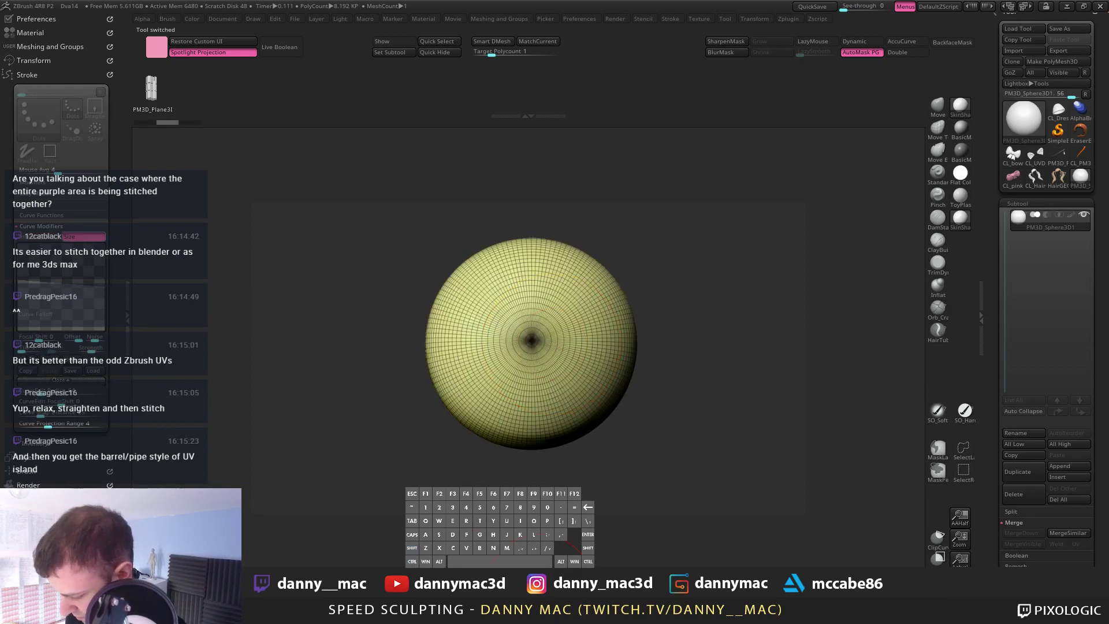
{"action": "left_click_drag", "start_coordinate": [531, 340], "coordinate": [544, 409], "text": "shift"}
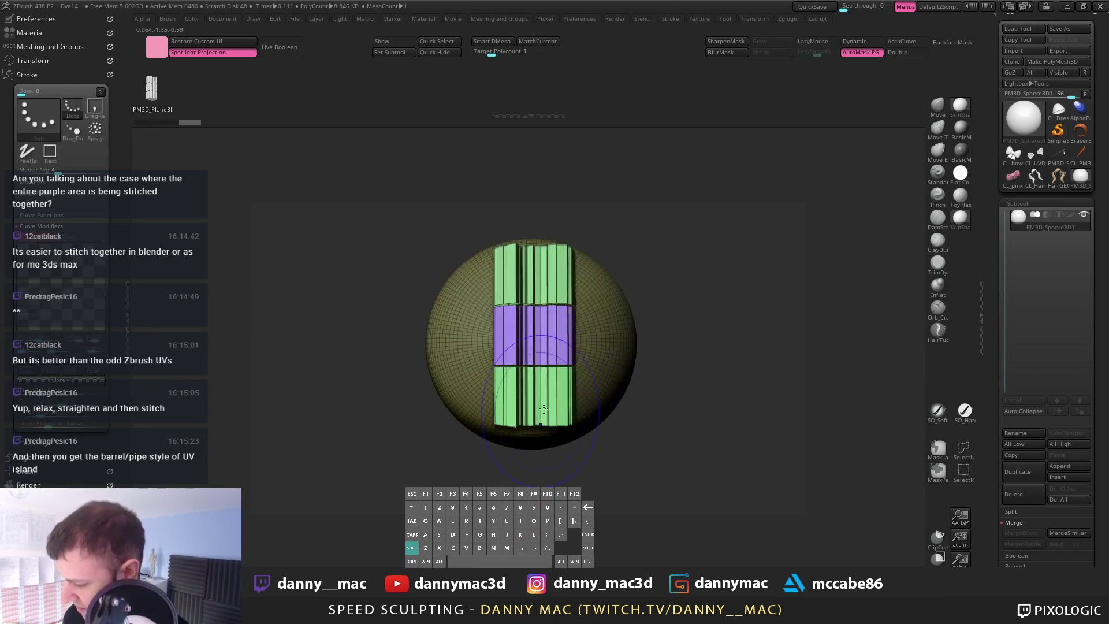
Step: Hide the sphere and delete the hidden geometry so only the green and purple strand remains
{"action": "left_click", "coordinate": [619, 337], "text": "ctrl+shift"}
{"action": "left_click", "coordinate": [635, 324], "text": "ctrl+shift"}
{"action": "key", "text": "a"}
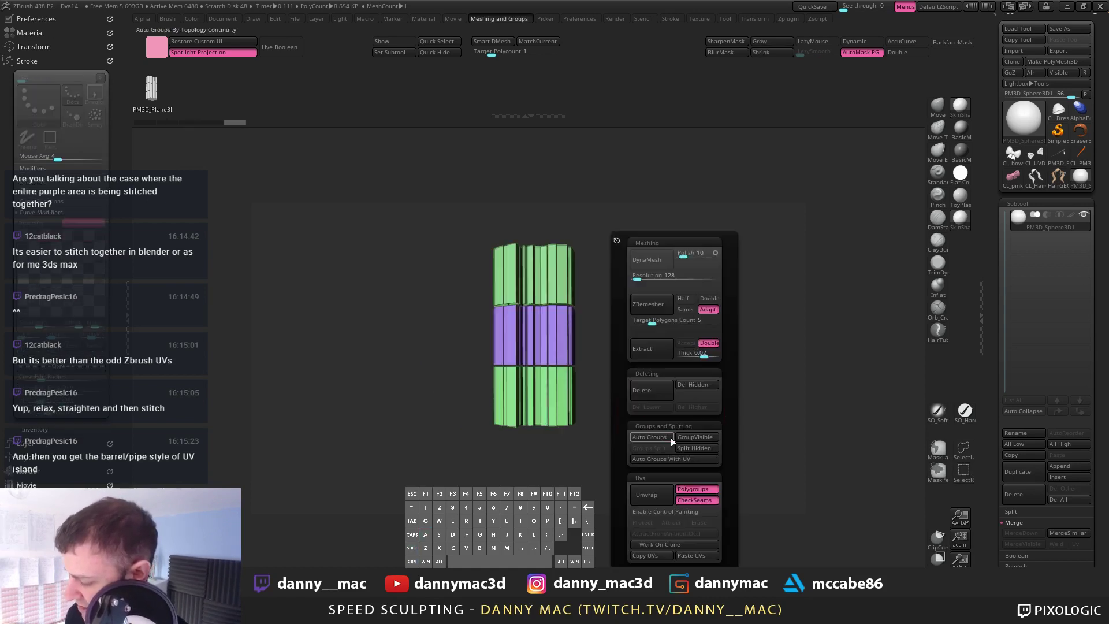
{"action": "left_click", "coordinate": [697, 385]}
{"action": "left_click_drag", "start_coordinate": [629, 313], "coordinate": [616, 347], "text": "alt"}
{"action": "left_click_drag", "start_coordinate": [604, 265], "coordinate": [596, 247], "text": "alt"}
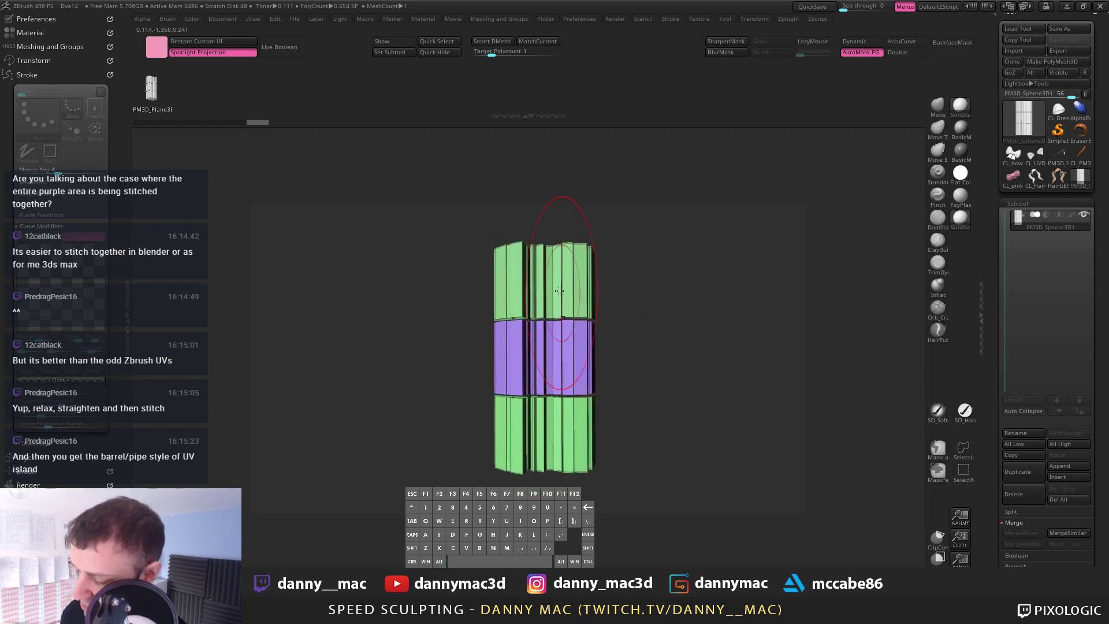
Step: Examine the strand's end edge and polygroup sections by isolating parts in turn and showing the whole strand again
{"action": "left_click_drag", "start_coordinate": [471, 491], "coordinate": [659, 452], "text": "ctrl"}
{"action": "key", "text": "shift"}
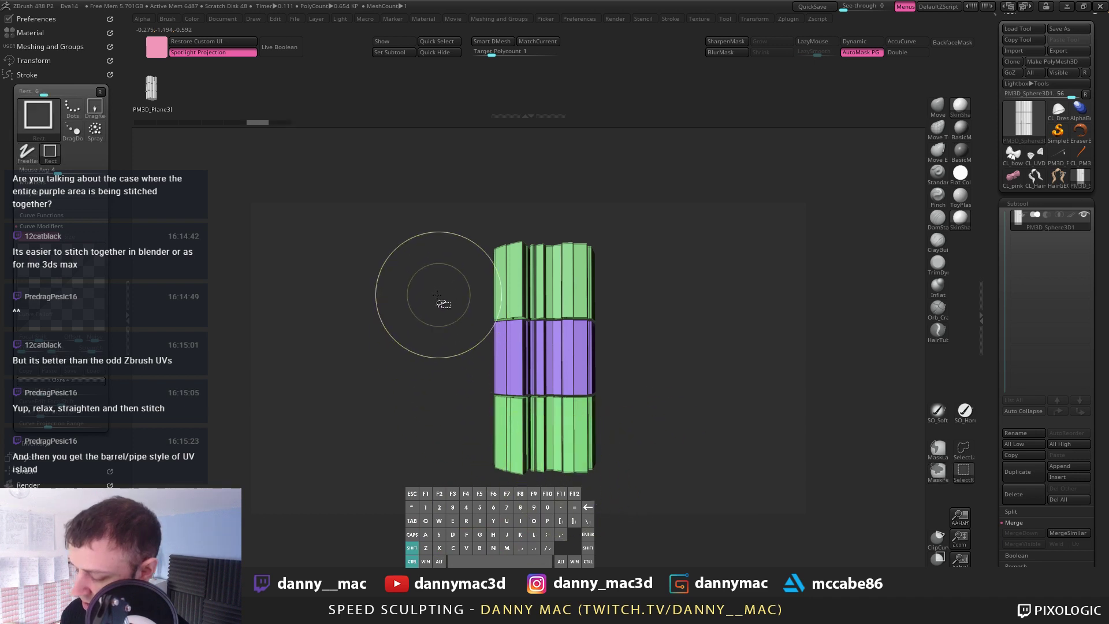
{"action": "mouse_move", "coordinate": [435, 292]}
{"action": "left_mouse_down", "text": "ctrl+shift"}
{"action": "mouse_move", "coordinate": [589, 227]}
{"action": "mouse_move", "coordinate": [599, 244]}
{"action": "mouse_move", "coordinate": [615, 226]}
{"action": "mouse_move", "coordinate": [508, 396]}
{"action": "mouse_move", "coordinate": [545, 483]}
{"action": "mouse_move", "coordinate": [630, 517]}
{"action": "left_mouse_up", "text": "ctrl+shift"}
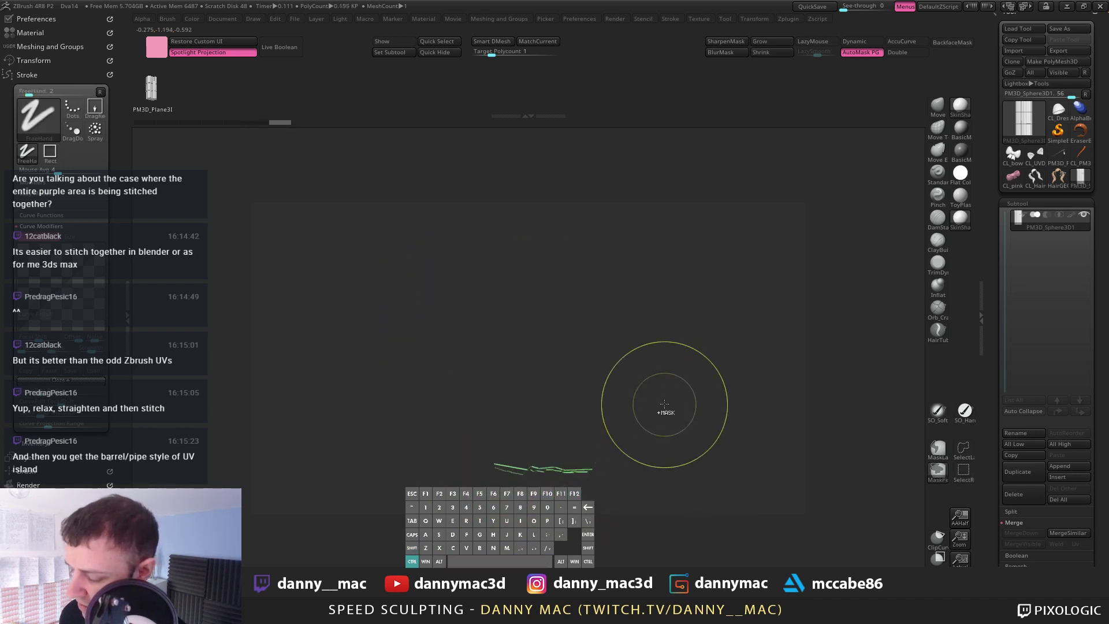
{"action": "left_click", "coordinate": [664, 399], "text": "ctrl+shift"}
{"action": "left_click", "coordinate": [540, 275], "text": "ctrl+shift"}
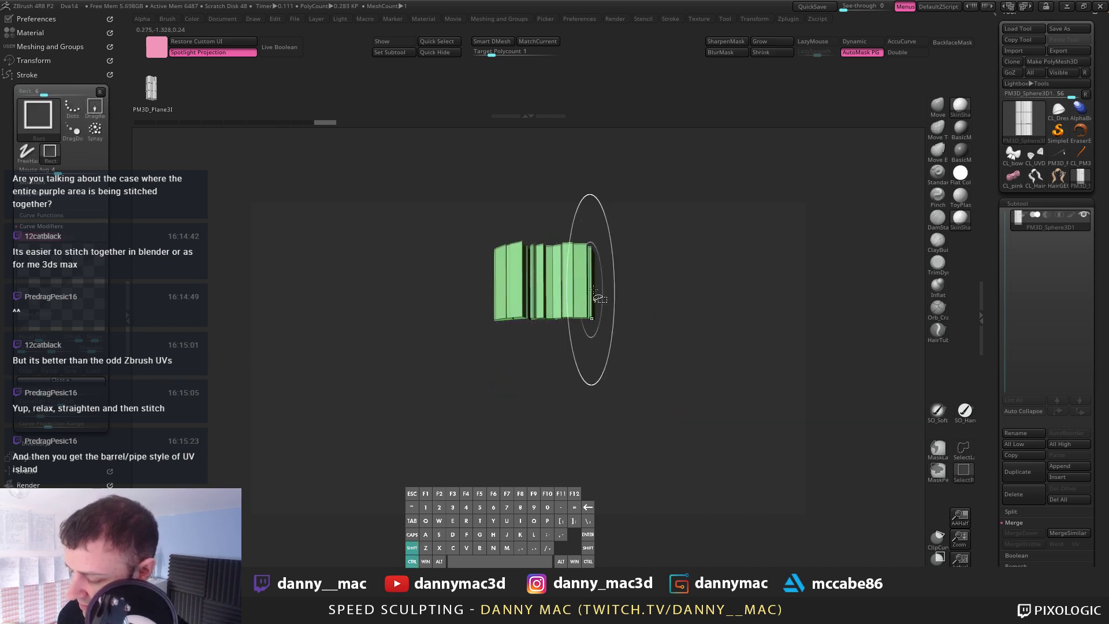
{"action": "left_click", "coordinate": [643, 271], "text": "ctrl+shift"}
{"action": "left_click_drag", "start_coordinate": [631, 309], "coordinate": [641, 274], "text": "alt"}
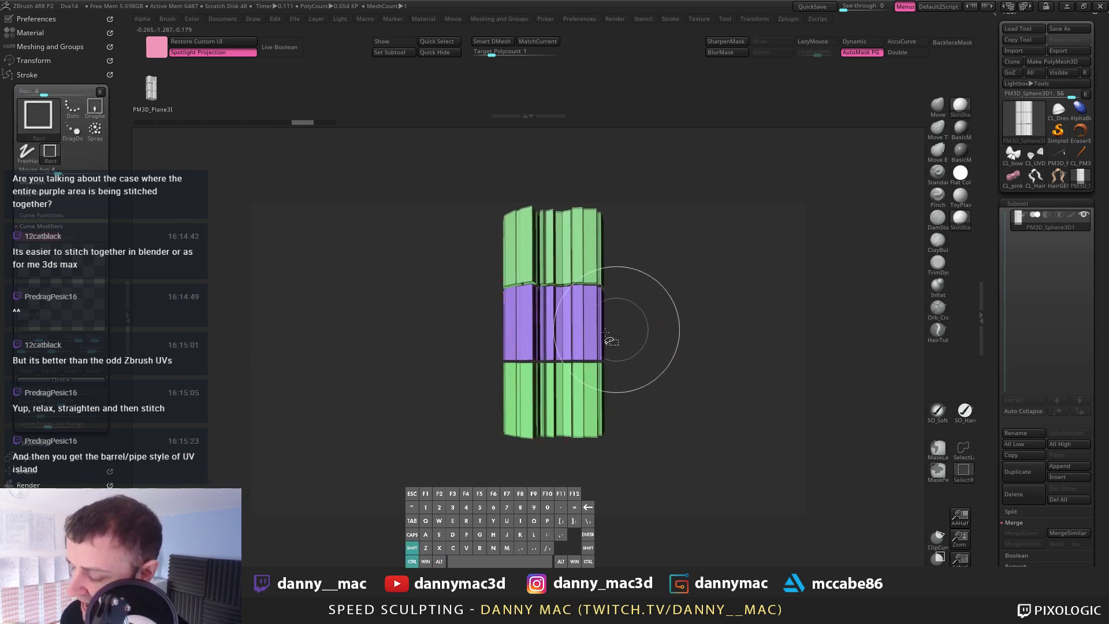
{"action": "key", "text": "ctrl+shift+z"}
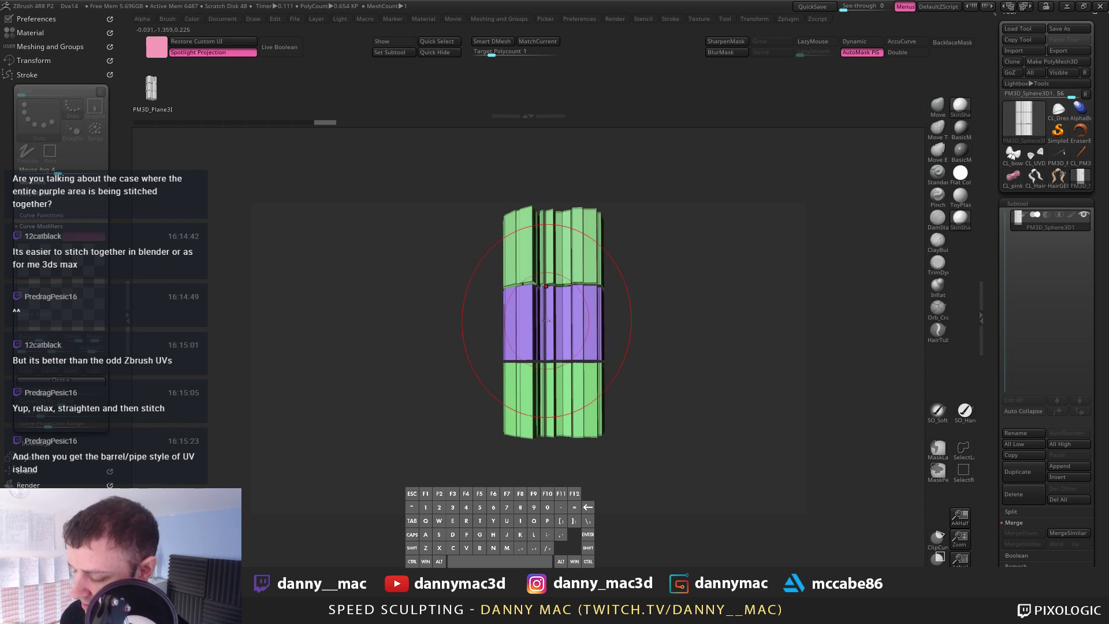
{"action": "mouse_move", "coordinate": [493, 308]}
{"action": "left_mouse_down", "text": "ctrl+shift"}
{"action": "mouse_move", "coordinate": [635, 341]}
{"action": "mouse_move", "coordinate": [547, 334]}
{"action": "mouse_move", "coordinate": [485, 347]}
{"action": "left_mouse_up", "text": "ctrl+shift"}
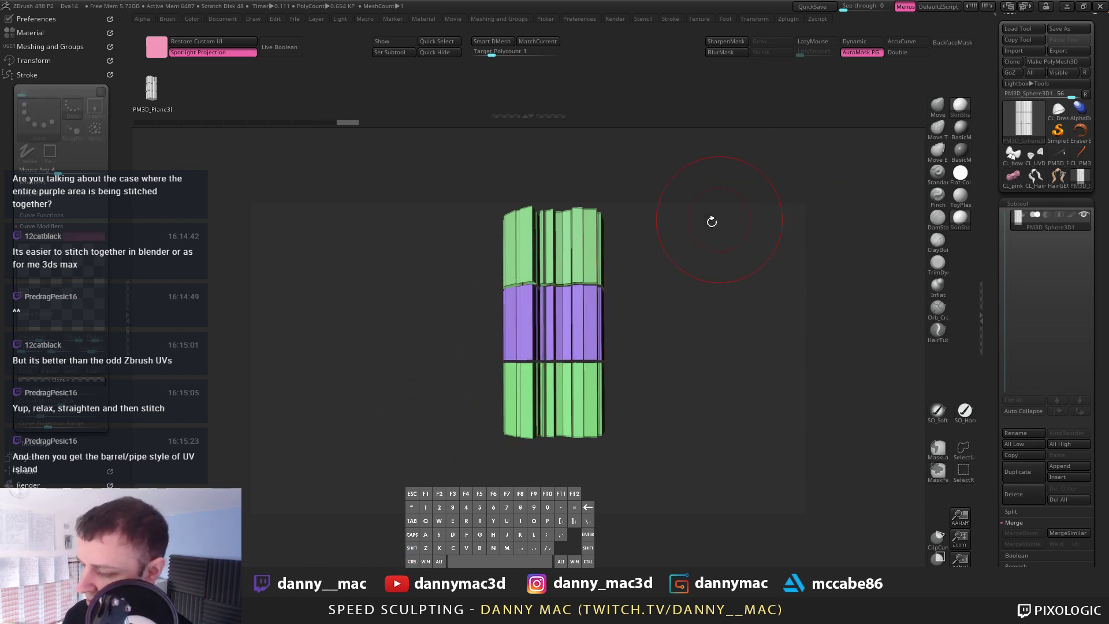
{"action": "left_click_drag", "start_coordinate": [660, 241], "coordinate": [549, 225]}
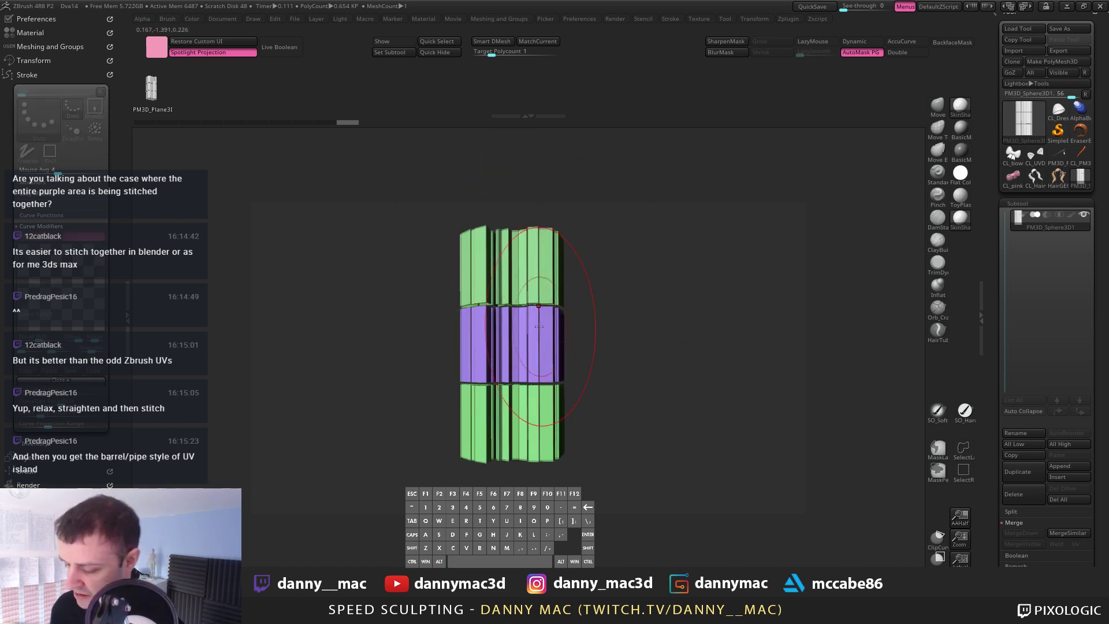
{"action": "right_click_drag", "start_coordinate": [515, 340], "coordinate": [516, 372], "text": "alt"}
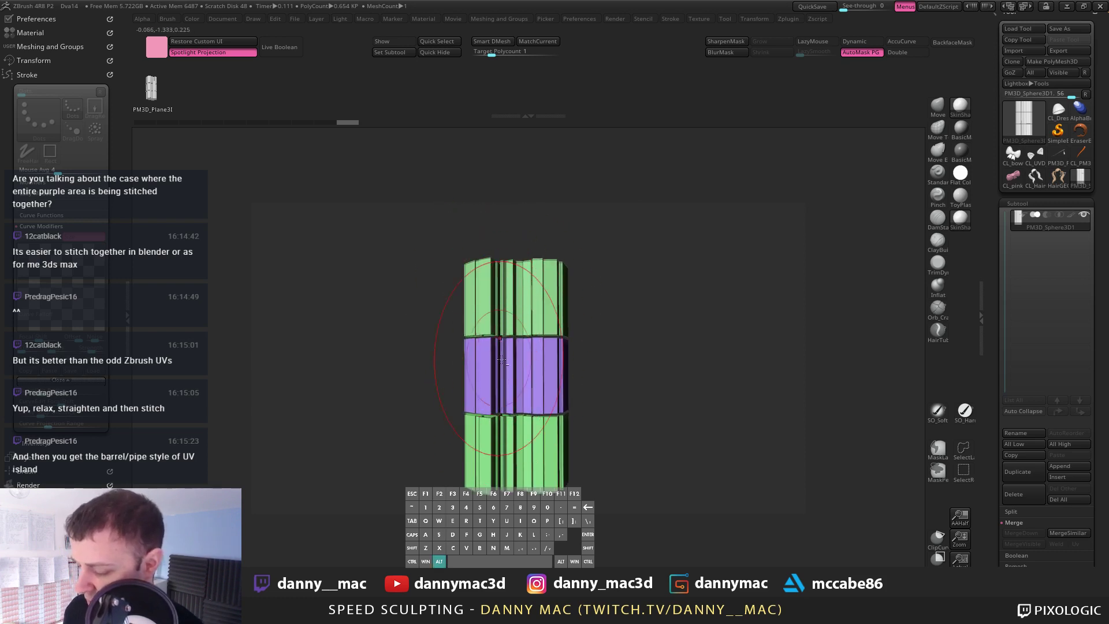
Step: Examine the strand's purple middle section by isolating it, showing the whole strand again and viewing it from several angles
{"action": "left_click_drag", "start_coordinate": [503, 360], "coordinate": [515, 341], "text": "alt"}
{"action": "mouse_move", "coordinate": [426, 297]}
{"action": "left_mouse_down", "text": "ctrl+shift"}
{"action": "mouse_move", "coordinate": [564, 375]}
{"action": "mouse_move", "coordinate": [523, 364]}
{"action": "mouse_move", "coordinate": [480, 384]}
{"action": "left_mouse_up", "text": "ctrl+shift"}
{"action": "key", "text": "ctrl+z"}
{"action": "left_click", "coordinate": [541, 343], "text": "ctrl+shift"}
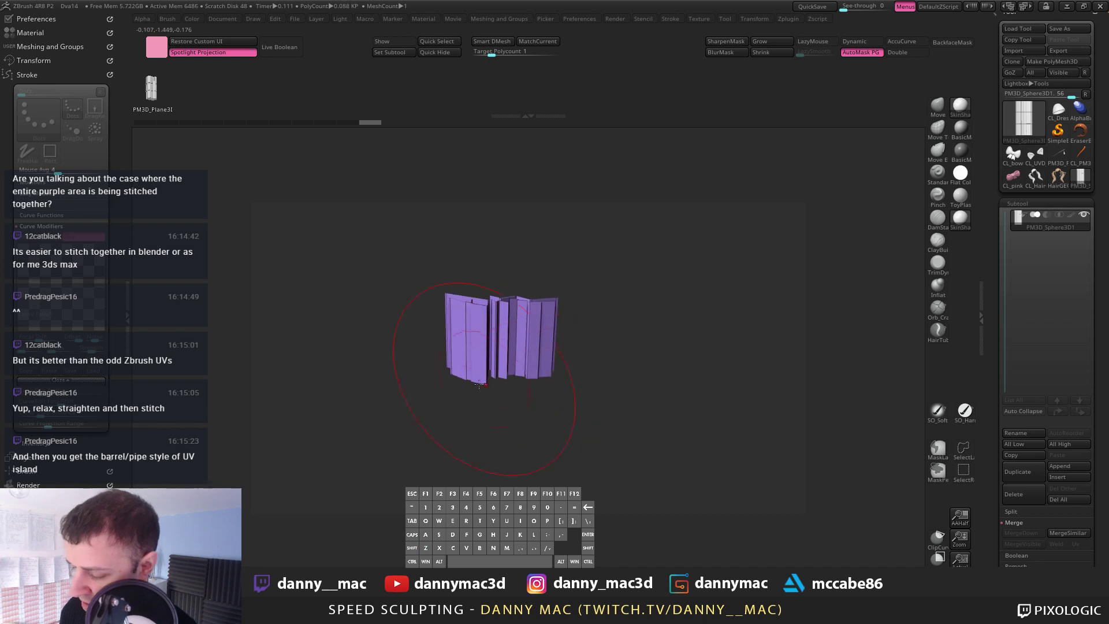
{"action": "left_click", "coordinate": [617, 334], "text": "ctrl+shift"}
{"action": "left_click_drag", "start_coordinate": [617, 334], "coordinate": [540, 257]}
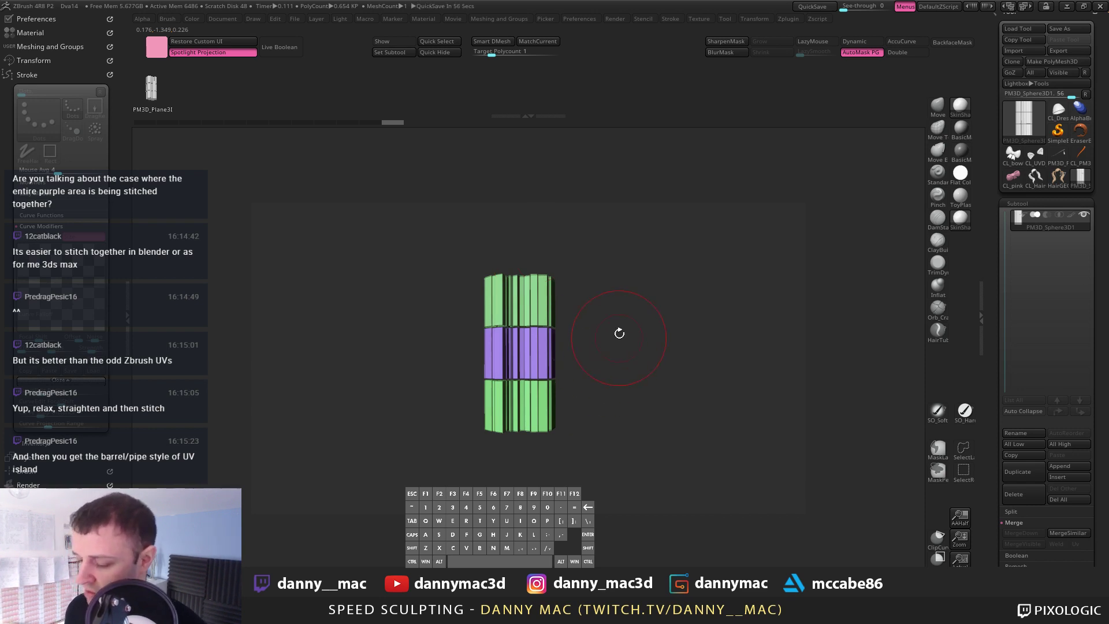
{"action": "left_click_drag", "start_coordinate": [584, 327], "coordinate": [550, 307]}
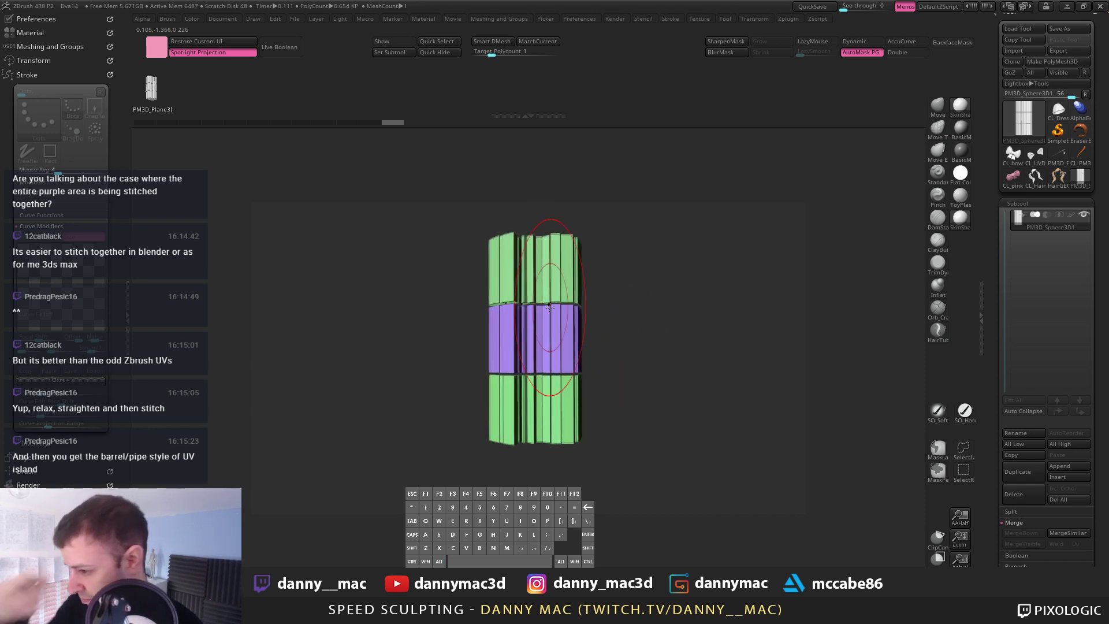
{"action": "left_click_drag", "start_coordinate": [574, 238], "coordinate": [576, 294]}
{"action": "key", "text": "d"}
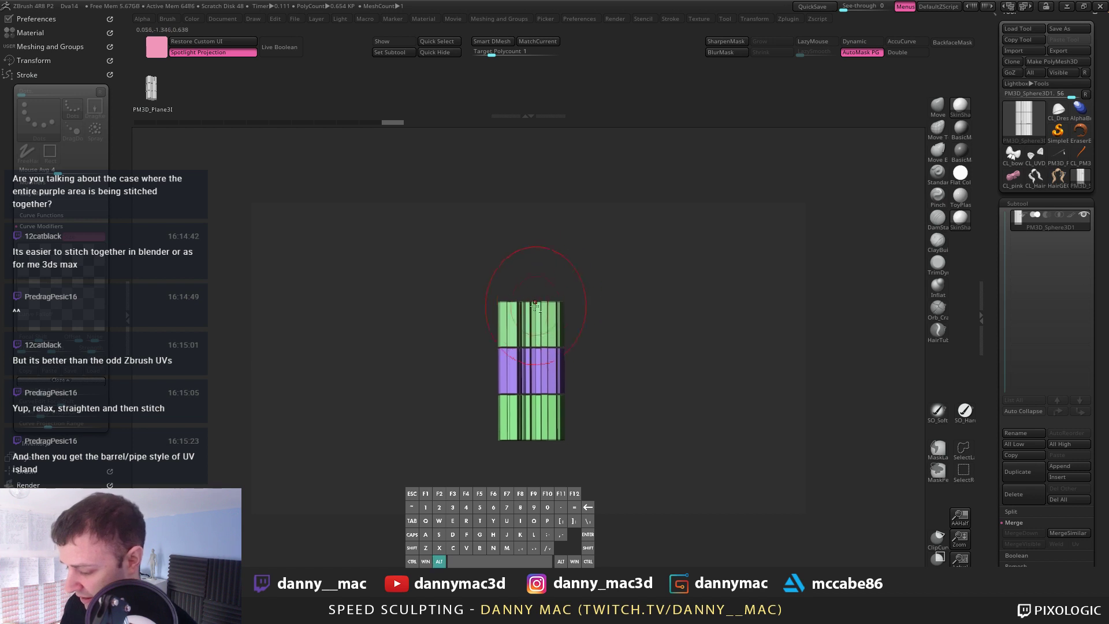
{"action": "mouse_move", "coordinate": [576, 292]}
{"action": "left_mouse_down", "text": "alt"}
{"action": "mouse_move", "coordinate": [517, 325]}
{"action": "mouse_move", "coordinate": [519, 281]}
{"action": "left_mouse_up", "text": "alt"}
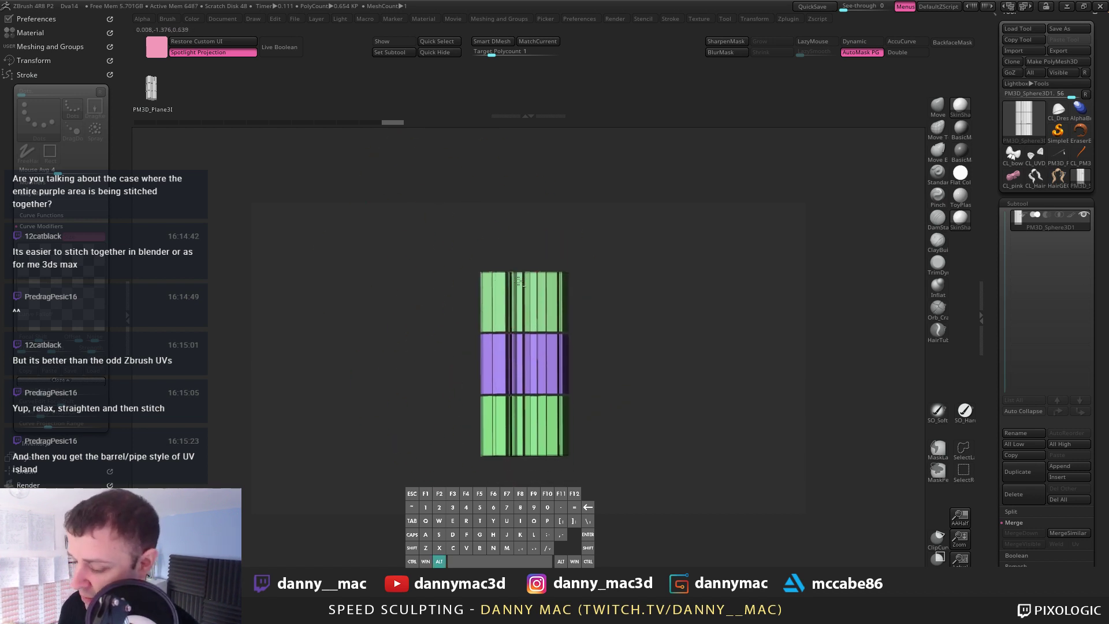
{"action": "left_click", "coordinate": [505, 367], "text": "ctrl+shift"}
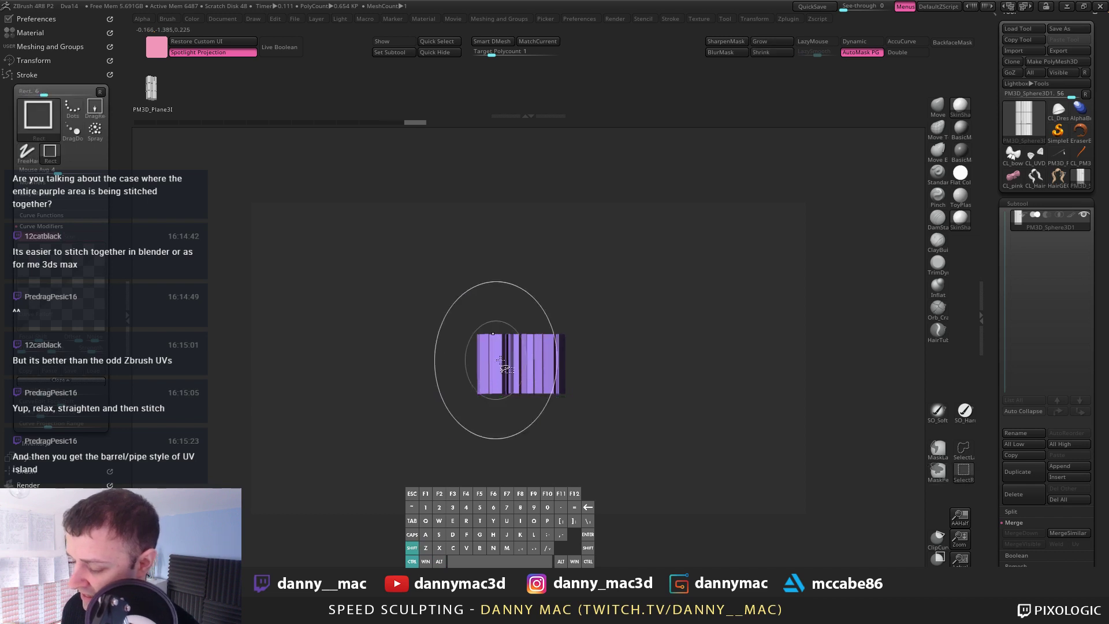
{"action": "left_click", "coordinate": [542, 404], "text": "ctrl+shift"}
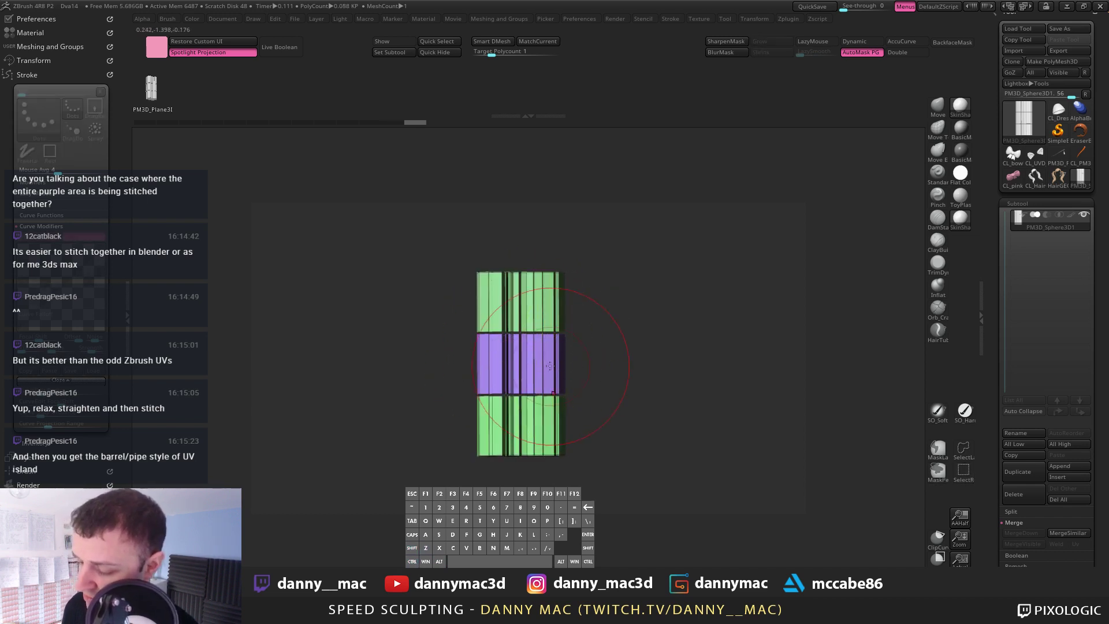
{"action": "right_click_drag", "start_coordinate": [563, 361], "coordinate": [601, 275], "text": "alt"}
{"action": "left_click", "coordinate": [656, 329], "text": "ctrl"}
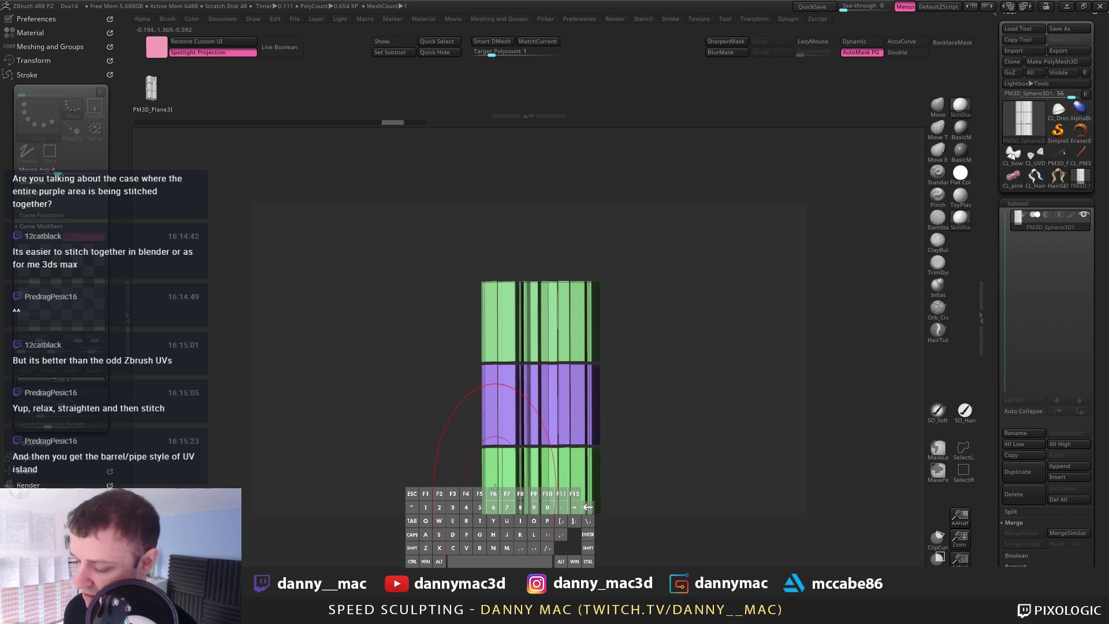
{"action": "mouse_move", "coordinate": [495, 487]}
{"action": "right_mouse_down"}
{"action": "mouse_move", "coordinate": [548, 411]}
{"action": "mouse_move", "coordinate": [553, 299]}
{"action": "mouse_move", "coordinate": [569, 345]}
{"action": "mouse_move", "coordinate": [701, 298]}
{"action": "right_mouse_up"}
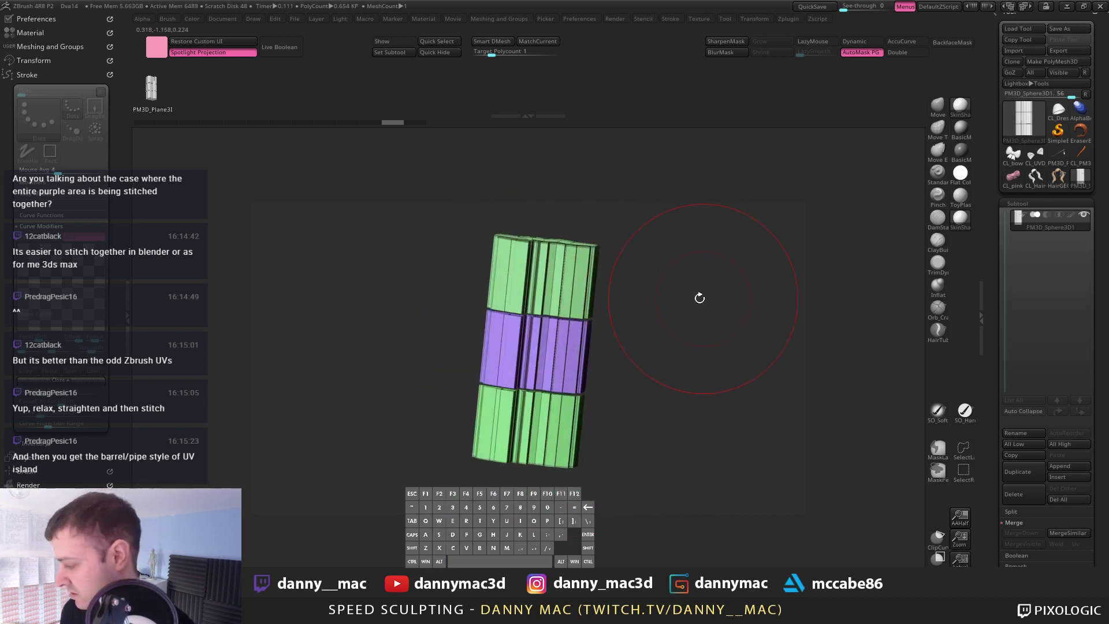
{"action": "right_click_drag", "start_coordinate": [644, 369], "coordinate": [635, 338], "text": "shift"}
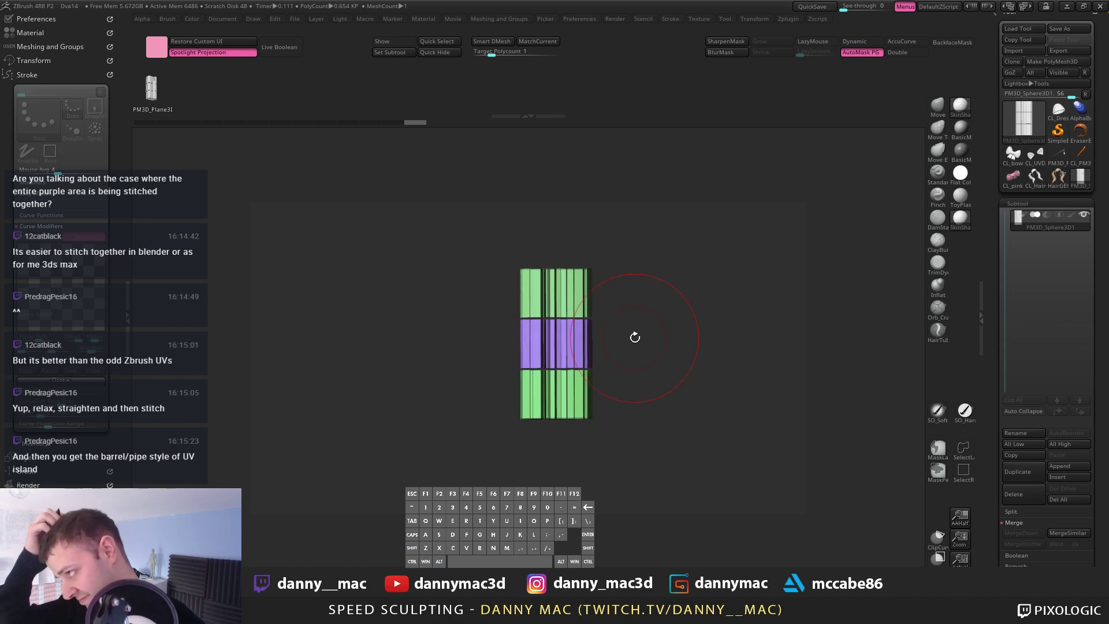
Step: Copy the green and purple strand subtool and delete the original, accepting that the deletion cannot be undone
{"action": "left_click", "coordinate": [1014, 456]}
{"action": "left_click", "coordinate": [1013, 495]}
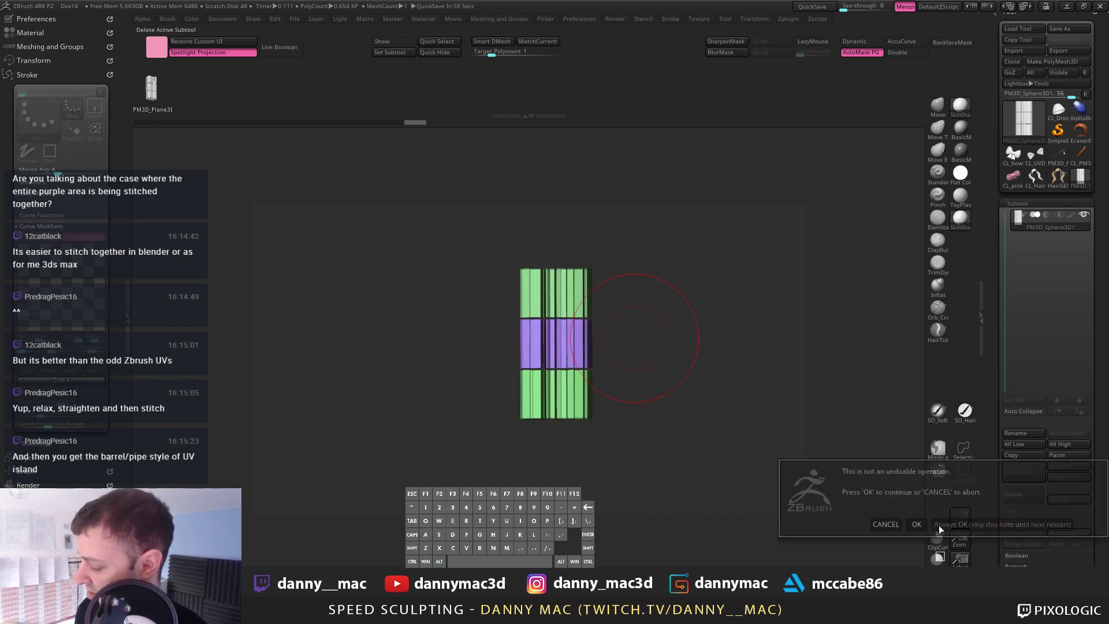
{"action": "left_click", "coordinate": [921, 524]}
Step: Switch to the character tool containing HairGEO_1 and view the character upright from the front
{"action": "left_click", "coordinate": [1058, 177]}
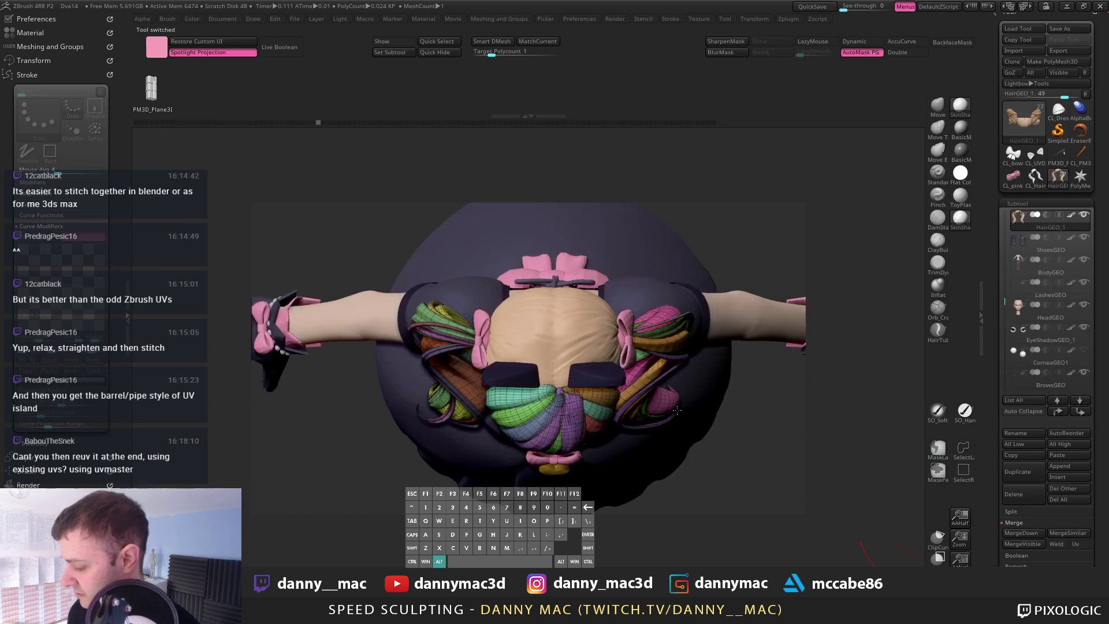
{"action": "left_click_drag", "start_coordinate": [683, 280], "coordinate": [602, 314]}
{"action": "left_click_drag", "start_coordinate": [682, 358], "coordinate": [682, 278], "text": "alt"}
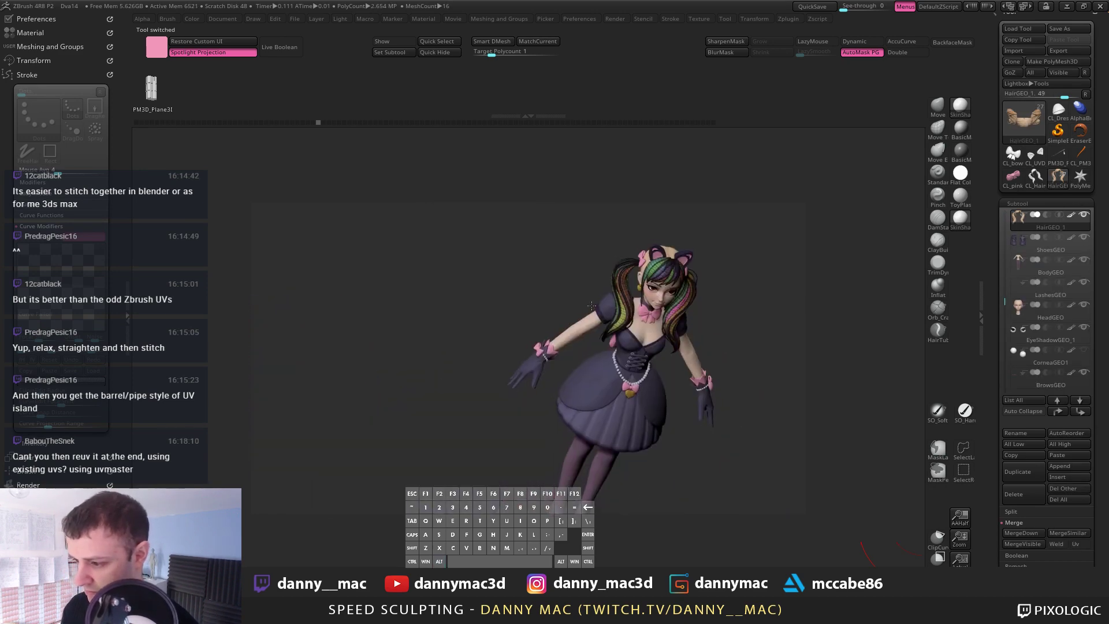
{"action": "left_click_drag", "start_coordinate": [699, 315], "coordinate": [710, 461], "text": "shift"}
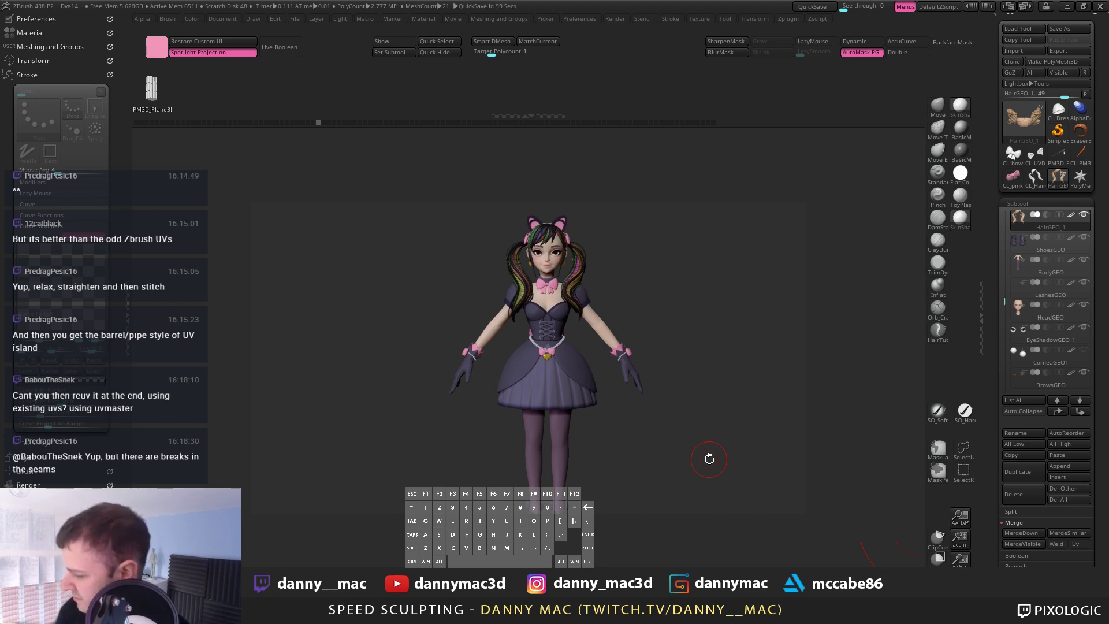
Step: Expand the UV Master plugin options and bring the tool and subtool lists back into view
{"action": "left_click_drag", "start_coordinate": [990, 144], "coordinate": [1005, 468]}
{"action": "left_click", "coordinate": [1024, 453]}
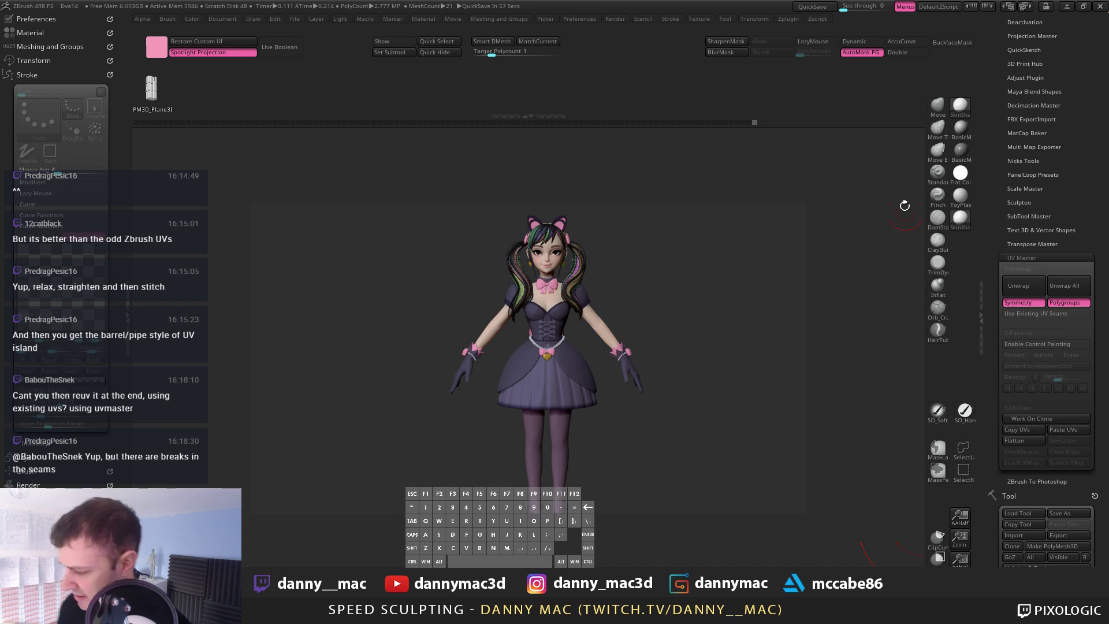
{"action": "scroll", "coordinate": [993, 266], "scroll_direction": "down", "scroll_amount": 6}
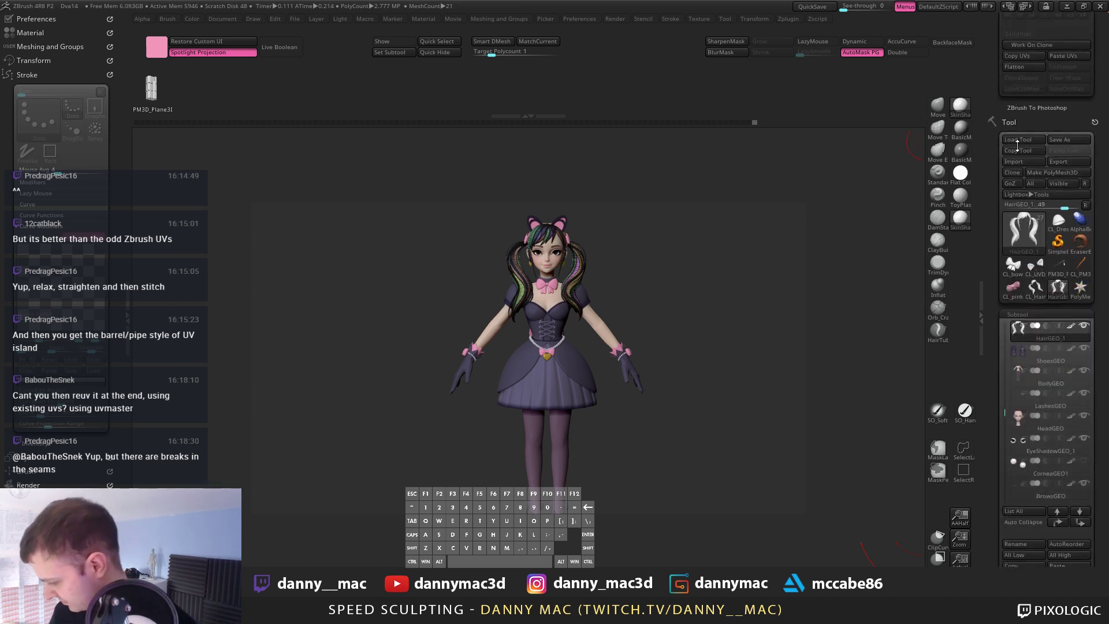
Step: Switch to the star PolyMesh3D tool and insert a sphere as a second subtool
{"action": "left_click", "coordinate": [1080, 296]}
{"action": "left_click_drag", "start_coordinate": [593, 346], "coordinate": [559, 363], "text": "alt"}
{"action": "key", "text": "i"}
{"action": "left_click", "coordinate": [388, 438]}
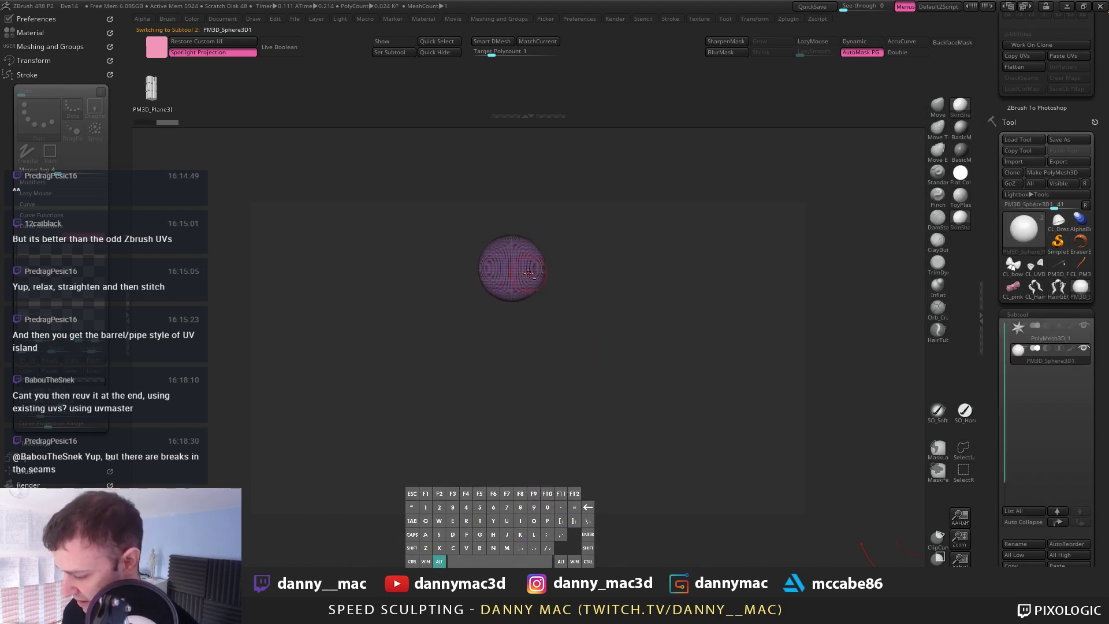
{"action": "left_click_drag", "start_coordinate": [520, 291], "coordinate": [521, 324]}
{"action": "left_click_drag", "start_coordinate": [521, 323], "coordinate": [520, 439], "text": "alt"}
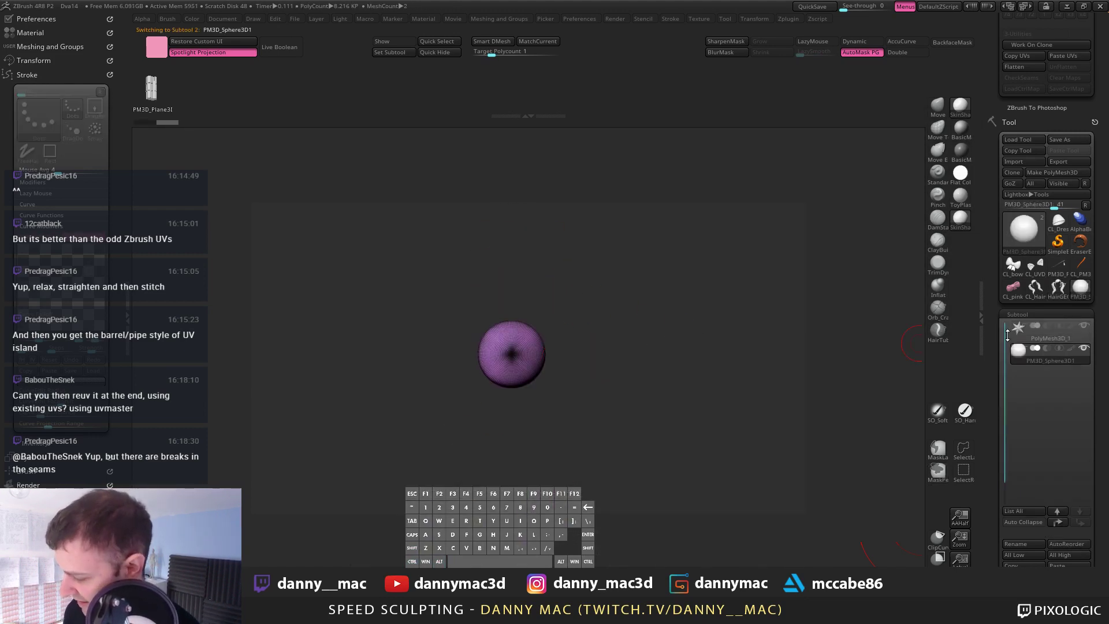
Step: Delete the star subtool so only the sphere remains, with its polyframe shown and subdivision turned off
{"action": "left_click", "coordinate": [1020, 335]}
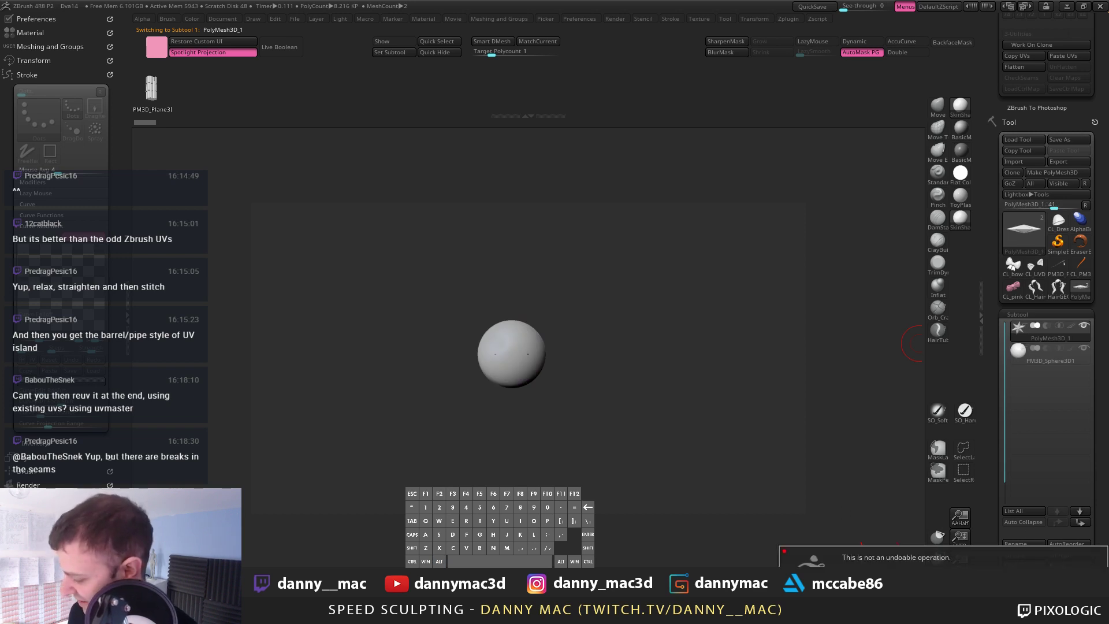
{"action": "left_click", "coordinate": [855, 588]}
{"action": "key", "text": "shift+f"}
{"action": "key", "text": "shift+f"}
{"action": "key", "text": "shift+d"}
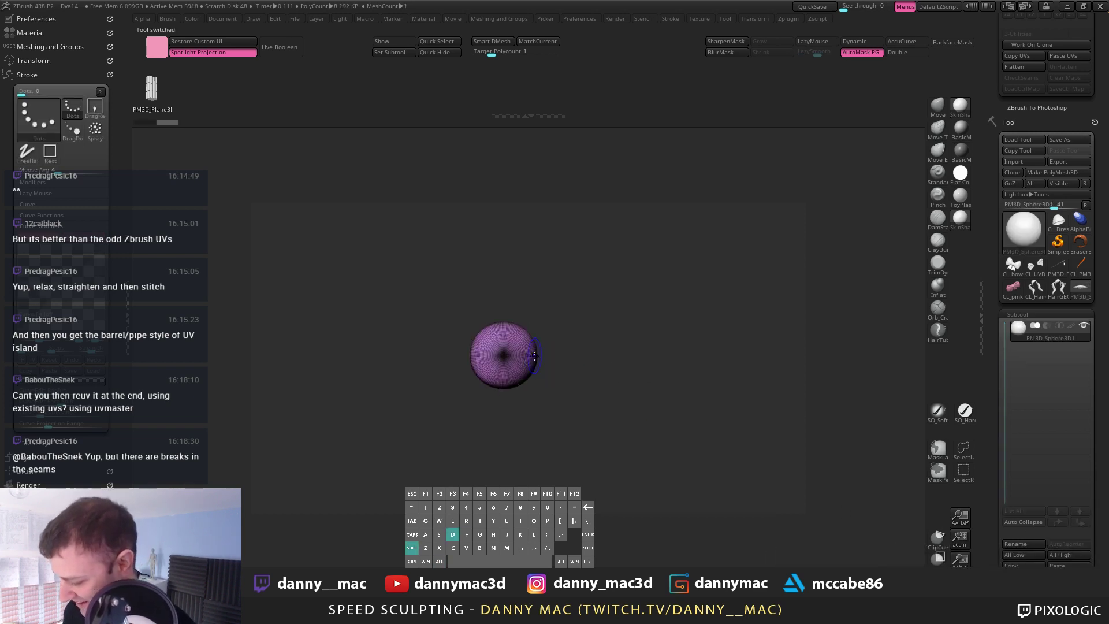
{"action": "right_click_drag", "start_coordinate": [512, 355], "coordinate": [601, 361], "text": "alt"}
{"action": "key", "text": "shift+d"}
{"action": "right_click_drag", "start_coordinate": [520, 347], "coordinate": [508, 340], "text": "alt"}
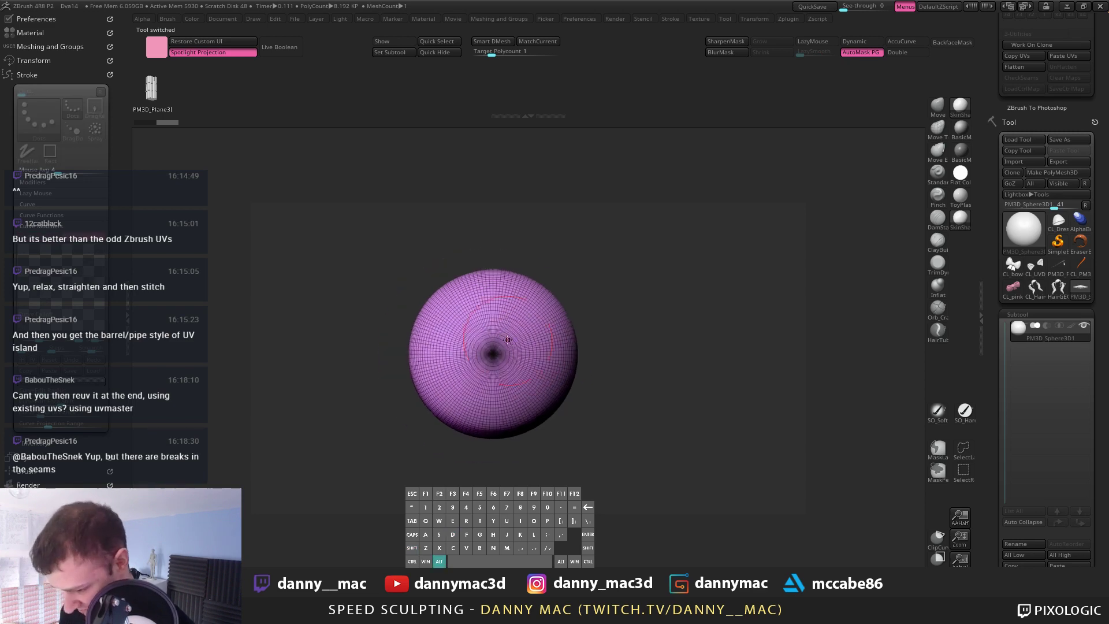
Step: Draw a straight hair strand vertically from the sphere's centre with the hair curve insert brush
{"action": "key", "text": "b"}
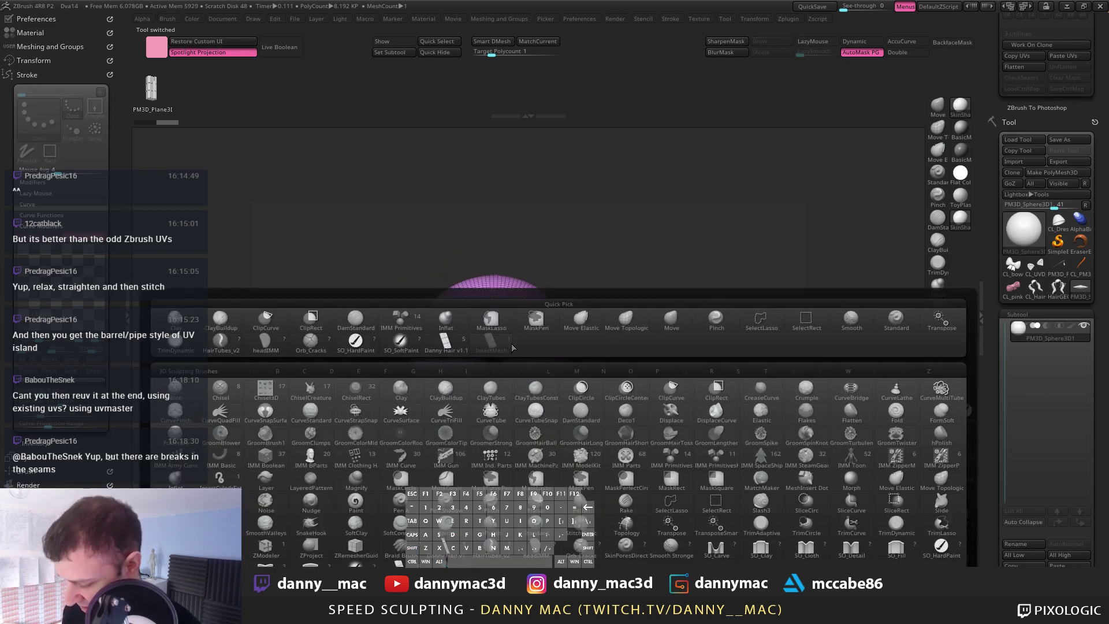
{"action": "left_click", "coordinate": [504, 351]}
{"action": "right_click_drag", "start_coordinate": [509, 342], "coordinate": [516, 338], "text": "alt"}
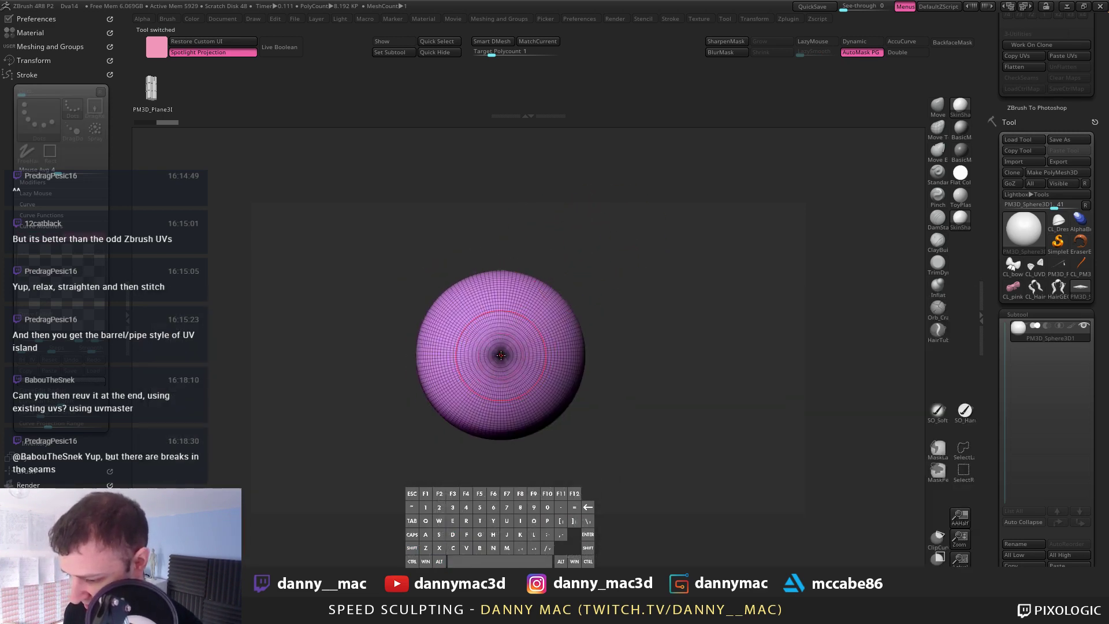
{"action": "left_click_drag", "start_coordinate": [500, 356], "coordinate": [504, 474]}
Step: Hide the sphere and delete the hidden geometry, leaving only the pink, yellow and purple strand
{"action": "left_click", "coordinate": [567, 368], "text": "ctrl+shift"}
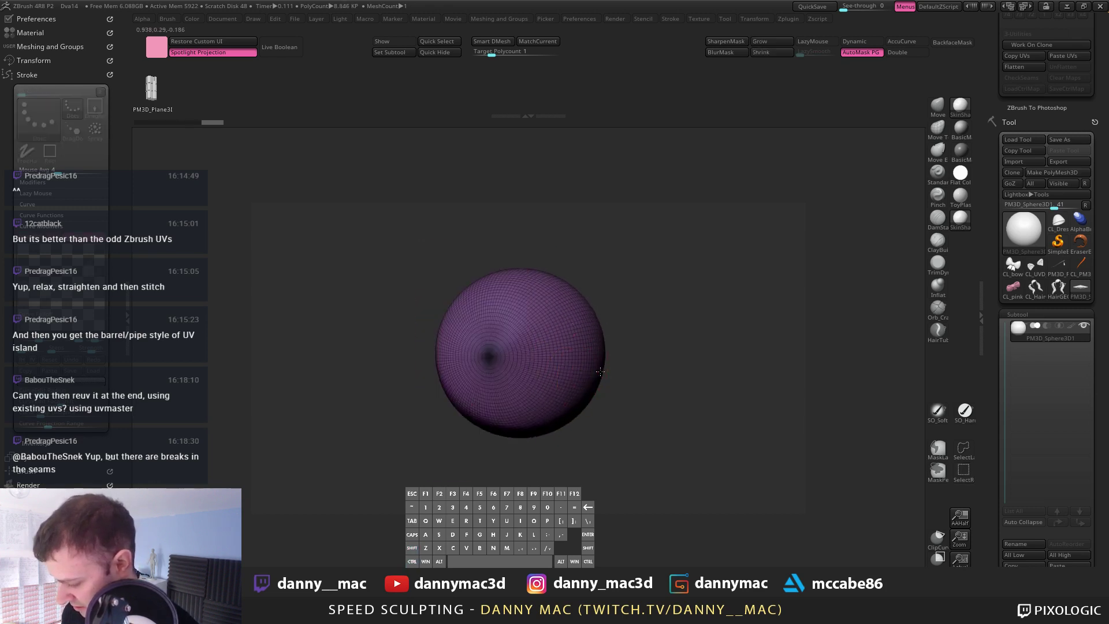
{"action": "left_click_drag", "start_coordinate": [629, 355], "coordinate": [634, 383], "text": "ctrl+shift"}
{"action": "key", "text": "m"}
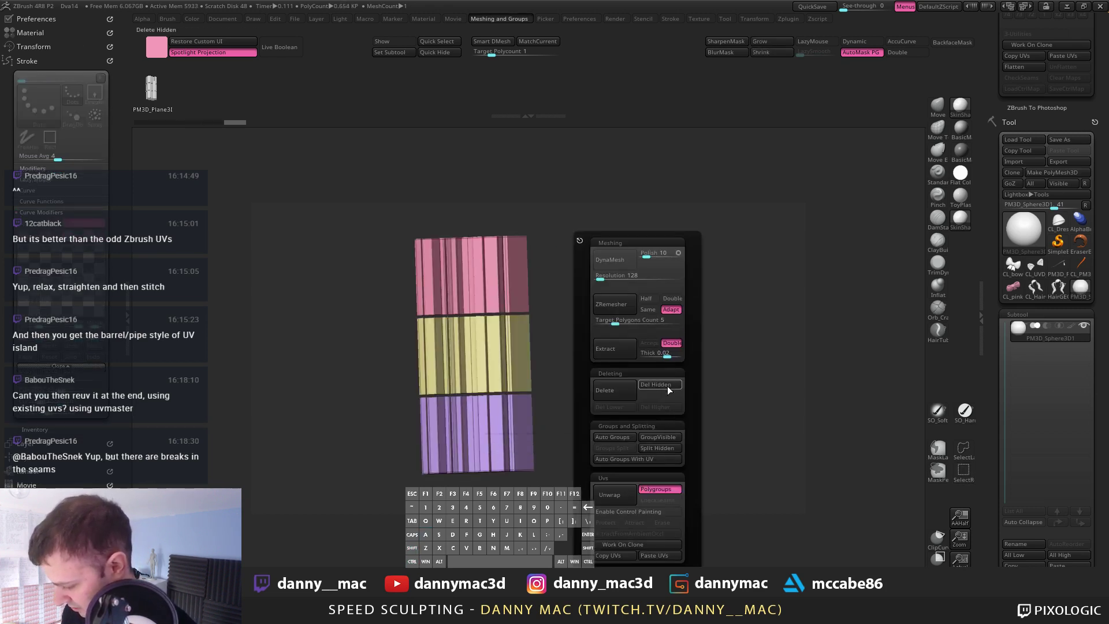
{"action": "left_click_drag", "start_coordinate": [766, 336], "coordinate": [602, 362]}
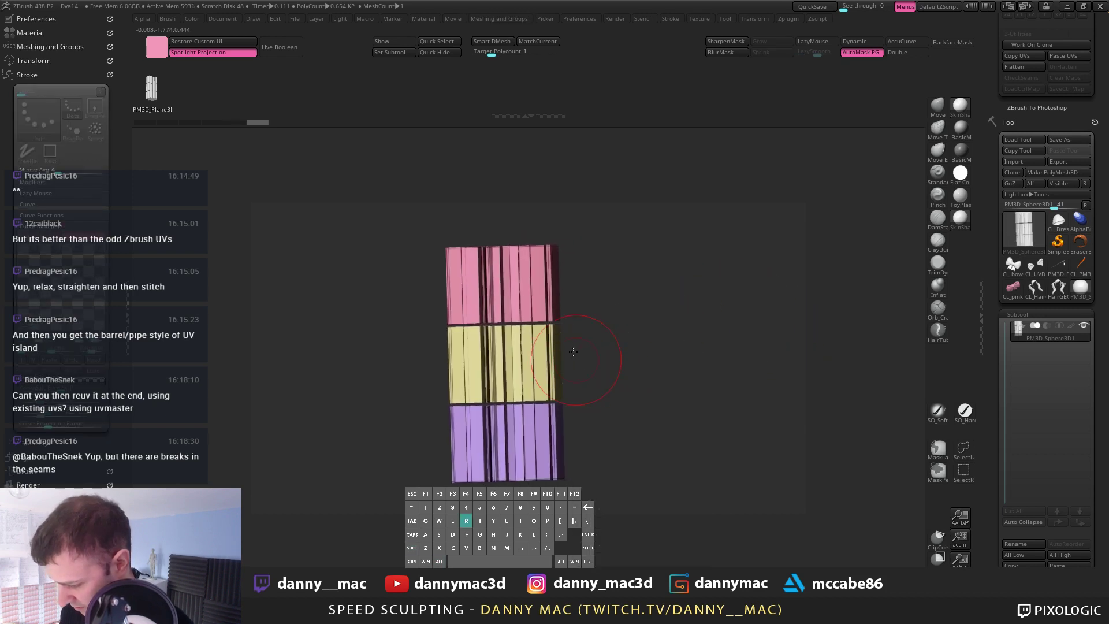
Step: Split the strand lengthwise into two polygroups, one for the narrow back strip and one for the remaining faces
{"action": "key", "text": "w"}
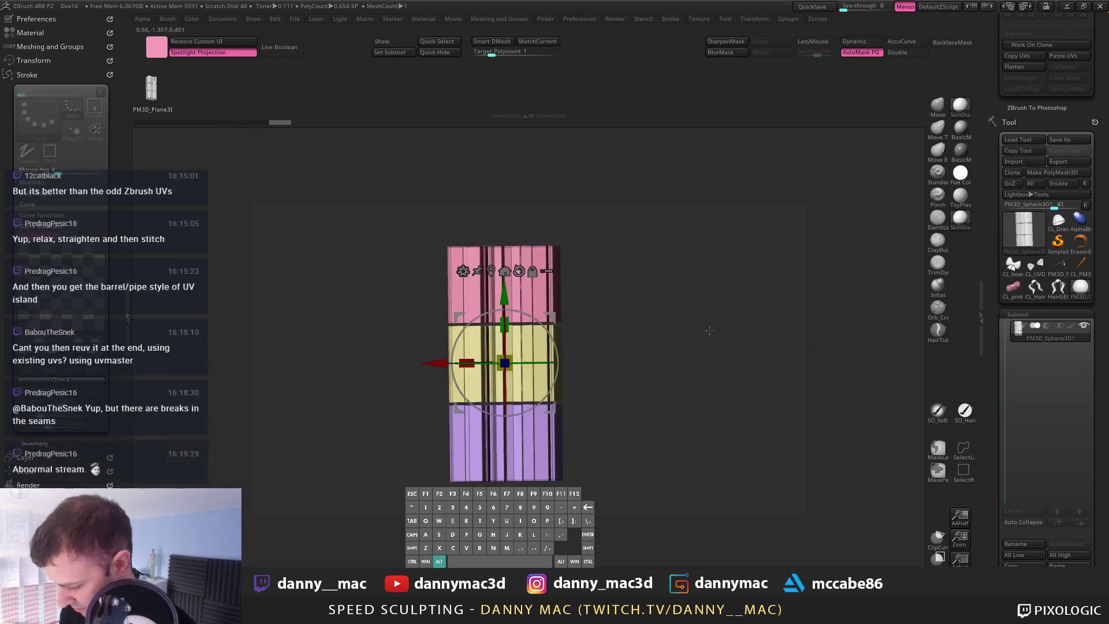
{"action": "left_click_drag", "start_coordinate": [570, 306], "coordinate": [595, 315]}
{"action": "left_click_drag", "start_coordinate": [515, 298], "coordinate": [559, 298], "text": "alt"}
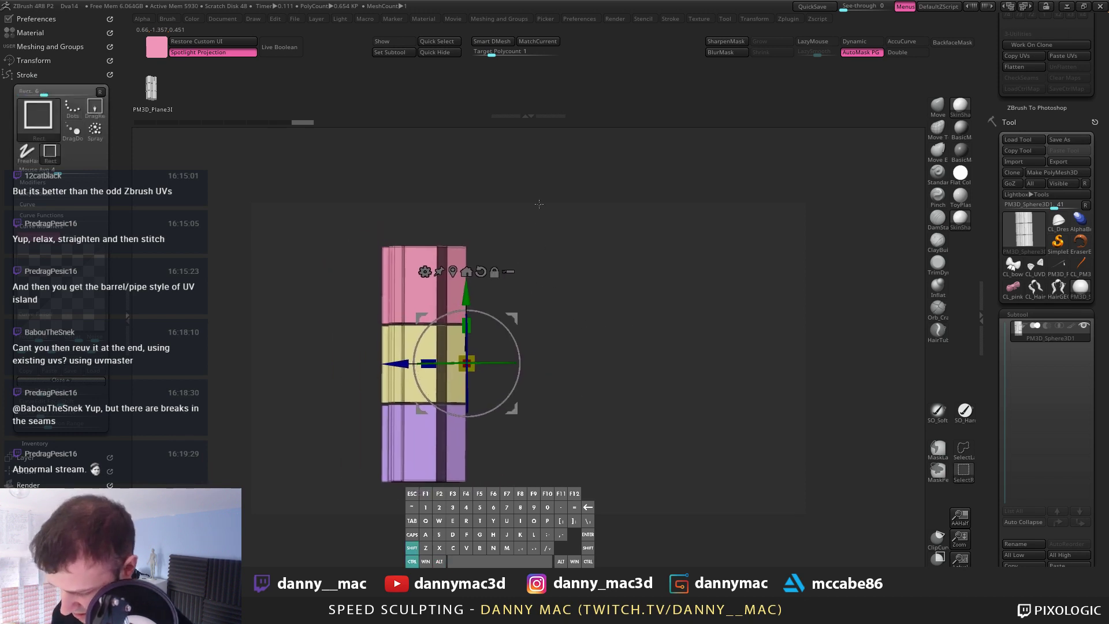
{"action": "left_click_drag", "start_coordinate": [539, 204], "coordinate": [435, 506], "text": "ctrl+shift"}
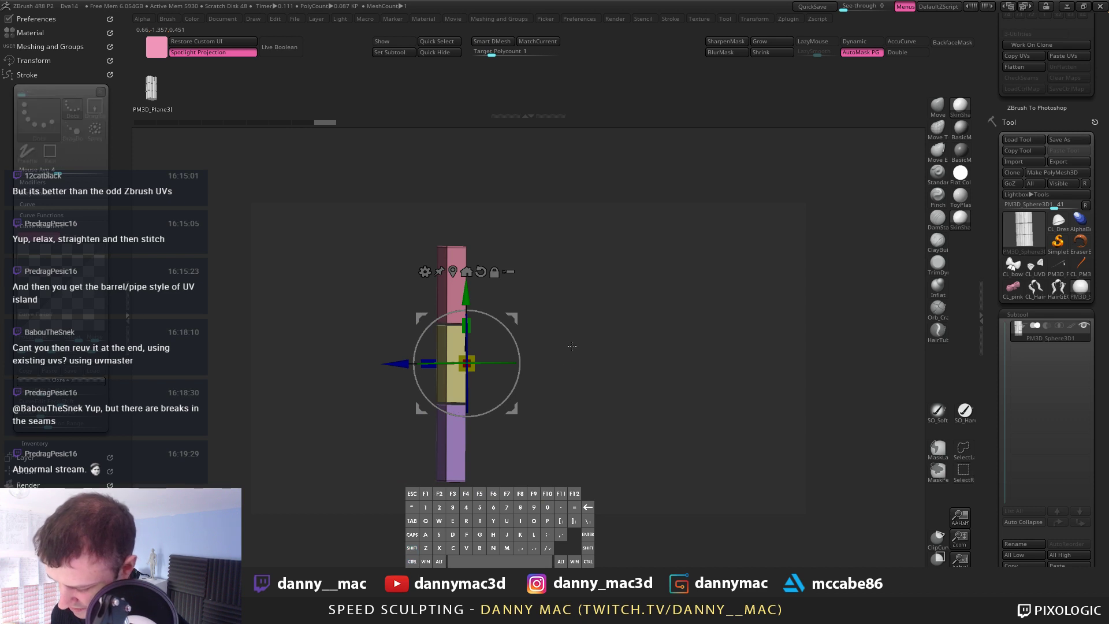
{"action": "key", "text": "ctrl+w"}
{"action": "key", "text": "ctrl+w"}
{"action": "left_click_drag", "start_coordinate": [570, 292], "coordinate": [620, 301], "text": "ctrl+shift"}
{"action": "left_click", "coordinate": [632, 323], "text": "ctrl+shift"}
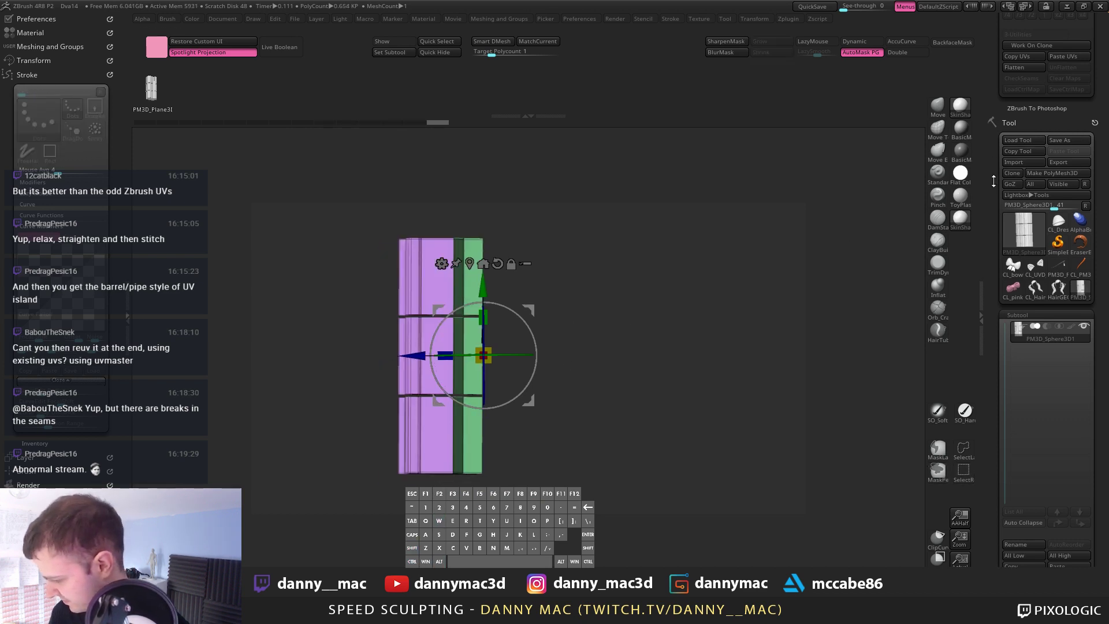
Step: Unwrap the strand with UV Master using Symmetry and Polygroups, and flatten it to display the UV islands
{"action": "left_click_drag", "start_coordinate": [993, 181], "coordinate": [994, 297]}
{"action": "left_click_drag", "start_coordinate": [599, 314], "coordinate": [622, 331]}
{"action": "key", "text": "a"}
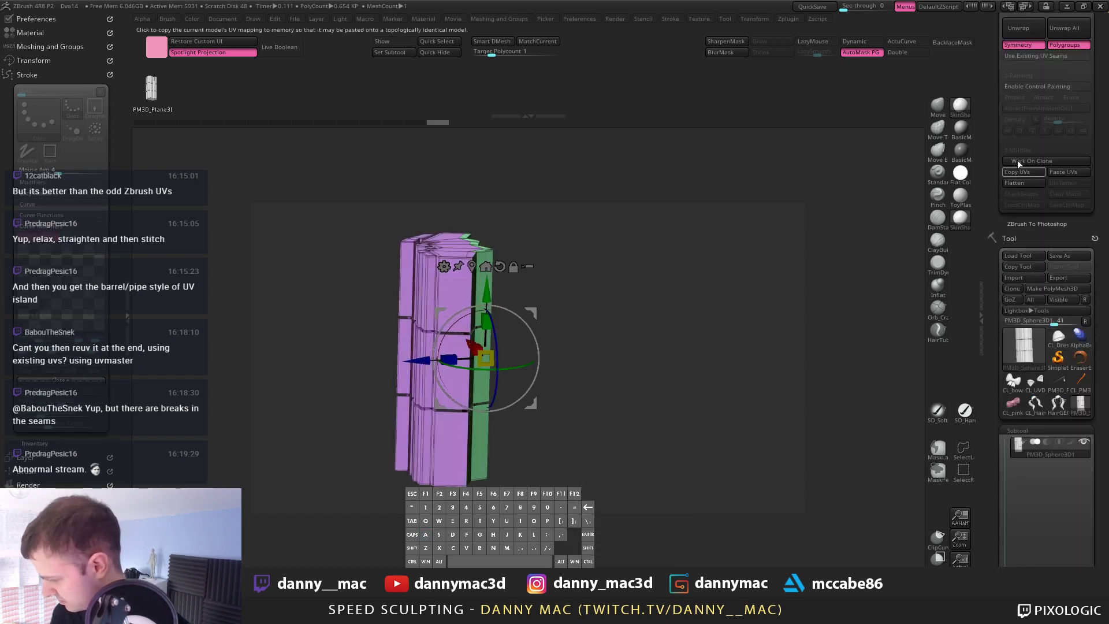
{"action": "left_click_drag", "start_coordinate": [991, 86], "coordinate": [995, 106]}
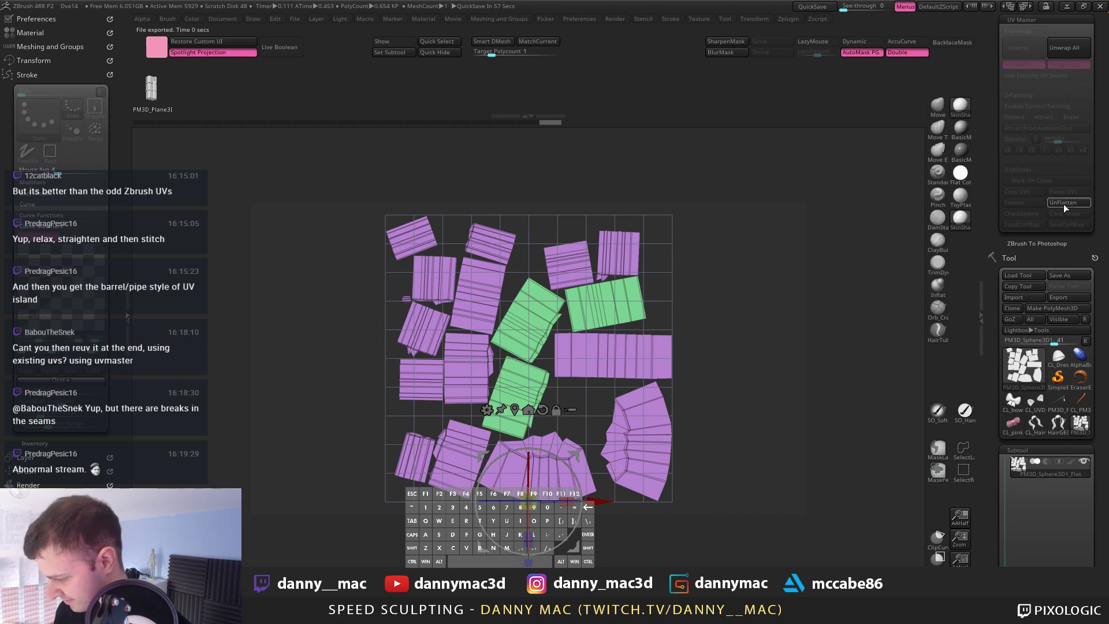
Step: Unflatten the strand, isolate part of it to inspect its end, and show the whole strand again
{"action": "left_click_drag", "start_coordinate": [574, 329], "coordinate": [616, 367]}
{"action": "left_click_drag", "start_coordinate": [745, 169], "coordinate": [617, 334], "text": "alt"}
{"action": "left_click_drag", "start_coordinate": [660, 212], "coordinate": [557, 516], "text": "ctrl+shift"}
{"action": "left_click_drag", "start_coordinate": [517, 223], "coordinate": [576, 373]}
{"action": "left_click", "coordinate": [586, 364], "text": "ctrl+shift"}
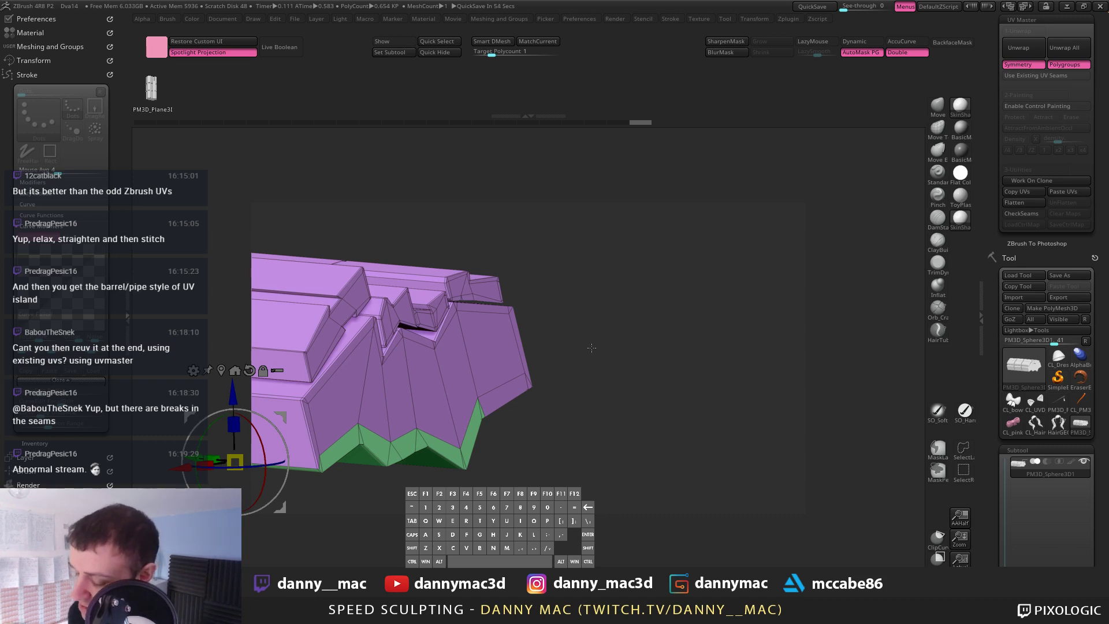
Step: Try to isolate the main block of the strand's end cap with SelectLasso and group it as its own polygroup
{"action": "left_click_drag", "start_coordinate": [609, 276], "coordinate": [680, 285]}
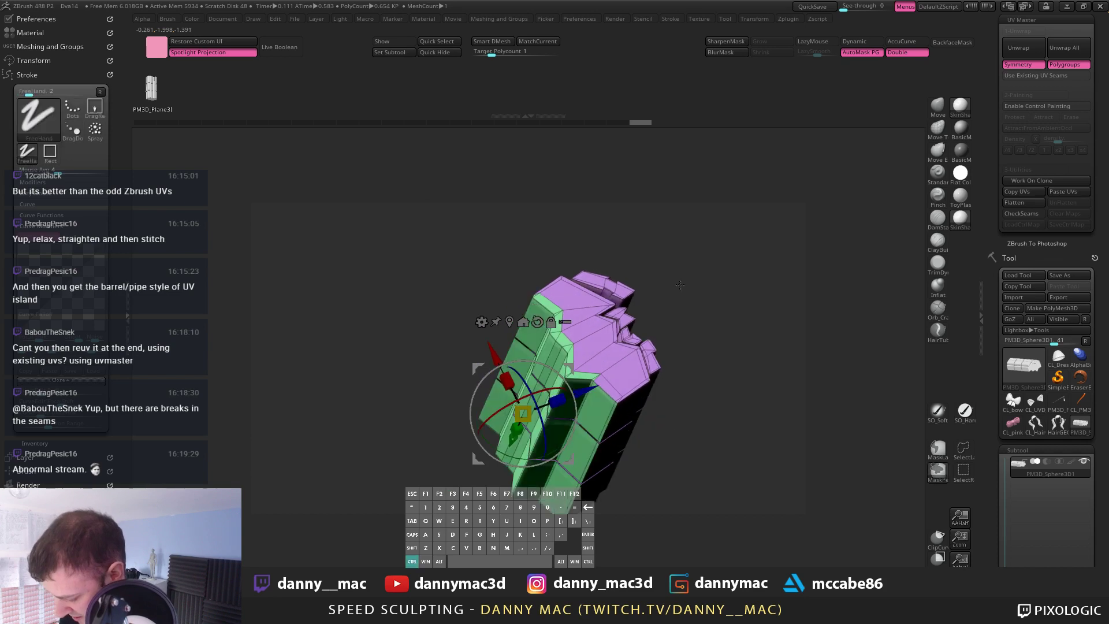
{"action": "key", "text": "ctrl+w"}
{"action": "left_click_drag", "start_coordinate": [689, 324], "coordinate": [647, 420]}
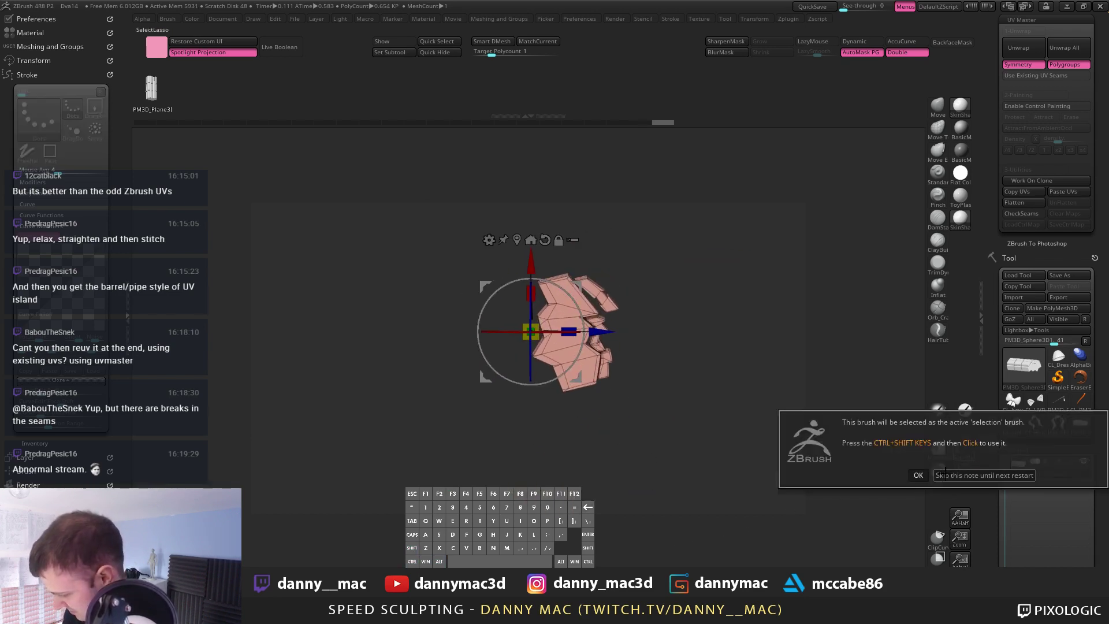
{"action": "left_click", "coordinate": [963, 450]}
{"action": "mouse_move", "coordinate": [540, 257]}
{"action": "left_mouse_down", "text": "ctrl+alt+shift"}
{"action": "mouse_move", "coordinate": [558, 494]}
{"action": "mouse_move", "coordinate": [595, 289]}
{"action": "left_mouse_up", "text": "ctrl+alt+shift"}
{"action": "left_click_drag", "start_coordinate": [636, 394], "coordinate": [643, 412], "text": "ctrl+shift"}
{"action": "key", "text": "ctrl+w"}
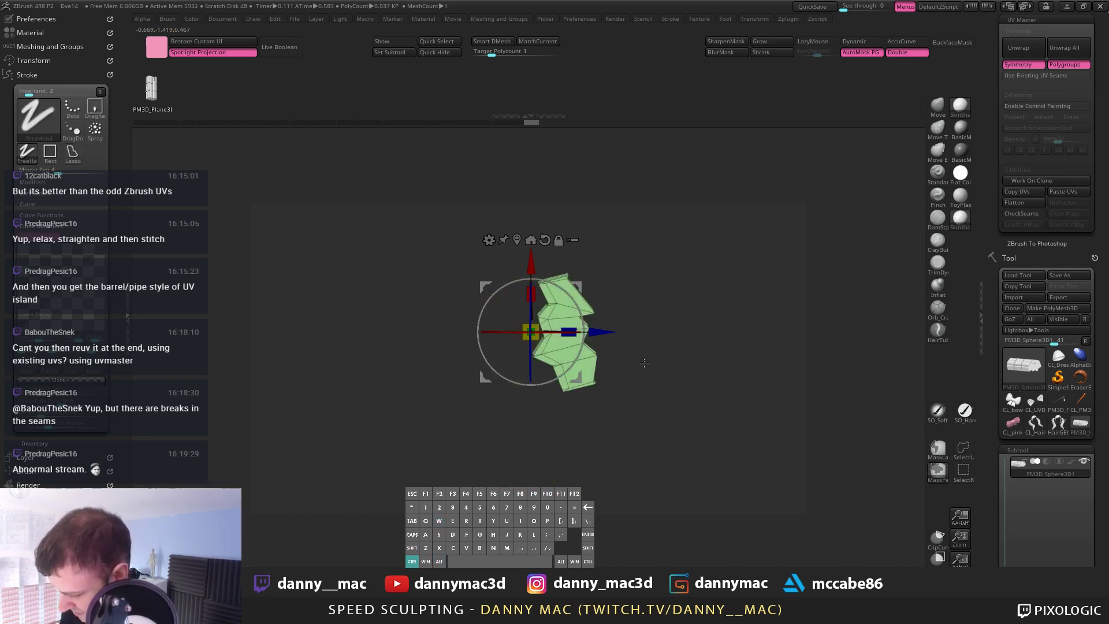
{"action": "key", "text": "ctrl+z"}
Step: Try to isolate a narrow zigzag strip of the end faces, and restore the whole strand
{"action": "left_click_drag", "start_coordinate": [643, 262], "coordinate": [673, 258], "text": "ctrl+shift"}
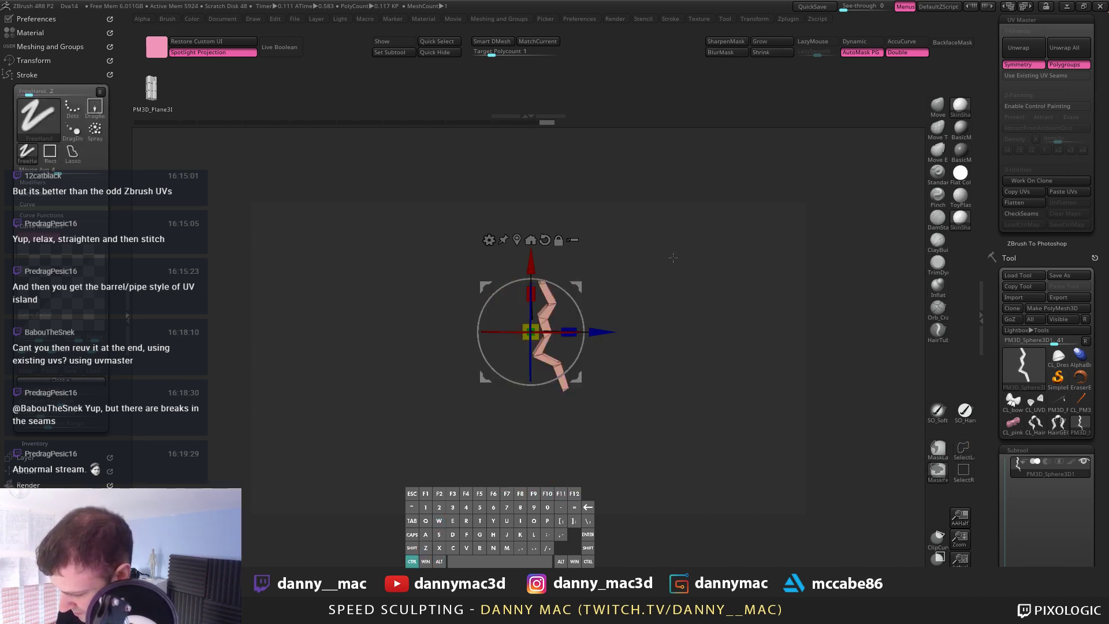
{"action": "key", "text": "ctrl+shift+z"}
{"action": "mouse_move", "coordinate": [657, 312]}
{"action": "left_mouse_down"}
{"action": "mouse_move", "coordinate": [681, 327]}
{"action": "mouse_move", "coordinate": [718, 313]}
{"action": "mouse_move", "coordinate": [646, 371]}
{"action": "mouse_move", "coordinate": [601, 345]}
{"action": "mouse_move", "coordinate": [655, 237]}
{"action": "mouse_move", "coordinate": [642, 218]}
{"action": "left_mouse_up"}
{"action": "mouse_move", "coordinate": [641, 218]}
{"action": "left_mouse_down", "text": "ctrl+shift"}
{"action": "mouse_move", "coordinate": [604, 248]}
{"action": "mouse_move", "coordinate": [509, 532]}
{"action": "left_mouse_up", "text": "ctrl+shift"}
{"action": "key", "text": "ctrl+z"}
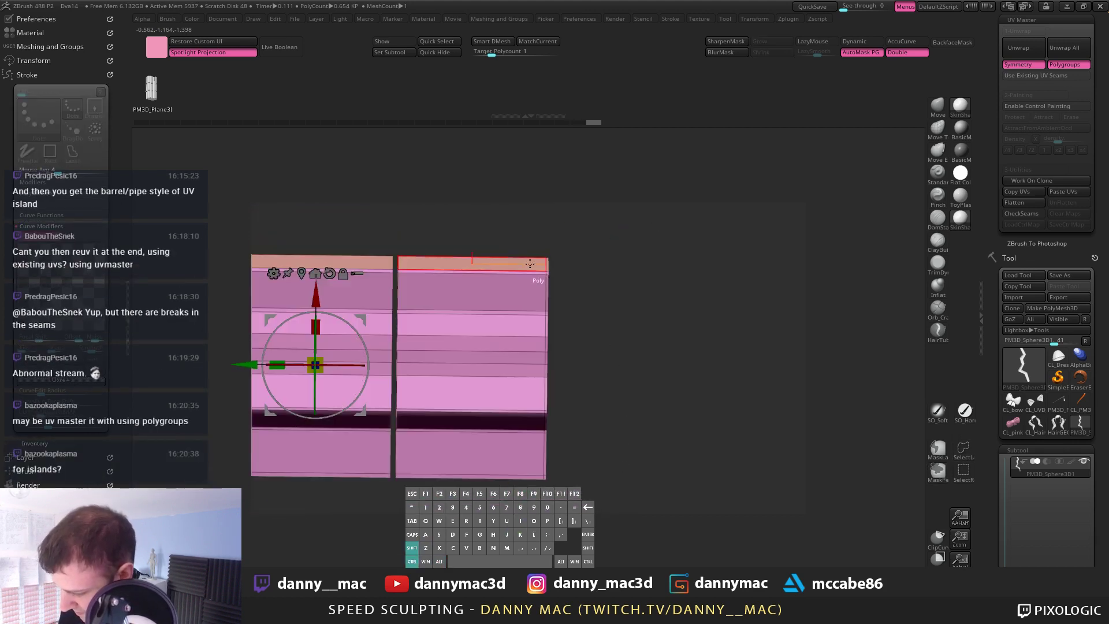
Step: Isolate the cap faces at one end of the strand, and show the whole strand again
{"action": "mouse_move", "coordinate": [514, 242]}
{"action": "left_mouse_down", "text": "ctrl+alt+shift"}
{"action": "mouse_move", "coordinate": [567, 521]}
{"action": "mouse_move", "coordinate": [544, 514]}
{"action": "left_mouse_up", "text": "ctrl+alt+shift"}
{"action": "left_click", "coordinate": [635, 372], "text": "ctrl+shift"}
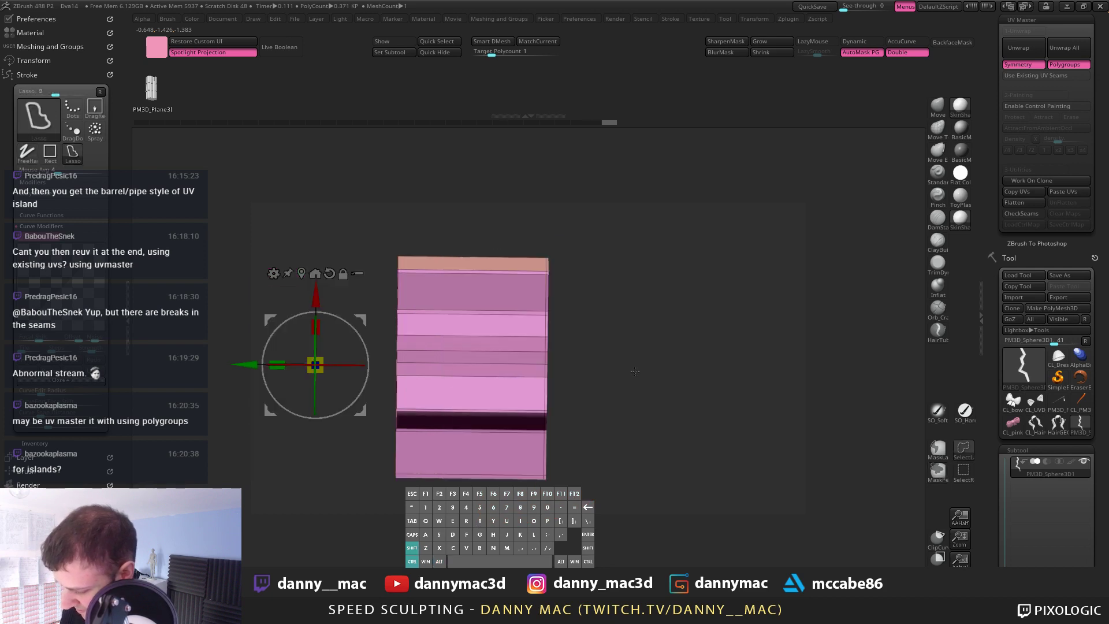
{"action": "mouse_move", "coordinate": [529, 227]}
{"action": "left_mouse_down", "text": "ctrl+alt+shift"}
{"action": "mouse_move", "coordinate": [339, 308]}
{"action": "mouse_move", "coordinate": [534, 509]}
{"action": "left_mouse_up", "text": "ctrl+alt+shift"}
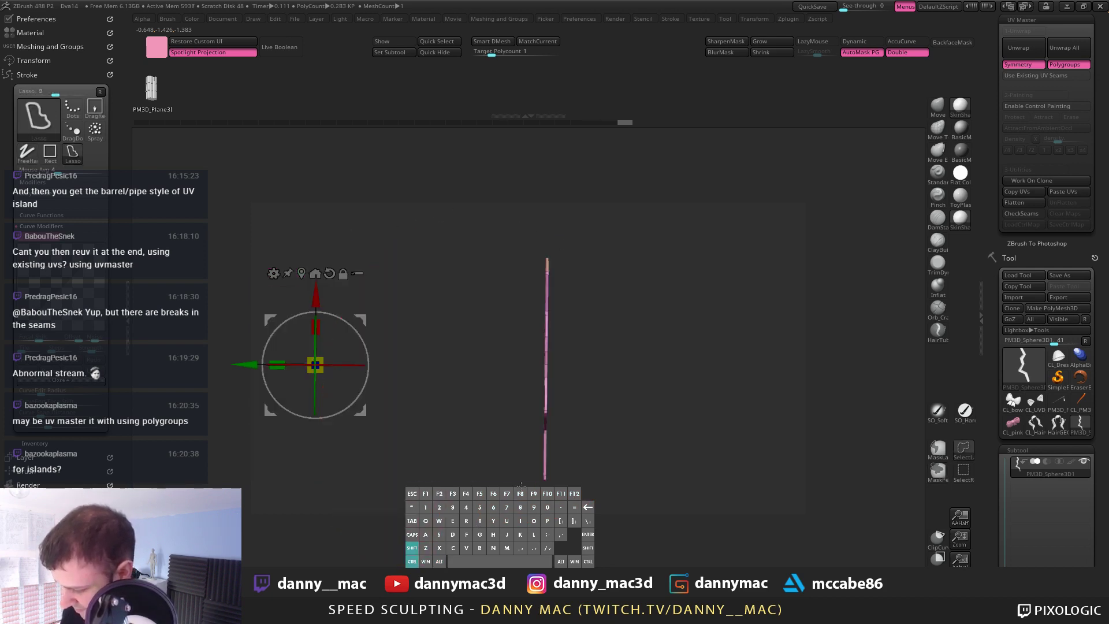
{"action": "mouse_move", "coordinate": [797, 329]}
{"action": "left_mouse_down"}
{"action": "mouse_move", "coordinate": [722, 346]}
{"action": "mouse_move", "coordinate": [681, 371]}
{"action": "mouse_move", "coordinate": [468, 365]}
{"action": "left_mouse_up"}
{"action": "left_click", "coordinate": [715, 350], "text": "ctrl+shift"}
Step: Isolate the cap faces at the strand's opposite end, group them as one polygroup, and show the whole strand
{"action": "mouse_move", "coordinate": [559, 352]}
{"action": "left_mouse_down", "text": "alt"}
{"action": "mouse_move", "coordinate": [929, 385]}
{"action": "mouse_move", "coordinate": [774, 376]}
{"action": "mouse_move", "coordinate": [736, 328]}
{"action": "left_mouse_up", "text": "alt"}
{"action": "left_click_drag", "start_coordinate": [484, 255], "coordinate": [489, 515], "text": "ctrl+alt+shift"}
{"action": "left_click_drag", "start_coordinate": [468, 462], "coordinate": [474, 512], "text": "ctrl+shift"}
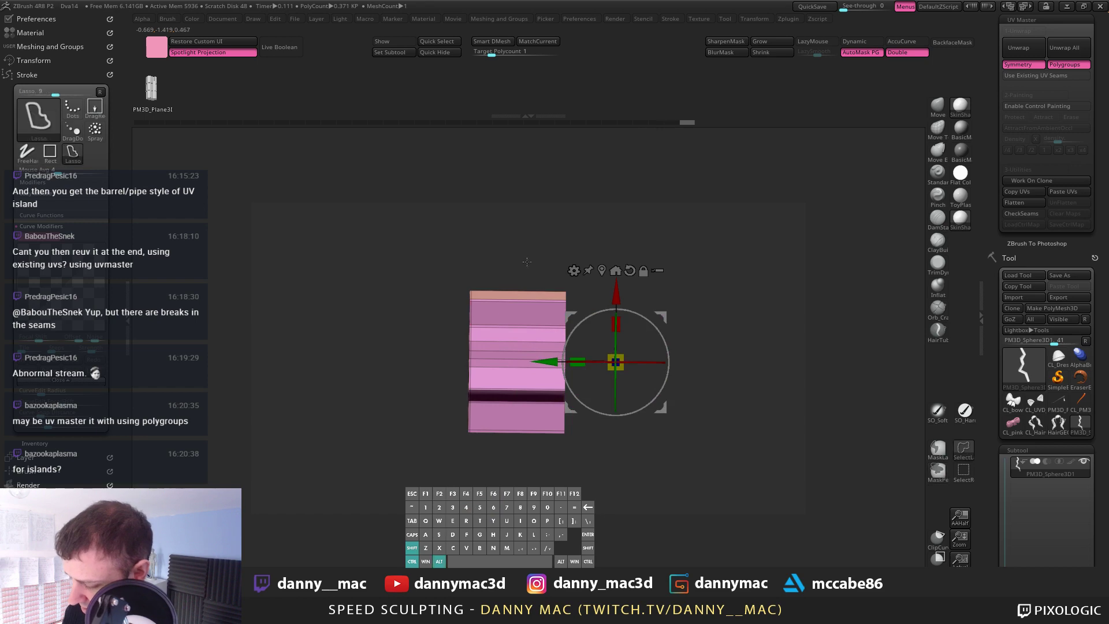
{"action": "left_click_drag", "start_coordinate": [527, 262], "coordinate": [529, 532], "text": "ctrl+alt+shift"}
{"action": "key", "text": "ctrl+w"}
{"action": "left_click", "coordinate": [534, 453], "text": "ctrl+shift"}
{"action": "mouse_move", "coordinate": [534, 453]}
{"action": "left_mouse_down"}
{"action": "mouse_move", "coordinate": [575, 456]}
{"action": "mouse_move", "coordinate": [578, 395]}
{"action": "left_mouse_up"}
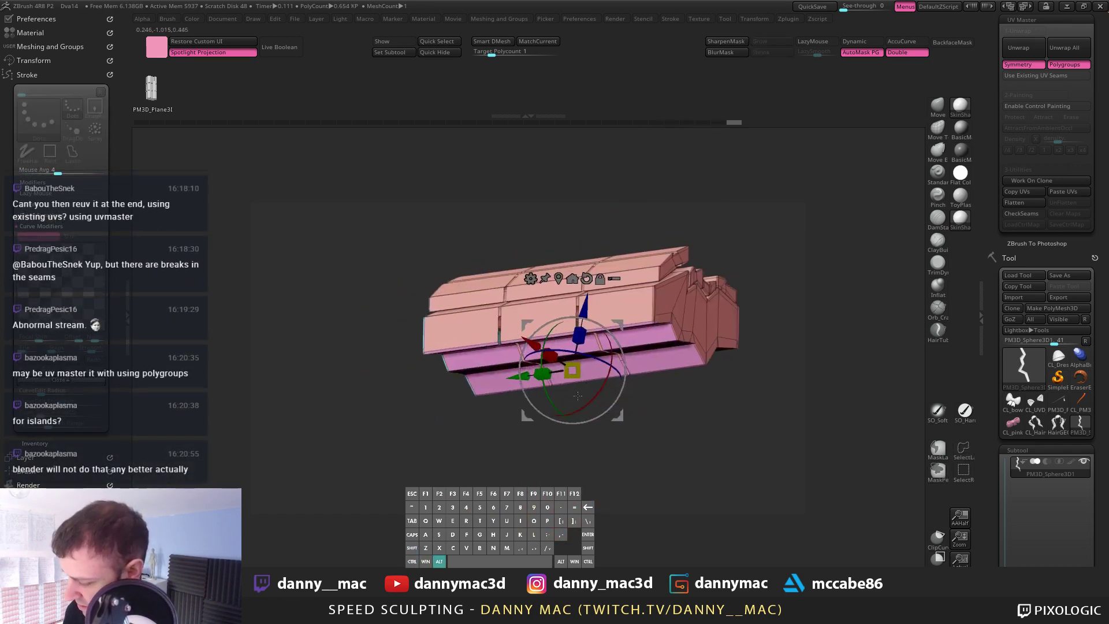
Step: Isolate the strand's lengthwise side faces, group them as a single polygroup, and show the whole strand
{"action": "mouse_move", "coordinate": [684, 311]}
{"action": "left_mouse_down"}
{"action": "mouse_move", "coordinate": [665, 312]}
{"action": "mouse_move", "coordinate": [693, 380]}
{"action": "mouse_move", "coordinate": [591, 357]}
{"action": "mouse_move", "coordinate": [678, 309]}
{"action": "mouse_move", "coordinate": [625, 340]}
{"action": "mouse_move", "coordinate": [594, 379]}
{"action": "mouse_move", "coordinate": [603, 400]}
{"action": "left_mouse_up"}
{"action": "key", "text": "q"}
{"action": "left_click", "coordinate": [690, 272], "text": "ctrl+shift"}
{"action": "key", "text": "ctrl+w"}
{"action": "left_click", "coordinate": [672, 346], "text": "ctrl+shift"}
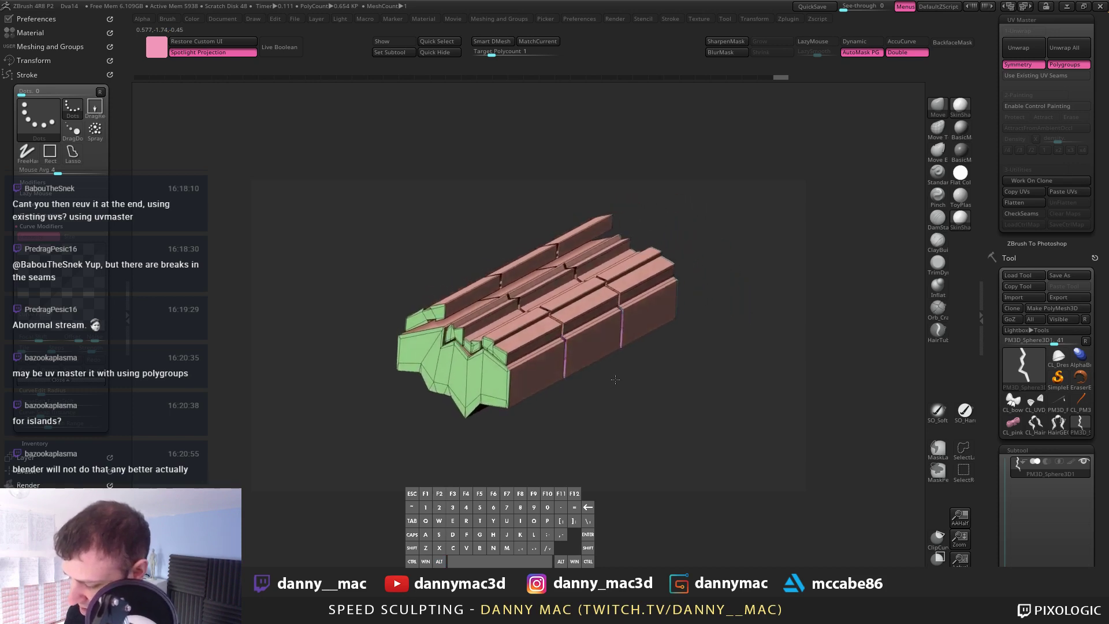
Step: Examine the grouped end cap and the seams between the strand's segments from several angles
{"action": "mouse_move", "coordinate": [588, 354]}
{"action": "left_mouse_down"}
{"action": "mouse_move", "coordinate": [601, 326]}
{"action": "mouse_move", "coordinate": [602, 362]}
{"action": "mouse_move", "coordinate": [555, 313]}
{"action": "left_mouse_up"}
{"action": "right_click_drag", "start_coordinate": [549, 304], "coordinate": [525, 355], "text": "alt"}
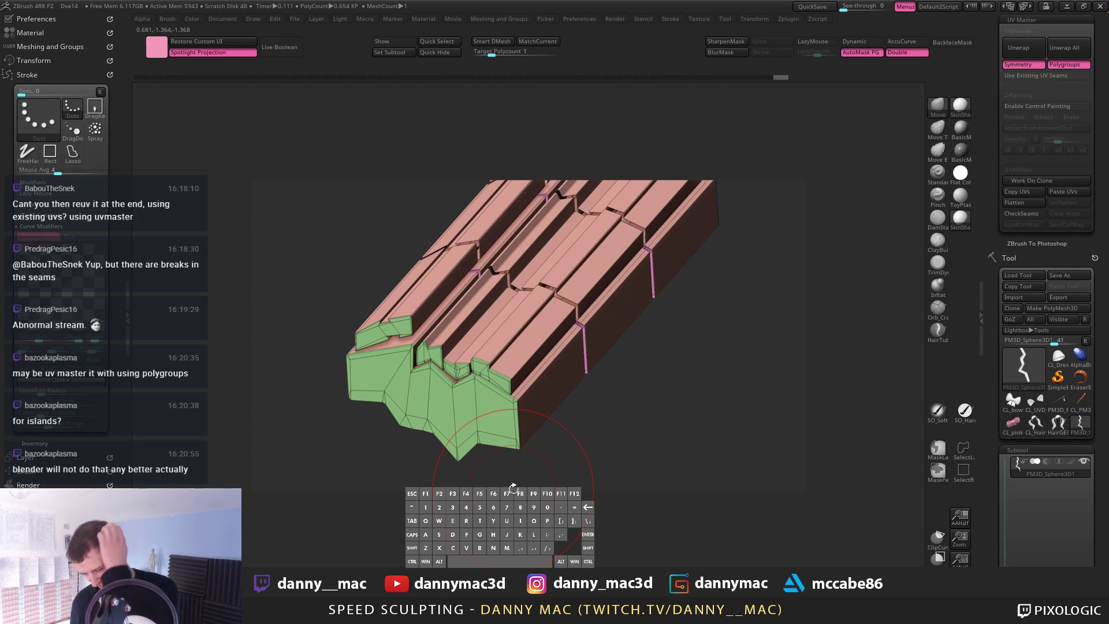
{"action": "mouse_move", "coordinate": [513, 487]}
{"action": "left_mouse_down"}
{"action": "mouse_move", "coordinate": [672, 300]}
{"action": "mouse_move", "coordinate": [642, 340]}
{"action": "mouse_move", "coordinate": [641, 407]}
{"action": "mouse_move", "coordinate": [665, 358]}
{"action": "mouse_move", "coordinate": [630, 307]}
{"action": "mouse_move", "coordinate": [718, 295]}
{"action": "mouse_move", "coordinate": [622, 329]}
{"action": "mouse_move", "coordinate": [751, 340]}
{"action": "mouse_move", "coordinate": [607, 282]}
{"action": "mouse_move", "coordinate": [657, 307]}
{"action": "mouse_move", "coordinate": [493, 310]}
{"action": "mouse_move", "coordinate": [572, 319]}
{"action": "left_mouse_up"}
{"action": "key", "text": "e"}
{"action": "left_click_drag", "start_coordinate": [437, 444], "coordinate": [437, 446]}
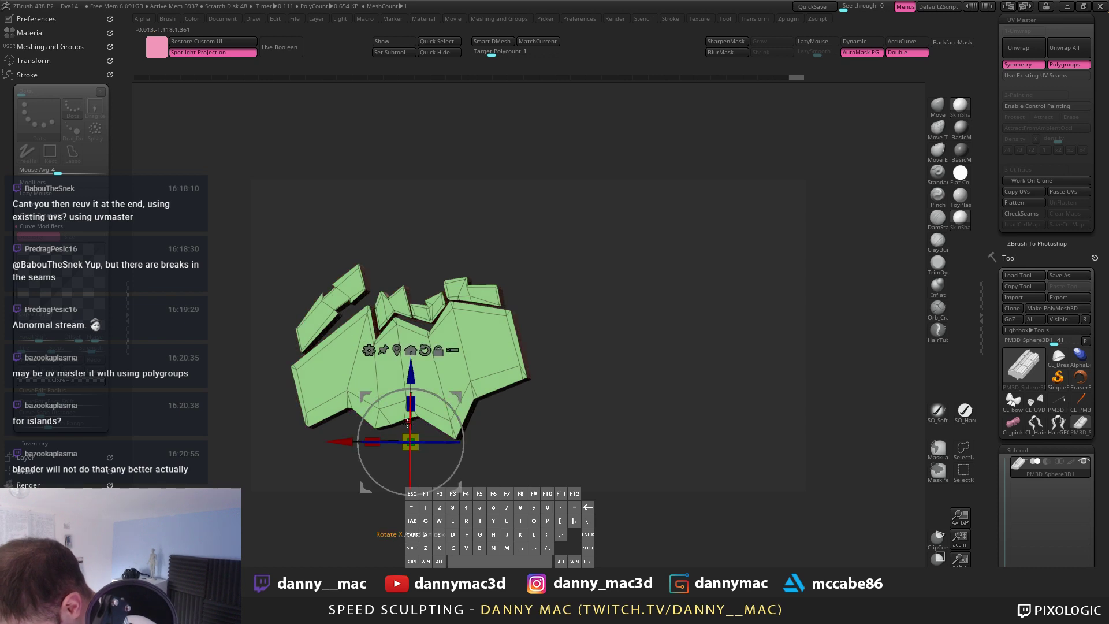
{"action": "left_click_drag", "start_coordinate": [507, 299], "coordinate": [582, 618], "text": "alt"}
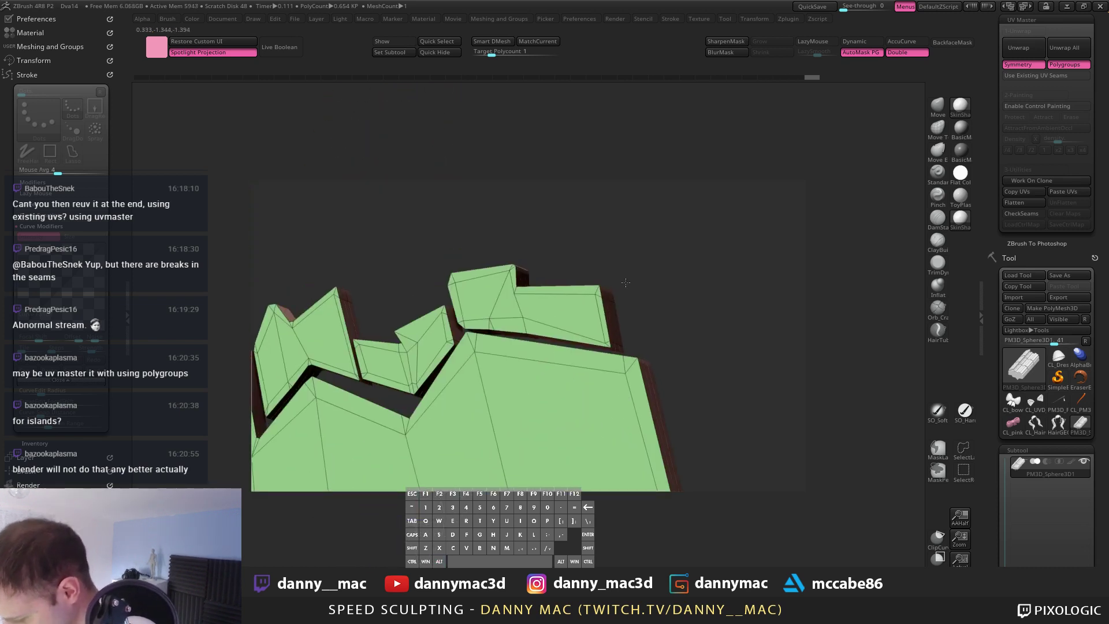
Step: Isolate the outer side strip of the small corner piece, group it as its own polygroup, and inspect the whole strand
{"action": "left_click_drag", "start_coordinate": [607, 255], "coordinate": [624, 290]}
{"action": "mouse_move", "coordinate": [619, 252]}
{"action": "left_mouse_down", "text": "ctrl+alt+shift"}
{"action": "mouse_move", "coordinate": [636, 347]}
{"action": "mouse_move", "coordinate": [620, 354]}
{"action": "left_mouse_up", "text": "ctrl+alt+shift"}
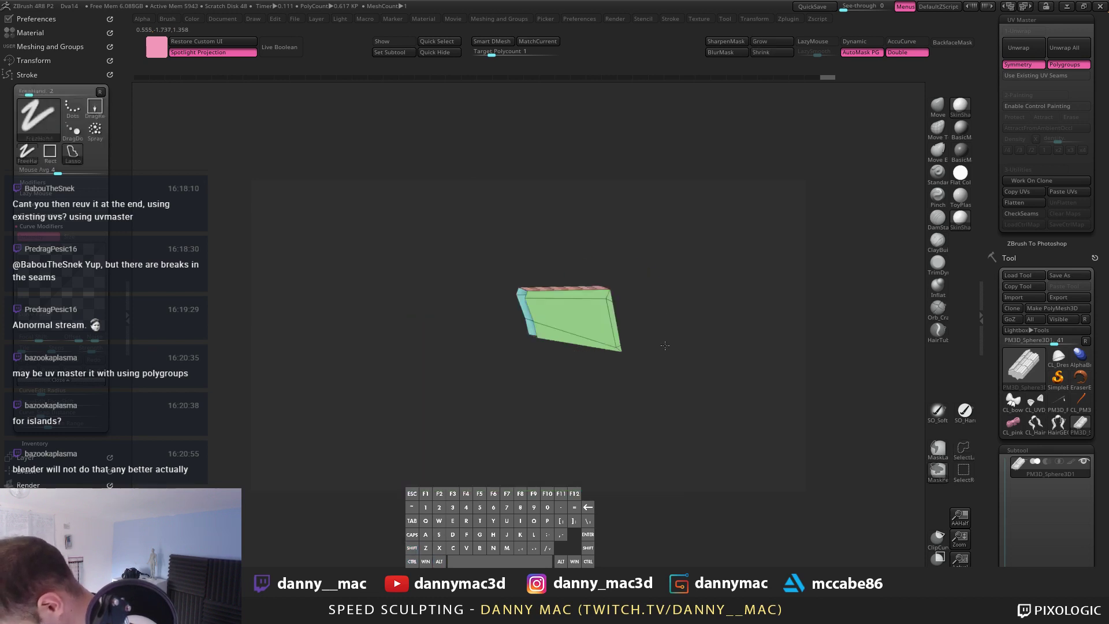
{"action": "left_click_drag", "start_coordinate": [625, 305], "coordinate": [622, 376]}
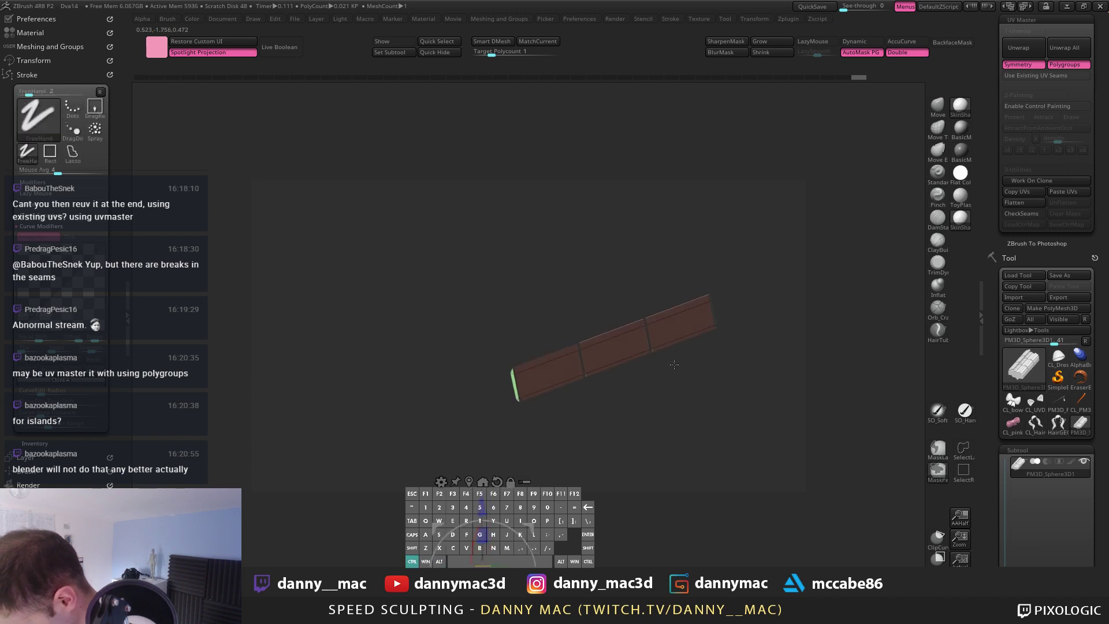
{"action": "left_click", "coordinate": [659, 388], "text": "ctrl+shift"}
{"action": "right_click_drag", "start_coordinate": [659, 388], "coordinate": [702, 326]}
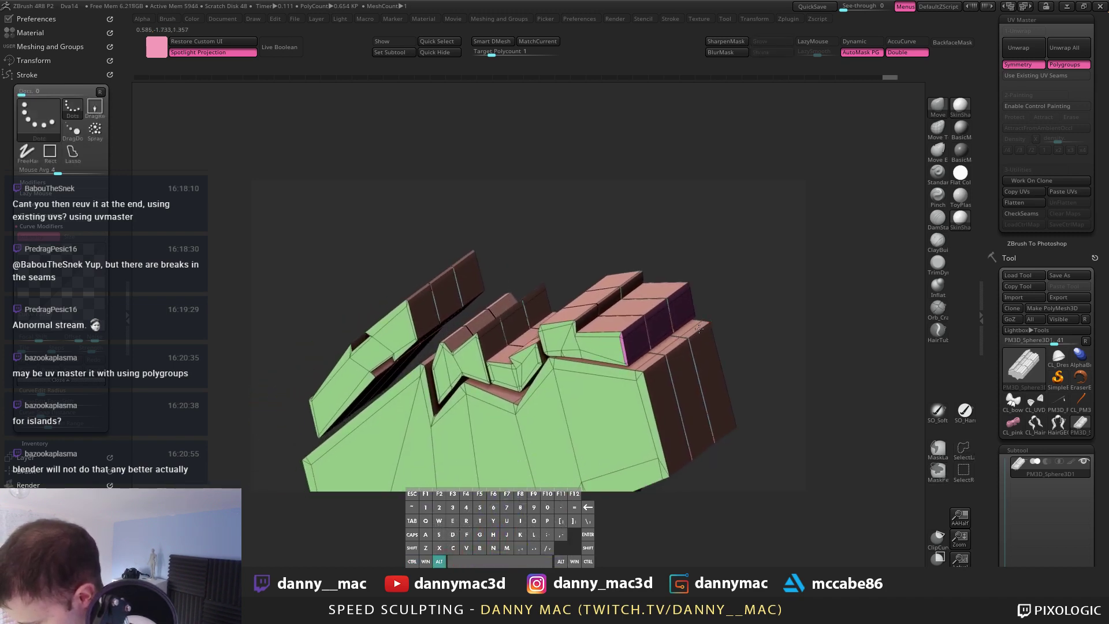
{"action": "mouse_move", "coordinate": [700, 328]}
{"action": "left_mouse_down"}
{"action": "mouse_move", "coordinate": [594, 332]}
{"action": "mouse_move", "coordinate": [596, 342]}
{"action": "mouse_move", "coordinate": [592, 289]}
{"action": "mouse_move", "coordinate": [503, 471]}
{"action": "left_mouse_up"}
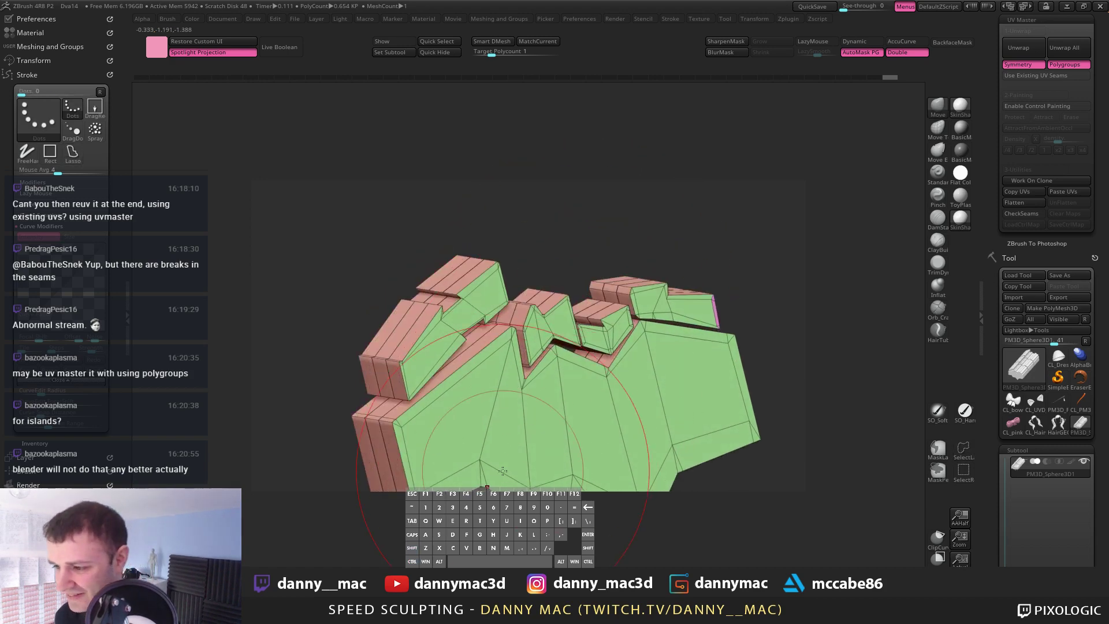
{"action": "mouse_move", "coordinate": [578, 355]}
{"action": "left_mouse_down"}
{"action": "mouse_move", "coordinate": [636, 323]}
{"action": "mouse_move", "coordinate": [608, 283]}
{"action": "mouse_move", "coordinate": [605, 300]}
{"action": "mouse_move", "coordinate": [465, 257]}
{"action": "left_mouse_up"}
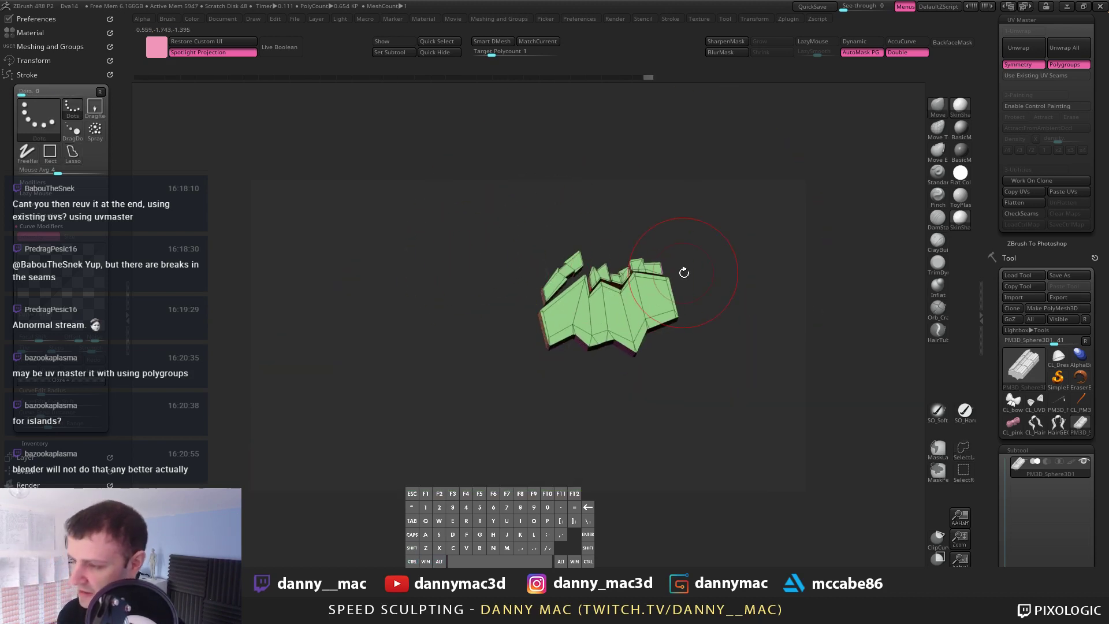
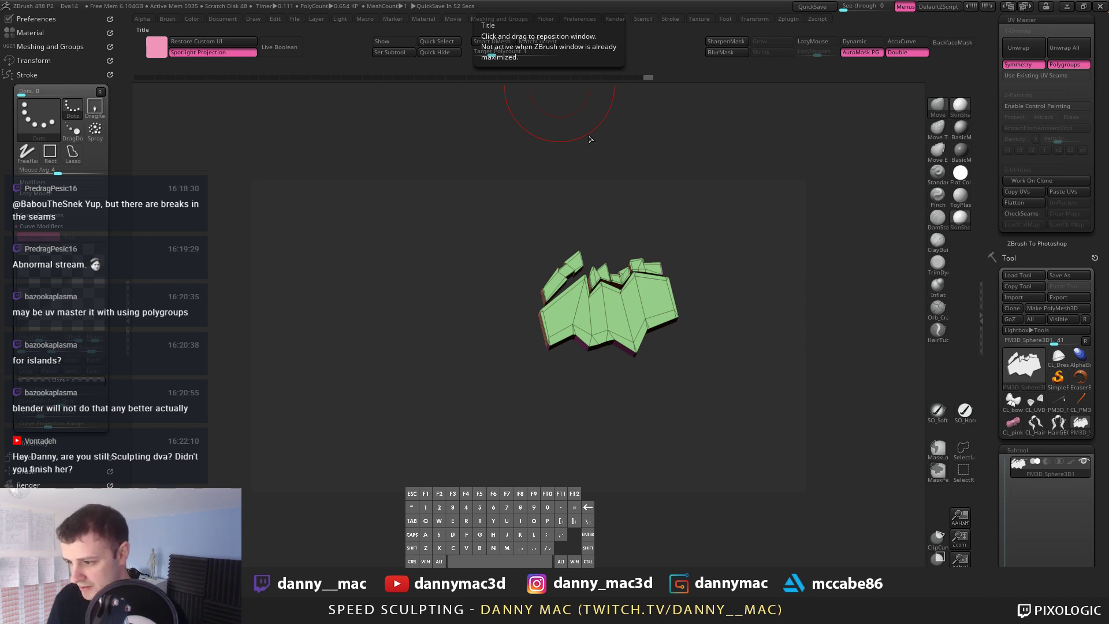
{"action": "left_click_drag", "start_coordinate": [543, 133], "coordinate": [607, 422]}
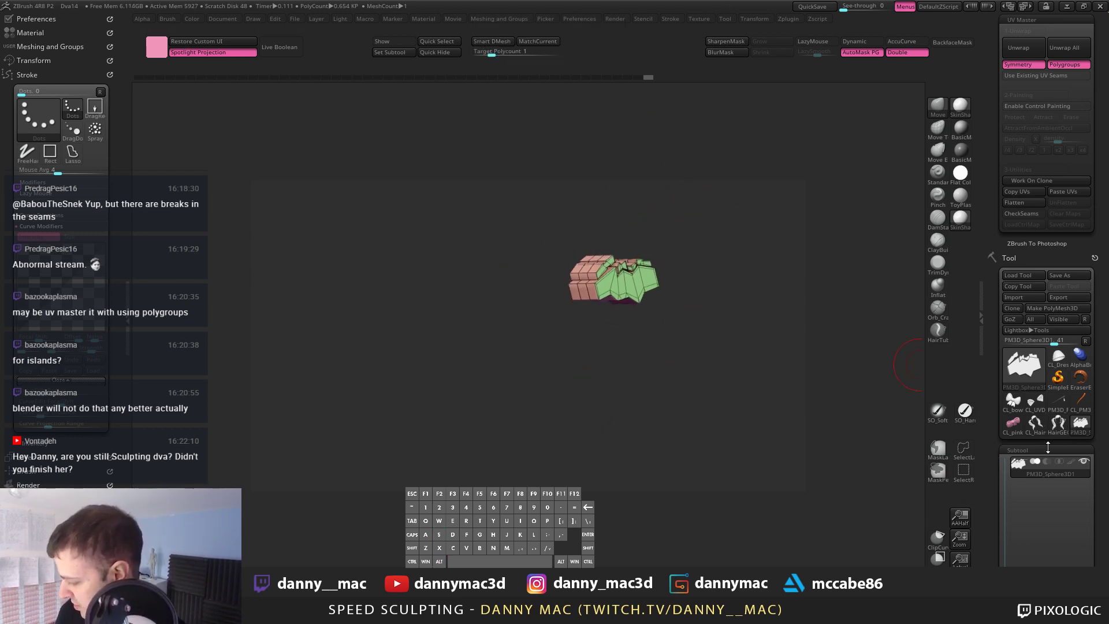
Step: Switch to the HairGEO_1 tool, turn off the polyframe display and view the full character
{"action": "left_click", "coordinate": [1057, 429]}
{"action": "key", "text": "alt+s"}
{"action": "left_click_drag", "start_coordinate": [680, 366], "coordinate": [528, 264], "text": "alt"}
{"action": "key", "text": "shift+f"}
{"action": "key", "text": "ctrl+shift+z"}
{"action": "key", "text": "ctrl+shift+z"}
{"action": "key", "text": "ctrl+z"}
{"action": "left_click_drag", "start_coordinate": [609, 261], "coordinate": [631, 258], "text": "alt"}
{"action": "key", "text": "XF86AudioPlay"}
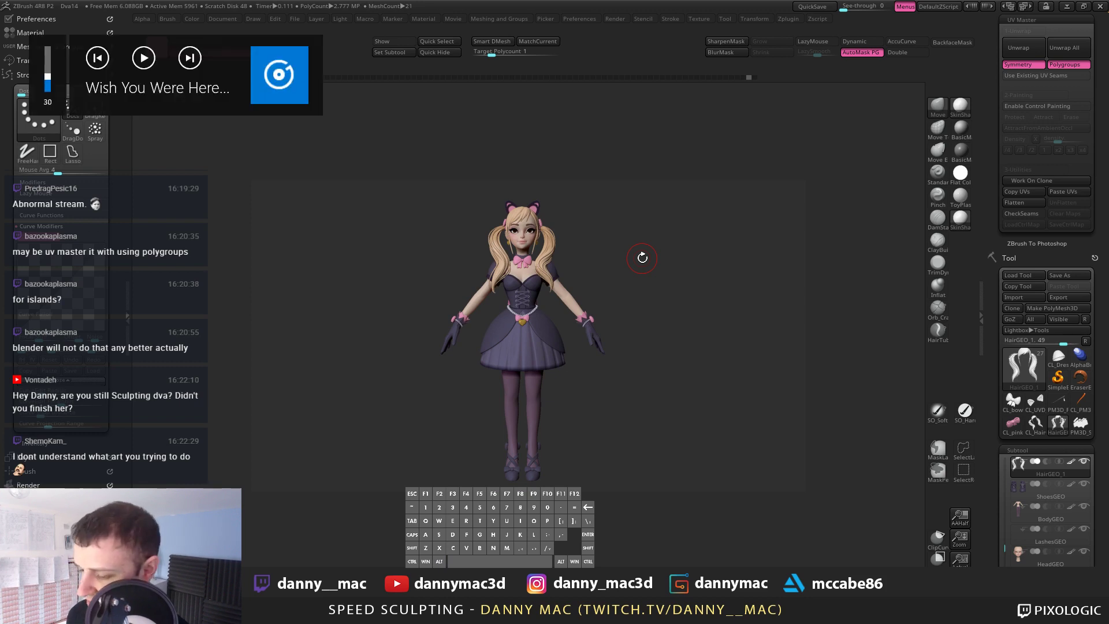
{"action": "left_click_drag", "start_coordinate": [622, 272], "coordinate": [651, 285]}
{"action": "left_click_drag", "start_coordinate": [575, 223], "coordinate": [612, 227]}
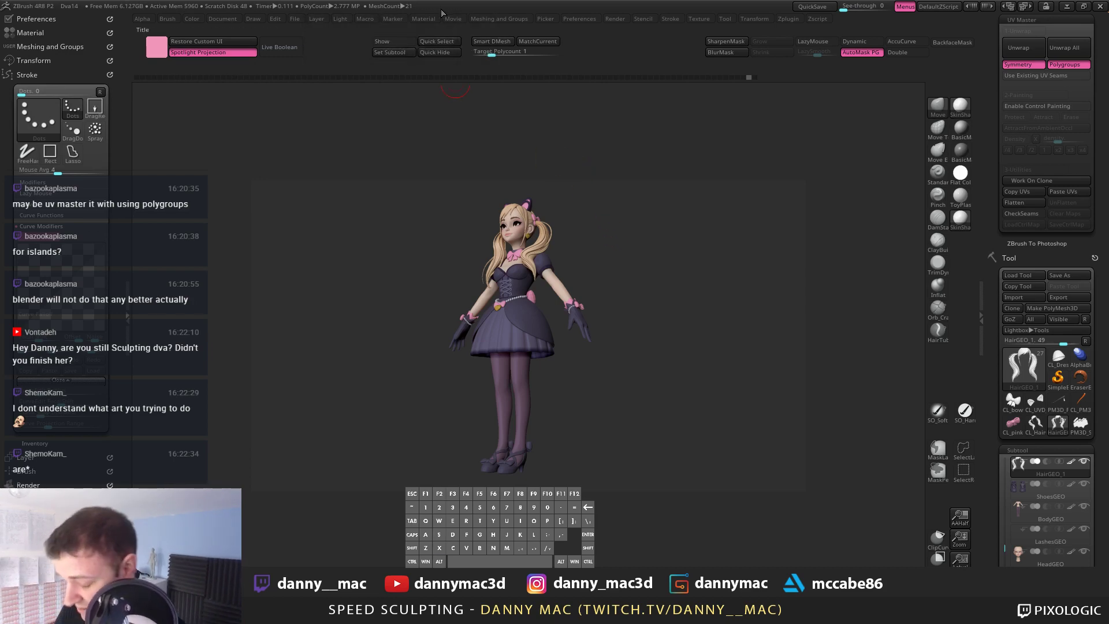
Step: Switch to Blender, hide the node editor's properties sidebar and widen the 3D viewport
{"action": "key", "text": "alt+Tab"}
{"action": "key", "text": "alt+Tab"}
{"action": "key", "text": "alt+Tab"}
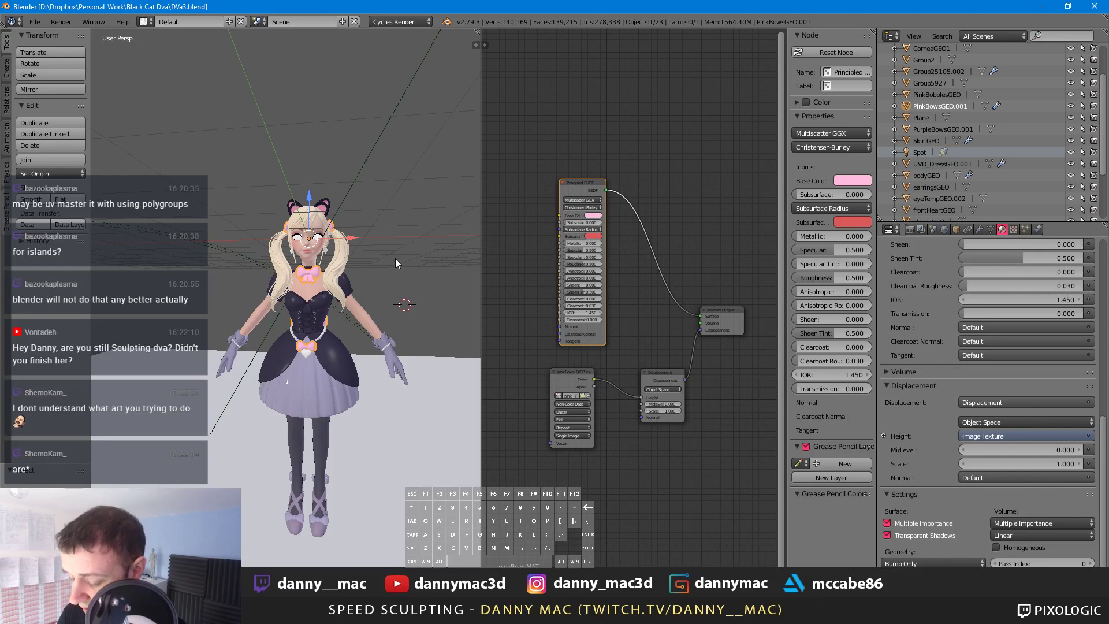
{"action": "left_click_drag", "start_coordinate": [389, 259], "coordinate": [393, 268], "text": "alt"}
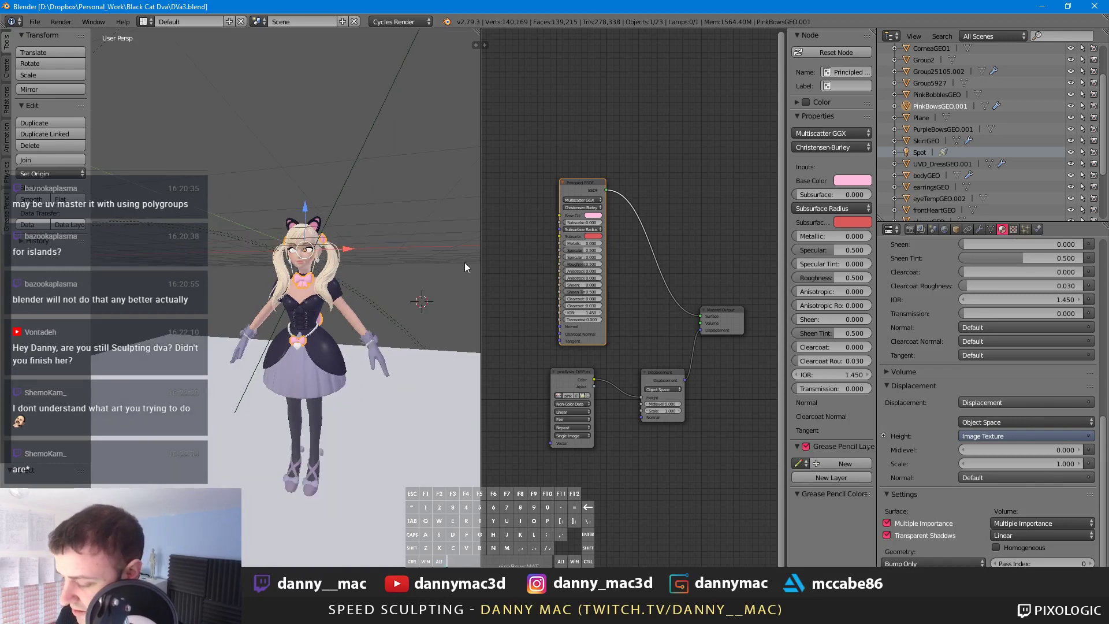
{"action": "key", "text": "n"}
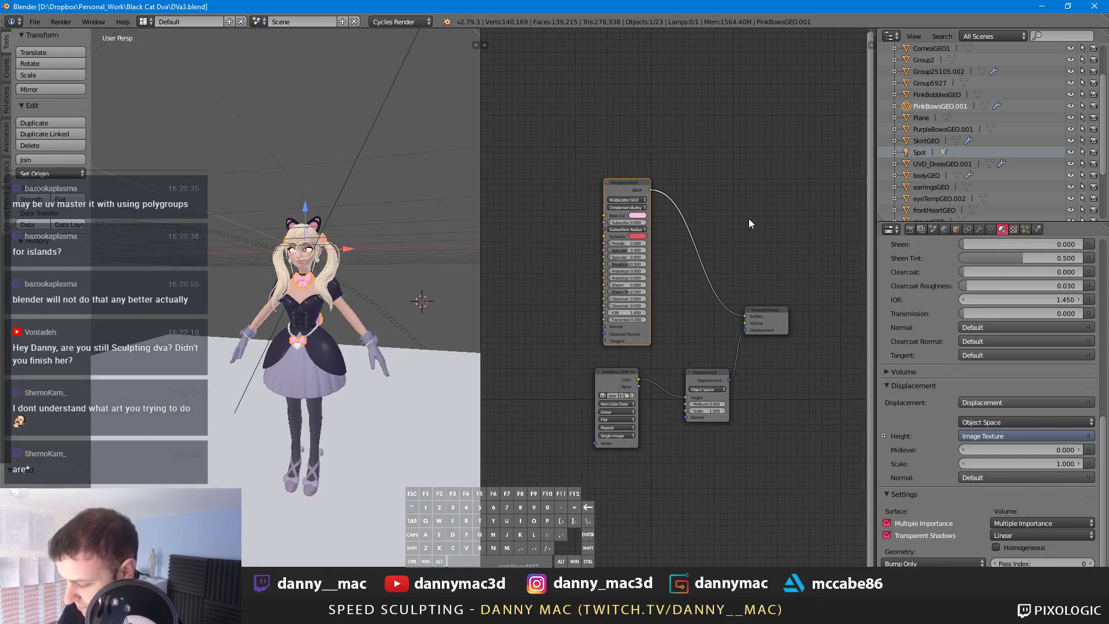
{"action": "left_click_drag", "start_coordinate": [481, 253], "coordinate": [637, 263]}
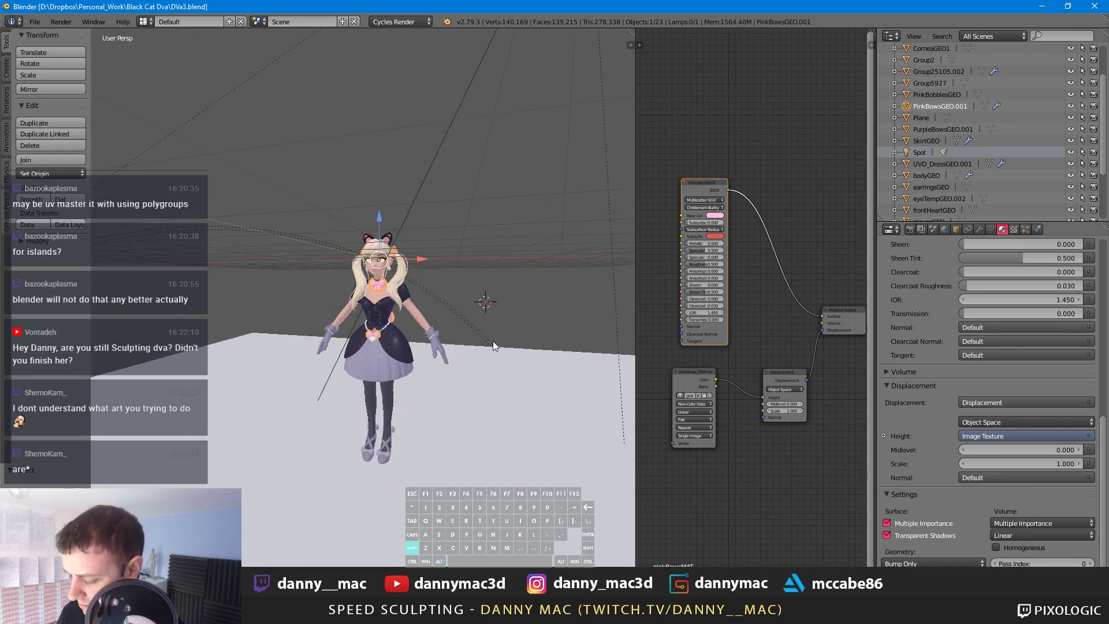
Step: Examine the character in Blender's 3D viewport from a few angles
{"action": "left_click_drag", "start_coordinate": [493, 341], "coordinate": [443, 332], "text": "alt"}
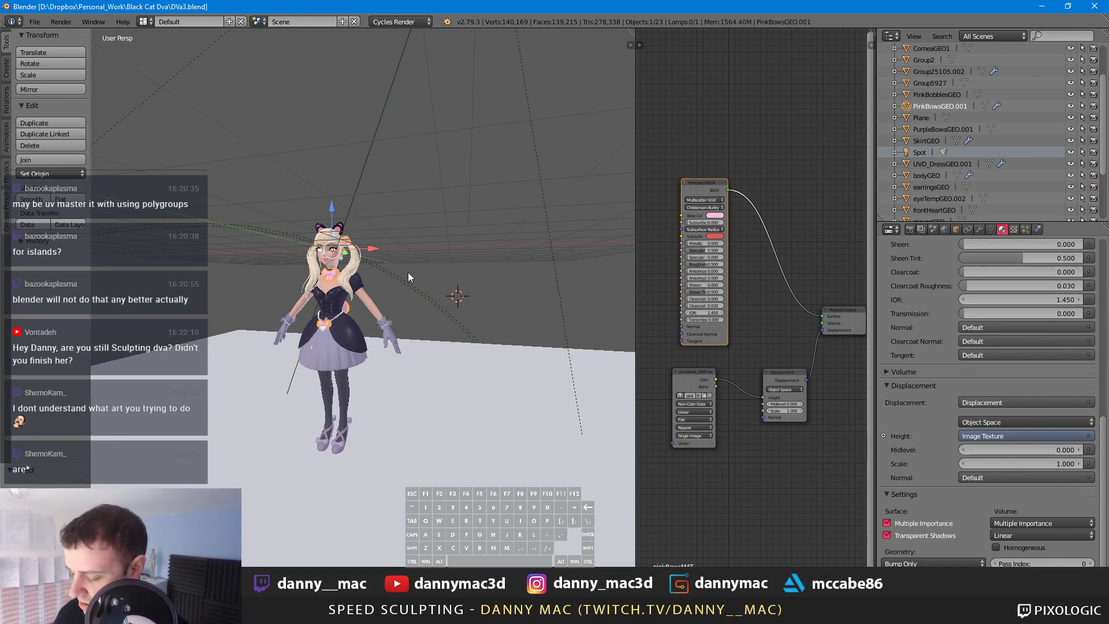
{"action": "middle_click_drag", "start_coordinate": [407, 273], "coordinate": [434, 283]}
{"action": "middle_click_drag", "start_coordinate": [326, 279], "coordinate": [386, 287], "text": "shift"}
{"action": "middle_click_drag", "start_coordinate": [385, 289], "coordinate": [383, 271], "text": "shift"}
{"action": "middle_click_drag", "start_coordinate": [382, 271], "coordinate": [382, 283], "text": "ctrl"}
Step: Switch back to ZBrush, load the PM3D_Sphere3D1 strand tool and display its polyframe
{"action": "key", "text": "alt+Tab"}
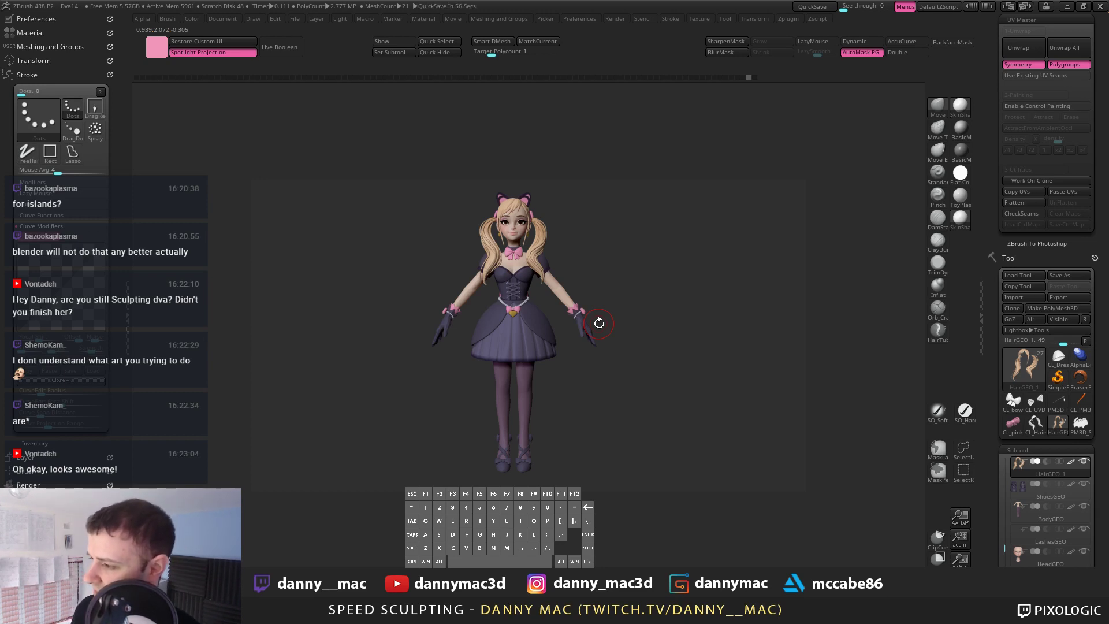
{"action": "left_click", "coordinate": [1080, 423]}
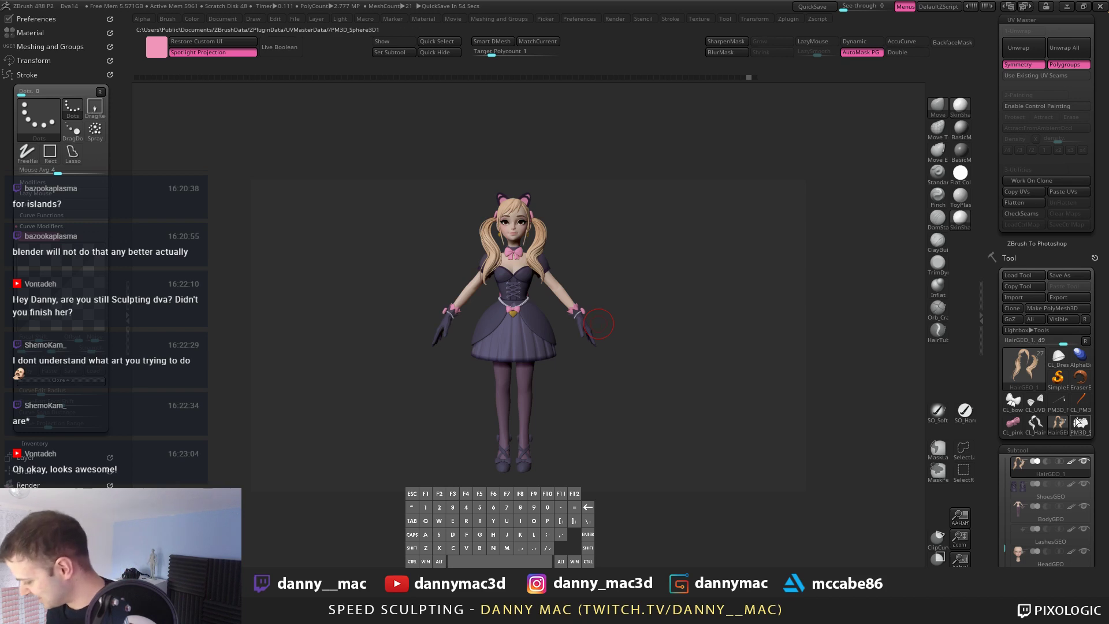
{"action": "key", "text": "shift+f"}
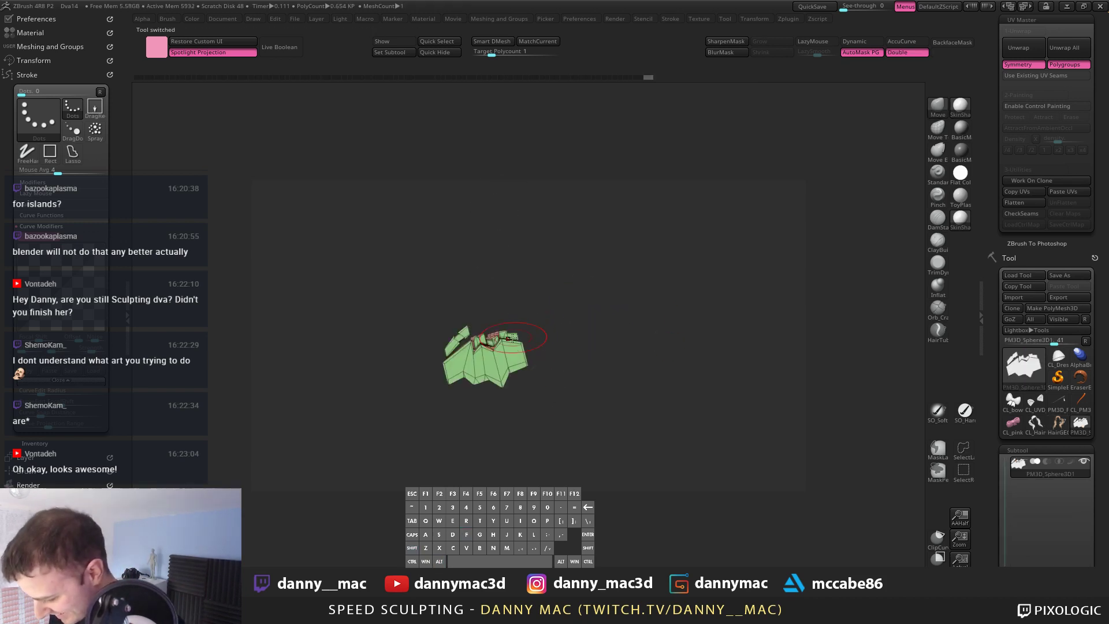
{"action": "left_click_drag", "start_coordinate": [545, 347], "coordinate": [572, 357], "text": "alt"}
{"action": "right_click_drag", "start_coordinate": [572, 358], "coordinate": [579, 346]}
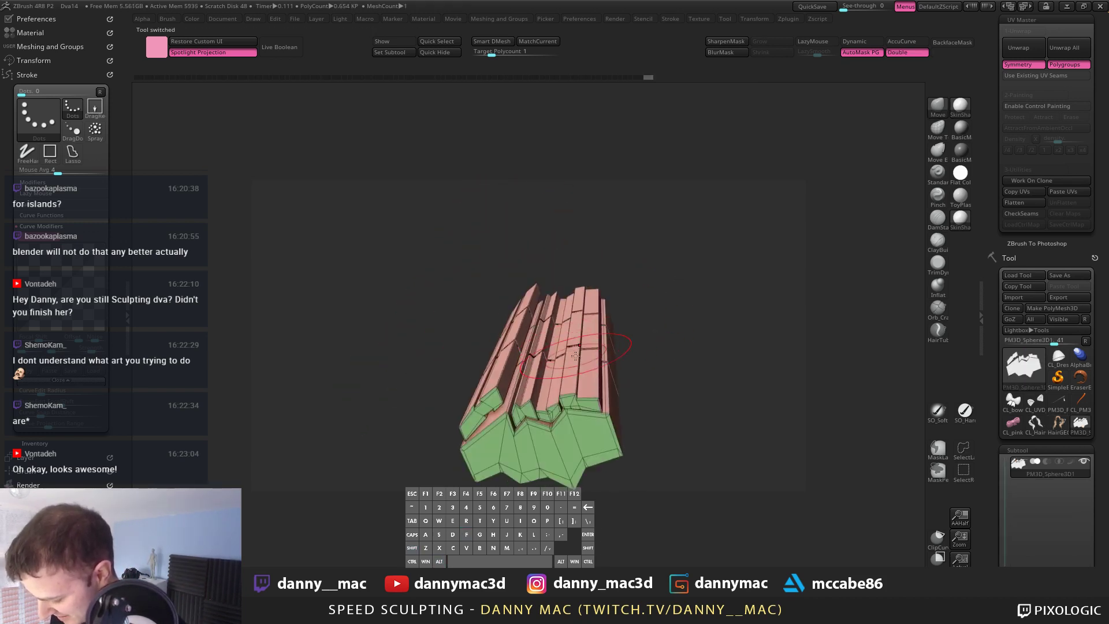
Step: Apply Auto Groups to the strand and make SelectRect the active selection brush
{"action": "key", "text": "2"}
{"action": "left_click", "coordinate": [570, 447]}
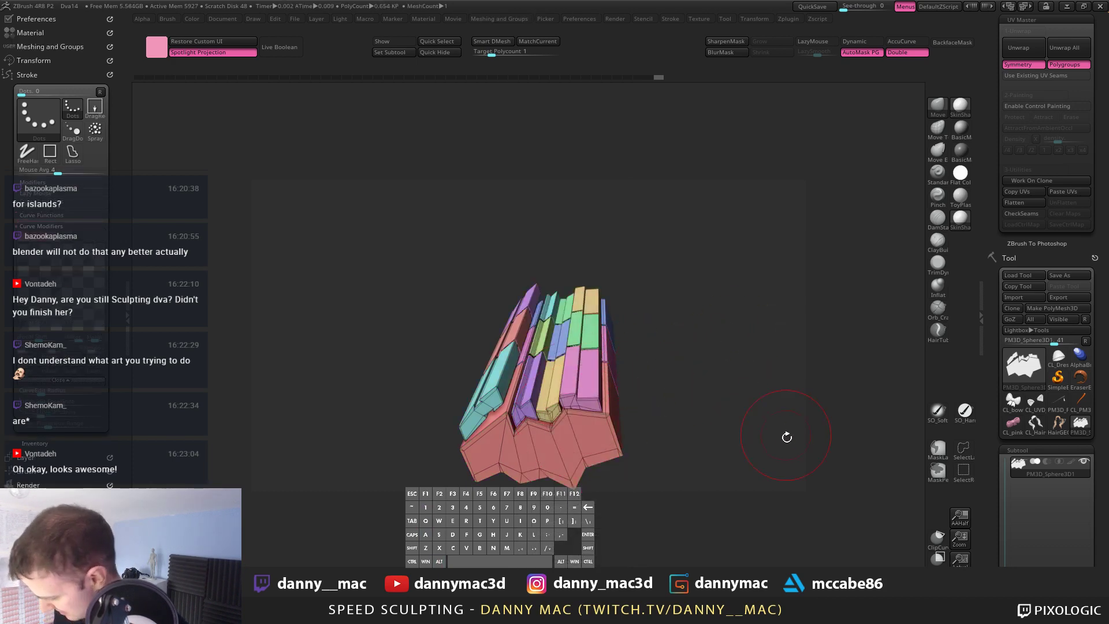
{"action": "left_click", "coordinate": [963, 472]}
Step: Hide the small strand pieces lying on the front segment, leaving its broad base piece visible
{"action": "mouse_move", "coordinate": [628, 372]}
{"action": "left_mouse_down"}
{"action": "mouse_move", "coordinate": [579, 390]}
{"action": "mouse_move", "coordinate": [601, 387]}
{"action": "left_mouse_up"}
{"action": "left_click", "coordinate": [578, 390], "text": "ctrl+shift"}
{"action": "left_click", "coordinate": [577, 381], "text": "ctrl+shift"}
{"action": "left_click", "coordinate": [539, 400], "text": "ctrl+shift"}
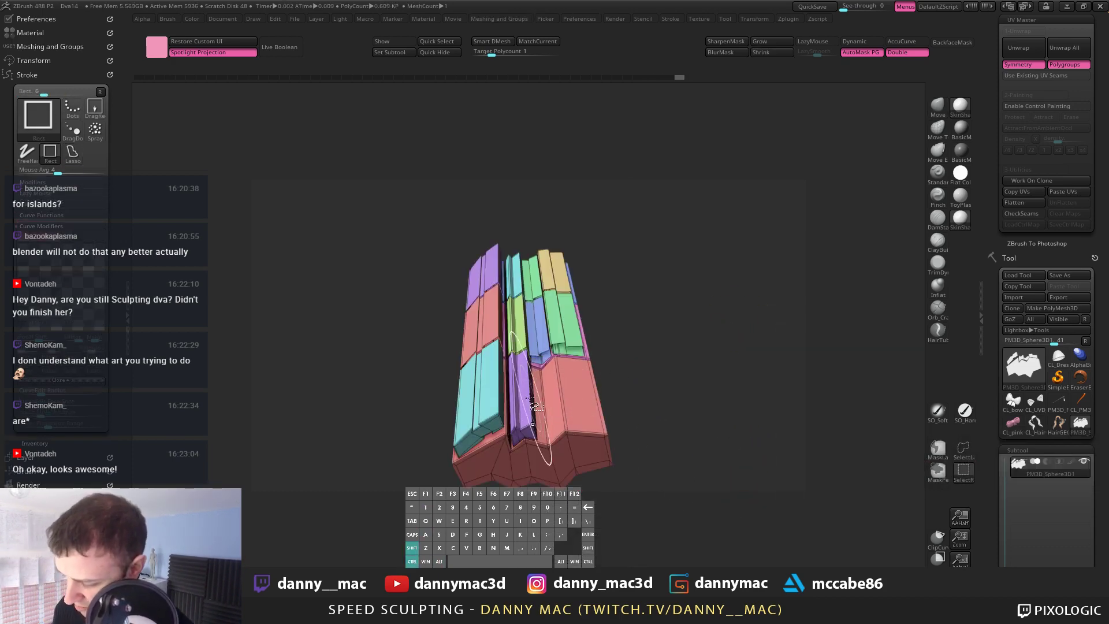
{"action": "left_click", "coordinate": [529, 398], "text": "ctrl+shift"}
{"action": "left_click", "coordinate": [480, 407], "text": "ctrl+shift"}
Step: Hide the small strand pieces lying on the middle segment, keeping its broad base piece
{"action": "left_click_drag", "start_coordinate": [430, 399], "coordinate": [442, 425]}
{"action": "left_click", "coordinate": [484, 330], "text": "ctrl+shift"}
{"action": "left_click", "coordinate": [512, 326], "text": "ctrl+shift"}
{"action": "left_click", "coordinate": [532, 320], "text": "ctrl+shift"}
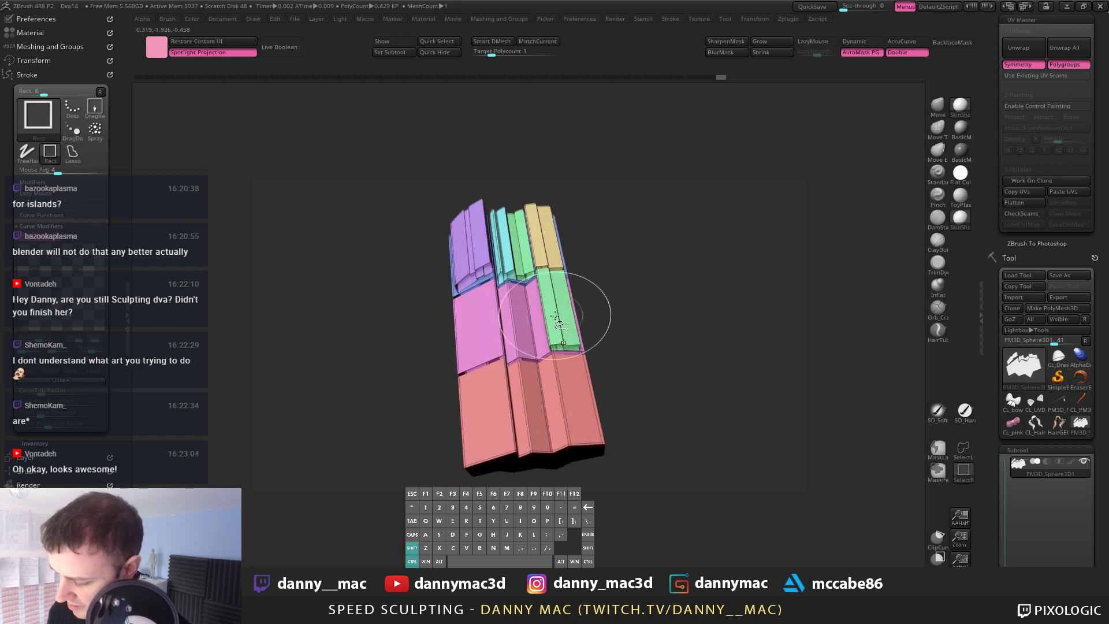
{"action": "left_click", "coordinate": [555, 316], "text": "ctrl+shift"}
Step: Hide the small strand pieces on the back segment and delete all hidden geometry from the mesh
{"action": "left_click", "coordinate": [545, 243], "text": "ctrl+shift"}
{"action": "left_click", "coordinate": [521, 247], "text": "ctrl+shift"}
{"action": "left_click", "coordinate": [501, 246], "text": "ctrl+shift"}
{"action": "left_click", "coordinate": [473, 247], "text": "ctrl+shift"}
{"action": "key", "text": "2"}
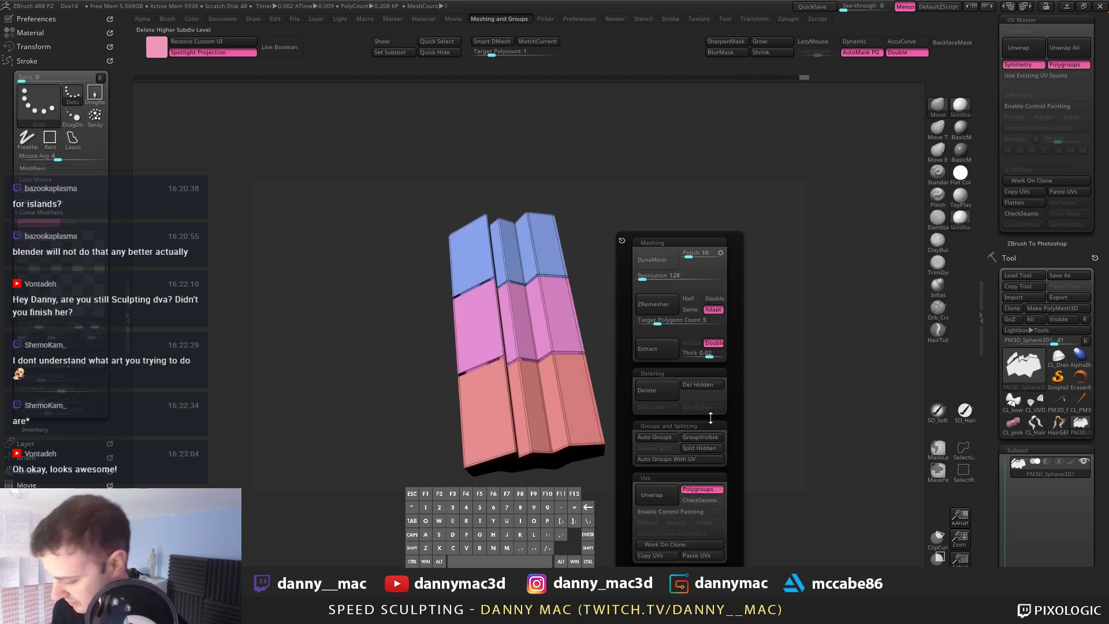
{"action": "left_click", "coordinate": [721, 389]}
Step: Isolate the strand's narrow side faces with a lasso selection, giving them and the remaining faces separate polygroups
{"action": "left_click_drag", "start_coordinate": [762, 346], "coordinate": [763, 168], "text": "shift"}
{"action": "mouse_move", "coordinate": [587, 238]}
{"action": "left_mouse_down", "text": "alt"}
{"action": "mouse_move", "coordinate": [555, 300]}
{"action": "mouse_move", "coordinate": [592, 348]}
{"action": "mouse_move", "coordinate": [551, 325]}
{"action": "mouse_move", "coordinate": [633, 409]}
{"action": "mouse_move", "coordinate": [546, 483]}
{"action": "left_mouse_up", "text": "alt"}
{"action": "left_click", "coordinate": [963, 452]}
{"action": "left_click", "coordinate": [918, 478]}
{"action": "left_click_drag", "start_coordinate": [598, 366], "coordinate": [568, 345]}
{"action": "mouse_move", "coordinate": [569, 345]}
{"action": "left_mouse_down", "text": "ctrl+shift"}
{"action": "mouse_move", "coordinate": [595, 381]}
{"action": "mouse_move", "coordinate": [544, 324]}
{"action": "mouse_move", "coordinate": [483, 312]}
{"action": "mouse_move", "coordinate": [560, 405]}
{"action": "left_mouse_up", "text": "ctrl+shift"}
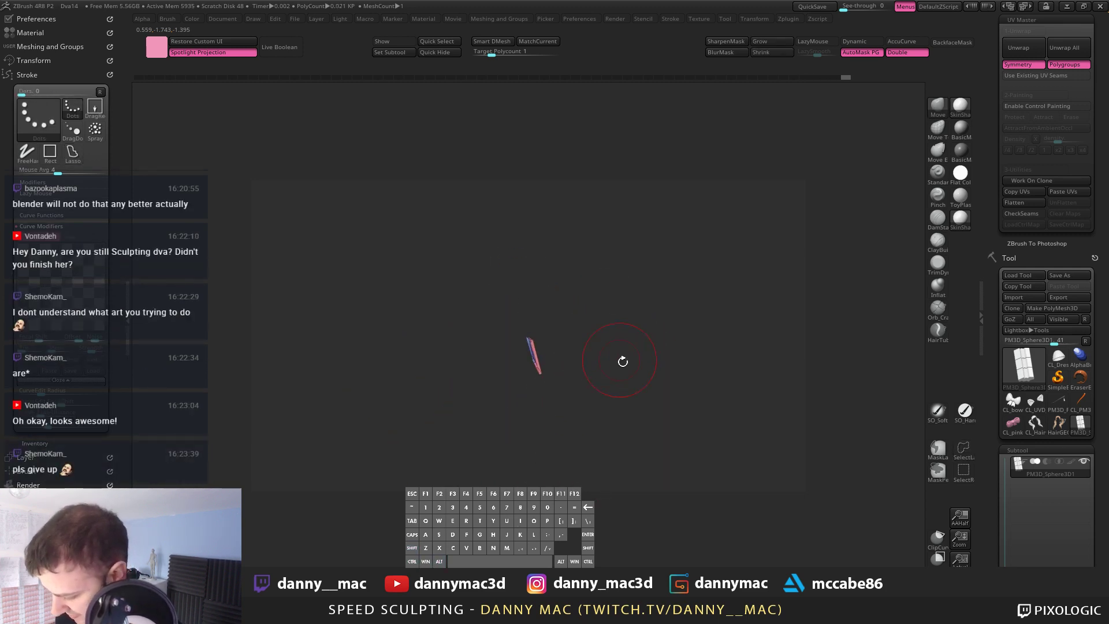
{"action": "key", "text": "ctrl+w"}
{"action": "left_click_drag", "start_coordinate": [609, 330], "coordinate": [612, 409], "text": "ctrl+shift"}
{"action": "key", "text": "ctrl+w"}
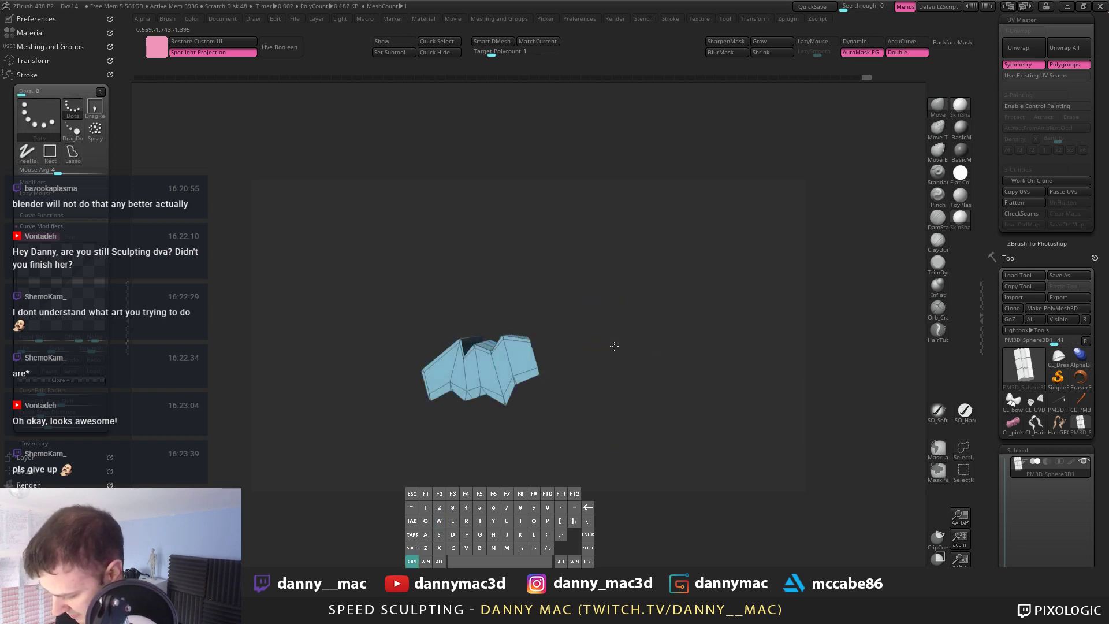
Step: Show the whole strand, unwrap it with UV Master using Polygroups, and flatten the resulting UVs
{"action": "left_click_drag", "start_coordinate": [621, 330], "coordinate": [688, 355]}
{"action": "left_click", "coordinate": [623, 368], "text": "ctrl+shift"}
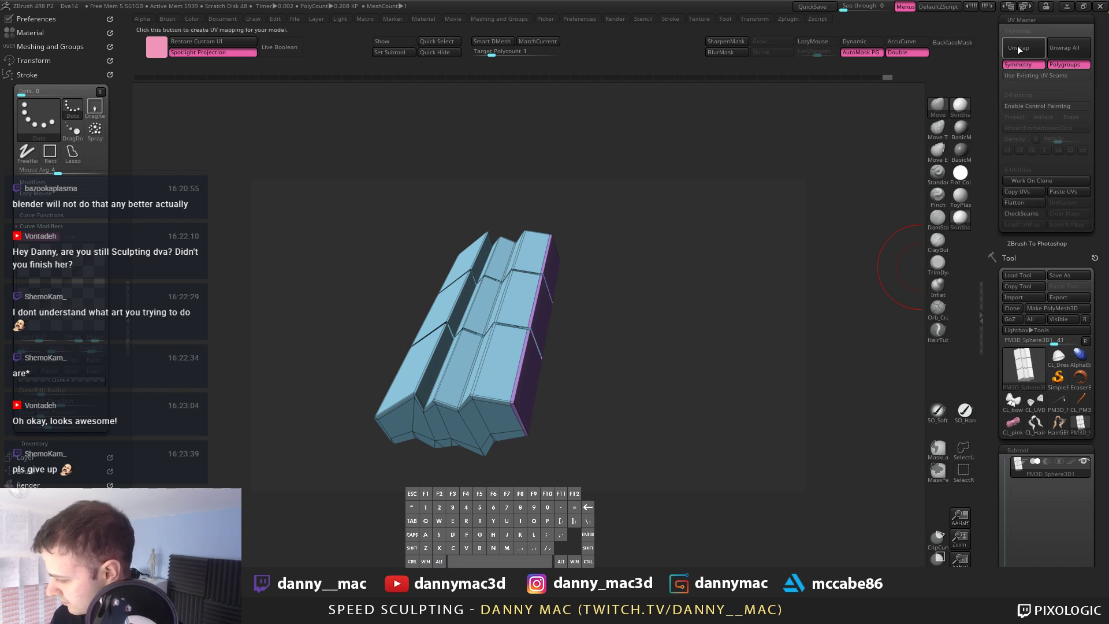
{"action": "left_click_drag", "start_coordinate": [774, 271], "coordinate": [780, 231], "text": "alt"}
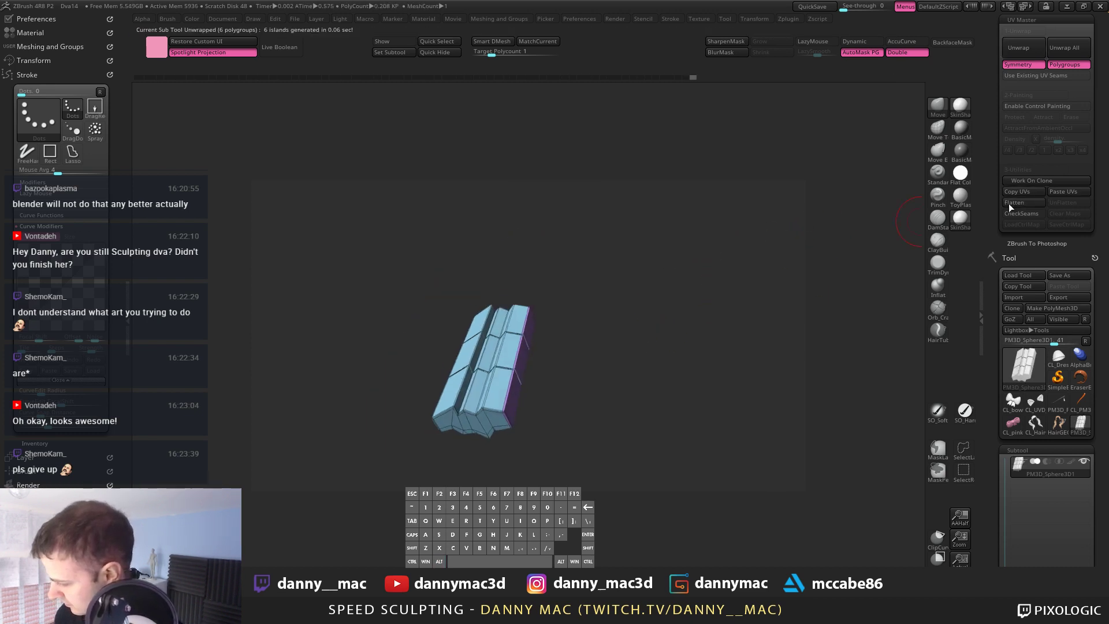
{"action": "left_click_drag", "start_coordinate": [639, 333], "coordinate": [635, 340], "text": "alt"}
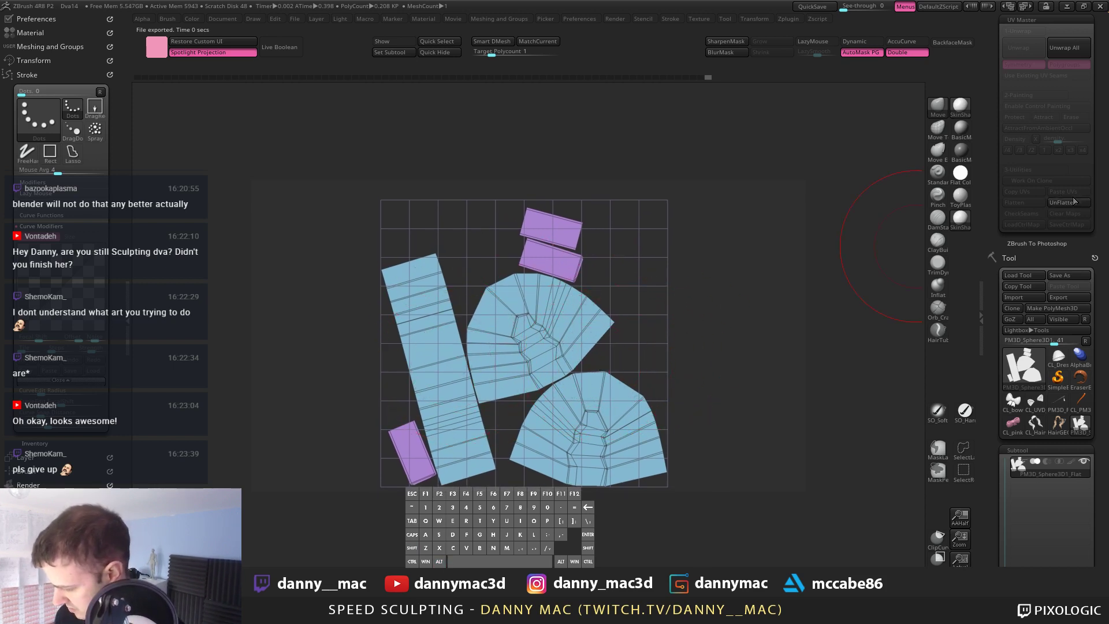
Step: Unflatten the strand, isolate the cap at one end with a lasso selection, and give it its own polygroup
{"action": "left_click_drag", "start_coordinate": [735, 313], "coordinate": [680, 308]}
{"action": "mouse_move", "coordinate": [607, 337]}
{"action": "left_mouse_down"}
{"action": "mouse_move", "coordinate": [609, 463]}
{"action": "mouse_move", "coordinate": [633, 362]}
{"action": "mouse_move", "coordinate": [625, 400]}
{"action": "mouse_move", "coordinate": [583, 381]}
{"action": "mouse_move", "coordinate": [555, 346]}
{"action": "mouse_move", "coordinate": [585, 334]}
{"action": "mouse_move", "coordinate": [446, 265]}
{"action": "mouse_move", "coordinate": [475, 257]}
{"action": "mouse_move", "coordinate": [603, 366]}
{"action": "mouse_move", "coordinate": [567, 387]}
{"action": "left_mouse_up"}
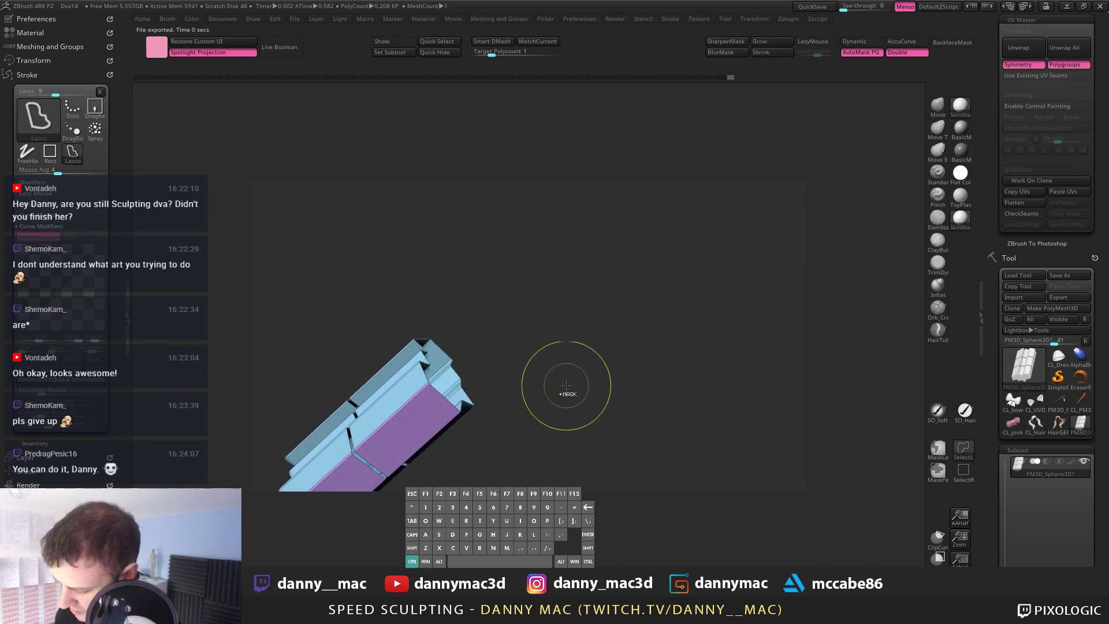
{"action": "mouse_move", "coordinate": [549, 311]}
{"action": "left_mouse_down", "text": "alt"}
{"action": "mouse_move", "coordinate": [560, 302]}
{"action": "mouse_move", "coordinate": [550, 294]}
{"action": "left_mouse_up", "text": "alt"}
{"action": "left_click_drag", "start_coordinate": [415, 275], "coordinate": [501, 427], "text": "ctrl+alt+shift"}
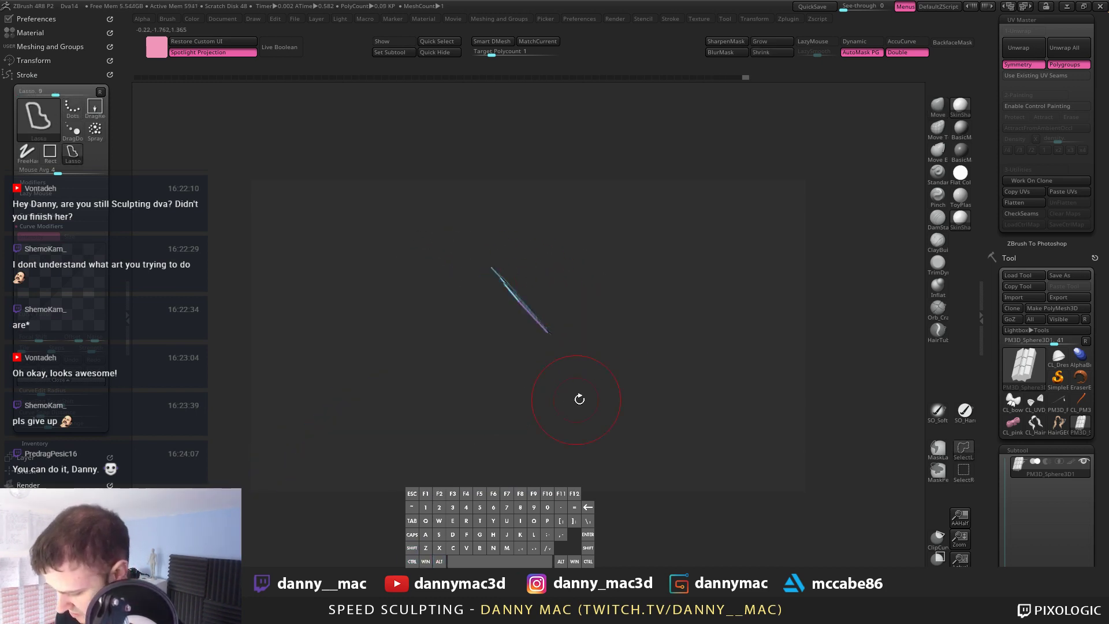
{"action": "key", "text": "ctrl+w"}
{"action": "left_click", "coordinate": [601, 336], "text": "ctrl+shift"}
Step: Isolate the cap at the opposite end of the strand with lasso selections and group it separately
{"action": "left_click_drag", "start_coordinate": [589, 339], "coordinate": [780, 201], "text": "alt"}
{"action": "right_click_drag", "start_coordinate": [552, 350], "coordinate": [543, 301], "text": "shift"}
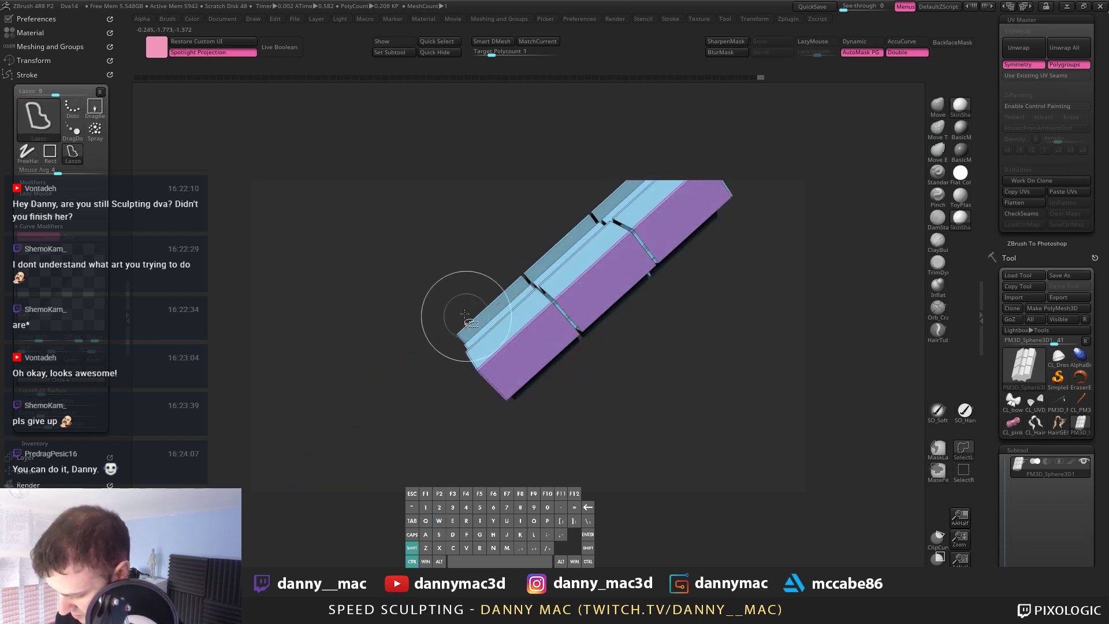
{"action": "mouse_move", "coordinate": [460, 303]}
{"action": "left_mouse_down", "text": "ctrl+alt+shift"}
{"action": "mouse_move", "coordinate": [597, 421]}
{"action": "mouse_move", "coordinate": [569, 378]}
{"action": "left_mouse_up", "text": "ctrl+alt+shift"}
{"action": "mouse_move", "coordinate": [473, 264]}
{"action": "left_mouse_down", "text": "ctrl+alt+shift"}
{"action": "mouse_move", "coordinate": [614, 261]}
{"action": "mouse_move", "coordinate": [548, 428]}
{"action": "left_mouse_up", "text": "ctrl+alt+shift"}
{"action": "mouse_move", "coordinate": [587, 377]}
{"action": "left_mouse_down"}
{"action": "mouse_move", "coordinate": [572, 379]}
{"action": "mouse_move", "coordinate": [575, 355]}
{"action": "mouse_move", "coordinate": [608, 333]}
{"action": "left_mouse_up"}
{"action": "key", "text": "ctrl+w"}
{"action": "left_click", "coordinate": [624, 377], "text": "ctrl+shift"}
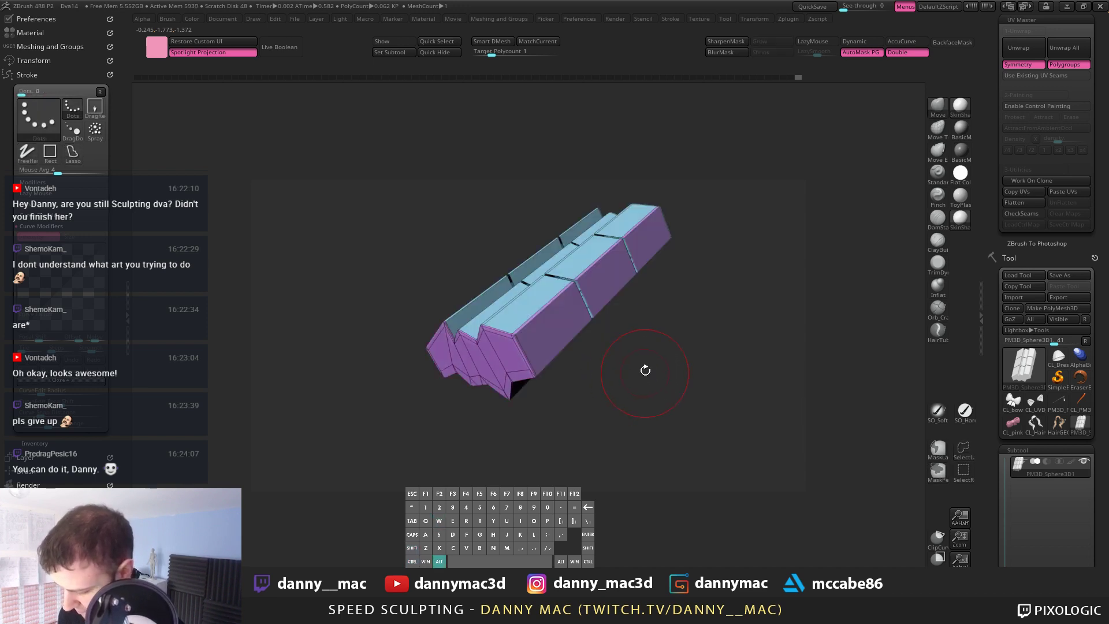
Step: Isolate the purple end cap, assign it a new polygroup distinct from the side faces, and show the whole strand
{"action": "left_click_drag", "start_coordinate": [647, 368], "coordinate": [693, 311], "text": "alt"}
{"action": "left_click", "coordinate": [547, 331], "text": "ctrl+shift"}
{"action": "key", "text": "ctrl+w"}
{"action": "left_click", "coordinate": [614, 360], "text": "ctrl+shift"}
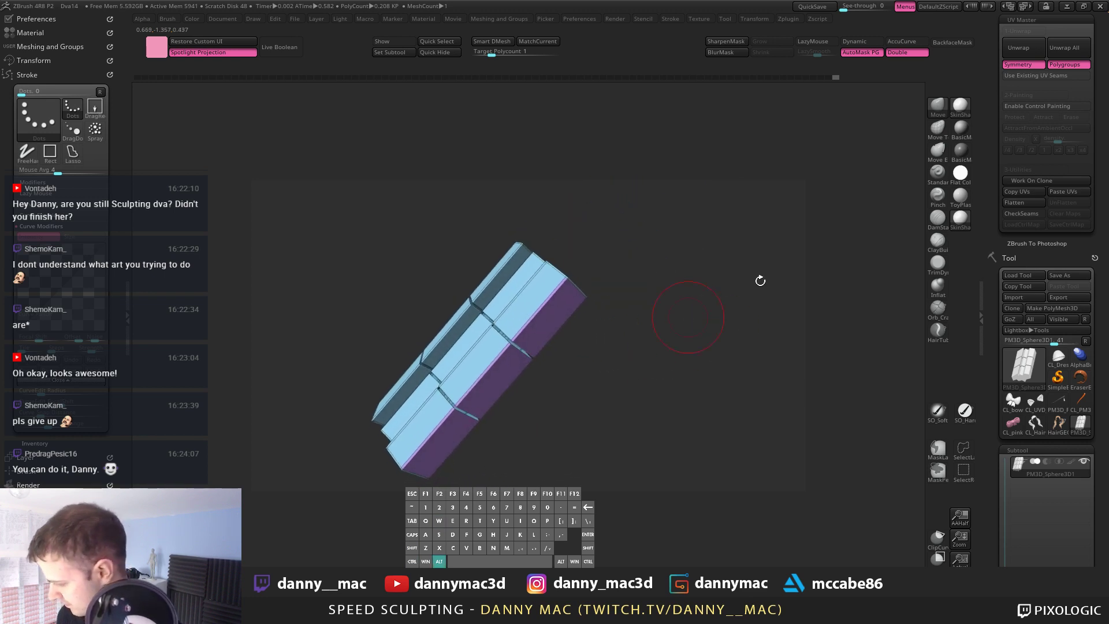
Step: Flatten the strand's new UV unwrap and use the transpose line to rotate the three long strips closer to upright
{"action": "left_click", "coordinate": [1025, 203]}
{"action": "right_click_drag", "start_coordinate": [633, 347], "coordinate": [644, 384], "text": "alt"}
{"action": "key", "text": "r"}
{"action": "key", "text": "y"}
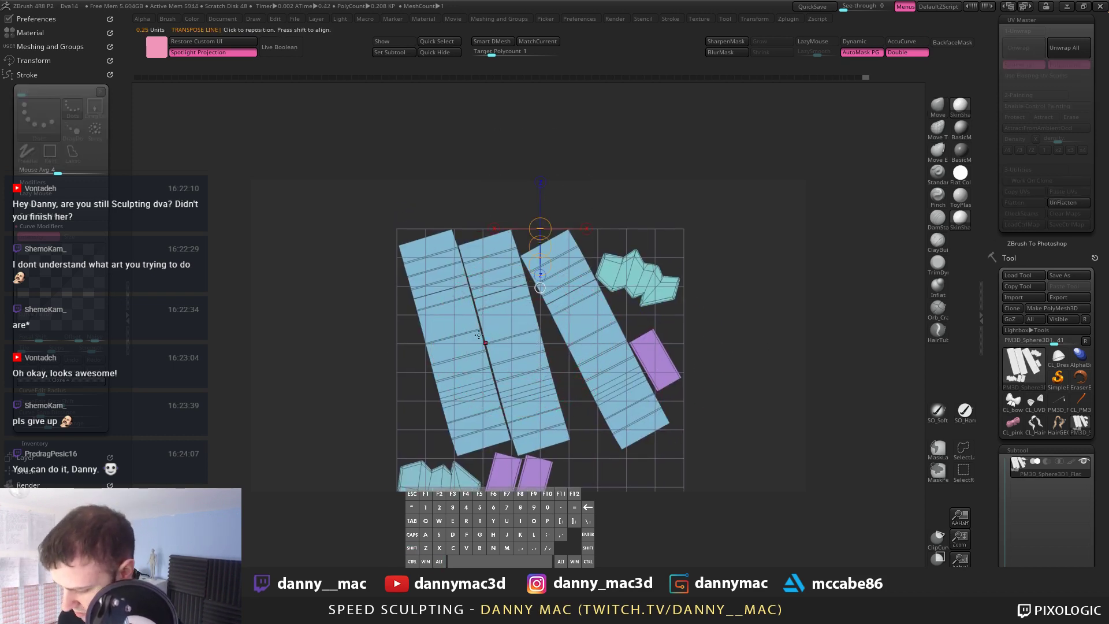
{"action": "mouse_move", "coordinate": [435, 291]}
{"action": "left_mouse_down", "text": "shift"}
{"action": "mouse_move", "coordinate": [692, 295]}
{"action": "mouse_move", "coordinate": [681, 349]}
{"action": "left_mouse_up", "text": "shift"}
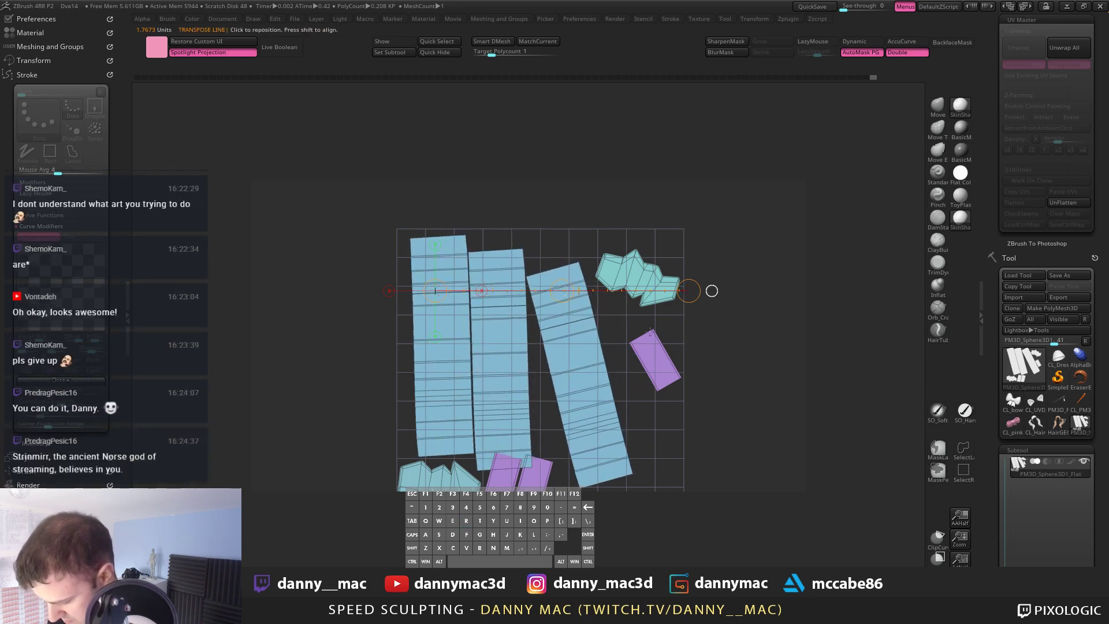
{"action": "left_click_drag", "start_coordinate": [563, 295], "coordinate": [559, 291]}
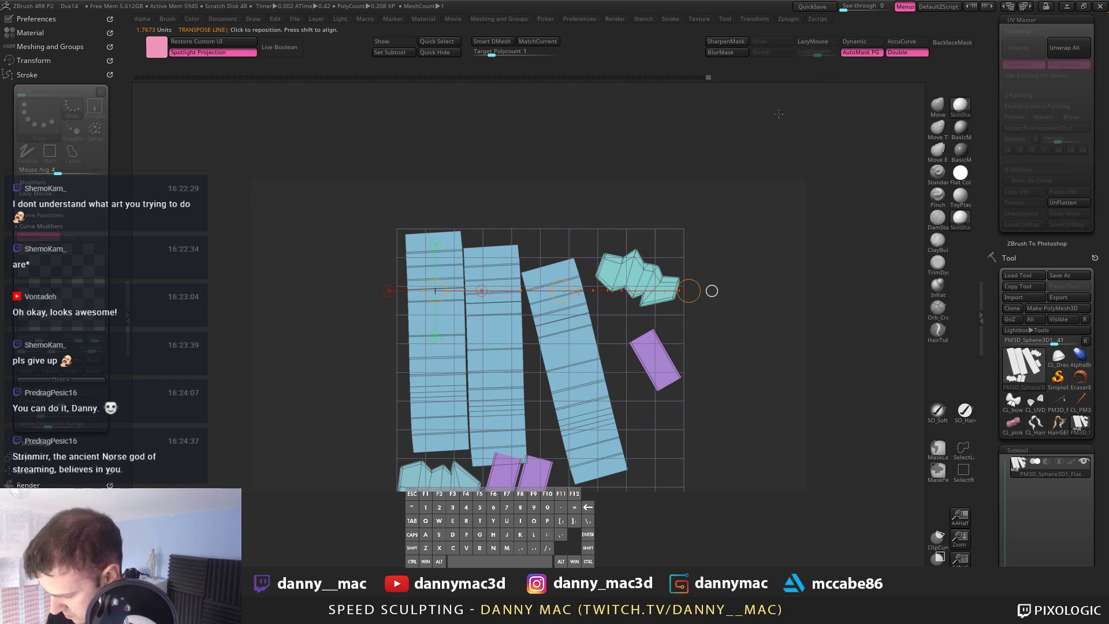
Step: Apply Auto Groups to the flattened islands, and straighten the purple strip along the edge of the UV square
{"action": "key", "text": "2"}
{"action": "left_click", "coordinate": [666, 369]}
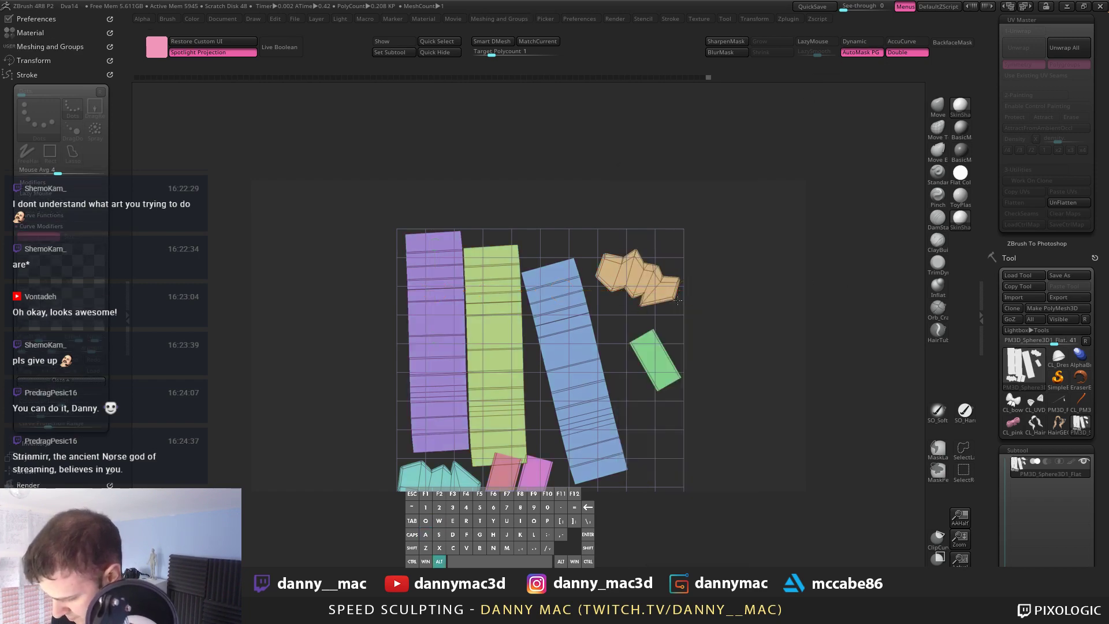
{"action": "left_click_drag", "start_coordinate": [442, 305], "coordinate": [790, 313], "text": "shift"}
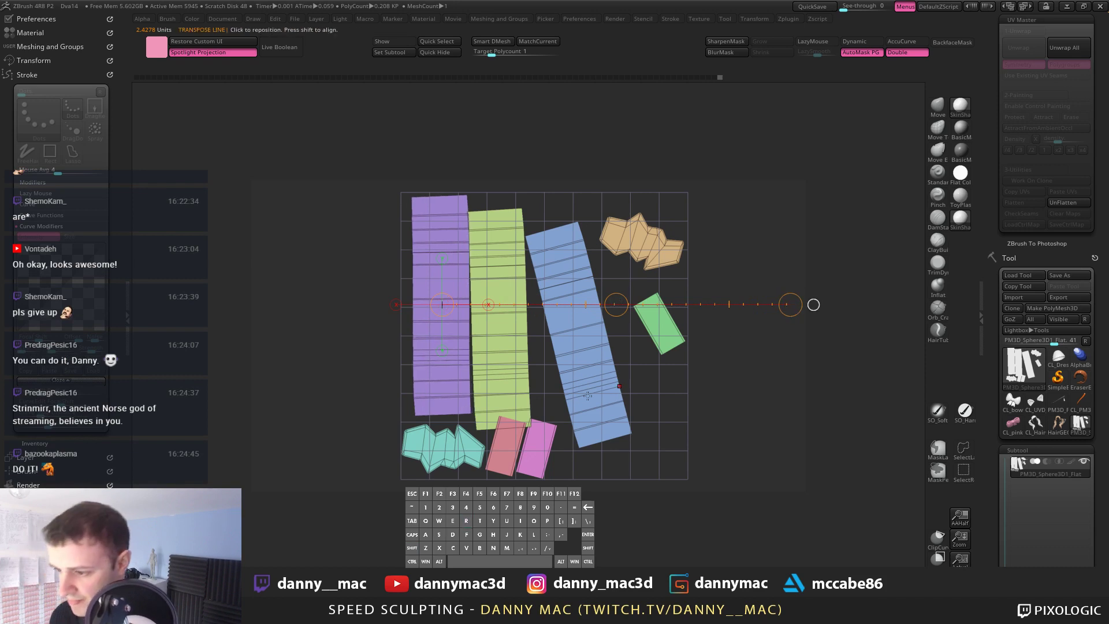
{"action": "left_click_drag", "start_coordinate": [622, 363], "coordinate": [635, 371], "text": "alt"}
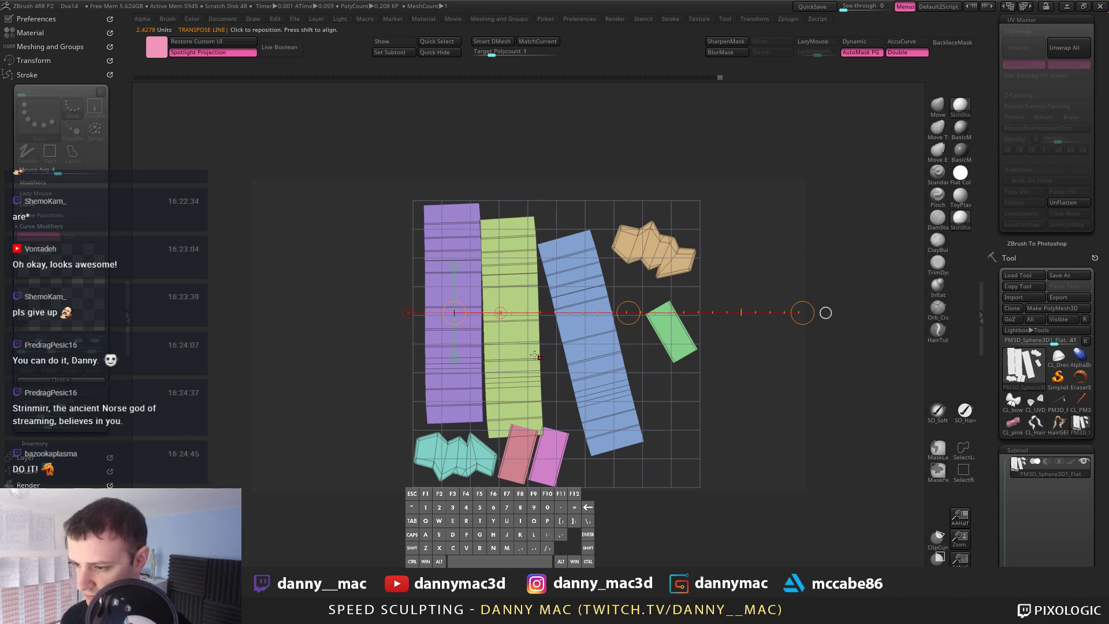
{"action": "left_click_drag", "start_coordinate": [449, 279], "coordinate": [747, 292], "text": "shift"}
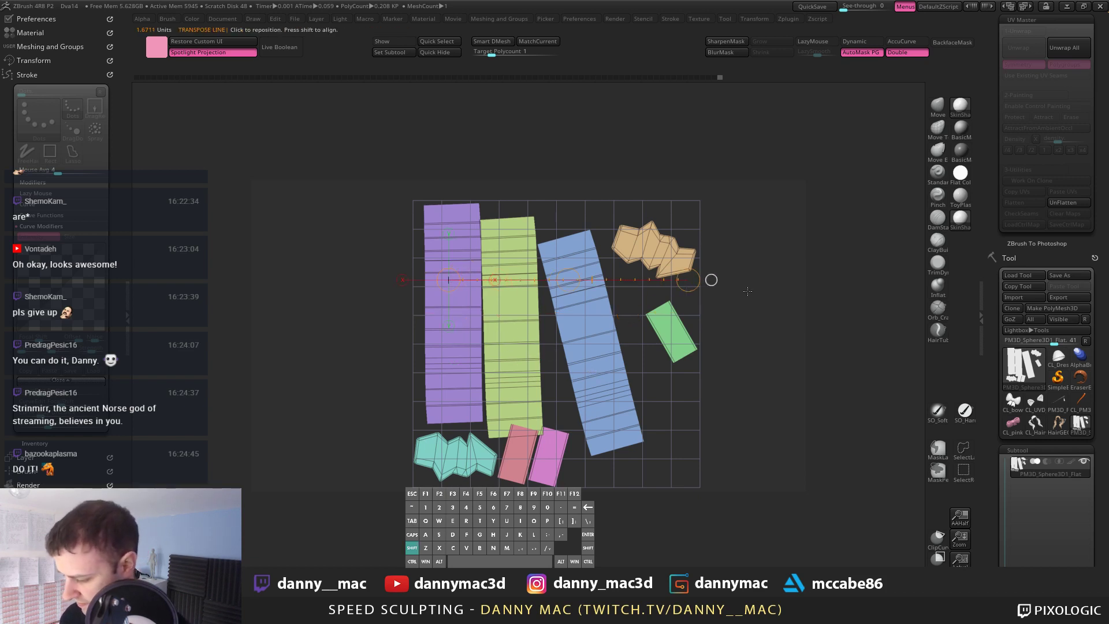
{"action": "left_click_drag", "start_coordinate": [568, 281], "coordinate": [566, 281]}
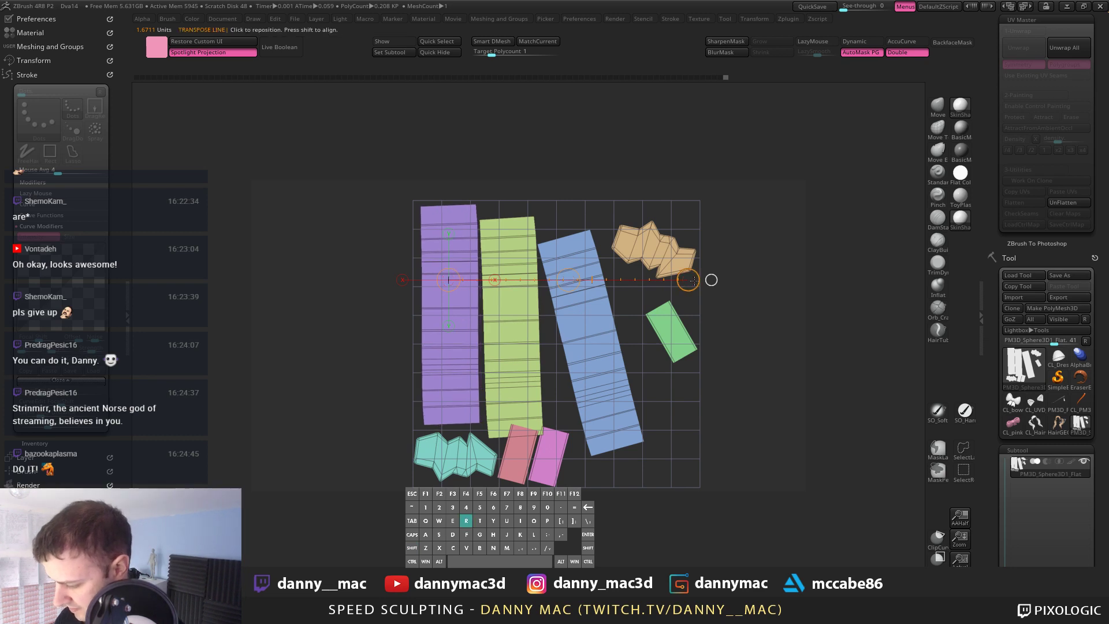
Step: Rotate the long green and blue strips upright and space them evenly beside the purple strip
{"action": "left_click_drag", "start_coordinate": [694, 280], "coordinate": [749, 173]}
{"action": "key", "text": "w"}
{"action": "left_click_drag", "start_coordinate": [627, 210], "coordinate": [634, 199]}
{"action": "mouse_move", "coordinate": [585, 309]}
{"action": "left_mouse_down"}
{"action": "mouse_move", "coordinate": [804, 239]}
{"action": "mouse_move", "coordinate": [808, 303]}
{"action": "left_mouse_up"}
{"action": "key", "text": "r"}
{"action": "key", "text": "w"}
{"action": "left_click_drag", "start_coordinate": [693, 275], "coordinate": [691, 248]}
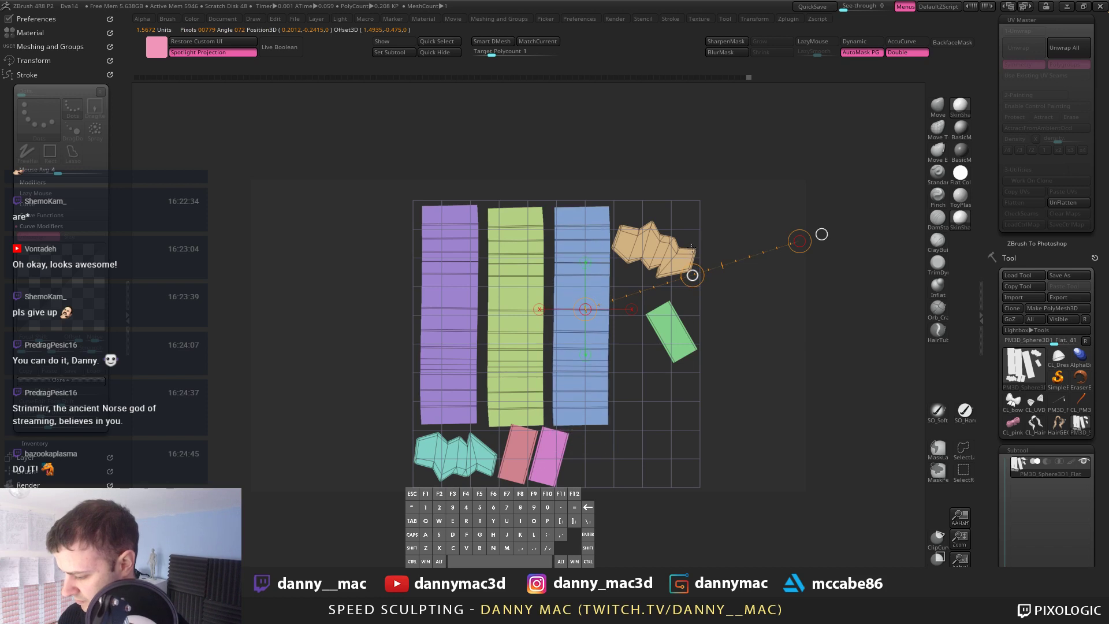
Step: Turn the small green and red rectangles horizontal and stack them beside the blue strip
{"action": "left_click_drag", "start_coordinate": [672, 327], "coordinate": [786, 347]}
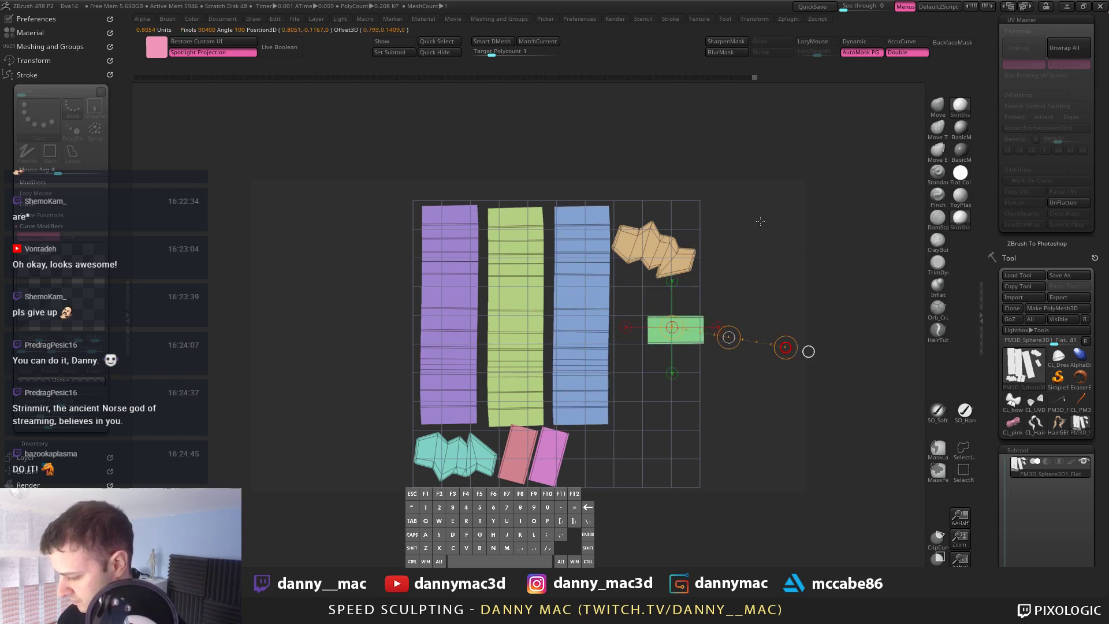
{"action": "left_click_drag", "start_coordinate": [729, 337], "coordinate": [713, 329]}
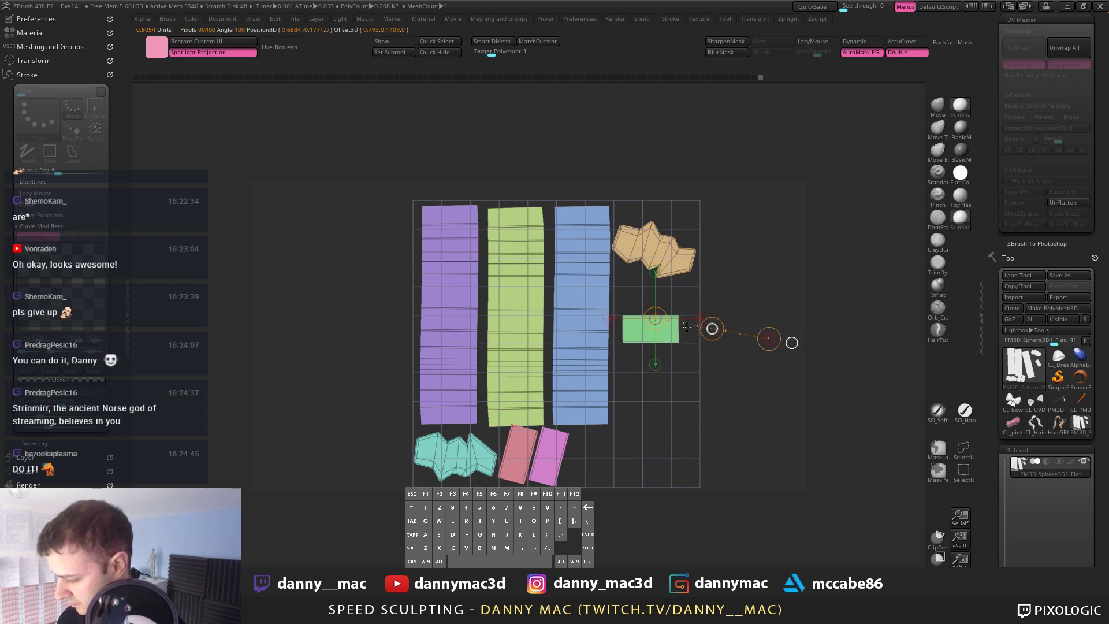
{"action": "left_click_drag", "start_coordinate": [547, 449], "coordinate": [573, 561]}
{"action": "key", "text": "r"}
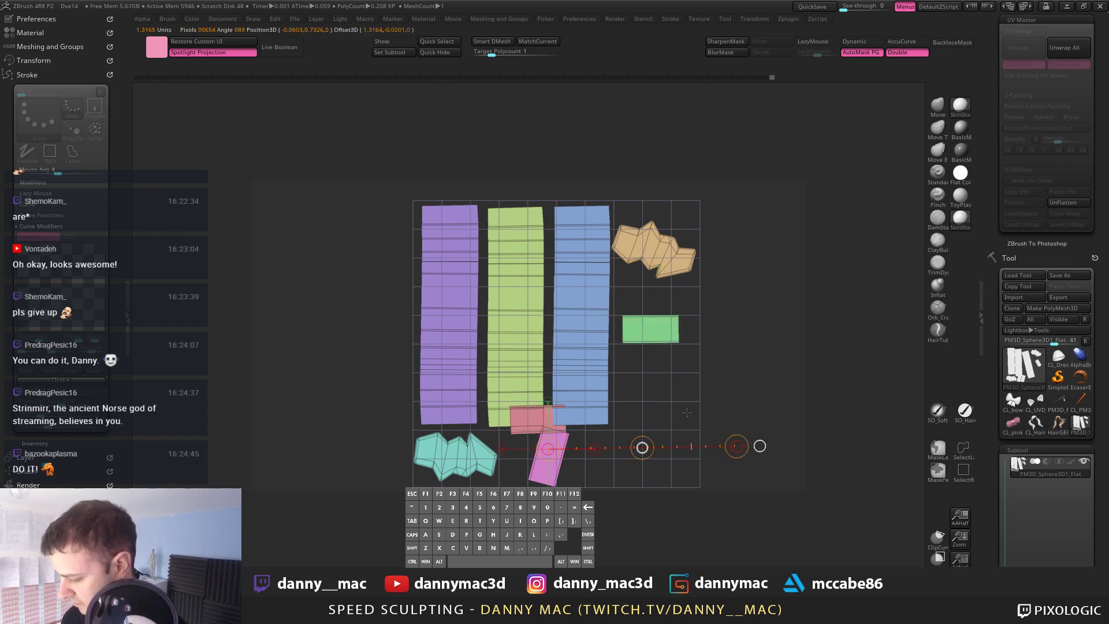
{"action": "left_click_drag", "start_coordinate": [643, 447], "coordinate": [760, 387]}
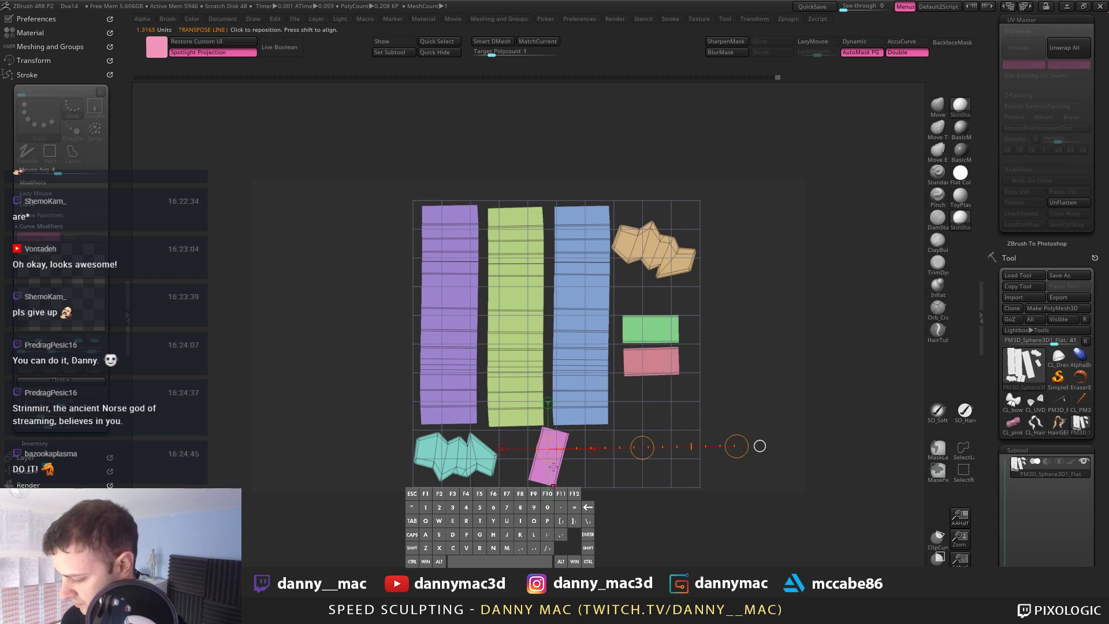
Step: Turn the small pink rectangle horizontal and place it directly beneath the red rectangle
{"action": "mouse_move", "coordinate": [553, 467]}
{"action": "left_mouse_down"}
{"action": "mouse_move", "coordinate": [762, 457]}
{"action": "mouse_move", "coordinate": [610, 563]}
{"action": "left_mouse_up"}
{"action": "key", "text": "ctrl+z"}
{"action": "key", "text": "ctrl+z"}
{"action": "key", "text": "r"}
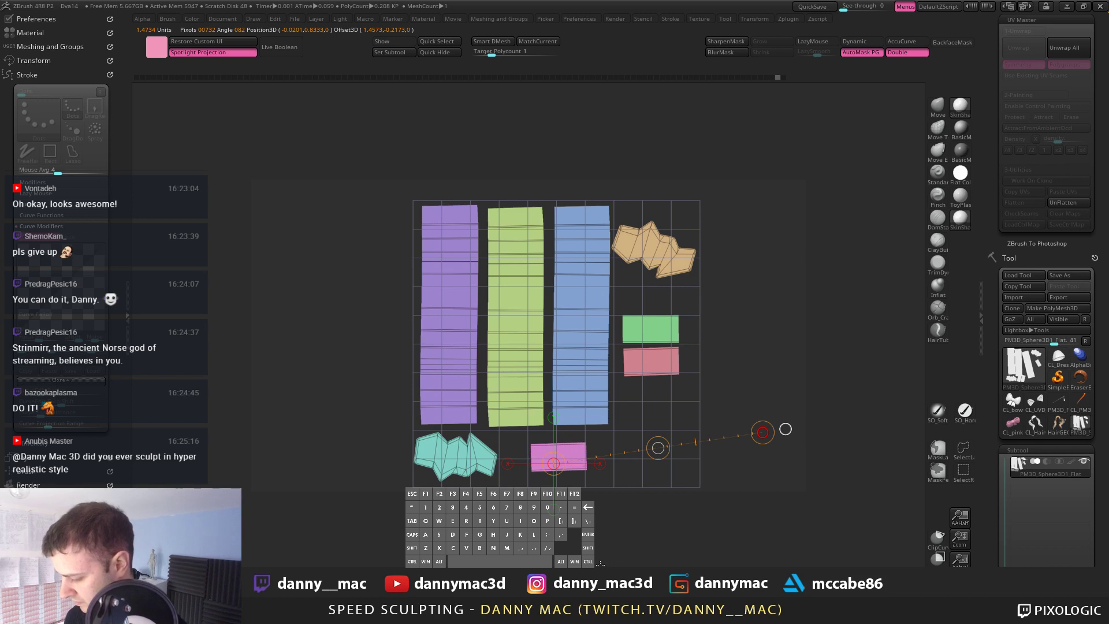
{"action": "key", "text": "w"}
{"action": "left_click_drag", "start_coordinate": [658, 448], "coordinate": [750, 384]}
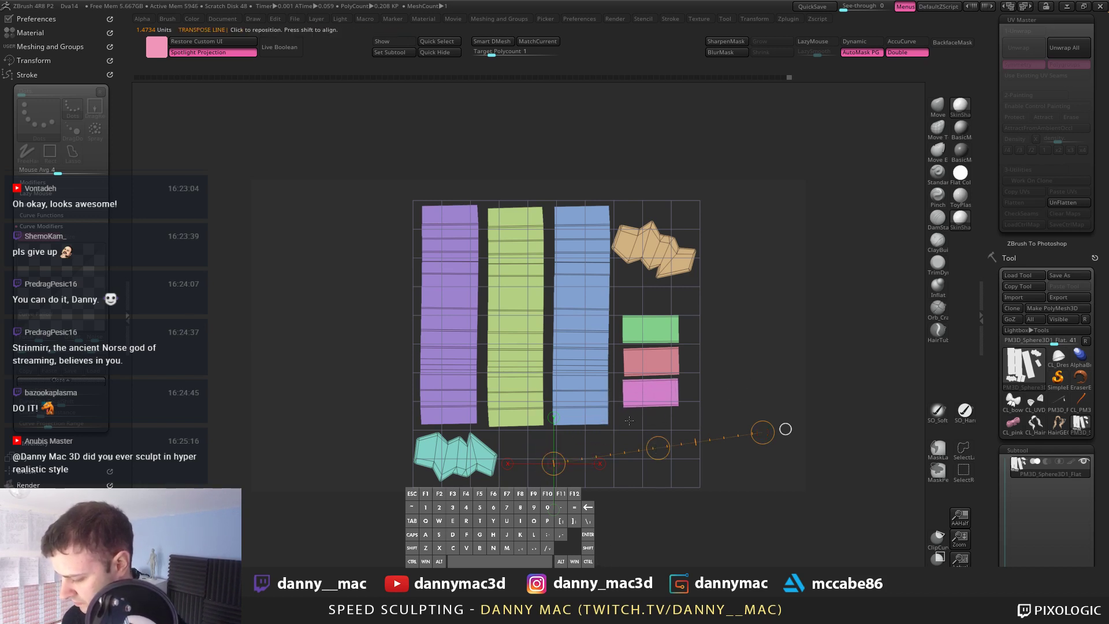
Step: Reposition the teal and orange end-cap islands so they lie side by side beneath the long strips
{"action": "left_click_drag", "start_coordinate": [453, 457], "coordinate": [634, 449]}
{"action": "key", "text": "w"}
{"action": "left_click_drag", "start_coordinate": [544, 453], "coordinate": [556, 451]}
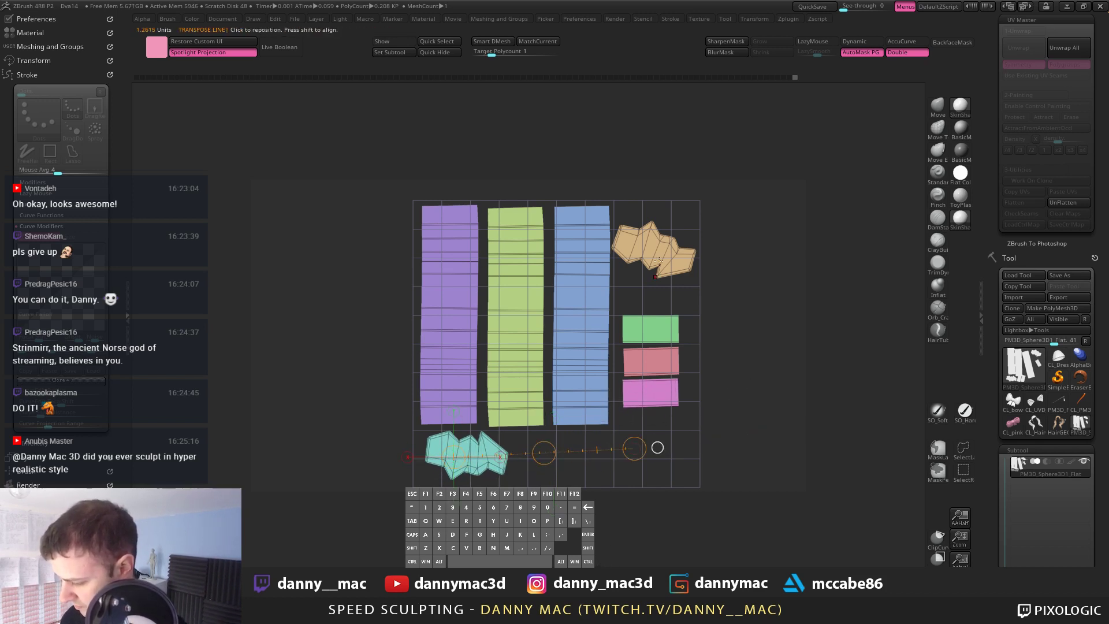
{"action": "left_click_drag", "start_coordinate": [658, 261], "coordinate": [794, 353]}
{"action": "left_click_drag", "start_coordinate": [726, 304], "coordinate": [638, 505]}
{"action": "mouse_move", "coordinate": [572, 444]}
{"action": "left_mouse_down"}
{"action": "mouse_move", "coordinate": [794, 427]}
{"action": "mouse_move", "coordinate": [755, 363]}
{"action": "left_mouse_up"}
{"action": "left_click_drag", "start_coordinate": [672, 437], "coordinate": [666, 439]}
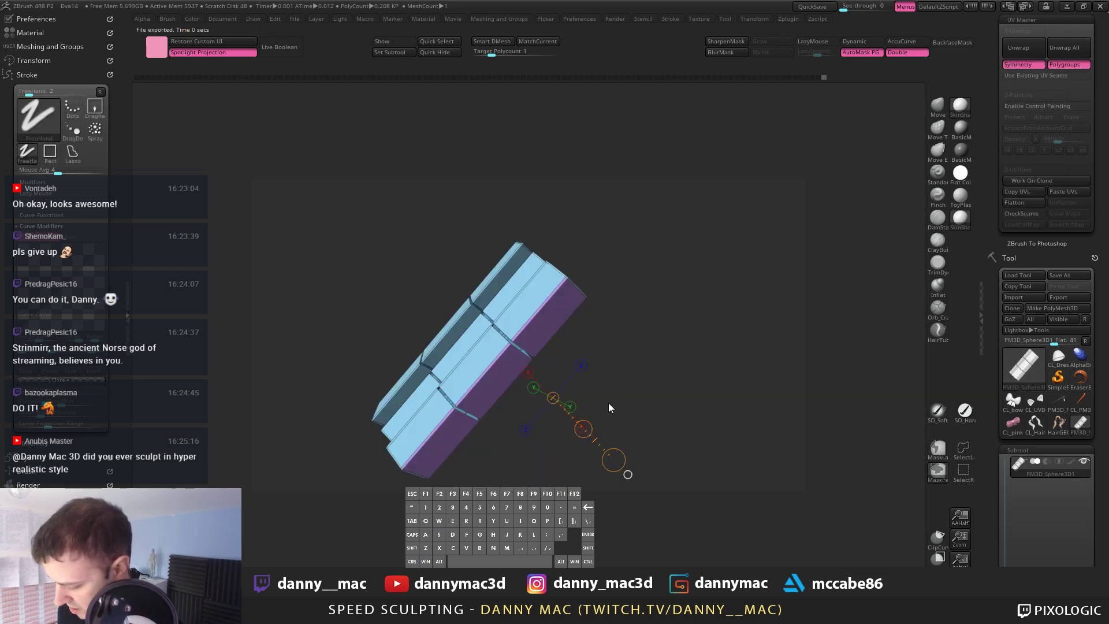
Step: Save the project with the unflattened strand and return to Draw mode
{"action": "key", "text": "ctrl+s"}
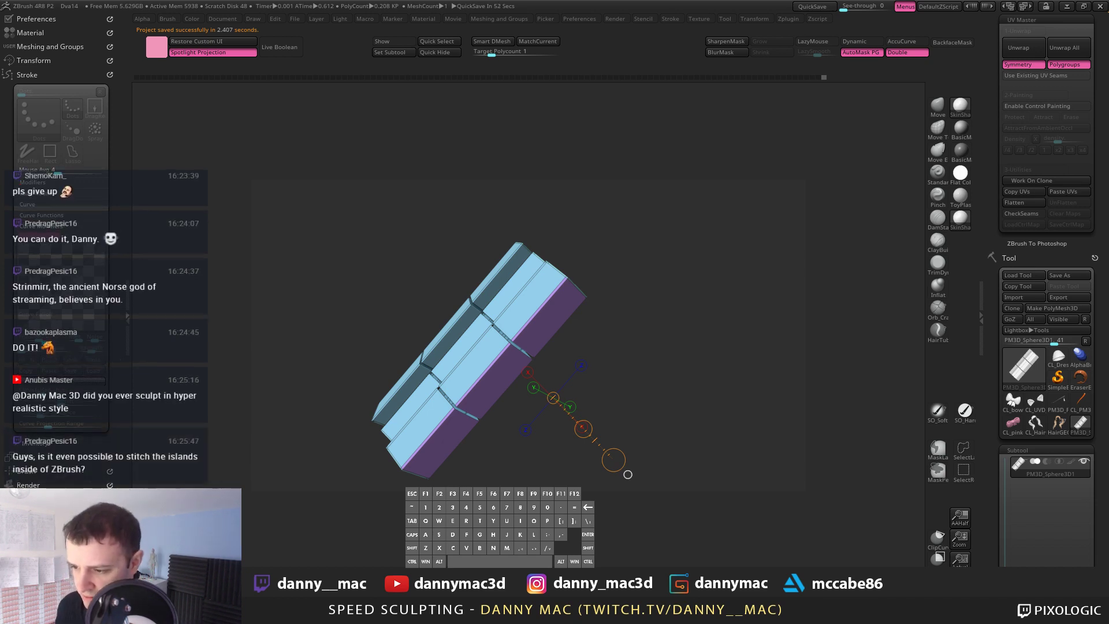
{"action": "left_click_drag", "start_coordinate": [600, 343], "coordinate": [636, 348]}
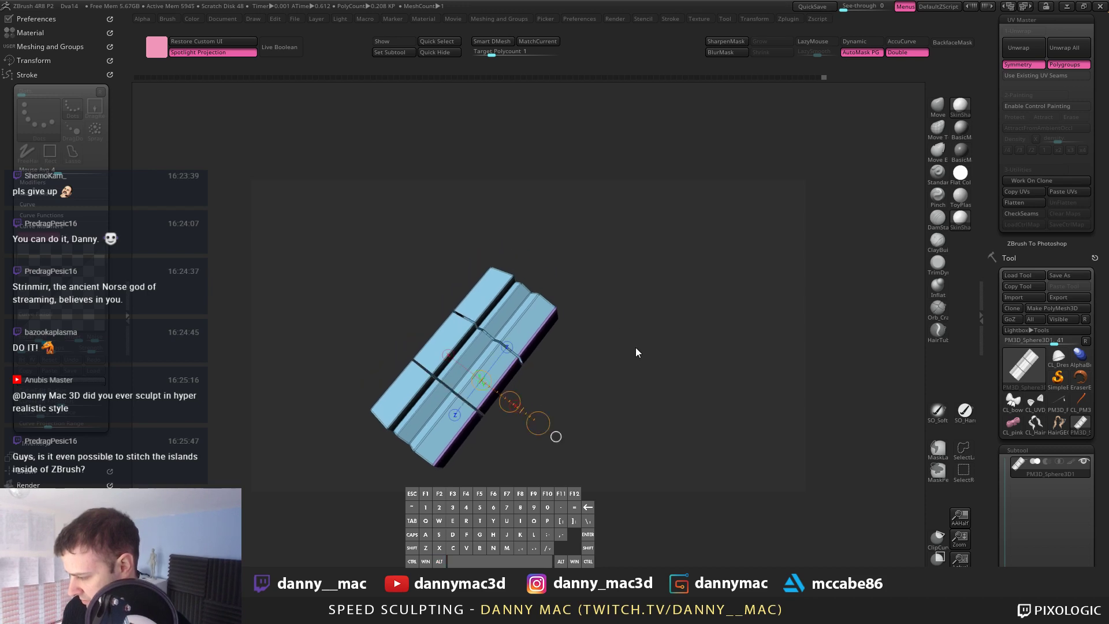
{"action": "left_click_drag", "start_coordinate": [616, 306], "coordinate": [556, 328], "text": "alt"}
{"action": "mouse_move", "coordinate": [593, 327]}
{"action": "left_mouse_down", "text": "alt"}
{"action": "mouse_move", "coordinate": [610, 314]}
{"action": "mouse_move", "coordinate": [597, 291]}
{"action": "mouse_move", "coordinate": [612, 306]}
{"action": "mouse_move", "coordinate": [575, 309]}
{"action": "mouse_move", "coordinate": [581, 288]}
{"action": "mouse_move", "coordinate": [659, 278]}
{"action": "left_mouse_up", "text": "alt"}
{"action": "key", "text": "q"}
Step: Preview the strand's rearranged UV layout with Morph UV, and morph it back to its 3D shape
{"action": "left_click_drag", "start_coordinate": [1000, 421], "coordinate": [1018, 214]}
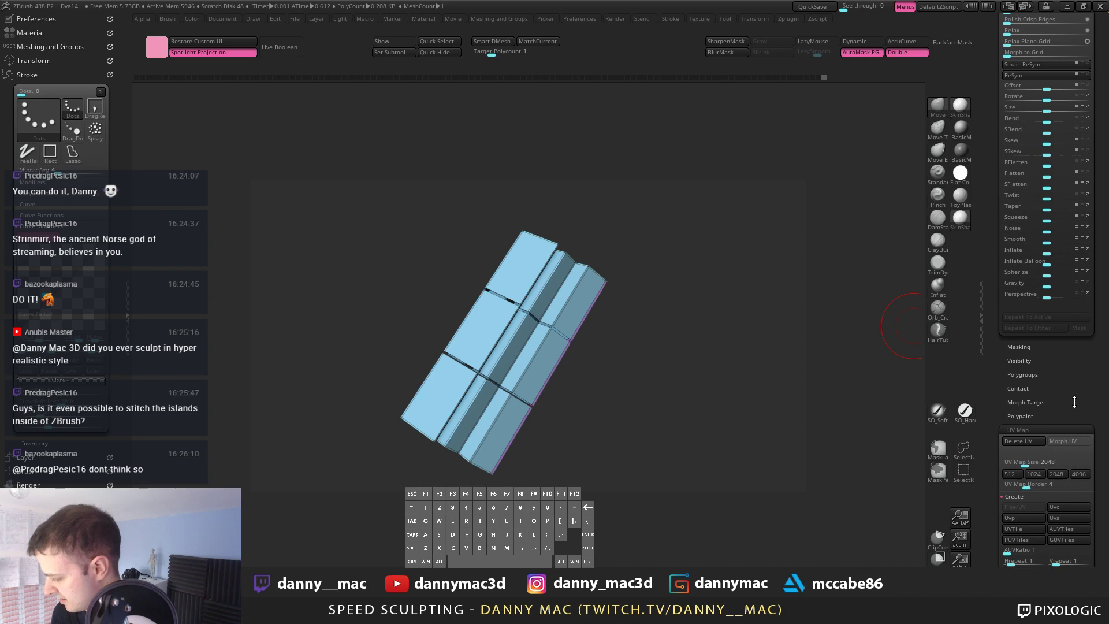
{"action": "left_click", "coordinate": [1069, 441]}
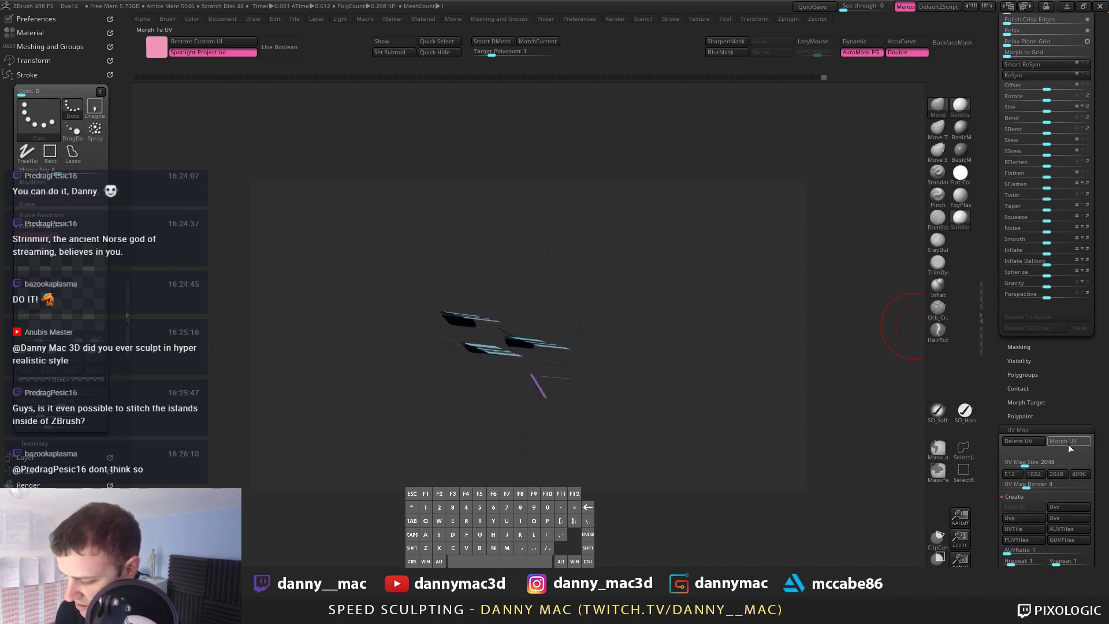
{"action": "left_click_drag", "start_coordinate": [756, 389], "coordinate": [748, 355]}
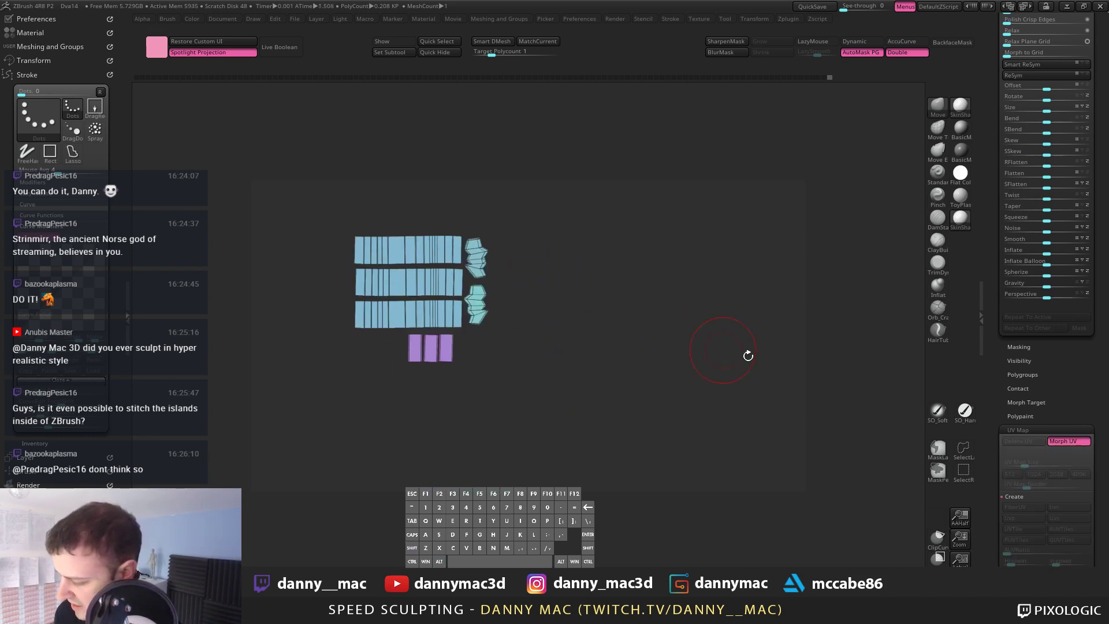
{"action": "left_click", "coordinate": [1070, 443]}
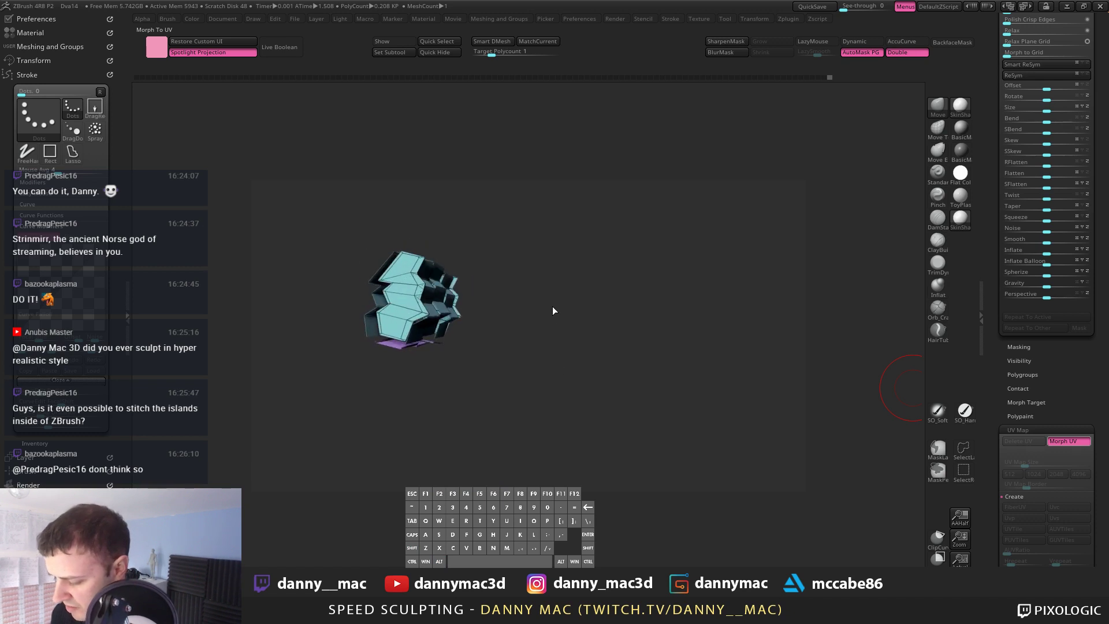
Step: Apply Auto Groups to the strand so each separate segment has its own polygroup
{"action": "left_click_drag", "start_coordinate": [534, 280], "coordinate": [629, 300]}
{"action": "key", "text": "2"}
{"action": "left_click", "coordinate": [639, 442]}
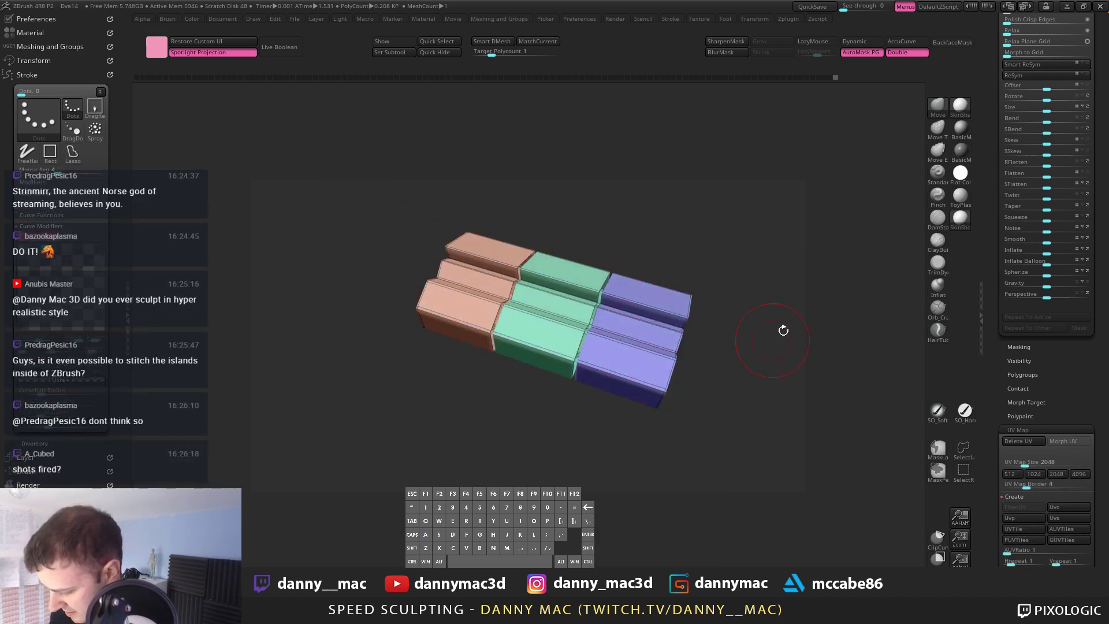
Step: Turn the strand upright facing the view and create a new InsertMesh brush from it
{"action": "left_click_drag", "start_coordinate": [782, 329], "coordinate": [636, 312]}
{"action": "left_click_drag", "start_coordinate": [649, 357], "coordinate": [587, 289], "text": "alt"}
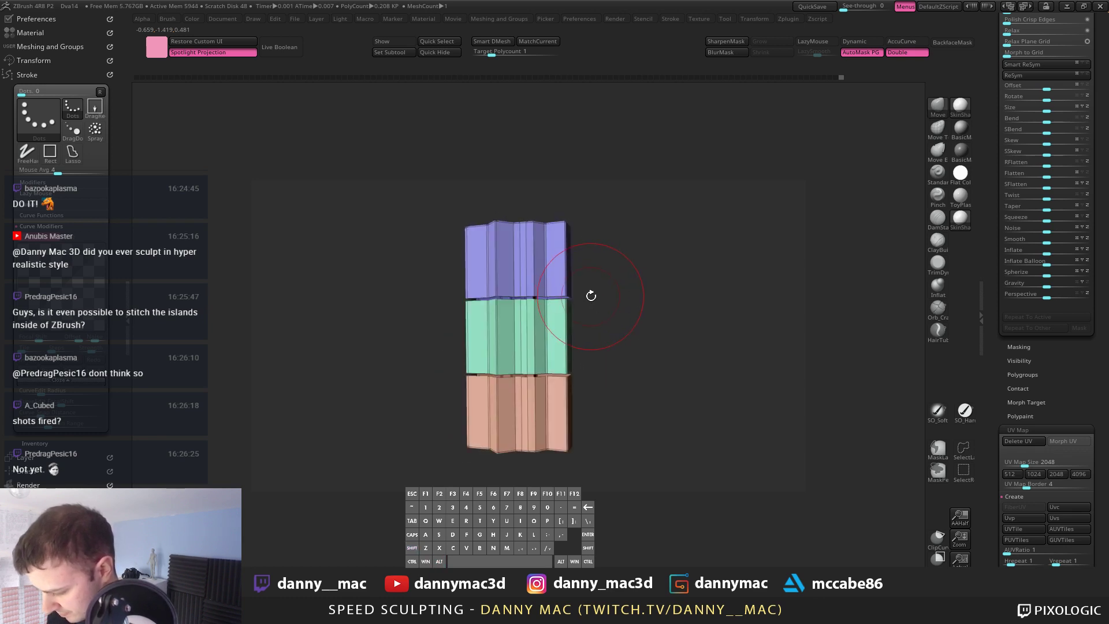
{"action": "key", "text": "b"}
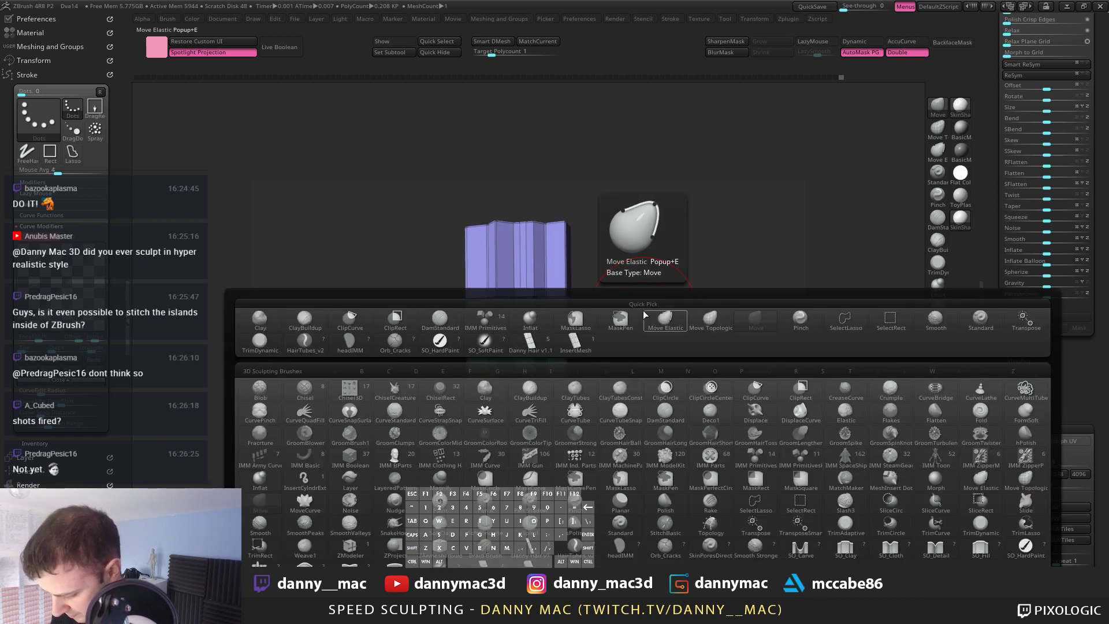
{"action": "left_click", "coordinate": [524, 575]}
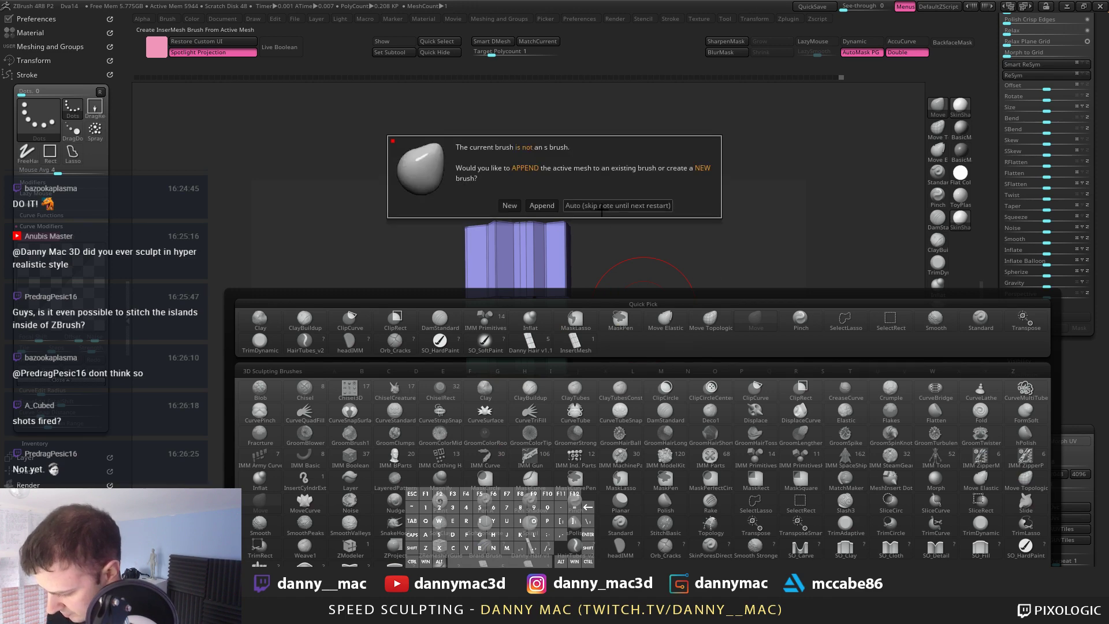
{"action": "left_click", "coordinate": [509, 206]}
{"action": "left_click_drag", "start_coordinate": [734, 239], "coordinate": [700, 259], "text": "alt"}
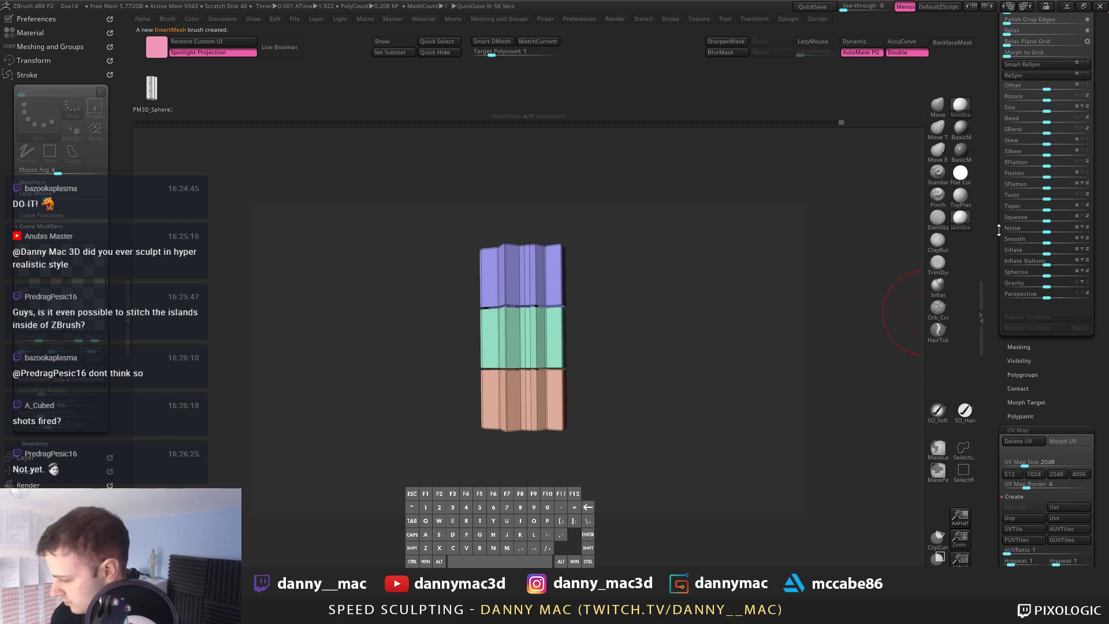
Step: Square the strand's three-segment side to the view and create another new InsertMesh brush from it
{"action": "scroll", "coordinate": [999, 230], "scroll_direction": "up", "scroll_amount": 5}
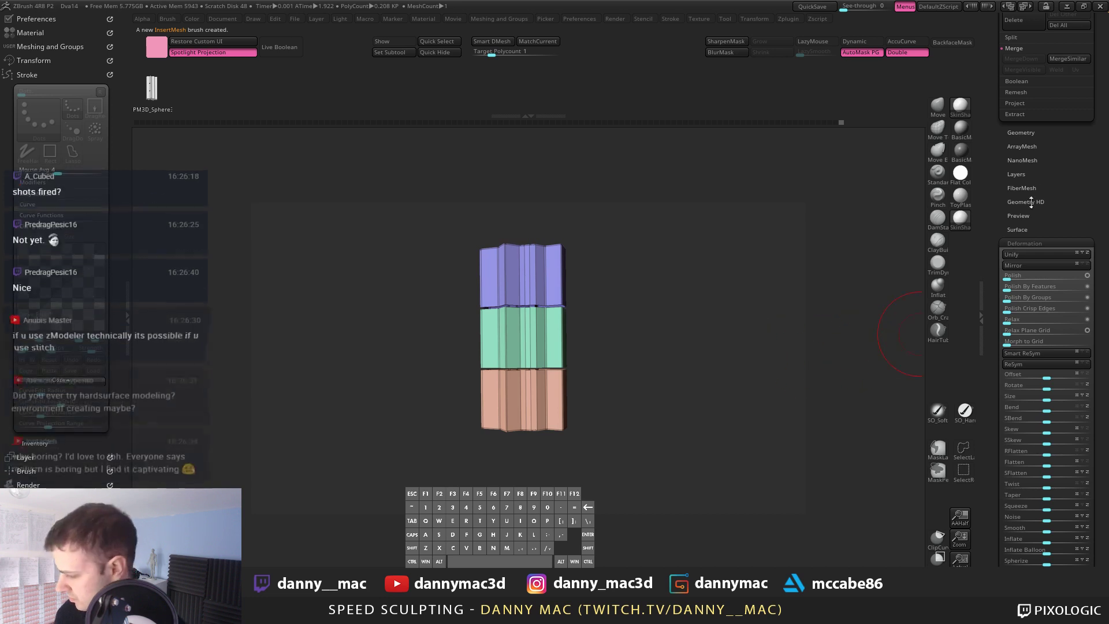
{"action": "scroll", "coordinate": [1025, 297], "scroll_direction": "up", "scroll_amount": 8}
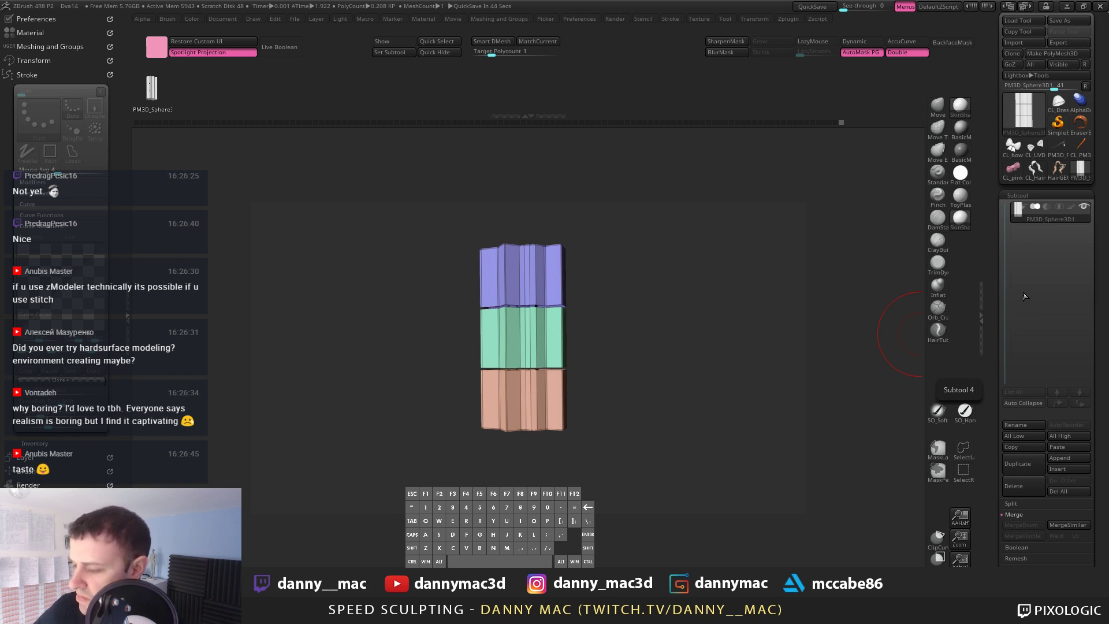
{"action": "left_click_drag", "start_coordinate": [599, 290], "coordinate": [577, 317]}
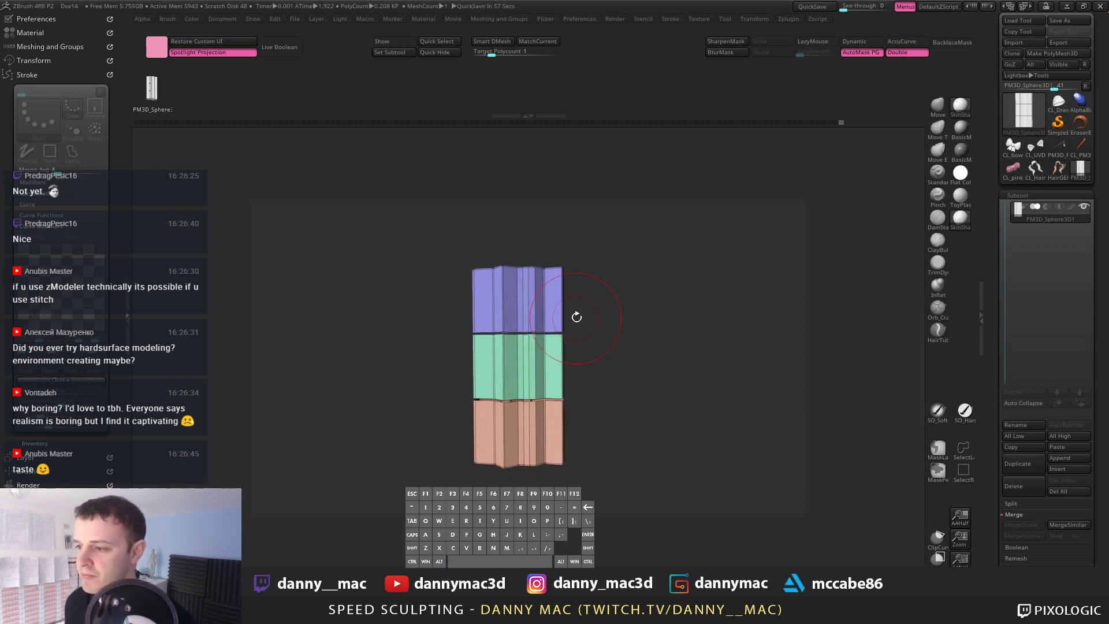
{"action": "left_click_drag", "start_coordinate": [577, 318], "coordinate": [580, 299]}
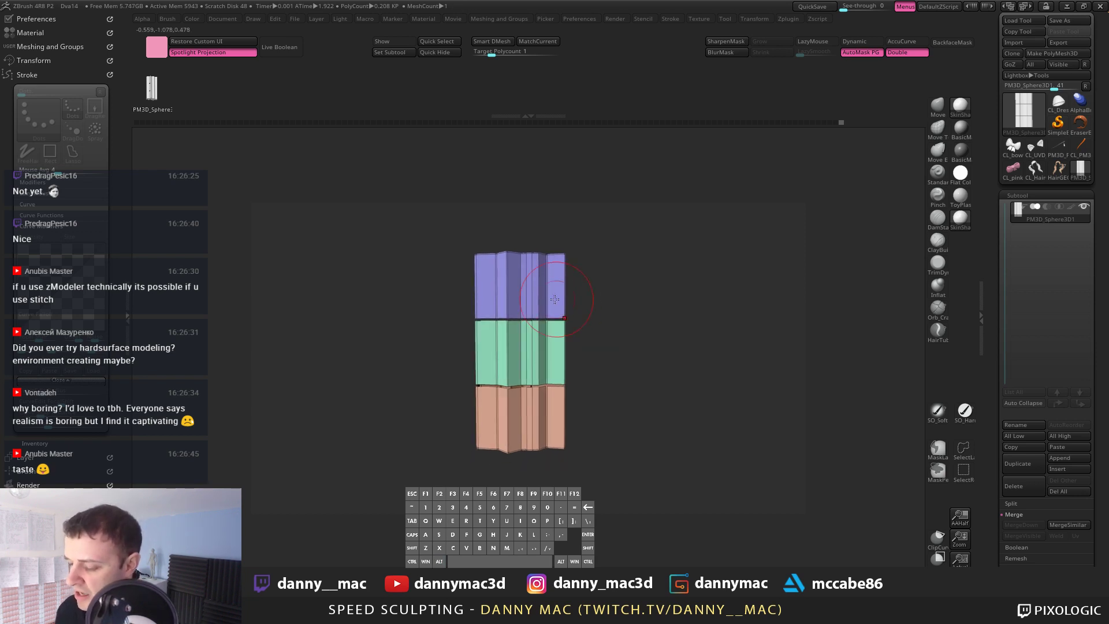
{"action": "left_click_drag", "start_coordinate": [473, 232], "coordinate": [522, 298]}
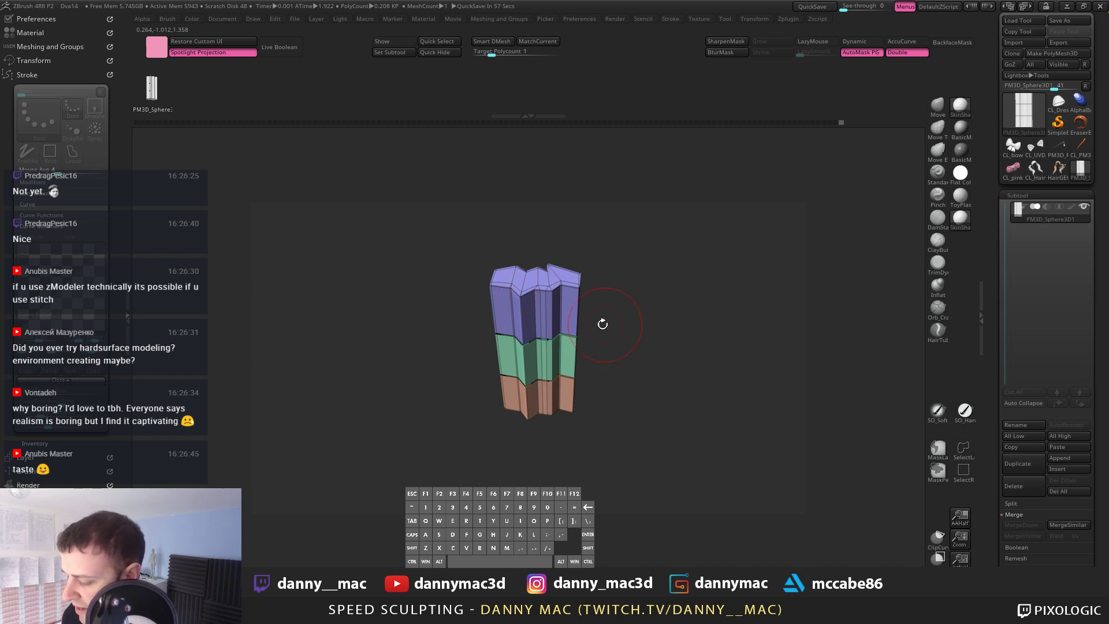
{"action": "left_click_drag", "start_coordinate": [603, 324], "coordinate": [613, 244]}
{"action": "key", "text": "alt+d"}
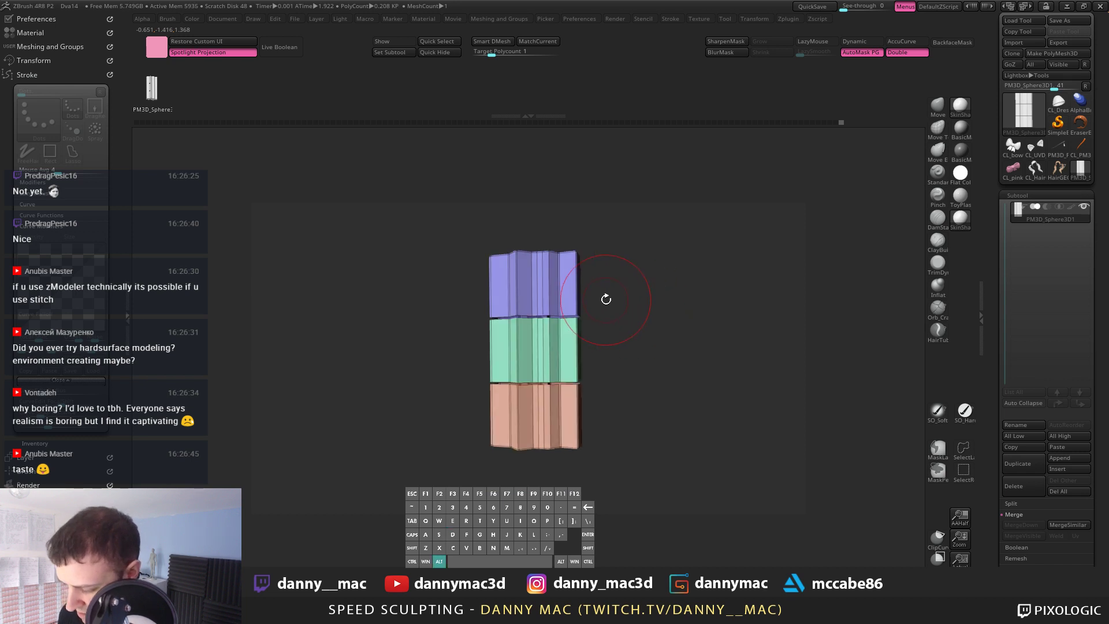
{"action": "left_click_drag", "start_coordinate": [606, 298], "coordinate": [602, 285], "text": "shift"}
{"action": "key", "text": "b"}
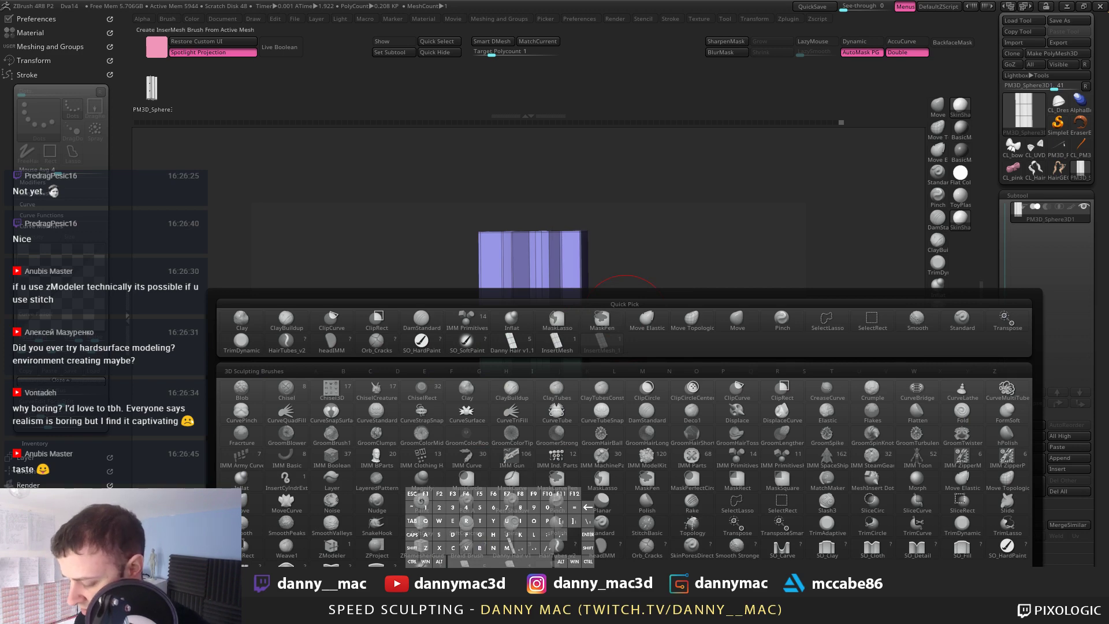
{"action": "left_click", "coordinate": [520, 603]}
{"action": "left_click", "coordinate": [510, 206]}
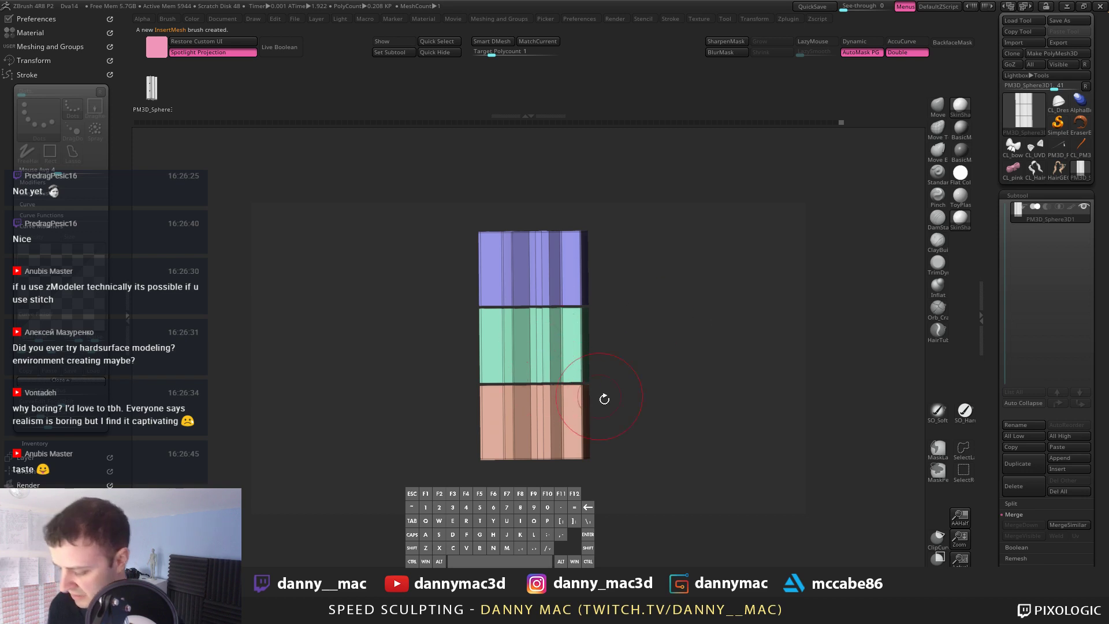
Step: Enable curve mode for the new InsertMesh brush and turn on its Size curve modifier
{"action": "left_click", "coordinate": [552, 595]}
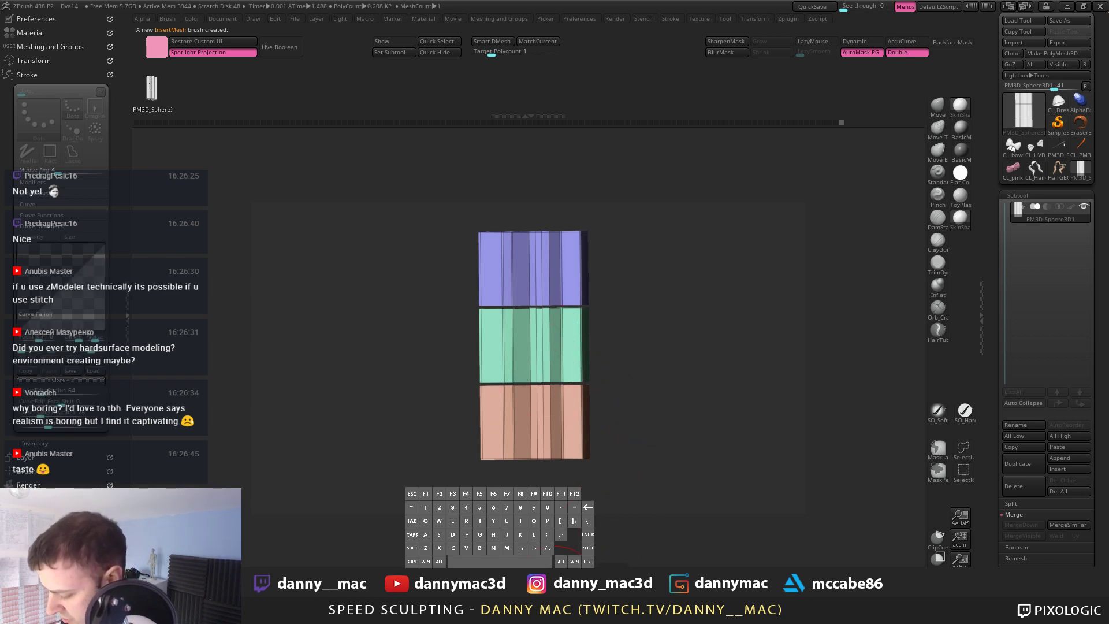
{"action": "left_click", "coordinate": [83, 237]}
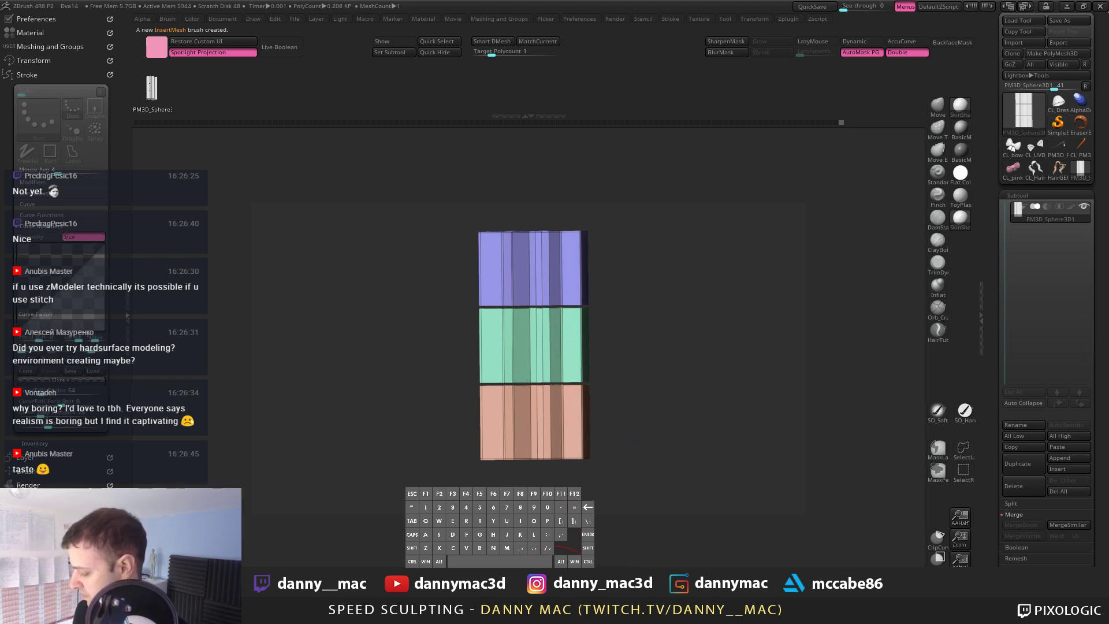
{"action": "key", "text": "XF86AudioPlay"}
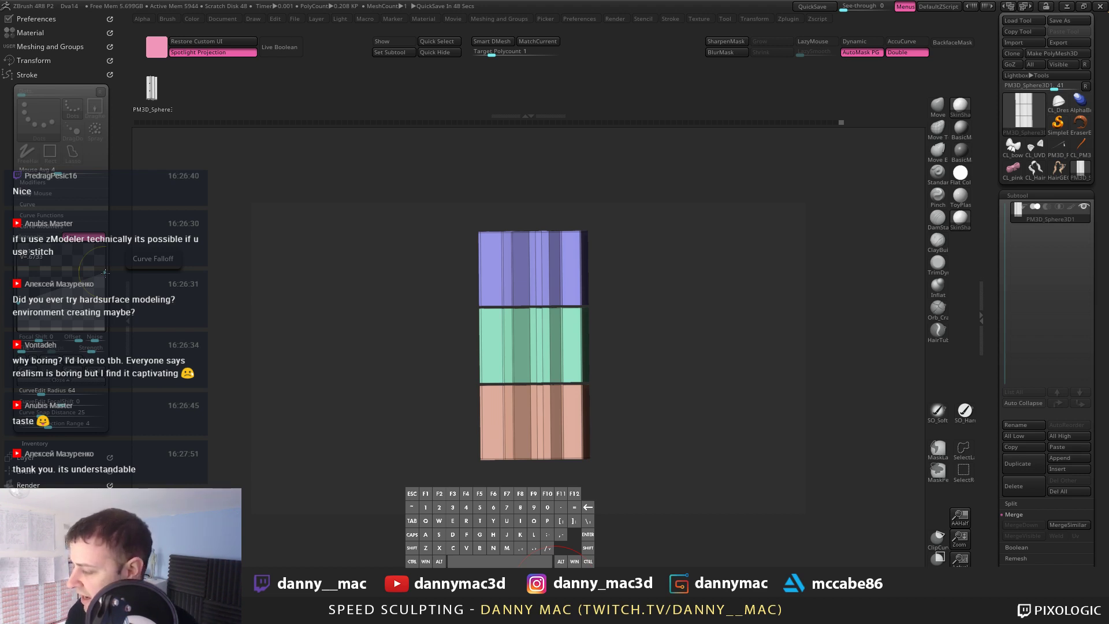
Step: Switch to the HairGEO character and examine its pigtails with and without the polygroup wireframe
{"action": "left_click", "coordinate": [1059, 170]}
{"action": "right_click_drag", "start_coordinate": [659, 242], "coordinate": [618, 321]}
{"action": "key", "text": "d"}
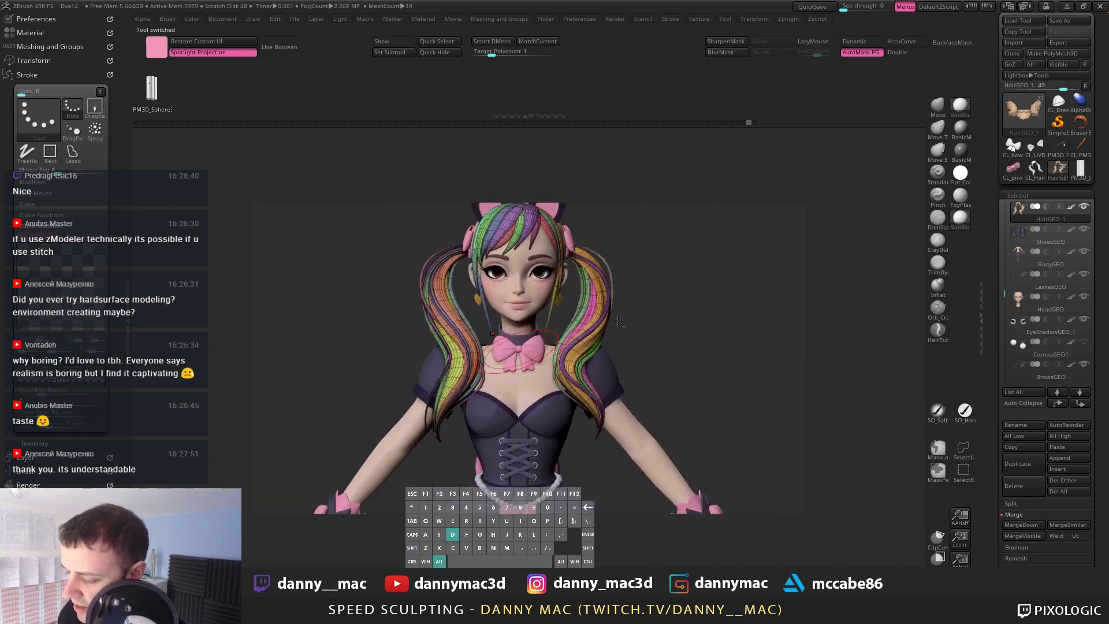
{"action": "left_click_drag", "start_coordinate": [618, 321], "coordinate": [642, 331]}
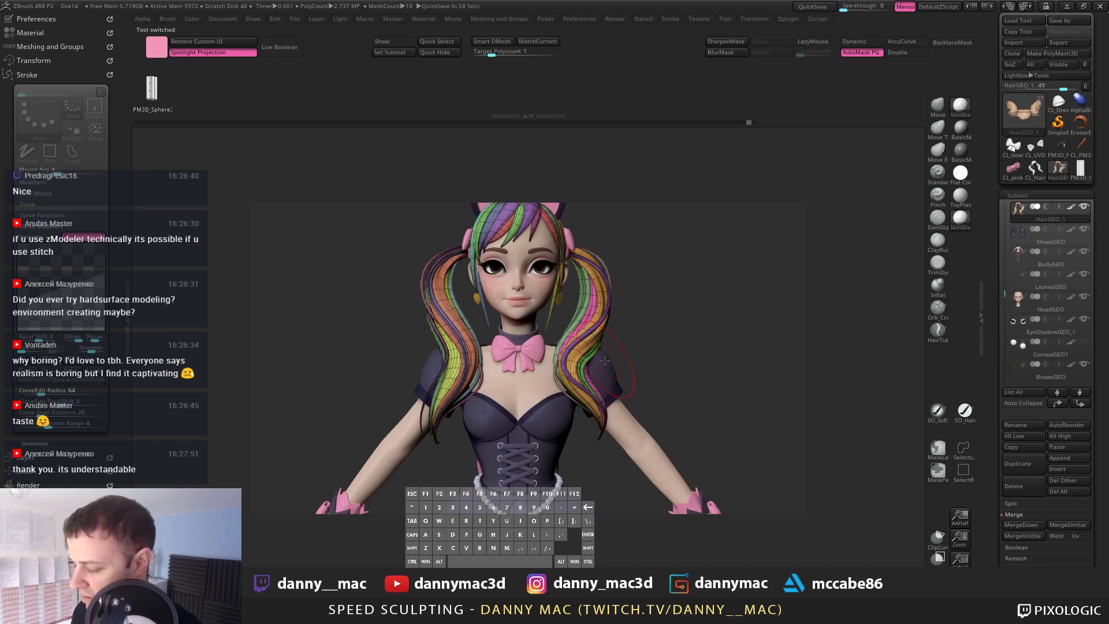
{"action": "right_click_drag", "start_coordinate": [590, 357], "coordinate": [605, 328], "text": "alt"}
{"action": "key", "text": "shift+f"}
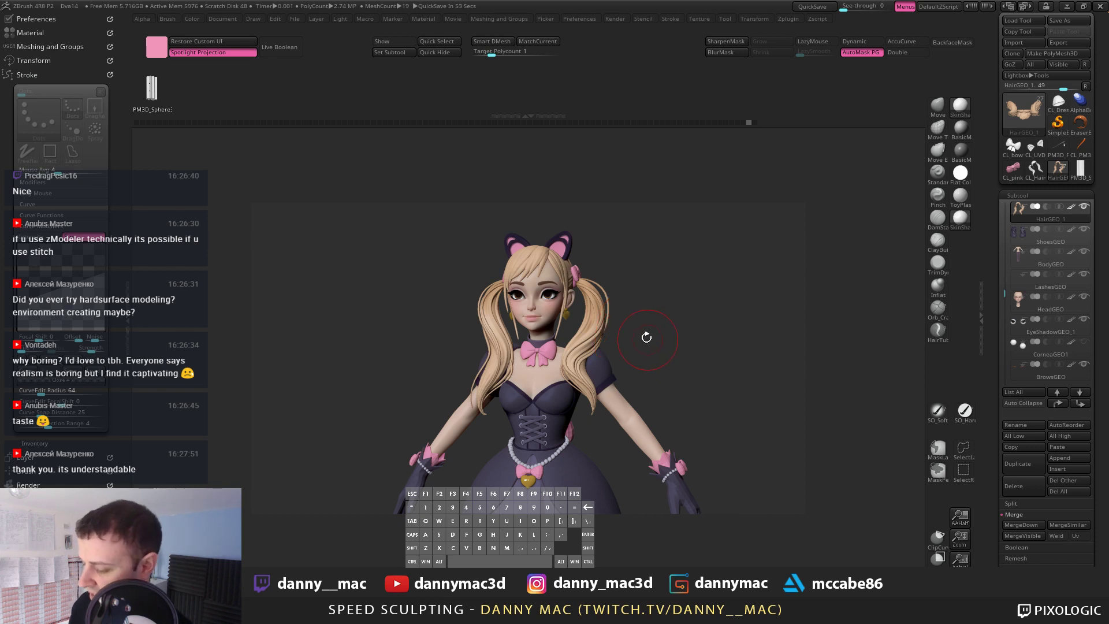
{"action": "left_click_drag", "start_coordinate": [647, 338], "coordinate": [643, 327]}
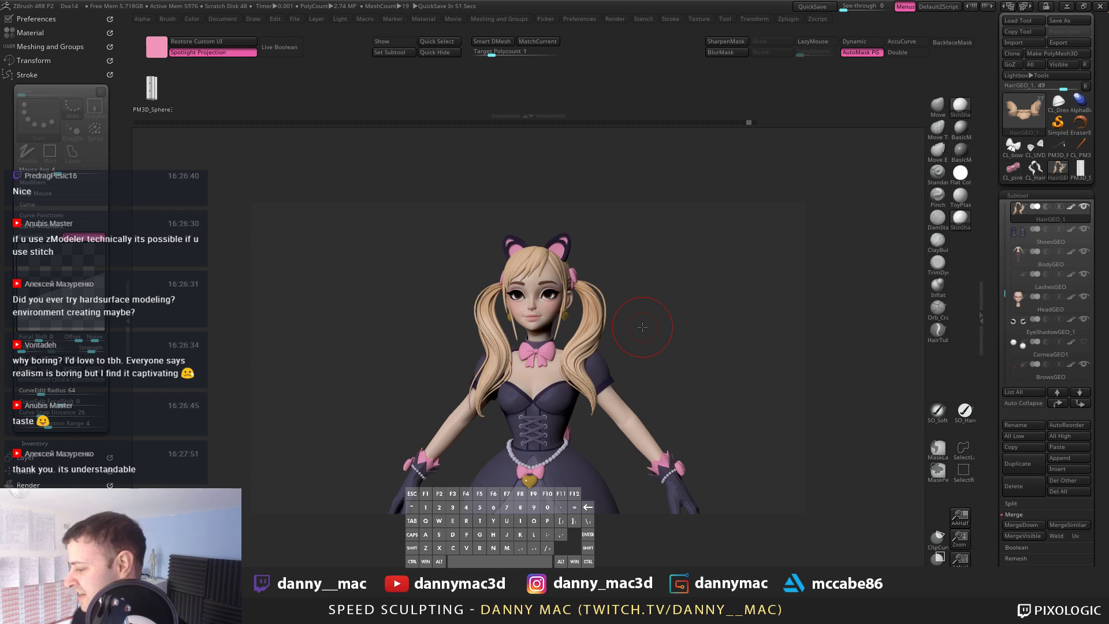
Step: Switch back to the segment mesh, orient it upright with polygroups shown, and create a new InsertMesh brush from it
{"action": "left_click", "coordinate": [1082, 170]}
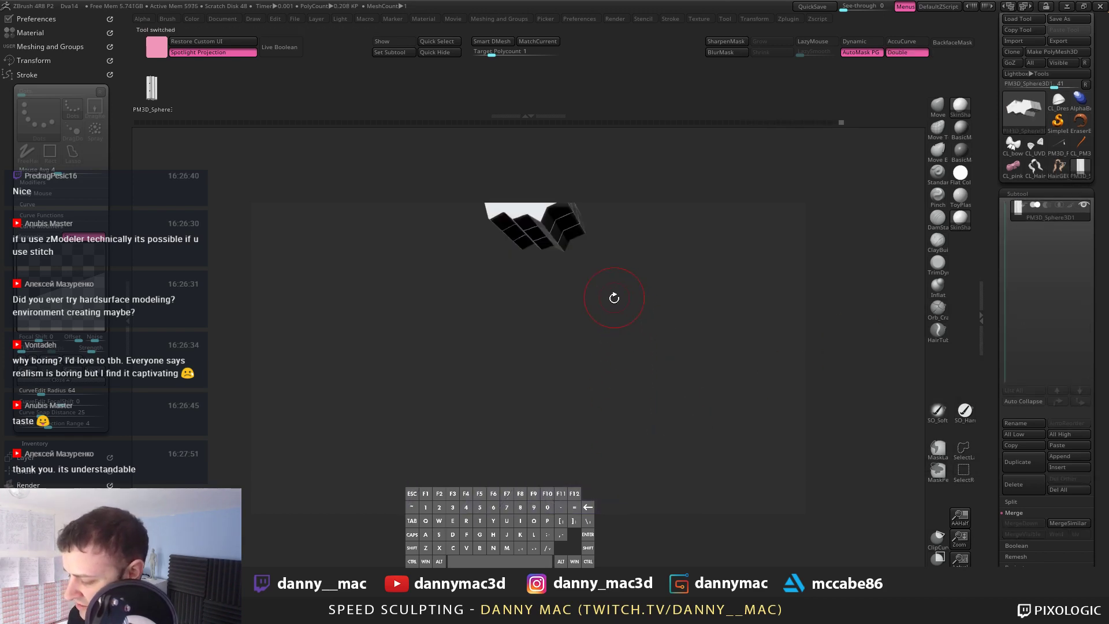
{"action": "mouse_move", "coordinate": [614, 297]}
{"action": "left_mouse_down"}
{"action": "mouse_move", "coordinate": [594, 305]}
{"action": "mouse_move", "coordinate": [598, 254]}
{"action": "mouse_move", "coordinate": [613, 416]}
{"action": "mouse_move", "coordinate": [621, 349]}
{"action": "mouse_move", "coordinate": [597, 414]}
{"action": "mouse_move", "coordinate": [638, 382]}
{"action": "mouse_move", "coordinate": [613, 346]}
{"action": "mouse_move", "coordinate": [617, 329]}
{"action": "mouse_move", "coordinate": [601, 324]}
{"action": "left_mouse_up"}
{"action": "key", "text": "shift+f"}
{"action": "key", "text": "p"}
{"action": "key", "text": "alt+d"}
{"action": "key", "text": "b"}
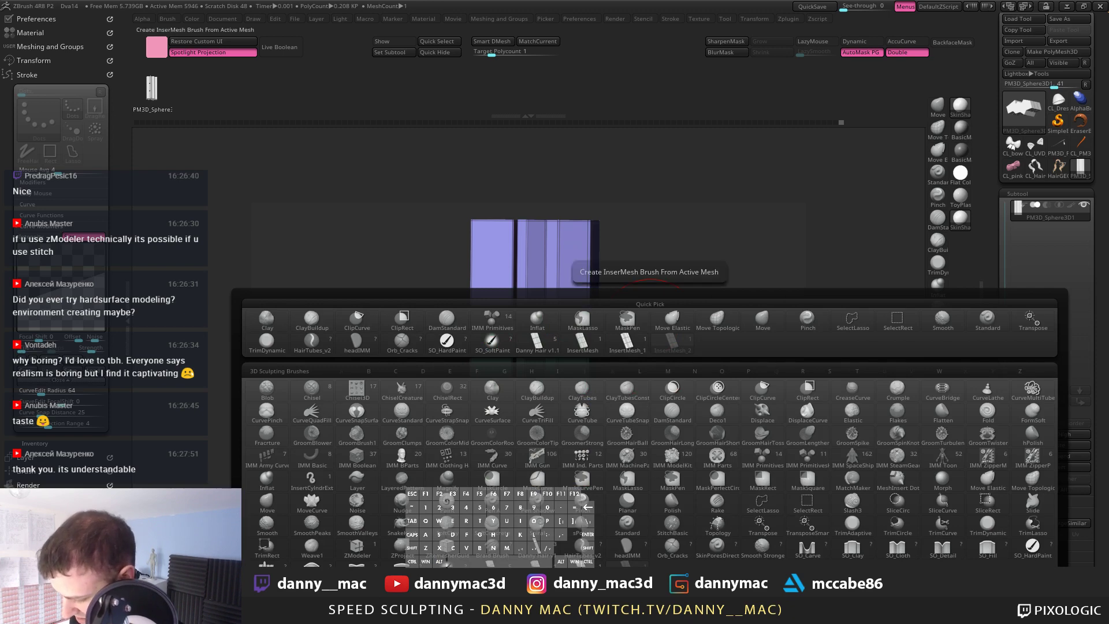
{"action": "left_click", "coordinate": [650, 578]}
{"action": "left_click", "coordinate": [509, 205]}
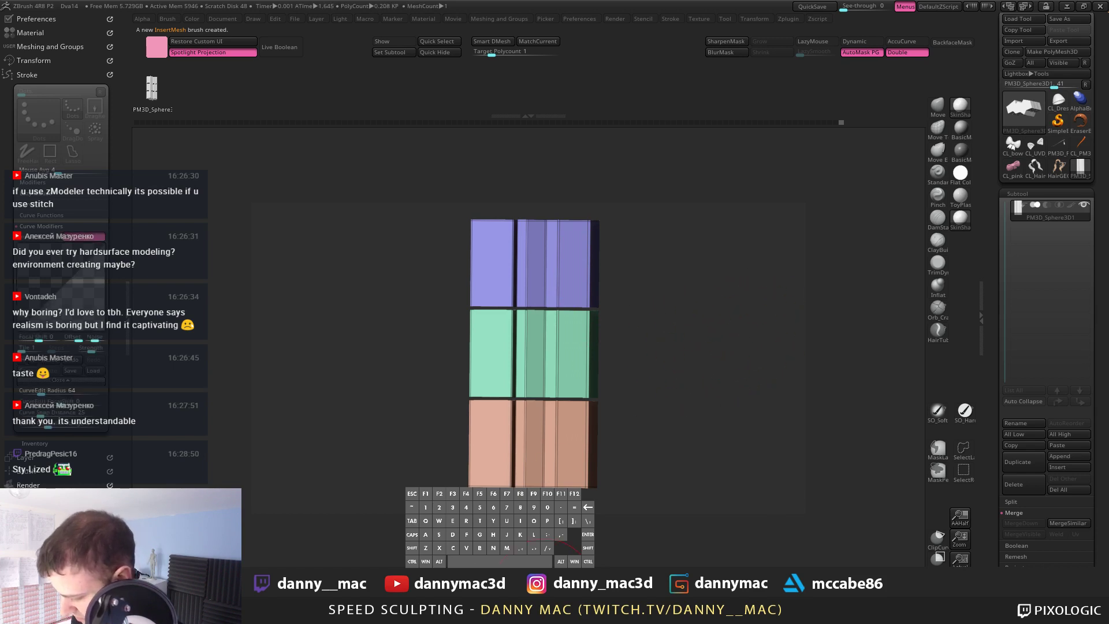
Step: Open the curved strand tool, append a Sphere3D to it, and delete the old strand subtool
{"action": "left_click_drag", "start_coordinate": [746, 374], "coordinate": [743, 398], "text": "alt"}
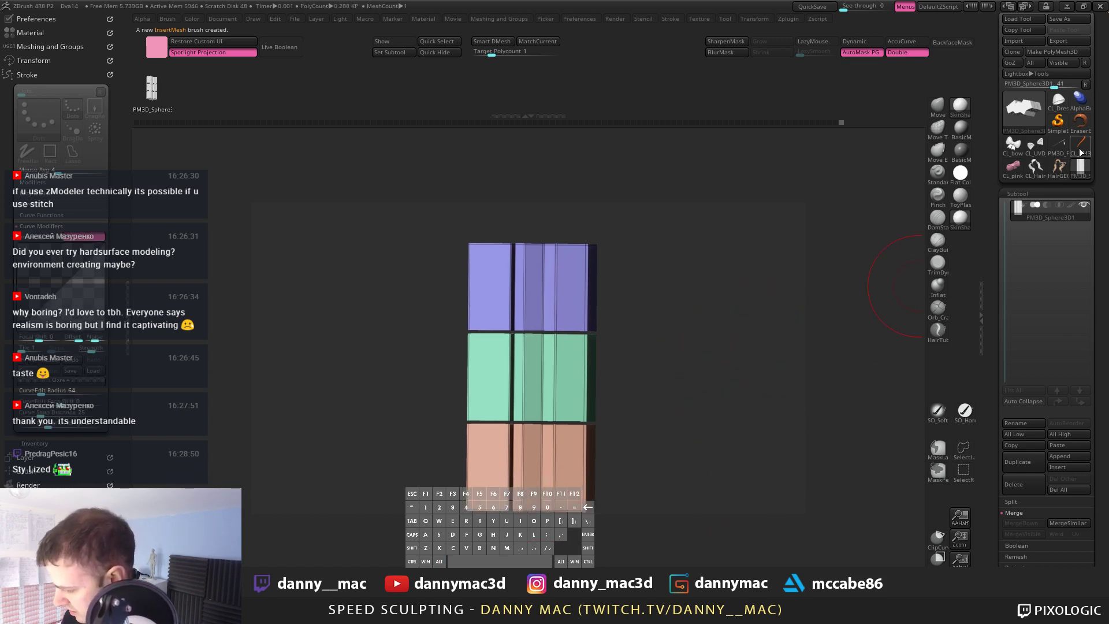
{"action": "left_click", "coordinate": [1080, 150]}
{"action": "left_click_drag", "start_coordinate": [639, 391], "coordinate": [619, 364], "text": "alt"}
{"action": "key", "text": "F1"}
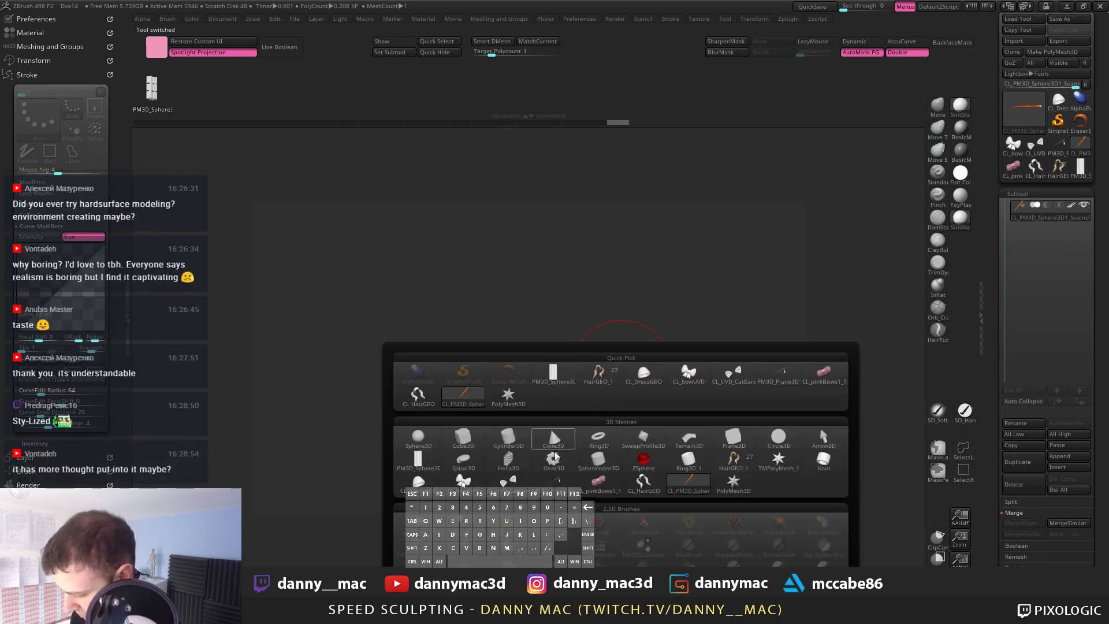
{"action": "left_click", "coordinate": [418, 439]}
{"action": "left_click", "coordinate": [1021, 234]}
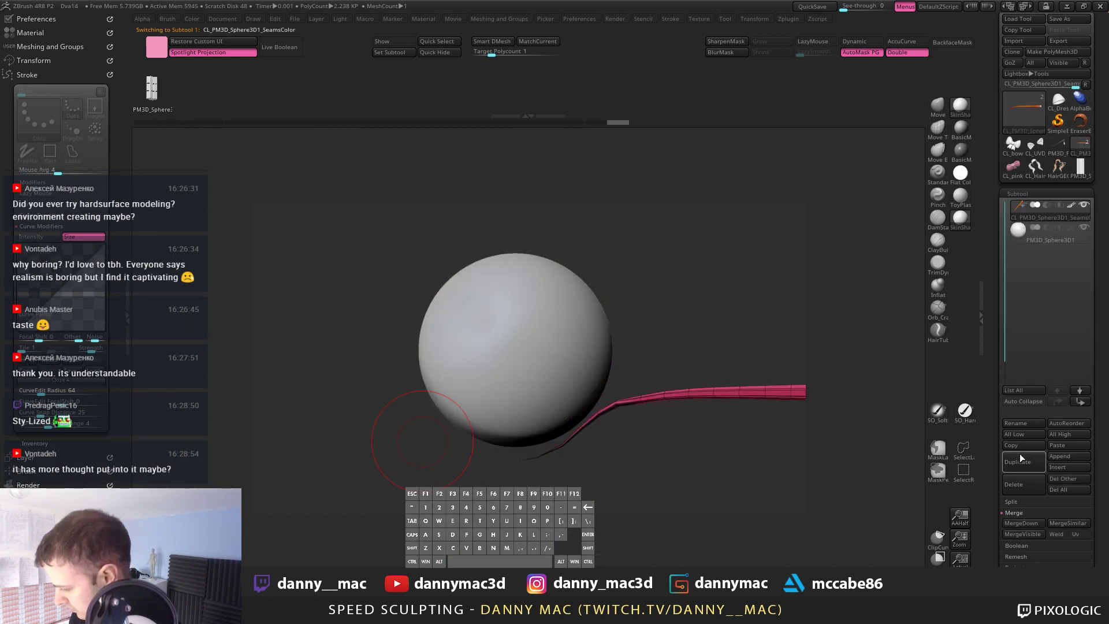
{"action": "left_click", "coordinate": [1023, 484]}
{"action": "left_click", "coordinate": [917, 502]}
{"action": "left_click_drag", "start_coordinate": [648, 345], "coordinate": [594, 352]}
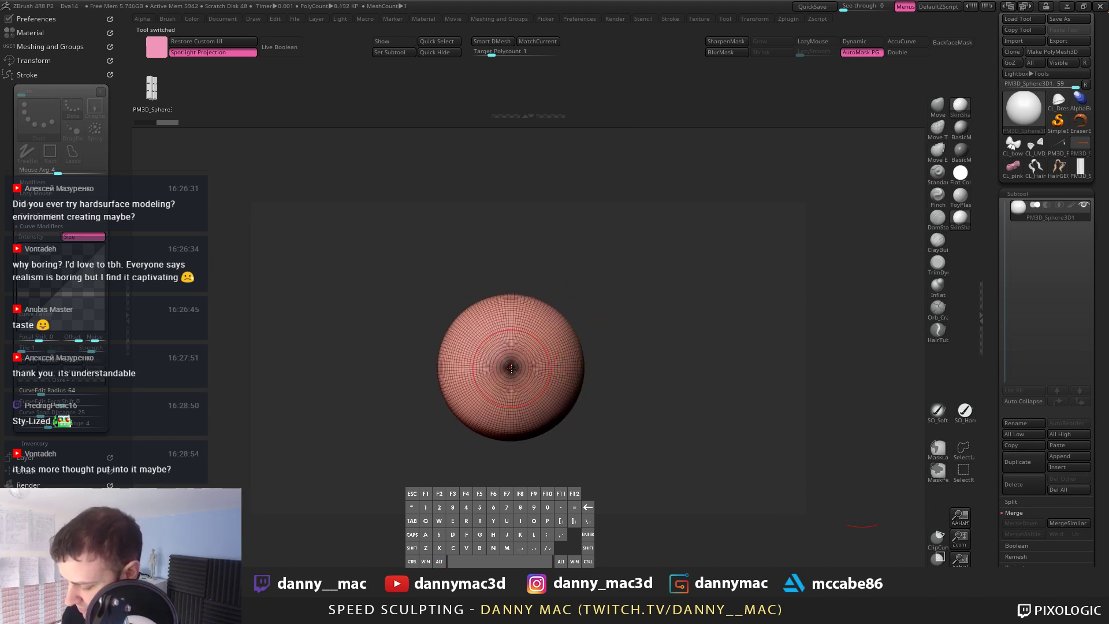
Step: Adjust the brush's size falloff curve and draw a strand outward from the sphere's pole that tapers toward its tip
{"action": "left_click_drag", "start_coordinate": [589, 300], "coordinate": [800, 292]}
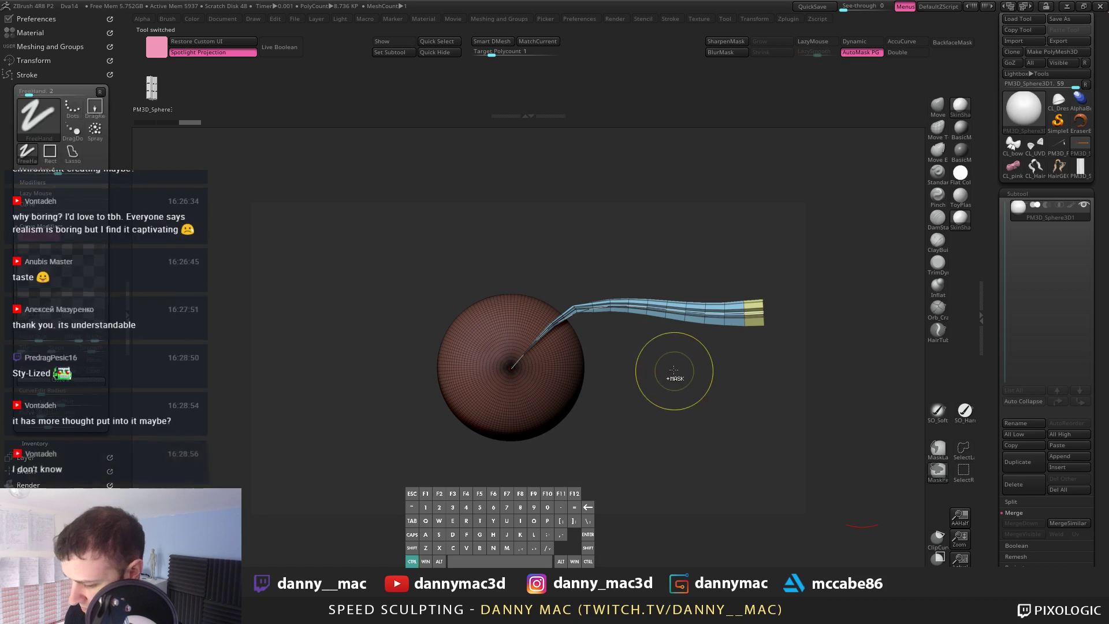
{"action": "key", "text": "ctrl+z"}
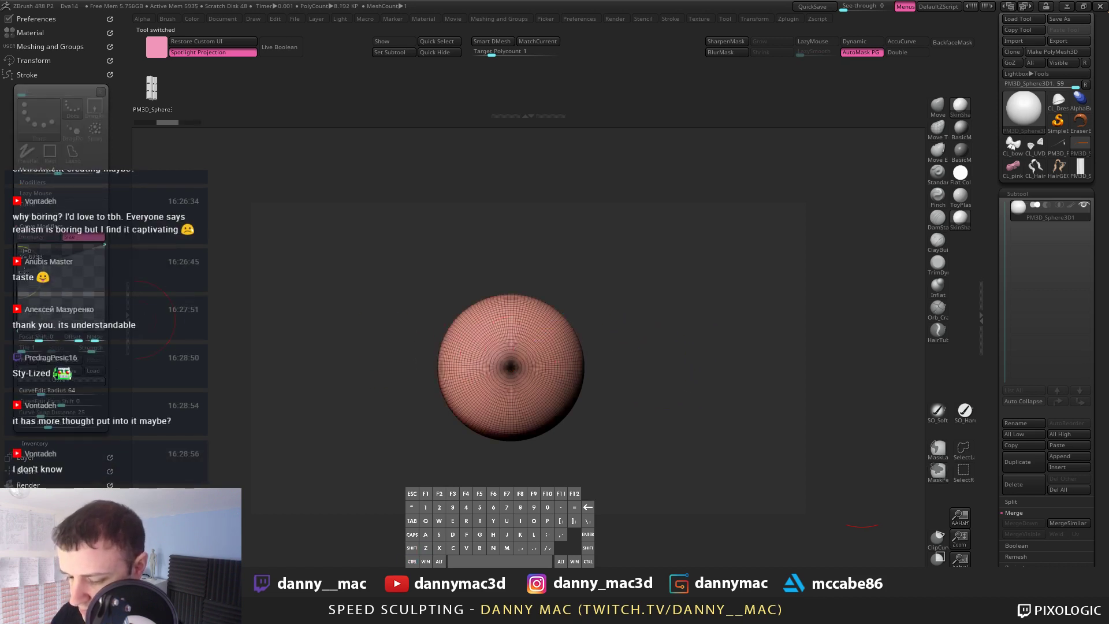
{"action": "left_click_drag", "start_coordinate": [108, 315], "coordinate": [105, 322]}
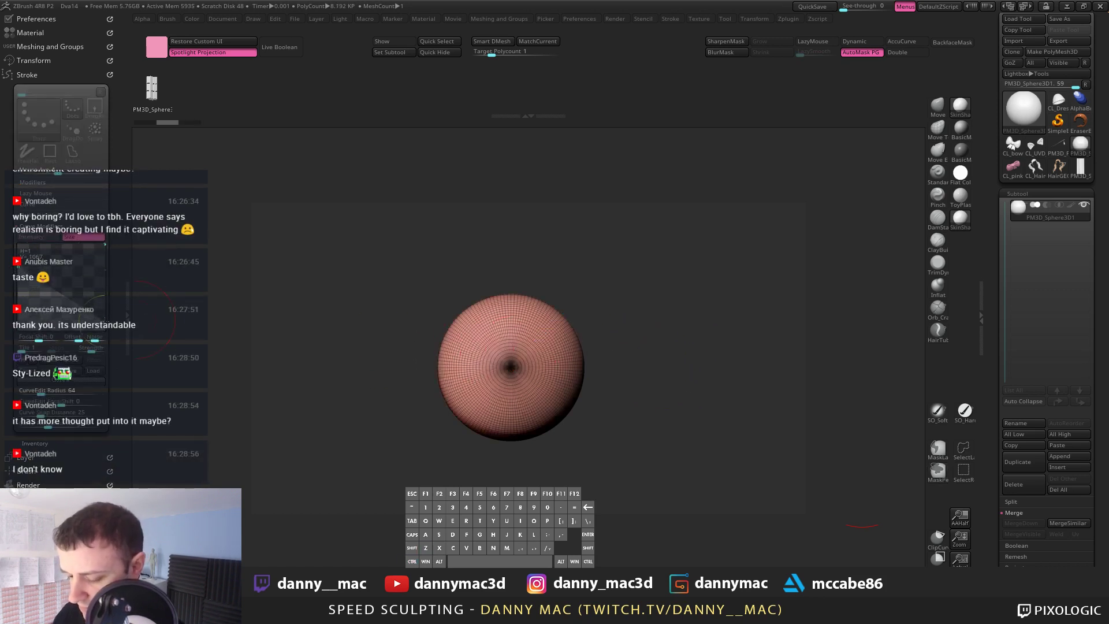
{"action": "mouse_move", "coordinate": [518, 381]}
{"action": "left_mouse_down"}
{"action": "mouse_move", "coordinate": [686, 322]}
{"action": "mouse_move", "coordinate": [716, 298]}
{"action": "left_mouse_up"}
{"action": "left_click_drag", "start_coordinate": [601, 409], "coordinate": [570, 421]}
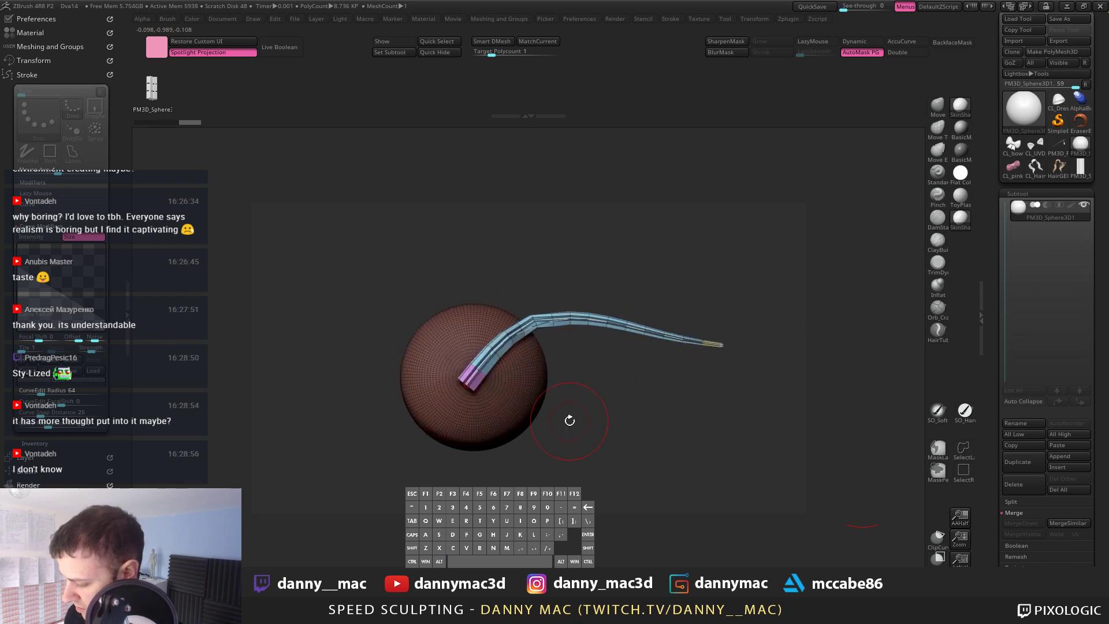
Step: Hide the sphere and remove it with Del Hidden, keeping only the drawn strand
{"action": "left_click", "coordinate": [509, 395], "text": "ctrl+shift"}
{"action": "key", "text": "ctrl+z"}
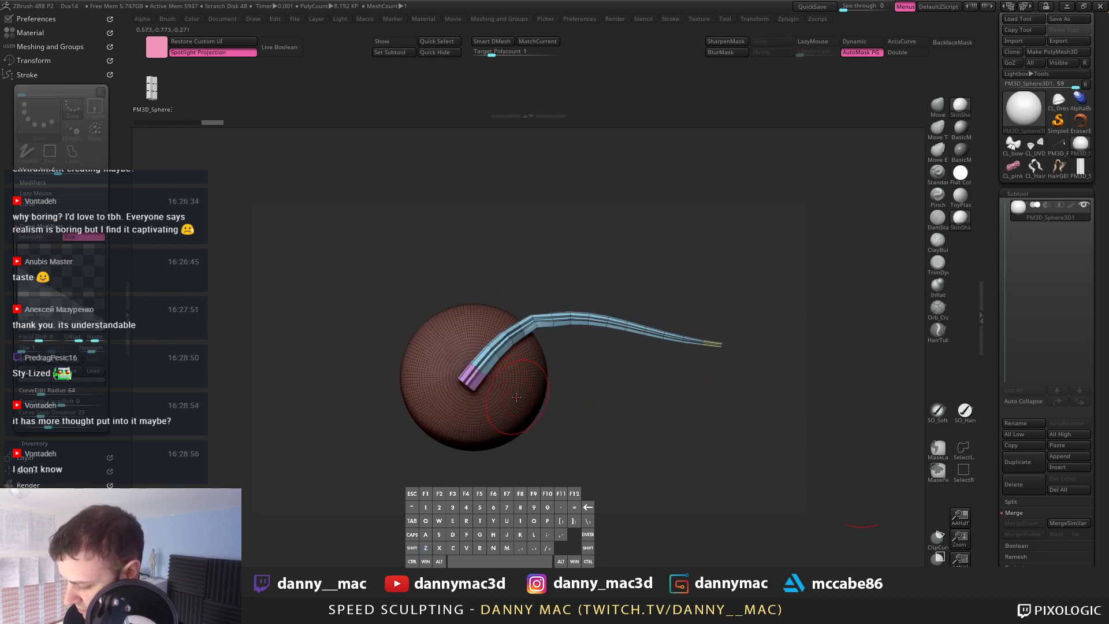
{"action": "left_click", "coordinate": [516, 397], "text": "ctrl+shift"}
{"action": "left_click", "coordinate": [525, 405], "text": "ctrl+shift"}
{"action": "key", "text": "a"}
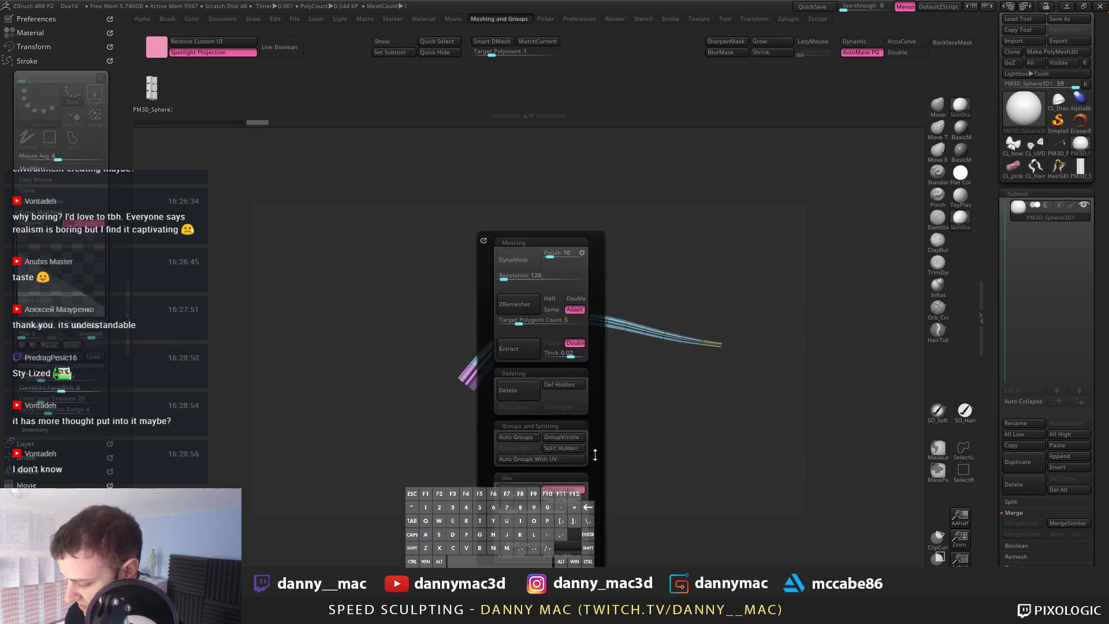
{"action": "left_click", "coordinate": [564, 386]}
Step: Flatten the new strand into its UV layout with Morph UV and isolate a middle section of the blue strip
{"action": "left_click_drag", "start_coordinate": [841, 428], "coordinate": [796, 411], "text": "alt"}
{"action": "left_click_drag", "start_coordinate": [1040, 520], "coordinate": [1075, 319]}
{"action": "left_click", "coordinate": [1066, 337]}
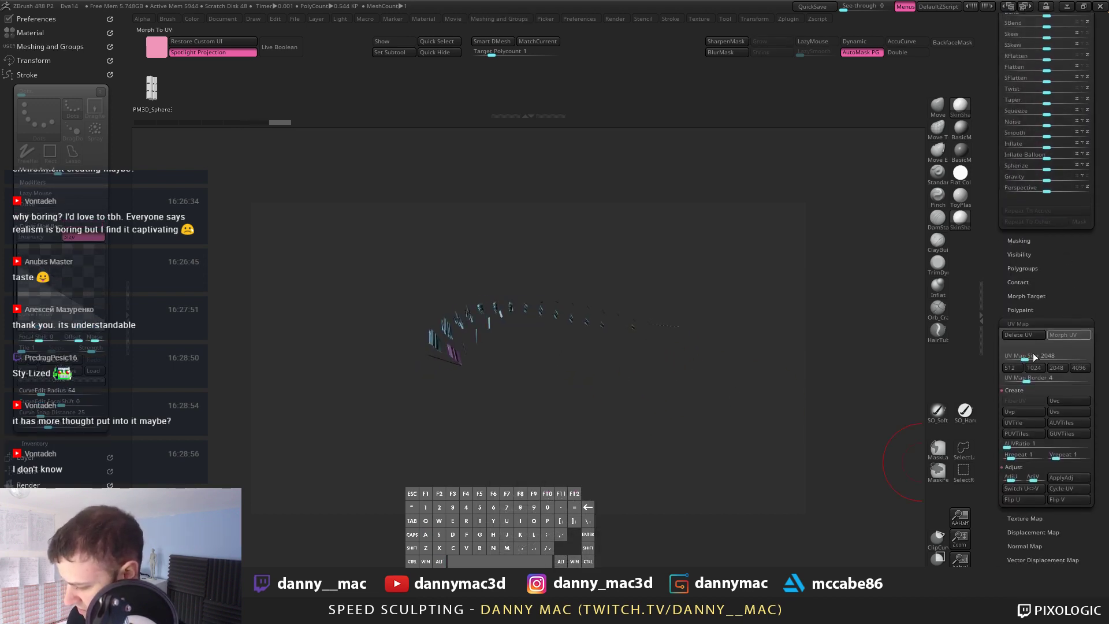
{"action": "left_click_drag", "start_coordinate": [562, 401], "coordinate": [583, 485], "text": "shift"}
{"action": "left_click_drag", "start_coordinate": [682, 480], "coordinate": [660, 417], "text": "alt"}
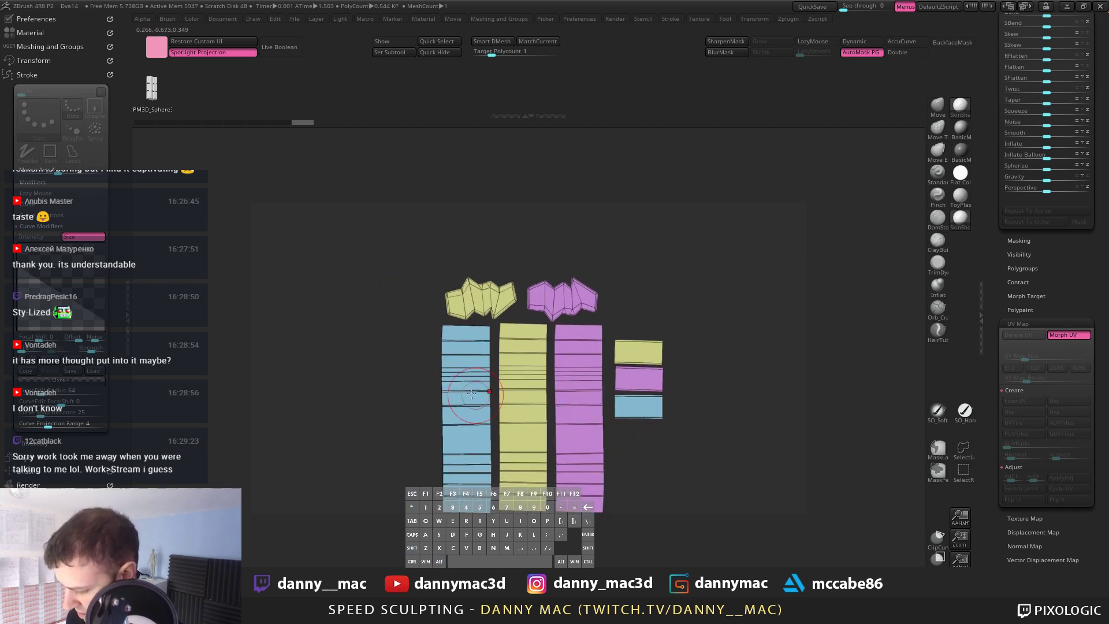
{"action": "mouse_move", "coordinate": [422, 331]}
{"action": "left_mouse_down", "text": "alt"}
{"action": "mouse_move", "coordinate": [439, 298]}
{"action": "mouse_move", "coordinate": [486, 388]}
{"action": "mouse_move", "coordinate": [483, 445]}
{"action": "left_mouse_up", "text": "alt"}
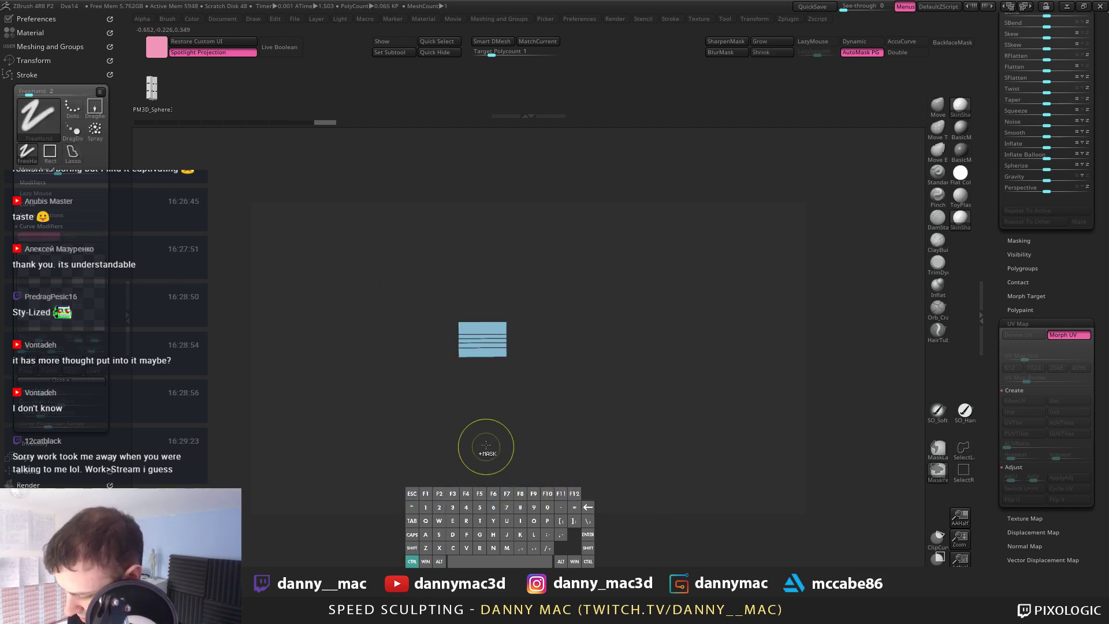
Step: Isolate the blue polygroup in the strand's UV layout, turn Morph UV off, and try to hide the strand's narrow tip
{"action": "left_click", "coordinate": [483, 445], "text": "ctrl+shift"}
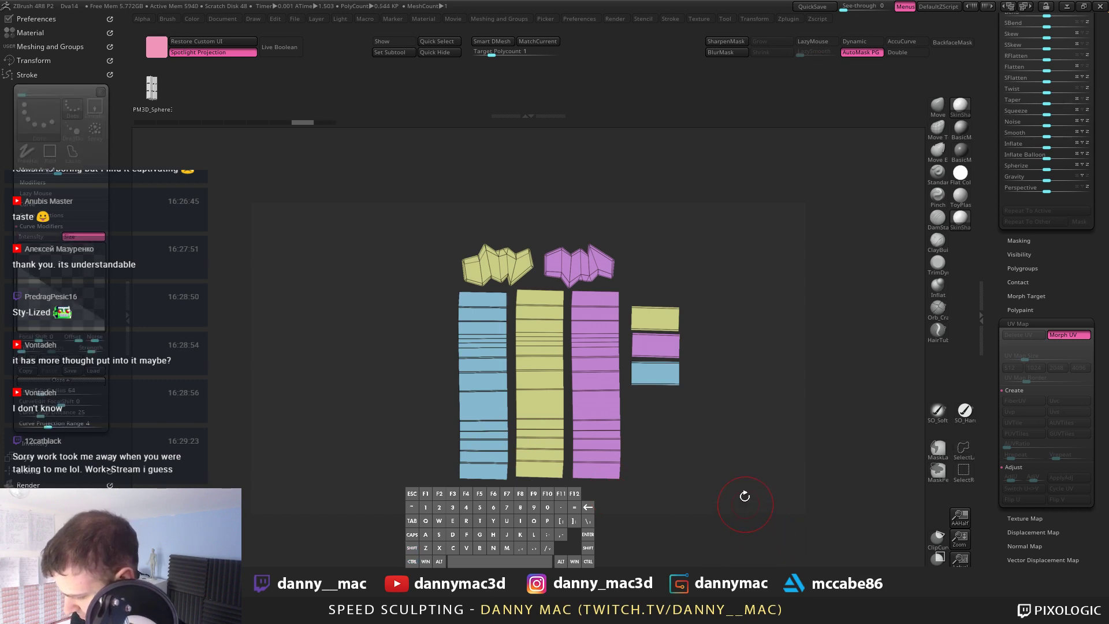
{"action": "left_click", "coordinate": [960, 475]}
{"action": "left_click", "coordinate": [498, 401], "text": "ctrl+shift"}
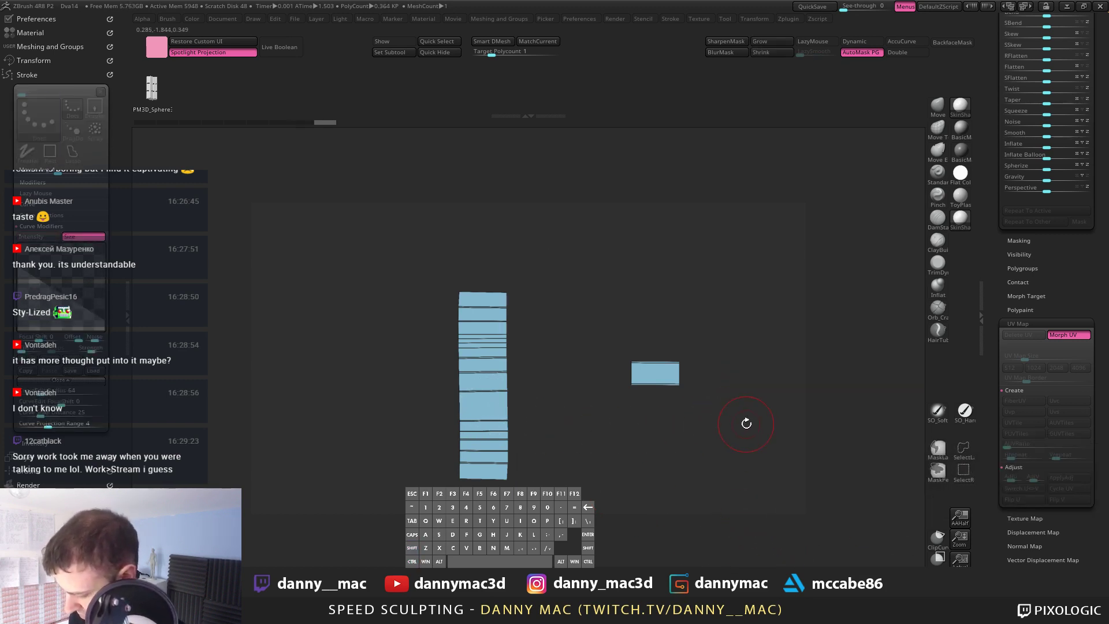
{"action": "left_click", "coordinate": [1063, 335]}
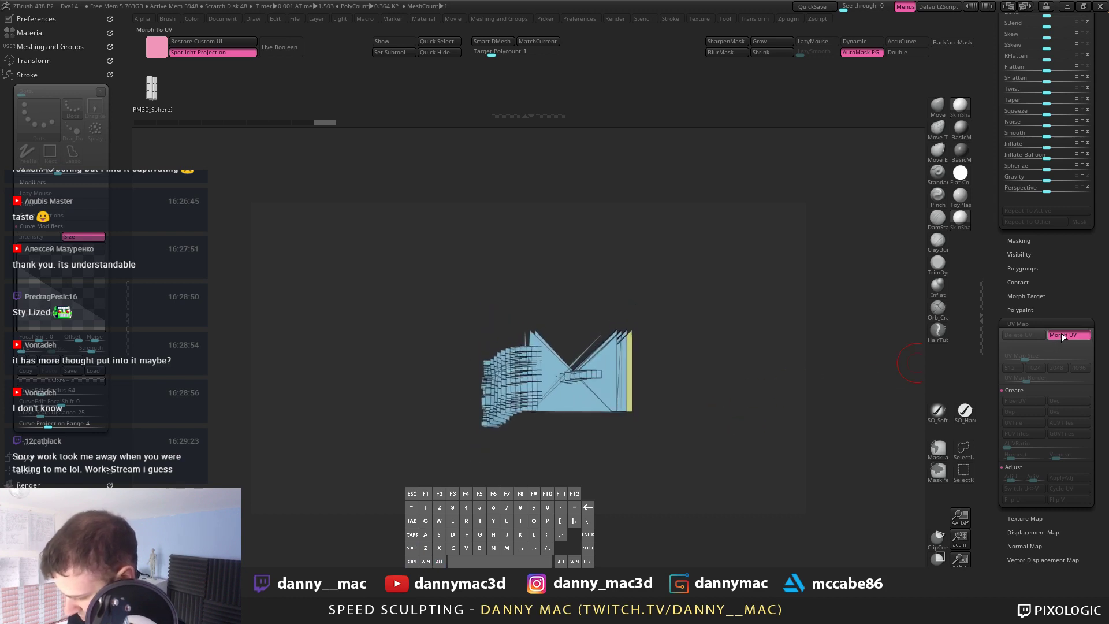
{"action": "left_click", "coordinate": [660, 382], "text": "ctrl+shift"}
{"action": "mouse_move", "coordinate": [583, 429]}
{"action": "left_mouse_down", "text": "alt"}
{"action": "mouse_move", "coordinate": [644, 390]}
{"action": "mouse_move", "coordinate": [742, 359]}
{"action": "mouse_move", "coordinate": [623, 370]}
{"action": "left_mouse_up", "text": "alt"}
{"action": "left_click_drag", "start_coordinate": [707, 350], "coordinate": [726, 425], "text": "ctrl+alt+shift"}
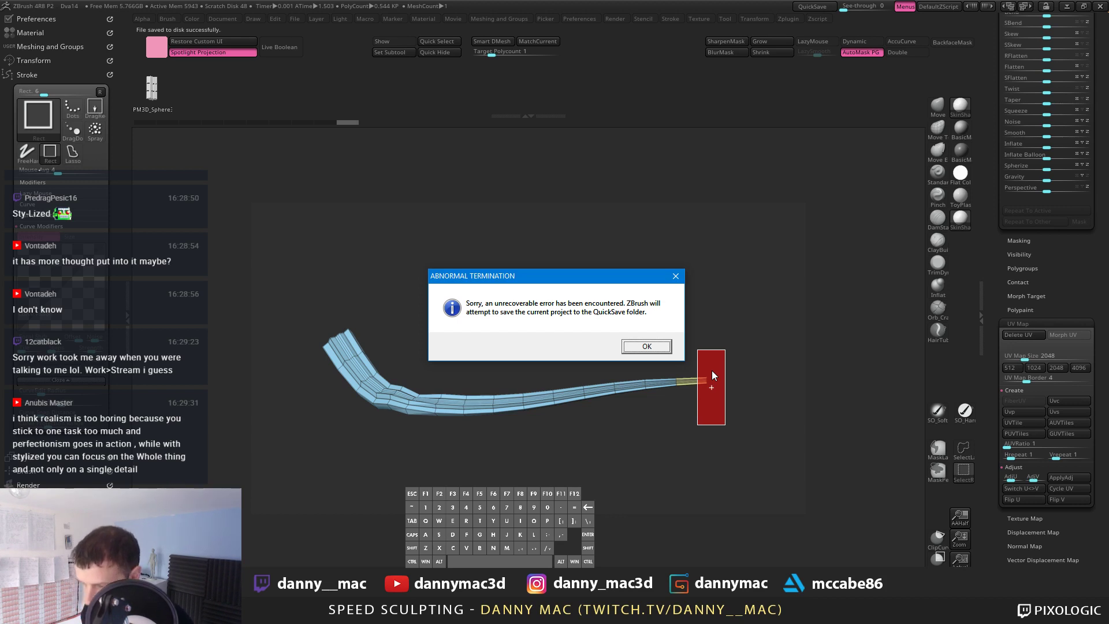
Step: Dismiss the crash messages, relaunch ZBrush, and open the latest recovered strand project from the QuickSave files
{"action": "left_click", "coordinate": [647, 347]}
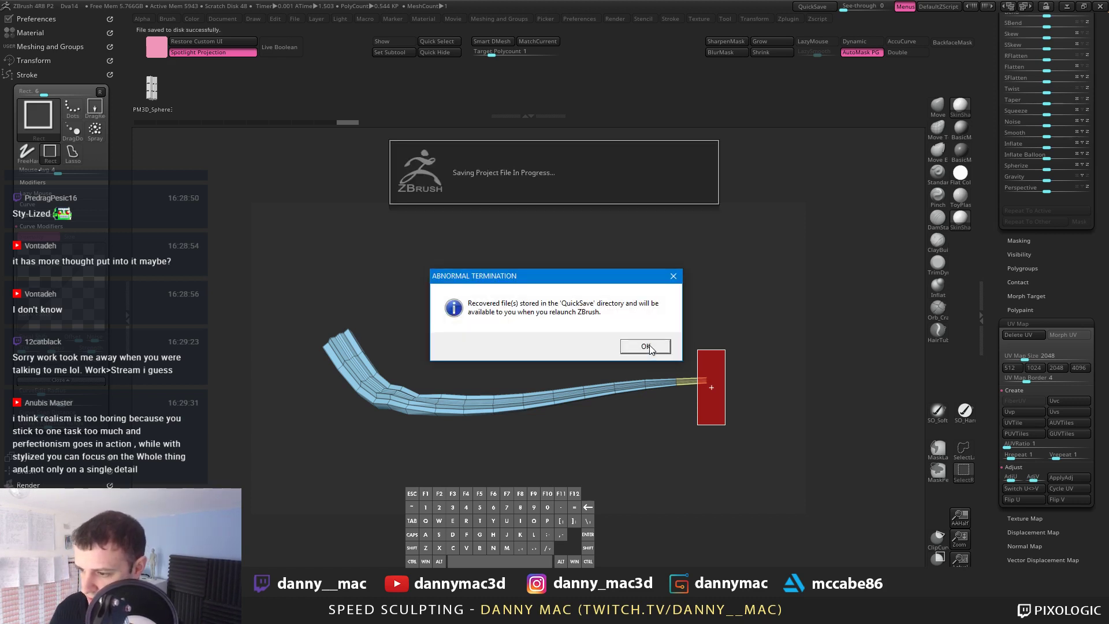
{"action": "left_click", "coordinate": [643, 347]}
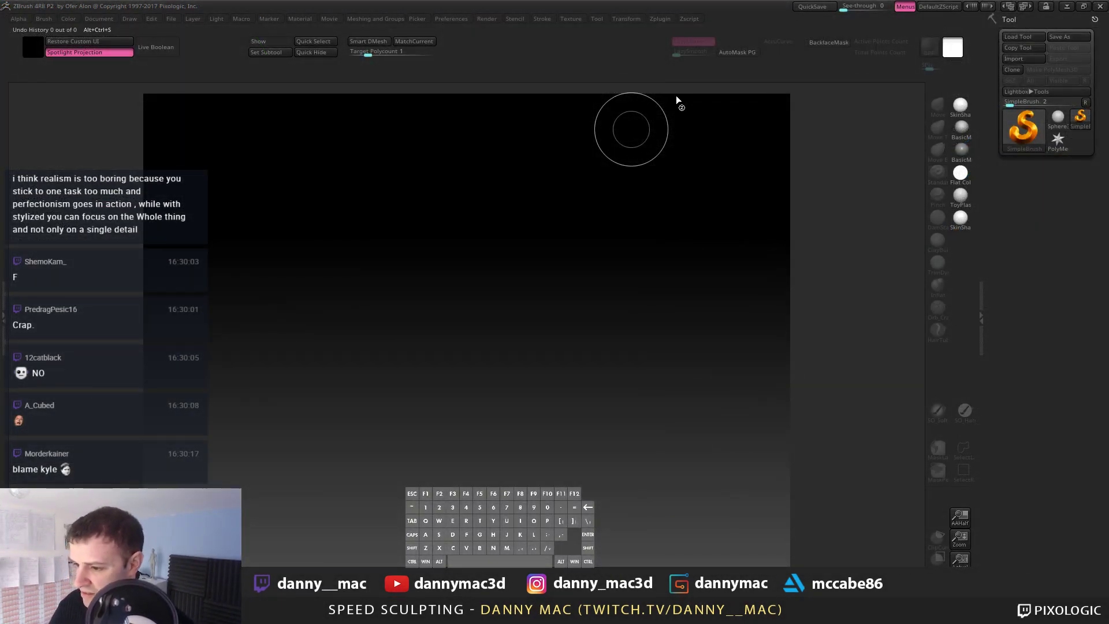
{"action": "left_click", "coordinate": [657, 346]}
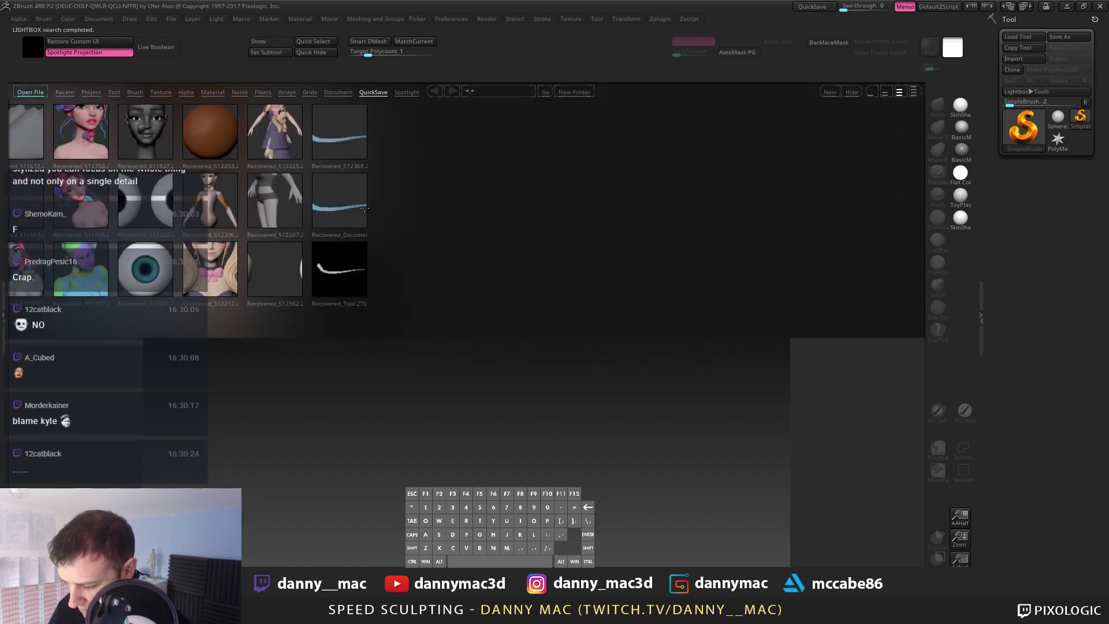
{"action": "double_click", "coordinate": [357, 140]}
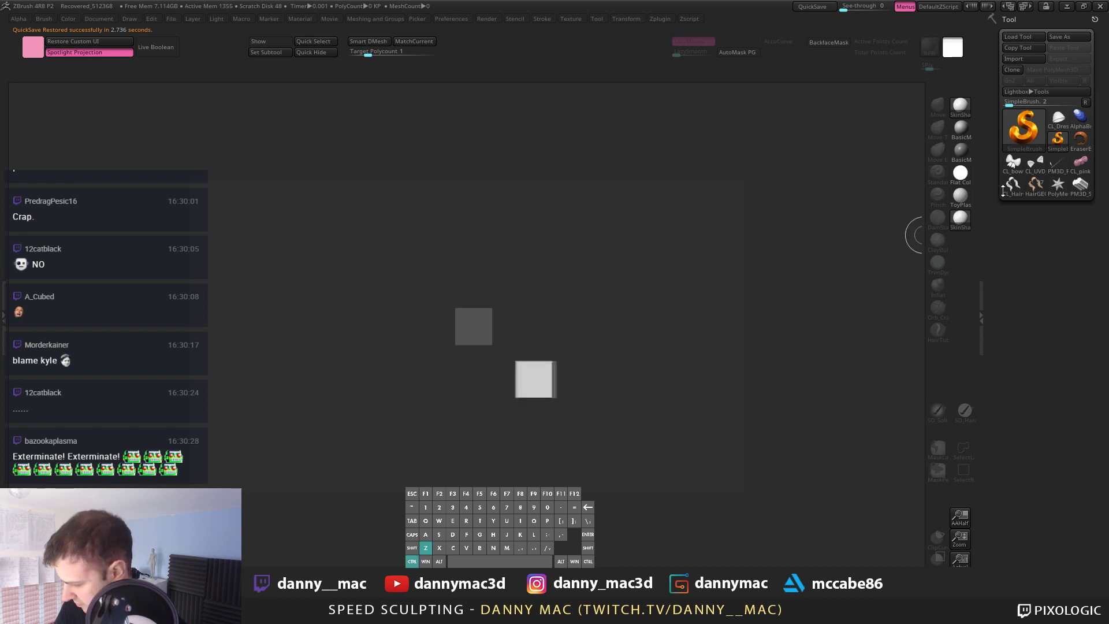
Step: Place the three-section strand tool on the canvas in Edit mode and show its polygroups with PolyFrame
{"action": "left_click", "coordinate": [1080, 184]}
{"action": "left_click_drag", "start_coordinate": [381, 307], "coordinate": [478, 355]}
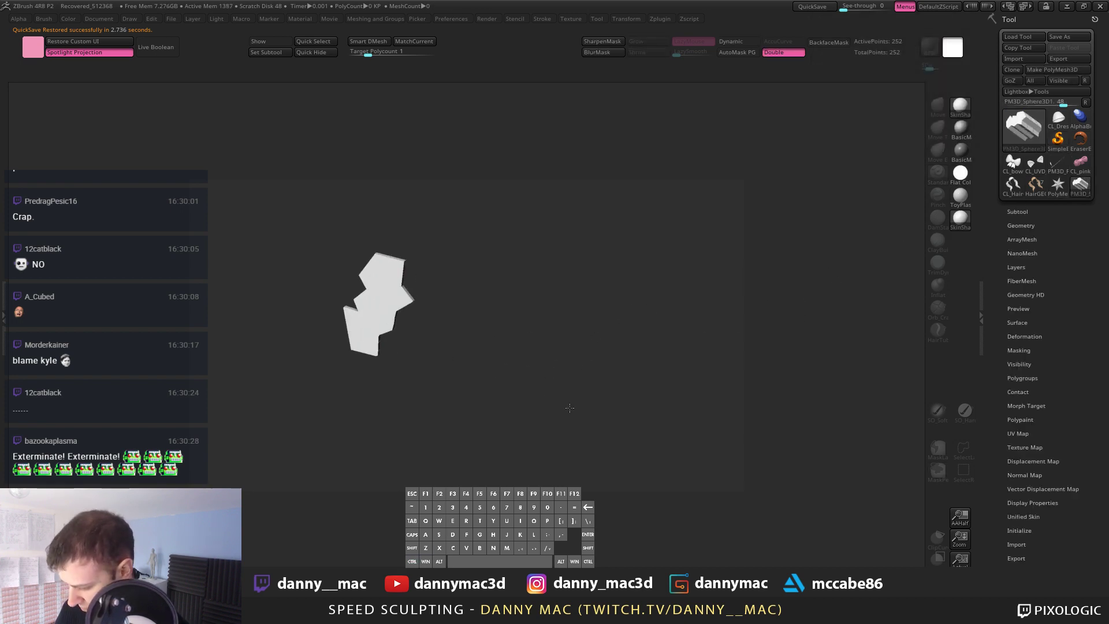
{"action": "key", "text": "t"}
{"action": "left_click_drag", "start_coordinate": [557, 349], "coordinate": [730, 295]}
{"action": "key", "text": "shift+f"}
{"action": "left_click_drag", "start_coordinate": [625, 297], "coordinate": [661, 319]}
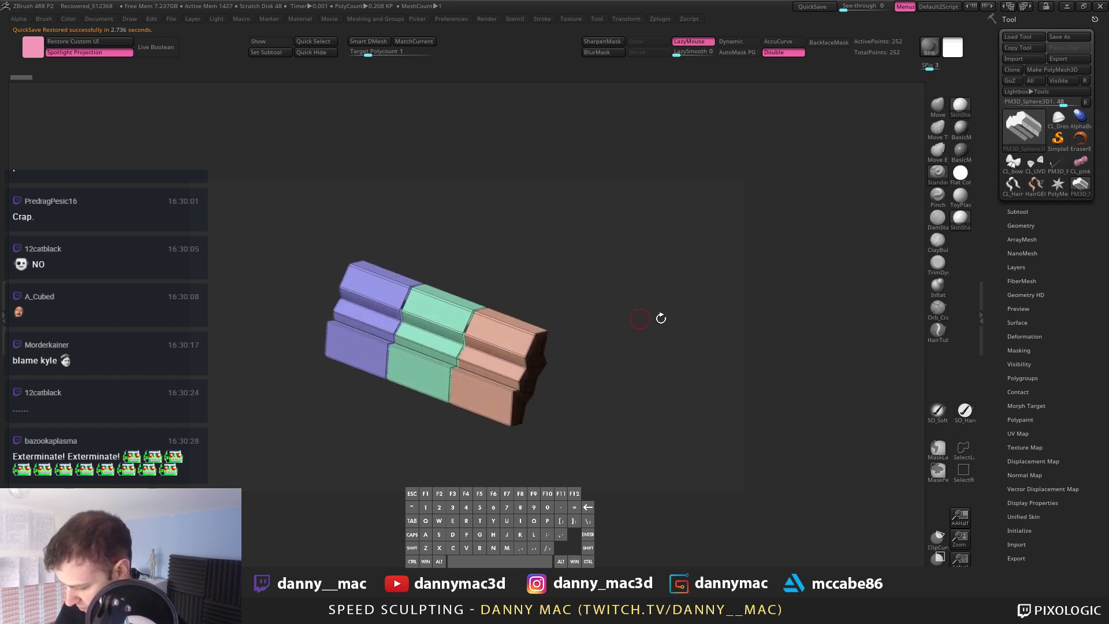
{"action": "left_click", "coordinate": [1062, 162]}
{"action": "left_click_drag", "start_coordinate": [552, 381], "coordinate": [540, 288], "text": "alt"}
{"action": "mouse_move", "coordinate": [536, 323]}
{"action": "left_mouse_down"}
{"action": "mouse_move", "coordinate": [505, 404]}
{"action": "mouse_move", "coordinate": [582, 421]}
{"action": "mouse_move", "coordinate": [515, 386]}
{"action": "left_mouse_up"}
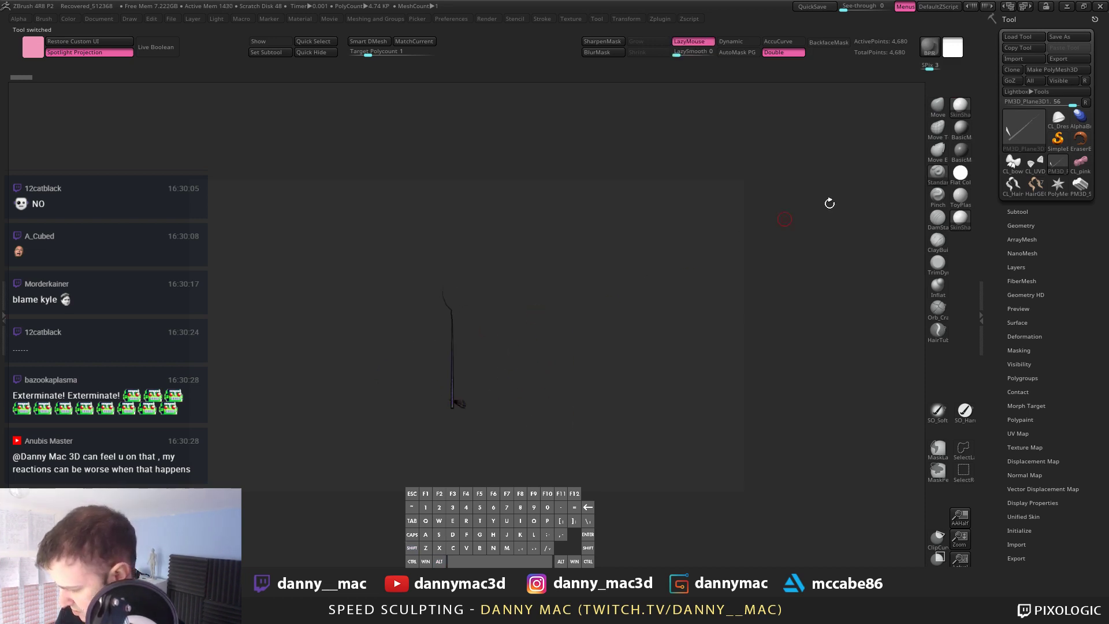
{"action": "left_click", "coordinate": [1080, 185]}
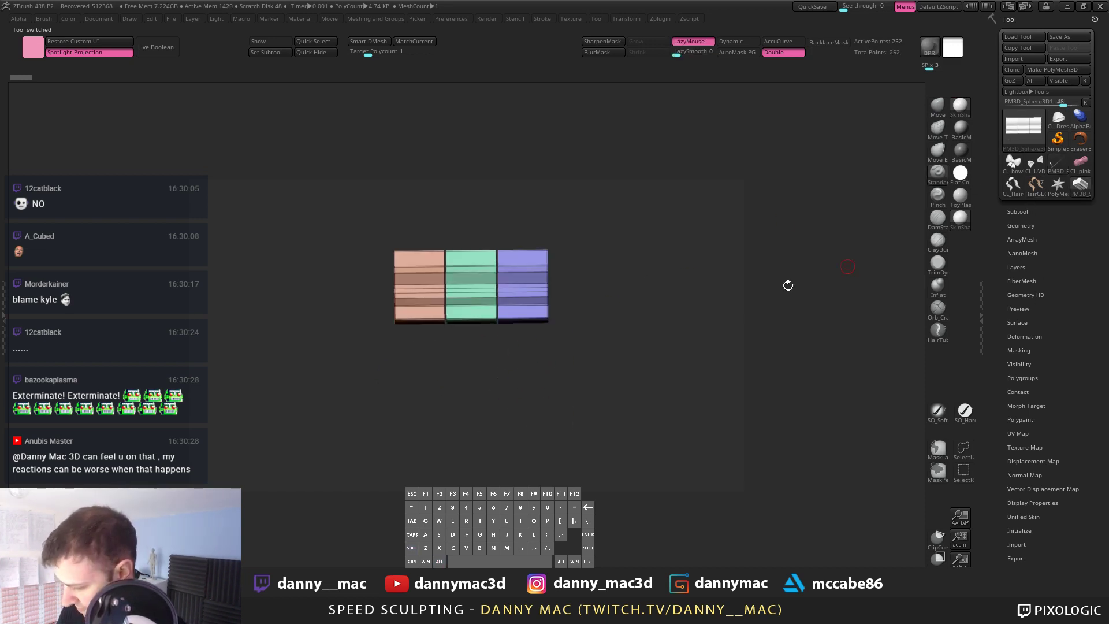
Step: Preview the three-section strand's UV layout with Morph UV and return it to its 3D shape
{"action": "left_click", "coordinate": [1023, 434]}
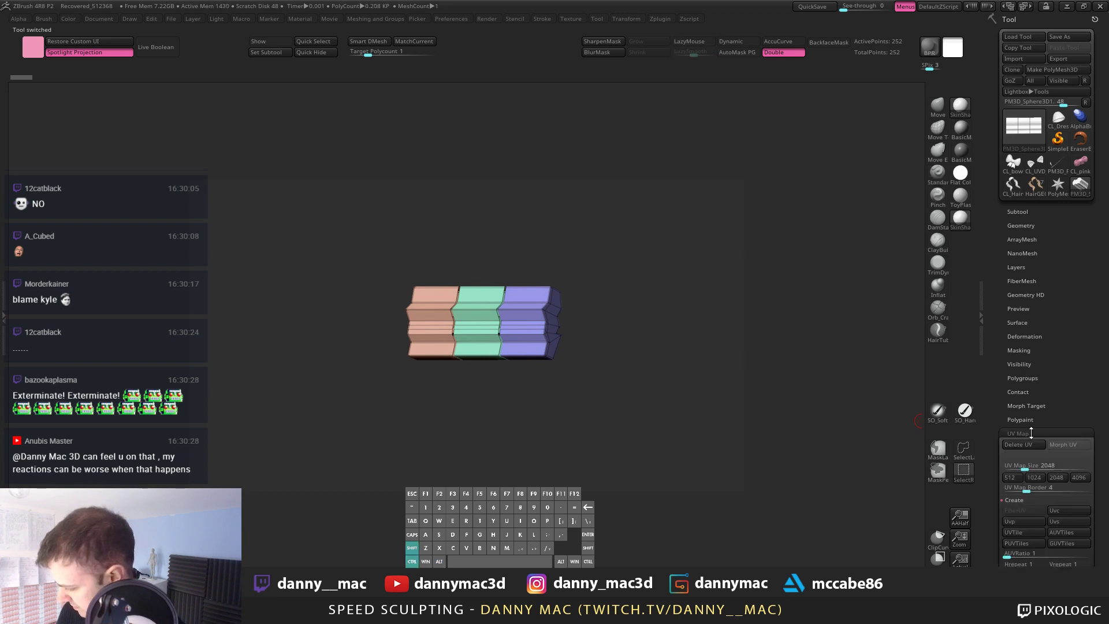
{"action": "left_click", "coordinate": [1069, 444]}
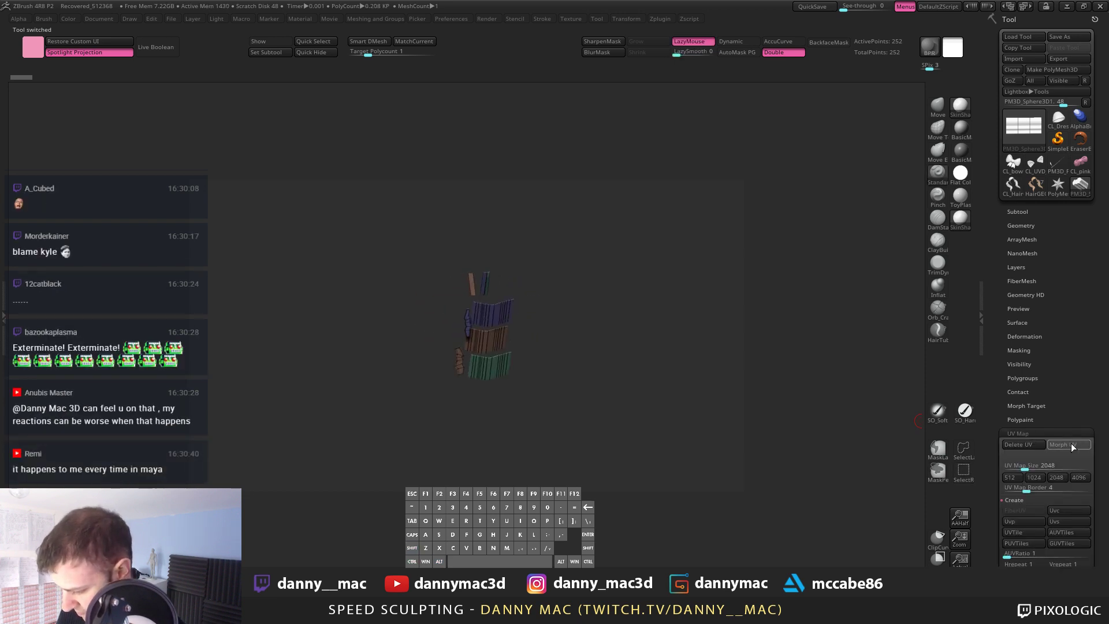
{"action": "left_click", "coordinate": [1072, 442]}
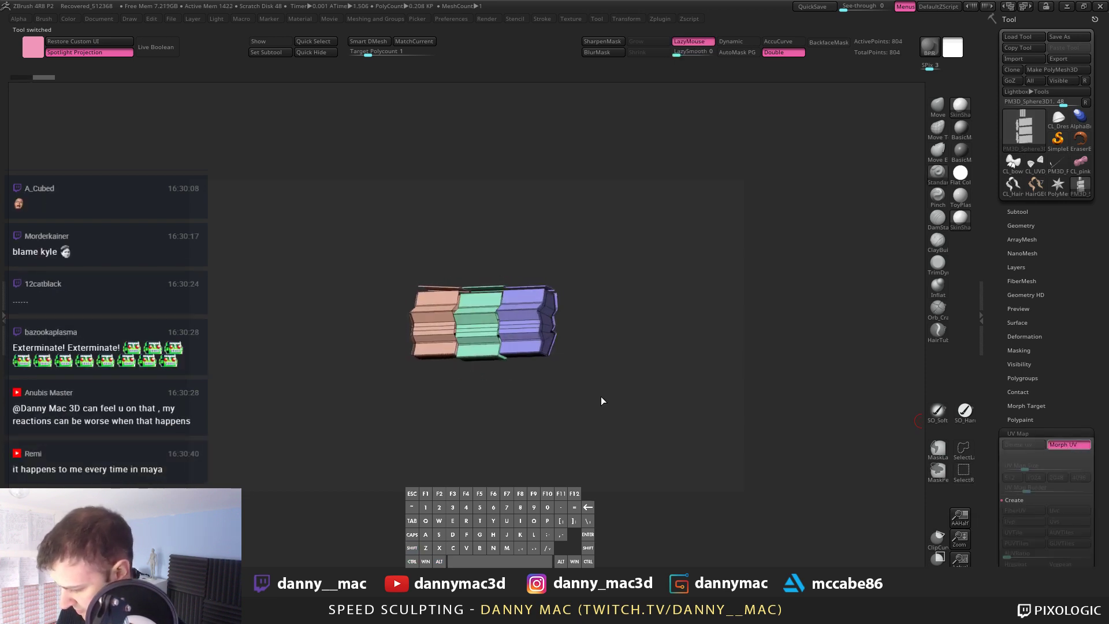
Step: Orient the strand upright with its three sections stacked vertically and create a new InsertMesh brush from it
{"action": "left_click_drag", "start_coordinate": [602, 399], "coordinate": [572, 367]}
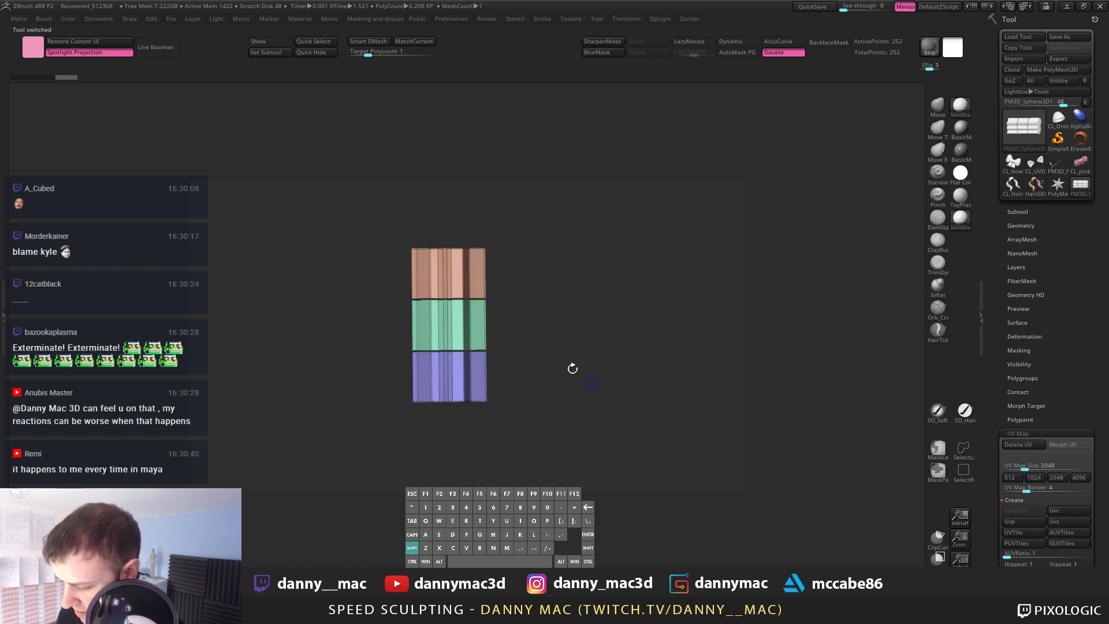
{"action": "key", "text": "f"}
{"action": "left_click_drag", "start_coordinate": [509, 318], "coordinate": [542, 334]}
{"action": "key", "text": "d"}
{"action": "key", "text": "shift+d"}
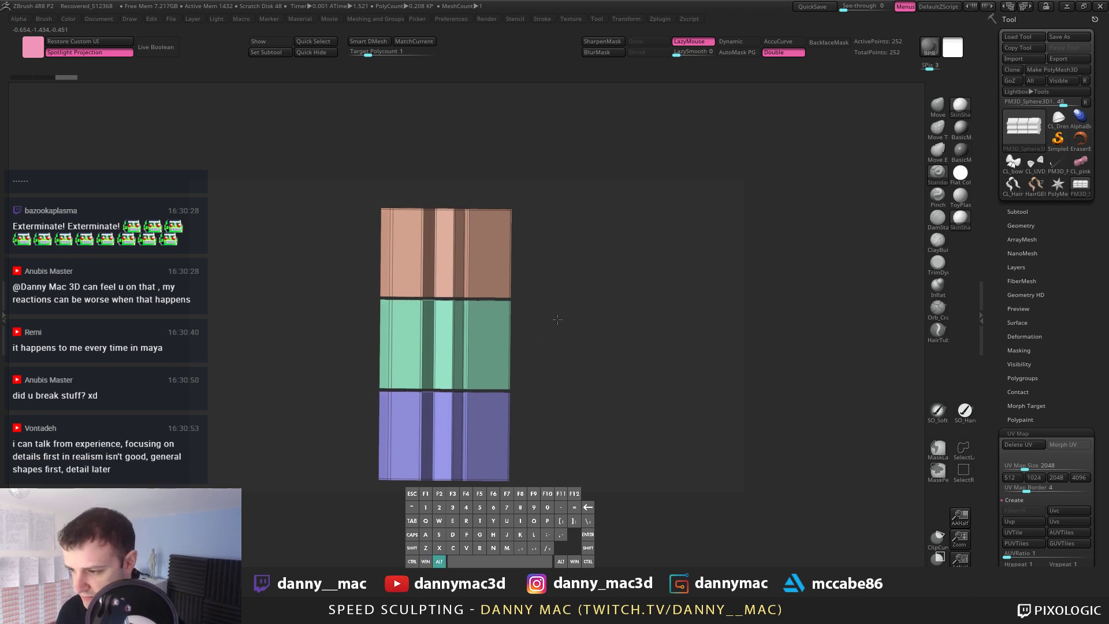
{"action": "mouse_move", "coordinate": [565, 320]}
{"action": "left_mouse_down"}
{"action": "mouse_move", "coordinate": [549, 333]}
{"action": "mouse_move", "coordinate": [553, 314]}
{"action": "left_mouse_up"}
{"action": "key", "text": "shift"}
{"action": "left_click_drag", "start_coordinate": [702, 323], "coordinate": [709, 321], "text": "alt"}
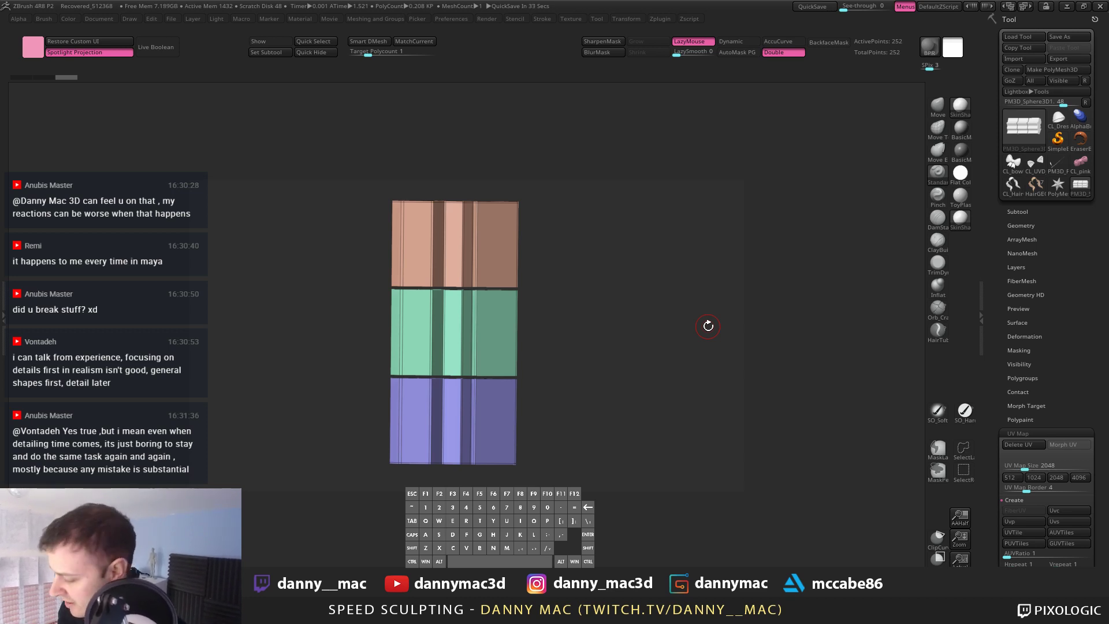
{"action": "mouse_move", "coordinate": [587, 332]}
{"action": "left_mouse_down", "text": "alt"}
{"action": "mouse_move", "coordinate": [599, 331]}
{"action": "mouse_move", "coordinate": [580, 325]}
{"action": "mouse_move", "coordinate": [589, 320]}
{"action": "left_mouse_up", "text": "alt"}
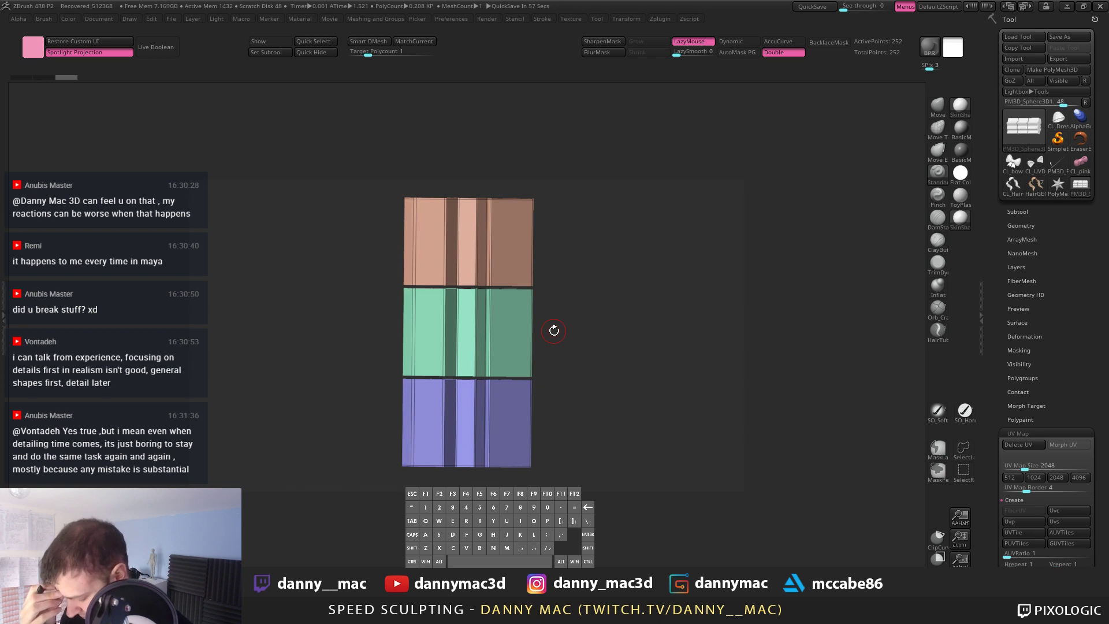
{"action": "key", "text": "b"}
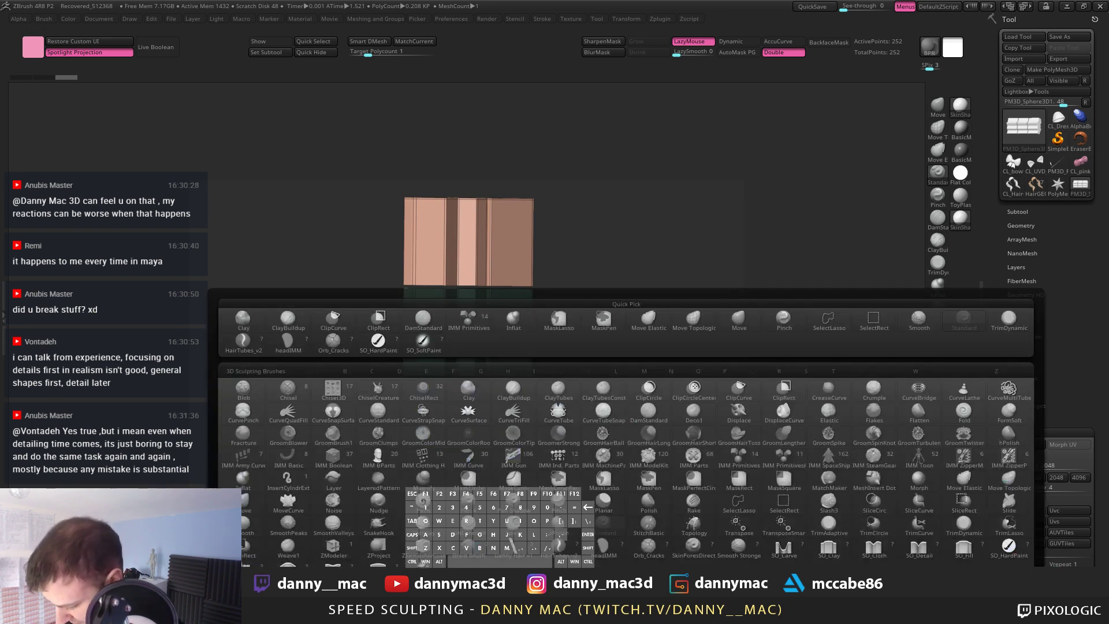
{"action": "left_click", "coordinate": [627, 601]}
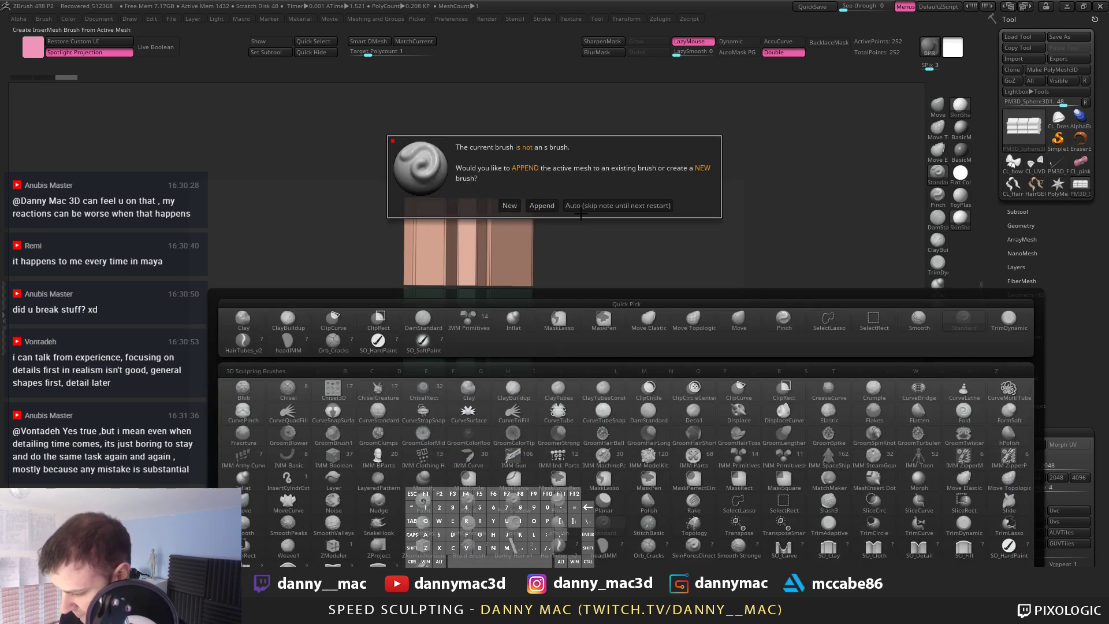
{"action": "left_click", "coordinate": [509, 206]}
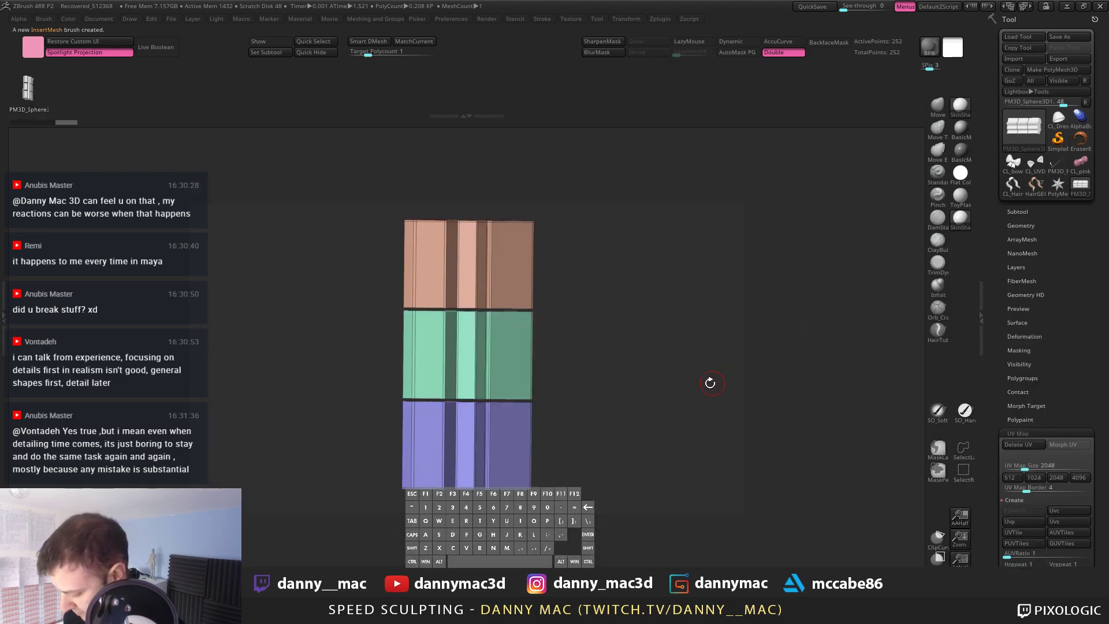
Step: Load the PolyMesh3D star as the drawing surface and turn on curve mode for the new brush
{"action": "left_click", "coordinate": [1055, 190]}
{"action": "left_click_drag", "start_coordinate": [545, 396], "coordinate": [509, 383]}
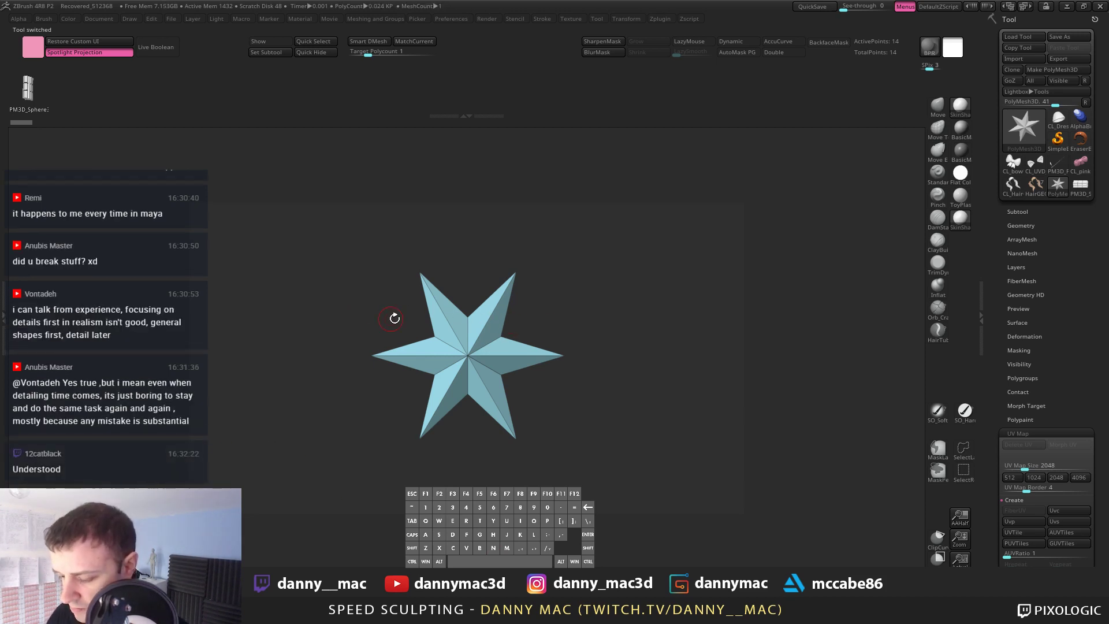
{"action": "left_click", "coordinate": [3, 312]}
{"action": "left_click", "coordinate": [46, 74]}
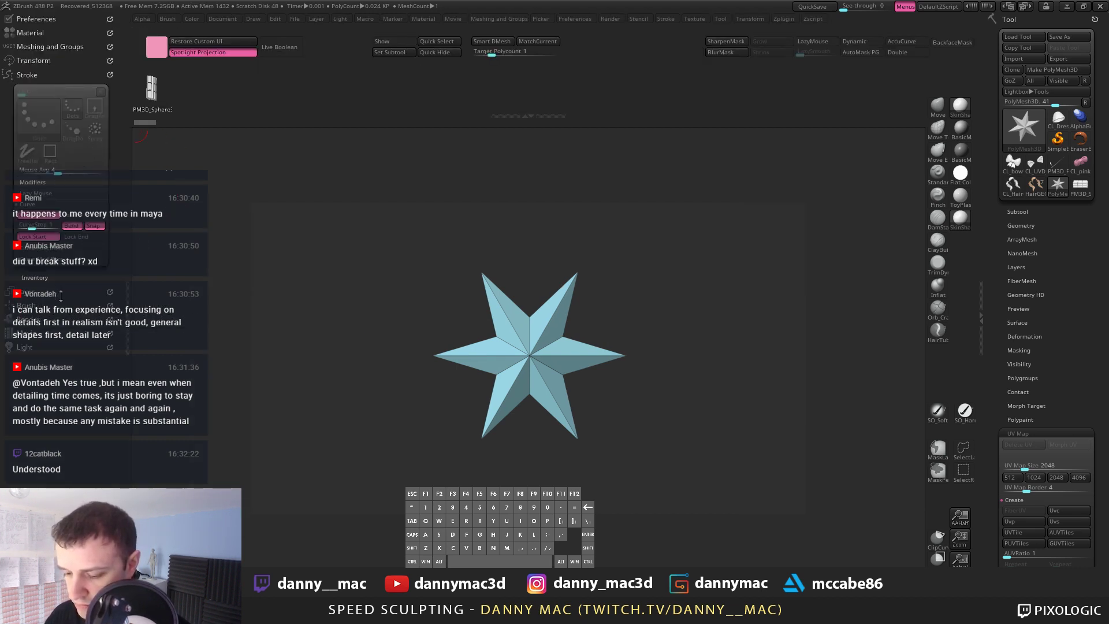
{"action": "left_click", "coordinate": [45, 75]}
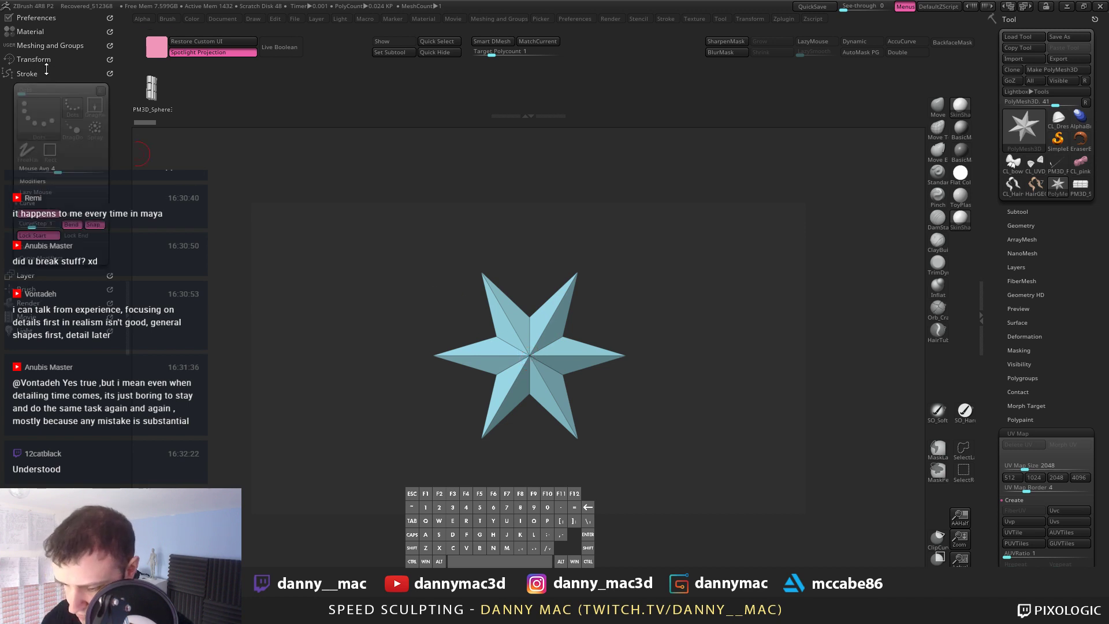
Step: Enable the Size curve modifier and reshape its Curve Falloff graph to taper the strands
{"action": "left_click", "coordinate": [28, 74]}
{"action": "left_click", "coordinate": [67, 258]}
{"action": "left_click", "coordinate": [90, 245]}
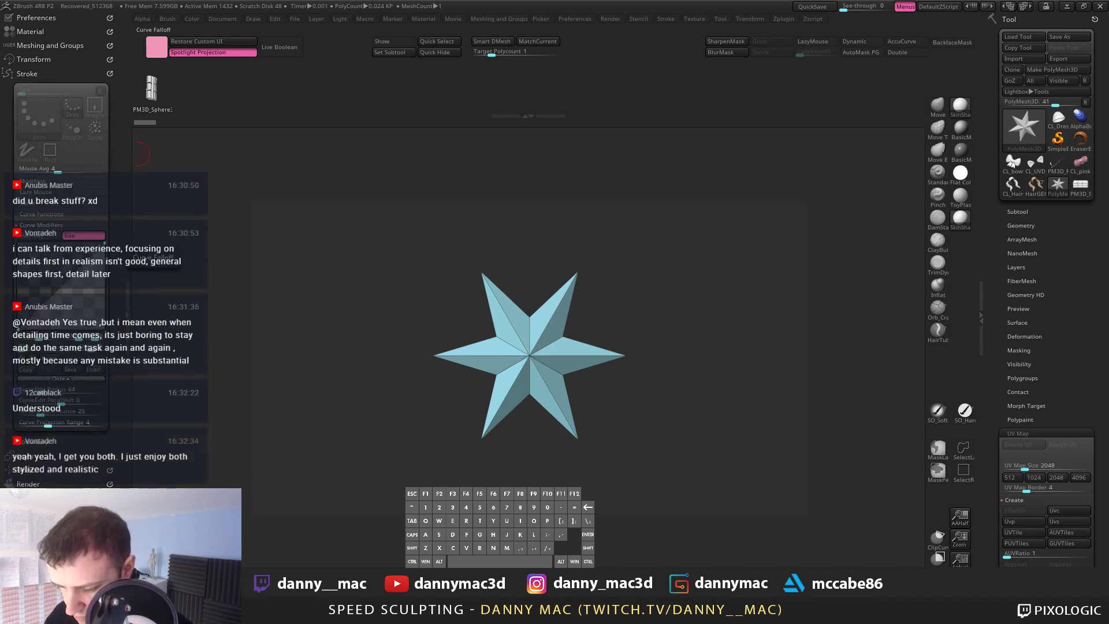
{"action": "left_click_drag", "start_coordinate": [17, 326], "coordinate": [14, 247]}
{"action": "left_click_drag", "start_coordinate": [104, 204], "coordinate": [106, 266]}
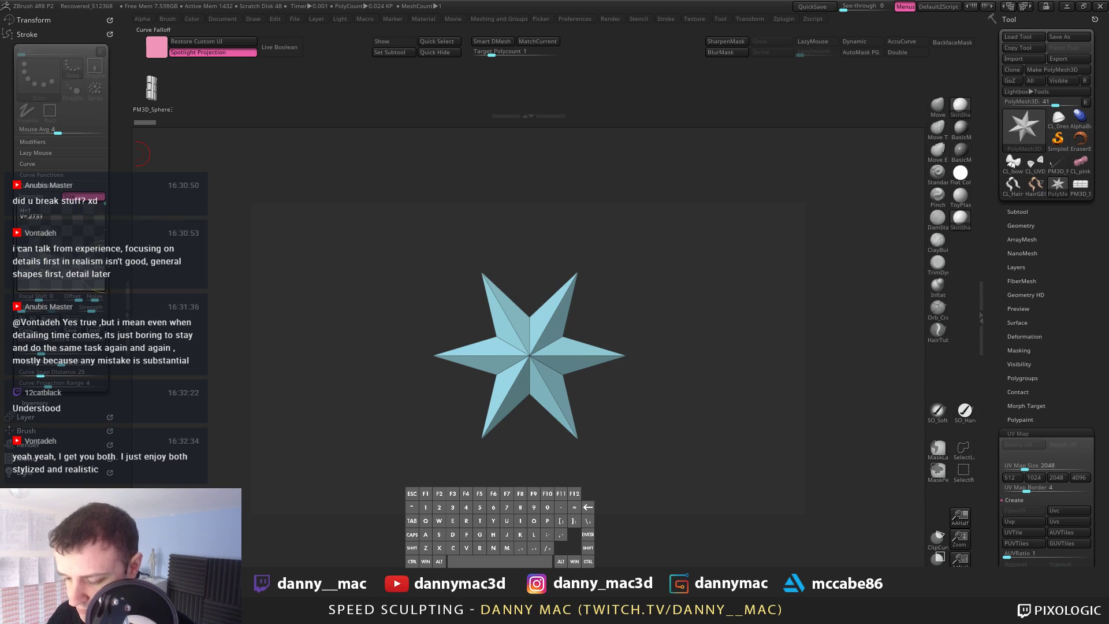
Step: Draw a strand from the star's center outward past its edge as a test of the brush
{"action": "left_click_drag", "start_coordinate": [537, 353], "coordinate": [756, 318]}
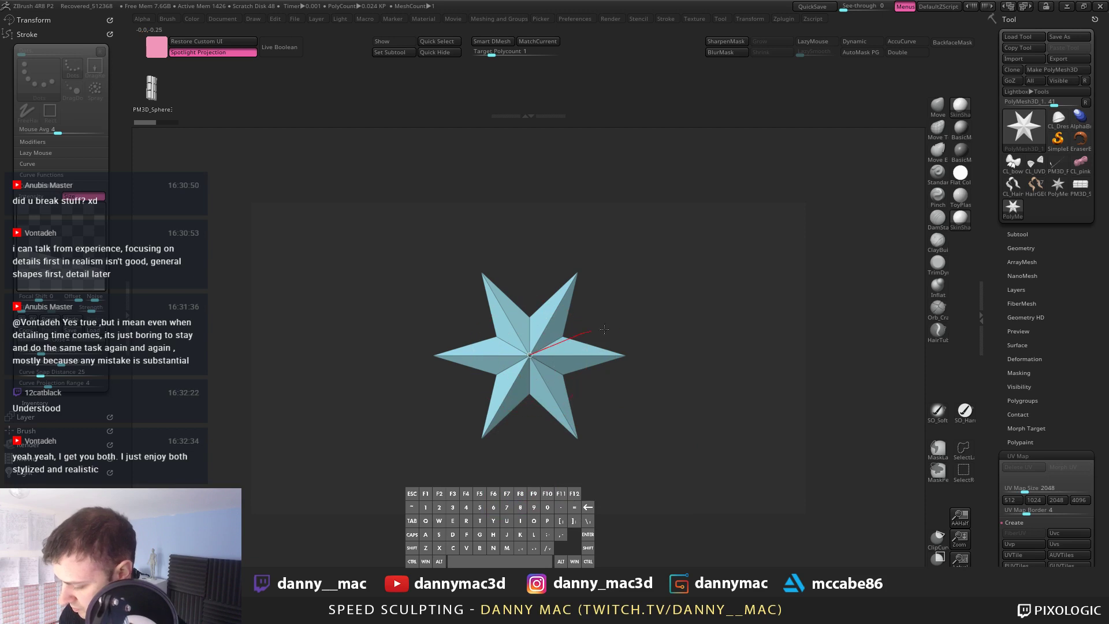
{"action": "left_click_drag", "start_coordinate": [604, 330], "coordinate": [700, 325]}
{"action": "left_click_drag", "start_coordinate": [626, 405], "coordinate": [566, 403], "text": "alt"}
{"action": "right_click_drag", "start_coordinate": [506, 392], "coordinate": [501, 394]}
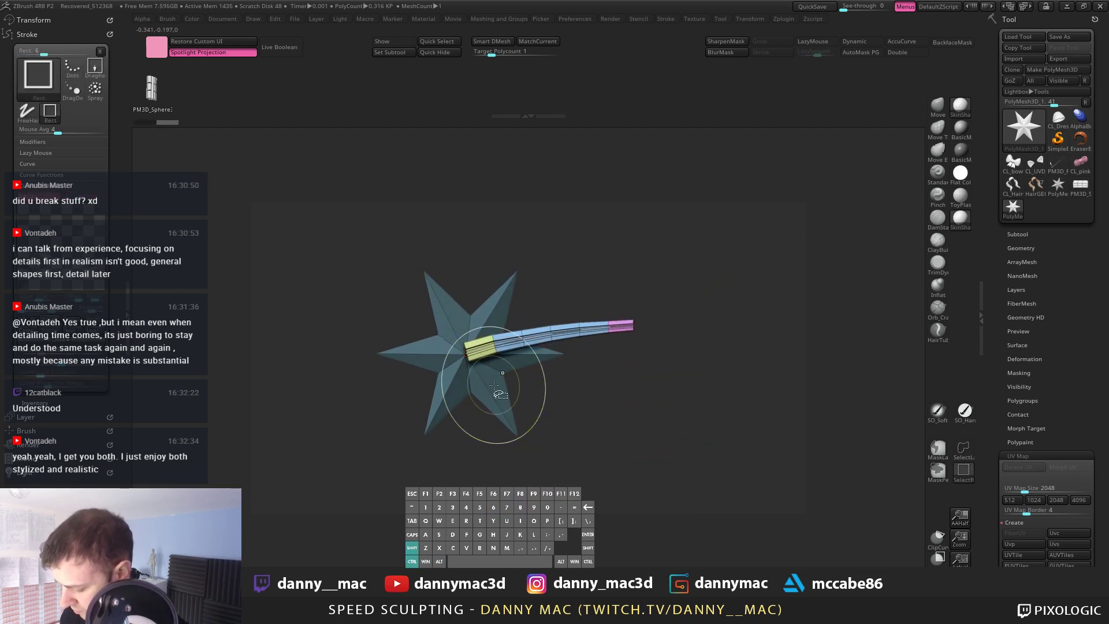
{"action": "key", "text": "ctrl+z"}
{"action": "key", "text": "ctrl+shift+z"}
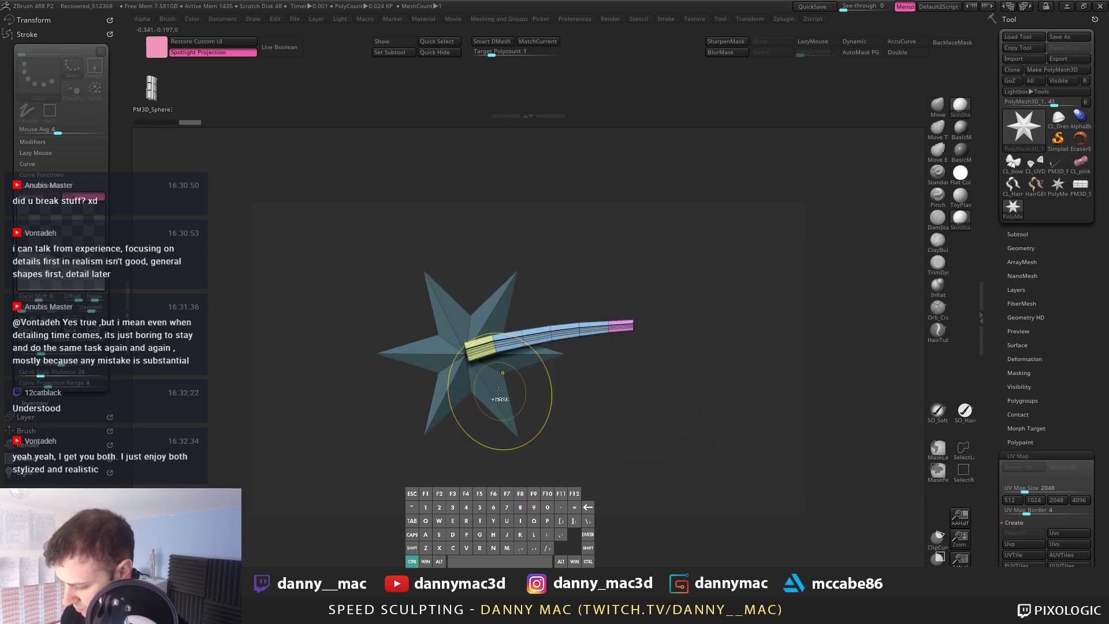
Step: Hide the star and remove it with Del Hidden, keeping only the drawn strand
{"action": "left_click", "coordinate": [500, 398], "text": "ctrl+shift"}
{"action": "left_click_drag", "start_coordinate": [520, 394], "coordinate": [543, 428], "text": "ctrl+shift"}
{"action": "key", "text": "a"}
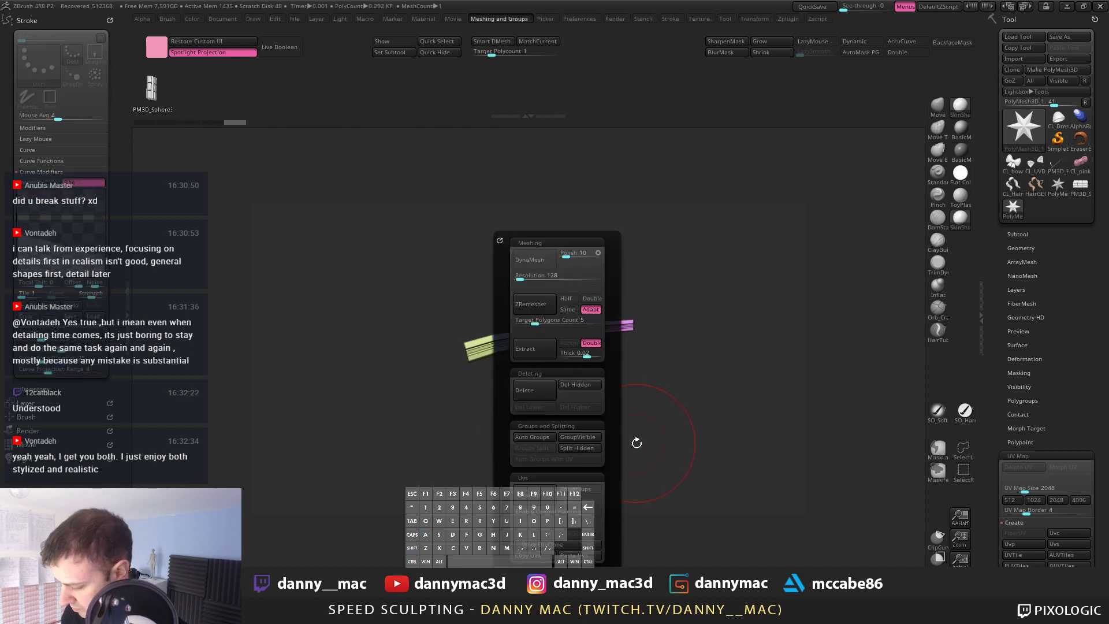
{"action": "left_click", "coordinate": [580, 385]}
{"action": "left_click_drag", "start_coordinate": [673, 381], "coordinate": [587, 379], "text": "alt"}
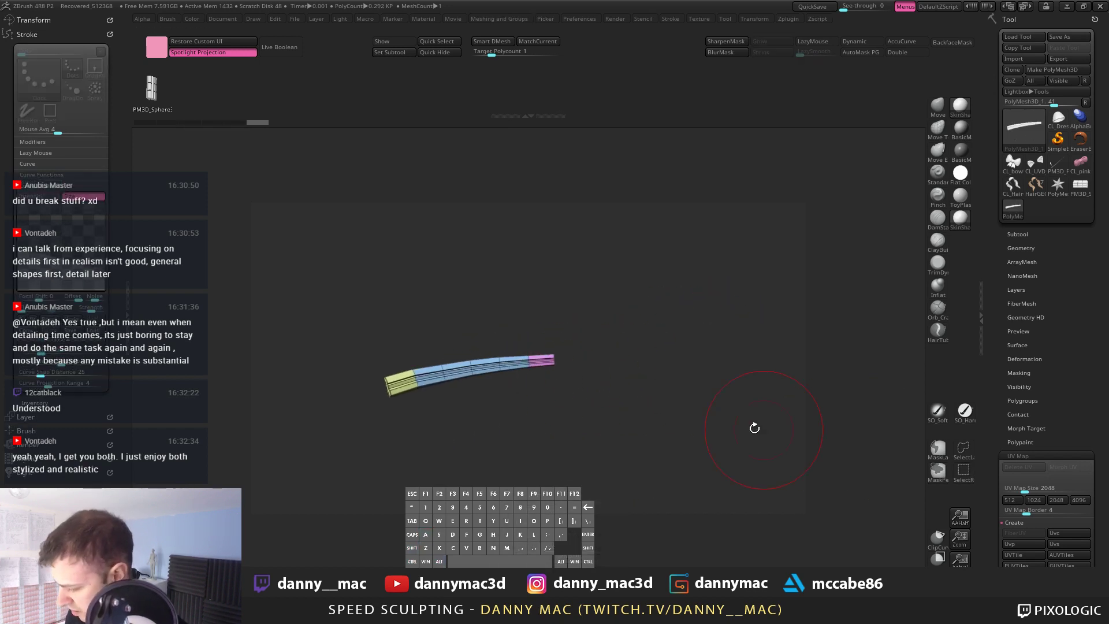
Step: Undo the hidden-geometry deletion and the drawn strand to restore the plain star
{"action": "key", "text": "ctrl+z"}
{"action": "key", "text": "ctrl+z"}
{"action": "key", "text": "ctrl+z"}
{"action": "key", "text": "ctrl+z"}
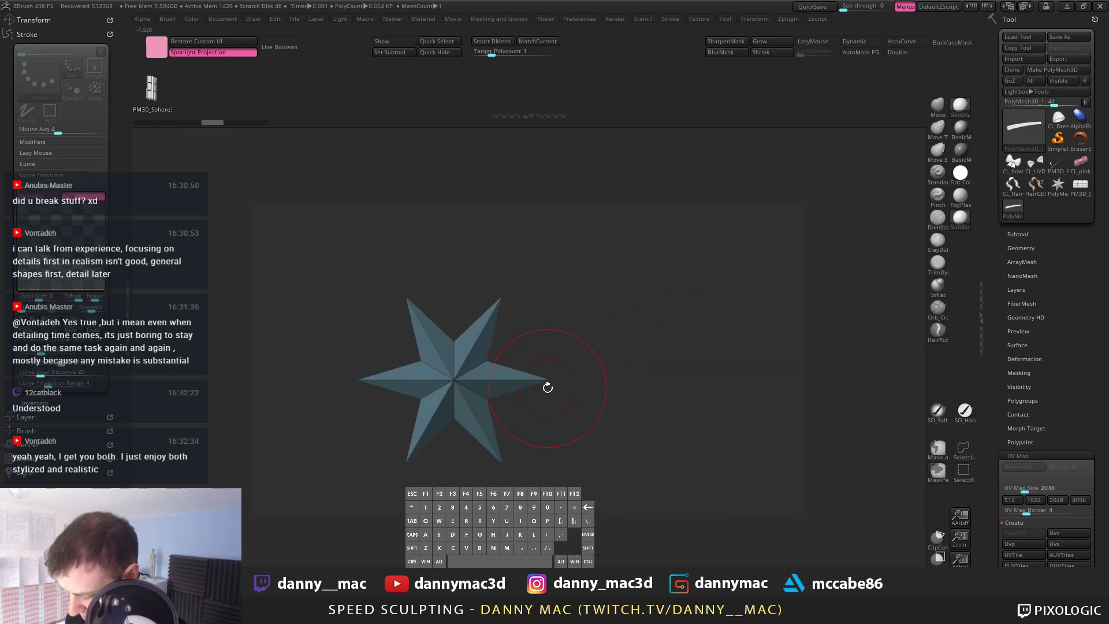
Step: Delete the star subtool so that only the sphere subtool remains
{"action": "key", "text": "i"}
{"action": "left_click", "coordinate": [350, 437]}
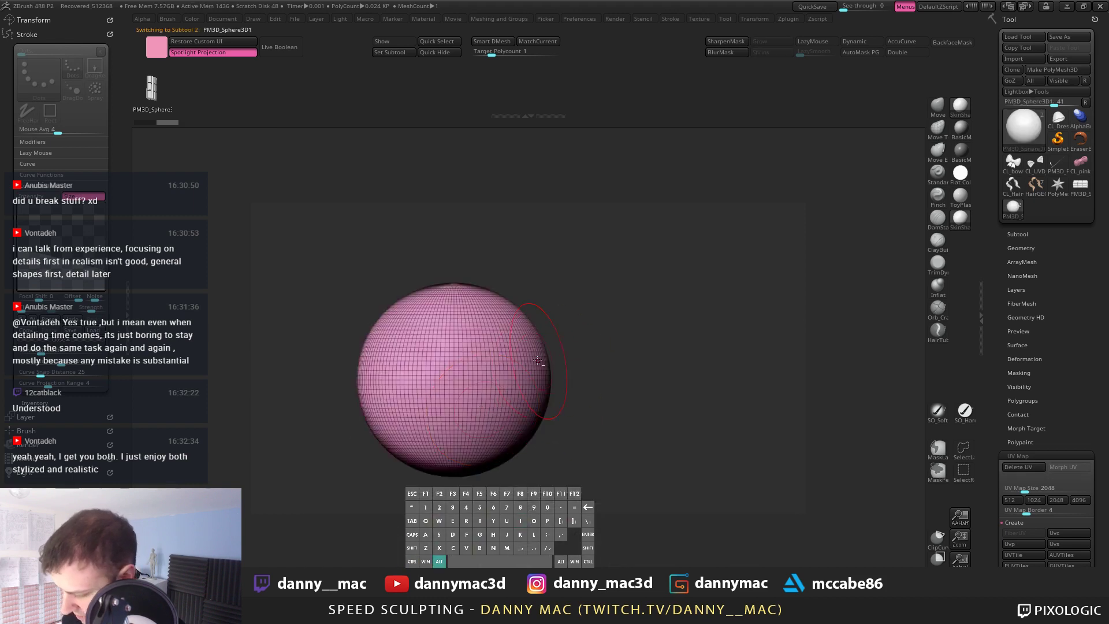
{"action": "left_click", "coordinate": [1018, 234]}
{"action": "left_click", "coordinate": [1018, 255]}
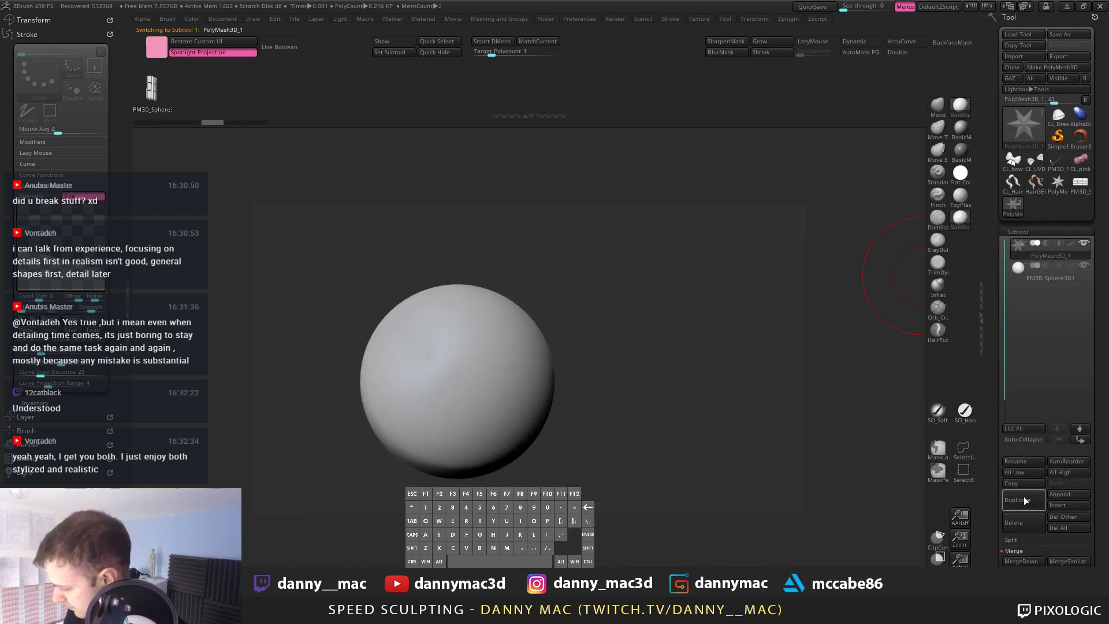
{"action": "left_click", "coordinate": [1014, 523]}
{"action": "left_click", "coordinate": [916, 550]}
Step: Draw a long test strand outward from the sphere with the curve InsertMesh brush
{"action": "mouse_move", "coordinate": [612, 352]}
{"action": "left_mouse_down", "text": "shift"}
{"action": "mouse_move", "coordinate": [603, 407]}
{"action": "mouse_move", "coordinate": [514, 340]}
{"action": "mouse_move", "coordinate": [657, 346]}
{"action": "left_mouse_up", "text": "shift"}
{"action": "left_click", "coordinate": [470, 386], "text": "ctrl+shift"}
{"action": "key", "text": "ctrl+z"}
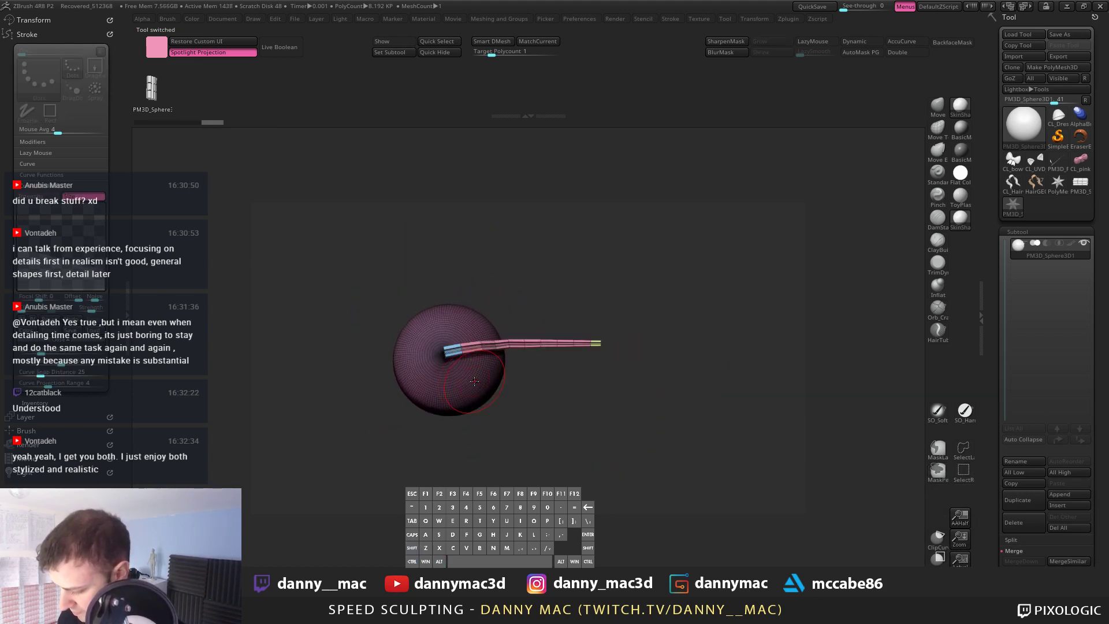
Step: Clear the mask, hide the sphere and remove it with Del Hidden, keeping only the drawn strand
{"action": "left_click", "coordinate": [494, 388], "text": "ctrl+shift"}
{"action": "left_click", "coordinate": [533, 416], "text": "ctrl"}
{"action": "left_click_drag", "start_coordinate": [536, 395], "coordinate": [530, 432], "text": "ctrl+shift"}
{"action": "key", "text": "1"}
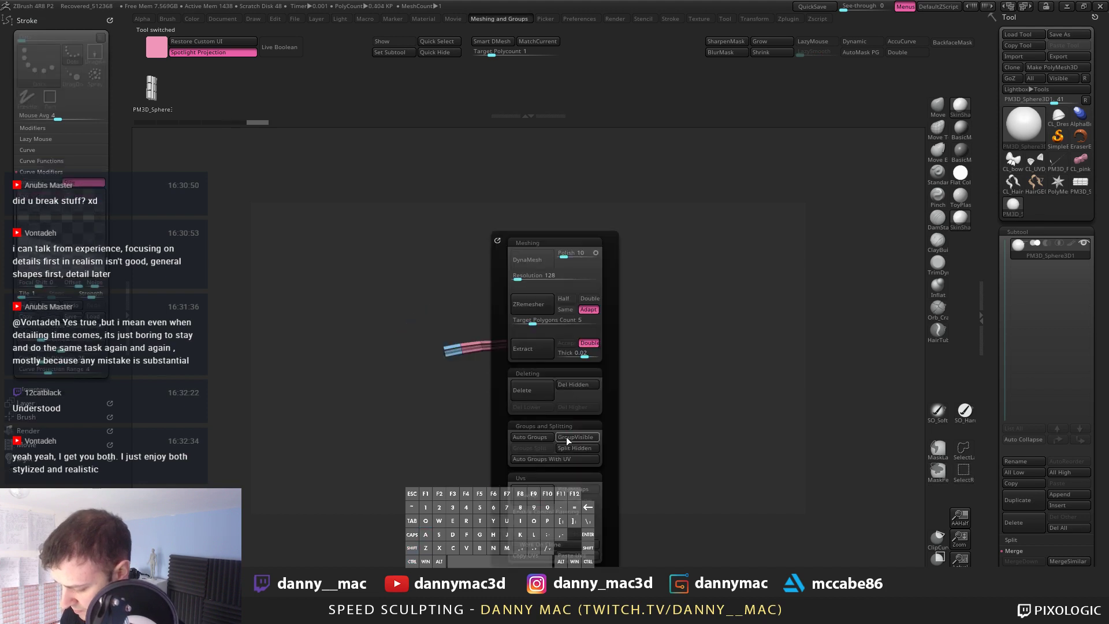
{"action": "left_click", "coordinate": [578, 385]}
Step: Preview the drawn strand's UV layout with Morph UV and return it to its 3D shape
{"action": "left_click_drag", "start_coordinate": [590, 375], "coordinate": [654, 397]}
{"action": "left_click_drag", "start_coordinate": [998, 546], "coordinate": [1020, 430]}
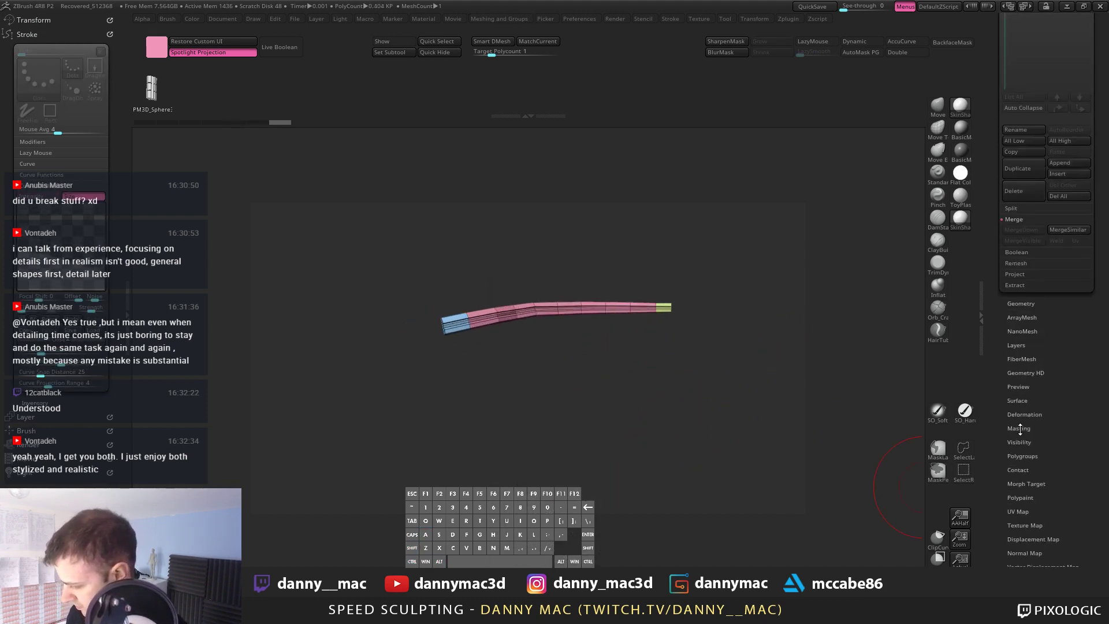
{"action": "left_click_drag", "start_coordinate": [649, 347], "coordinate": [586, 394], "text": "alt"}
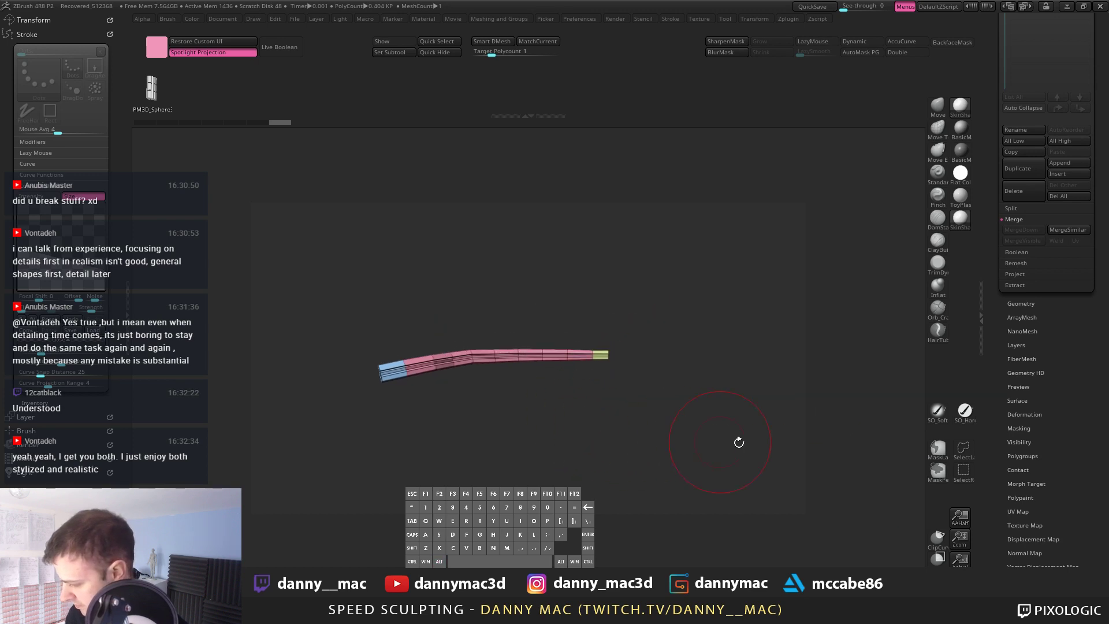
{"action": "left_click", "coordinate": [1021, 512]}
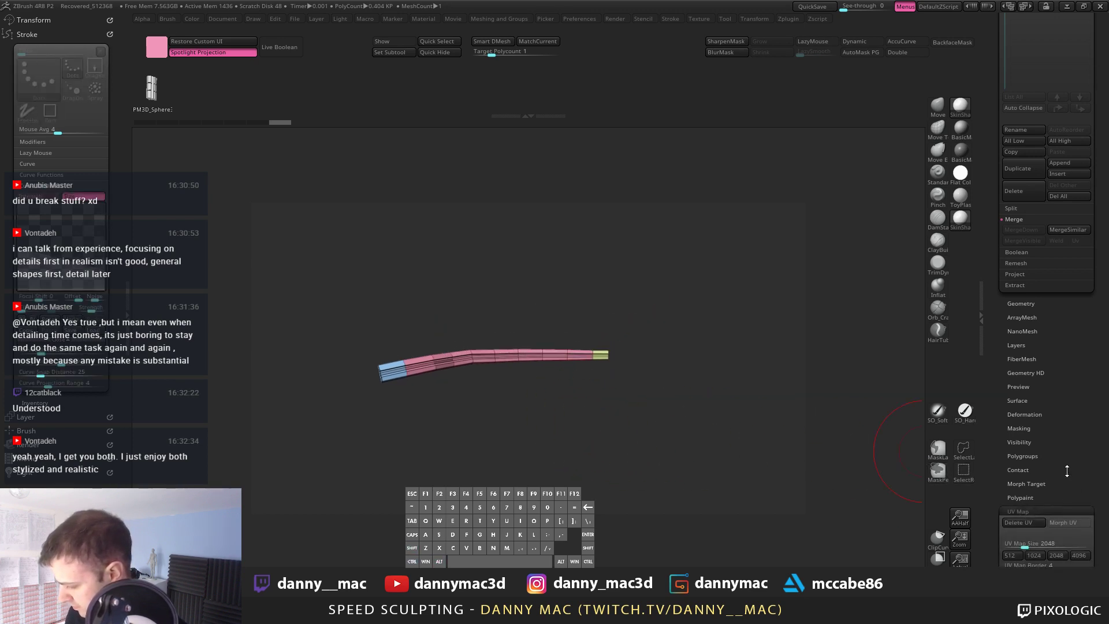
{"action": "left_click", "coordinate": [1065, 523]}
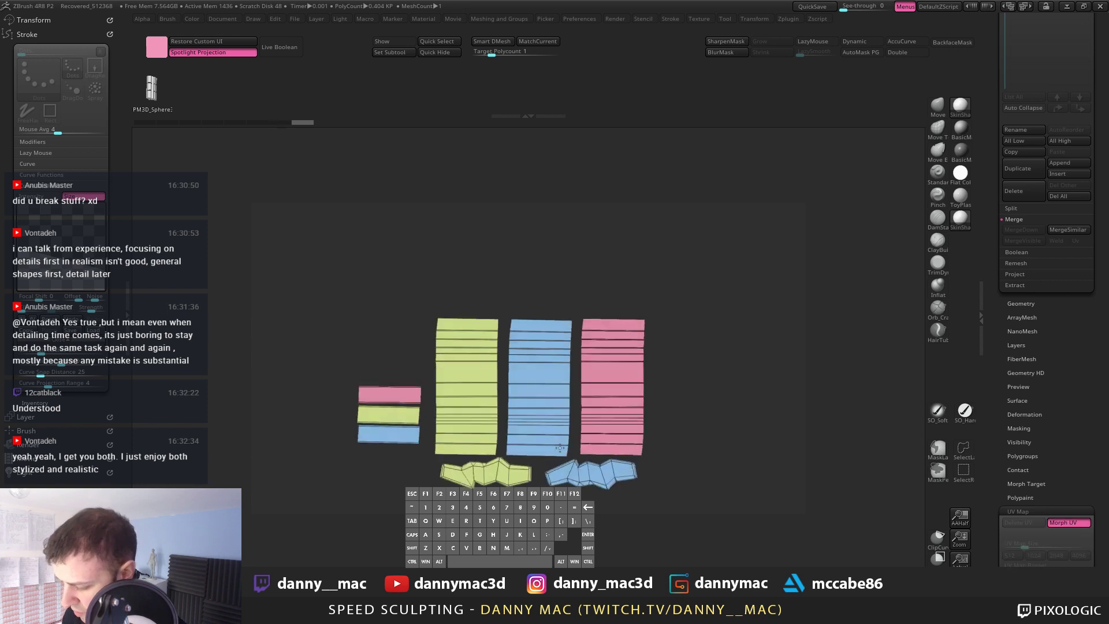
{"action": "right_click_drag", "start_coordinate": [560, 447], "coordinate": [657, 372]}
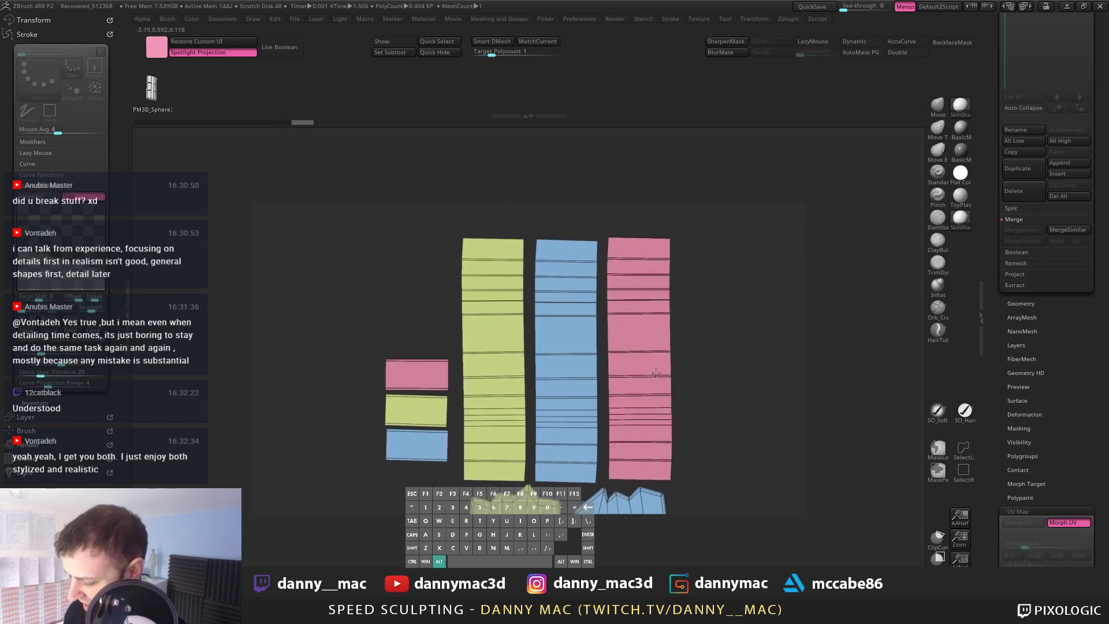
{"action": "left_click", "coordinate": [1065, 523]}
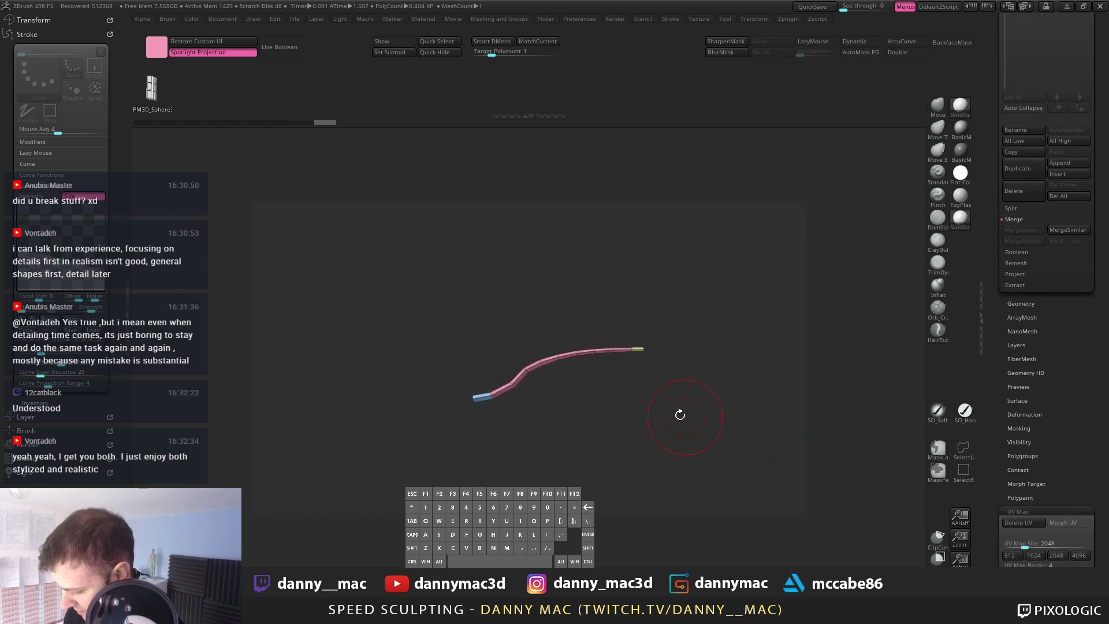
Step: Morph the strand to its UVs again, try isolating part of the layout, and inspect the resulting pieces
{"action": "left_click", "coordinate": [1069, 523]}
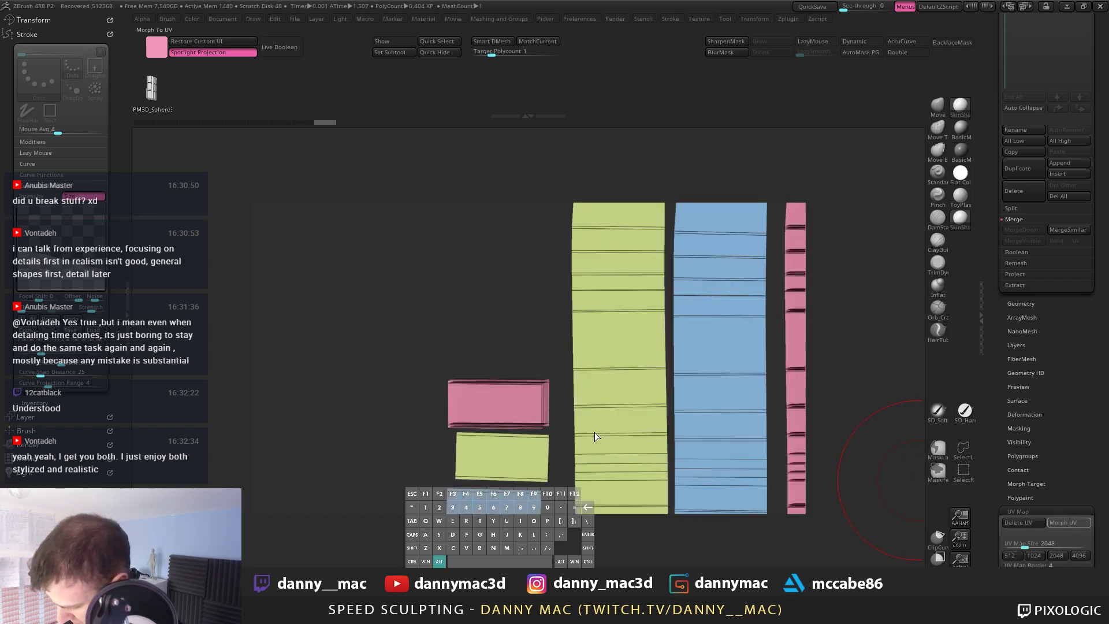
{"action": "left_click_drag", "start_coordinate": [463, 355], "coordinate": [522, 421], "text": "ctrl+shift"}
{"action": "left_click", "coordinate": [1069, 523]}
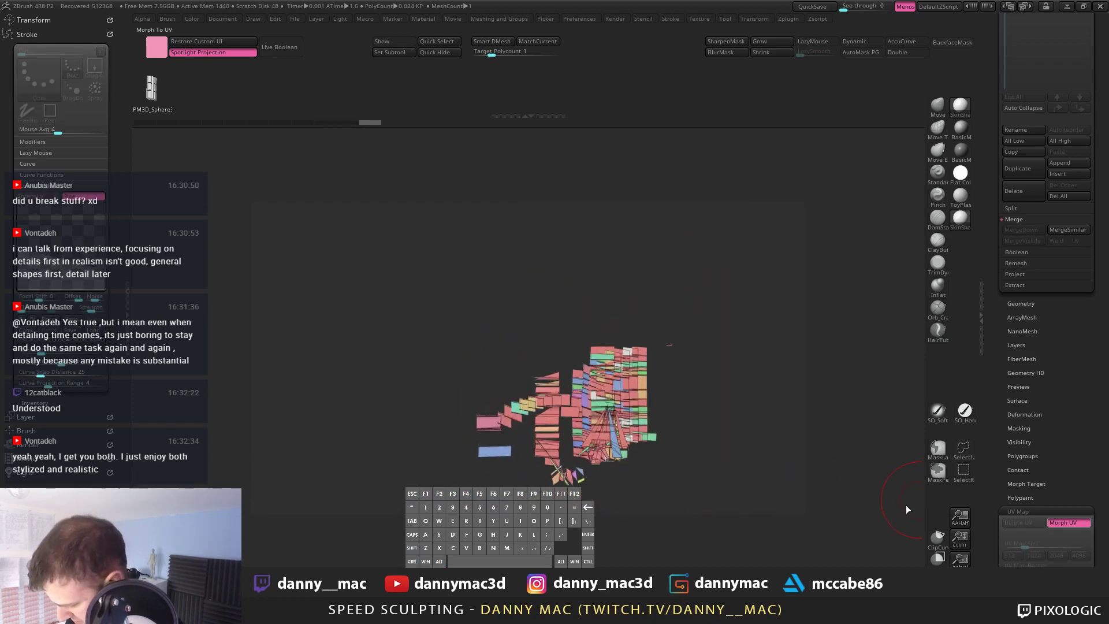
{"action": "mouse_move", "coordinate": [582, 438]}
{"action": "left_mouse_down"}
{"action": "mouse_move", "coordinate": [605, 429]}
{"action": "mouse_move", "coordinate": [511, 482]}
{"action": "mouse_move", "coordinate": [480, 428]}
{"action": "mouse_move", "coordinate": [527, 389]}
{"action": "mouse_move", "coordinate": [501, 385]}
{"action": "left_mouse_up"}
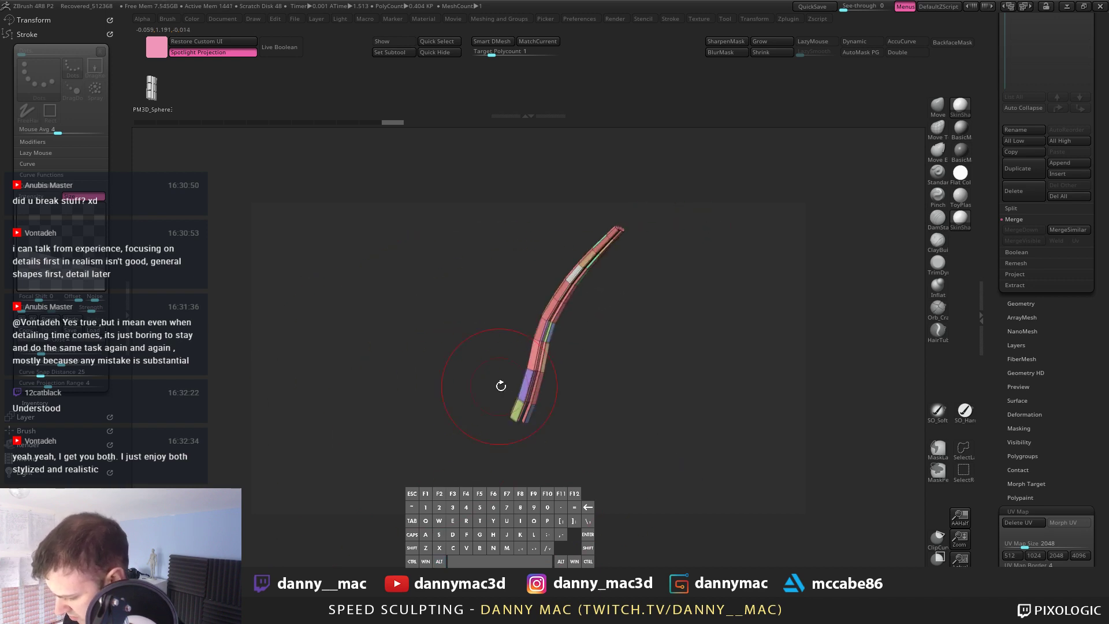
Step: Undo the recent regrouping to restore the strand's blue, pink and yellow polygroups
{"action": "key", "text": "ctrl+z"}
{"action": "key", "text": "ctrl+z"}
{"action": "key", "text": "ctrl+z"}
{"action": "left_click_drag", "start_coordinate": [587, 406], "coordinate": [625, 392]}
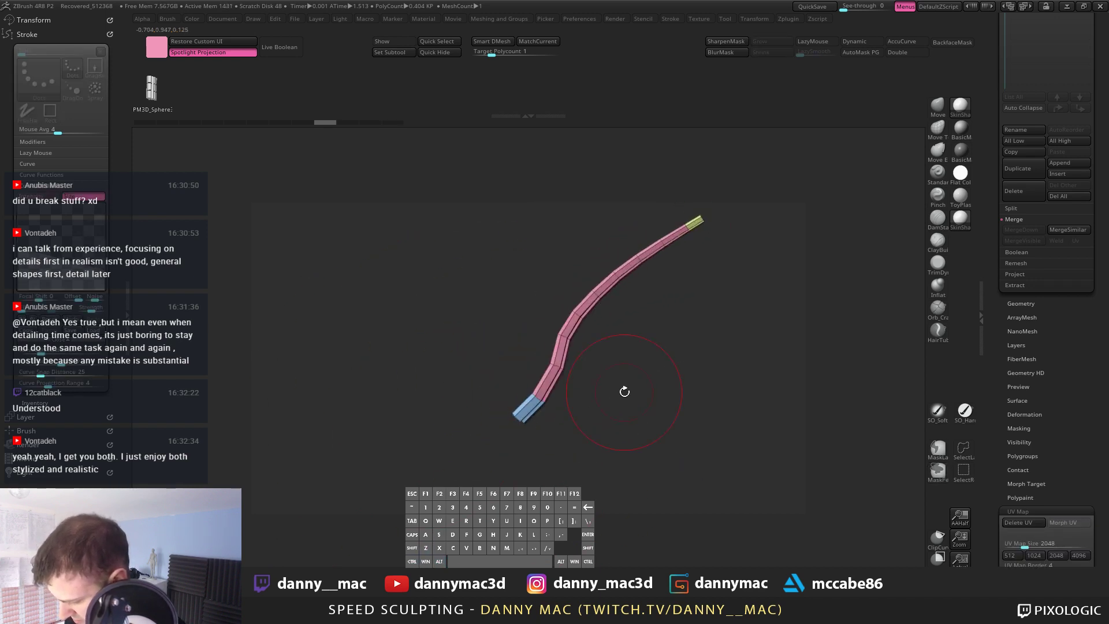
{"action": "left_click_drag", "start_coordinate": [541, 411], "coordinate": [697, 384]}
{"action": "key", "text": "ctrl+shift+z"}
{"action": "key", "text": "ctrl+shift+z"}
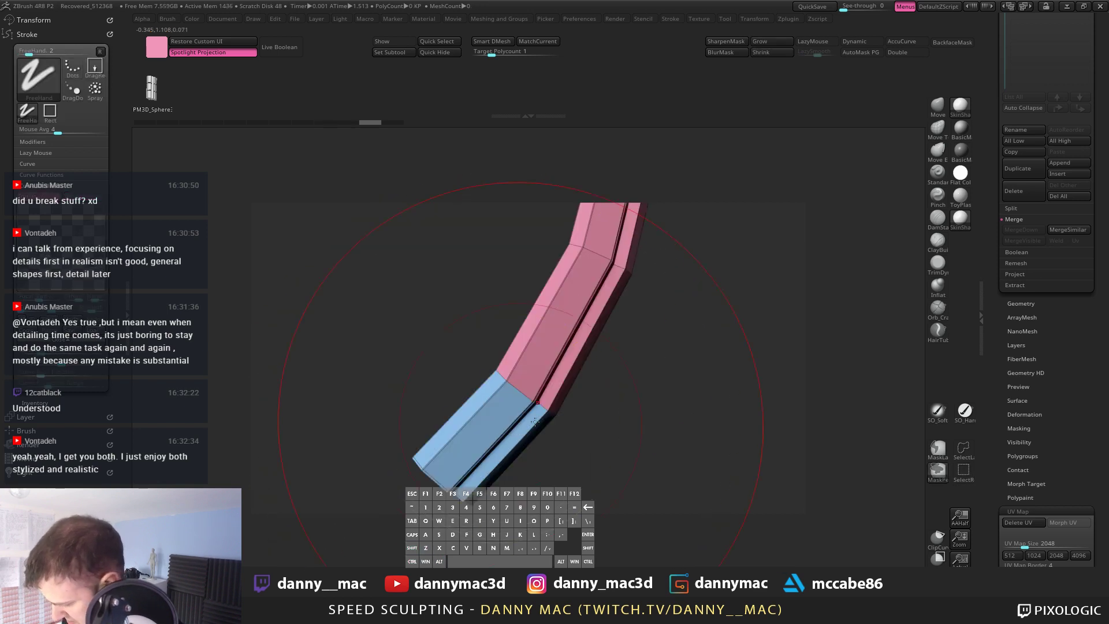
Step: Hide the blue end polygroup and turn on Double so the strand's inner faces are displayed
{"action": "right_click", "coordinate": [640, 493]}
{"action": "left_click_drag", "start_coordinate": [681, 429], "coordinate": [669, 429]}
{"action": "left_click", "coordinate": [440, 471], "text": "ctrl+alt+shift"}
{"action": "left_click_drag", "start_coordinate": [441, 471], "coordinate": [714, 132]}
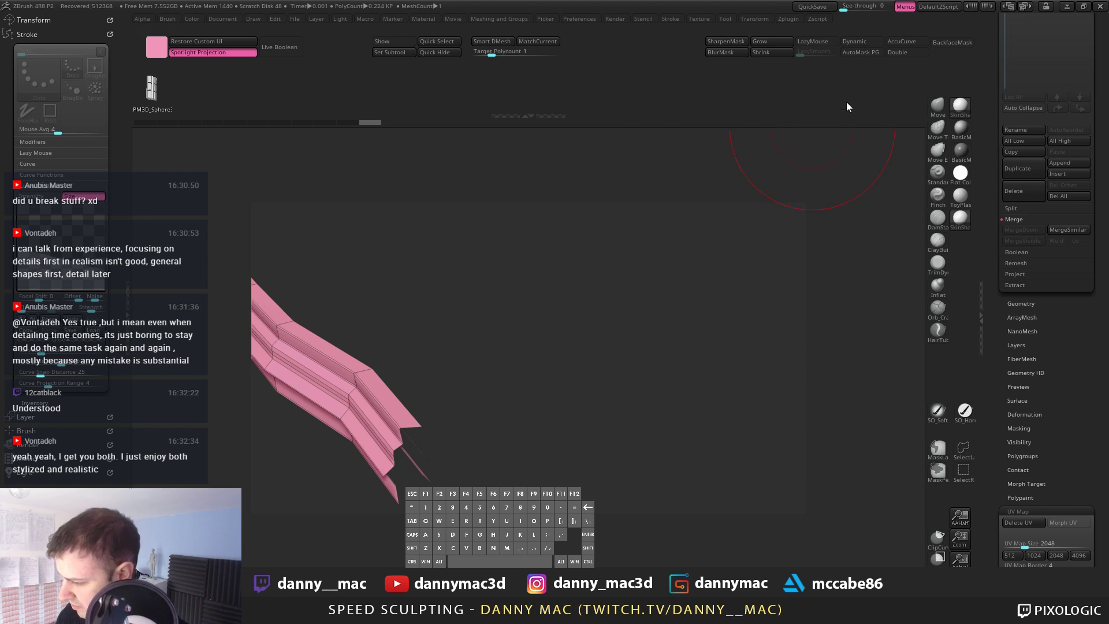
{"action": "left_click", "coordinate": [899, 53]}
Step: Unhide the whole strand and examine its surface and open ends from several angles
{"action": "left_click_drag", "start_coordinate": [688, 287], "coordinate": [583, 393]}
{"action": "left_click_drag", "start_coordinate": [584, 393], "coordinate": [528, 398]}
{"action": "mouse_move", "coordinate": [600, 371]}
{"action": "left_mouse_down", "text": "ctrl+shift"}
{"action": "mouse_move", "coordinate": [621, 375]}
{"action": "mouse_move", "coordinate": [536, 420]}
{"action": "left_mouse_up", "text": "ctrl+shift"}
{"action": "left_click", "coordinate": [607, 431], "text": "ctrl+shift"}
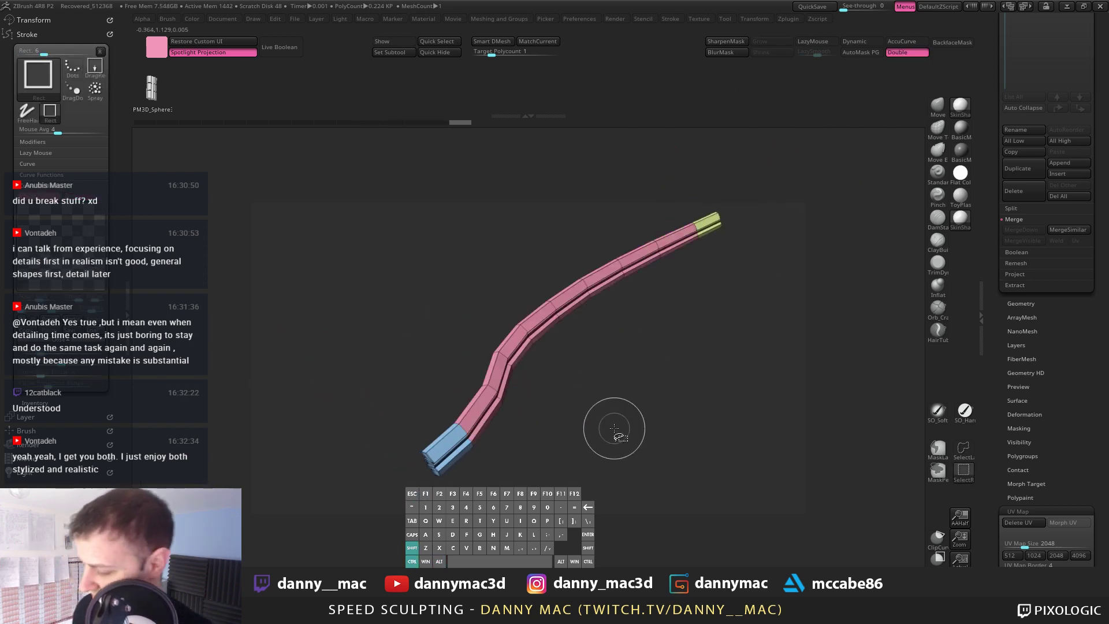
{"action": "left_click_drag", "start_coordinate": [633, 344], "coordinate": [749, 312]}
{"action": "left_click_drag", "start_coordinate": [749, 312], "coordinate": [650, 347], "text": "alt"}
{"action": "left_click_drag", "start_coordinate": [629, 407], "coordinate": [579, 310]}
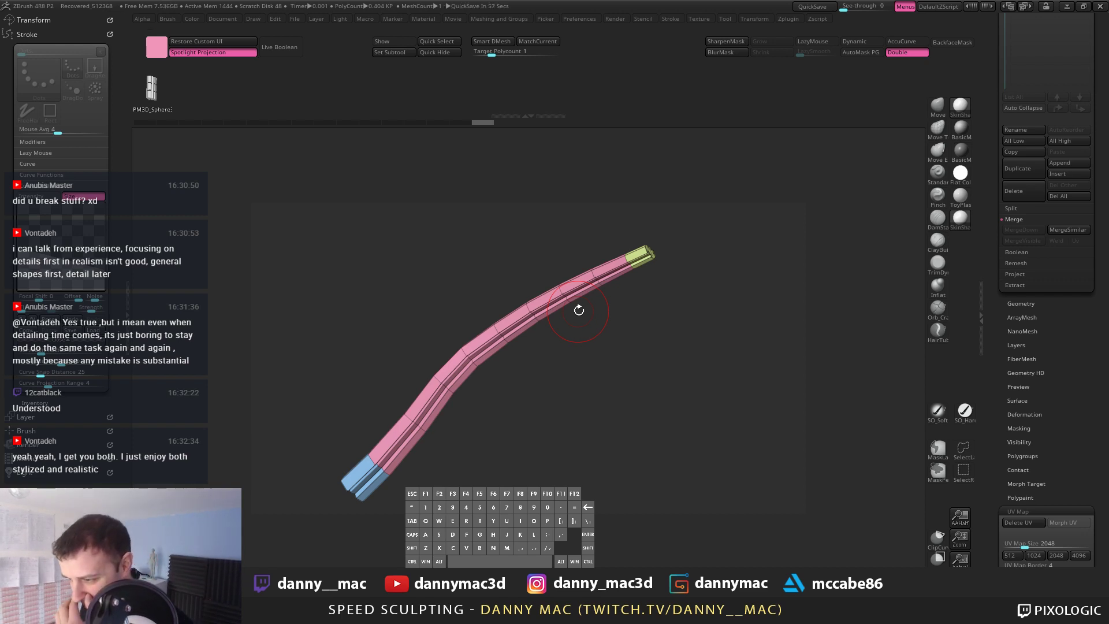
{"action": "left_click_drag", "start_coordinate": [579, 311], "coordinate": [496, 379]}
{"action": "left_click_drag", "start_coordinate": [613, 311], "coordinate": [657, 230], "text": "alt"}
Step: Switch to the three-section source mesh and create a working copy with Work On Clone
{"action": "left_click_drag", "start_coordinate": [1004, 346], "coordinate": [996, 470]}
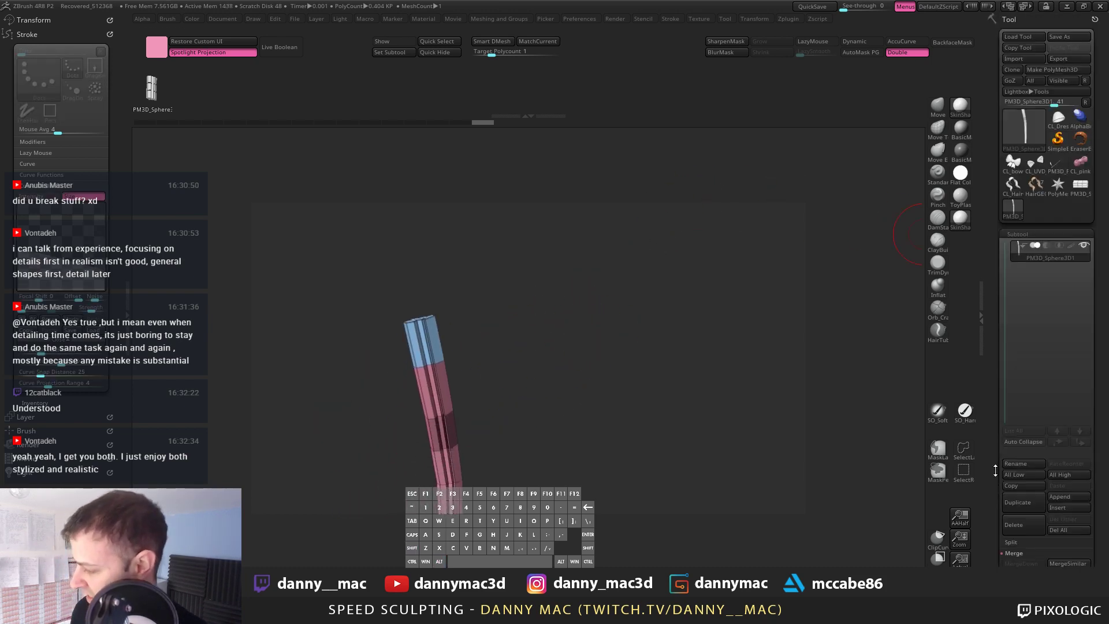
{"action": "left_click_drag", "start_coordinate": [593, 249], "coordinate": [513, 350], "text": "alt"}
{"action": "key", "text": "2"}
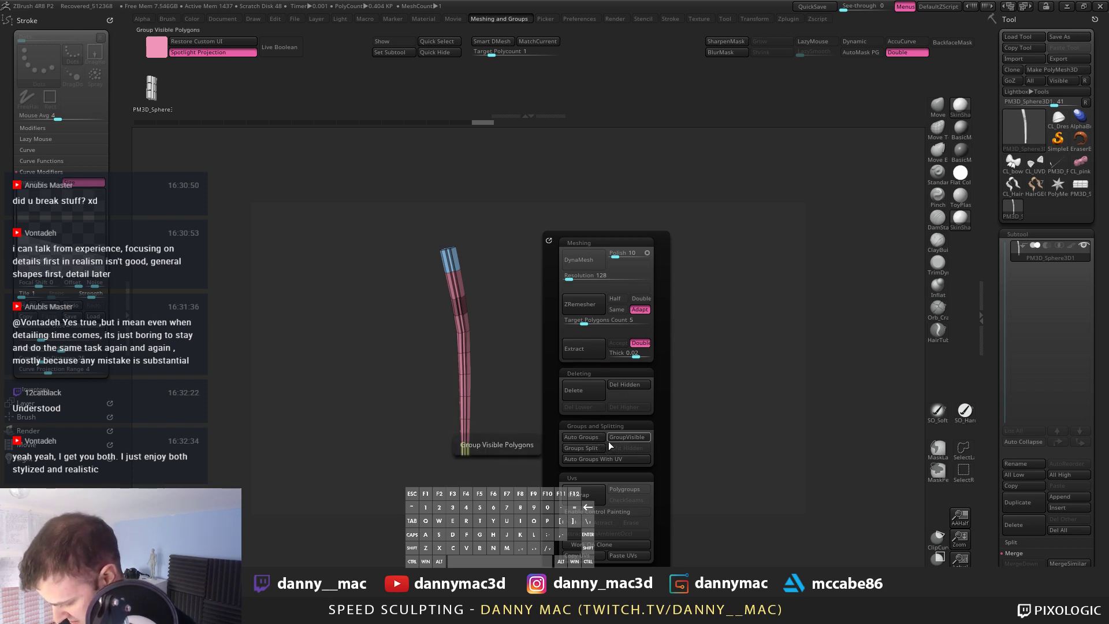
{"action": "left_click", "coordinate": [611, 544]}
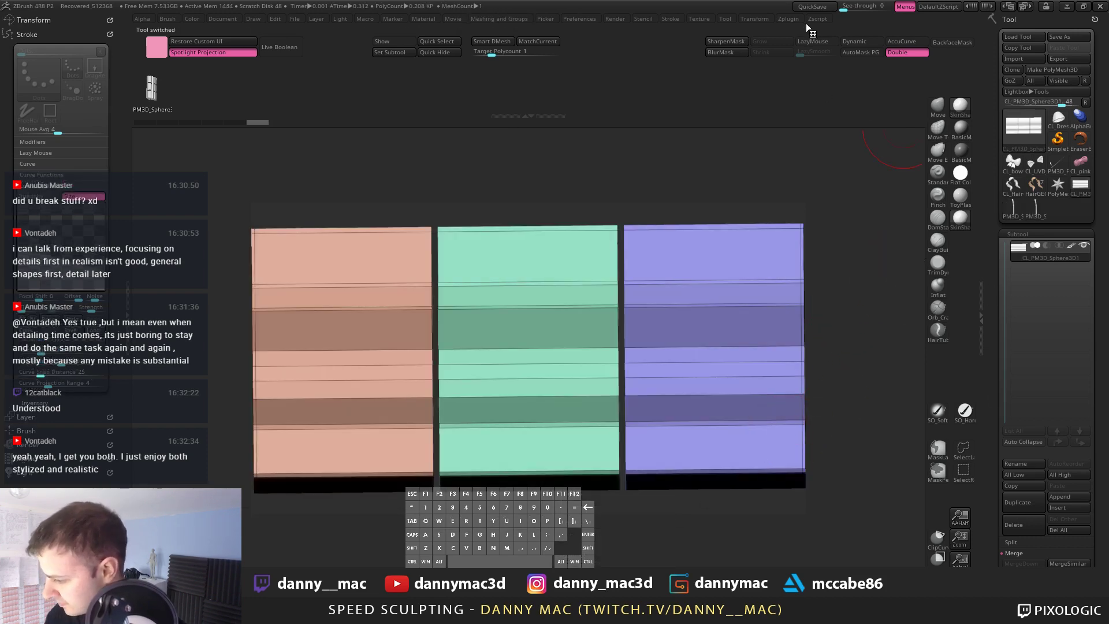
Step: Open UV Master for the clone and enable Use Existing UV Seams
{"action": "left_click", "coordinate": [788, 19]}
{"action": "left_click", "coordinate": [781, 22]}
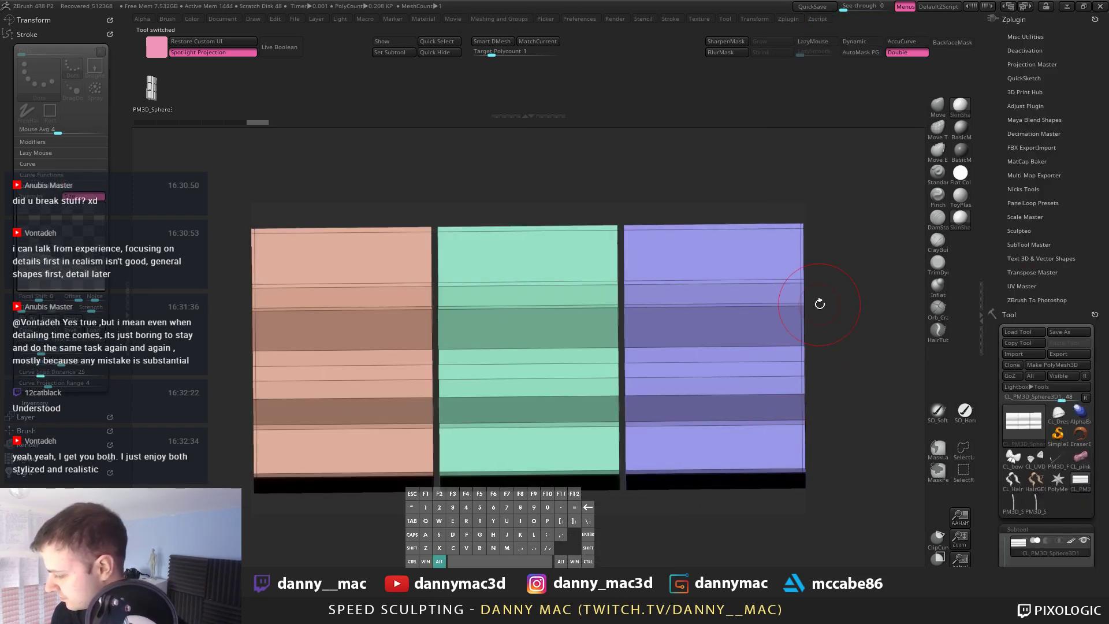
{"action": "left_click_drag", "start_coordinate": [819, 304], "coordinate": [823, 272], "text": "alt"}
{"action": "left_click", "coordinate": [1021, 287]}
{"action": "left_click_drag", "start_coordinate": [729, 360], "coordinate": [741, 312], "text": "alt"}
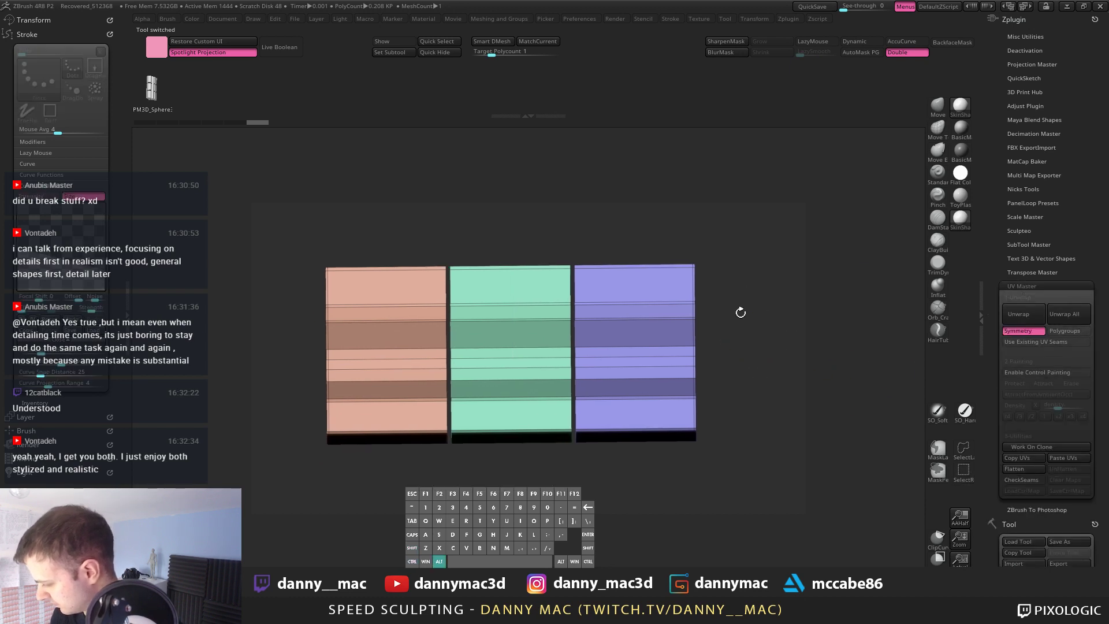
{"action": "left_click", "coordinate": [1033, 342]}
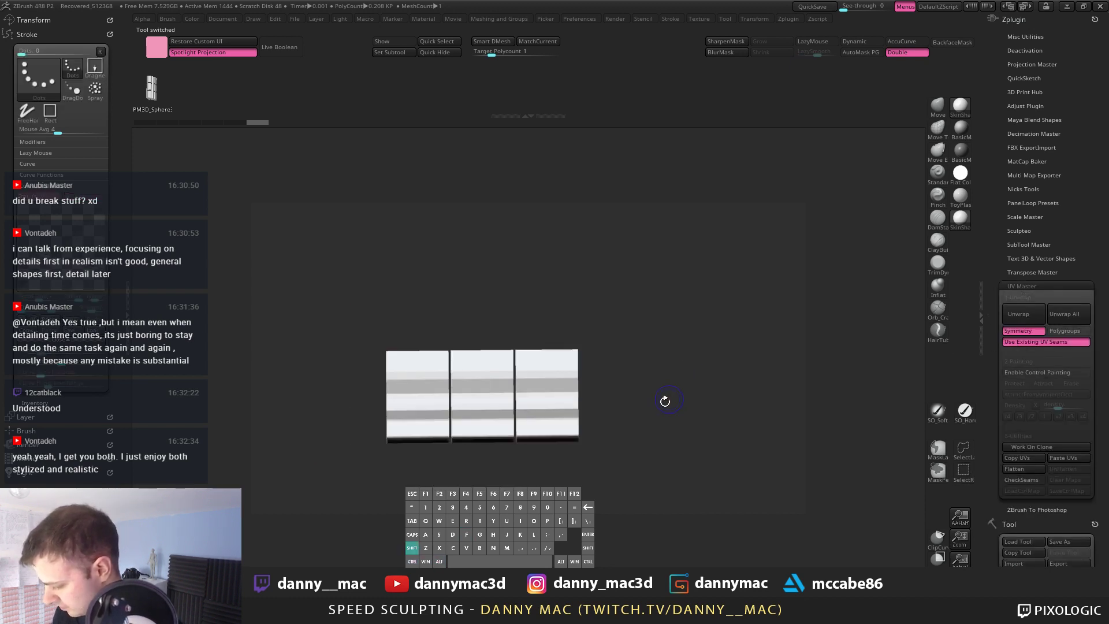
Step: Unwrap the clone and check its UV islands with Flatten before unflattening it
{"action": "left_click_drag", "start_coordinate": [632, 399], "coordinate": [699, 337]}
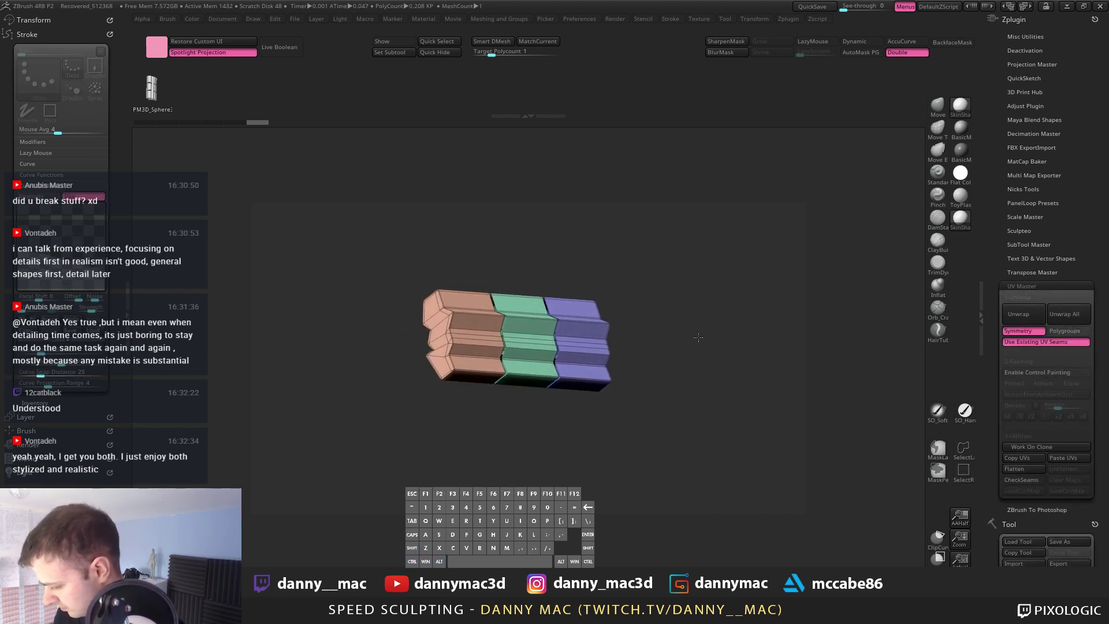
{"action": "left_click", "coordinate": [1031, 313]}
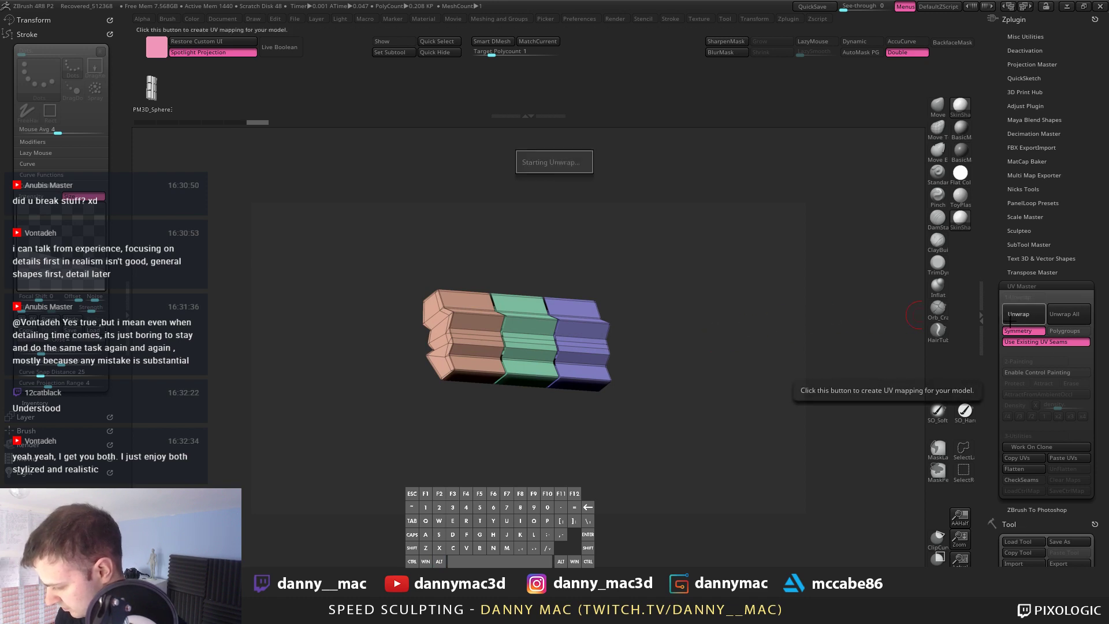
{"action": "left_click", "coordinate": [1026, 469]}
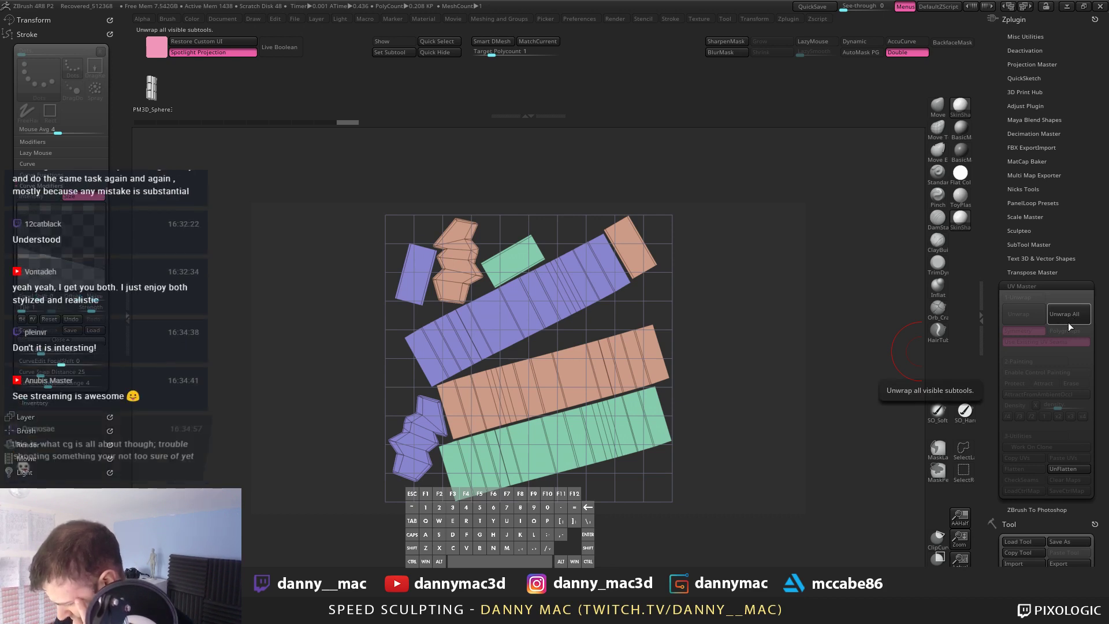
{"action": "left_click", "coordinate": [1072, 469]}
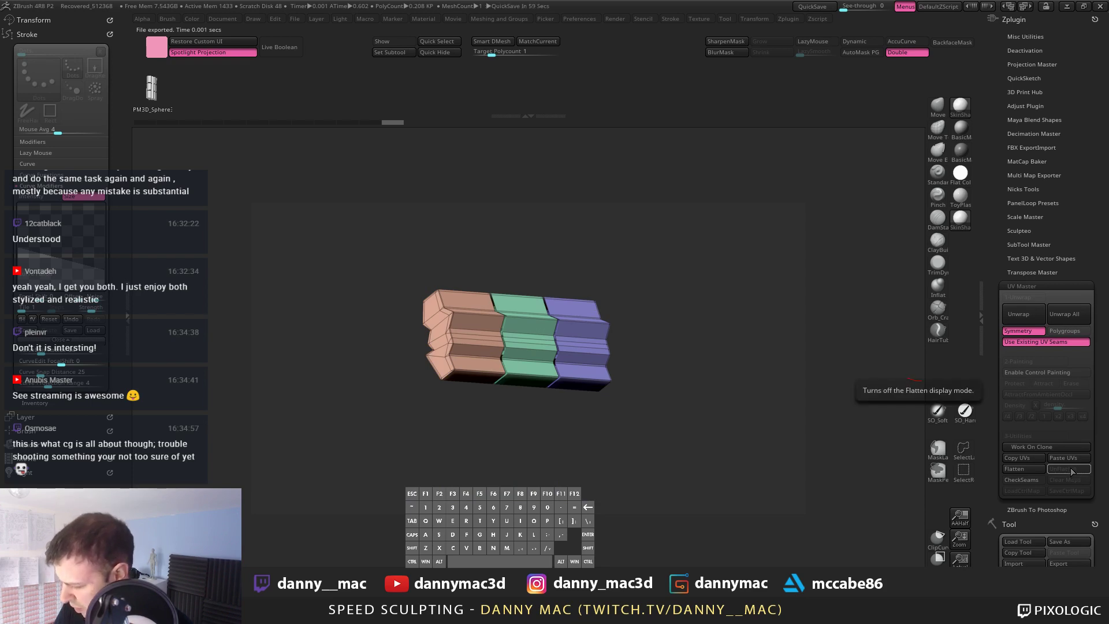
Step: Switch back to the drawn strand tool and check its UV layout with Morph UV
{"action": "left_click_drag", "start_coordinate": [771, 286], "coordinate": [771, 305], "text": "shift"}
{"action": "scroll", "coordinate": [1021, 264], "scroll_direction": "down", "scroll_amount": 5}
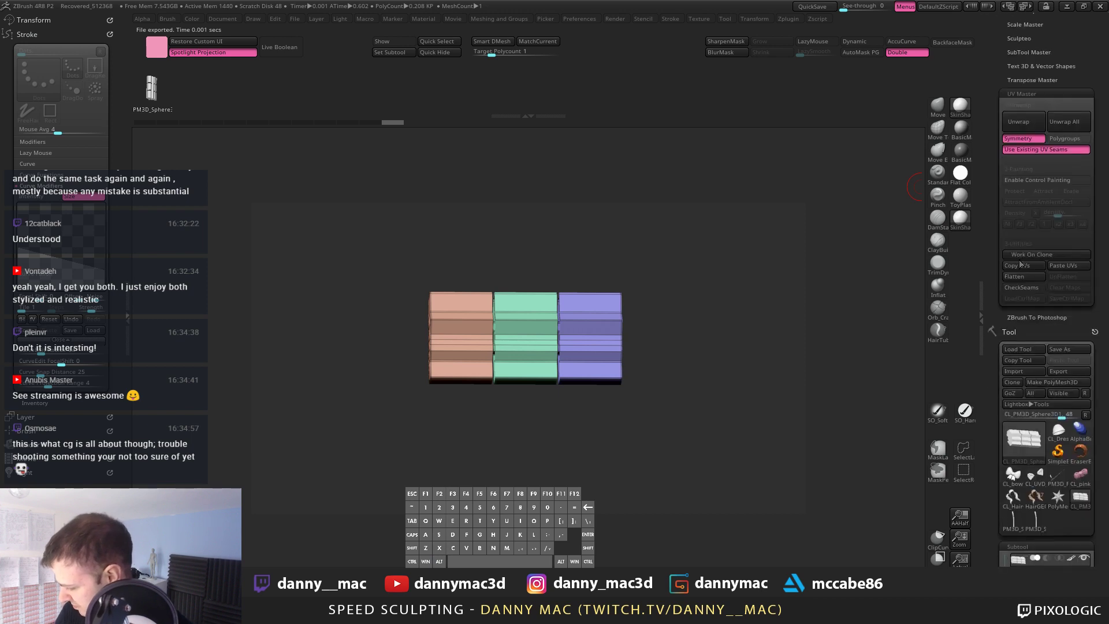
{"action": "scroll", "coordinate": [1034, 347], "scroll_direction": "down", "scroll_amount": 4}
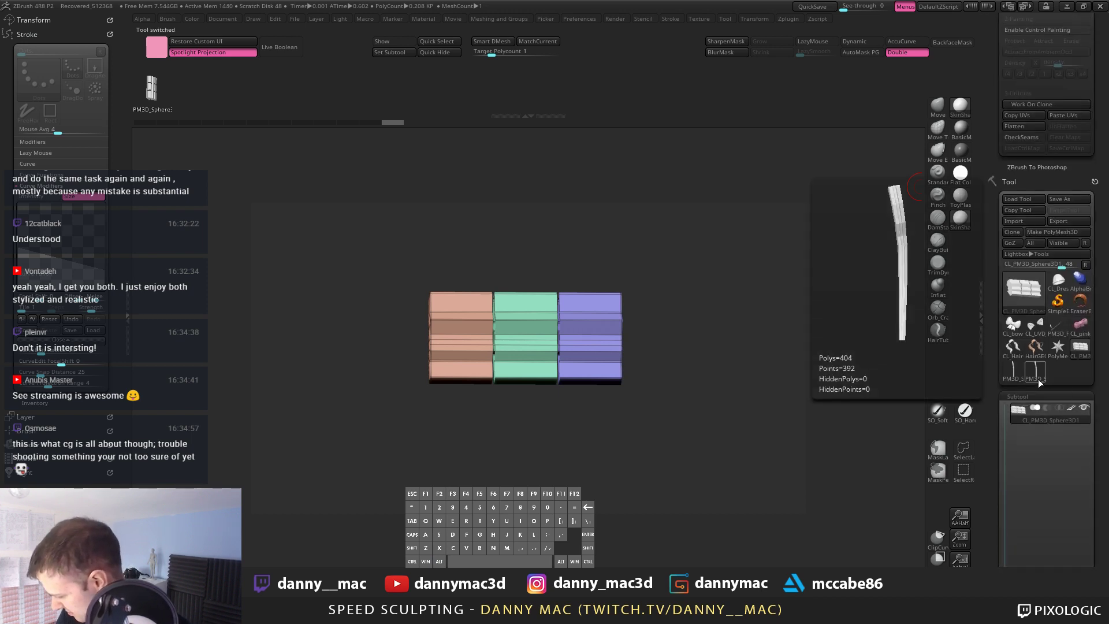
{"action": "left_click", "coordinate": [1012, 379]}
{"action": "mouse_move", "coordinate": [1078, 358]}
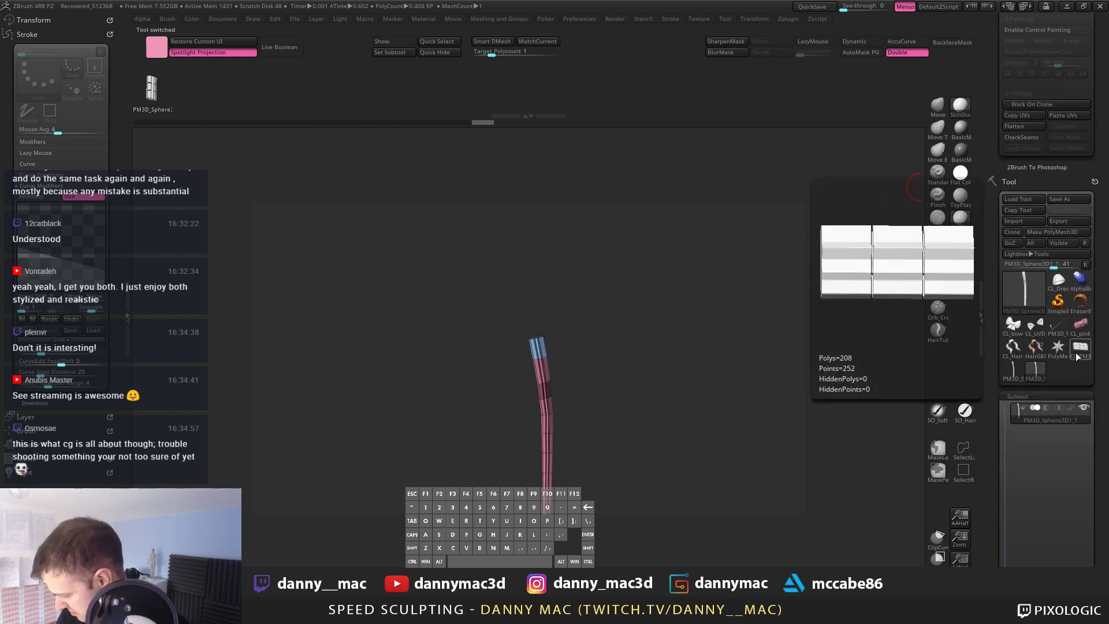
{"action": "left_click_drag", "start_coordinate": [648, 448], "coordinate": [799, 432], "text": "alt"}
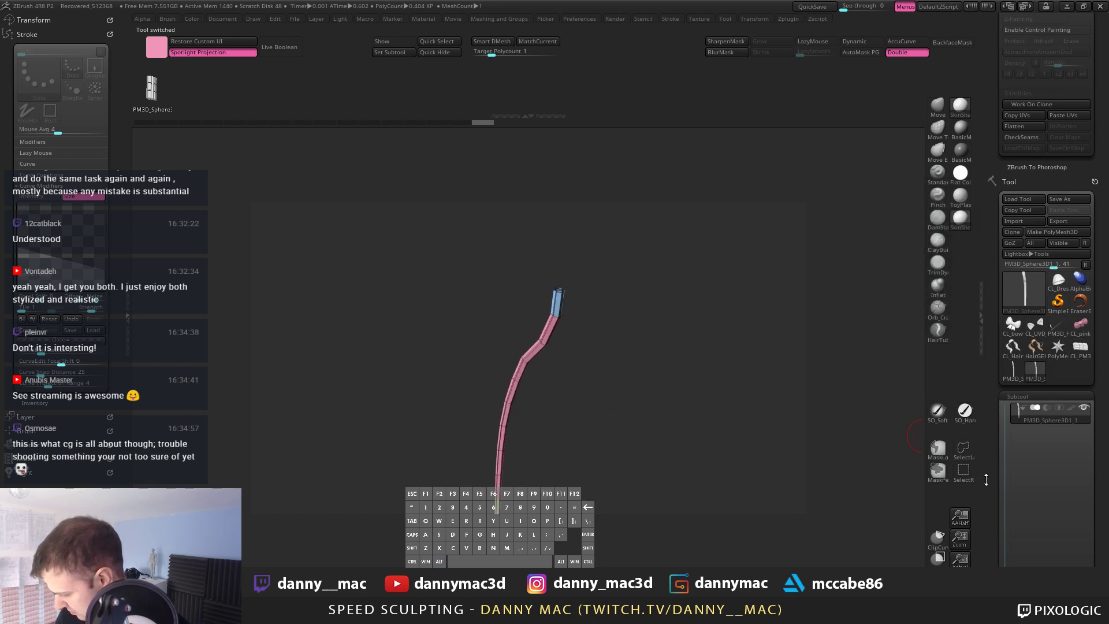
{"action": "left_click_drag", "start_coordinate": [986, 480], "coordinate": [1015, 326]}
{"action": "left_click", "coordinate": [1067, 320]}
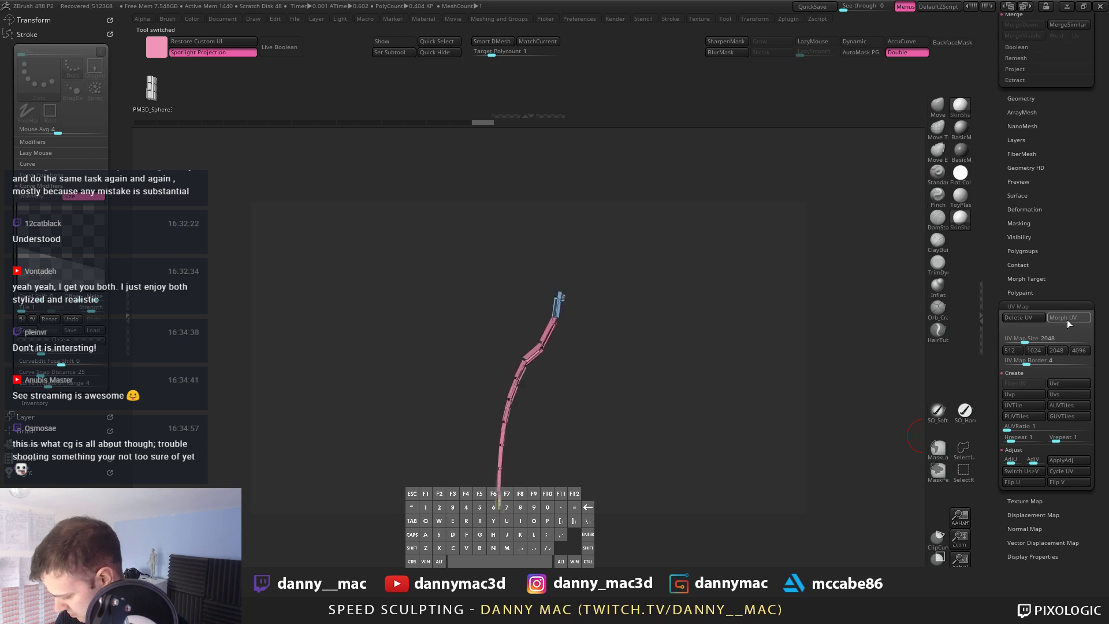
{"action": "left_click", "coordinate": [1066, 320]}
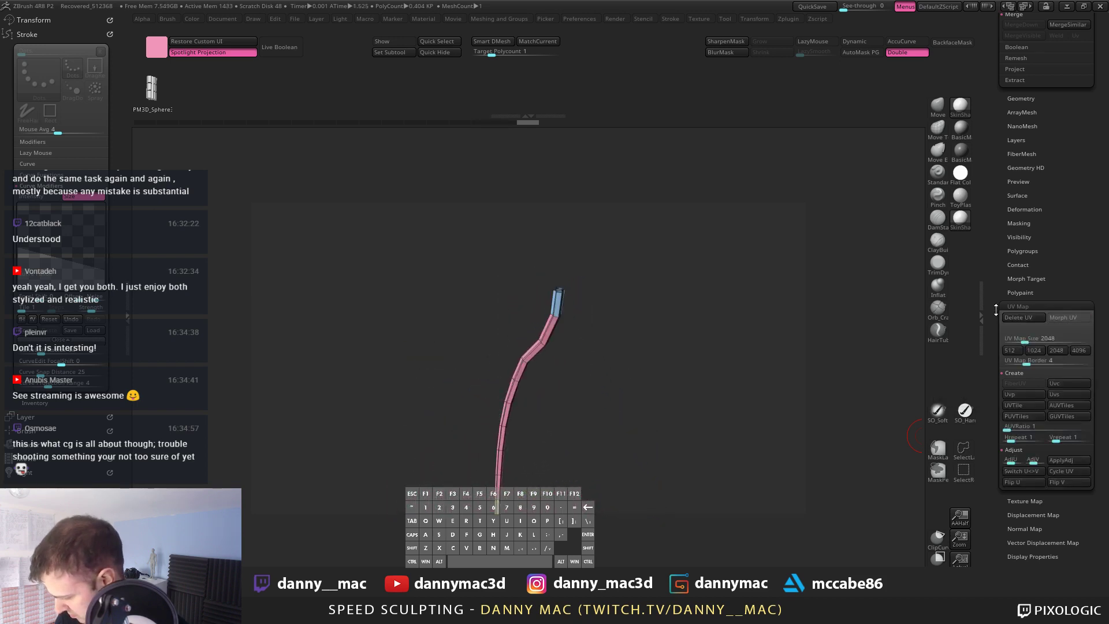
Step: Create a working copy of the drawn strand with Work On Clone and open UV Master for it
{"action": "left_click_drag", "start_coordinate": [658, 372], "coordinate": [659, 332], "text": "alt"}
{"action": "key", "text": "a"}
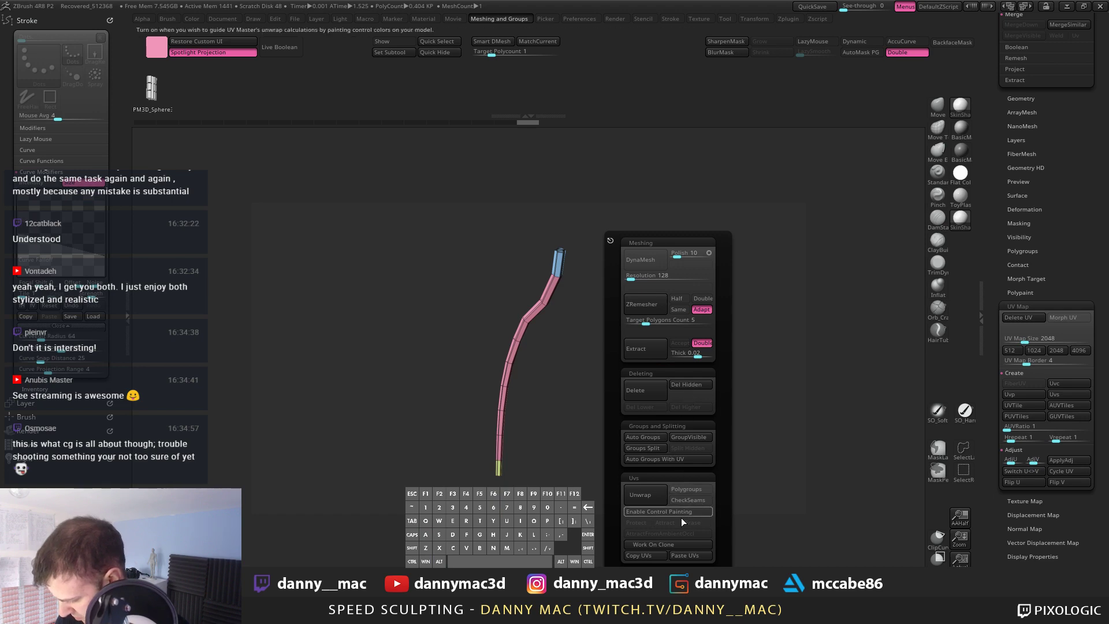
{"action": "left_click", "coordinate": [680, 544]}
{"action": "left_click_drag", "start_coordinate": [1027, 164], "coordinate": [1012, 345]}
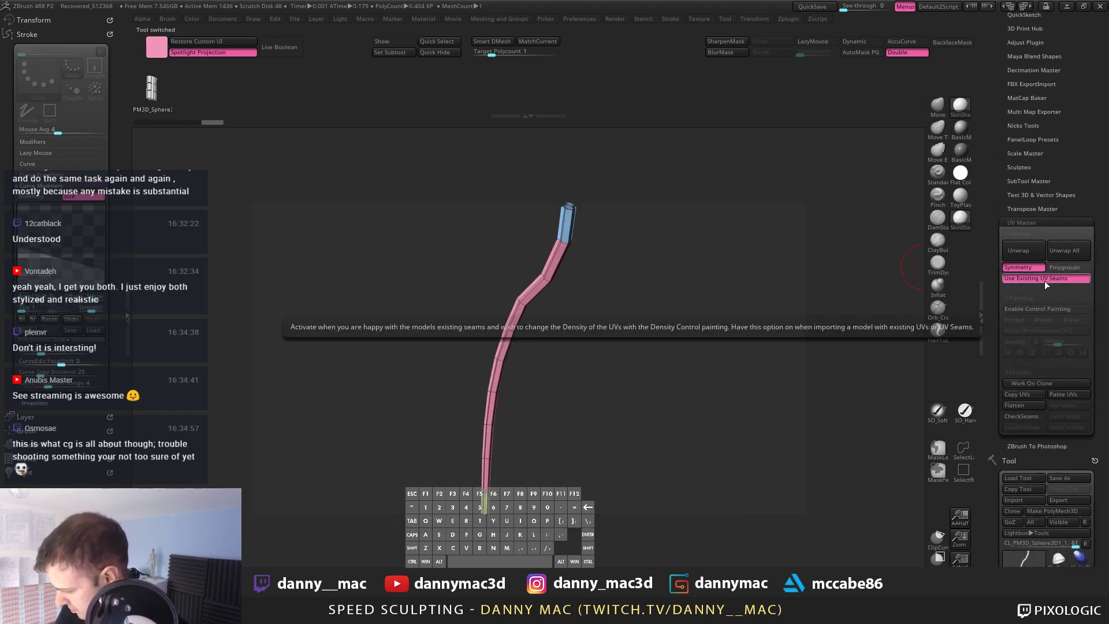
Step: Inspect the strand clone's UV islands with Flatten, and unflatten it again
{"action": "left_click_drag", "start_coordinate": [693, 323], "coordinate": [637, 305]}
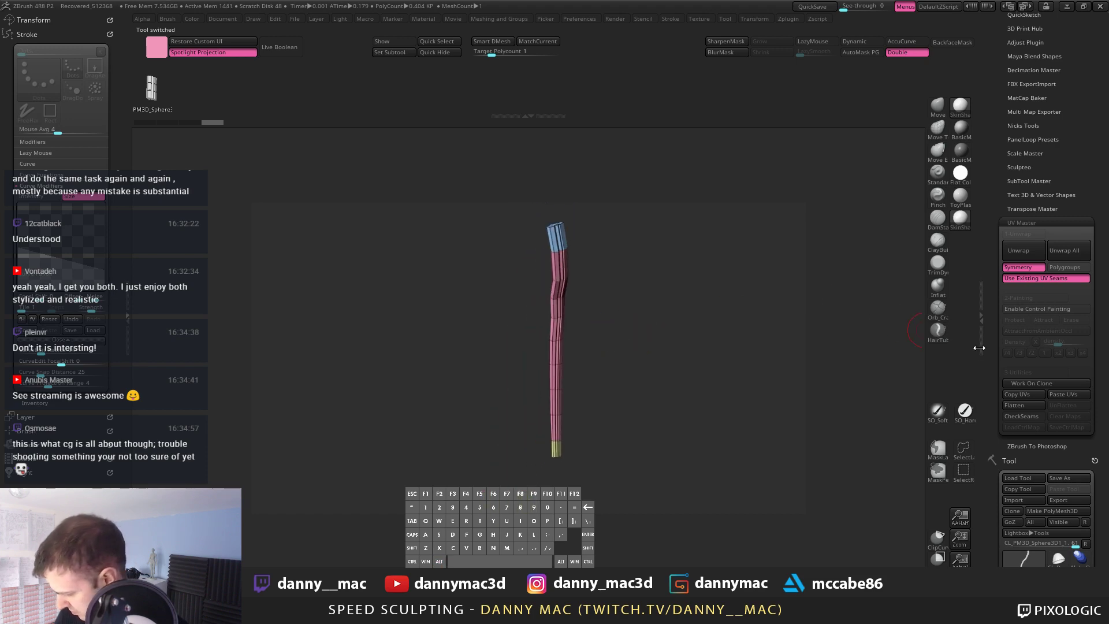
{"action": "left_click_drag", "start_coordinate": [990, 390], "coordinate": [999, 357]}
{"action": "left_click", "coordinate": [1016, 365]}
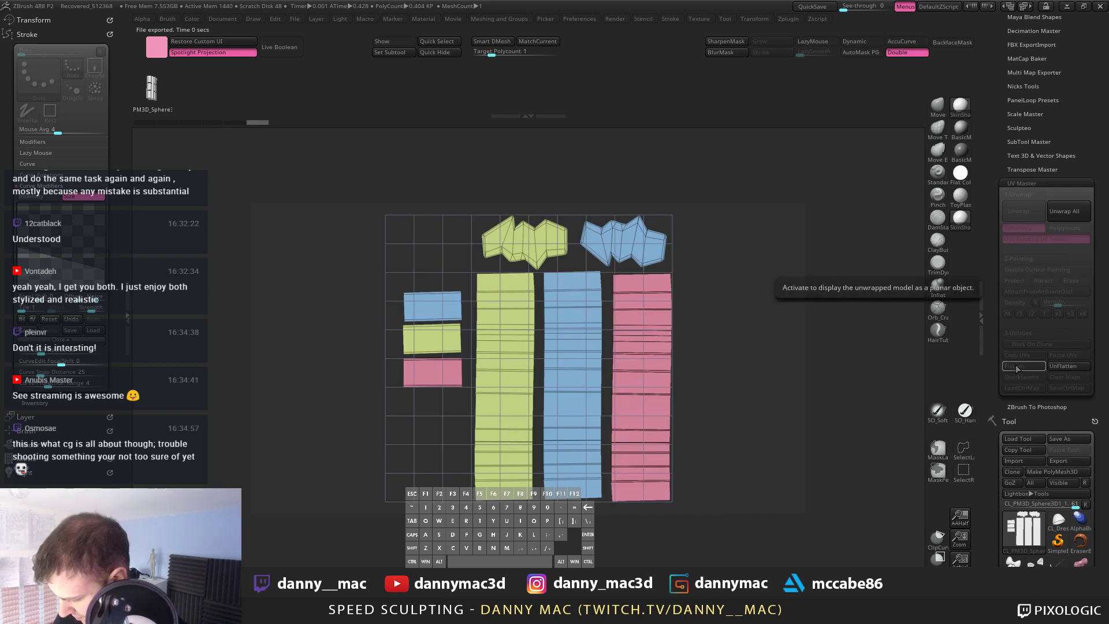
{"action": "left_click", "coordinate": [1078, 365]}
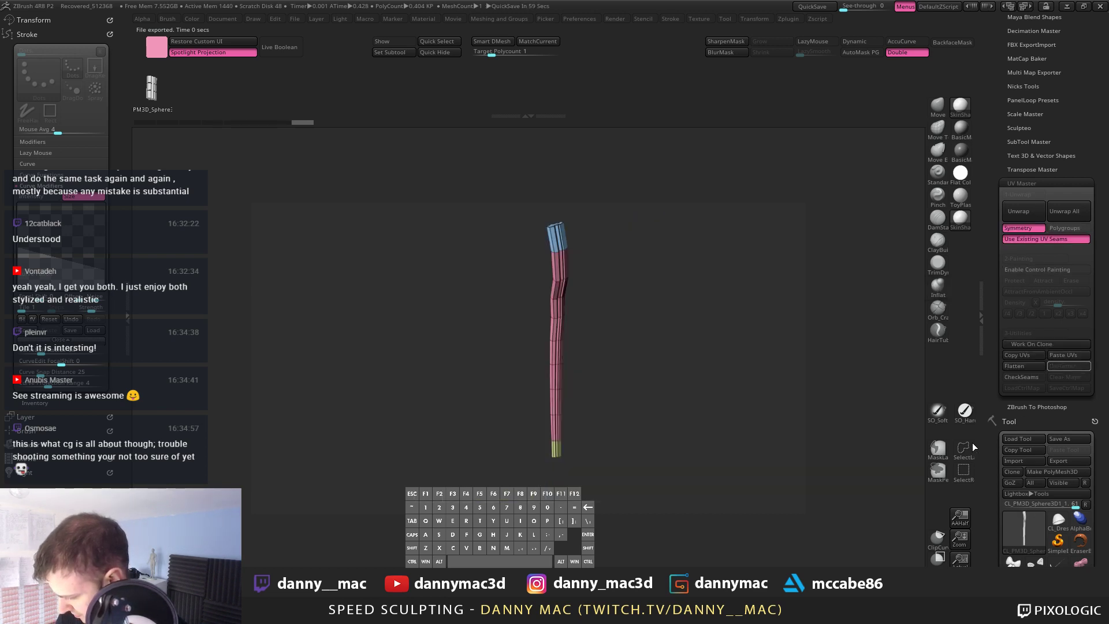
Step: Preview the strand clone's UV layout with Morph UV and return to the 3D shape
{"action": "left_click_drag", "start_coordinate": [993, 476], "coordinate": [1016, 279]}
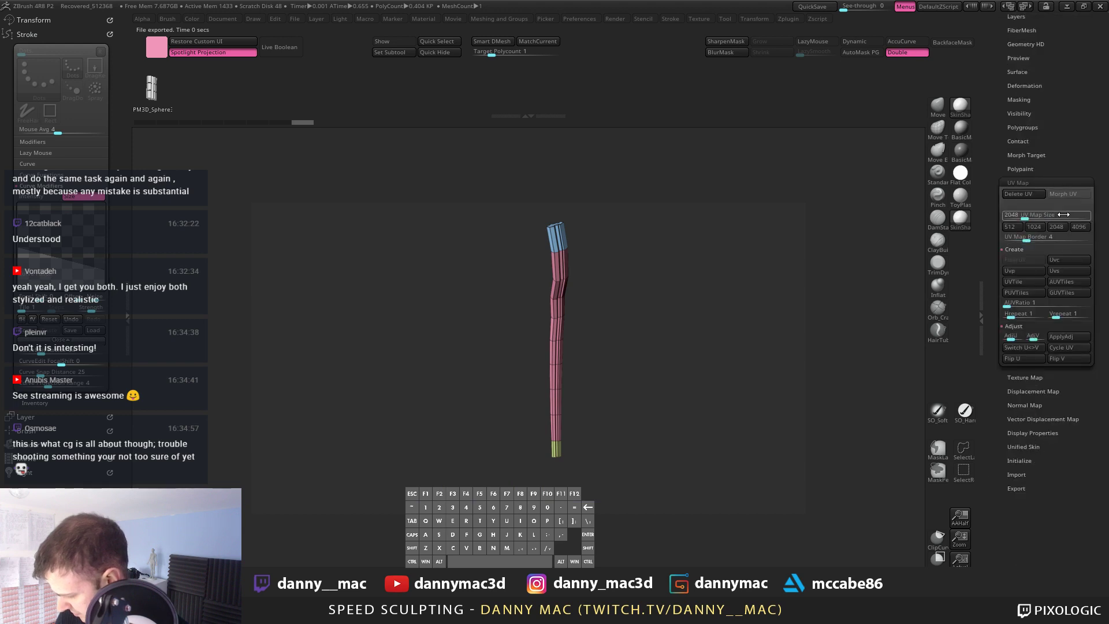
{"action": "left_click", "coordinate": [1063, 196]}
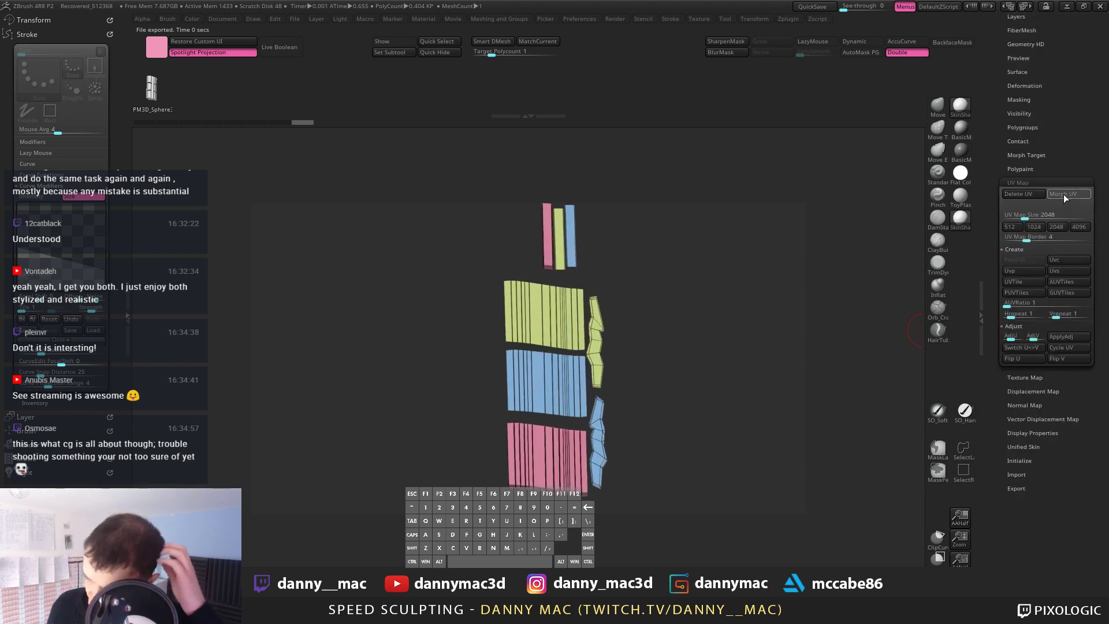
{"action": "left_click", "coordinate": [1064, 195]}
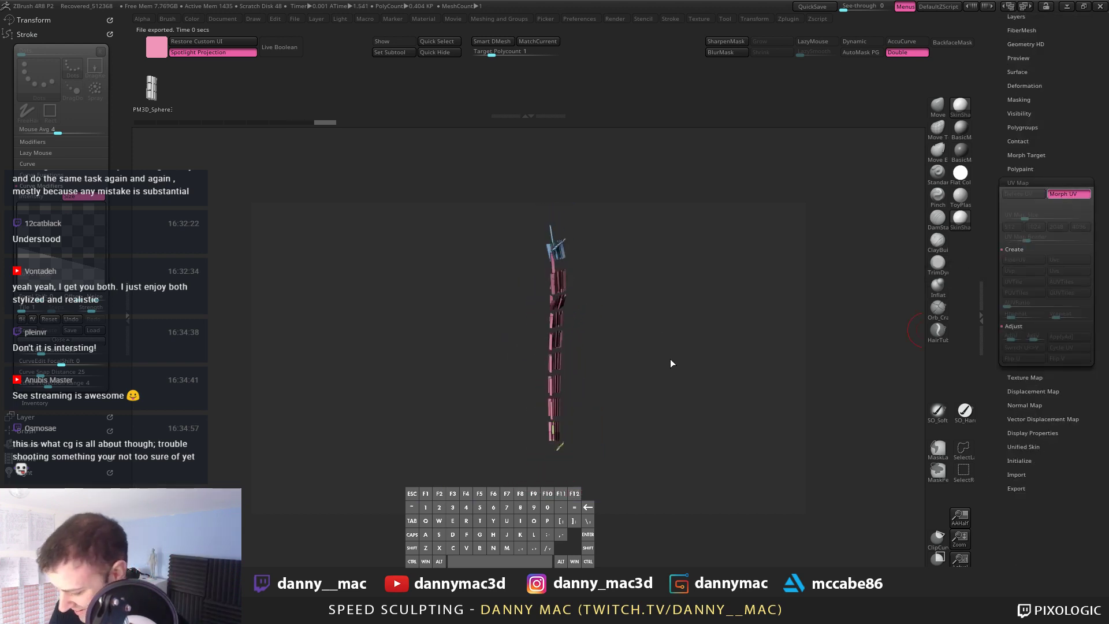
Step: Unwrap the strand clone in UV Master with Use Existing UV Seams enabled
{"action": "scroll", "coordinate": [1036, 271], "scroll_direction": "up", "scroll_amount": 10}
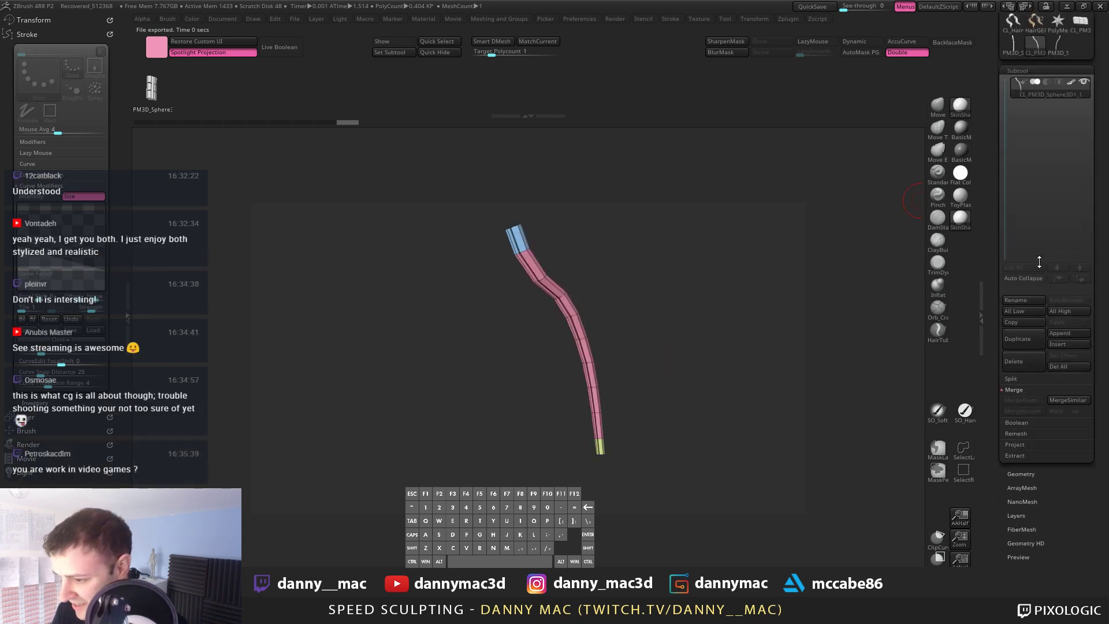
{"action": "left_click_drag", "start_coordinate": [1037, 271], "coordinate": [1035, 276]}
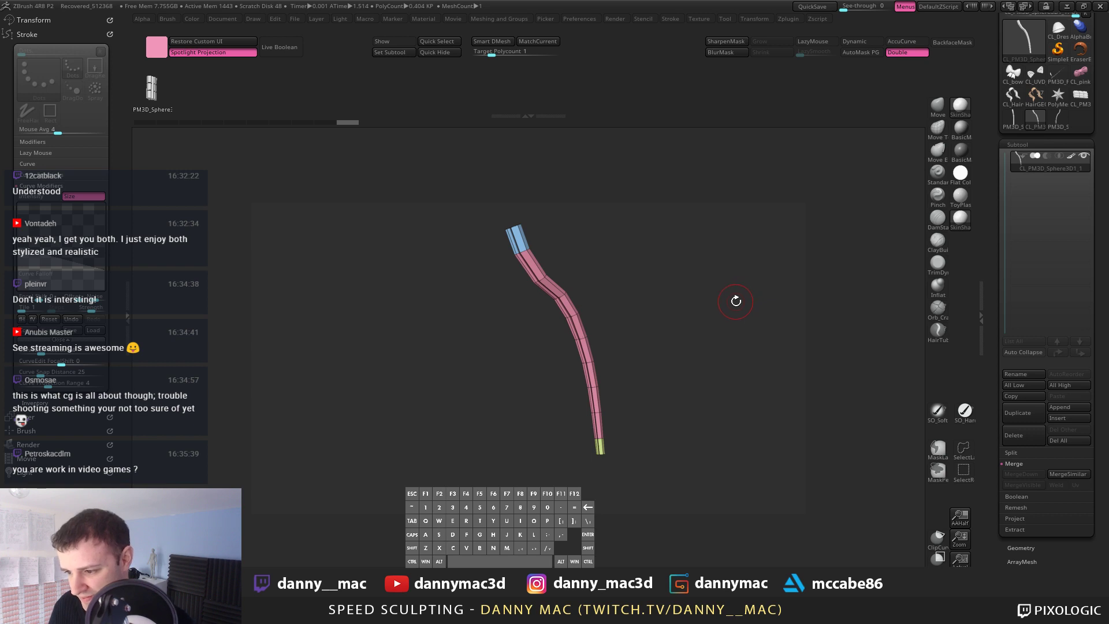
{"action": "mouse_move", "coordinate": [728, 302]}
{"action": "left_mouse_down"}
{"action": "mouse_move", "coordinate": [749, 301]}
{"action": "mouse_move", "coordinate": [753, 264]}
{"action": "left_mouse_up"}
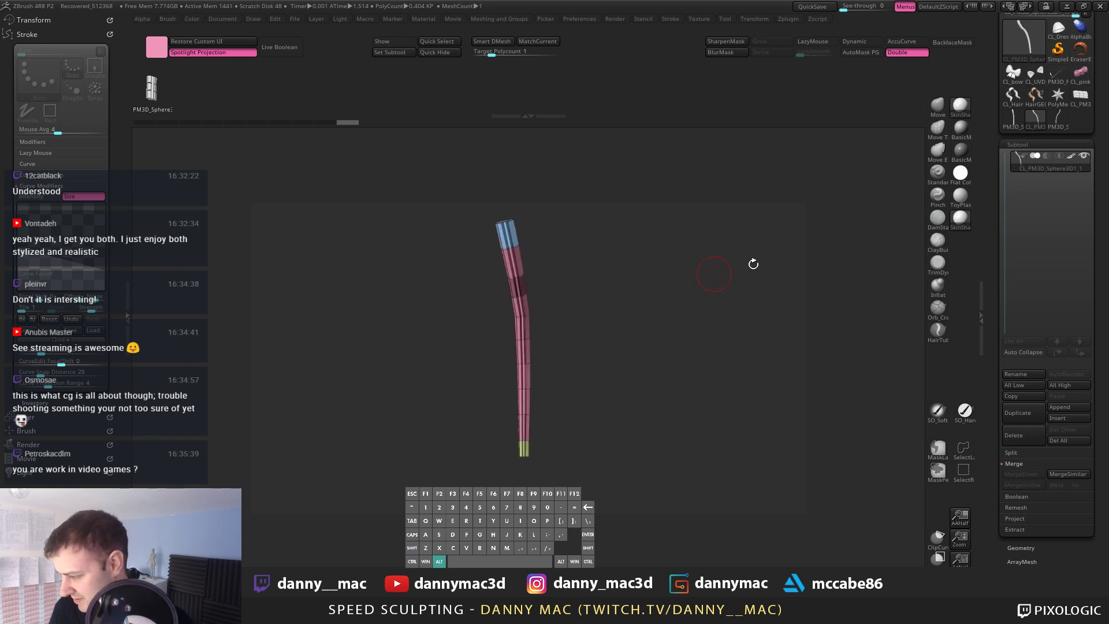
{"action": "left_click_drag", "start_coordinate": [995, 182], "coordinate": [993, 334]}
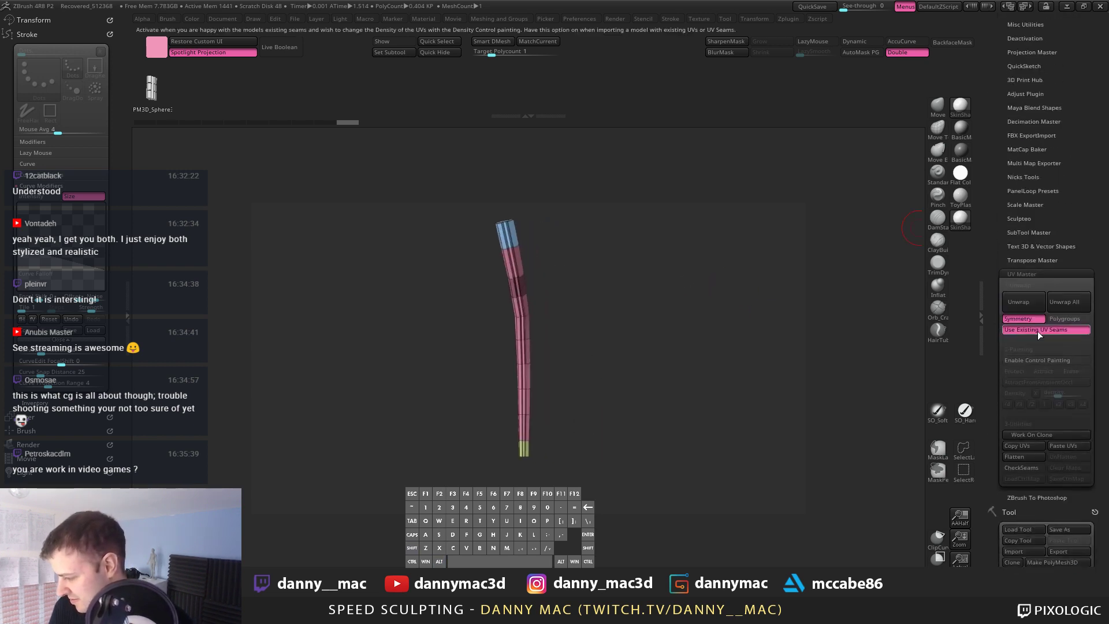
{"action": "left_click", "coordinate": [1025, 304]}
{"action": "left_click", "coordinate": [1025, 303]}
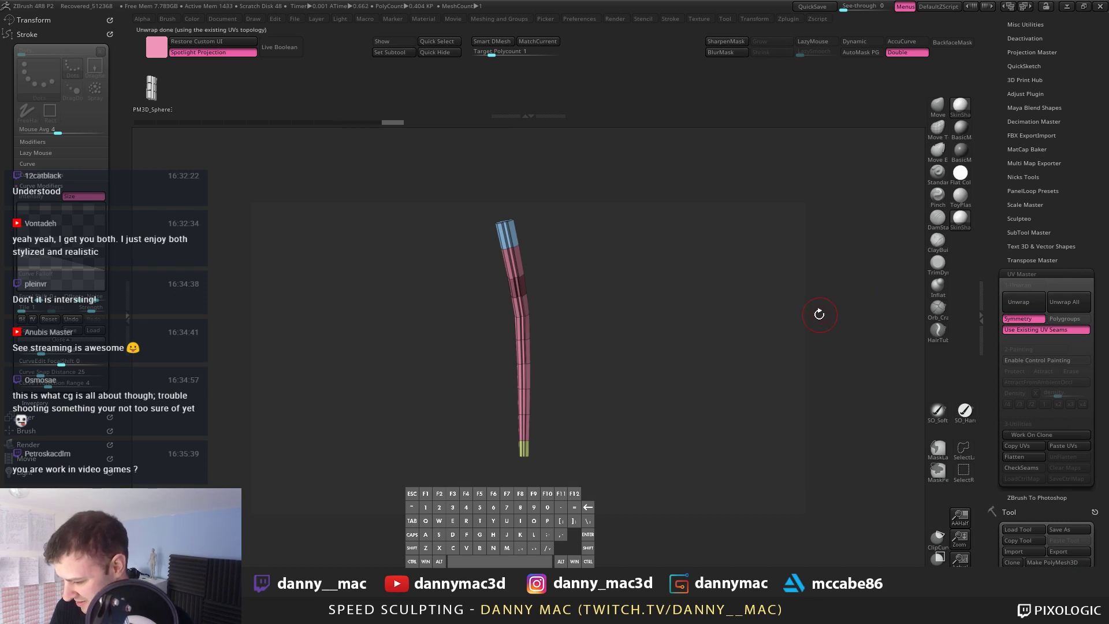
Step: Examine the unwrapped clone's UV islands by flattening and unflattening it twice
{"action": "left_click", "coordinate": [1021, 458]}
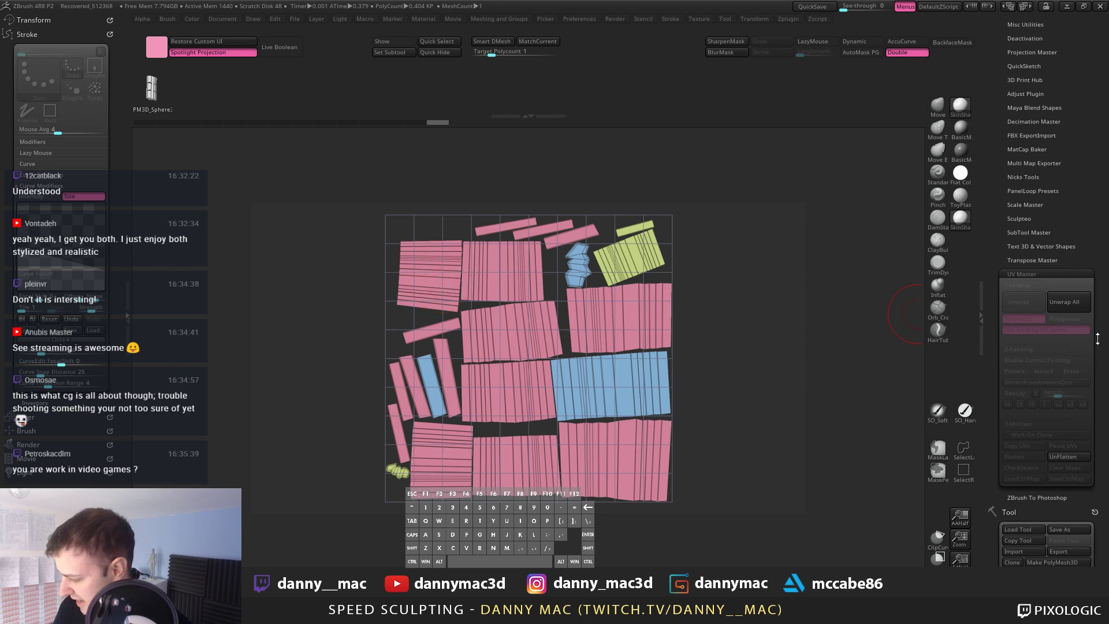
{"action": "left_click", "coordinate": [1056, 303]}
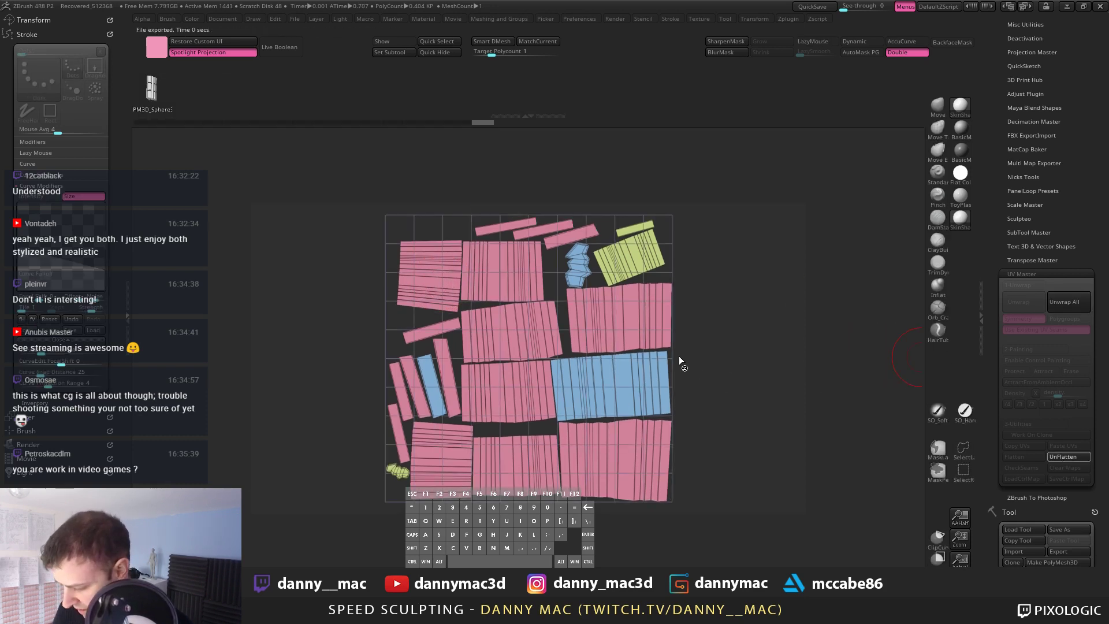
{"action": "left_click_drag", "start_coordinate": [671, 359], "coordinate": [881, 512]}
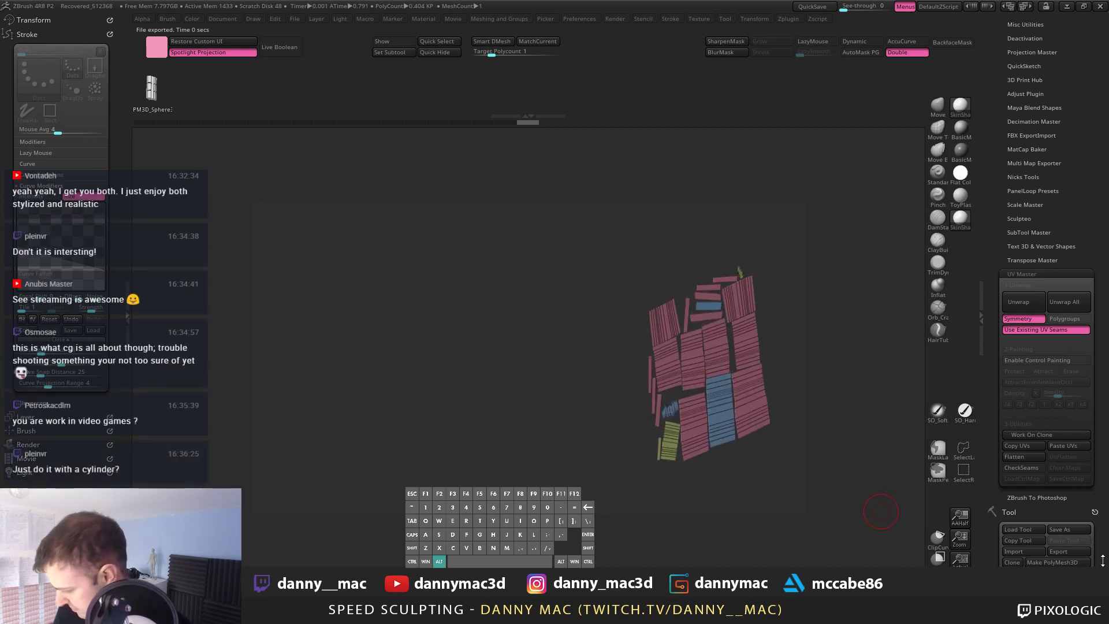
{"action": "left_click_drag", "start_coordinate": [988, 457], "coordinate": [1029, 467]}
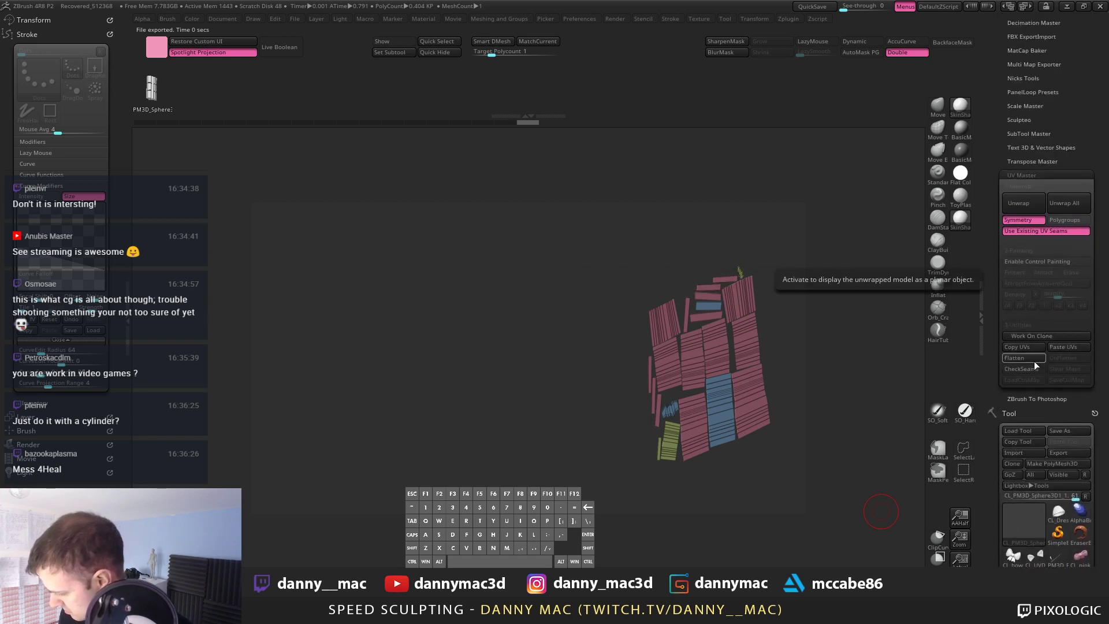
{"action": "left_click", "coordinate": [1035, 359]}
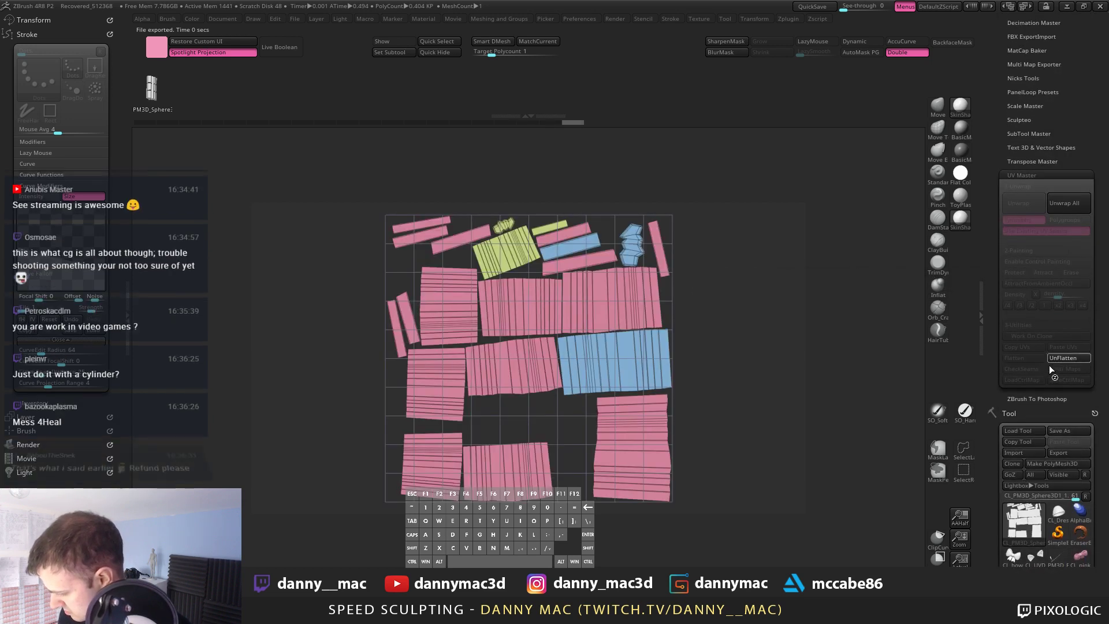
{"action": "left_click", "coordinate": [1048, 360]}
{"action": "left_click_drag", "start_coordinate": [851, 406], "coordinate": [797, 407]}
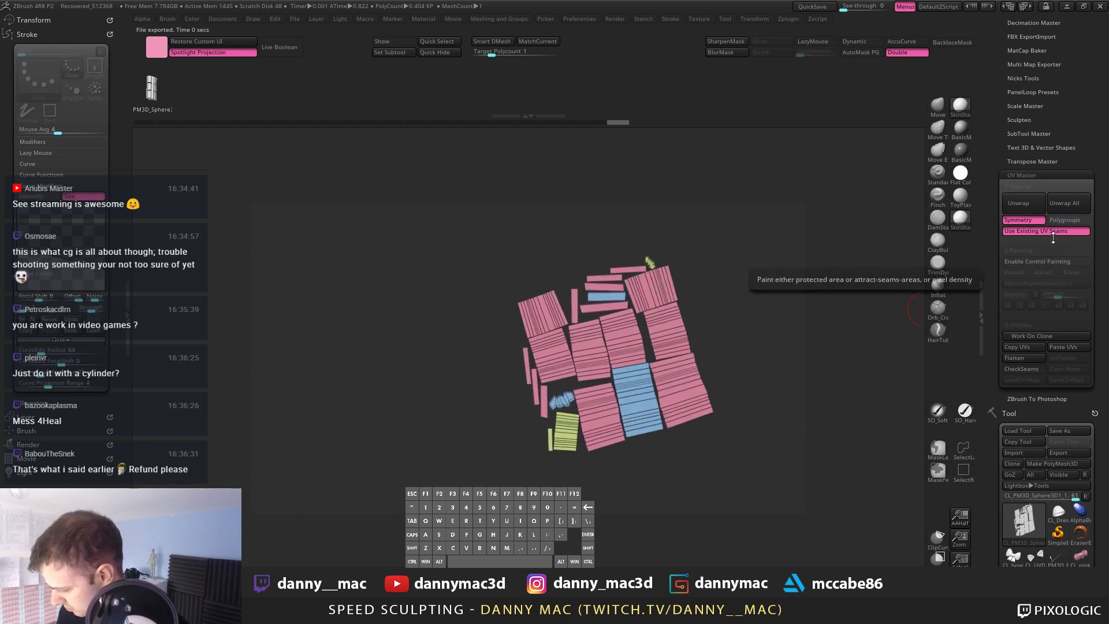
Step: Try unwrapping the flattened mesh again, and undo back to the 3D strand shape
{"action": "left_click", "coordinate": [1029, 207]}
{"action": "key", "text": "ctrl+z"}
{"action": "key", "text": "ctrl+z"}
{"action": "key", "text": "ctrl+z"}
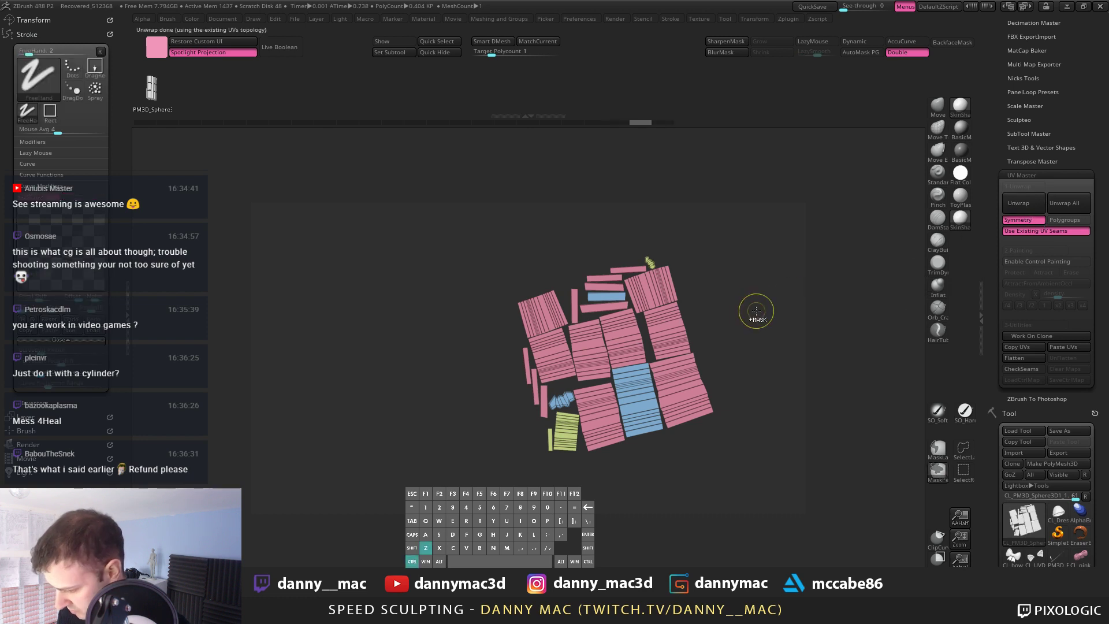
{"action": "key", "text": "ctrl+z"}
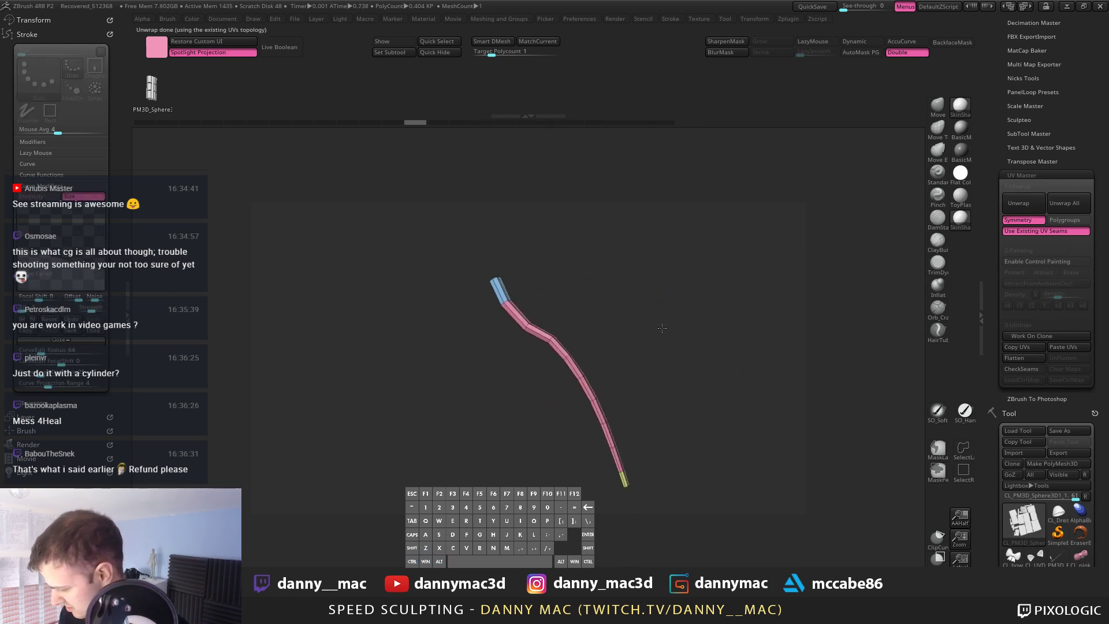
Step: Compare the restored strand's geometry with its UV islands using Flatten and UnFlatten
{"action": "left_click", "coordinate": [1020, 358]}
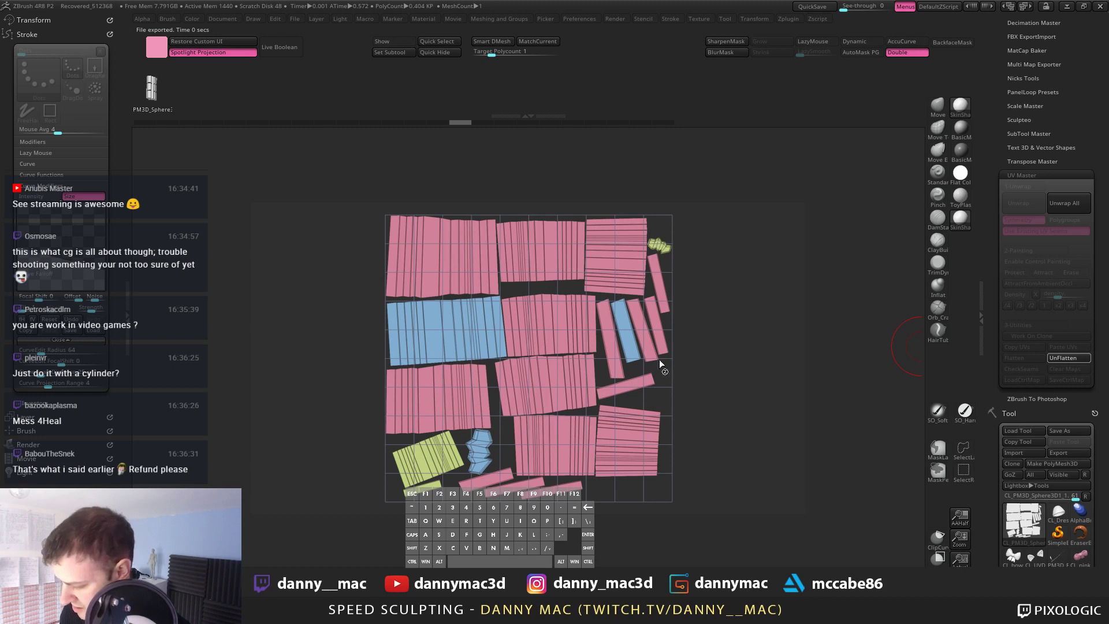
{"action": "mouse_move", "coordinate": [635, 362]}
{"action": "left_mouse_down", "text": "alt"}
{"action": "mouse_move", "coordinate": [597, 275]}
{"action": "mouse_move", "coordinate": [617, 347]}
{"action": "mouse_move", "coordinate": [643, 371]}
{"action": "left_mouse_up", "text": "alt"}
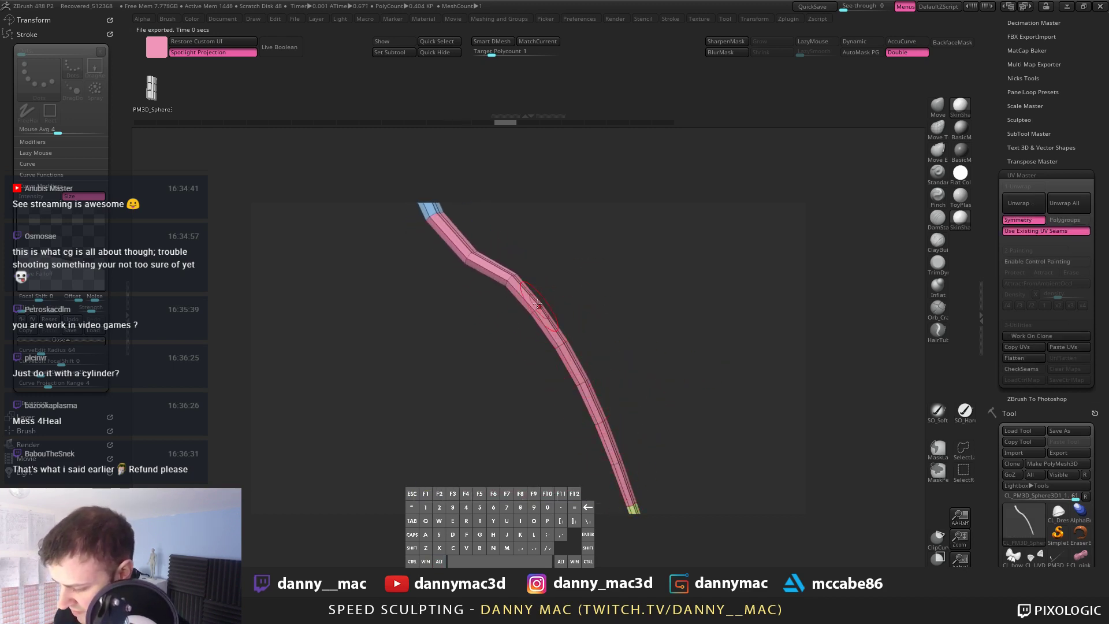
{"action": "left_click_drag", "start_coordinate": [595, 260], "coordinate": [570, 256], "text": "alt"}
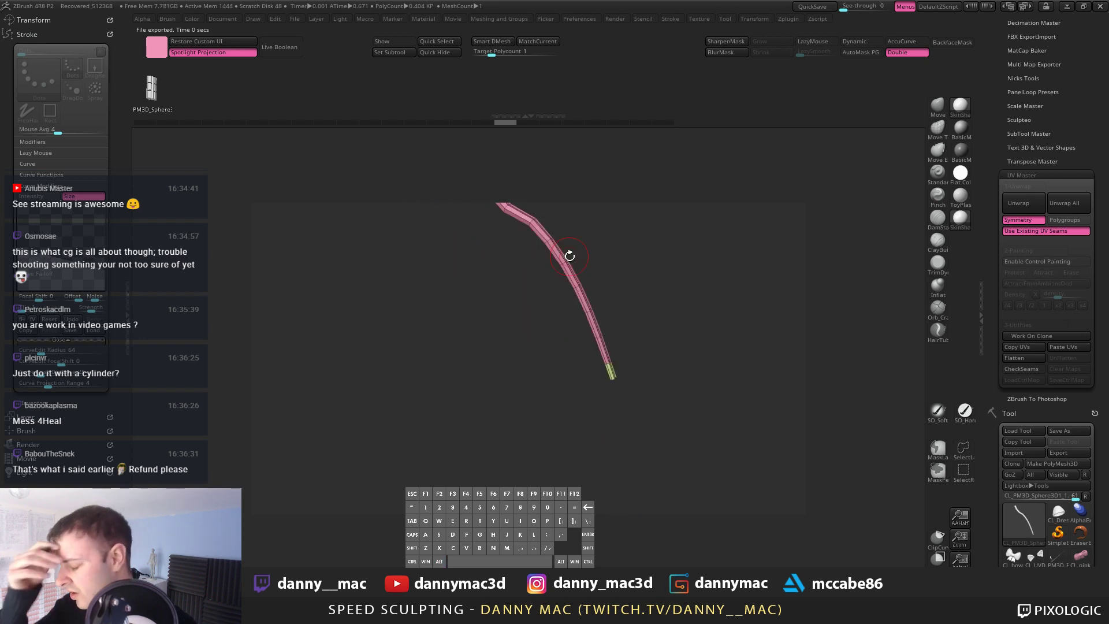
{"action": "left_click", "coordinate": [1028, 362]}
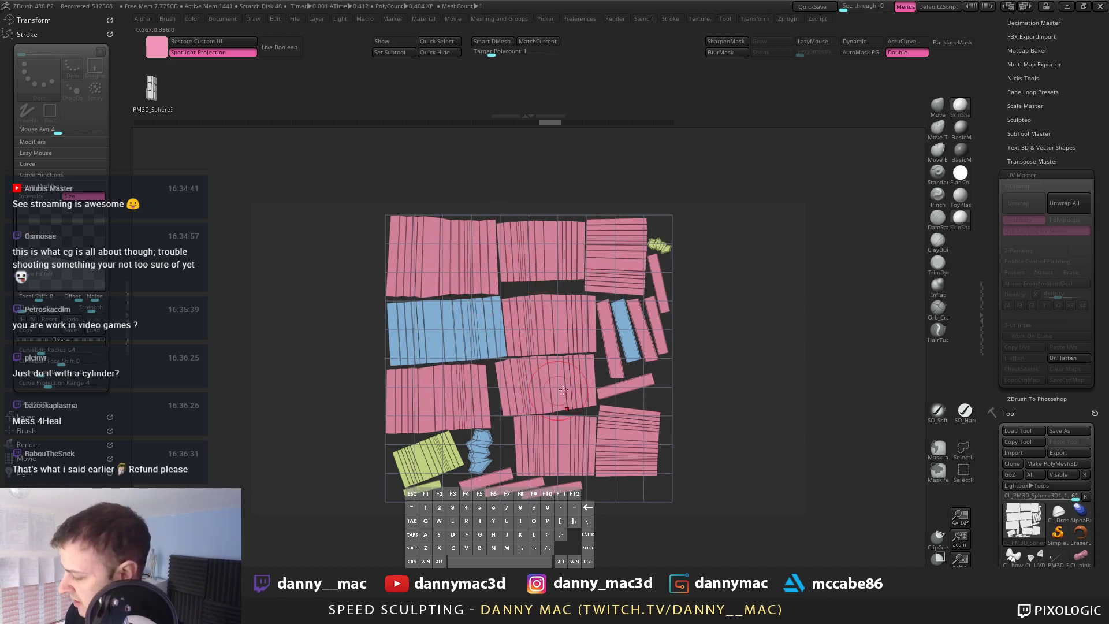
{"action": "left_click", "coordinate": [1060, 359]}
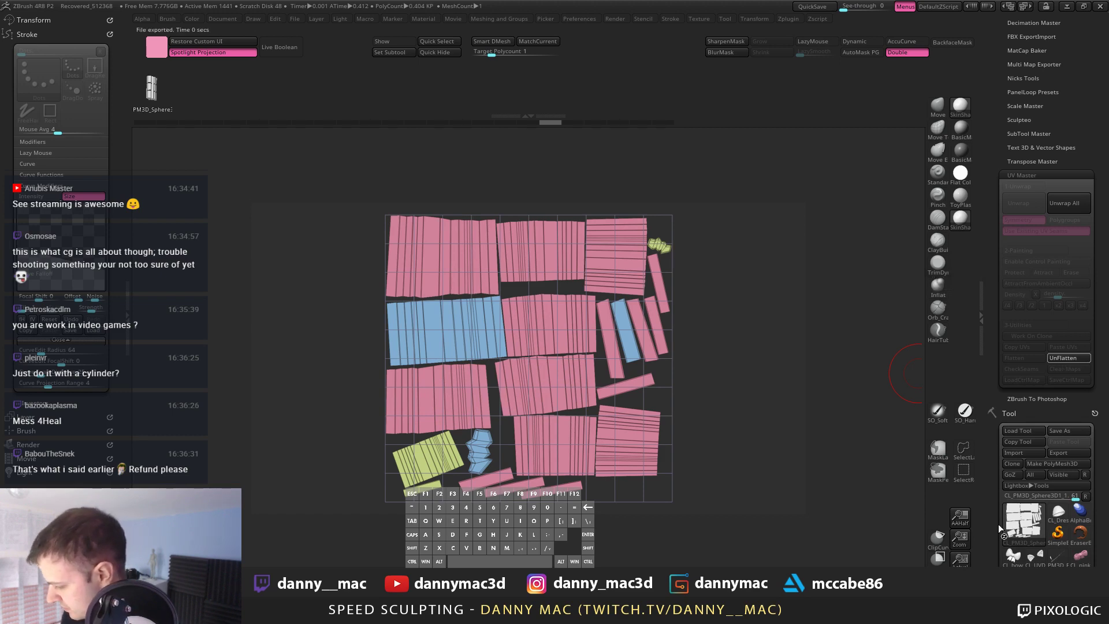
Step: Switch back to the original drawn strand tool and make a fresh copy with Work On Clone
{"action": "scroll", "coordinate": [1029, 474], "scroll_direction": "down", "scroll_amount": 5}
{"action": "left_click", "coordinate": [1060, 359]}
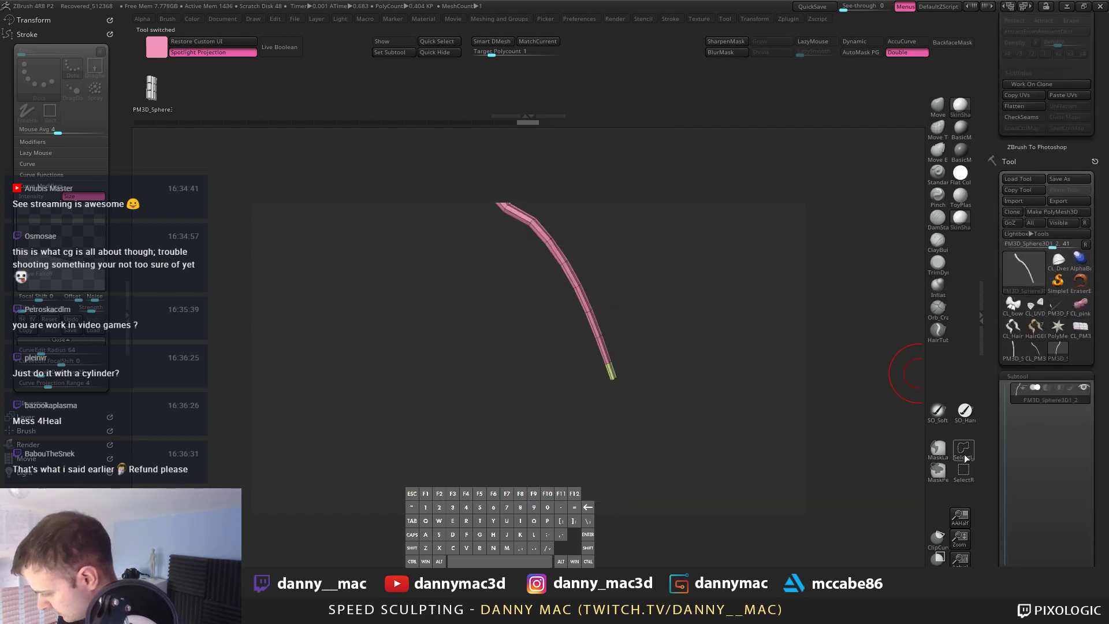
{"action": "key", "text": "2"}
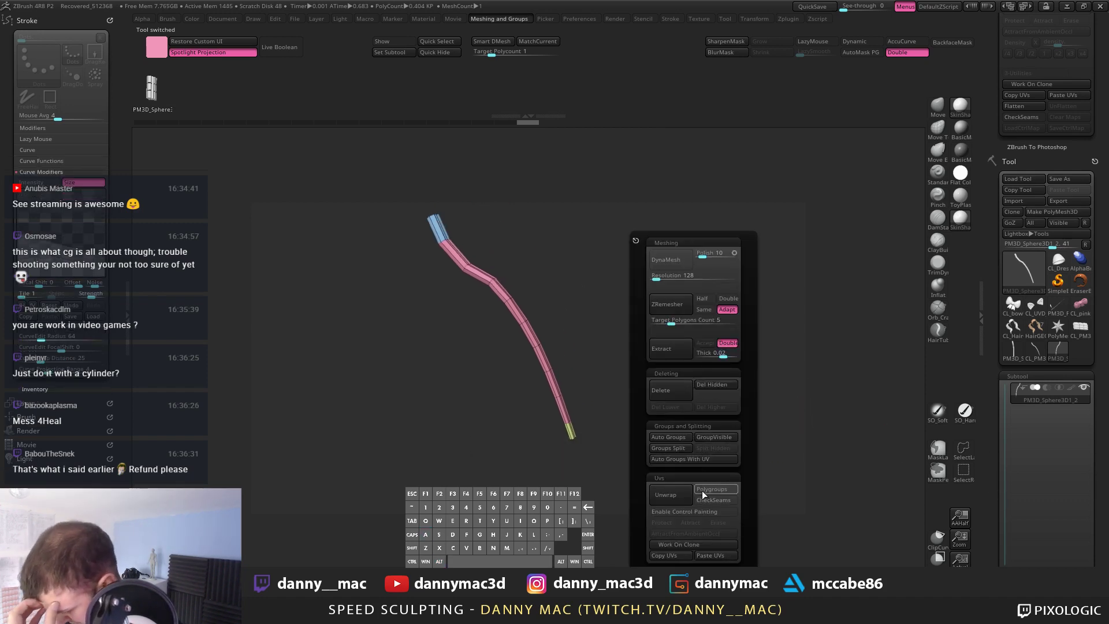
{"action": "left_click", "coordinate": [691, 543]}
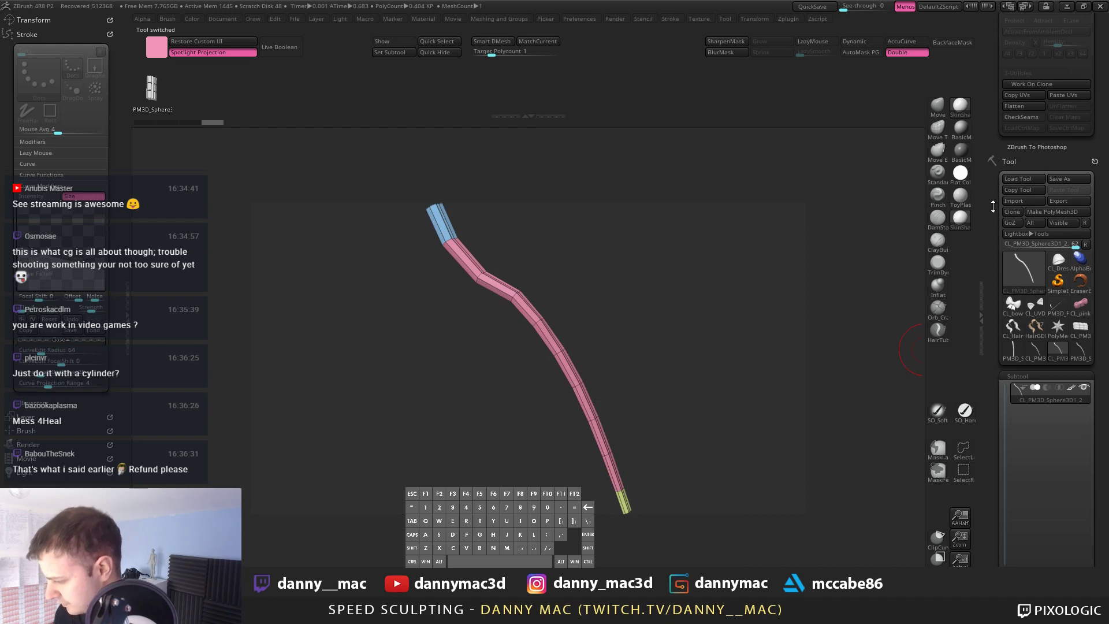
Step: Check the fresh clone's UV islands in UV Master with Flatten, and inspect the strand's tip after unflattening
{"action": "mouse_move", "coordinate": [994, 206]}
{"action": "left_mouse_down"}
{"action": "mouse_move", "coordinate": [990, 326]}
{"action": "mouse_move", "coordinate": [990, 315]}
{"action": "left_mouse_up"}
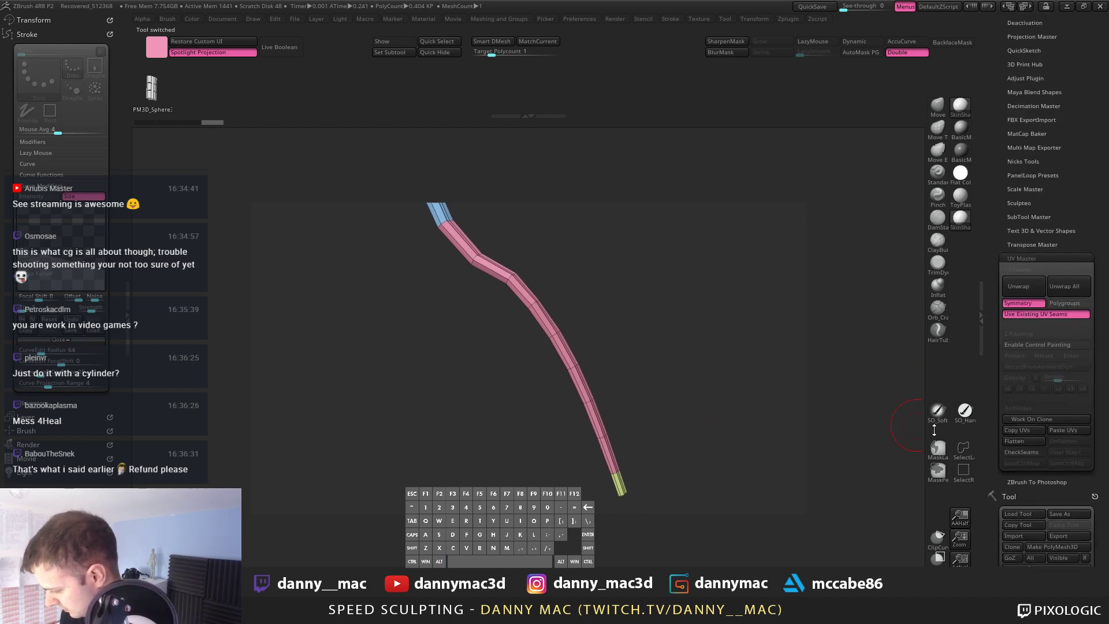
{"action": "left_click", "coordinate": [1024, 441]}
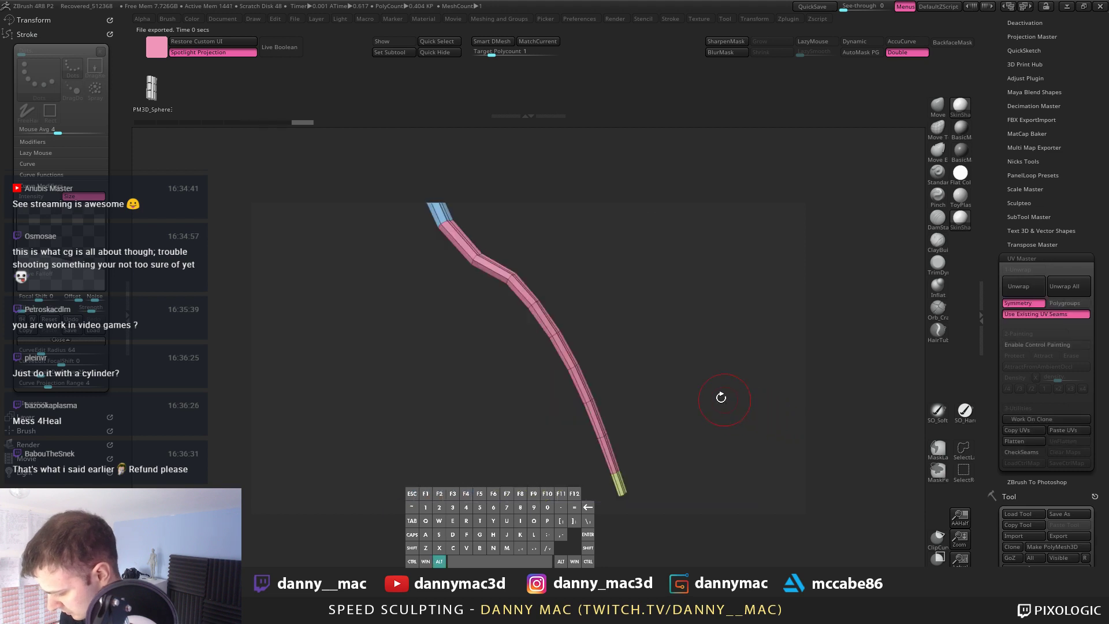
{"action": "left_click_drag", "start_coordinate": [650, 423], "coordinate": [598, 374], "text": "alt"}
{"action": "left_click_drag", "start_coordinate": [577, 416], "coordinate": [565, 451]}
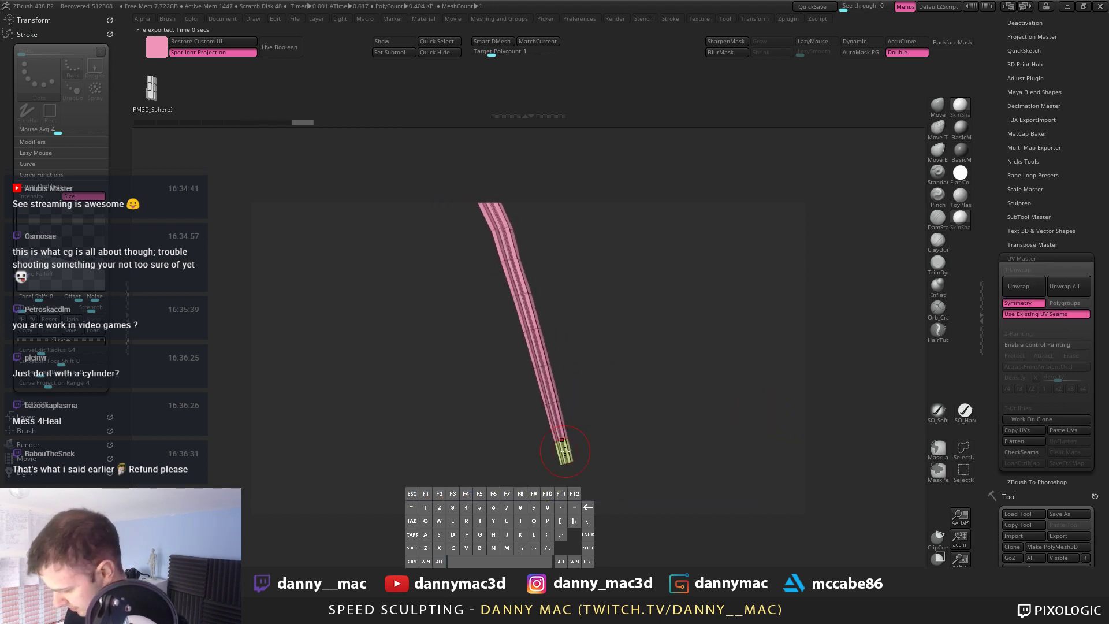
Step: Disable Use Existing UV Seams and enable Polygroups in UV Master, and frame the strand clone
{"action": "left_click", "coordinate": [1040, 314]}
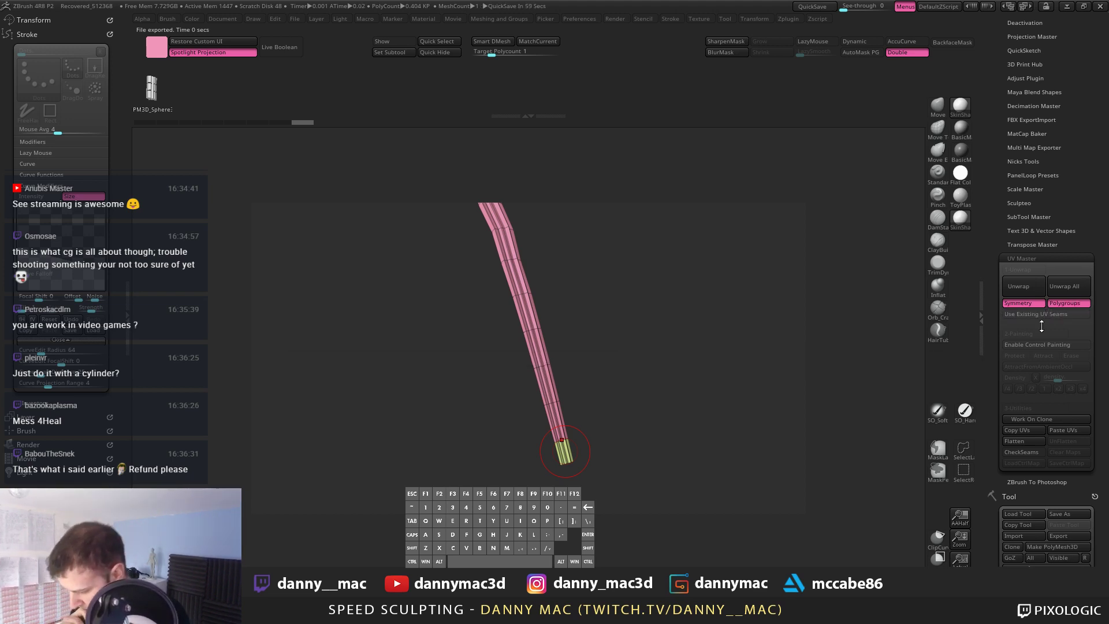
{"action": "left_click_drag", "start_coordinate": [569, 281], "coordinate": [570, 217]}
{"action": "key", "text": "super"}
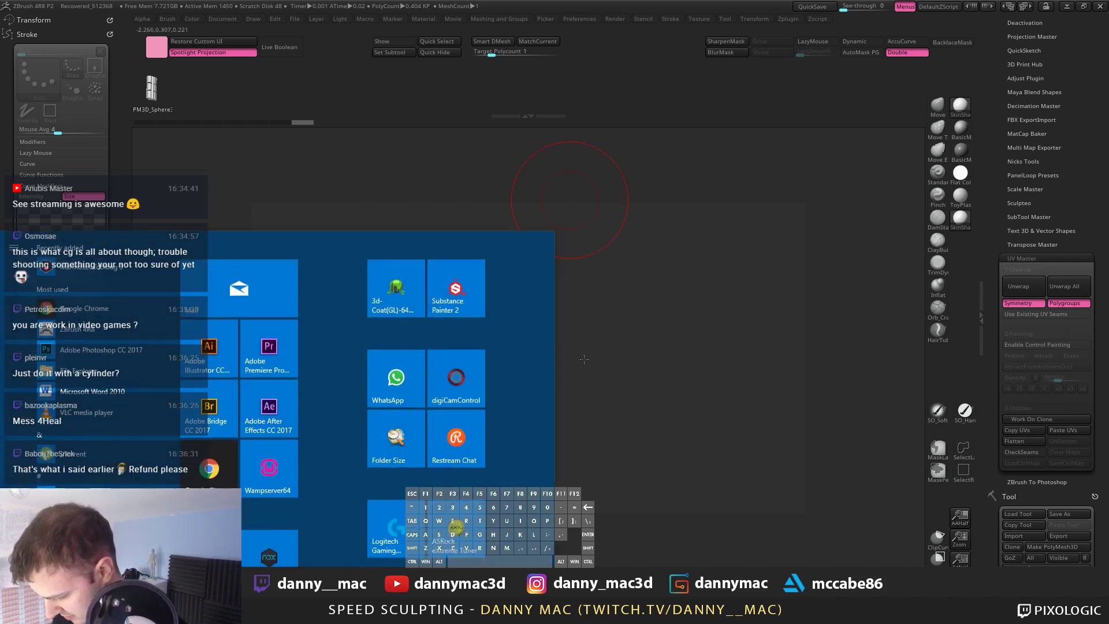
{"action": "key", "text": "super"}
{"action": "key", "text": "f"}
Step: Assign a single polygroup to the whole strand and test a SelectLasso selection along its length
{"action": "mouse_move", "coordinate": [587, 387]}
{"action": "left_mouse_down", "text": "alt"}
{"action": "mouse_move", "coordinate": [587, 310]}
{"action": "mouse_move", "coordinate": [641, 414]}
{"action": "mouse_move", "coordinate": [594, 387]}
{"action": "mouse_move", "coordinate": [585, 430]}
{"action": "mouse_move", "coordinate": [630, 506]}
{"action": "mouse_move", "coordinate": [607, 387]}
{"action": "mouse_move", "coordinate": [609, 398]}
{"action": "mouse_move", "coordinate": [539, 384]}
{"action": "mouse_move", "coordinate": [679, 353]}
{"action": "mouse_move", "coordinate": [600, 387]}
{"action": "mouse_move", "coordinate": [648, 346]}
{"action": "mouse_move", "coordinate": [614, 338]}
{"action": "left_mouse_up", "text": "alt"}
{"action": "left_click", "coordinate": [959, 454]}
{"action": "key", "text": "ctrl+w"}
{"action": "mouse_move", "coordinate": [611, 289]}
{"action": "left_mouse_down", "text": "alt"}
{"action": "mouse_move", "coordinate": [569, 424]}
{"action": "mouse_move", "coordinate": [584, 272]}
{"action": "mouse_move", "coordinate": [615, 318]}
{"action": "mouse_move", "coordinate": [591, 279]}
{"action": "mouse_move", "coordinate": [631, 389]}
{"action": "left_mouse_up", "text": "alt"}
{"action": "left_click_drag", "start_coordinate": [534, 352], "coordinate": [642, 317], "text": "ctrl+shift"}
{"action": "left_click", "coordinate": [662, 318], "text": "ctrl+shift"}
{"action": "left_click_drag", "start_coordinate": [705, 332], "coordinate": [650, 292], "text": "alt"}
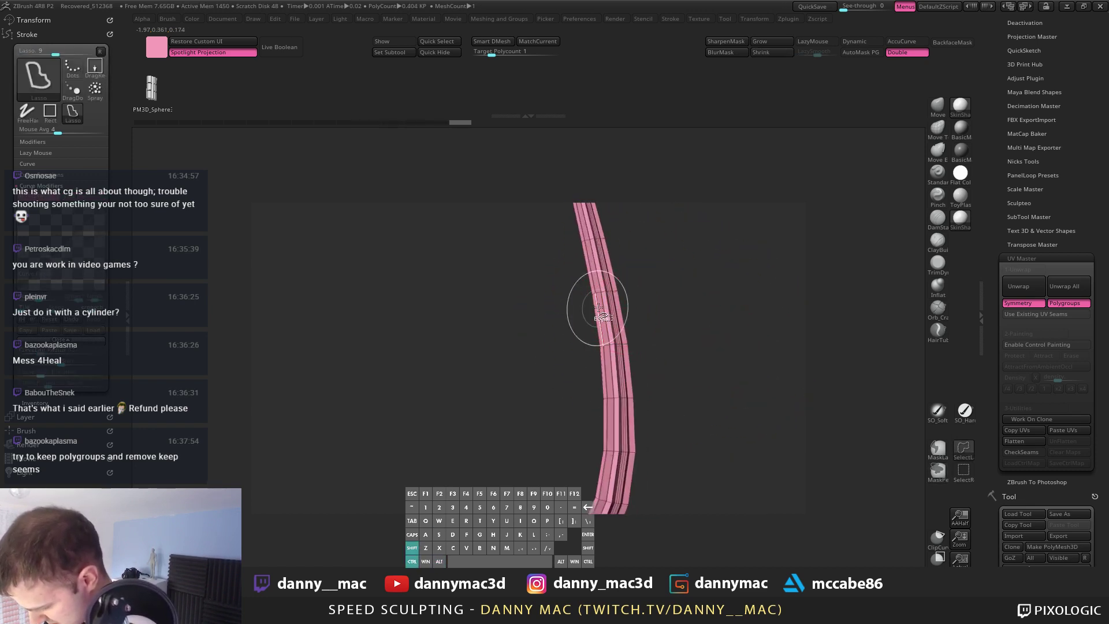
Step: Isolate the long body section of the strand and apply Auto Groups to the visible polygons
{"action": "left_click", "coordinate": [617, 319], "text": "ctrl+shift"}
{"action": "key", "text": "ctrl+z"}
{"action": "right_click_drag", "start_coordinate": [656, 307], "coordinate": [648, 360], "text": "alt"}
{"action": "left_click", "coordinate": [547, 395], "text": "ctrl+shift"}
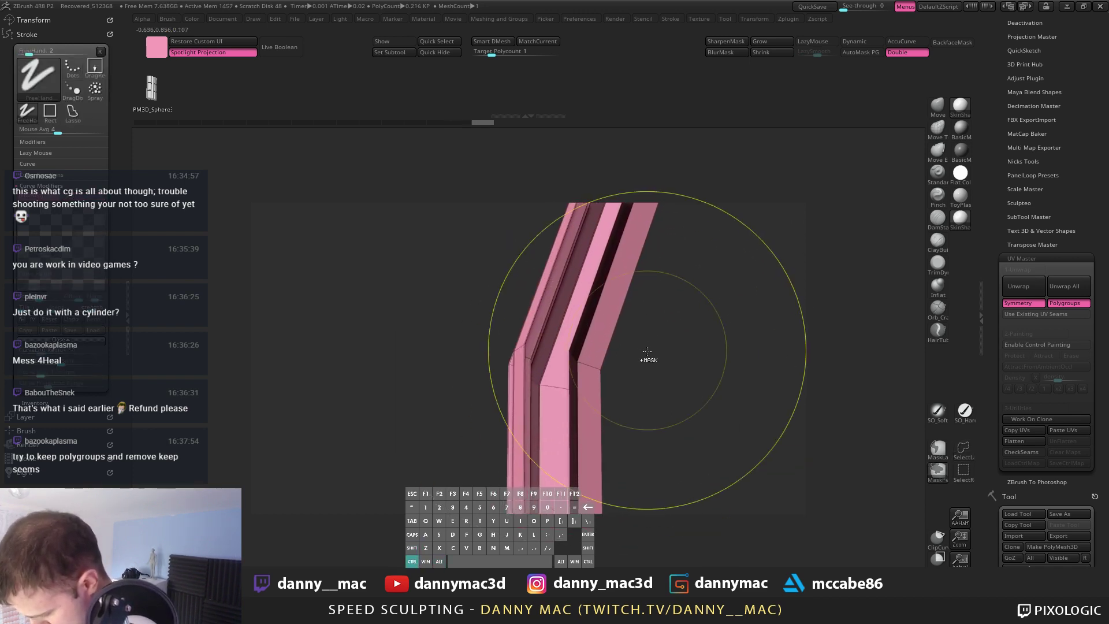
{"action": "key", "text": "ctrl+2"}
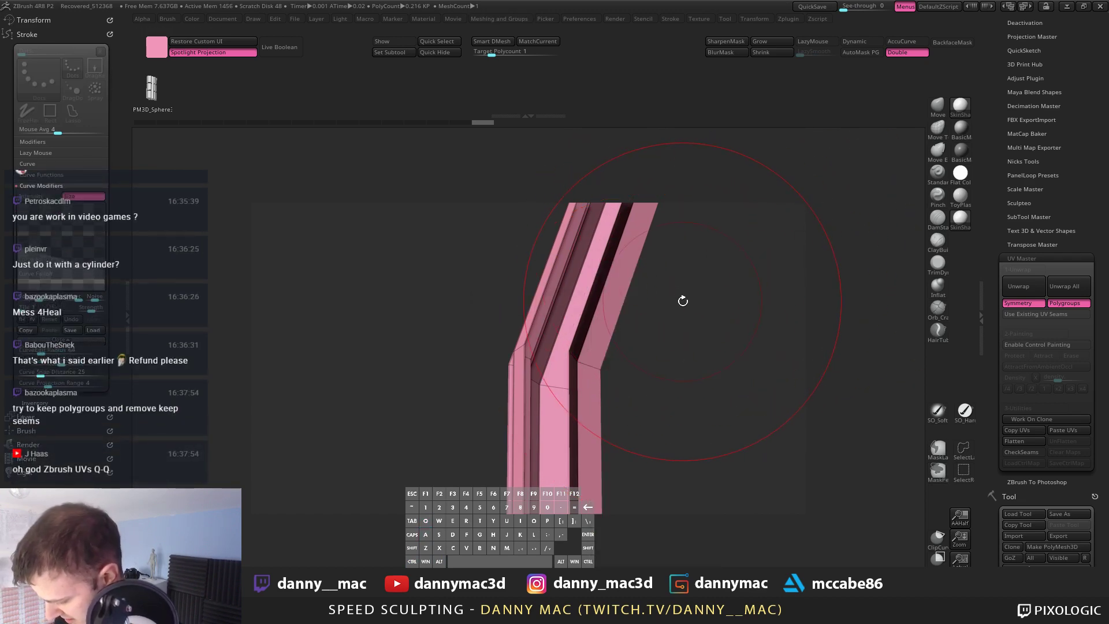
{"action": "key", "text": "m"}
{"action": "left_click", "coordinate": [664, 436]}
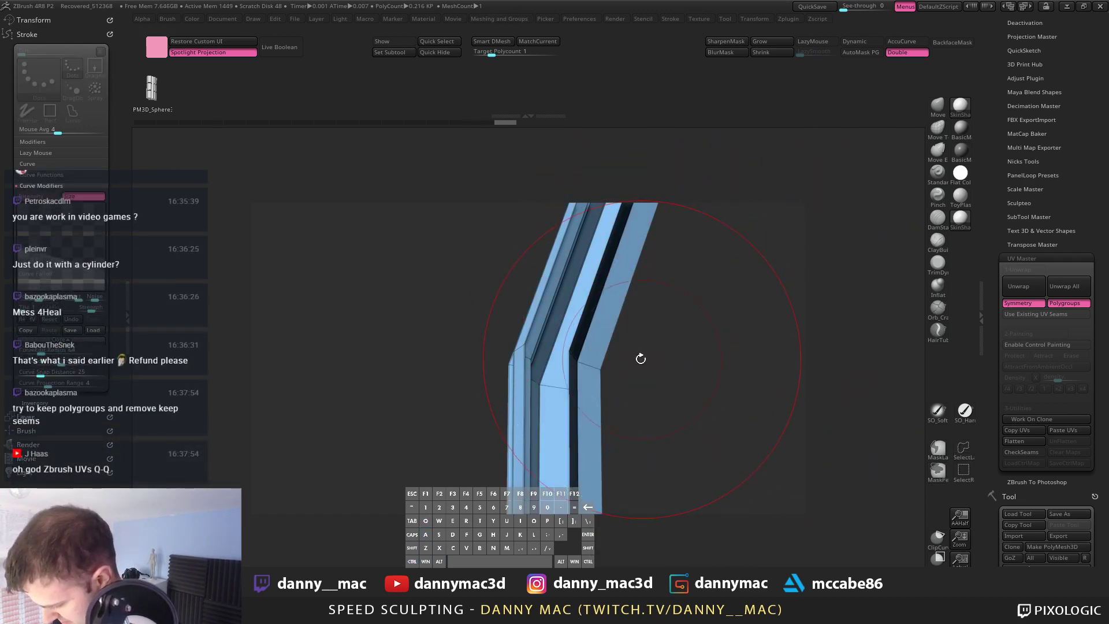
Step: Hide the polygons joining the body's two sides and apply Auto Groups to separate them
{"action": "right_click_drag", "start_coordinate": [641, 362], "coordinate": [525, 389]}
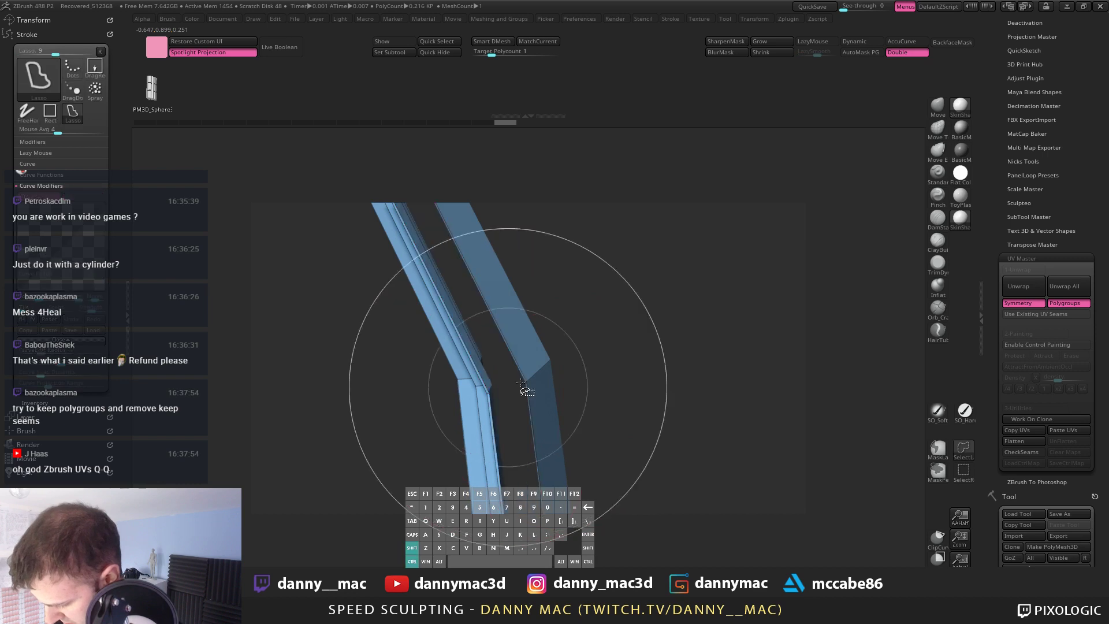
{"action": "right_click_drag", "start_coordinate": [644, 352], "coordinate": [672, 322]}
{"action": "key", "text": "m"}
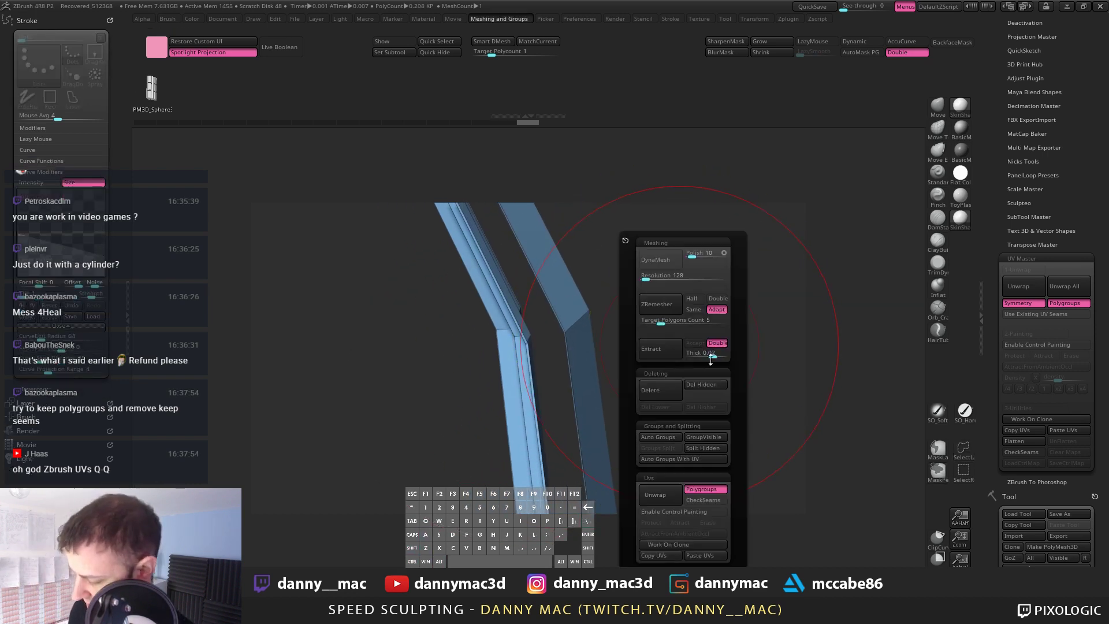
{"action": "key", "text": "m"}
{"action": "left_click", "coordinate": [639, 436]}
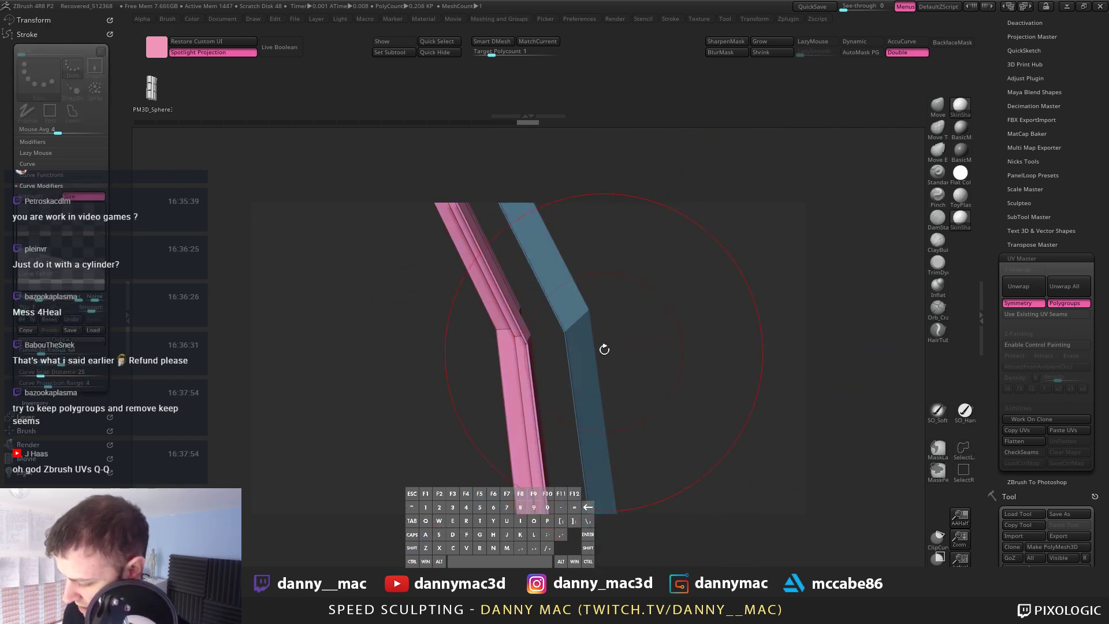
Step: Isolate the grooved long side of the strand and assign it a single polygroup
{"action": "right_click_drag", "start_coordinate": [604, 350], "coordinate": [623, 345]}
{"action": "right_click_drag", "start_coordinate": [528, 368], "coordinate": [546, 370]}
{"action": "left_click", "coordinate": [517, 388], "text": "ctrl+shift"}
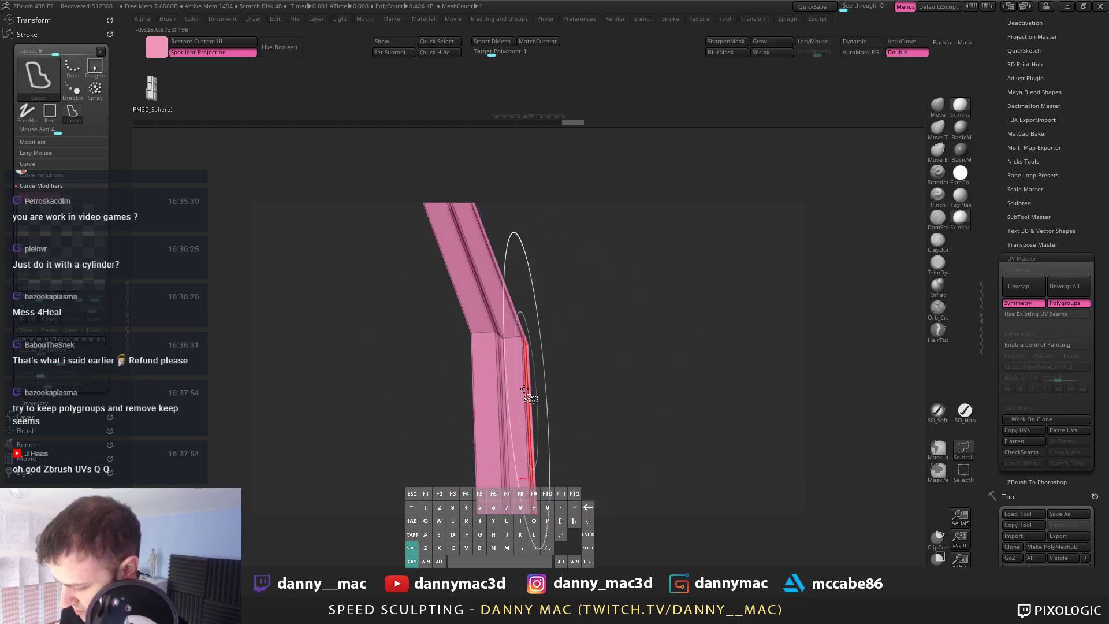
{"action": "key", "text": "ctrl+z"}
{"action": "key", "text": "space"}
{"action": "key", "text": "space"}
{"action": "key", "text": "space"}
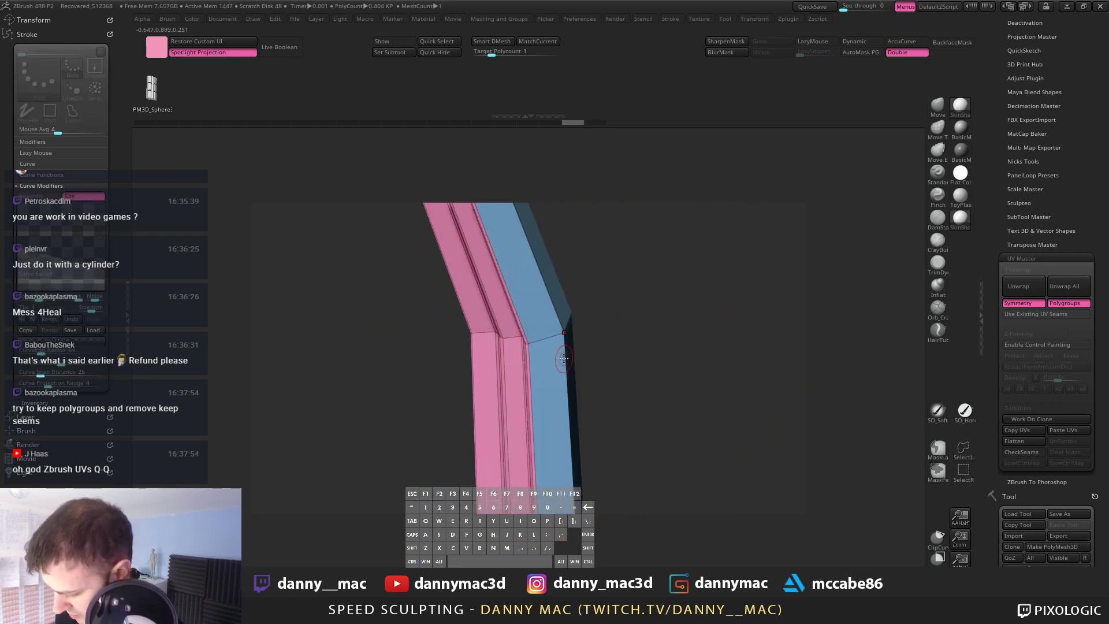
{"action": "left_click", "coordinate": [528, 382], "text": "ctrl+shift"}
{"action": "left_click", "coordinate": [534, 375], "text": "ctrl+shift"}
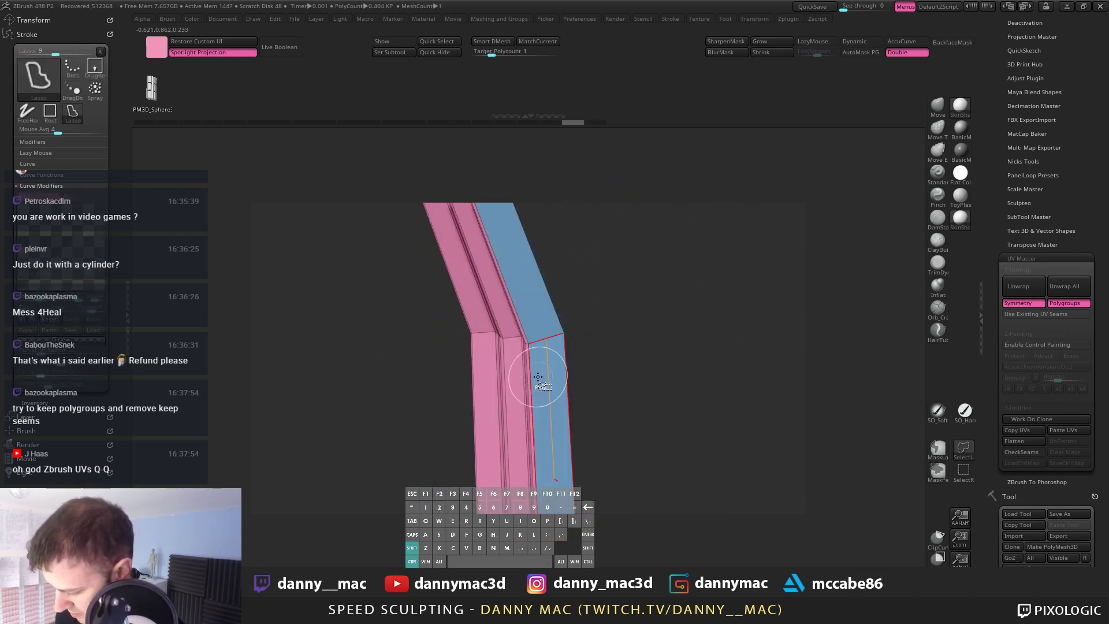
{"action": "key", "text": "ctrl+w"}
Step: Isolate the strand's other long side along the group border and give it its own polygroup
{"action": "right_click_drag", "start_coordinate": [616, 329], "coordinate": [589, 334]}
{"action": "left_click", "coordinate": [592, 335], "text": "ctrl+shift"}
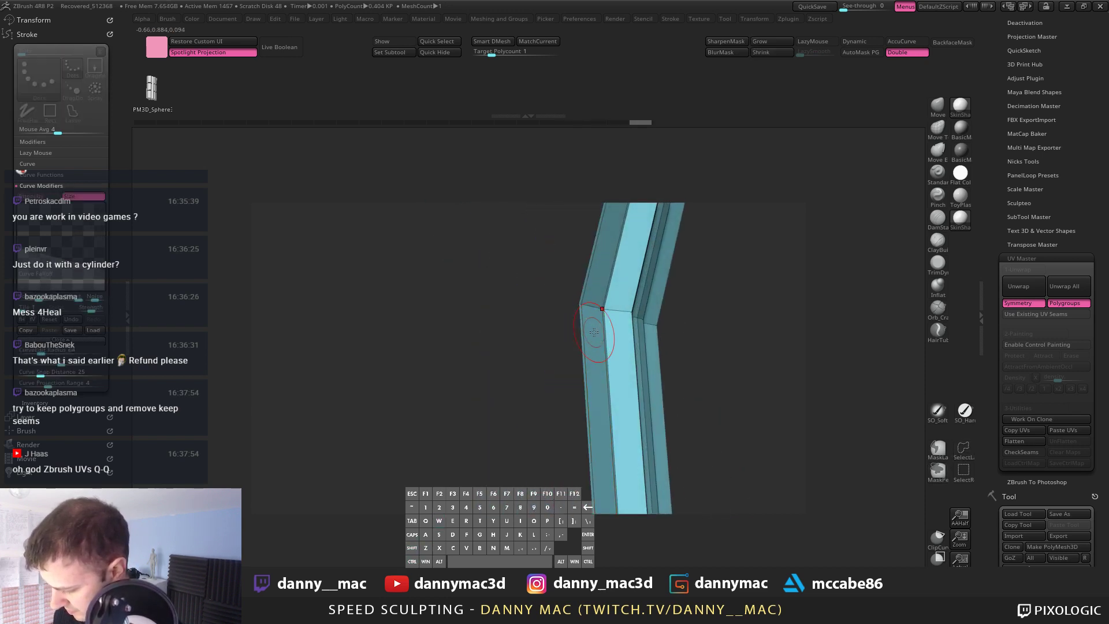
{"action": "key", "text": "ctrl+z"}
{"action": "left_click", "coordinate": [588, 329], "text": "ctrl+shift"}
{"action": "key", "text": "ctrl+z"}
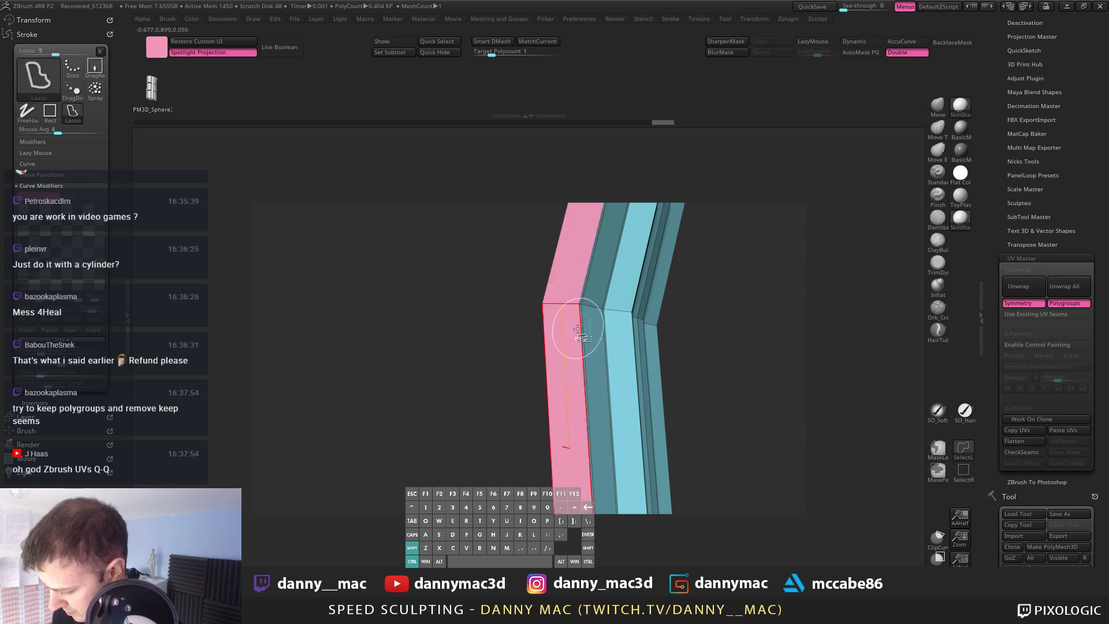
{"action": "left_click", "coordinate": [579, 327], "text": "ctrl+shift"}
{"action": "right_click_drag", "start_coordinate": [580, 327], "coordinate": [569, 300]}
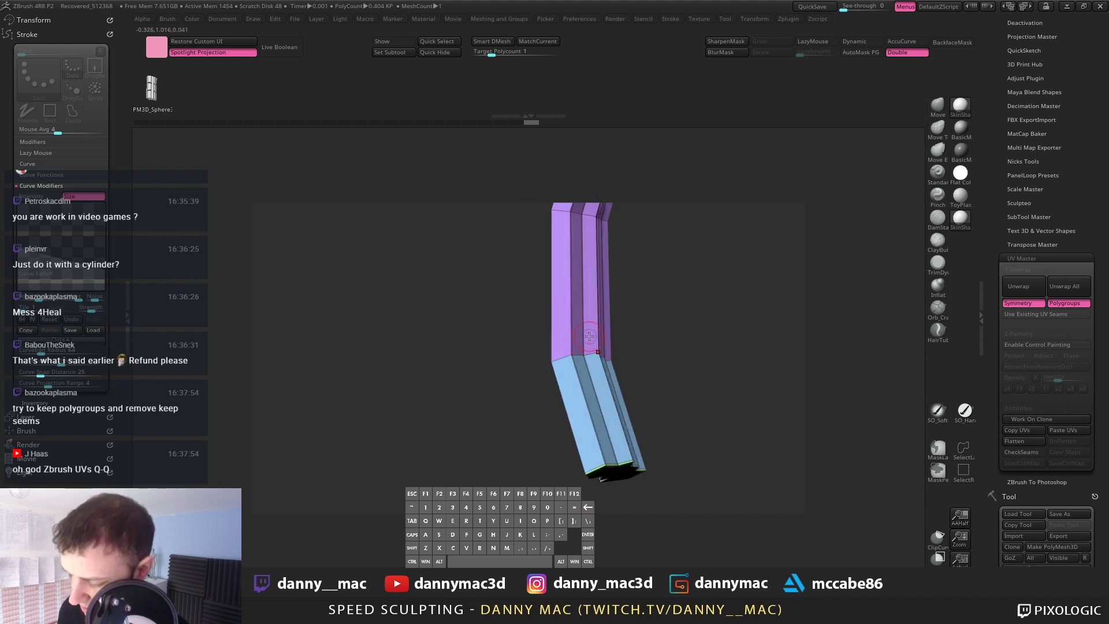
Step: Isolate the blue end section at the strand's lower tip, leaving out the green end cap
{"action": "right_click_drag", "start_coordinate": [602, 378], "coordinate": [629, 350]}
{"action": "left_click", "coordinate": [620, 368], "text": "ctrl+shift"}
{"action": "left_click", "coordinate": [630, 361], "text": "ctrl+shift"}
{"action": "left_click_drag", "start_coordinate": [641, 334], "coordinate": [700, 346], "text": "ctrl+shift"}
{"action": "left_click", "coordinate": [685, 329], "text": "ctrl+shift"}
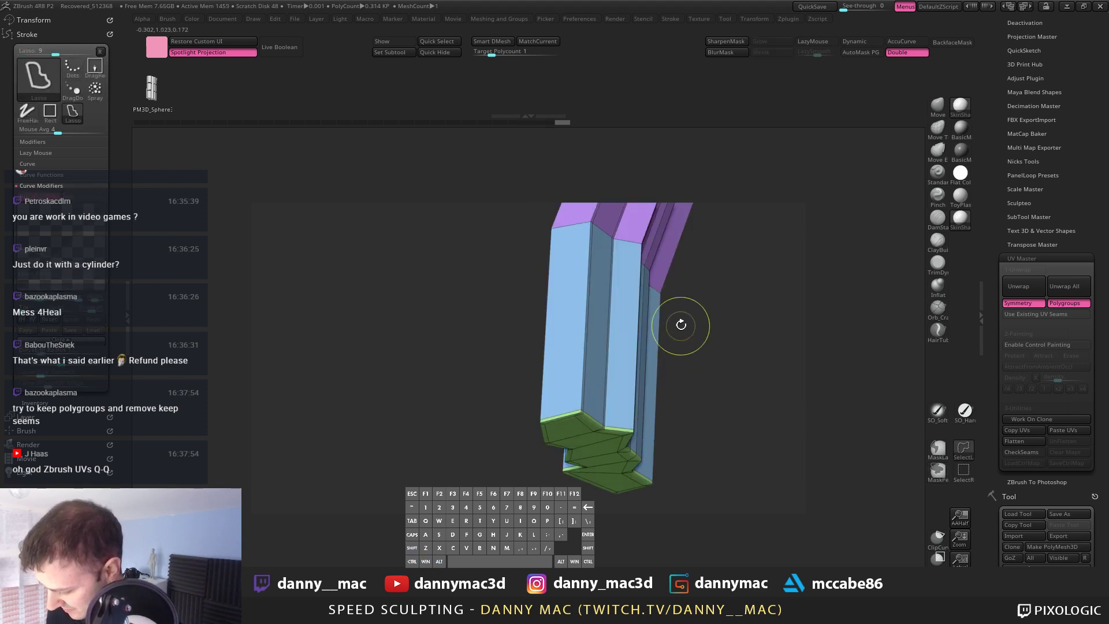
{"action": "right_click_drag", "start_coordinate": [681, 325], "coordinate": [640, 374]}
{"action": "left_click", "coordinate": [630, 322], "text": "ctrl+alt+shift"}
{"action": "key", "text": "ctrl+z"}
{"action": "left_click", "coordinate": [614, 341], "text": "ctrl+shift"}
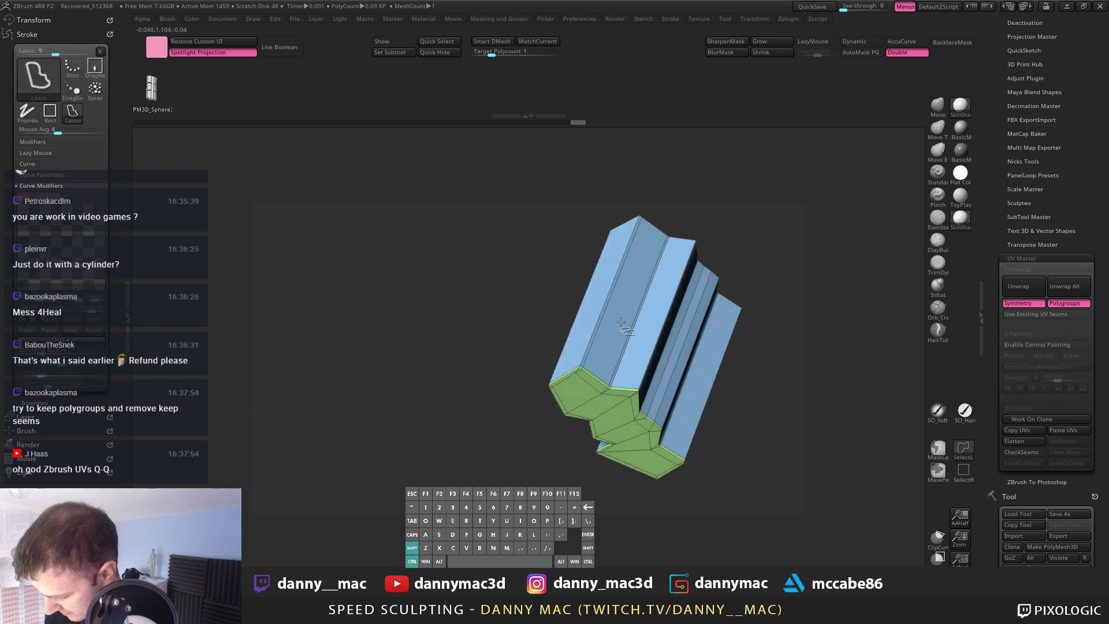
{"action": "left_click_drag", "start_coordinate": [621, 322], "coordinate": [641, 325], "text": "ctrl+shift"}
{"action": "key", "text": "ctrl+z"}
{"action": "left_click", "coordinate": [581, 398], "text": "ctrl+shift"}
{"action": "right_click_drag", "start_coordinate": [641, 346], "coordinate": [681, 331]}
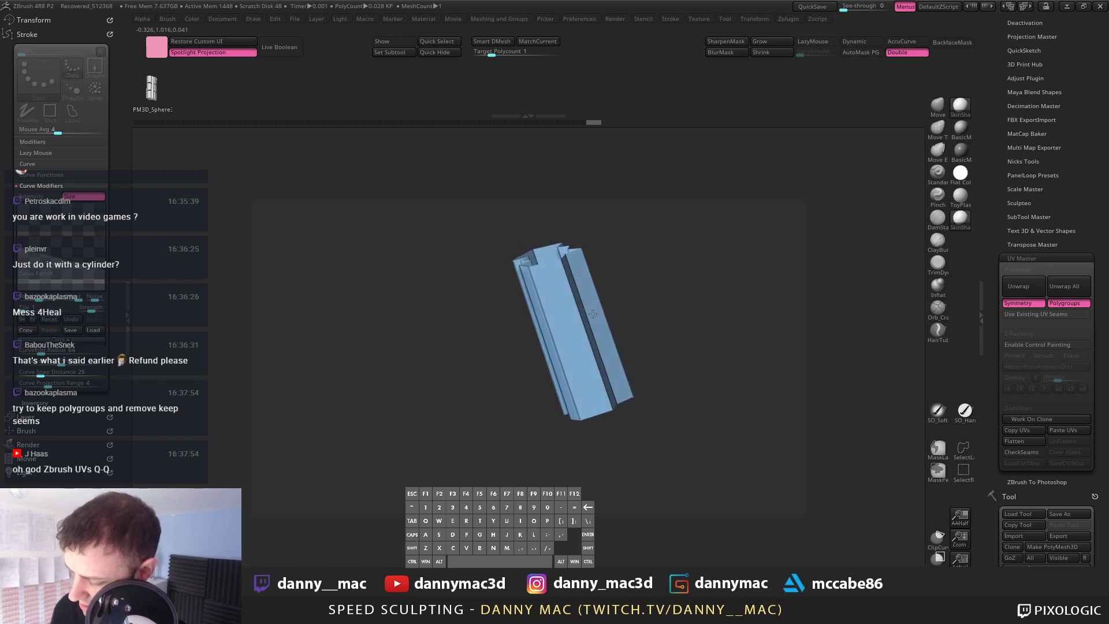
Step: Hide half of the isolated lower end section along its length and assign the visible half a new polygroup
{"action": "mouse_move", "coordinate": [540, 234]}
{"action": "left_mouse_down", "text": "ctrl+alt+shift"}
{"action": "mouse_move", "coordinate": [601, 474]}
{"action": "mouse_move", "coordinate": [622, 490]}
{"action": "left_mouse_up", "text": "ctrl+alt+shift"}
{"action": "key", "text": "ctrl+w"}
{"action": "left_click", "coordinate": [634, 426], "text": "ctrl+shift"}
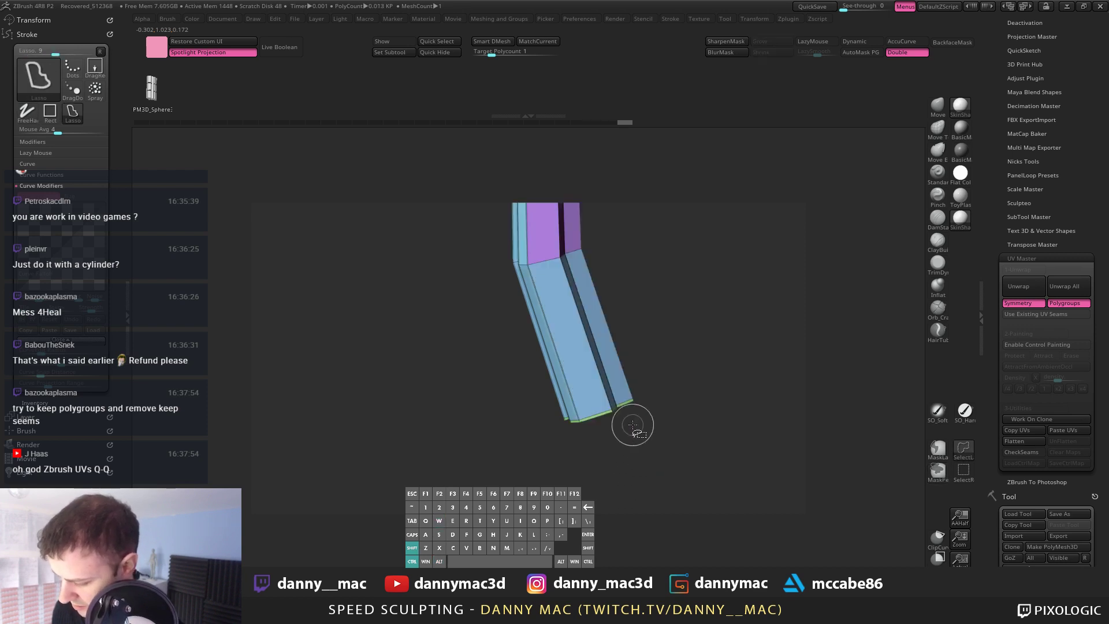
{"action": "key", "text": "ctrl+z"}
{"action": "key", "text": "ctrl+w"}
{"action": "left_click", "coordinate": [619, 407], "text": "ctrl+shift"}
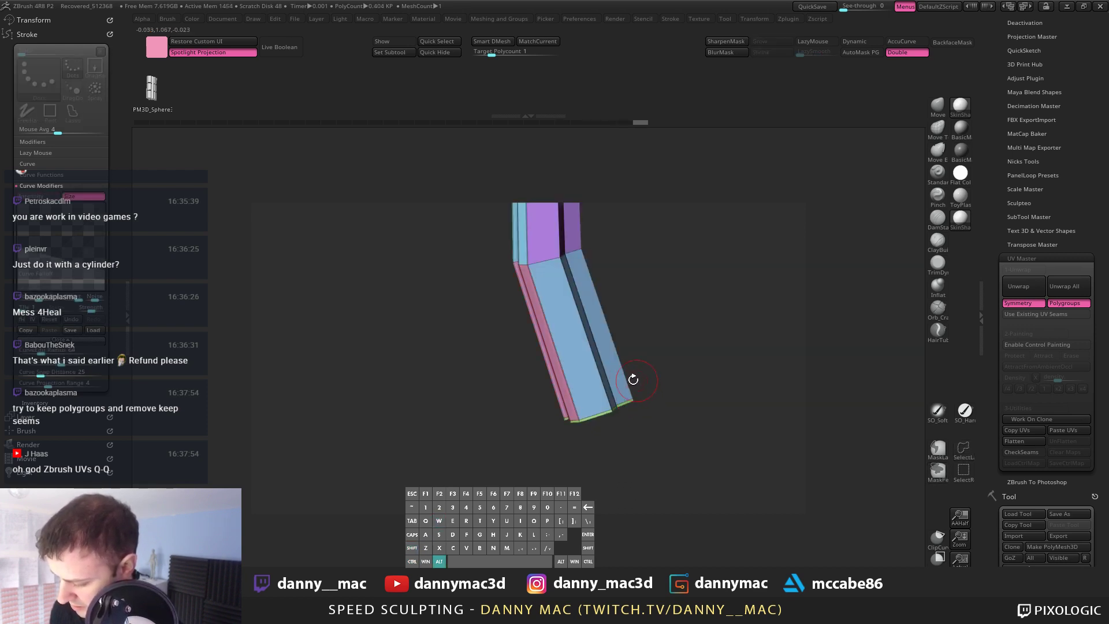
Step: Isolate the yellow-green section at the strand's opposite end without its cap
{"action": "left_click_drag", "start_coordinate": [621, 358], "coordinate": [561, 352], "text": "alt"}
{"action": "left_click", "coordinate": [539, 313], "text": "ctrl+shift"}
{"action": "left_click", "coordinate": [528, 317], "text": "ctrl+shift"}
{"action": "key", "text": "ctrl+z"}
{"action": "left_click", "coordinate": [512, 288], "text": "ctrl+shift"}
{"action": "left_click_drag", "start_coordinate": [588, 275], "coordinate": [587, 247], "text": "alt"}
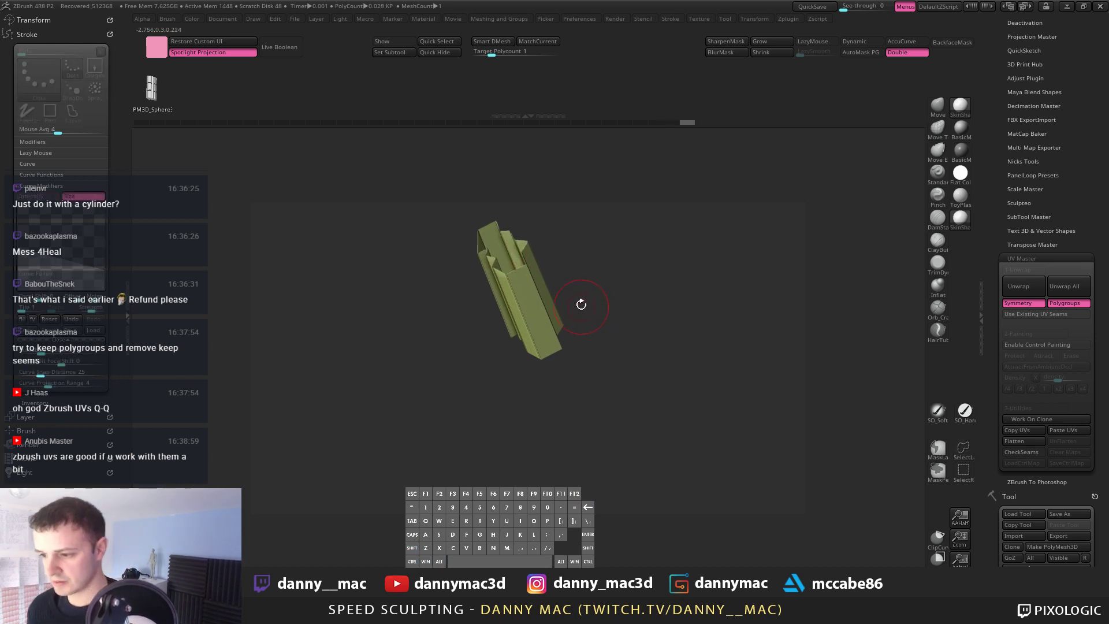
{"action": "mouse_move", "coordinate": [582, 304]}
{"action": "left_mouse_down"}
{"action": "mouse_move", "coordinate": [563, 264]}
{"action": "mouse_move", "coordinate": [569, 271]}
{"action": "left_mouse_up"}
Step: Lasso-hide one side of the yellow-green end section, assign the visible part a new polygroup, and show the whole strand
{"action": "left_click_drag", "start_coordinate": [474, 234], "coordinate": [585, 475], "text": "ctrl+alt+shift"}
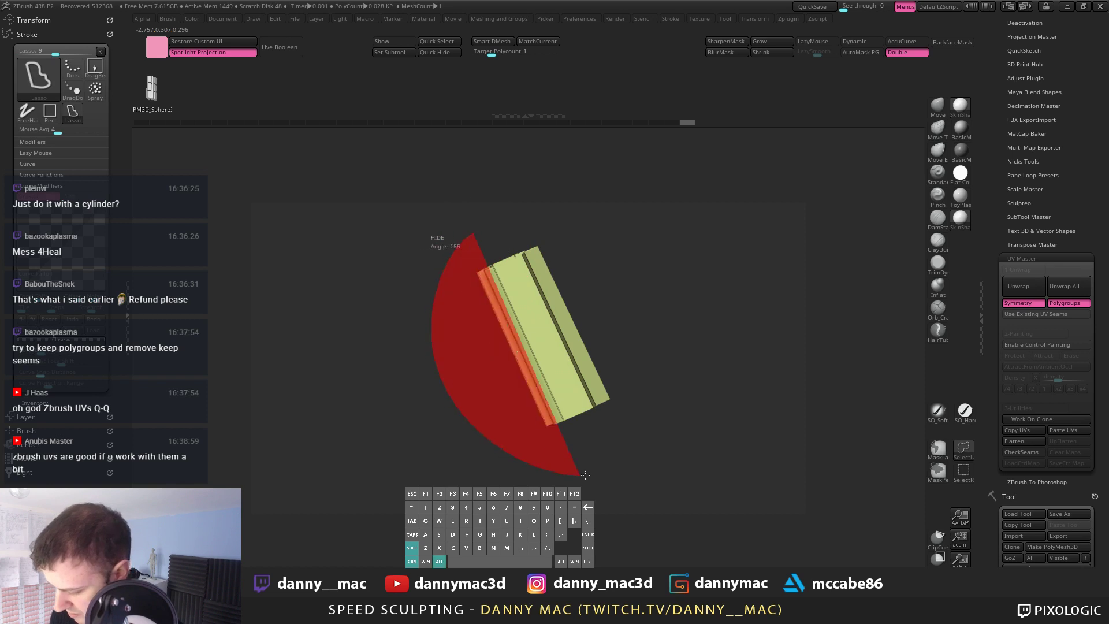
{"action": "left_click_drag", "start_coordinate": [619, 397], "coordinate": [652, 397]}
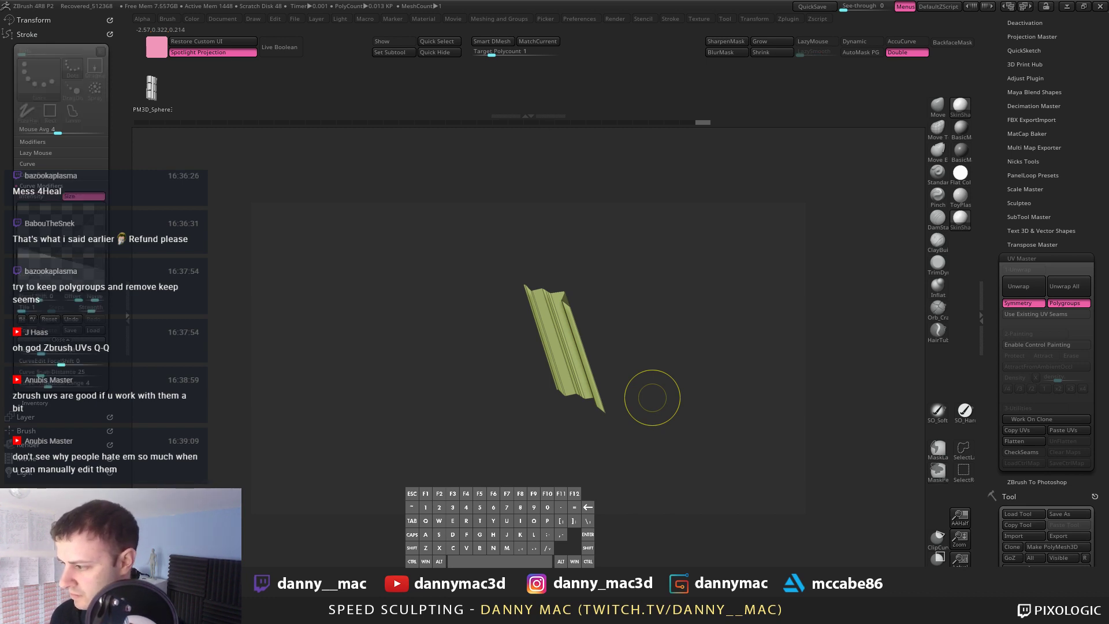
{"action": "left_click_drag", "start_coordinate": [661, 338], "coordinate": [654, 339]}
{"action": "key", "text": "ctrl+w"}
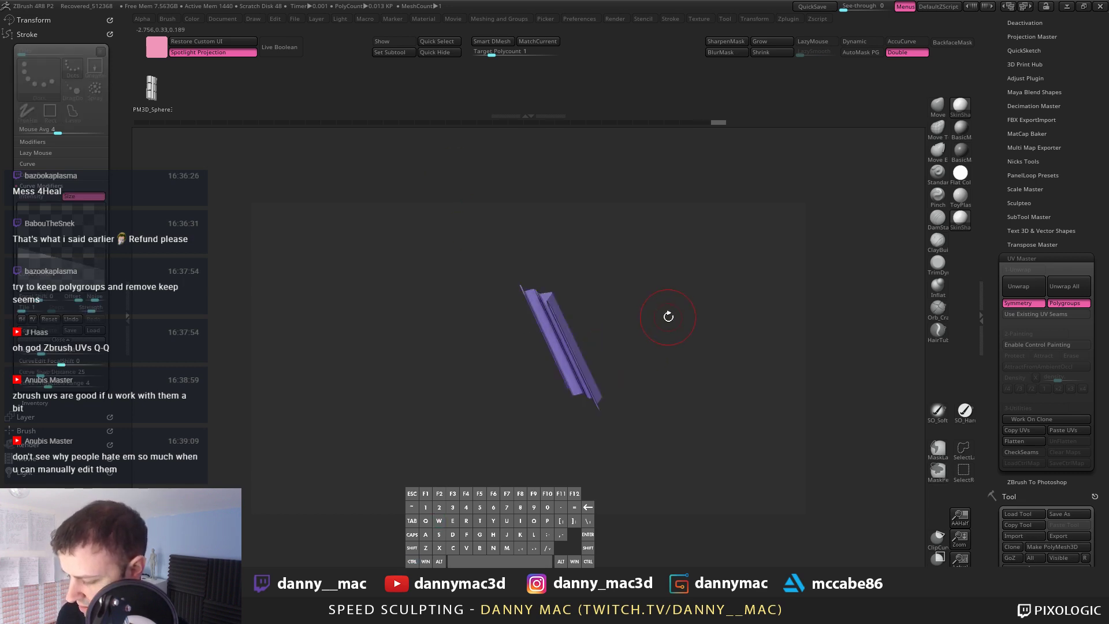
{"action": "left_click", "coordinate": [697, 312], "text": "ctrl+shift"}
Step: Unwrap the regrouped strand in UV Master with Symmetry and Polygroups enabled, and flatten it
{"action": "left_click_drag", "start_coordinate": [708, 305], "coordinate": [777, 315]}
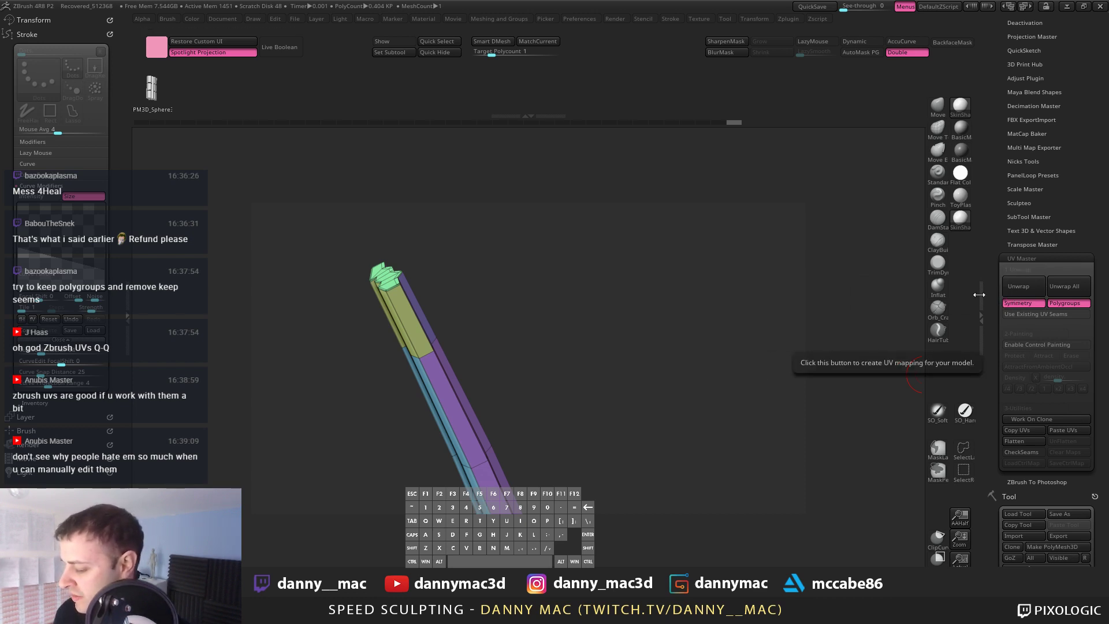
{"action": "left_click_drag", "start_coordinate": [674, 347], "coordinate": [689, 355]}
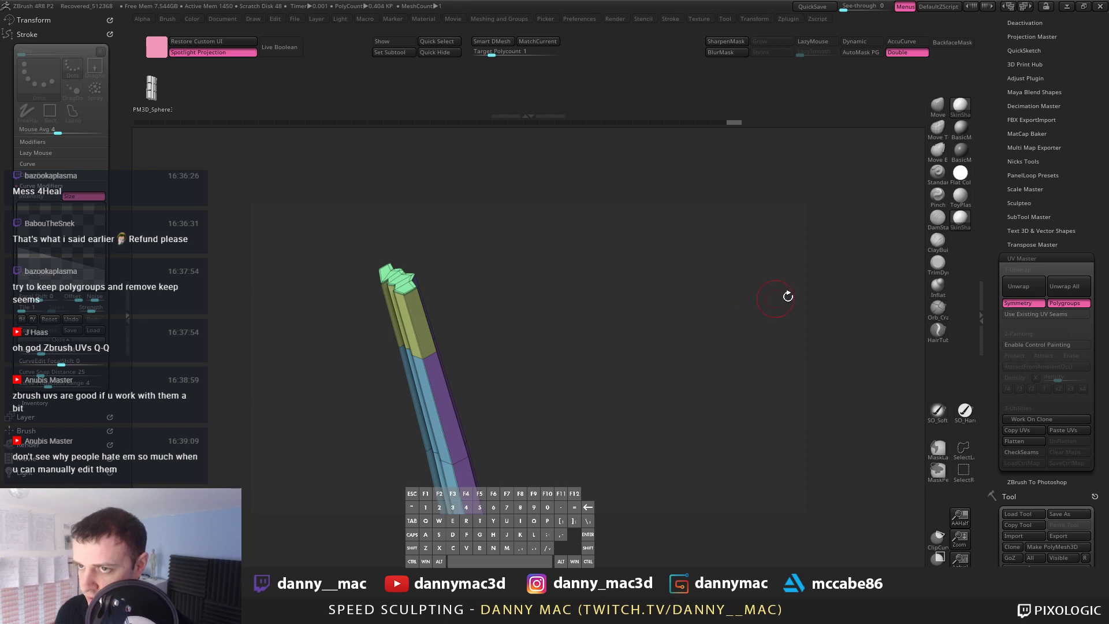
{"action": "left_click", "coordinate": [1014, 286]}
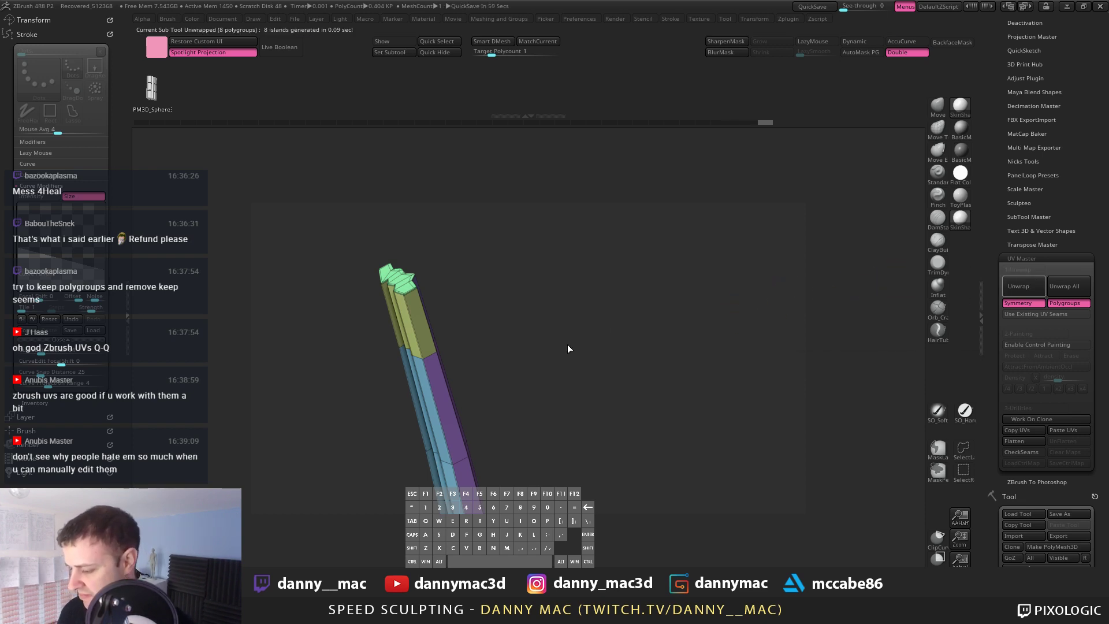
{"action": "left_click_drag", "start_coordinate": [562, 362], "coordinate": [867, 293]}
{"action": "left_click", "coordinate": [1021, 442]}
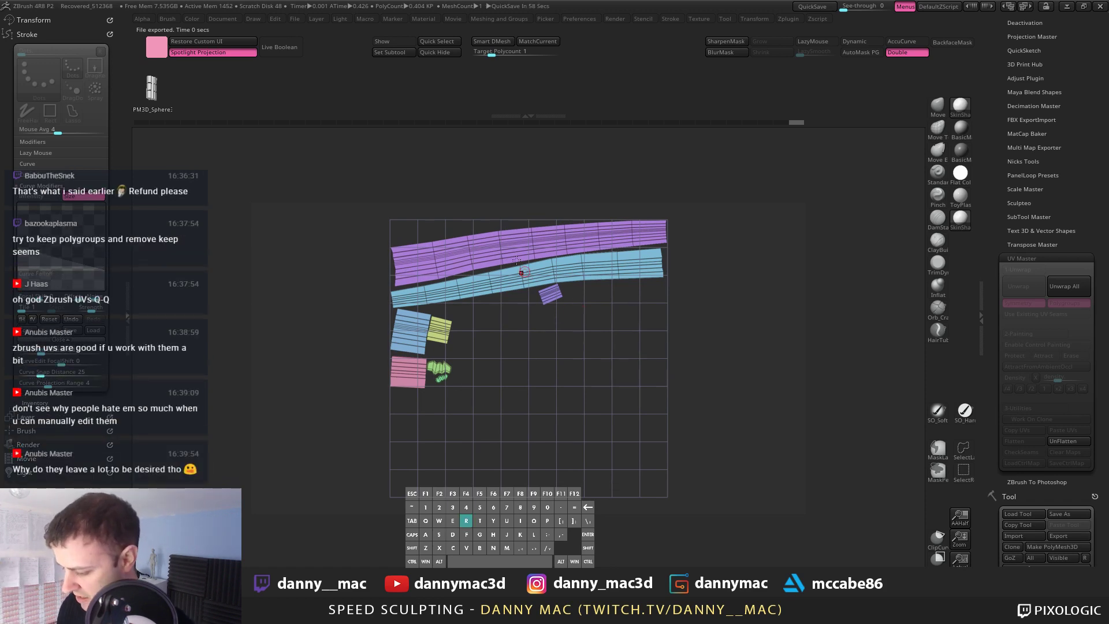
Step: Rotate the long purple UV island upright and move it toward the right side of the UV grid
{"action": "key", "text": "r"}
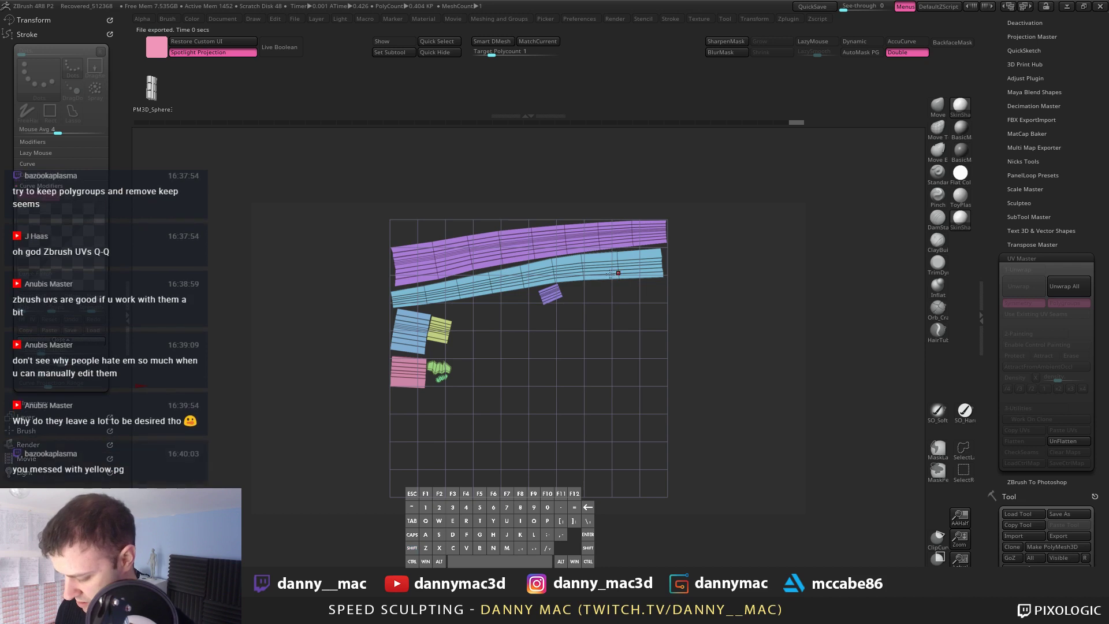
{"action": "mouse_move", "coordinate": [500, 243]}
{"action": "left_mouse_down"}
{"action": "mouse_move", "coordinate": [745, 244]}
{"action": "mouse_move", "coordinate": [670, 395]}
{"action": "mouse_move", "coordinate": [714, 231]}
{"action": "left_mouse_up"}
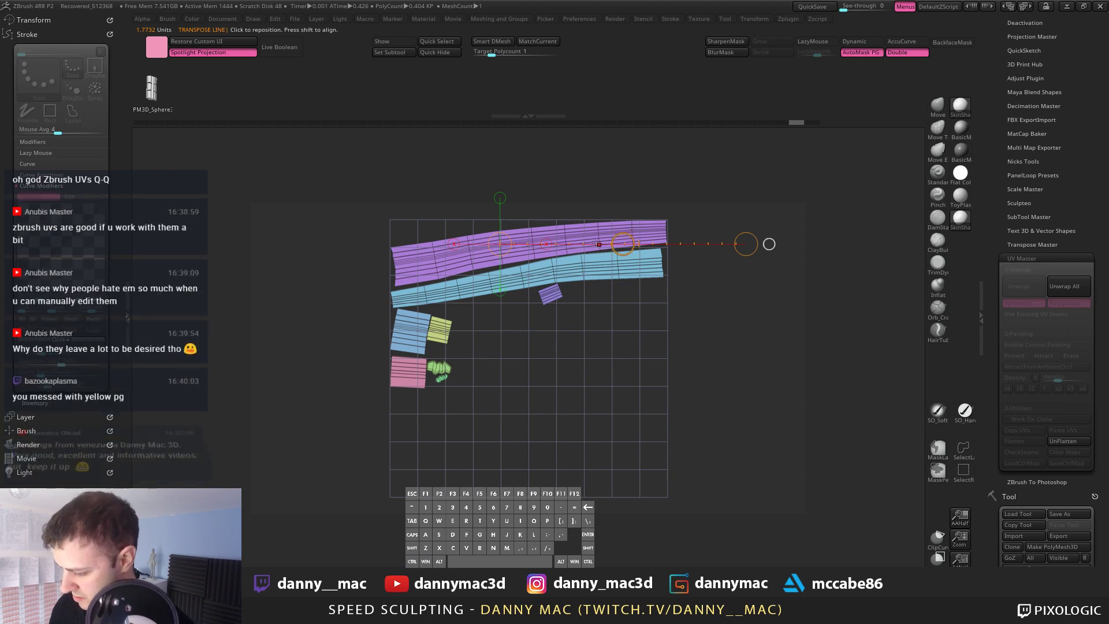
{"action": "mouse_move", "coordinate": [577, 228]}
{"action": "left_mouse_down", "text": "shift"}
{"action": "mouse_move", "coordinate": [741, 229]}
{"action": "mouse_move", "coordinate": [587, 387]}
{"action": "mouse_move", "coordinate": [548, 385]}
{"action": "left_mouse_up", "text": "shift"}
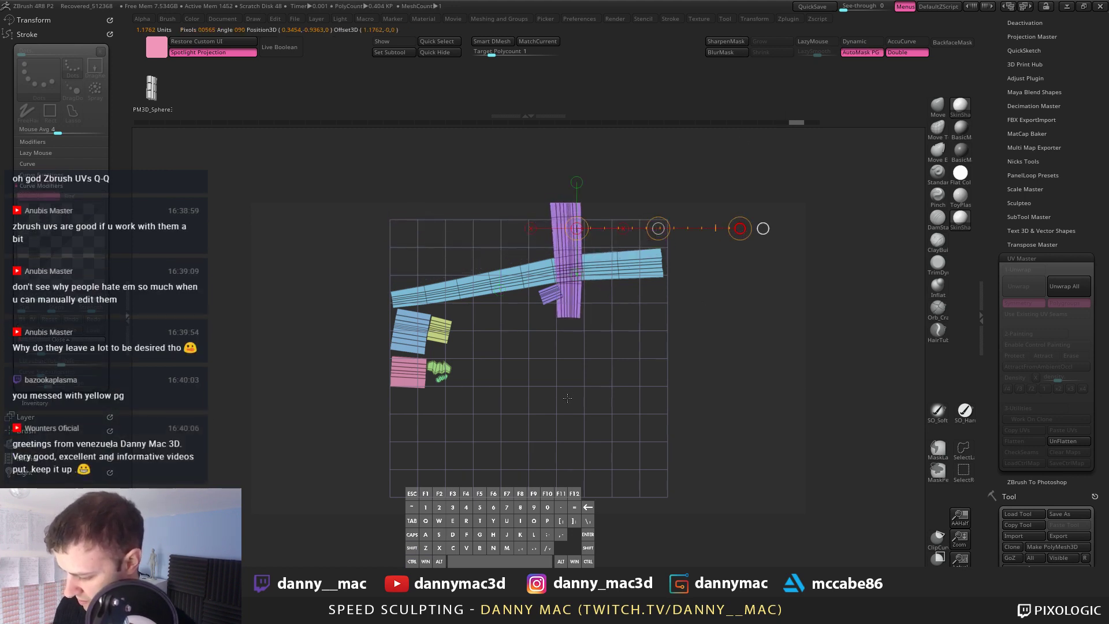
{"action": "key", "text": "w"}
{"action": "left_click_drag", "start_coordinate": [659, 228], "coordinate": [730, 400]}
Step: Rotate the long cyan UV island upright, place it beside the purple island, and scale it down slightly
{"action": "left_click_drag", "start_coordinate": [629, 328], "coordinate": [727, 329]}
{"action": "mouse_move", "coordinate": [554, 268]}
{"action": "left_mouse_down", "text": "shift"}
{"action": "mouse_move", "coordinate": [732, 279]}
{"action": "mouse_move", "coordinate": [659, 142]}
{"action": "mouse_move", "coordinate": [565, 145]}
{"action": "left_mouse_up", "text": "shift"}
{"action": "left_click_drag", "start_coordinate": [664, 274], "coordinate": [672, 327]}
{"action": "left_click_drag", "start_coordinate": [576, 335], "coordinate": [754, 325], "text": "ctrl"}
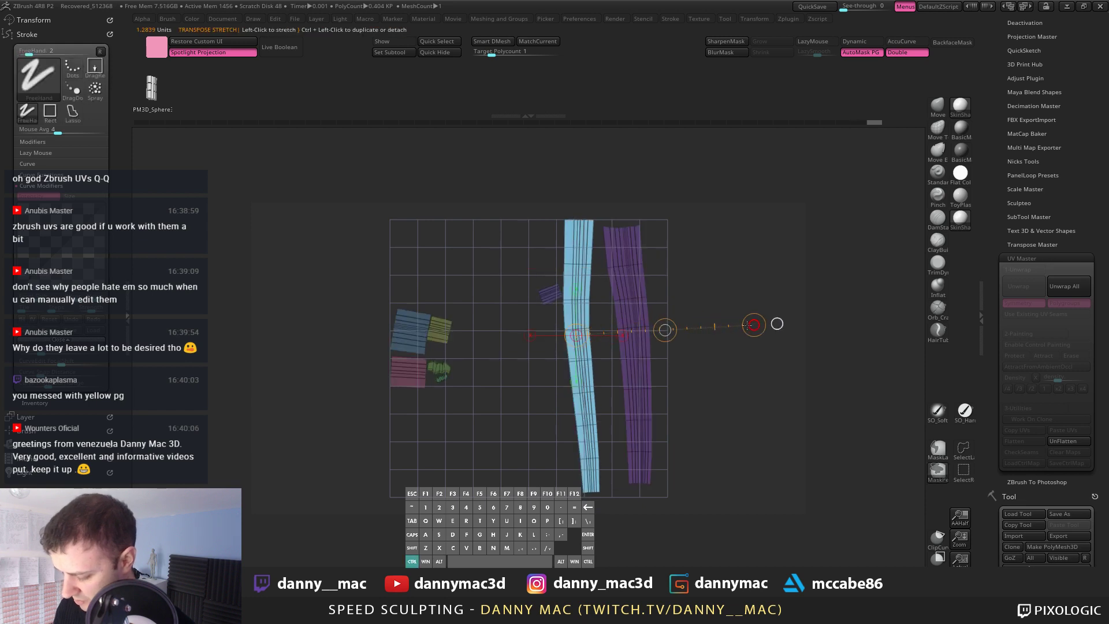
{"action": "left_click_drag", "start_coordinate": [711, 356], "coordinate": [718, 376], "text": "ctrl"}
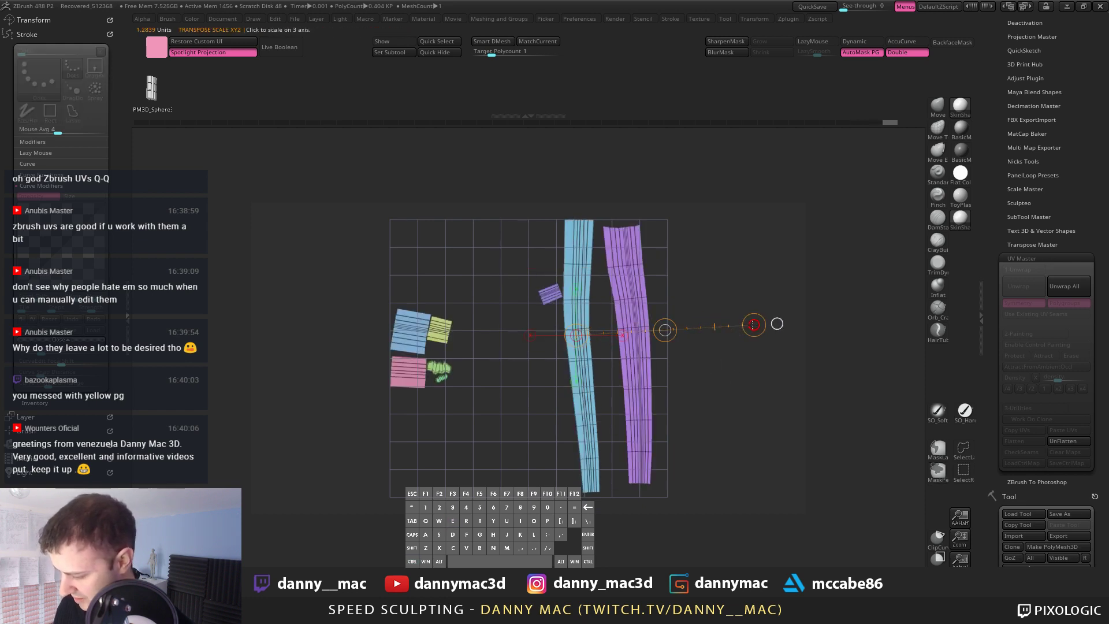
{"action": "left_click_drag", "start_coordinate": [754, 325], "coordinate": [746, 328]}
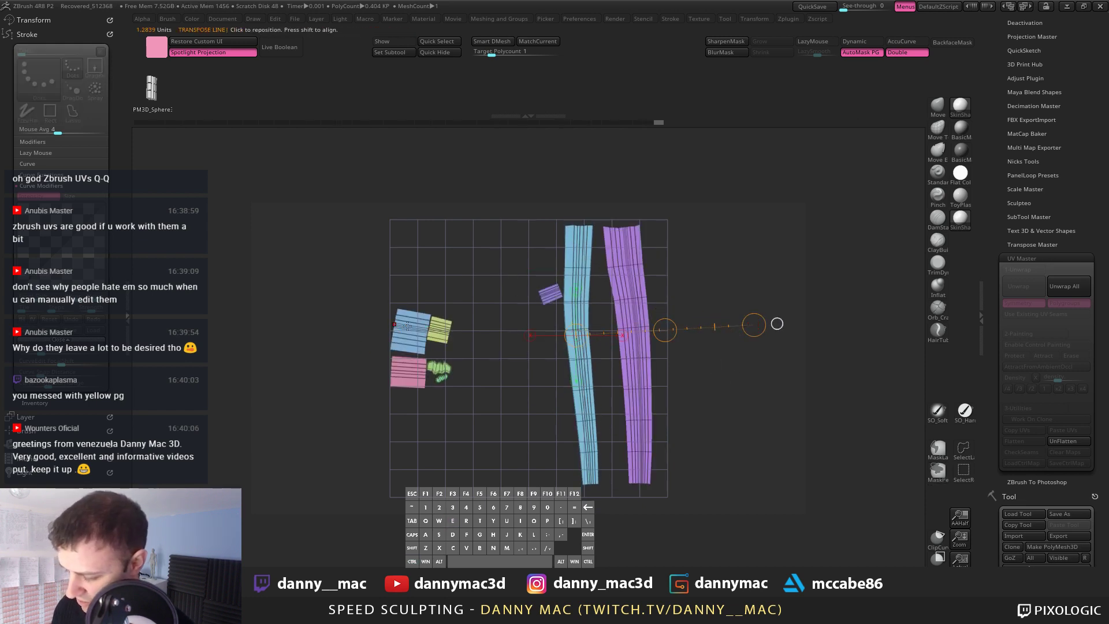
Step: Rotate and reposition the small end-section UV islands, and unflatten the strand
{"action": "left_click_drag", "start_coordinate": [363, 341], "coordinate": [573, 268]}
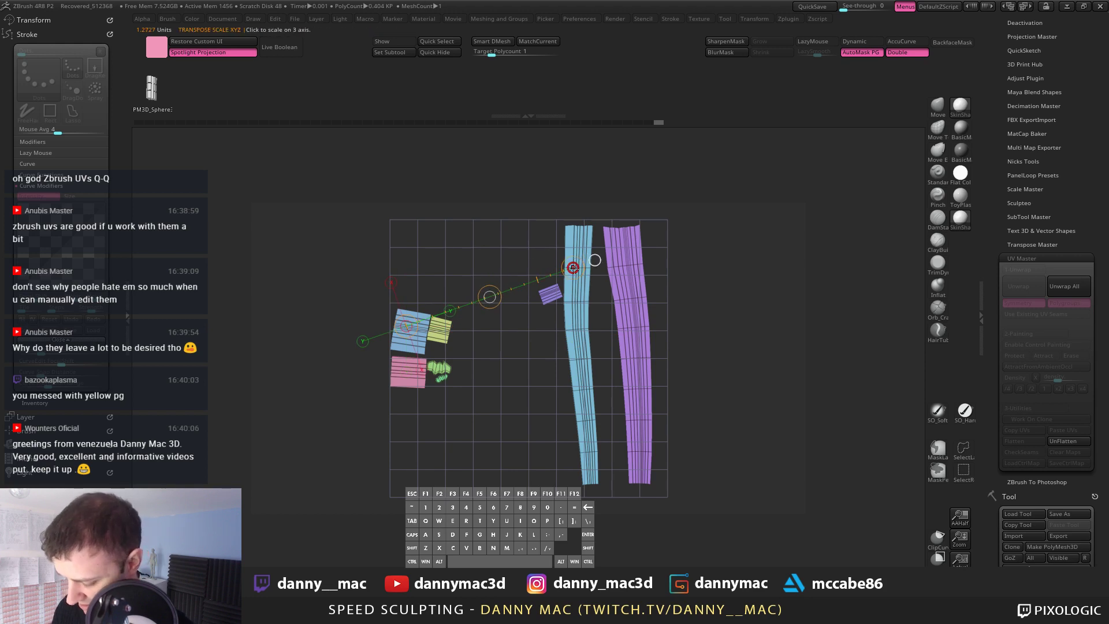
{"action": "left_click_drag", "start_coordinate": [572, 267], "coordinate": [471, 446]}
{"action": "key", "text": "w"}
{"action": "left_click_drag", "start_coordinate": [490, 296], "coordinate": [515, 217]}
{"action": "mouse_move", "coordinate": [404, 368]}
{"action": "left_mouse_down"}
{"action": "mouse_move", "coordinate": [463, 364]}
{"action": "mouse_move", "coordinate": [543, 386]}
{"action": "mouse_move", "coordinate": [491, 457]}
{"action": "mouse_move", "coordinate": [394, 471]}
{"action": "left_mouse_up"}
{"action": "left_click_drag", "start_coordinate": [472, 375], "coordinate": [540, 246]}
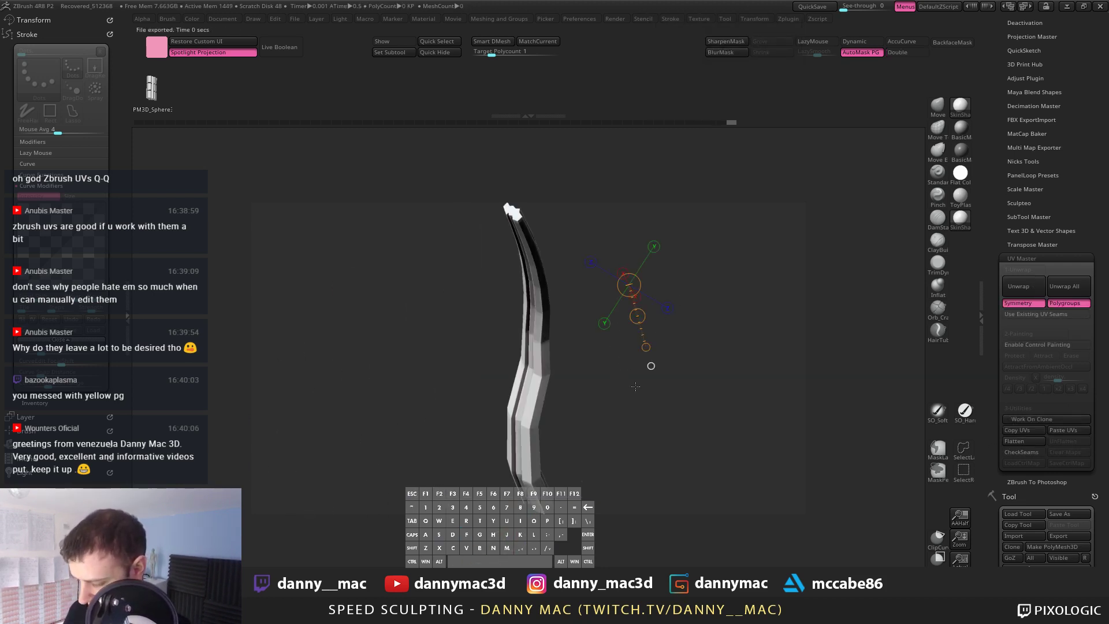
Step: Show the polygroups on the unflattened strand and isolate its yellow-green and purple end section to examine the split
{"action": "left_click_drag", "start_coordinate": [646, 368], "coordinate": [624, 279]}
{"action": "key", "text": "shift+f"}
{"action": "key", "text": "shift+f"}
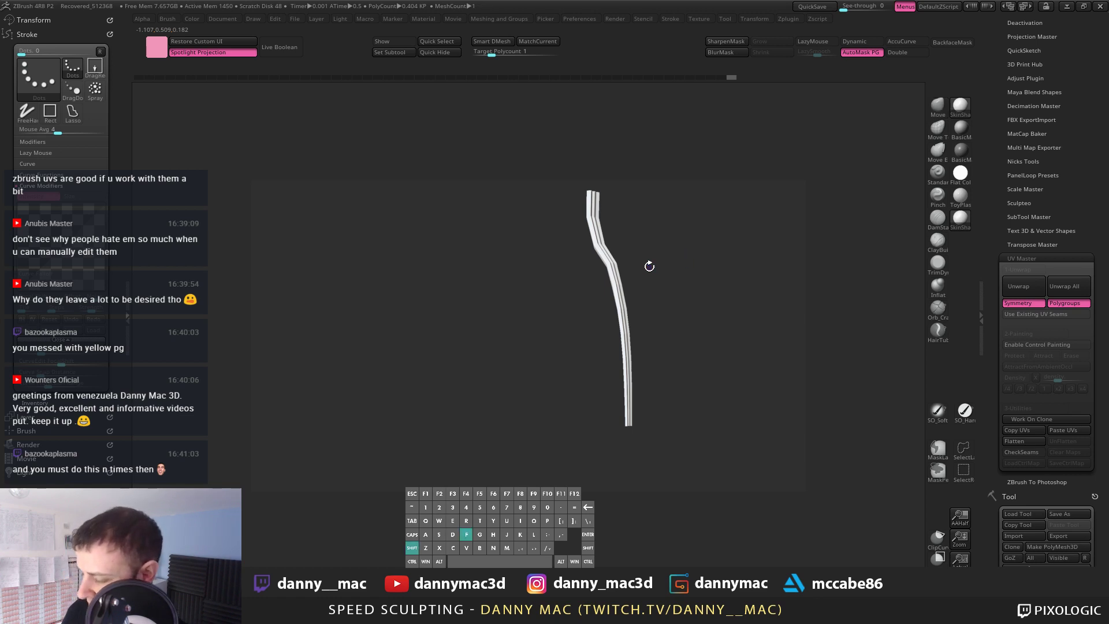
{"action": "key", "text": "shift+f"}
{"action": "left_click_drag", "start_coordinate": [649, 266], "coordinate": [390, 289]}
{"action": "left_click", "coordinate": [404, 295], "text": "ctrl+shift"}
{"action": "key", "text": "ctrl+z"}
{"action": "left_click", "coordinate": [393, 292], "text": "ctrl+shift"}
{"action": "left_click", "coordinate": [403, 278], "text": "ctrl+shift"}
{"action": "left_click_drag", "start_coordinate": [390, 289], "coordinate": [396, 306], "text": "ctrl+shift"}
{"action": "mouse_move", "coordinate": [322, 319]}
{"action": "left_mouse_down", "text": "alt"}
{"action": "mouse_move", "coordinate": [337, 318]}
{"action": "mouse_move", "coordinate": [327, 331]}
{"action": "left_mouse_up", "text": "alt"}
{"action": "left_click", "coordinate": [327, 331], "text": "ctrl+shift"}
{"action": "left_click_drag", "start_coordinate": [369, 289], "coordinate": [481, 272]}
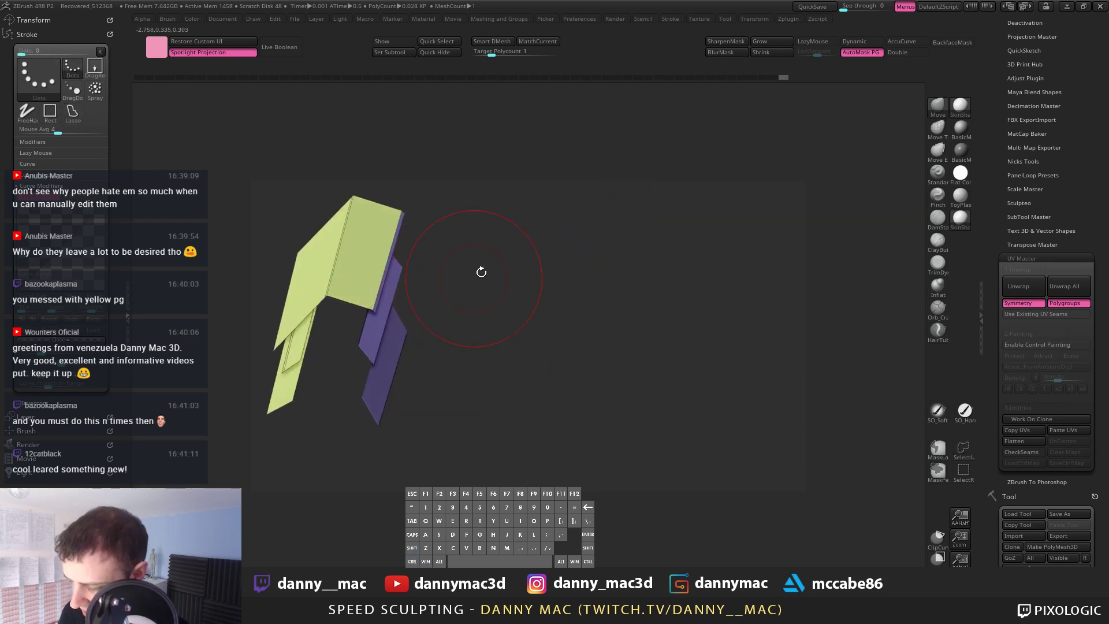
Step: Turn on double-sided display, merge the isolated yellow-green and purple end section into one polygroup, and show the whole strand again
{"action": "key", "text": "ctrl+shift+i"}
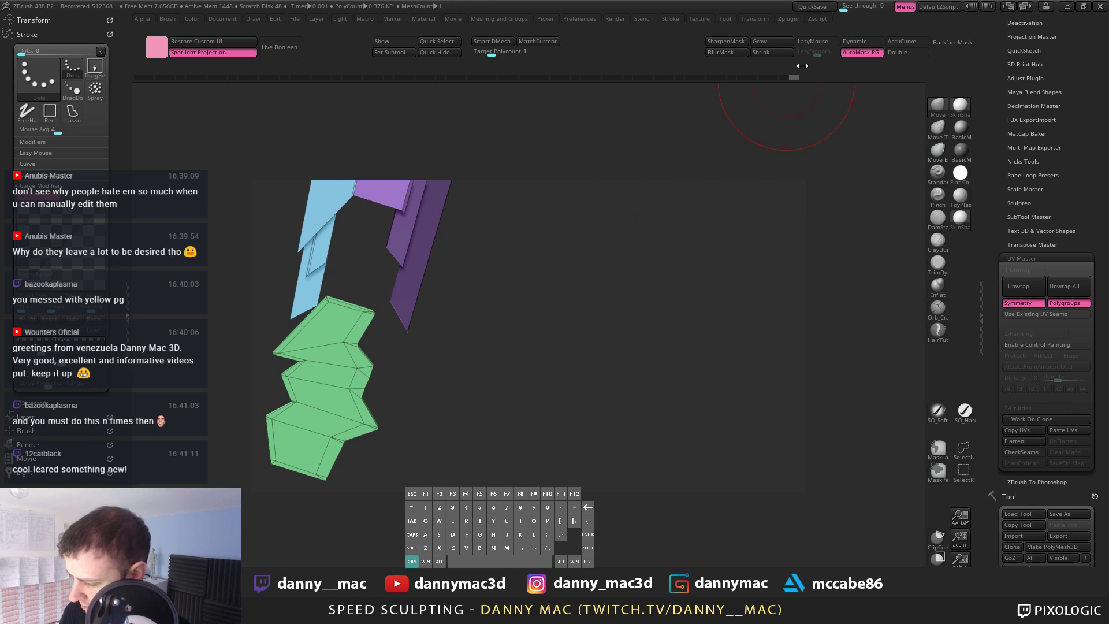
{"action": "key", "text": "ctrl+z"}
{"action": "left_click_drag", "start_coordinate": [579, 287], "coordinate": [565, 237], "text": "alt"}
{"action": "left_click", "coordinate": [899, 52]}
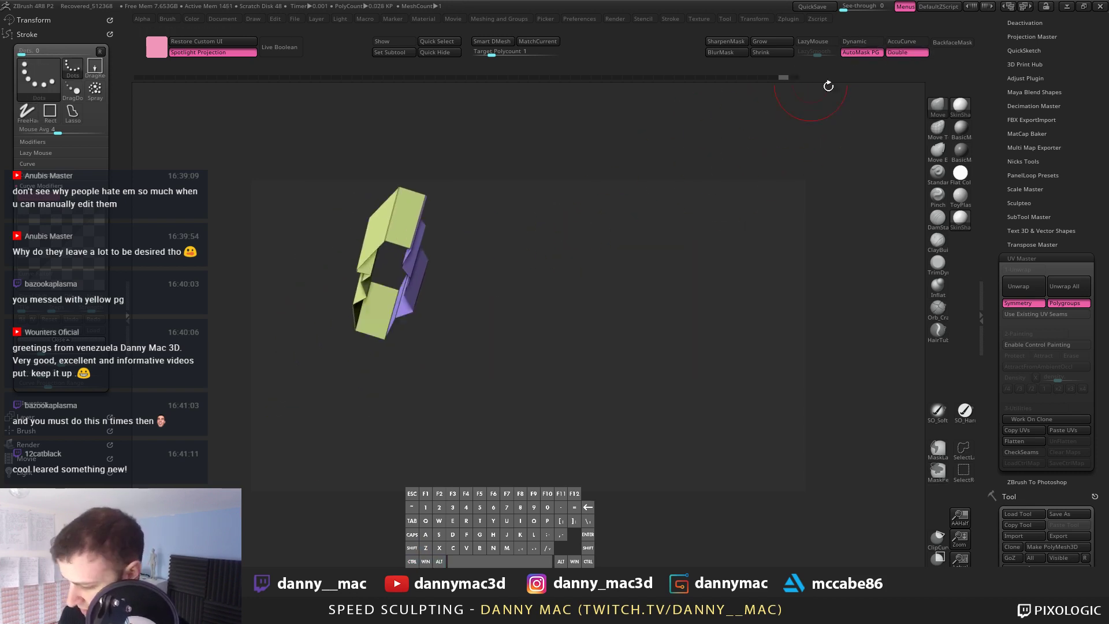
{"action": "mouse_move", "coordinate": [491, 292]}
{"action": "left_mouse_down", "text": "alt"}
{"action": "mouse_move", "coordinate": [595, 296]}
{"action": "mouse_move", "coordinate": [494, 295]}
{"action": "mouse_move", "coordinate": [569, 274]}
{"action": "mouse_move", "coordinate": [495, 291]}
{"action": "mouse_move", "coordinate": [527, 276]}
{"action": "mouse_move", "coordinate": [478, 278]}
{"action": "left_mouse_up", "text": "alt"}
{"action": "key", "text": "ctrl+w"}
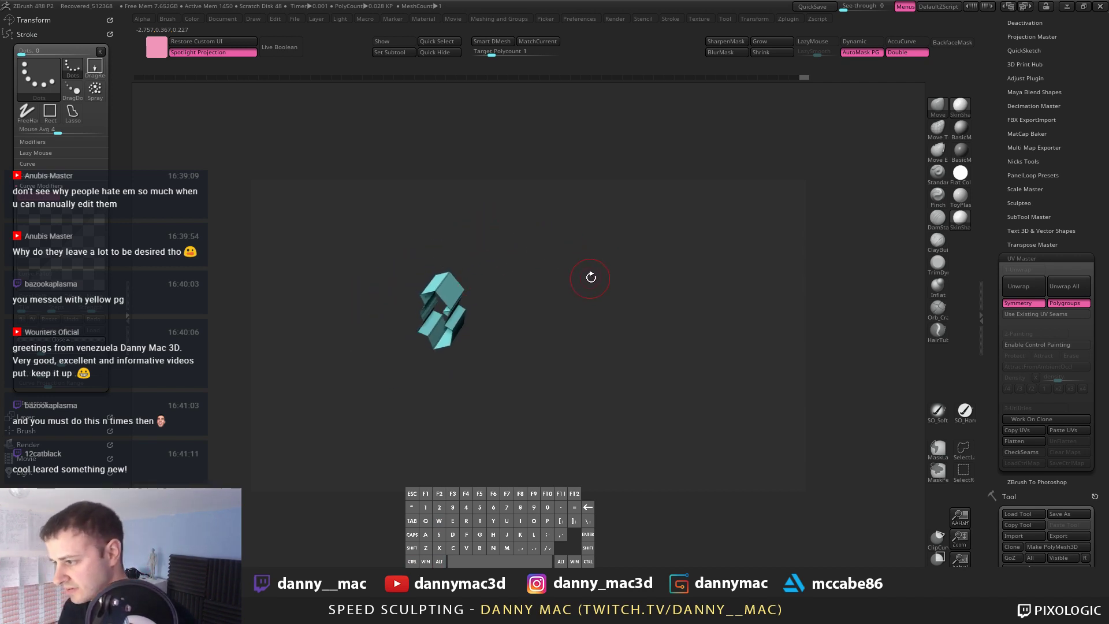
{"action": "left_click", "coordinate": [587, 273], "text": "ctrl+shift"}
{"action": "left_click_drag", "start_coordinate": [587, 272], "coordinate": [601, 242]}
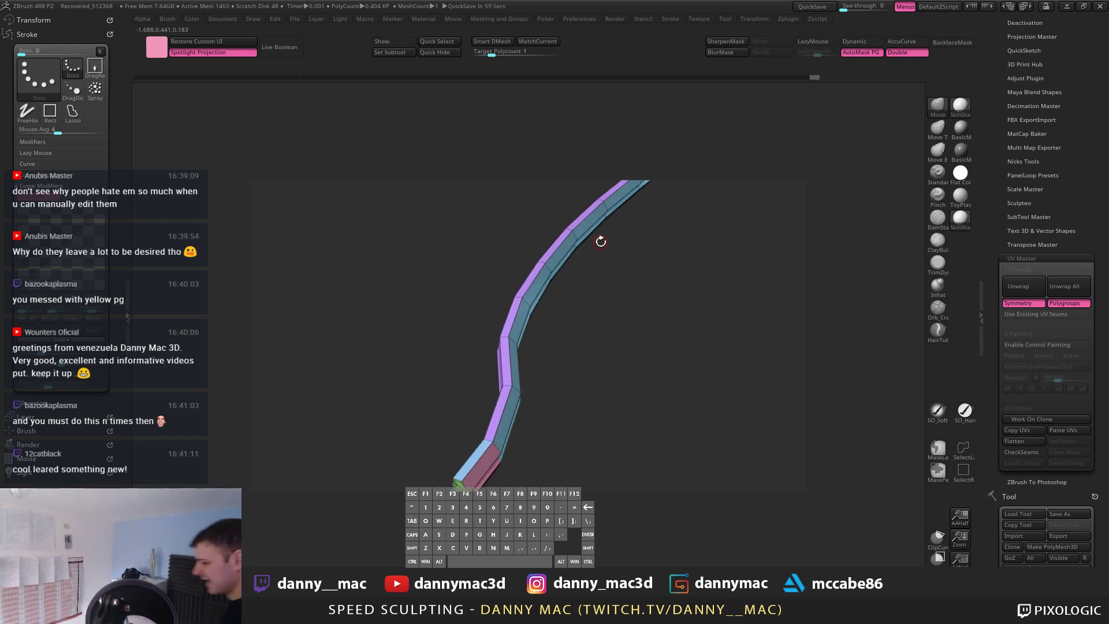
{"action": "left_click_drag", "start_coordinate": [601, 241], "coordinate": [634, 390]}
Step: Switch to the pink strand tool PM3D_Sphere3D1_3 and morph it into its flat UV layout
{"action": "left_click_drag", "start_coordinate": [1003, 535], "coordinate": [1003, 240]}
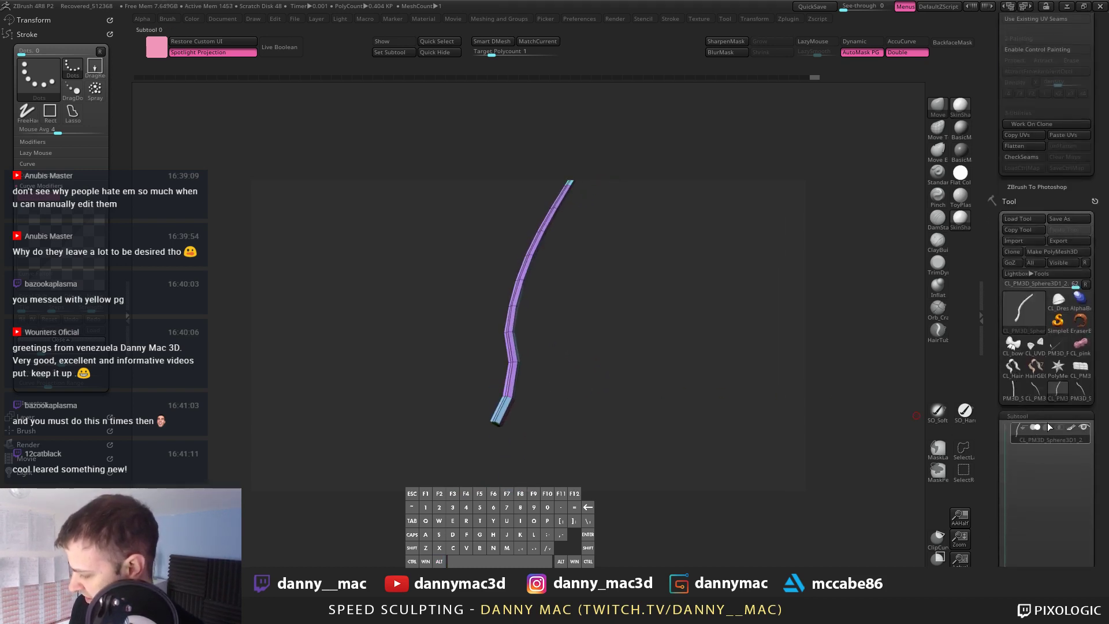
{"action": "left_click", "coordinate": [1073, 394]}
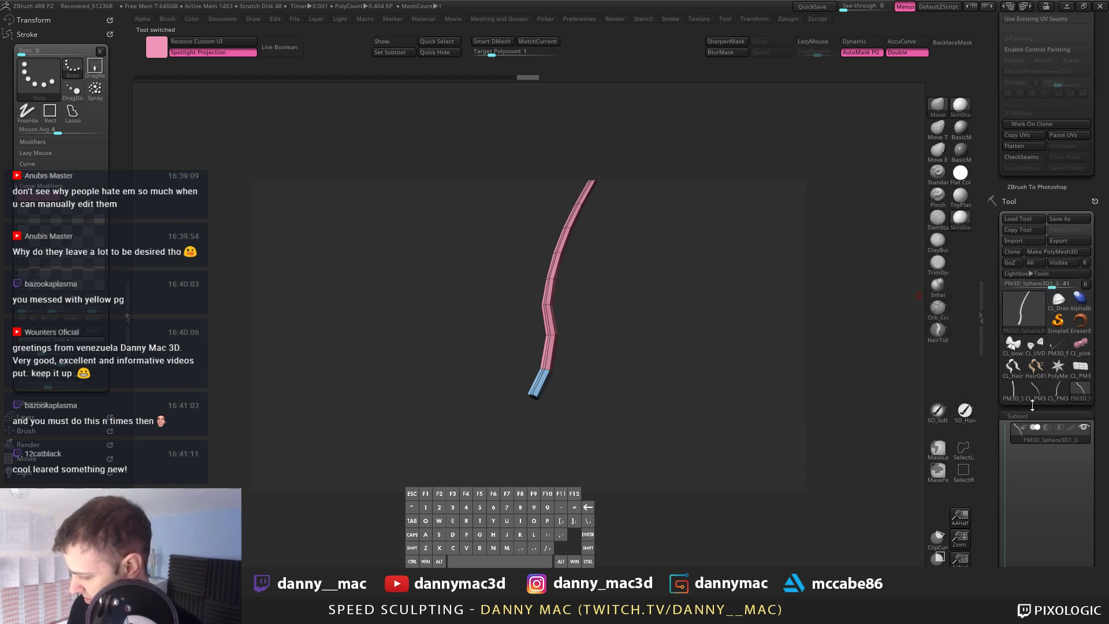
{"action": "right_click", "coordinate": [752, 365]}
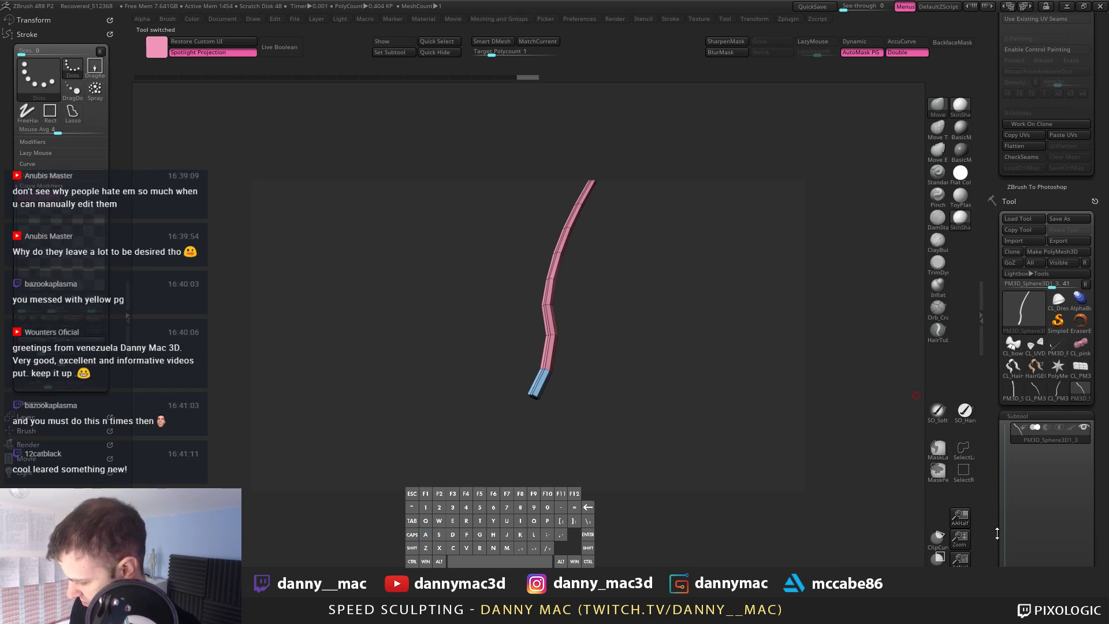
{"action": "left_click_drag", "start_coordinate": [996, 529], "coordinate": [1023, 391]}
{"action": "scroll", "coordinate": [1023, 391], "scroll_direction": "down", "scroll_amount": 5}
{"action": "left_click", "coordinate": [1069, 265]}
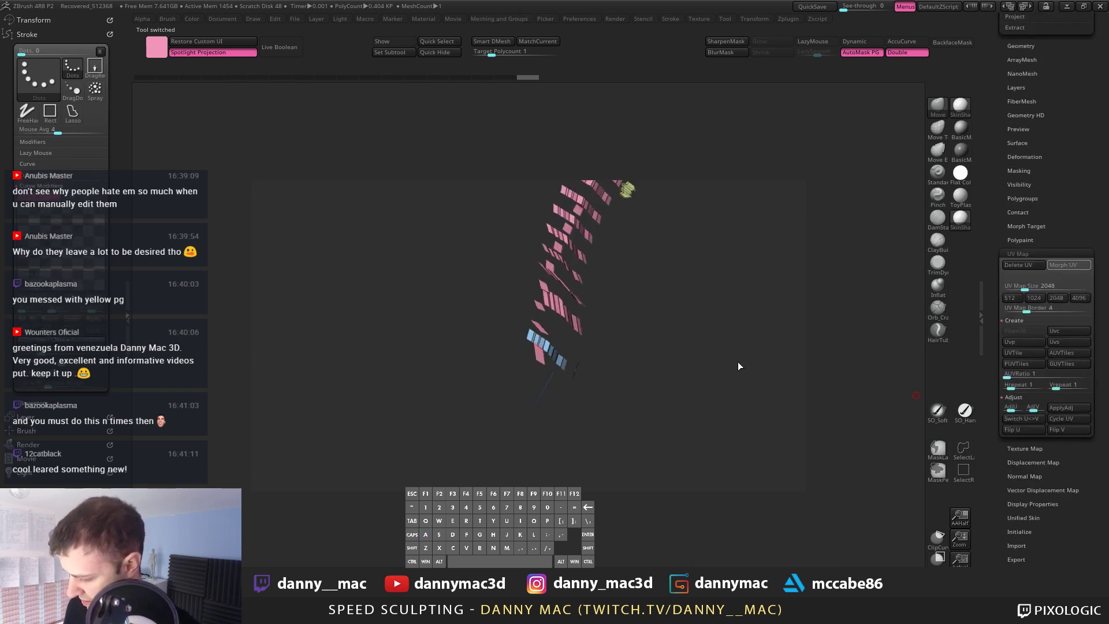
{"action": "left_click_drag", "start_coordinate": [706, 255], "coordinate": [635, 268], "text": "shift"}
{"action": "key", "text": "ctrl+z"}
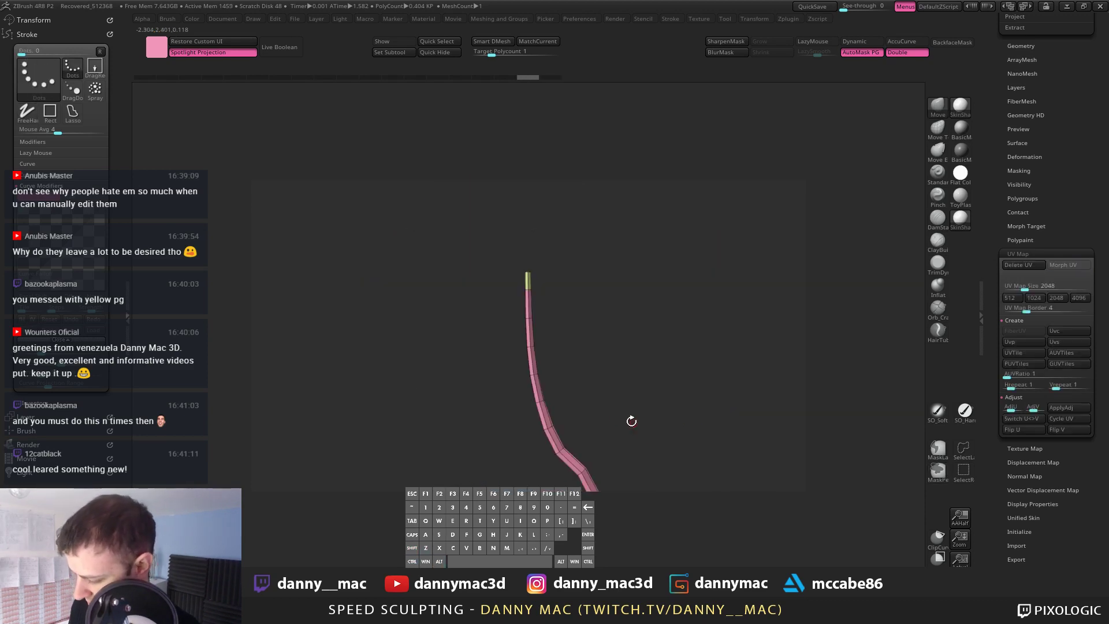
{"action": "key", "text": "ctrl+shift+z"}
Step: Mask every UV island except the long pink one to single it out, and clear the mask
{"action": "right_click_drag", "start_coordinate": [564, 276], "coordinate": [522, 337], "text": "alt"}
{"action": "left_click_drag", "start_coordinate": [414, 242], "coordinate": [576, 313], "text": "ctrl"}
{"action": "left_click", "coordinate": [668, 284], "text": "ctrl"}
{"action": "right_click_drag", "start_coordinate": [668, 284], "coordinate": [634, 261], "text": "alt"}
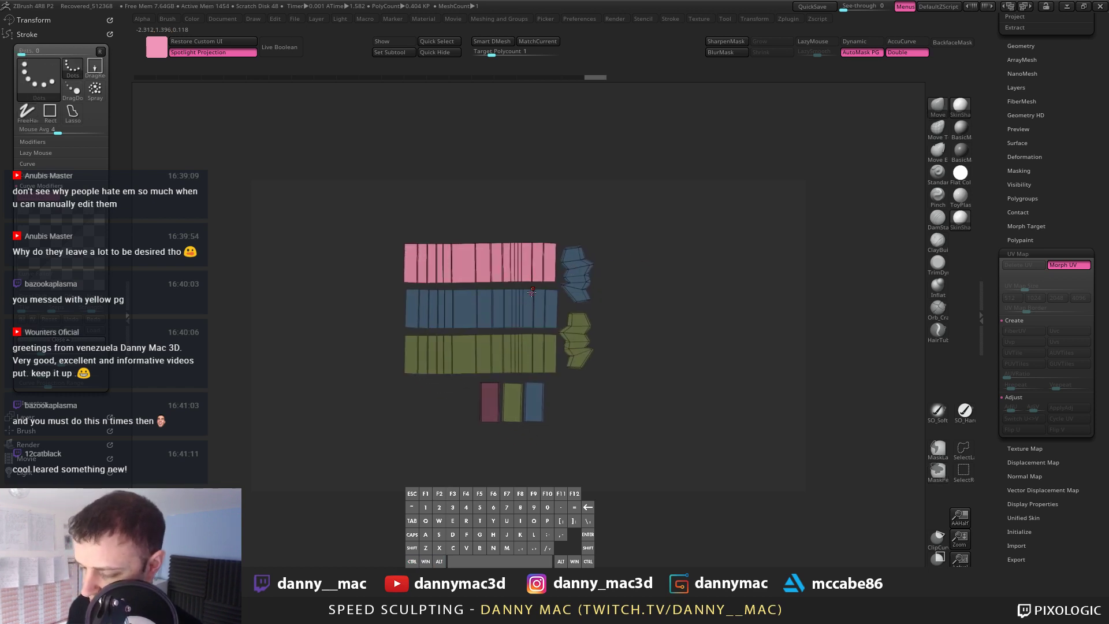
{"action": "right_click_drag", "start_coordinate": [356, 277], "coordinate": [356, 302], "text": "alt"}
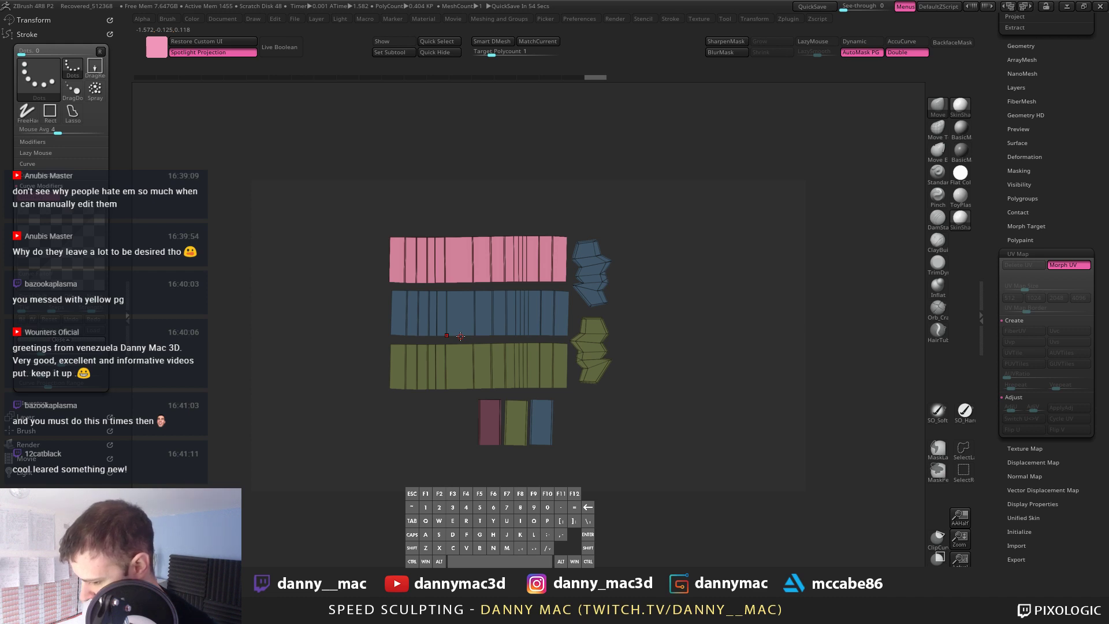
{"action": "left_click_drag", "start_coordinate": [664, 223], "coordinate": [665, 459], "text": "ctrl"}
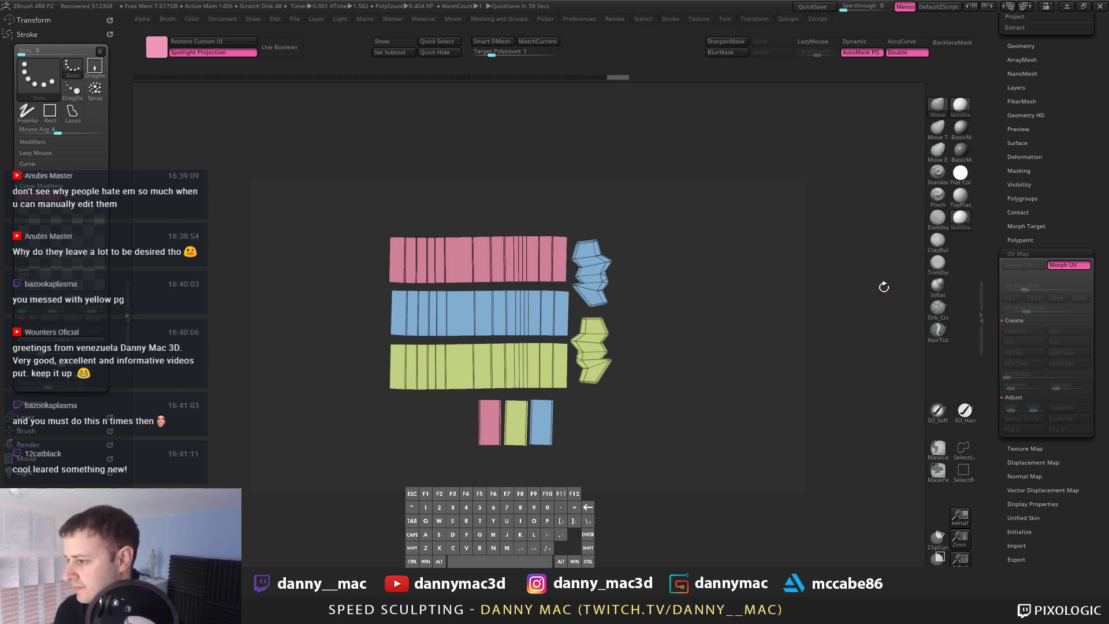
Step: Load the full character tool, frame it from the front, select the DressGEO_1 subtool, and turn on dynamic subdivision for it
{"action": "left_click_drag", "start_coordinate": [1052, 136], "coordinate": [1052, 563]}
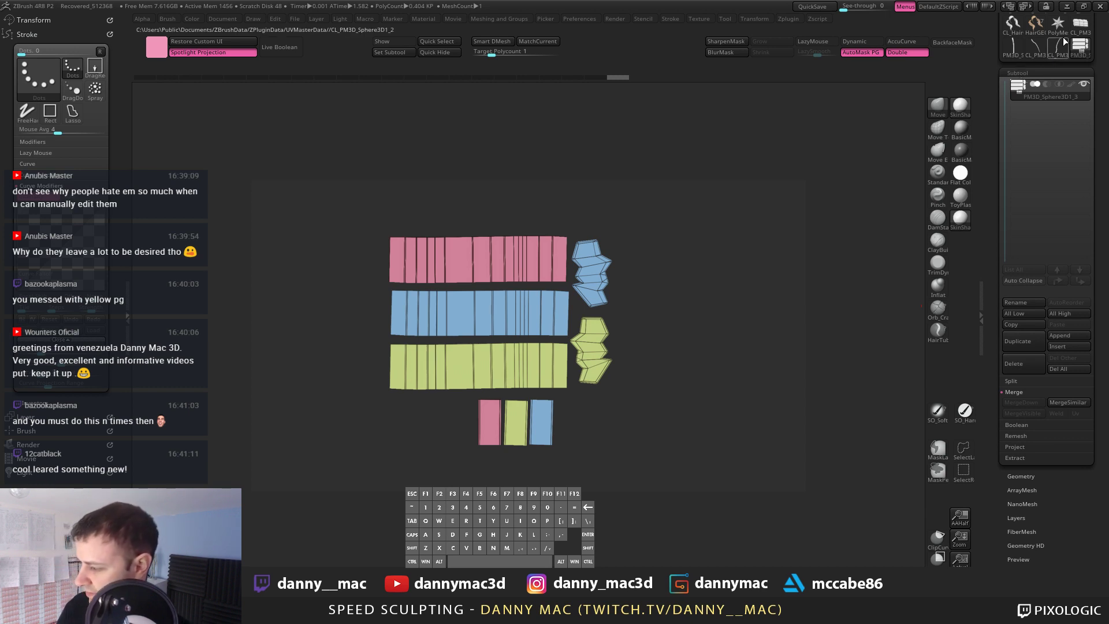
{"action": "left_click", "coordinate": [1035, 47]}
{"action": "left_click", "coordinate": [1035, 27]}
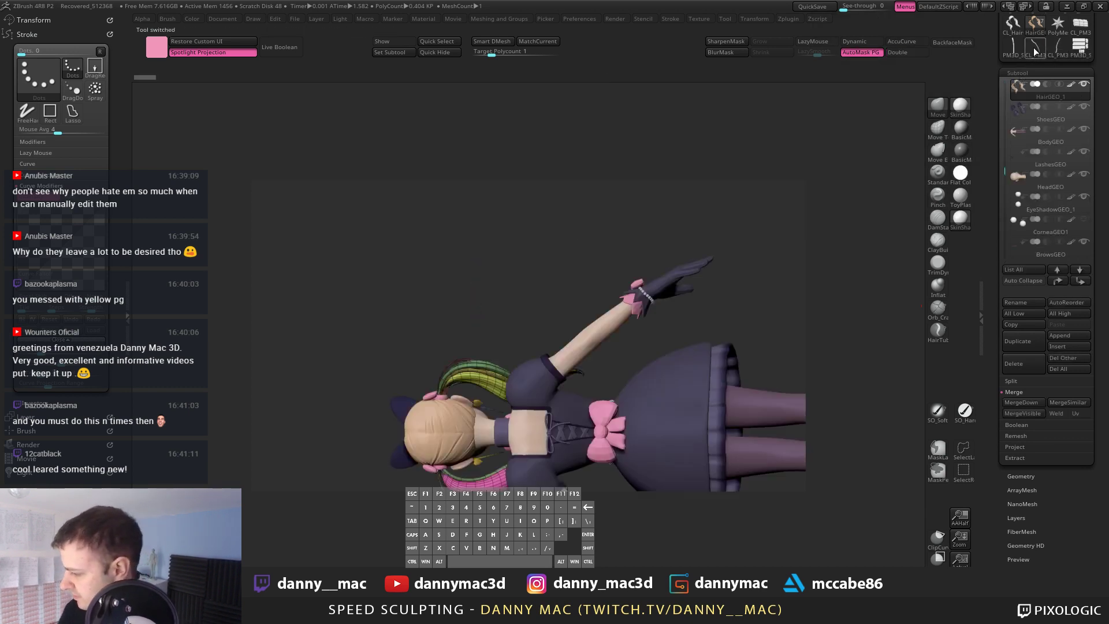
{"action": "mouse_move", "coordinate": [588, 359]}
{"action": "left_mouse_down"}
{"action": "mouse_move", "coordinate": [527, 478]}
{"action": "mouse_move", "coordinate": [538, 434]}
{"action": "mouse_move", "coordinate": [578, 419]}
{"action": "mouse_move", "coordinate": [596, 273]}
{"action": "mouse_move", "coordinate": [594, 292]}
{"action": "mouse_move", "coordinate": [618, 325]}
{"action": "mouse_move", "coordinate": [587, 352]}
{"action": "mouse_move", "coordinate": [599, 352]}
{"action": "left_mouse_up"}
{"action": "key", "text": "shift+f"}
{"action": "mouse_move", "coordinate": [615, 349]}
{"action": "left_mouse_down"}
{"action": "mouse_move", "coordinate": [582, 341]}
{"action": "mouse_move", "coordinate": [658, 349]}
{"action": "mouse_move", "coordinate": [624, 350]}
{"action": "left_mouse_up"}
{"action": "left_click", "coordinate": [582, 340], "text": "alt"}
{"action": "key", "text": "d"}
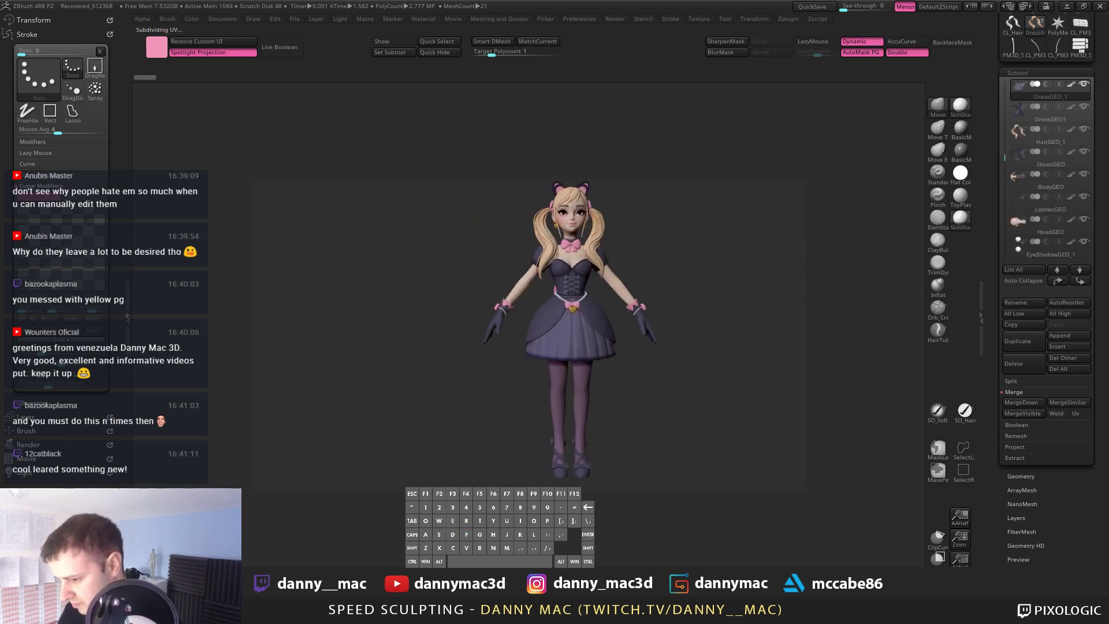
Step: Switch to Substance Painter and select the pinkBowsMAT texture set
{"action": "key", "text": "alt+Tab"}
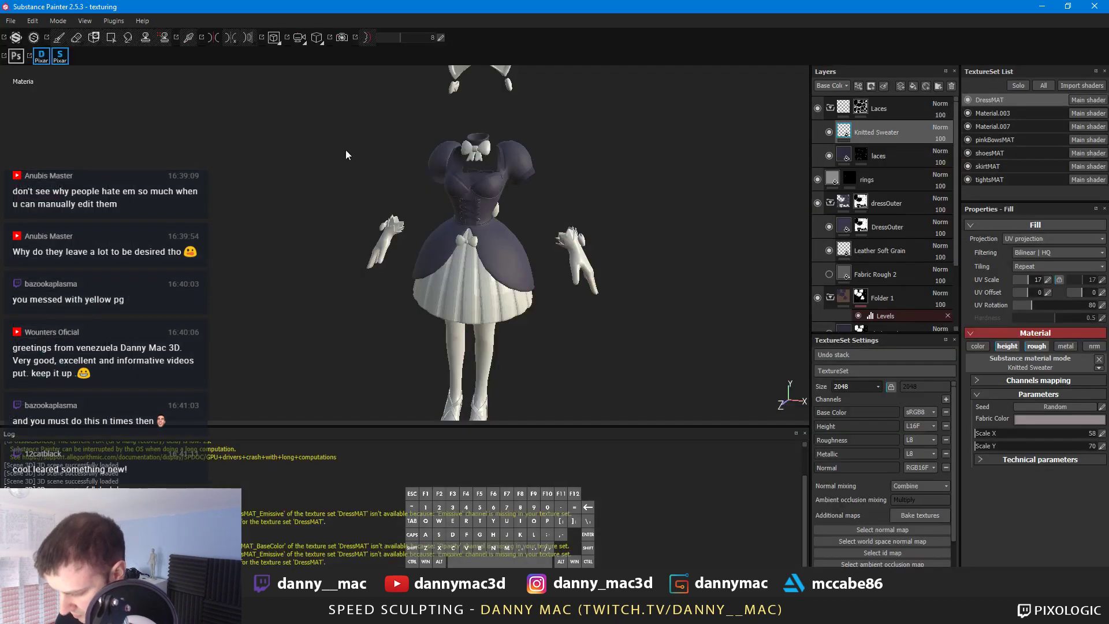
{"action": "right_click", "coordinate": [600, 184]}
{"action": "left_click", "coordinate": [574, 179]}
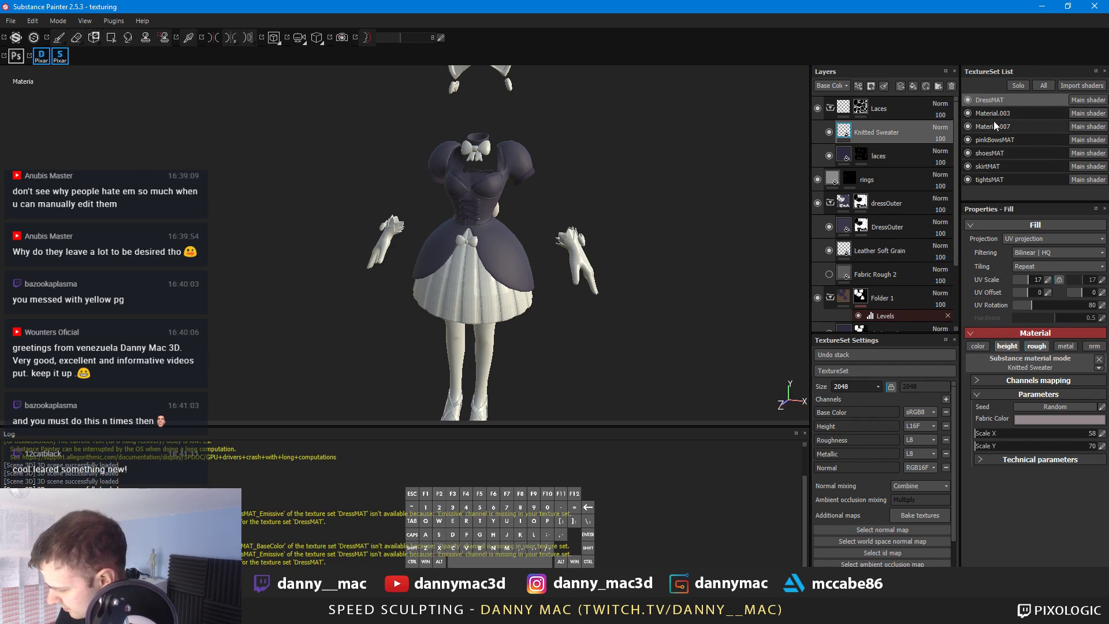
{"action": "left_click", "coordinate": [985, 140]}
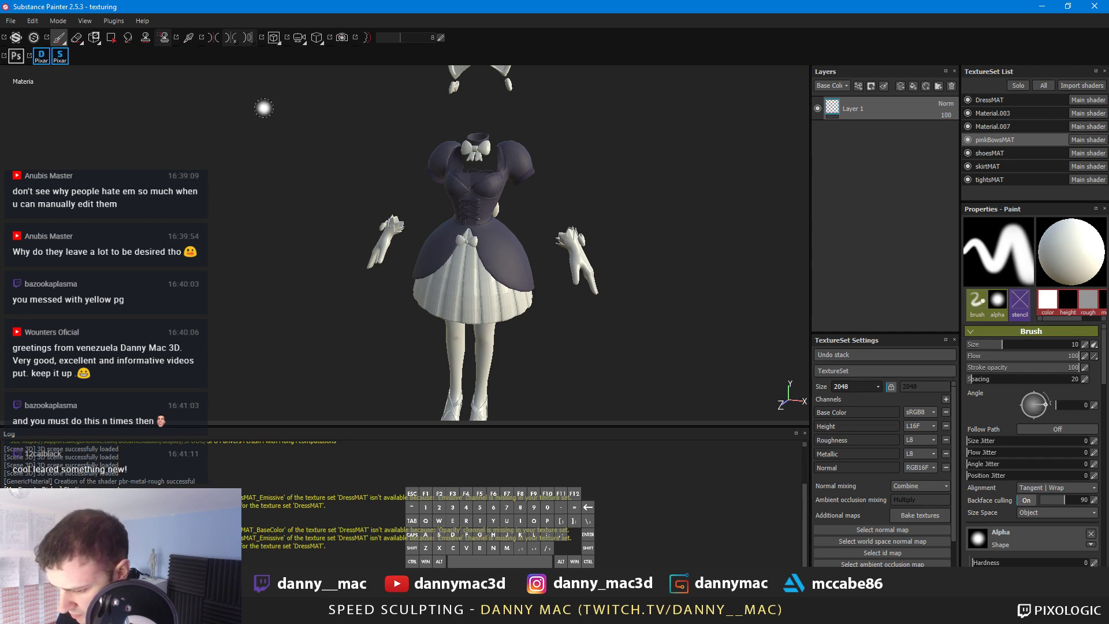
Step: Examine the dress, bows, gloves and cat ears of the character model from the side and front
{"action": "left_click_drag", "start_coordinate": [471, 172], "coordinate": [285, 174], "text": "alt"}
{"action": "right_click_drag", "start_coordinate": [285, 175], "coordinate": [324, 174], "text": "alt"}
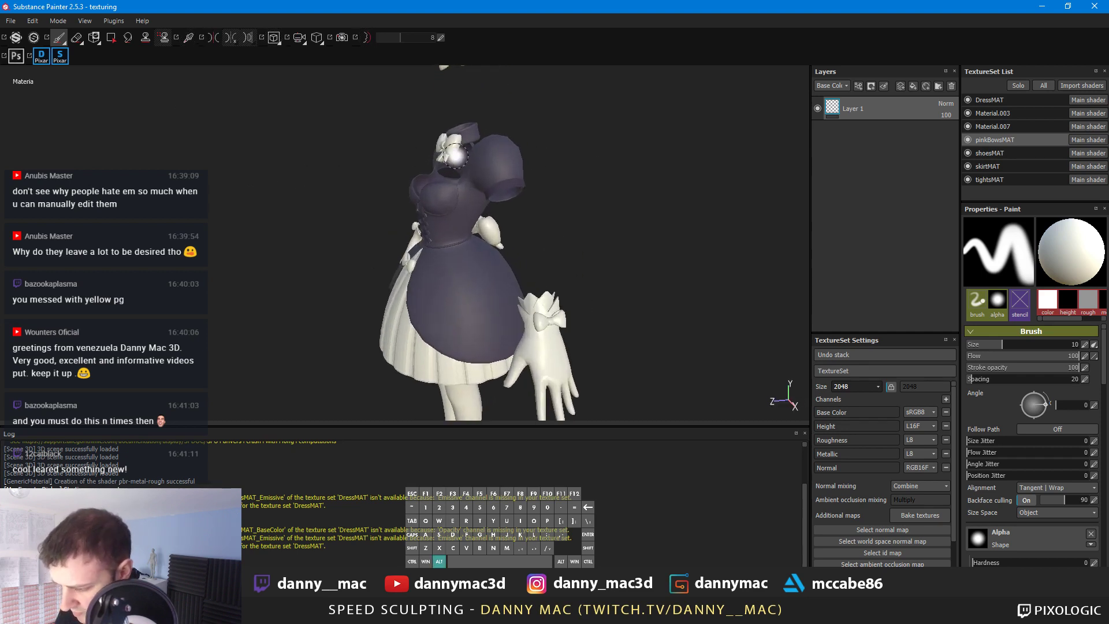
{"action": "middle_click_drag", "start_coordinate": [324, 173], "coordinate": [327, 231], "text": "alt"}
{"action": "left_click_drag", "start_coordinate": [326, 231], "coordinate": [404, 236], "text": "alt"}
{"action": "right_click_drag", "start_coordinate": [404, 237], "coordinate": [430, 166], "text": "alt"}
{"action": "scroll", "coordinate": [260, 202], "scroll_direction": "down", "scroll_amount": 5}
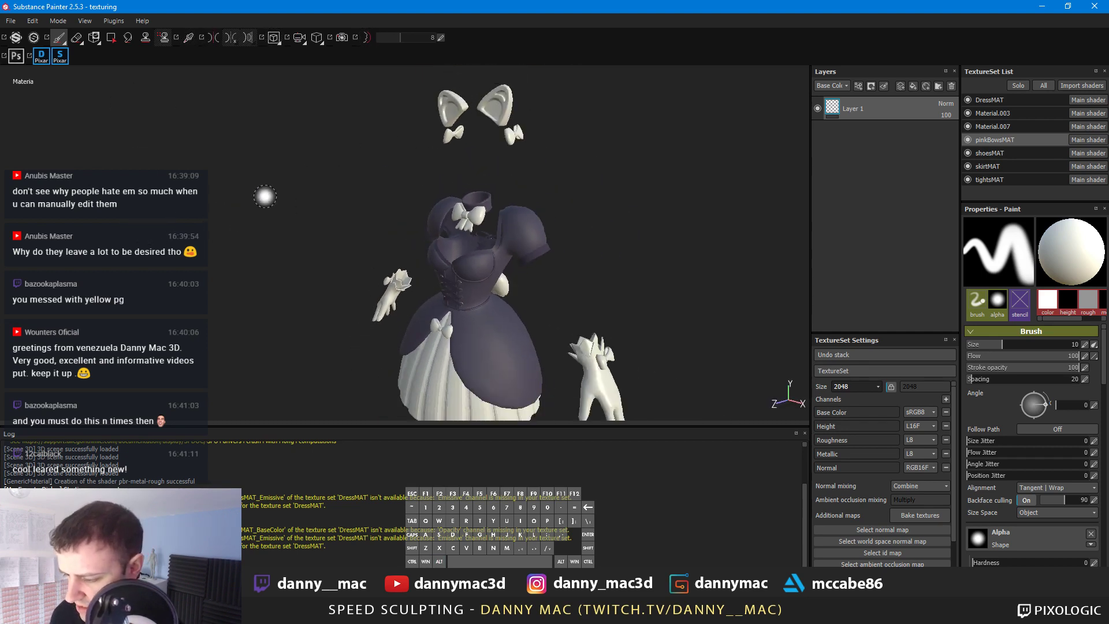
{"action": "left_click_drag", "start_coordinate": [255, 208], "coordinate": [361, 183], "text": "alt"}
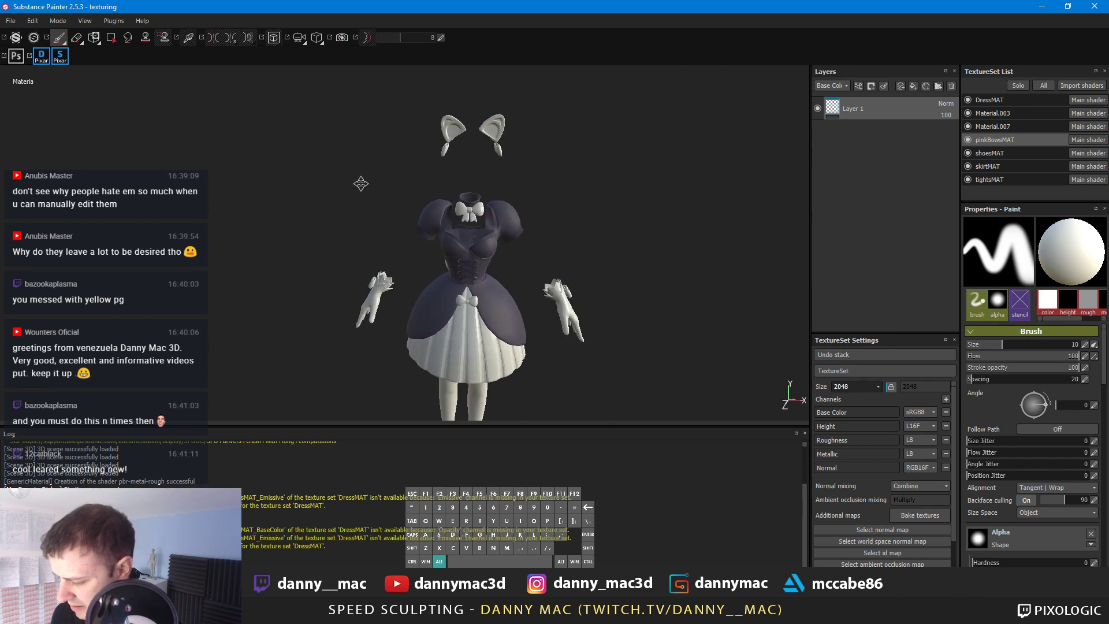
{"action": "middle_click_drag", "start_coordinate": [362, 183], "coordinate": [300, 161], "text": "alt"}
{"action": "middle_click_drag", "start_coordinate": [510, 181], "coordinate": [454, 127], "text": "alt"}
{"action": "scroll", "coordinate": [451, 179], "scroll_direction": "down", "scroll_amount": 1}
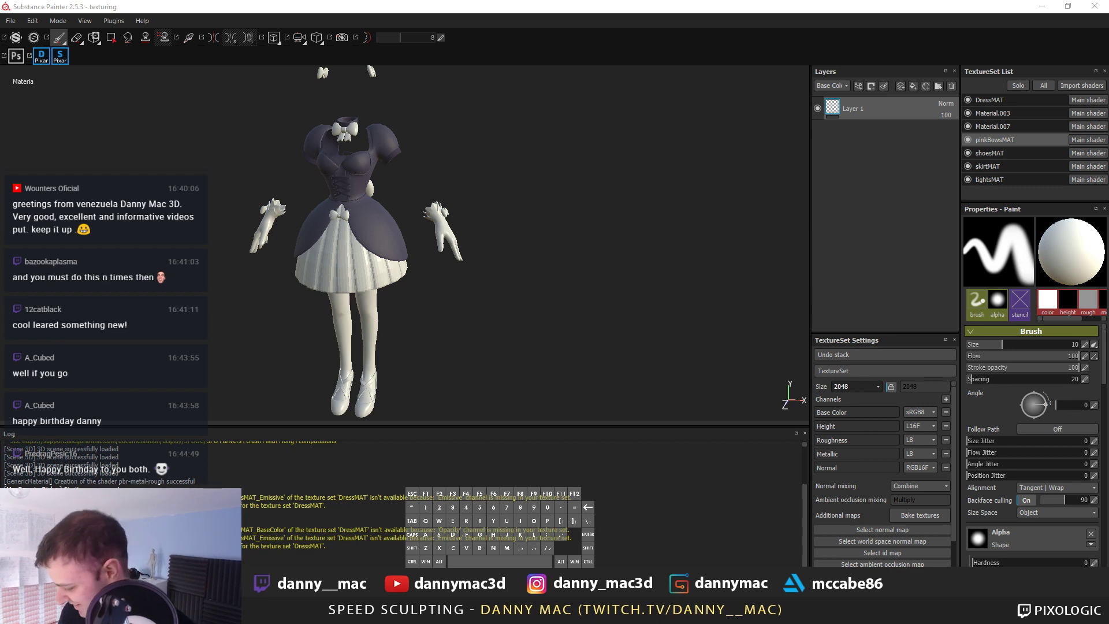
Step: Switch back to ZBrush and view the full character from the front
{"action": "key", "text": "alt+Tab"}
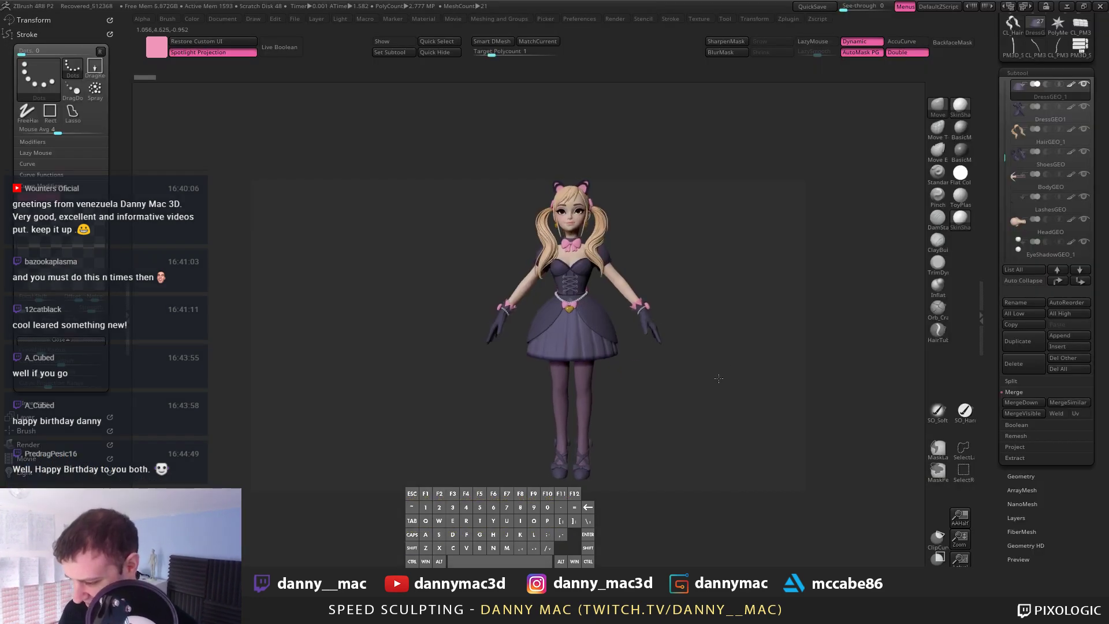
{"action": "left_click_drag", "start_coordinate": [719, 378], "coordinate": [680, 361], "text": "shift"}
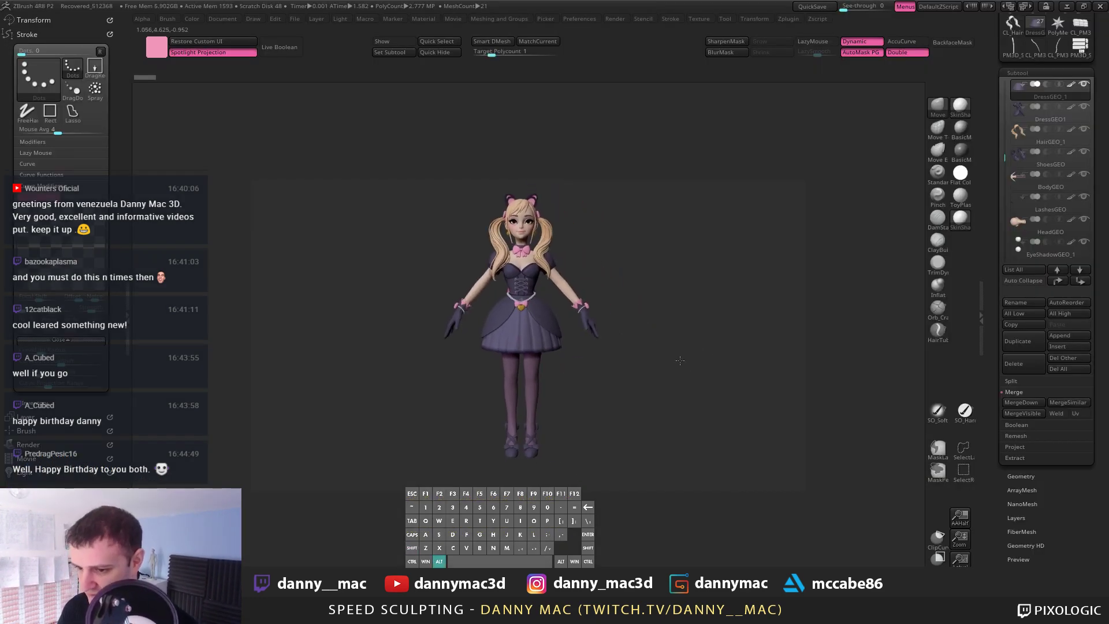
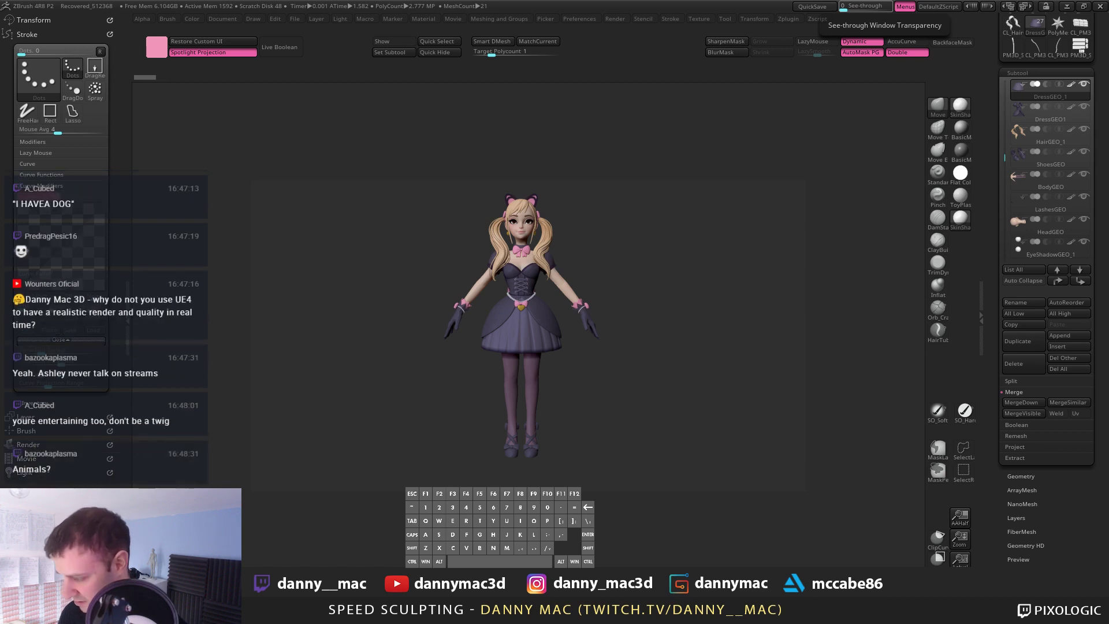
{"action": "key", "text": "shift"}
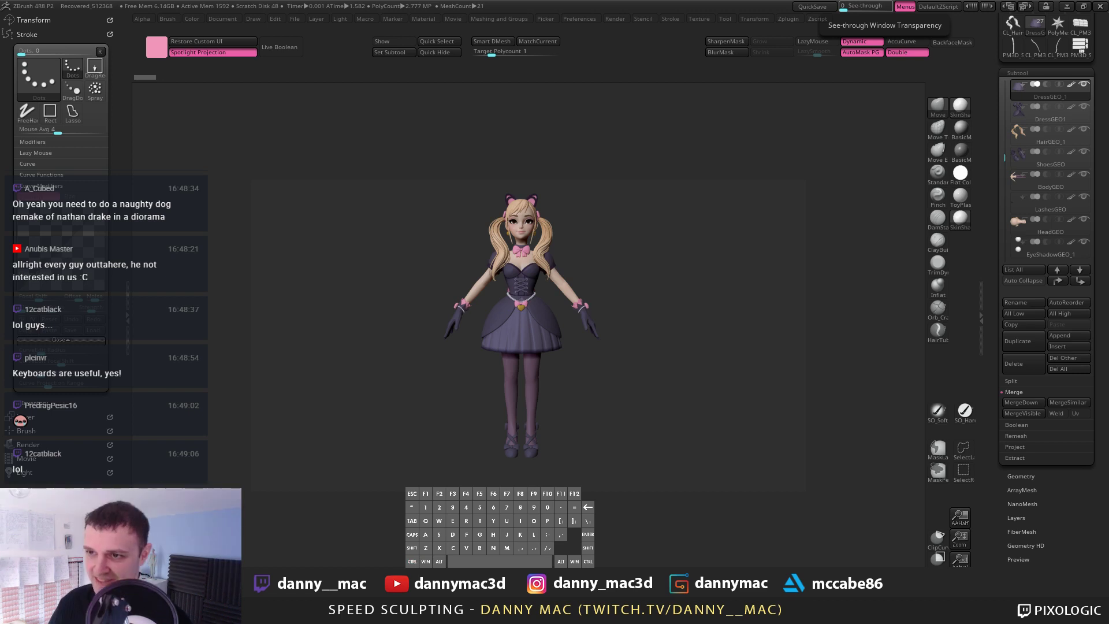
{"action": "key", "text": "Return"}
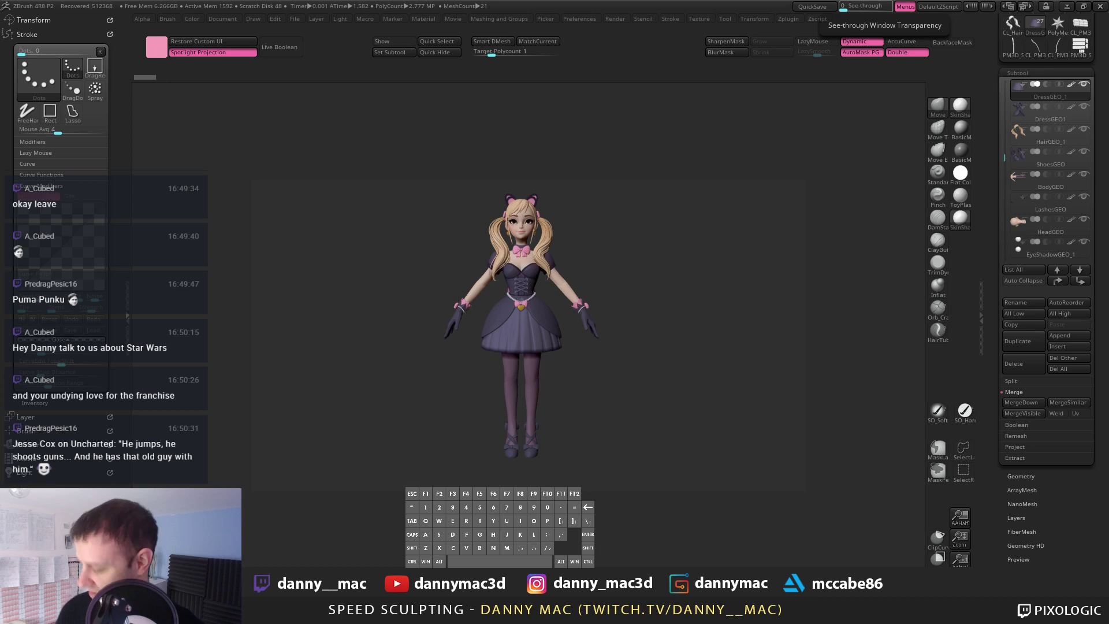
{"action": "key", "text": "a"}
{"action": "key", "text": "BackSpace"}
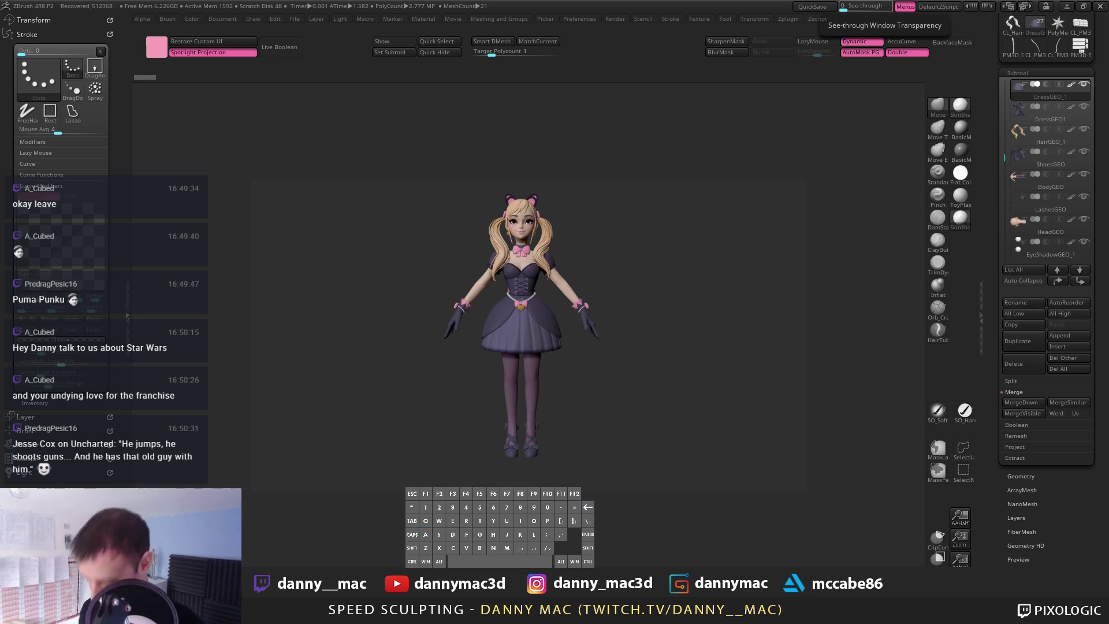
{"action": "type", "text": "hndr"}
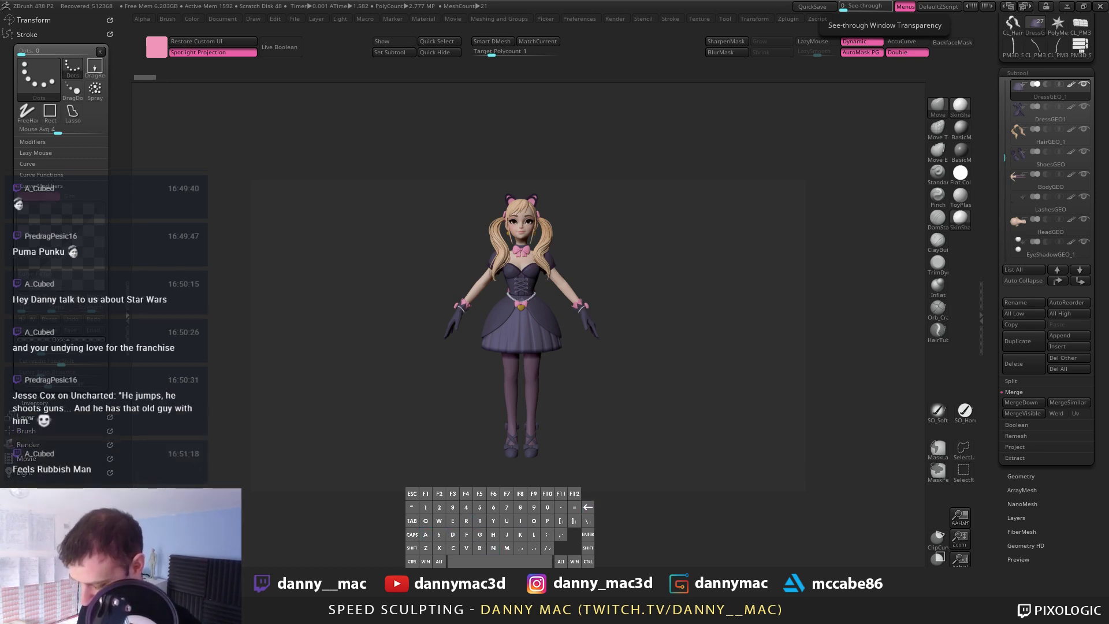
{"action": "key", "text": "Return"}
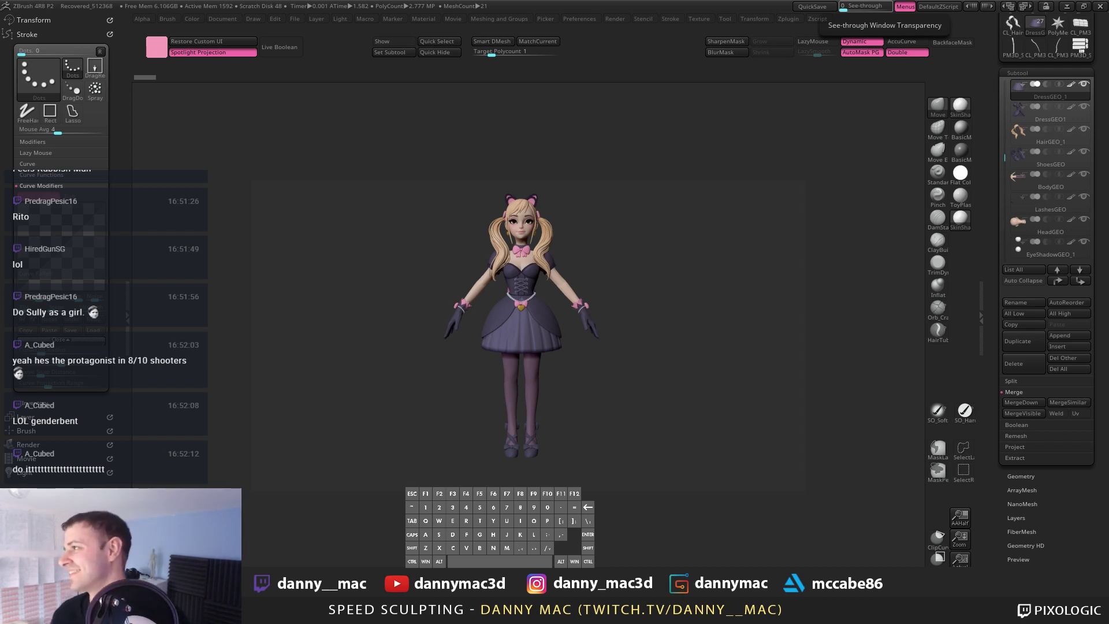
{"action": "key", "text": "g"}
{"action": "key", "text": "a"}
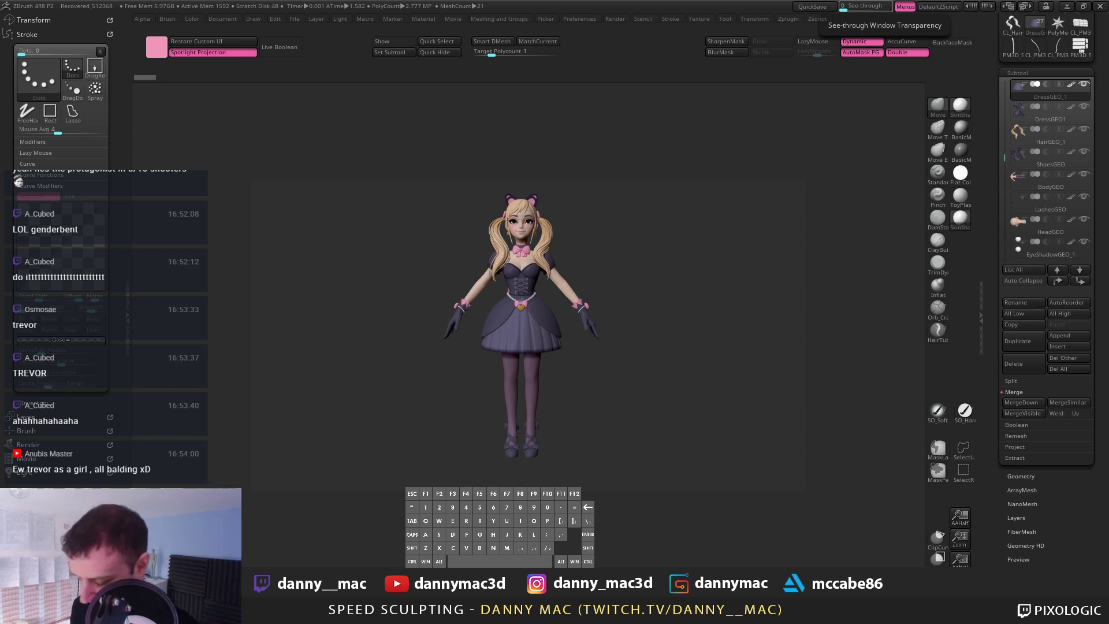
{"action": "key", "text": "r"}
{"action": "key", "text": "Return"}
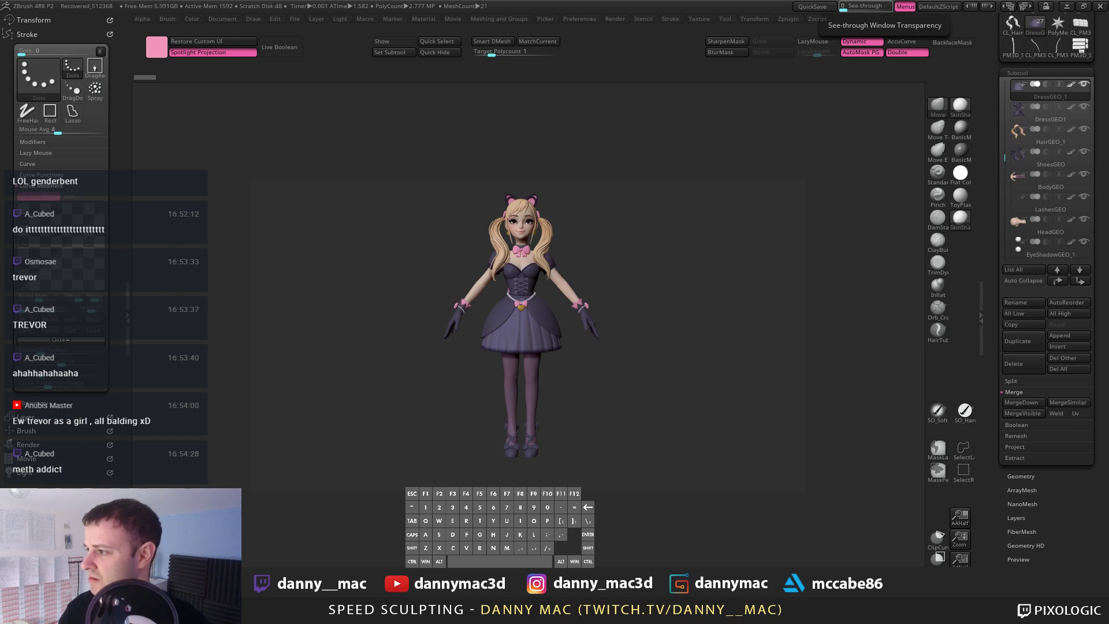
Step: Look at the Tank Girl: Two Girls One Tank #1 preview page in the browser and return to ZBrush
{"action": "key", "text": "alt+Tab"}
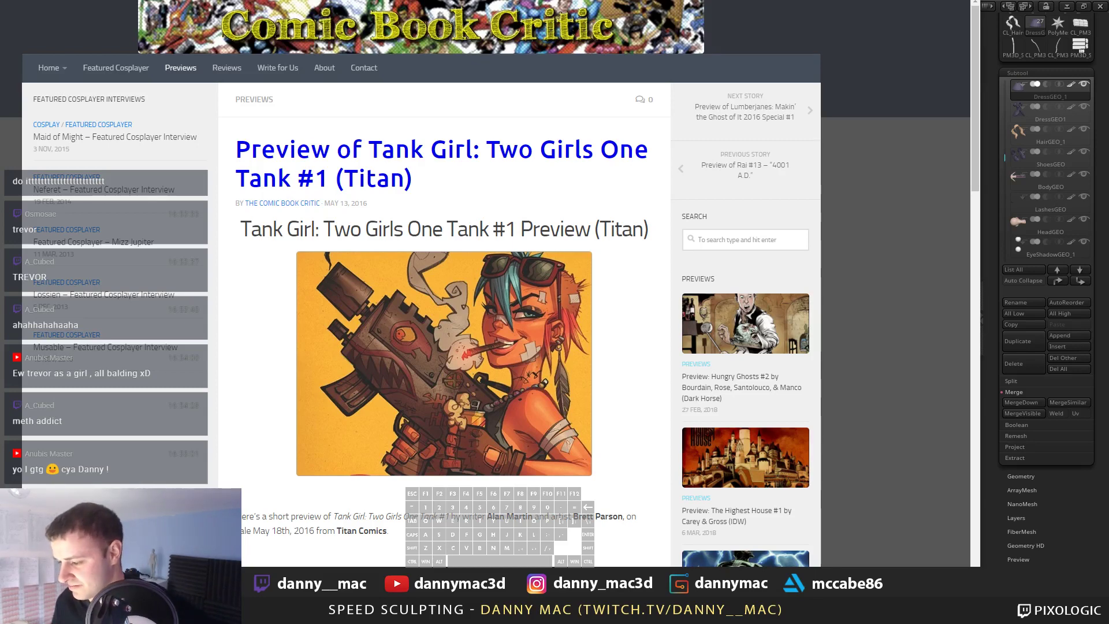
{"action": "key", "text": "alt+Tab"}
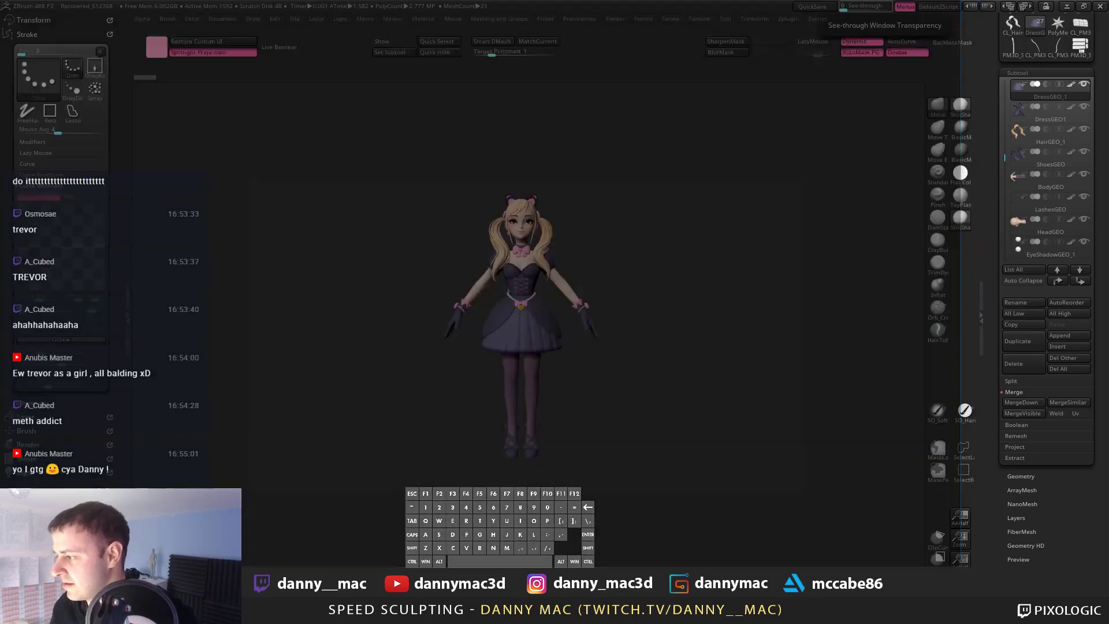